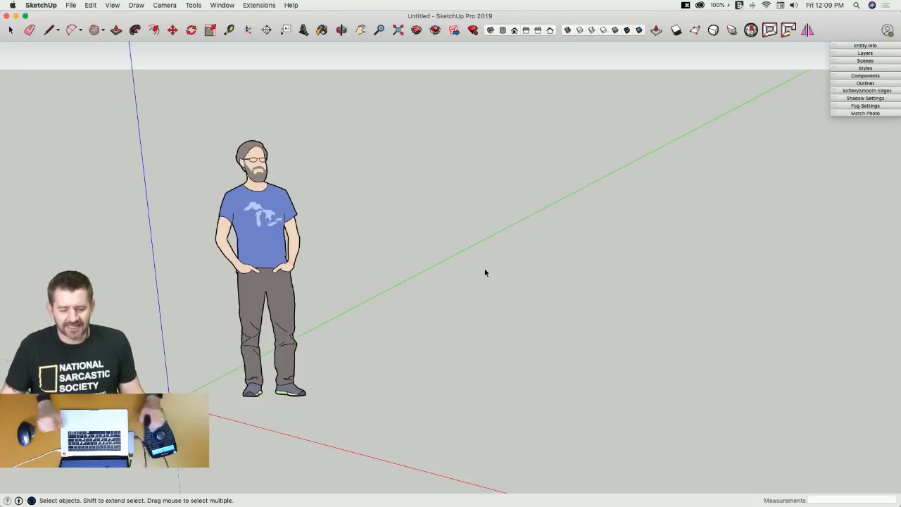
Switch to Google Chrome and review the modeling requests in the AMTMA forum thread, plus the Klein bottle image results.
mouse_move(2, 265)
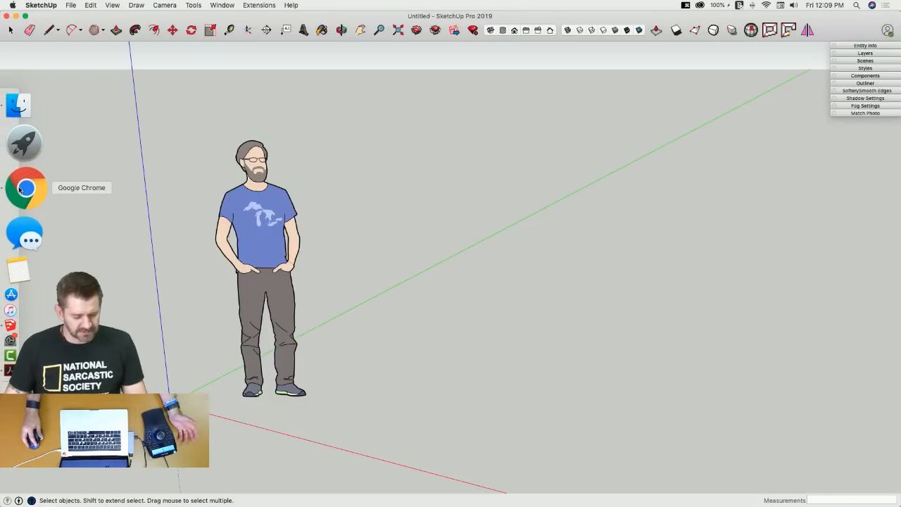
left_click(16, 187)
left_click(93, 22)
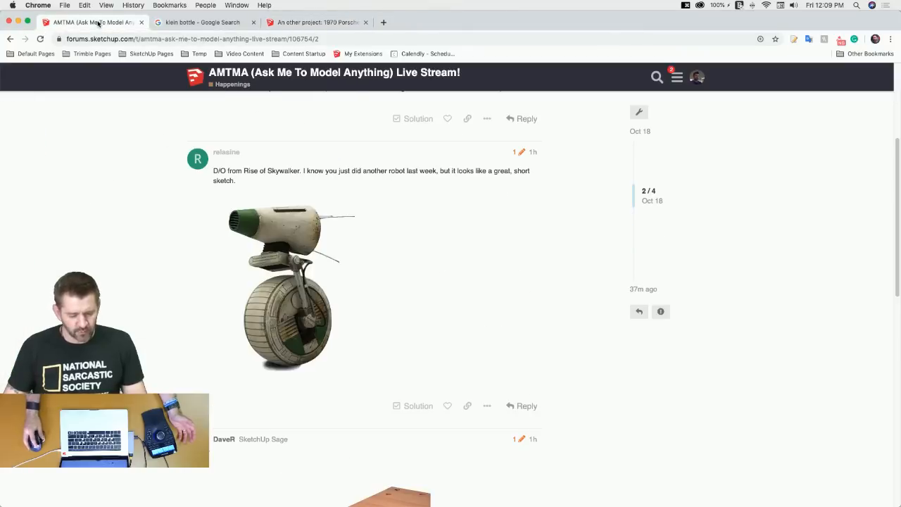
scroll(381, 127, "up", 5)
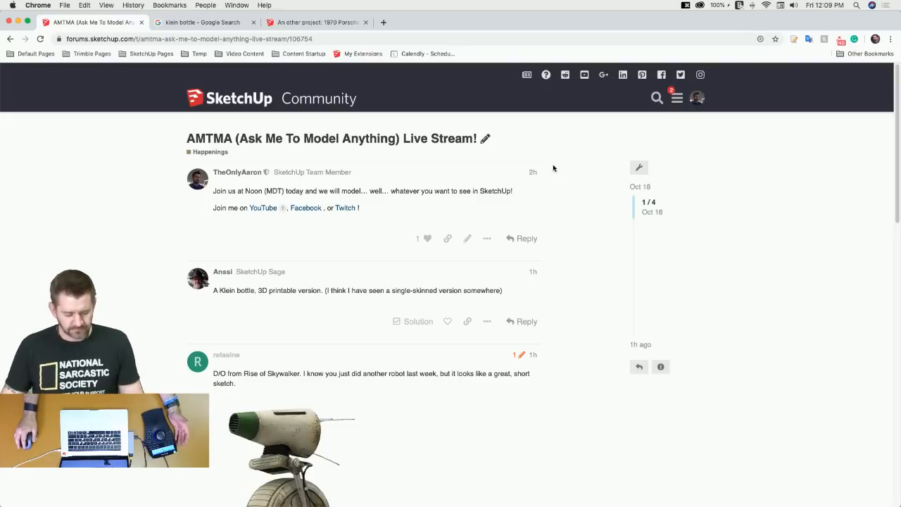
scroll(569, 193, "down", 10)
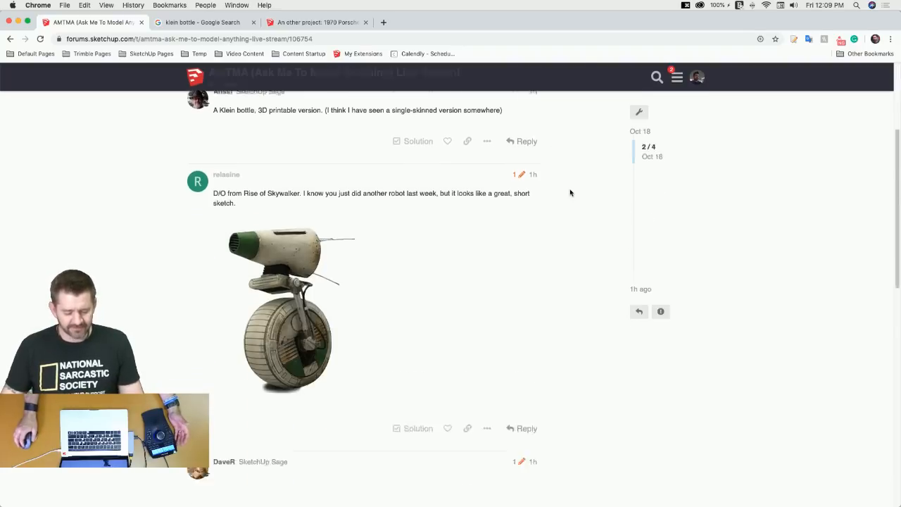
scroll(571, 193, "down", 3)
scroll(570, 193, "up", 10)
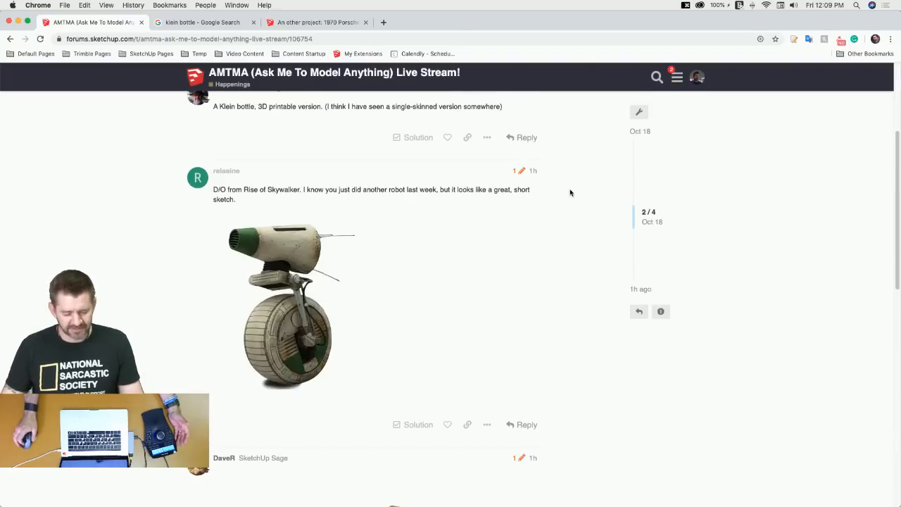
scroll(570, 191, "down", 2)
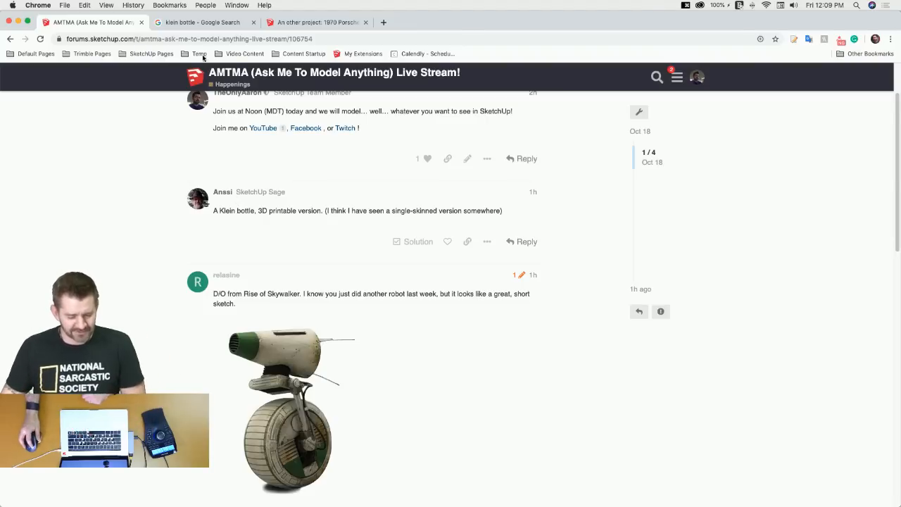
left_click(179, 22)
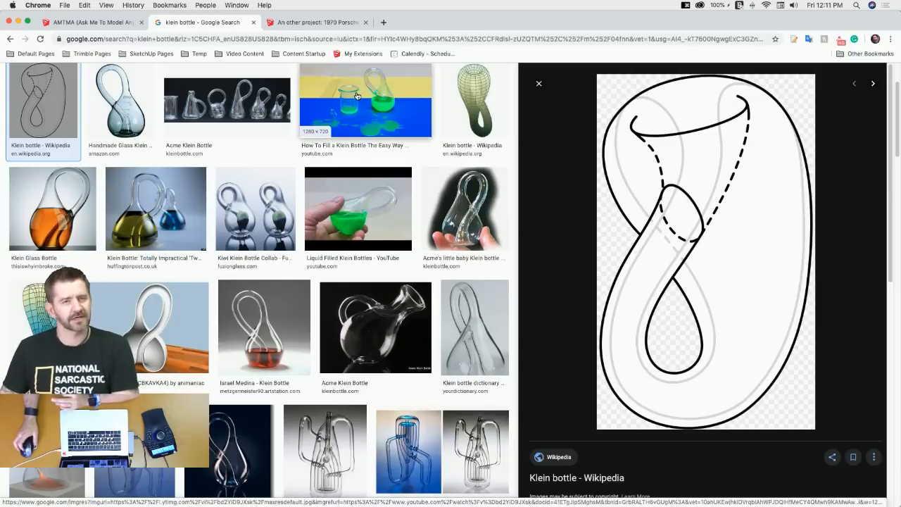
Examine the gearbox, engine and chassis model images in the opening post of the 1970 Porsche 908/03 thread.
left_click(317, 22)
scroll(243, 284, "up", 10)
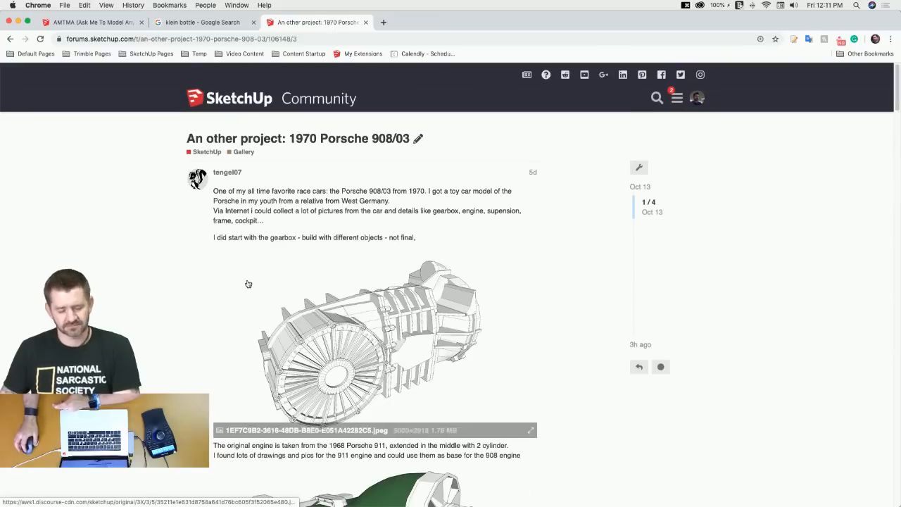
scroll(248, 284, "down", 2)
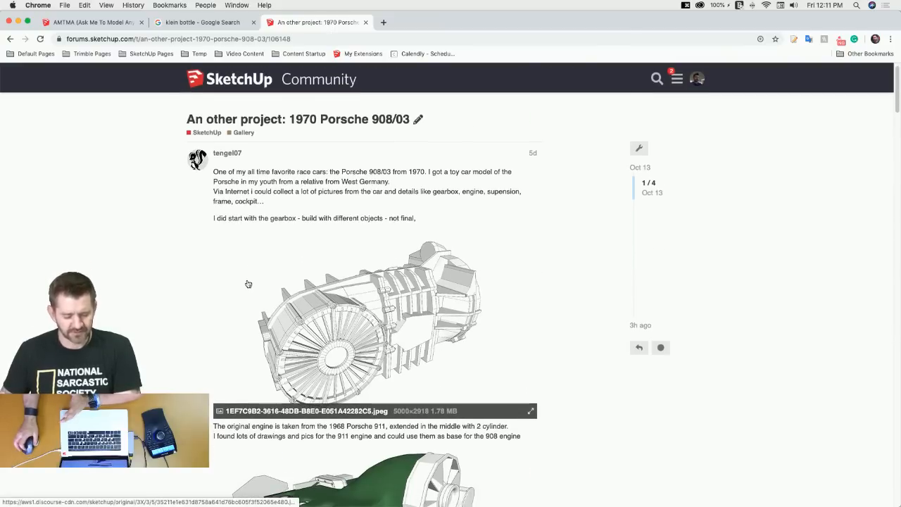
scroll(248, 284, "down", 1)
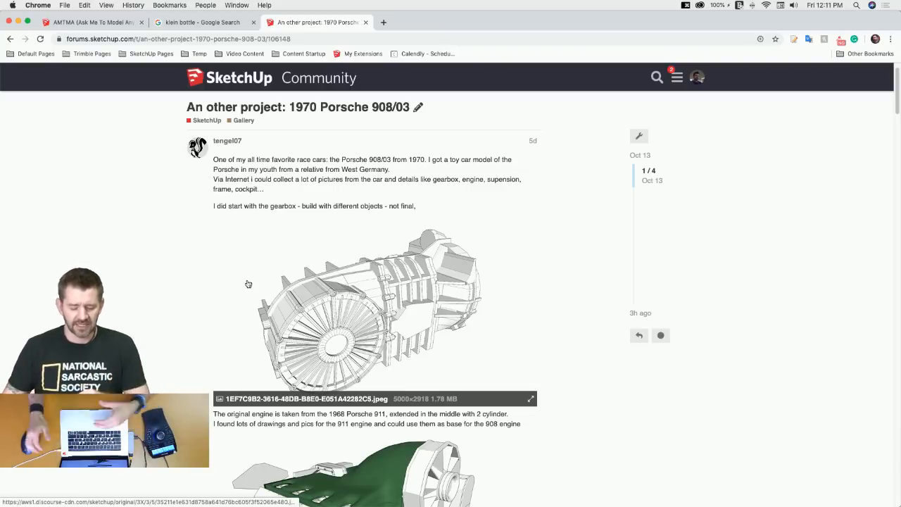
scroll(261, 211, "down", 2)
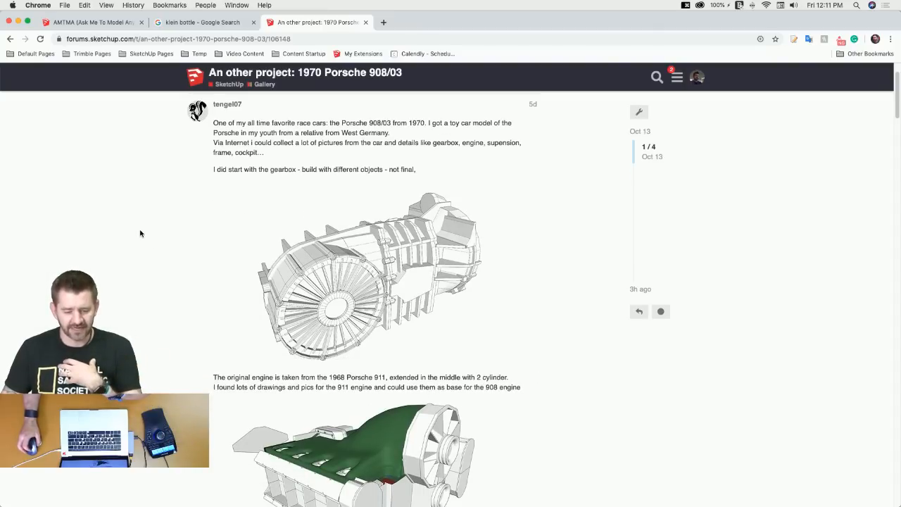
scroll(140, 233, "down", 5)
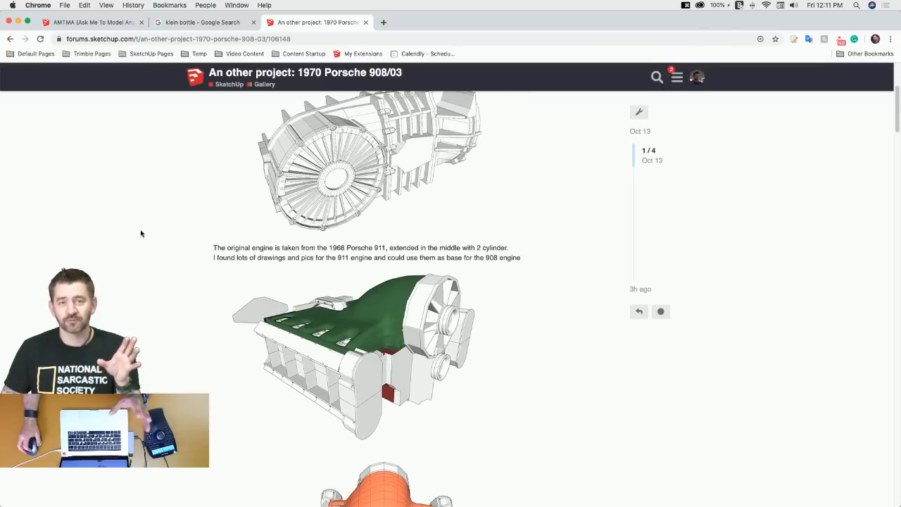
scroll(140, 233, "down", 5)
scroll(140, 233, "up", 10)
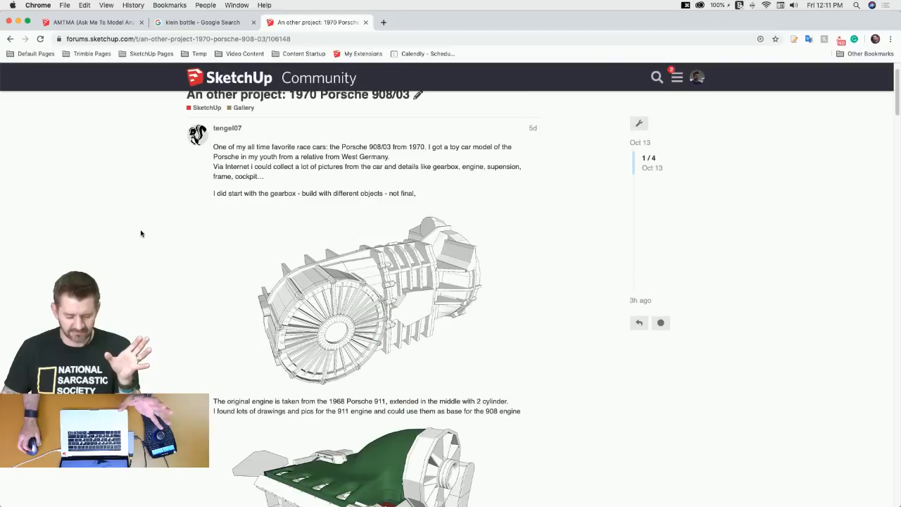
scroll(140, 233, "down", 5)
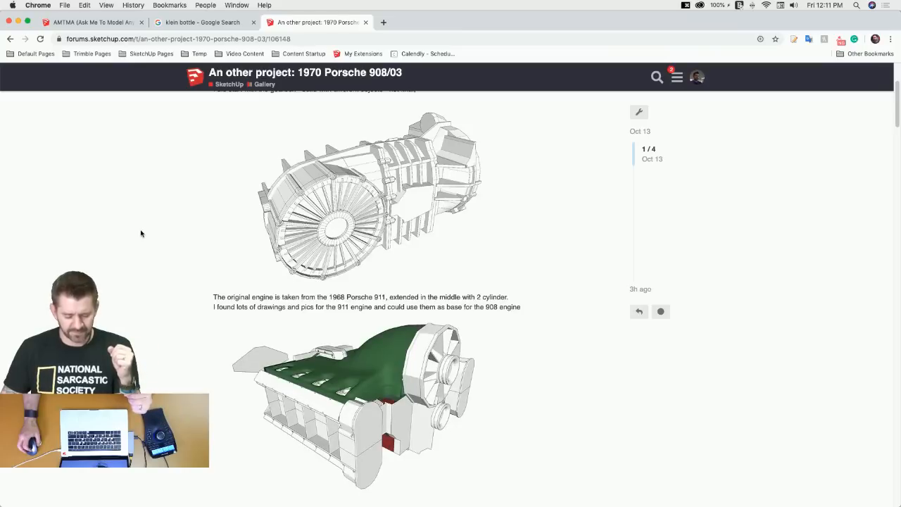
scroll(140, 233, "down", 1)
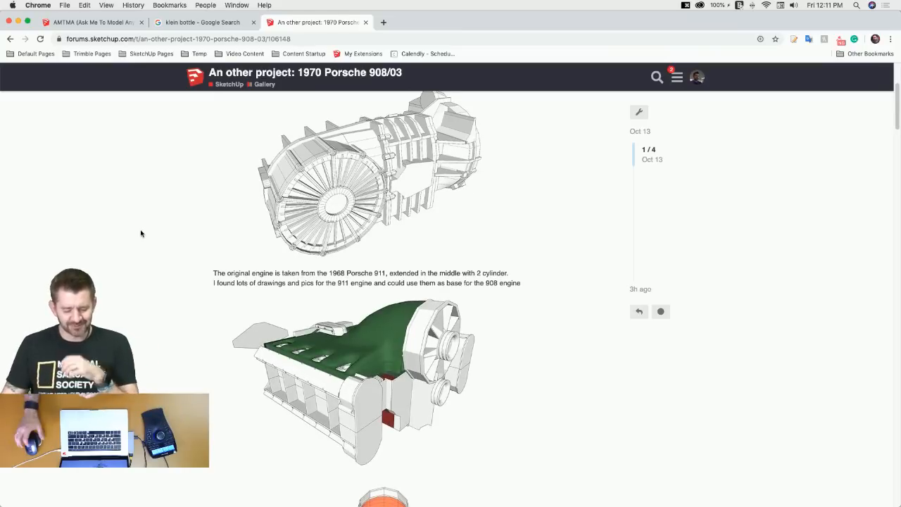
scroll(140, 233, "down", 9)
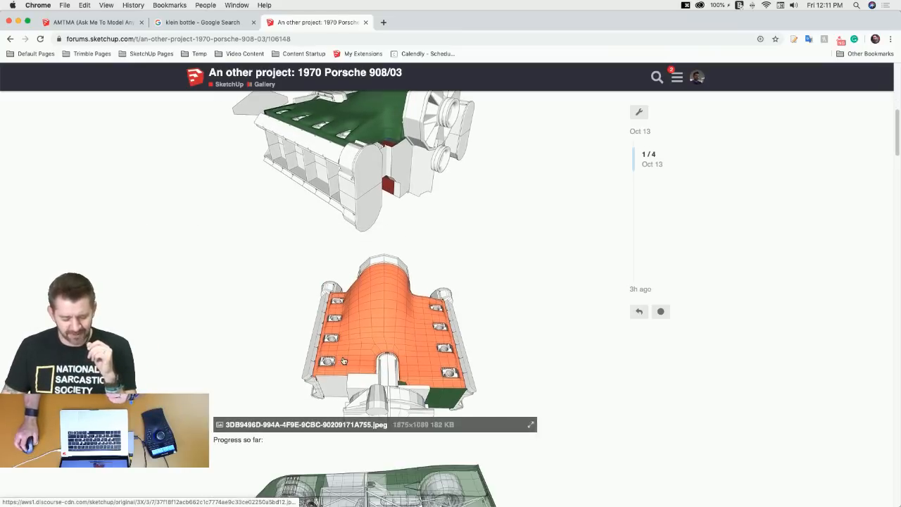
scroll(343, 361, "down", 7)
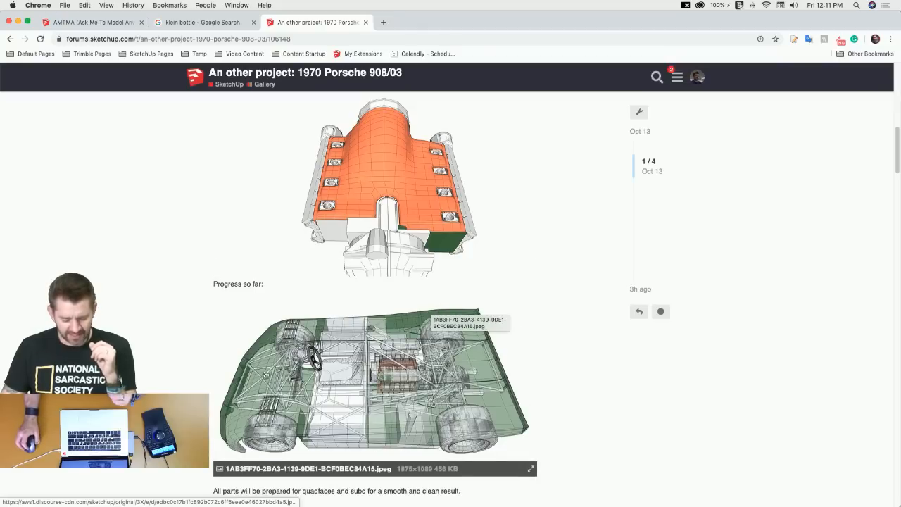
scroll(580, 364, "down", 1)
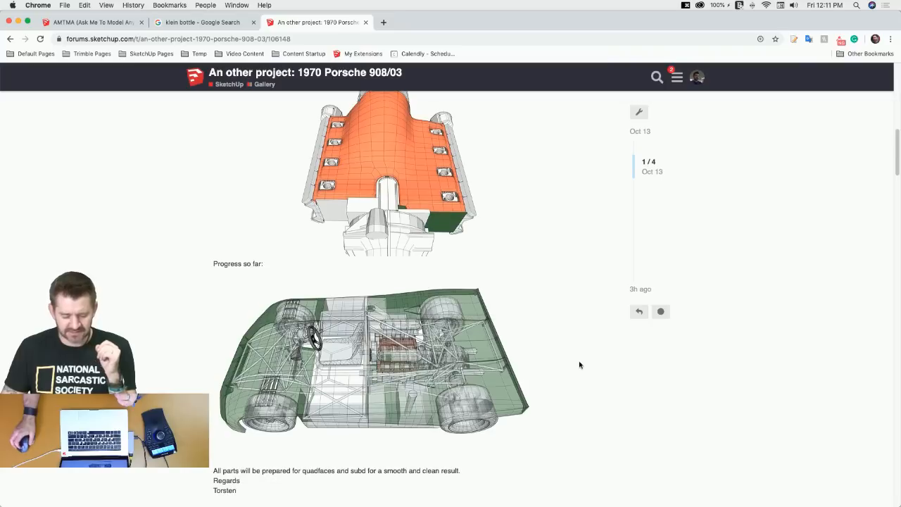
scroll(564, 359, "down", 5)
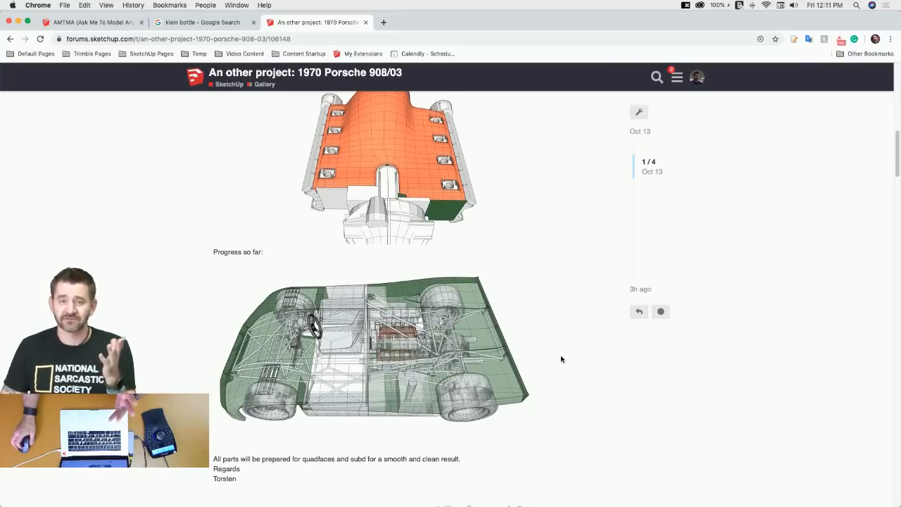
scroll(562, 359, "down", 2)
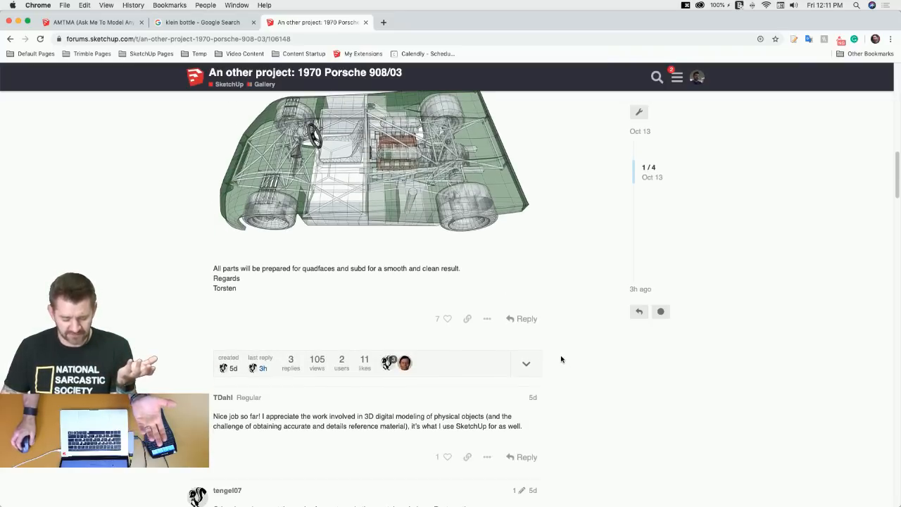
Look through the Porsche thread's replies, covering the original gearbox photos and the gearbox and engine model progress images.
scroll(561, 359, "down", 8)
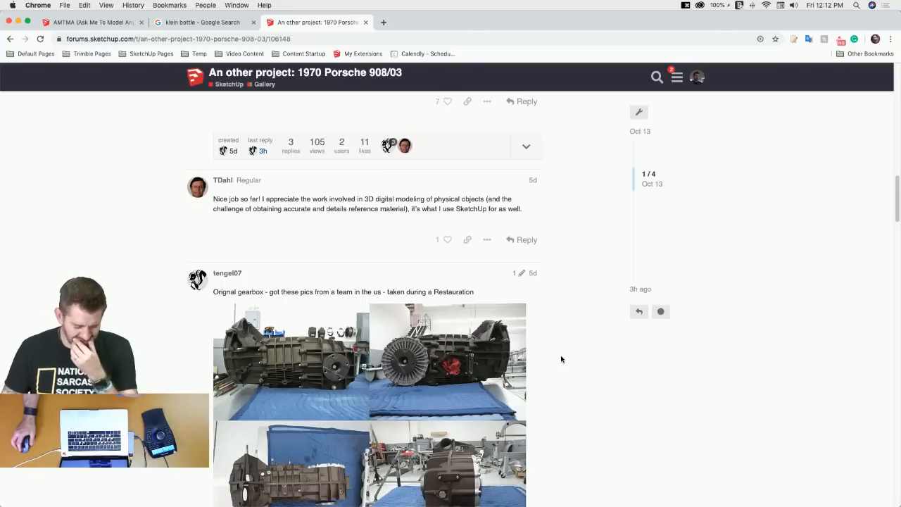
scroll(540, 362, "down", 9)
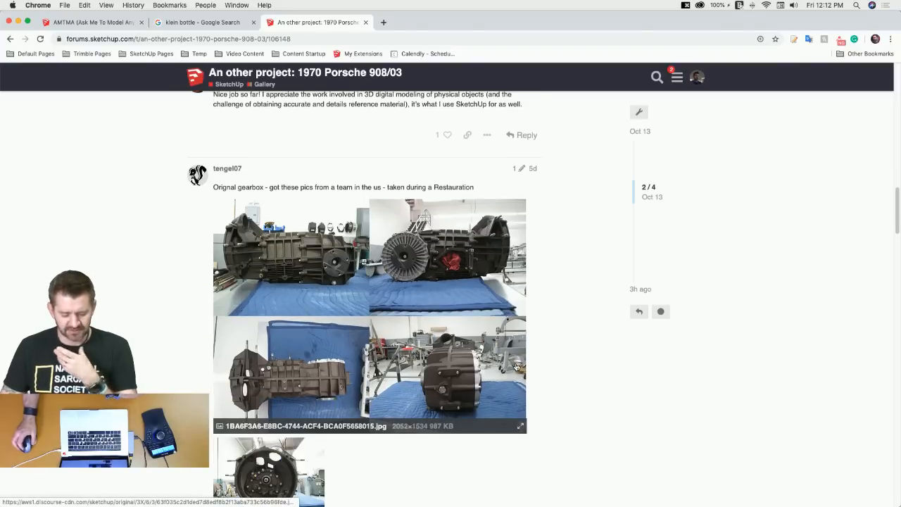
scroll(515, 366, "down", 12)
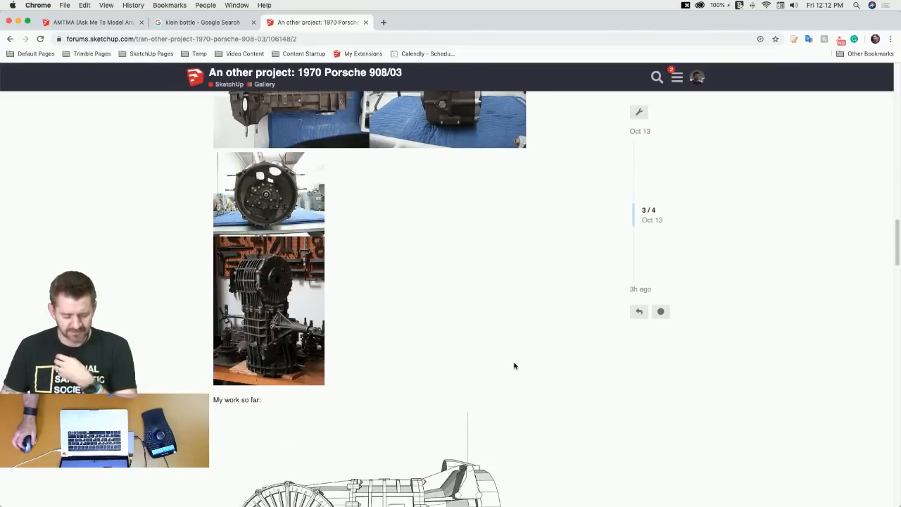
scroll(555, 314, "down", 8)
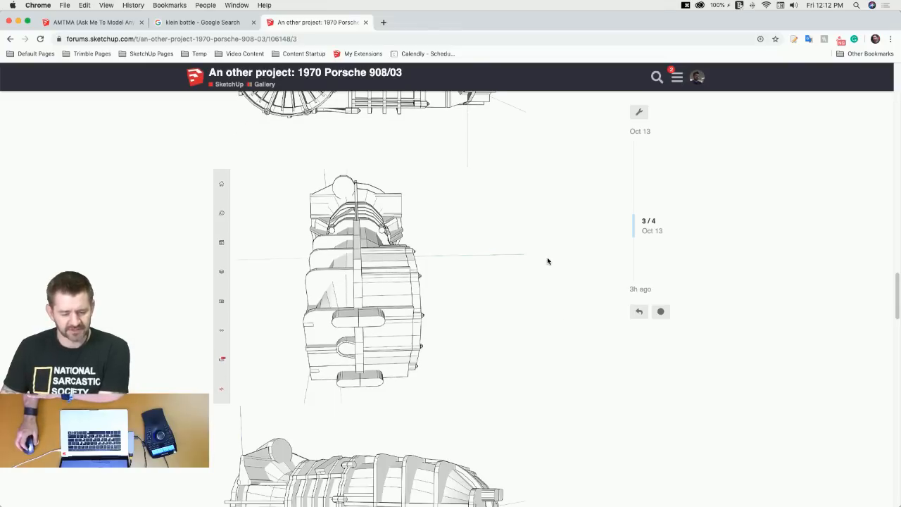
scroll(548, 261, "down", 2)
scroll(547, 262, "down", 16)
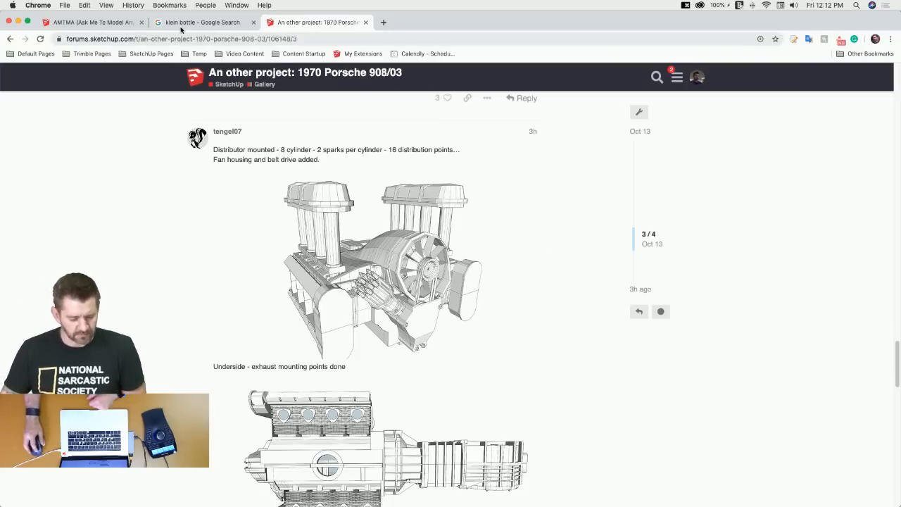
Return to the AMTMA thread and bring up the D/O robot from Rise of Skywalker request with its reference picture.
left_click(114, 24)
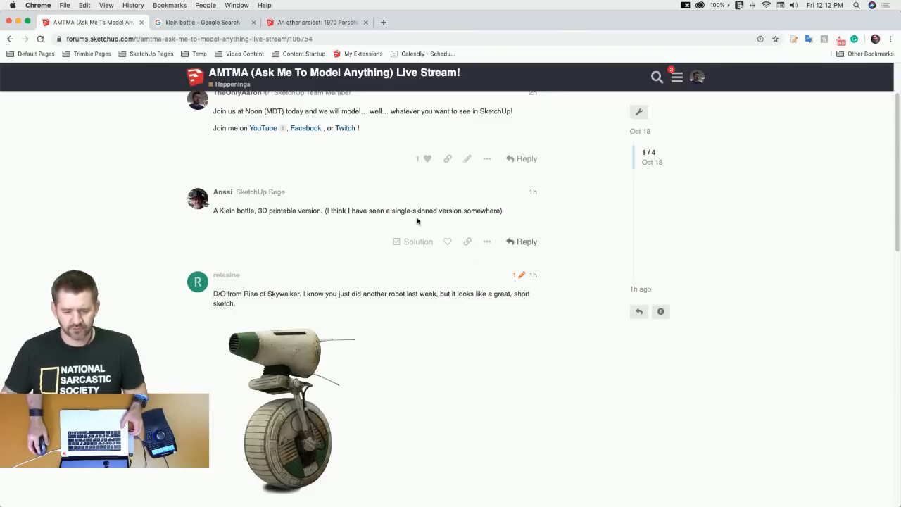
scroll(417, 219, "up", 1)
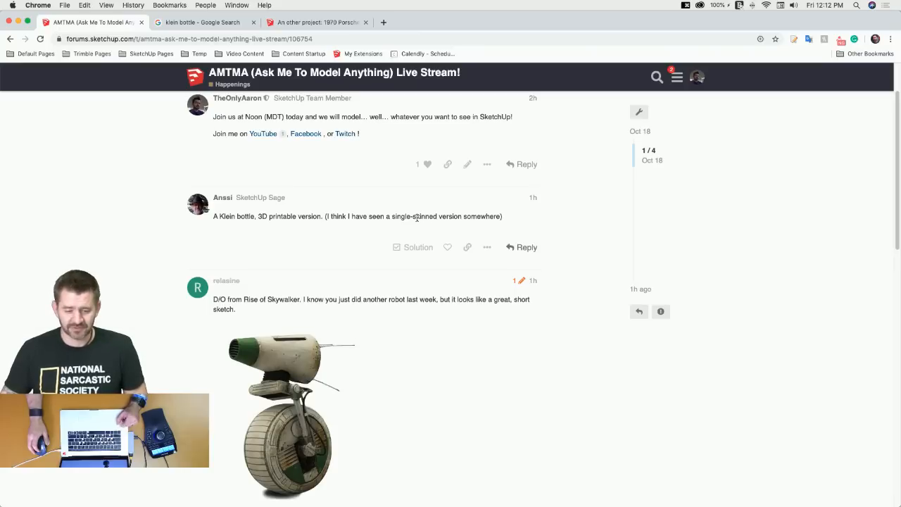
scroll(417, 219, "down", 2)
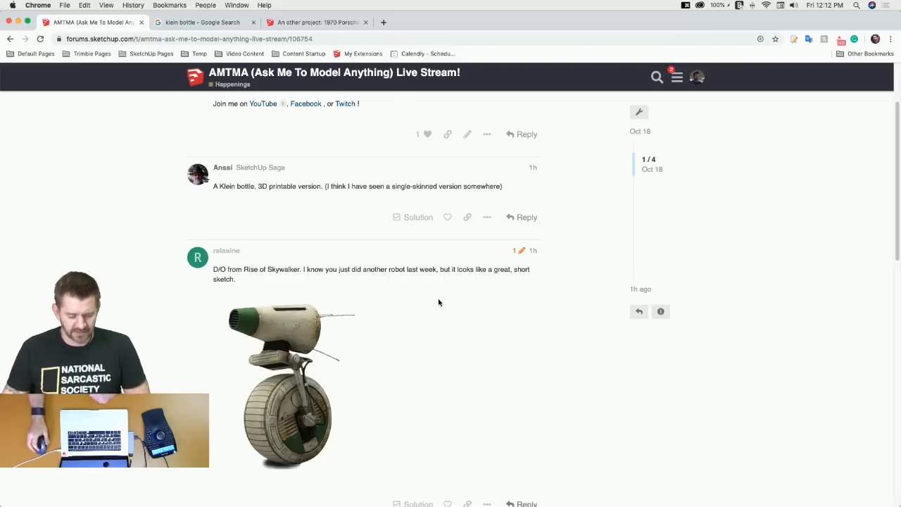
scroll(397, 303, "down", 1)
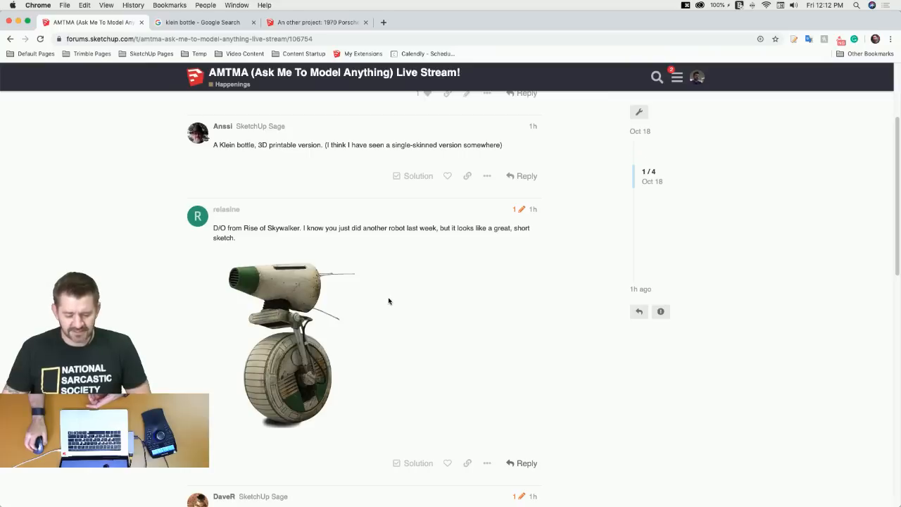
scroll(389, 301, "down", 1)
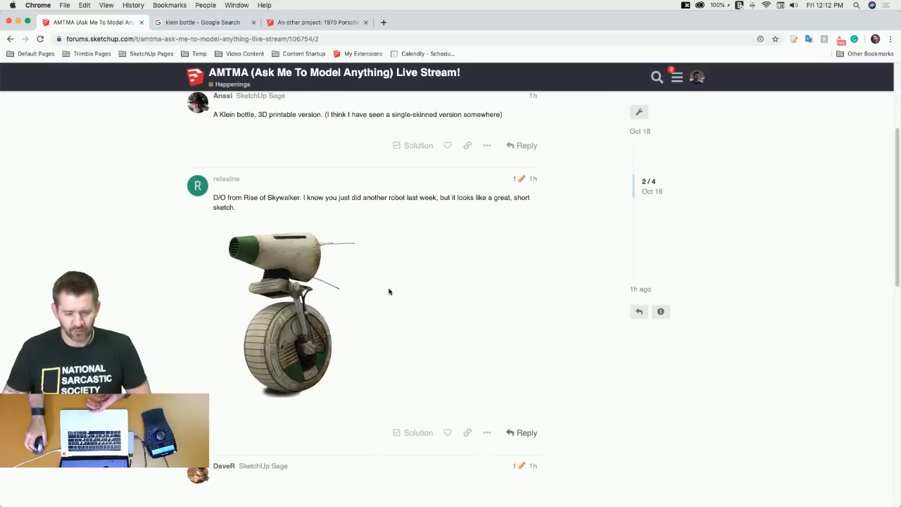
scroll(388, 292, "down", 1)
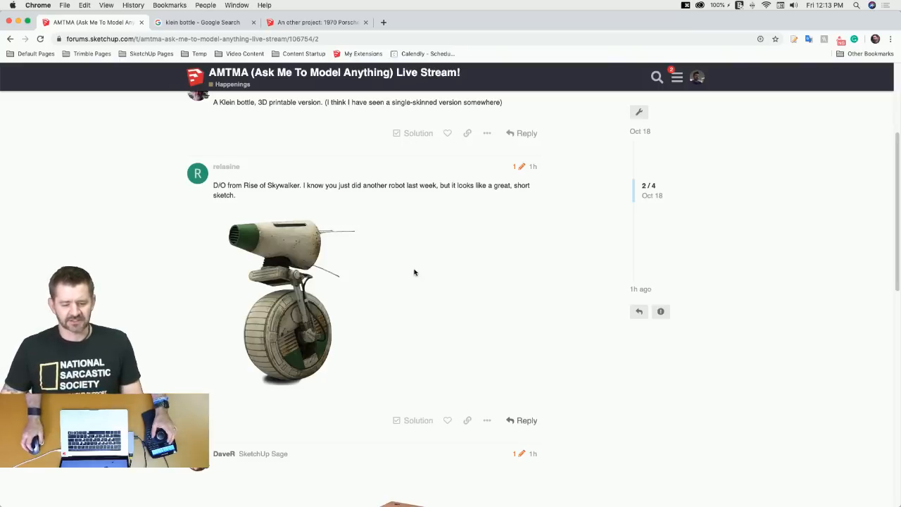
scroll(445, 243, "down", 2)
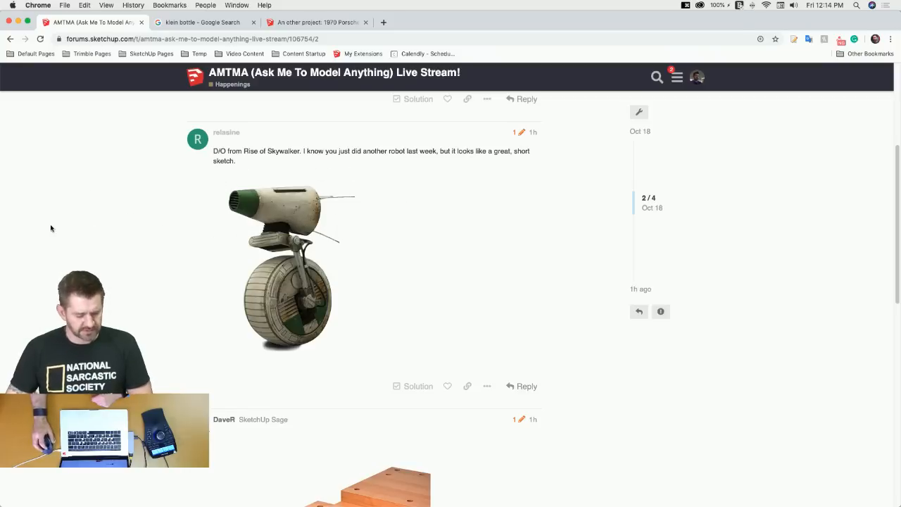
Narrow the Chrome window to a strip showing the D/O picture and resize the SketchUp window to fit beside it.
mouse_move(1, 223)
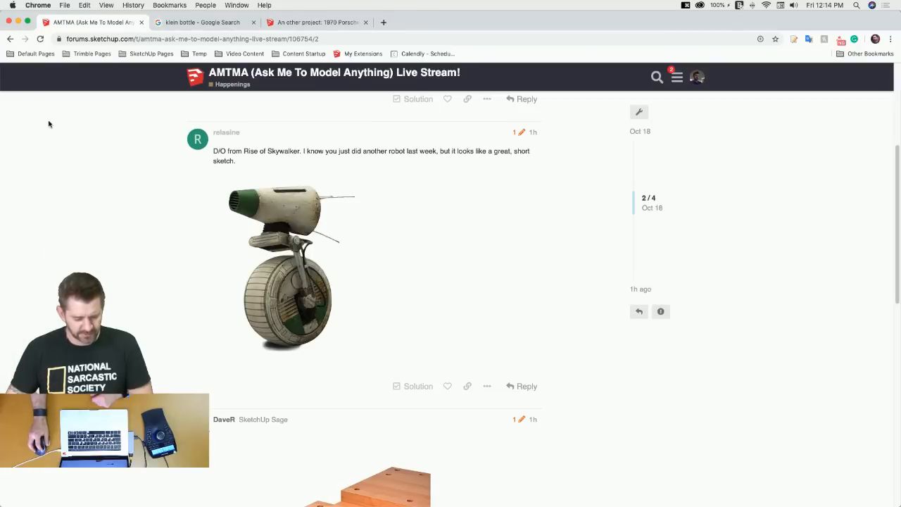
left_click_drag(2, 55, 665, 36)
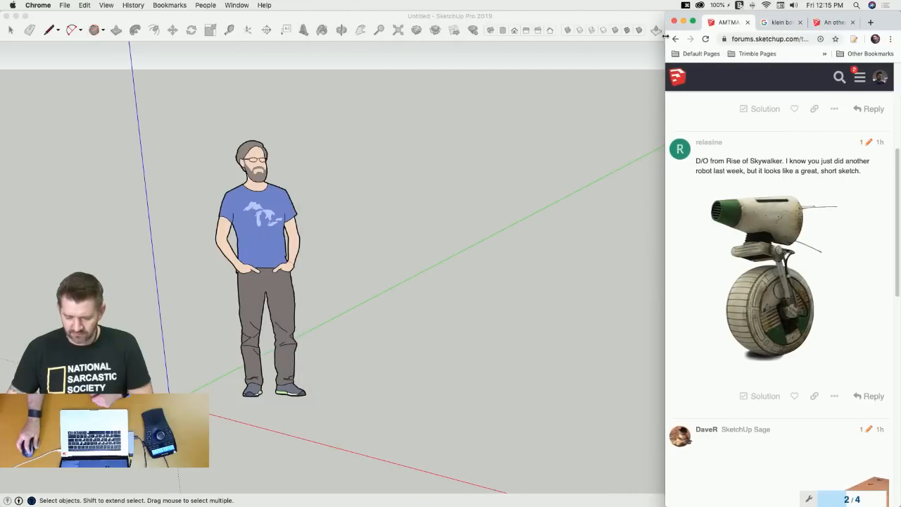
left_click(578, 166)
left_click_drag(898, 259, 685, 273)
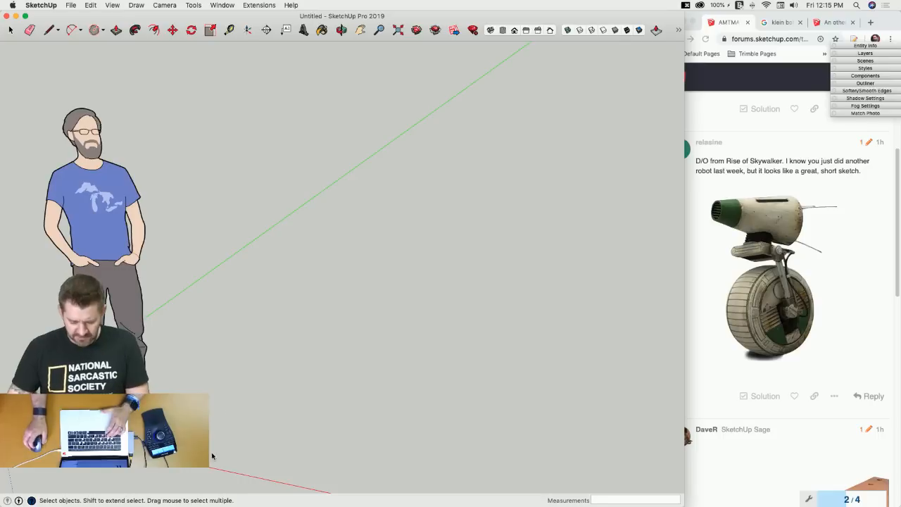
Draw a ground circle of about 6 11/16" radius beside the figure and push/pull it up about 1' 8" into a cylinder.
key("c")
left_click(272, 399)
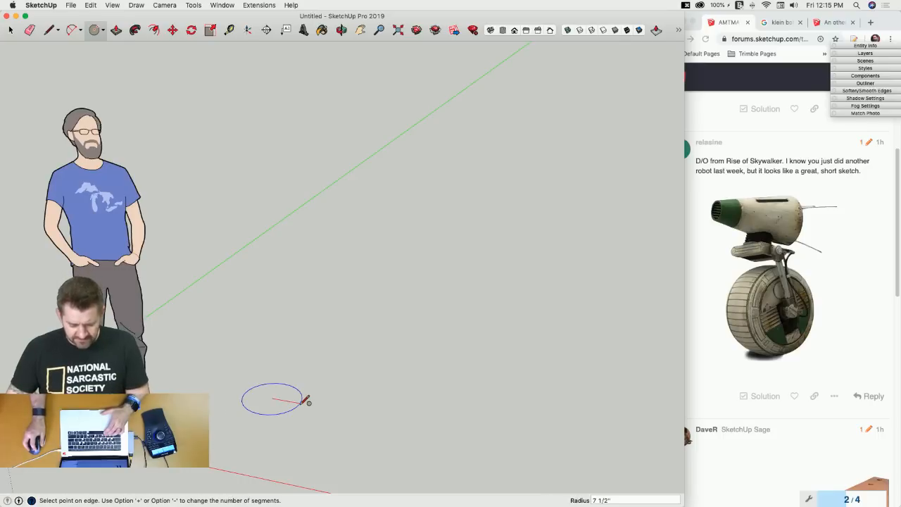
left_click(305, 400)
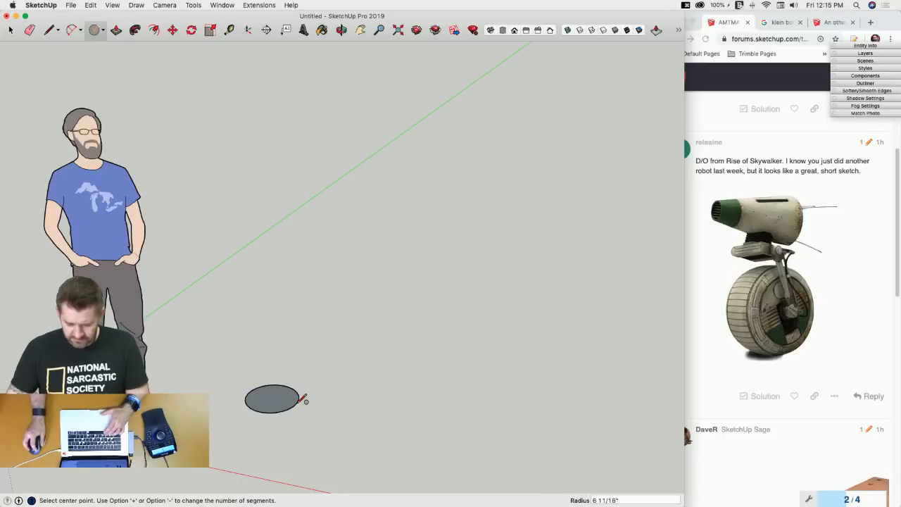
key("p")
left_click(266, 407)
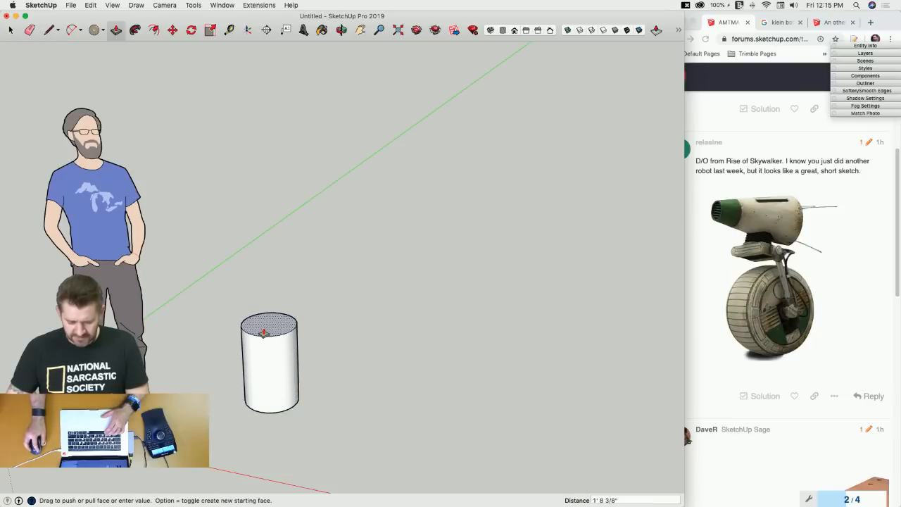
left_click(264, 333)
Scale the cylinder's top face down uniformly about its center to taper the body into a truncated cone.
key("space")
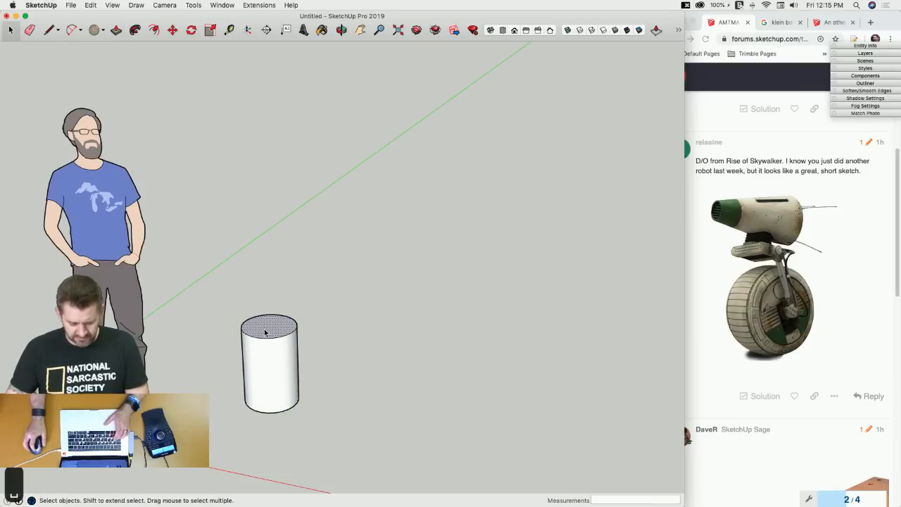
key("s")
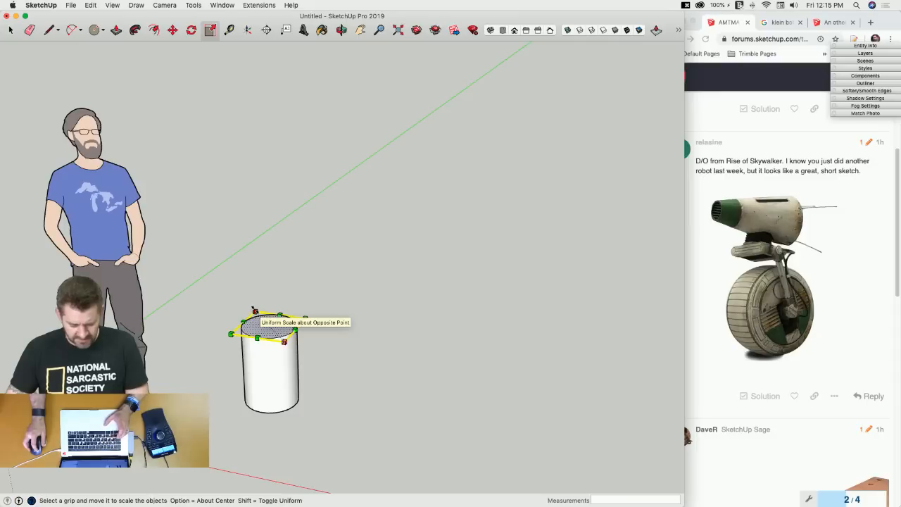
left_click_drag(255, 310, 260, 319)
key("space")
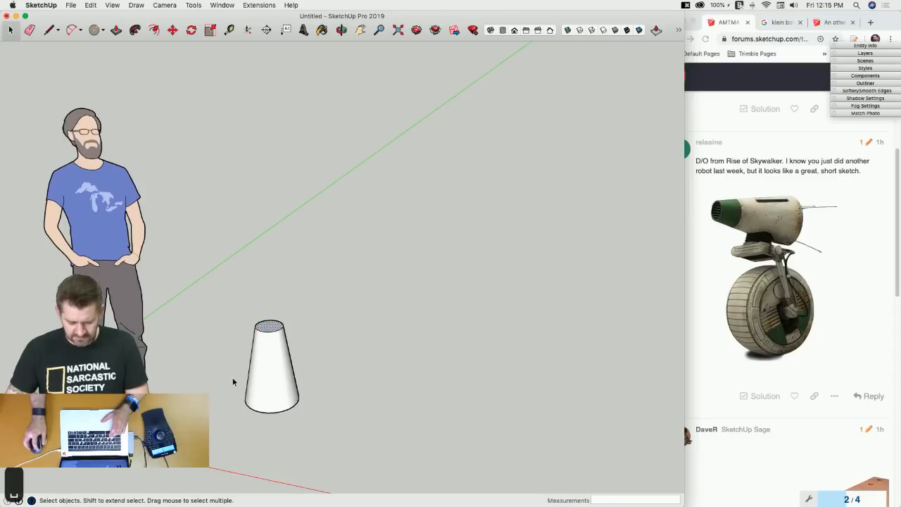
Move the cone's bottom edge up about 2 3/16" along the blue axis to shorten the body.
left_click_drag(229, 368, 313, 425)
key("m")
left_click(312, 425)
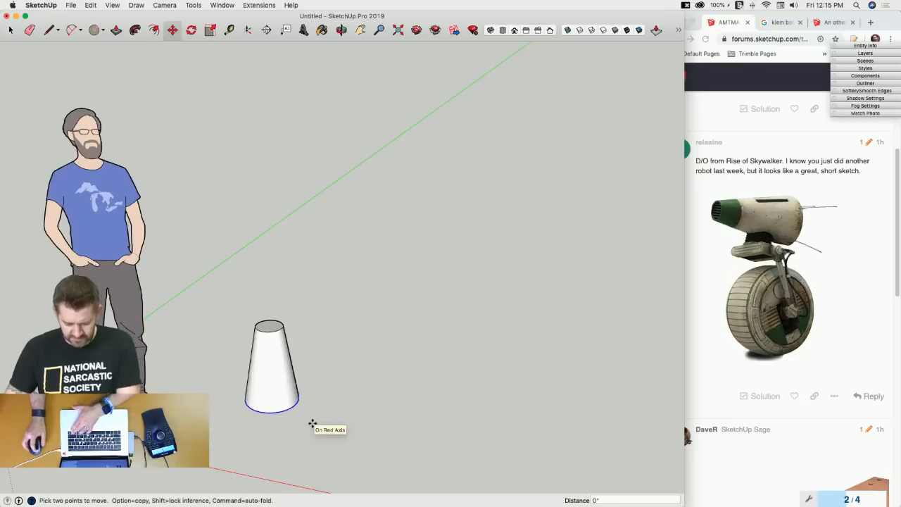
key("Up")
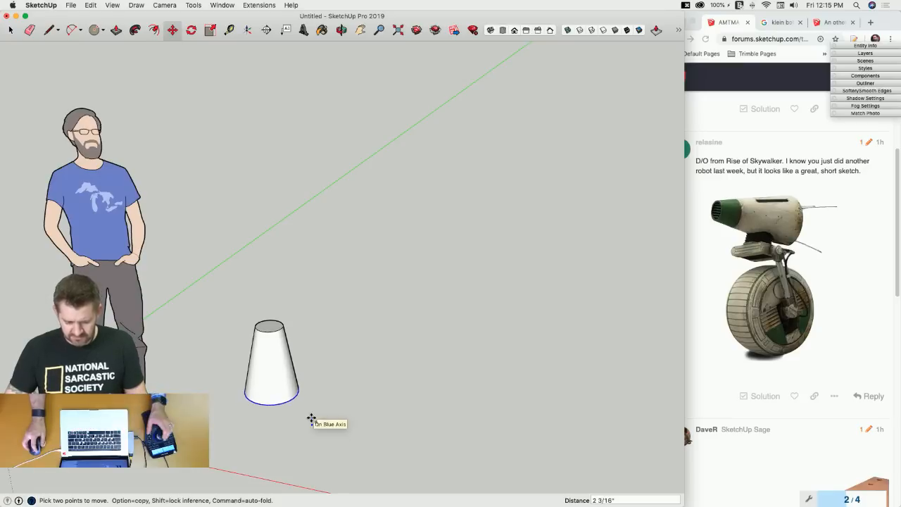
left_click(312, 419)
key("space")
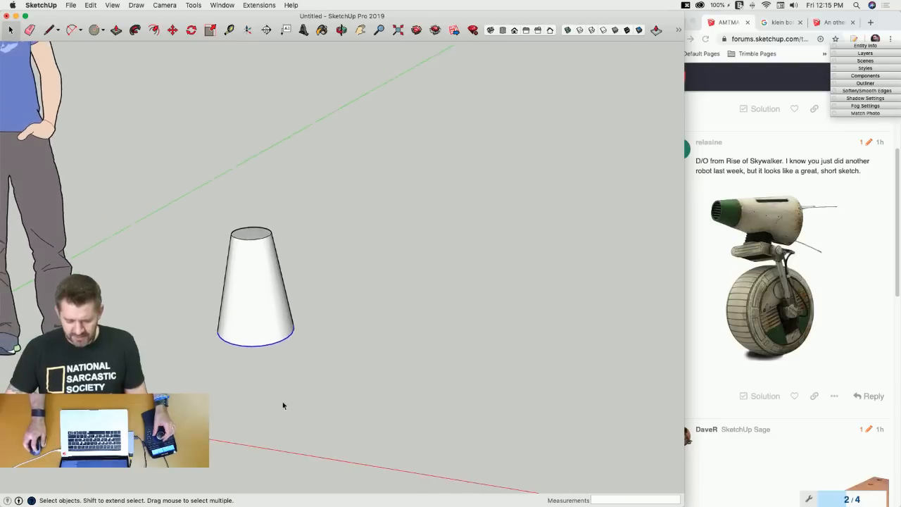
Draw a flat rectangle on the ground beside the cone, larger than the cone's base.
key("r")
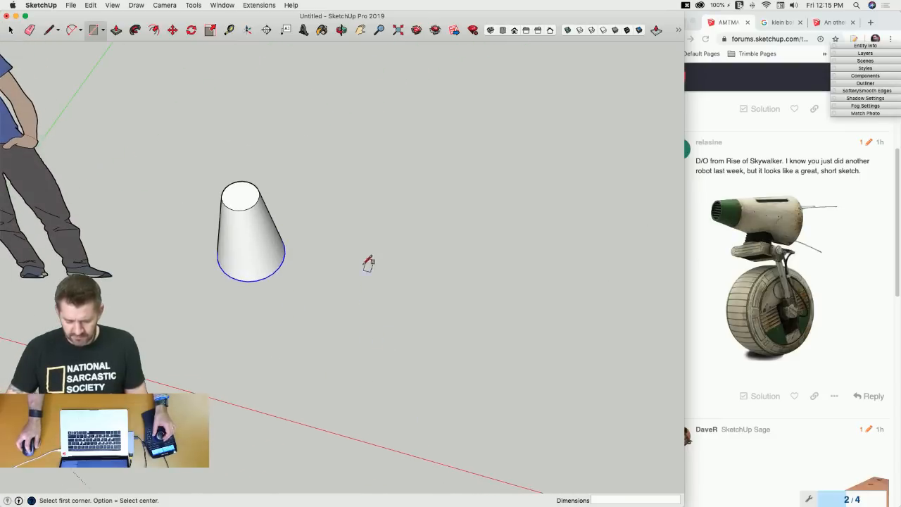
left_click(361, 263)
left_click(458, 417)
key("space")
Move the rectangle up and across into the cone, then raise it about 4 3/8" so it cuts through the upper part.
double_click(415, 391)
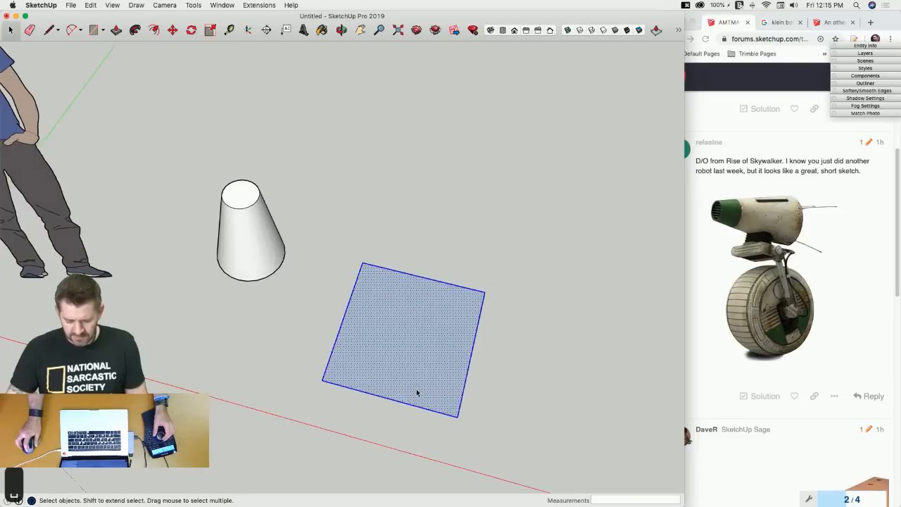
key("m")
left_click(471, 390)
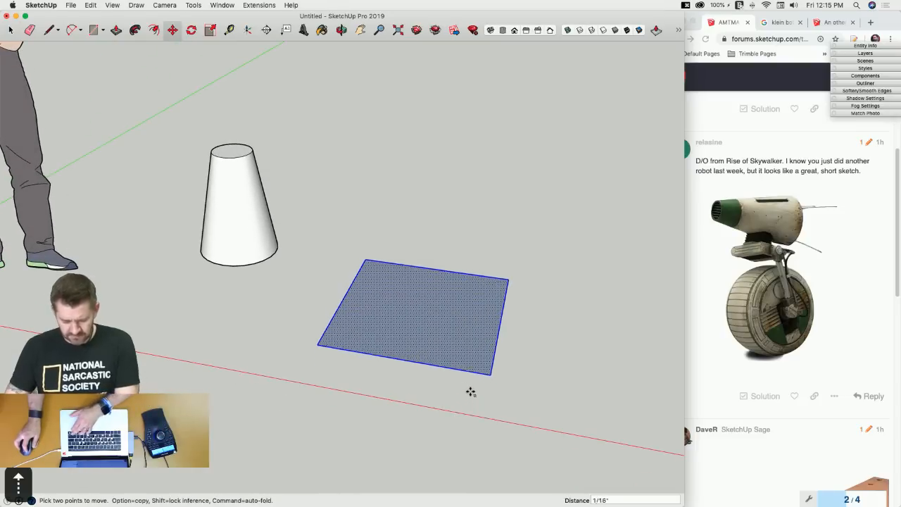
key("super+1")
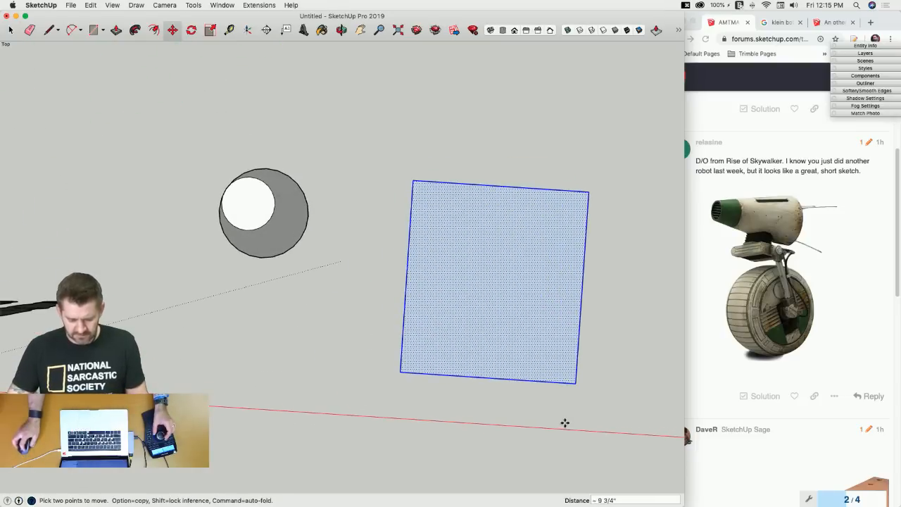
left_click(565, 423)
left_click(358, 361)
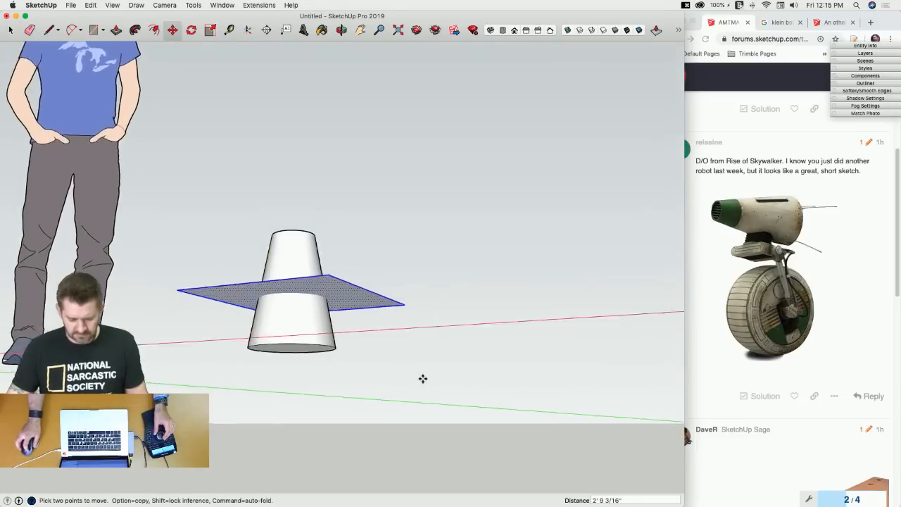
left_click(432, 369)
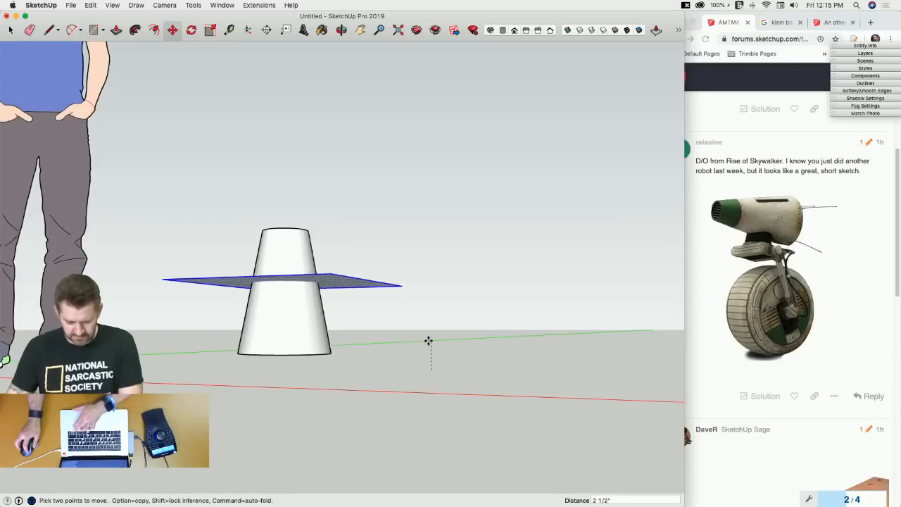
left_click(427, 321)
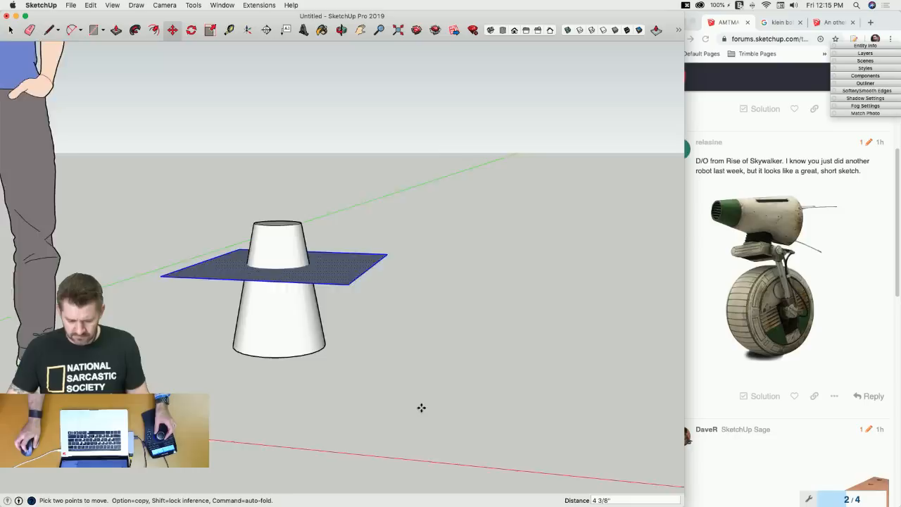
key("space")
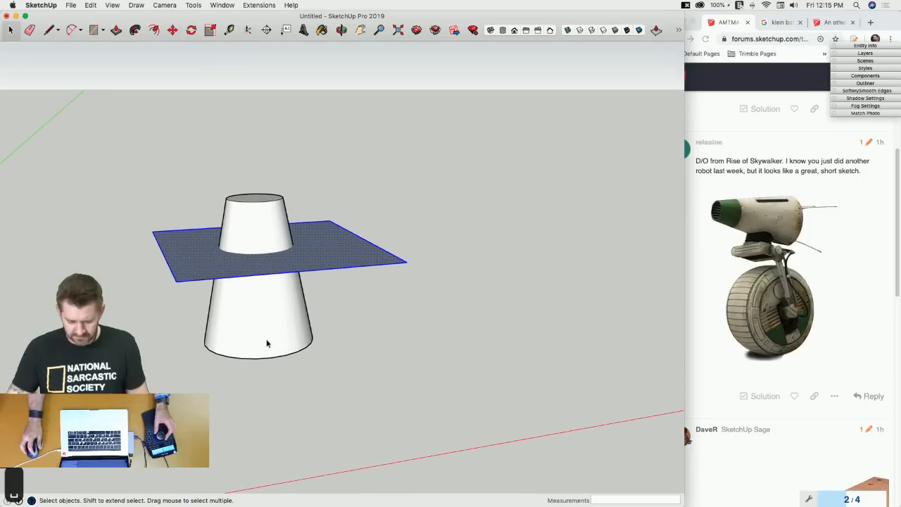
Try to intersect the cone's side face with the current selection only.
right_click(260, 322)
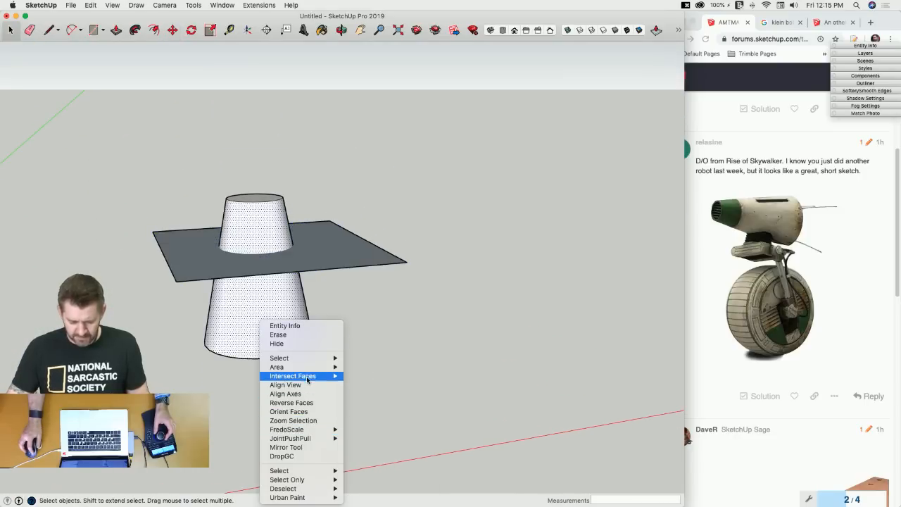
mouse_move(308, 378)
left_click(377, 385)
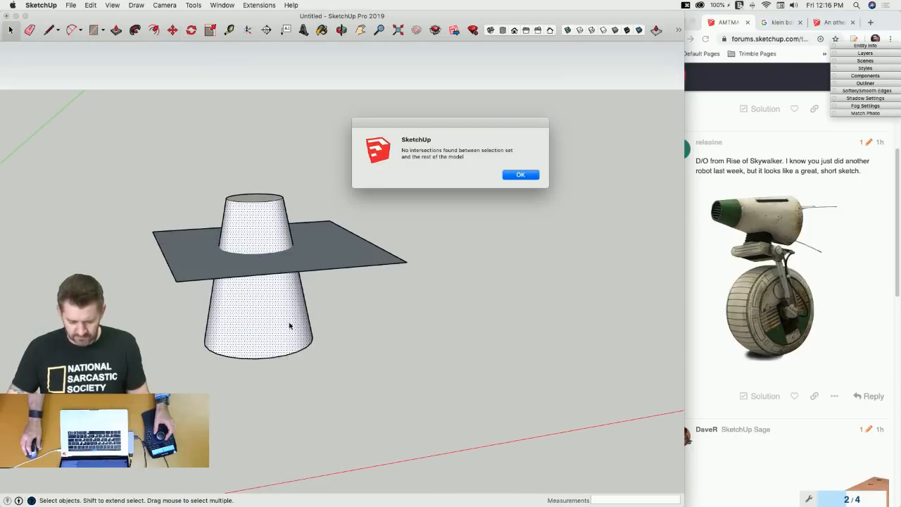
left_click(521, 175)
Intersect the cone's side face with the model where the rectangle crosses it.
right_click(246, 239)
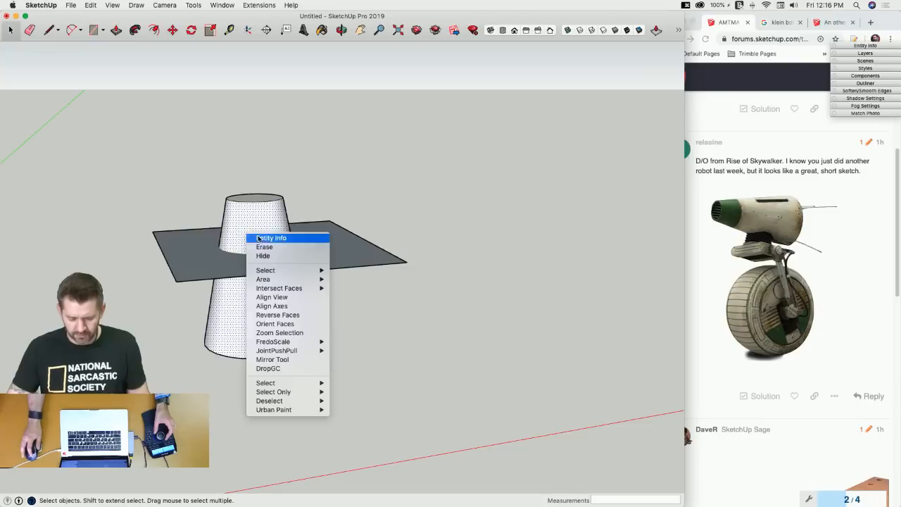
mouse_move(294, 288)
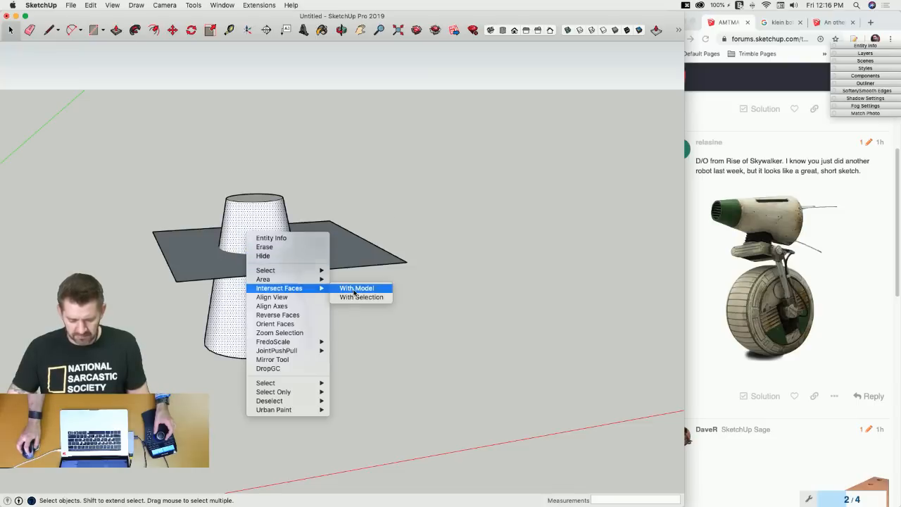
left_click(354, 297)
Erase the cutting rectangle's edges around the cone, keeping only the intersection ring on its side.
key("e")
mouse_move(380, 265)
left_mouse_down()
mouse_move(382, 252)
mouse_move(359, 227)
left_mouse_up()
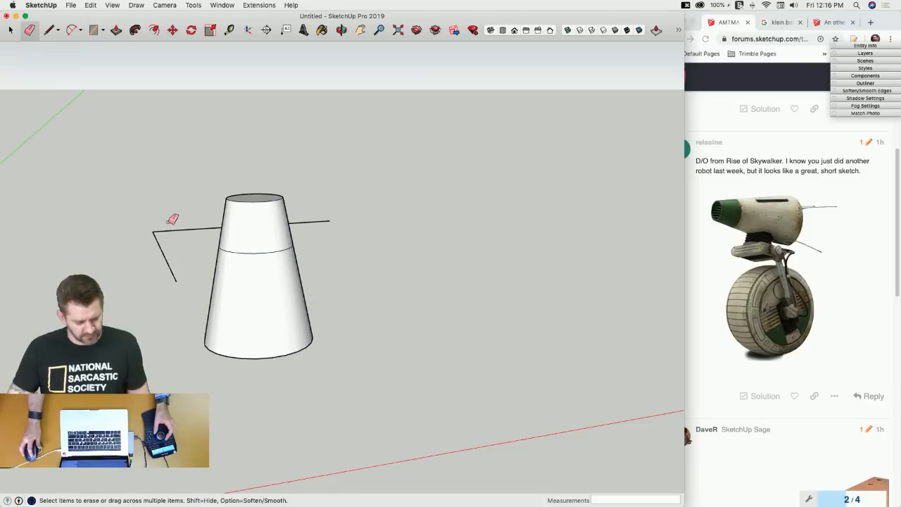
left_click_drag(172, 219, 165, 258)
key("space")
Offset the cone's top edge inward about 7/16" and push the inner face down to form a shallow recess with a rim.
mouse_move(165, 258)
middle_mouse_down()
mouse_move(240, 287)
mouse_move(274, 223)
mouse_move(306, 261)
middle_mouse_up()
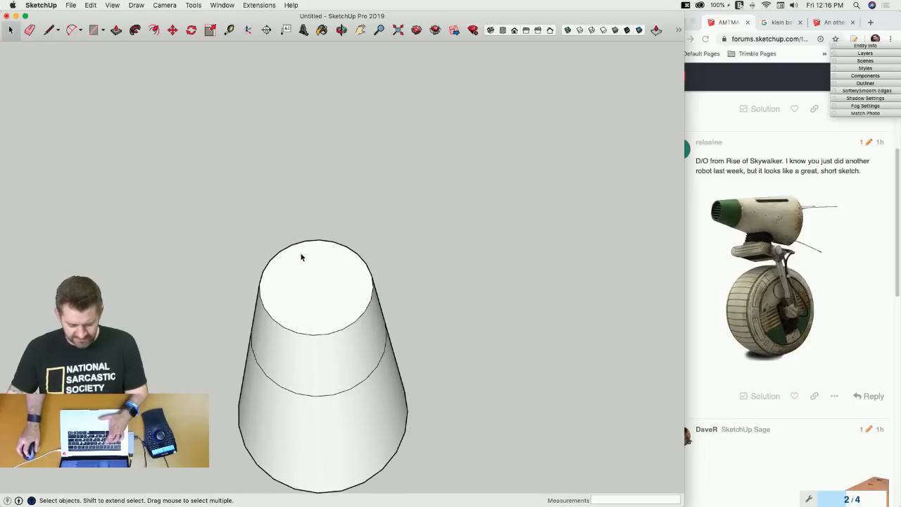
key("f")
left_click(301, 248)
left_click(301, 250)
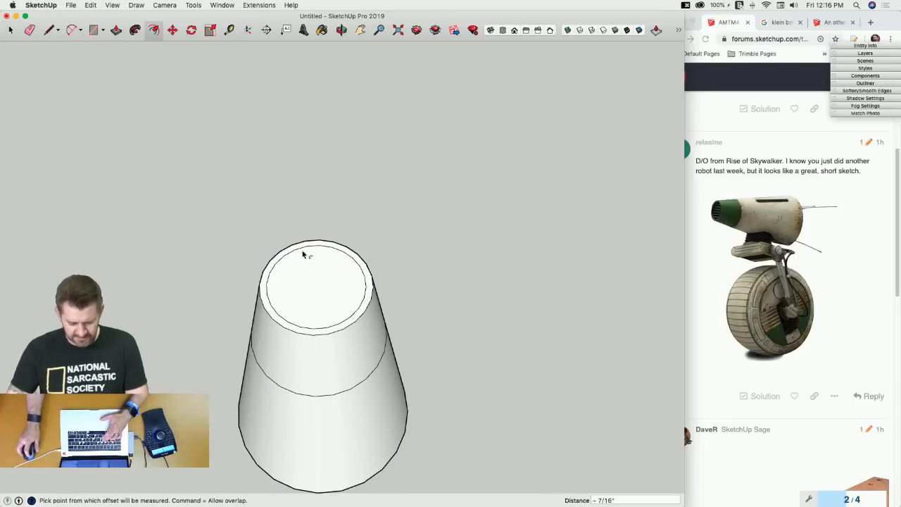
key("p")
left_click(303, 265)
left_click(307, 272)
key("space")
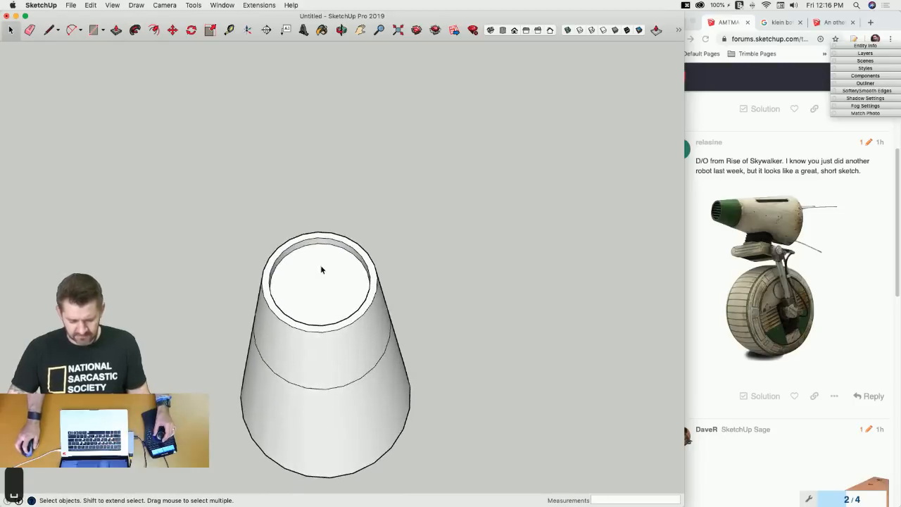
Draw parallel lines between opposite vertices of the recessed circle, evenly filling one half of the face from its outer edge inward.
key("l")
scroll(306, 248, "up", 5)
middle_click_drag(305, 247, 248, 225)
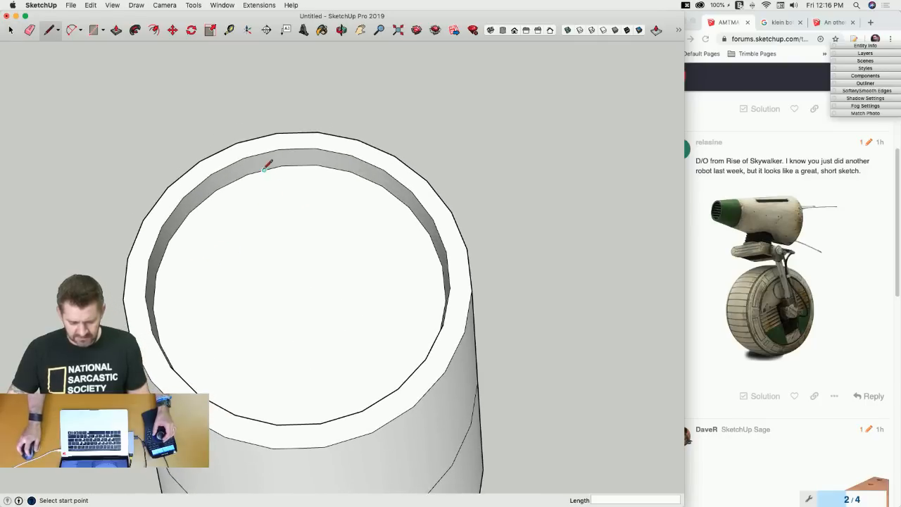
scroll(250, 169, "down", 10)
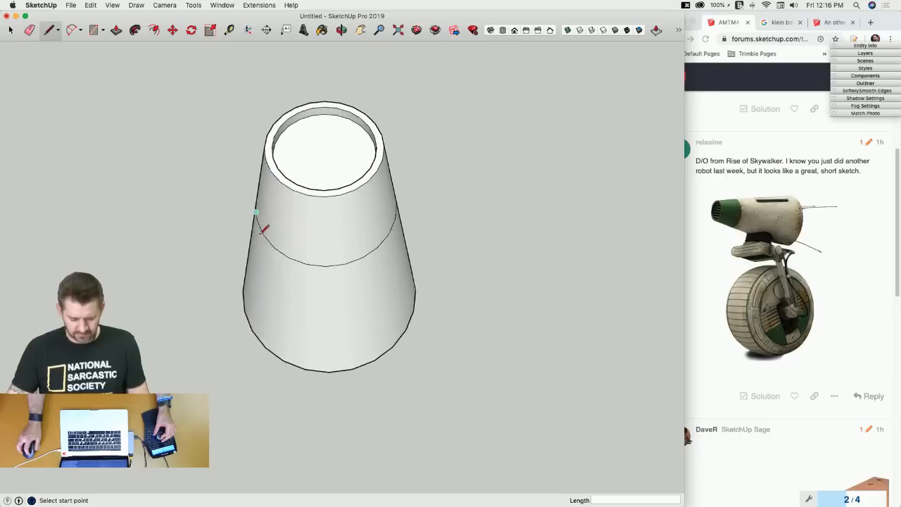
middle_click_drag(266, 241, 308, 152)
scroll(304, 145, "up", 6)
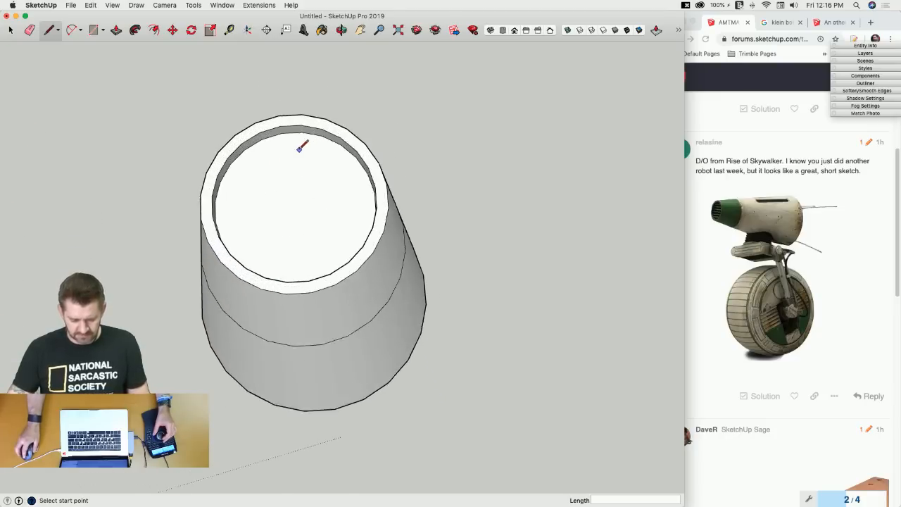
left_click(278, 133)
left_click(325, 133)
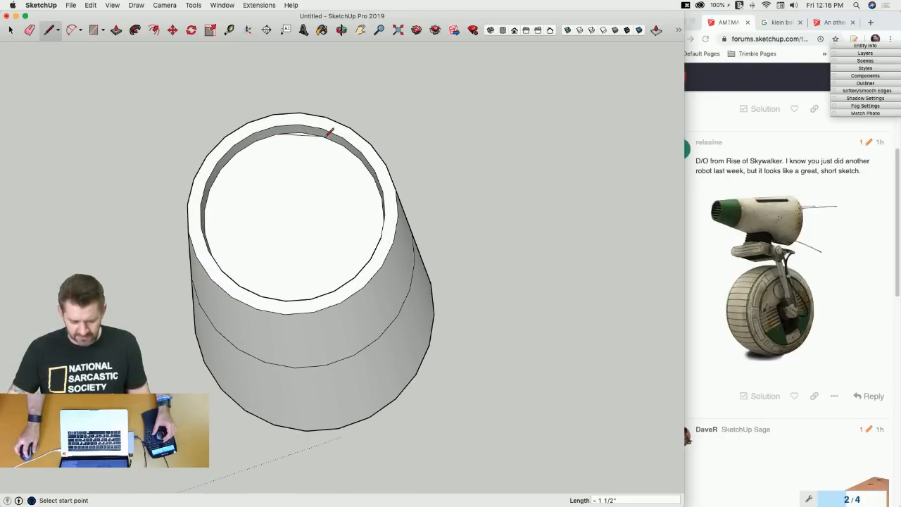
left_click(271, 138)
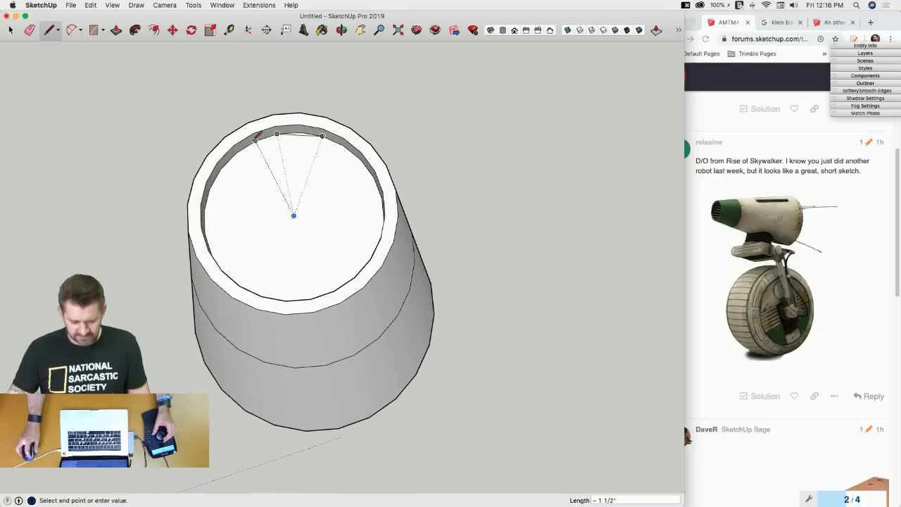
left_click(343, 144)
left_click(238, 153)
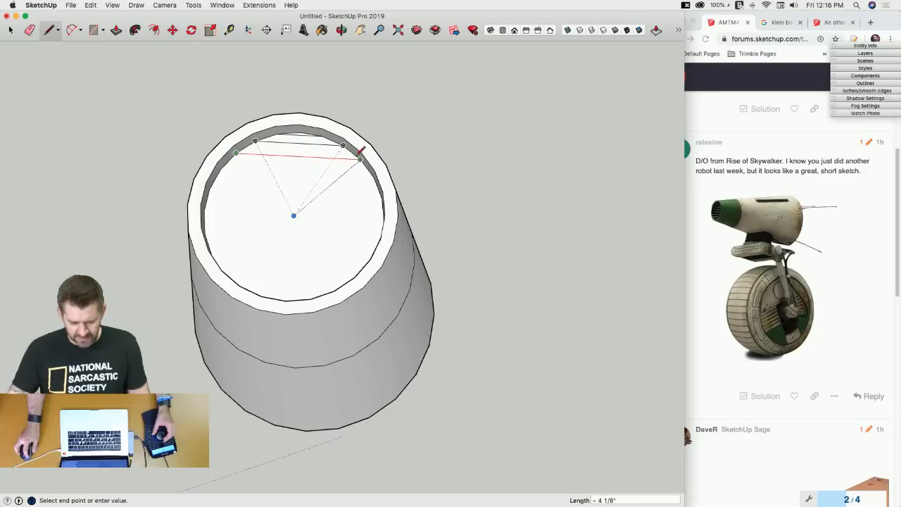
left_click(360, 159)
left_click(222, 169)
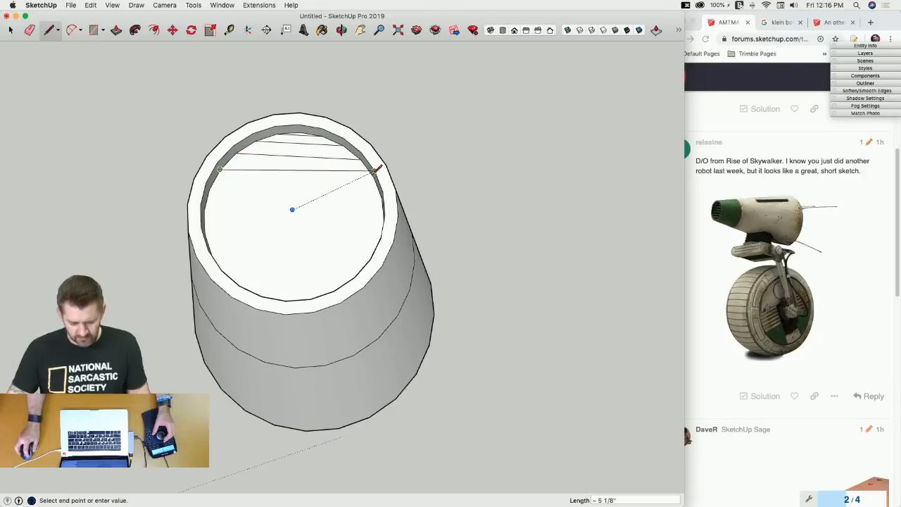
left_click(373, 175)
left_click(211, 188)
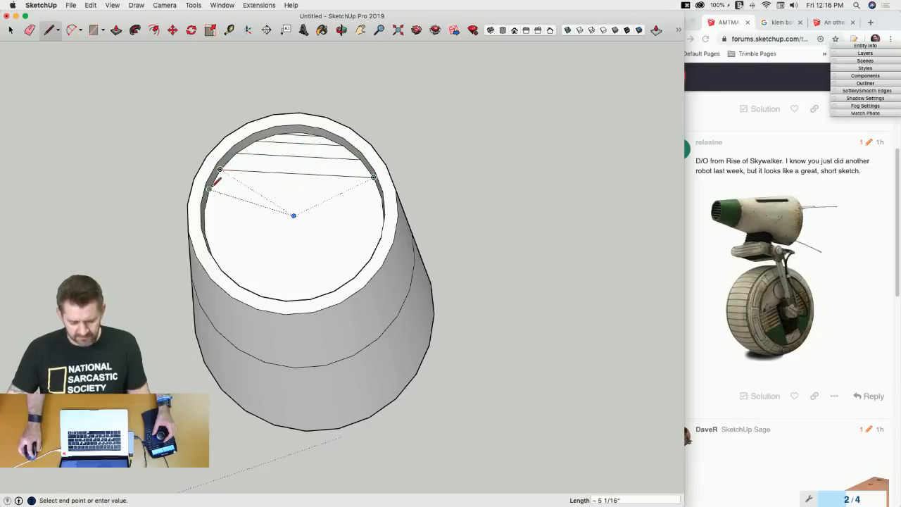
left_click(382, 195)
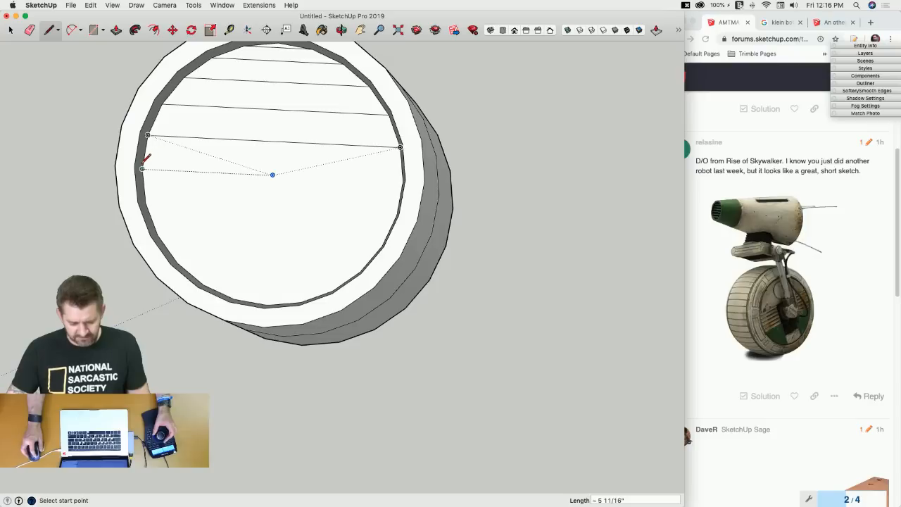
Draw the line across the recessed circle's centre and continue the parallel lines over its other half.
left_click(144, 162)
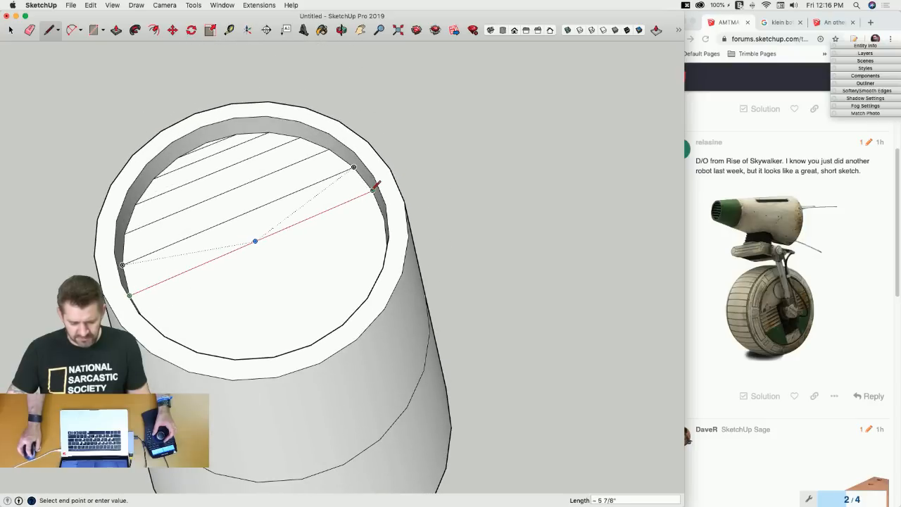
left_click(370, 192)
left_click(139, 334)
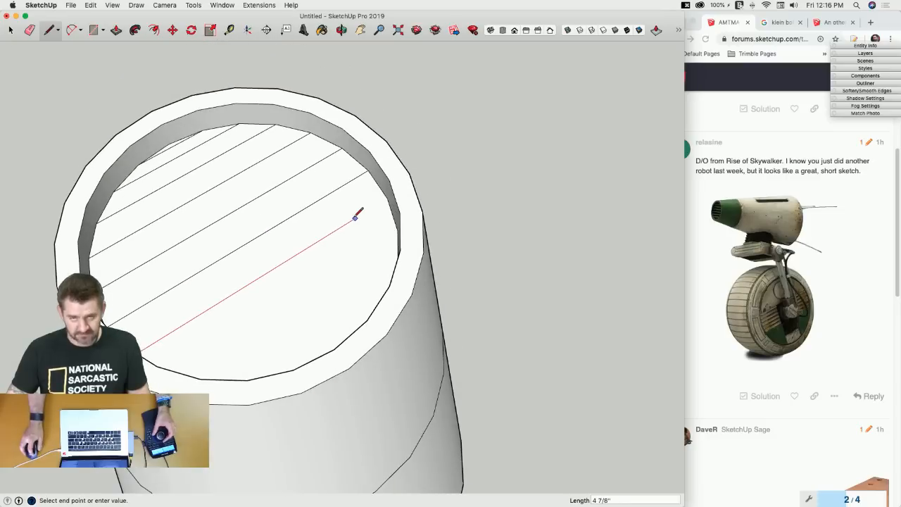
left_click(387, 198)
mouse_move(387, 198)
middle_mouse_down()
mouse_move(362, 221)
mouse_move(293, 147)
mouse_move(388, 204)
mouse_move(447, 195)
middle_mouse_up()
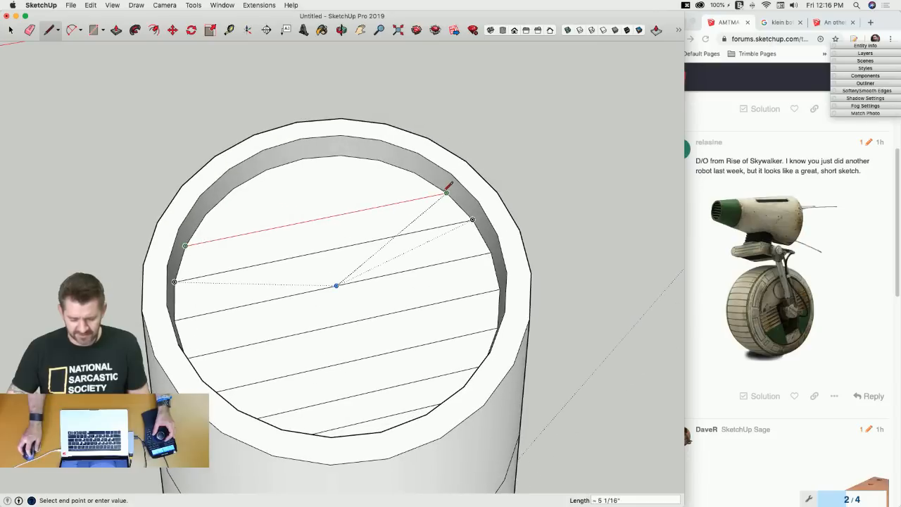
left_click(210, 211)
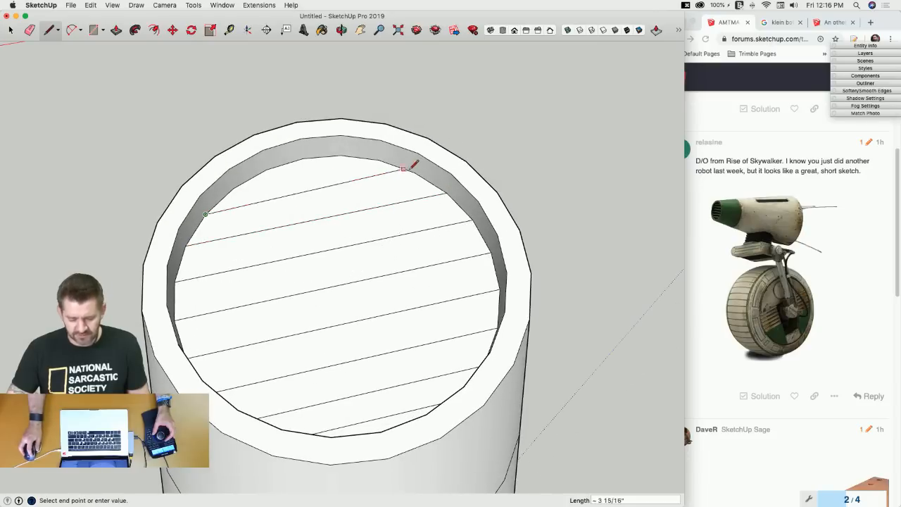
left_click(414, 173)
left_click(233, 189)
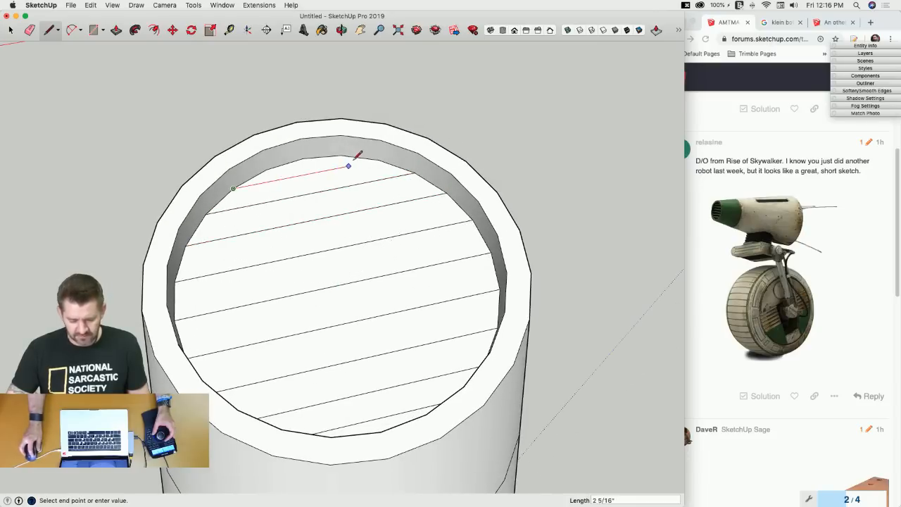
left_click(378, 159)
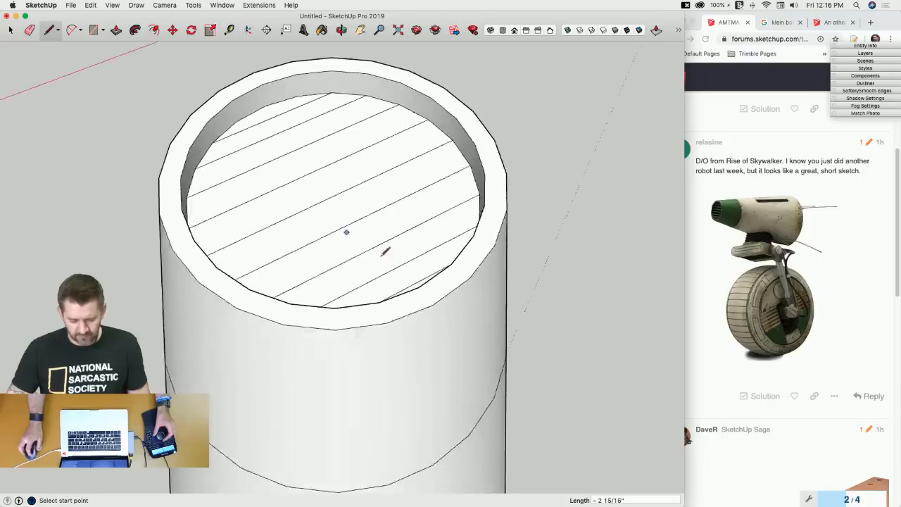
Push the centre strip of the recessed face down slightly and repeat the same depth on every other strip to form the grille slats.
key("p")
left_click(365, 150)
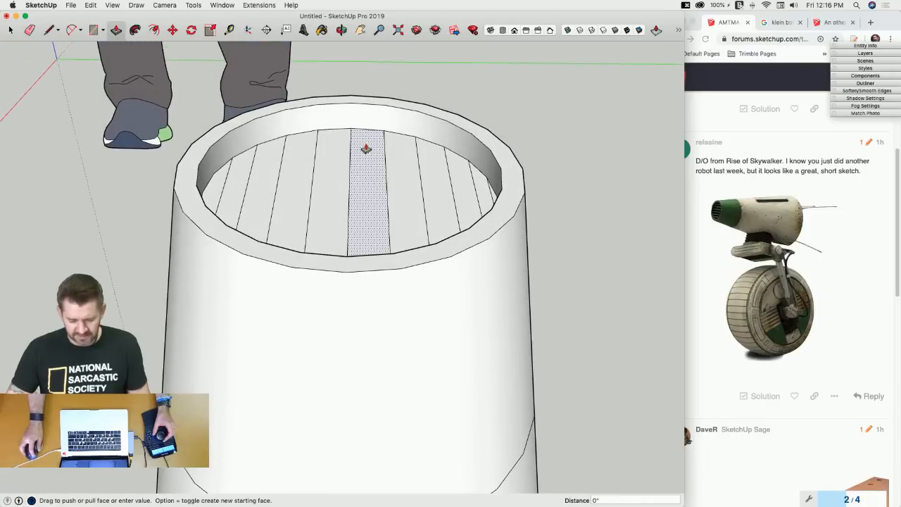
left_click(367, 157)
double_click(440, 159)
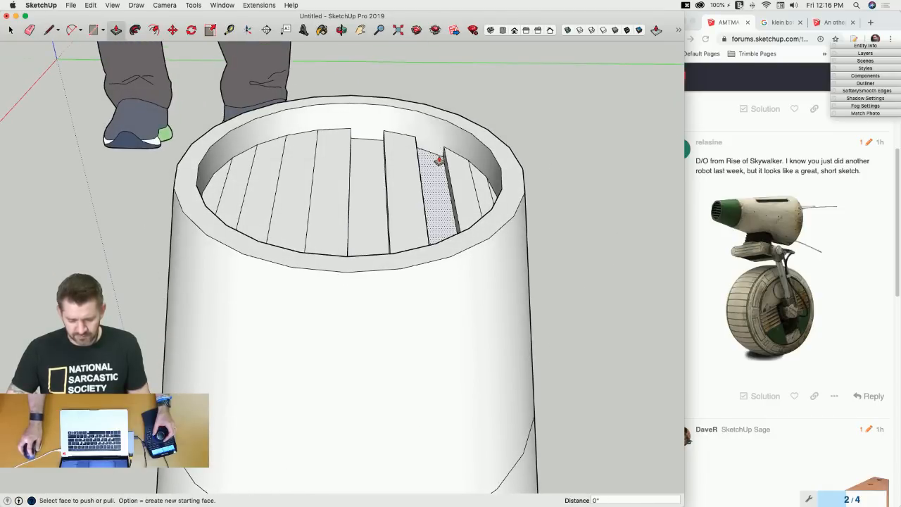
double_click(477, 179)
double_click(305, 171)
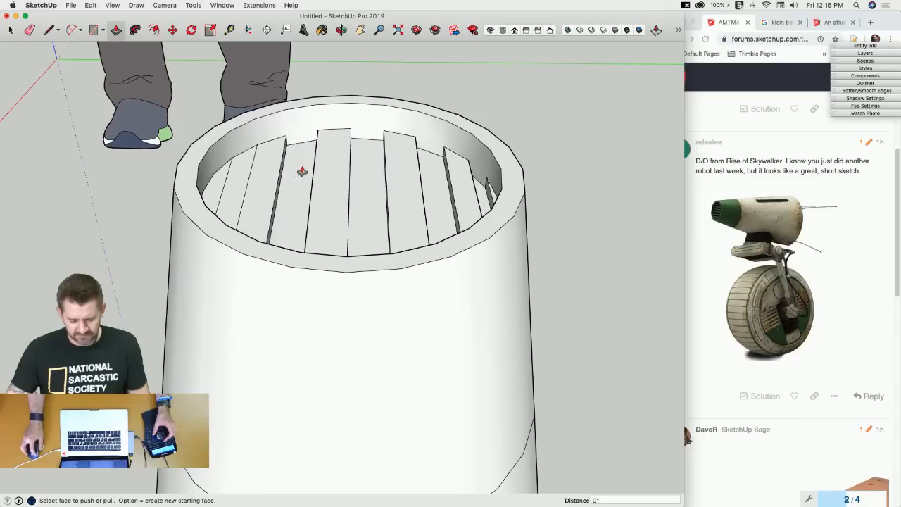
double_click(236, 177)
key("space")
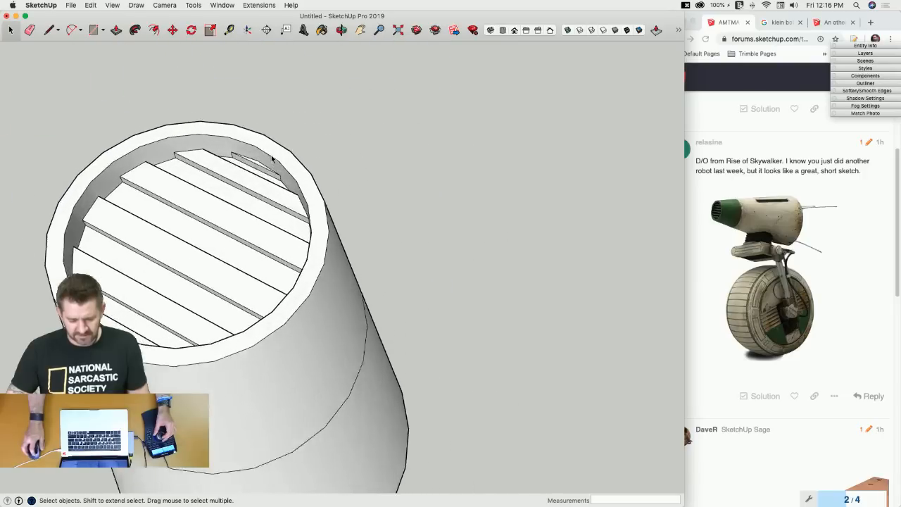
Push the small end strip at the edge of the grille down about 1/4".
key("p")
left_click(242, 160)
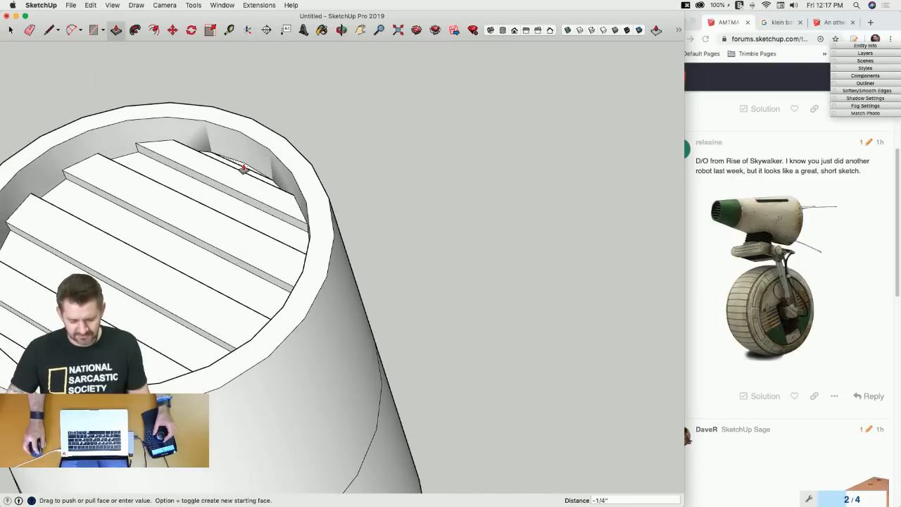
key("e")
key("space")
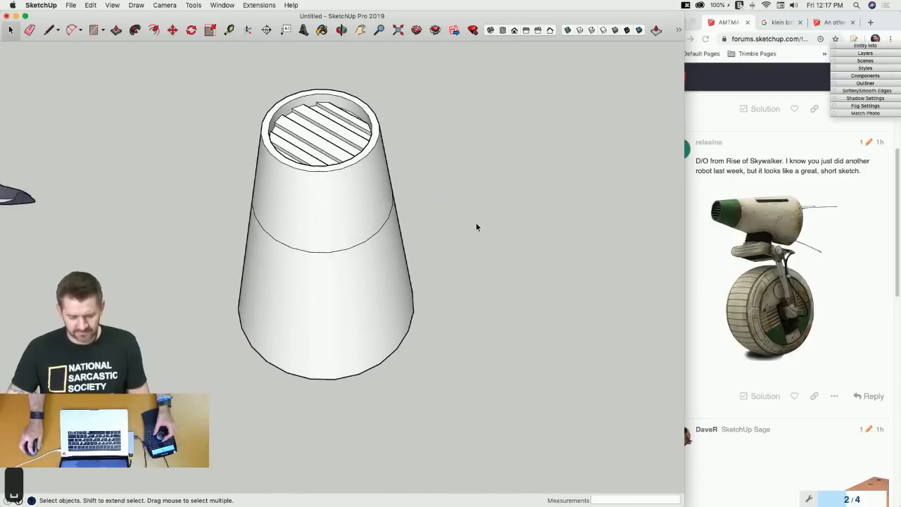
Select the entire cone with its grille and make it a group.
middle_click_drag(301, 111, 205, 142)
middle_click_drag(204, 145, 236, 104)
left_click_drag(237, 105, 493, 357)
right_click(349, 211)
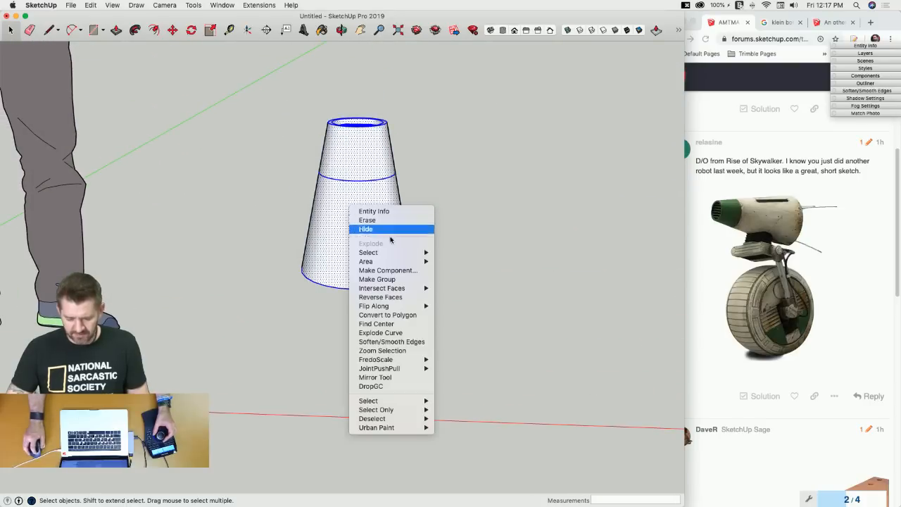
left_click(400, 280)
Rotate the cone group onto its side so its long axis lies horizontally.
key("m")
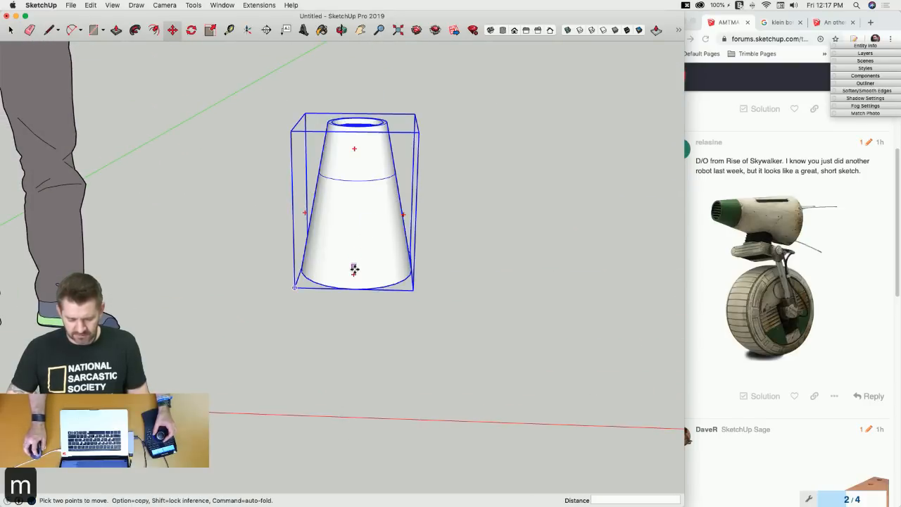
left_click(353, 276)
left_click(475, 217)
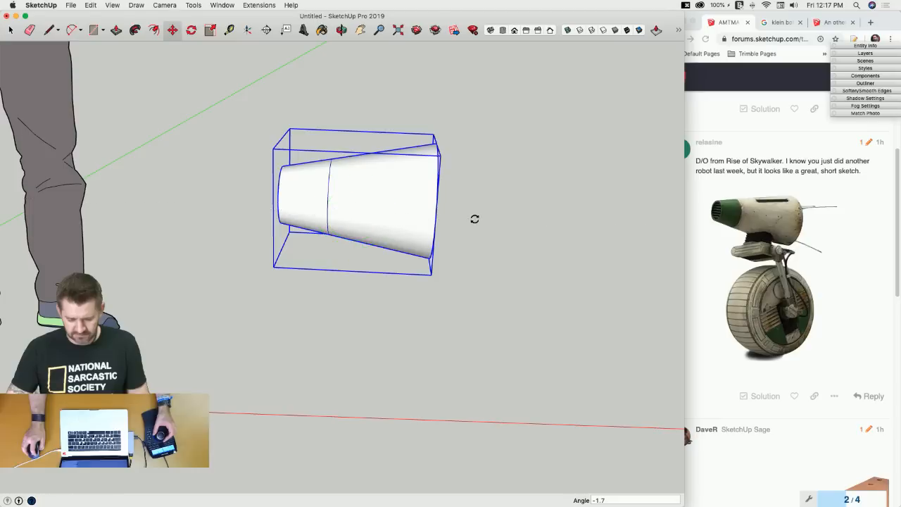
middle_click_drag(475, 217, 467, 209)
Open the cone group and offset the large back face's edge inward about 3 3/16".
key("space")
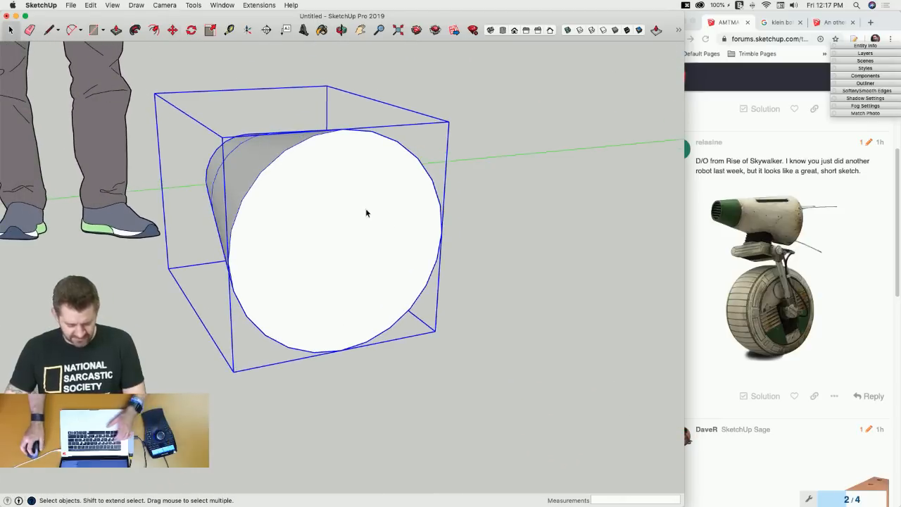
double_click(362, 202)
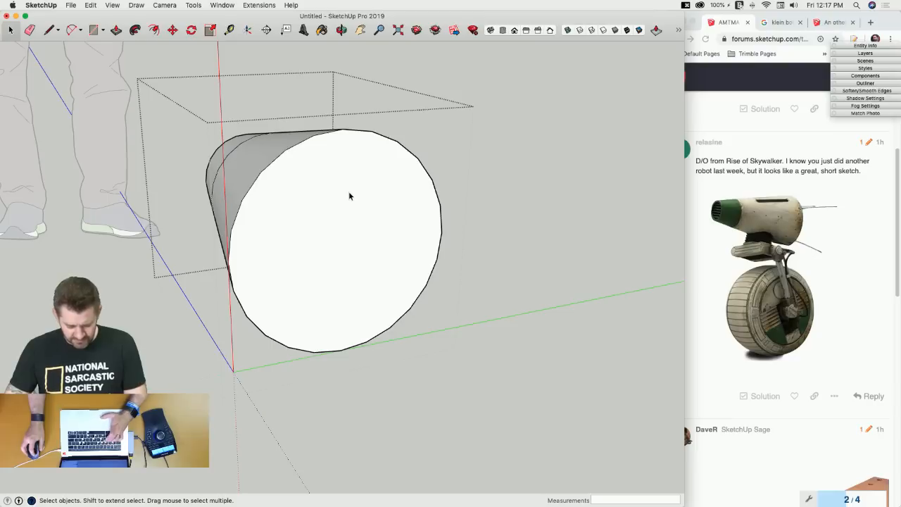
key("f")
left_click(348, 188)
left_click(344, 191)
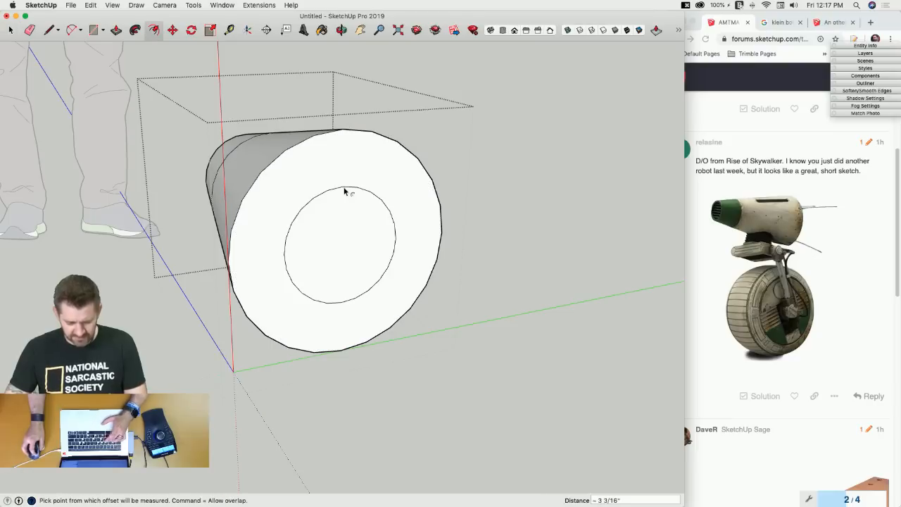
Move the inner circular face outward about 1 7/8" along the cone's axis to form a tapered back end, and close the group.
key("space")
left_click(341, 251)
key("m")
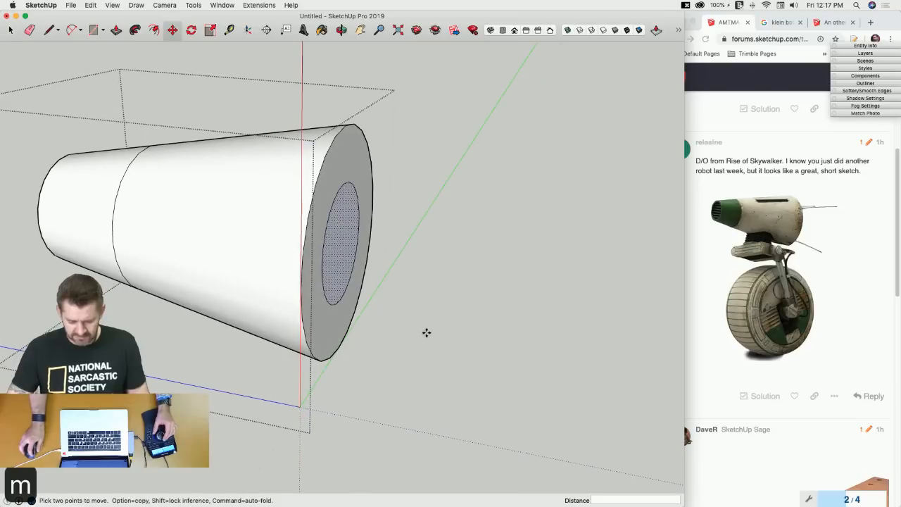
left_click(436, 309)
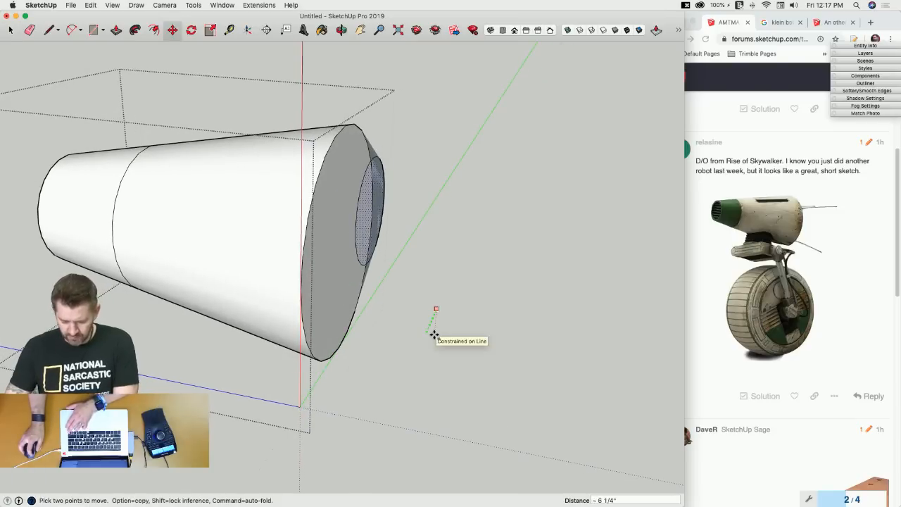
key("Right")
key("Up")
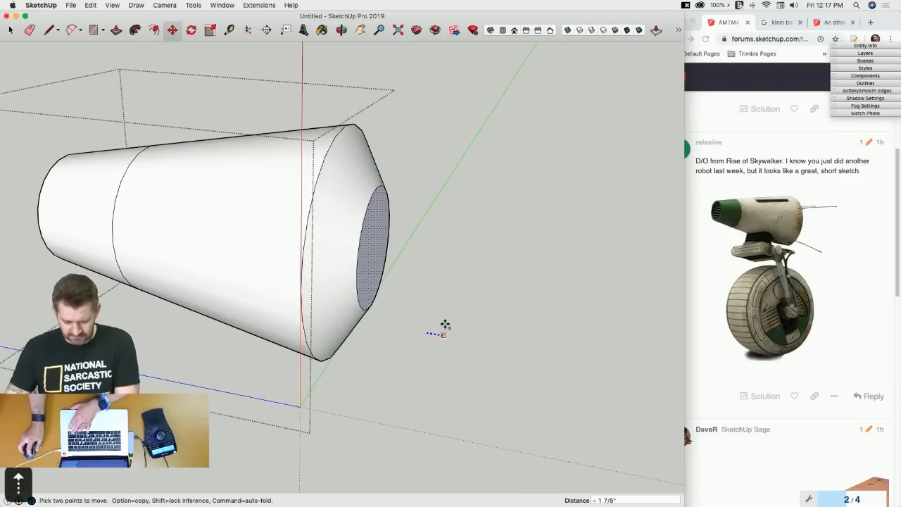
left_click(444, 323)
key("space")
middle_click_drag(444, 322, 362, 347)
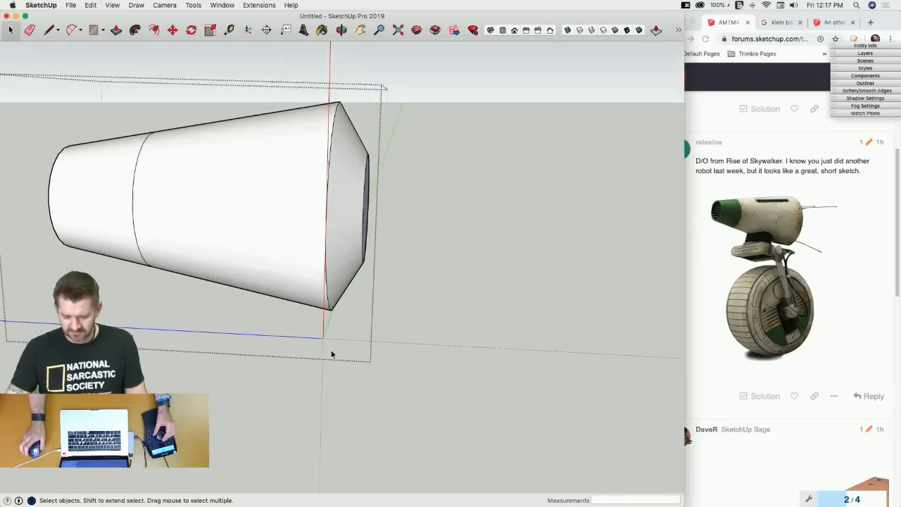
left_click(388, 296)
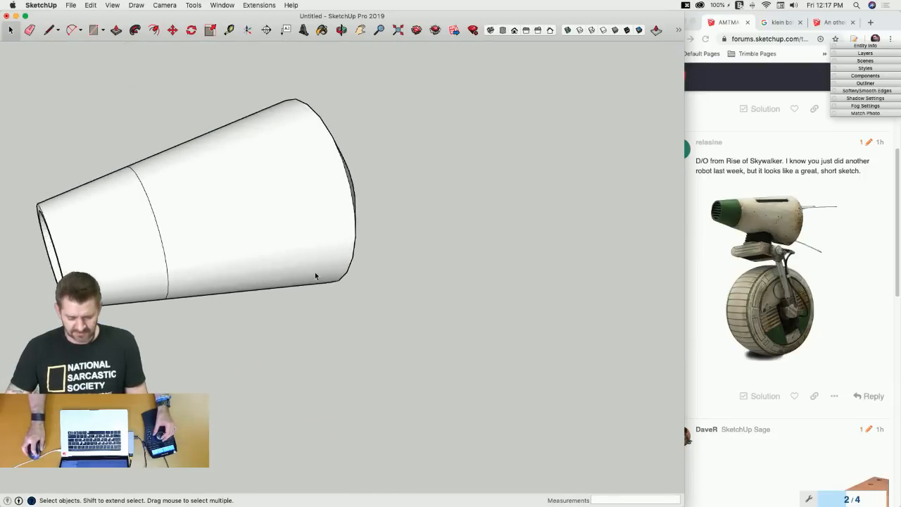
Raise the head group to leave open space beneath it.
left_click(268, 259)
key("m")
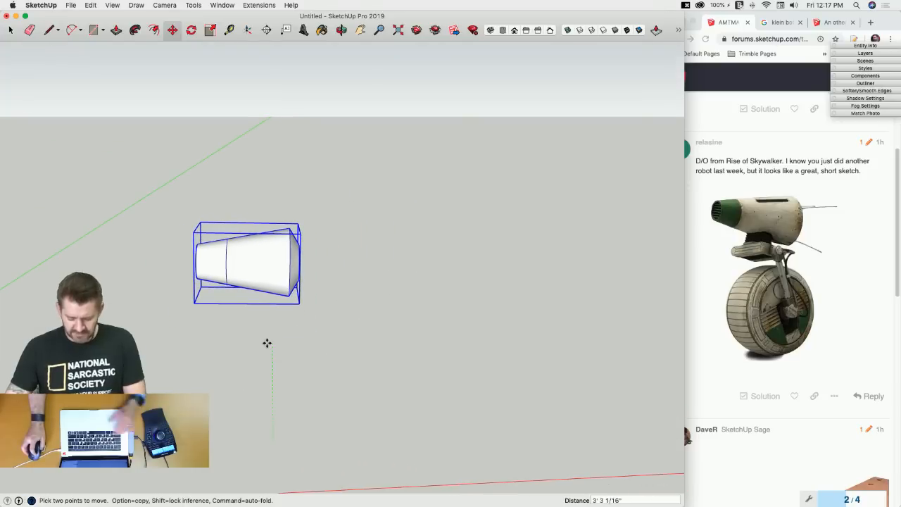
key("space")
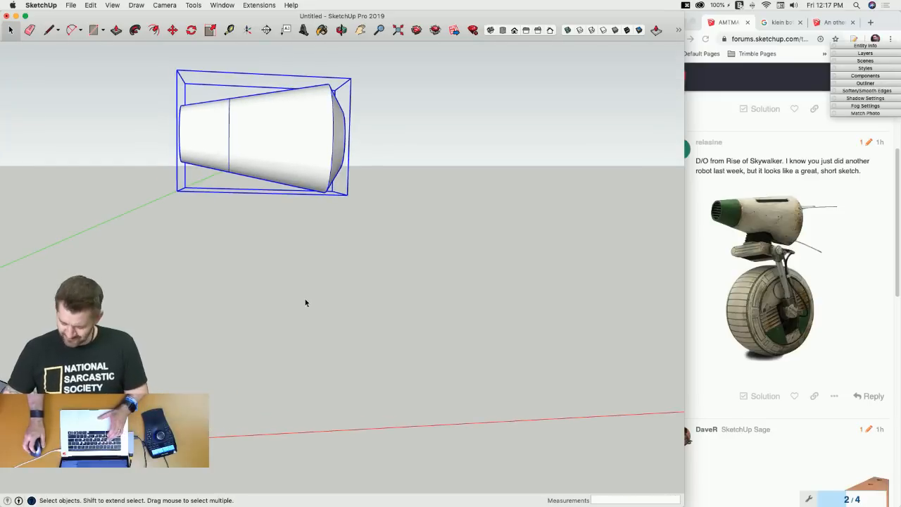
Draw a circle of about 9 1/8" radius flat on the ground beneath the head.
key("r")
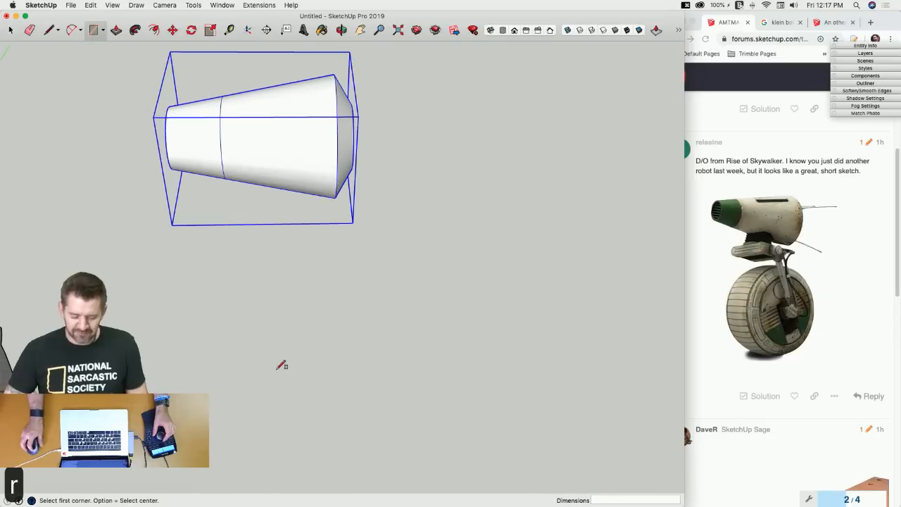
key("c")
left_click(286, 305)
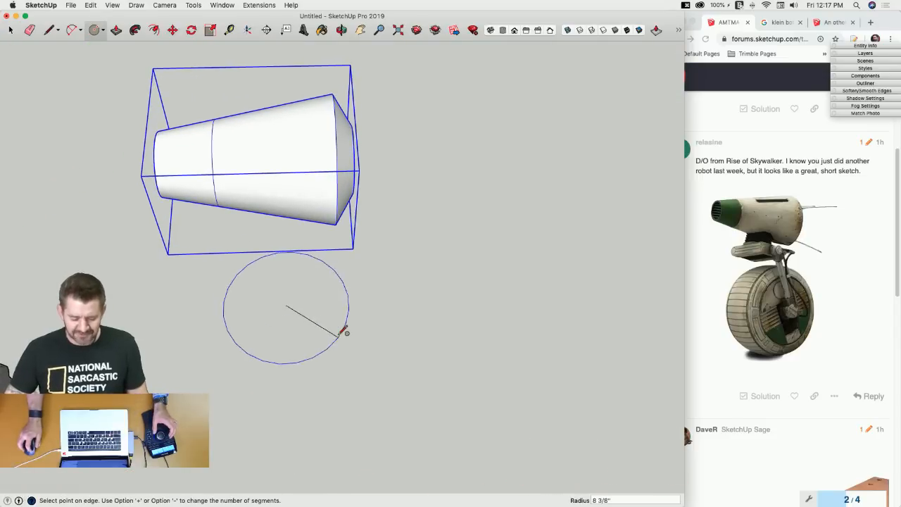
left_click(355, 301)
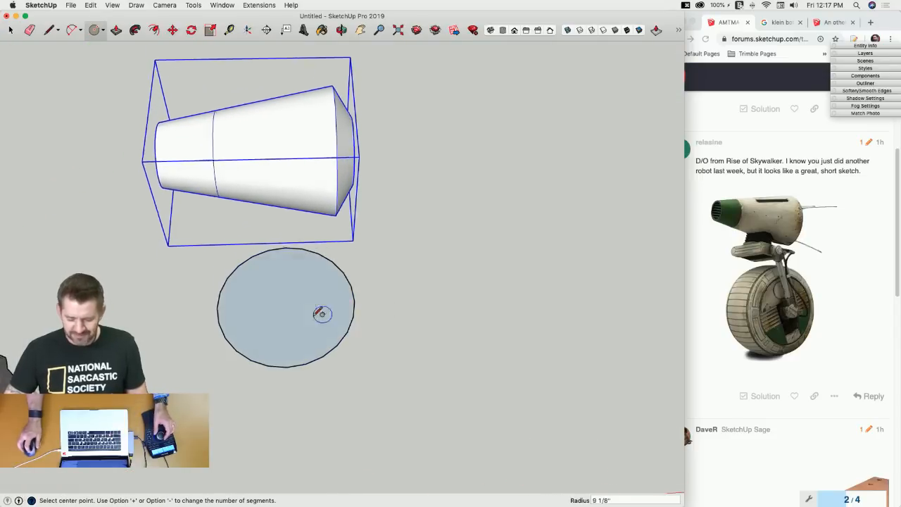
Draw a vertical rectangle about 4 13/16" wide and 8 9/16" tall outward from the circle's edge, with a vertical centre line.
key("l")
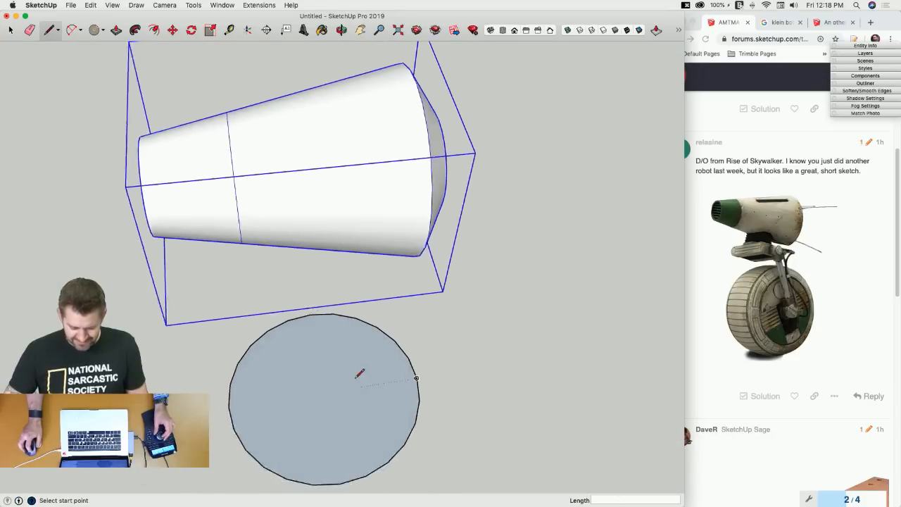
left_click(445, 305)
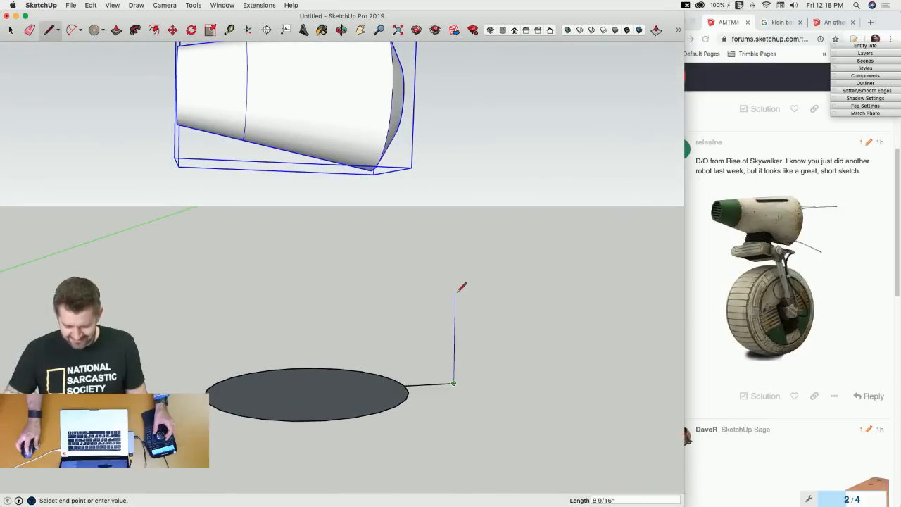
key("shift")
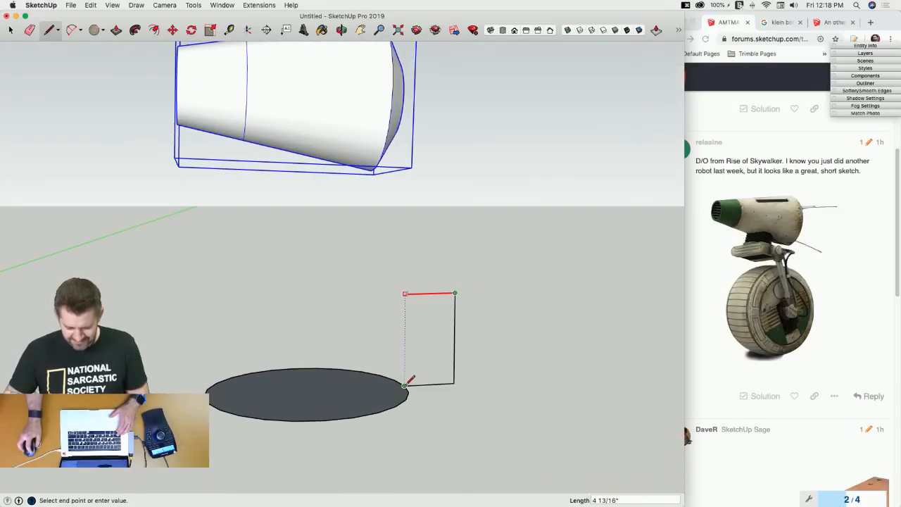
left_click(406, 385)
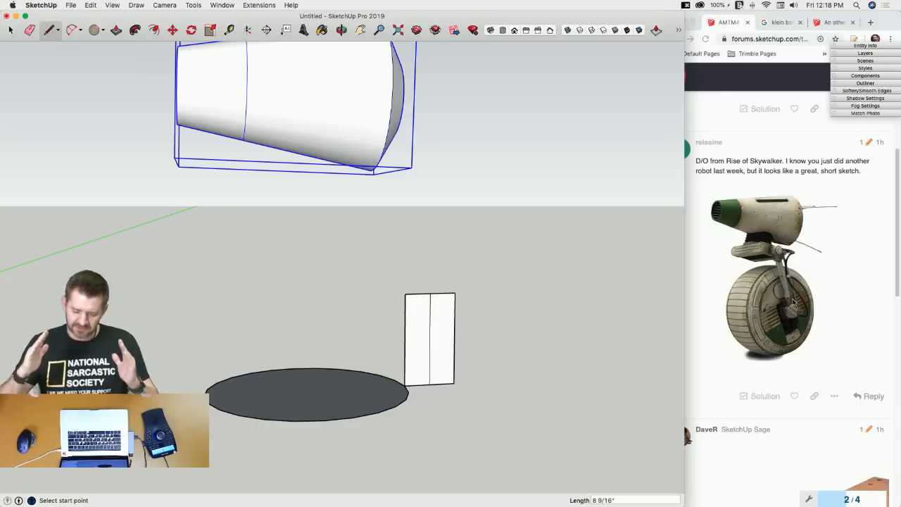
Draw a sloped line about 2 9/16" long from the rectangle's lower inner corner to its centre line.
scroll(793, 302, "up", 2)
scroll(397, 388, "up", 3)
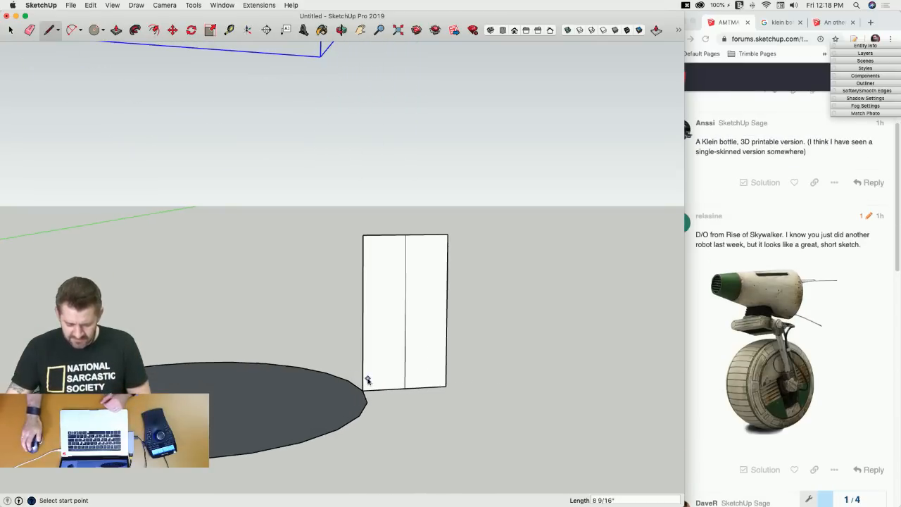
left_click(363, 389)
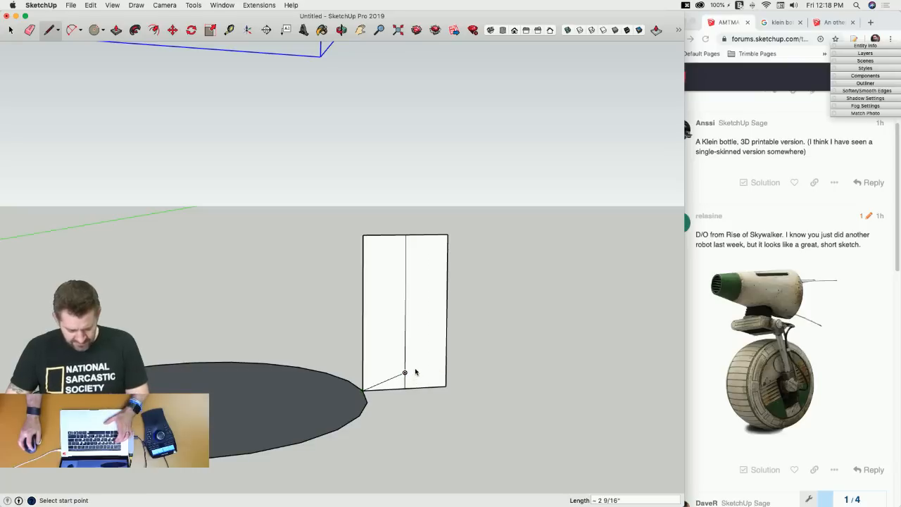
key("a")
key("space")
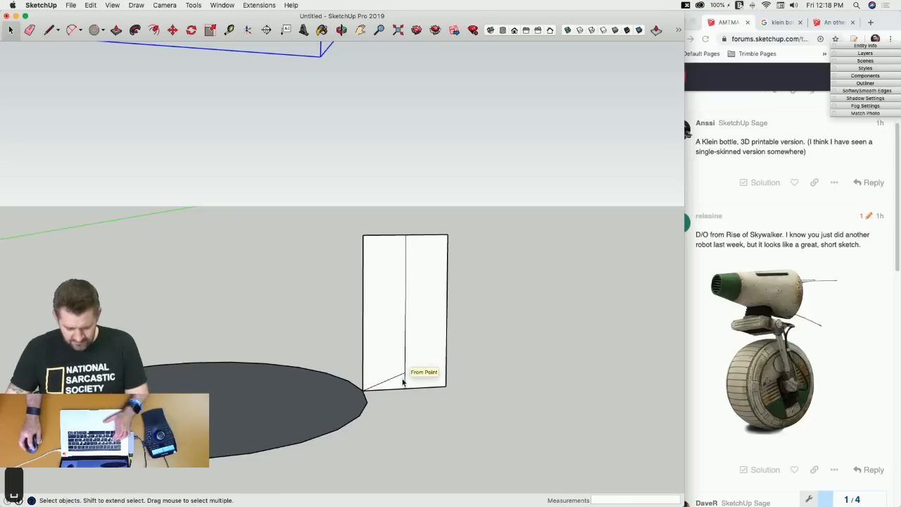
Rotate a copy of the small lower triangle about the red axis at the rectangle's mid-height, mirroring it onto the upper inner corner.
left_click(402, 381)
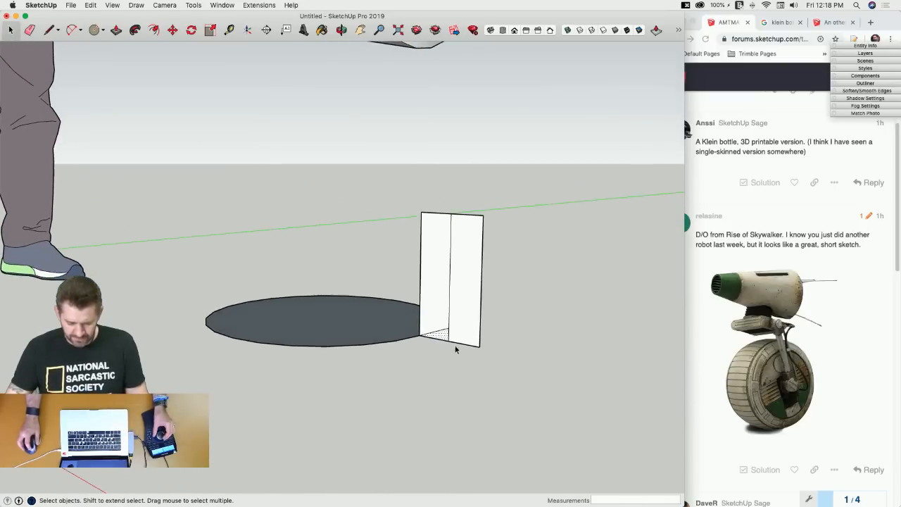
key("q")
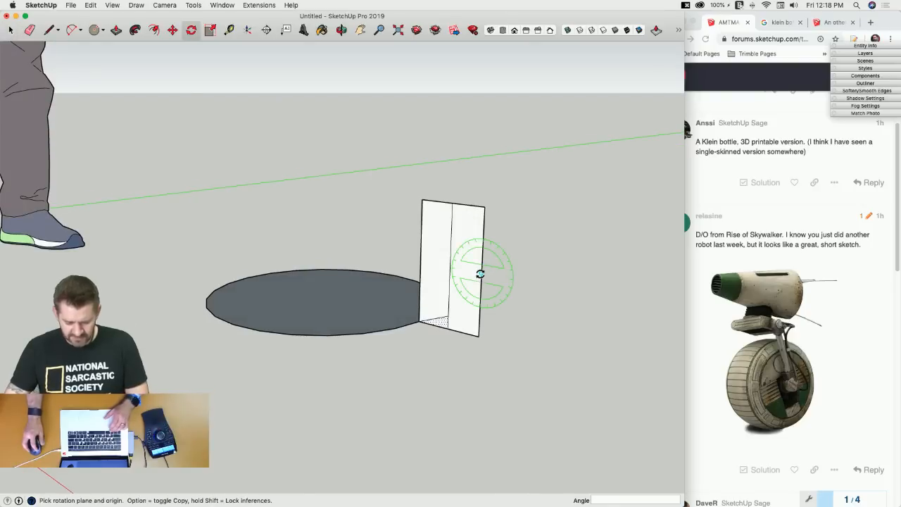
key("Right")
left_click_drag(480, 273, 481, 332)
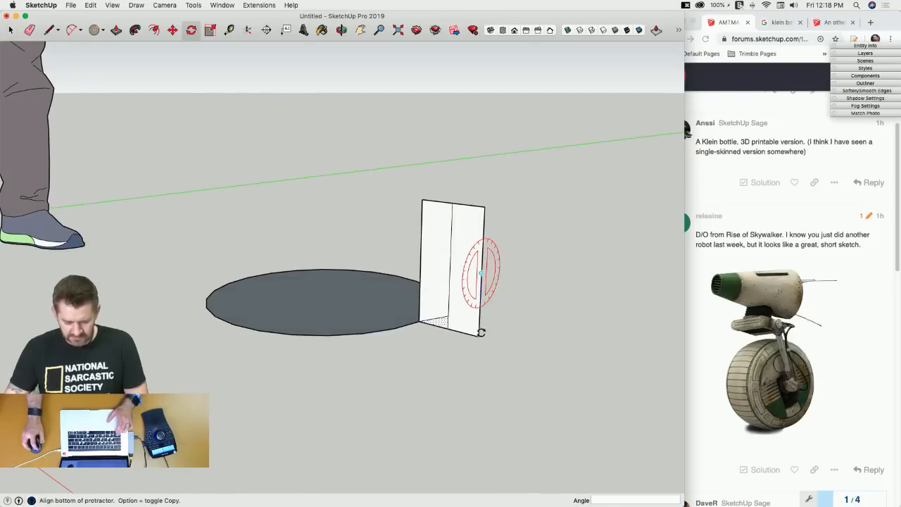
left_click(478, 338)
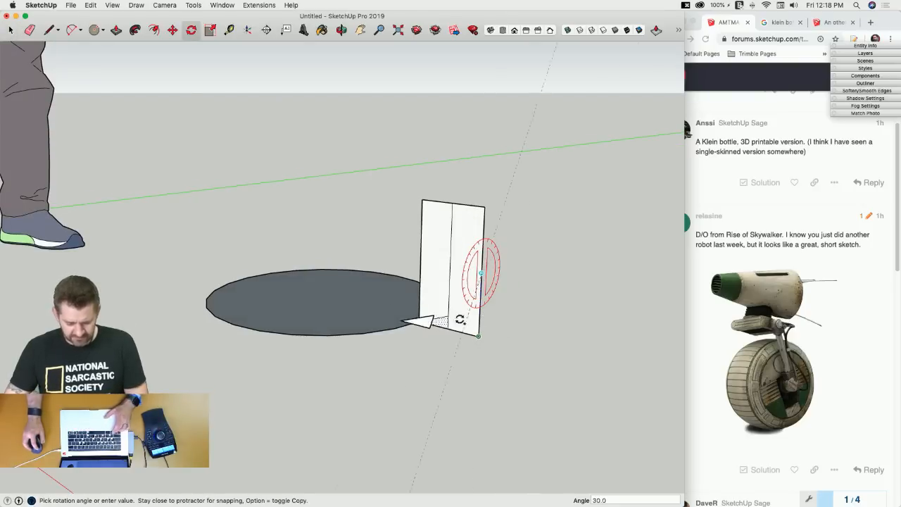
left_click(484, 209)
Draw an outward-bulging arc between the outer ends of the two sloped lines and erase the surplus rectangle and centre-line edges.
key("a")
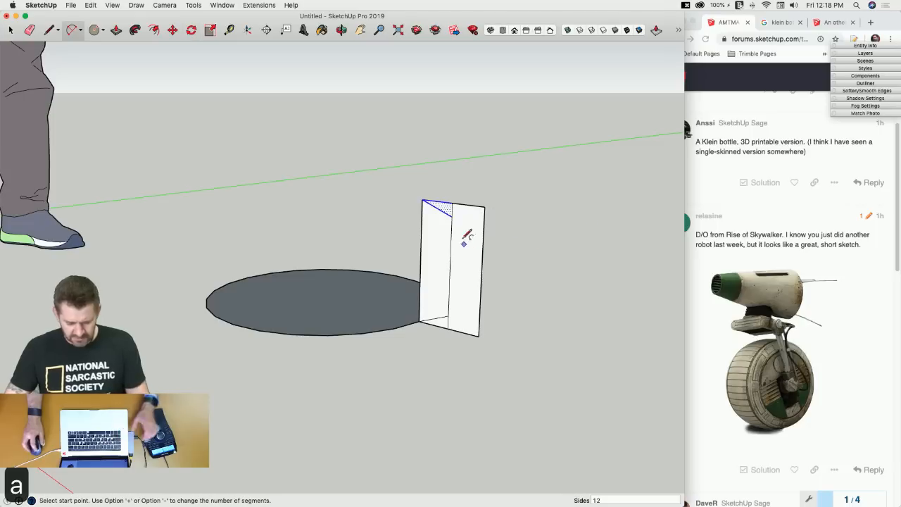
left_click(451, 216)
left_click(448, 315)
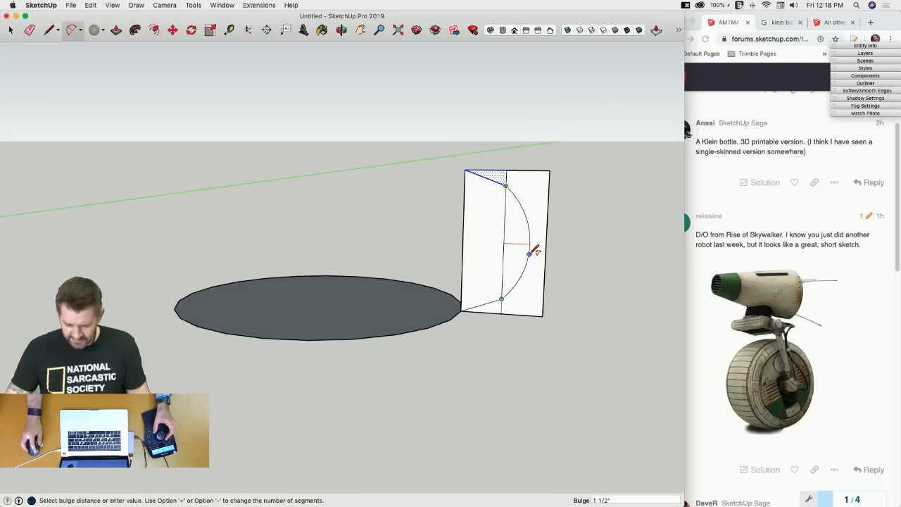
left_click(531, 251)
key("e")
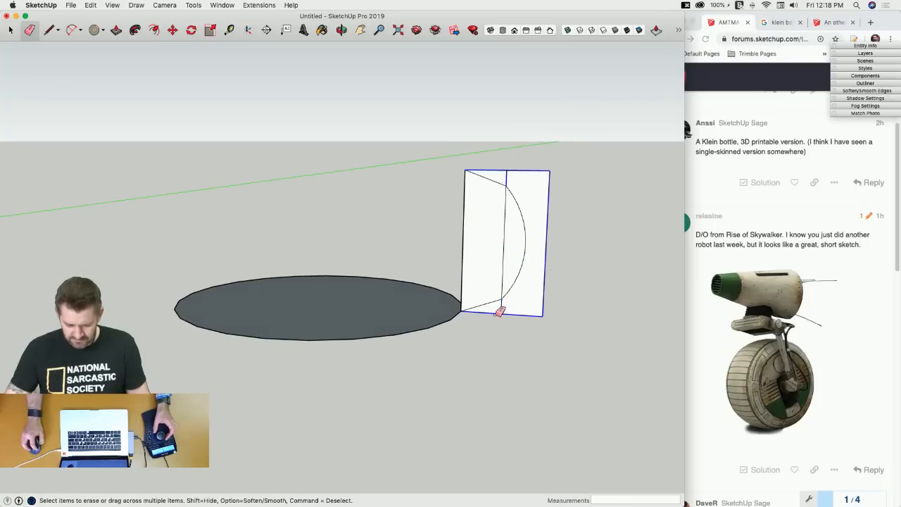
left_click_drag(499, 312, 504, 268)
Sweep the rounded tire profile around the circle's edge with Follow Me.
key("space")
left_click(404, 372)
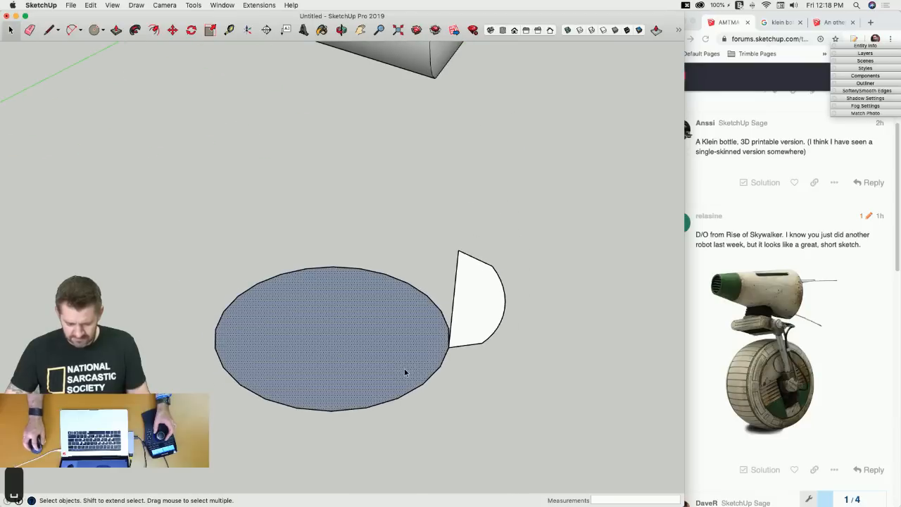
left_click(446, 321)
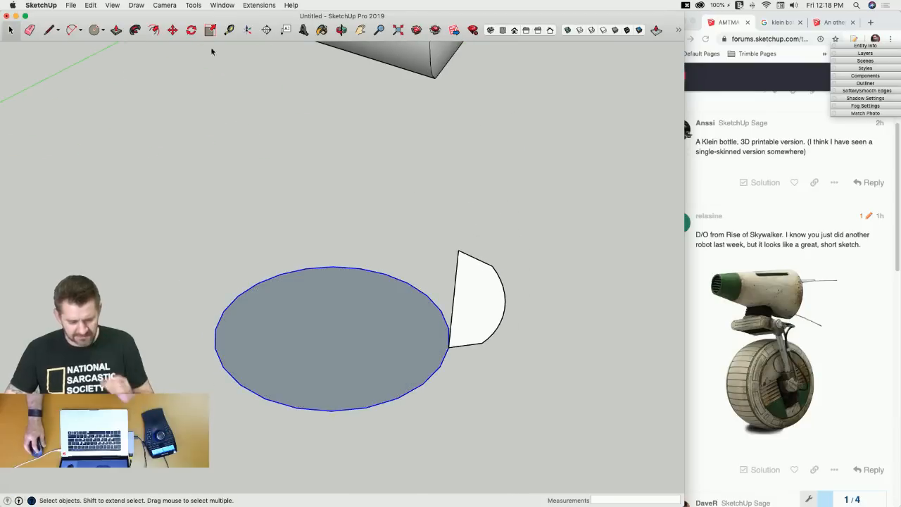
left_click(136, 31)
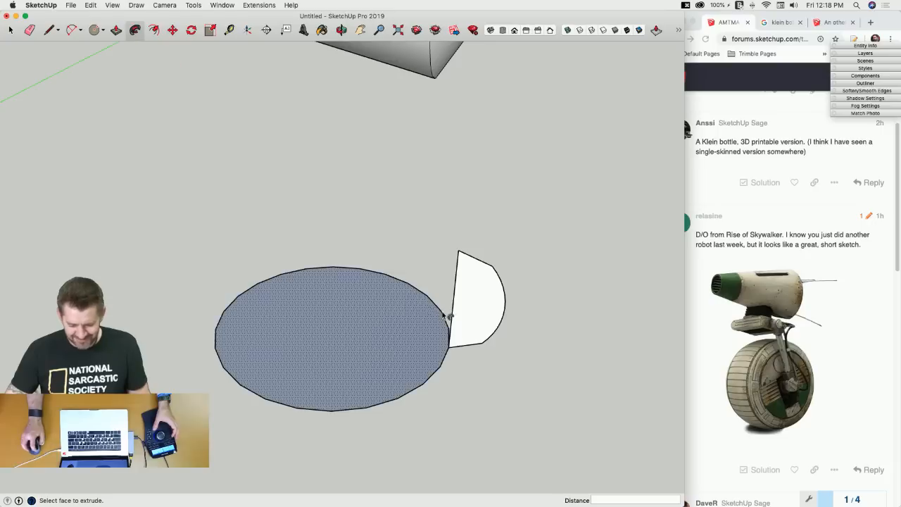
left_click(480, 311)
Delete the ring's inner wall and close its upper opening with a face by tracing one edge segment of the rim.
key("l")
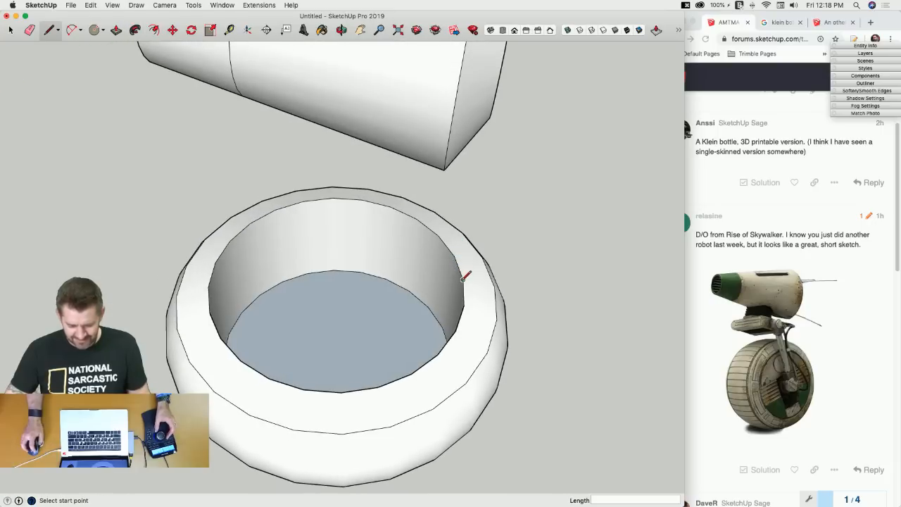
key("space")
left_click(437, 268)
key("BackSpace")
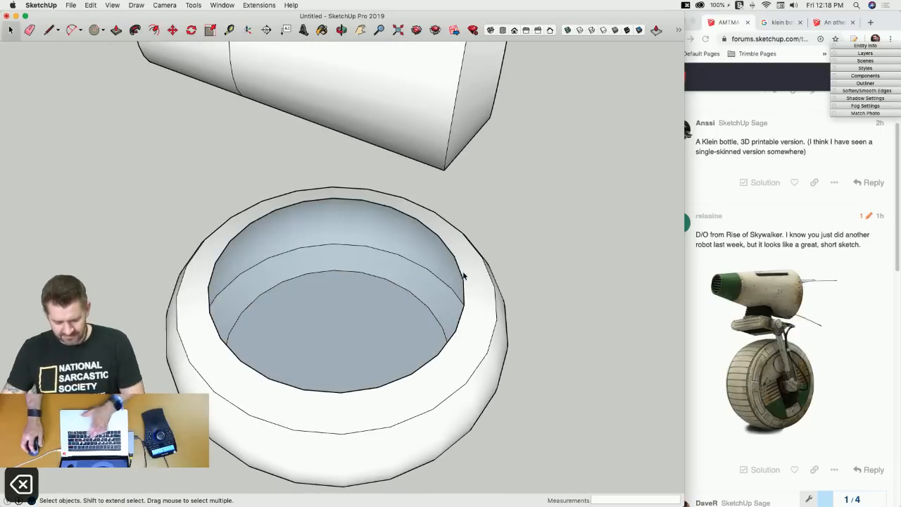
key("l")
left_click(463, 279)
left_click(465, 304)
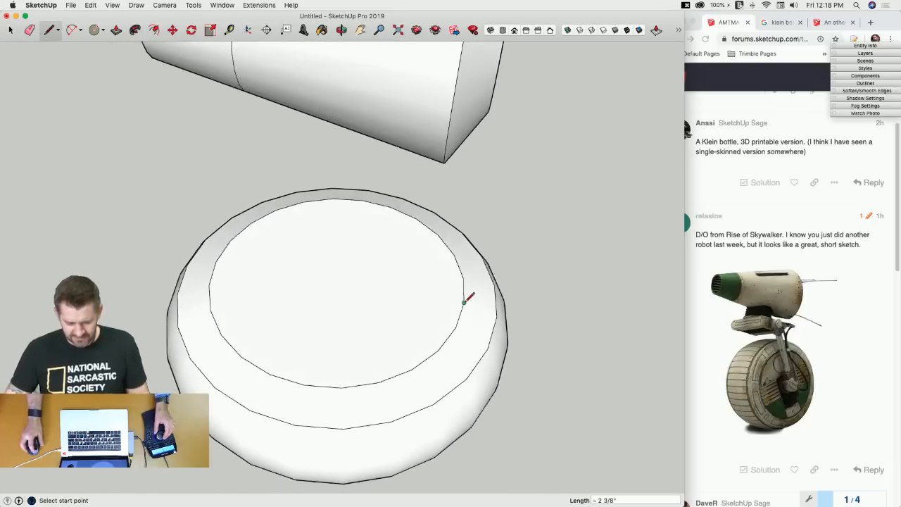
Select all the connected wheel geometry and make it a group.
key("space")
left_click(399, 329)
triple_click(399, 329)
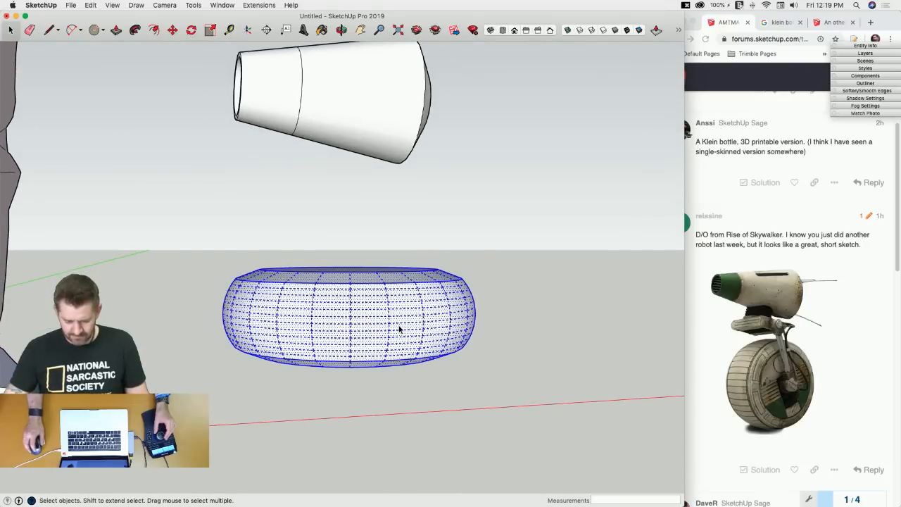
right_click(400, 330)
left_click(425, 324)
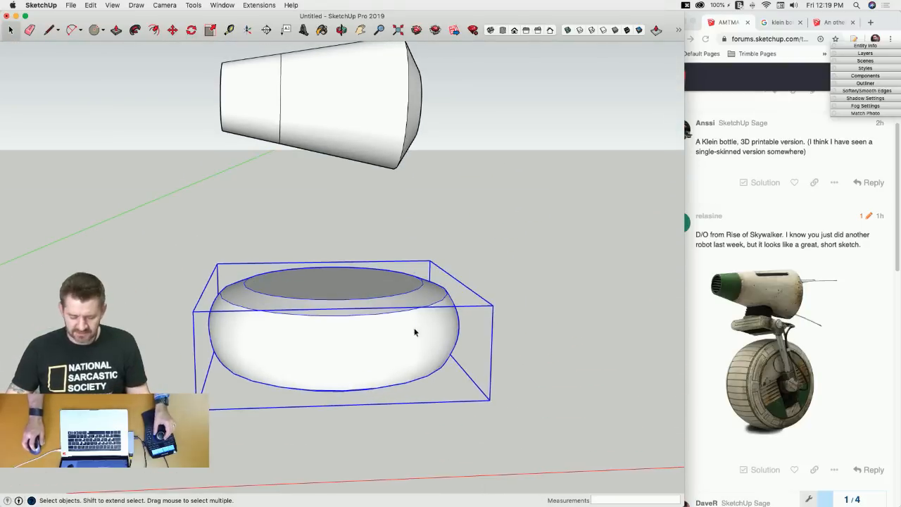
key("m")
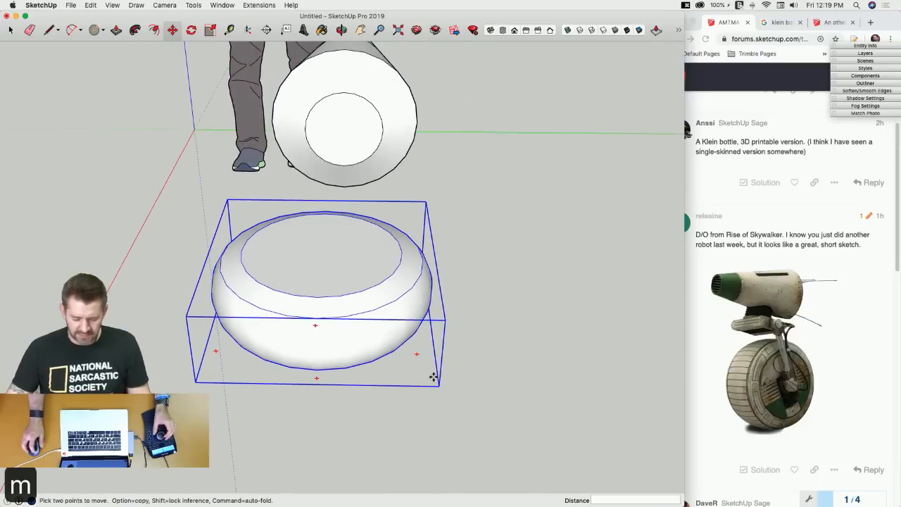
left_click(413, 350)
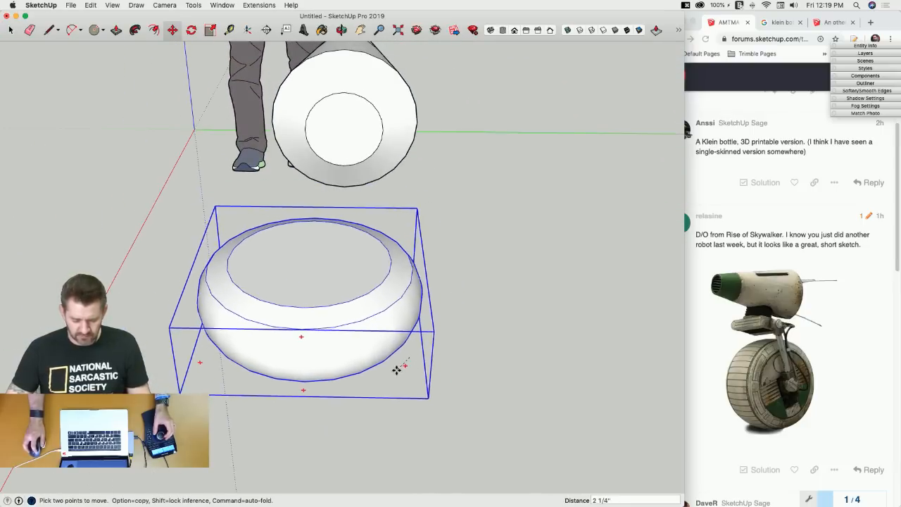
left_click(421, 351)
key("space")
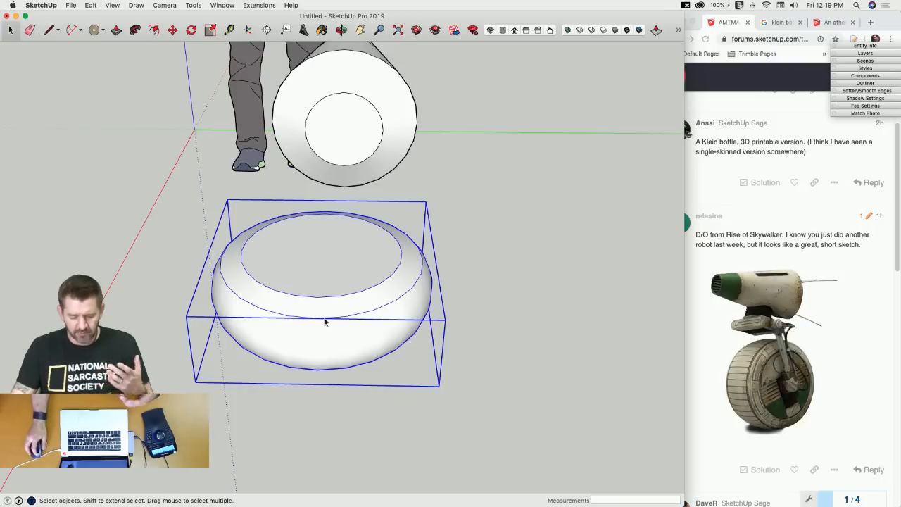
Rotate the wheel group 90° so it stands upright beneath the head, and clear the selection.
key("m")
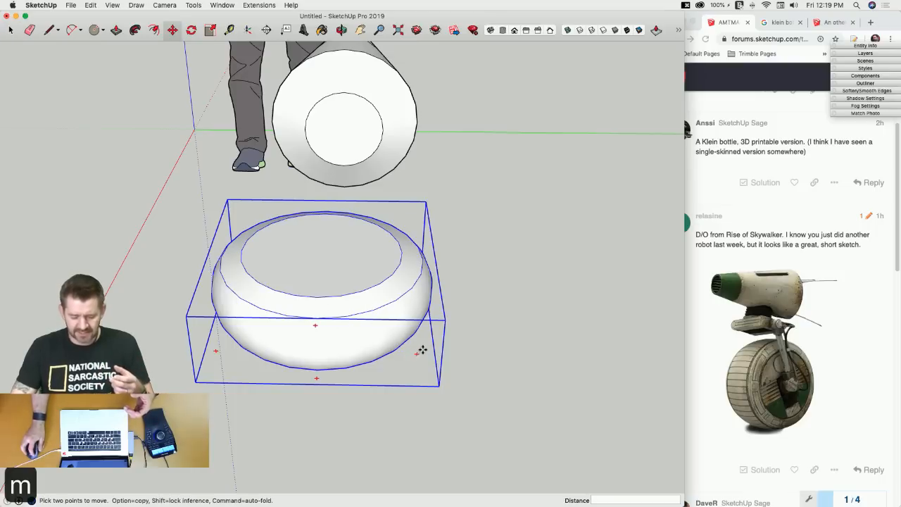
left_click(415, 352)
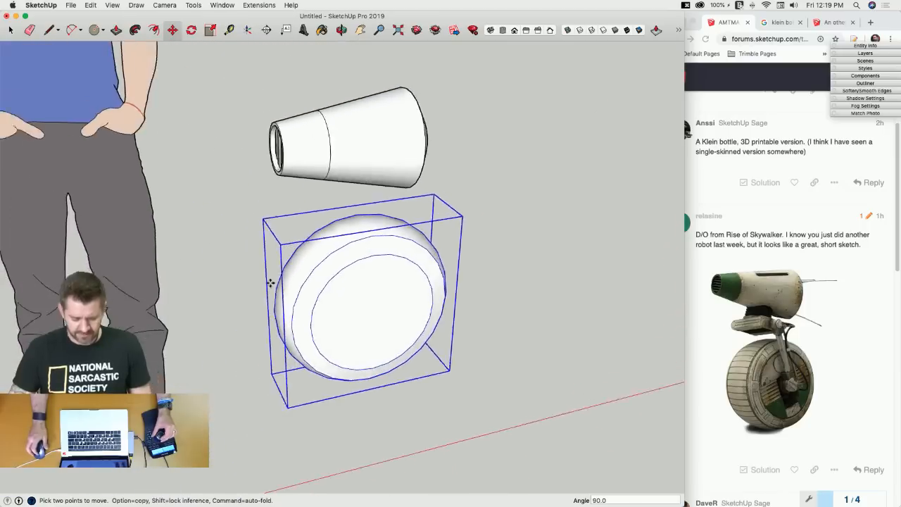
key("e")
left_click(230, 308)
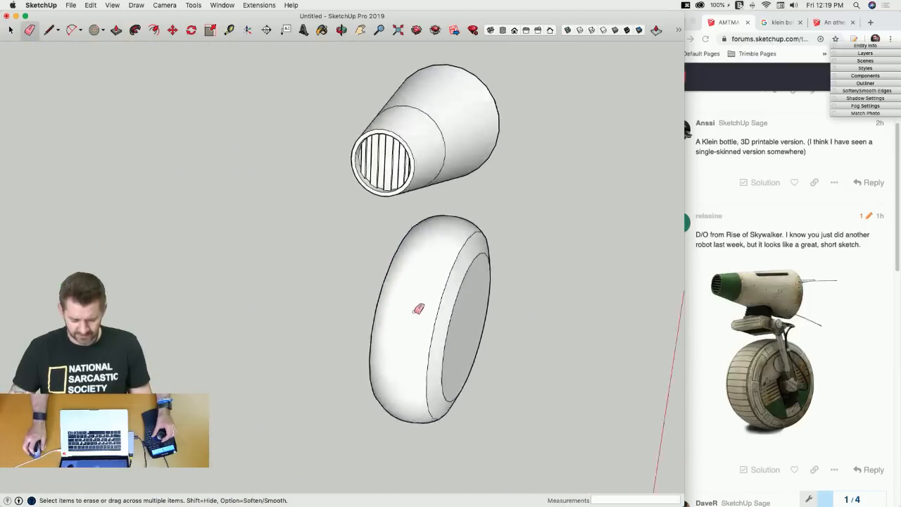
Widen the wheel group across its thickness by a factor of 1.36 and scale it down by a factor of 0.82.
key("space")
left_click(366, 325)
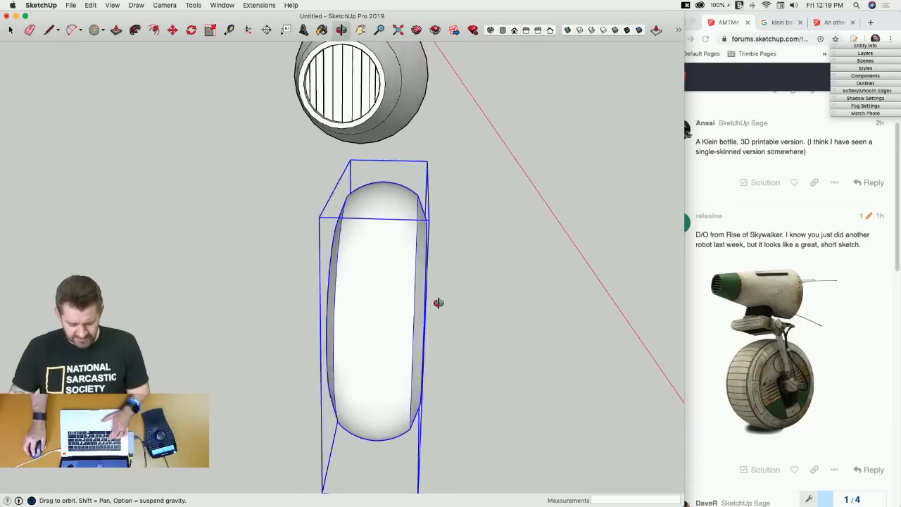
key("s")
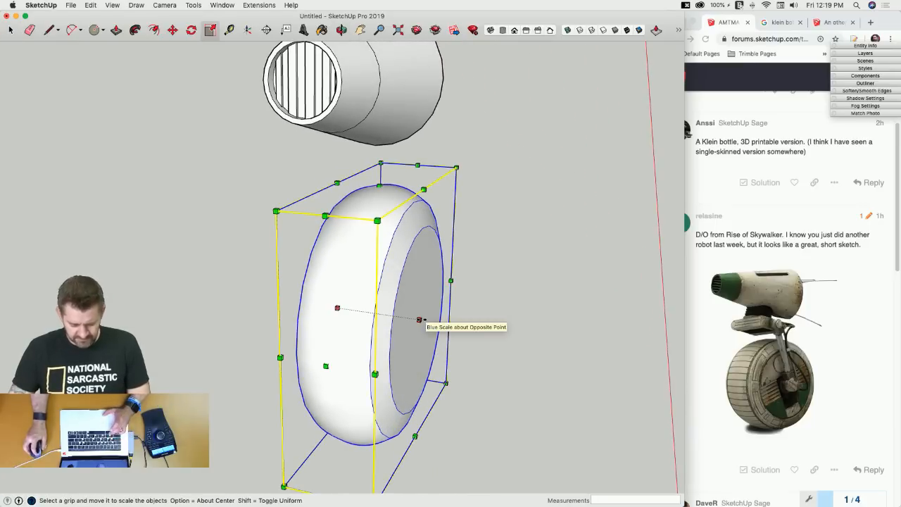
left_click_drag(422, 320, 436, 323)
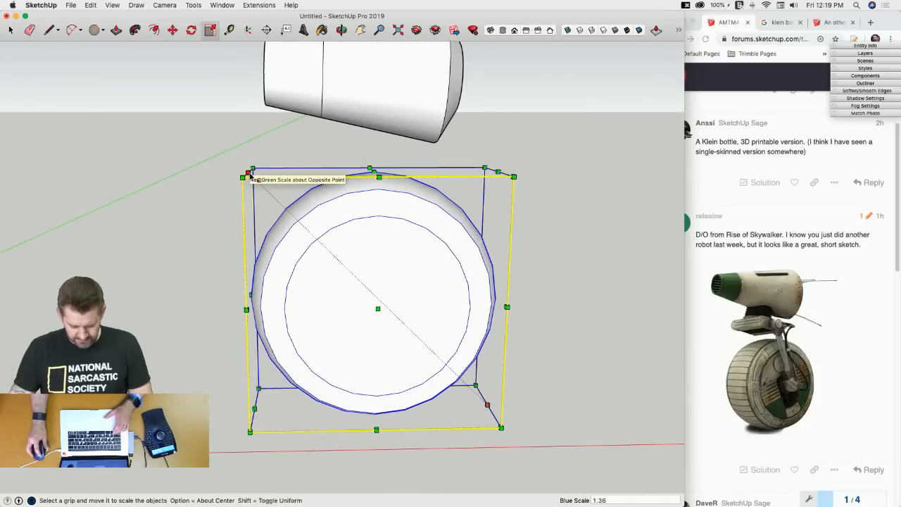
left_click_drag(249, 174, 293, 219)
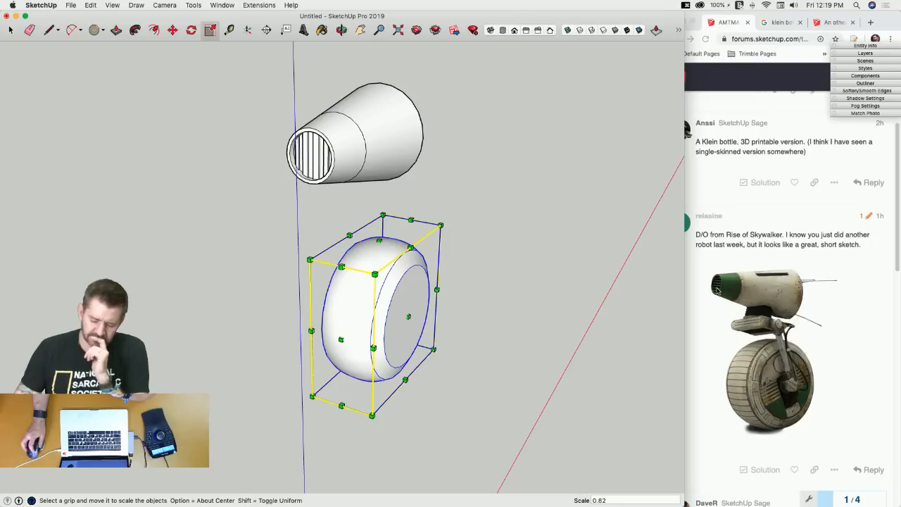
Rotate the cone head group 90° about its long axis so the front grille slats run horizontally.
key("space")
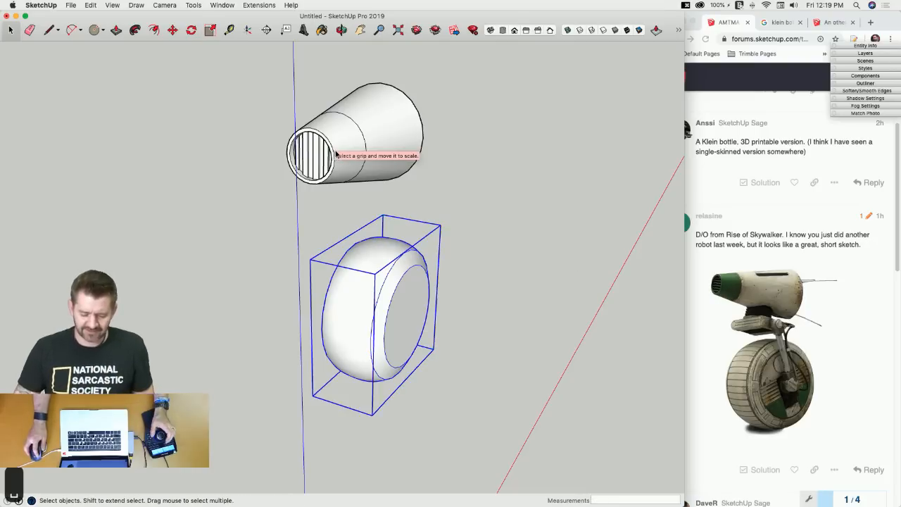
left_click(337, 155)
key("m")
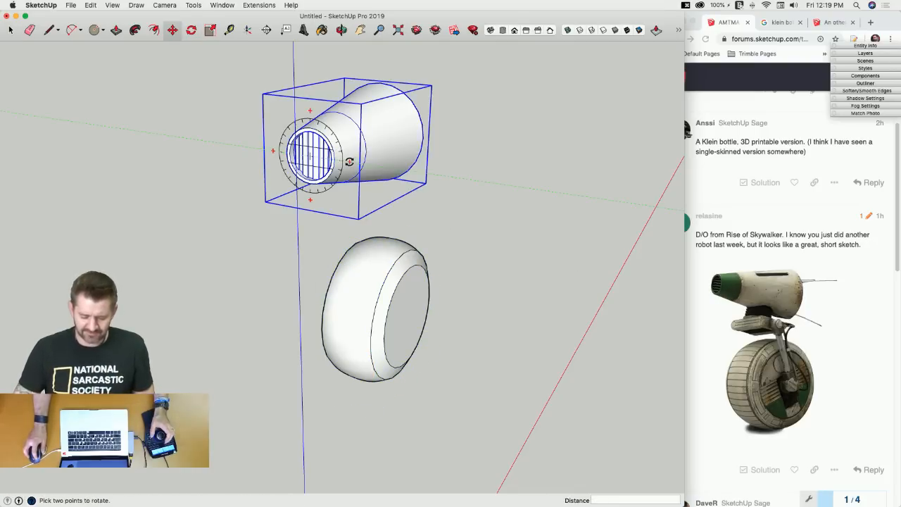
left_click(352, 163)
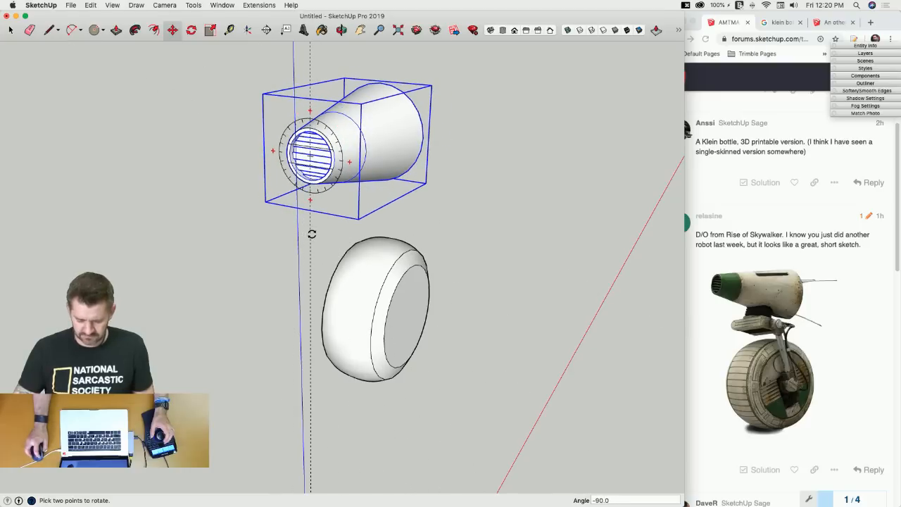
left_click(312, 234)
key("space")
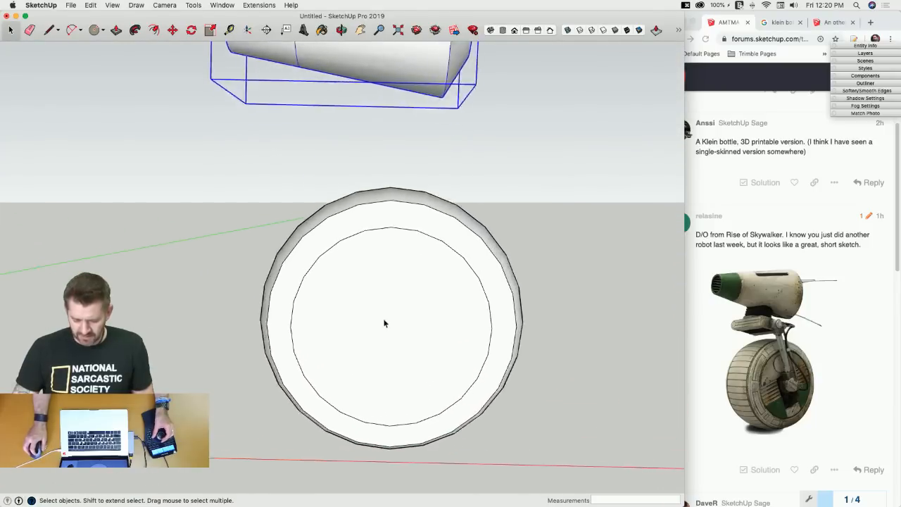
Draw a circle of about 1" radius at the center of the wheel's side face and pull it out into a short stub.
key("c")
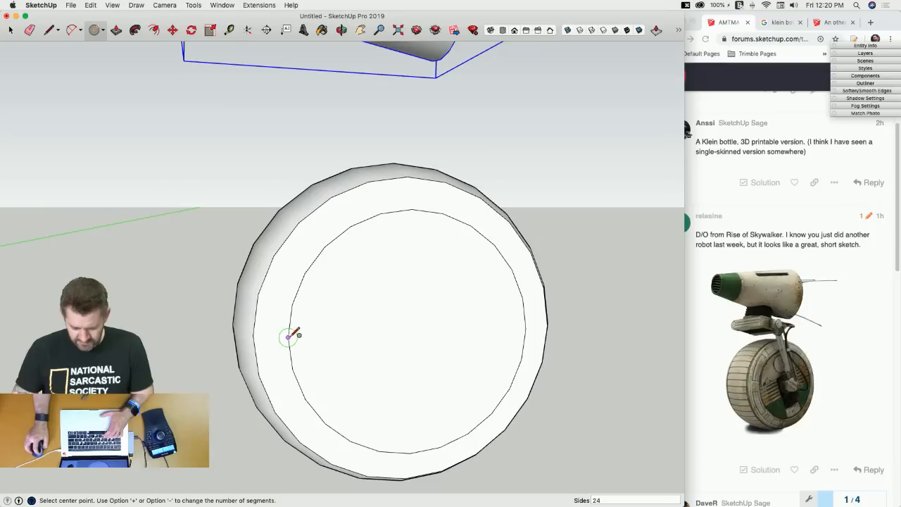
left_click(417, 331)
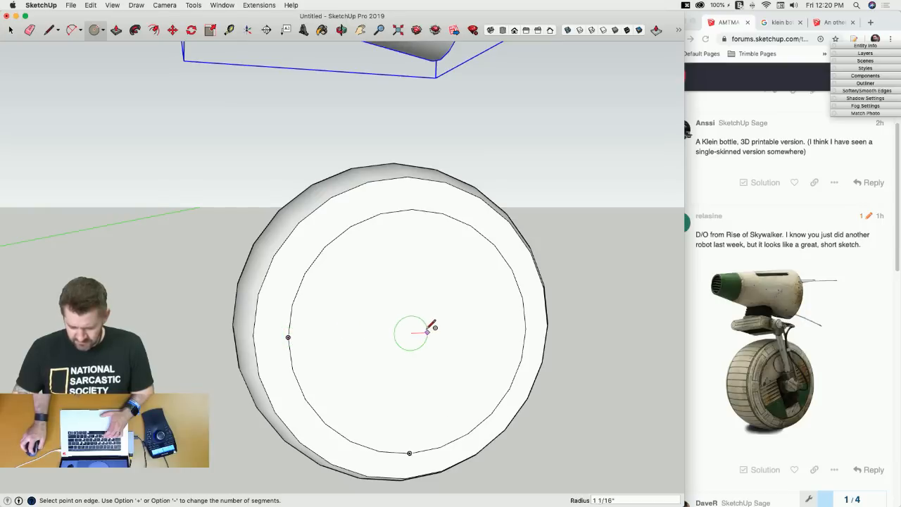
left_click(425, 331)
key("p")
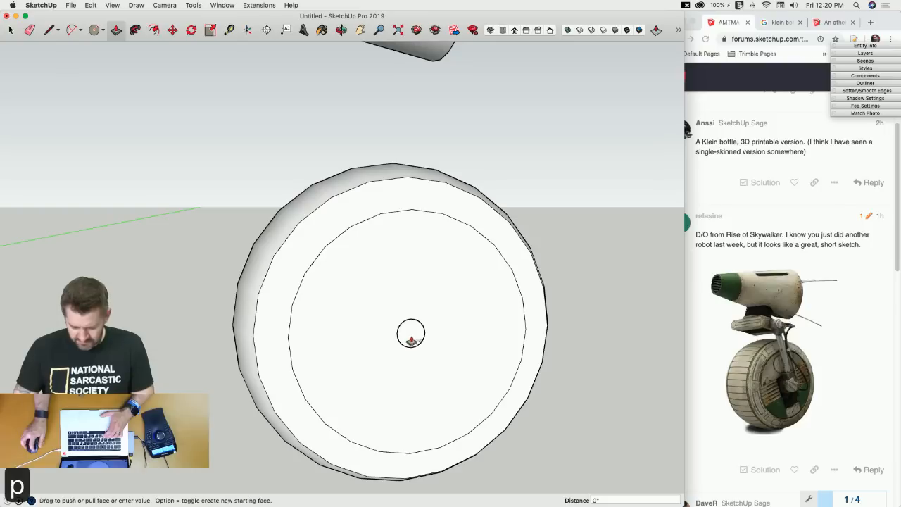
left_click(412, 334)
left_click(413, 337)
key("f")
key("p")
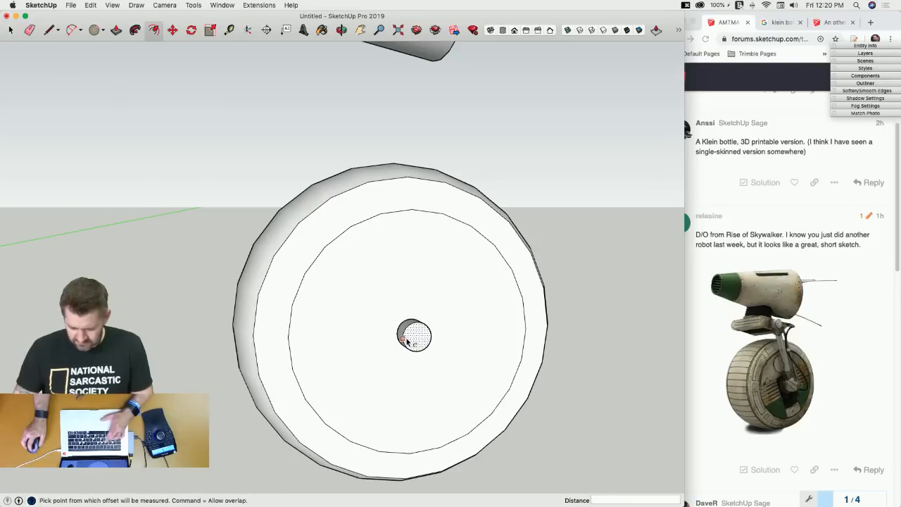
left_click(405, 329)
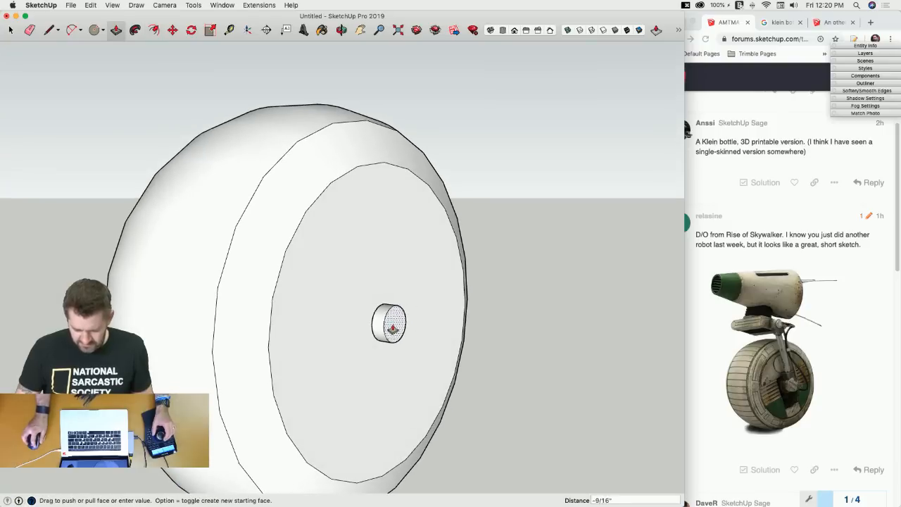
left_click(388, 328)
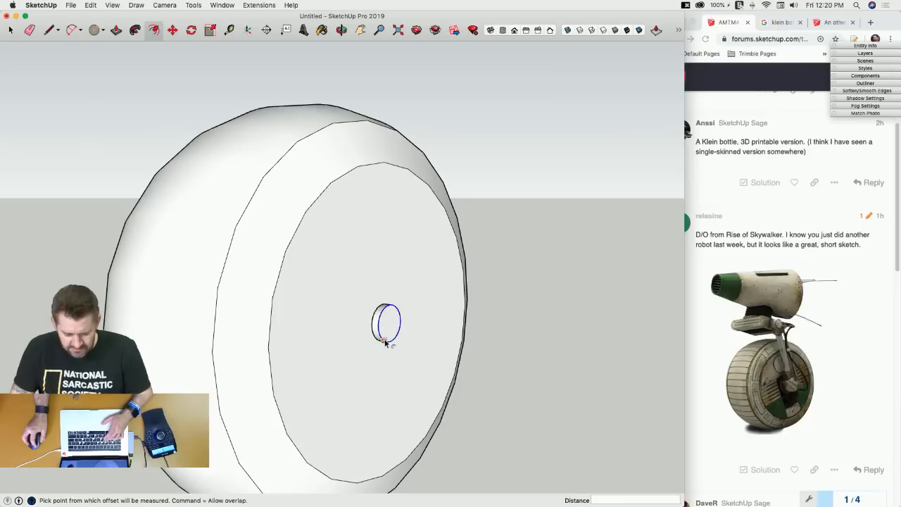
Offset the stub's end edge outward by about 3/4" and extrude the resulting ring 7/8".
left_click(384, 342)
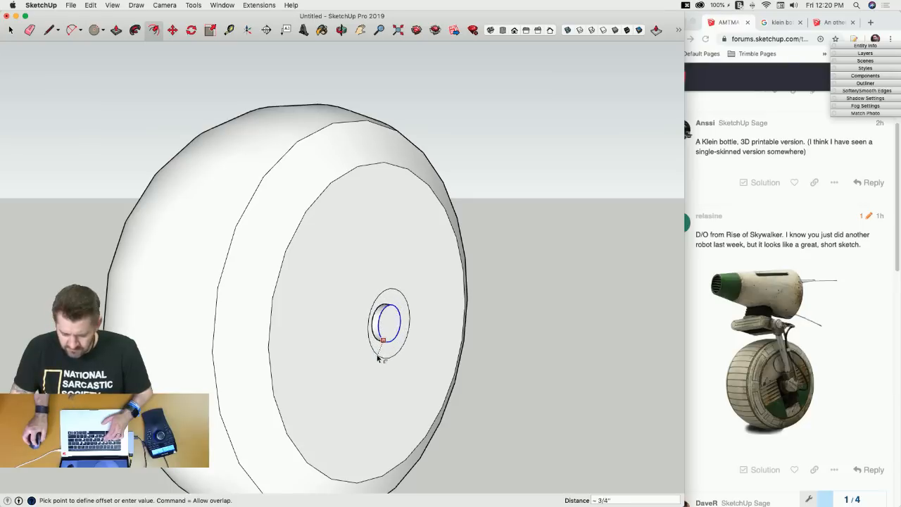
left_click(378, 356)
key("p")
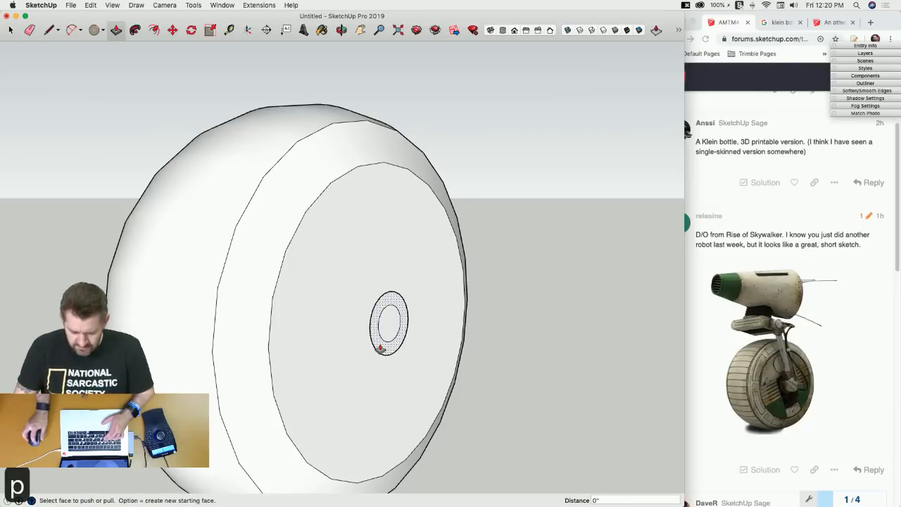
left_click(383, 350)
middle_click_drag(397, 352, 410, 336)
left_click(421, 352)
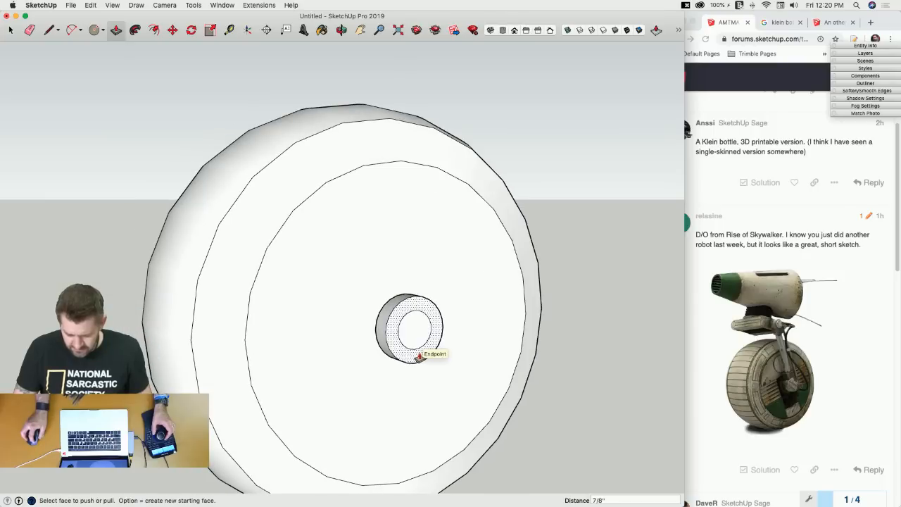
Erase the inner circle on the hub's end face and extend the hub outward by about 7/16" plus another 1/4".
key("e")
left_click(415, 350)
key("p")
left_click(414, 355)
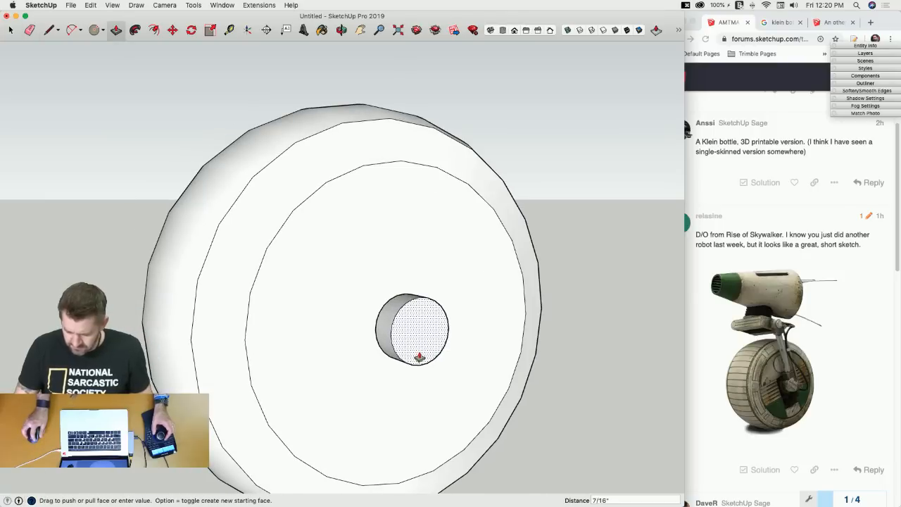
left_click(420, 359)
middle_click_drag(420, 358, 385, 312)
key("space")
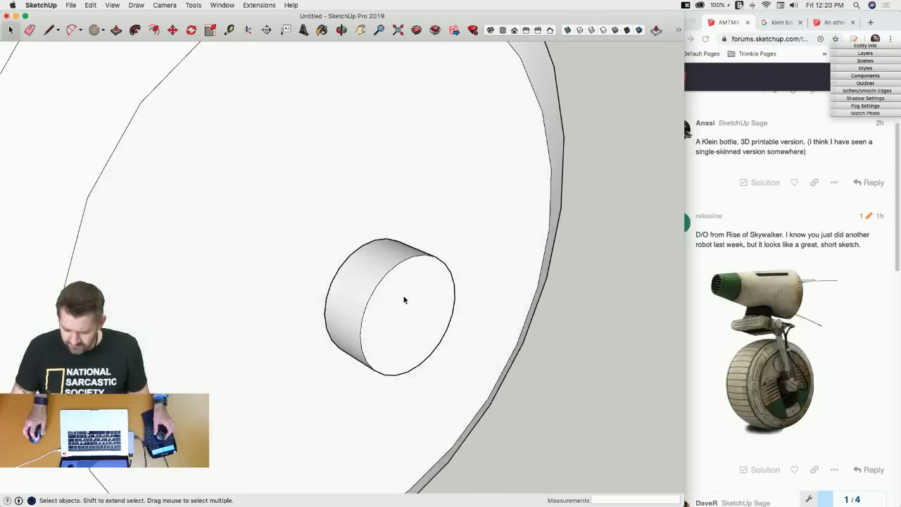
key("p")
left_click(403, 302)
left_click(410, 307)
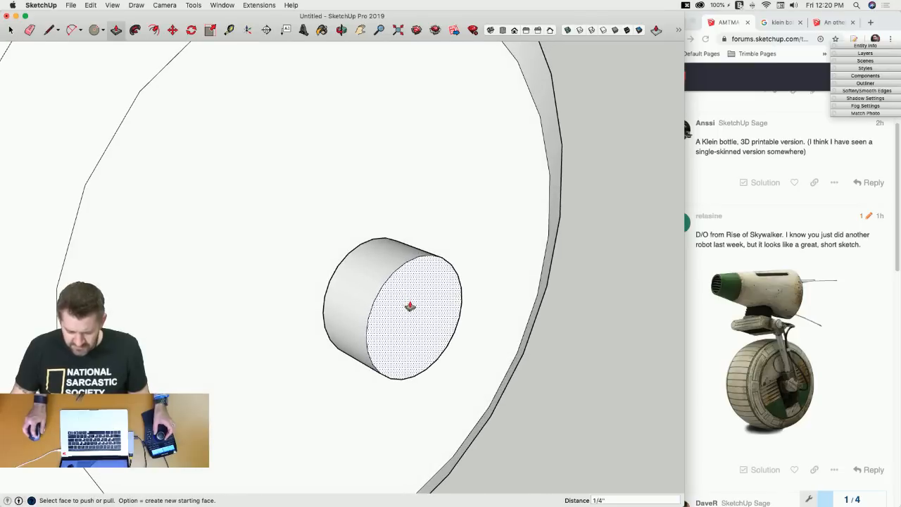
Draw two parallel edges about 1 7/16" long across the hub's curved side, from its inner rim to its outer rim.
key("l")
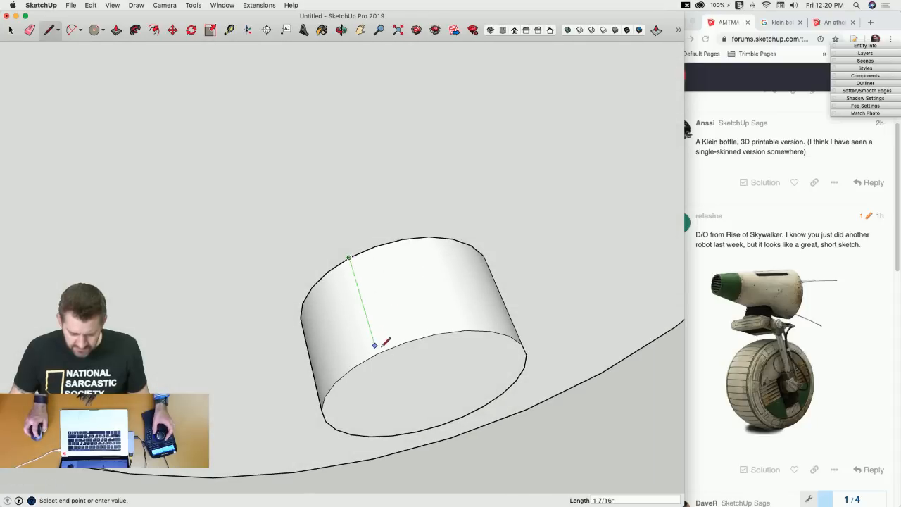
left_click(376, 345)
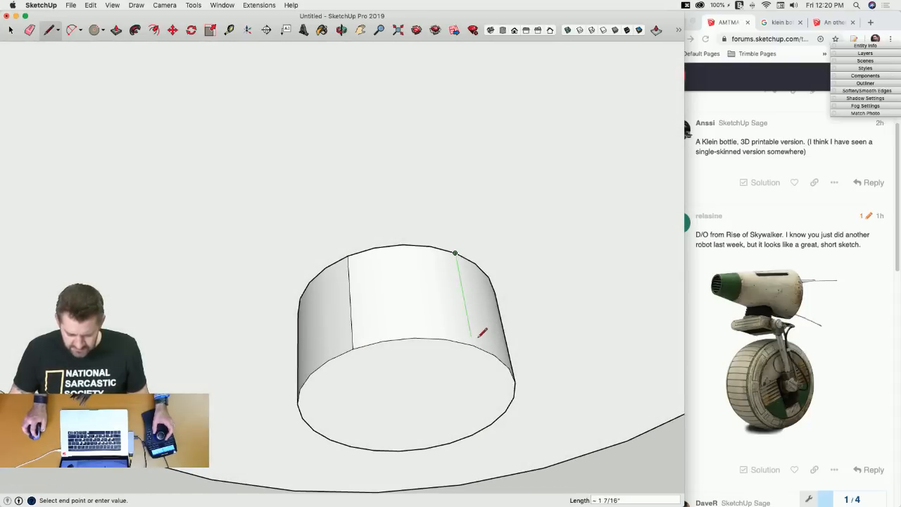
left_click(474, 345)
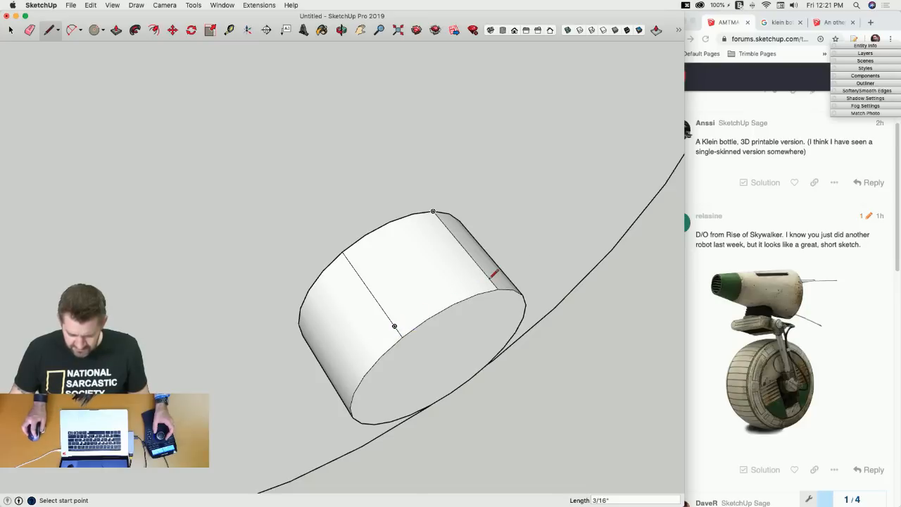
key("Escape")
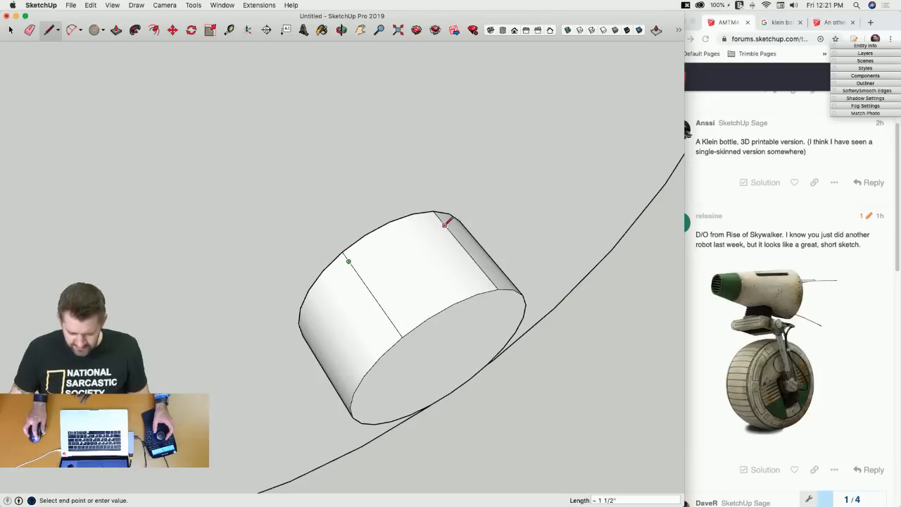
Switch to X-ray display and draw a rectangular face between the hub's two lengthwise edges, inset 3/16" from the rims.
left_click(580, 32)
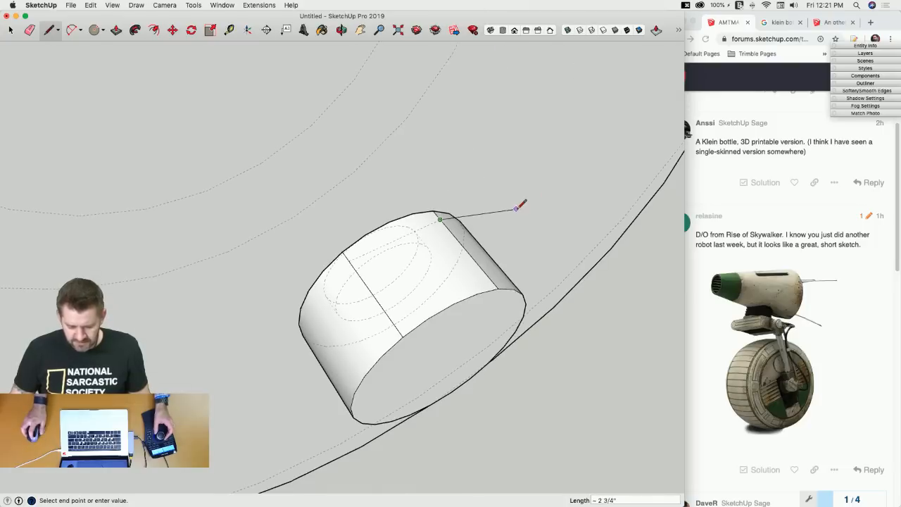
key("space")
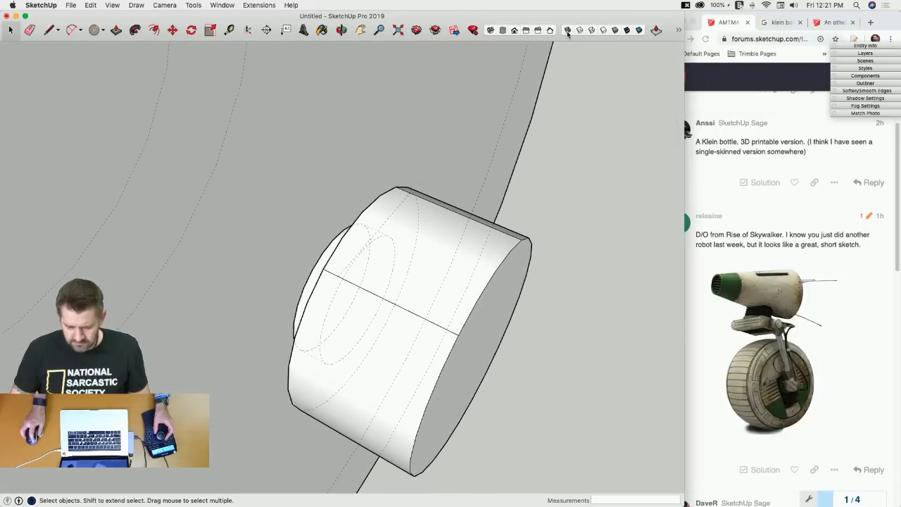
left_click(567, 31)
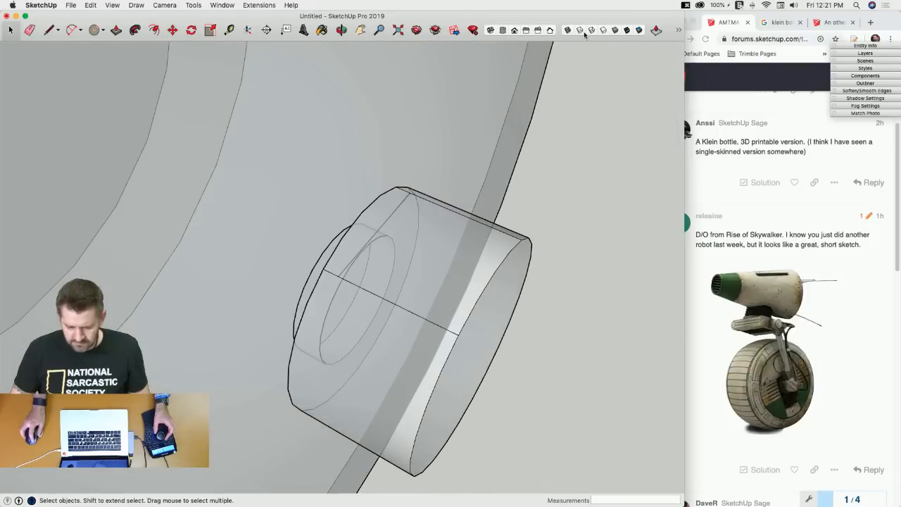
left_click(568, 31)
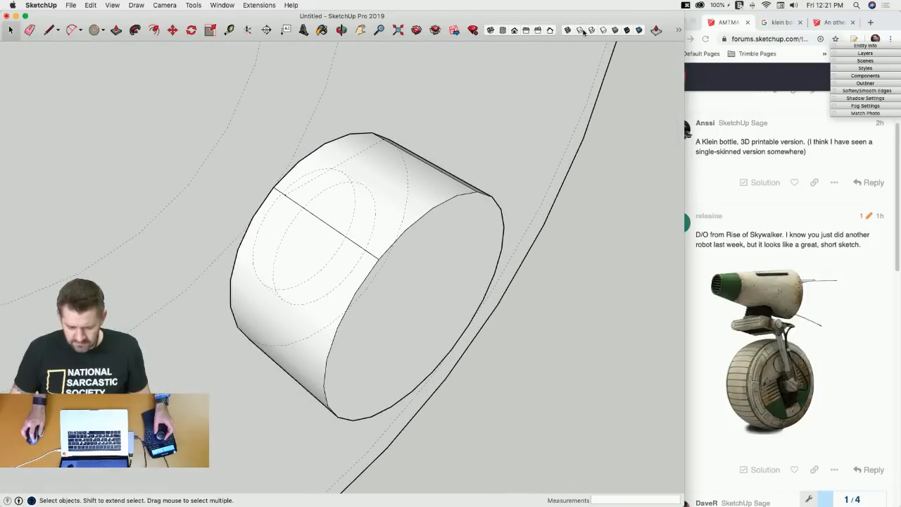
left_click(567, 31)
key("l")
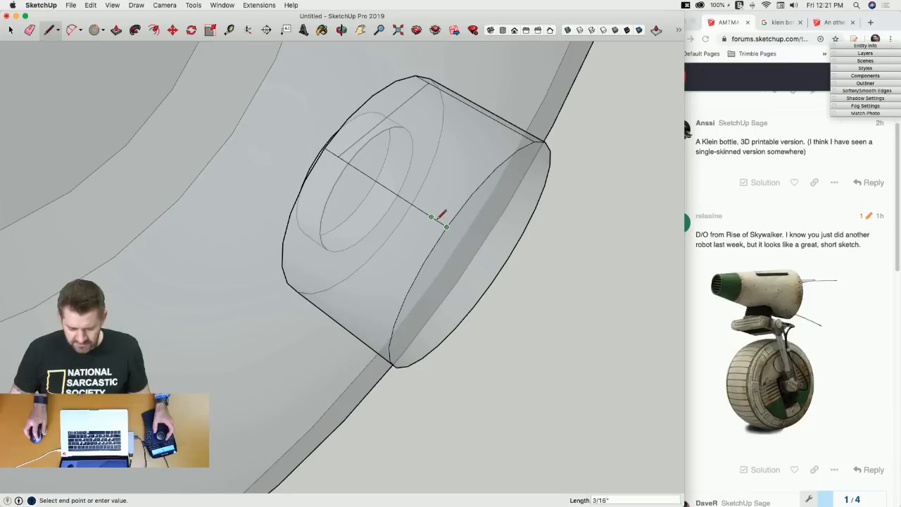
left_click(519, 132)
Extrude the rectangular face 1" out of the hub as a block and turn off X-ray display.
key("space")
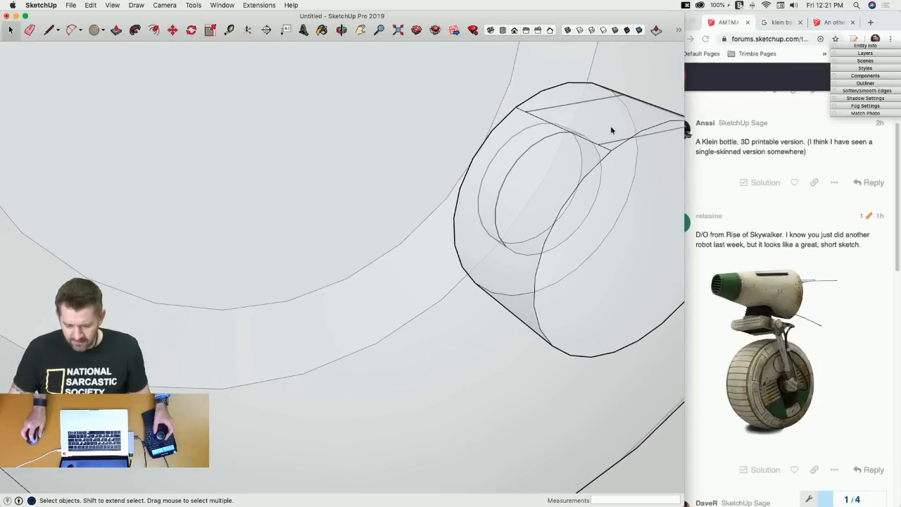
left_click(610, 131)
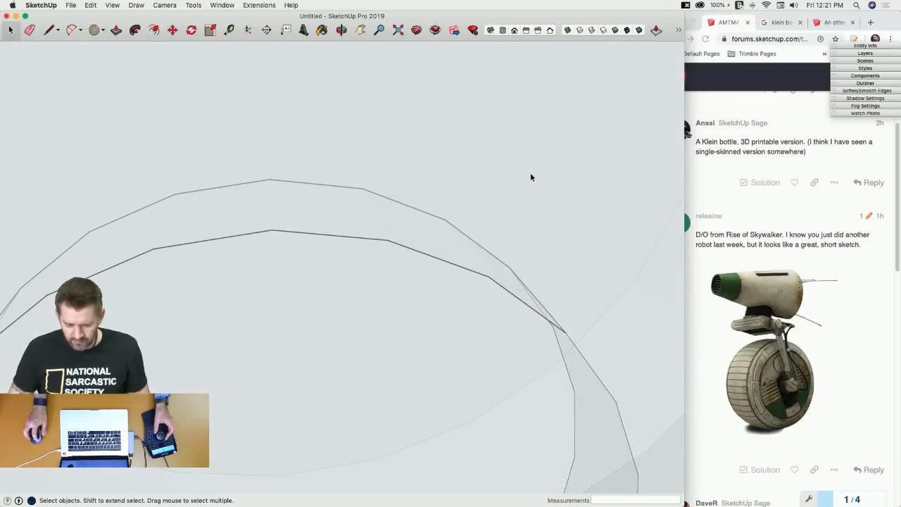
key("p")
left_click(489, 211)
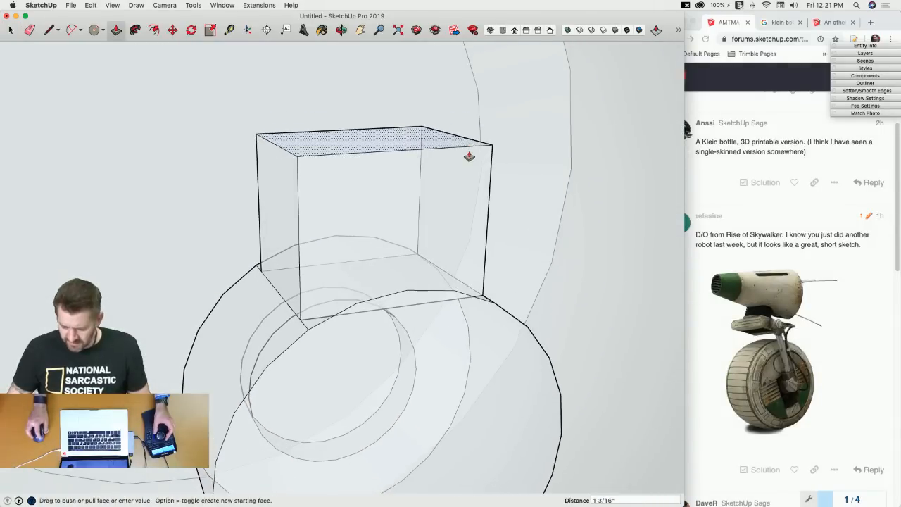
left_click(466, 176)
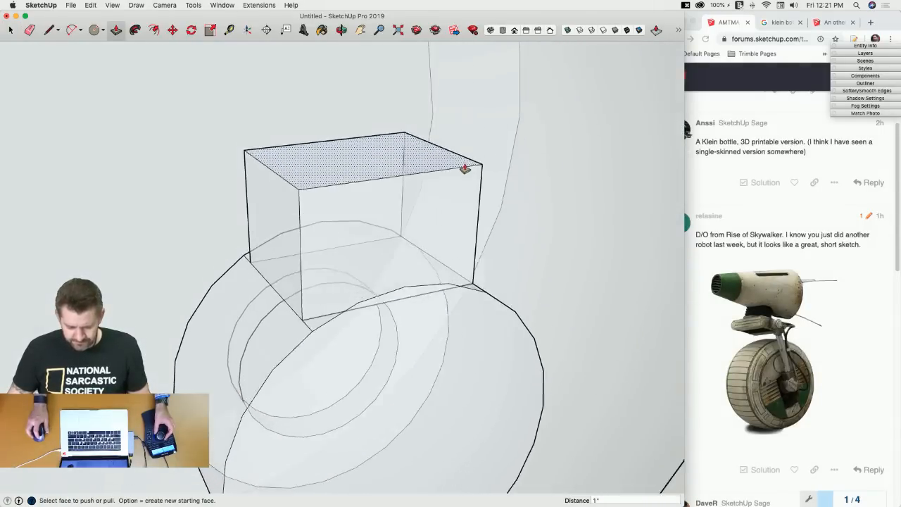
key("space")
left_click(568, 31)
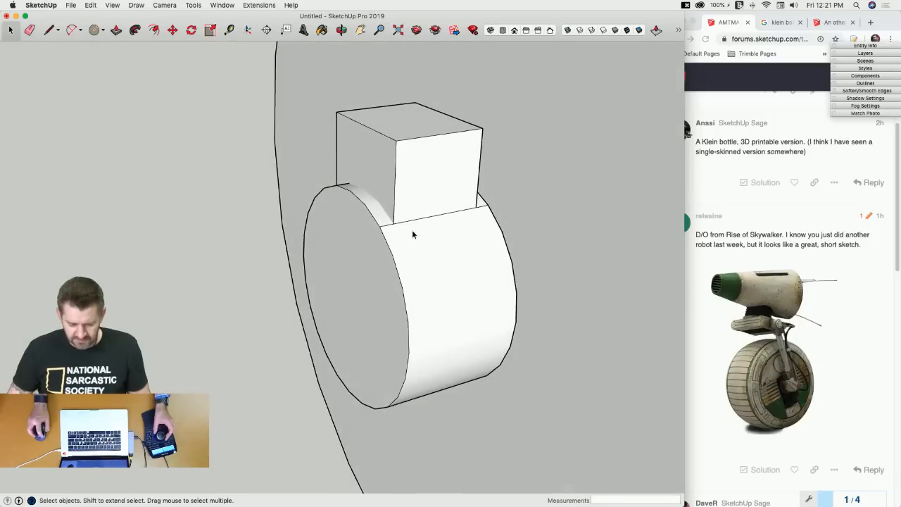
Intersect the connected hub and block faces with the selection and erase the leftover lengthwise edges on the hub.
triple_click(412, 234)
right_click(413, 231)
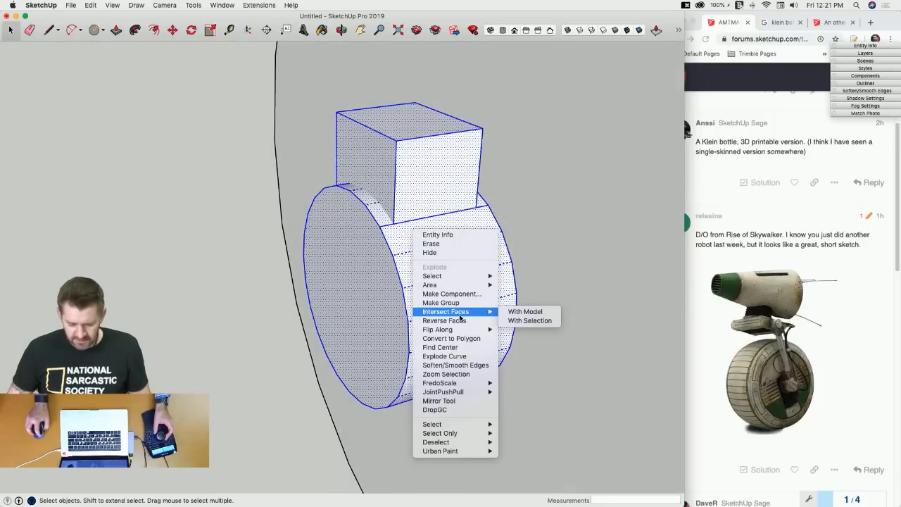
left_click(521, 322)
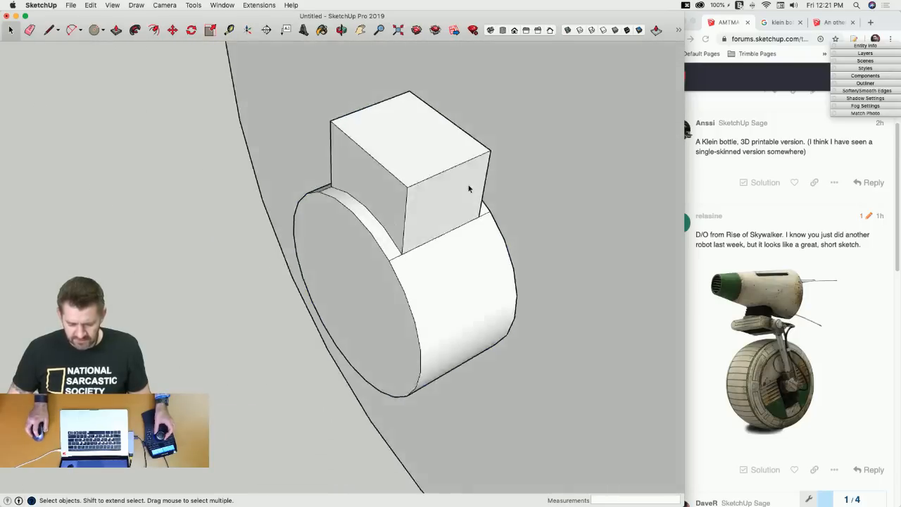
key("e")
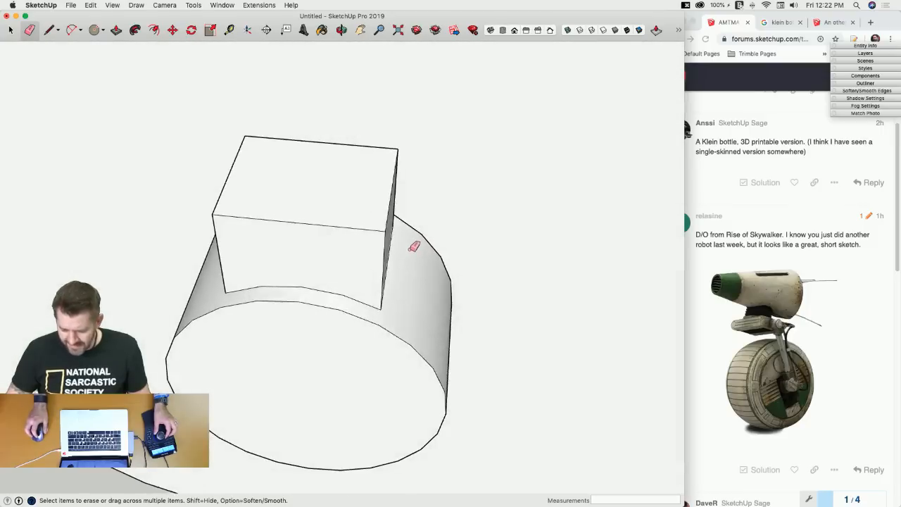
Draw a 1/2" radius circle at the centre of the block's top and extrude it 9 11/16" as the strut rod.
key("c")
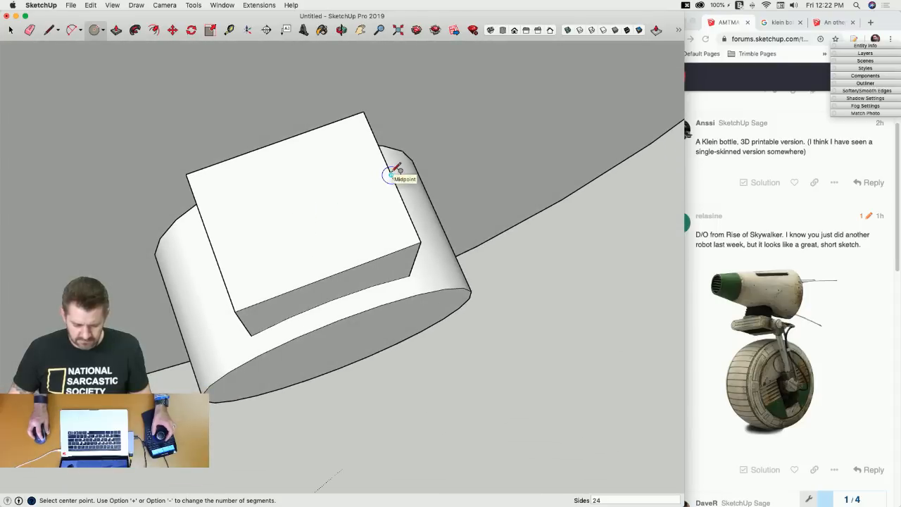
left_click(303, 208)
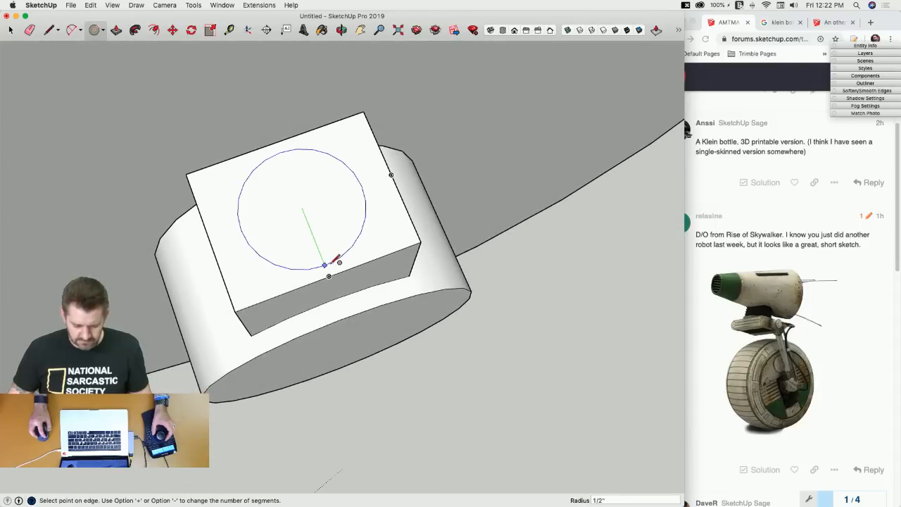
left_click(334, 261)
key("p")
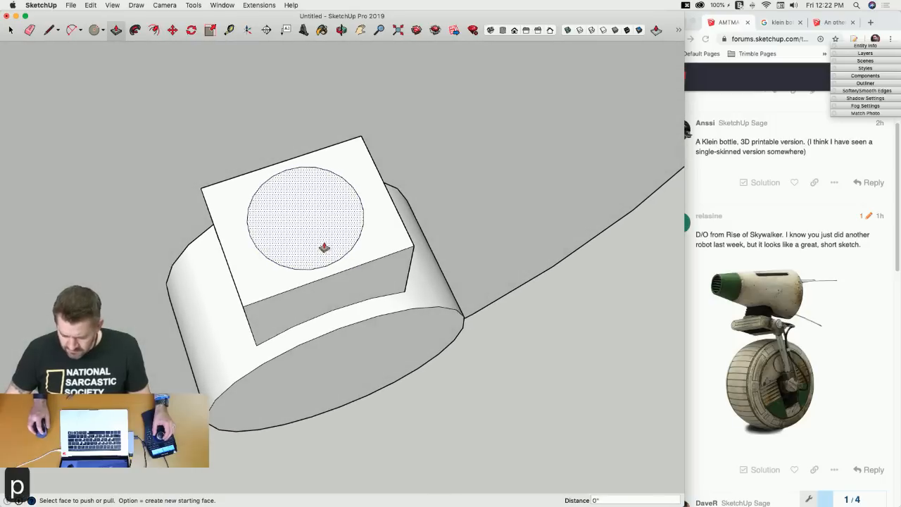
left_click(320, 241)
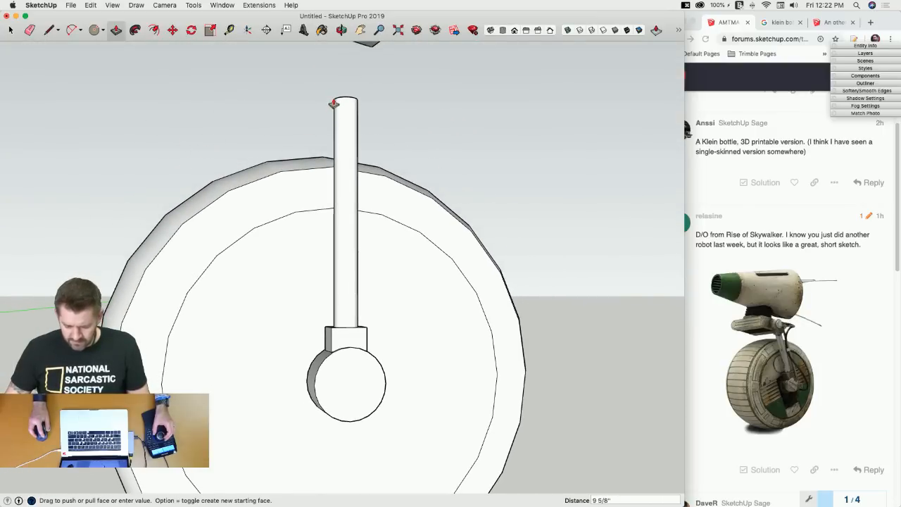
left_click(335, 103)
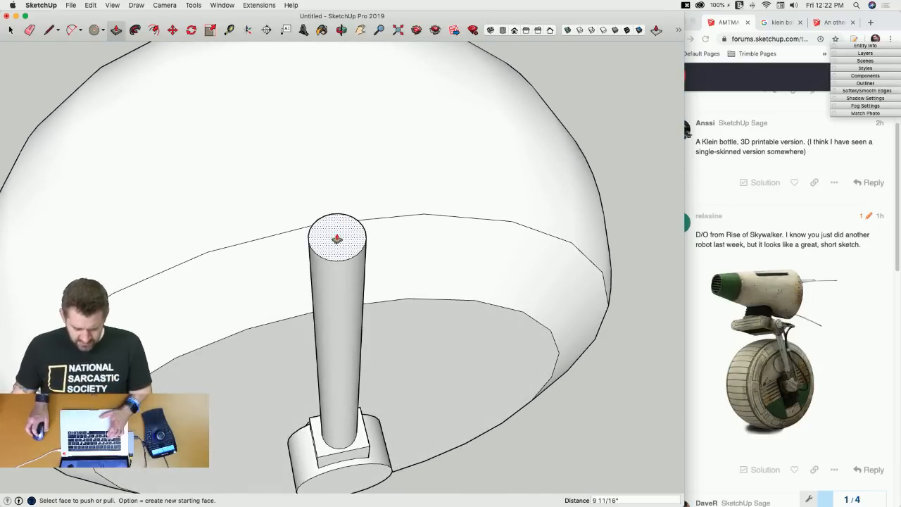
Draw a 1 3/16" by 1 3/16" square centred on the rod's end face.
key("r")
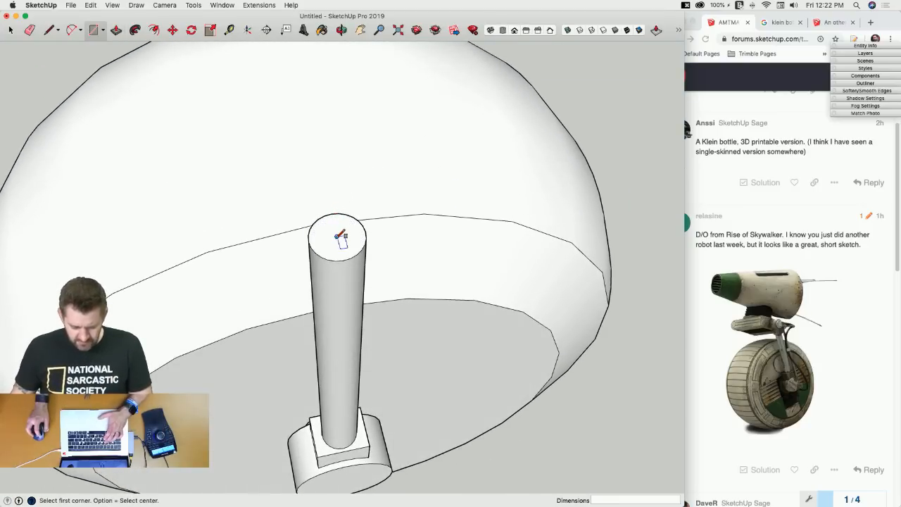
left_click(339, 235)
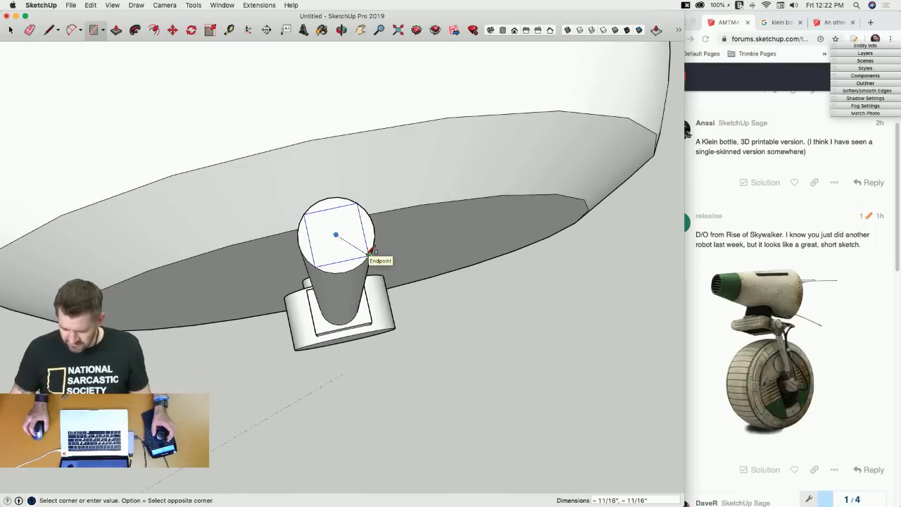
key("Down")
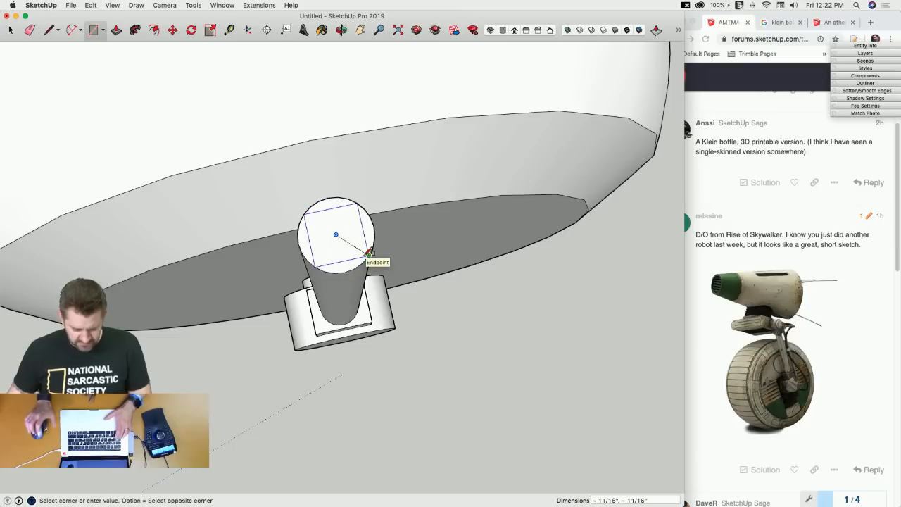
type("1")
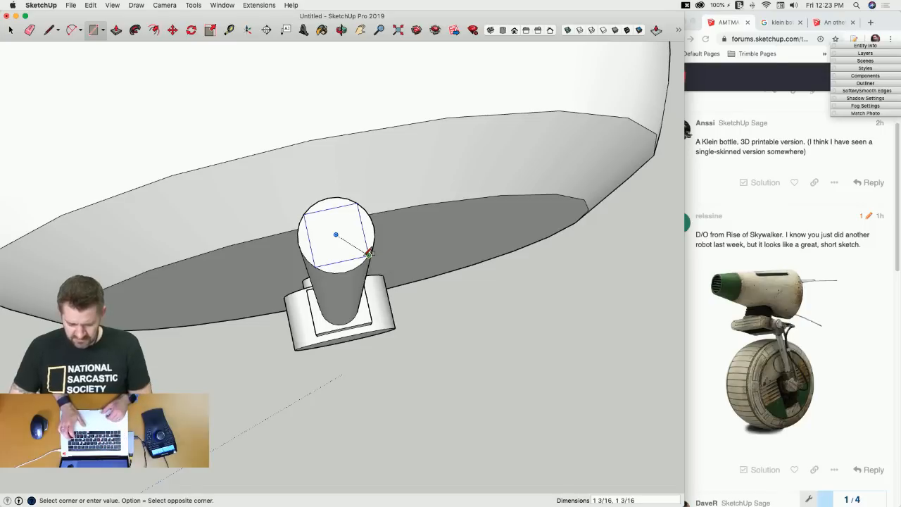
key("Return")
Extrude the square and the circle inside it 3/4" into a solid cap, and erase the leftover circle on its top.
key("p")
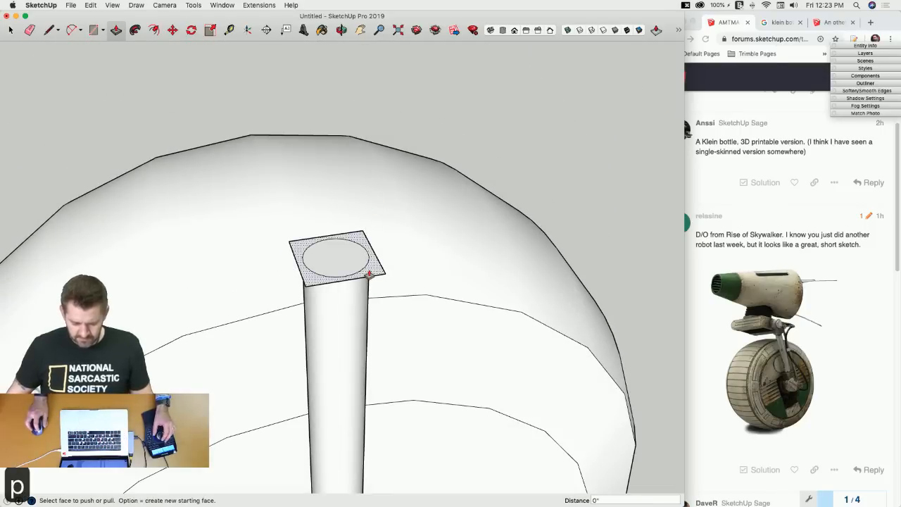
left_click(369, 274)
left_click(369, 234)
left_click(338, 240)
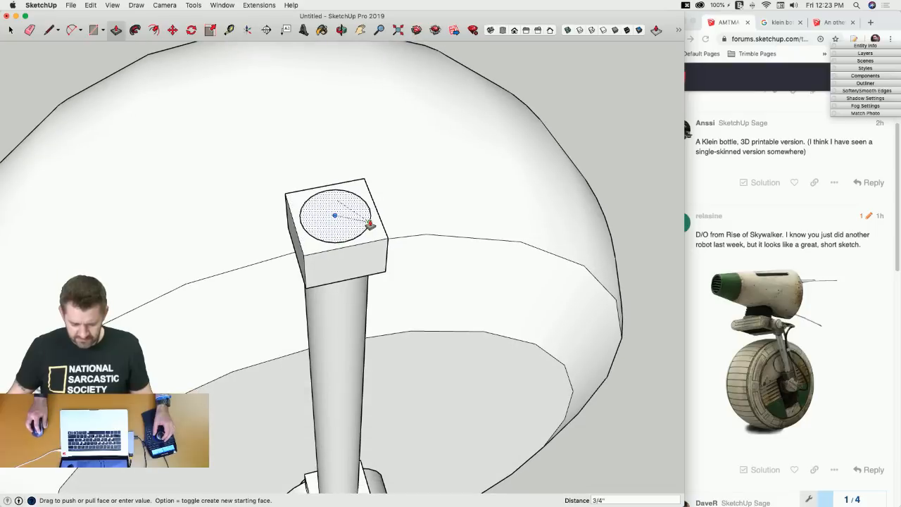
left_click(371, 225)
key("e")
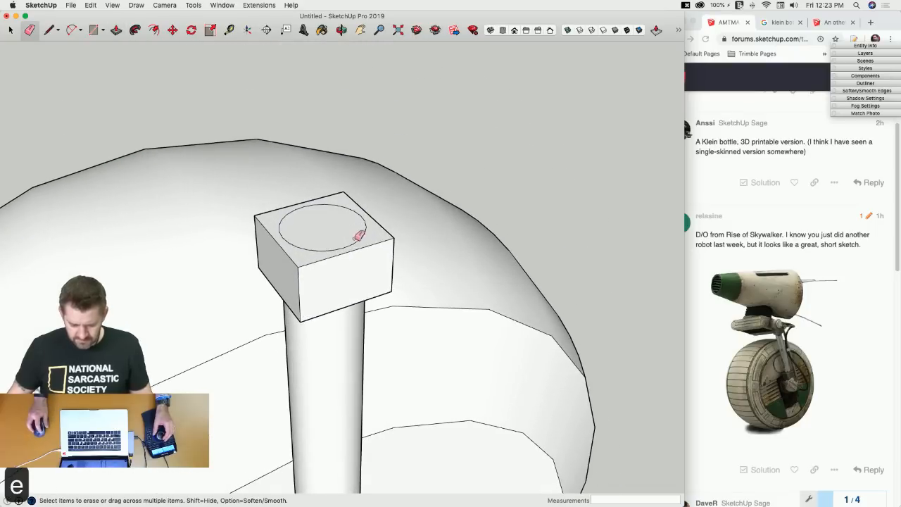
left_click(360, 236)
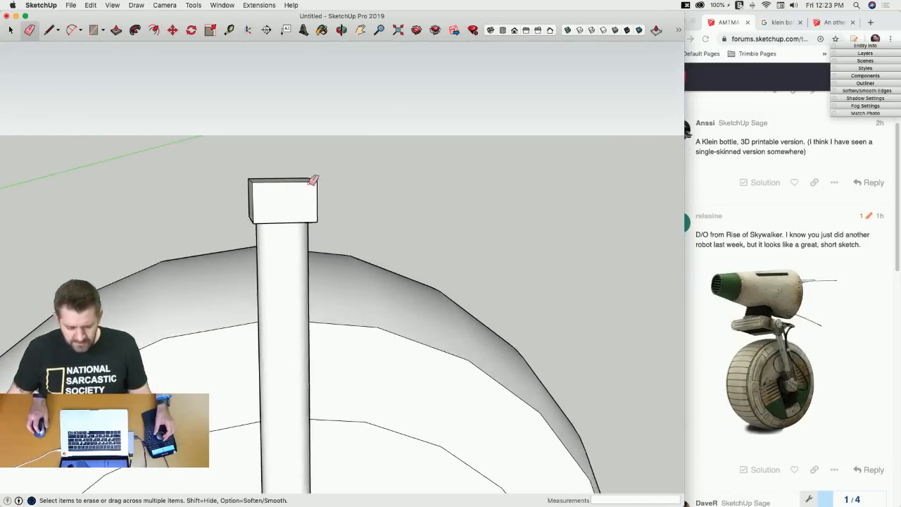
Draw a 5/16" vertical line from the midpoint of the cap's top front edge and a vertical circle about 11/16" in radius around its end.
key("l")
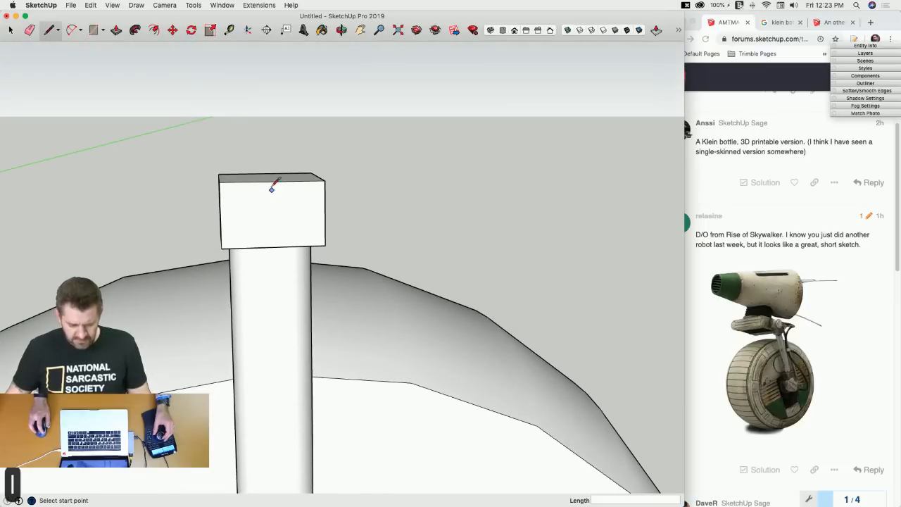
left_click(276, 163)
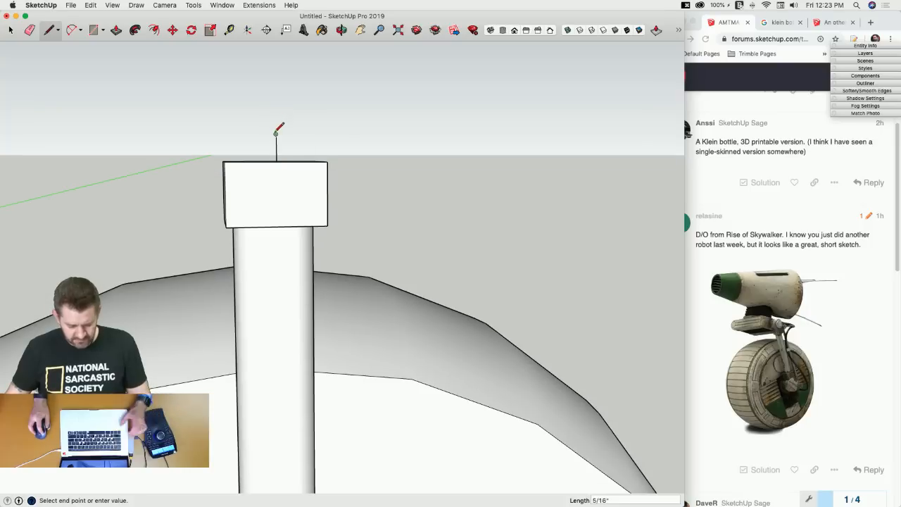
key("c")
left_click(275, 134)
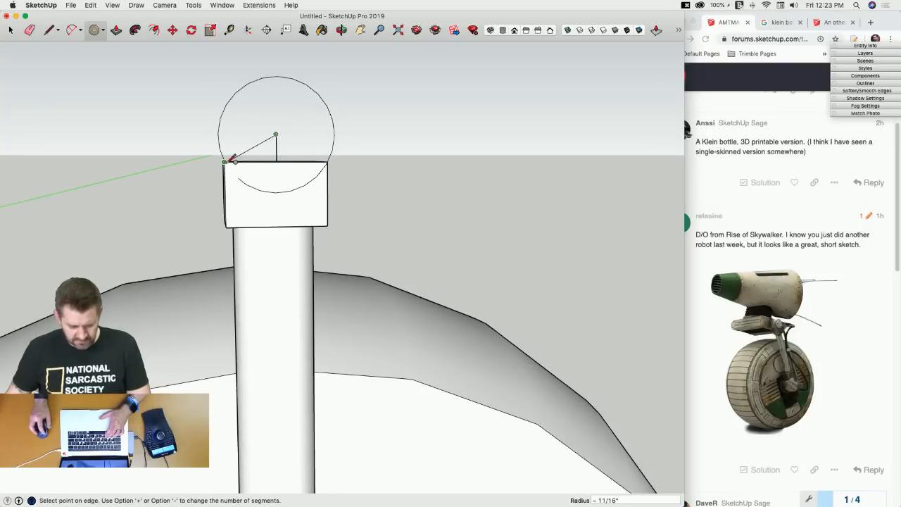
key("Escape")
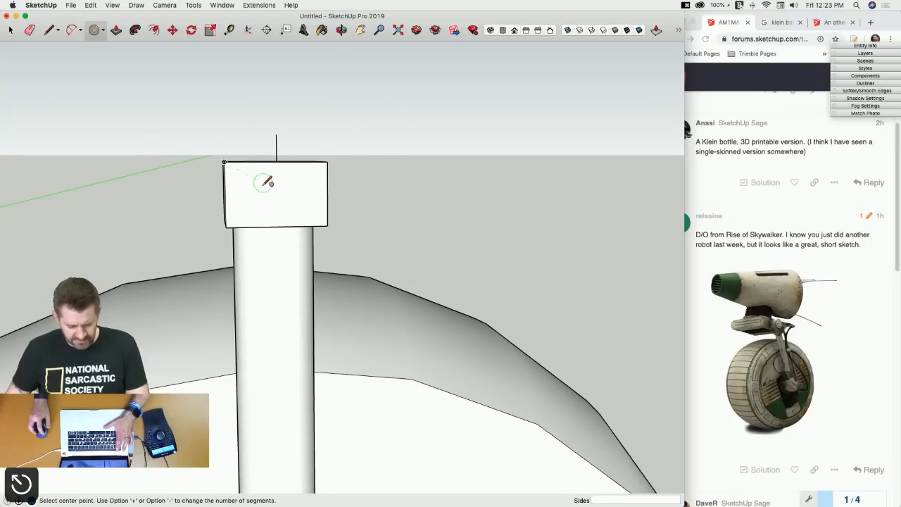
middle_click_drag(274, 179, 285, 285)
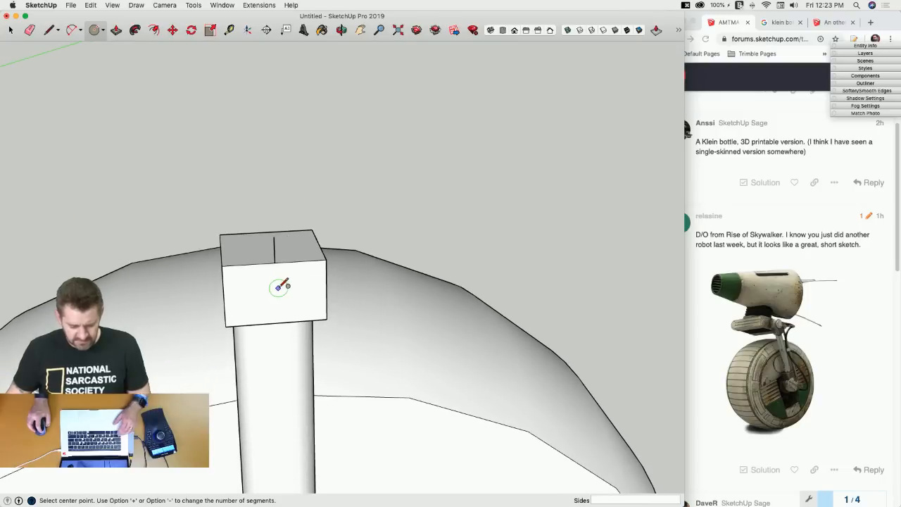
left_click(275, 236)
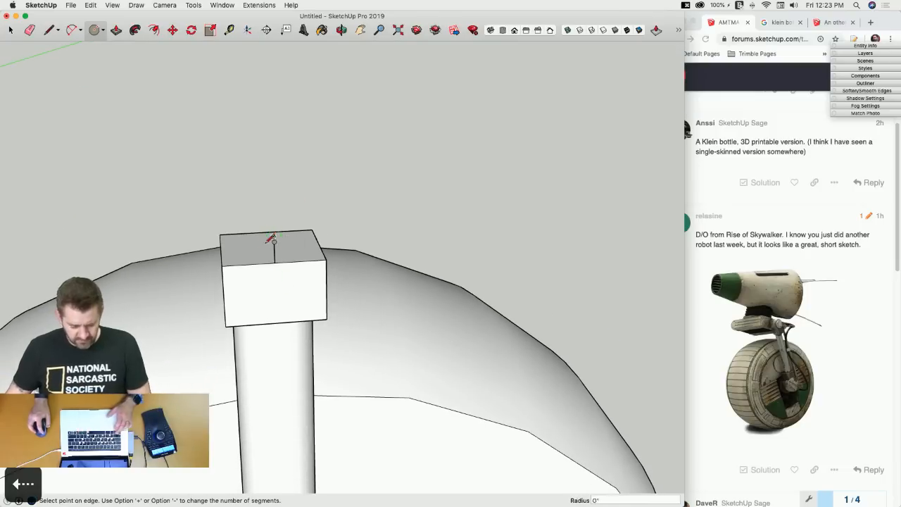
left_click(224, 266)
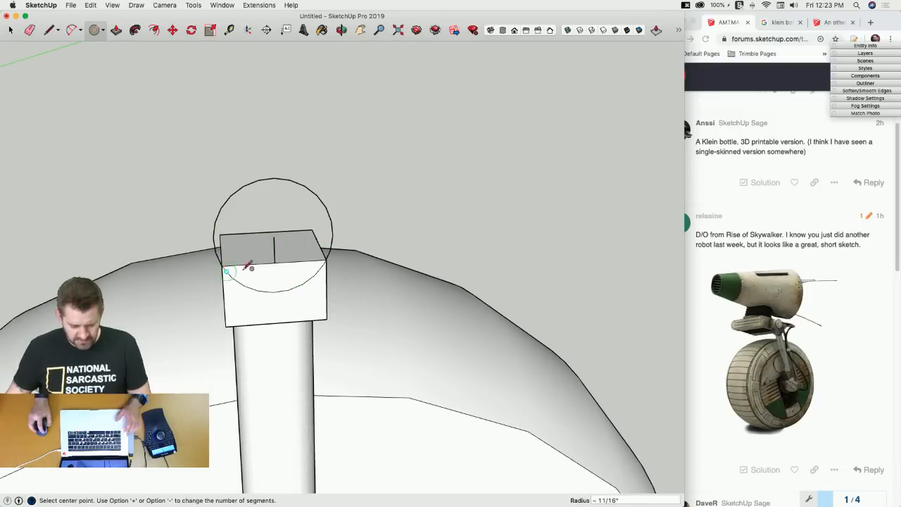
Erase the vertical helper line and trace the cap's top front edge to fill the circle with a face.
key("l")
middle_click_drag(265, 265, 374, 165)
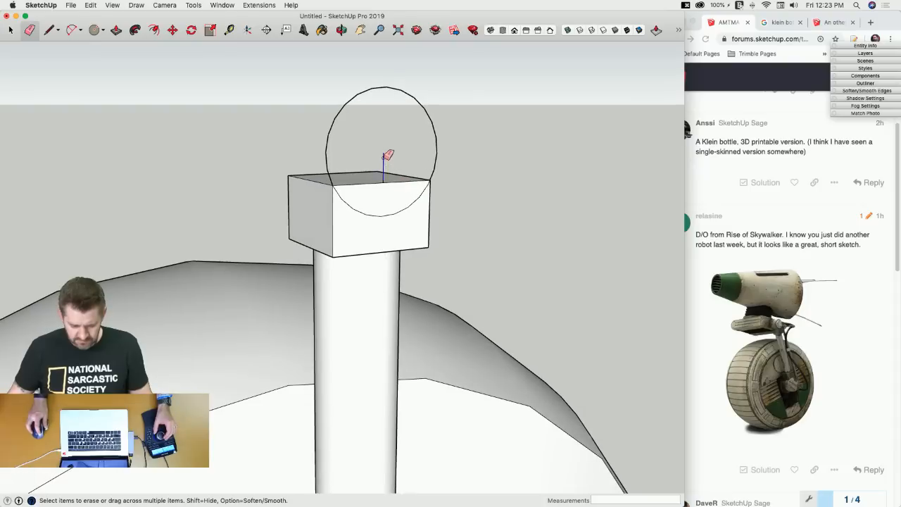
left_click(333, 185)
left_click(430, 180)
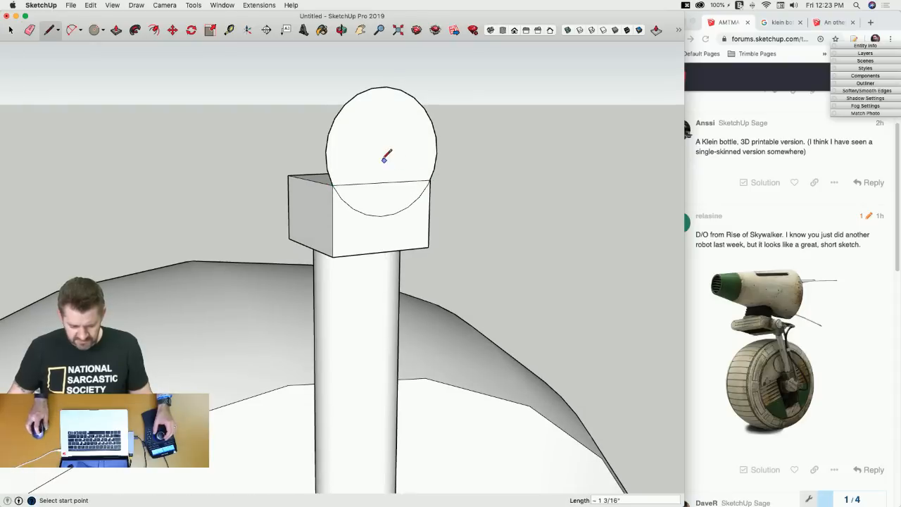
Extrude the circle's upper part 1 3/16" back across the cap and redraw its lower edge to close the open front.
key("p")
left_click(360, 177)
left_click(294, 200)
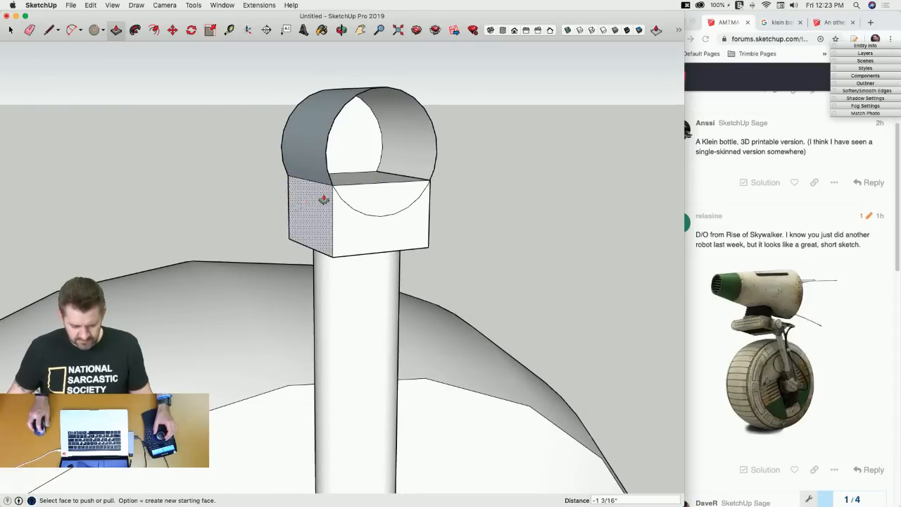
key("l")
left_click(334, 184)
left_click(428, 180)
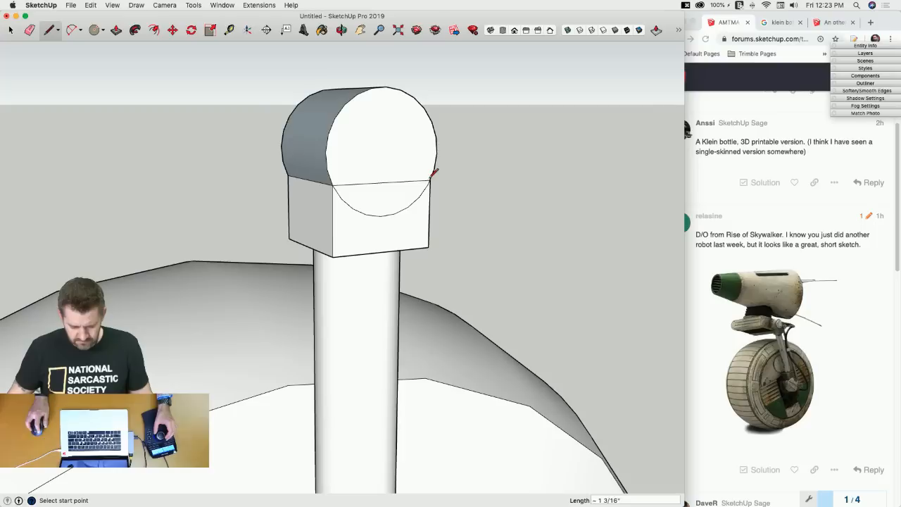
Erase the leftover arc and dividing edge on the cap's front, and turn the inside-out curved faces outward.
key("e")
mouse_move(388, 206)
left_mouse_down()
mouse_move(357, 197)
mouse_move(364, 178)
left_mouse_up()
mouse_move(364, 178)
middle_mouse_down()
mouse_move(378, 183)
mouse_move(280, 204)
mouse_move(281, 214)
mouse_move(358, 244)
middle_mouse_up()
right_click(358, 244)
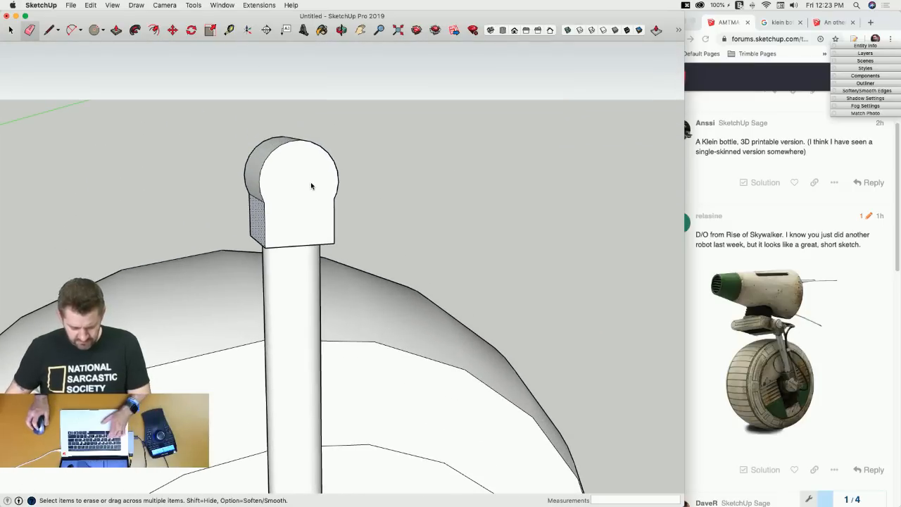
Draw a smaller concentric circle on the rounded cap's front face and extrude it about 3/16" as a boss.
key("c")
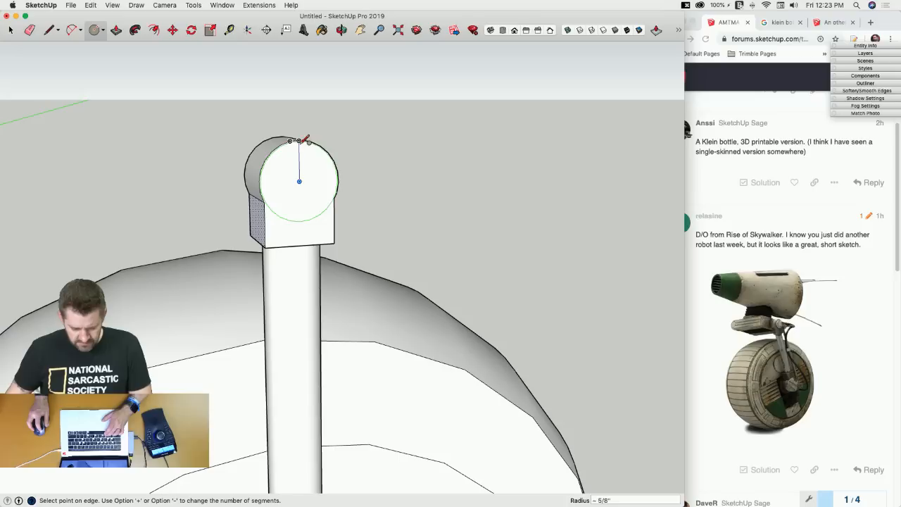
key("p")
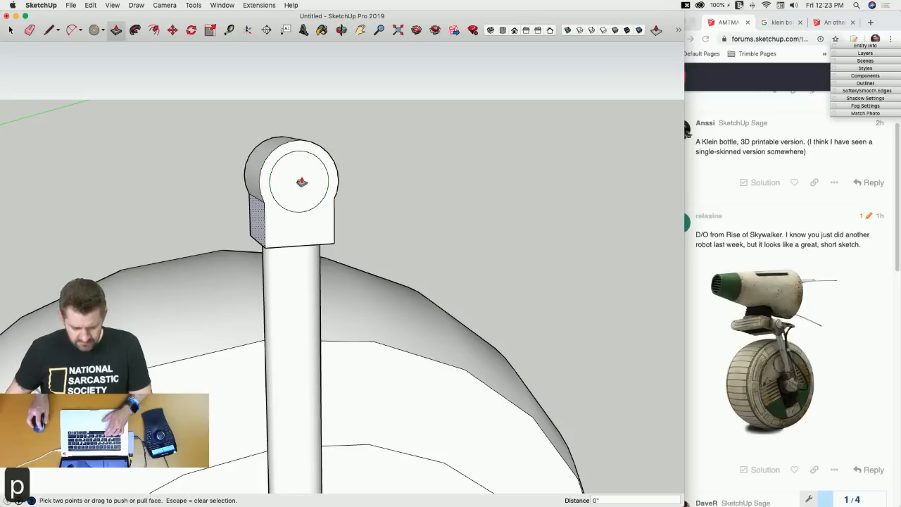
left_click(300, 182)
key("Escape")
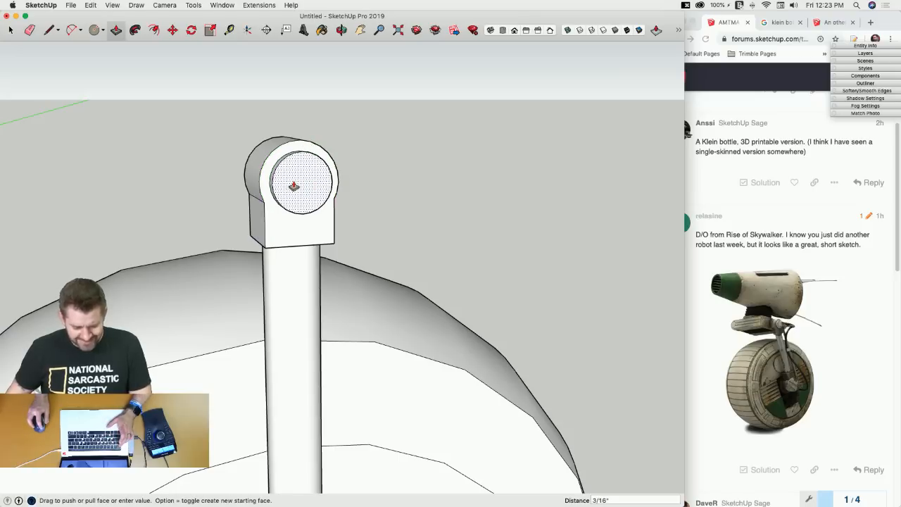
Select all connected geometry of the hub, rod and cap and make it a group.
key("space")
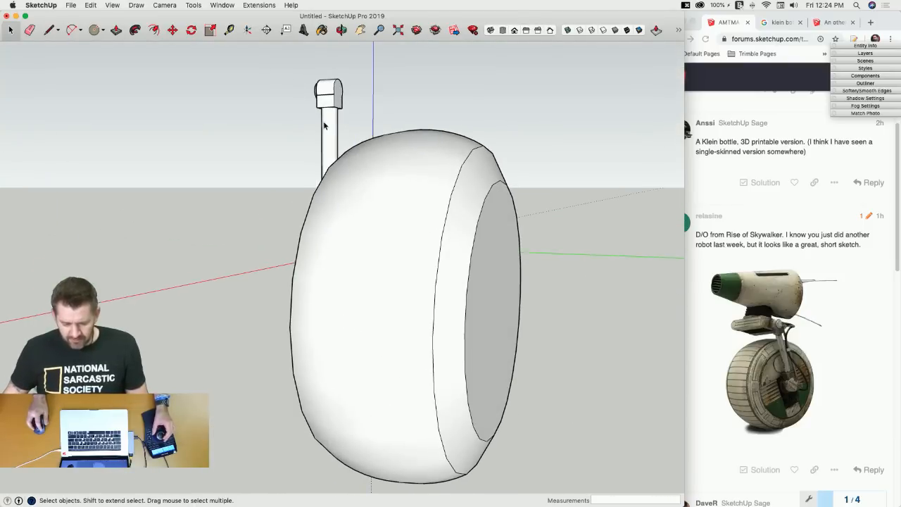
left_click(326, 123)
right_click(156, 342)
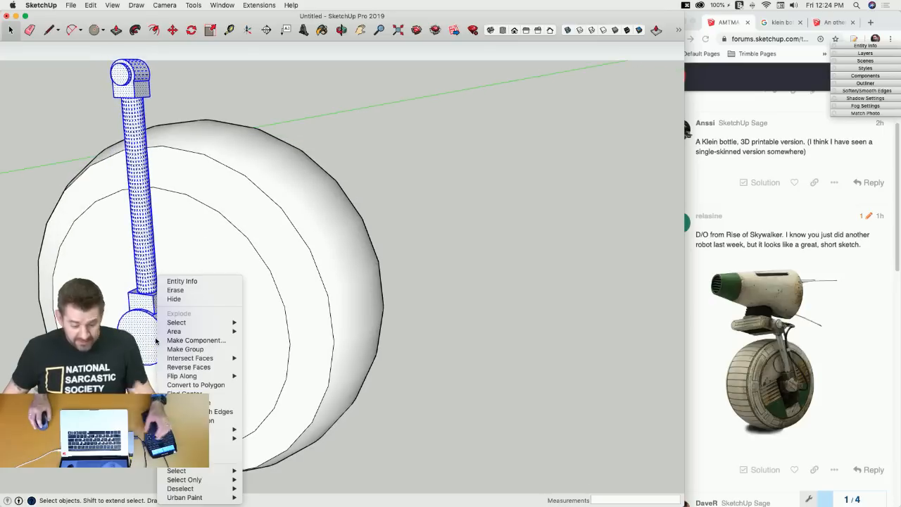
left_click(208, 350)
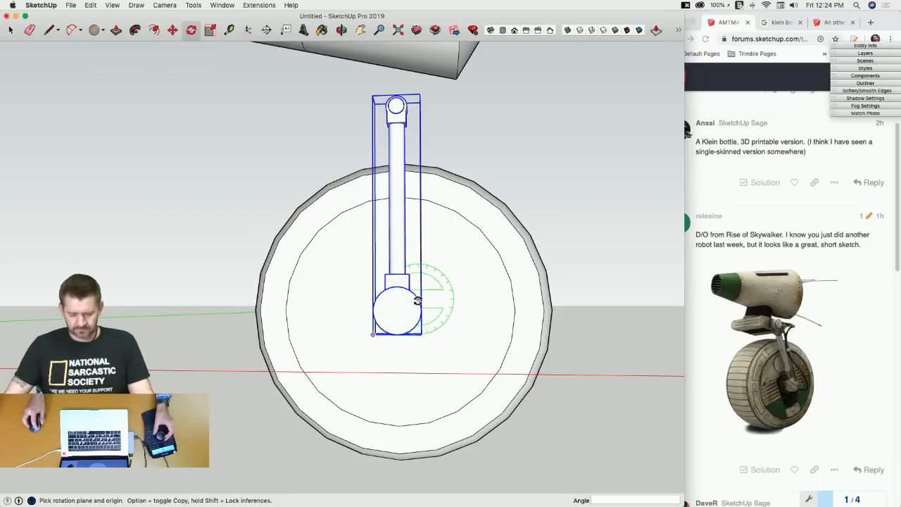
Rotate the strut group 15° counterclockwise about the hub's centre, as seen from the hub side.
left_click(398, 311)
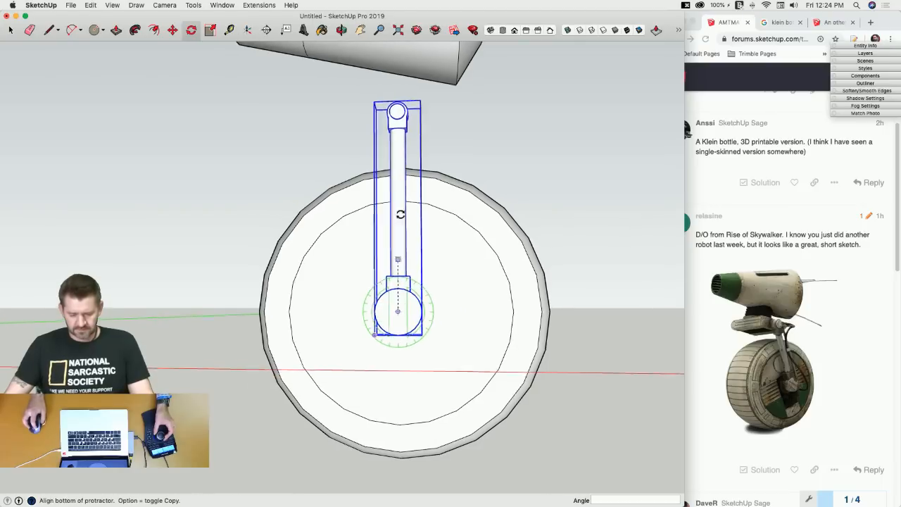
left_click(401, 114)
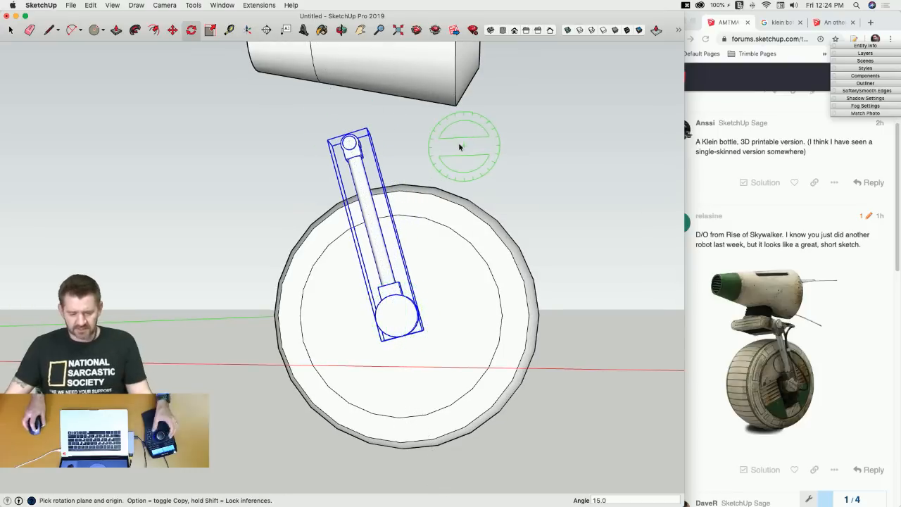
key("space")
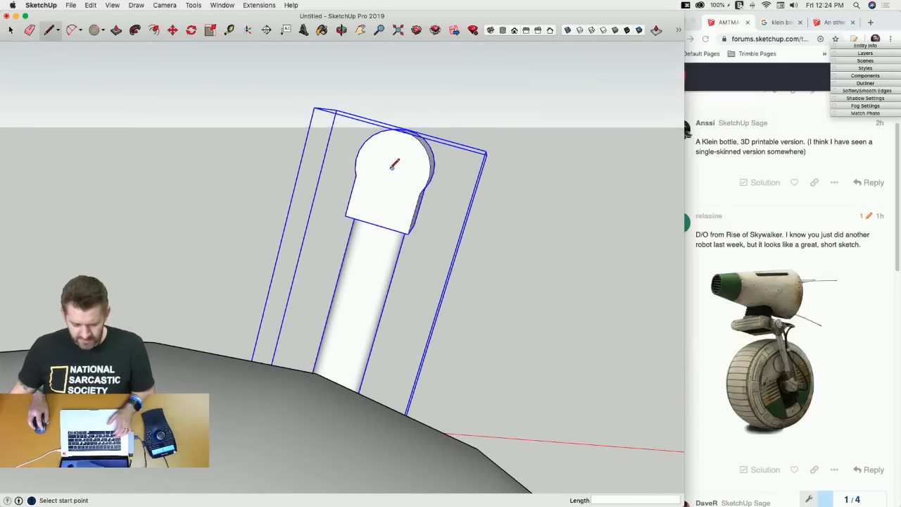
Draw a rectangle about 15/16" by 1" centred on the cap's inner face and extrude it across the wheel as a bar.
key("r")
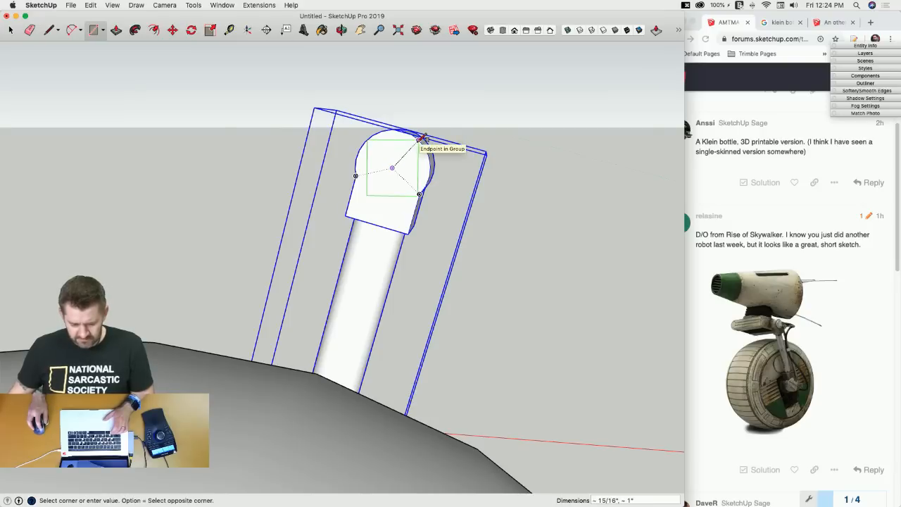
key("p")
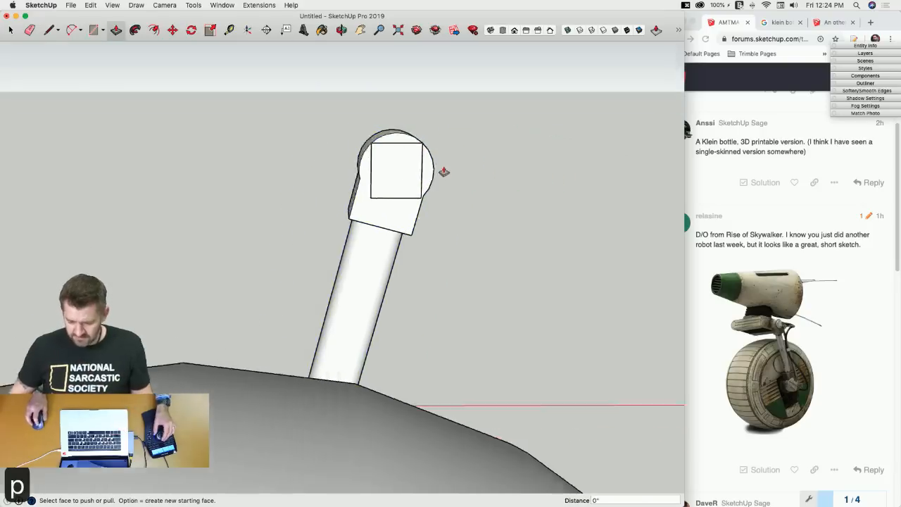
middle_click_drag(441, 171, 368, 143)
left_click_drag(369, 145, 446, 184)
left_click(460, 246)
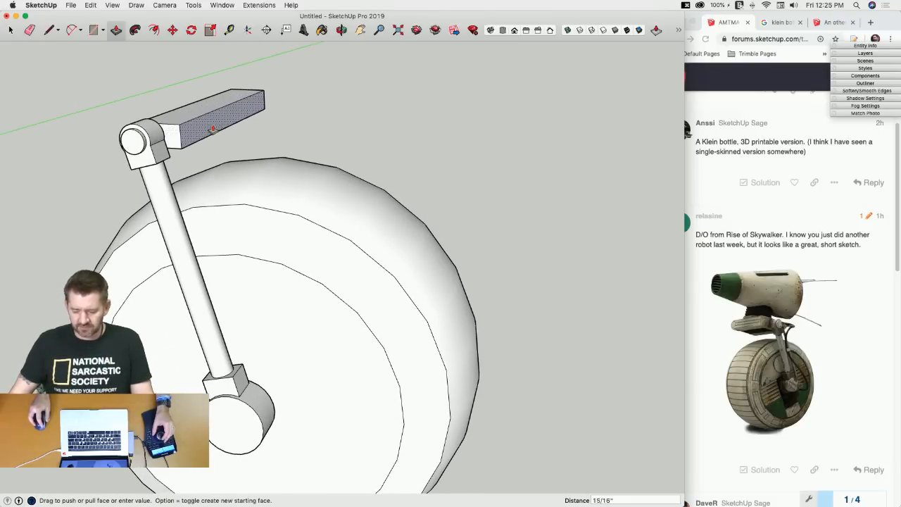
Push/pull the bar into a platform: 2 3/8" and 3 3/16" on its sides, 5/16" in thickness, then shorten it by 1 11/16".
left_click(243, 133)
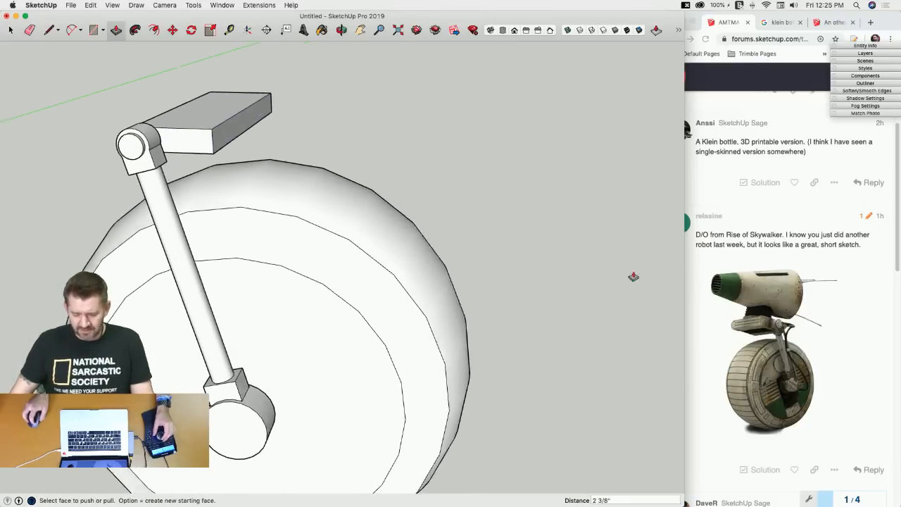
left_click(184, 119)
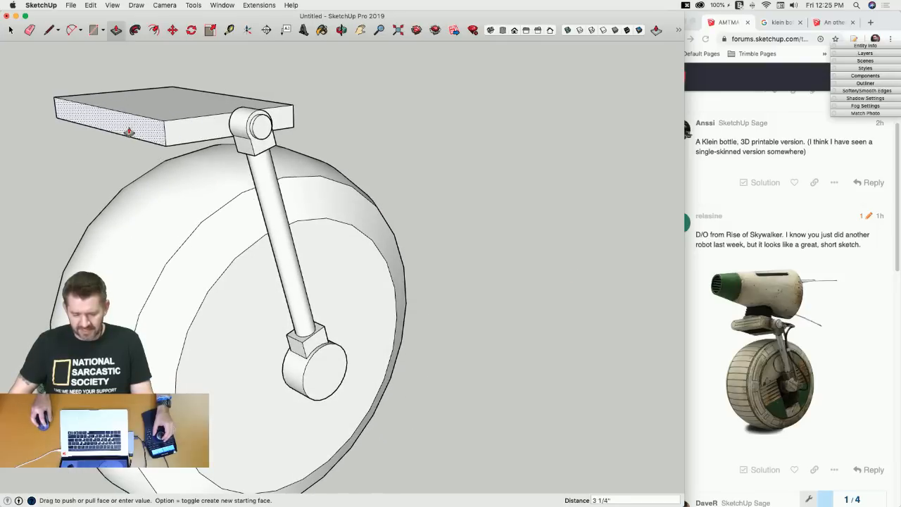
left_click(128, 132)
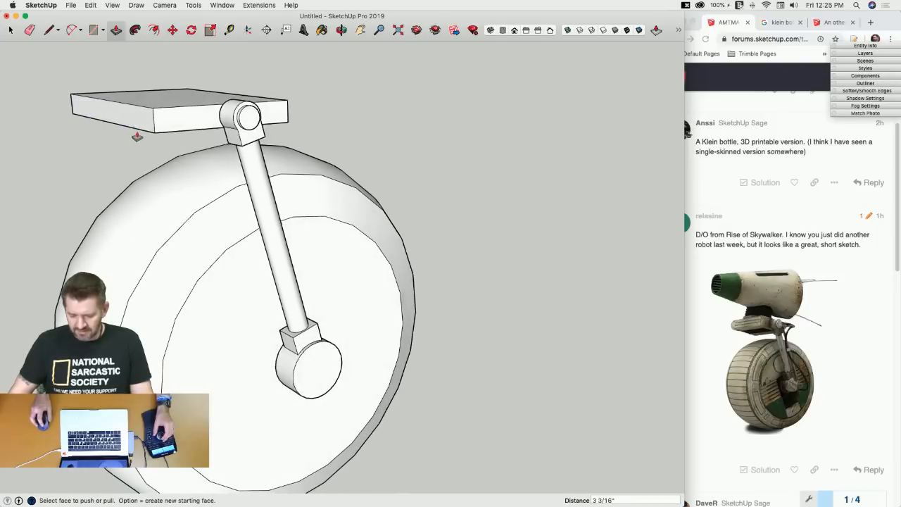
left_click(155, 120)
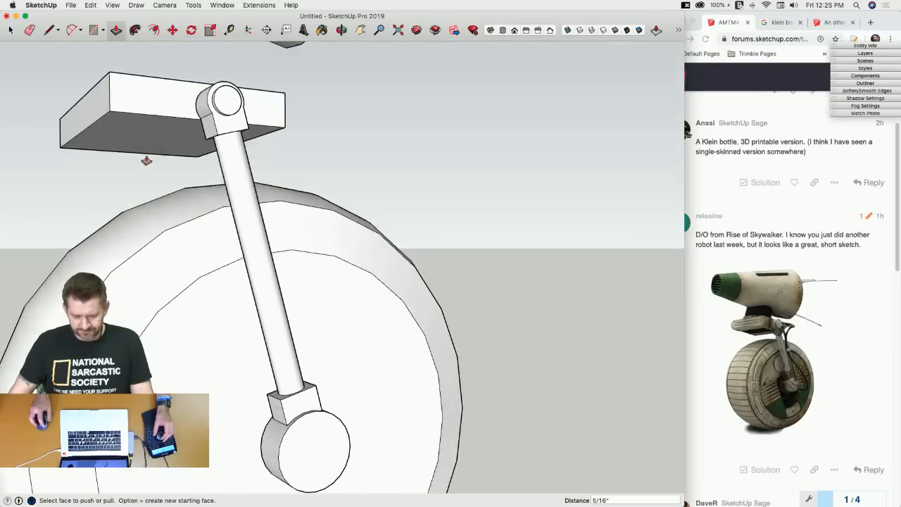
left_click(153, 136)
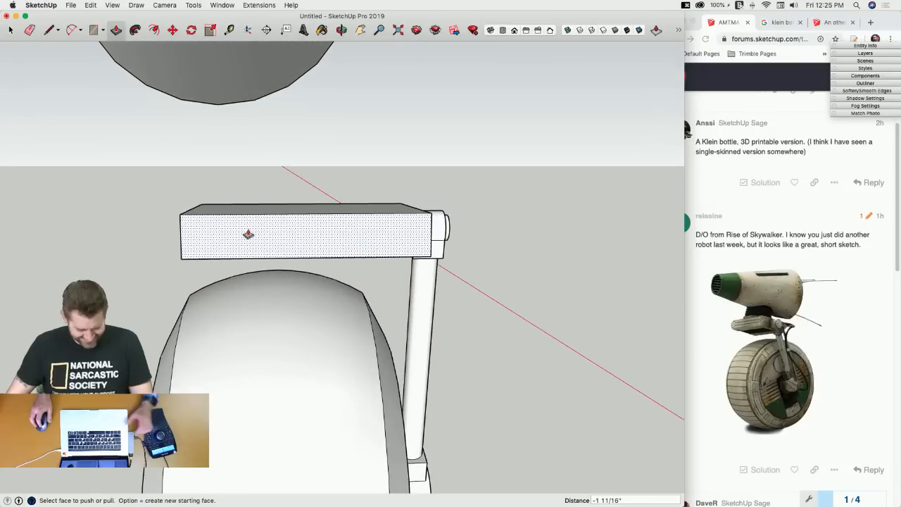
Draw a half-circle arc about 1 3/8" across the platform's free end and push the outer corners away to round it.
key("s")
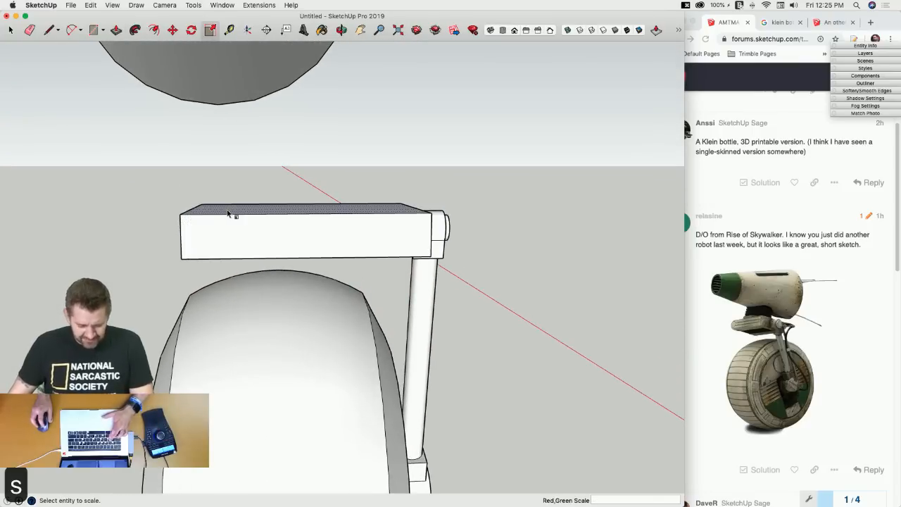
left_click(214, 223)
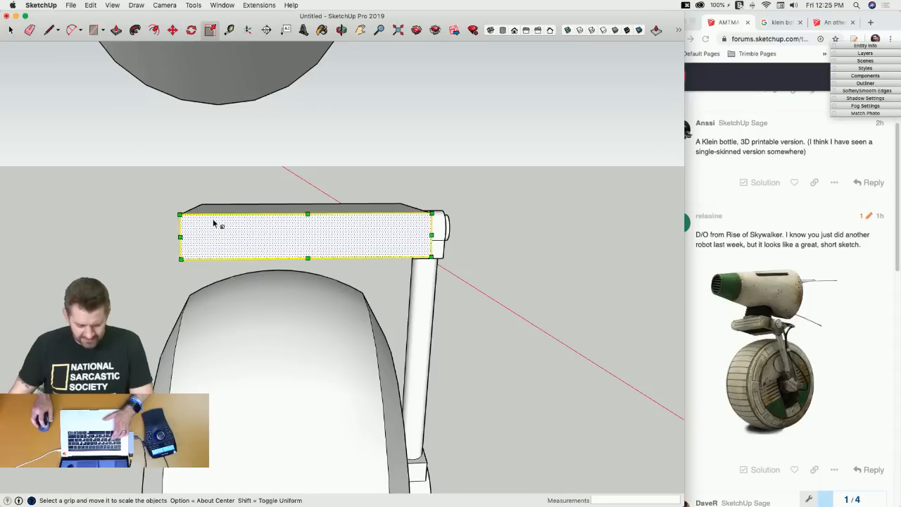
key("a")
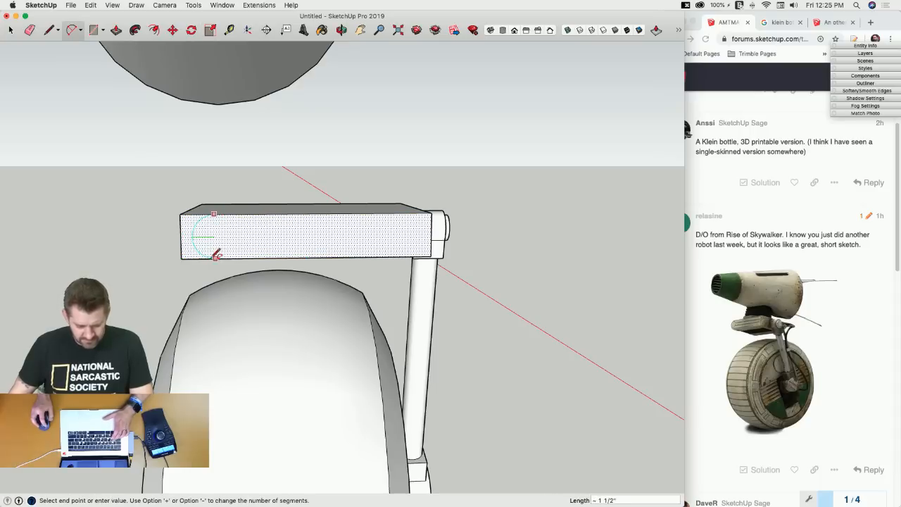
key("p")
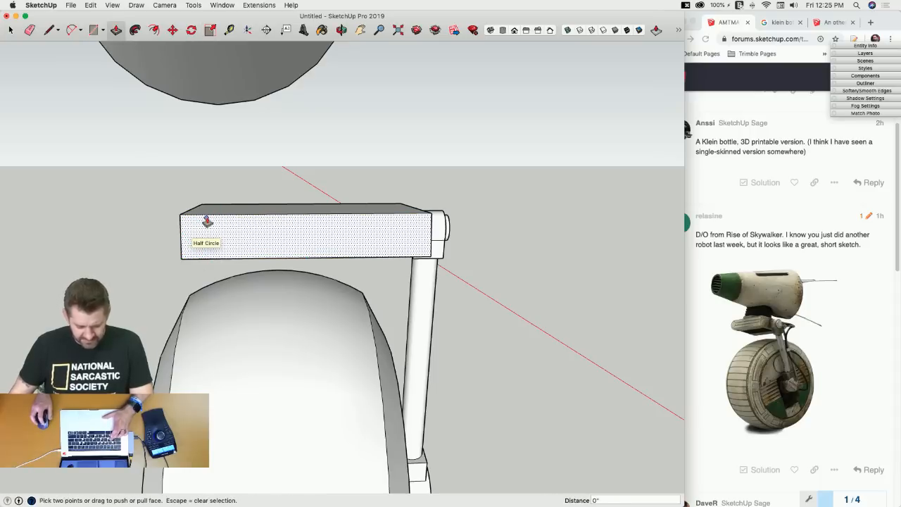
key("z")
key("a")
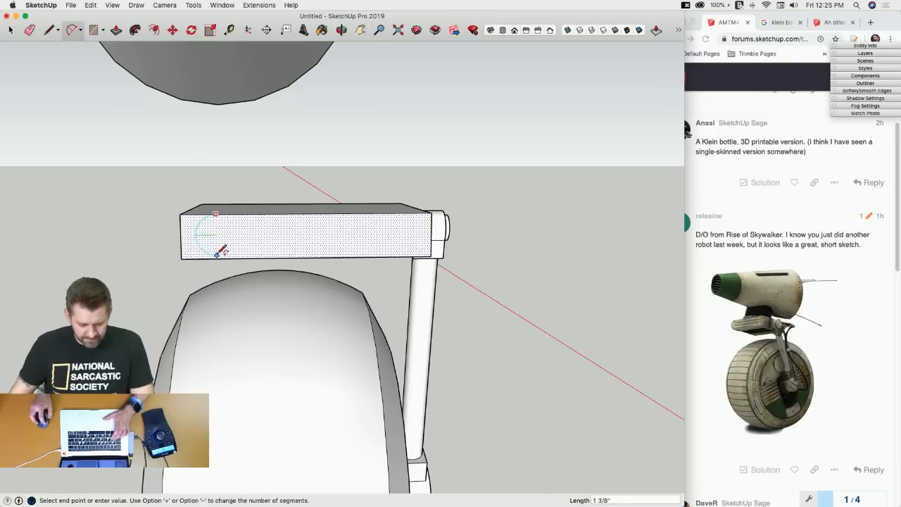
key("p")
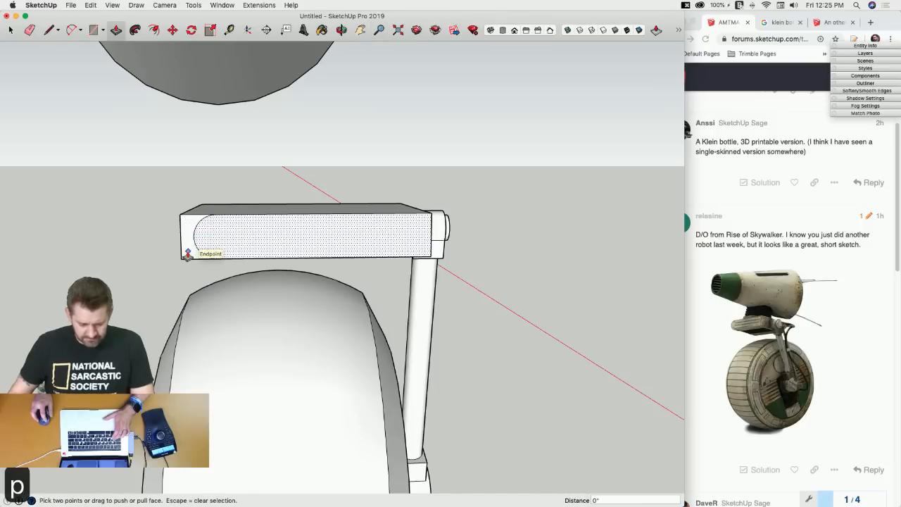
left_click_drag(187, 254, 200, 189)
mouse_move(200, 189)
middle_mouse_down()
mouse_move(221, 227)
mouse_move(121, 184)
middle_mouse_up()
key("e")
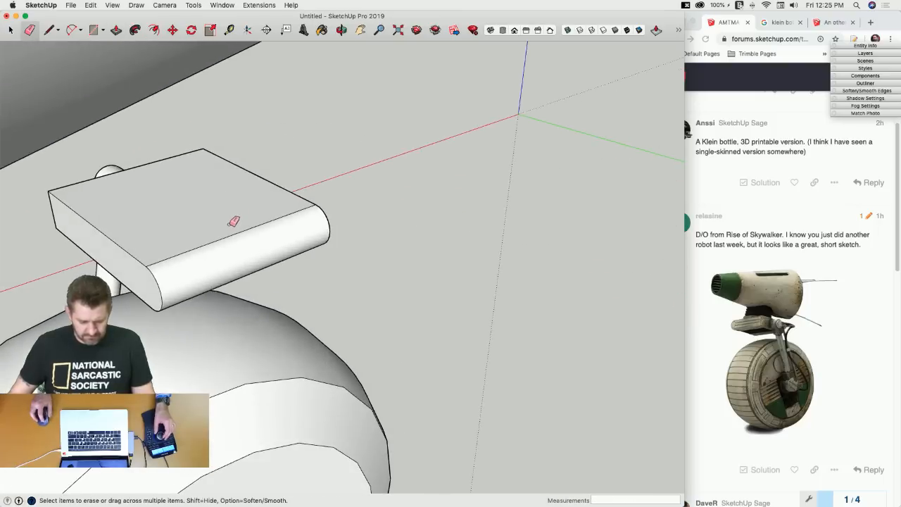
key("space")
Examine the body, platform, strut and wheel hub from several sides and compare their proportions with the reference.
middle_click_drag(396, 221, 549, 281)
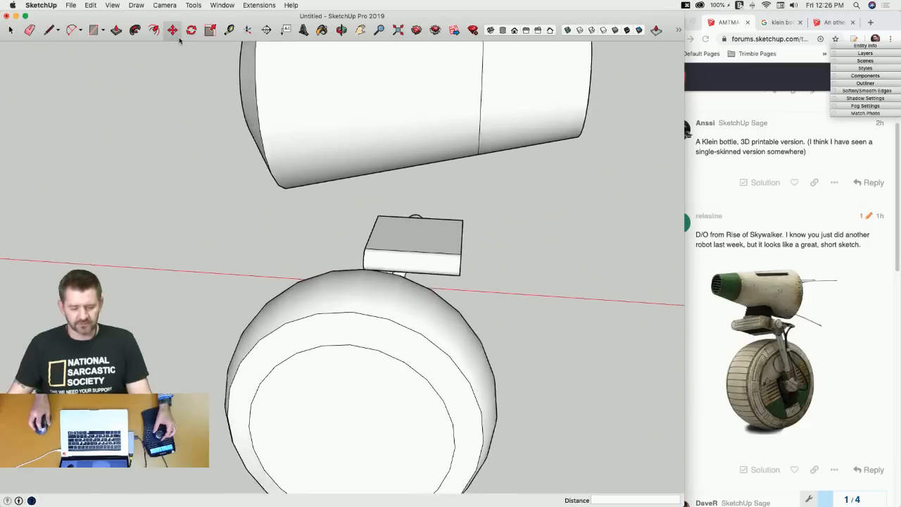
left_click(173, 31)
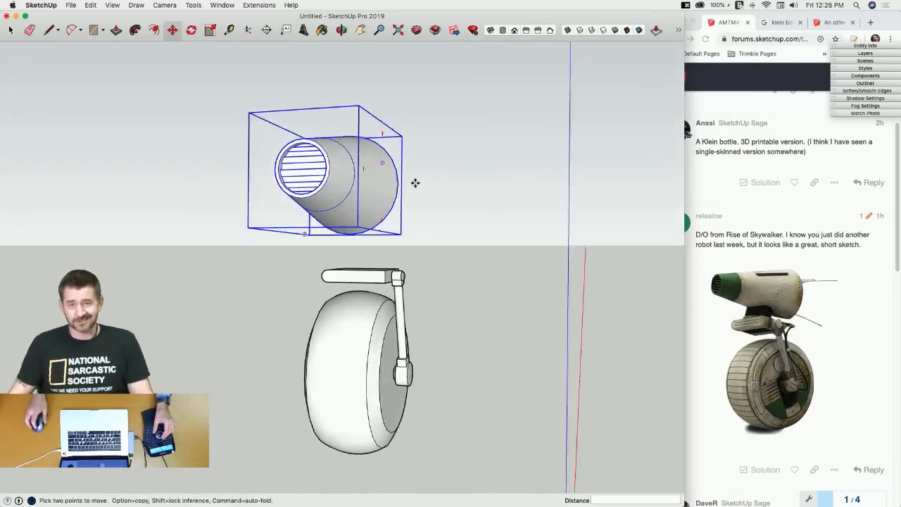
key("space")
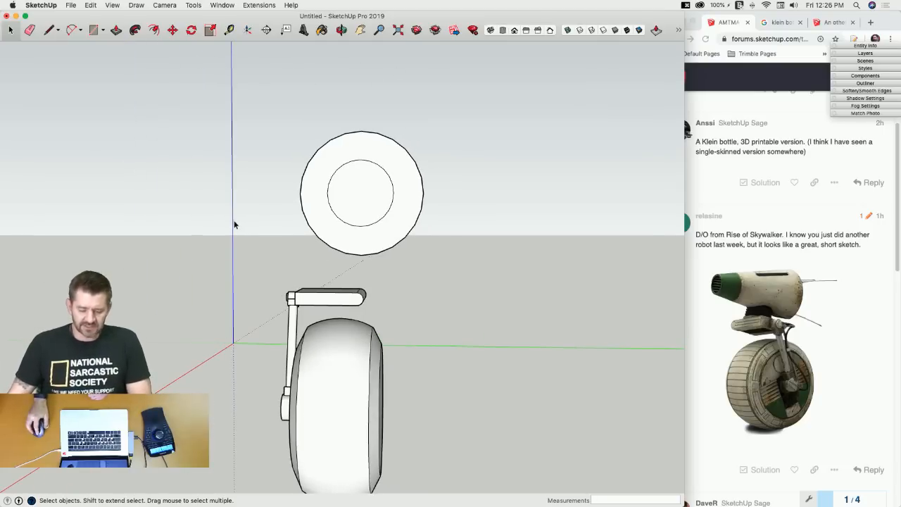
middle_click_drag(229, 227, 278, 239)
middle_click_drag(195, 251, 271, 236)
middle_click_drag(150, 235, 219, 243)
middle_click_drag(103, 244, 324, 241)
middle_click_drag(444, 134, 428, 303)
middle_click_drag(539, 255, 270, 299)
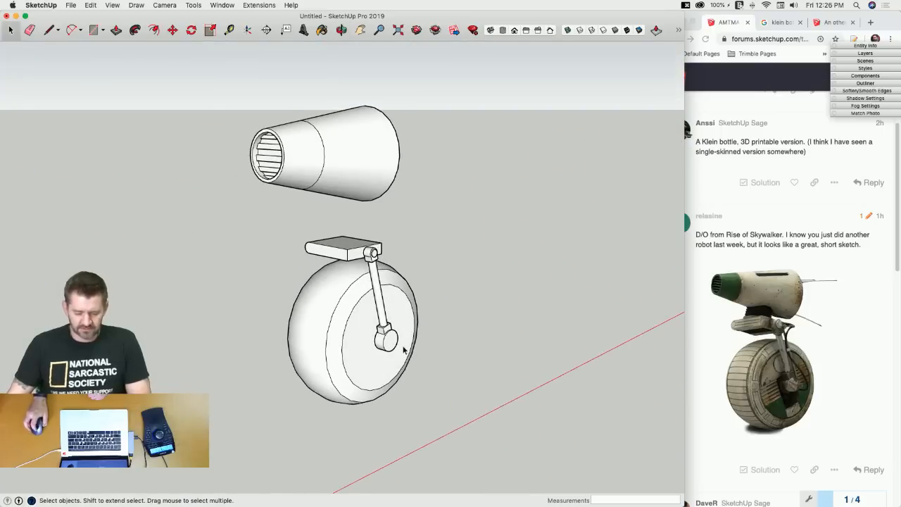
scroll(404, 350, "up", 8)
scroll(378, 345, "down", 1)
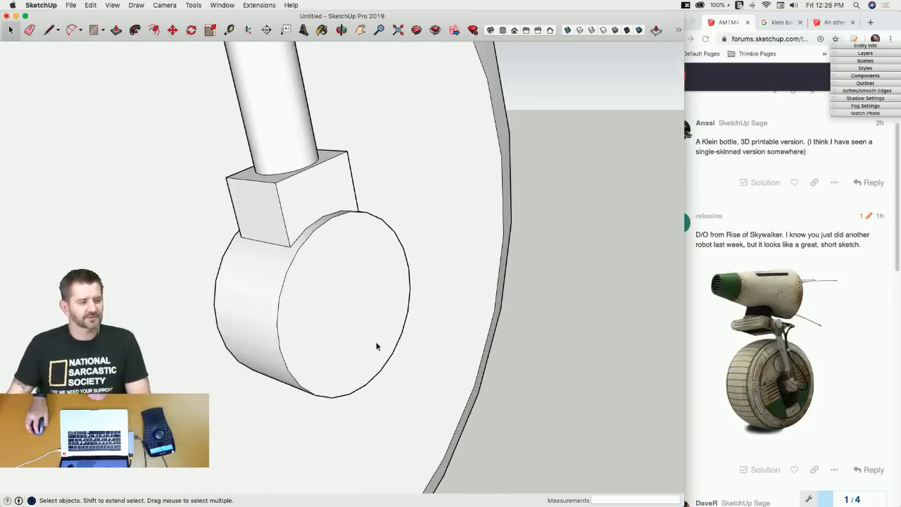
scroll(376, 346, "down", 8)
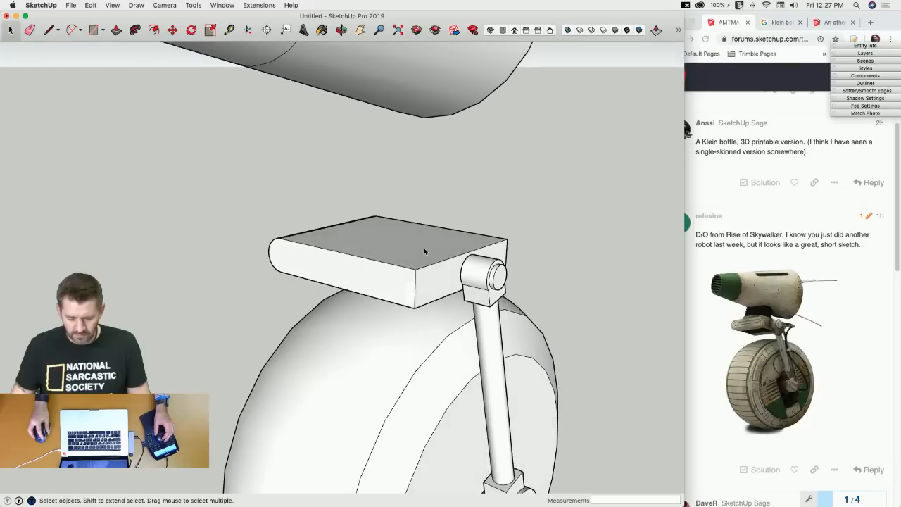
Select all connected geometry of the platform and make it a group.
triple_click(424, 252)
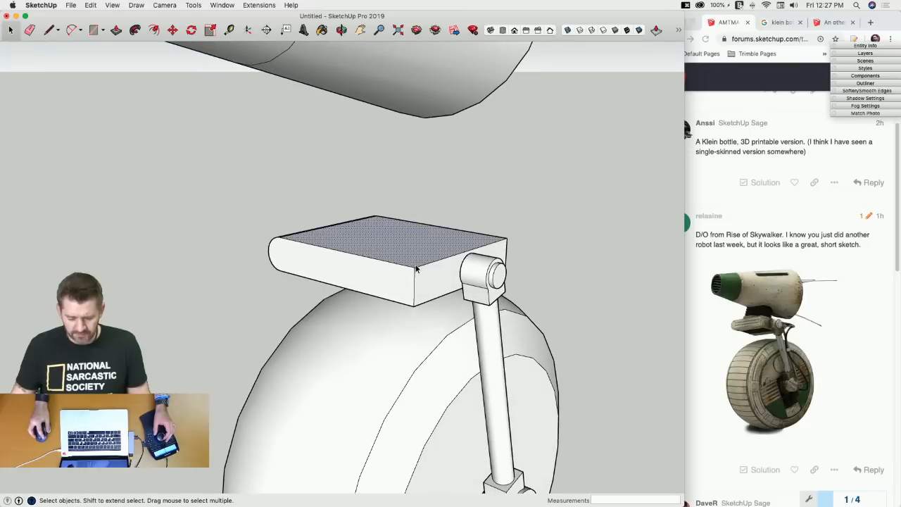
right_click(416, 264)
left_click(456, 338)
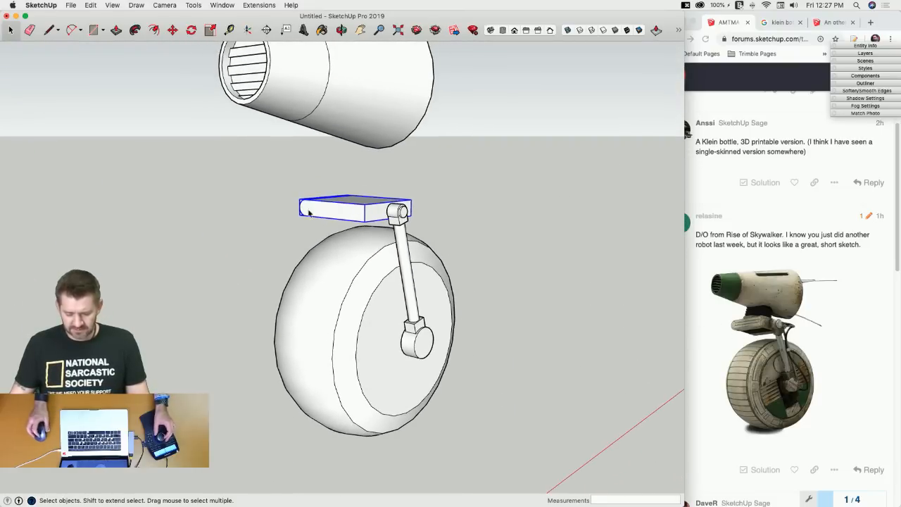
Scale the platform group up by about 1.40 in all directions and move it 5/8" toward the droid's front.
key("s")
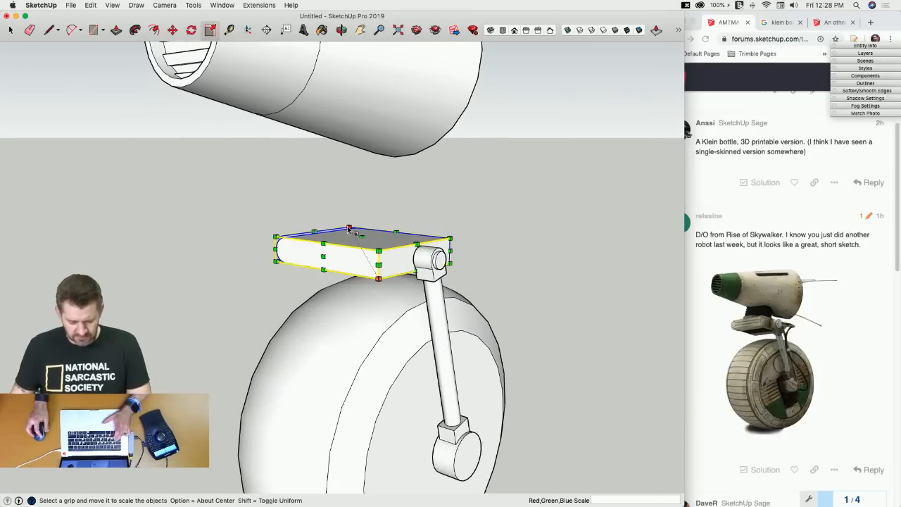
left_click_drag(348, 229, 340, 212)
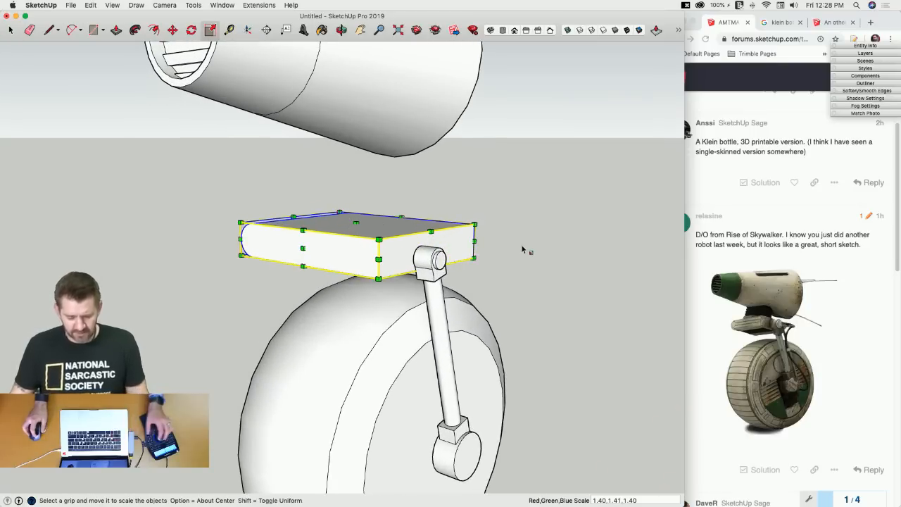
key("space")
key("m")
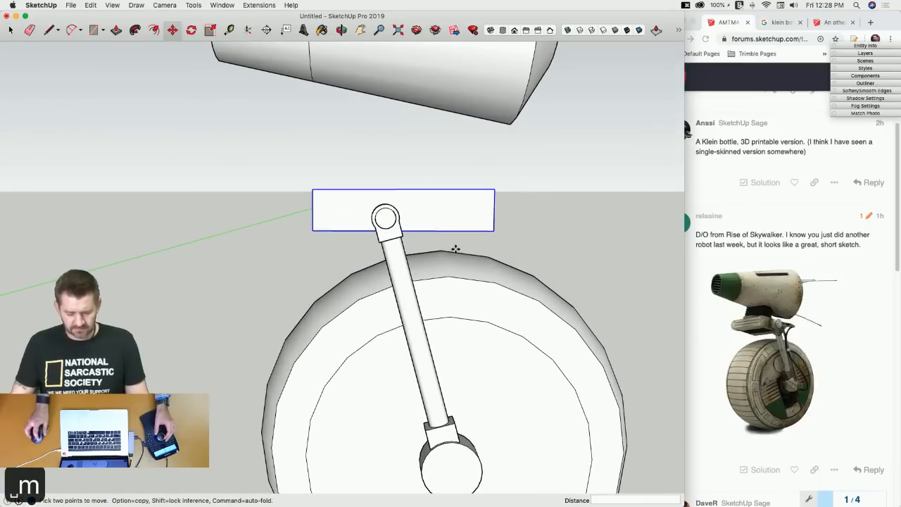
left_click(456, 248)
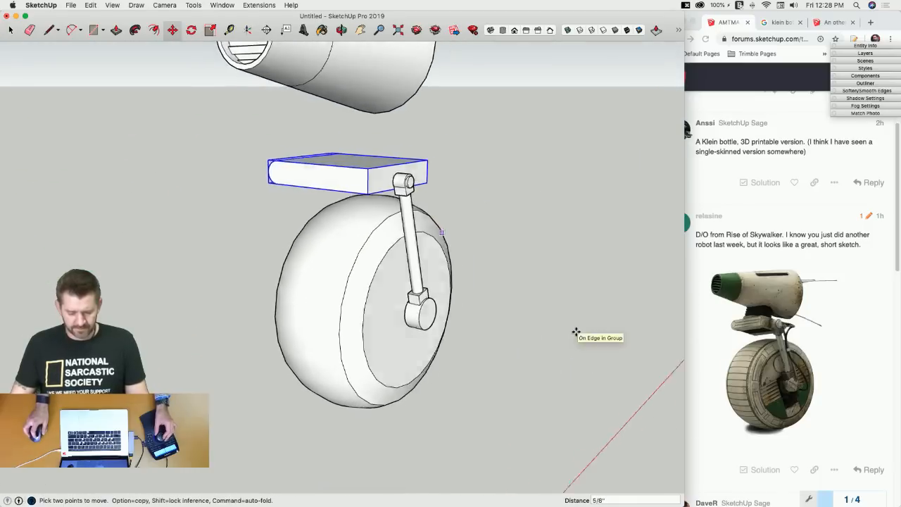
Move the body group about 2 11/16" along the green axis to centre it over the wheel.
key("space")
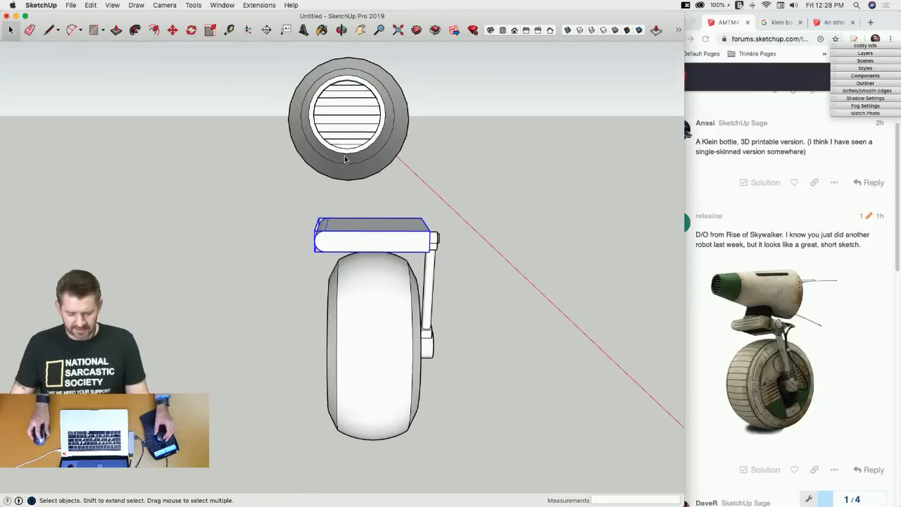
left_click(345, 158)
key("m")
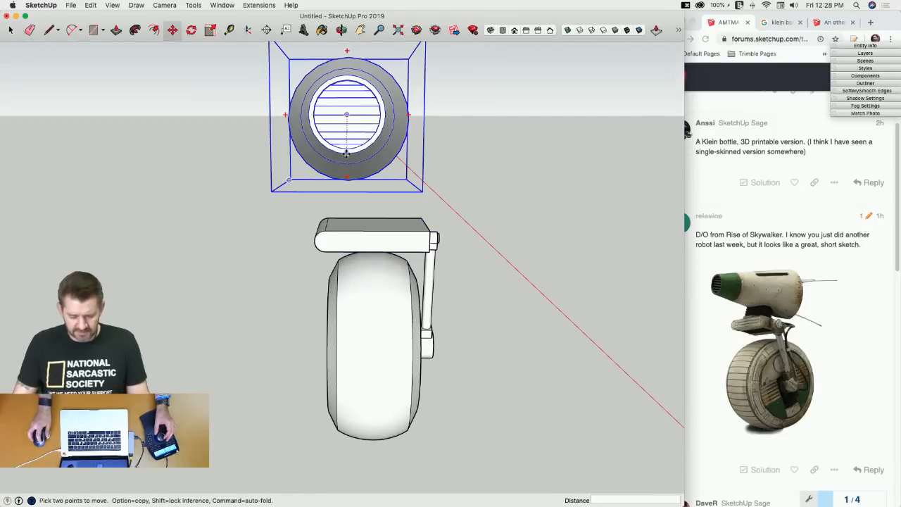
left_click(347, 155)
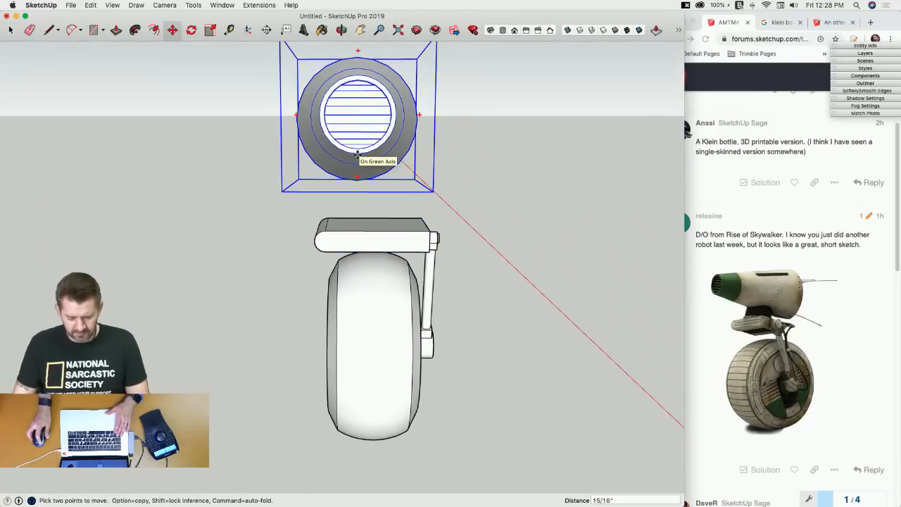
left_click(373, 293)
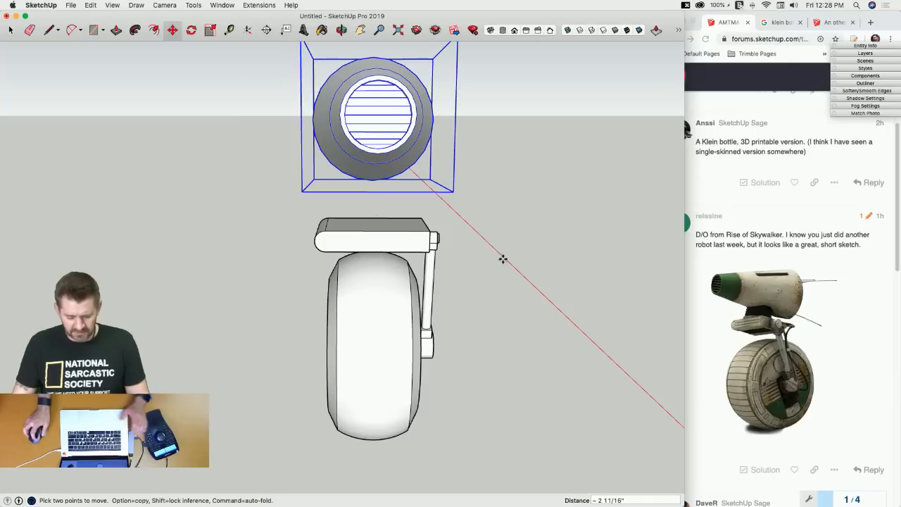
Lower the body group 1 3/4" toward the platform.
key("space")
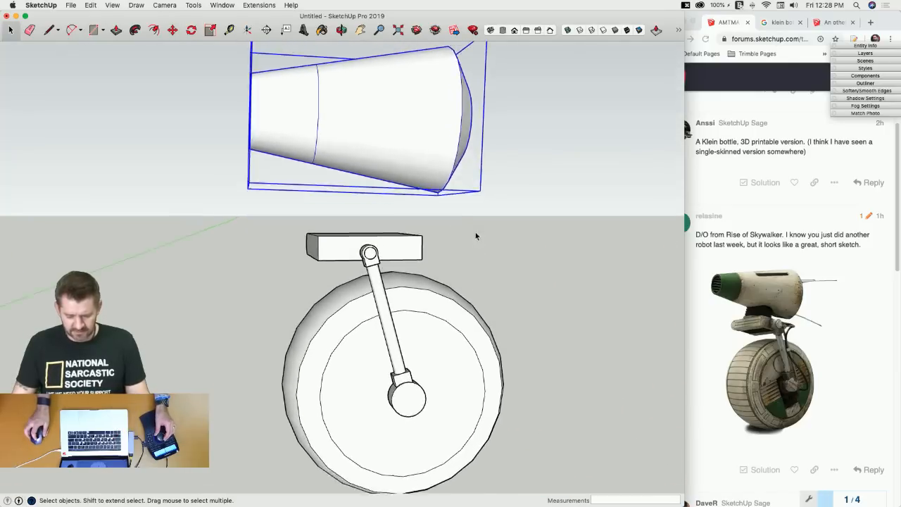
key("m")
left_click(526, 216)
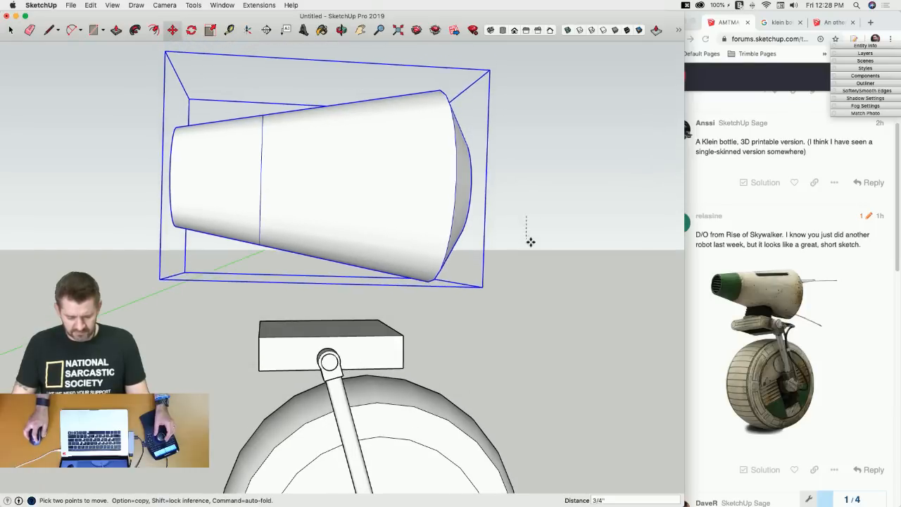
middle_click_drag(523, 272, 558, 333)
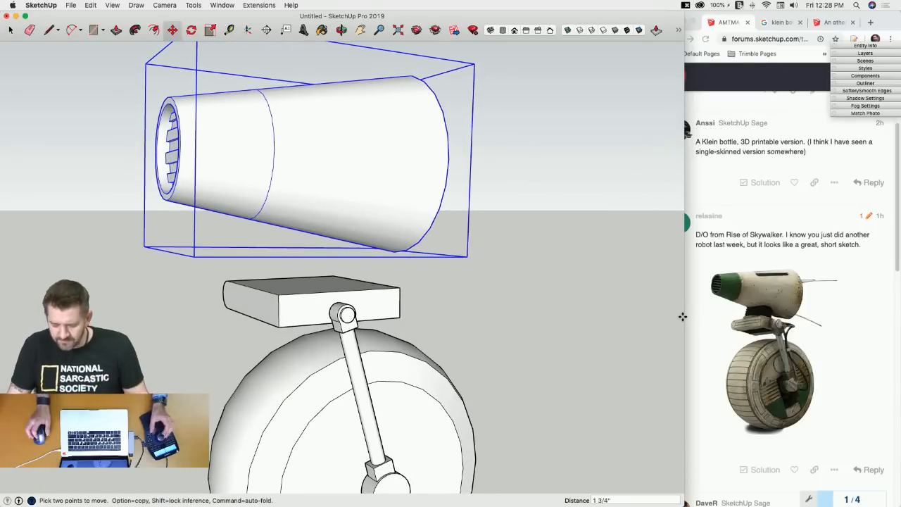
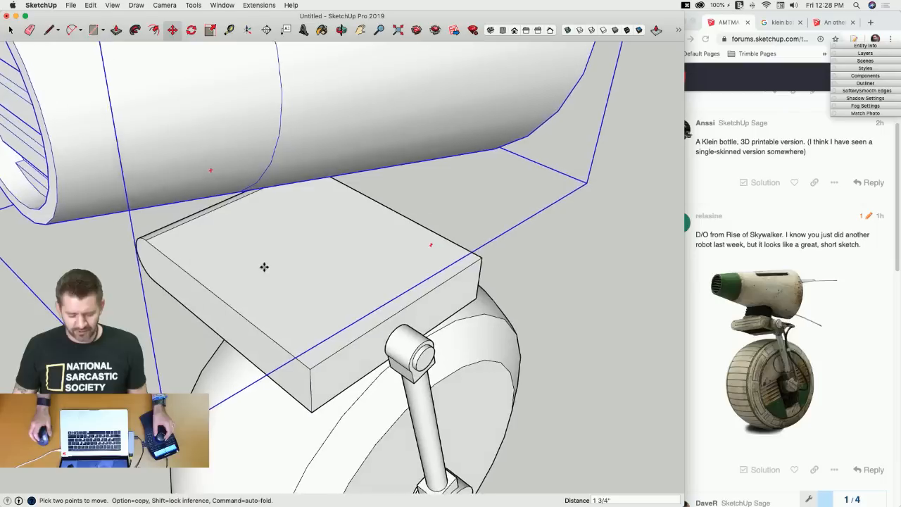
Draw a rectangle about 5 11/16" by 7 1/16" on the platform's top face, inset from its edges.
key("r")
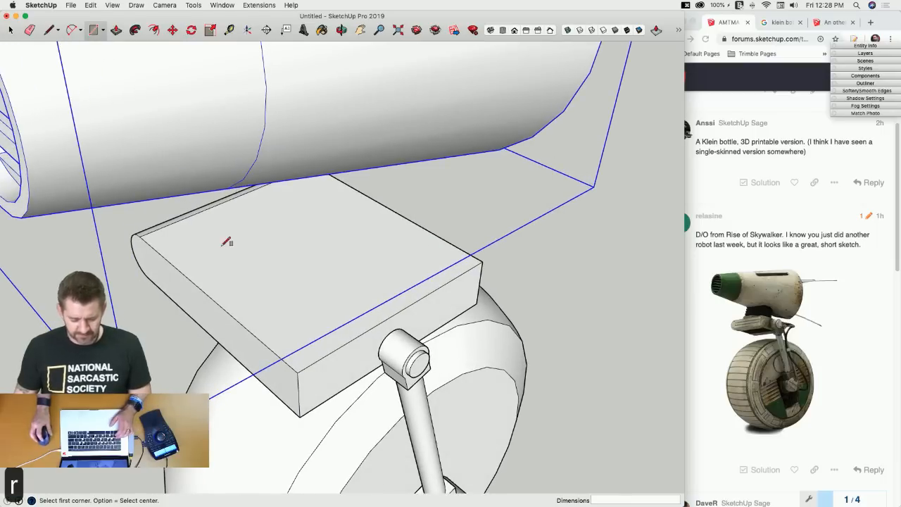
left_click(186, 233)
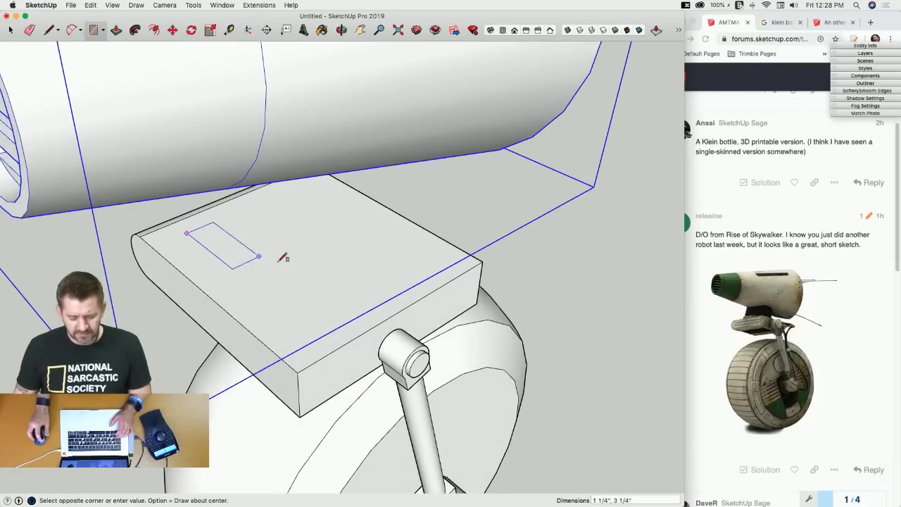
left_click(409, 256)
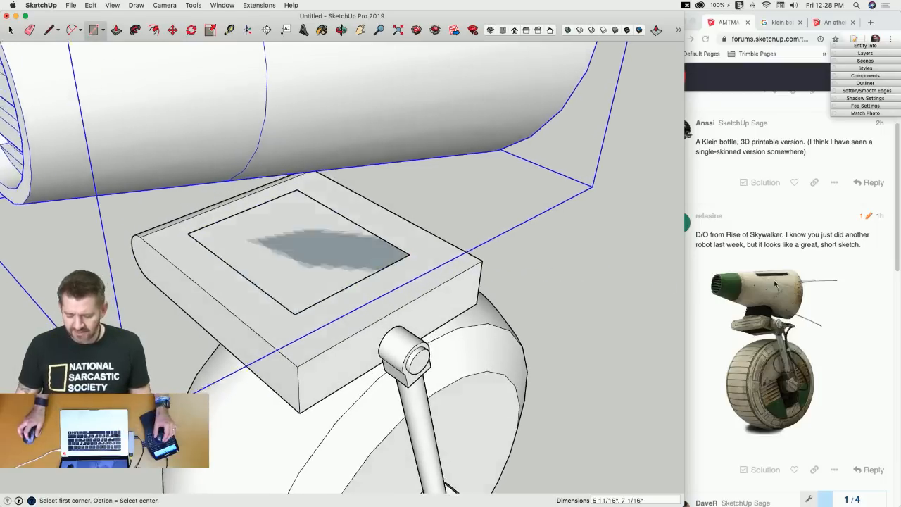
Push/Pull the rectangle up 3/8" into a raised pad and pull one of its side faces outward 1/2".
key("p")
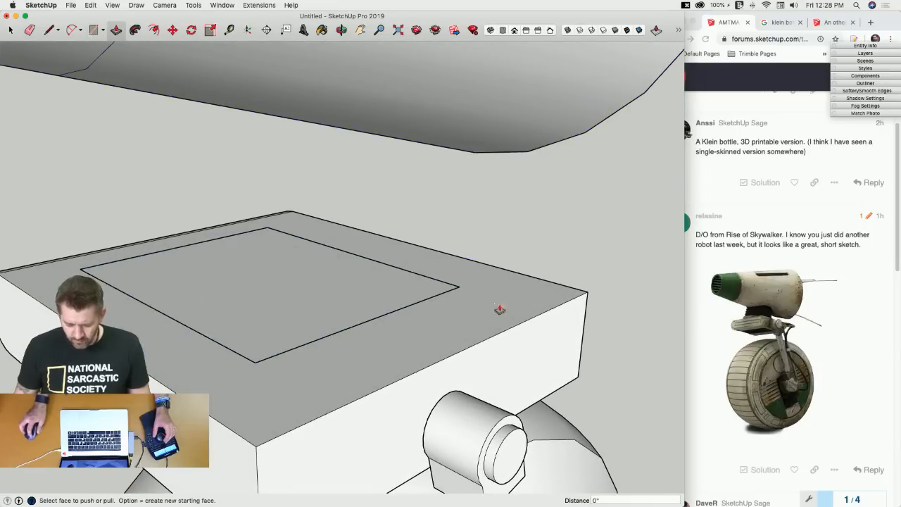
left_click(229, 303)
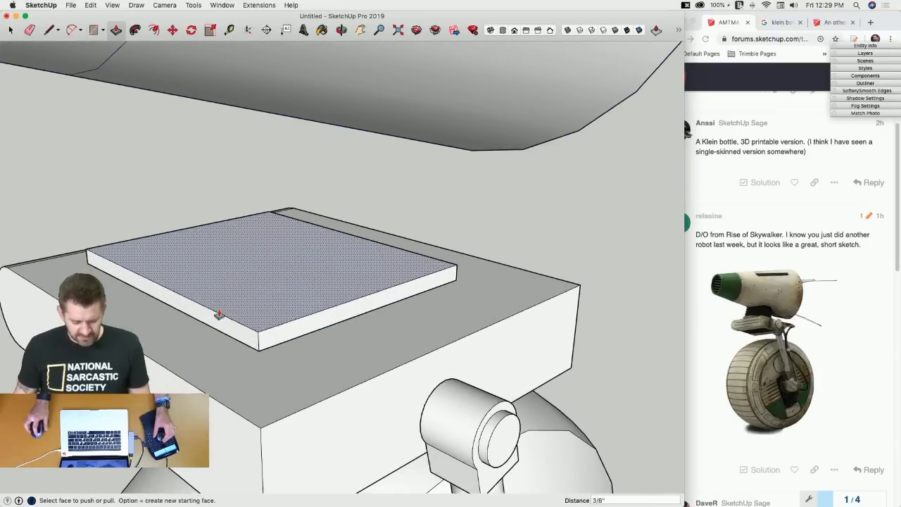
left_click(218, 317)
left_click(216, 317)
left_click(198, 327)
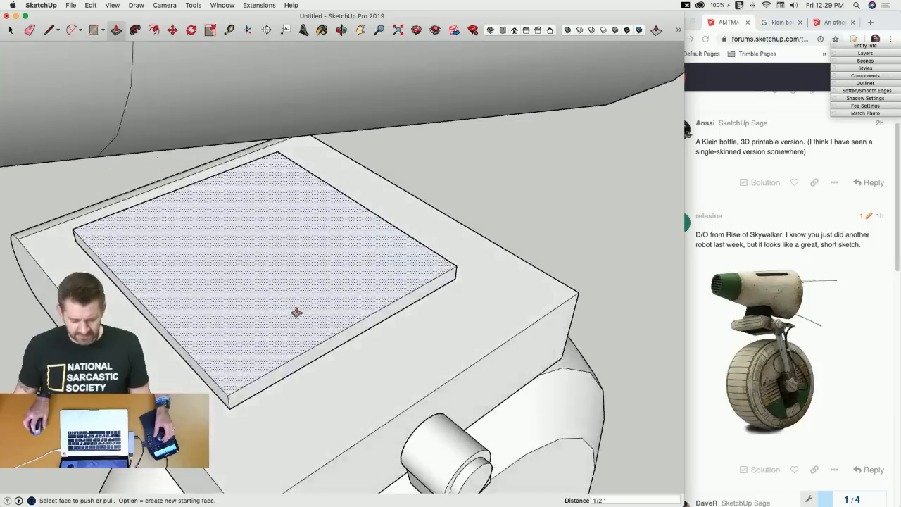
key("space")
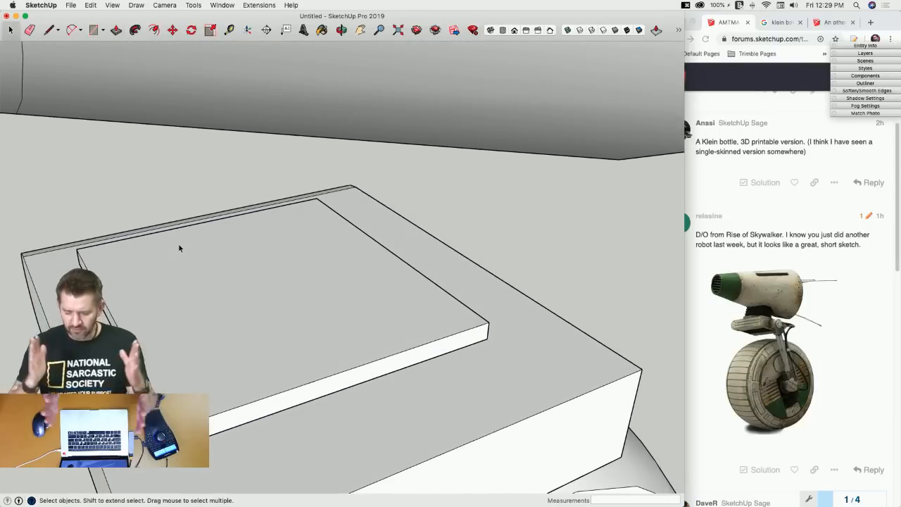
Offset the outline of the raised pad's top face inward by about 5/8".
middle_click_drag(118, 267, 131, 270)
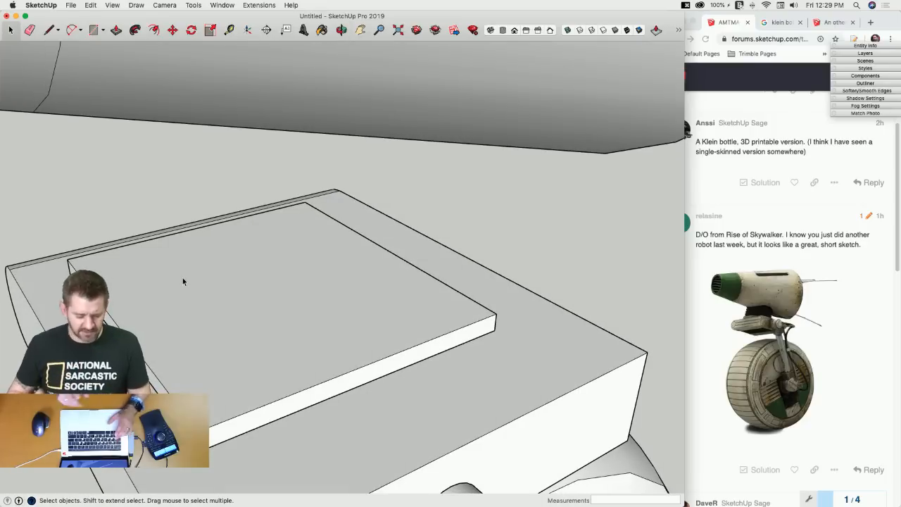
key("r")
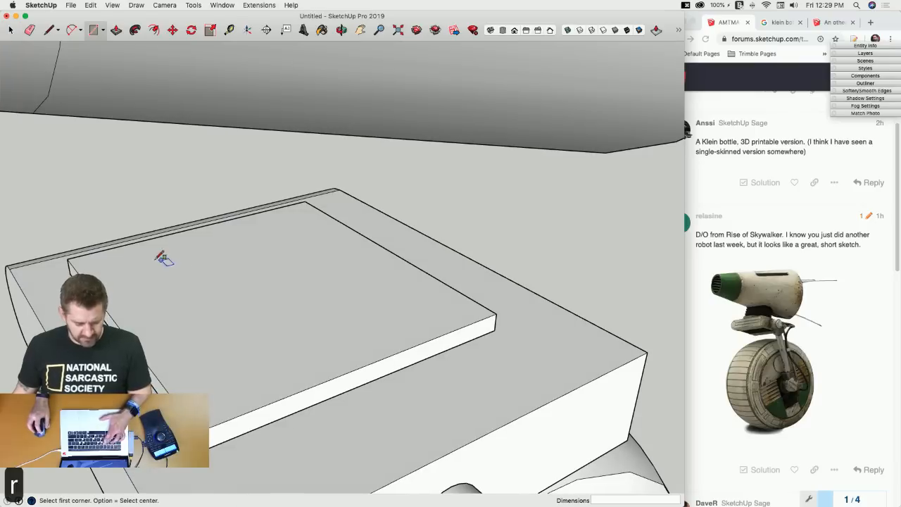
key("f")
left_click(97, 254)
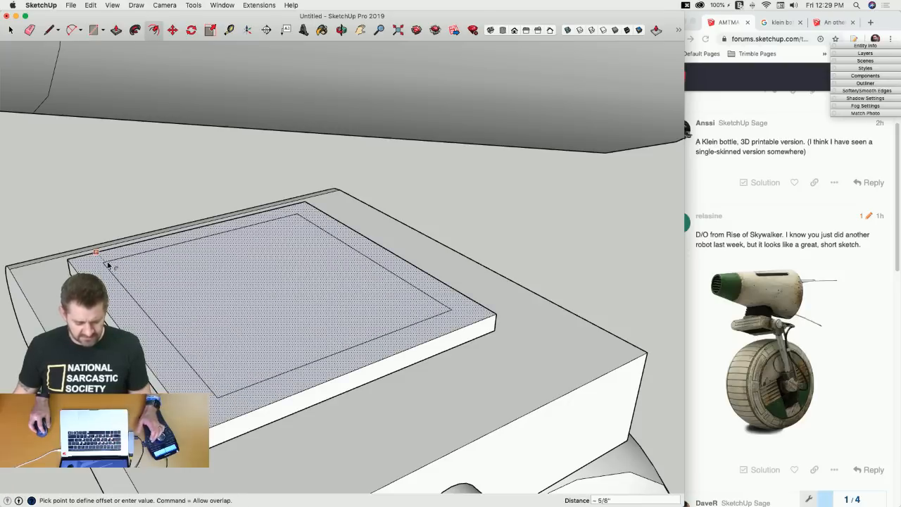
left_click(107, 266)
Round all four corners of the inner outline on the pad with equal tangent arcs.
key("a")
left_click(127, 291)
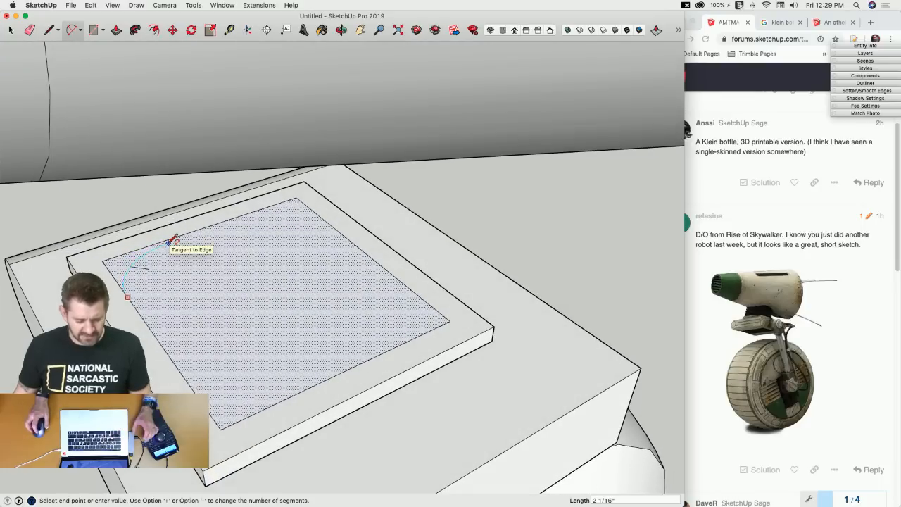
left_click(171, 237)
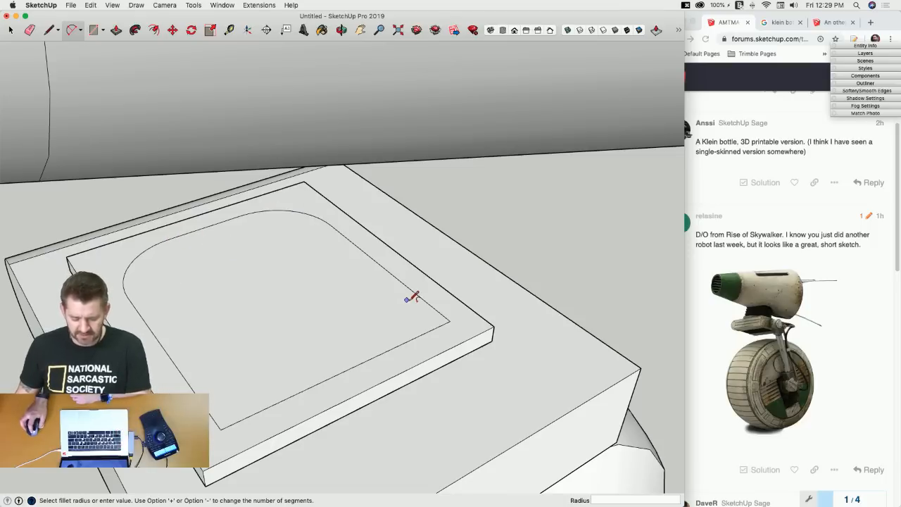
double_click(425, 317)
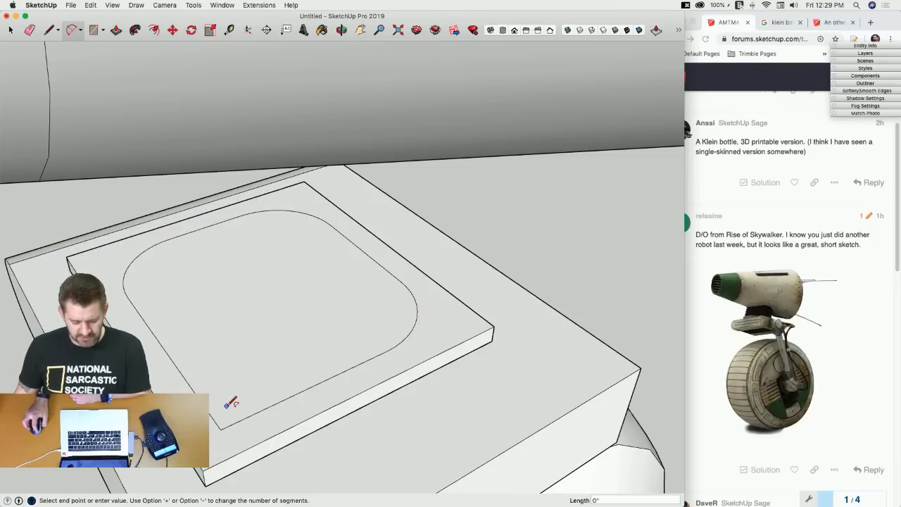
Draw an upright rectangular face from the rounded outline's edge up into the body along the blue axis, about 2 1/8" wide along the green axis.
key("l")
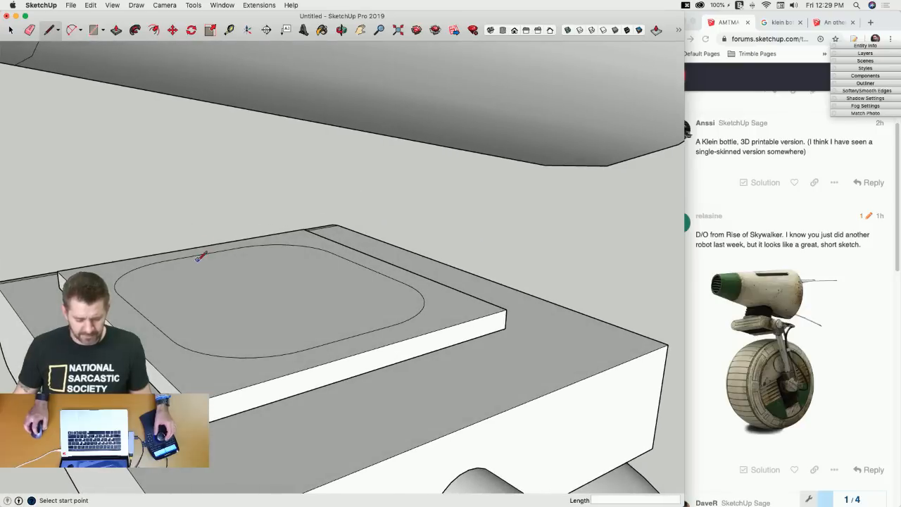
left_click(195, 254)
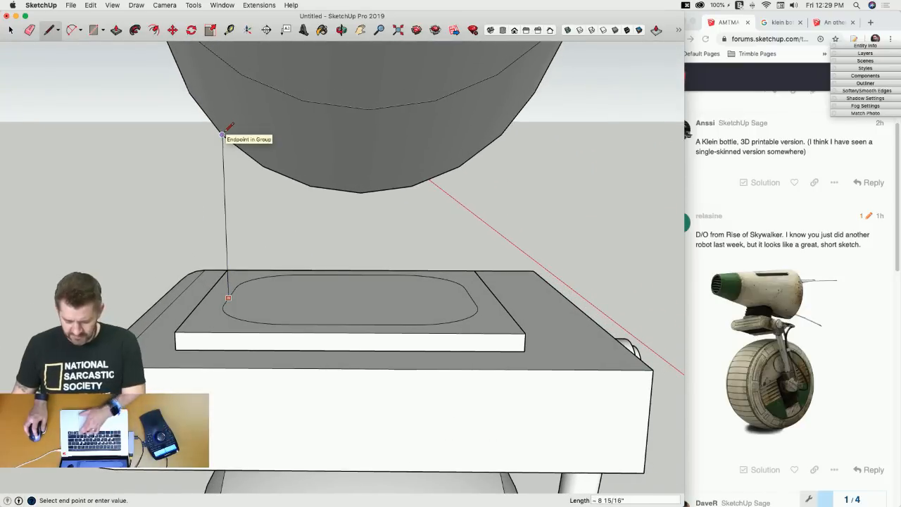
key("Up")
left_click(224, 105)
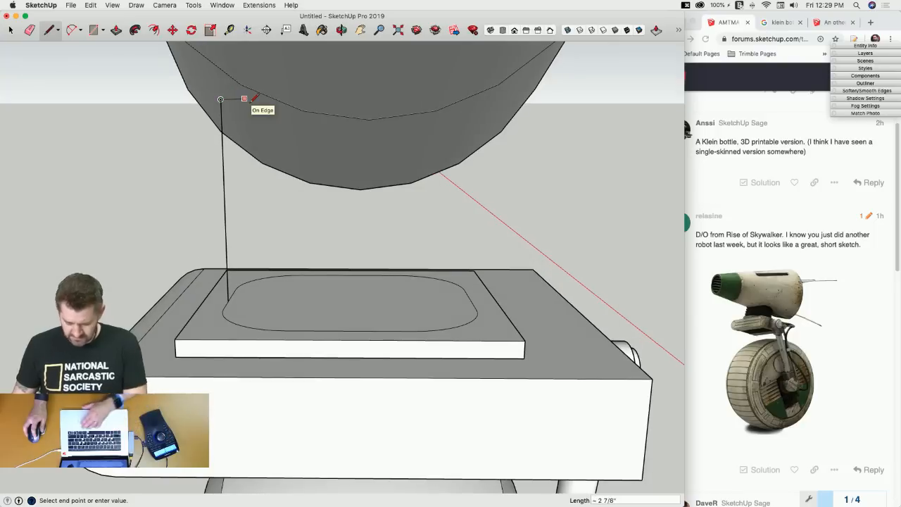
key("Left")
key("Left")
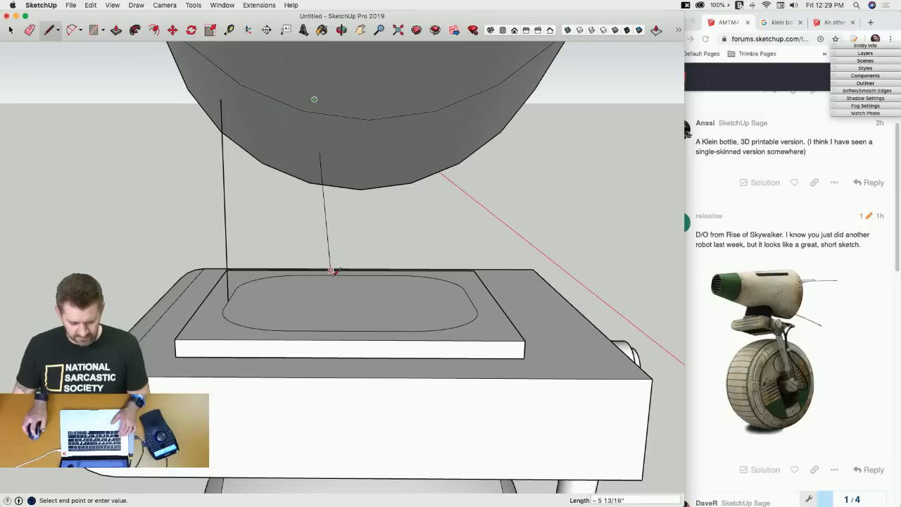
left_click(228, 302)
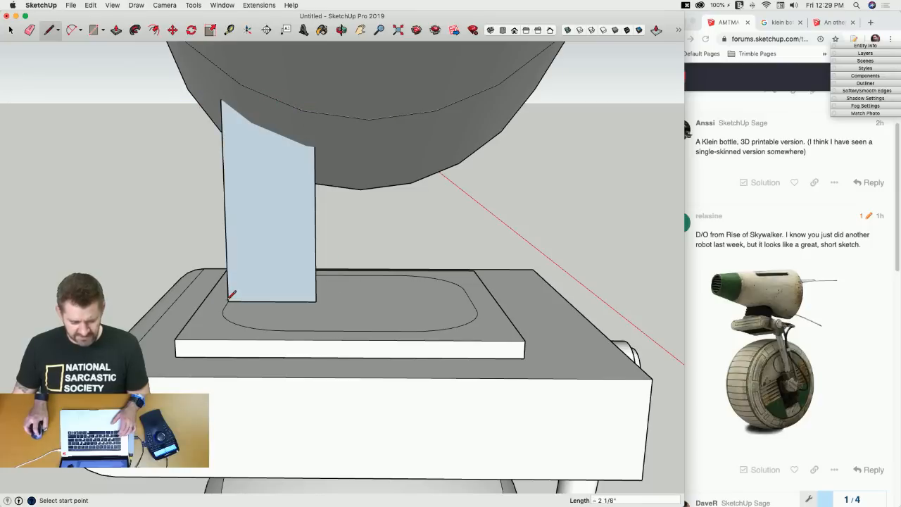
key("space")
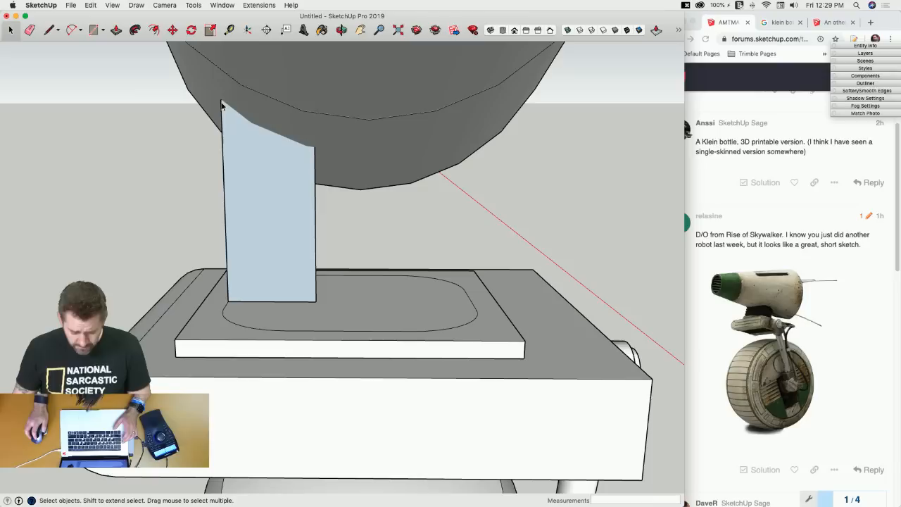
Hide the body group above the platform to expose the whole upright face.
key("l")
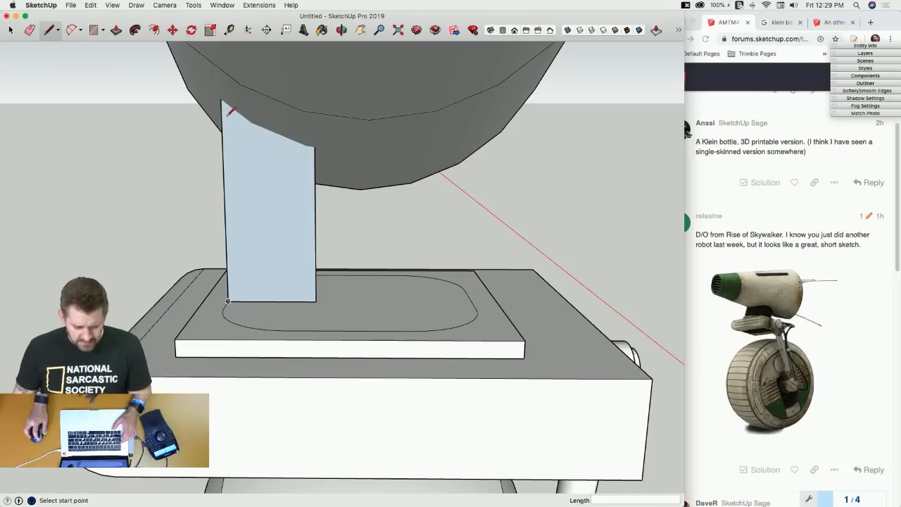
key("space")
left_click(446, 119)
right_click(446, 118)
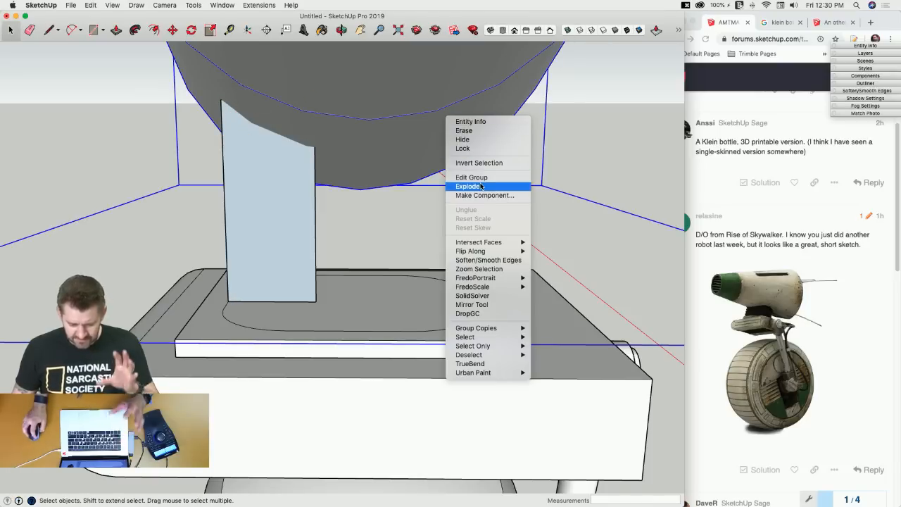
left_click(471, 140)
key("l")
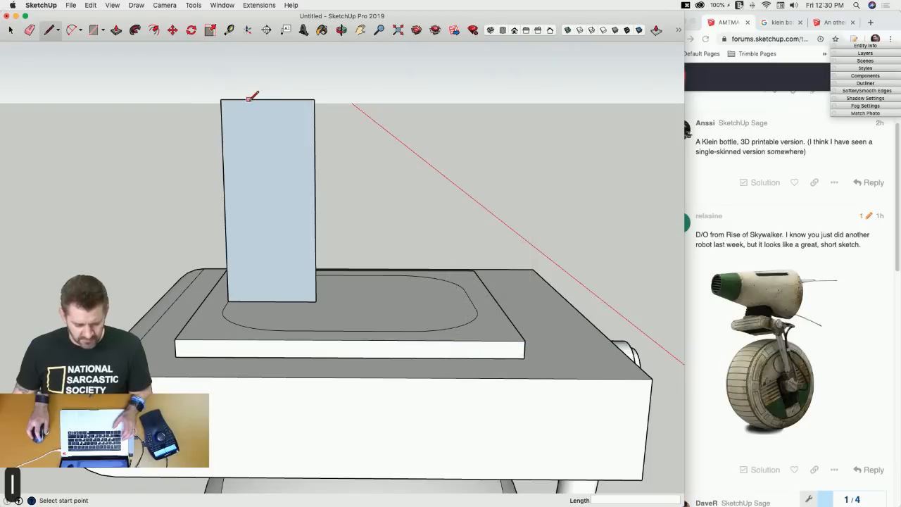
left_click(246, 100)
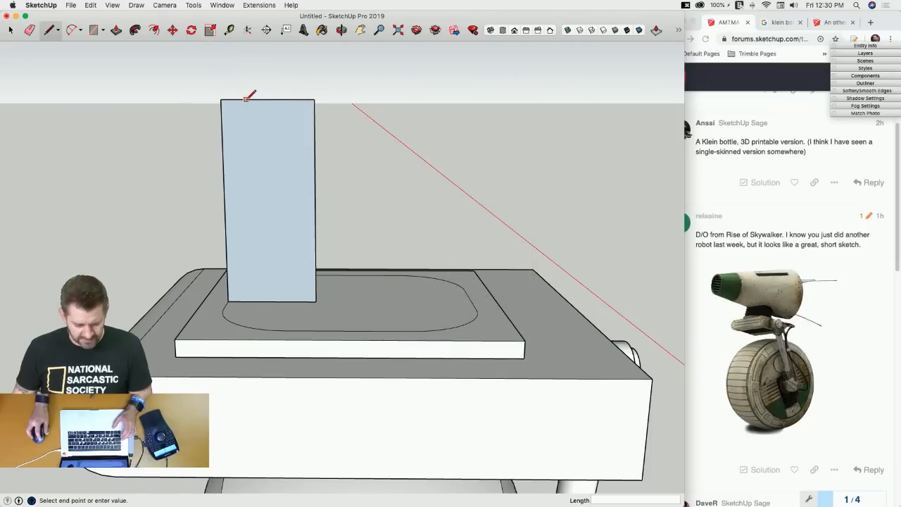
key("space")
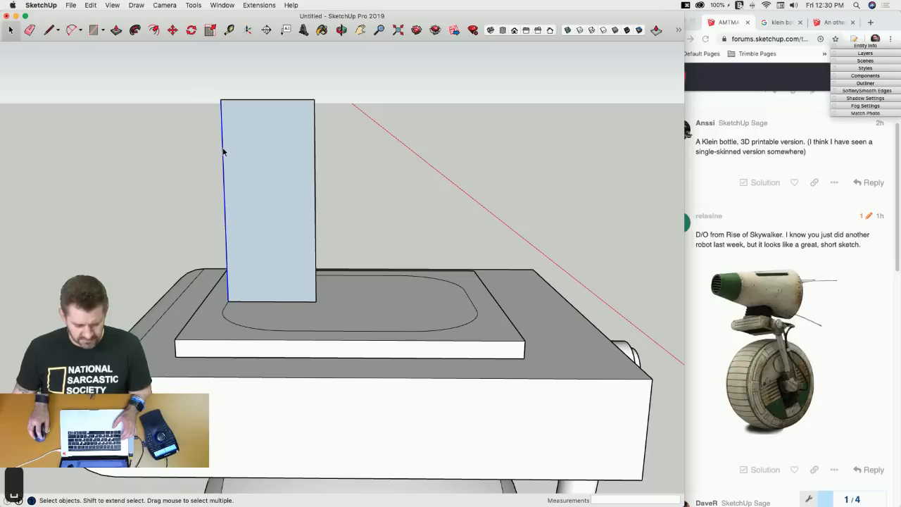
Divide the upright face's outer vertical edge into four equal segments.
right_click(223, 152)
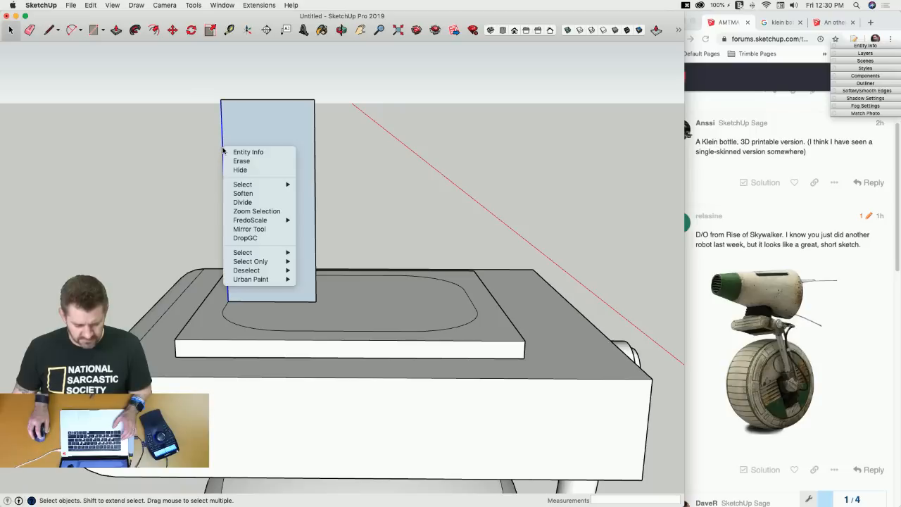
left_click(262, 203)
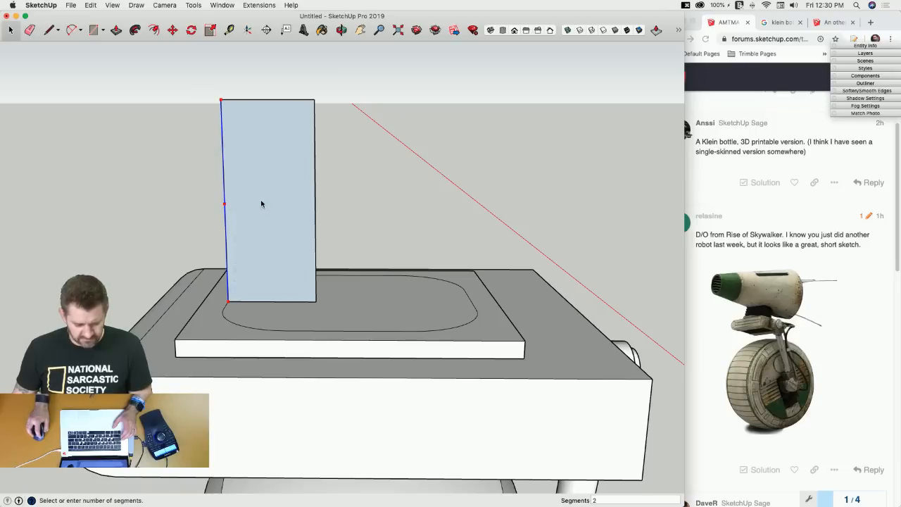
left_click(259, 151)
Draw guide lines on the upright face from its edge divisions and a four-tooth zigzag along the divided edge.
key("l")
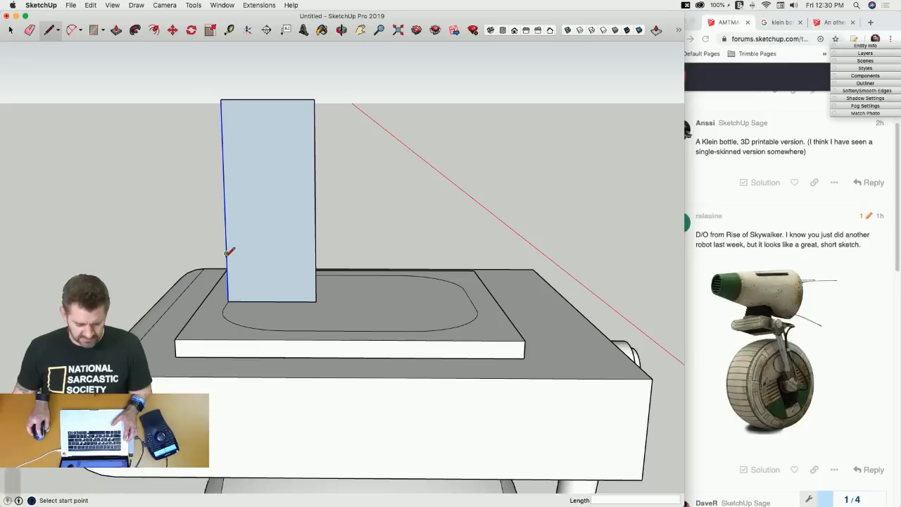
left_click(226, 253)
left_click(316, 253)
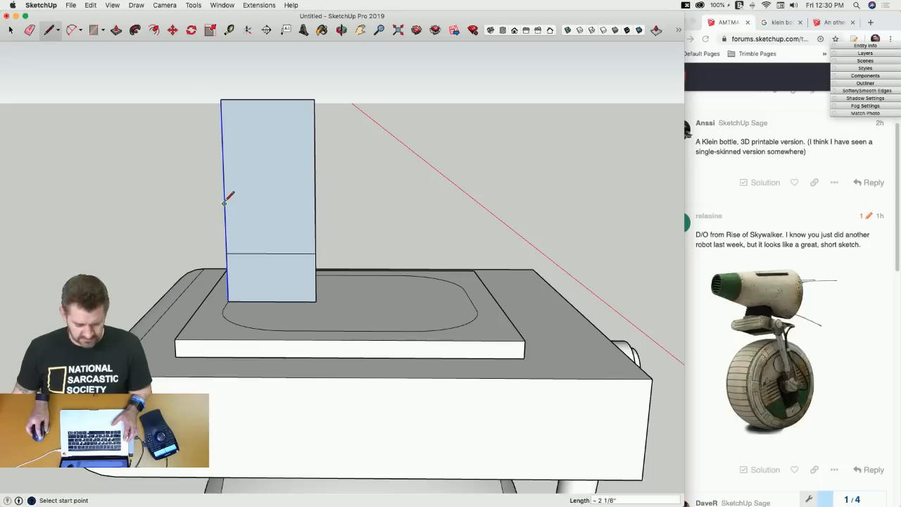
left_click(224, 203)
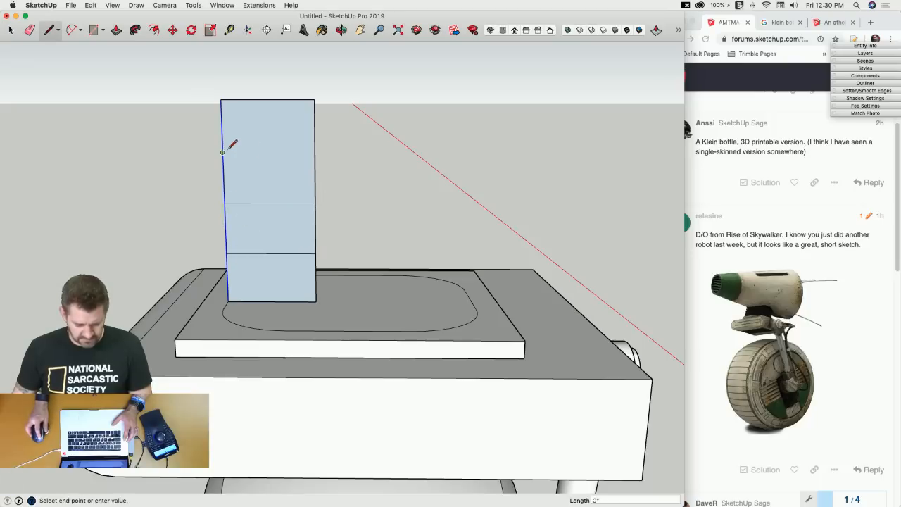
left_click(315, 152)
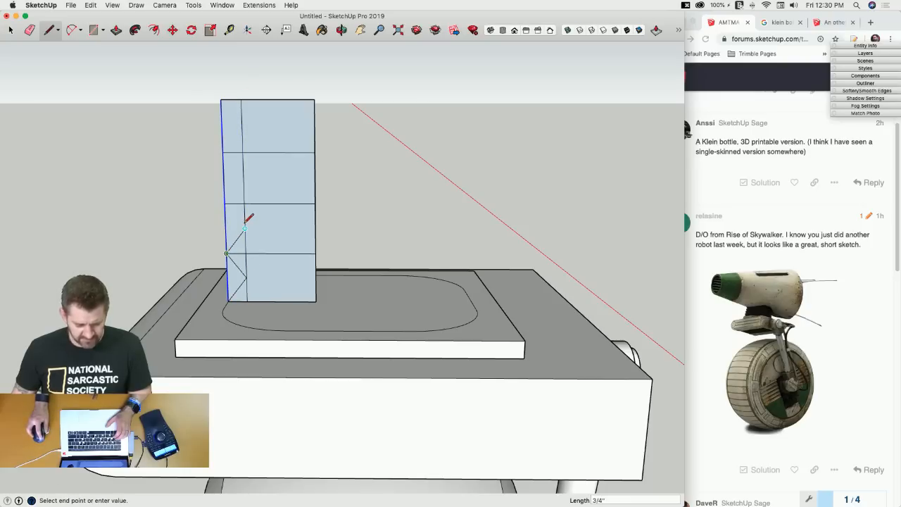
left_click(246, 228)
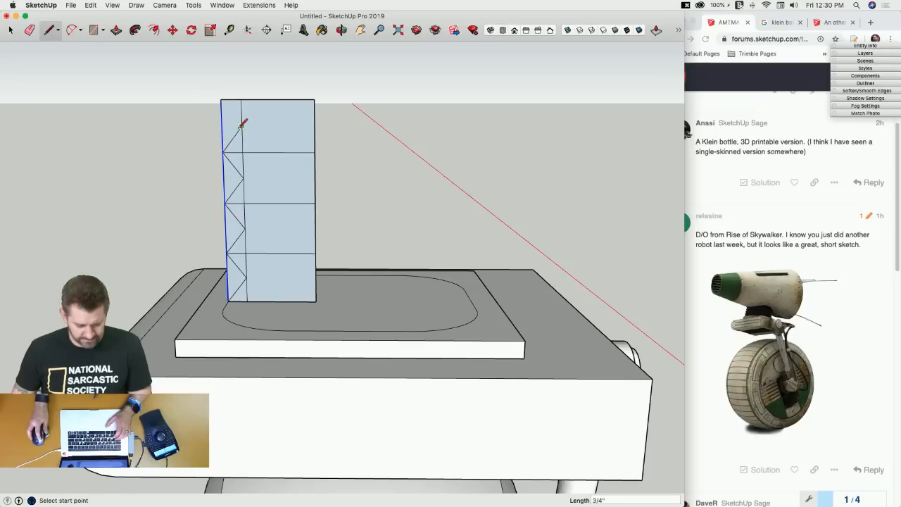
Erase the guide lines and straight outer edge segments of the upright face, leaving only the four-tooth zigzag profile.
key("e")
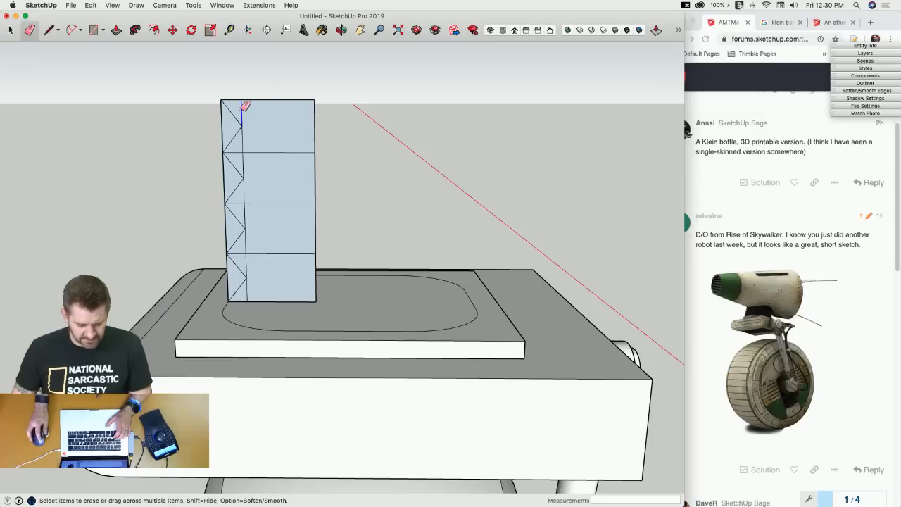
left_click_drag(260, 173, 245, 204)
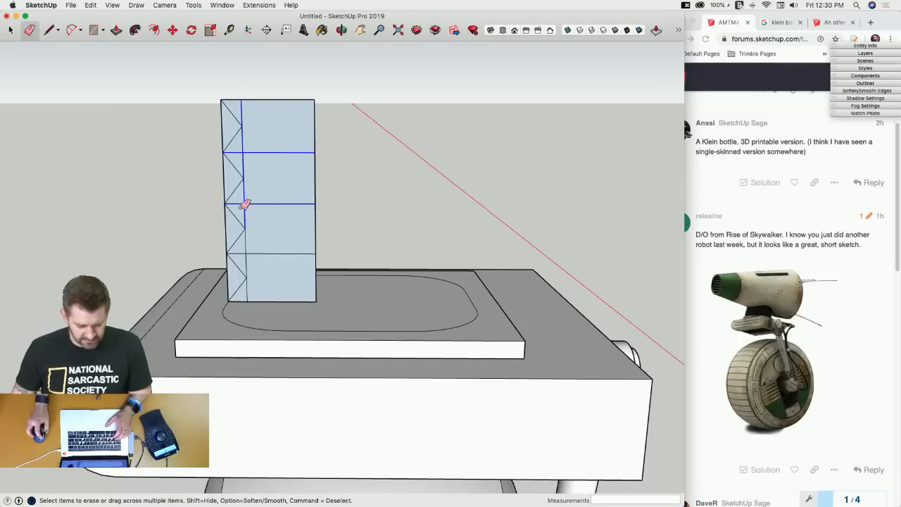
left_click_drag(247, 289, 252, 290)
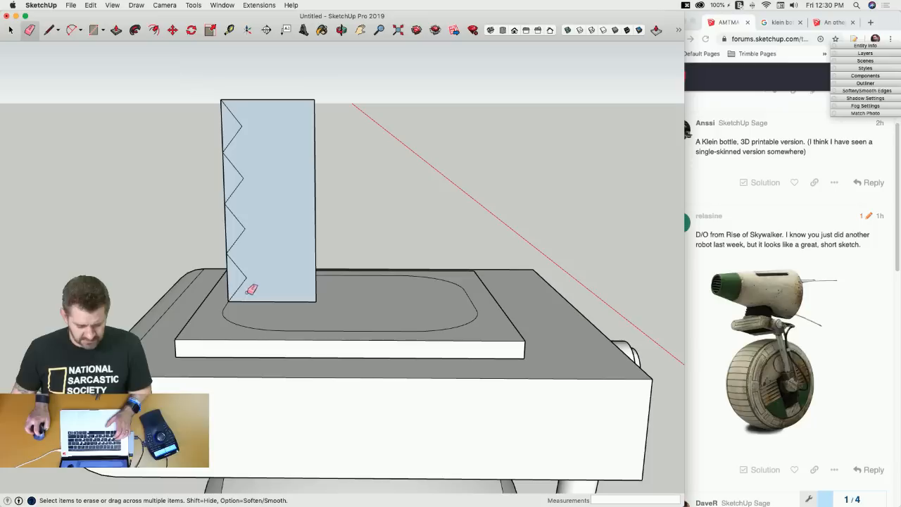
left_click_drag(230, 260, 232, 247)
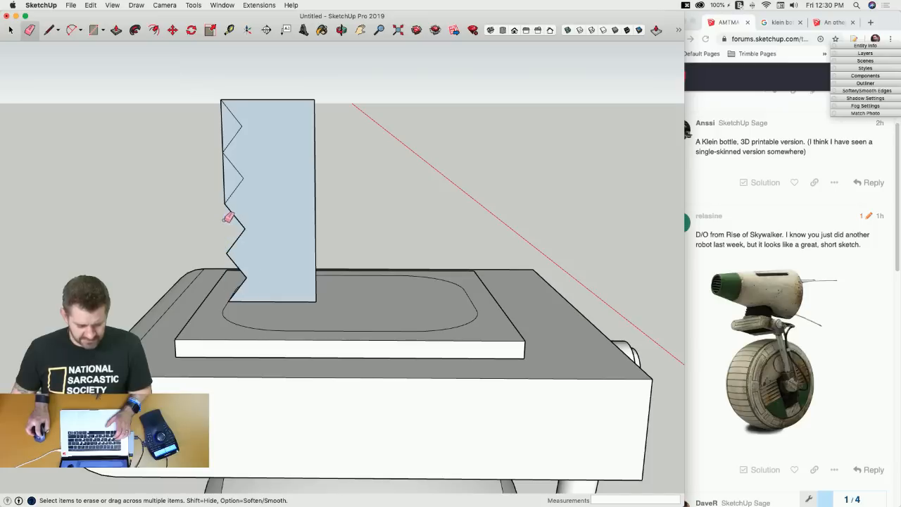
Sweep the zigzag face around the rounded outline on the platform with Follow Me to form the ribbed bellows neck.
key("space")
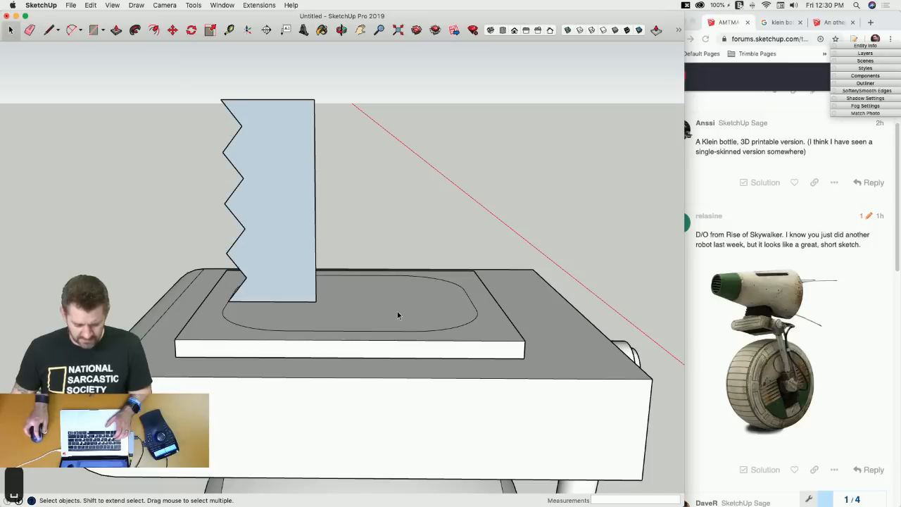
left_click(397, 311)
middle_click_drag(383, 320, 407, 338)
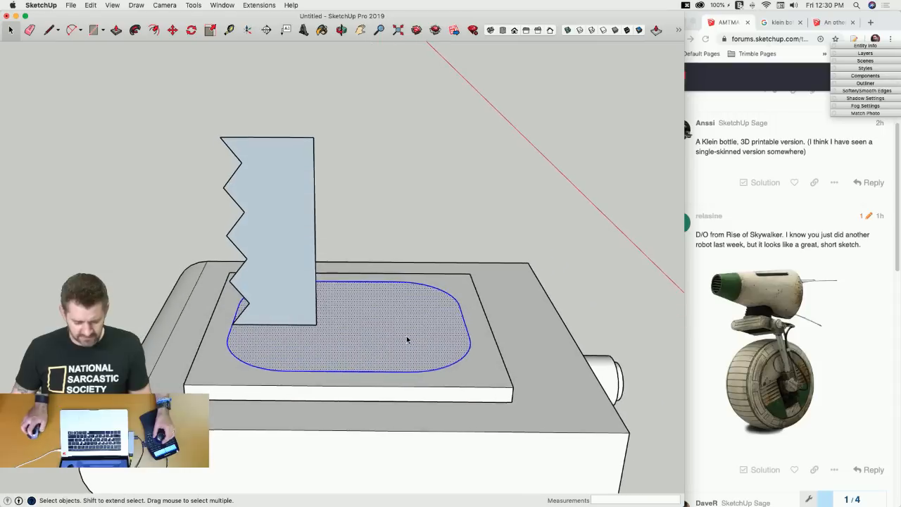
left_click(134, 29)
left_click(303, 227)
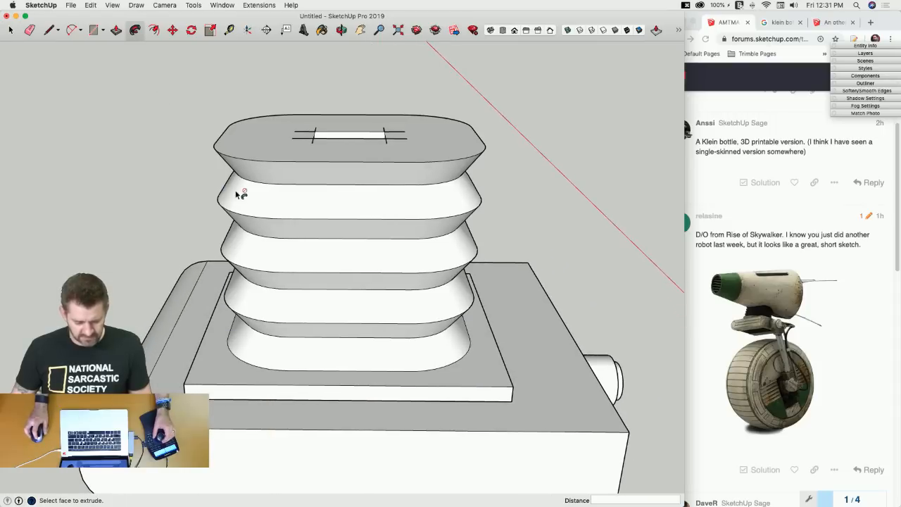
Erase the leftover crossing edges in the middle of the bellows neck's top face.
middle_click_drag(237, 195, 308, 173)
key("e")
scroll(271, 151, "up", 5)
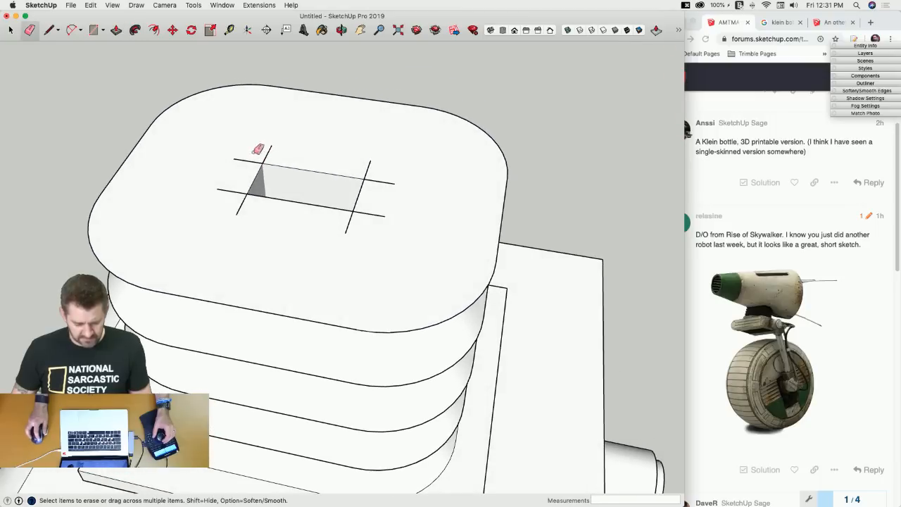
left_click_drag(268, 158, 264, 161)
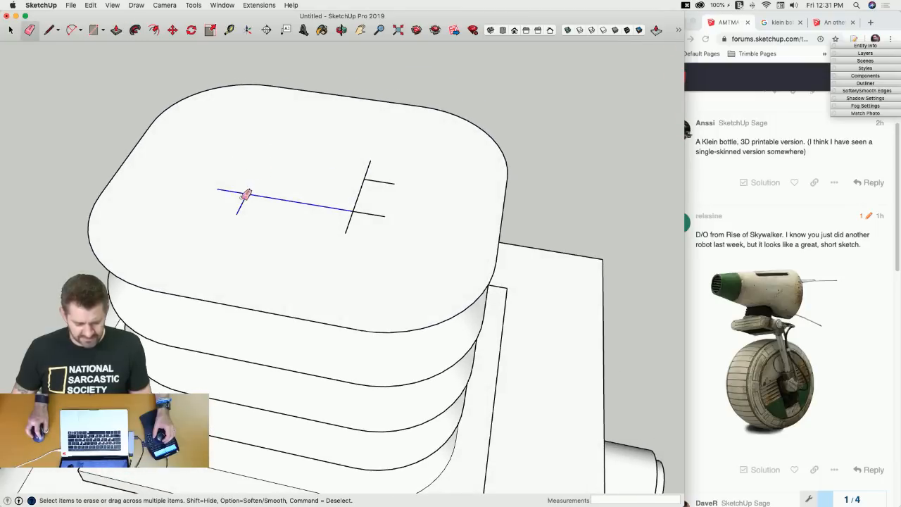
left_click_drag(246, 195, 336, 208)
left_click_drag(372, 183, 372, 180)
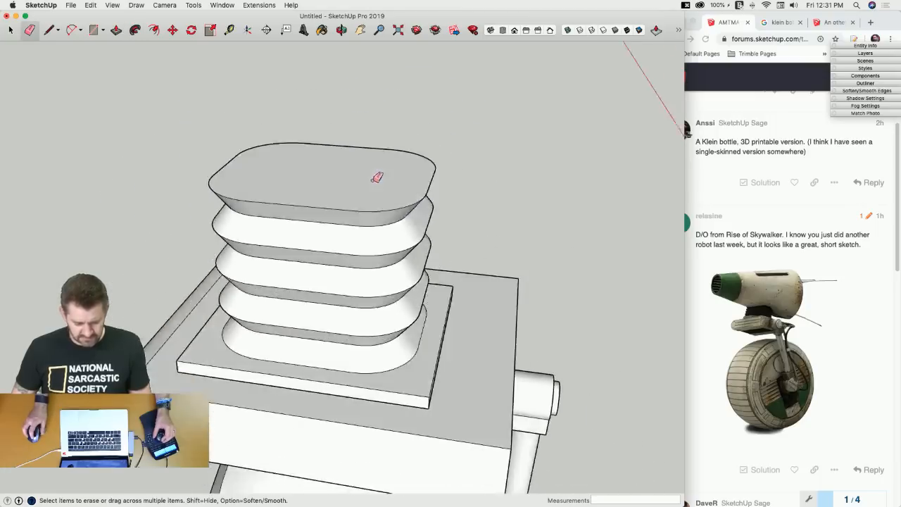
Unhide the body group above the bellows neck.
key("space")
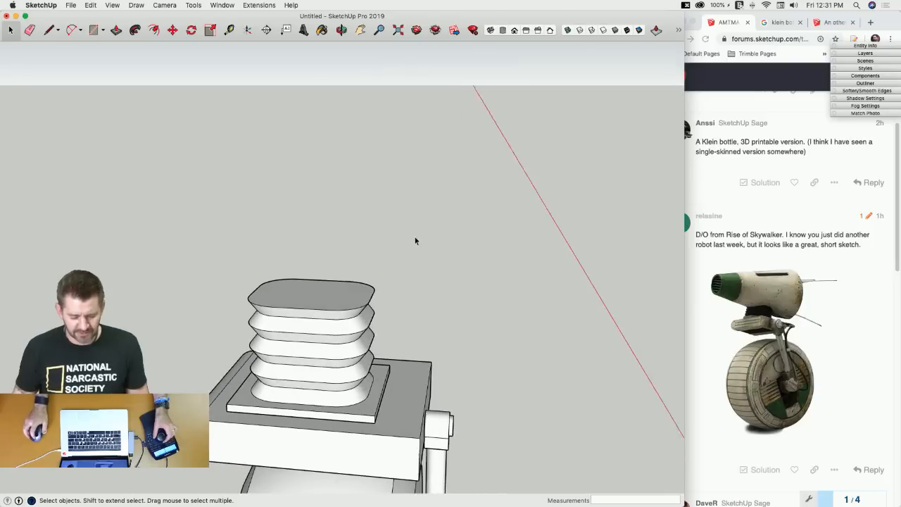
left_click(109, 7)
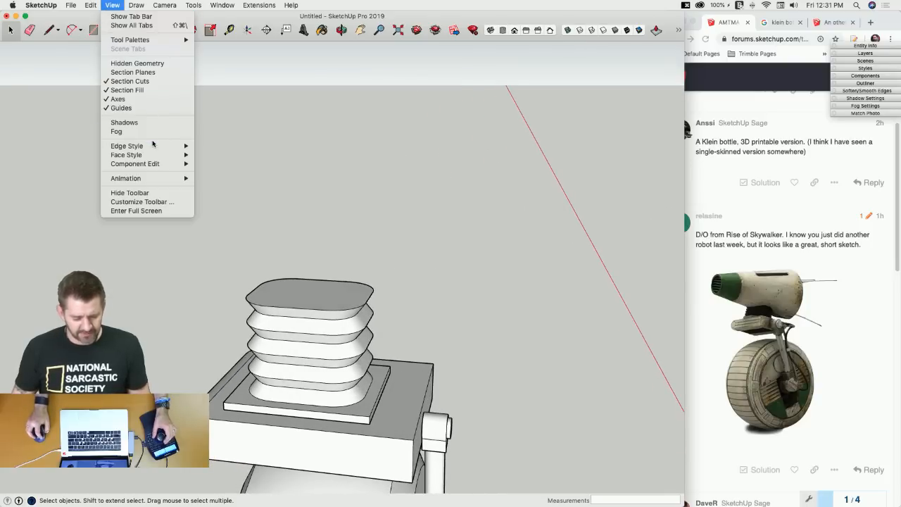
mouse_move(91, 6)
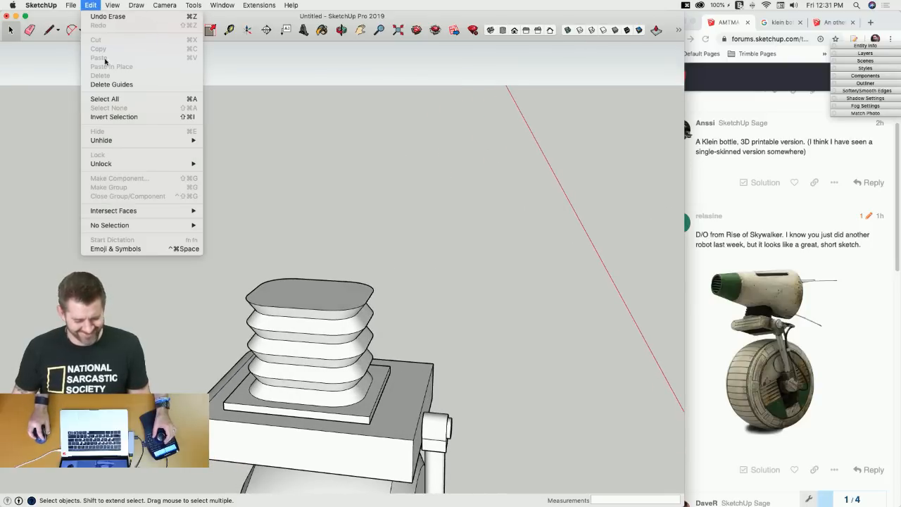
mouse_move(129, 140)
left_click(228, 160)
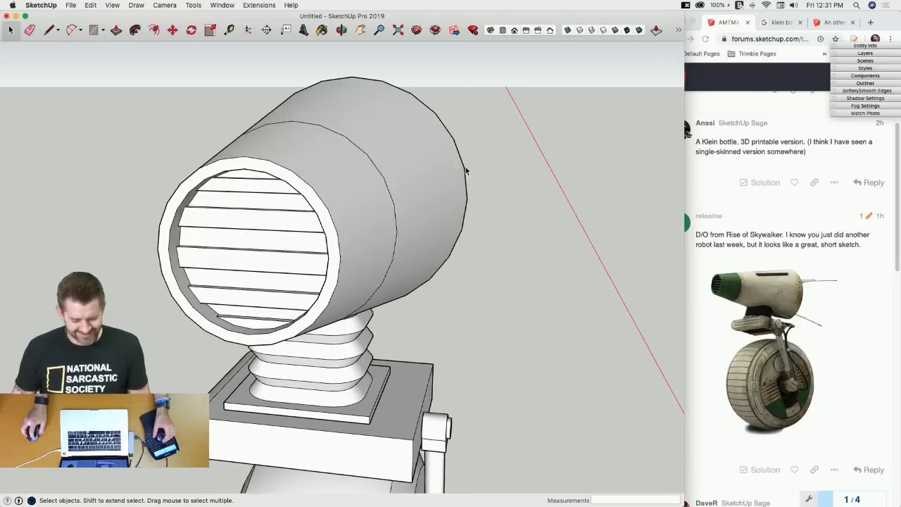
Rotate the body group about 8.1° around the green axis so its vented front end tilts downward.
scroll(534, 205, "down", 3)
middle_click_drag(533, 205, 467, 216)
key("space")
scroll(452, 208, "up", 5)
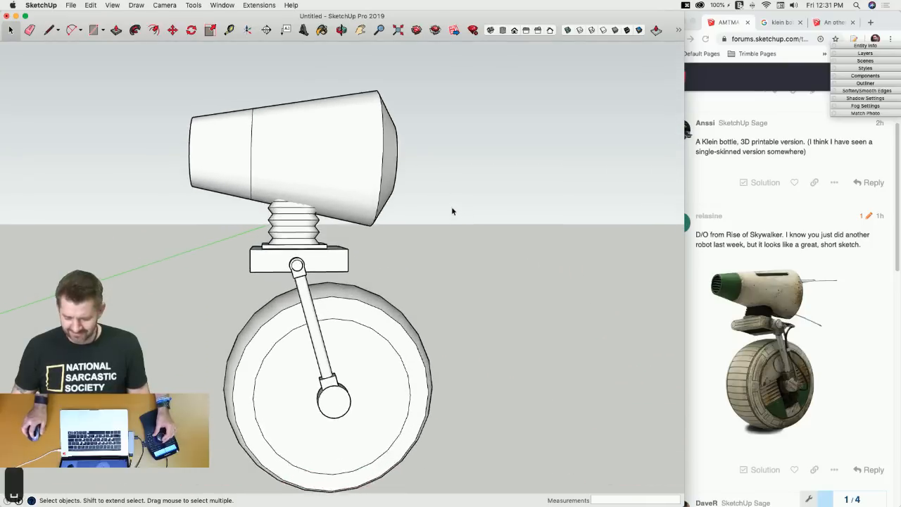
left_click(338, 219)
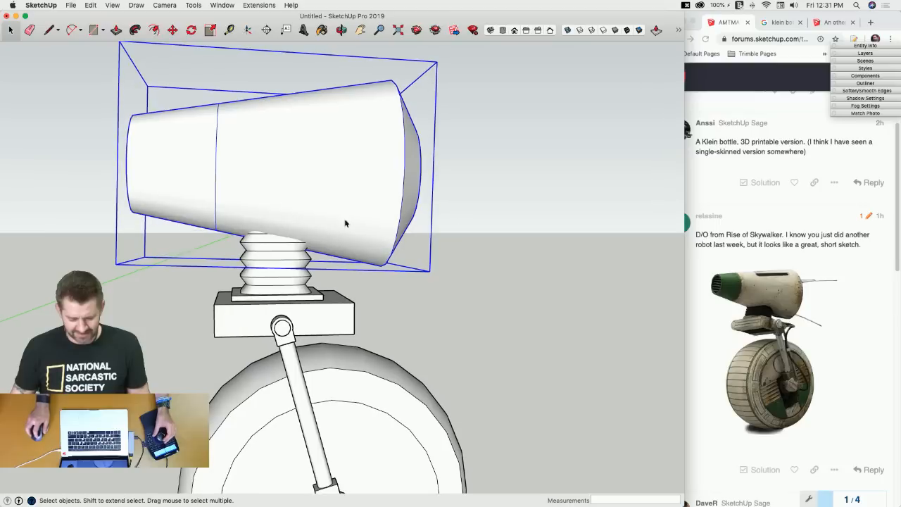
key("q")
key("m")
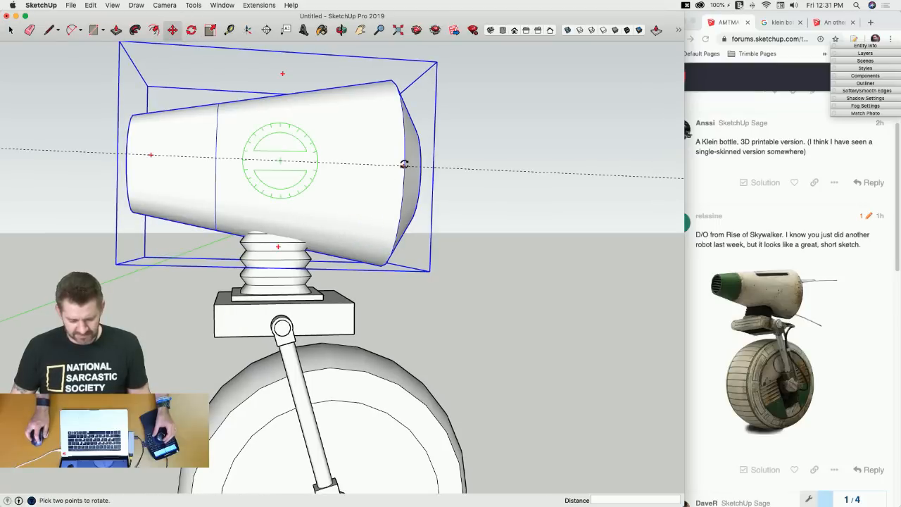
left_click(404, 165)
left_click(397, 146)
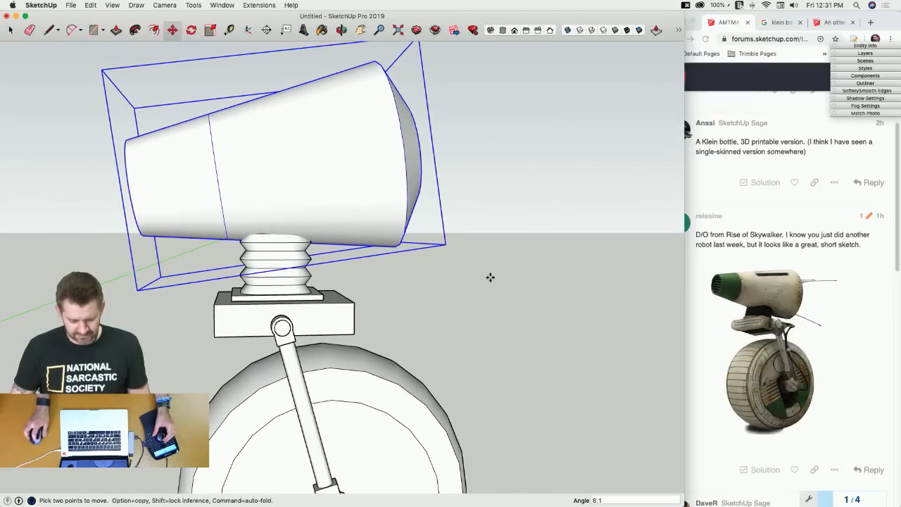
Move the body group about 1 1/16" along the red axis toward its vented front end.
key("m")
left_click(490, 275)
left_click(459, 274)
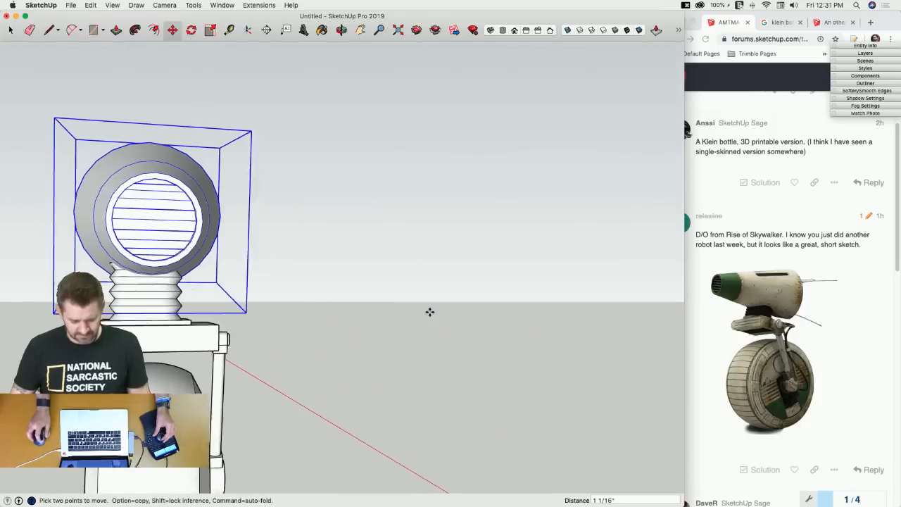
Try to center the body group over the bellows neck by moving it along the green axis.
key("space")
key("m")
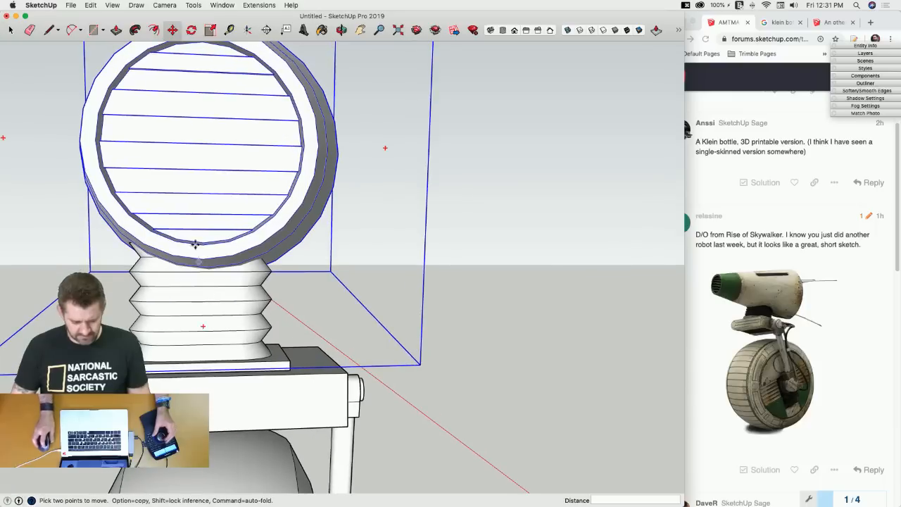
left_click(202, 260)
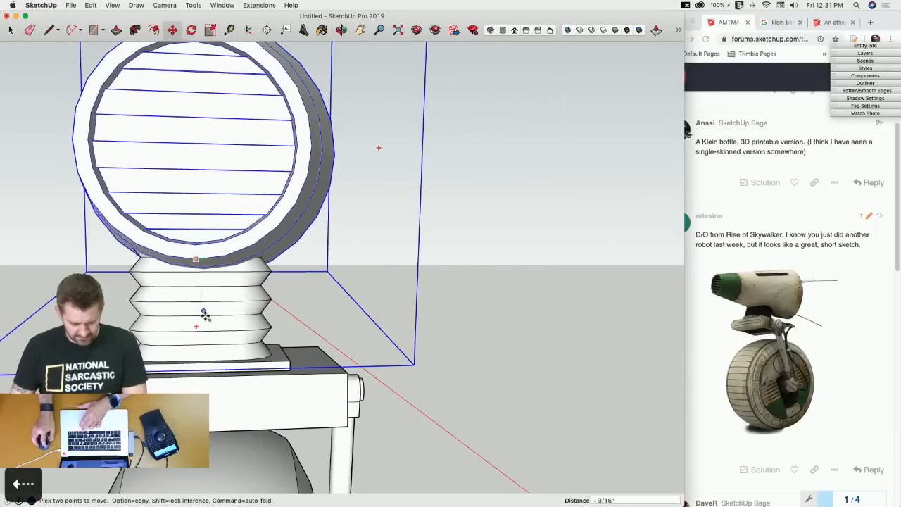
left_click(196, 330)
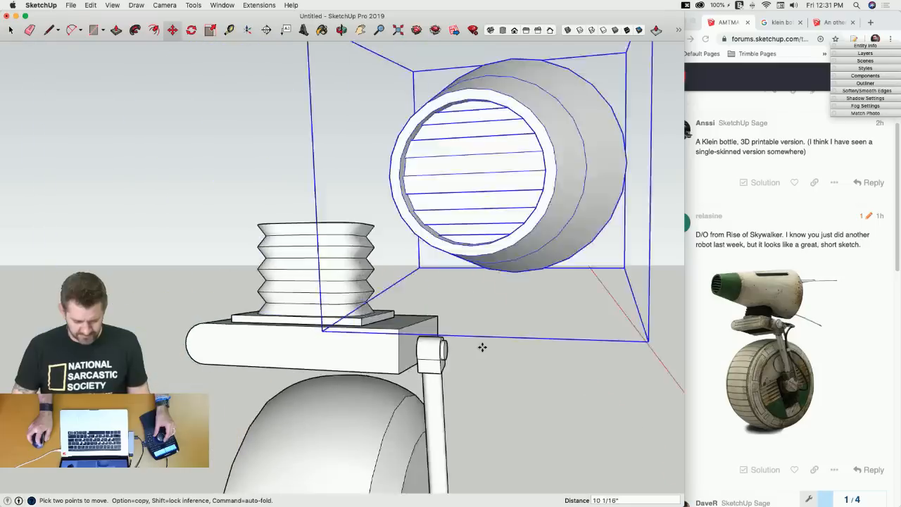
left_click(482, 348)
key("space")
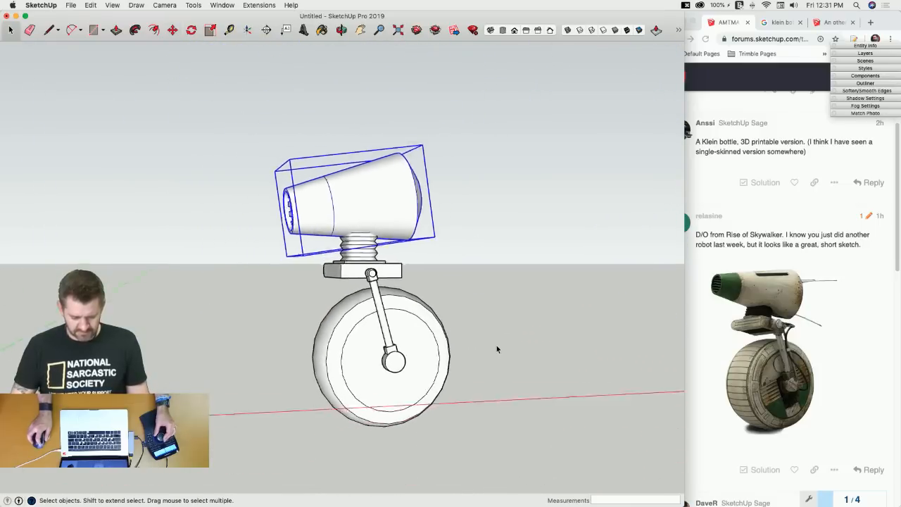
Rotate the body, bellows neck, platform and struts together about 5° toward the rear around the wheel hub.
left_click(495, 345)
left_click_drag(449, 164, 277, 274)
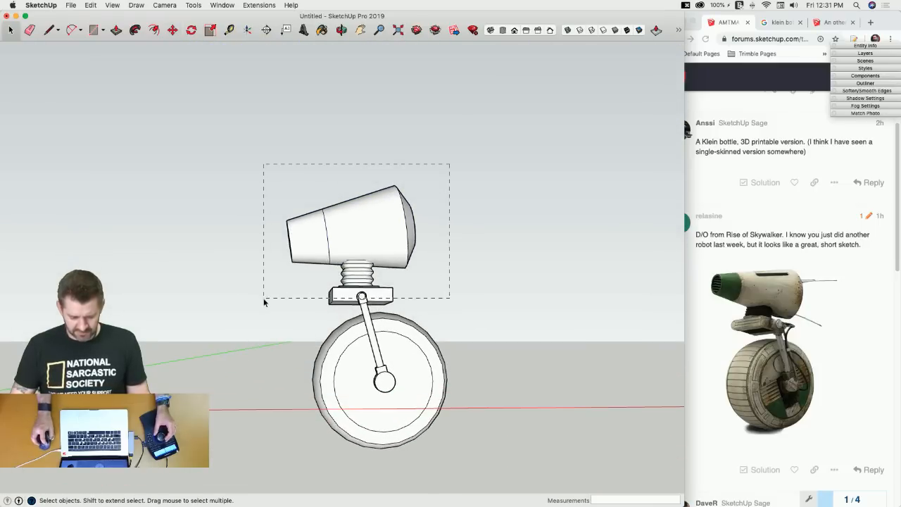
left_click_drag(259, 307, 259, 307)
scroll(401, 405, "up", 5)
key("q")
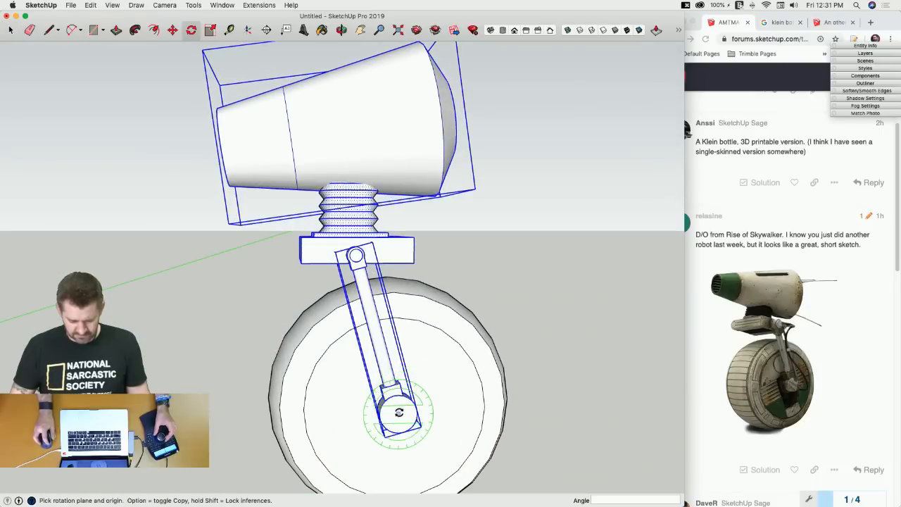
left_click(397, 417)
left_click(618, 364)
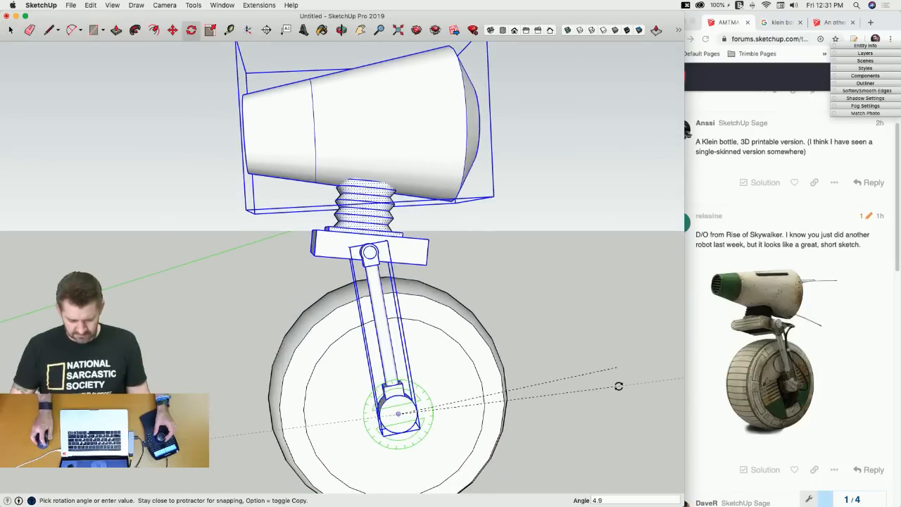
left_click(618, 383)
scroll(559, 367, "down", 3)
key("space")
Group the bellows neck together with the thin base plate beneath it.
scroll(523, 366, "up", 6)
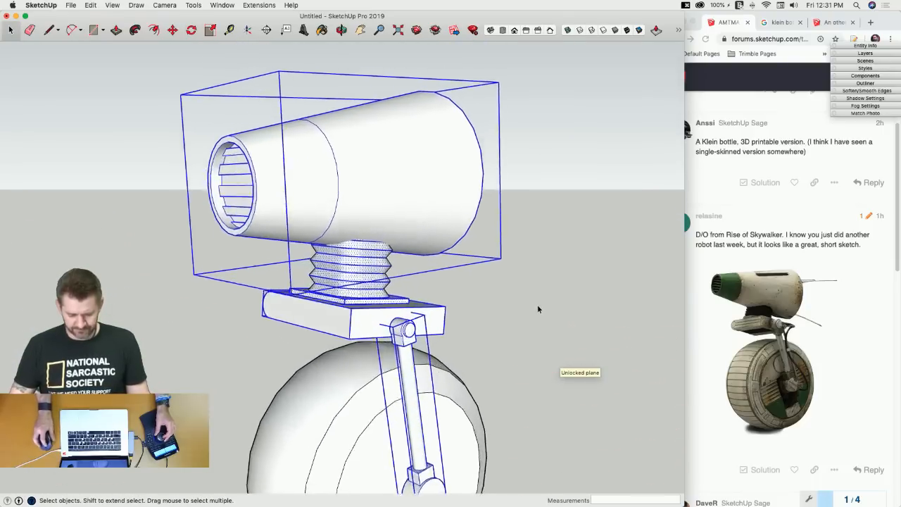
triple_click(358, 305)
right_click(359, 305)
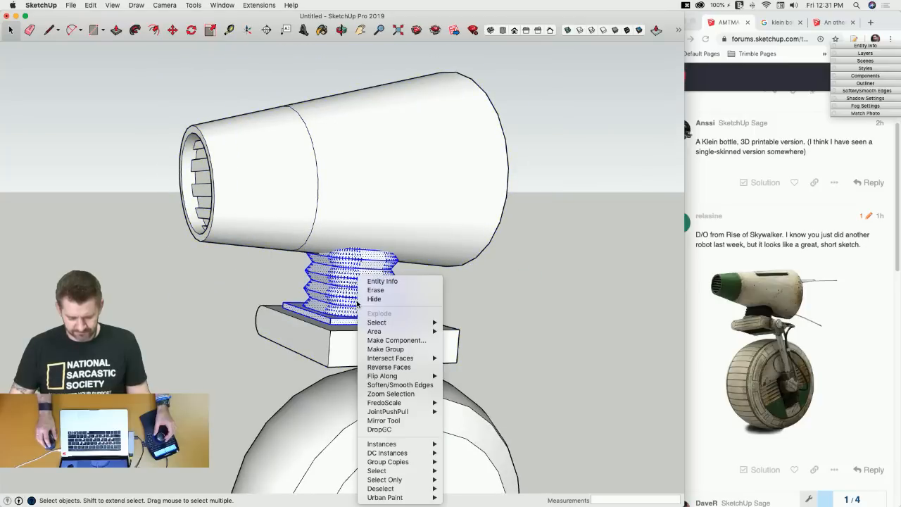
left_click(395, 350)
Draw a small circle about 7/16" in radius on the ground, off to the side of the droid.
scroll(572, 326, "down", 5)
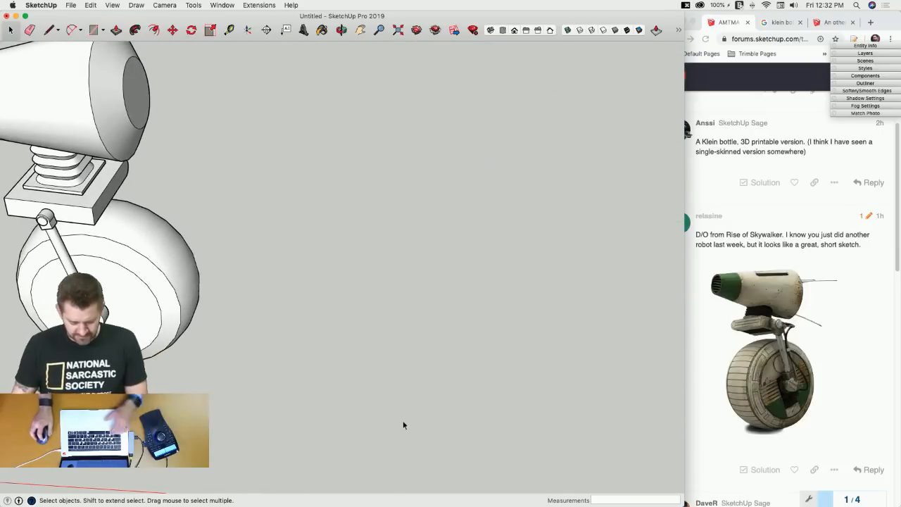
key("c")
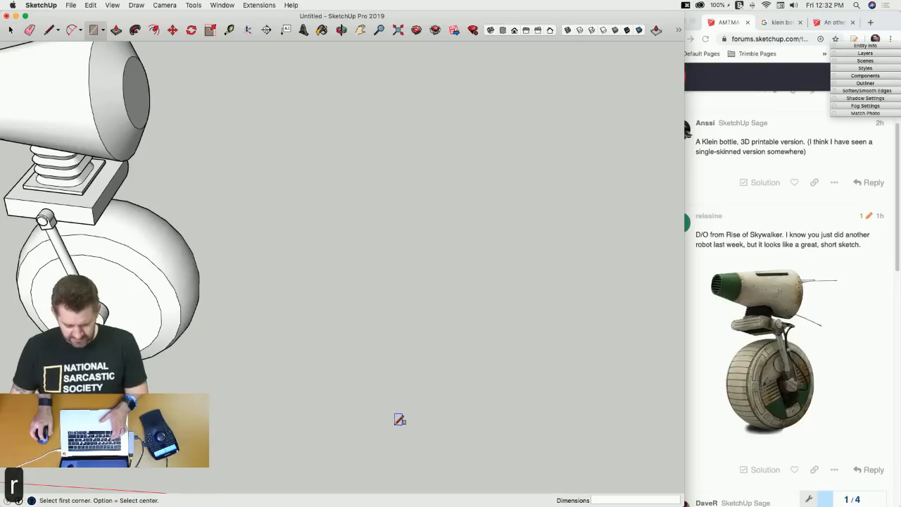
left_click(403, 442)
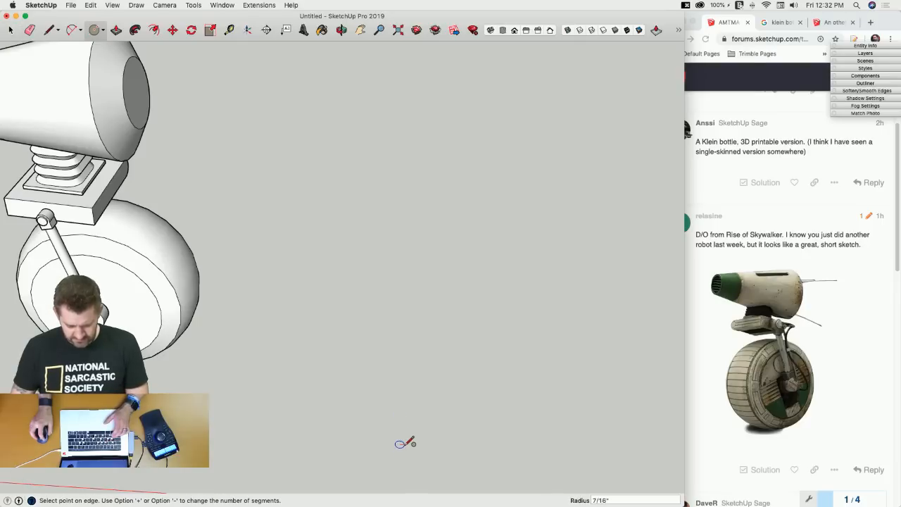
Pull the small circle up into a rod about 2' 5 13/16" tall, and undo that extrusion.
key("p")
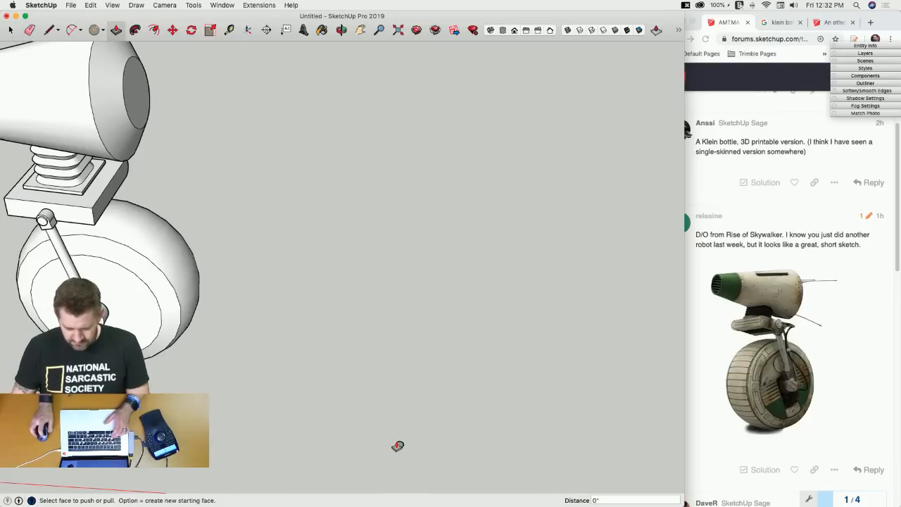
left_click(400, 447)
left_click(416, 169)
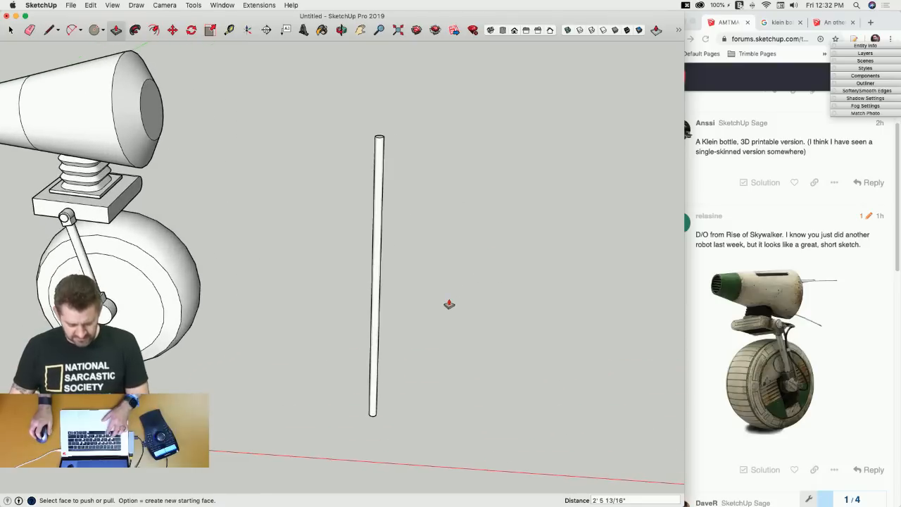
key("super+z")
Draw a smaller circle about 1/8" in radius on the ground beside the first circle.
key("c")
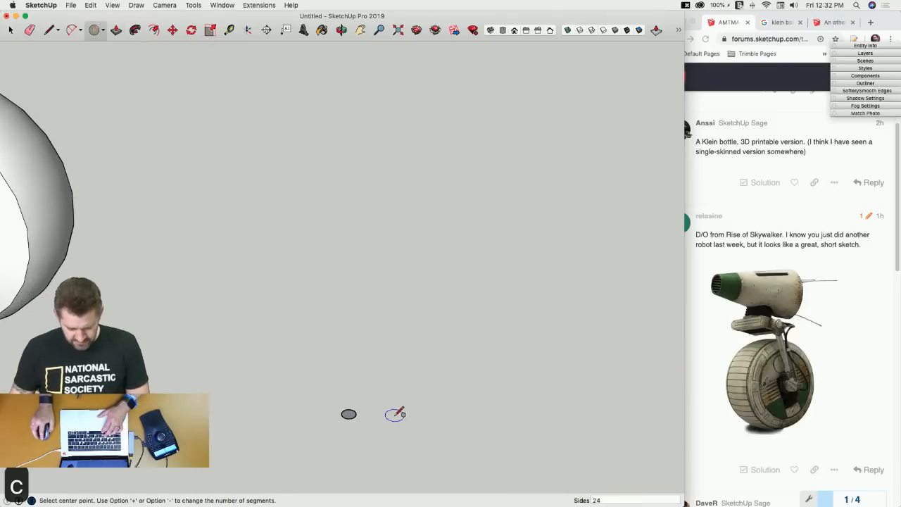
left_click(376, 416)
left_click(381, 417)
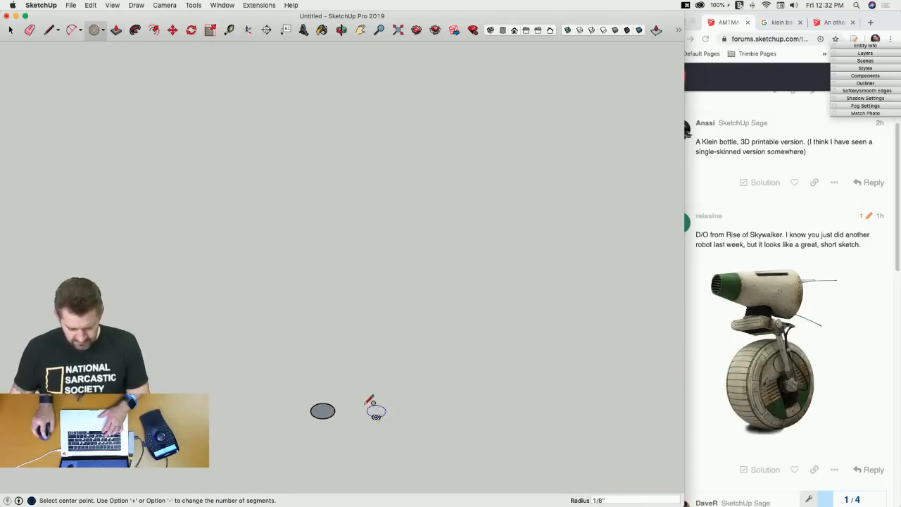
Erase the larger circle and pull the remaining small circle up into a rod about 1' 7 5/8" tall.
key("e")
left_click(335, 409)
key("p")
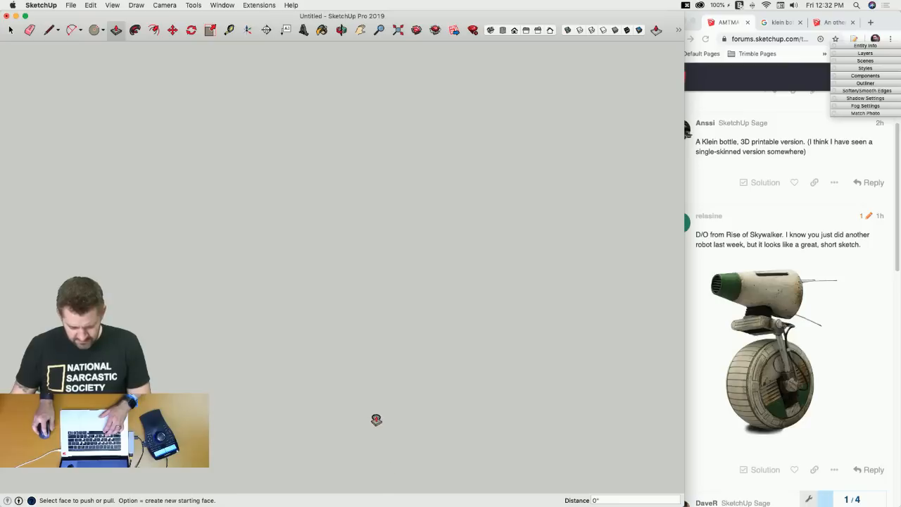
left_click(376, 419)
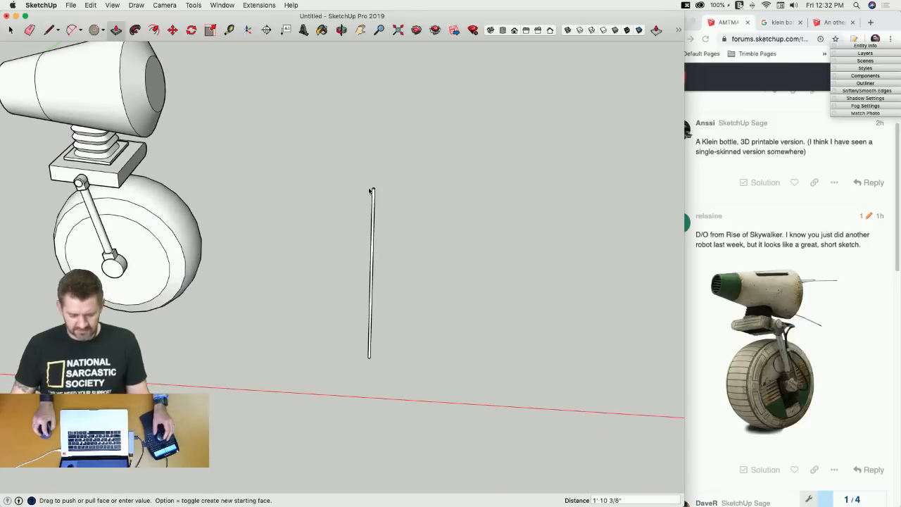
left_click(374, 216)
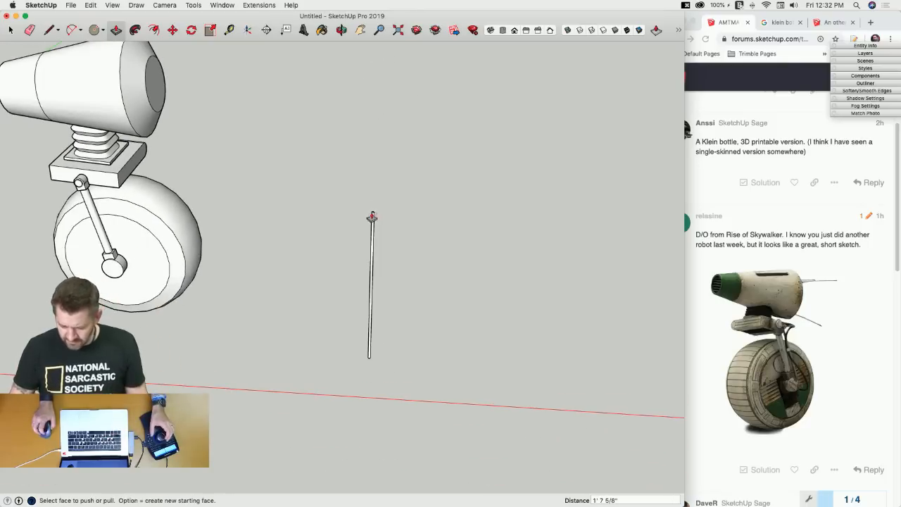
Offset the rod's top edge outward about 1/16" and pull the ring up to form a short, wider cap at the tip.
scroll(371, 214, "up", 5)
scroll(386, 226, "up", 1)
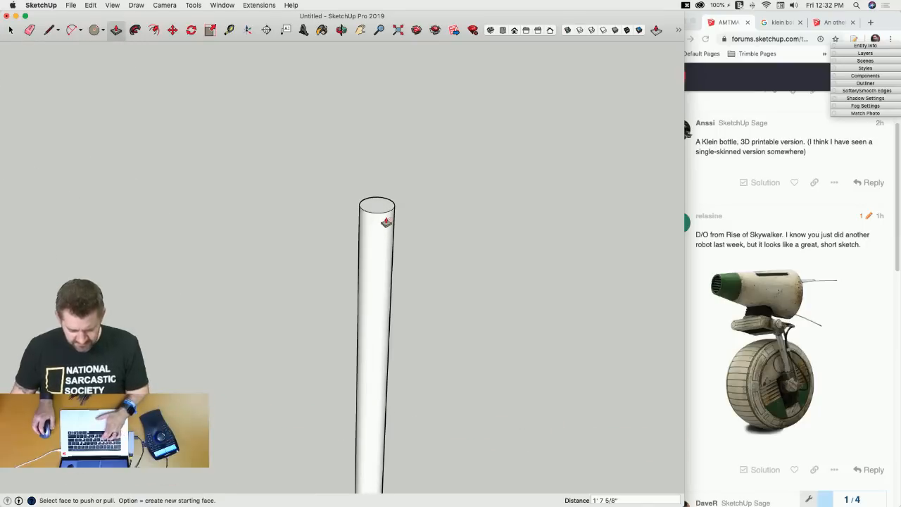
key("f")
left_click(393, 209)
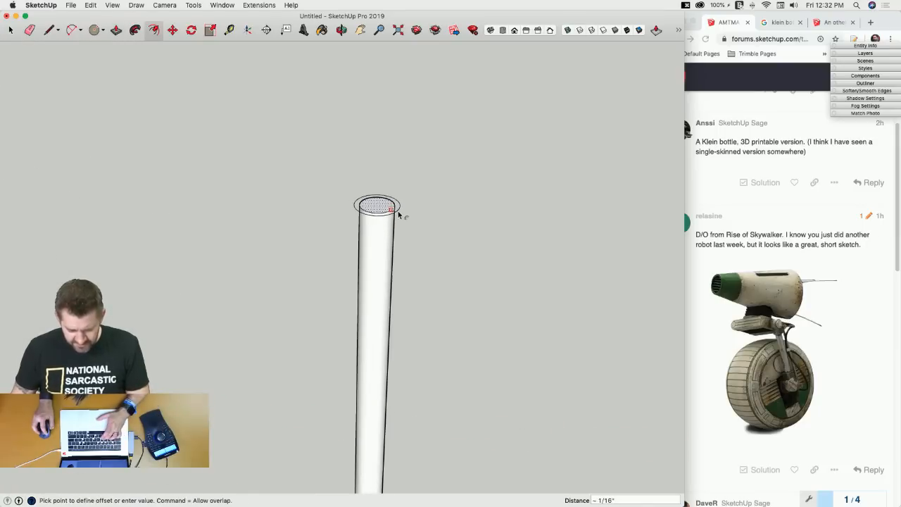
left_click(398, 210)
key("p")
left_click(398, 210)
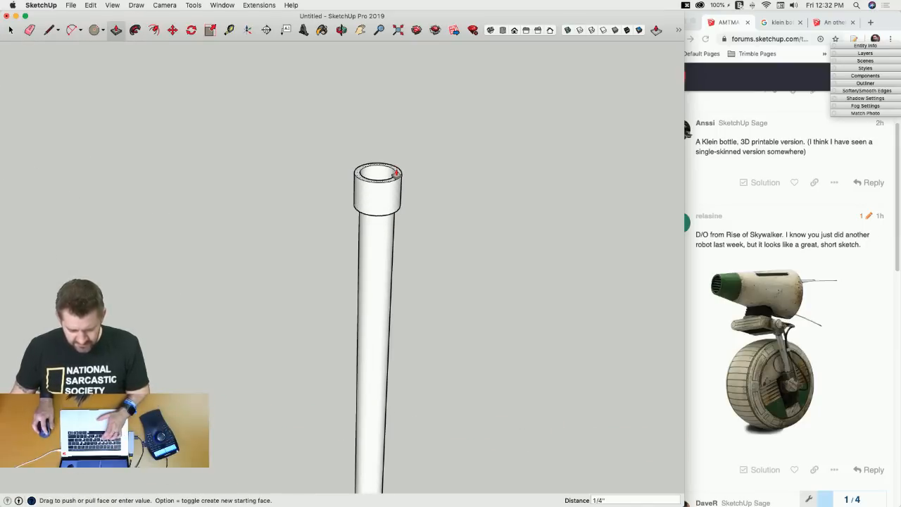
left_click(394, 141)
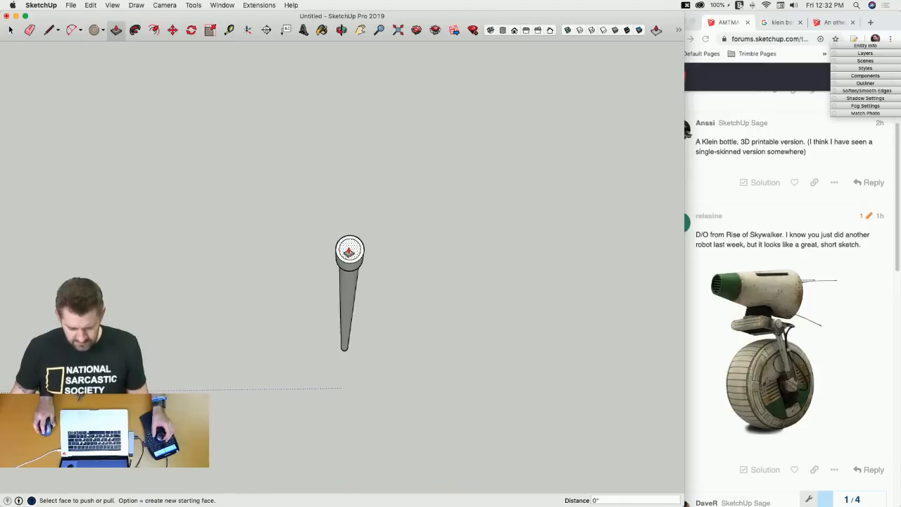
key("e")
key("space")
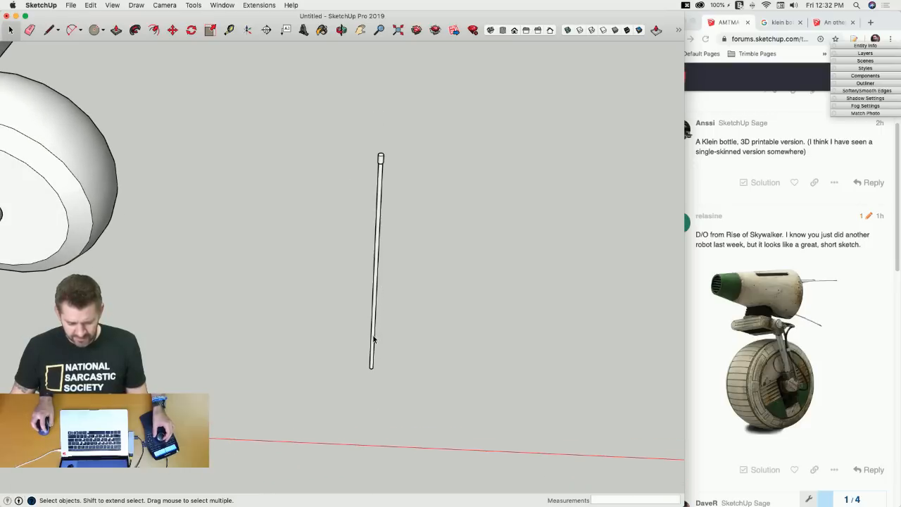
Turn the whole rod into a component named Antenae with its gluing set to Any.
triple_click(373, 340)
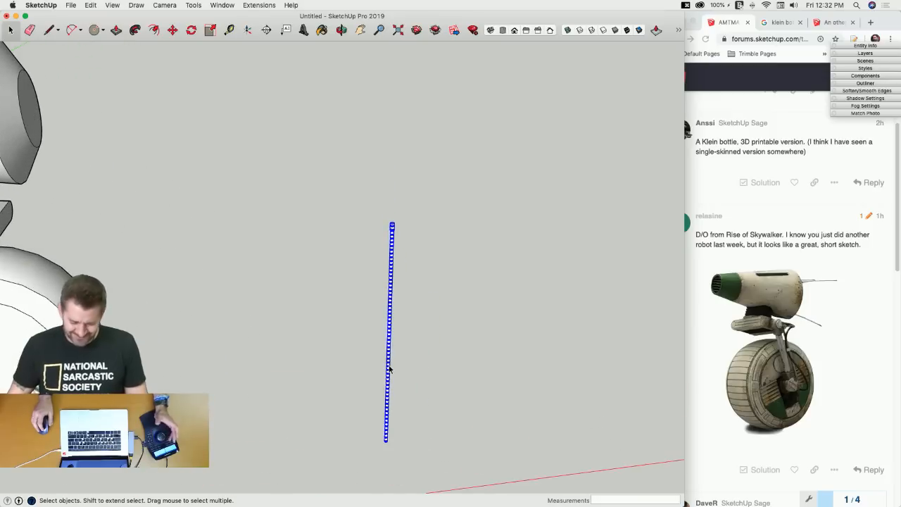
right_click(388, 369)
left_click(403, 343)
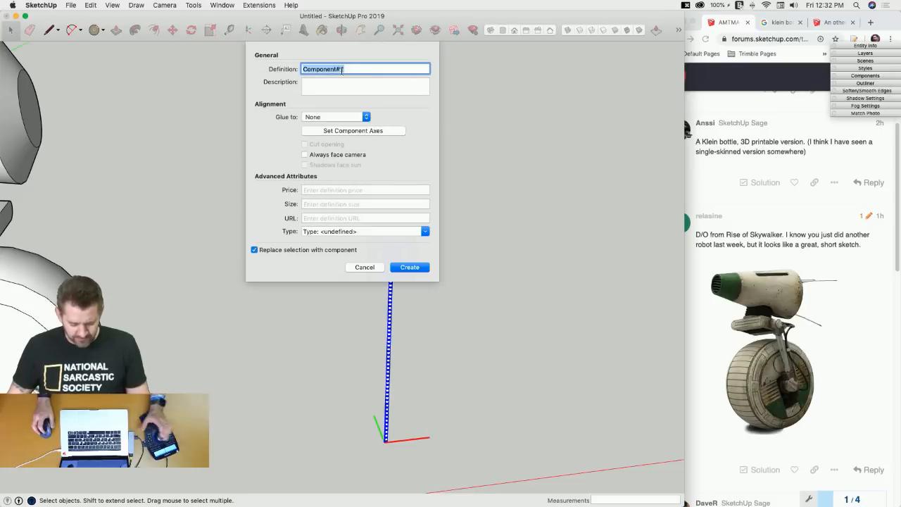
type("Antenae")
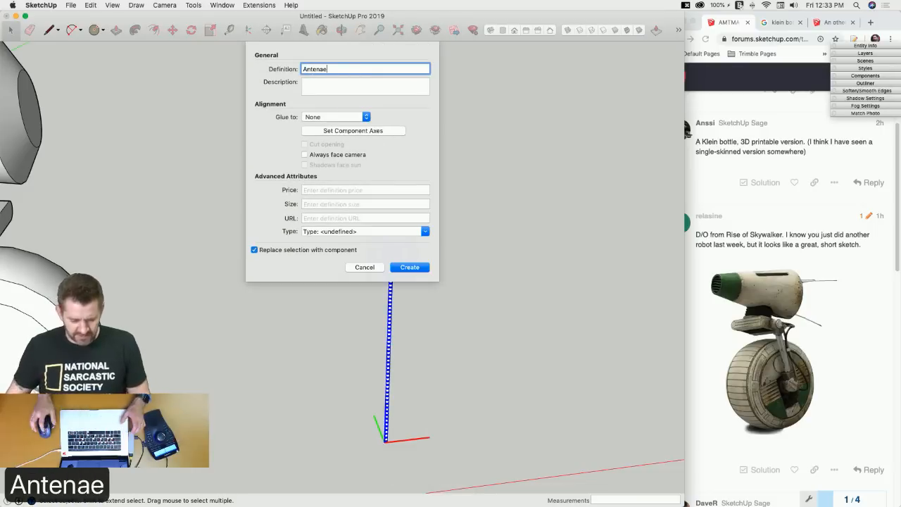
left_click(354, 85)
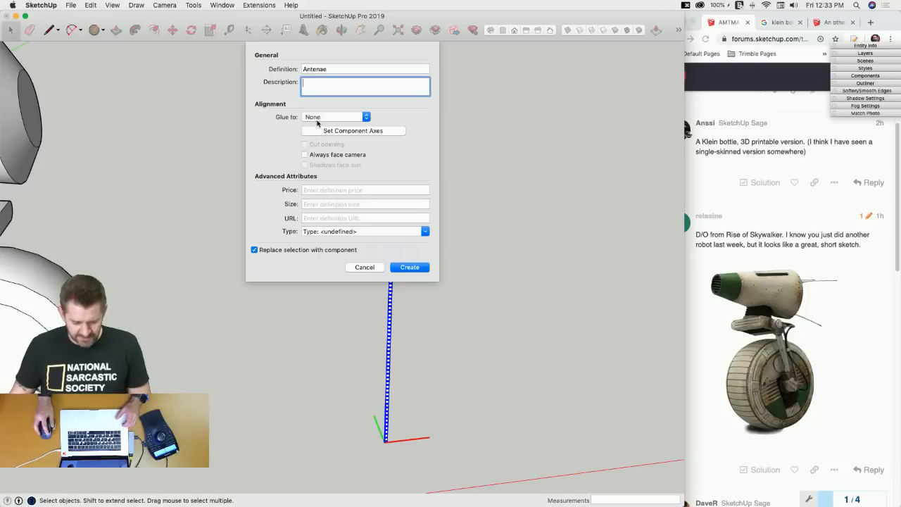
left_click(317, 119)
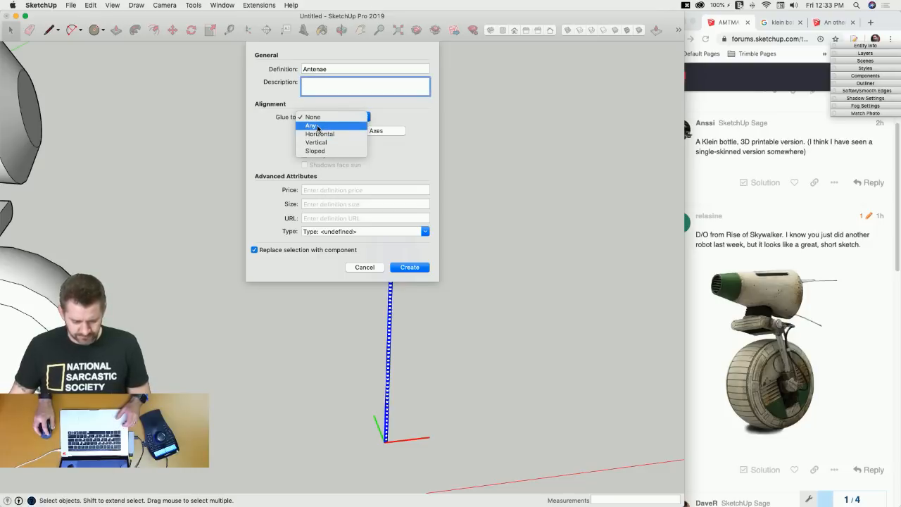
left_click(318, 127)
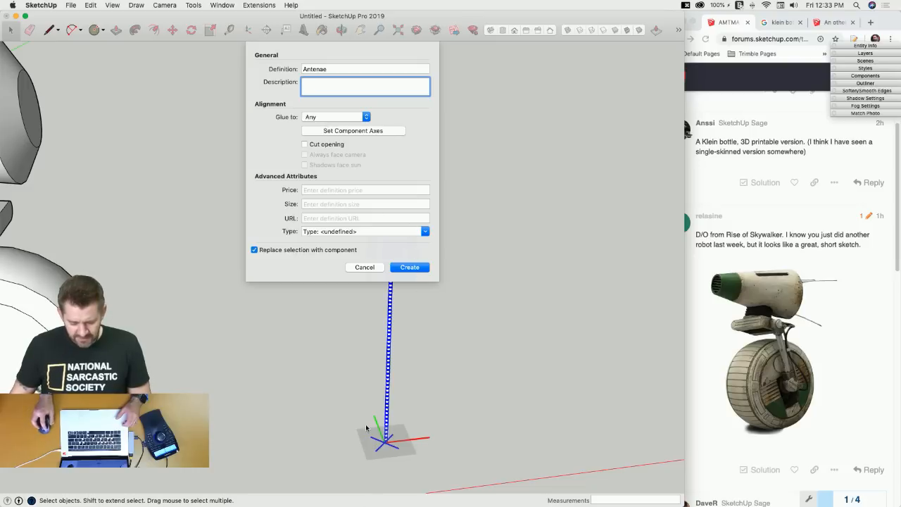
left_click(419, 269)
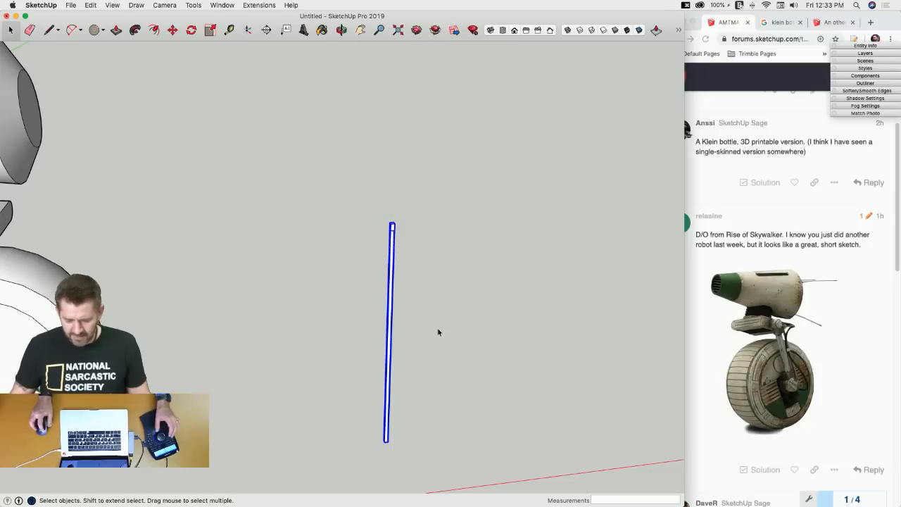
Find the Antenae component among the components in the model and place it on the upper part of the head's sloped rear surface.
left_click(866, 76)
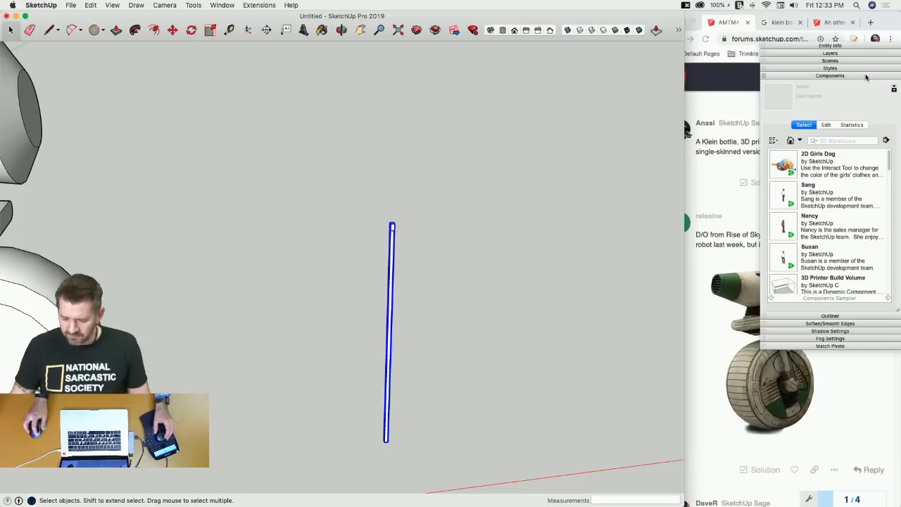
left_click(791, 143)
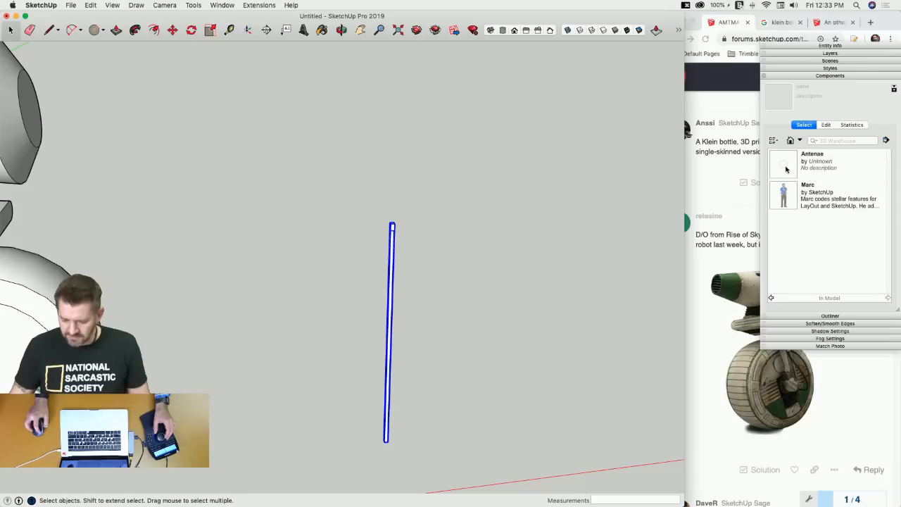
left_click(786, 169)
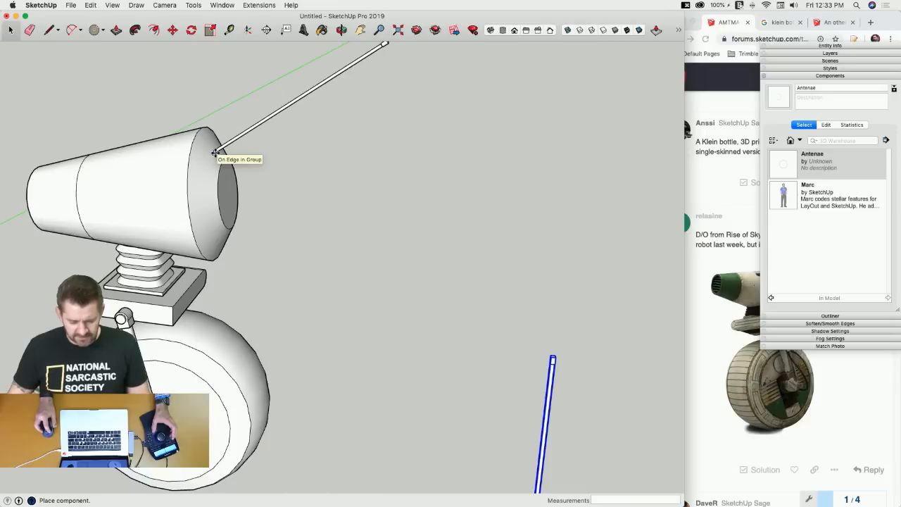
left_click(215, 152)
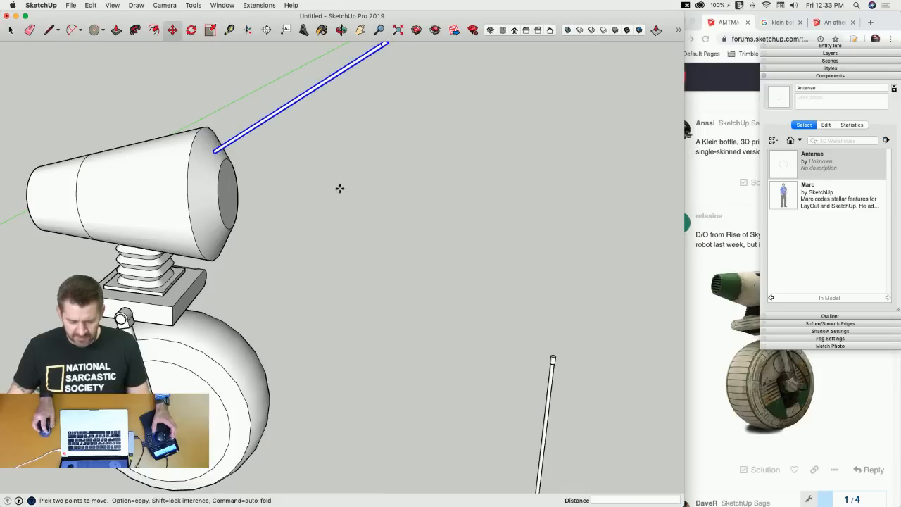
Place two more Antenae components on the head's sloped rear surface, one low on the near side and one on the far side.
left_click(781, 167)
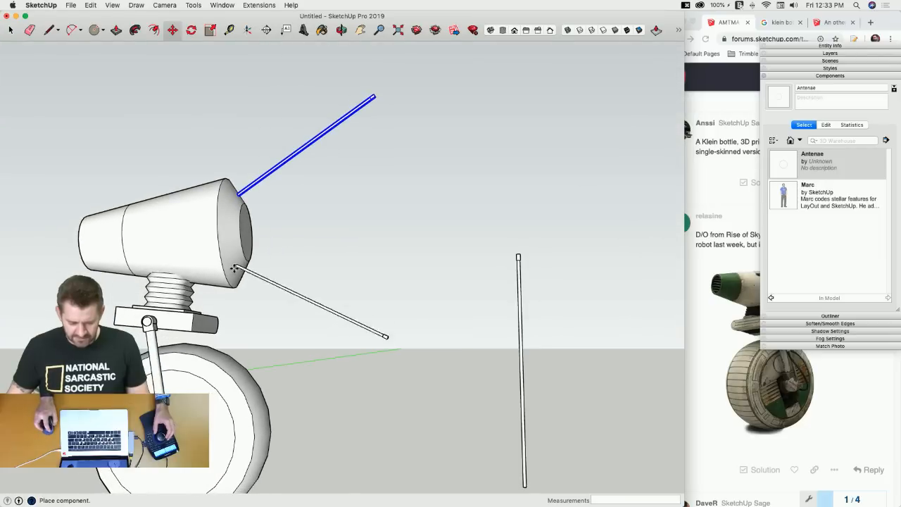
left_click(234, 268)
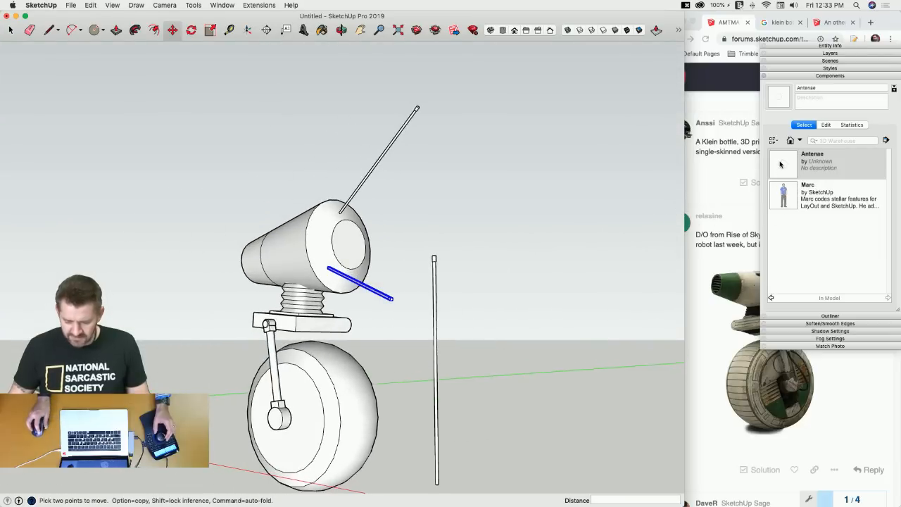
left_click(781, 164)
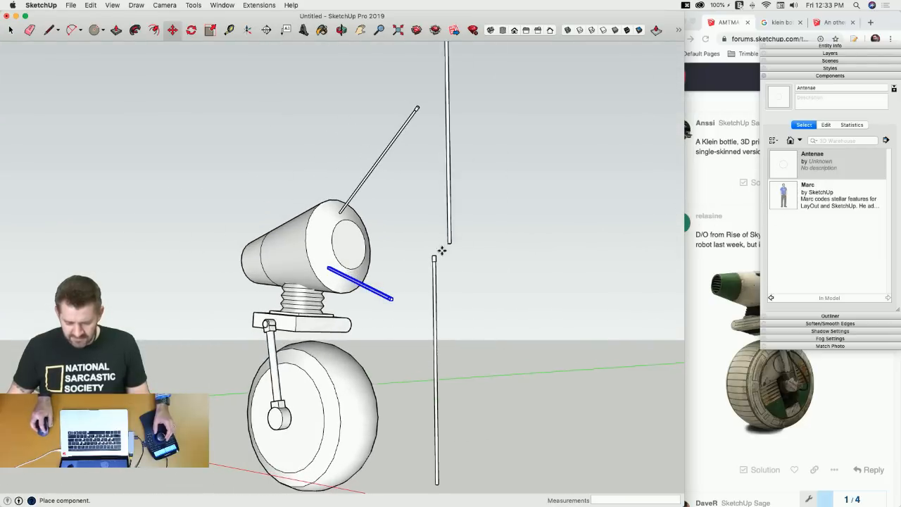
left_click(367, 262)
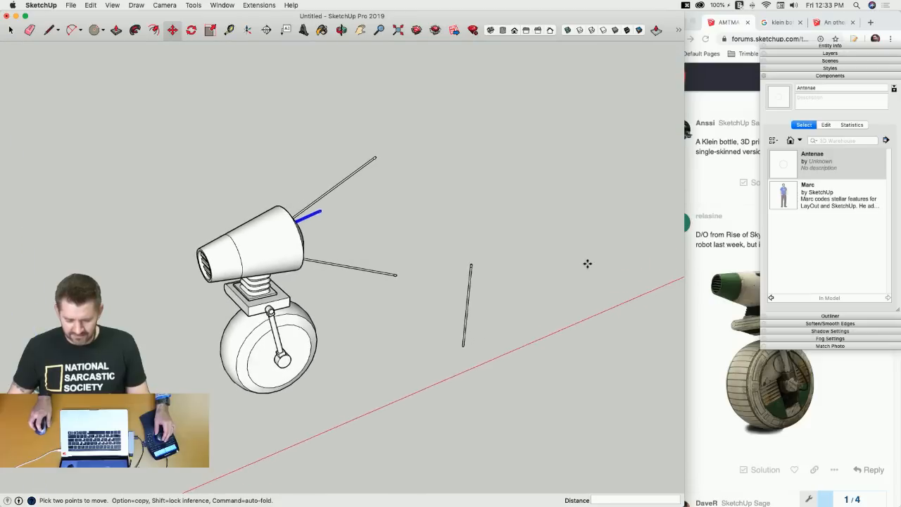
Compare with the reference image and shorten the upper antenna with the Scale tool.
key("space")
left_click(719, 265)
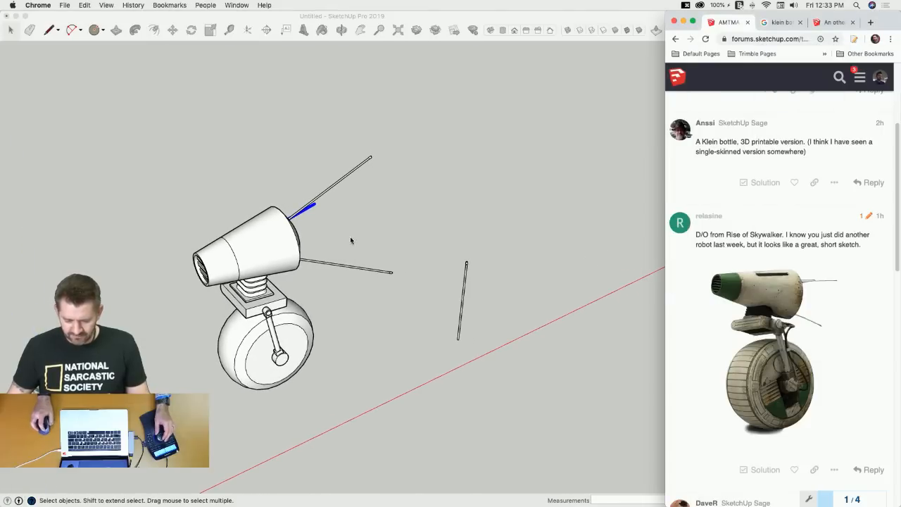
left_click(348, 177)
scroll(366, 172, "up", 5)
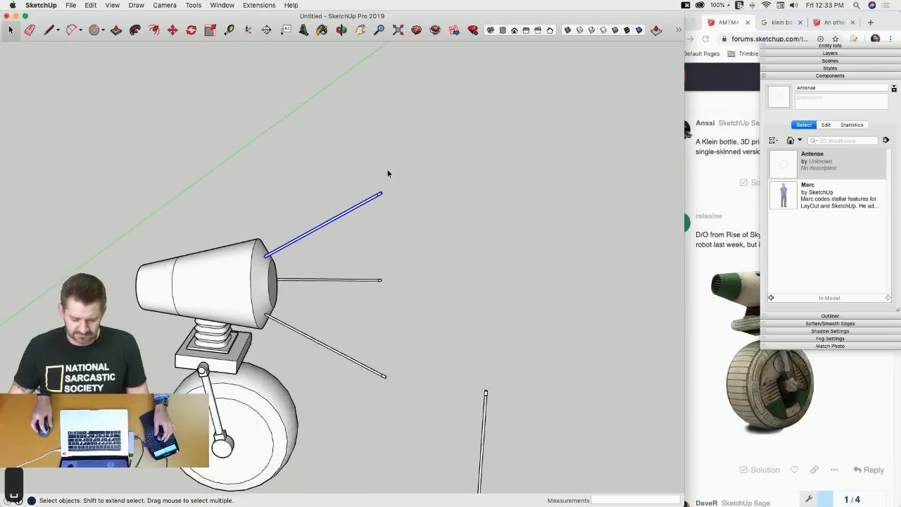
key("s")
scroll(408, 208, "up", 5)
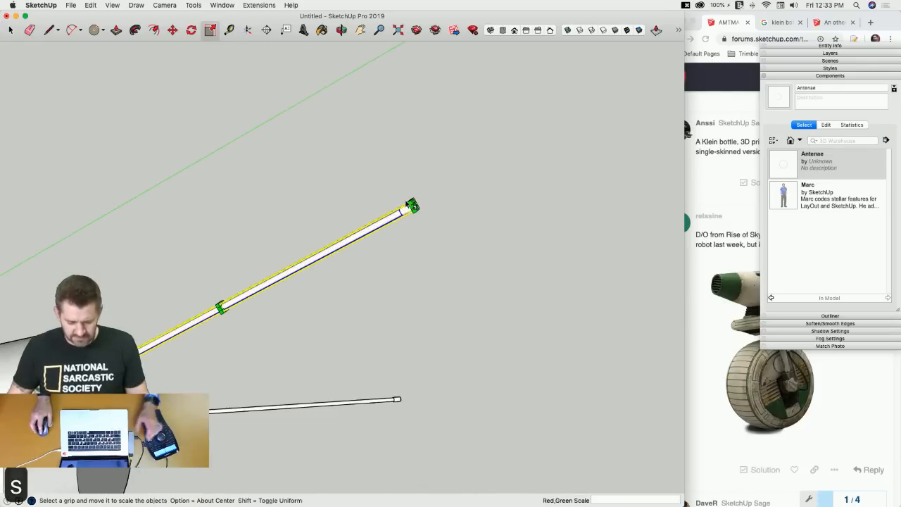
left_click_drag(412, 204, 223, 314)
middle_click_drag(223, 315, 436, 221)
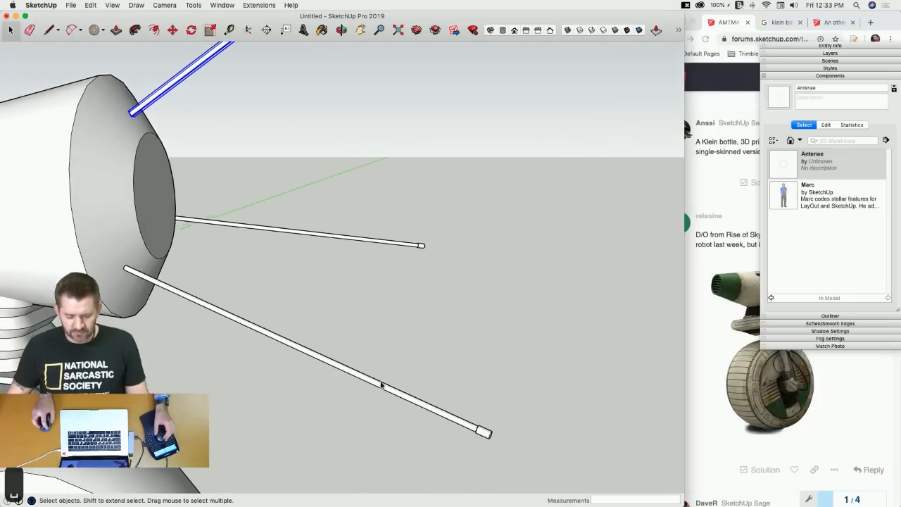
Scale down the length of the lower antenna on the strut side of the head.
left_click(390, 384)
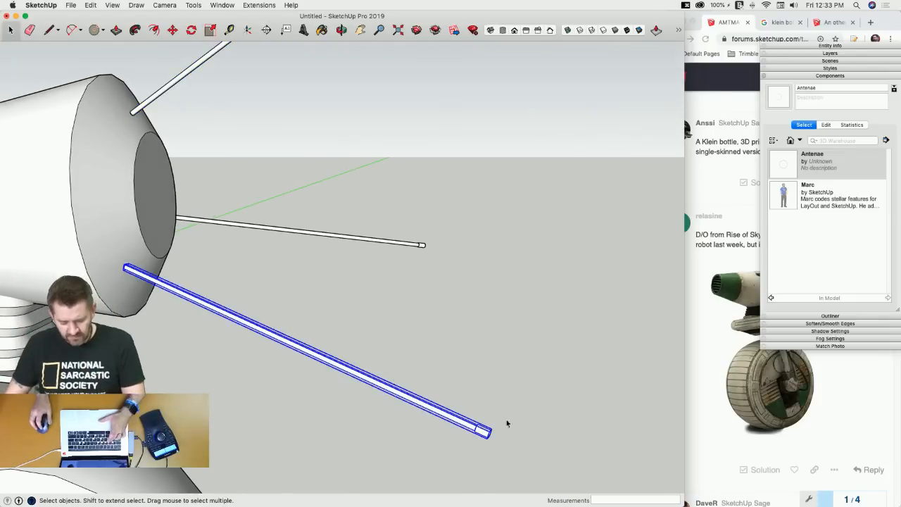
key("s")
scroll(493, 442, "up", 6)
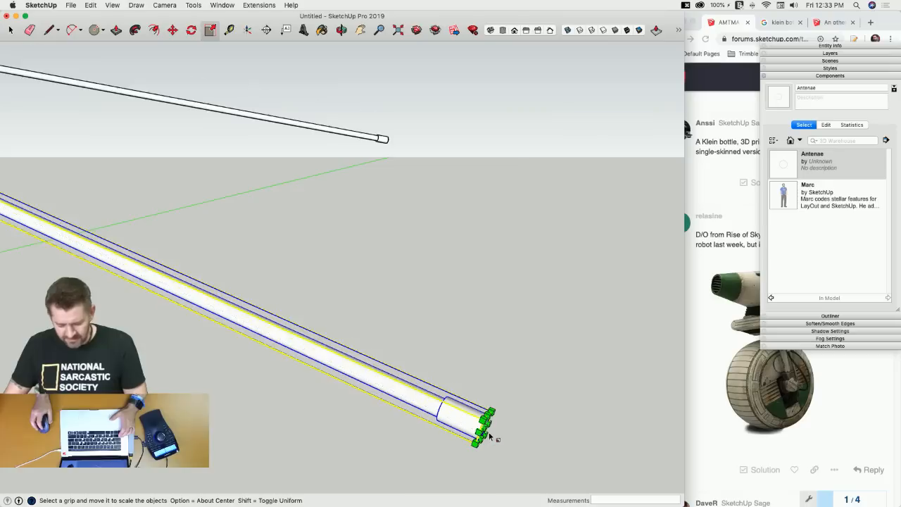
left_click_drag(465, 401, 393, 361)
key("space")
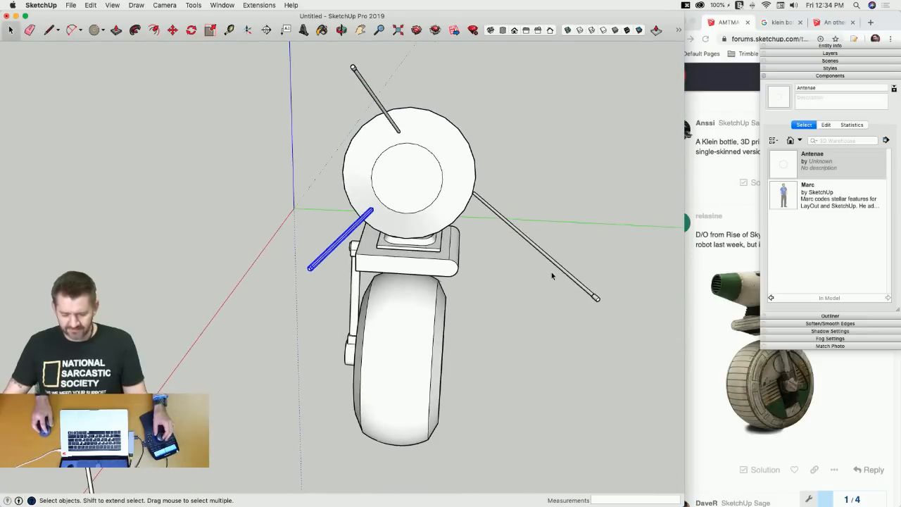
Delete the antenna on the far edge of the head and place a new Antenae further in on the sloped rear surface.
left_click(553, 262)
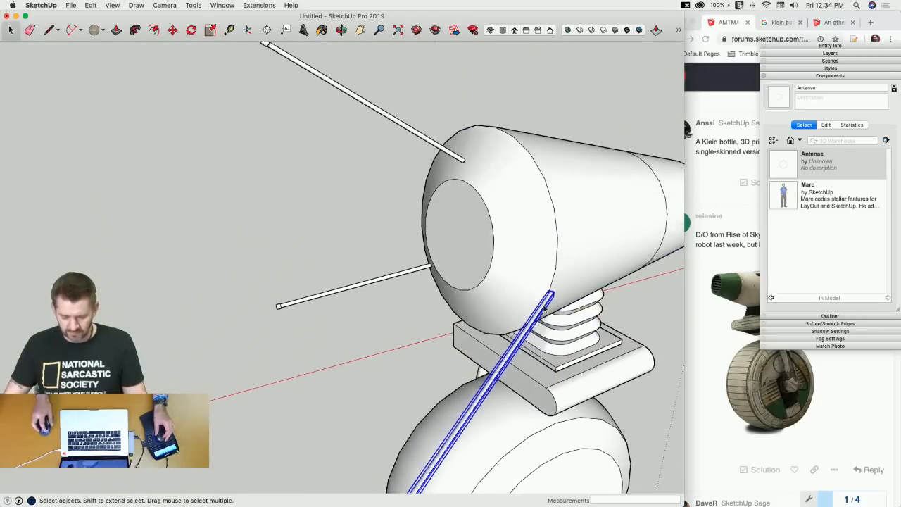
key("m")
key("BackSpace")
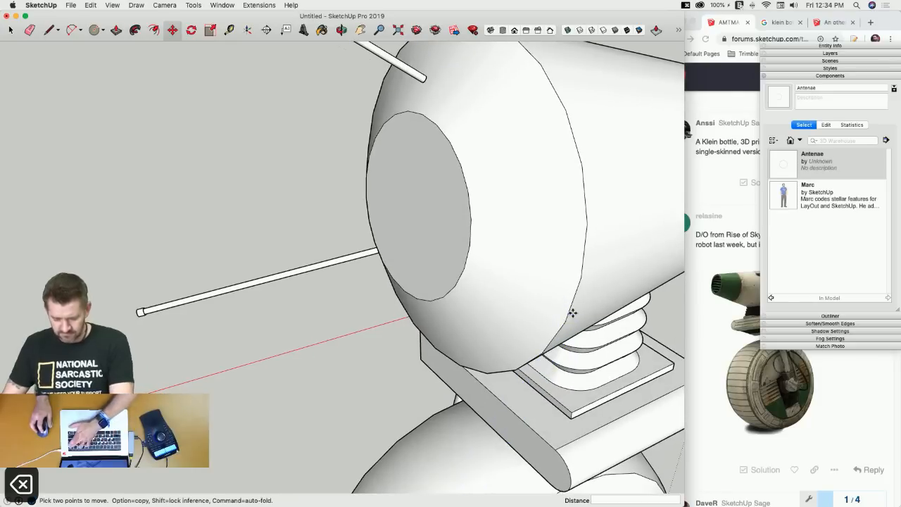
left_click(810, 160)
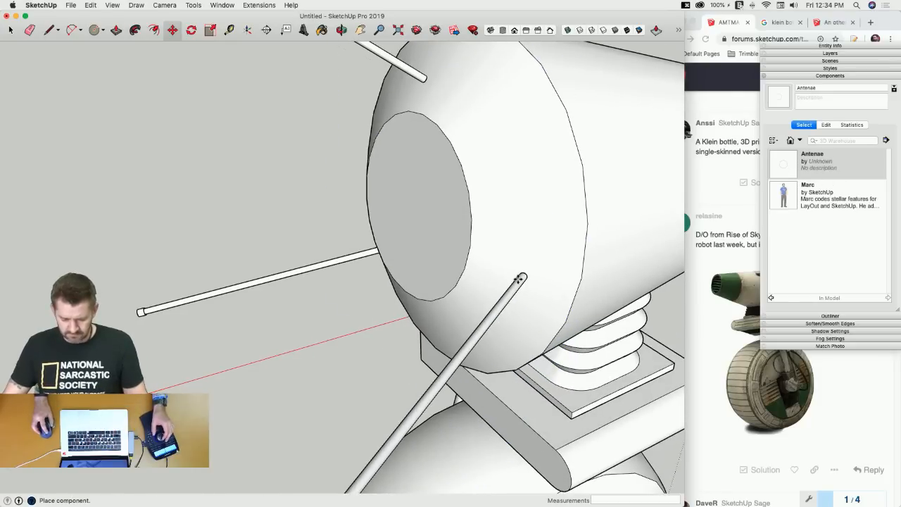
left_click(518, 279)
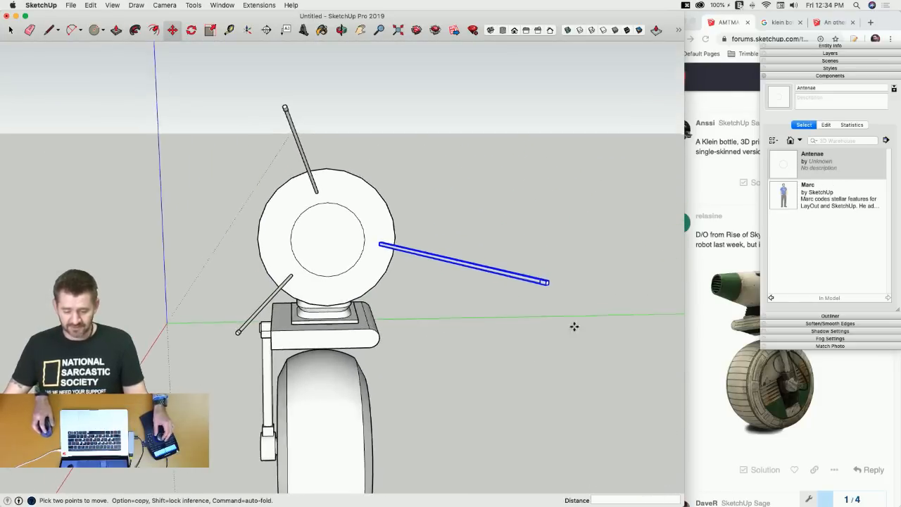
Shorten the selected antenna on the far side of the head with the Scale tool to about 0.70 of its length.
key("s")
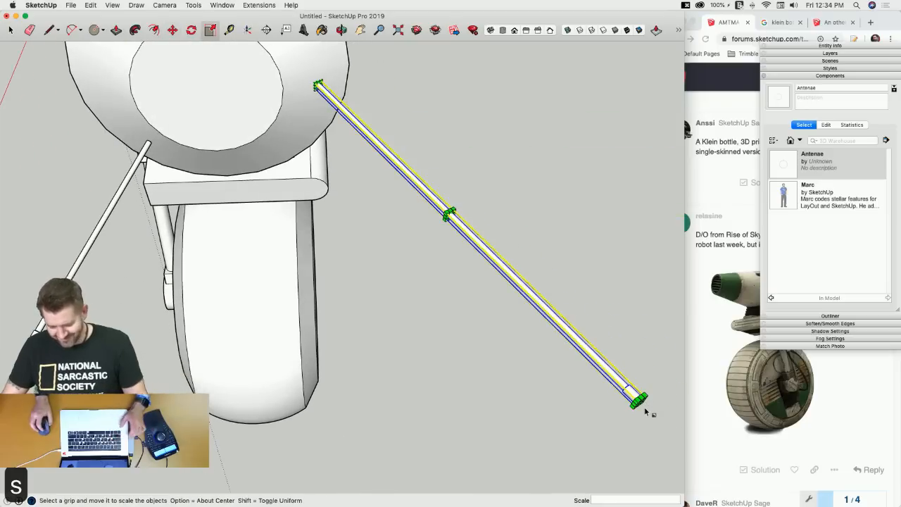
left_click_drag(640, 400, 394, 157)
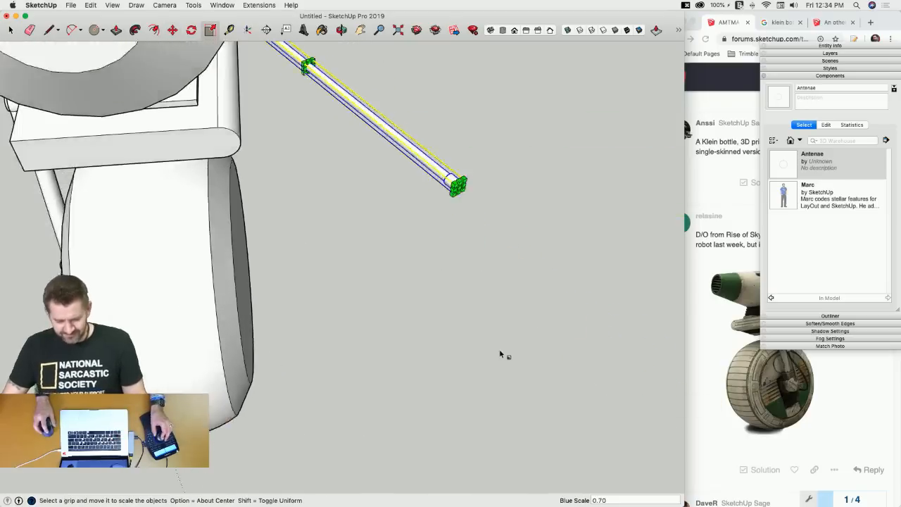
key("space")
Erase the loose spare antenna standing beside the droid.
key("e")
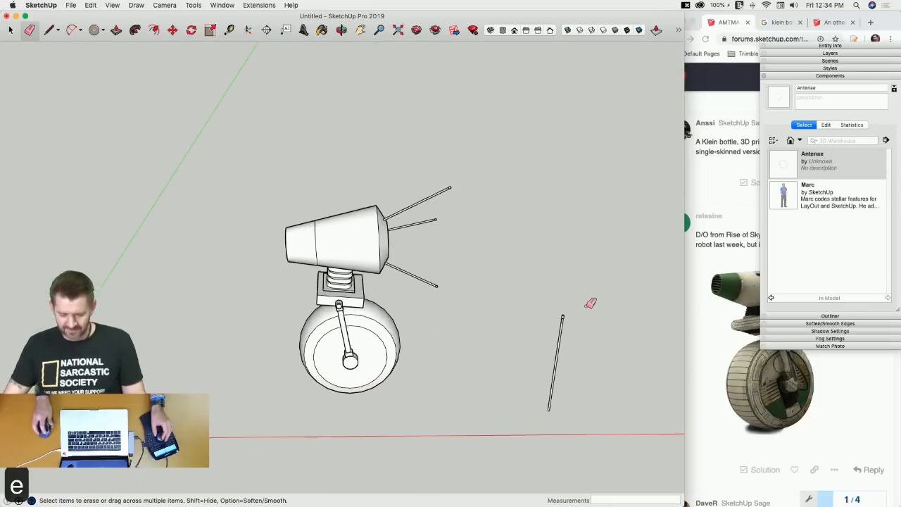
left_click(560, 347)
key("space")
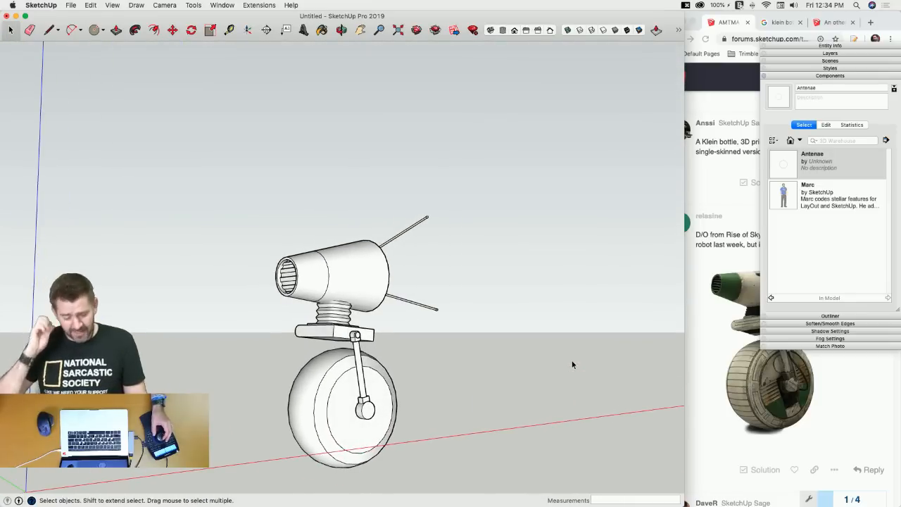
Select all parts of the droid and combine them into one group.
left_click_drag(257, 191, 537, 451)
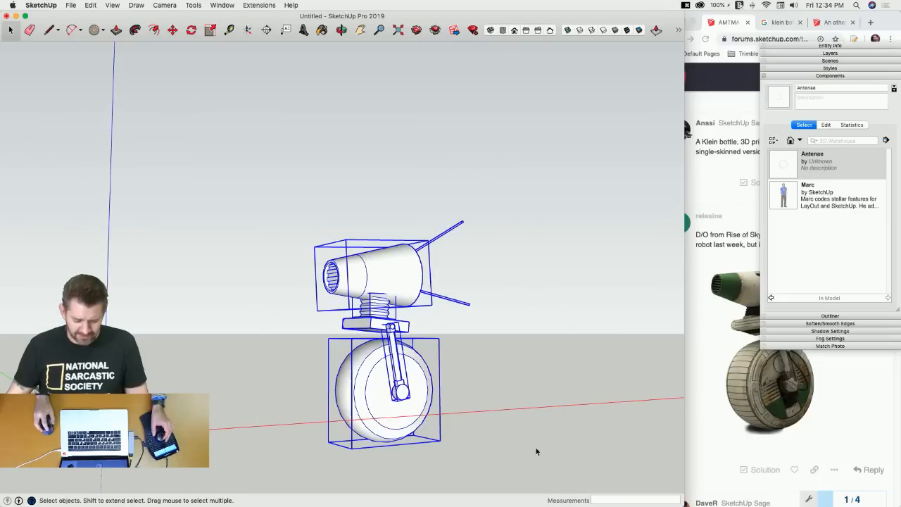
right_click(381, 403)
left_click(448, 398)
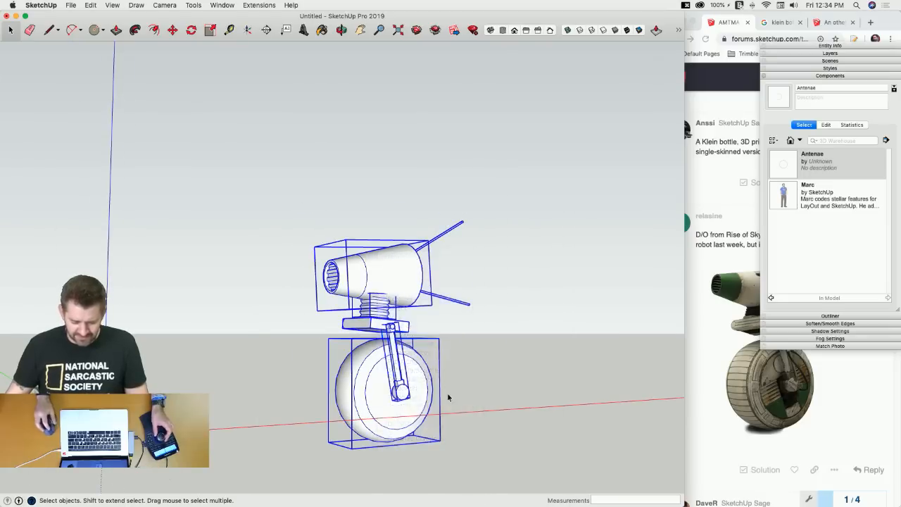
Move the whole droid group close to the origin beside the red axis.
key("m")
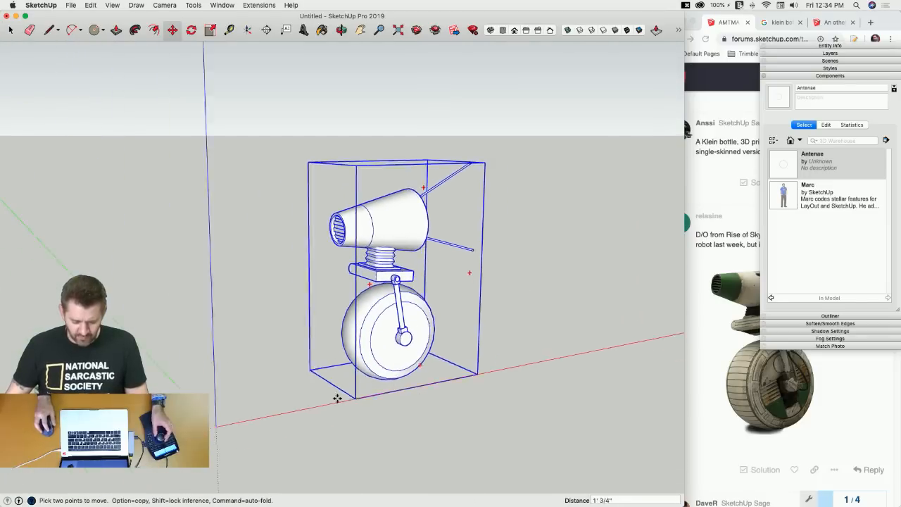
left_click(230, 416)
left_click(232, 435)
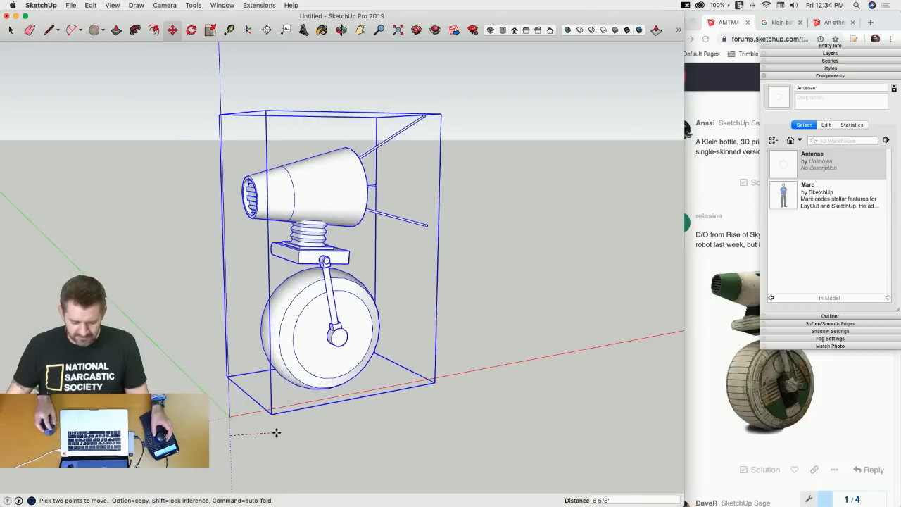
left_click(297, 427)
key("space")
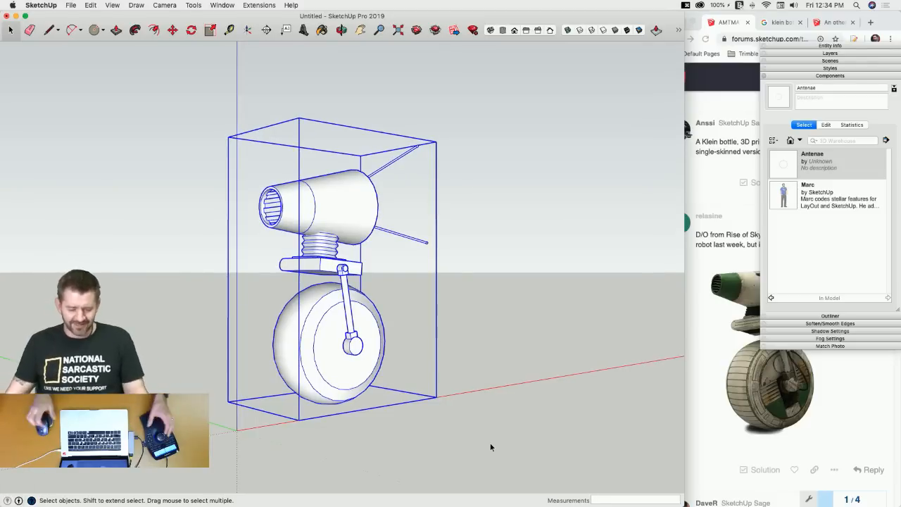
Save the model to the Desktop as MO.skp and deselect the droid.
left_click(70, 5)
left_click(98, 75)
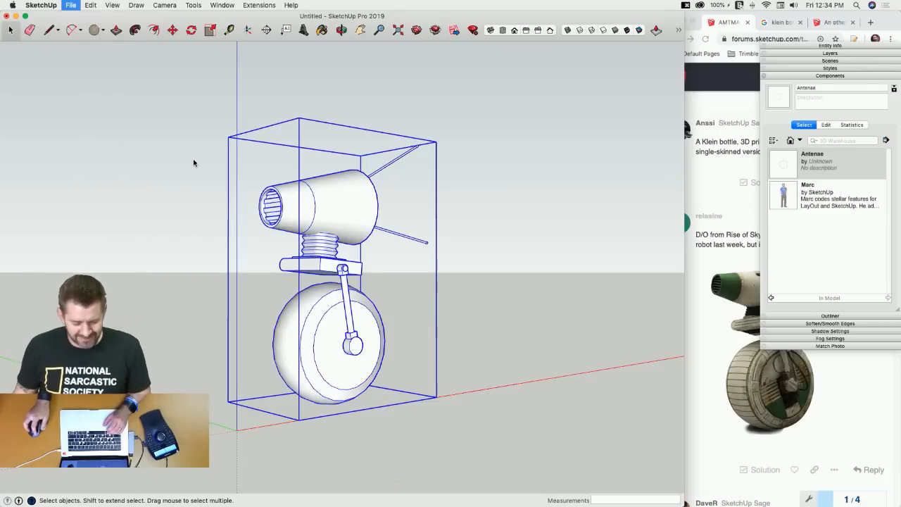
left_click(178, 154)
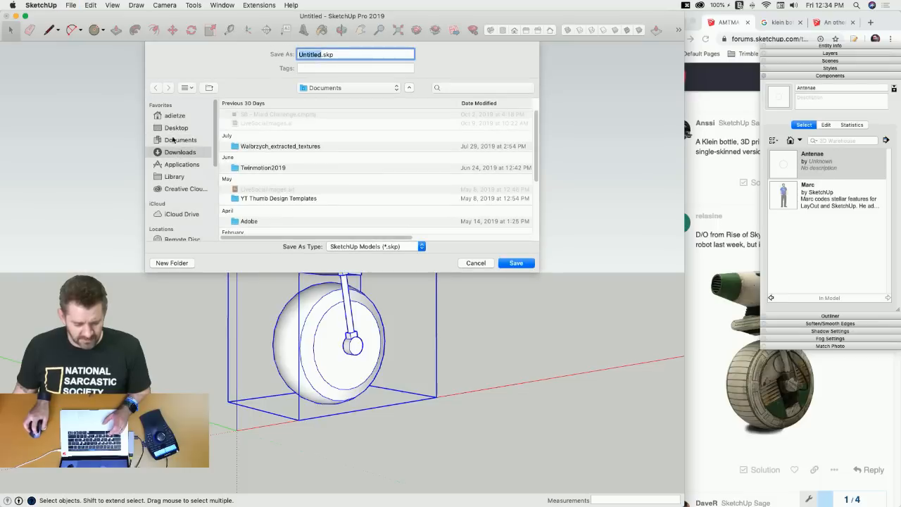
left_click(200, 129)
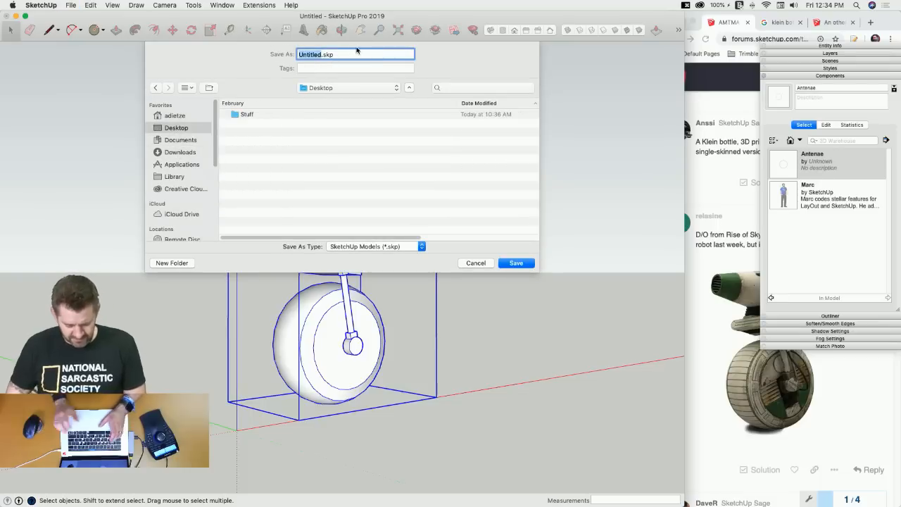
type("MO")
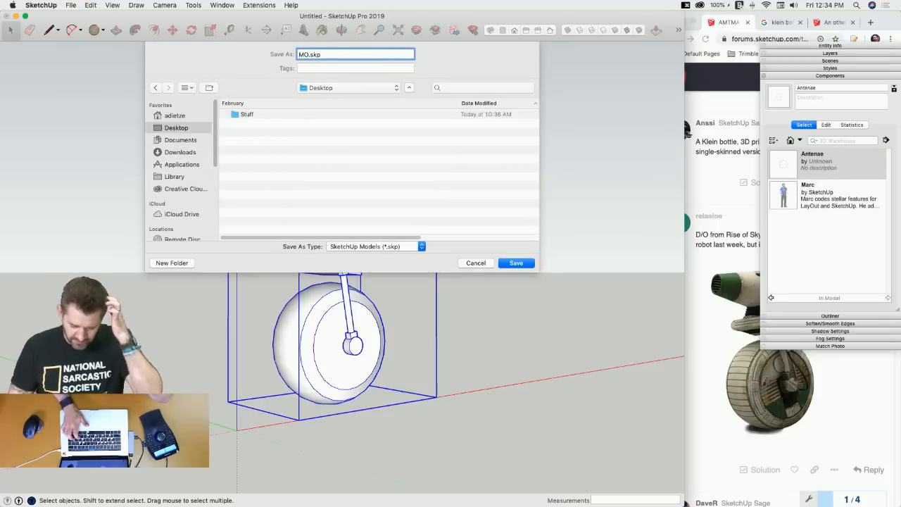
key("Return")
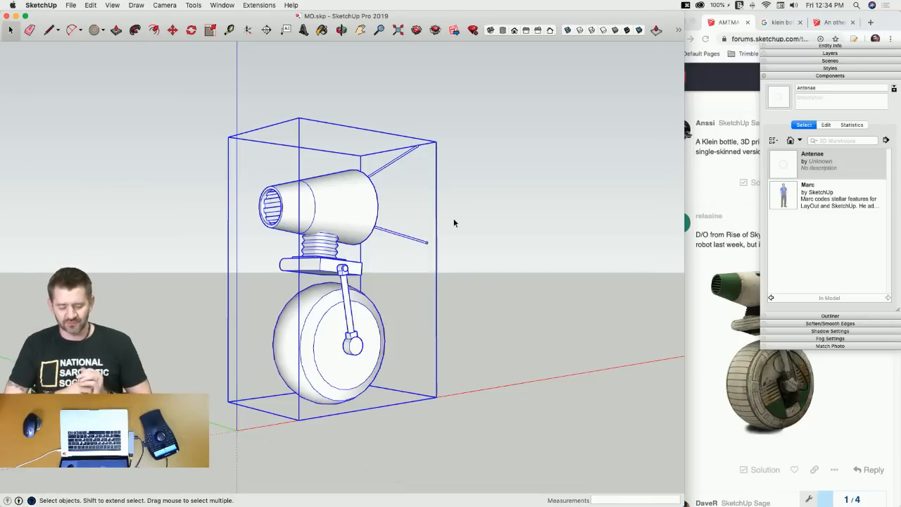
left_click(491, 172)
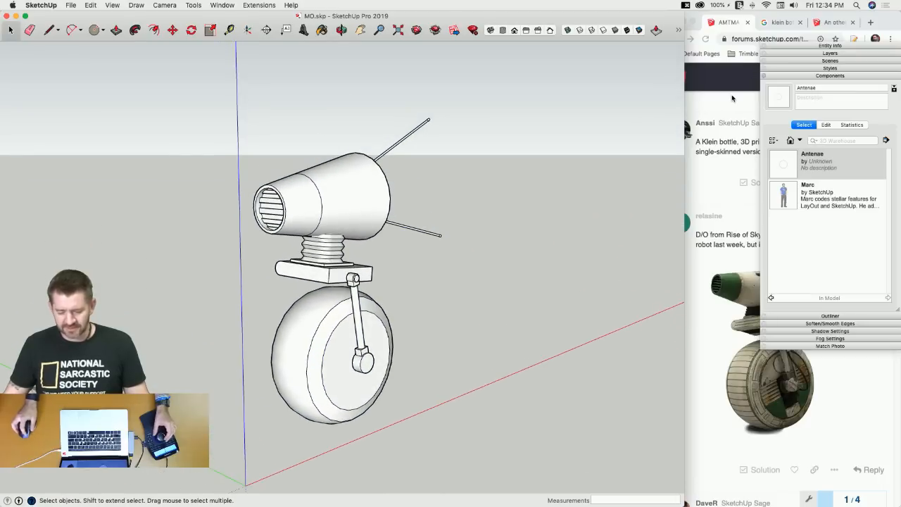
Switch to Chrome, enlarge the window and examine the forum's next modeling request, the workbench vise, then minimize the browser.
left_click(722, 295)
scroll(722, 293, "down", 10)
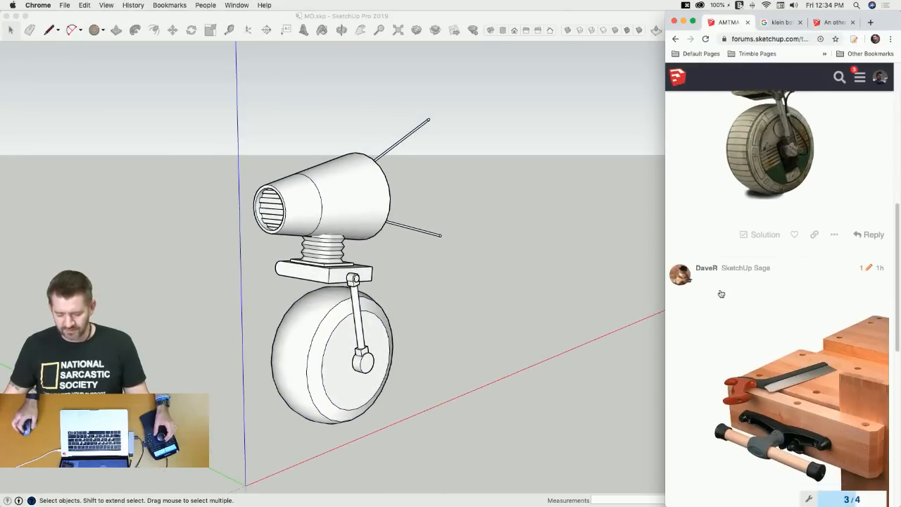
scroll(718, 289, "up", 3)
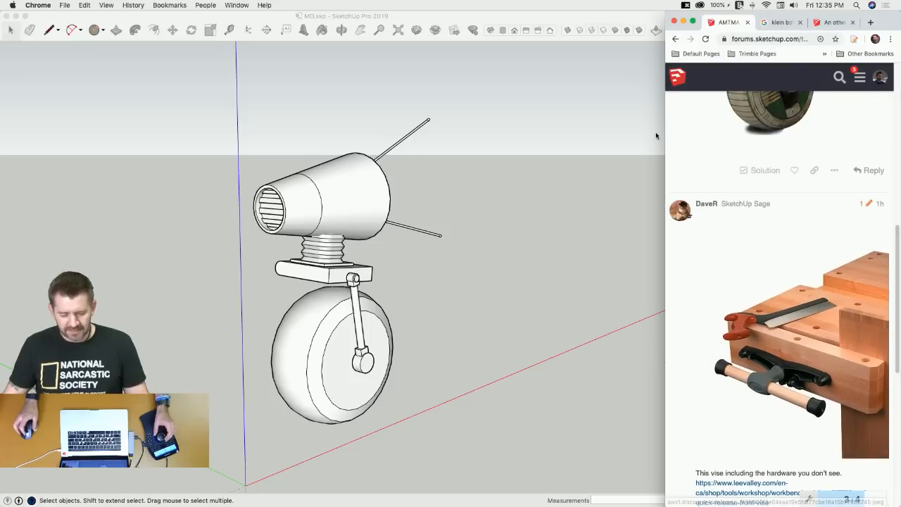
scroll(767, 229, "down", 1)
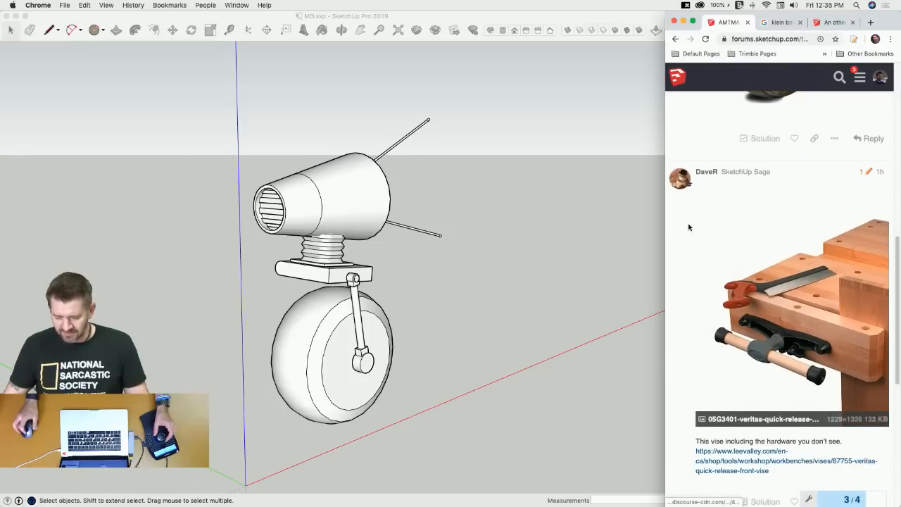
left_click_drag(641, 241, 110, 246)
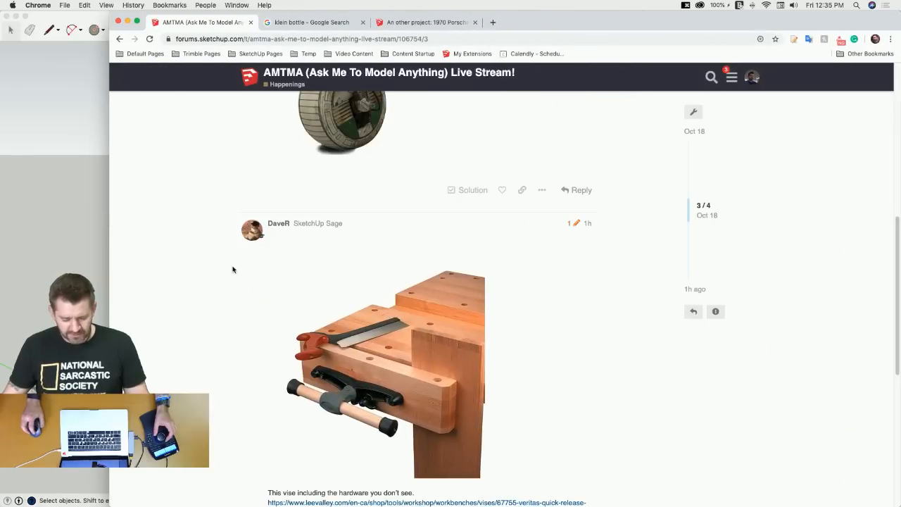
scroll(515, 387, "down", 4)
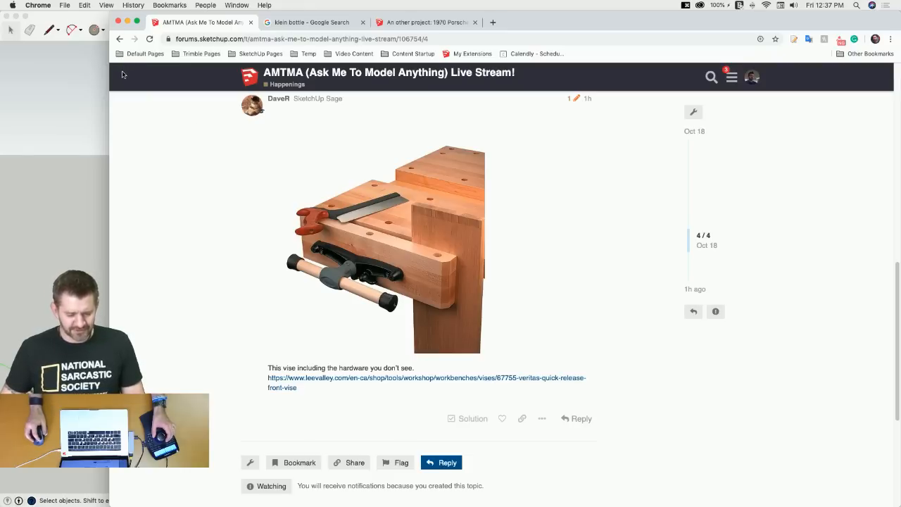
left_click_drag(110, 70, 0, 70)
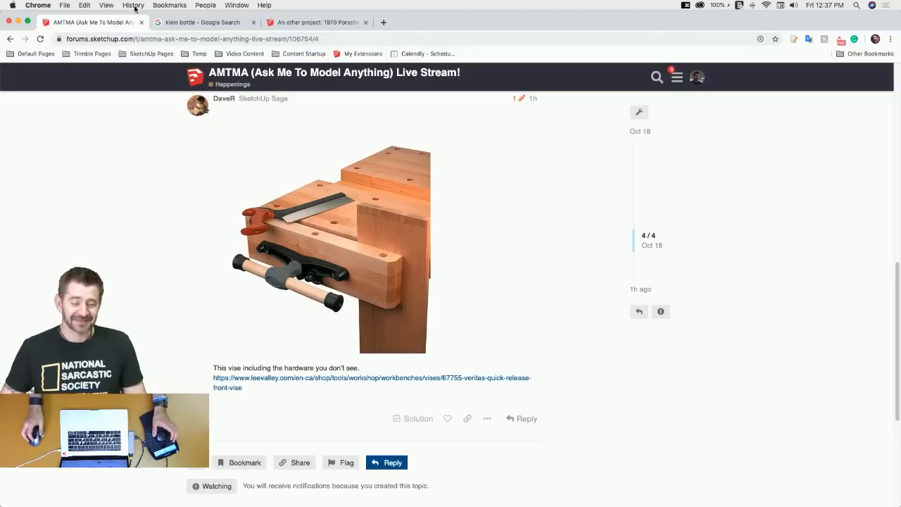
left_click(18, 22)
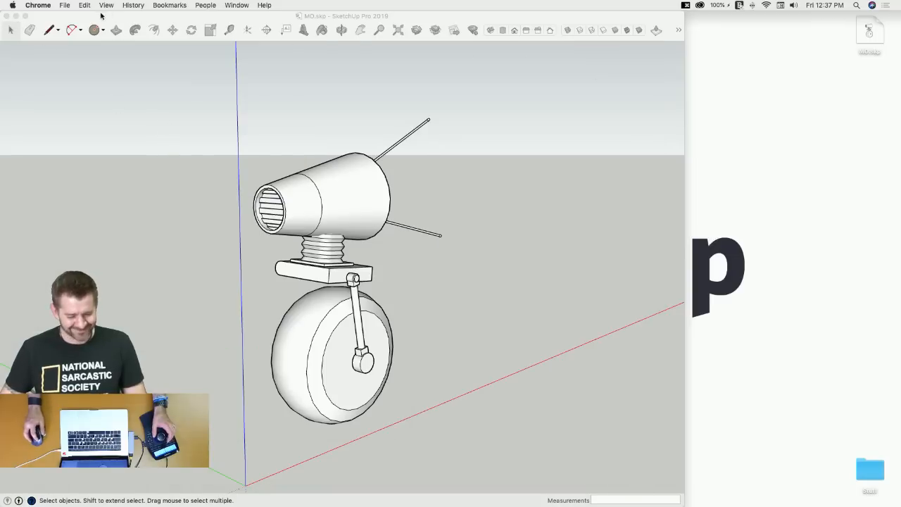
Create a new SketchUp model and fit its window to the full screen.
left_click(67, 14)
left_click(70, 5)
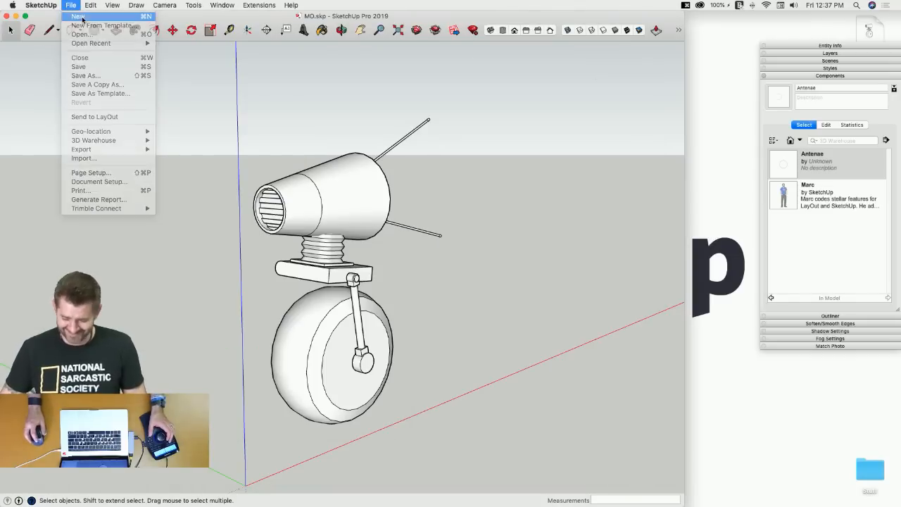
left_click(79, 16)
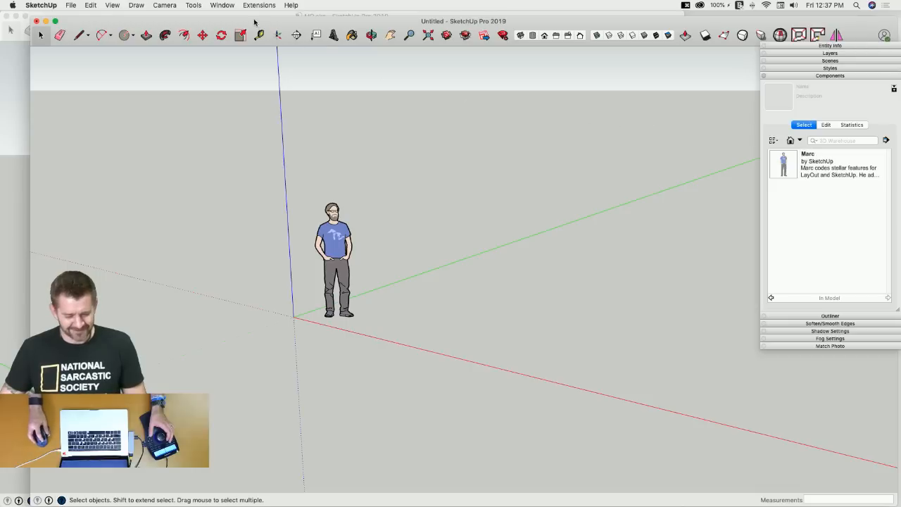
mouse_move(254, 22)
left_mouse_down()
mouse_move(250, 13)
mouse_move(208, 9)
mouse_move(239, 9)
mouse_move(222, 6)
left_mouse_up()
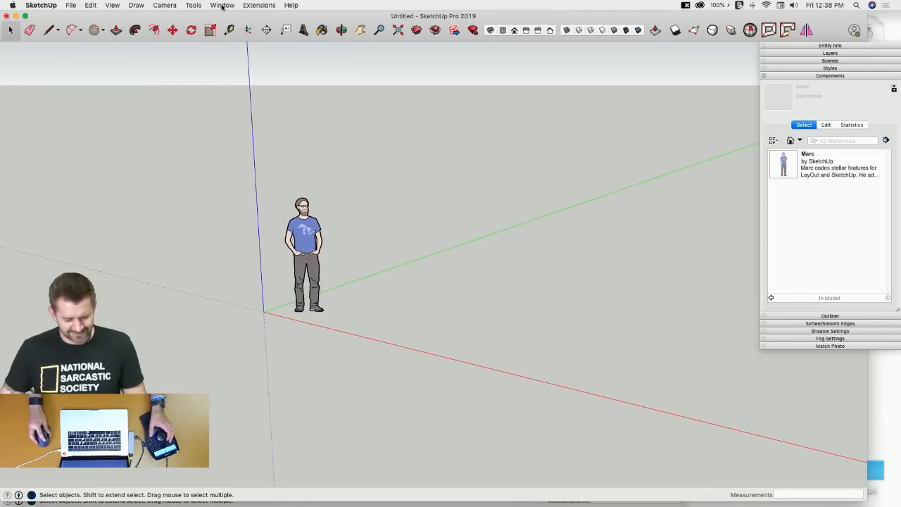
double_click(864, 499)
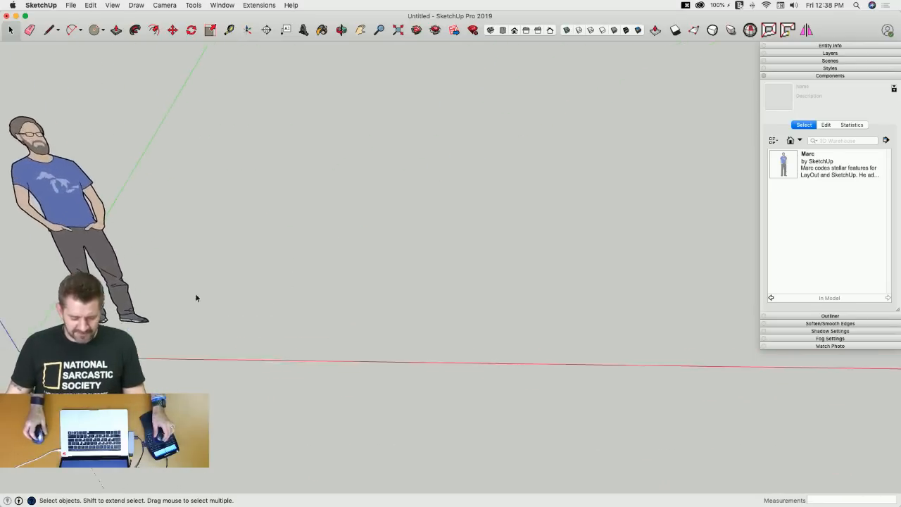
Draw an 8.5 by 11 inch rectangle on the ground beside the scale figure.
key("r")
left_click(315, 394)
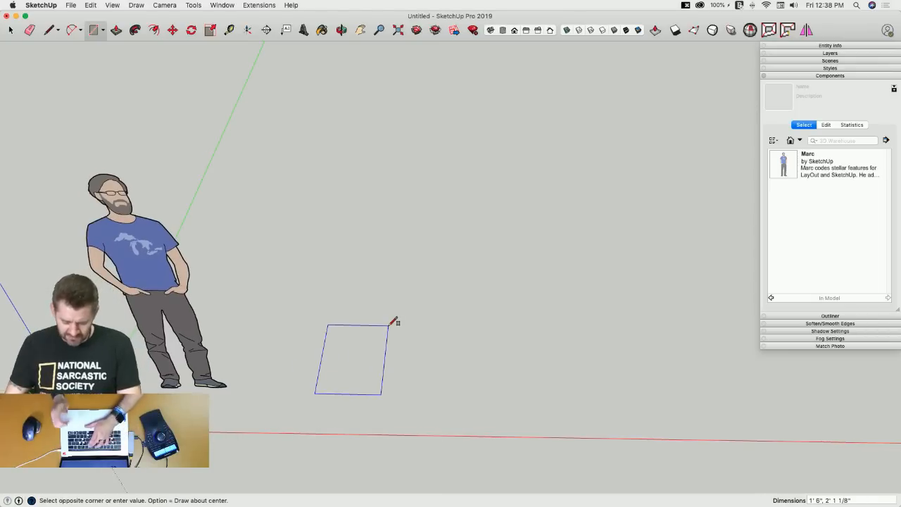
type("8.5,11")
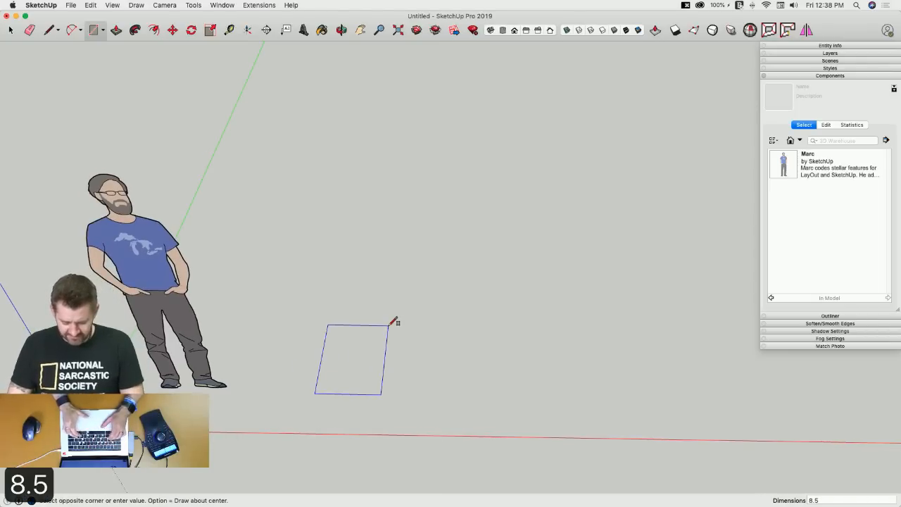
key("Return")
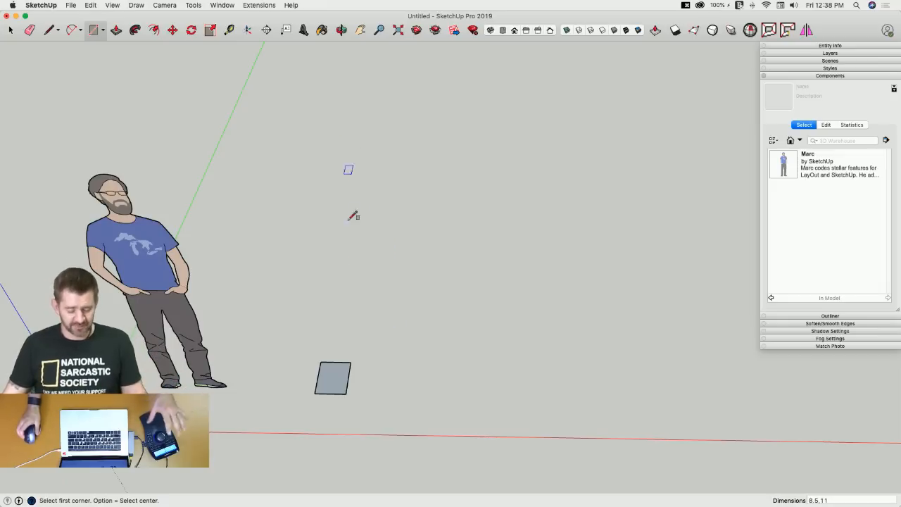
Split the rectangle lengthwise with a line between its short-edge midpoints and erase the half farther from the scale figure.
scroll(357, 378, "up", 6)
key("space")
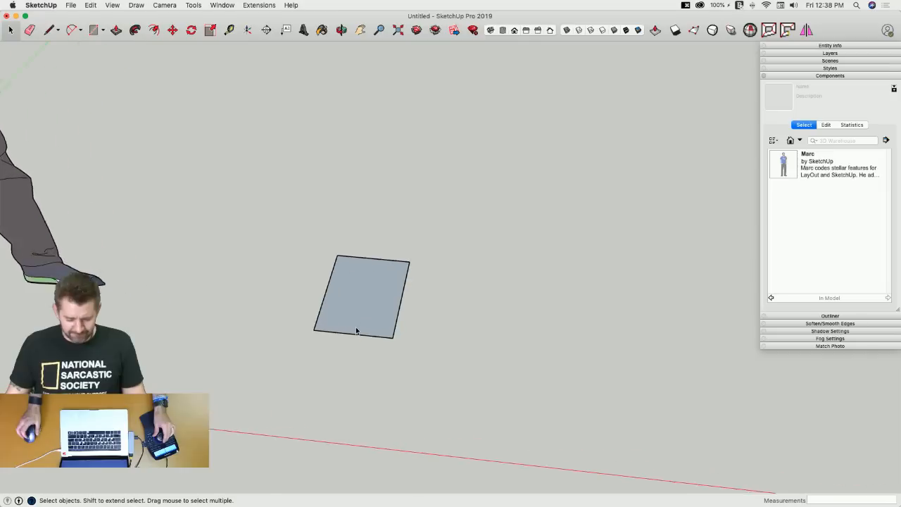
scroll(356, 327, "up", 8)
key("l")
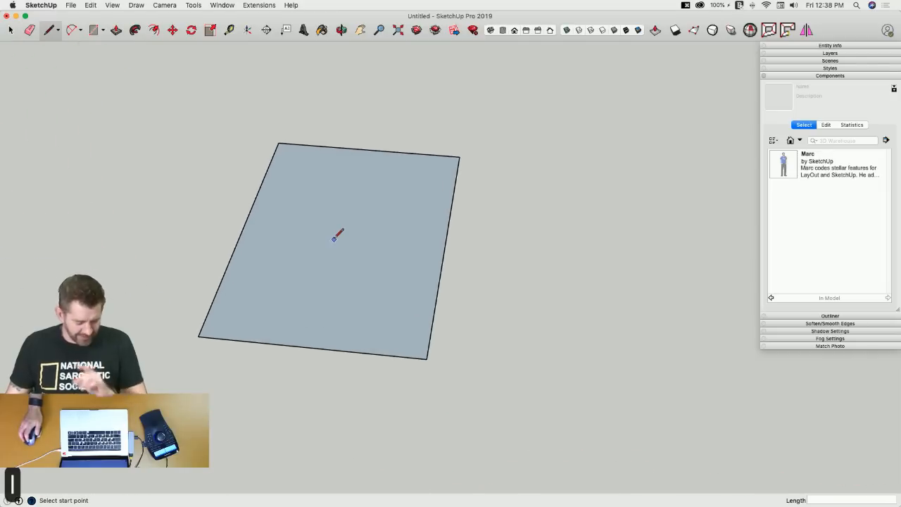
left_click(311, 346)
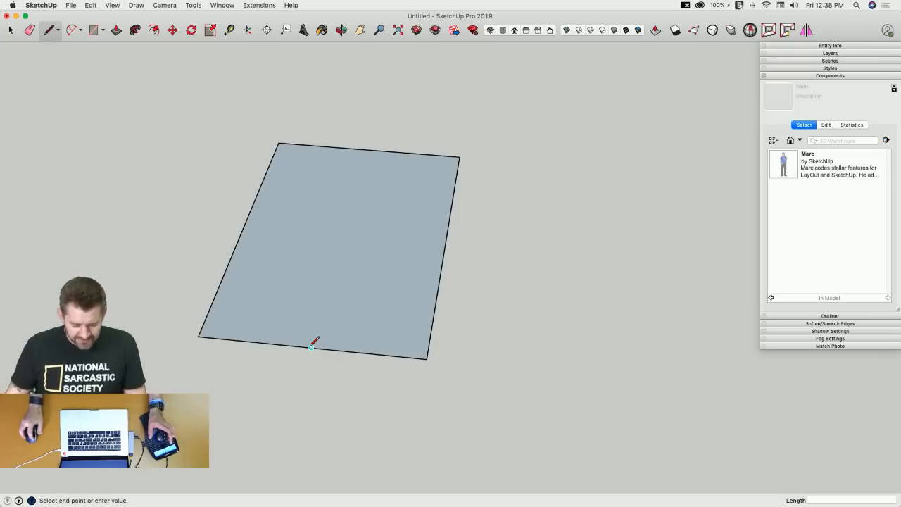
left_click(367, 149)
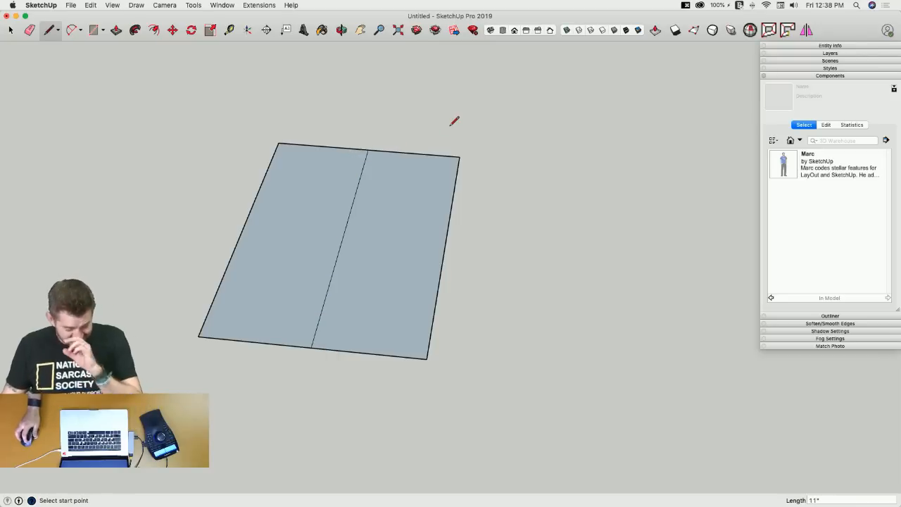
key("e")
mouse_move(444, 120)
left_mouse_down()
mouse_move(465, 237)
mouse_move(352, 367)
left_mouse_up()
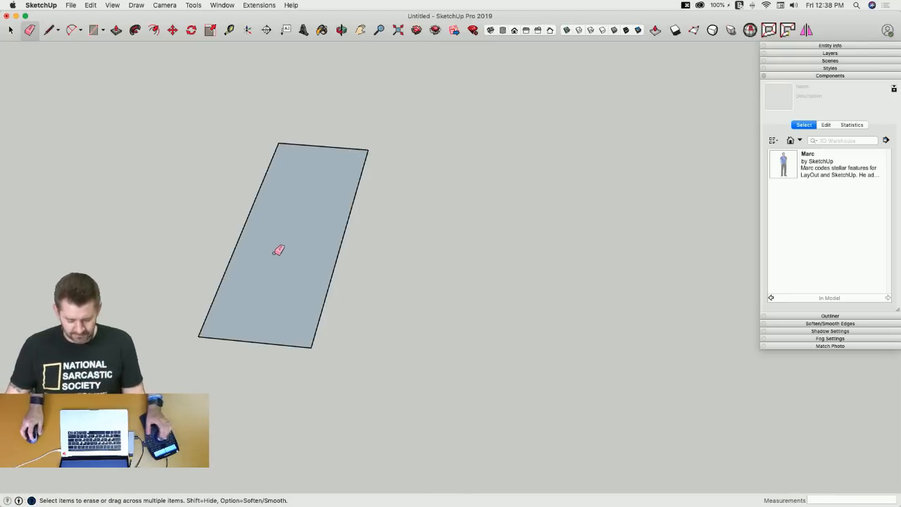
Paint the remaining half-sheet face with the Snow color and close the color palette.
key("b")
left_click(276, 26)
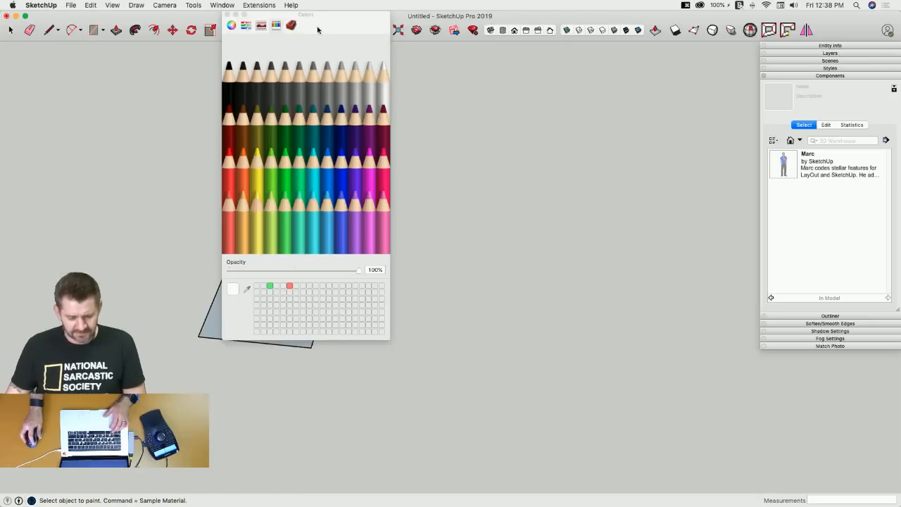
left_click_drag(317, 30, 99, 18)
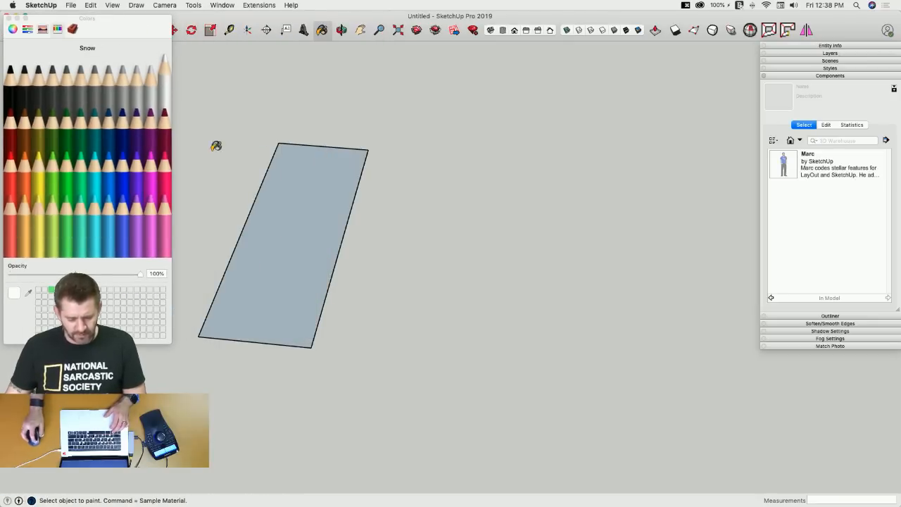
left_click(296, 277)
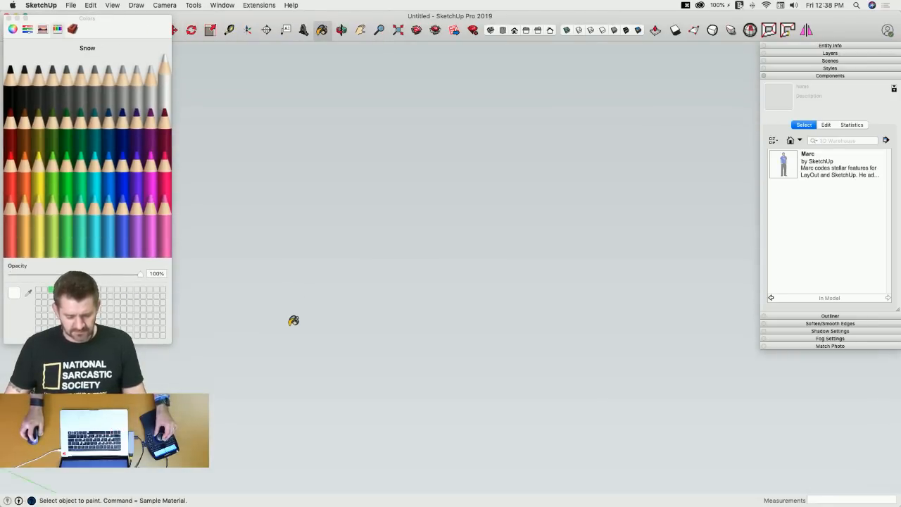
key("space")
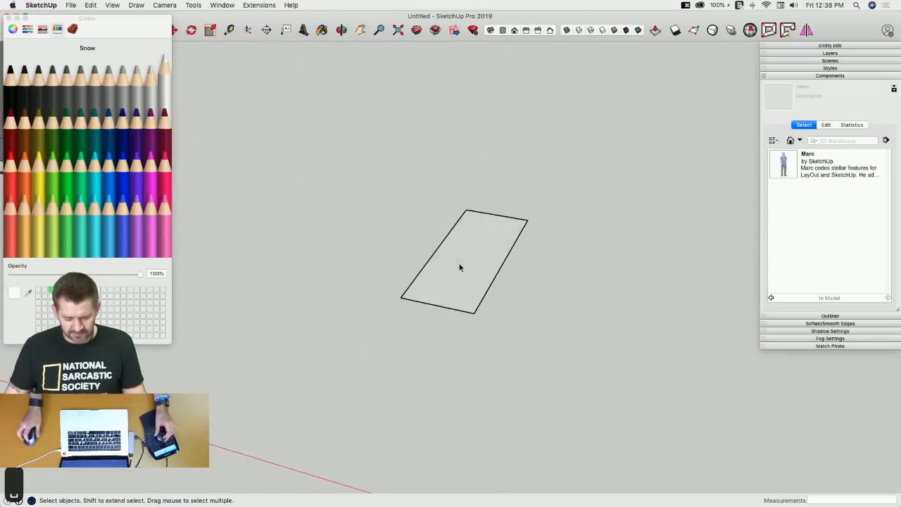
left_click(8, 19)
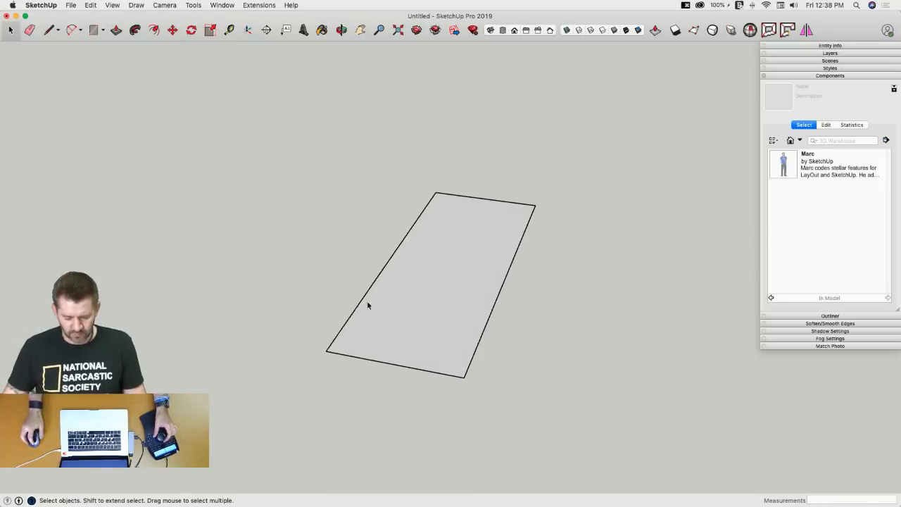
Select the half-sheet face together with its bounding edges.
left_click(381, 241)
double_click(381, 245)
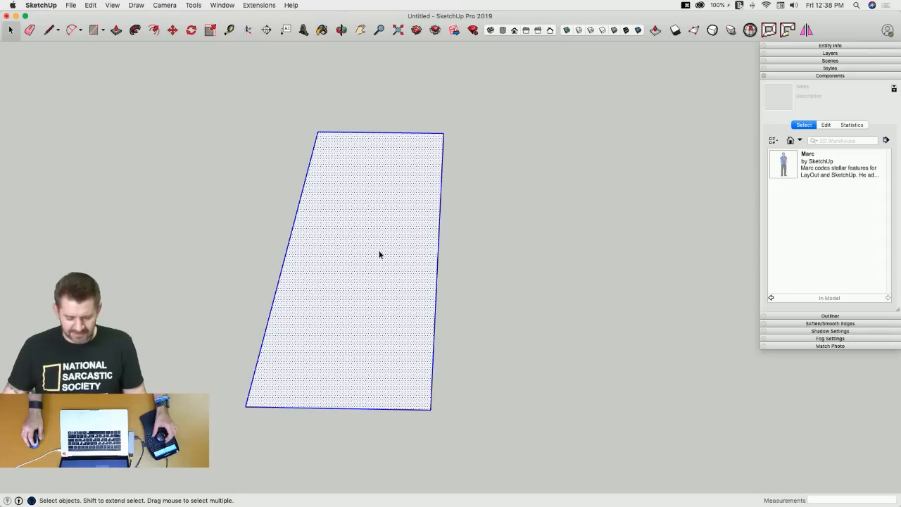
Turn the selected rectangle into a component with the definition name "Half paper".
right_click(378, 252)
left_click(422, 312)
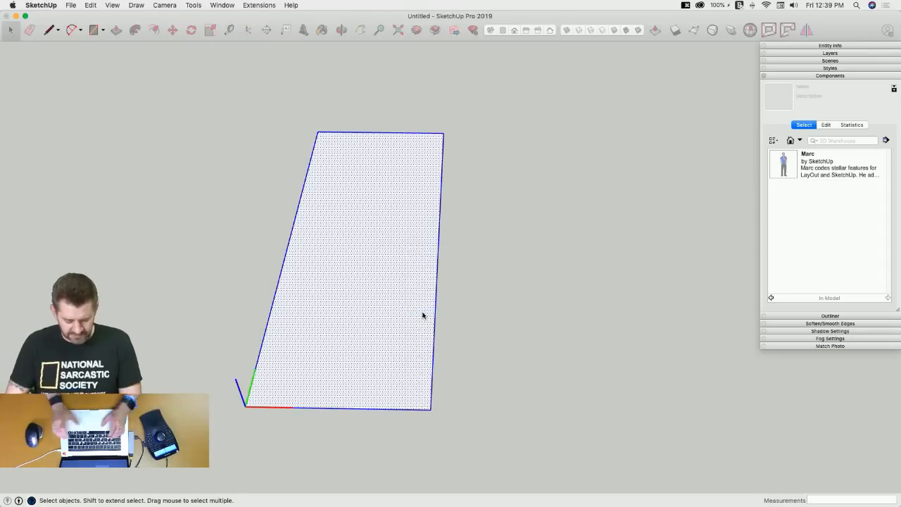
type("Half ")
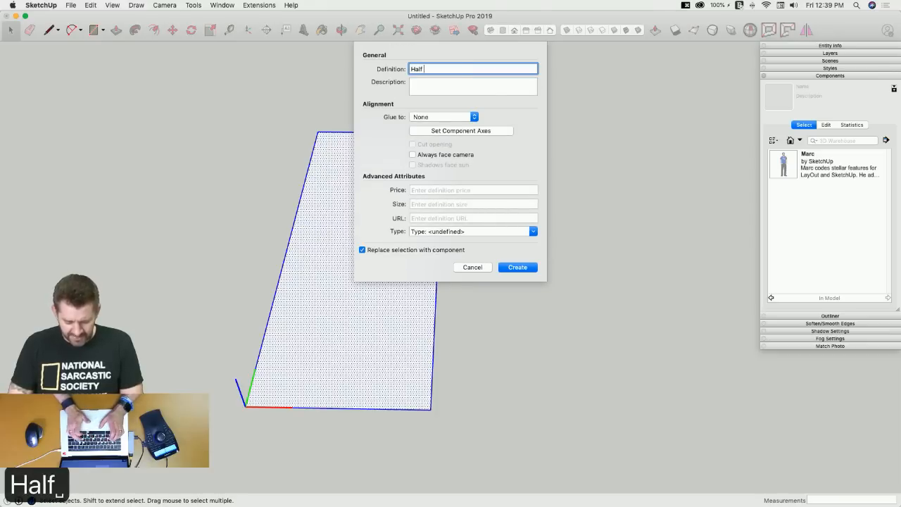
type("paper")
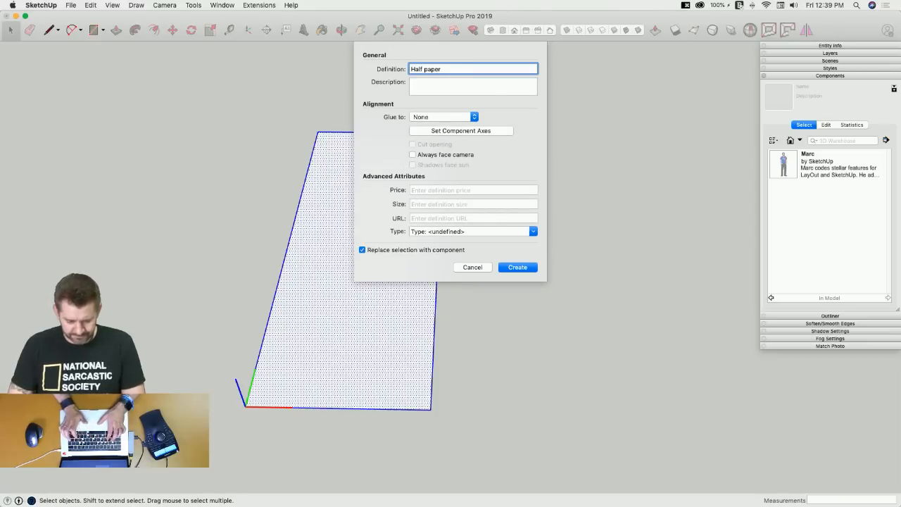
left_click(517, 268)
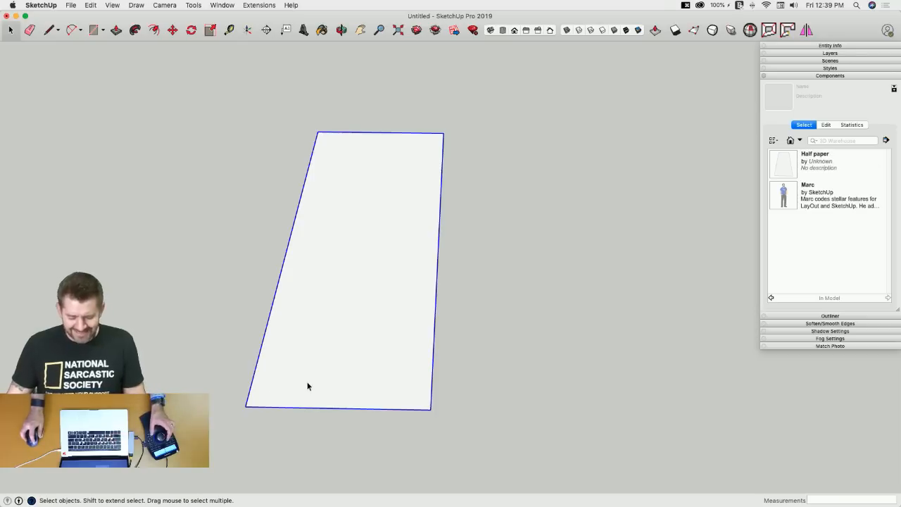
Copy the Half paper component about 5 3/8" along the red axis, beside the original.
key("m")
left_click(303, 387)
key("alt")
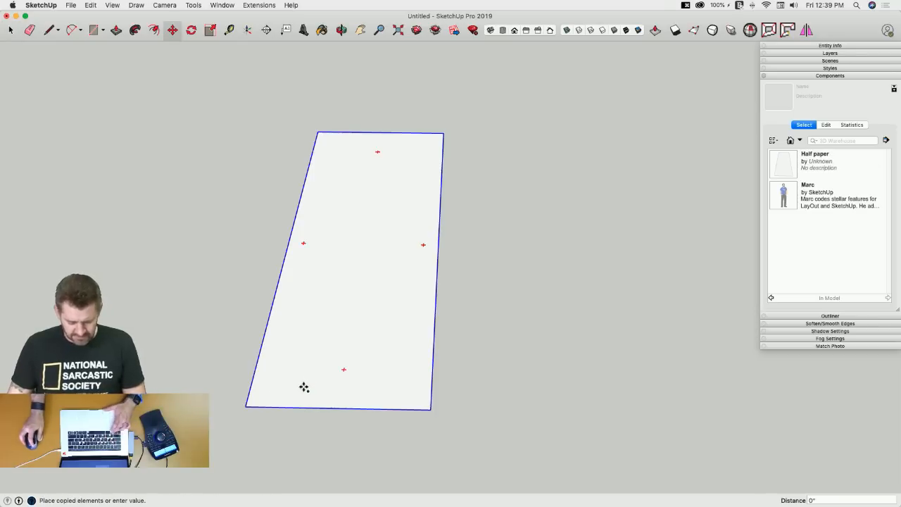
left_click(533, 388)
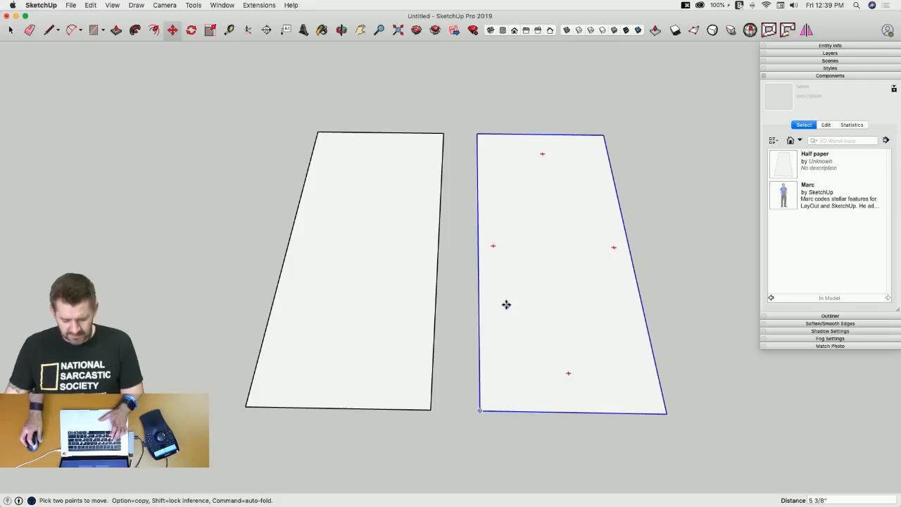
Mirror the copied half across its width by scaling it about its center.
key("s")
key("alt")
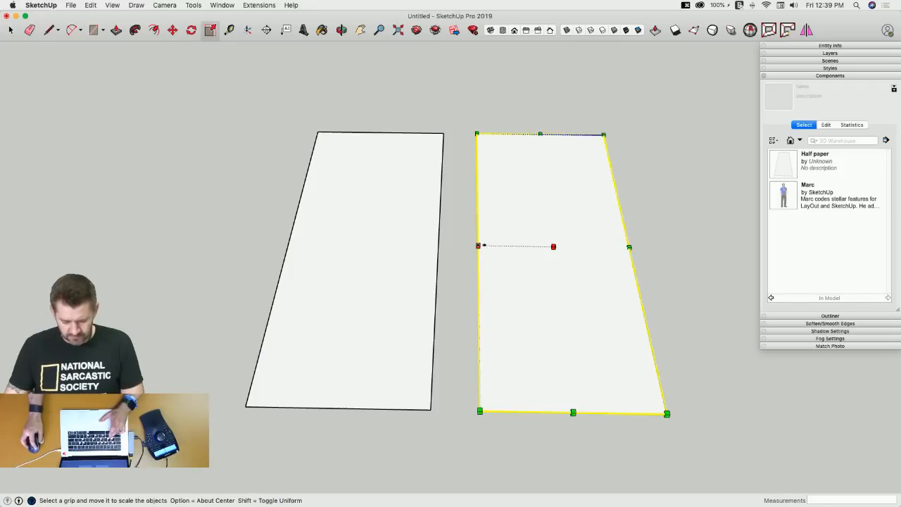
left_click_drag(479, 246, 622, 247, "alt")
Move the mirrored copy by its near inner corner onto the original's matching corner so the long edges meet, and clear the selection.
key("m")
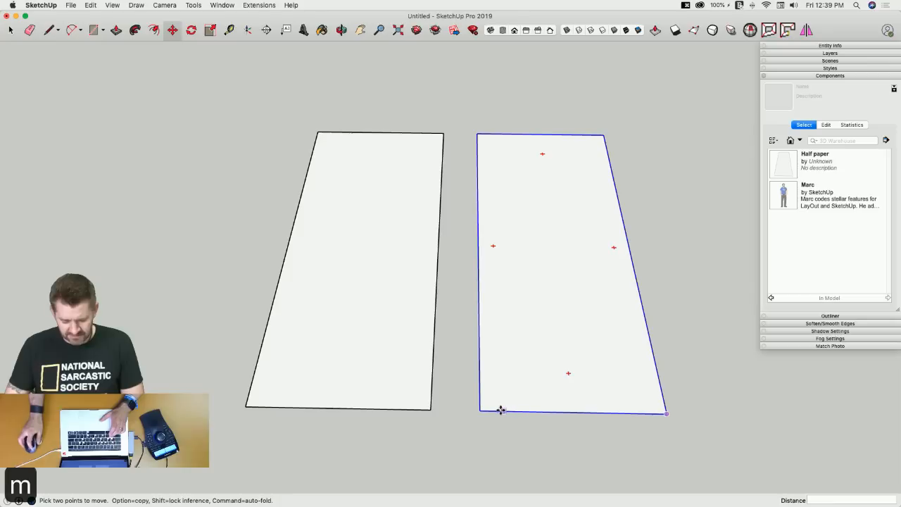
left_click(482, 411)
left_click(431, 410)
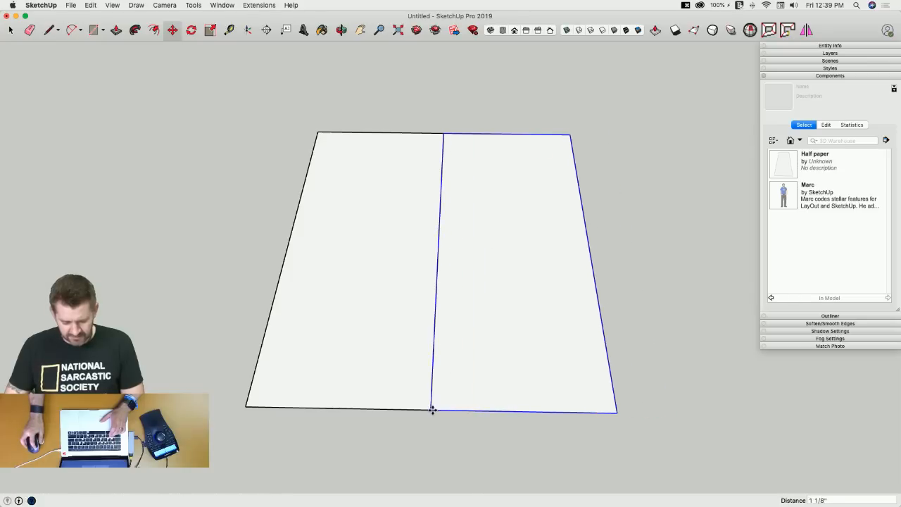
key("space")
left_click(406, 438)
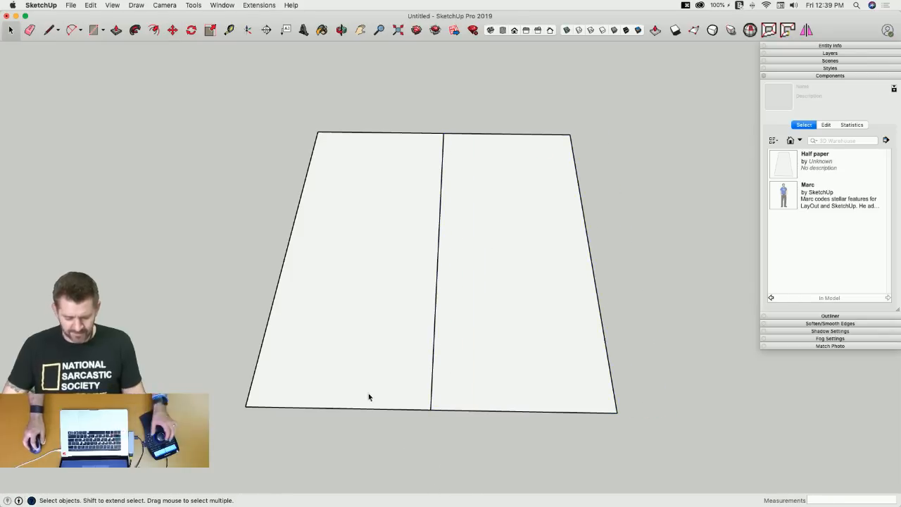
Inside the original half component, draw a diagonal line from the far outer corner to the near corner on the center seam.
double_click(367, 248)
double_click(368, 243)
key("l")
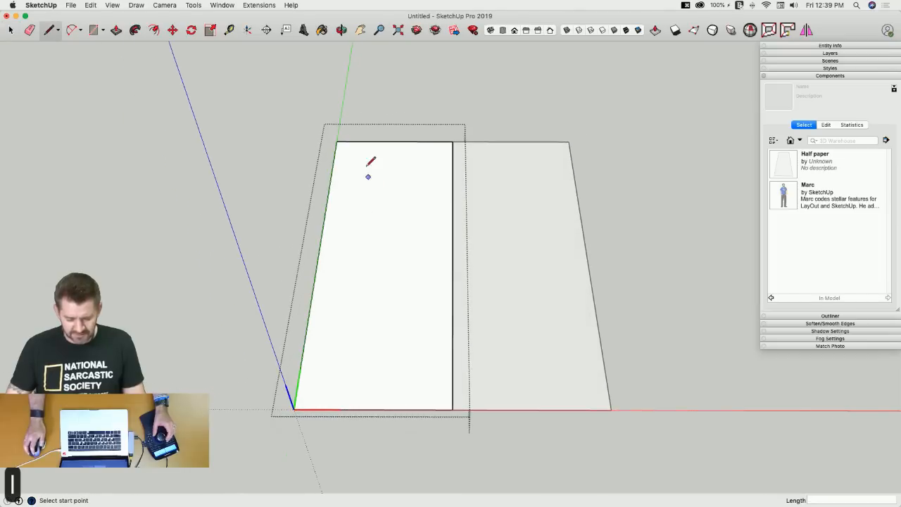
left_click(336, 141)
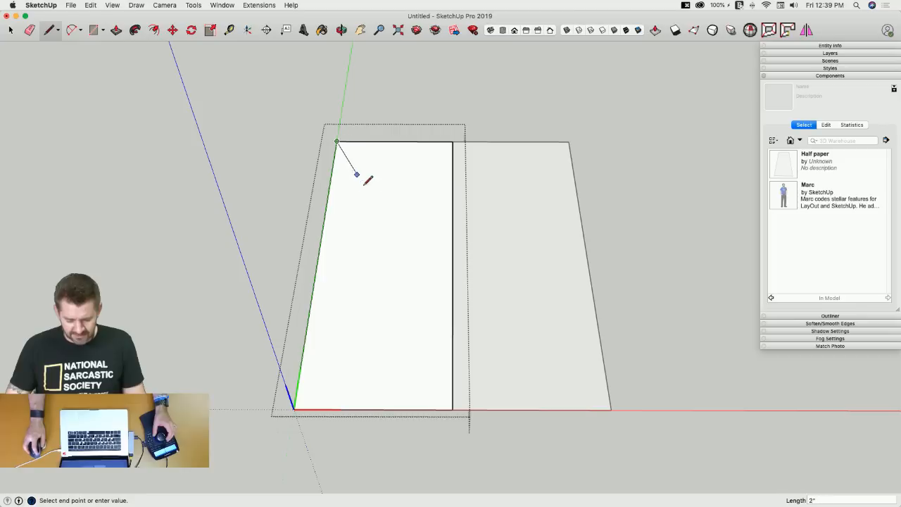
left_click(453, 408)
key("space")
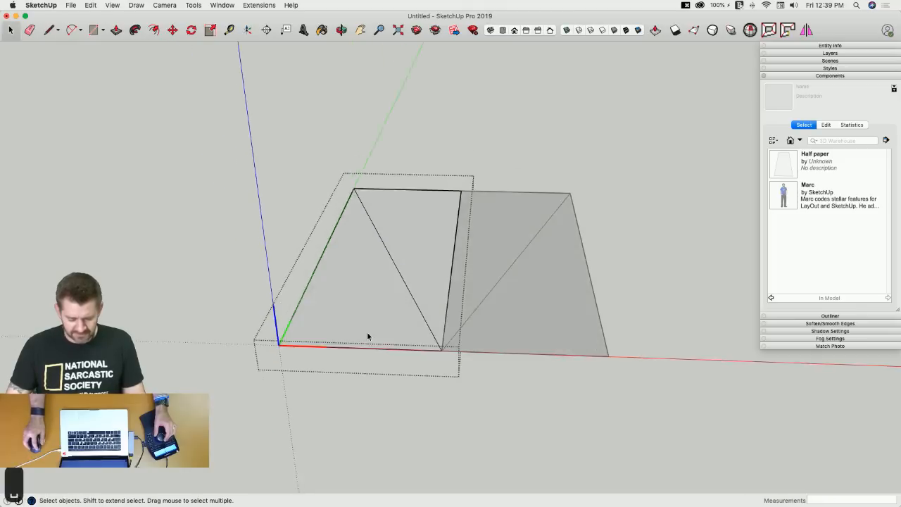
Try to rotate the near outer triangle freely from a point on the diagonal, and undo the rotation.
left_click(368, 317)
middle_click_drag(386, 321, 376, 277)
key("r")
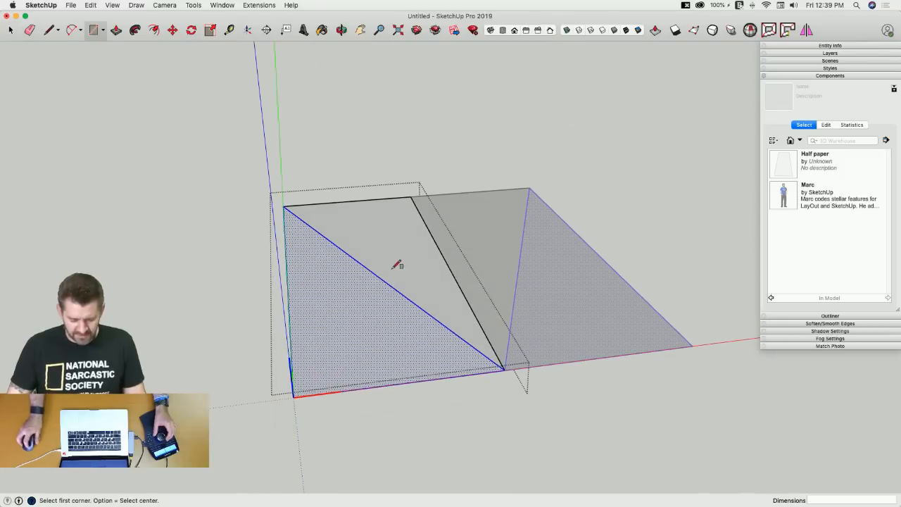
key("q")
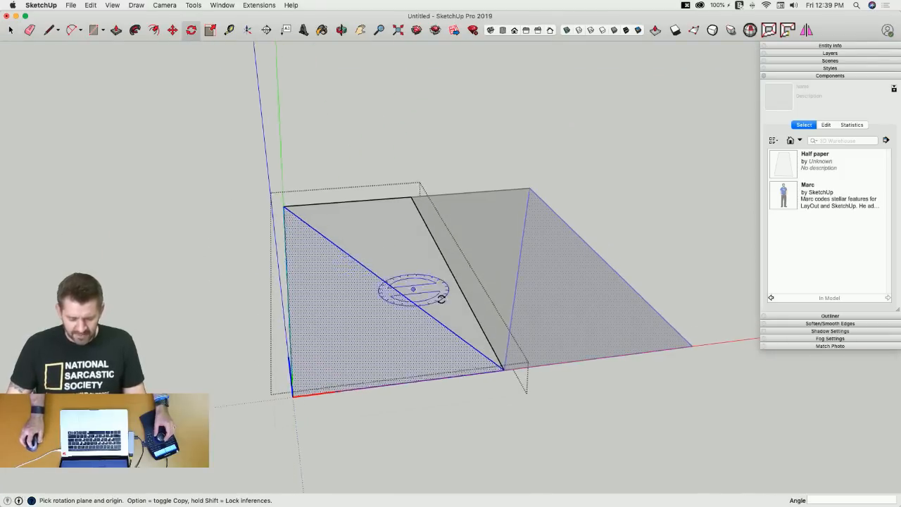
middle_click_drag(412, 288, 494, 208)
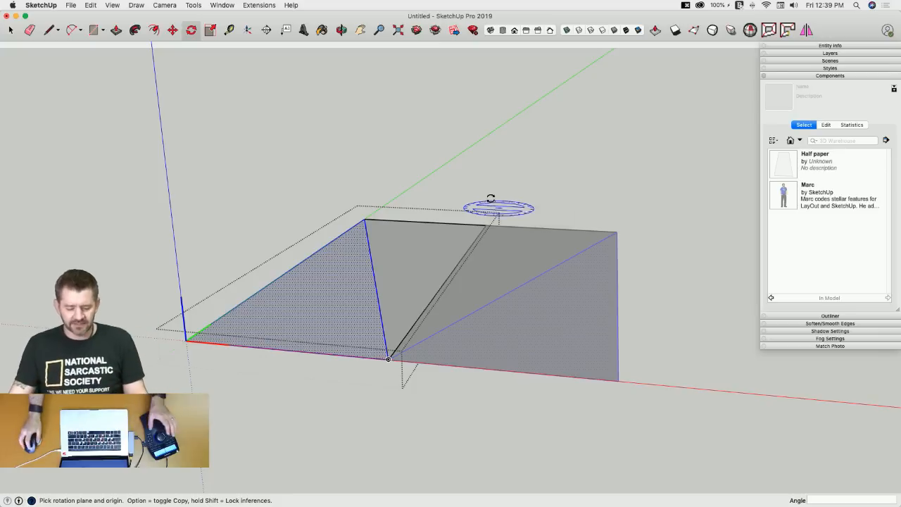
middle_click_drag(402, 264, 371, 278)
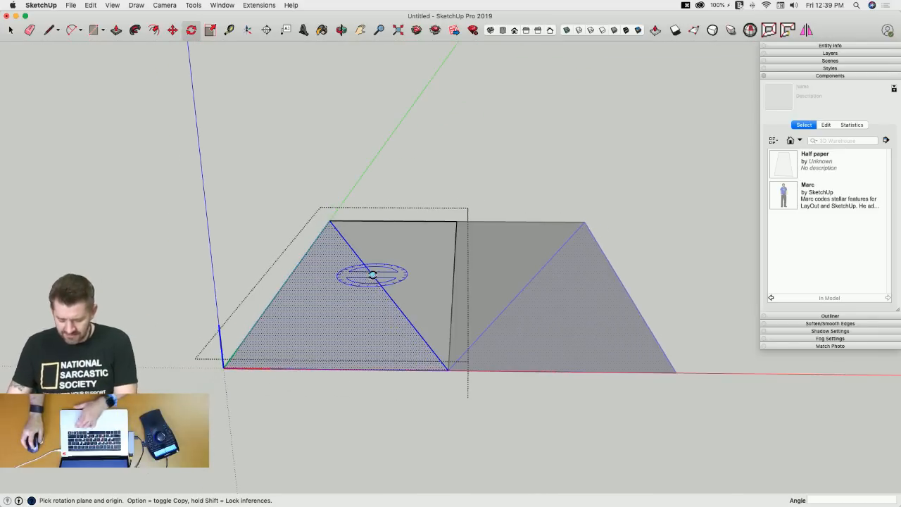
left_click(373, 275)
left_click(413, 274)
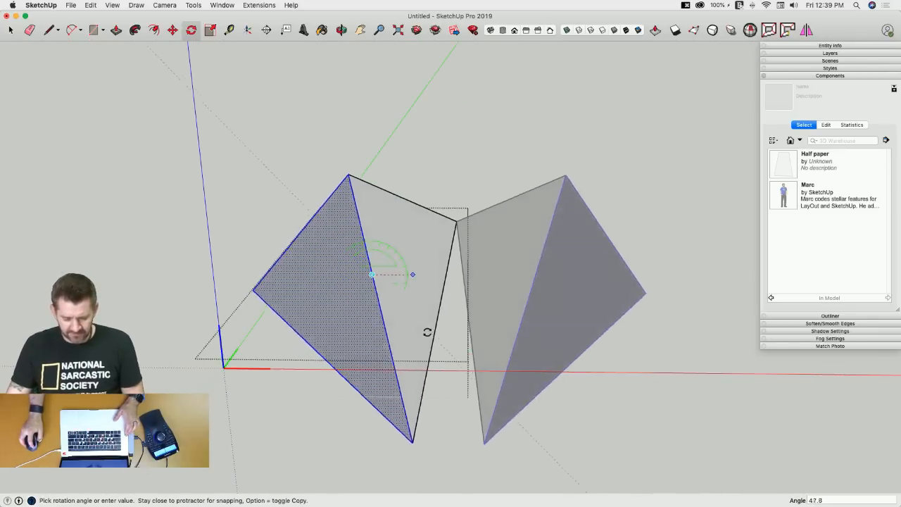
left_click(407, 364)
middle_click_drag(407, 364, 472, 425)
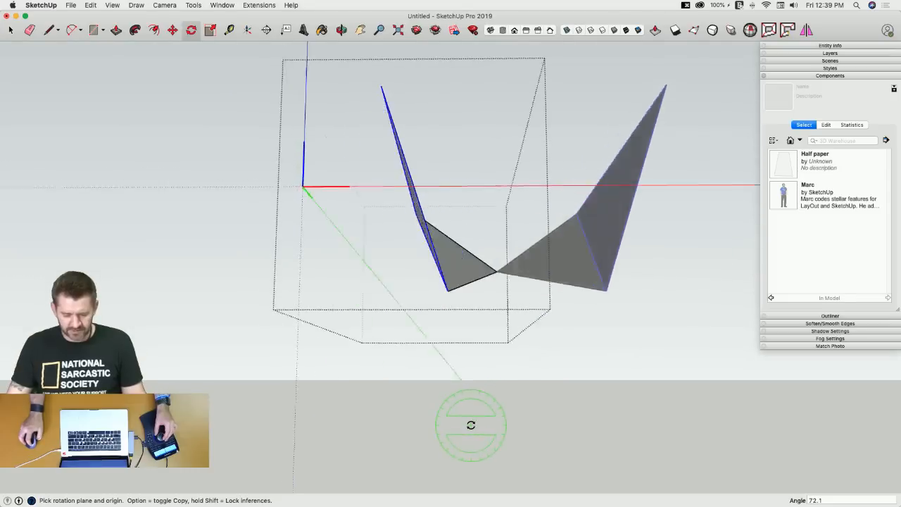
key("super+z")
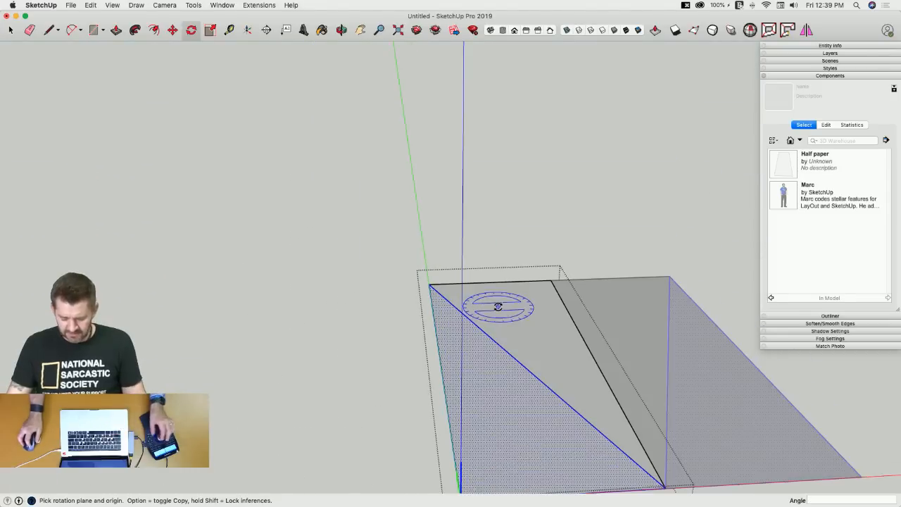
Try to rotate the triangle with the protractor locked to the red axis at the diagonal, and undo the rotation.
key("Right")
left_click(524, 367)
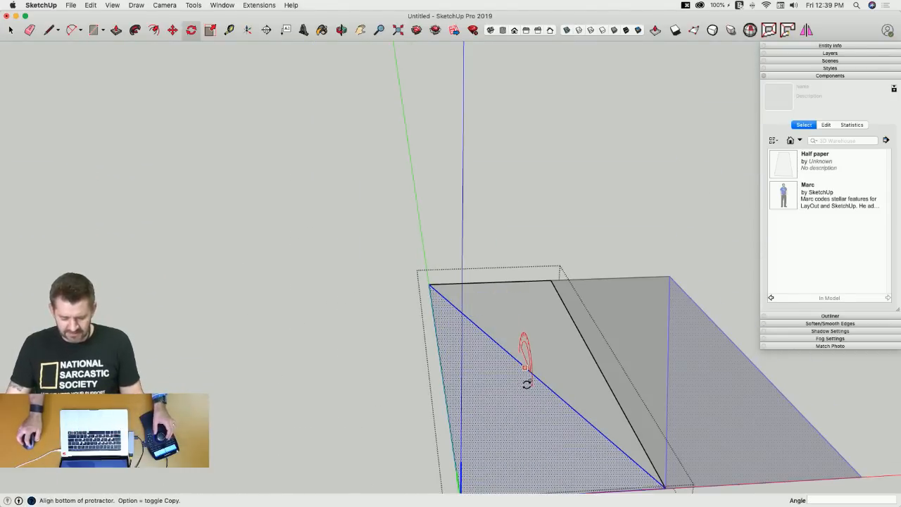
left_click(535, 406)
left_click(525, 341)
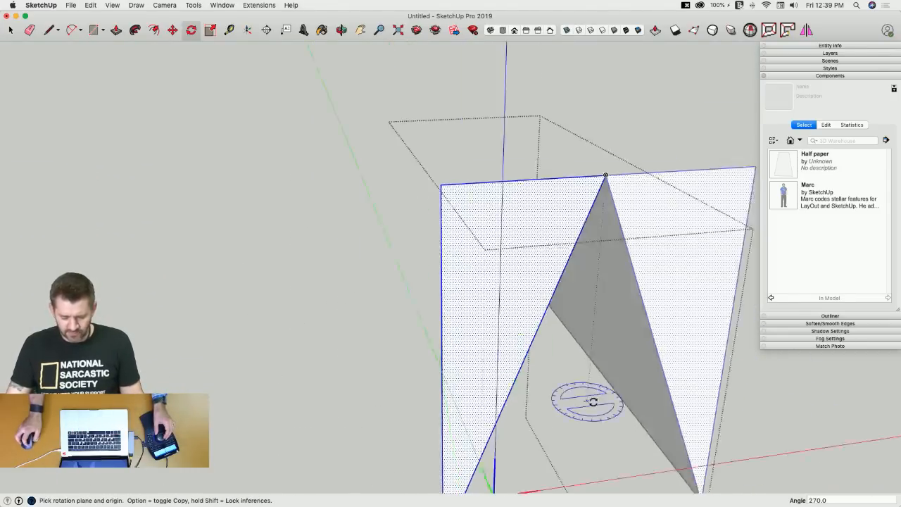
key("super+z")
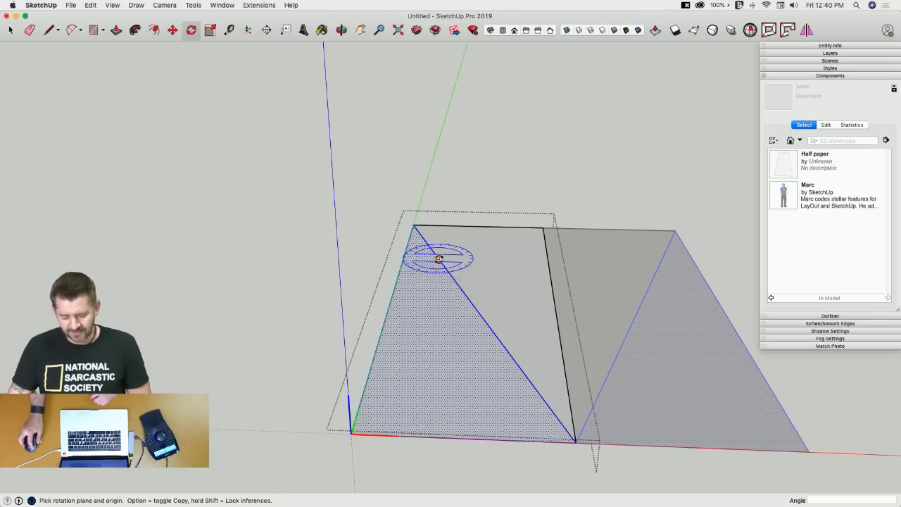
Fold the outer triangle over by rotating it 178 degrees with the diagonal edge as the rotation axis.
left_click_drag(438, 259, 451, 280)
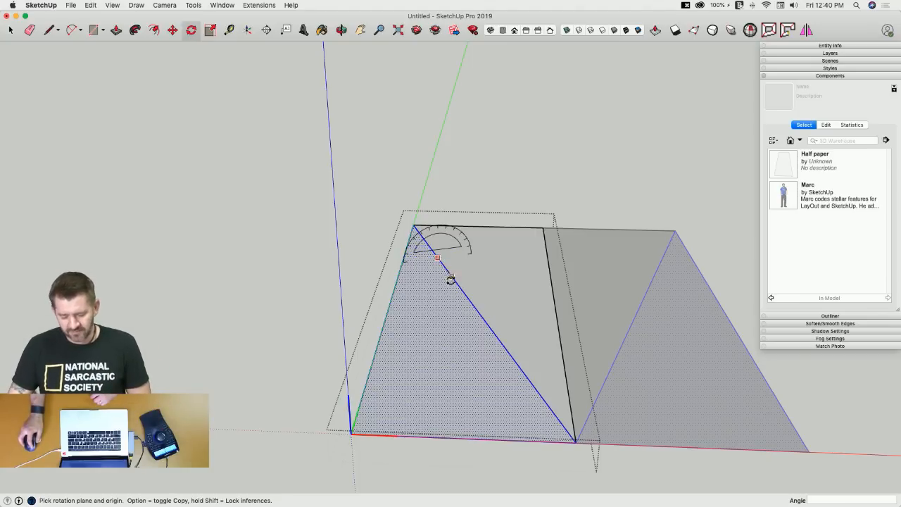
left_click(510, 354)
left_click(446, 399)
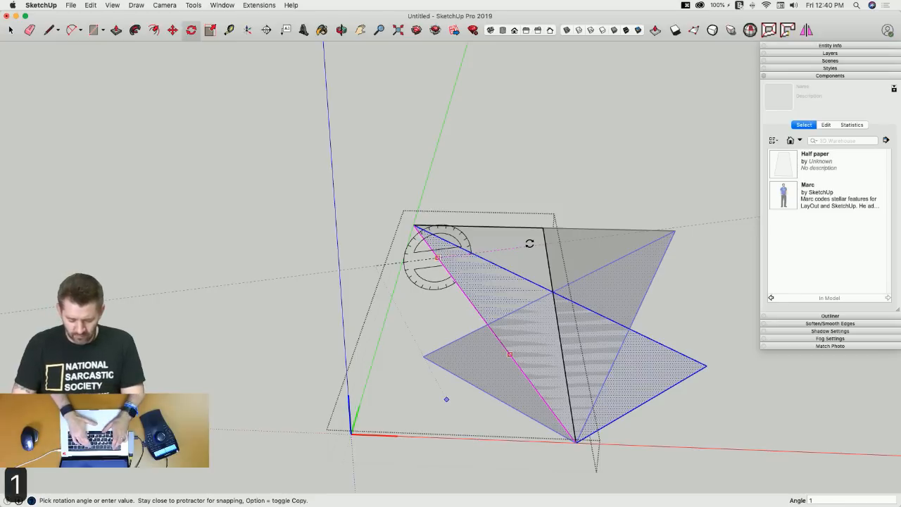
left_click(529, 243)
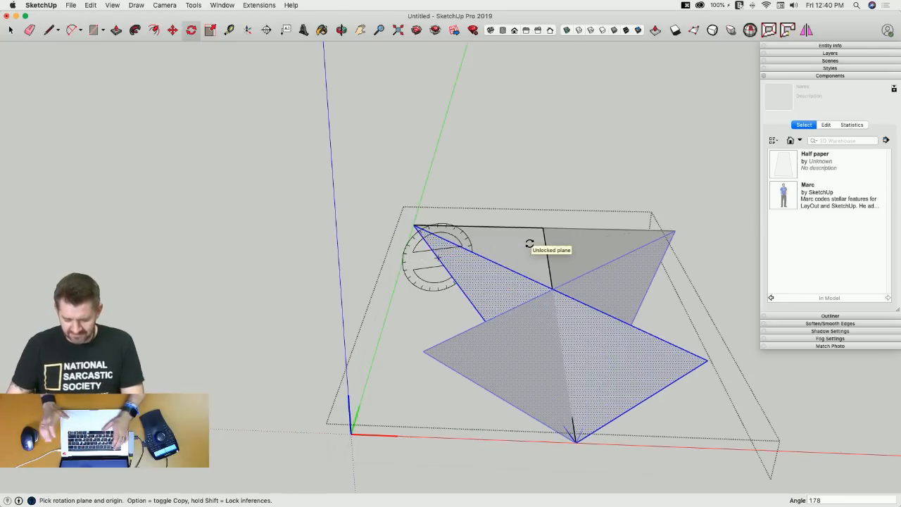
key("space")
Draw a line about 6 5/16" long across the folded flap, from its seam corner to where its edge crosses the center seam.
middle_click_drag(533, 201, 548, 315)
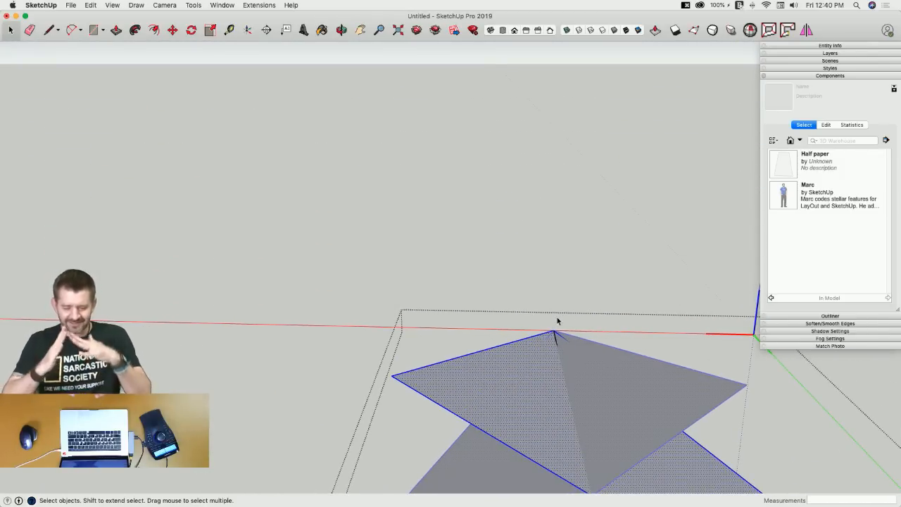
key("l")
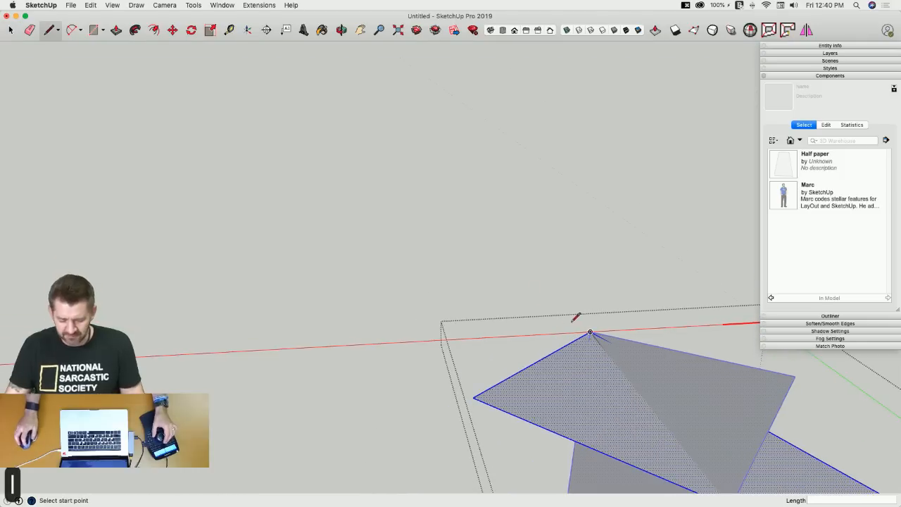
left_click(590, 331)
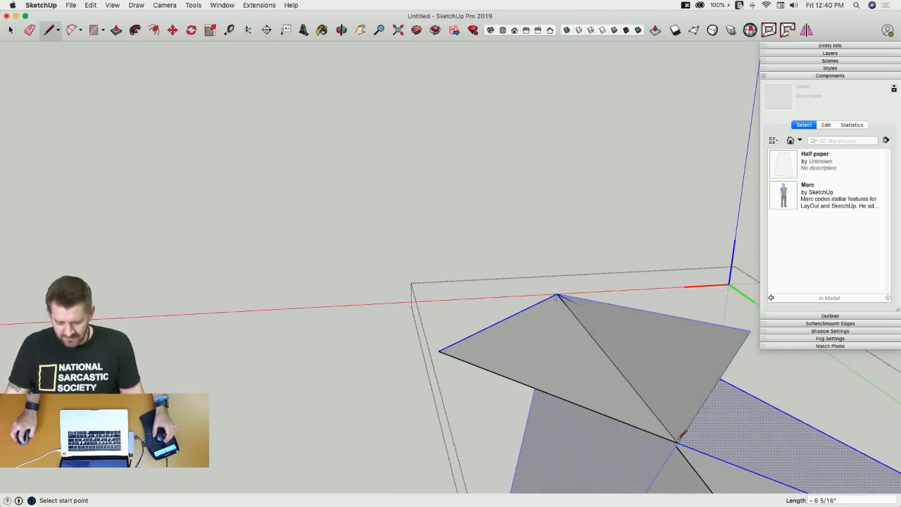
key("space")
Fold back the flap's overhanging triangle by rotating it 182 degrees about the new line along the center seam.
left_click(492, 274)
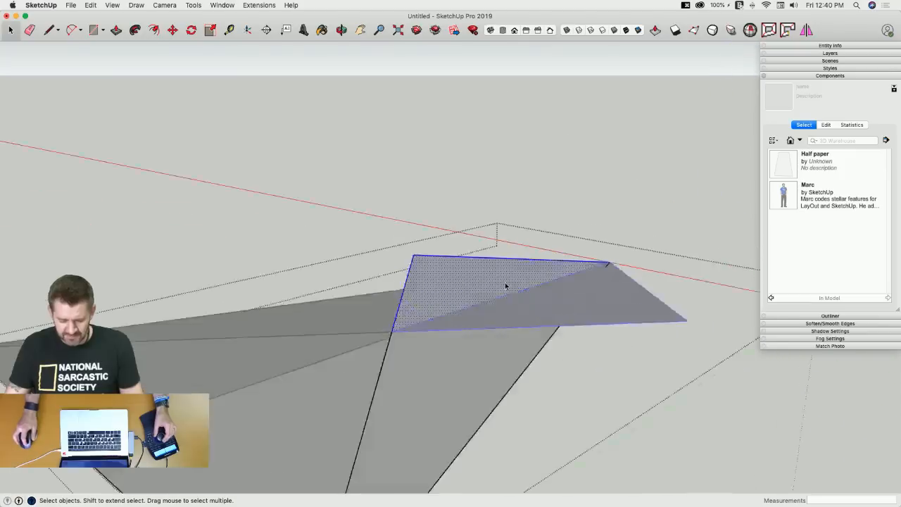
key("r")
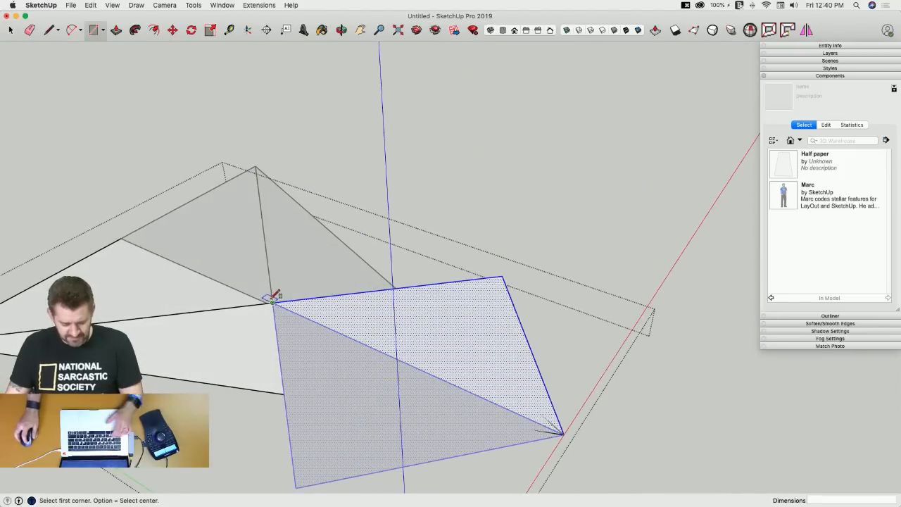
key("q")
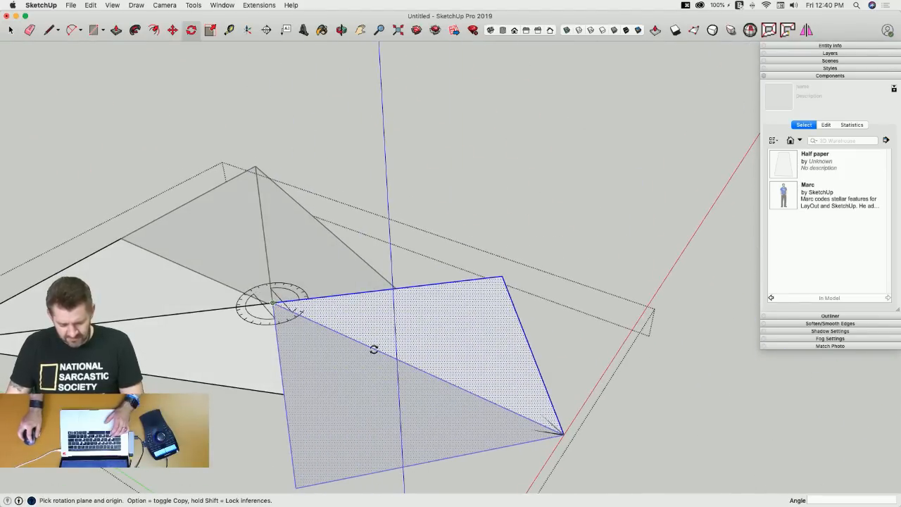
left_click(502, 279)
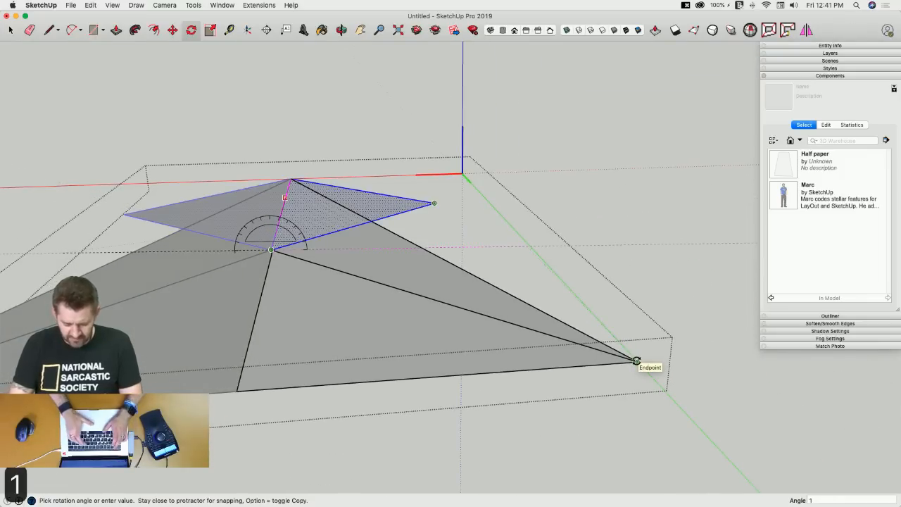
key("Return")
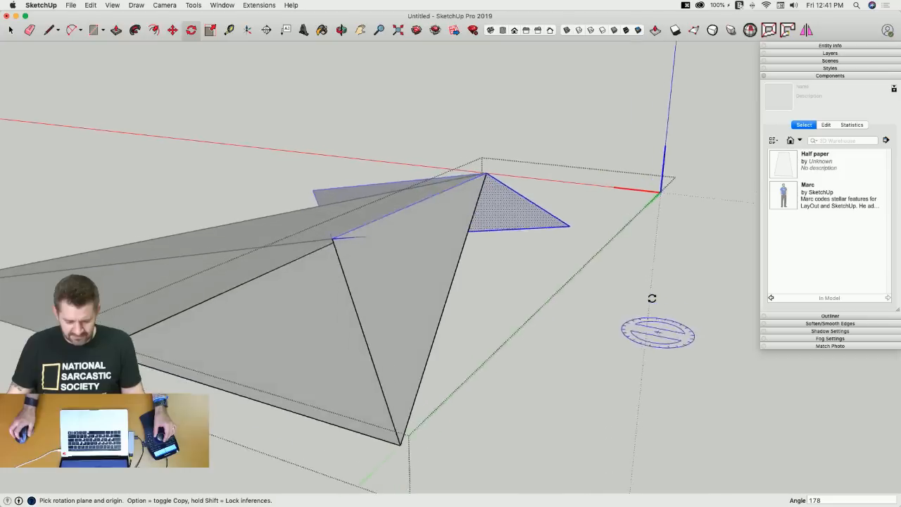
type("182")
key("Return")
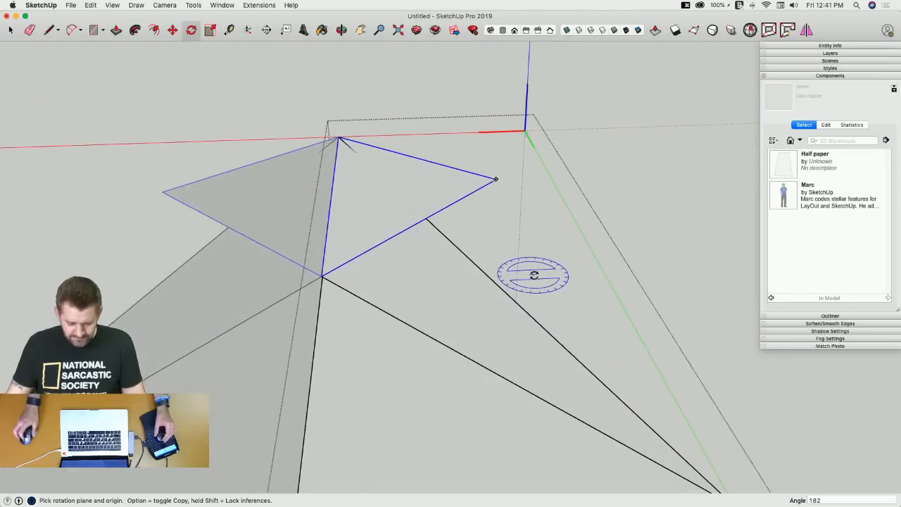
Fold the paper upward by rotating the half sheet's selected faces about the center seam.
key("space")
left_click(391, 225)
left_click(429, 335, "shift")
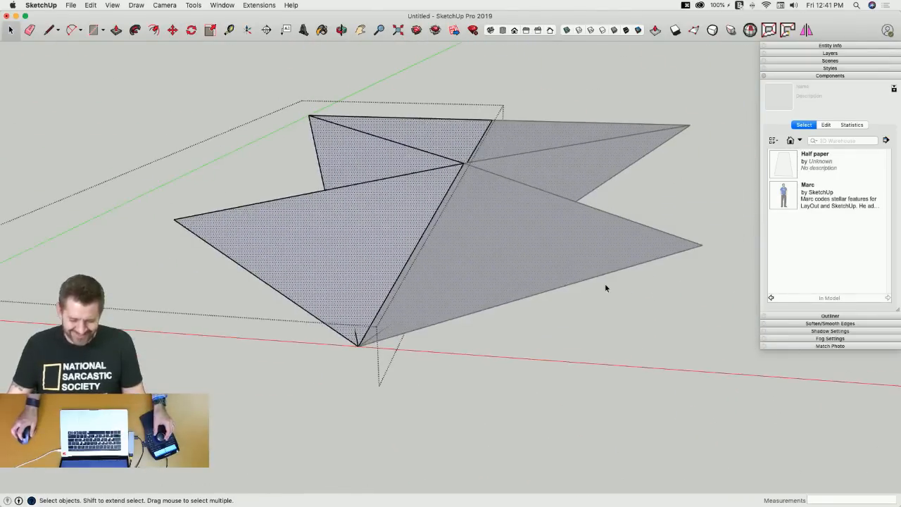
key("q")
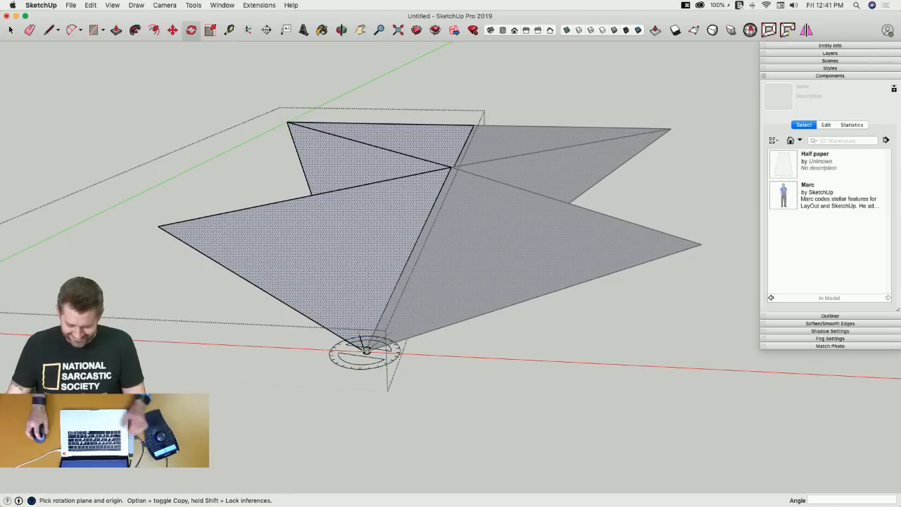
left_click(427, 214)
left_click(275, 164)
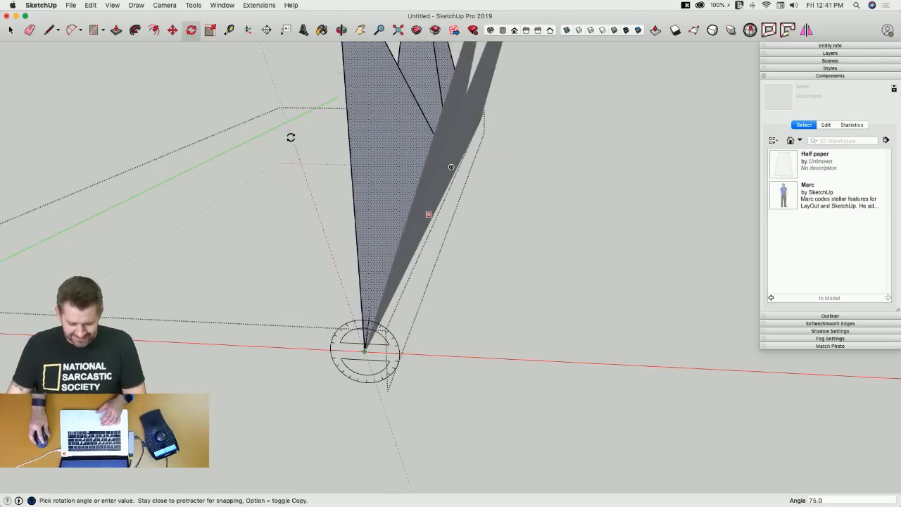
left_click(336, 134)
Undo all folds and fold lines back to the plain, flat half sheets.
key("space")
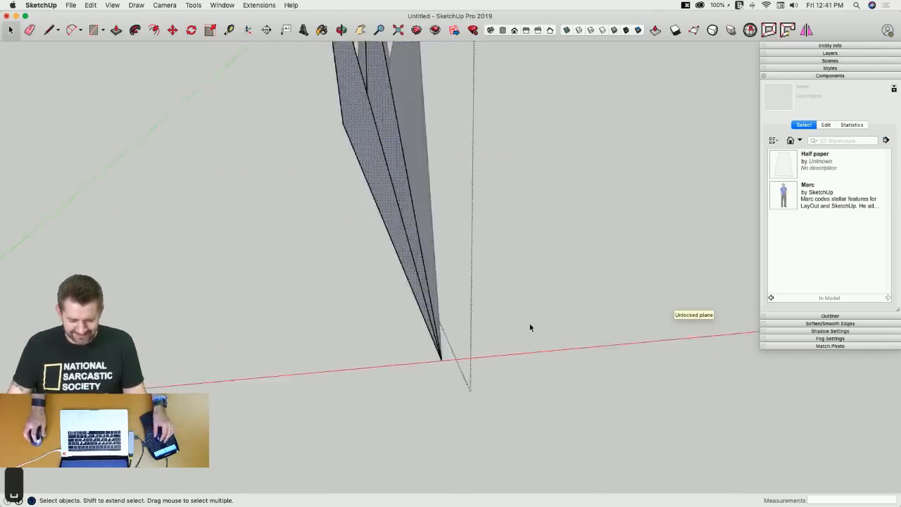
key("l")
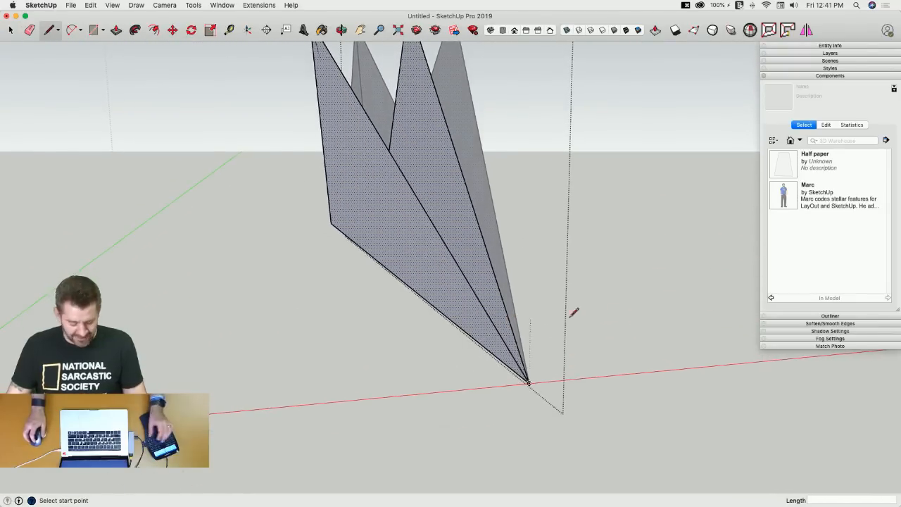
key("super+z")
key("super+z")
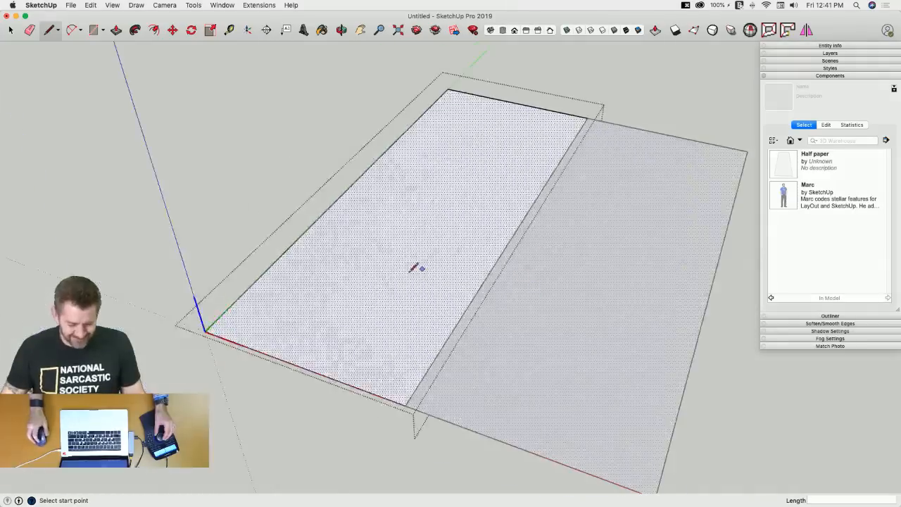
key("l")
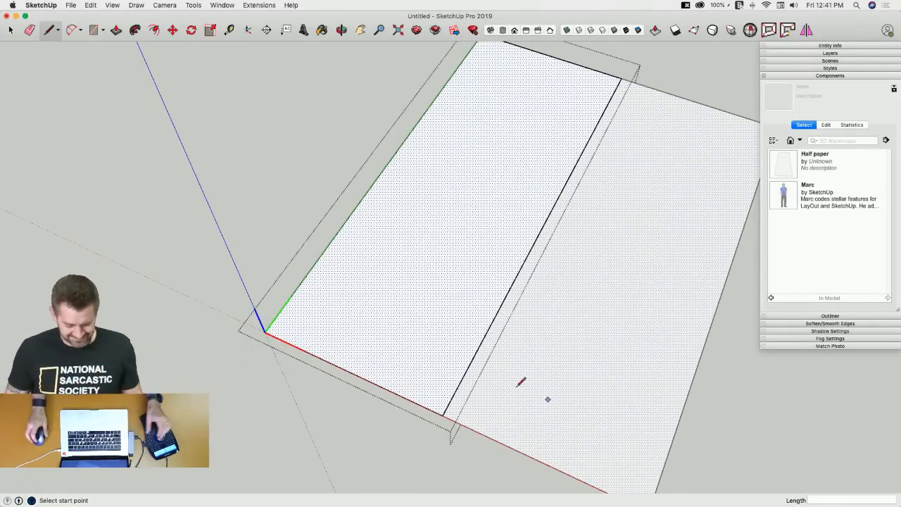
key("space")
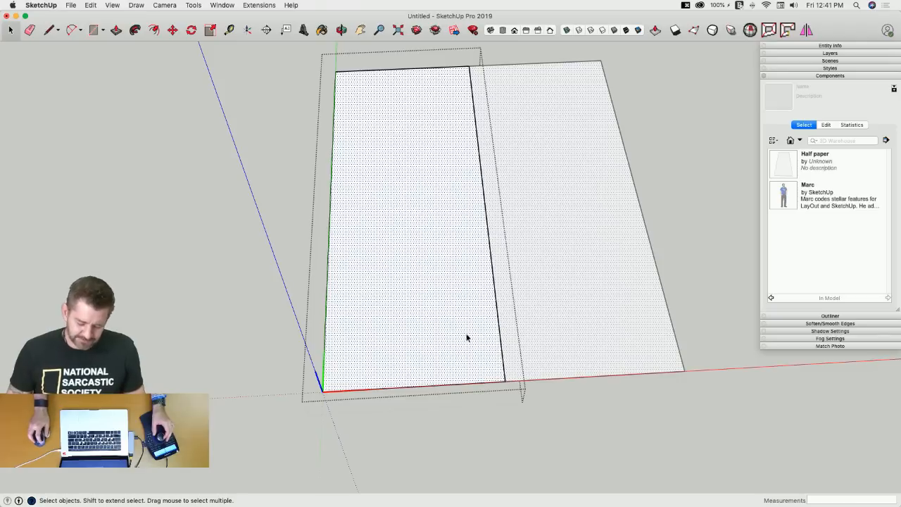
key("l")
key("space")
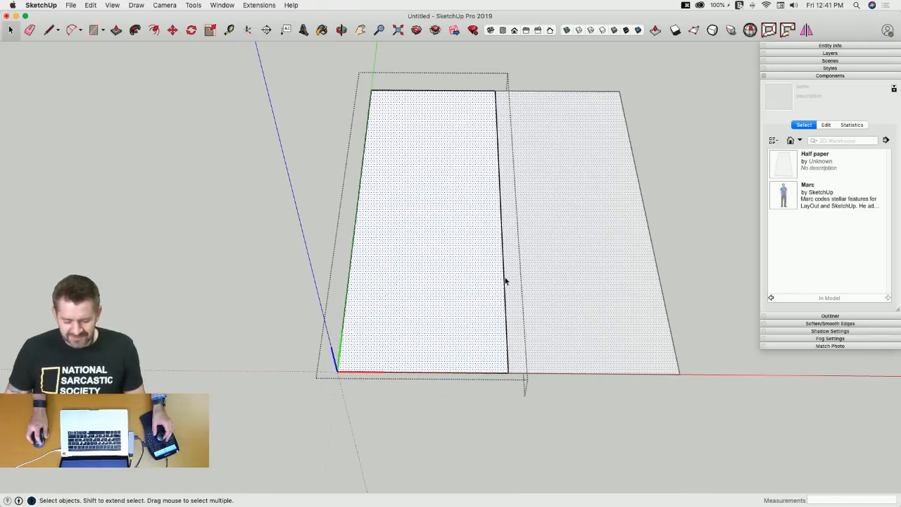
Rotate a copy of the center seam edge 45 degrees about its end on the red axis, and erase the part overhanging the sheet.
left_click(504, 282)
key("q")
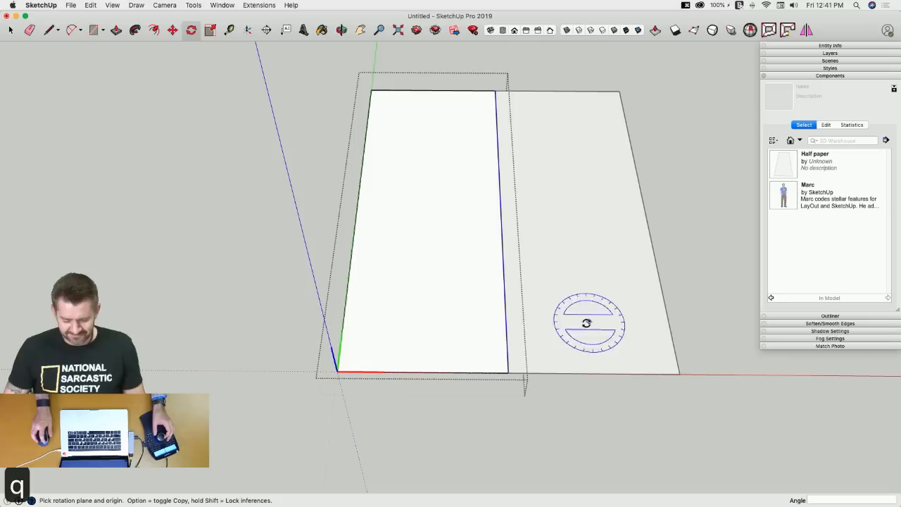
left_click(508, 373)
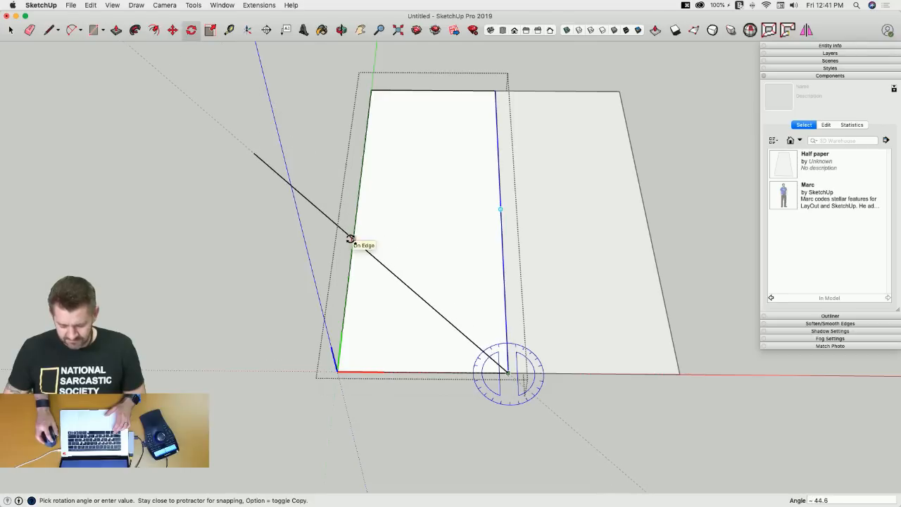
left_click(350, 240)
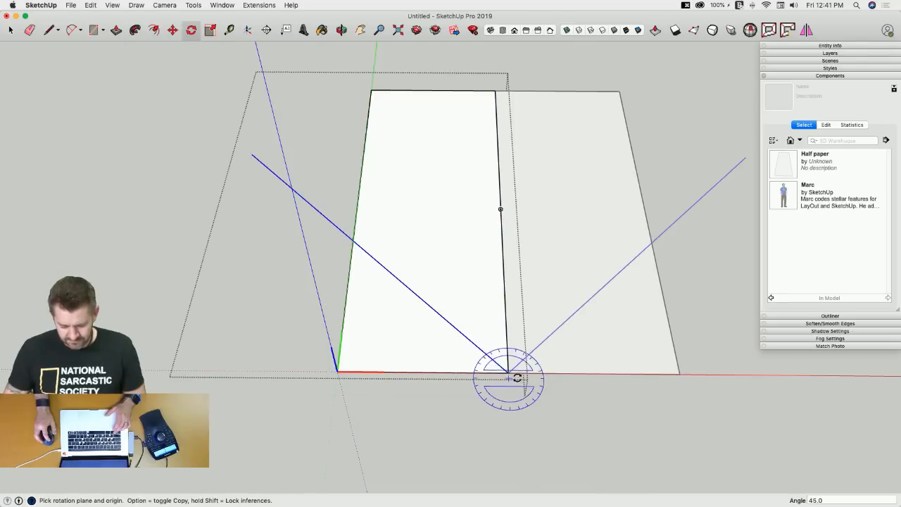
key("space")
key("e")
left_click(309, 199)
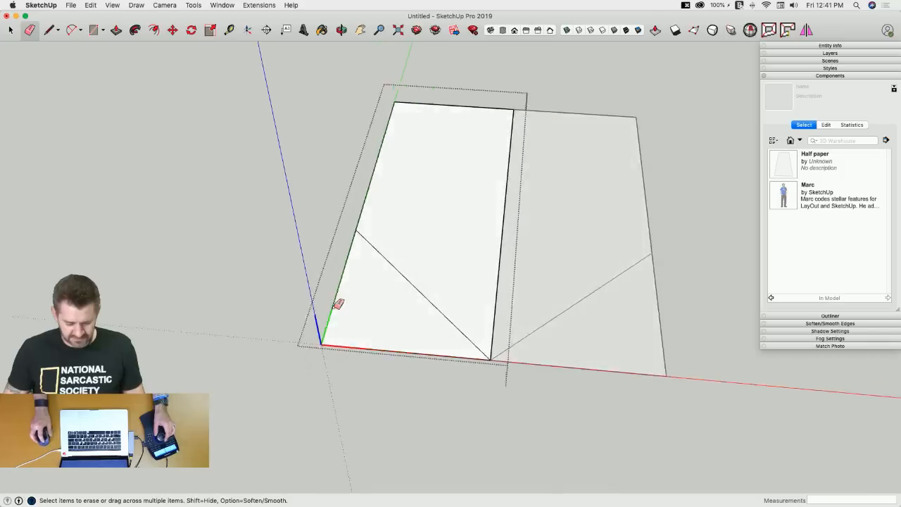
Fold the corner triangle over by rotating it 181 degrees with the diagonal edge as the rotation axis.
key("space")
left_click(365, 320)
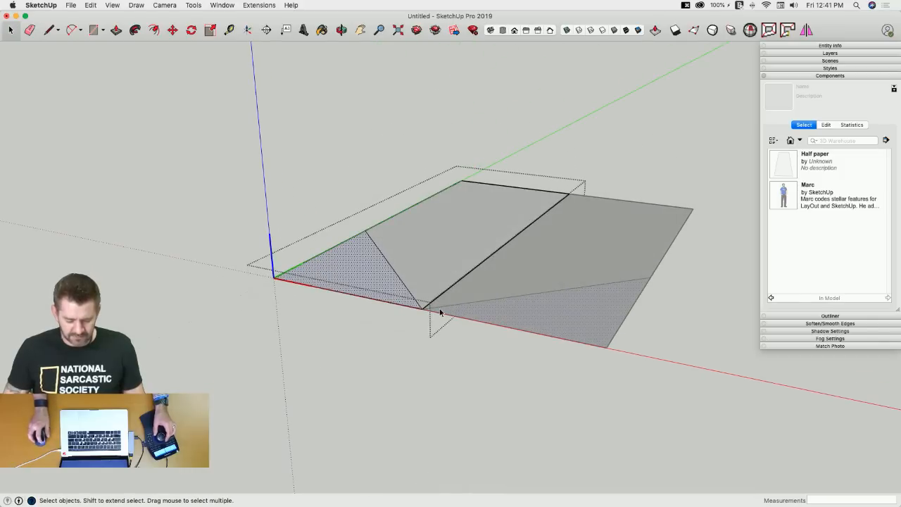
key("q")
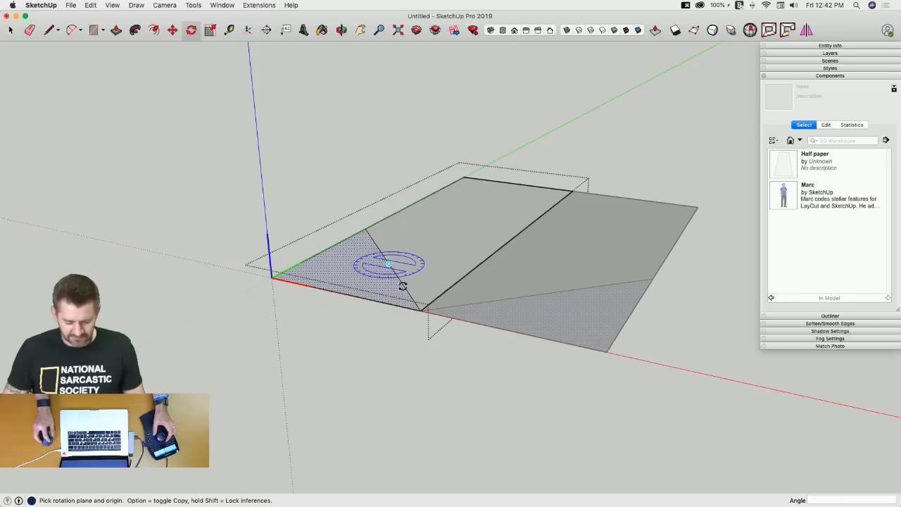
left_click(420, 310)
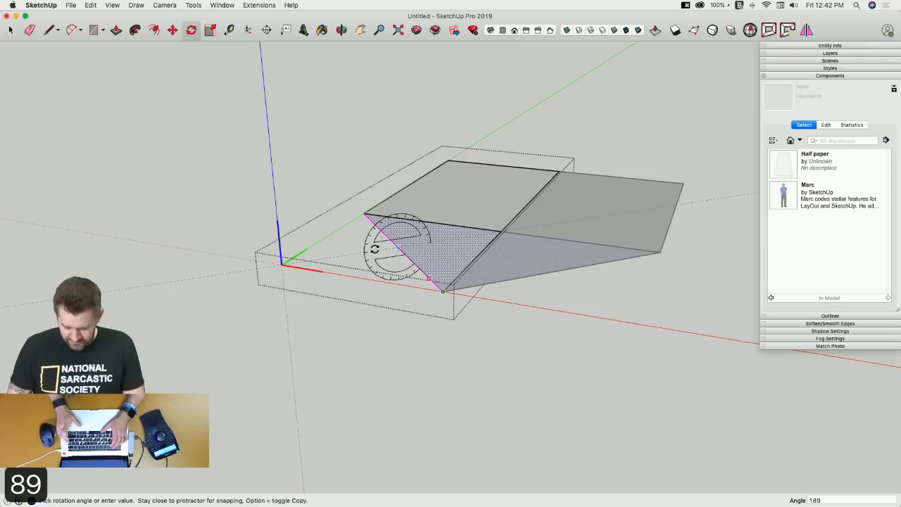
left_click(398, 248)
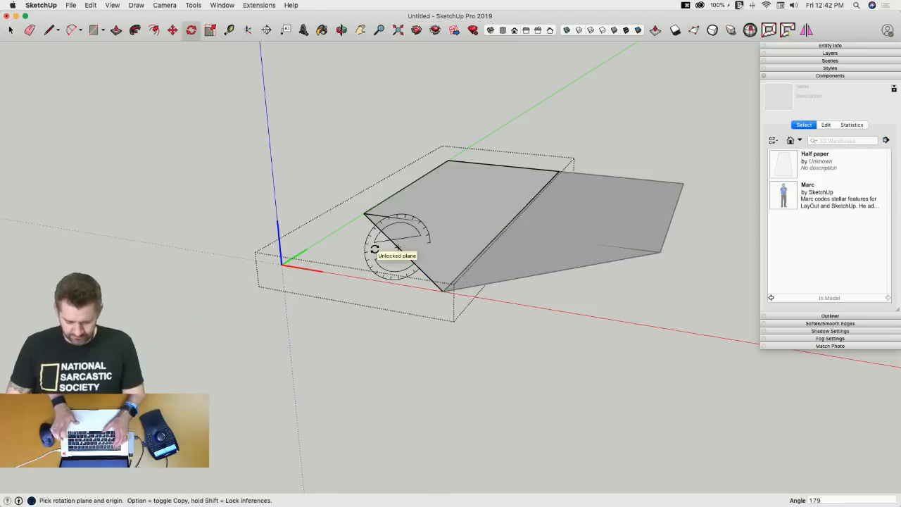
type("181")
key("Return")
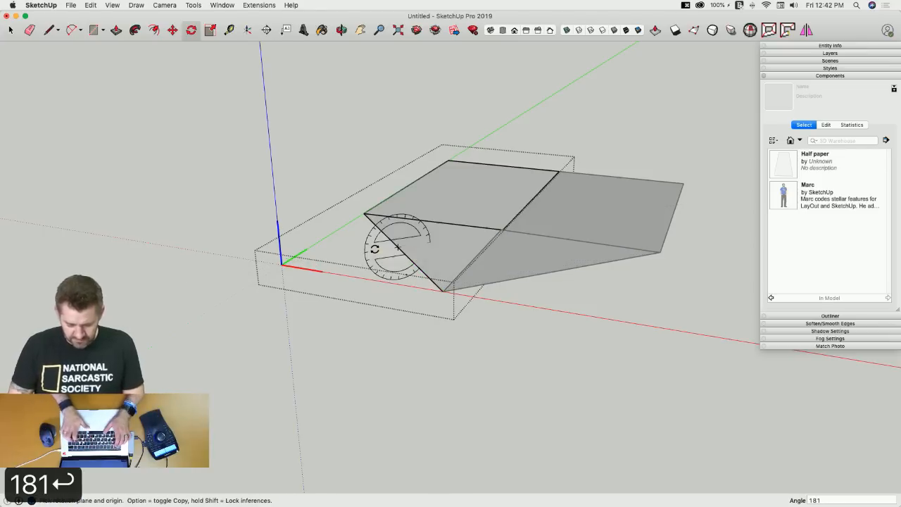
Fold the half sheet and its flap upright by rotating them 88 degrees about the center seam, with the protractor locked to the green axis.
key("space")
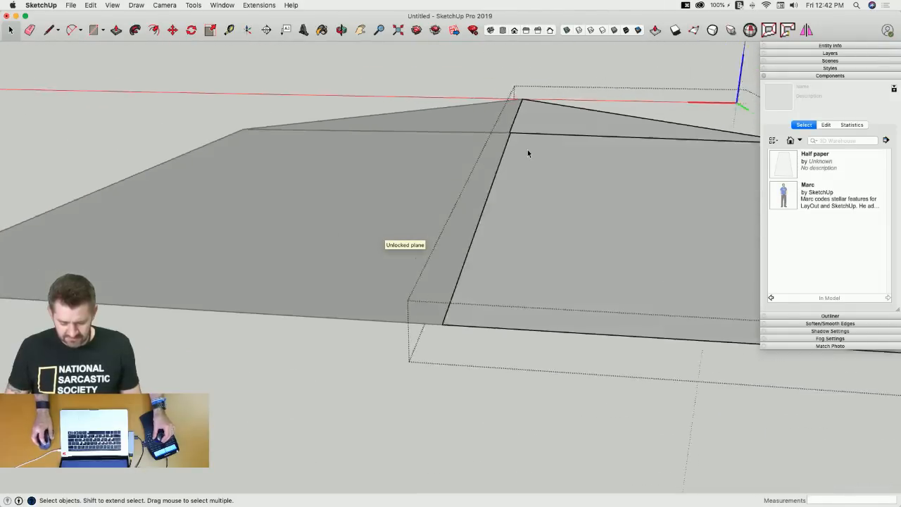
left_click_drag(743, 146, 615, 226)
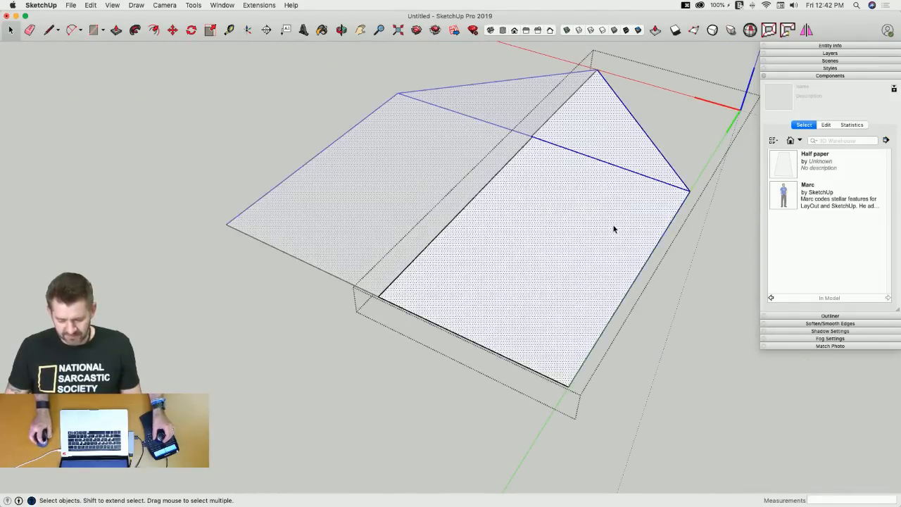
key("q")
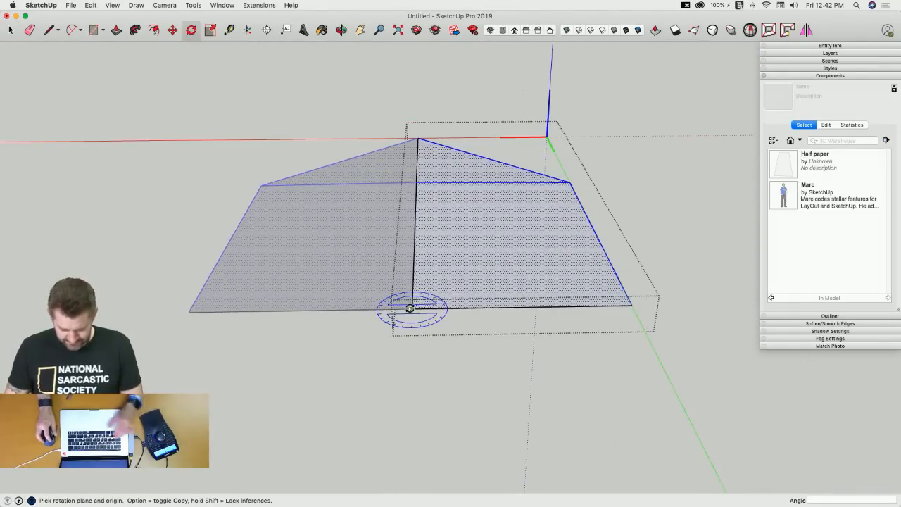
key("Left")
left_click(410, 307)
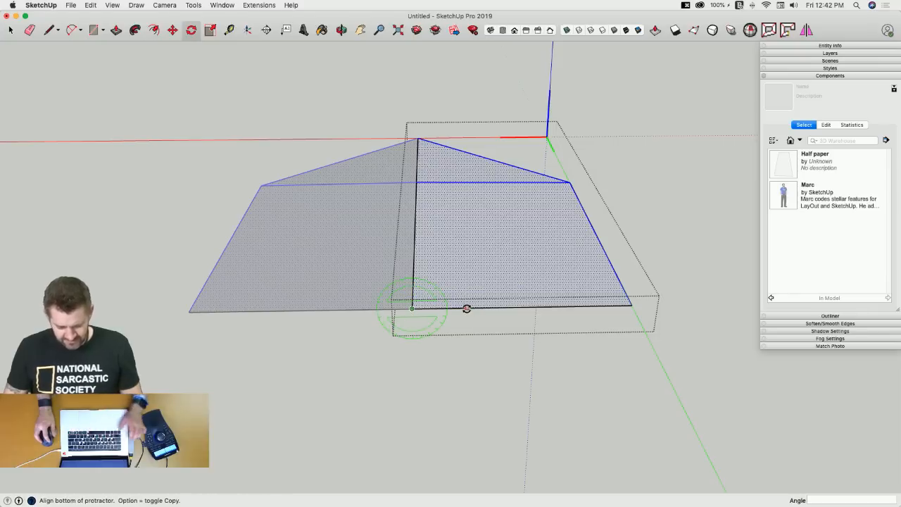
left_click(467, 308)
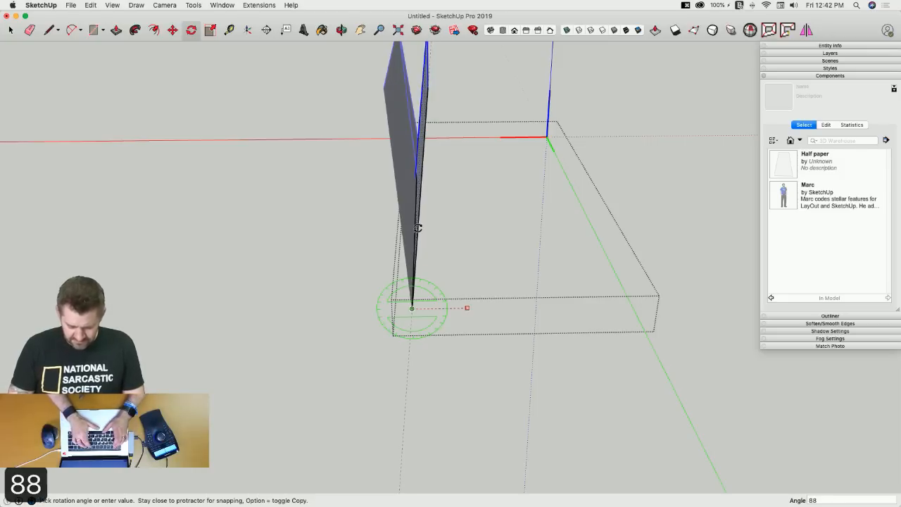
key("Return")
key("space")
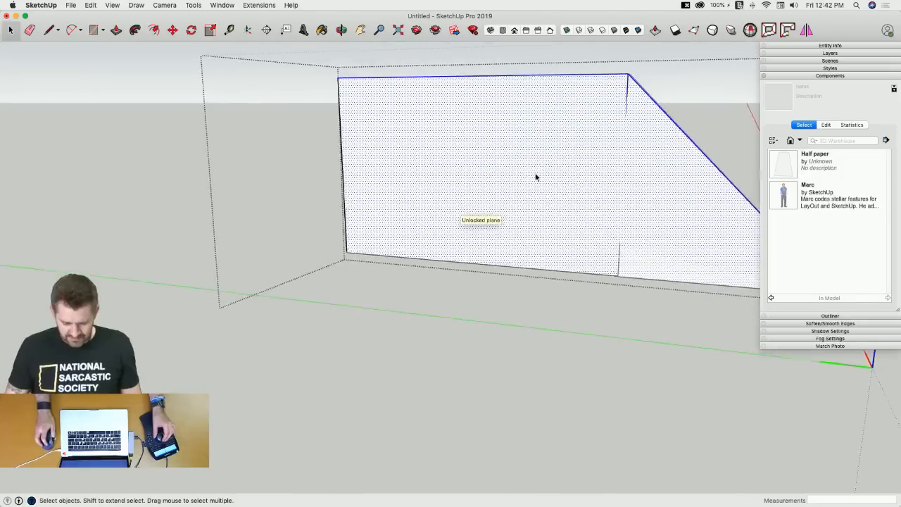
Draw a wing fold line across the upright half sheet from its back edge to the nose corner.
key("l")
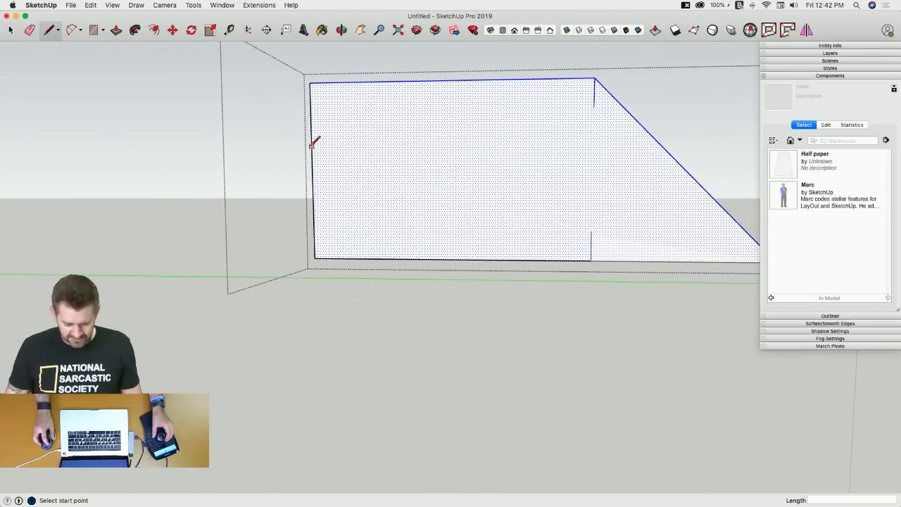
left_click(312, 146)
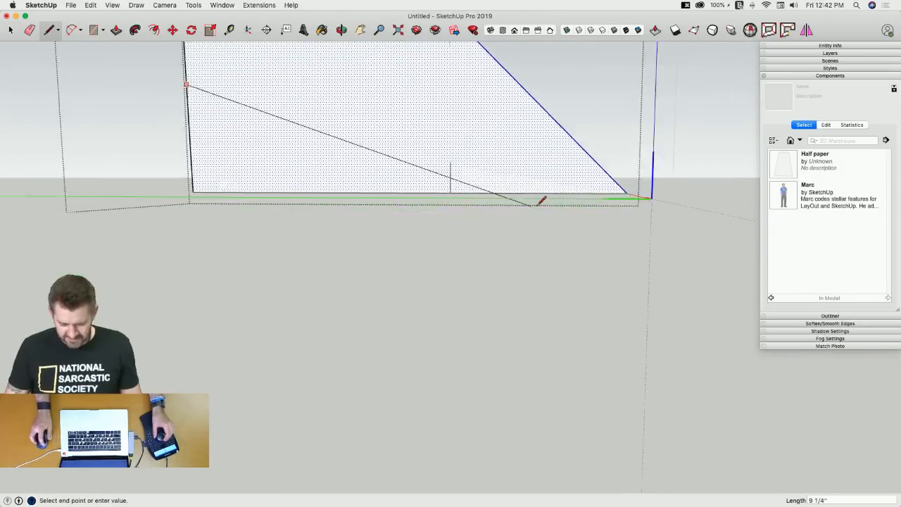
left_click(612, 187)
key("space")
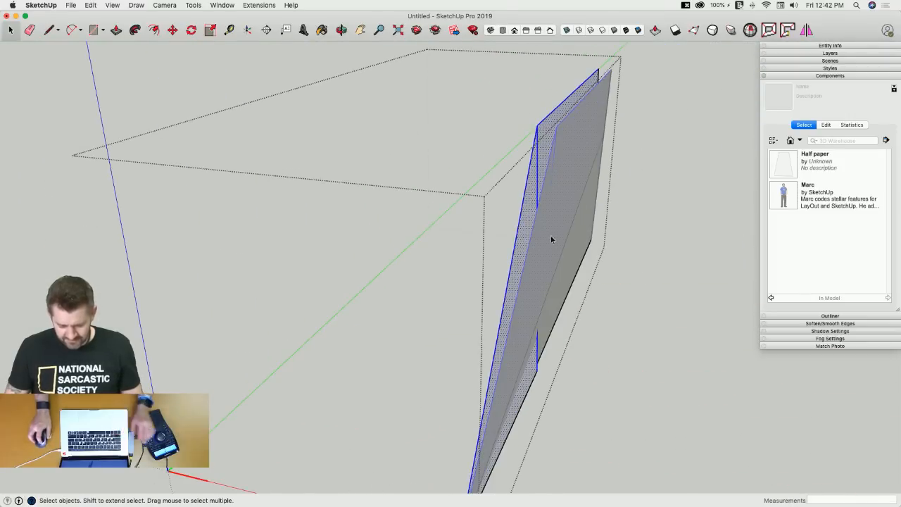
Fold the wing outward by rotating the part above the fold line about 84 degrees around that line.
key("q")
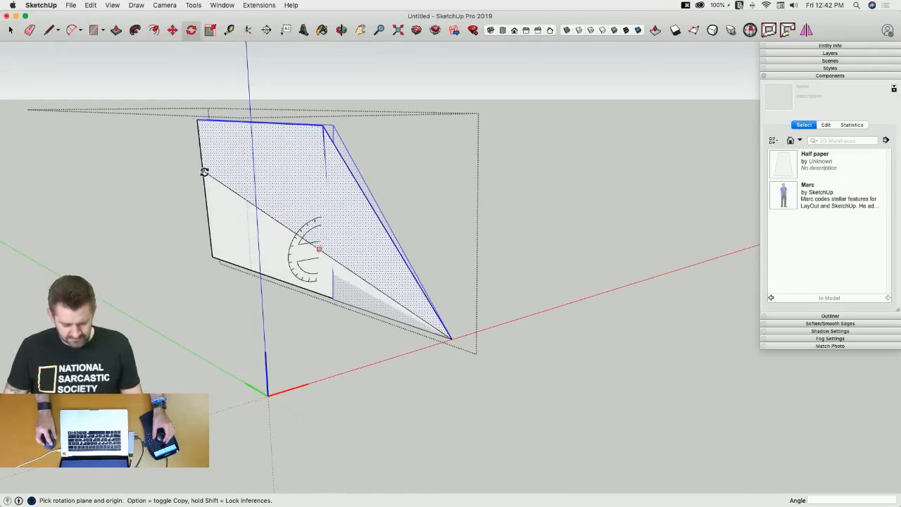
left_click_drag(205, 172, 203, 171)
left_click(272, 176)
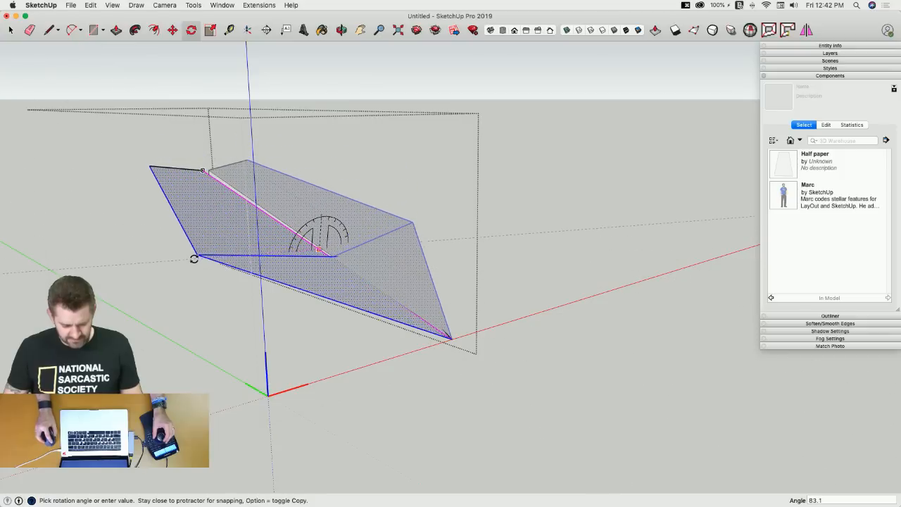
left_click(194, 259)
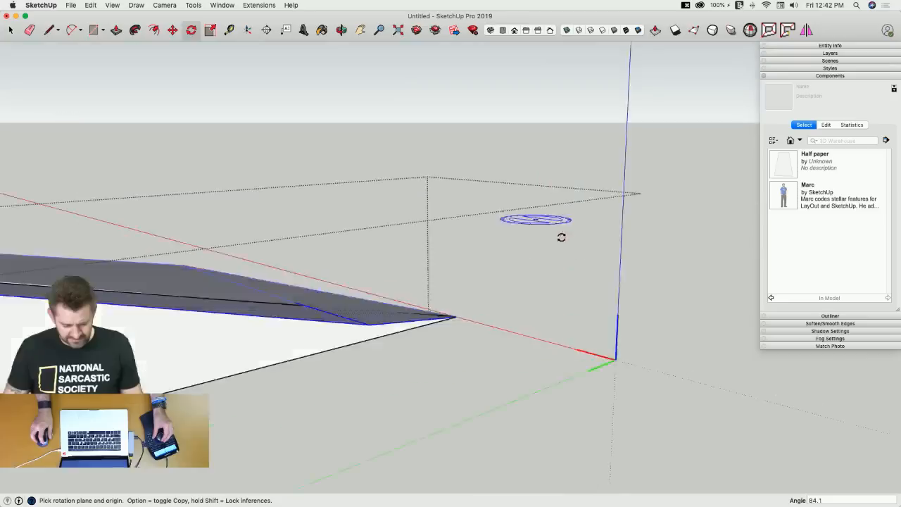
Split the folded corner flap with a line along the wing fold, starting where the flap's edge crosses it.
key("space")
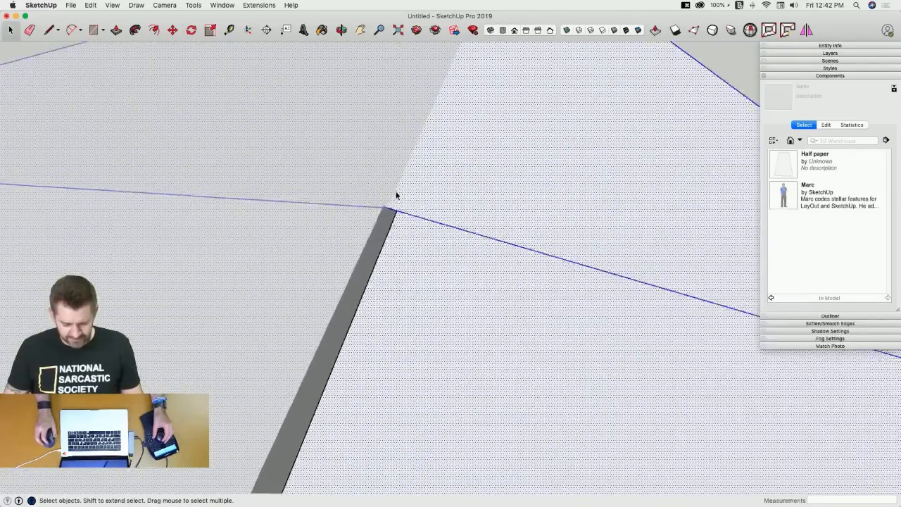
key("l")
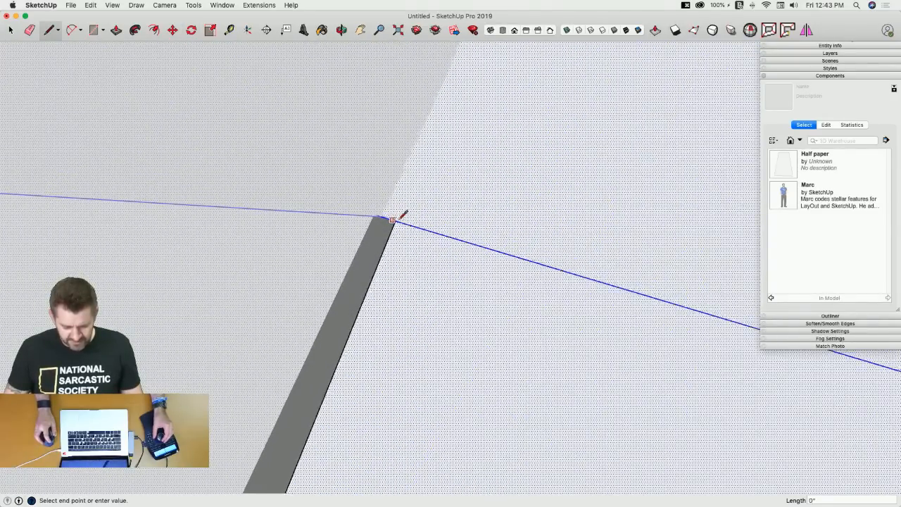
key("space")
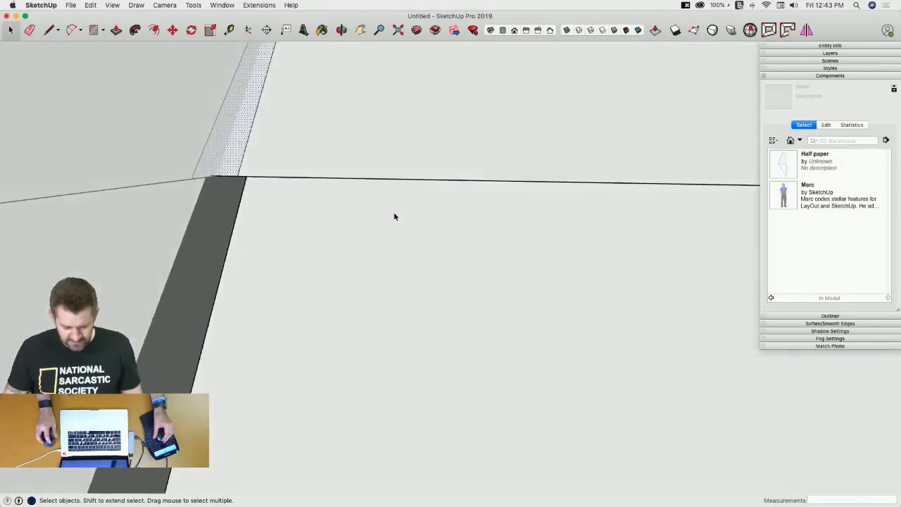
Try to fold the split-off flap strip down into the body by rotating it 84.7 degrees around the wing fold, and undo it.
key("q")
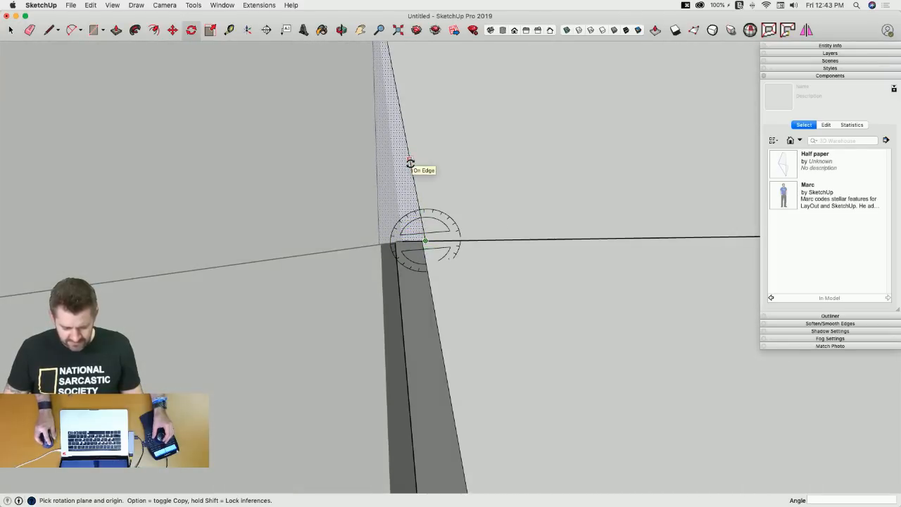
left_click(572, 164)
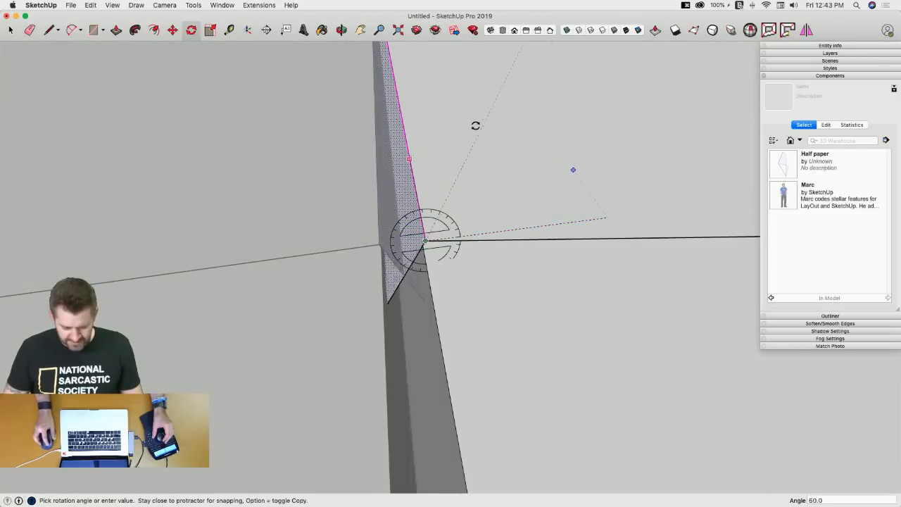
left_click(423, 112)
middle_click_drag(424, 112, 521, 183)
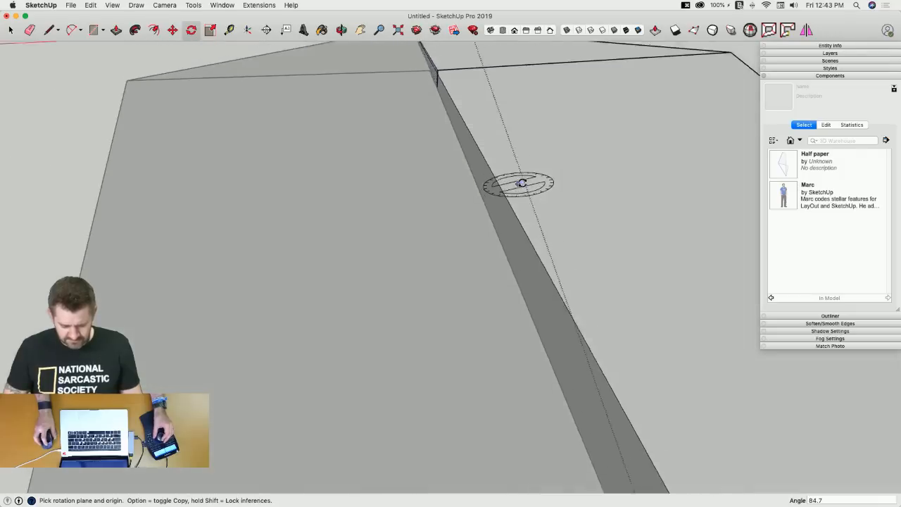
key("space")
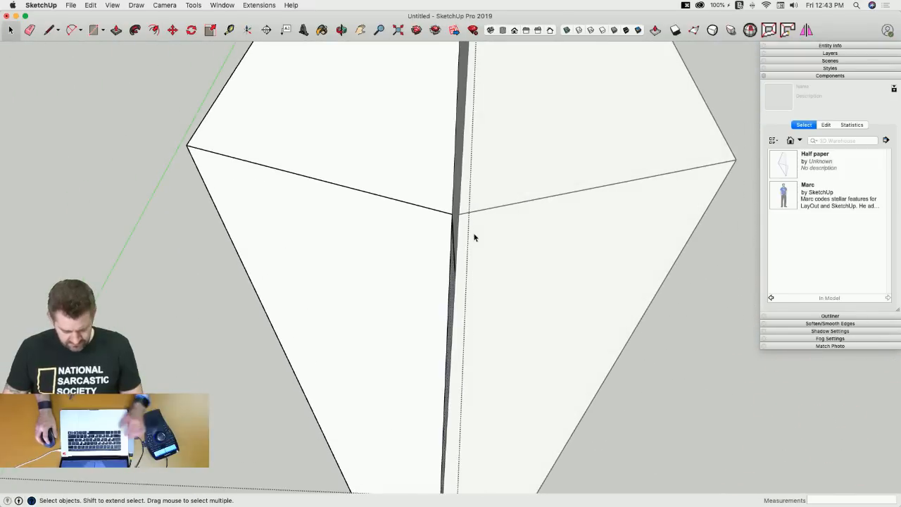
key("super+z")
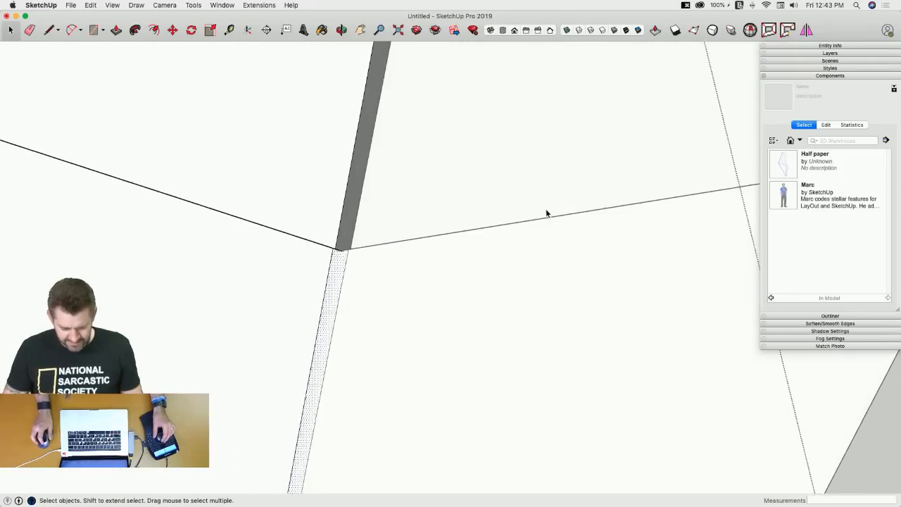
Try rotating the flap strip 84.7 degrees again around its fold edge, starting from the flap corner, and undo that rotation.
key("q")
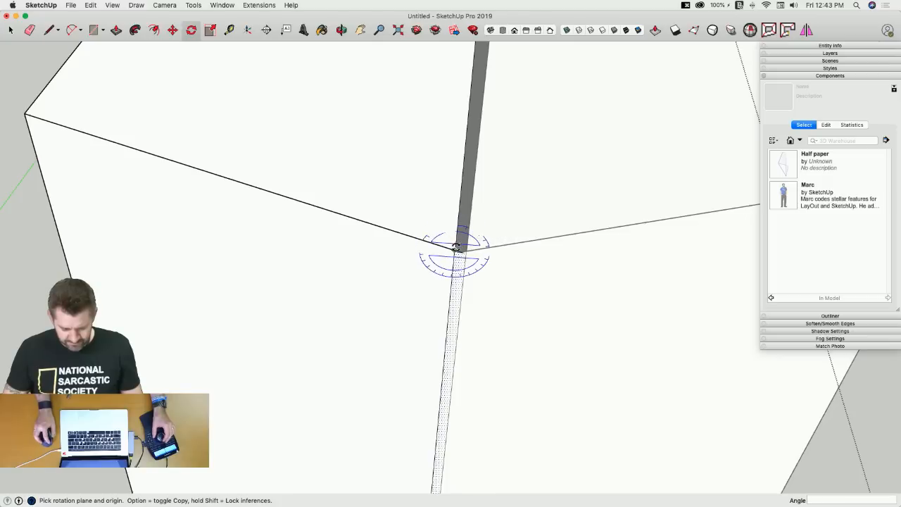
left_click(449, 319)
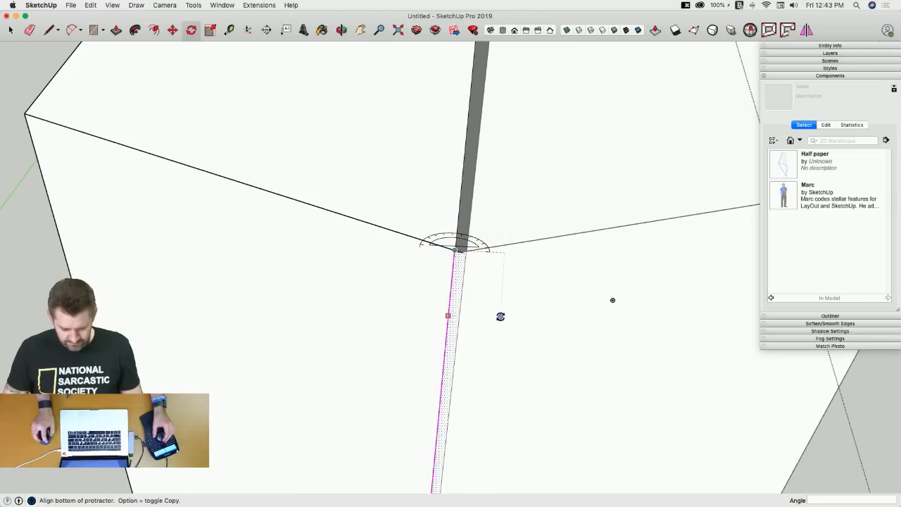
left_click(501, 316)
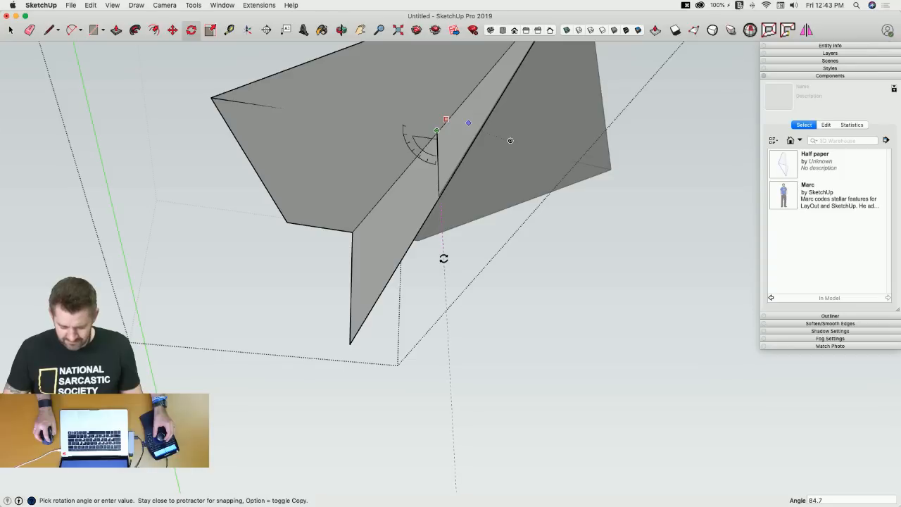
left_click(444, 258)
key("space")
left_click(466, 271)
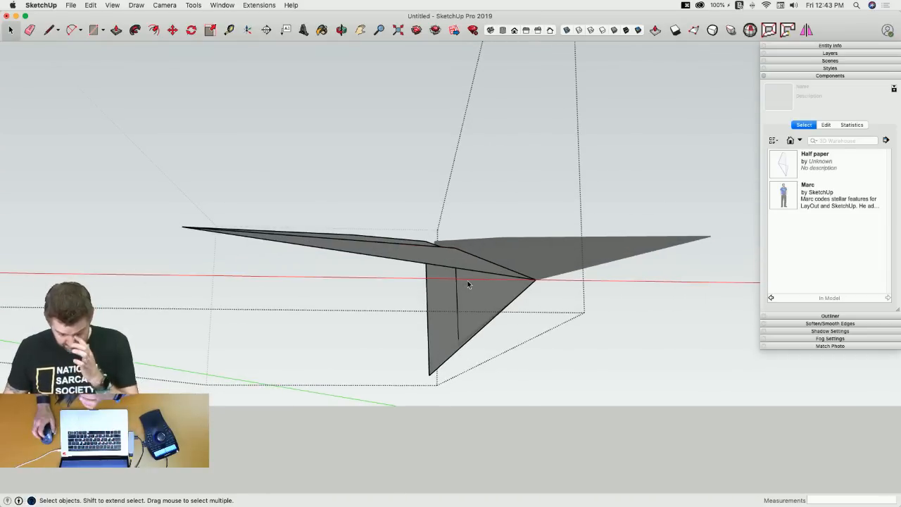
key("e")
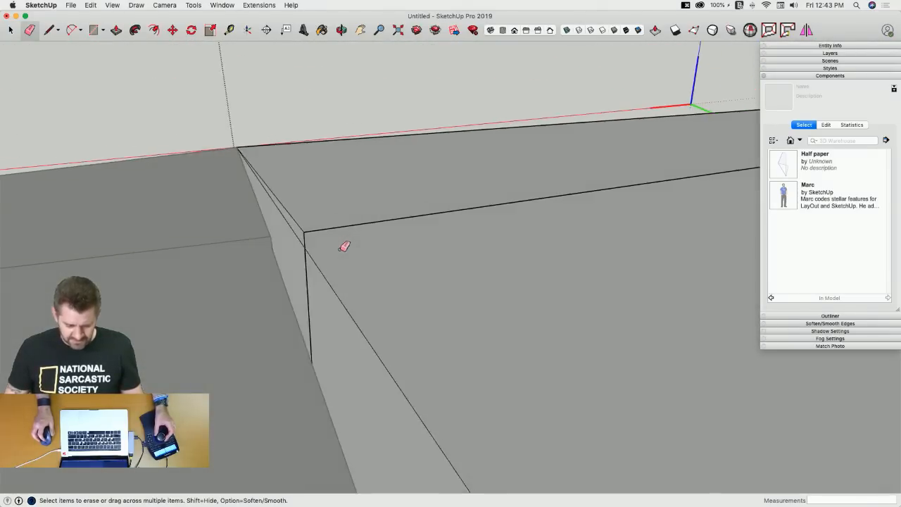
key("super+z")
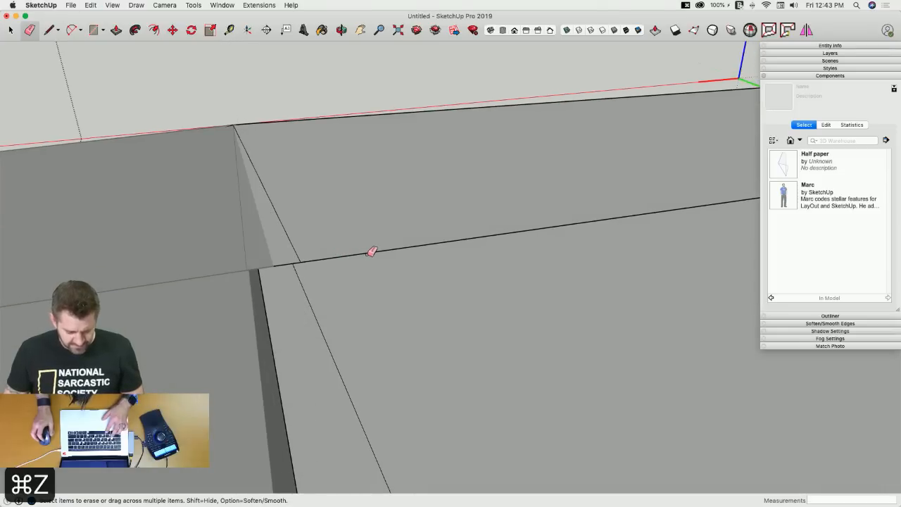
Undo the old split line and redraw it from the nose corner to the flap's back edge, about 4 3/8" long.
key("l")
key("super+z")
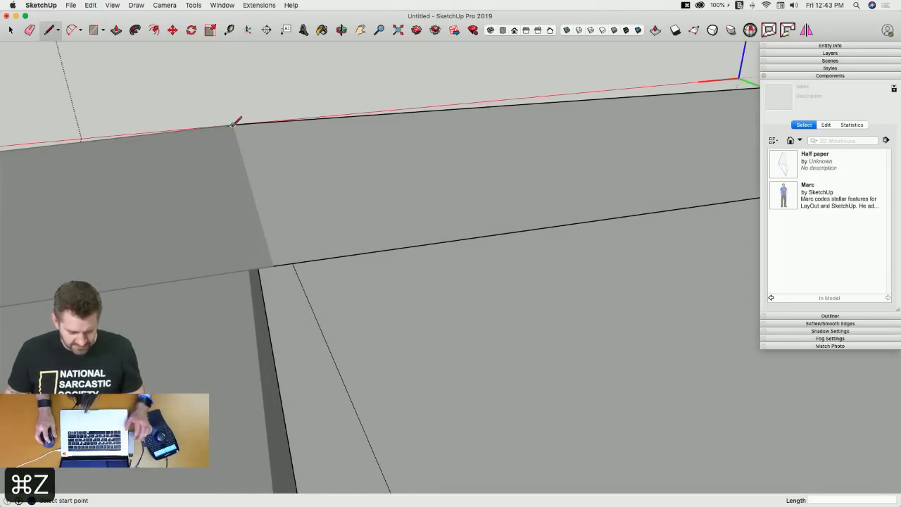
left_click(233, 125)
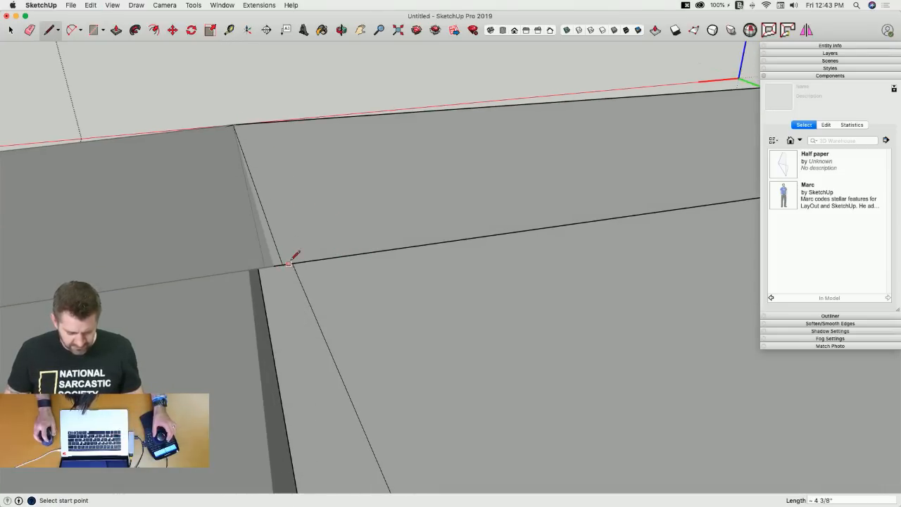
key("space")
Rotate the split-off flap piece about 266.3 degrees around the redrawn split line.
key("q")
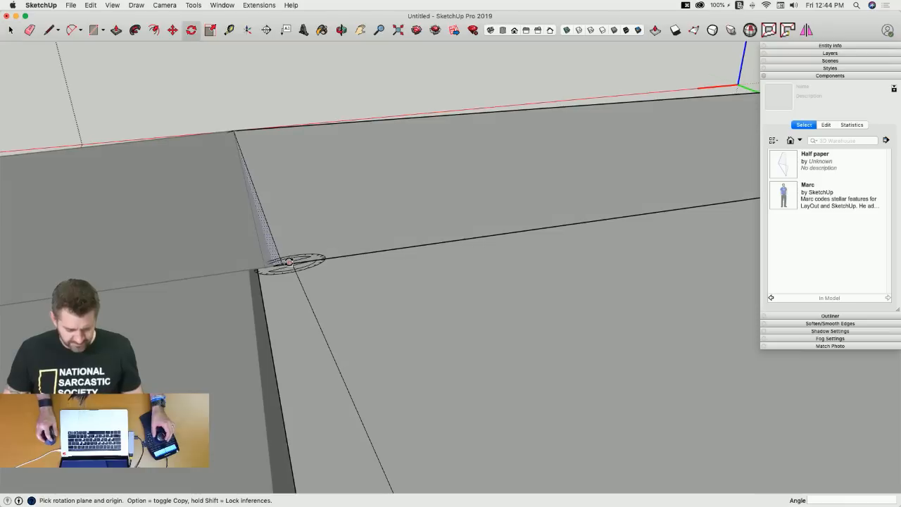
left_click(282, 264)
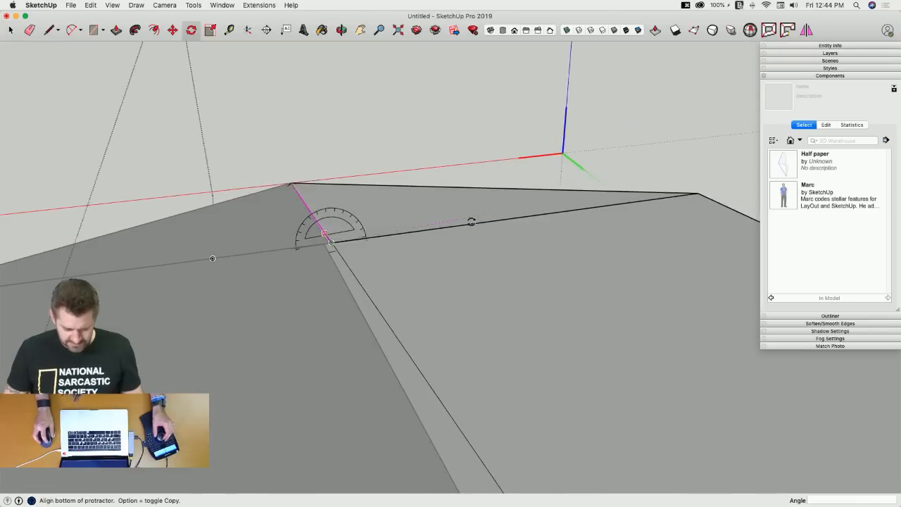
left_click(474, 220)
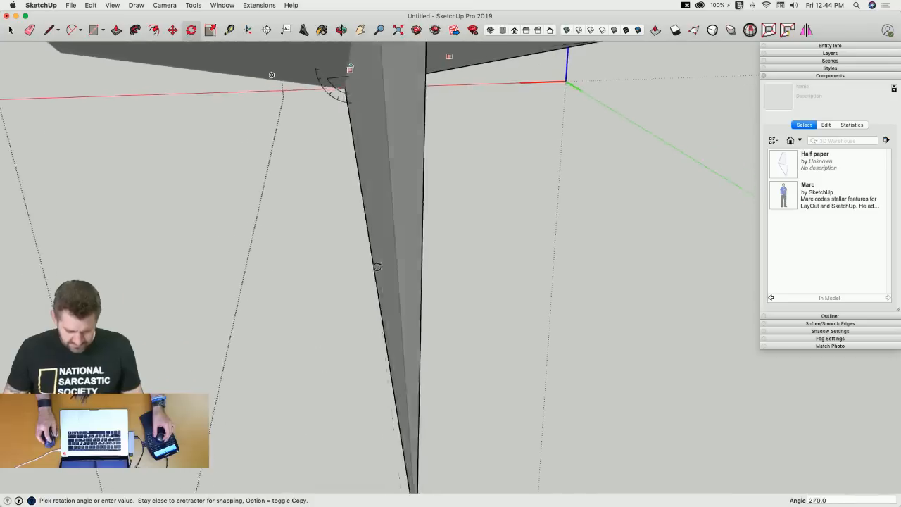
left_click(388, 463)
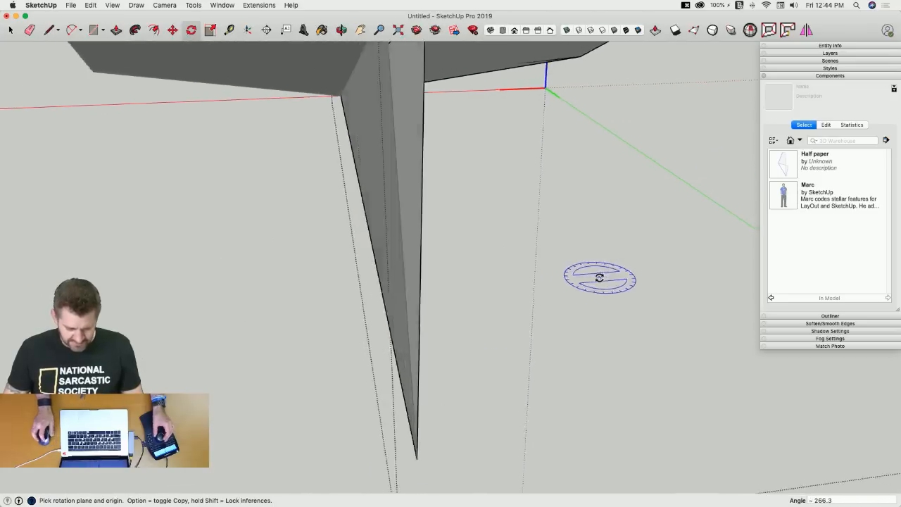
key("space")
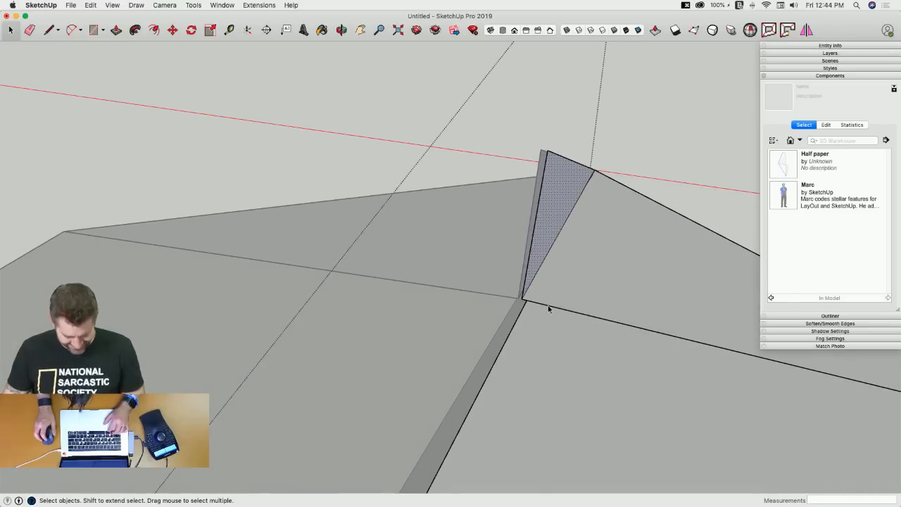
Try to swing the upright flap piece down into the body with a rotation of about 180.7 degrees around the fold line, and undo it.
key("q")
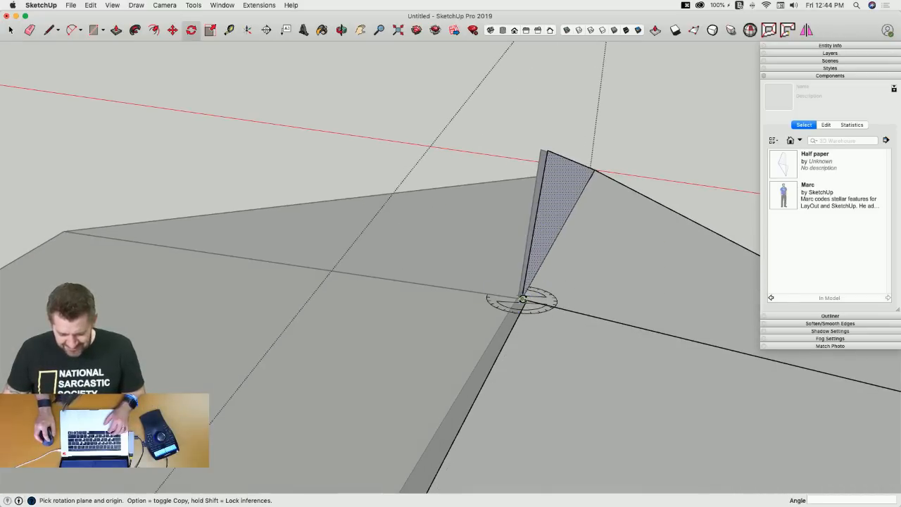
left_click_drag(522, 300, 561, 228)
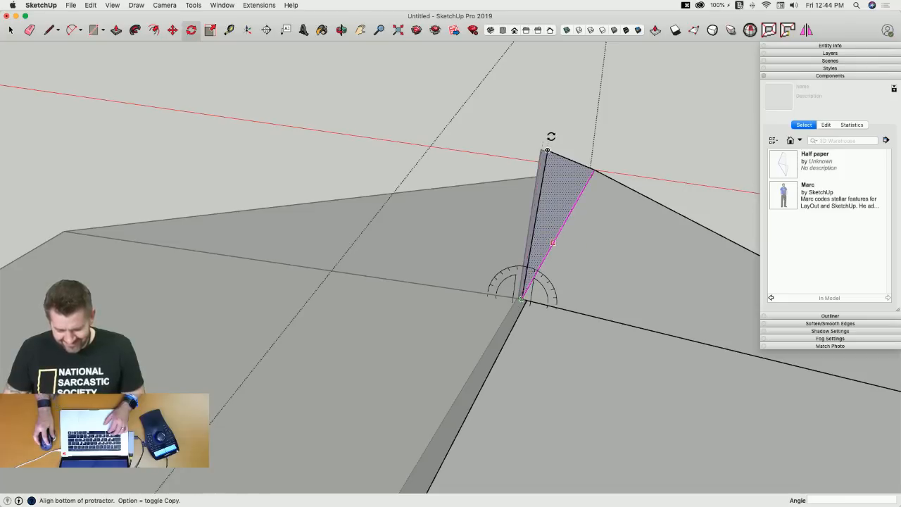
left_click(544, 60)
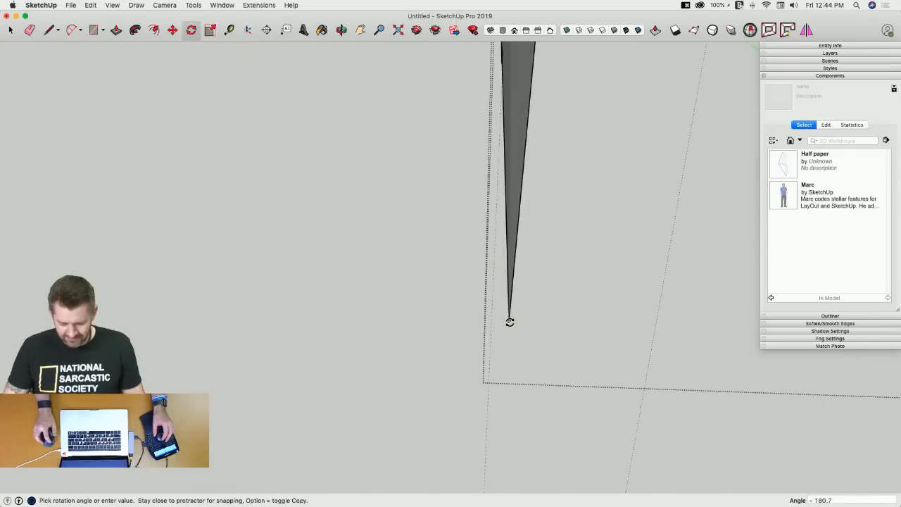
left_click(509, 322)
key("space")
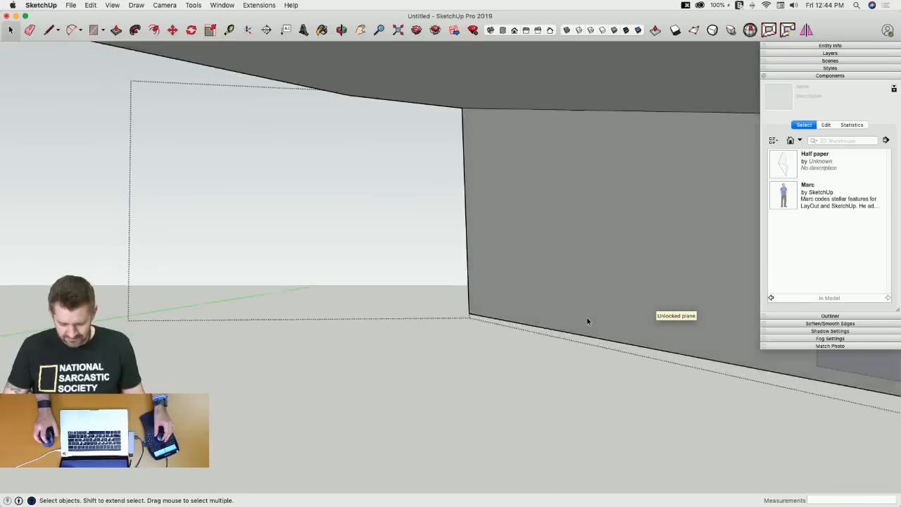
type("180")
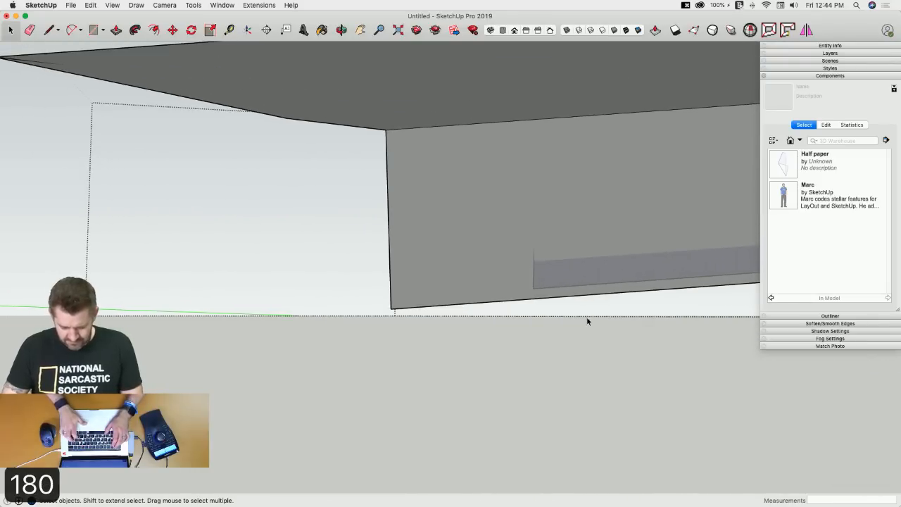
key("Return")
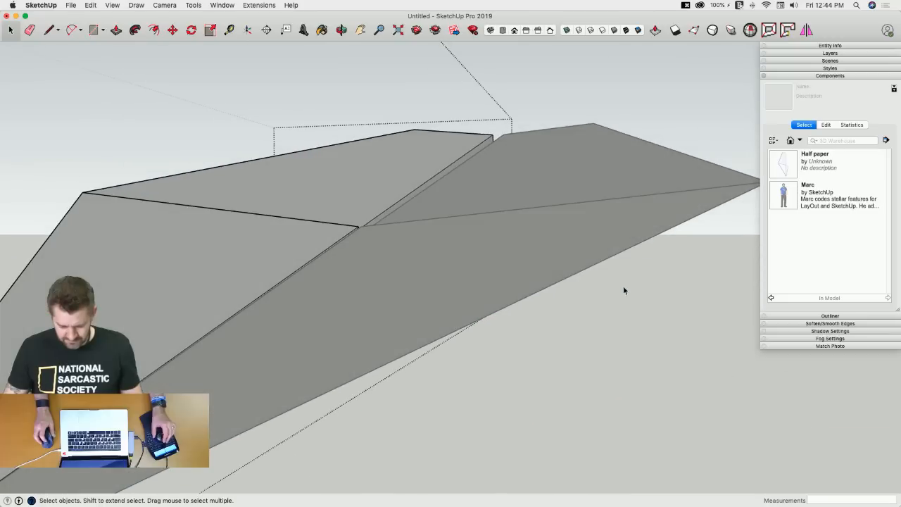
key("super+z")
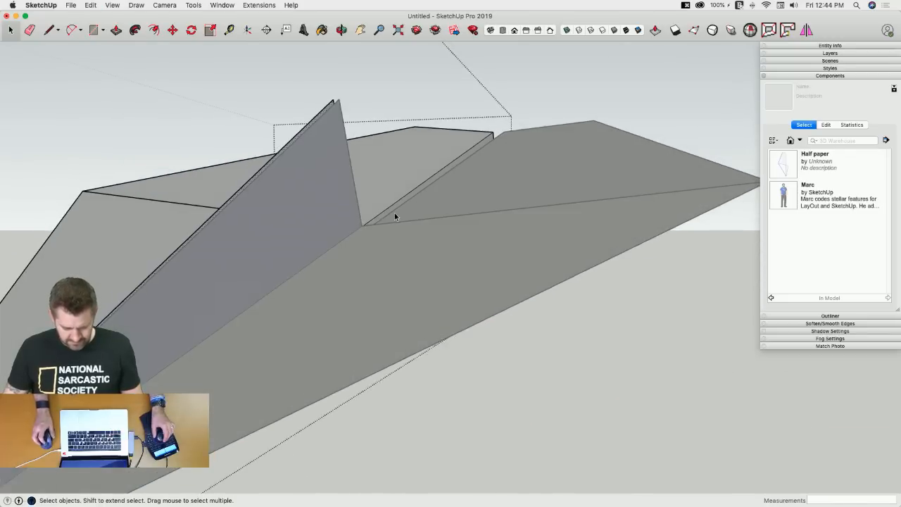
Rotate the upright flap piece exactly 180 degrees around the fold line so it tucks down into the body.
key("q")
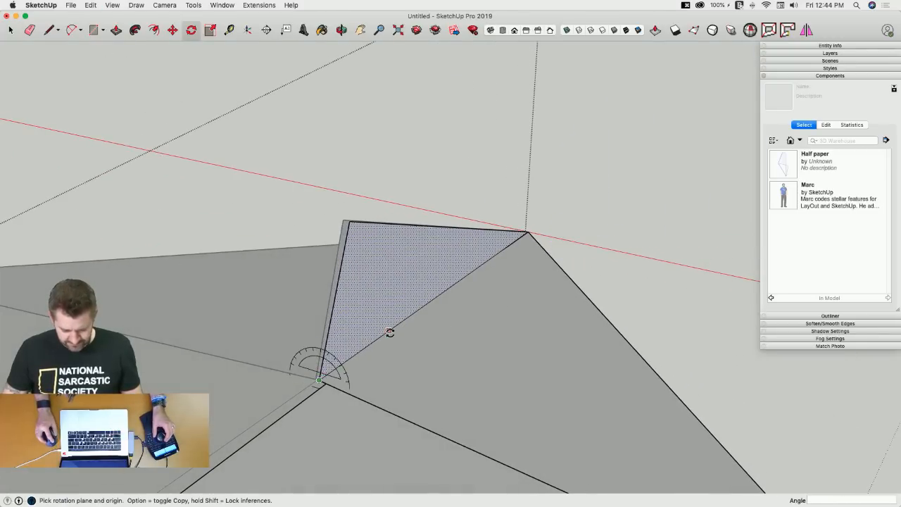
left_click_drag(390, 332, 390, 332)
left_click(419, 129)
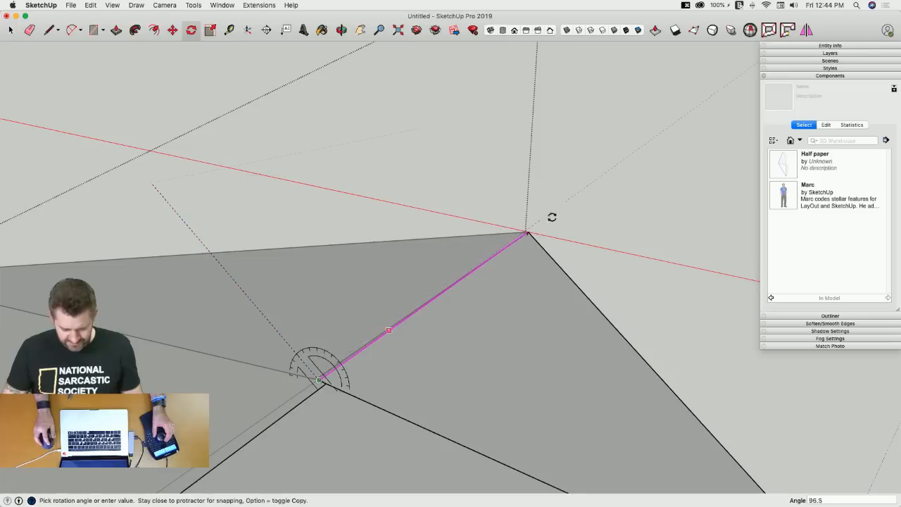
type("180")
key("Return")
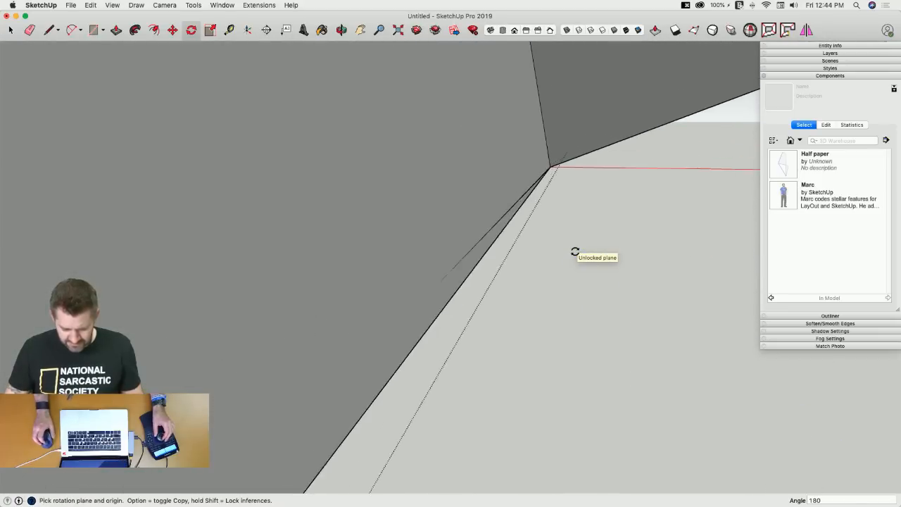
key("space")
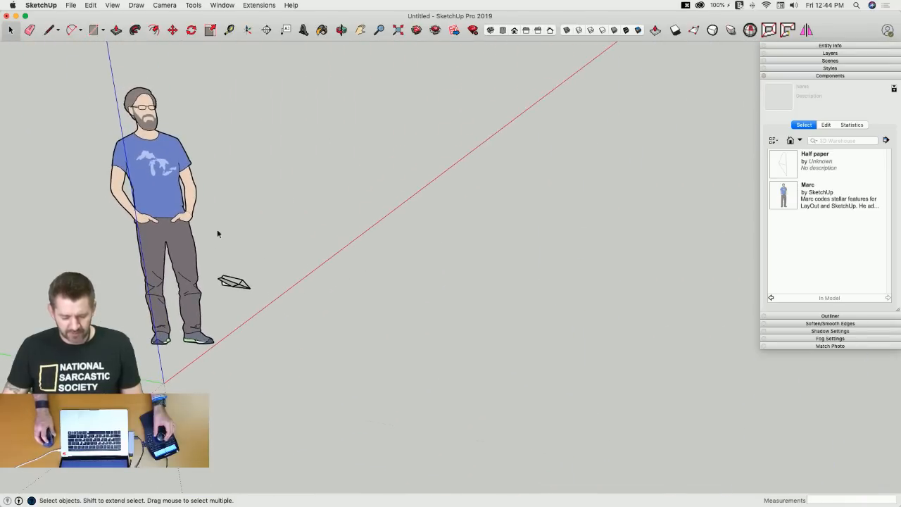
Erase the scale figure and hide the model axes to leave only the paper airplane displayed.
key("e")
left_click(184, 241)
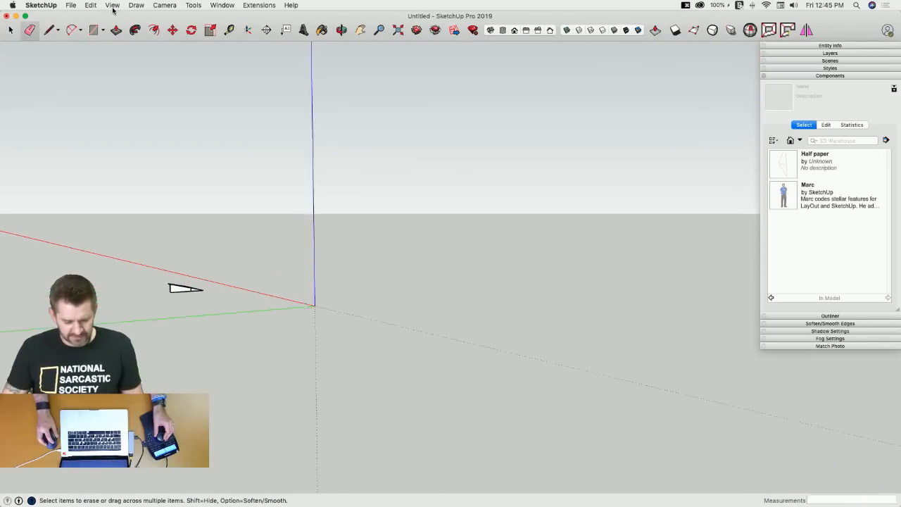
left_click(112, 6)
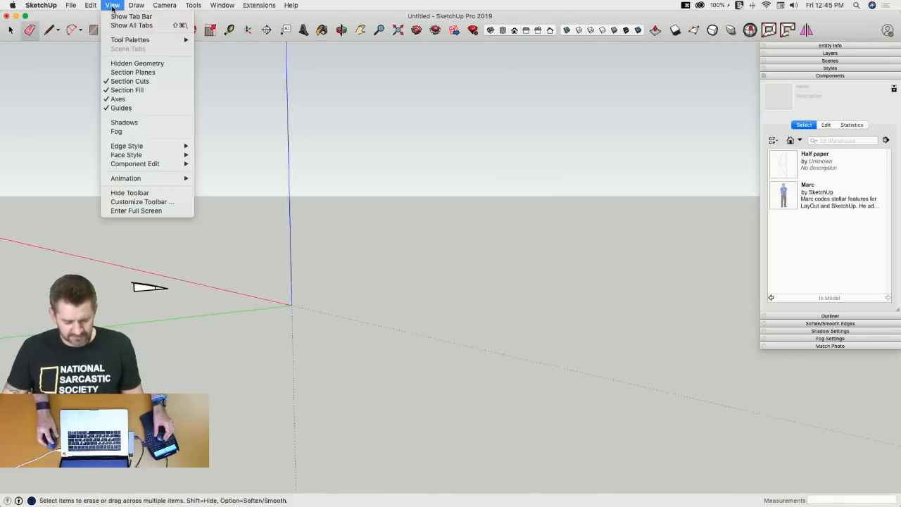
left_click(137, 104)
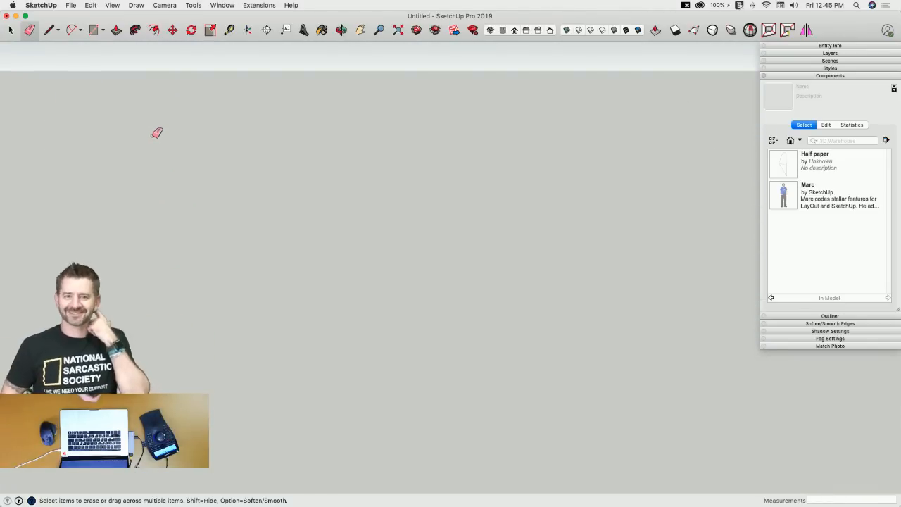
left_click(399, 32)
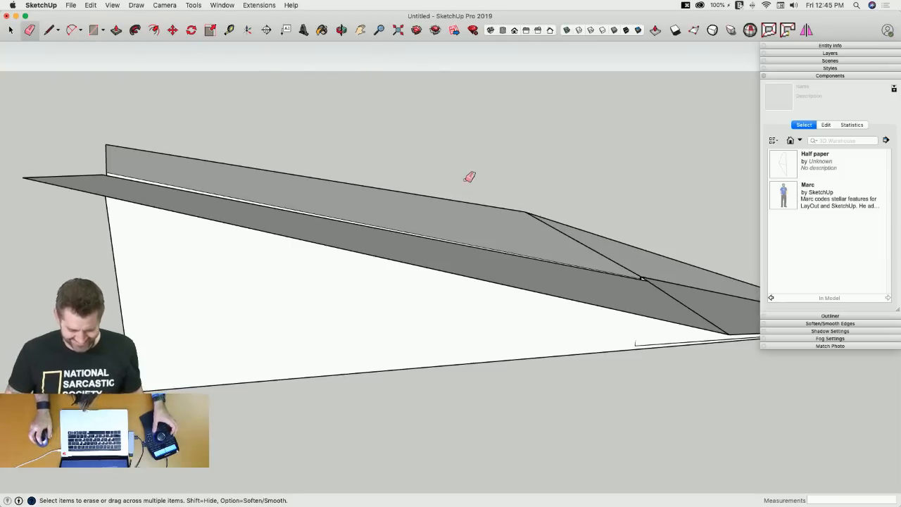
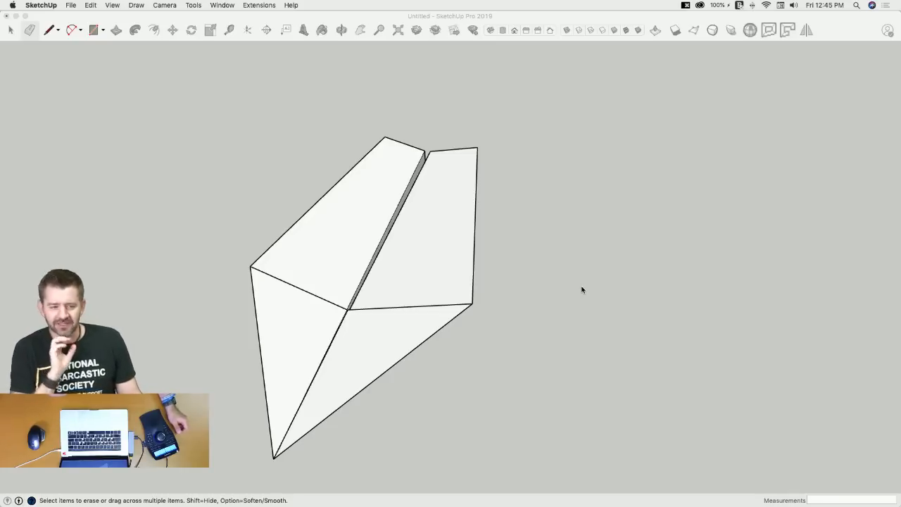
left_click(550, 212)
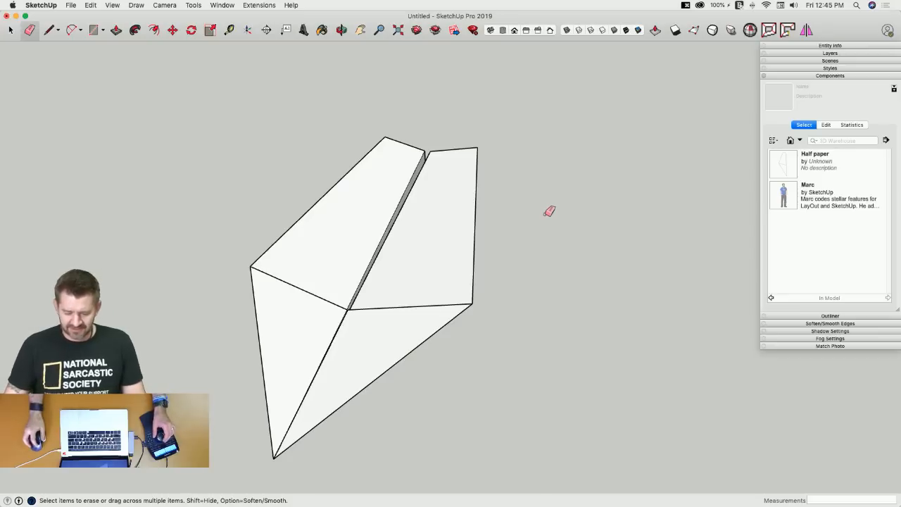
Save the model to the Desktop as Airplane.
key("space")
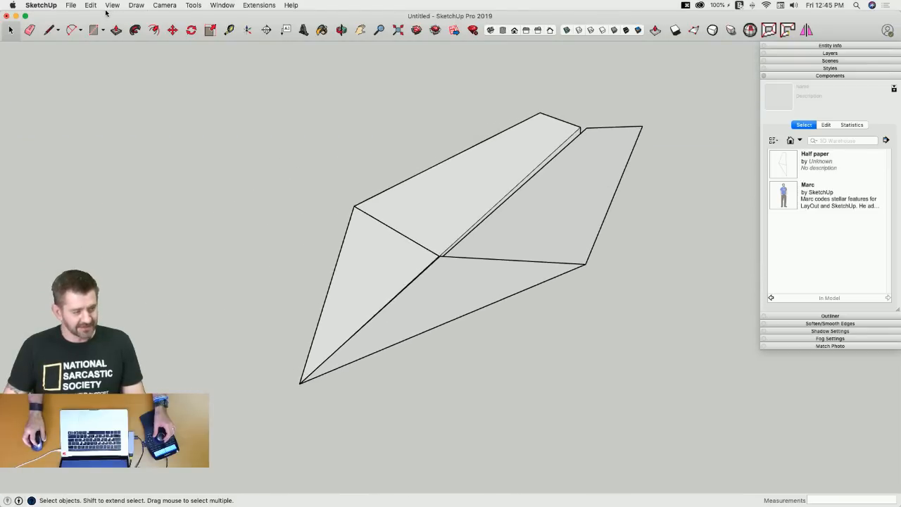
left_click(70, 6)
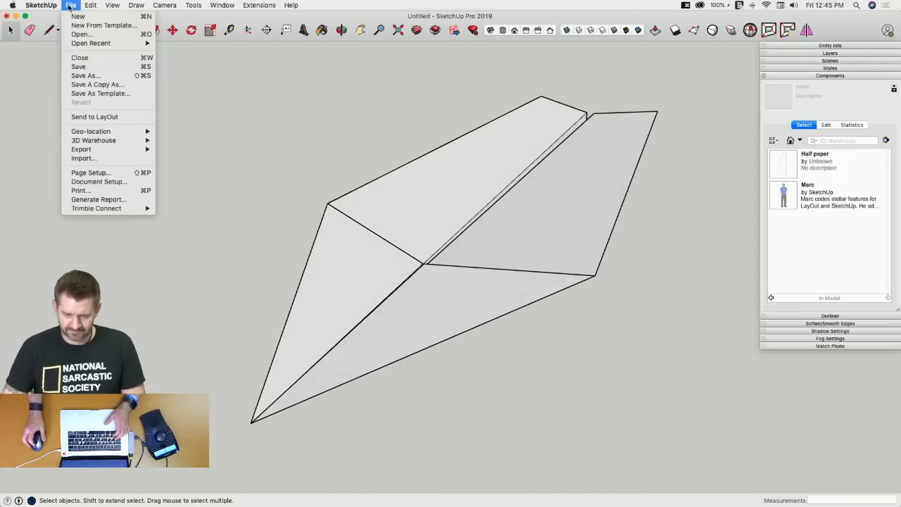
left_click(81, 75)
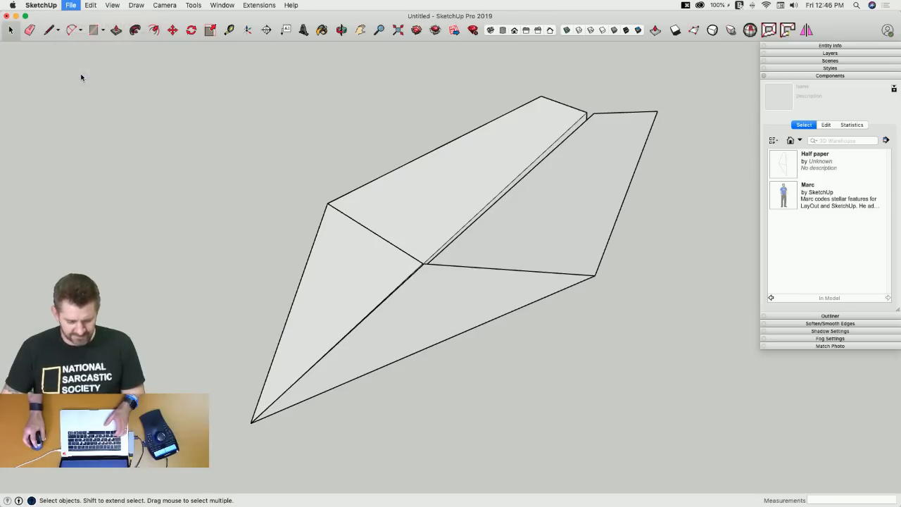
left_click(286, 129)
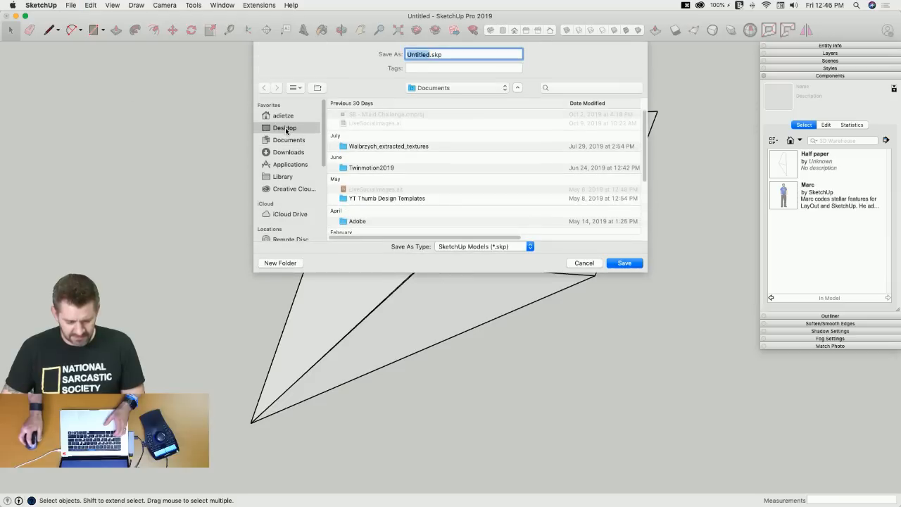
type("Airplane")
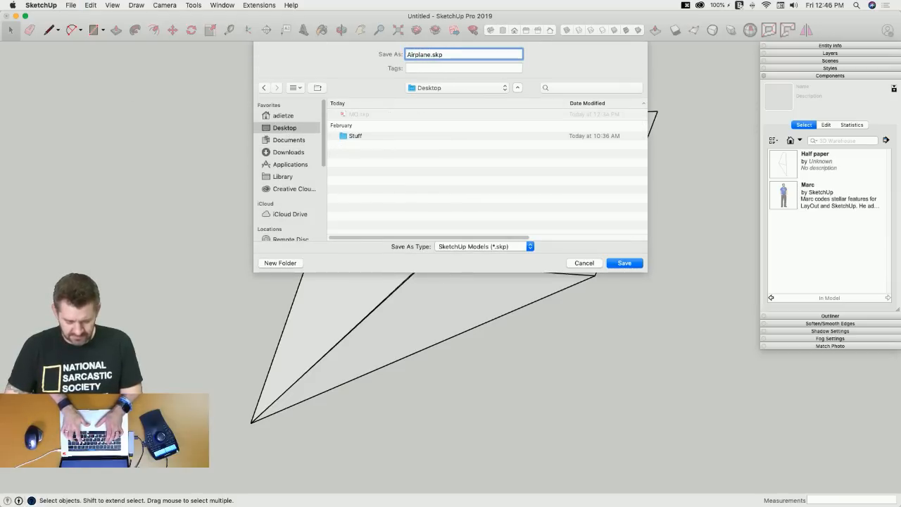
key("Return")
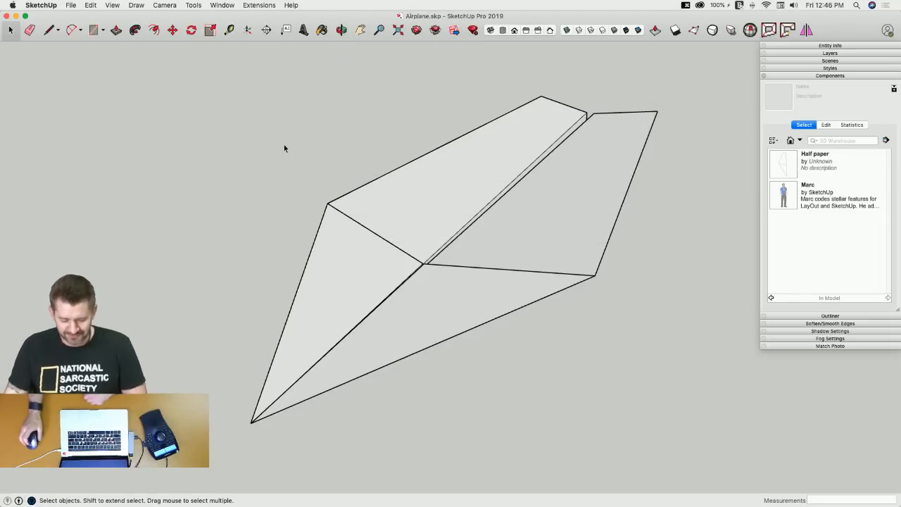
Close the airplane model and start a new empty model.
left_click(7, 16)
left_click(6, 16)
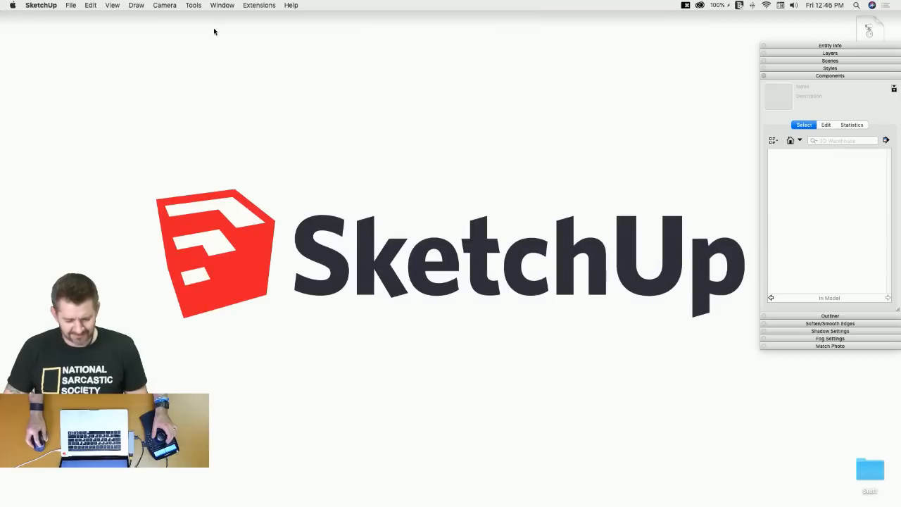
left_click(71, 5)
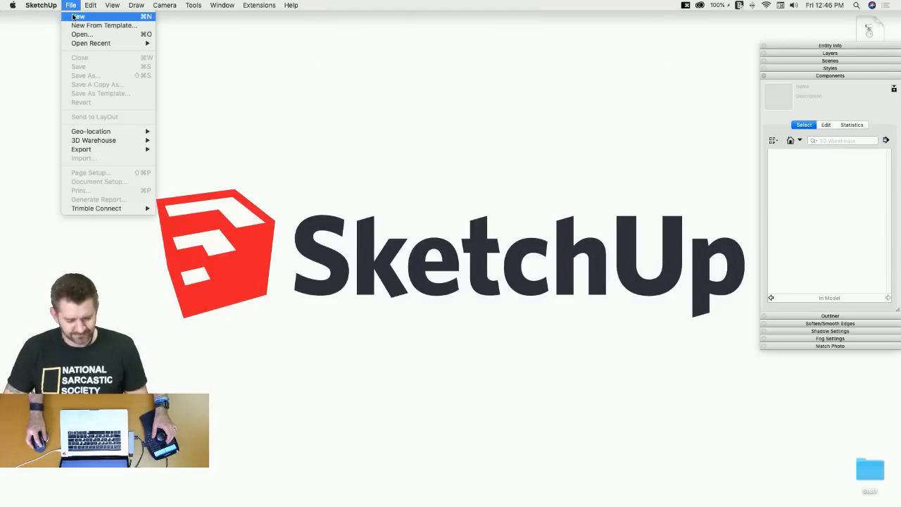
left_click(75, 15)
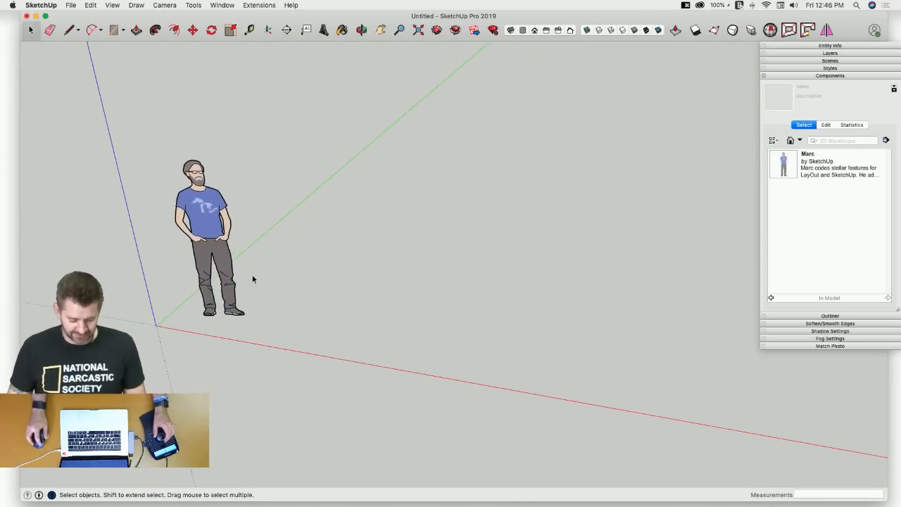
Draw a rectangle on the ground beside the scale figure and pull it up into a slab about 6 1/2" thick.
key("r")
left_click(213, 325)
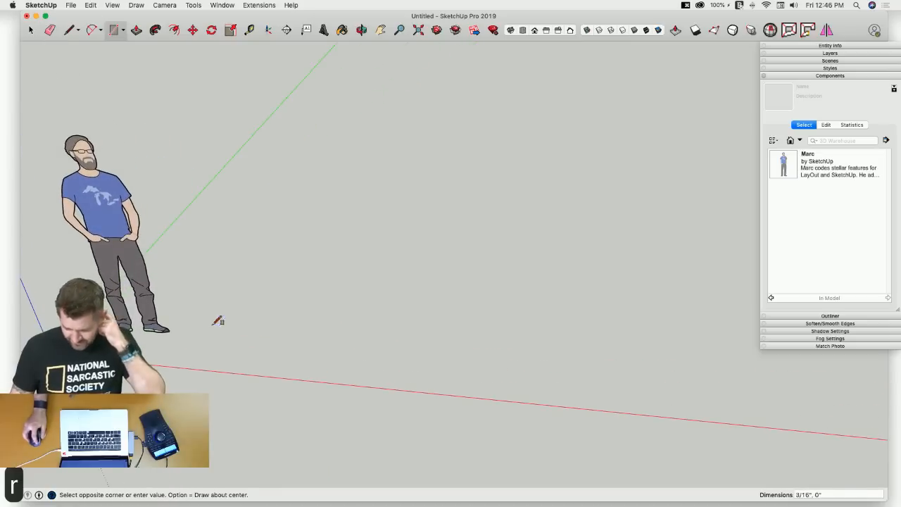
left_click(509, 266)
key("p")
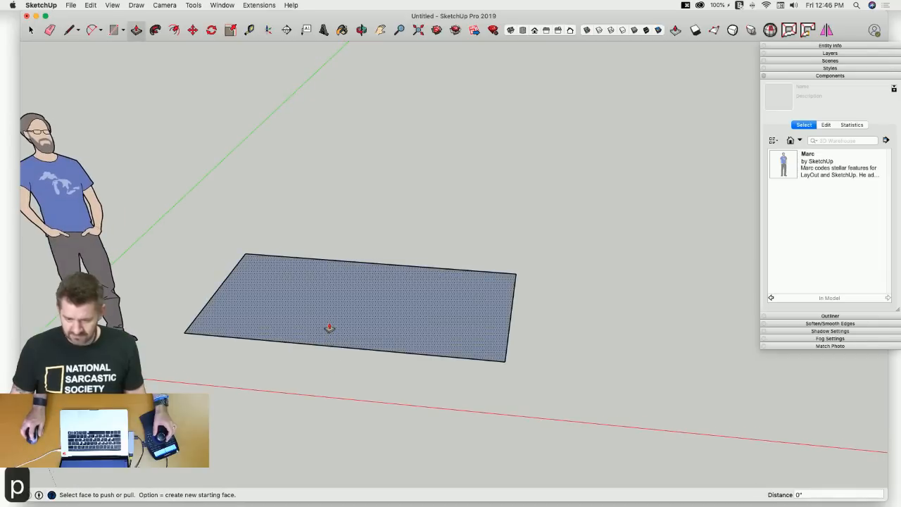
left_click_drag(329, 327, 326, 311)
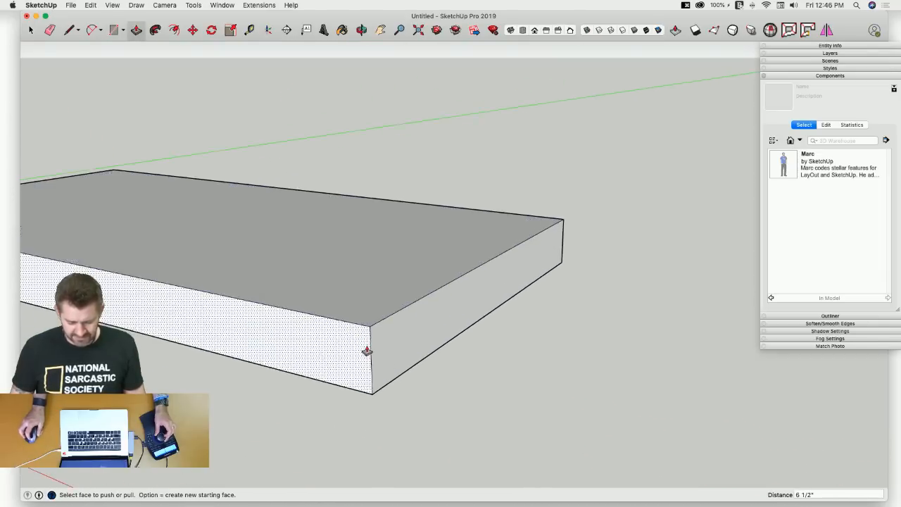
key("l")
left_click(454, 254)
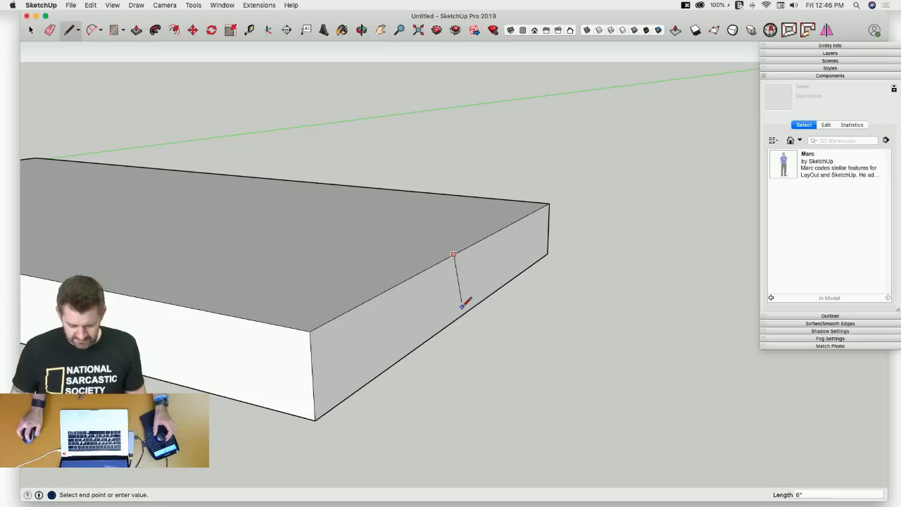
key("l")
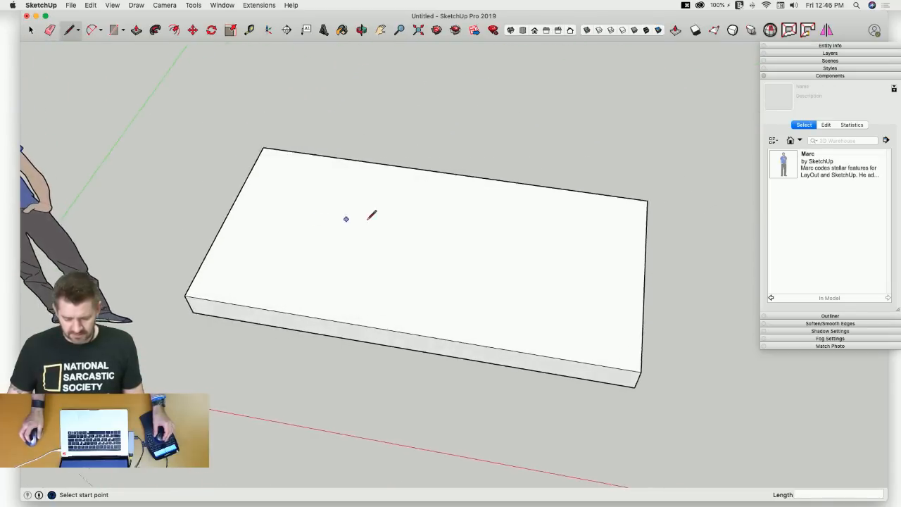
Select all faces and edges of the slab and make them a group.
key("space")
left_click(412, 252)
right_click(412, 252)
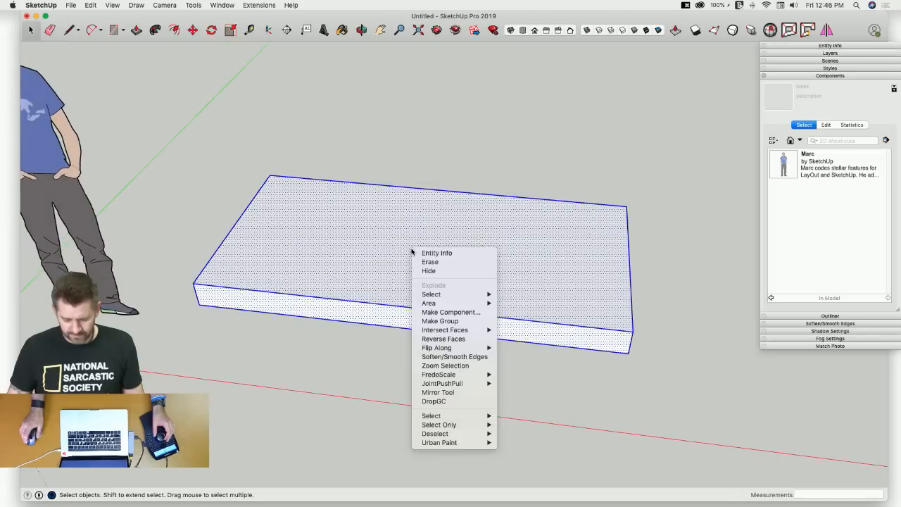
left_click(451, 323)
Draw a centre line across the slab's top and a rectangle on one half, starting from the line's front end.
key("l")
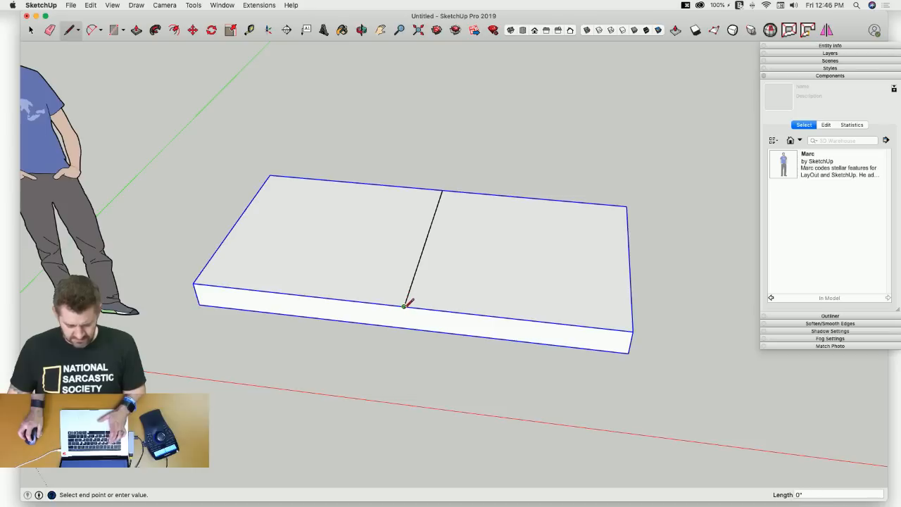
key("r")
left_click(404, 306)
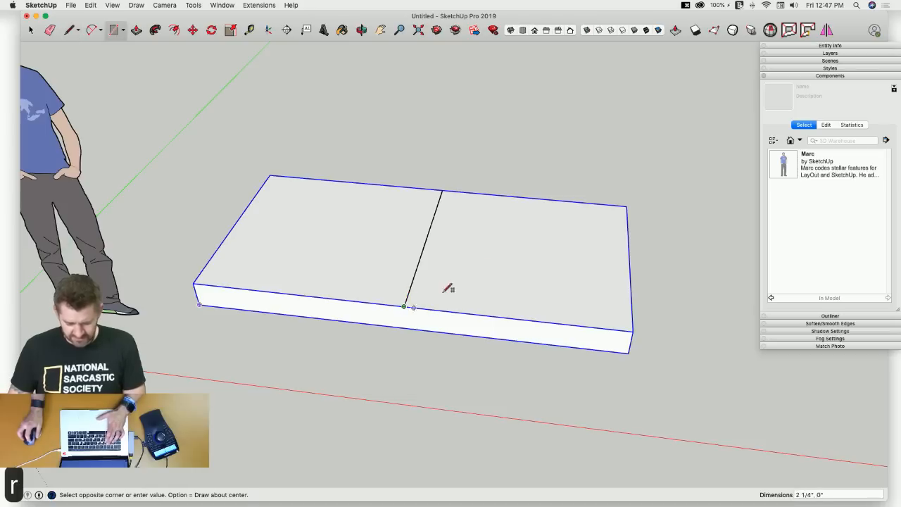
left_click(592, 227)
Pull the rectangle up into a block about 5 3/4" high and erase the leftover centre line on the slab.
key("p")
left_click(509, 270)
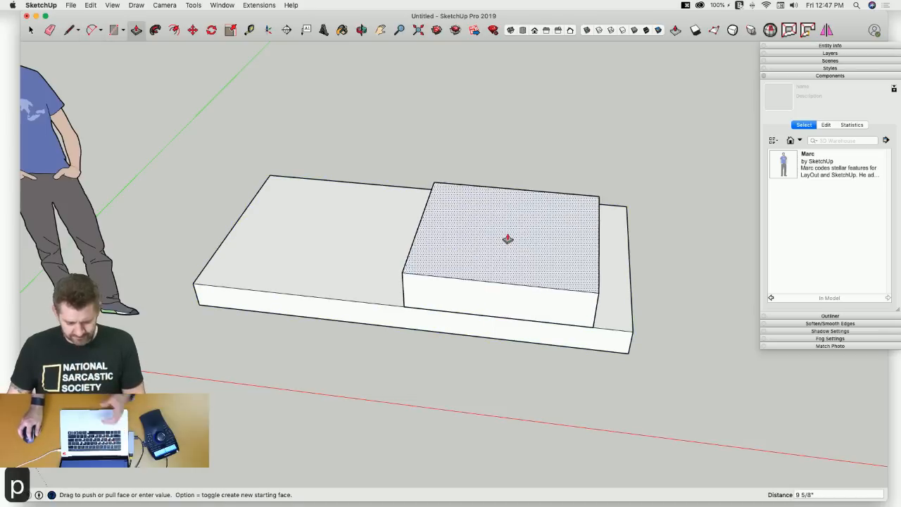
left_click(507, 253)
key("e")
left_click(501, 181)
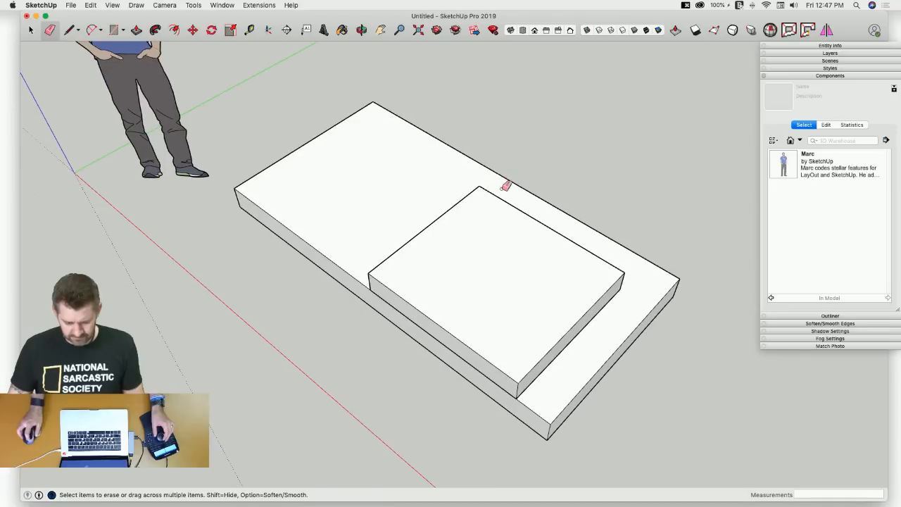
key("space")
key("p")
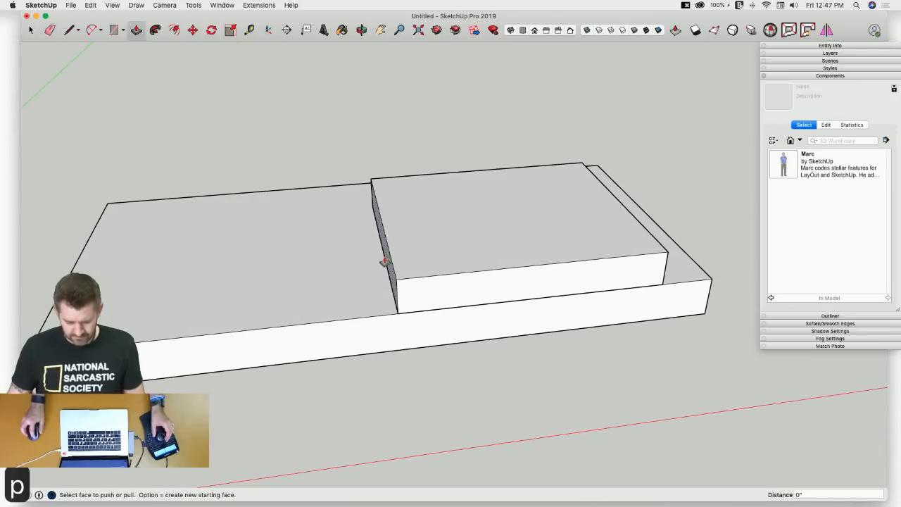
left_click(391, 267)
key("space")
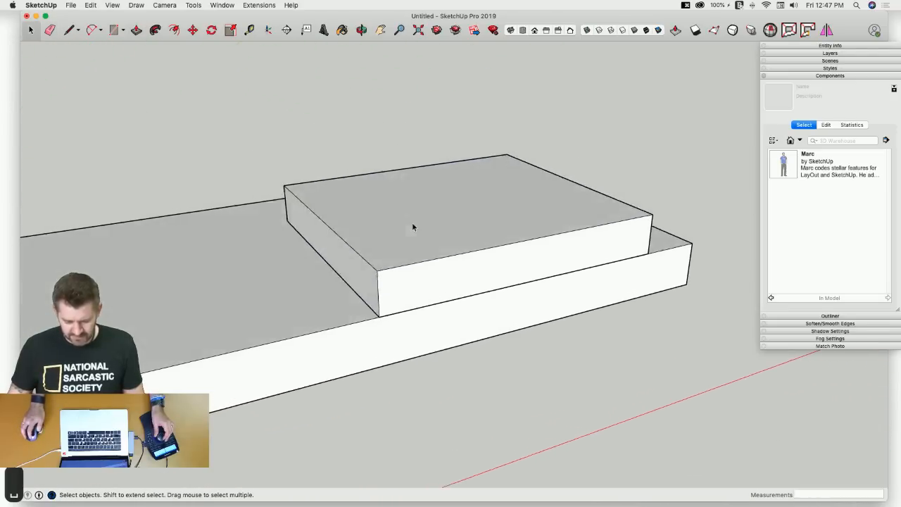
Draw a vertical line on the block's front face and an arc between its ends bulging outward about 1/4", perpendicular to the face.
key("l")
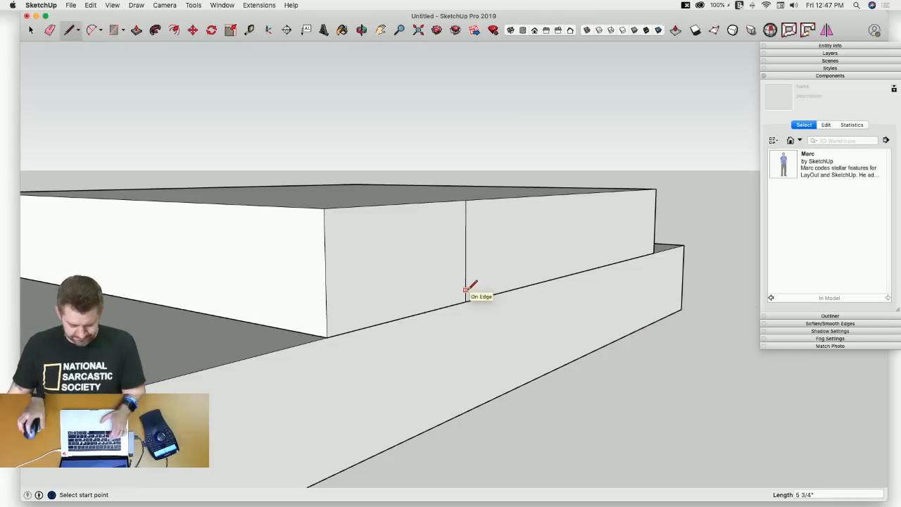
key("a")
left_click(465, 200)
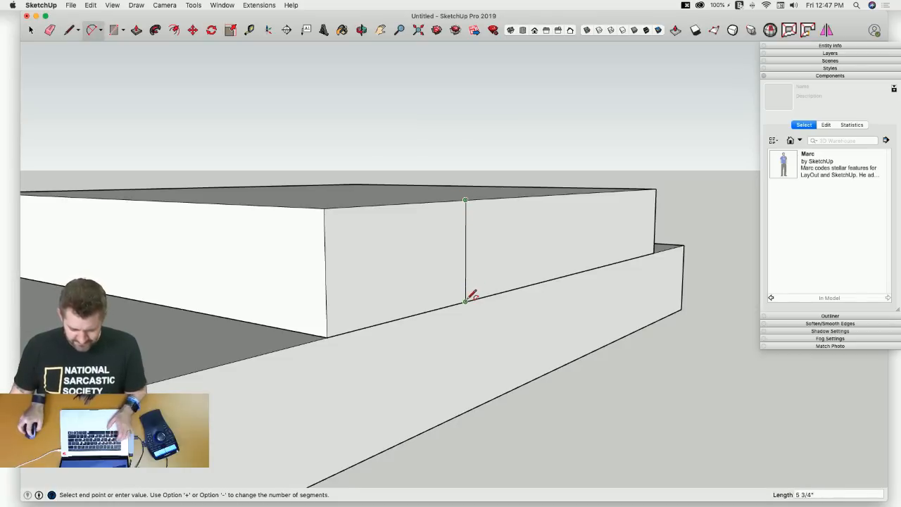
left_click(465, 302)
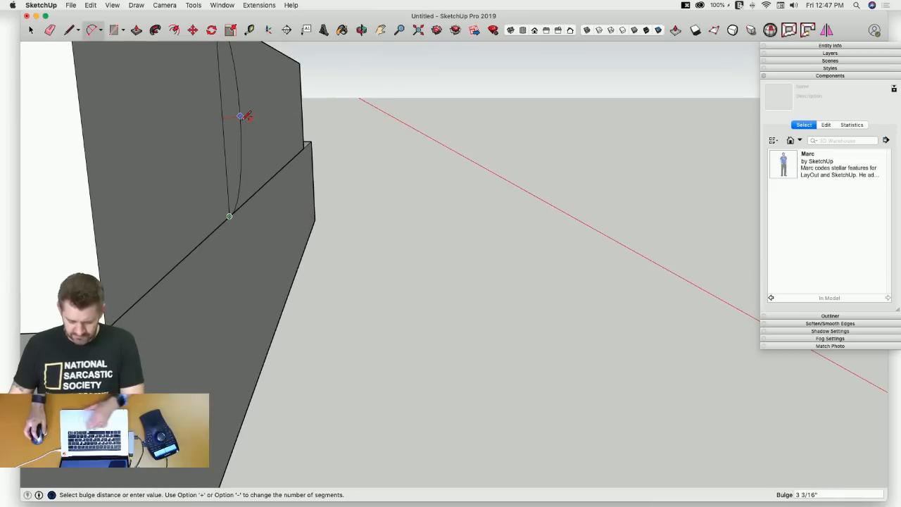
key("Left")
left_click(234, 122)
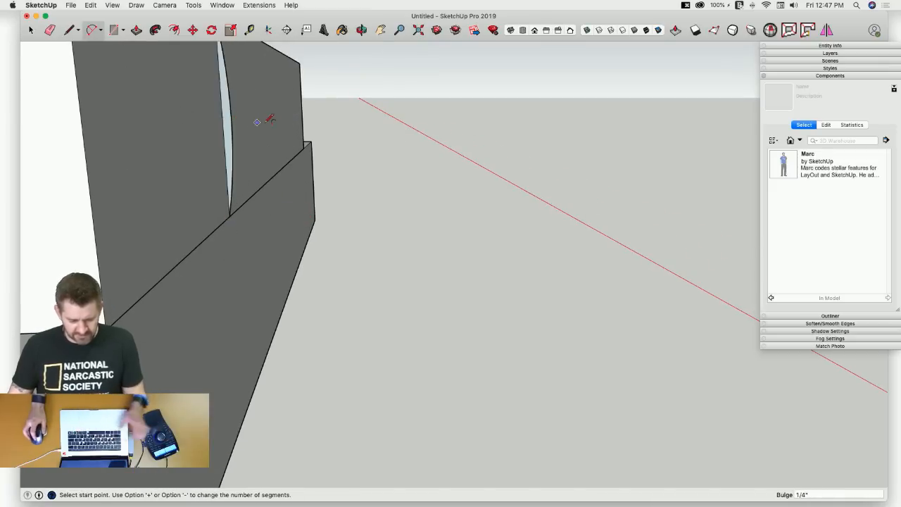
Sweep the arc profile around the perimeter of the block's top face with Follow Me.
key("space")
left_click(305, 240)
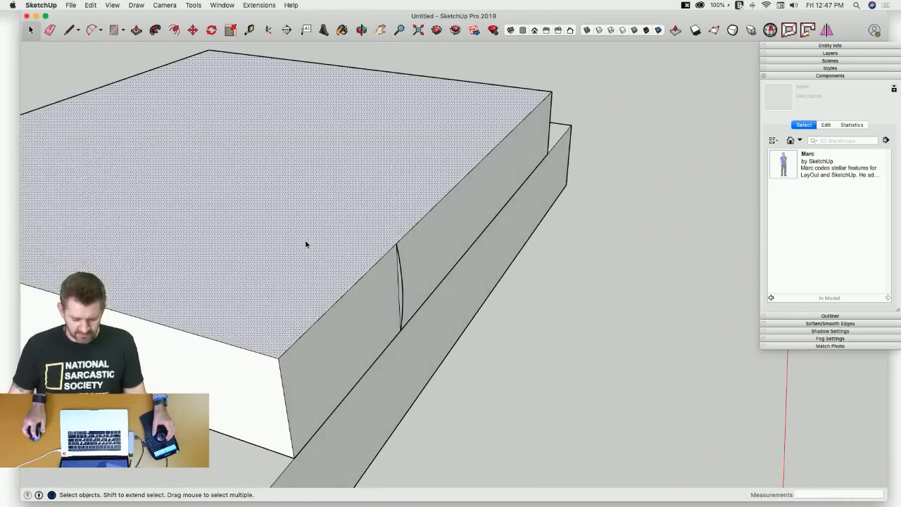
left_click(155, 30)
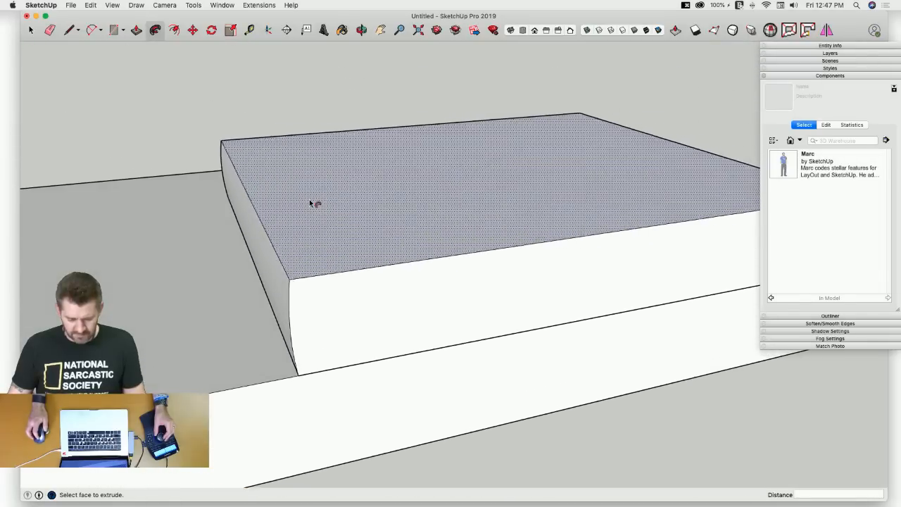
key("l")
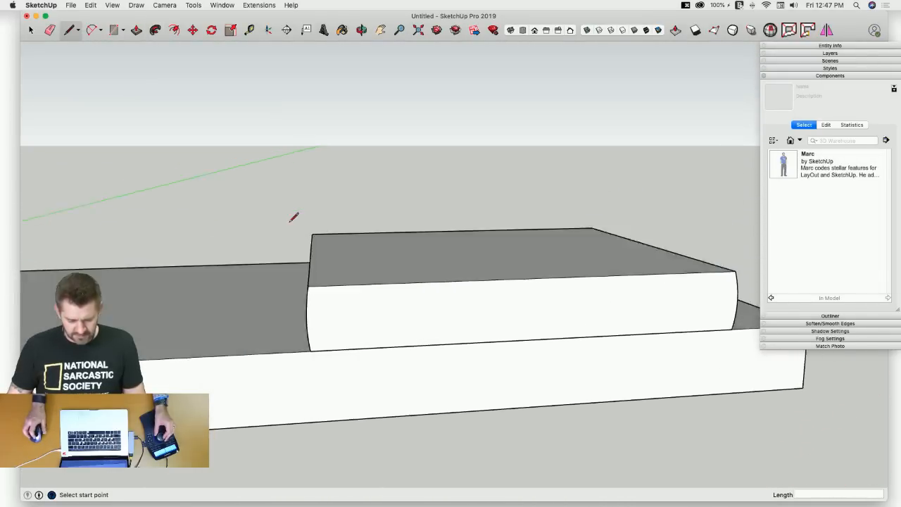
Select the whole curved-sided block and make it a group.
key("space")
triple_click(406, 269)
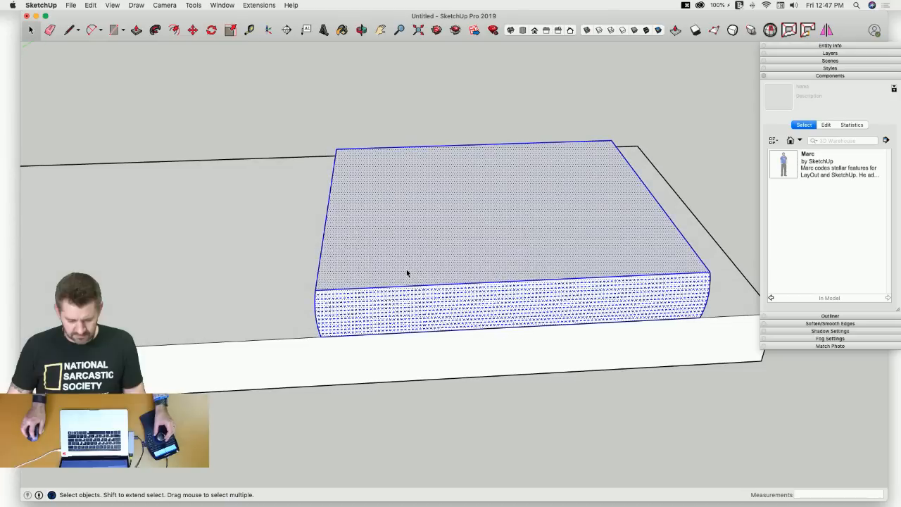
right_click(406, 269)
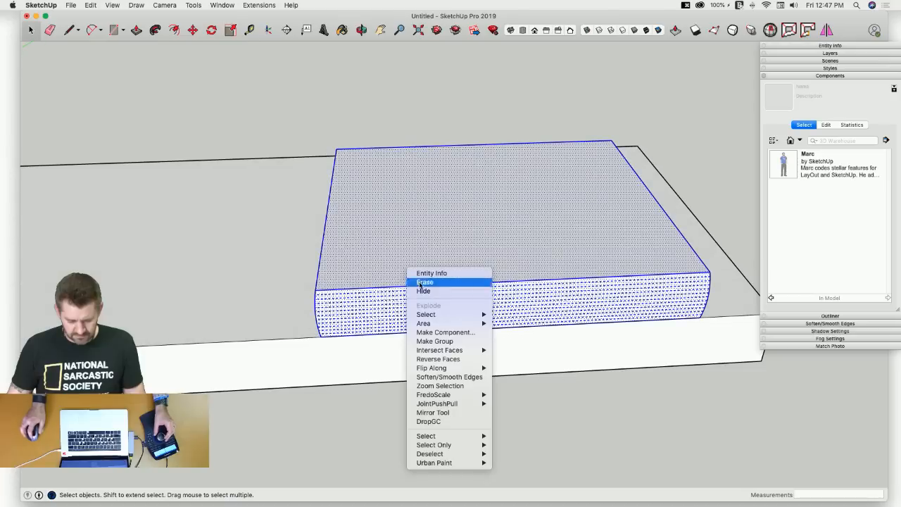
left_click(458, 341)
Copy the block group one block length along the slab so the two sit side by side, and clear the selection.
key("m")
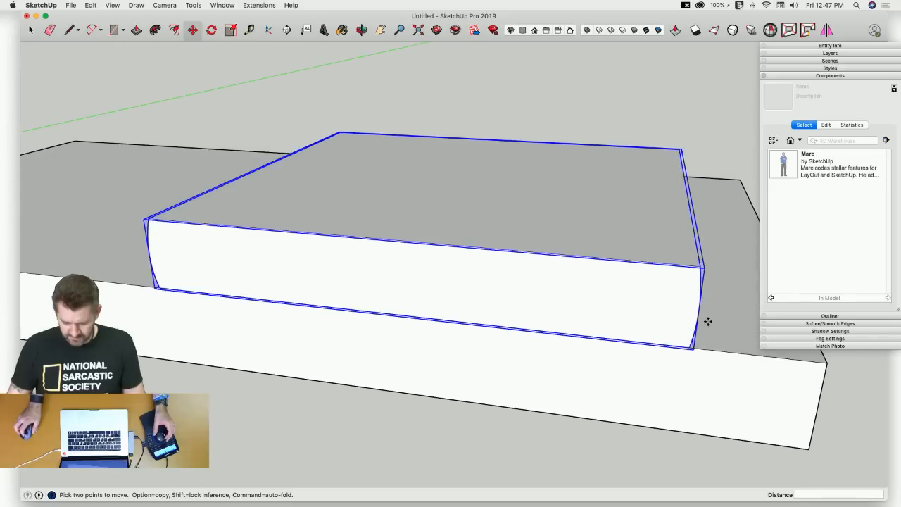
left_click(700, 311)
key("alt")
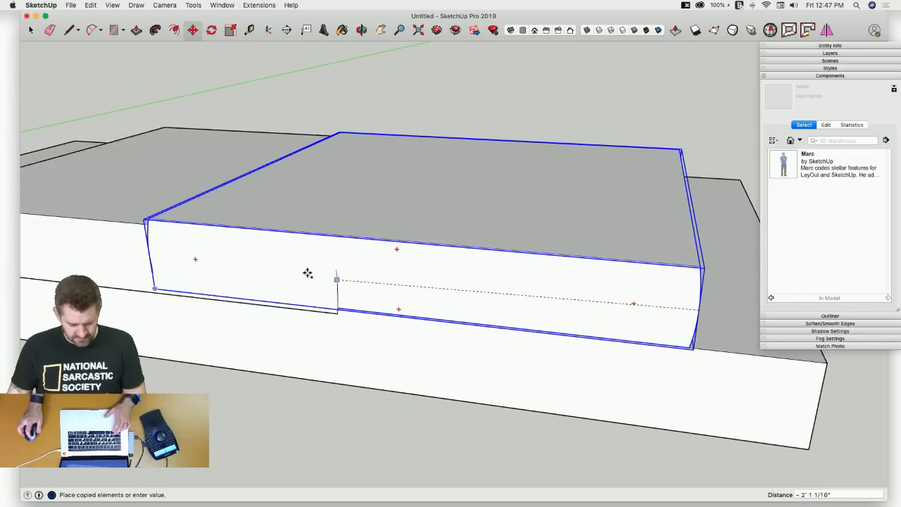
left_click(152, 256)
key("space")
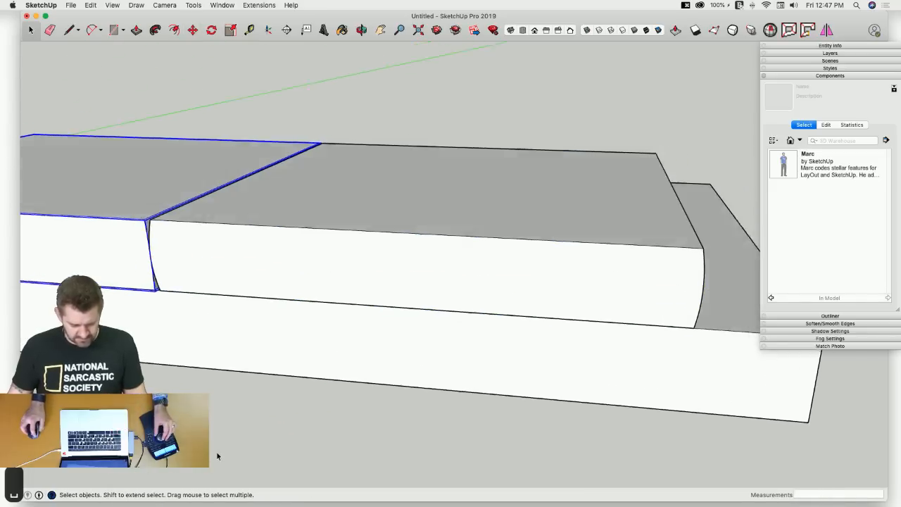
left_click(216, 448)
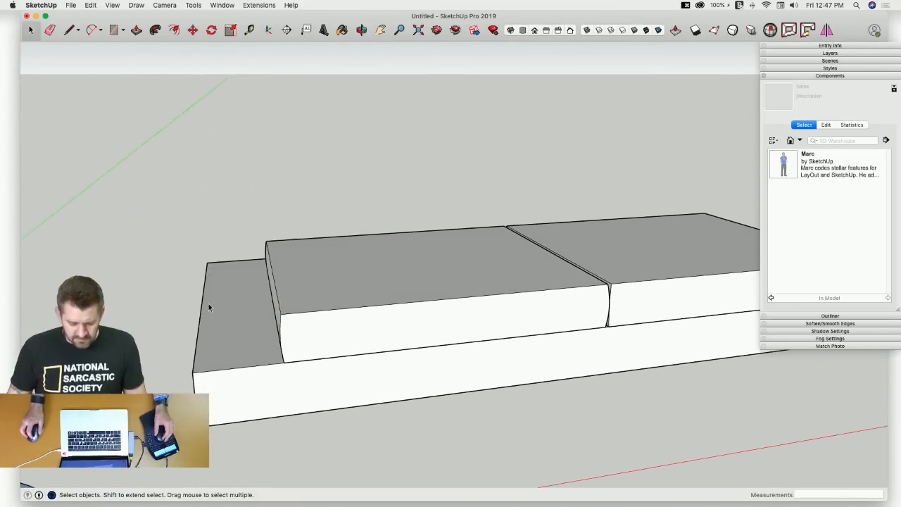
Draw a line across the slab's top face from front to rear edge, just outside the end block's side.
key("l")
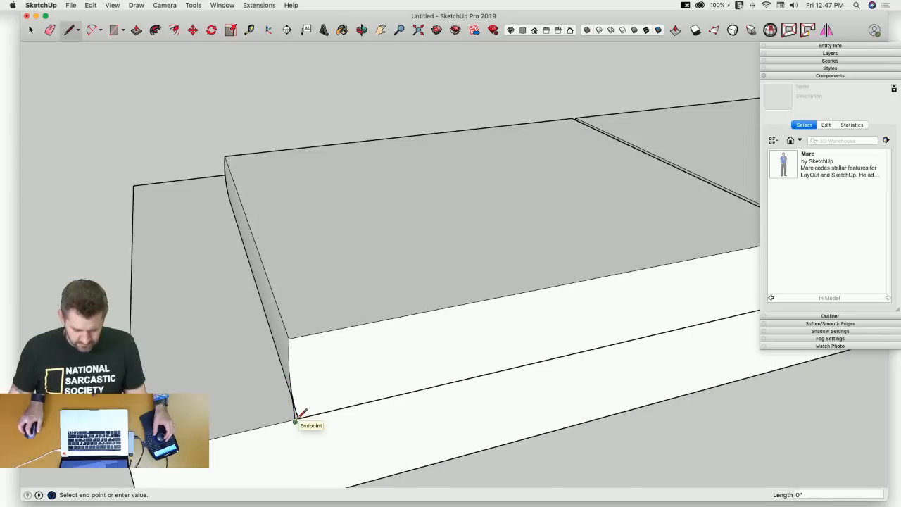
key("space")
left_click(149, 282)
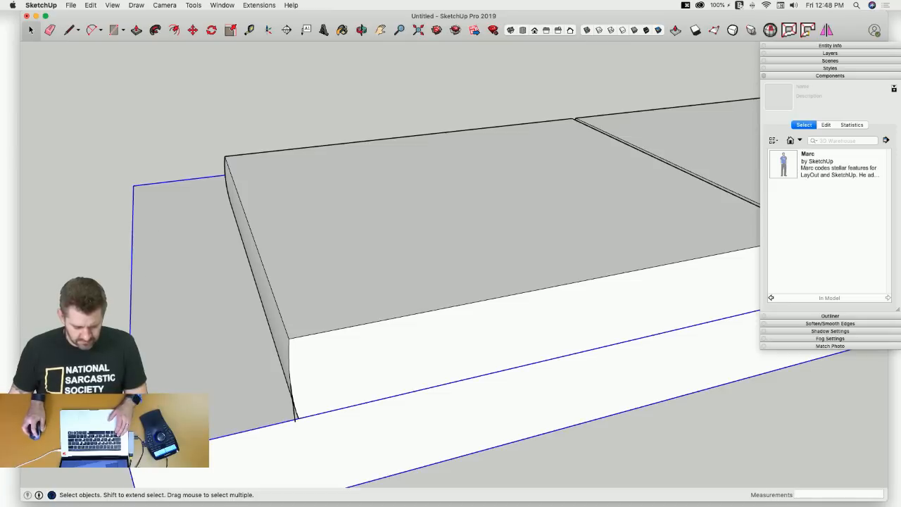
key("l")
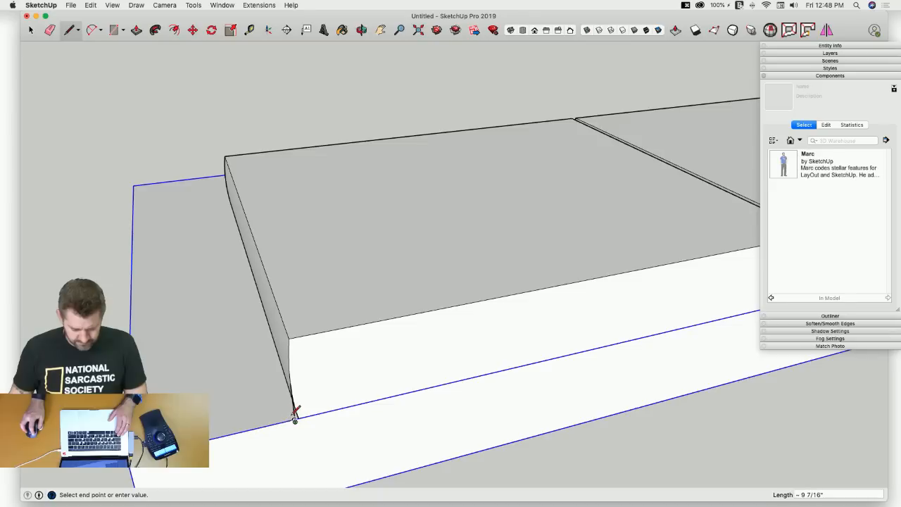
key("e")
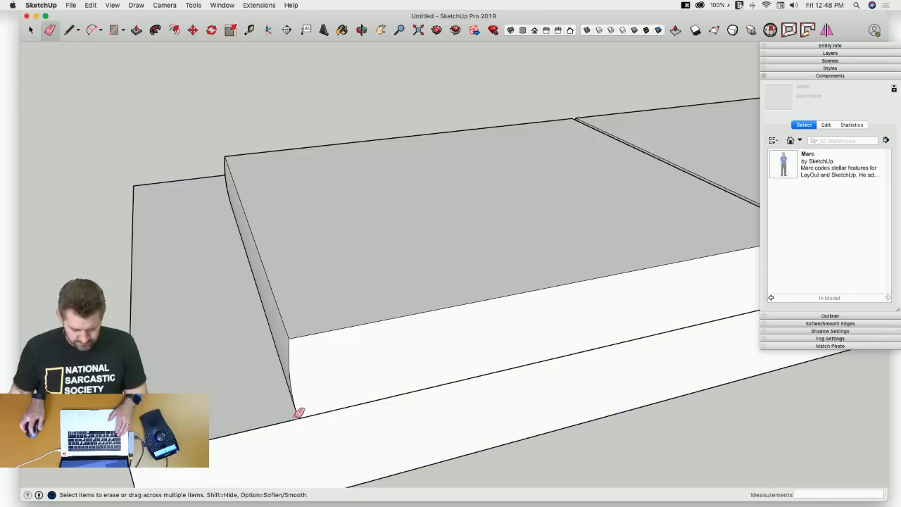
key("l")
left_click(294, 419)
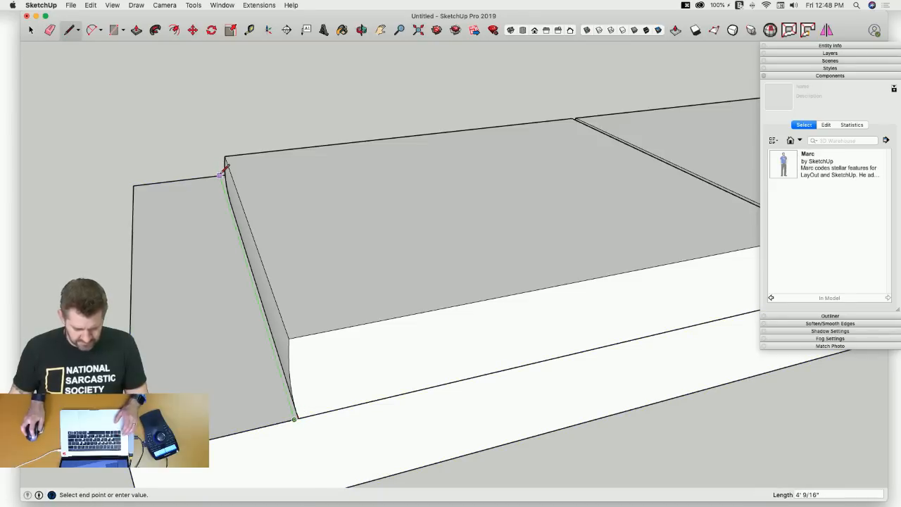
left_click(220, 175)
key("space")
left_click(187, 297)
key("r")
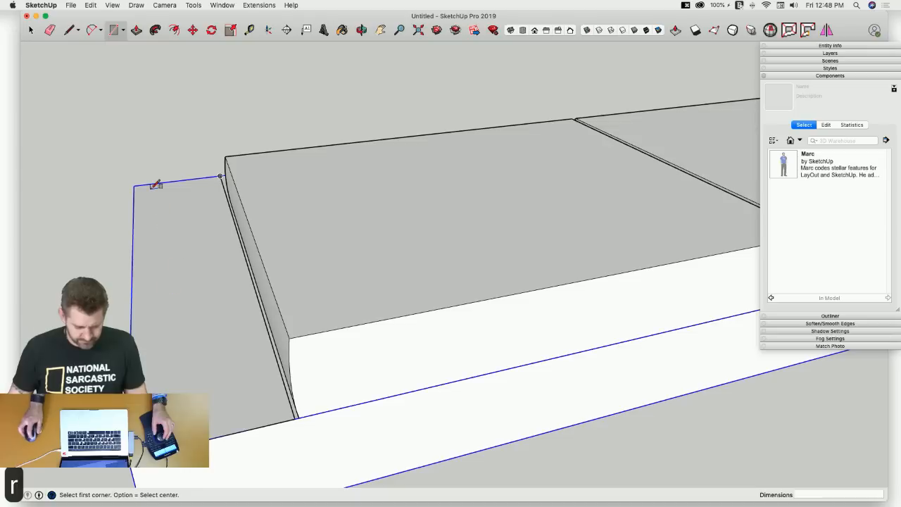
left_click(135, 186)
key("space")
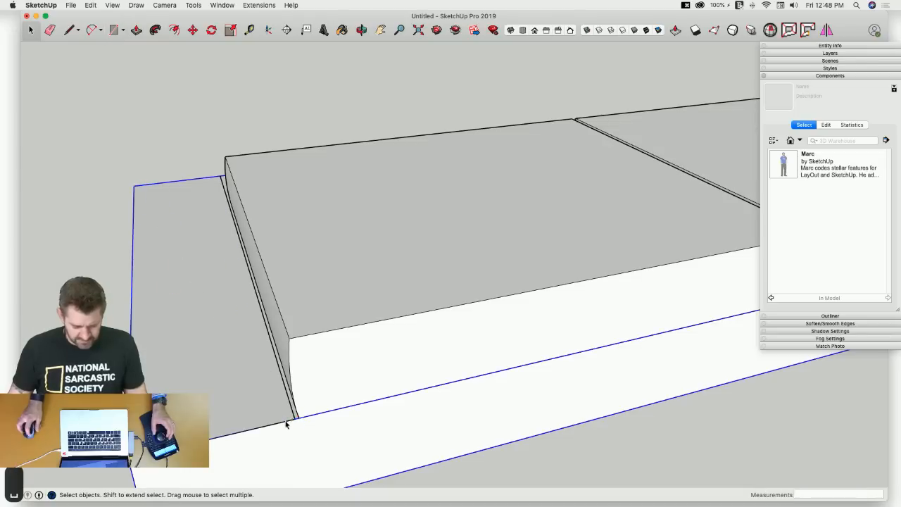
Copy the end strip of the slab's top face to the slab's opposite end.
left_click(283, 417)
key("m")
key("alt")
left_click(289, 416)
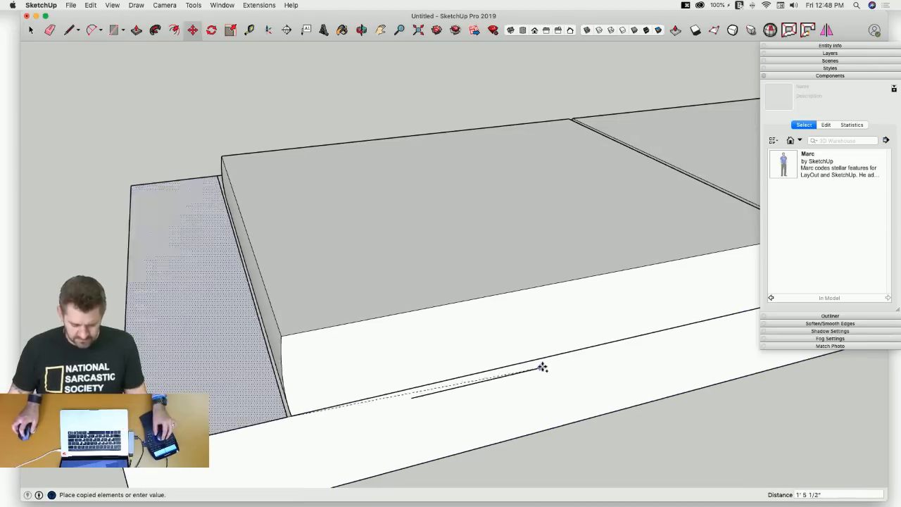
scroll(542, 367, "down", 8)
left_click(584, 229)
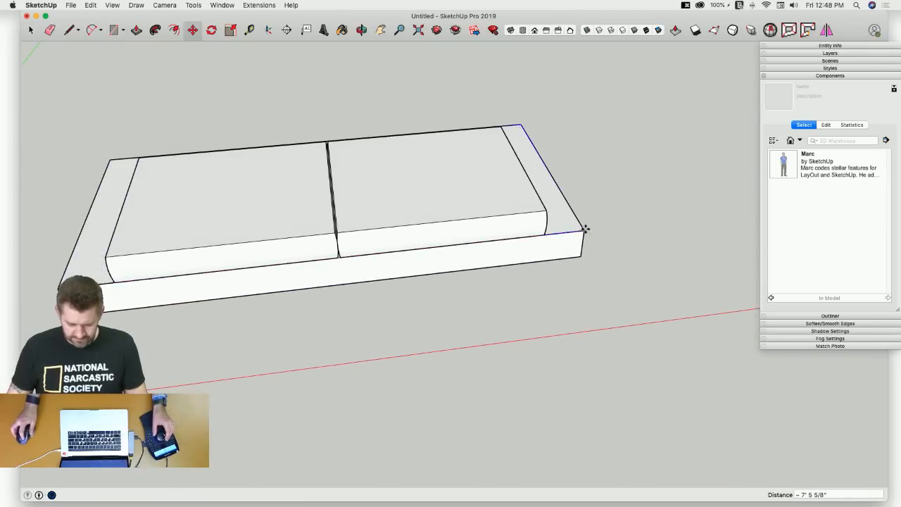
Move the block next to the copied strip about 1 7/16" inward along the slab.
key("l")
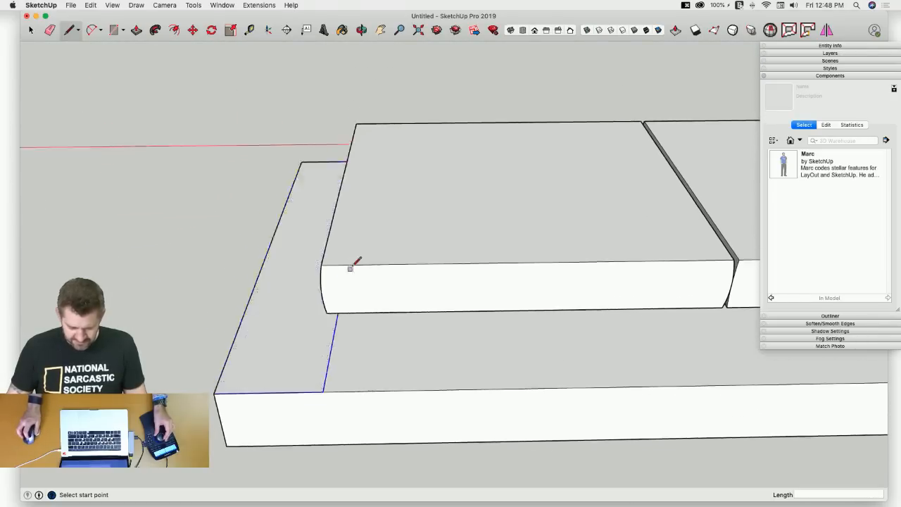
key("space")
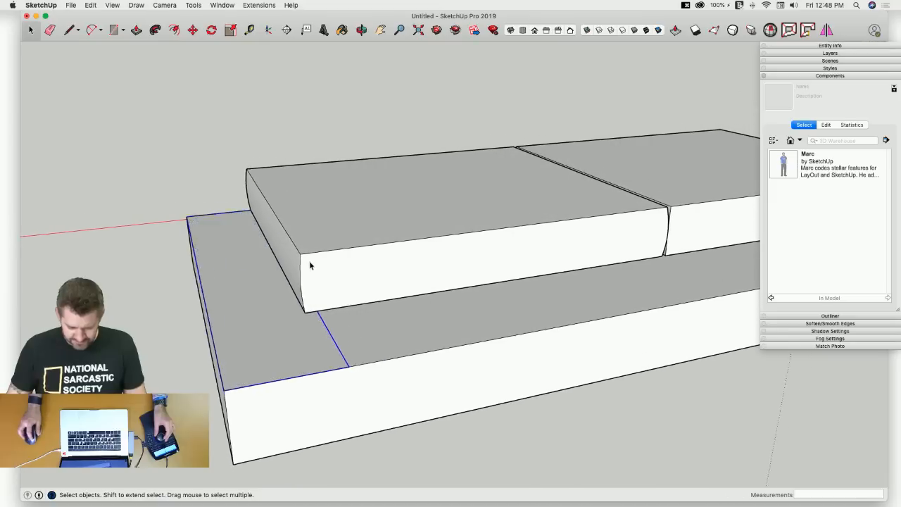
left_click(288, 263)
left_click(290, 268)
key("m")
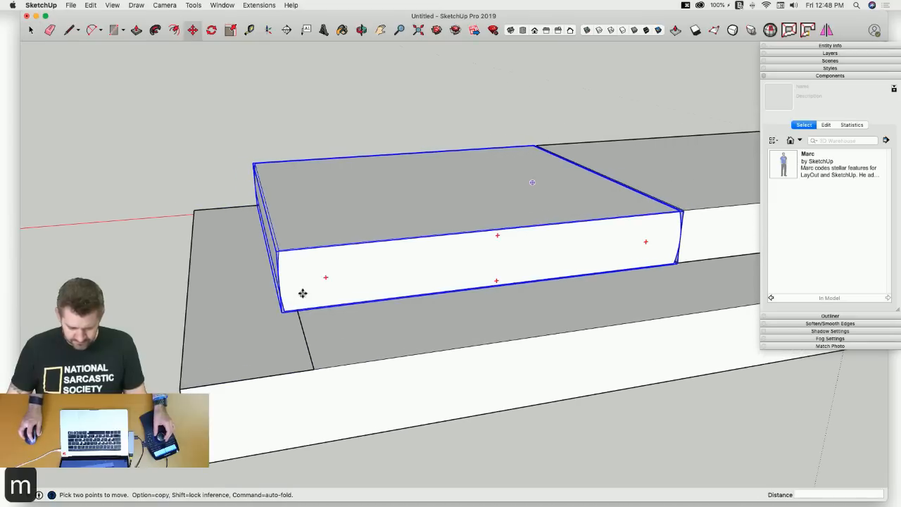
left_click(302, 293)
left_click(319, 293)
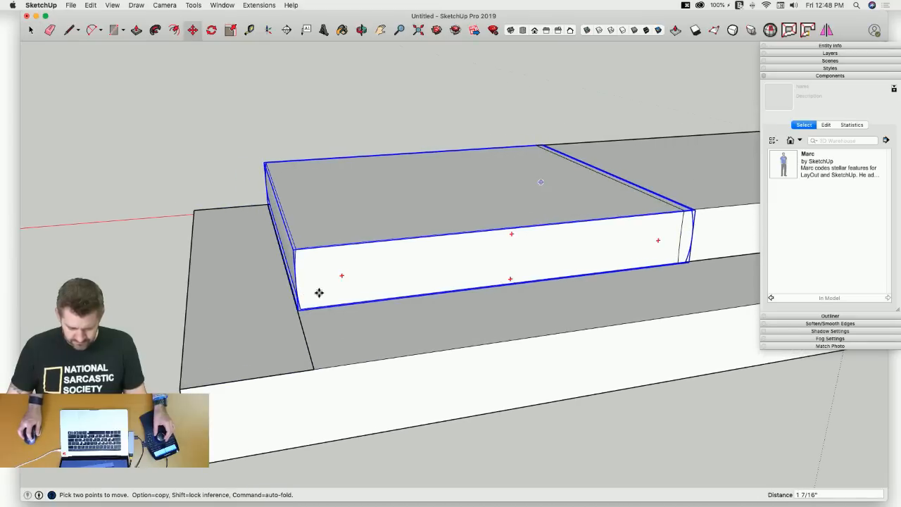
Scale the moved block to 0.98 along the red axis, pulling in its side that overlaps the neighbouring block.
key("space")
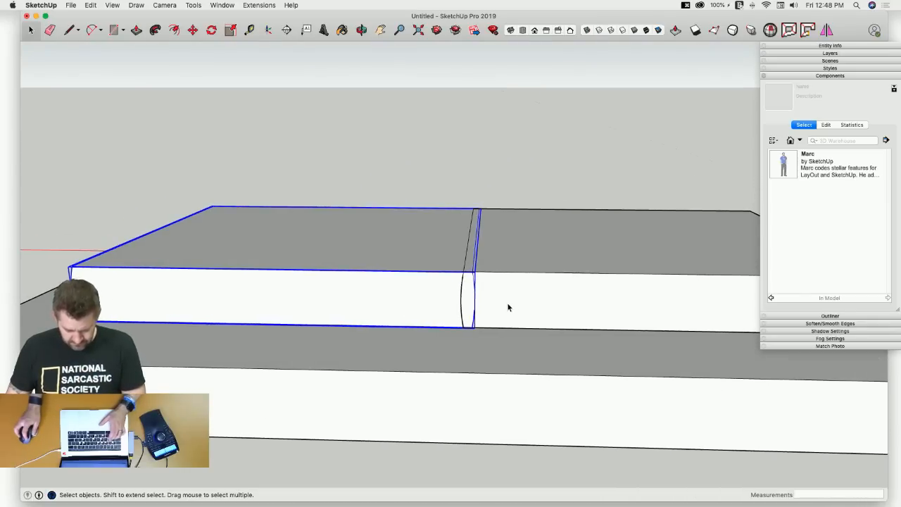
key("s")
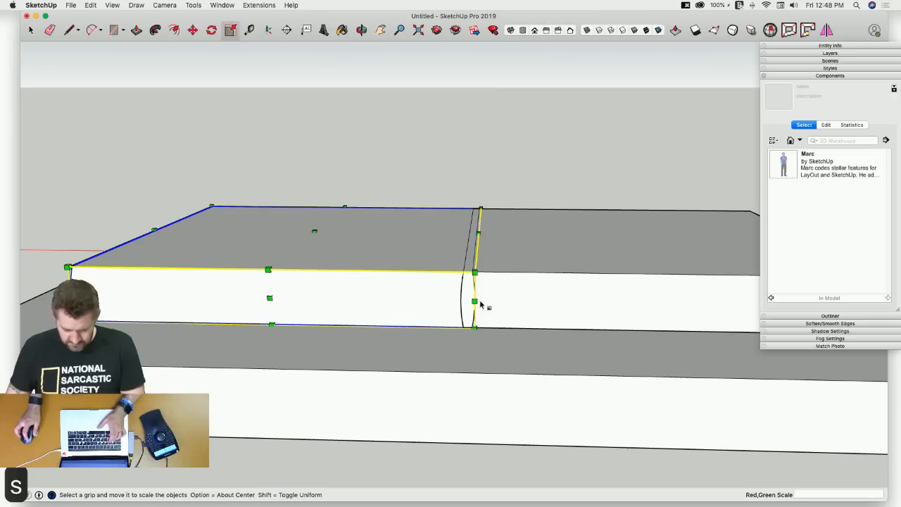
left_click(479, 256)
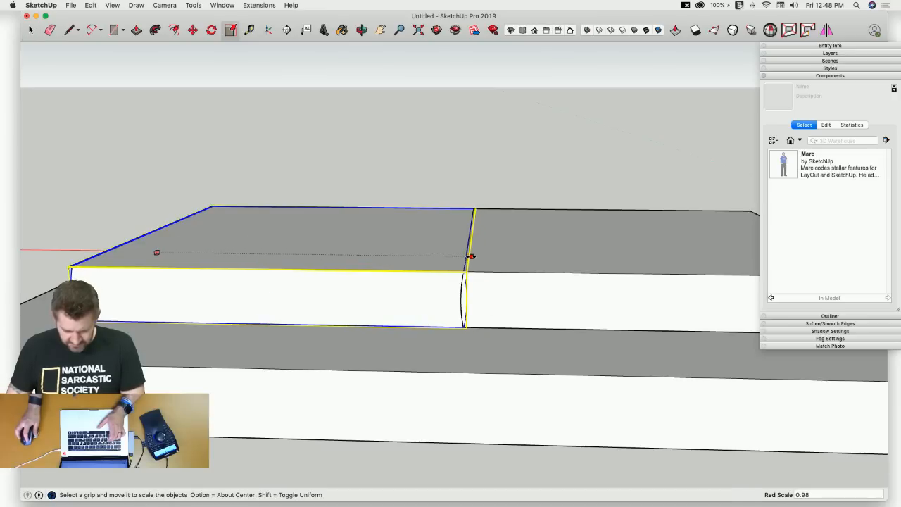
left_click(471, 256)
Erase the other block and replace it with a copy of the scaled block placed against its inner side.
key("space")
key("e")
left_click(499, 270)
key("space")
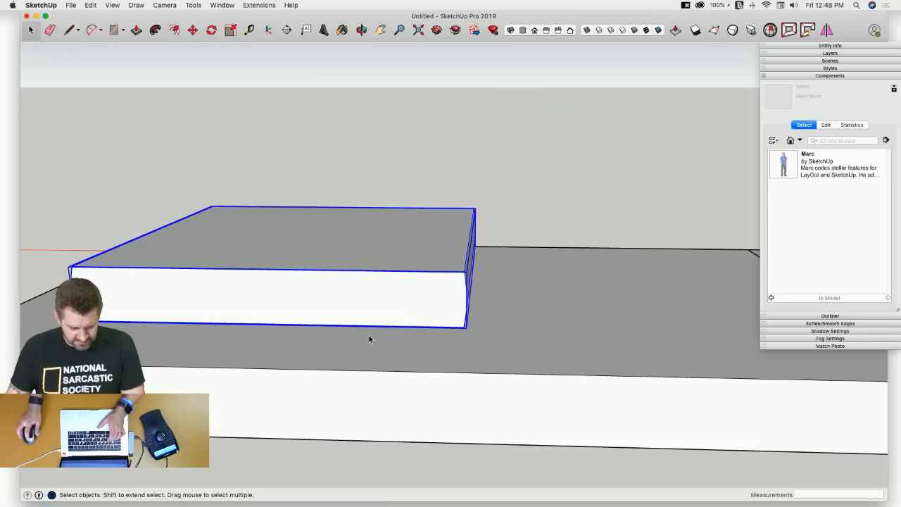
key("m")
key("alt")
left_click(71, 294)
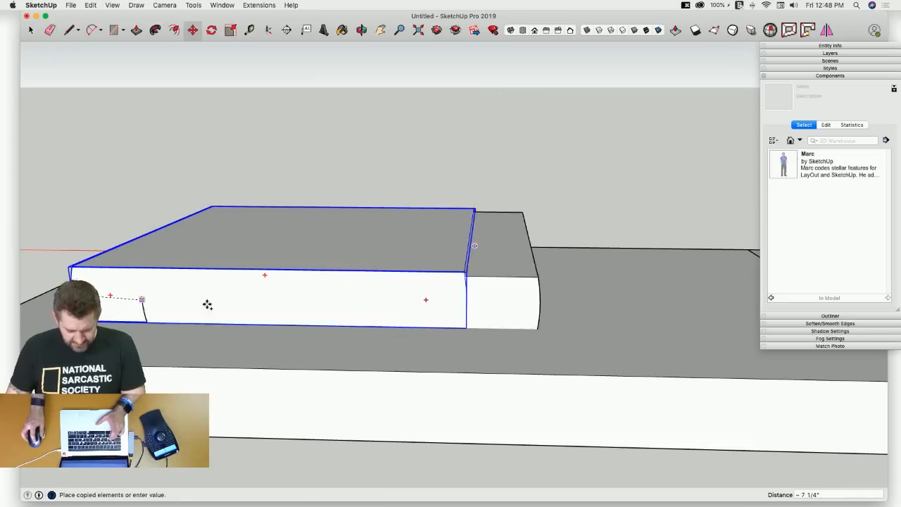
left_click(467, 302)
key("space")
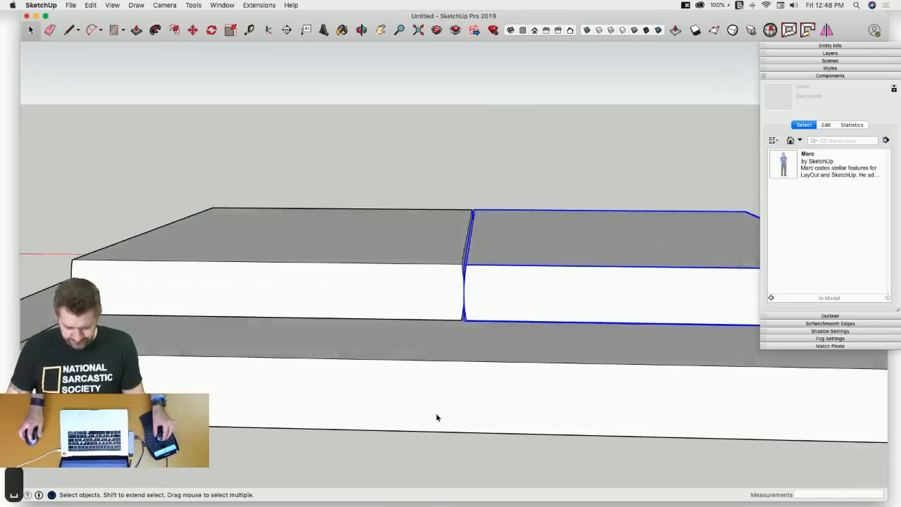
left_click(447, 482)
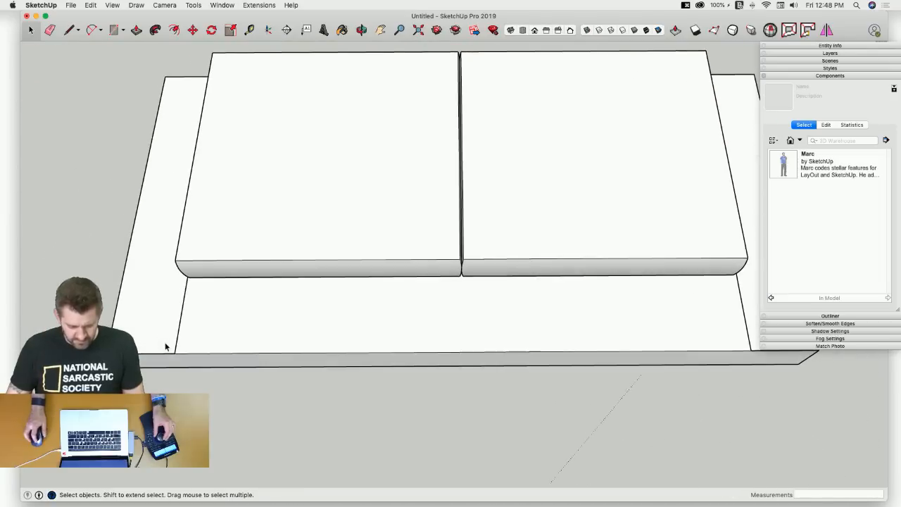
Draw a line behind both blocks joining the end strips, retrace the slab's rear edge, and erase the strip lines between them to form a U-shaped face.
key("l")
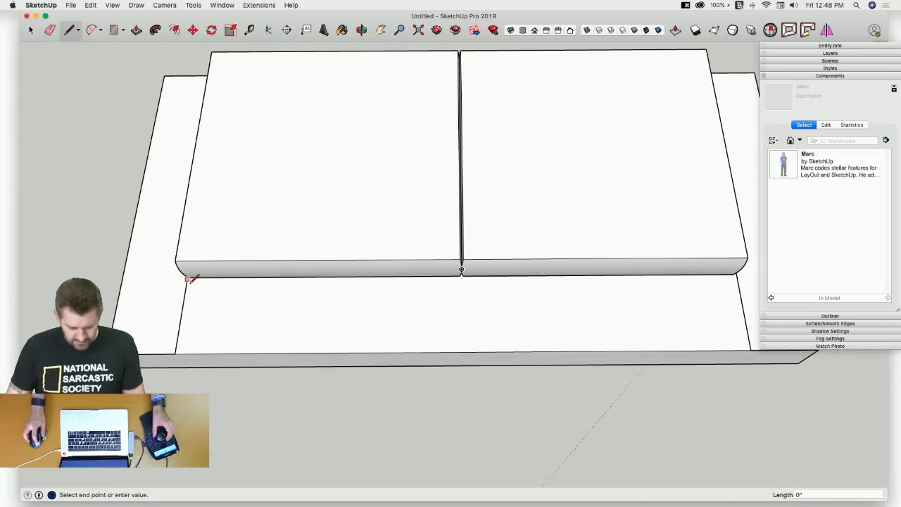
key("Escape")
left_click(186, 286)
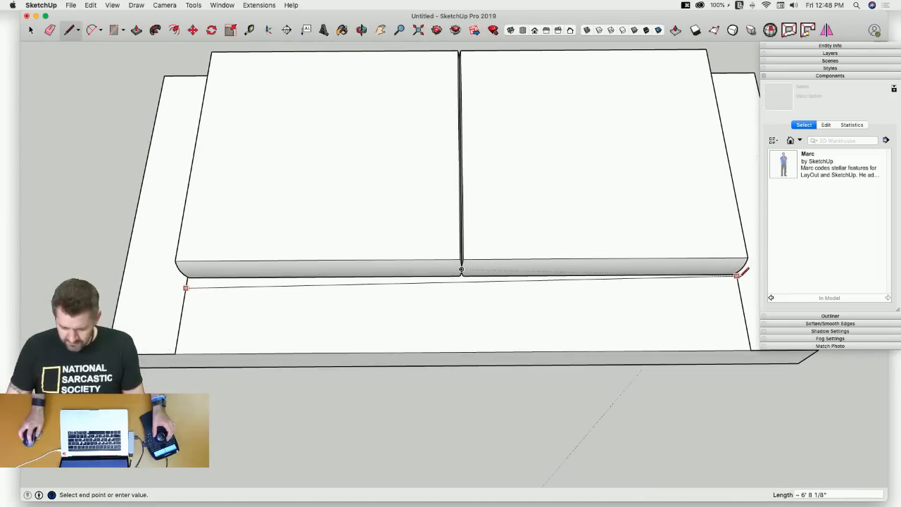
left_click(738, 284)
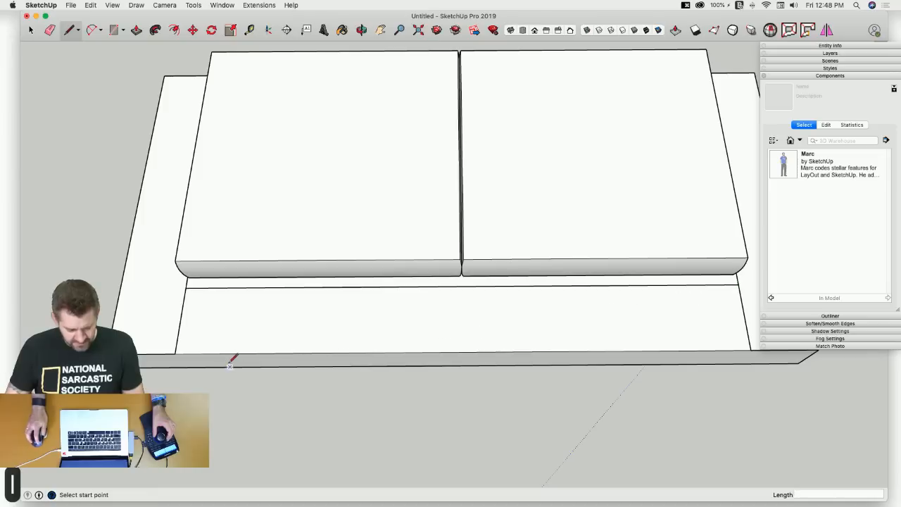
left_click(176, 352)
left_click(750, 349)
key("e")
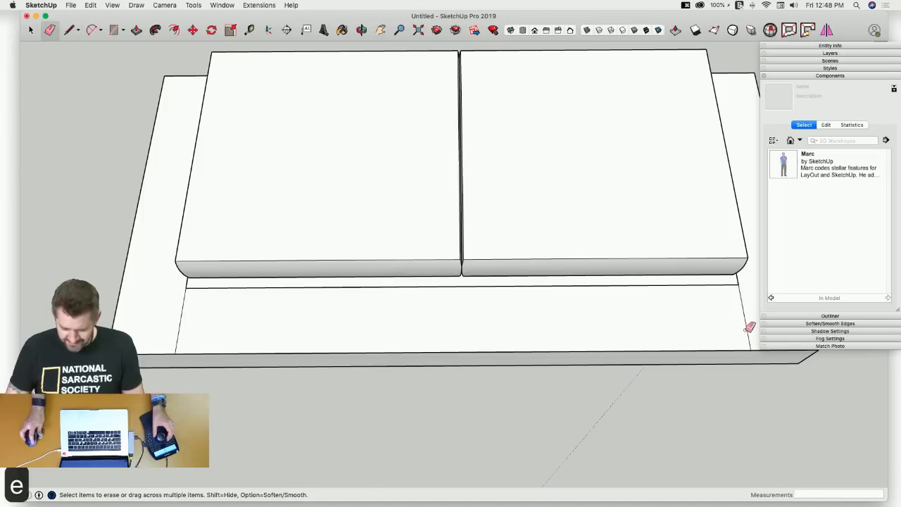
left_click(746, 330)
left_click(179, 316)
Pull the U-shaped face up 2' 1 7/16" to form arms and a back, and raise it a further 1' 1 1/2".
key("p")
left_click(161, 312)
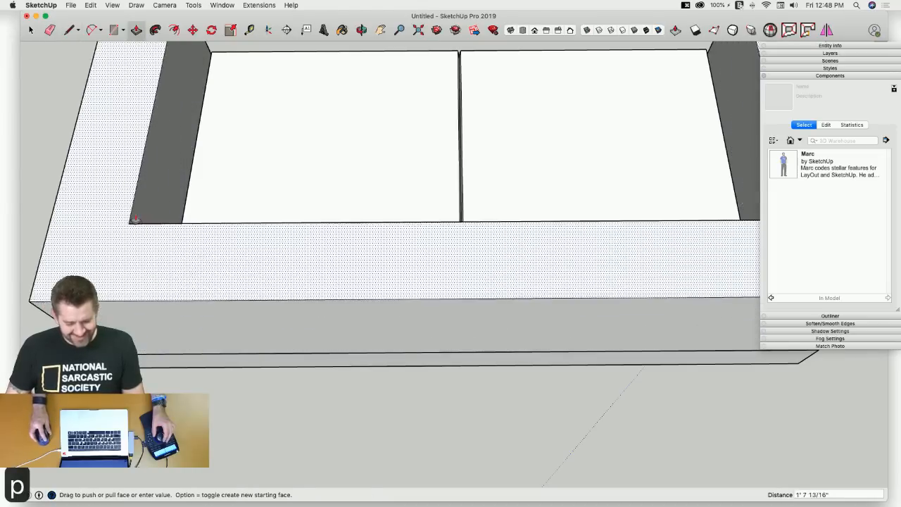
left_click(133, 204)
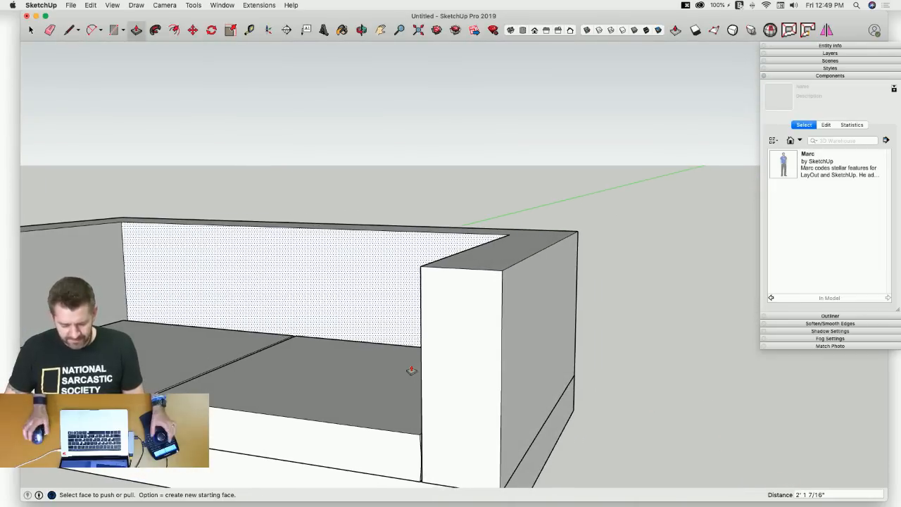
key("space")
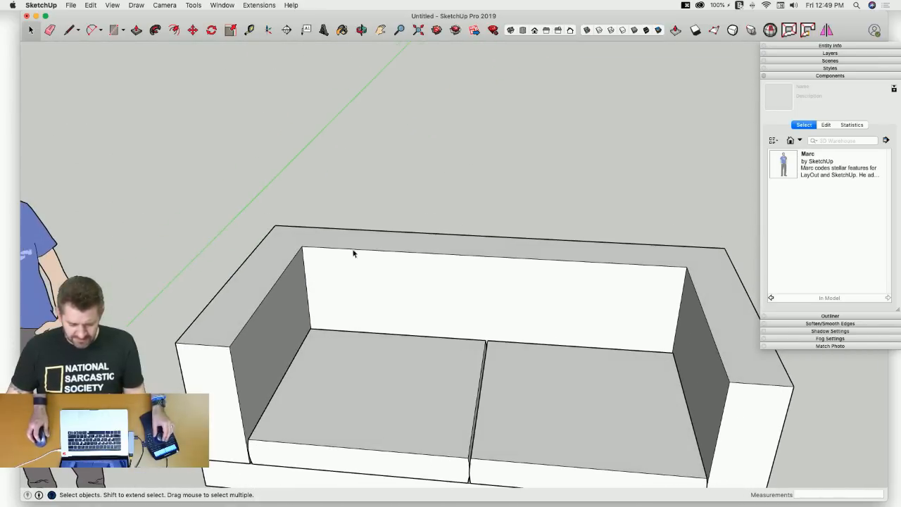
key("p")
left_click_drag(357, 237, 342, 189)
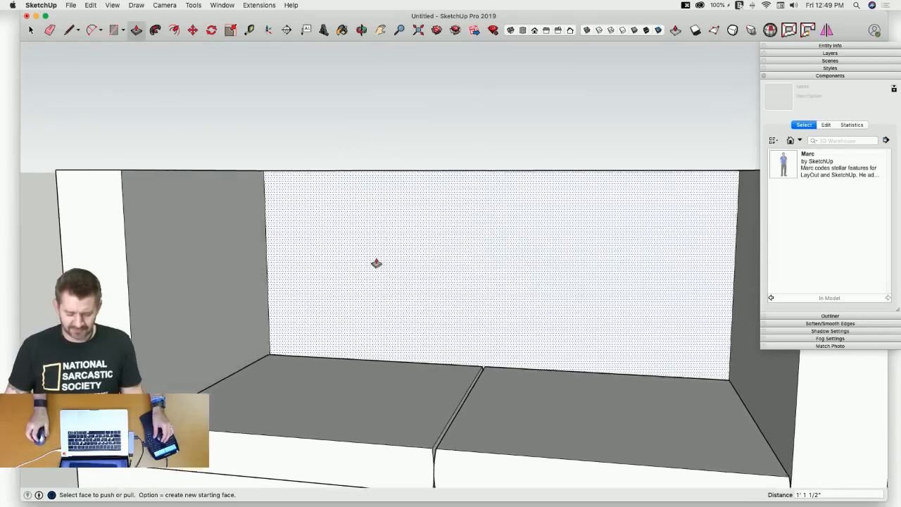
key("space")
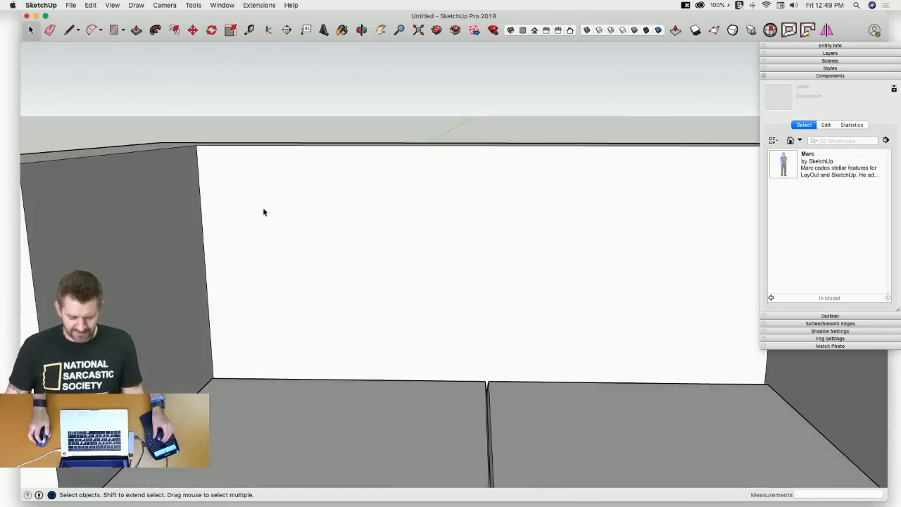
Draw a line across the back's inner face just above the seat cushions and continue it along the inner arm faces.
key("l")
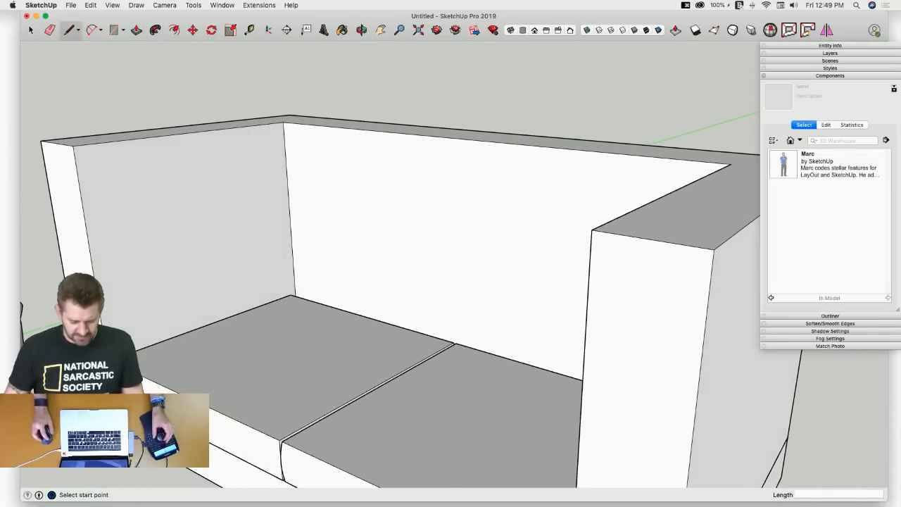
left_click(295, 289)
left_click(618, 307)
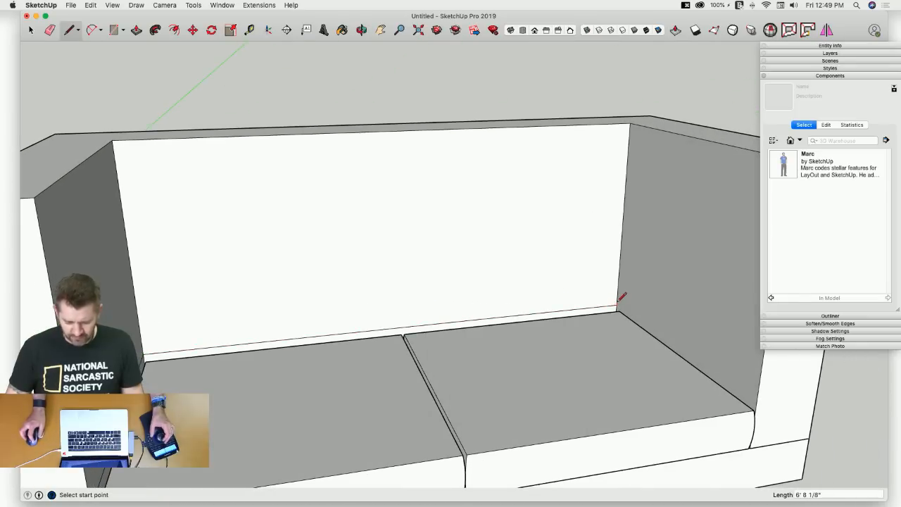
left_click(756, 407)
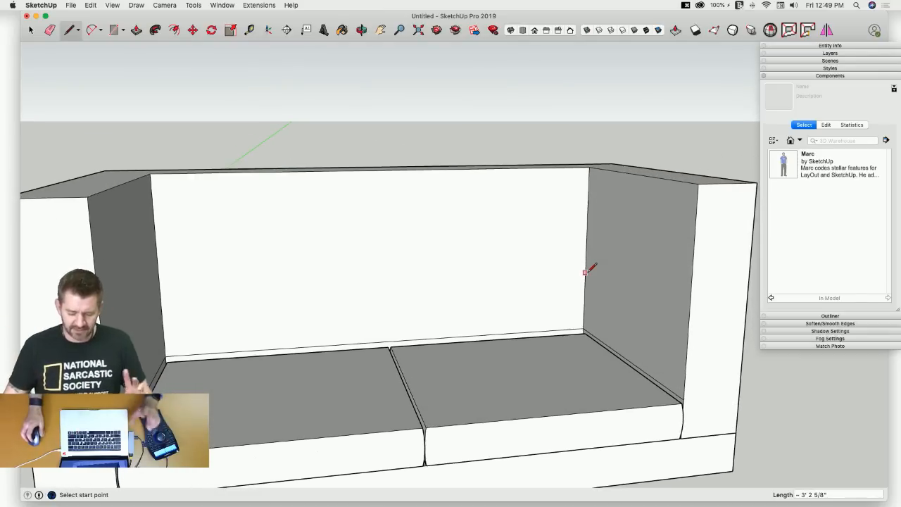
key("space")
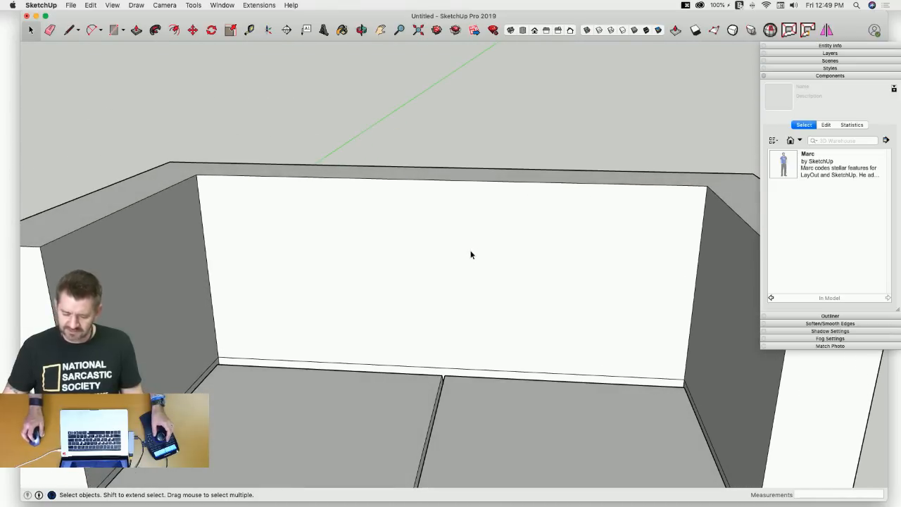
Make a group of the back's inner face above the line together with its edges.
double_click(471, 254)
right_click(471, 255)
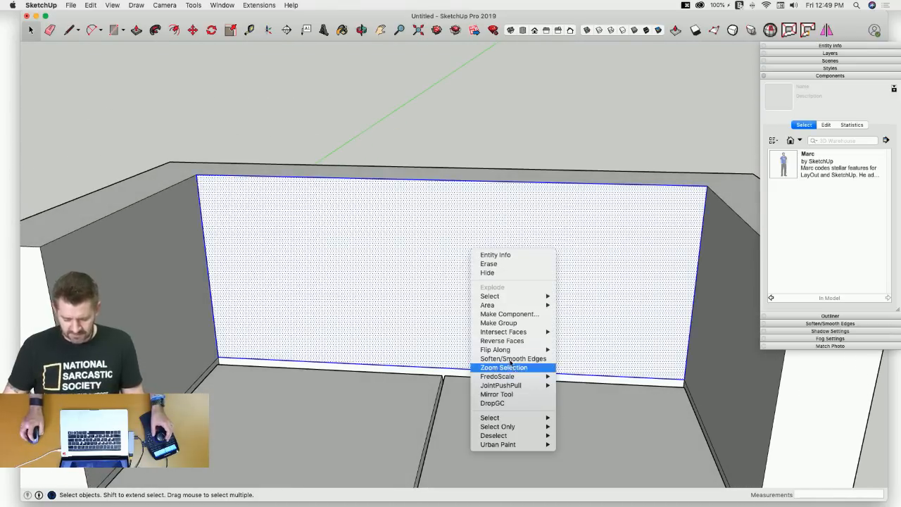
left_click(498, 322)
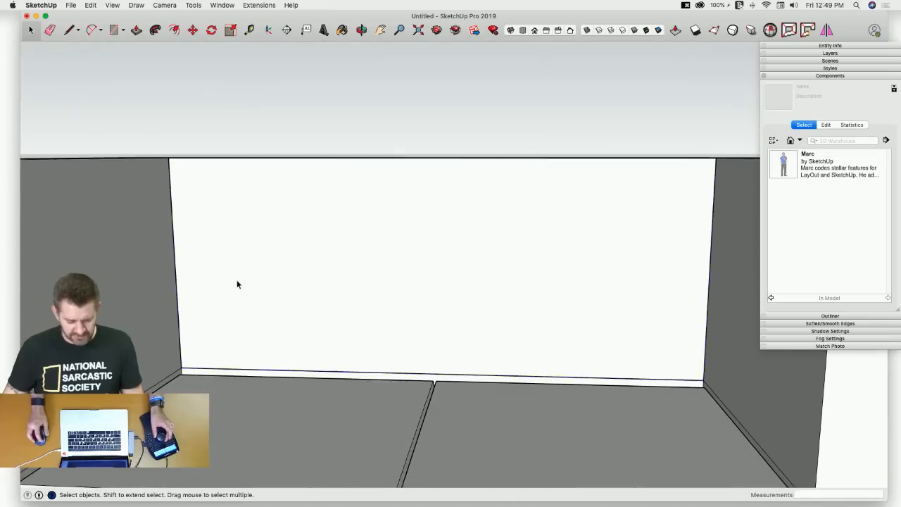
Open the back panel's group for editing and draw its horizontal and vertical midlines.
double_click(231, 283)
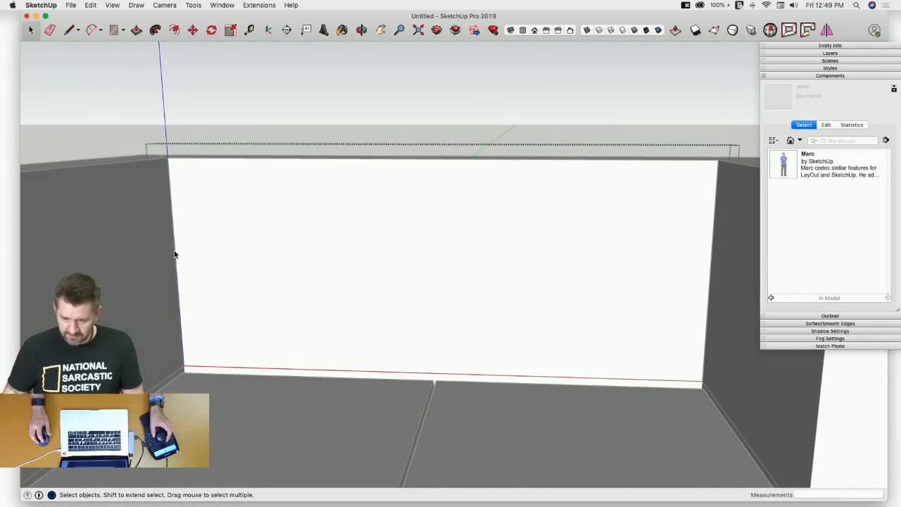
key("l")
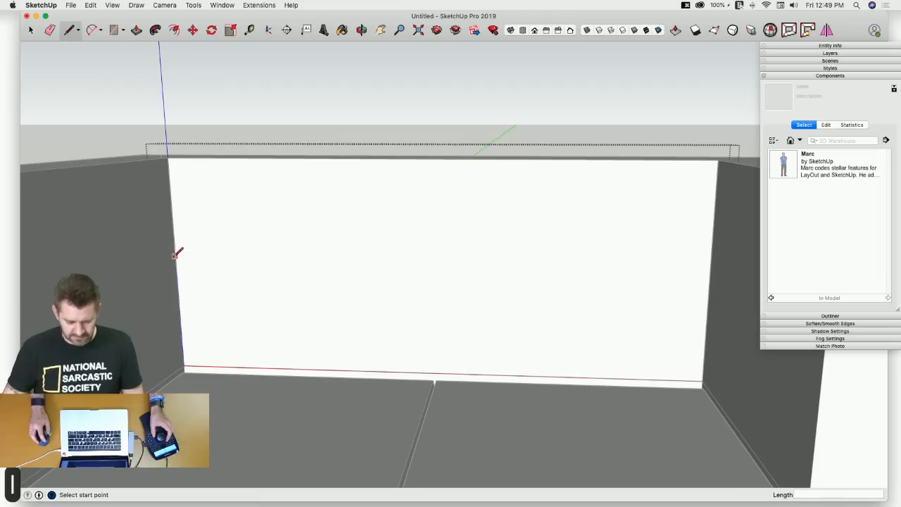
left_click(710, 273)
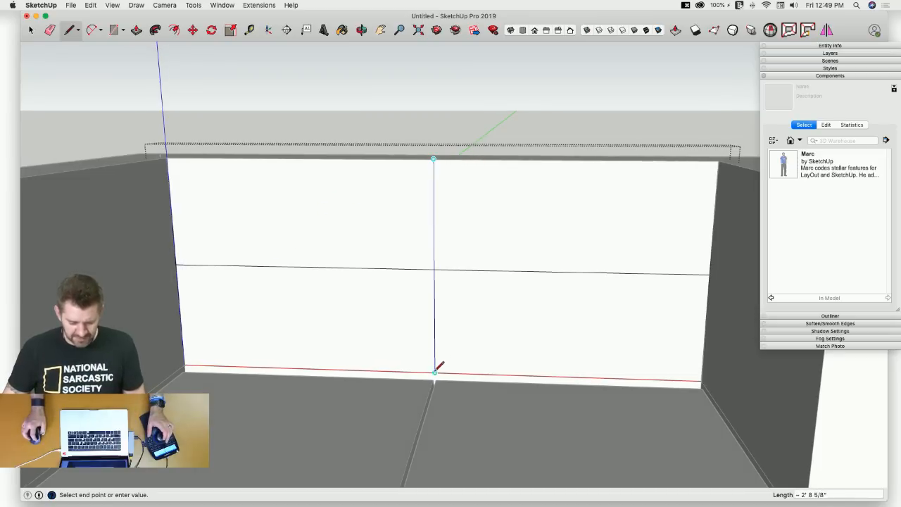
Split the left half of the back panel into four equal columns with full-height vertical lines.
key("space")
key("l")
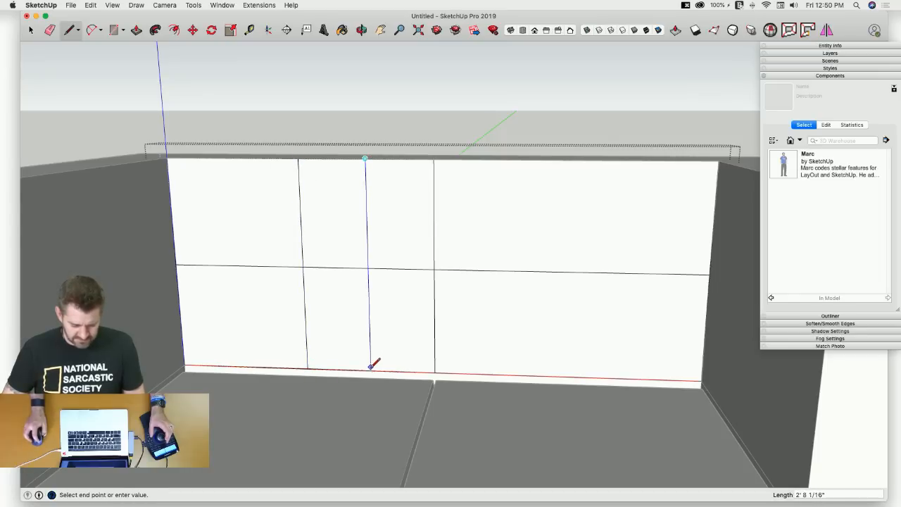
left_click(231, 157)
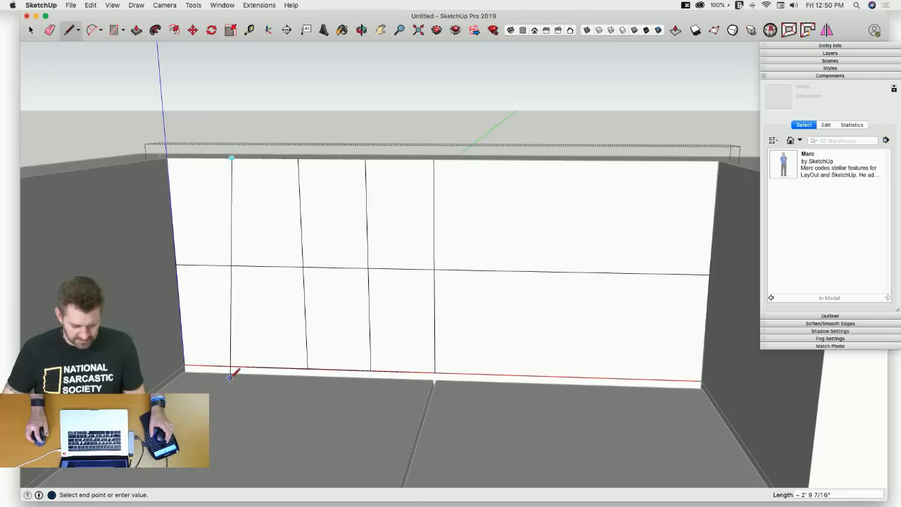
key("space")
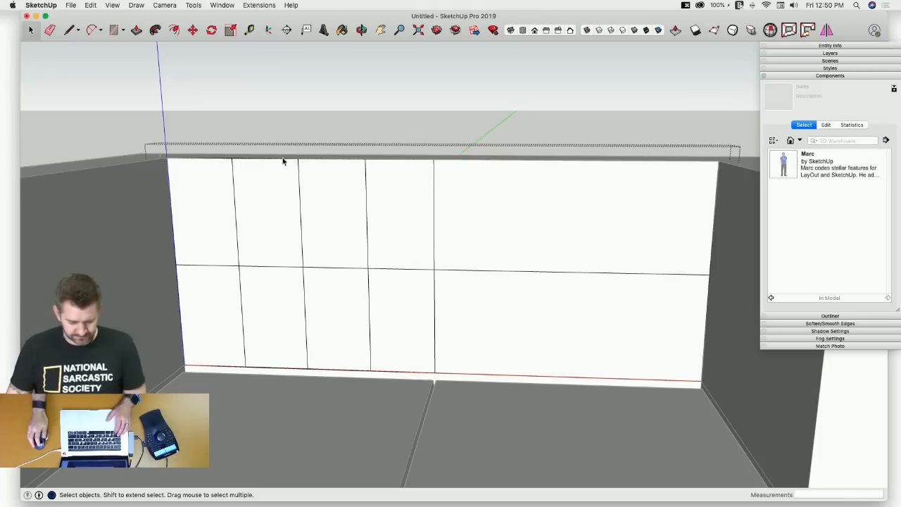
Draw full-width horizontal lines at the panel's upper and lower quarter points and halve the left columns into eight with vertical lines.
key("l")
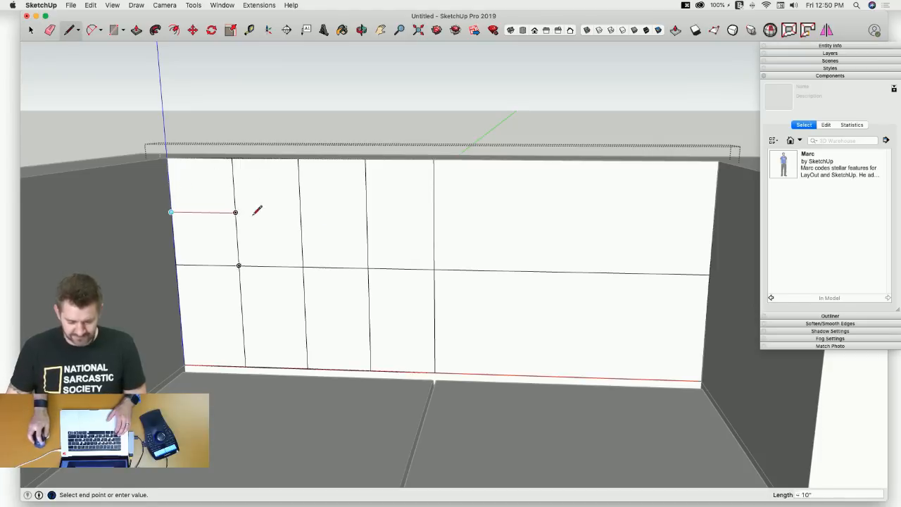
left_click(714, 218)
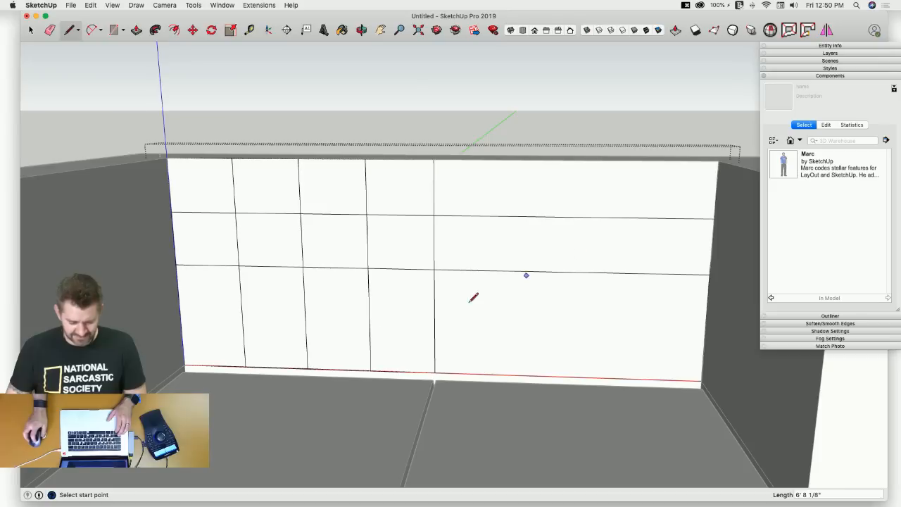
key("Escape")
left_click(180, 316)
left_click(705, 329)
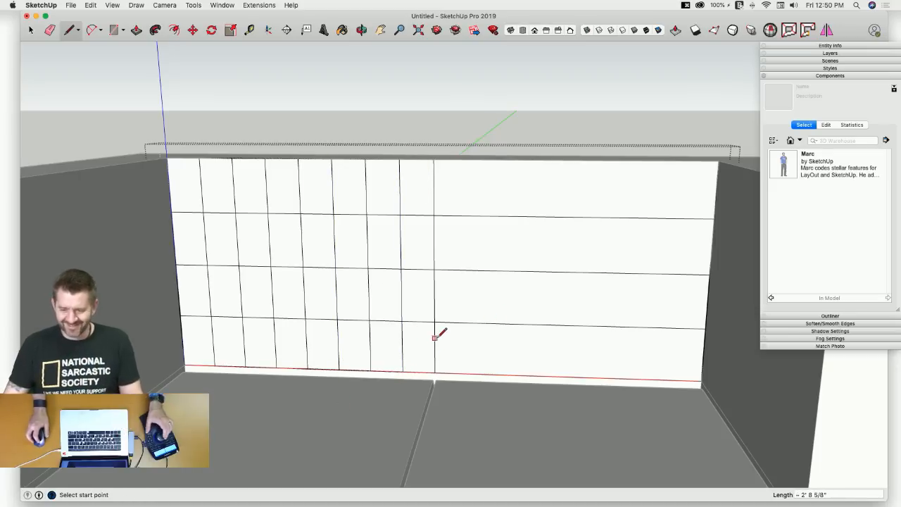
Draw three zigzag diagonals through the grid intersections beside the vertical midline, from the upper quarter line down to the panel's lower edge.
scroll(409, 312, "up", 3)
scroll(426, 277, "up", 2)
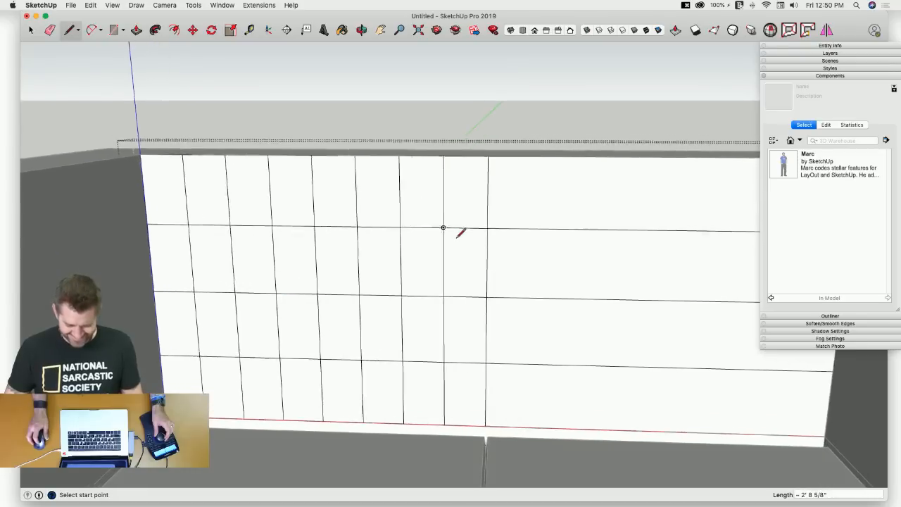
left_click(486, 225)
left_click(444, 293)
left_click(444, 292)
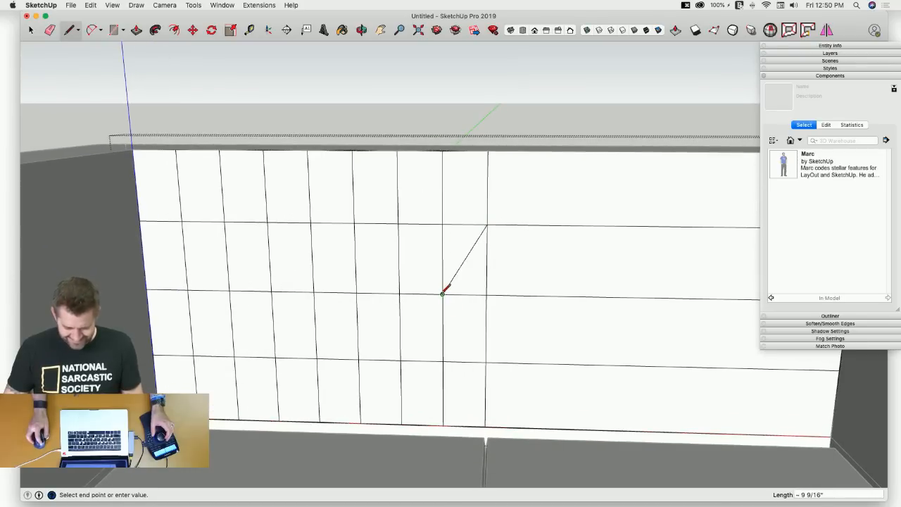
left_click(485, 362)
left_click(485, 362)
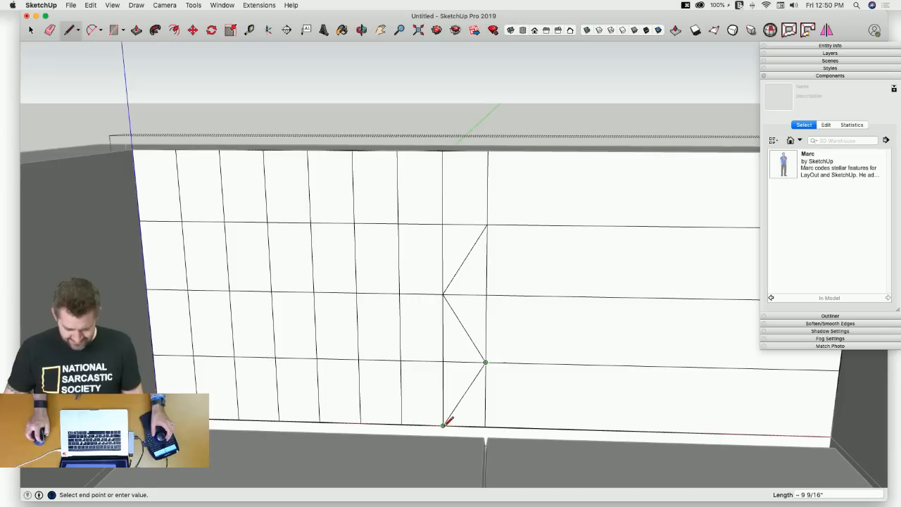
left_click(444, 425)
Draw the remaining diagonals up to the panel's upper edge and back, closing two stacked diamonds beside the vertical midline.
left_click(443, 426)
left_click(402, 361)
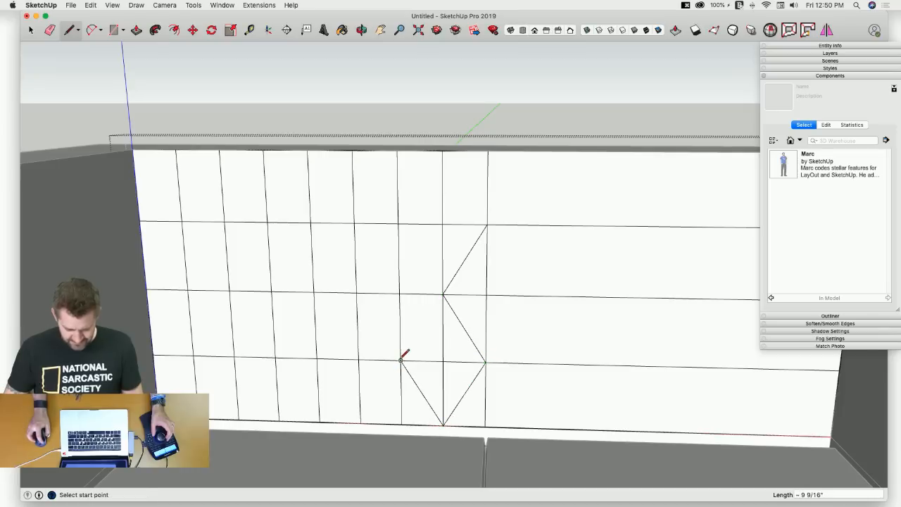
left_click(401, 361)
left_click(444, 292)
left_click(443, 292)
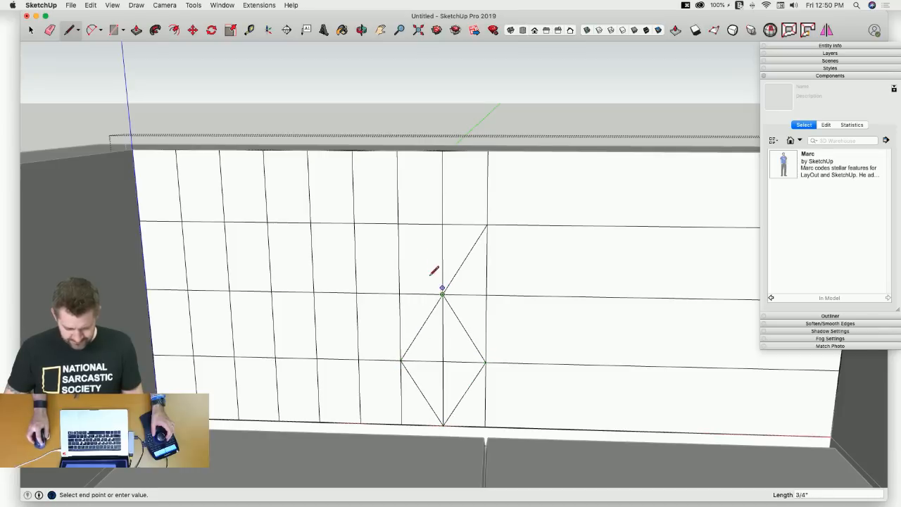
left_click(399, 223)
left_click(399, 223)
left_click(444, 150)
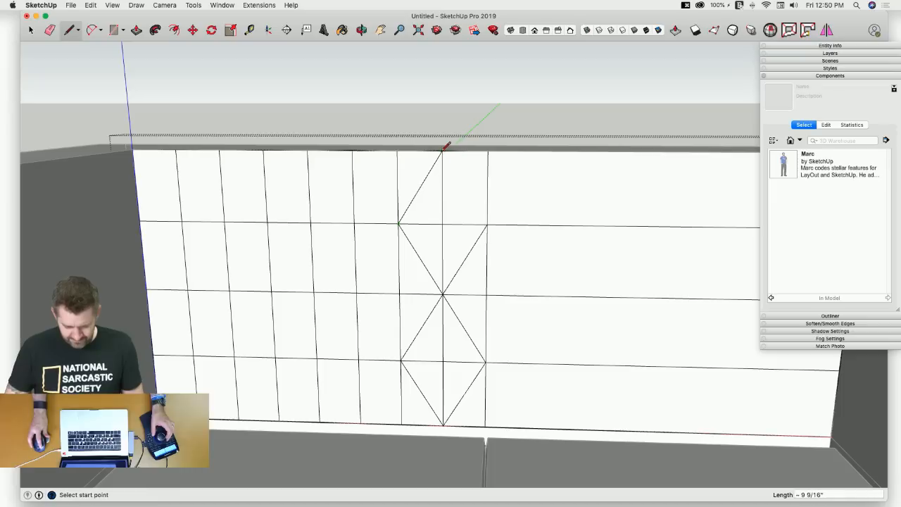
left_click(443, 150)
left_click(487, 224)
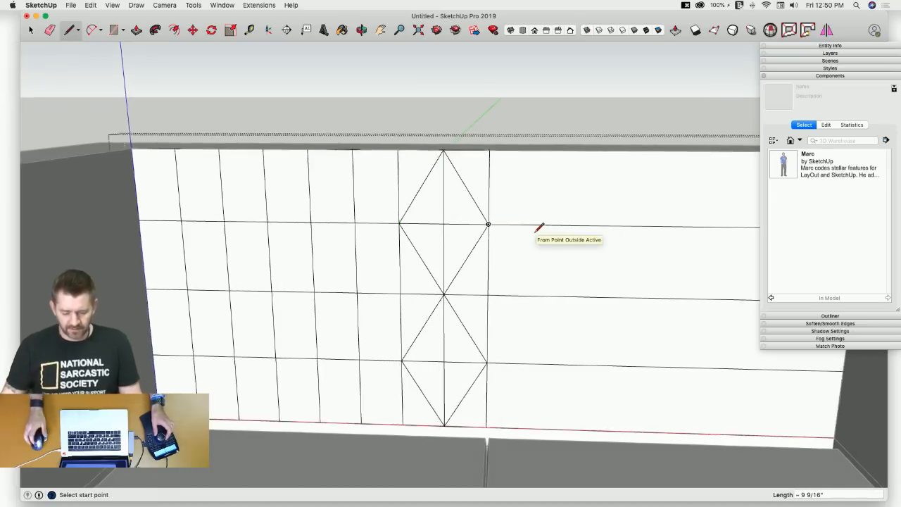
Erase all horizontal and vertical grid lines from the back panel, leaving only the two stacked diamonds.
key("e")
left_click_drag(448, 229, 442, 232)
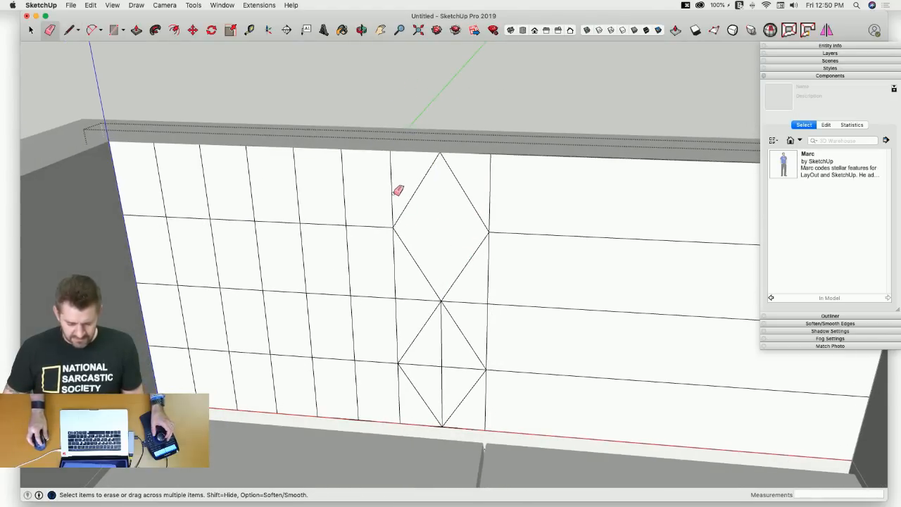
left_click_drag(396, 295, 397, 300)
left_click(446, 364)
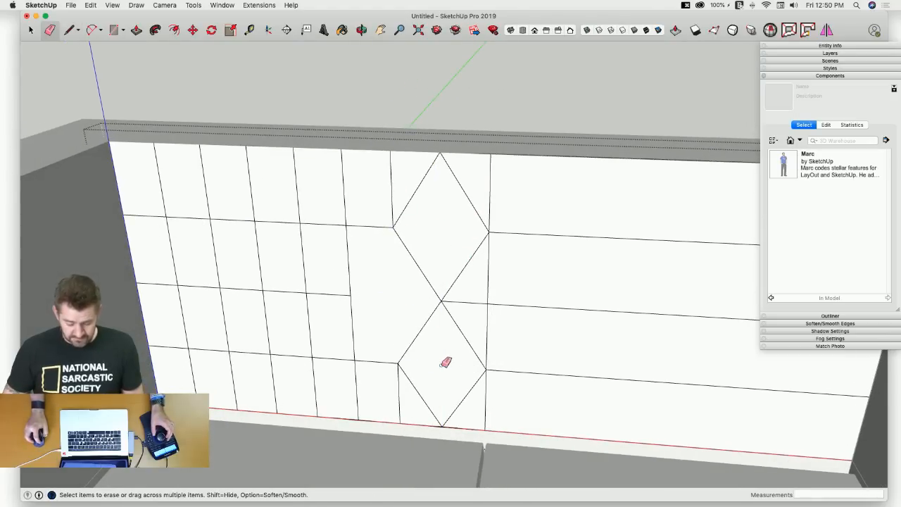
left_click_drag(487, 302, 493, 298)
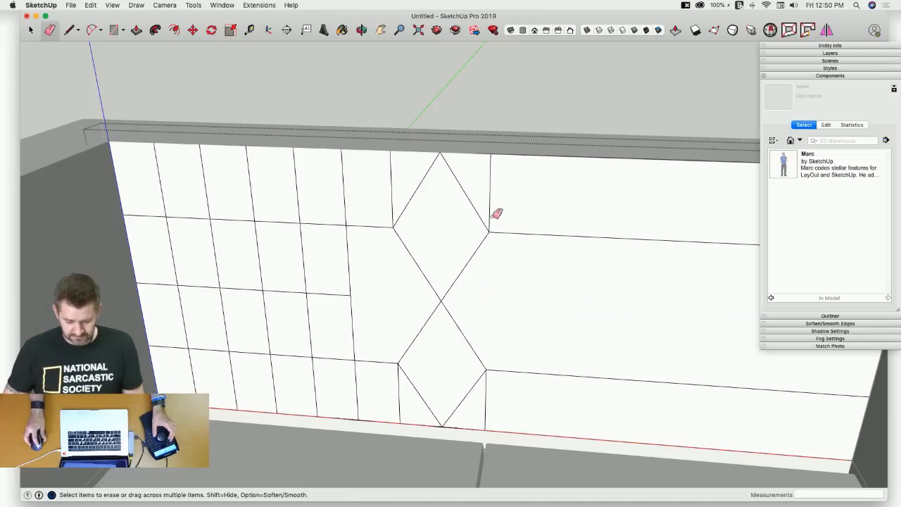
mouse_move(495, 209)
left_mouse_down()
mouse_move(514, 256)
mouse_move(484, 419)
left_mouse_up()
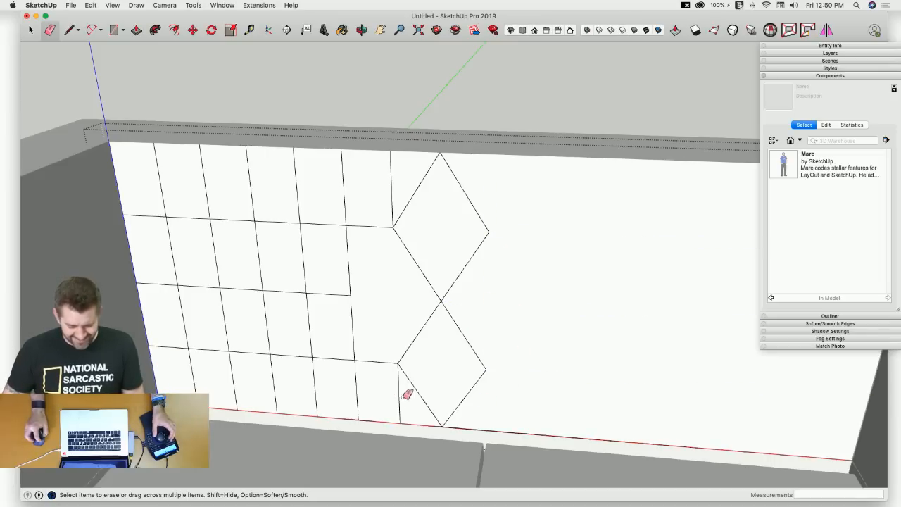
mouse_move(408, 394)
left_mouse_down()
mouse_move(368, 354)
mouse_move(322, 356)
mouse_move(330, 359)
mouse_move(338, 296)
mouse_move(306, 229)
mouse_move(276, 315)
mouse_move(342, 208)
mouse_move(397, 195)
mouse_move(177, 198)
mouse_move(256, 252)
mouse_move(169, 282)
mouse_move(280, 295)
mouse_move(209, 344)
mouse_move(207, 368)
mouse_move(284, 352)
mouse_move(263, 356)
mouse_move(275, 345)
left_mouse_up()
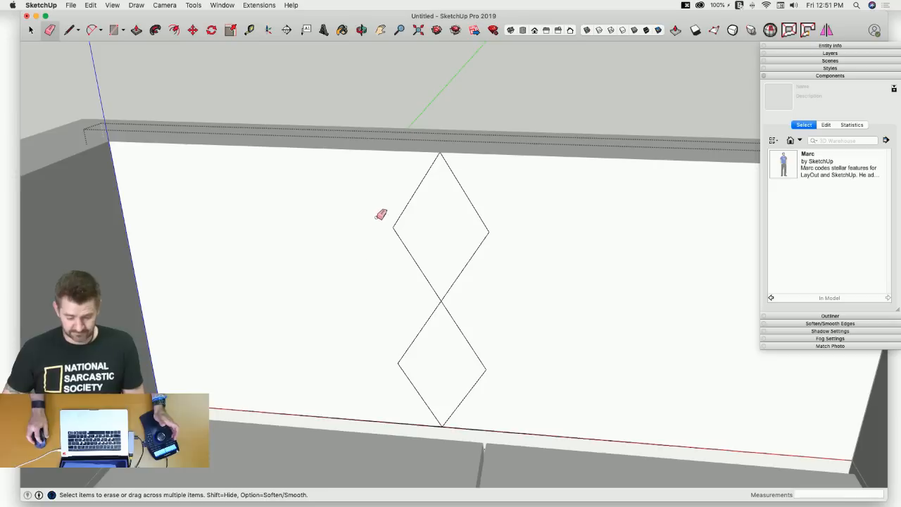
Make a component named "Puffy Part" from the upper diamond's face and edges.
key("space")
double_click(439, 238)
right_click(439, 238)
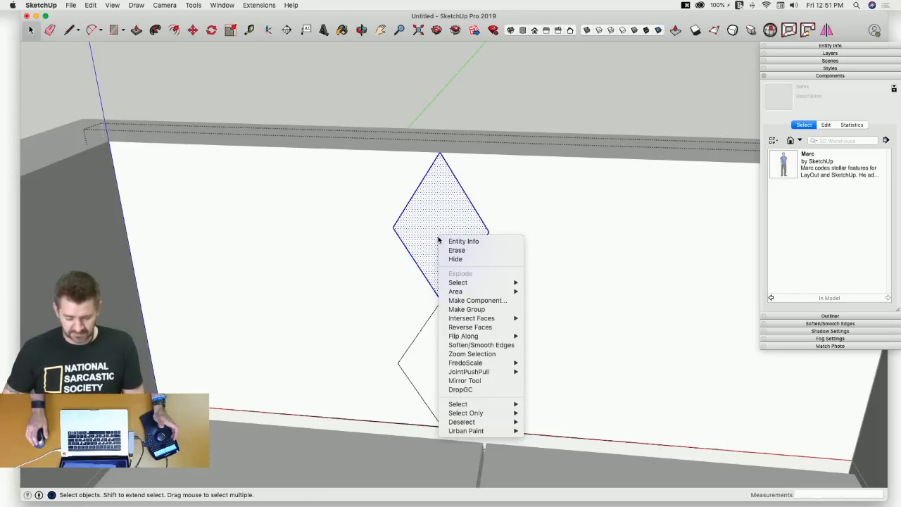
left_click(475, 301)
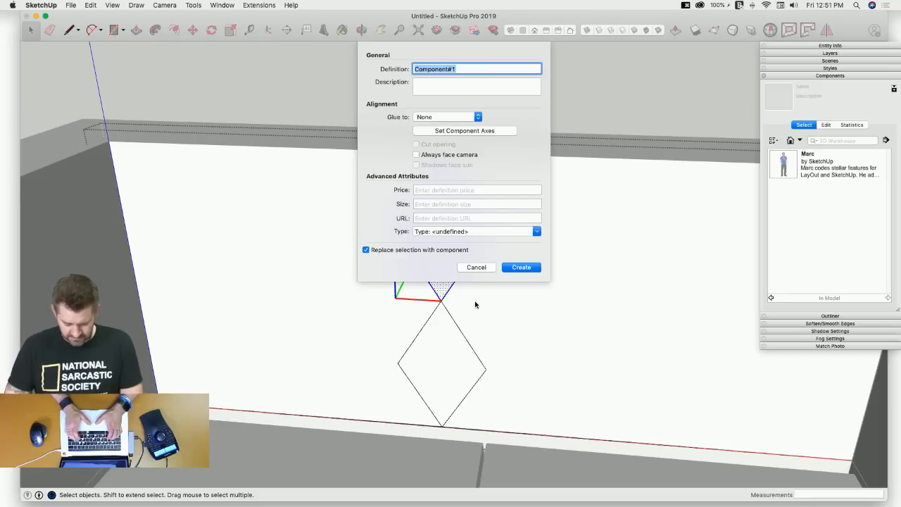
type("Puffy ")
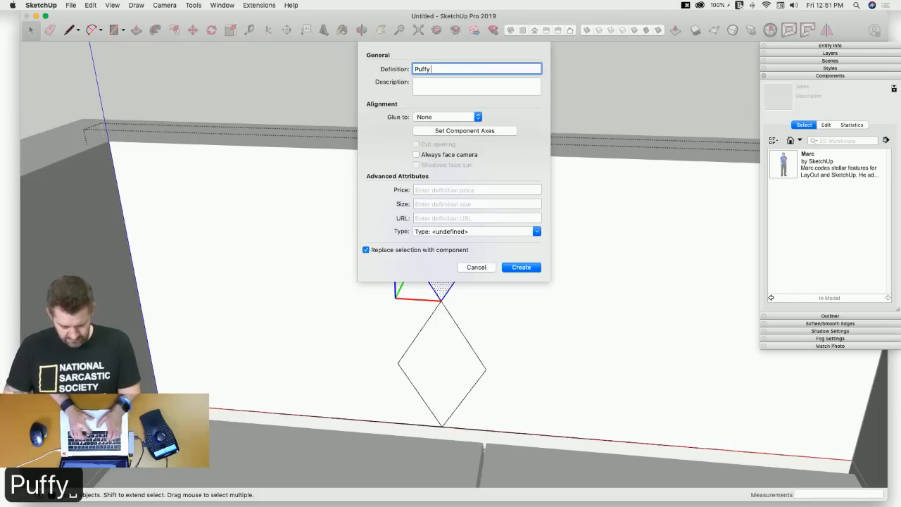
type("Part")
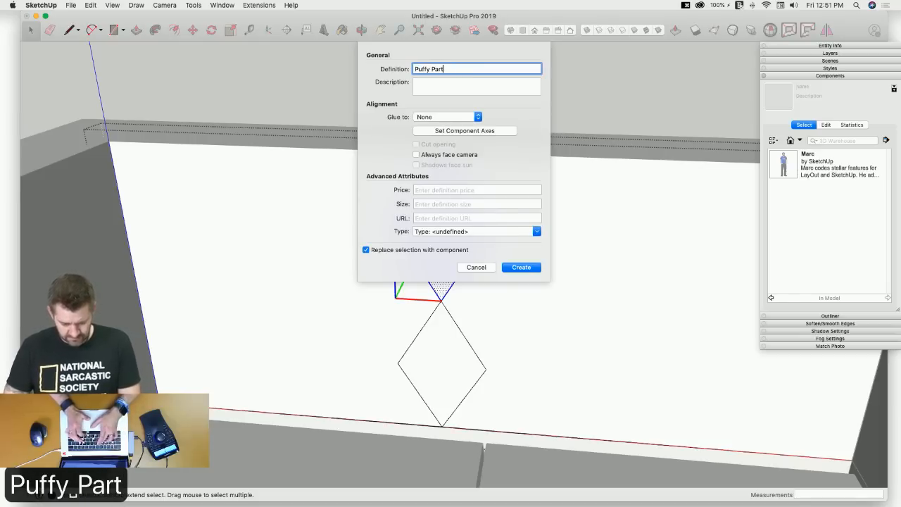
left_click(521, 267)
Erase the loose lower diamond and copy the Puffy Part straight down so the two components meet at a vertex.
key("e")
mouse_move(458, 317)
left_mouse_down()
mouse_move(416, 371)
mouse_move(451, 406)
mouse_move(434, 374)
left_mouse_up()
key("space")
key("m")
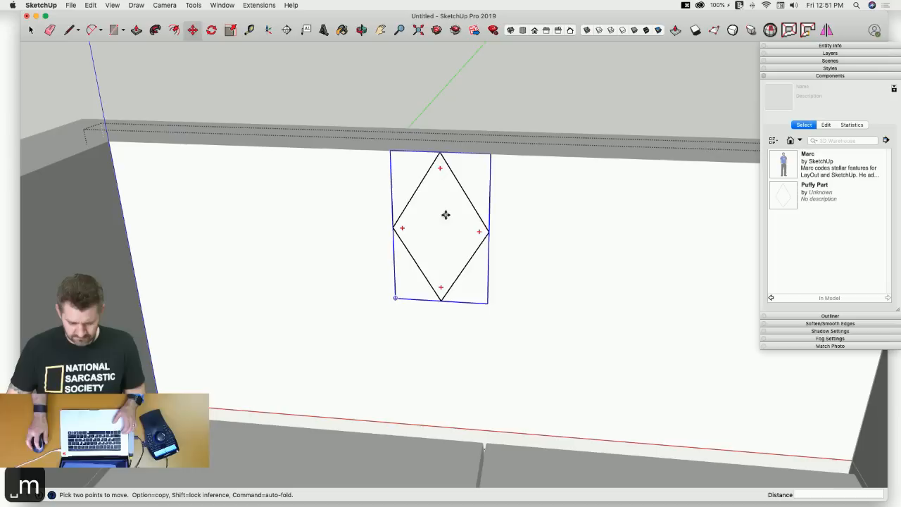
left_click(441, 154)
key("alt")
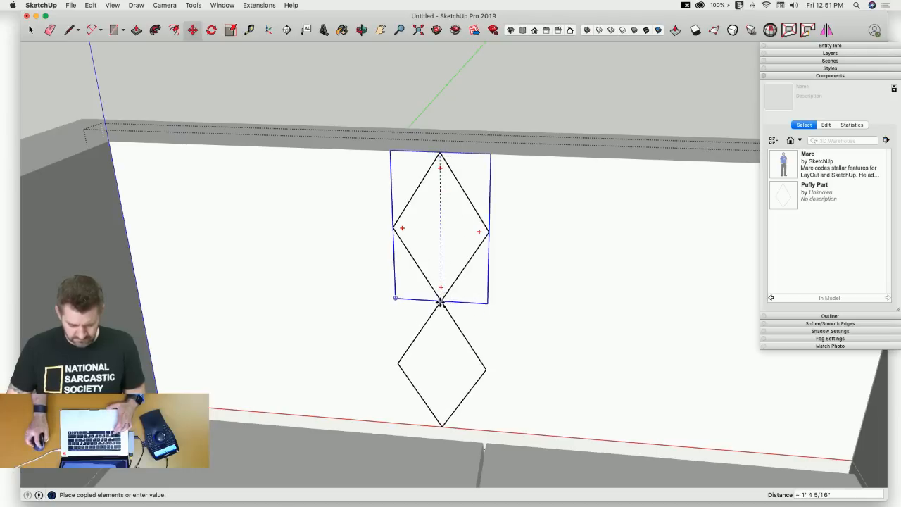
left_click(441, 301)
key("space")
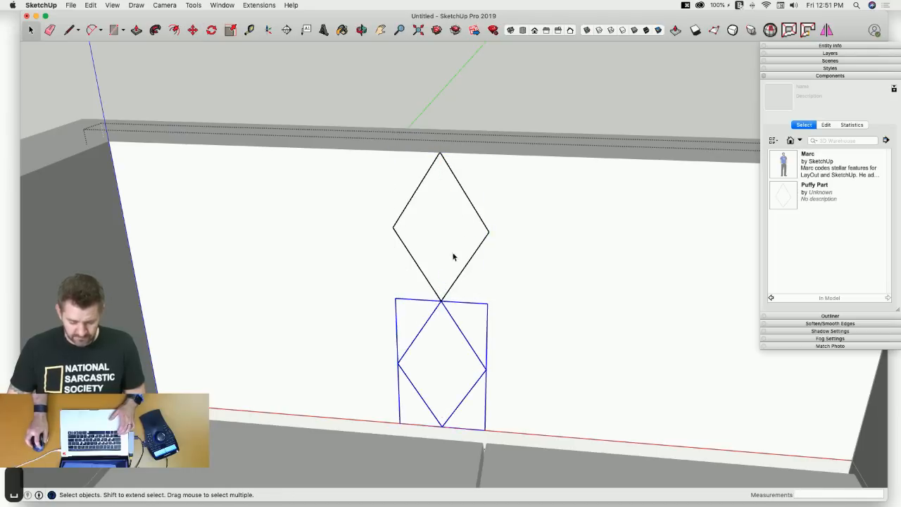
Copy both diamonds diagonally down to the left, moving the upper one's right vertex onto the point where the originals meet.
left_click(454, 224)
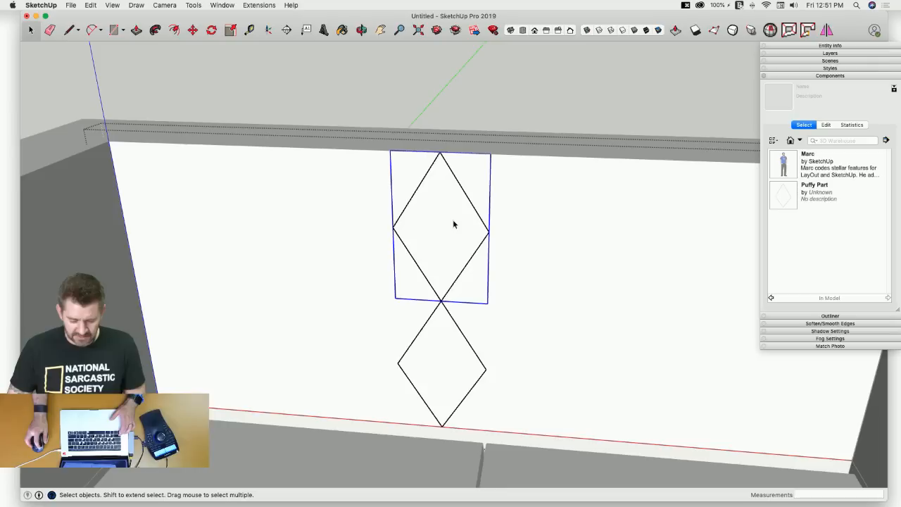
left_click(438, 315, "shift")
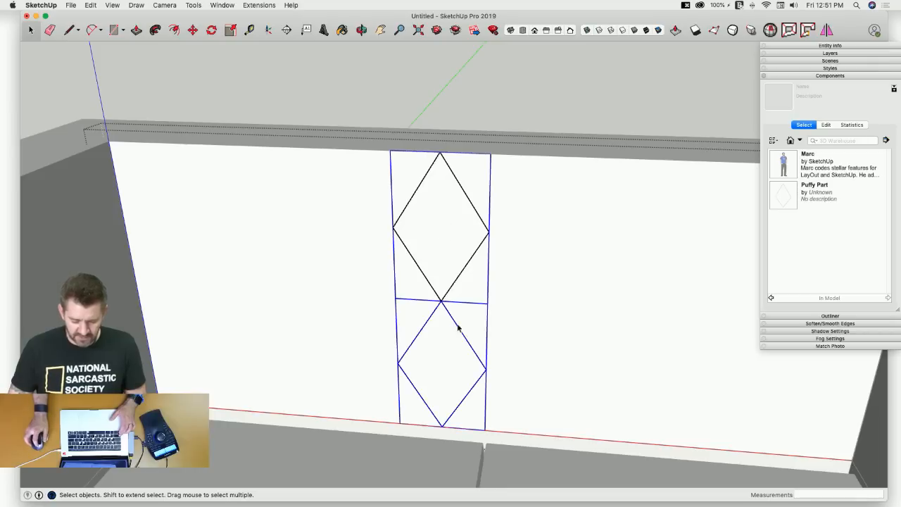
key("m")
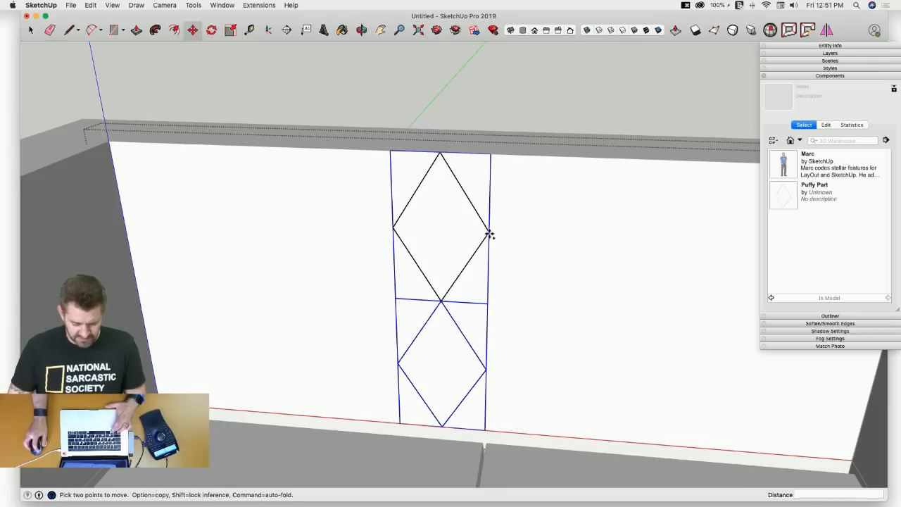
left_click(490, 235)
key("alt")
left_click(446, 303)
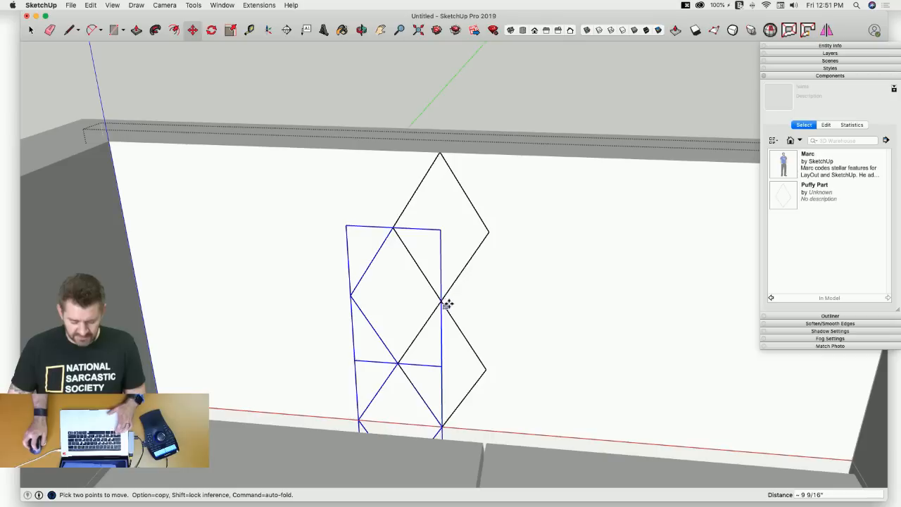
Copy the upper original diamond diagonally up to the left, moving its lower vertex onto its left vertex.
key("super+z")
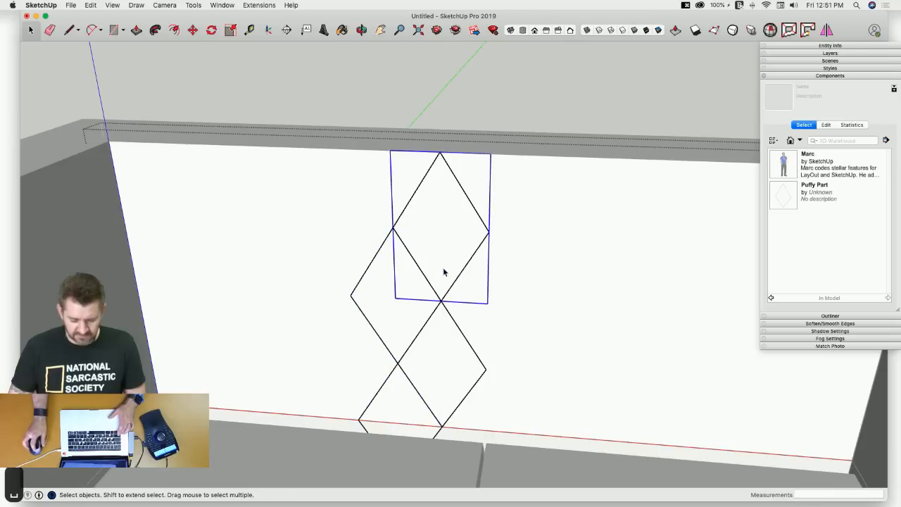
left_click(444, 302)
key("alt")
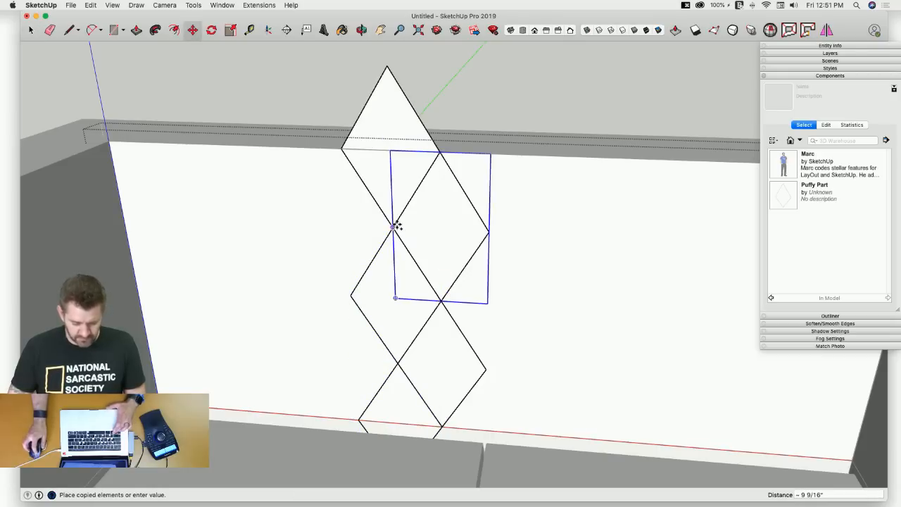
left_click(395, 227)
Select the whole group of diamonds and copy it one diamond width to the left, vertex to vertex, as an array of 3 copies.
key("space")
left_click(405, 290, "shift")
left_click(424, 347, "shift")
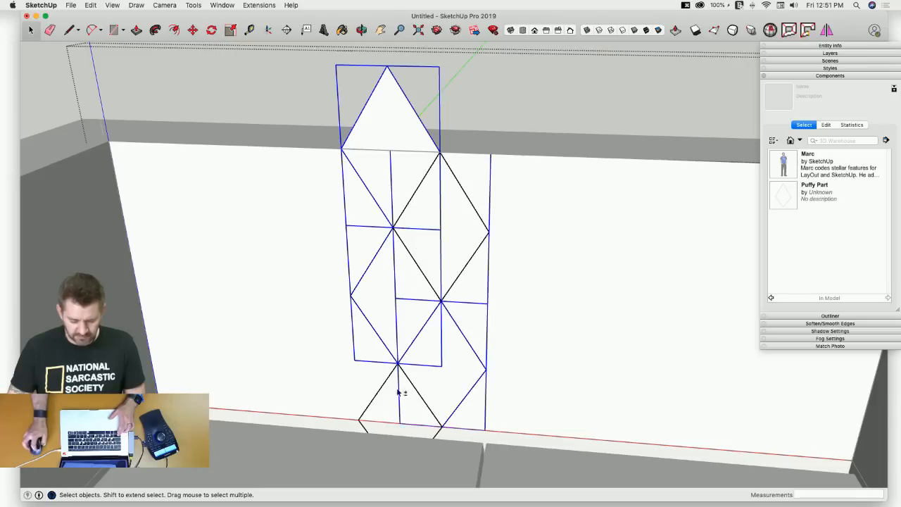
left_click(391, 403, "shift")
key("m")
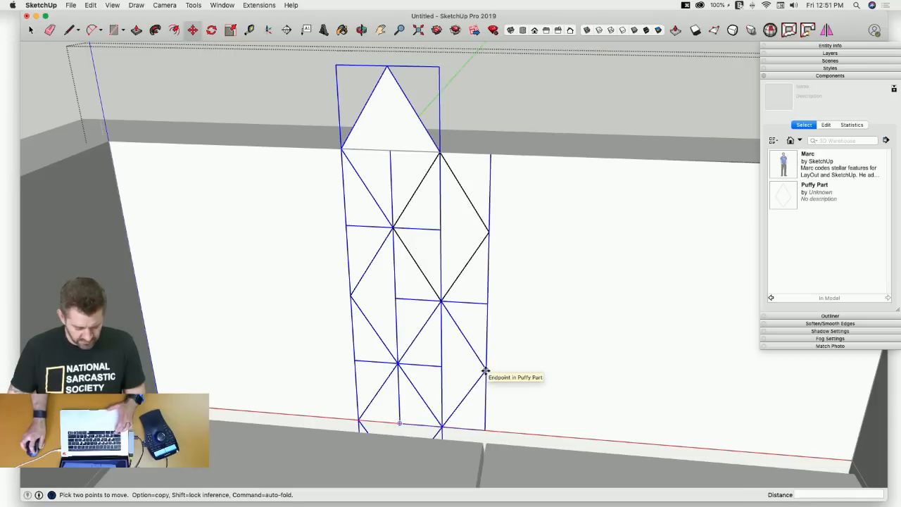
left_click(489, 371)
key("alt")
left_click(397, 365)
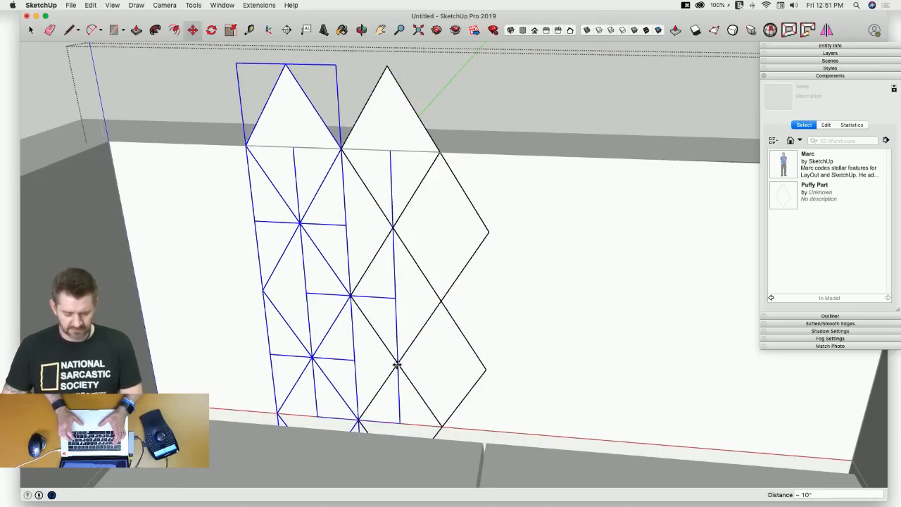
type("x3")
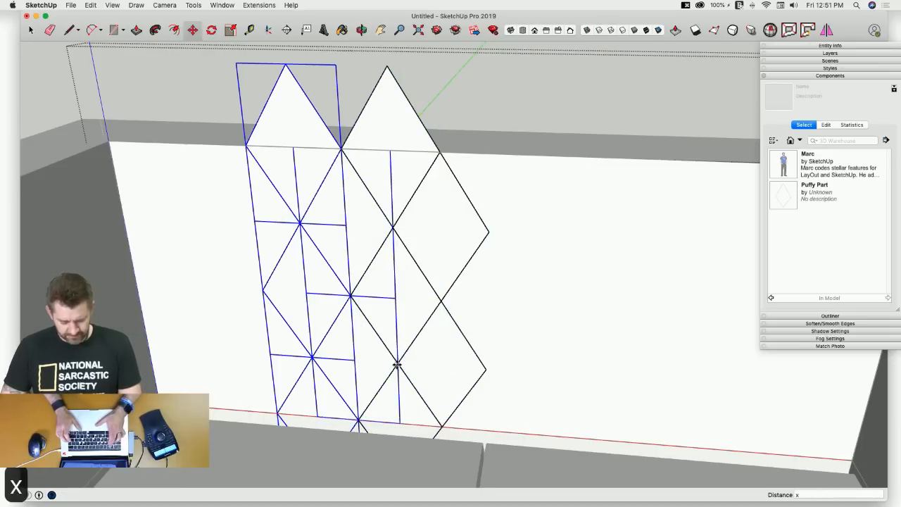
key("Return")
Copy all the diamonds to the right, moving their leftmost vertex onto the pattern's rightmost vertex.
key("space")
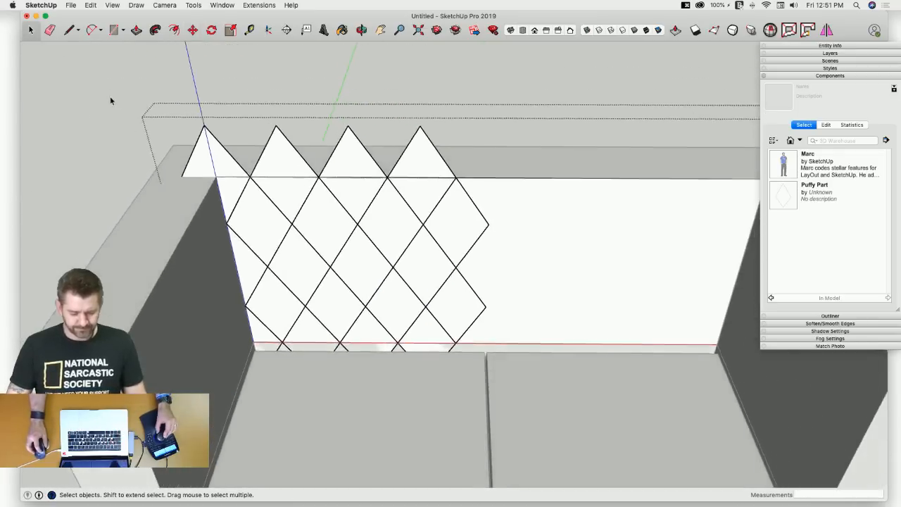
left_click_drag(102, 89, 545, 427)
key("m")
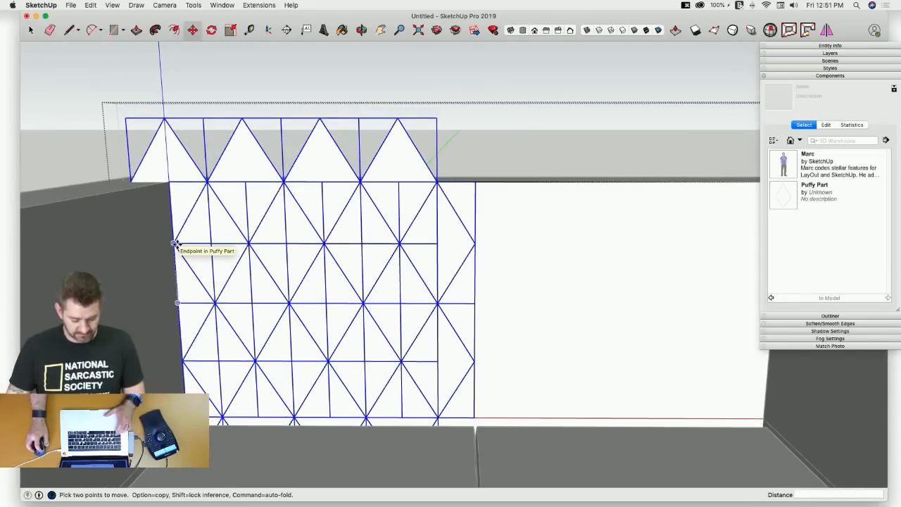
left_click(176, 243, "alt")
left_click(478, 243)
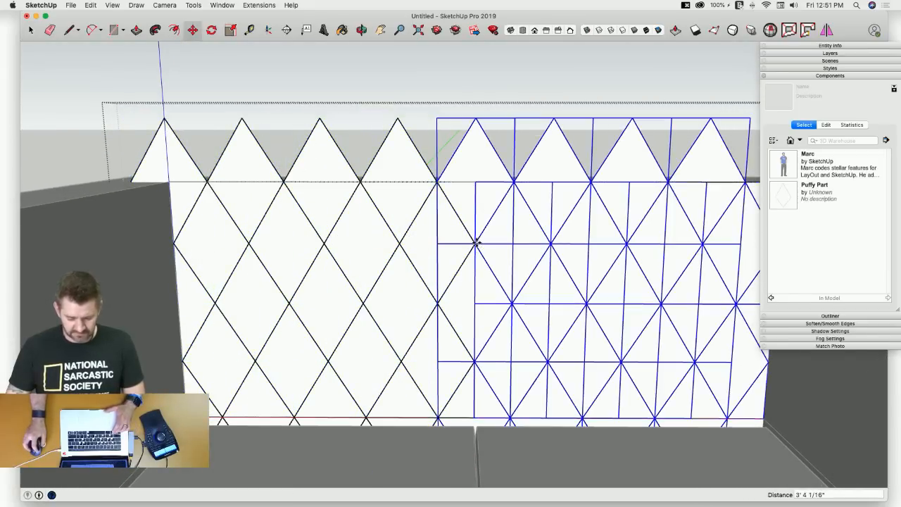
key("e")
key("space")
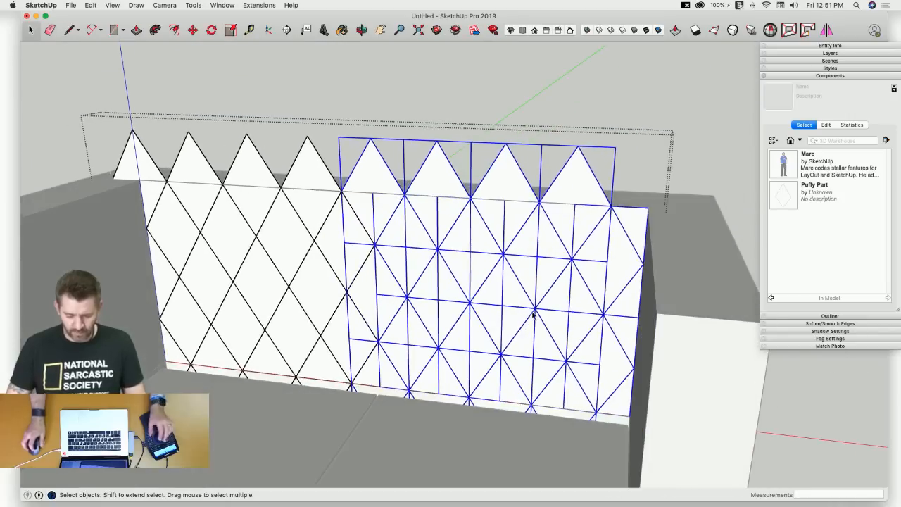
Copy the last vertical column of three diamonds one diamond width to the right to fill the remaining edge.
left_click(589, 182)
left_click(577, 321, "shift")
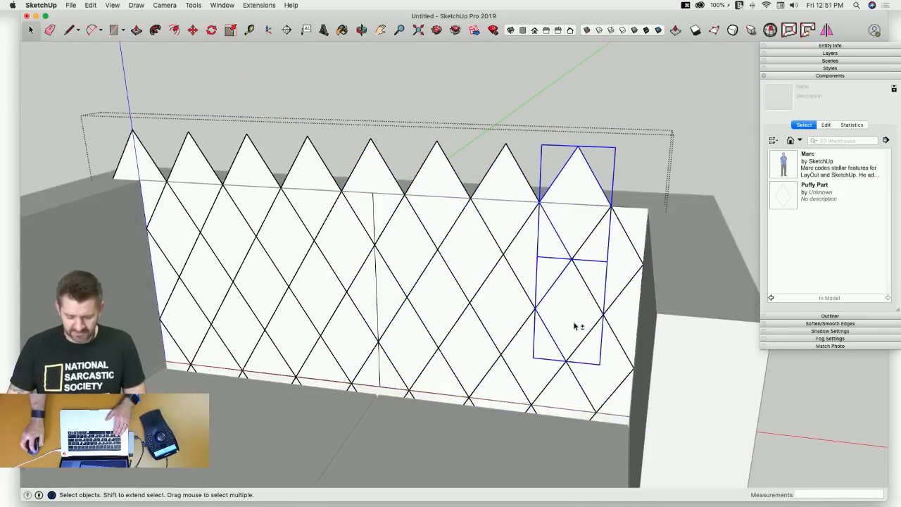
left_click(569, 394, "shift")
key("m")
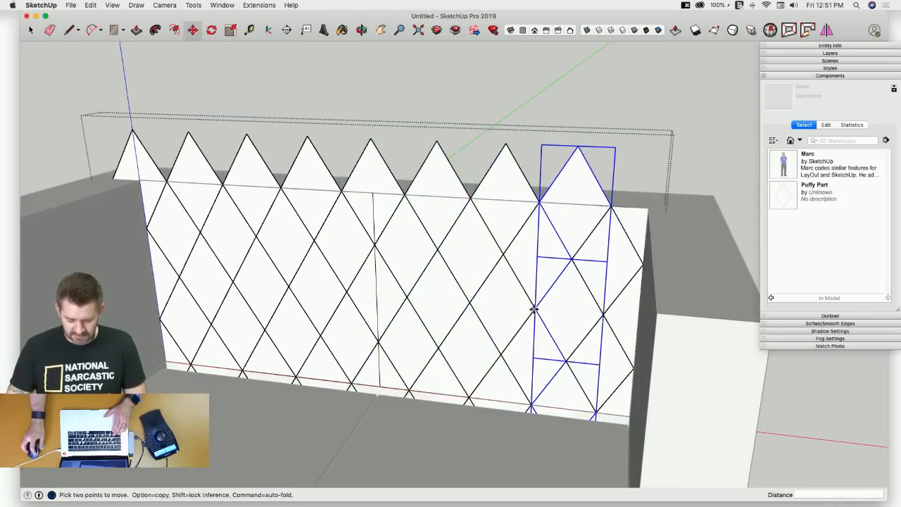
left_click(535, 310)
left_click(603, 308)
Erase the leftover vertical line segments running down the middle of the sofa back's inner face.
key("e")
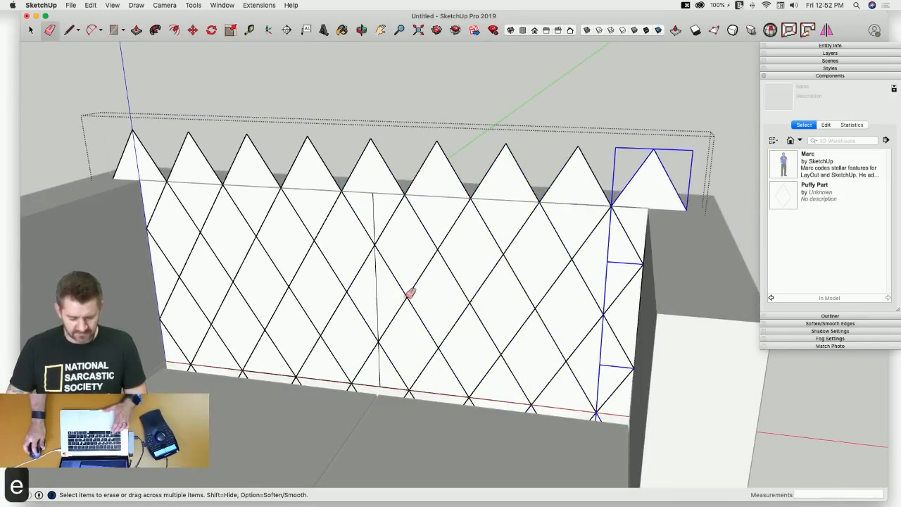
left_click(378, 278)
left_click(376, 204)
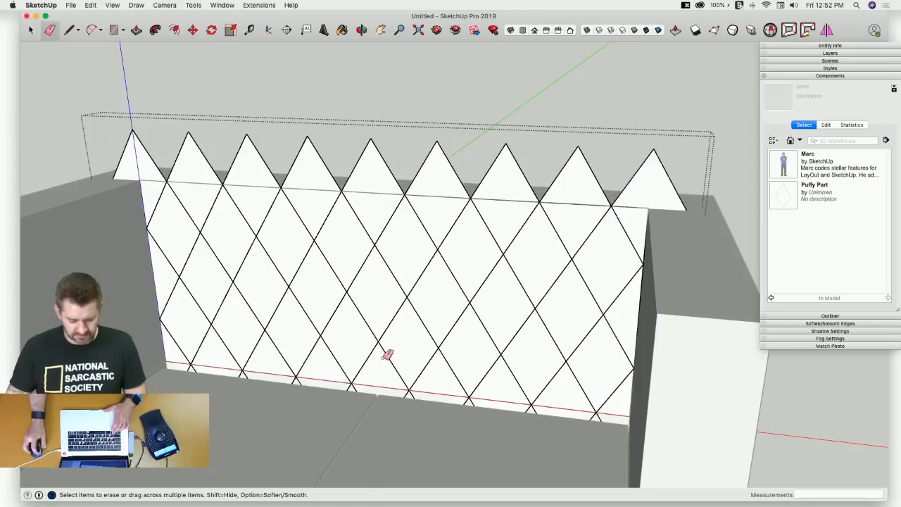
key("space")
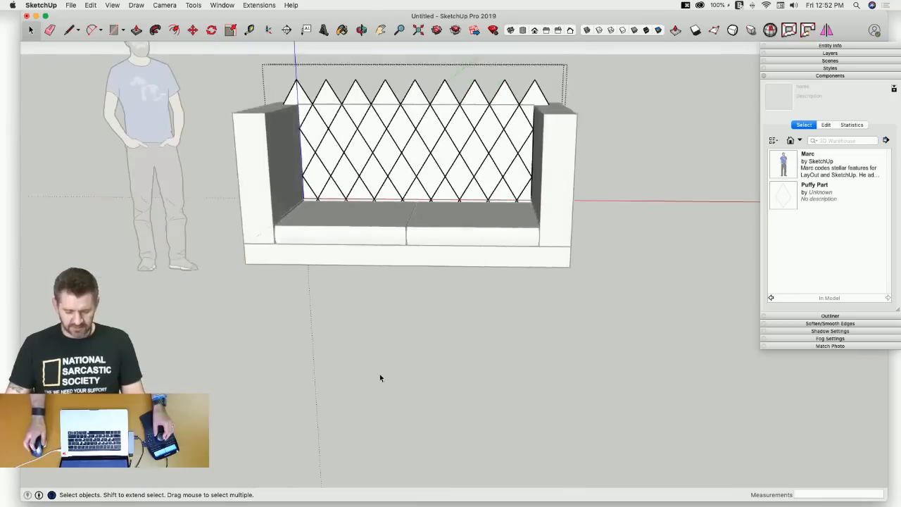
scroll(394, 141, "up", 5)
left_click(395, 136)
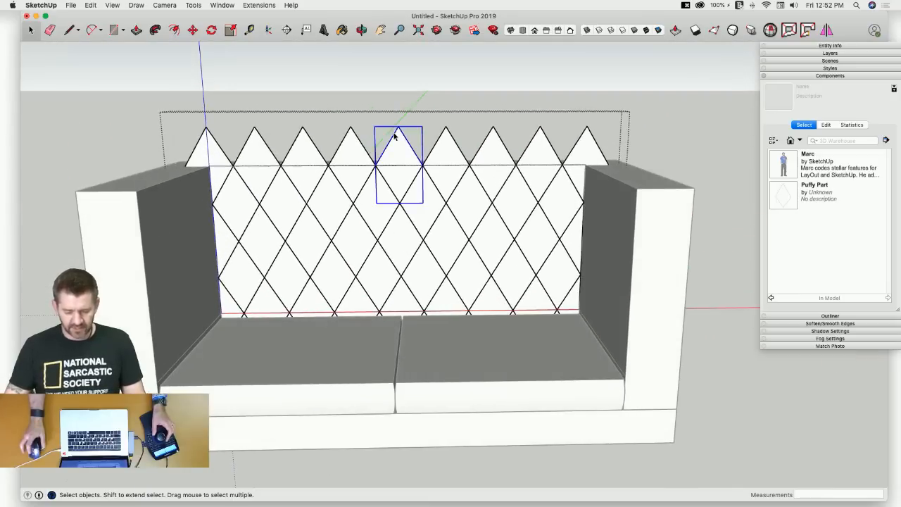
scroll(394, 136, "up", 5)
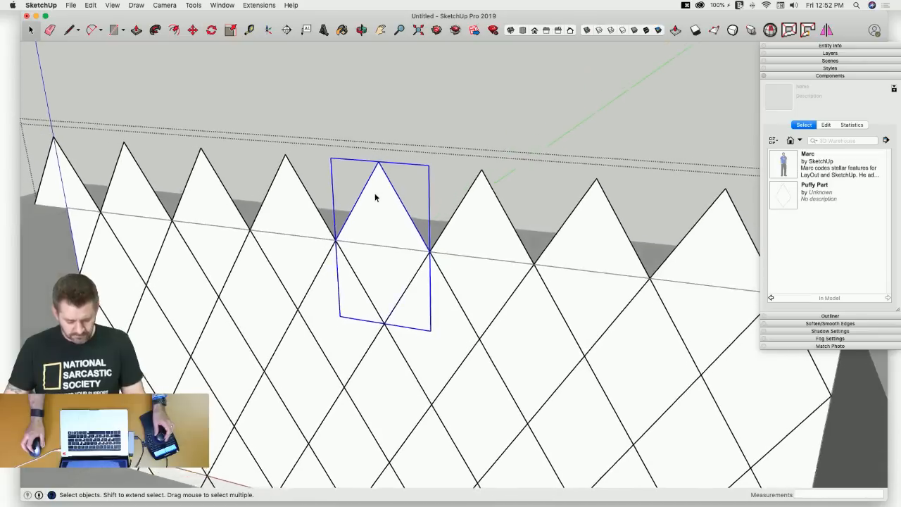
Save the model as Chesterfield in SketchUp Models (*.skp) format on the Desktop.
key("super+s")
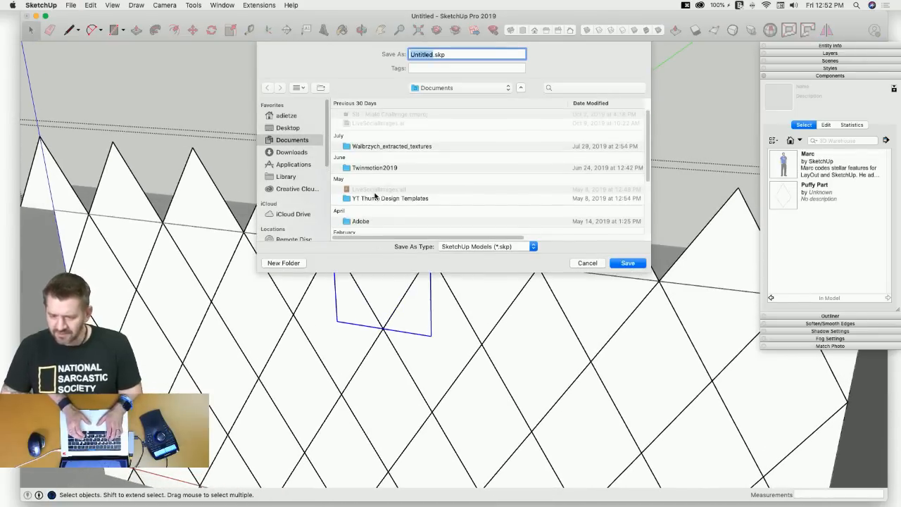
type("Chesterfiel")
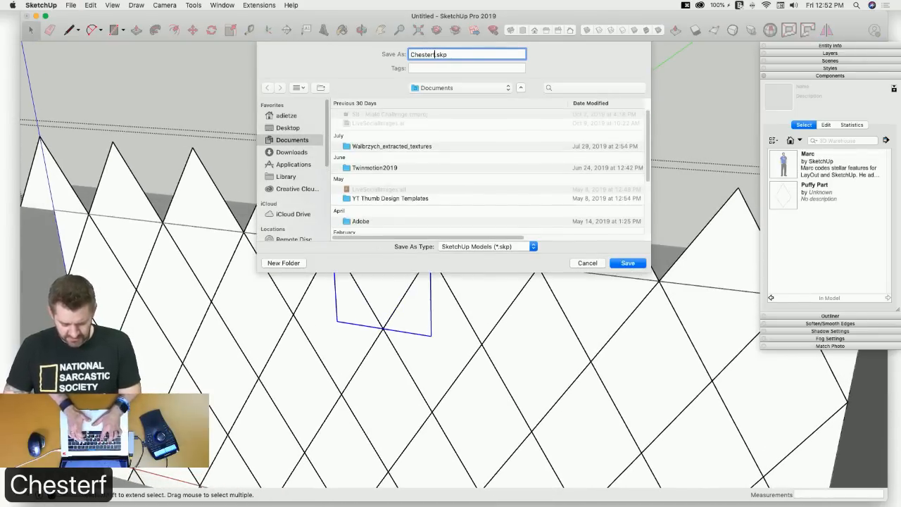
type("d")
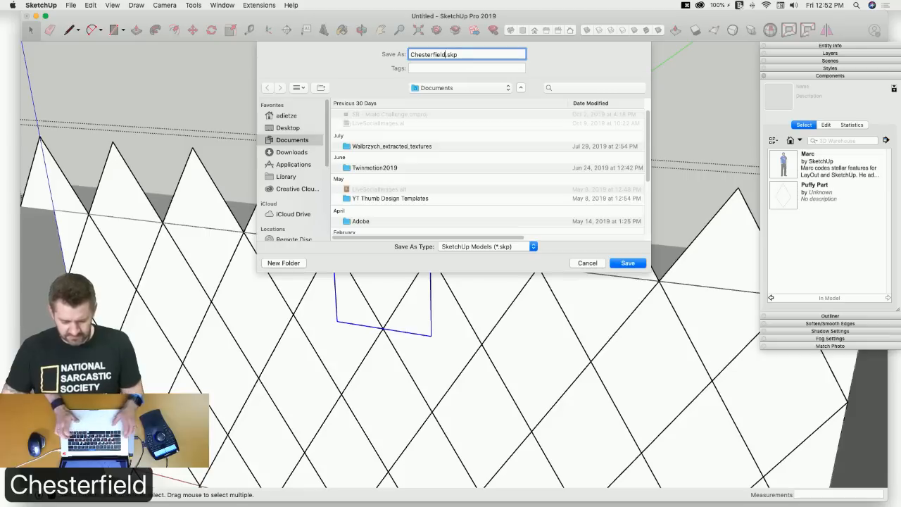
left_click(297, 129)
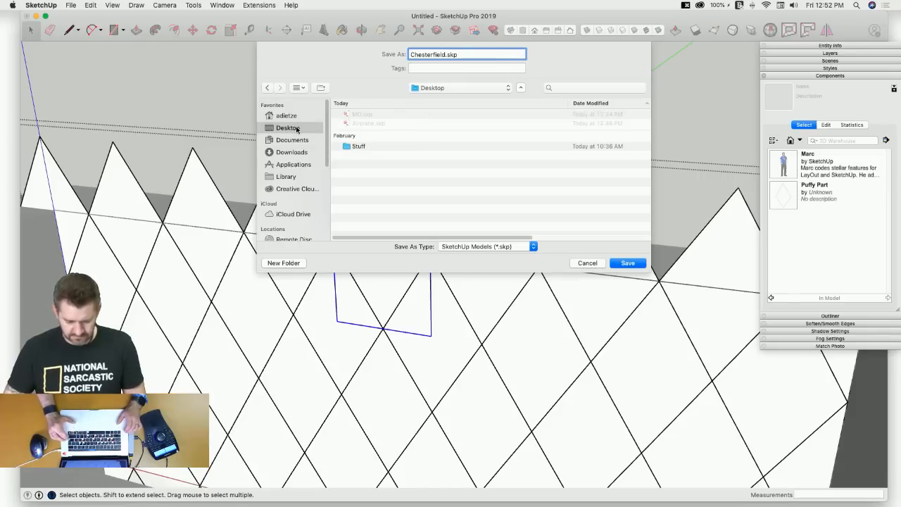
key("Return")
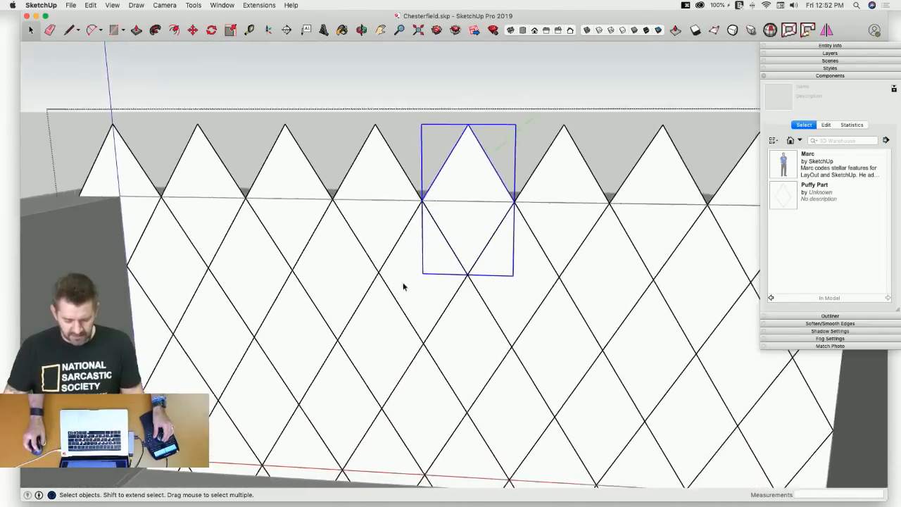
Open a Puffy Part near the middle of the back for editing and select its face and edges.
double_click(402, 285)
left_click(423, 280)
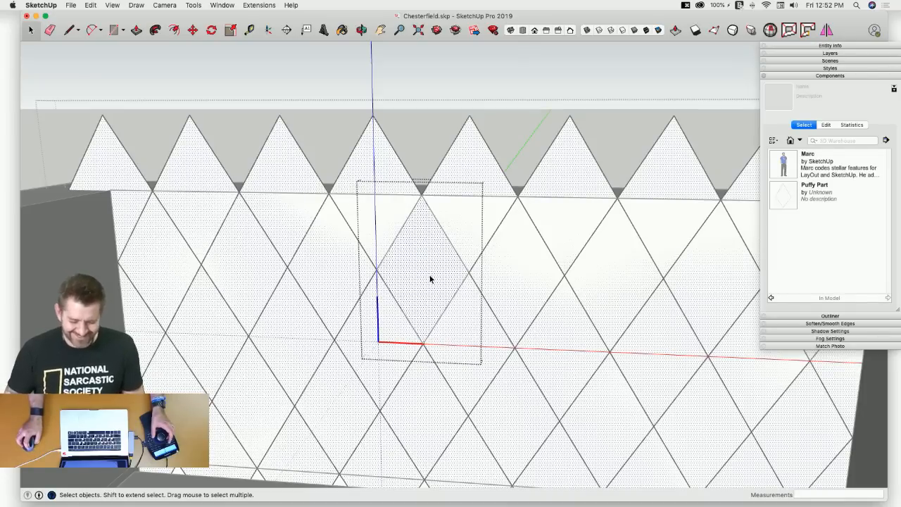
left_click(88, 4)
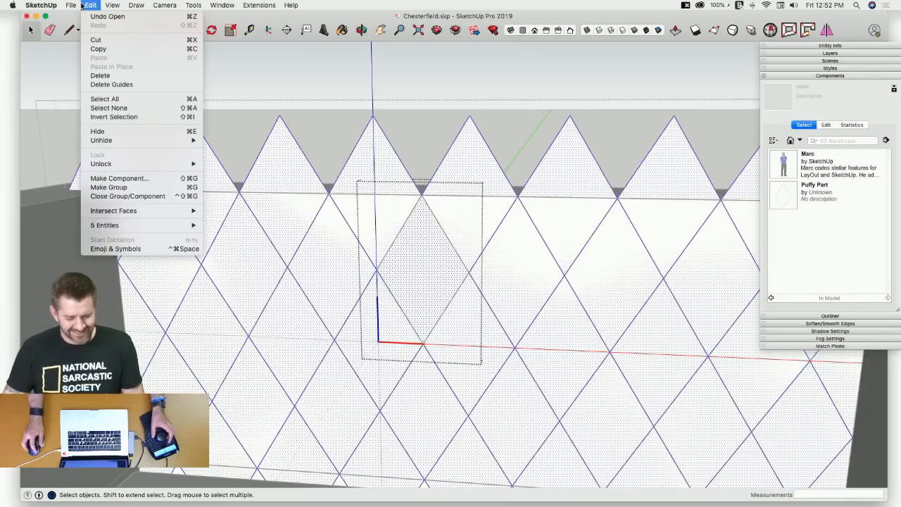
mouse_move(165, 5)
left_click(334, 19)
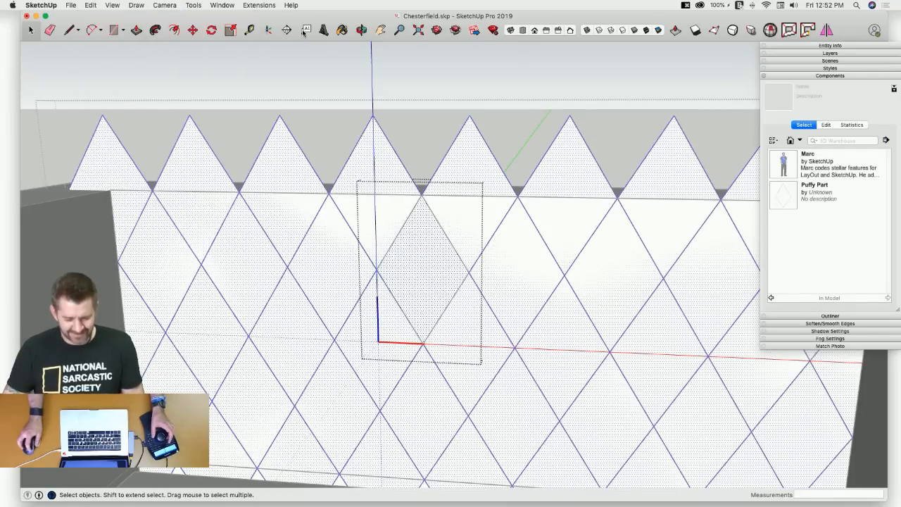
left_click(492, 31)
Enlarge the modelling window so that it fills the screen.
left_click(19, 75)
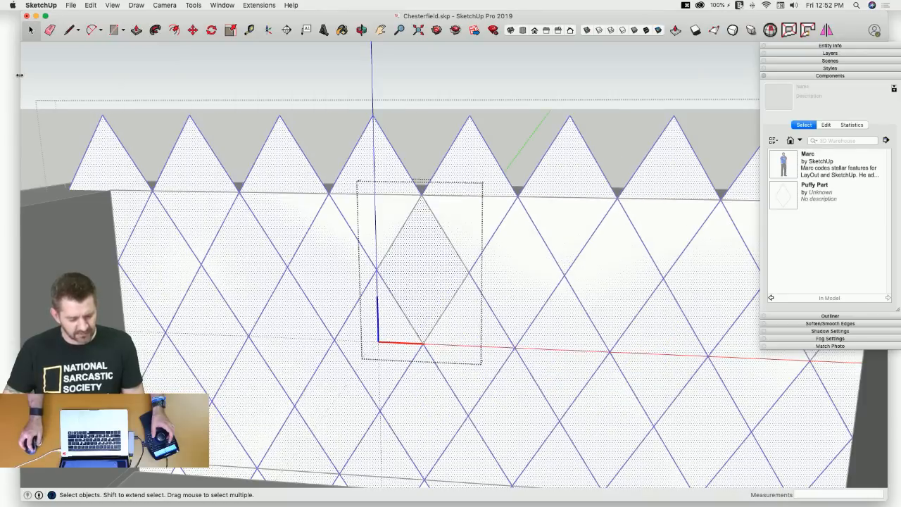
left_click_drag(19, 75, 2, 74)
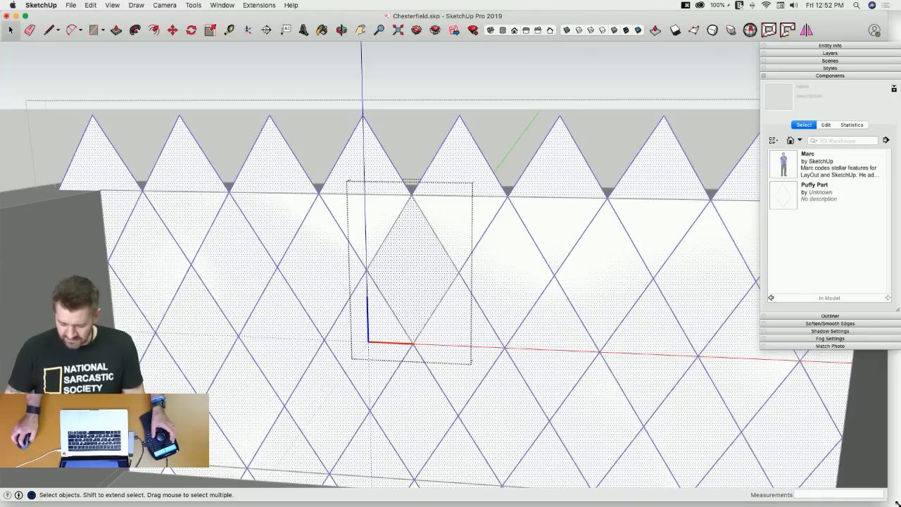
left_click_drag(886, 501, 896, 506)
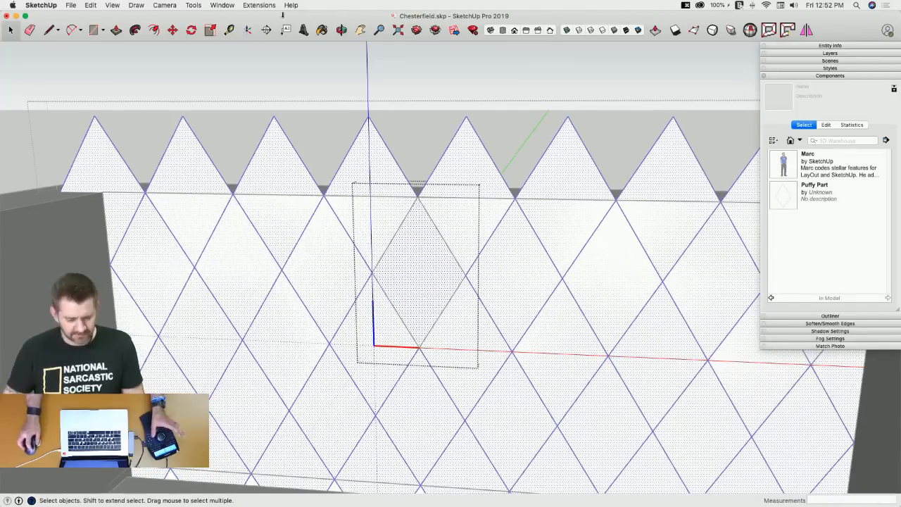
Look through the installed extensions in the Extension Manager for Soap Skin & Bubble and close the manager.
left_click(473, 30)
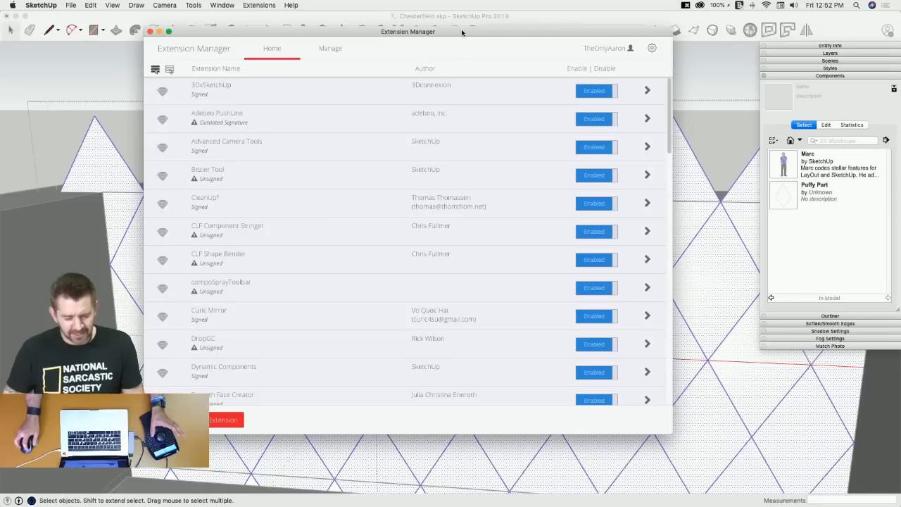
scroll(325, 198, "down", 5)
scroll(324, 197, "up", 5)
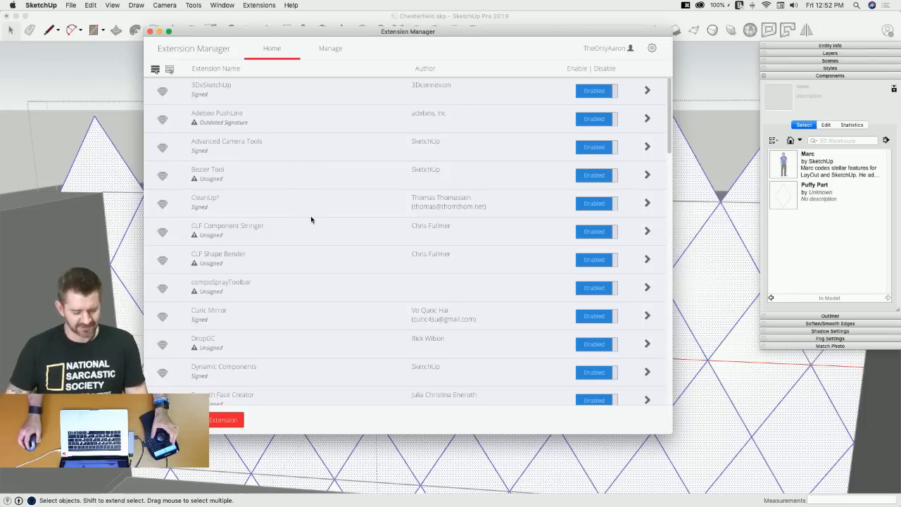
scroll(310, 215, "down", 10)
scroll(226, 303, "down", 5)
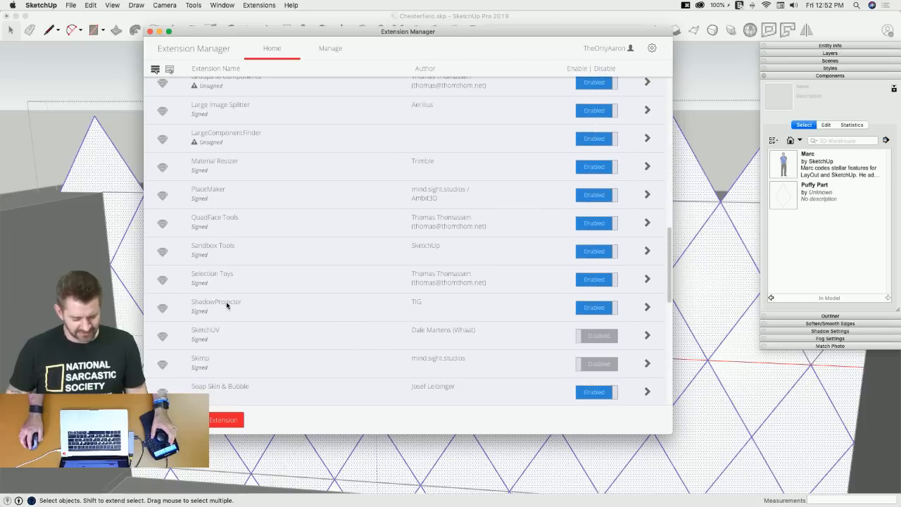
scroll(235, 357, "down", 3)
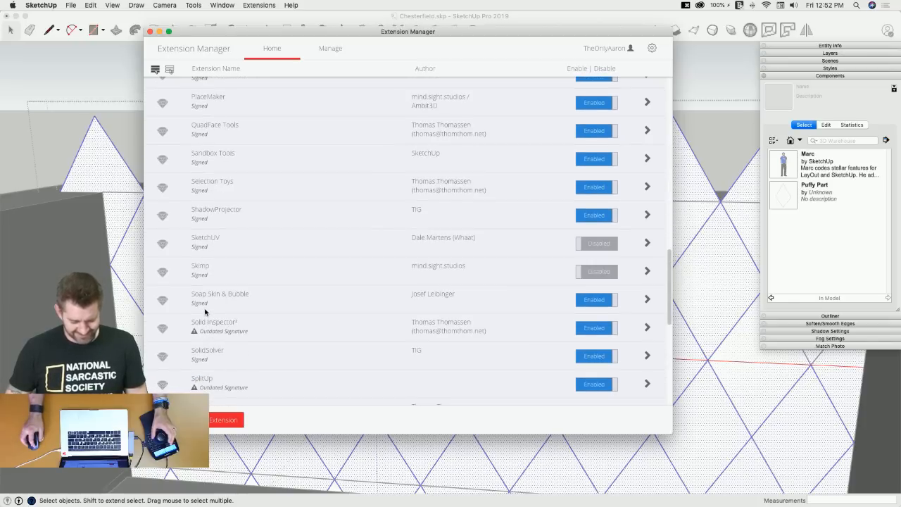
left_click(149, 32)
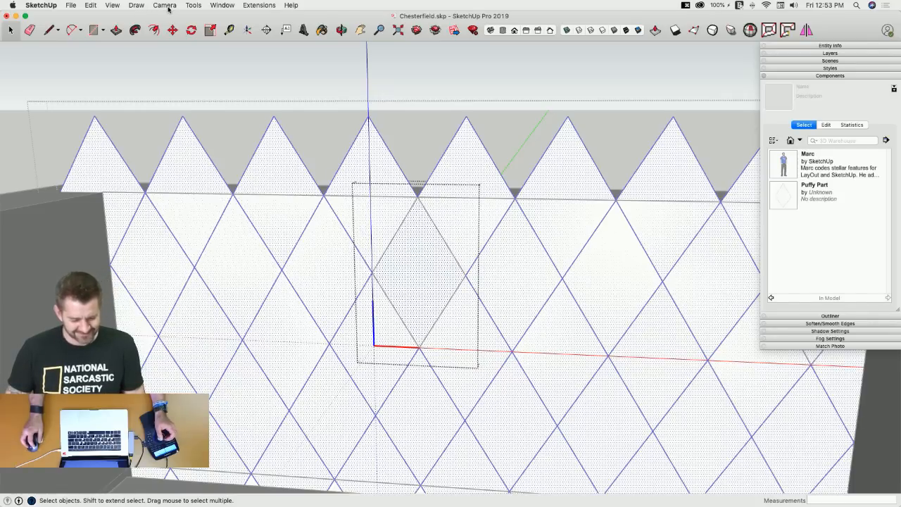
Save the model under its existing file name.
left_click(120, 7)
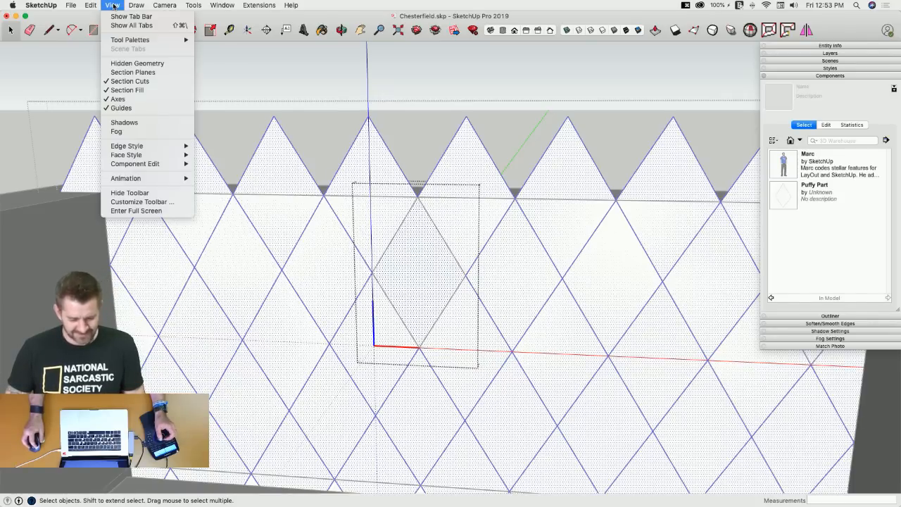
left_click(239, 22)
key("super+s")
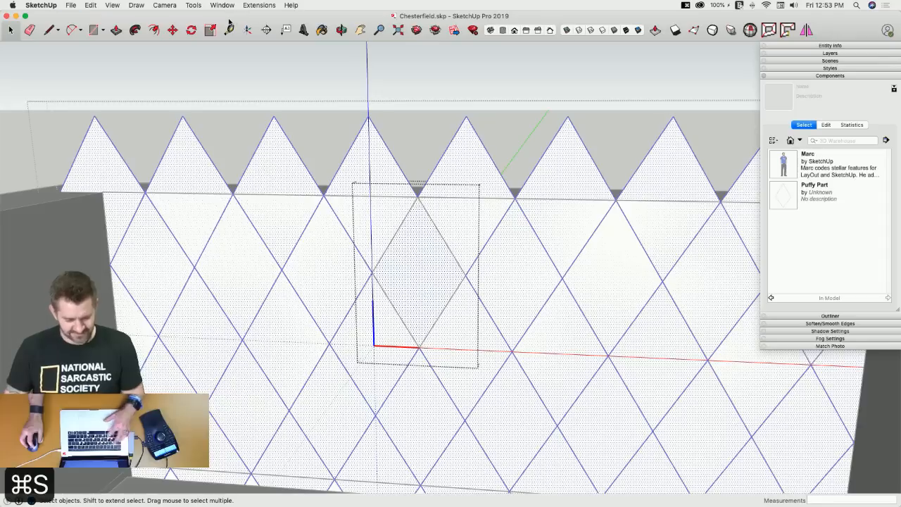
Display the tool palette of the Soap Bubble extension in the modelling window.
left_click(137, 6)
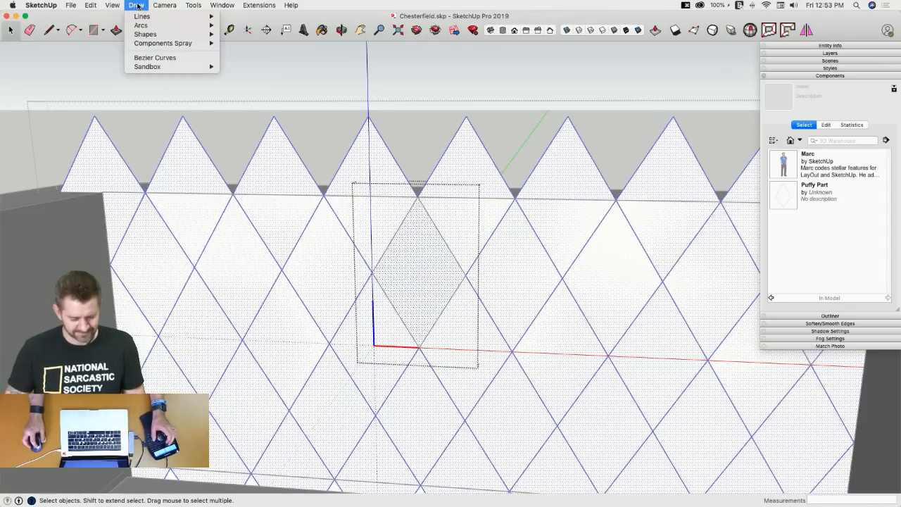
mouse_move(113, 5)
mouse_move(126, 41)
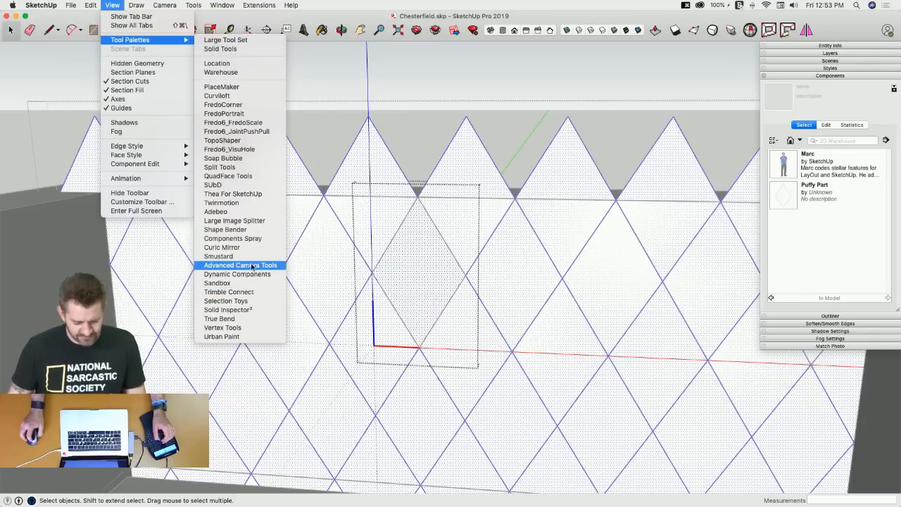
left_click(245, 159)
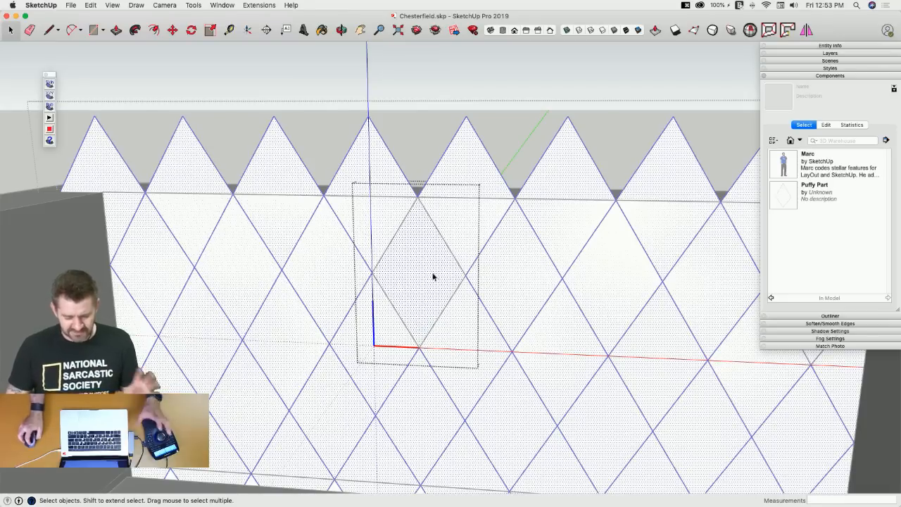
Hide the rest of the model and all similar components while editing the Puffy Part.
key("q")
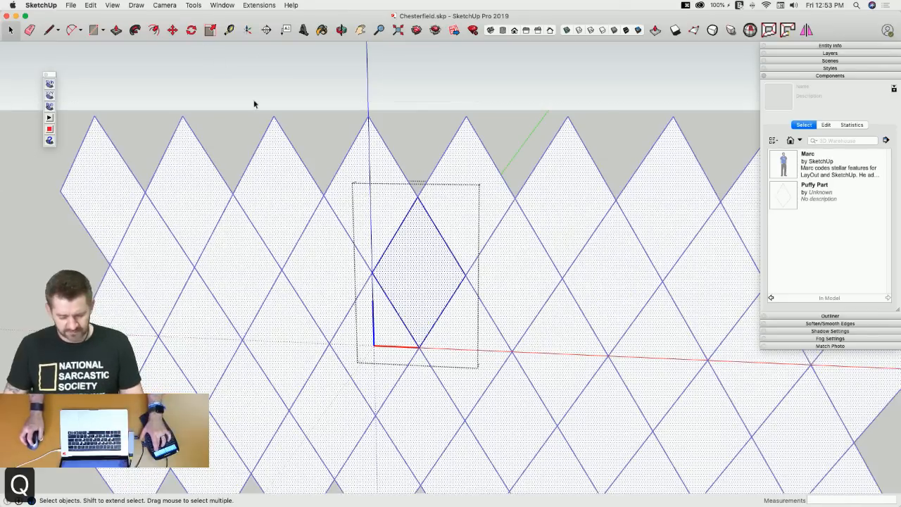
key("q")
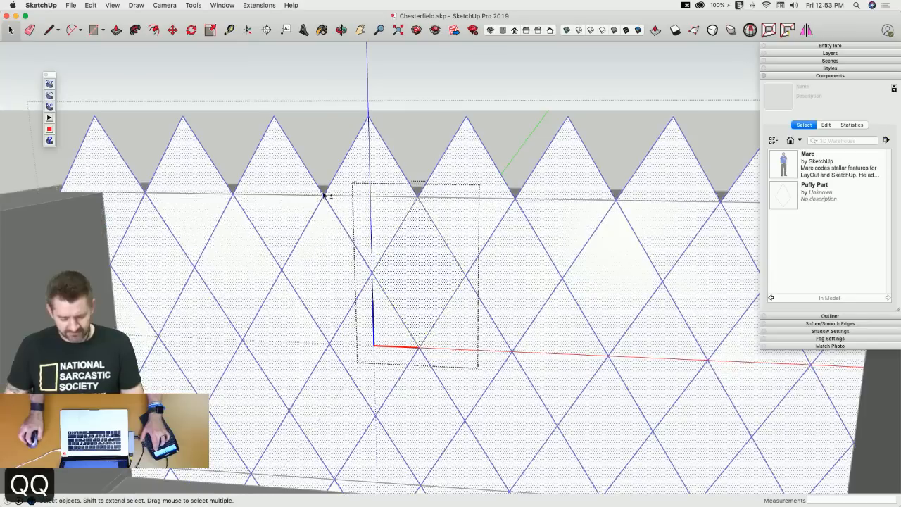
left_click(112, 5)
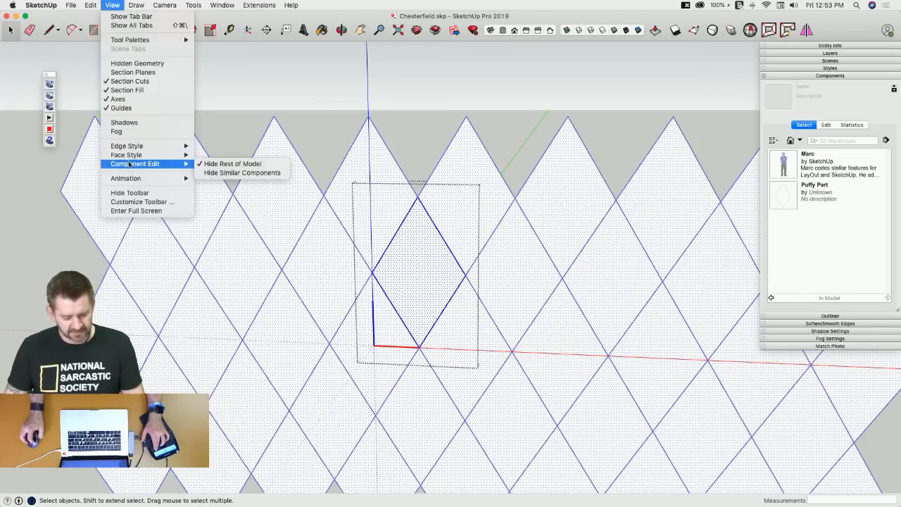
left_click(240, 172)
middle_click_drag(475, 264, 376, 234)
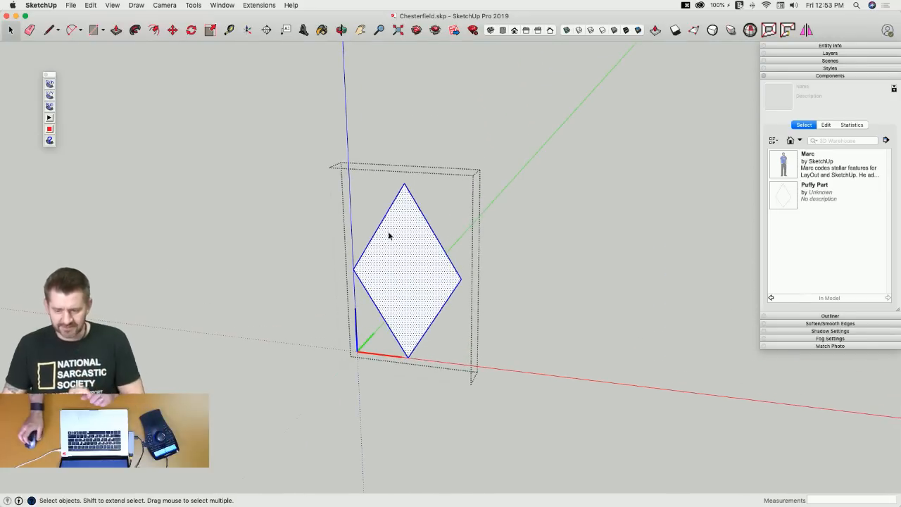
Generate a soap skin over the selected diamond face with 20 net divisions.
left_click(49, 84)
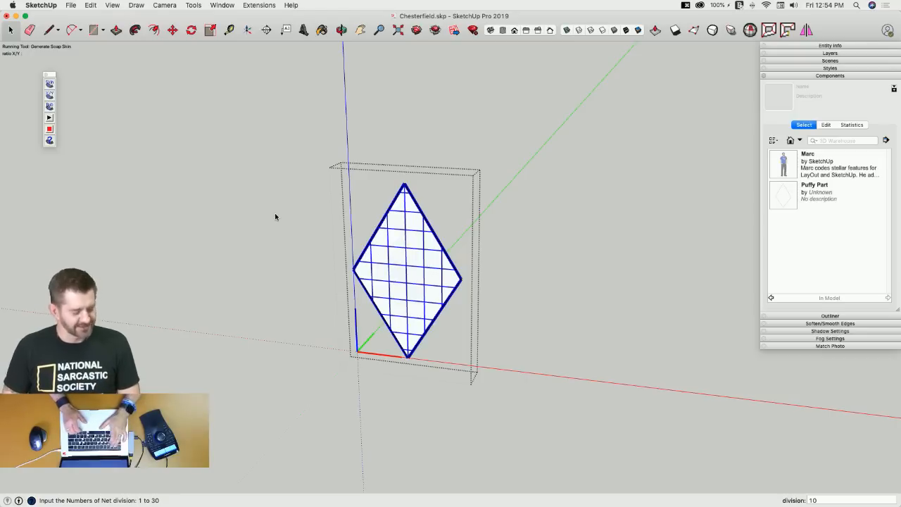
type("20")
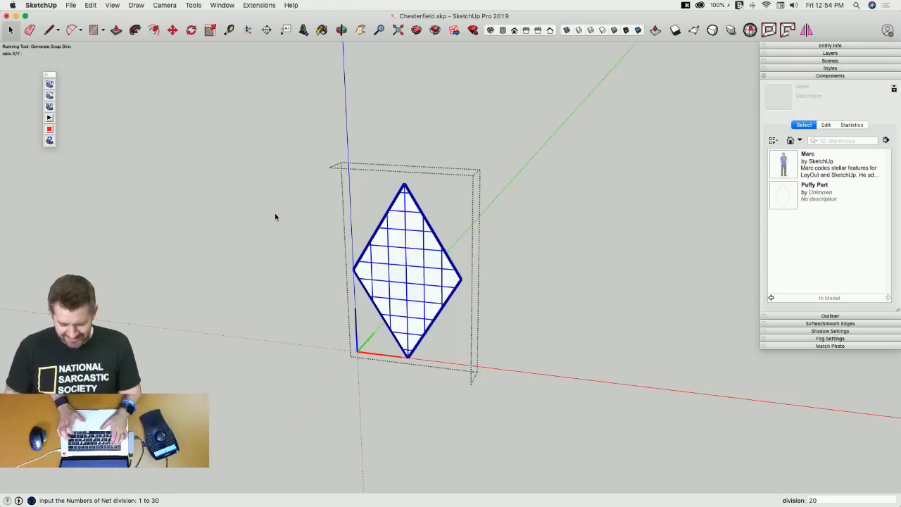
key("Return")
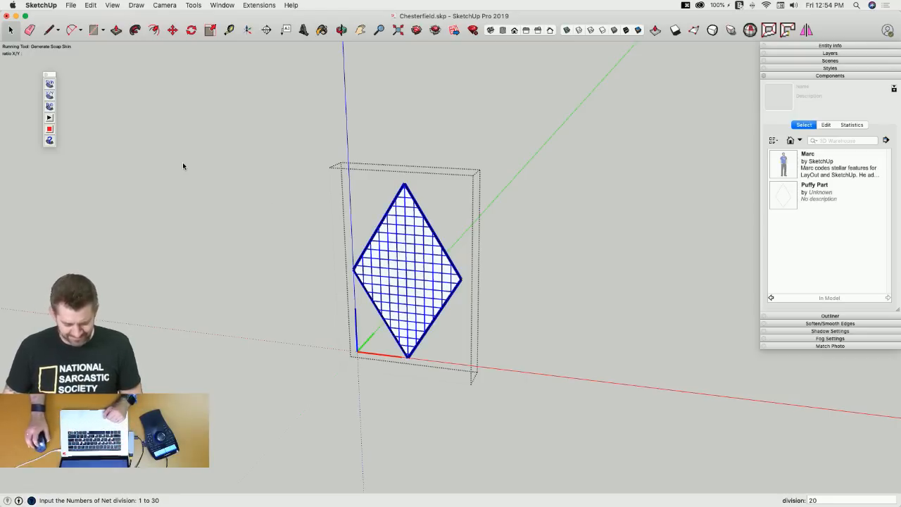
key("Return")
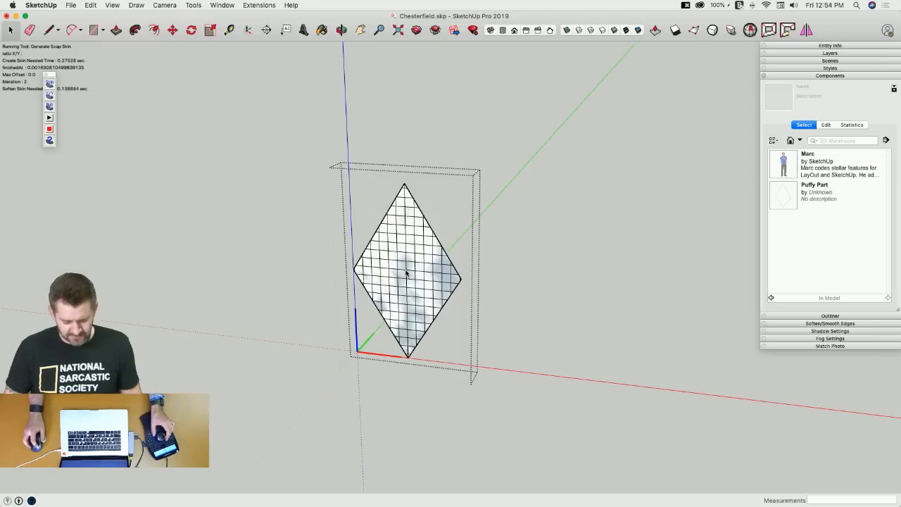
scroll(407, 273, "up", 2)
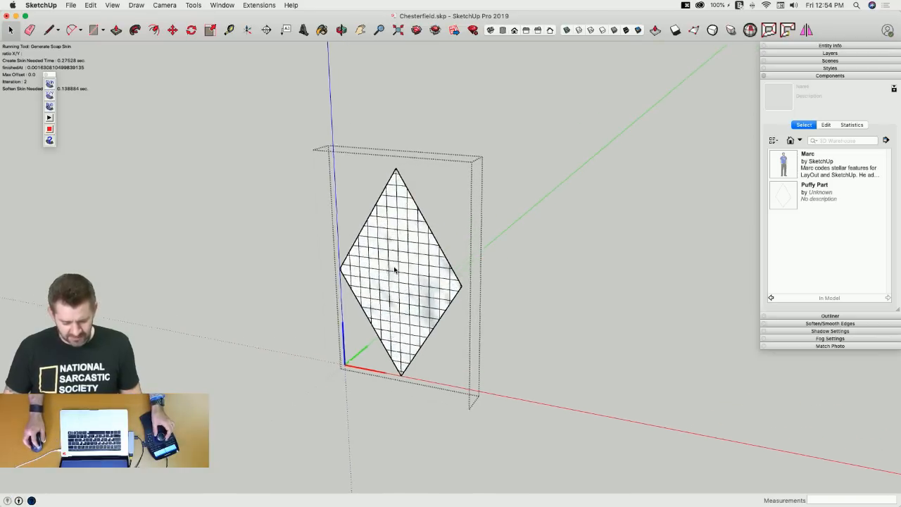
scroll(128, 144, "up", 4)
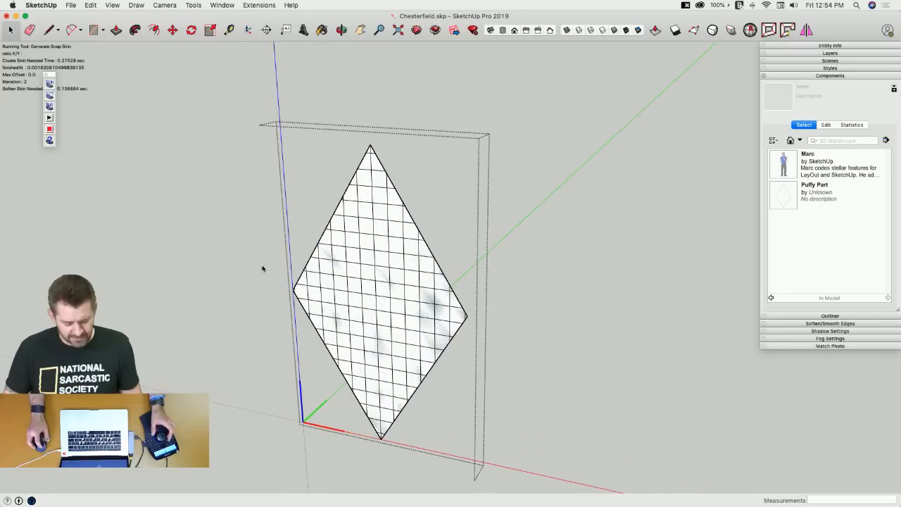
key("m")
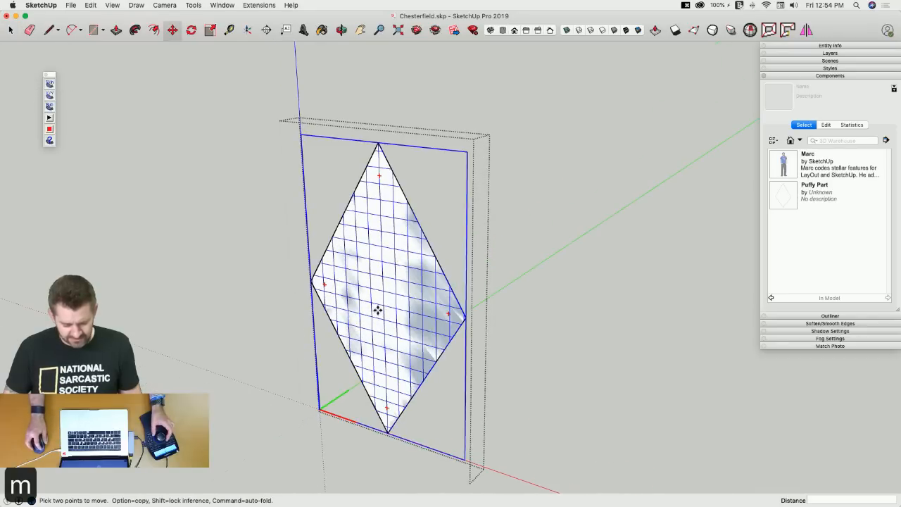
left_click(376, 308)
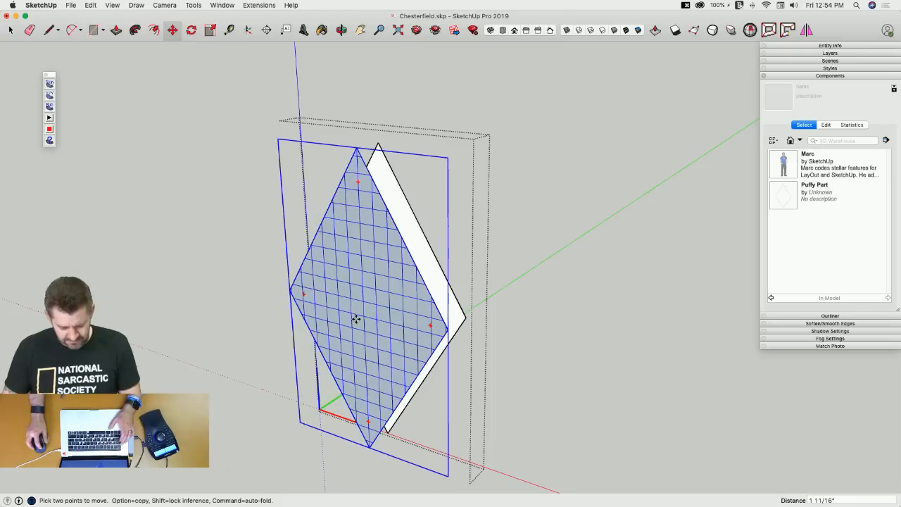
key("Escape")
key("space")
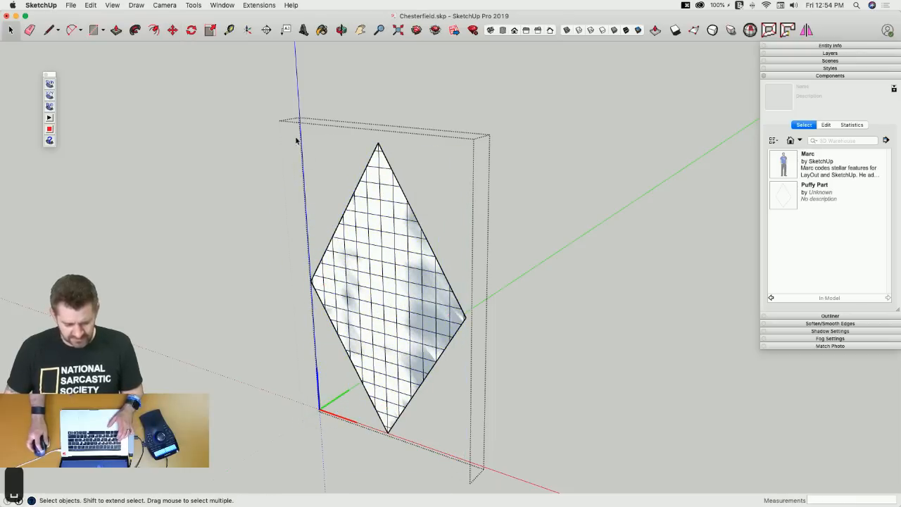
Delete the original diamond face and its edges inside the Puffy Part, keeping the generated skin group.
left_click_drag(262, 102, 561, 481)
left_click(434, 343)
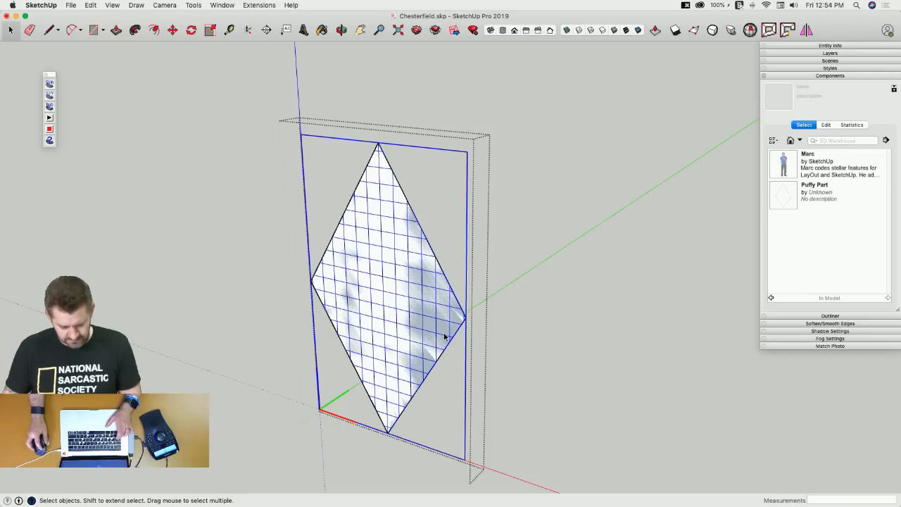
left_click(446, 345)
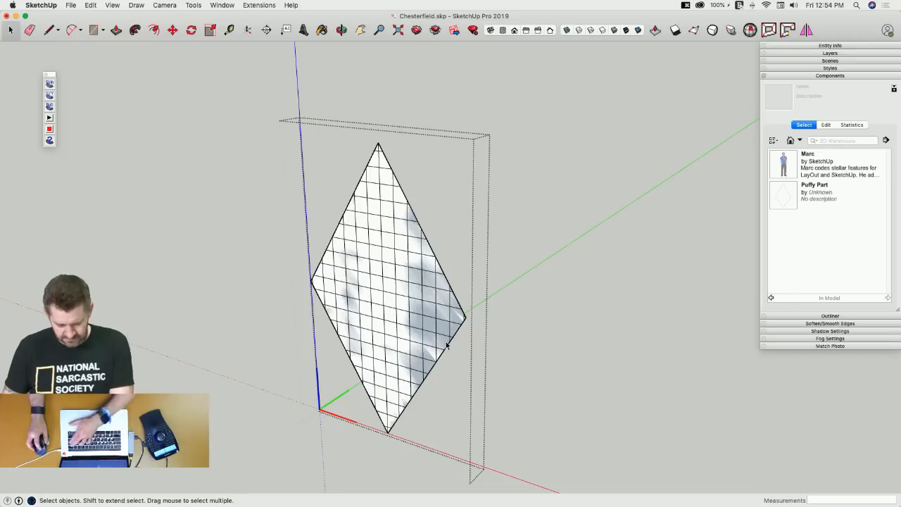
double_click(433, 332)
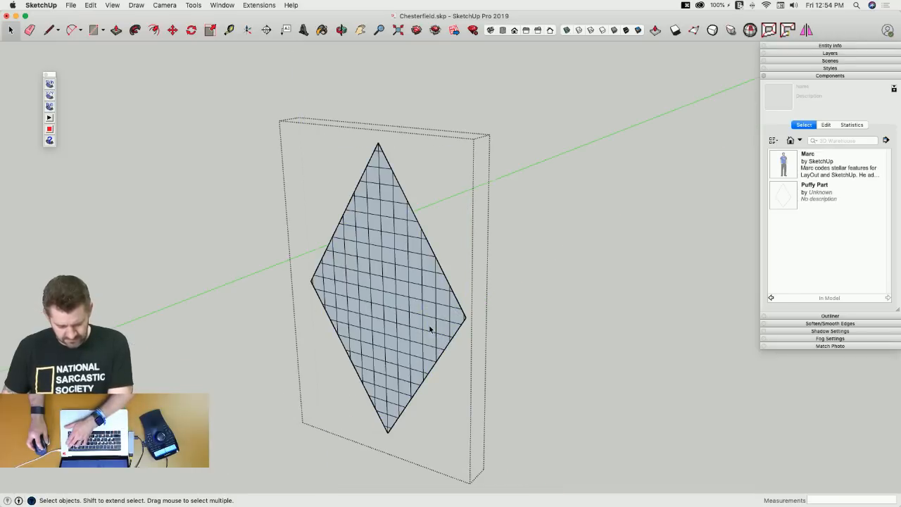
left_click_drag(277, 117, 535, 493)
left_click(451, 338, "shift")
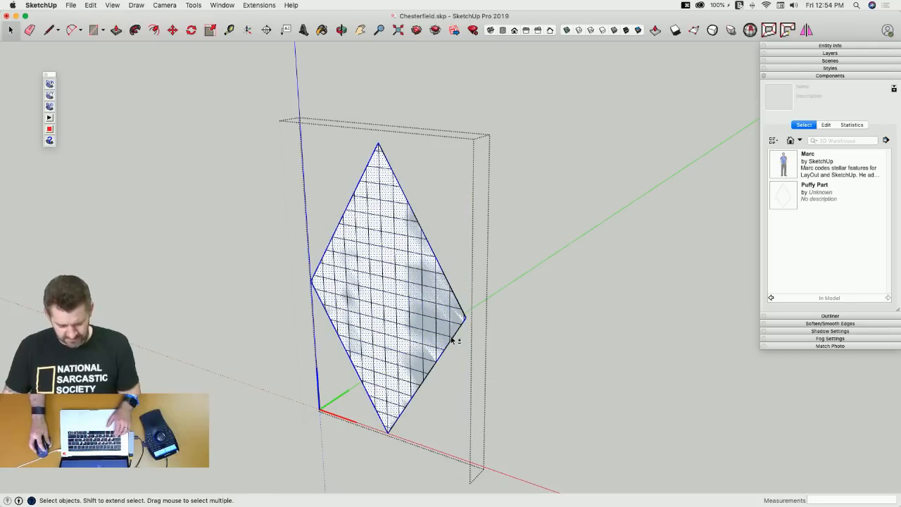
key("BackSpace")
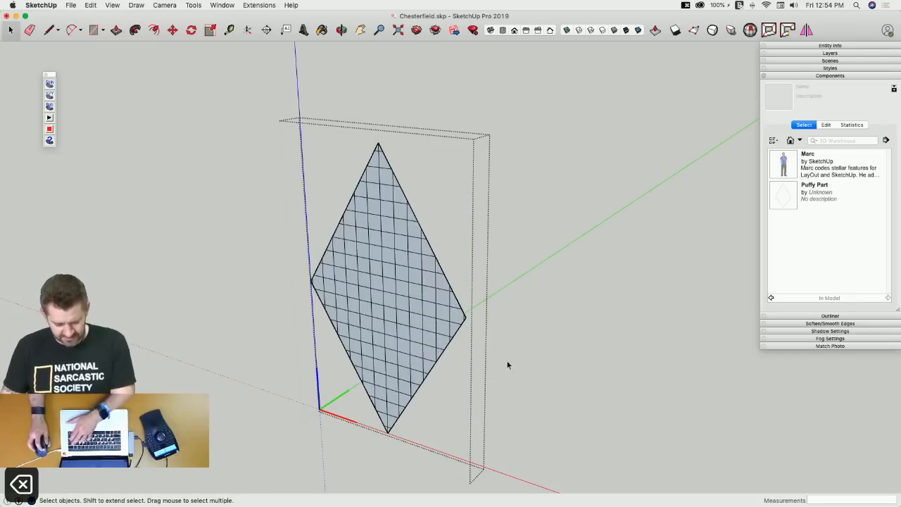
Start a soap bubble on the skin group with a pressure of 100.
left_click(419, 344)
middle_click_drag(383, 286, 400, 307)
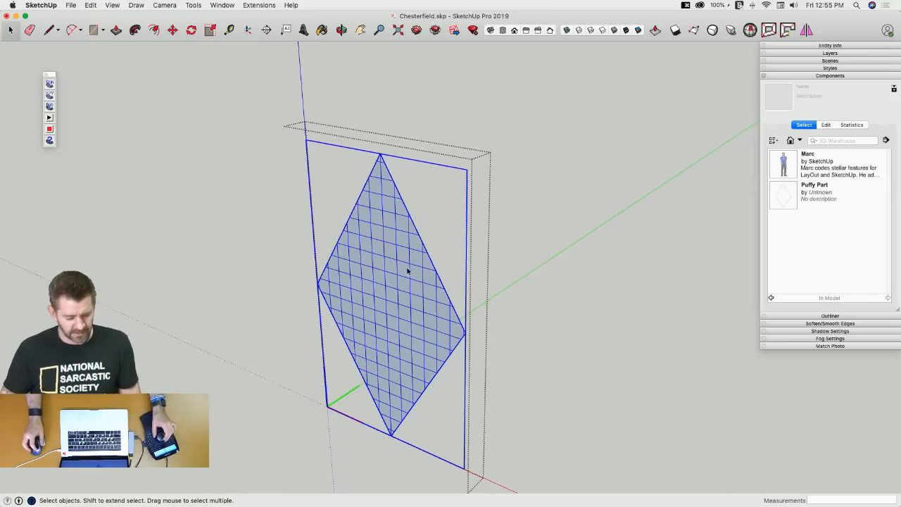
left_click(53, 106)
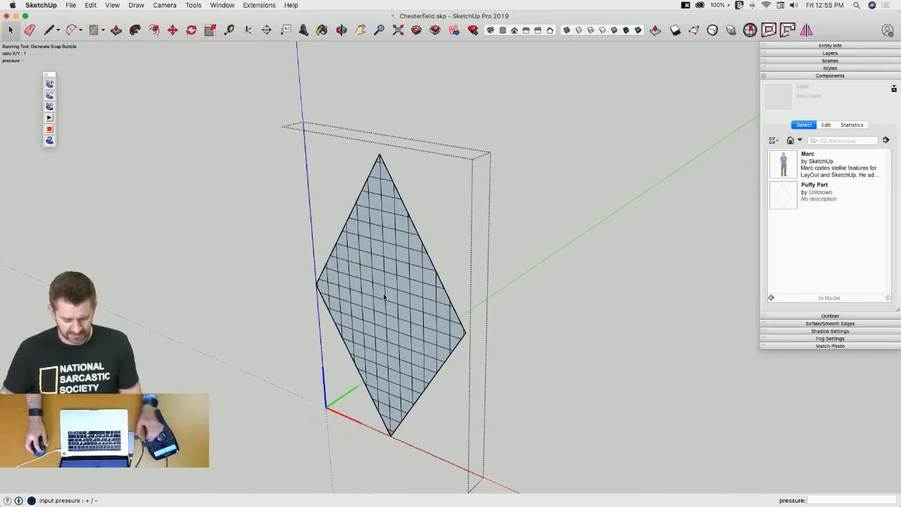
type("100")
key("Return")
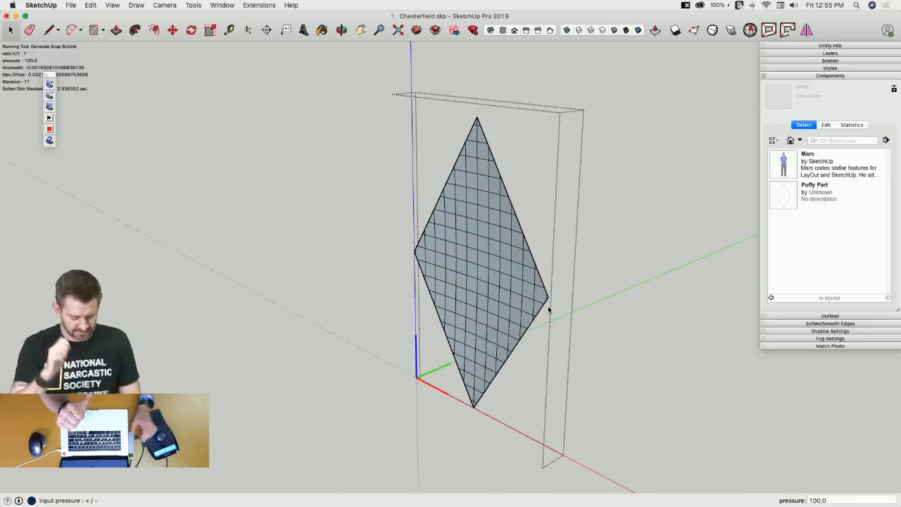
Try bubble pressures of -200, -500 and -750 on the diamond skin.
type("-200")
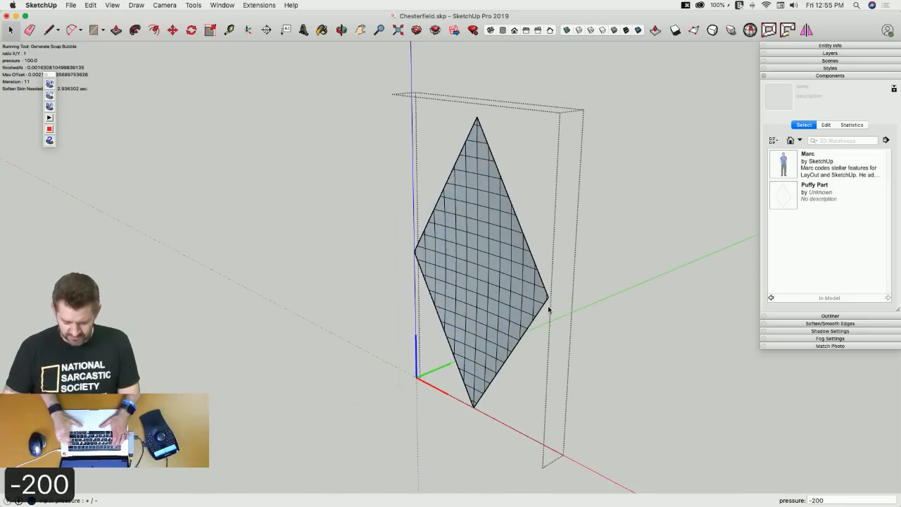
key("Return")
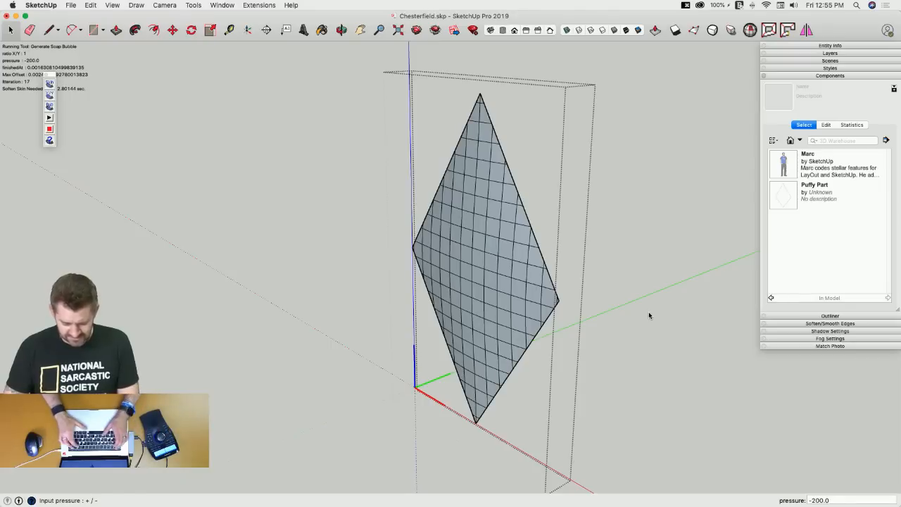
type("-500")
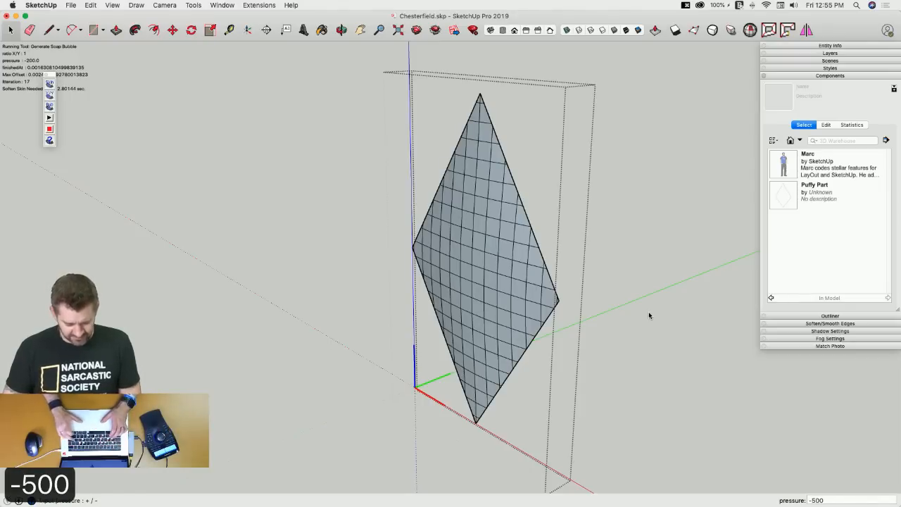
key("Return")
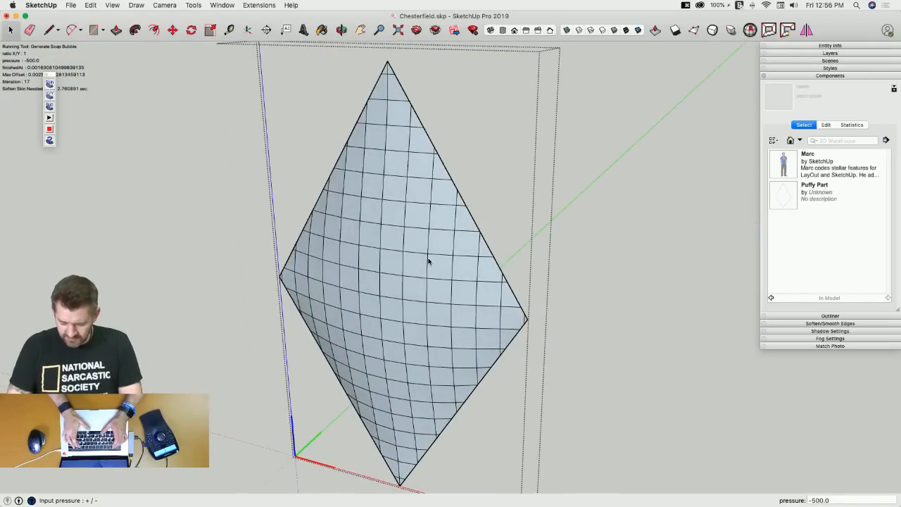
type("-750")
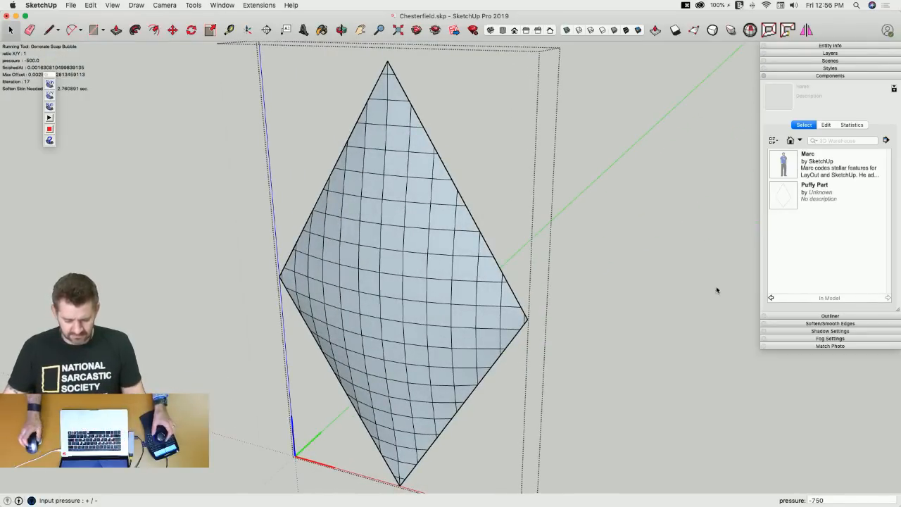
key("Return")
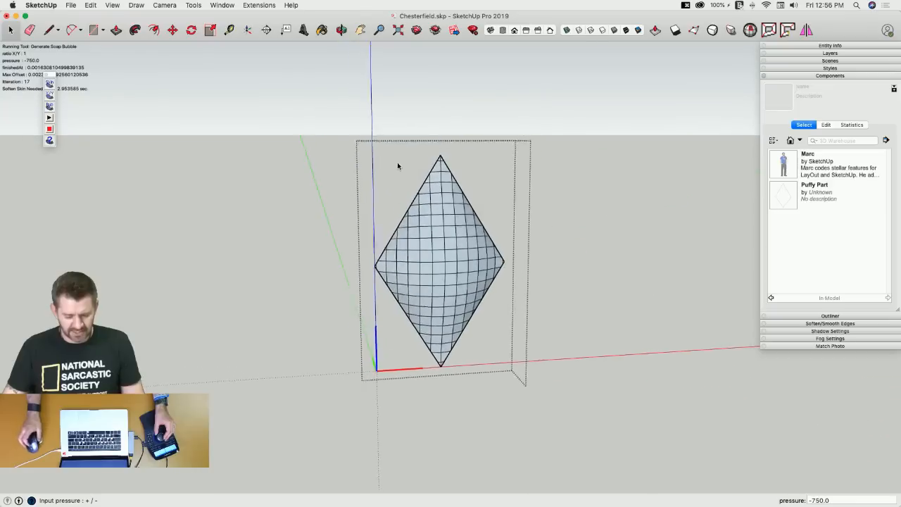
Show the similar components again during component editing and set the bubble pressure to -1000.
left_click(85, 8)
mouse_move(111, 7)
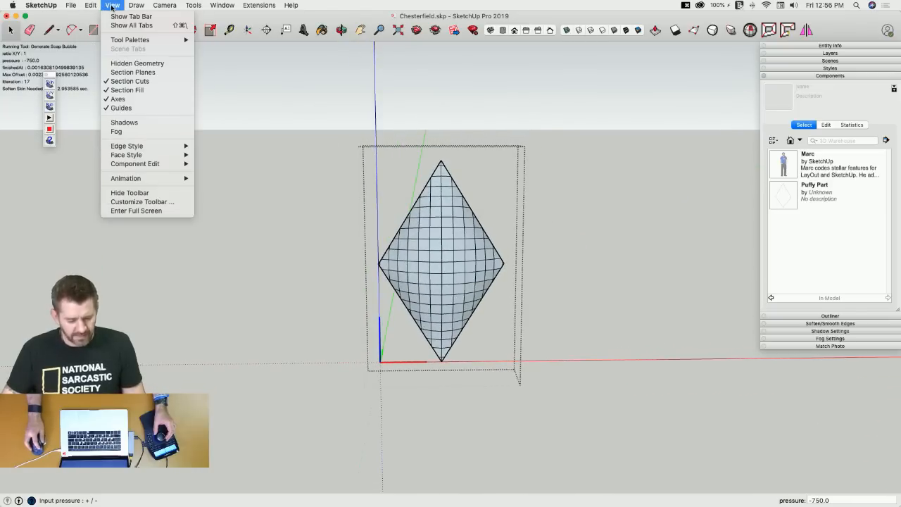
mouse_move(155, 164)
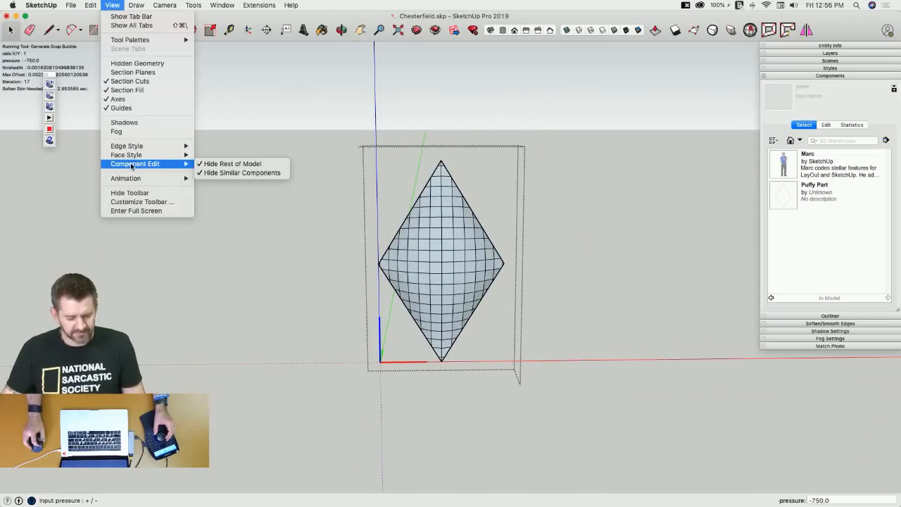
left_click(227, 173)
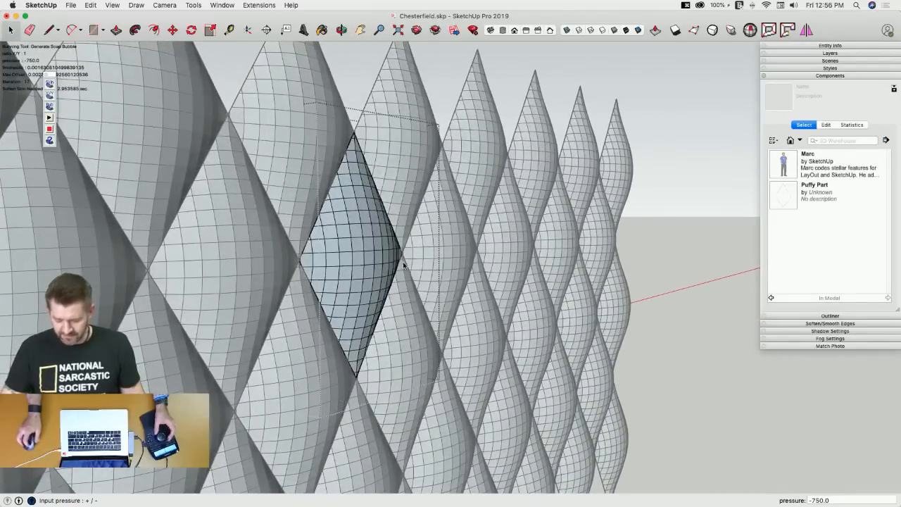
type("-1000")
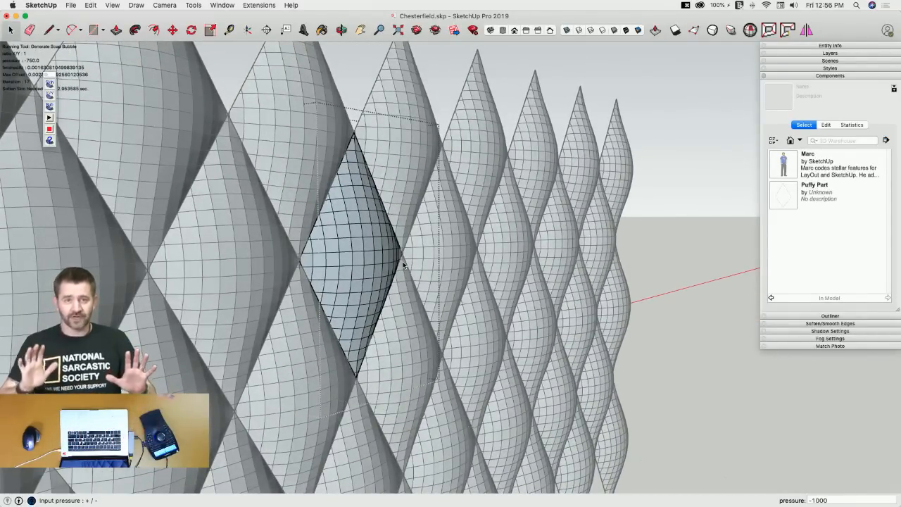
key("Return")
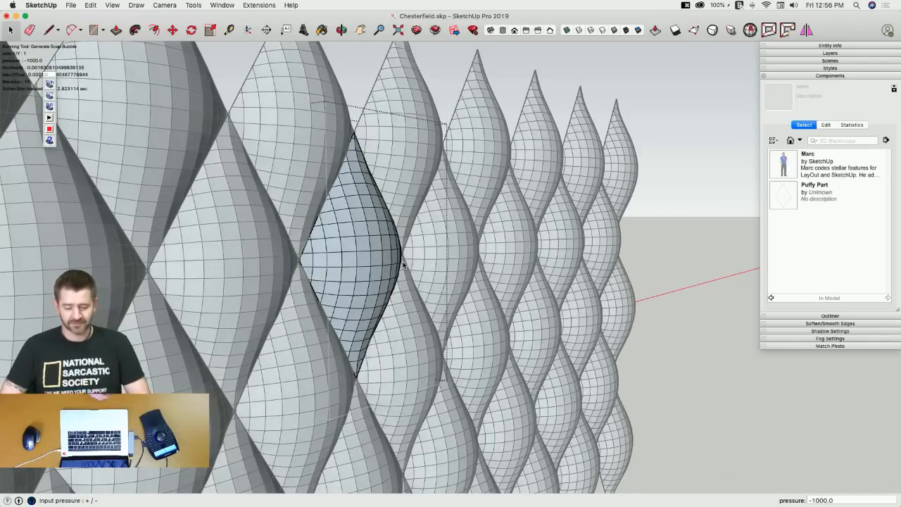
Finish the soap bubble on the diamond skin and close the Puffy Part.
middle_click_drag(405, 263, 641, 231)
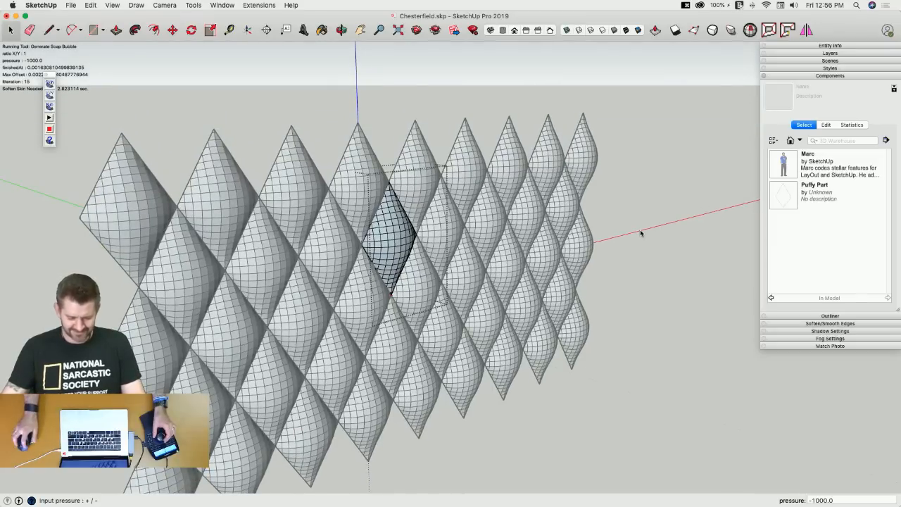
key("space")
left_click(634, 232)
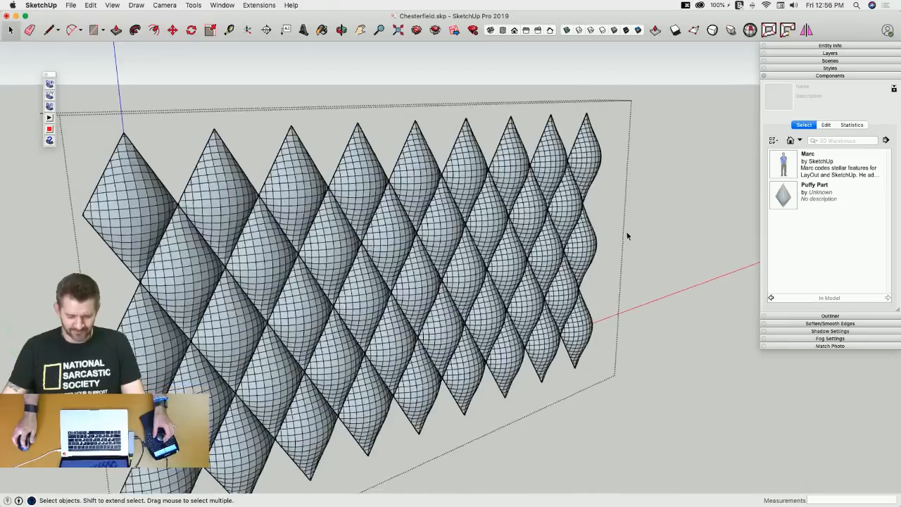
Soften all edges of the inflated skin inside the Puffy Part, including coplanar ones.
scroll(584, 232, "up", 5)
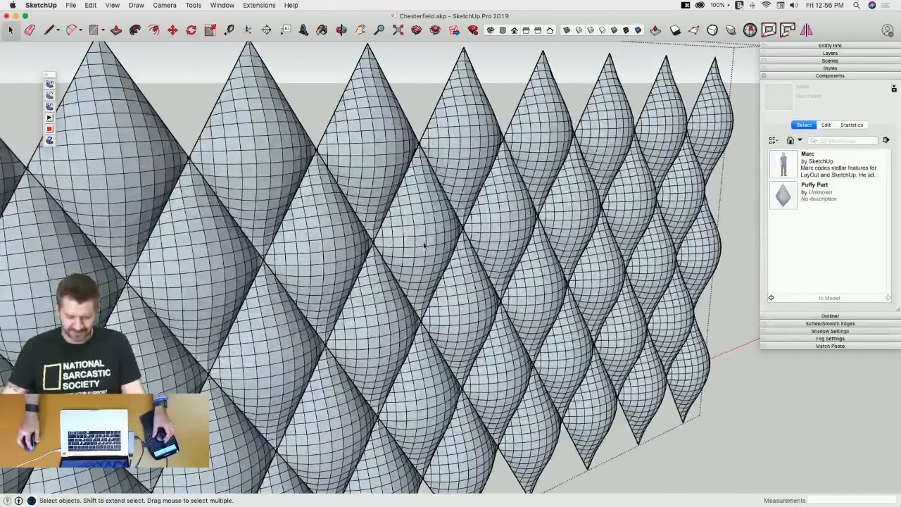
scroll(405, 225, "up", 5)
double_click(412, 224)
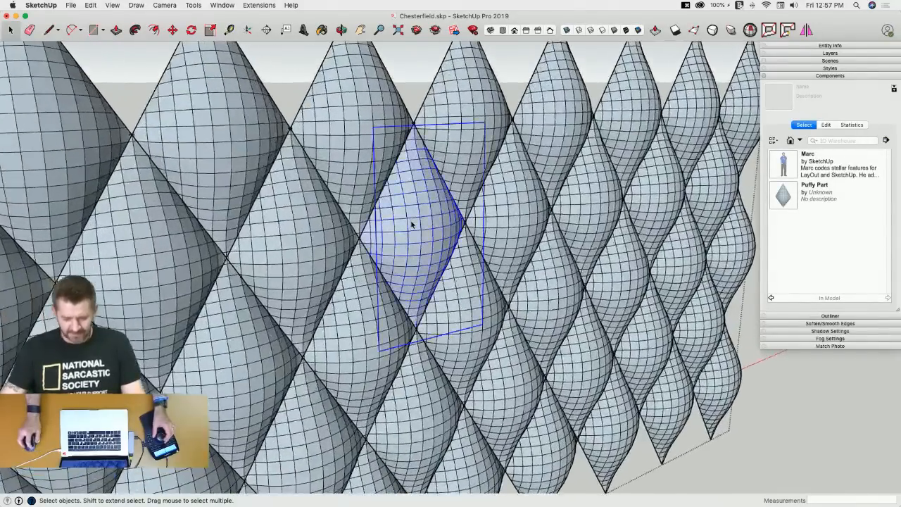
triple_click(413, 224)
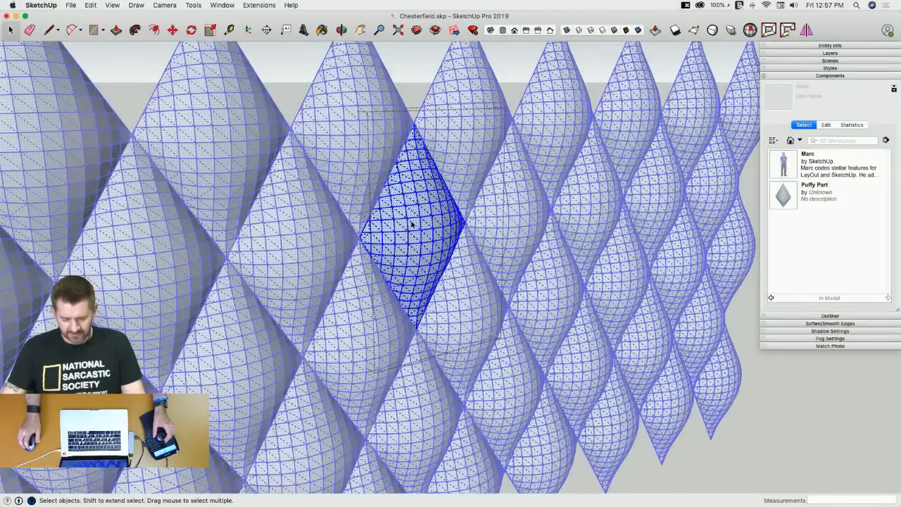
left_click(803, 324)
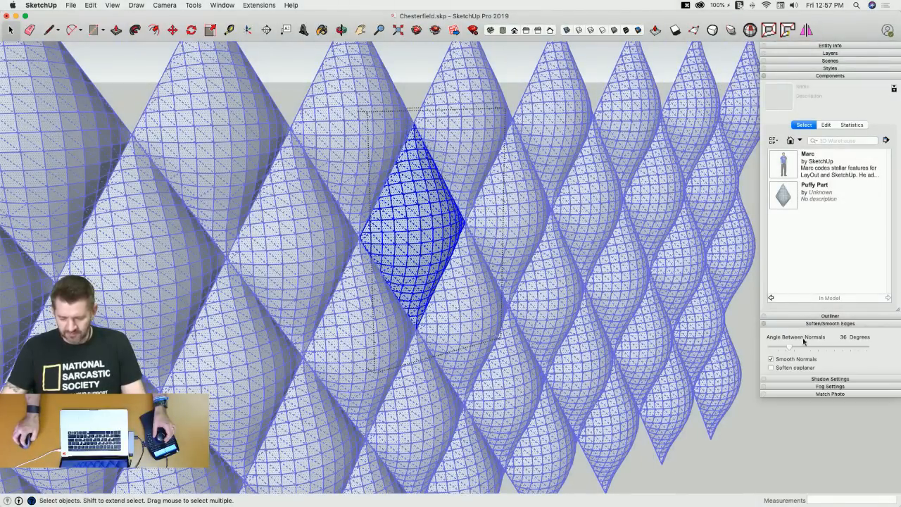
left_click(771, 368)
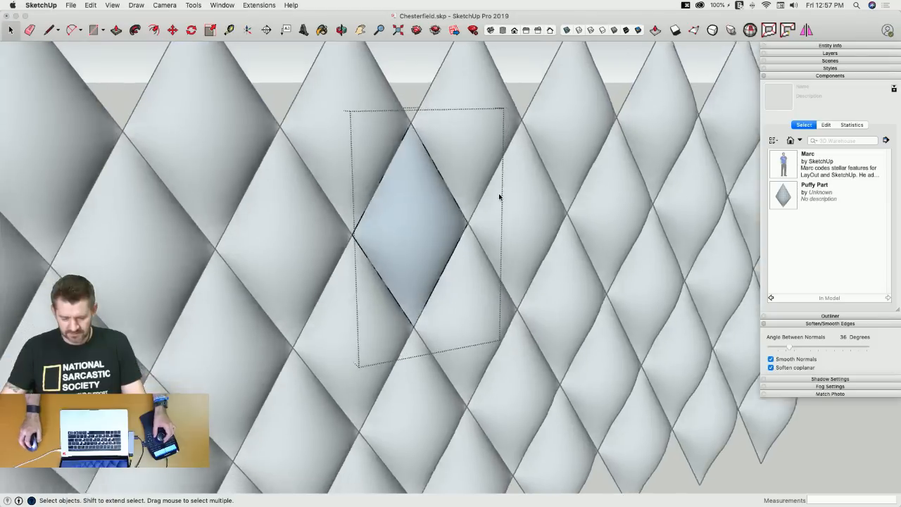
Reverse the faces of the smoothed skin and close the component and the diamond group.
scroll(459, 187, "up", 4)
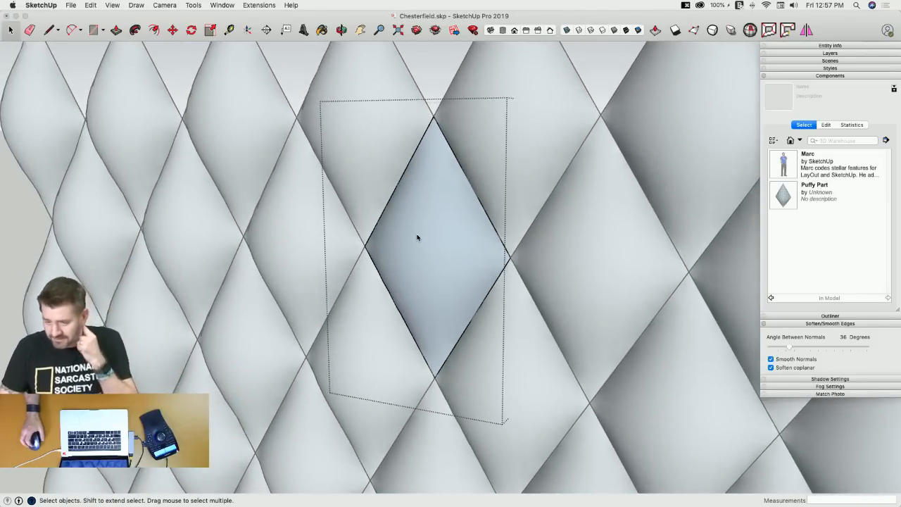
right_click(416, 244)
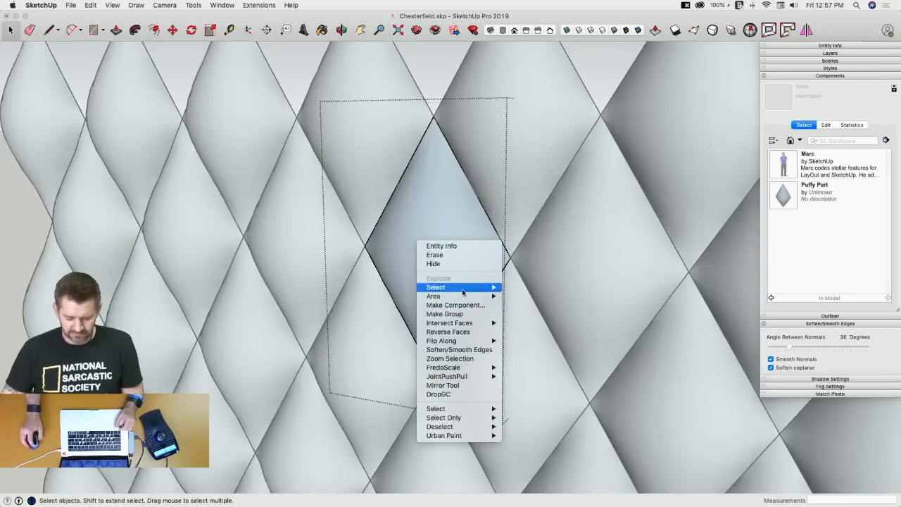
left_click(465, 331)
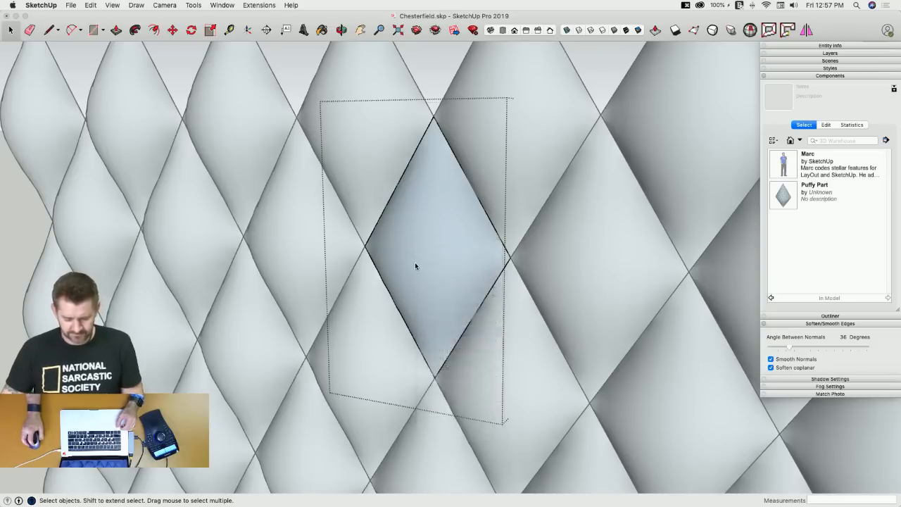
scroll(392, 228, "down", 8)
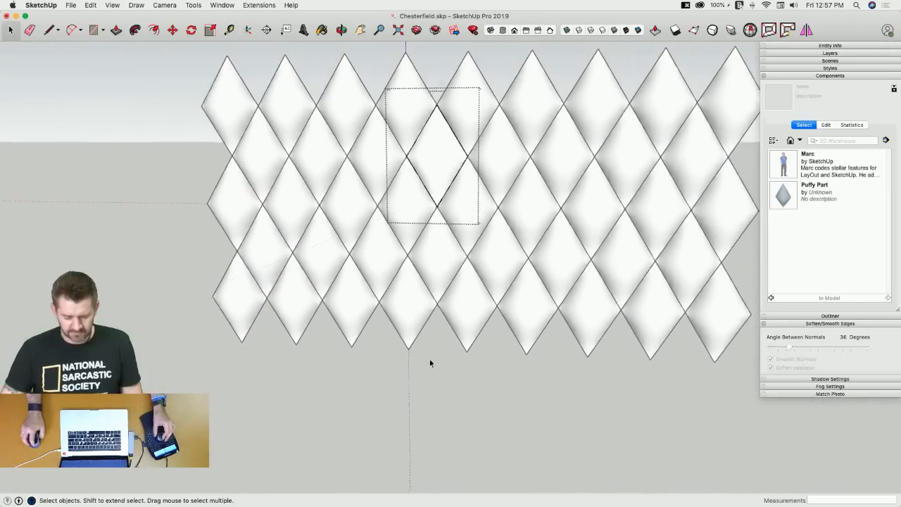
left_click(754, 159)
left_click(652, 148)
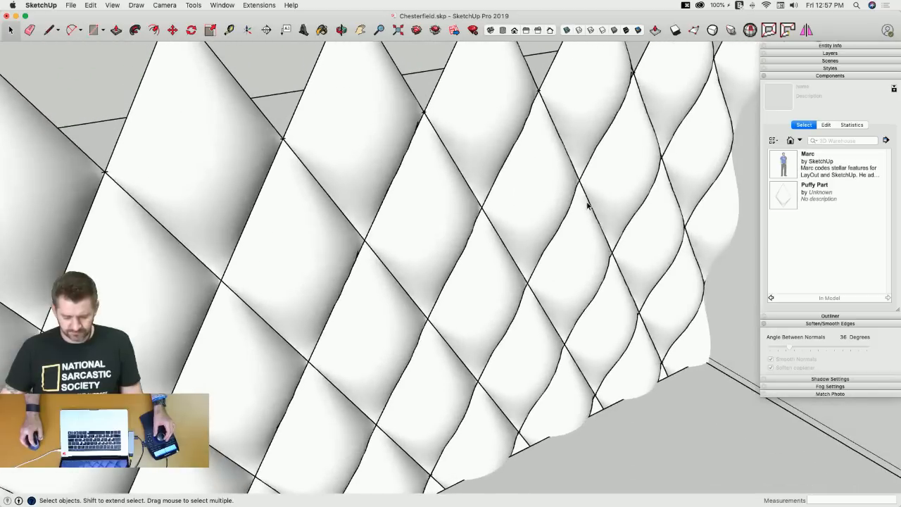
Inside the sofa back's diamond group, copy every diamond except the bottom row about 2' 8 5/8" upward, aligned to the pattern.
left_click(588, 204)
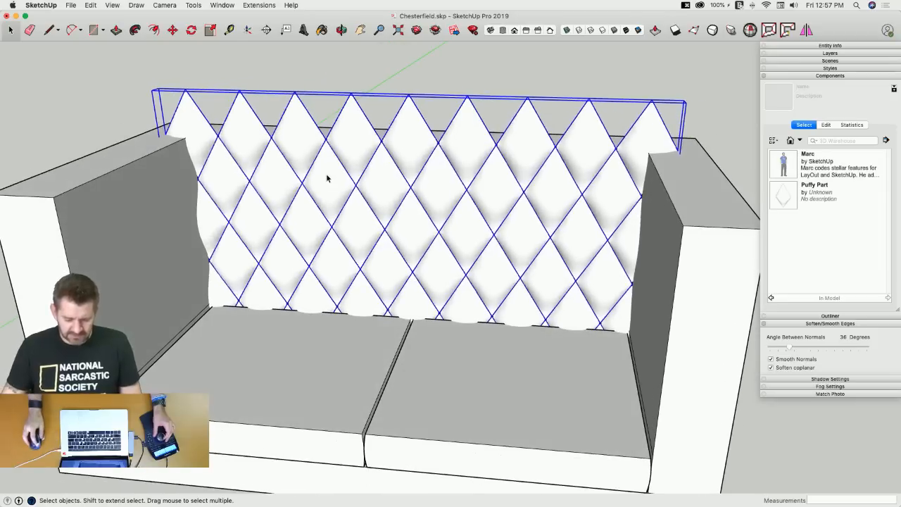
double_click(345, 191)
left_click_drag(133, 66, 669, 426)
key("m")
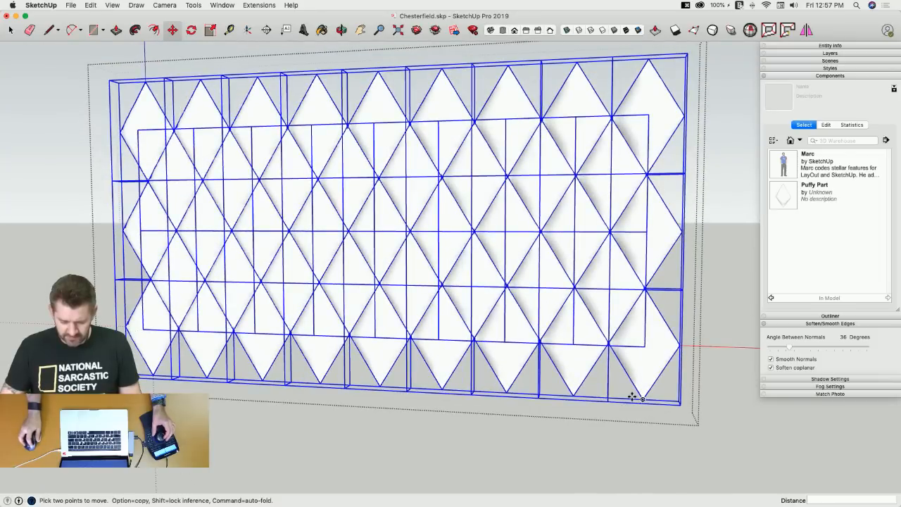
key("space")
left_click_drag(695, 403, 133, 365, "shift")
key("m")
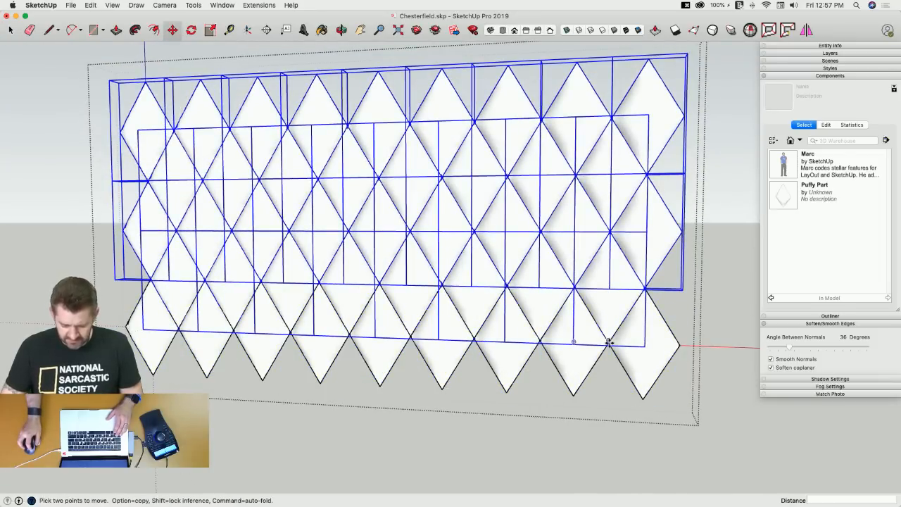
scroll(609, 343, "up", 8)
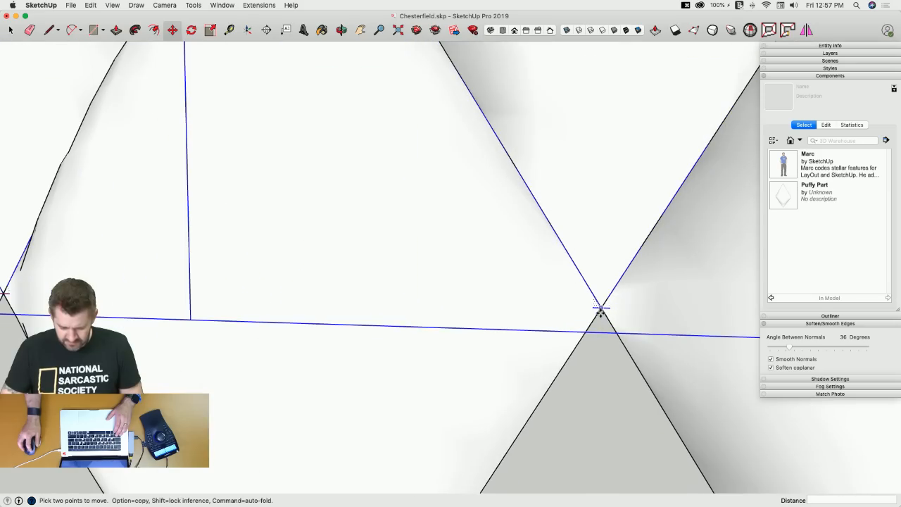
left_click(601, 307)
key("alt")
scroll(584, 308, "down", 10)
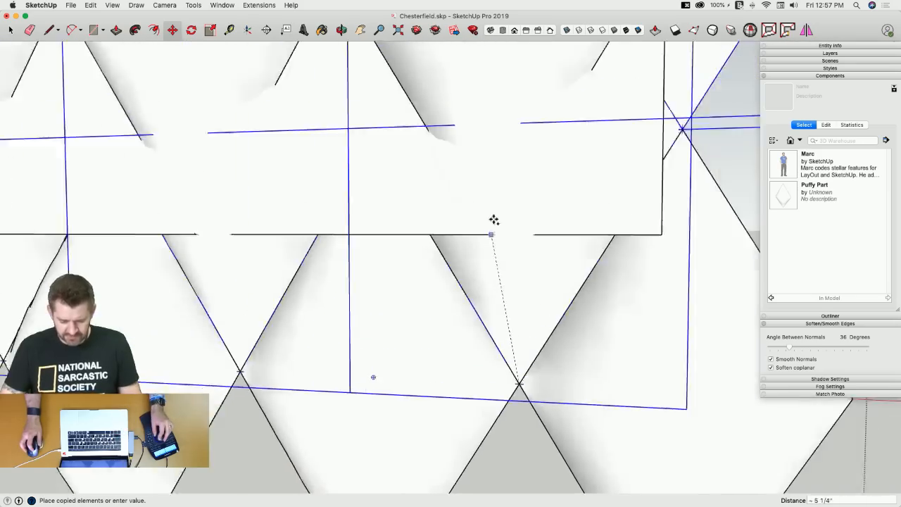
scroll(535, 91, "down", 10)
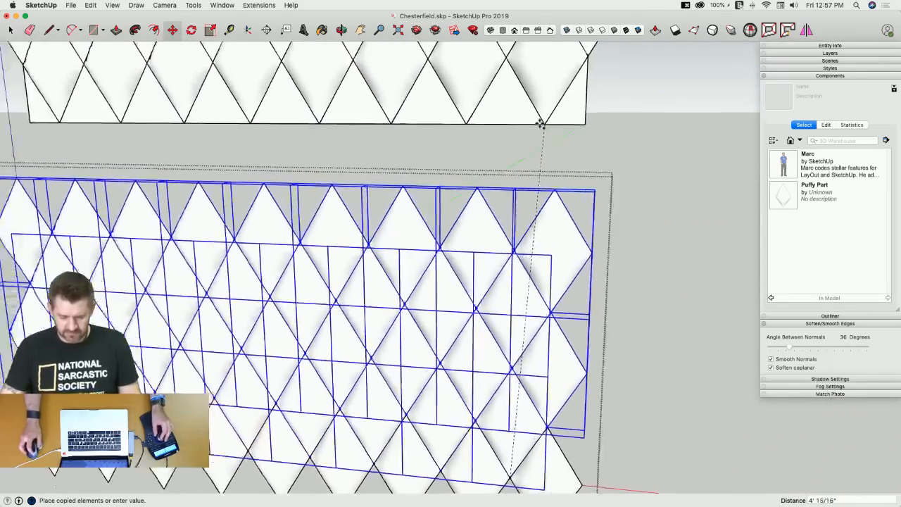
scroll(478, 204, "up", 8)
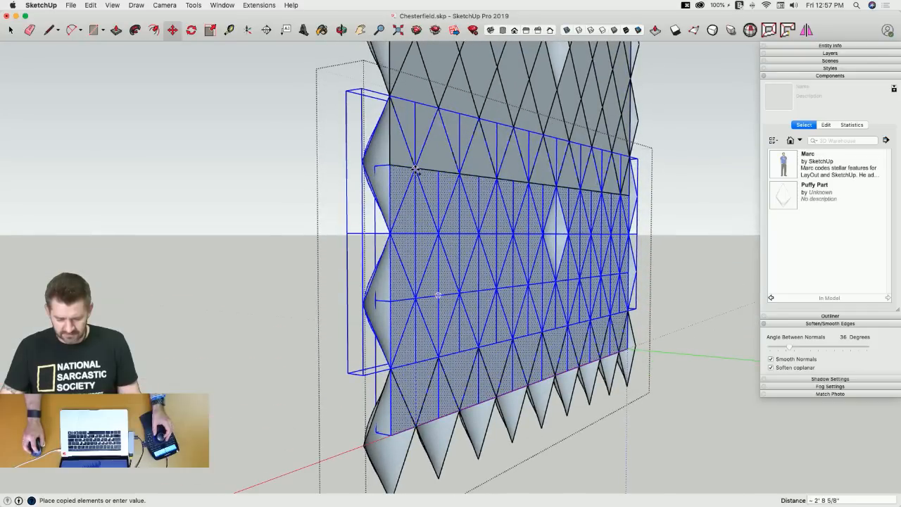
left_click(416, 170)
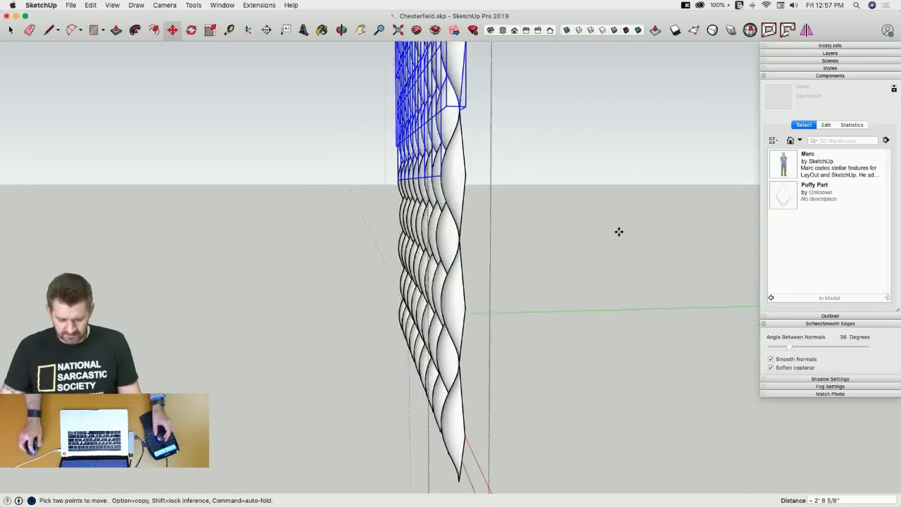
key("space")
left_click(630, 267)
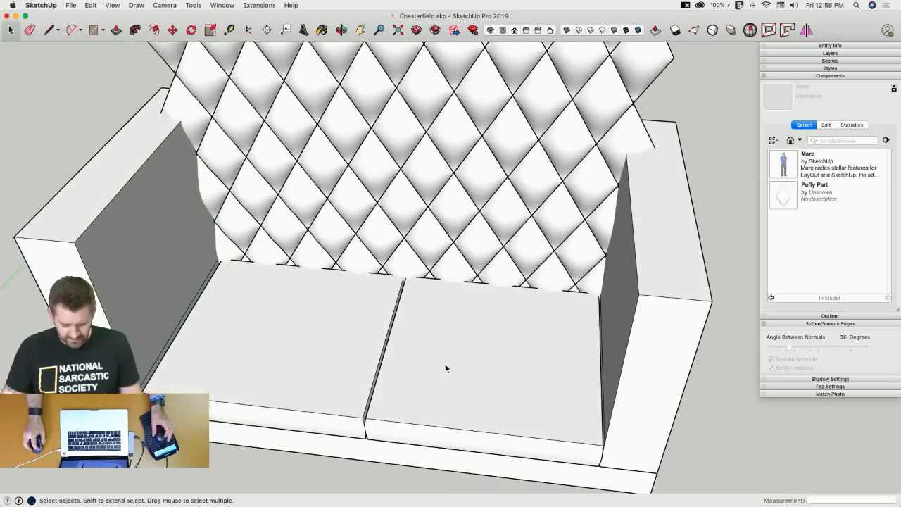
Move both seat cushions forward 1 1/2", away from the tufted back.
left_click(445, 367)
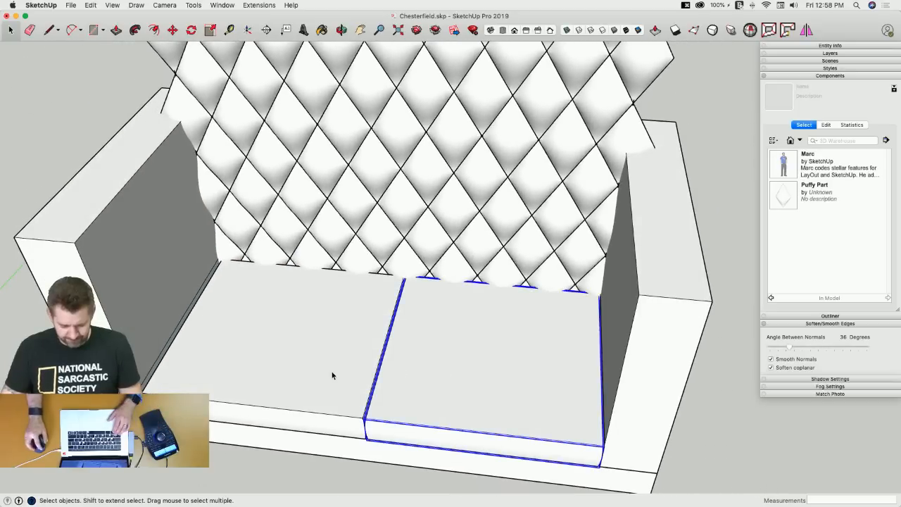
key("m")
left_click(460, 362)
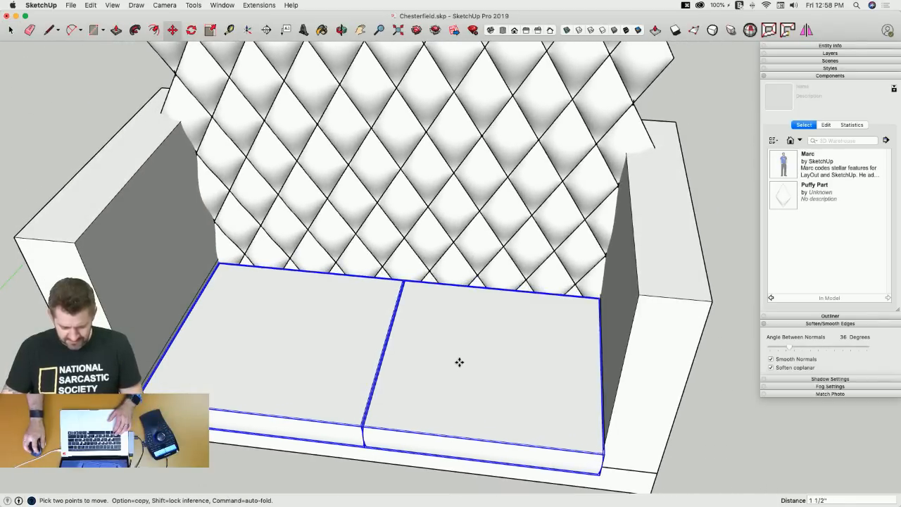
key("space")
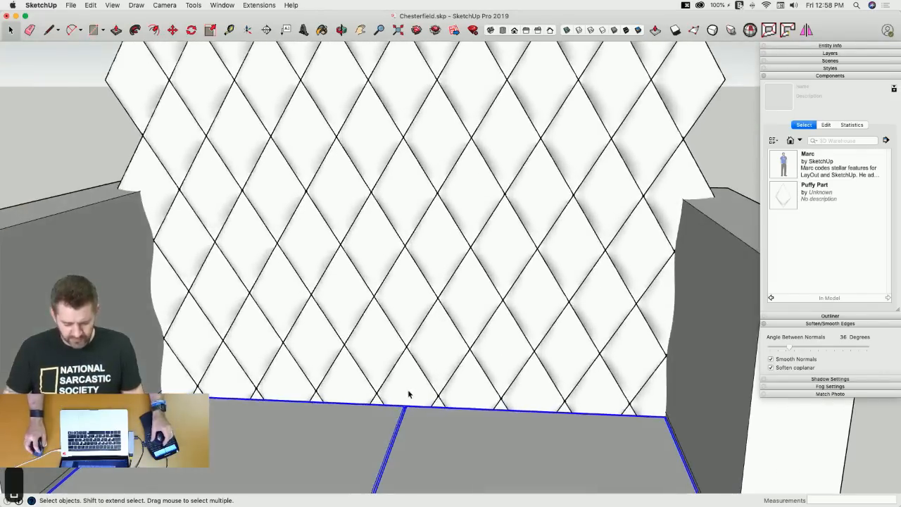
Open a bottom-row Puffy Part and draw a guide line straight out from the diamond's top tip.
double_click(408, 392)
double_click(403, 384)
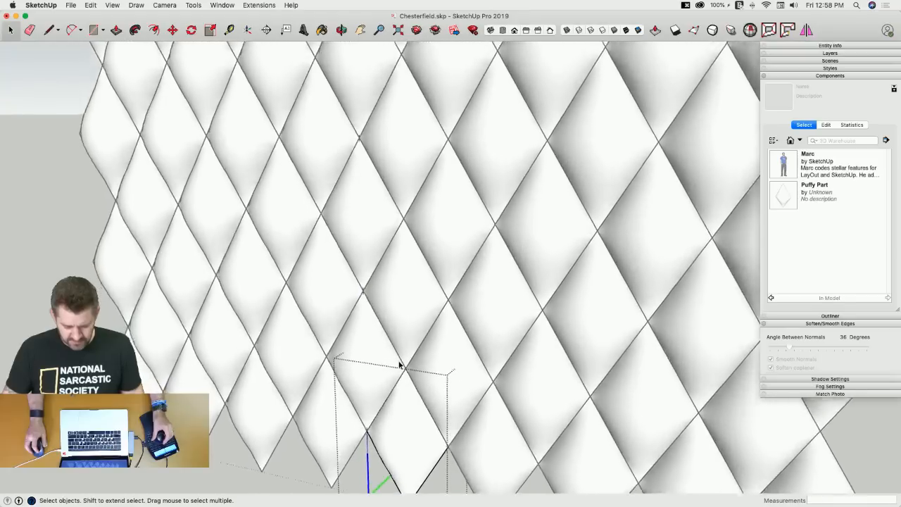
key("l")
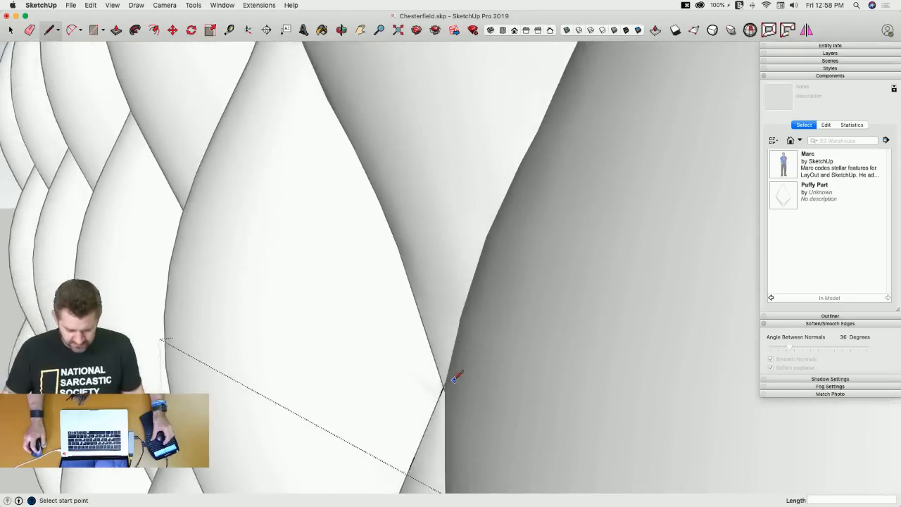
left_click(437, 330)
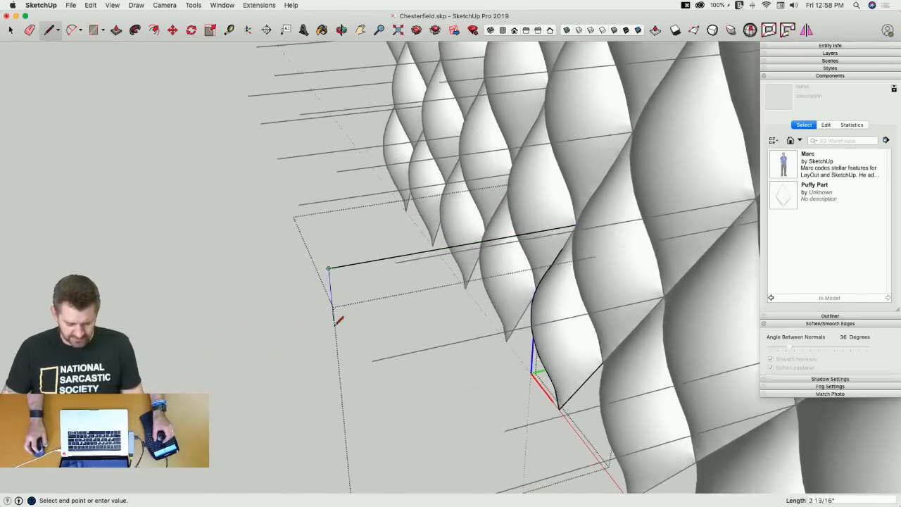
key("space")
Draw a circle of about 1/2" radius, perpendicular to the green axis, at the guide line's end and erase the line.
key("c")
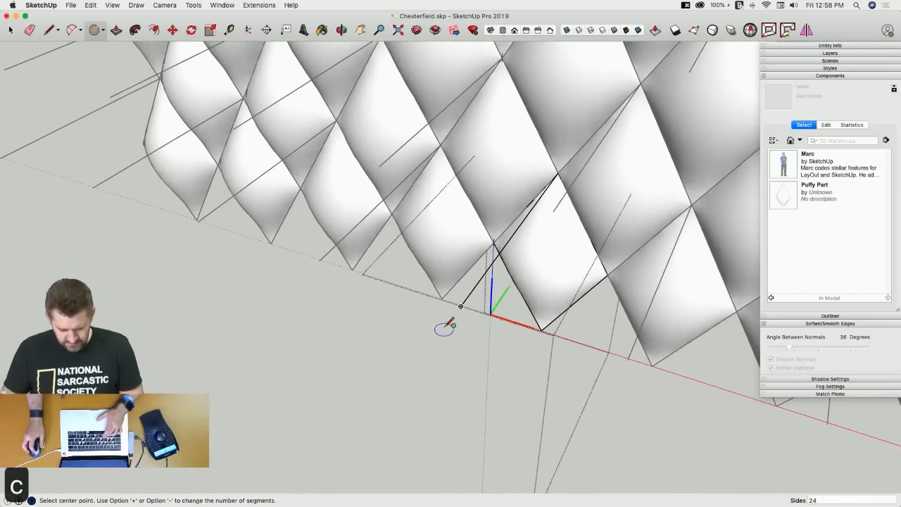
key("Left")
left_click(461, 306)
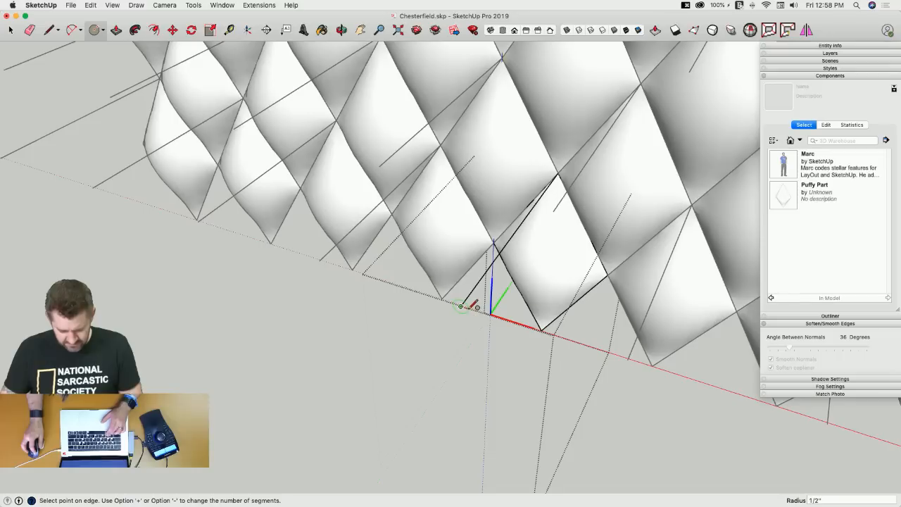
left_click(470, 306)
key("e")
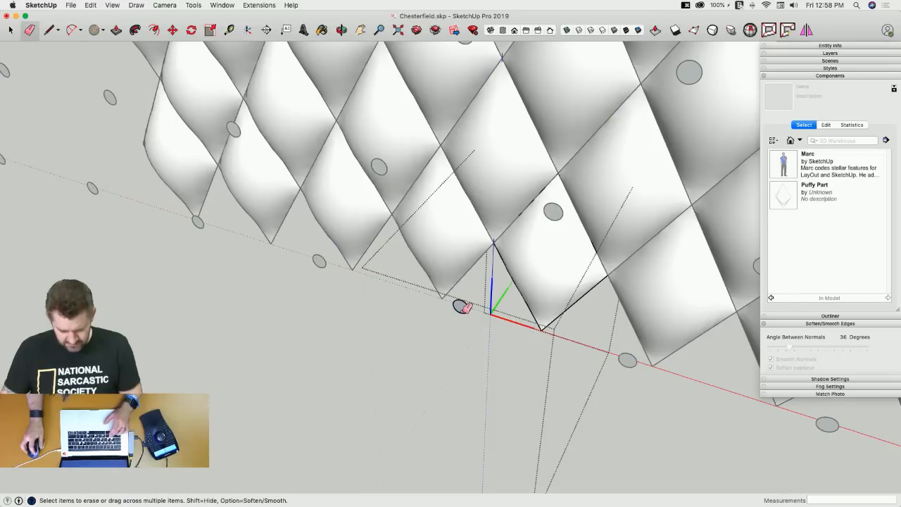
Extrude the circle 1/4" into a button and make it a group.
key("p")
left_click(462, 308)
left_click(460, 310)
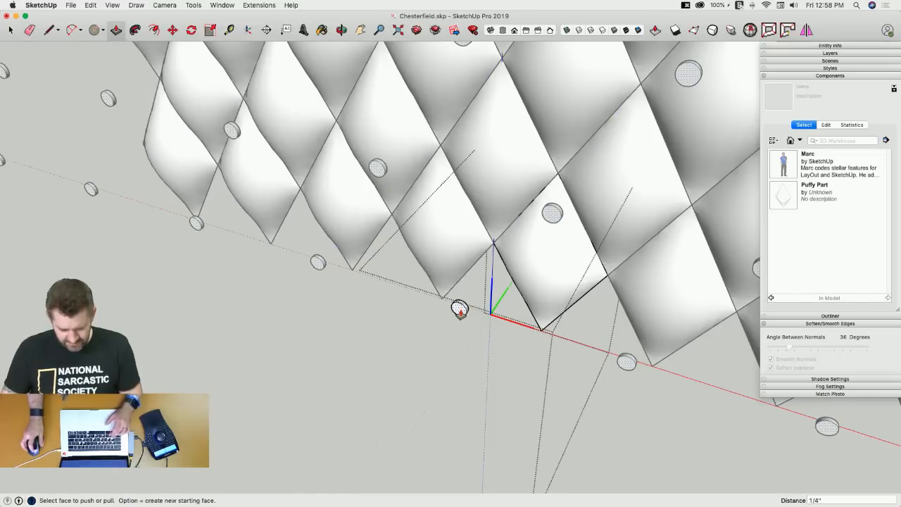
key("space")
double_click(462, 309)
middle_click_drag(469, 351, 423, 363)
right_click(442, 329)
left_click(470, 349)
Move the button group along the green axis onto the diamond's top tip and close the component.
key("m")
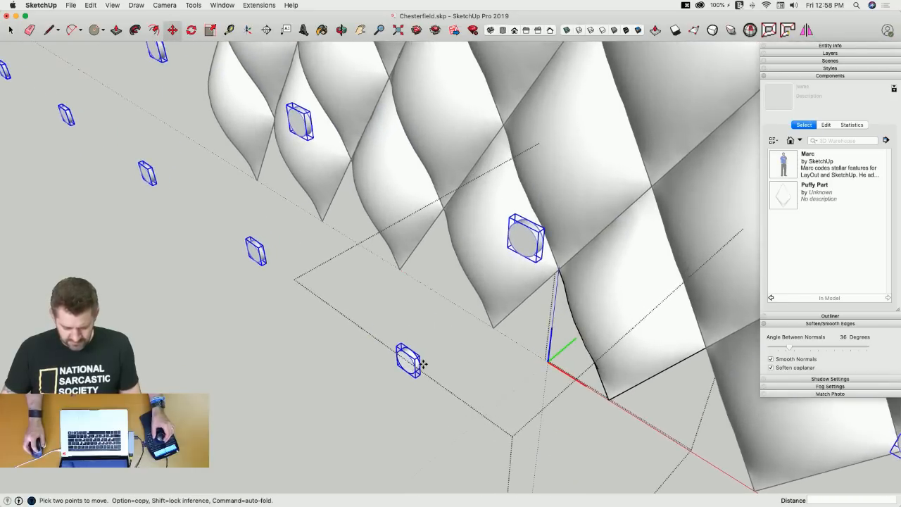
left_click(422, 364)
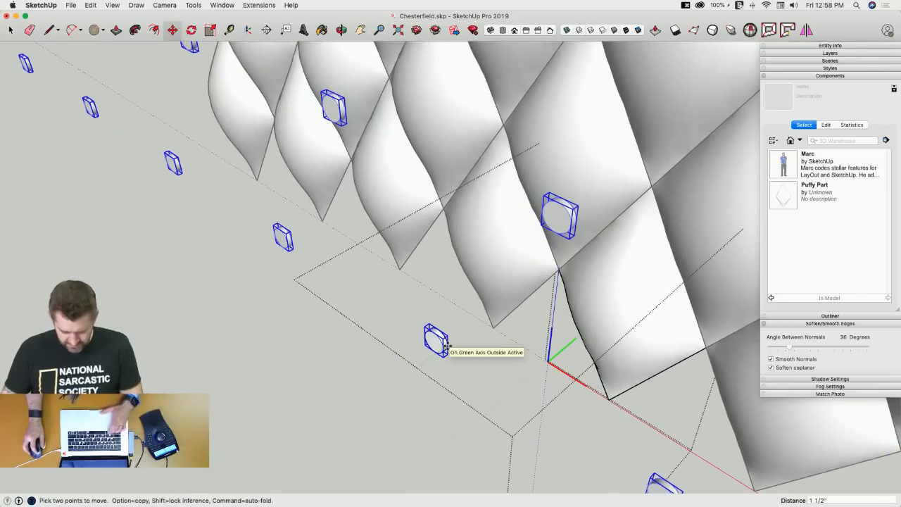
key("Left")
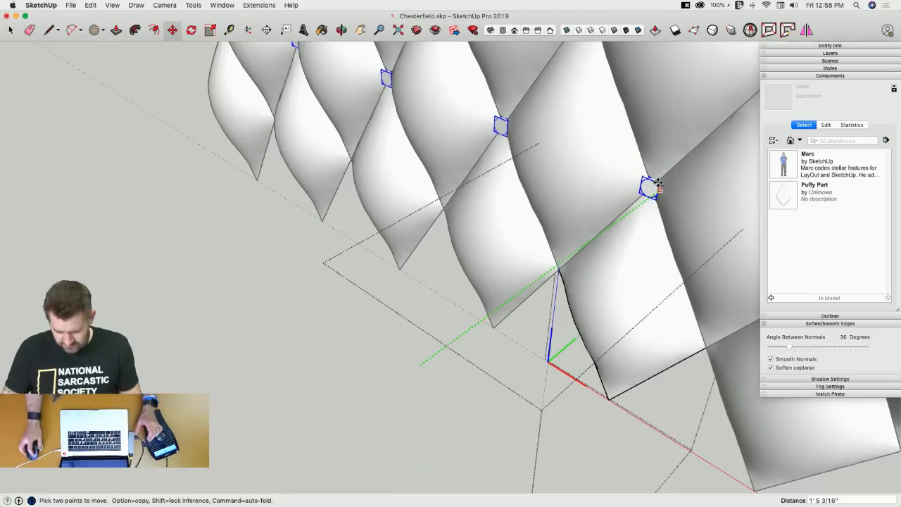
left_click(658, 183)
key("space")
left_click(444, 432)
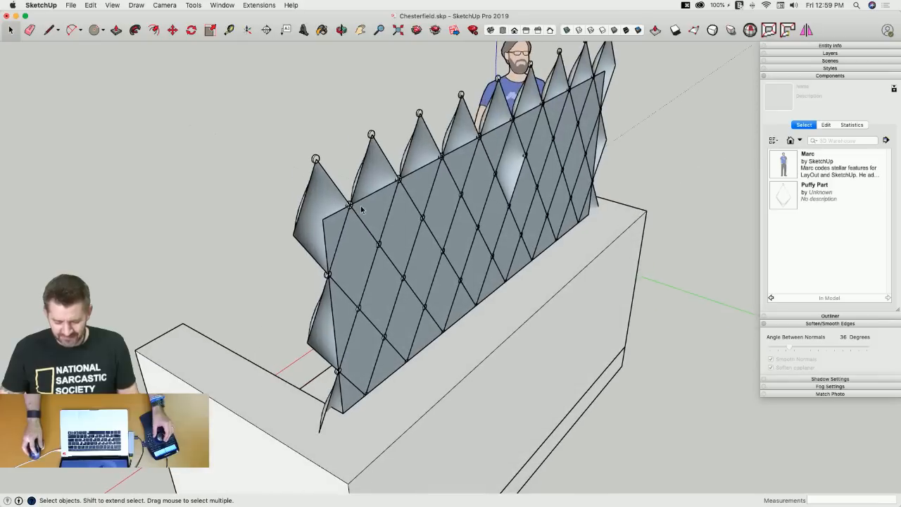
Delete the flat pattern surface from behind the puffy diamonds inside the back panel group, close the group and save the model.
double_click(350, 223)
left_click(336, 222)
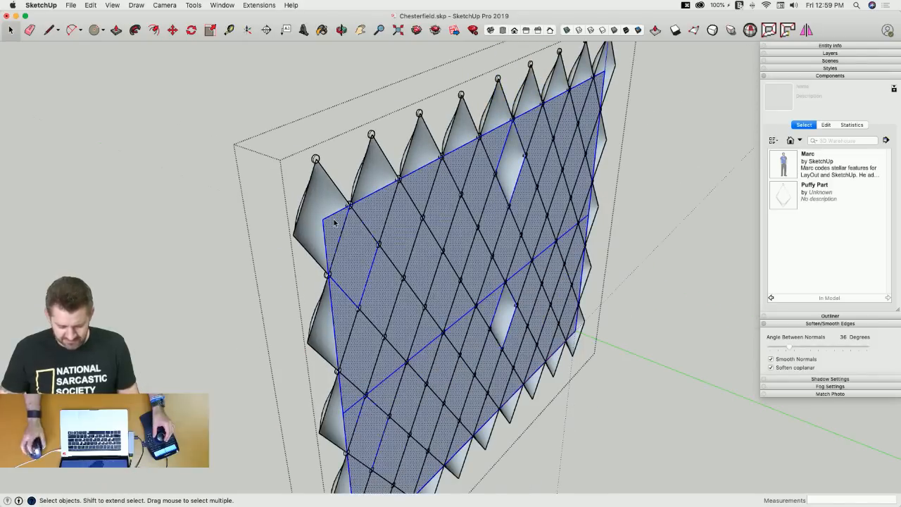
key("Delete")
left_click(667, 259)
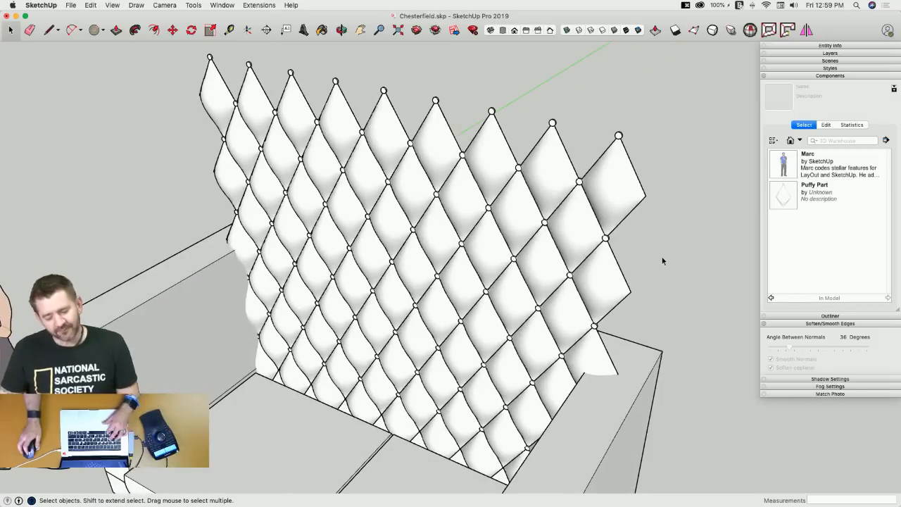
key("super+s")
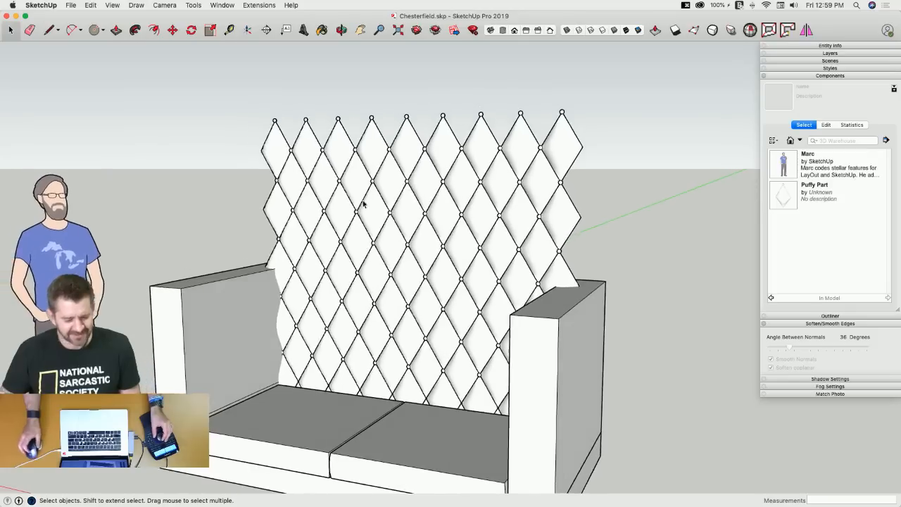
Select the tufted back panel group and display the Fredo6_FredoScale tool palette.
left_click(391, 205)
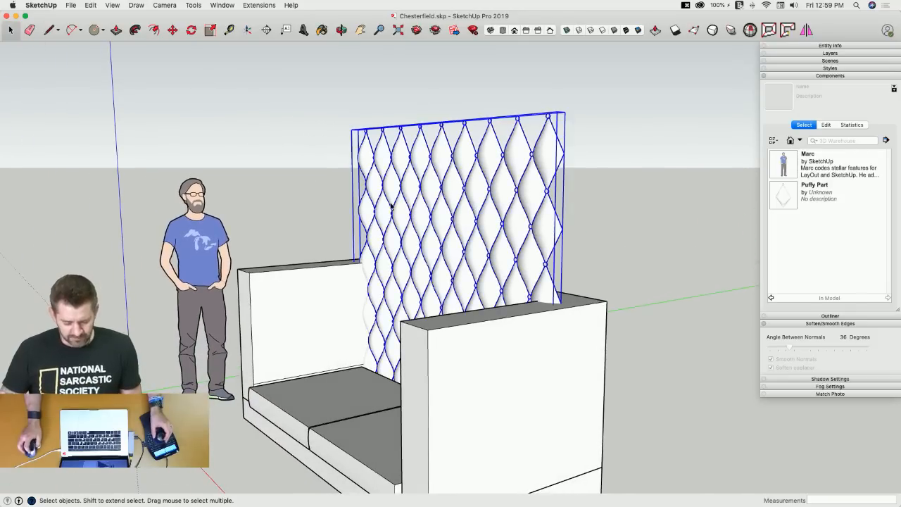
left_click(110, 6)
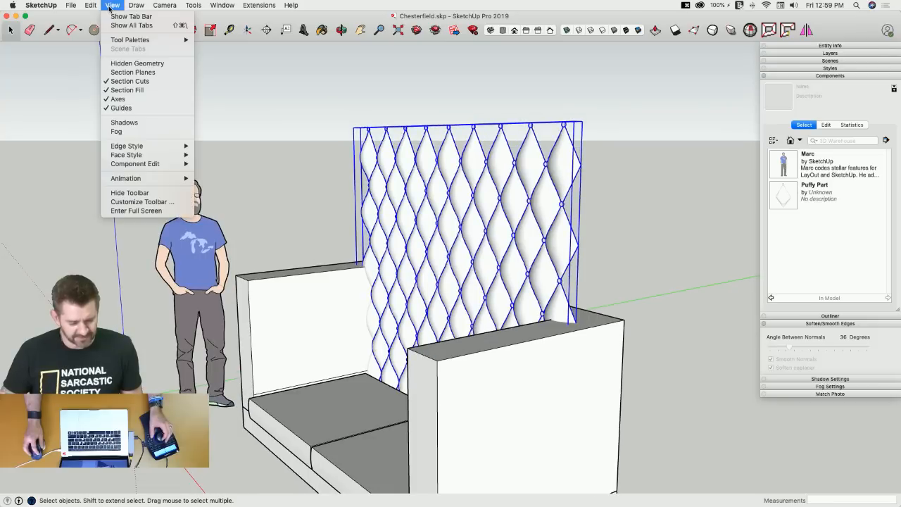
mouse_move(121, 42)
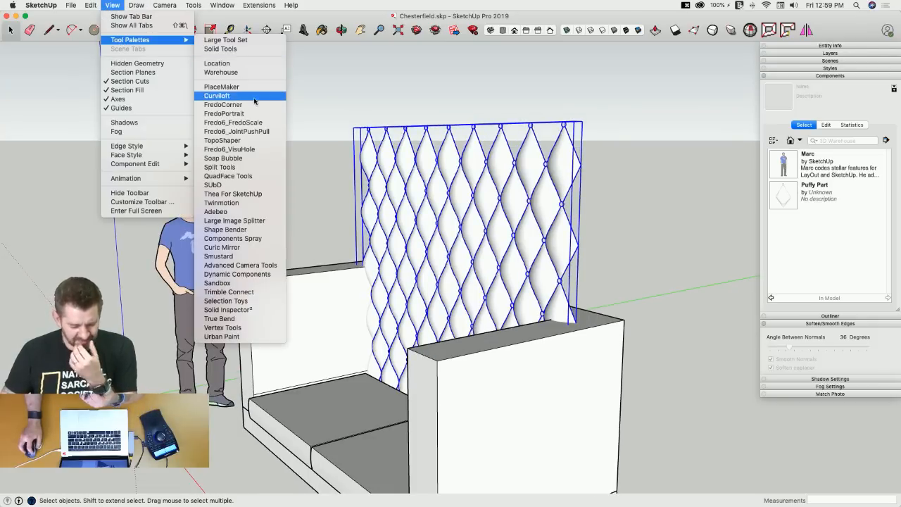
left_click(233, 122)
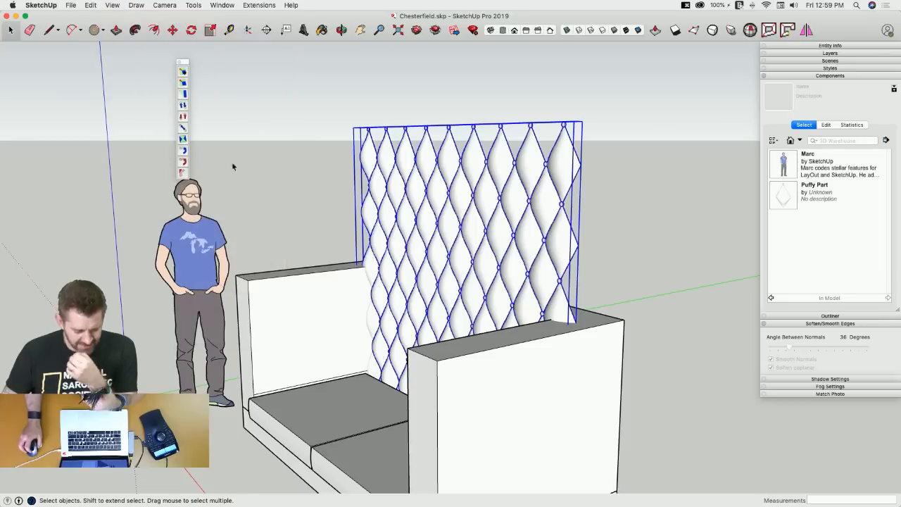
Radially bend the tufted panel backward by 90° from its corner at arm-top height, using an upward reference direction of about 6 3/8".
left_click(181, 175)
middle_click_drag(574, 313, 531, 331)
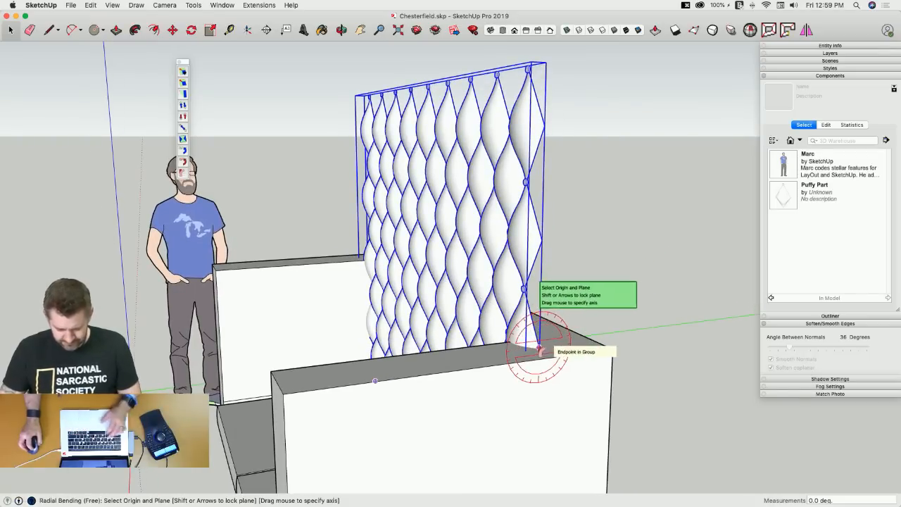
left_click(539, 349)
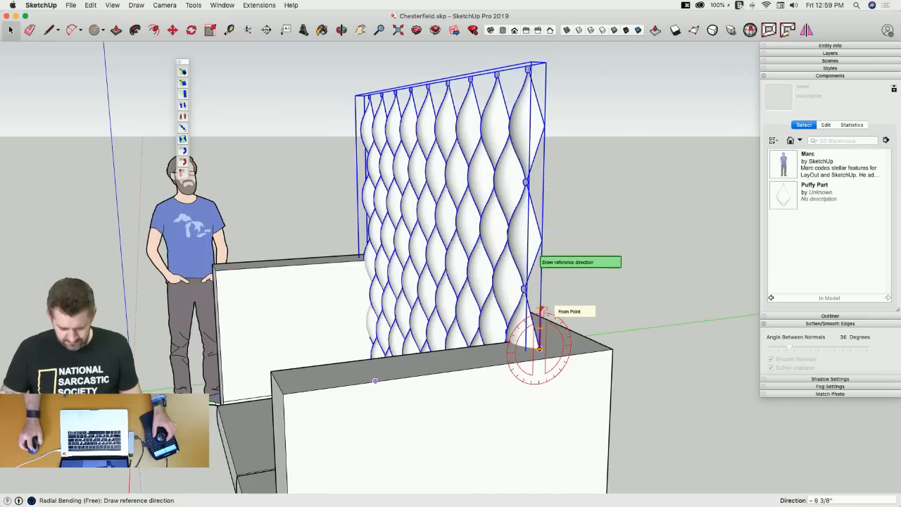
left_click(540, 310)
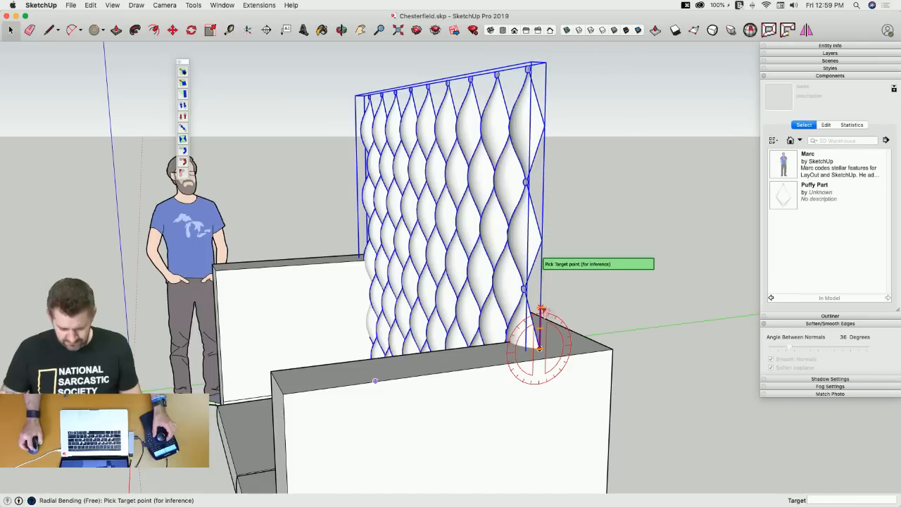
left_click(541, 312)
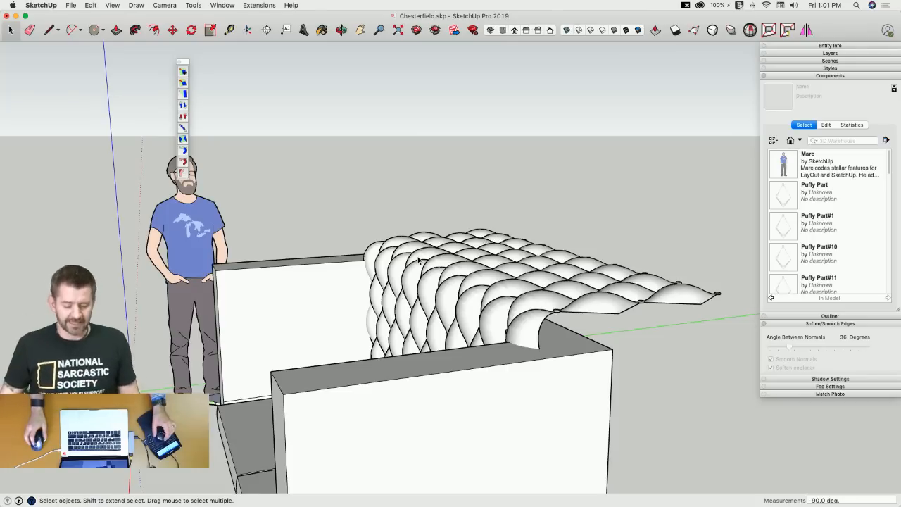
Select the bent tufted panel group where it extends out behind the sofa.
middle_click_drag(419, 260, 460, 369)
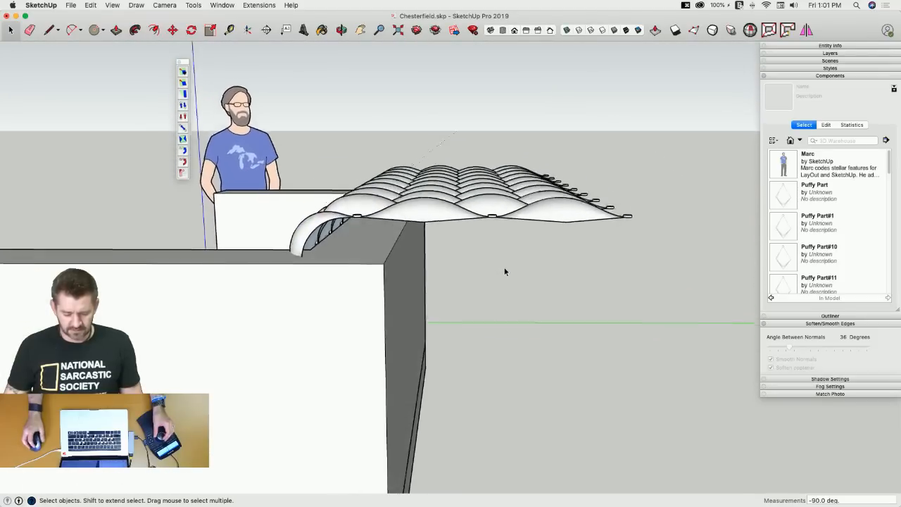
left_click(522, 210)
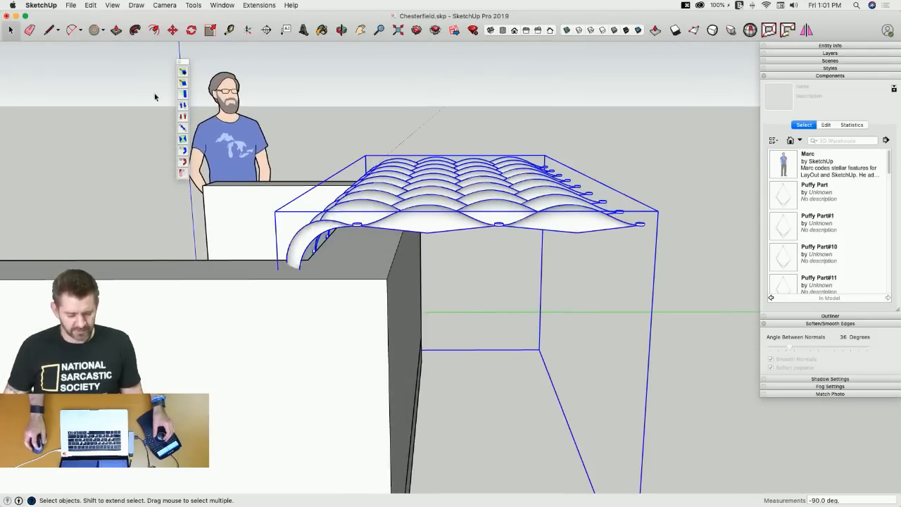
left_click(185, 164)
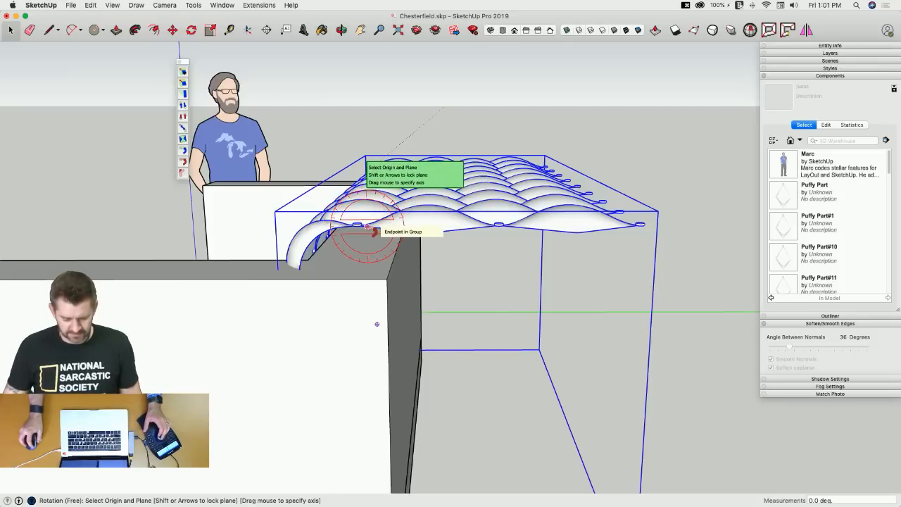
left_click(366, 225)
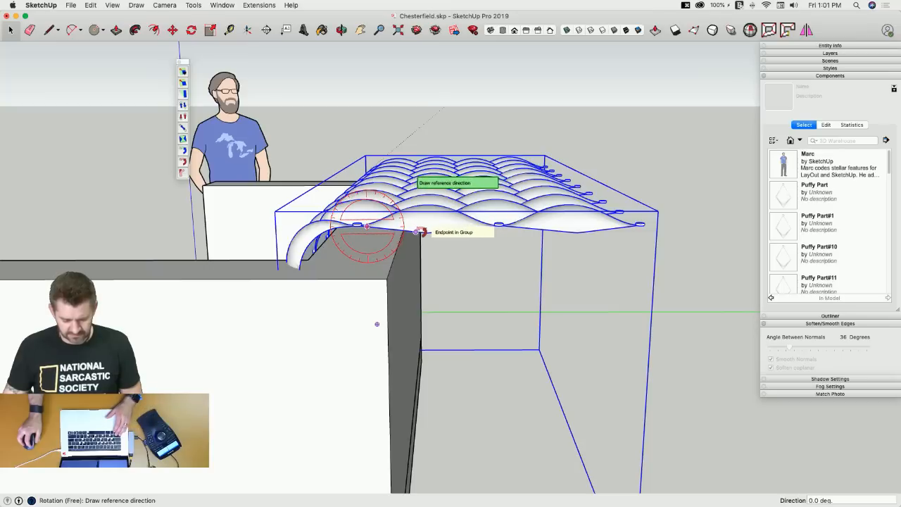
left_click(420, 228)
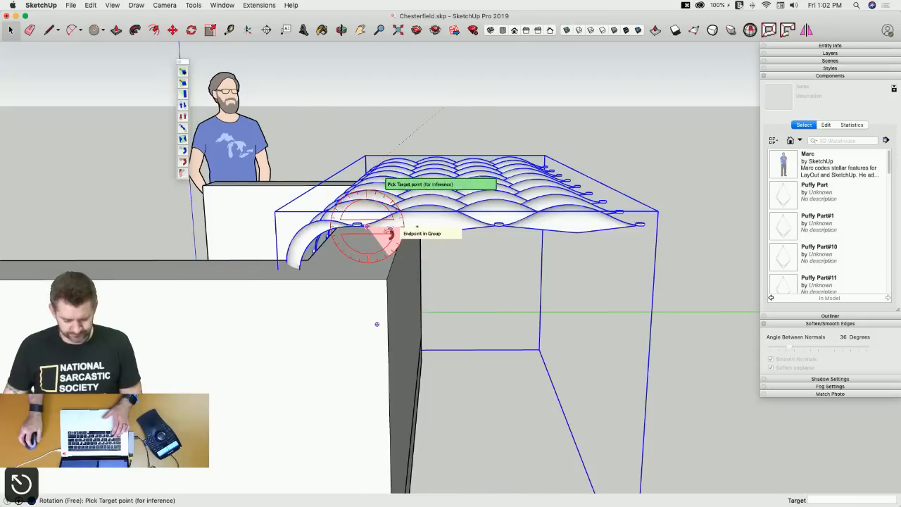
key("space")
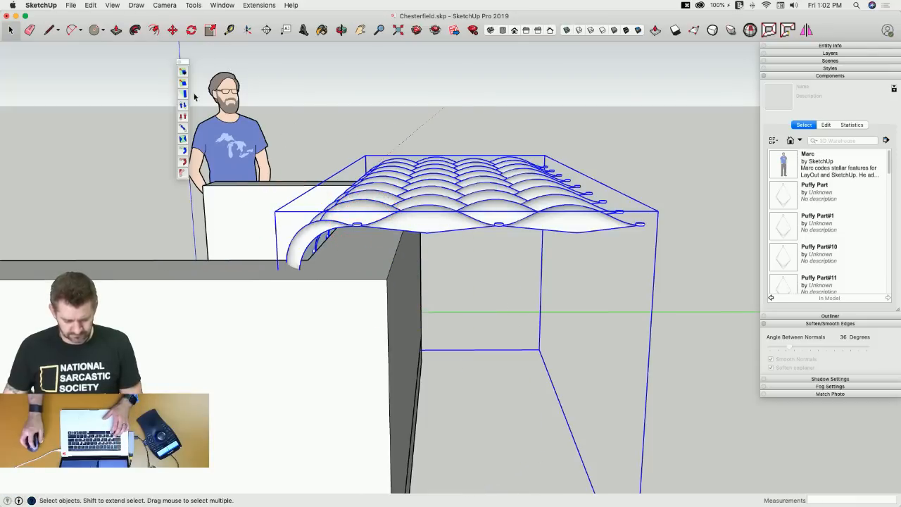
Radially bend the panel's overhanging part down behind the back by about 89.6°, using a horizontal reference direction of about 6 11/16".
left_click(183, 172)
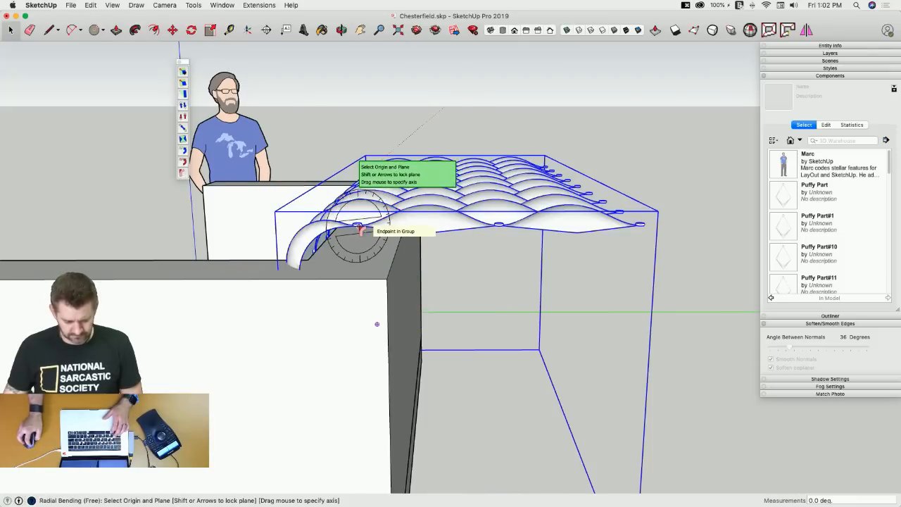
key("Right")
left_click_drag(359, 226, 649, 221)
left_click(402, 221)
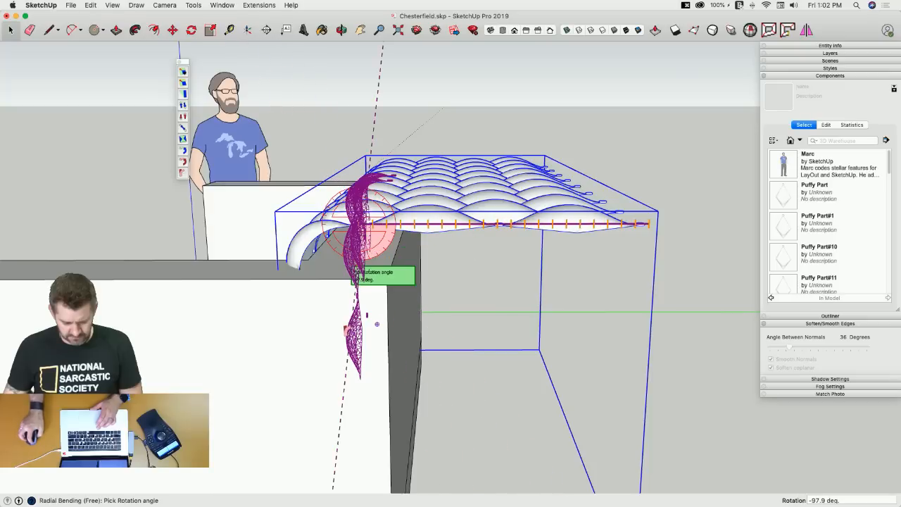
key("Escape")
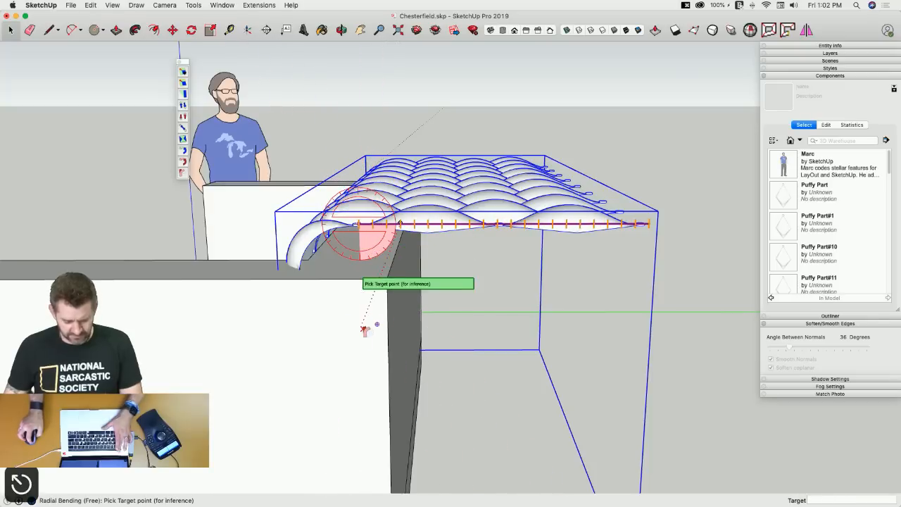
left_click(450, 254)
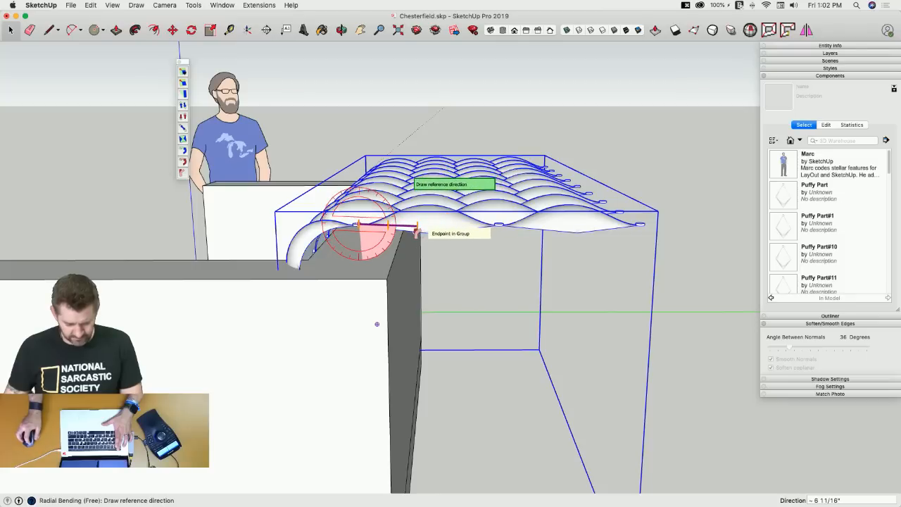
left_click(417, 232)
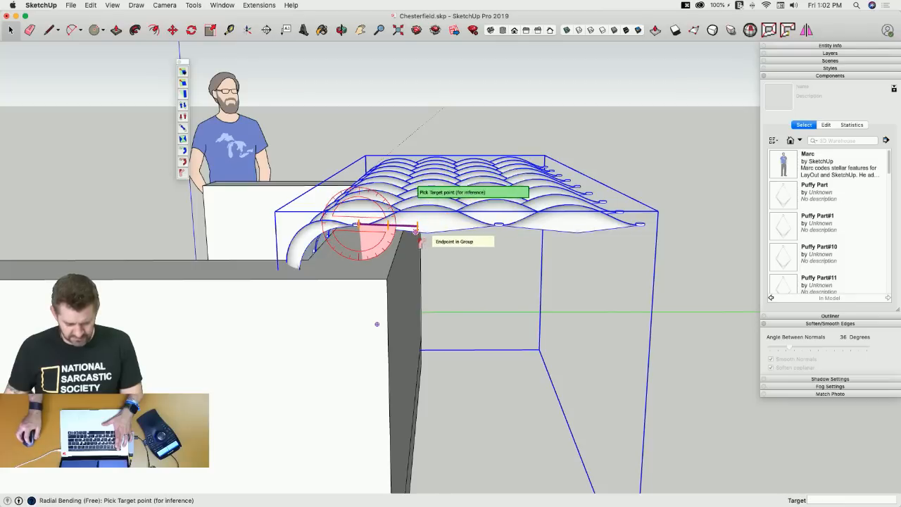
left_click(642, 224)
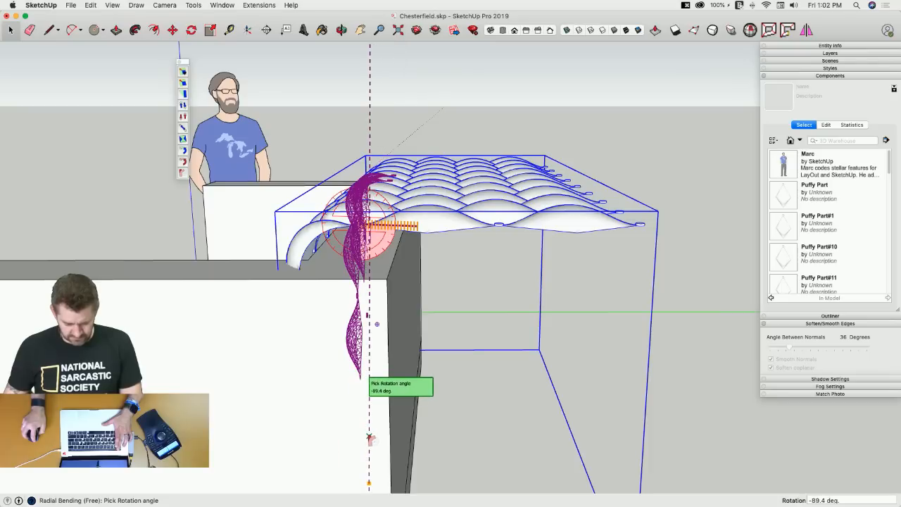
left_click(371, 440)
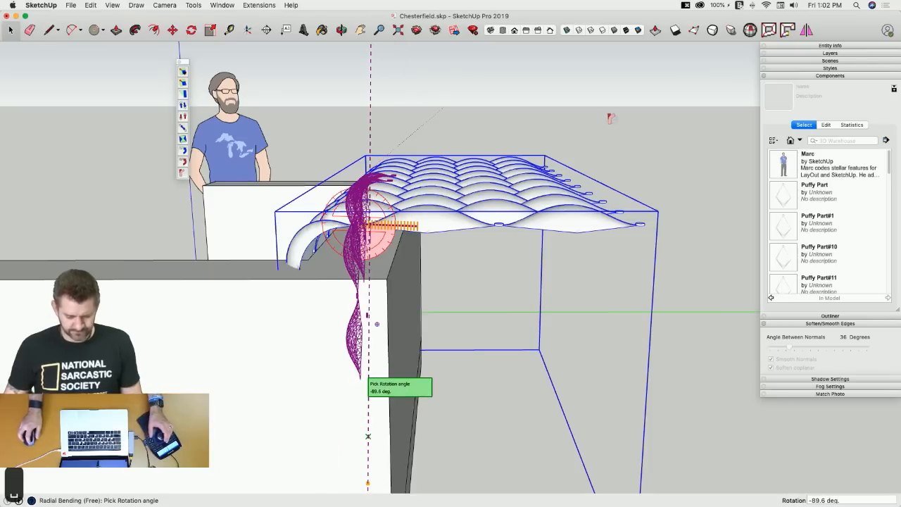
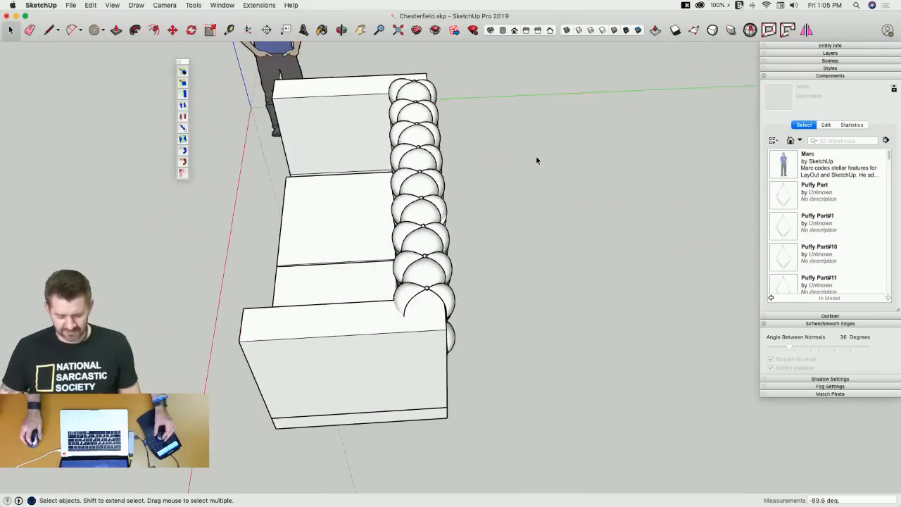
Rotate a copy of the bent tufted back by 90° about its end button so it runs along the adjoining arm.
left_click(455, 358)
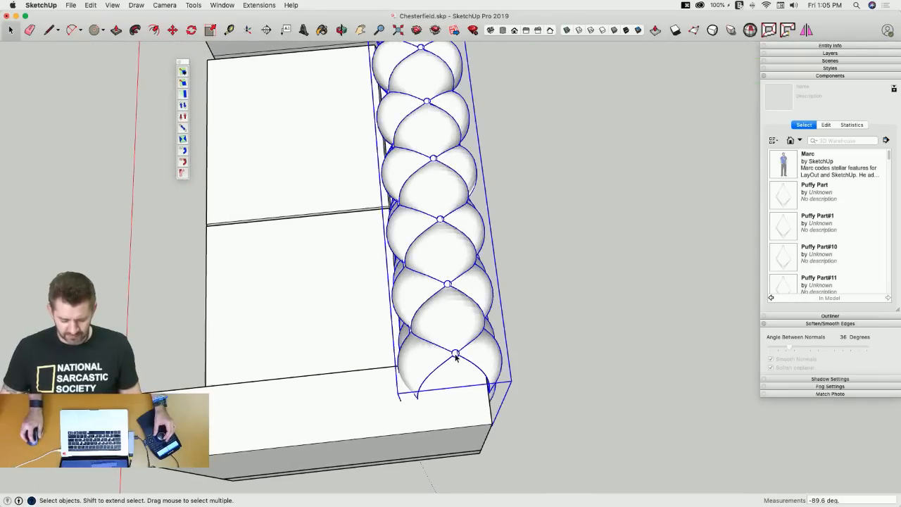
key("m")
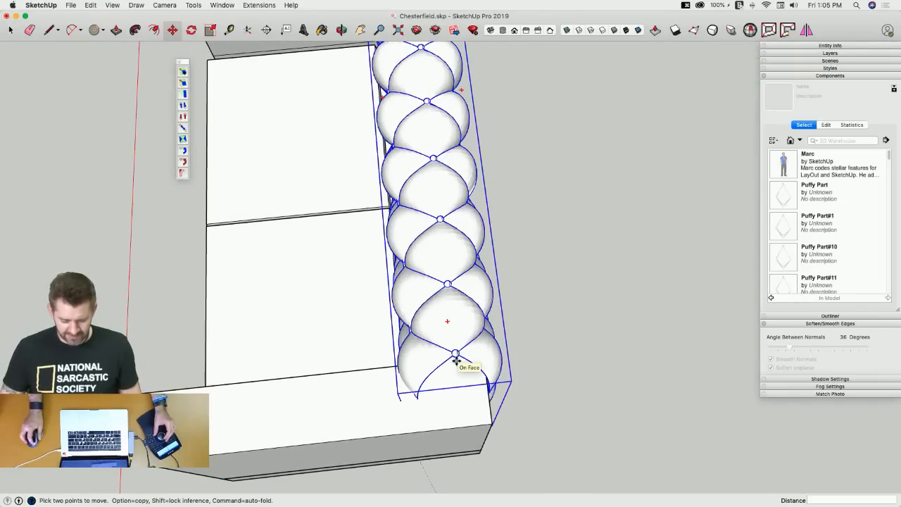
key("q")
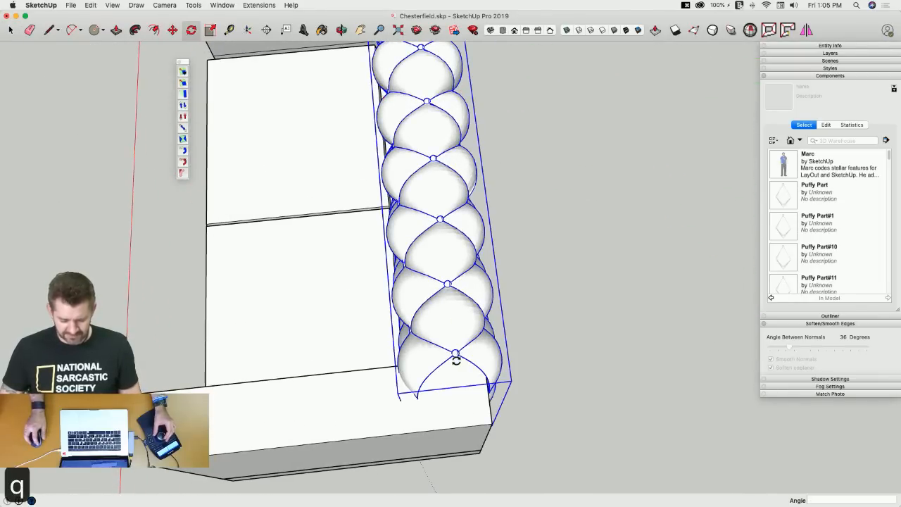
left_click(558, 353)
key("alt")
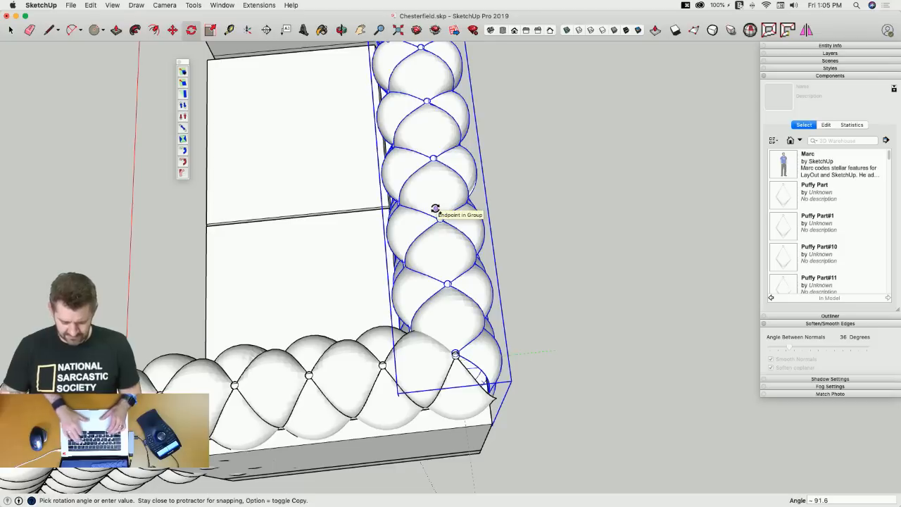
type("90")
key("Return")
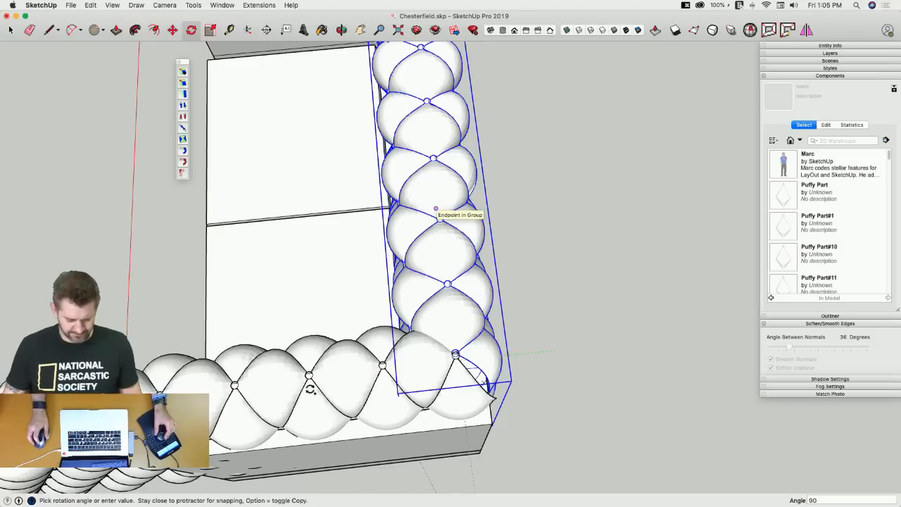
Move the rotated tufted copy 3' 4 7/16" along the green axis so its front end lines up with the arm's front.
key("space")
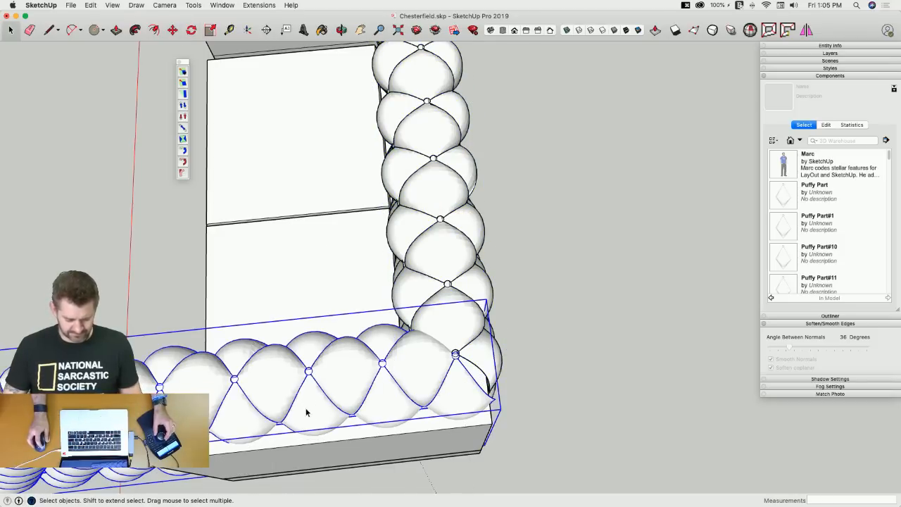
key("m")
left_click(316, 459)
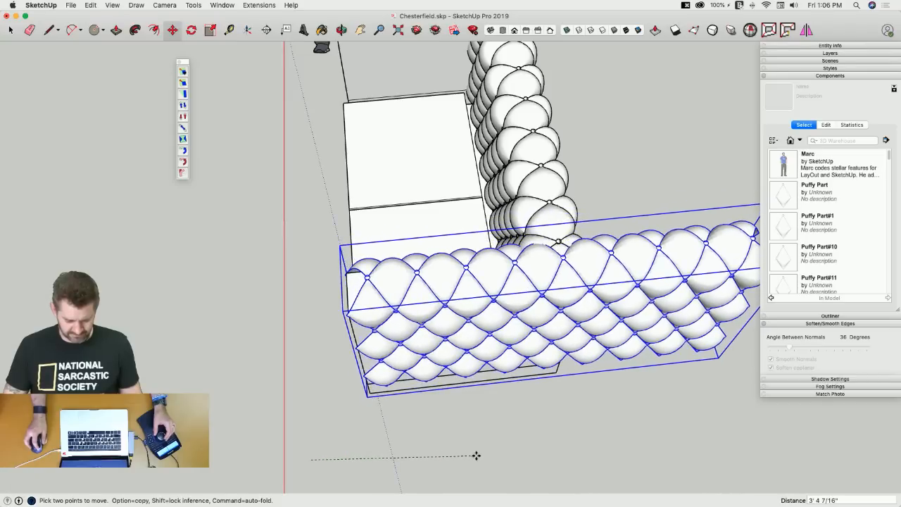
left_click(477, 456)
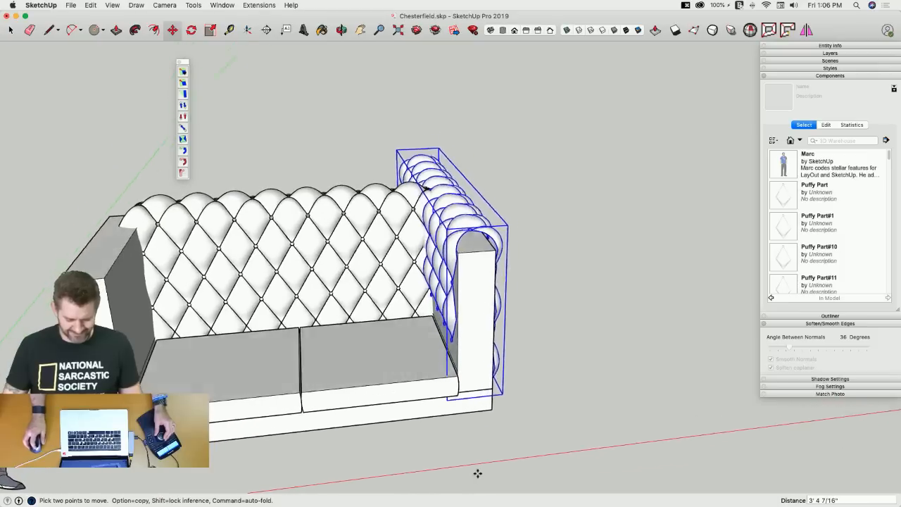
Copy the tufted arm cover about 7' 5 5/8" along the red axis onto the opposite arm.
key("m")
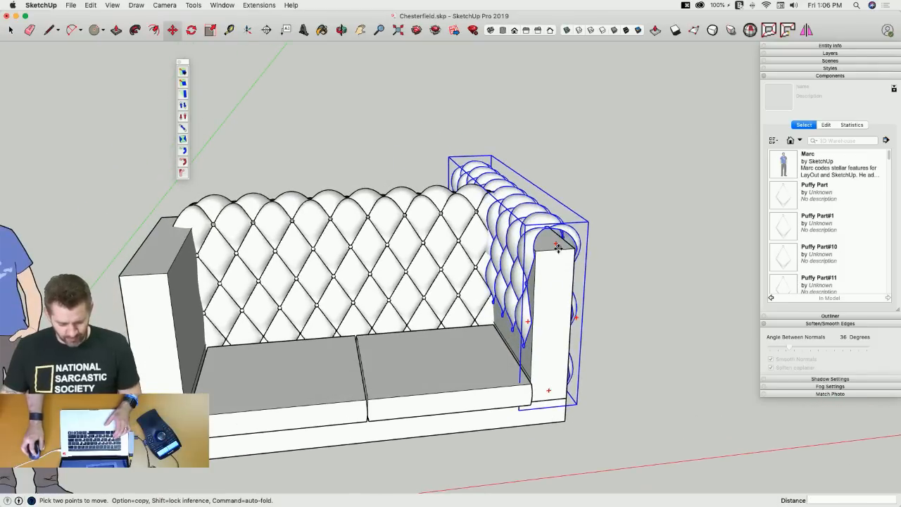
left_click(557, 246)
key("alt")
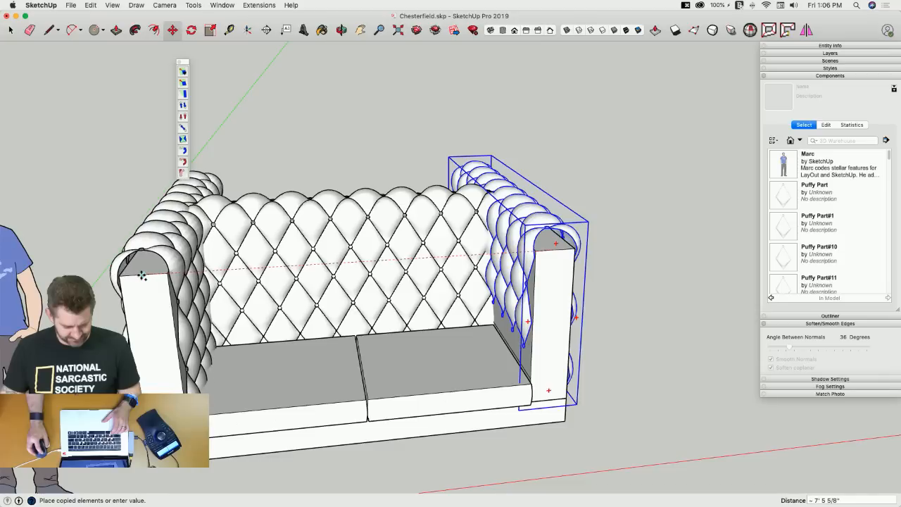
left_click(142, 274)
key("space")
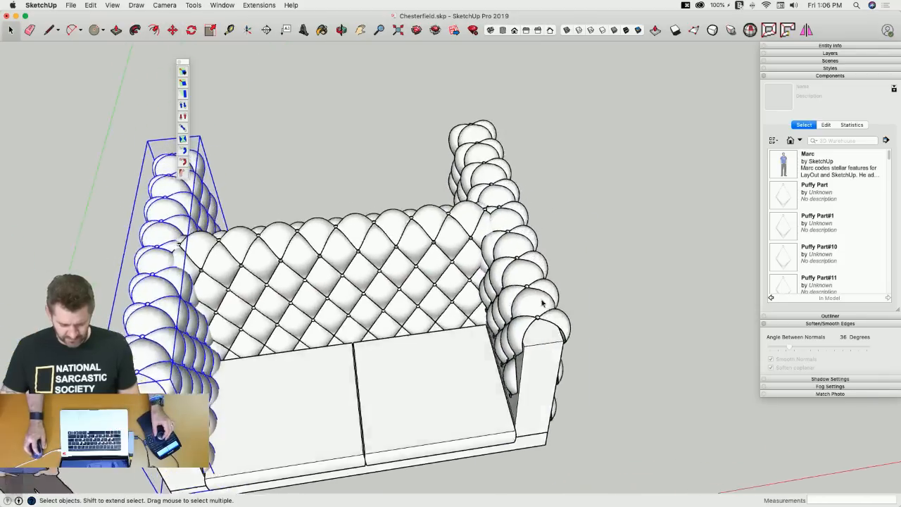
Turn the original tufted arm cover half a turn about its own vertical centre axis.
left_click(514, 337)
key("m")
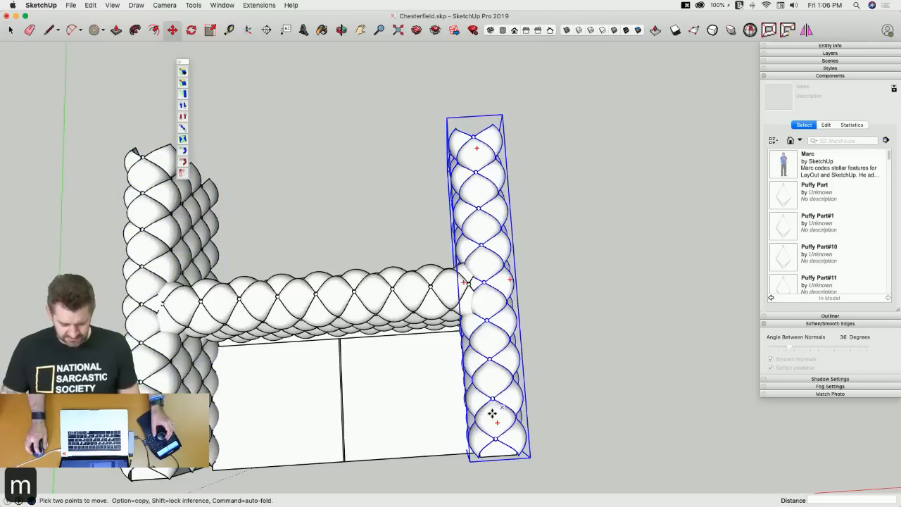
left_click(465, 282)
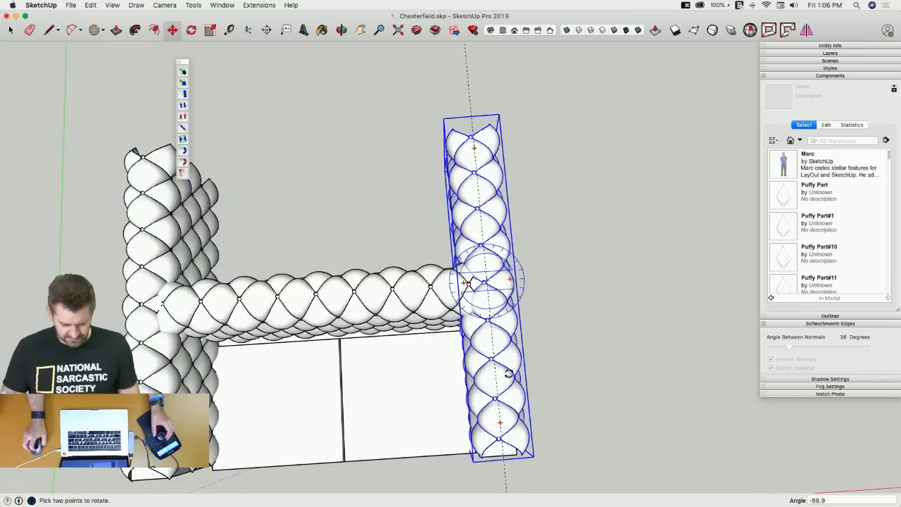
left_click(475, 85)
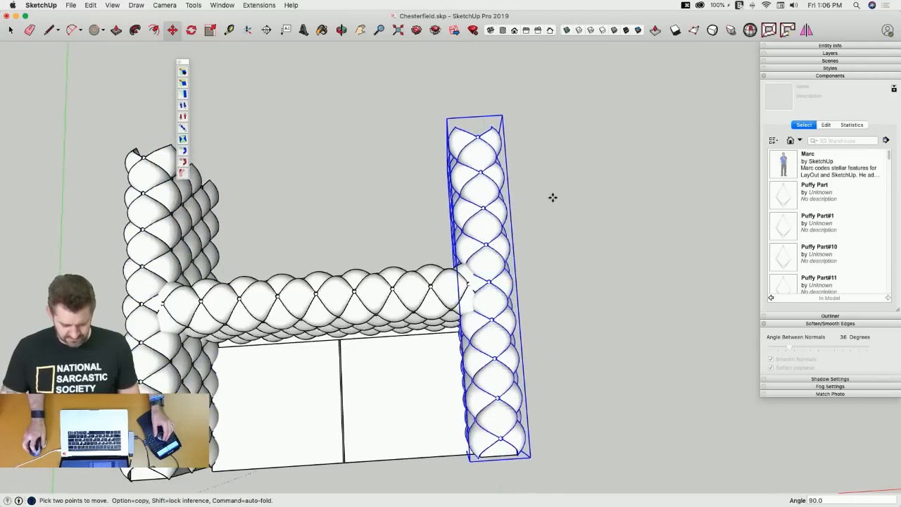
key("space")
left_click(584, 252)
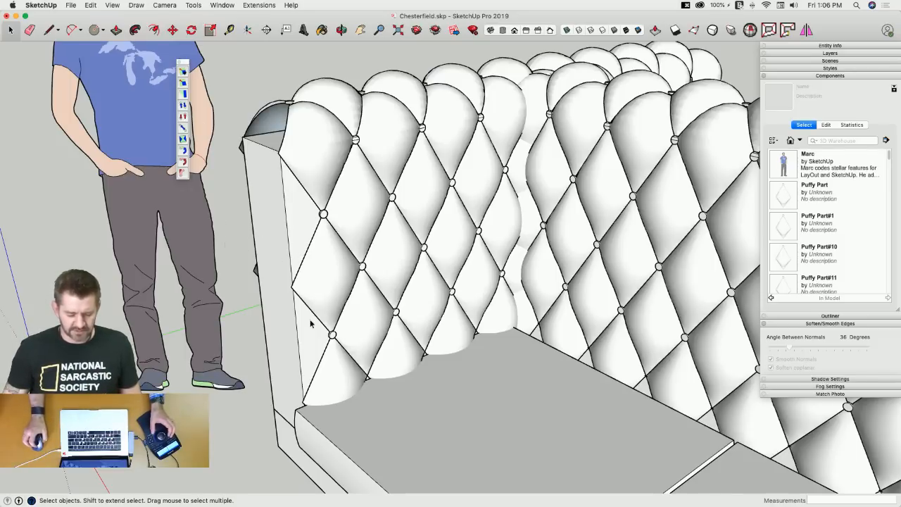
Draw a rectangular face across the front of the arm beside the figure, from the tufting's lower front corner up to the middle diamond's corner.
key("l")
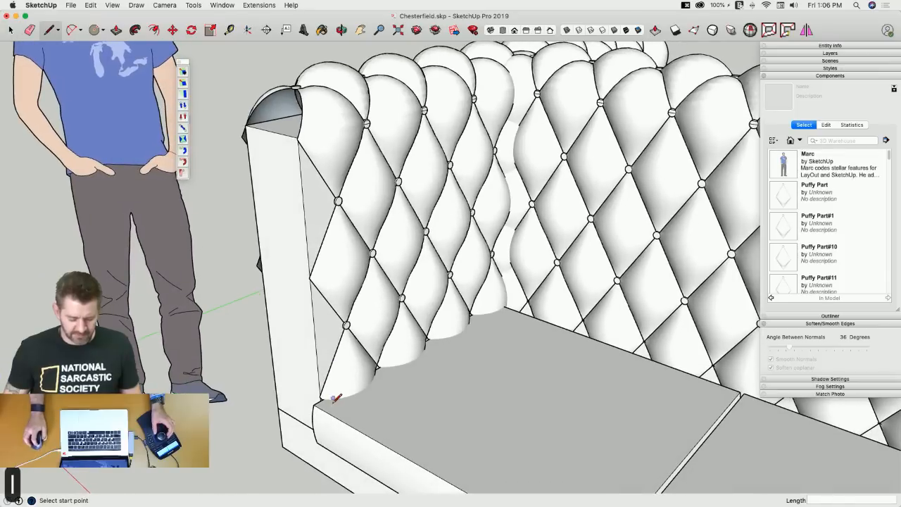
left_click(320, 397)
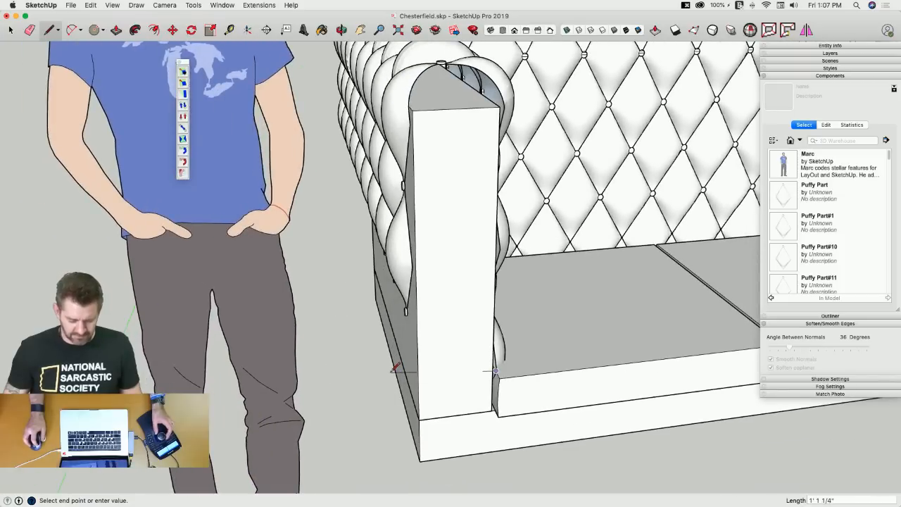
left_click(393, 378)
key("l")
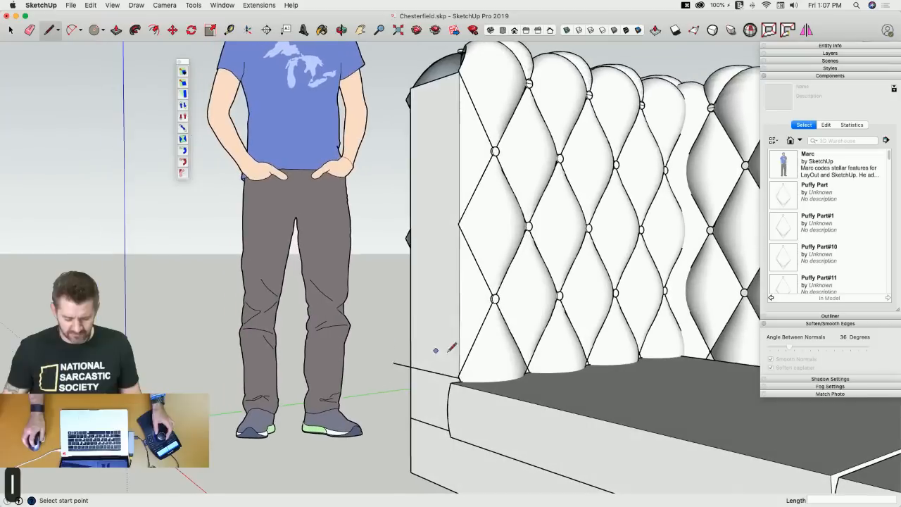
left_click(460, 378)
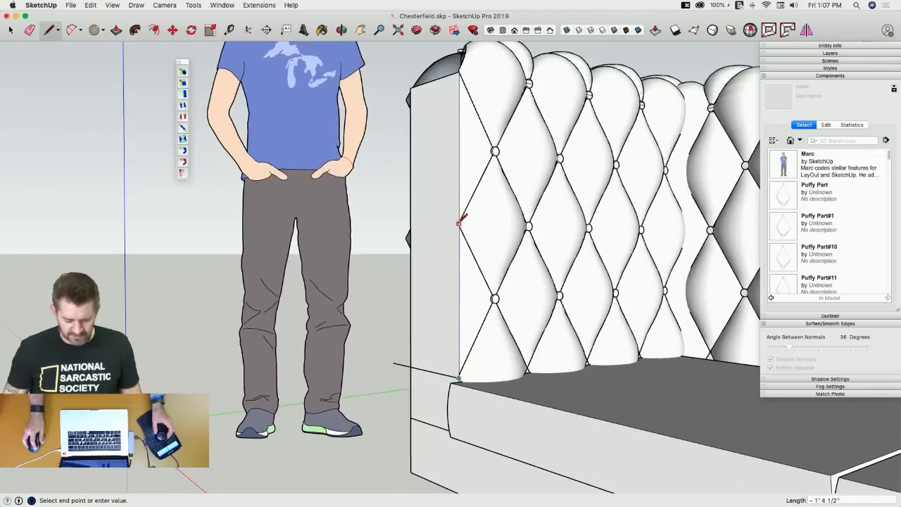
left_click(459, 224)
left_click(393, 228)
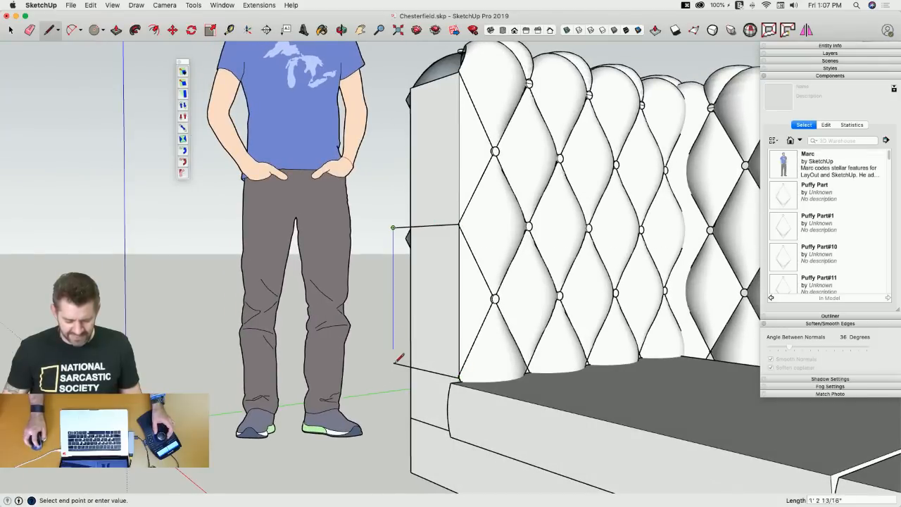
left_click(392, 362)
scroll(462, 282, "up", 3)
key("space")
Delete the rectangular face drawn across the front of the arm.
middle_click_drag(475, 299, 454, 234)
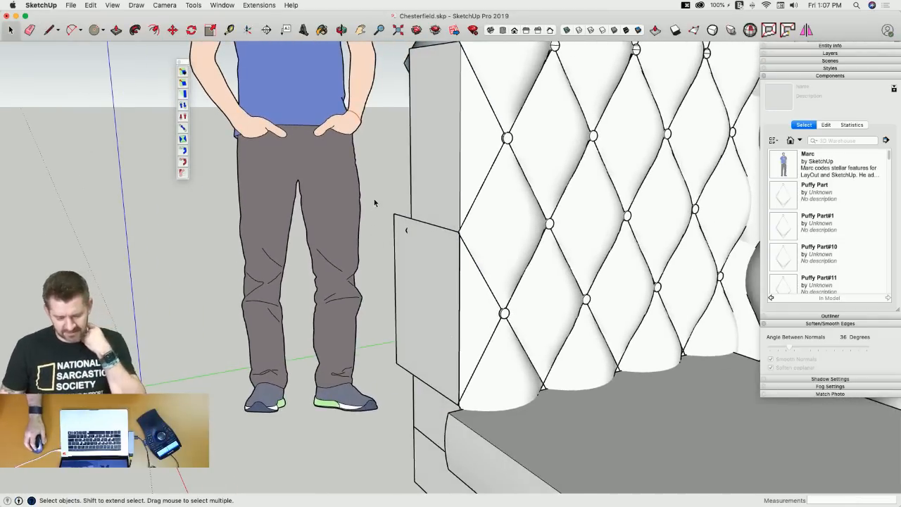
scroll(362, 317, "down", 3)
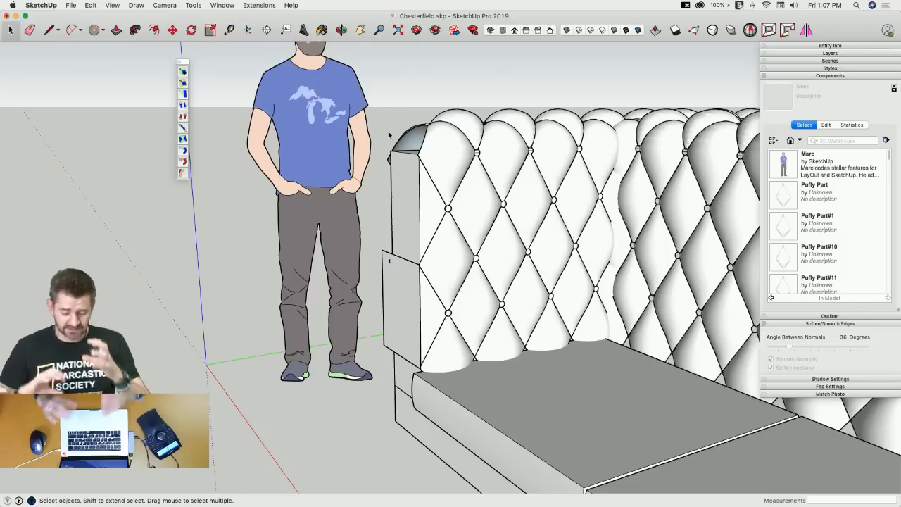
scroll(415, 190, "up", 5)
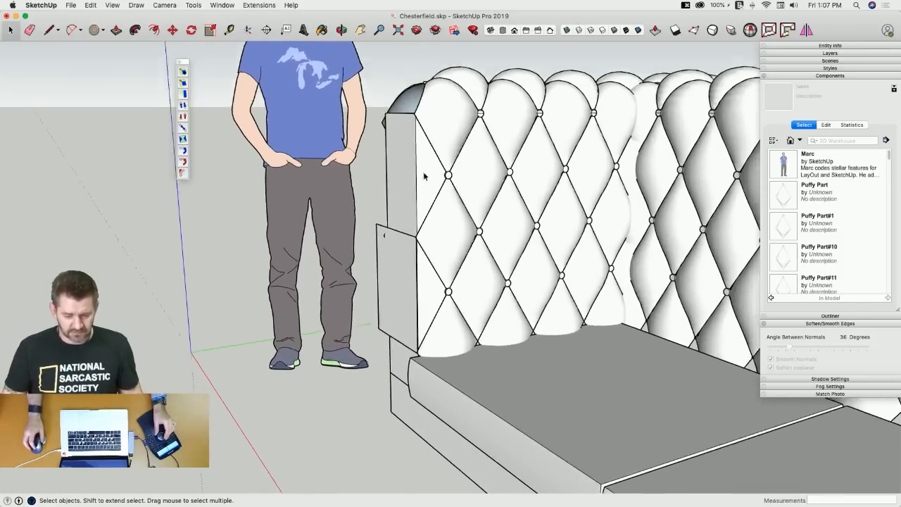
left_click(382, 222)
key("BackSpace")
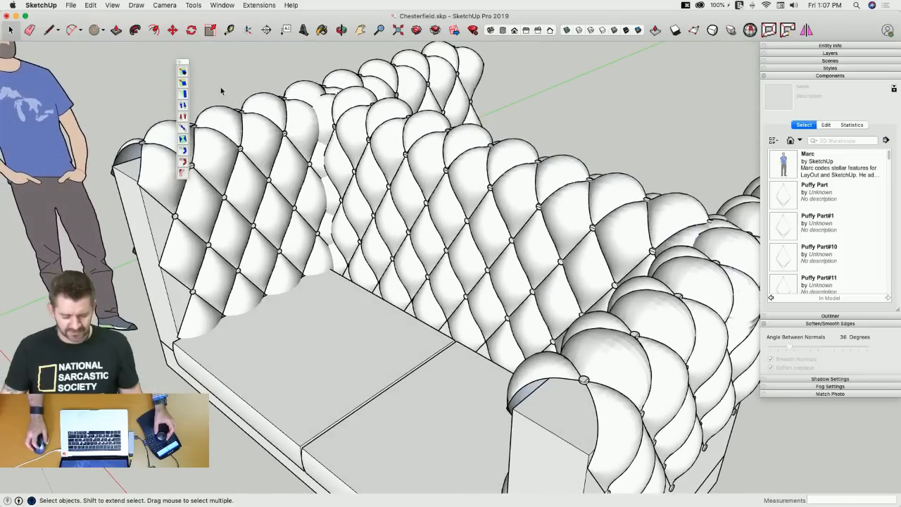
Close the floating toolbar and delete the tufts projecting behind the sofa from the cover on the arm farther from the figure.
left_click(179, 62)
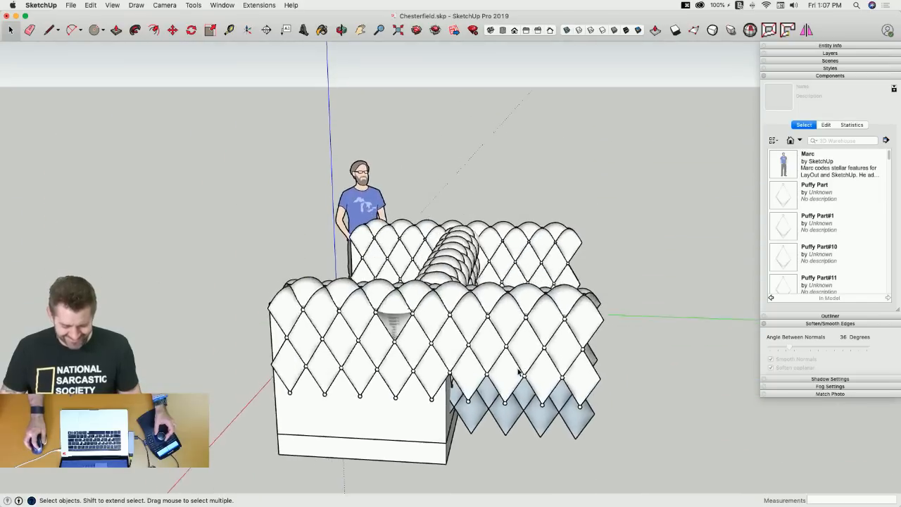
double_click(537, 395)
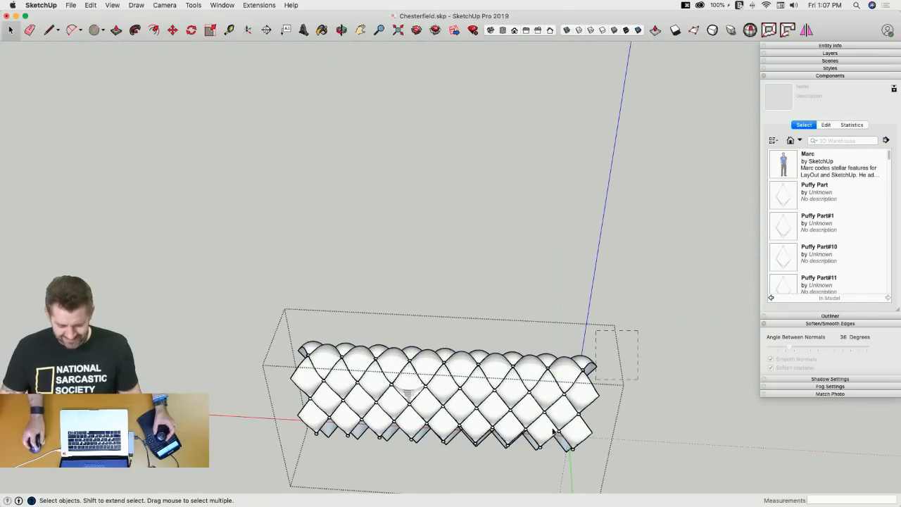
left_click_drag(554, 431, 503, 473)
key("BackSpace")
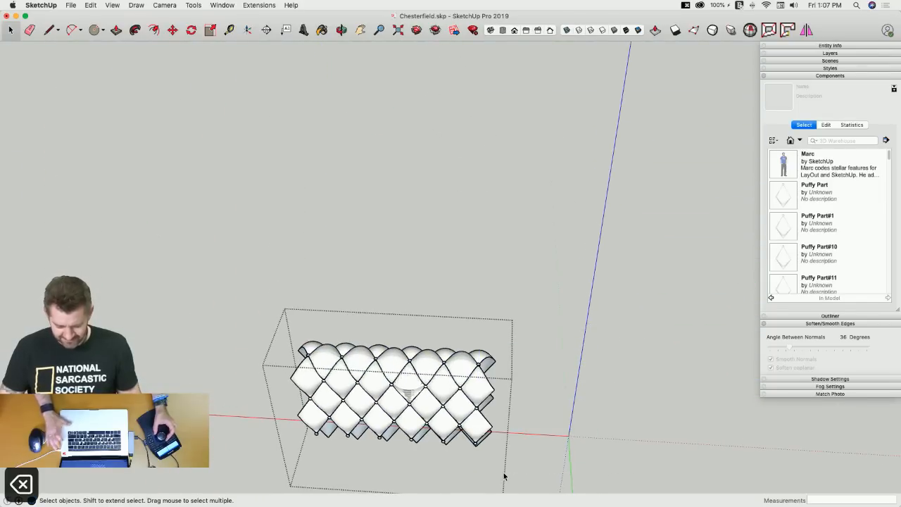
left_click(600, 426)
Delete the rear tufts projecting past the sofa back from the cover on the arm beside the figure.
double_click(543, 232)
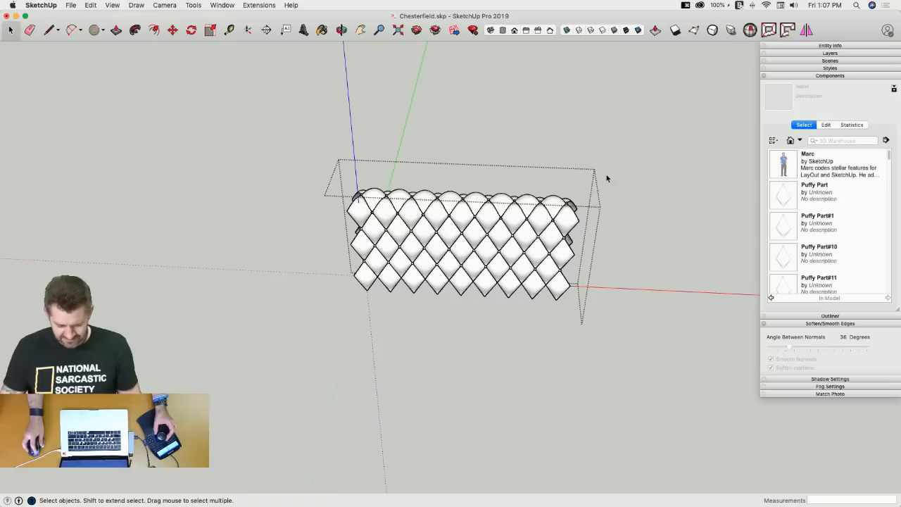
left_click_drag(606, 172, 496, 315)
key("BackSpace")
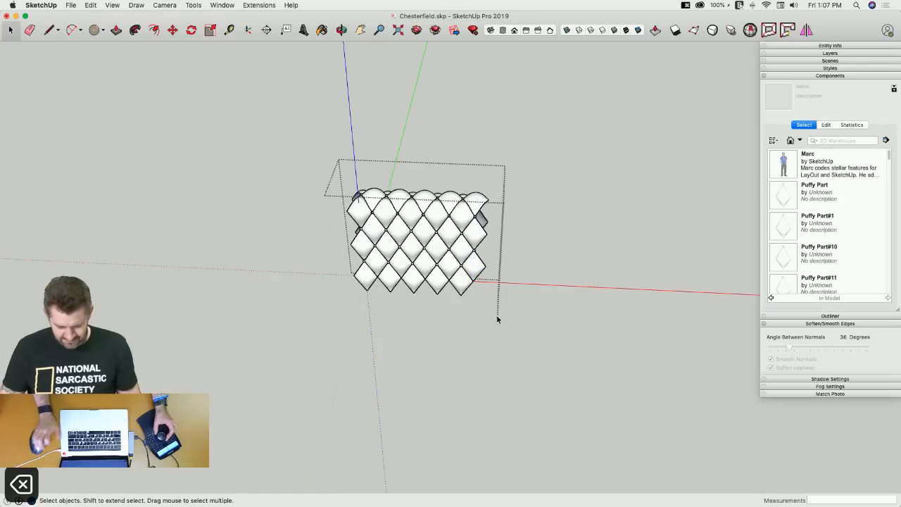
left_click(527, 305)
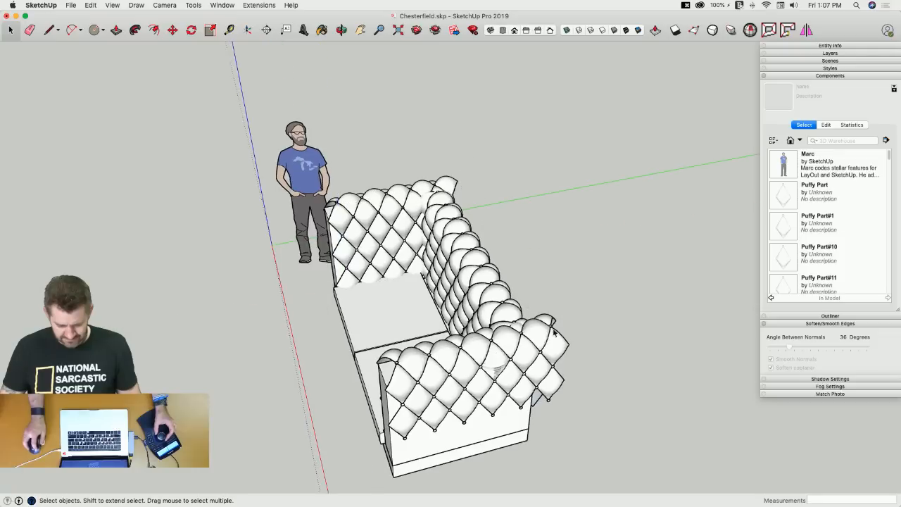
Remove the remaining overhanging column of tufts at the rear of the arm farther from the figure and save the model.
double_click(531, 371)
left_click_drag(528, 331, 479, 447)
key("BackSpace")
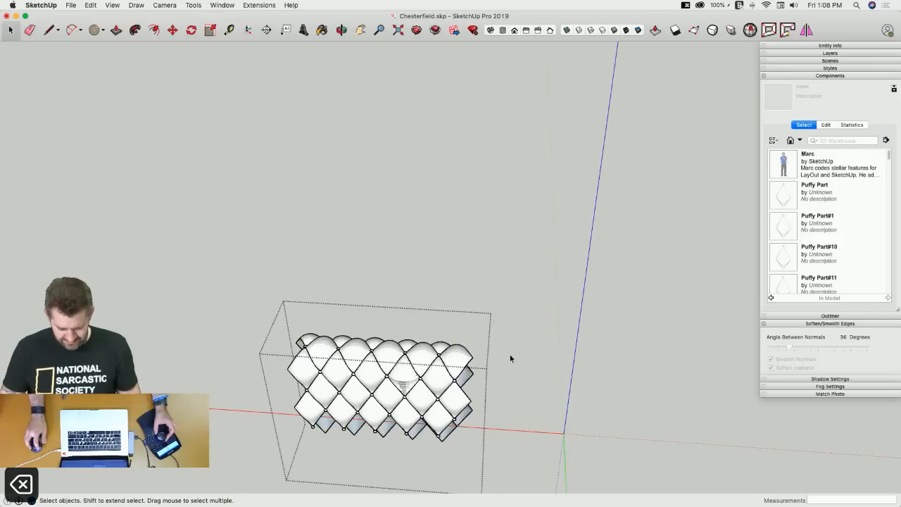
left_click(510, 355)
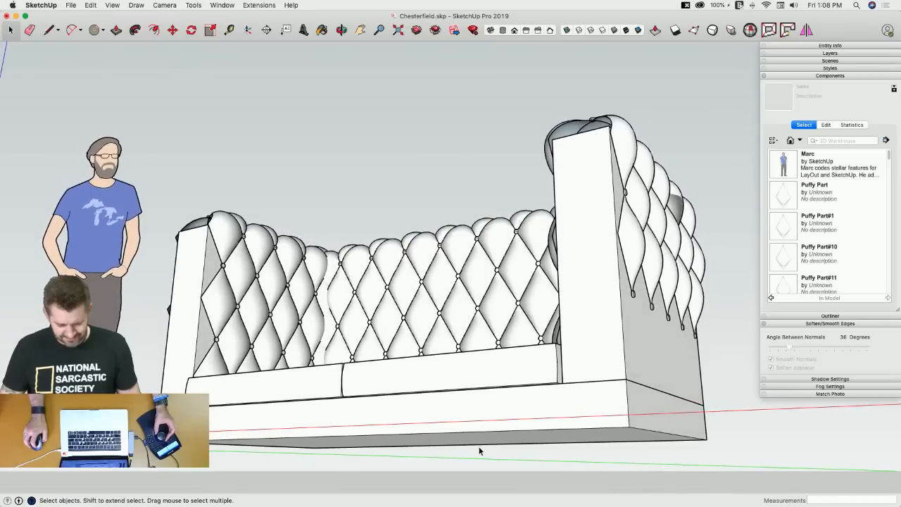
key("super+s")
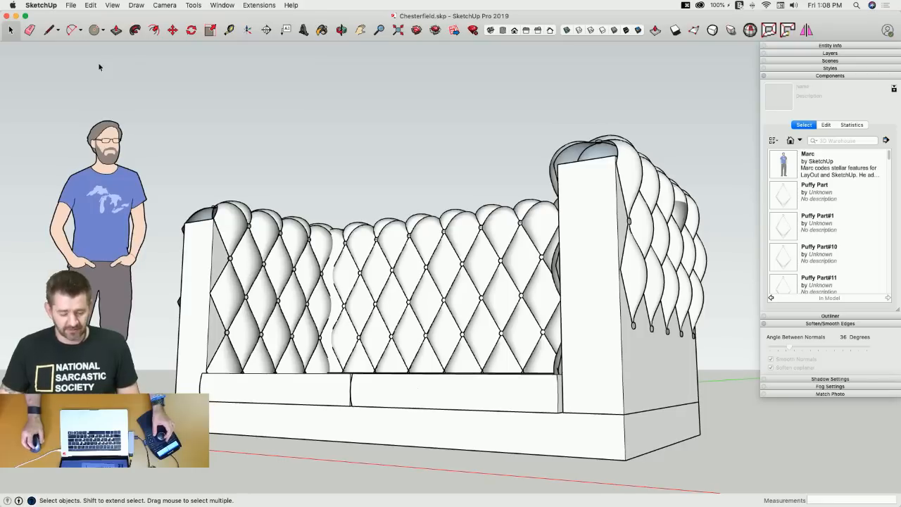
Check the edge, face and group statistics of the entire model including nested components, and close the model information.
left_click(193, 5)
mouse_move(221, 5)
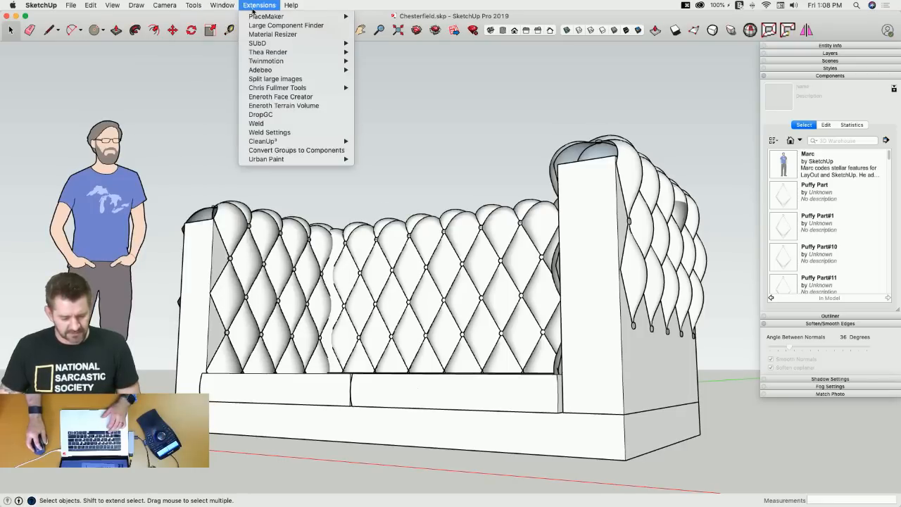
left_click(442, 143)
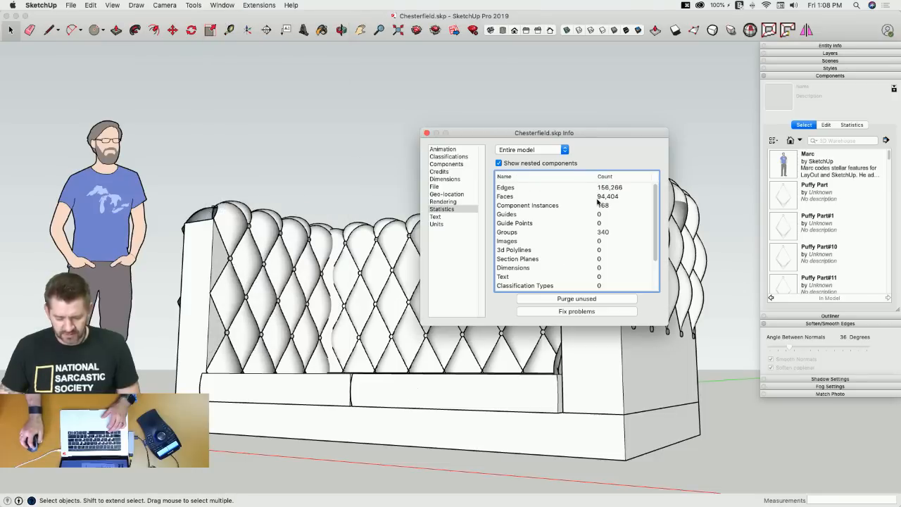
left_click(427, 134)
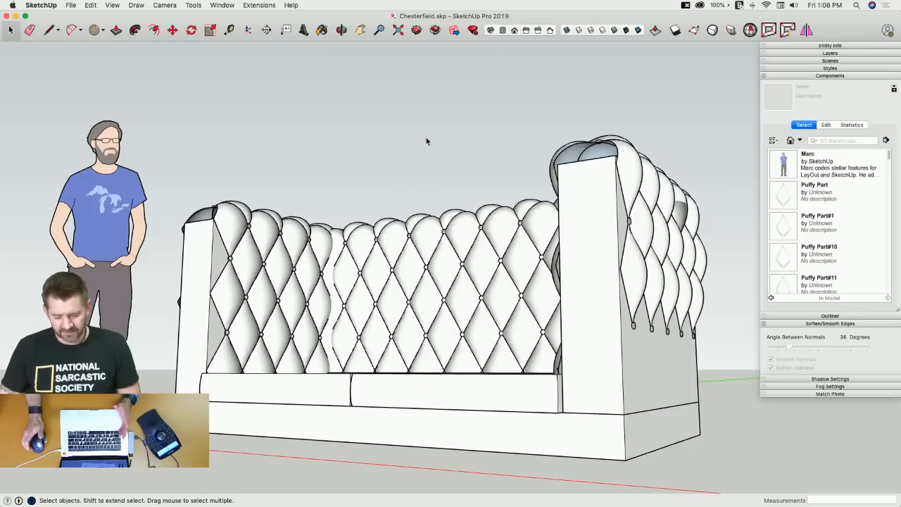
middle_click_drag(423, 144, 446, 169)
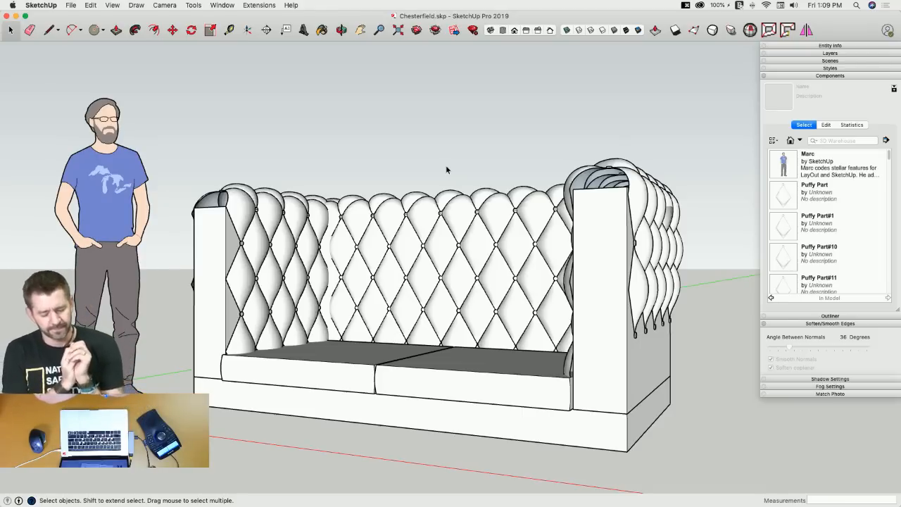
Examine the tufted backrest and arms of the Chesterfield sofa from several angles and distances.
scroll(446, 169, "up", 10)
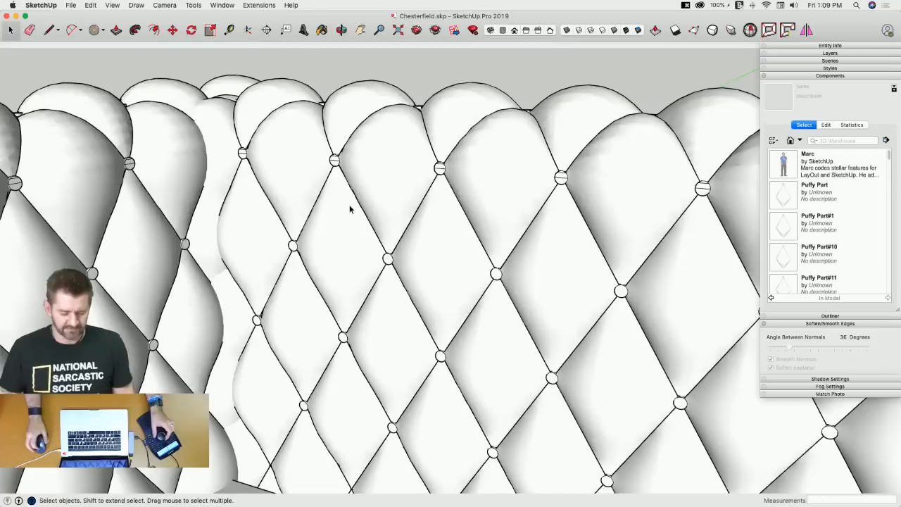
mouse_move(350, 209)
middle_mouse_down()
mouse_move(385, 163)
mouse_move(368, 133)
middle_mouse_up()
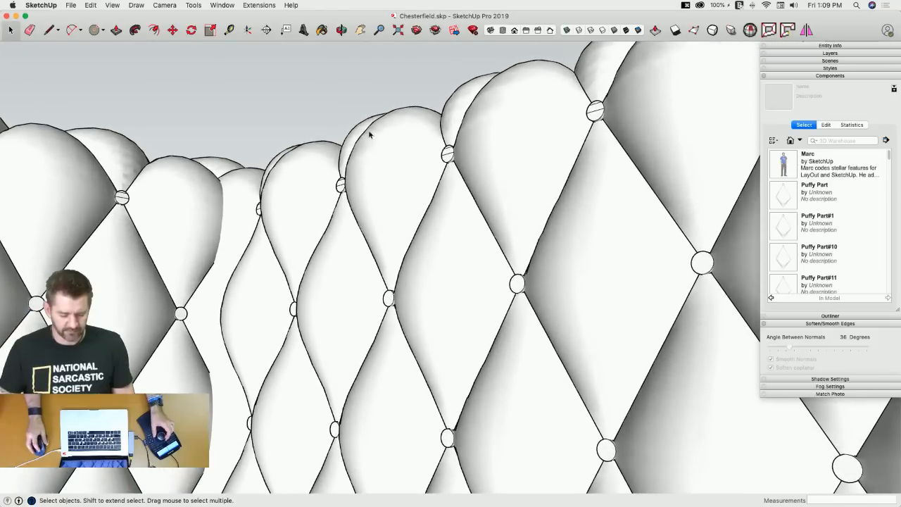
mouse_move(375, 235)
middle_mouse_down()
mouse_move(424, 151)
mouse_move(420, 100)
mouse_move(398, 191)
mouse_move(420, 115)
mouse_move(395, 181)
middle_mouse_up()
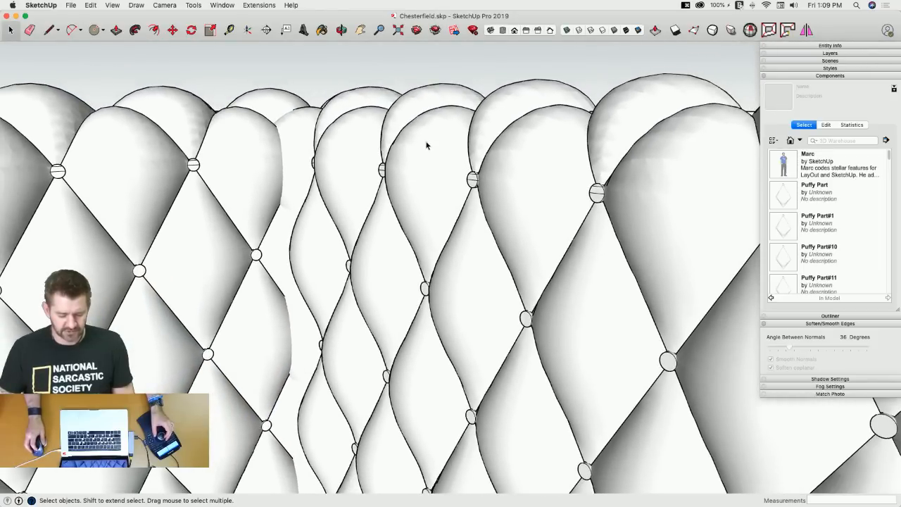
middle_click_drag(427, 145, 414, 156)
scroll(414, 154, "down", 10)
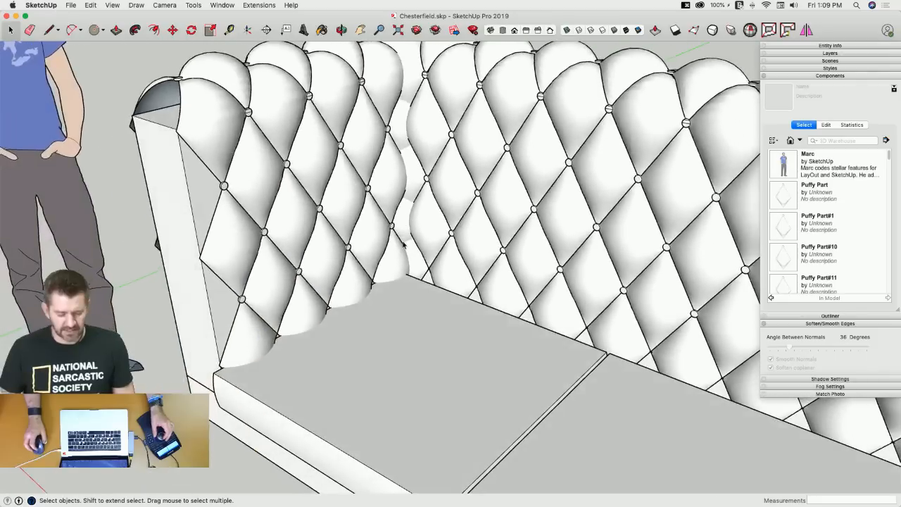
scroll(405, 248, "down", 5)
scroll(405, 248, "up", 3)
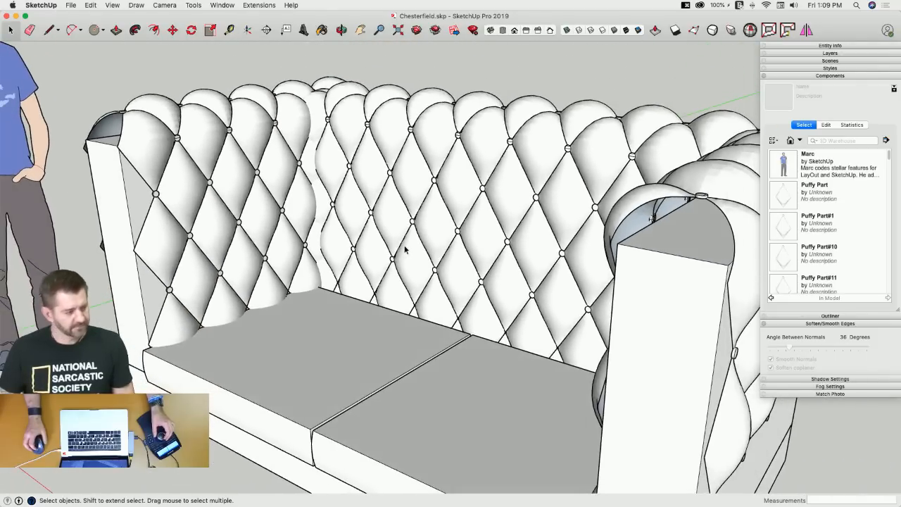
scroll(405, 247, "down", 3)
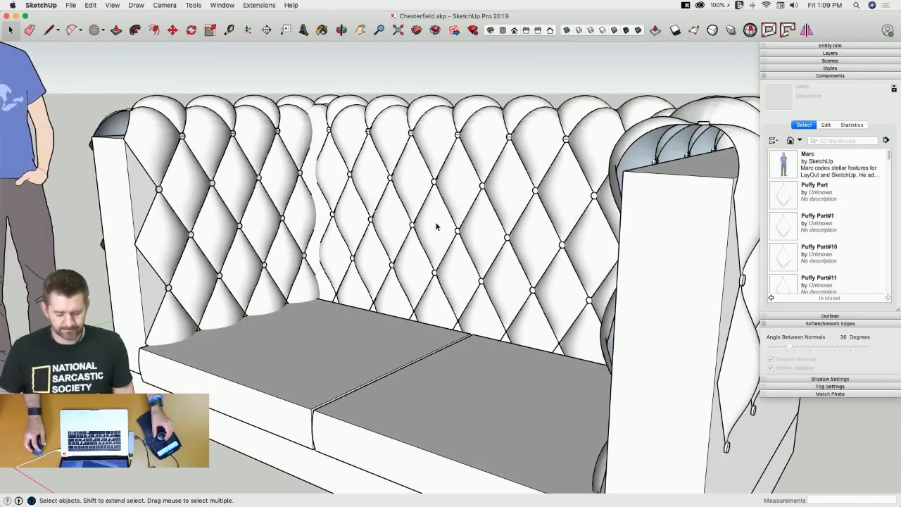
Open the backrest tufting down to a diamond puff component and examine how its copies repeat around the sofa.
double_click(452, 230)
left_click(437, 226)
double_click(437, 226)
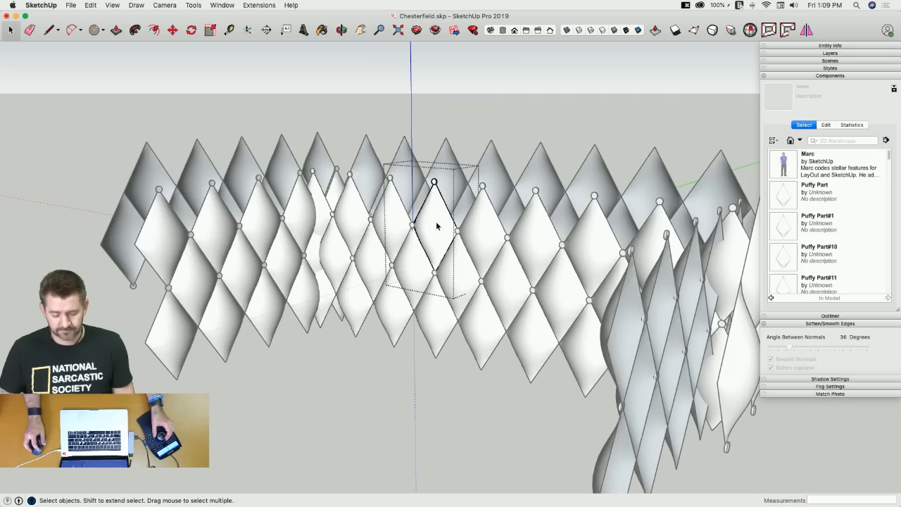
middle_click_drag(416, 432, 409, 380)
scroll(410, 261, "up", 4)
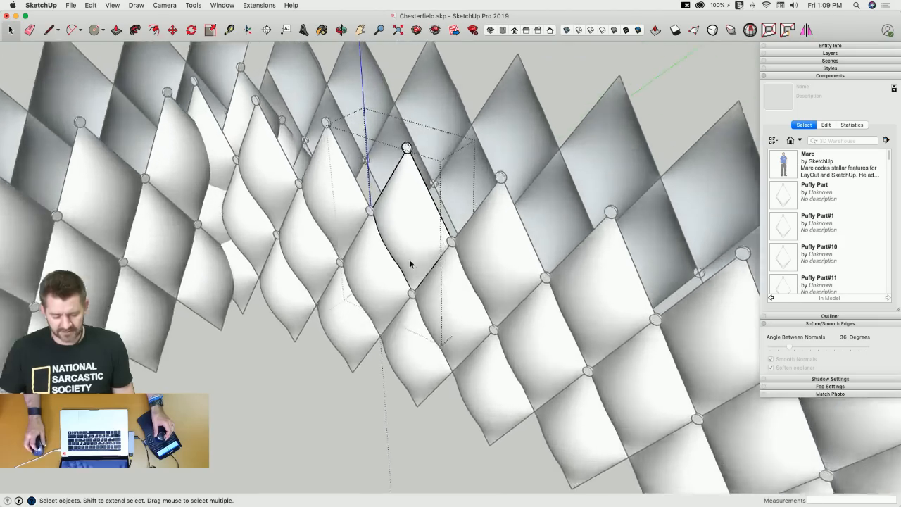
mouse_move(411, 262)
middle_mouse_down()
mouse_move(409, 237)
mouse_move(403, 249)
middle_mouse_up()
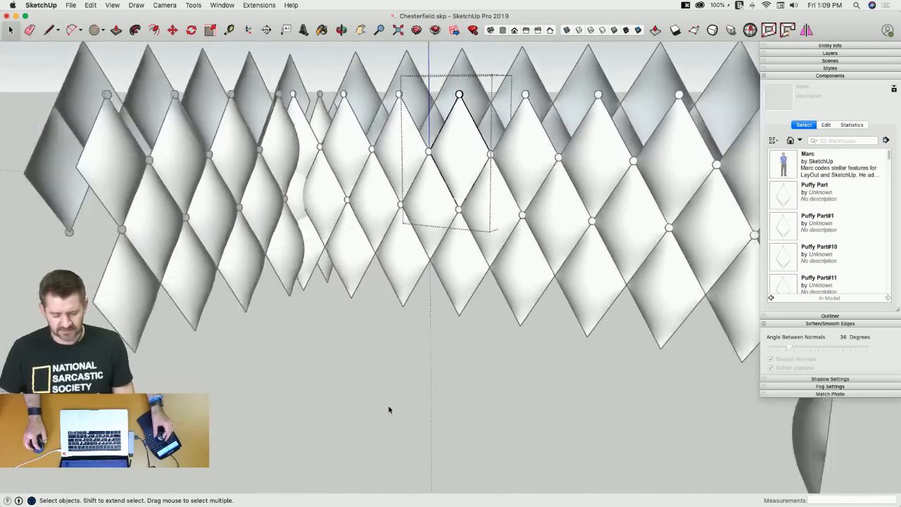
left_click(388, 406)
left_click(385, 348)
middle_click_drag(385, 350, 383, 350)
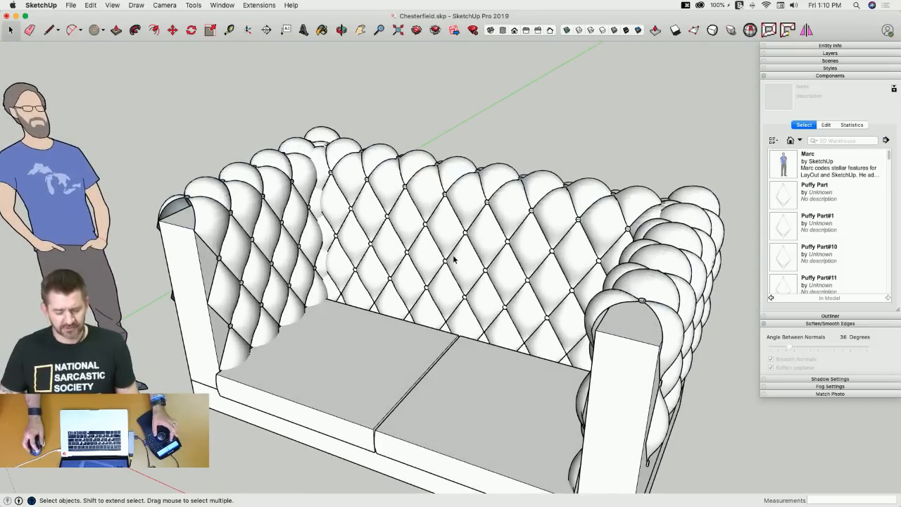
Open the backrest tufting and one flat diamond puff for editing to inspect its shape, then leave the puff.
left_click(456, 267)
double_click(461, 269)
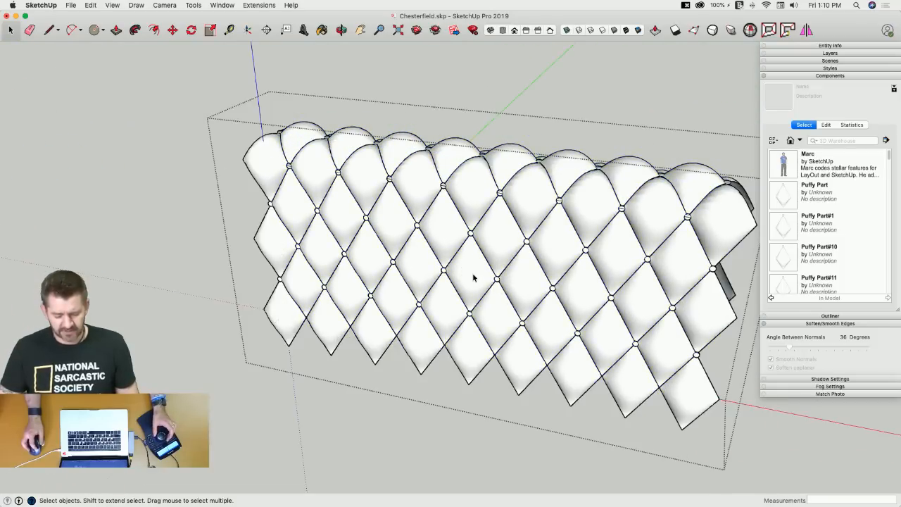
double_click(473, 278)
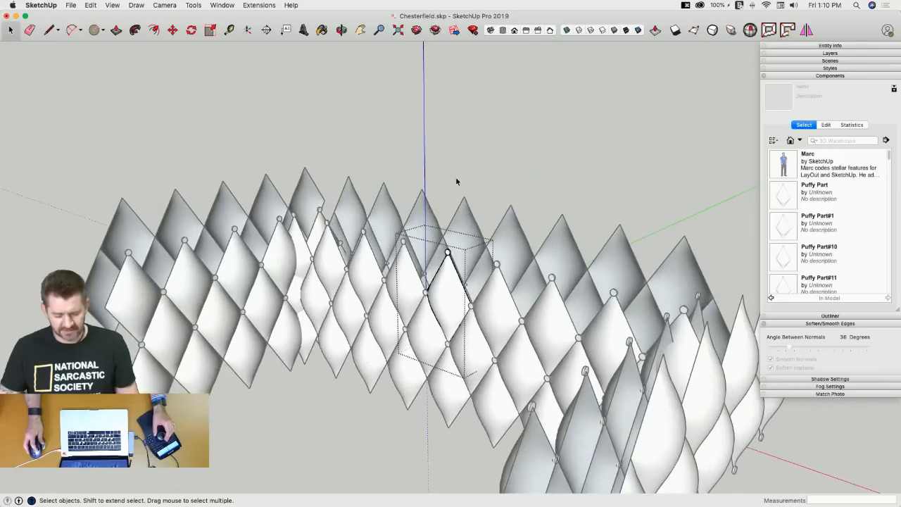
left_click(456, 178)
left_click(474, 266)
double_click(475, 269)
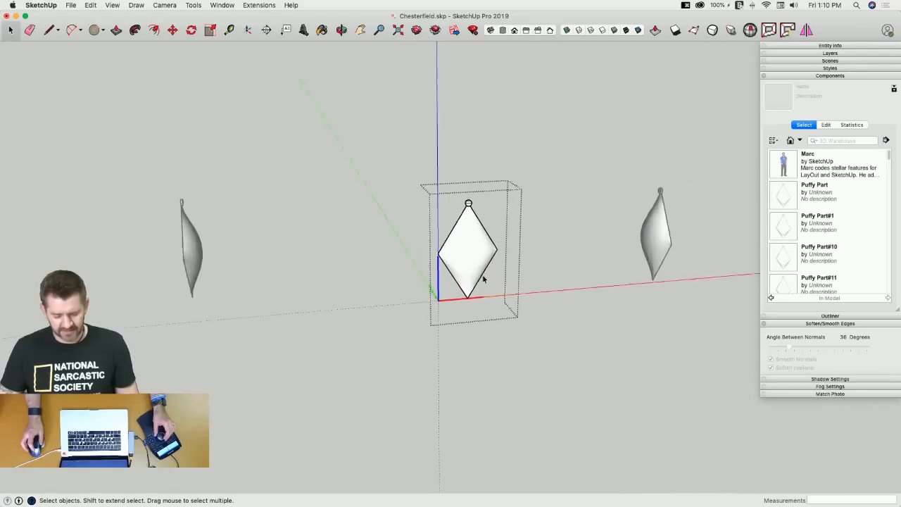
left_click(463, 168)
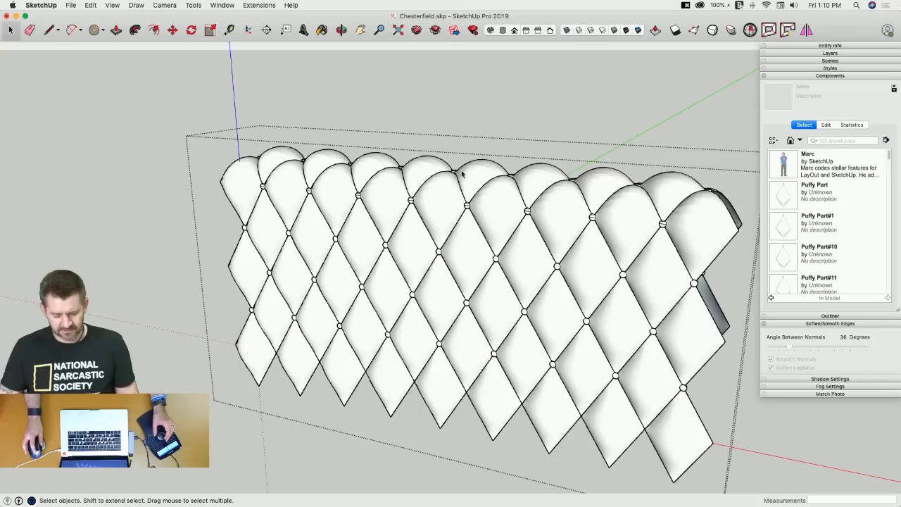
Open individual curved top-row puffs of the backrest to compare their shapes, closing each one again.
double_click(445, 214)
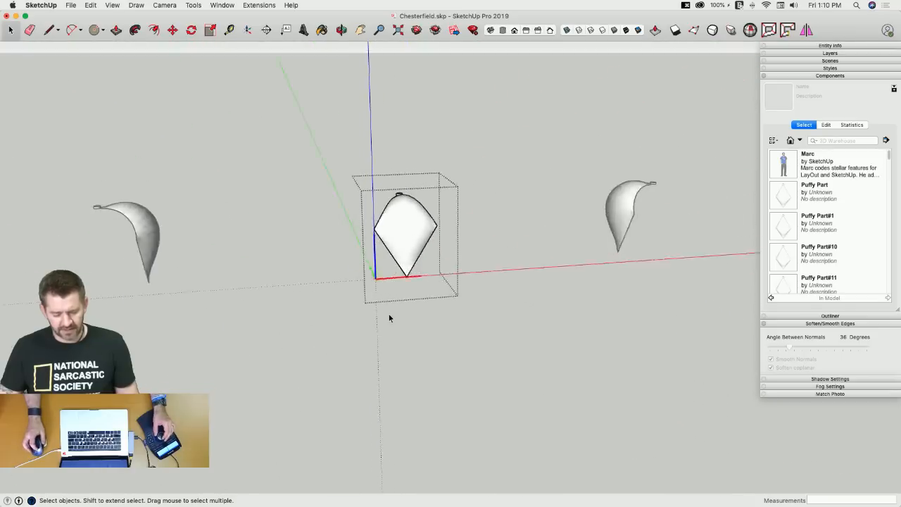
left_click(514, 151)
double_click(405, 232)
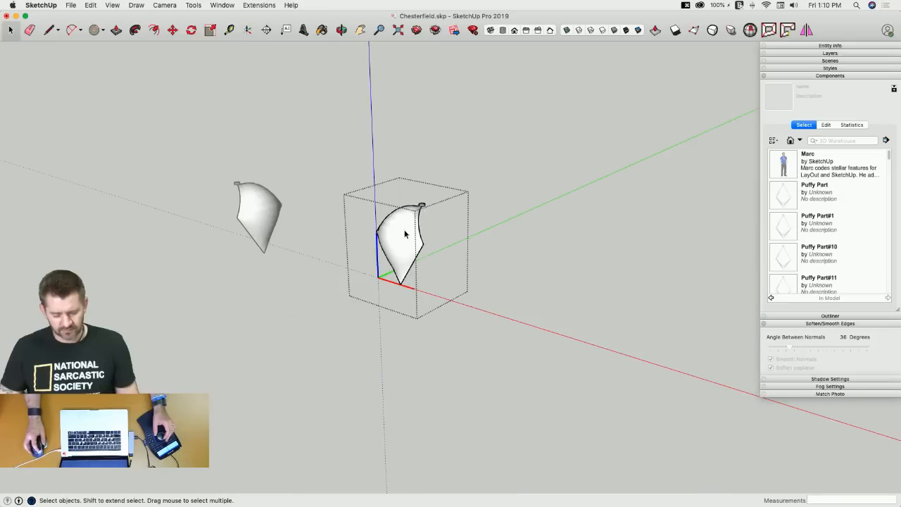
left_click(316, 208)
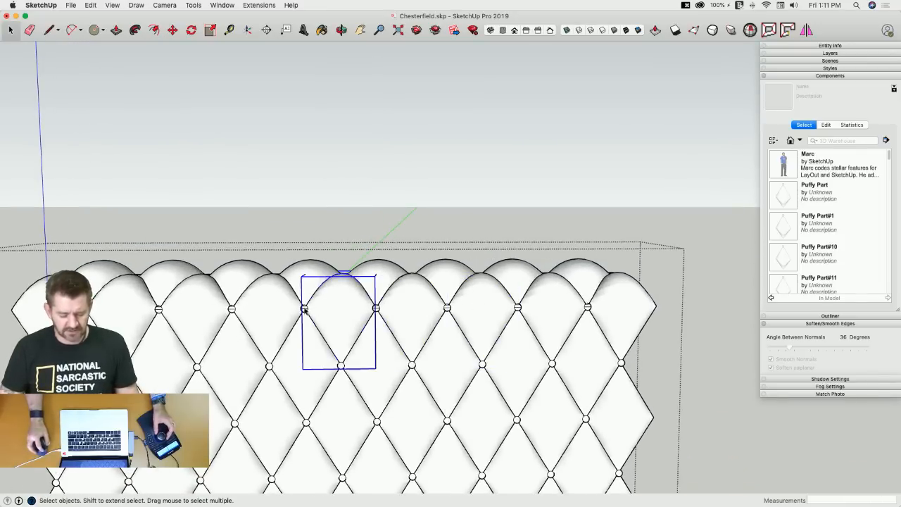
double_click(197, 306)
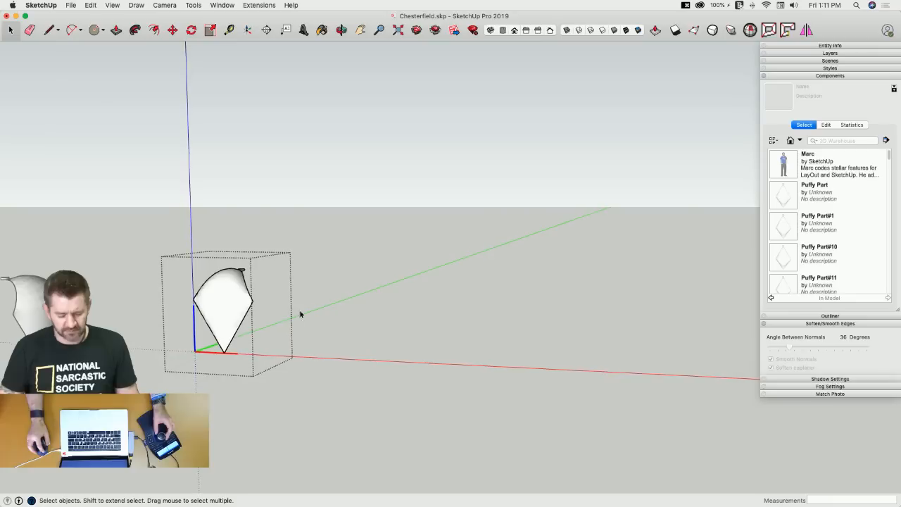
left_click(371, 285)
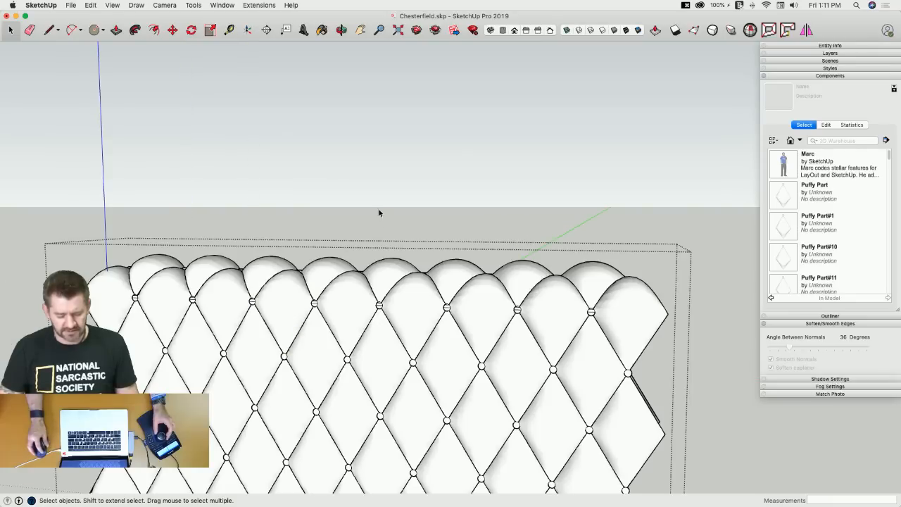
Check the component information of a curved top-row puff and leave the backrest group.
left_click(831, 43)
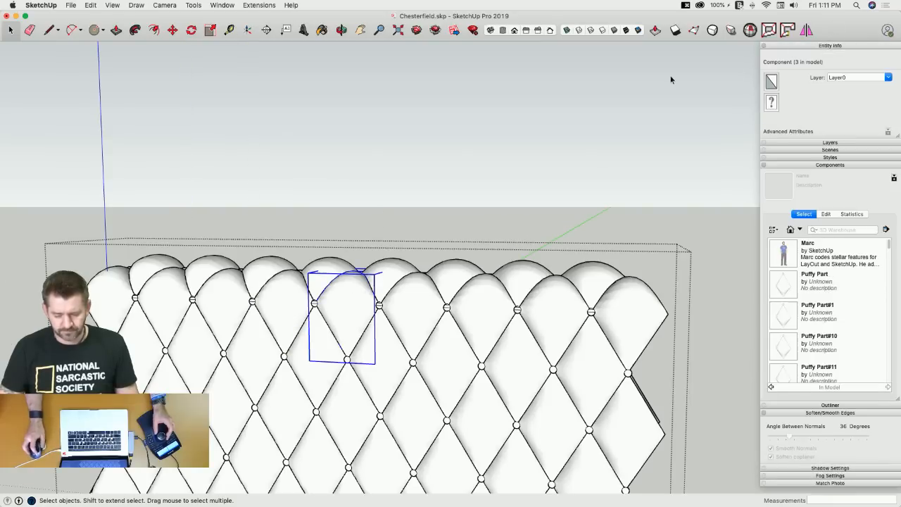
middle_click_drag(515, 117, 459, 177)
left_click(459, 176)
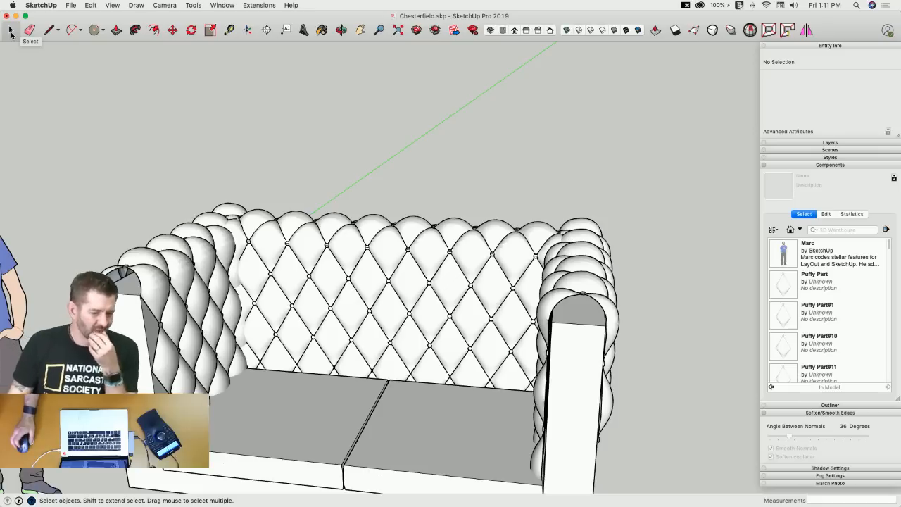
Close Chesterfield.skp without saving the changes.
mouse_move(2, 31)
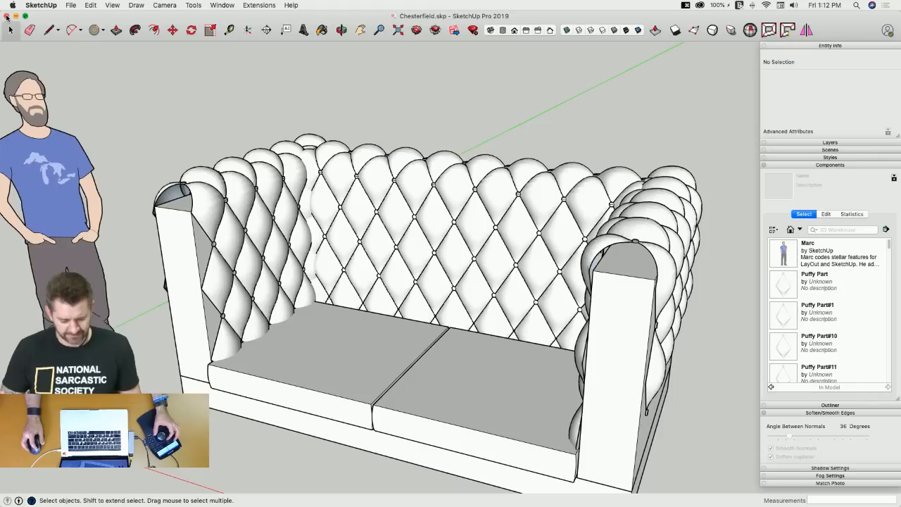
left_click(6, 16)
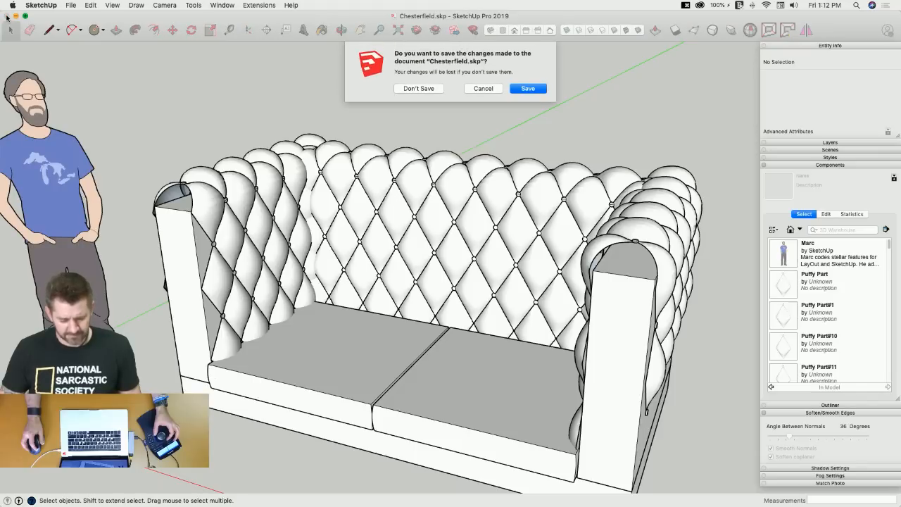
left_click(427, 89)
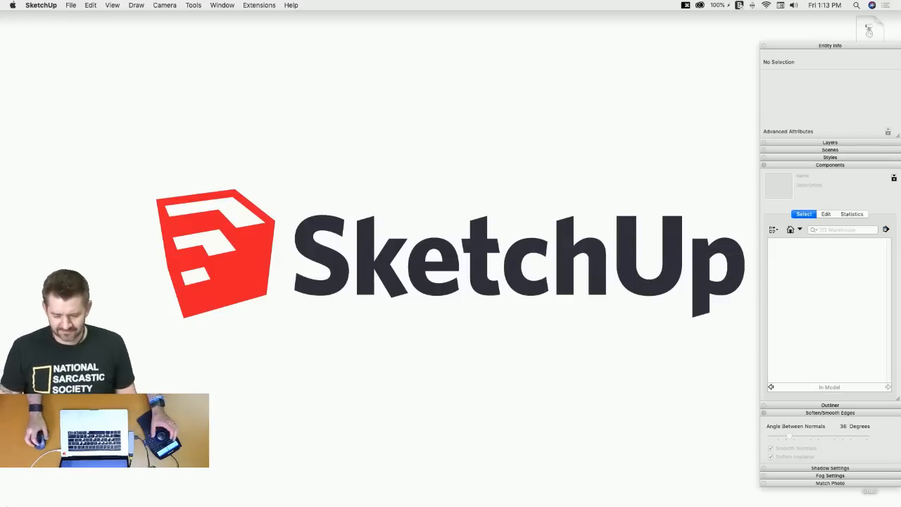
Create a new model and arrange the inspector stack and the model window to use the full screen.
left_click_drag(811, 53, 811, 22)
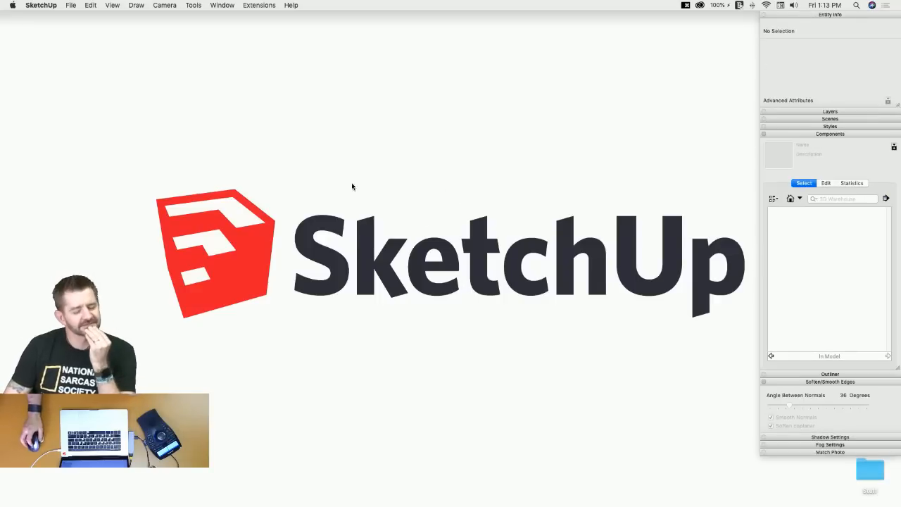
left_click(71, 6)
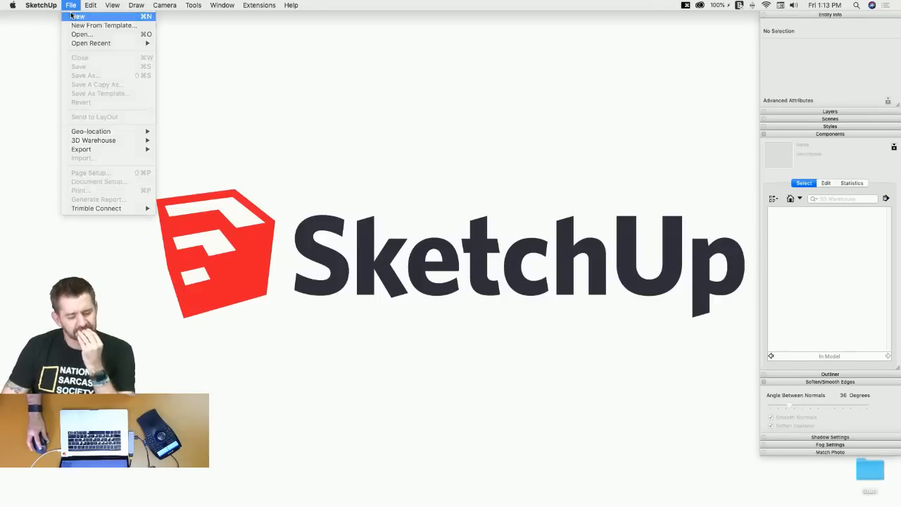
left_click(74, 16)
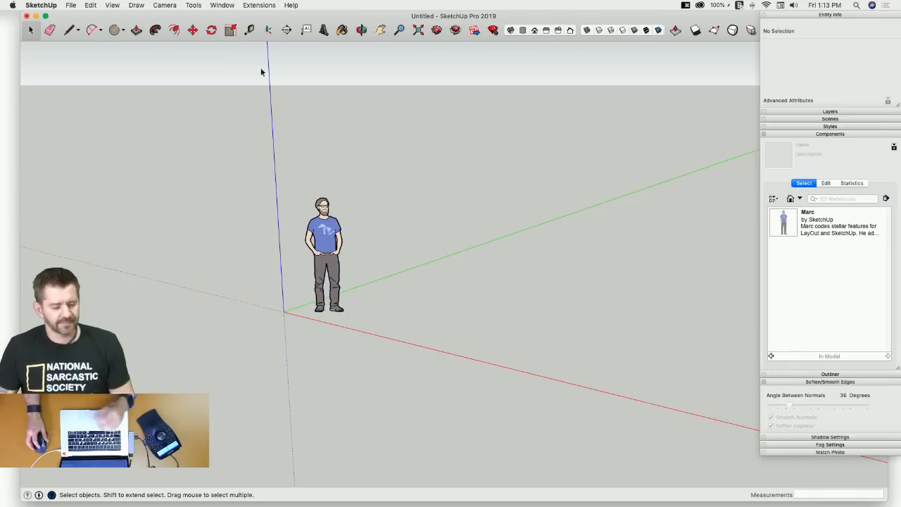
left_click_drag(251, 16, 233, 10)
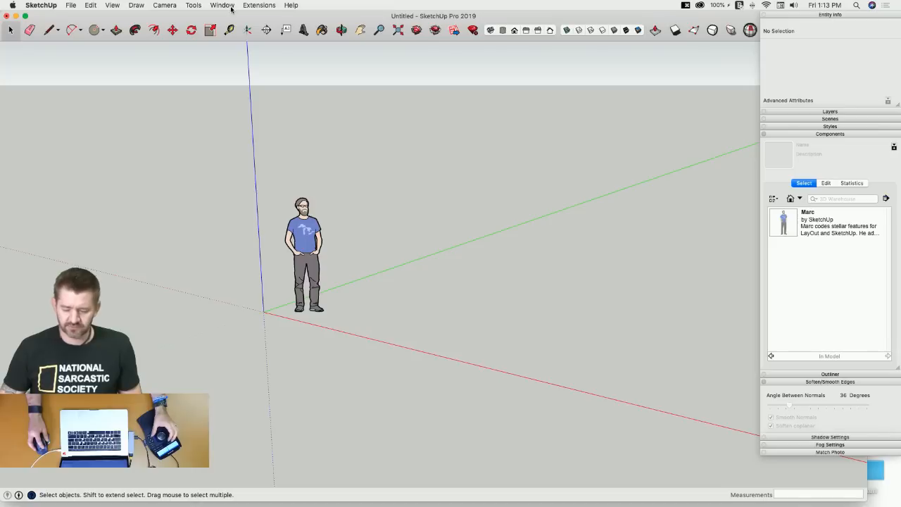
left_click_drag(866, 491, 899, 501)
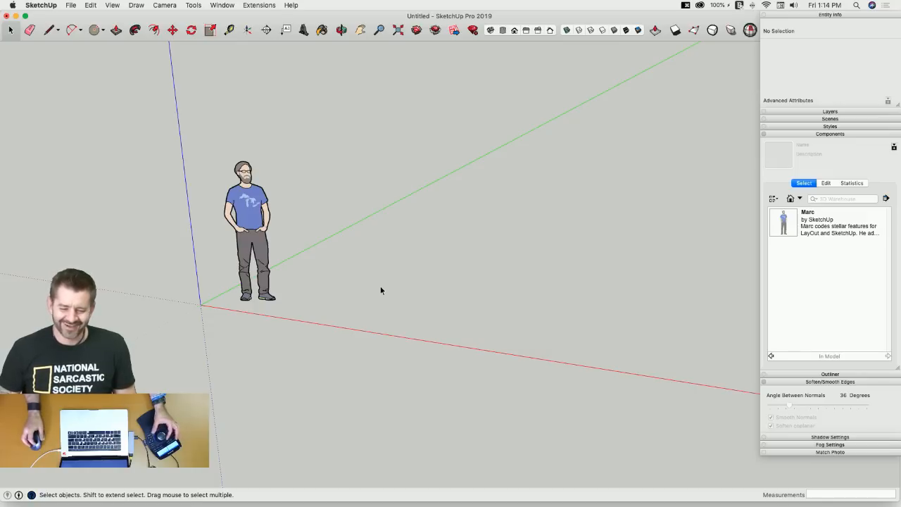
Draw a horizontal circle with a radius of about 3' 8 5/8" on the ground beside the scale figure.
middle_click_drag(381, 286, 358, 283)
key("c")
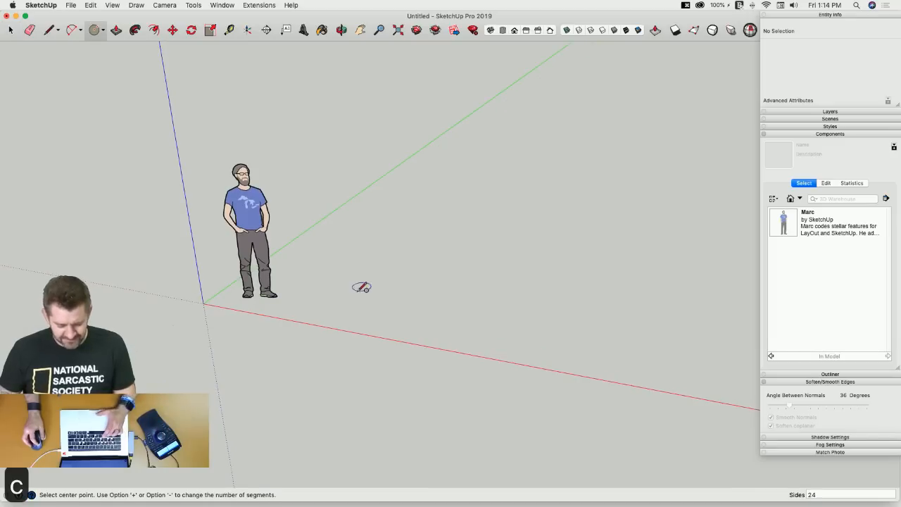
left_click(352, 302)
key("Escape")
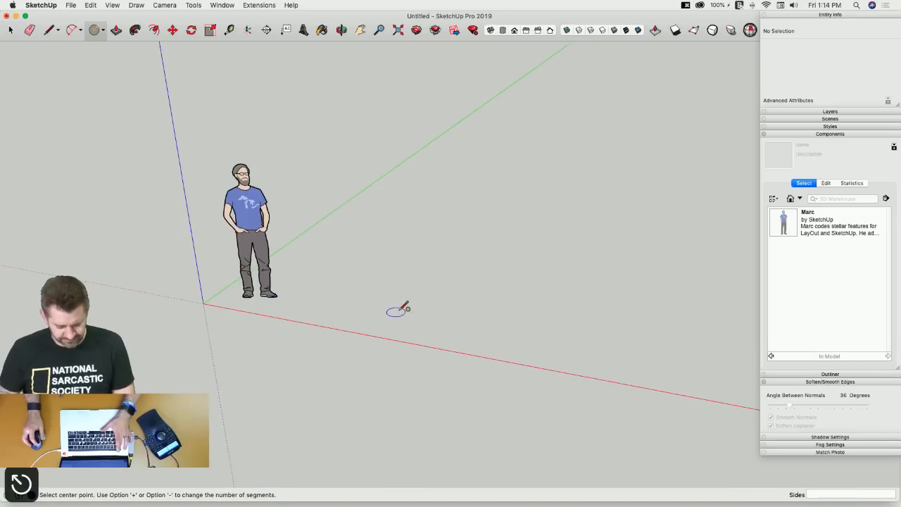
left_click(448, 295)
left_click(527, 306)
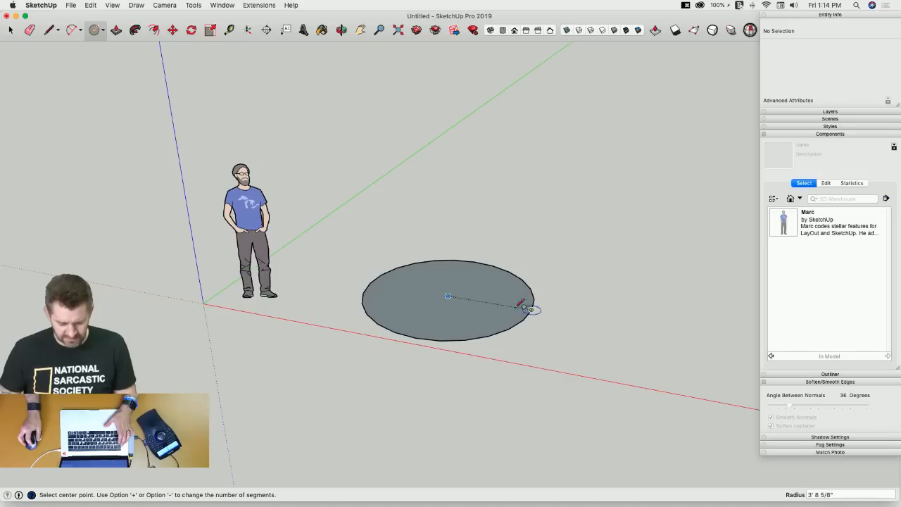
Draw a vertical circle with a radius of about 1' 9", perpendicular to the green axis and centred on the ground circle.
key("Left")
left_click(449, 295)
left_click(487, 304)
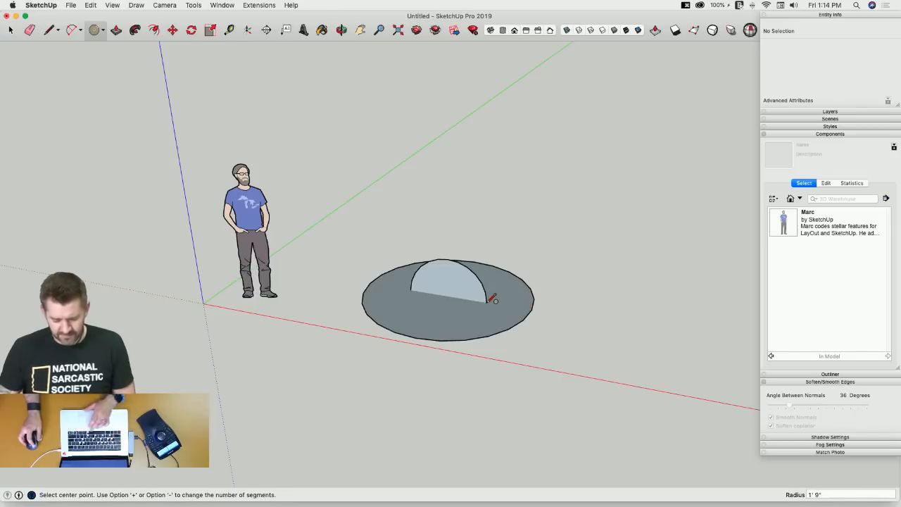
Sweep the vertical circle's face around the large ground circle with Follow Me to make a sphere.
key("space")
left_click(503, 332)
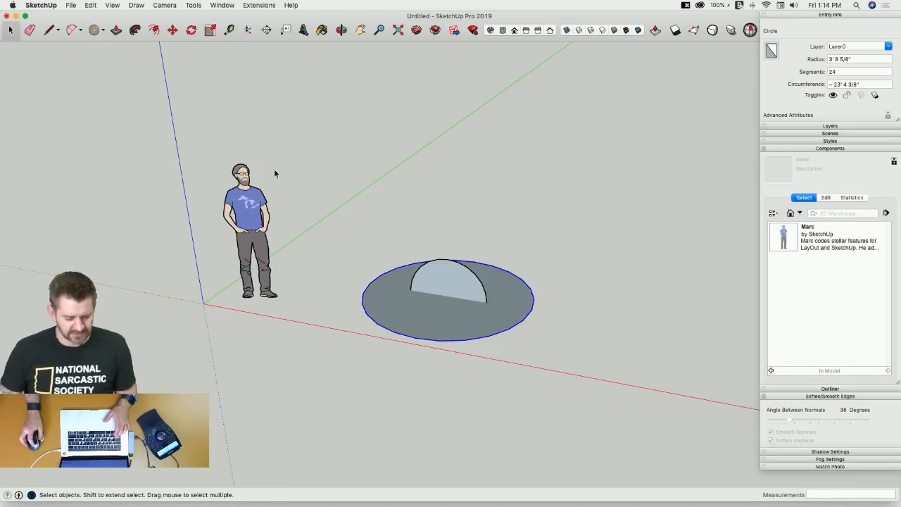
left_click(135, 30)
left_click(467, 290)
Erase the large ground circle surrounding the sphere.
key("e")
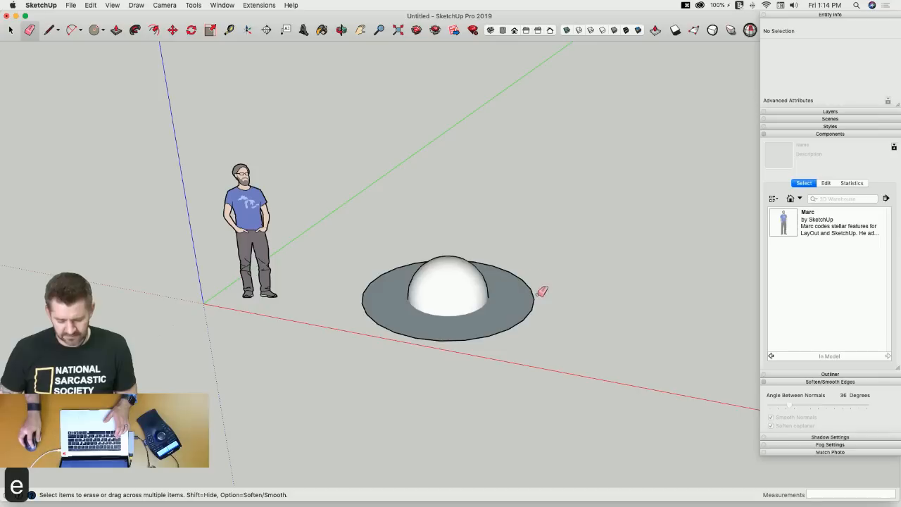
left_click(533, 308)
key("space")
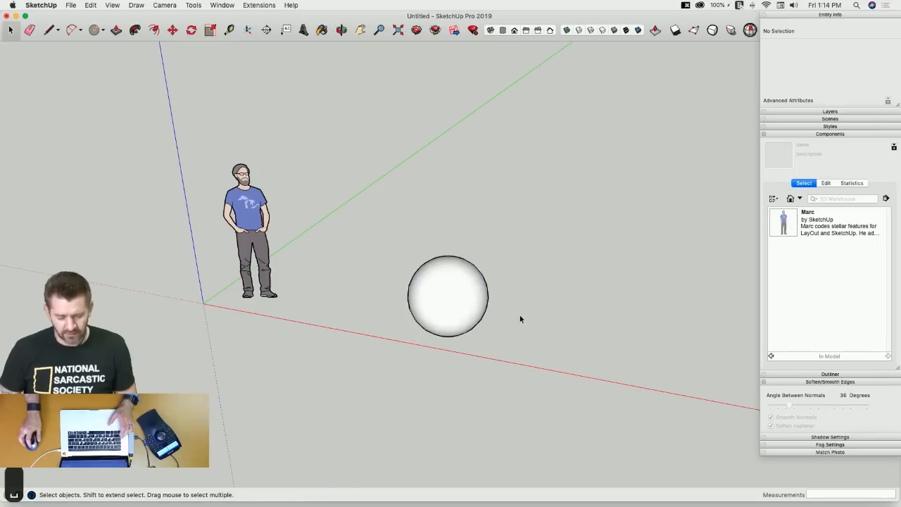
Scale the sphere up uniformly about its opposite corner to a little over twice its size.
left_click(431, 298)
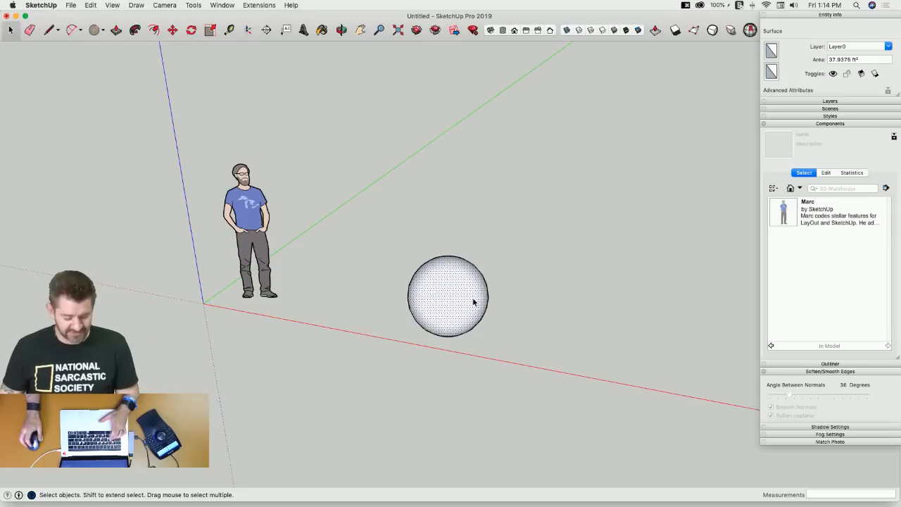
key("s")
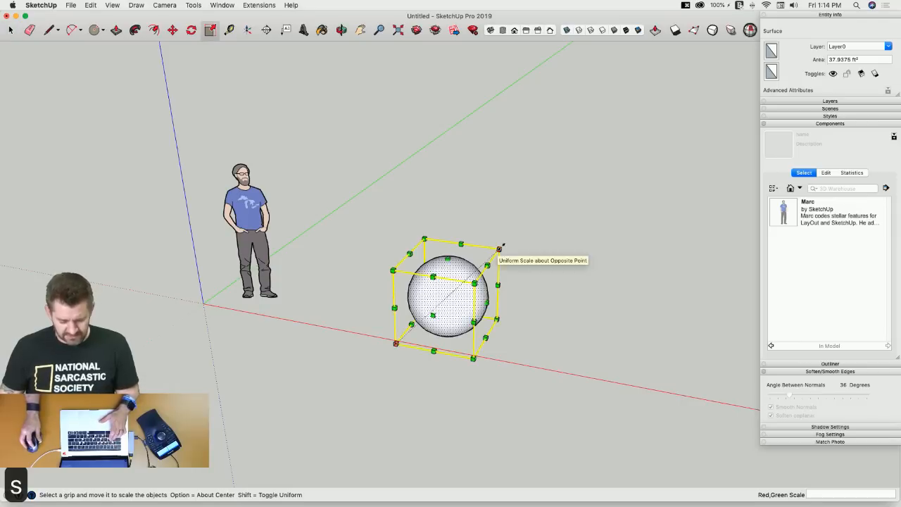
left_click(499, 249)
left_click(618, 139)
key("space")
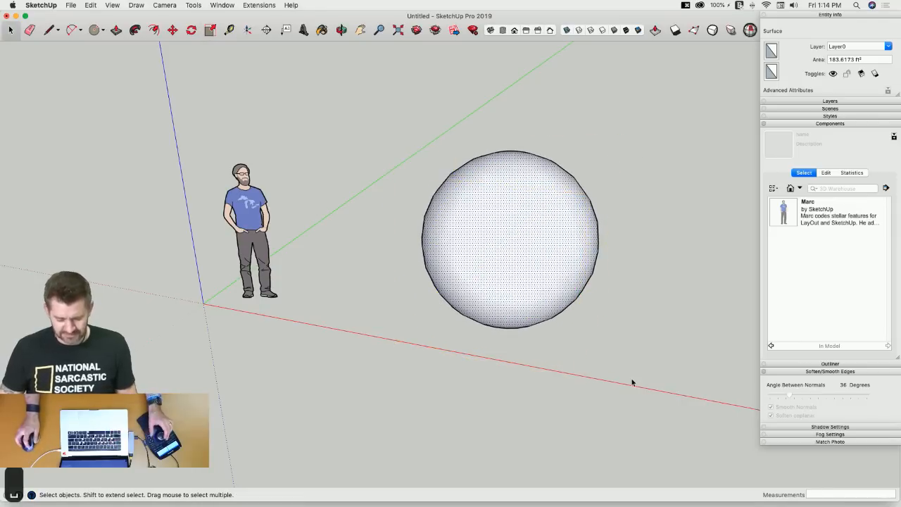
Select all the connected geometry of the enlarged sphere and make it a group.
left_click(631, 381)
triple_click(444, 314)
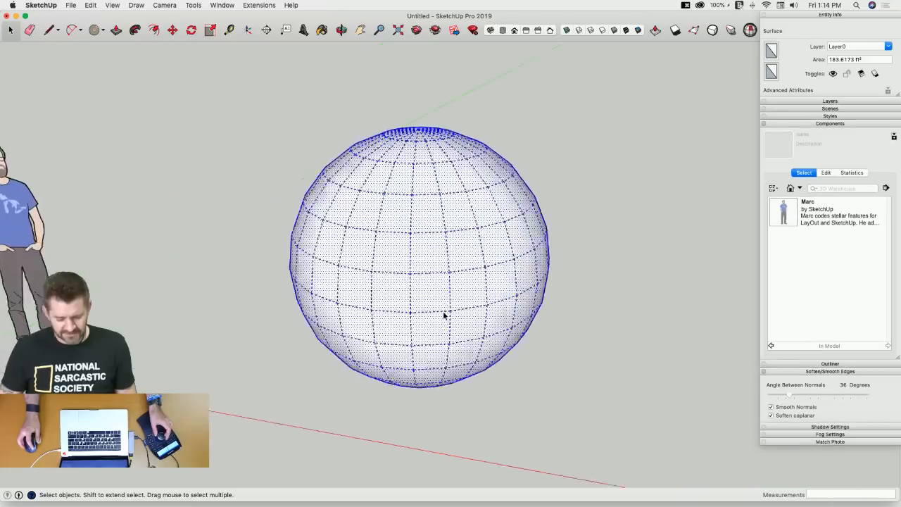
right_click(445, 304)
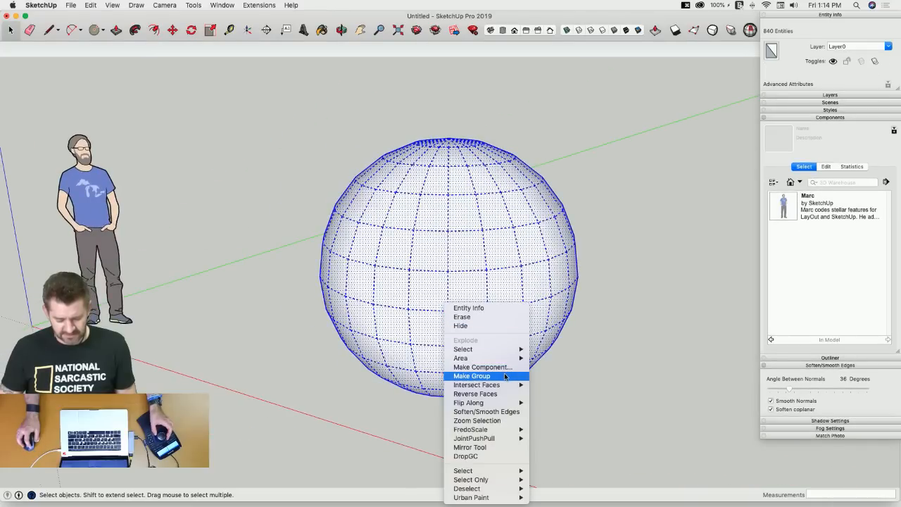
left_click(504, 376)
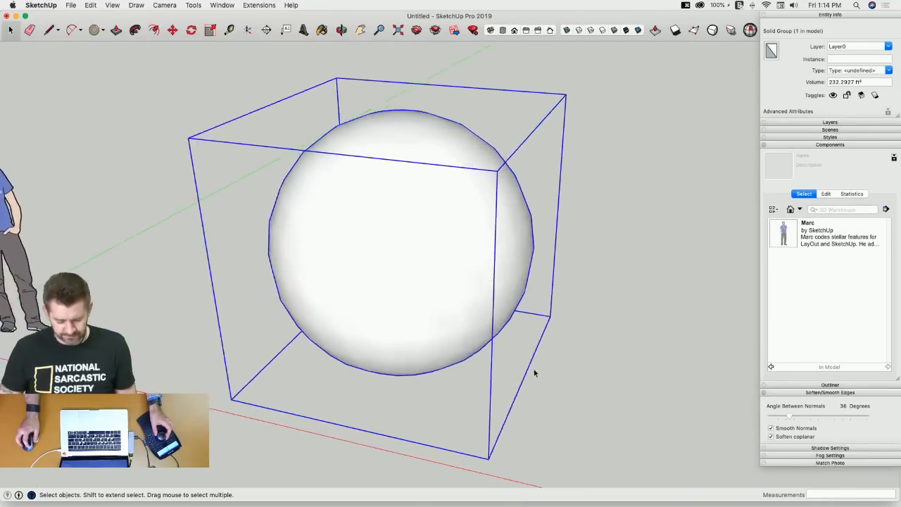
Copy the sphere group about 10' 3" along the red axis and scale the copy uniformly about its centre down to a small ball.
key("m")
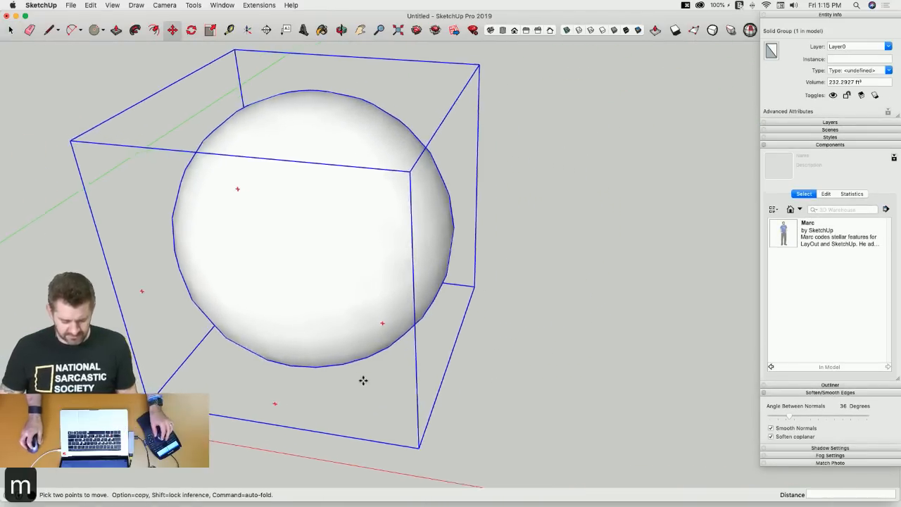
left_click(550, 397)
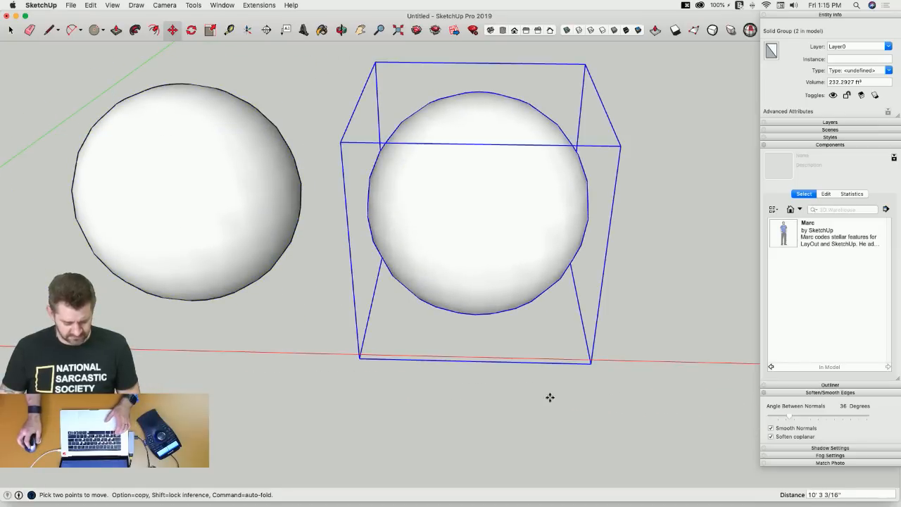
key("s")
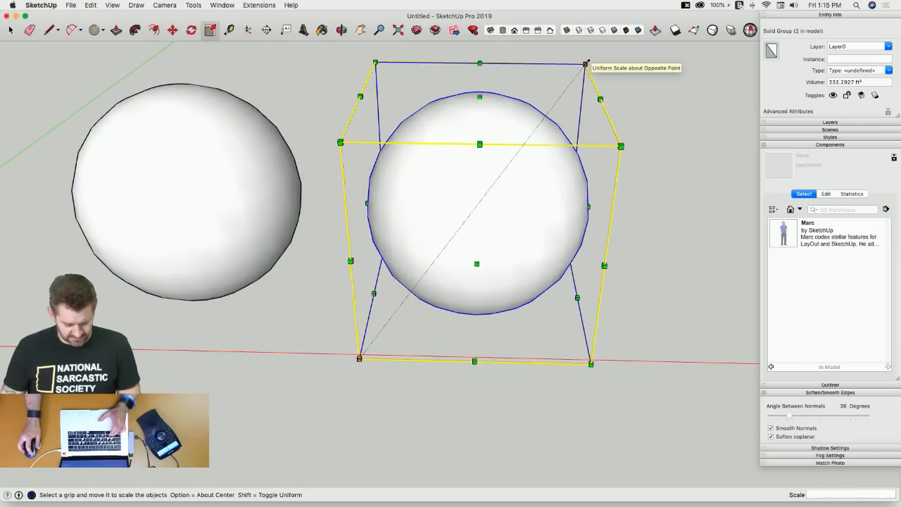
left_click_drag(587, 63, 484, 189, "alt")
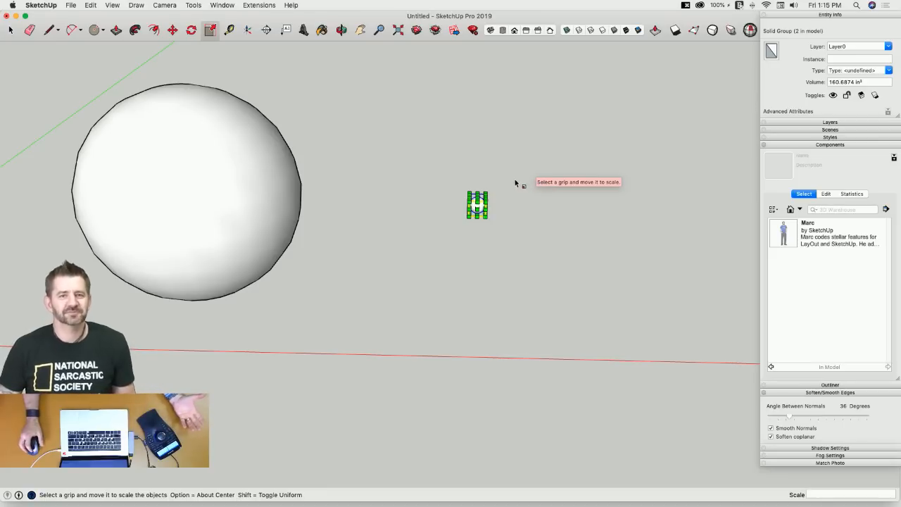
key("space")
left_click(481, 215)
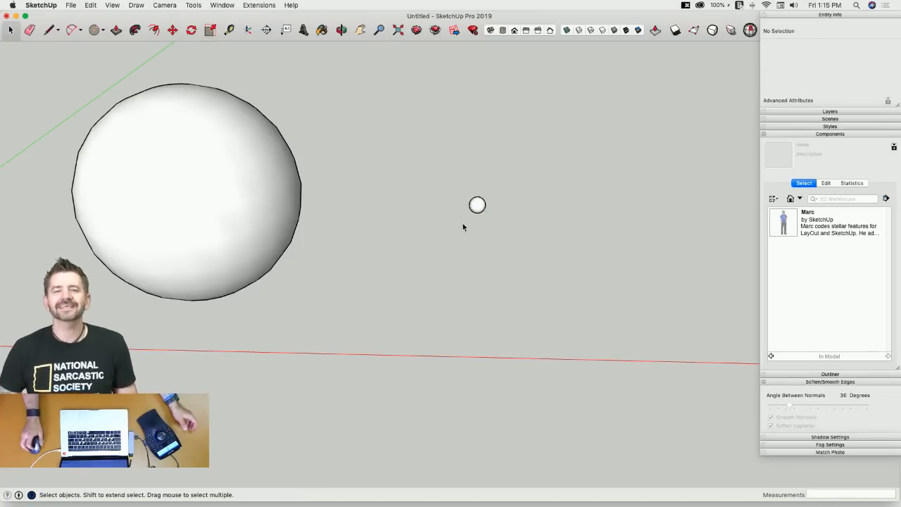
Move the small ball about 6' 6" so that it is partly embedded in the side of the large sphere.
scroll(463, 224, "up", 3)
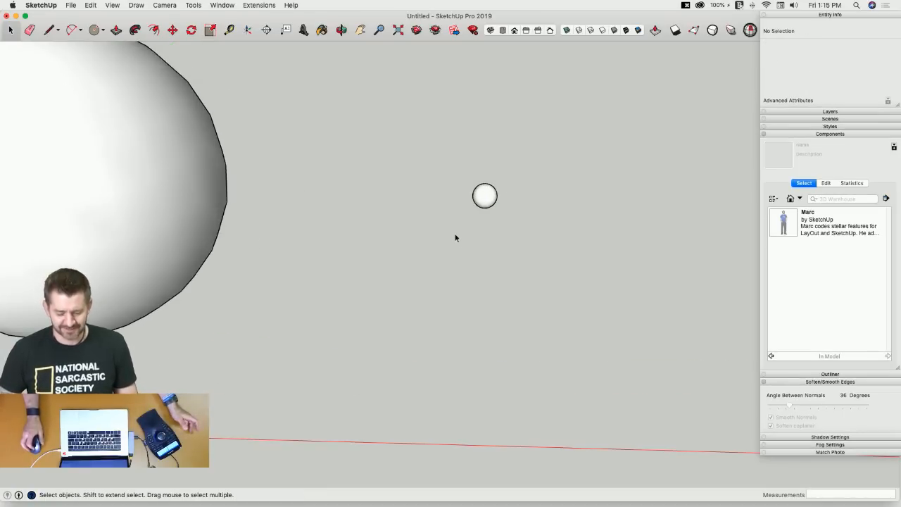
key("m")
left_click(484, 201)
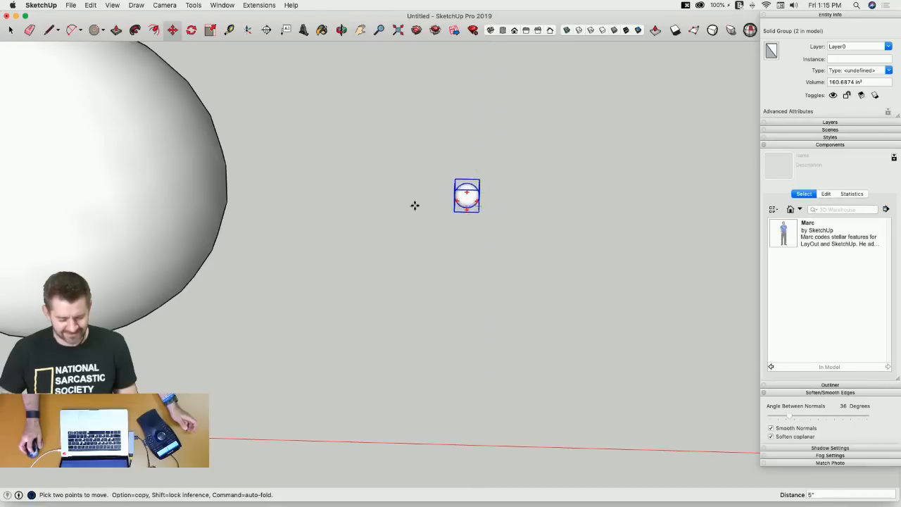
left_click(200, 188)
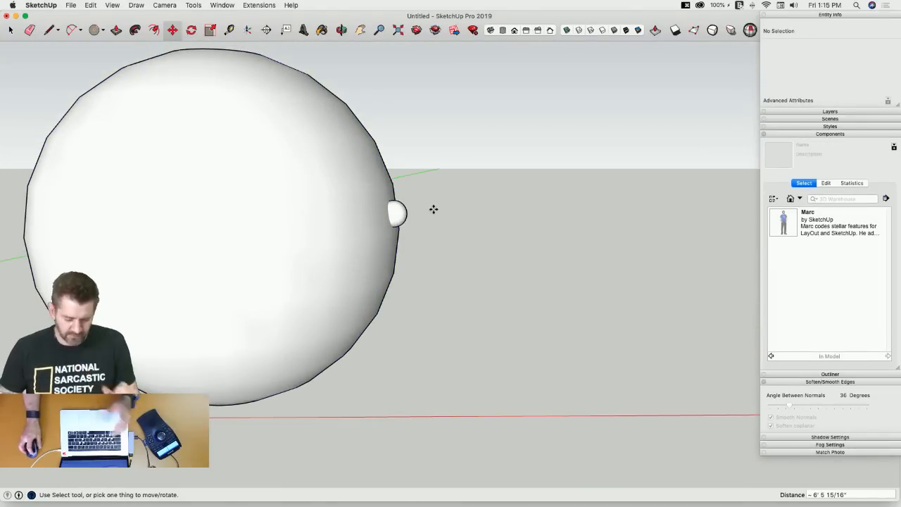
Move the small ball about 4' 5 11/16" along the red axis, clear of the large sphere.
key("space")
left_click(405, 215)
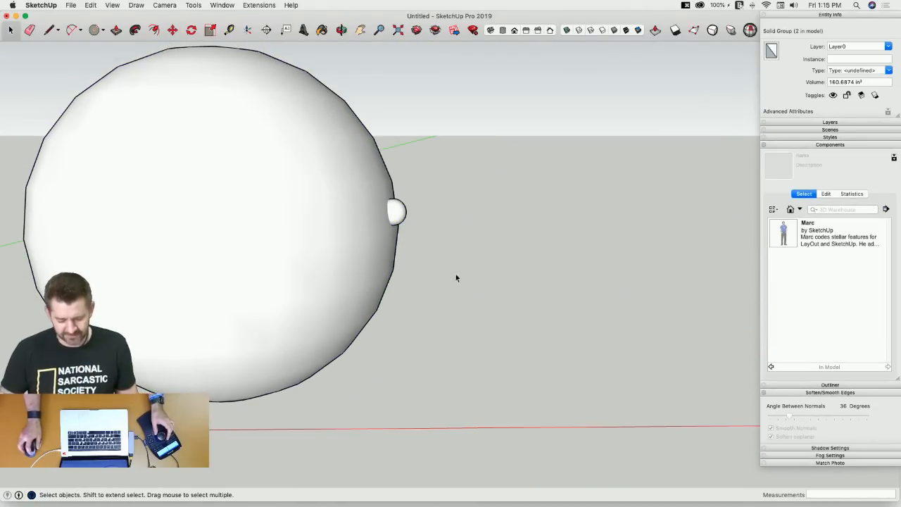
left_click(406, 214)
key("m")
left_click(410, 290)
left_click(566, 314)
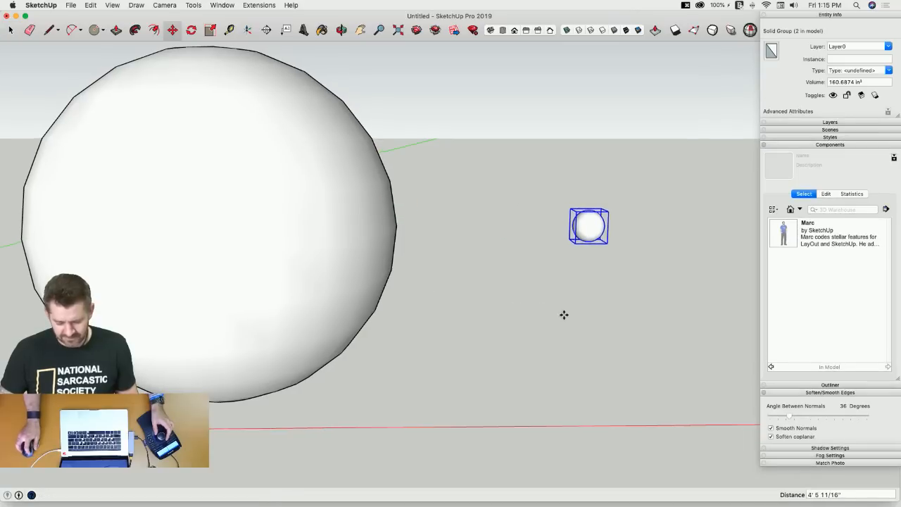
right_click(445, 378)
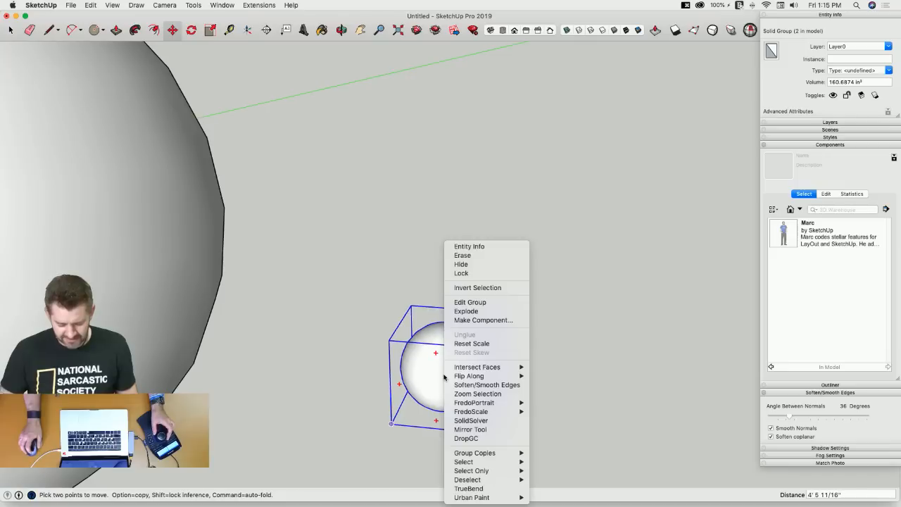
left_click(484, 321)
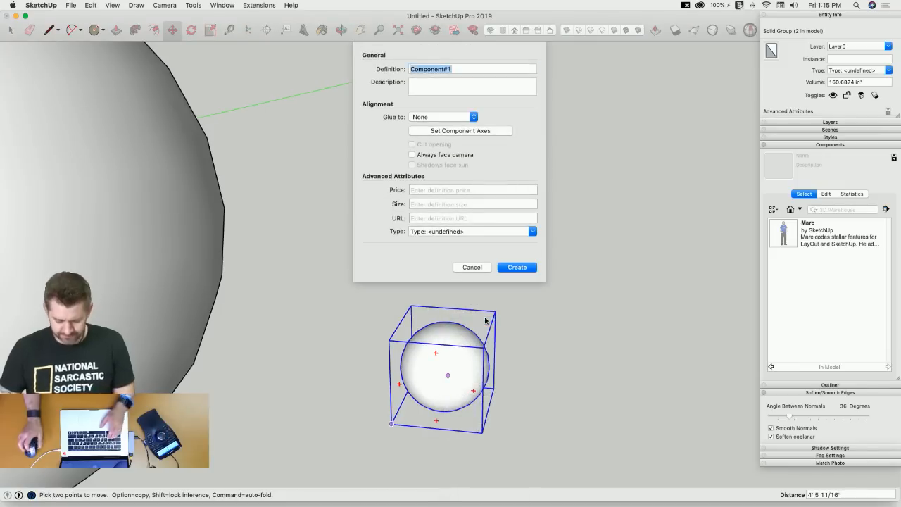
type("Hole")
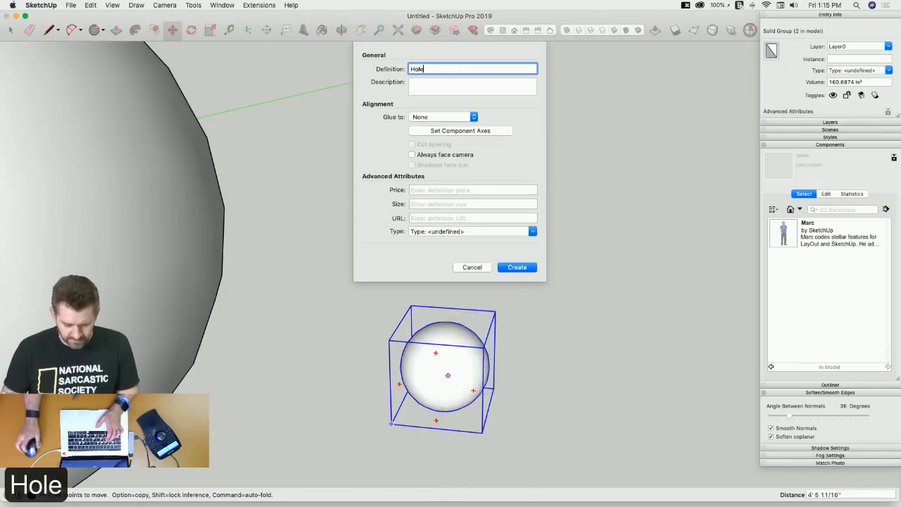
left_click(459, 131)
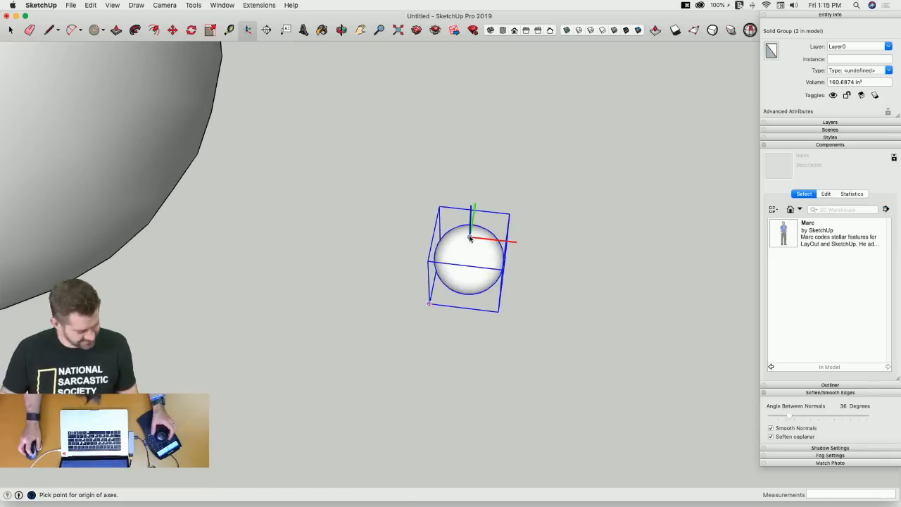
Show hidden geometry on the spheres and cancel the creation of the component.
key("shift+h")
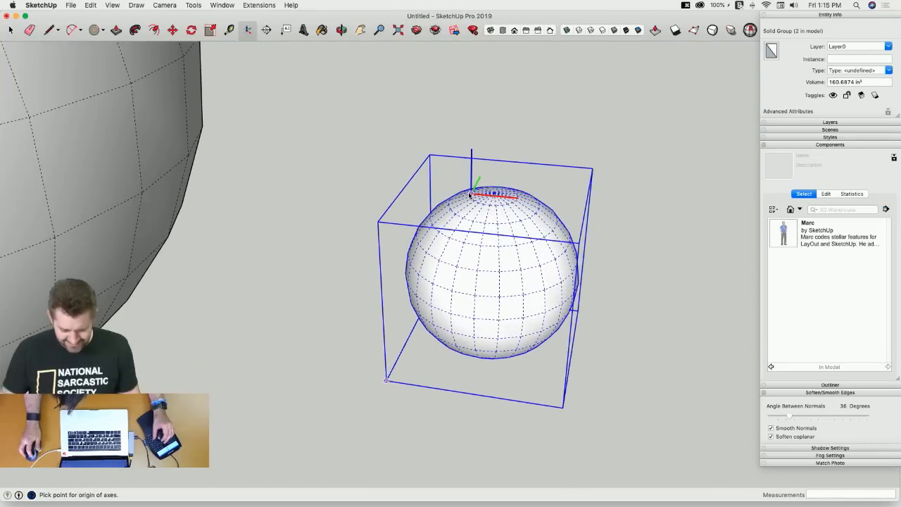
key("Escape")
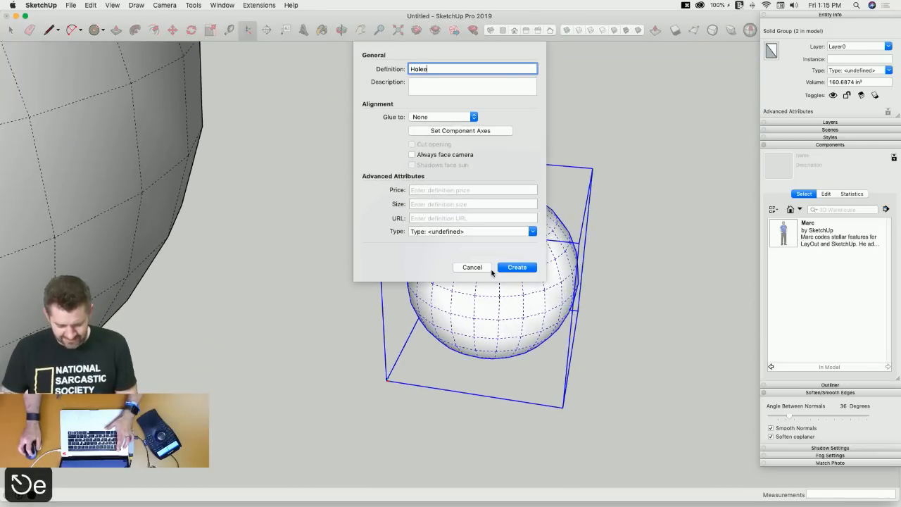
left_click(487, 269)
Inside the small ball's group, draw a vertical line from its top pole down to its centre.
double_click(486, 265)
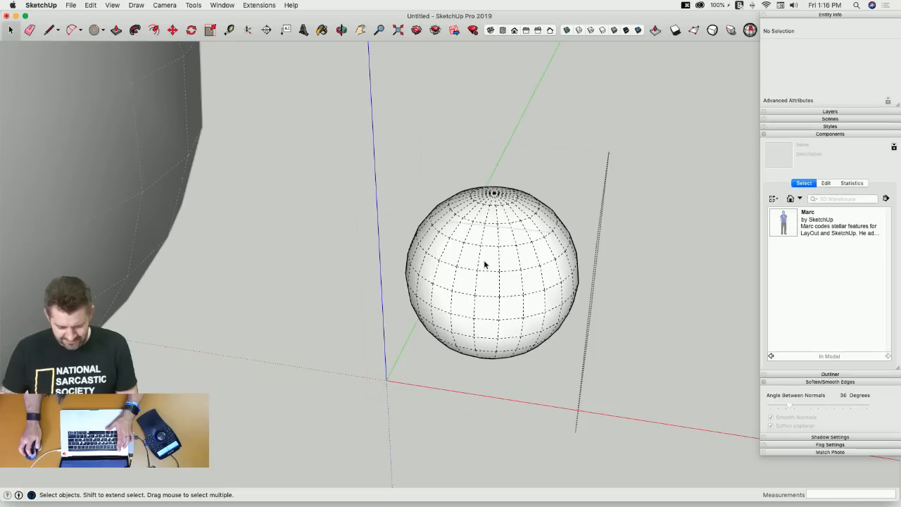
key("l")
left_click(495, 192)
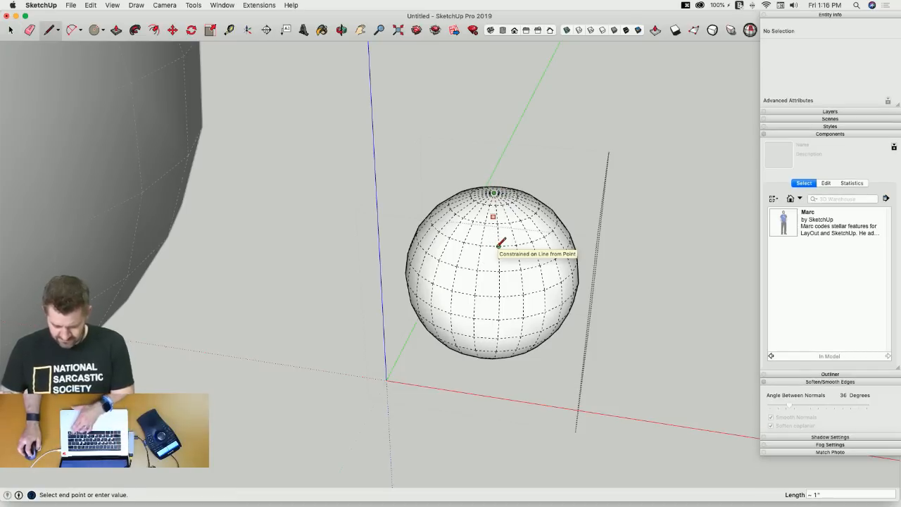
middle_click_drag(450, 313, 426, 245)
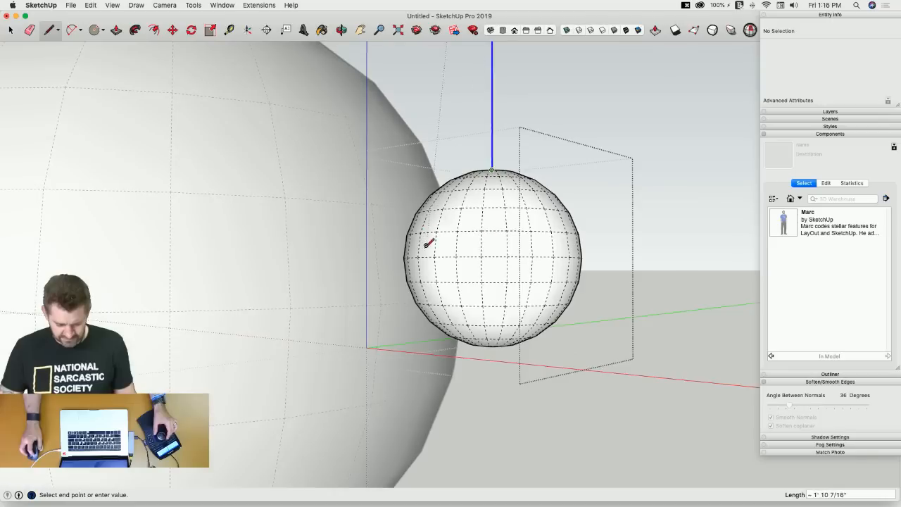
left_click(418, 257)
key("space")
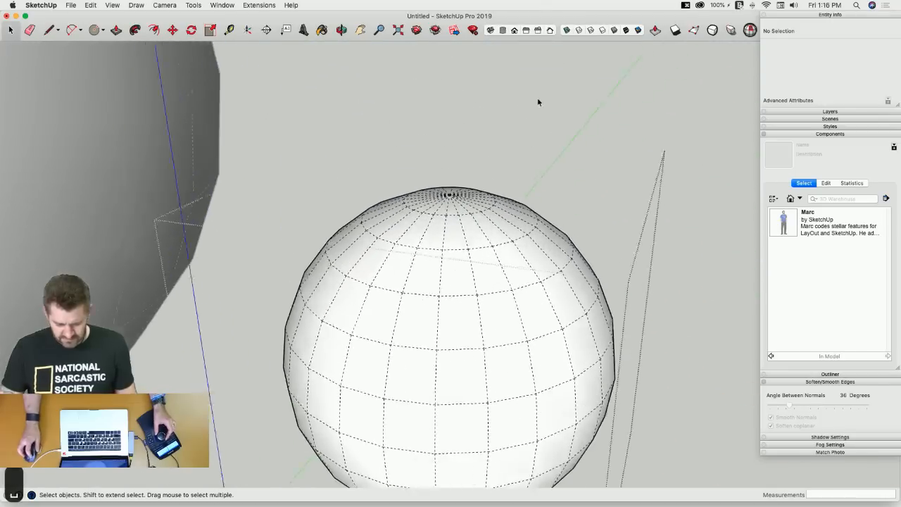
Delete one facet on the side of the small ball to see inside it, and turn hidden geometry off.
left_click(507, 388)
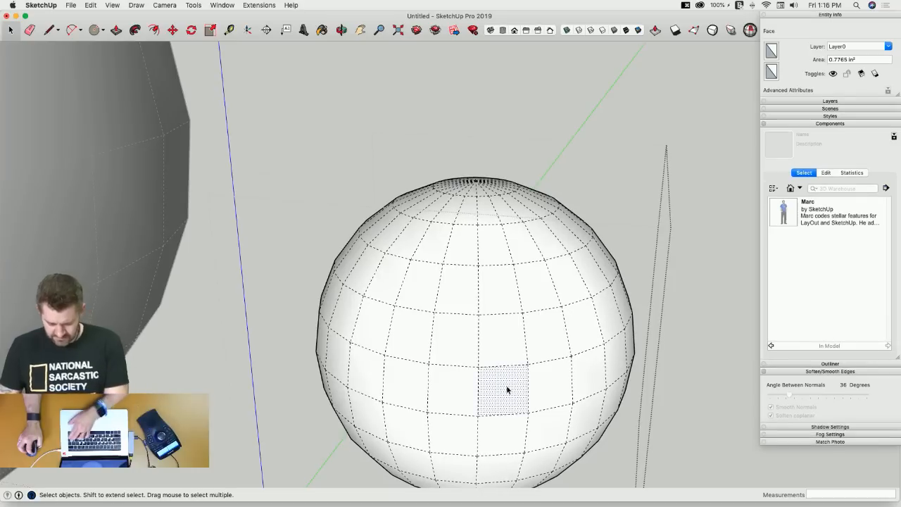
key("Delete")
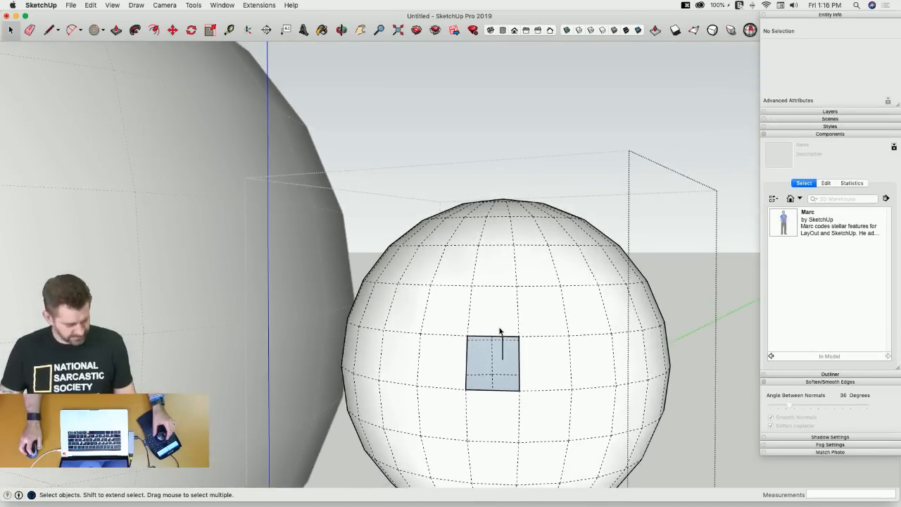
key("alt+h")
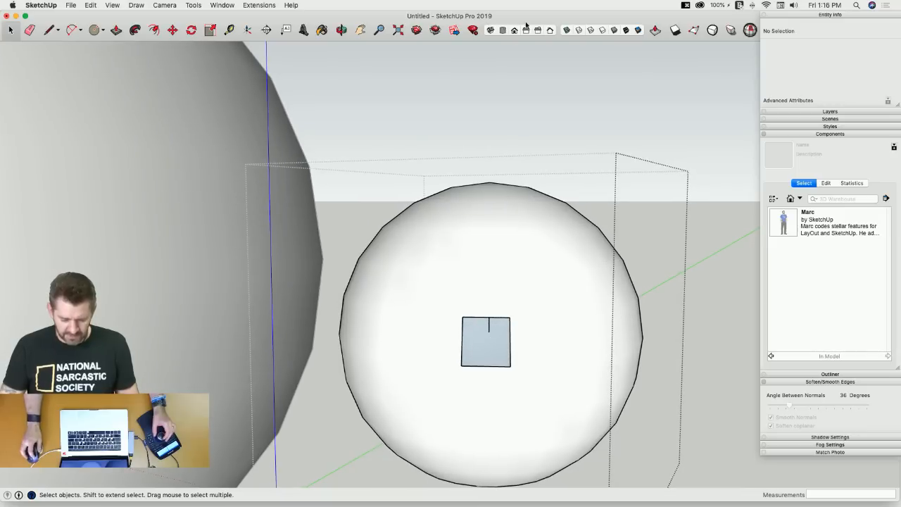
Make a component from the small ball's group, with its axes origin at the centre line's lower endpoint and glued to Any.
right_click(500, 288)
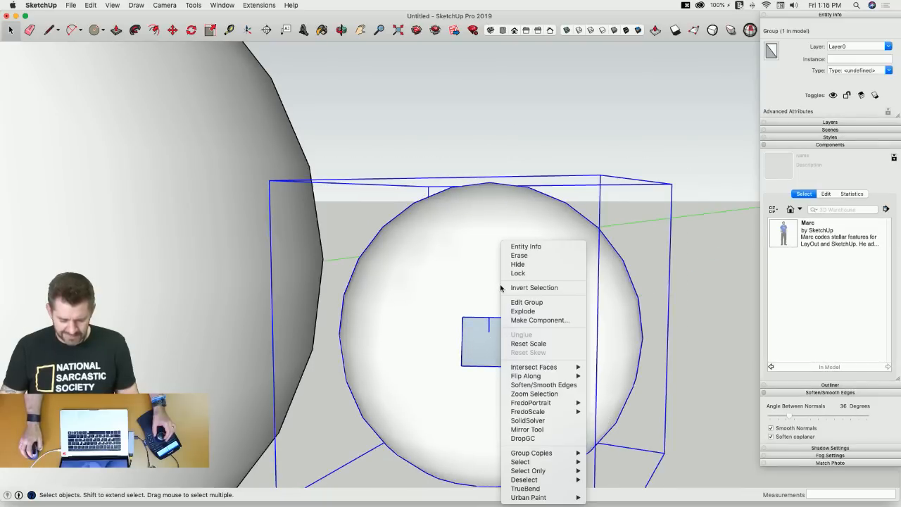
left_click(536, 320)
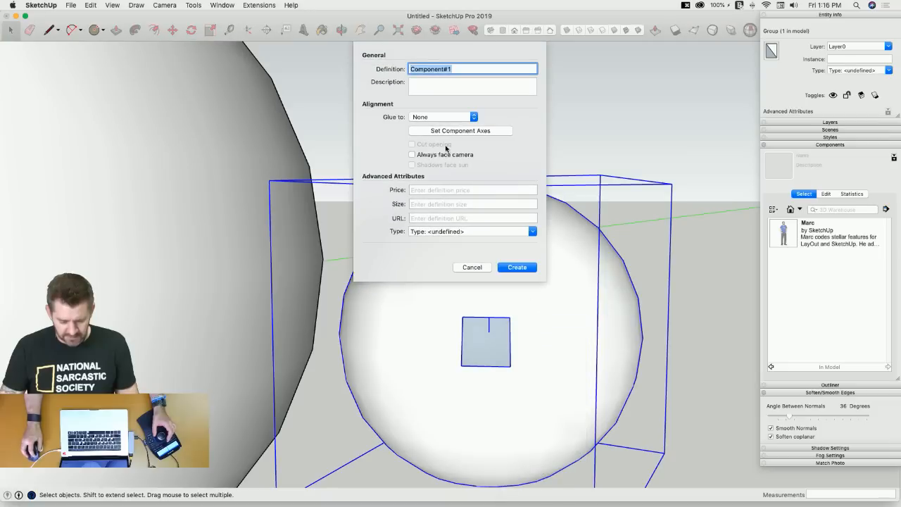
left_click(460, 132)
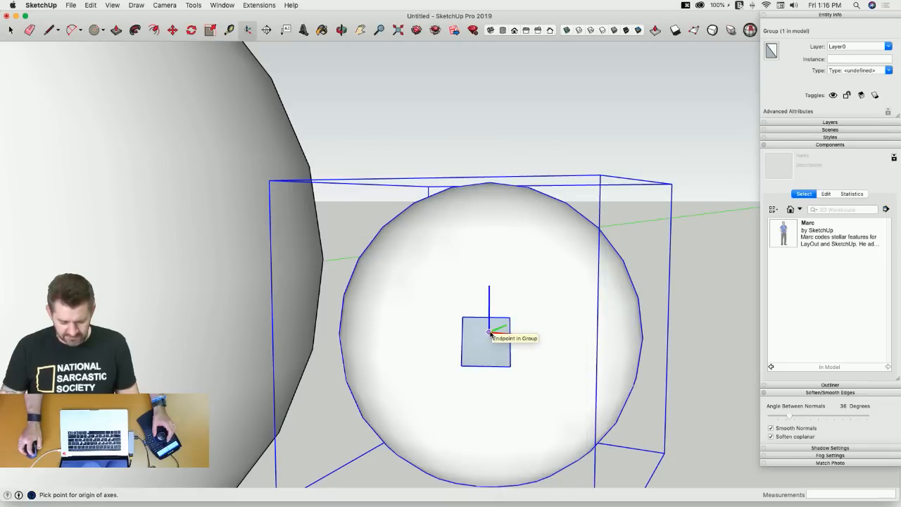
left_click(491, 333)
key("Return")
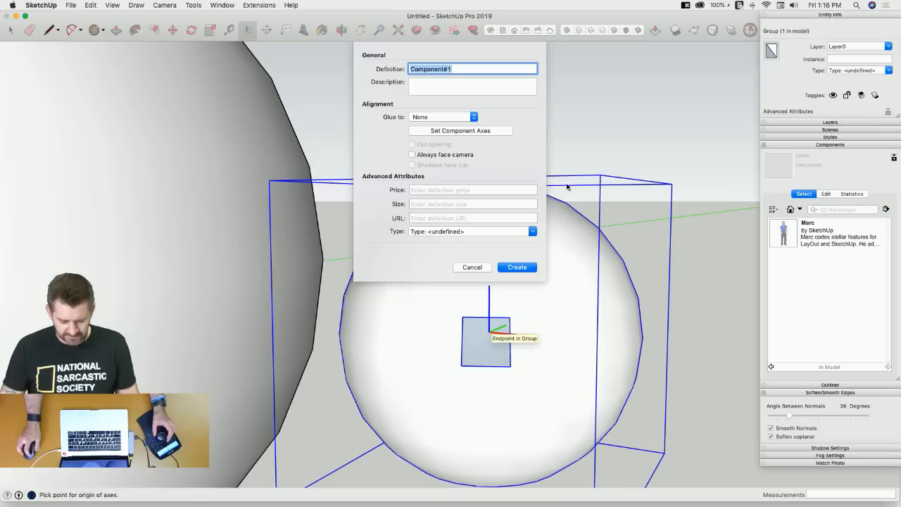
left_click(433, 117)
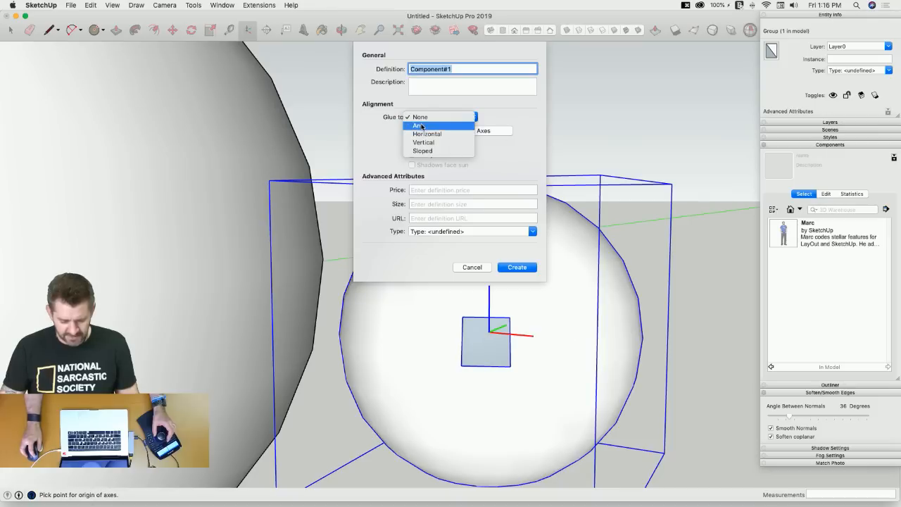
left_click(422, 125)
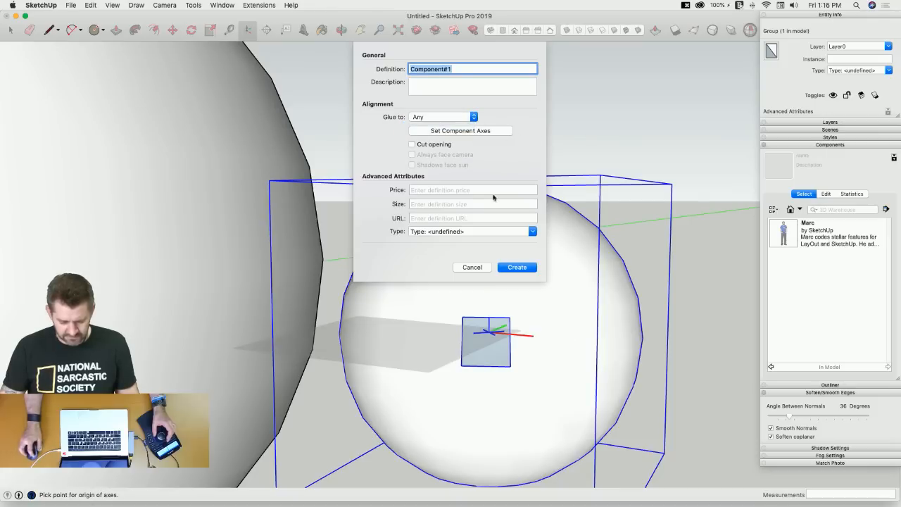
left_click(516, 267)
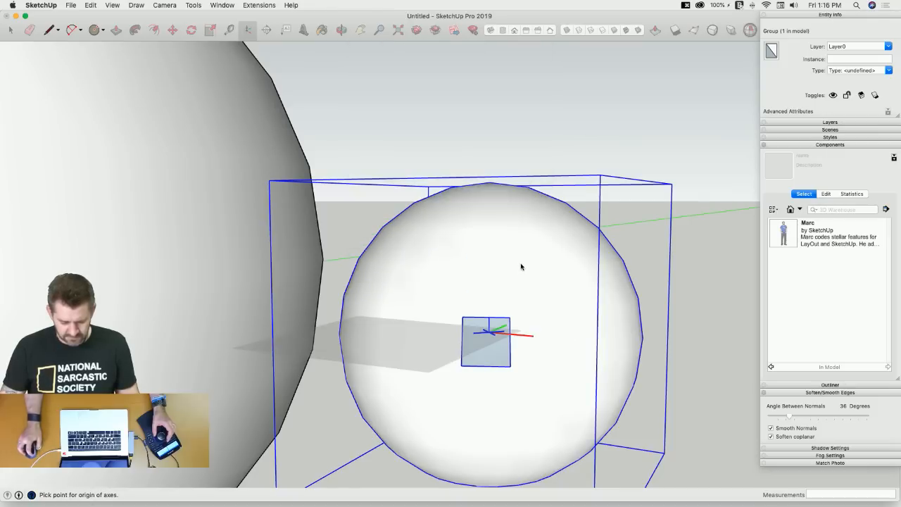
Inside the small ball component, redraw the missing facet's upper edge to close the hole, erase that visible edge and exit the component.
double_click(489, 306)
key("l")
left_click(462, 317)
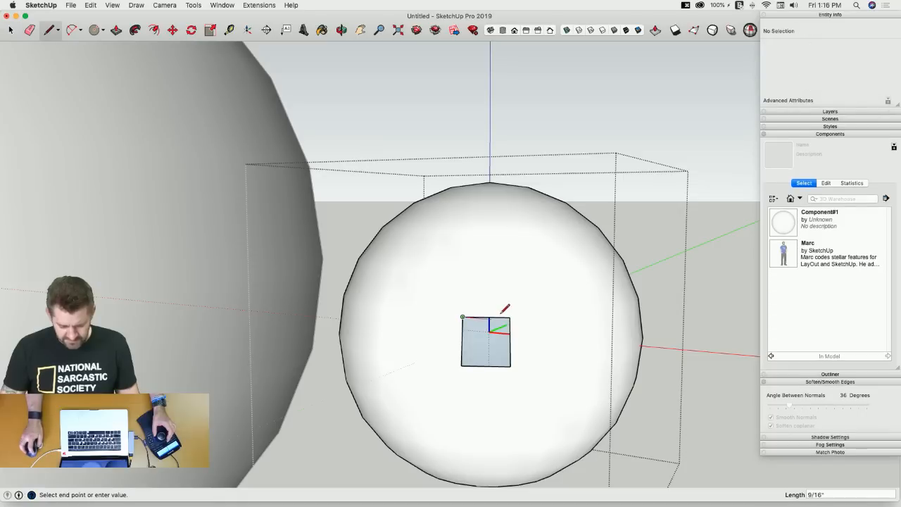
key("super+z")
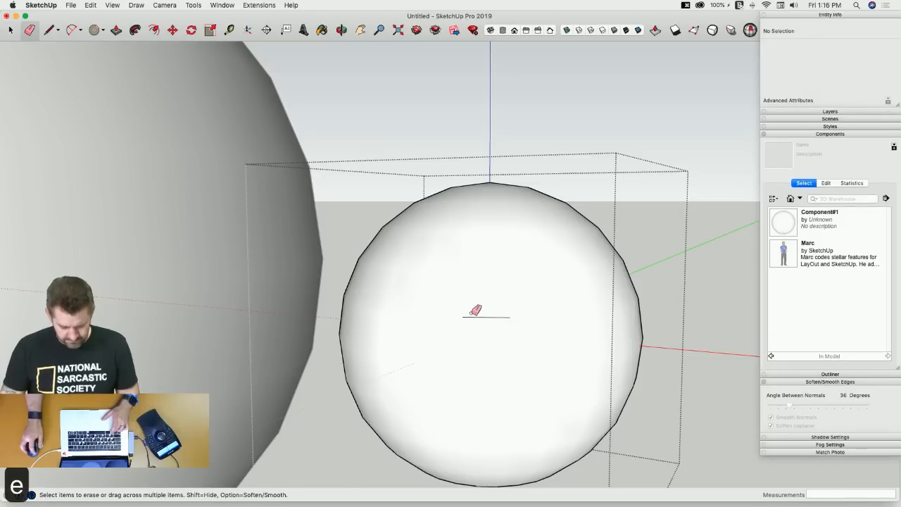
key("space")
left_click(513, 91)
Place four copies of the small ball component close together on the surface of the large sphere.
scroll(570, 153, "down", 10)
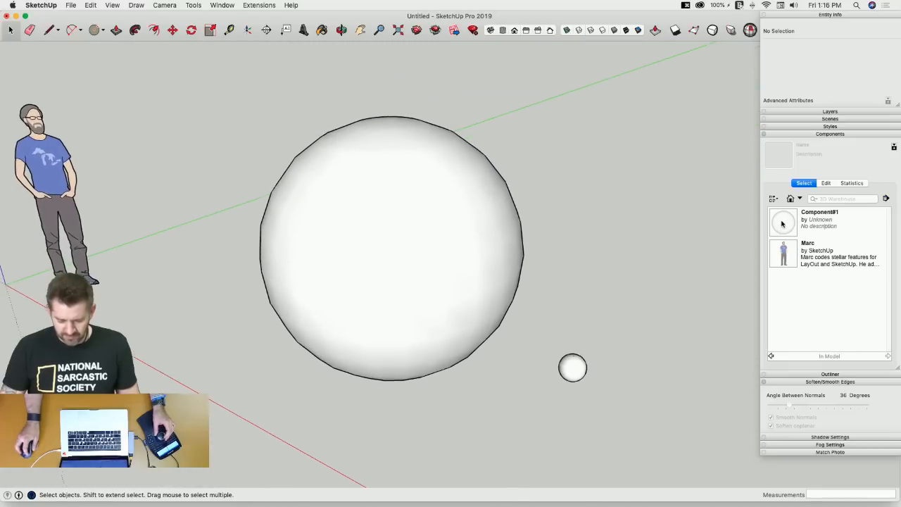
left_click(782, 224)
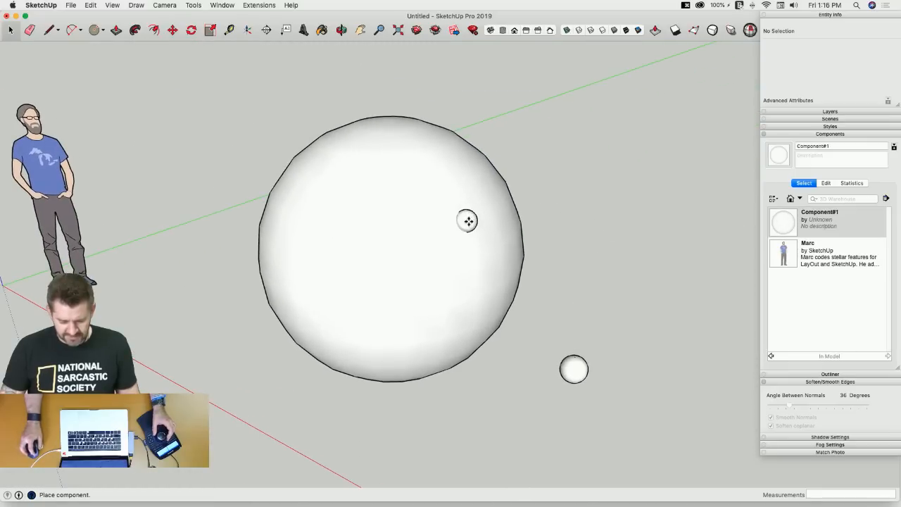
left_click(468, 220)
left_click(785, 232)
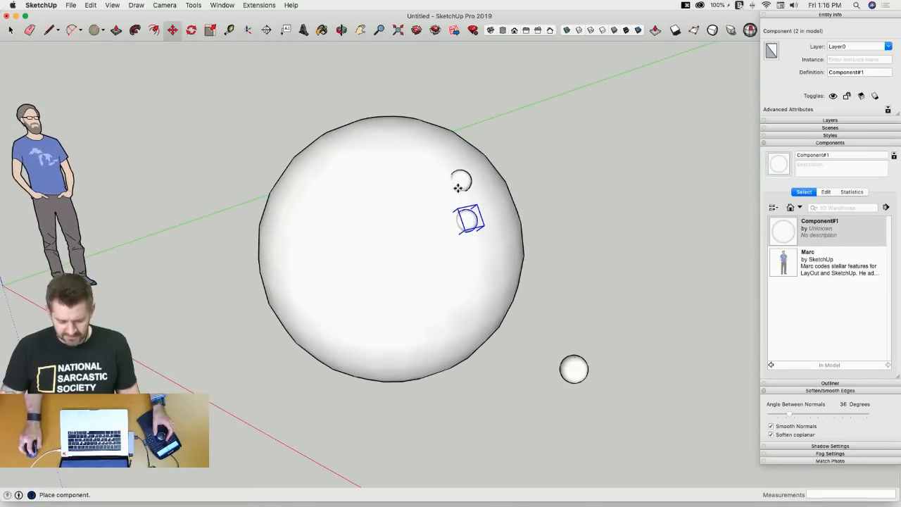
left_click(458, 194)
left_click(783, 230)
scroll(461, 253, "up", 3)
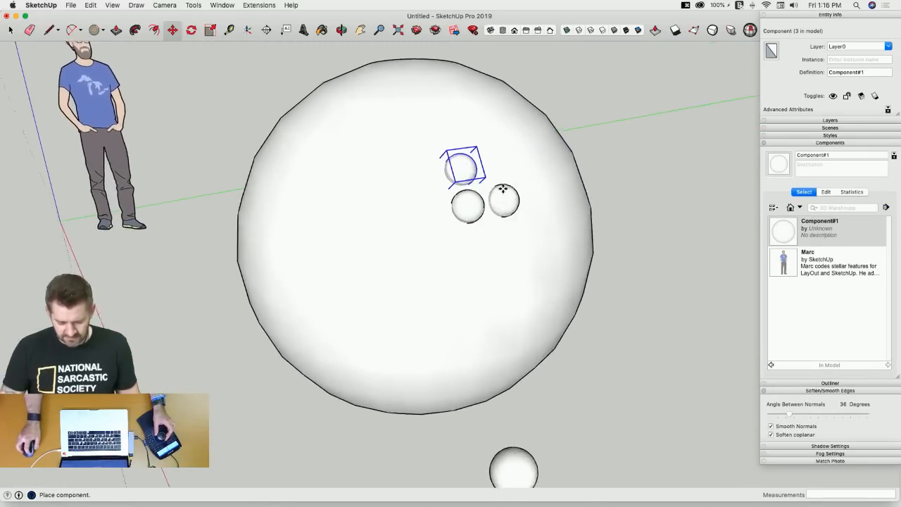
left_click(497, 181)
left_click(787, 232)
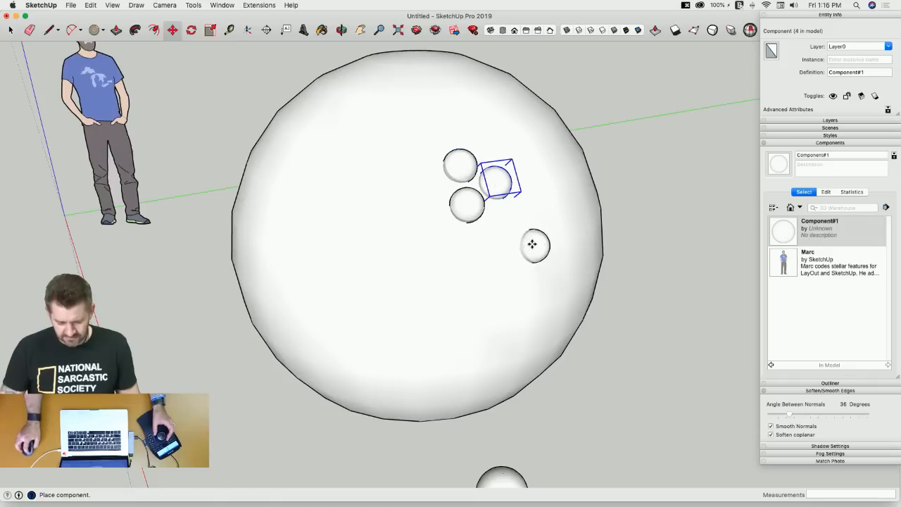
left_click(497, 221)
key("space")
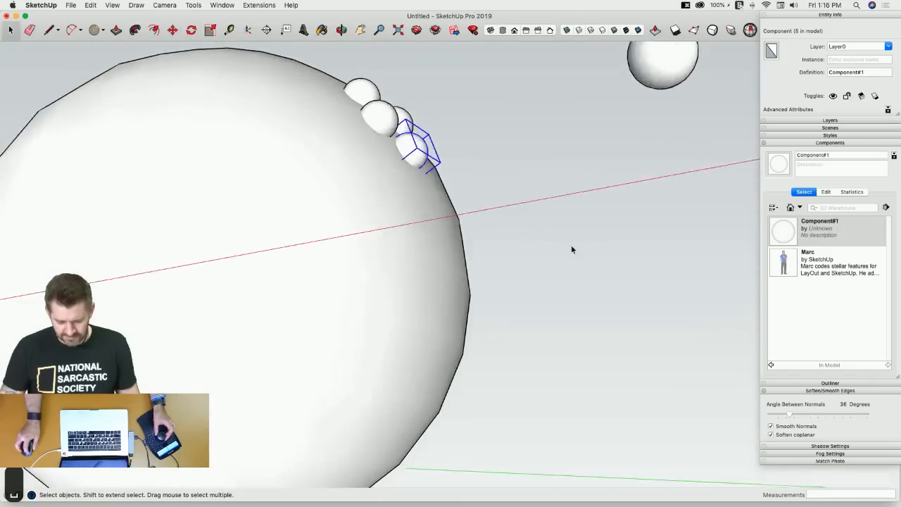
Inside the small ball component, delete the leftover internal face and erase the vertical centre line, leaving only the outer shell.
scroll(529, 258, "up", 10)
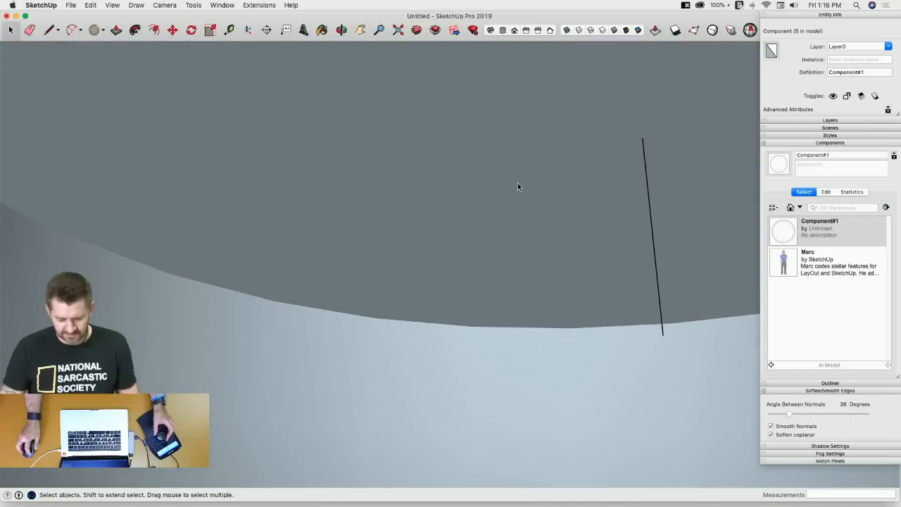
double_click(518, 182)
left_click(496, 173)
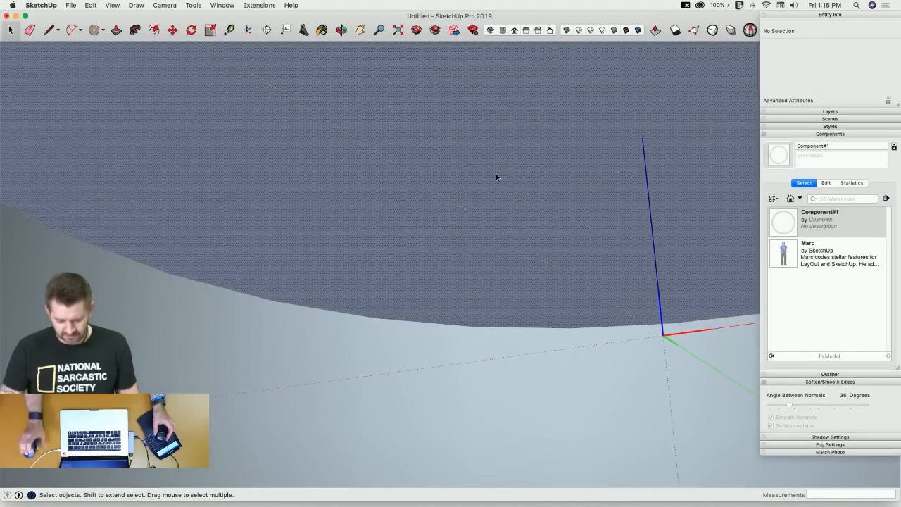
key("BackSpace")
key("e")
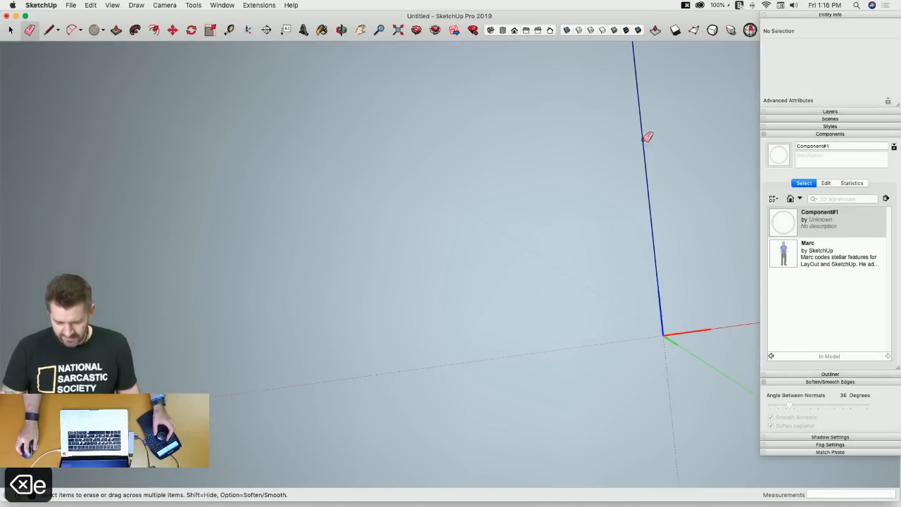
key("space")
left_click(659, 138)
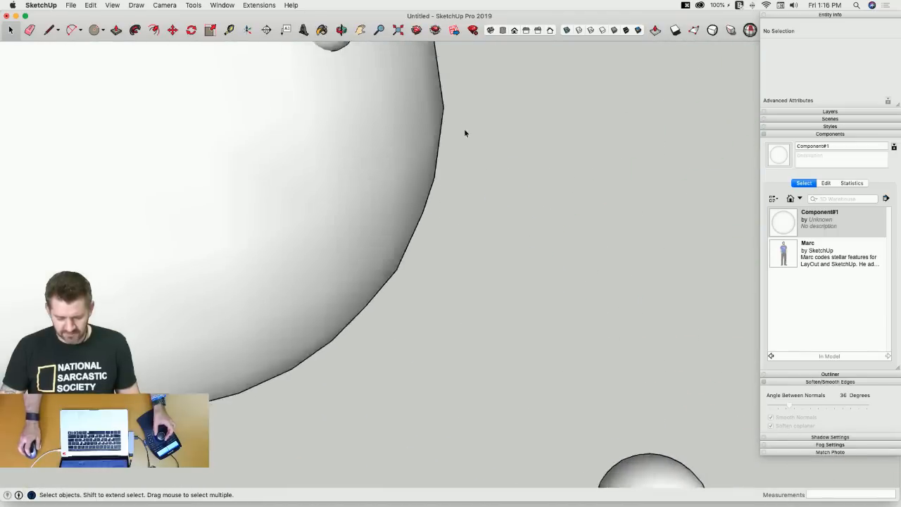
Place thirteen more copies of the small ball component on the large sphere, packed in staggered rows around the first four.
left_click(784, 223)
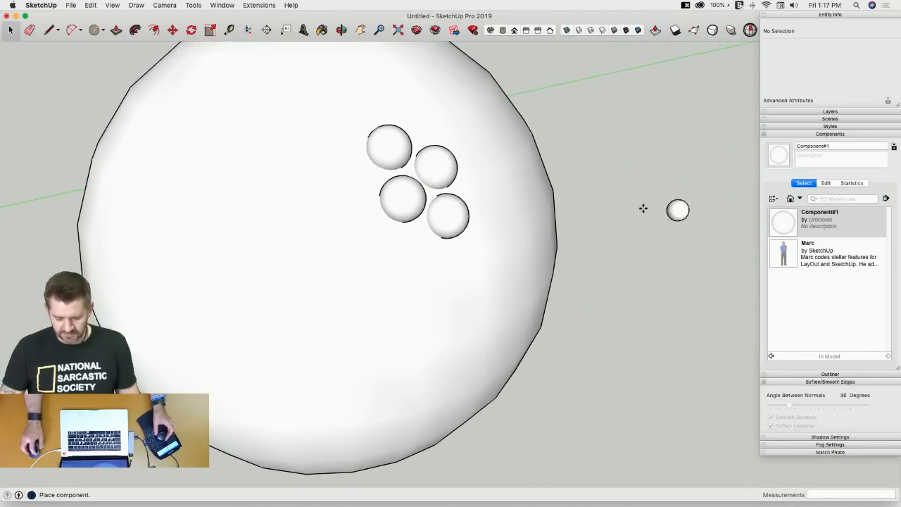
left_click(507, 195)
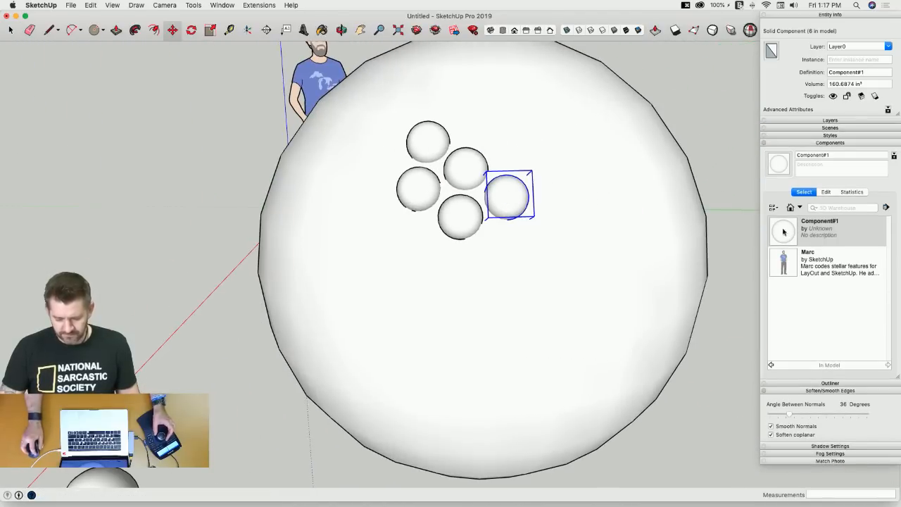
left_click(783, 232)
left_click(515, 153)
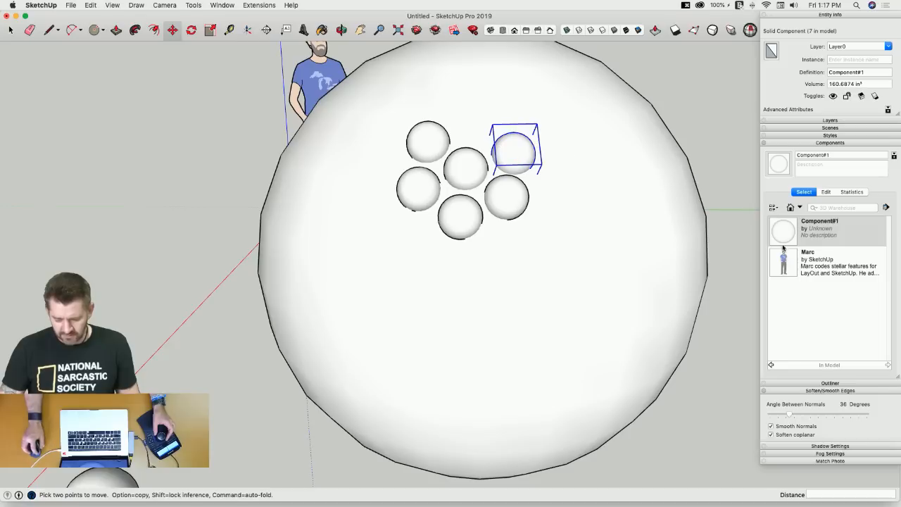
left_click(784, 236)
left_click(476, 123)
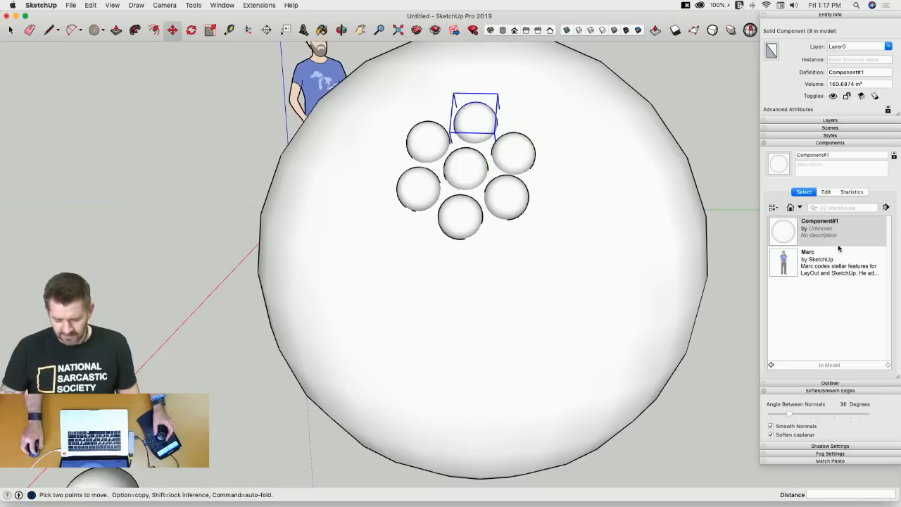
left_click(784, 233)
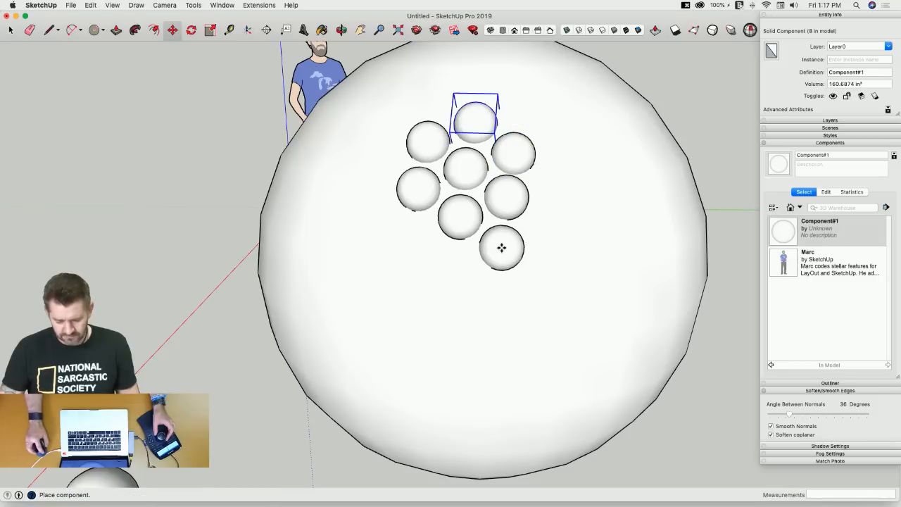
left_click(504, 247)
left_click(784, 233)
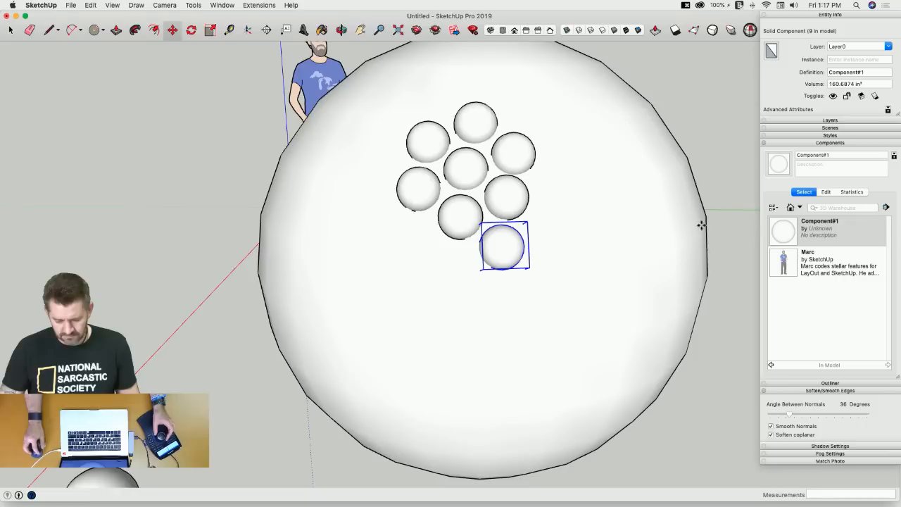
left_click(546, 224)
left_click(778, 236)
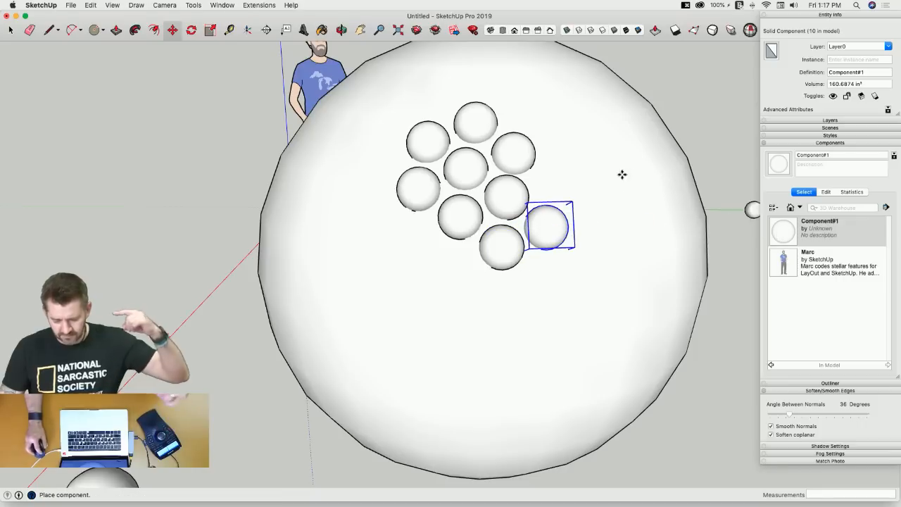
left_click(552, 183)
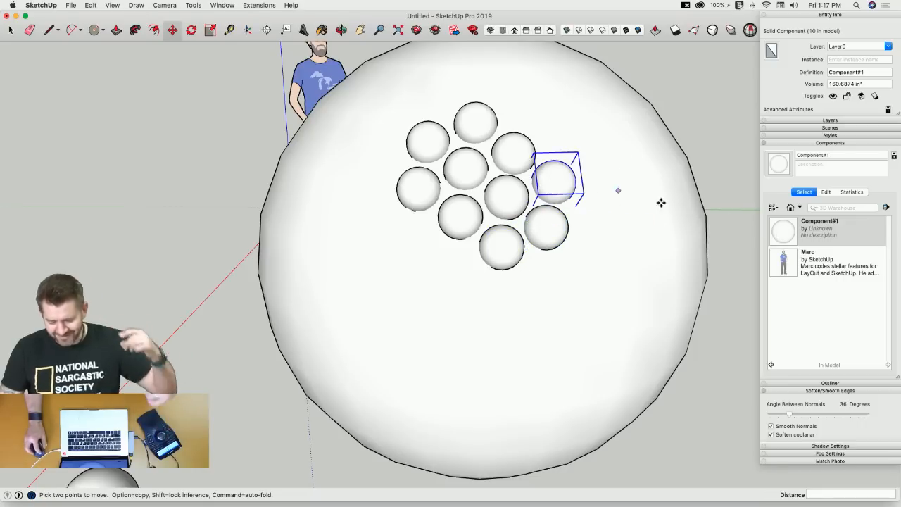
left_click(783, 232)
left_click(455, 264)
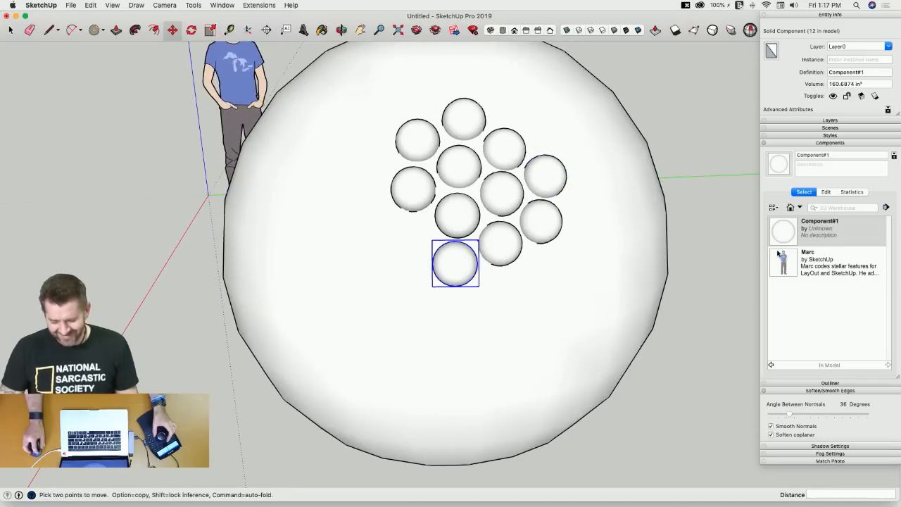
left_click(776, 239)
left_click(407, 244)
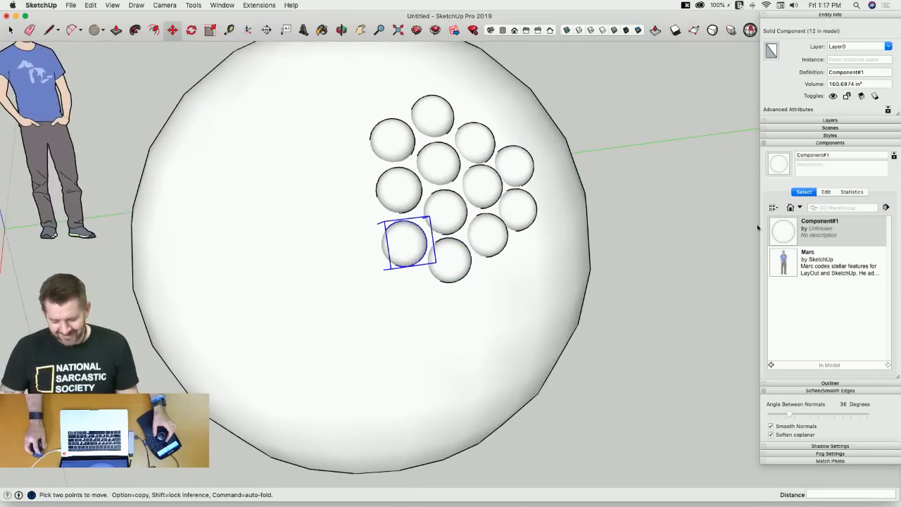
left_click(784, 234)
left_click(358, 231)
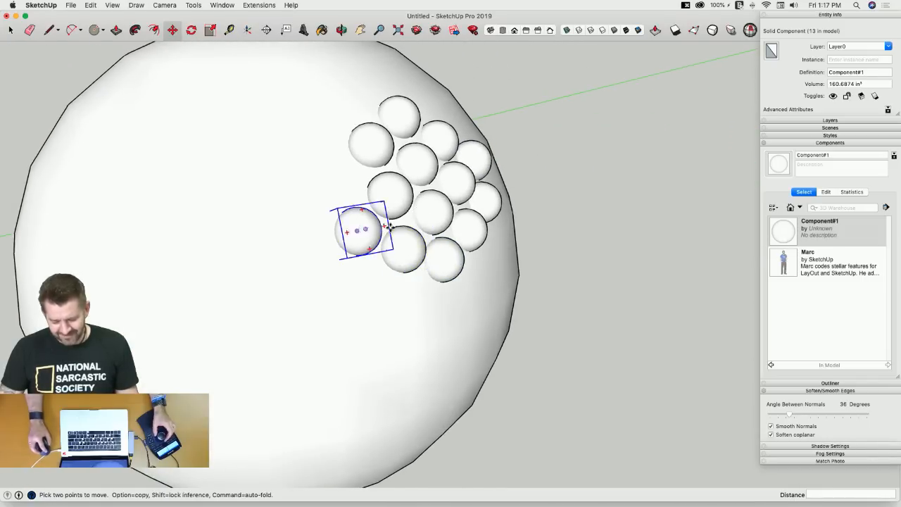
left_click(775, 229)
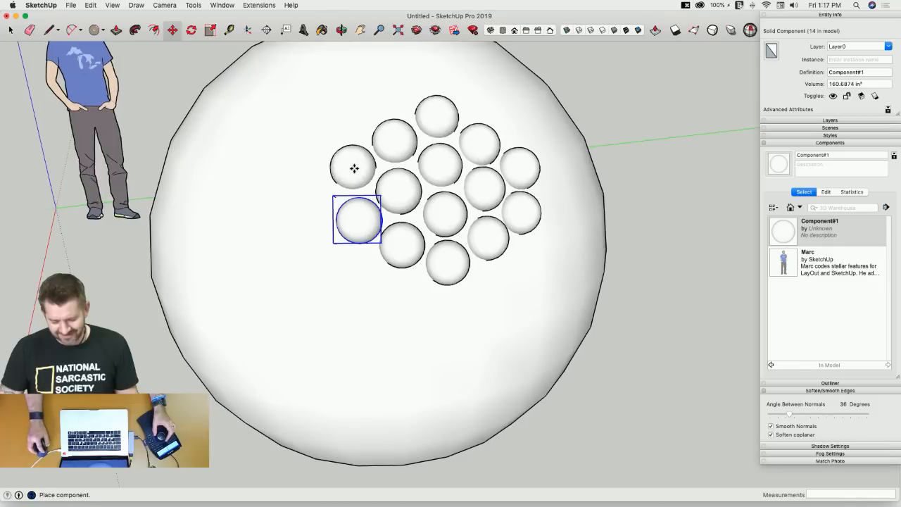
left_click(354, 167)
left_click(779, 230)
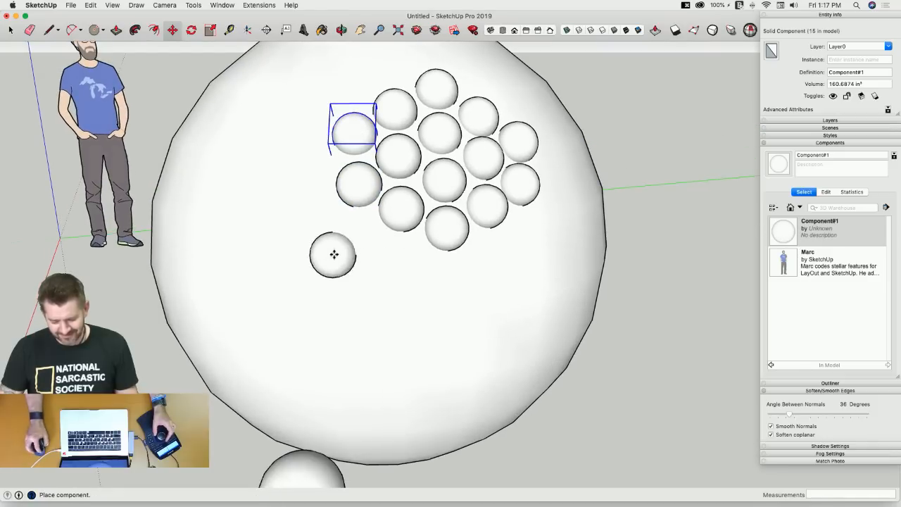
left_click(357, 237)
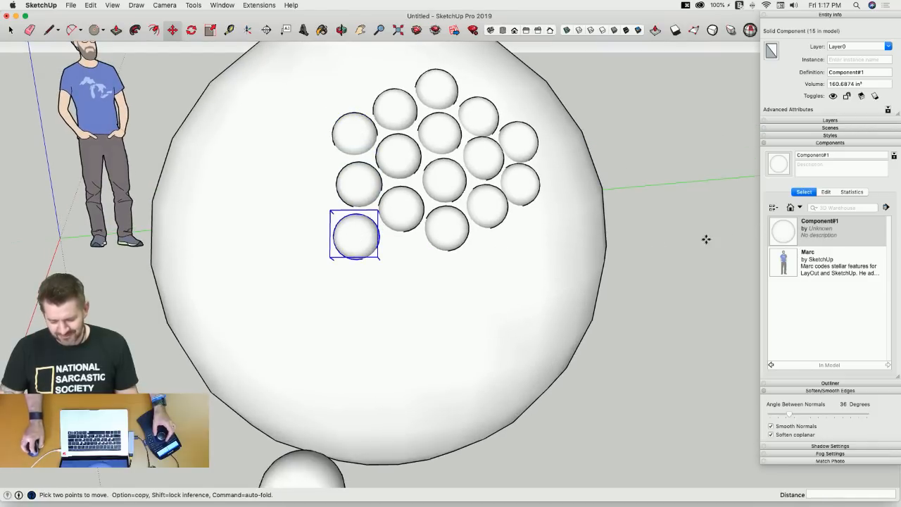
left_click(779, 238)
left_click(411, 258)
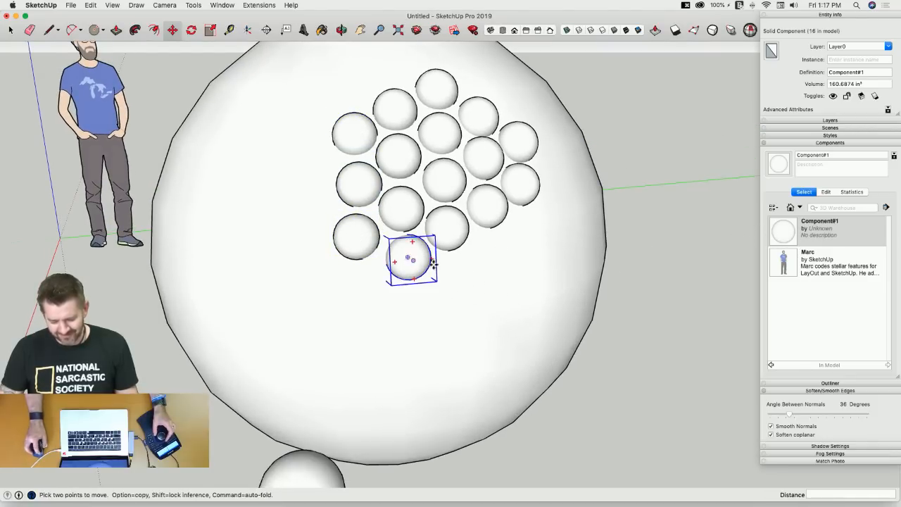
left_click(780, 234)
left_click(486, 257)
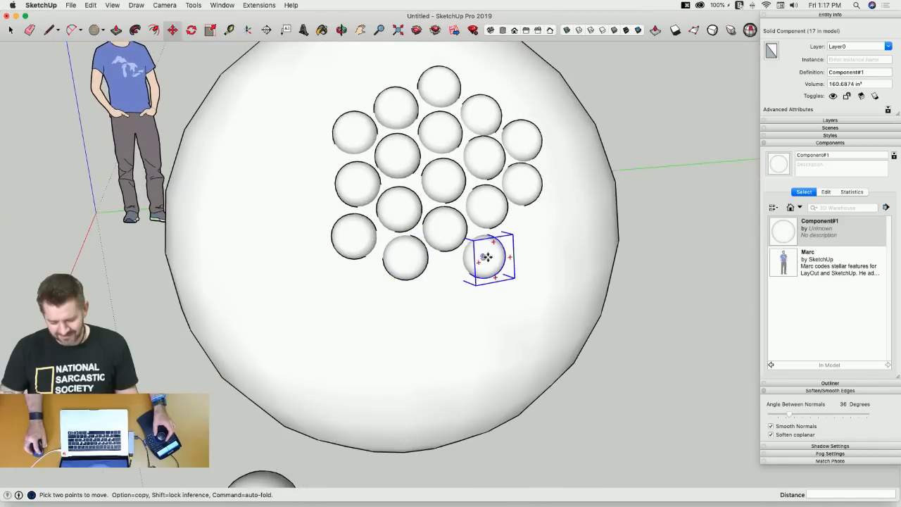
Place six more copies of the small ball component on the large sphere, extending the staggered rows.
left_click(779, 238)
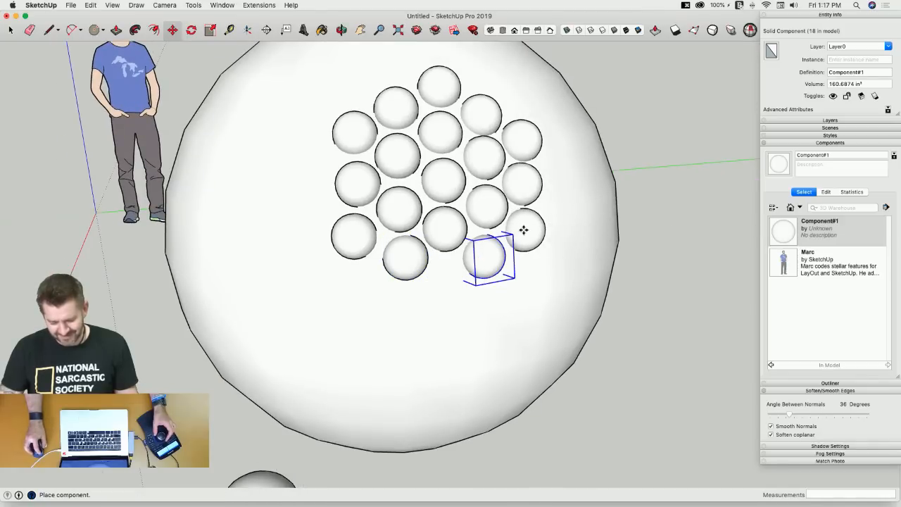
left_click(525, 231)
left_click(788, 236)
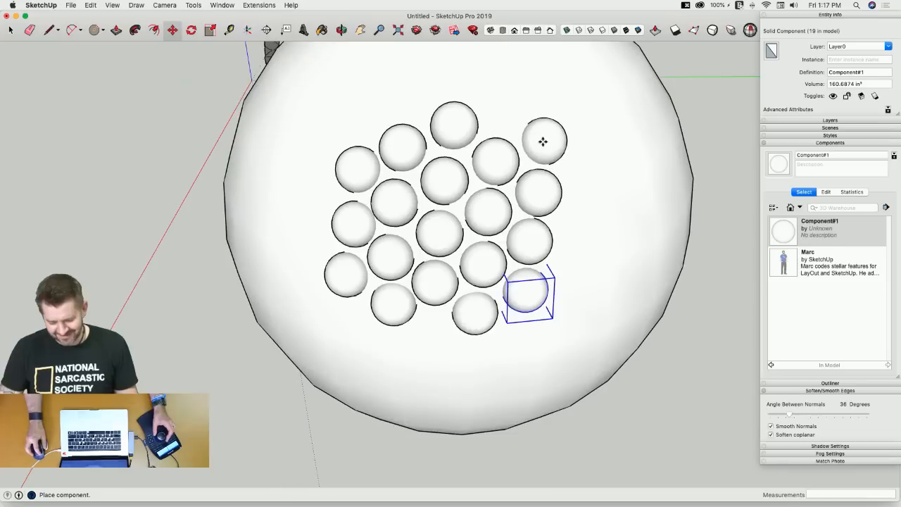
left_click(543, 142)
left_click(781, 229)
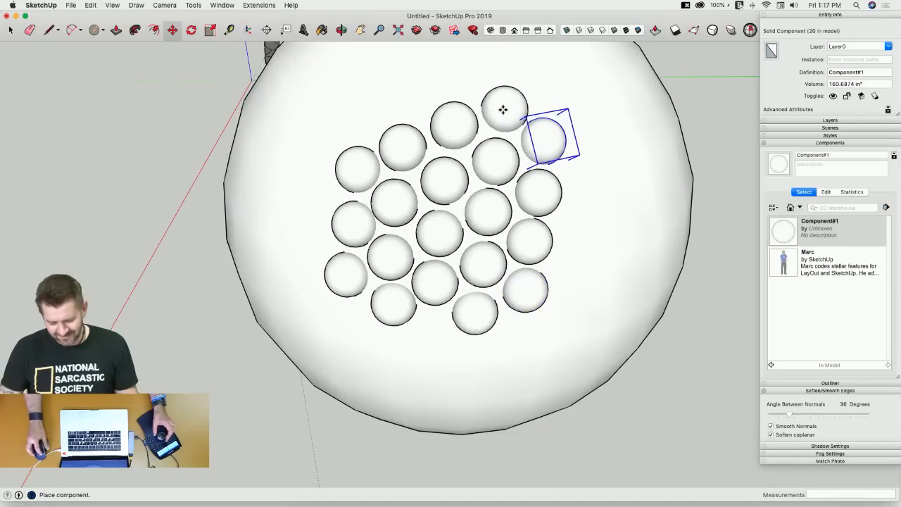
left_click(503, 106)
left_click(782, 231)
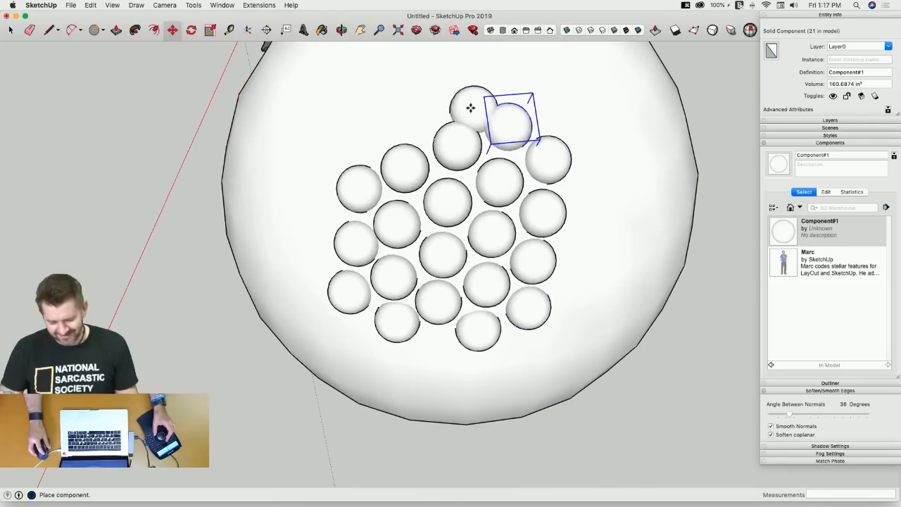
left_click(463, 90)
left_click(780, 236)
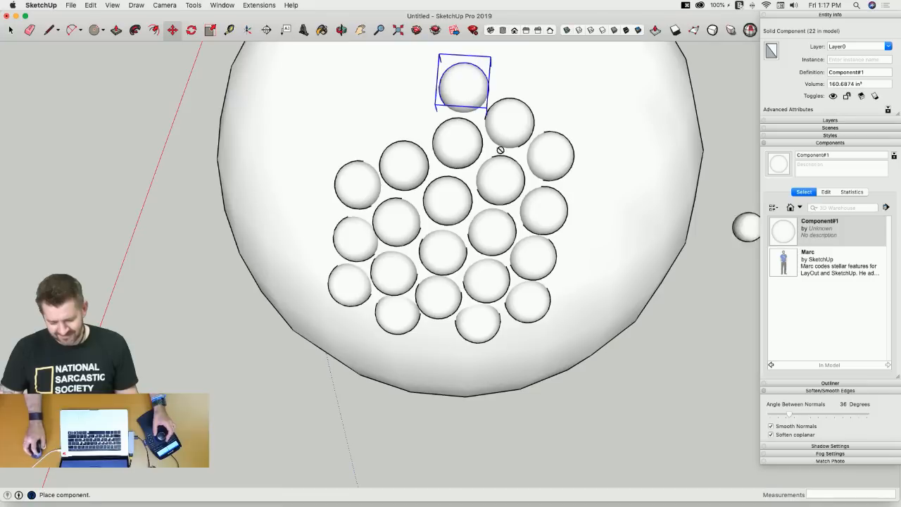
left_click(412, 111)
left_click(782, 236)
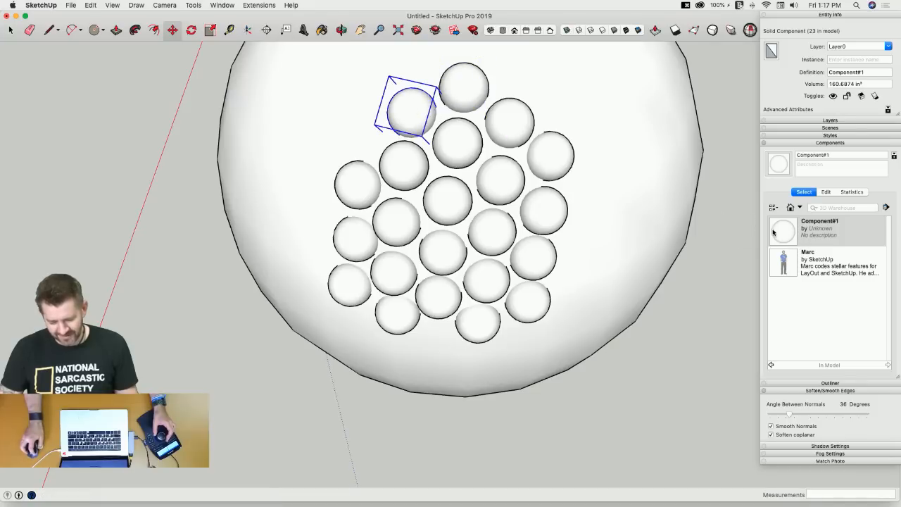
left_click(359, 132)
Erase the loose small ball that sits apart from the large sphere.
key("space")
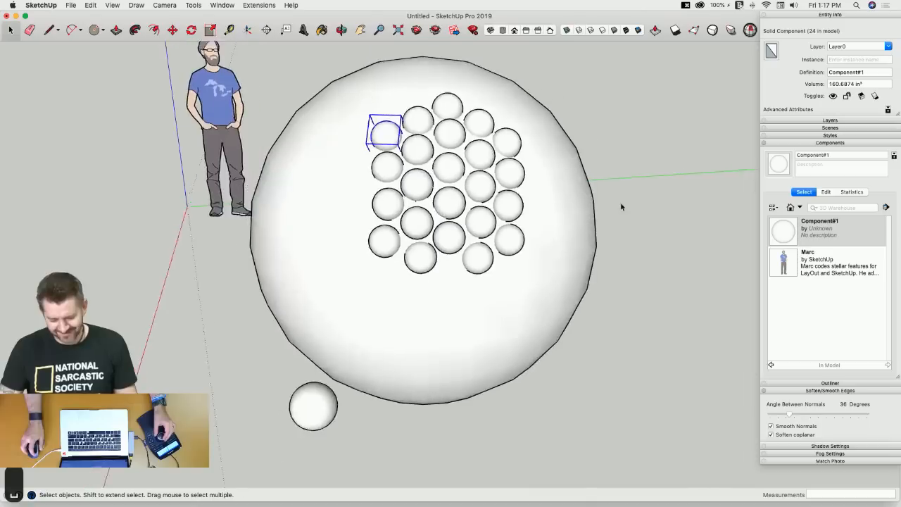
key("e")
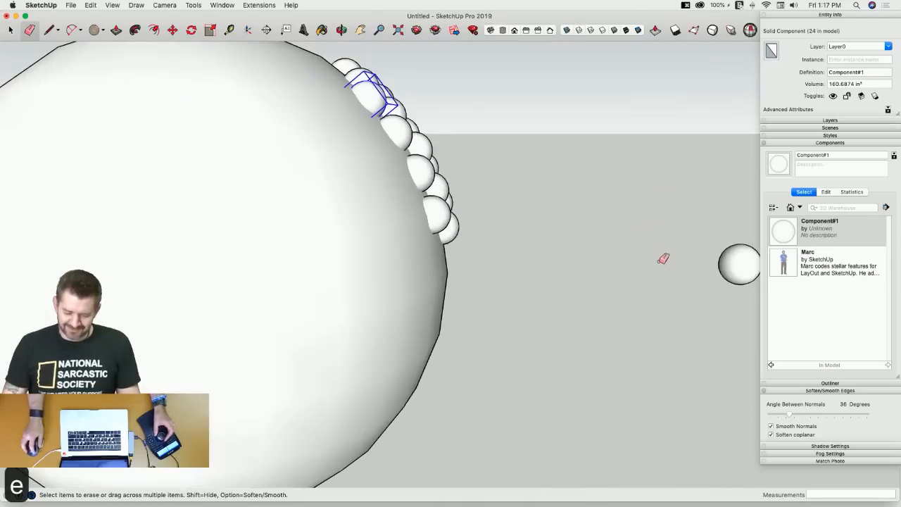
left_click(647, 283)
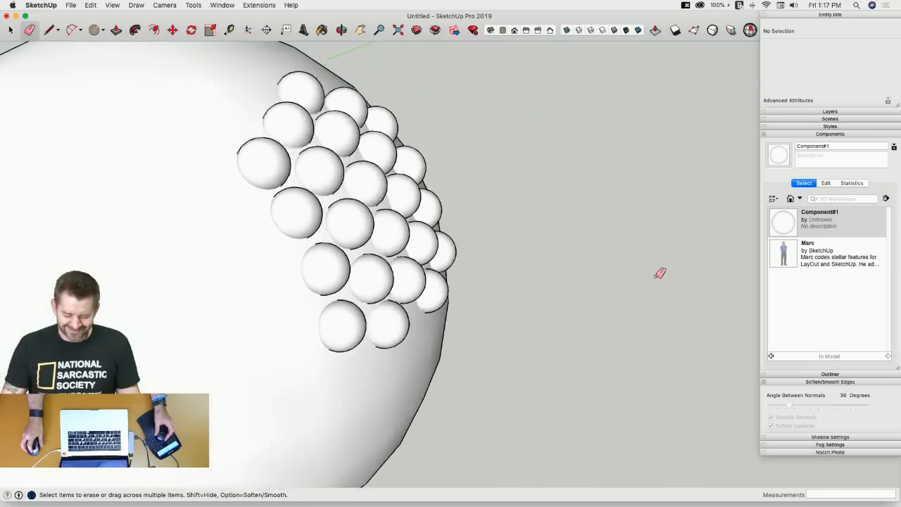
Select all the small balls on the large sphere's surface and make them one group.
key("space")
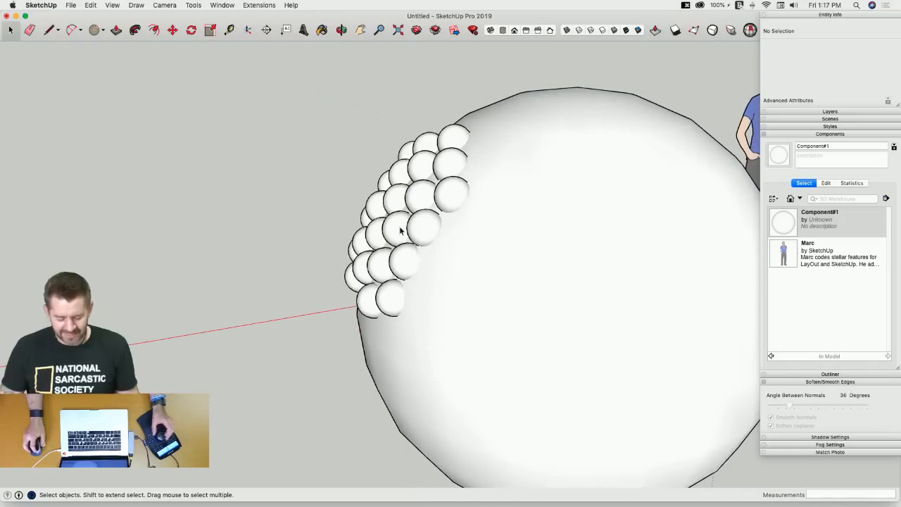
left_click_drag(274, 83, 508, 349)
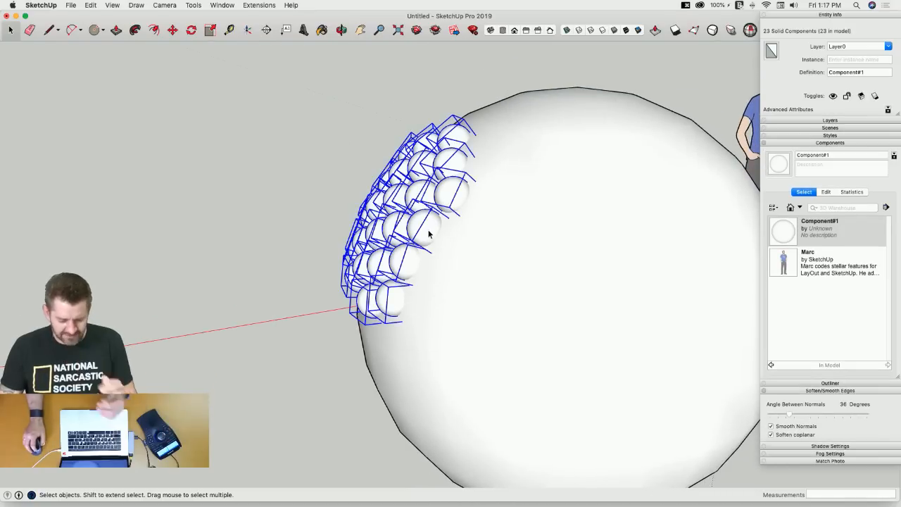
right_click(429, 228)
left_click(481, 312)
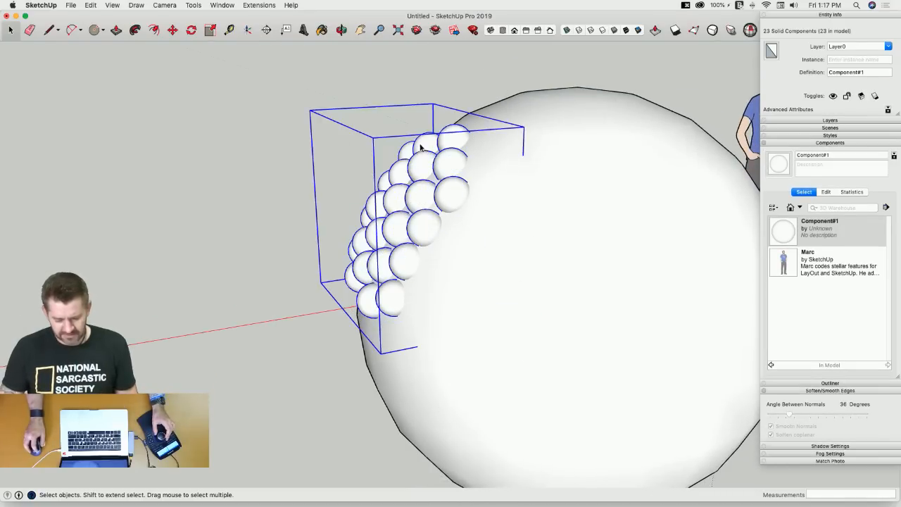
Show the Solid Tools palette and try to subtract the ball group from the large sphere.
left_click(114, 6)
mouse_move(123, 41)
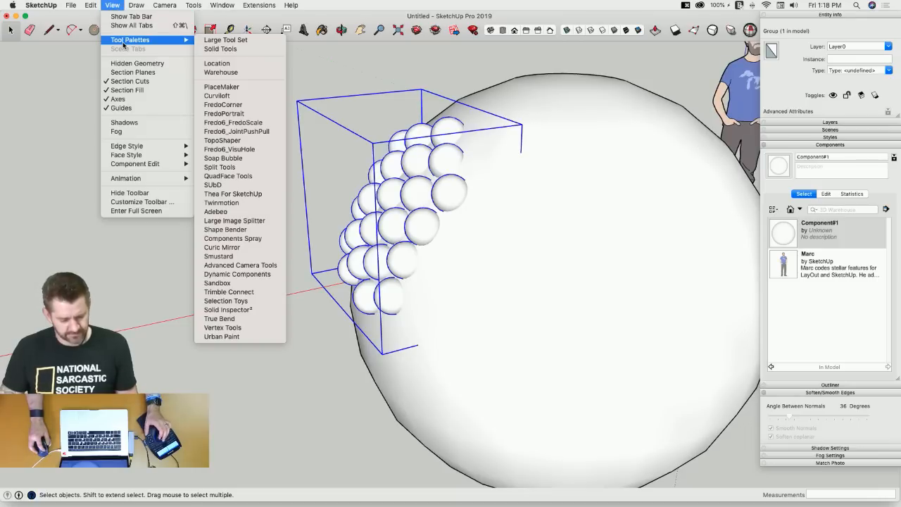
left_click(233, 51)
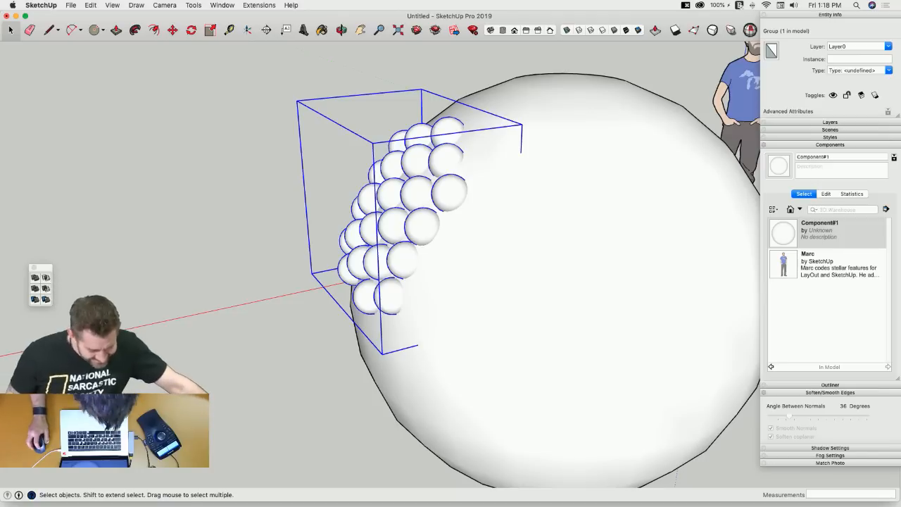
left_click(46, 289)
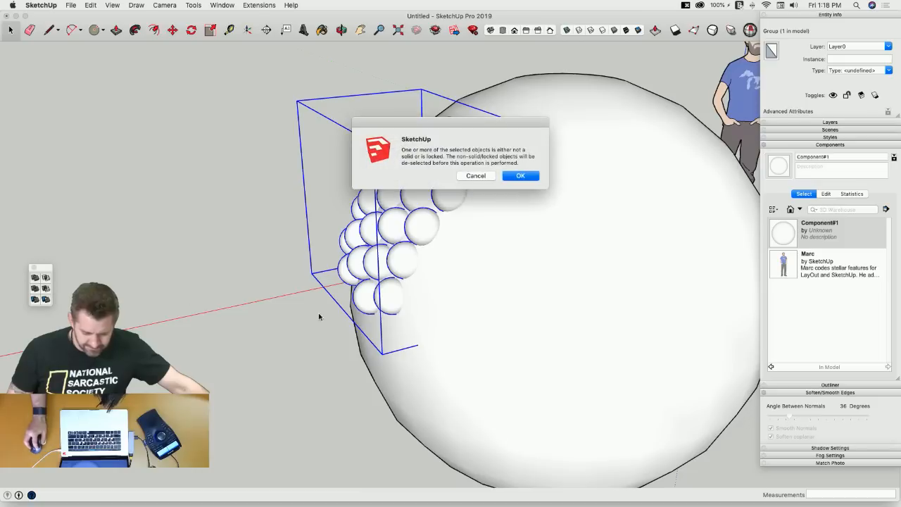
left_click(521, 176)
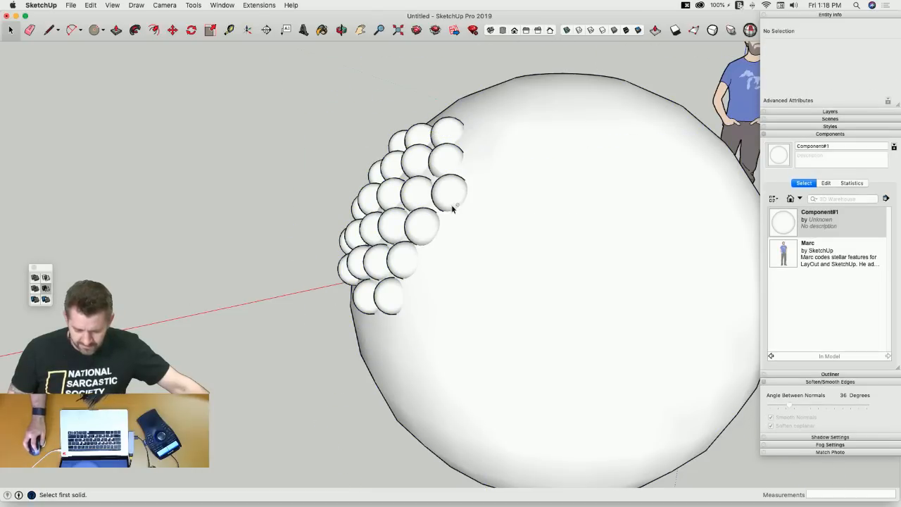
Inside the ball group, explode all the ball components into plain geometry and exit the group.
key("space")
double_click(410, 223)
left_click_drag(250, 76, 558, 396)
right_click(373, 245)
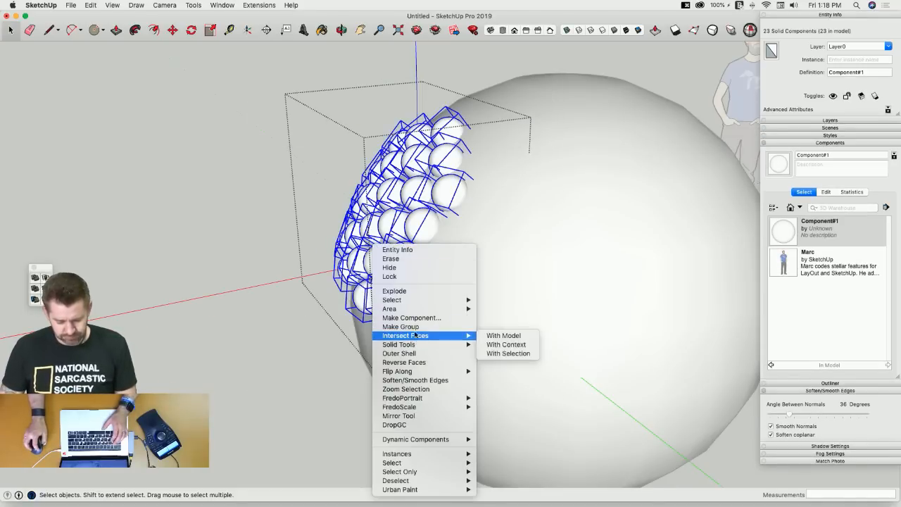
left_click(412, 291)
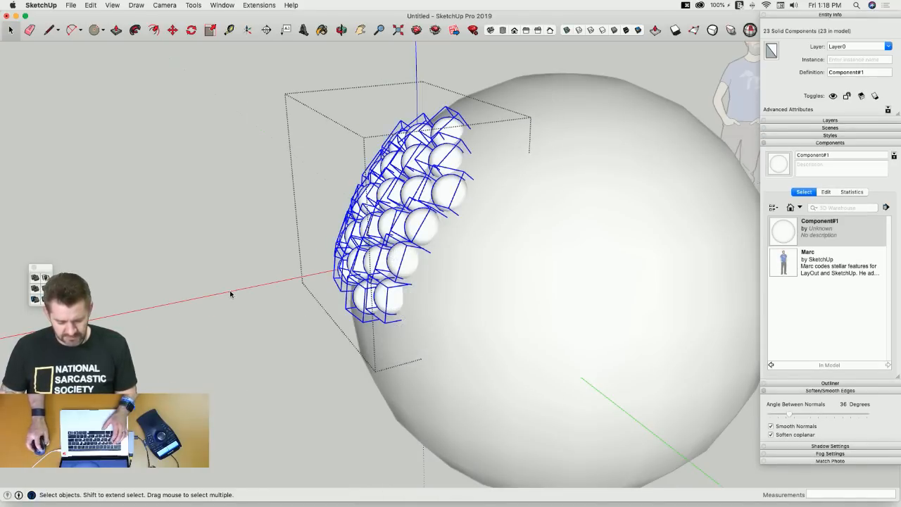
left_click(230, 293)
Subtract the ball group from the large sphere to cut the dimples, and reposition the Solid Tools palette.
left_click(382, 197)
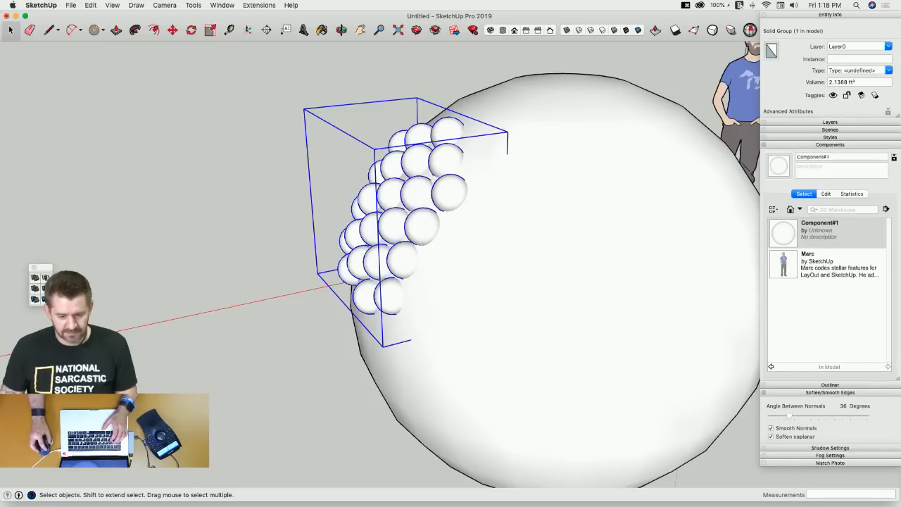
left_click(46, 289)
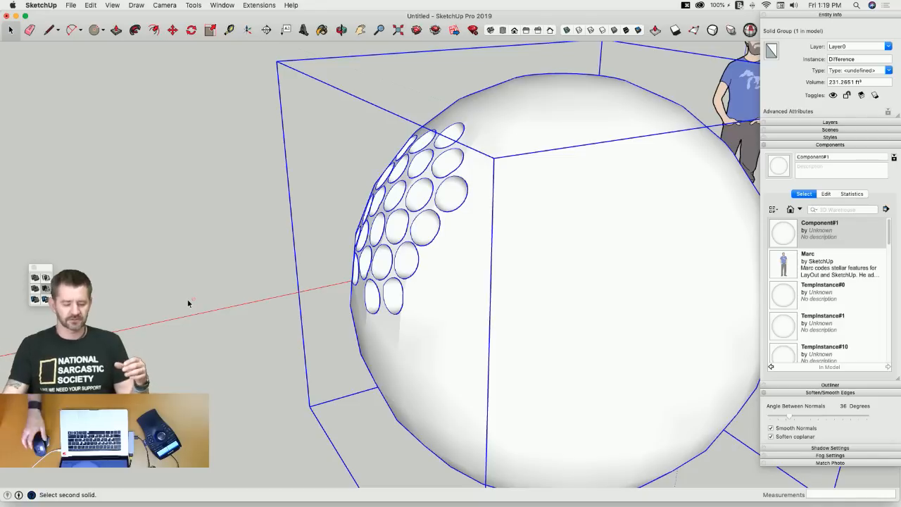
left_click_drag(74, 243, 153, 100)
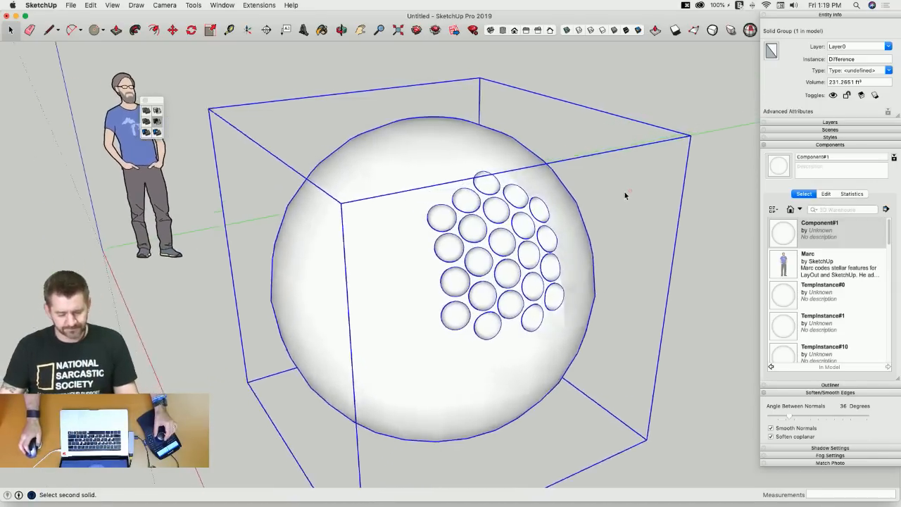
key("space")
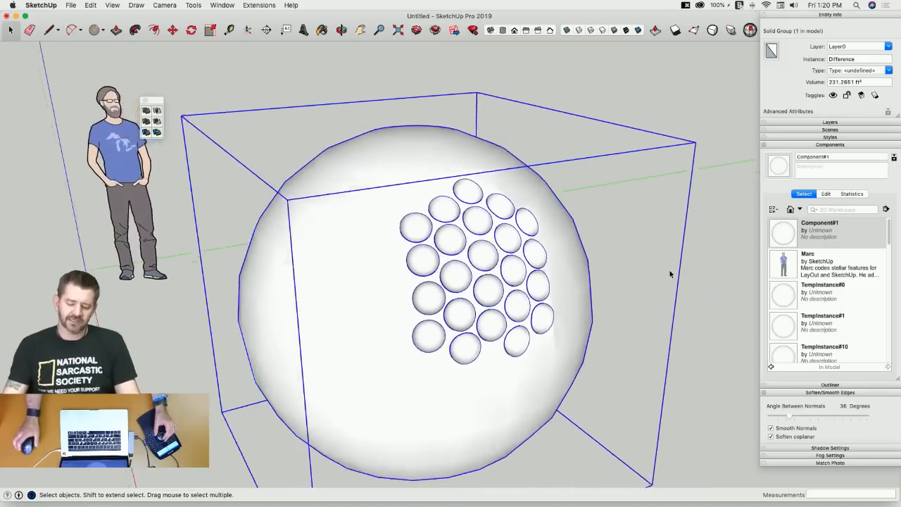
Open the dimpled sphere group, show hidden geometry and delete the sphere's lower half below the dimples.
double_click(389, 154)
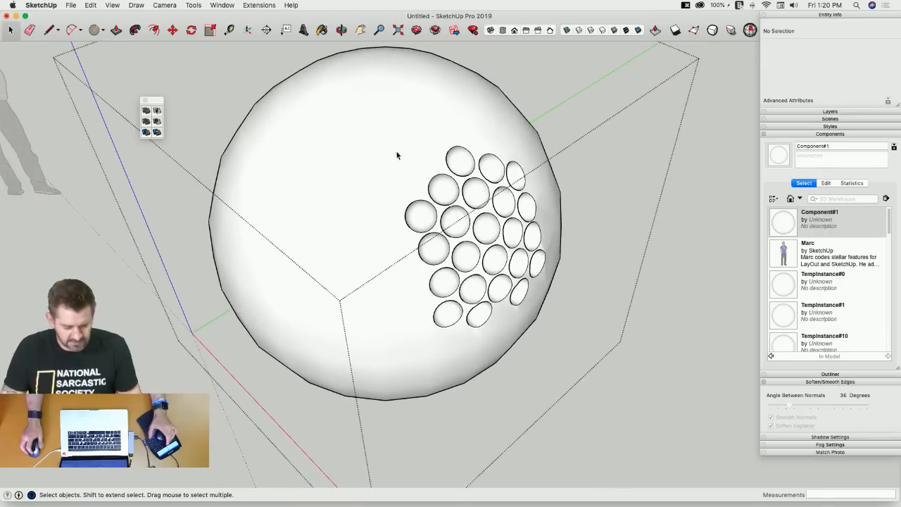
key("alt+h")
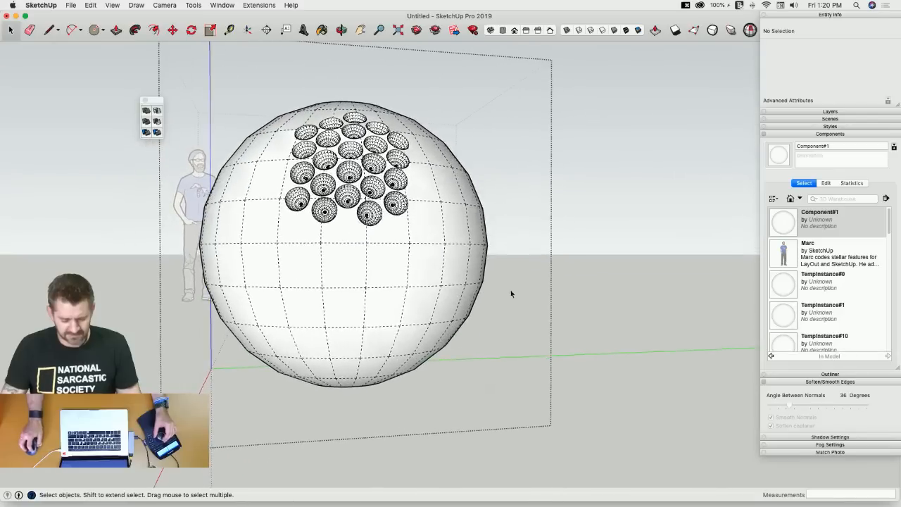
left_click_drag(522, 285, 165, 419)
key("Delete")
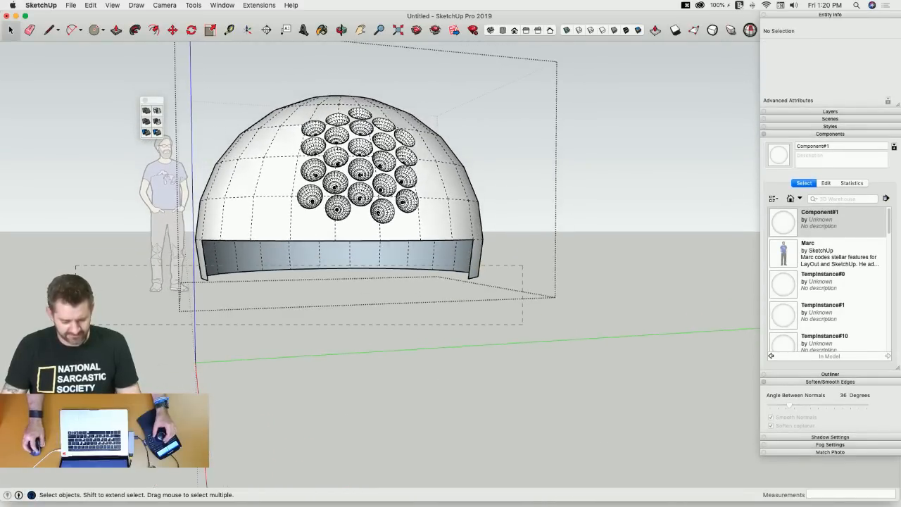
left_click_drag(75, 324, 76, 327)
key("BackSpace")
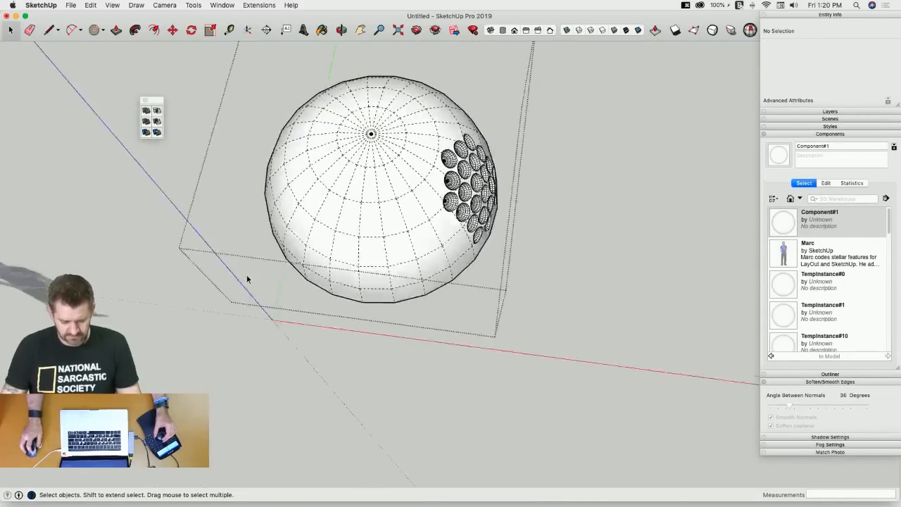
Delete one undimpled side of the remaining dome and erase the leftover facets along the cut to straighten its edge.
middle_click_drag(338, 207, 318, 179)
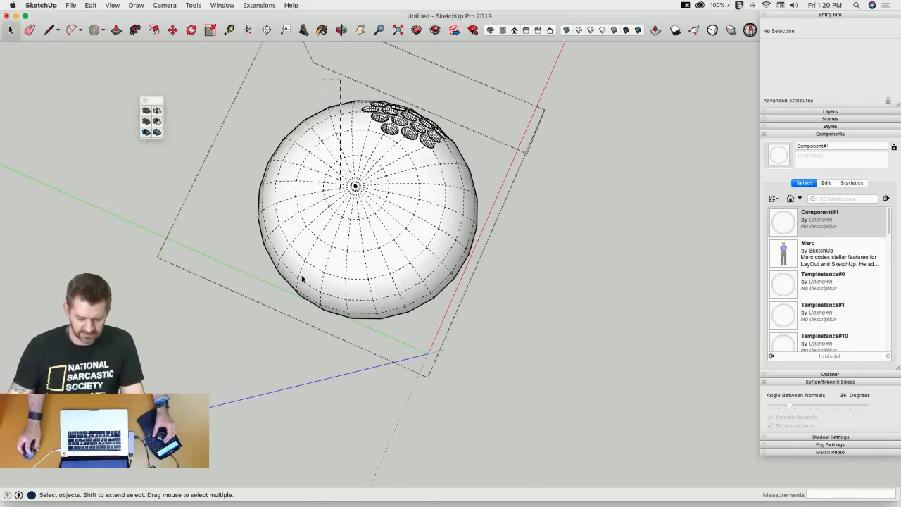
left_click_drag(244, 406, 246, 408)
key("Delete")
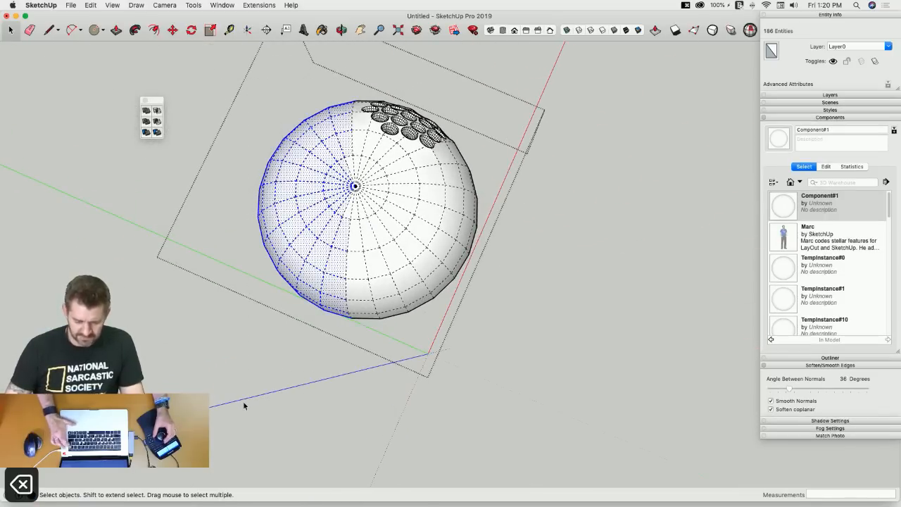
key("e")
left_click_drag(363, 160, 359, 186)
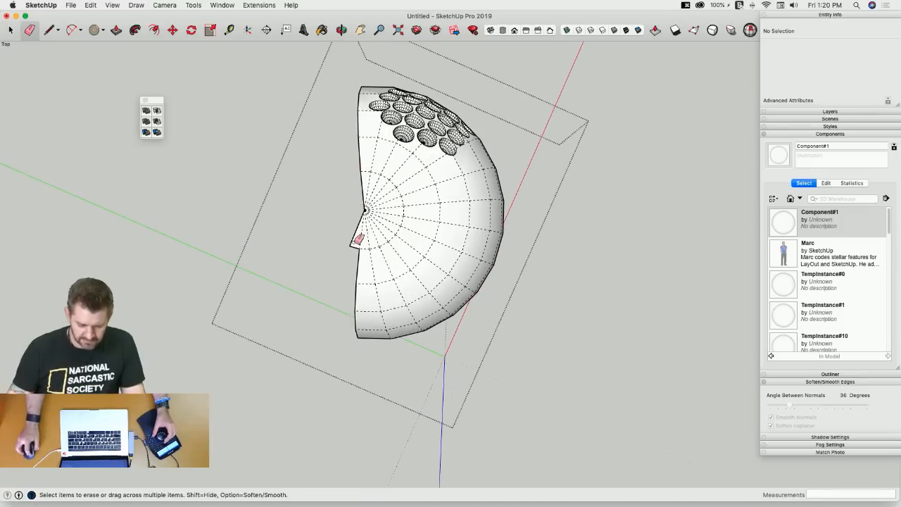
left_click_drag(354, 241, 367, 259)
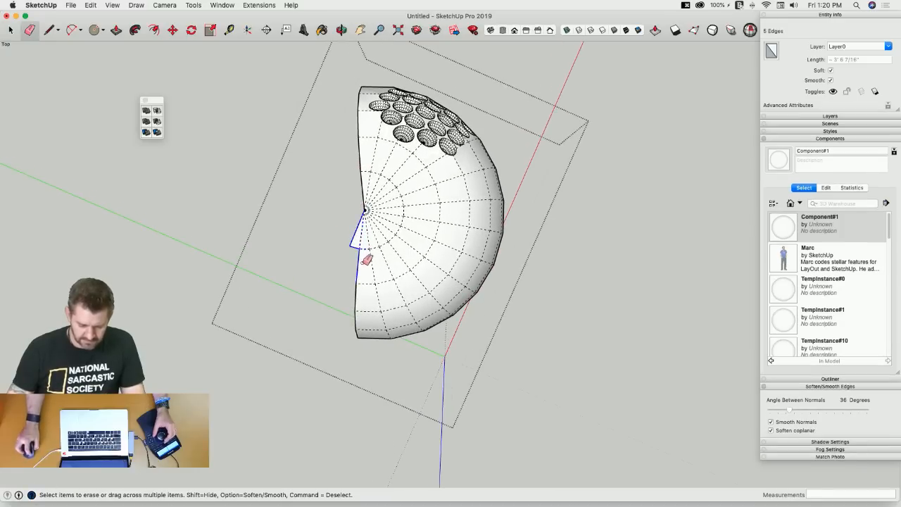
left_click_drag(364, 340, 364, 324)
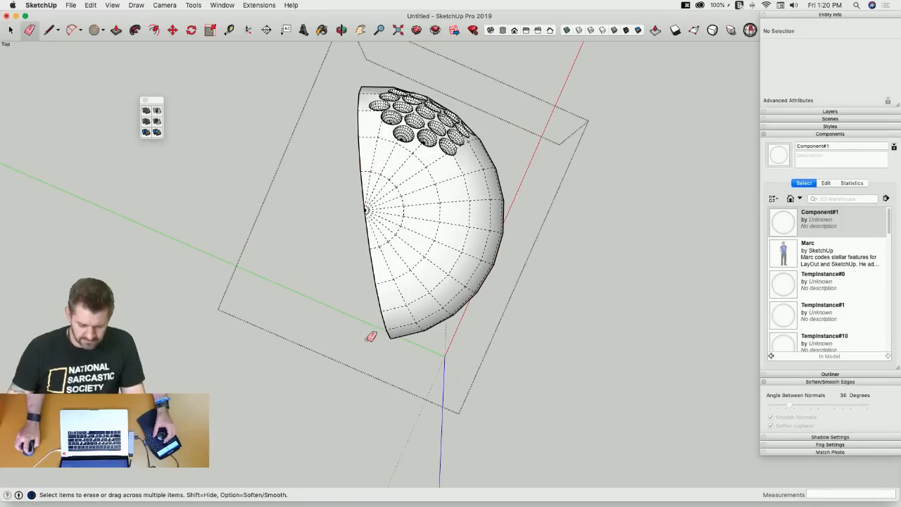
Erase a band of facets behind the dimples, delete the detached undimpled piece and exit the group, keeping only the dimpled patch.
mouse_move(371, 334)
middle_mouse_down()
mouse_move(368, 223)
mouse_move(381, 216)
middle_mouse_up()
key("space")
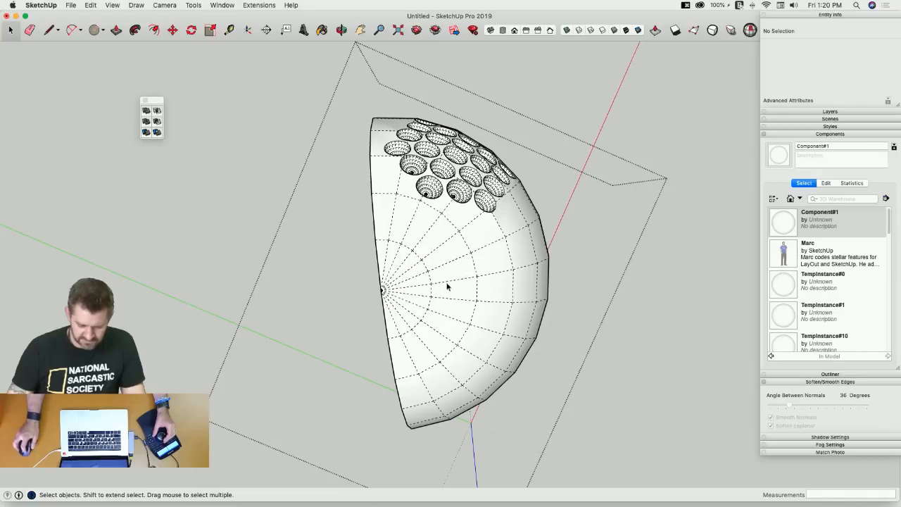
key("e")
left_click_drag(451, 292, 545, 283)
left_click_drag(381, 297, 384, 300)
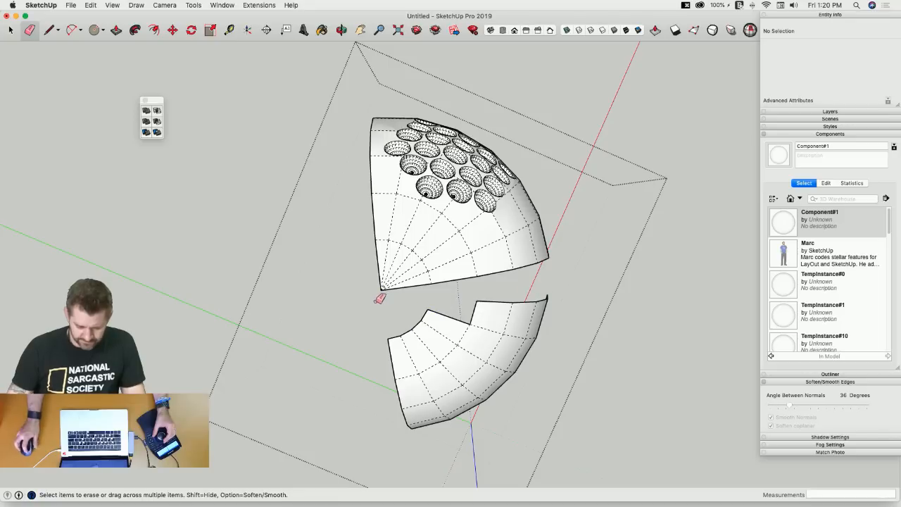
key("space")
triple_click(438, 337)
key("BackSpace")
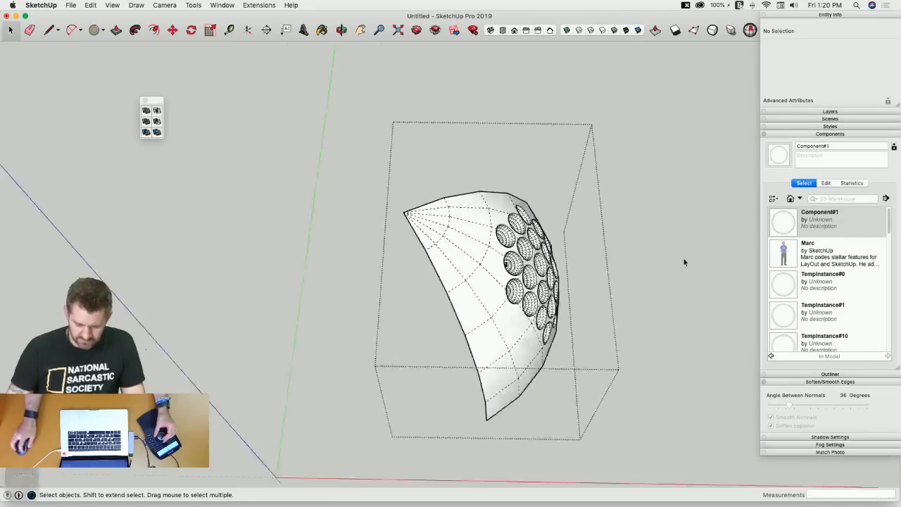
left_click(684, 247)
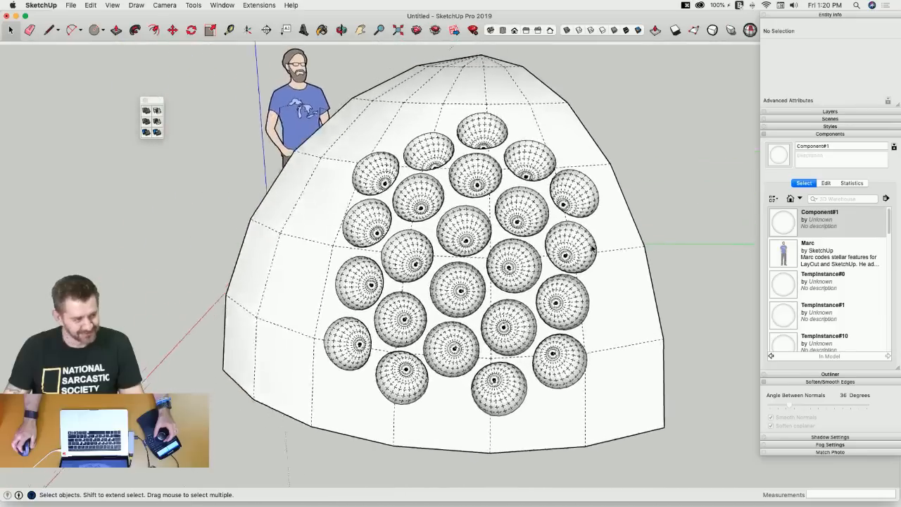
Turn off hidden geometry and place Component#1 balls on the shell above the dimples, up to its pointed tip.
key("alt+h")
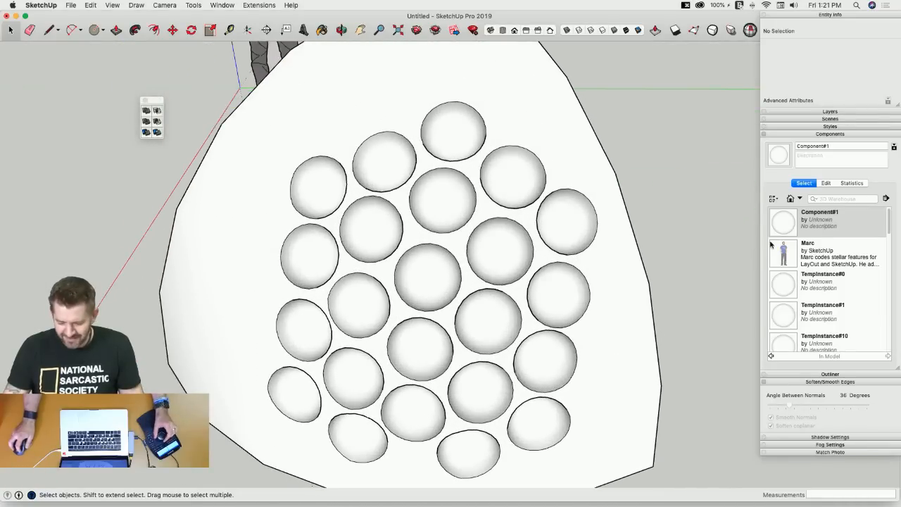
left_click(783, 223)
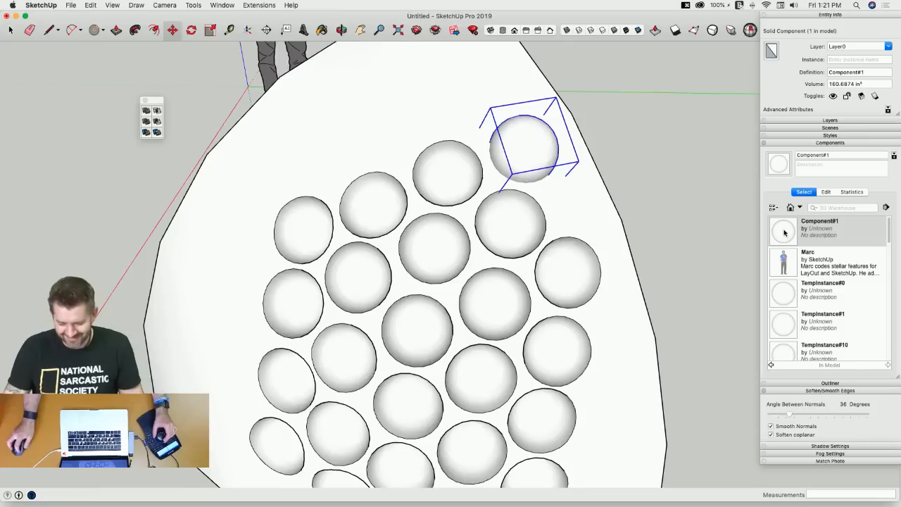
left_click(483, 170)
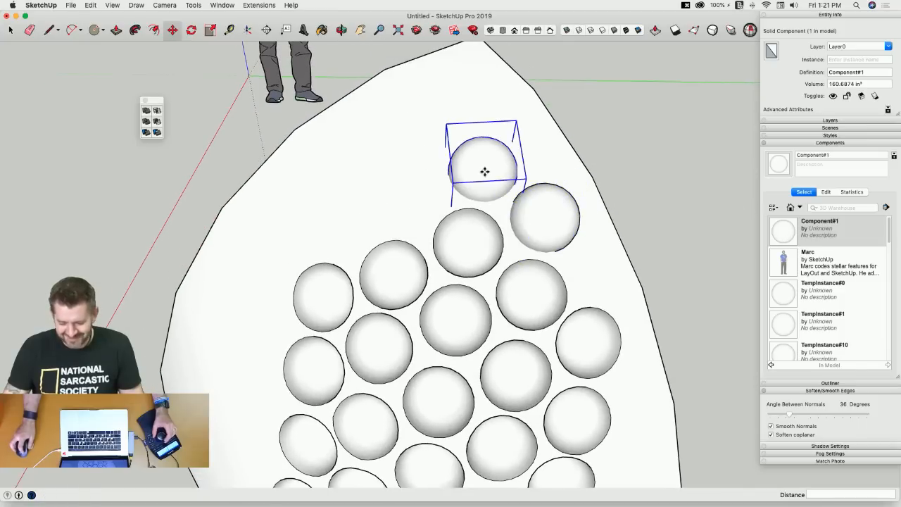
left_click(788, 234)
left_click(501, 107)
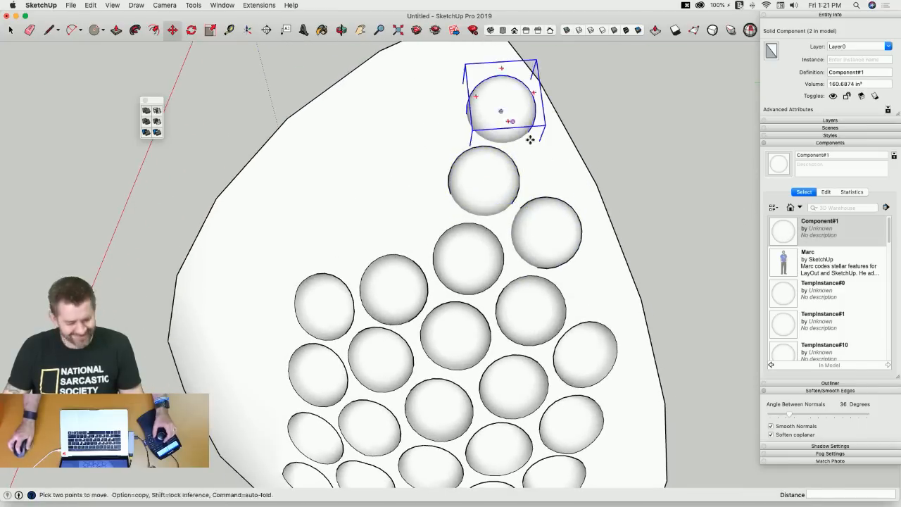
left_click(804, 239)
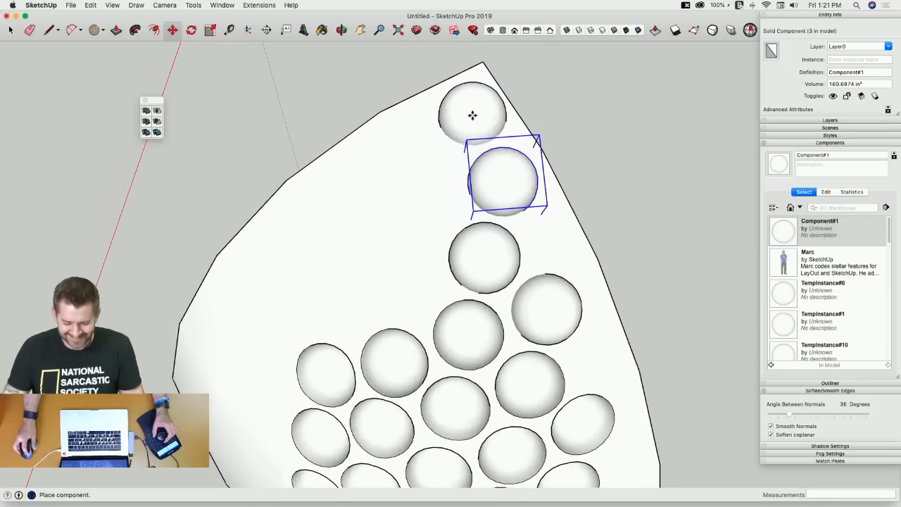
left_click(471, 112)
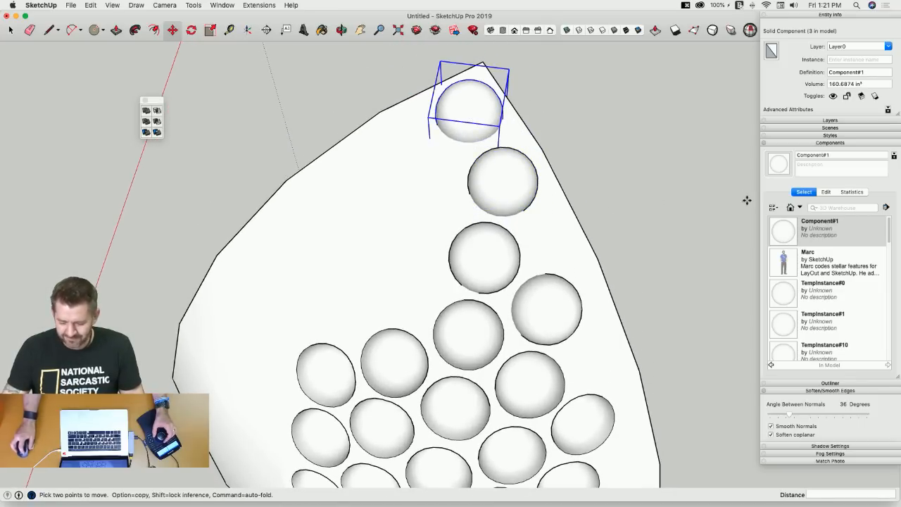
Place three more Component#1 balls in a column running down from the tip toward the upper dimples.
left_click(784, 231)
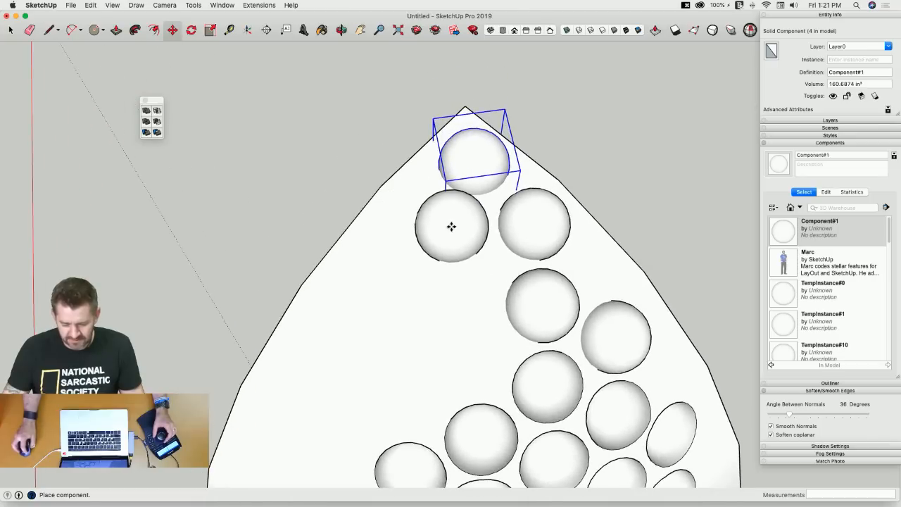
left_click(451, 227)
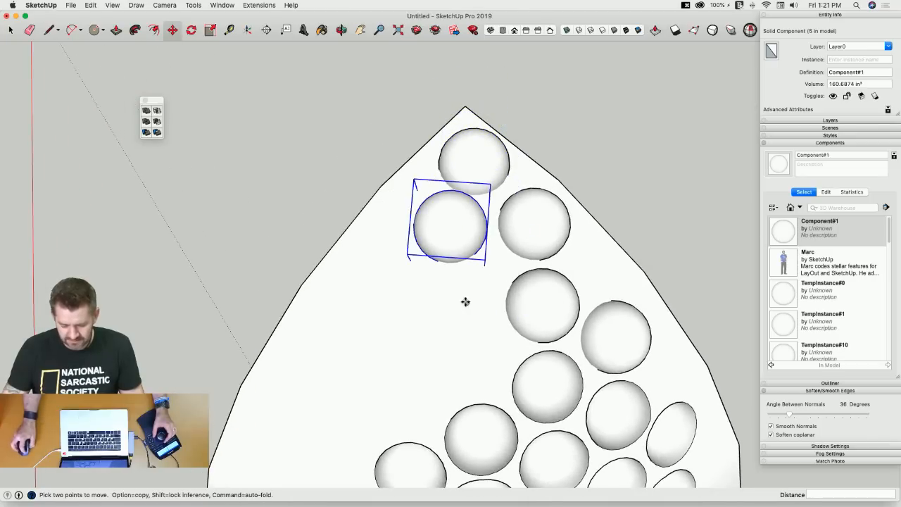
left_click(821, 229)
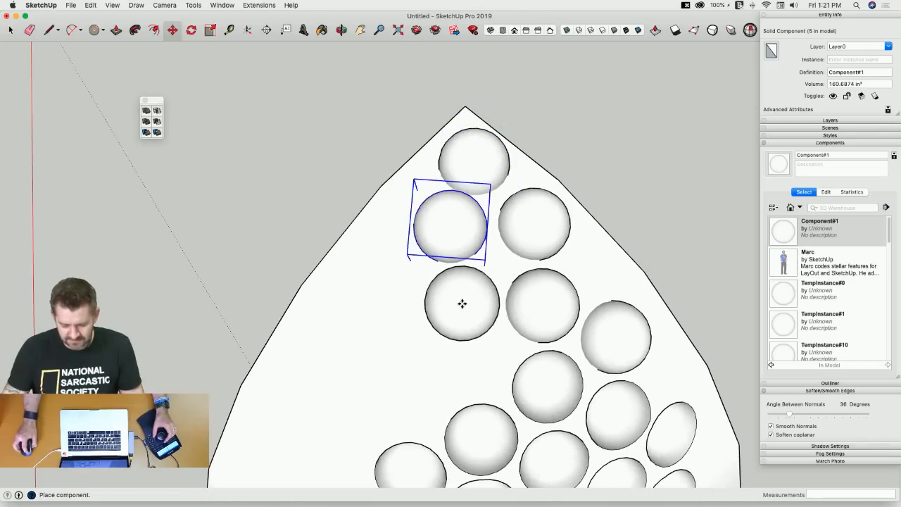
left_click(462, 303)
left_click(780, 236)
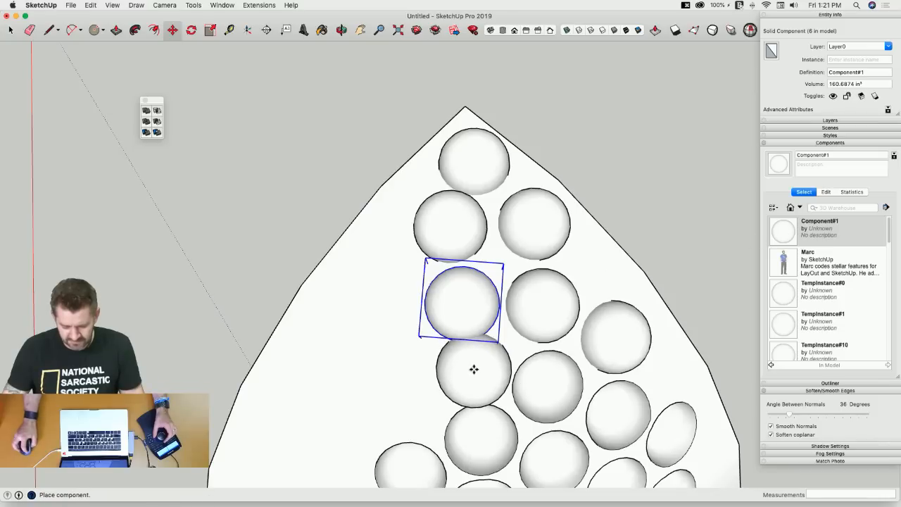
mouse_move(473, 368)
middle_mouse_down()
mouse_move(483, 358)
mouse_move(467, 363)
middle_mouse_up()
left_click(463, 367)
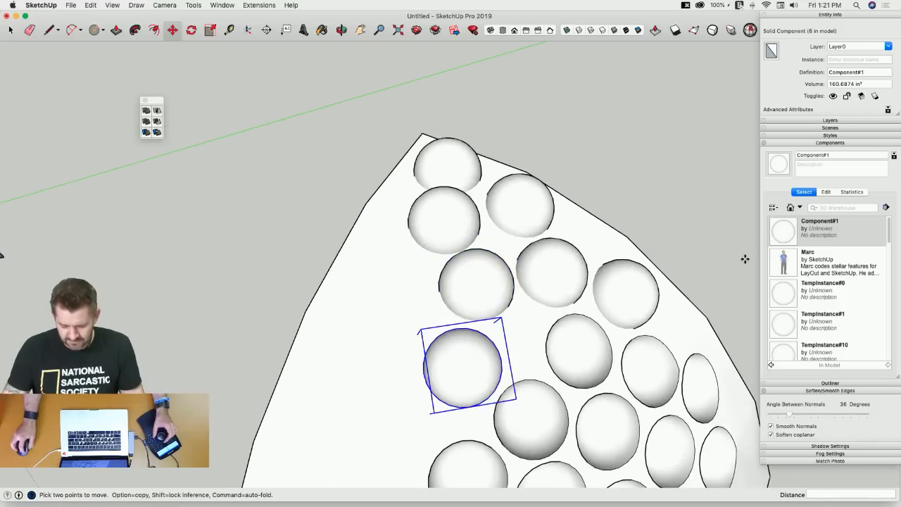
Place three Component#1 balls down the shell's bare upper side, beside the previous column.
left_click(780, 234)
left_click(395, 292)
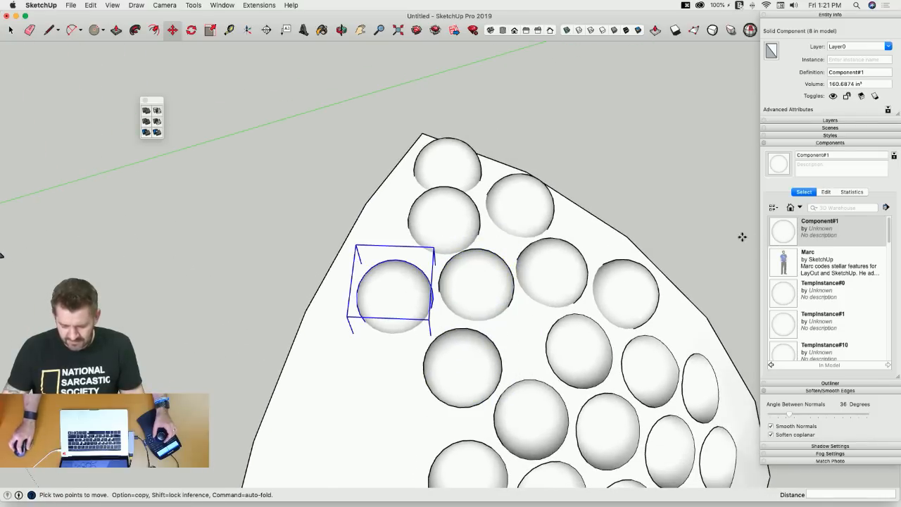
left_click(781, 233)
left_click(389, 335)
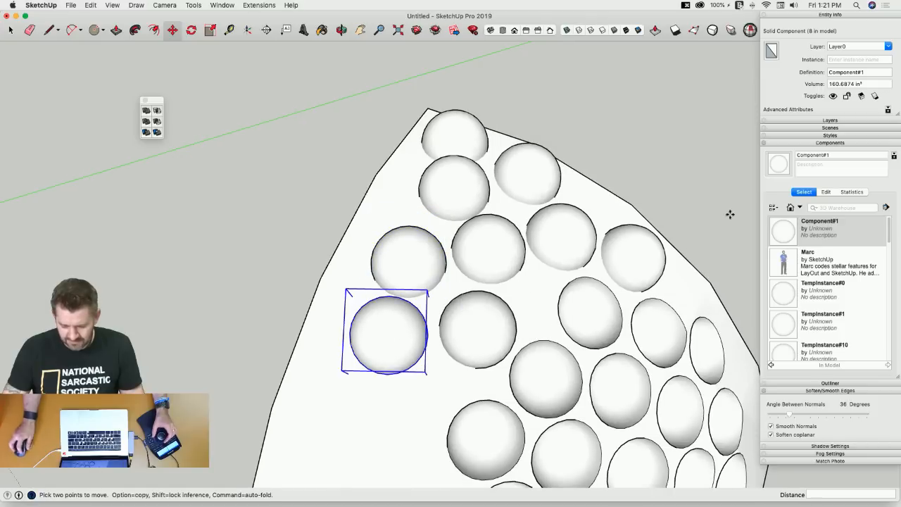
left_click(778, 241)
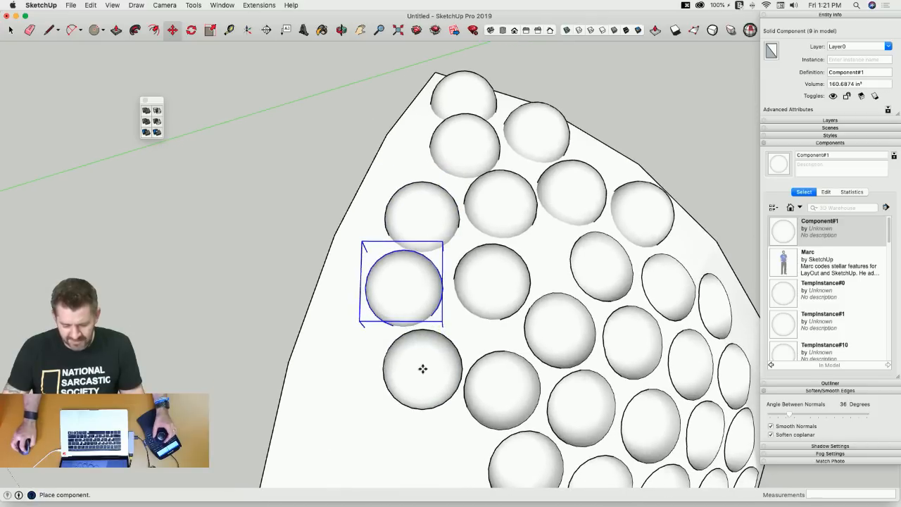
left_click(423, 368)
Add one Component#1 ball at the bare side's edge and two more in the row beneath it.
left_click(782, 233)
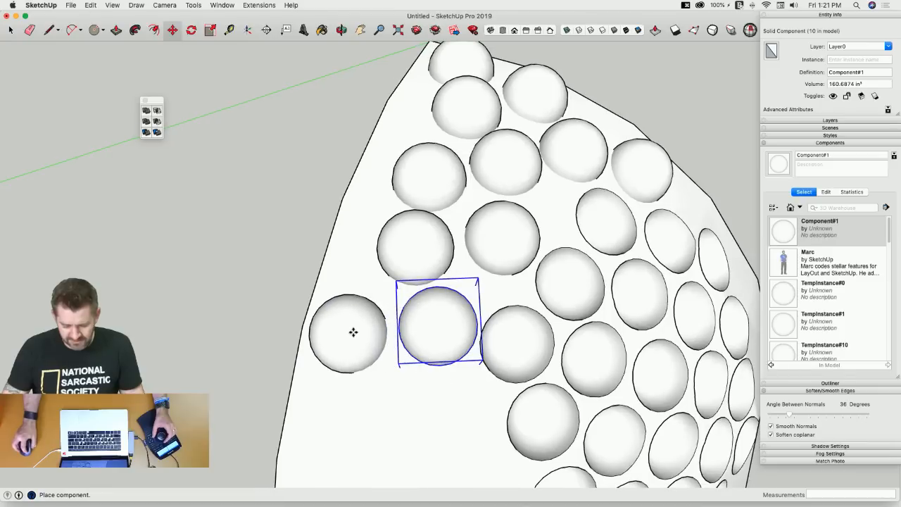
left_click(355, 331)
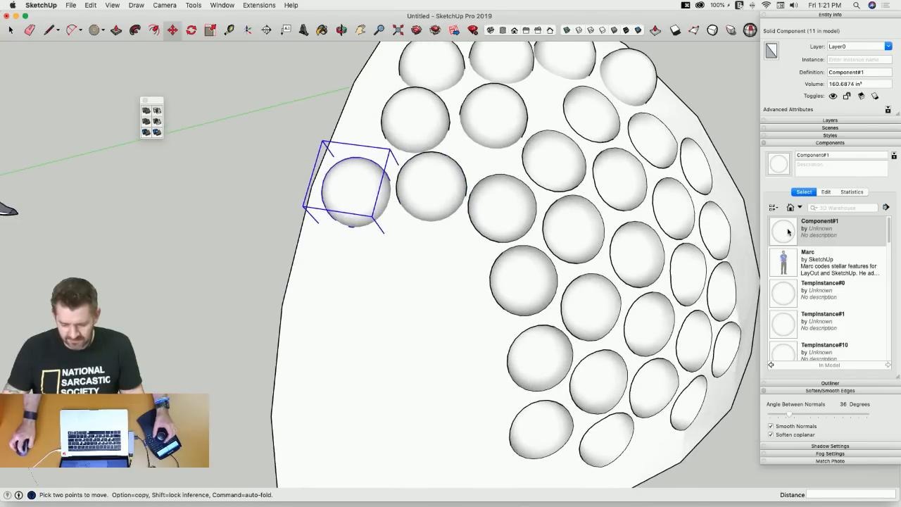
left_click(448, 261)
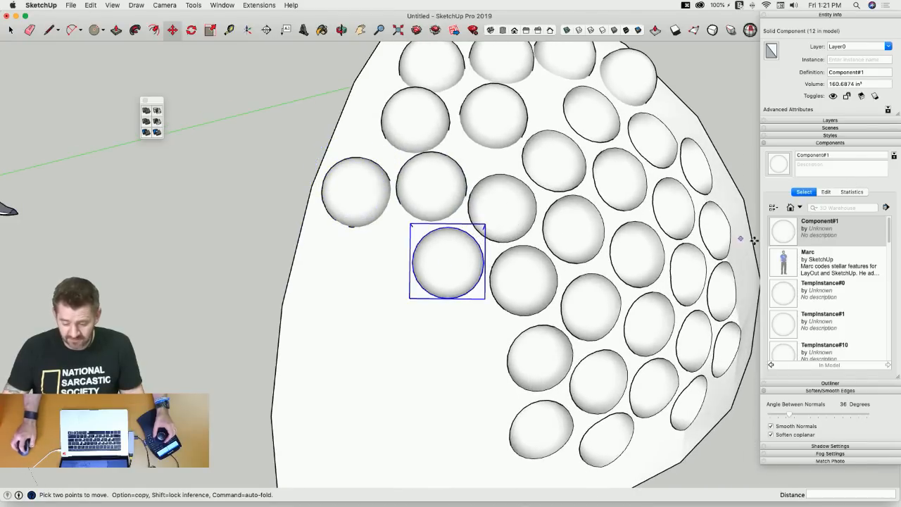
left_click(784, 237)
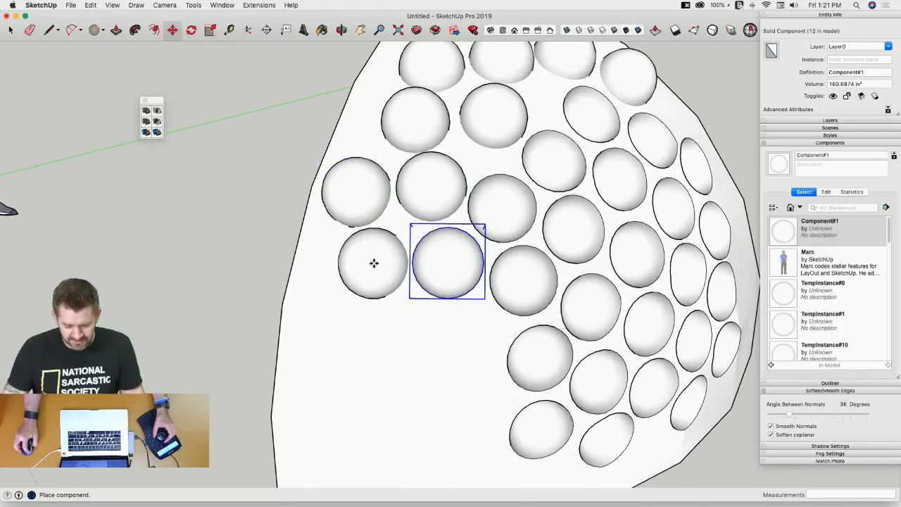
left_click(374, 261)
Place a row of three Component#1 balls from the second-lowest dimple row out to the shell's side edge.
left_click(784, 230)
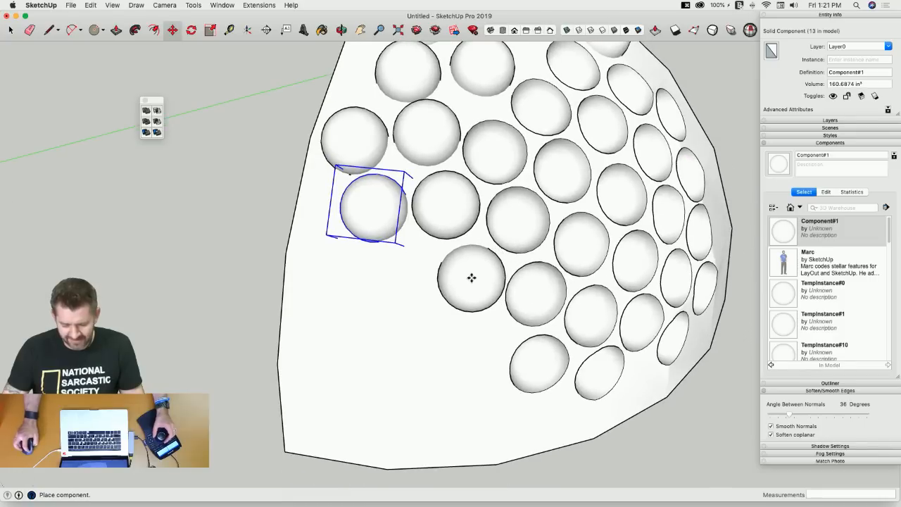
left_click(471, 276)
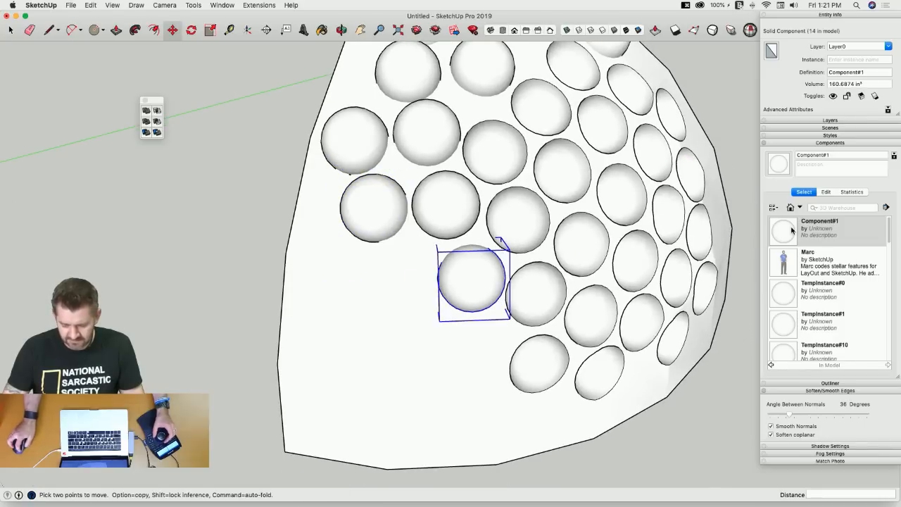
left_click(791, 231)
left_click(401, 280)
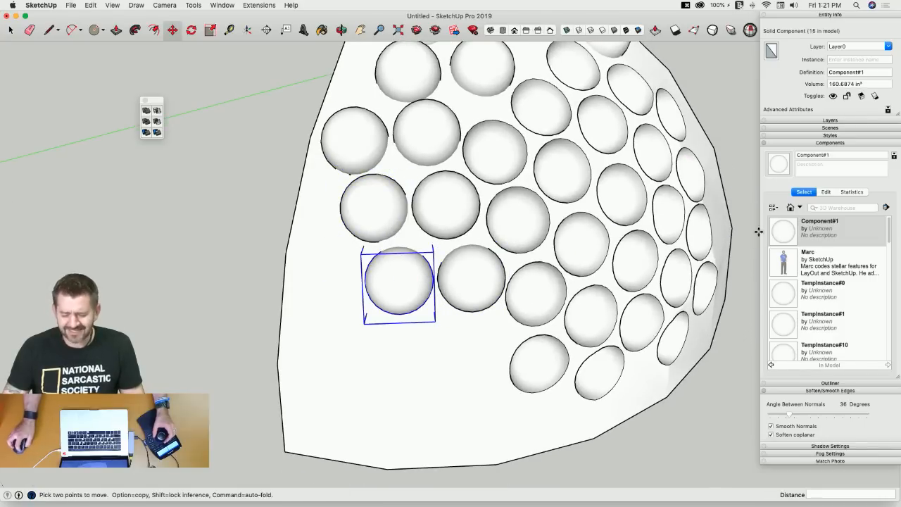
left_click(766, 234)
left_click(319, 293)
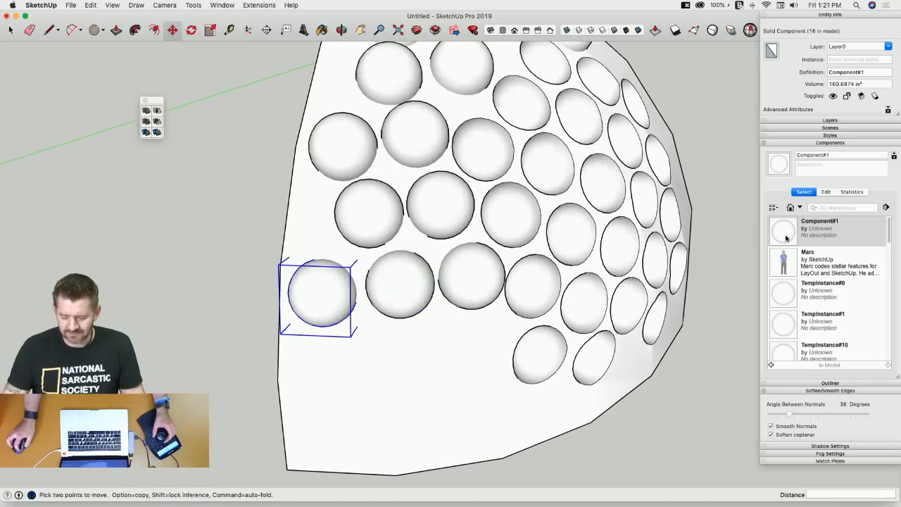
Continue the lowest dimple row with three Component#1 balls toward the shell's side edge.
left_click(786, 232)
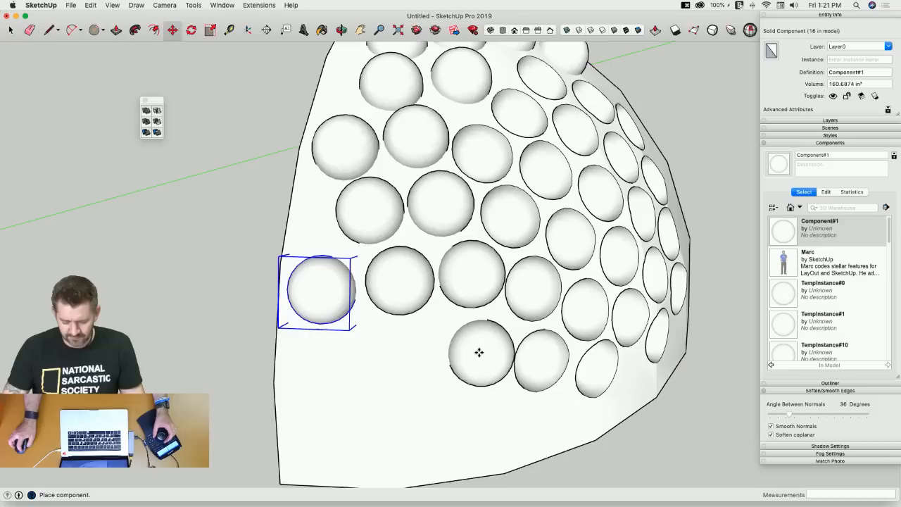
left_click(479, 352)
left_click(783, 239)
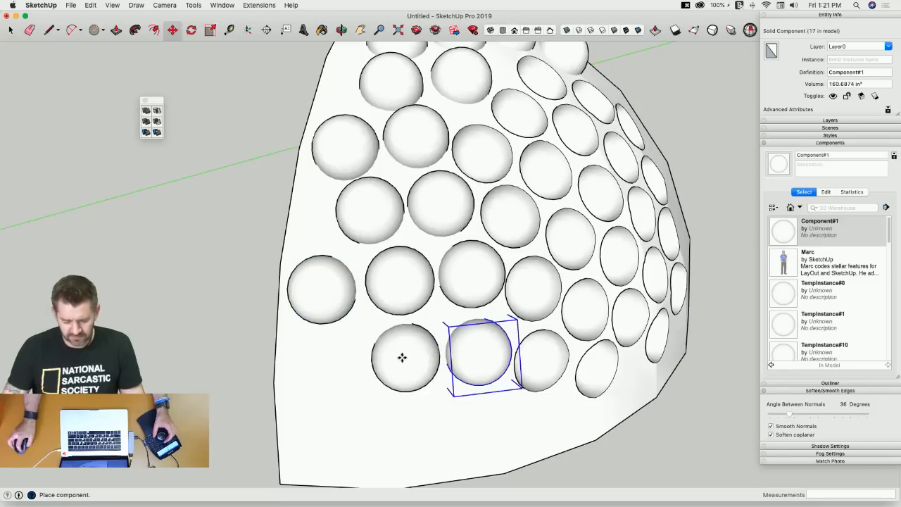
left_click(403, 357)
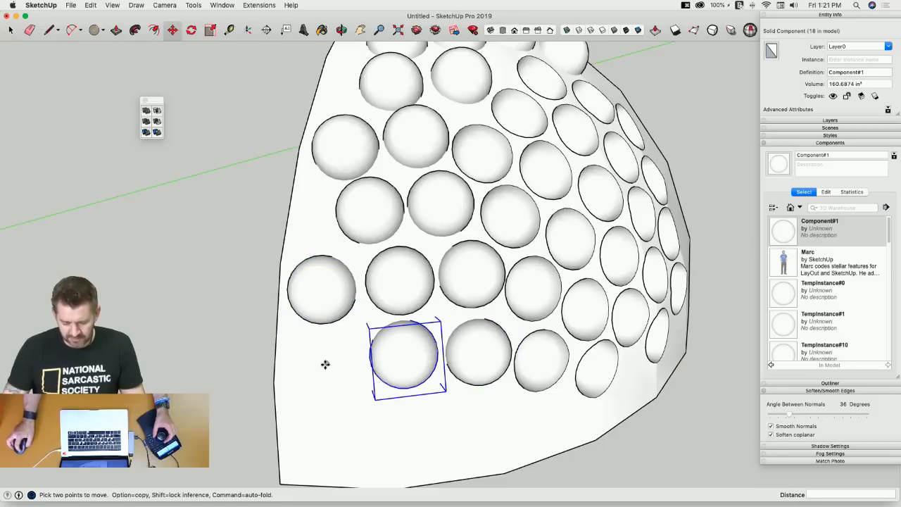
left_click(780, 234)
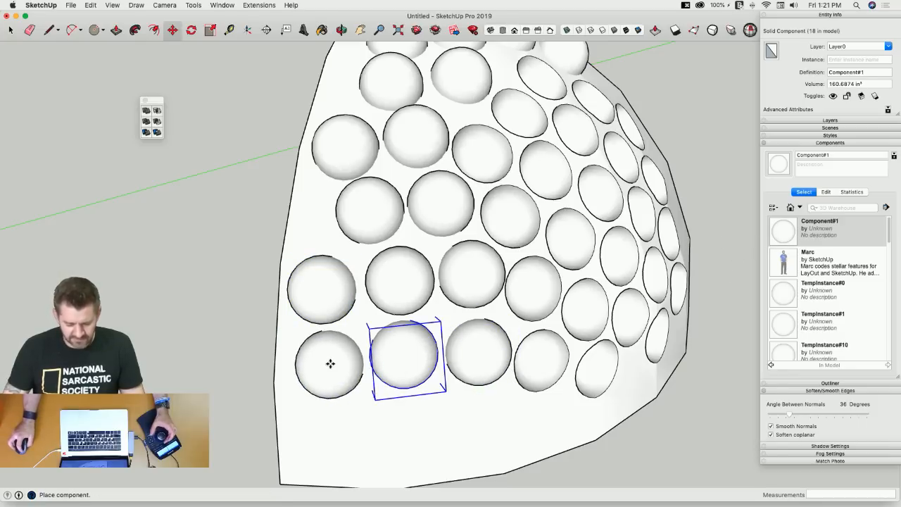
left_click(333, 354)
Place five Component#1 balls along the shell's lower rim, beneath the lowest row of dimples and balls.
left_click(782, 233)
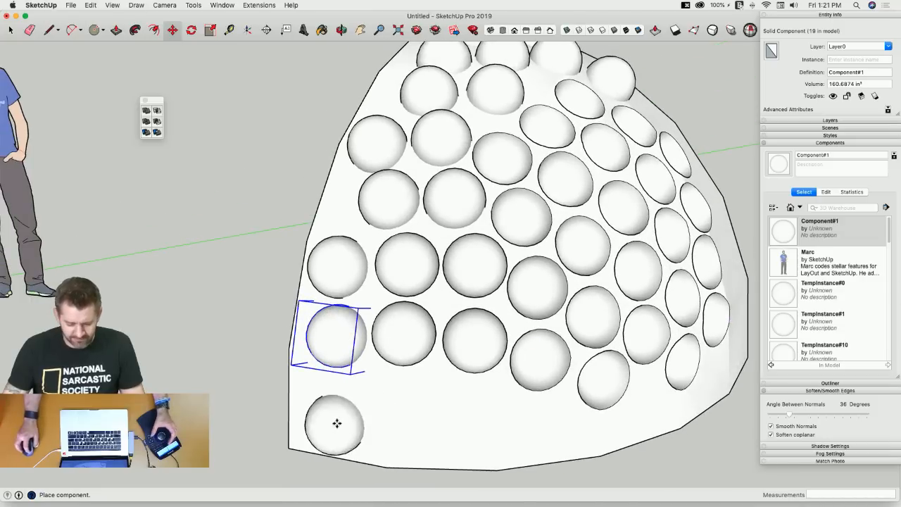
left_click(557, 429)
left_click(782, 234)
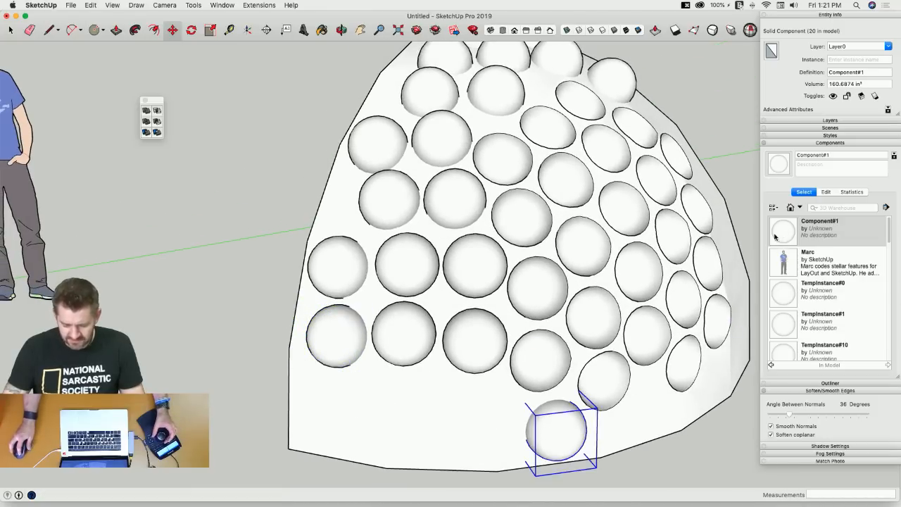
left_click(490, 416)
left_click(783, 234)
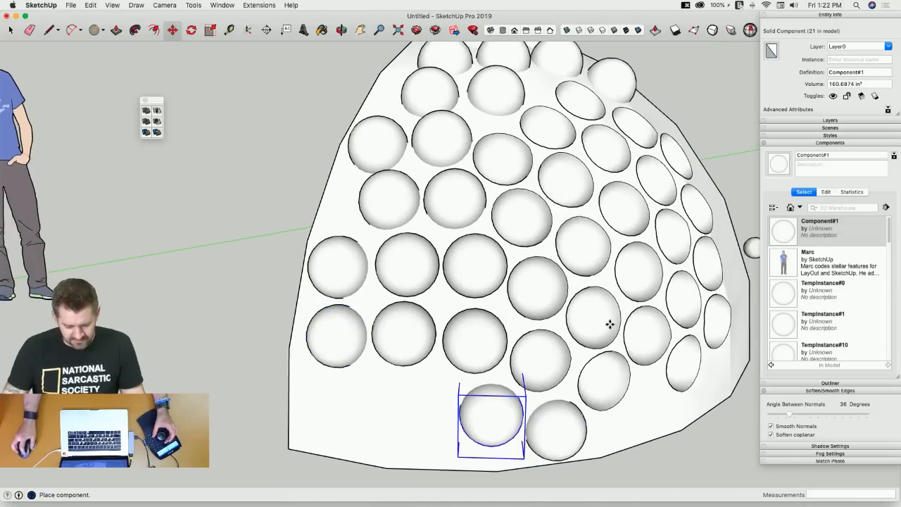
left_click(426, 397)
left_click(783, 235)
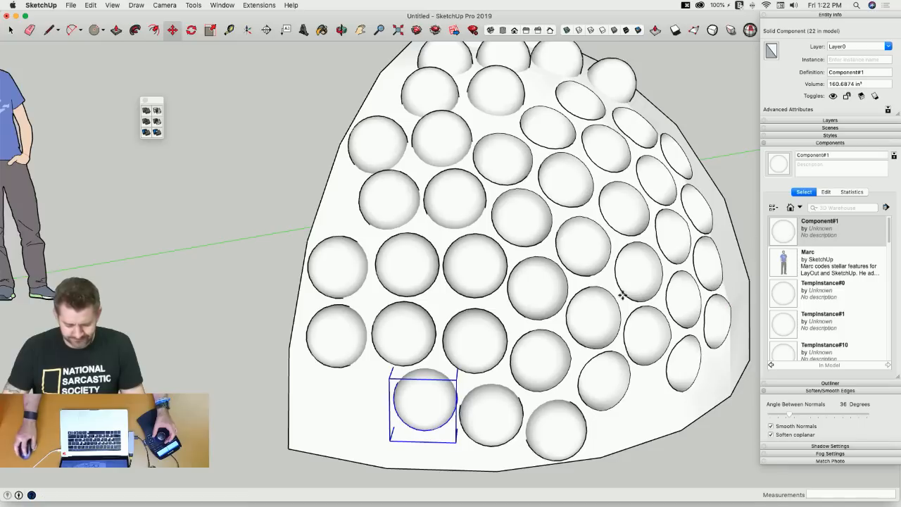
left_click(358, 404)
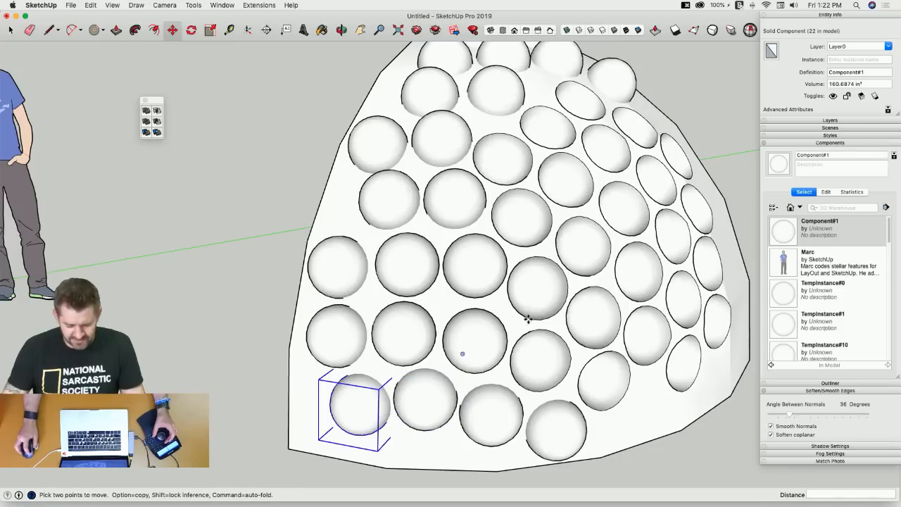
left_click(786, 236)
left_click(565, 367)
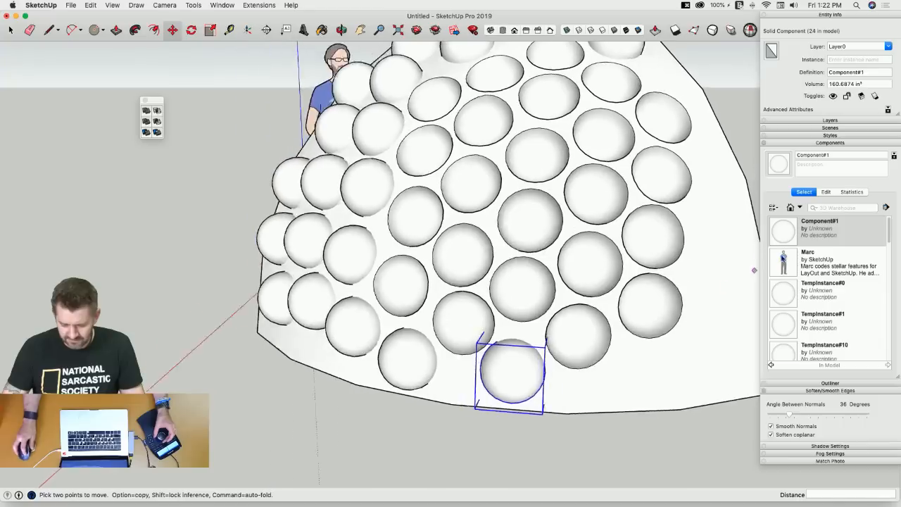
Place four Component#1 balls down the bare strip between the dimples and the shell's other side edge.
left_click(786, 236)
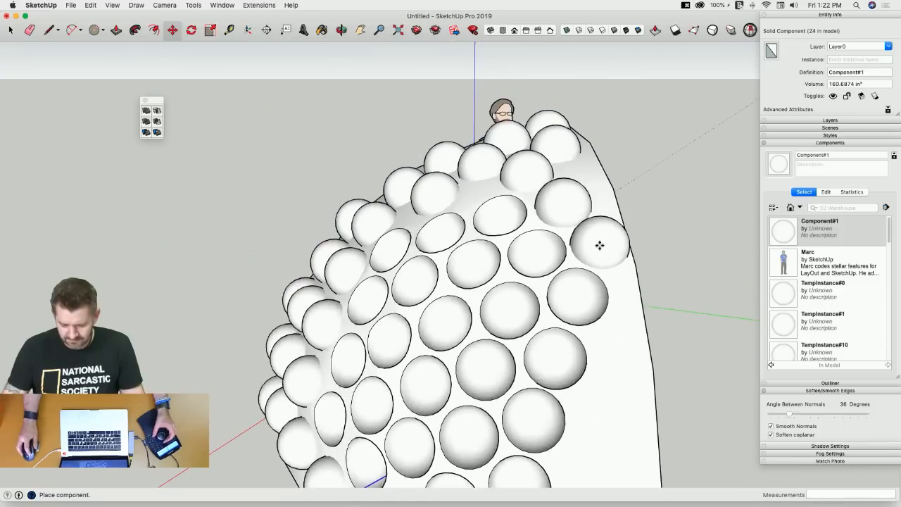
left_click(600, 245)
left_click(789, 236)
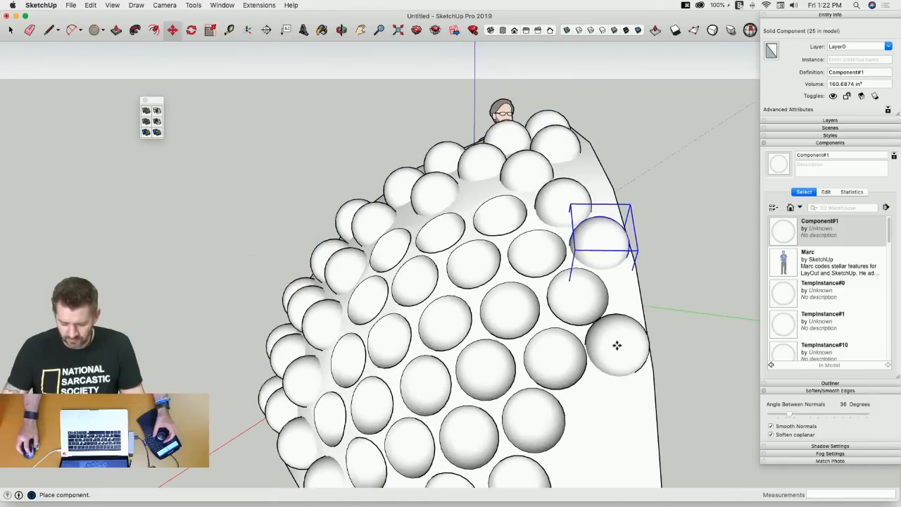
left_click(618, 345)
middle_click_drag(617, 345, 616, 310)
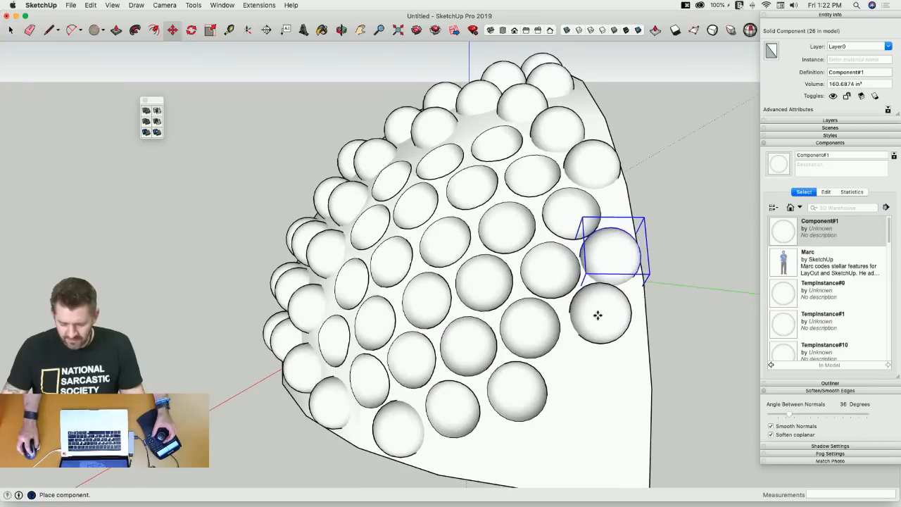
left_click(798, 234)
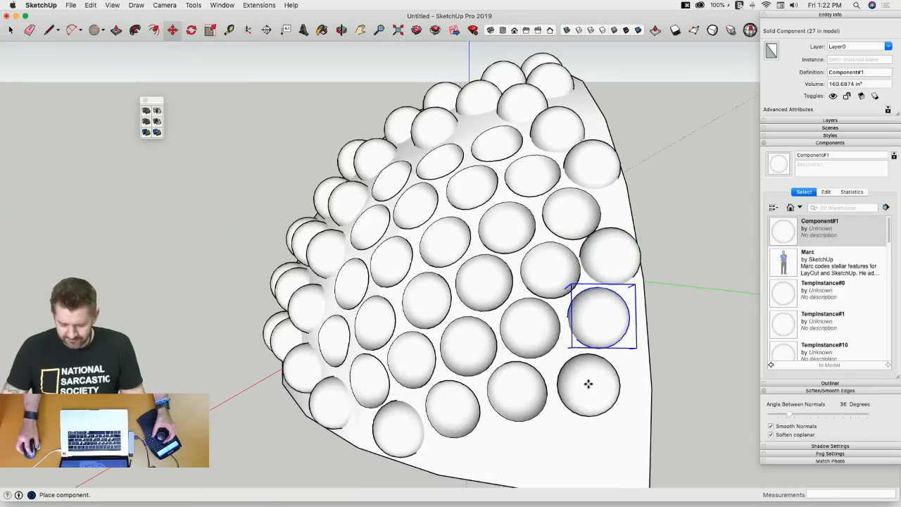
left_click(590, 384)
Place two Component#1 balls in the bare area along the shell's lower rim near the side corner.
left_click(798, 239)
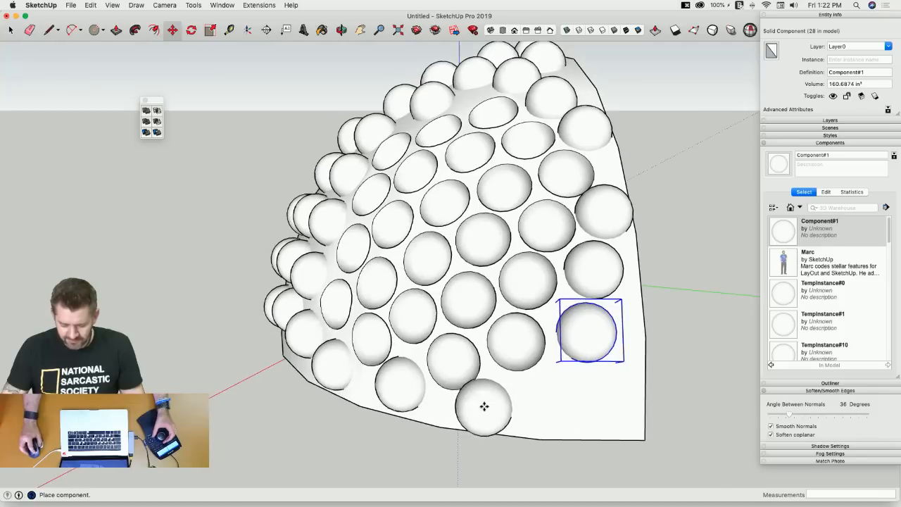
left_click(503, 403)
left_click(790, 233)
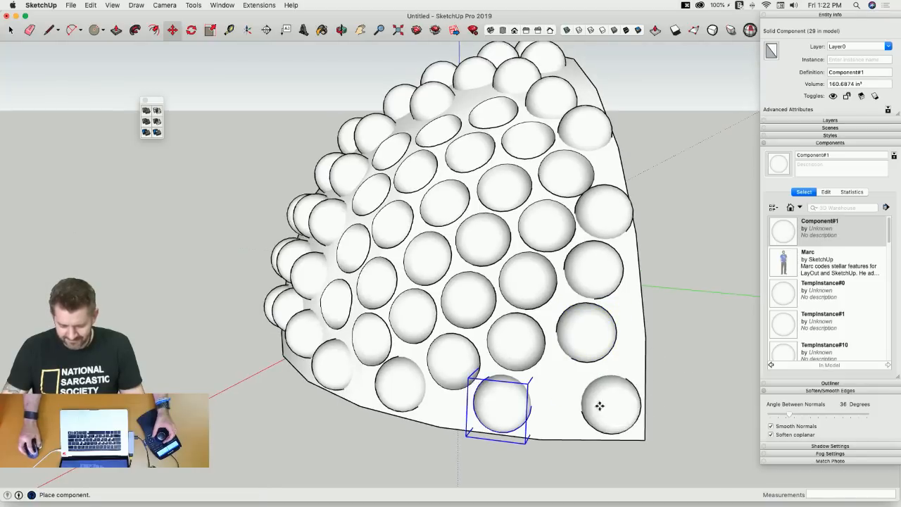
left_click(569, 395)
key("space")
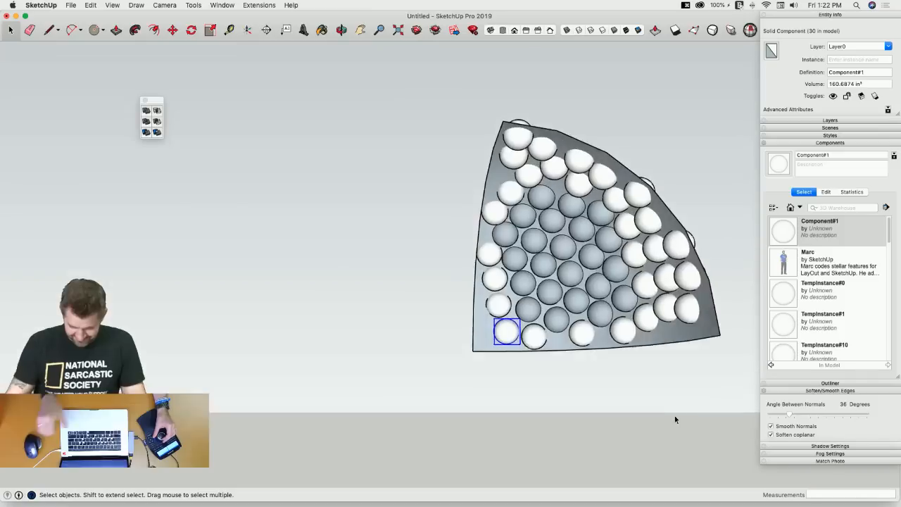
Select all the placed Component#1 balls without the shell and make them one group.
left_click(565, 321)
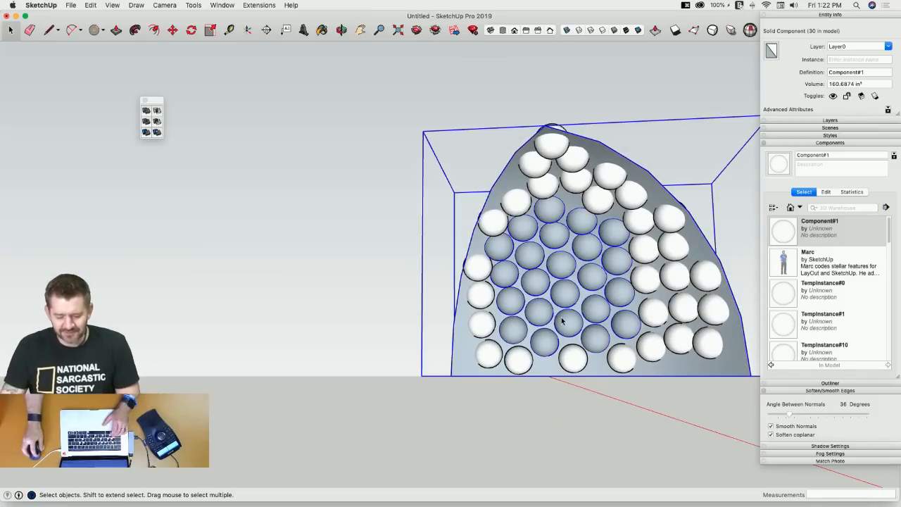
left_click_drag(385, 85, 761, 417)
left_click(592, 283, "shift")
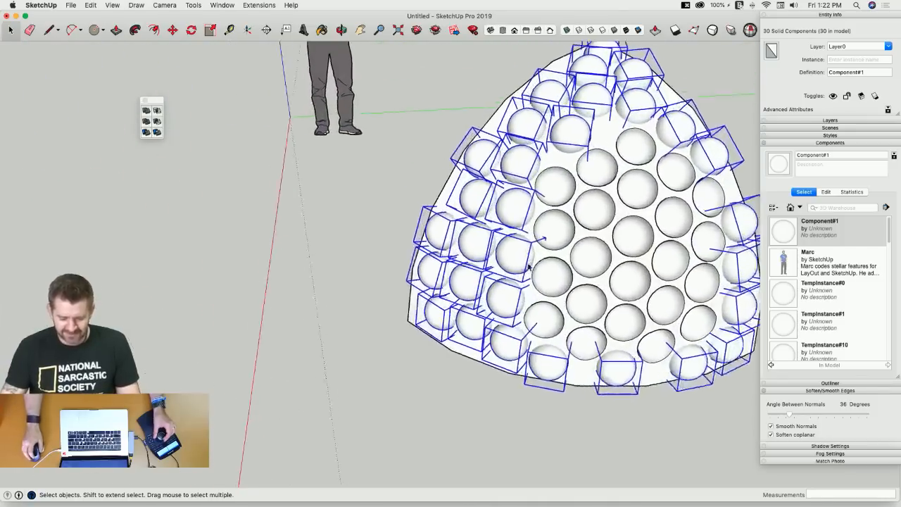
right_click(514, 250)
left_click(543, 335)
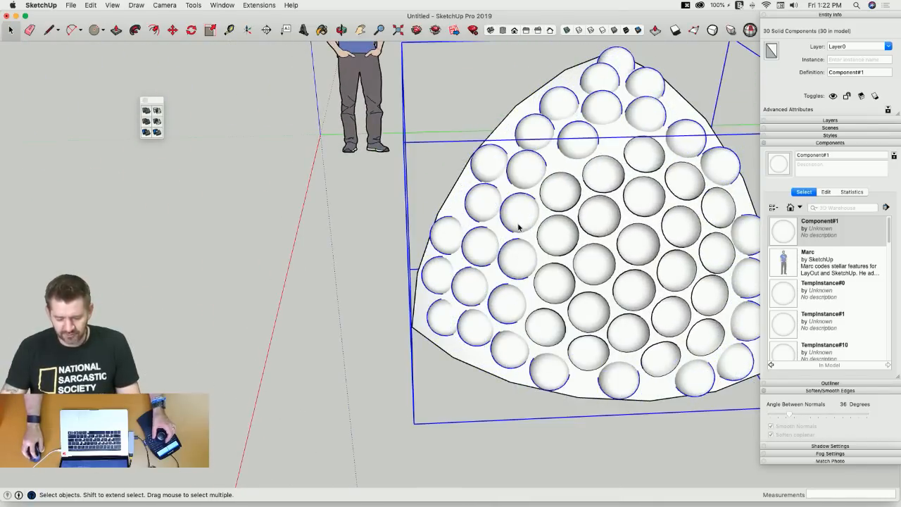
Explode all the ball components inside the new group, leave the group and select it as a whole.
double_click(518, 226)
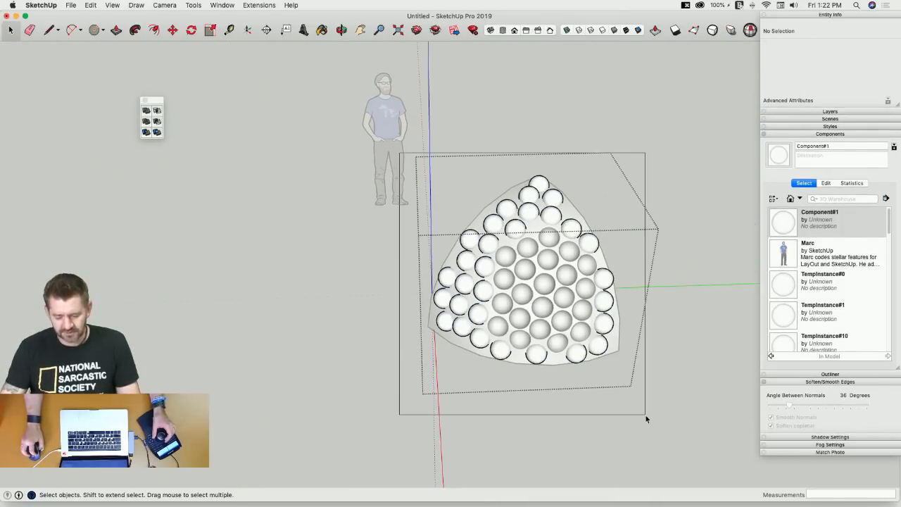
left_click_drag(647, 419, 646, 419)
right_click(600, 350)
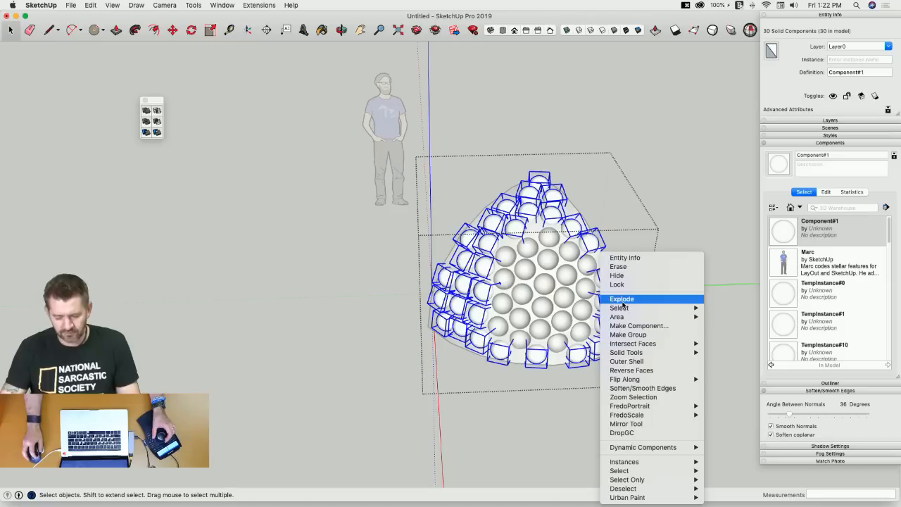
left_click(623, 299)
left_click(680, 259)
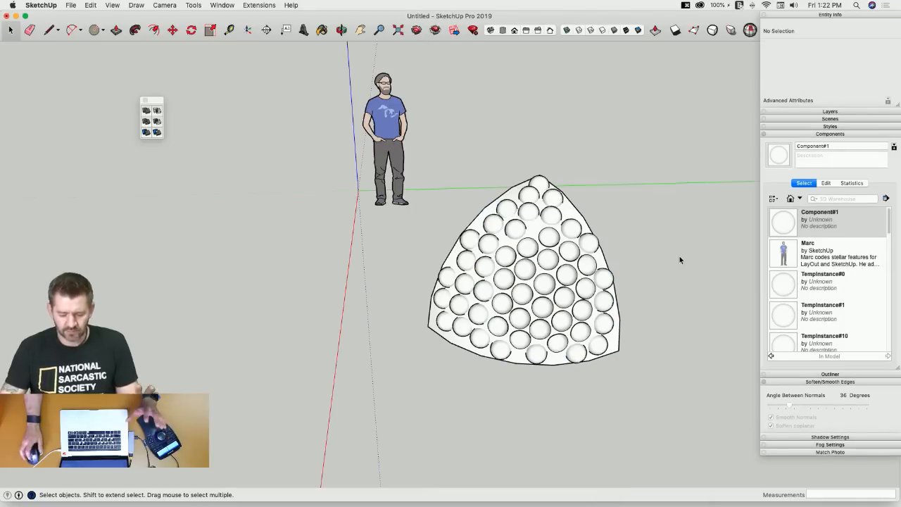
left_click(595, 249)
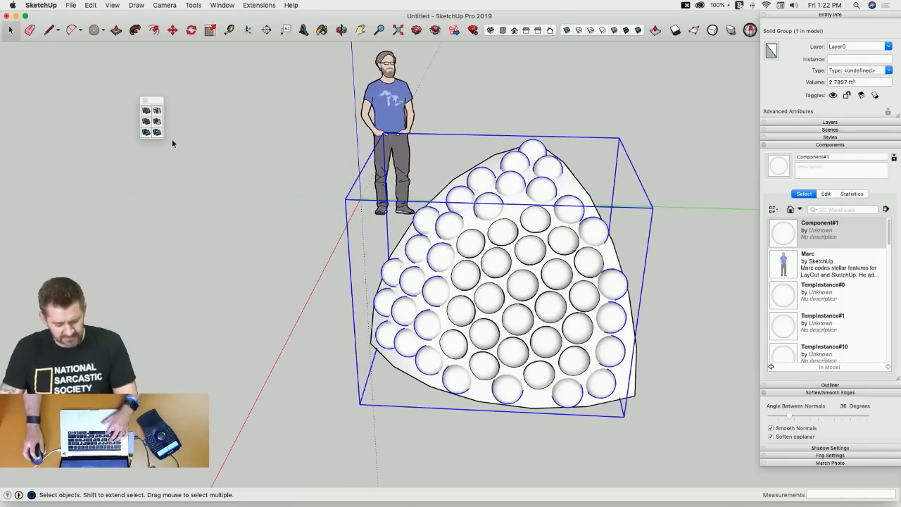
Save the model to the Desktop as Golfball.skp.
key("super+s")
type("GOlfb")
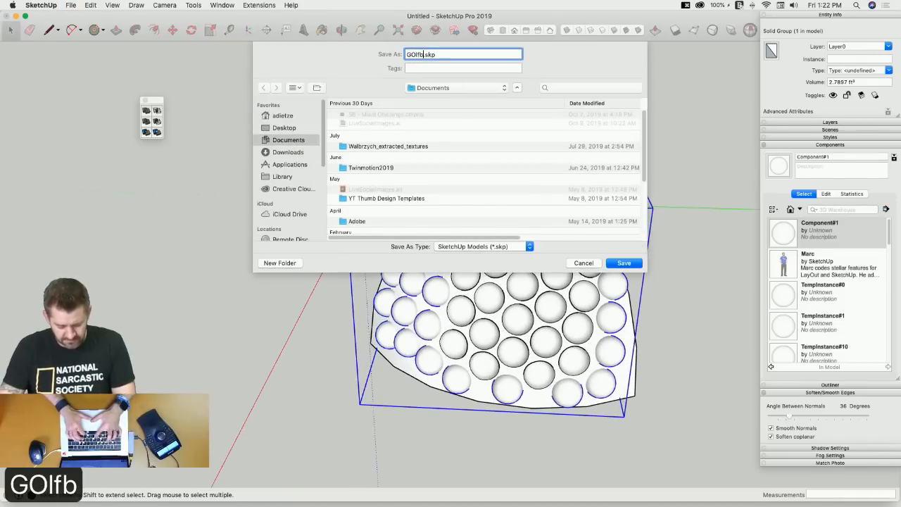
type("all")
left_click(296, 130)
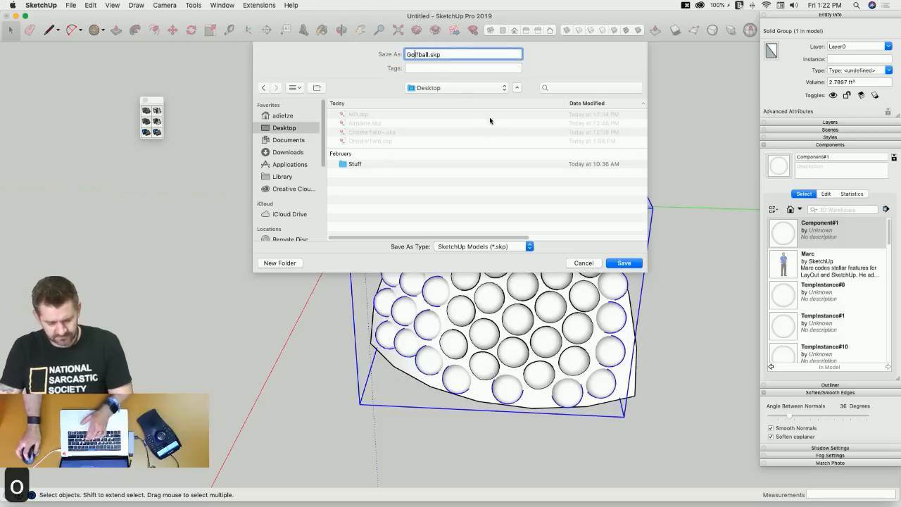
left_click(624, 262)
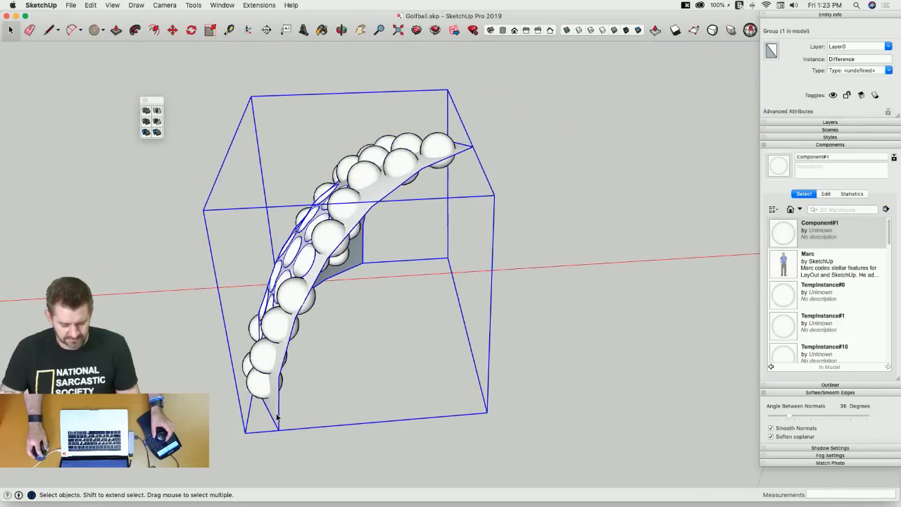
Inside the shell group, draw edges from the top tip down to base level and to the lower corners, closing the open sides.
double_click(276, 422)
key("l")
left_click(278, 430)
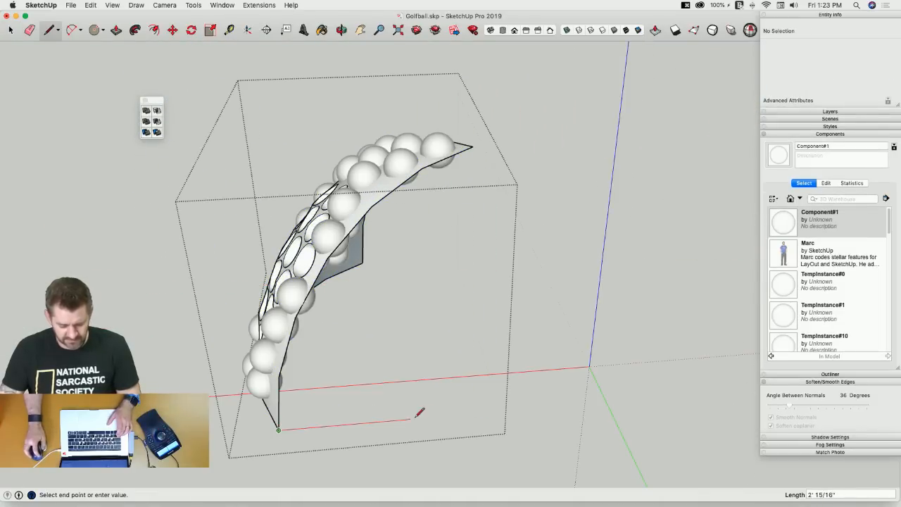
key("Escape")
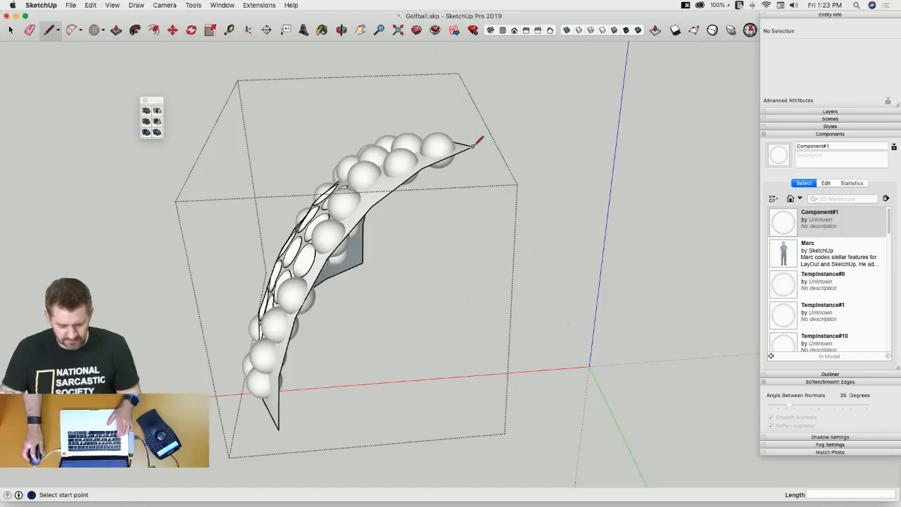
left_click(470, 344)
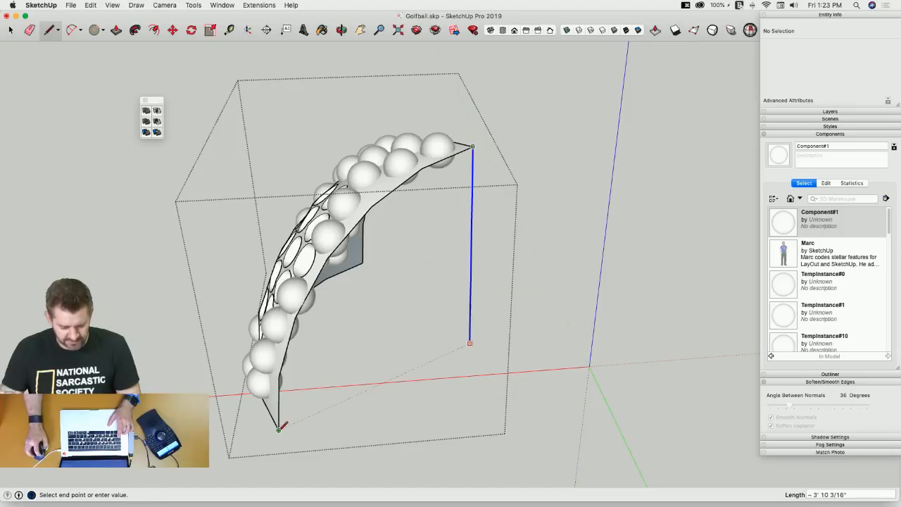
left_click(278, 430)
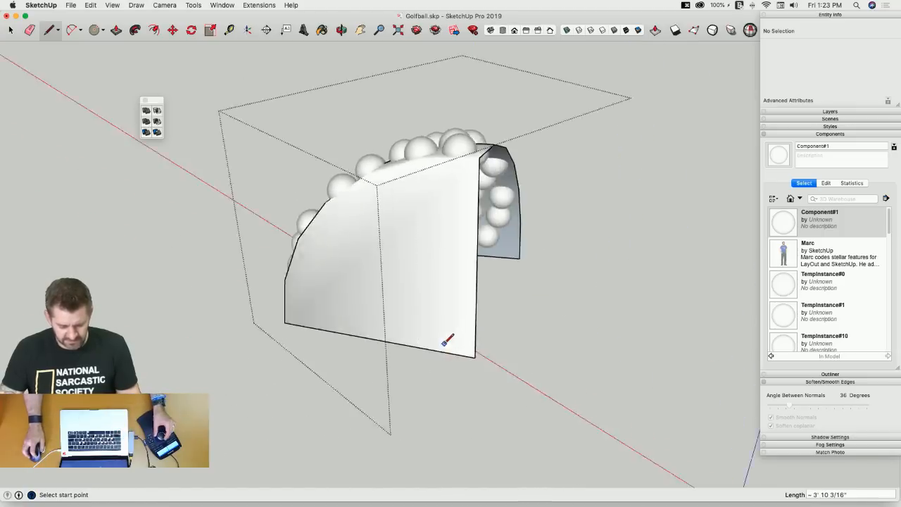
left_click(583, 278)
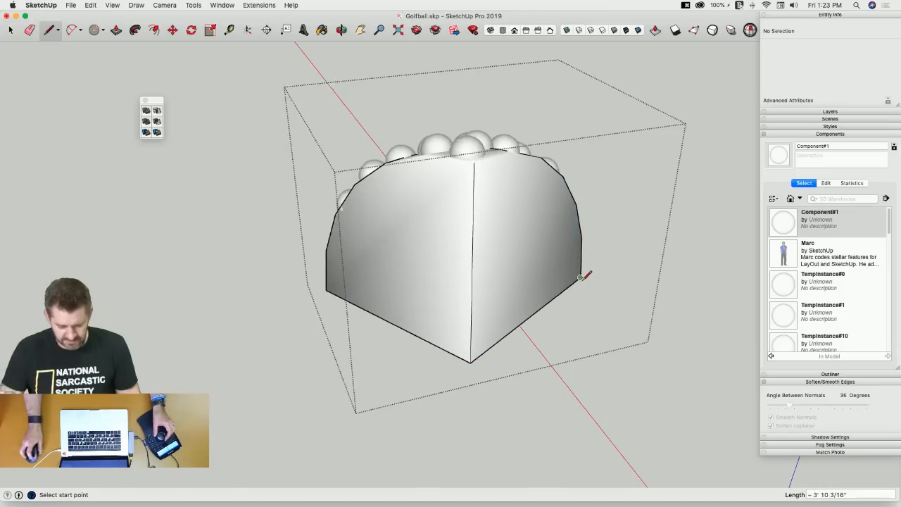
key("space")
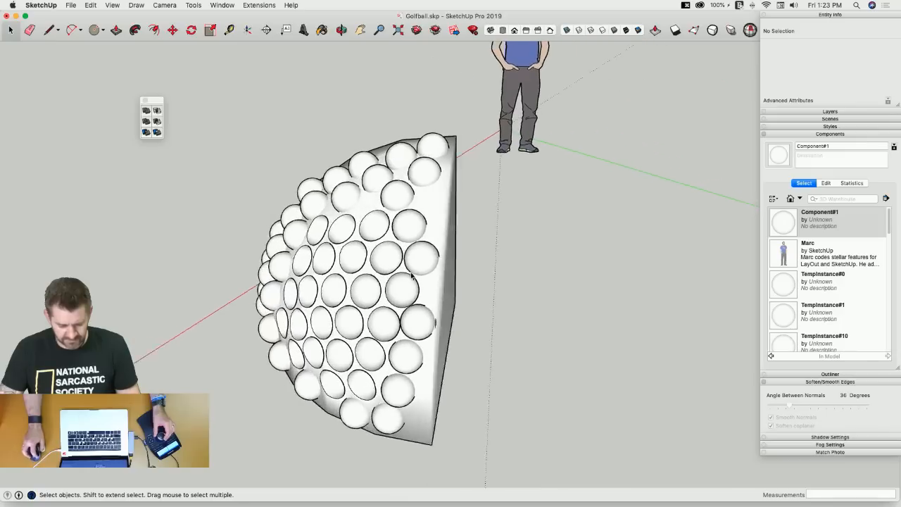
Subtract the group of balls from the closed shell solid to cut the remaining dimples.
left_click(346, 199)
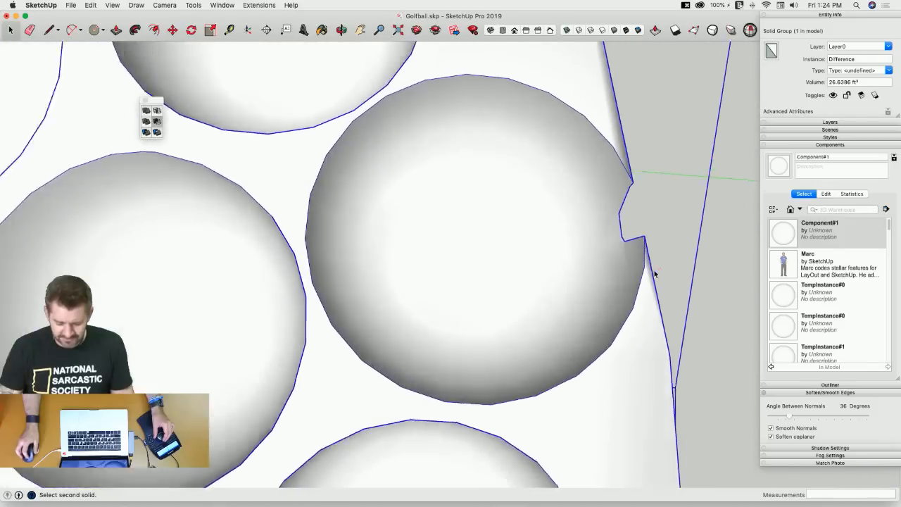
key("space")
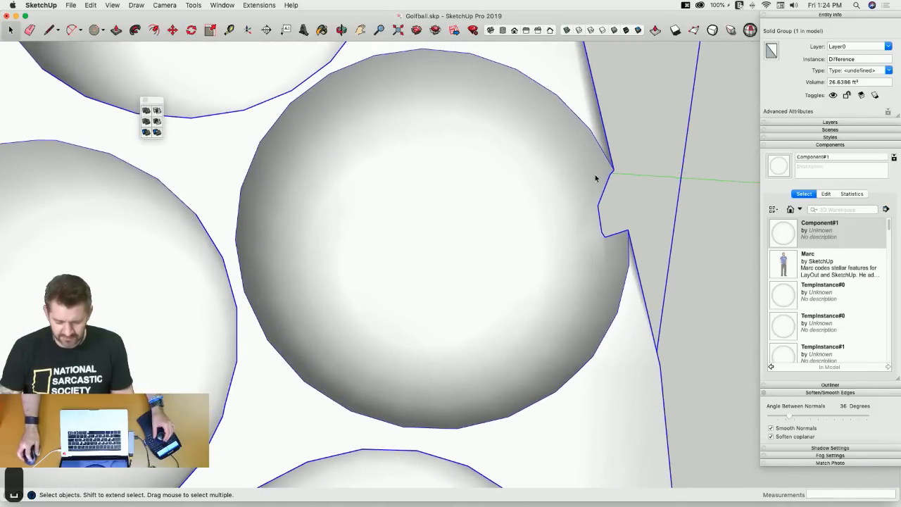
Draw a line inside the shell group across the notch where the dimple breaks through the side edge.
key("l")
left_click(613, 170)
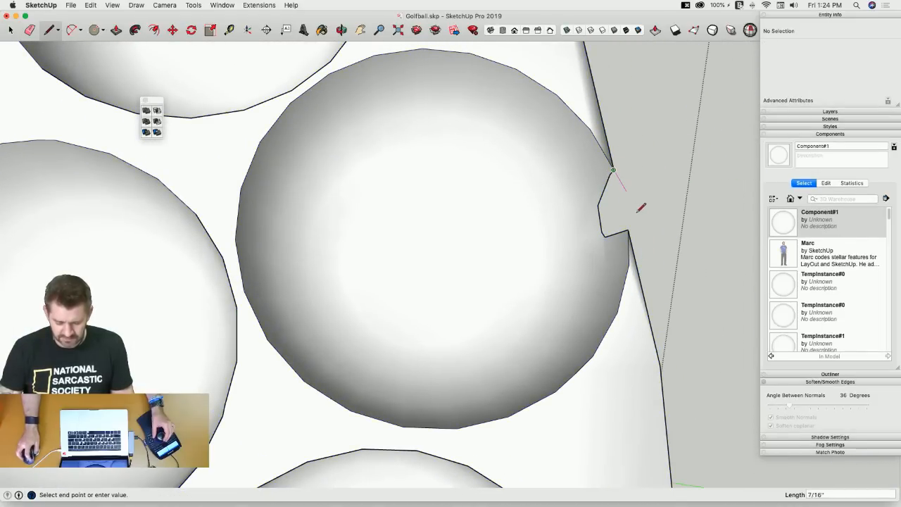
left_click(627, 230)
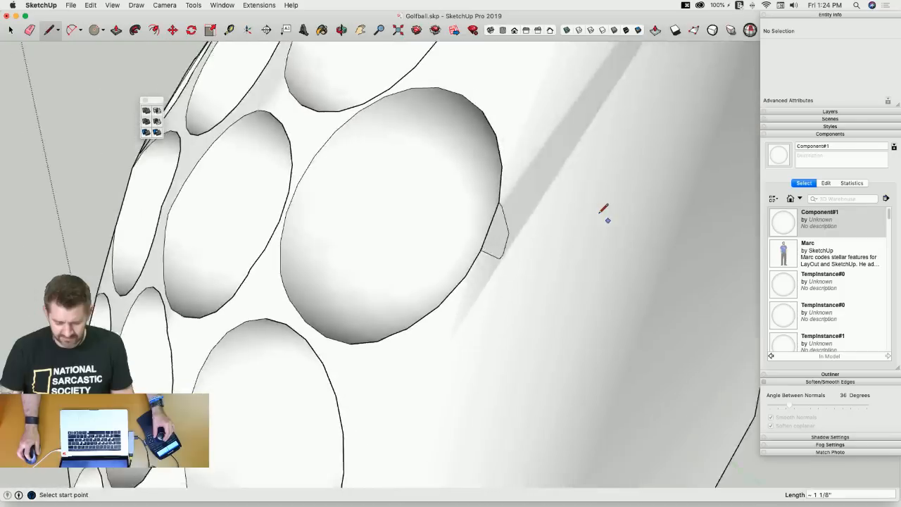
key("space")
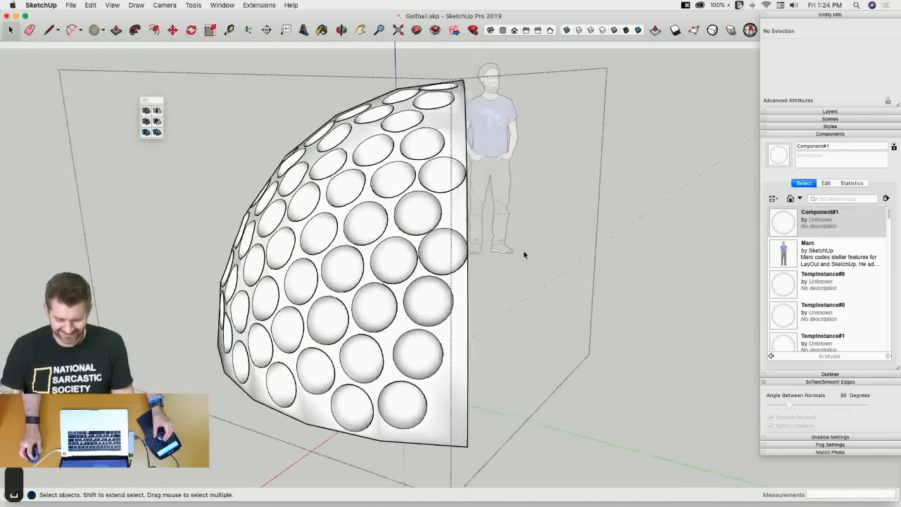
Reverse the small patch face at the edge dimple's notch and erase the leftover edge beside it.
key("e")
mouse_move(598, 354)
left_mouse_down()
mouse_move(603, 322)
mouse_move(611, 328)
mouse_move(578, 314)
left_mouse_up()
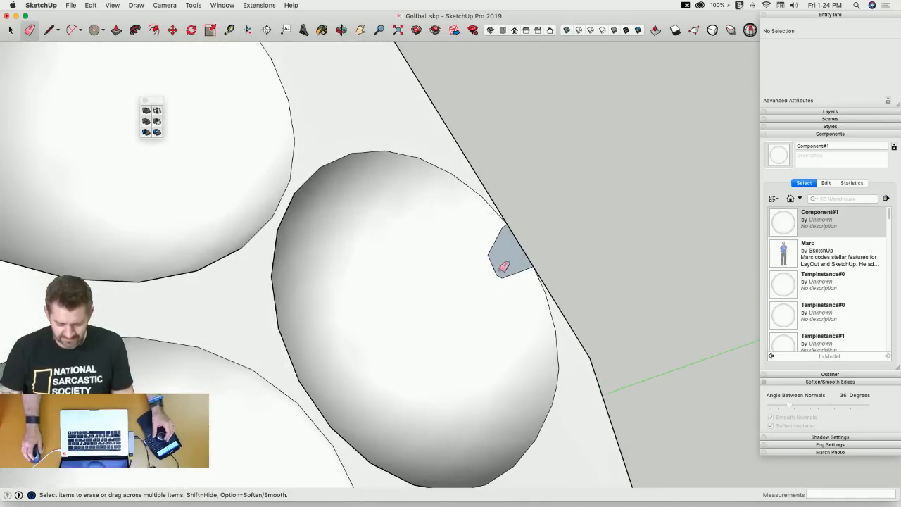
right_click(510, 266)
left_click(538, 341)
key("e")
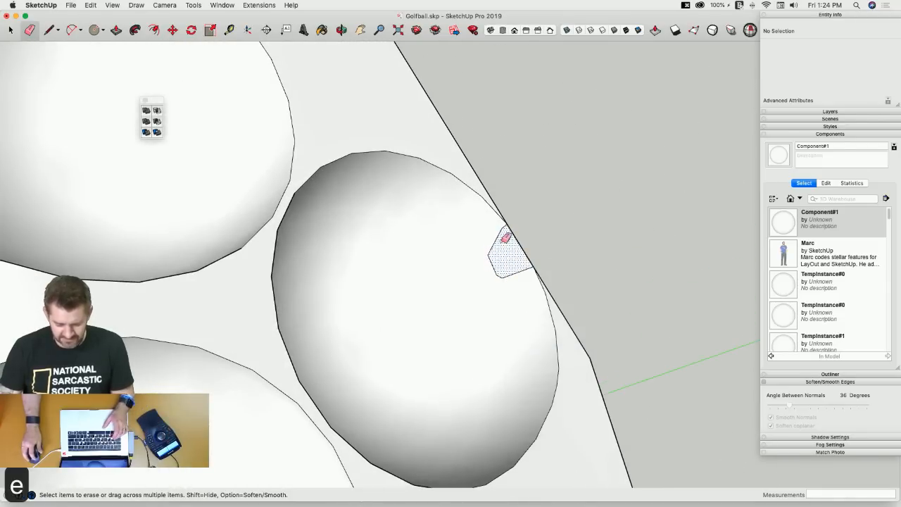
mouse_move(510, 224)
left_mouse_down()
mouse_move(489, 241)
mouse_move(483, 272)
mouse_move(526, 263)
left_mouse_up()
key("space")
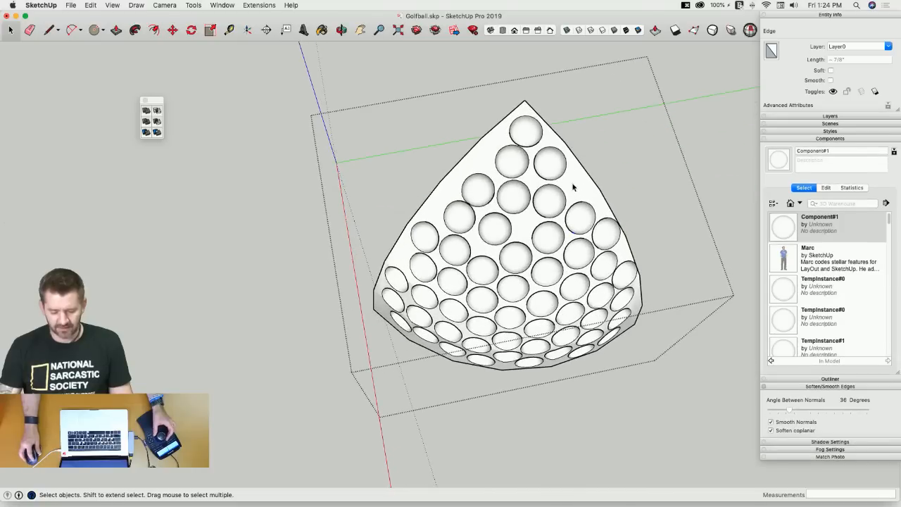
triple_click(647, 217)
key("q")
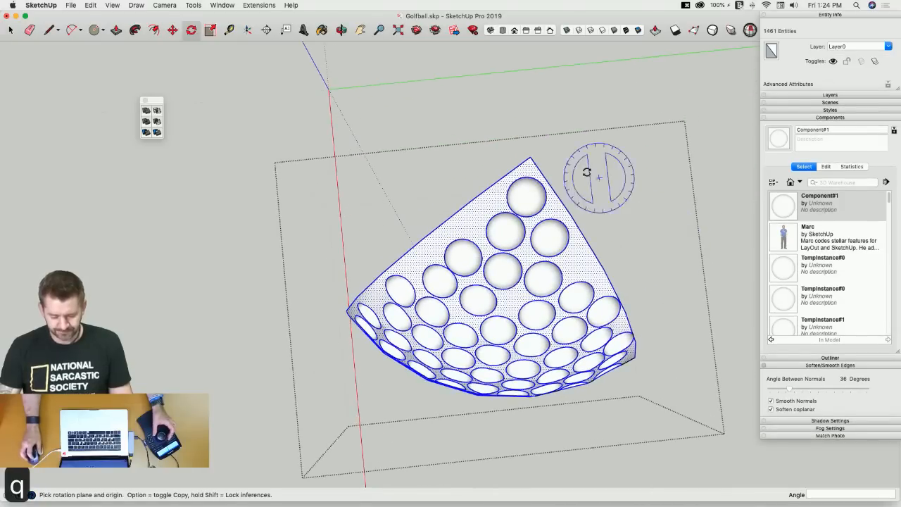
key("Up")
left_click(531, 158)
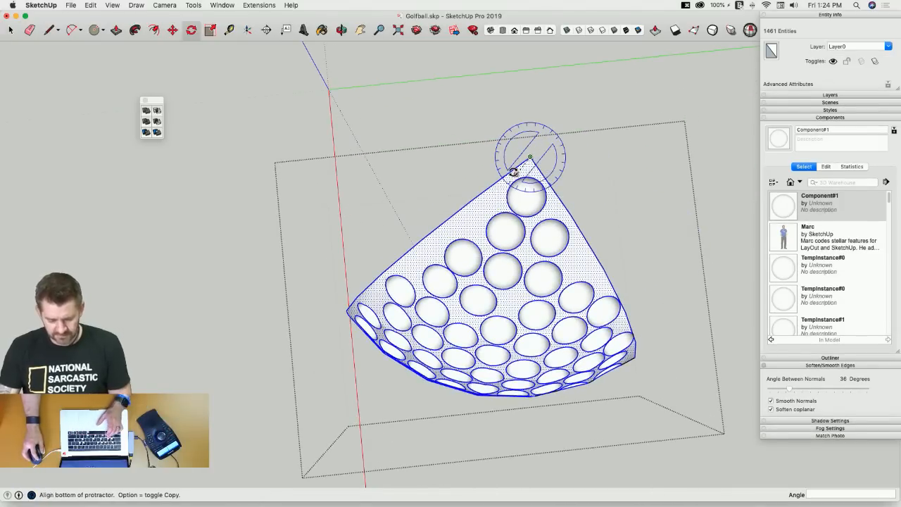
left_click(507, 172)
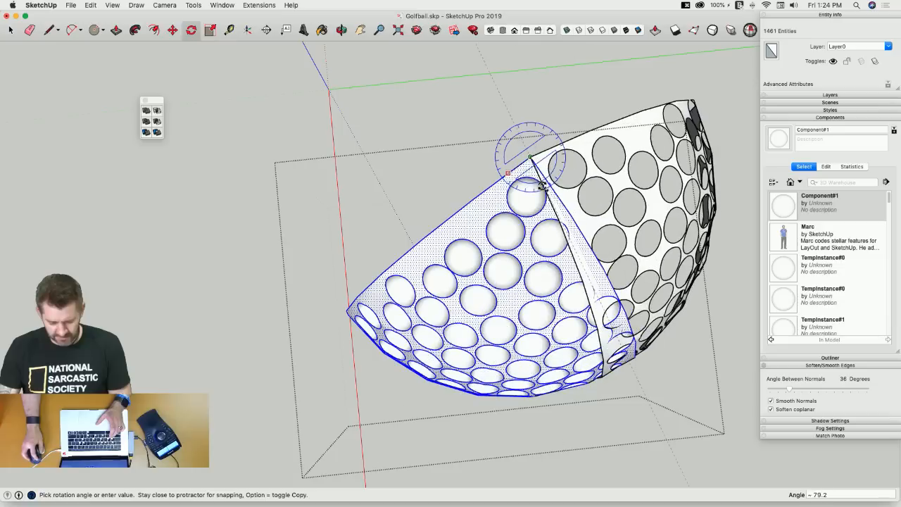
key("space")
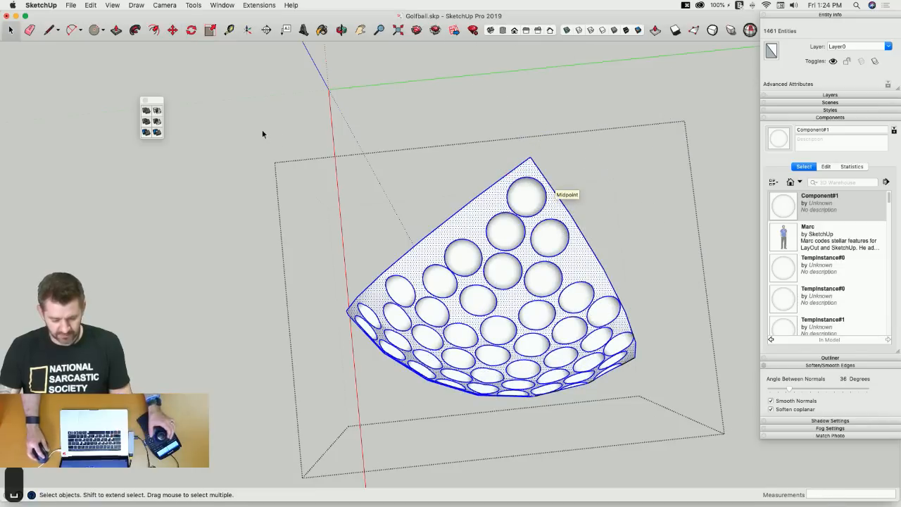
Select all the dimpled section's geometry and rotate-copy it 90 degrees about the vertical axis at its top tip, with 3 copies.
left_click_drag(262, 134, 711, 458)
key("q")
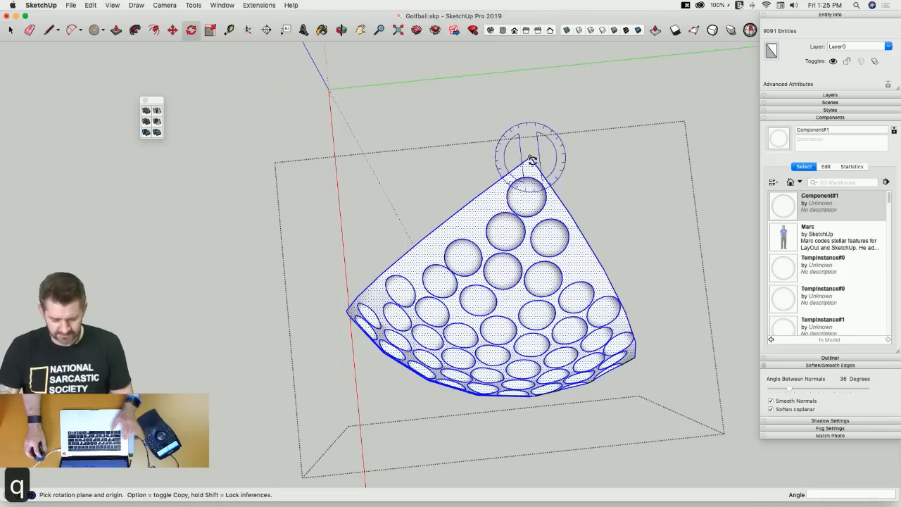
key("Up")
left_click(529, 161)
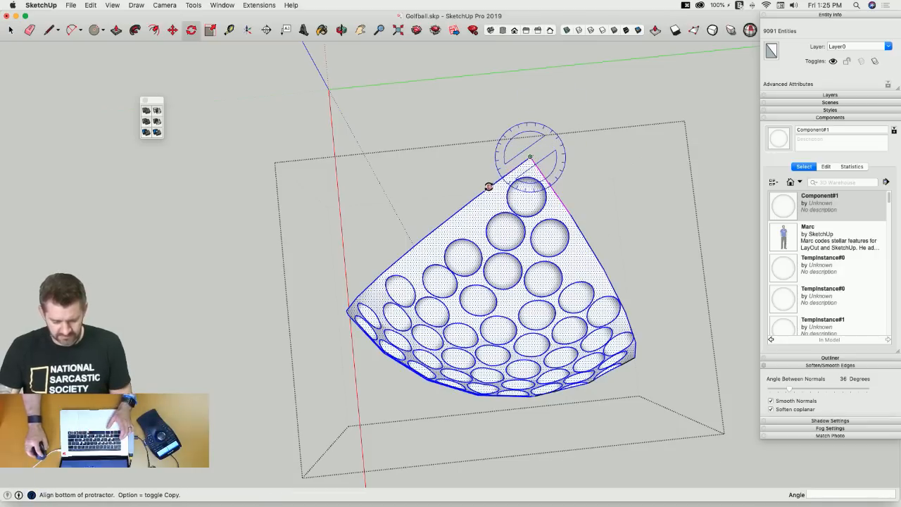
left_click(488, 188)
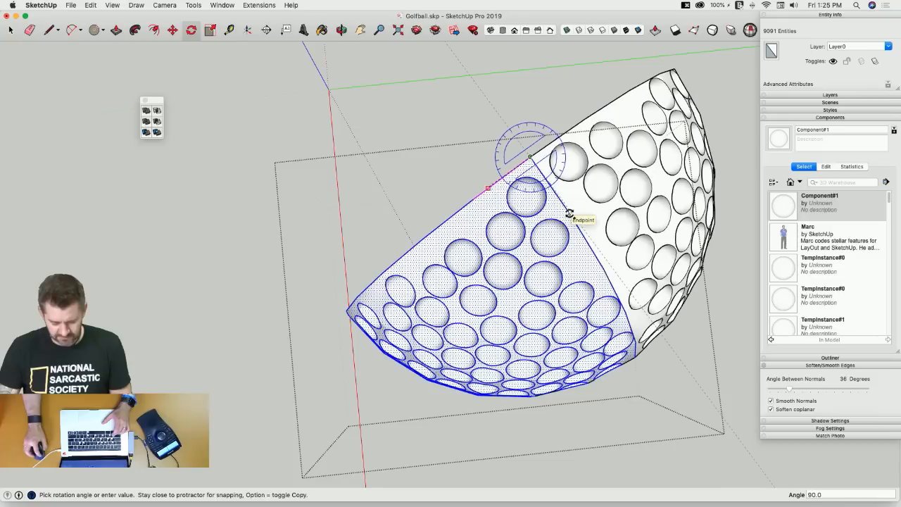
type("x3")
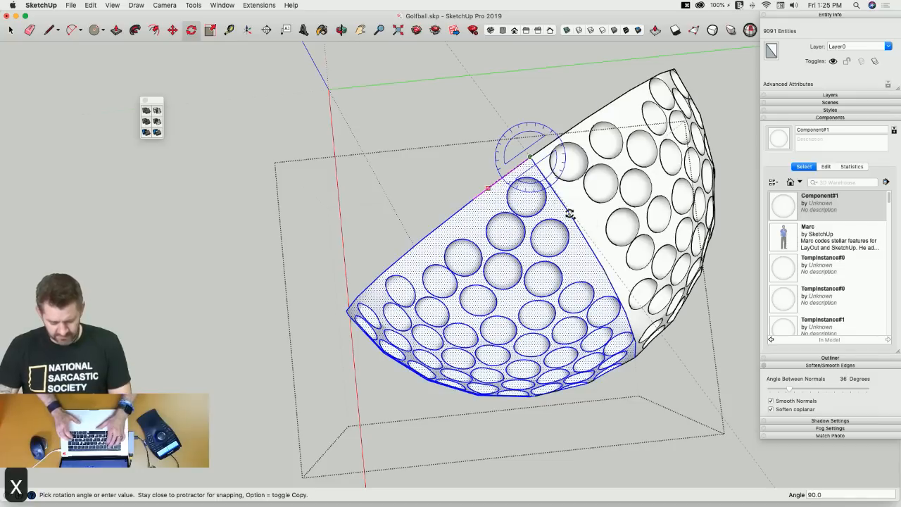
key("Return")
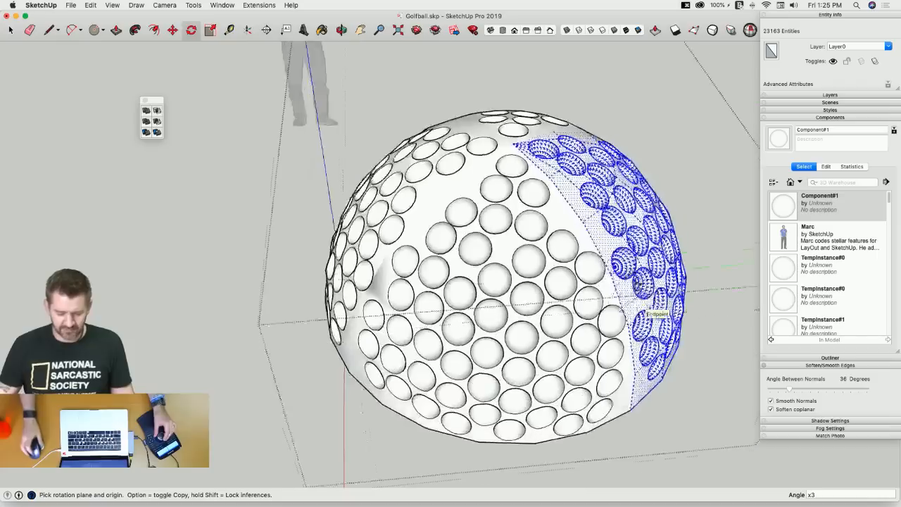
Select the whole dimpled dome and rotate-copy it 180 degrees in the vertical plane about its base to form the full ball.
key("space")
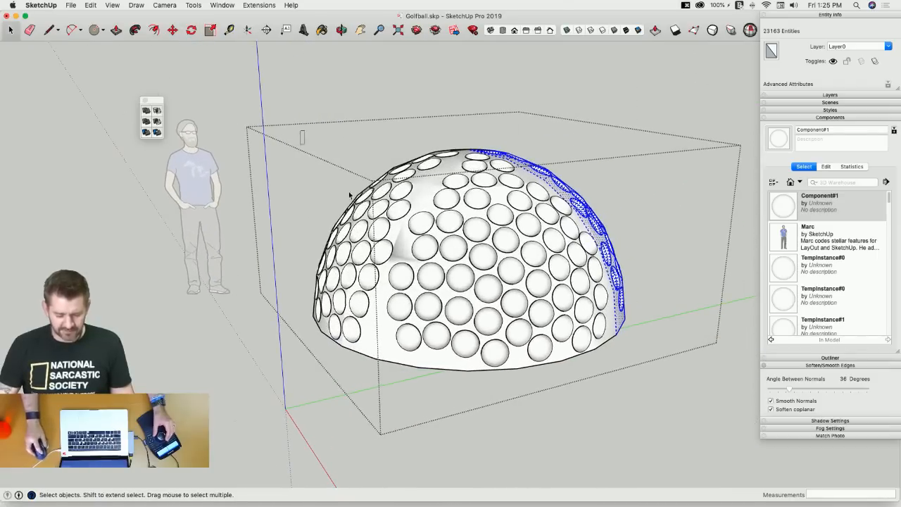
left_click_drag(301, 131, 681, 414)
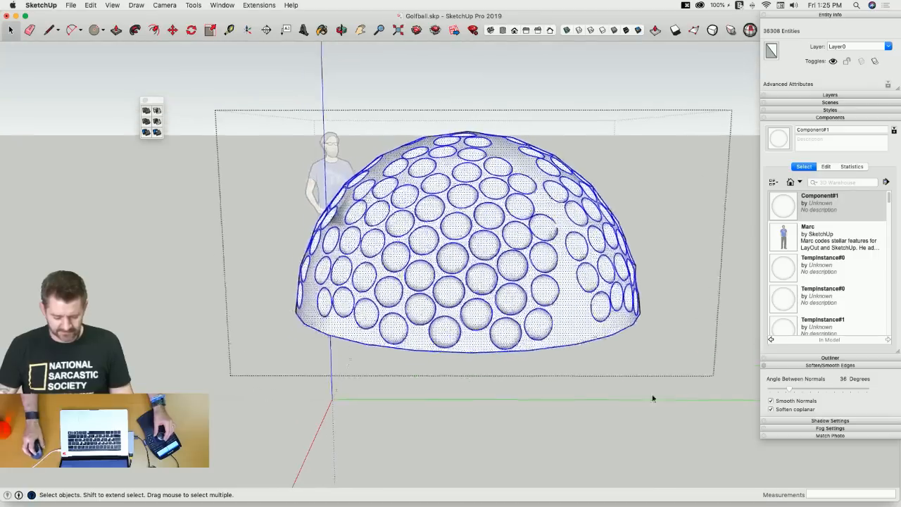
key("q")
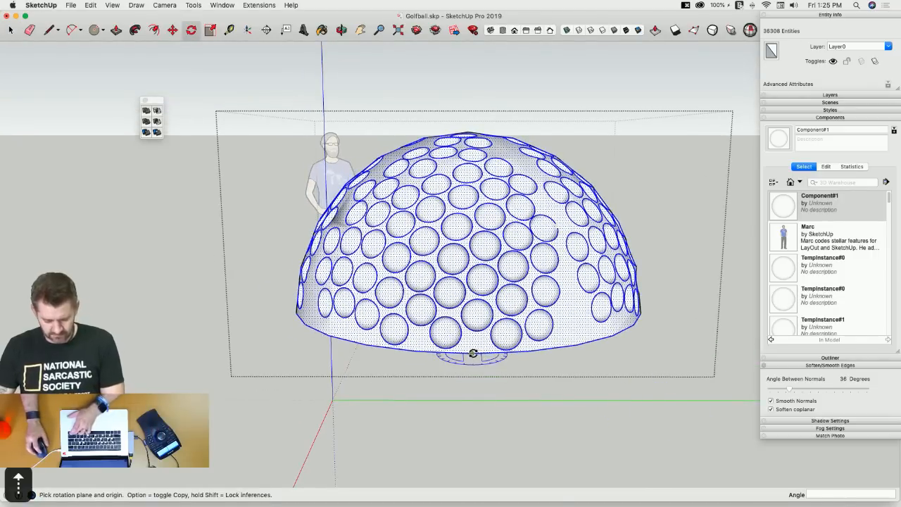
left_click(473, 353)
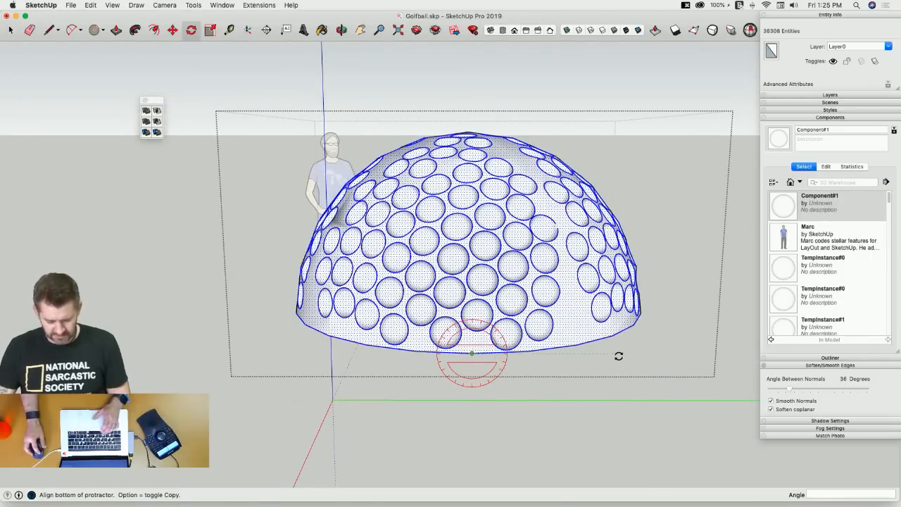
left_click(520, 402)
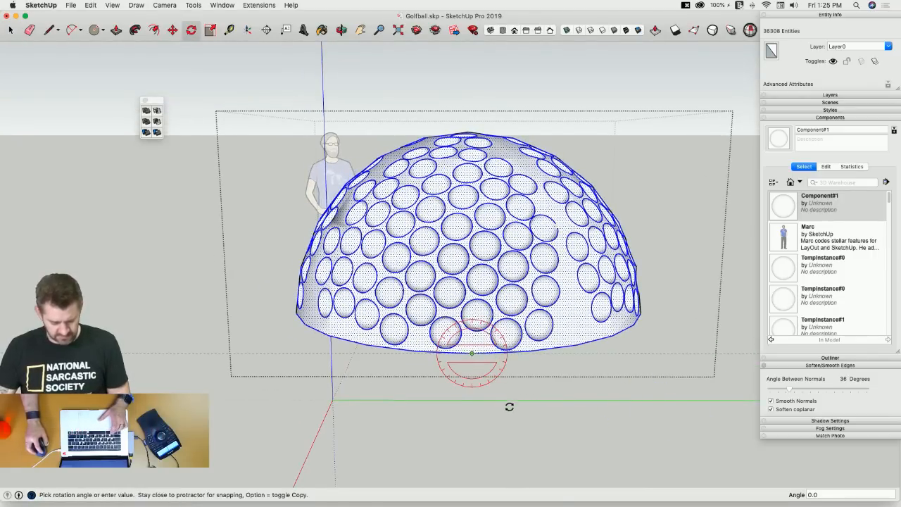
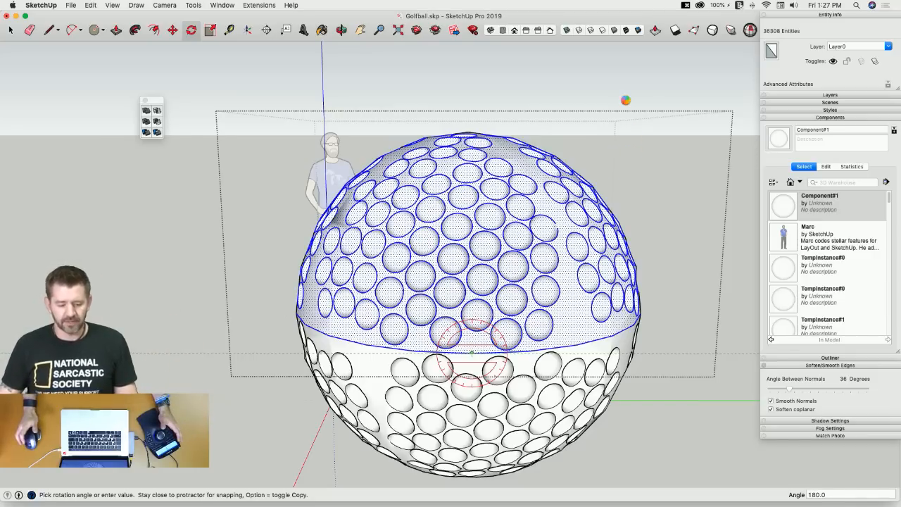
key("Return")
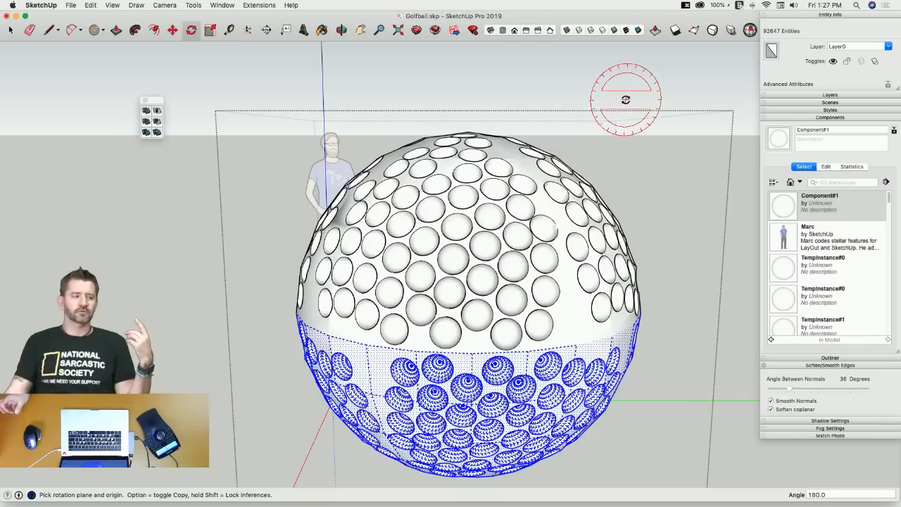
key("space")
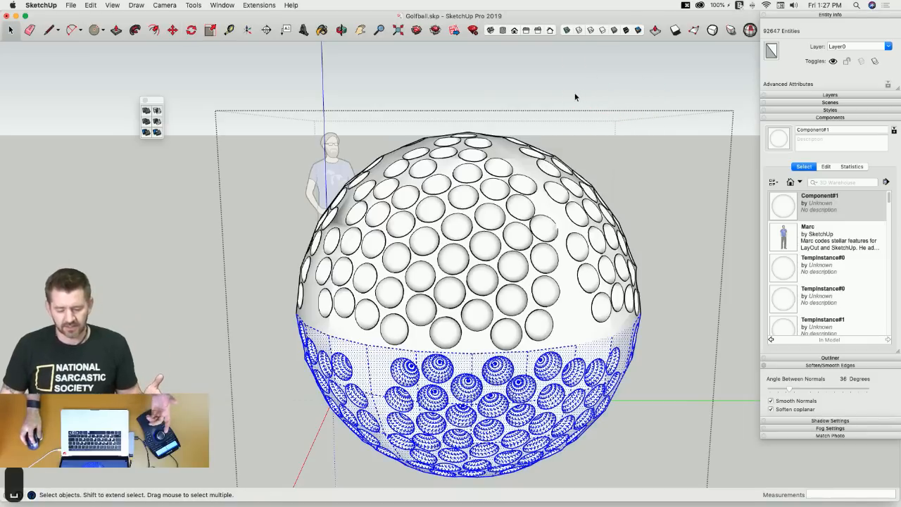
left_click(576, 97)
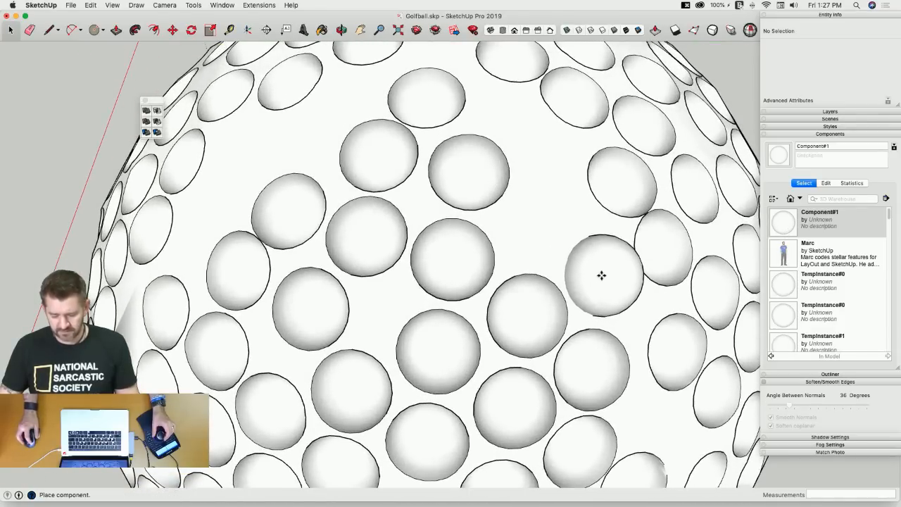
Place three Component#1 balls one after another in the undimpled gap along the seam between two sections.
left_click(599, 275)
left_click(780, 236)
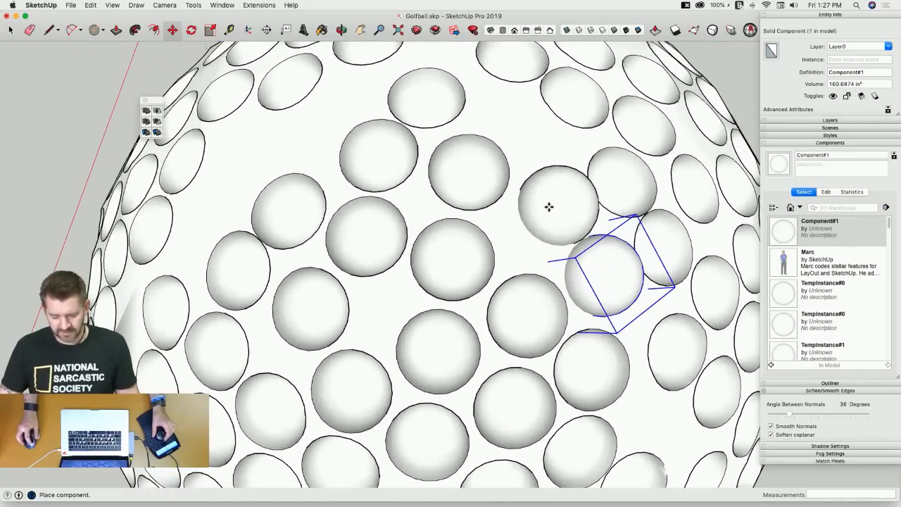
left_click(549, 204)
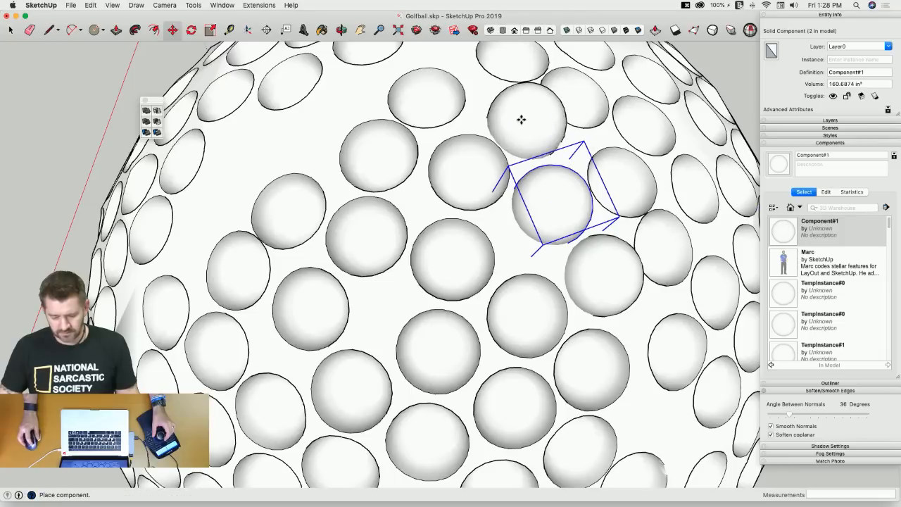
left_click(521, 119)
left_click(783, 232)
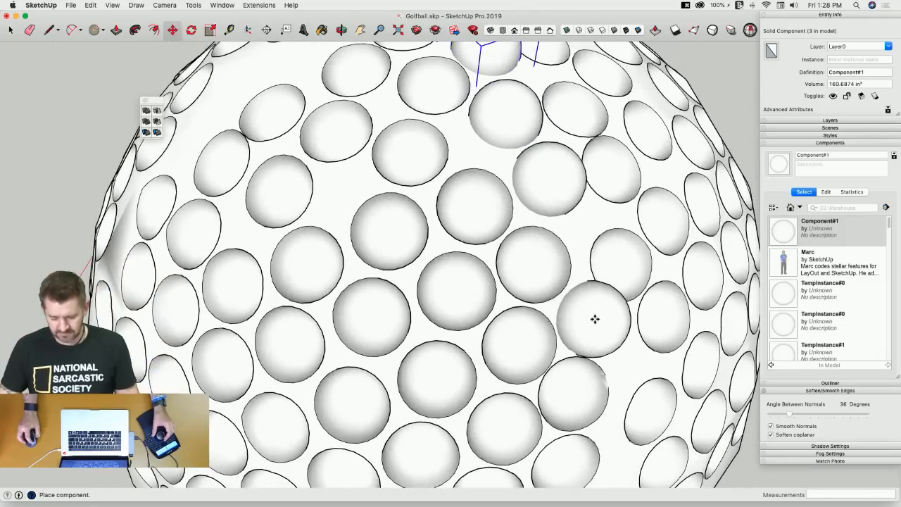
left_click(595, 317)
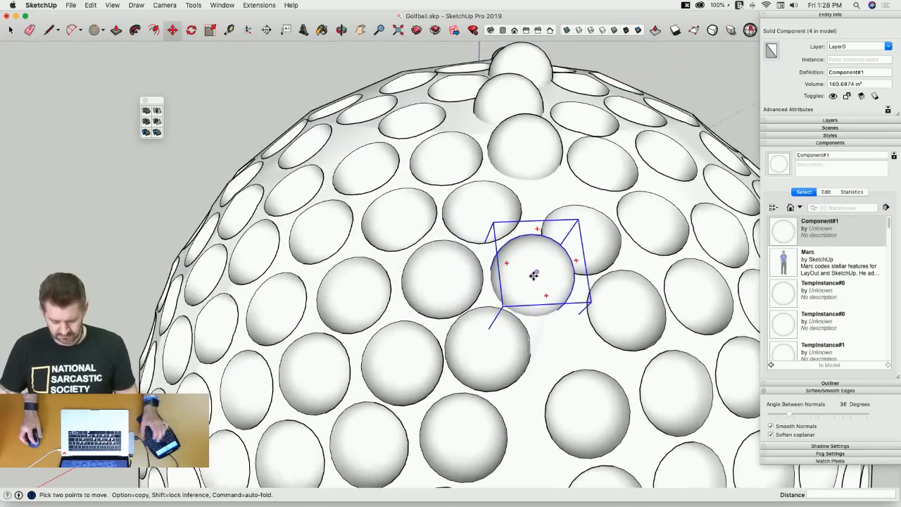
key("BackSpace")
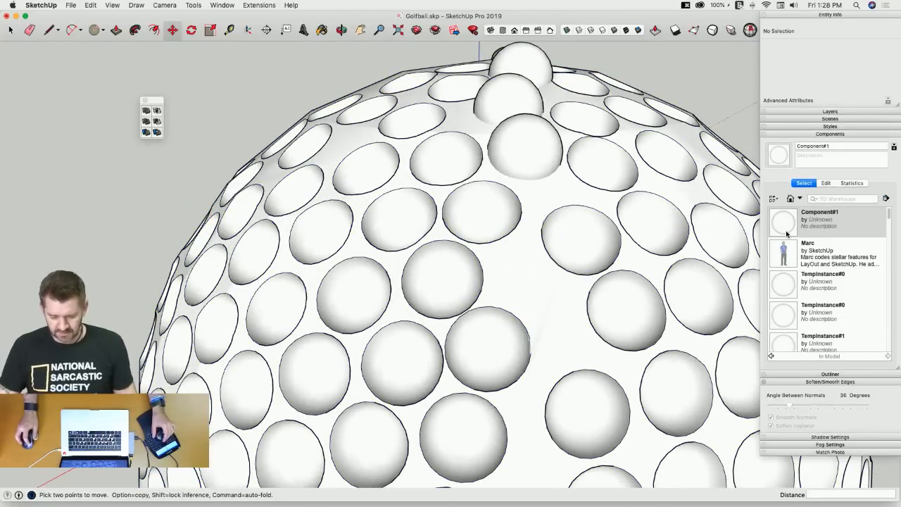
Place four Component#1 balls in the bare gaps, one where the seams cross and three along an adjoining seam.
left_click(787, 234)
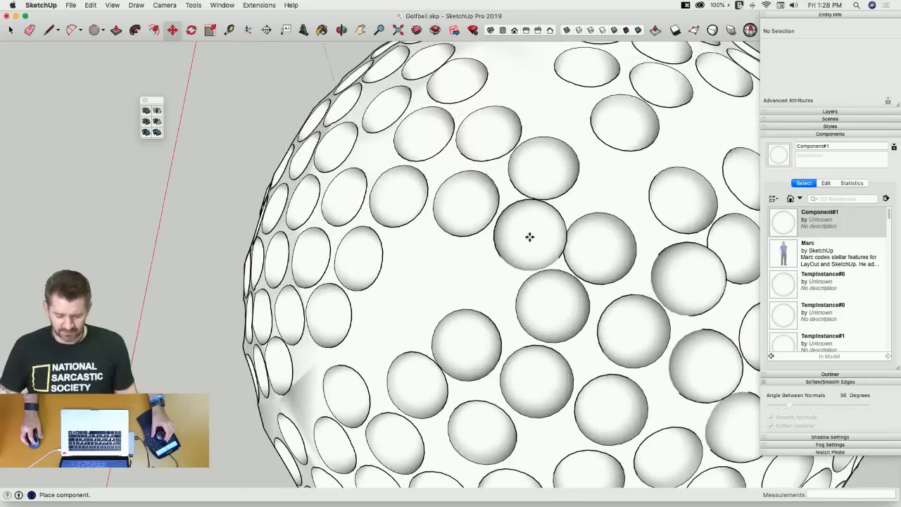
left_click(528, 234)
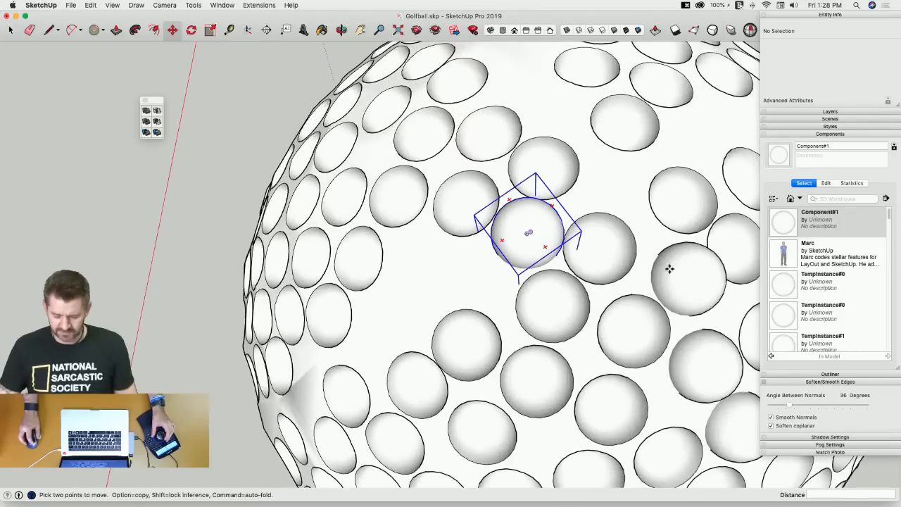
left_click(780, 238)
left_click(613, 176)
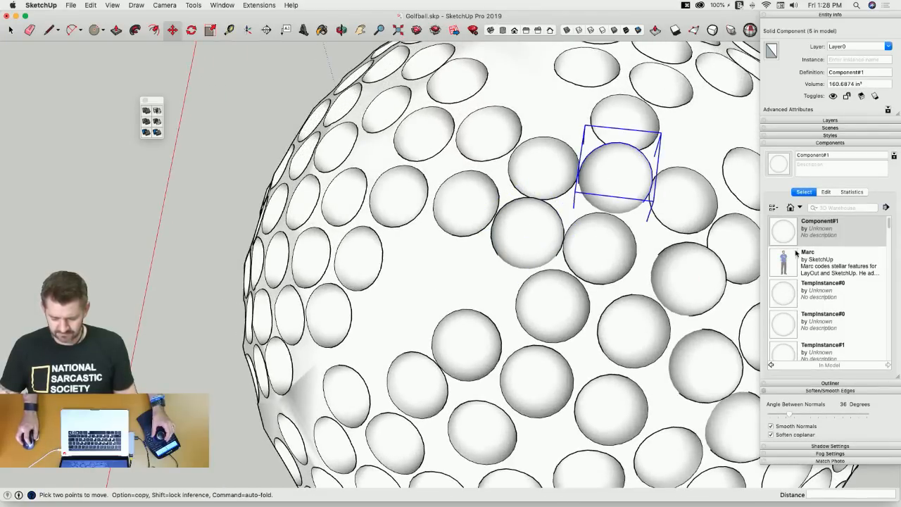
left_click(785, 232)
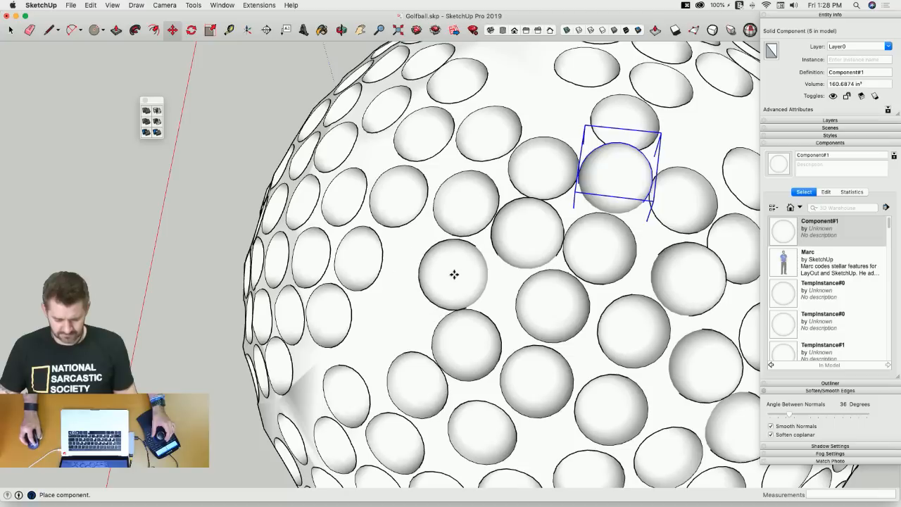
left_click(454, 272)
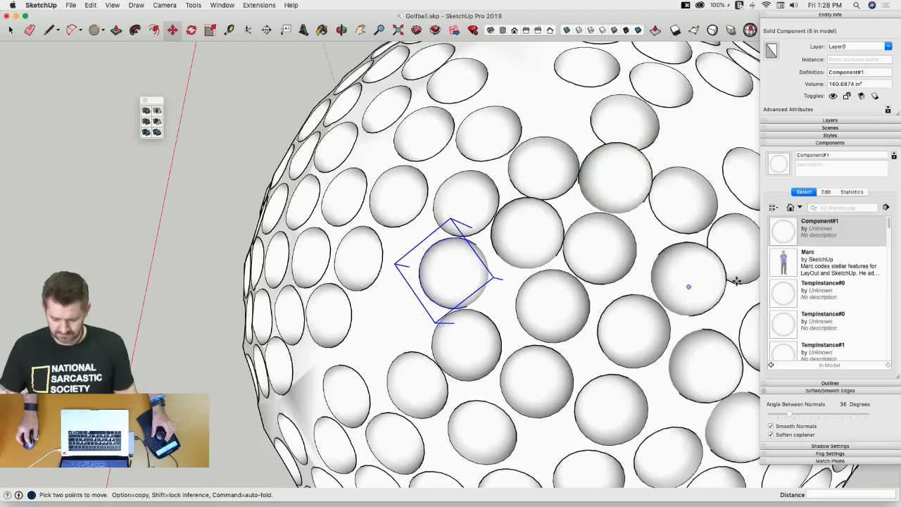
left_click(782, 242)
middle_click_drag(669, 247, 463, 305)
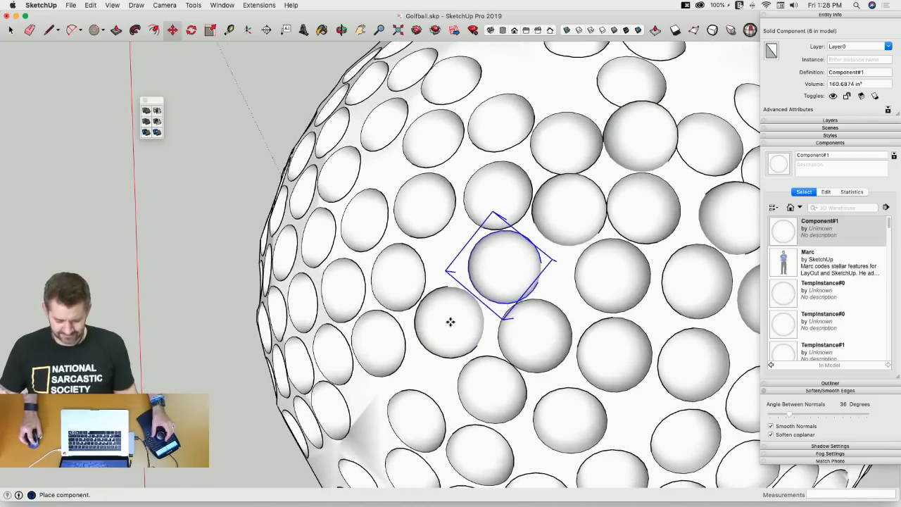
left_click(451, 322)
Place three Component#1 balls along the second bare seam branching off the ball at the crossing.
left_click(786, 239)
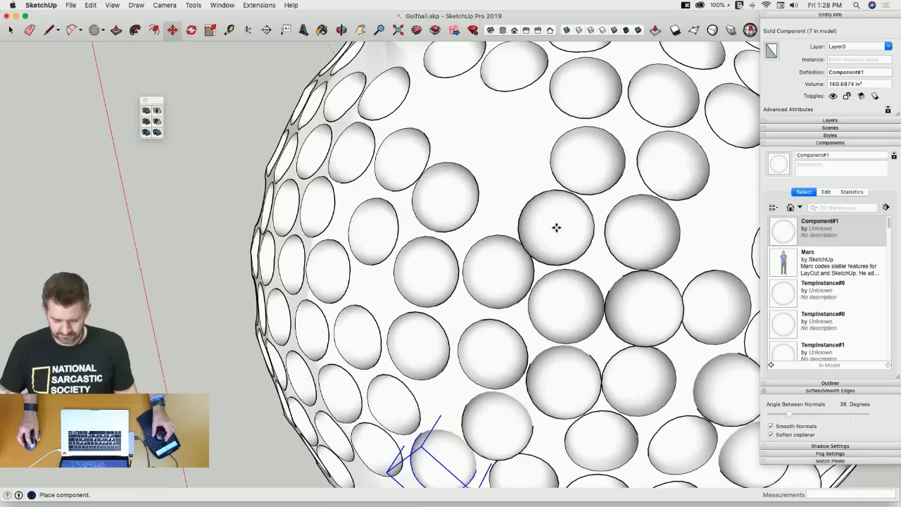
left_click(559, 225)
left_click(785, 232)
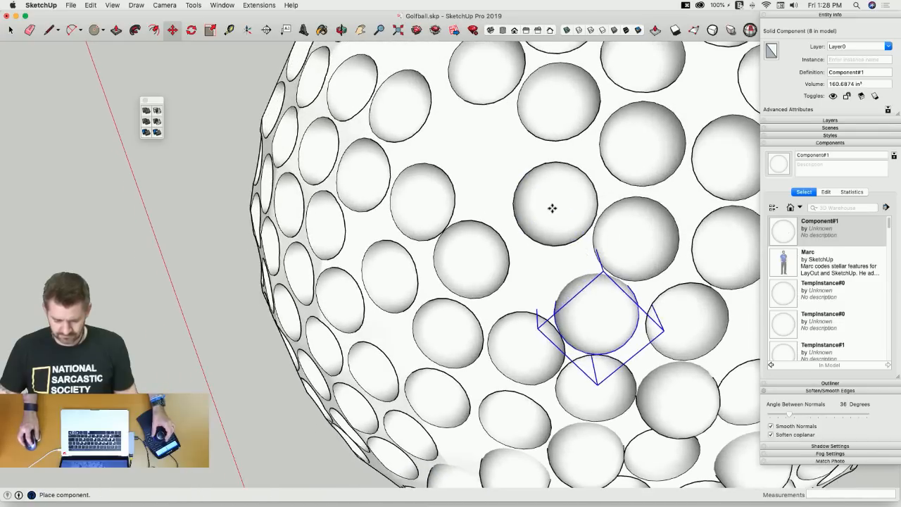
left_click(547, 233)
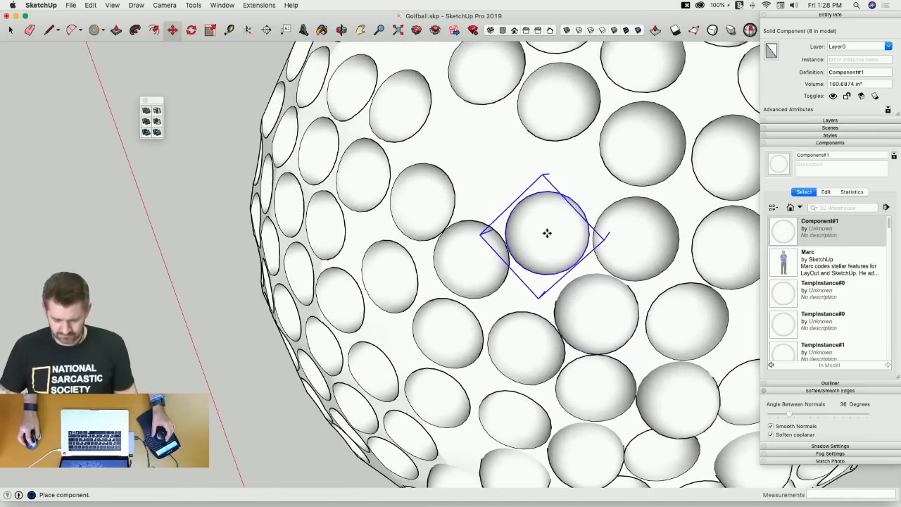
left_click(782, 236)
left_click(485, 151)
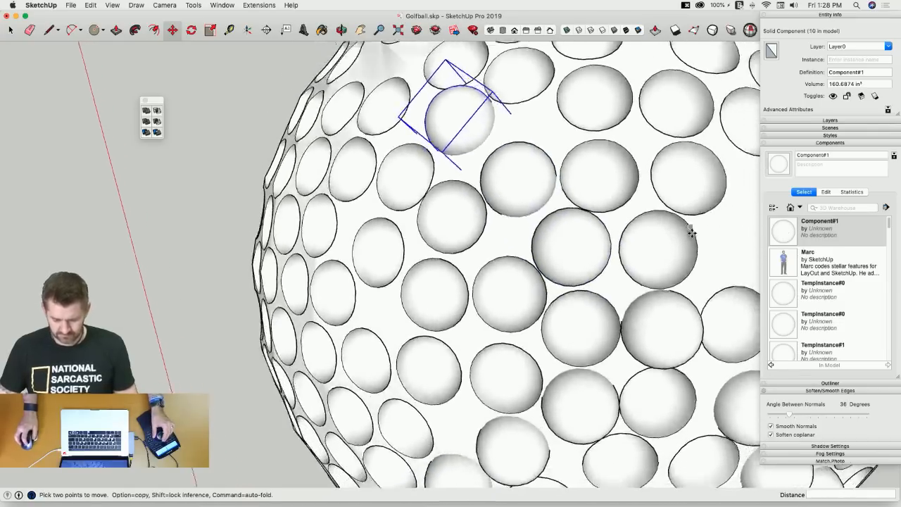
Place three more Component#1 balls along the remaining bare seam leading away from the crossing.
left_click(781, 236)
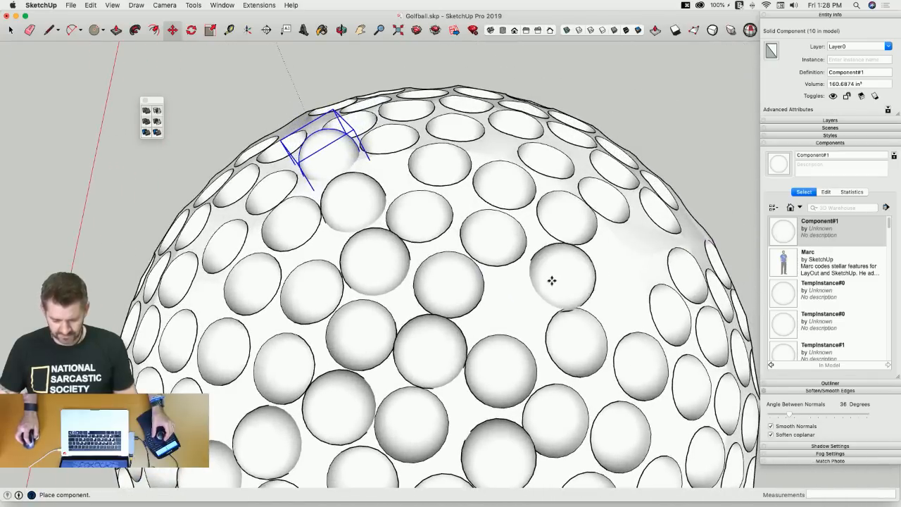
left_click(522, 298)
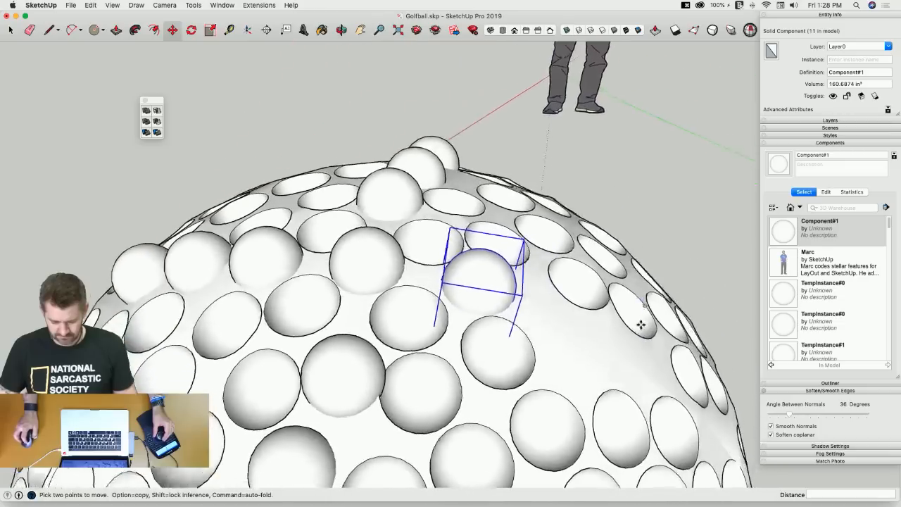
left_click(781, 236)
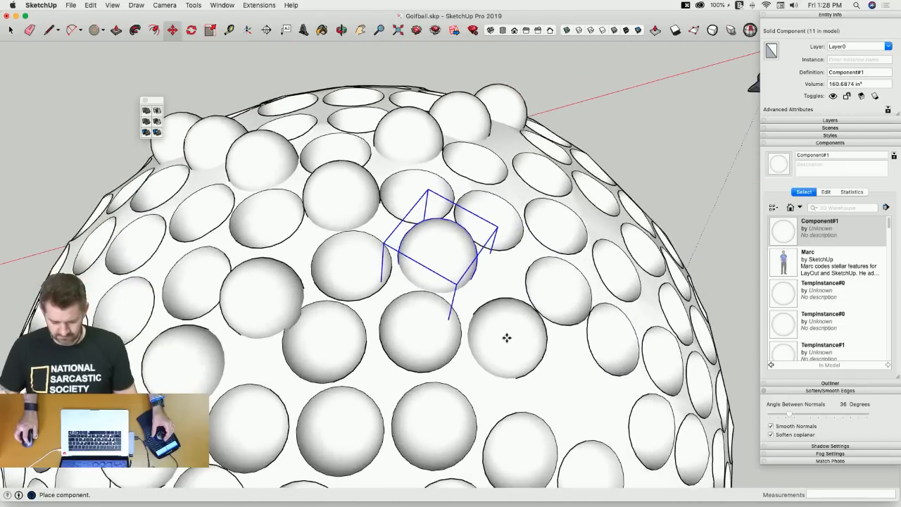
left_click(504, 328)
left_click(783, 242)
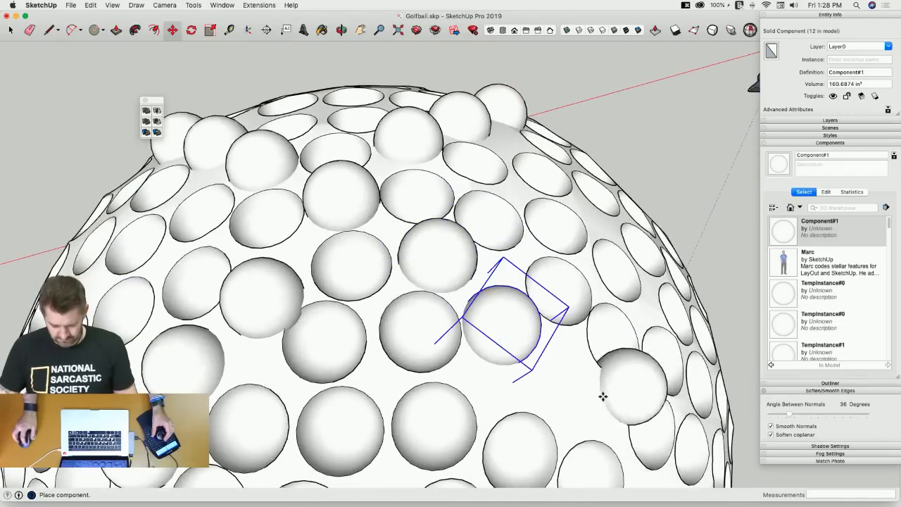
left_click(588, 386)
middle_click_drag(594, 393, 738, 202)
left_click(781, 232)
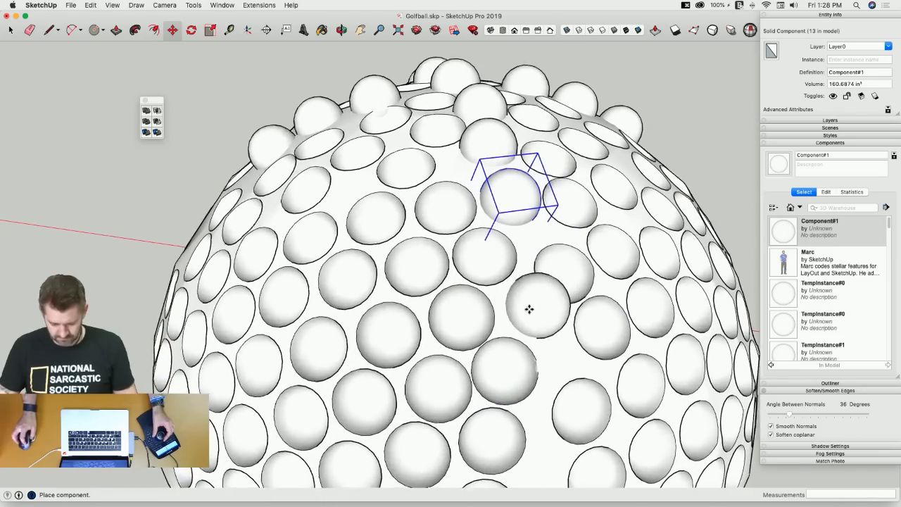
left_click(528, 307)
middle_click_drag(606, 332, 477, 303)
key("BackSpace")
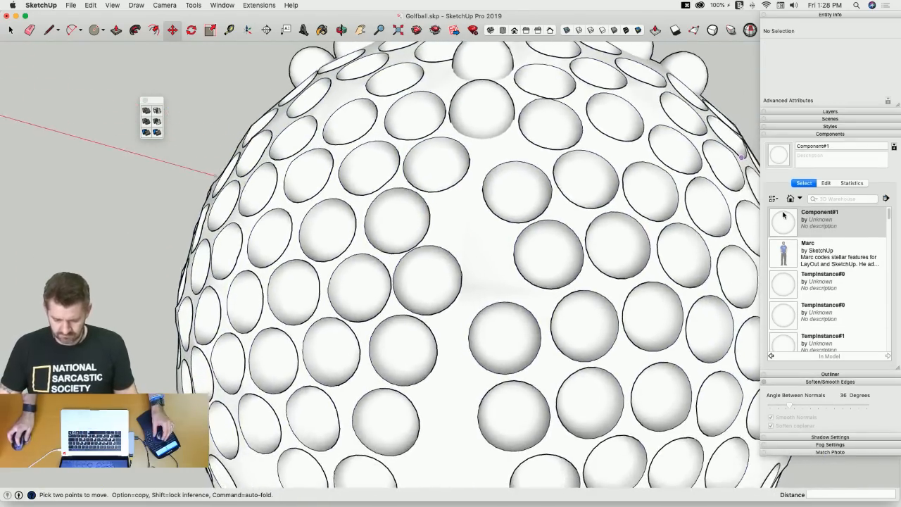
Place four more Component#1 balls in the undimpled gaps along the next bare seam between two dimpled sections.
left_click(784, 216)
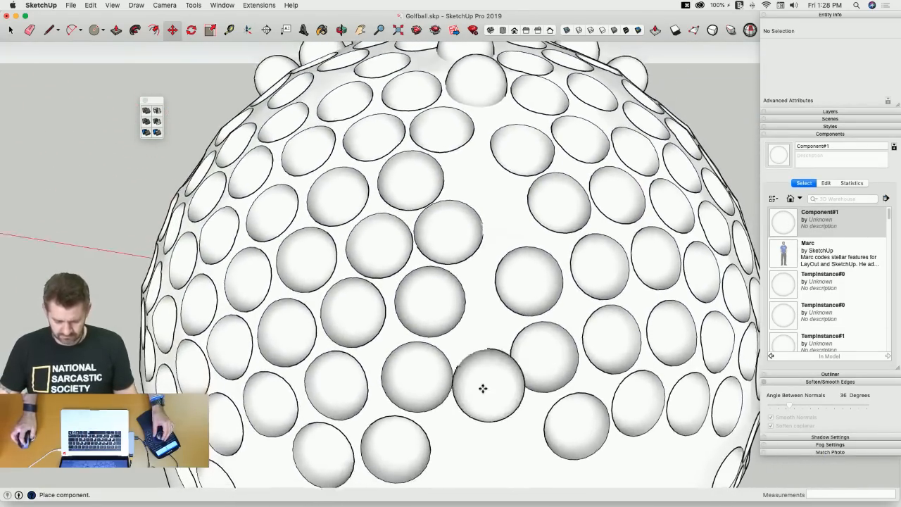
left_click(490, 404)
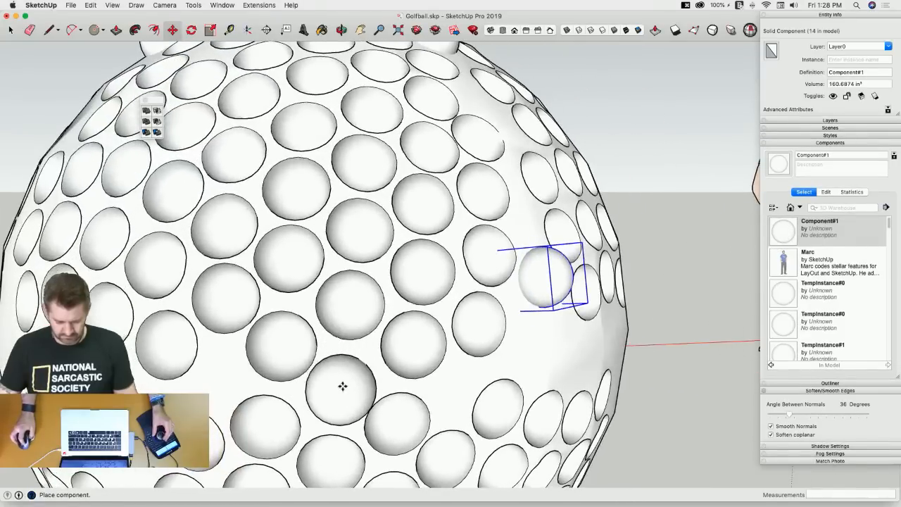
left_click(345, 386)
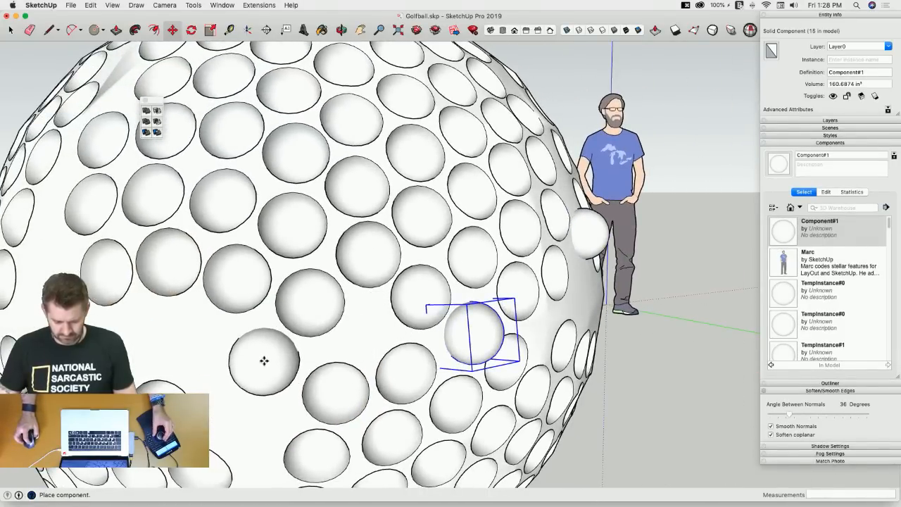
left_click(265, 361)
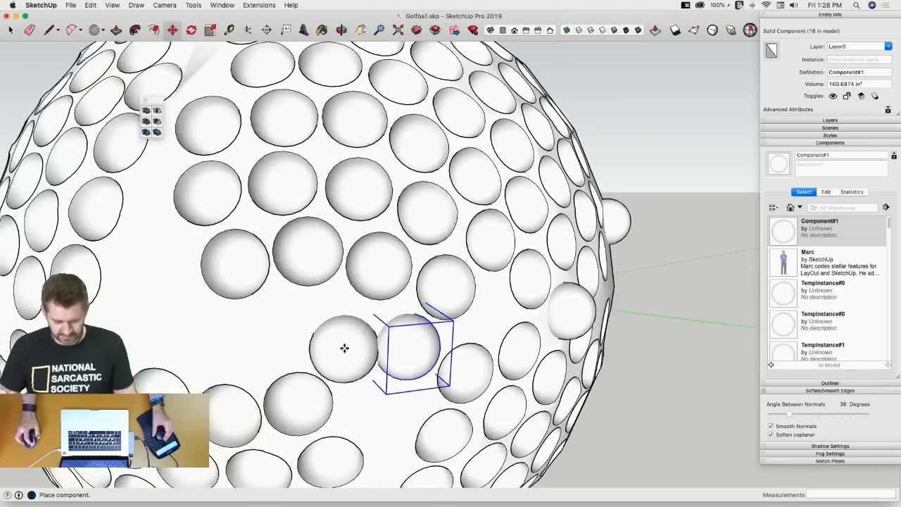
left_click(331, 338)
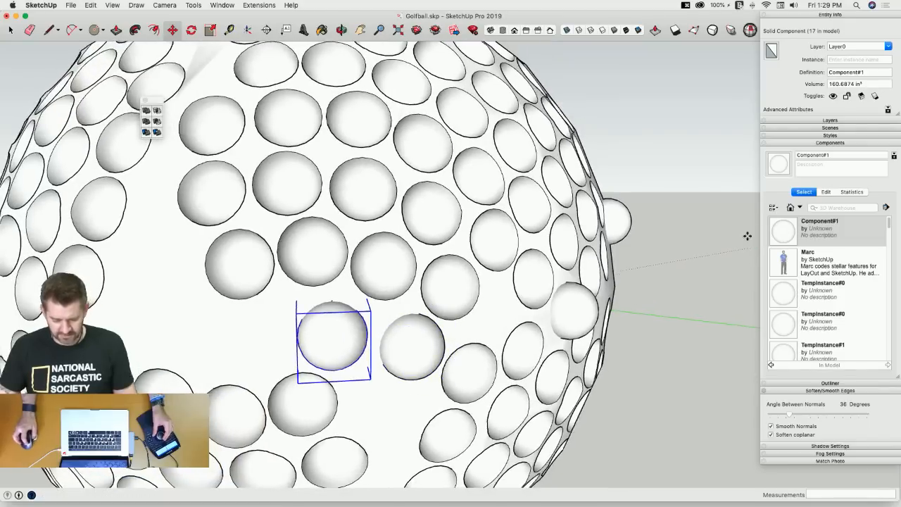
Continue the same row across the bare seam with three further Component#1 balls, spaced side by side.
left_click(323, 337)
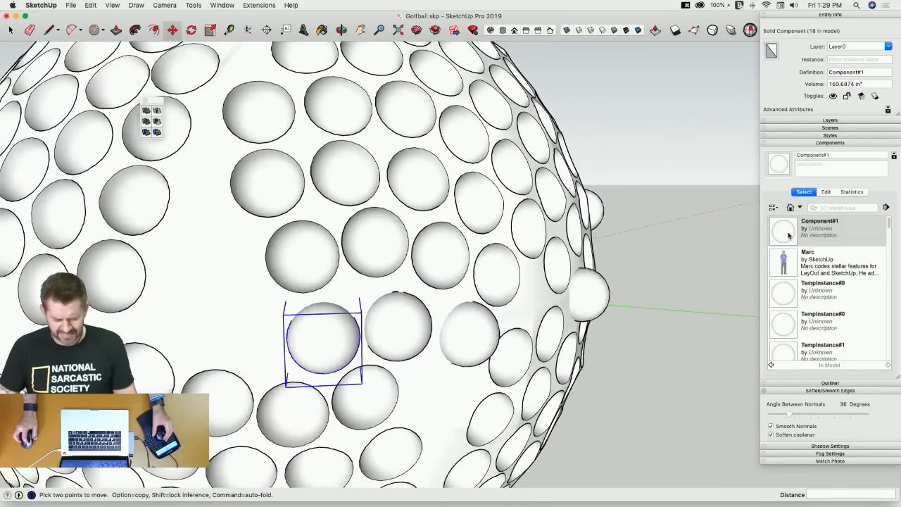
left_click(238, 328)
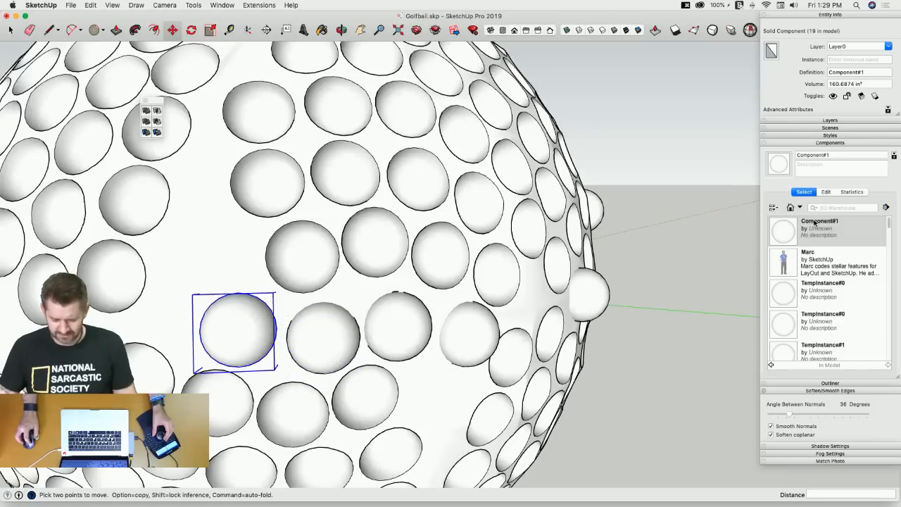
left_click(787, 237)
left_click(204, 260)
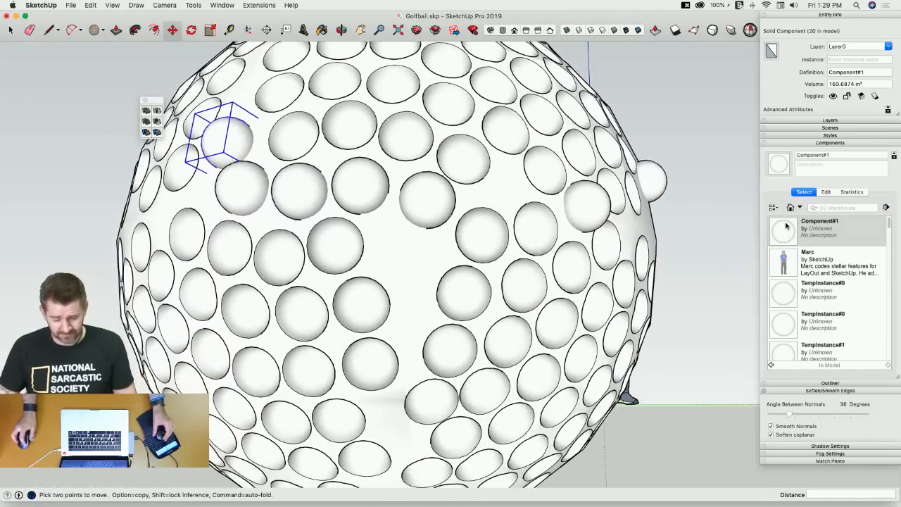
Place five Component#1 balls down the bare seam that branches off the finished row, spacing them between the neighbouring dimples.
left_click(787, 231)
left_click(404, 260)
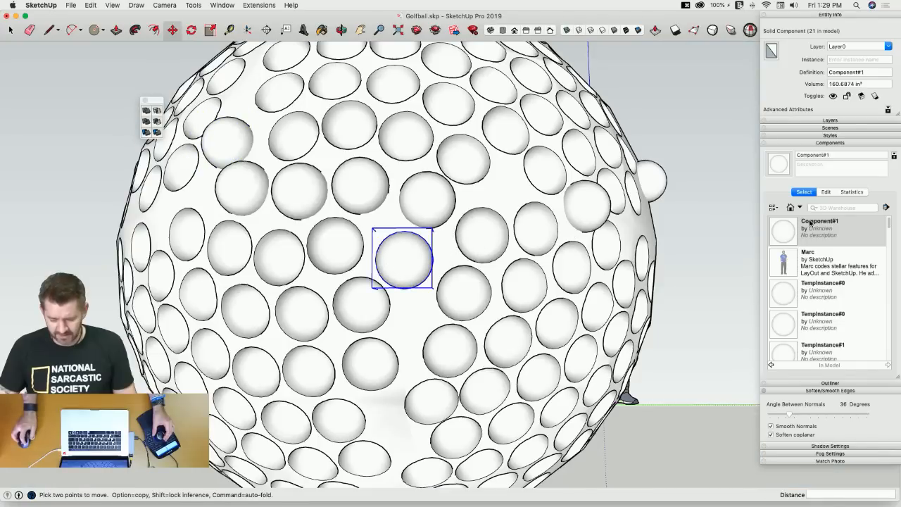
left_click(784, 241)
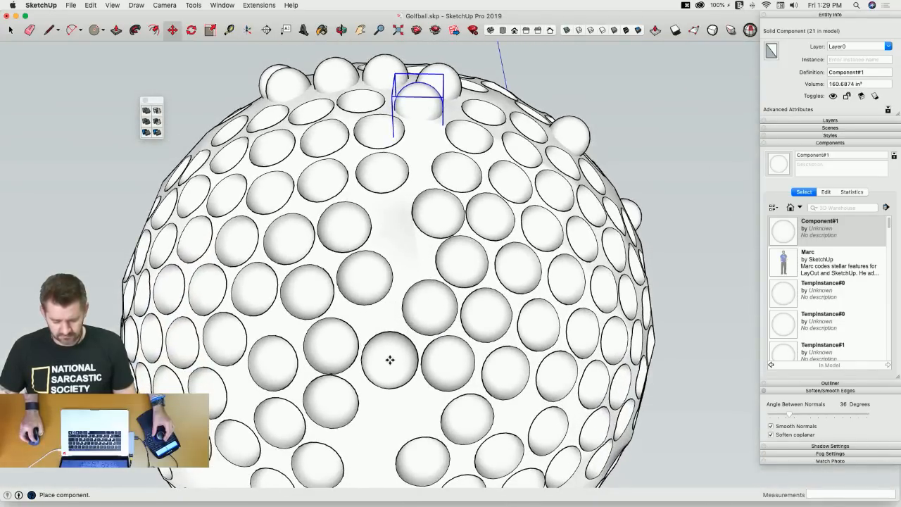
left_click(390, 360)
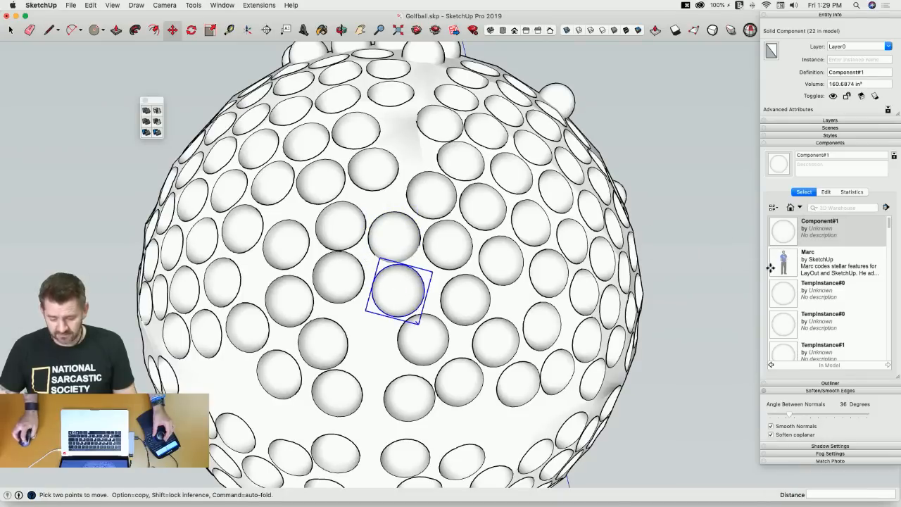
left_click(783, 233)
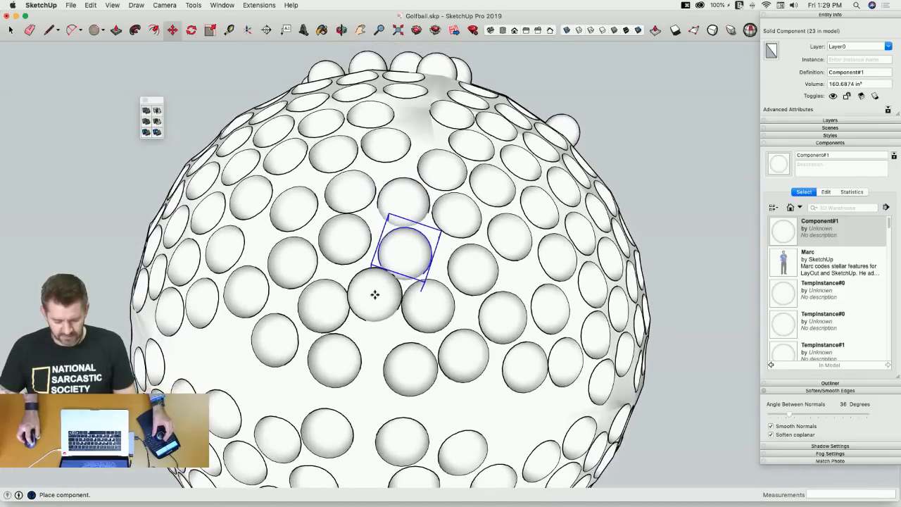
left_click(484, 343)
left_click(781, 239)
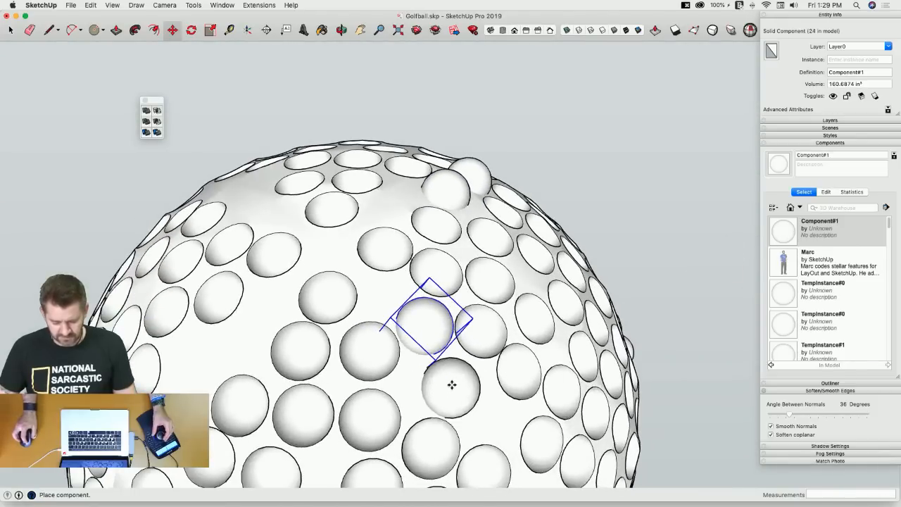
left_click(452, 385)
left_click(783, 232)
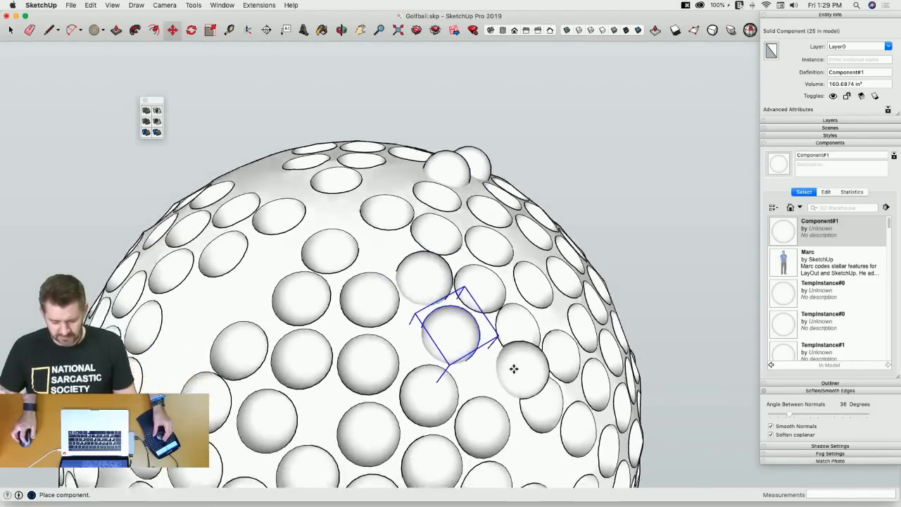
left_click(495, 357)
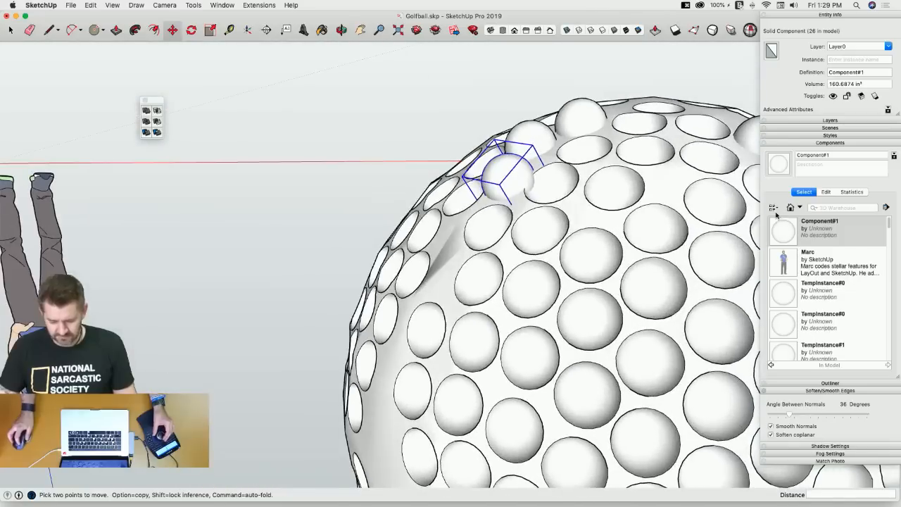
key("BackSpace")
Place four Component#1 balls where two seams meet, one between the upper dimples and three along the wide gap below.
left_click(784, 231)
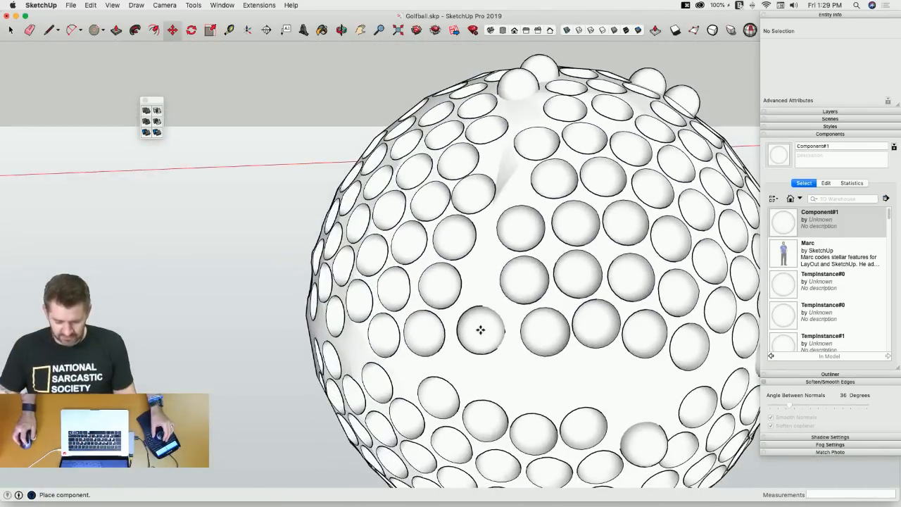
left_click(481, 330)
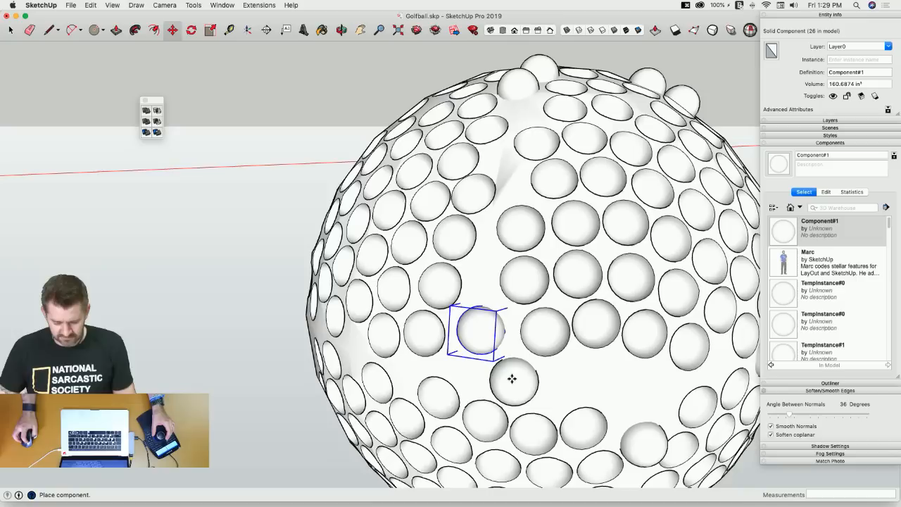
left_click(512, 379)
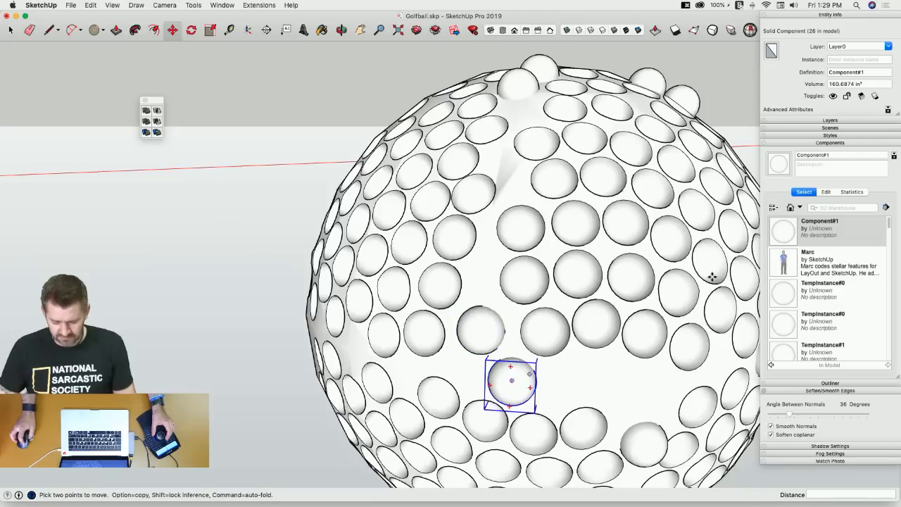
left_click(579, 378)
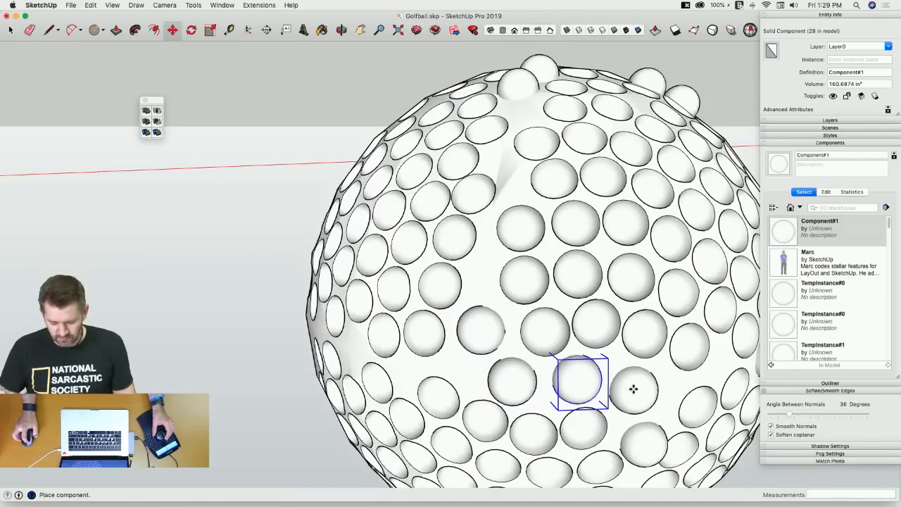
left_click(634, 389)
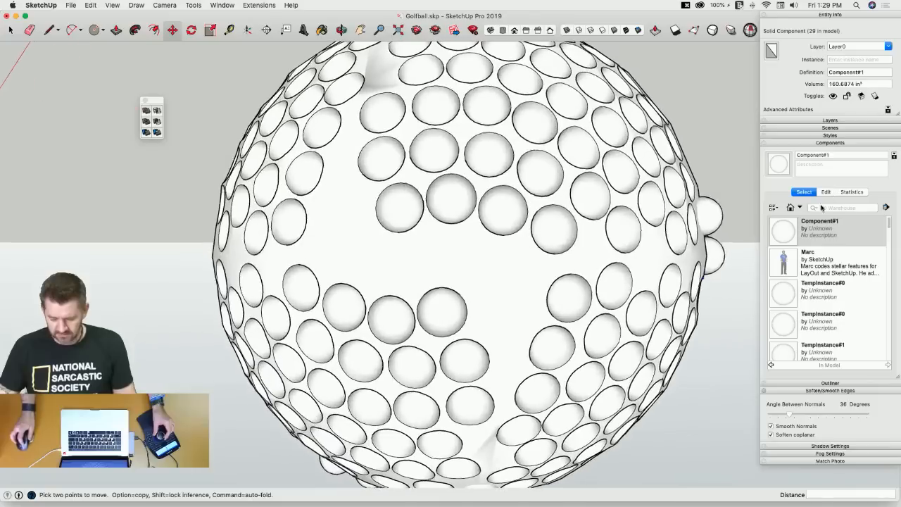
Place six Component#1 balls from the narrow gap between sections around the bend and along the adjoining wide seam.
left_click(790, 238)
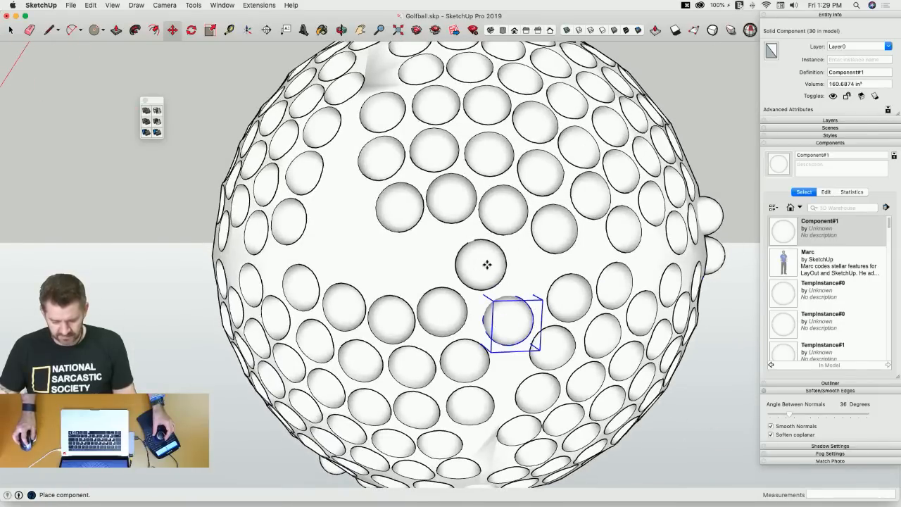
left_click(499, 264)
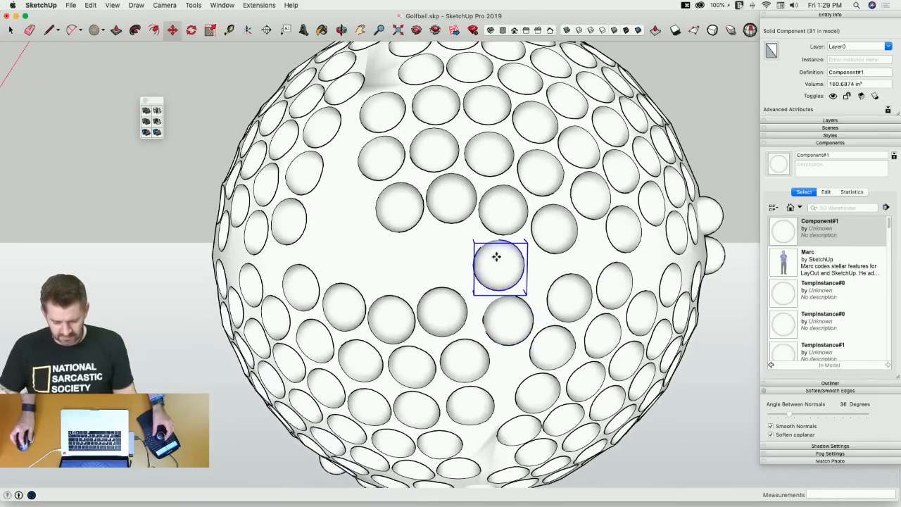
left_click(430, 255)
middle_click_drag(466, 276, 385, 270)
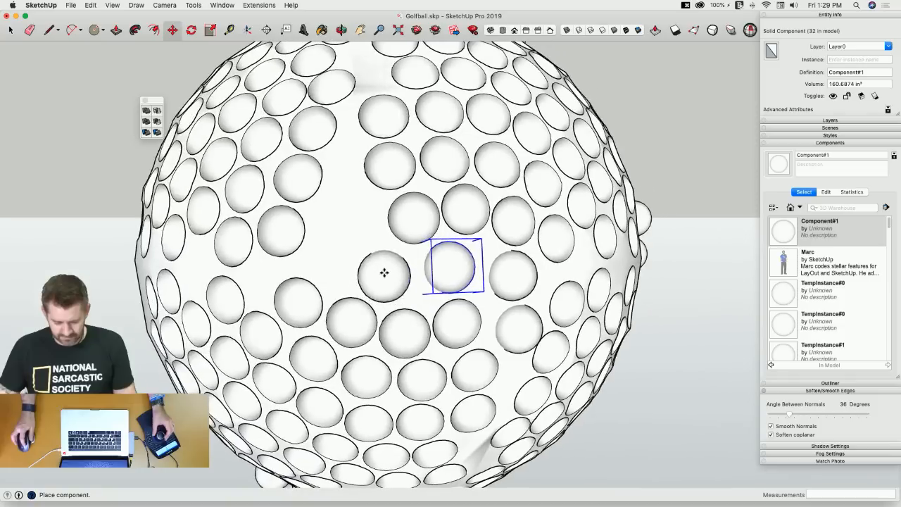
left_click(778, 241)
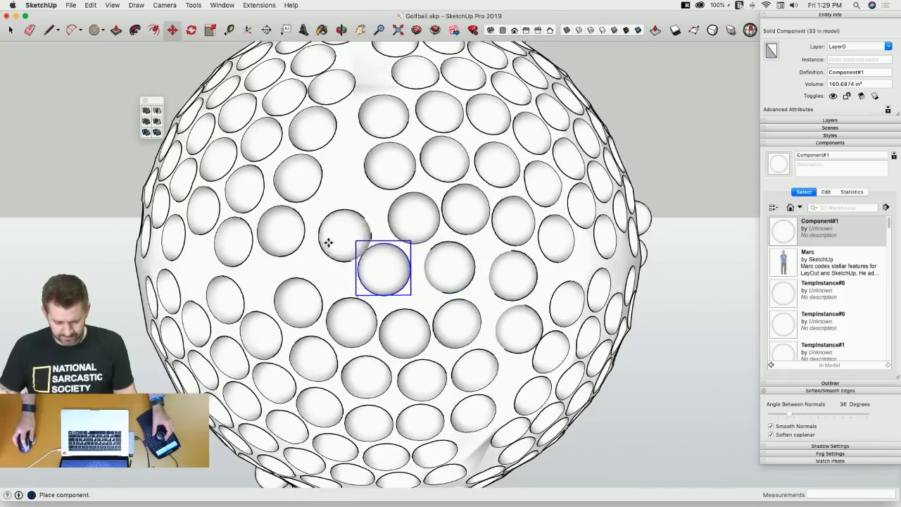
left_click(330, 256)
middle_click_drag(331, 256, 359, 303)
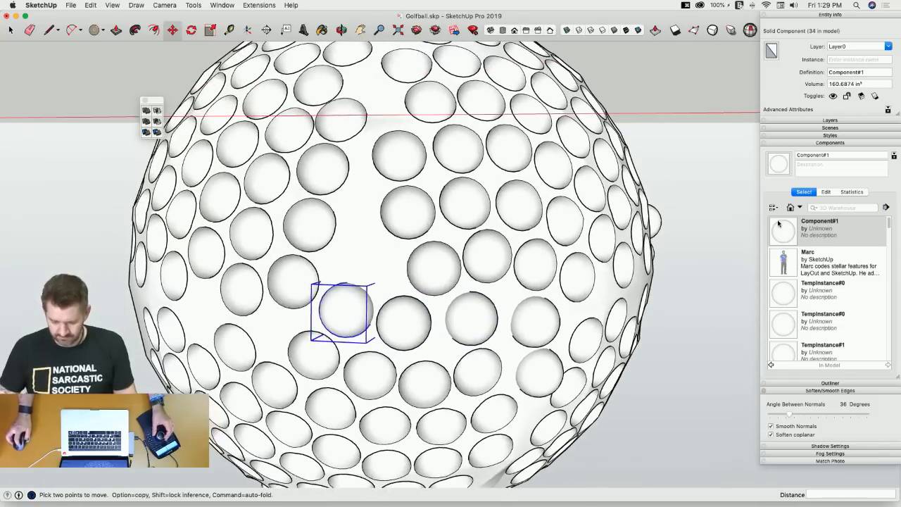
middle_click_drag(362, 254, 555, 261)
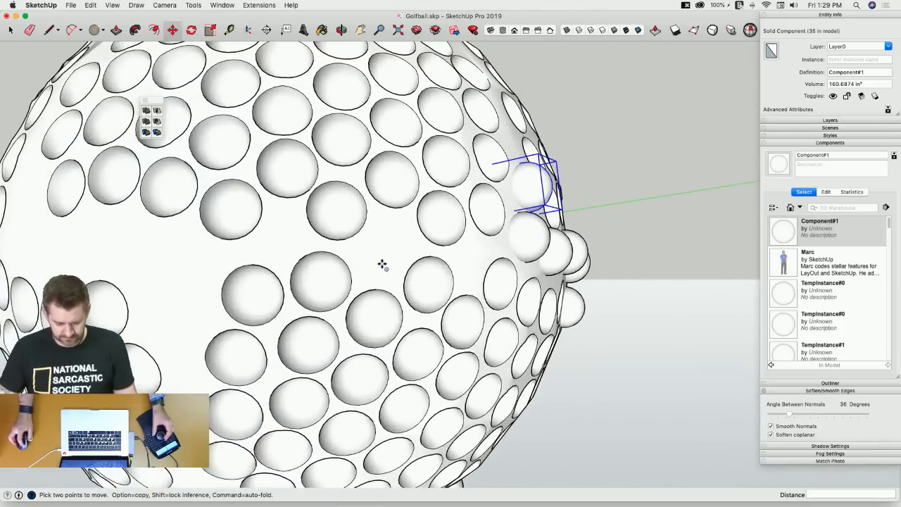
Place three Component#1 balls in the bare seam on the next side of the sphere, ending at the seam junction.
left_click(777, 232)
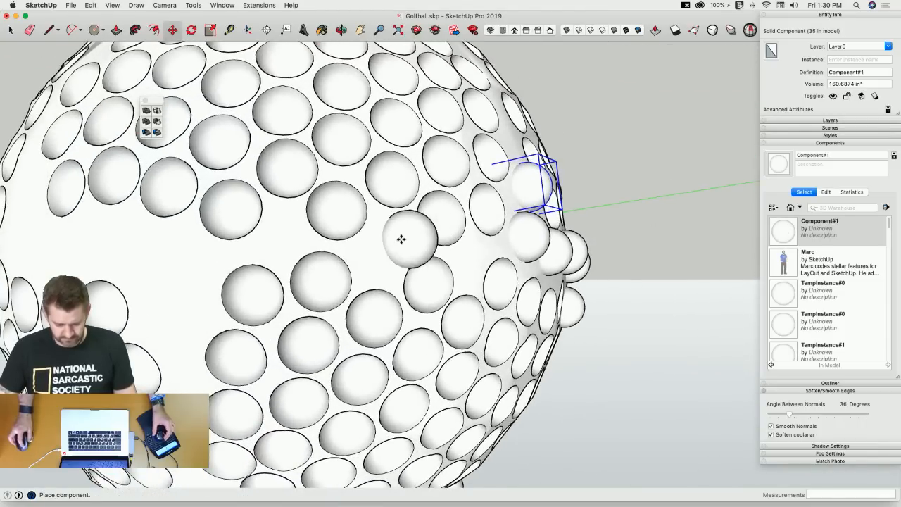
left_click(391, 244)
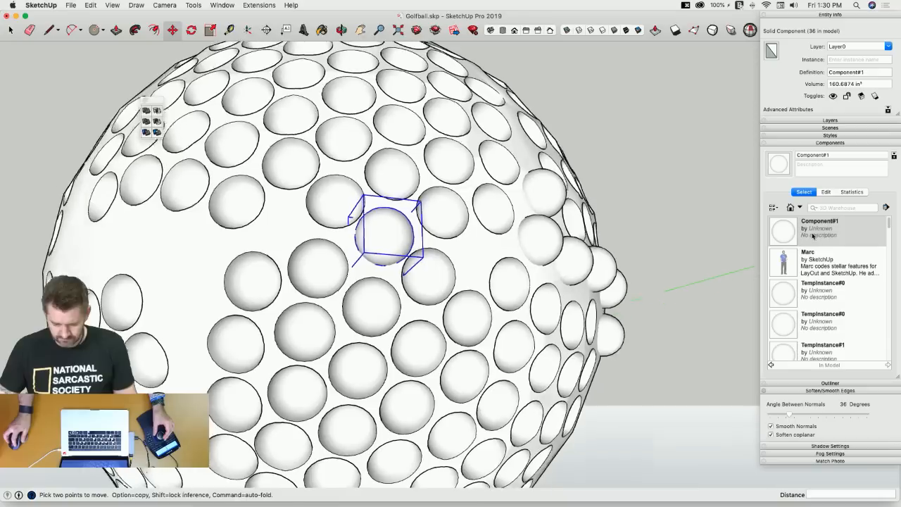
left_click(783, 228)
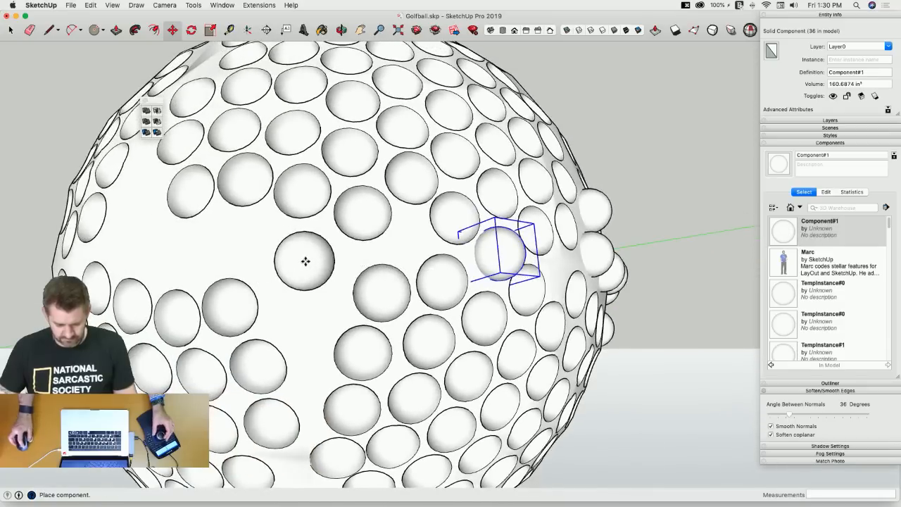
left_click(306, 261)
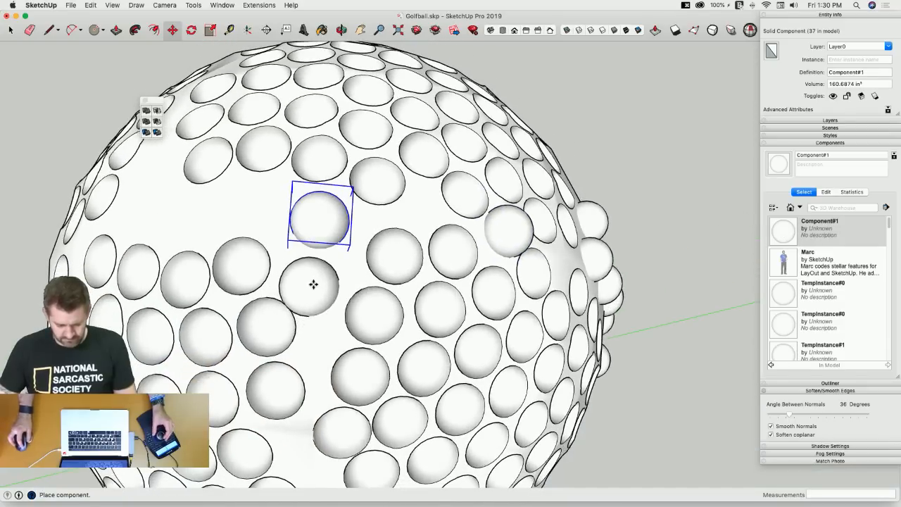
left_click(315, 284)
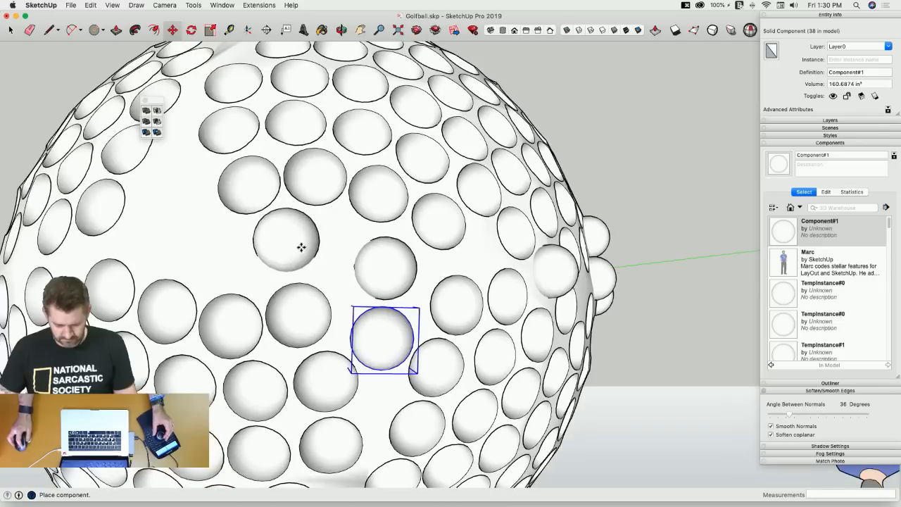
Place four Component#1 balls along the bare seam leading away from the junction, turning up between the two sections.
left_click(781, 232)
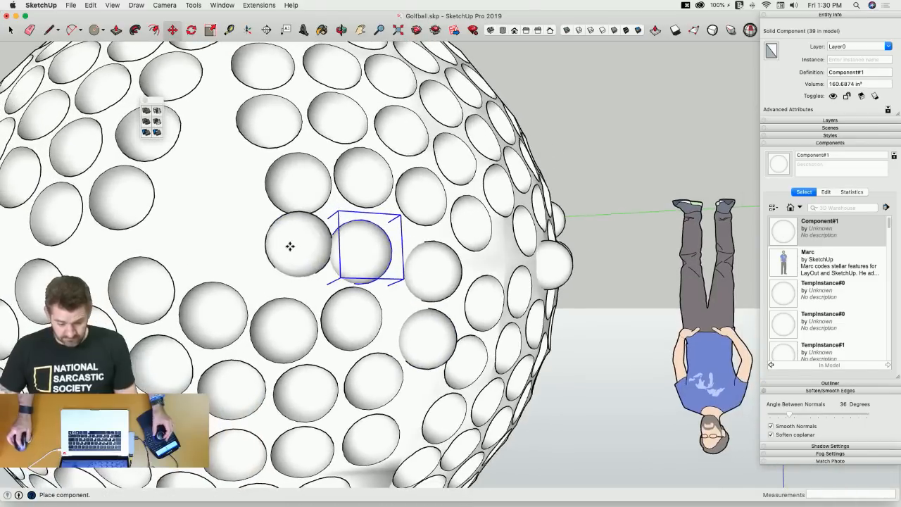
left_click(289, 250)
left_click(783, 231)
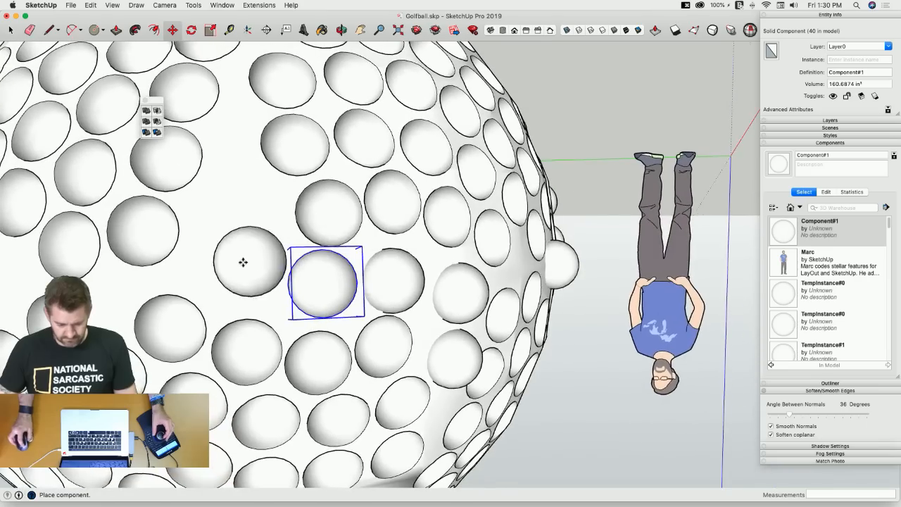
left_click(242, 258)
left_click(786, 237)
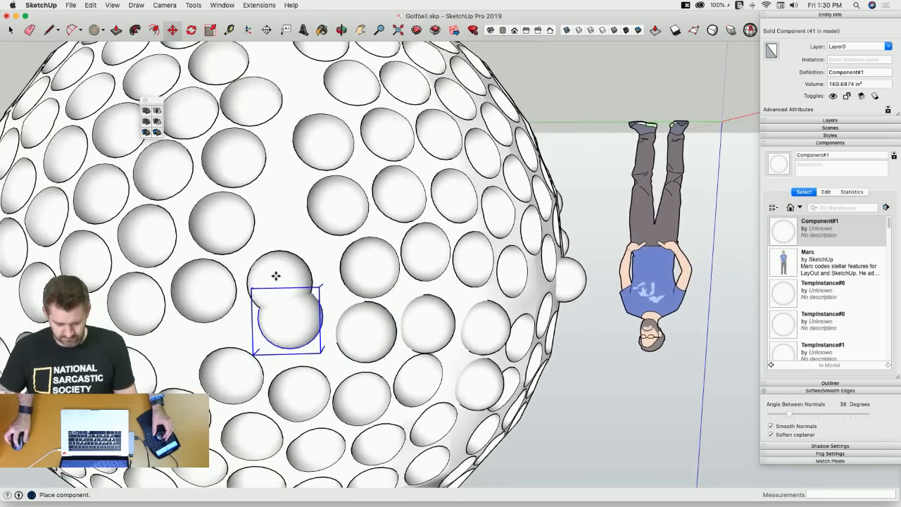
left_click(286, 252)
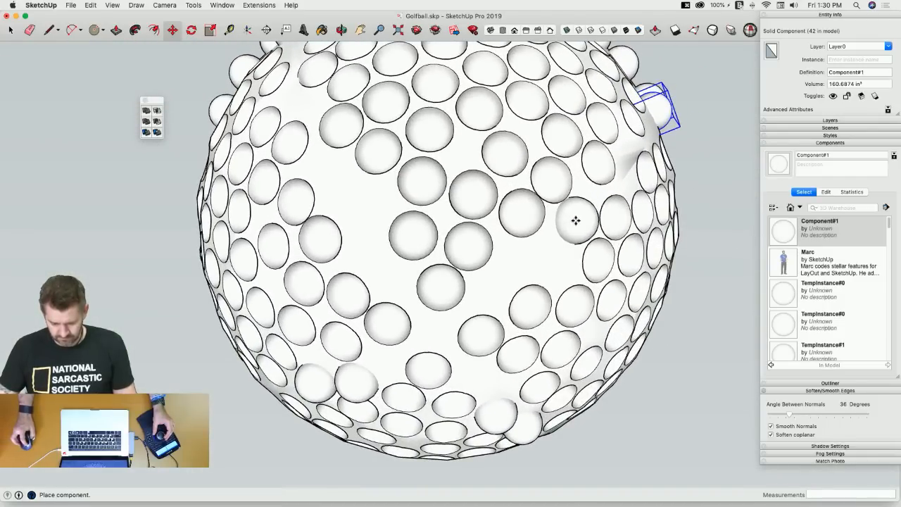
Place three Component#1 balls in the bare seam, two along its upper stretch and one further down between the lower dimples.
left_click(576, 221)
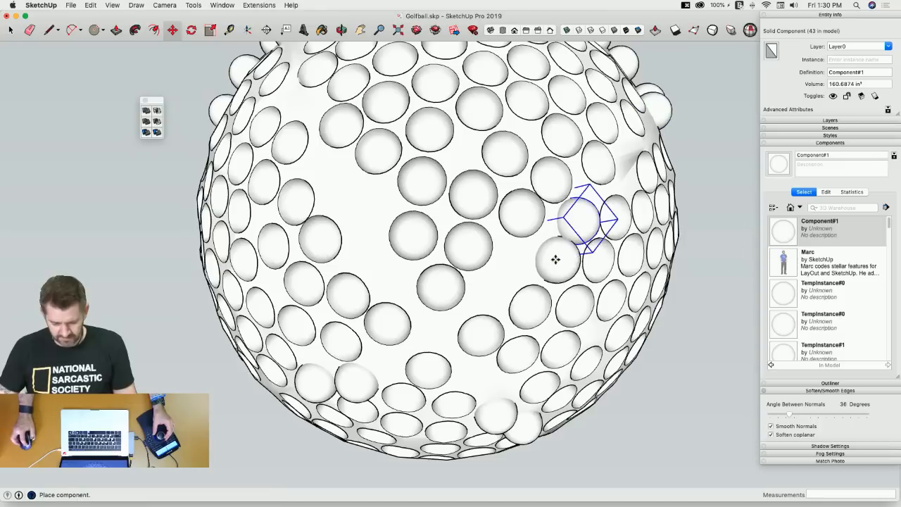
left_click(785, 232)
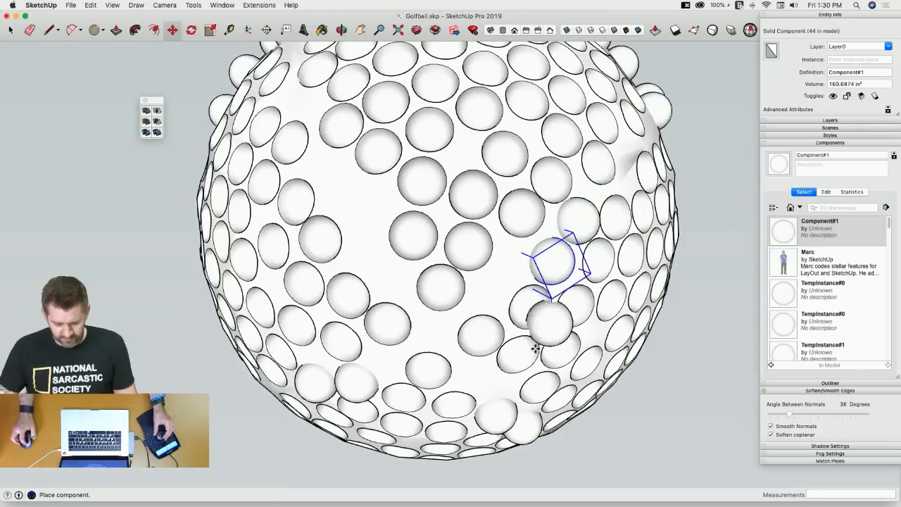
left_click(479, 382)
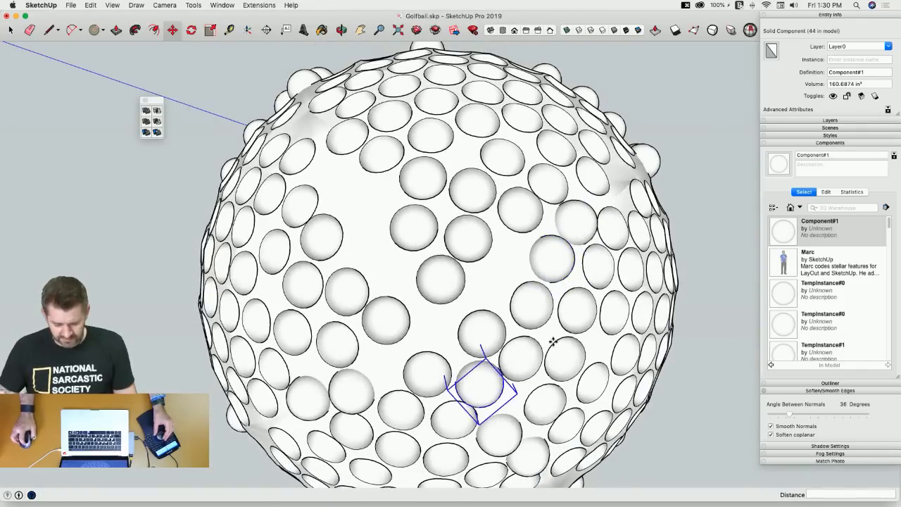
Try one more Component#1 ball beside the seam's upper pair of balls, and erase it.
left_click(790, 233)
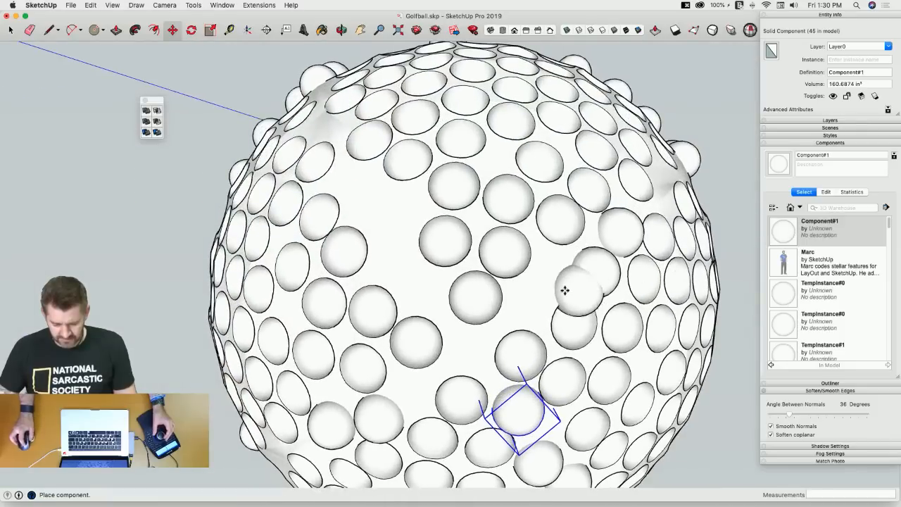
left_click(549, 281)
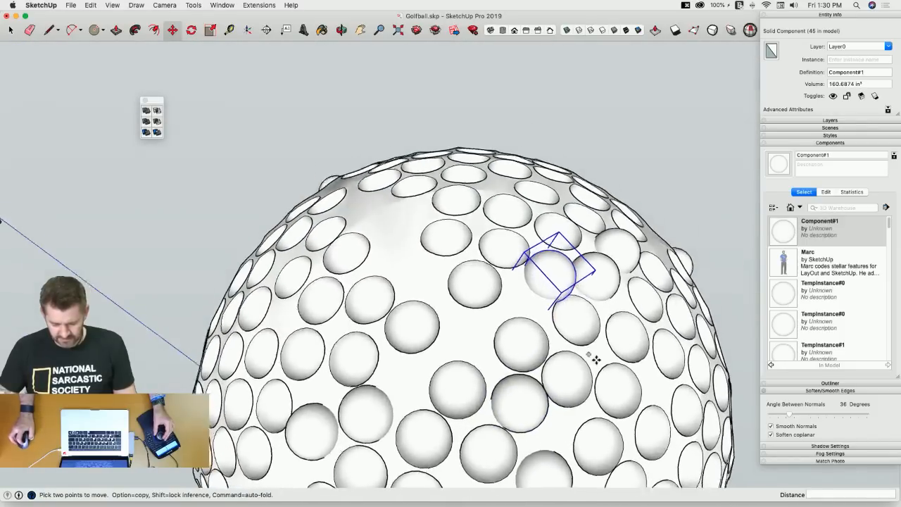
key("e")
key("Delete")
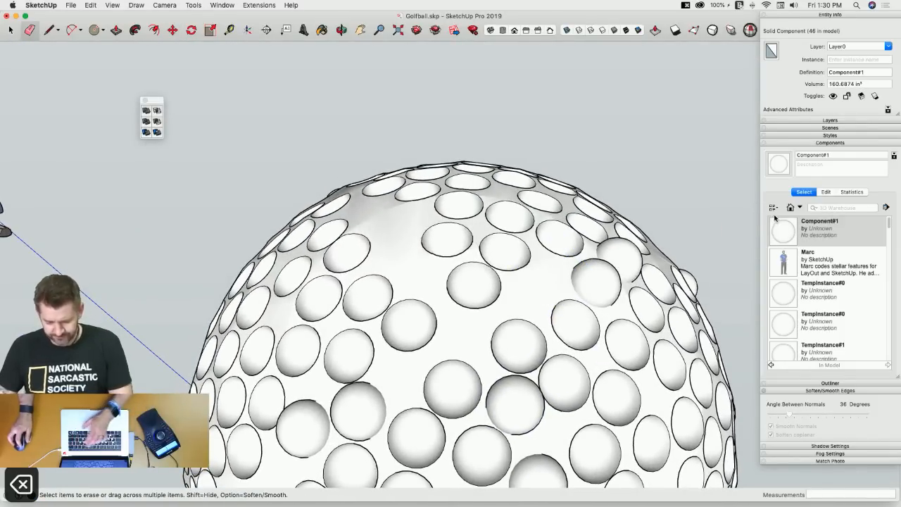
Place two Component#1 balls one above the other in the wide bare gap between the dimpled sections.
left_click(795, 222)
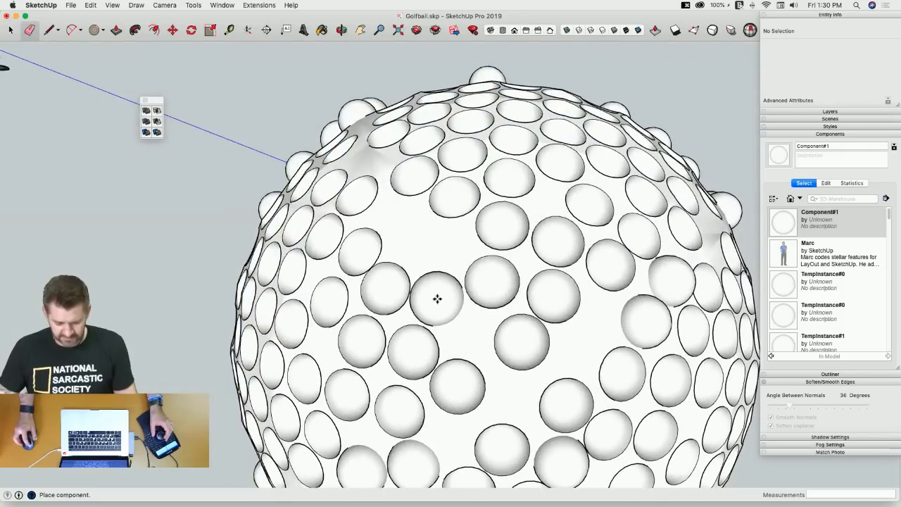
left_click(436, 303)
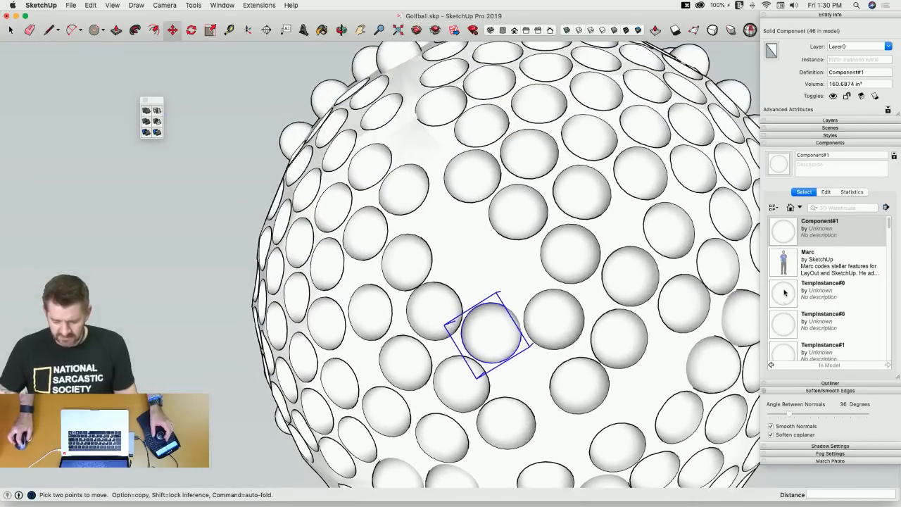
left_click(789, 234)
left_click(494, 267)
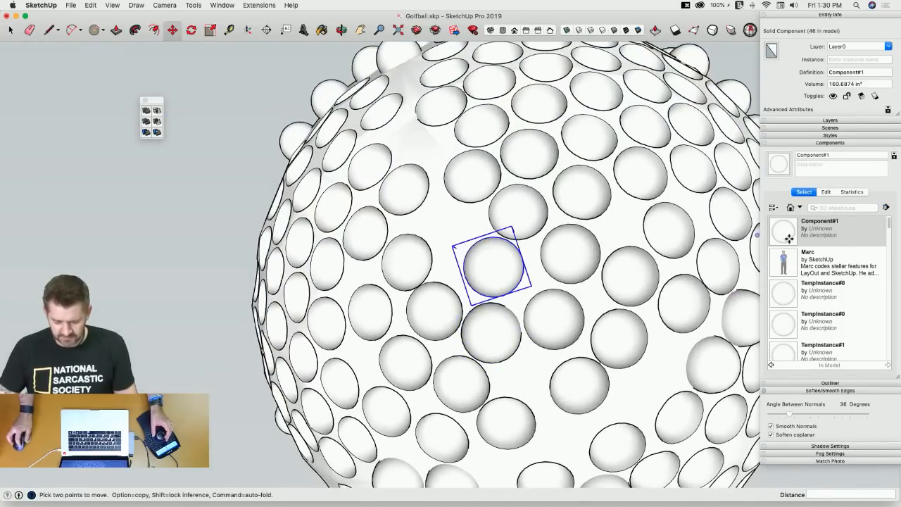
Try an extra Component#1 ball in the narrowing seam above, shift it for a better fit, and delete it.
left_click(789, 237)
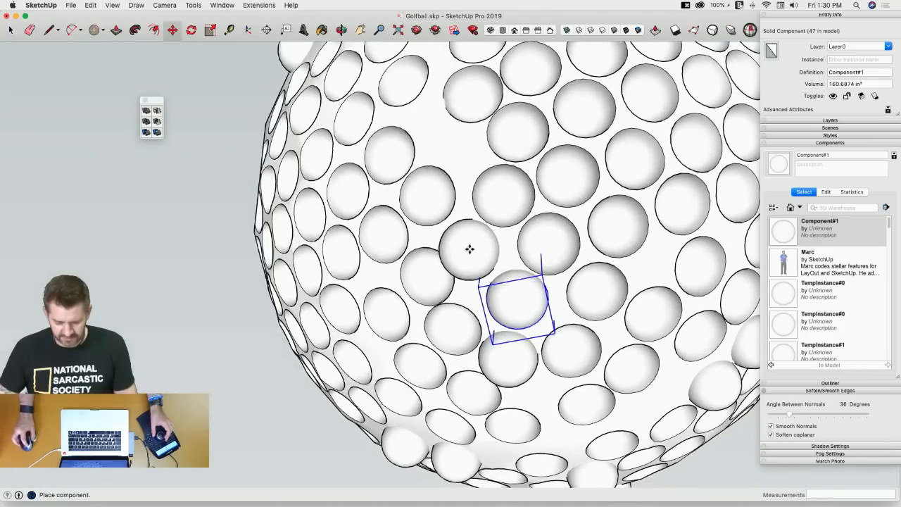
left_click(469, 247)
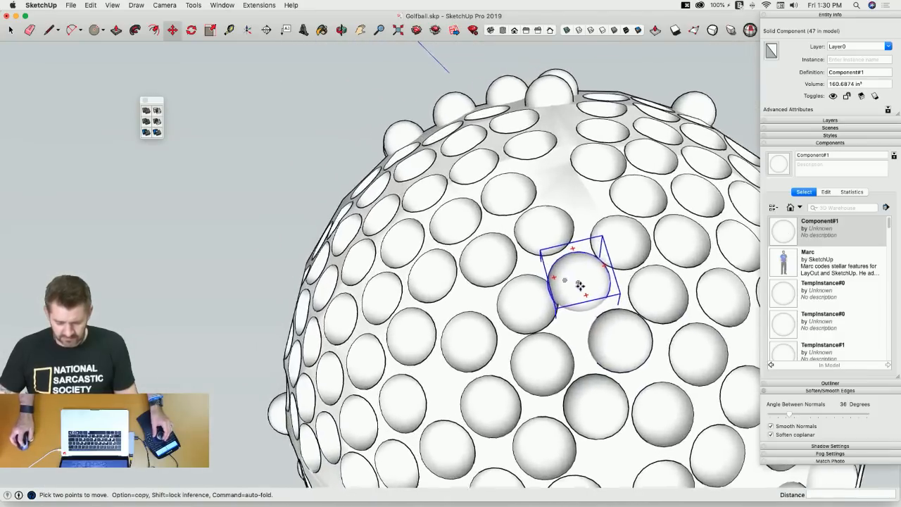
left_click(572, 318)
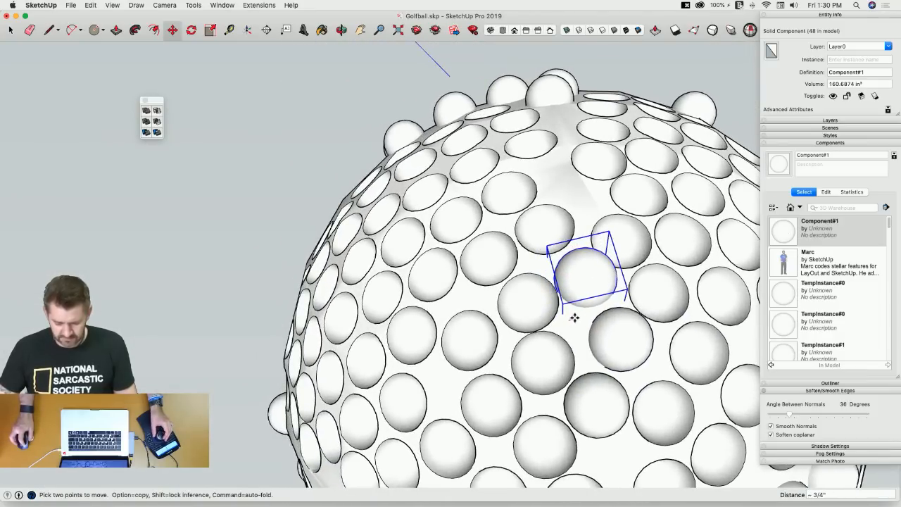
left_click(576, 315)
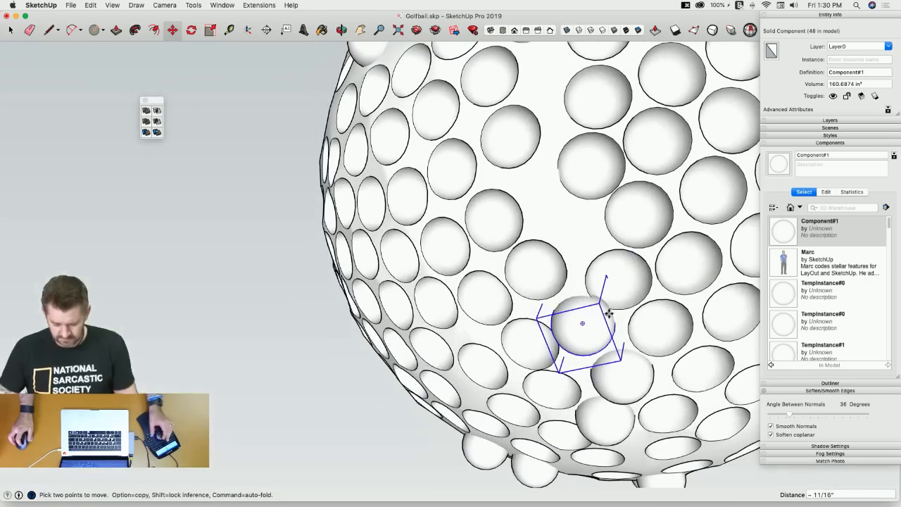
key("BackSpace")
key("space")
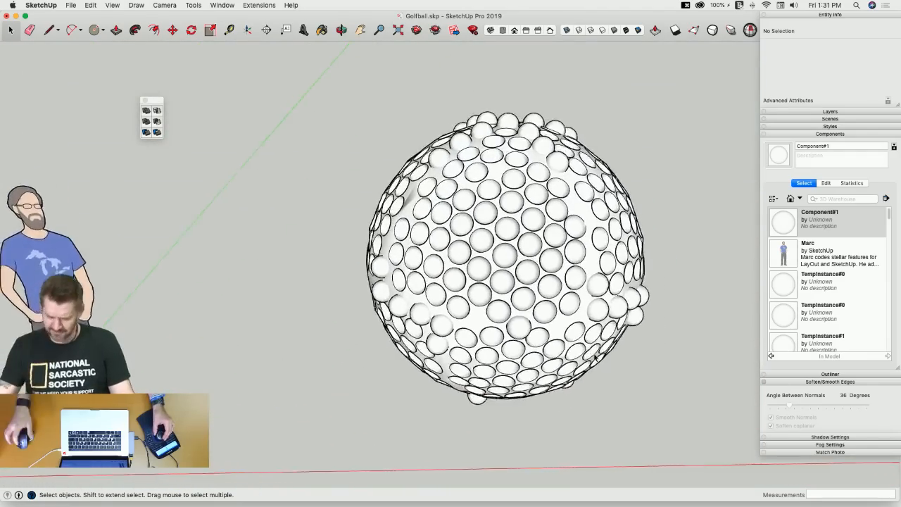
Try to isolate the protruding balls on top of the sphere with several window and crossing selections.
left_click(503, 315)
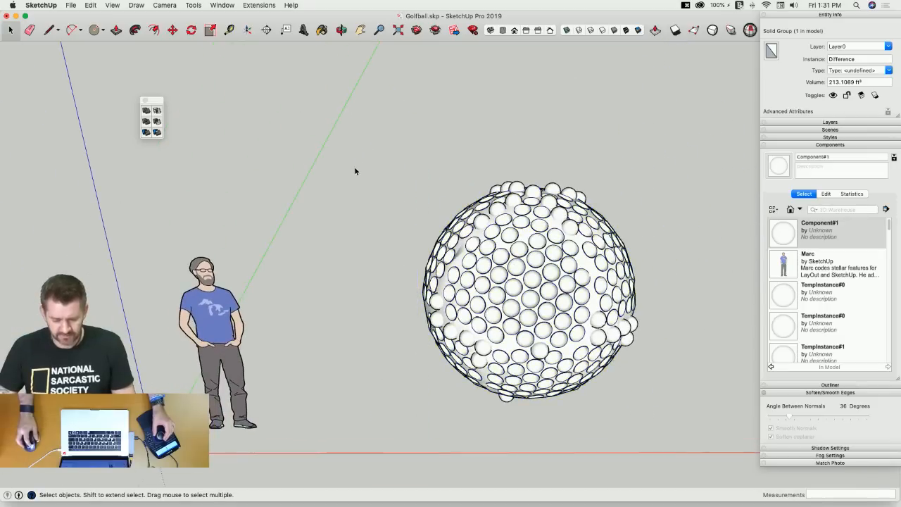
left_click_drag(333, 126, 670, 425)
left_click_drag(217, 84, 662, 225)
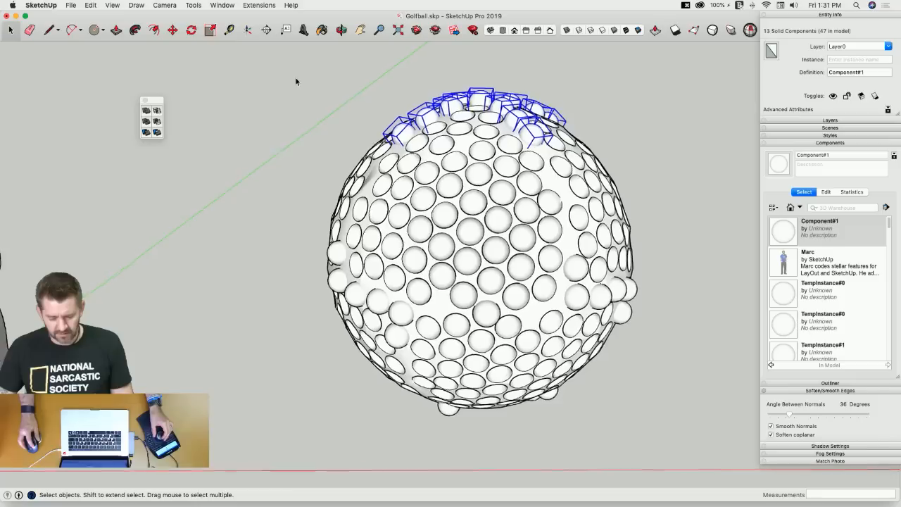
left_click_drag(297, 76, 687, 200)
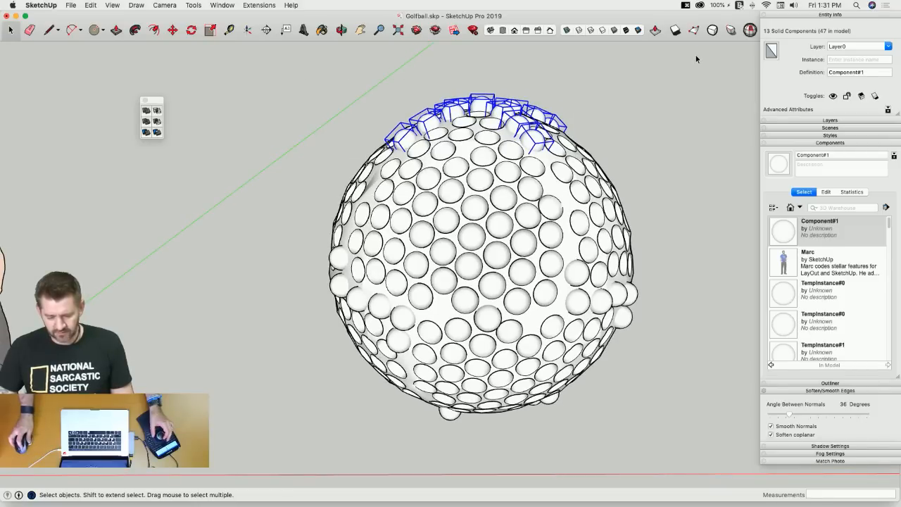
left_click_drag(696, 55, 334, 146)
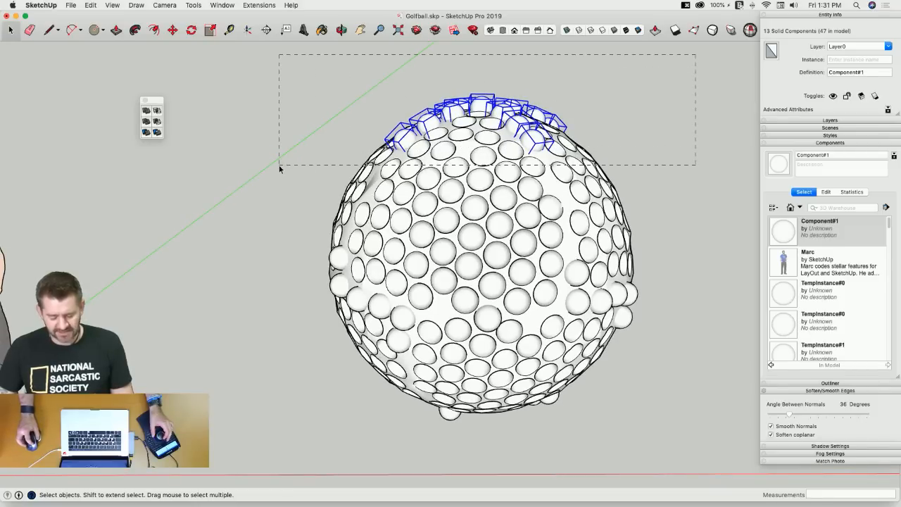
left_click_drag(279, 164, 268, 175)
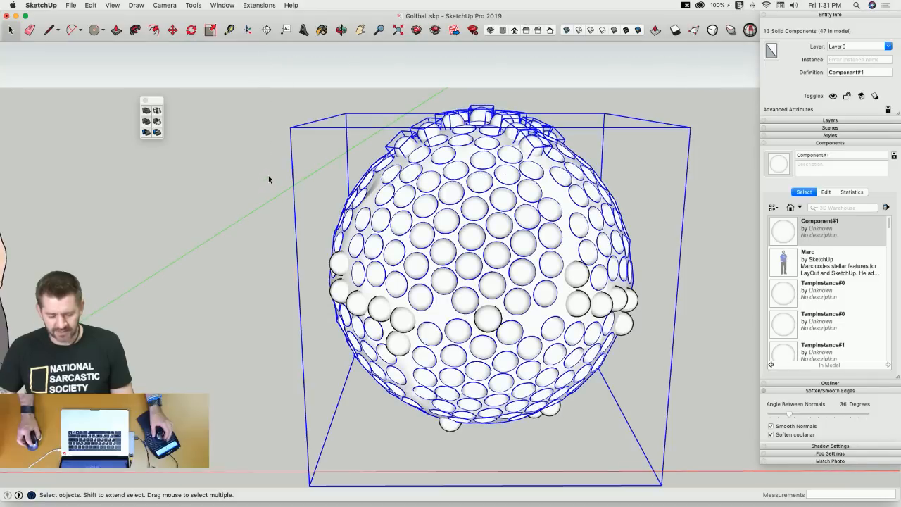
left_click_drag(692, 68, 298, 165)
left_click(258, 81)
left_click_drag(245, 78, 676, 192)
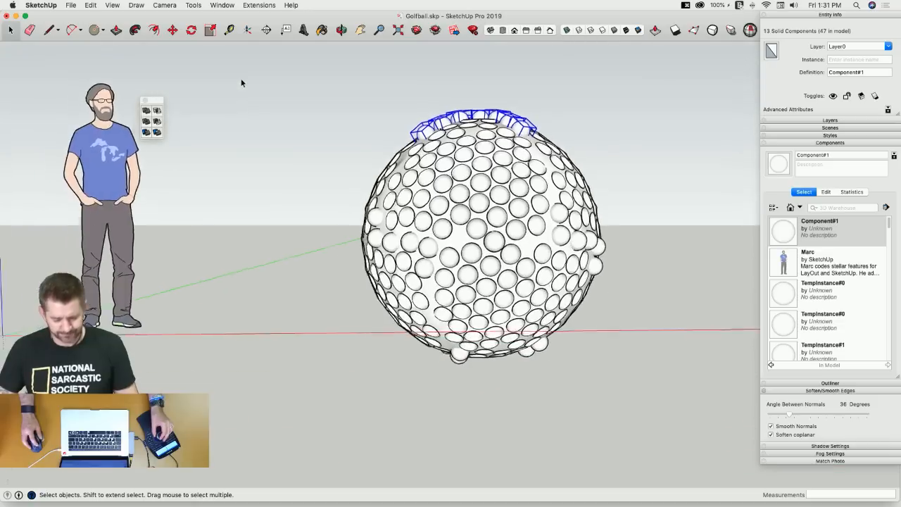
Select the whole golf ball, remove the dimpled sphere from the selection, and group the remaining Component#1 balls.
left_click_drag(243, 69, 684, 394)
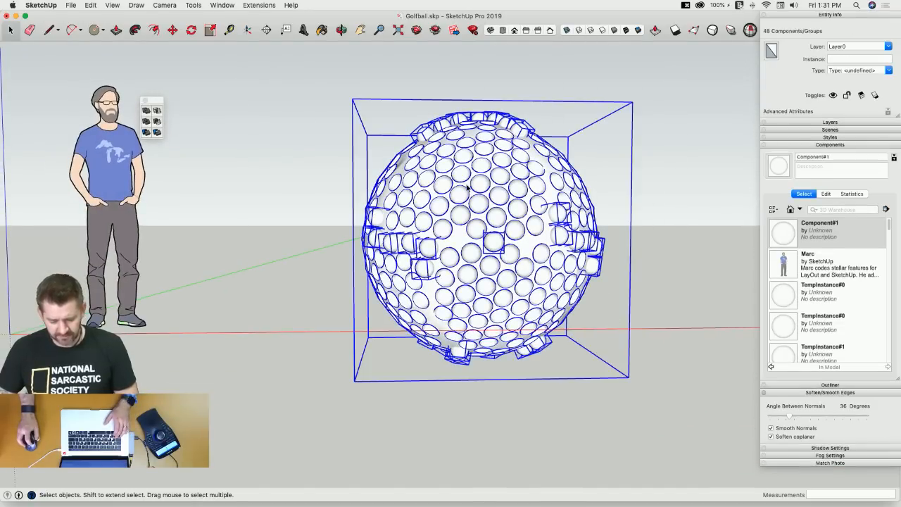
left_click(467, 187, "shift")
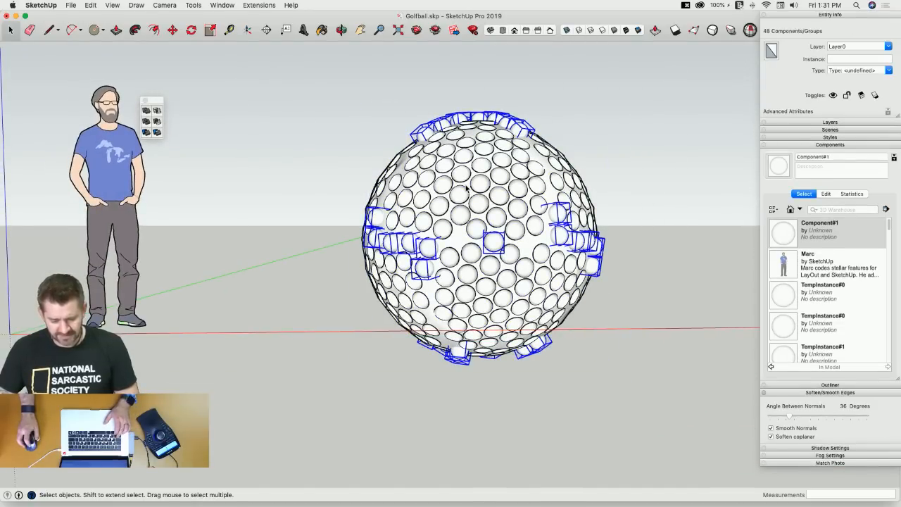
right_click(429, 249)
left_click(451, 325)
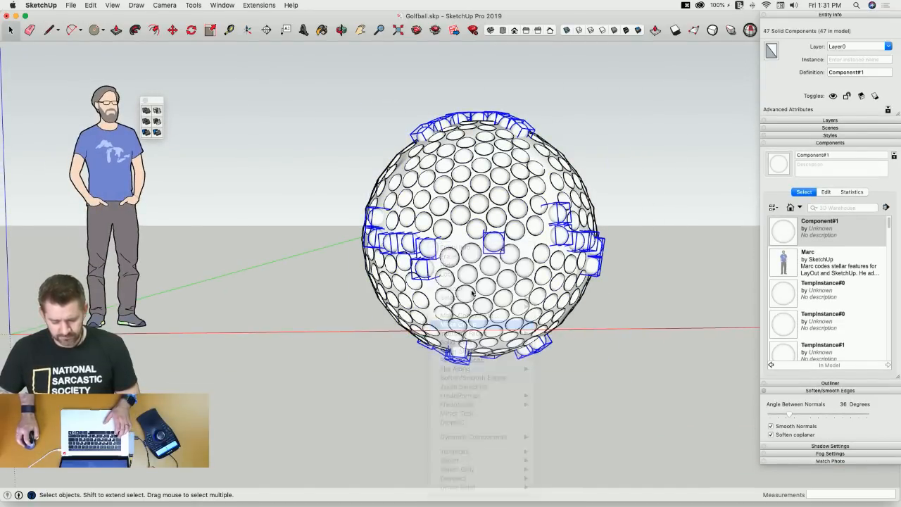
Explode all the Component#1 balls inside the new group, collapse the components list, and exit the group.
double_click(426, 249)
key("super+a")
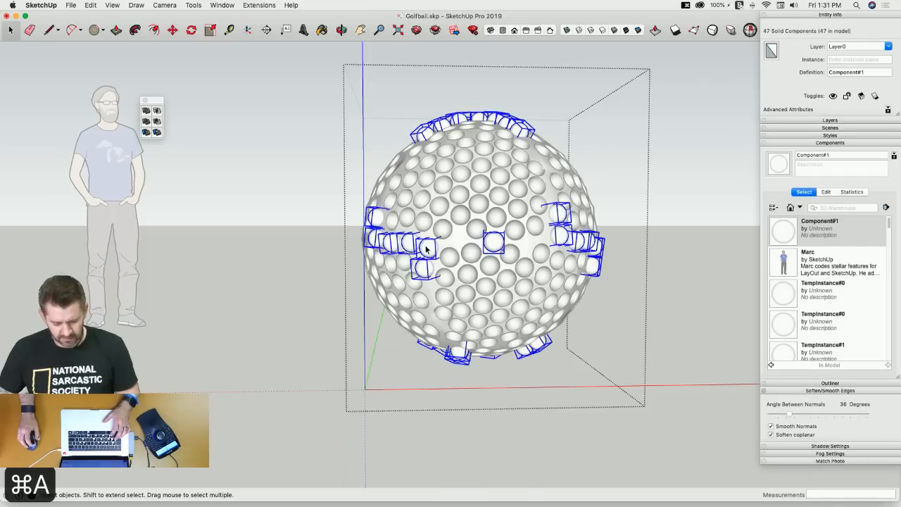
right_click(426, 249)
key("Escape")
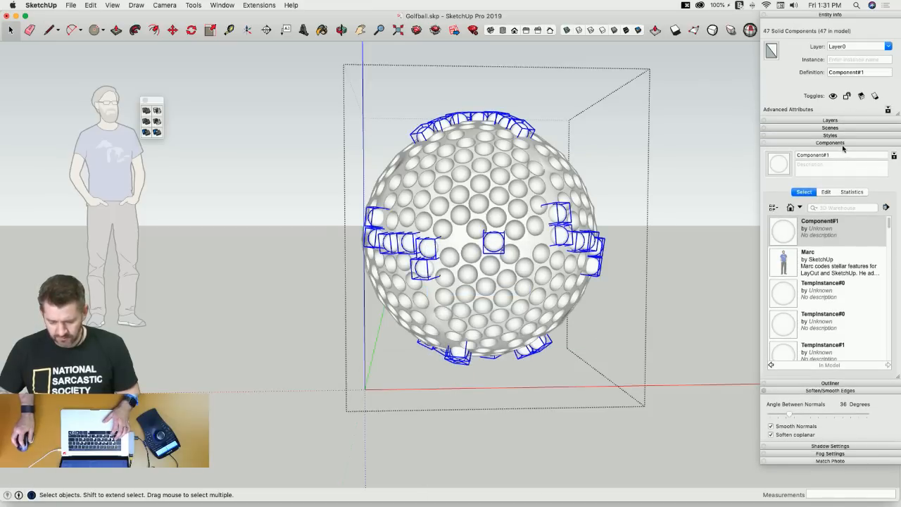
left_click(842, 145)
left_click(705, 132)
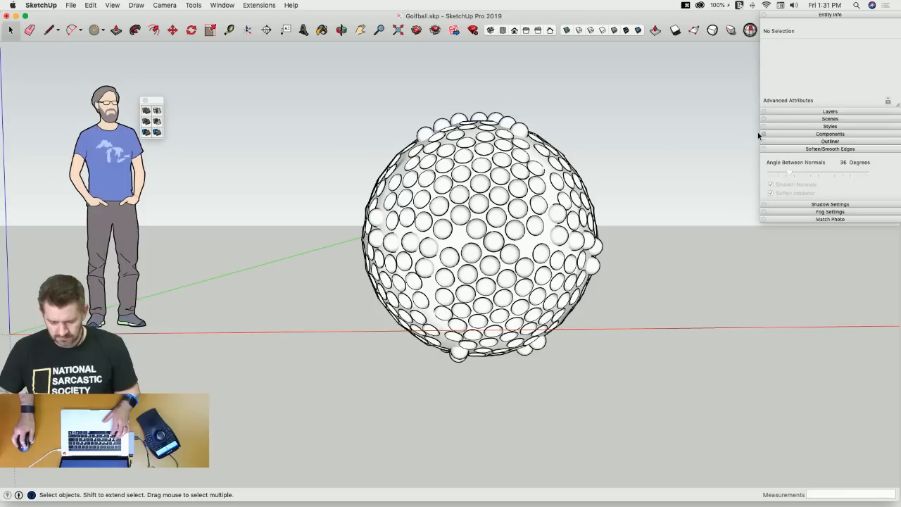
Subtract the group of balls from the dimpled sphere with the solid Subtract tool.
left_click(425, 137)
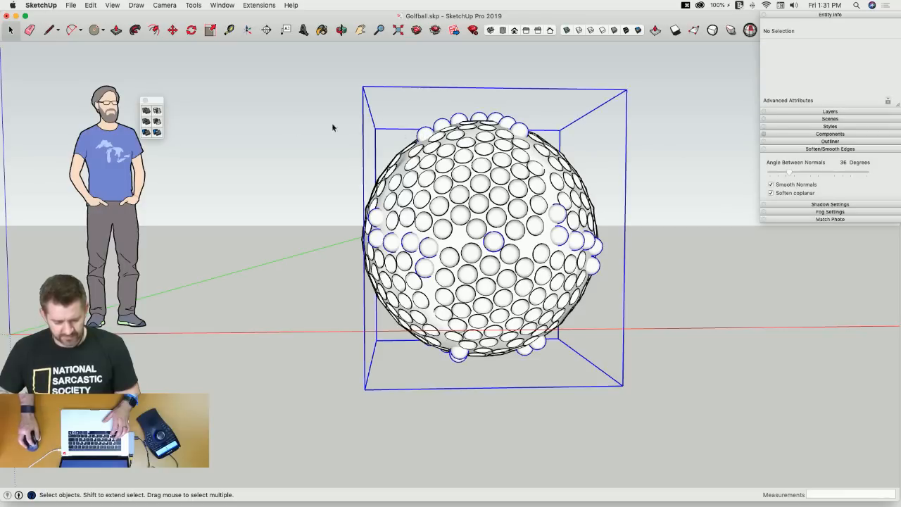
left_click(157, 121)
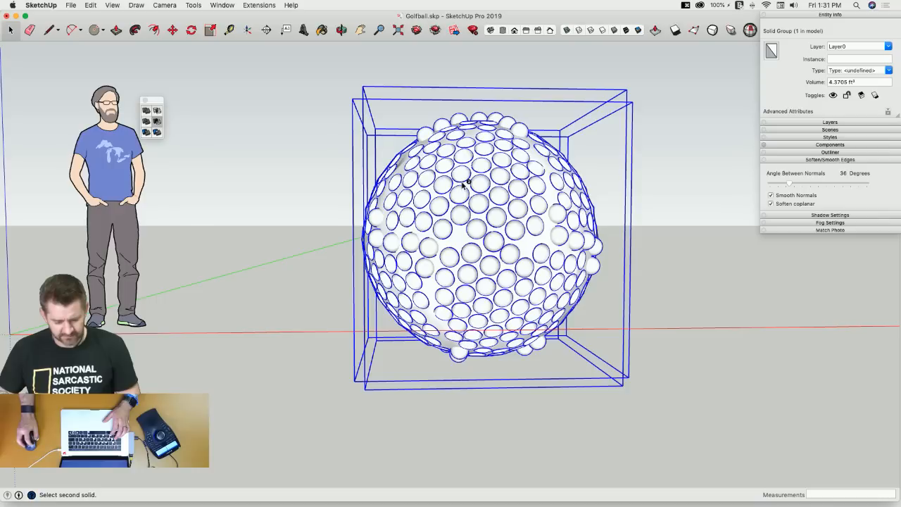
left_click(463, 185)
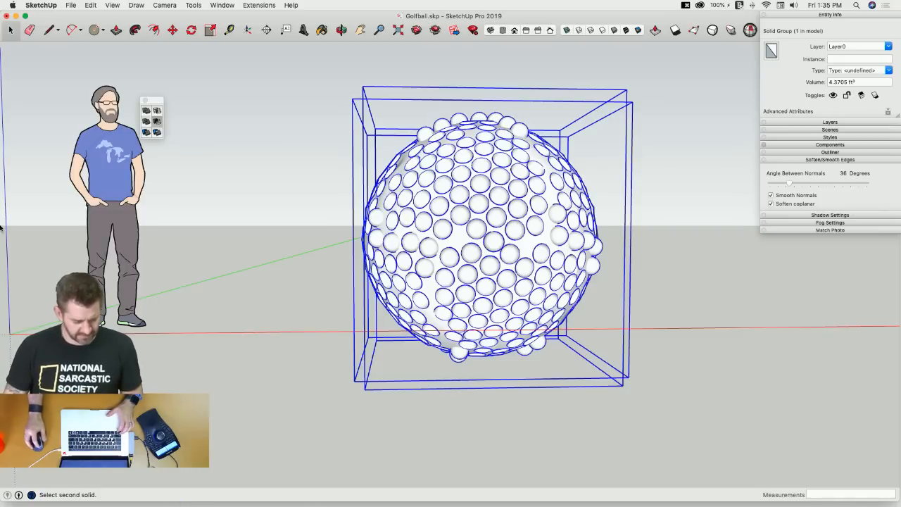
Switch to Chrome and look through the modelling requests in the AMTMA live stream forum thread, down to the telescope post.
mouse_move(1, 206)
left_click(14, 182)
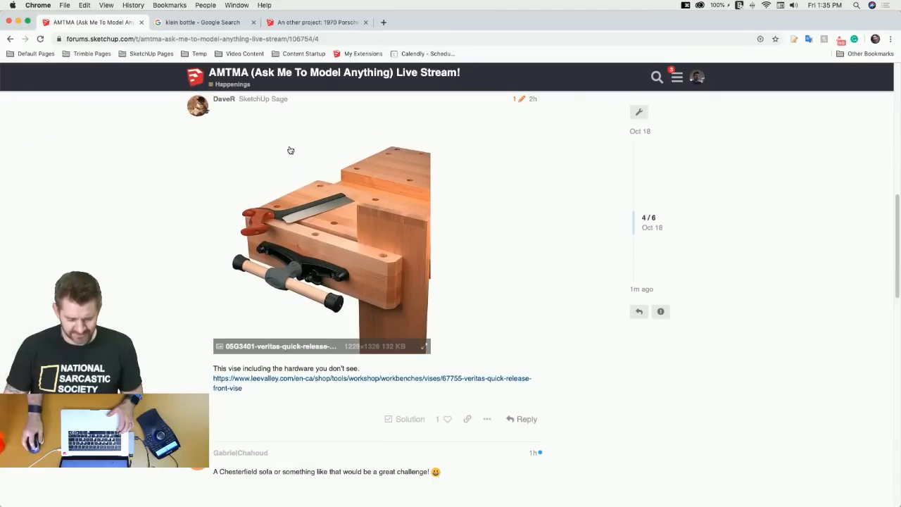
scroll(189, 284, "down", 5)
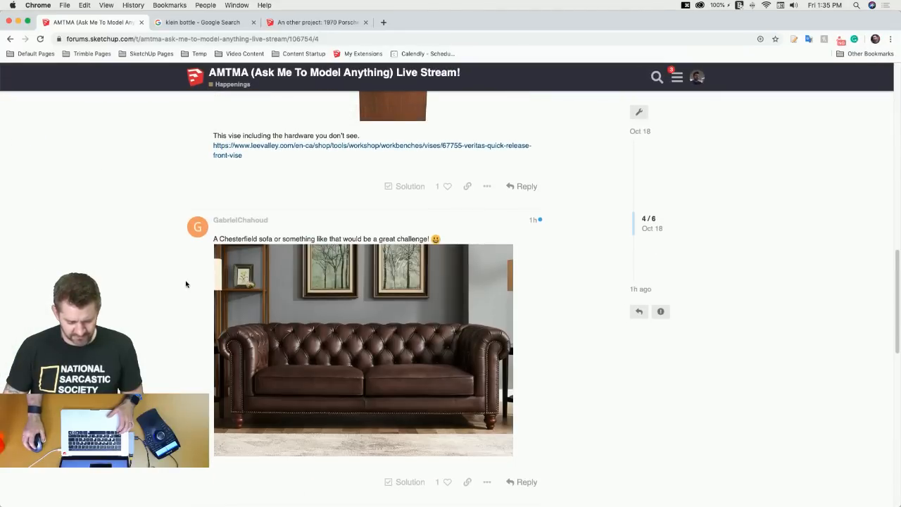
scroll(185, 285, "down", 1)
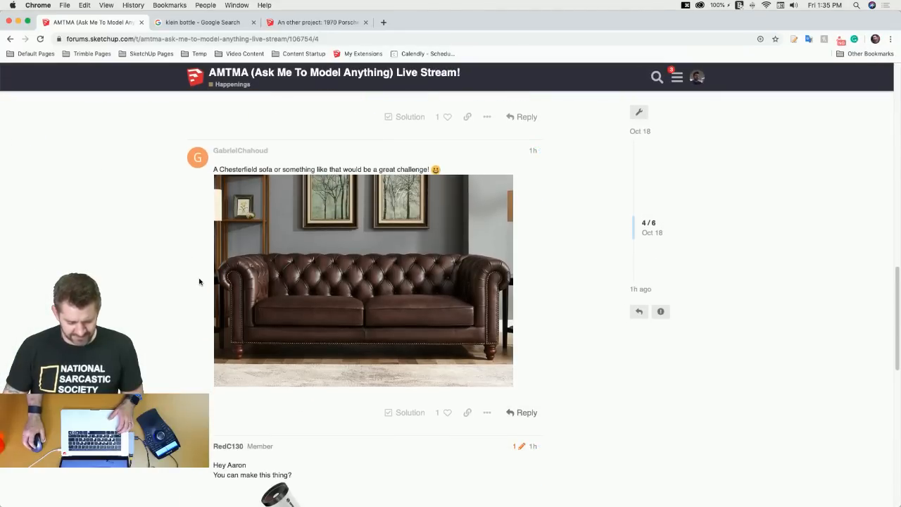
scroll(138, 281, "down", 8)
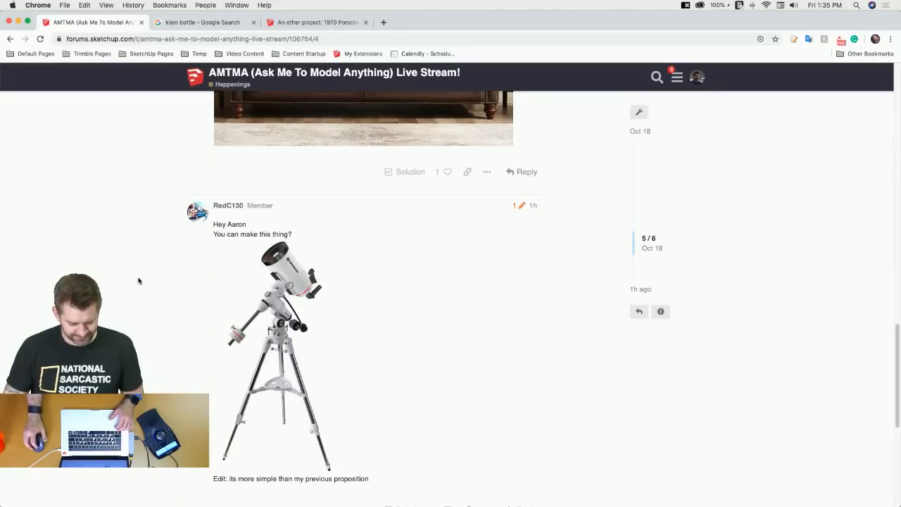
scroll(138, 281, "down", 2)
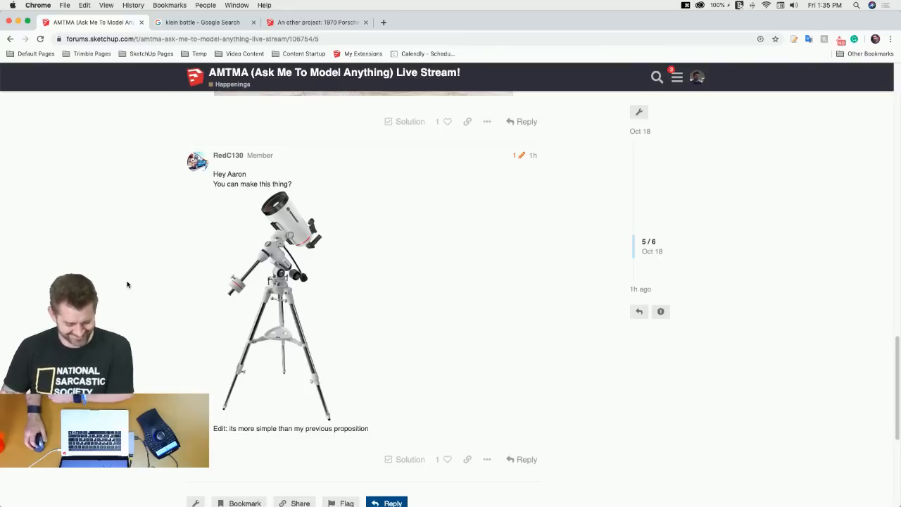
scroll(128, 284, "down", 3)
scroll(128, 284, "up", 5)
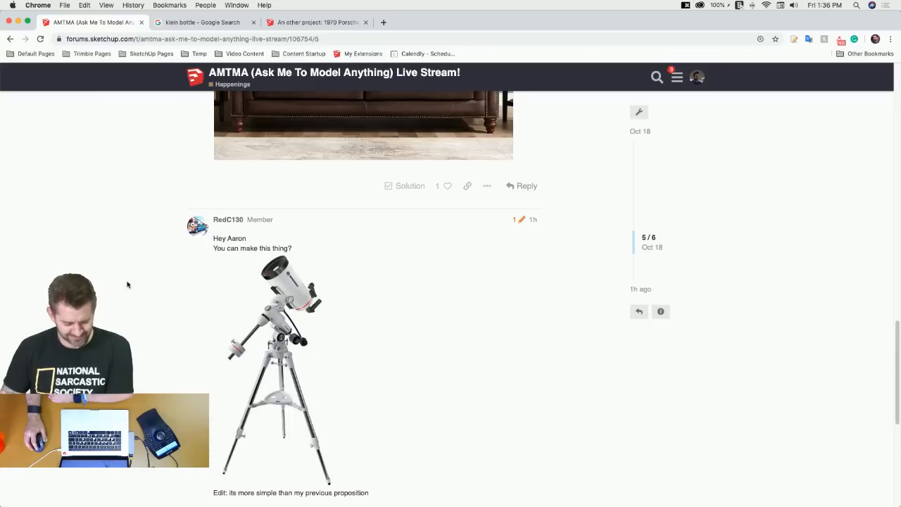
Look back over the forum modelling requests, comparing the telescope, the D/O robot and the Chesterfield sofa.
scroll(128, 285, "down", 3)
scroll(128, 284, "up", 1)
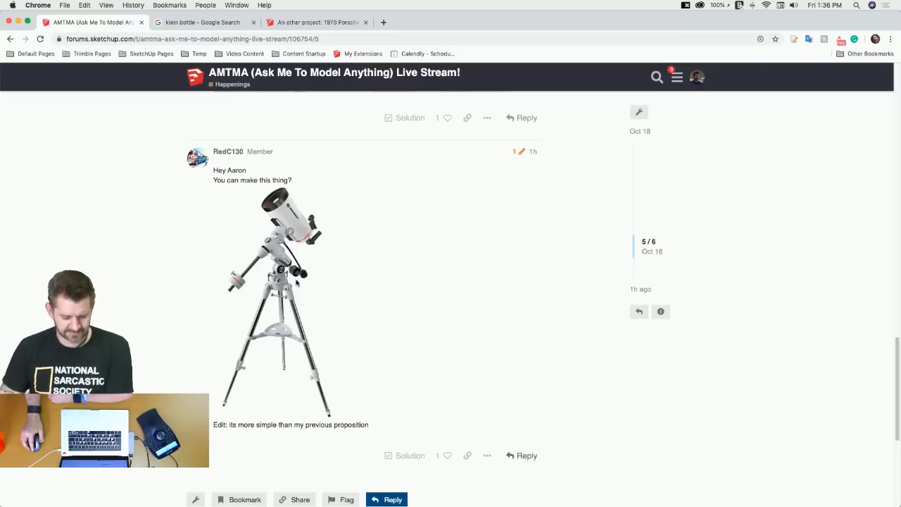
scroll(283, 251, "up", 1)
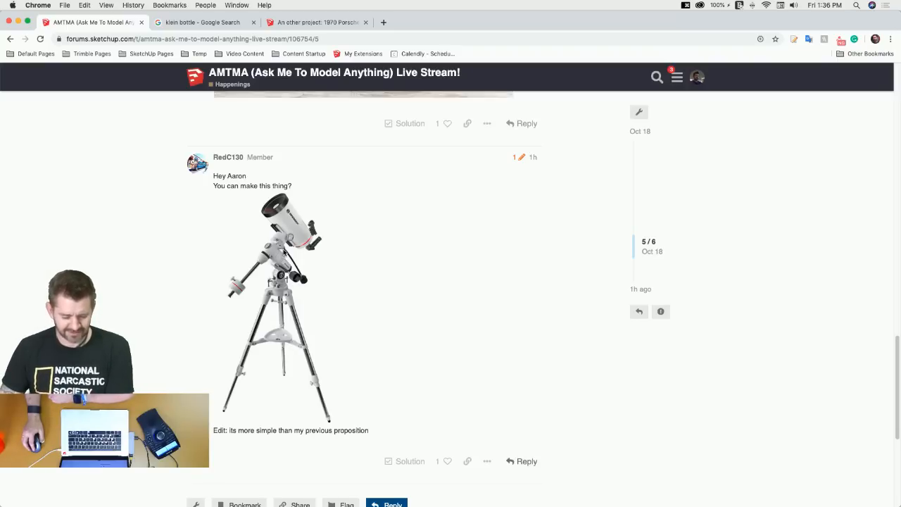
scroll(284, 251, "up", 10)
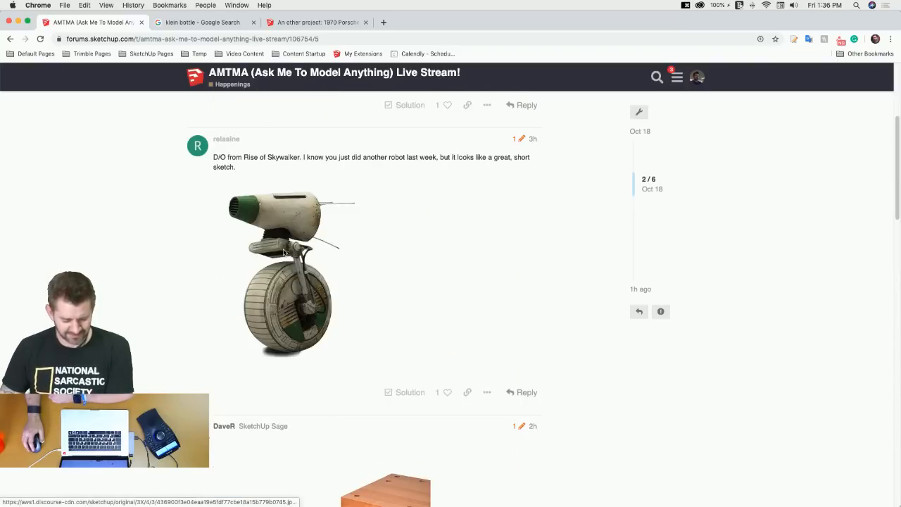
scroll(283, 251, "down", 5)
scroll(284, 251, "up", 6)
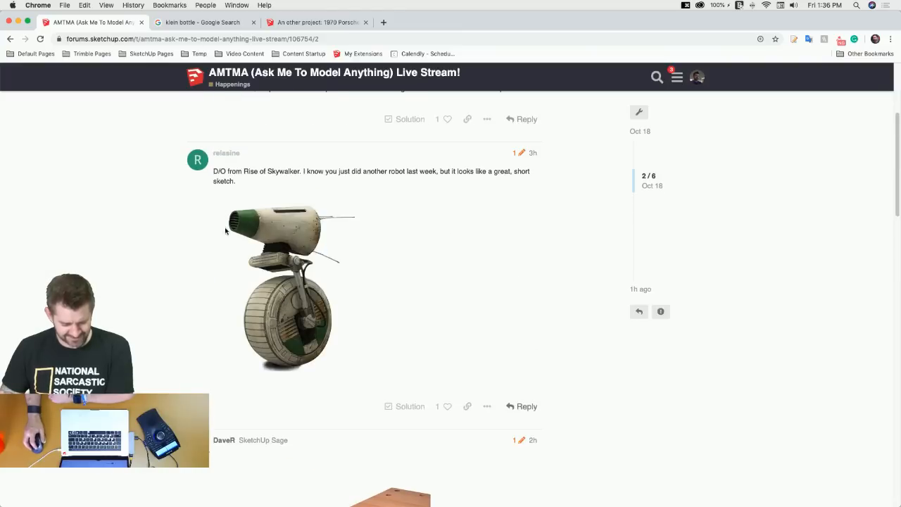
scroll(305, 246, "down", 10)
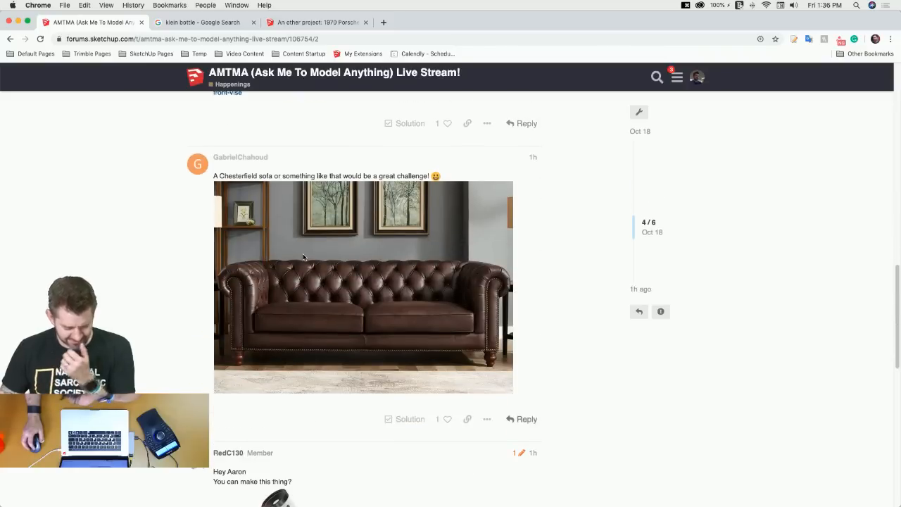
scroll(304, 257, "down", 5)
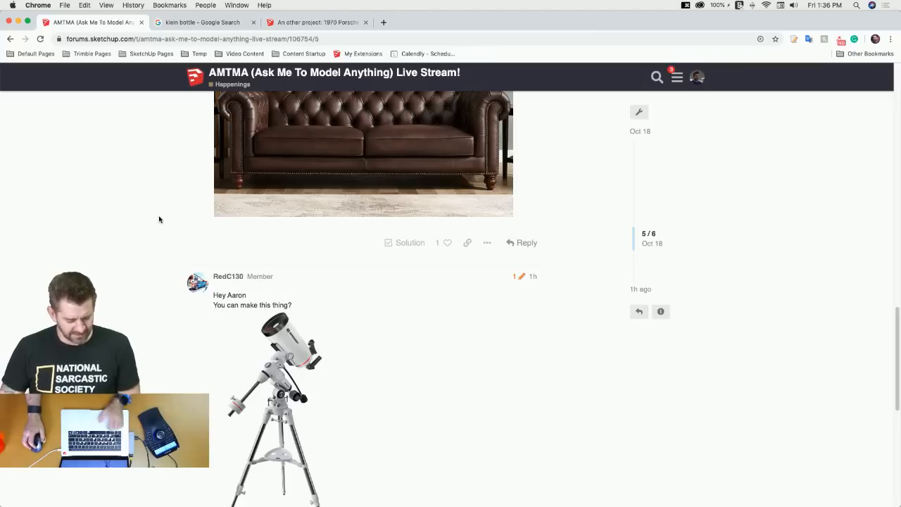
Check the golf ball subtraction in SketchUp, and return to the forum thread in Chrome.
key("super+Tab")
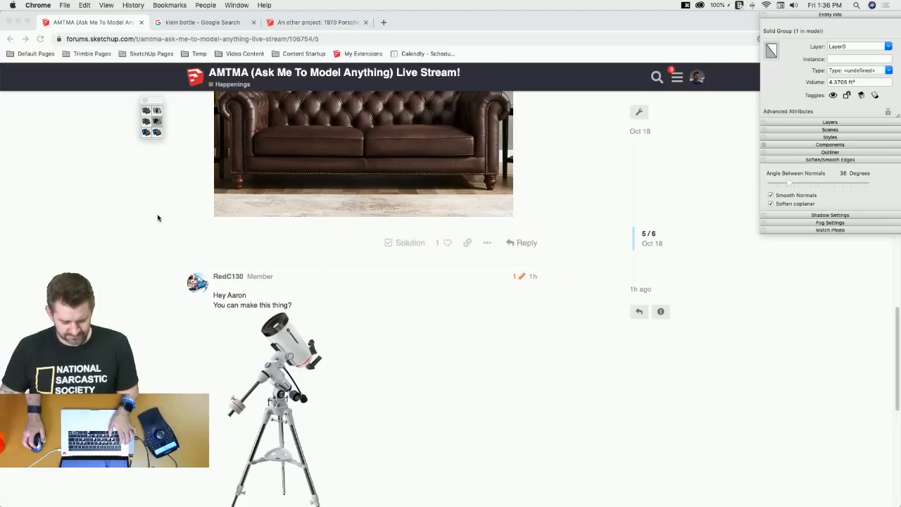
mouse_move(46, 21)
left_mouse_down()
mouse_move(95, 190)
mouse_move(125, 442)
mouse_move(103, 290)
left_mouse_up()
left_click(285, 259)
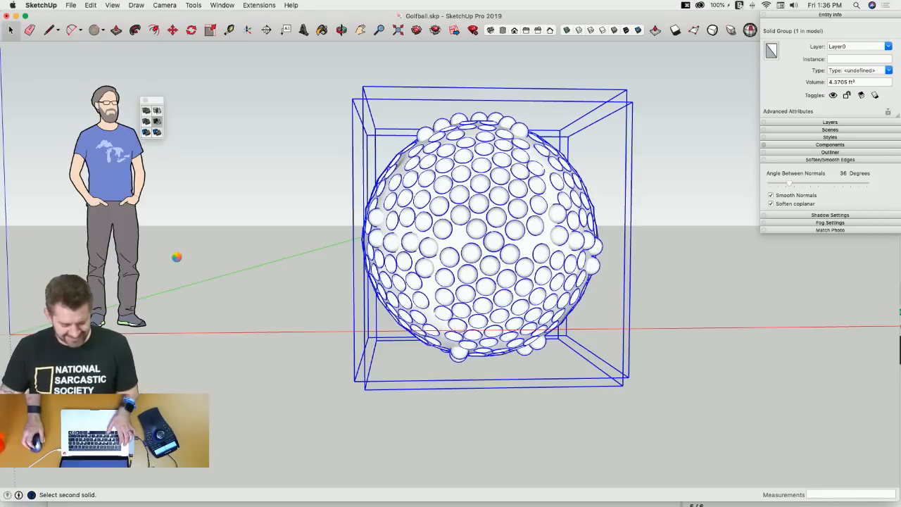
key("super+Tab")
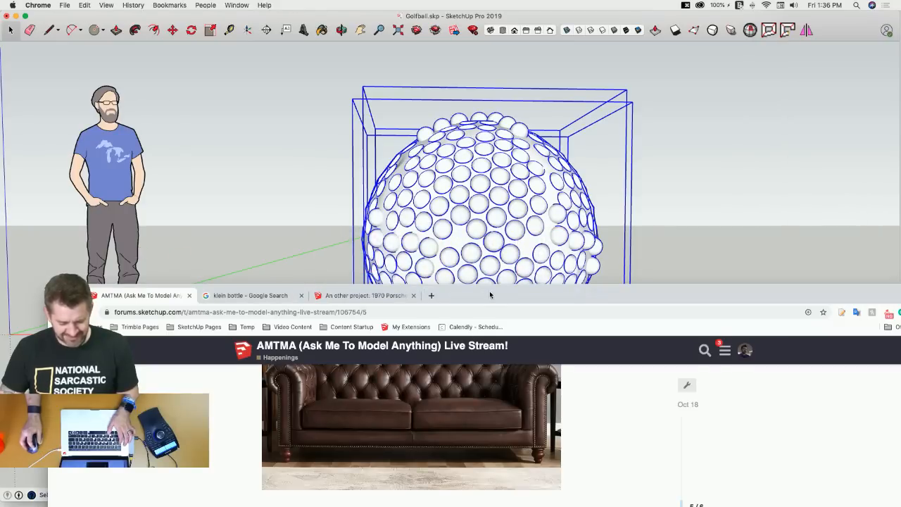
mouse_move(490, 295)
left_mouse_down()
mouse_move(450, 7)
mouse_move(443, 4)
left_mouse_up()
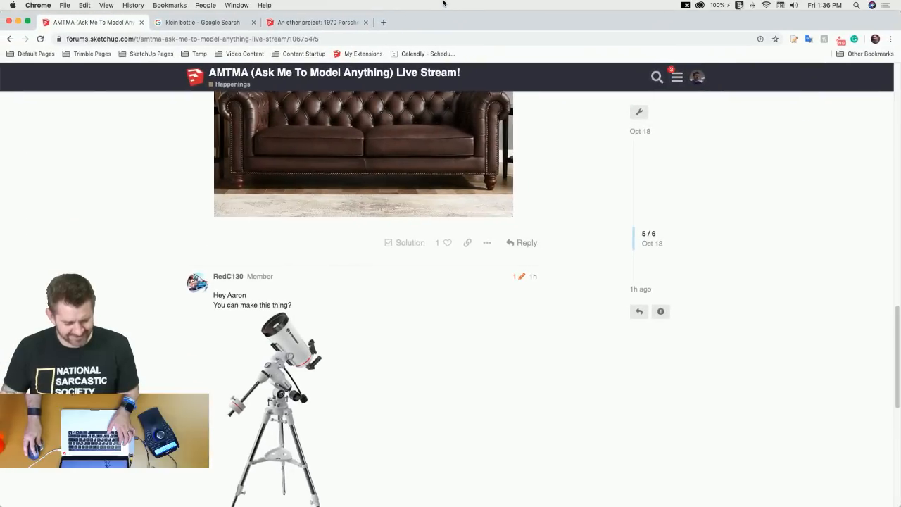
Close the Porsche project and klein bottle browser tabs, and view the newest post in the forum thread.
left_click(365, 22)
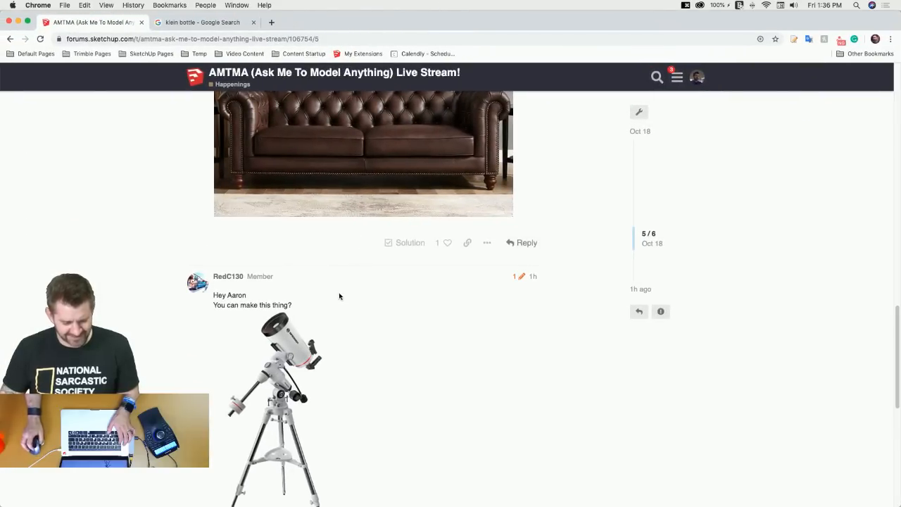
left_click(255, 23)
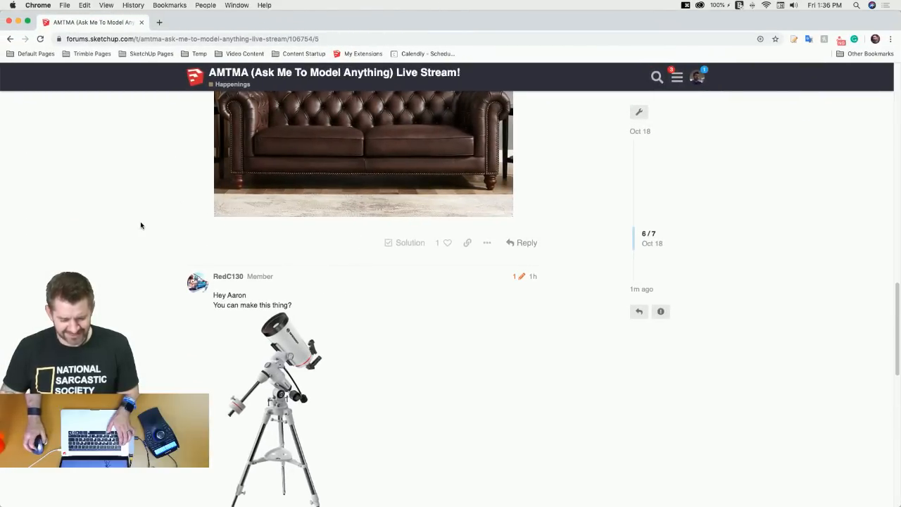
scroll(140, 221, "down", 5)
scroll(139, 225, "down", 6)
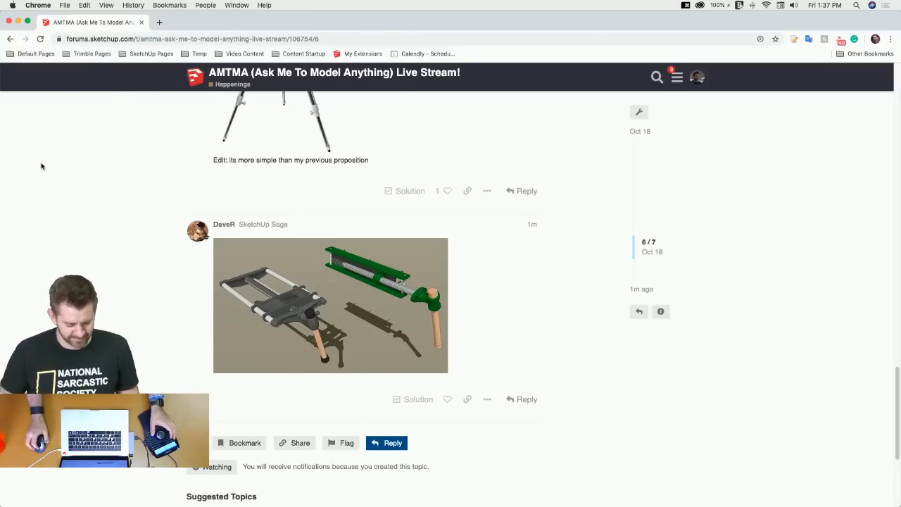
scroll(41, 167, "down", 1)
scroll(40, 162, "up", 8)
scroll(41, 162, "down", 7)
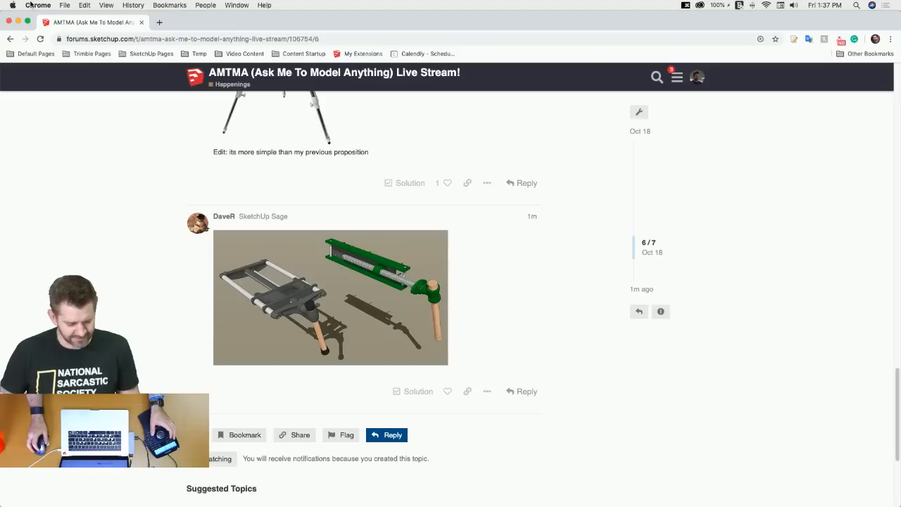
Force SketchUp to quit without sending a report, and restore the Chrome window to its place.
mouse_move(187, 31)
left_mouse_down()
mouse_move(219, 203)
mouse_move(281, 404)
mouse_move(297, 209)
left_mouse_up()
key("super+Tab")
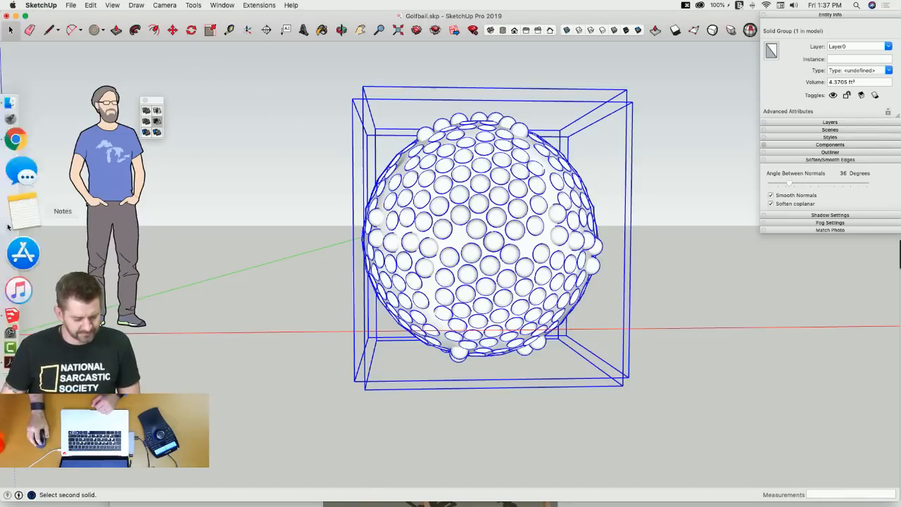
right_click(33, 268)
left_click(114, 266)
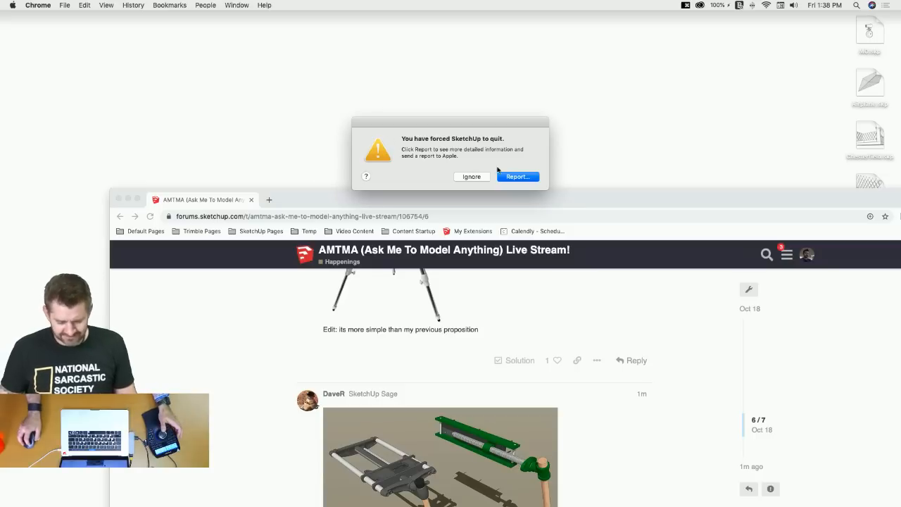
left_click(472, 177)
mouse_move(285, 198)
left_mouse_down()
mouse_move(251, 78)
mouse_move(178, 10)
mouse_move(210, 353)
mouse_move(194, 7)
mouse_move(180, 6)
left_mouse_up()
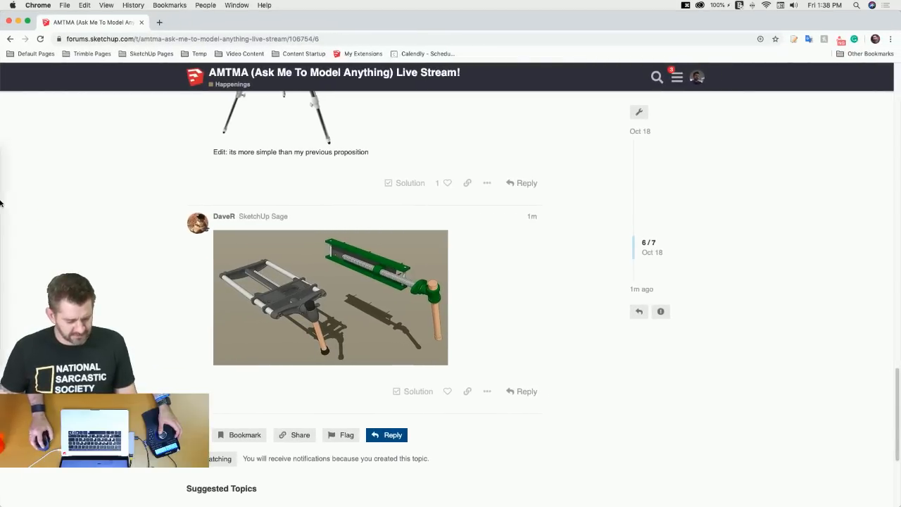
Relaunch SketchUp with a new untitled model and close the floating extension toolbar.
mouse_move(6, 205)
left_click(14, 261)
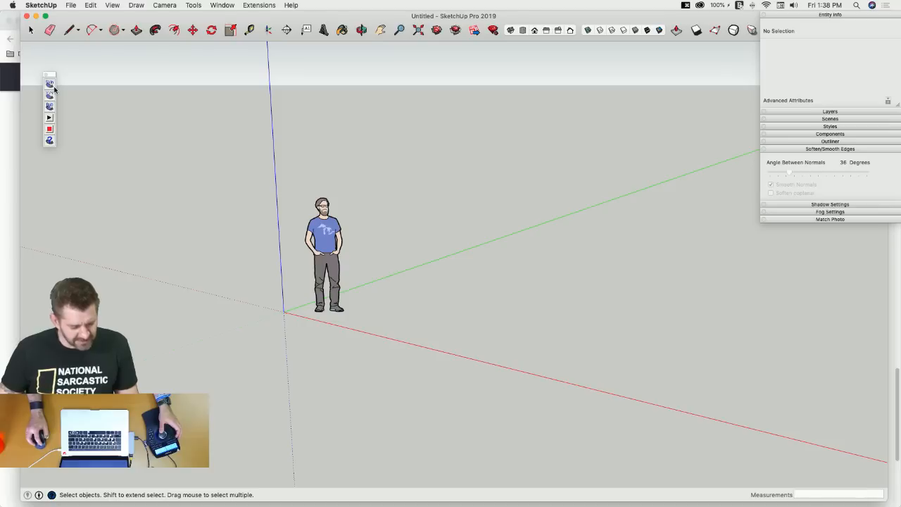
left_click_drag(52, 80, 220, 81)
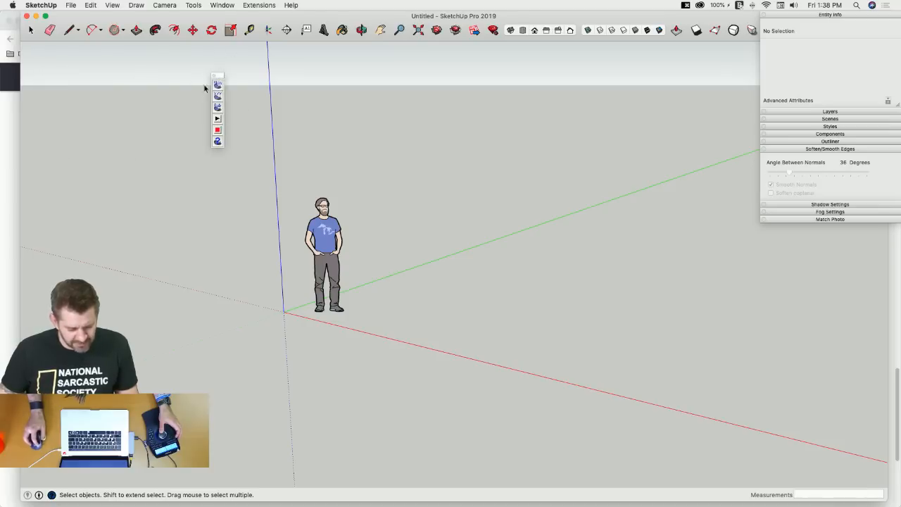
left_click(215, 76)
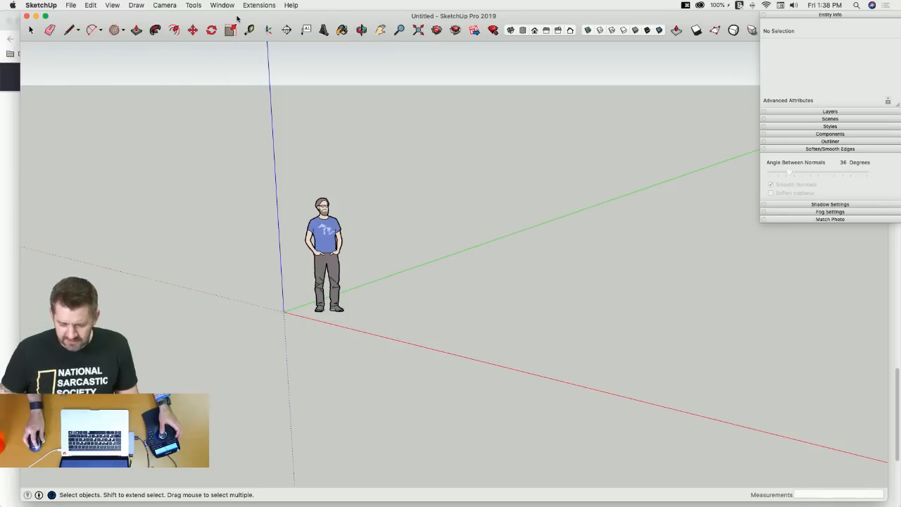
Fit the SketchUp window to the screen, and place the panel stack below the toolbar with Soften/Smooth Edges collapsed.
left_click_drag(237, 18, 215, 16)
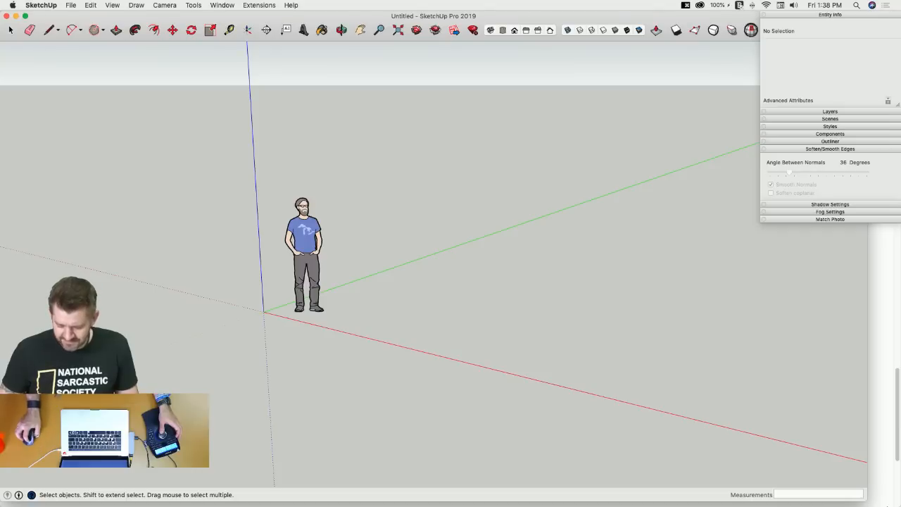
left_click_drag(872, 500, 900, 506)
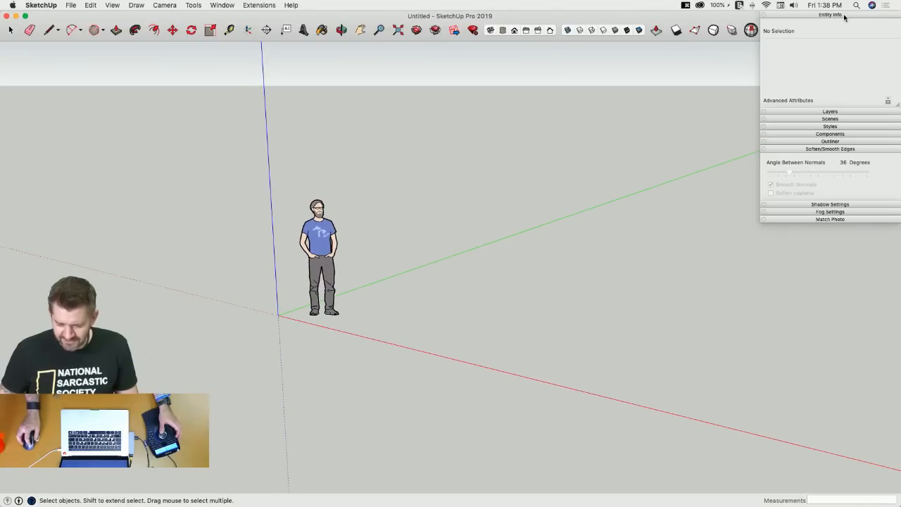
left_click_drag(844, 16, 835, 45)
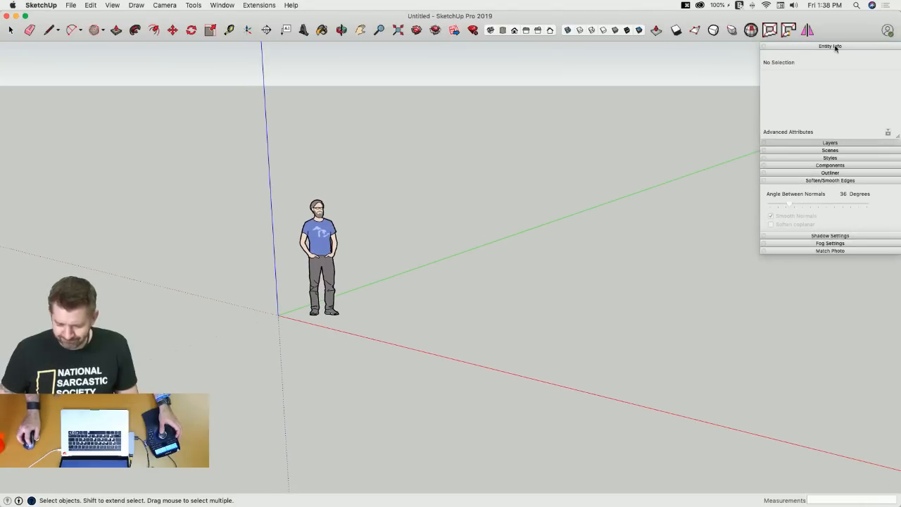
left_click(820, 181)
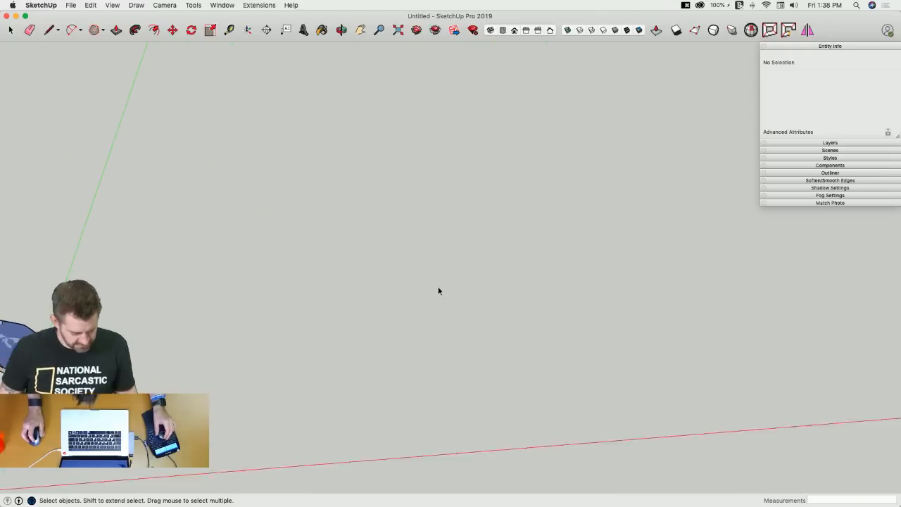
Draw a two-point arc on the ground plane, bulging about 5' 1" along the red axis.
key("a")
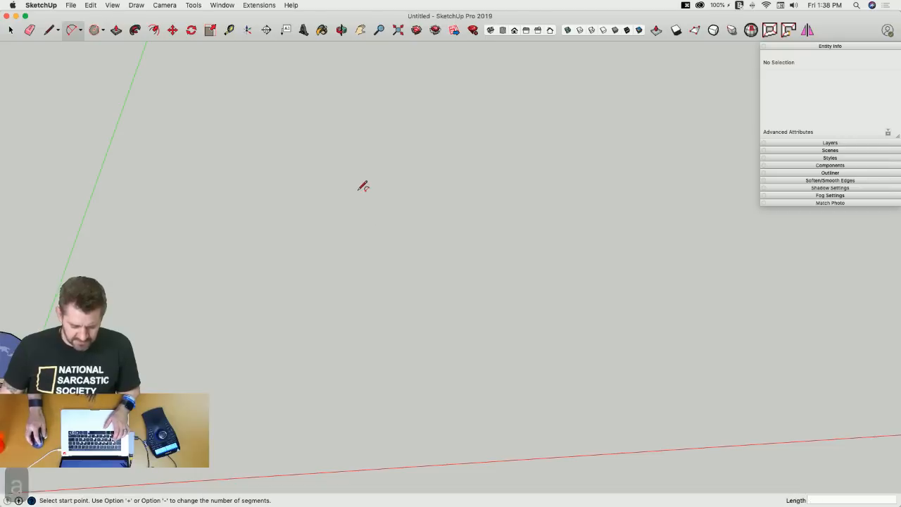
left_click(357, 189)
left_click(356, 342)
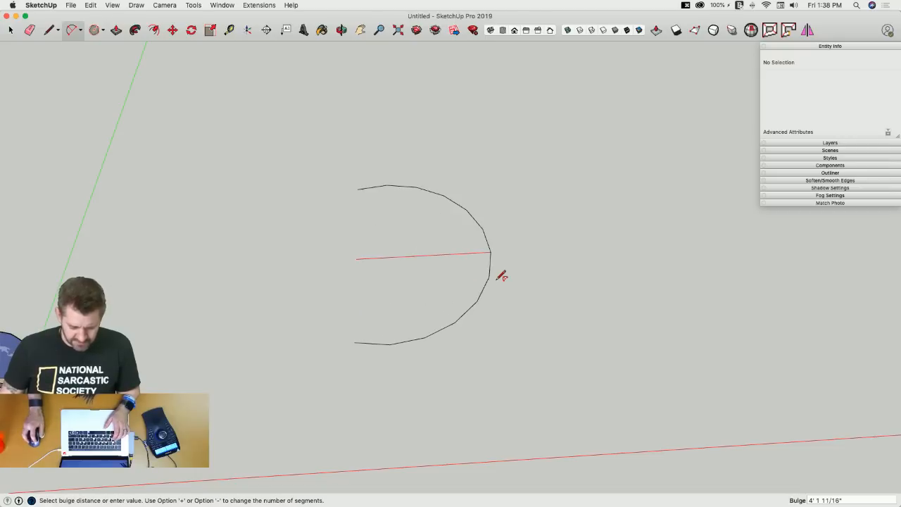
left_click(532, 275)
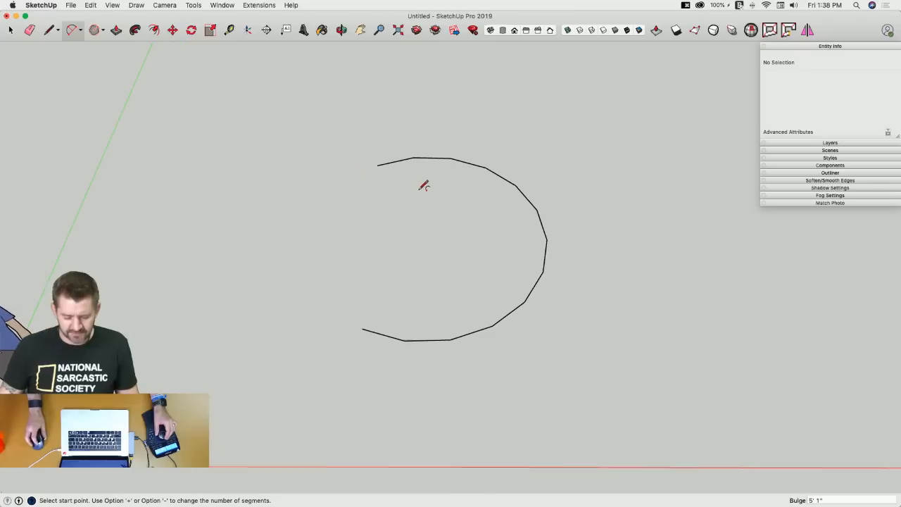
Move the arc by its endpoint onto the model origin.
key("space")
left_click(390, 166)
key("m")
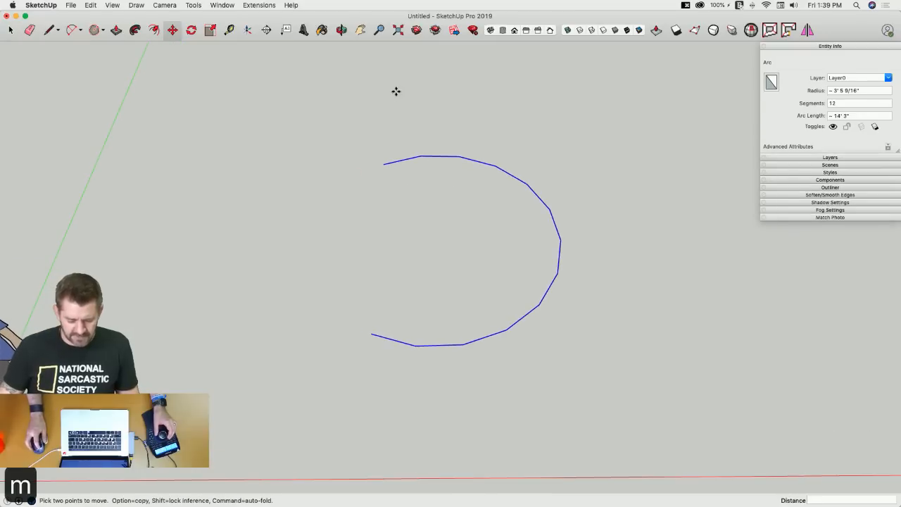
left_click(383, 164)
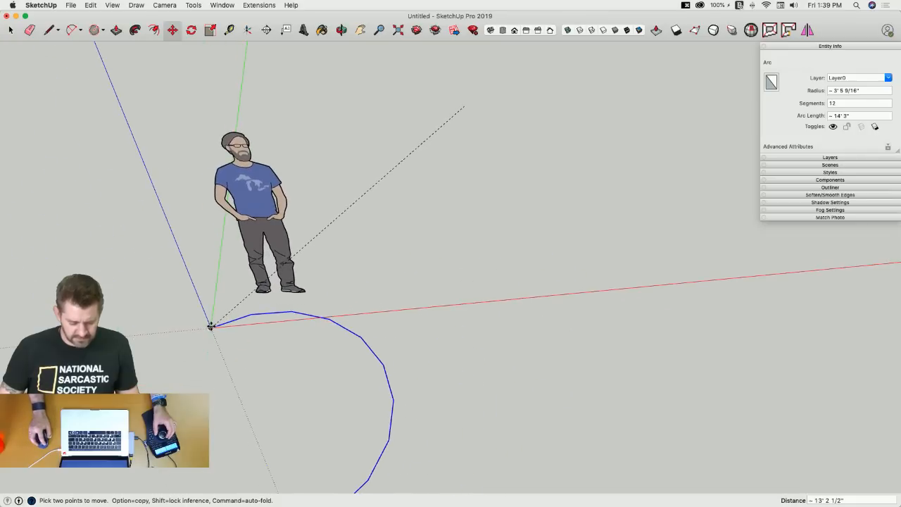
left_click(212, 327)
Rotate the arc about 18.1 degrees around the origin so its first segment lies along the red axis.
key("q")
left_click(210, 328)
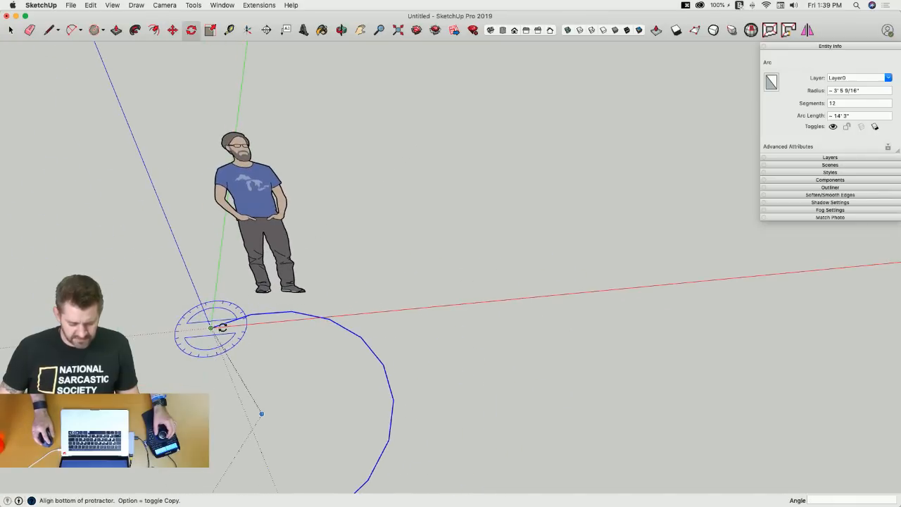
left_click(248, 315)
left_click(256, 324)
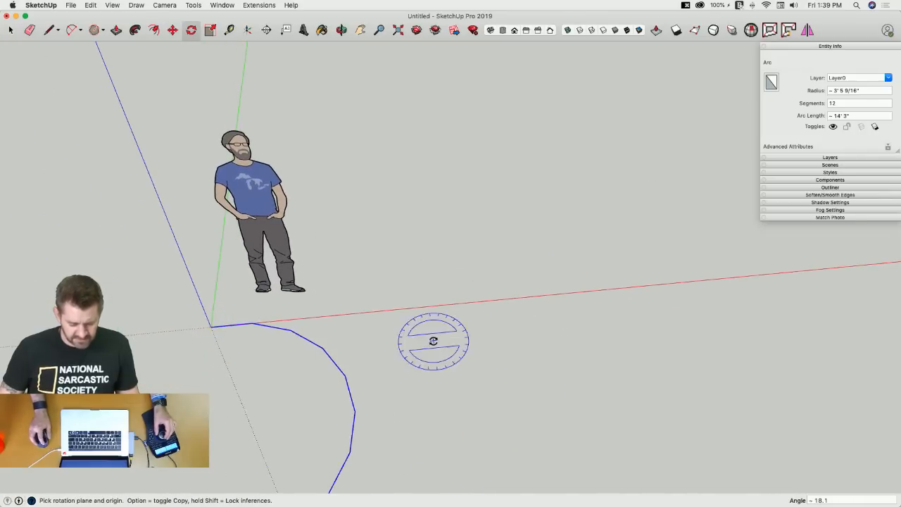
key("space")
Draw a 24-sided vertical circle with a radius of about 1' 5", centred on the arc's endpoint and perpendicular to the red axis.
scroll(556, 320, "up", 5)
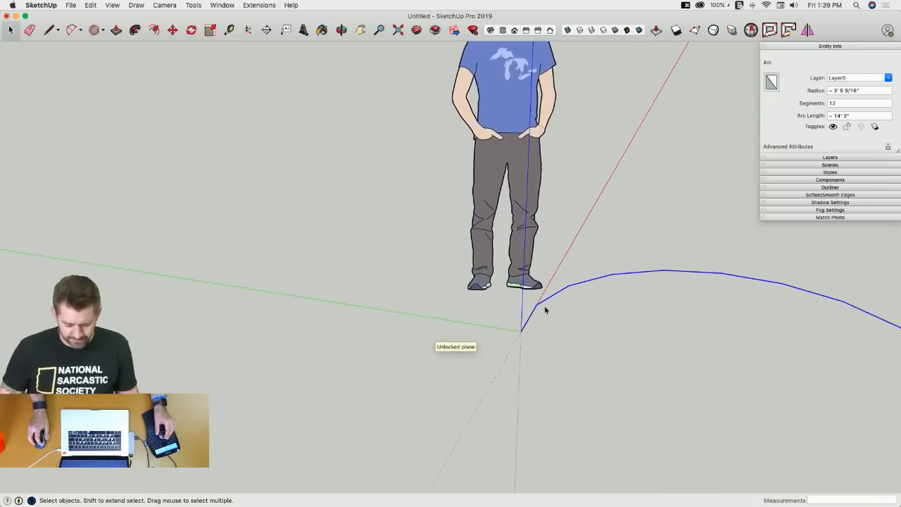
key("c")
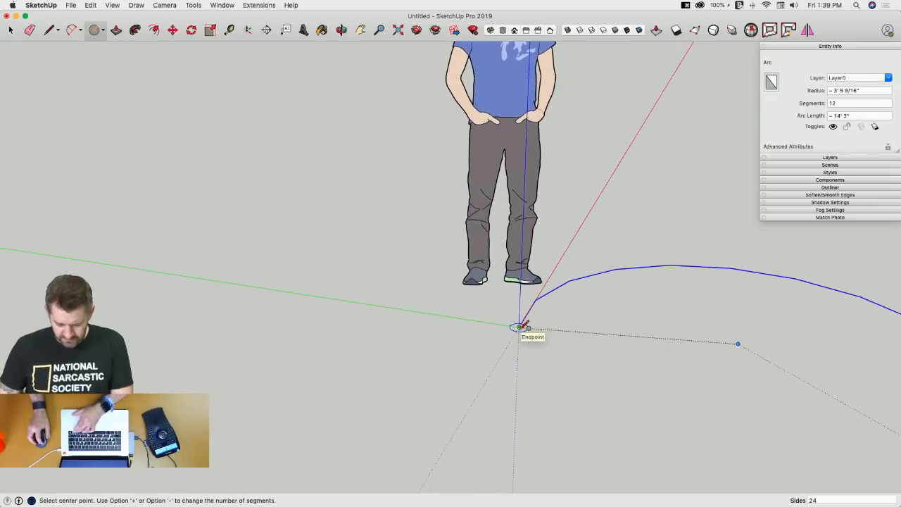
left_click(519, 326)
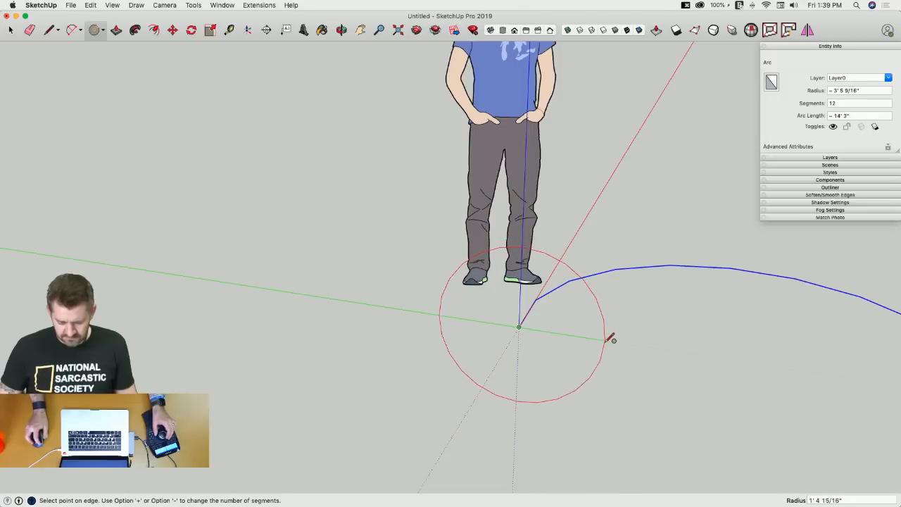
left_click(616, 336)
scroll(441, 287, "down", 1)
key("space")
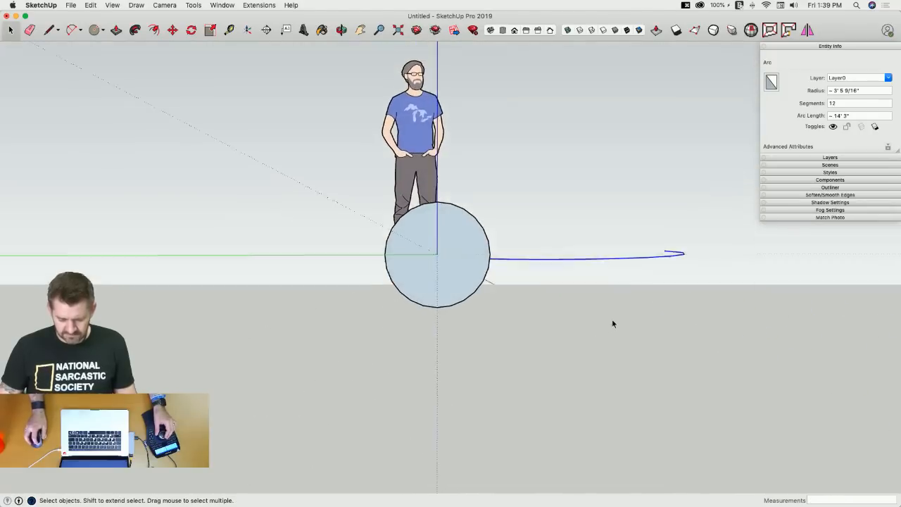
Sweep the circle along the arc path with Follow Me to form a curved tube.
middle_click_drag(681, 279, 563, 322)
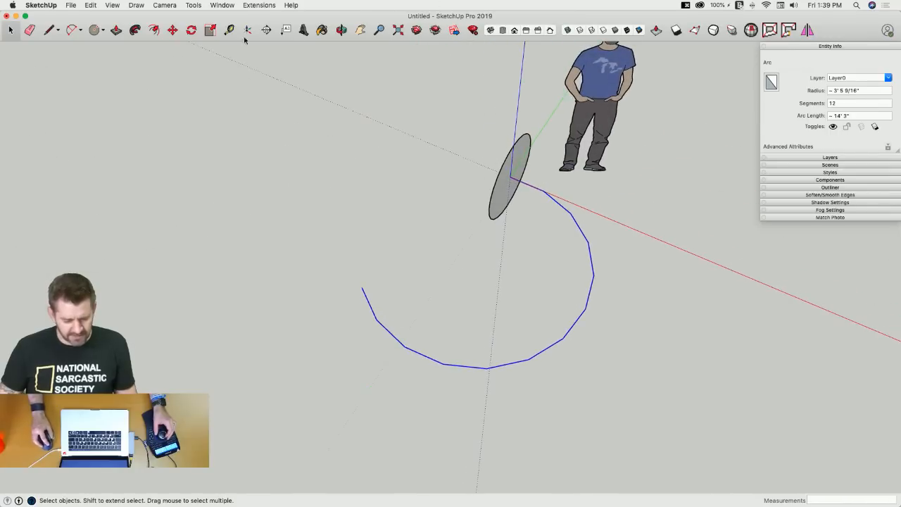
left_click(136, 30)
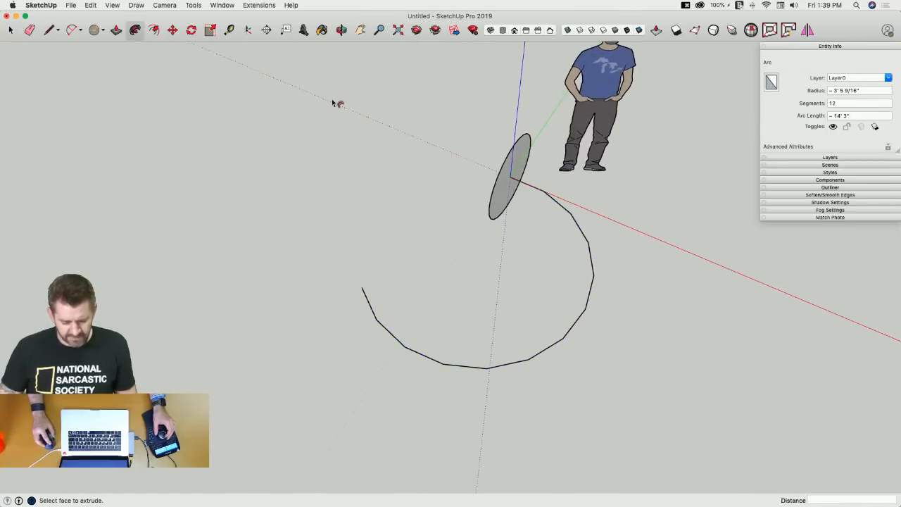
left_click(519, 173)
scroll(574, 158, "up", 3)
key("space")
Delete the circular cap faces at both ends of the tube.
middle_click_drag(572, 155, 312, 258)
left_click(326, 261)
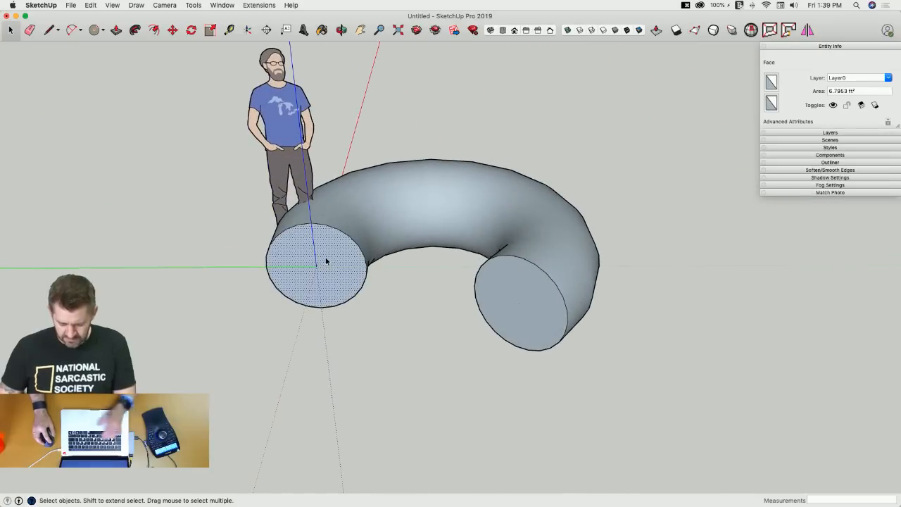
key("BackSpace")
left_click(539, 283)
key("BackSpace")
Rotate the whole tube upright about the red axis, pivoting at the origin.
triple_click(553, 234)
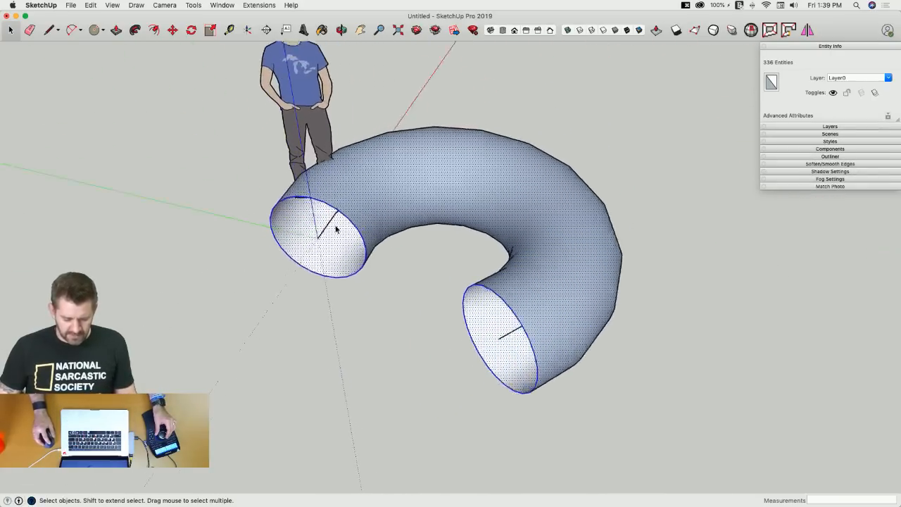
key("q")
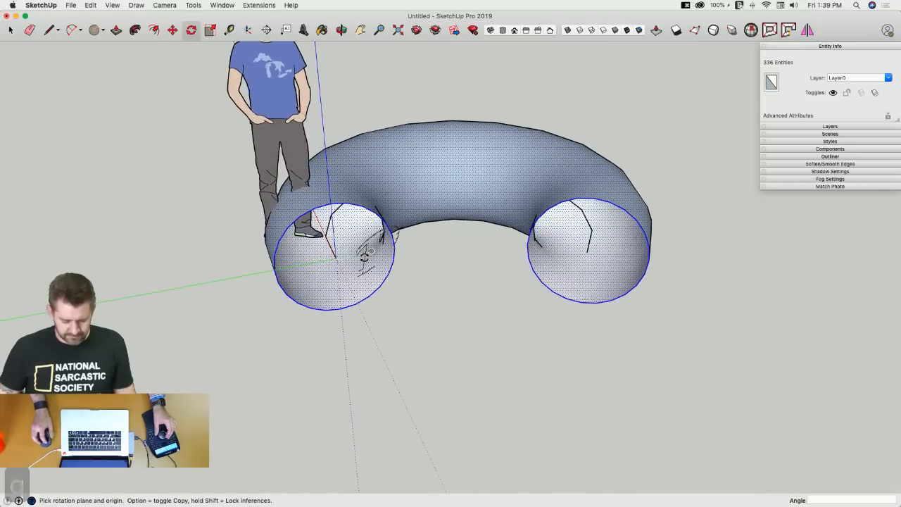
key("Up")
key("Right")
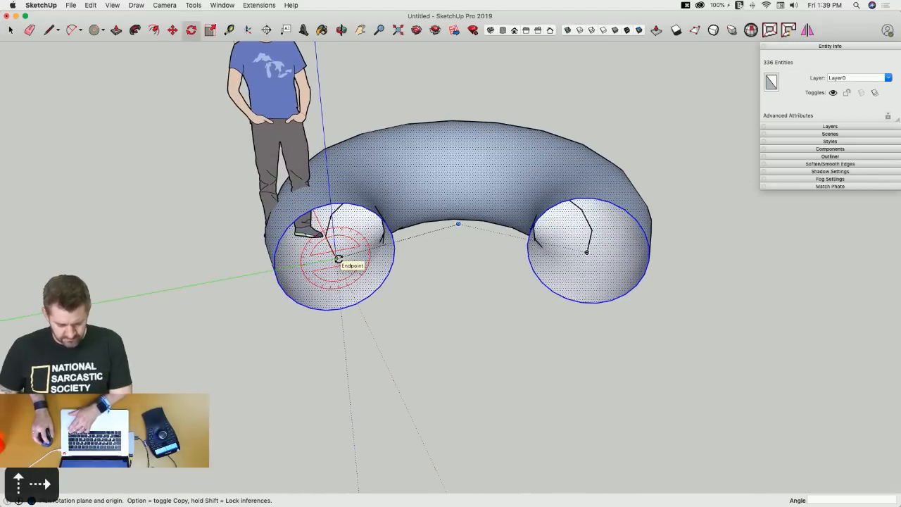
left_click(337, 259)
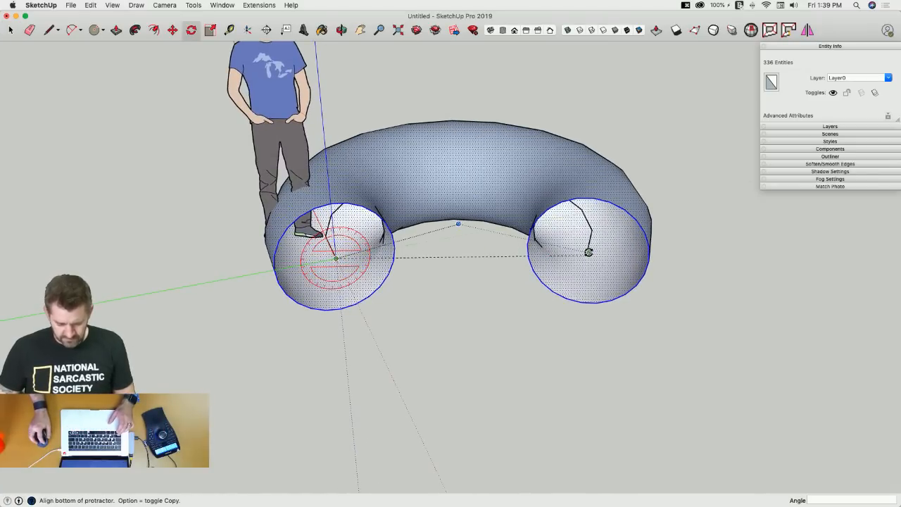
left_click(585, 252)
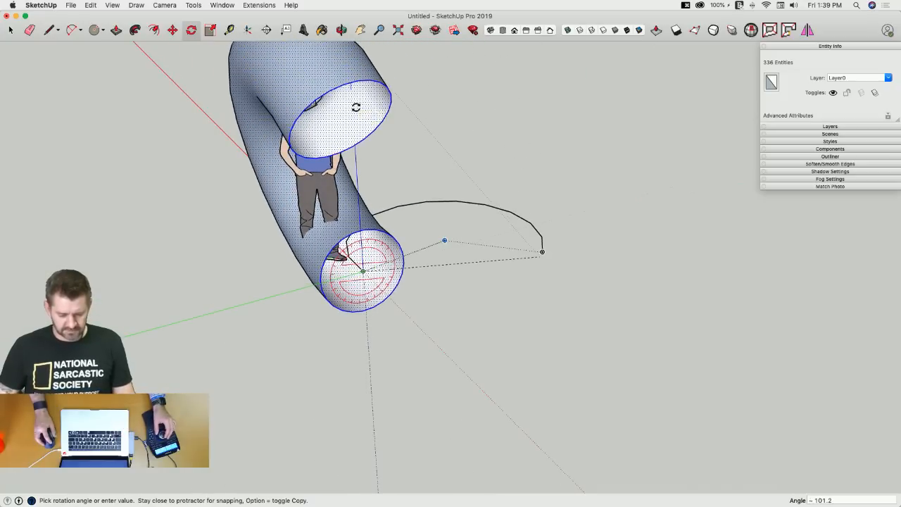
middle_click_drag(357, 107, 361, 129)
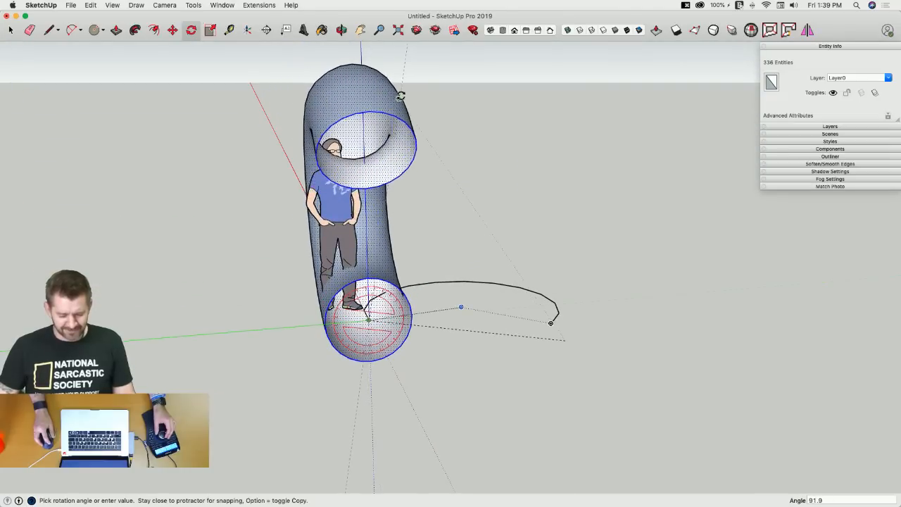
left_click(414, 59)
key("space")
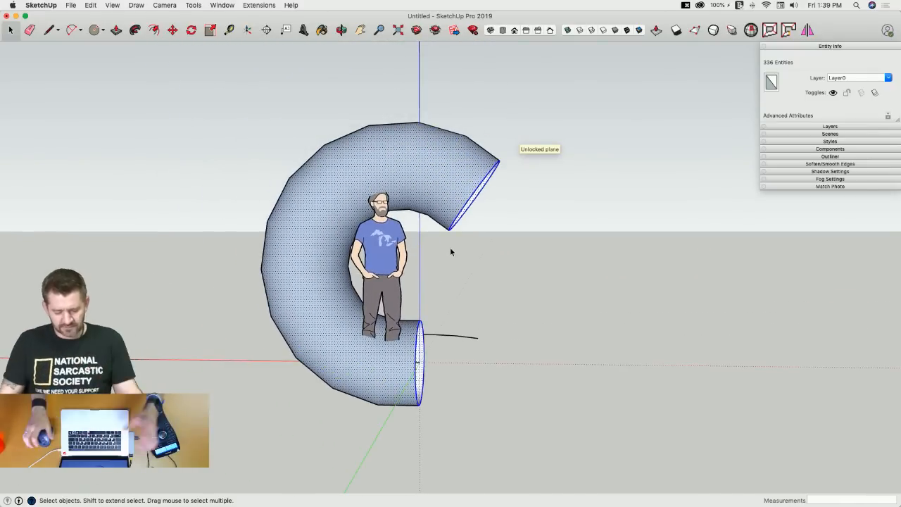
Erase the scale figure beside the tube and select the tube's surface.
key("e")
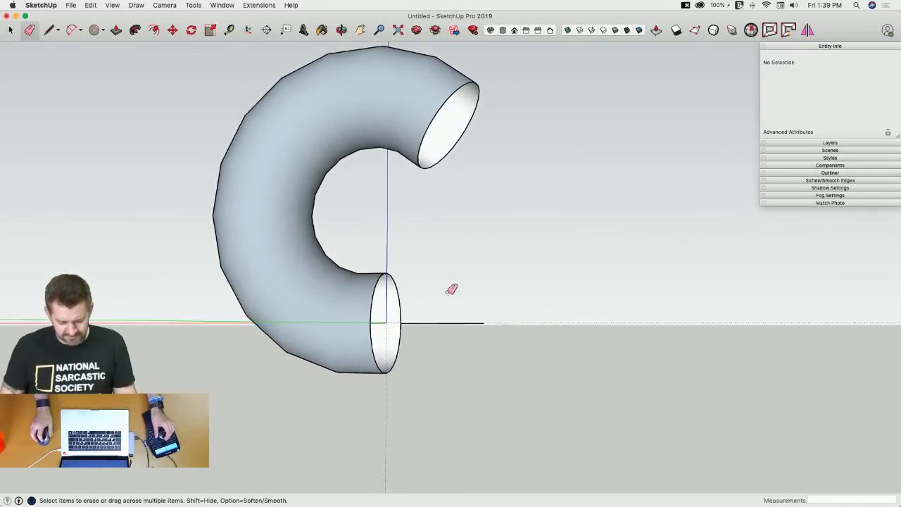
key("space")
left_click(393, 296)
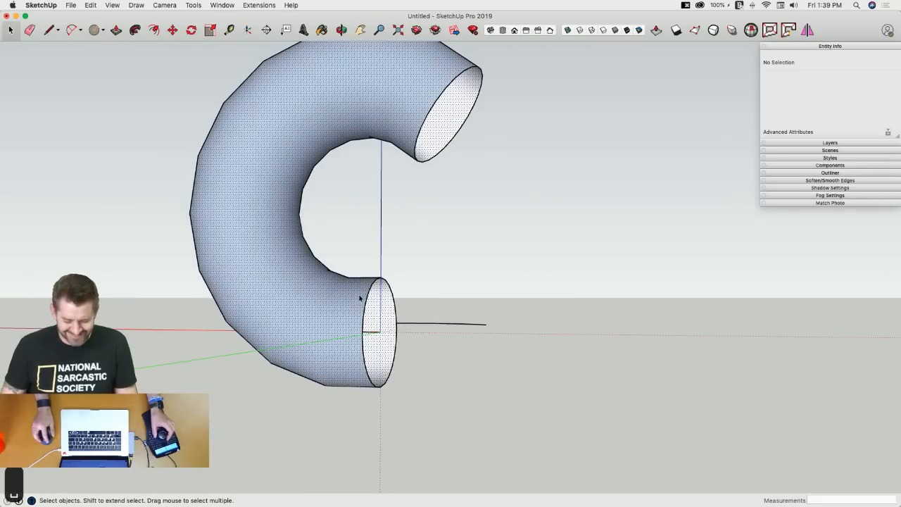
key("q")
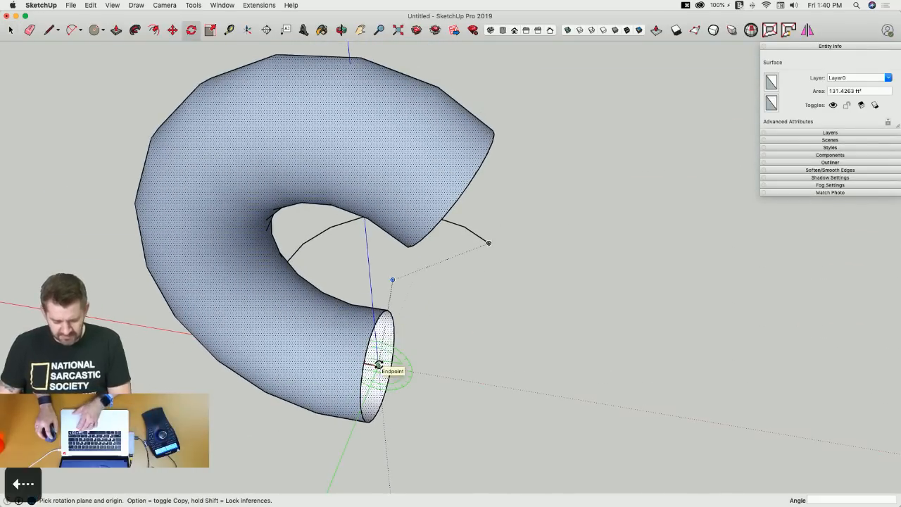
left_click(379, 364)
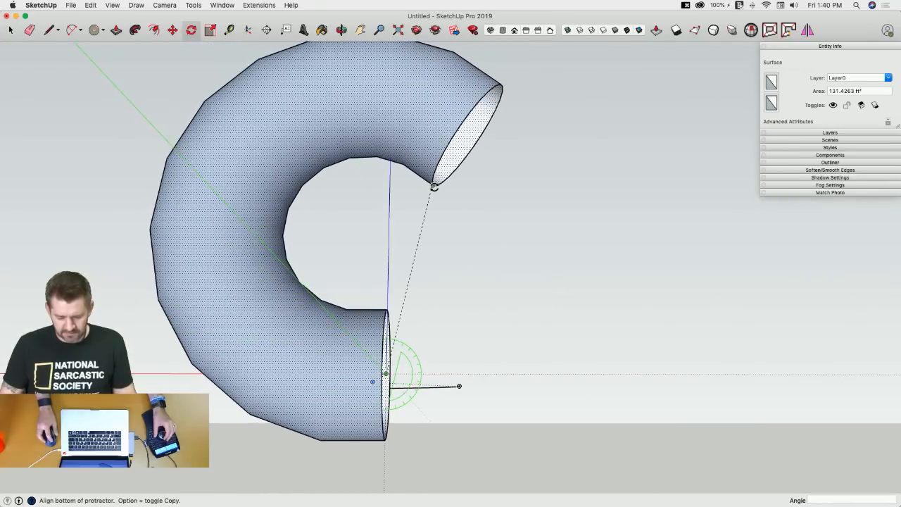
left_click(434, 185)
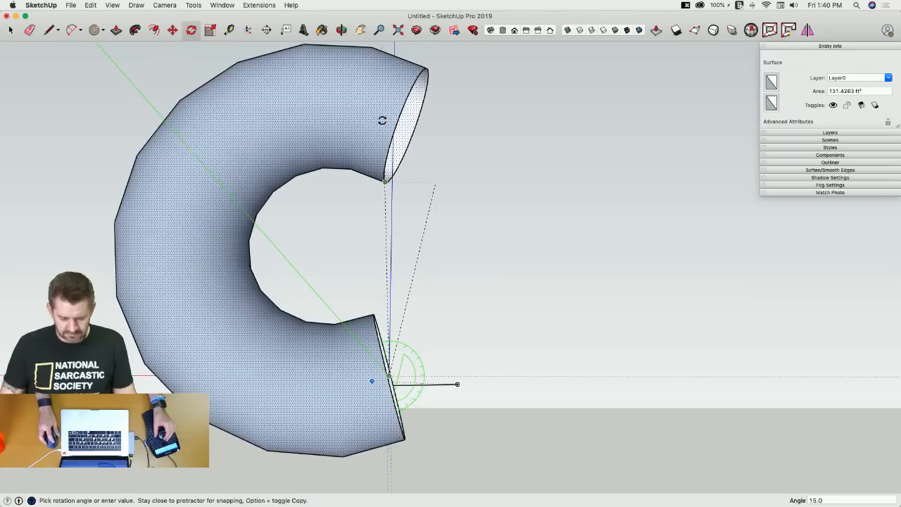
left_click(382, 121)
Close the tube's upper opening with a face by drawing a diameter edge about 2' 11 1/2" long across it.
key("l")
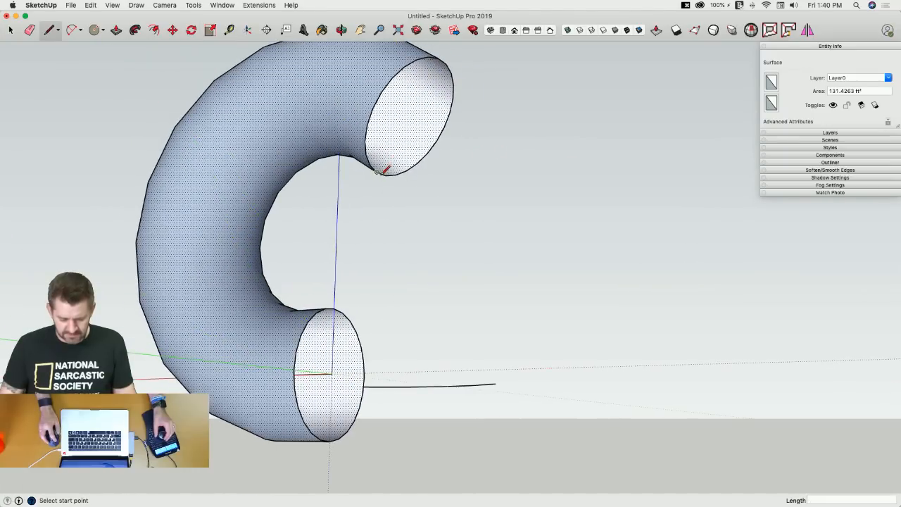
left_click(309, 152)
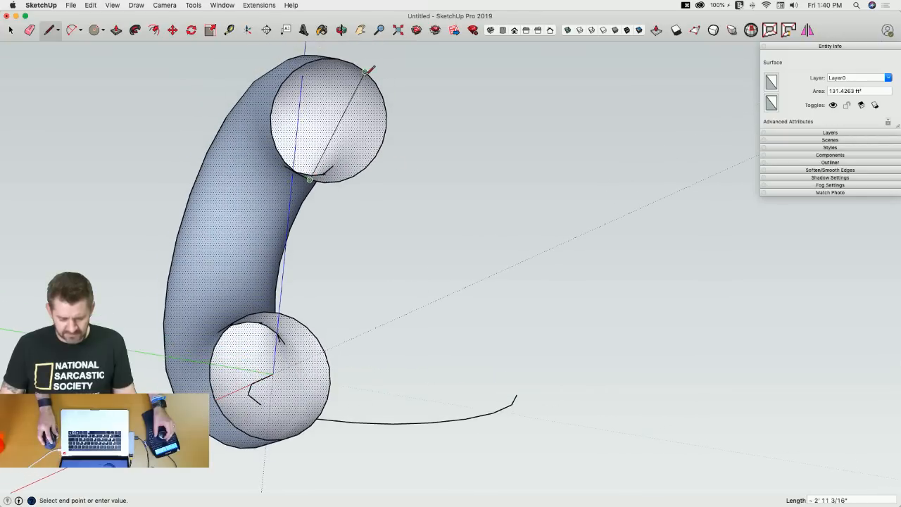
left_click(365, 71)
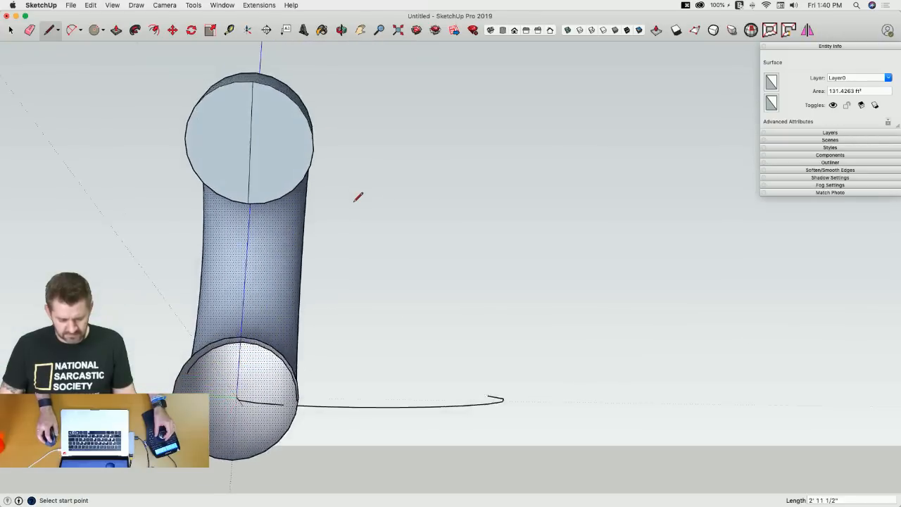
Rotate the tube about 18.1 degrees around the green axis at the origin, bringing the upper opening's centre onto the blue axis.
key("q")
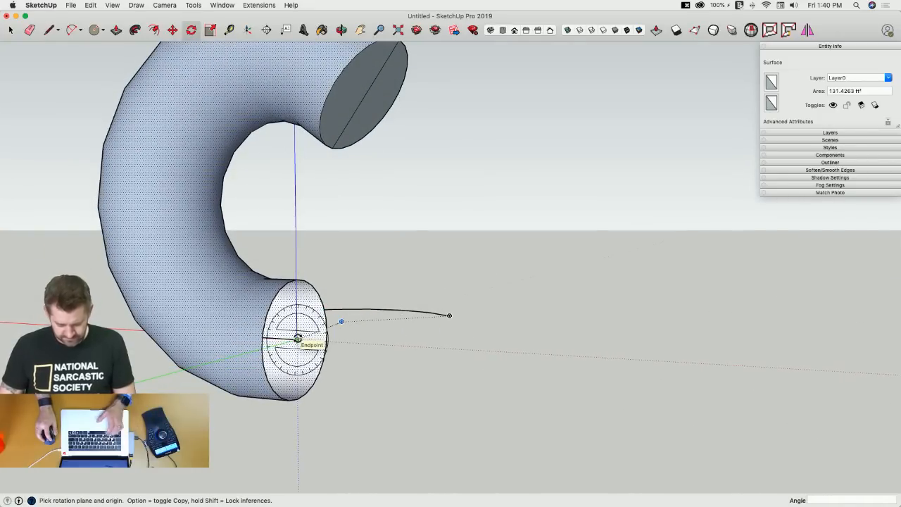
left_click(298, 338)
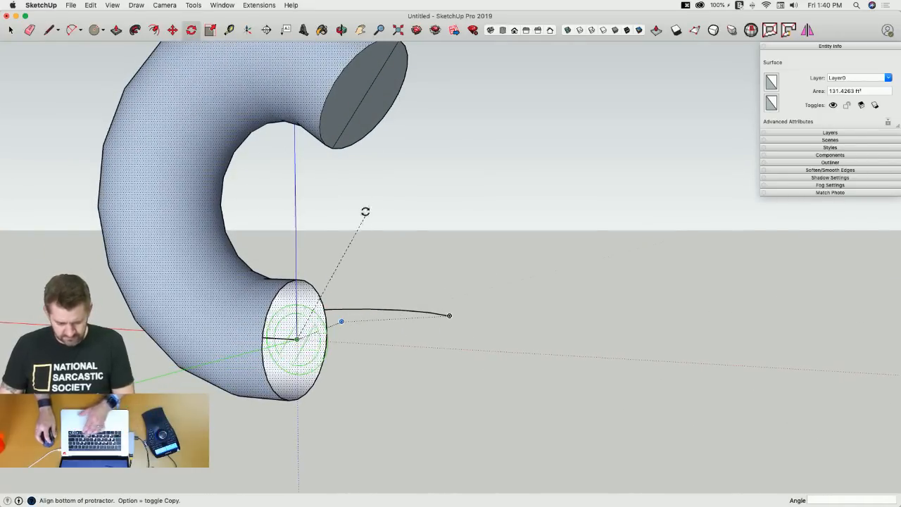
left_click(367, 93)
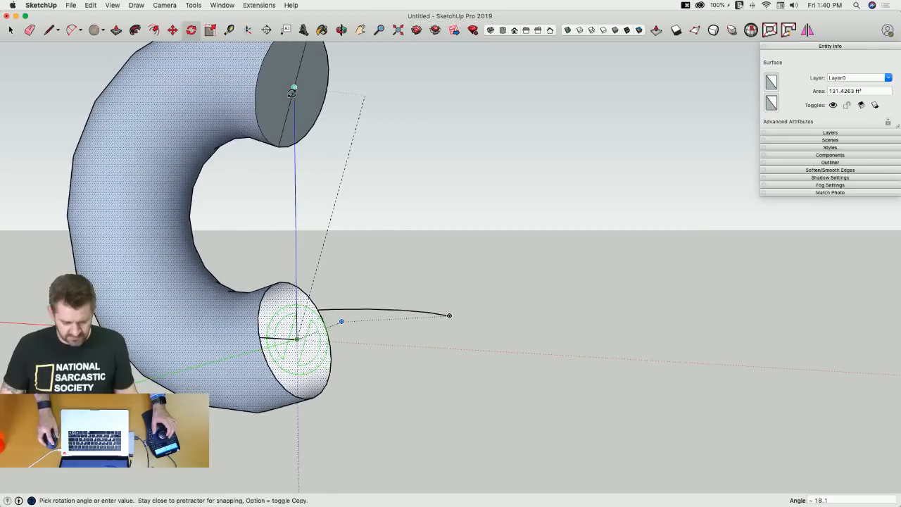
left_click(294, 87)
key("space")
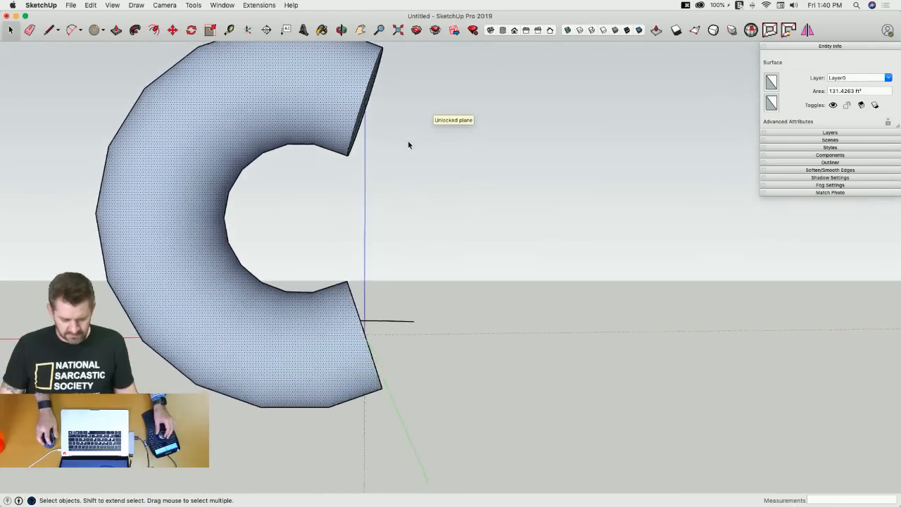
Draw a vertical edge about 3' 10 9/16" long across the tube's inner gap between matching vertices, and delete the face it encloses.
key("l")
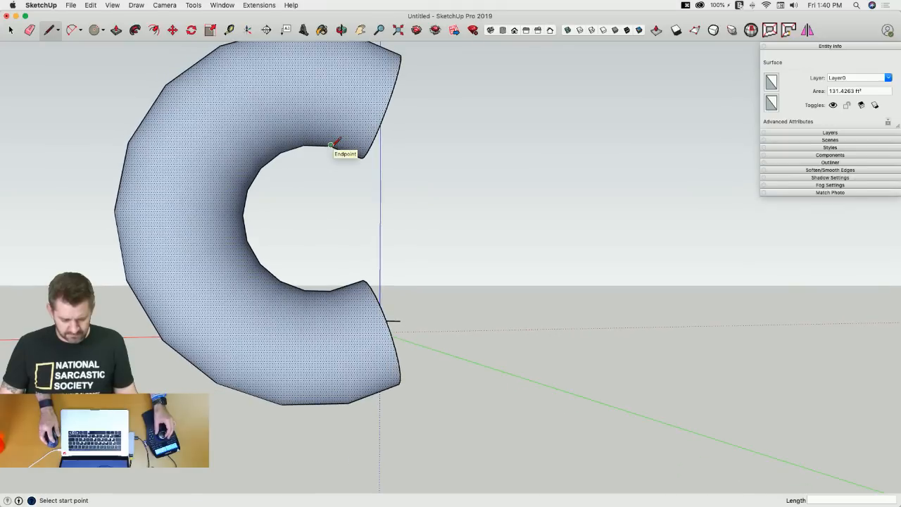
left_click(330, 289)
key("e")
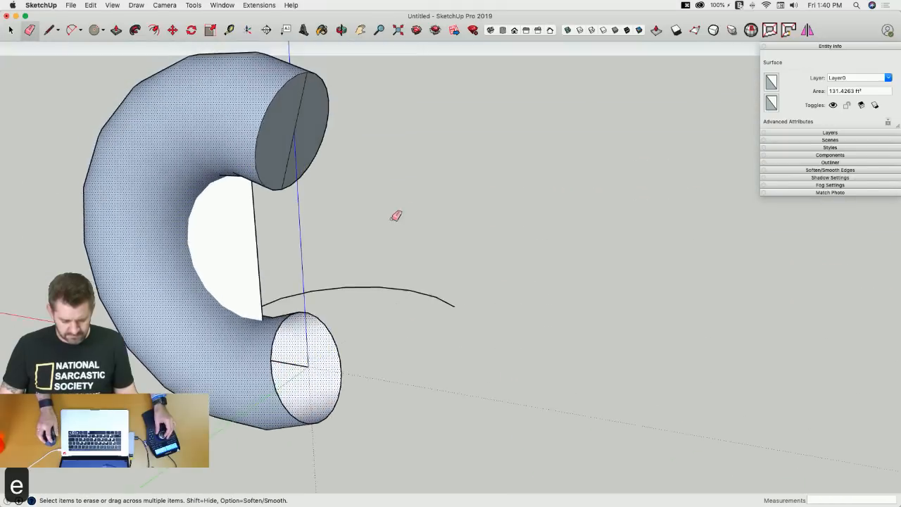
key("space")
left_click(230, 267)
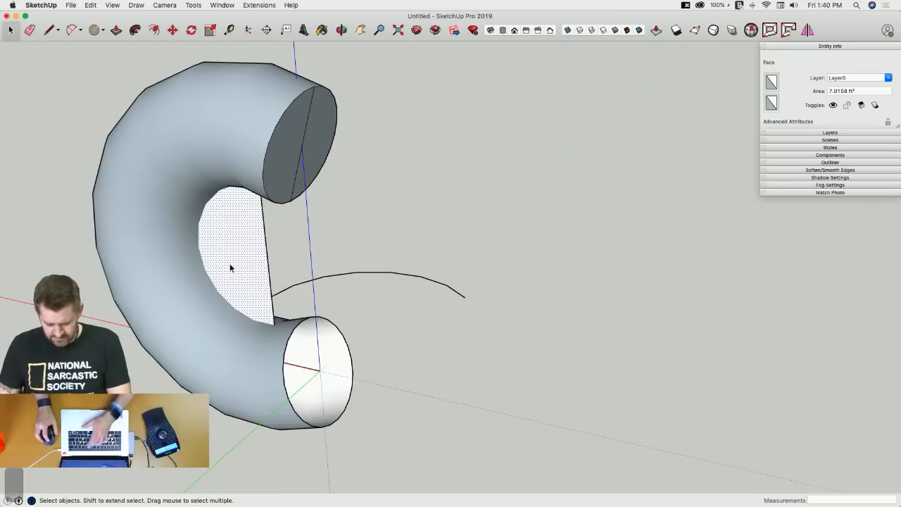
key("Delete")
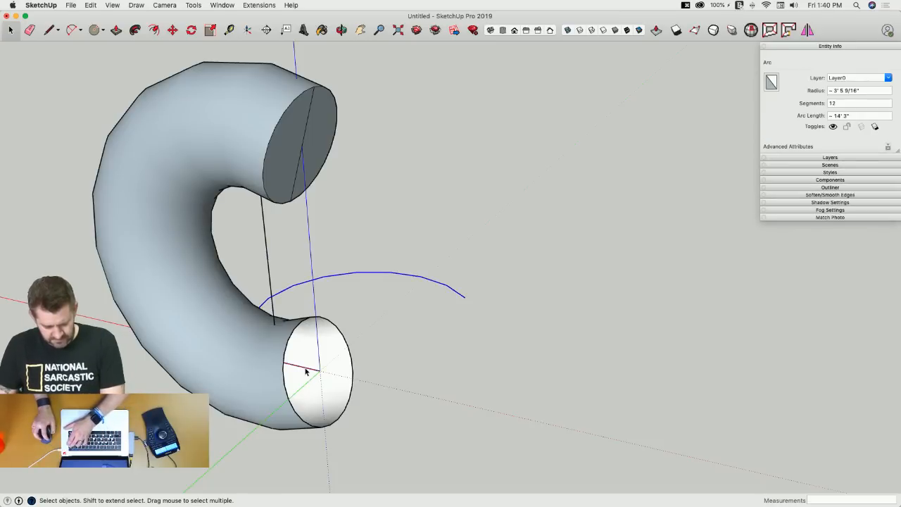
Delete the leftover path arc and the diameter edge and cap face at the tube's upper opening.
key("Delete")
key("e")
key("space")
left_click(302, 146)
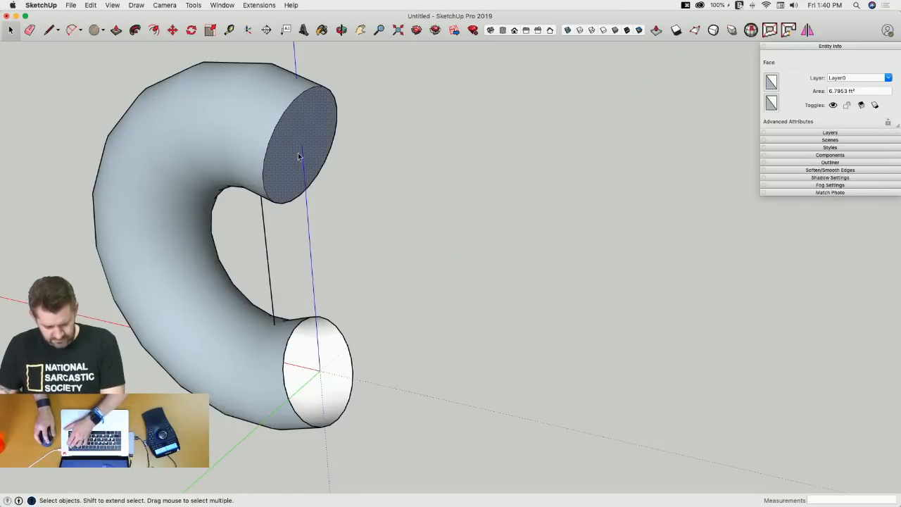
key("Delete")
Select the vertical edge spanning the tube's inner gap.
middle_click_drag(263, 258, 260, 197)
left_click(261, 196)
key("q")
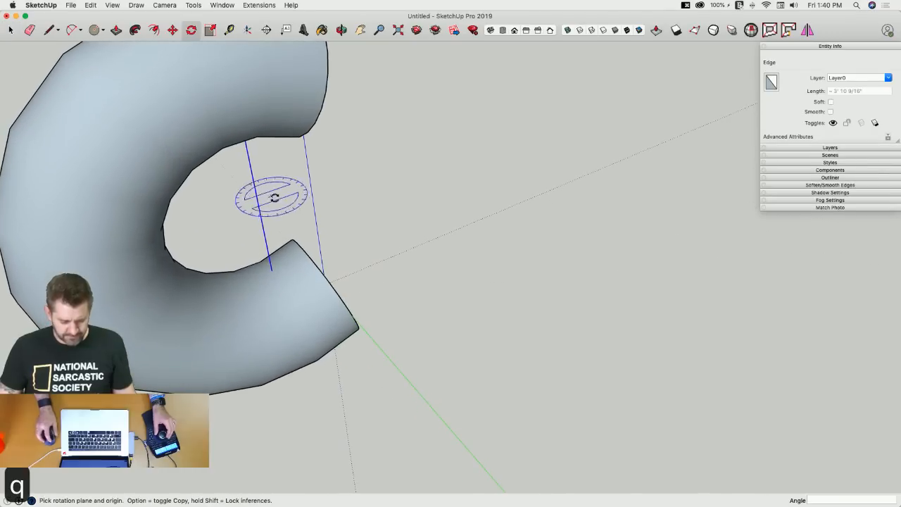
key("space")
middle_click_drag(258, 201, 288, 303)
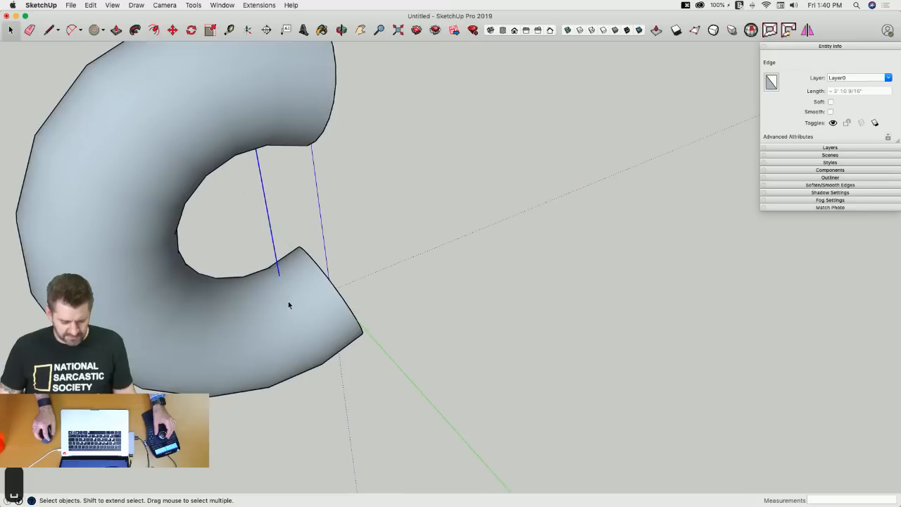
Try a 9x radial array of the curved tube with Rotate copy, centred on the vertical edge between its open ends.
left_click(288, 304)
key("q")
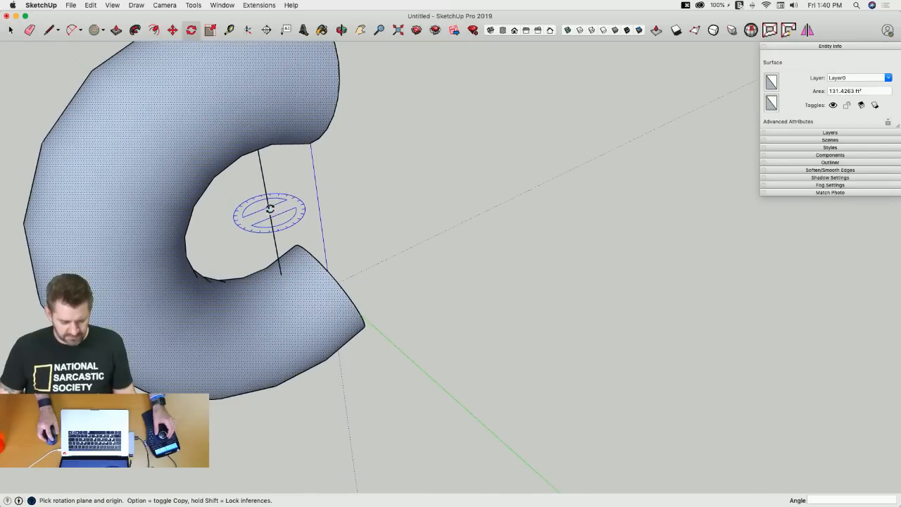
middle_click_drag(271, 210, 366, 381)
left_click(364, 379)
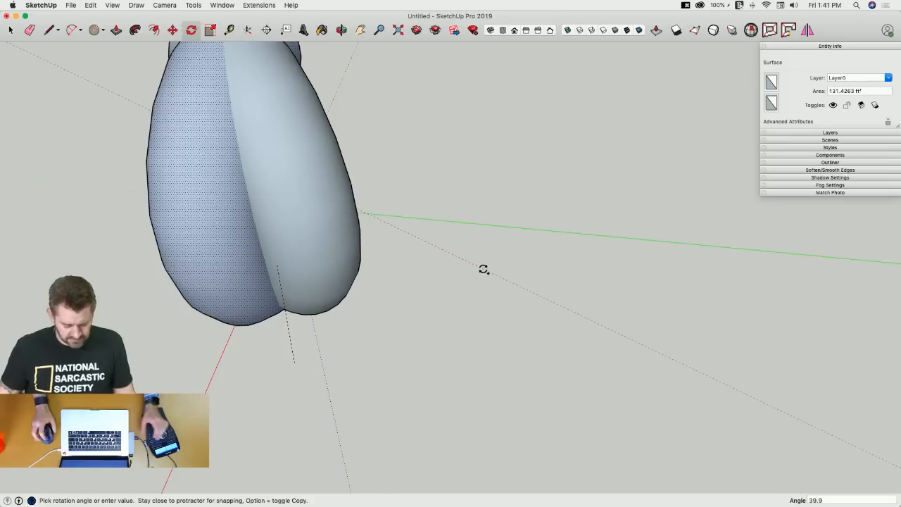
key("Return")
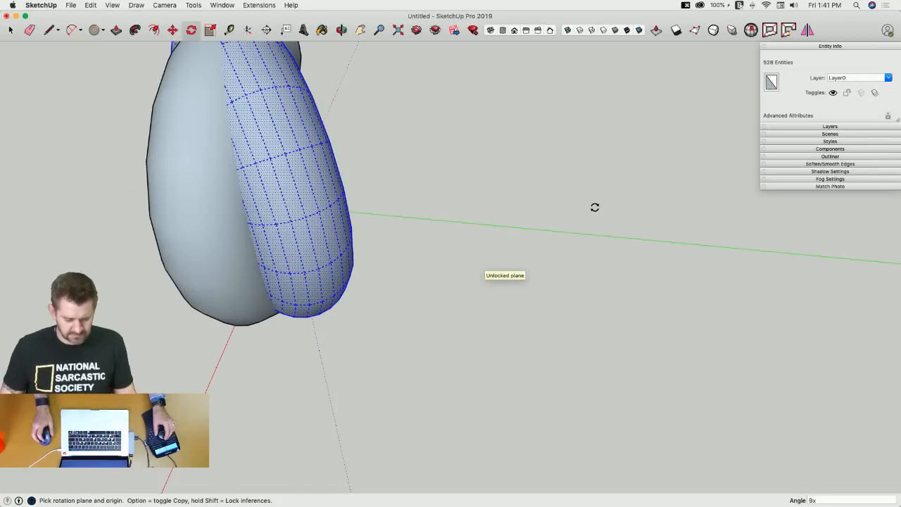
scroll(527, 188, "down", 3)
middle_click_drag(513, 188, 569, 188)
key("space")
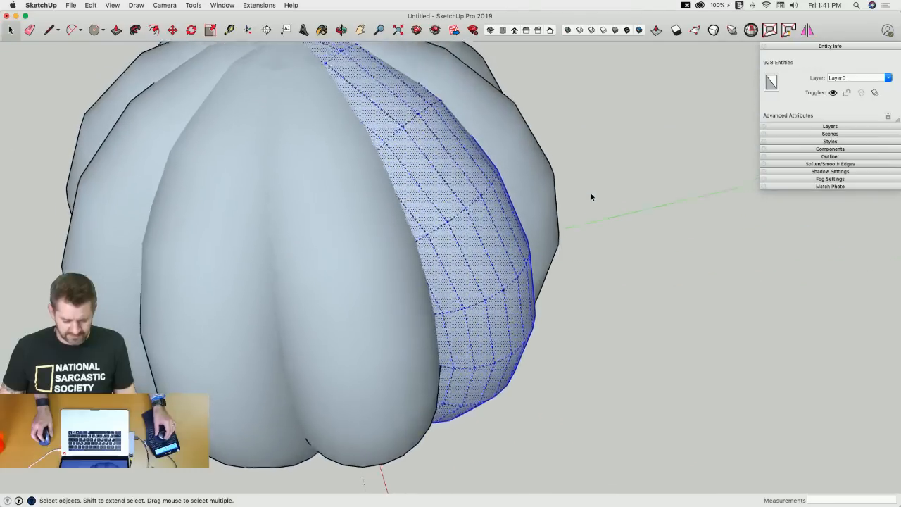
Undo the radial array of tube copies, returning to the single curved tube.
key("space")
left_click_drag(195, 91, 615, 434)
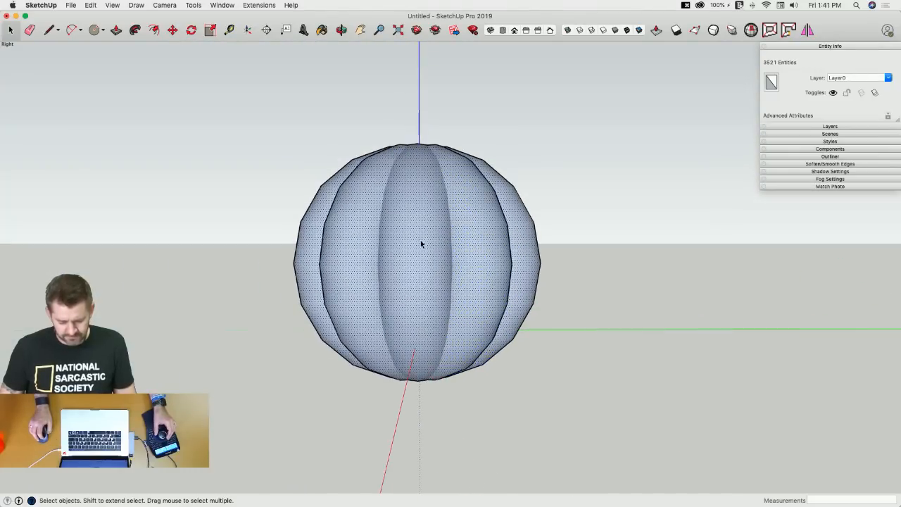
right_click(421, 240)
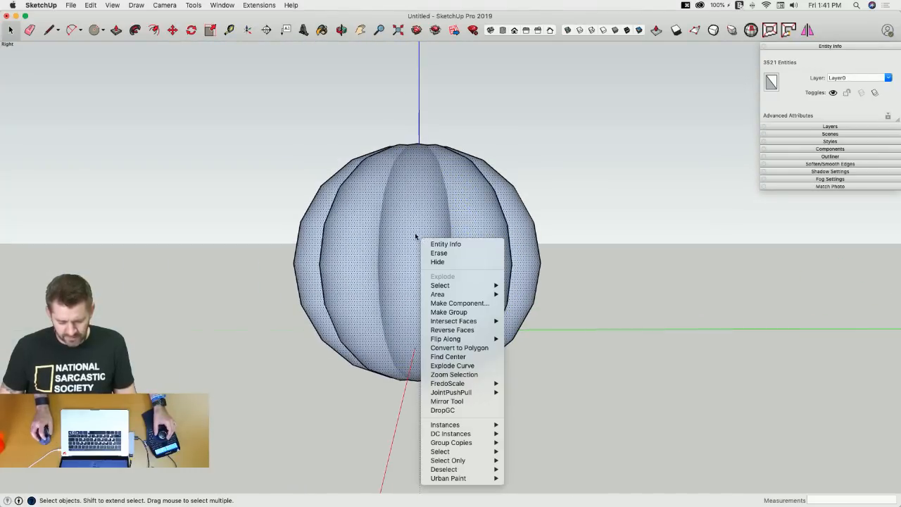
mouse_move(498, 322)
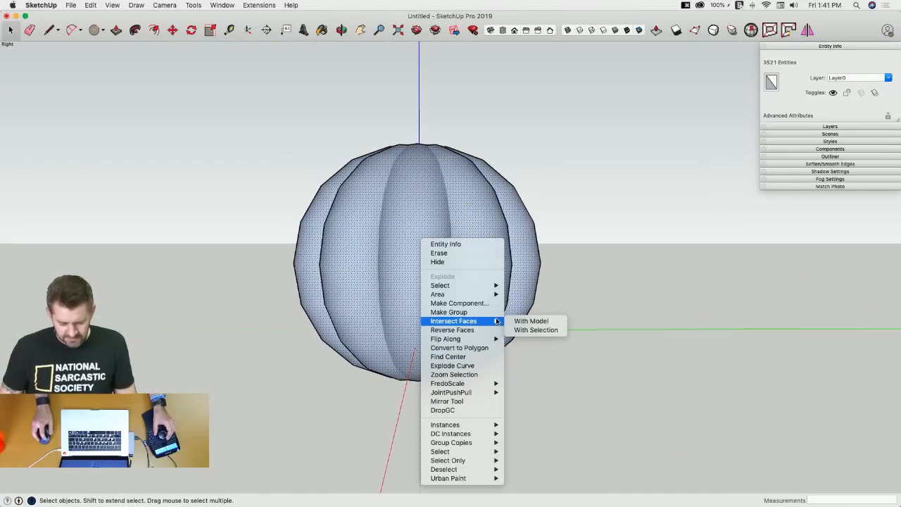
key("super+z")
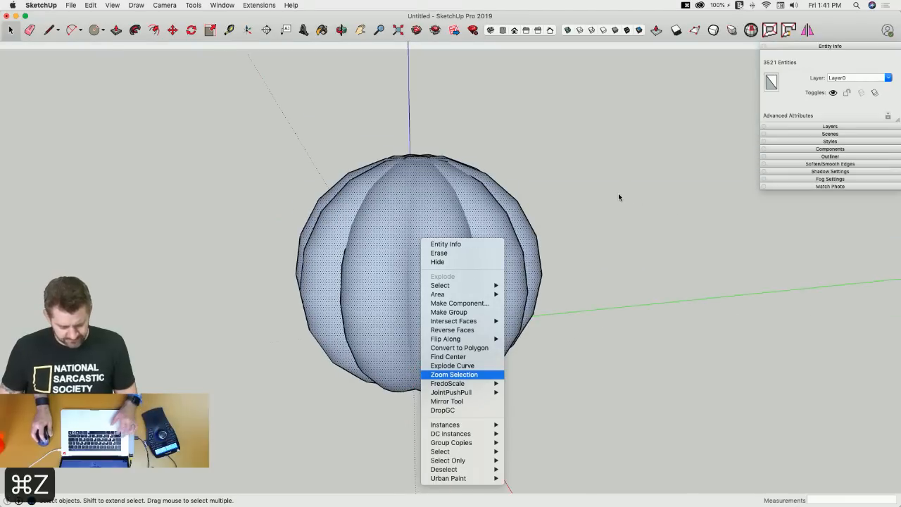
left_click(617, 194)
key("super+z")
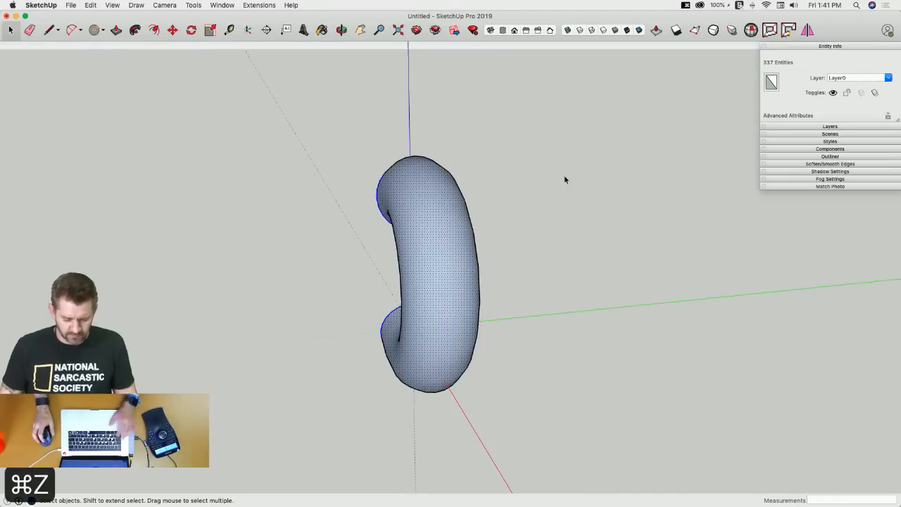
key("super+z")
Draw a vertical line about 8' 11 3/16" long joining the outer points of the tube's open ends, and delete the face it creates.
key("e")
key("l")
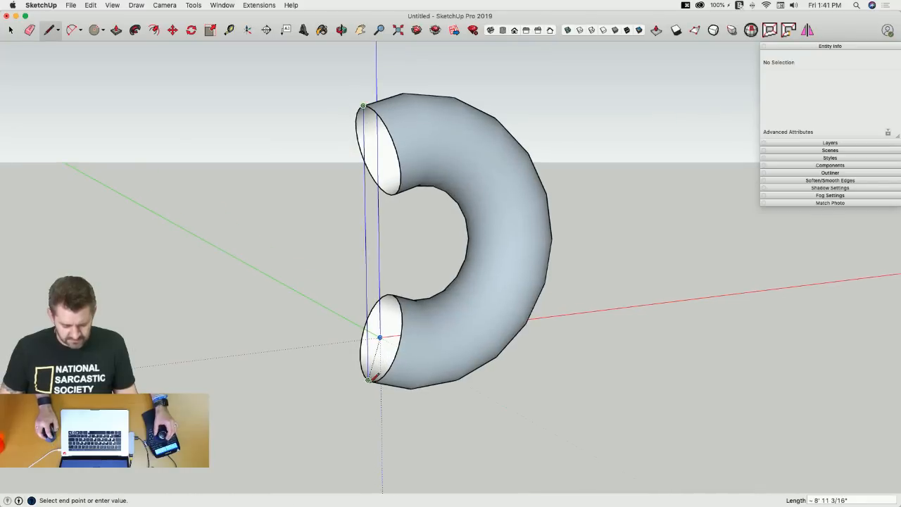
left_click(367, 380)
key("space")
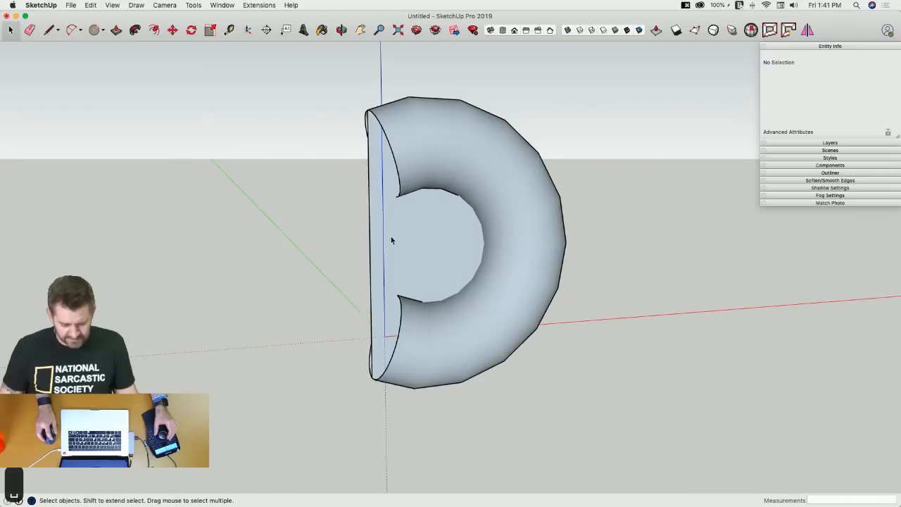
left_click(390, 236)
key("BackSpace")
Rotate-copy the tube surface 30 degrees around the new vertical line and array it x11 to close the full ring.
left_click(474, 171)
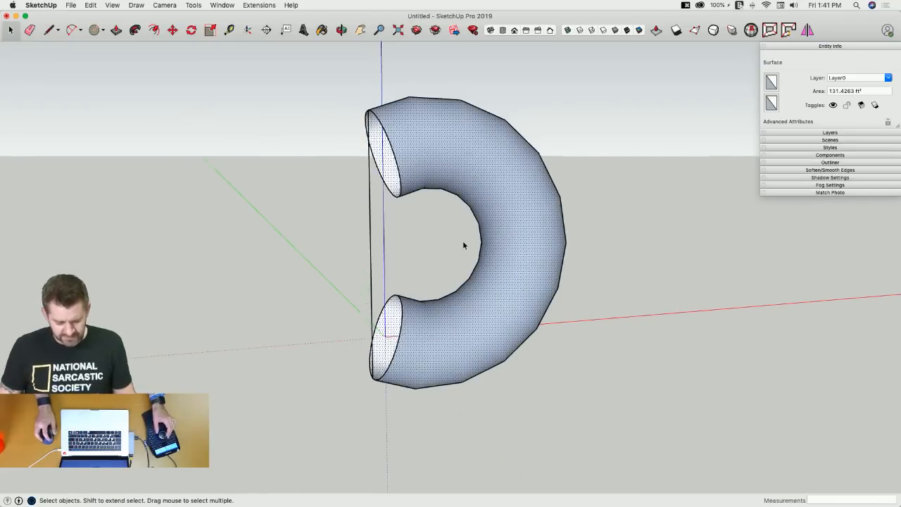
key("q")
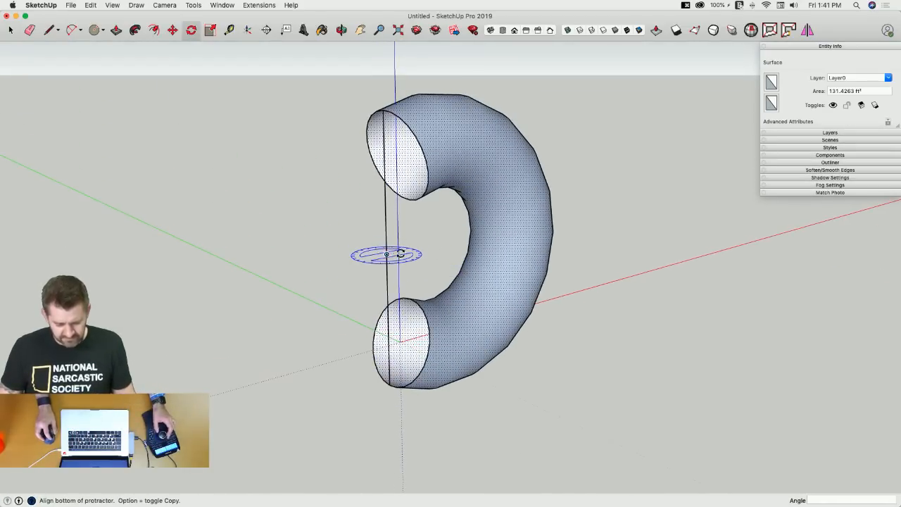
left_click(345, 283)
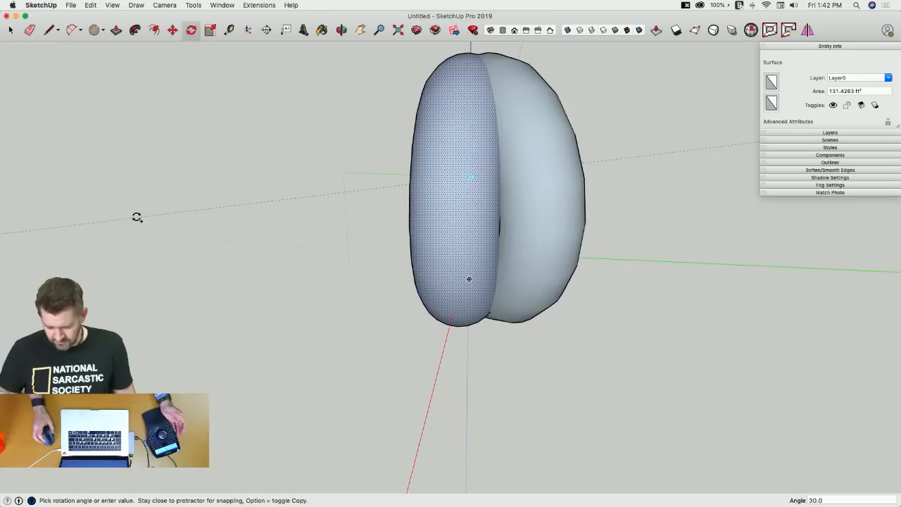
left_click(137, 217)
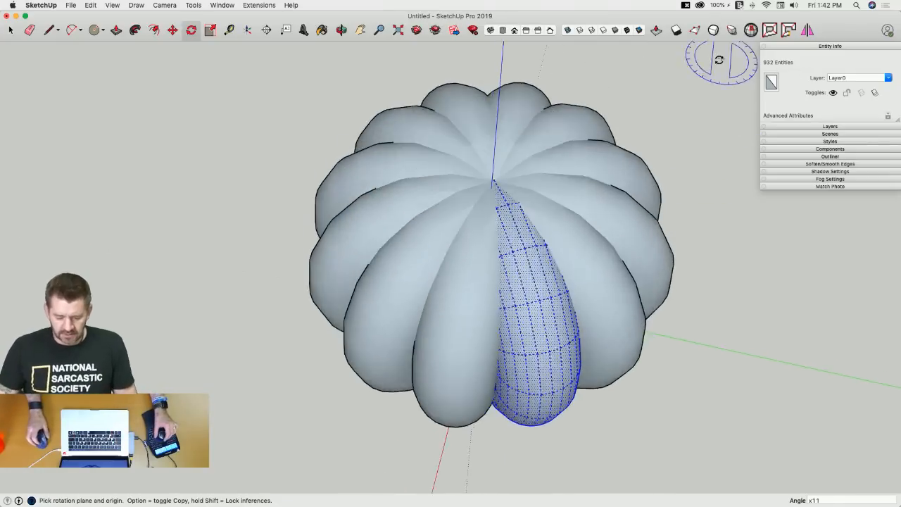
Select the complete ring of tubes and reverse all of its faces.
key("space")
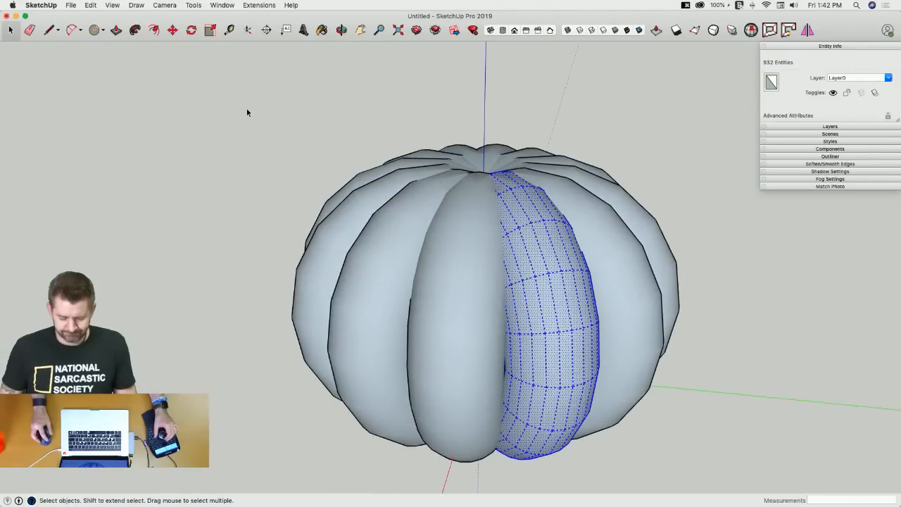
left_click_drag(248, 108, 743, 490)
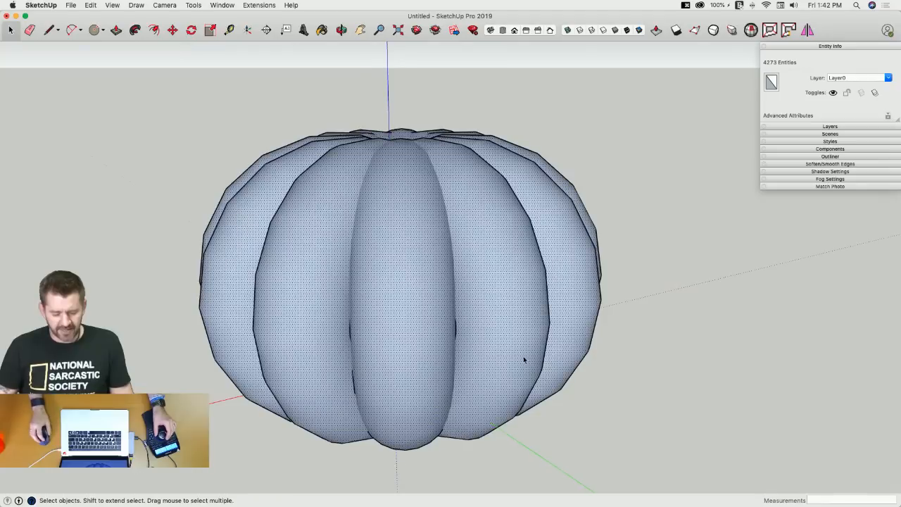
right_click(414, 270)
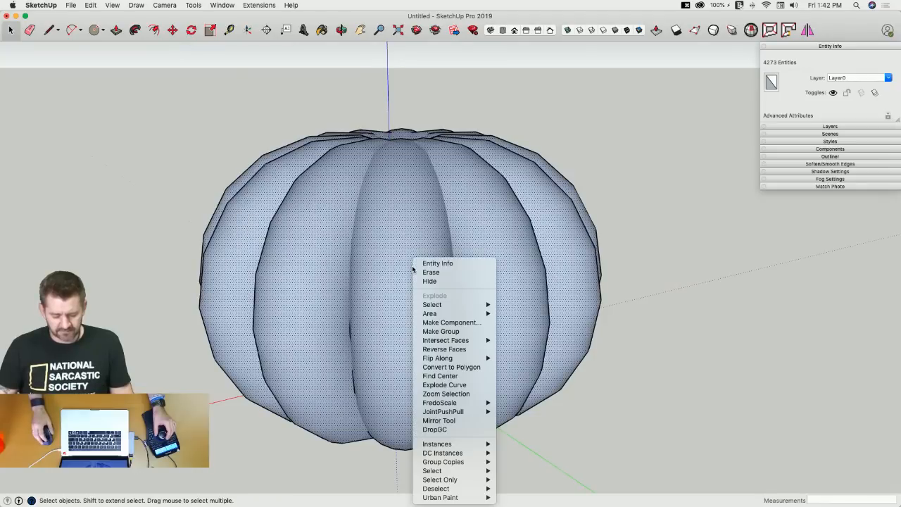
left_click(470, 350)
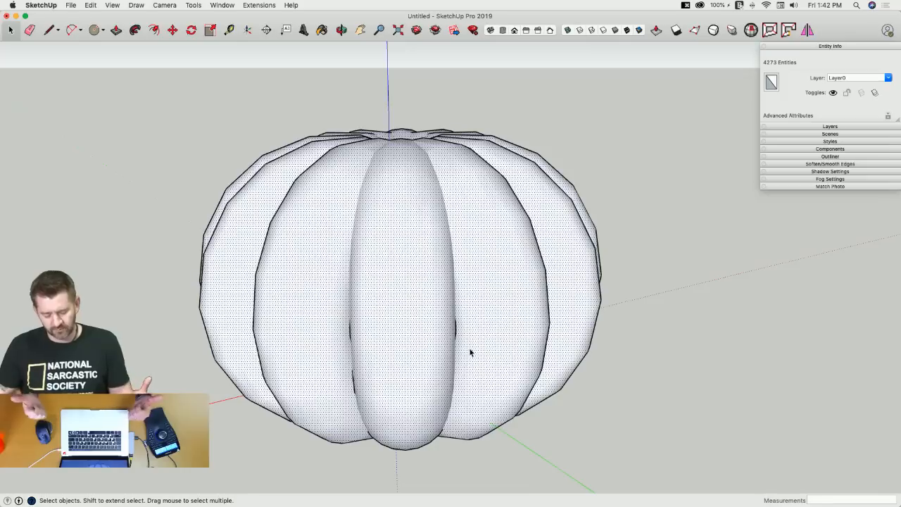
Intersect the selected tubes' faces with the selection and check the interior using X-ray display.
right_click(403, 256)
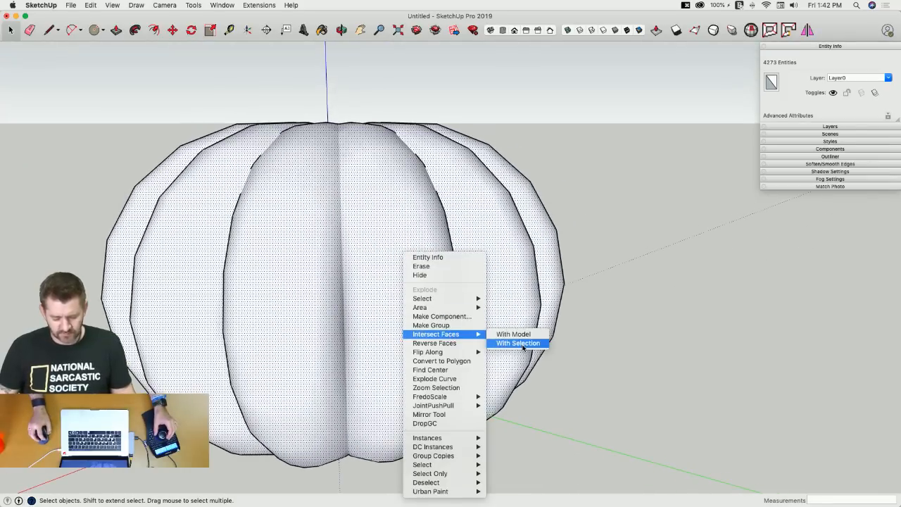
left_click(519, 343)
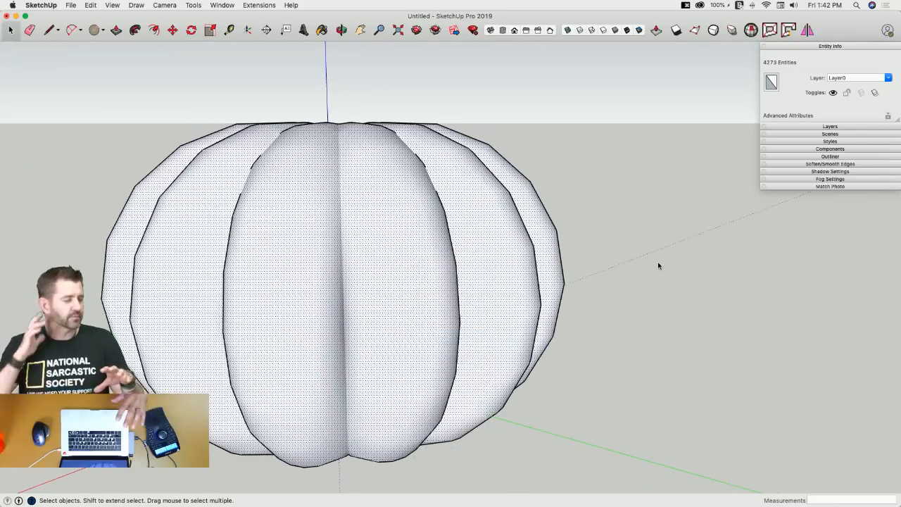
left_click(658, 265)
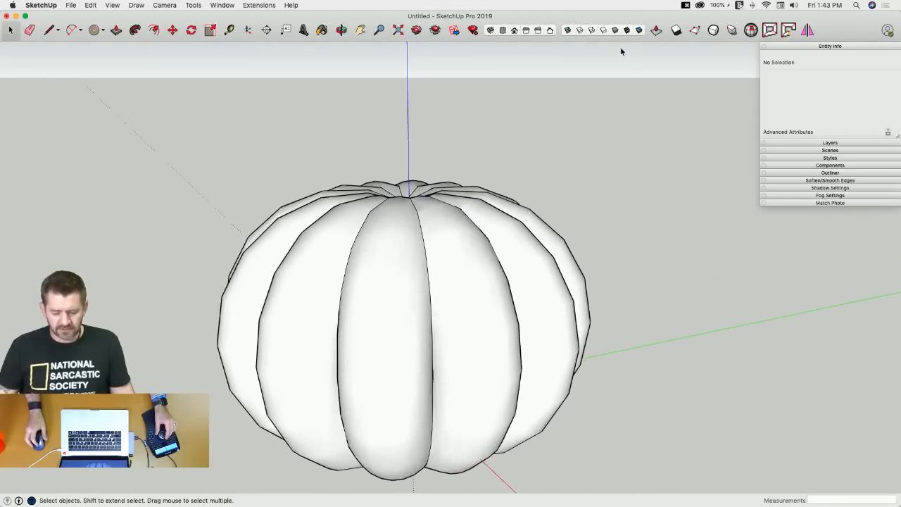
left_click(568, 30)
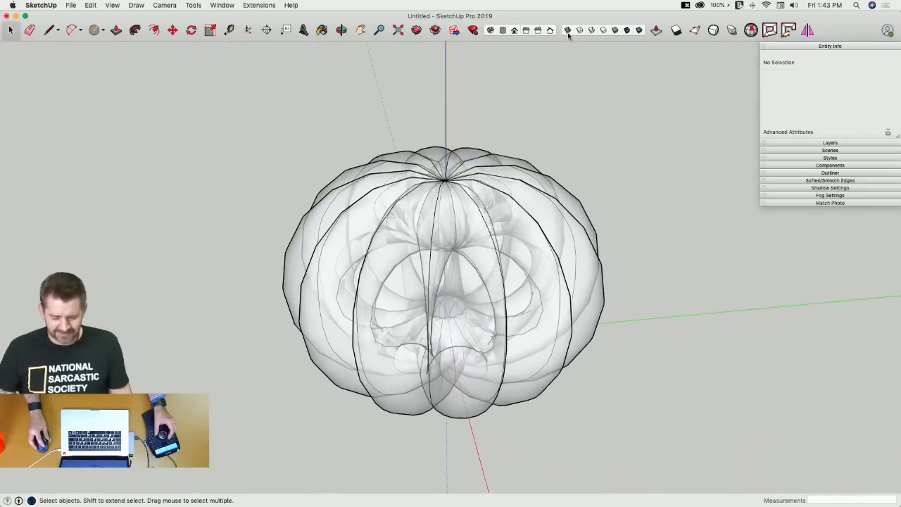
left_click(569, 31)
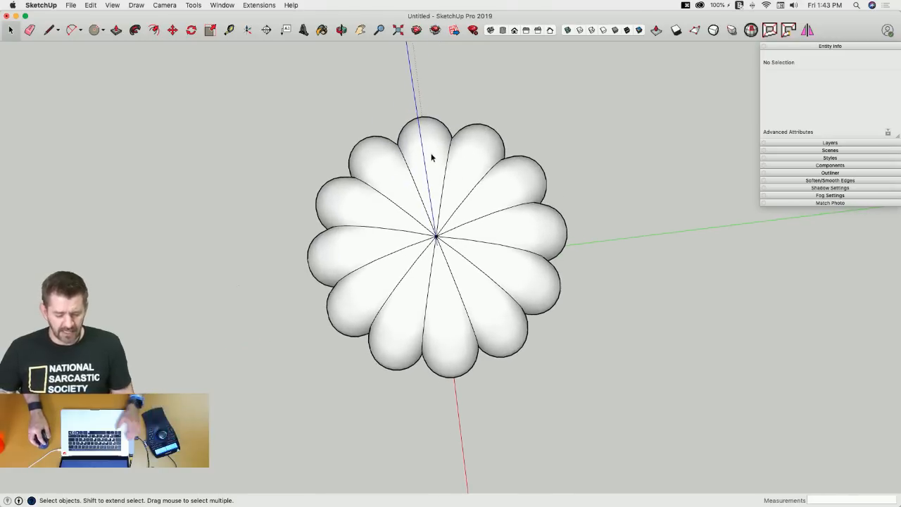
Select the twelve outer lobe surfaces, cut them out of the model and paste them beside the leftover inner geometry.
left_click(432, 157)
left_click(392, 171, "shift")
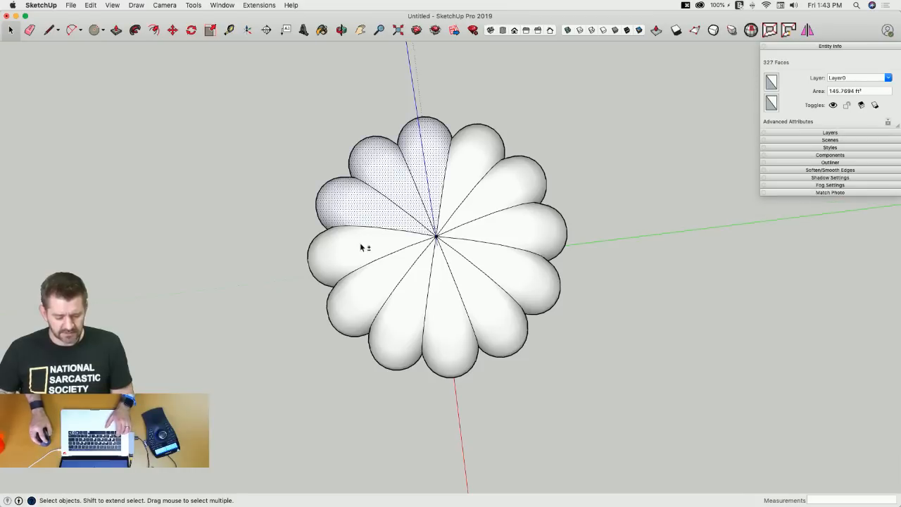
left_click(397, 279, "shift")
left_click(420, 294, "shift")
left_click(452, 306, "shift")
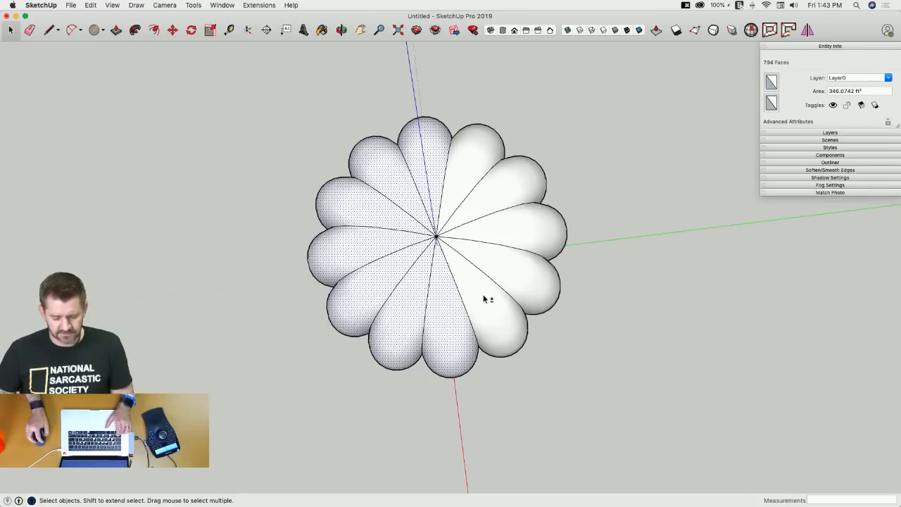
left_click(485, 298, "shift")
left_click(517, 271, "shift")
left_click(513, 211, "shift")
left_click(475, 186, "shift")
left_click(476, 146, "shift")
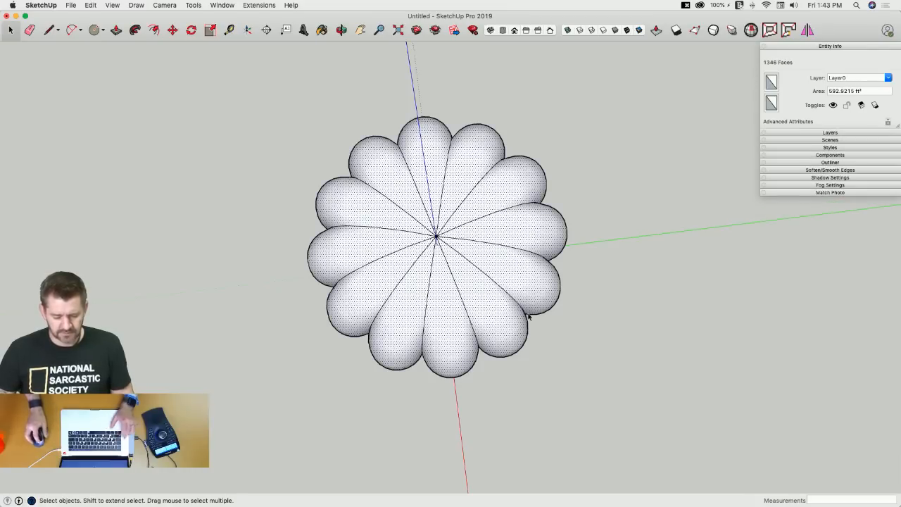
key("m")
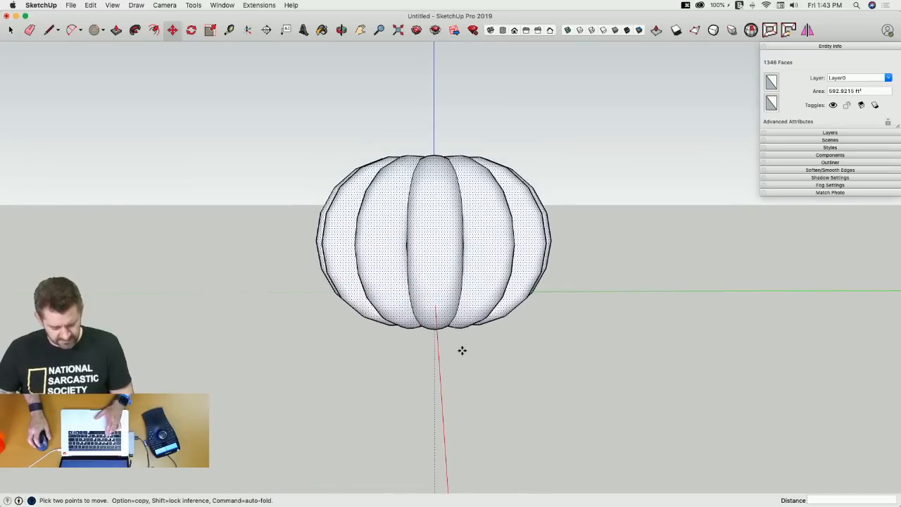
key("super+x")
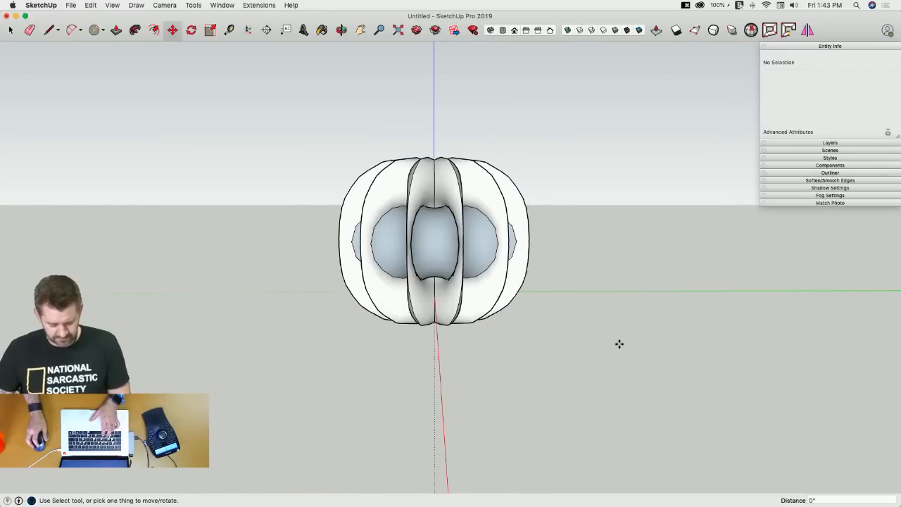
key("super+v")
left_click(618, 302)
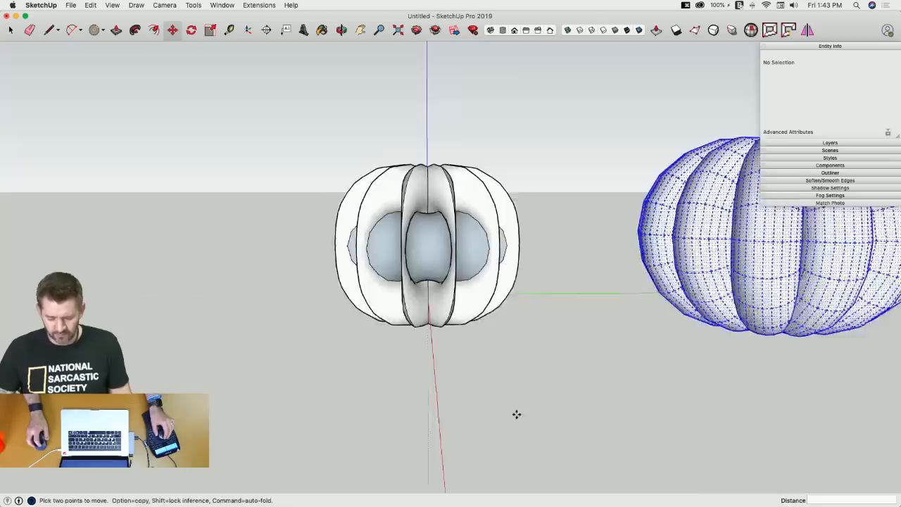
Examine the pasted outer shell and the leftover inner geometry, using X-ray display temporarily.
key("space")
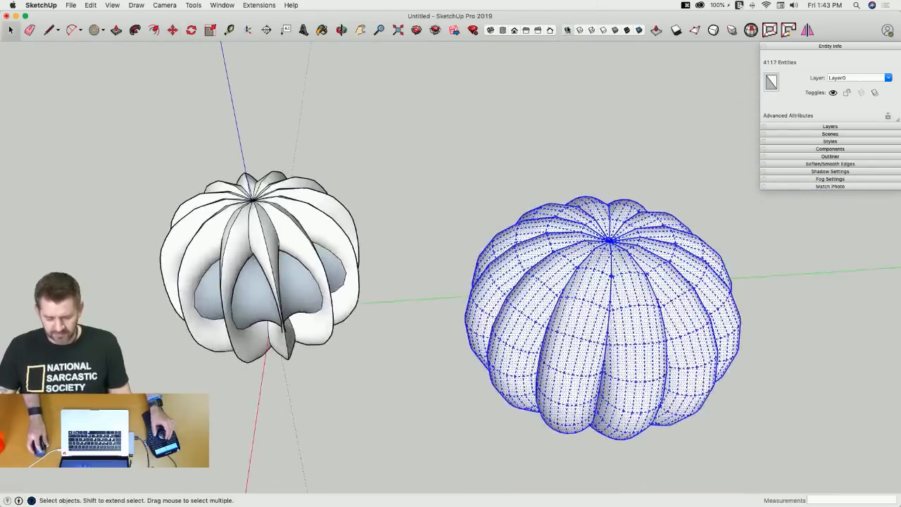
left_click(567, 30)
middle_click_drag(634, 395, 633, 204)
scroll(601, 260, "up", 3)
left_click(568, 30)
middle_click_drag(525, 124, 368, 245)
scroll(379, 263, "down", 6)
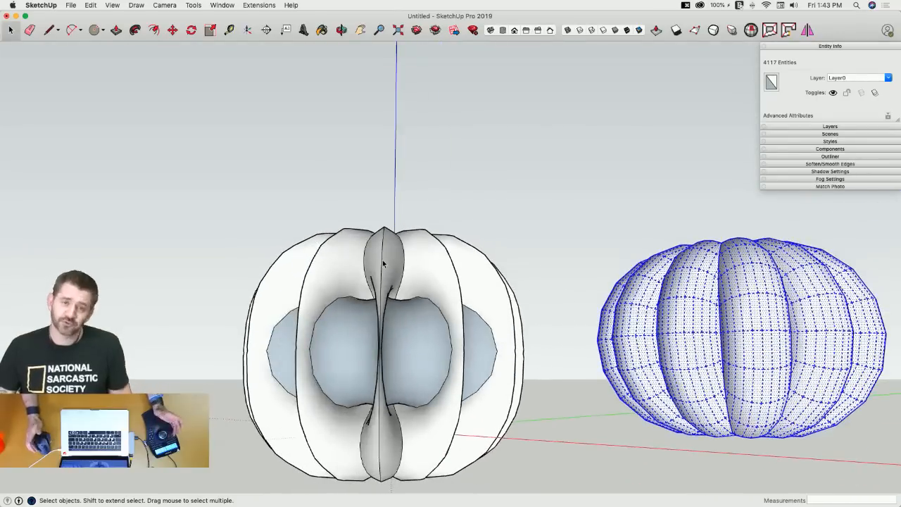
Delete all of the leftover inner geometry around the origin, keeping only the pasted outer shell.
middle_click_drag(383, 263, 369, 188)
left_click_drag(369, 185, 650, 395)
key("BackSpace")
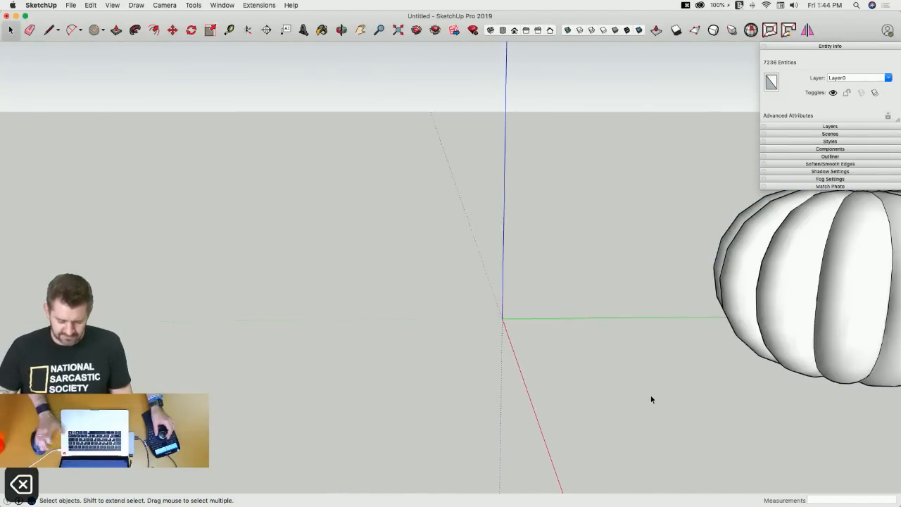
Select all outer lobe surfaces of the pumpkin shell and examine its interior for leftover inner pieces.
middle_click_drag(651, 395, 645, 381)
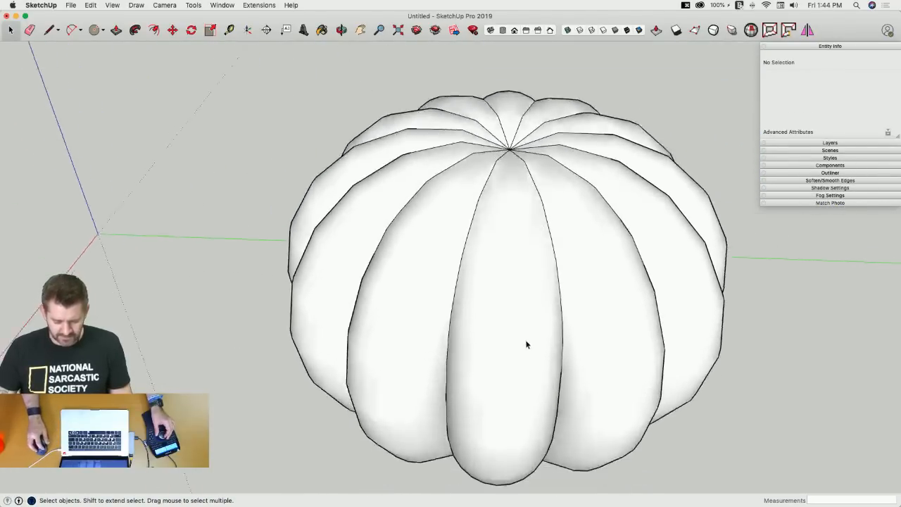
left_click(509, 314)
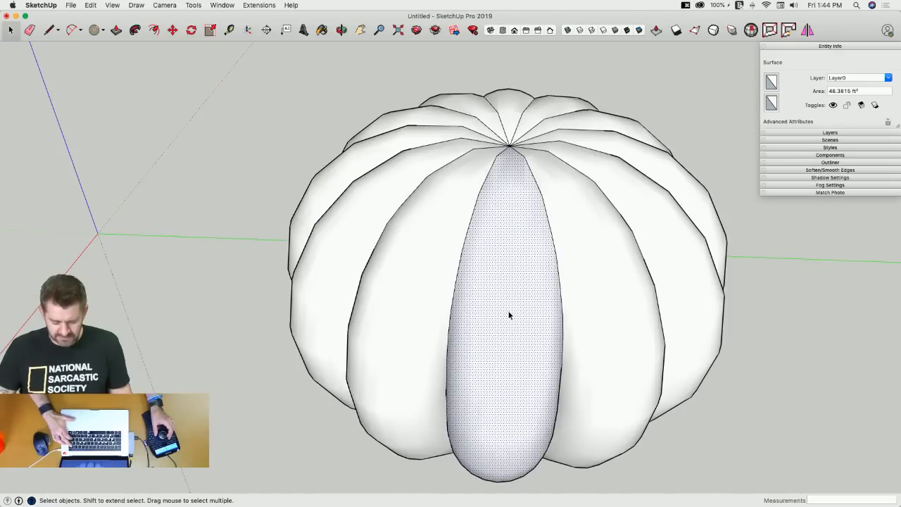
left_click(438, 280, "shift")
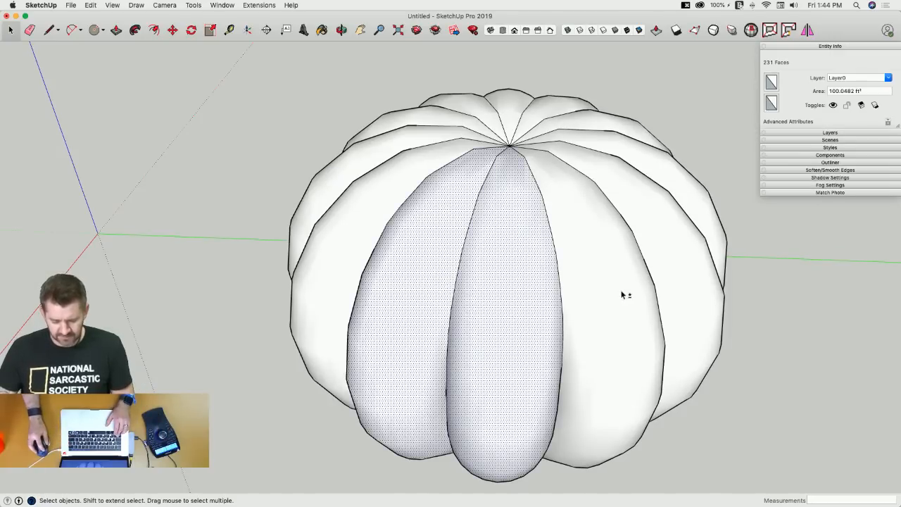
left_click(625, 304, "shift")
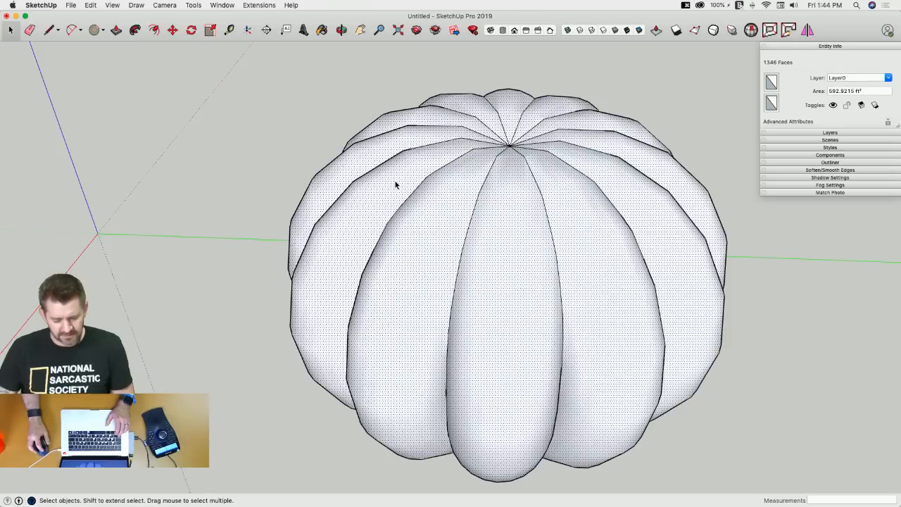
scroll(395, 184, "up", 10)
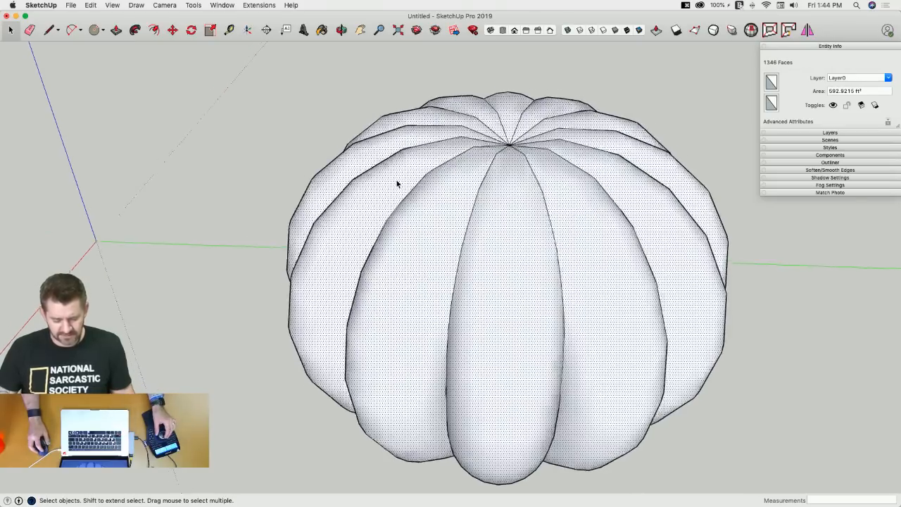
scroll(396, 185, "up", 10)
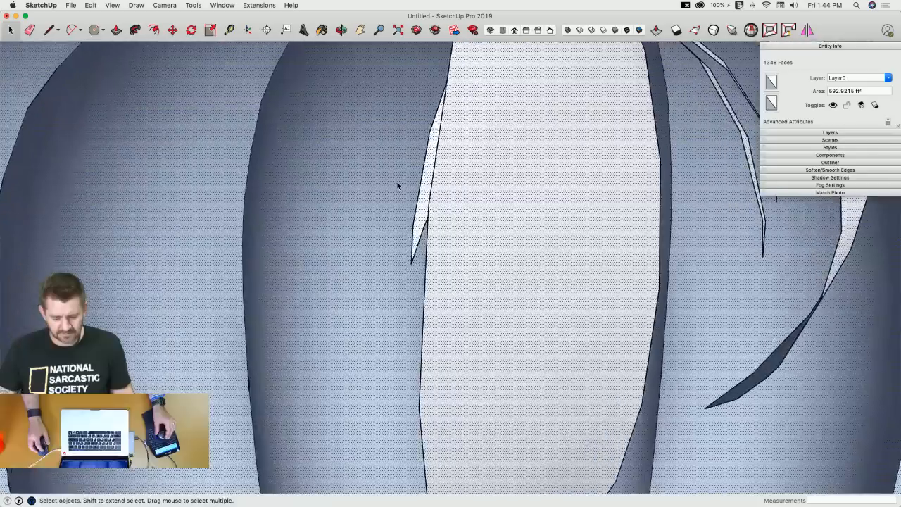
scroll(380, 253, "up", 10)
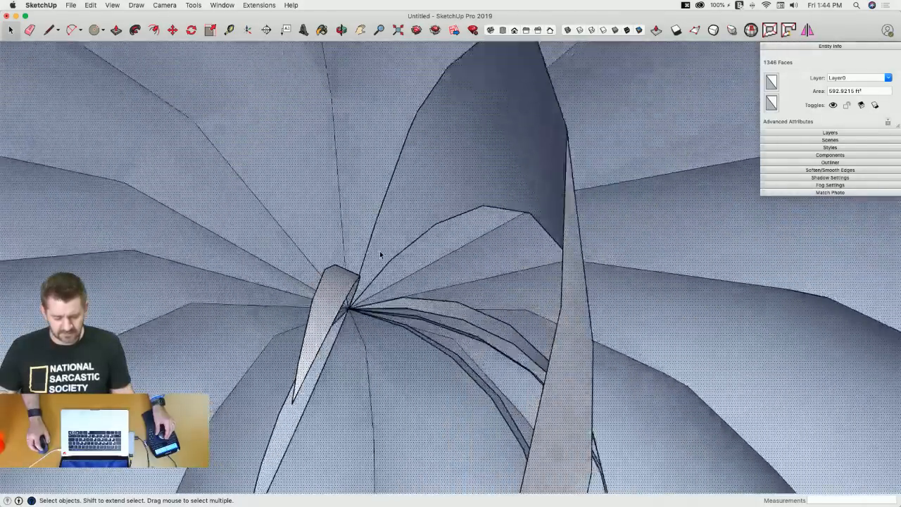
scroll(379, 241, "up", 10)
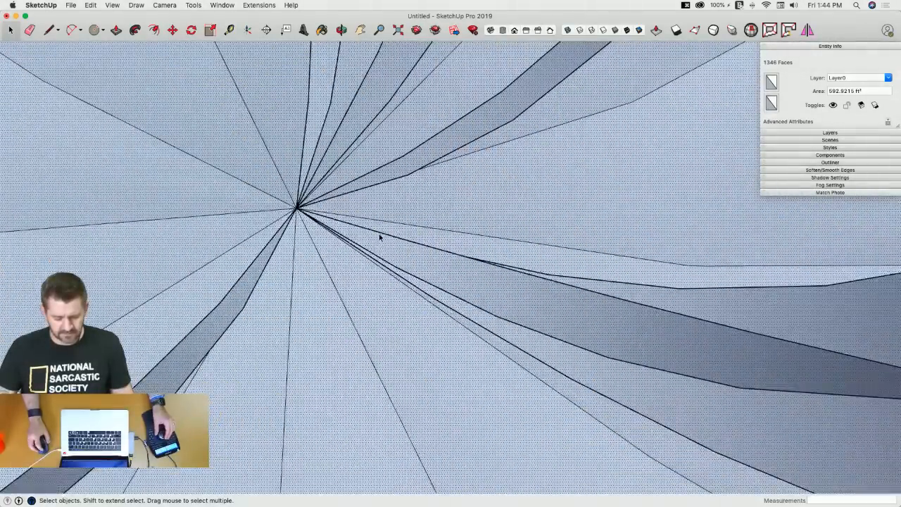
scroll(380, 238, "down", 10)
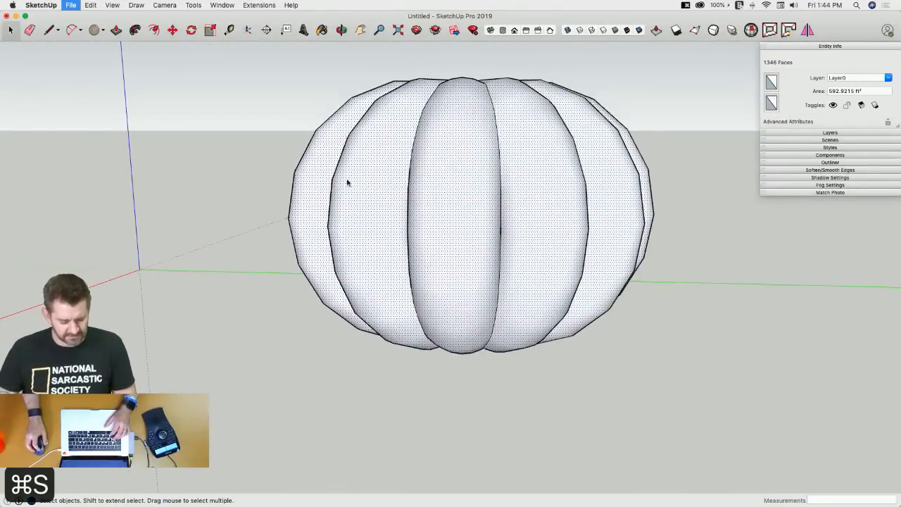
Save the model to the Desktop as Pumpkin.skp.
left_click(285, 127)
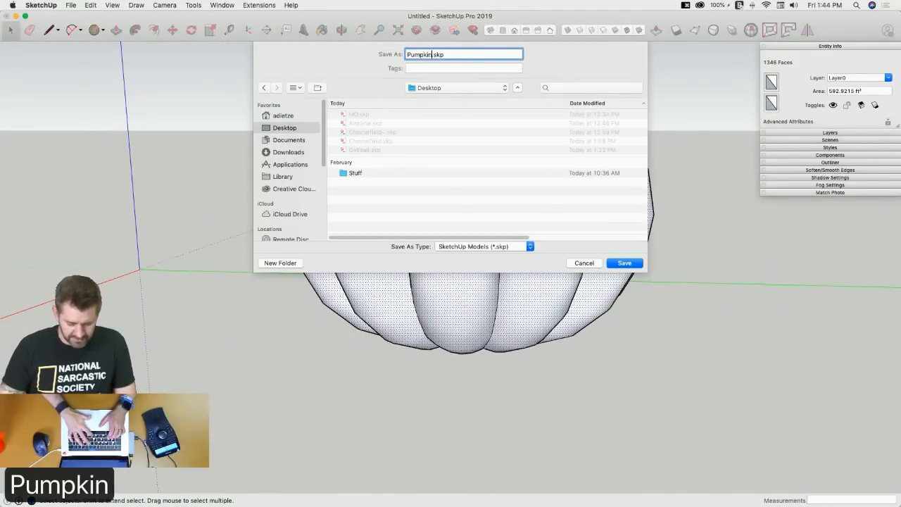
key("Return")
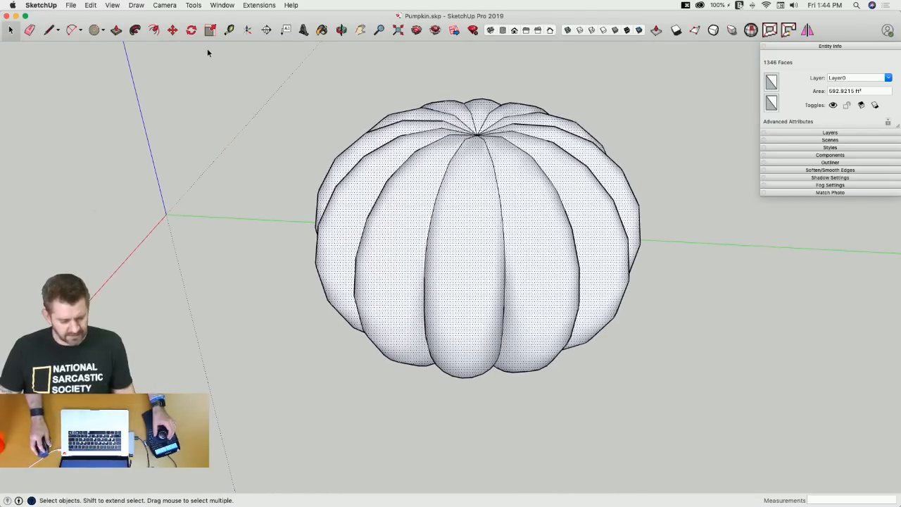
Show the Solid Tools palette and try to apply Outer Shell to the selected pumpkin surfaces.
left_click(112, 5)
mouse_move(176, 40)
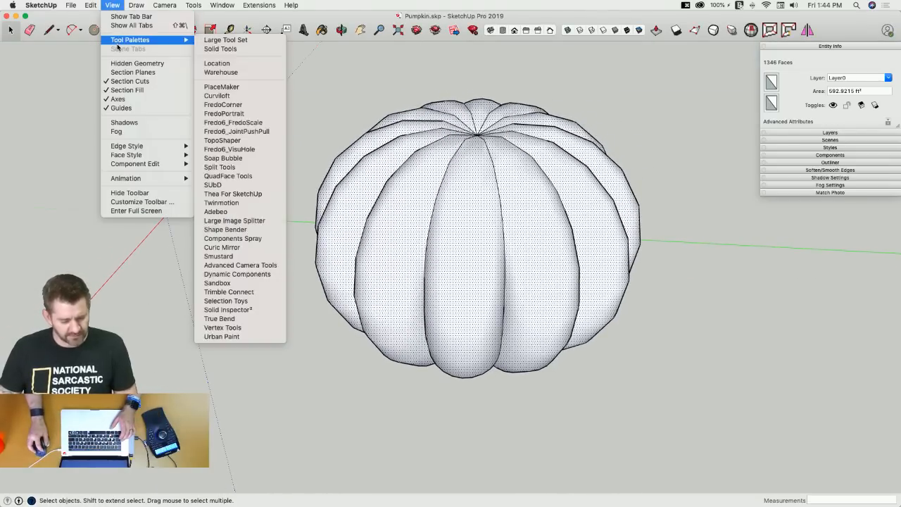
left_click(221, 49)
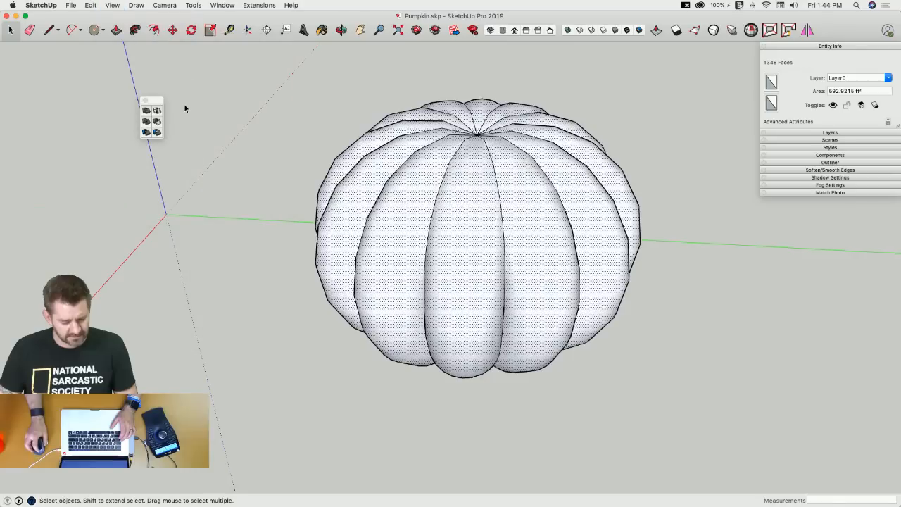
left_click(147, 112)
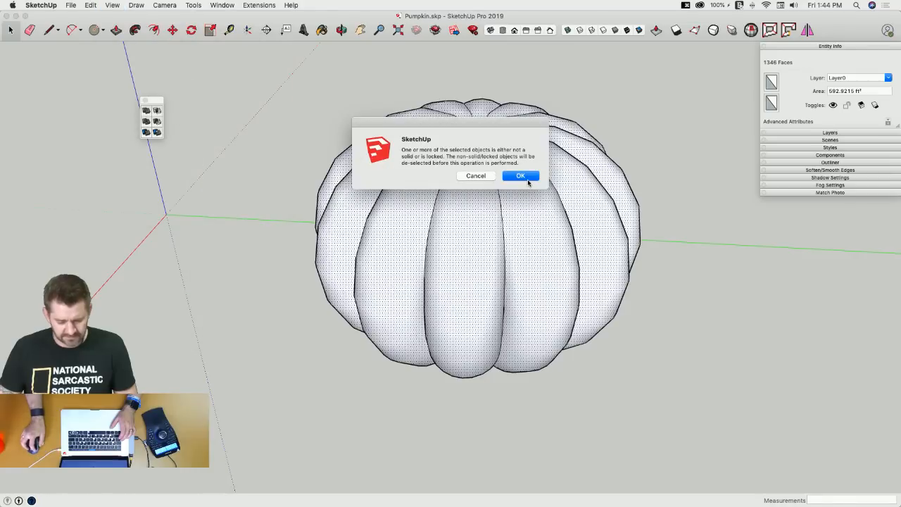
left_click(520, 176)
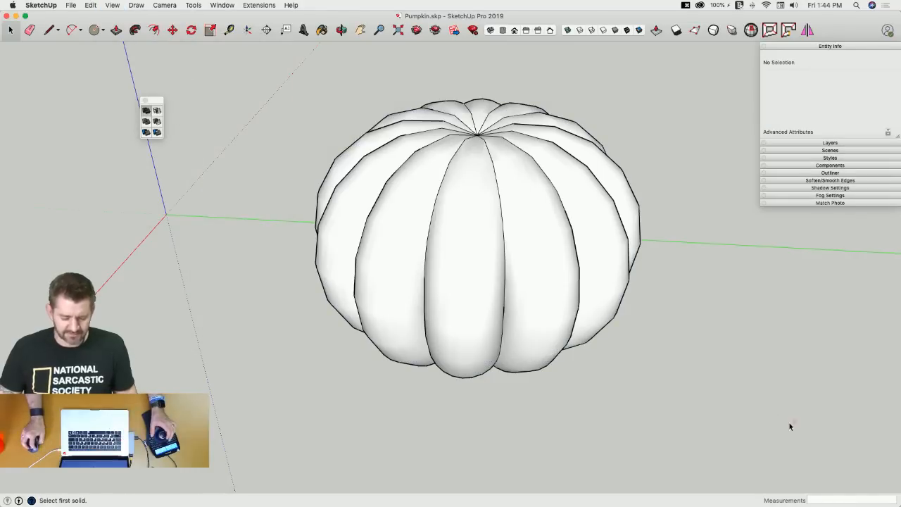
Select the whole pumpkin geometry and make it a component with the default settings.
left_click_drag(736, 421, 735, 420)
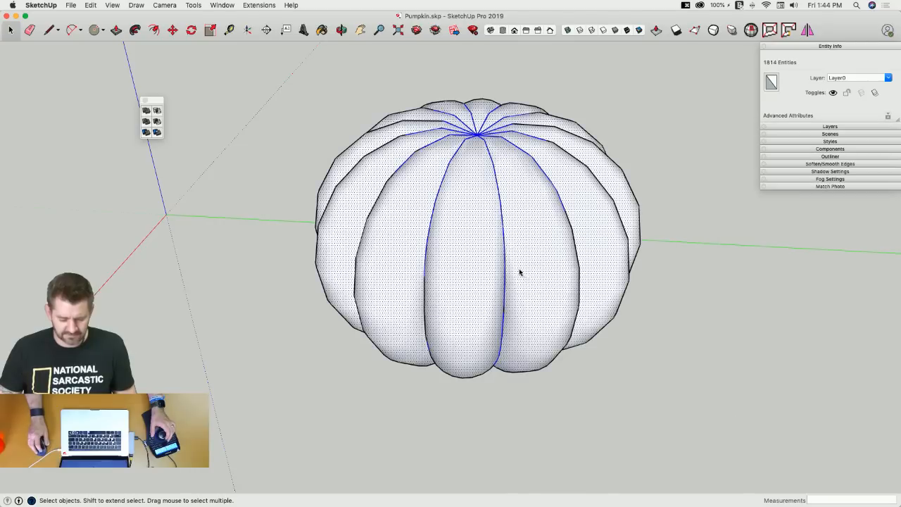
right_click(519, 272)
left_click(561, 314)
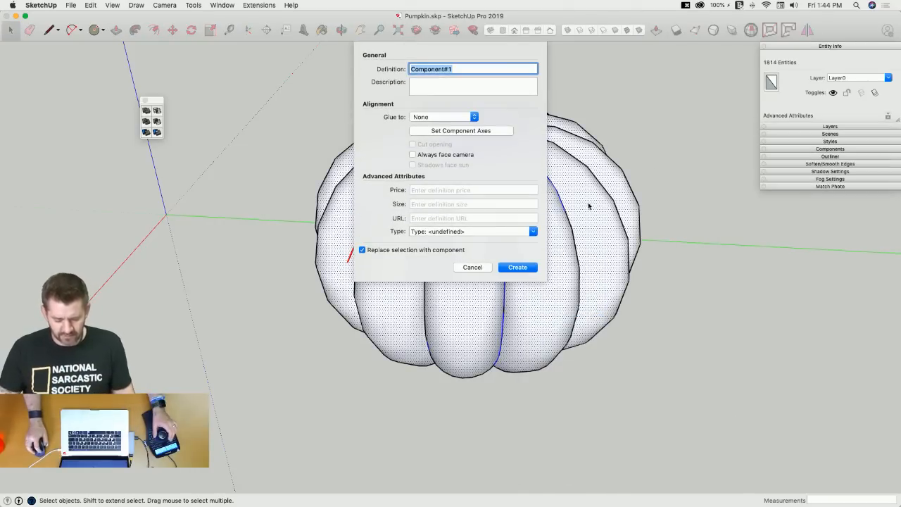
left_click(513, 268)
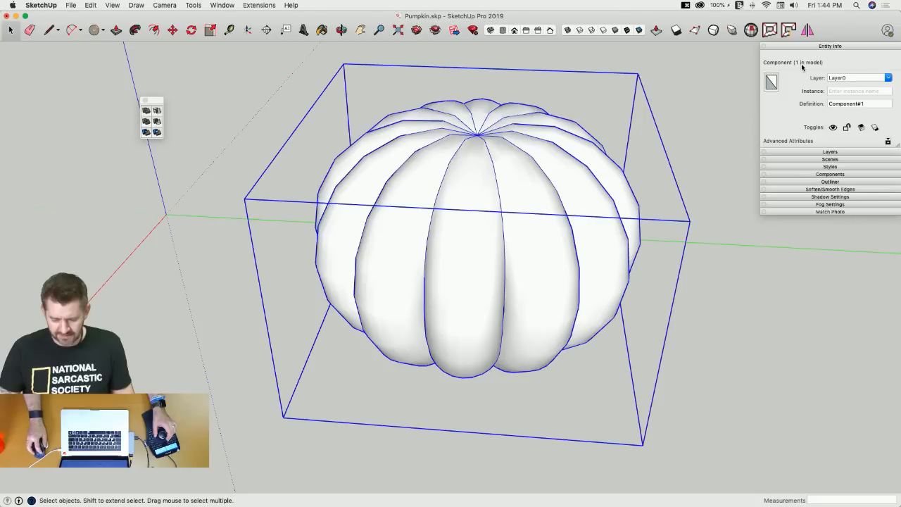
Check the pumpkin component for errors with Solid Inspector² and explode it back into loose geometry.
left_click(751, 29)
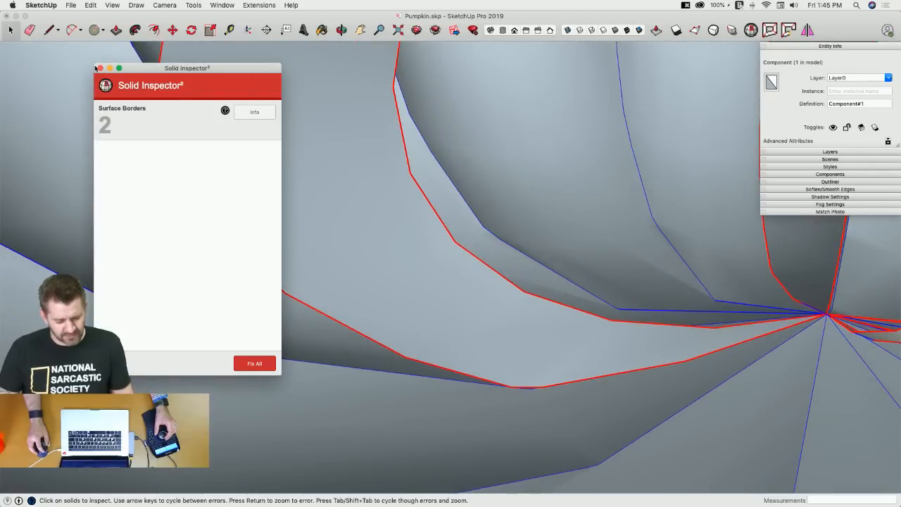
left_click(98, 67)
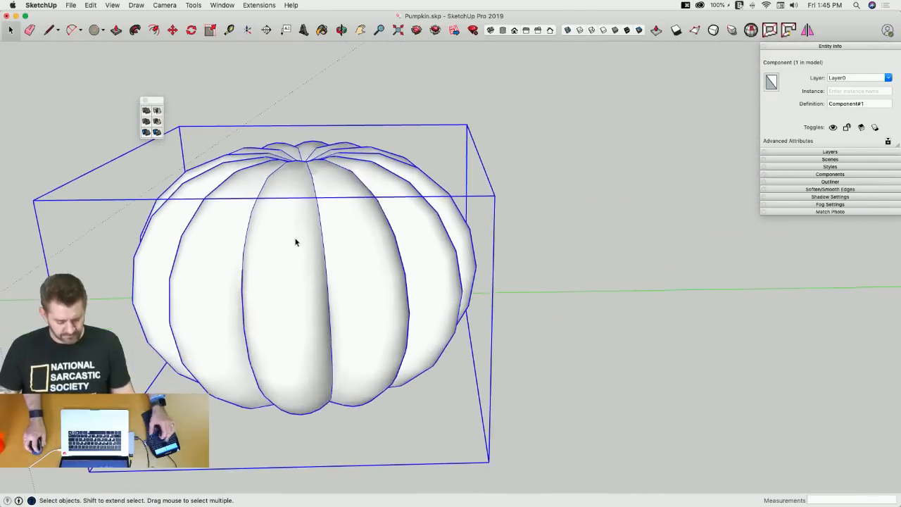
right_click(300, 234)
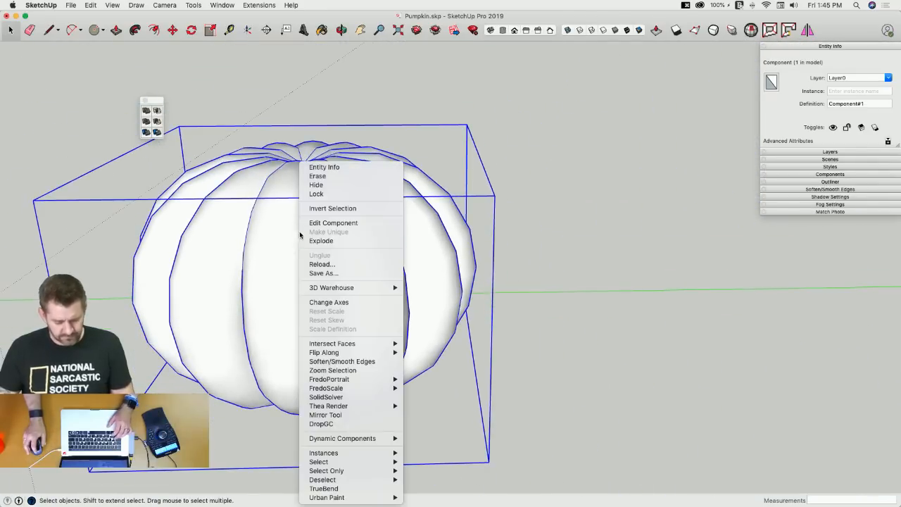
left_click(335, 241)
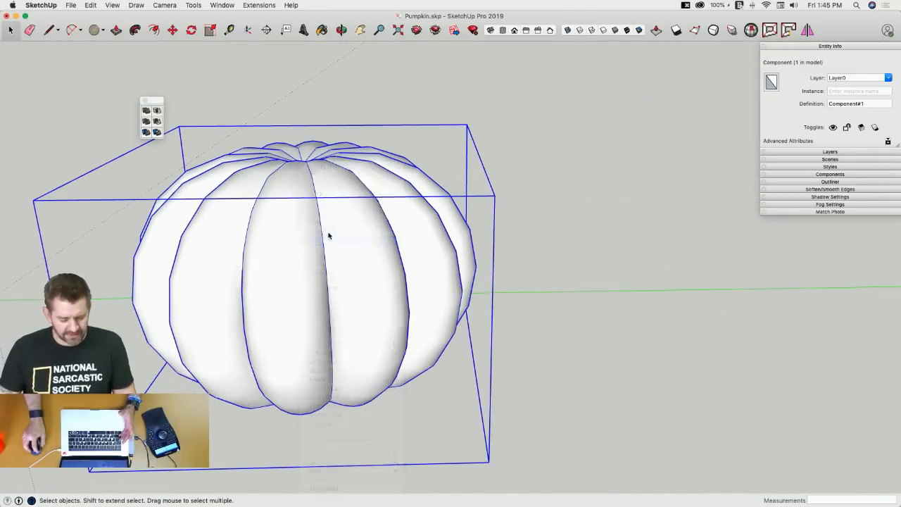
Hide the front lobe surface to open a view into the pumpkin's interior.
left_click(294, 235)
right_click(296, 229)
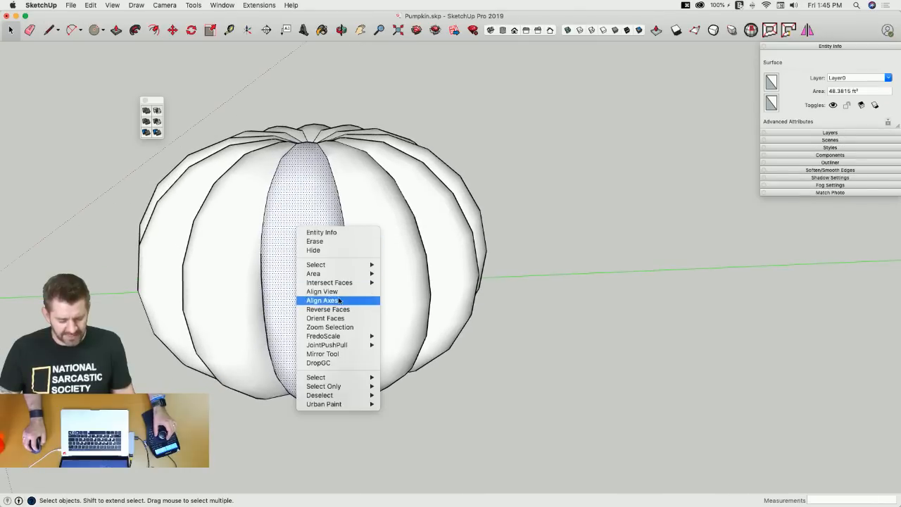
key("Delete")
scroll(329, 250, "up", 6)
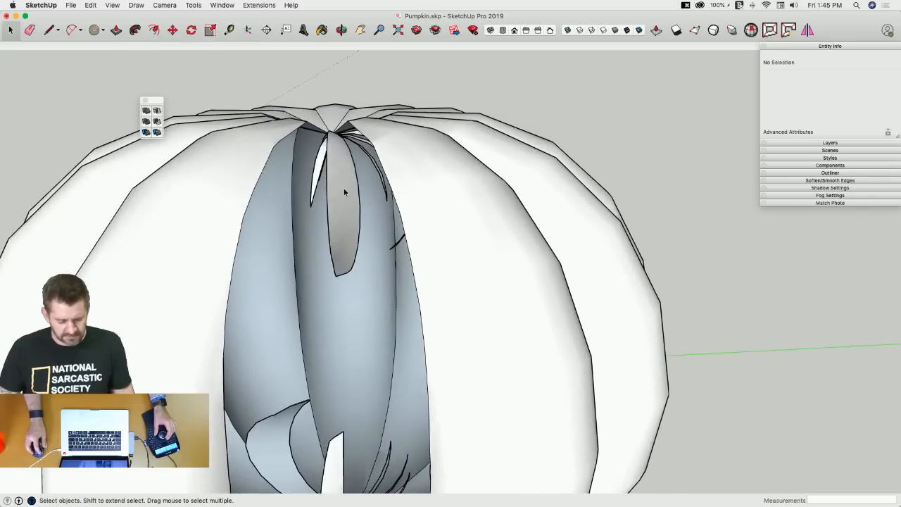
Select the inner sliver hanging from the pumpkin's top and hide the continuous surface it belongs to.
triple_click(344, 188)
scroll(343, 191, "up", 6)
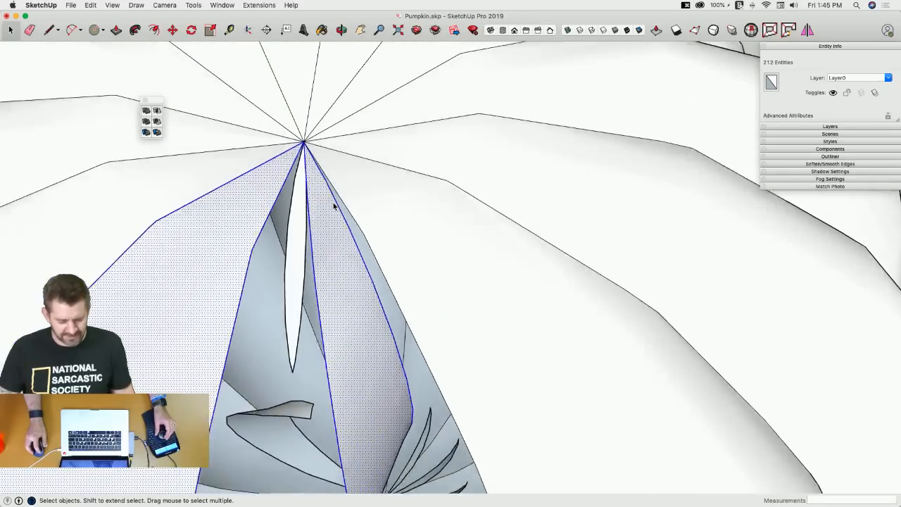
left_click(318, 224)
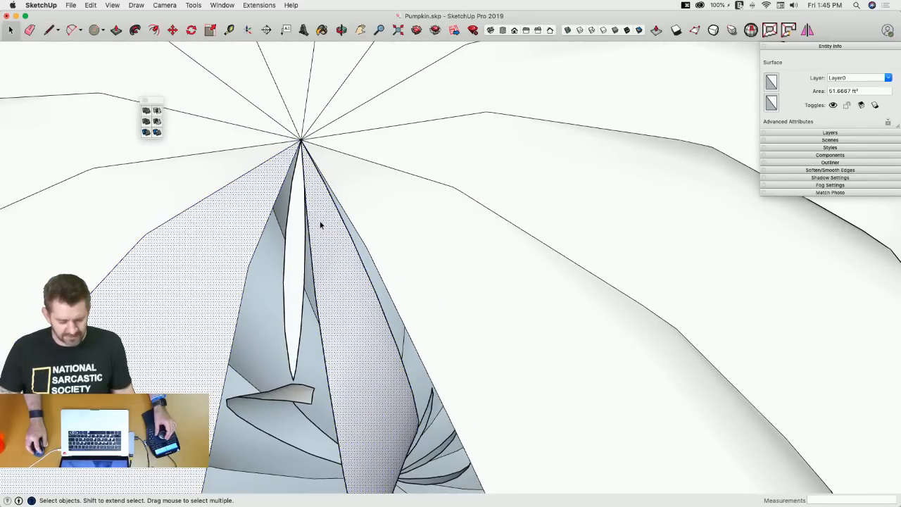
mouse_move(319, 224)
middle_mouse_down()
mouse_move(332, 192)
mouse_move(276, 219)
mouse_move(289, 210)
mouse_move(281, 201)
mouse_move(98, 98)
middle_mouse_up()
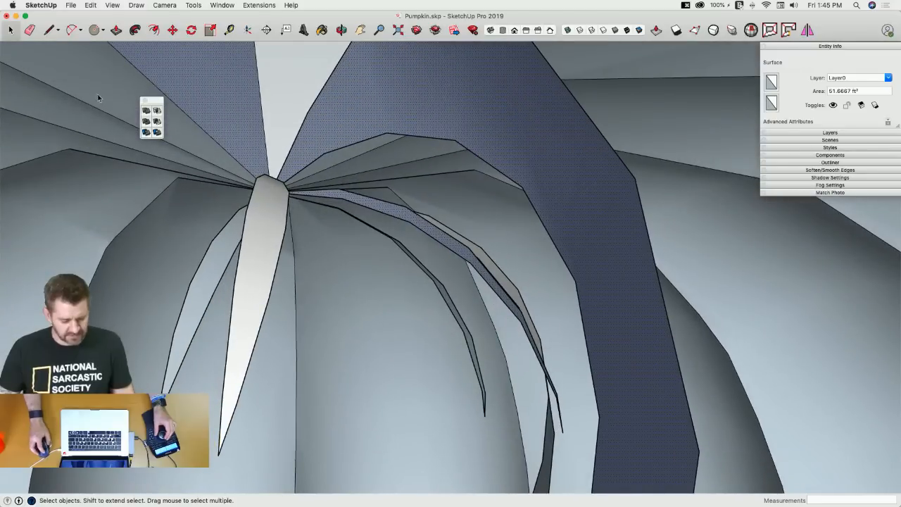
left_click(99, 6)
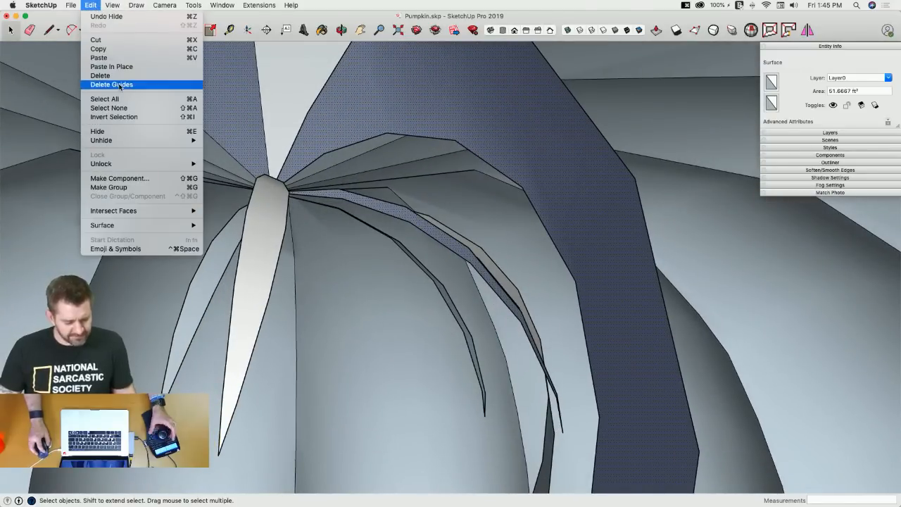
left_click(125, 131)
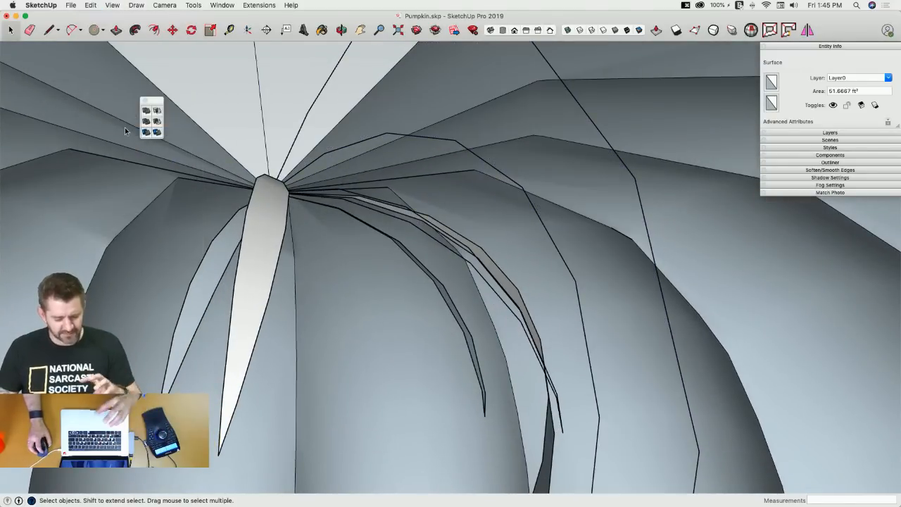
Undo the last three operations, including the hiding of the lobe surfaces.
middle_click_drag(376, 216, 384, 255)
key("super+z")
key("super+z")
key("super+z")
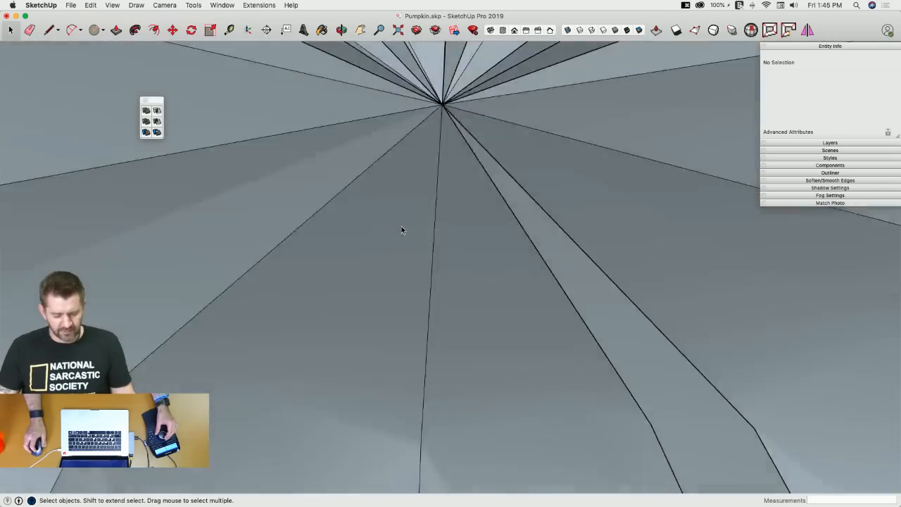
Erase the leftover sliver edges that radiate from the lobes' meeting point inside the pumpkin.
key("e")
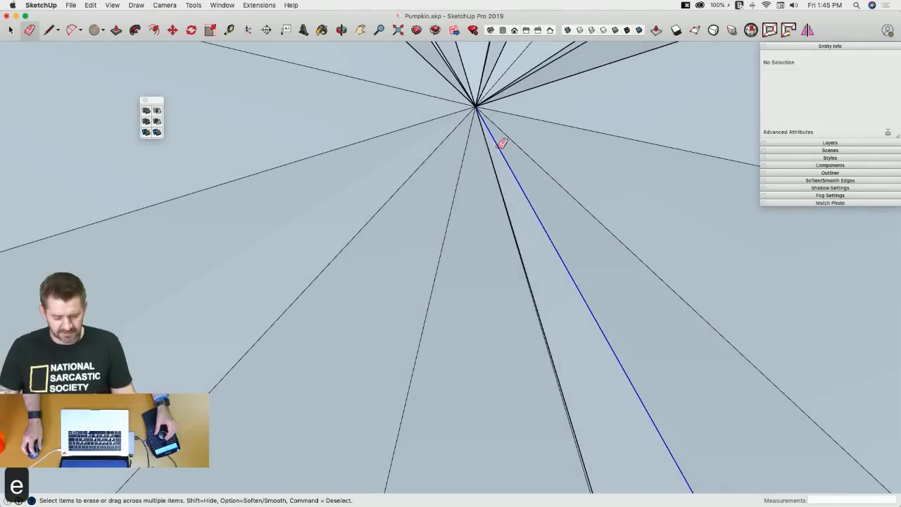
left_click(503, 143)
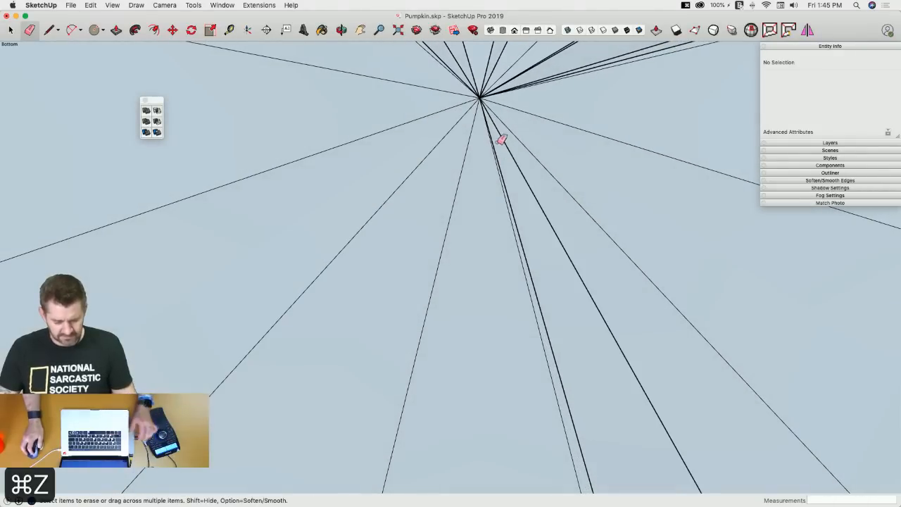
key("e")
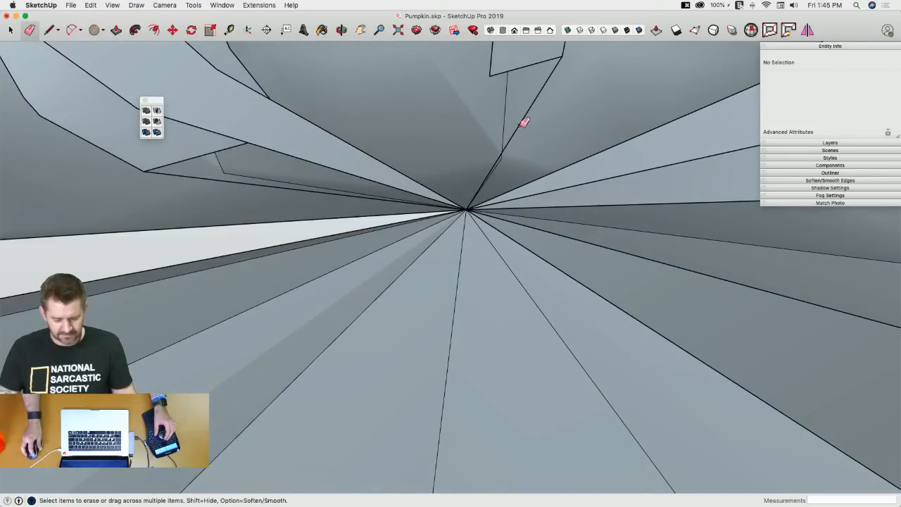
left_click(407, 174)
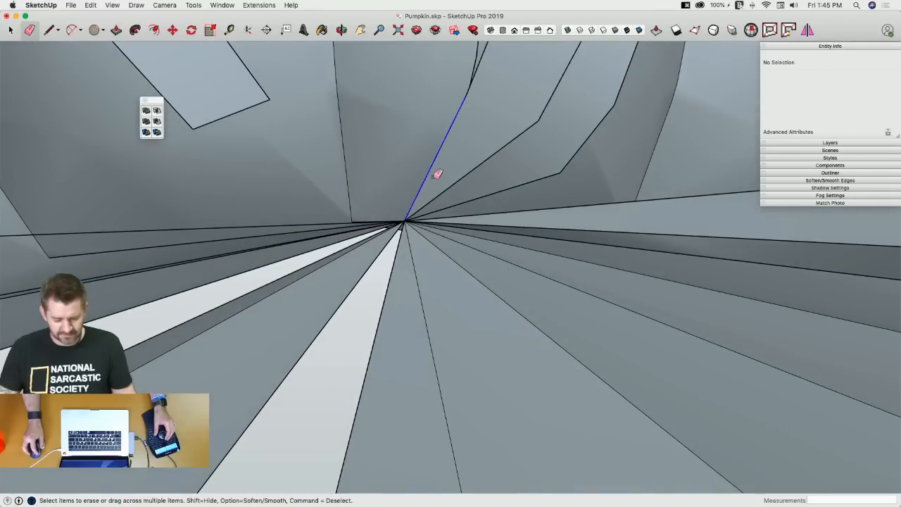
left_click_drag(434, 177, 455, 205)
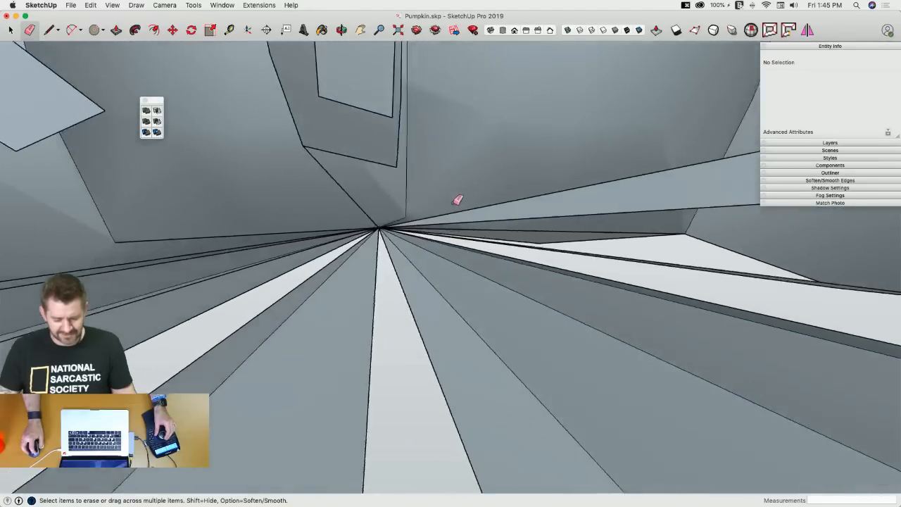
middle_click_drag(458, 200, 332, 215)
mouse_move(444, 199)
middle_mouse_down()
mouse_move(460, 189)
mouse_move(441, 197)
mouse_move(414, 189)
middle_mouse_up()
left_click(462, 191)
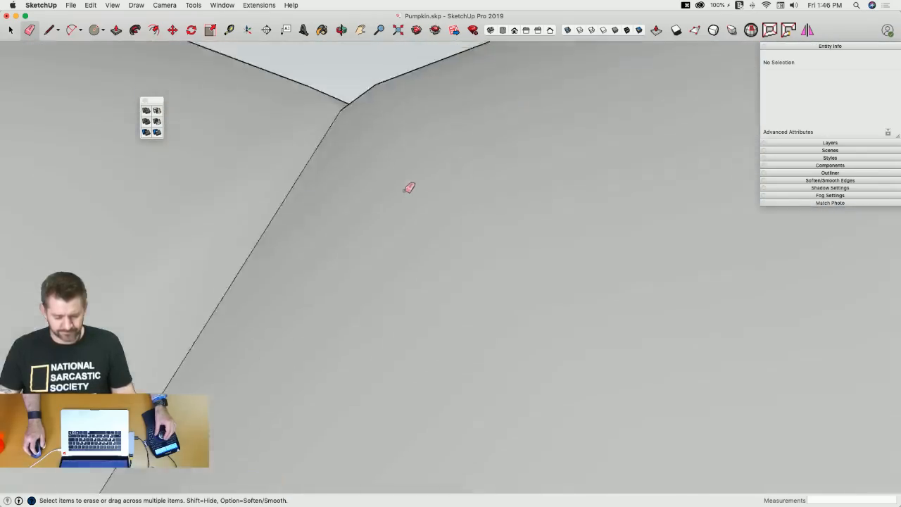
Draw edges about 4 7/16" long across the open wedge gaps beside the pumpkin's apex to refill their faces.
key("l")
scroll(455, 212, "up", 3)
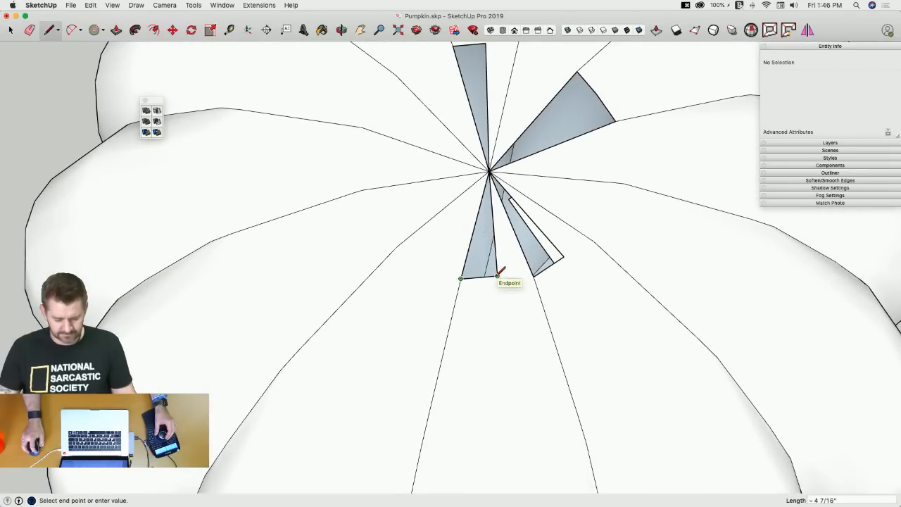
left_click(564, 256)
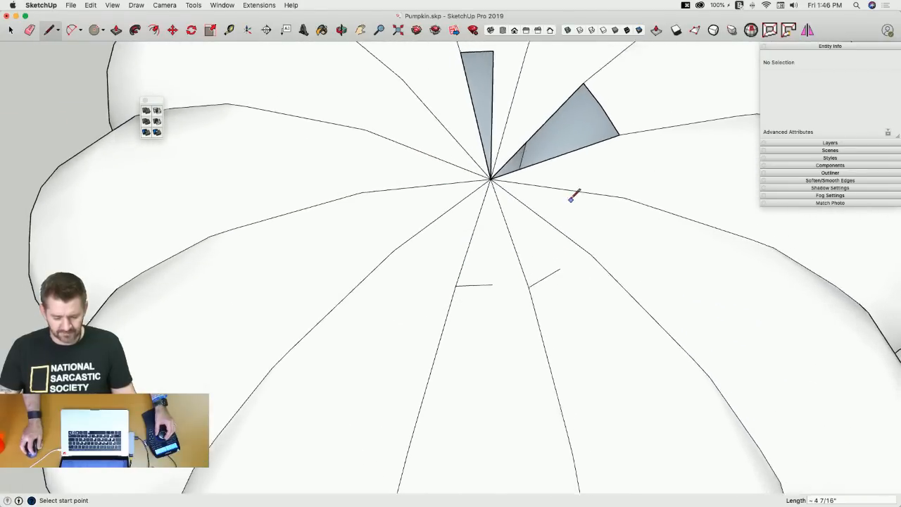
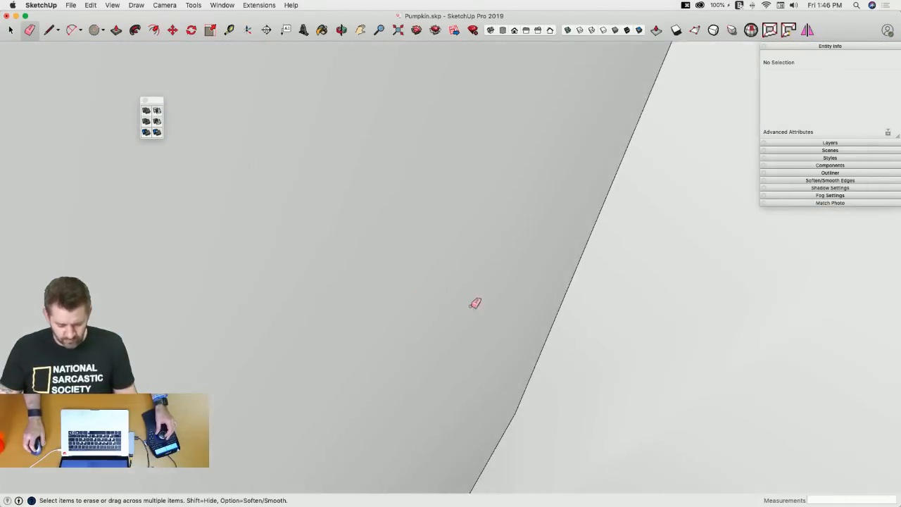
Go back inside the shell and erase the remaining long sliver edges that converge at the apex.
key("e")
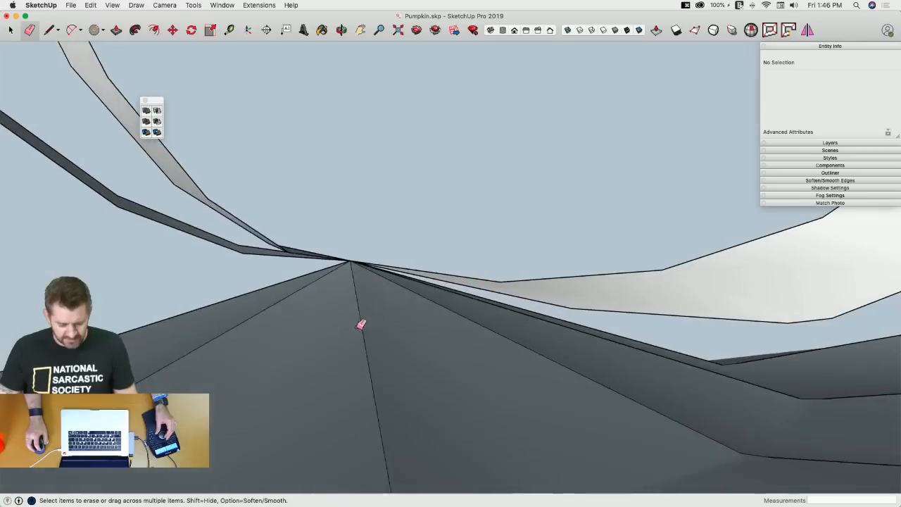
left_click_drag(348, 250, 356, 244)
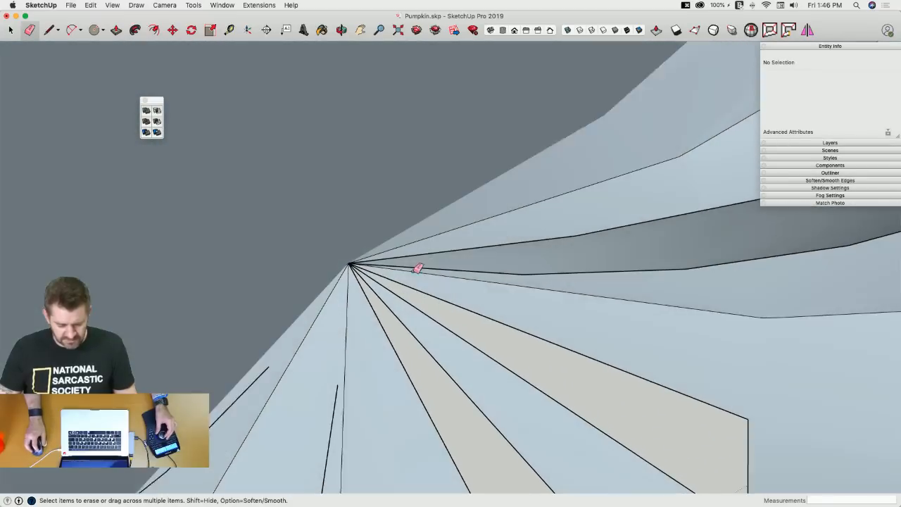
left_click_drag(418, 269, 415, 252)
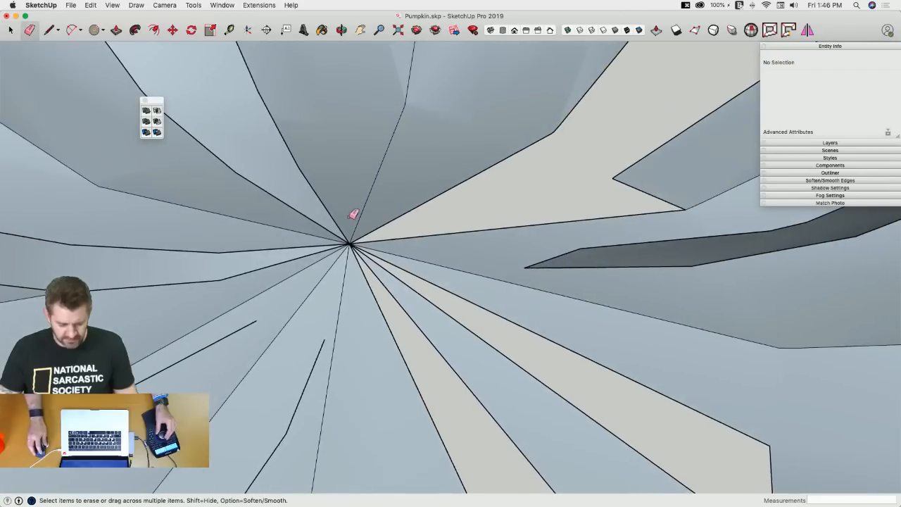
mouse_move(353, 214)
left_mouse_down()
mouse_move(343, 232)
mouse_move(334, 228)
left_mouse_up()
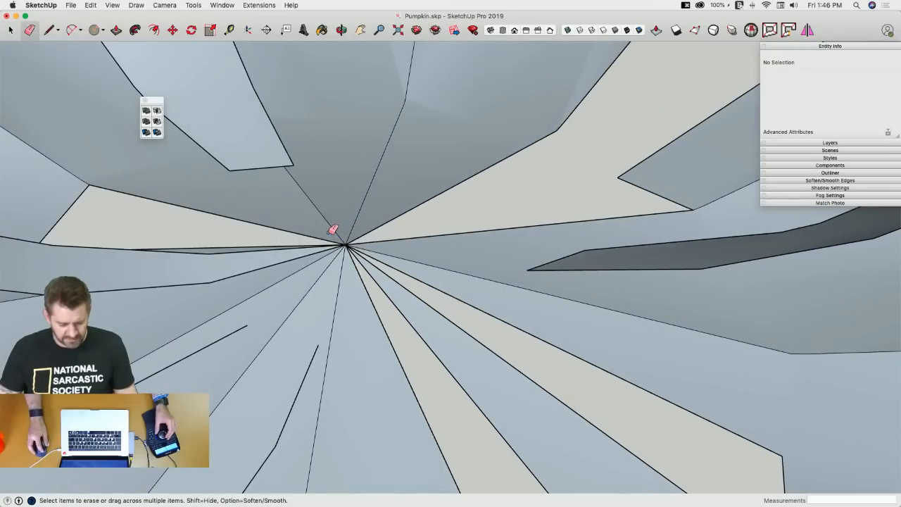
left_click(289, 249)
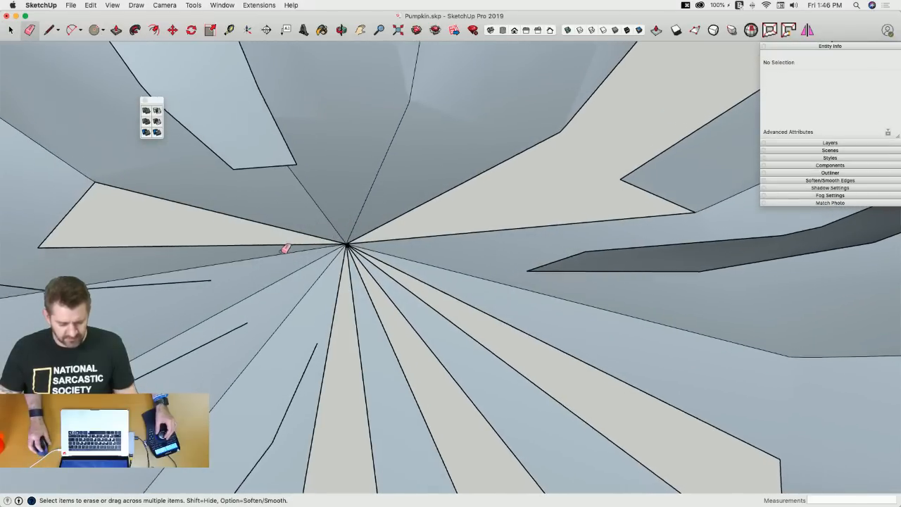
Draw lines between the corners of the interior gaps and the apex to patch the missing faces.
key("space")
key("l")
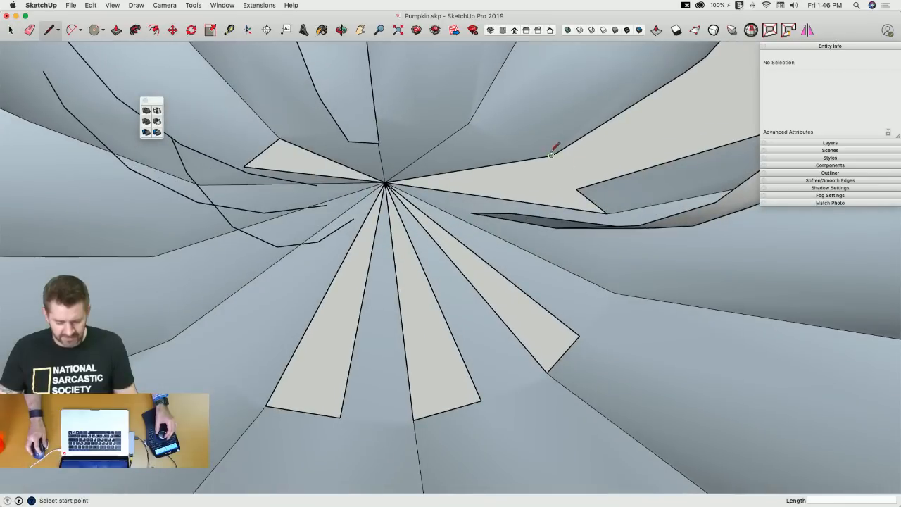
left_click(577, 189)
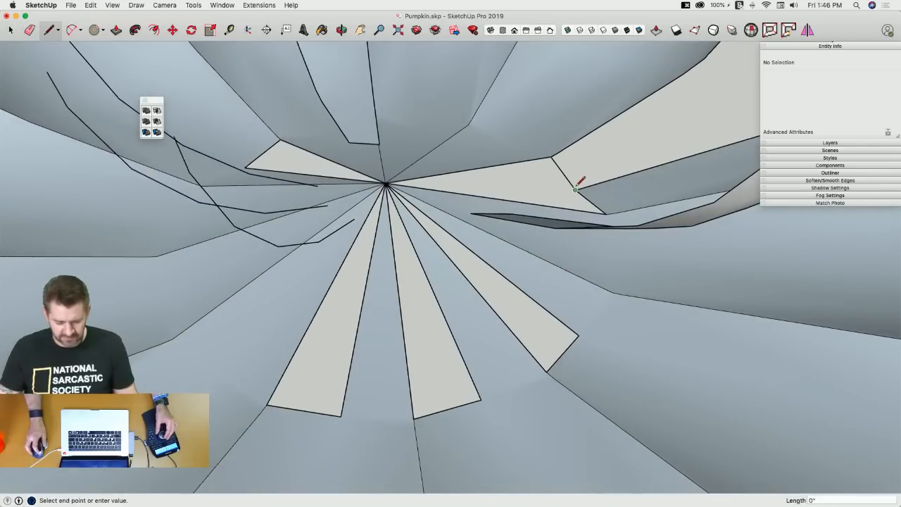
left_click(386, 185)
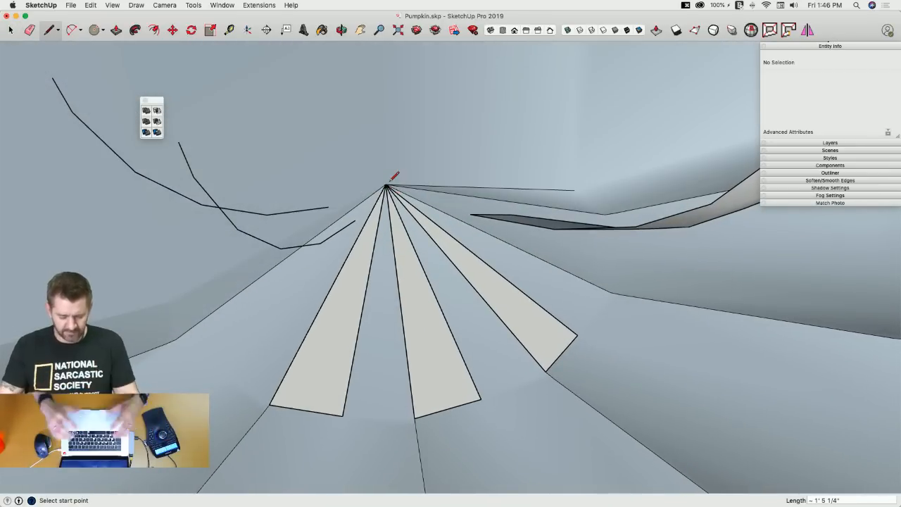
key("space")
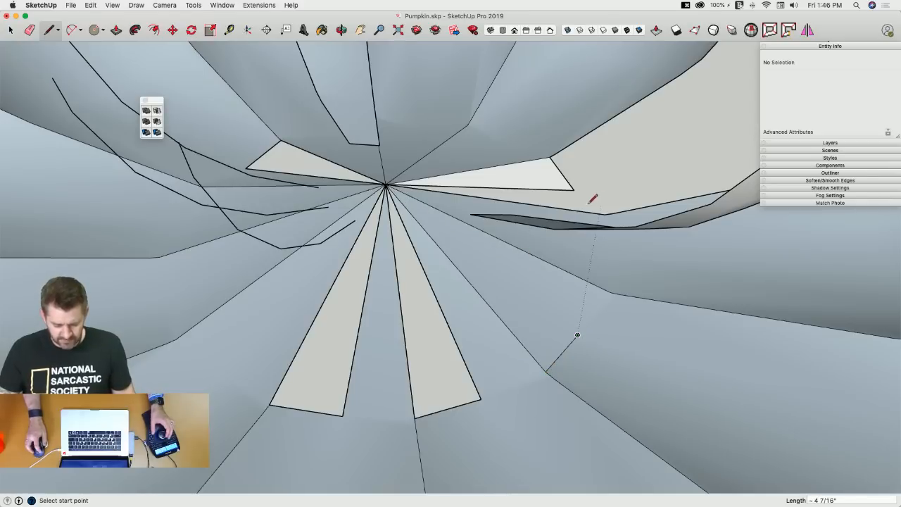
scroll(609, 210, "down", 10)
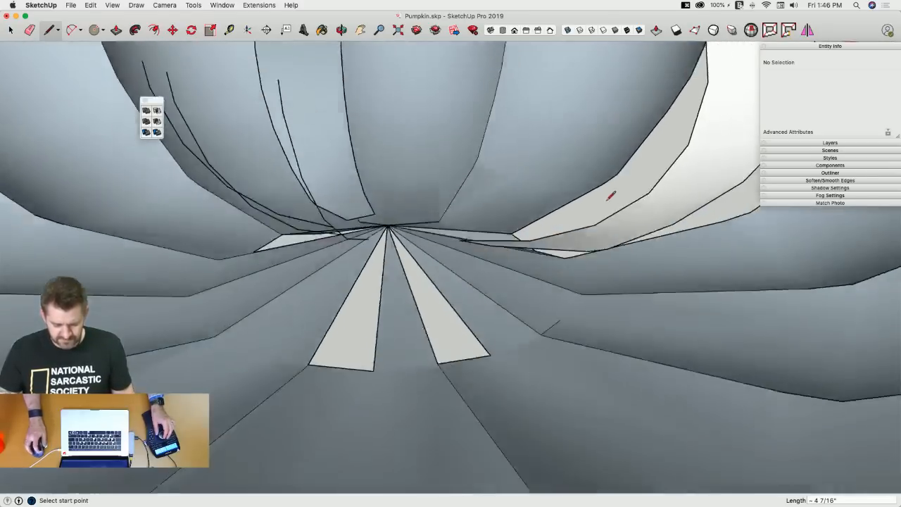
key("space")
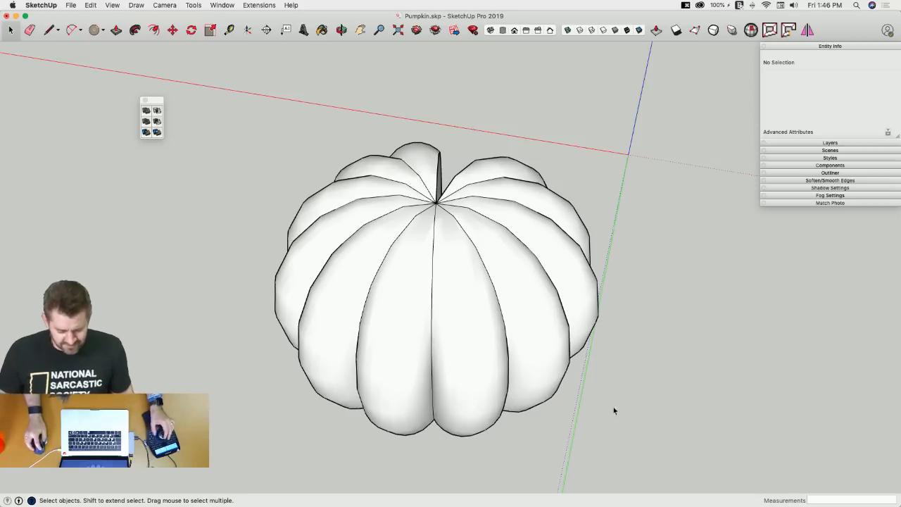
Copy a single front lobe surface of the pumpkin and place it in open space well away from it.
left_click(433, 326)
key("m")
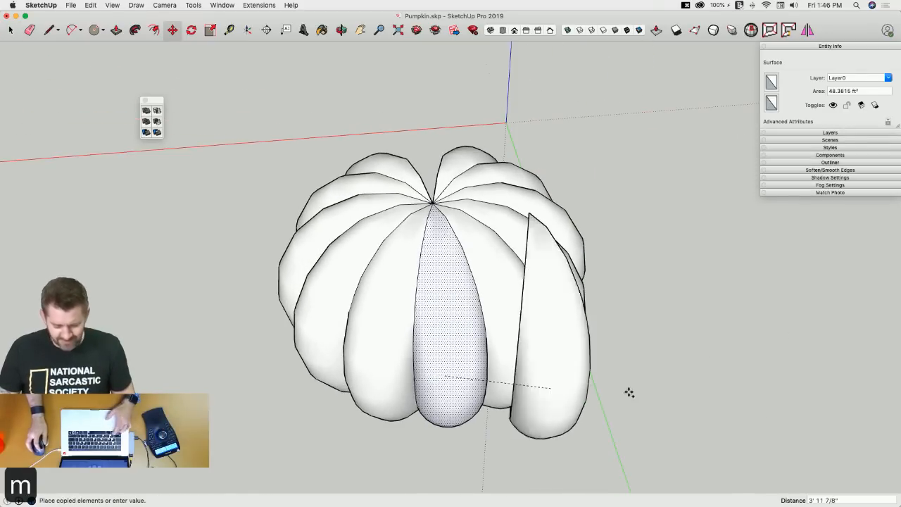
left_click(836, 371)
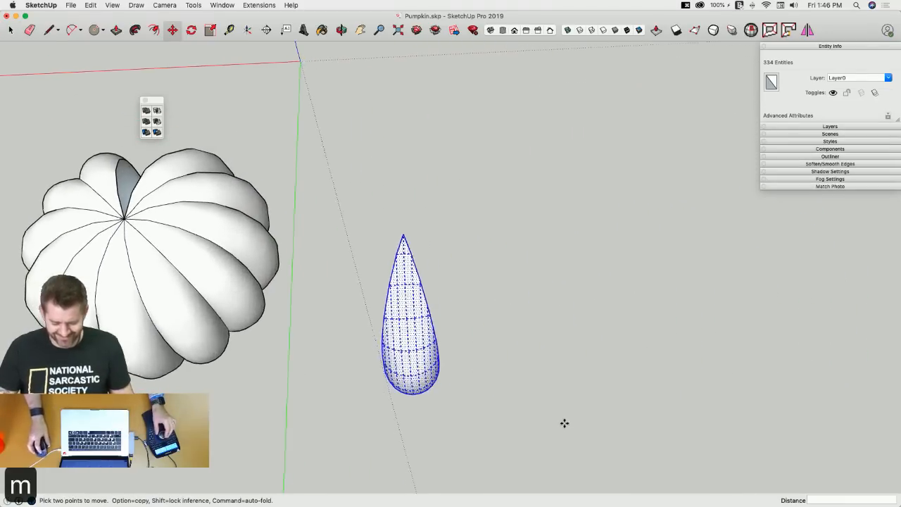
left_click(565, 423)
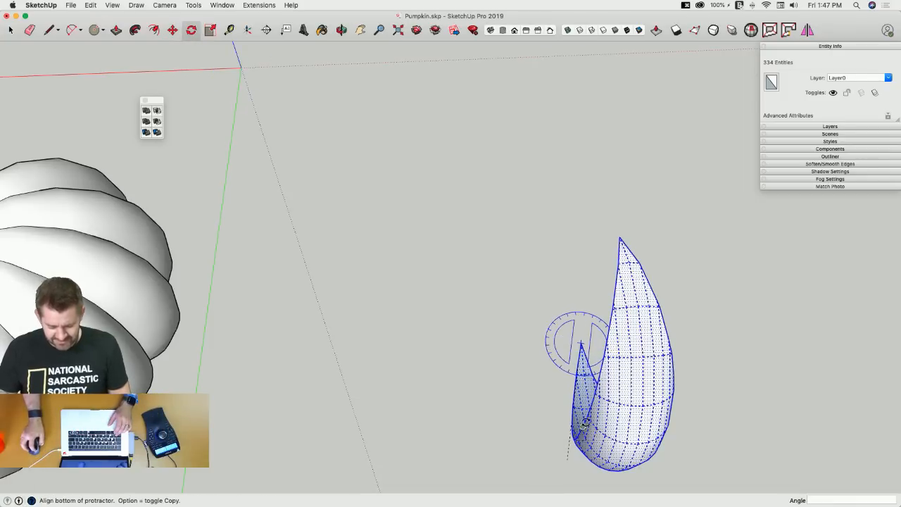
Try to rotate a copy of the separated lobe about its pointed tip.
left_click(604, 357)
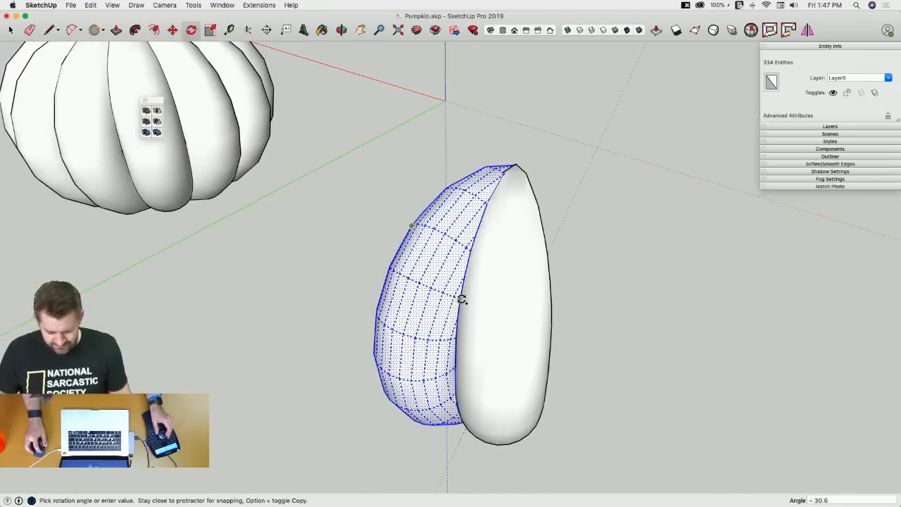
scroll(460, 298, "up", 5)
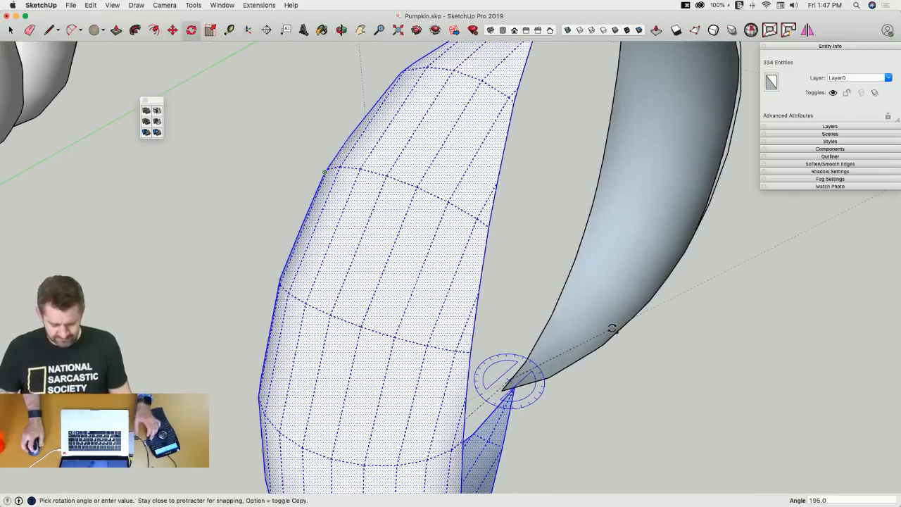
left_click(617, 326)
key("space")
scroll(572, 368, "down", 6)
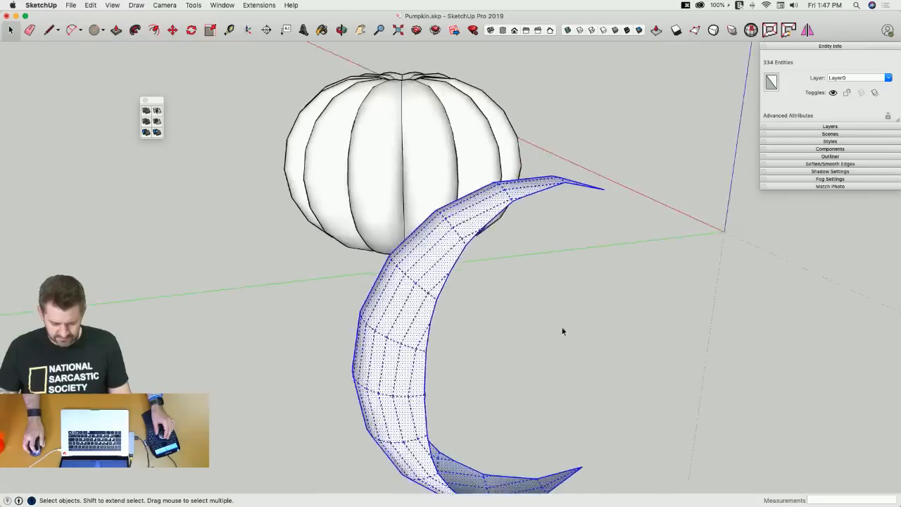
Draw a straight line about 8' 11 3/16" long between the two tips of the separated lobe as a rotation axis.
middle_click_drag(563, 331, 593, 165)
key("l")
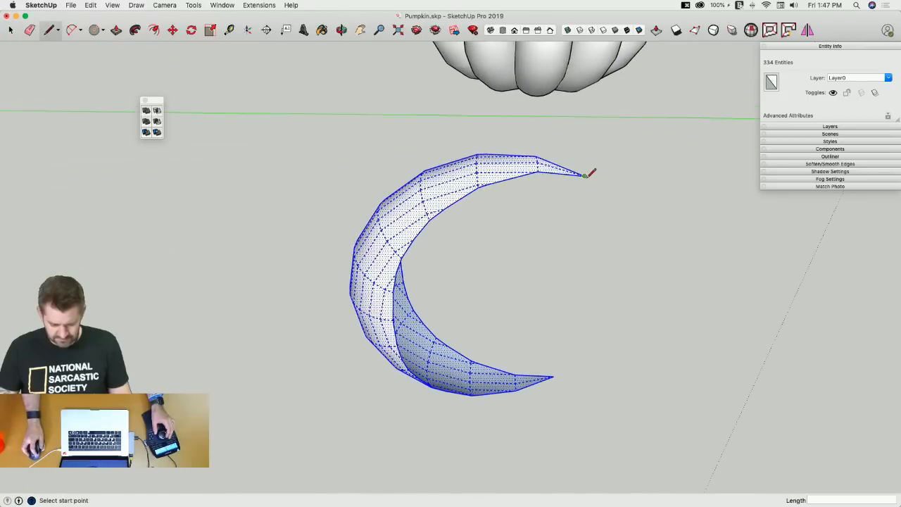
left_click(554, 377)
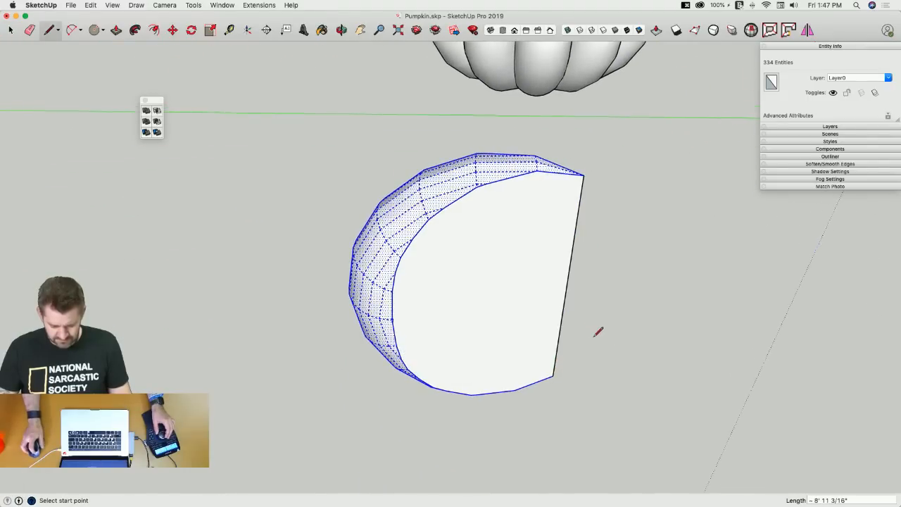
Delete the flat faces that close the lobe's open side, keeping only the curved surface and the axis line.
key("q")
middle_click_drag(596, 331, 514, 335)
key("space")
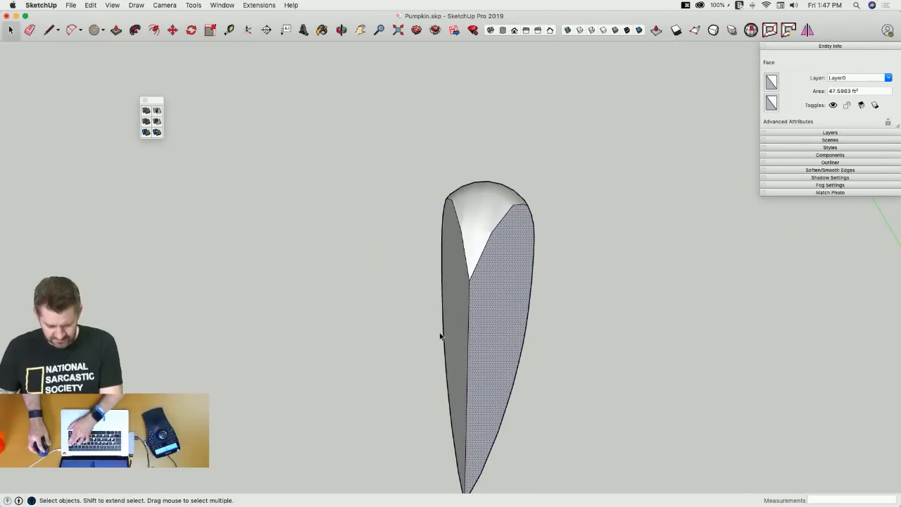
key("BackSpace")
left_click(455, 328)
key("BackSpace")
left_click(481, 325)
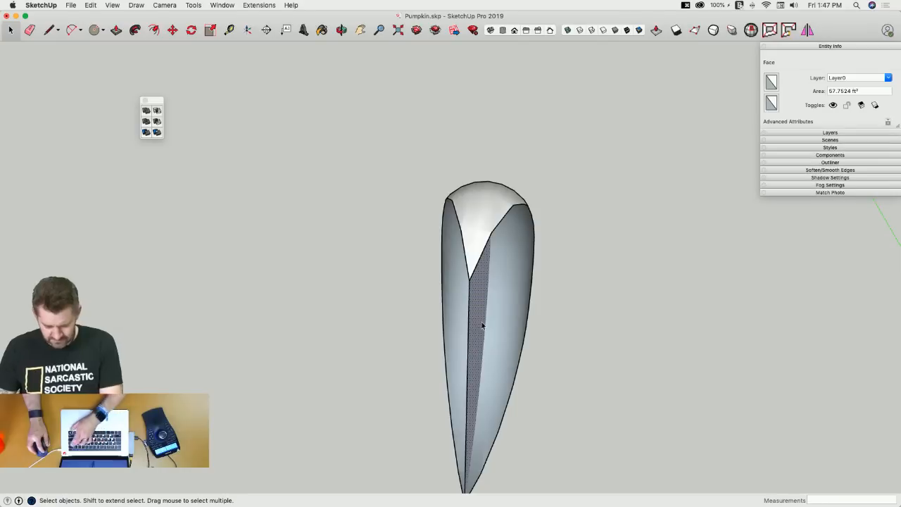
key("BackSpace")
Rotate a copy of the lobe surface about the axis line onto its adjoining edge and array it x11.
left_click(511, 316)
key("q")
mouse_move(607, 351)
middle_mouse_down()
mouse_move(645, 339)
mouse_move(605, 334)
middle_mouse_up()
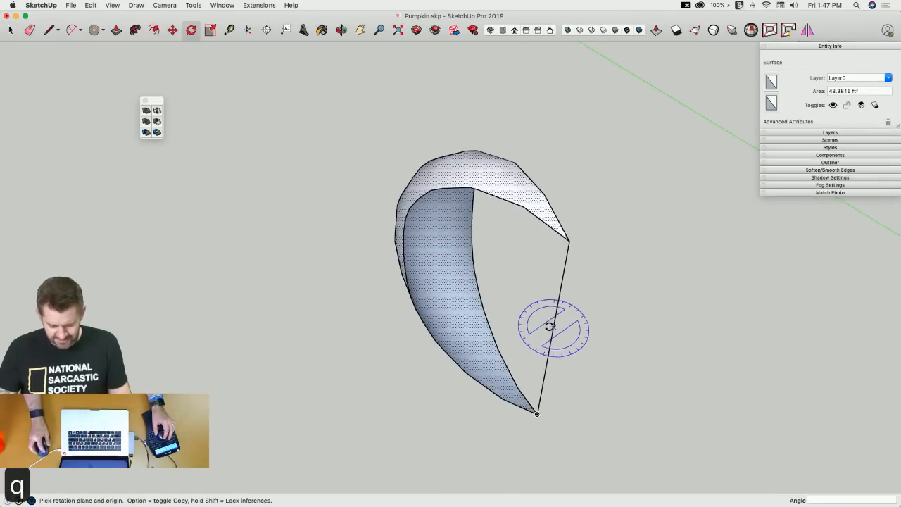
left_click(407, 209)
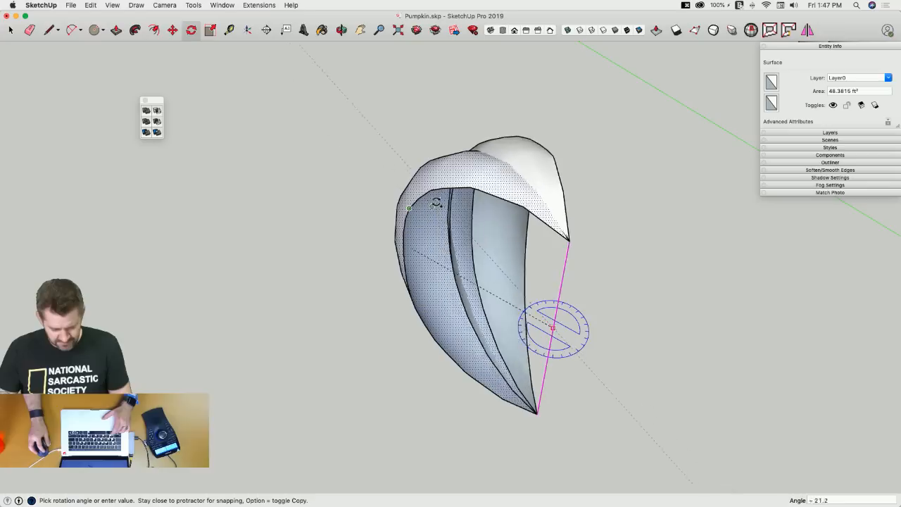
left_click(474, 202)
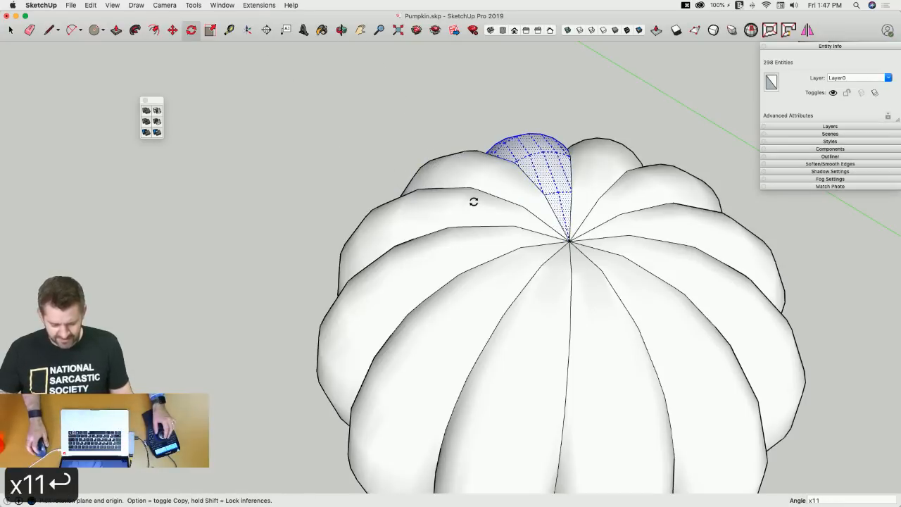
Erase the central axis line inside the new pumpkin and return to an outside view of the shell.
scroll(477, 202, "up", 10)
scroll(550, 250, "down", 2)
key("e")
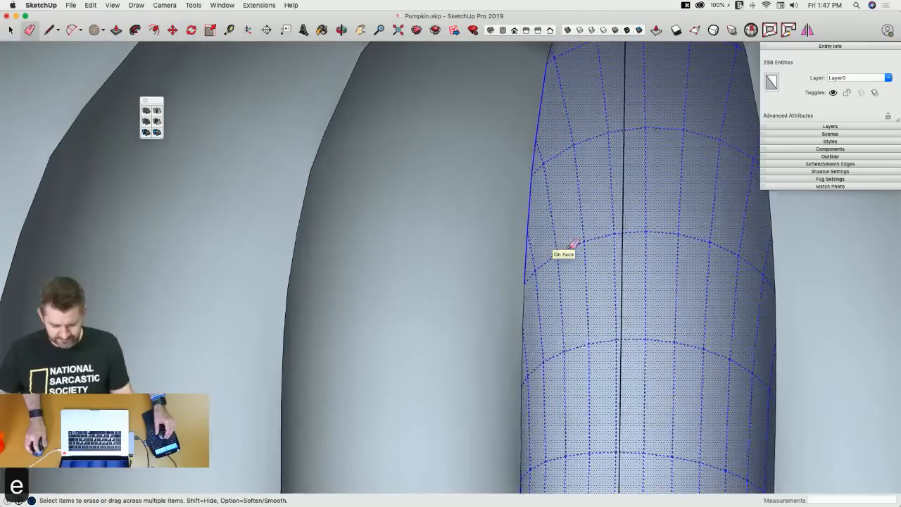
left_click(628, 265)
scroll(606, 255, "down", 10)
key("space")
scroll(594, 251, "down", 6)
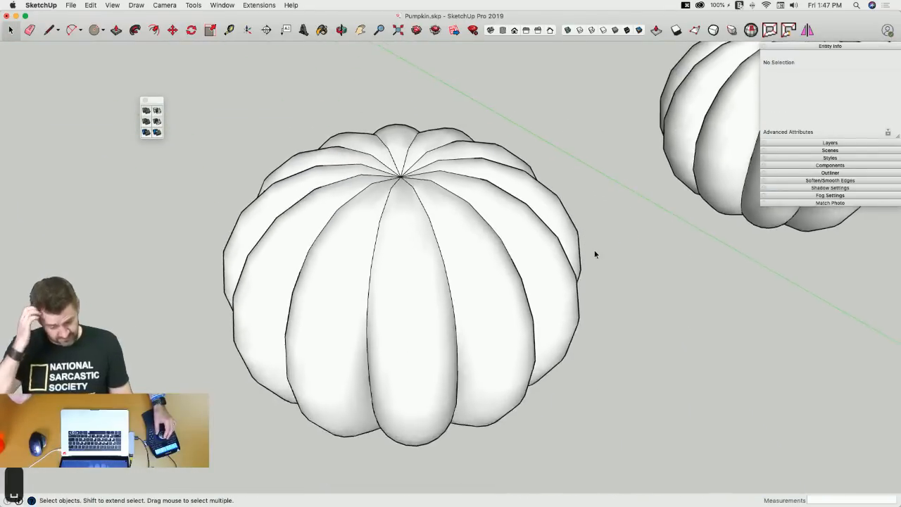
Delete the old pumpkin beside the rebuilt one and make the whole new pumpkin shell a group.
left_click_drag(431, 86, 735, 328)
key("BackSpace")
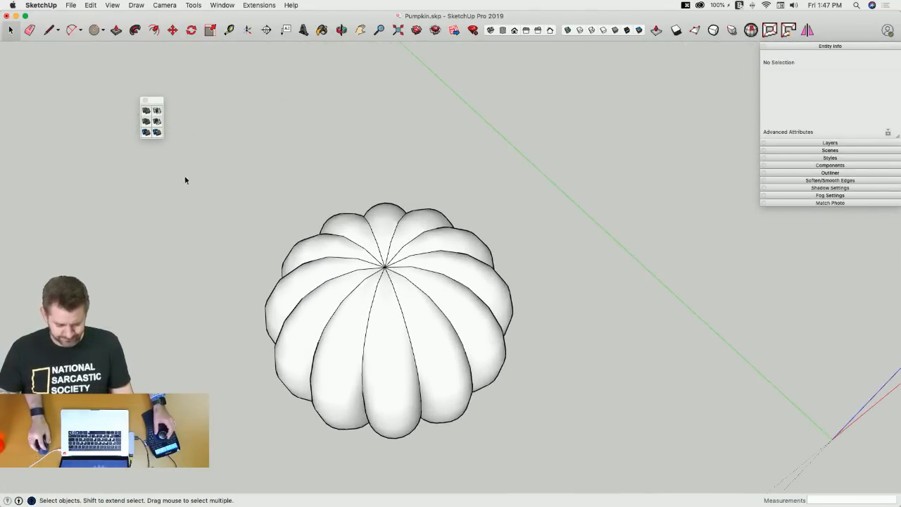
left_click_drag(291, 105, 627, 432)
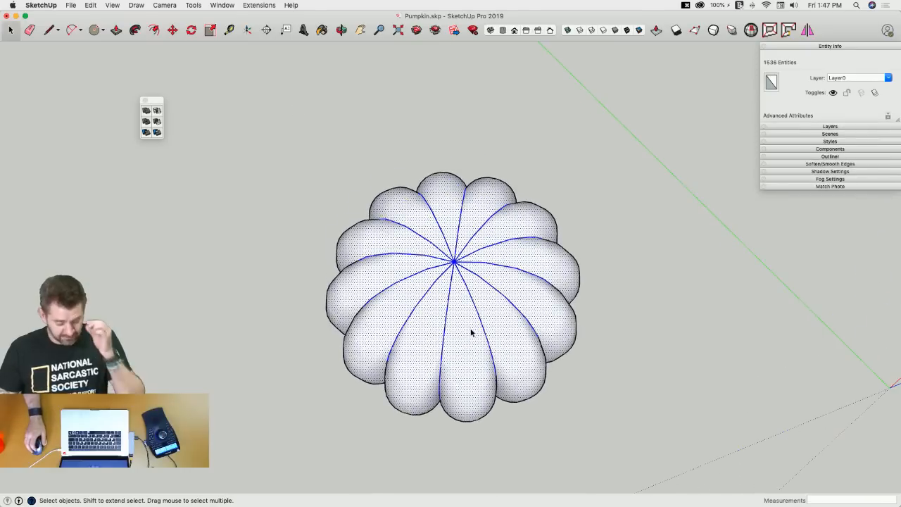
right_click(471, 333)
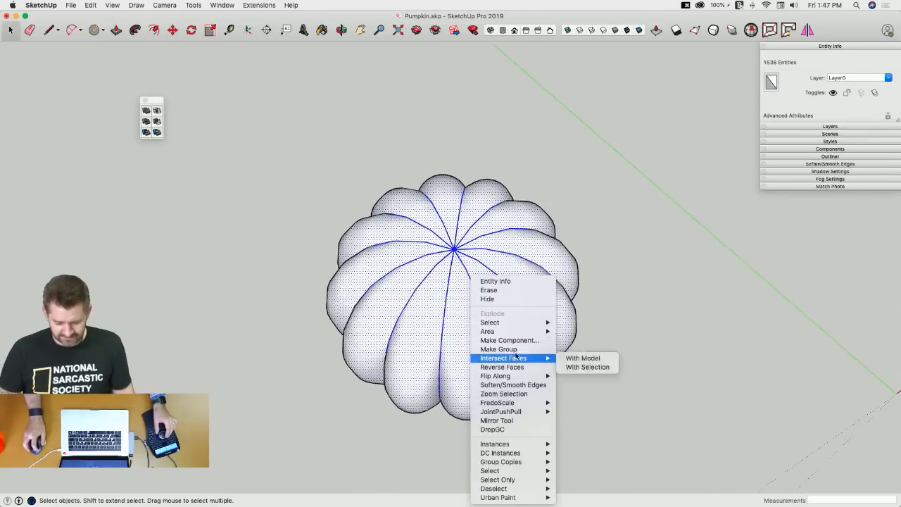
left_click(498, 349)
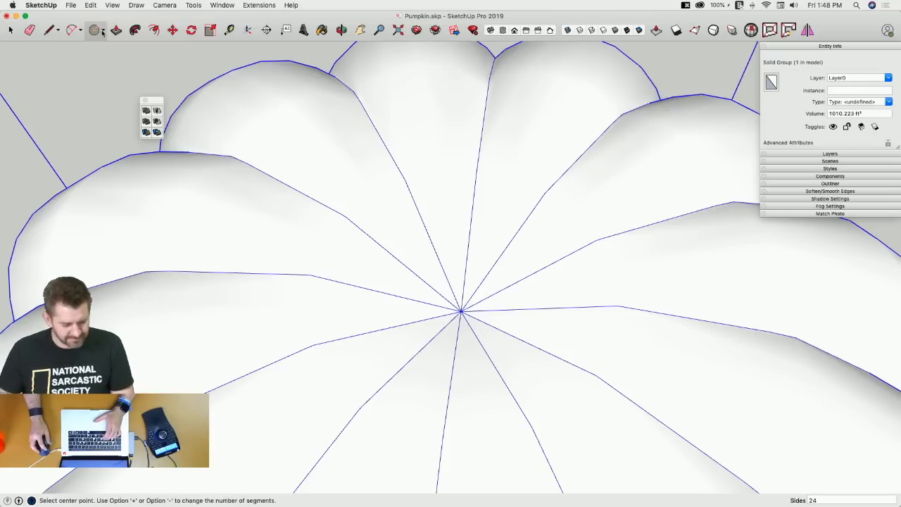
Draw a 12-sided polygon with a radius of about 8 7/8" centred on the pumpkin's top point and extrude it upward about 1 15/16".
left_click(103, 32)
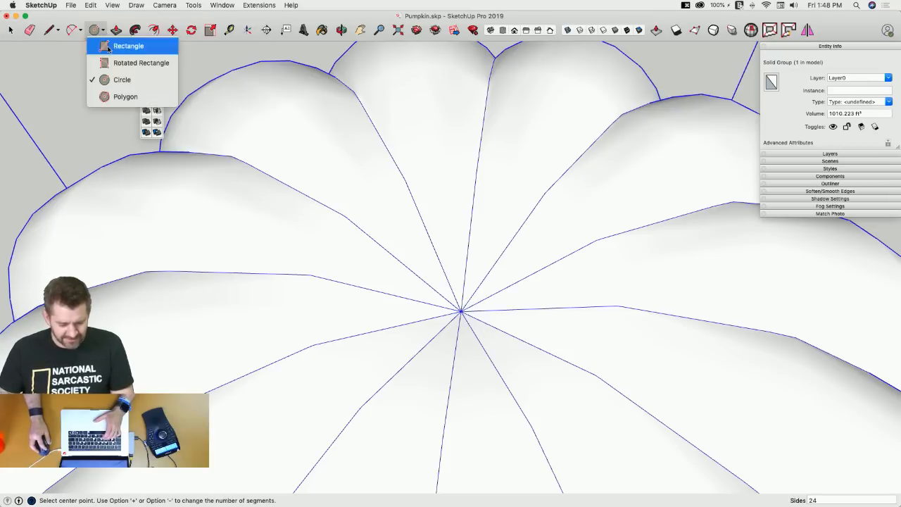
left_click(121, 95)
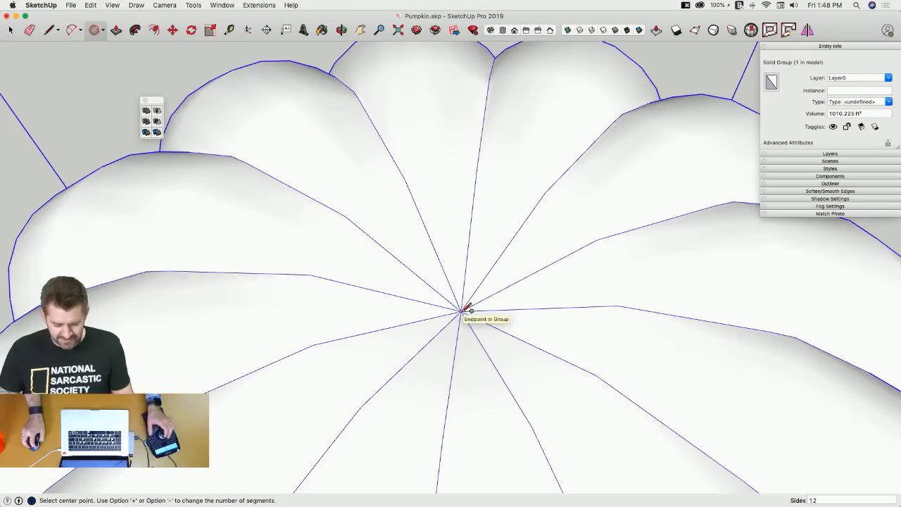
left_click(462, 309)
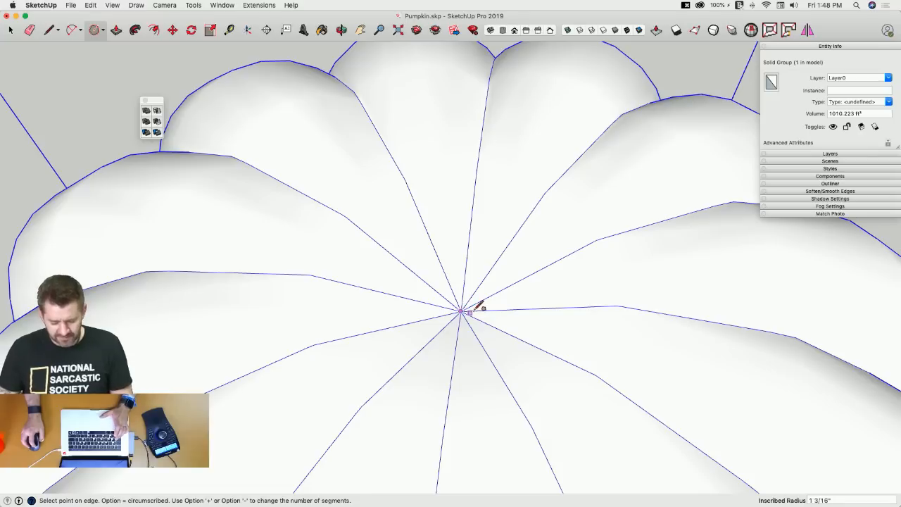
left_click(537, 308)
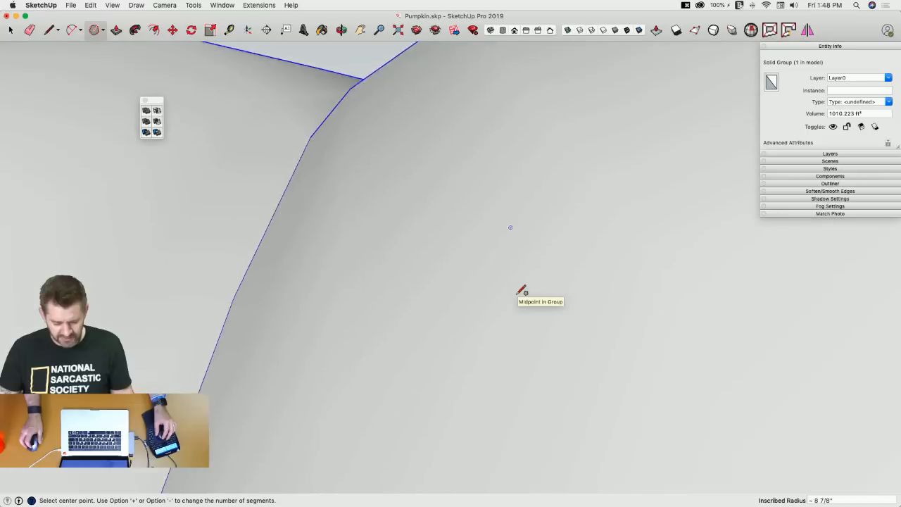
key("p")
scroll(500, 282, "down", 5)
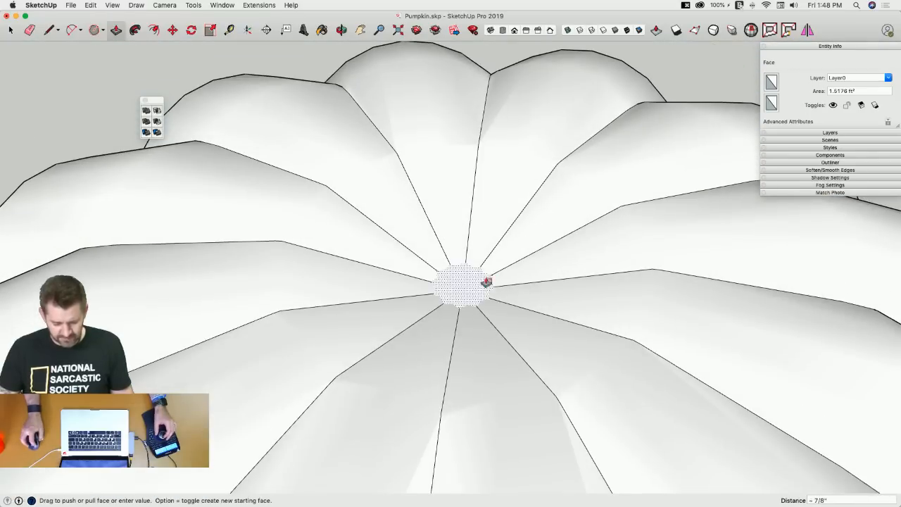
left_click(494, 278)
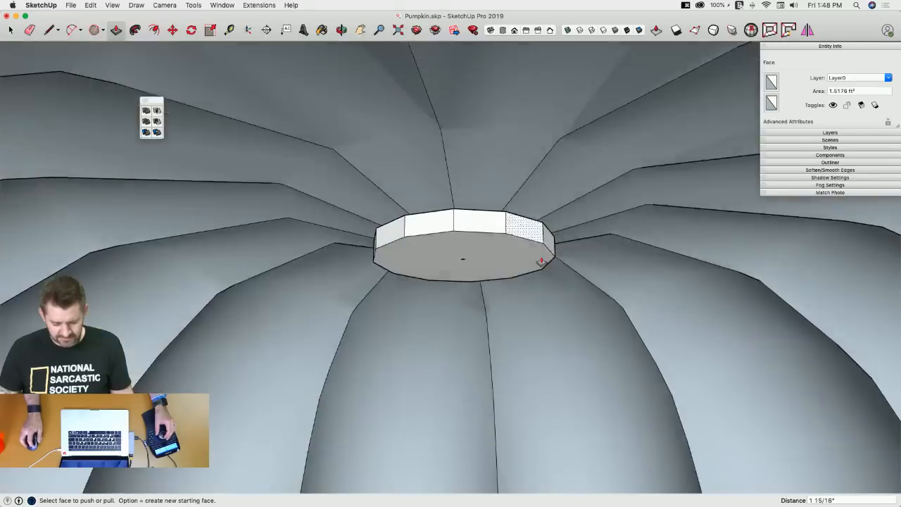
Intersect the raised polygon's top face with the model where it cuts through the pumpkin lobes.
key("e")
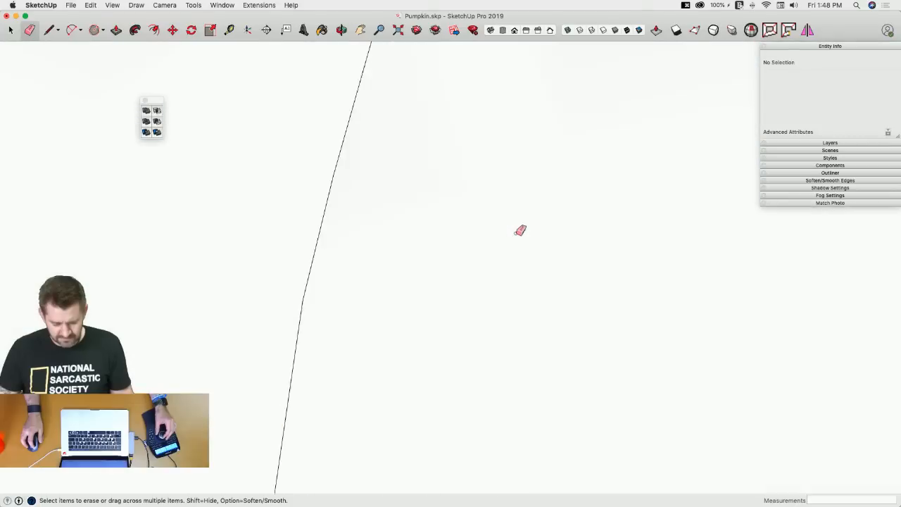
key("space")
left_click(473, 256)
right_click(471, 254)
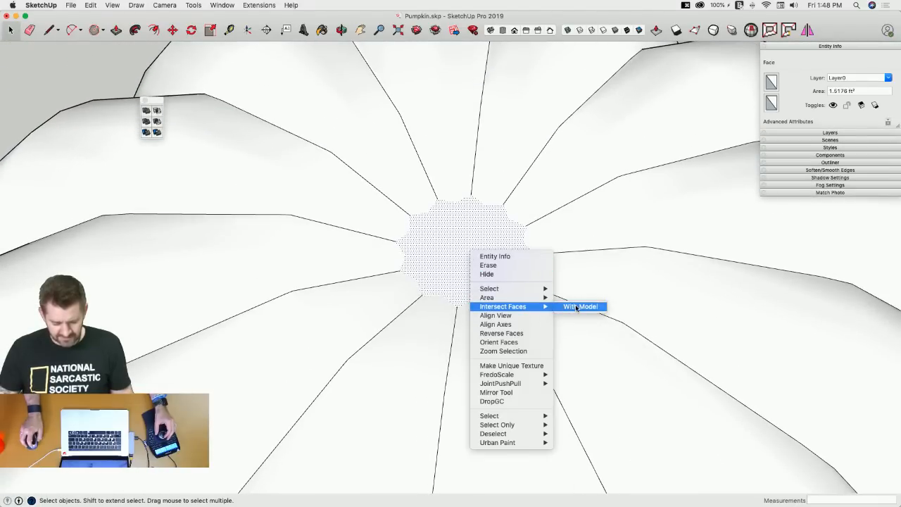
left_click(576, 307)
Delete the surplus polygon rim and side faces around the intersection, keeping only the star-shaped face on the pumpkin's top.
mouse_move(523, 267)
middle_mouse_down()
mouse_move(453, 221)
mouse_move(449, 243)
mouse_move(430, 217)
mouse_move(414, 144)
middle_mouse_up()
left_click(435, 209)
key("Delete")
left_click(420, 136)
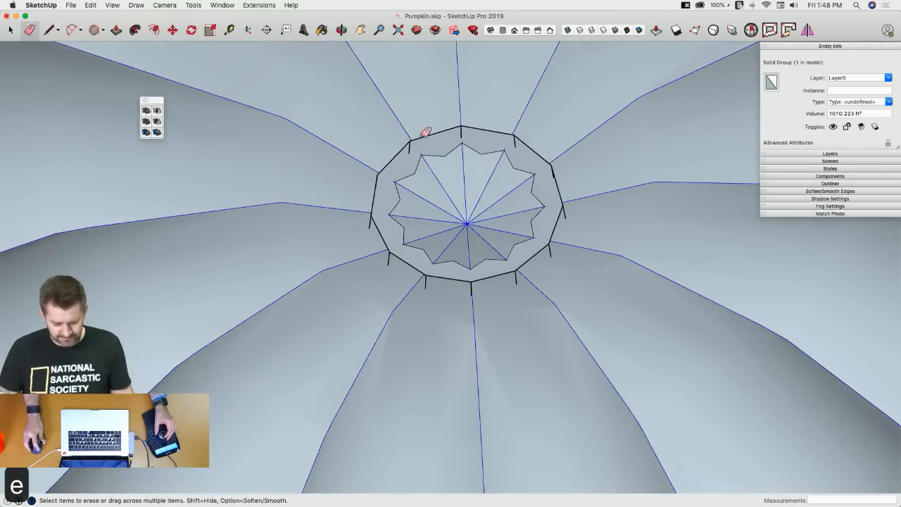
key("Delete")
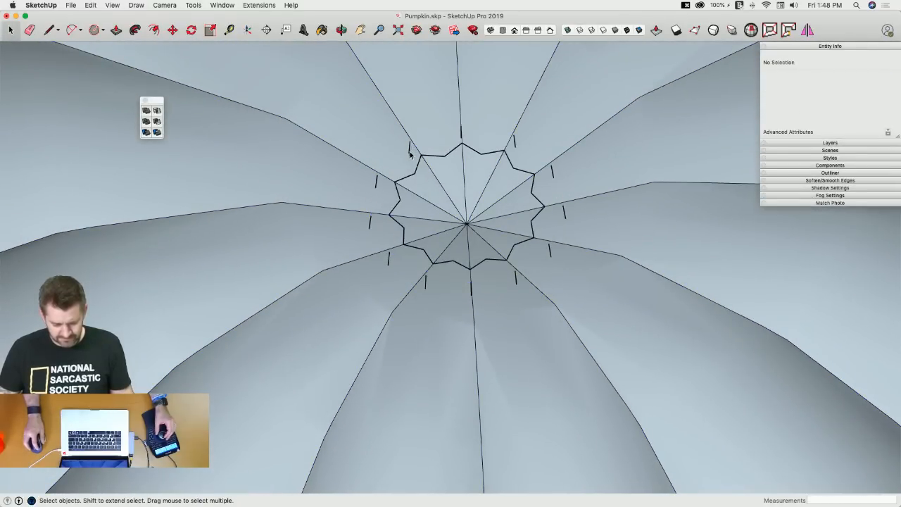
middle_click_drag(410, 154, 441, 266)
Raise the star-shaped face slightly with Push/Pull and scale its top inward about its centre as the stem base.
key("p")
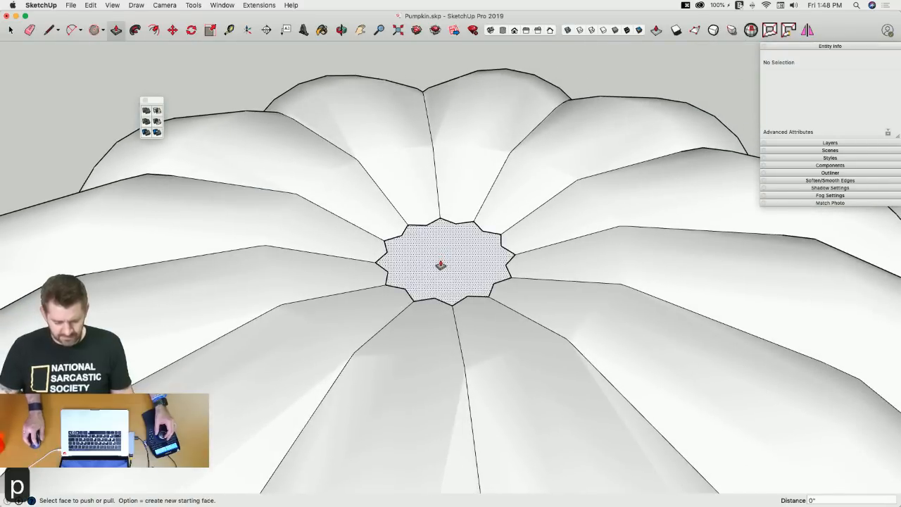
left_click(441, 266)
key("s")
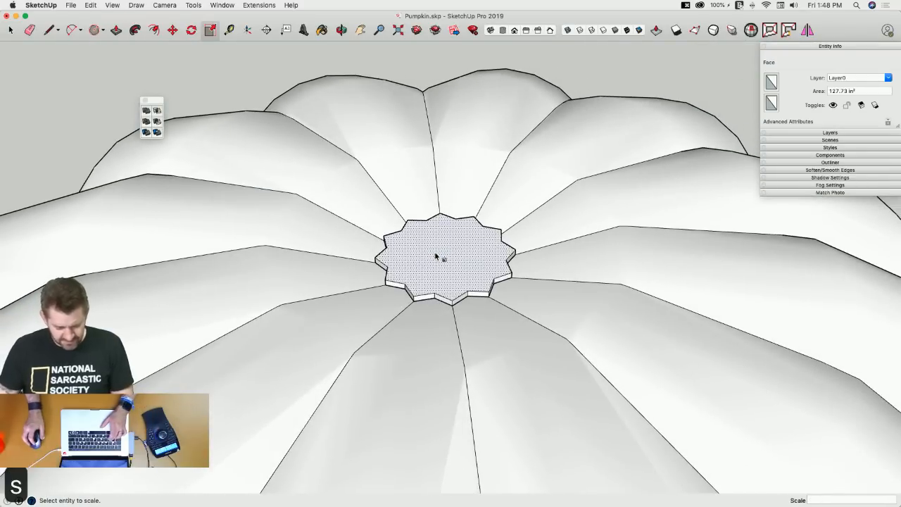
left_click(417, 238)
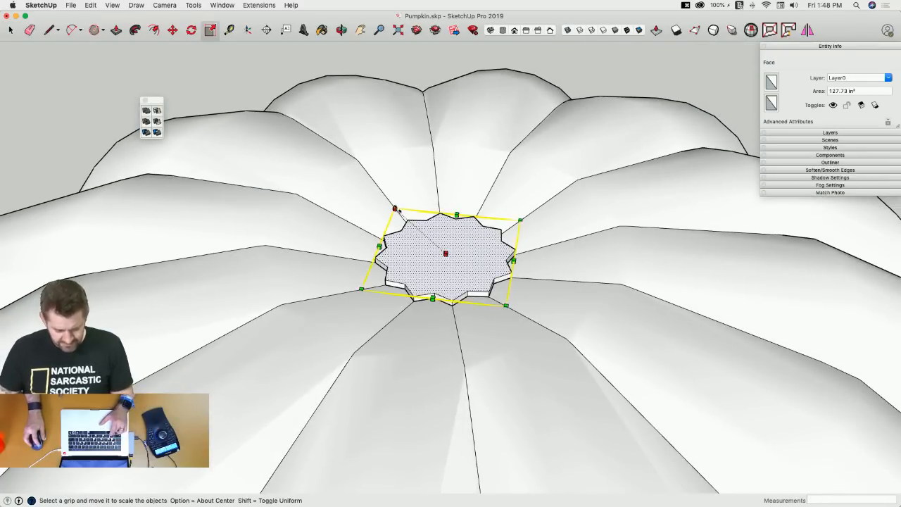
left_click_drag(397, 210, 403, 218, "alt")
Extrude the reduced stem face upward about 7 3/4" and scale its top inward to taper the stem.
key("p")
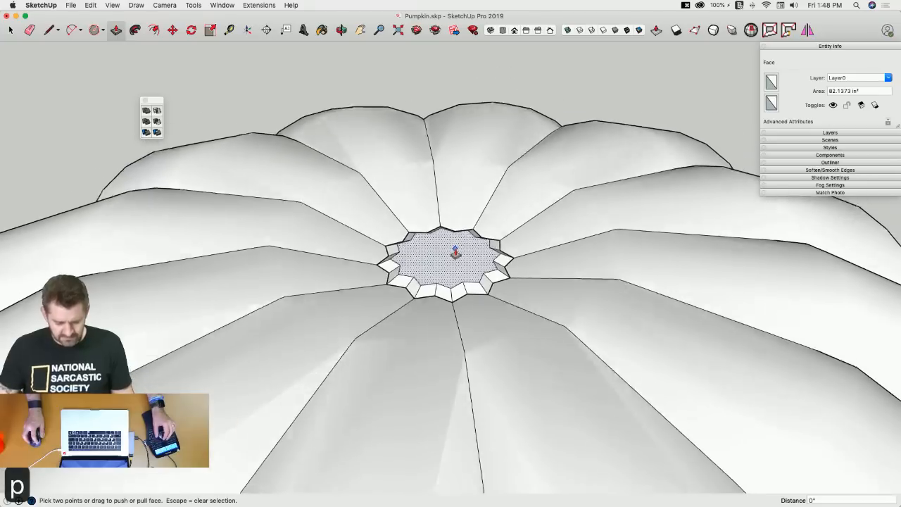
left_click(461, 257)
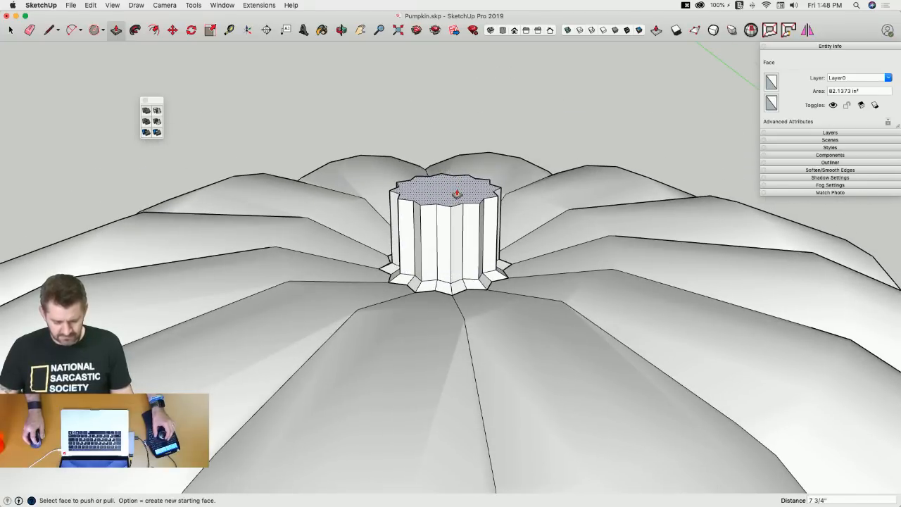
key("s")
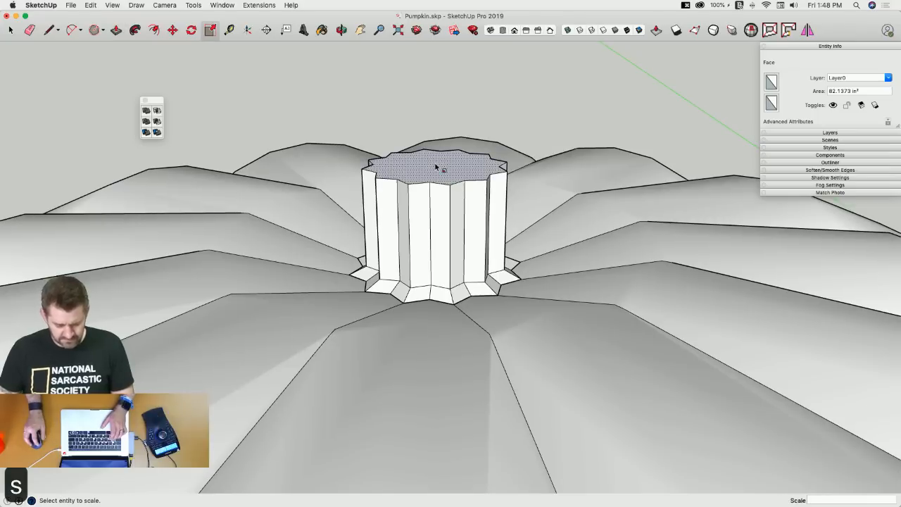
left_click(436, 167)
left_click_drag(377, 148, 423, 70)
Extrude the tapered stem's top face upward again to form a second stem segment.
key("p")
left_click(424, 69)
scroll(510, 109, "down", 1)
Select the whole second stem segment and rotate it about 9 degrees around the red axis to tilt the stem.
key("space")
left_click_drag(515, 71, 345, 117)
scroll(446, 171, "up", 4)
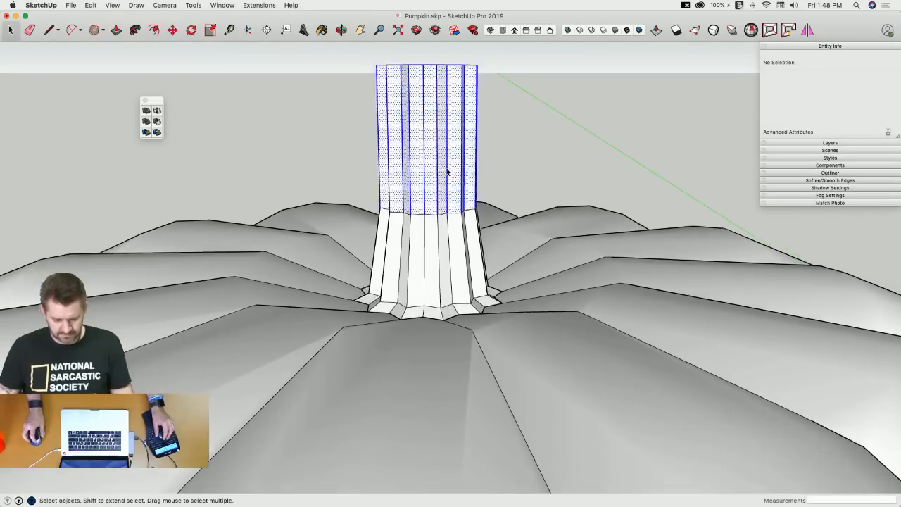
key("q")
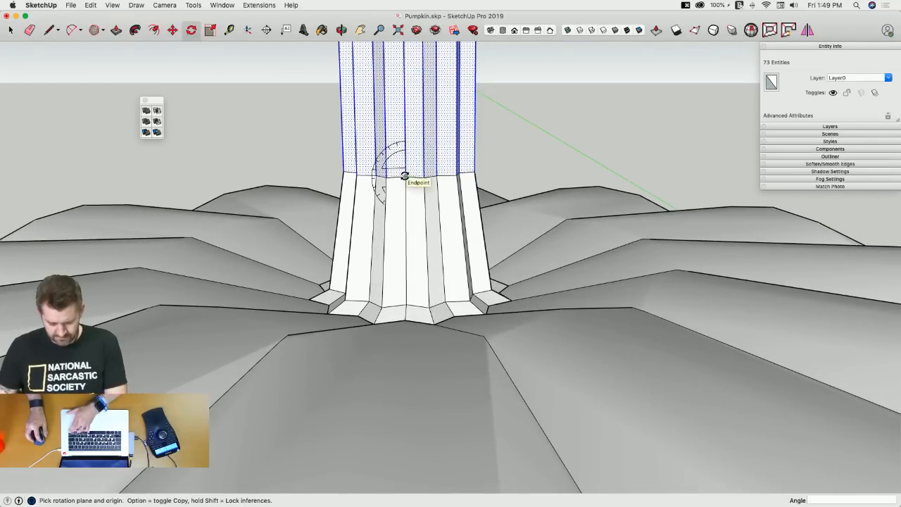
key("Right")
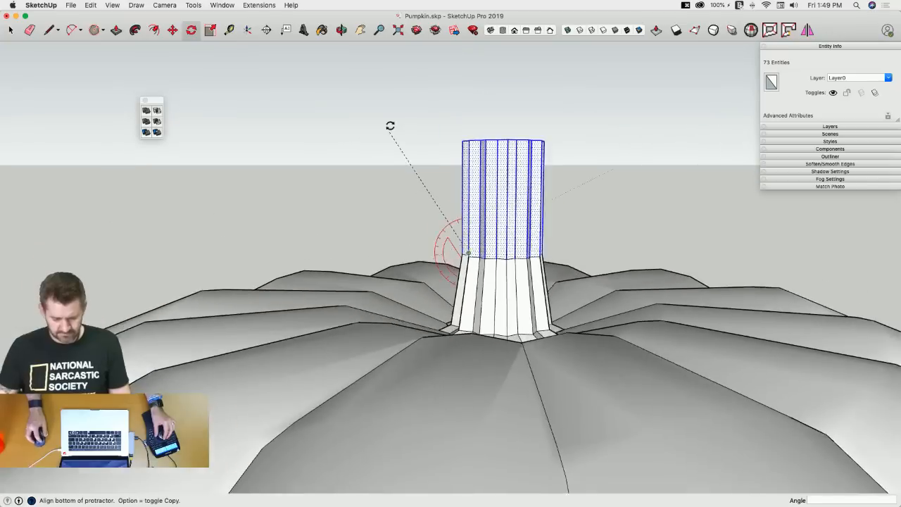
left_click(373, 115)
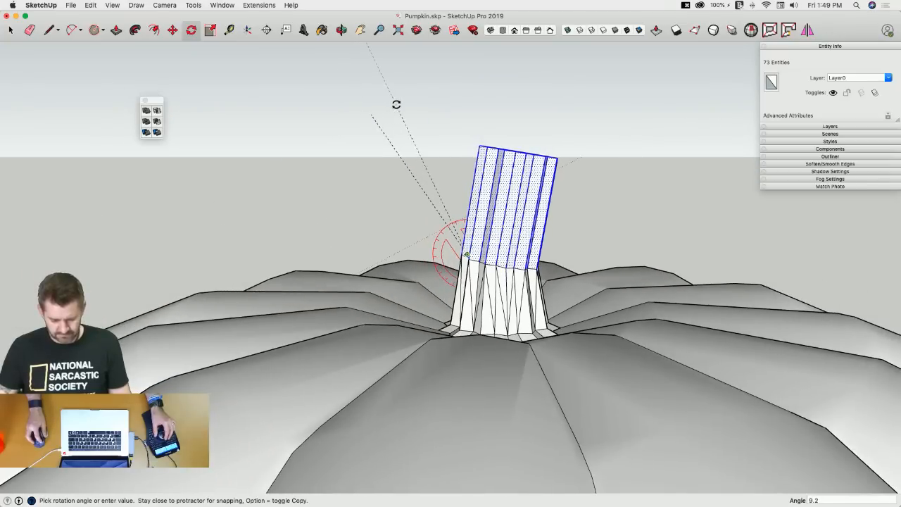
left_click(401, 105)
middle_click_drag(469, 114, 482, 139)
key("space")
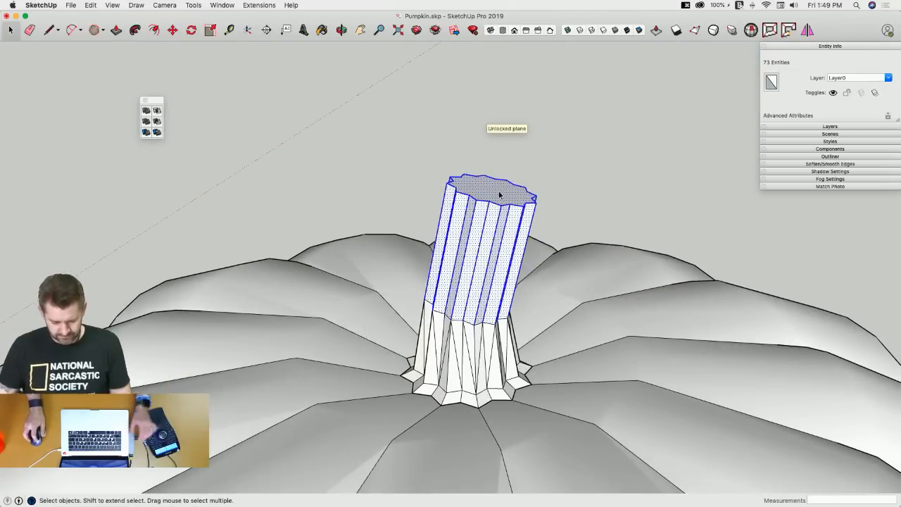
Scale the tilted stem's end face smaller and extrude it about 8 1/2" into a third segment.
left_click(499, 193)
key("s")
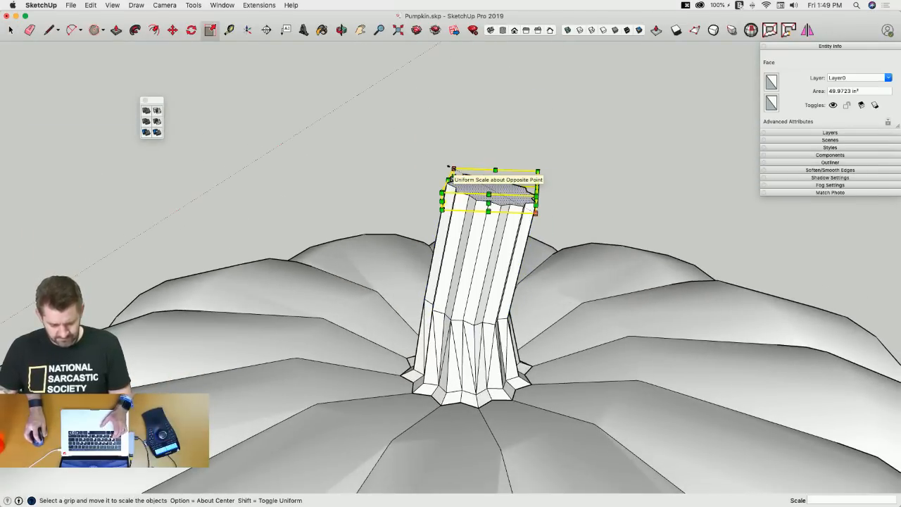
left_click_drag(451, 168, 492, 213)
key("m")
key("space")
key("p")
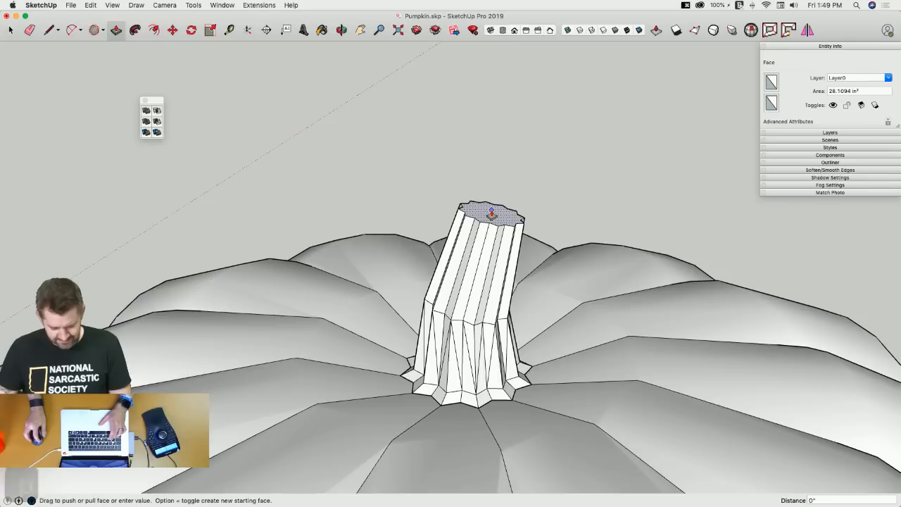
key("space")
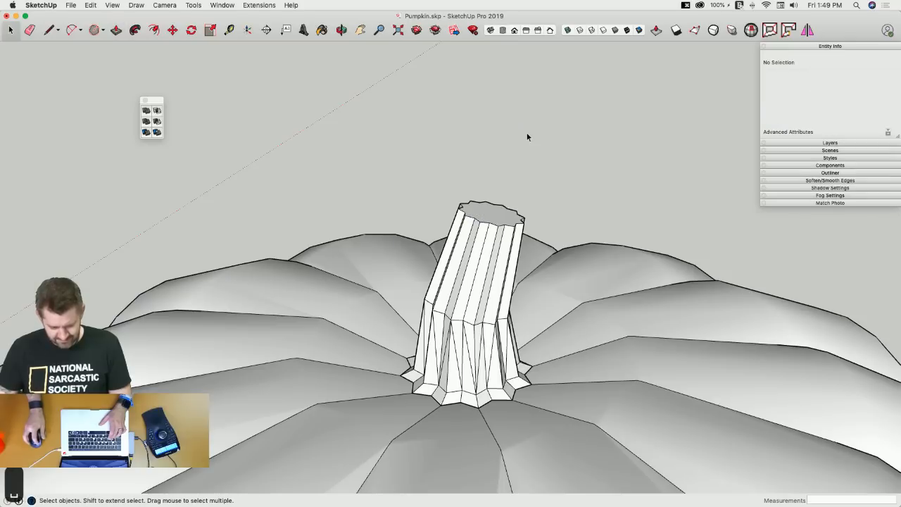
left_click_drag(489, 213, 507, 126)
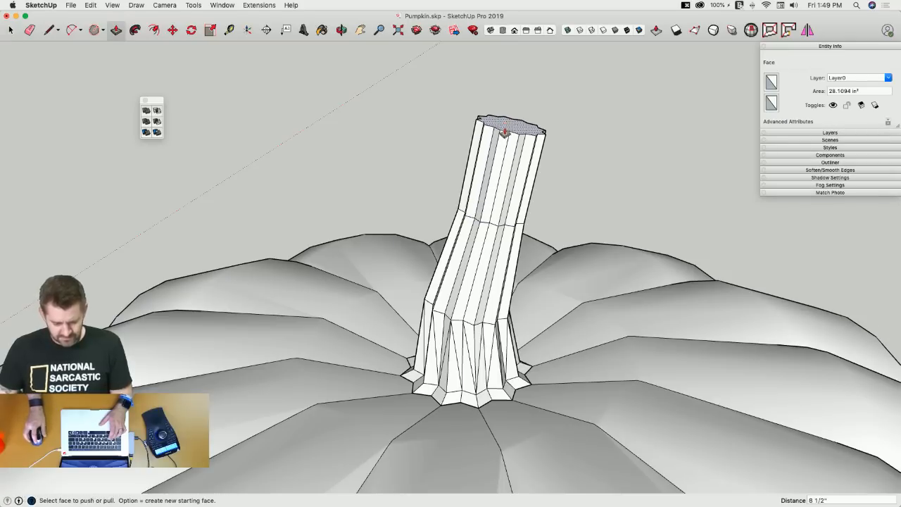
Select the third stem segment and rotate it around the red axis to lean it further in the stem's bend direction.
key("space")
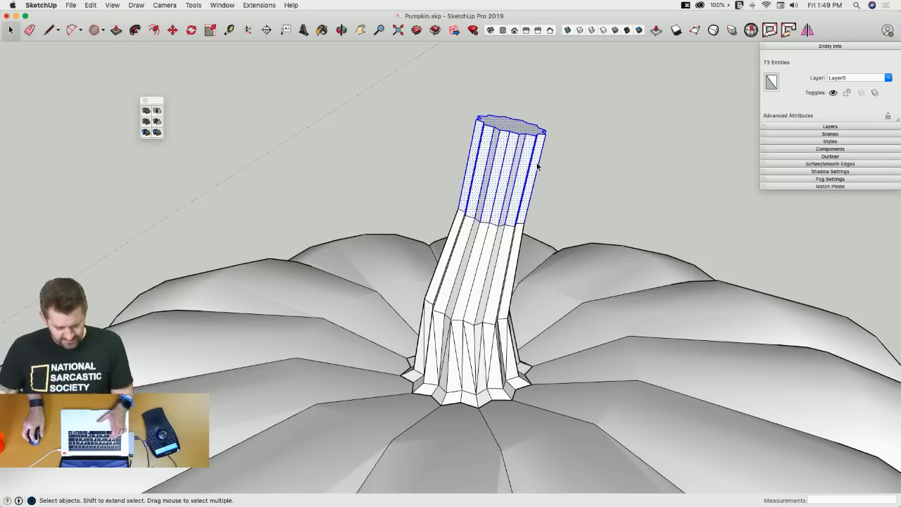
key("q")
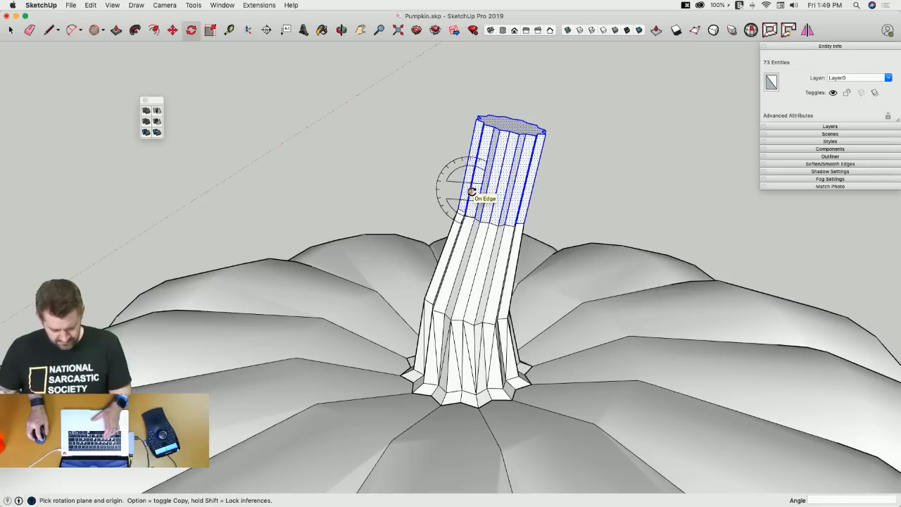
key("Right")
left_click(470, 191)
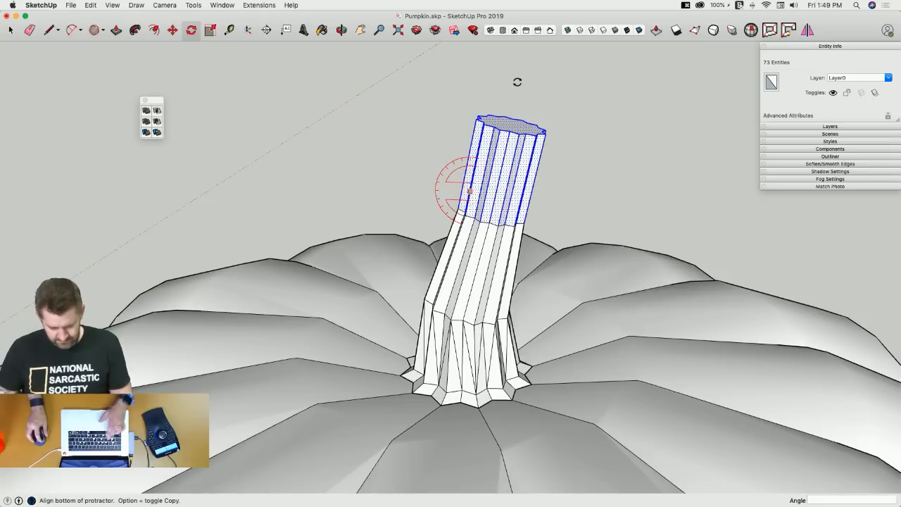
left_click(518, 83)
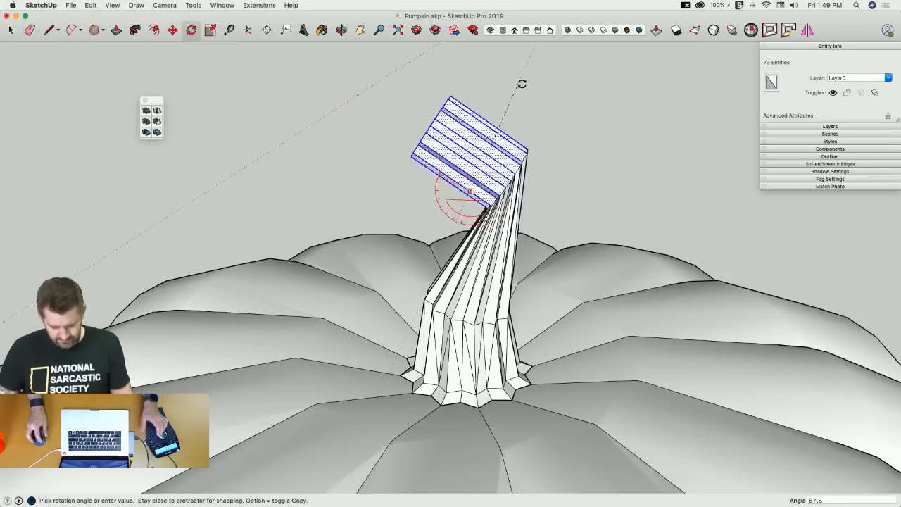
left_click(566, 224)
Move the rotated end segment about 3 7/16" to line it up with the stem's curve.
middle_click_drag(574, 190, 574, 144)
key("m")
left_click(575, 205)
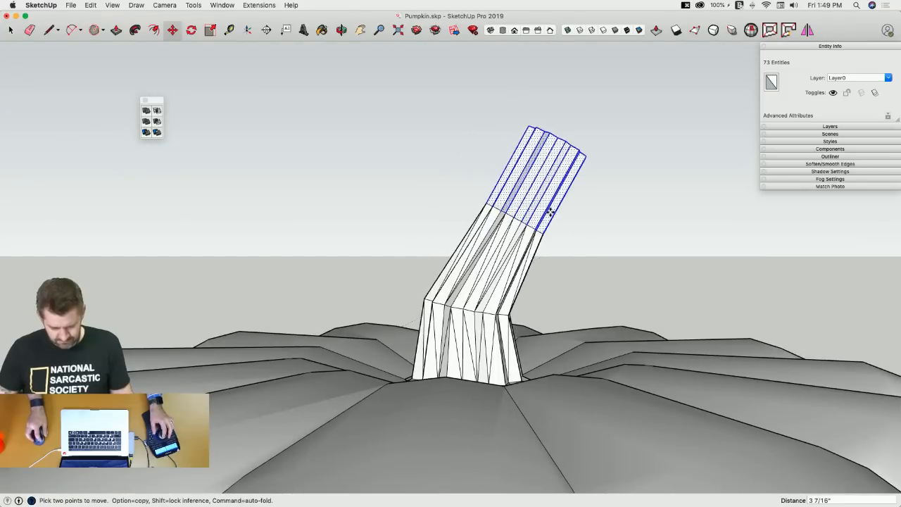
key("space")
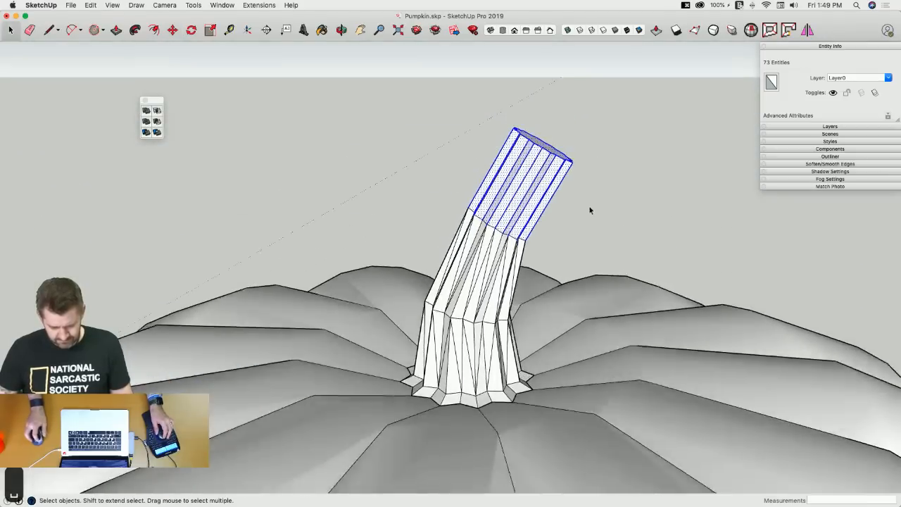
Scale the top end face of the third stem segment smaller about its center to taper the tip.
left_click(532, 185)
key("s")
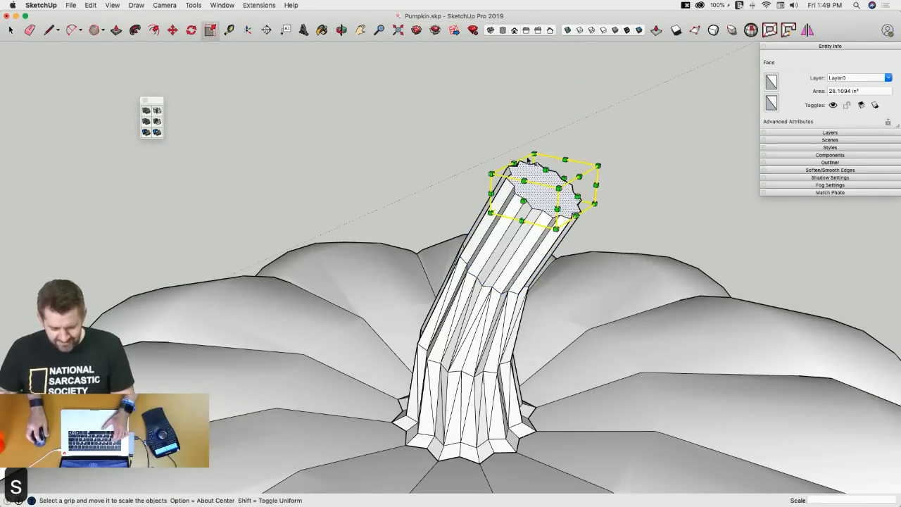
left_click_drag(533, 151, 537, 163, "alt")
key("space")
scroll(577, 240, "down", 10)
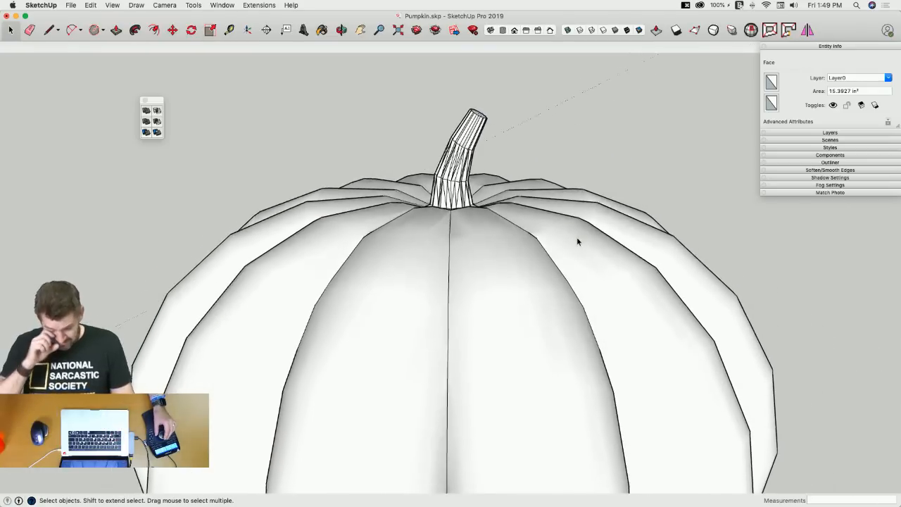
Select the entire stem and soften its edges with Soften coplanar enabled.
scroll(560, 246, "up", 10)
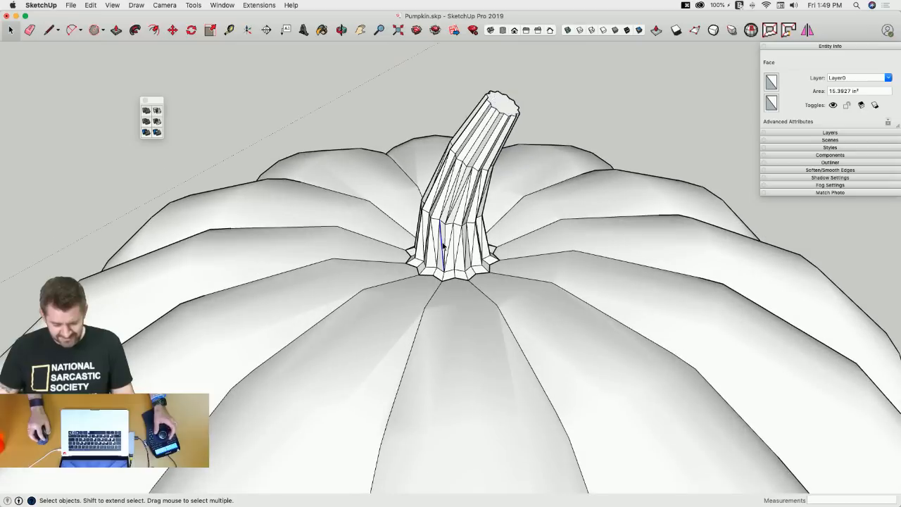
triple_click(442, 244)
scroll(862, 248, "up", 5)
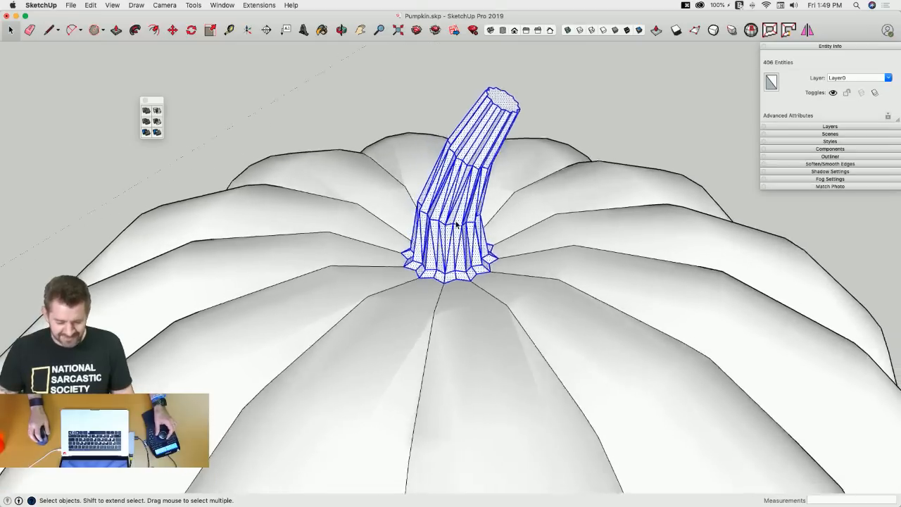
left_click(819, 164)
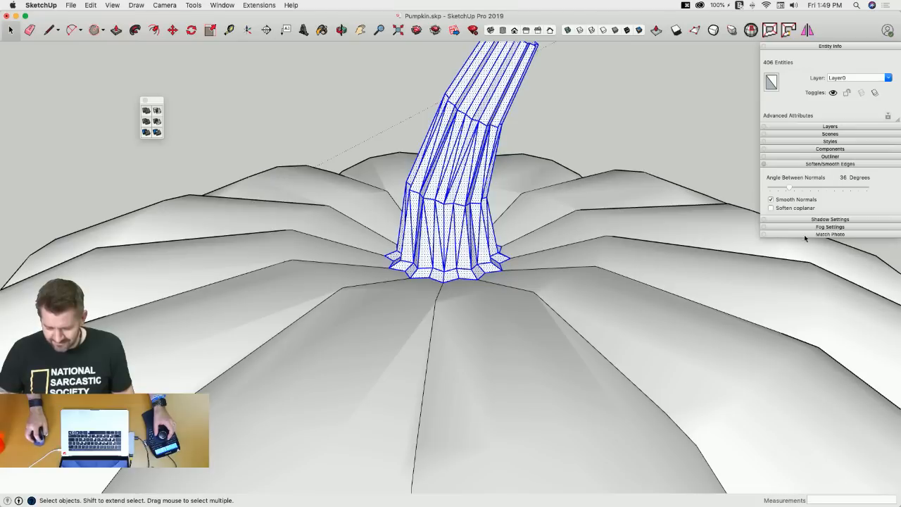
left_click(770, 208)
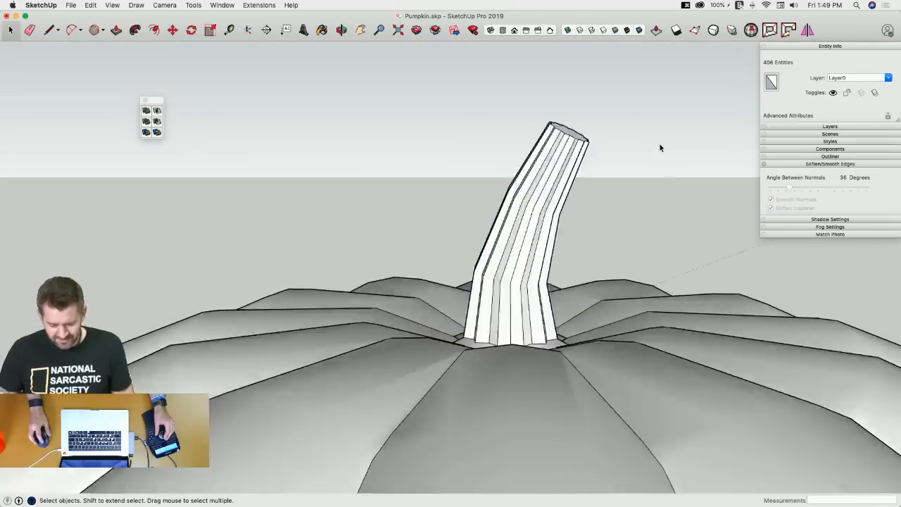
left_click(660, 143)
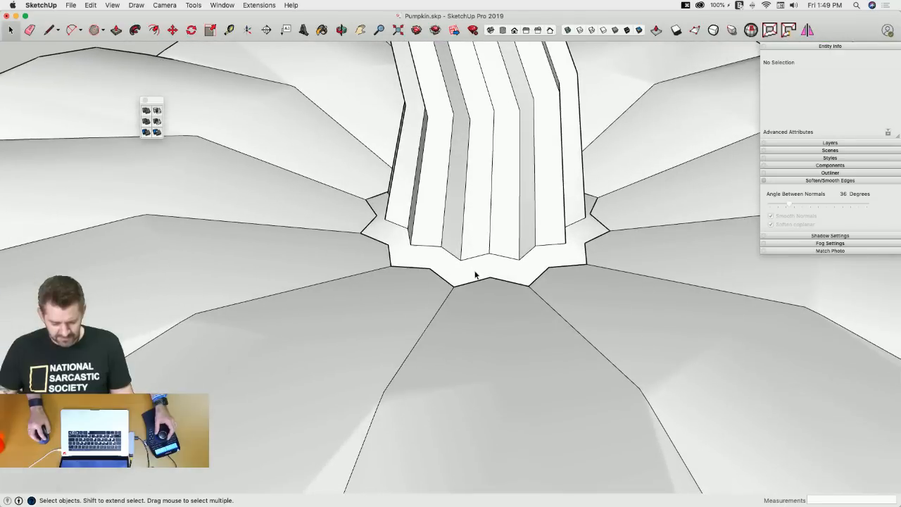
Erase the stray short vertical edges around the stem's base inside the pumpkin.
left_click(474, 267)
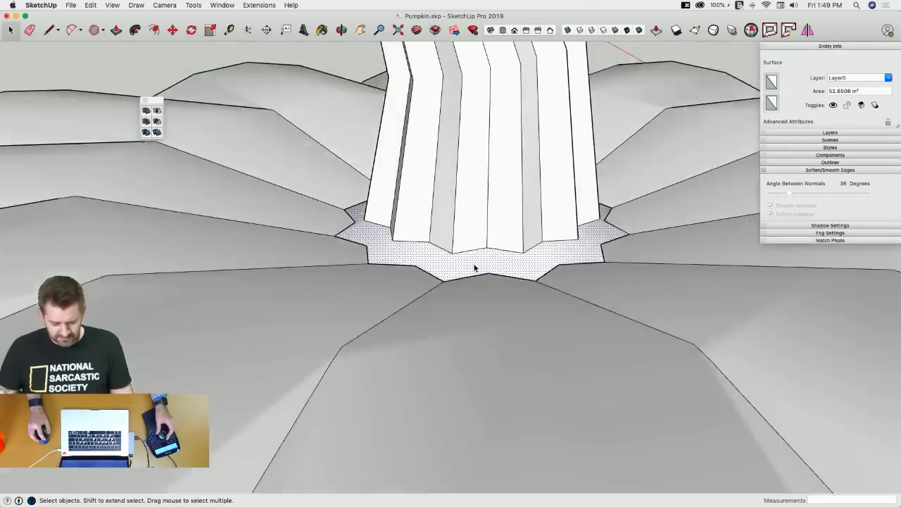
key("e")
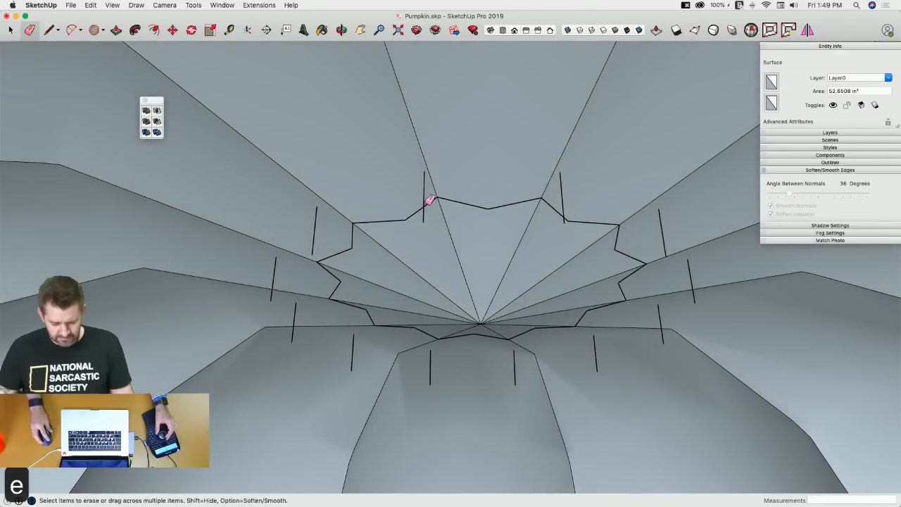
left_click_drag(322, 226, 312, 231)
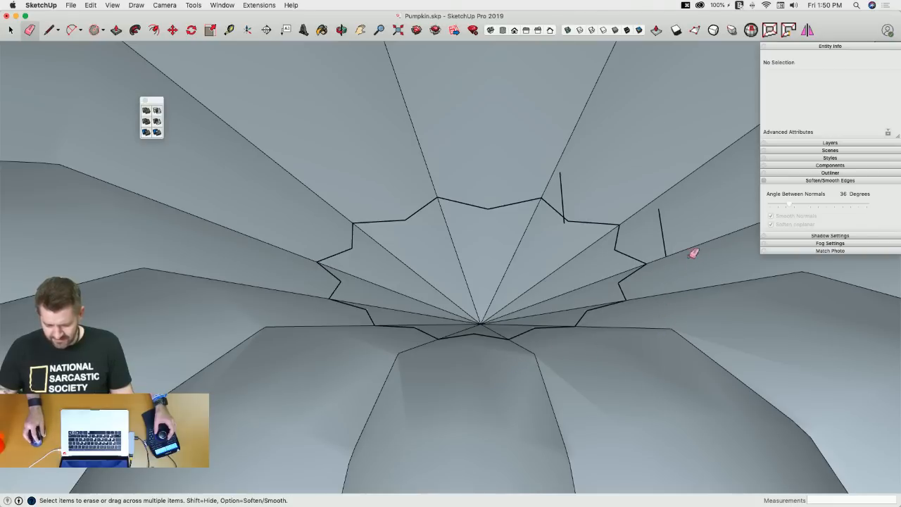
key("space")
Select the pumpkin body group and explode it into loose geometry.
double_click(582, 205)
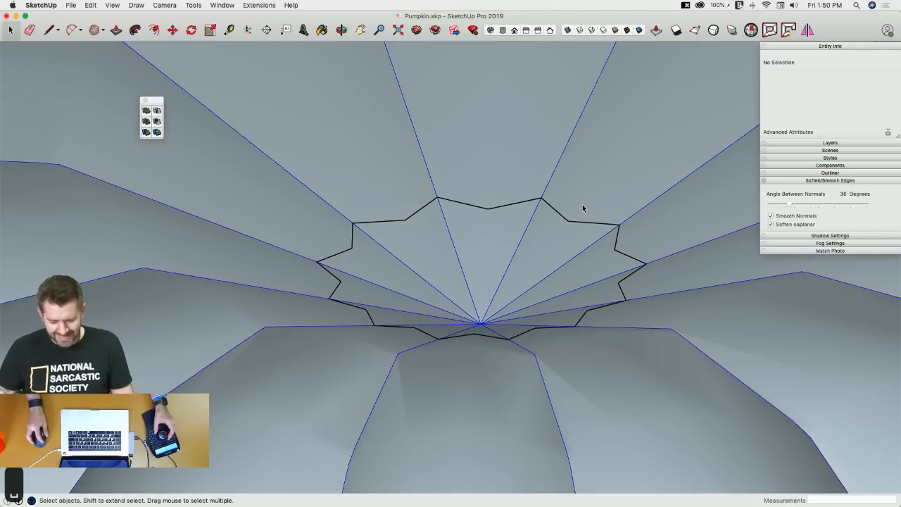
key("Escape")
right_click(650, 233)
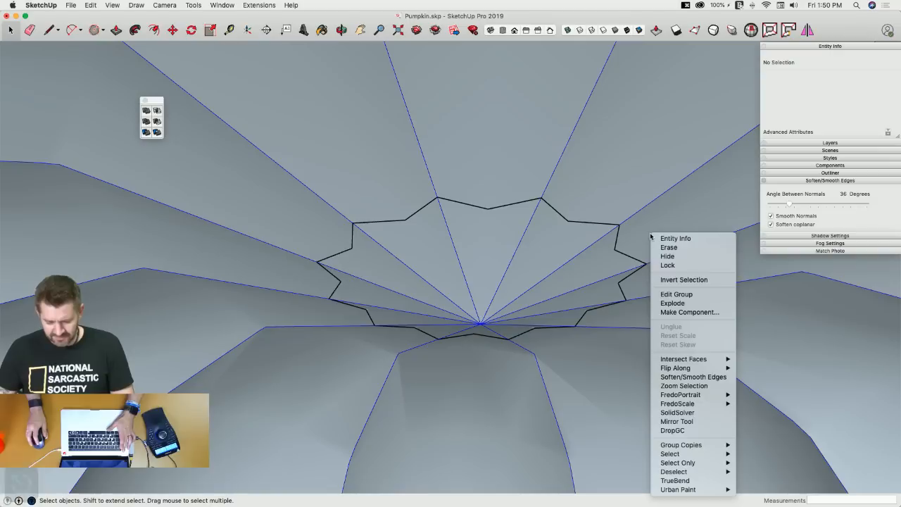
left_click(693, 304)
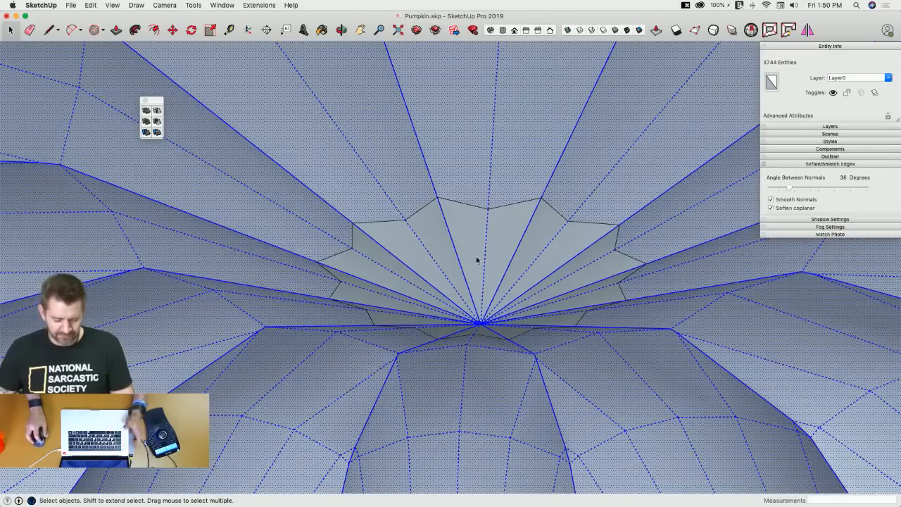
Erase the rib edges converging inside the stem's outline and delete the star-shaped face closing the stem's base.
key("e")
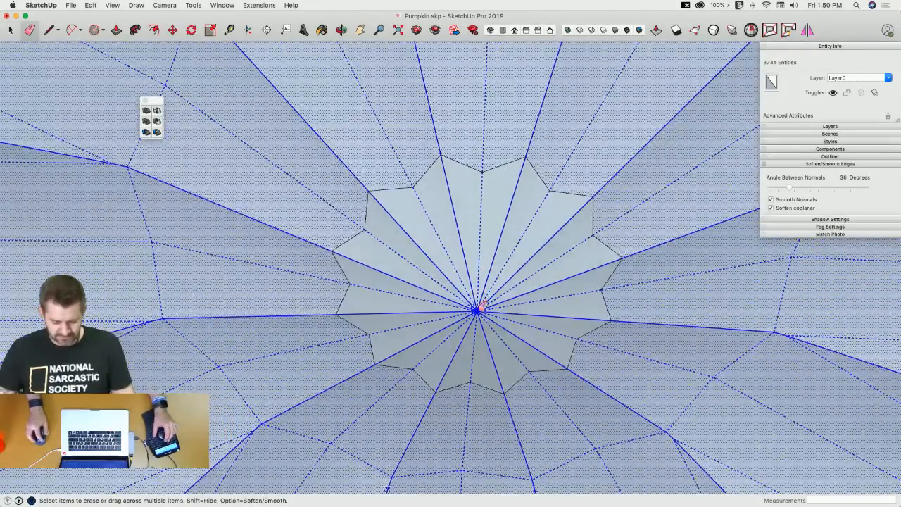
left_click_drag(477, 311, 493, 314)
mouse_move(512, 285)
middle_mouse_down()
mouse_move(507, 272)
mouse_move(500, 280)
middle_mouse_up()
key("space")
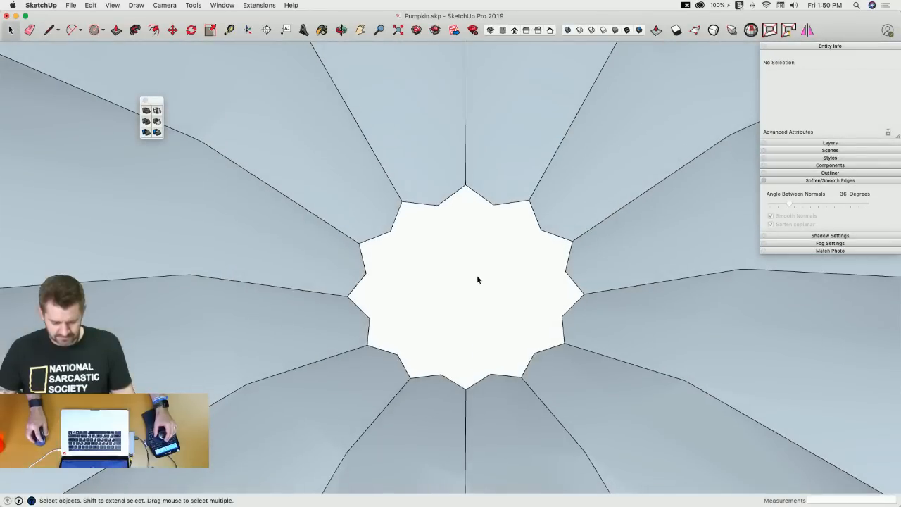
left_click(477, 280)
key("Delete")
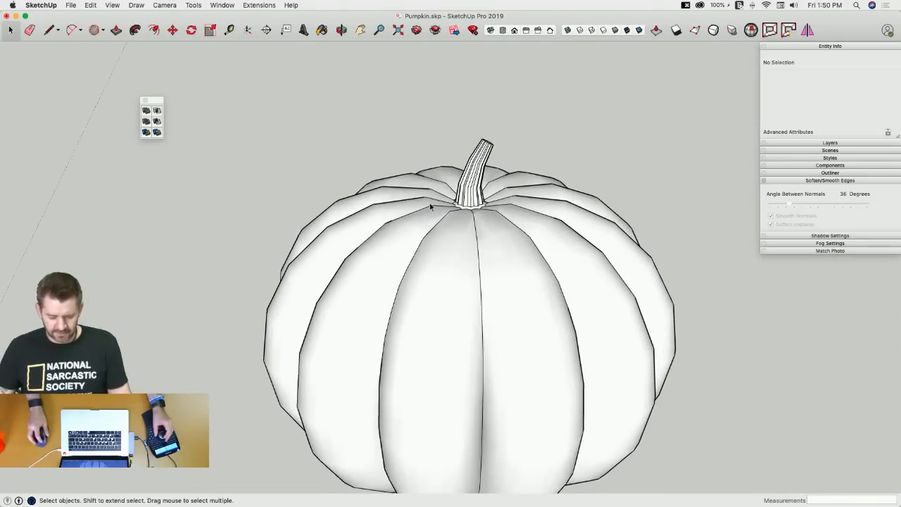
Select the whole stem with its flared base and paint it with the Moss green color.
left_click_drag(390, 110, 536, 248)
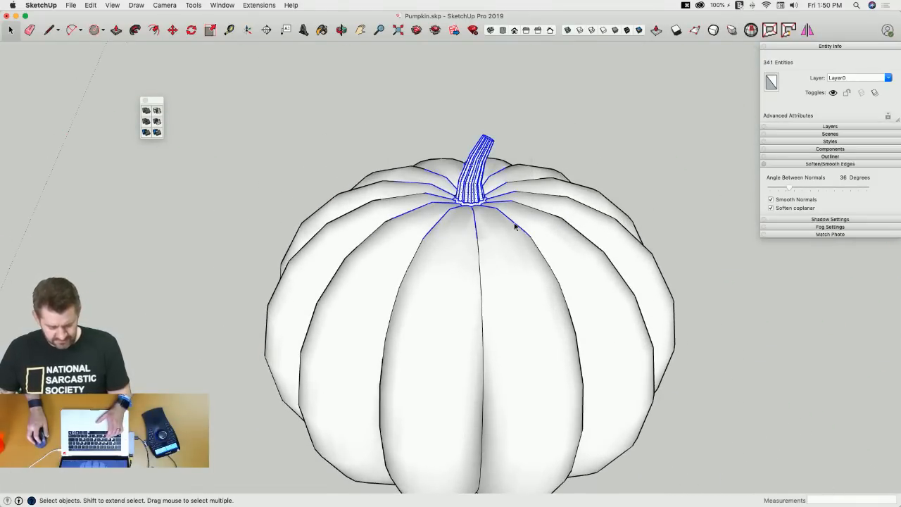
scroll(502, 209, "up", 3)
key("b")
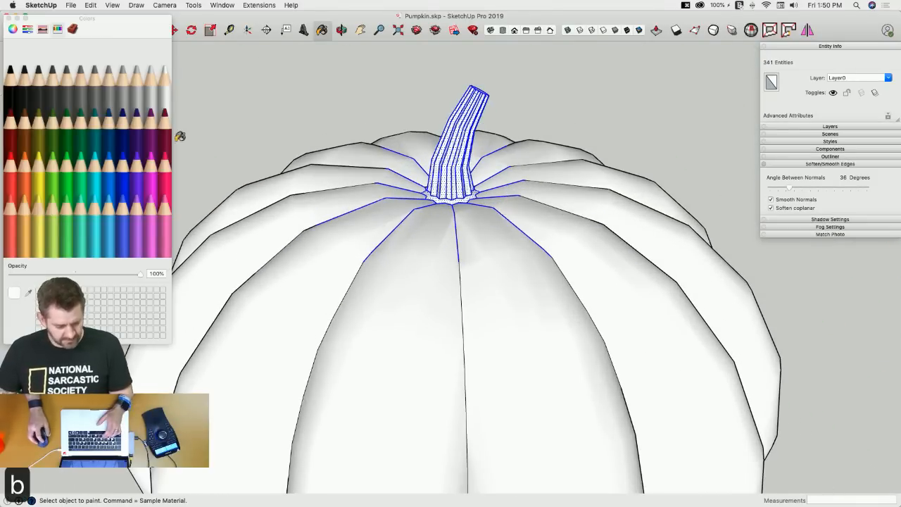
left_click(450, 179)
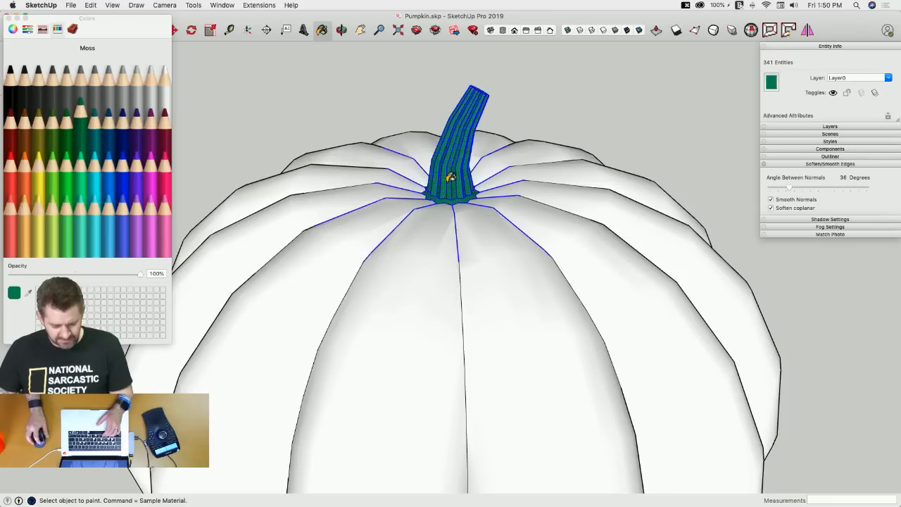
Paint every rib section of the pumpkin body Tangerine and clear the selection.
left_click(22, 181)
scroll(374, 179, "down", 5)
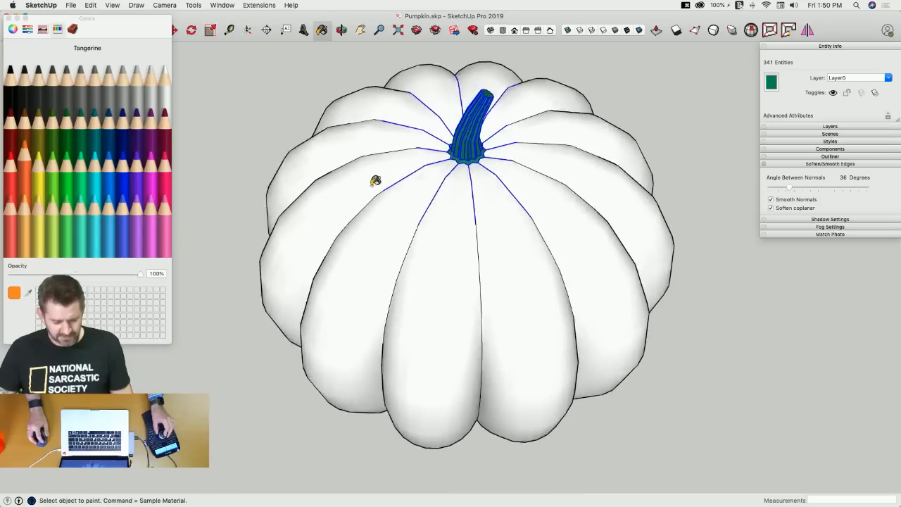
left_click(407, 185)
left_click(423, 219)
left_click(465, 234)
left_click(511, 231)
left_click(551, 208)
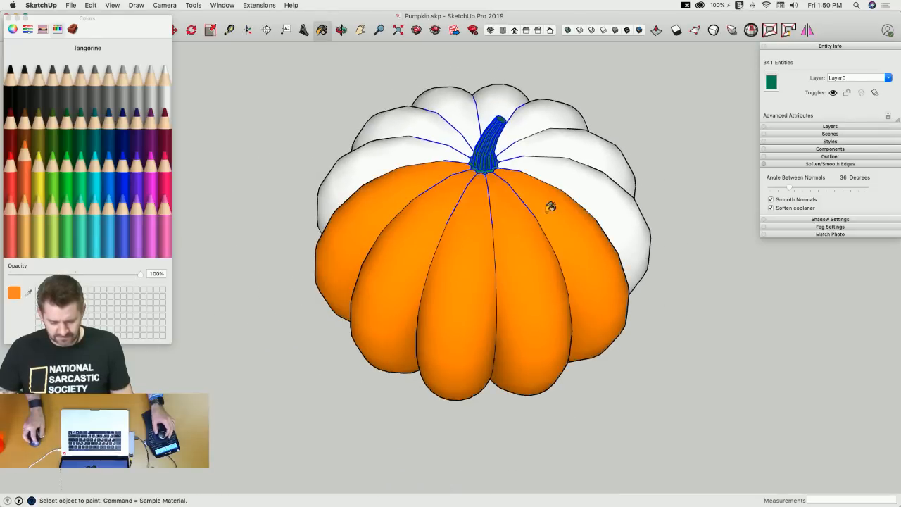
left_click(573, 177)
left_click(561, 140)
left_click(535, 106)
left_click(512, 94)
left_click(464, 99)
left_click(412, 120)
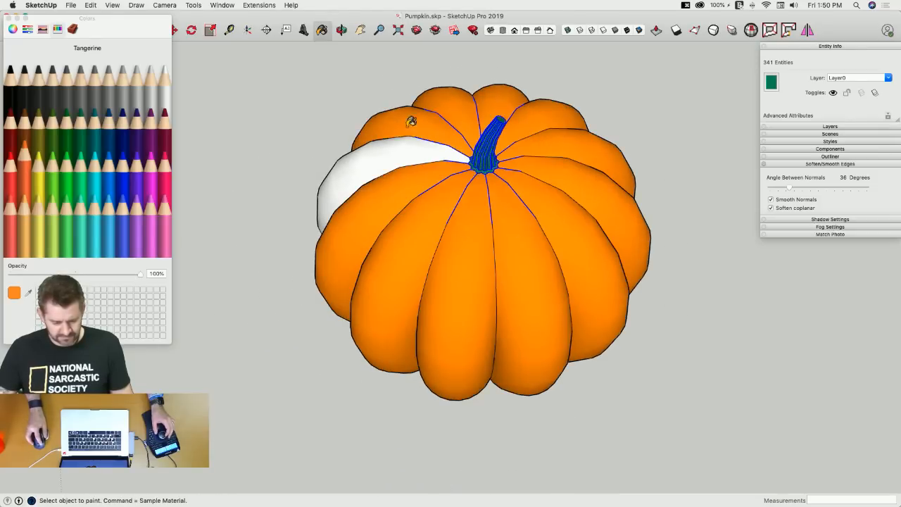
left_click(392, 147)
key("space")
key("f")
left_click(682, 160)
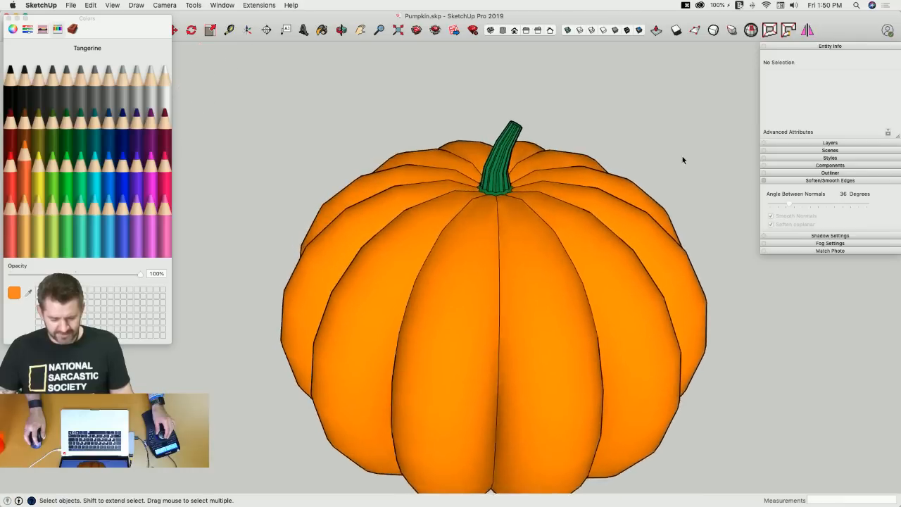
Save the painted pumpkin and close the Colors window and the floating toolbar.
key("super+s")
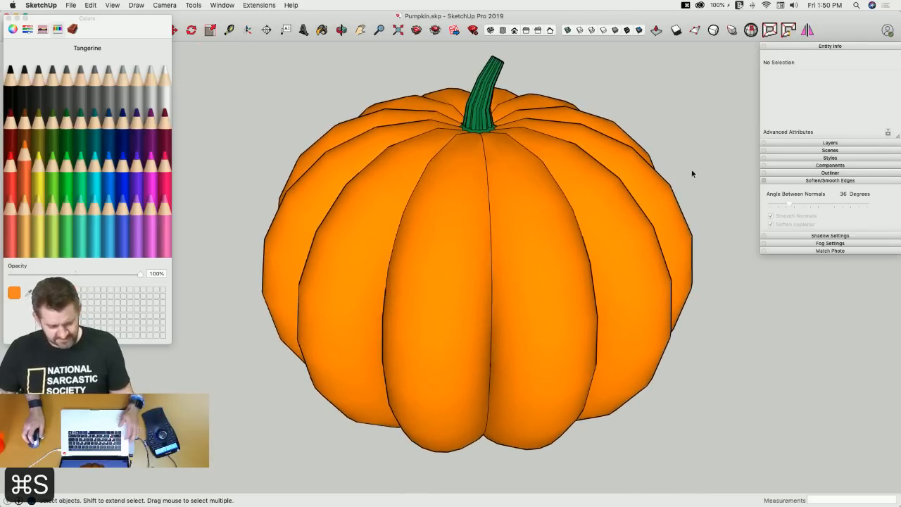
left_click(8, 18)
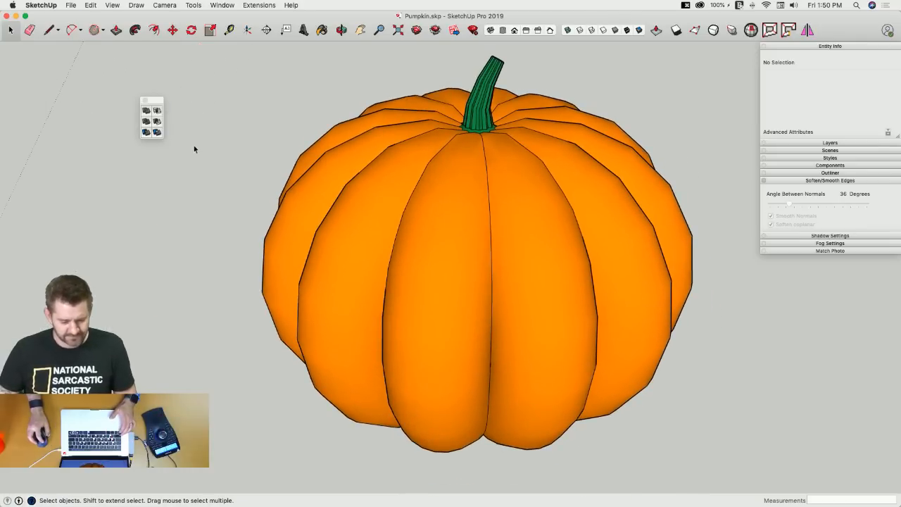
left_click(145, 101)
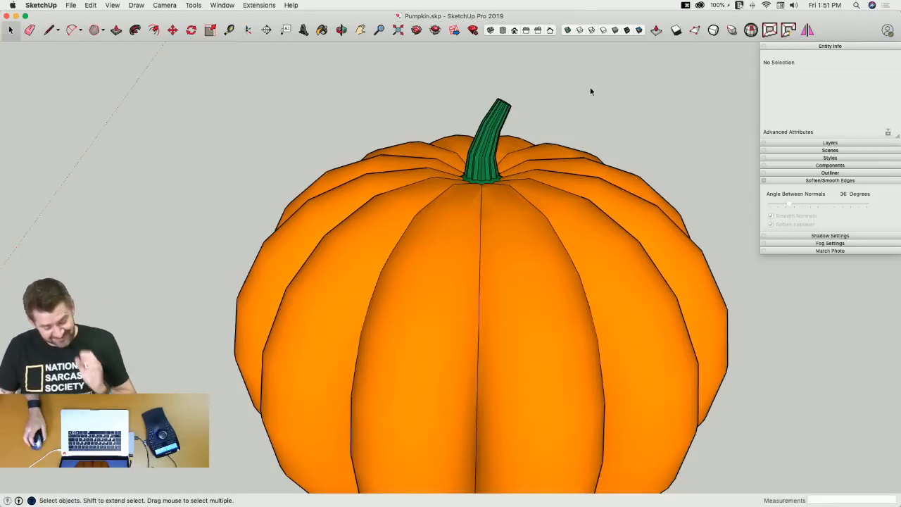
Save Pumpkin.skp again with the whole pumpkin in view and close the model.
scroll(529, 81, "down", 5)
key("super+s")
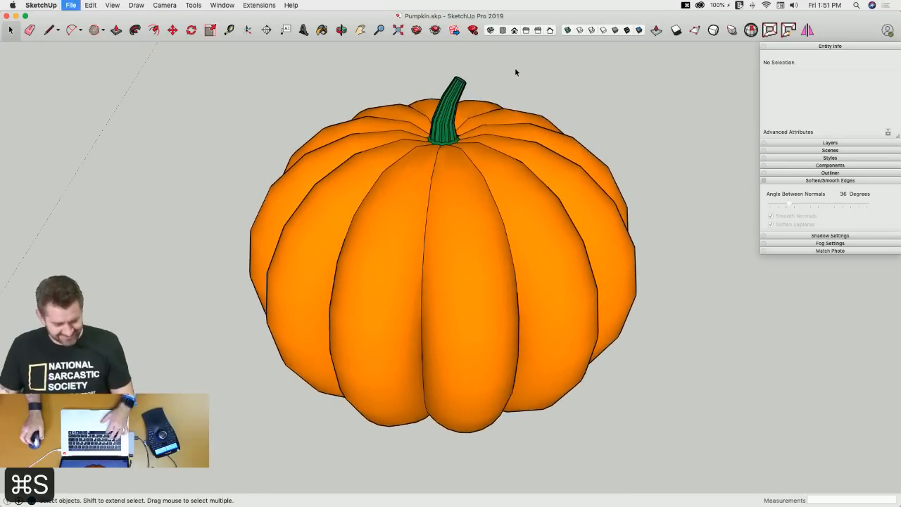
left_click(7, 15)
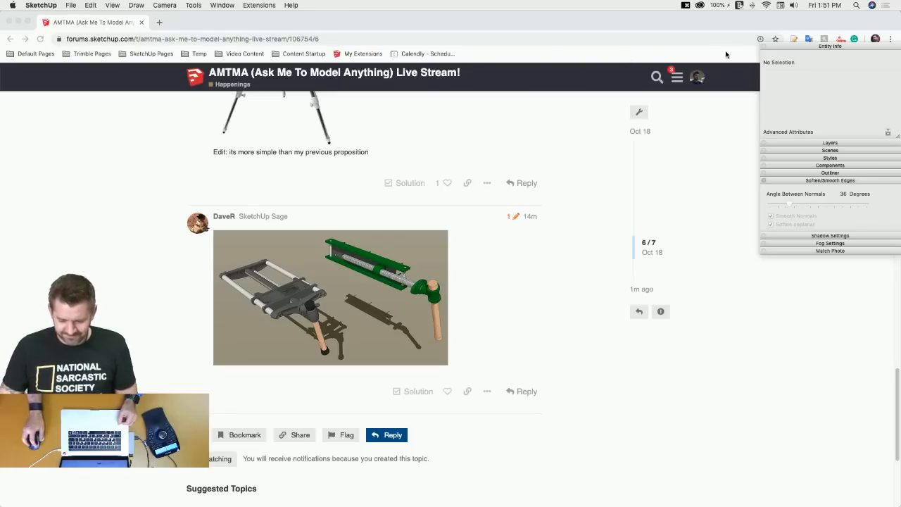
left_click(838, 39)
left_click(839, 40)
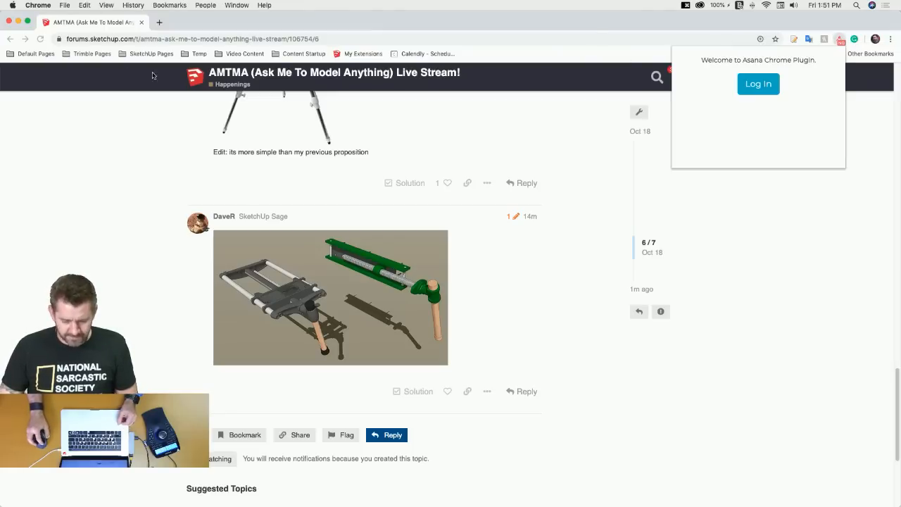
left_click(668, 27)
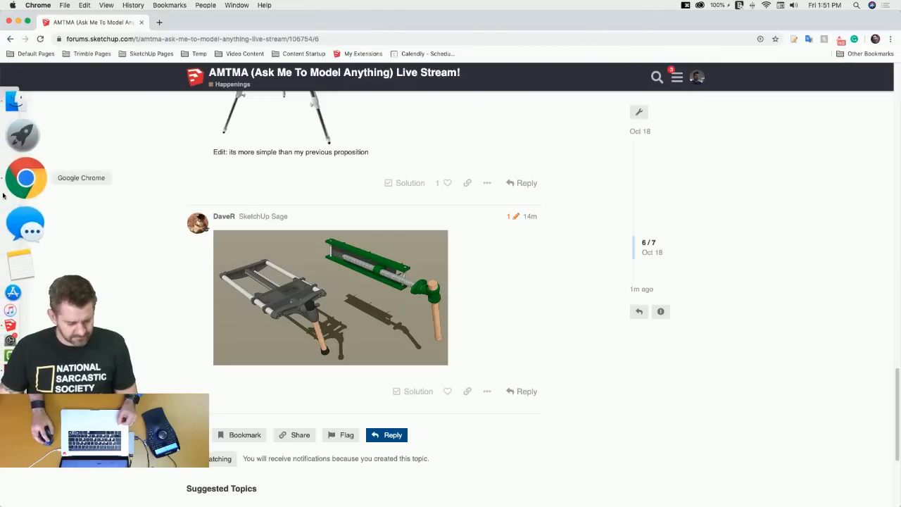
Switch back to SketchUp and create a new blank model.
left_click(18, 285)
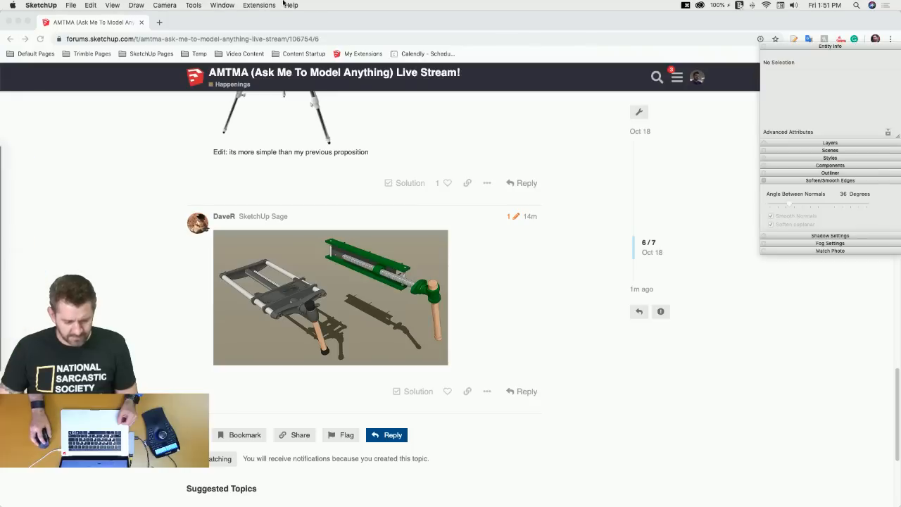
left_click(70, 5)
left_click(78, 22)
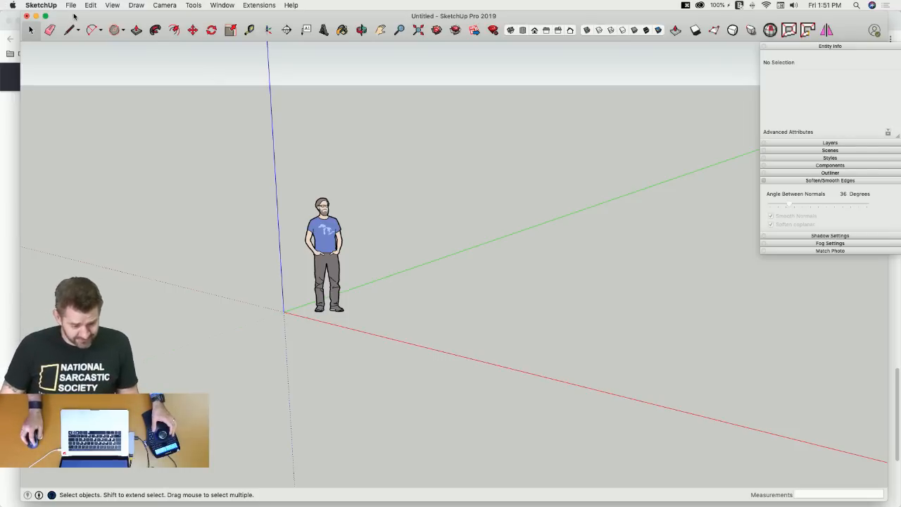
Move and enlarge the new model's window to fill the screen and nudge the Entity Info tray upward.
left_click_drag(74, 16, 51, 16)
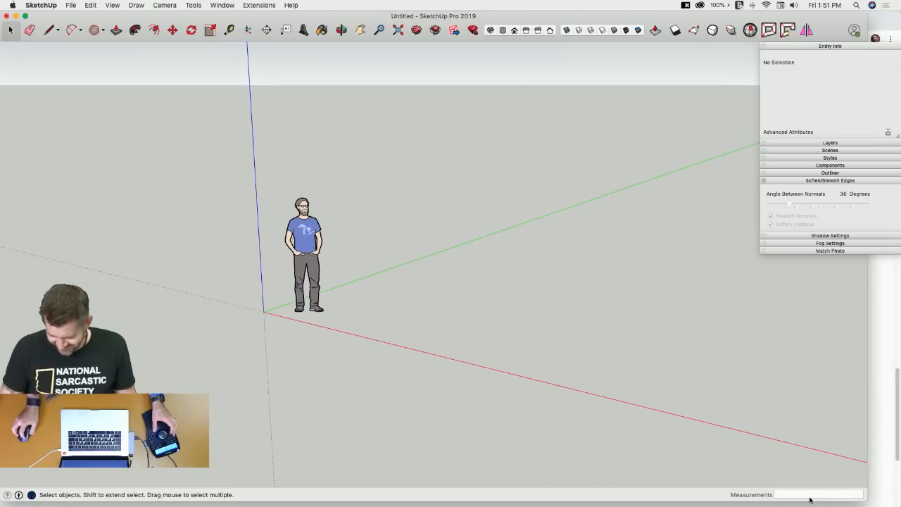
left_click_drag(866, 501, 900, 506)
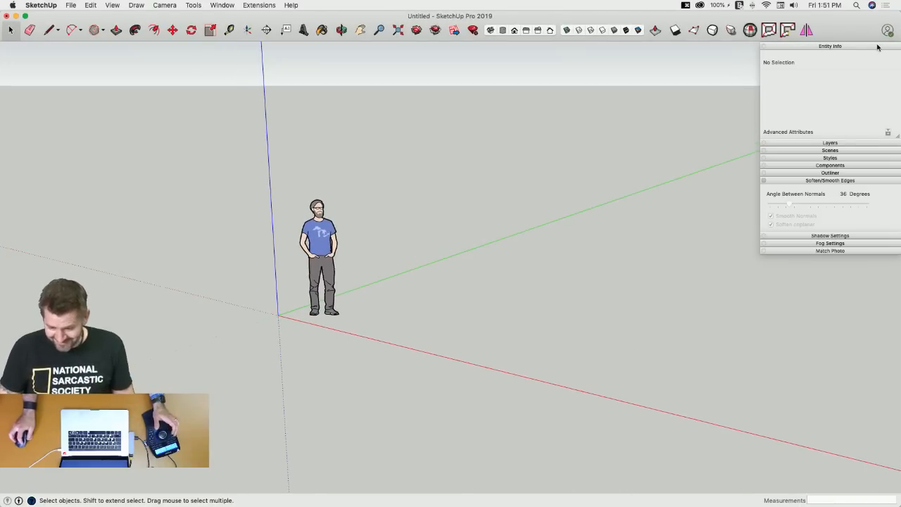
left_click_drag(878, 47, 875, 45)
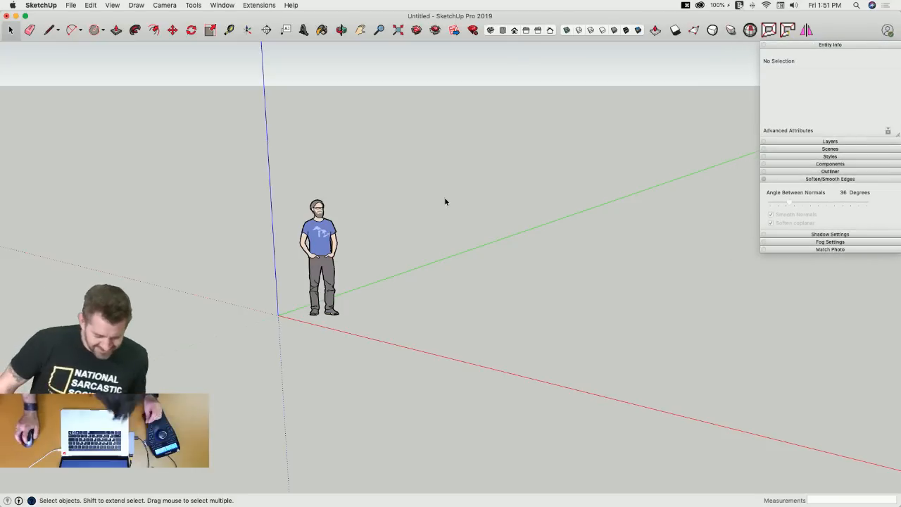
Collapse the Soften/Smooth Edges tray and draw an 8-sided polygon about 3' in radius on the ground beside the figure.
left_click(811, 182)
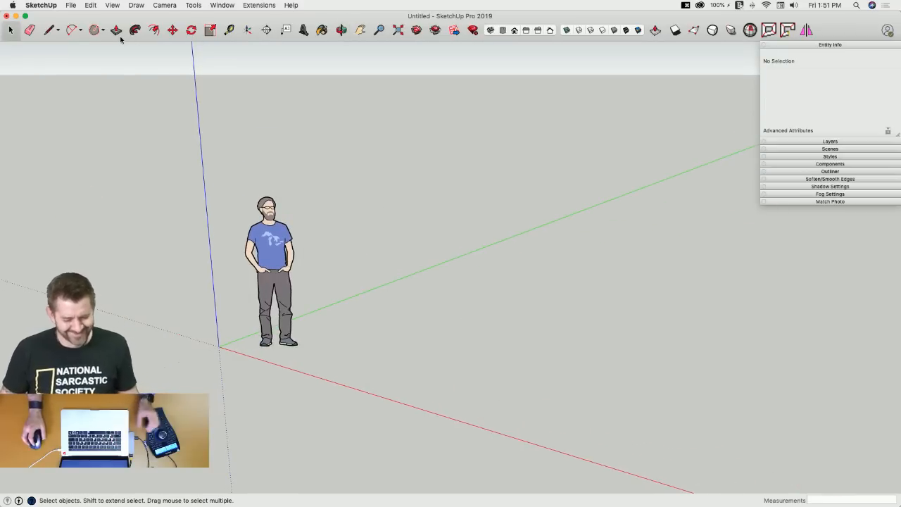
left_click(95, 31)
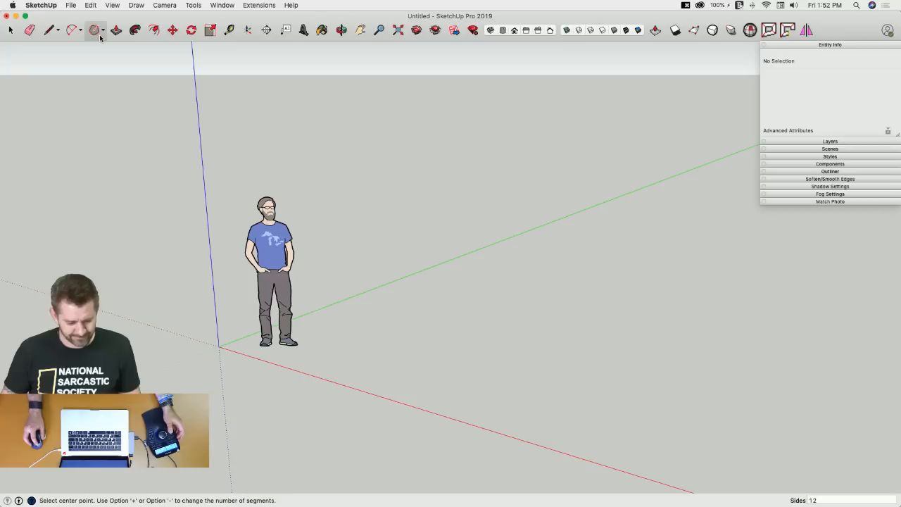
left_click(95, 32)
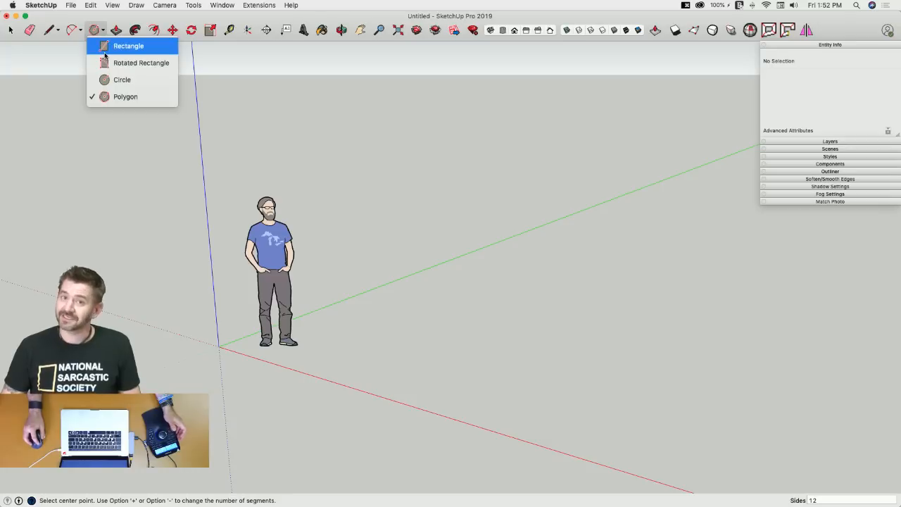
left_click(126, 97)
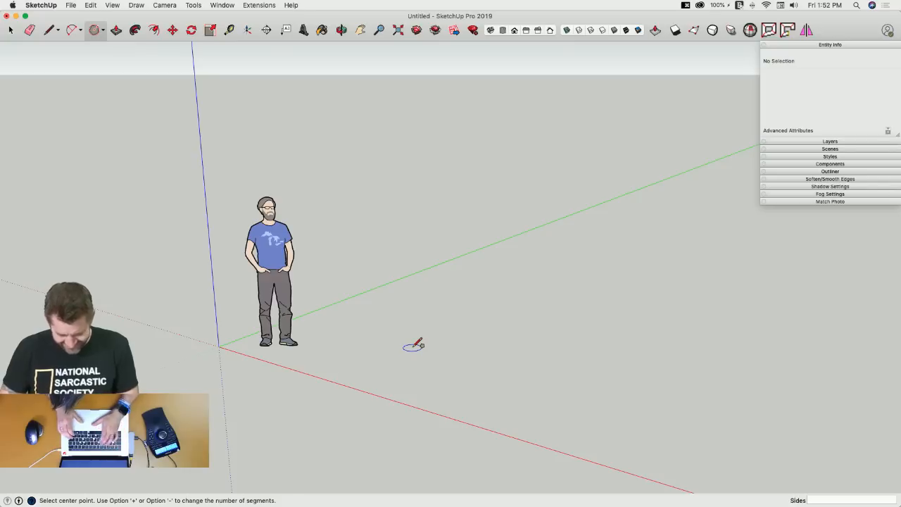
type("8")
key("Return")
mouse_move(416, 348)
middle_mouse_down()
mouse_move(409, 360)
mouse_move(413, 338)
middle_mouse_up()
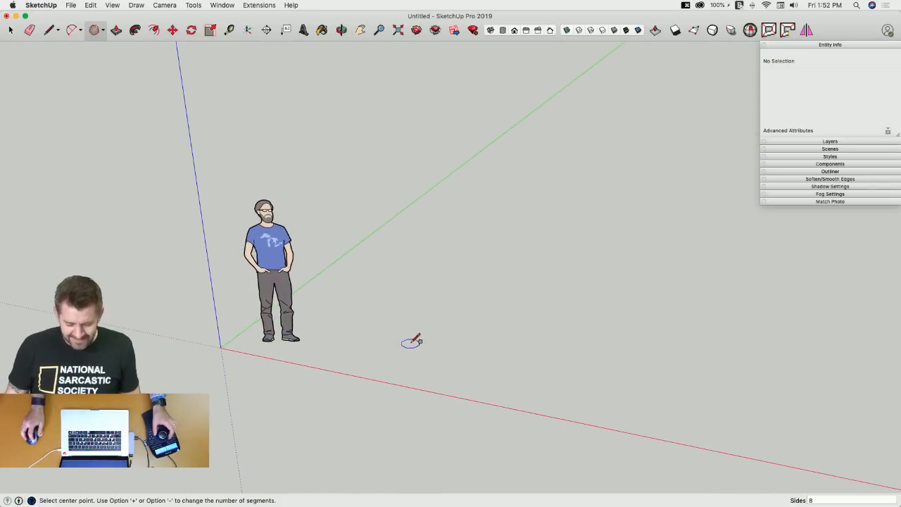
left_click(411, 345)
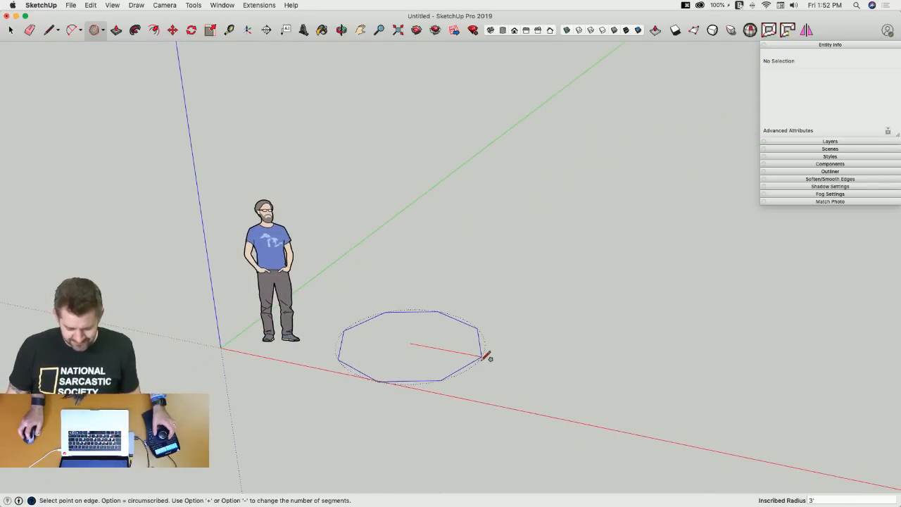
left_click(486, 355)
Erase the standing scale figure from the model.
mouse_move(486, 354)
middle_mouse_down()
mouse_move(397, 346)
mouse_move(316, 301)
mouse_move(281, 322)
middle_mouse_up()
key("e")
left_click(289, 313)
key("space")
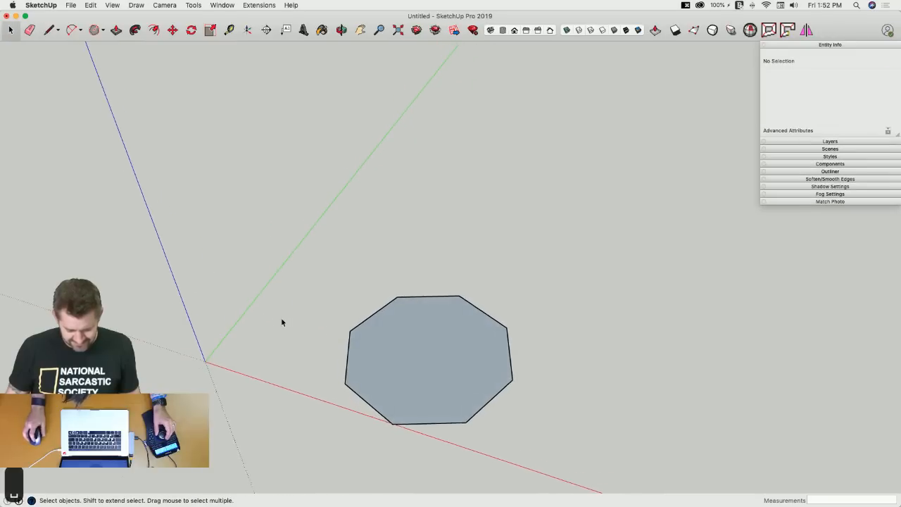
Push/Pull the octagon upward in five separate stacked tiers, the first about 1' 7" high, to form a tall segmented column.
left_click(405, 330)
key("p")
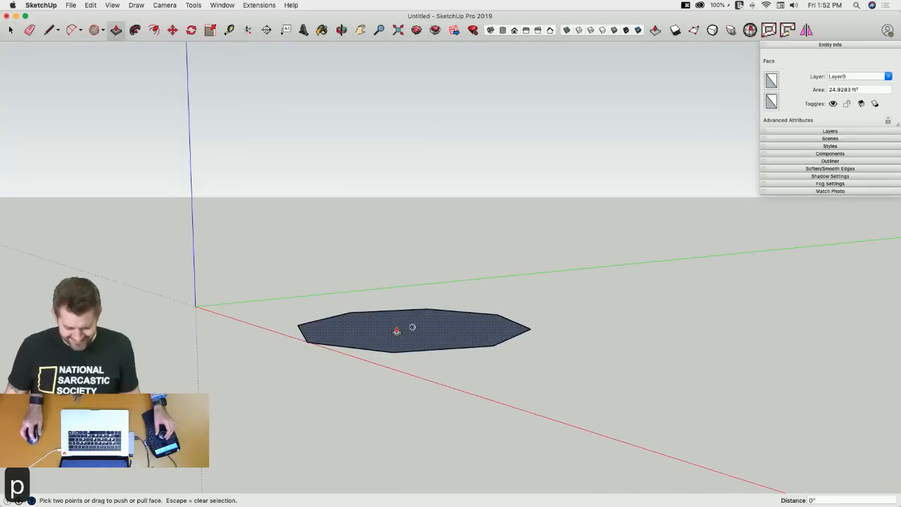
left_click_drag(397, 332, 397, 276)
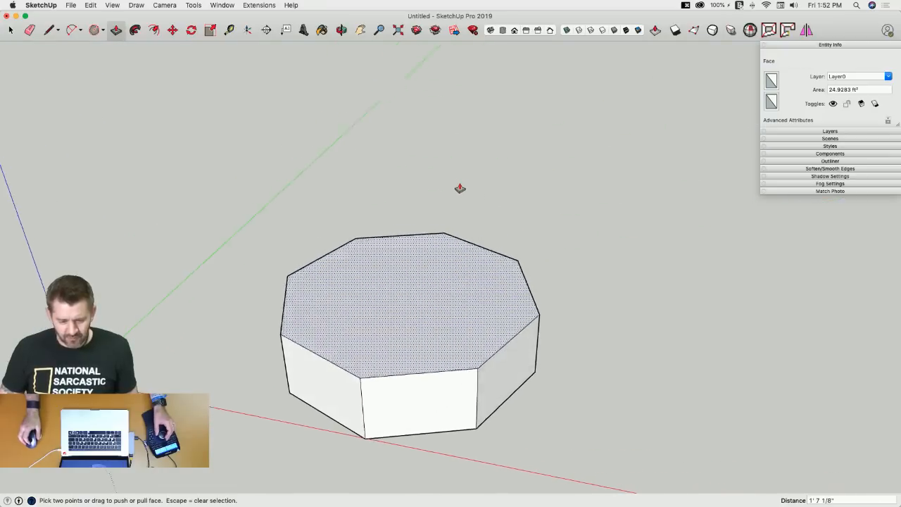
left_click(415, 297)
left_click(402, 218)
left_click(402, 217)
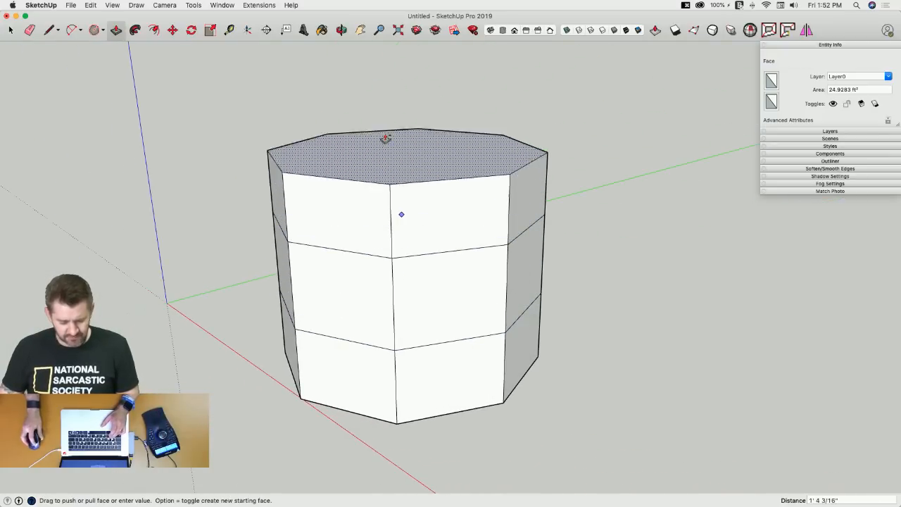
left_click(377, 108)
scroll(327, 326, "down", 3)
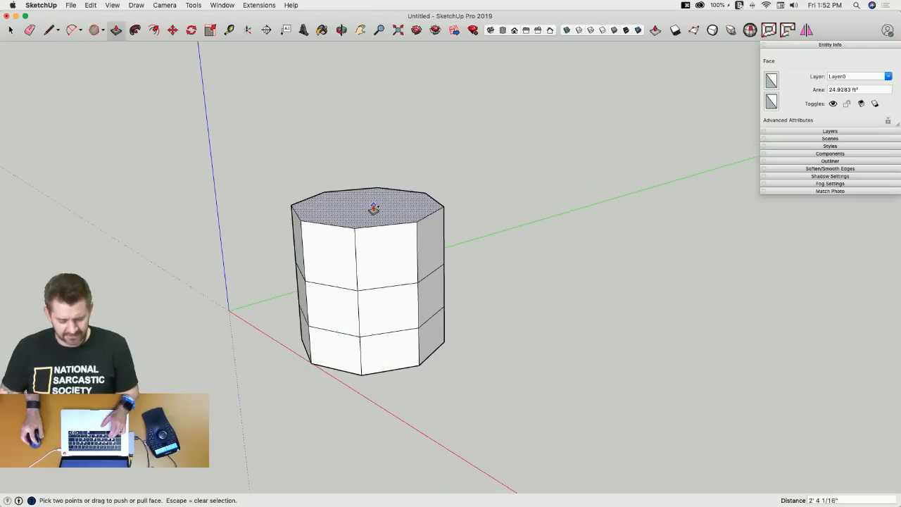
left_click(374, 208)
left_click(362, 189)
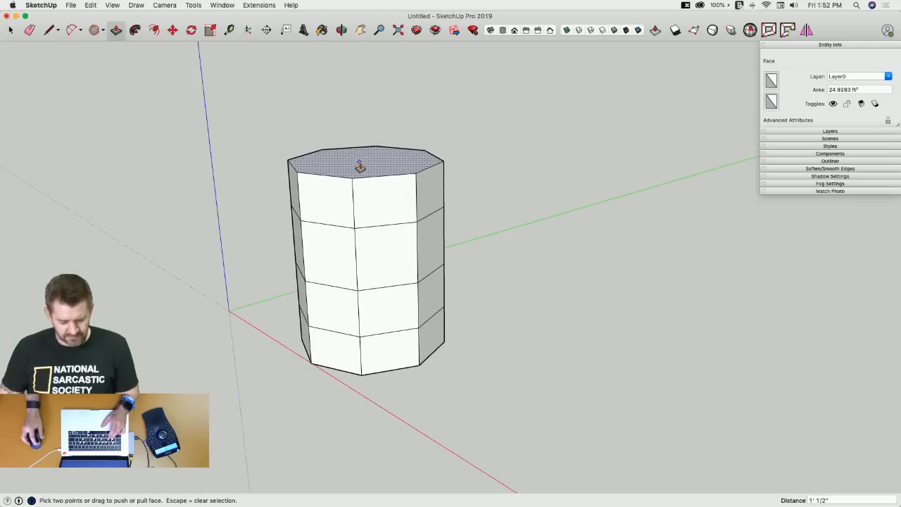
left_click(354, 114)
key("space")
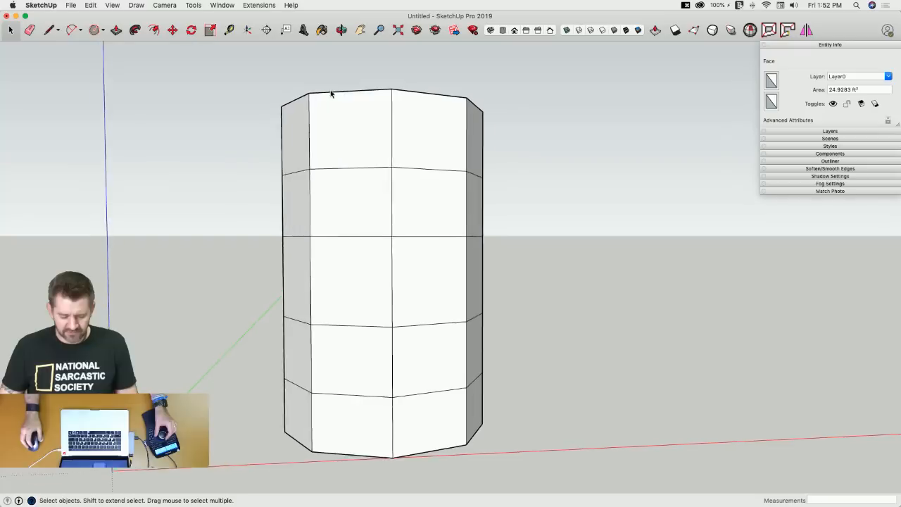
Scale the upper three tiers of the column narrower about their center along the red axis.
left_click_drag(226, 62, 529, 349)
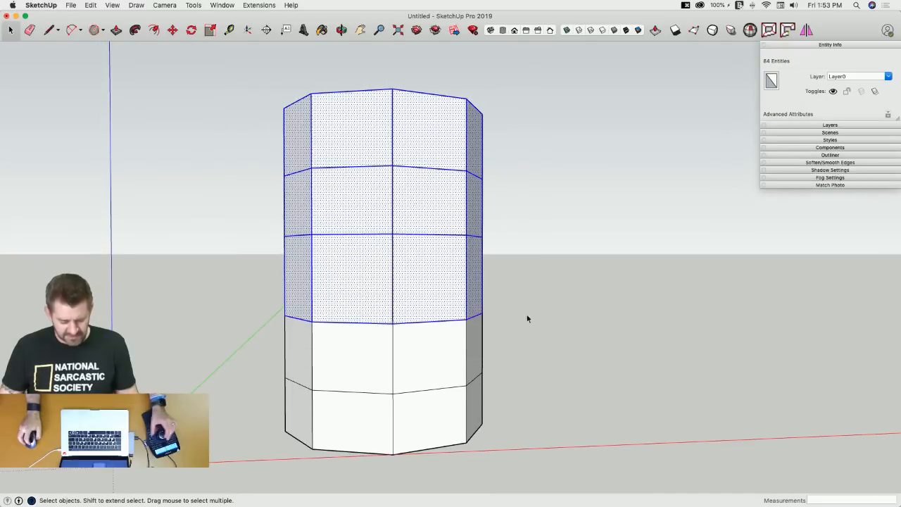
key("s")
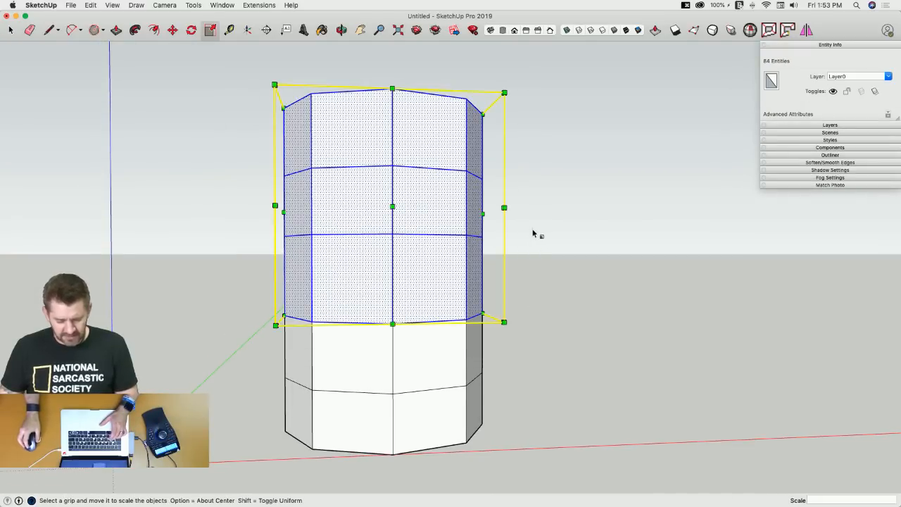
left_click_drag(482, 213, 467, 214, "alt")
key("space")
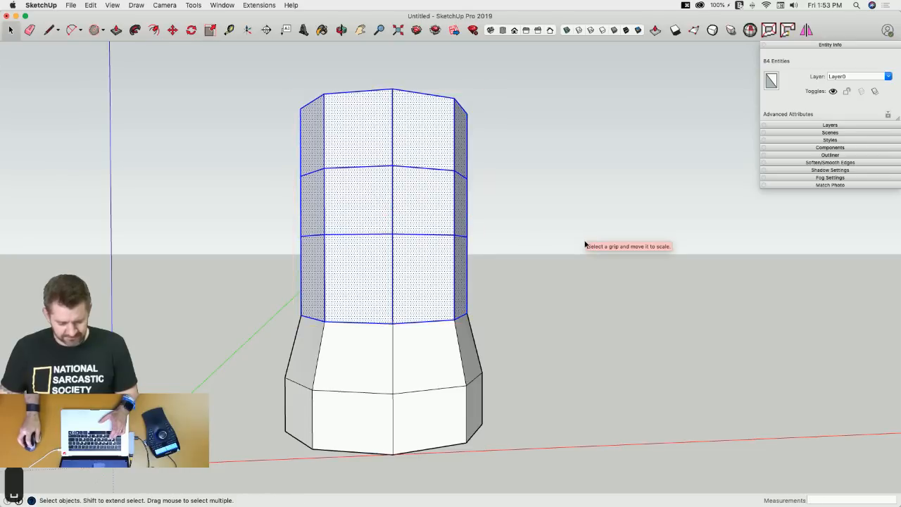
Scale the top two tiers of the column slightly narrower along the red axis.
left_click_drag(242, 76, 507, 201)
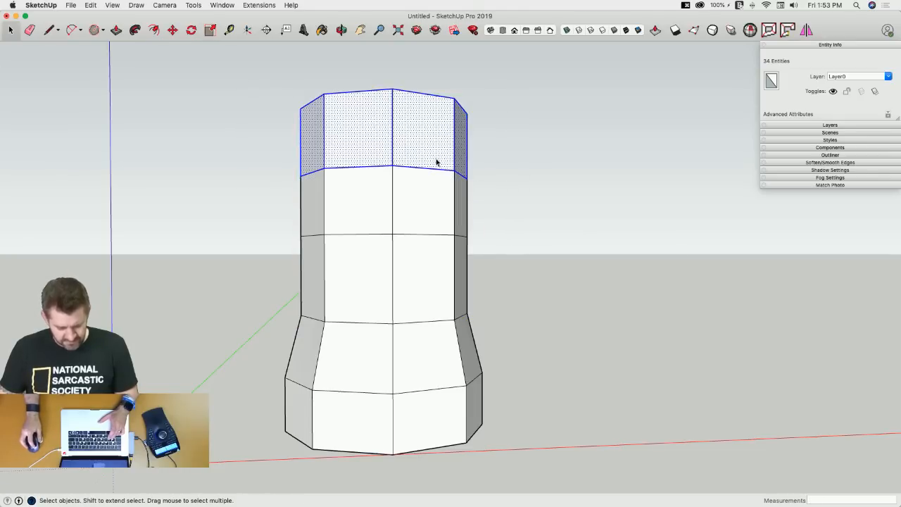
left_click_drag(225, 79, 530, 272)
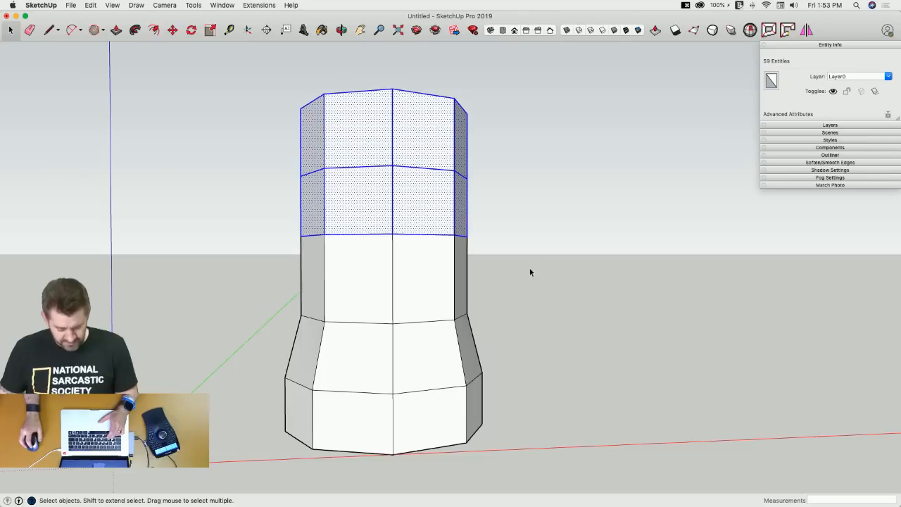
key("s")
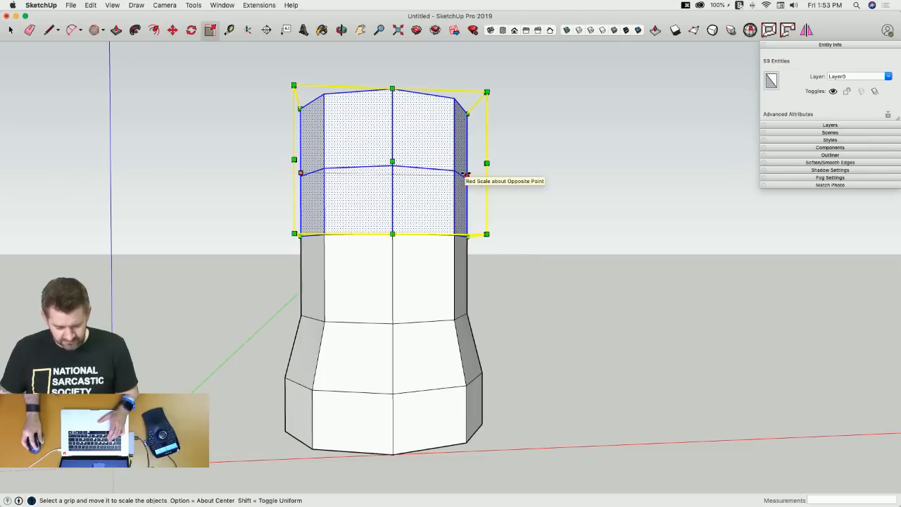
left_click_drag(467, 177, 456, 173)
key("space")
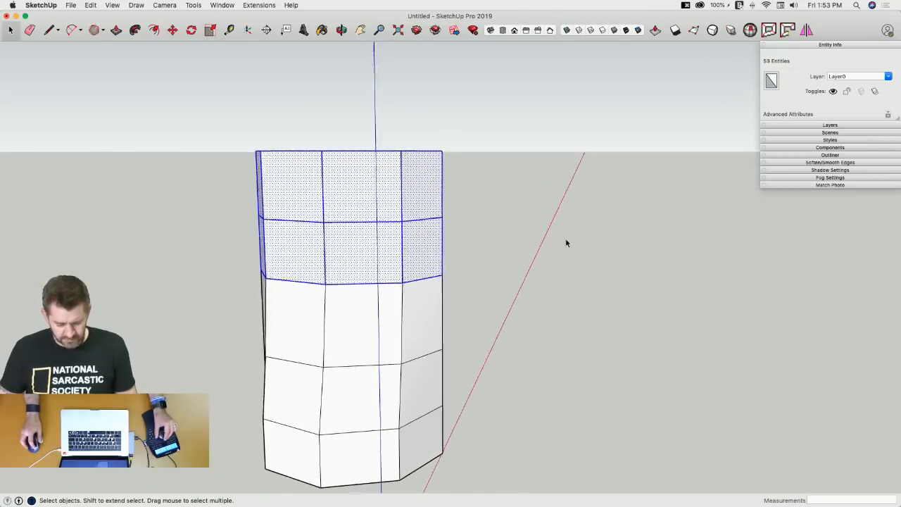
Try to move the side faces of the column's top two tiers inward, first locked to the green axis and again from a top corner.
left_click_drag(193, 110, 300, 318)
key("m")
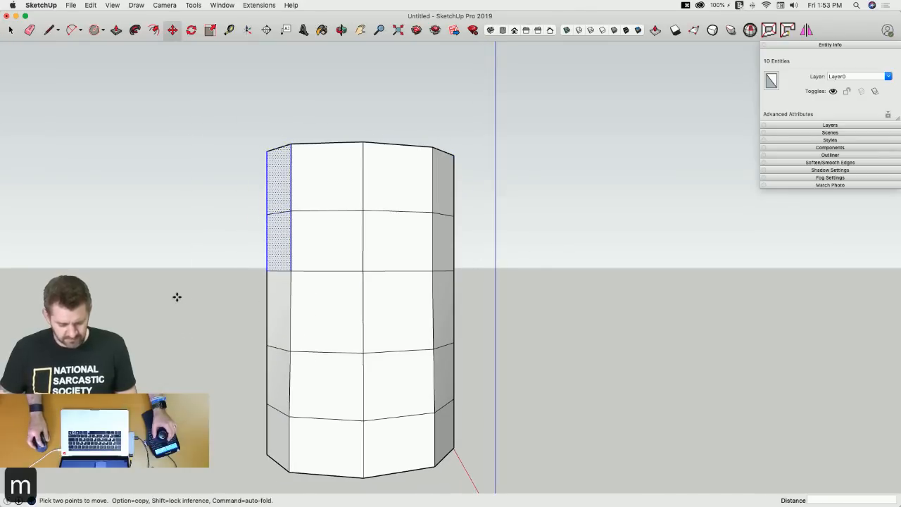
left_click(179, 297)
key("Right")
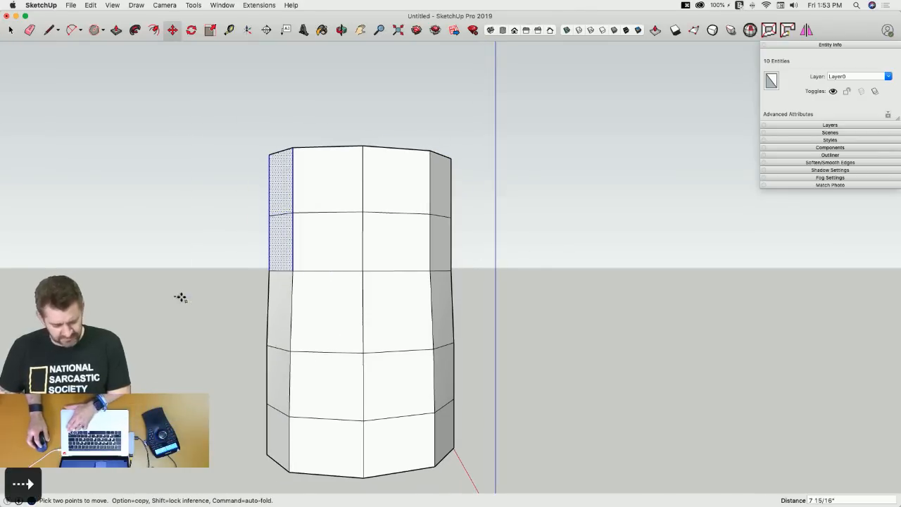
key("Left")
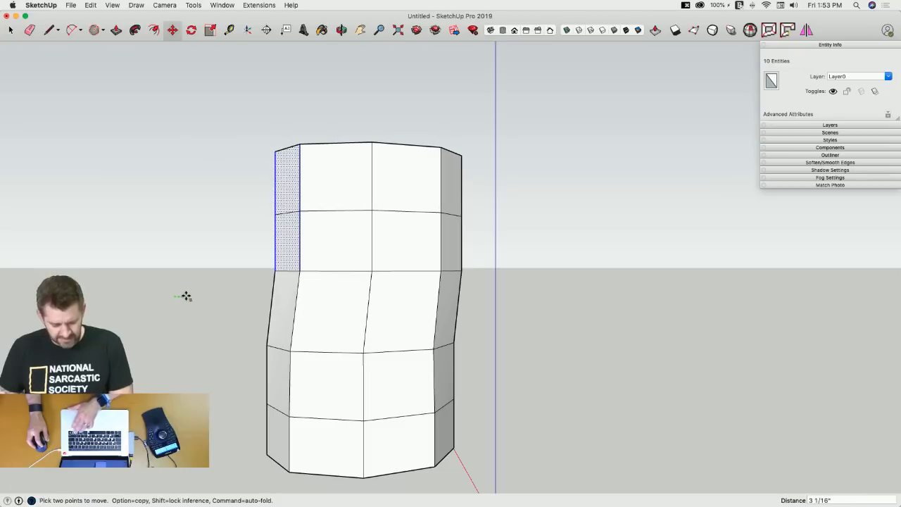
key("space")
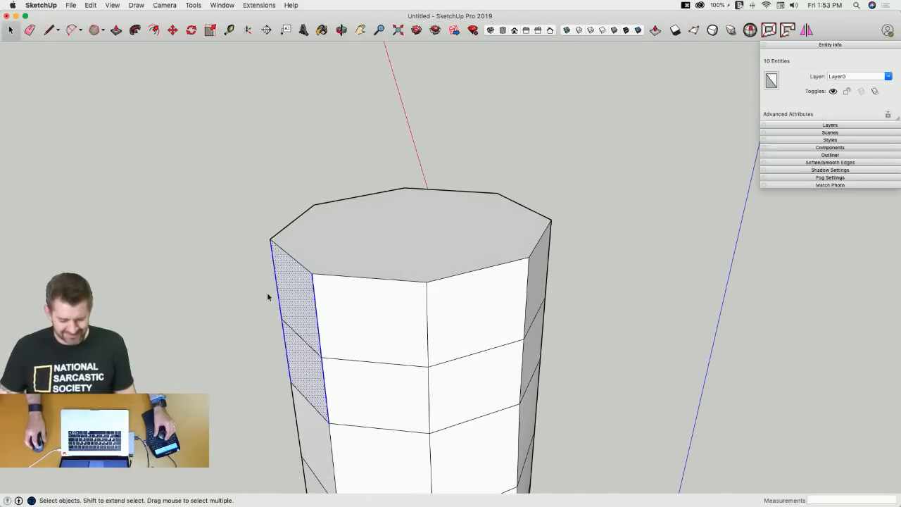
key("m")
left_click(272, 237)
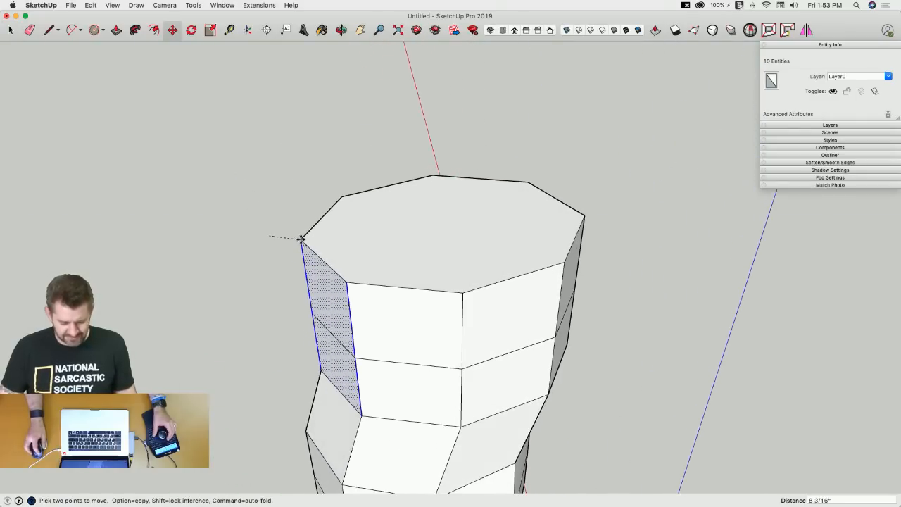
key("space")
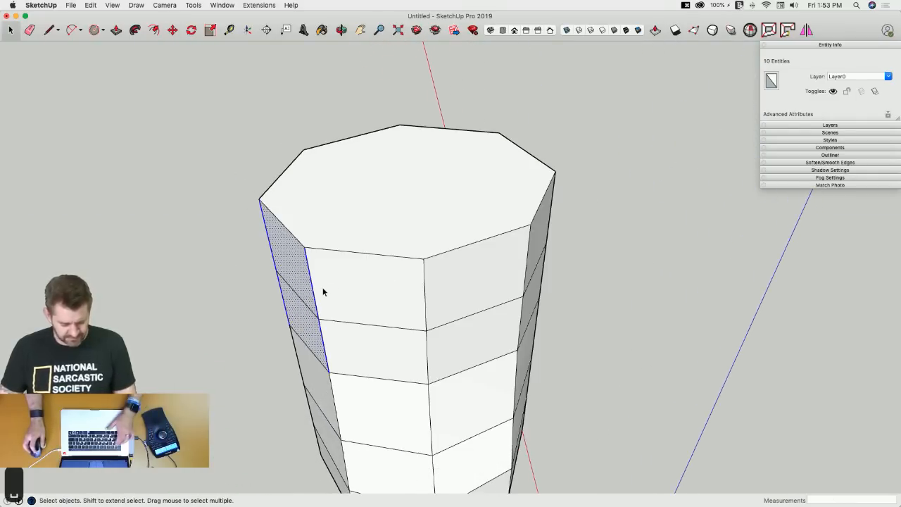
Delete the column's bottom face and the hidden interior faces between its tiers from below, and undo the last deletion.
scroll(351, 291, "up", 6)
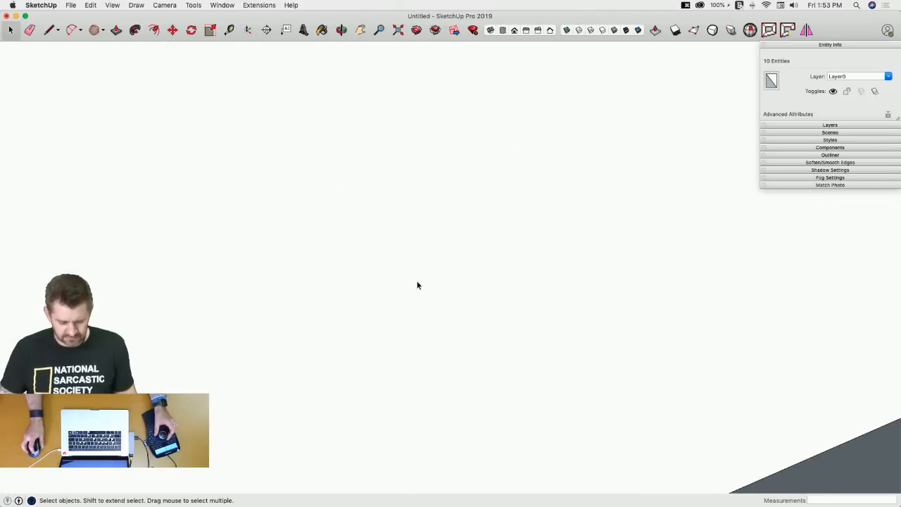
middle_click_drag(417, 283, 493, 265)
left_click(526, 236)
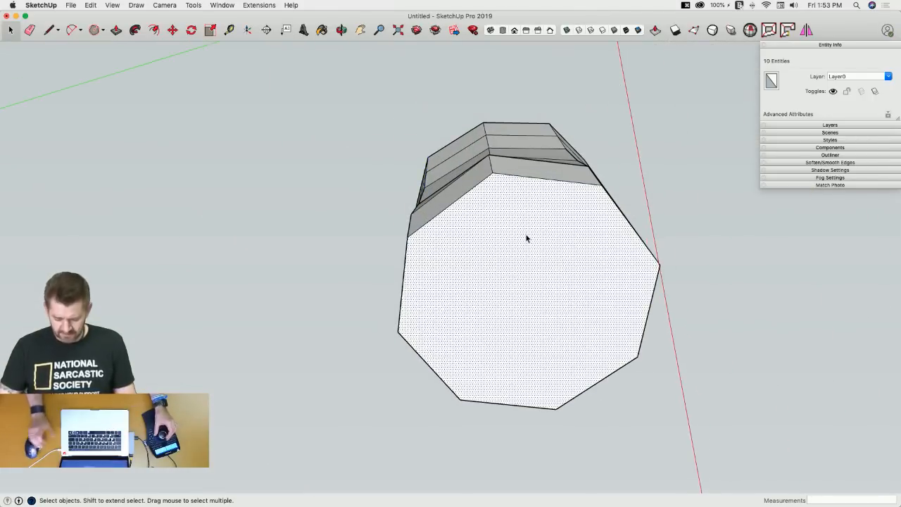
key("BackSpace")
key("BackSpace")
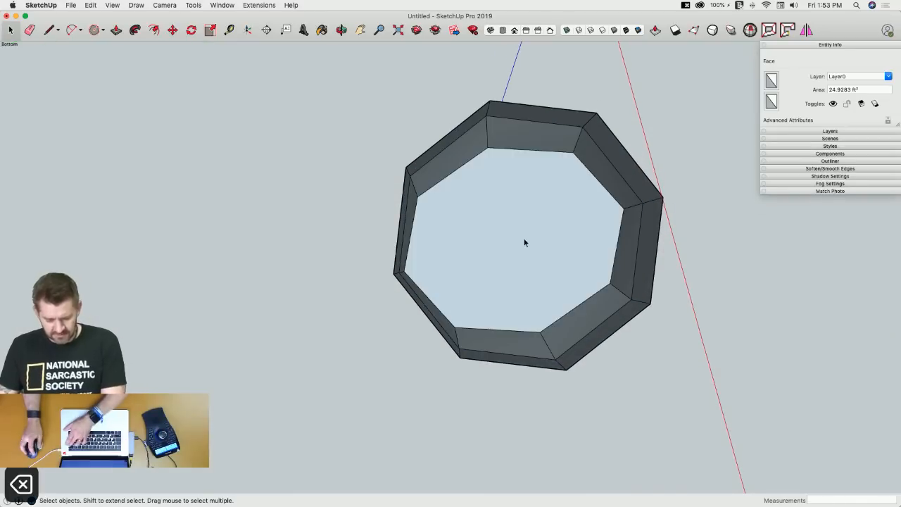
left_click(524, 241)
key("BackSpace")
left_click(524, 240)
key("BackSpace")
left_click(524, 240)
key("BackSpace")
left_click(525, 241)
key("BackSpace")
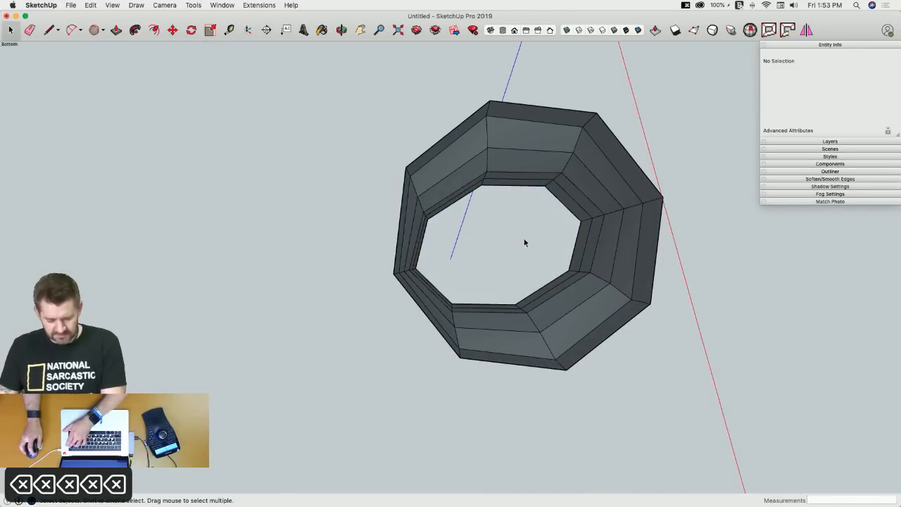
key("super+z")
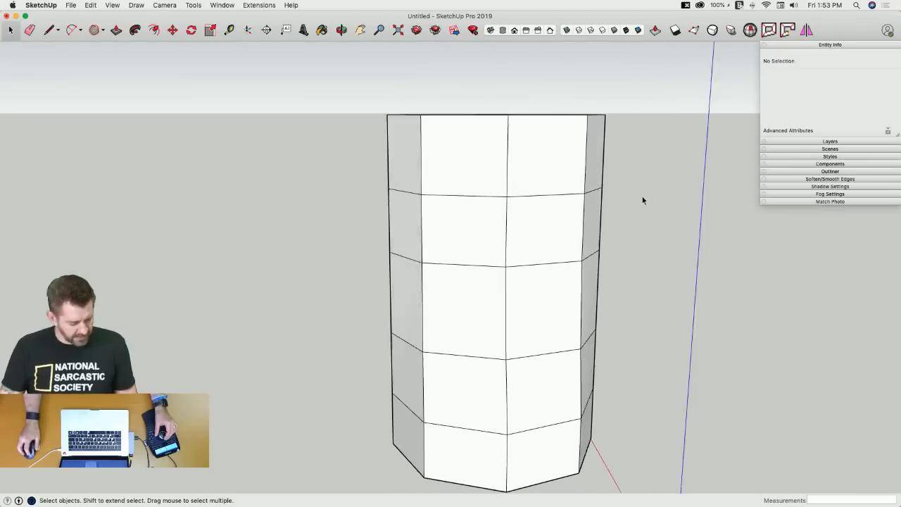
With the vertex editor, shift the nine vertices of one side's upper three rings inward along the green axis and deselect them.
key("v")
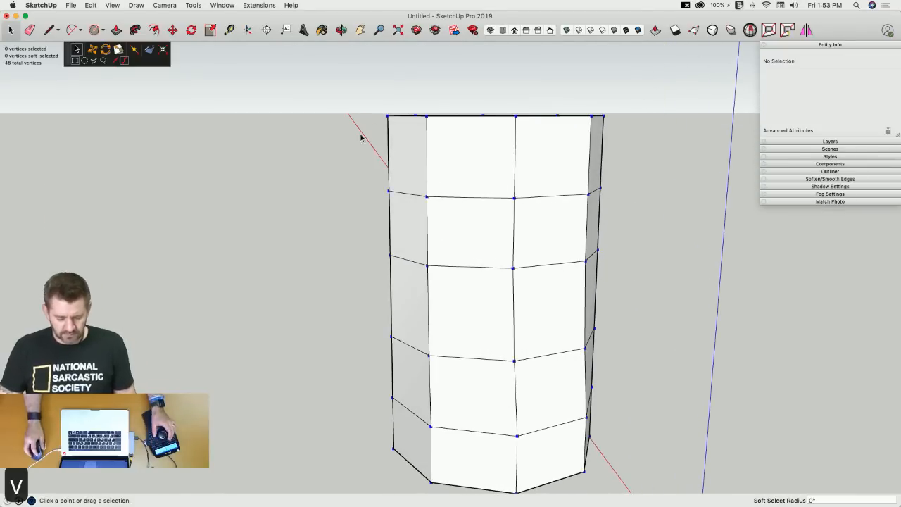
left_click_drag(464, 301, 450, 286)
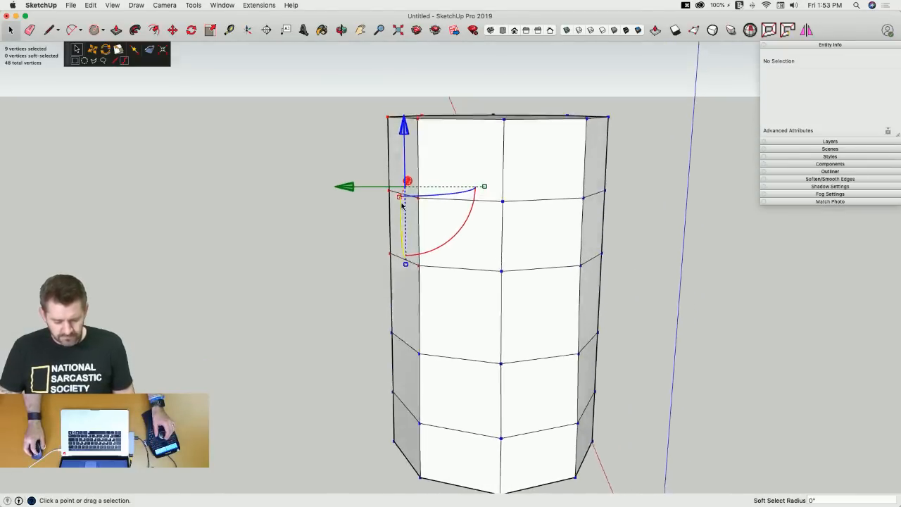
mouse_move(346, 192)
left_mouse_down()
mouse_move(370, 191)
mouse_move(362, 190)
left_mouse_up()
left_click(717, 299)
Move the six vertices of the same side's top two rings about 3 3/8" further inward along the green axis.
left_click_drag(331, 85, 461, 226)
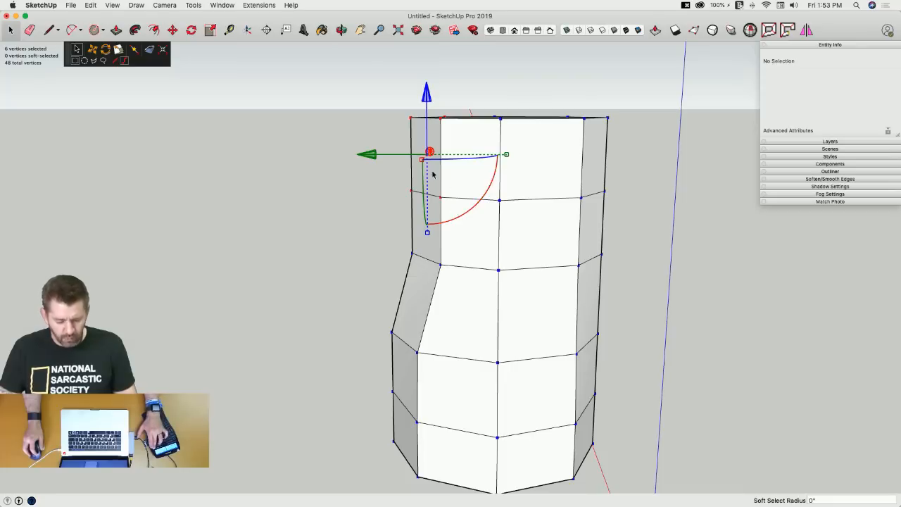
key("v")
left_click_drag(472, 219, 471, 216)
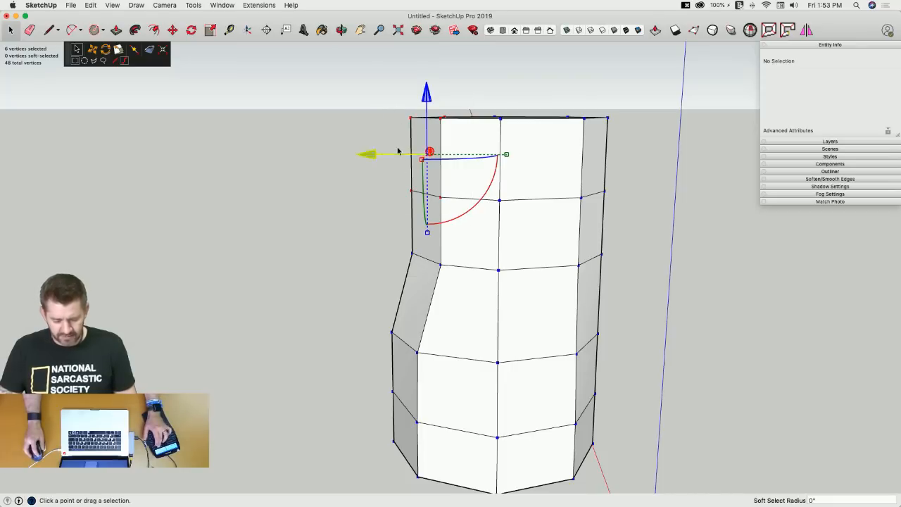
left_click_drag(374, 156, 385, 159)
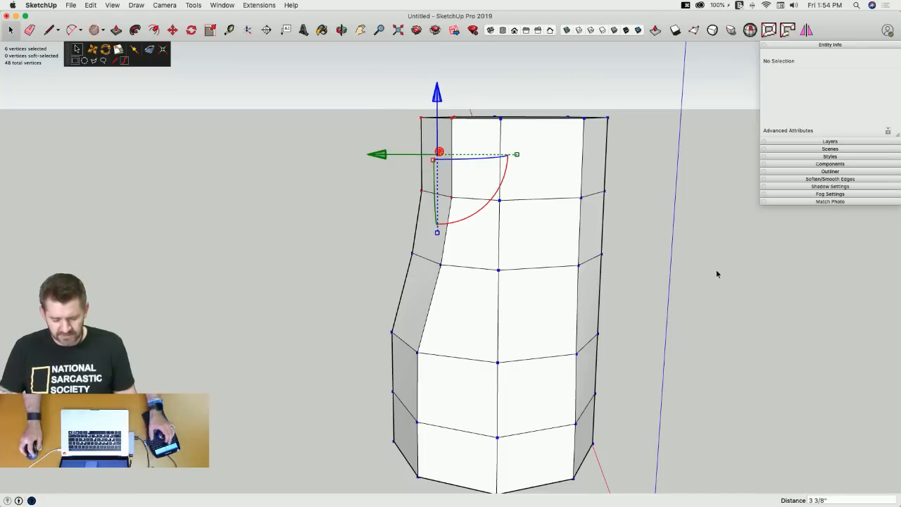
key("space")
Tilt the column's top two tiers by about 27.2 degrees with the vertex editor and shift them along the green axis over the lower part.
middle_click_drag(706, 260, 627, 256)
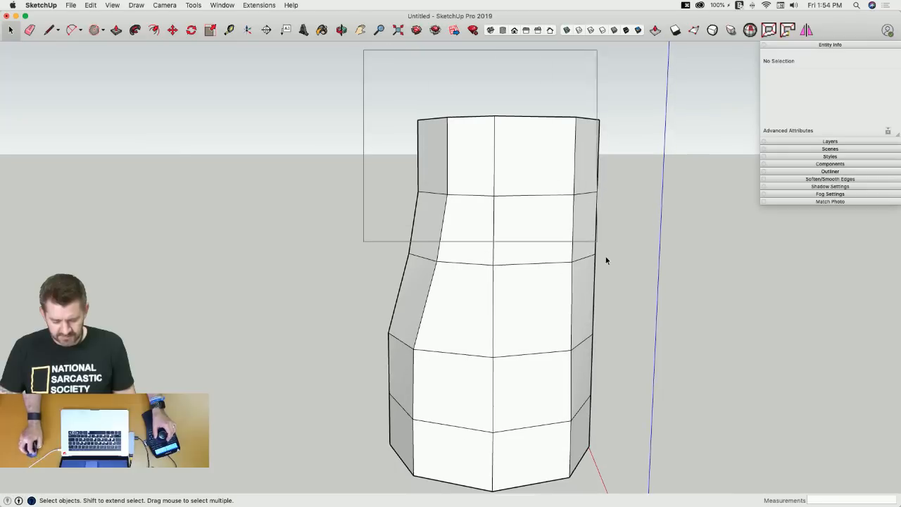
left_click_drag(606, 261, 637, 299)
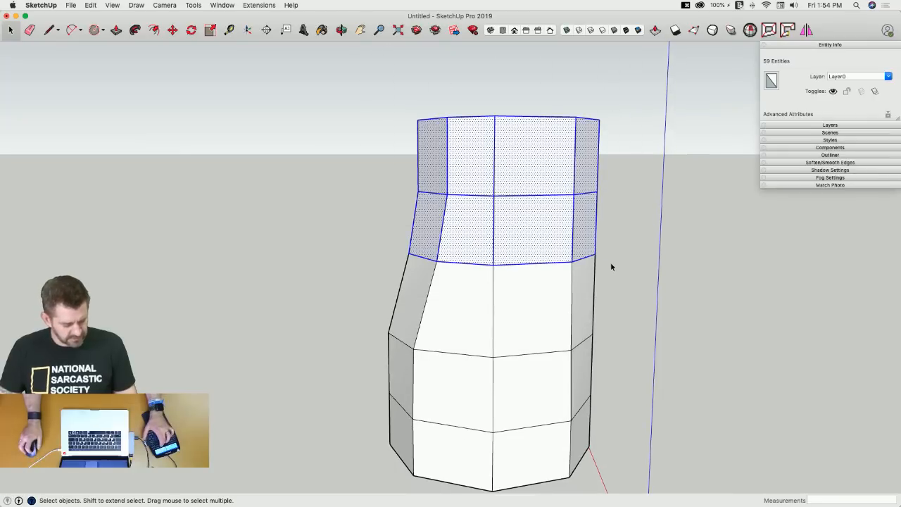
key("v")
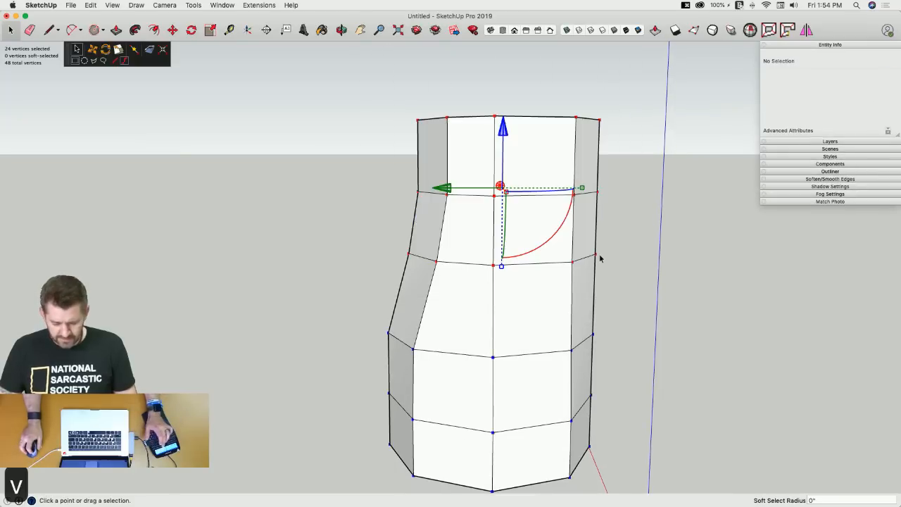
left_click_drag(562, 227, 540, 226)
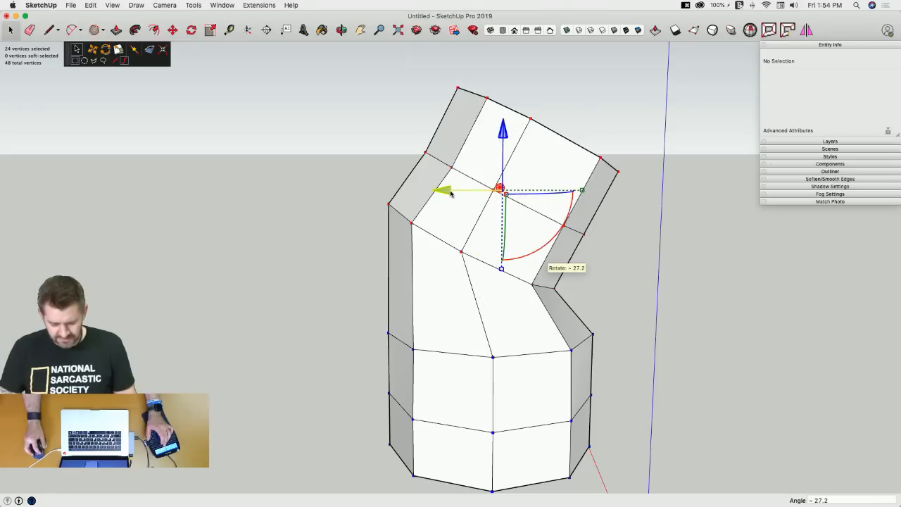
left_click_drag(450, 193, 484, 215)
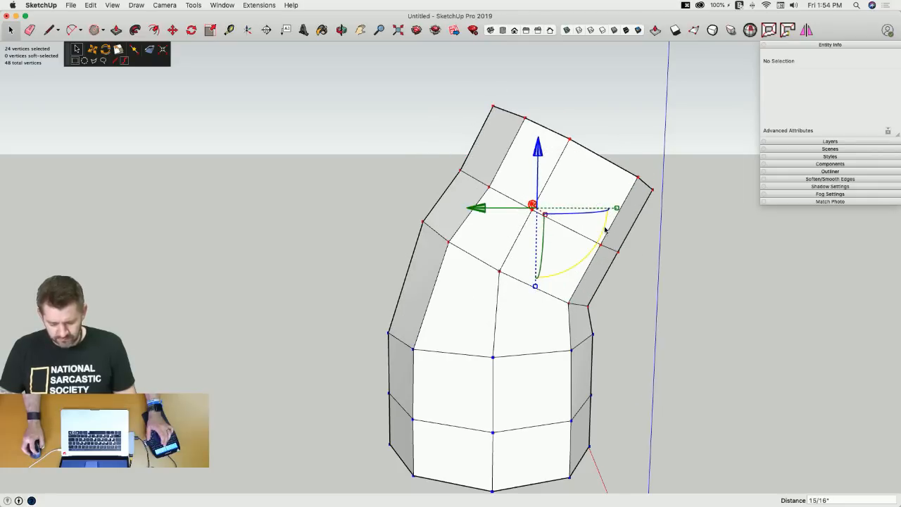
Rotate the vertices of only the topmost tier by 30 degrees about the red axis with the vertex editor to continue the bend.
middle_click_drag(562, 199, 427, 122)
key("space")
left_click_drag(398, 88, 620, 251)
middle_click_drag(620, 252, 501, 242)
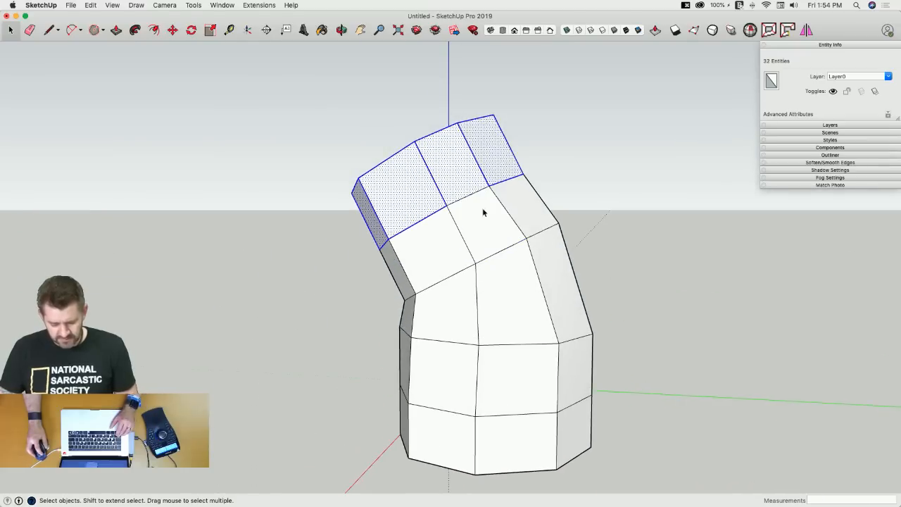
middle_click_drag(754, 255, 720, 260)
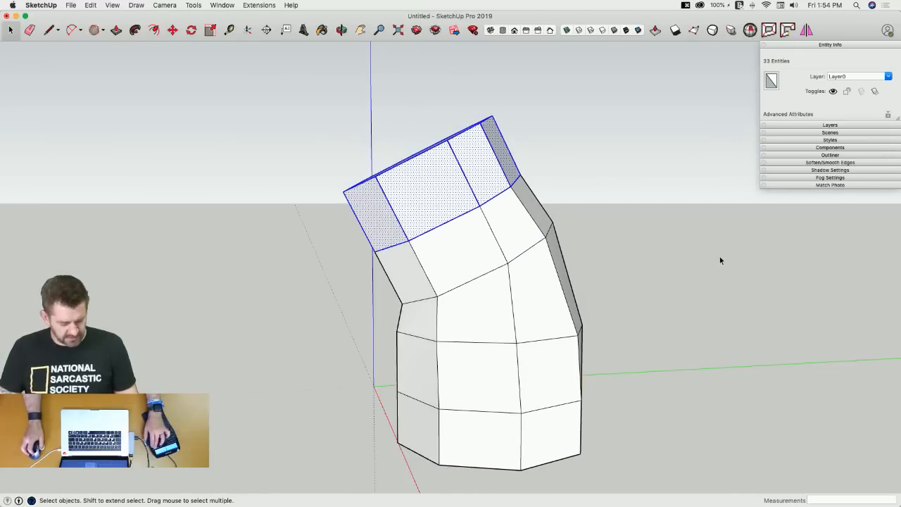
key("v")
left_click_drag(355, 184, 396, 240)
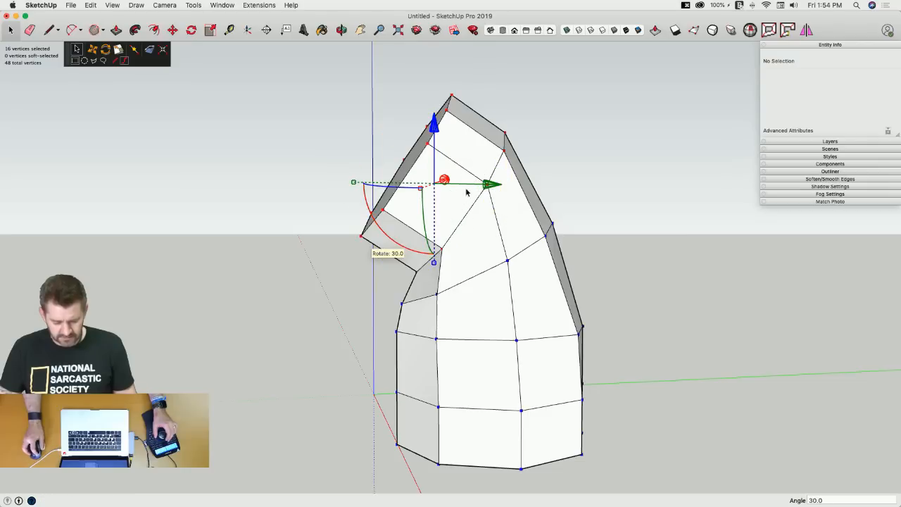
Shift the topmost tier about 6 15/16" along the green axis, lower it about 5 9/16", and nudge it back slightly along green.
left_click_drag(491, 187, 472, 189)
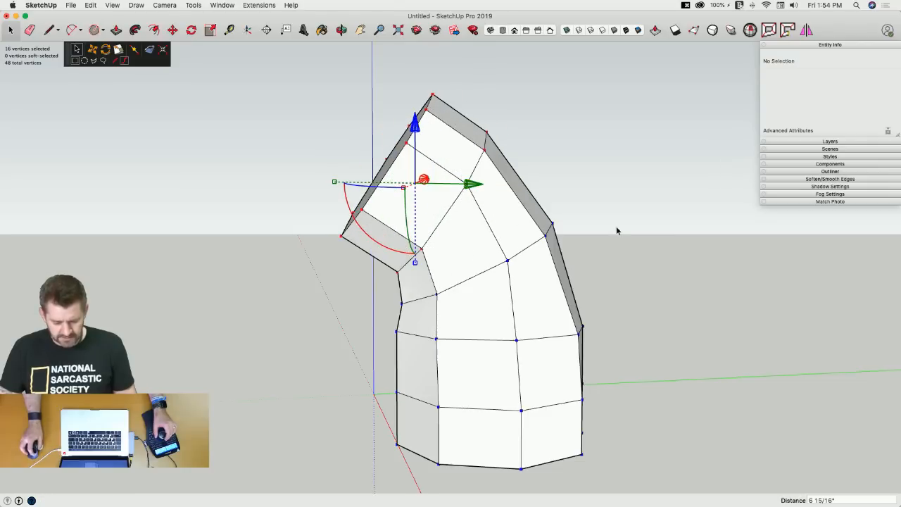
middle_click_drag(617, 227, 657, 253)
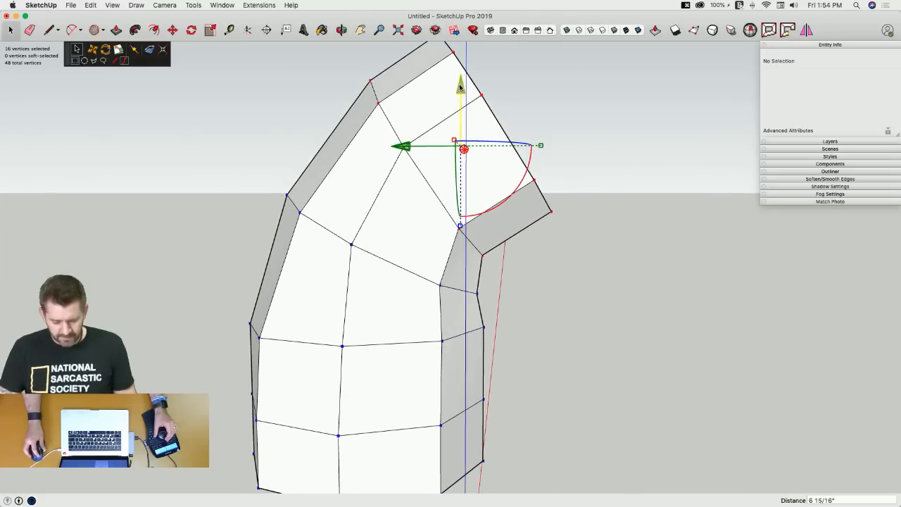
left_click_drag(459, 86, 445, 141)
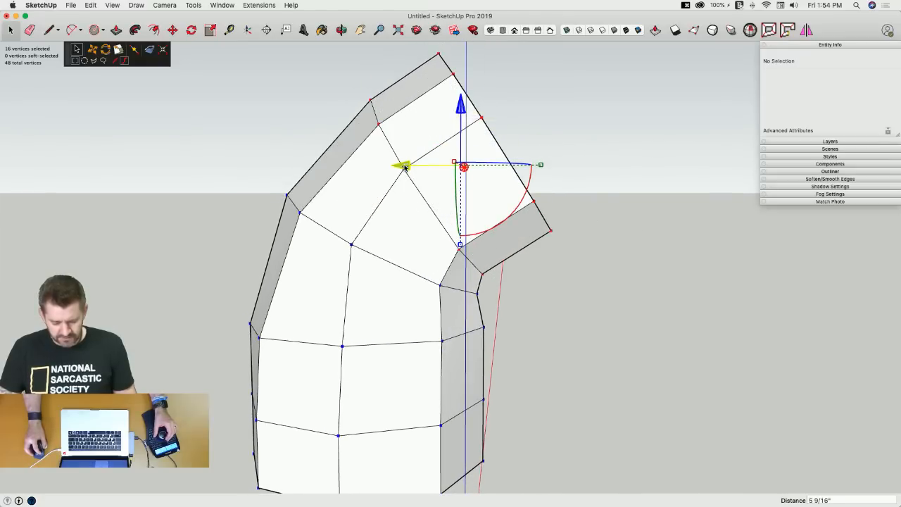
left_click_drag(405, 167, 411, 167)
left_click(554, 317)
key("space")
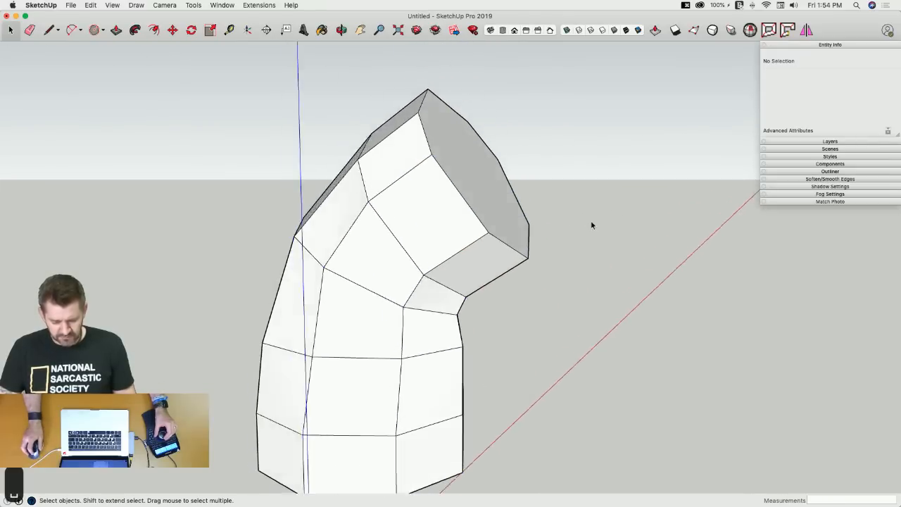
Extrude the bent column's tilted end face about 2' 4 1/8" as a new tier with Push/Pull.
middle_click_drag(592, 224, 485, 205)
key("p")
left_click(493, 206)
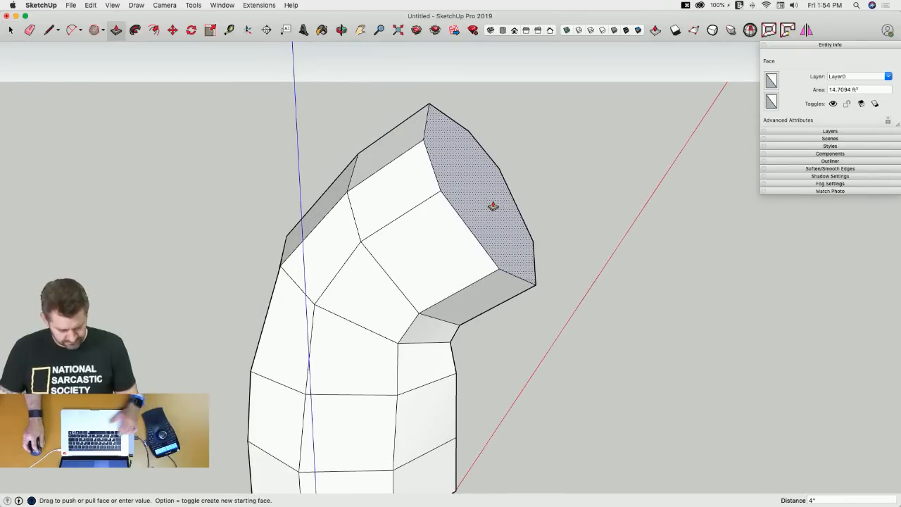
key("alt")
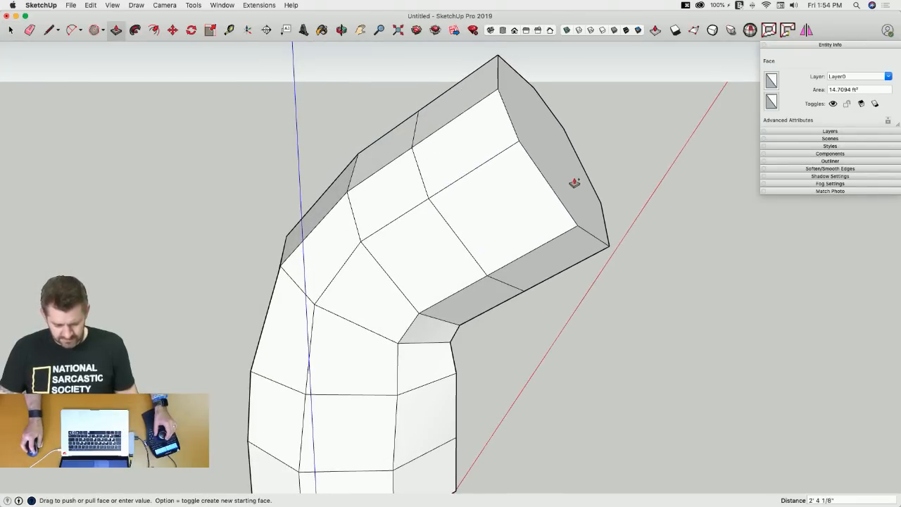
left_click(575, 182)
key("space")
Delete the hidden interior face left inside the column at the base of the extruded end tier.
middle_click_drag(574, 181, 373, 181)
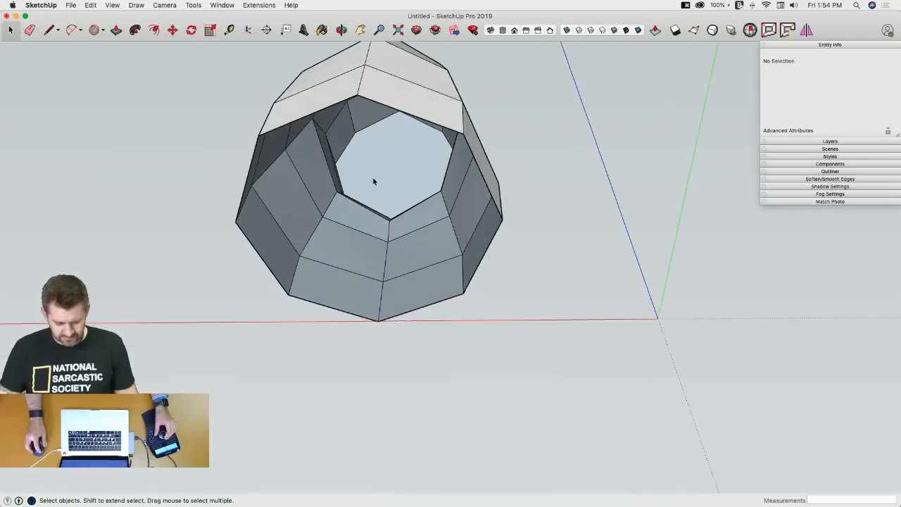
left_click(379, 177)
key("BackSpace")
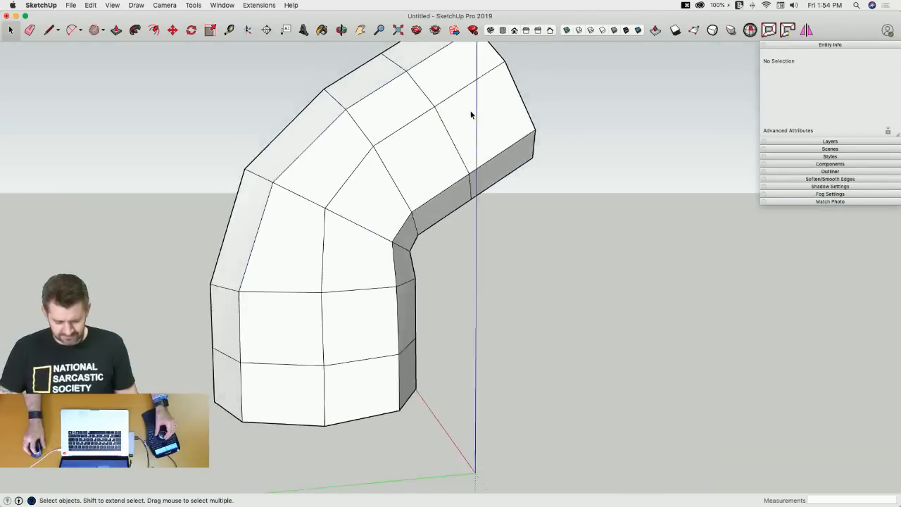
Rotate the new end tier's vertices by about 22.1 degrees with the vertex editor, turning its open end further forward.
middle_click_drag(472, 114, 334, 63)
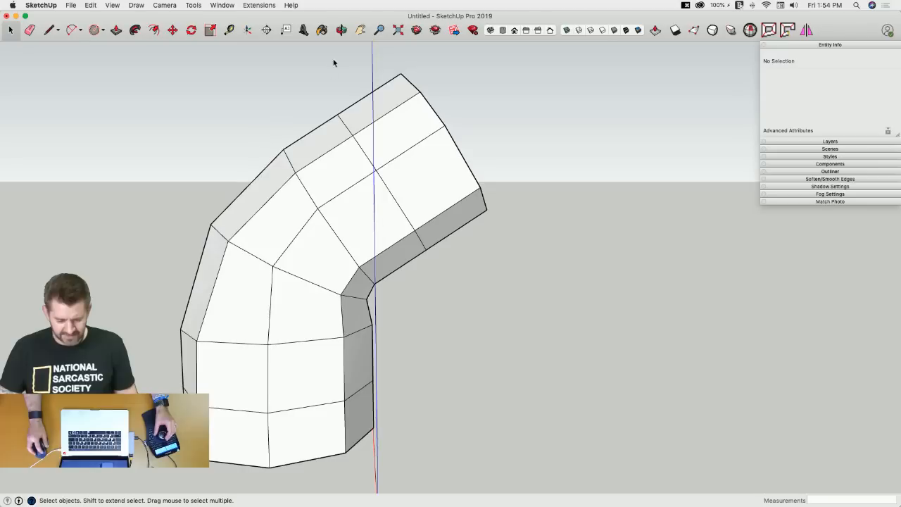
left_click_drag(537, 250, 537, 258)
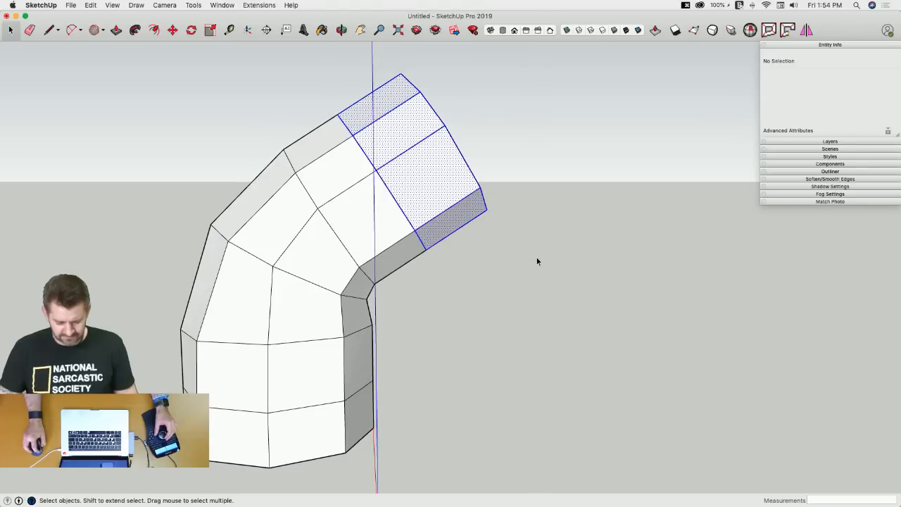
middle_click_drag(537, 258, 339, 248)
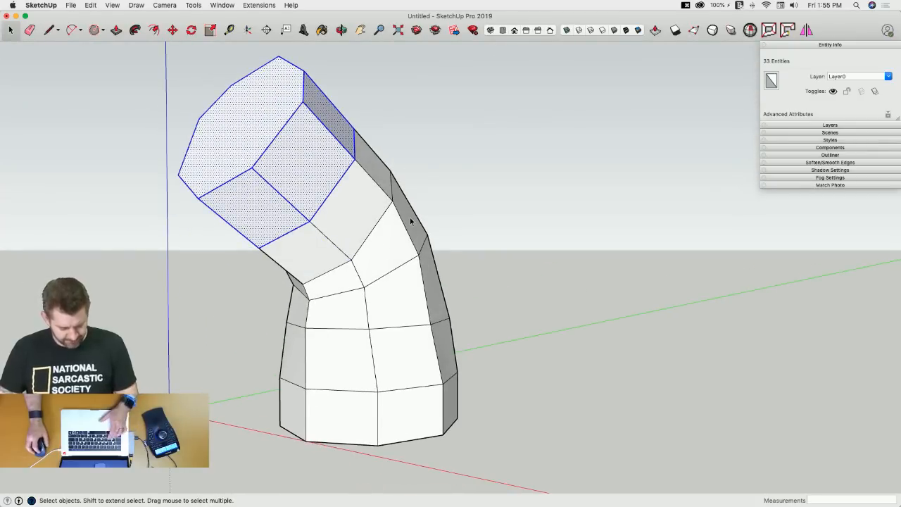
key("v")
middle_click_drag(399, 188, 247, 205)
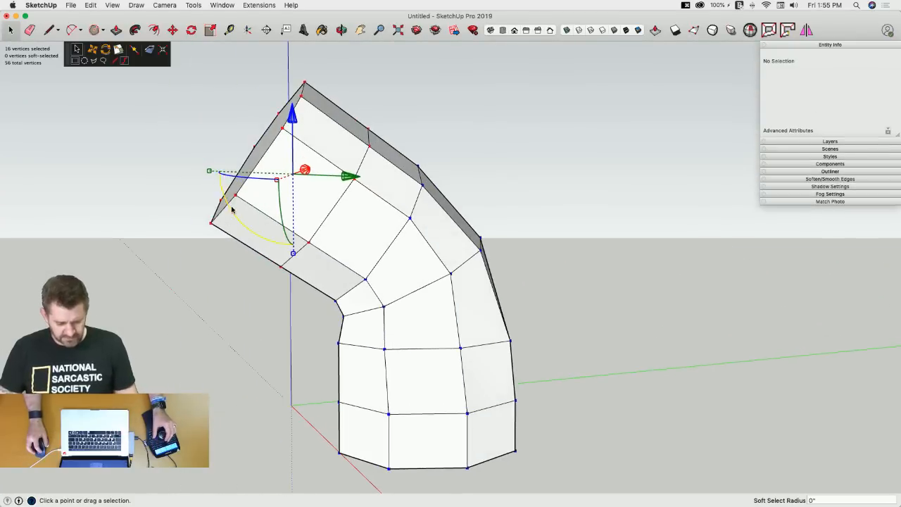
left_click_drag(232, 213, 248, 242)
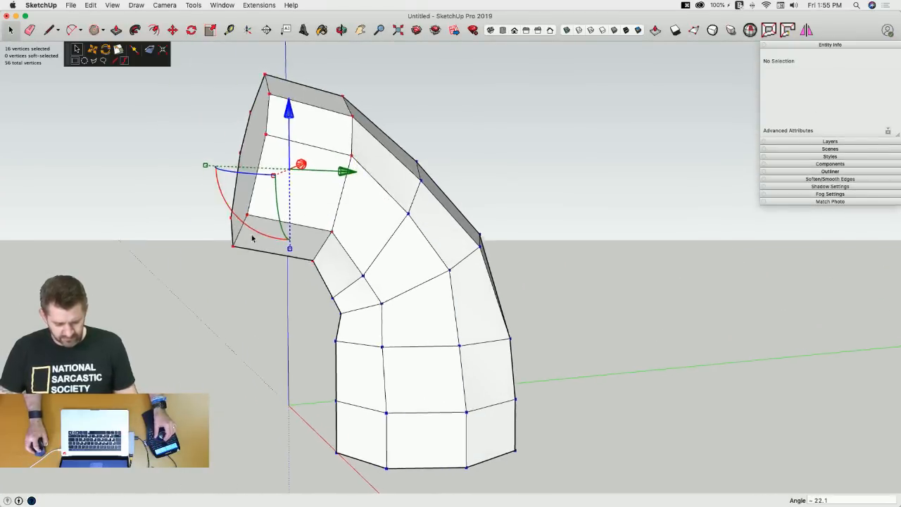
Shift the end tier's vertices along the green axis and lower them about 4 3/16" along the blue axis.
left_click_drag(269, 76, 270, 102)
left_click_drag(322, 158, 341, 164)
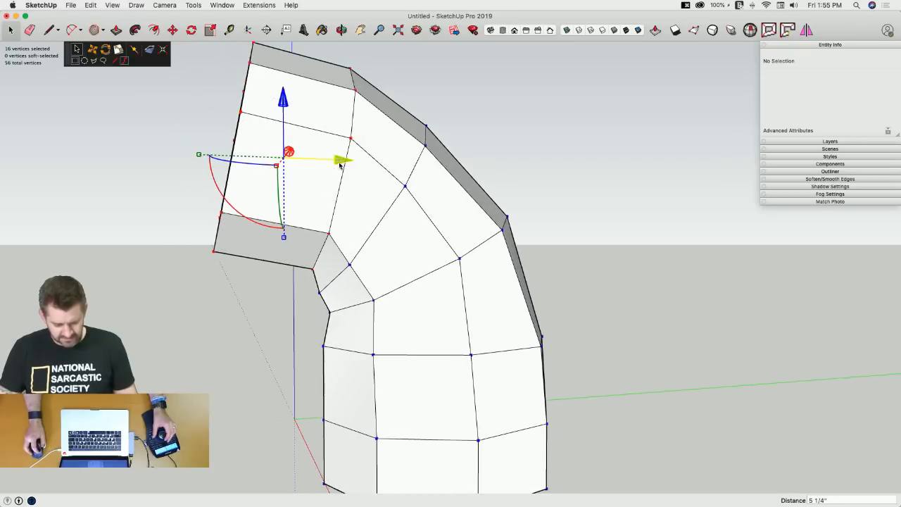
left_click_drag(281, 101, 282, 115)
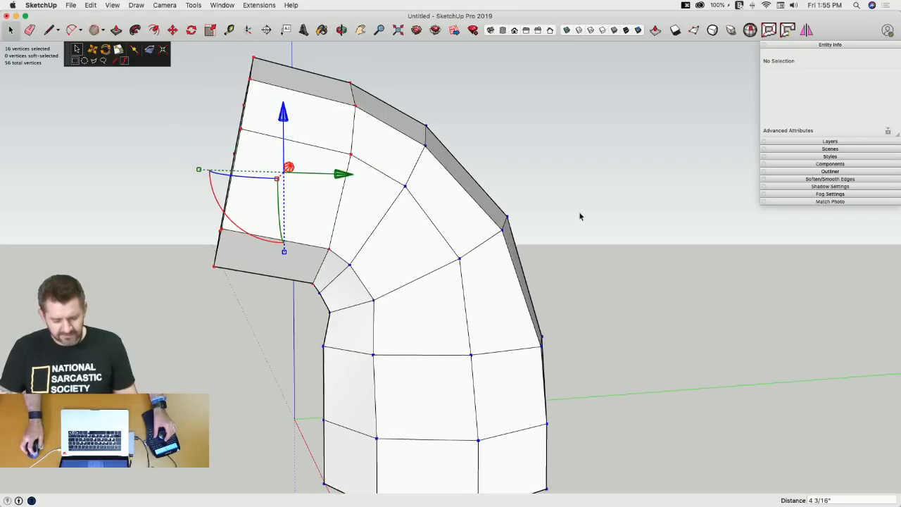
key("space")
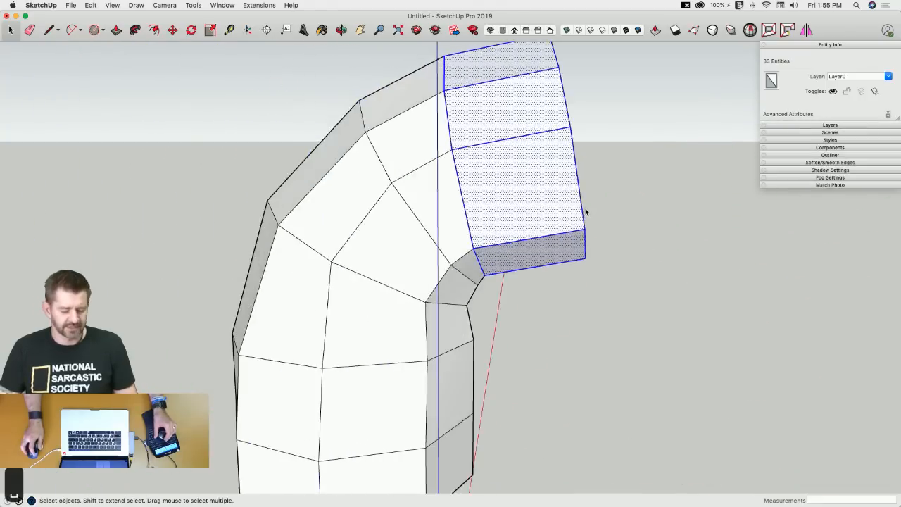
Try to widen the column's end face to 1.20 along the red axis about its center with the Scale tool, and undo it.
left_click(433, 261)
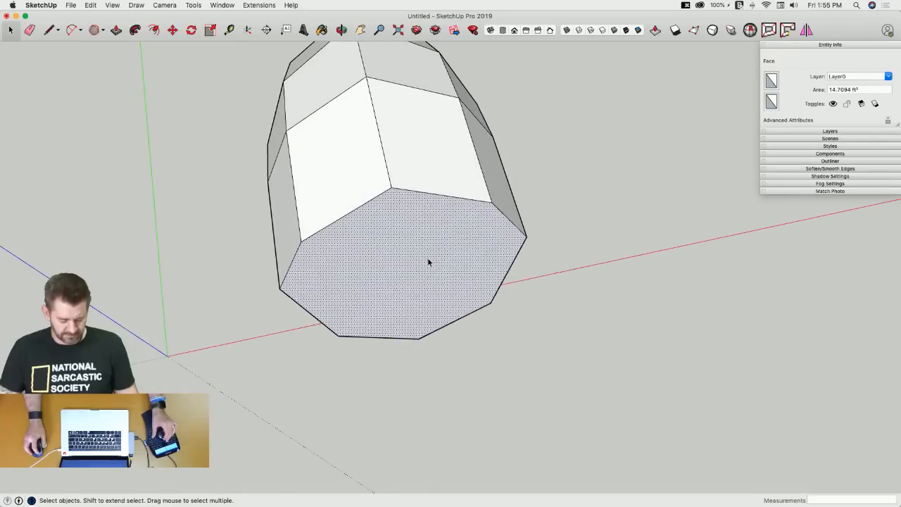
key("s")
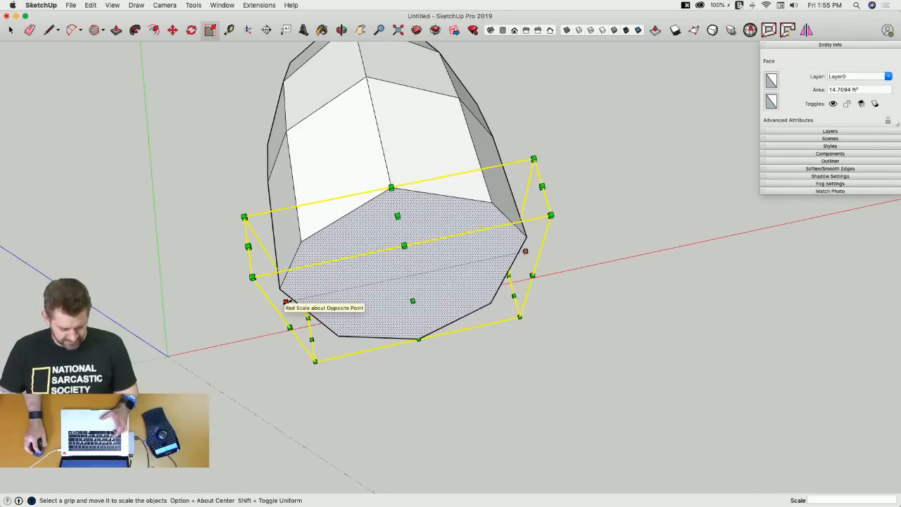
left_click_drag(286, 302, 261, 307, "alt")
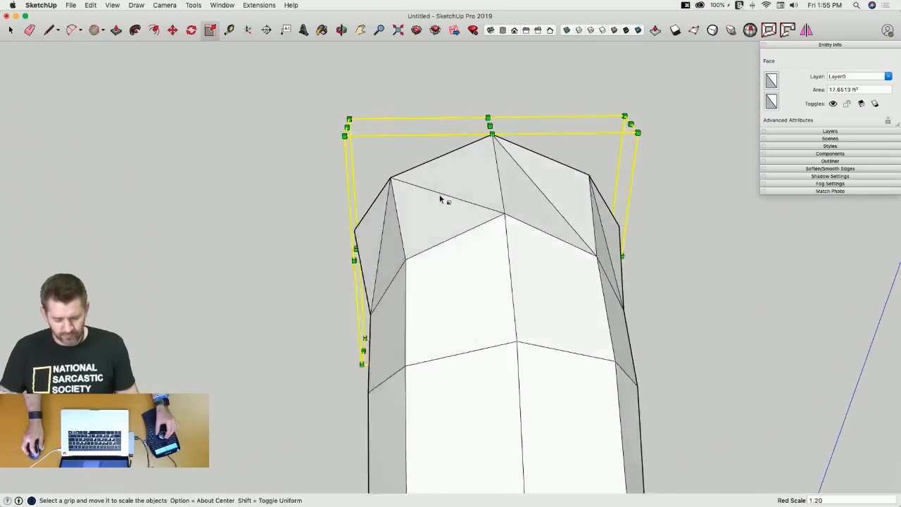
key("super+z")
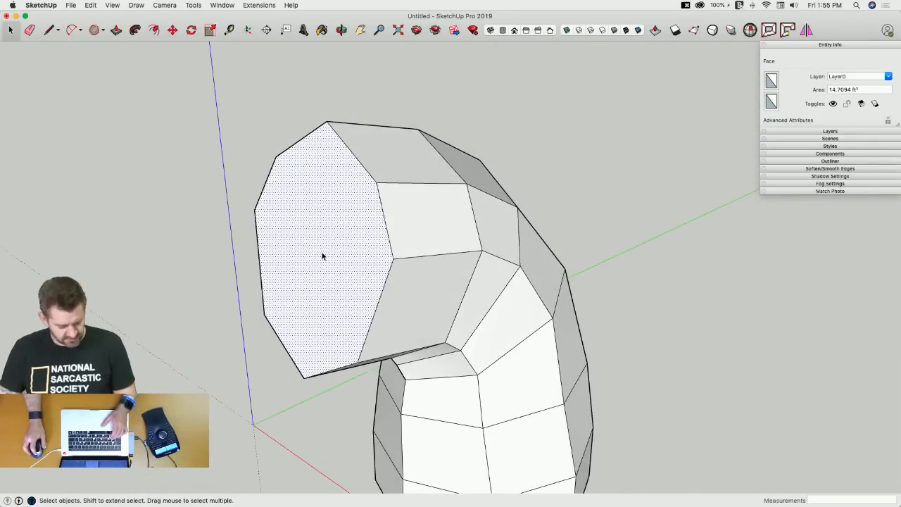
With the vertex editor, enlarge the end face's eight vertices along the red axis and by about 1.16 along the blue axis.
key("v")
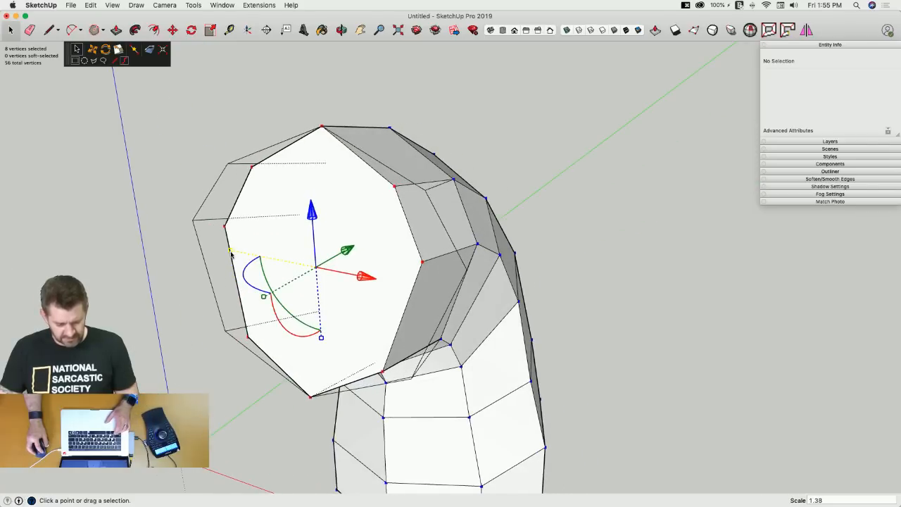
left_click_drag(255, 257, 253, 256)
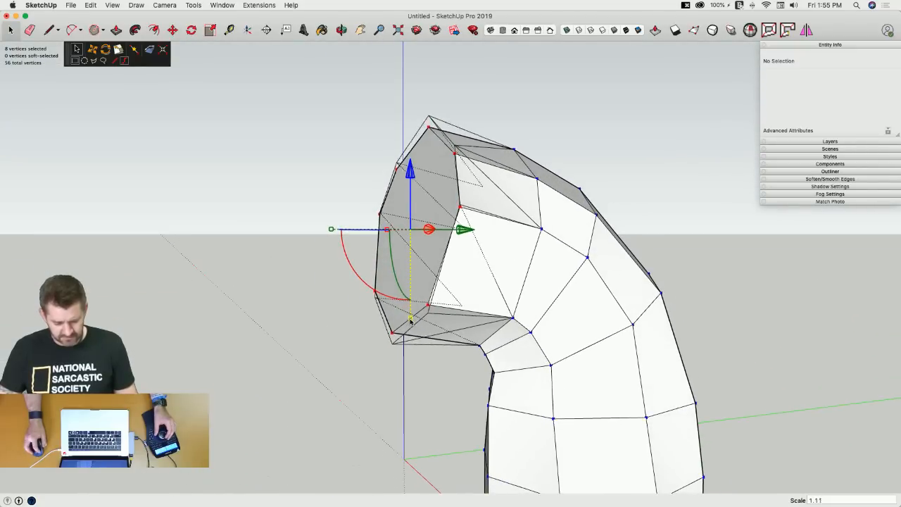
key("space")
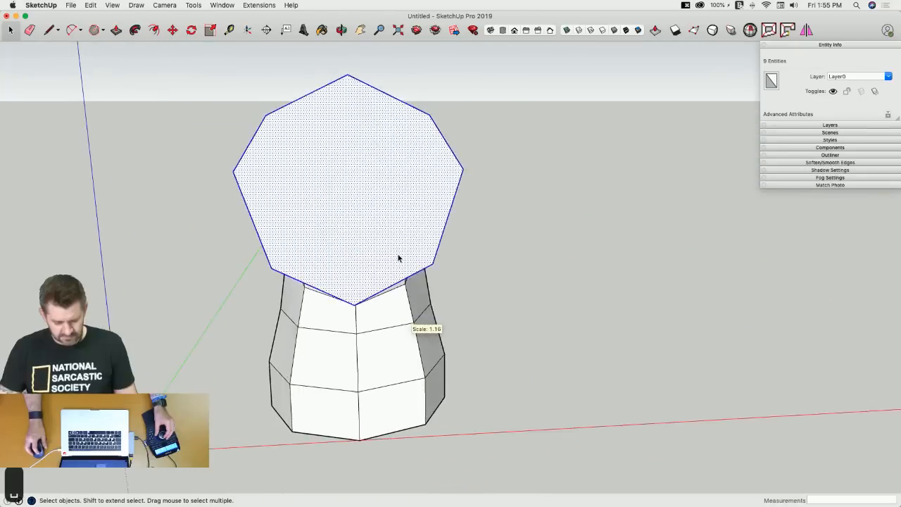
Extrude the enlarged end face about 1' 10 3/8" as another tier with Push/Pull.
key("p")
left_click(403, 225)
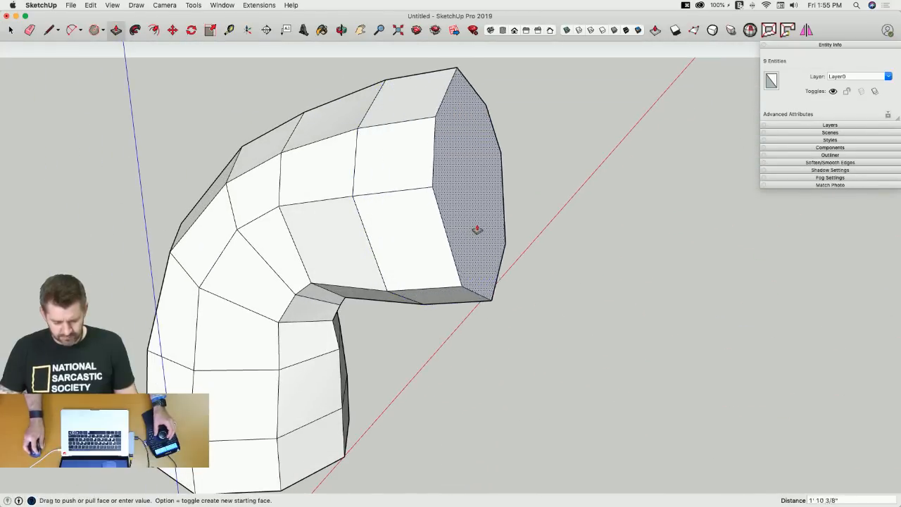
Finish the end tier's extrusion at about 2' 7 7/8" and shrink its end vertices to about 0.95 along the red and blue axes.
left_click(510, 224)
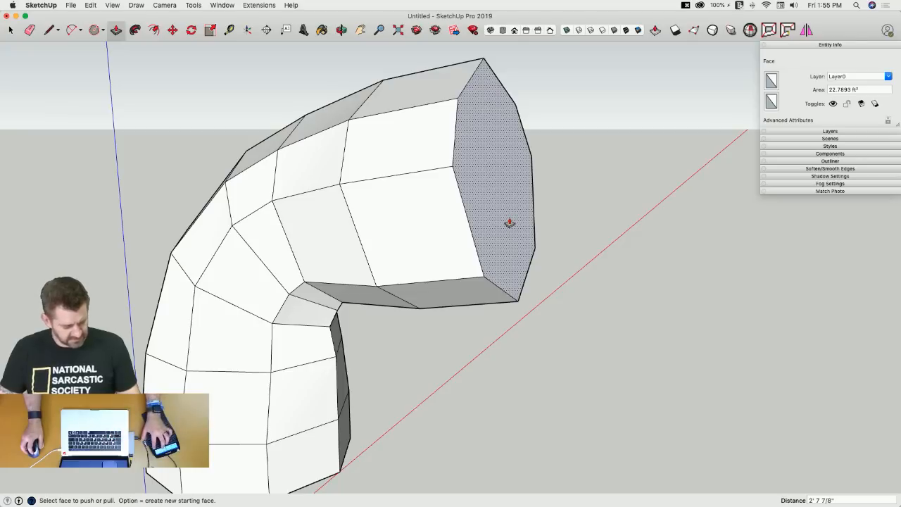
key("v")
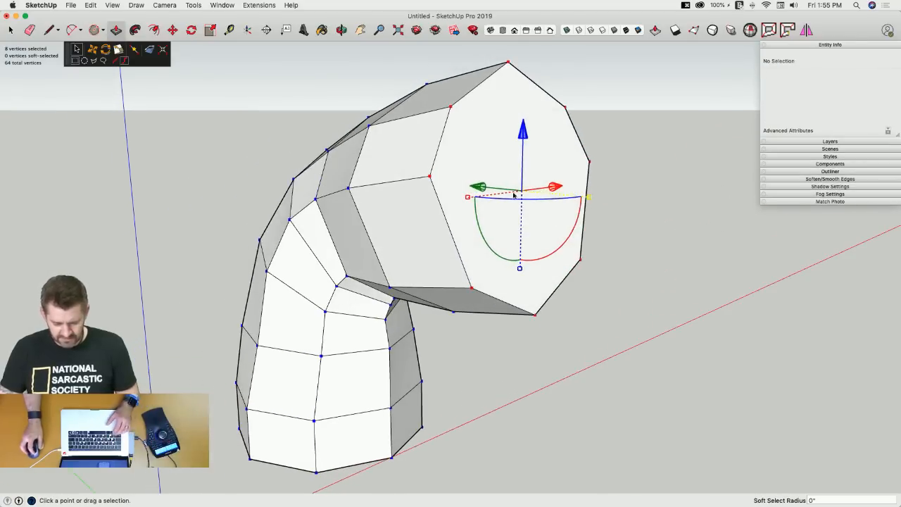
left_click_drag(468, 199, 470, 199)
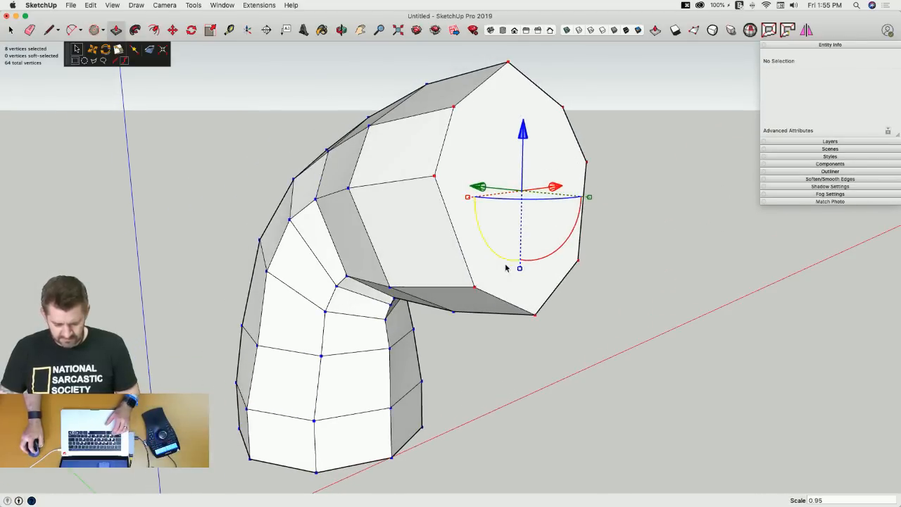
mouse_move(522, 273)
left_mouse_down()
mouse_move(519, 263)
mouse_move(529, 275)
left_mouse_up()
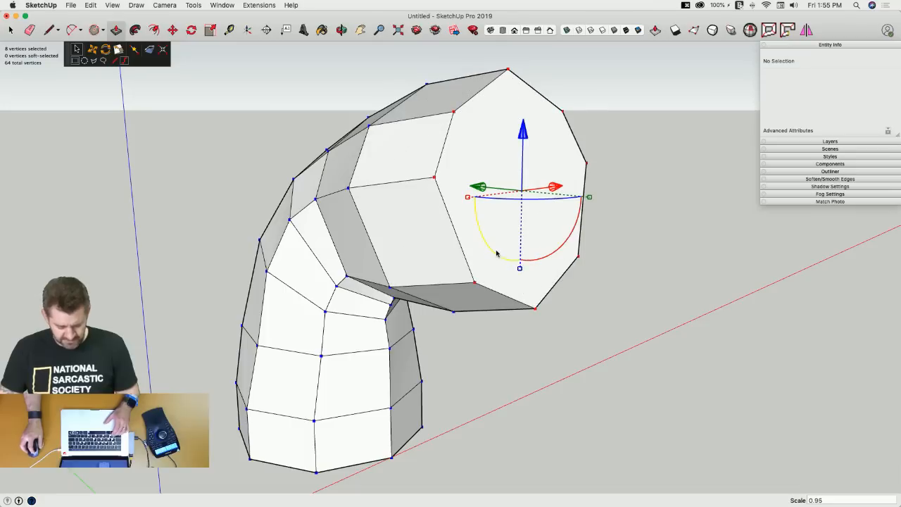
Extrude the slightly reduced end face outward as another tier with Push/Pull.
key("p")
left_click_drag(485, 253, 582, 249)
key("space")
With the vertex editor, lower the new end face's vertices about 5 1/4" along the blue axis and shrink them along that axis.
left_click(577, 195)
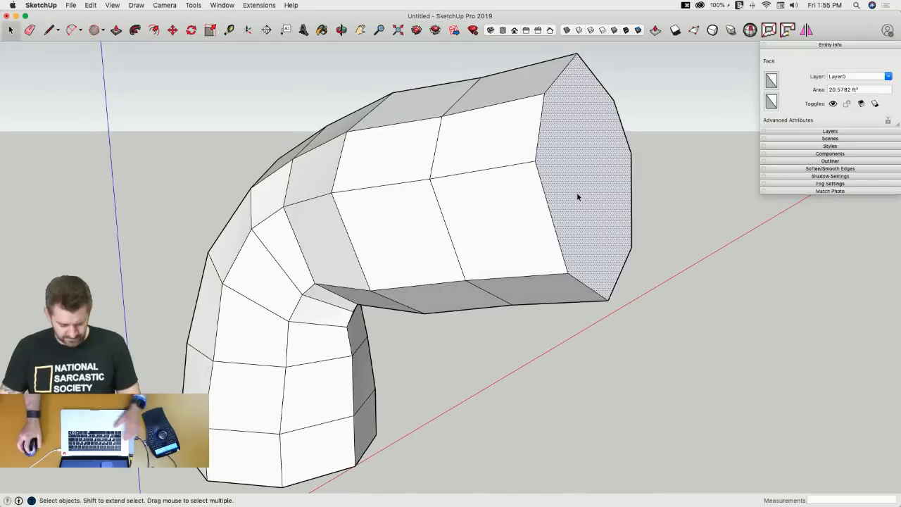
key("v")
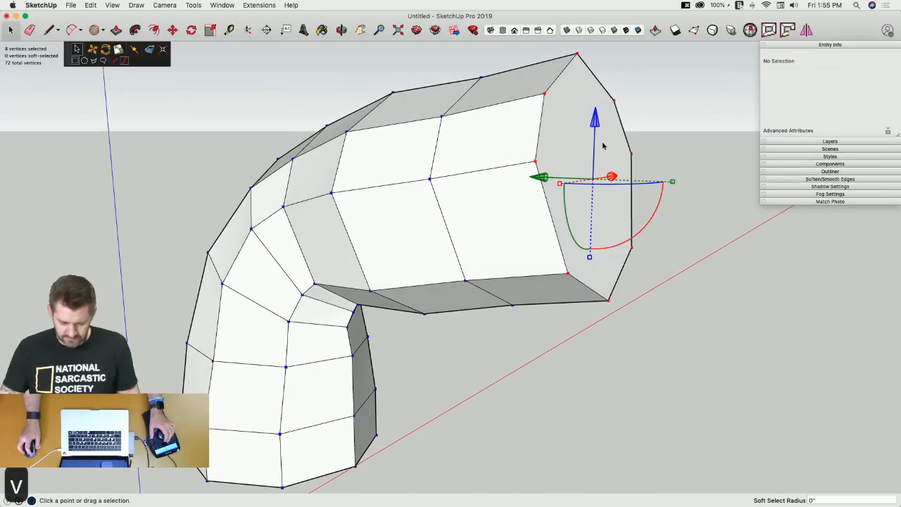
left_click_drag(595, 127, 606, 319)
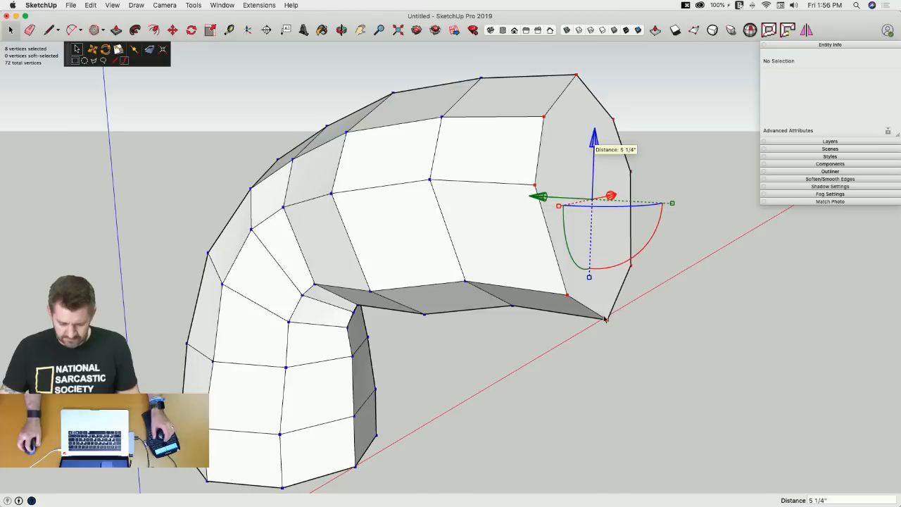
left_click_drag(590, 281, 585, 260)
Rotate the end face's eight vertices about the red axis to tilt the end of the bent column.
middle_click_drag(642, 293, 602, 286)
key("space")
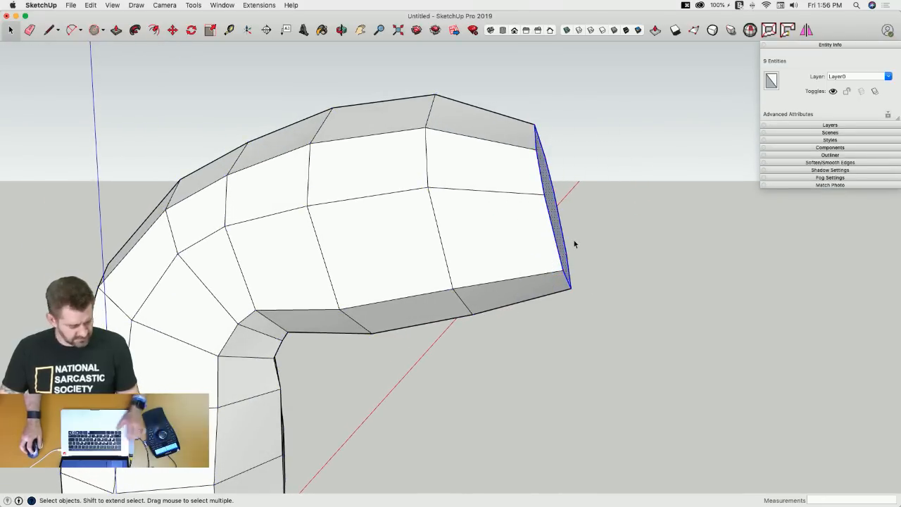
key("v")
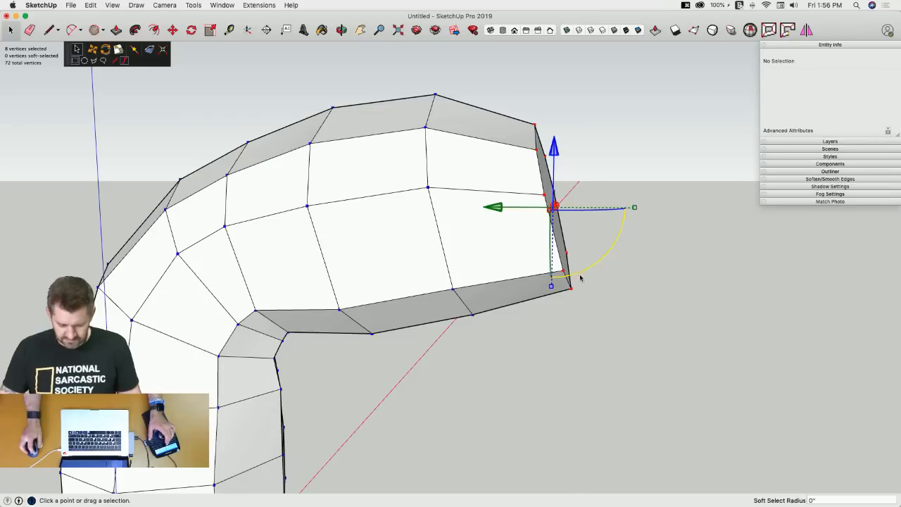
left_click_drag(593, 269, 580, 277)
left_click(639, 295)
Scale the tilted end face's vertices to about 0.76 along the green axis and narrow them along the red axis.
middle_click_drag(598, 248, 555, 232)
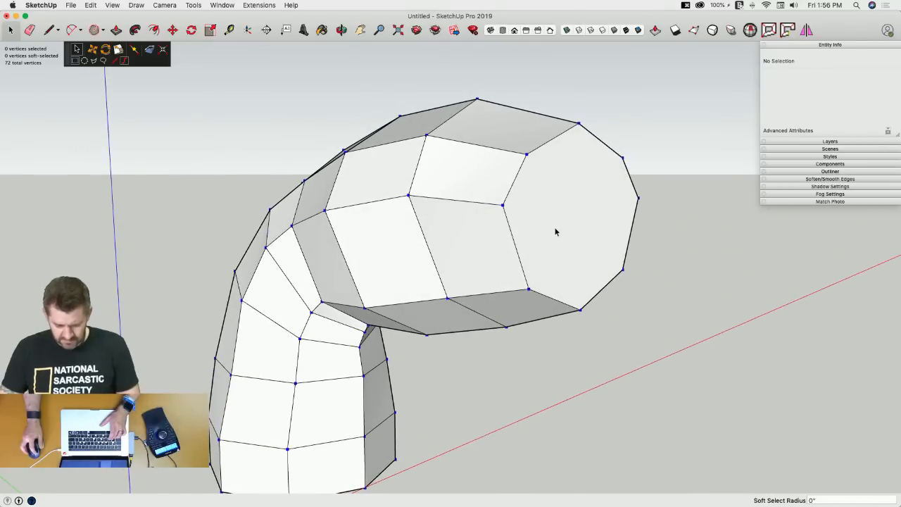
key("s")
left_click(552, 231)
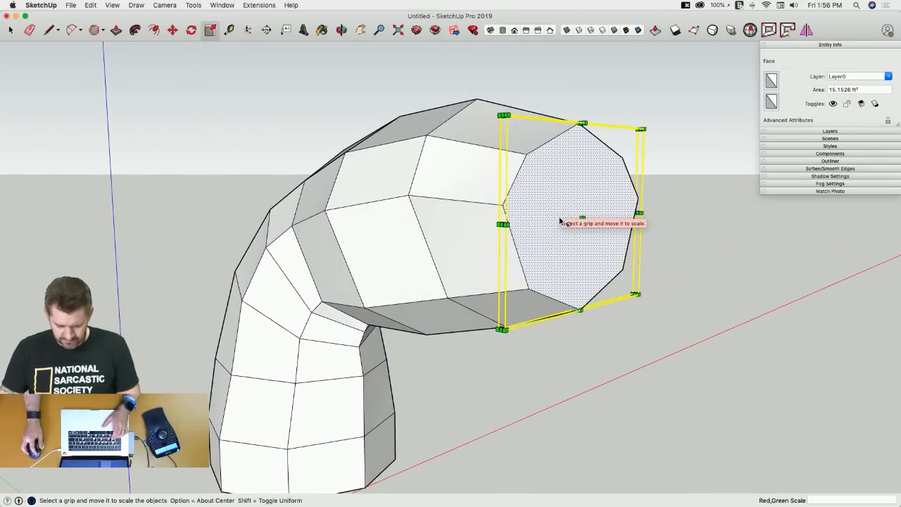
key("v")
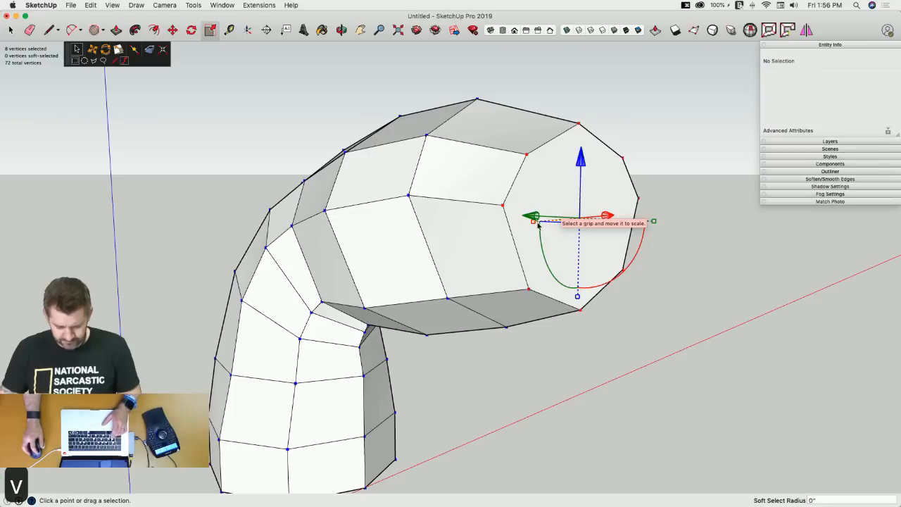
middle_click_drag(602, 236, 635, 267)
left_click_drag(629, 263, 615, 264)
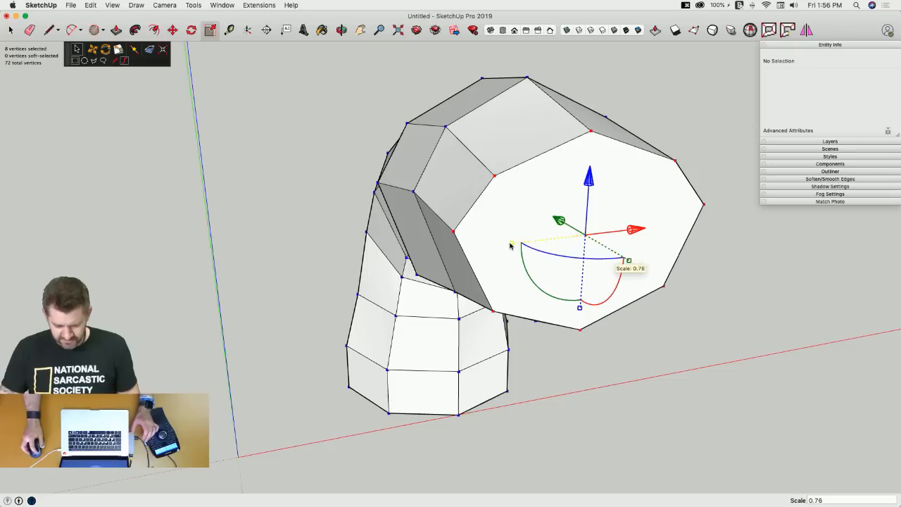
left_click_drag(511, 245, 530, 244)
Extrude the narrowed end face about 2' 5 7/8" with Push/Pull.
middle_click_drag(530, 244, 587, 278)
key("p")
left_click_drag(586, 278, 604, 277)
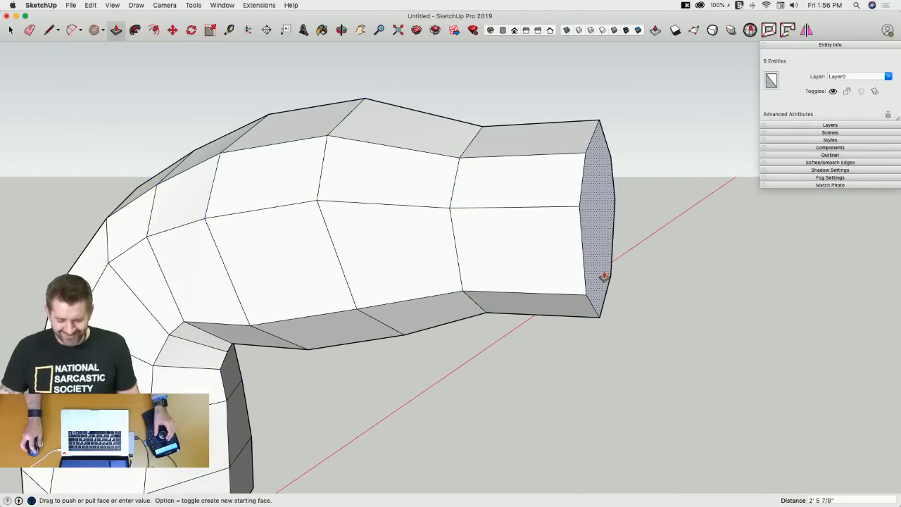
left_click(604, 277)
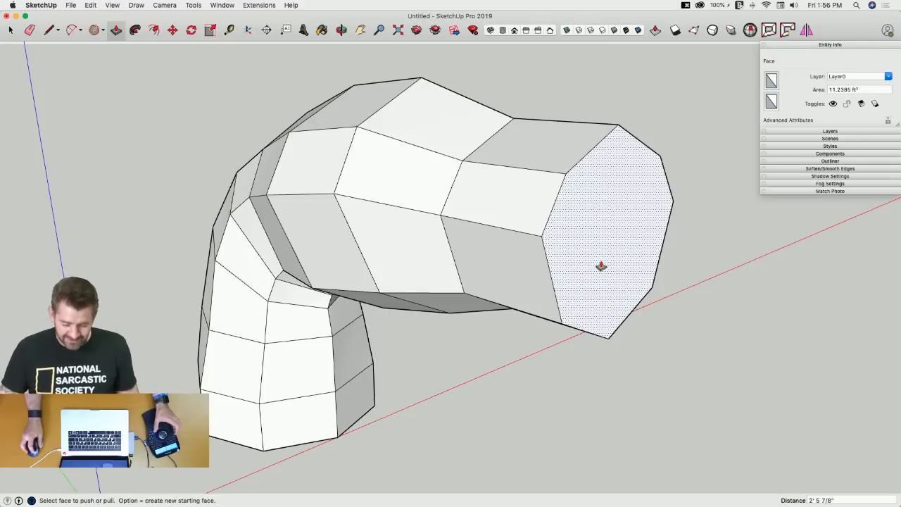
Extrude another tier about 1' 11 3/16" from the end face, and push it back about 1' 1 11/16".
left_click(599, 264)
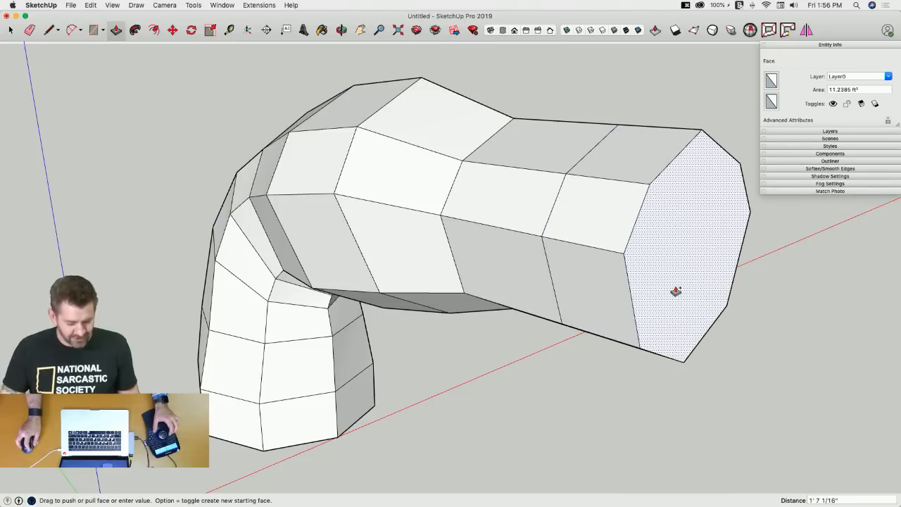
left_click(689, 297)
mouse_move(690, 294)
middle_mouse_down()
mouse_move(670, 268)
mouse_move(631, 245)
middle_mouse_up()
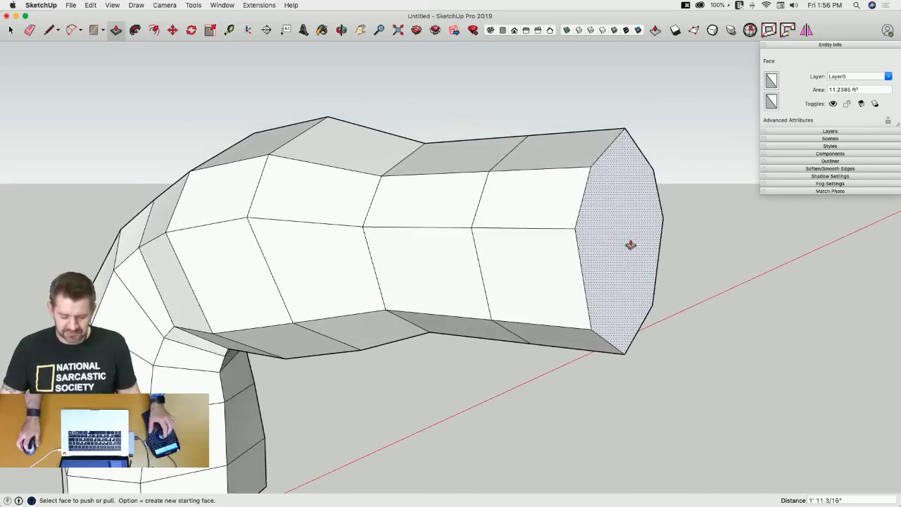
key("space")
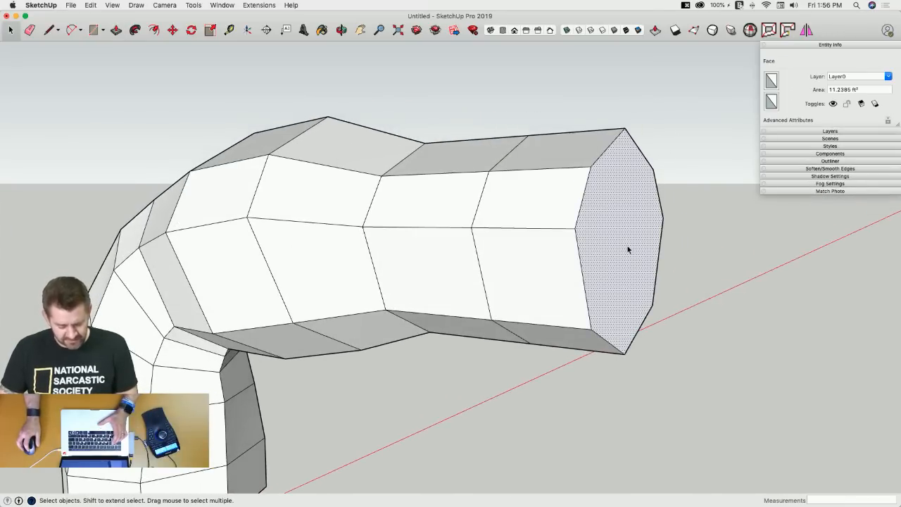
key("p")
left_click(629, 247)
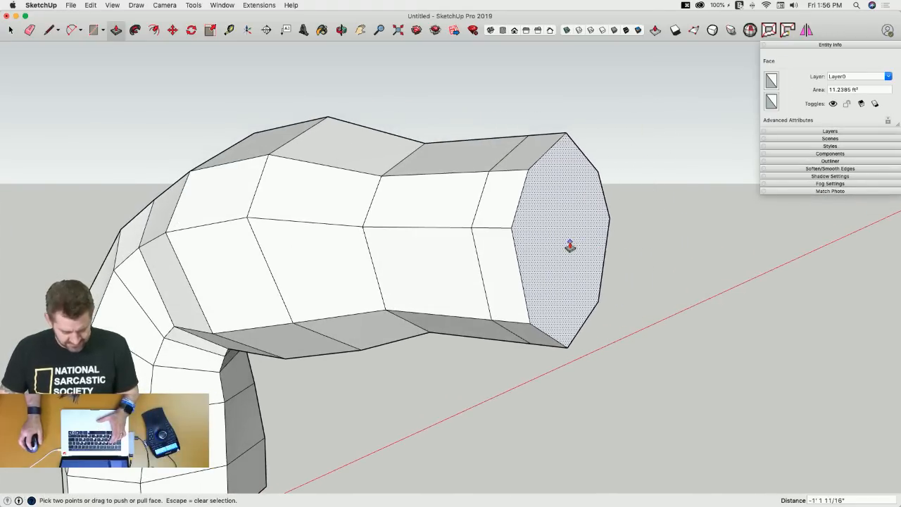
Enlarge the short tier's end vertices to about 1.29 along the blue axis, lower them about 4 5/8", and widen them along the red axis.
key("v")
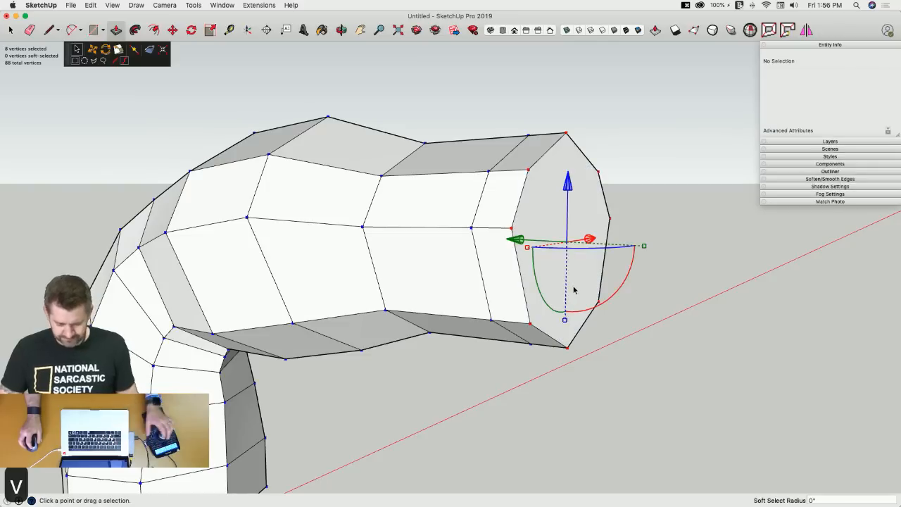
left_click_drag(565, 323, 570, 339)
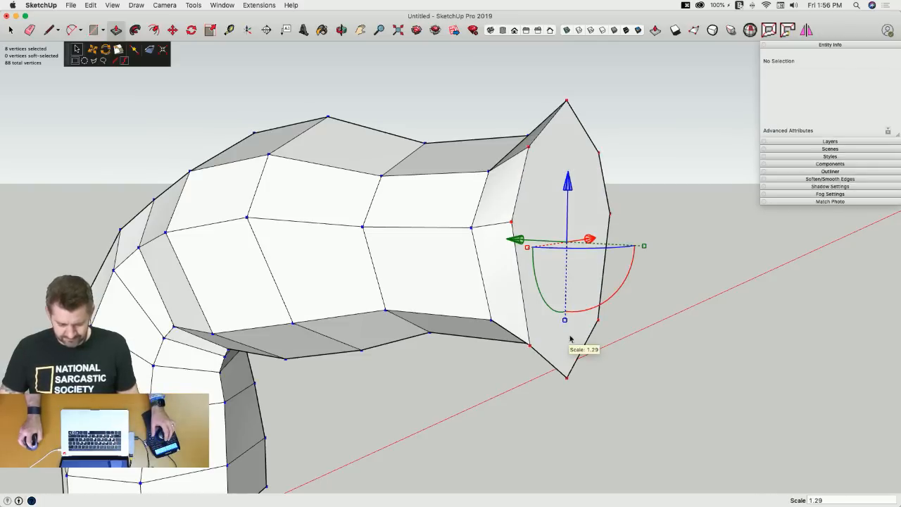
left_click_drag(569, 189, 570, 211)
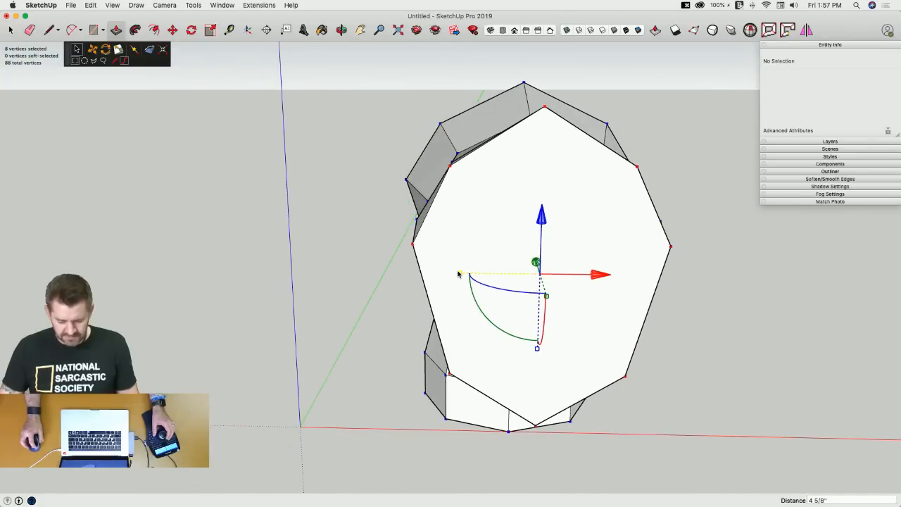
left_click_drag(458, 274, 543, 268)
Extrude the enlarged end face about 1' 6 13/16" and scale its end vertices to about 0.96 along the blue axis.
key("p")
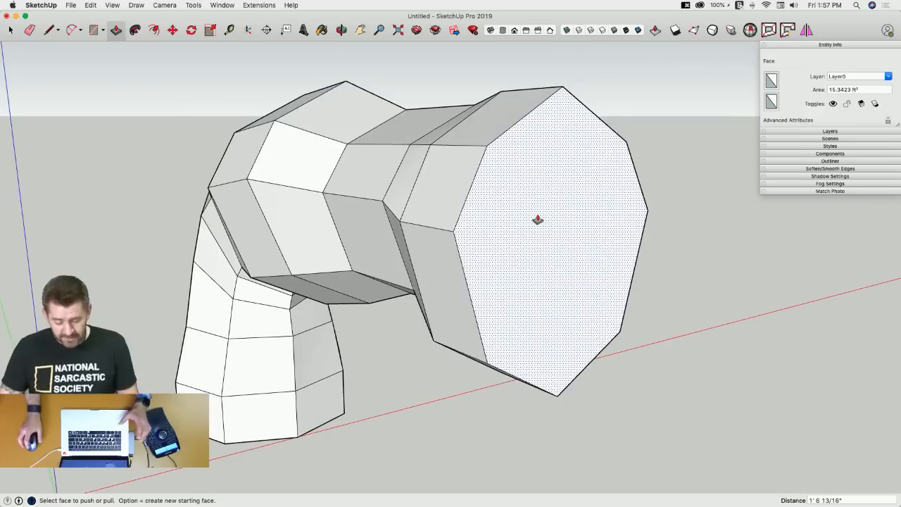
key("space")
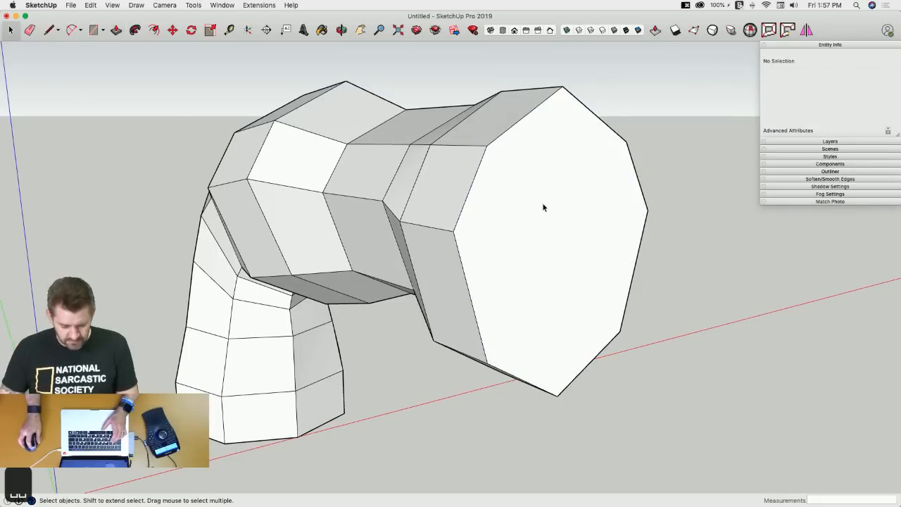
left_click(543, 206)
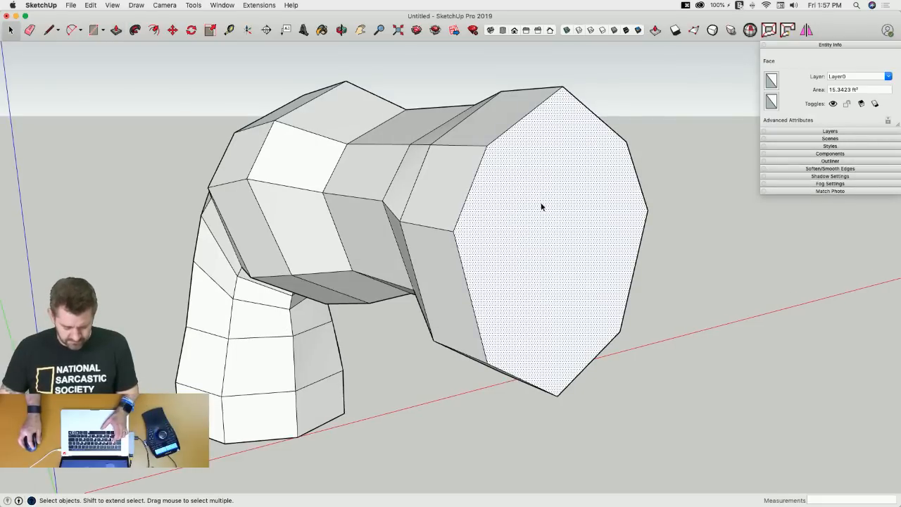
key("s")
key("space")
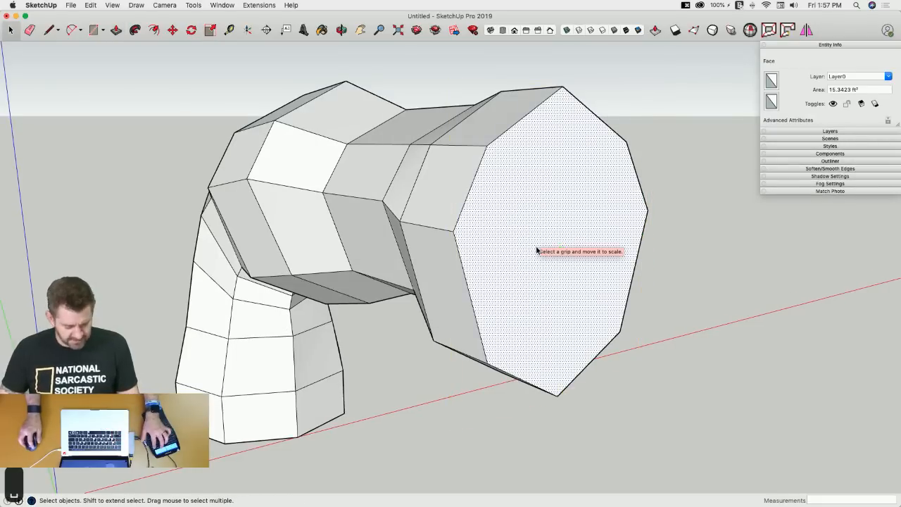
key("v")
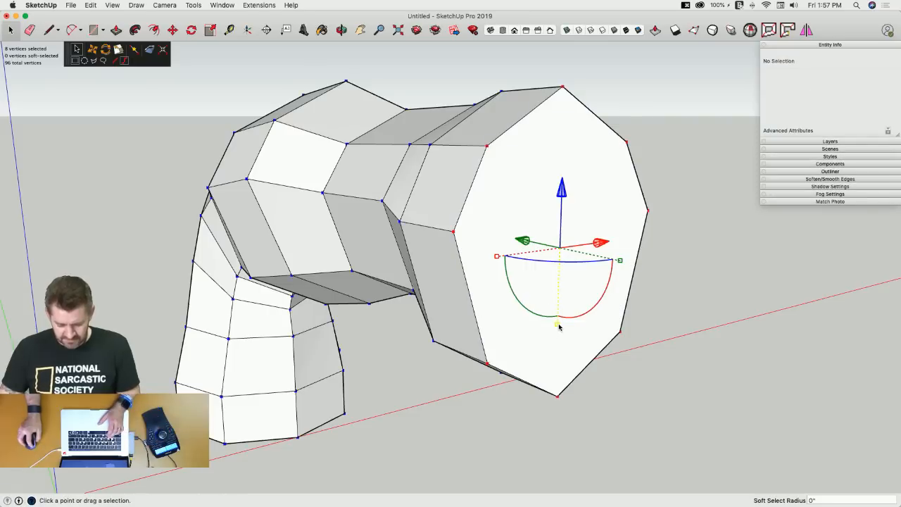
left_click_drag(559, 327, 558, 324)
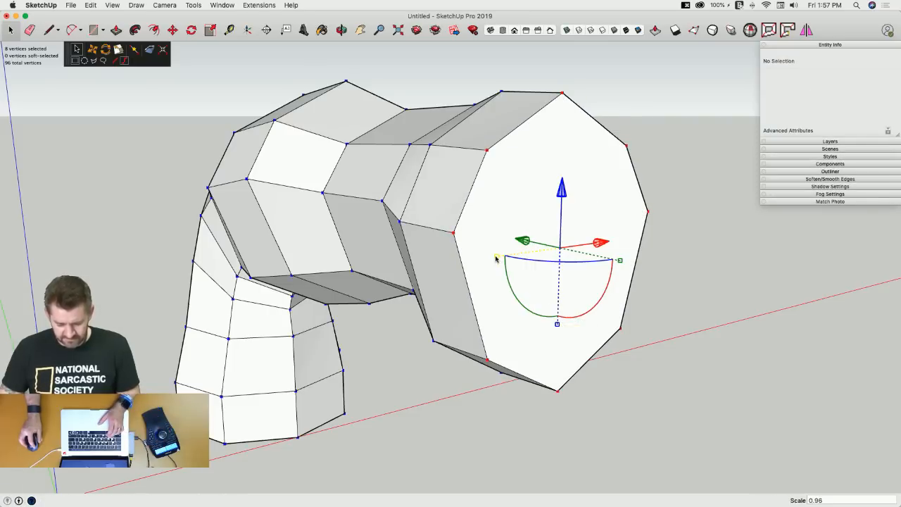
Extrude one more tier from the widened end face with Push/Pull.
key("p")
left_click_drag(519, 227, 574, 243)
key("space")
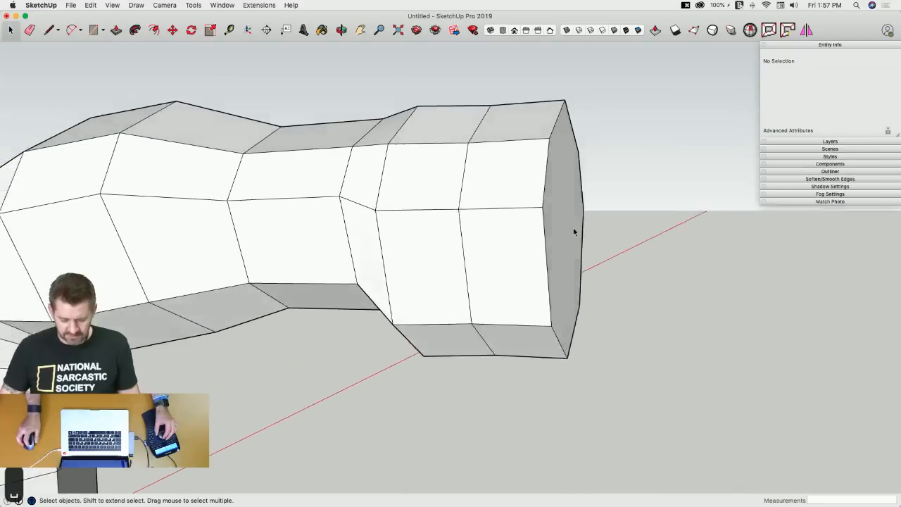
Flatten the newest end face's vertices to about 0.54 along the blue axis with the vertex editor.
left_click(568, 233)
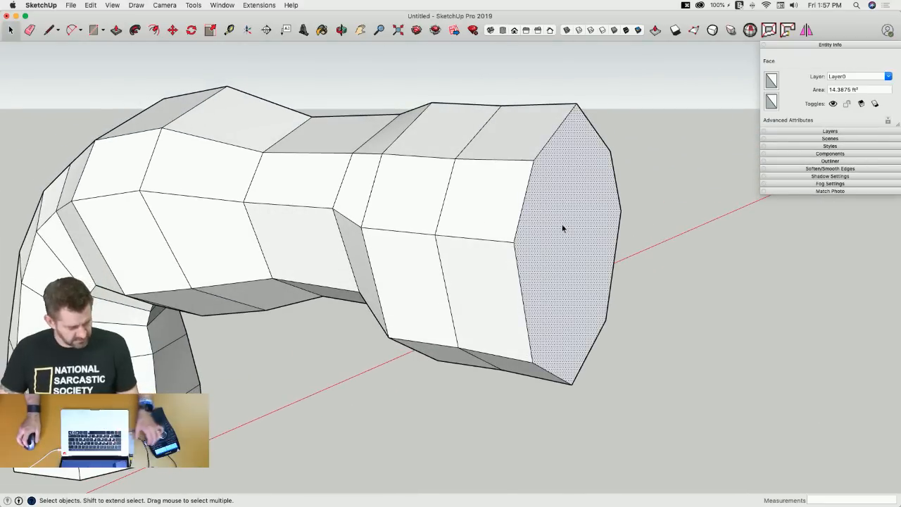
key("v")
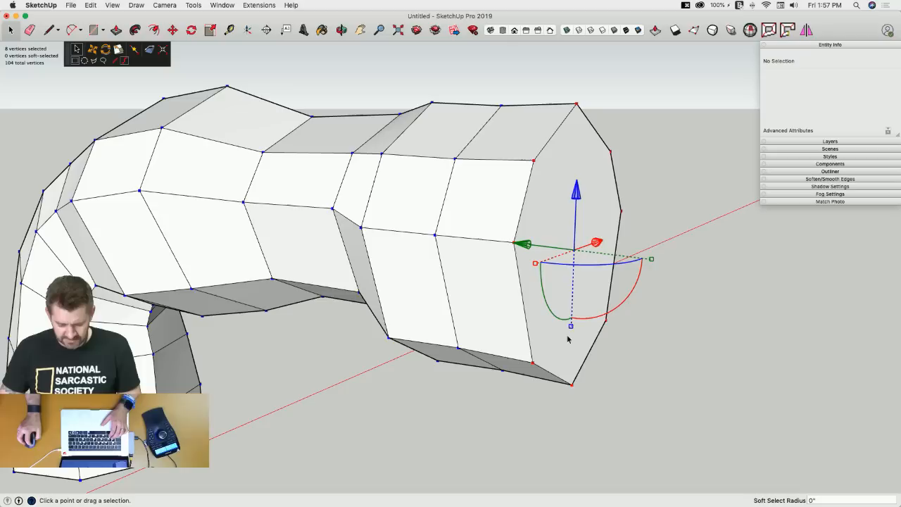
left_click_drag(573, 329, 572, 293)
middle_click_drag(563, 244, 490, 274)
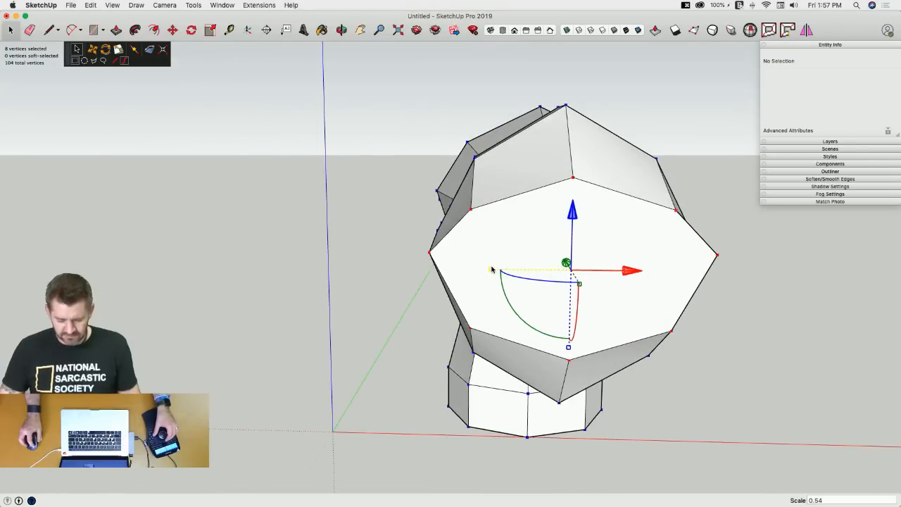
left_click(502, 273)
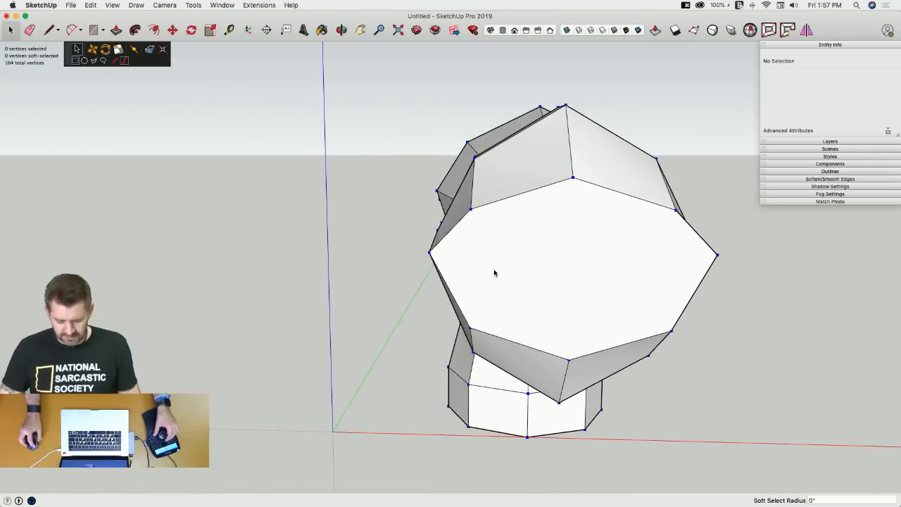
Reselect the flattened end face and narrow its vertices to about 0.74 along the red axis.
key("space")
middle_click_drag(519, 239, 523, 246)
left_click(523, 246)
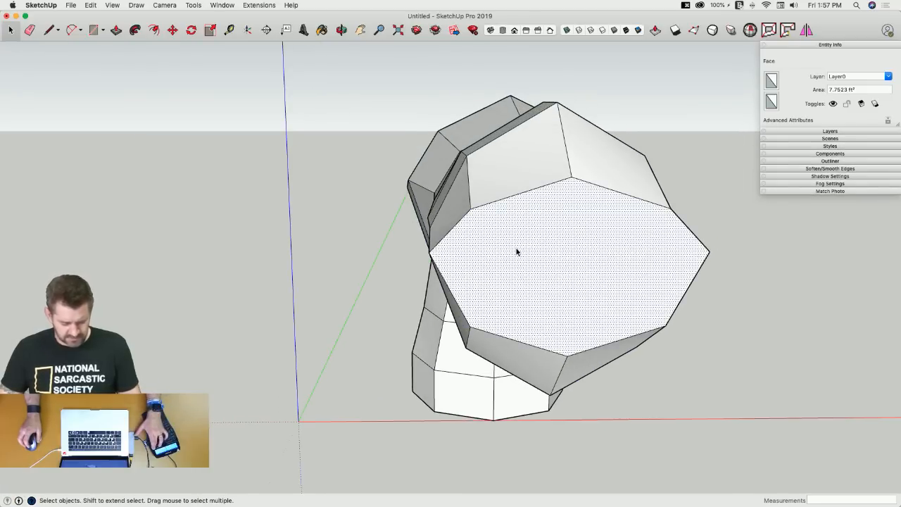
key("v")
left_click_drag(491, 269, 512, 269)
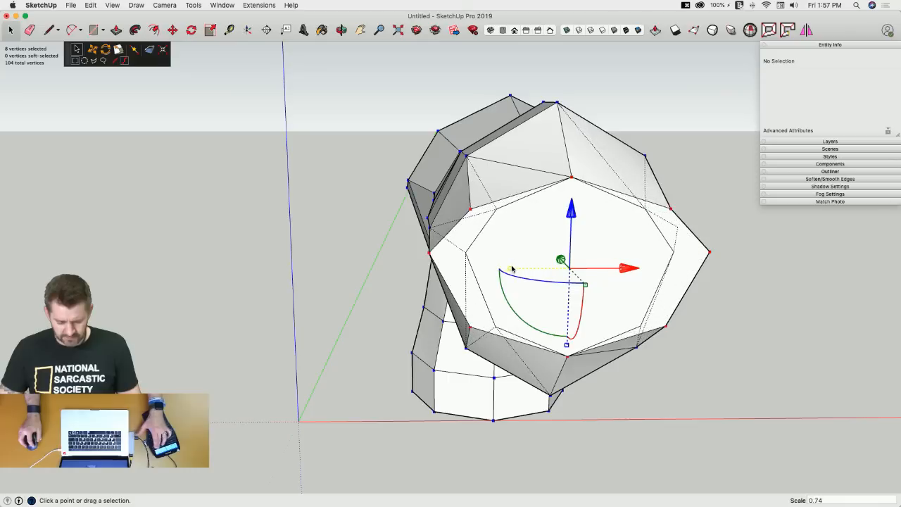
Select the front tiers of the bent form and move their vertices up about 10 9/16" and back about 9 1/4" along the green axis.
middle_click_drag(512, 269, 632, 239)
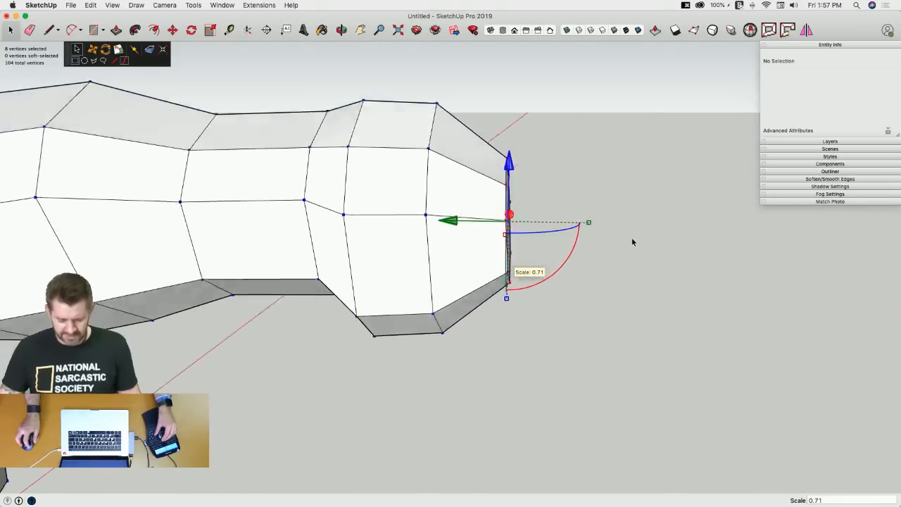
left_click(617, 285)
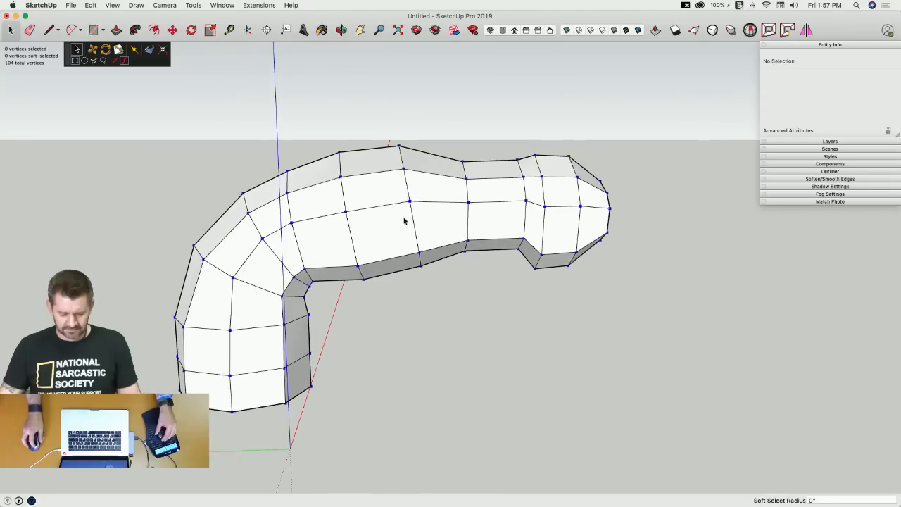
key("space")
left_click_drag(334, 125, 631, 319)
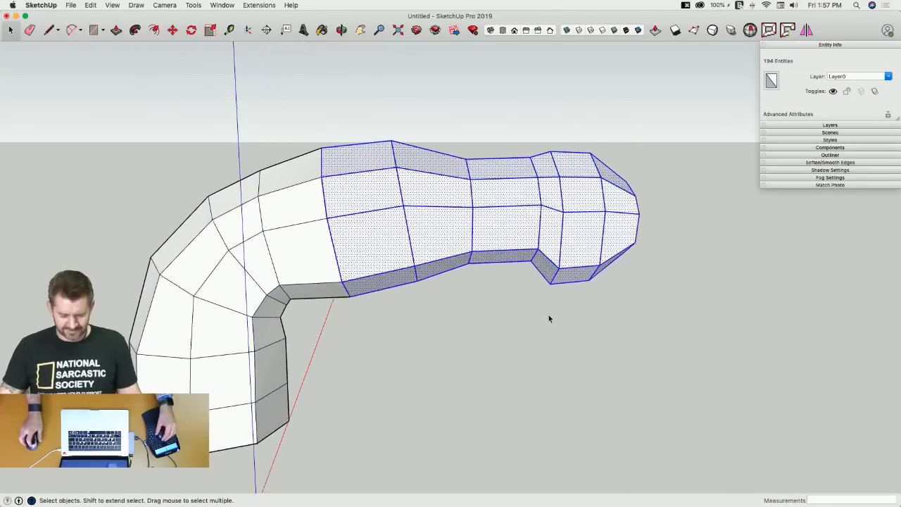
key("m")
key("v")
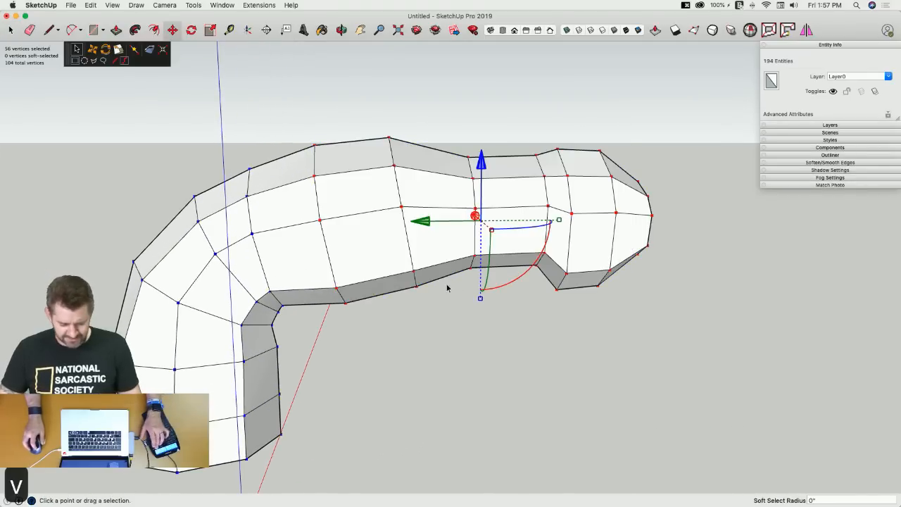
left_click_drag(481, 166, 477, 139)
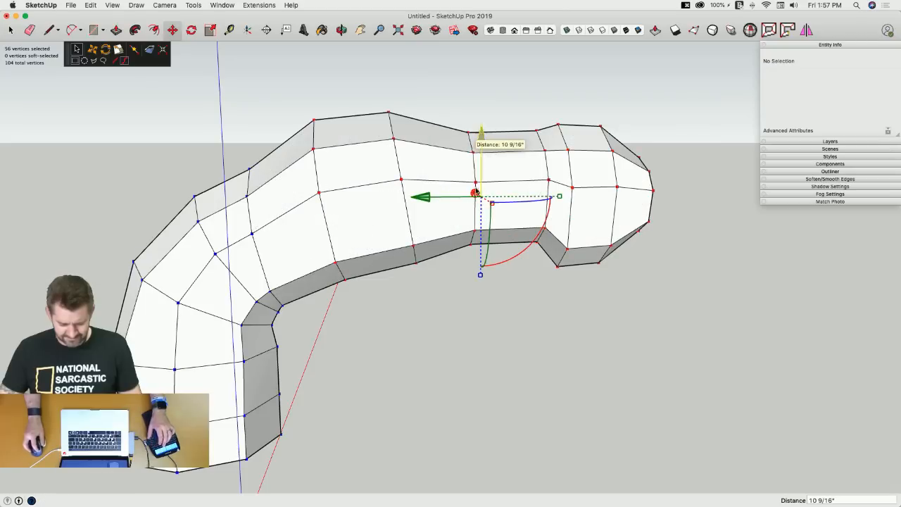
left_click_drag(424, 200, 405, 199)
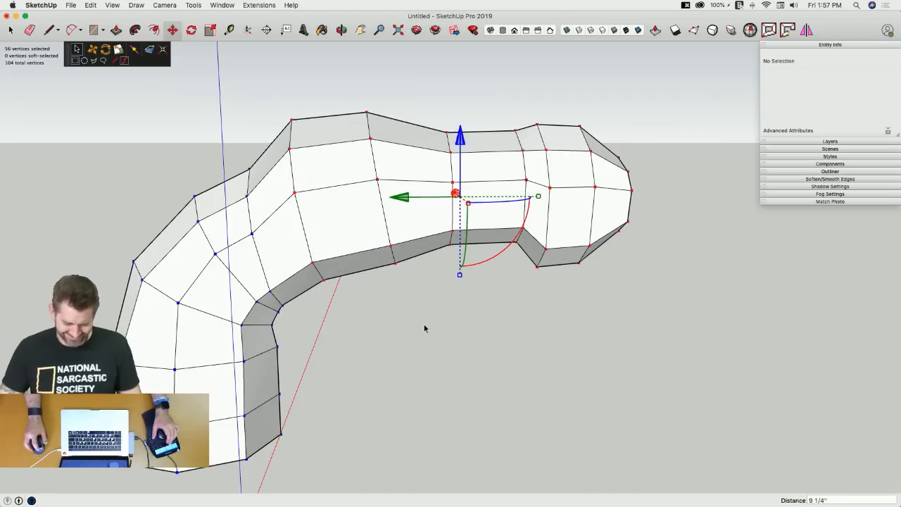
left_click(404, 360)
key("space")
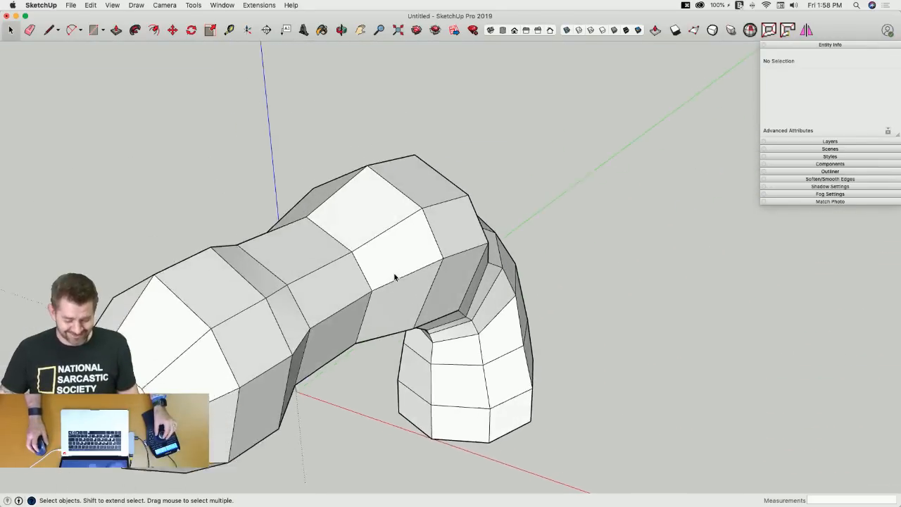
Split the front end face with a vertical line between opposite corners and delete the octagonal face inside the form.
key("l")
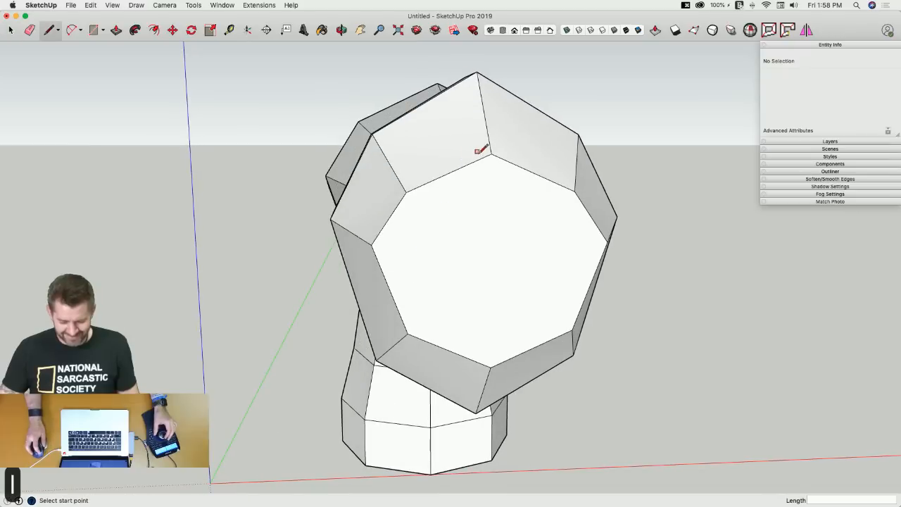
left_click(491, 153)
key("space")
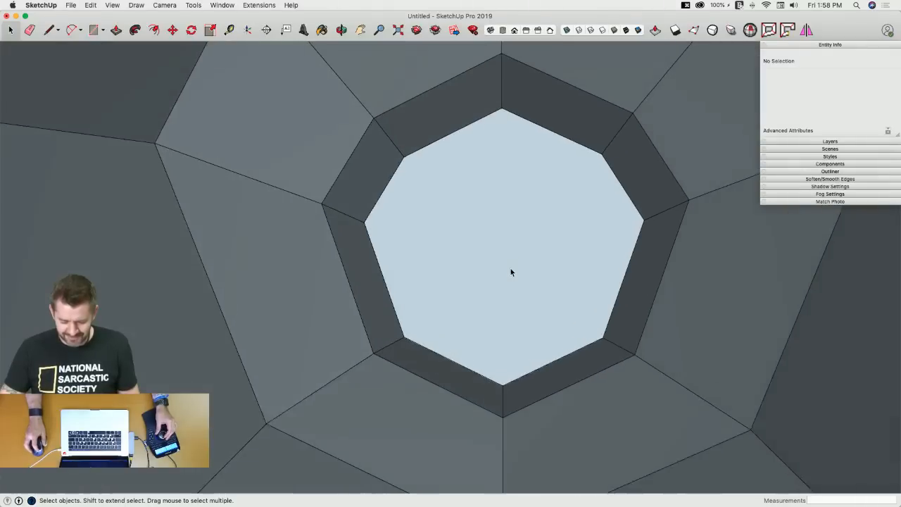
left_click(511, 271)
key("BackSpace")
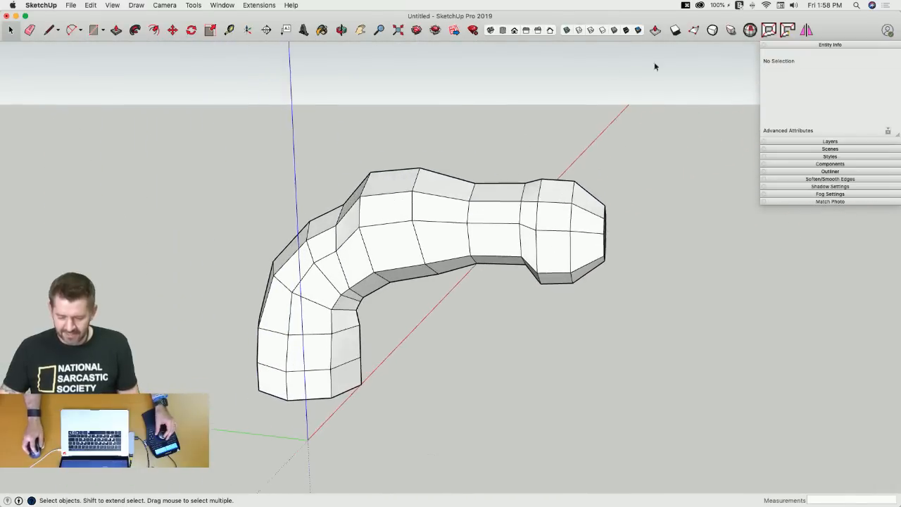
Group all of the connected geometry and turn on subdivision for the group.
triple_click(529, 224)
right_click(527, 220)
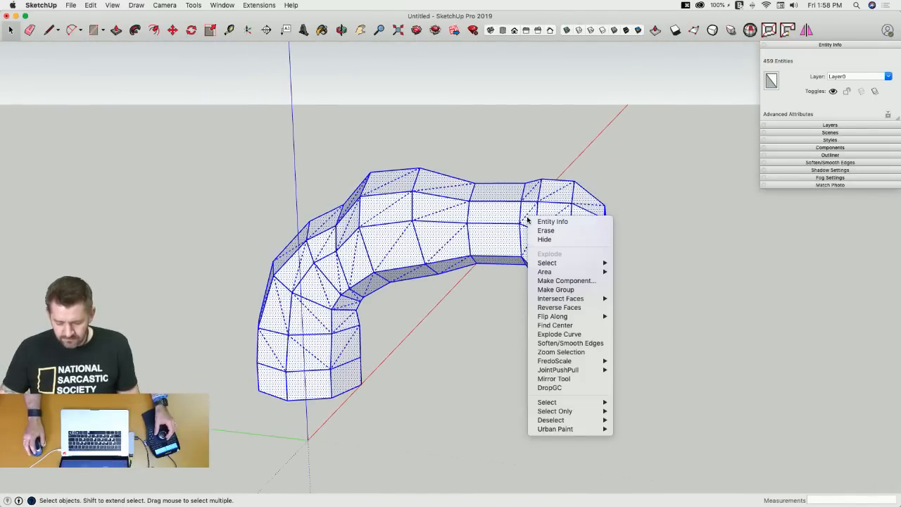
left_click(556, 290)
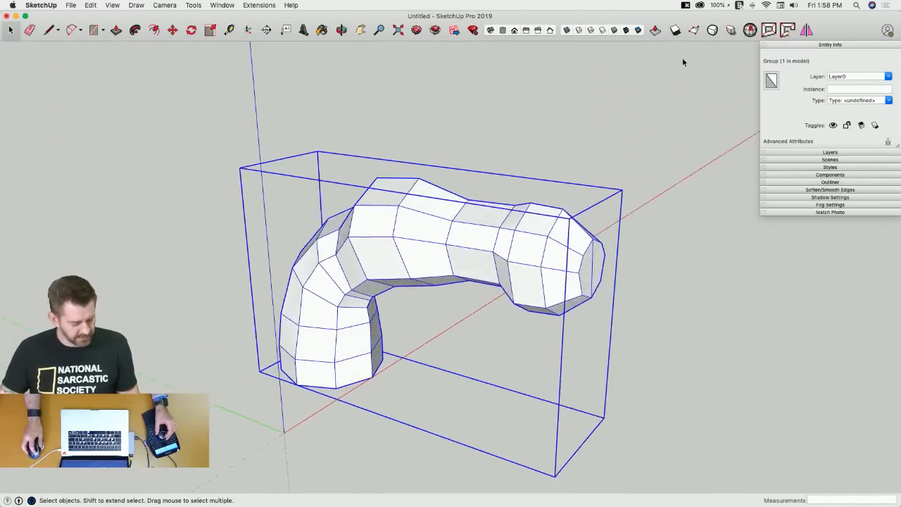
key("u")
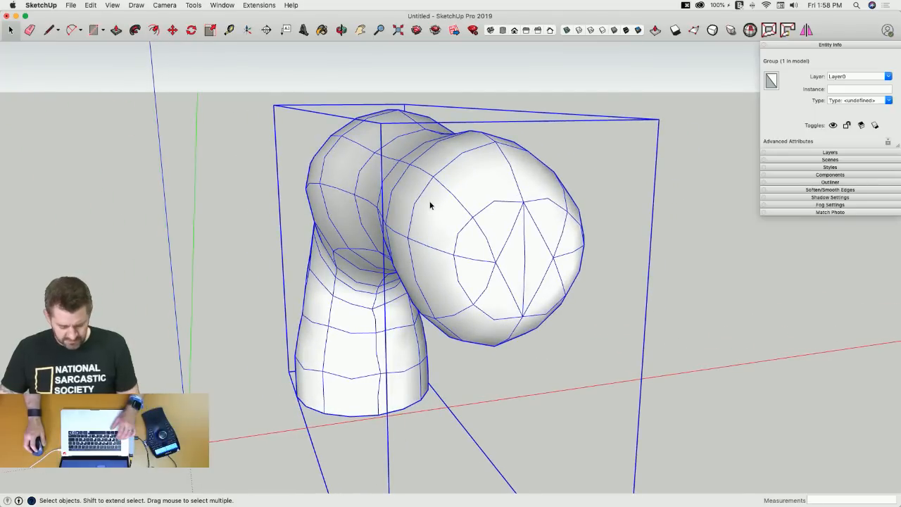
Turn subdivision off and, inside the group, split the end face with two more vertical lines either side of the middle one.
key("u")
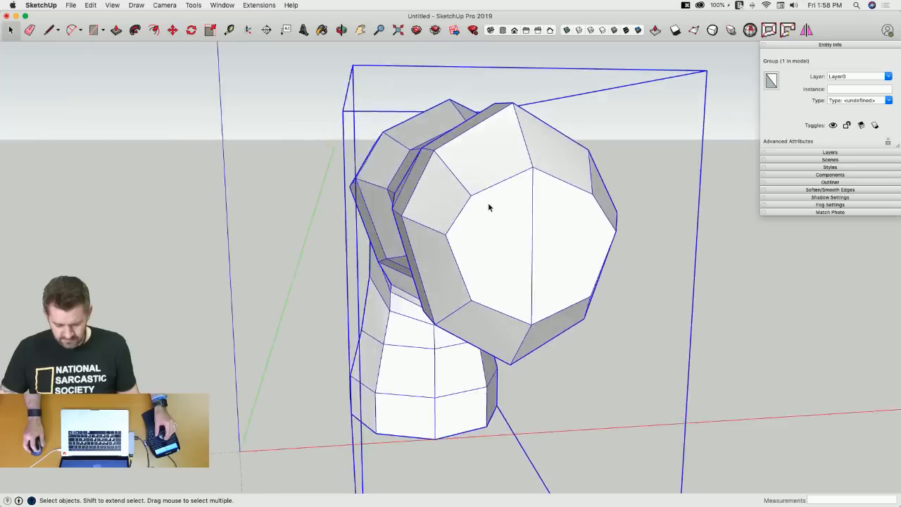
key("l")
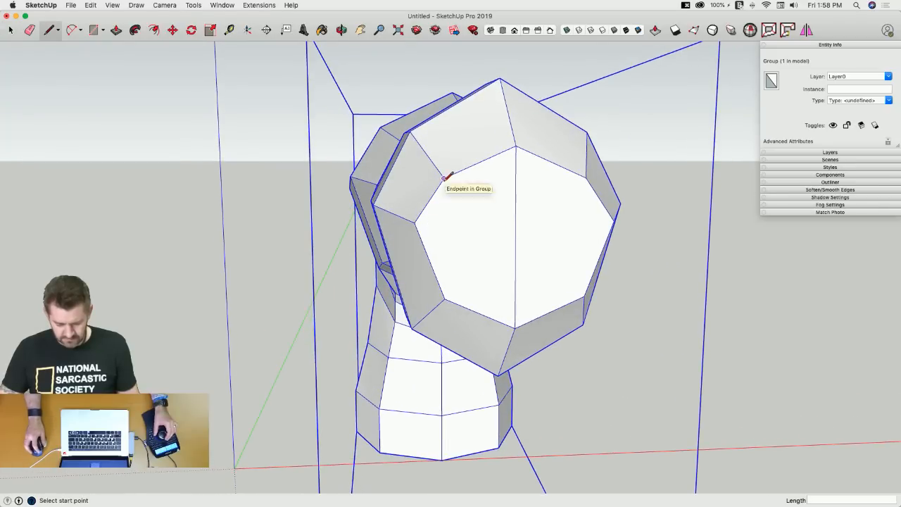
key("space")
double_click(470, 239)
key("l")
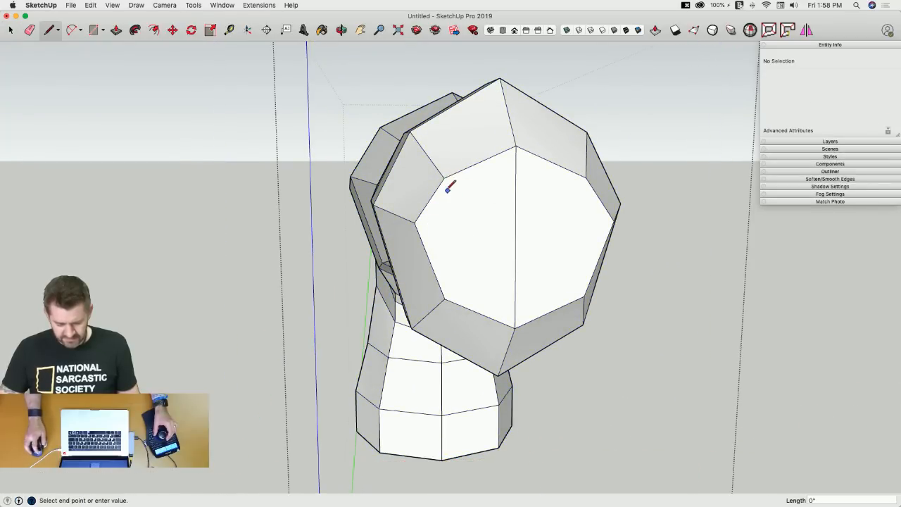
key("Escape")
left_click(444, 178)
left_click(444, 300)
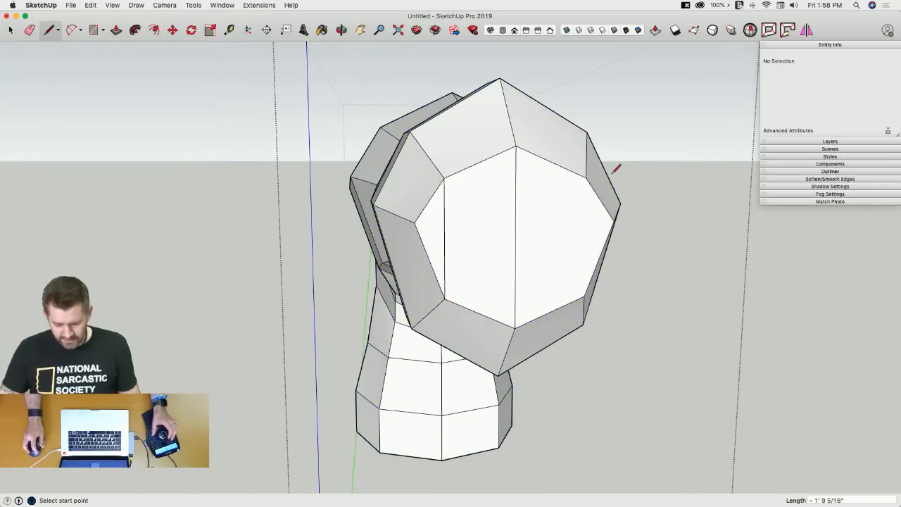
left_click(586, 295)
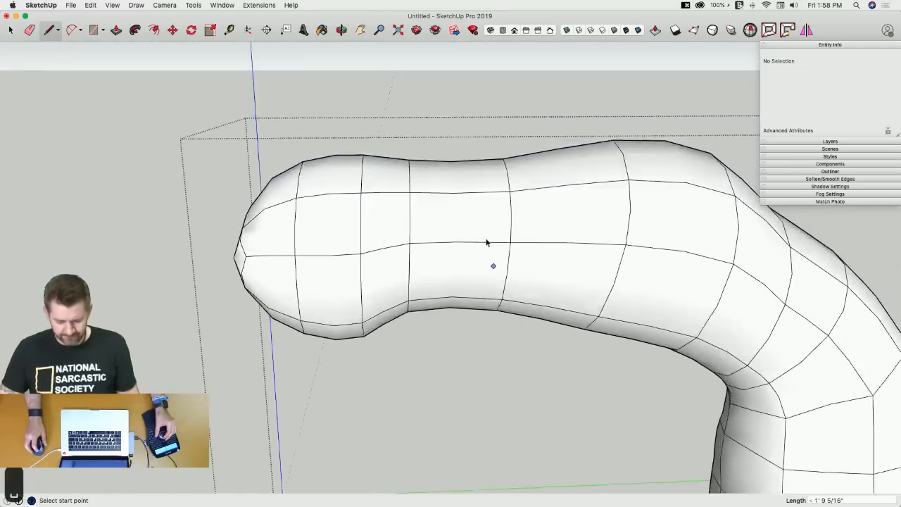
Inspect the triangulation of the smoothed form by showing its hidden geometry, and hide it again.
key("space")
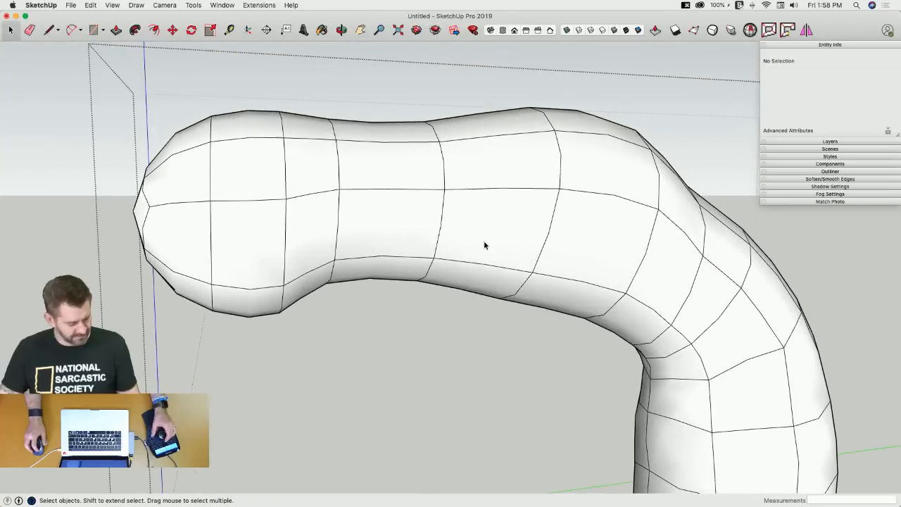
key("h")
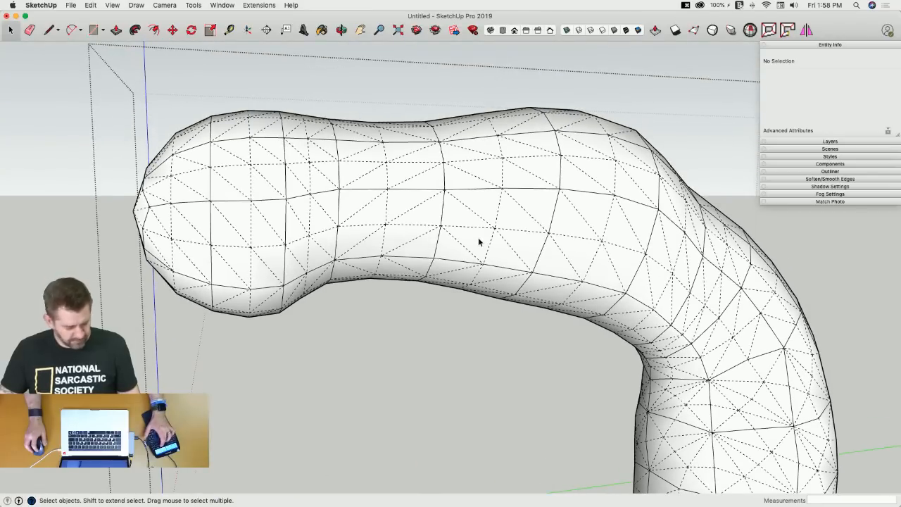
key("h")
With subdivision off, move the vertices of the two underside faces near the bend downward and scale them to about 1.42.
key("u")
mouse_move(479, 238)
middle_mouse_down()
mouse_move(509, 251)
mouse_move(449, 278)
mouse_move(423, 271)
middle_mouse_up()
left_click(423, 272)
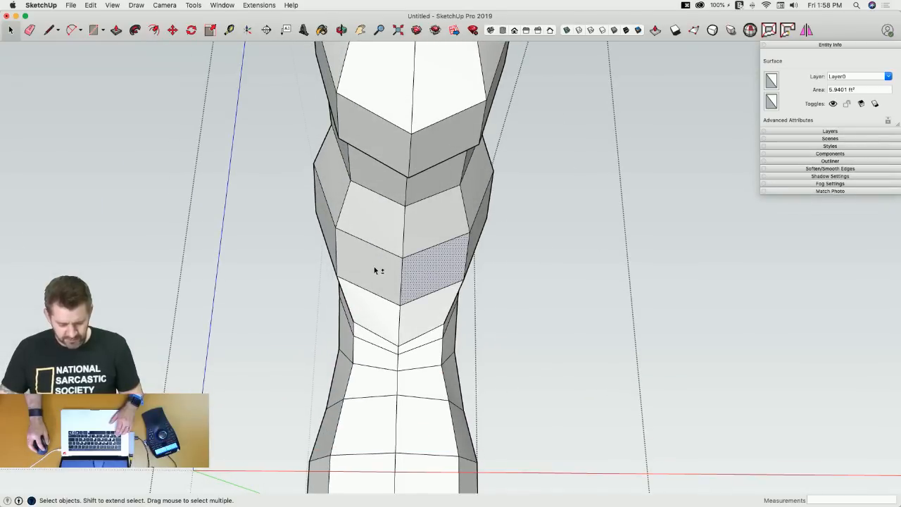
key("v")
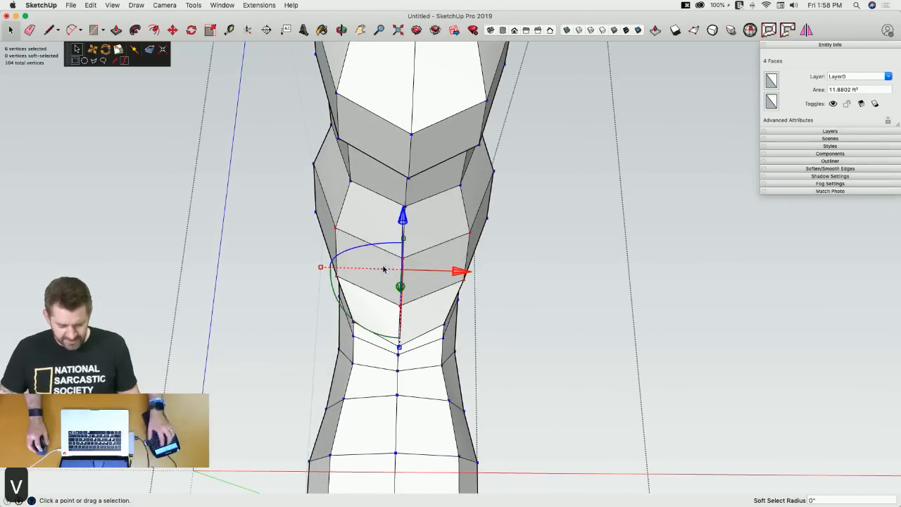
middle_click_drag(422, 269, 493, 283)
left_click_drag(427, 212, 427, 245)
middle_click_drag(571, 341, 552, 343)
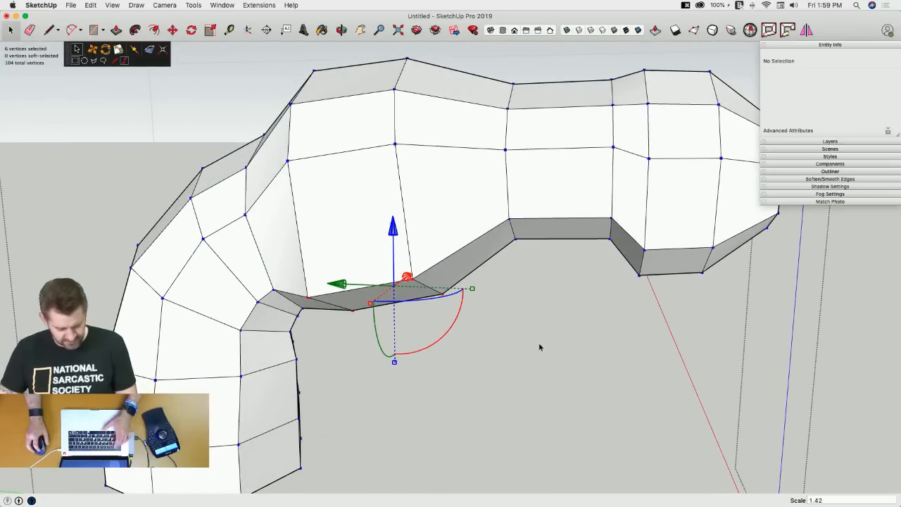
Preview the subdivided form, leave vertex editing and close the Vertex Tools error report.
key("u")
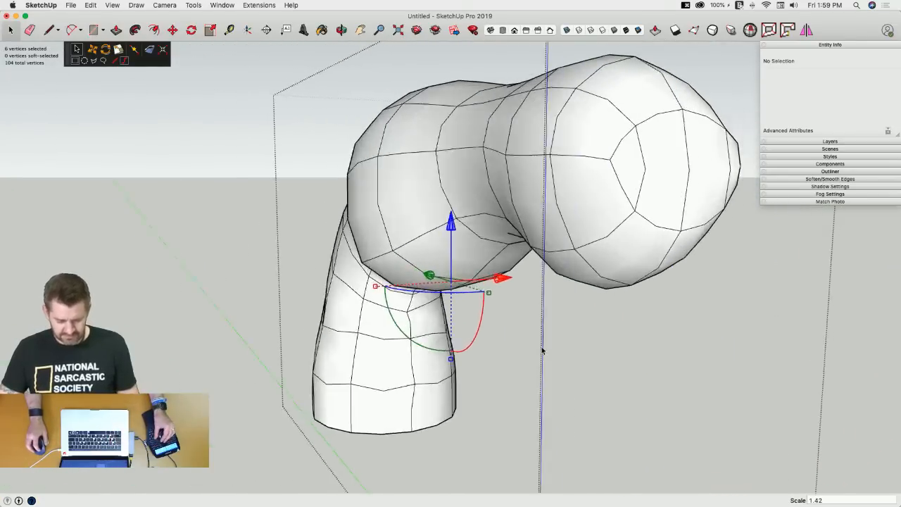
key("space")
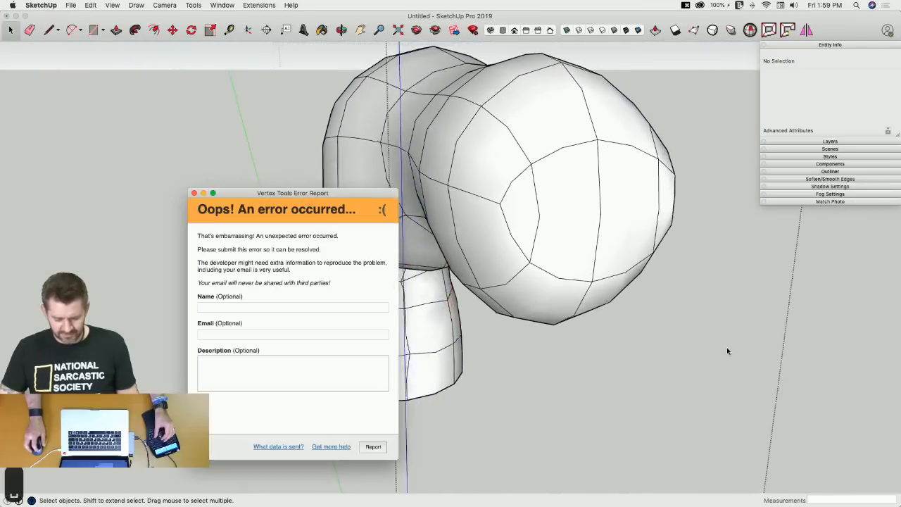
left_click(195, 193)
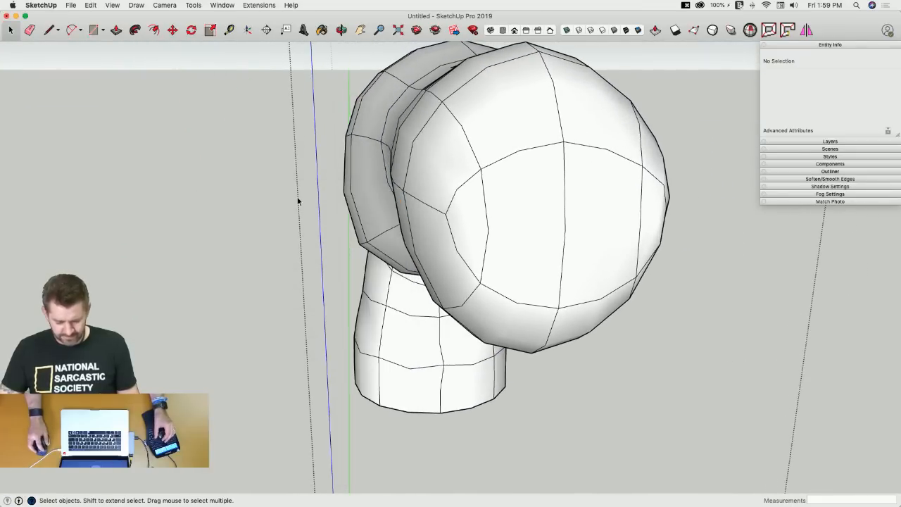
Draw a horizontal line about 2' 11 7/8" long across the unsmoothed end face between its two side corners.
left_click(562, 215)
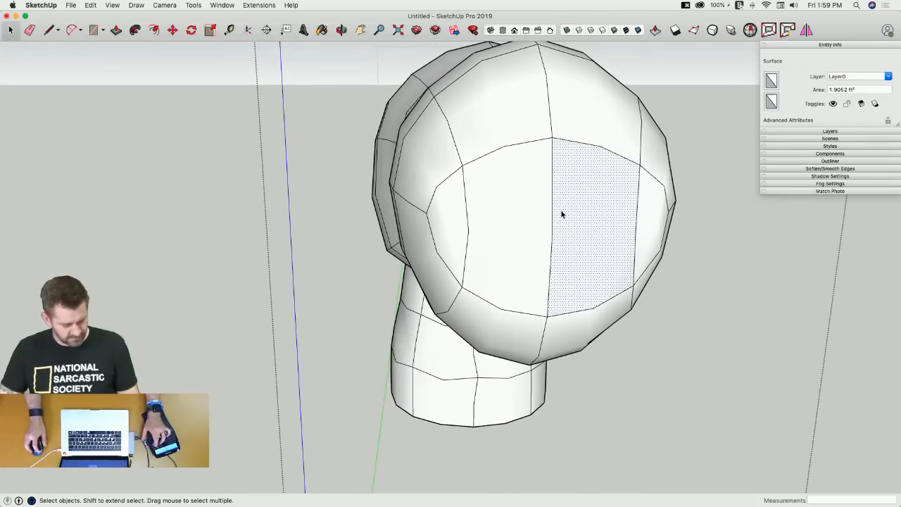
left_click(519, 207)
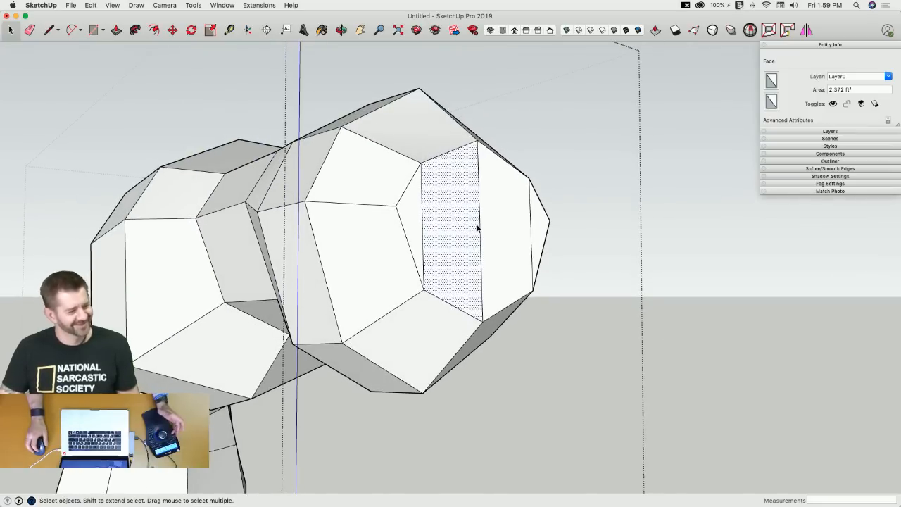
key("l")
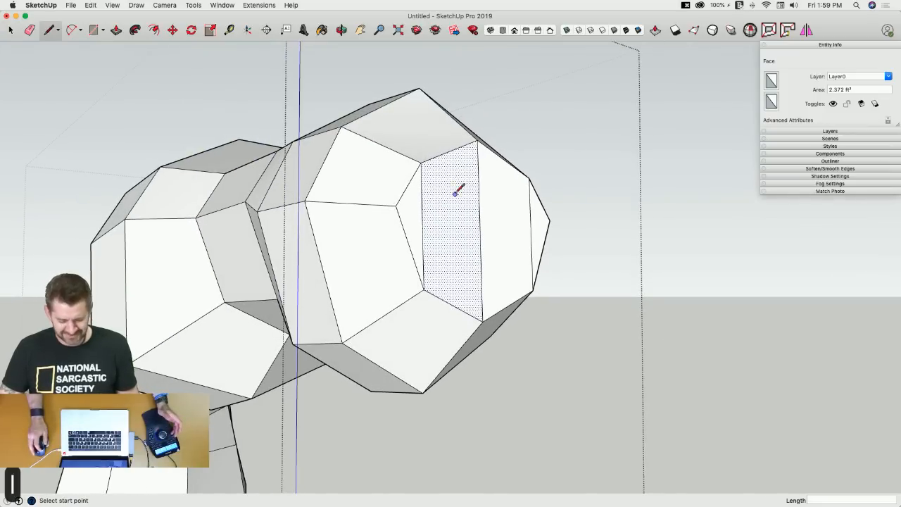
left_click(397, 206)
left_click(550, 219)
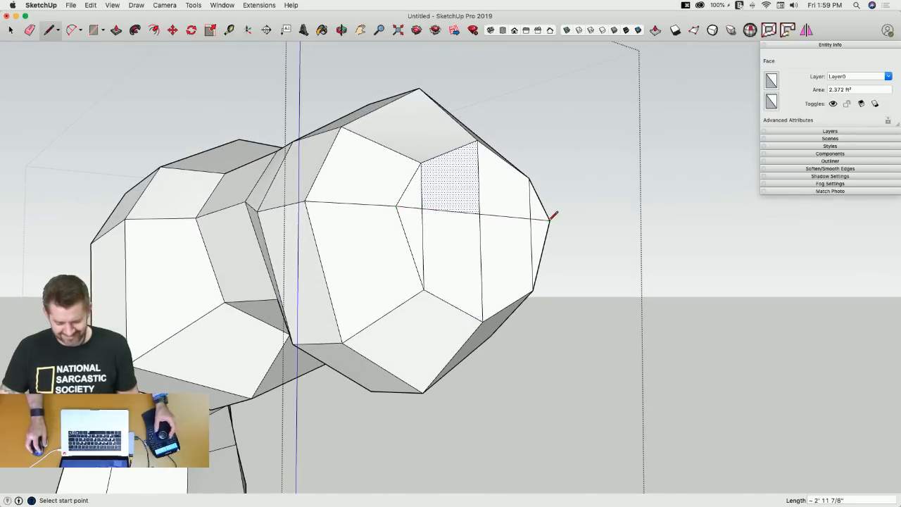
key("space")
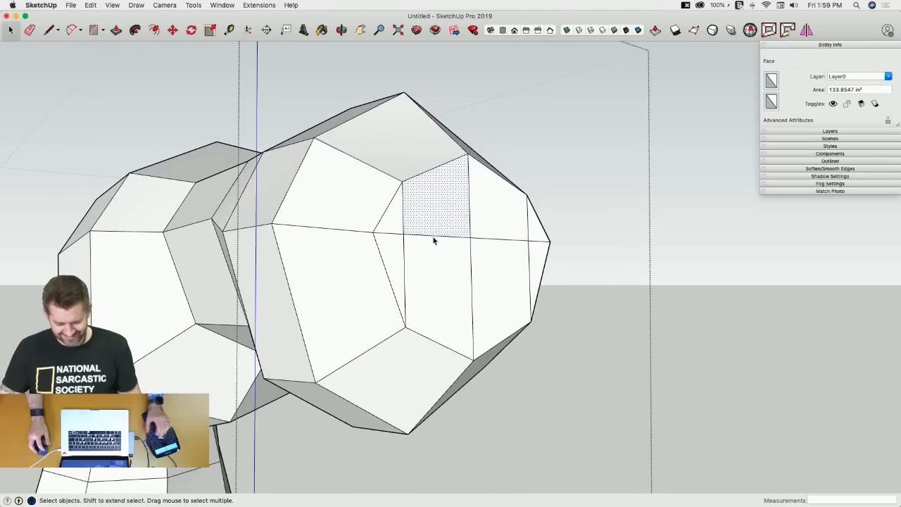
Lower the vertices of the horizontal line's two inner edges about 7 11/16" along the blue axis.
left_click(434, 237)
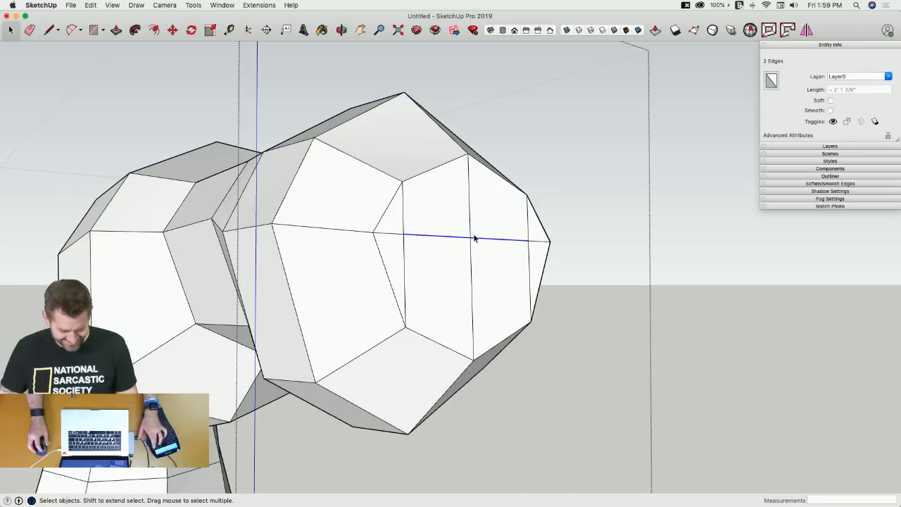
key("v")
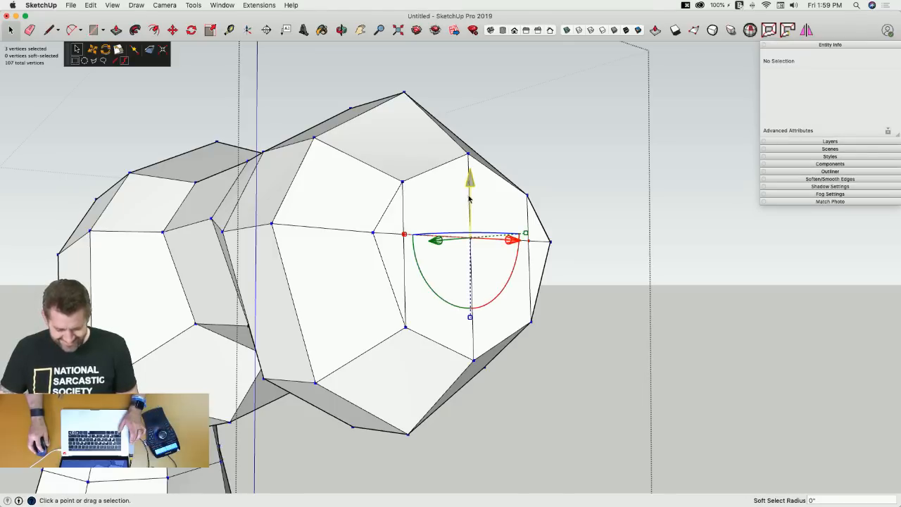
left_click_drag(470, 191, 470, 237)
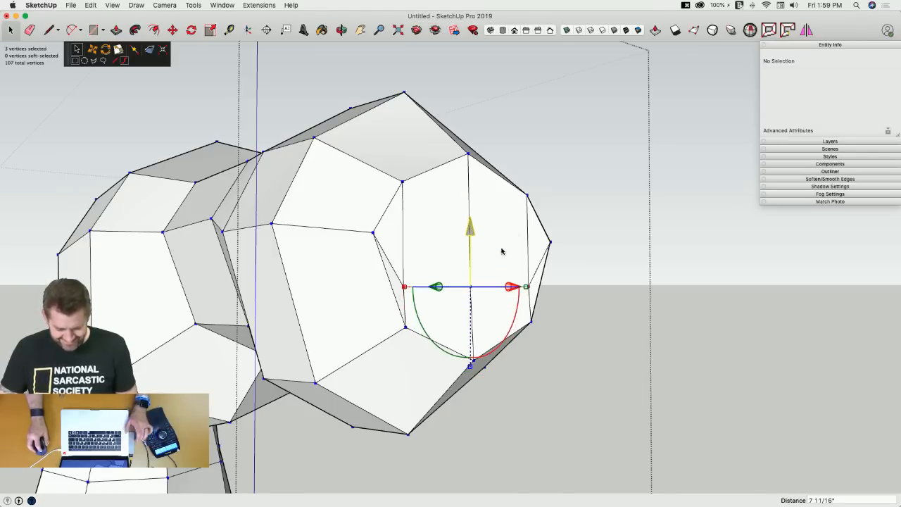
left_click(619, 300)
key("space")
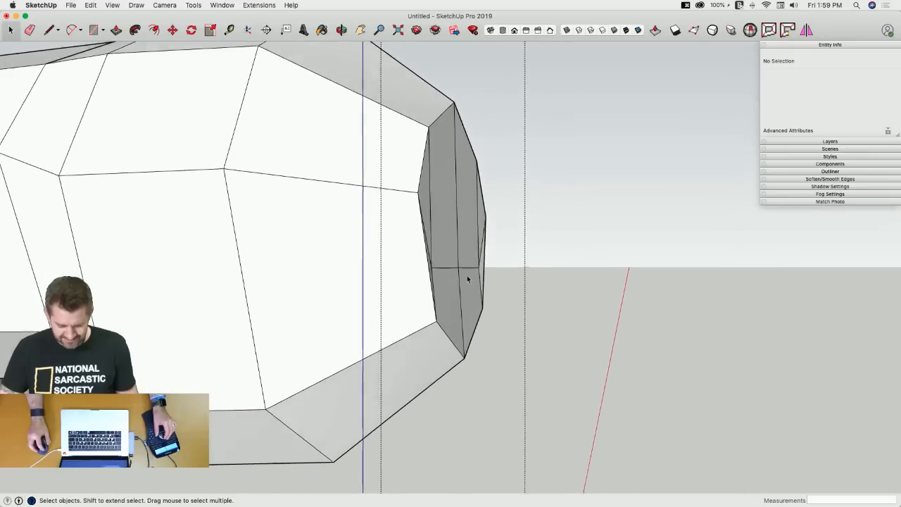
left_click(454, 268)
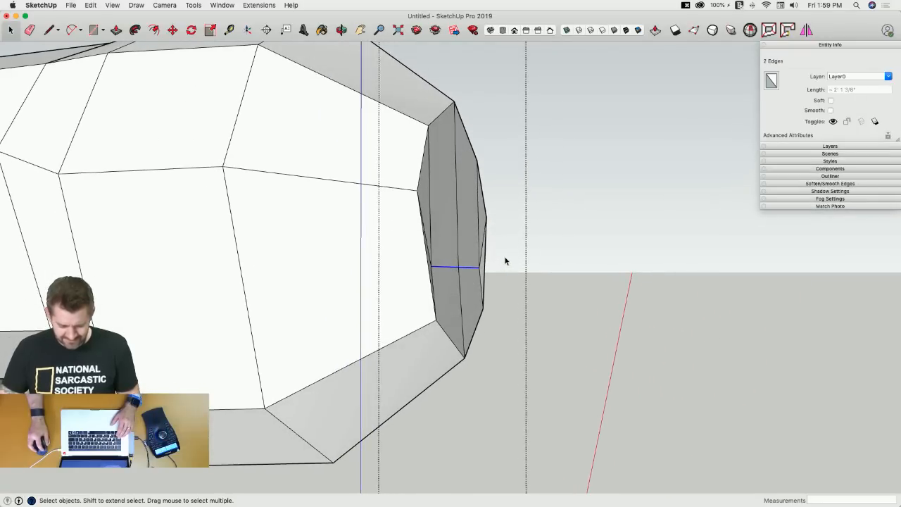
left_click(503, 313)
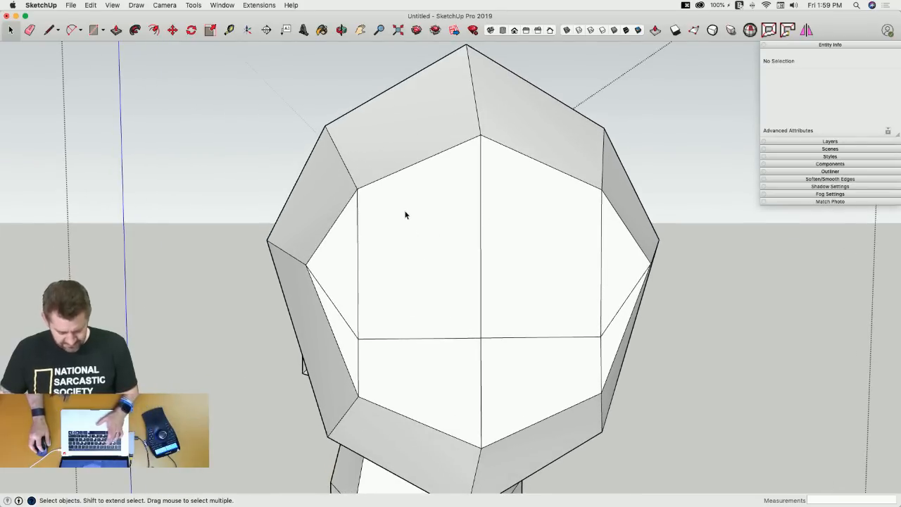
key("f")
key("space")
left_click(409, 196)
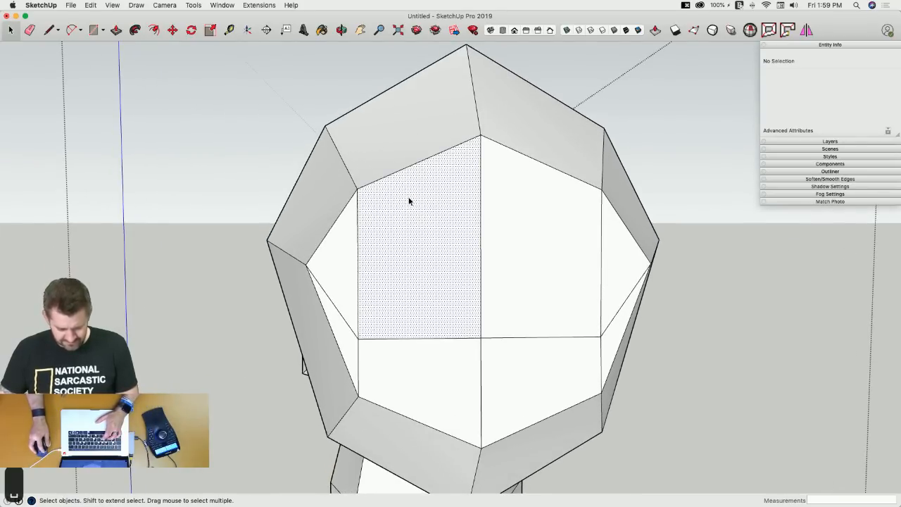
key("f")
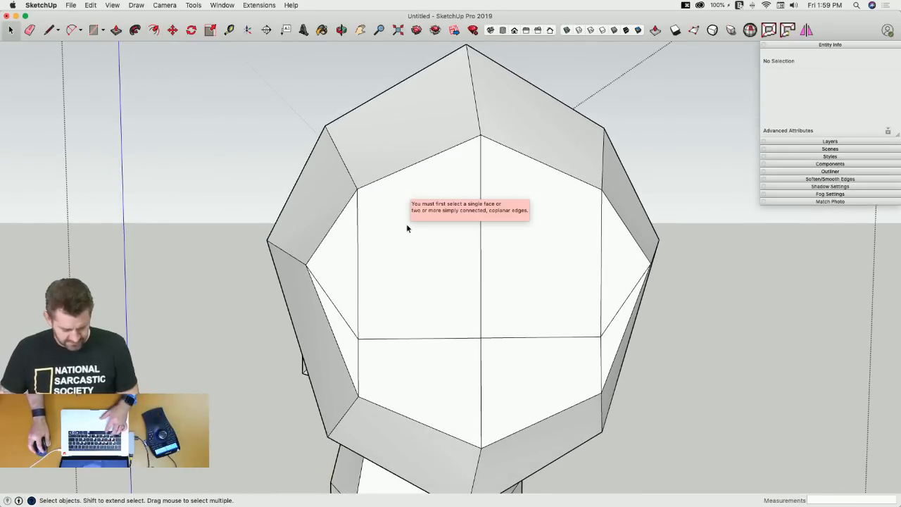
Undo the lowering of the horizontal line's inner edges and offset the two upper inner end faces inward about 3 3/16".
key("super+z")
key("f")
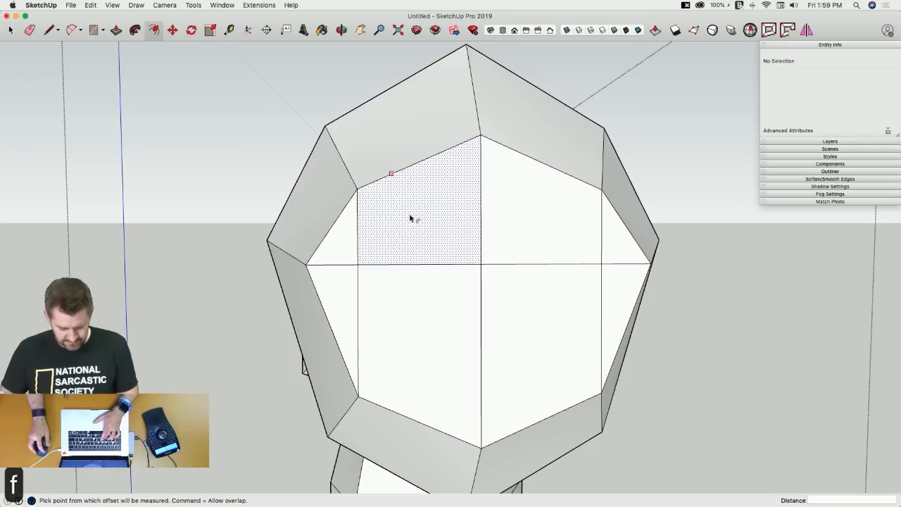
double_click(409, 205)
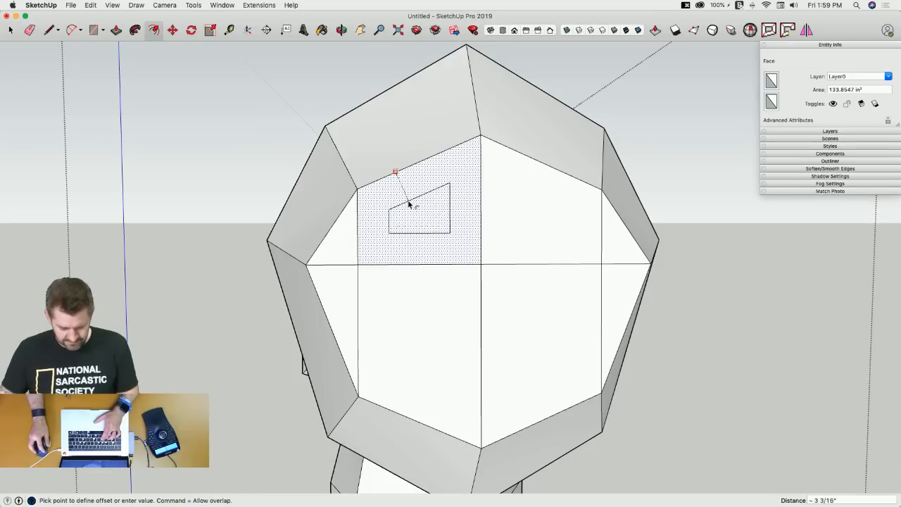
double_click(537, 219)
Push both offset faces about 1 5/16" into the end face to form two eye-like recesses.
key("p")
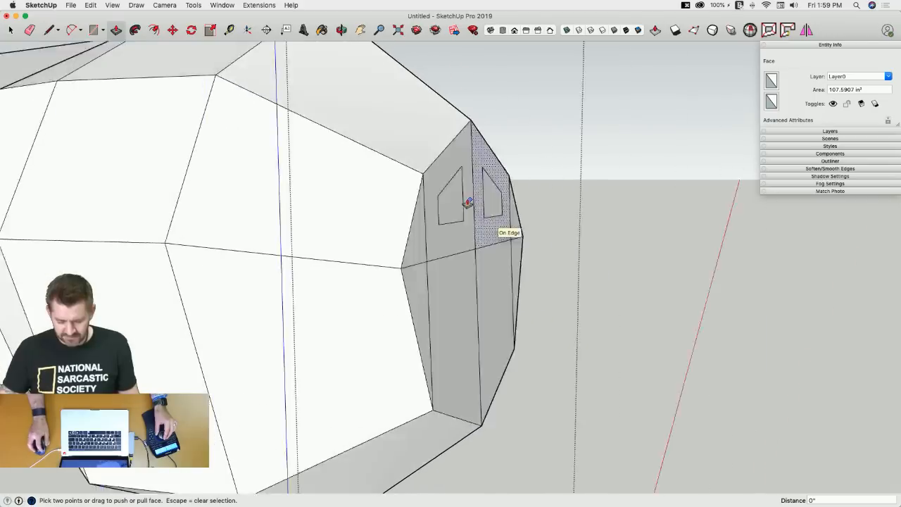
key("Escape")
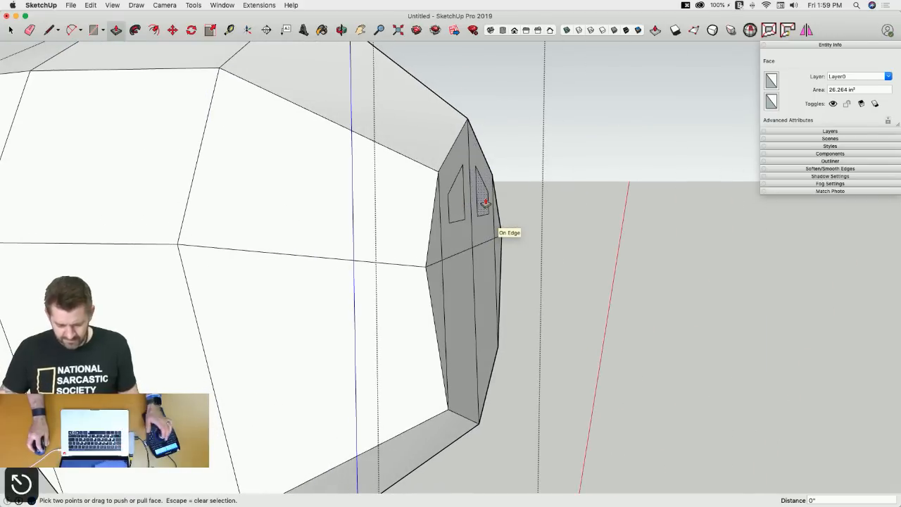
left_click(485, 203)
left_click(475, 203)
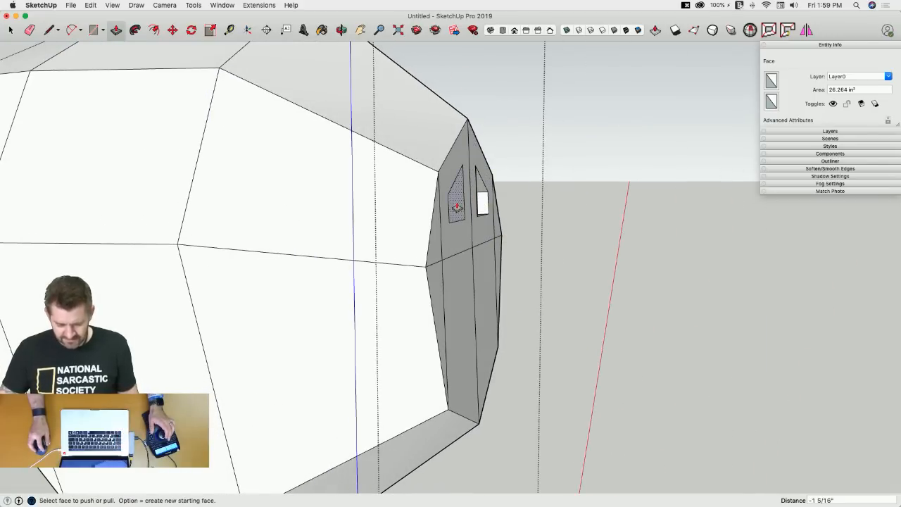
left_click(451, 201)
middle_click_drag(444, 209, 539, 201)
left_click(546, 211)
key("space")
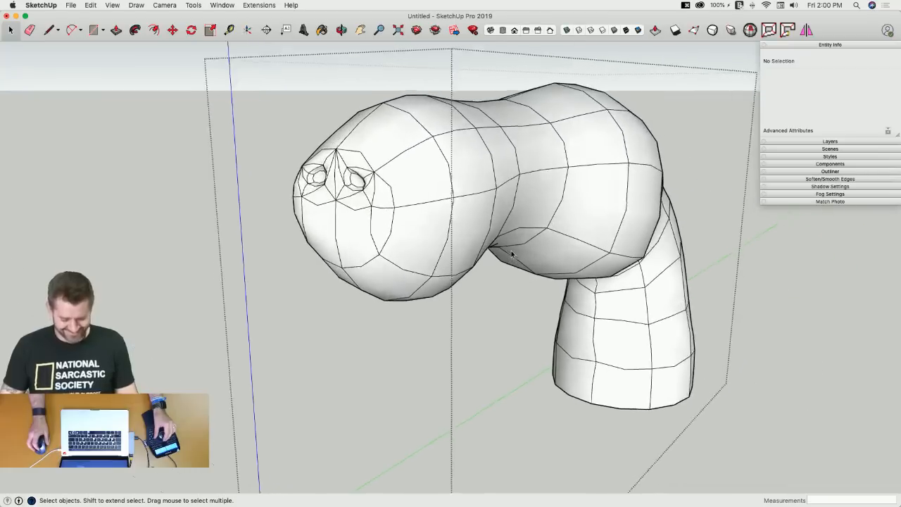
Revert the subdivision of the form, including the connecting edges it generated around the two recesses.
key("u")
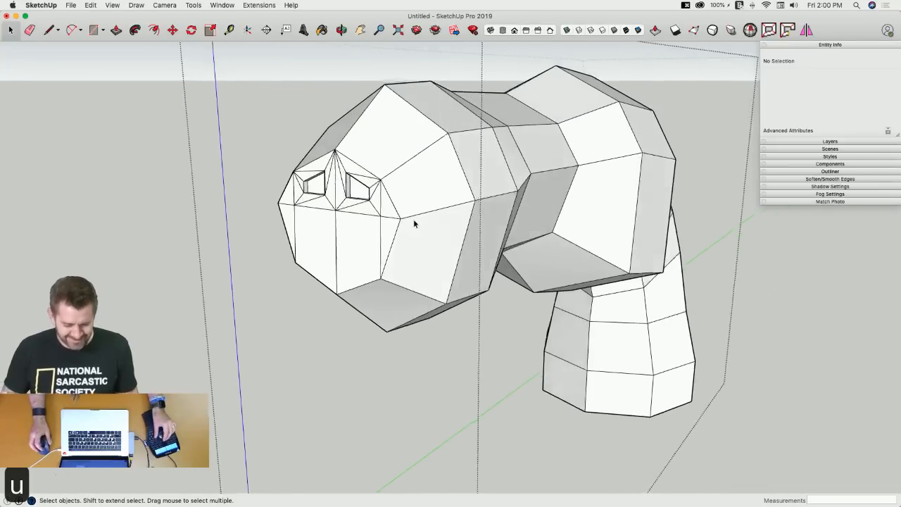
key("super+z")
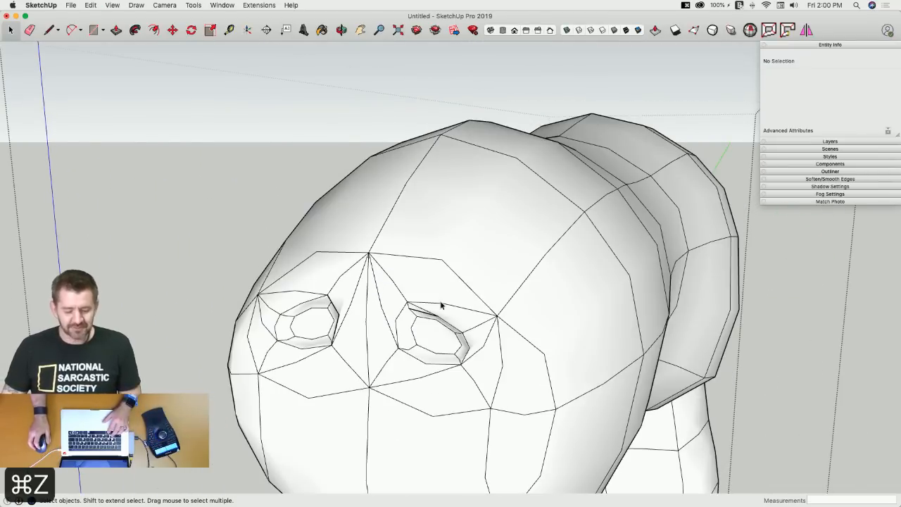
key("super+z")
Connect the corners of each recess to the corners of its surrounding face with diagonal edges.
left_click(379, 274)
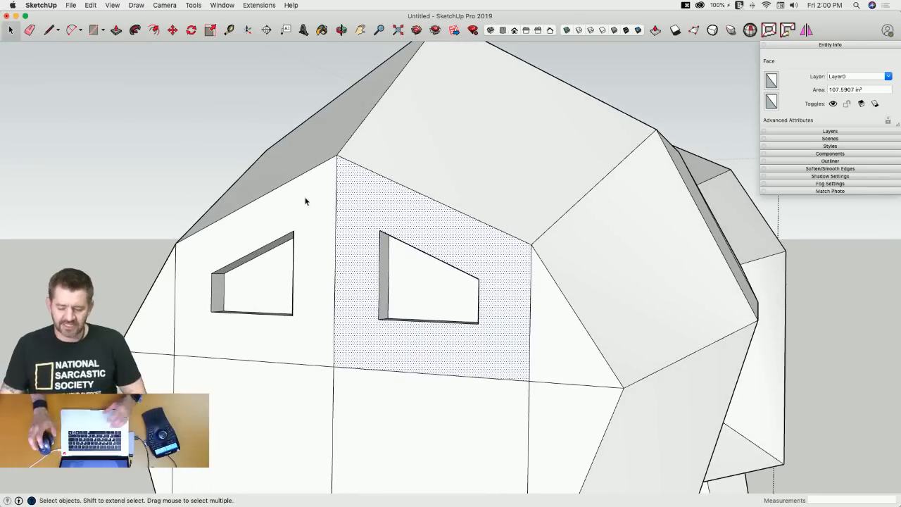
left_click(772, 34)
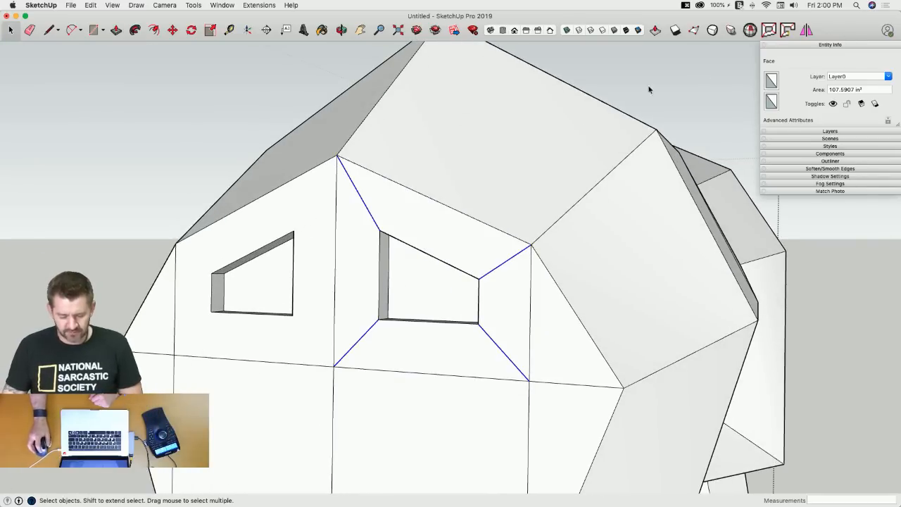
left_click(770, 30)
Lower the five vertices of the horizontal line across the end face about 10 11/16" along the blue axis.
middle_click_drag(508, 357, 328, 248)
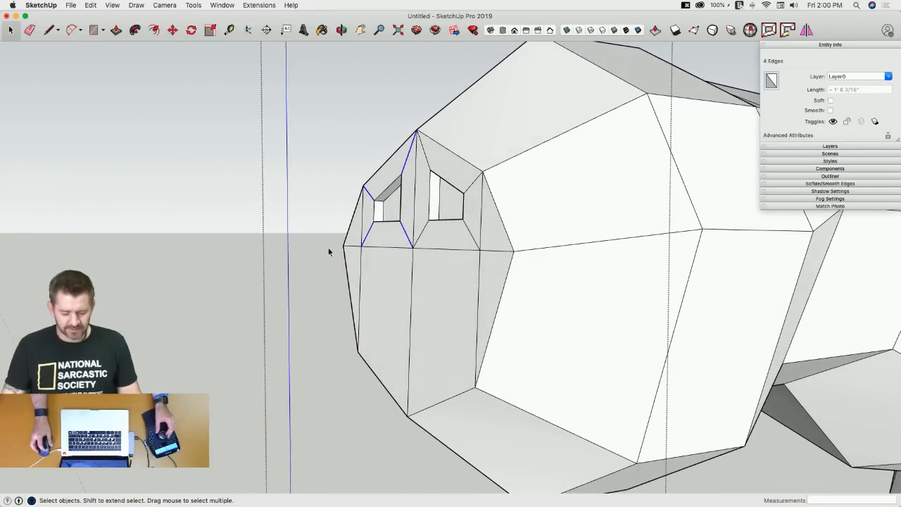
left_click_drag(326, 243, 516, 263)
middle_click_drag(517, 262, 424, 303)
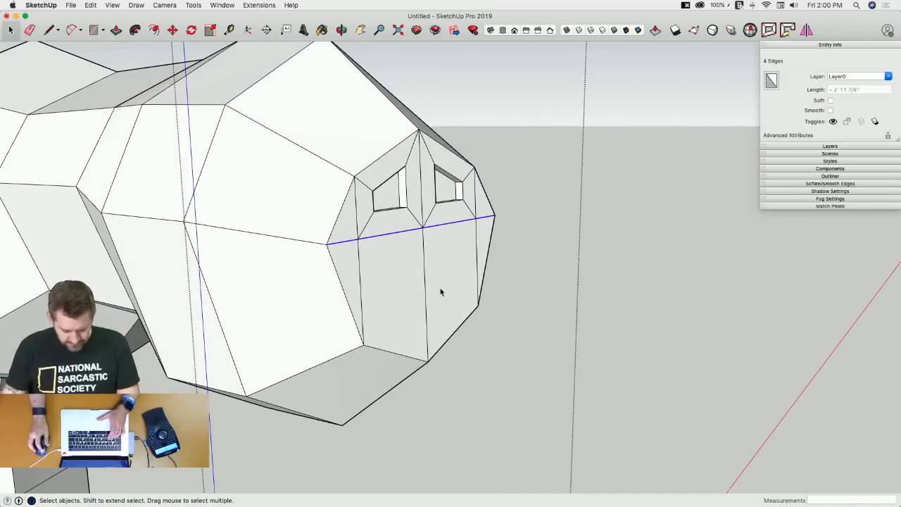
key("v")
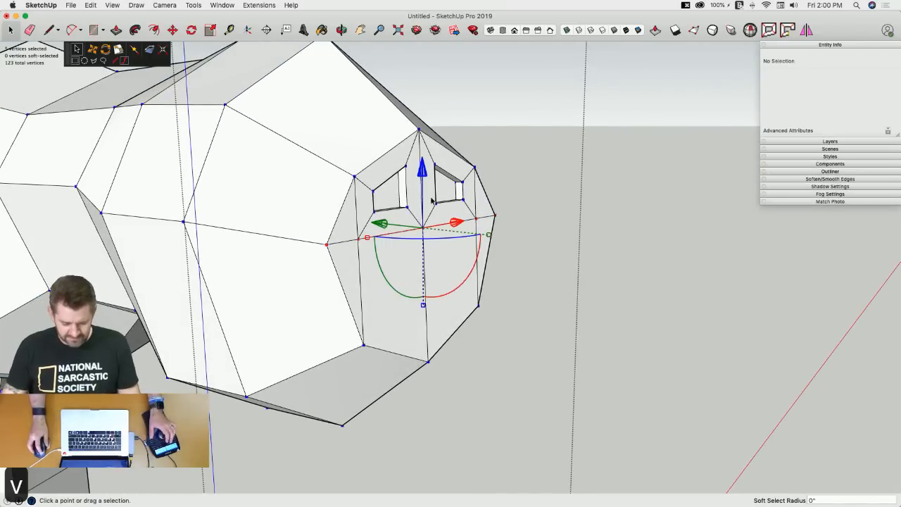
left_click_drag(422, 176, 539, 357)
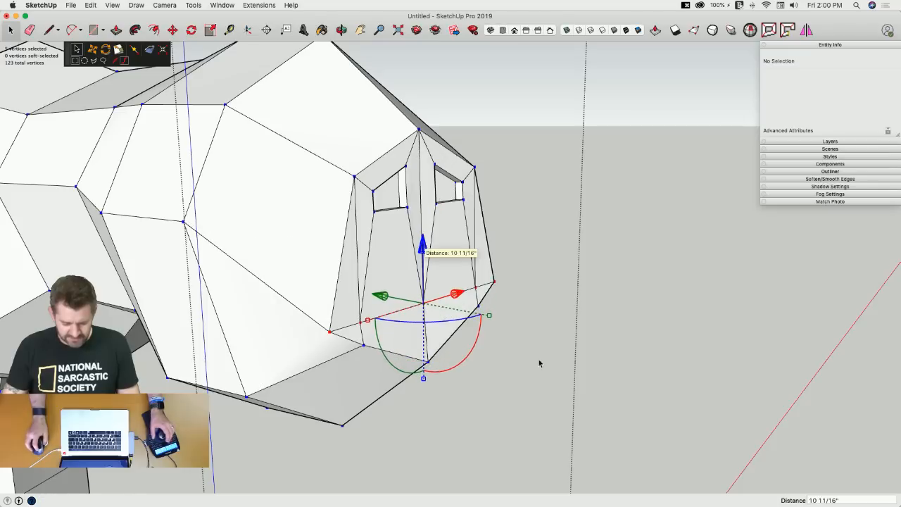
middle_click_drag(538, 357, 552, 344)
left_click(561, 337)
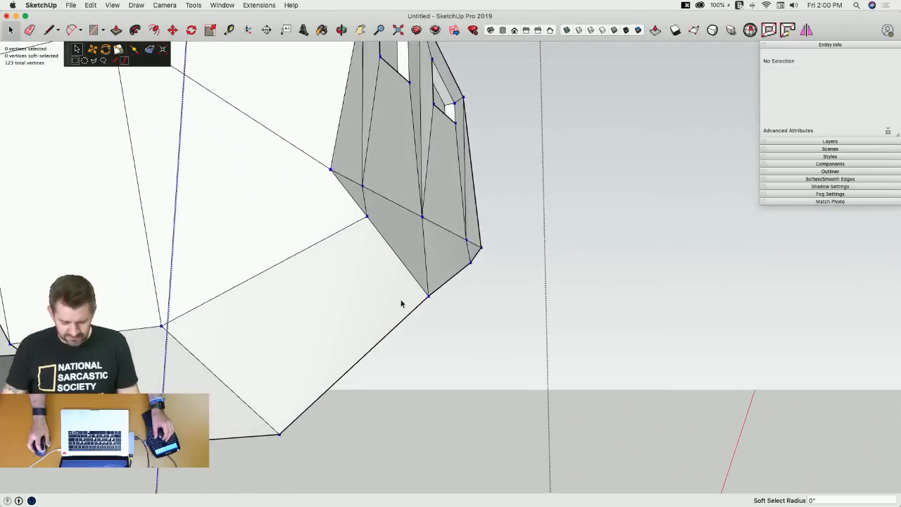
Move the end face's lowest centre vertex about 4 1/8" inward along the green axis and lower it along the blue axis.
left_click_drag(454, 320, 454, 320)
middle_click_drag(472, 338, 377, 298)
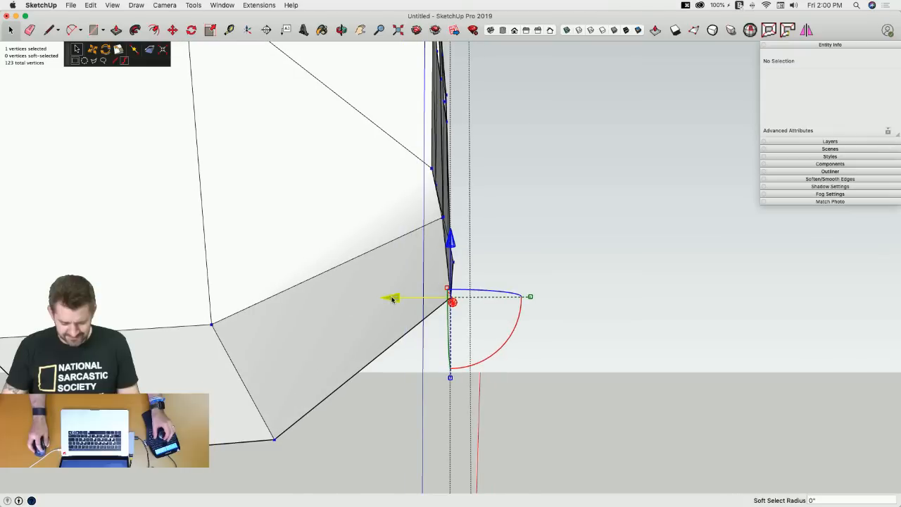
left_click_drag(392, 299, 423, 250)
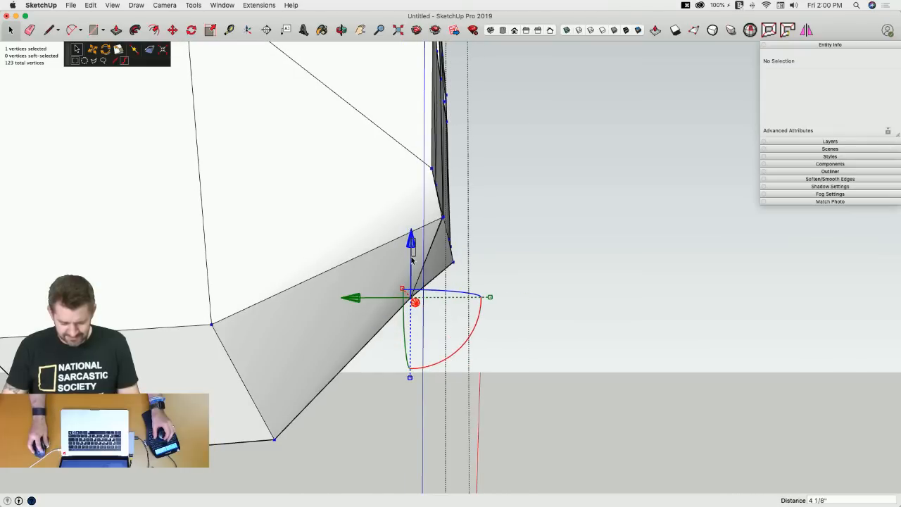
left_click_drag(405, 252, 391, 330)
middle_click_drag(355, 341, 351, 281)
Lower the two lower side vertices of the end face about 10 1/2" along the blue axis.
left_click(311, 274)
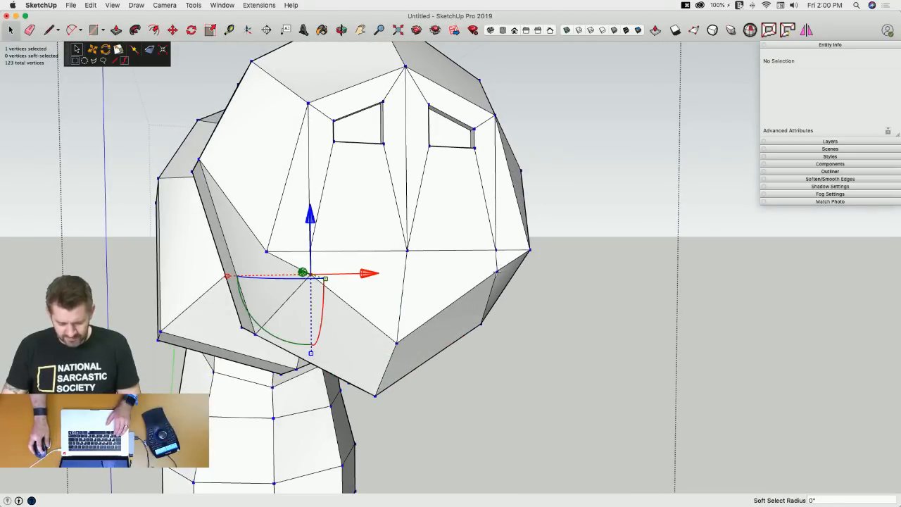
left_click(497, 271, "shift")
left_click_drag(407, 213, 407, 290)
middle_click_drag(407, 290, 474, 361)
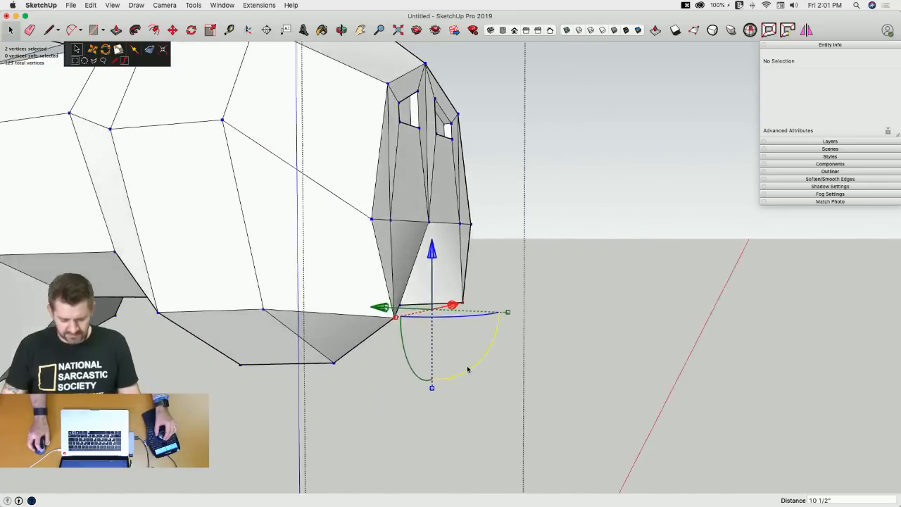
left_click(618, 369)
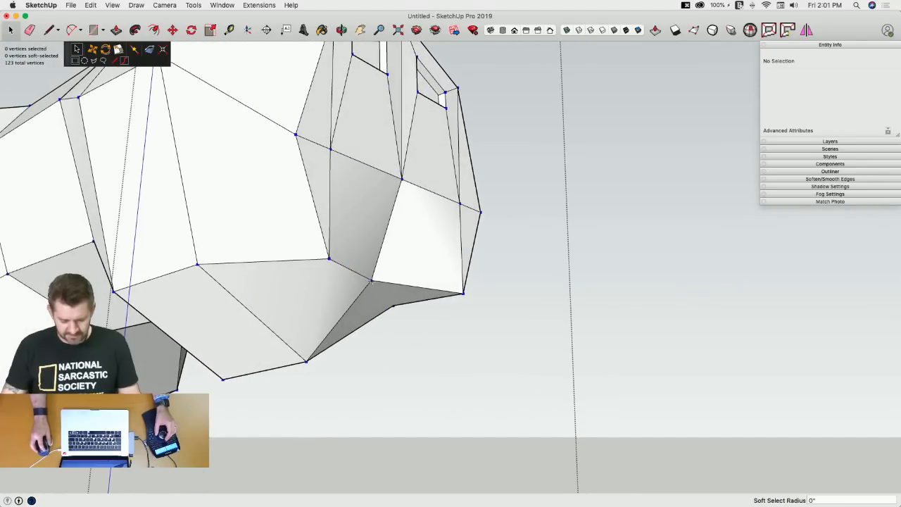
Move the end face's bottom centre vertex about 5 5/16" outward along the green axis and leave vertex editing.
left_click(381, 292)
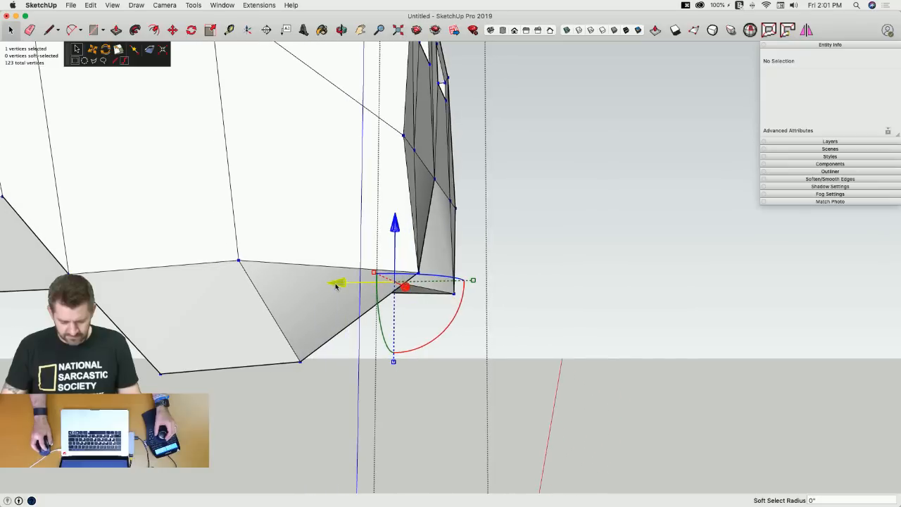
left_click_drag(362, 284, 379, 286)
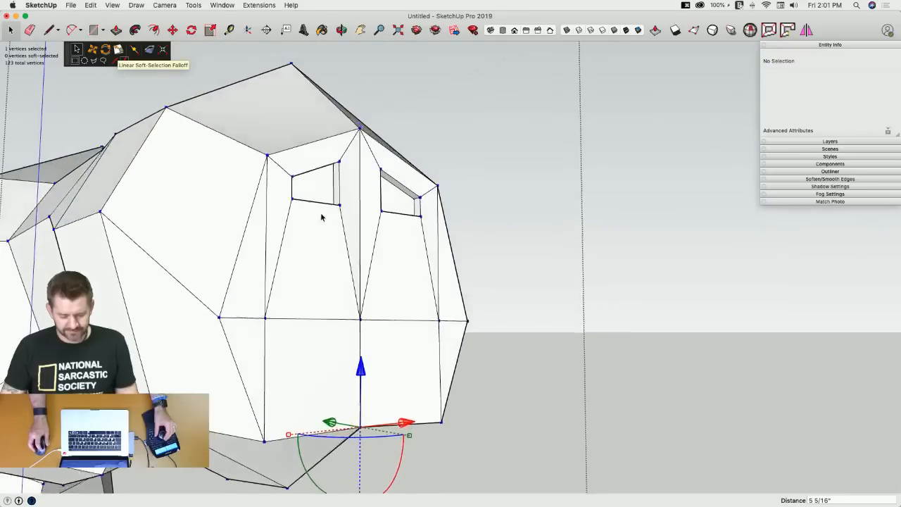
key("space")
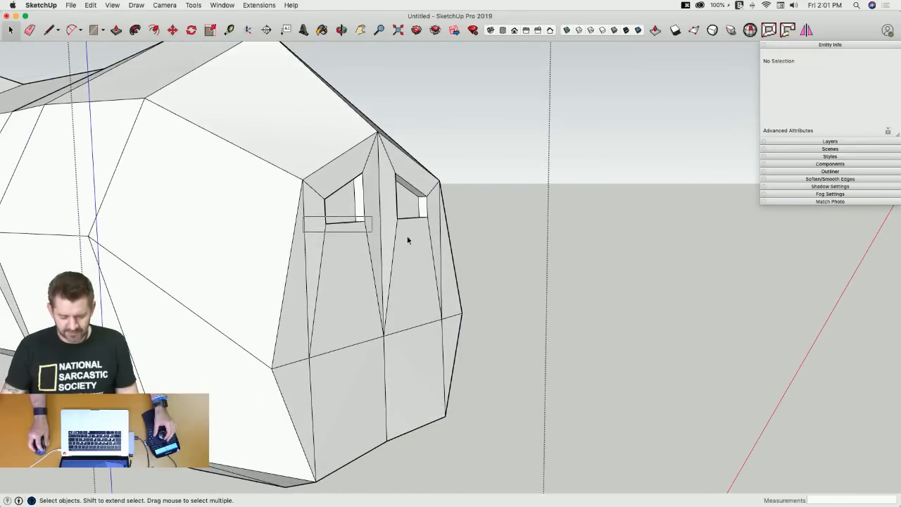
Stretch both recesses downward by lowering the vertices of their bottom edges to just above the horizontal line.
left_click_drag(408, 240, 481, 249)
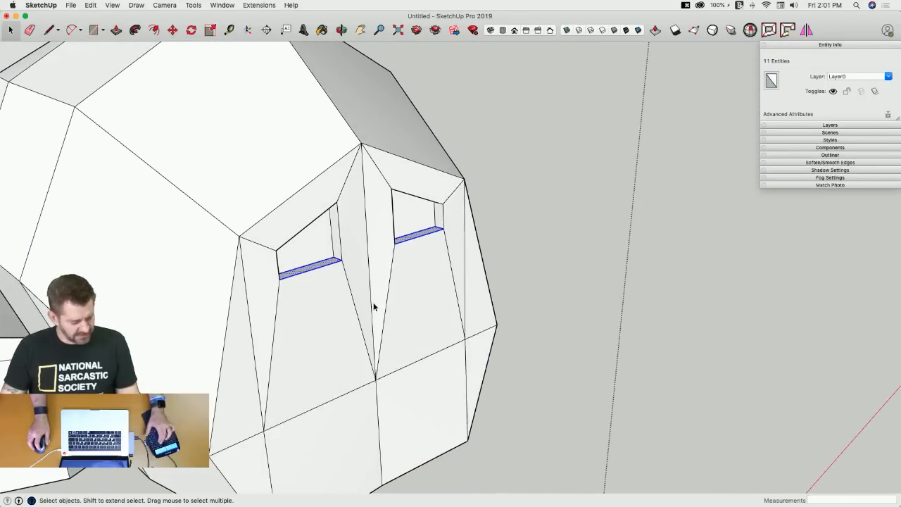
key("v")
left_click_drag(327, 141, 334, 243)
left_click(590, 187)
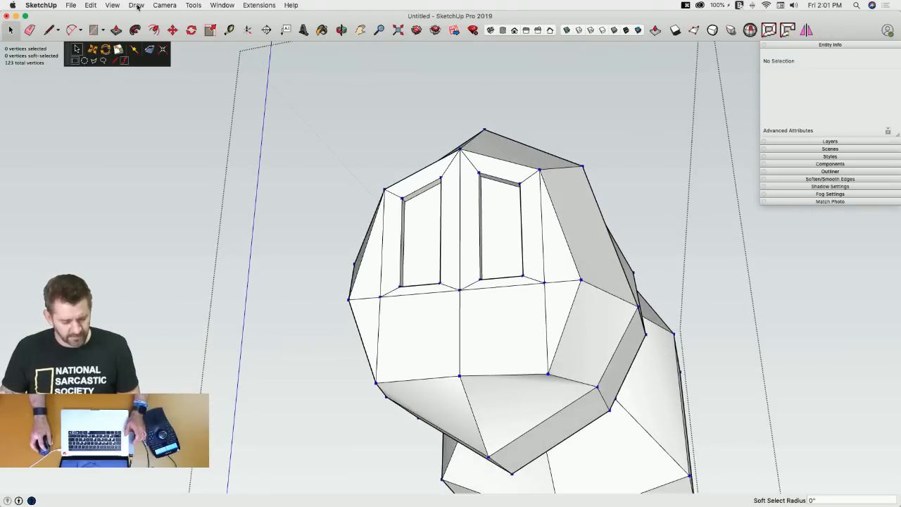
Make the QuadFace Tools available and apply their quad-diagonal tool to the mesh.
left_click(109, 5)
mouse_move(116, 41)
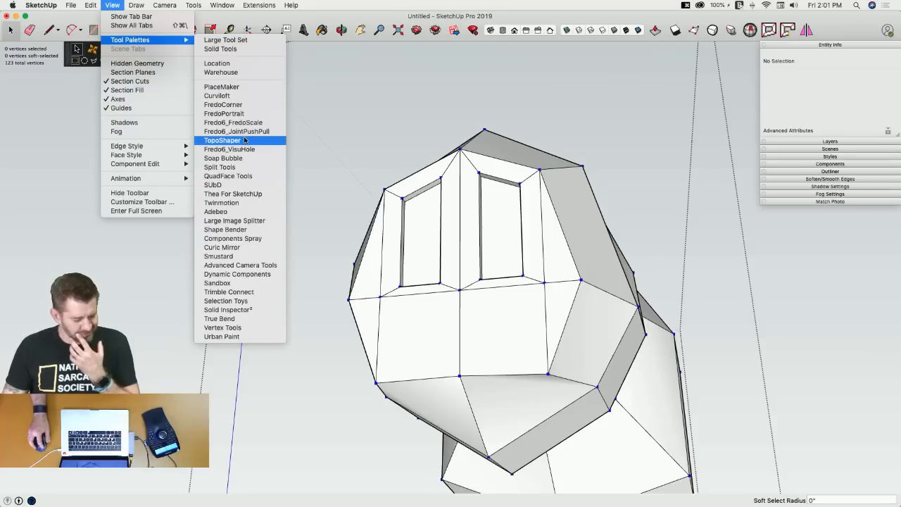
left_click(245, 177)
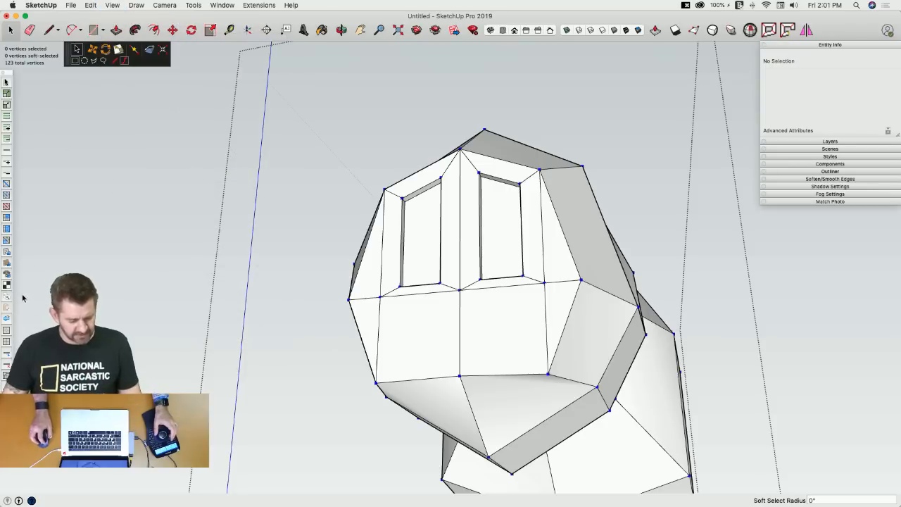
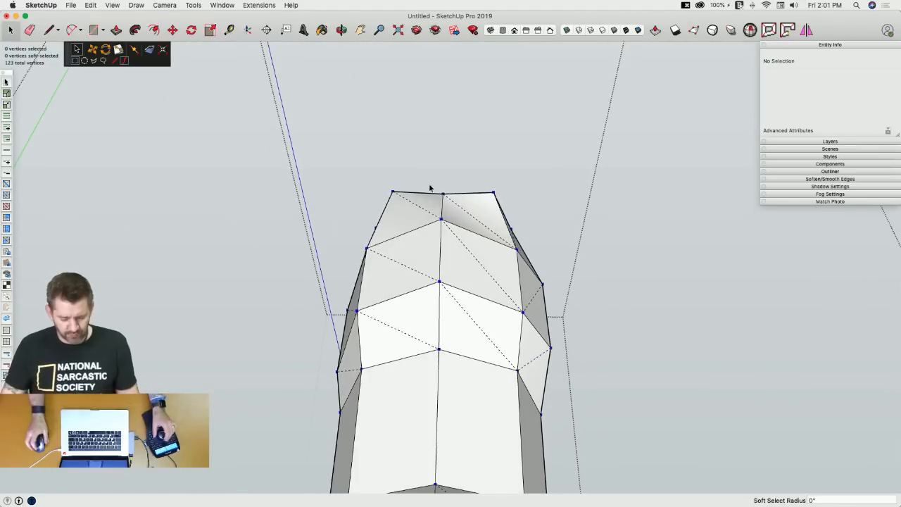
left_click(7, 184)
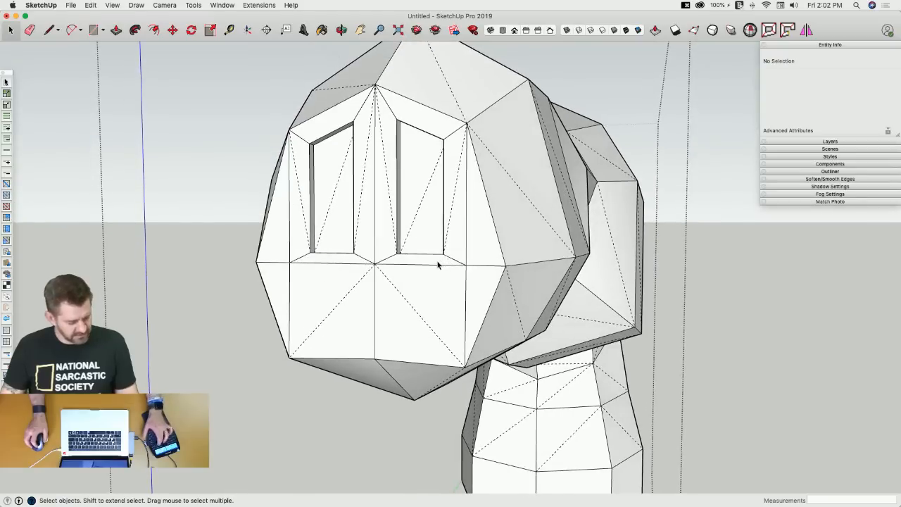
Return to vertex editing and preview the subdivided form with the elongated recesses.
key("v")
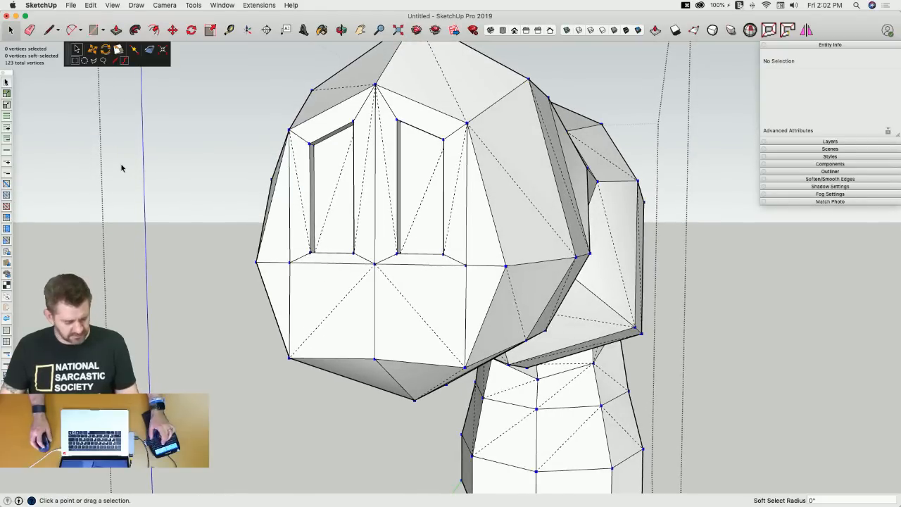
key("u")
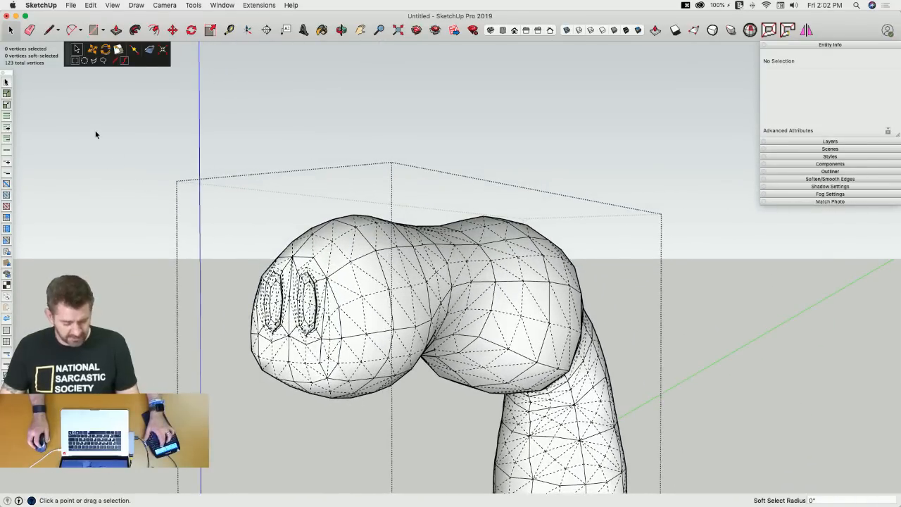
Leave vertex editing, select the form and toggle its subdivision on and off, ending on the unsubdivided control mesh.
left_click(95, 132)
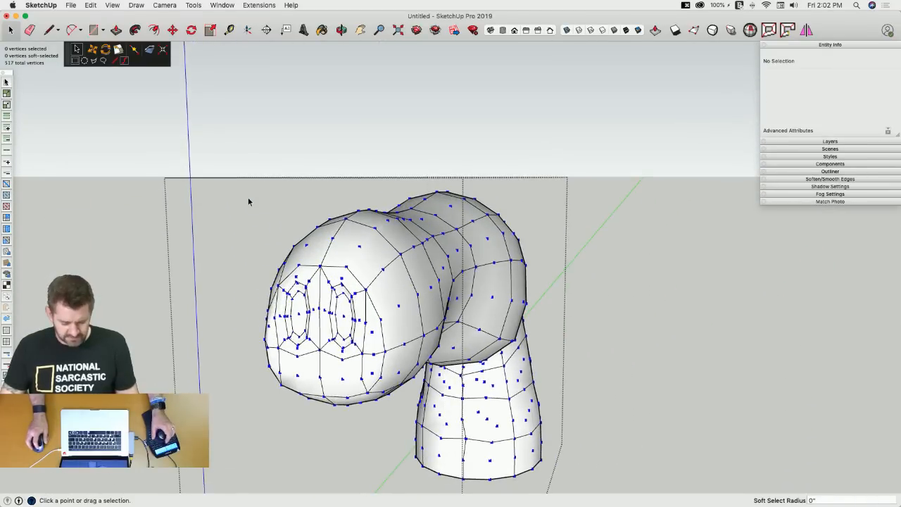
key("space")
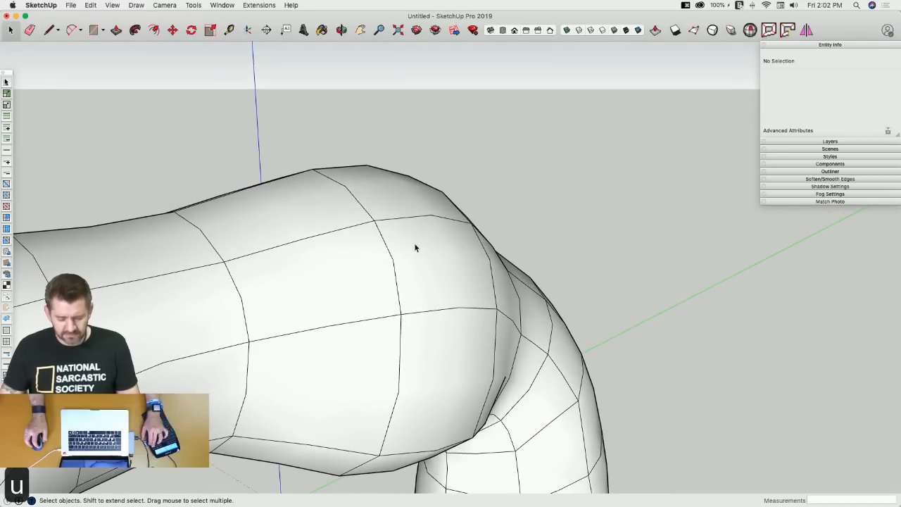
left_click(418, 238)
key("u")
key("u")
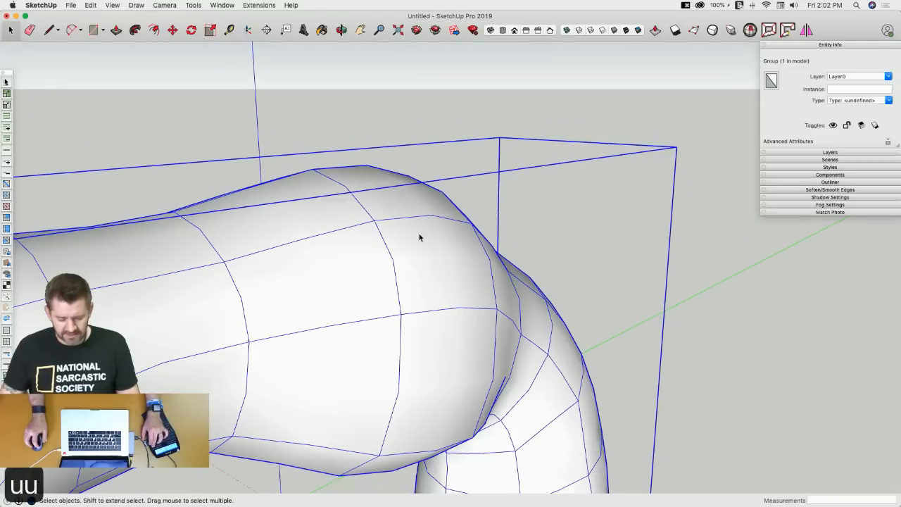
key("u")
key("u")
key("u")
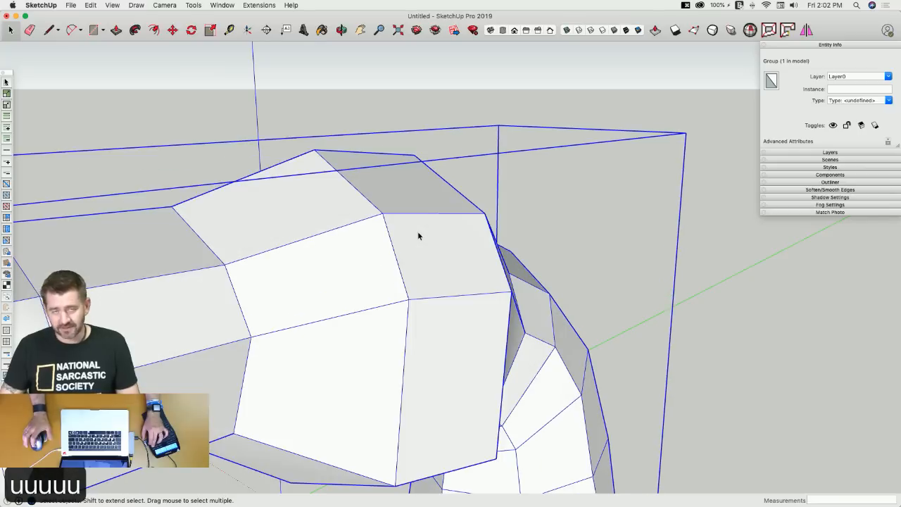
key("u")
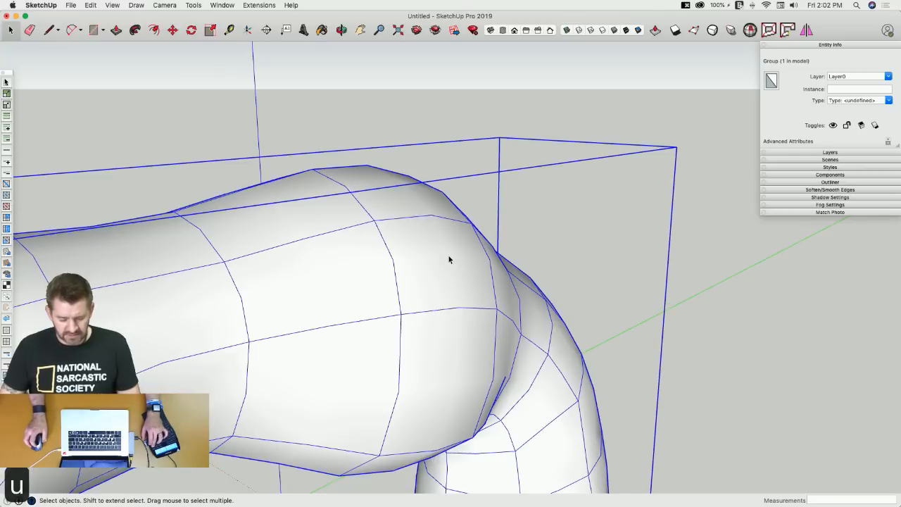
key("u")
key("u")
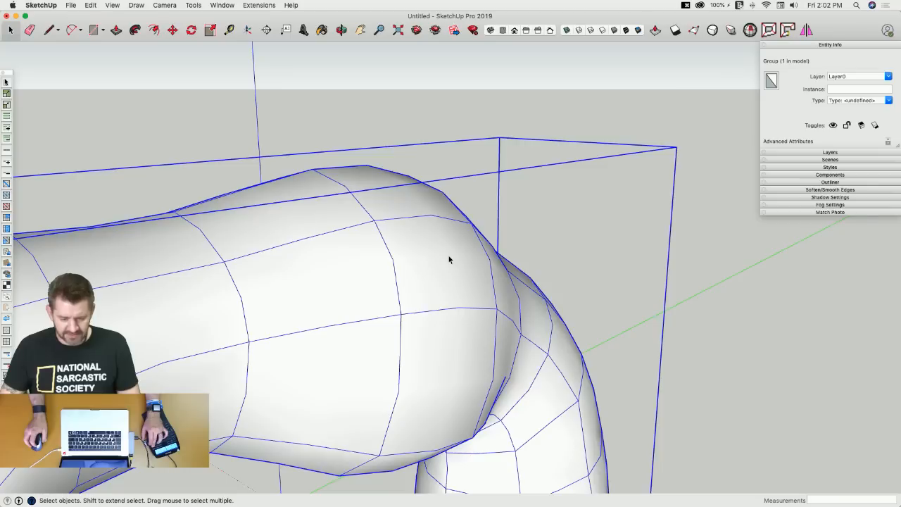
key("u")
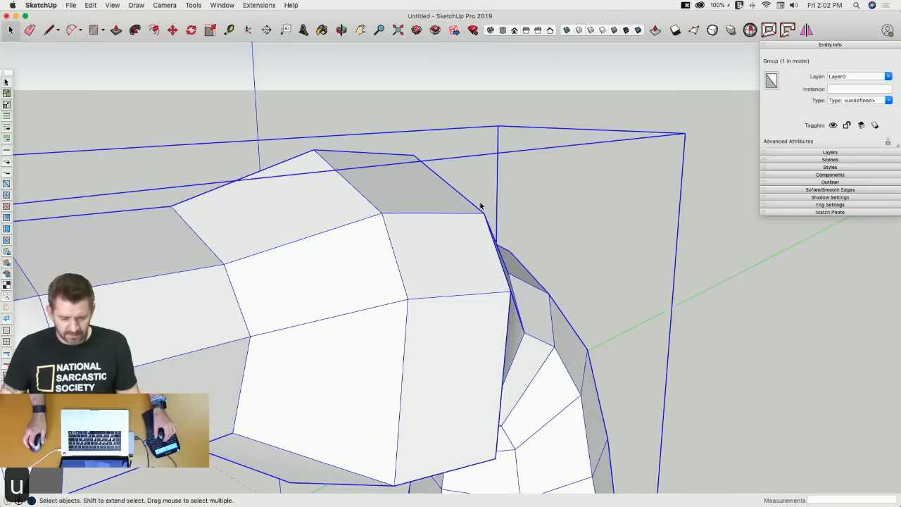
Open the group for editing and try to offset the quad on the side of the bend.
middle_click_drag(483, 202, 459, 219)
double_click(460, 218)
left_click(459, 216)
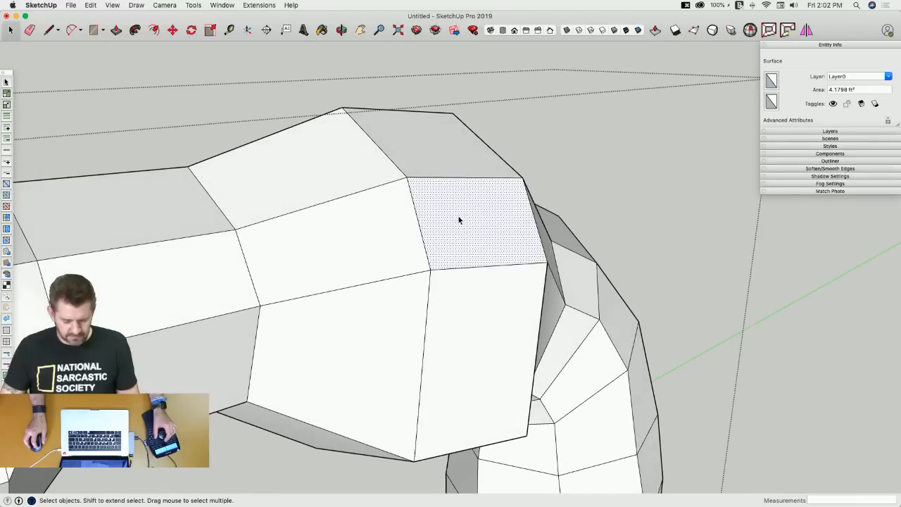
key("f")
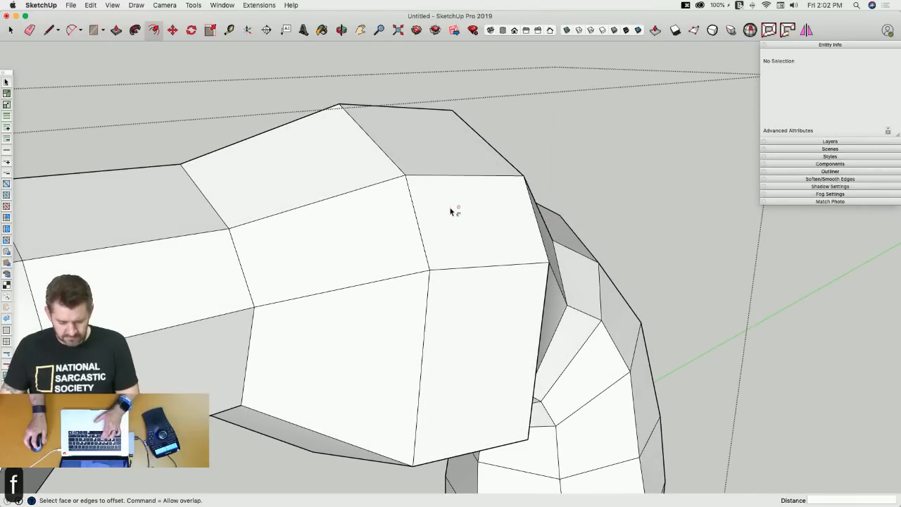
left_click(444, 210)
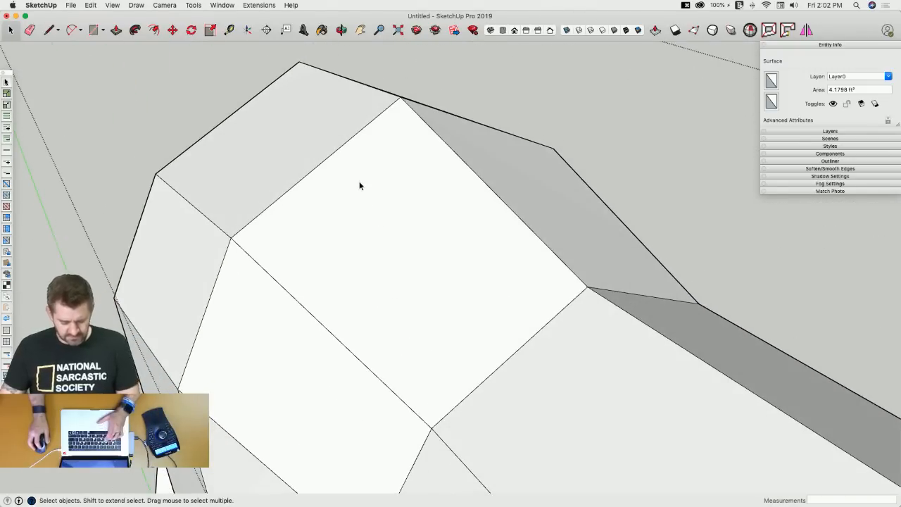
Reveal the mesh's hidden diagonals and select the large quad on top of the bend.
key("u")
key("u")
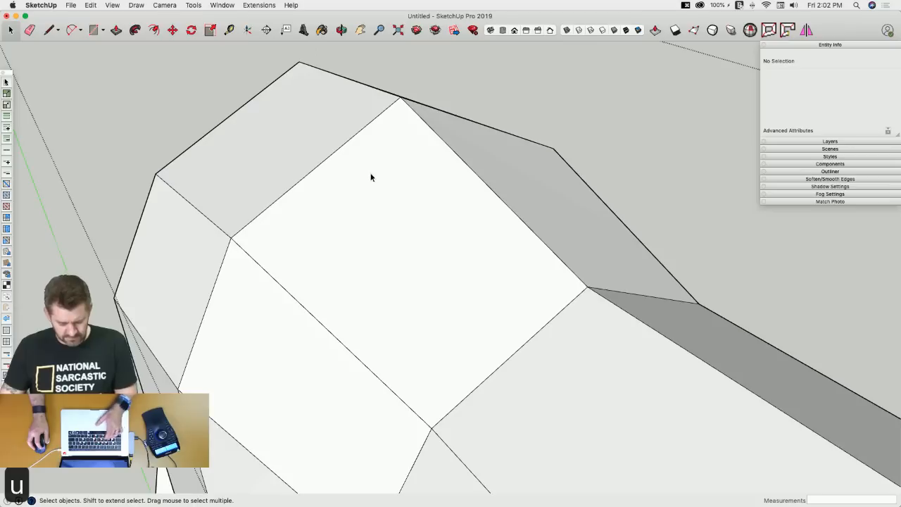
key("f")
key("space")
left_click(373, 204)
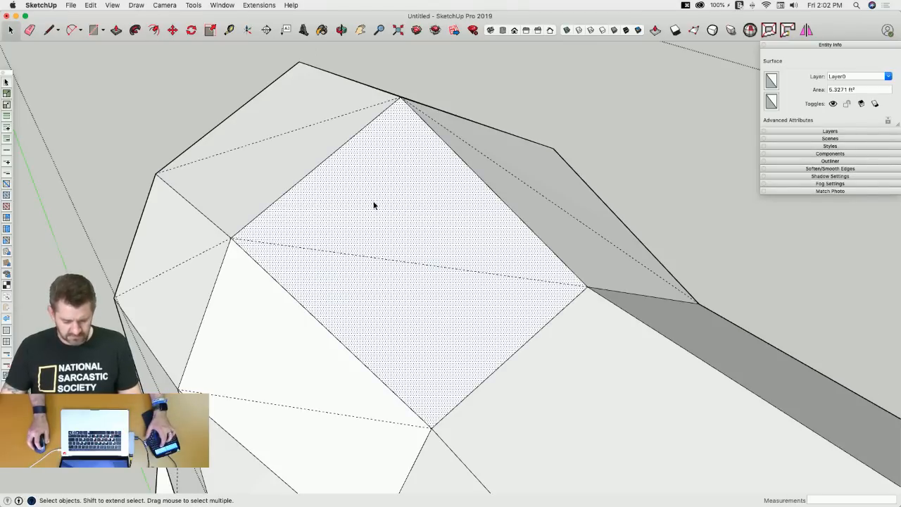
Try to erase the diagonal of the large top quad, and undo the erasure.
key("e")
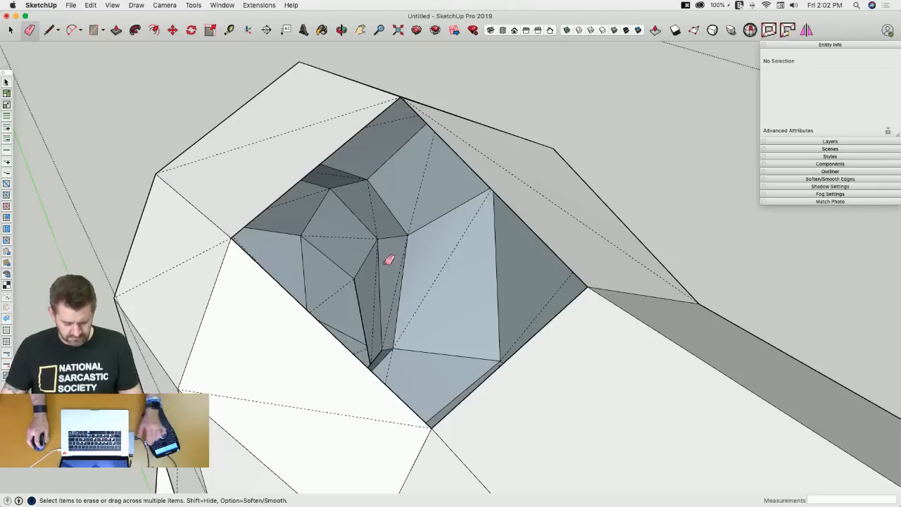
key("super+z")
key("space")
scroll(383, 237, "up", 5)
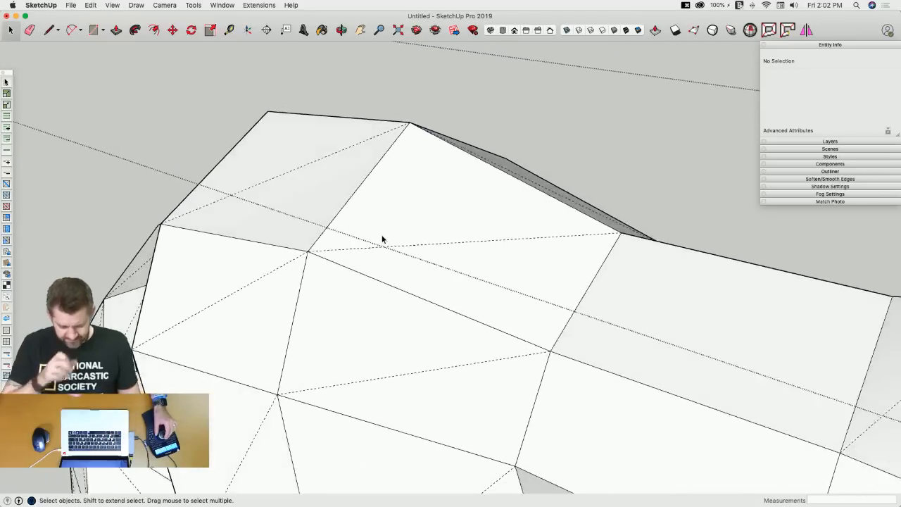
Select both triangles of the smaller side quad and try to offset them as one face.
left_click(246, 248)
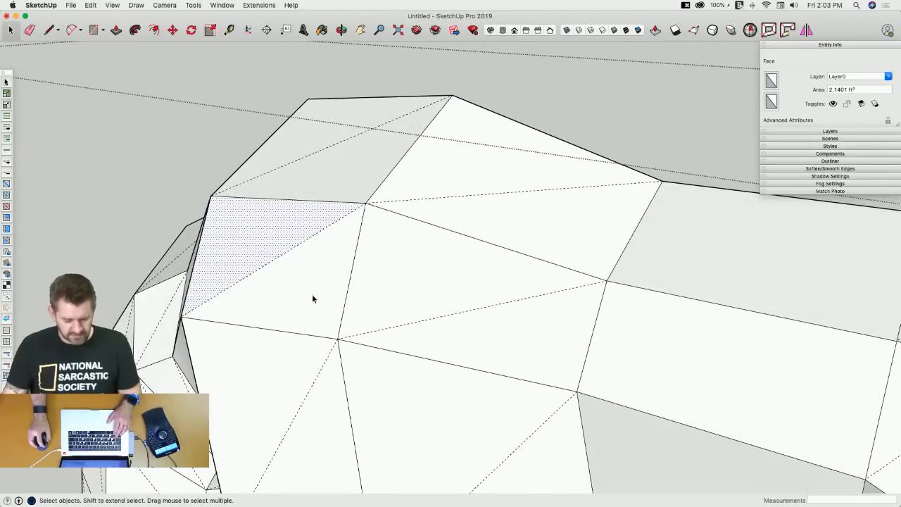
left_click(310, 281, "shift")
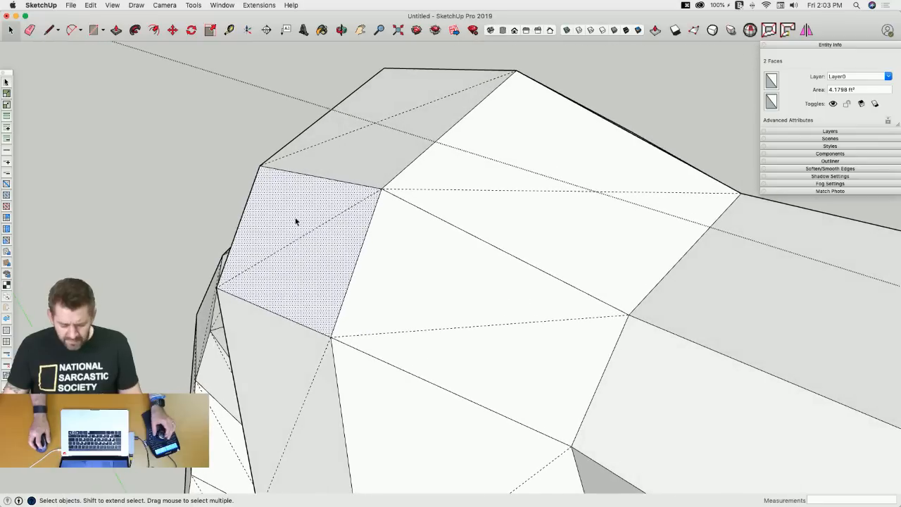
key("f")
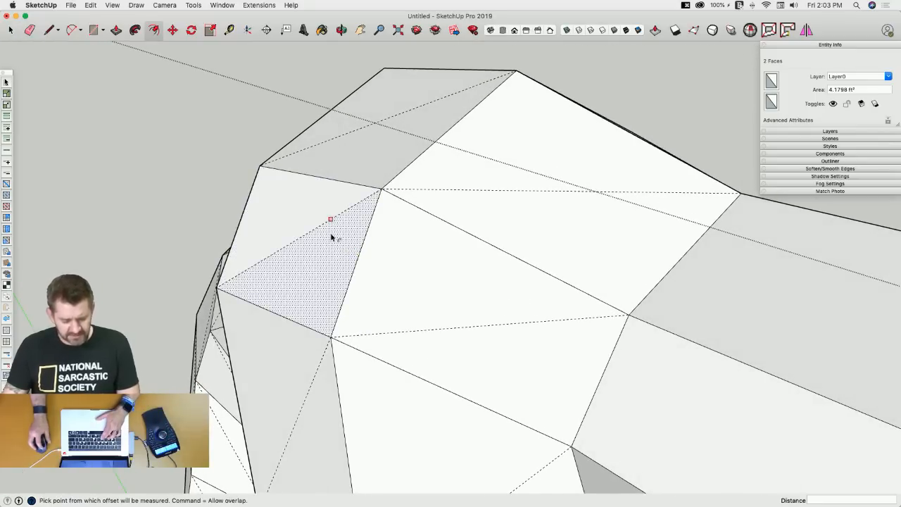
key("space")
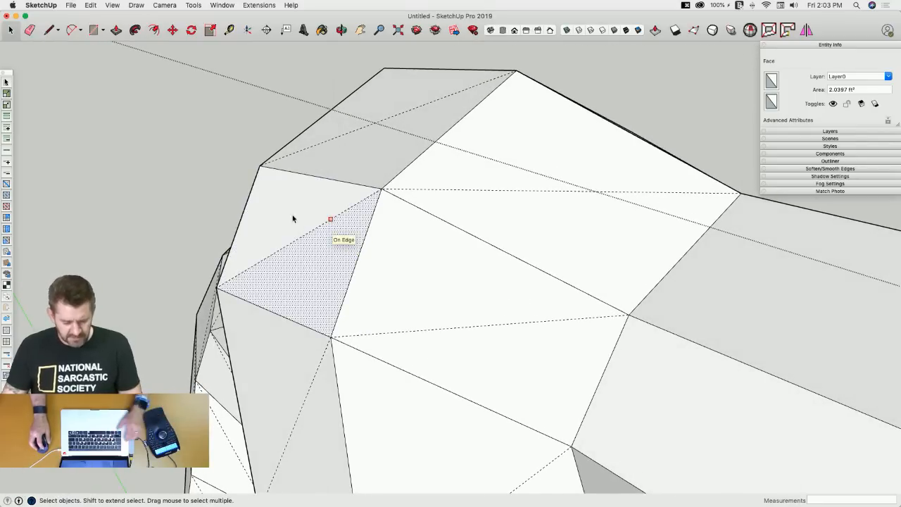
Make the side quad's four vertices planar with Make Planar and erase the diagonal across it.
left_click(292, 224)
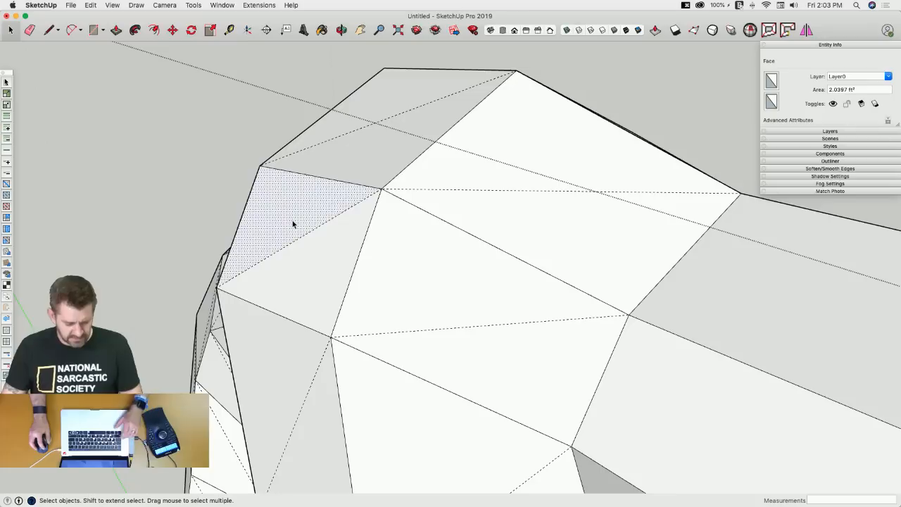
left_click(322, 303, "shift")
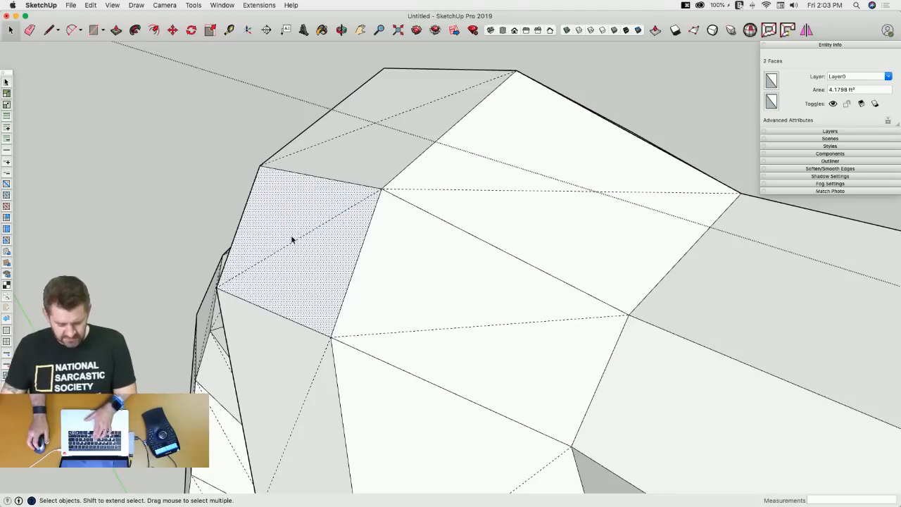
key("v")
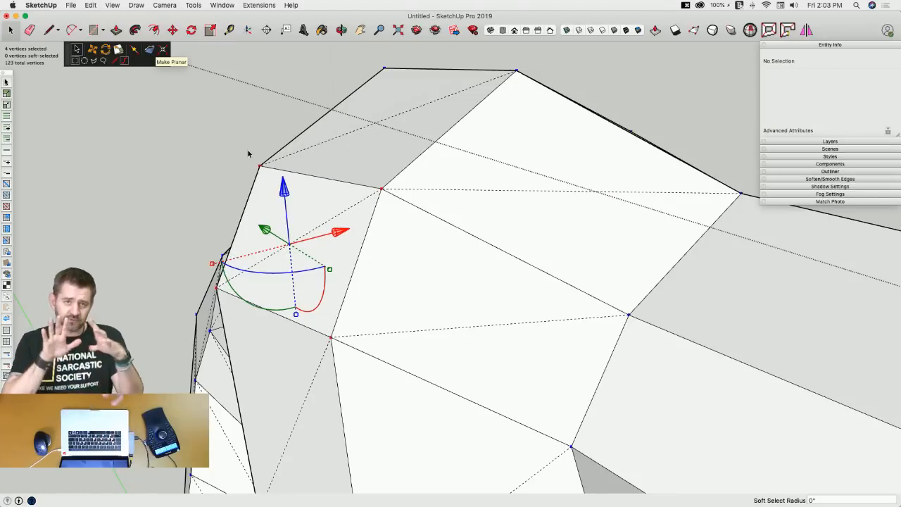
key("space")
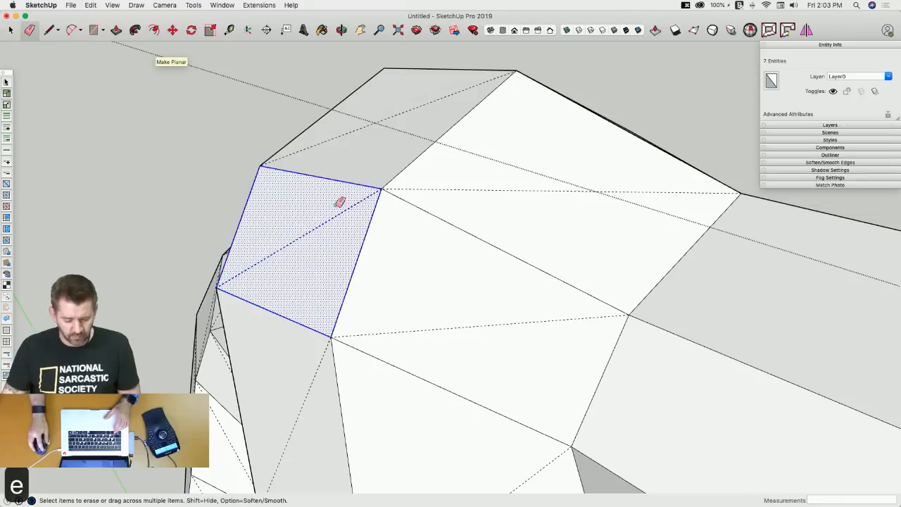
key("e")
left_click(334, 217)
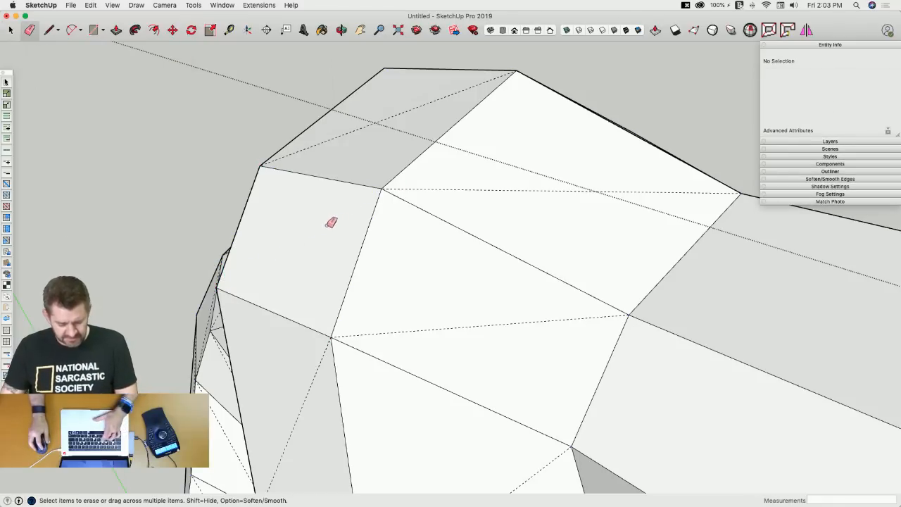
Offset the flattened side quad's outline slightly inward.
key("f")
left_click(345, 202)
left_click(340, 217)
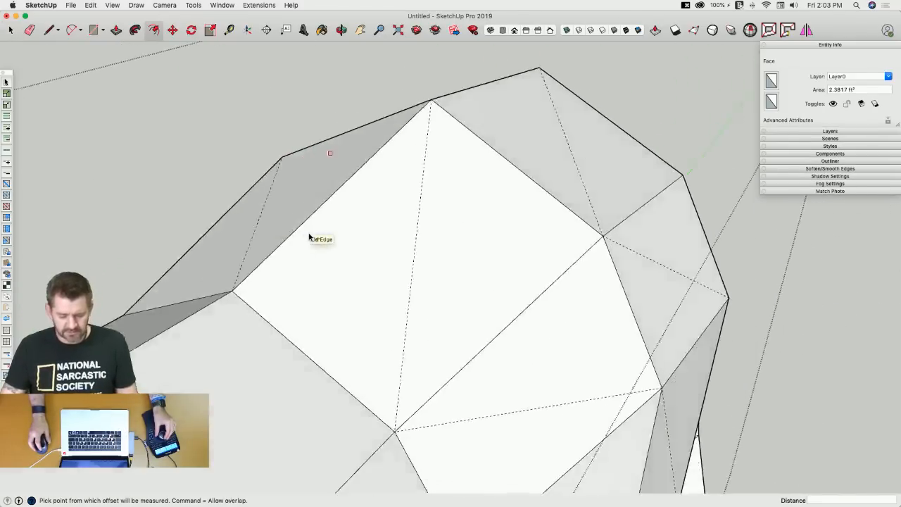
Make the matching quad on the opposite side planar without its diagonal, and offset its outline inward.
key("space")
left_click(554, 256)
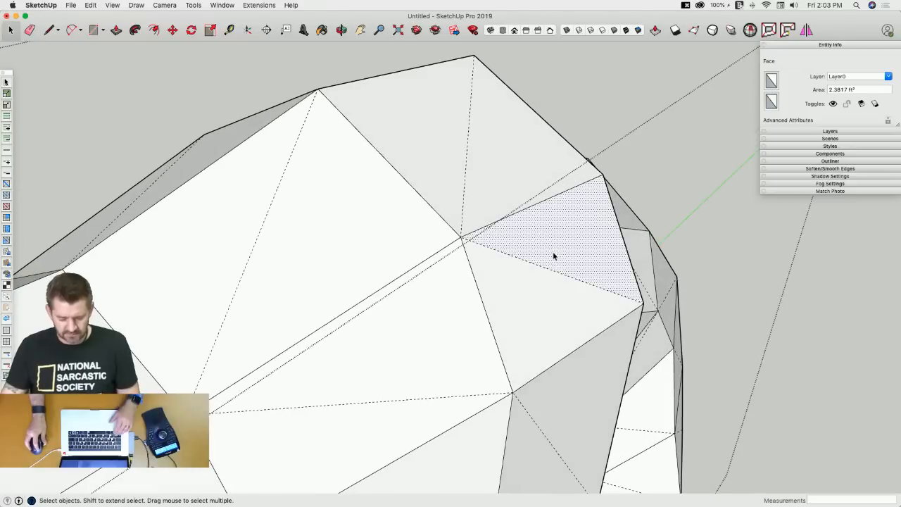
left_click(527, 309, "shift")
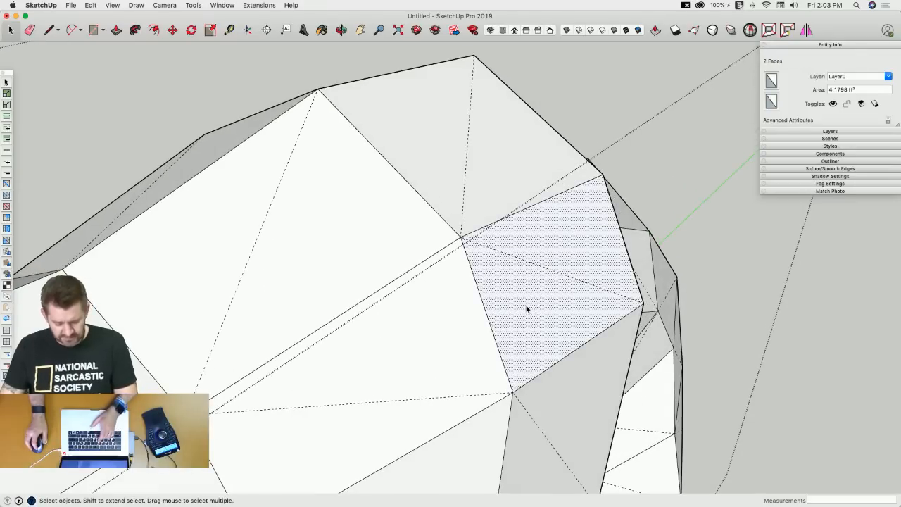
key("v")
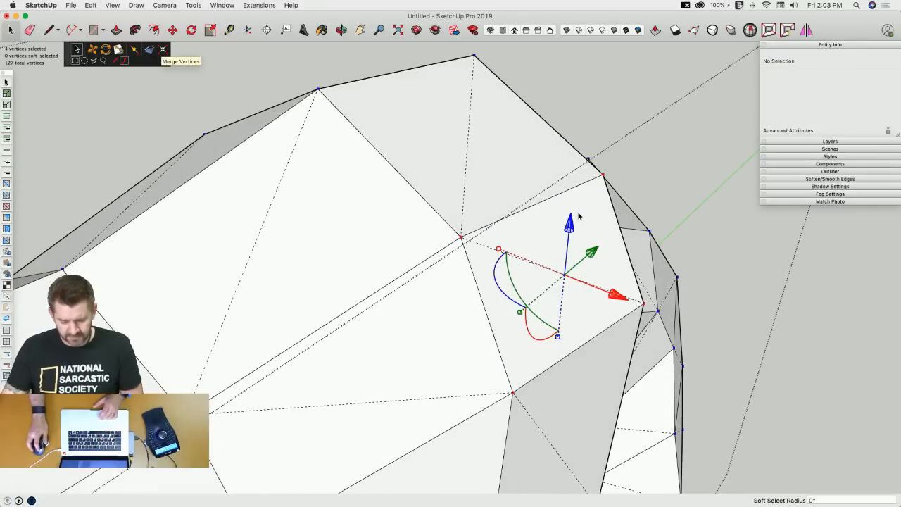
key("Escape")
key("Escape")
key("f")
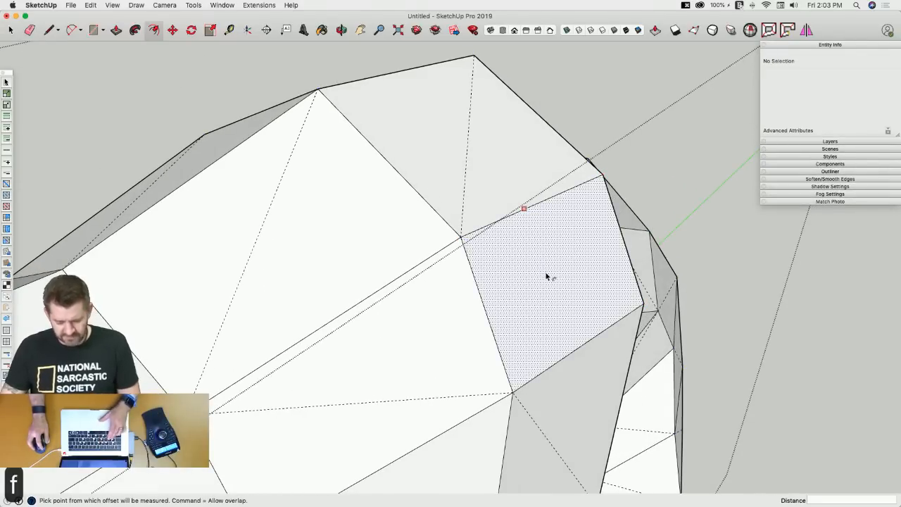
left_click_drag(548, 276, 595, 252)
Extrude both inset side faces outward 2' 10 5/8" with Push/Pull.
key("p")
left_click(598, 251)
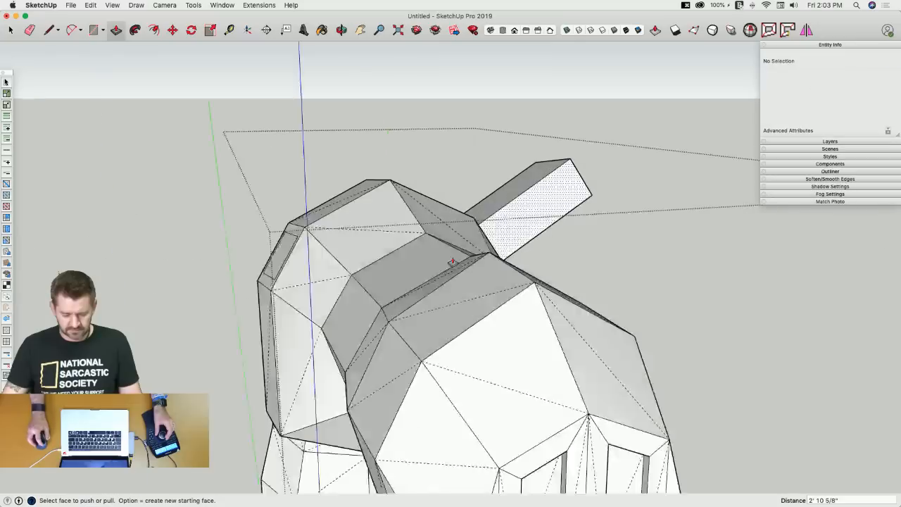
double_click(289, 260)
Select both triangles of the top quad beside one of the extruded arms.
key("space")
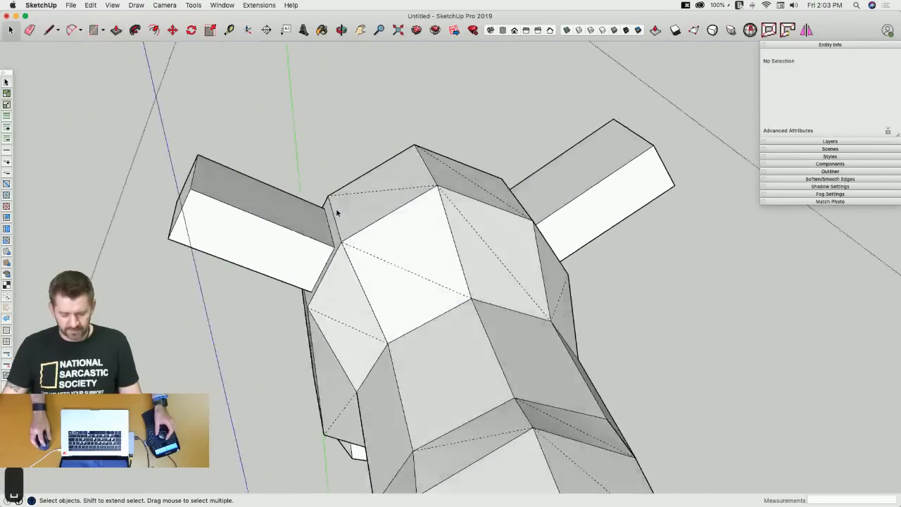
left_click(367, 258)
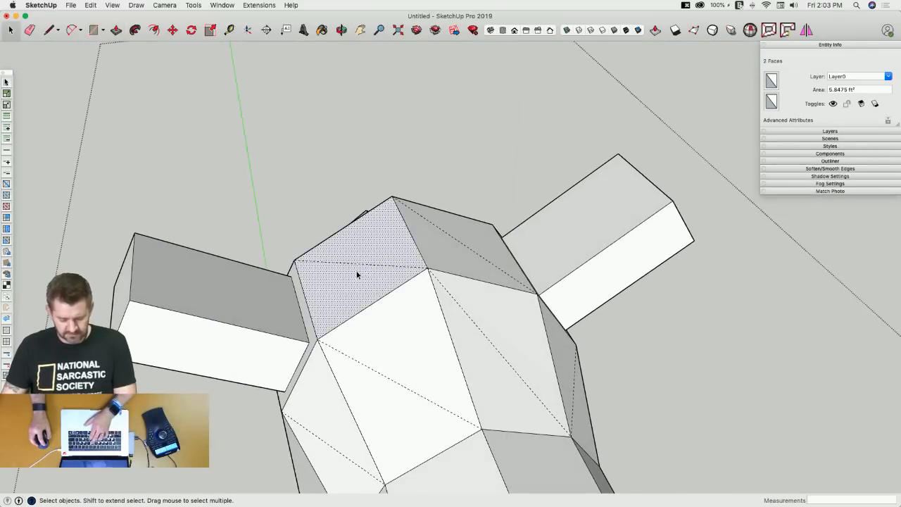
key("v")
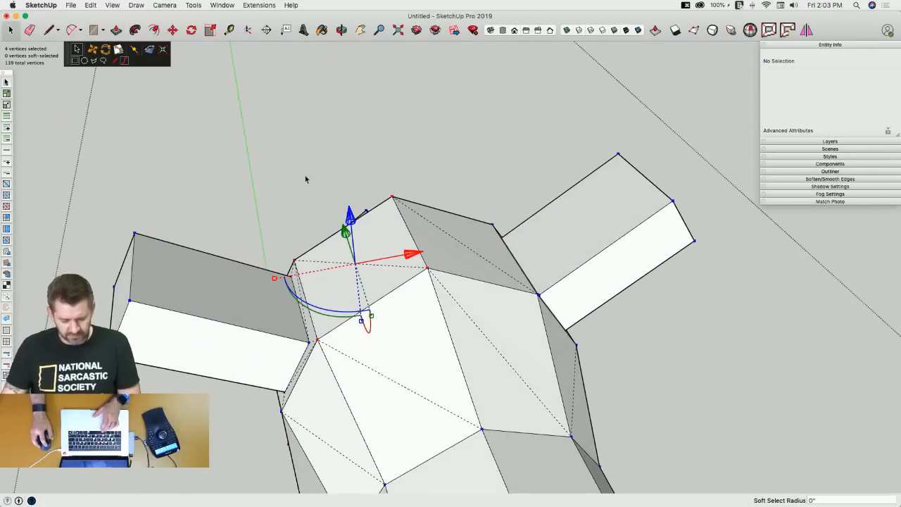
key("e")
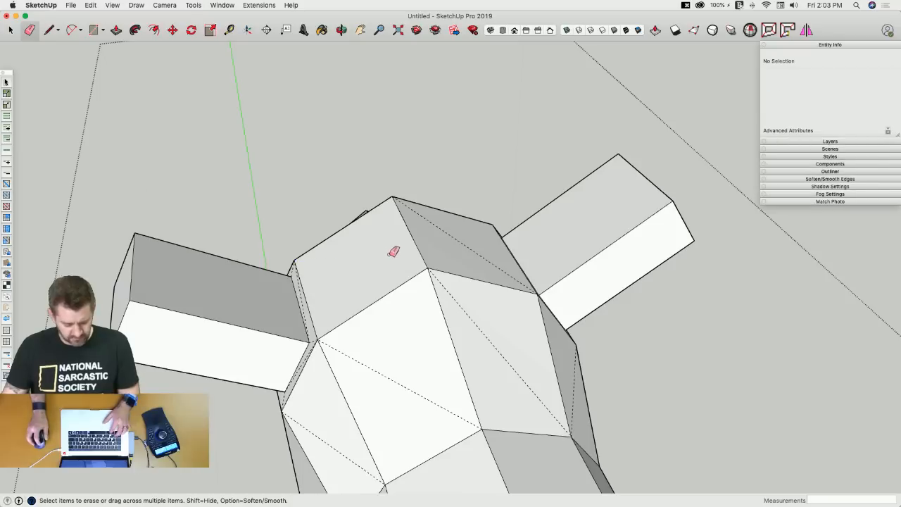
key("super+z")
key("space")
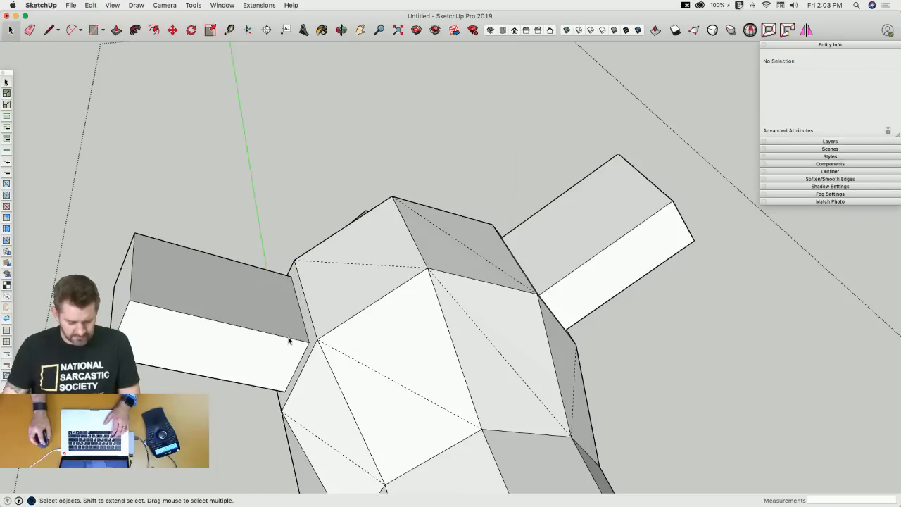
Connect the corners of the ring faces around the bases of the two existing side horns with edges.
left_click(309, 331)
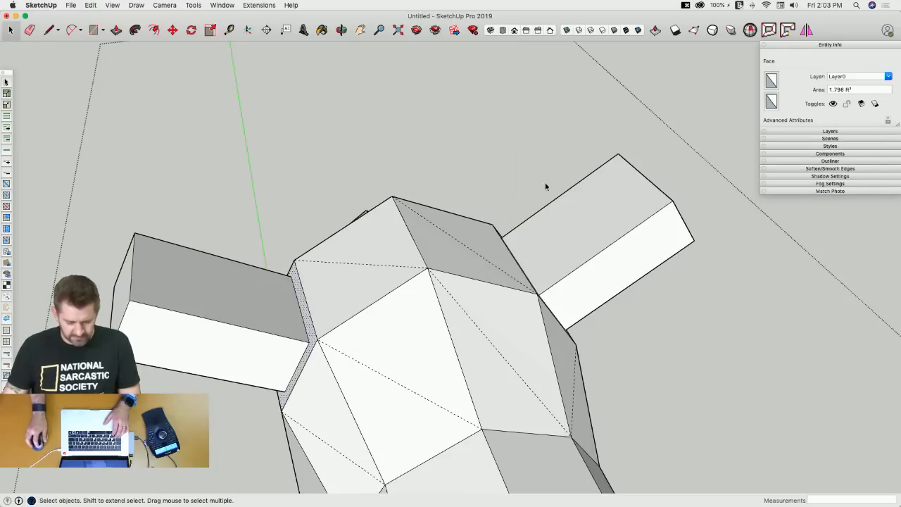
left_click(770, 31)
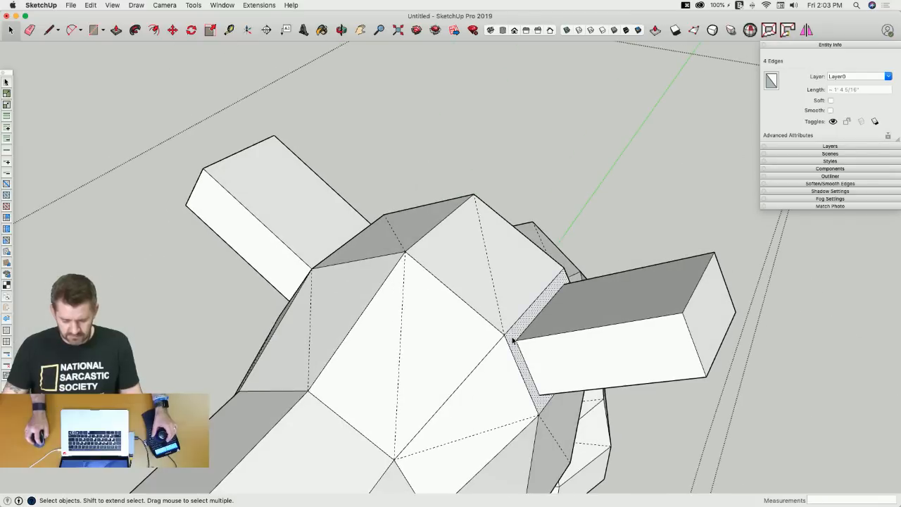
left_click(514, 340)
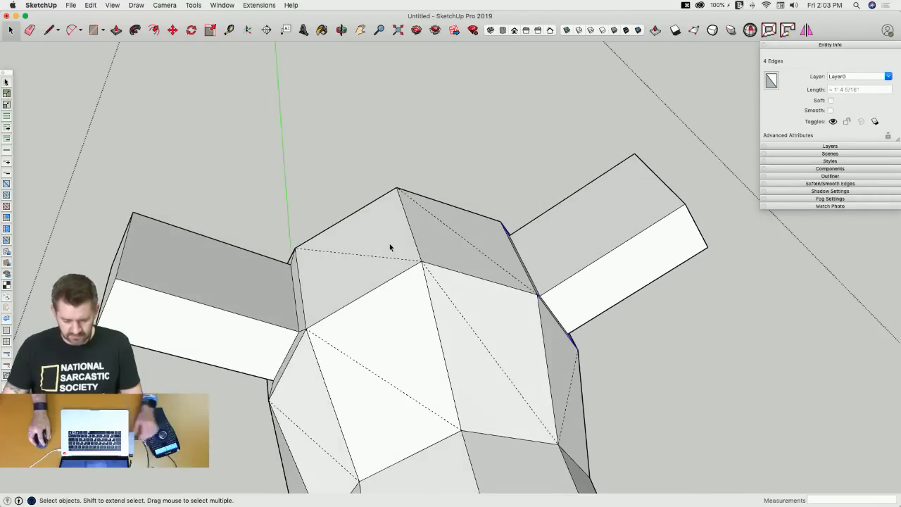
Make the two triangles of the crown face beside the left side horn planar and erase their dividing diagonal.
left_click(376, 243)
left_click(356, 279, "shift")
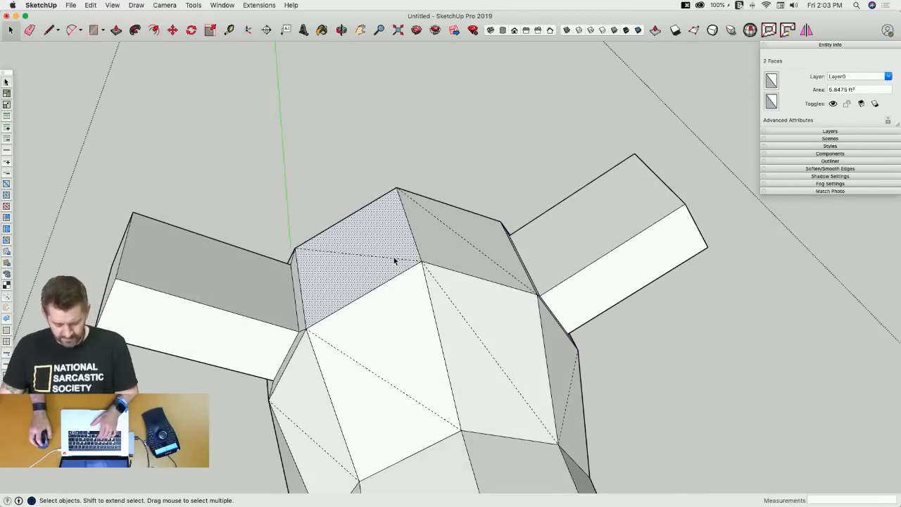
key("v")
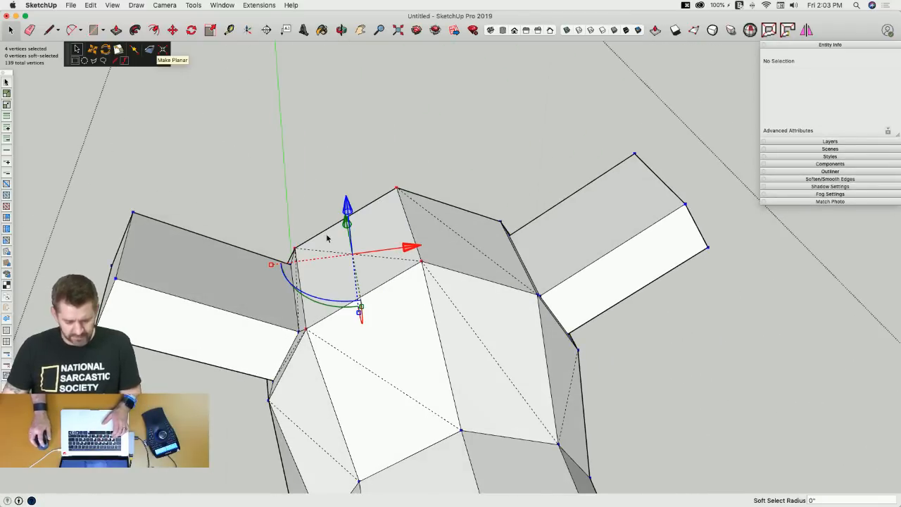
key("e")
key("space")
left_click(362, 239)
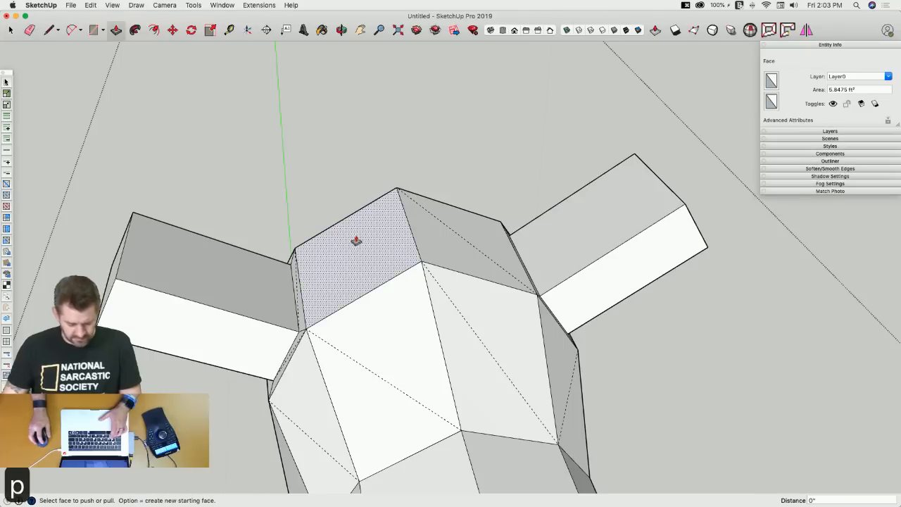
Offset the flattened left crown face inward and pull the inner face outward into a long horn.
key("f")
left_click(358, 216)
left_click(357, 222)
key("p")
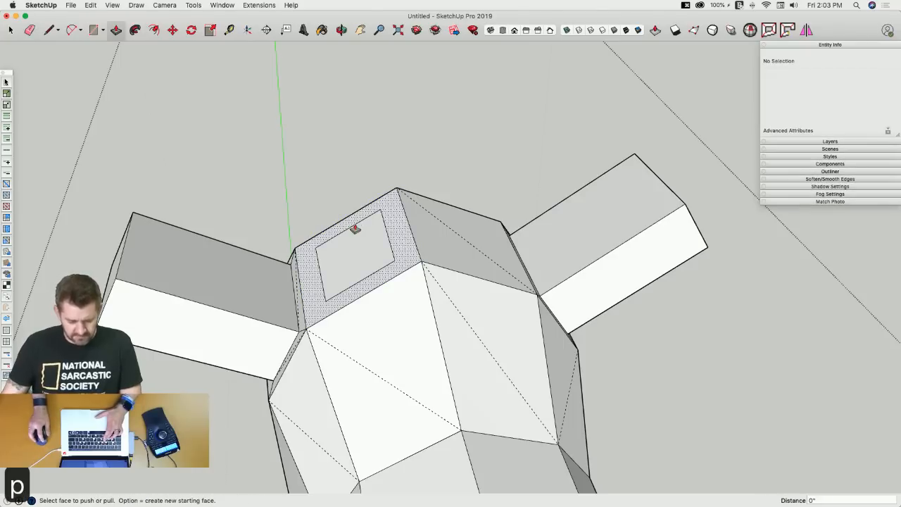
left_click(347, 247)
left_click(262, 135)
Connect the corners of the ring face around the new left crown horn to its base with edges.
key("space")
middle_click_drag(510, 188, 458, 216)
left_click(439, 232)
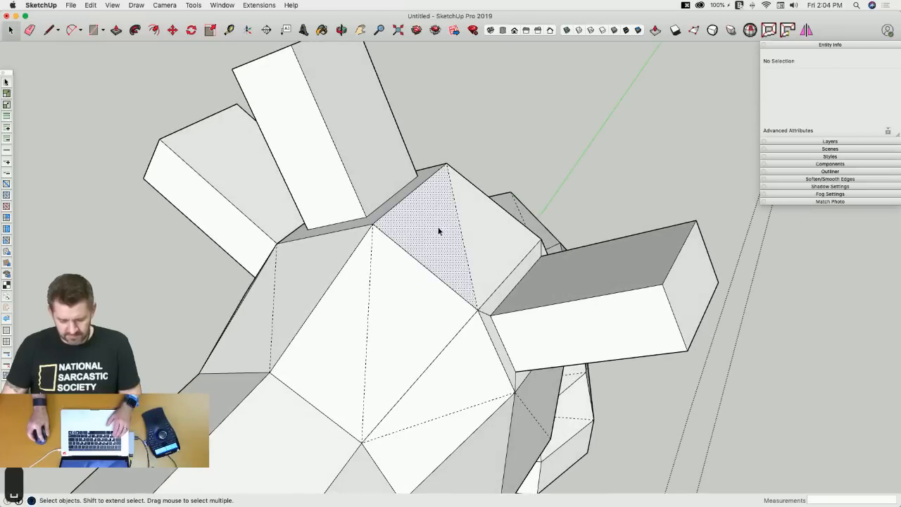
left_click(407, 193)
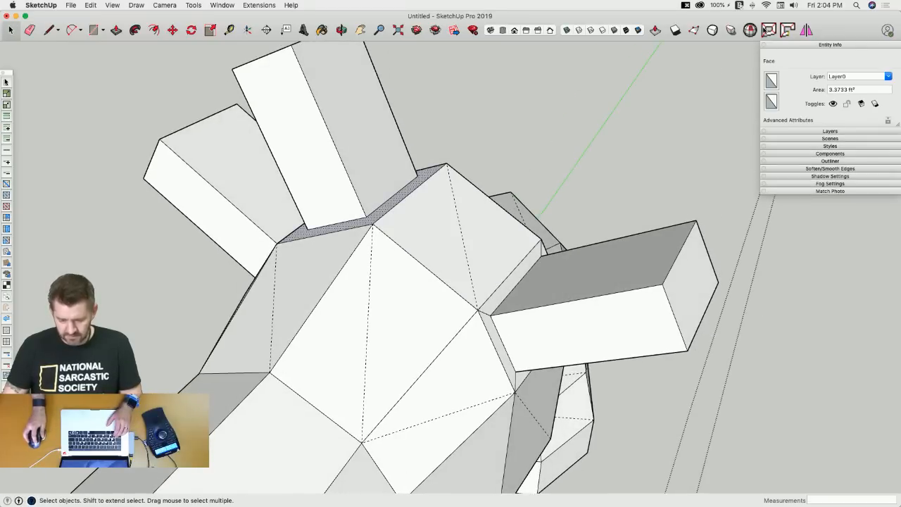
Make the two triangles of the matching right crown face planar and erase the diagonal between them.
left_click(442, 247)
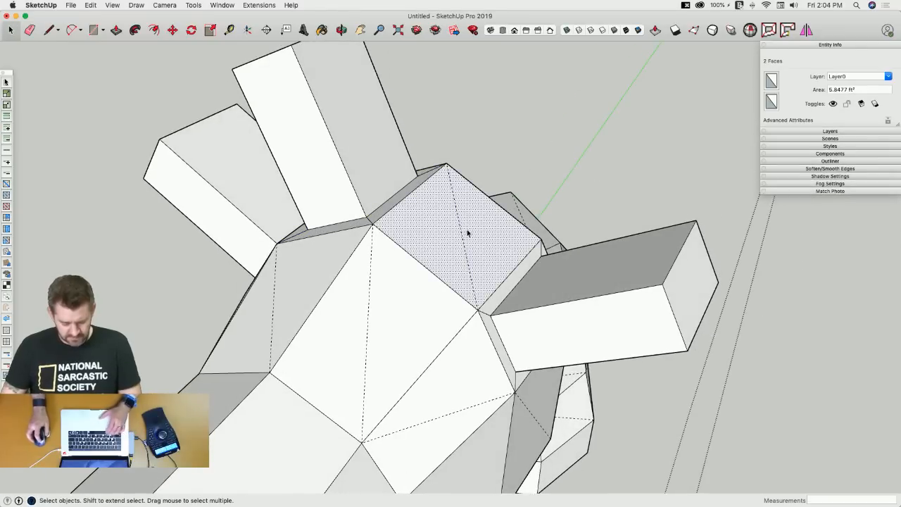
key("v")
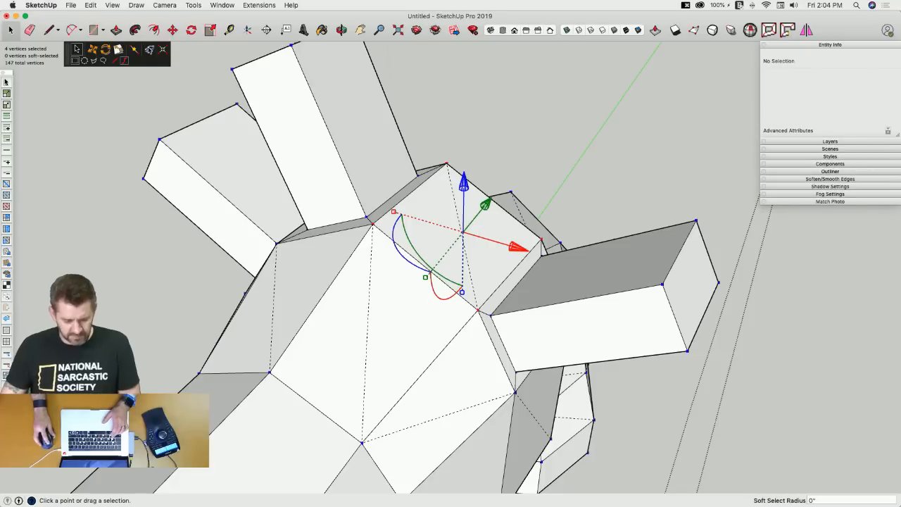
key("e")
key("space")
left_click(452, 229)
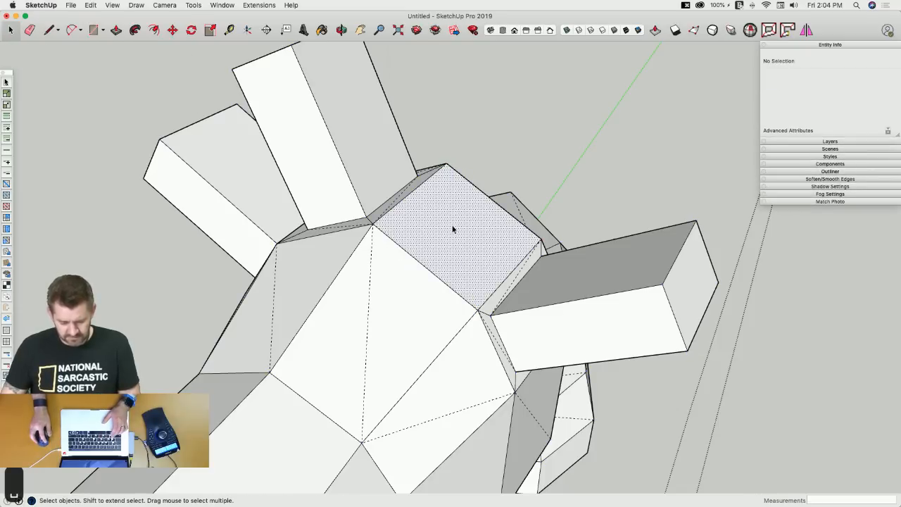
Inset and pull the right crown face into a horn matching the left one, and connect its surrounding ring's corners with edges.
key("f")
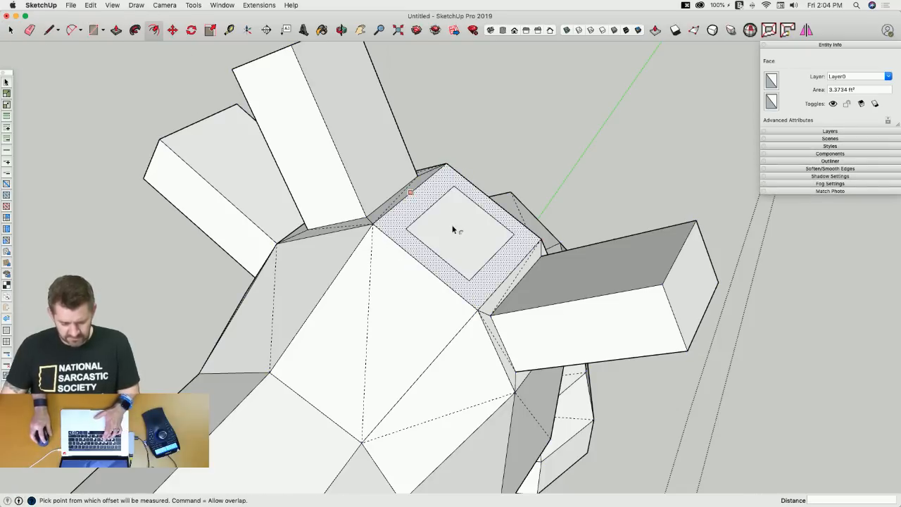
double_click(453, 231)
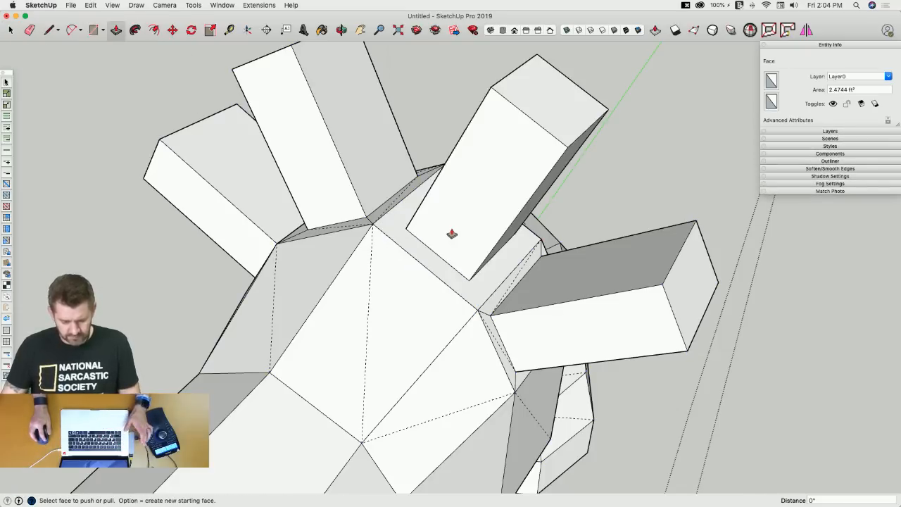
key("space")
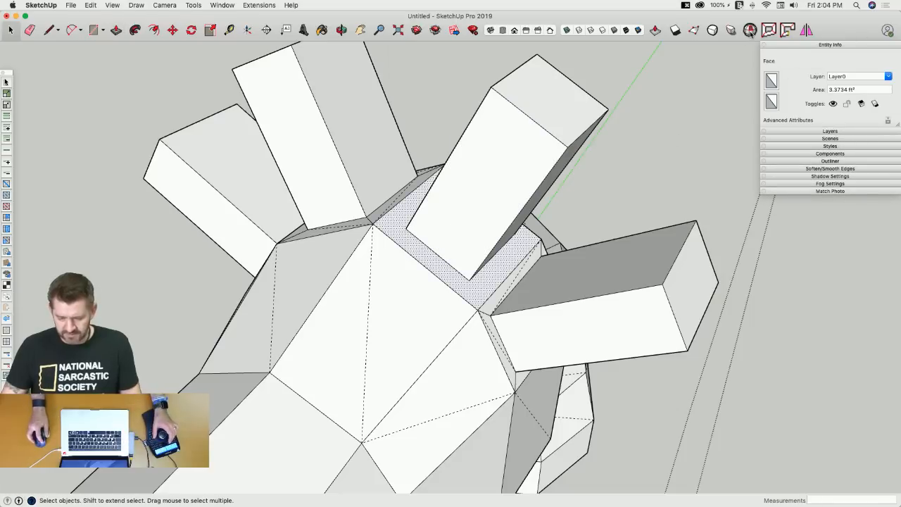
left_click(768, 32)
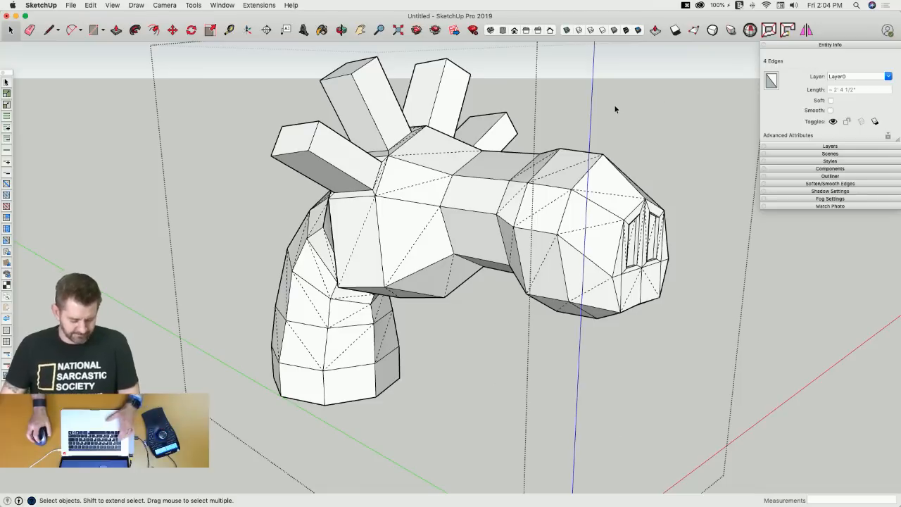
Preview the whole head with its four horns as a smoothed subdivision surface, and return to the low-poly mesh.
key("u")
middle_click_drag(642, 106, 643, 149)
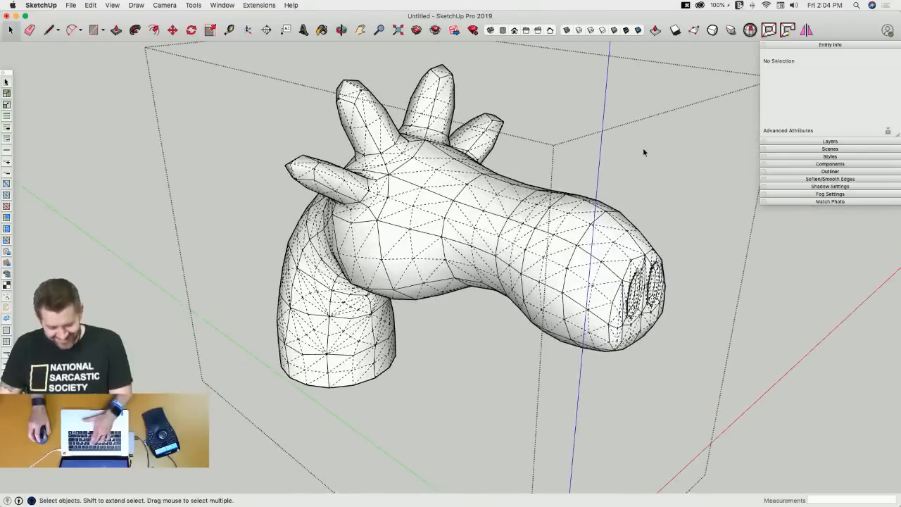
key("u")
Make the two triangles on the side of the head below the horn planar and erase their shared diagonal.
scroll(456, 179, "up", 10)
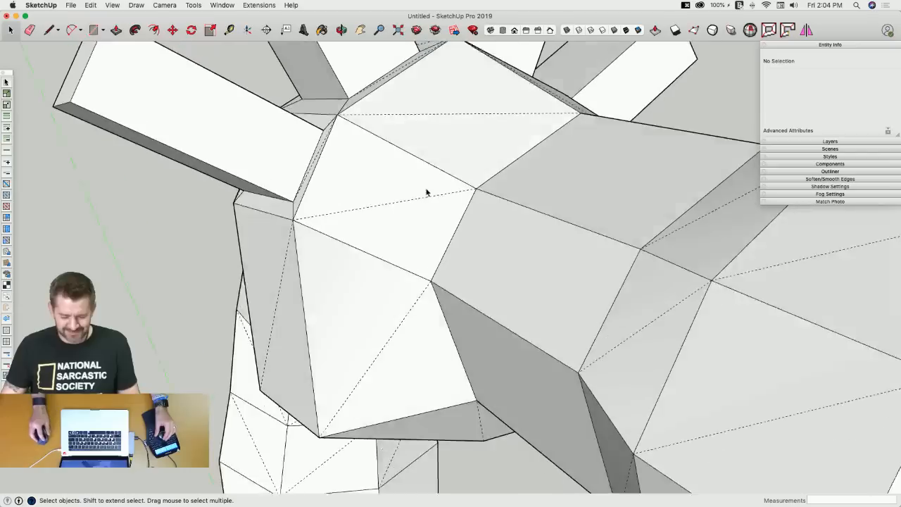
left_click(392, 198)
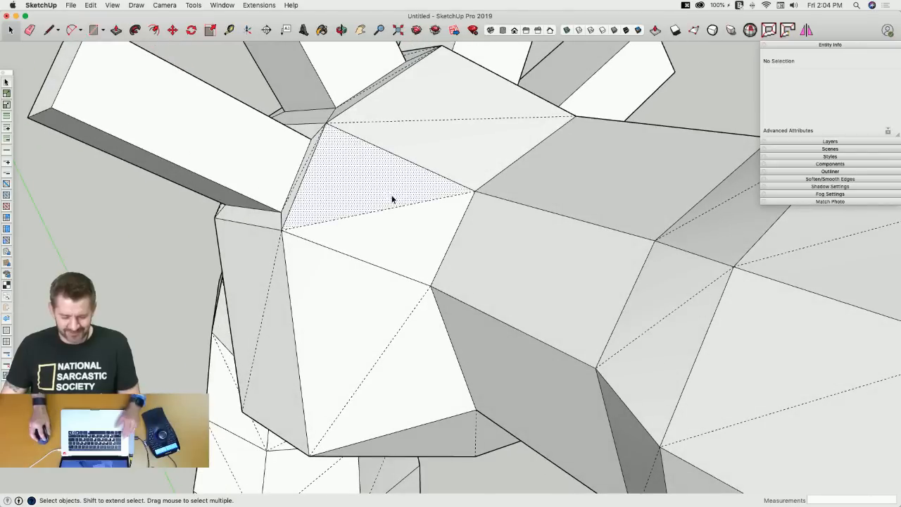
left_click(395, 232, "shift")
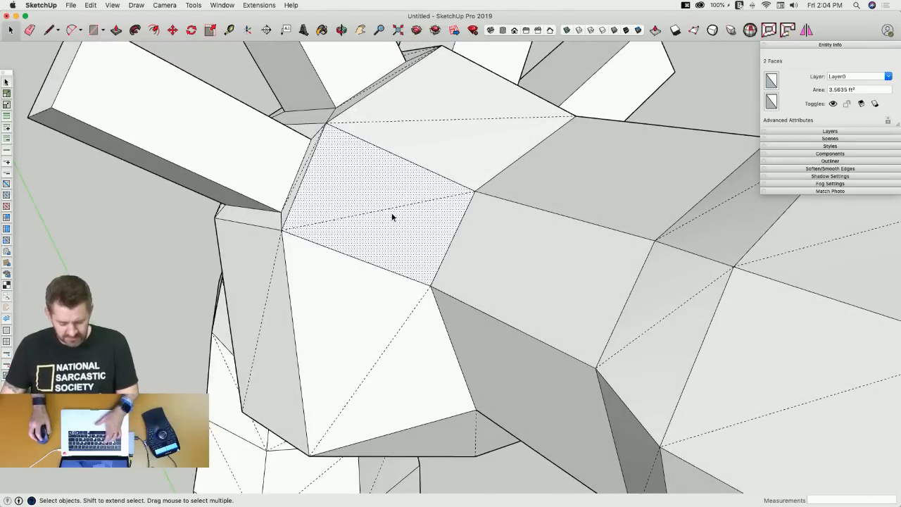
key("v")
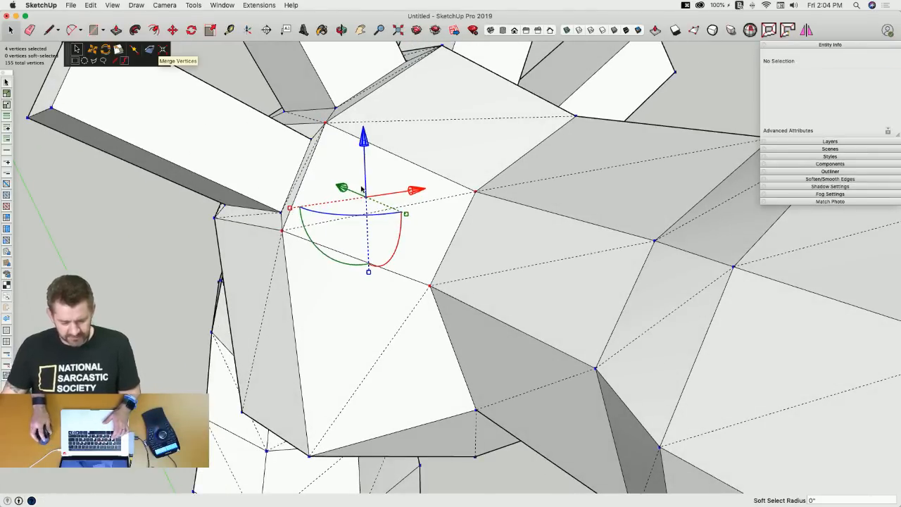
key("e")
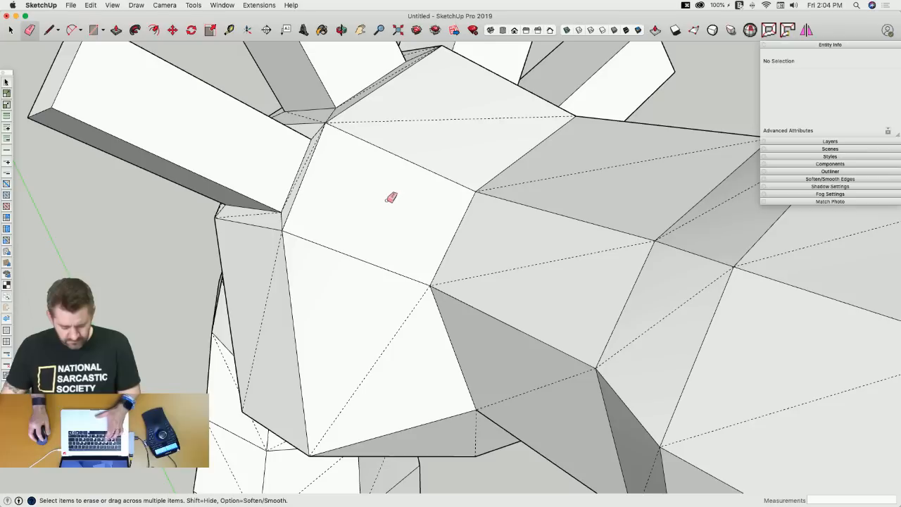
Offset the flattened side face inward about 4" and pull the inner face outward 1 11/16".
key("f")
left_click(391, 193)
left_click(363, 172)
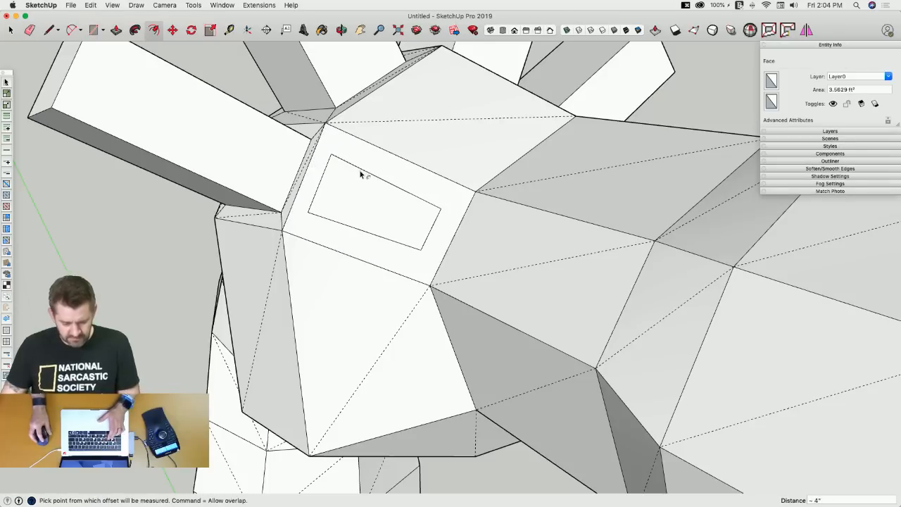
key("p")
left_click(369, 231)
left_click(364, 215)
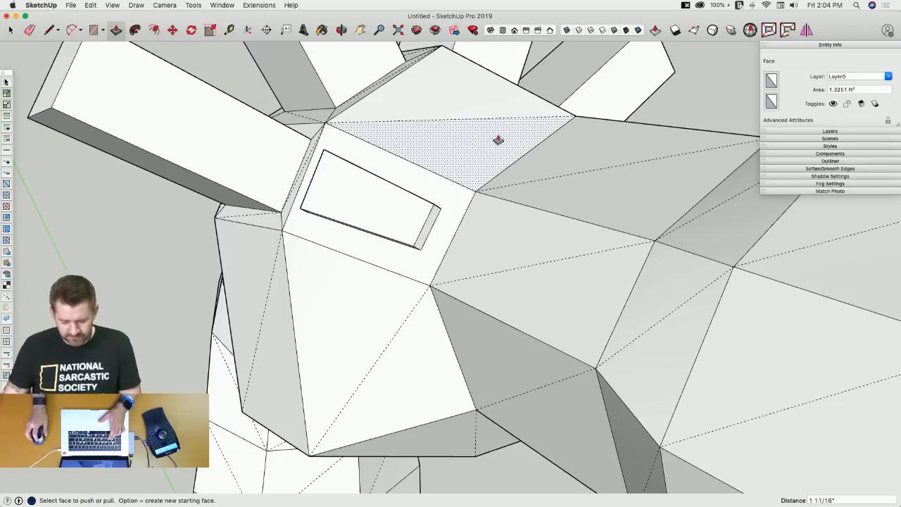
Connect the corners of the ring face around the raised side panel to the panel's base with edges.
left_click(767, 31)
left_click(521, 176)
key("space")
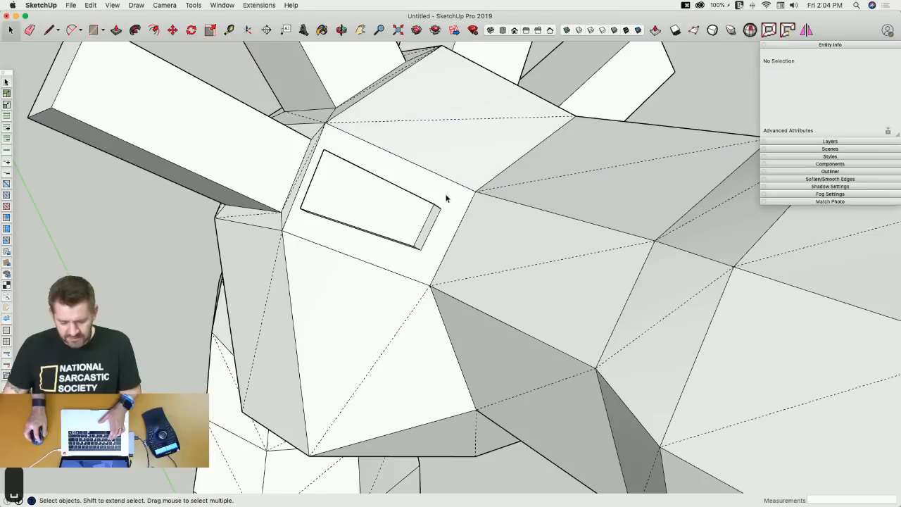
left_click(447, 198)
left_click(769, 31)
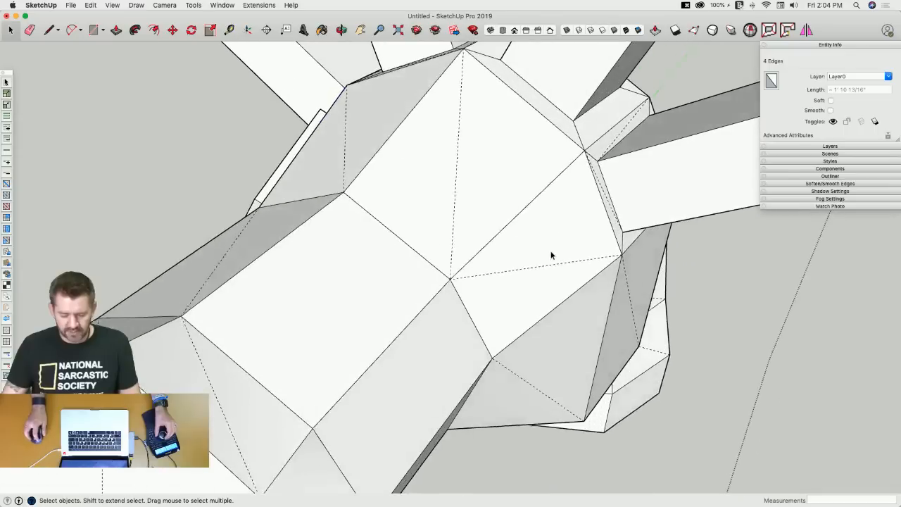
Make the two matching triangles on the opposite side of the head planar and erase the diagonal between them.
left_click(513, 296)
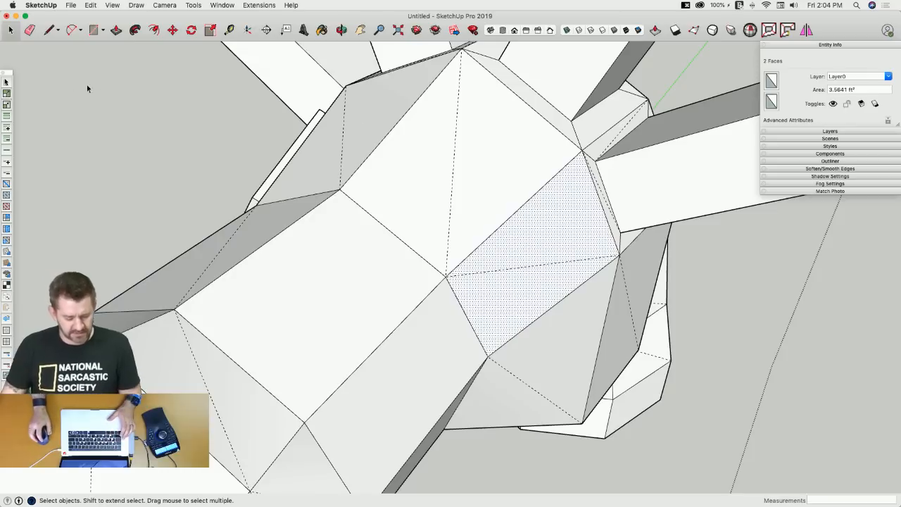
key("v")
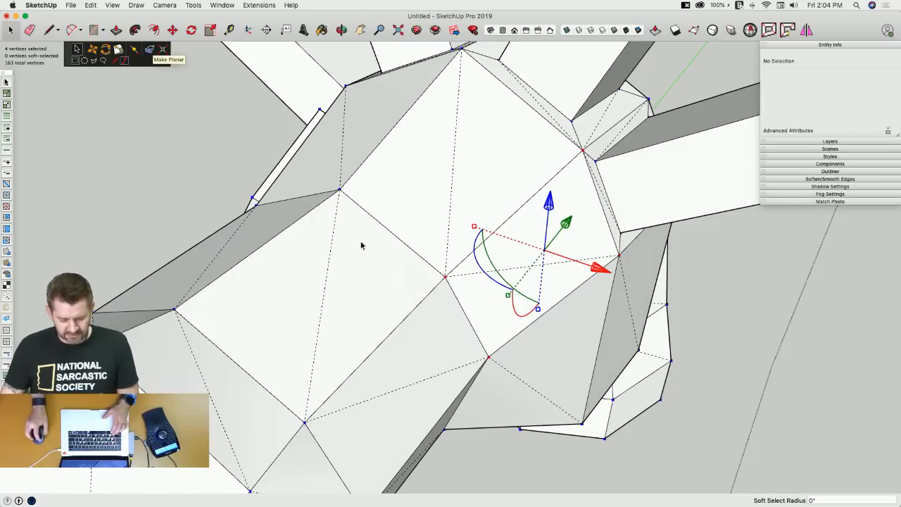
key("e")
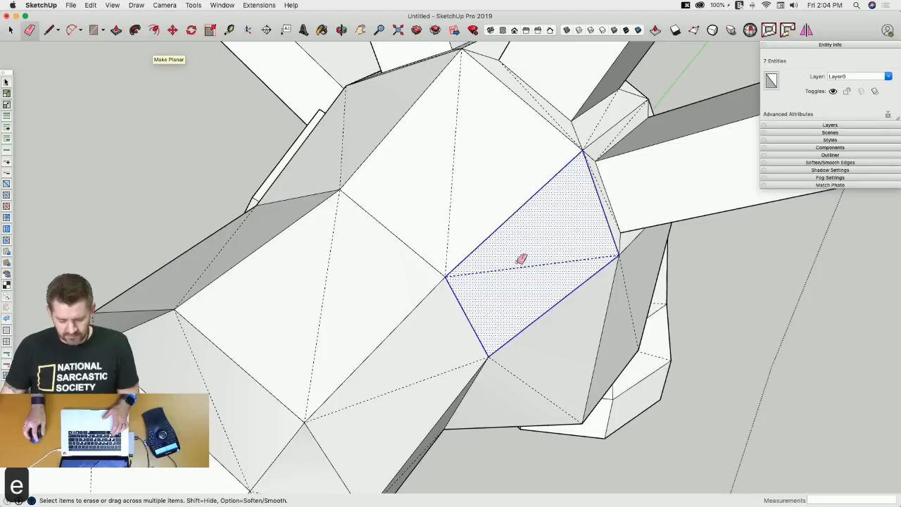
left_click(518, 267)
Offset the flattened opposite side face inward and pull its inner face outward by the same distances as the first panel.
key("f")
double_click(517, 268)
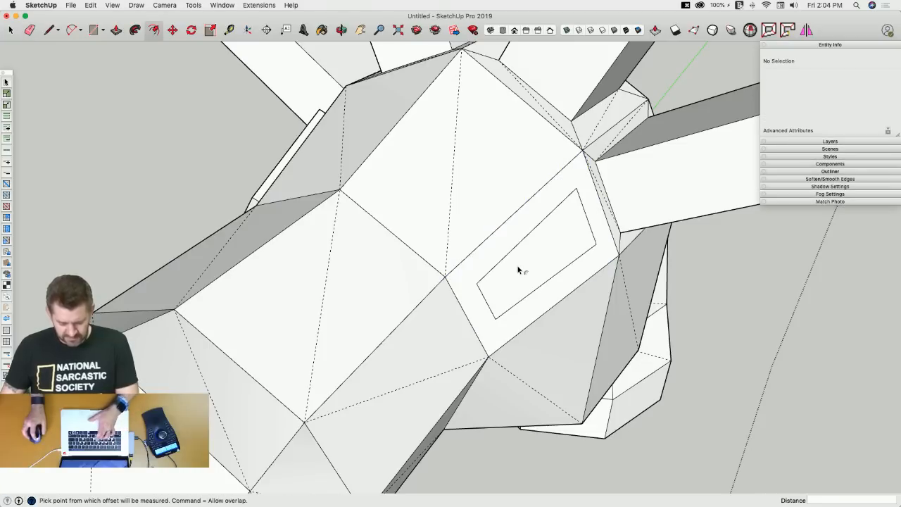
key("p")
left_click(519, 267)
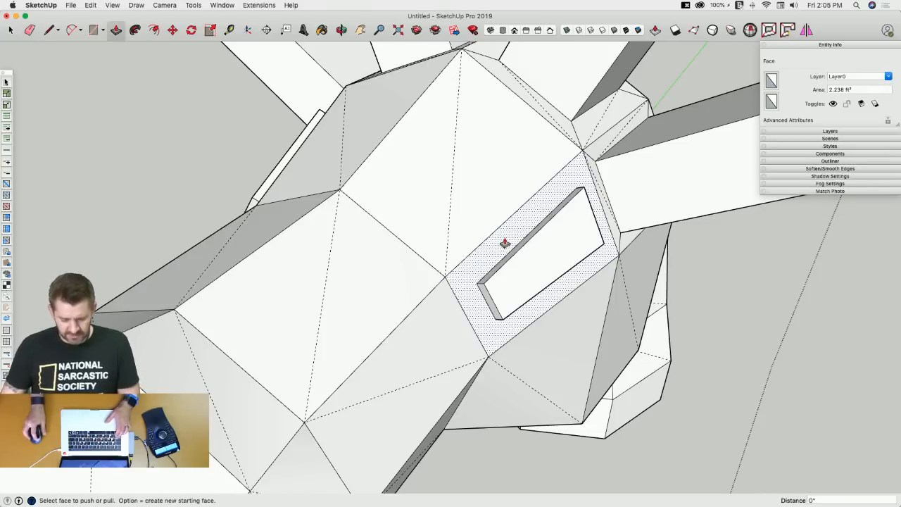
Connect the corners of the ring face around the second side panel to the panel's base, and preview the subdivided mesh.
key("space")
left_click(507, 243)
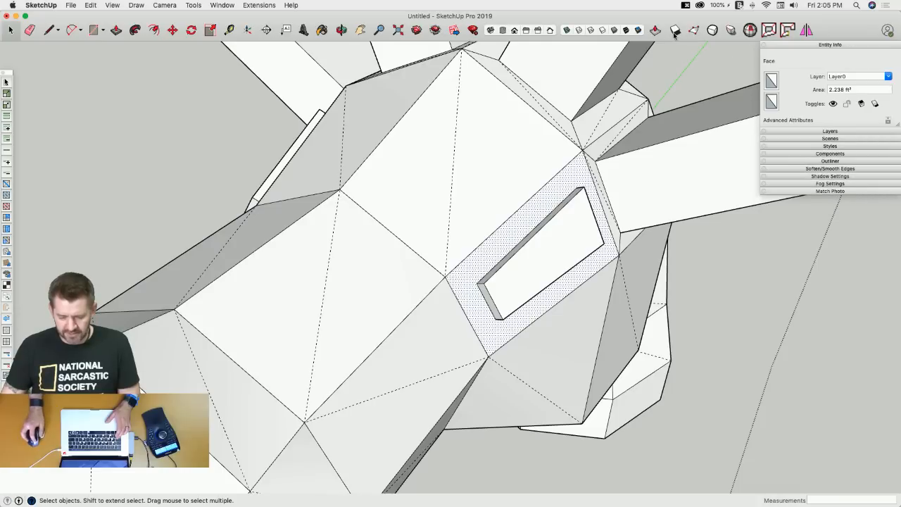
left_click(769, 31)
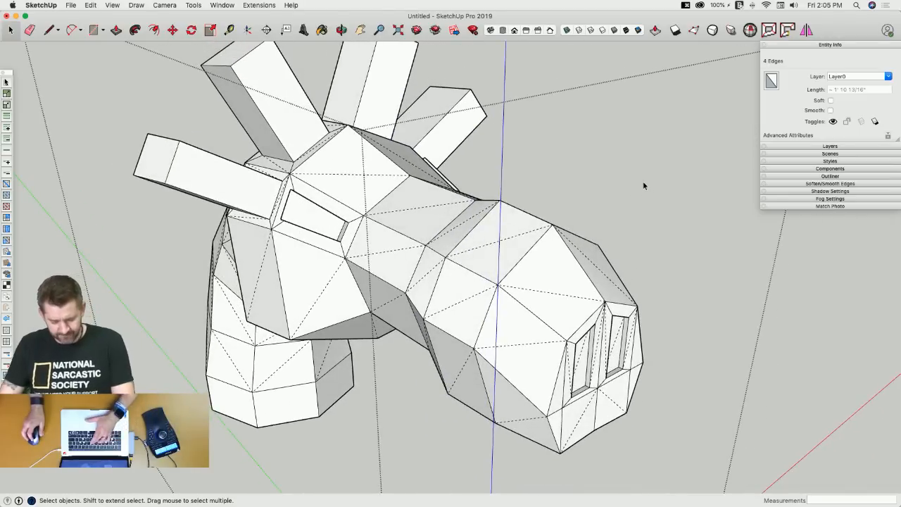
key("u")
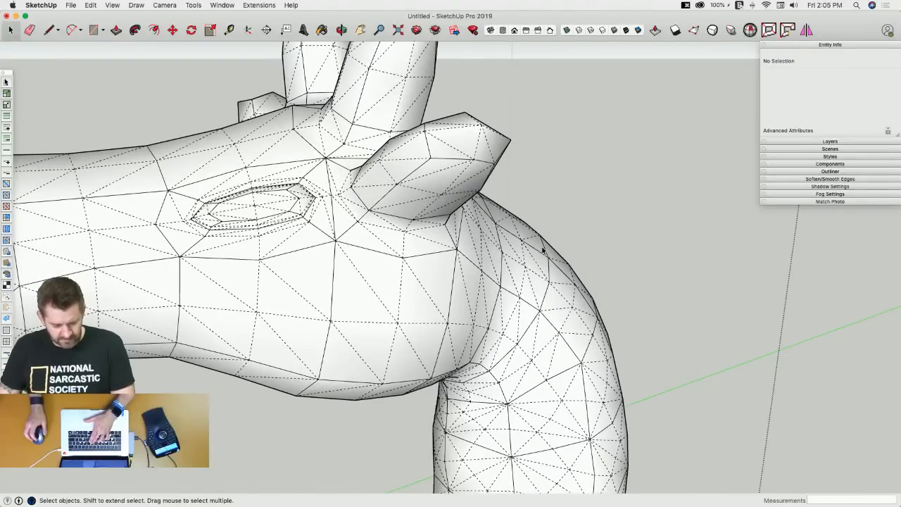
key("u")
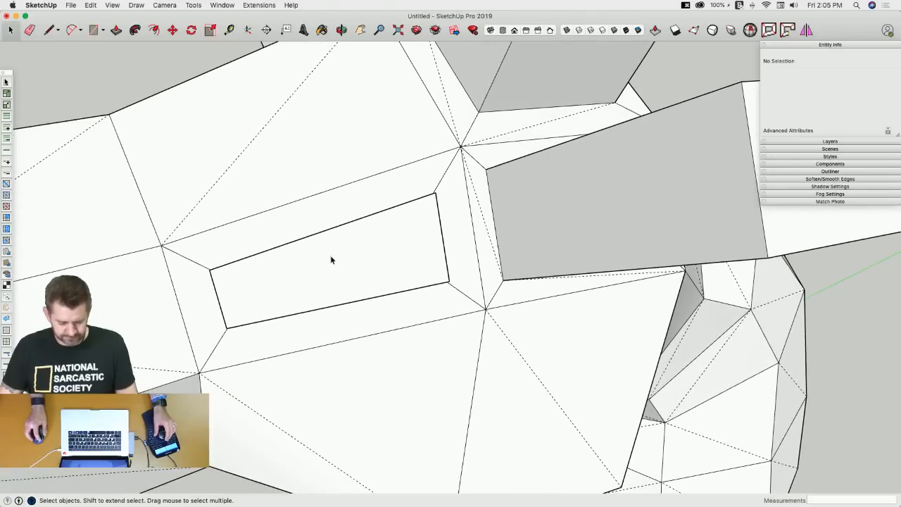
Scale the vertices of the second side panel's outer face to about 0.55 along its length and about 0.33 in height.
left_click(331, 260)
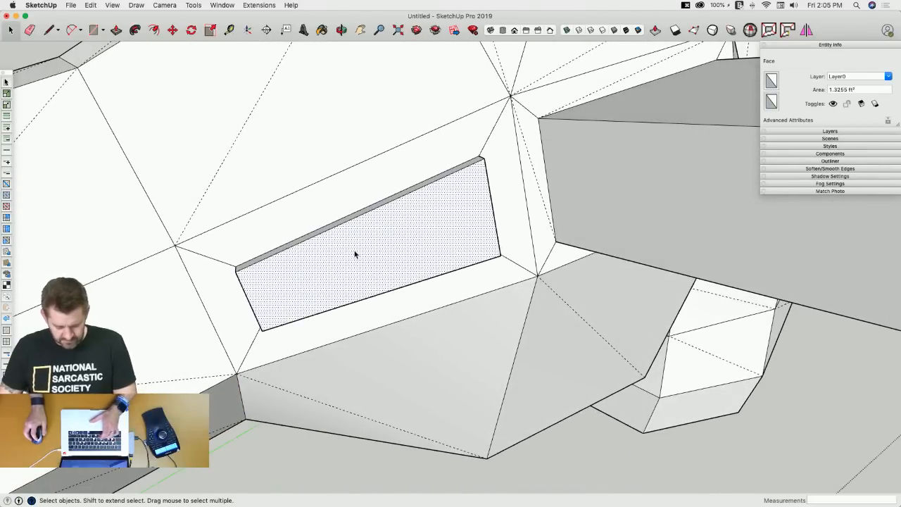
key("v")
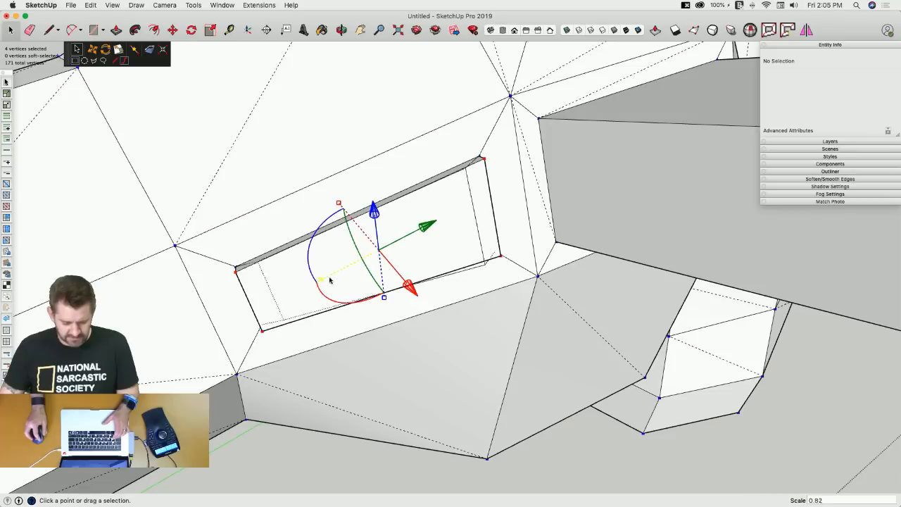
left_click_drag(329, 280, 344, 277)
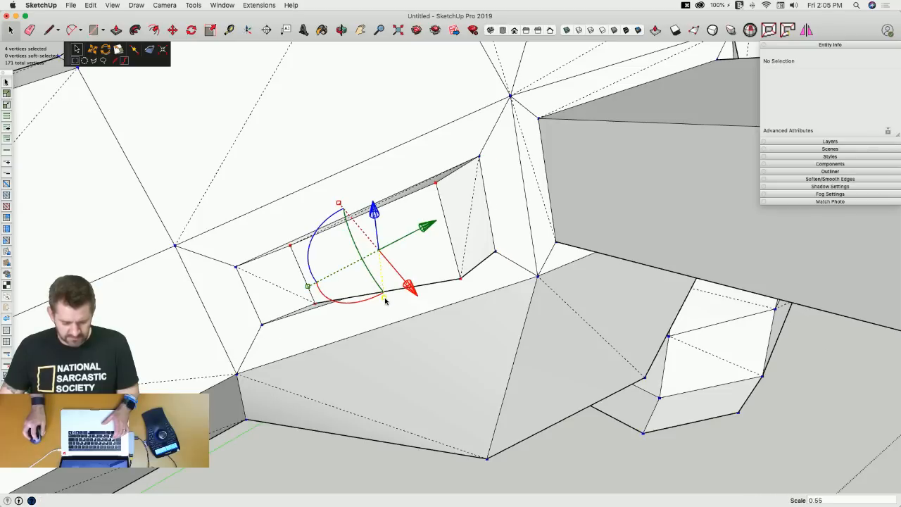
left_click_drag(385, 298, 382, 269)
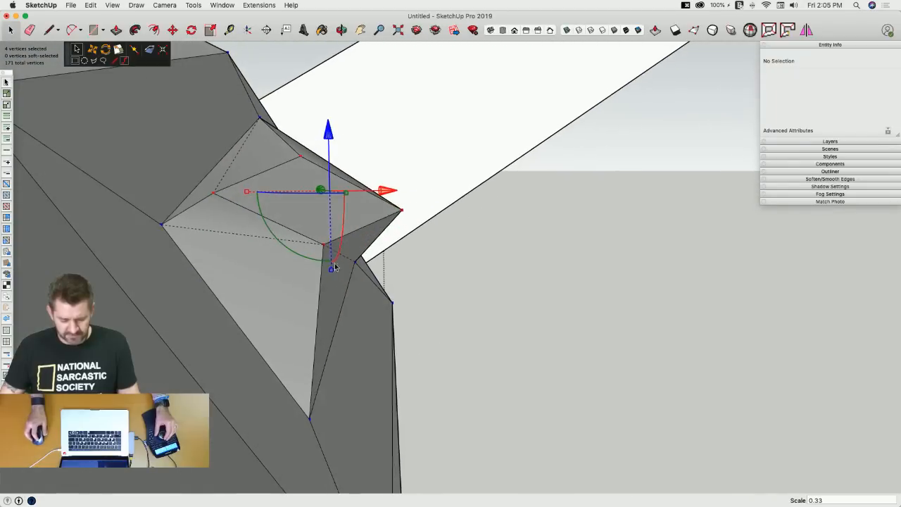
Rotate the second side panel's outer face about 15° around one axis and about 11.2° around another.
left_click_drag(299, 259, 283, 247)
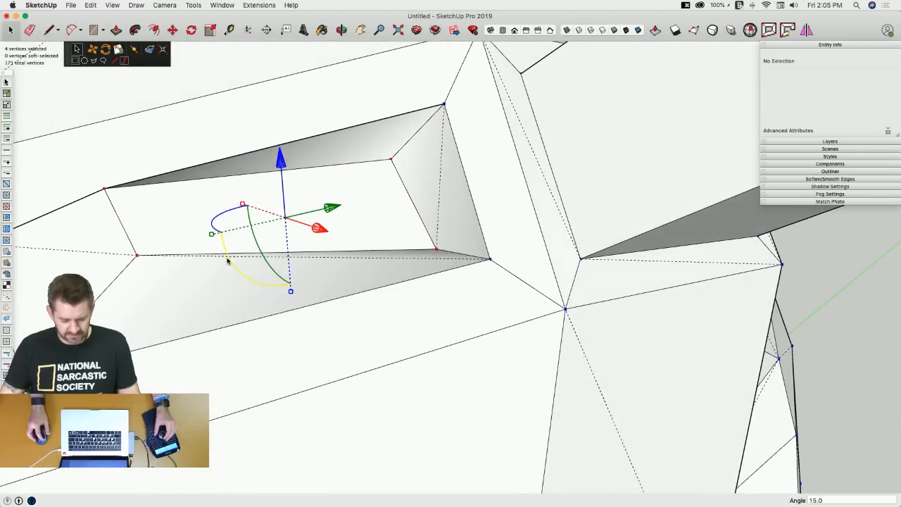
left_click_drag(227, 260, 407, 250)
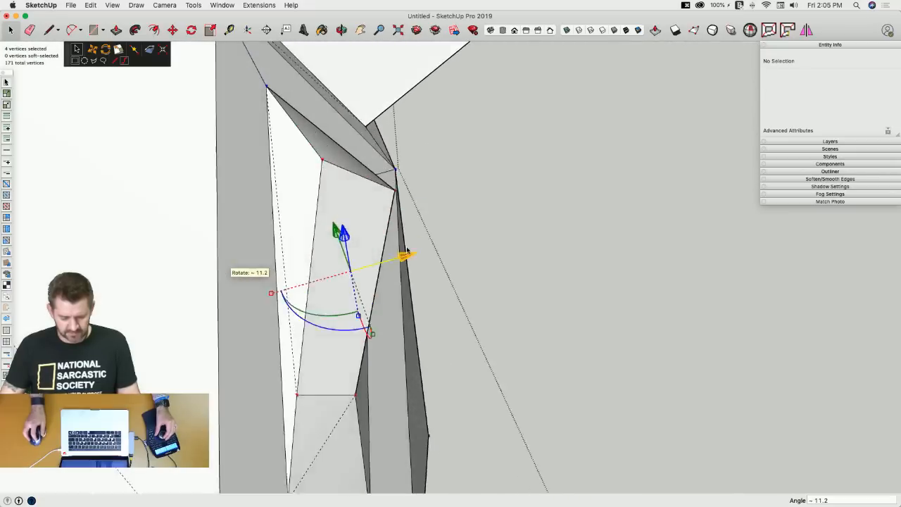
left_click(571, 232)
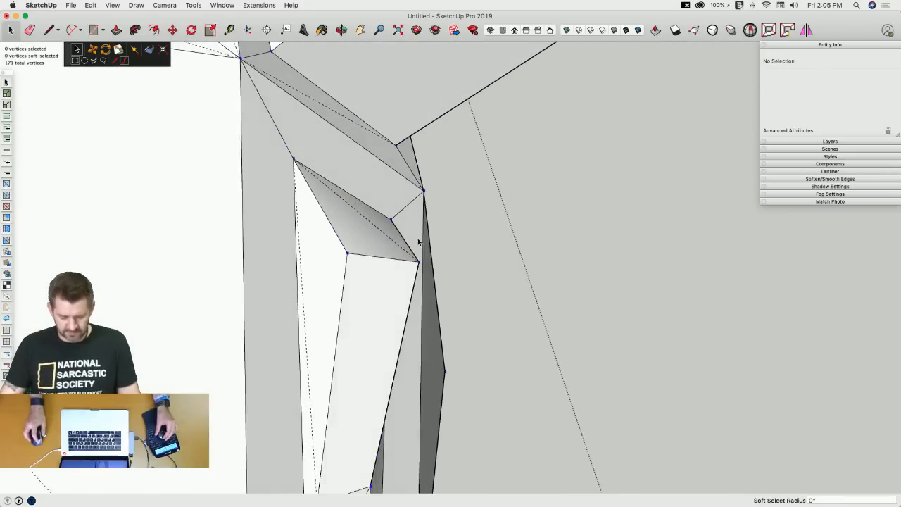
Move the protruding corner vertex of the second side panel's outer face about 2 1/16" inward toward the head.
key("space")
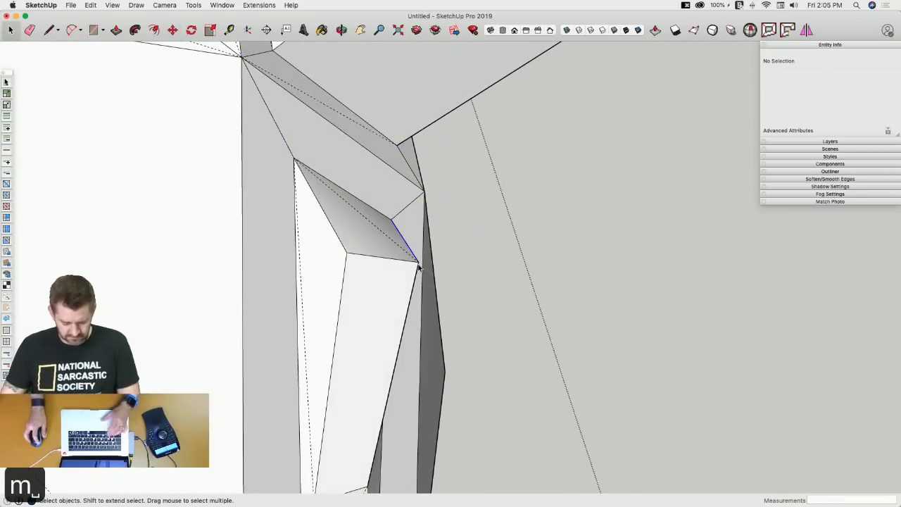
left_click(417, 263)
key("v")
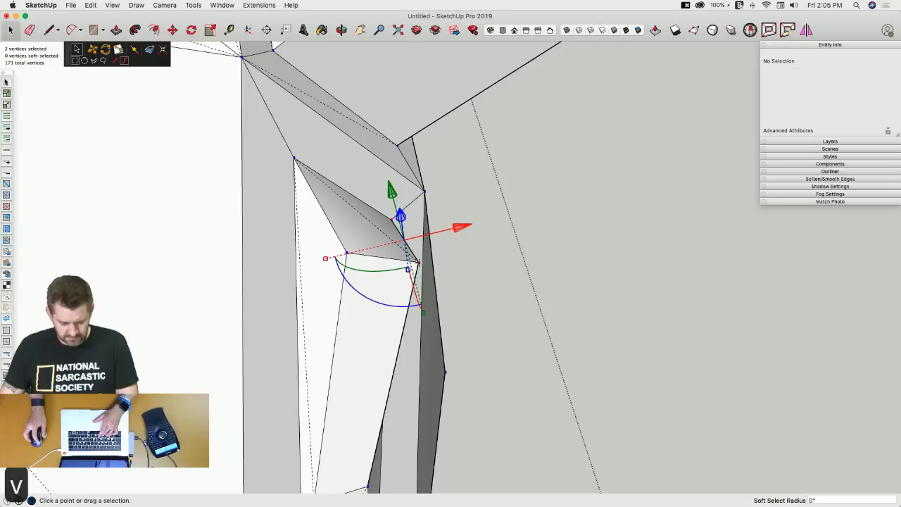
left_click(419, 262)
left_click_drag(468, 251, 442, 256)
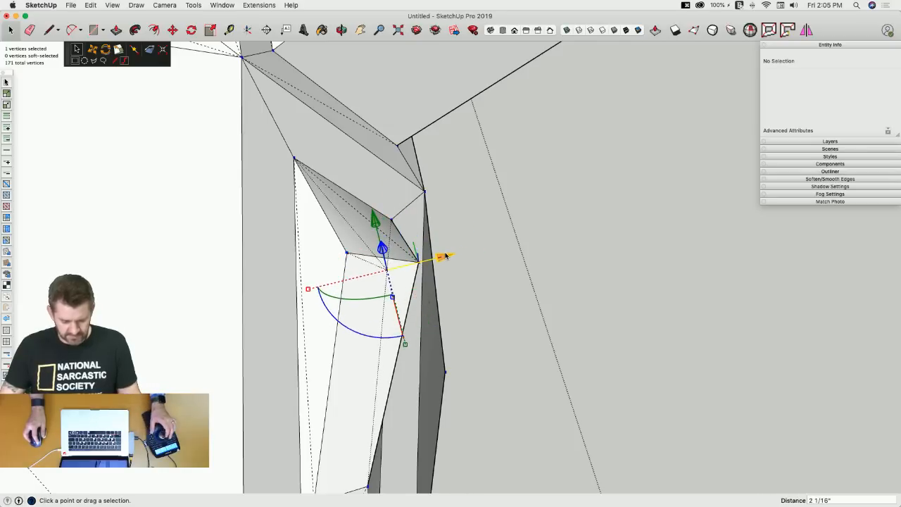
key("space")
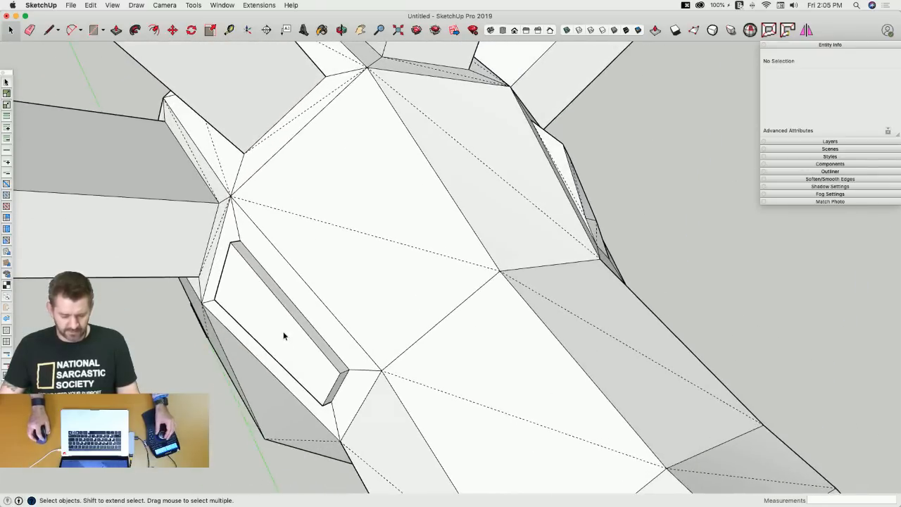
Shrink the opposite side panel's outer face to about 0.41 of its height and rotate it about 11.4° and -11.9° around two axes.
left_click(284, 330)
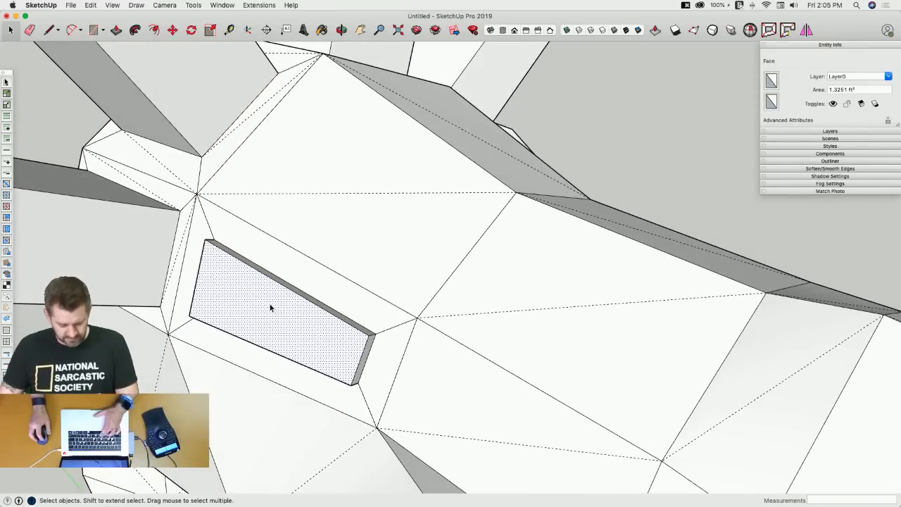
key("v")
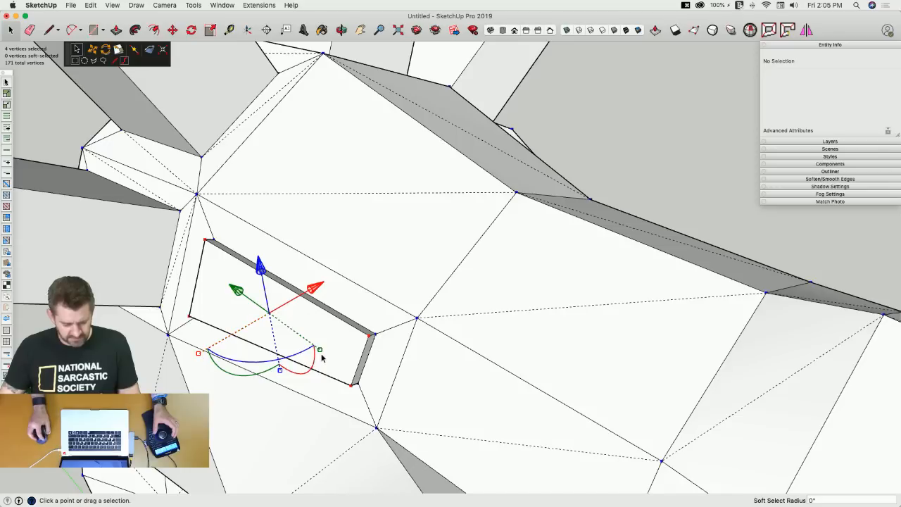
mouse_move(288, 342)
left_mouse_down()
mouse_move(286, 379)
mouse_move(274, 337)
left_mouse_up()
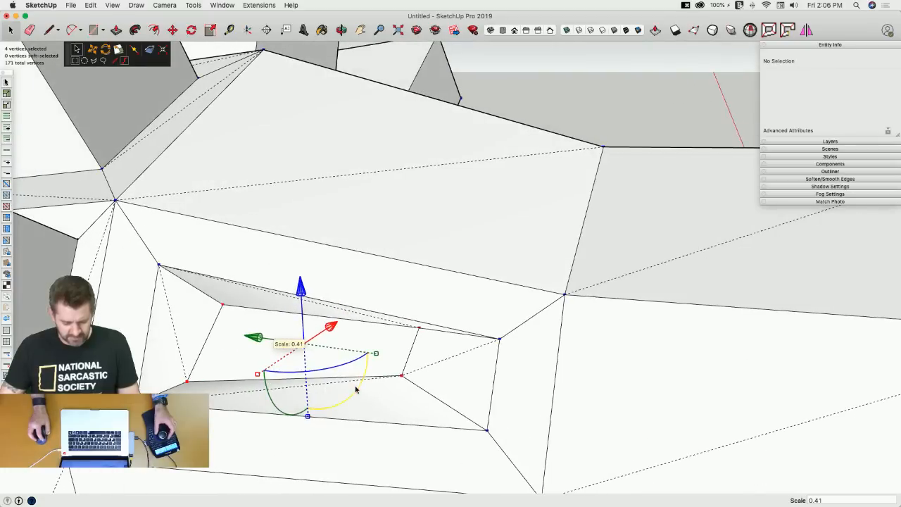
left_click_drag(357, 389, 352, 400)
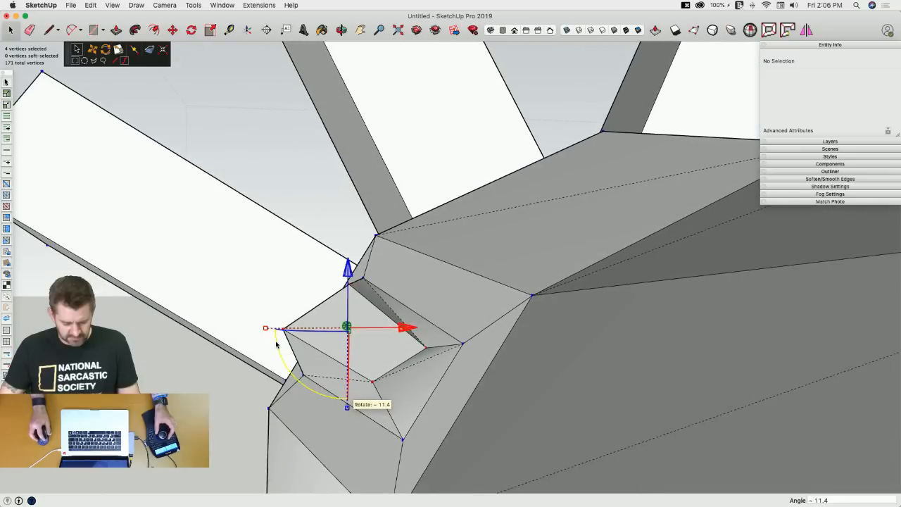
left_click_drag(276, 344, 312, 351)
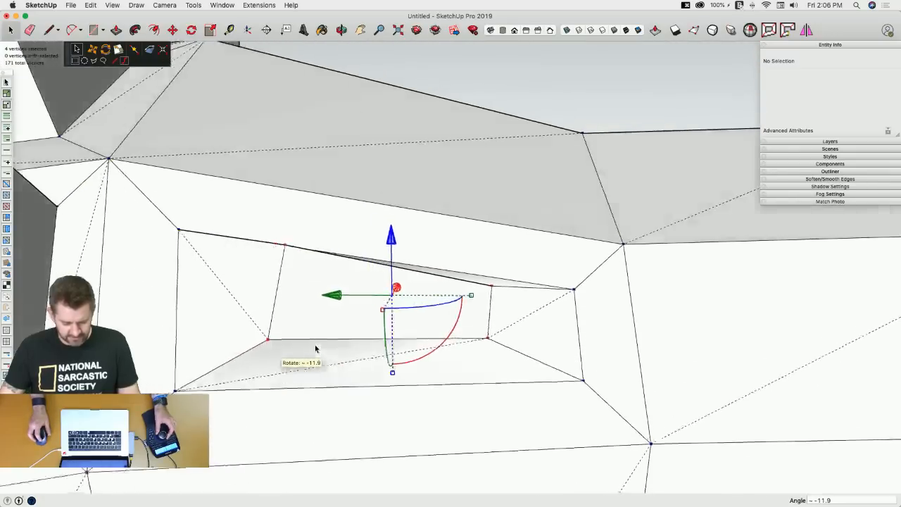
Move the matching protruding corner vertex of the opposite panel's outer face about 2 1/4" inward and preview the subdivided mesh.
key("space")
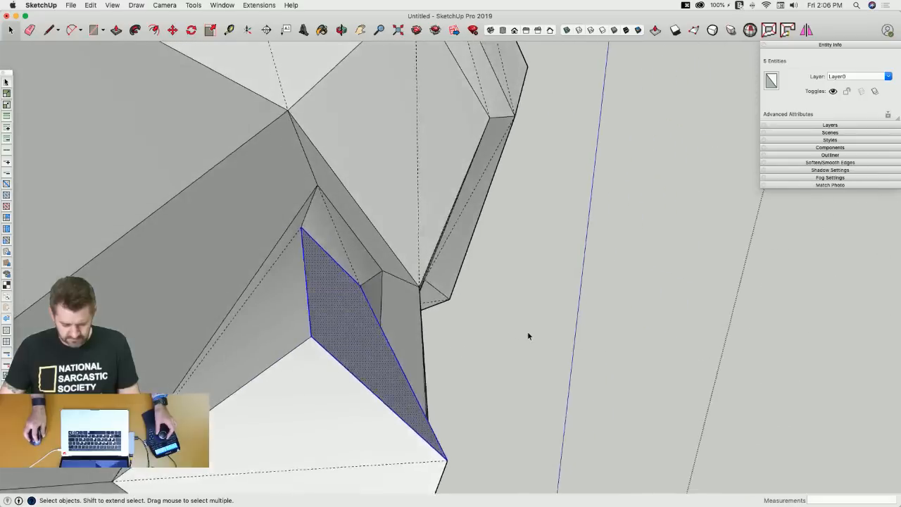
left_click(527, 354)
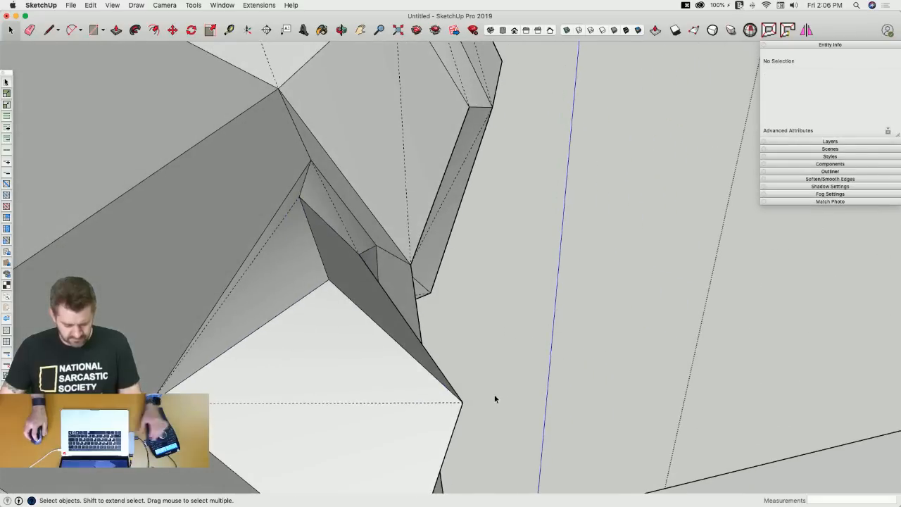
key("v")
left_click(463, 403)
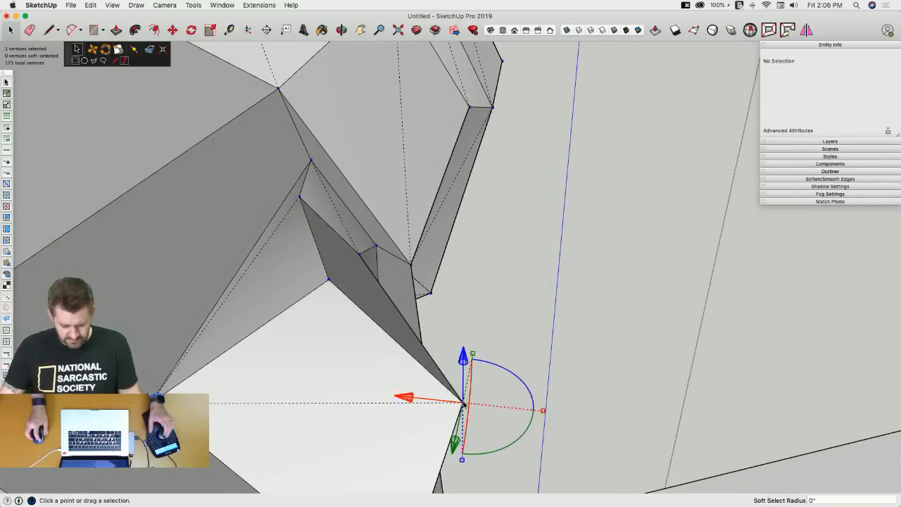
left_click_drag(415, 399, 466, 374)
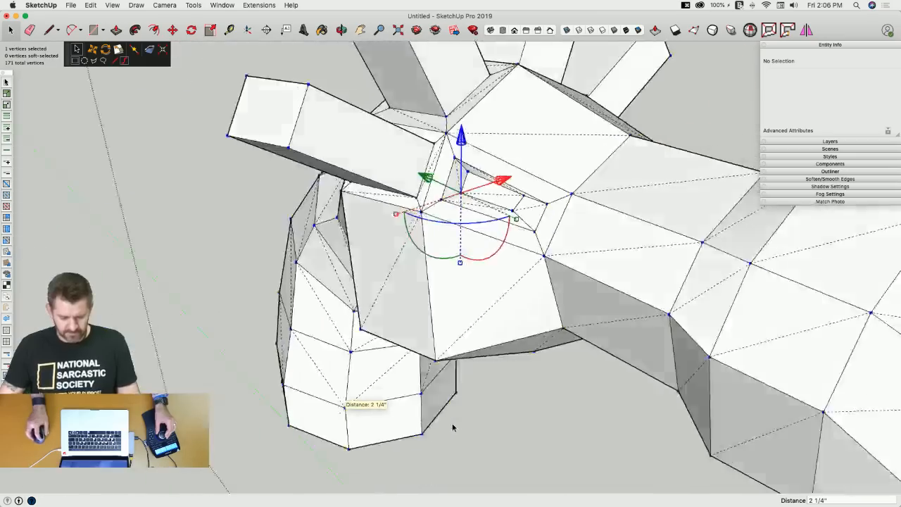
left_click(444, 418)
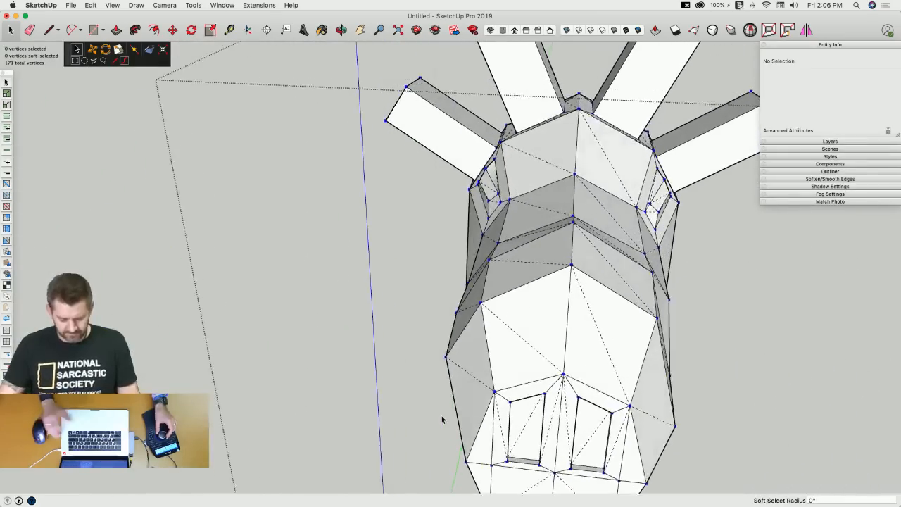
key("u")
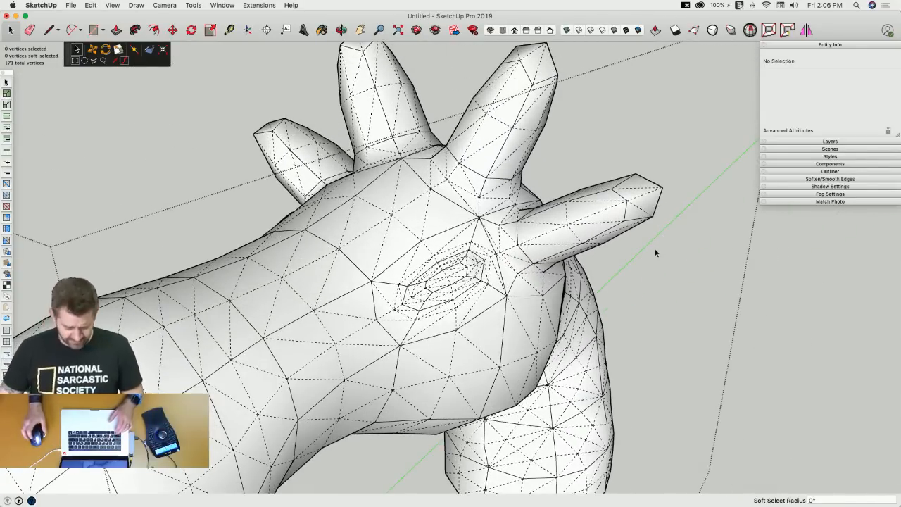
key("u")
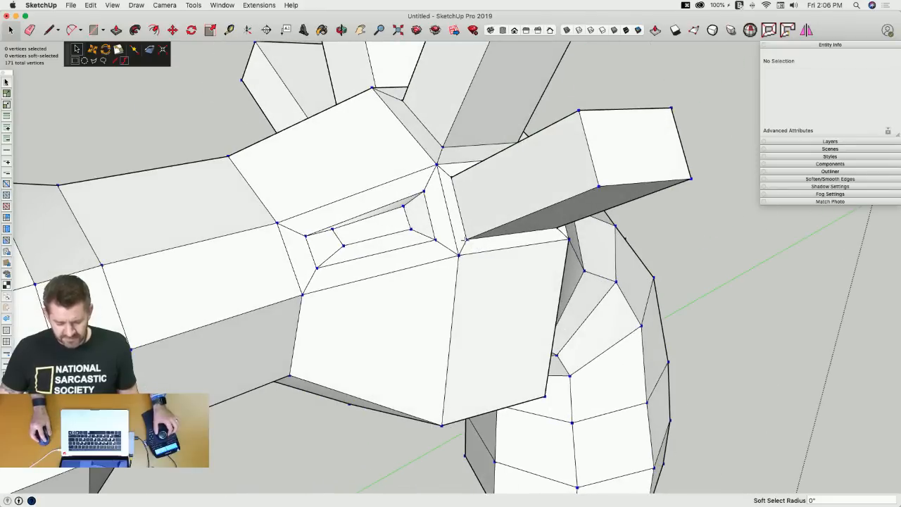
Move the matching lower front base vertices of the two outer side horns backward along the head together.
left_click(467, 239)
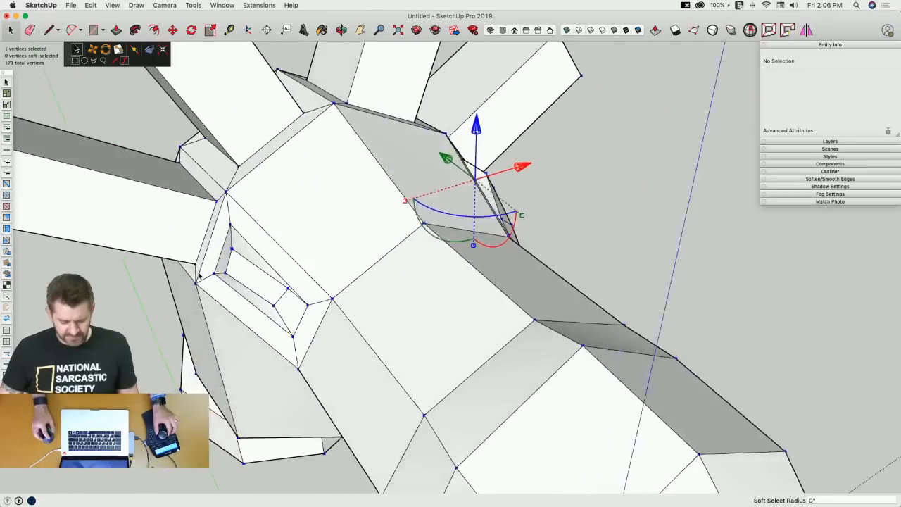
left_click(199, 258, "shift")
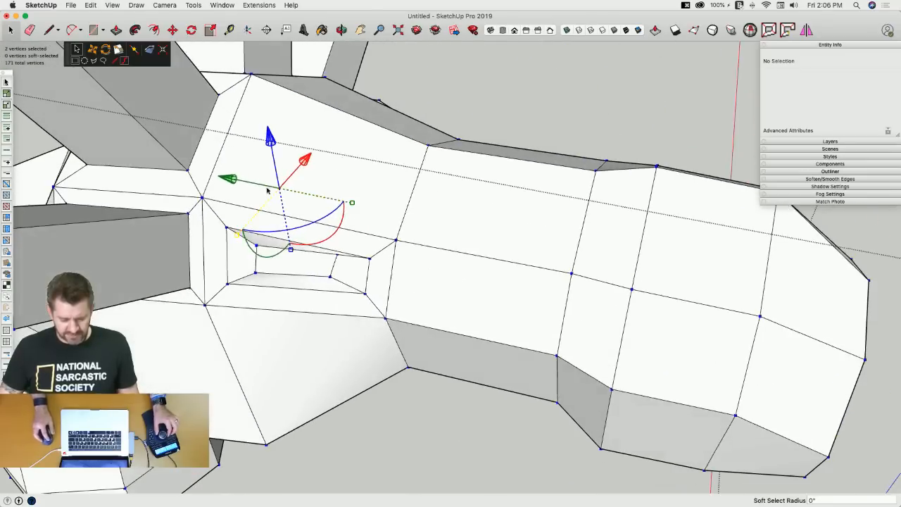
left_click_drag(228, 182, 132, 175)
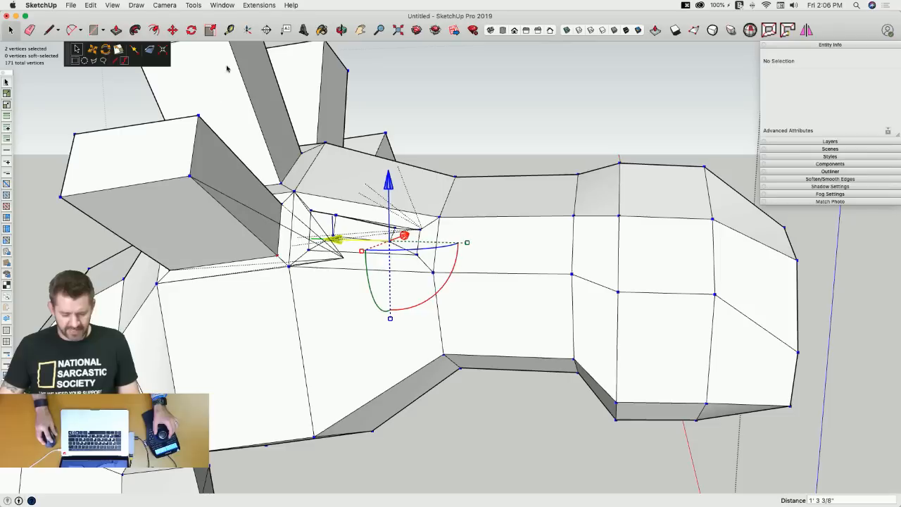
left_click_drag(310, 236, 207, 242)
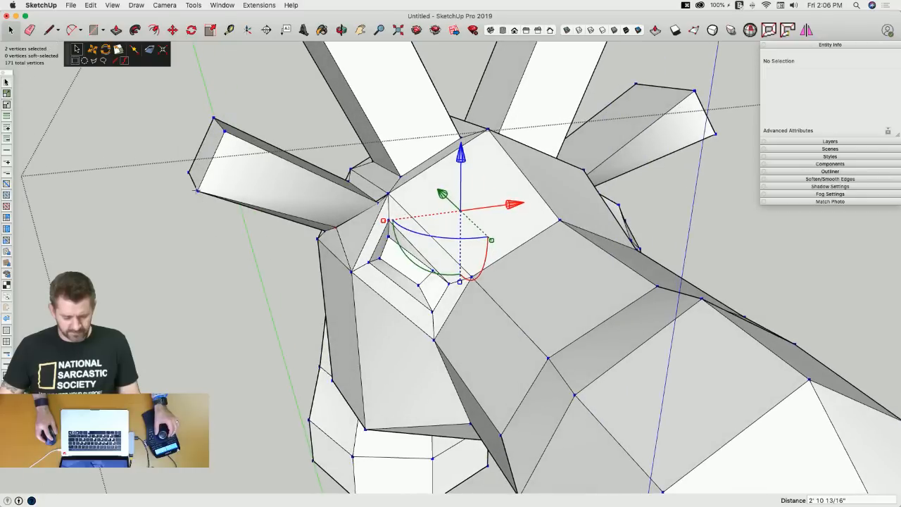
Pull the lower tip vertex of each outer side horn outward into a point, about 1' 1 15/16" and 1' 6 5/16" respectively.
left_click(203, 200)
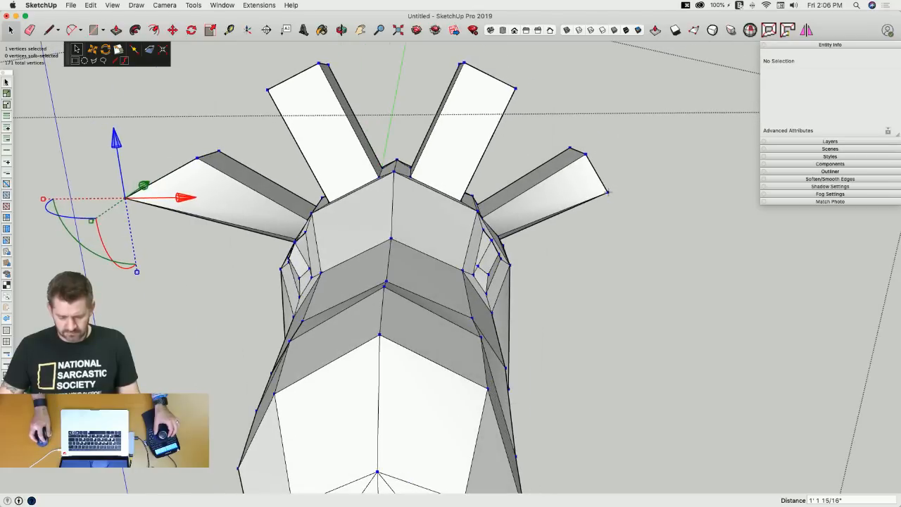
left_click(609, 192)
left_click_drag(659, 190, 725, 196)
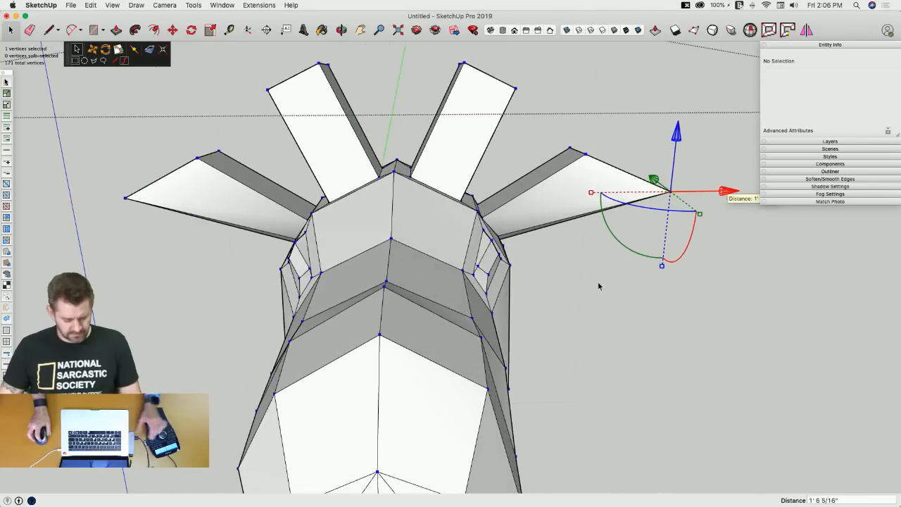
Preview the subdivided mesh with the pointed side horns and dismiss the Vertex Tools error report.
key("u")
key("u")
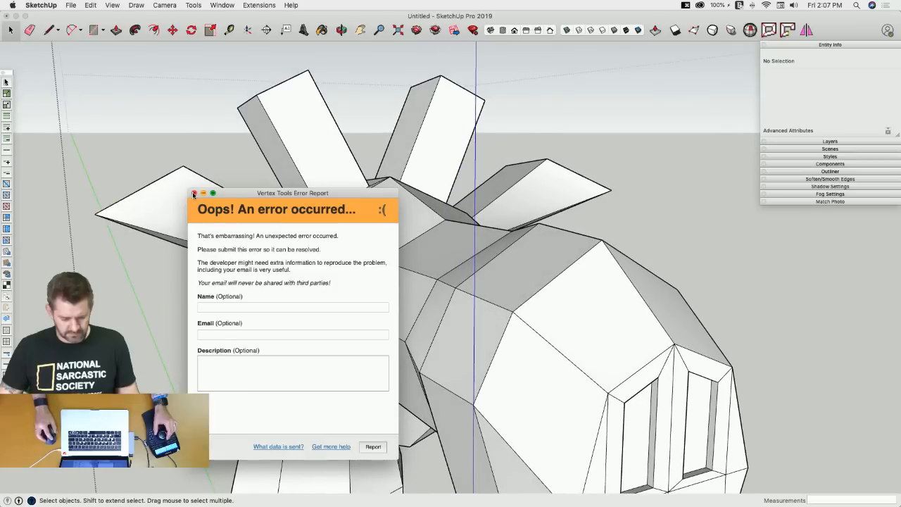
left_click(193, 193)
middle_click_drag(198, 187, 167, 169)
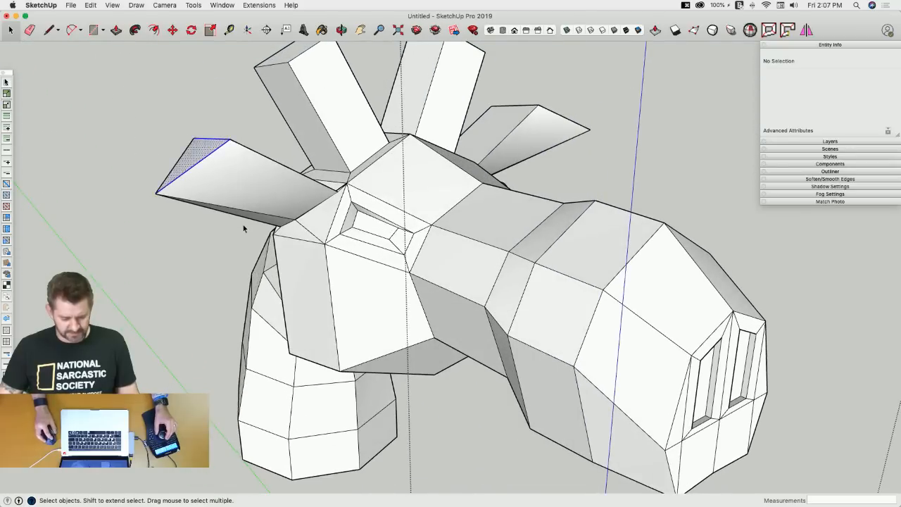
Move the end-face vertices of both outer side horns 2' straight down together.
middle_click_drag(243, 224, 474, 143)
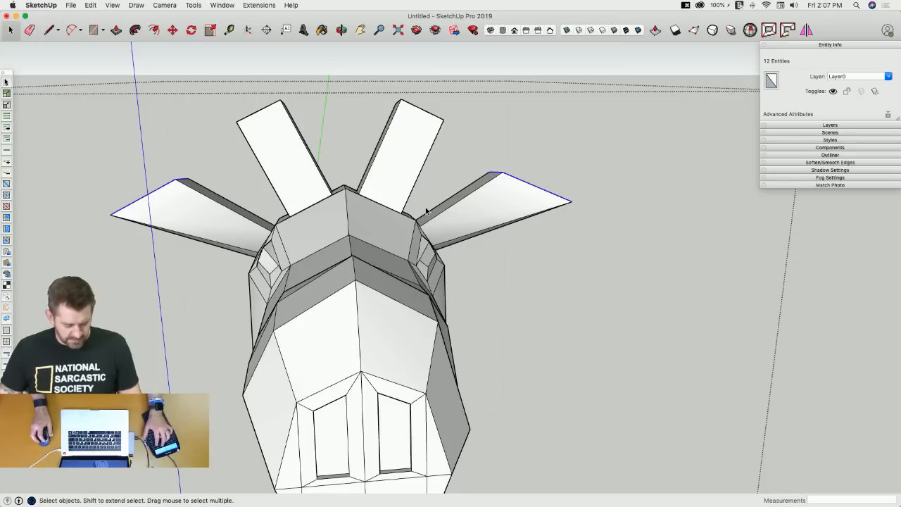
key("v")
left_click_drag(345, 135, 350, 205)
type("2'")
key("Return")
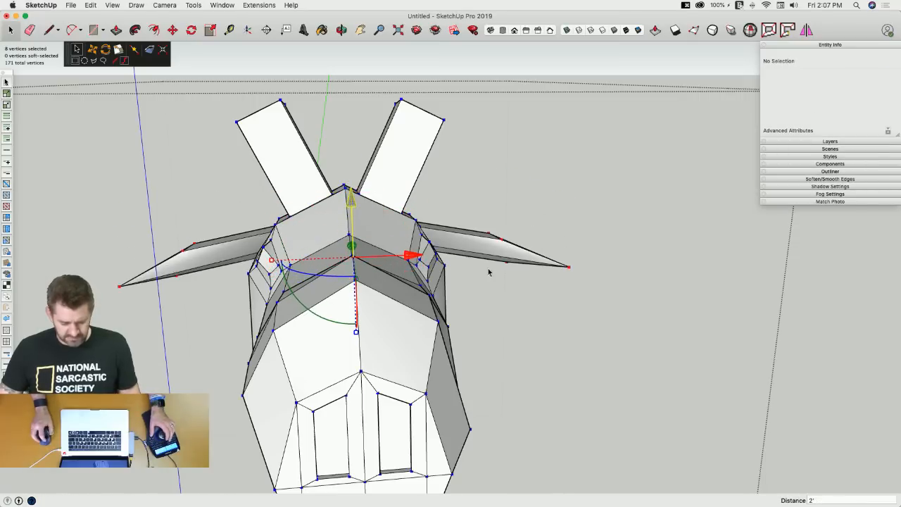
Preview the subdivided mesh with the drooping side horns, dismiss the Vertex Tools error reports, and return to the control mesh.
key("u")
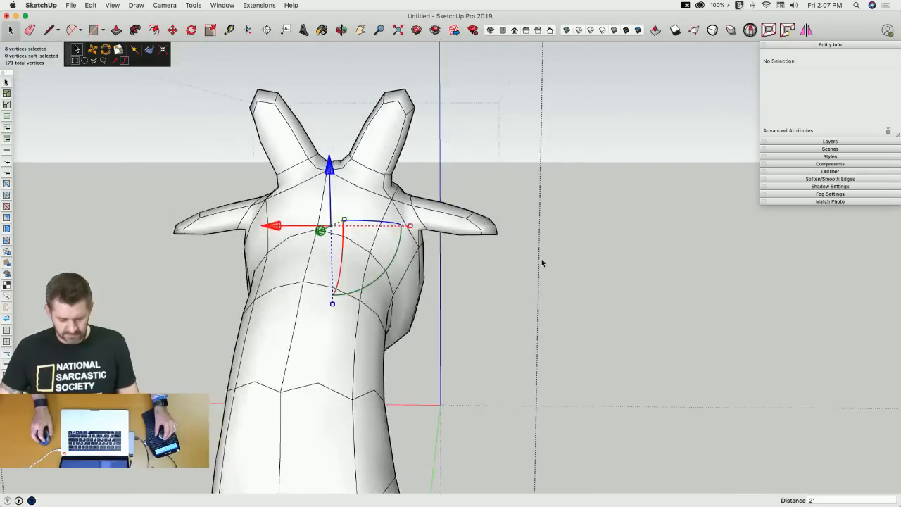
left_click(414, 134)
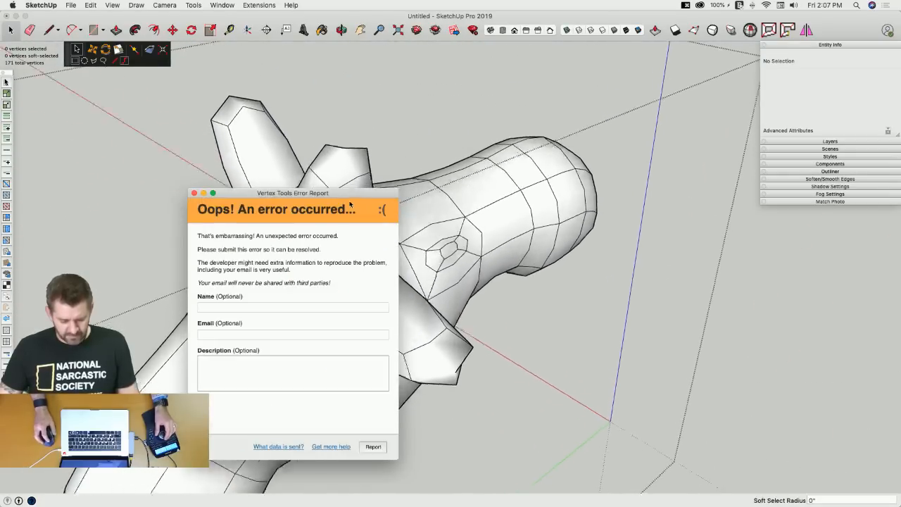
left_click(193, 193)
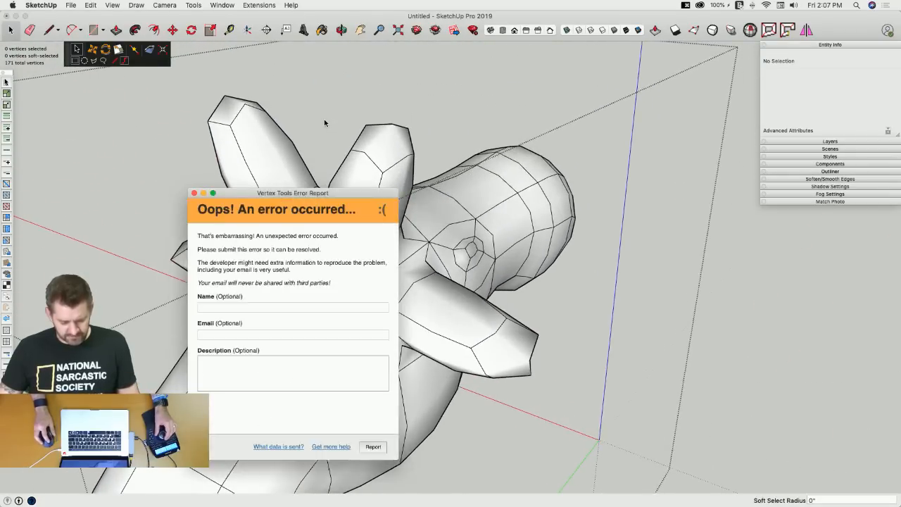
left_click(194, 193)
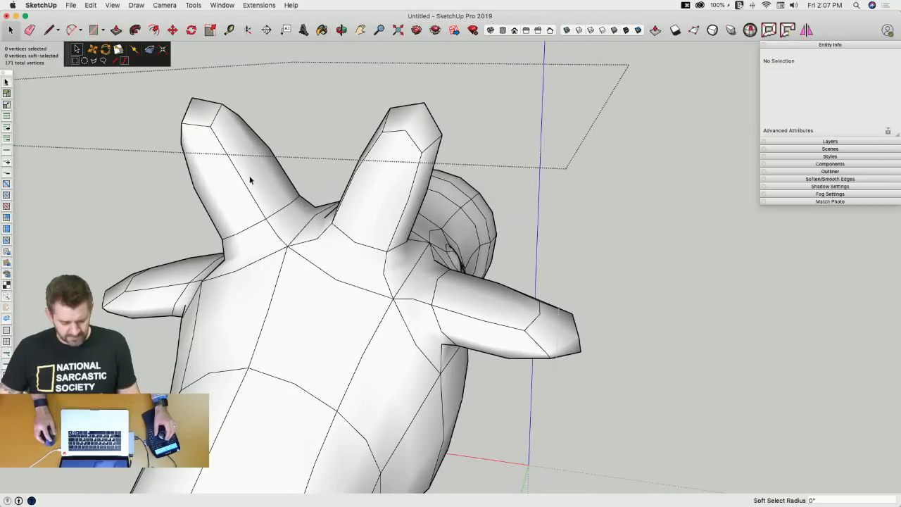
key("u")
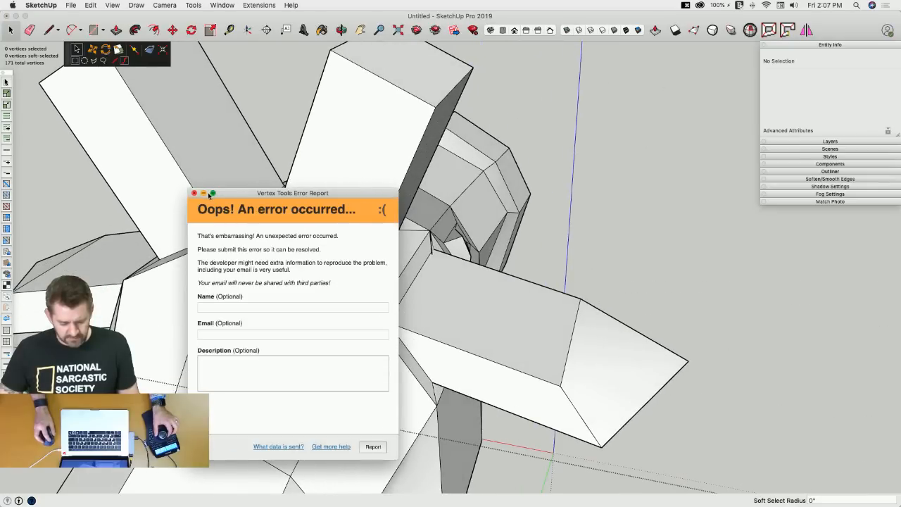
left_click(194, 194)
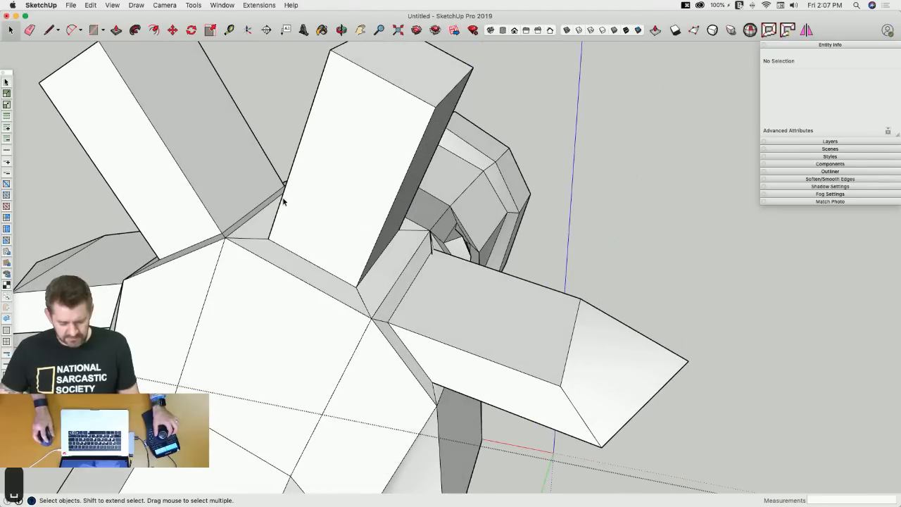
Show the SUbD toolset and crease the four base edges of one upper horn to a sharpness of 1.00.
left_click(330, 276)
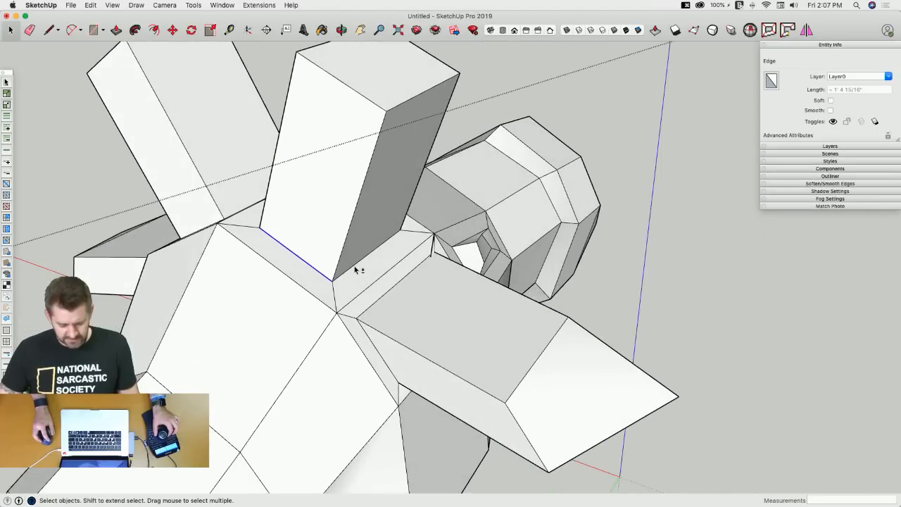
left_click(356, 269, "shift")
left_click(496, 254, "shift")
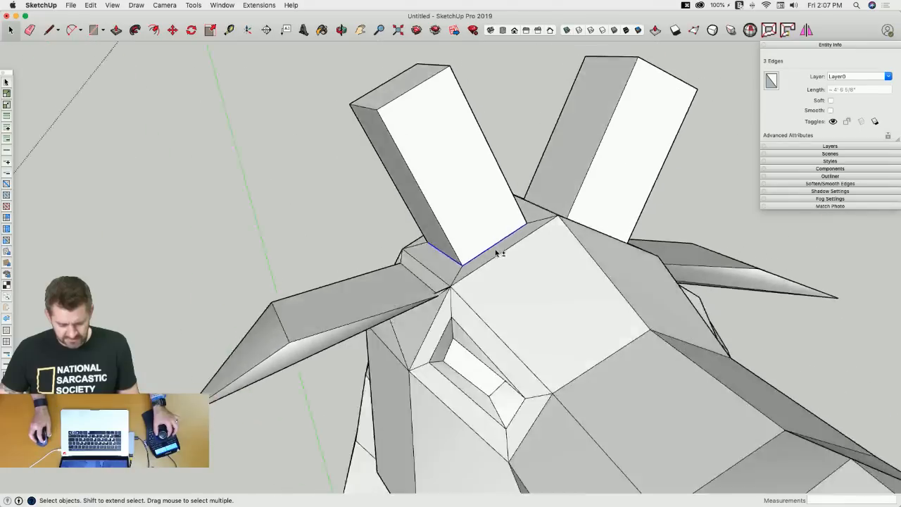
left_click(494, 258, "shift")
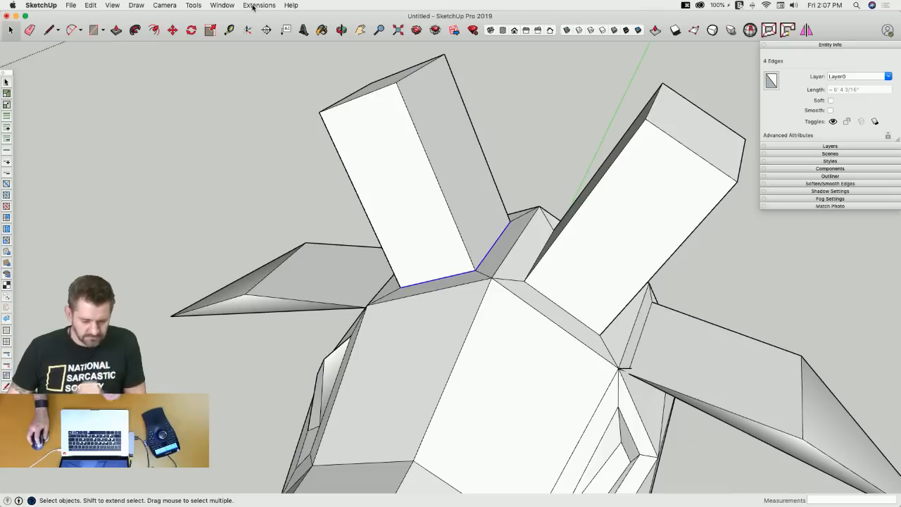
left_click(111, 6)
mouse_move(126, 44)
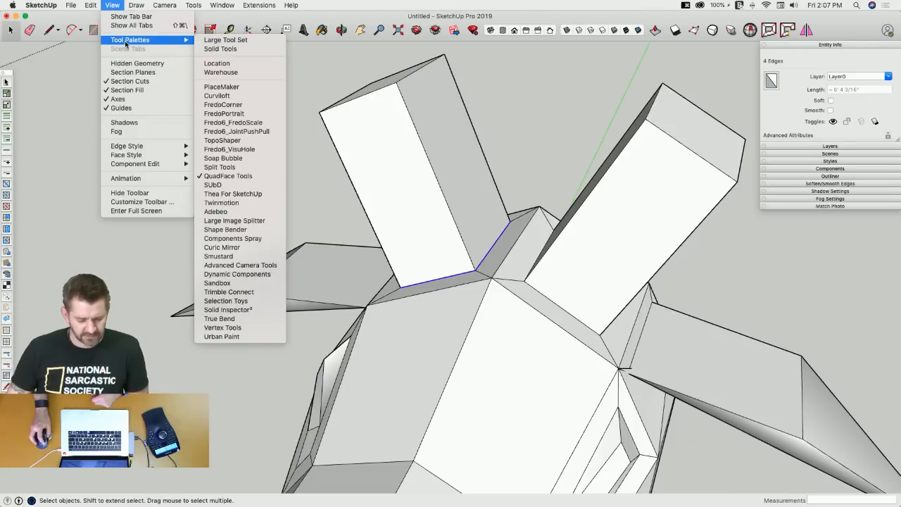
left_click(250, 185)
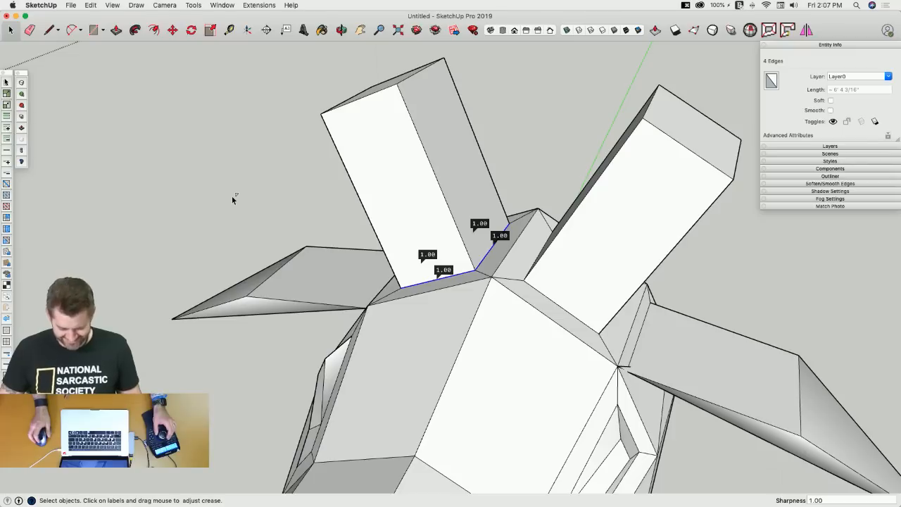
key("space")
left_click(257, 202)
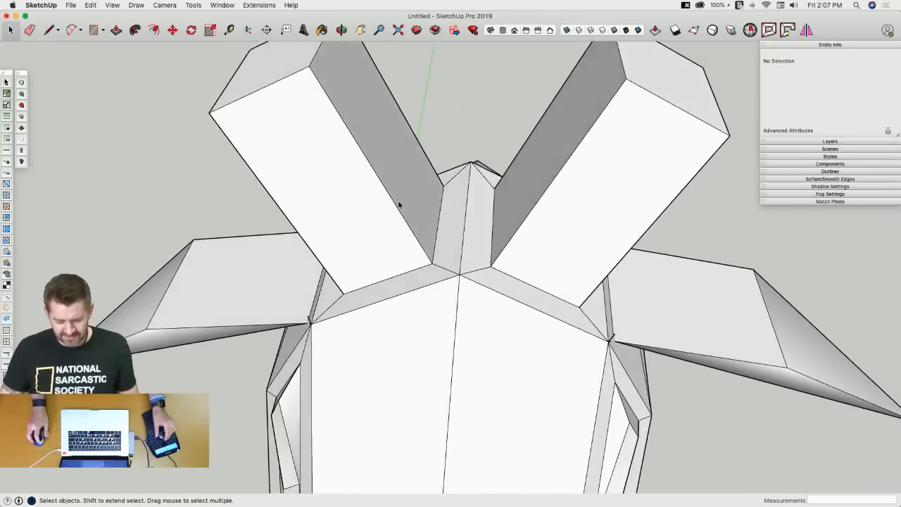
Inspect the creased horn base in the subdivided mesh, lower the subdivision level, and return to the control mesh.
key("u")
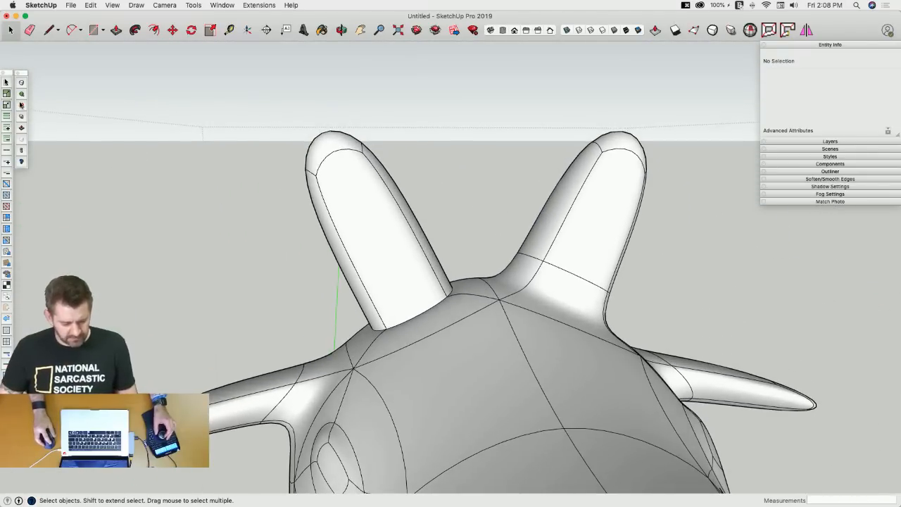
left_click(21, 106)
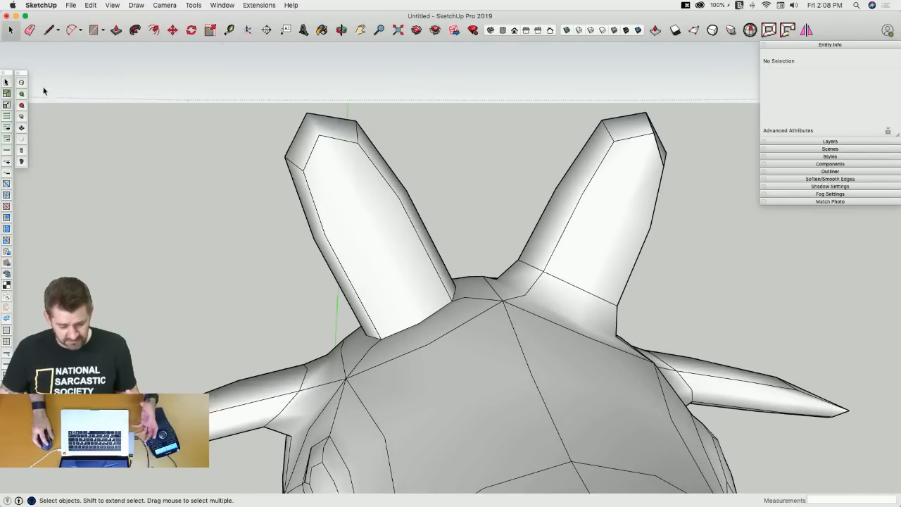
left_click(22, 83)
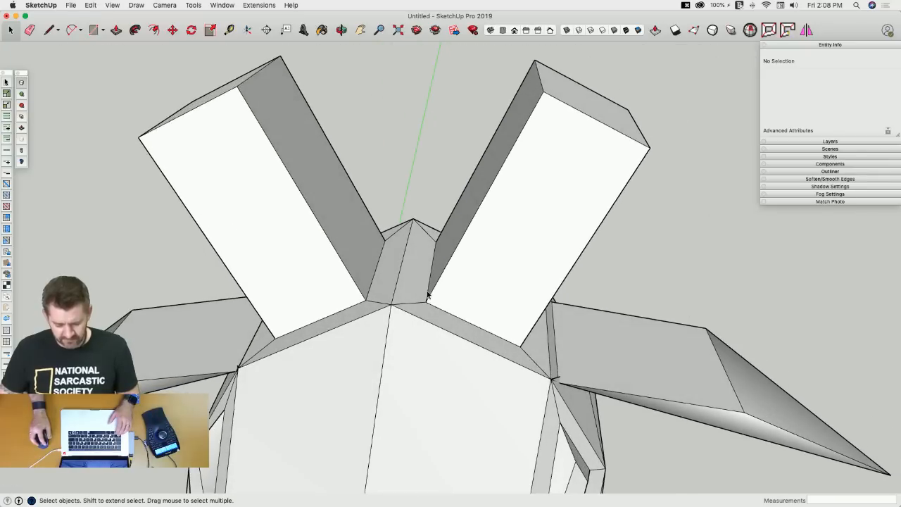
Reset the crease of that upper horn's four base edges to 0.00 and delete the horn.
left_click(427, 295)
left_click(454, 316, "shift")
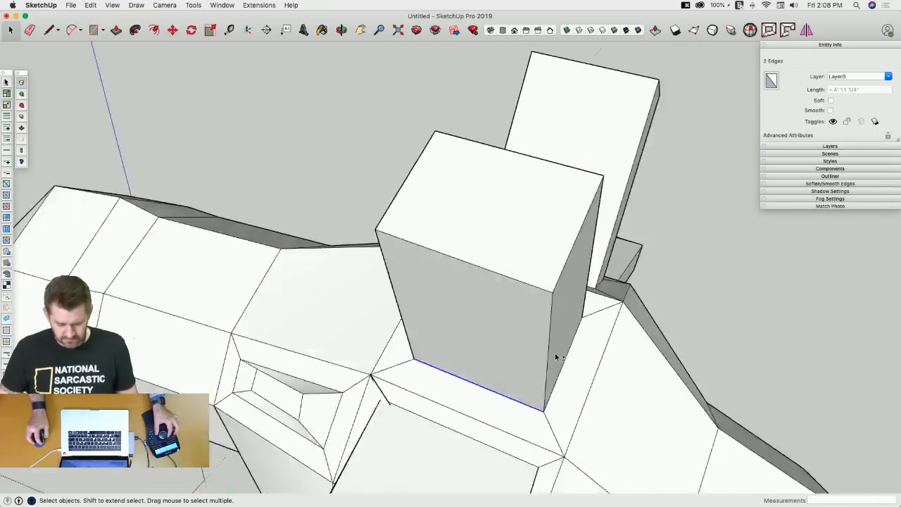
left_click(561, 364, "shift")
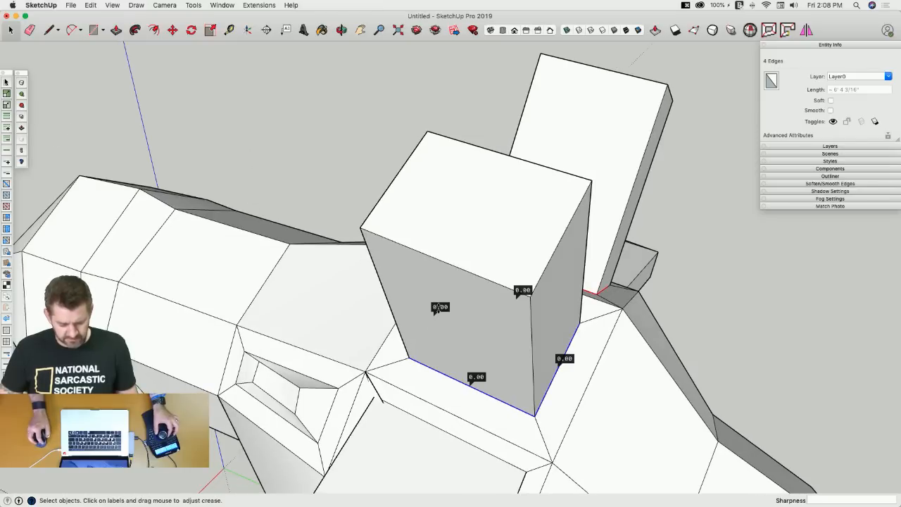
key("space")
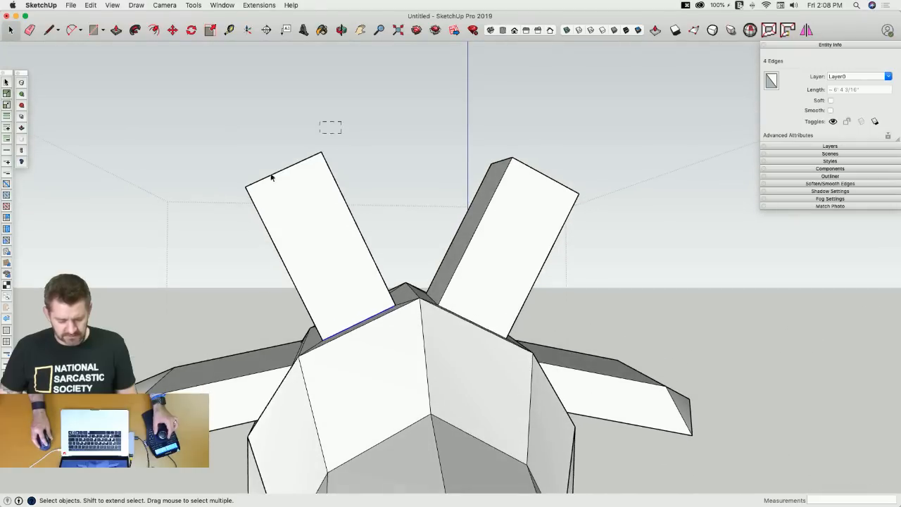
left_click(271, 177, "shift")
key("BackSpace")
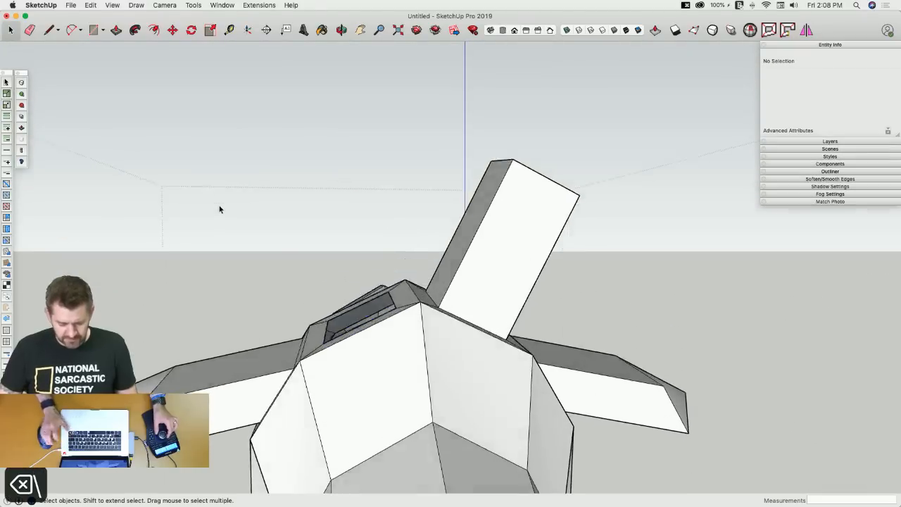
Push the remaining upper horn down to a short stub and rescale its end-face vertices along the red and green axes.
key("p")
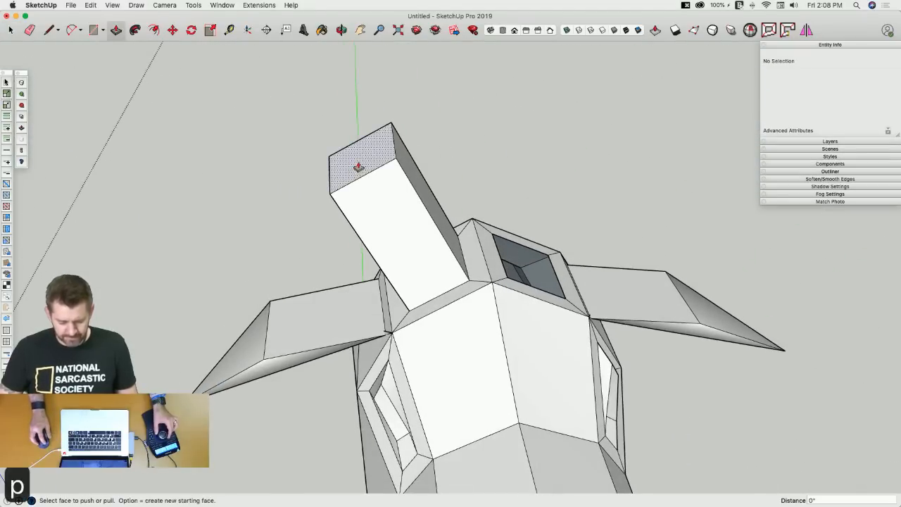
left_click(394, 227)
left_click(396, 234)
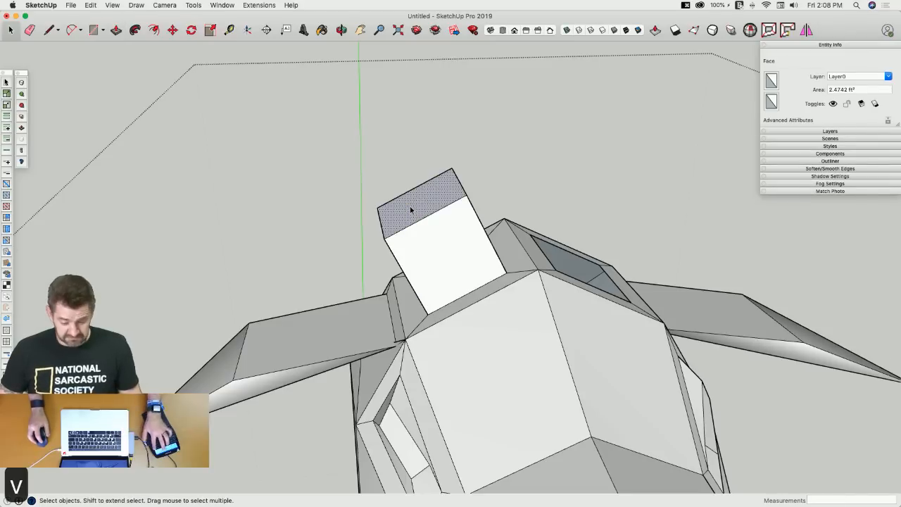
key("v")
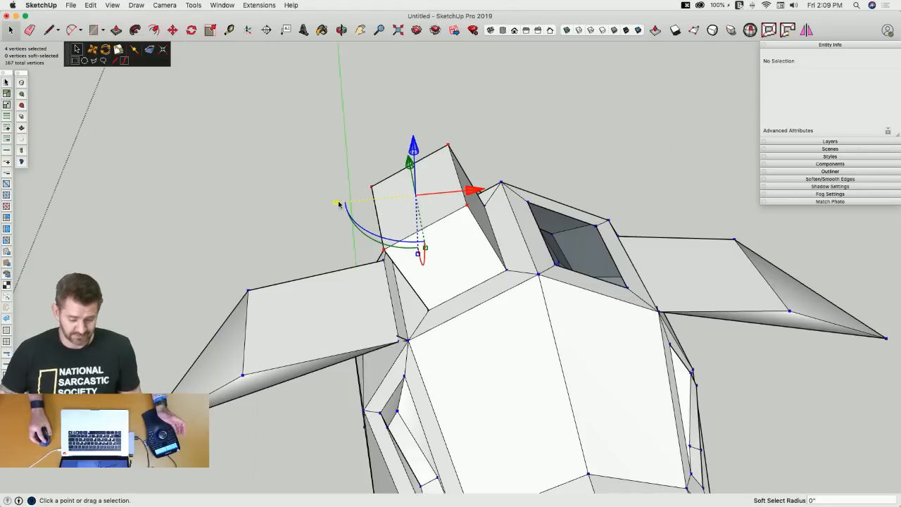
left_click_drag(321, 207, 321, 206)
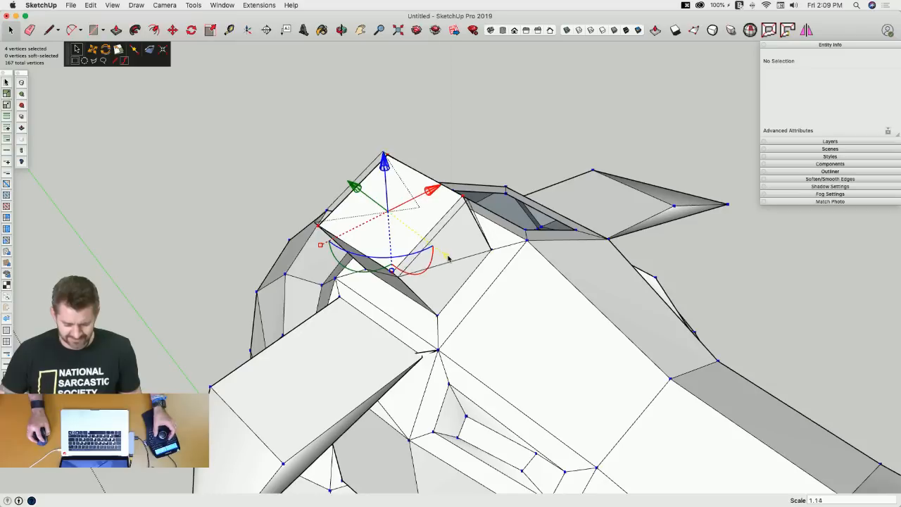
left_click_drag(448, 259, 442, 247)
Extrude the stub's end face by about 2' 8 3/8" as a second horn segment.
key("p")
left_click(436, 214)
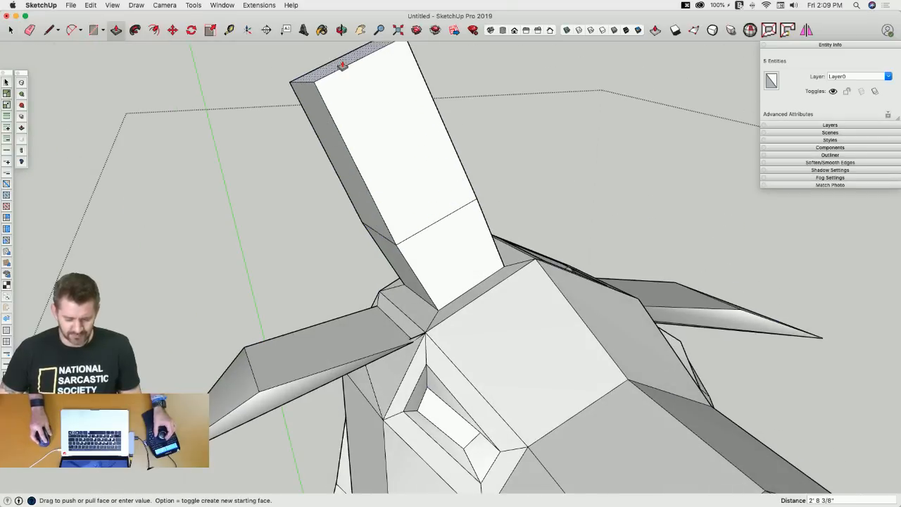
left_click(343, 66)
Move the second segment's end vertices about 1' 11 3/4" down and 2' 1 1/8" outward, and scale them about 2.56 along the green axis.
key("space")
left_click(462, 125)
left_click_drag(299, 92, 482, 209)
key("v")
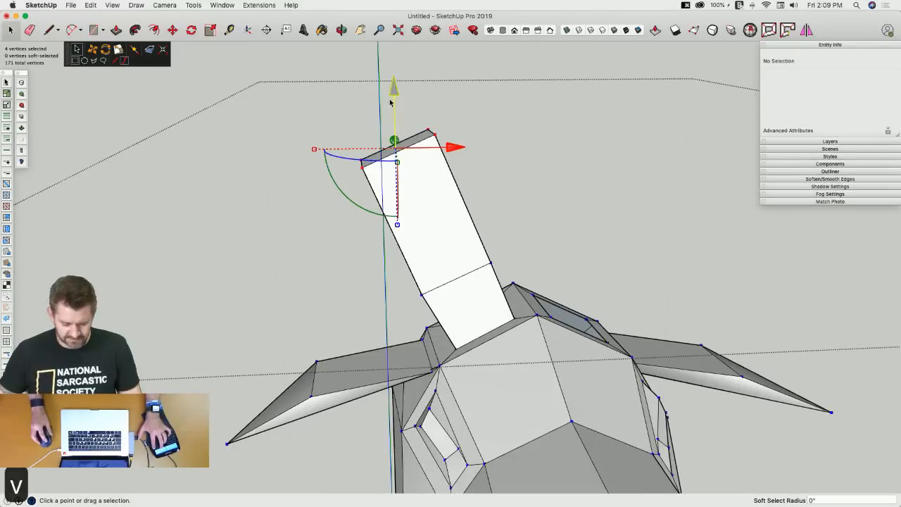
left_click_drag(393, 88, 348, 192)
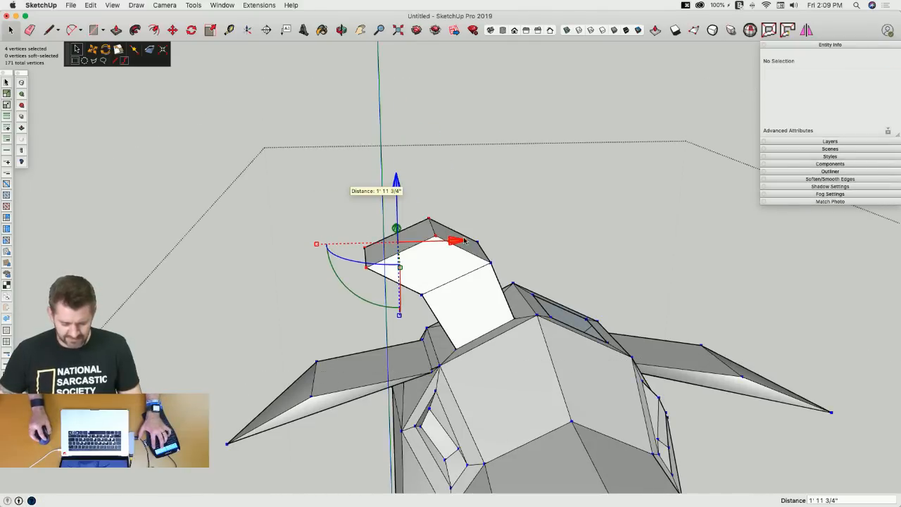
left_click_drag(448, 240, 213, 208)
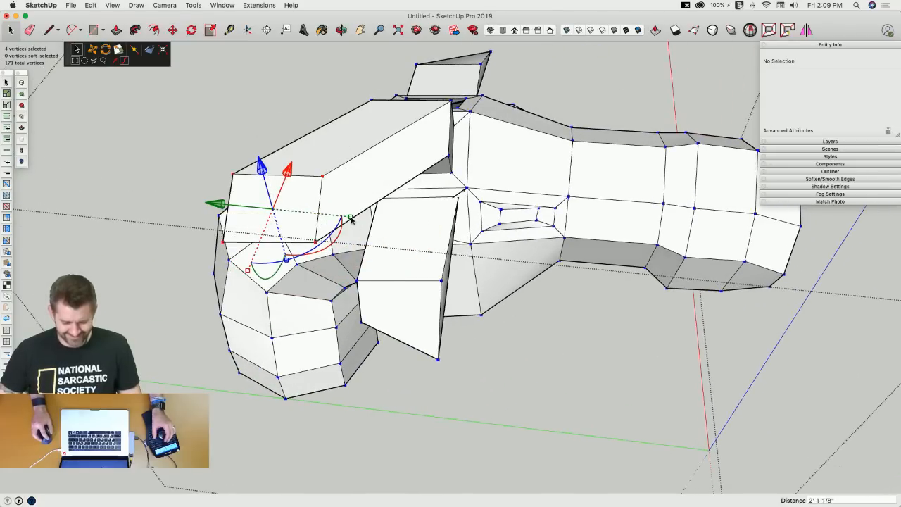
left_click_drag(374, 225, 471, 250)
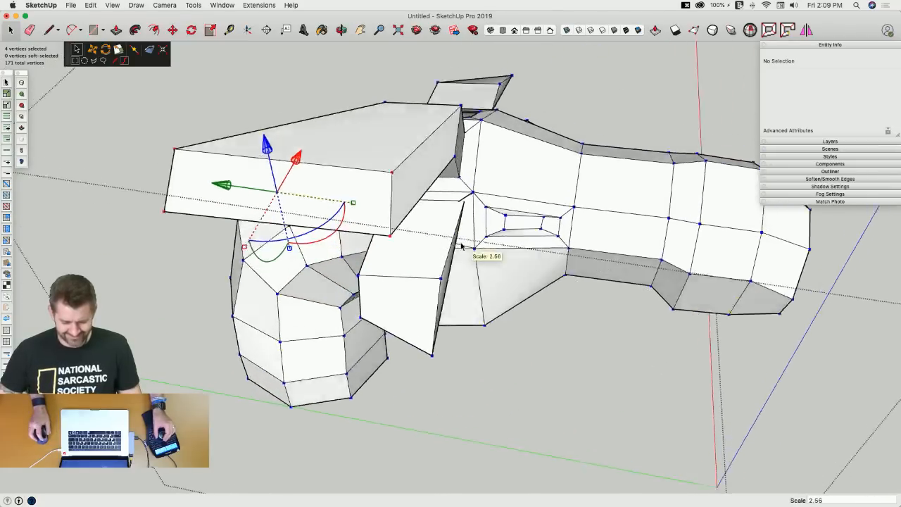
Extrude the widened end face of the horn into a long third segment.
key("p")
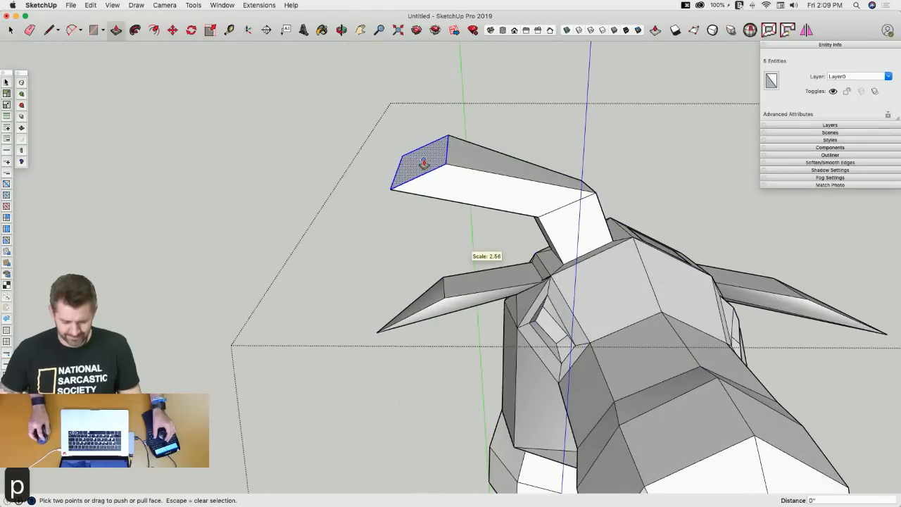
left_click(425, 165)
scroll(307, 72, "down", 3)
left_click(395, 110)
Move the third segment's end vertices about 6' 5 1/16" down and about 3' 6 1/2" outward.
key("space")
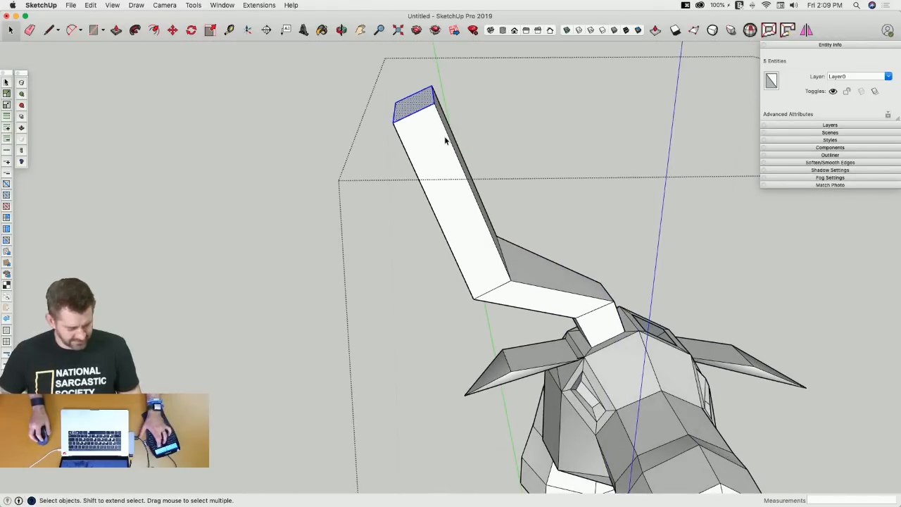
key("v")
left_click_drag(413, 60, 390, 227)
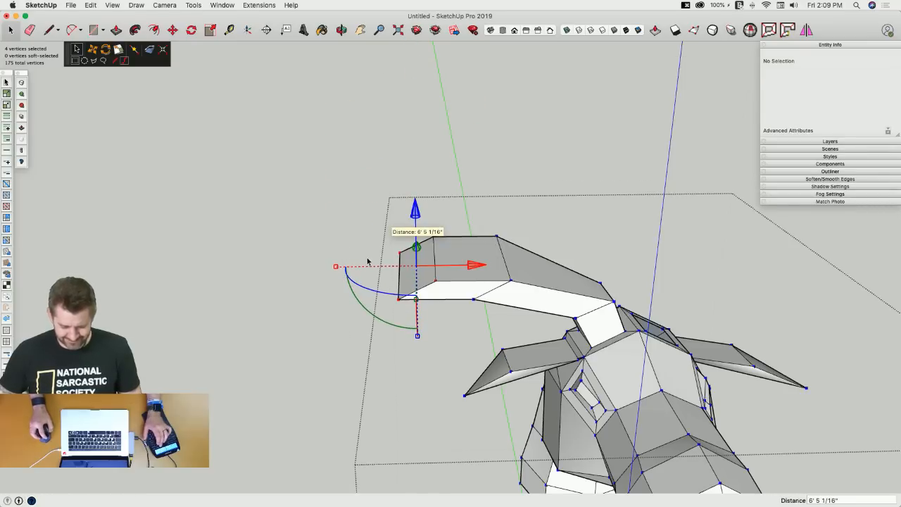
left_click_drag(479, 267, 389, 269)
Extrude the horn's outer end face into a short fourth segment and clear the selection.
middle_click_drag(358, 224, 338, 256)
key("p")
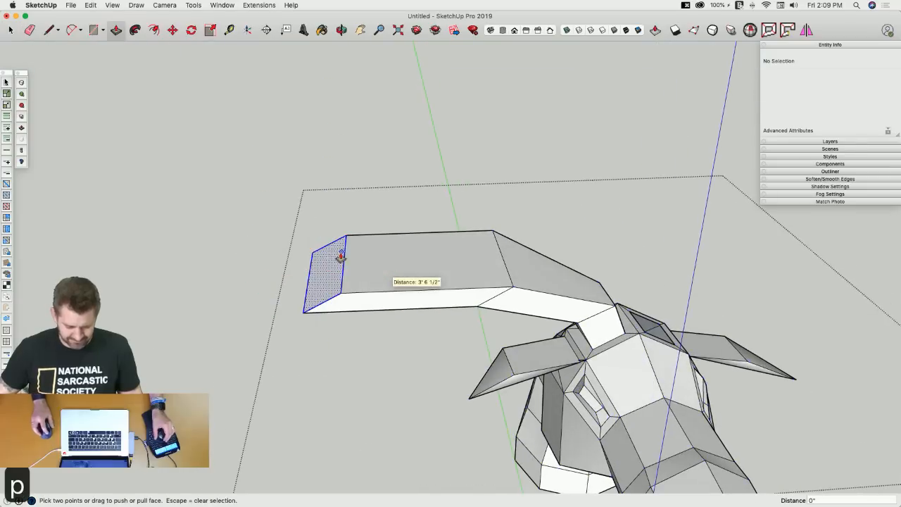
left_click_drag(336, 255, 281, 207)
left_click(282, 207)
key("space")
left_click(358, 198)
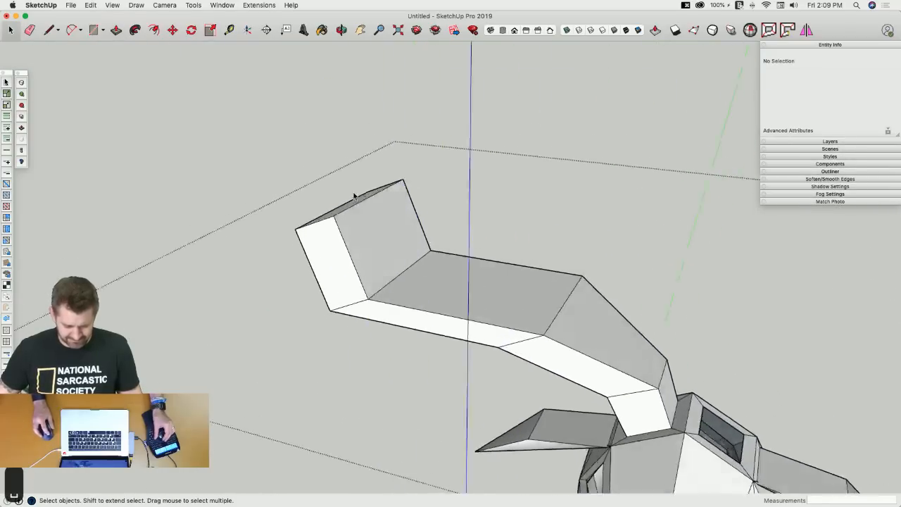
Lower the inner top edge of the horn's end segment and shift its vertices 10" along the red axis.
left_click_drag(374, 280, 374, 273)
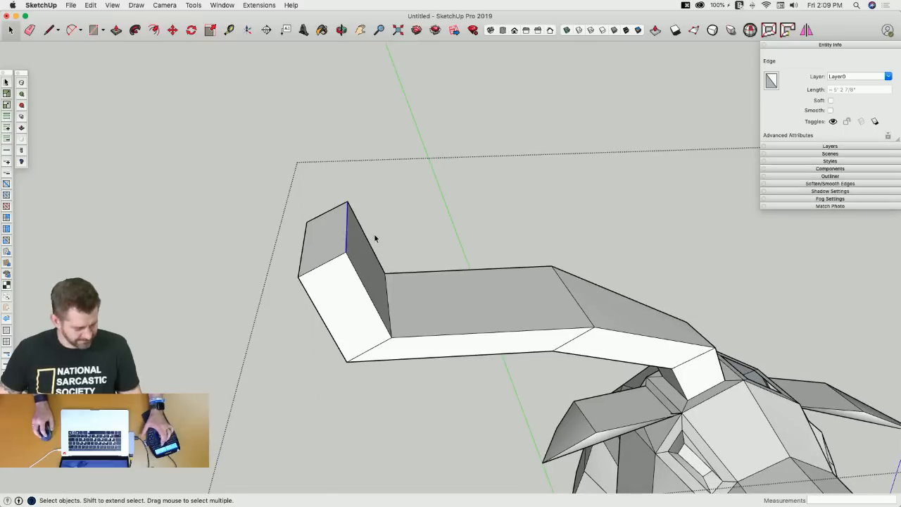
key("v")
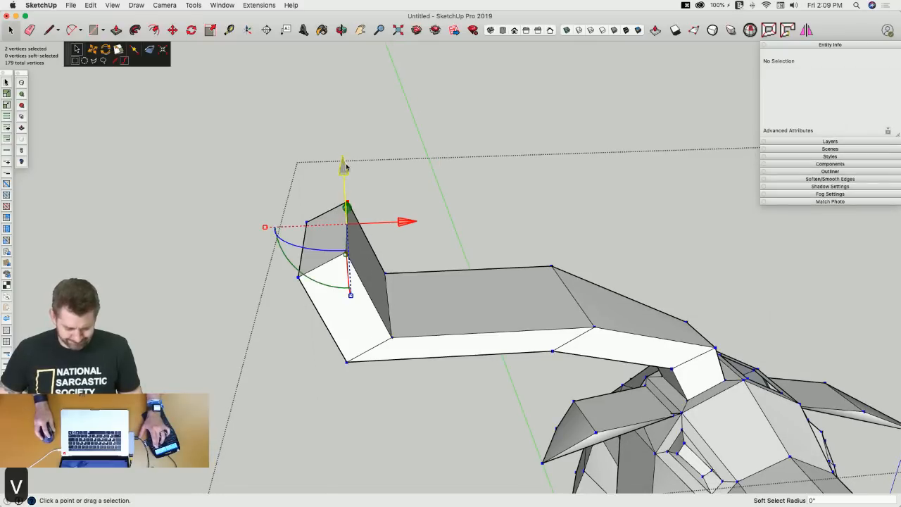
left_click_drag(344, 169, 346, 193)
left_click_drag(405, 245, 418, 270)
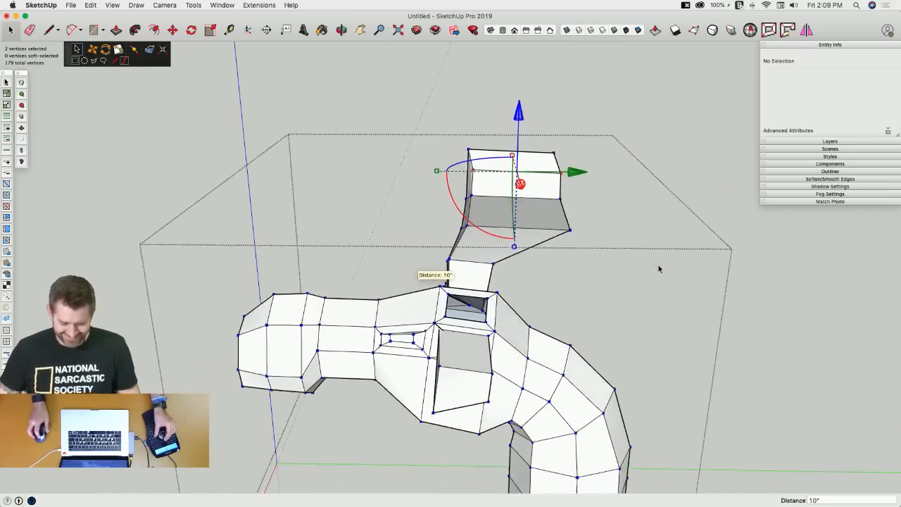
key("space")
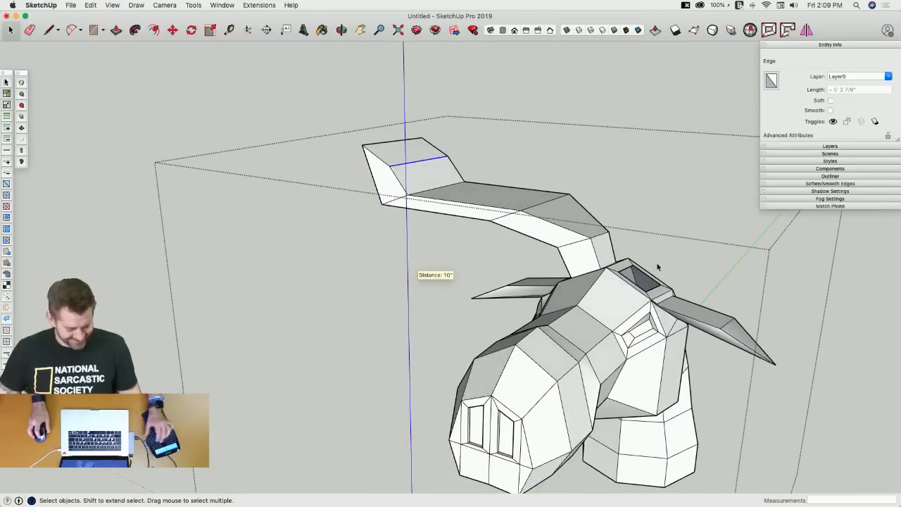
Check the horn's smoothed shape under subdivision and return the model to its low-poly mesh.
key("u")
left_click(657, 265)
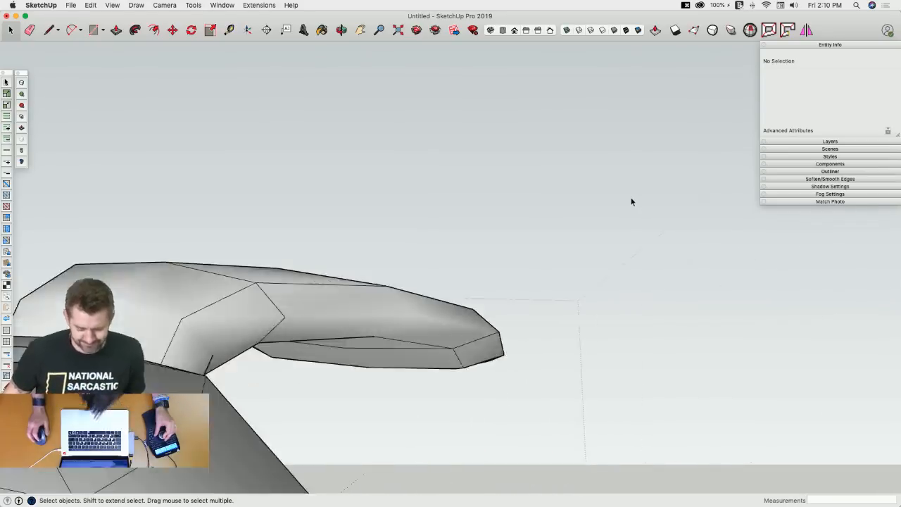
key("space")
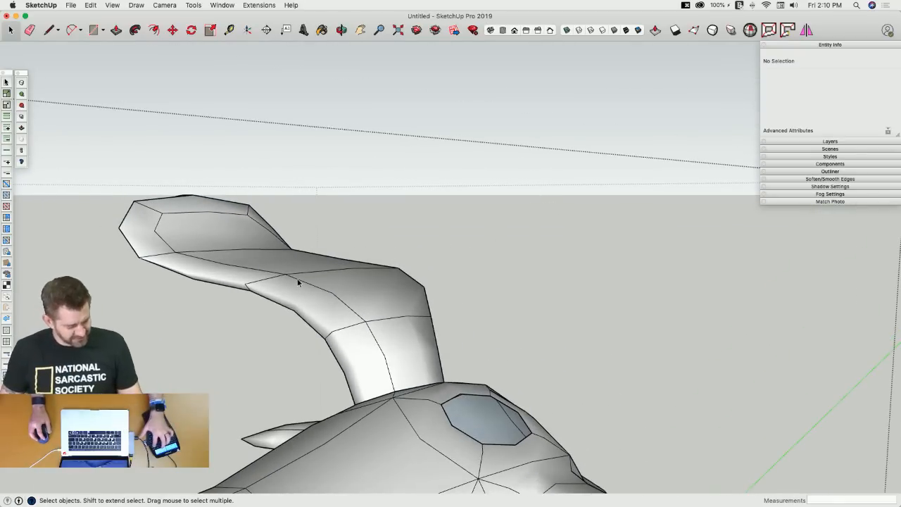
key("v")
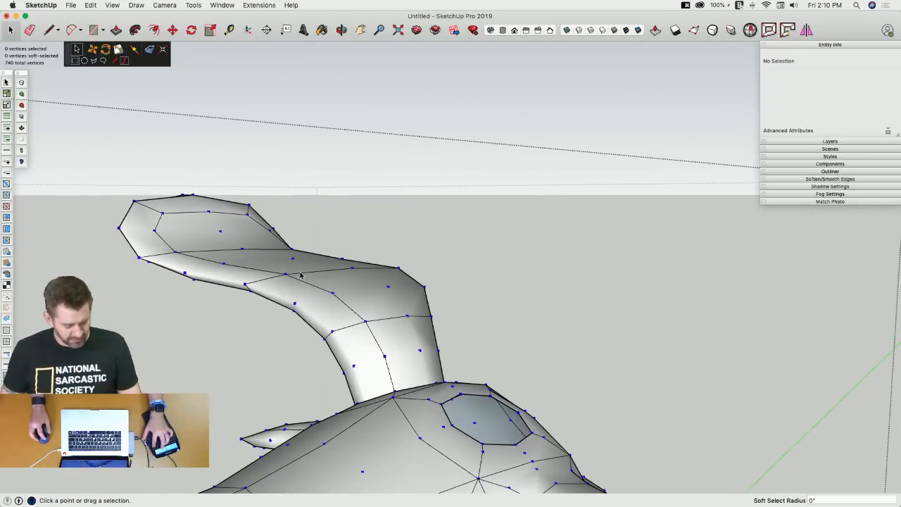
key("u")
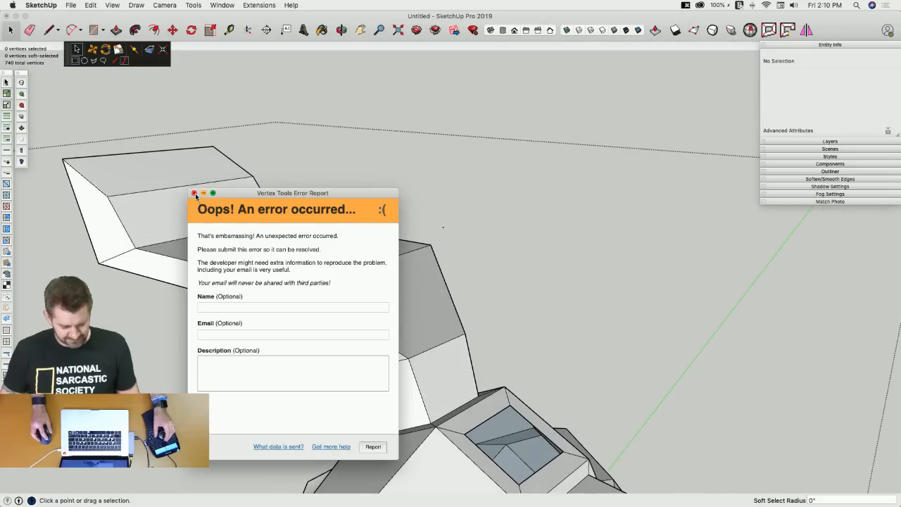
left_click(195, 193)
middle_click_drag(195, 196, 296, 322)
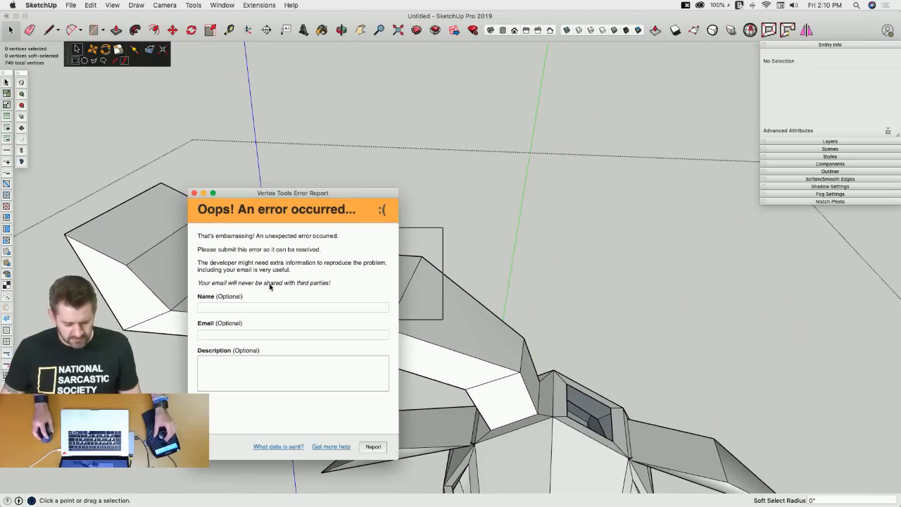
left_click(195, 193)
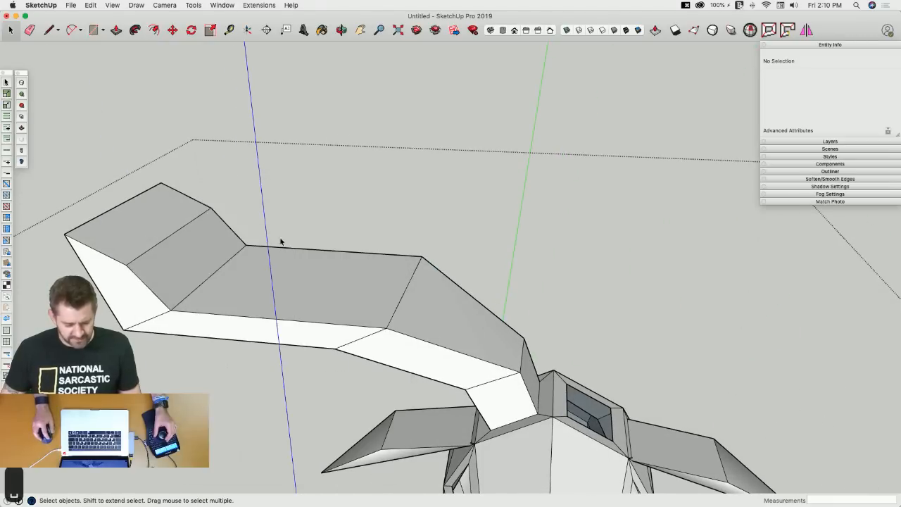
Insert three edge loops across the horn's long third segment and one across each of the second and end segments.
left_click(265, 318)
middle_click_drag(265, 319, 160, 256)
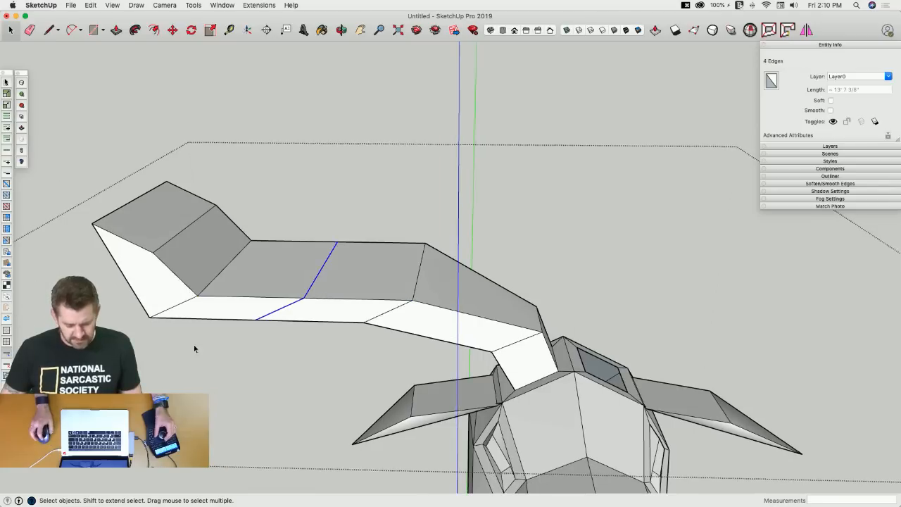
middle_click_drag(194, 344, 167, 292)
left_click(290, 252)
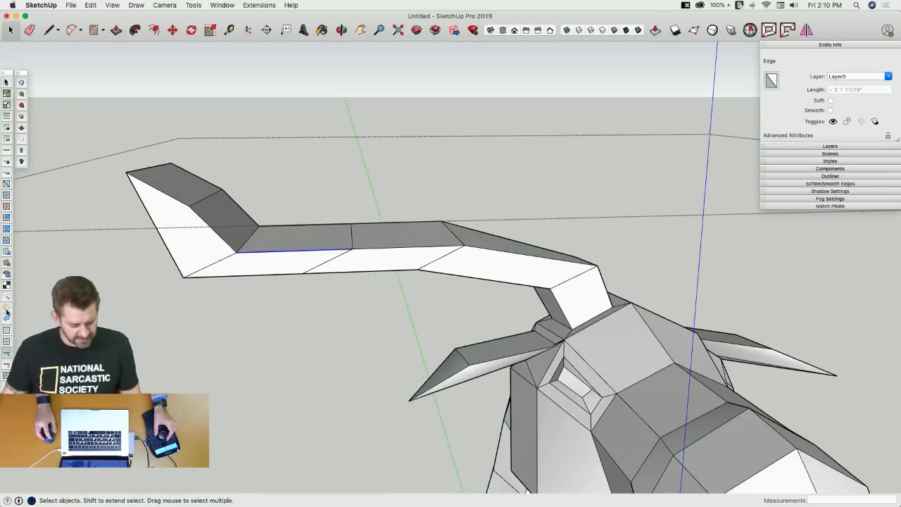
left_click(389, 256)
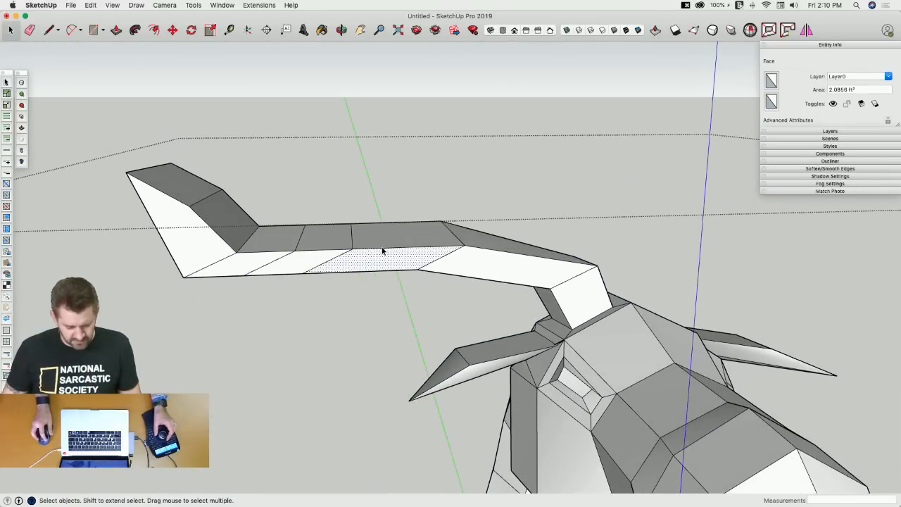
left_click(383, 249)
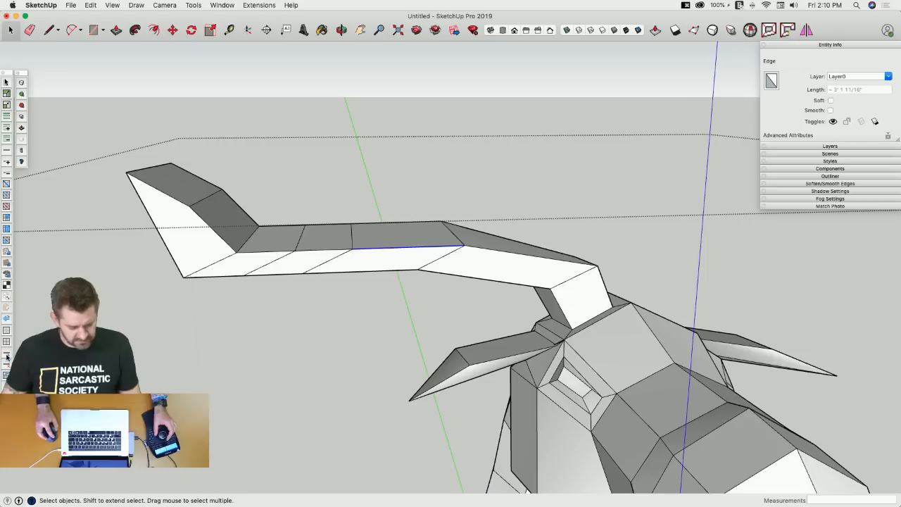
middle_click_drag(187, 302, 223, 252)
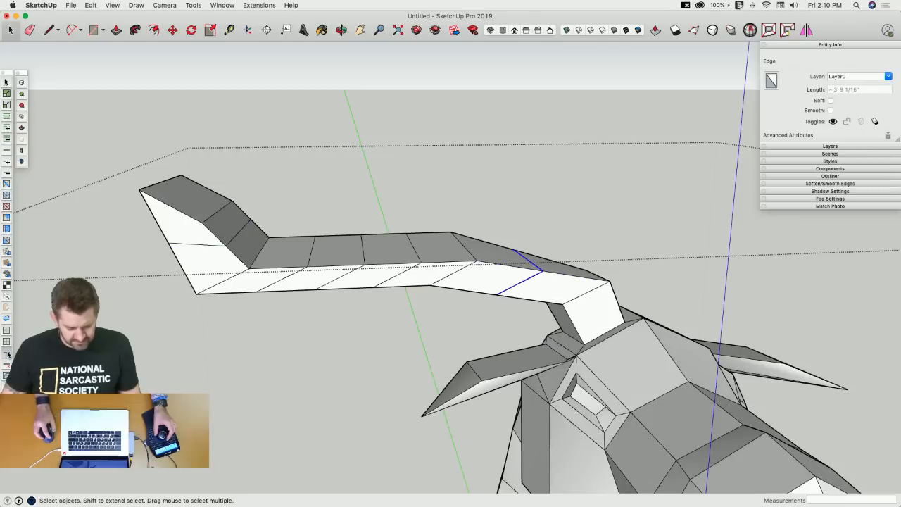
Make the narrow front face of the second segment's half nearest the base planar and erase its hidden diagonal.
mouse_move(331, 266)
middle_mouse_down()
mouse_move(390, 252)
mouse_move(364, 261)
mouse_move(310, 250)
mouse_move(354, 246)
mouse_move(332, 238)
mouse_move(394, 252)
mouse_move(334, 256)
middle_mouse_up()
key("p")
key("space")
left_click(333, 257)
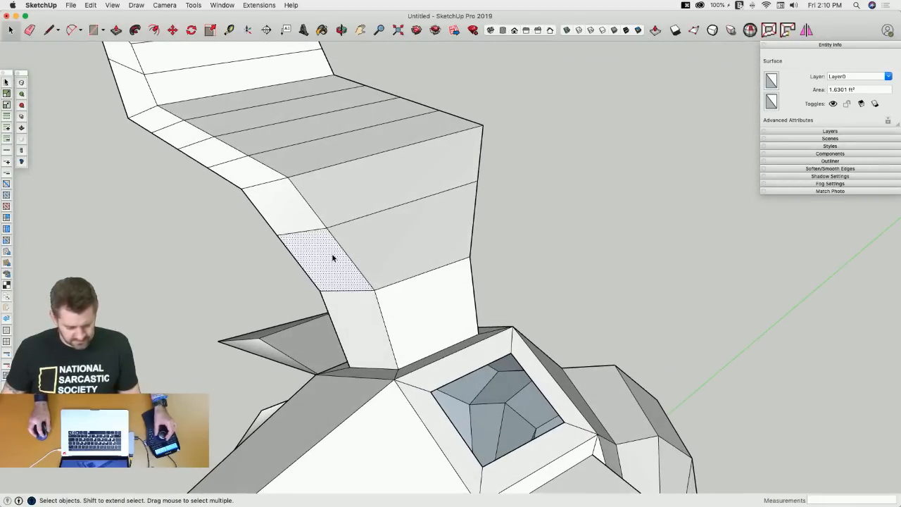
key("v")
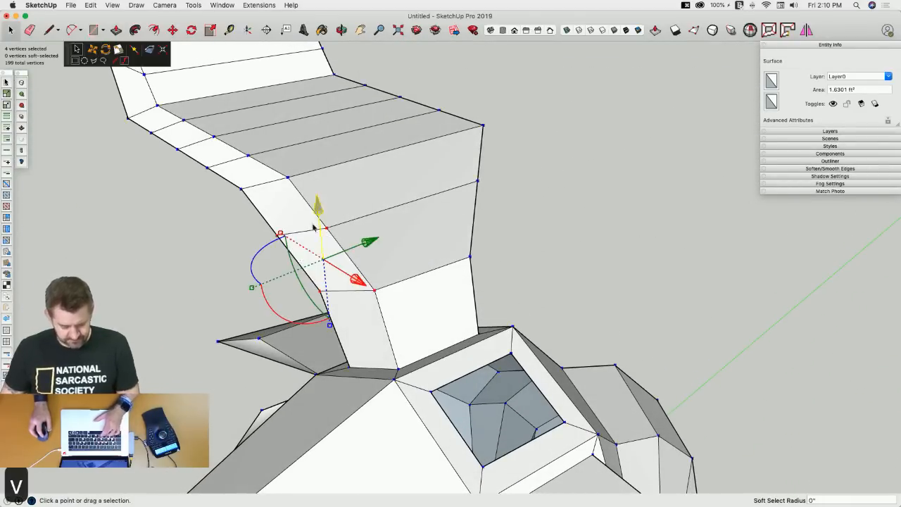
left_click(150, 52)
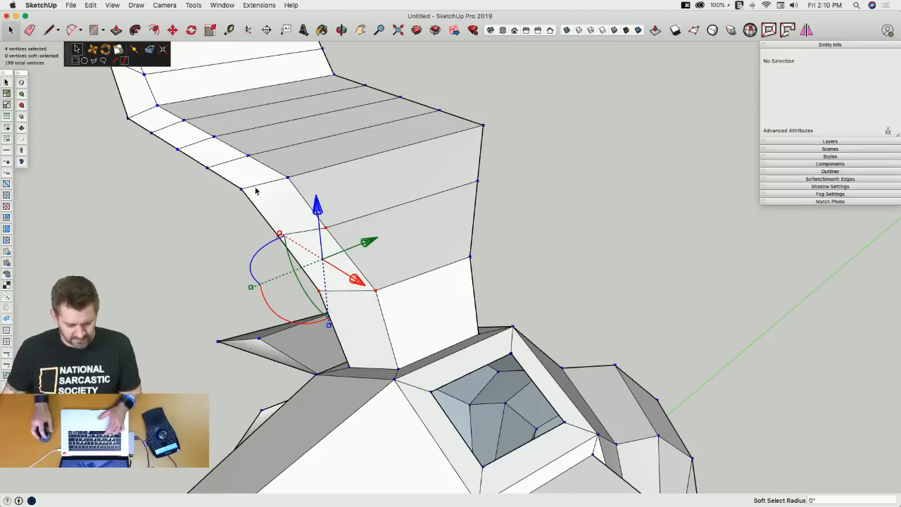
key("space")
left_click(264, 258)
double_click(289, 248)
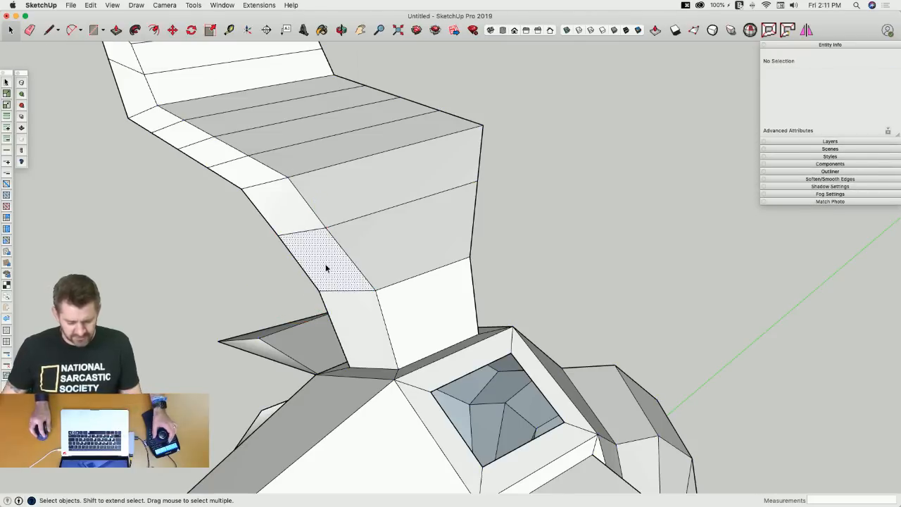
key("e")
left_click(324, 261)
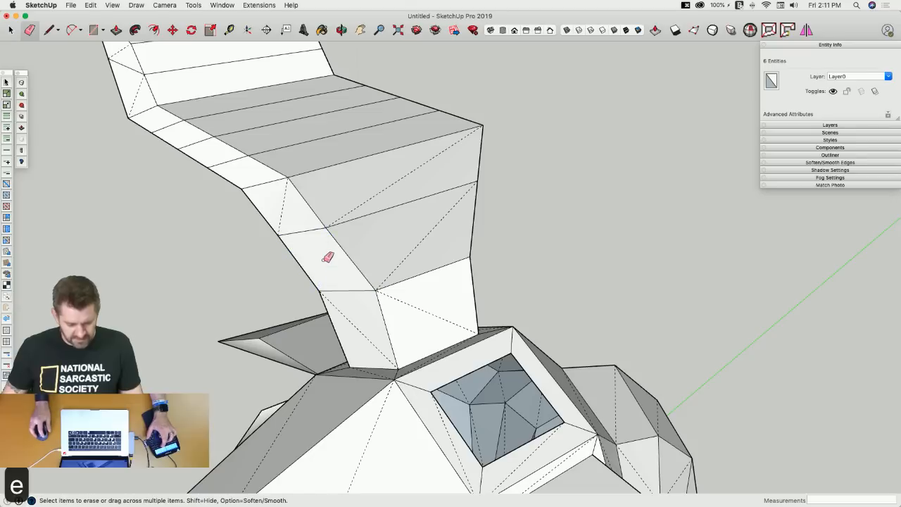
Extrude that flattened front face about 3' 1 11/16" into a forward-pointing tine.
key("space")
key("p")
left_click(323, 260)
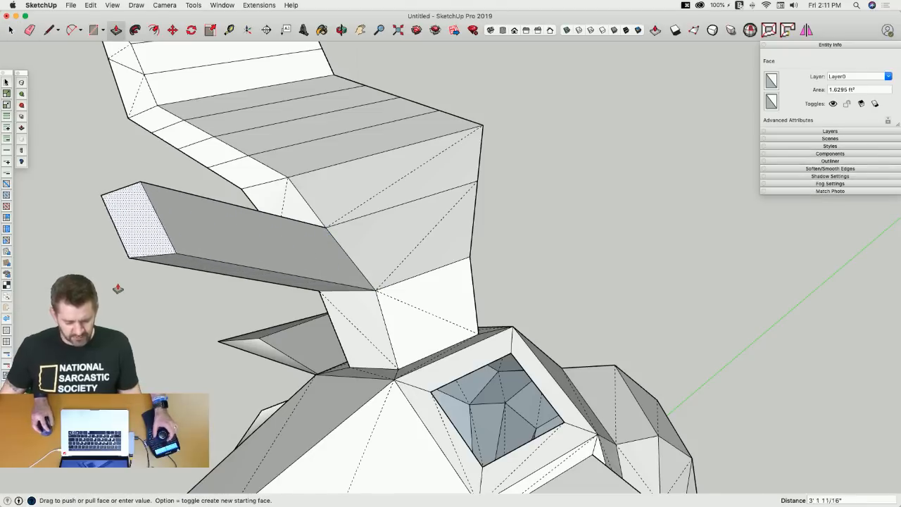
key("space")
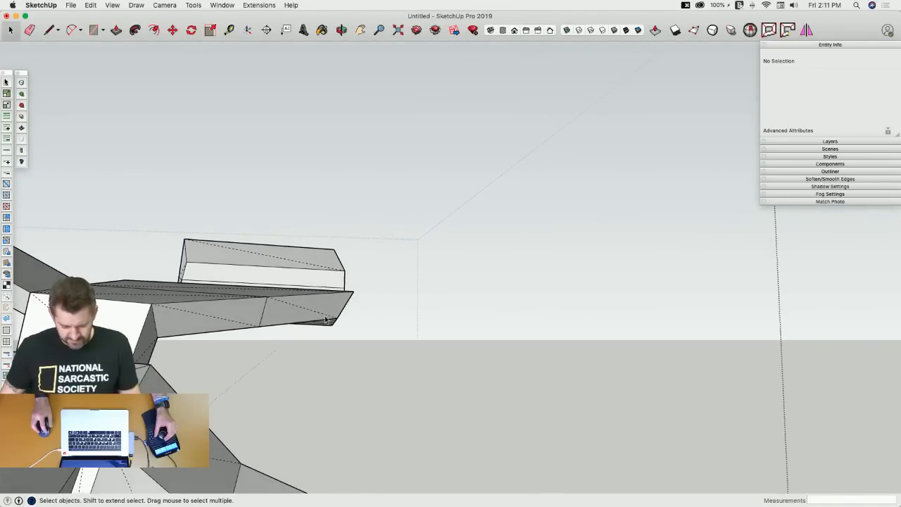
Move the lower rear edge vertices of the horn's long third segment outward along the green axis.
left_click_drag(325, 312, 351, 340)
key("m")
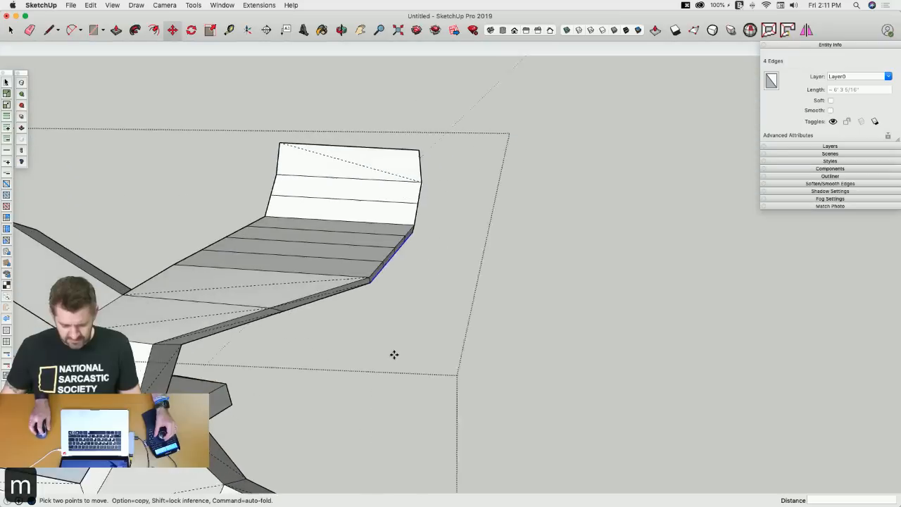
key("v")
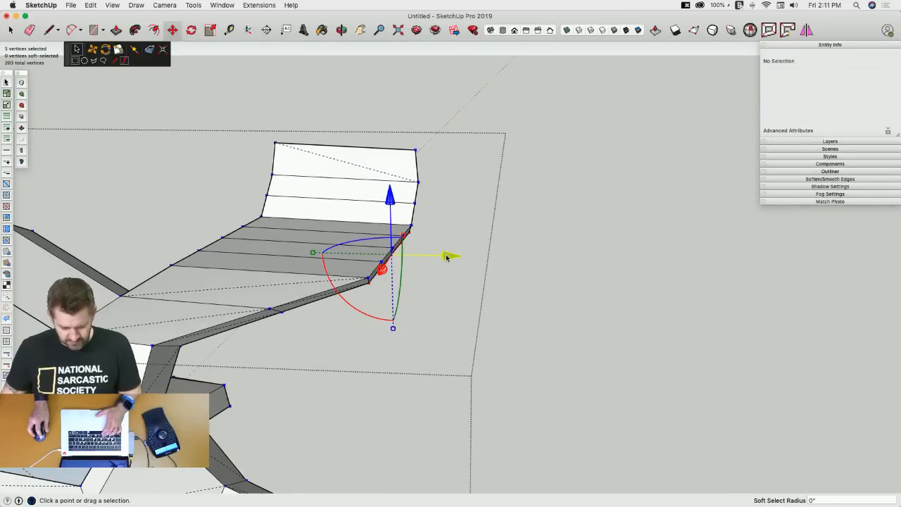
left_click_drag(446, 257, 467, 272)
Extrude two alternating rear faces of the long third segment into tines, 2' 10 1/8" and 2' 11 1/2" long.
key("p")
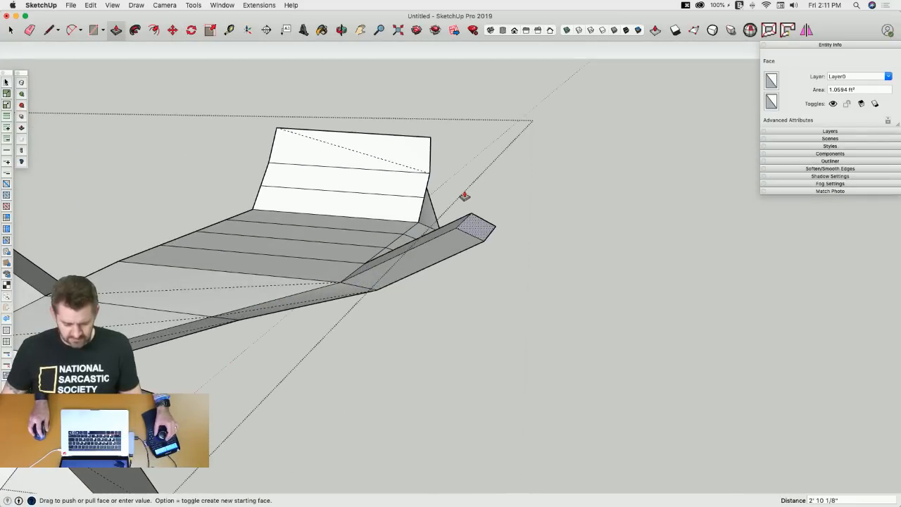
left_click(465, 196)
left_click(393, 229)
left_click(545, 252)
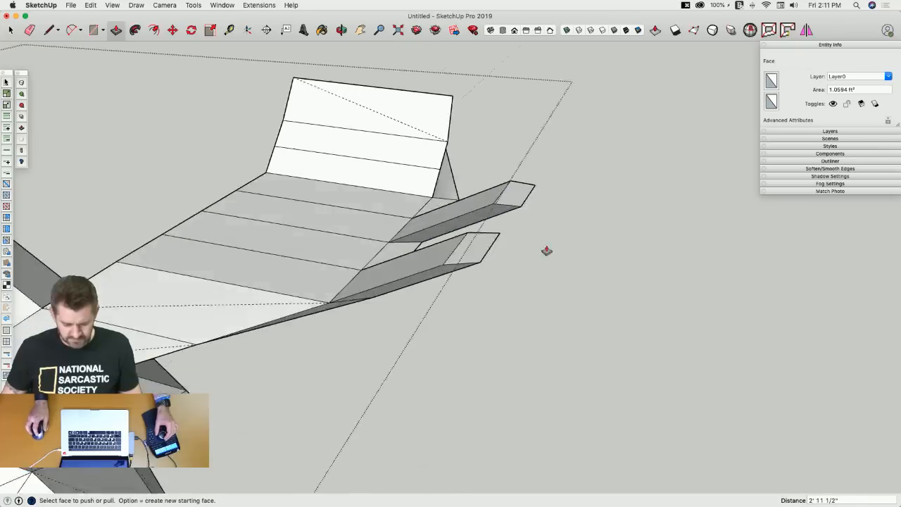
key("space")
Make the triangulated rear face at the base of the horn's end segment planar.
middle_click_drag(545, 251, 466, 266)
left_click(464, 256)
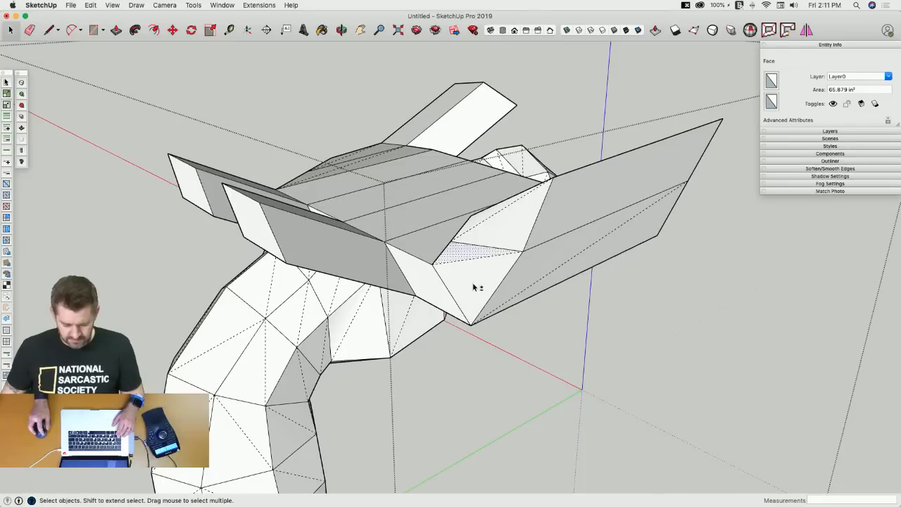
key("v")
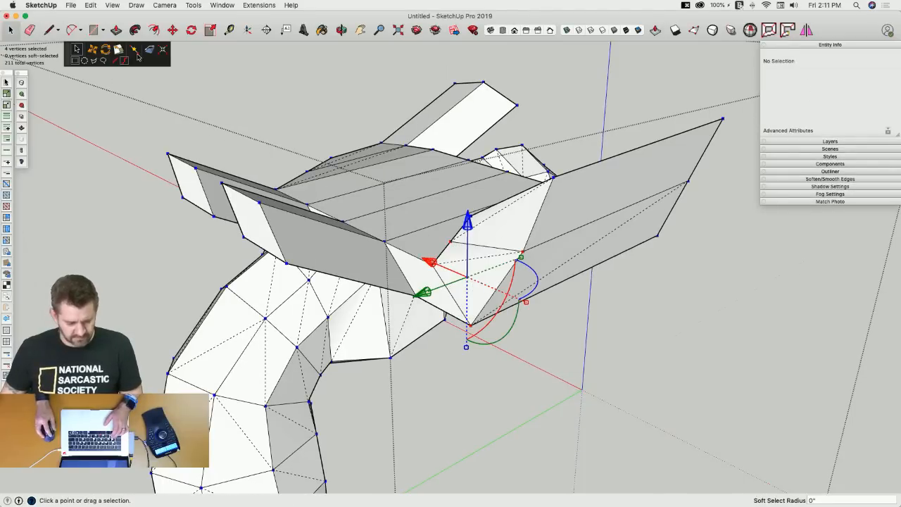
left_click(150, 48)
Save the model to the Desktop as Moose.skp.
key("super+s")
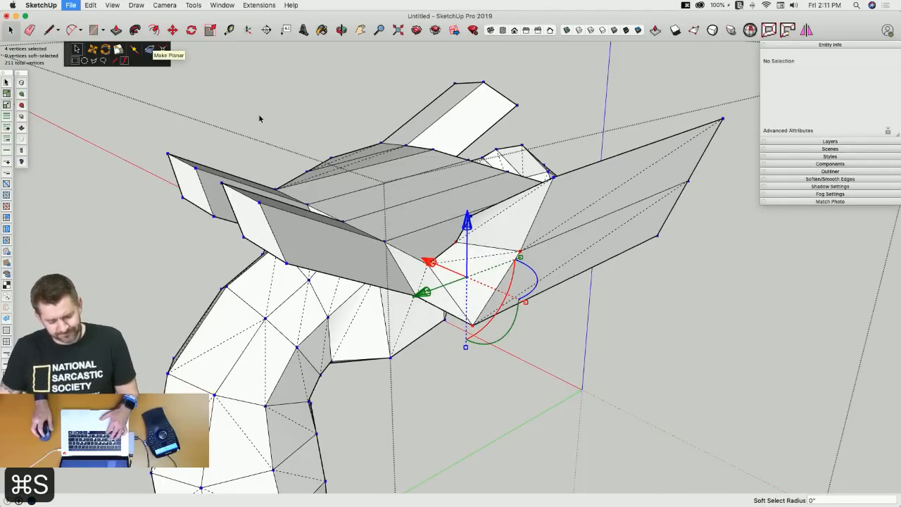
left_click(284, 127)
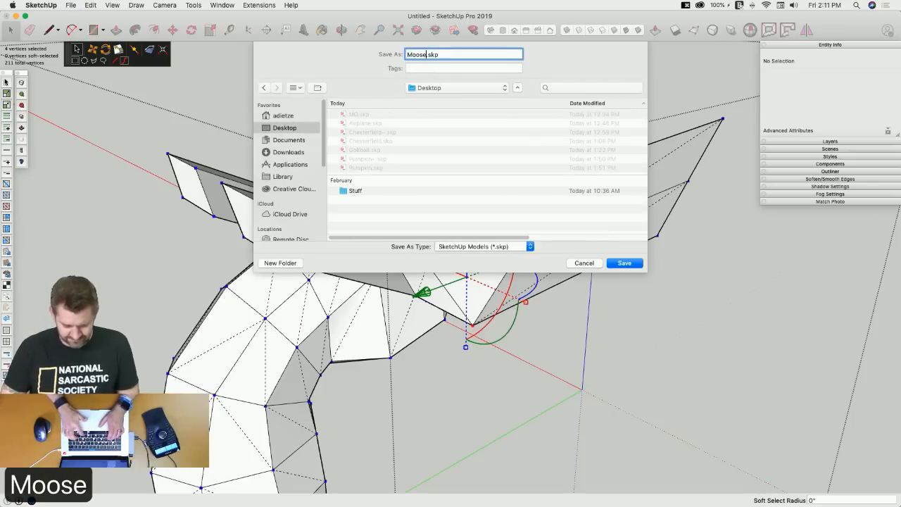
type("Moose")
key("Return")
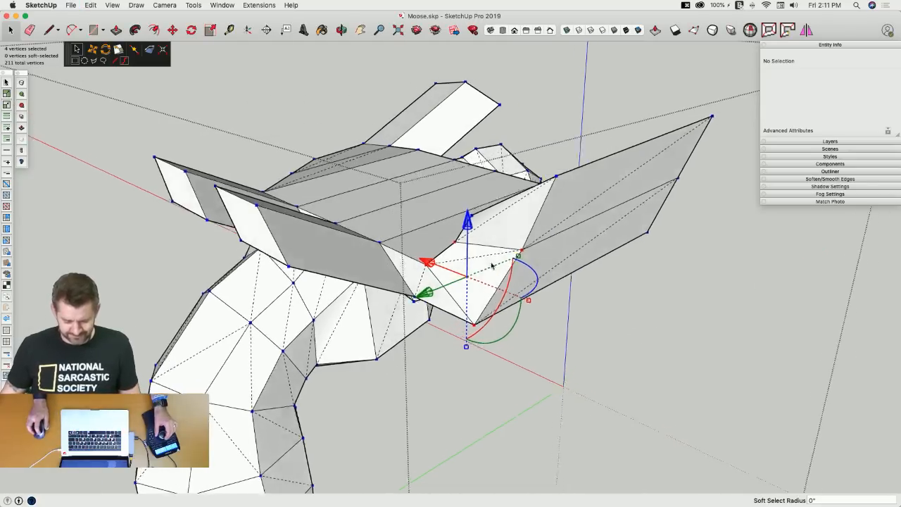
Erase the diagonal in the flattened rear face of the end segment and extrude it 3' 11 5/8" into a third rear tine.
key("e")
left_click(482, 251)
key("p")
left_click(463, 269)
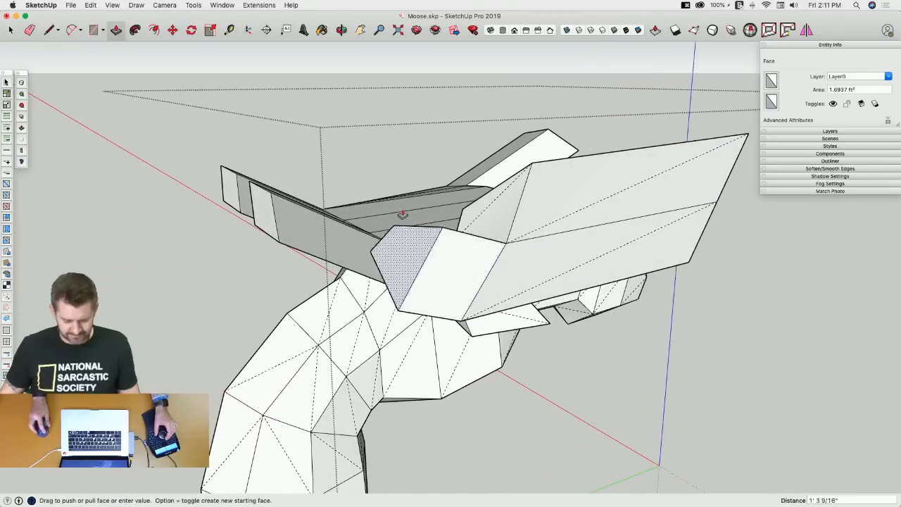
left_click(287, 176)
middle_click_drag(290, 177, 647, 200)
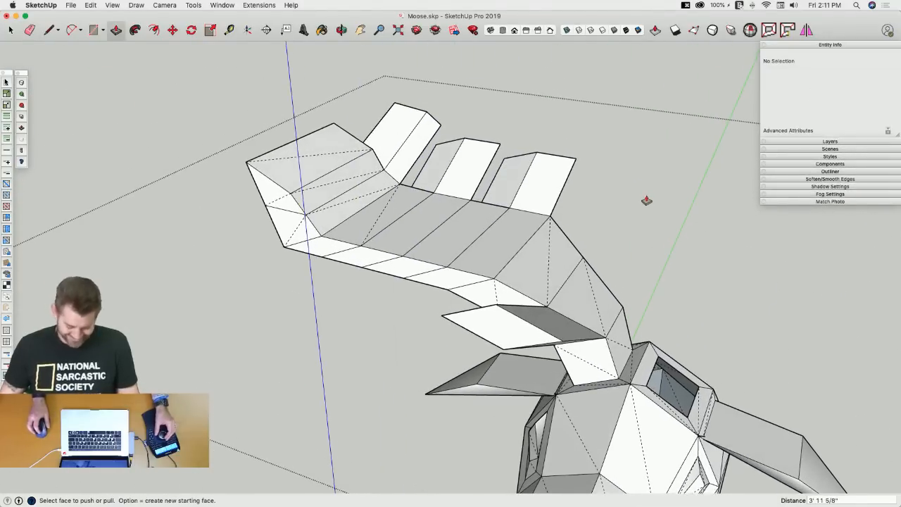
middle_click_drag(660, 163, 440, 200)
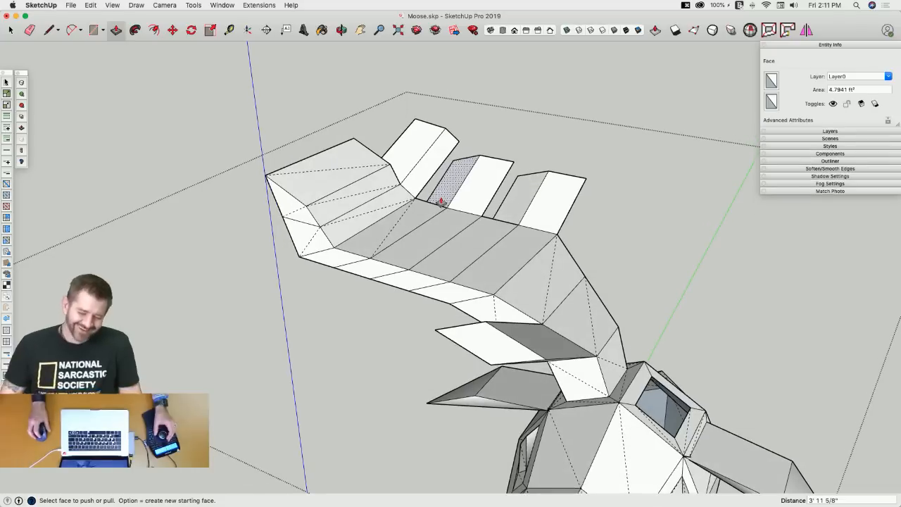
key("space")
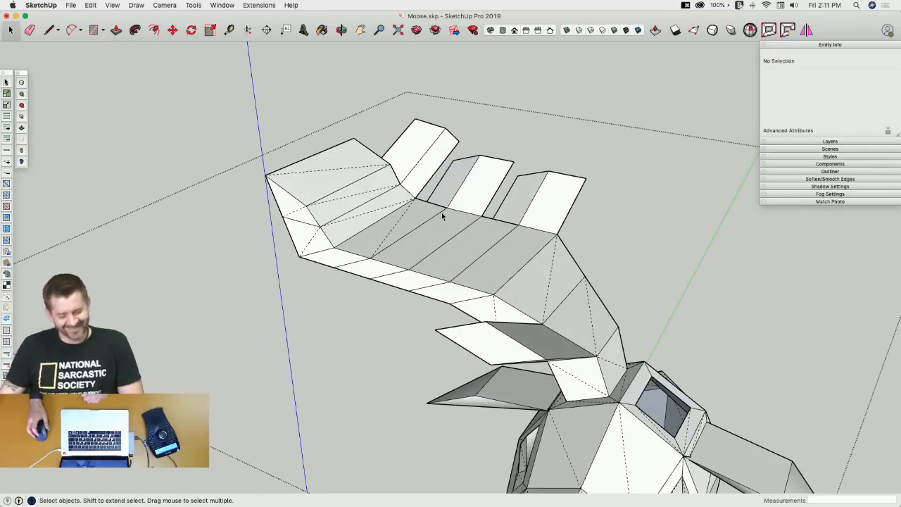
Select the head-side tip vertex of each of the two rear tines, pull both outward 2' 9 5/16" and raise them 1' 1 1/4".
middle_click_drag(599, 165, 490, 262)
scroll(481, 214, "up", 3)
middle_click_drag(482, 214, 505, 276)
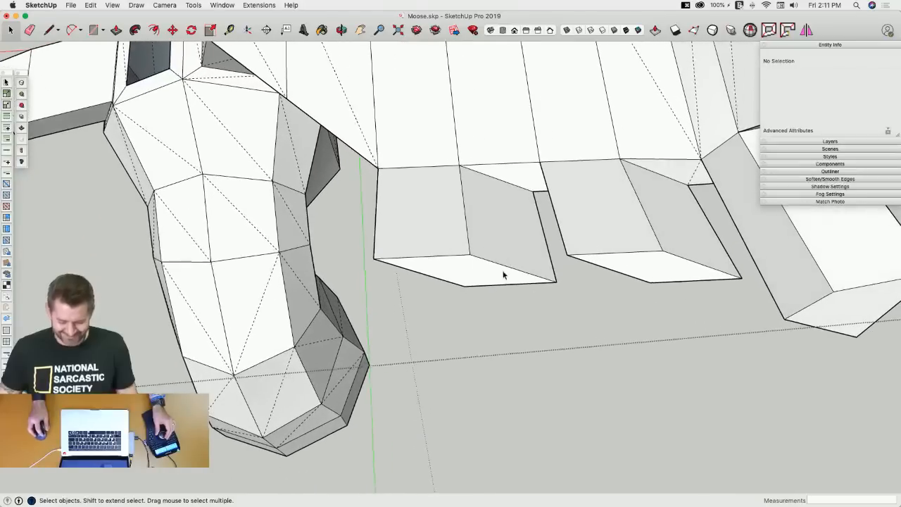
left_click(449, 272)
middle_click_drag(449, 272, 410, 287)
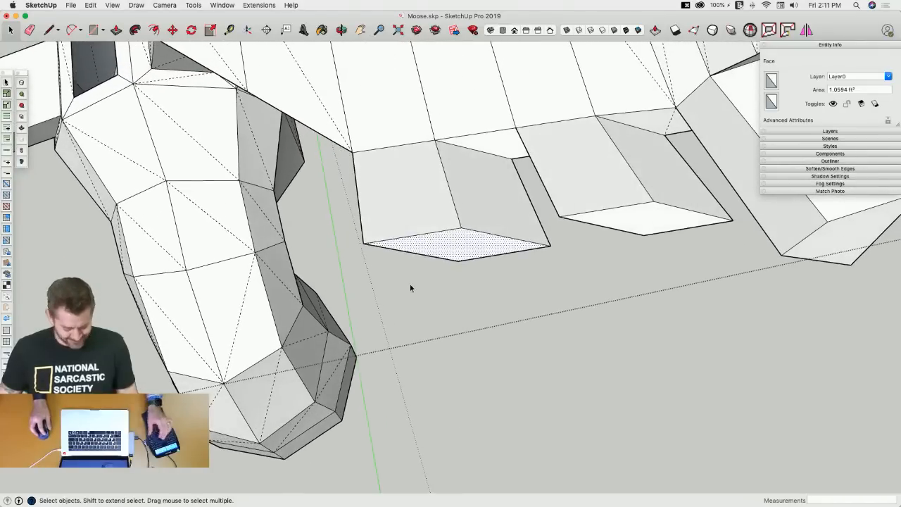
left_click(385, 309)
key("v")
key("m")
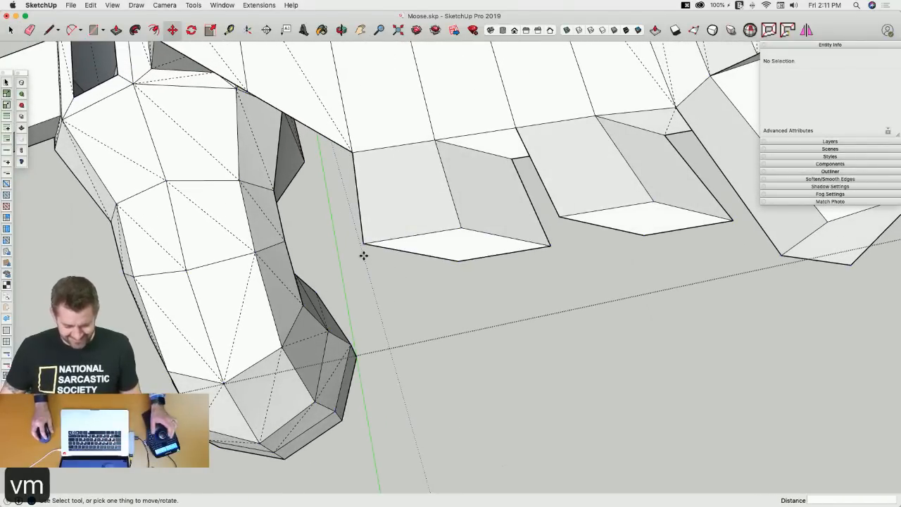
key("shift+v")
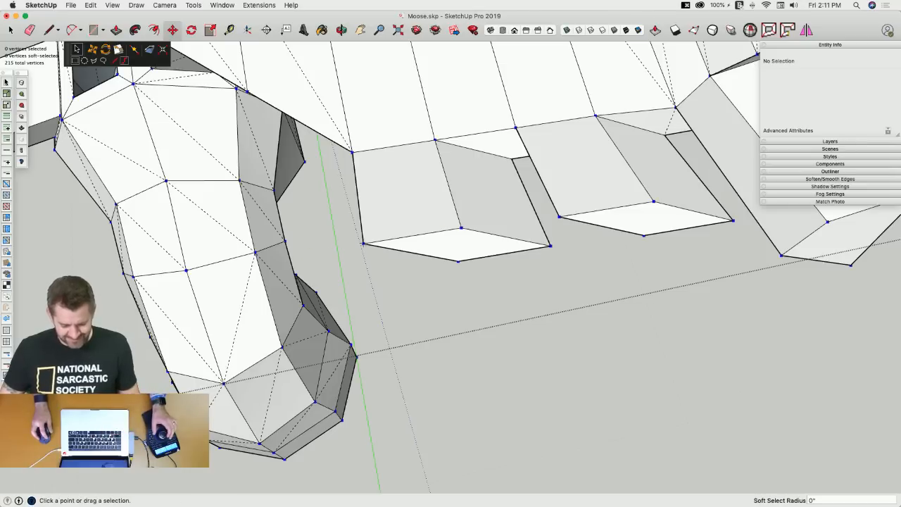
left_click(560, 218, "shift")
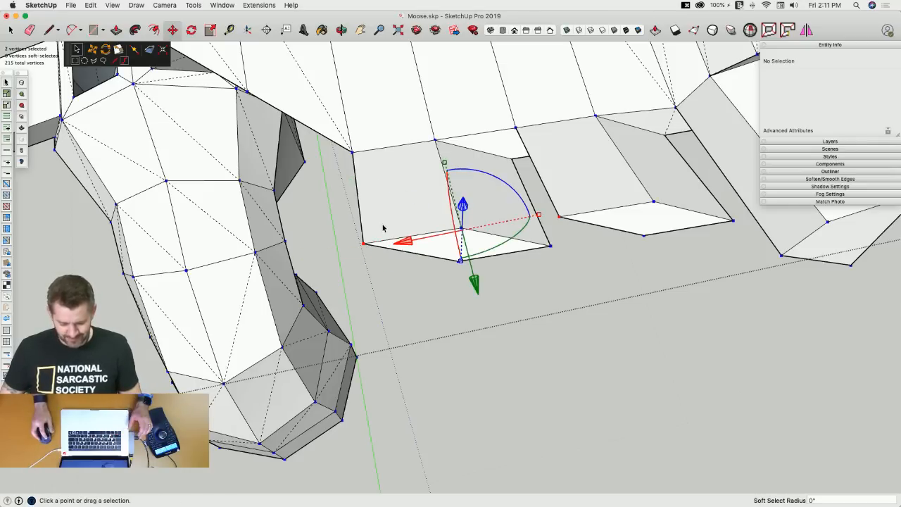
left_click_drag(481, 295, 596, 345)
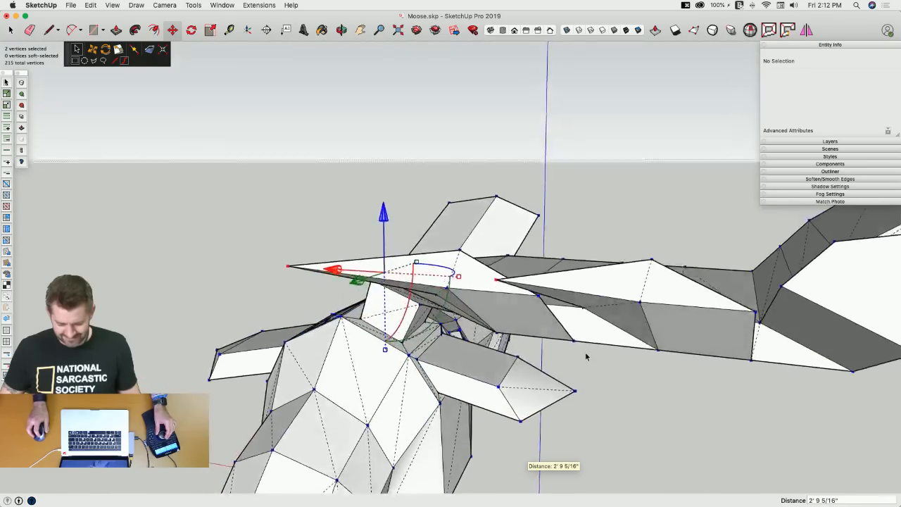
left_click_drag(448, 203, 469, 125)
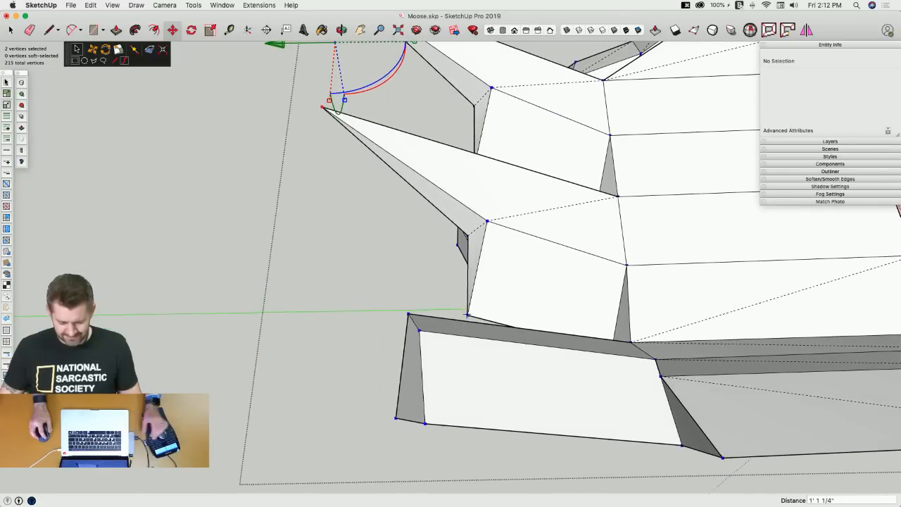
Pull the opposite end vertices of those two tines back 2' 3 13/16" toward the antler and shift them sideways 8 13/16".
left_click(467, 315)
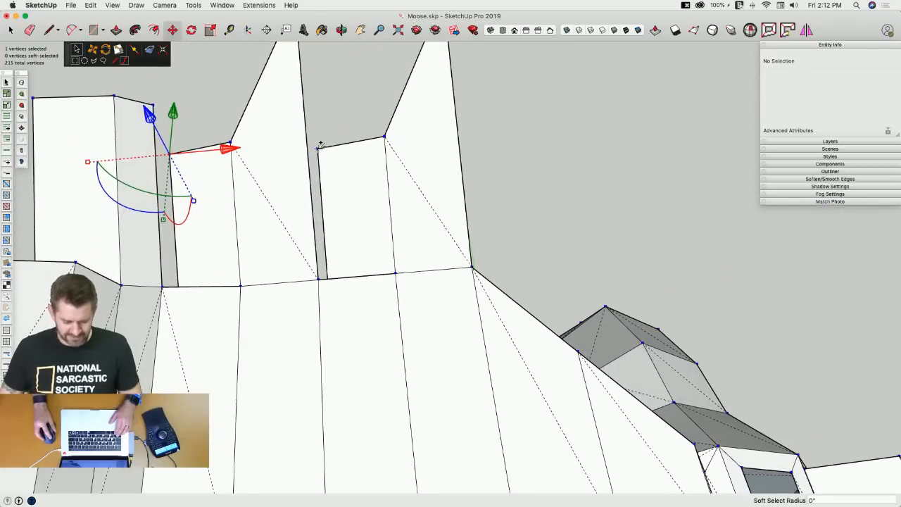
left_click(319, 147, "shift")
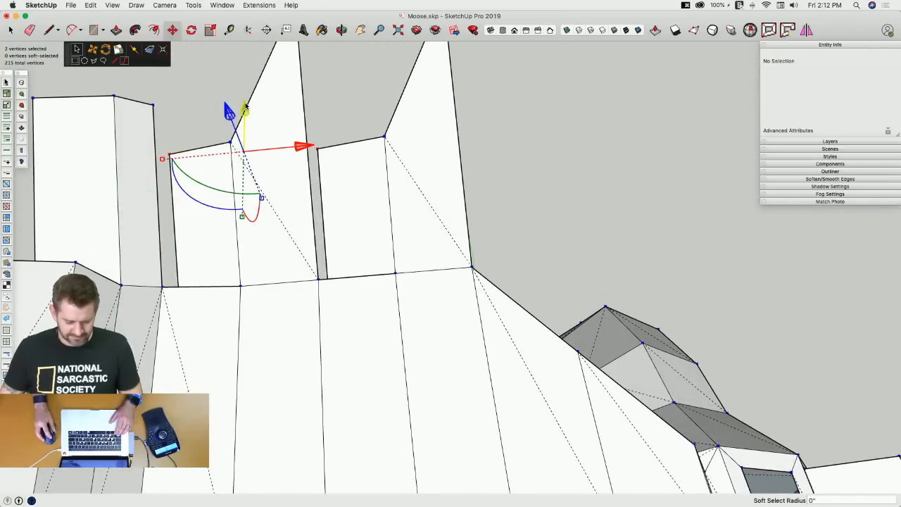
left_click_drag(246, 104, 232, 245)
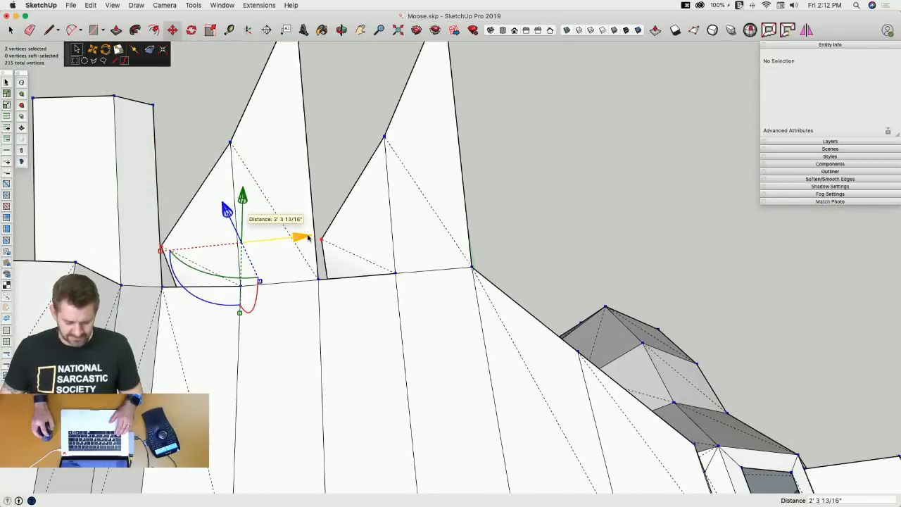
left_click_drag(308, 238, 345, 241)
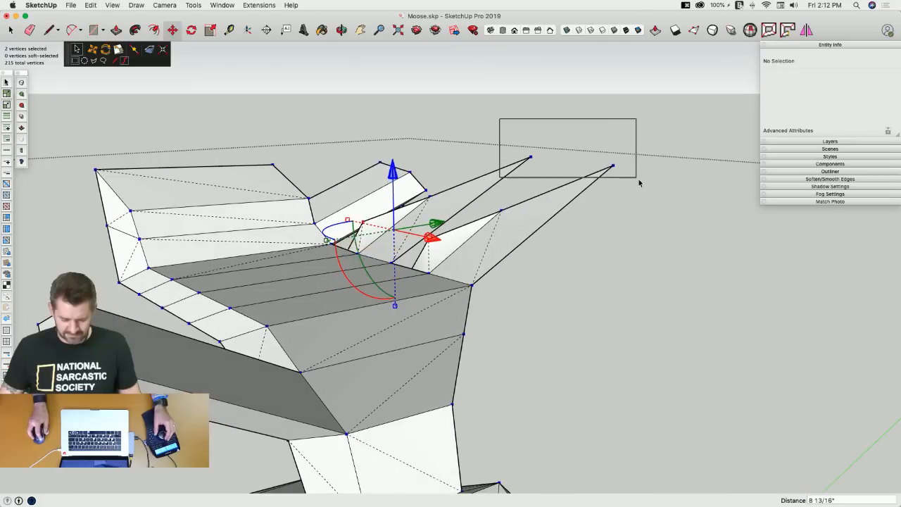
Raise the pointed tip vertices of the two rear tines together by 1' 1/2".
left_click_drag(639, 180, 555, 147)
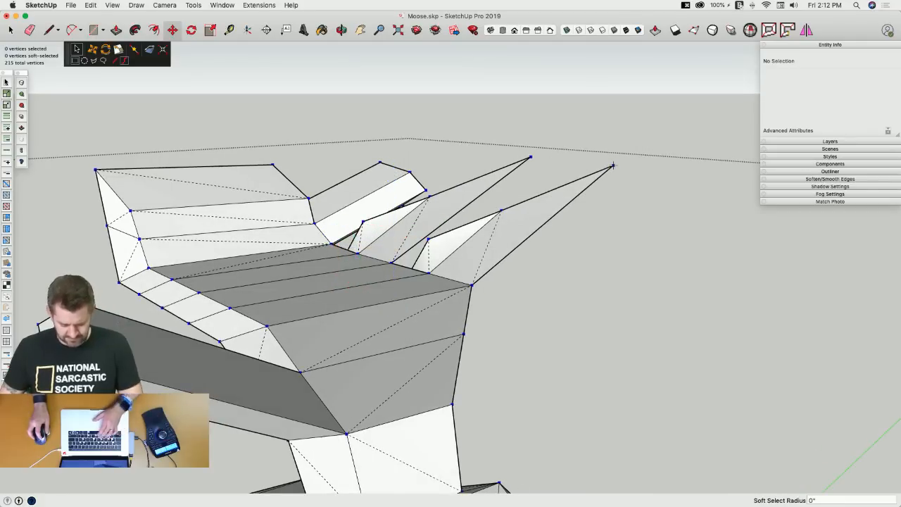
left_click_drag(509, 132, 635, 182)
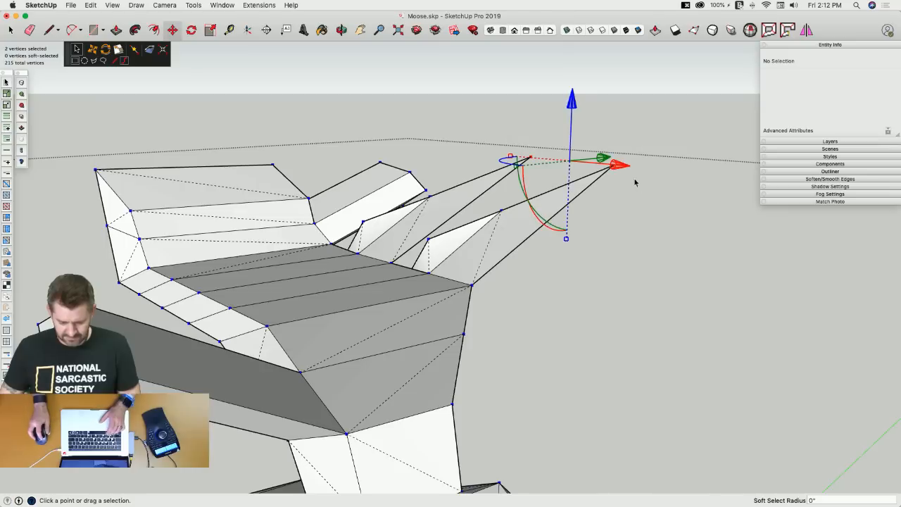
left_click_drag(573, 102, 503, 57)
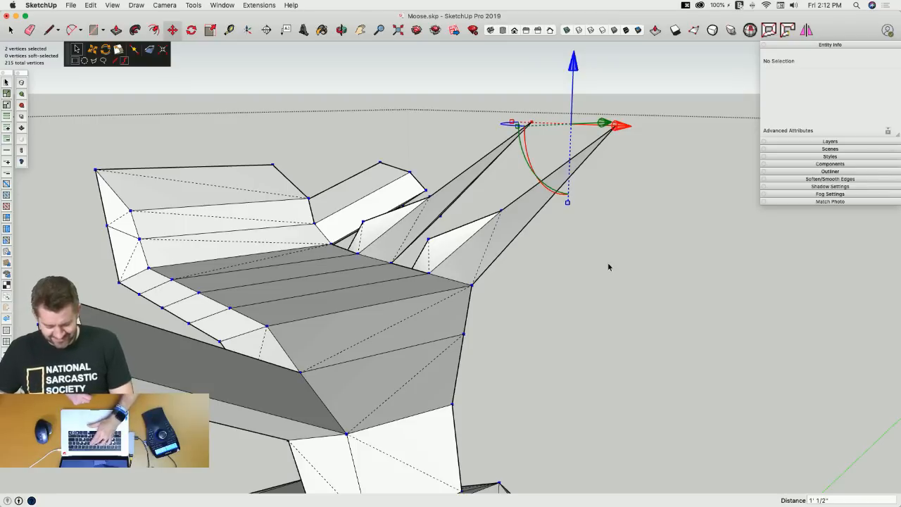
Check the two pointed tines with subdivision on, return to the low-poly mesh and dismiss the Vertex Tools error report.
key("u")
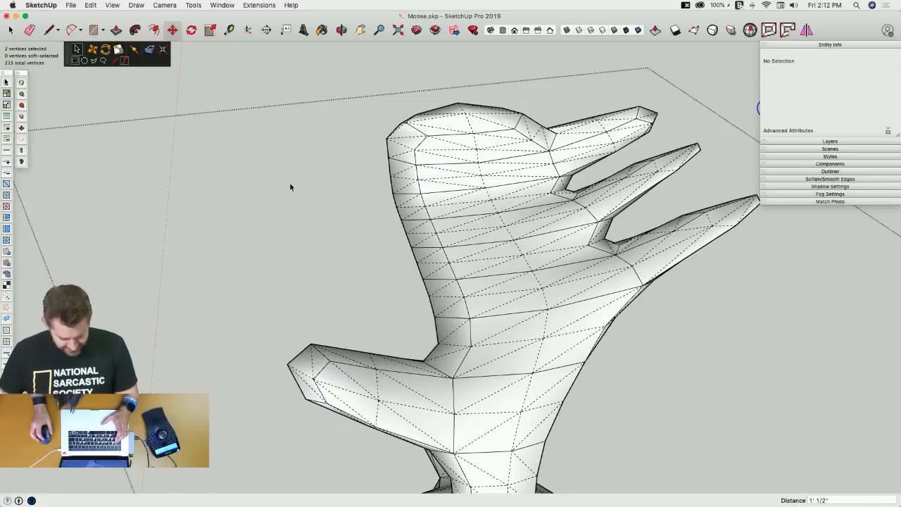
key("u")
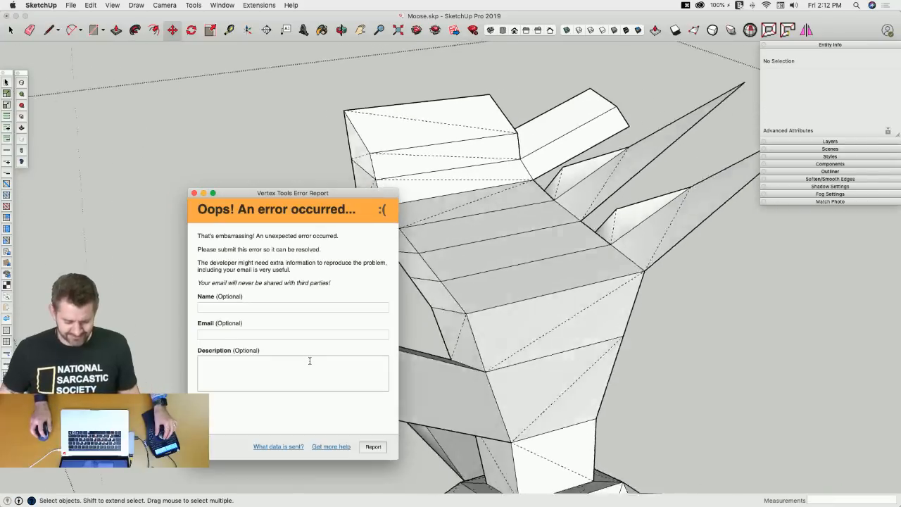
left_click(195, 193)
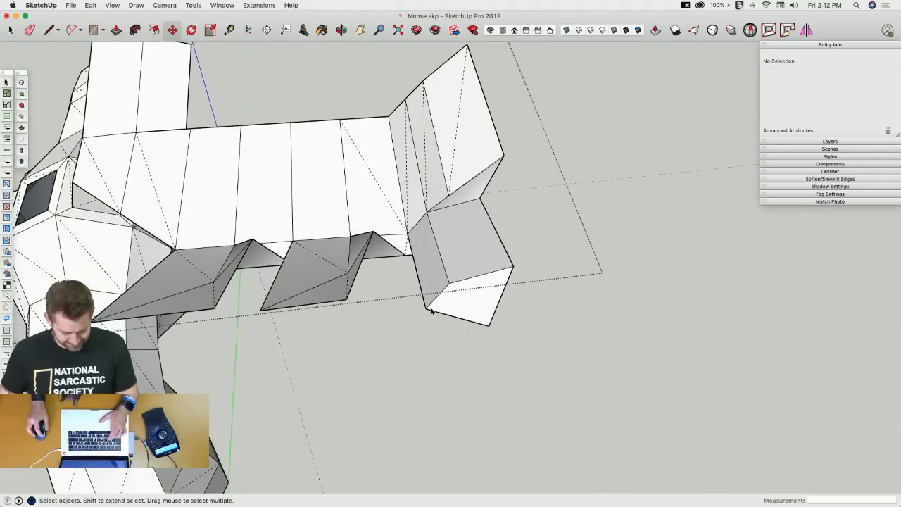
Pull one end vertex of the third rear tine outward 2' 4 1/4" and its opposite end vertex back 1' 3 5/16".
key("v")
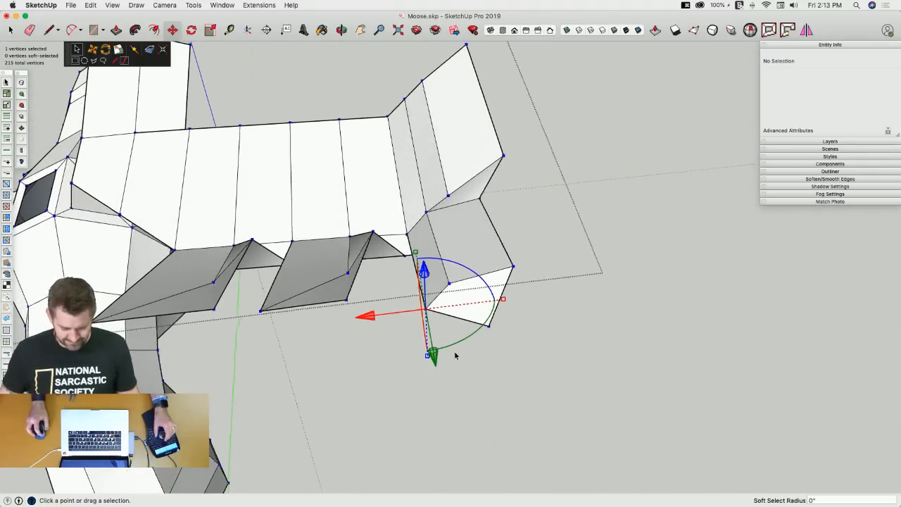
left_click_drag(468, 330, 557, 385)
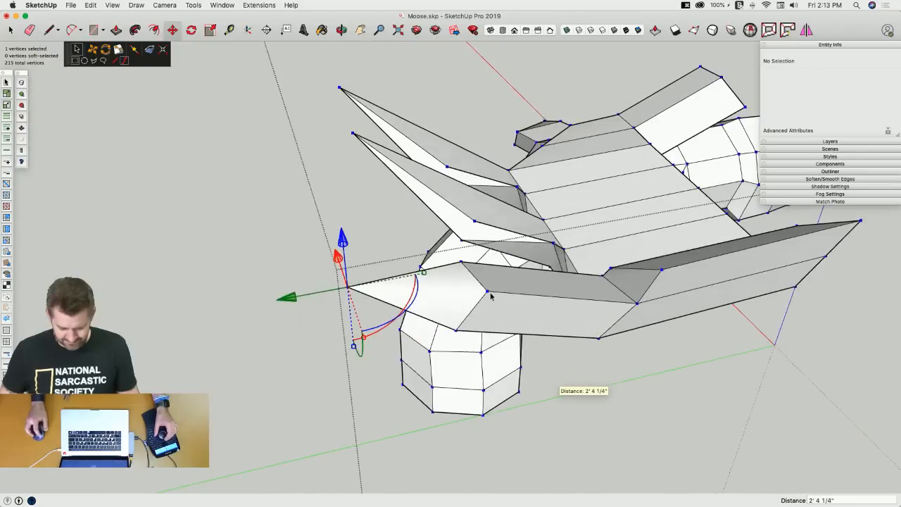
left_click(489, 293)
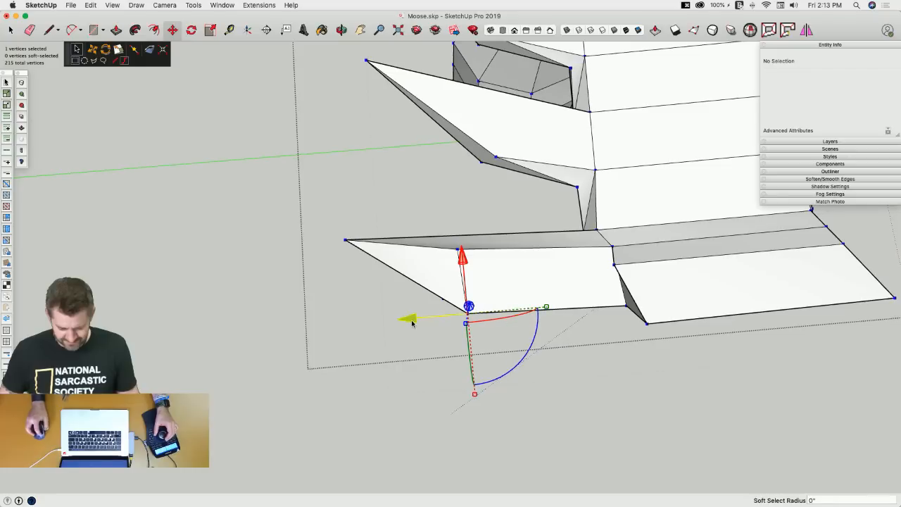
left_click_drag(412, 323, 565, 269)
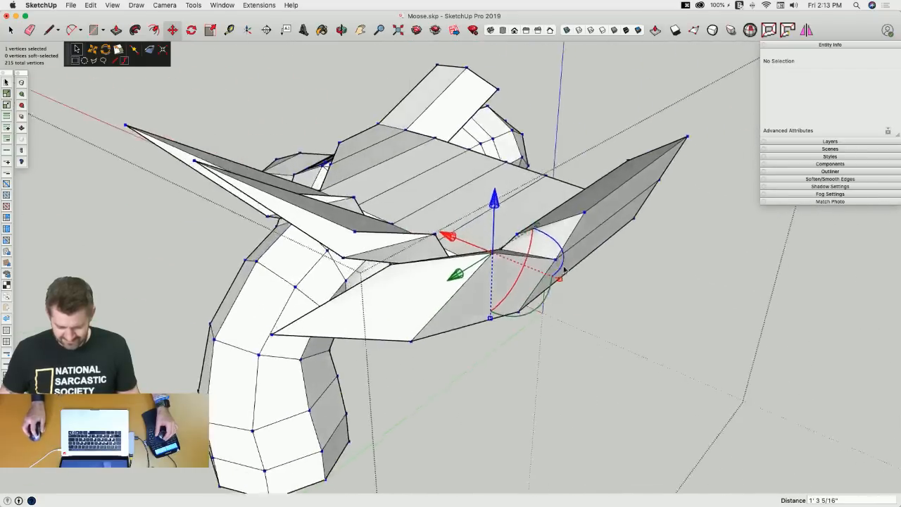
Lower the third tine's pulled-back vertex 11 1/4" and raise its pointed tip 1' 2 3/16".
middle_click_drag(564, 270, 500, 202)
left_click_drag(495, 217, 493, 249)
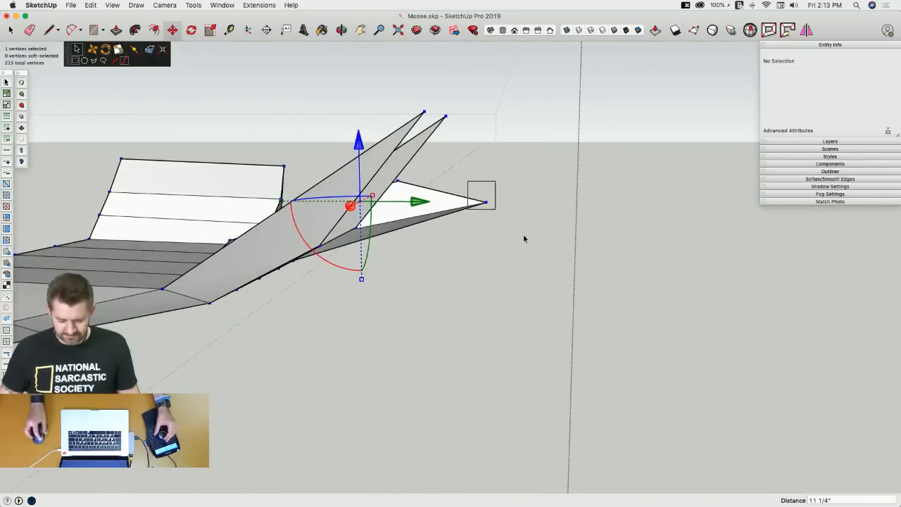
left_click_drag(486, 148, 484, 111)
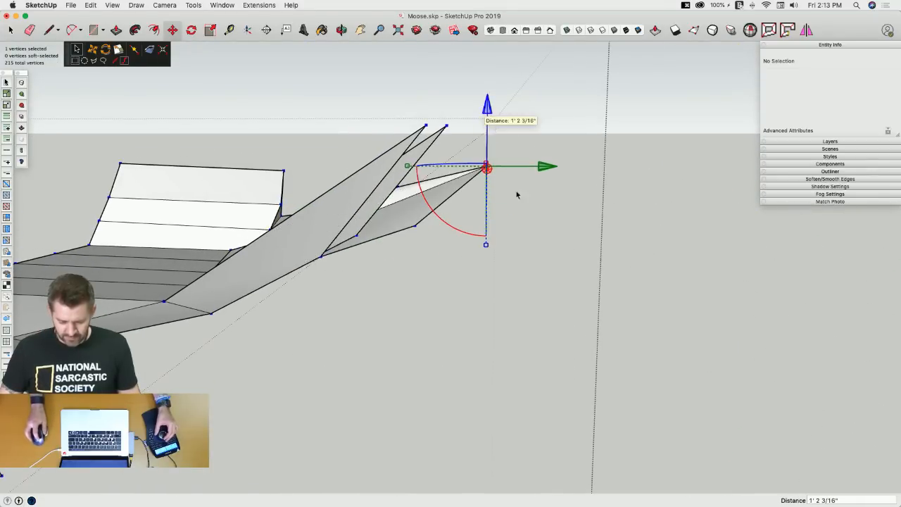
left_click(533, 291)
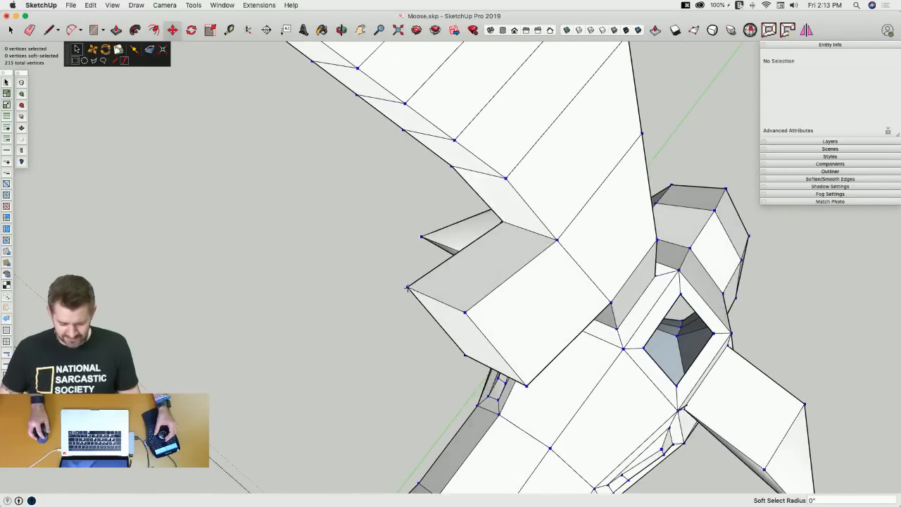
Restart vertex editing and move the outer end vertex of the tine nearest the antler's base, finishing with a 2 15/16" adjustment.
key("space")
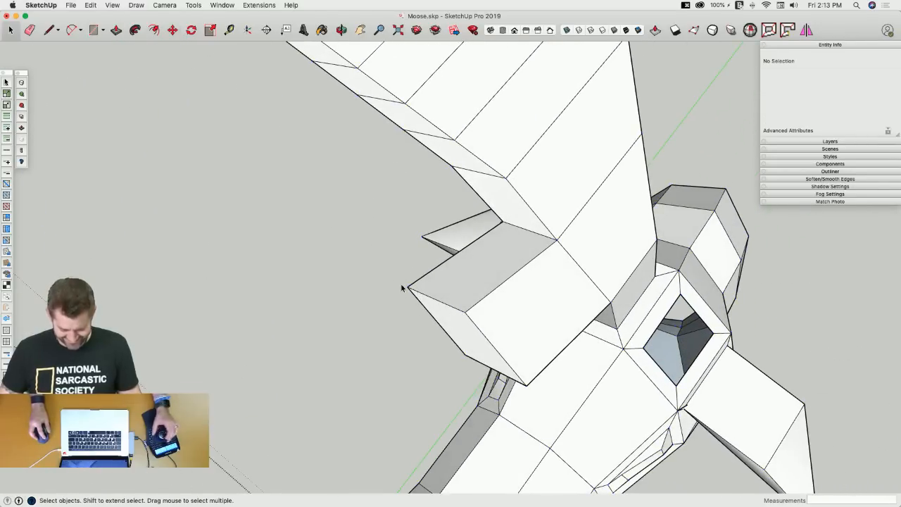
key("v")
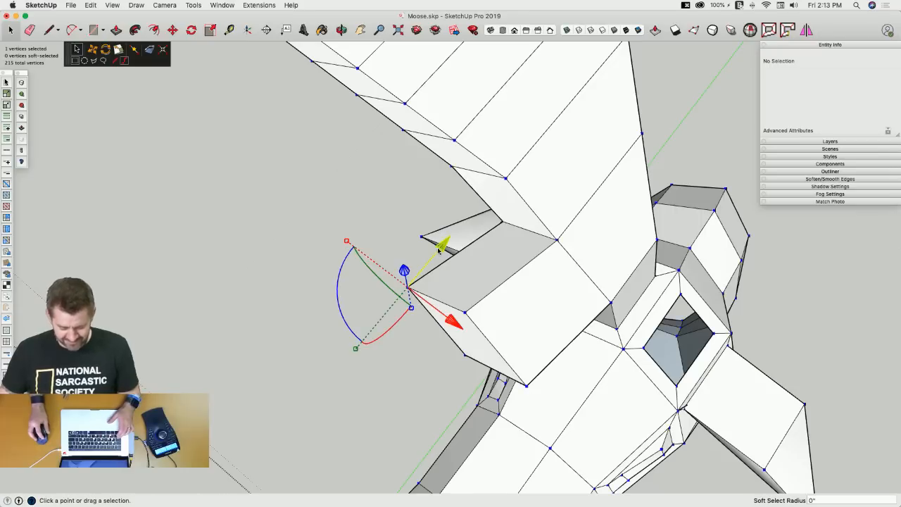
mouse_move(440, 248)
left_mouse_down()
mouse_move(479, 212)
mouse_move(441, 225)
mouse_move(452, 253)
left_mouse_up()
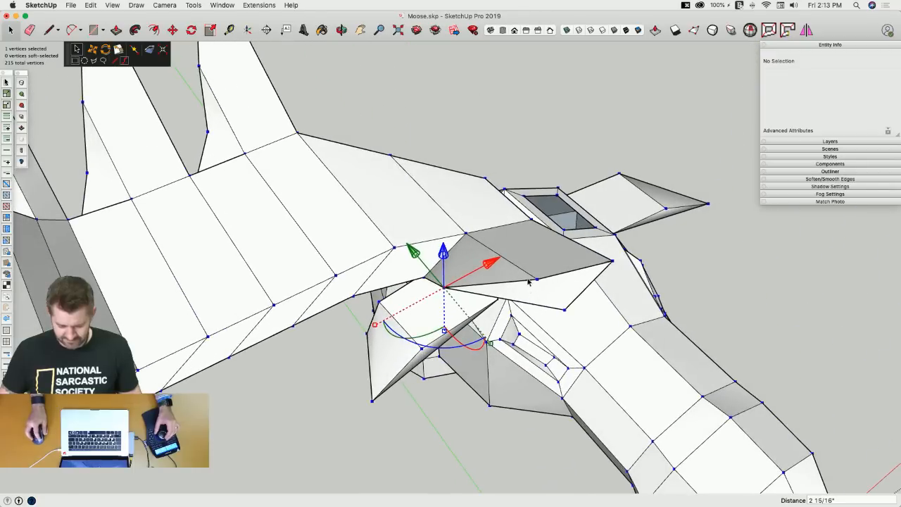
Select only two end vertices of the base tine, dropping stray head vertices, and move them 2 3/8" and then 1' 2 3/8" toward the antler.
left_click_drag(574, 324, 574, 324)
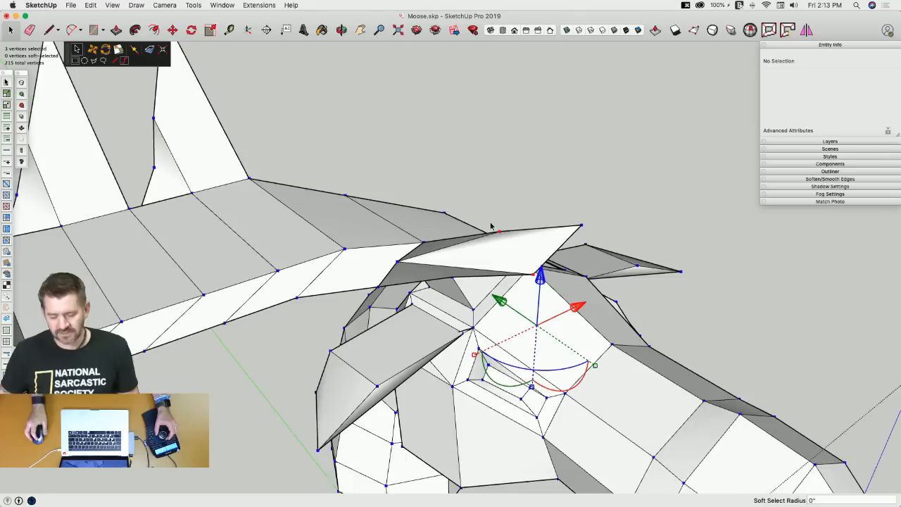
left_click_drag(493, 219, 529, 263)
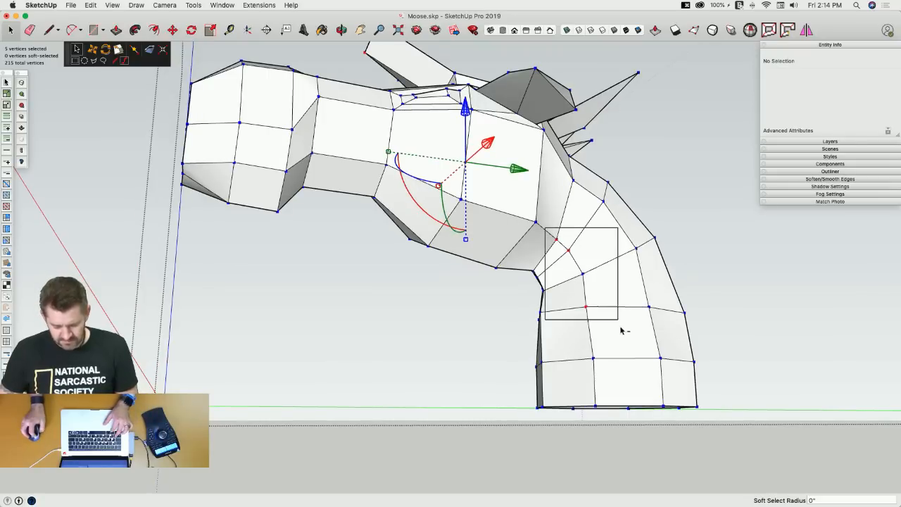
left_click_drag(621, 330, 622, 330)
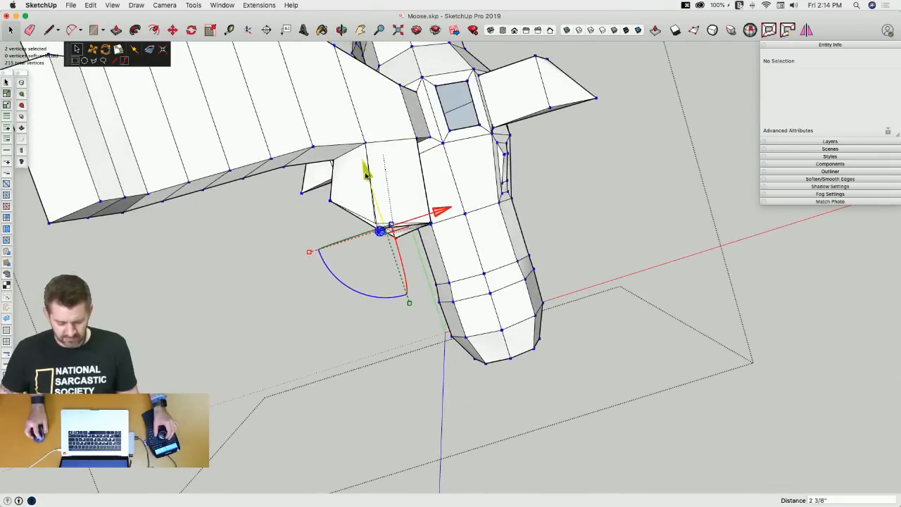
left_click_drag(366, 176, 354, 153)
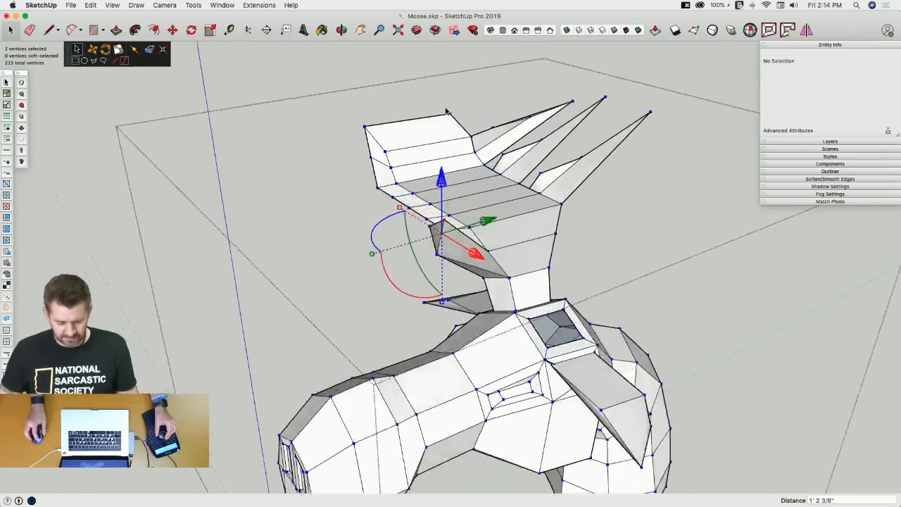
Inspect all the antler's tines in the subdivided preview, close the error report and switch back to the low-poly mesh.
key("u")
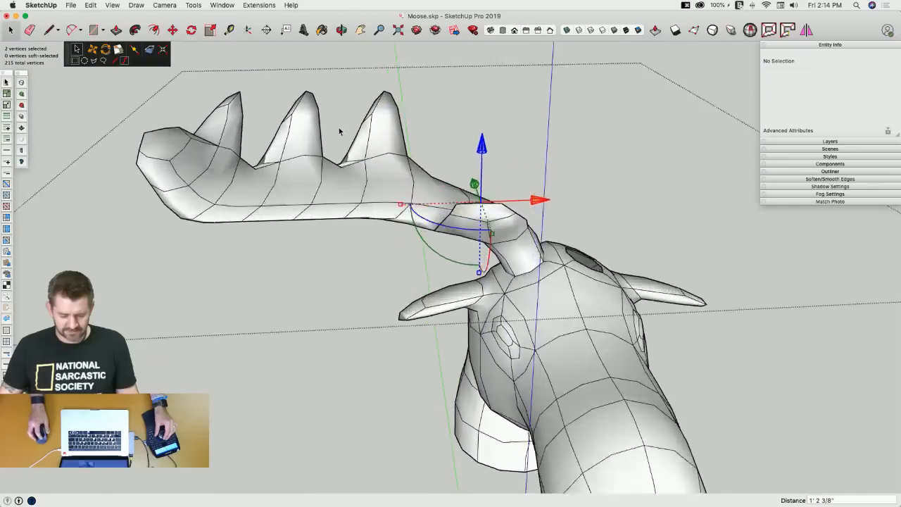
left_click(256, 112)
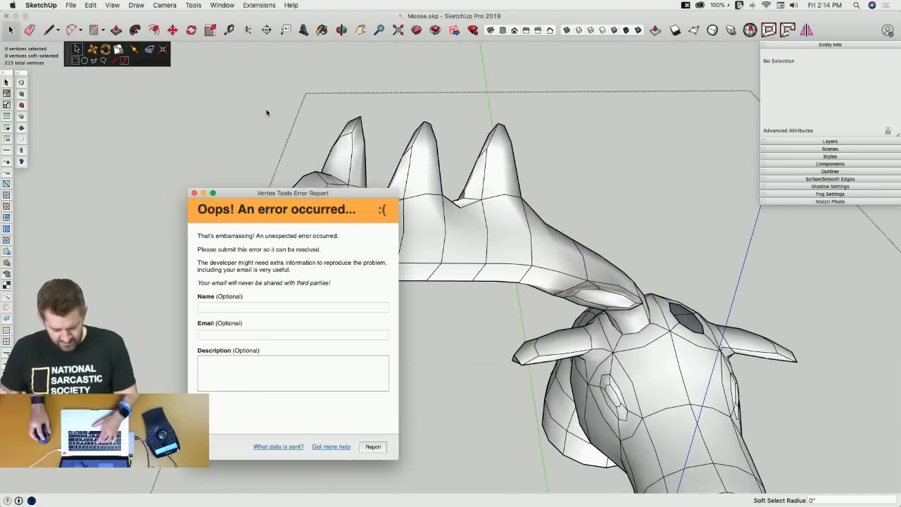
key("u")
left_click(194, 193)
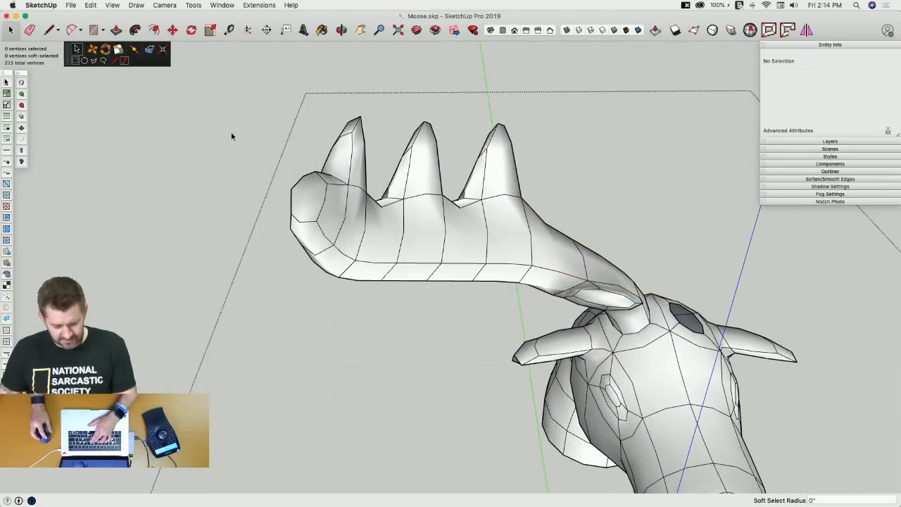
key("u")
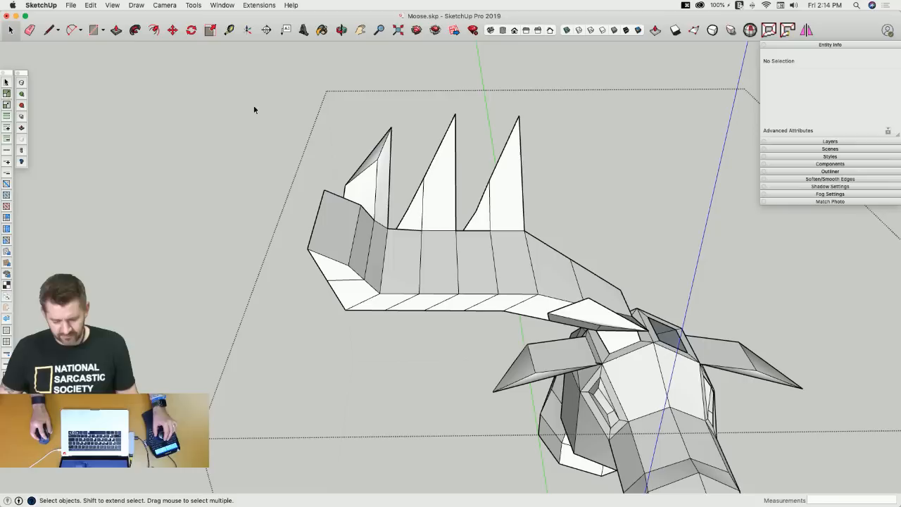
Rotate the vertices of the antler's outer section, including its two outermost side tines, by 15 degrees and leave vertex editing.
left_click_drag(249, 105, 473, 336)
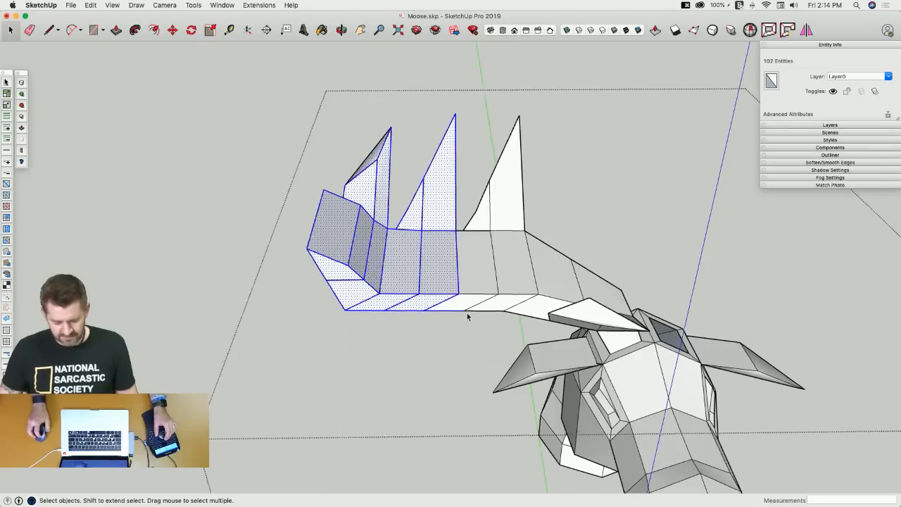
key("v")
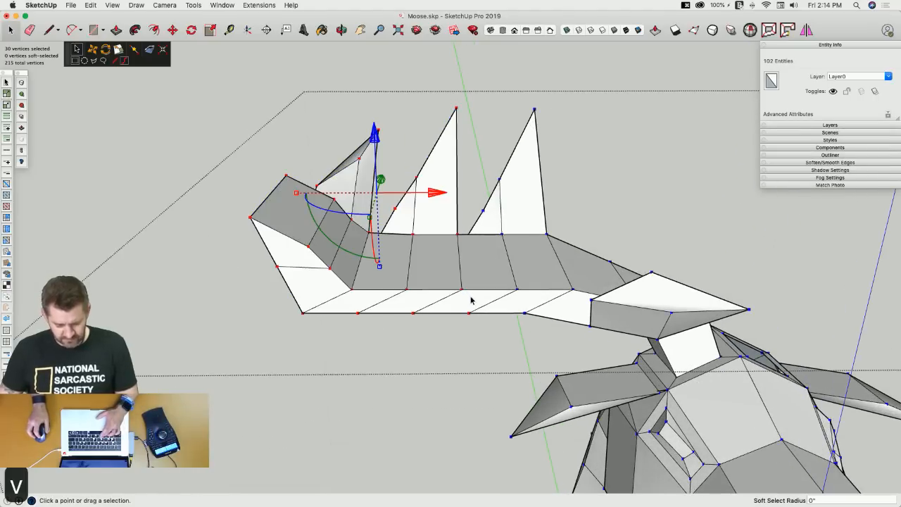
left_click_drag(328, 238, 337, 246)
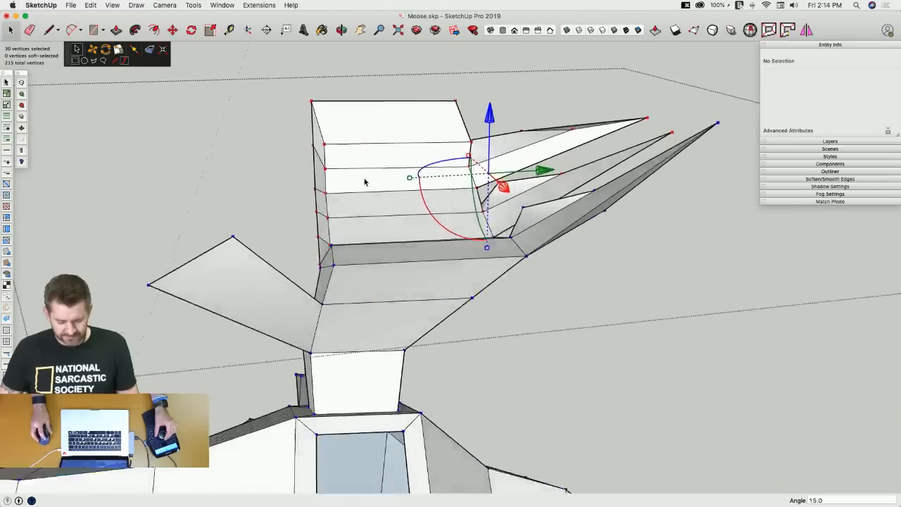
left_click(363, 159)
key("space")
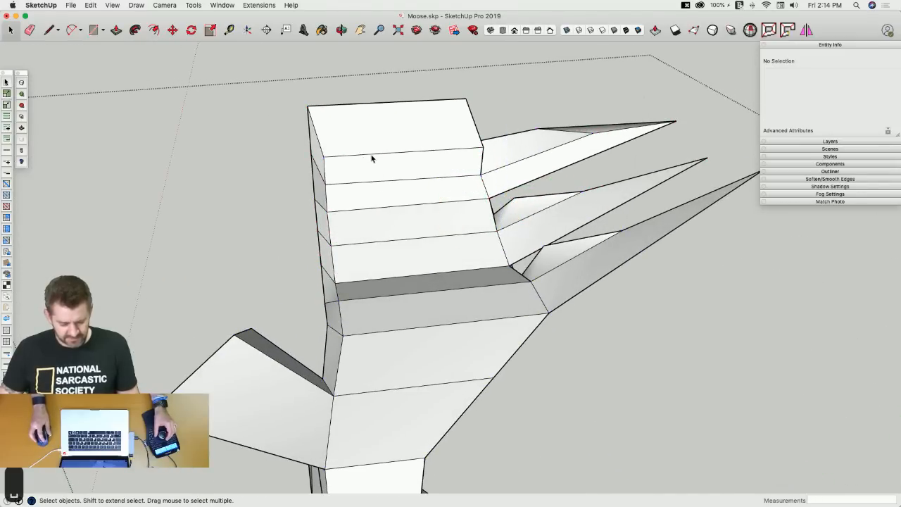
Insert a lengthwise edge loop down the middle of the antler's palm, crossing its widthwise edges, and clear the selection.
left_click(373, 158)
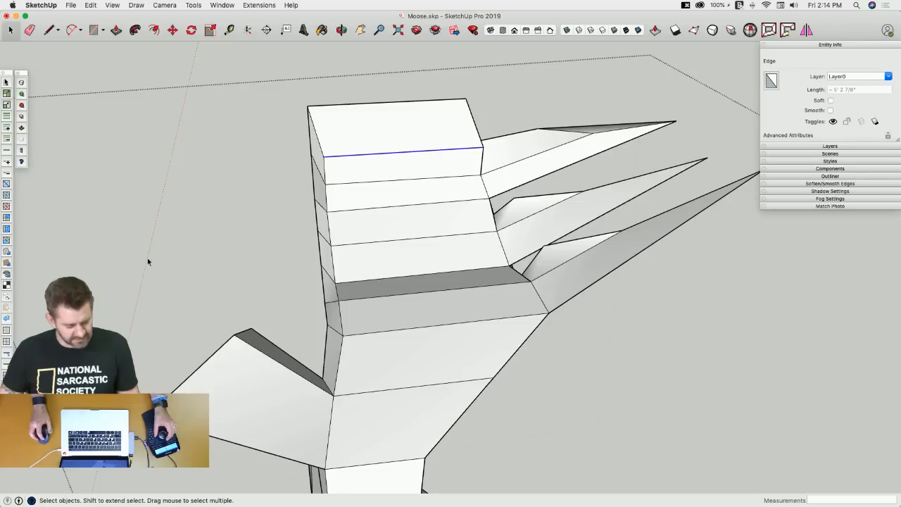
left_click(7, 355)
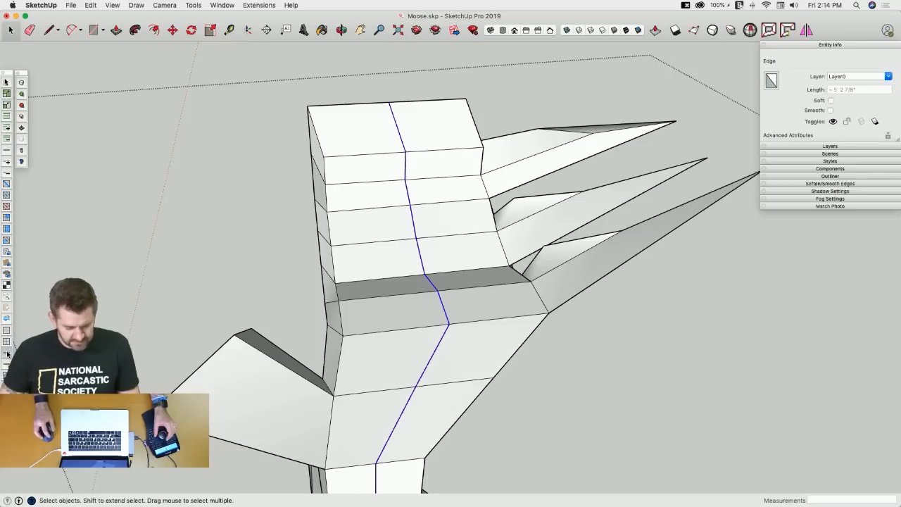
left_click(373, 154)
key("super+z")
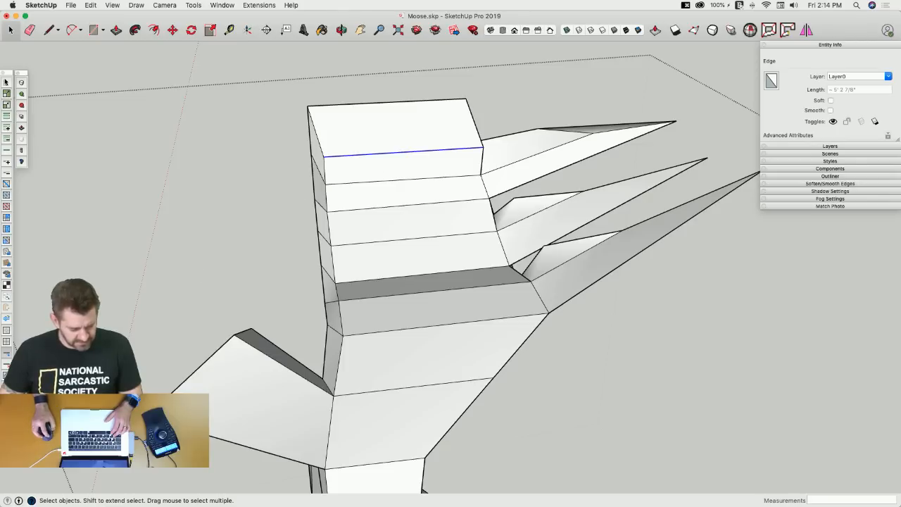
left_click(7, 355)
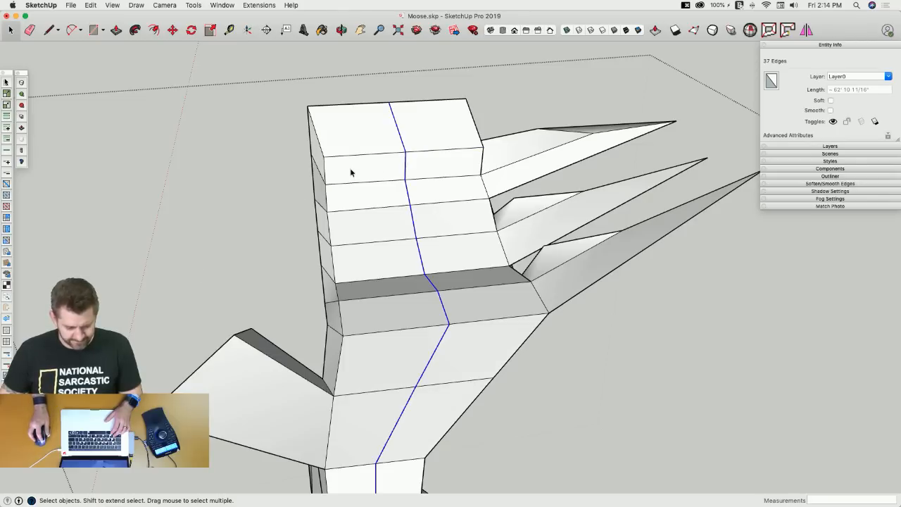
left_click(294, 91)
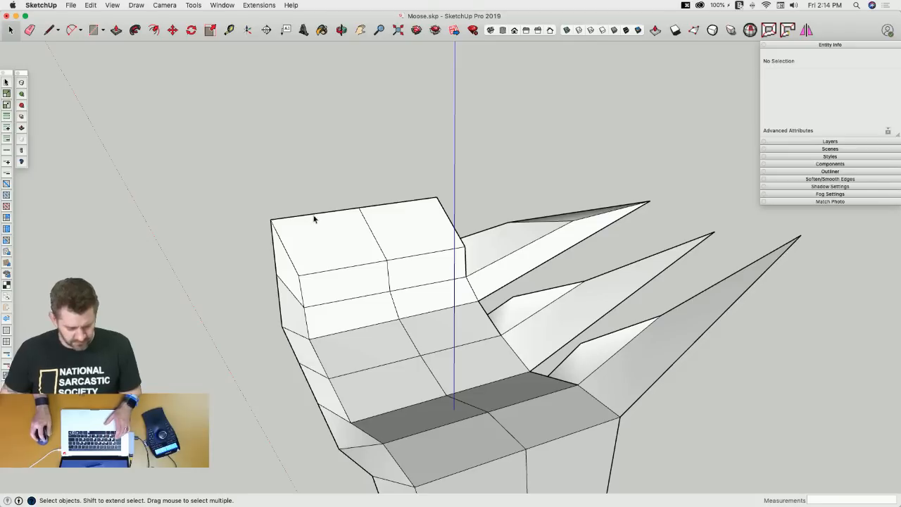
Insert one more lengthwise edge loop in each half of the palm, dividing its width into four strips.
left_click(300, 233)
double_click(316, 258)
left_click(334, 275)
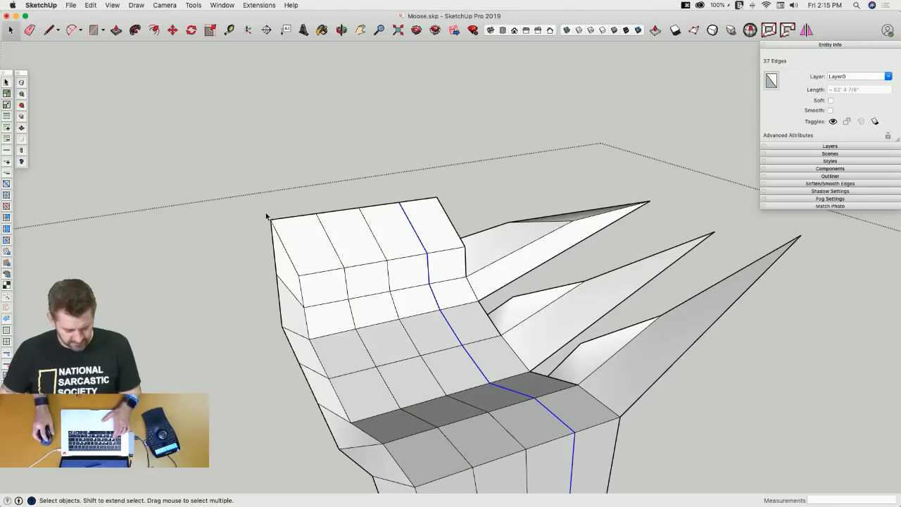
Raise the two corner vertices and the middle vertex of the antler's end edge 2' 5 3/4" to form three points.
key("v")
left_click(280, 227)
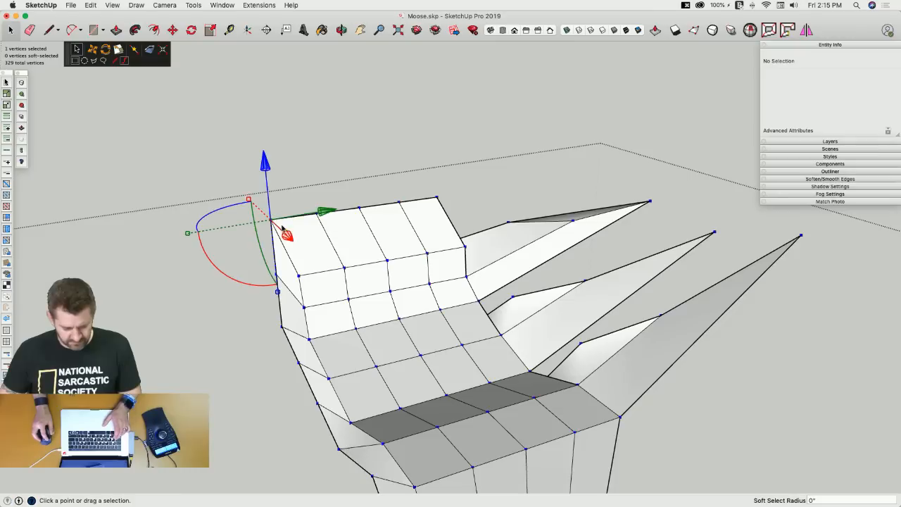
left_click(360, 208, "shift")
left_click(438, 198, "shift")
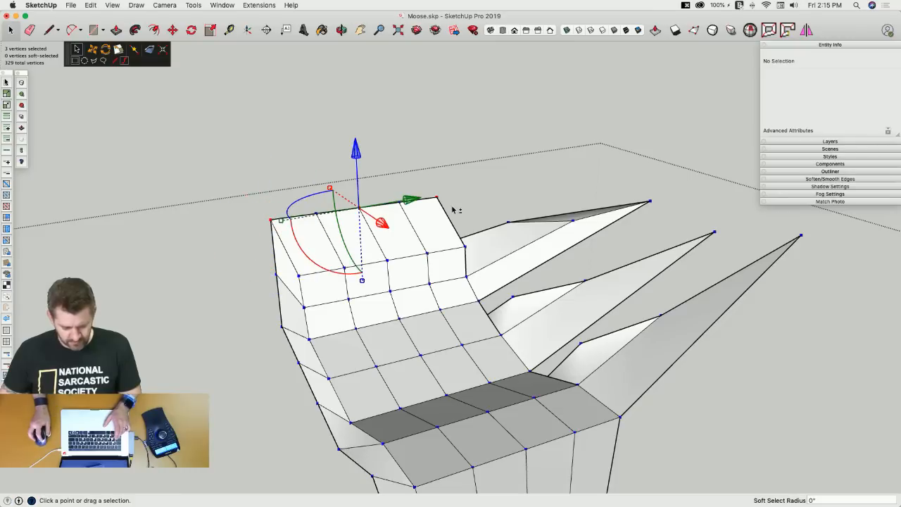
left_click_drag(355, 153, 356, 65)
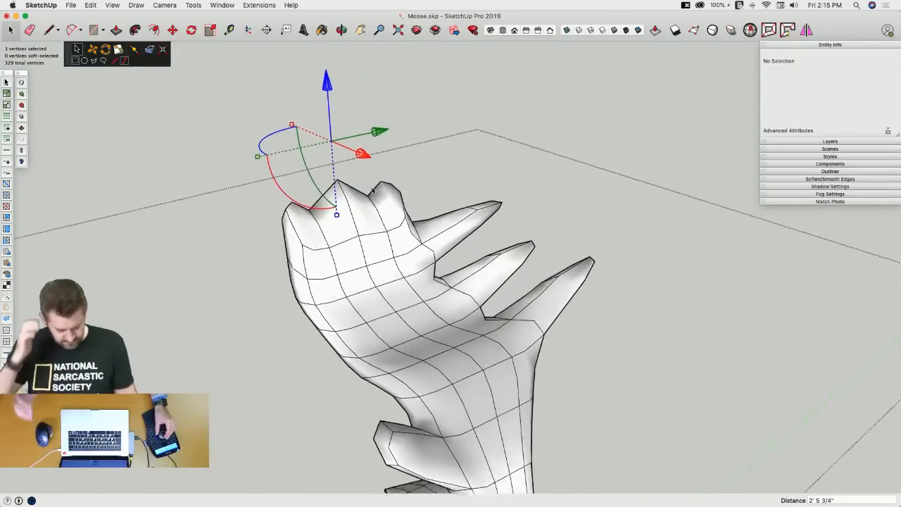
Return to the low-poly mesh, close the error report and move the base vertex of the end point nearest the side tines 2 5/16".
key("u")
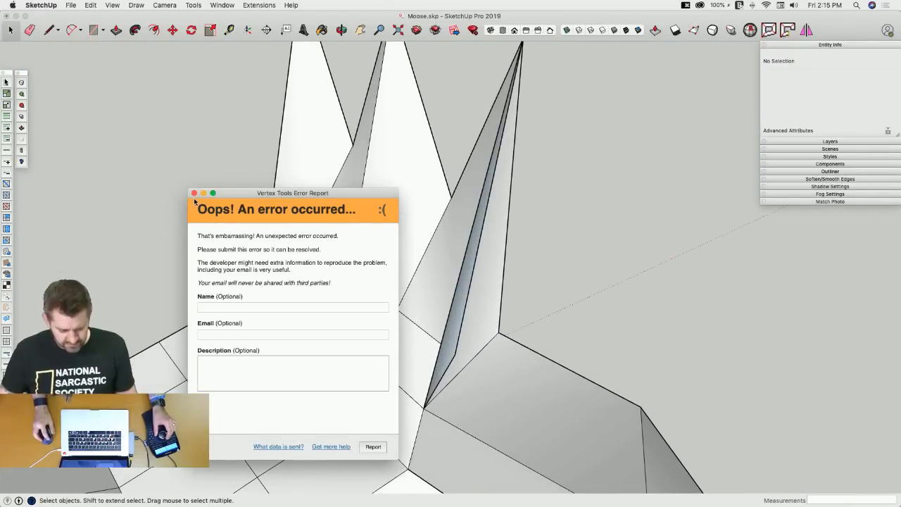
left_click(194, 193)
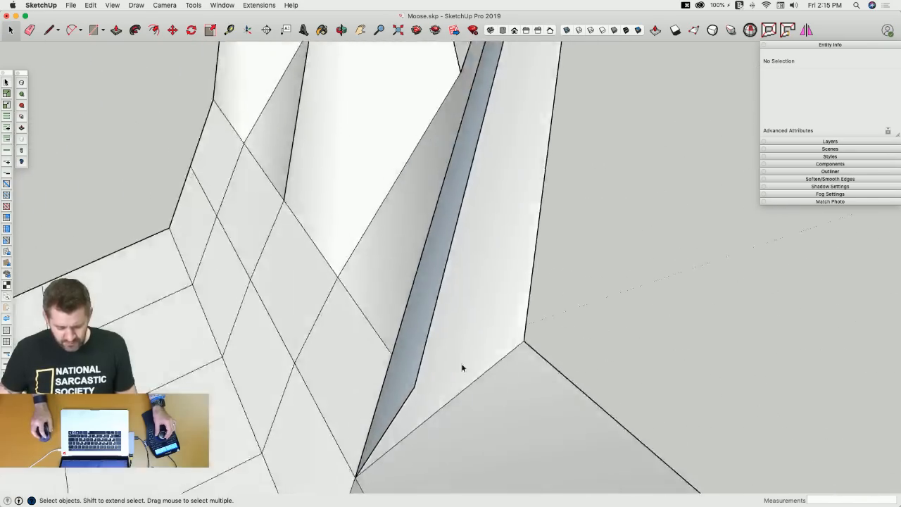
key("v")
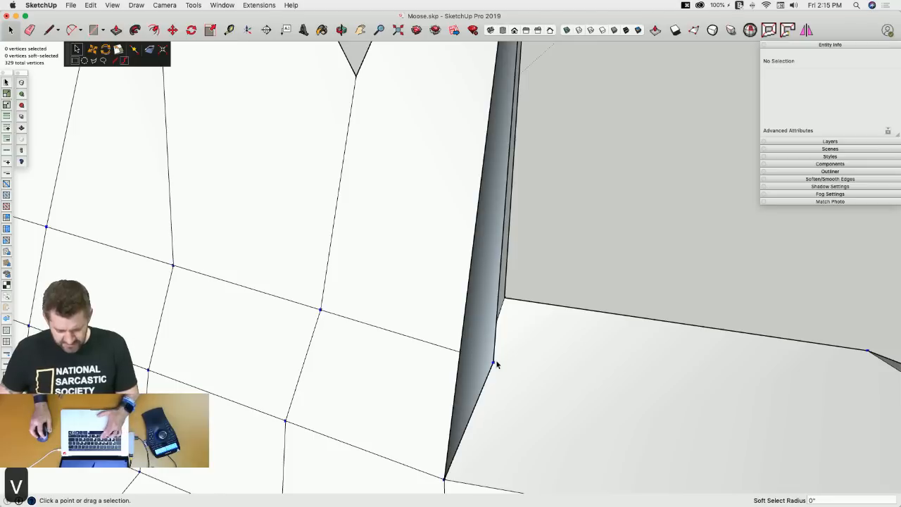
left_click(493, 363)
left_click_drag(547, 378, 489, 362)
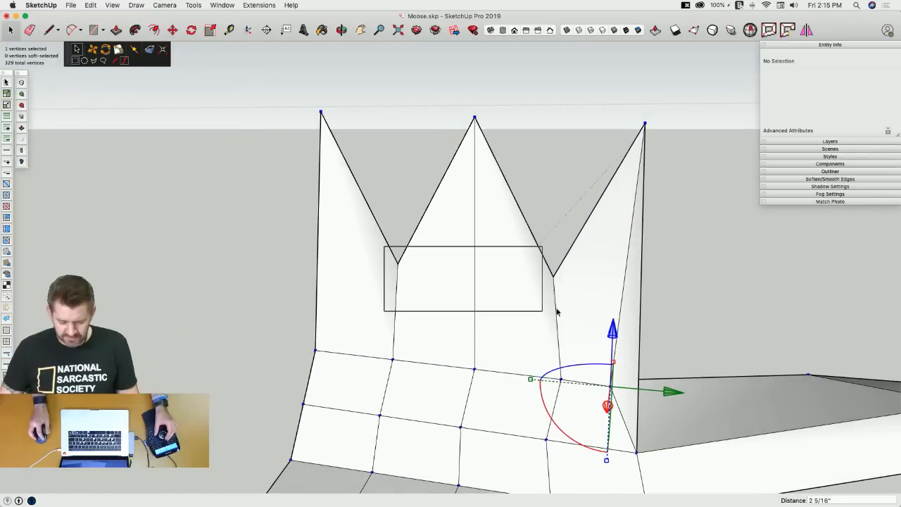
Deepen the two valleys between the three end points, lowering the valley vertex nearest the side tines 10 7/8" and then the other one.
left_click_drag(556, 311, 569, 306)
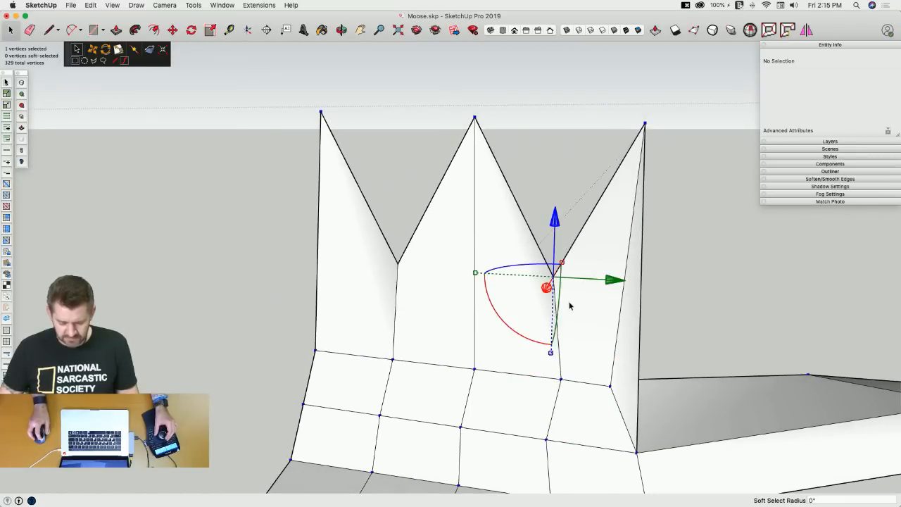
left_click_drag(545, 213, 508, 269)
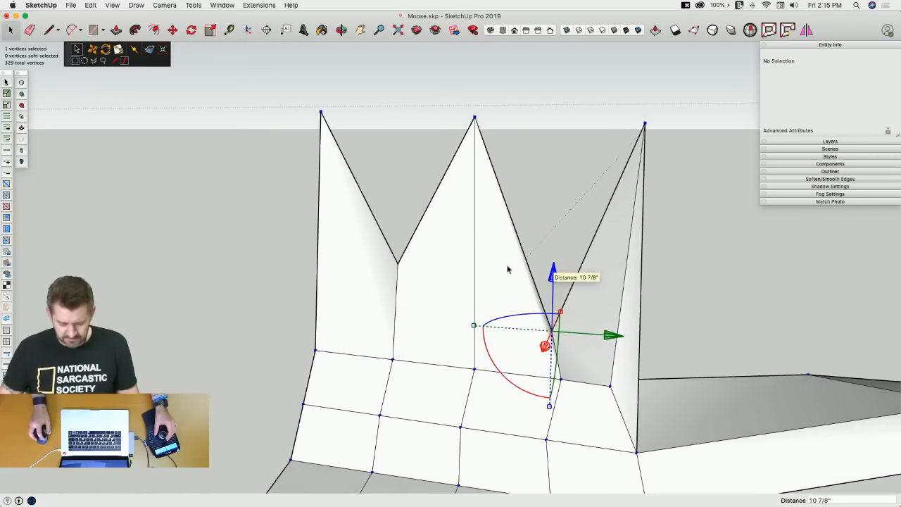
left_click_drag(380, 236, 427, 310)
left_click_drag(400, 206, 412, 261)
On the outer face at the end points' base, move one vertex outward 6 7/16" and then move its two neighbours outward together.
middle_click_drag(664, 275, 409, 299)
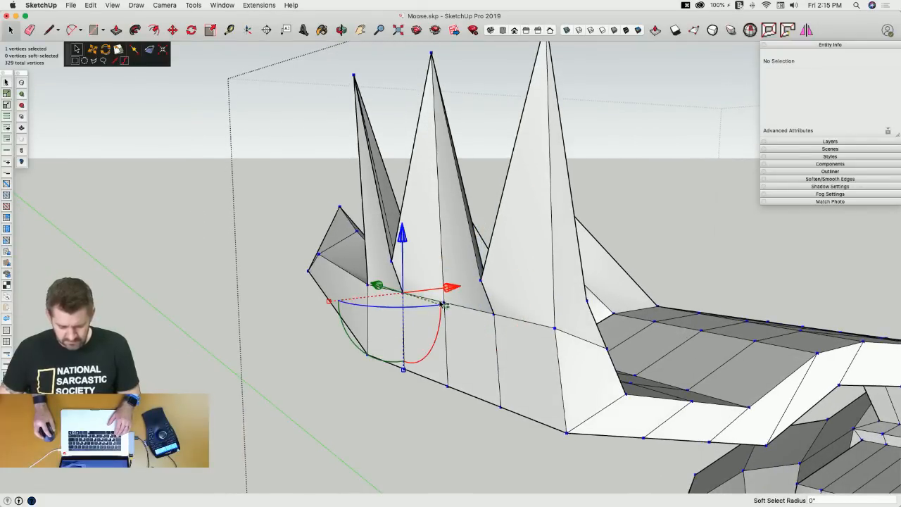
mouse_move(436, 298)
left_mouse_down()
mouse_move(451, 301)
mouse_move(425, 304)
mouse_move(428, 314)
left_mouse_up()
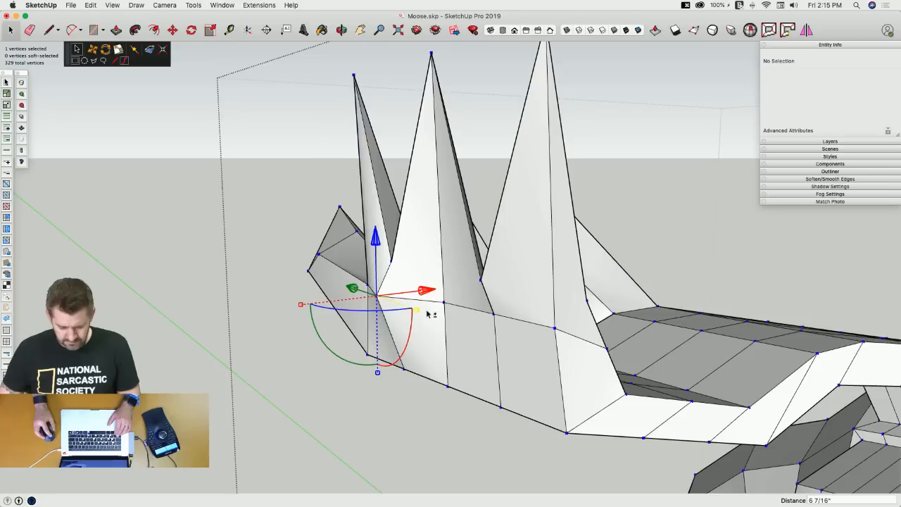
left_click(481, 328)
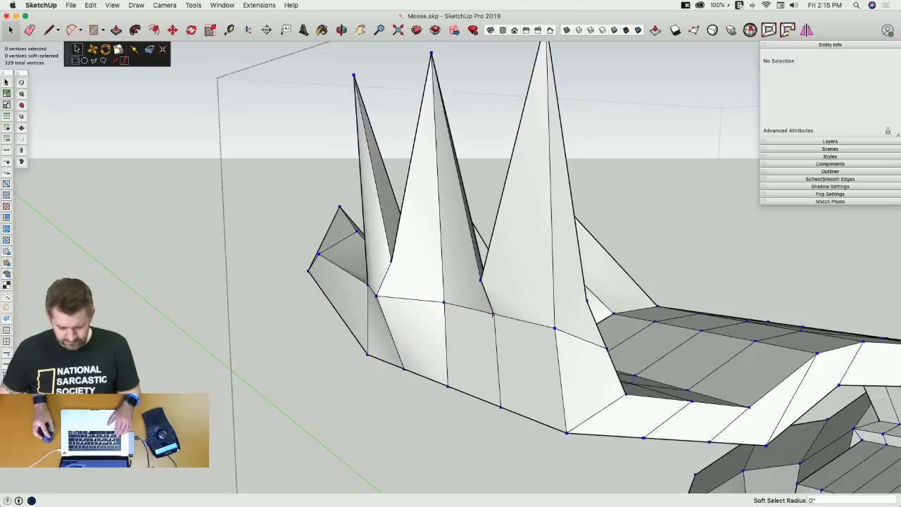
left_click(445, 305, "shift")
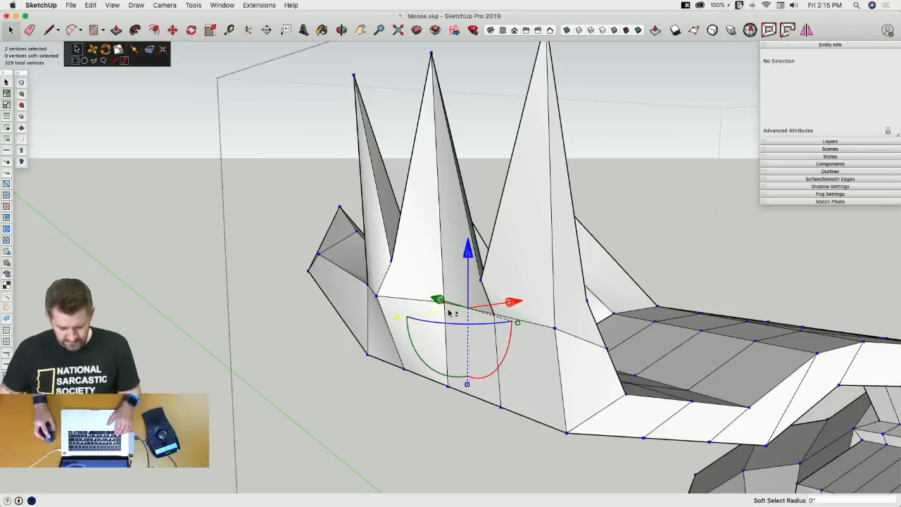
left_click_drag(513, 303, 482, 312)
Move another outer-face vertex at the end points' base outward 4 5/16" and leave vertex editing.
middle_click_drag(493, 320, 373, 335)
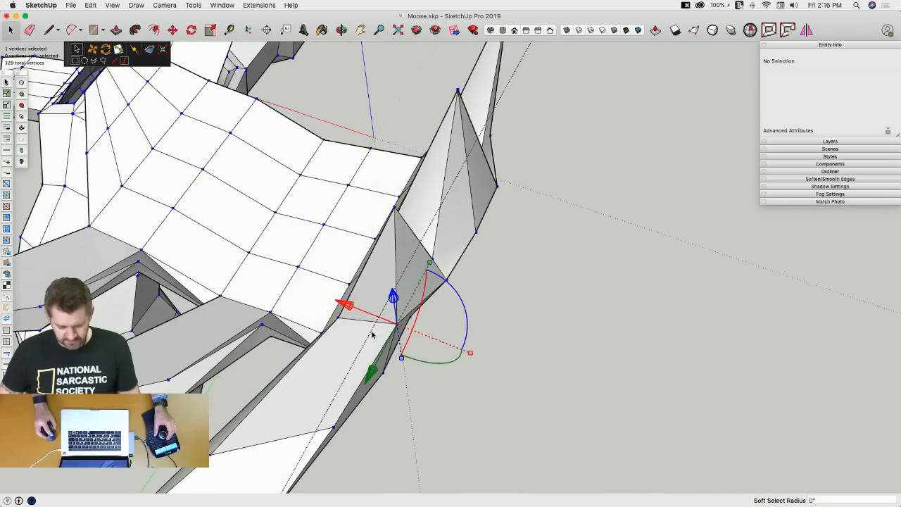
left_click_drag(350, 307, 364, 315)
middle_click_drag(554, 348, 684, 310)
key("space")
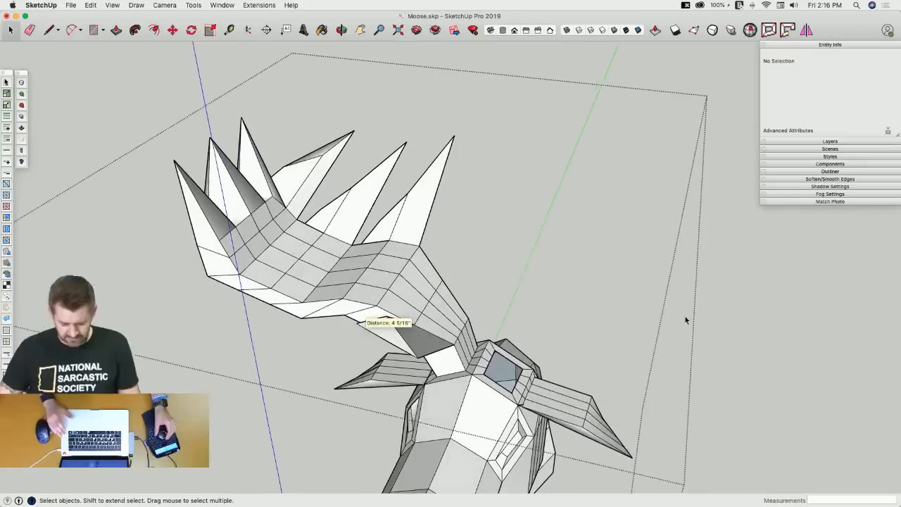
Check the base tine in the subdivided preview, return to the low-poly mesh and move the tine's outer corner vertex 1' 3/8" toward the head.
key("u")
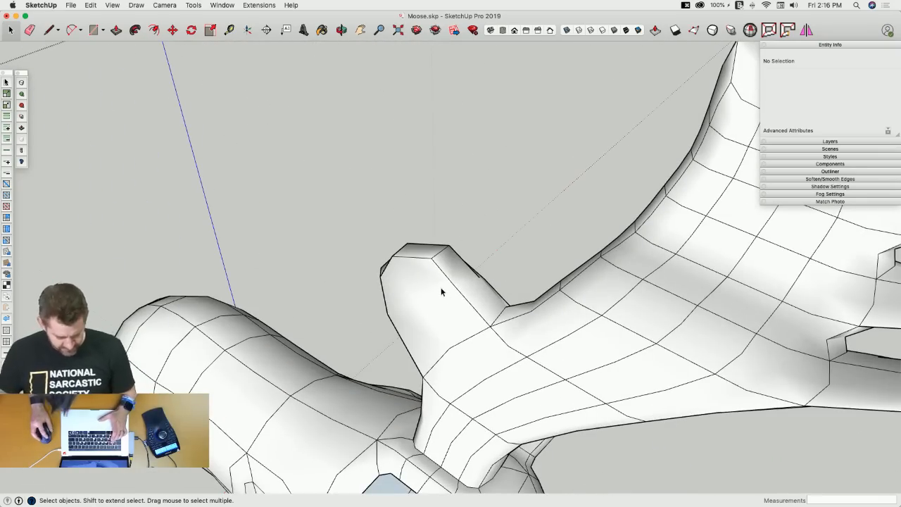
key("u")
left_click(441, 291)
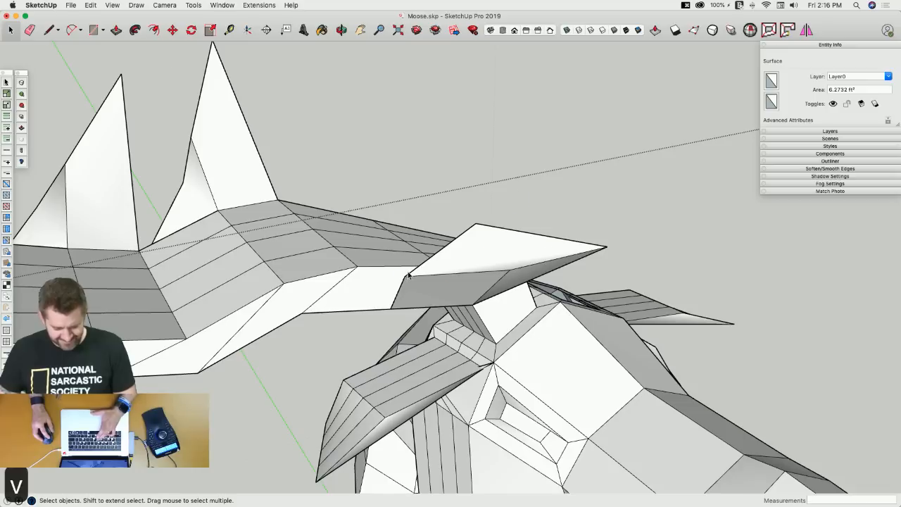
key("v")
left_click(407, 276)
left_click_drag(470, 273, 564, 259)
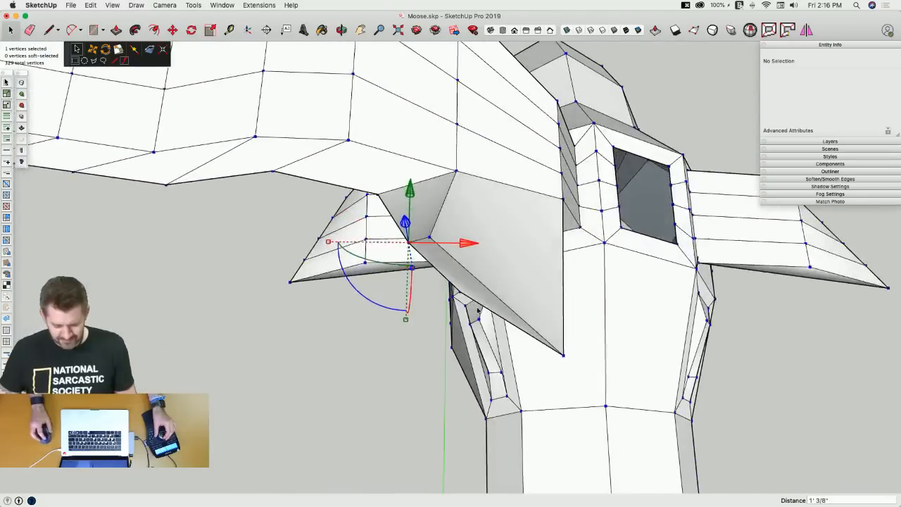
Reshape the base tine's end by moving its upper vertex 8 1/4" and its tip 7 3/4", and lowering the vertex between them.
left_click_drag(423, 231, 543, 244)
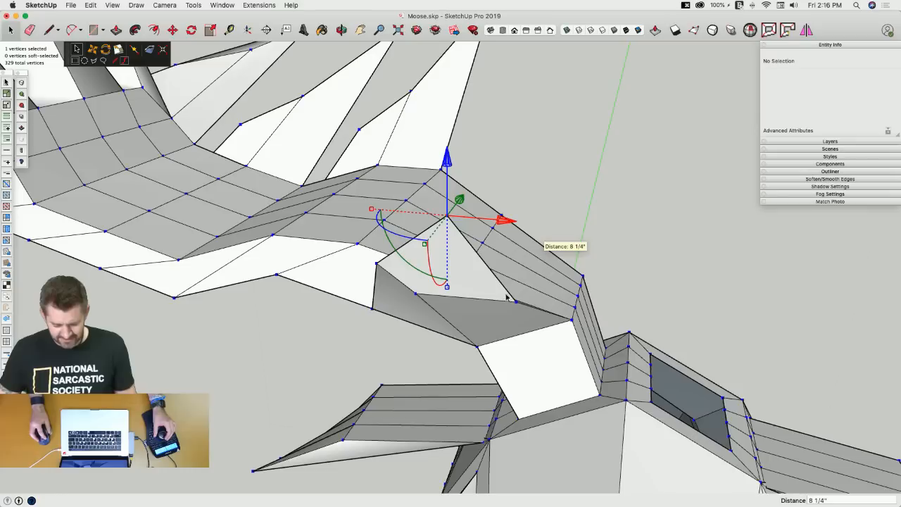
mouse_move(506, 294)
left_mouse_down()
mouse_move(523, 314)
mouse_move(507, 304)
left_mouse_up()
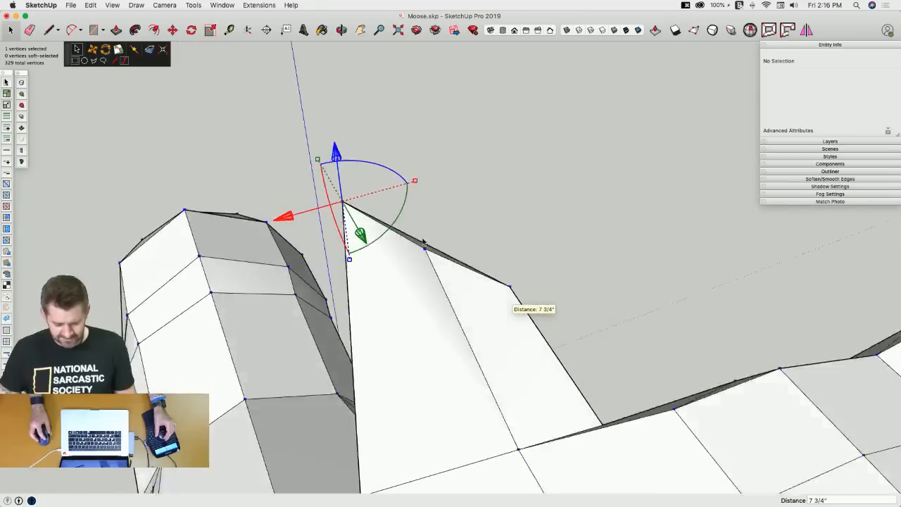
left_click(419, 248)
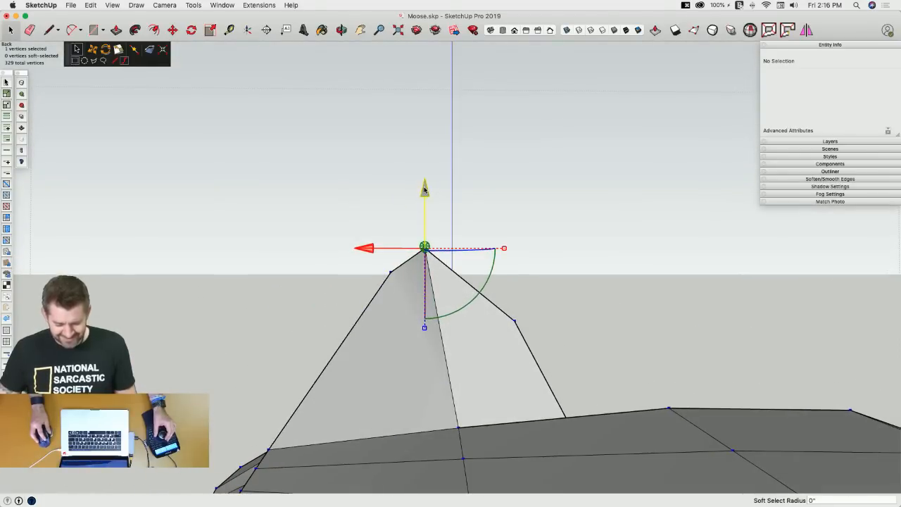
left_click_drag(425, 190, 426, 240)
left_click(552, 266)
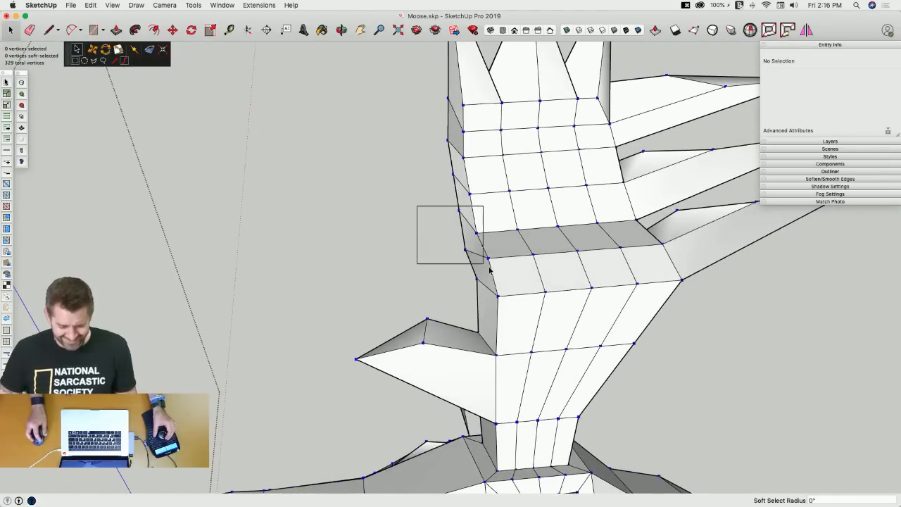
At the outer edge of the antler's bend, move one front-face vertex outward 1 7/16" and move the two side vertices beside it outward together.
left_click_drag(494, 270, 541, 257)
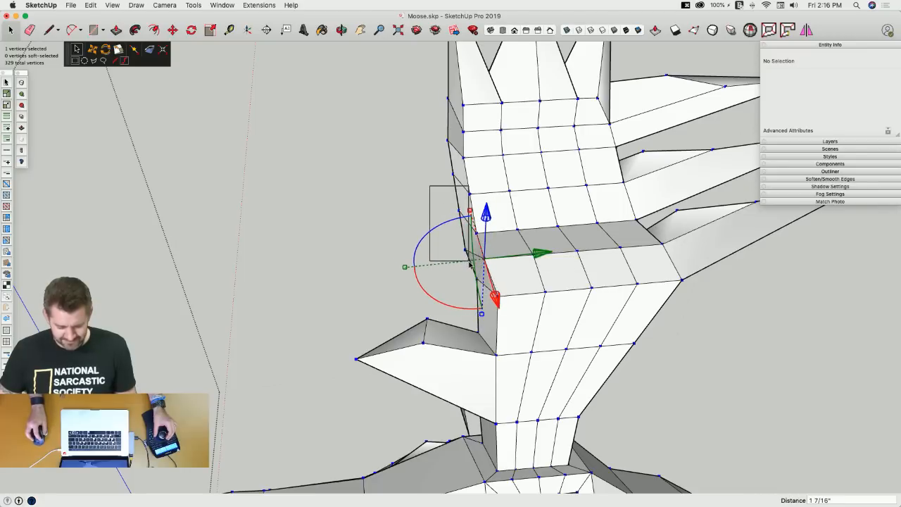
left_click_drag(469, 262, 470, 263)
left_click_drag(513, 224, 491, 225)
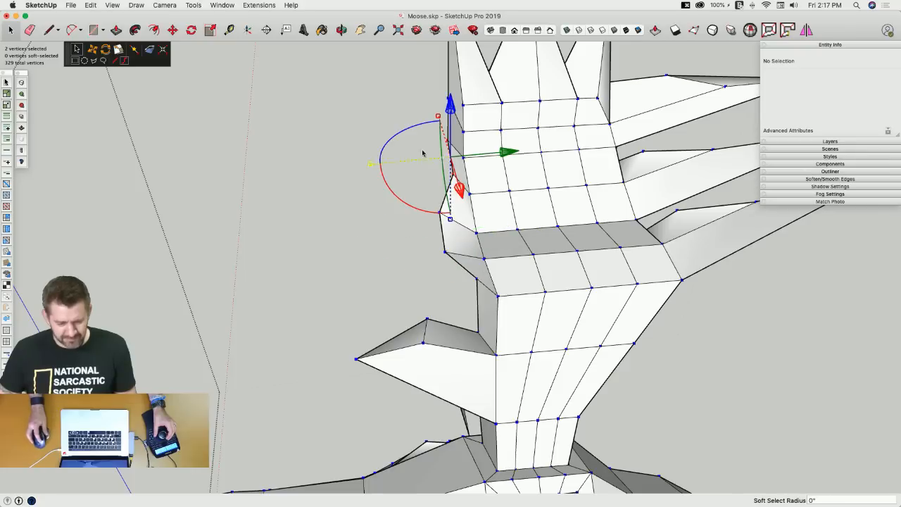
Move the next side vertex up the palm's outer edge outward to continue the curve and clear the vertex selection.
left_click(420, 152)
left_click_drag(461, 189, 461, 189)
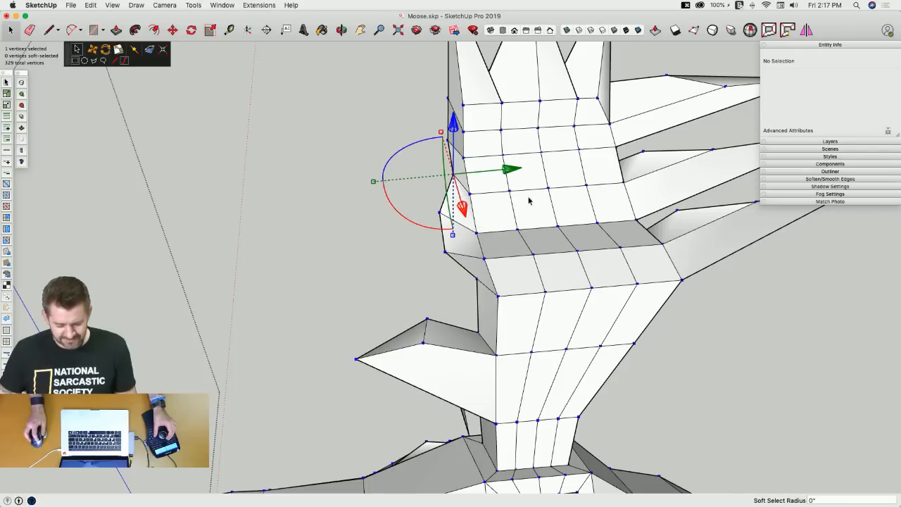
left_click_drag(512, 171, 496, 174)
left_click(406, 301)
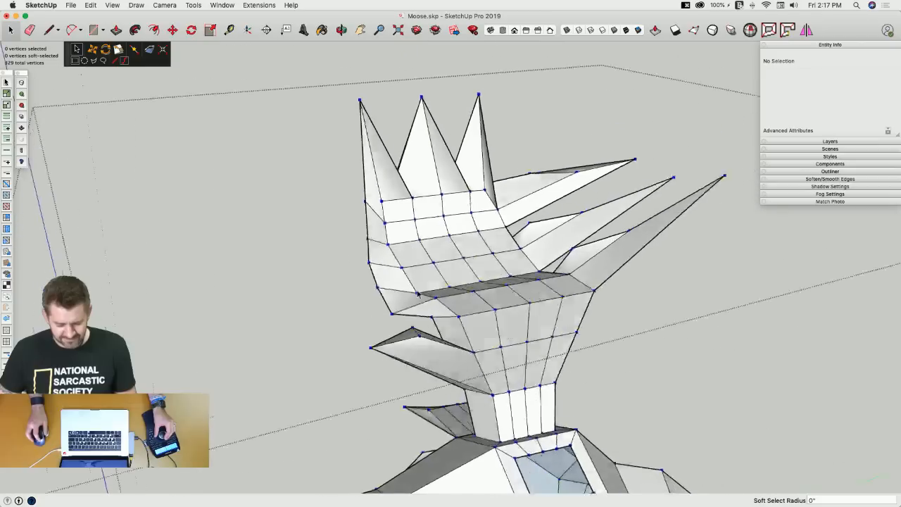
Check the antler in the subdivided preview, return to the low-poly mesh and dismiss the error report, leaving vertex editing.
key("u")
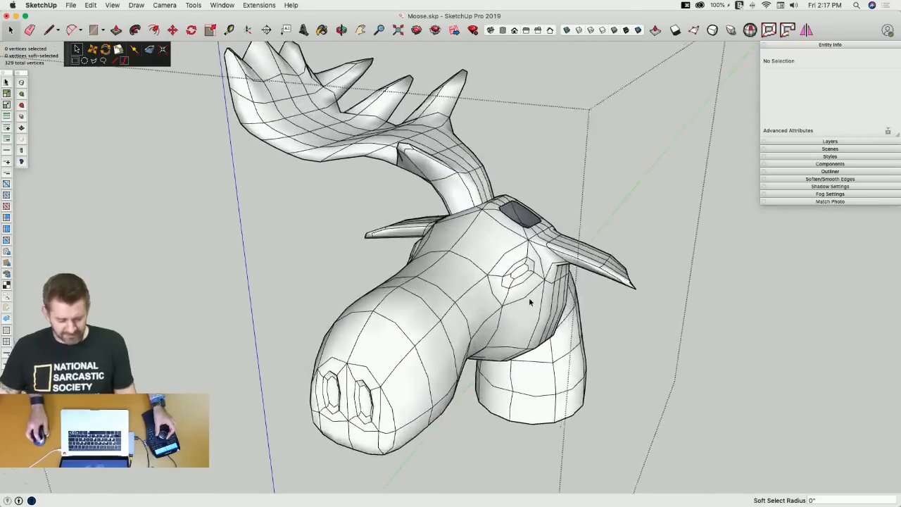
key("u")
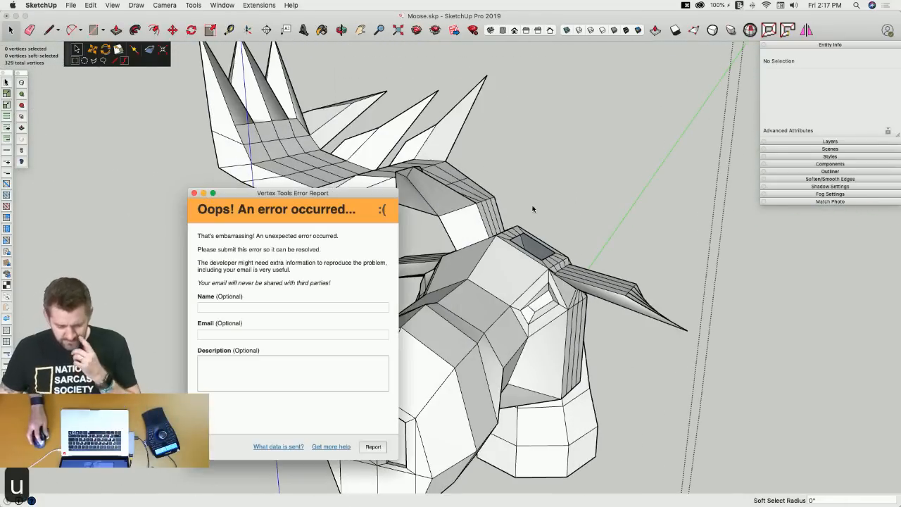
left_click(194, 194)
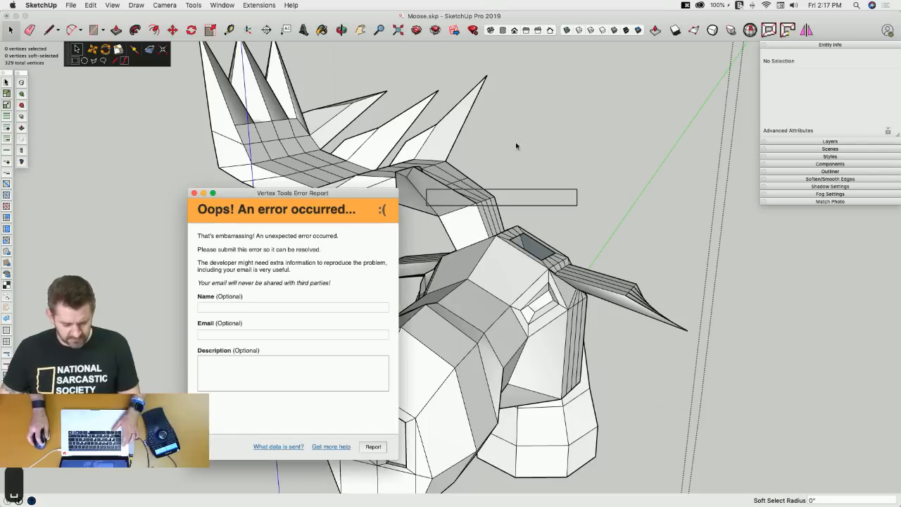
left_click(194, 194)
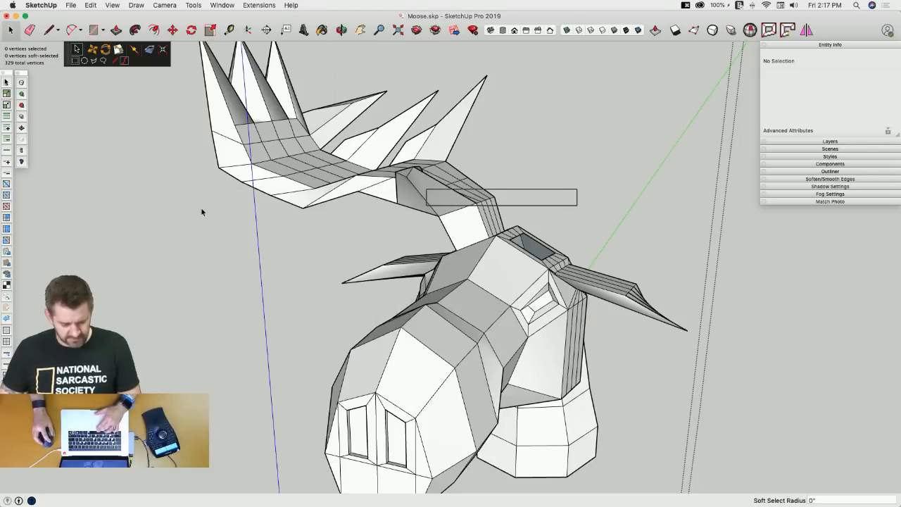
left_click(194, 193)
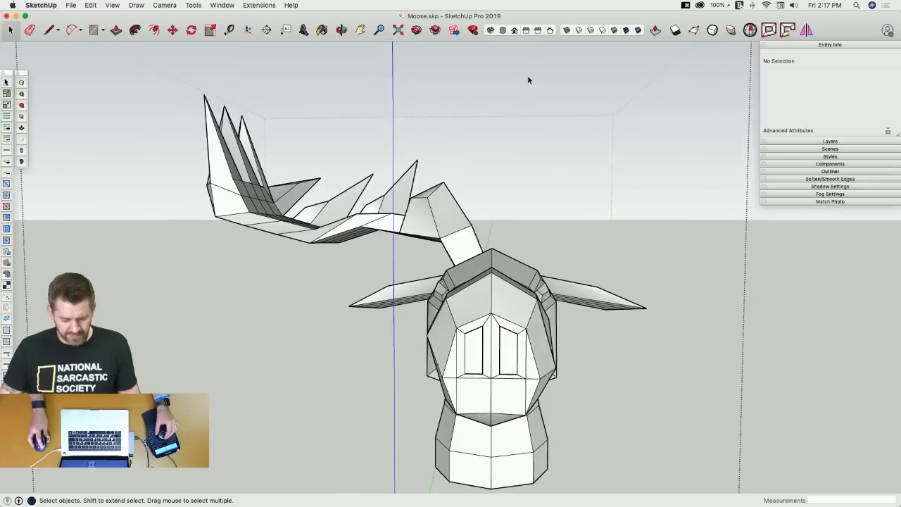
Mirror a copy of the whole antler across a temporary upright triangle drawn on the centreline at the top of the head.
left_click_drag(534, 68, 424, 110)
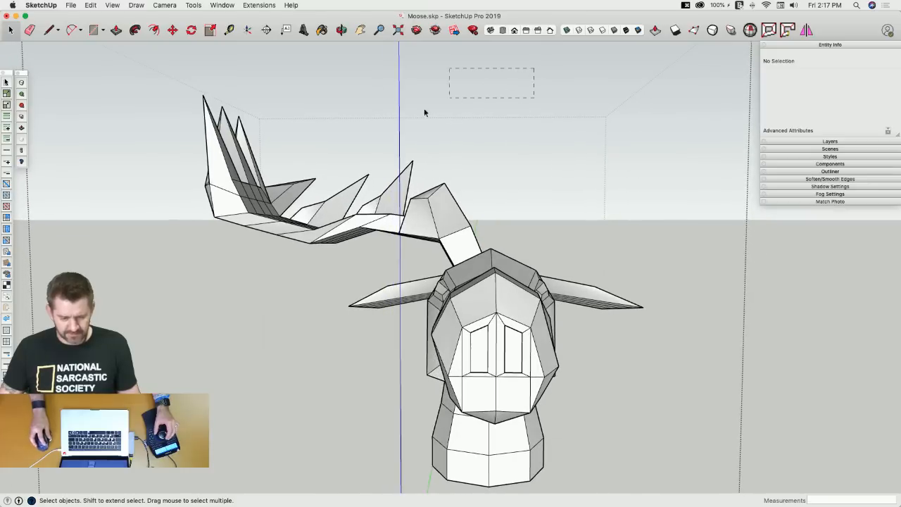
left_click_drag(244, 196, 198, 223)
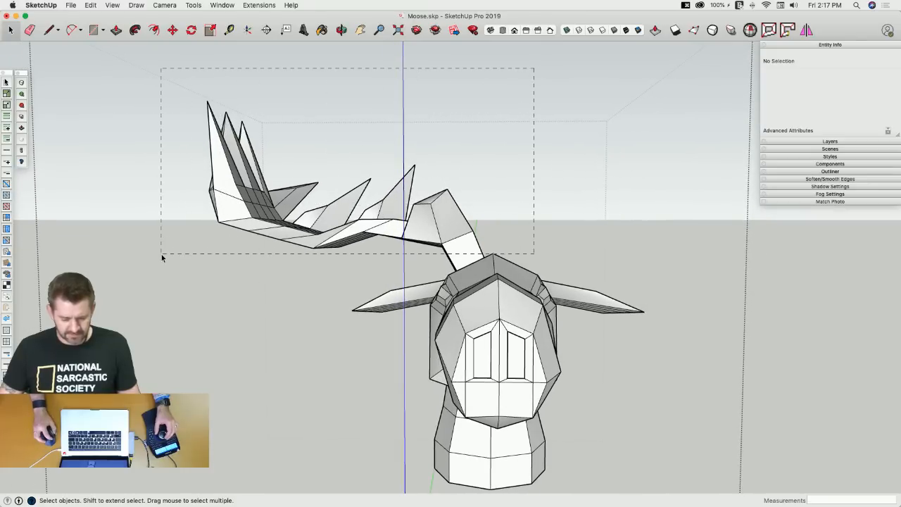
left_click_drag(164, 252, 164, 253)
mouse_move(164, 253)
middle_mouse_down()
mouse_move(279, 238)
mouse_move(360, 273)
mouse_move(353, 258)
mouse_move(386, 250)
mouse_move(460, 263)
middle_mouse_up()
key("l")
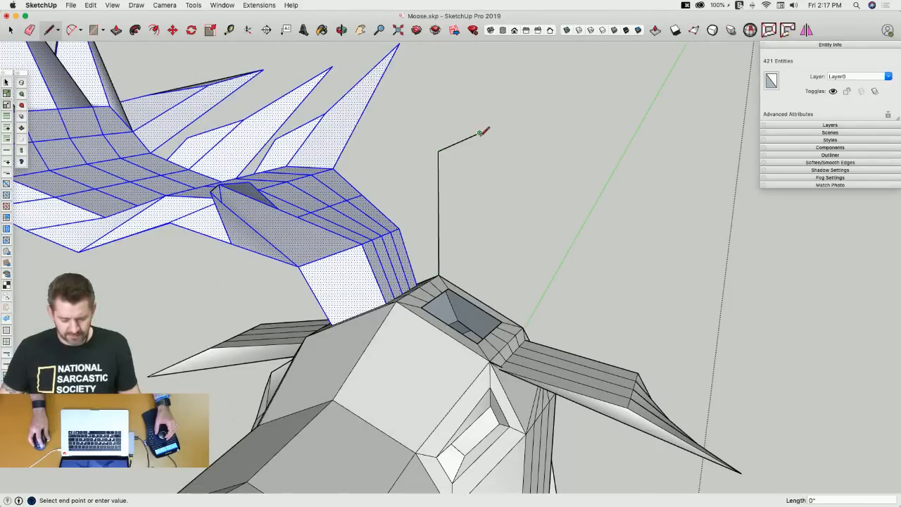
left_click(445, 215)
key("space")
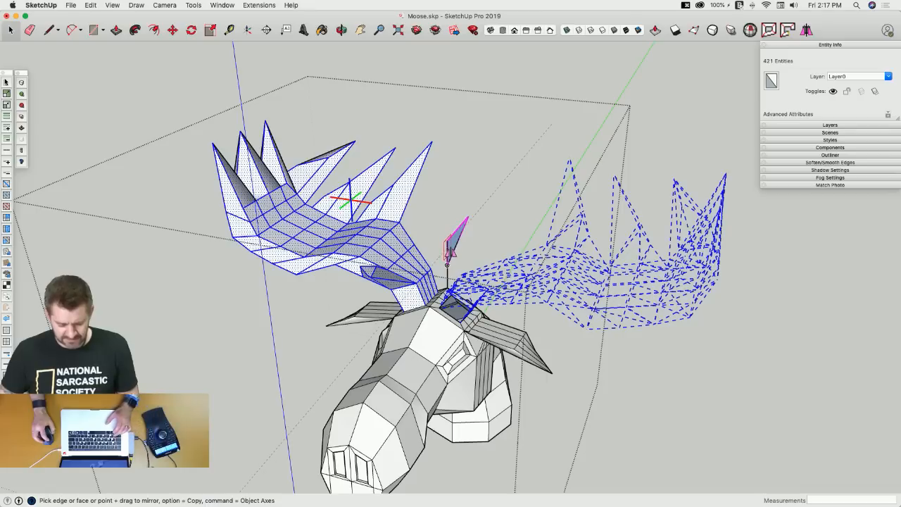
left_click(451, 250)
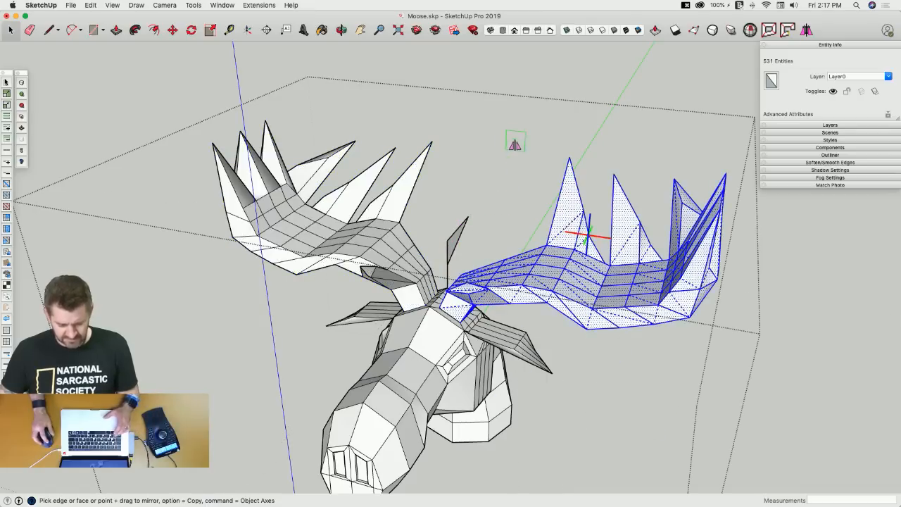
Erase the temporary mirror triangle above the head and save the model.
key("e")
left_click_drag(449, 259, 462, 226)
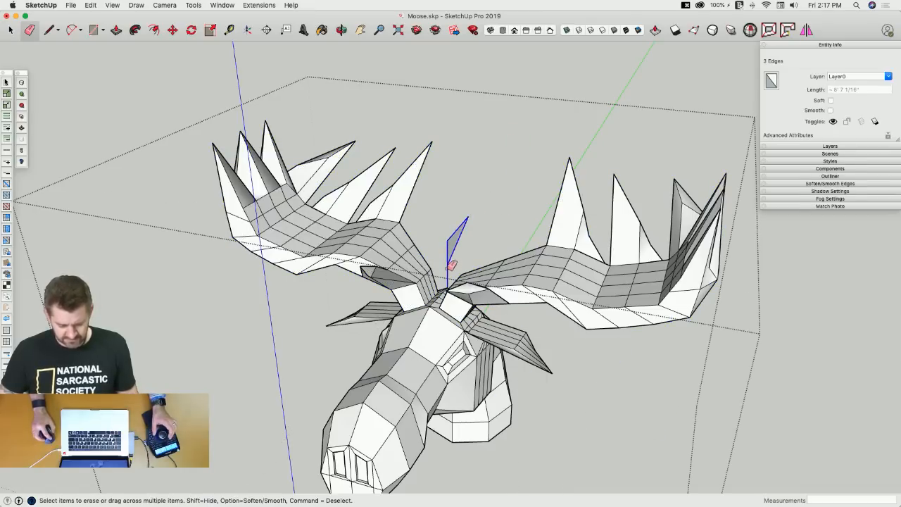
left_click_drag(452, 264, 453, 262)
key("space")
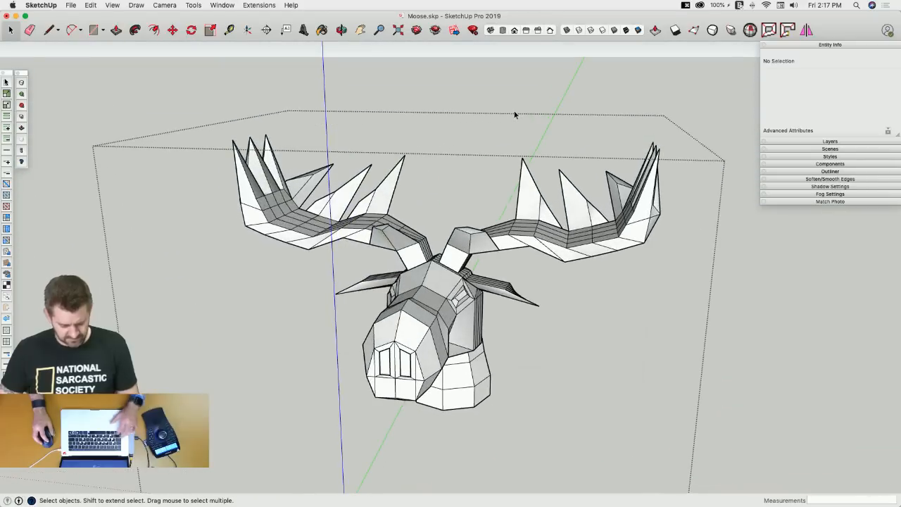
key("super+s")
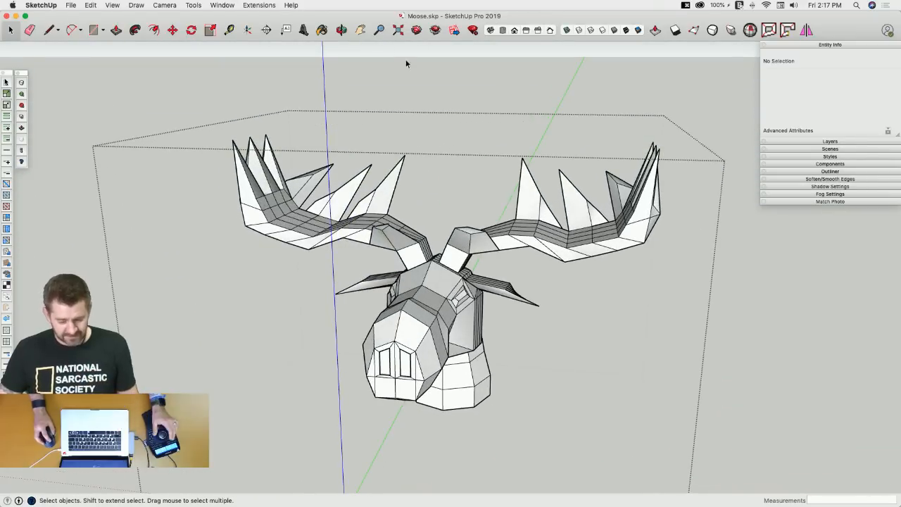
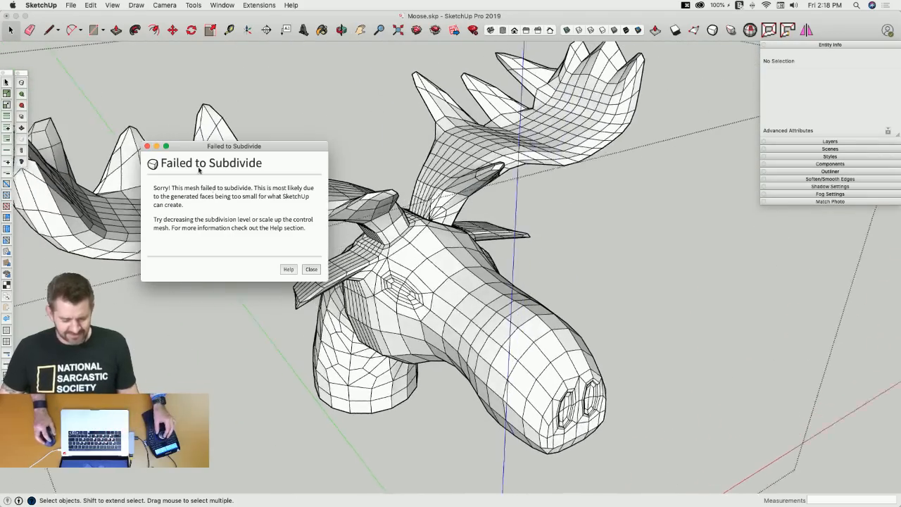
Undo the subdivision of the mesh and examine the seam where the mirrored antler's base meets the head opening, inside and out.
left_click(147, 146)
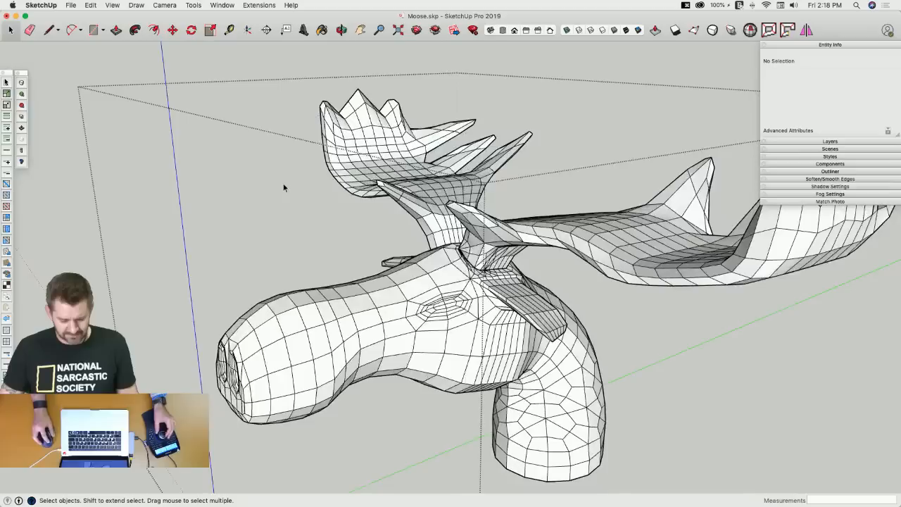
key("super+z")
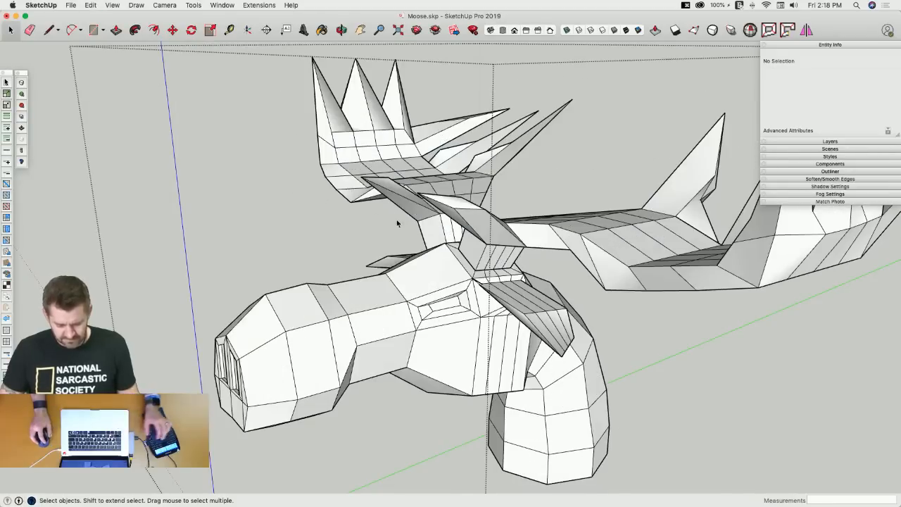
key("l")
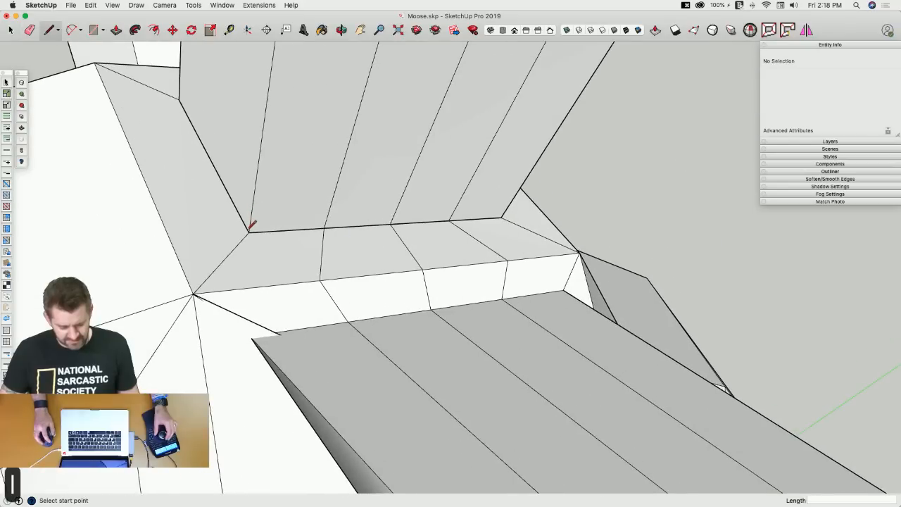
key("space")
left_click(460, 214)
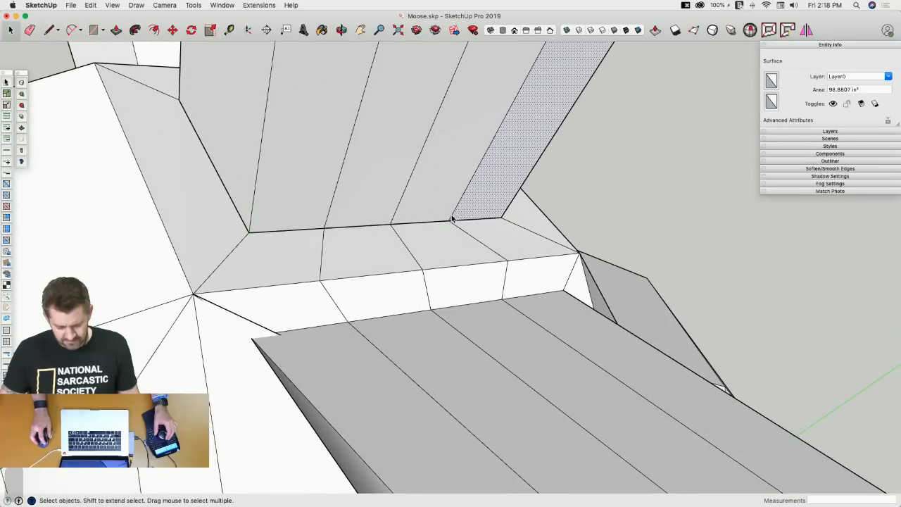
key("l")
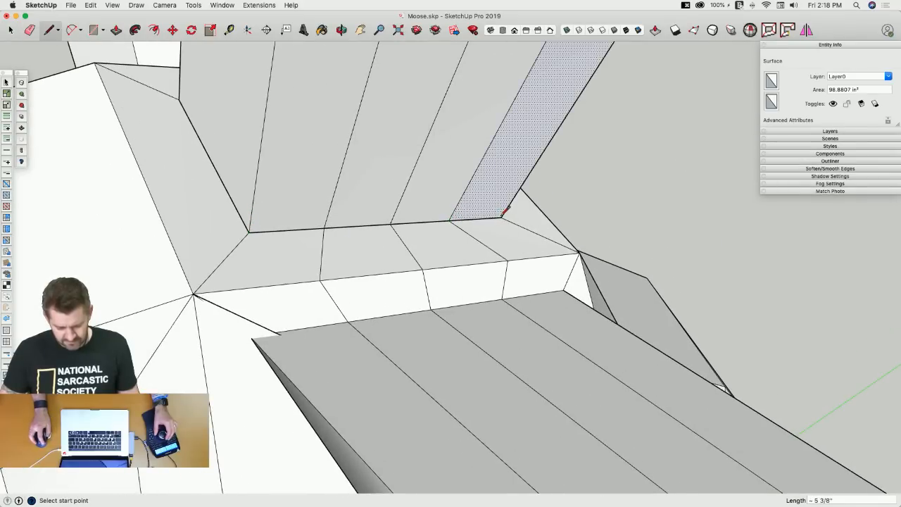
key("space")
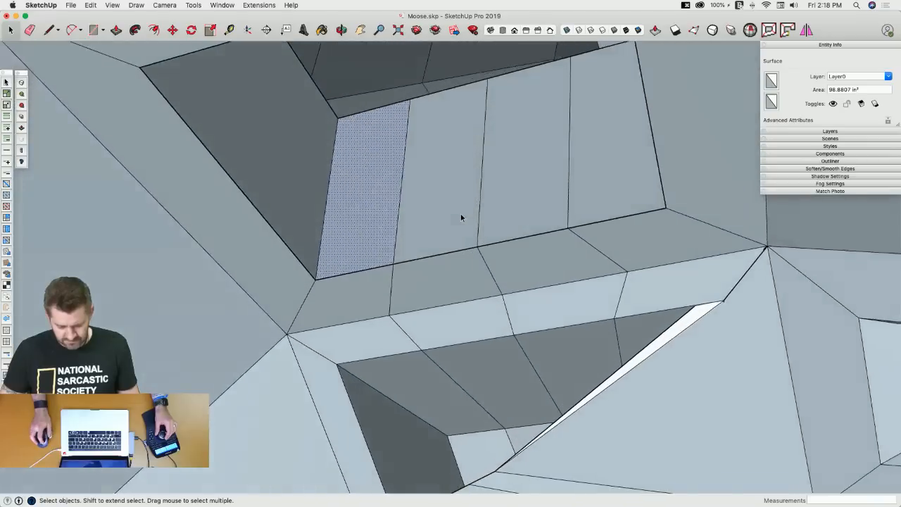
key("l")
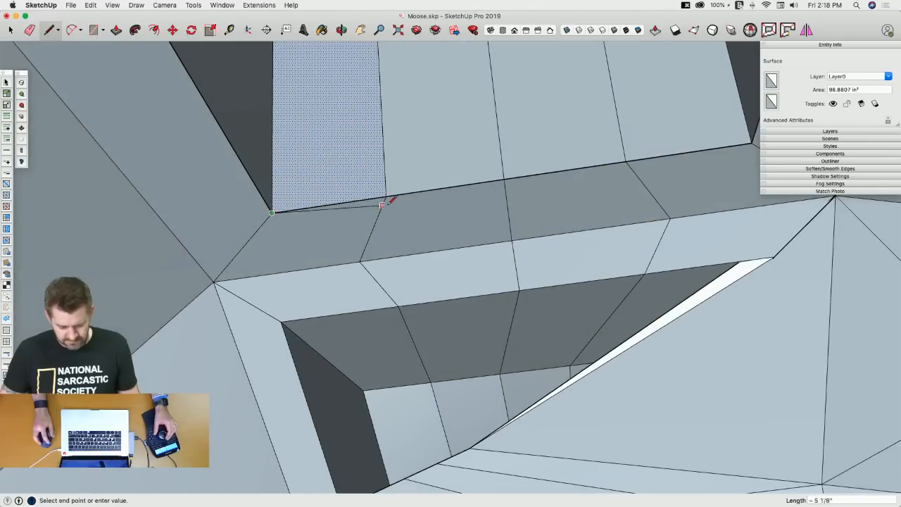
key("space")
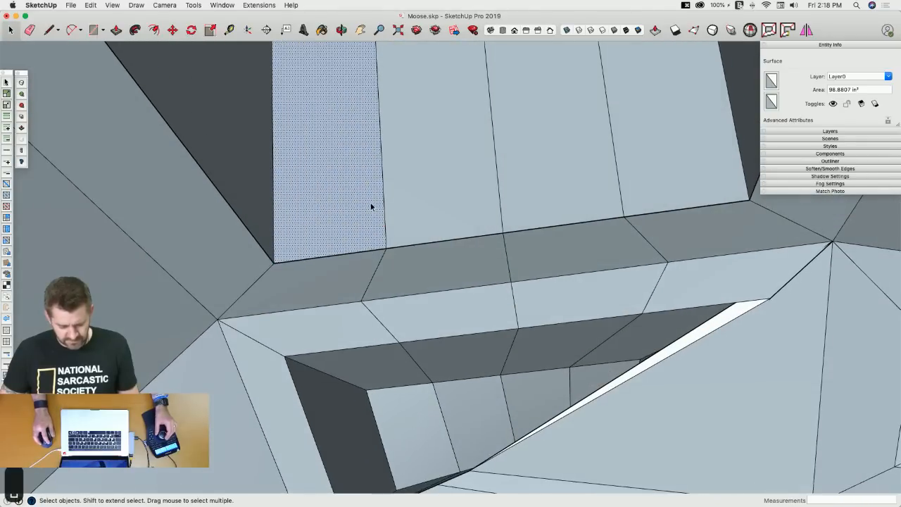
Undo the mirrored antler and the temporary mirror lines until only the original antler remains.
key("super+z")
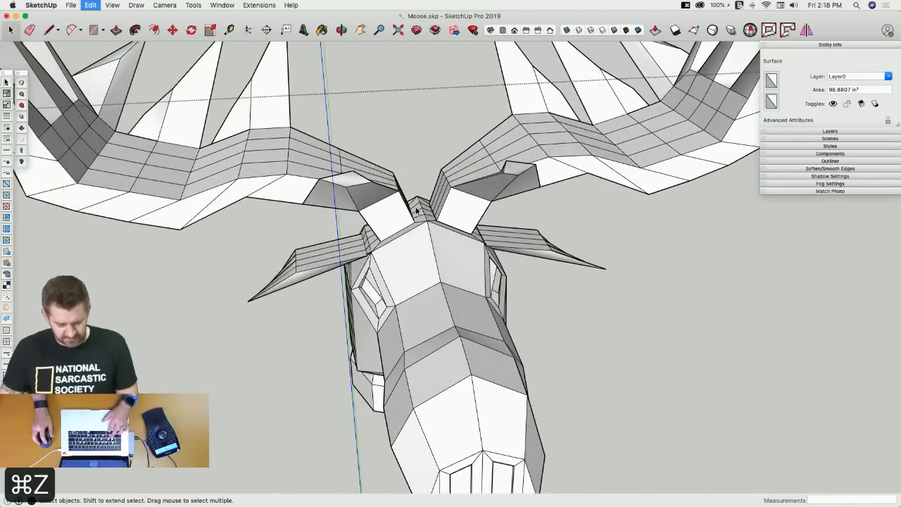
key("super+z")
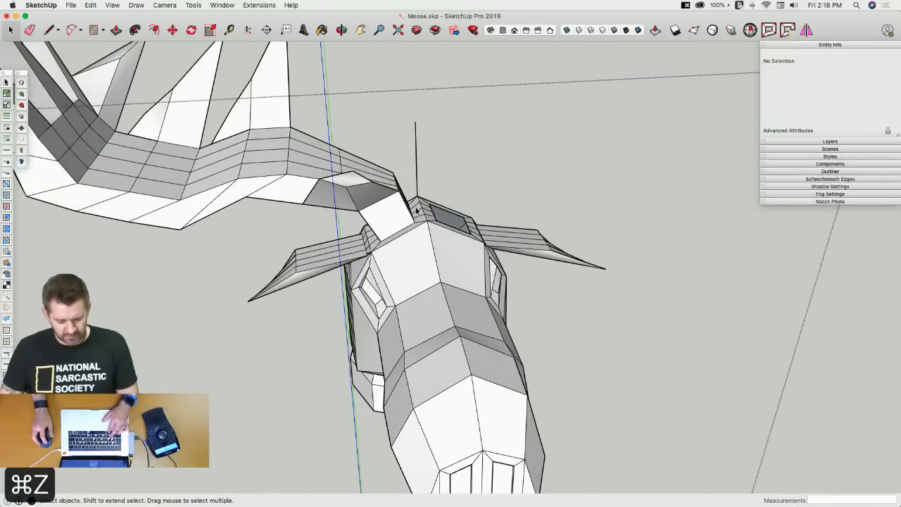
key("super+z")
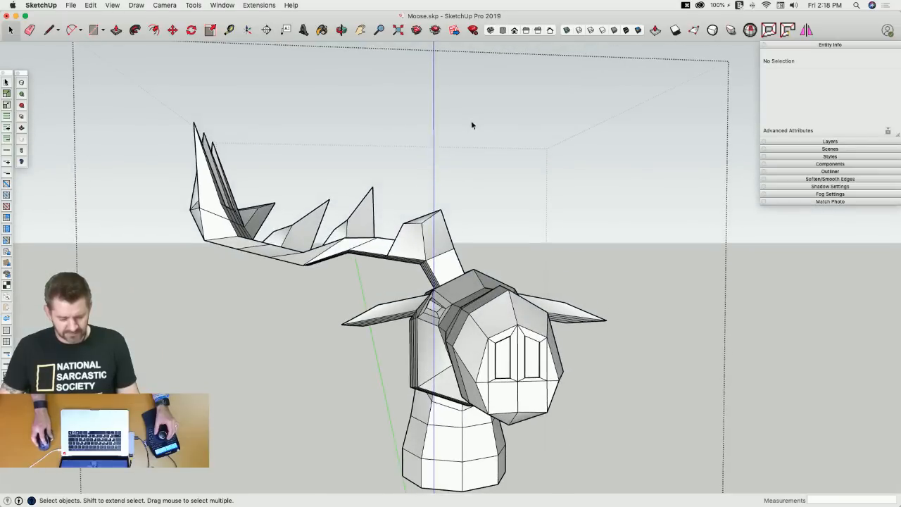
Copy the whole antler 26' 10 1/4" to the other side of the head and flip the copy with a red-axis scale of -1.
left_click_drag(147, 266, 146, 266)
key("m")
left_click(247, 317)
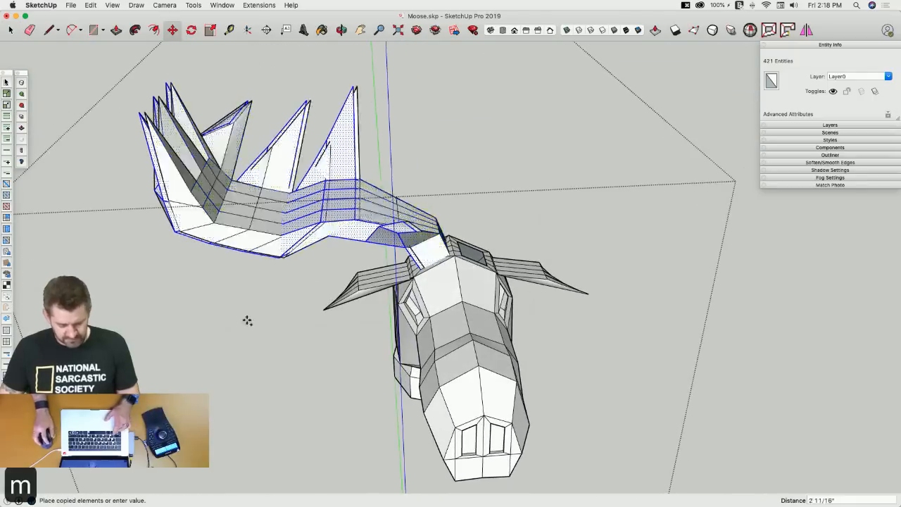
key("alt")
left_click(468, 307)
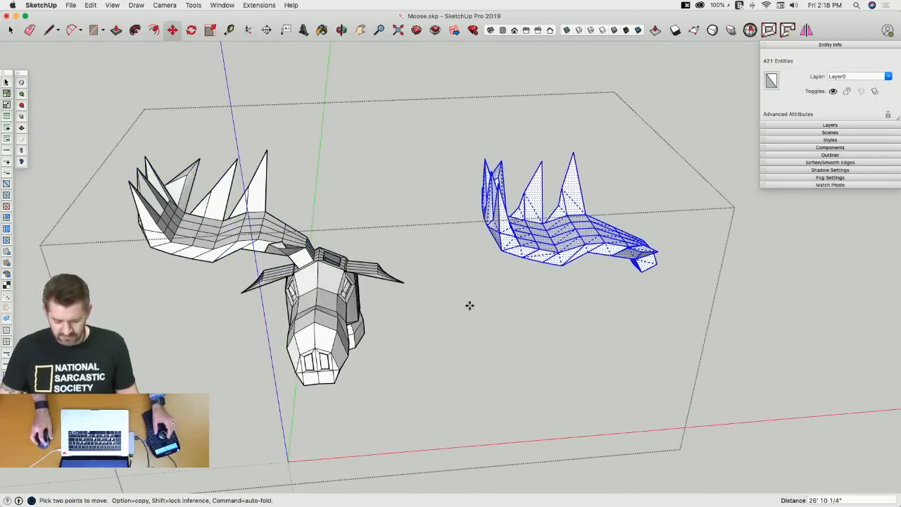
key("s")
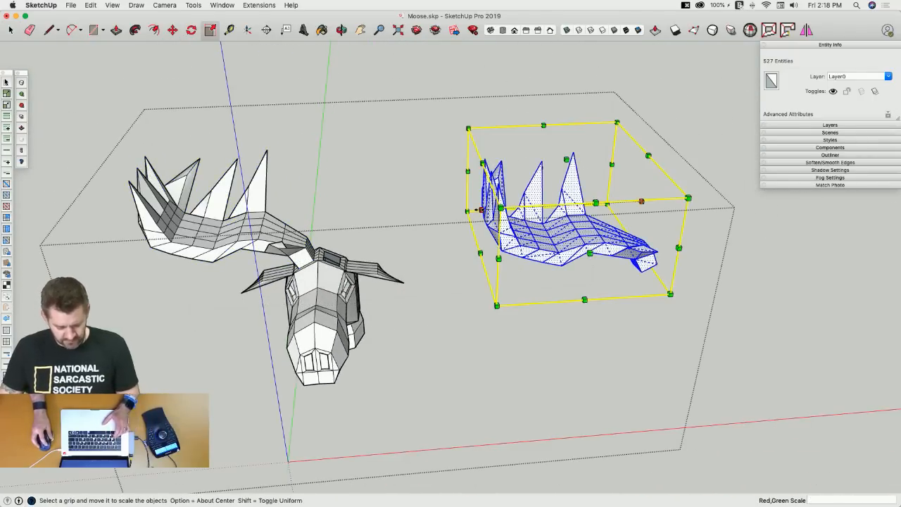
left_click_drag(481, 209, 642, 202)
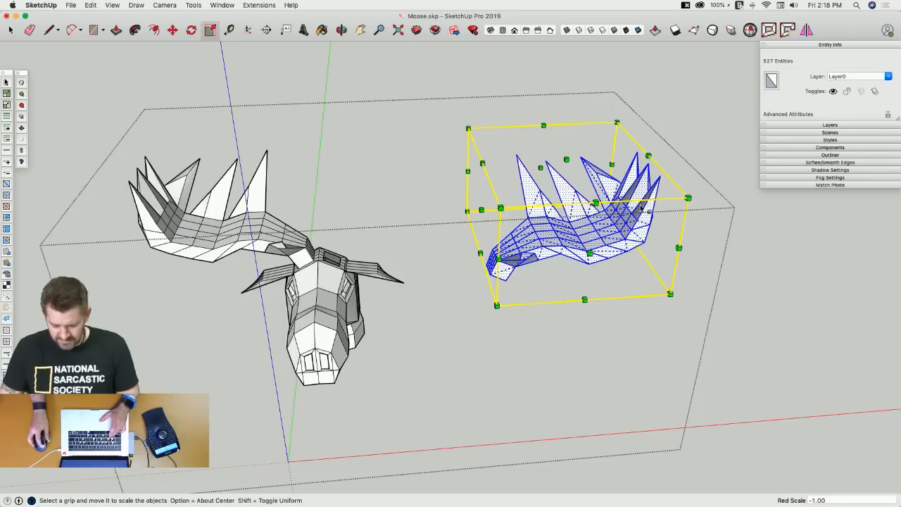
Move the flipped antler by its lower base corner onto the matching corner of the head opening and deselect it.
key("m")
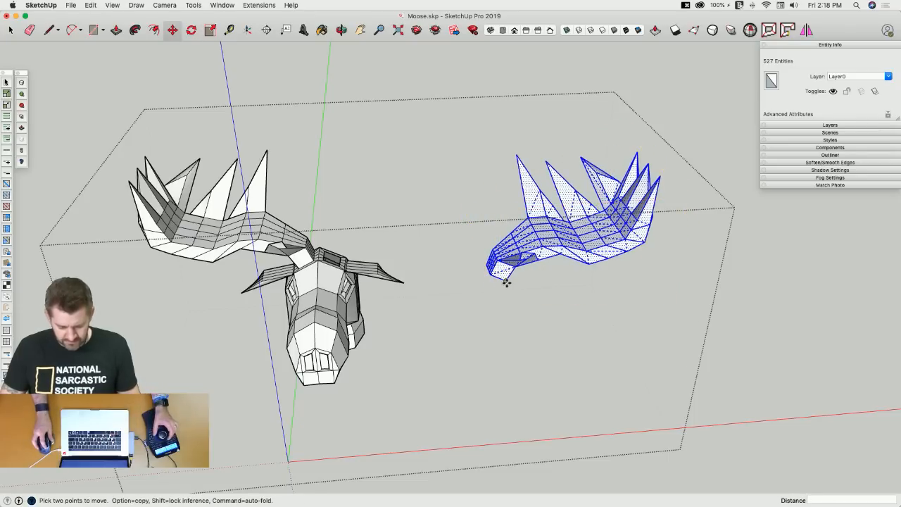
left_click(506, 282)
scroll(509, 345, "up", 8)
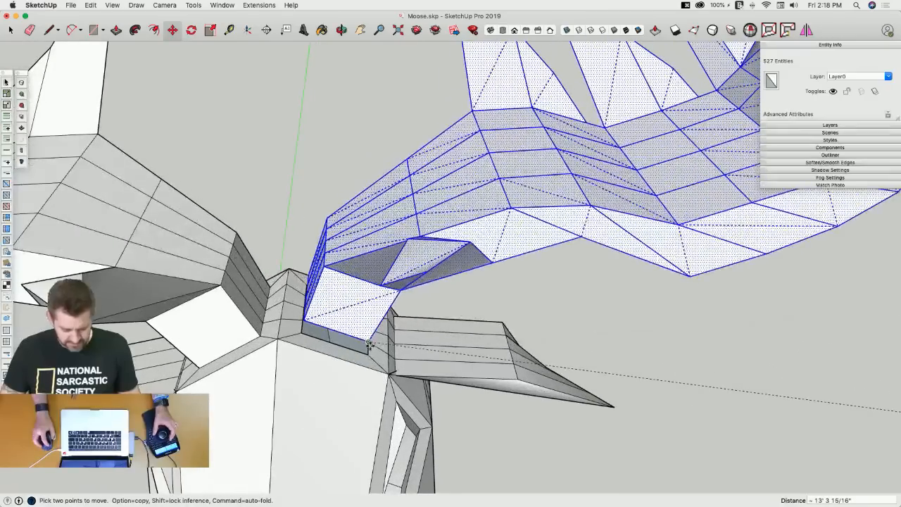
left_click(369, 354)
key("space")
middle_click_drag(369, 353, 576, 369)
left_click(576, 369)
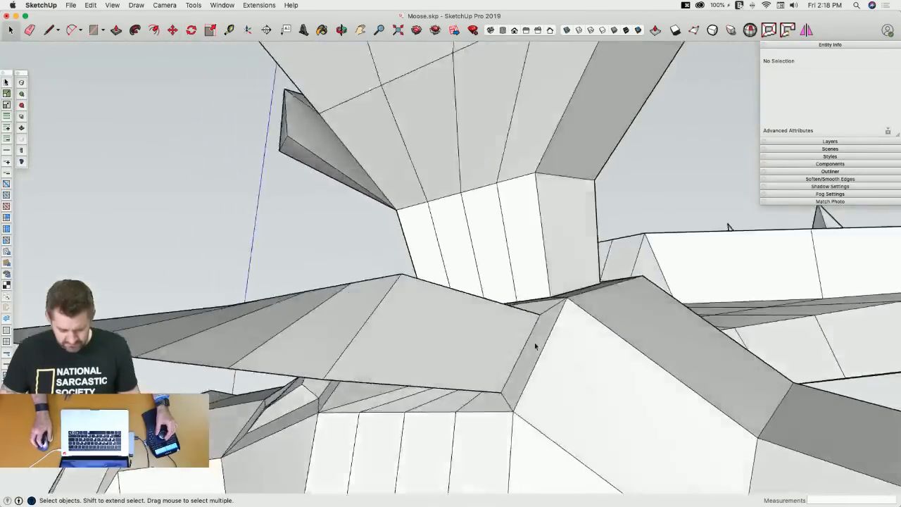
Try to repair the flipped antler's front seam with the head by erasing its bottom edge and redrawing it.
key("l")
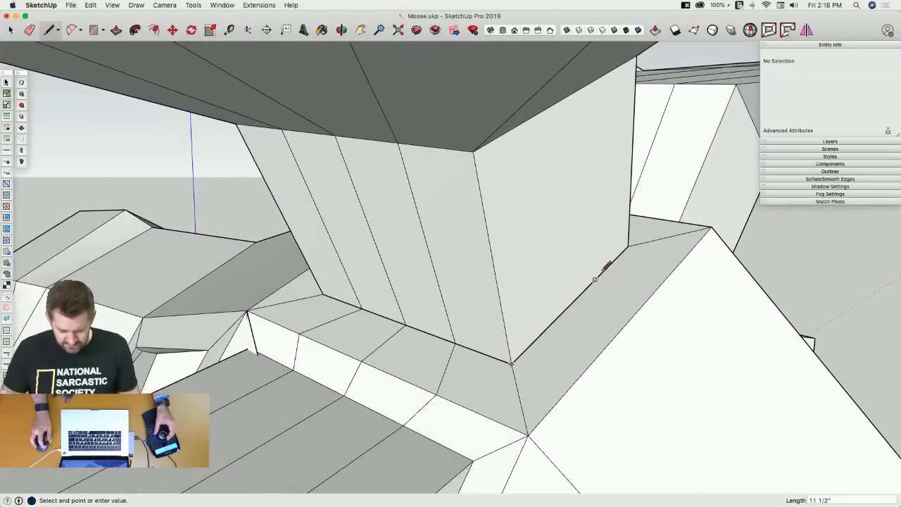
key("e")
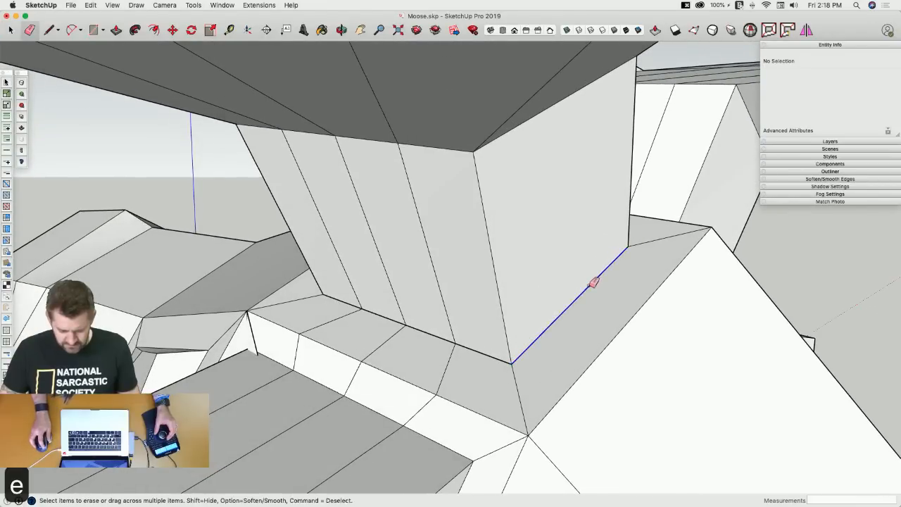
left_click(598, 279)
key("l")
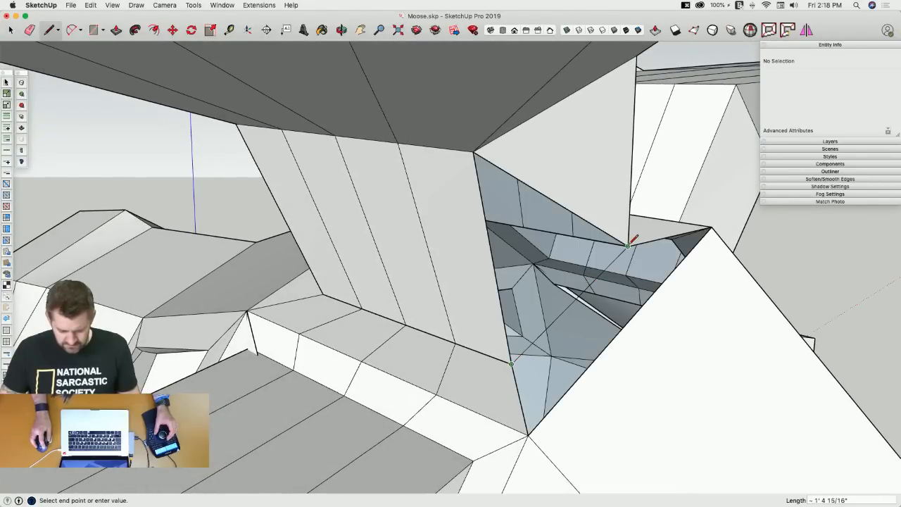
key("e")
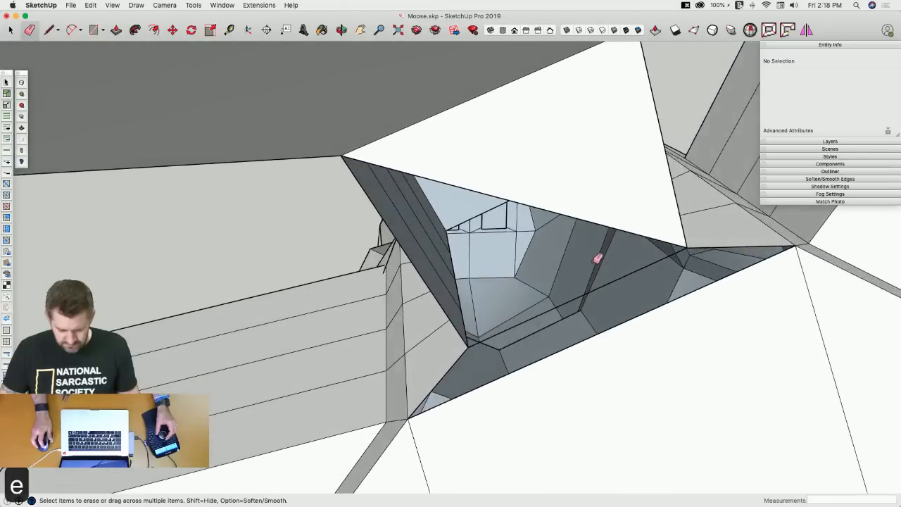
Try erasing the short seam edges along the side of the flipped antler's base and redrawing them between the corners.
left_click(575, 224)
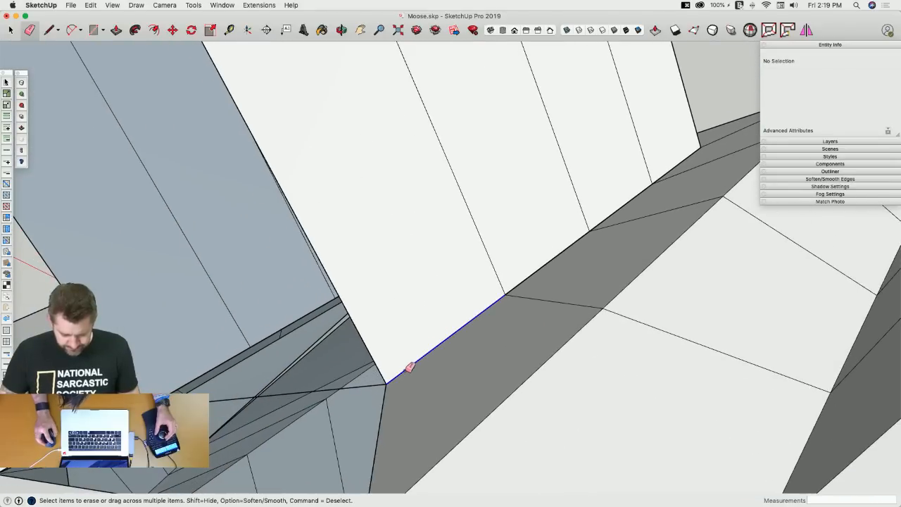
left_click(409, 367)
left_click(540, 268)
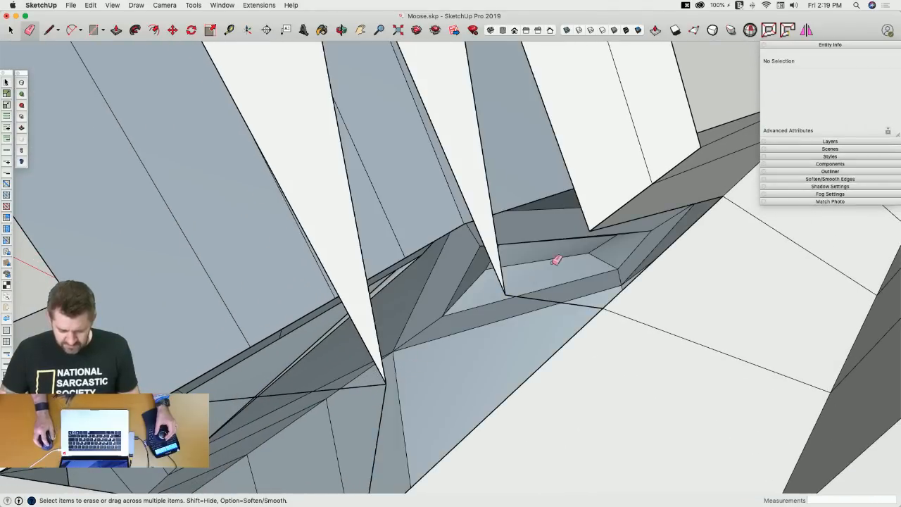
left_click(623, 203)
left_click(670, 169)
key("l")
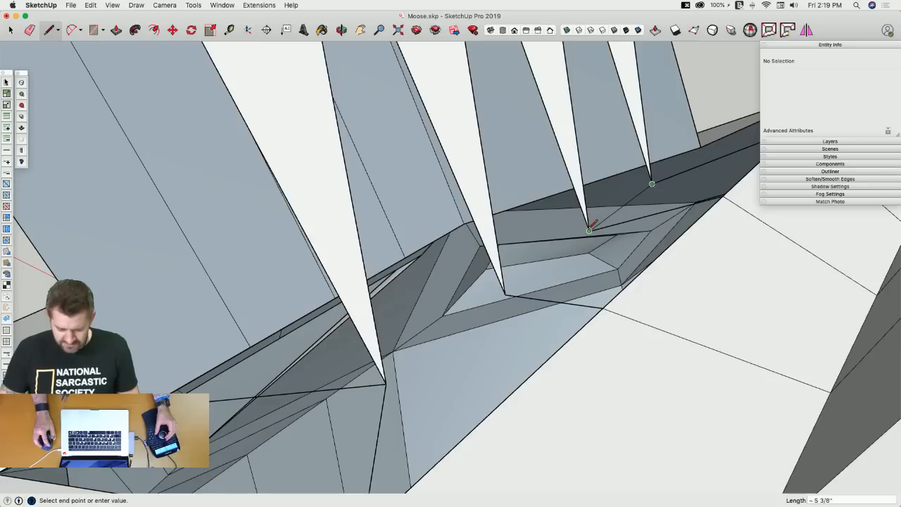
Undo all the erased and redrawn seam edges around the flipped antler's base.
key("space")
key("super+z")
key("super+z")
key("super+z")
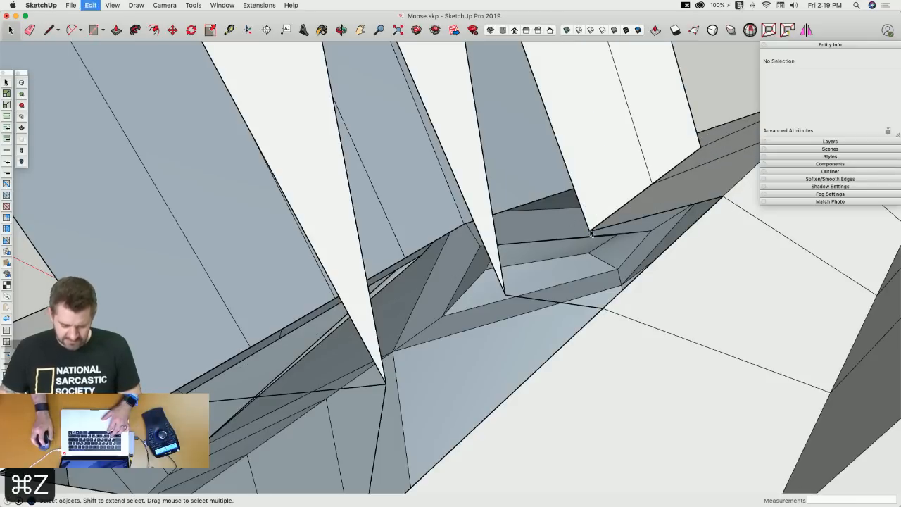
key("super+z")
key("super+z")
key("super+z")
key("super+z")
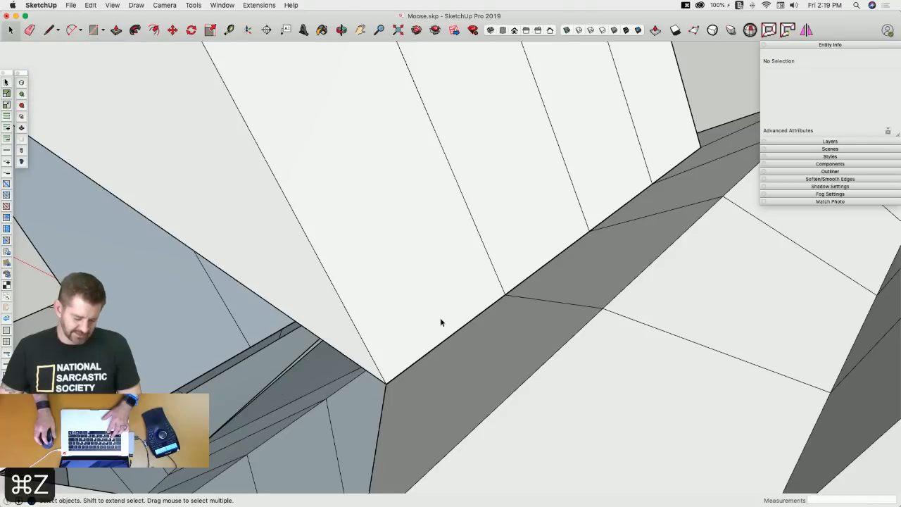
Move the corner vertex of the flipped antler's base onto the corner of the head opening.
key("m")
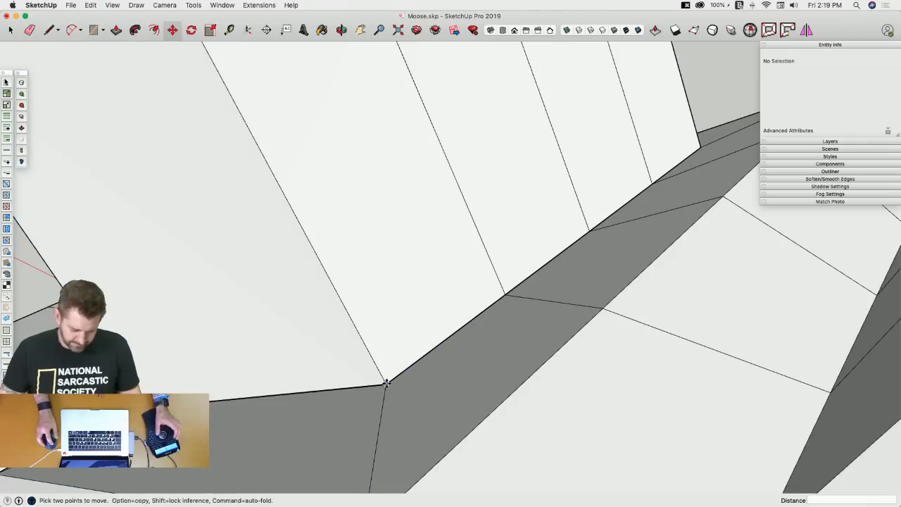
left_click(386, 384)
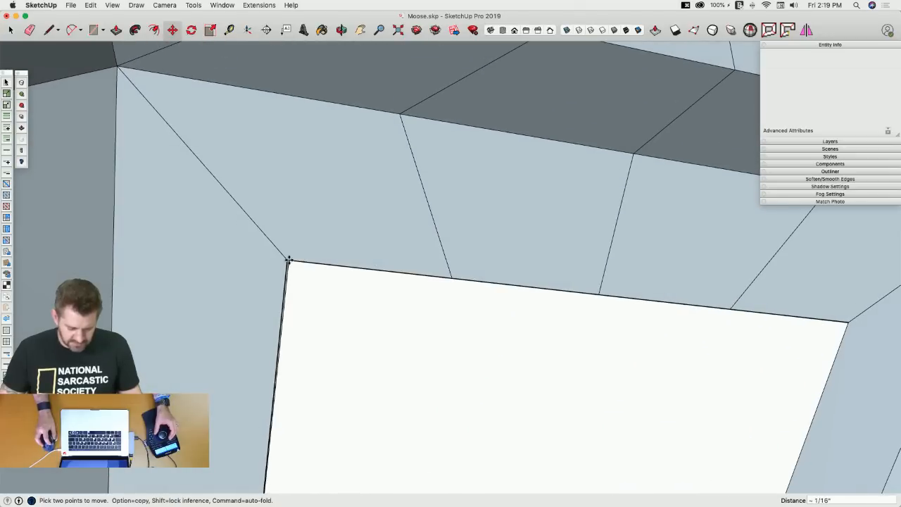
key("Left")
left_click(287, 261)
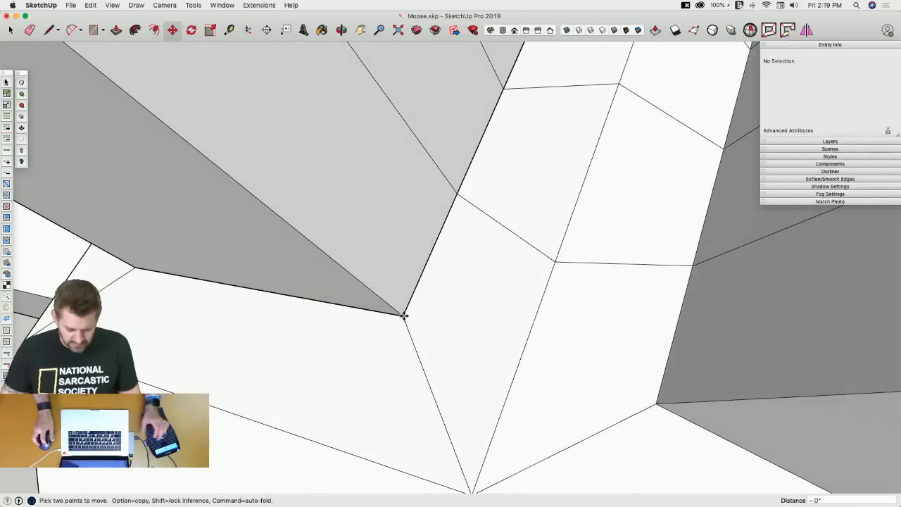
Adjust the antler base's inner front corner against the head opening with axis-locked moves and redraw the front seam edge.
left_click(403, 315)
key("Up")
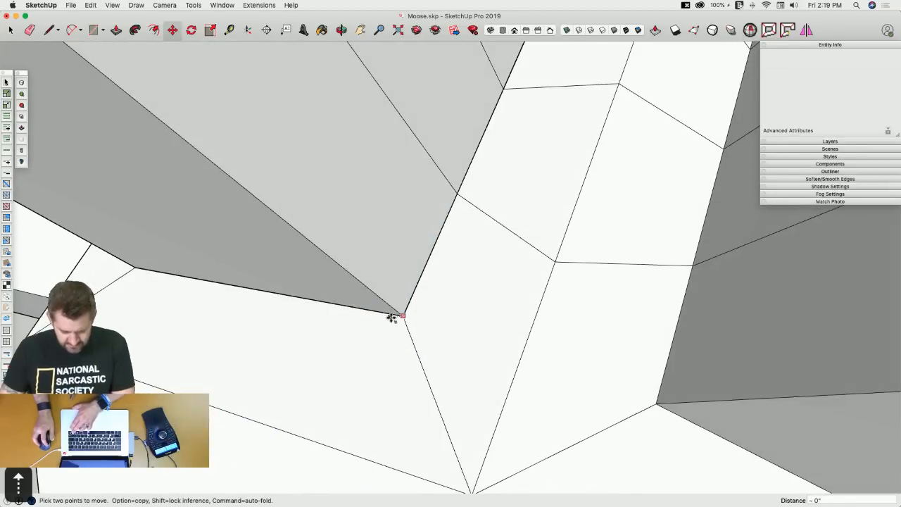
left_click(404, 317)
left_click(402, 314)
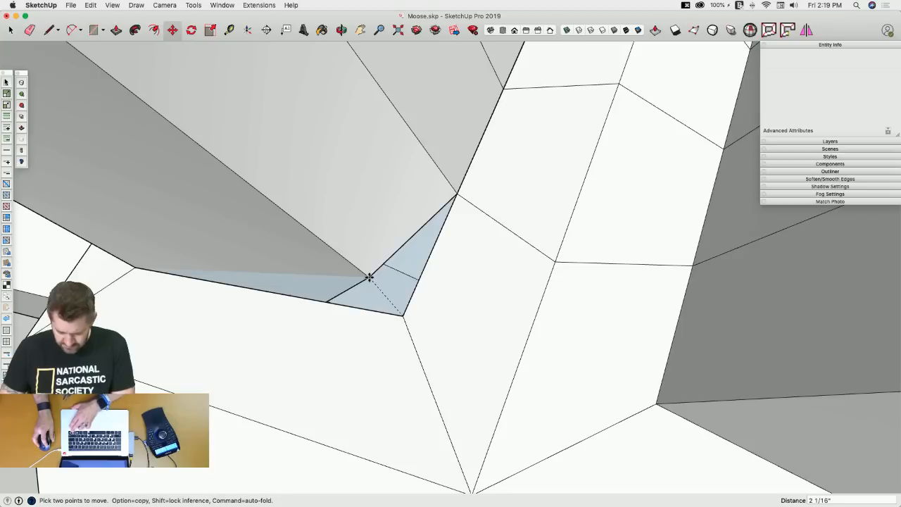
key("Right")
left_click(405, 318)
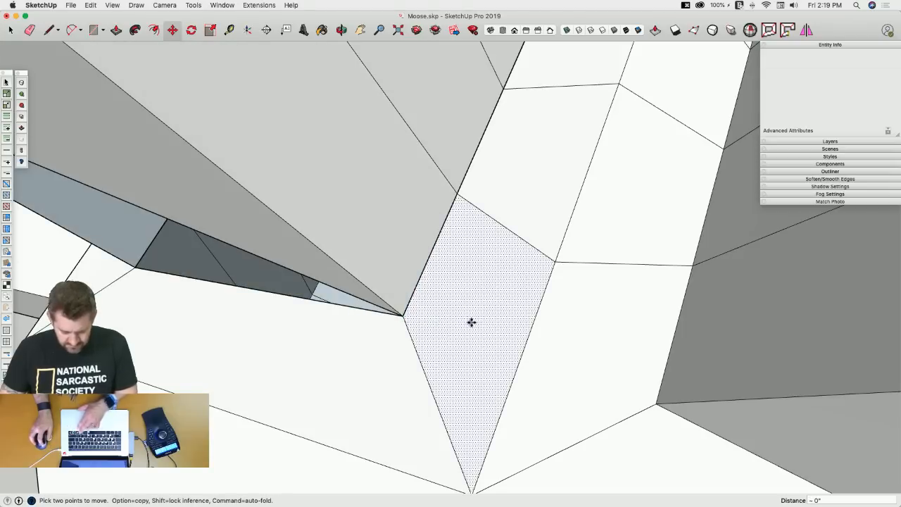
key("l")
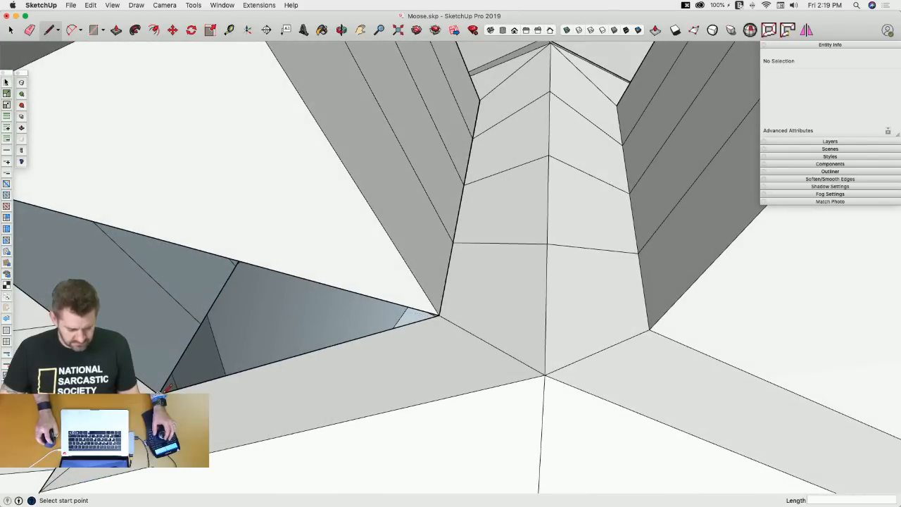
left_click(440, 314)
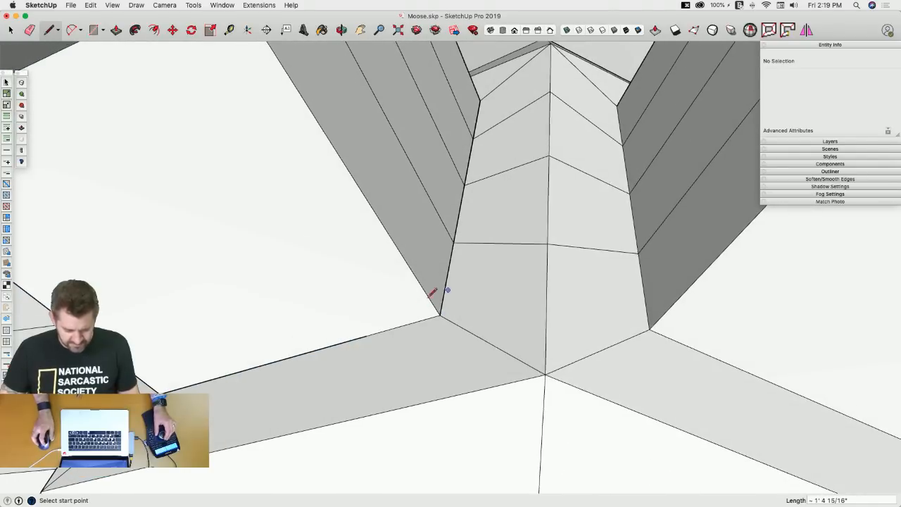
Try to realign the antler base's outer front corner with the head opening using small axis-locked vertex moves.
key("m")
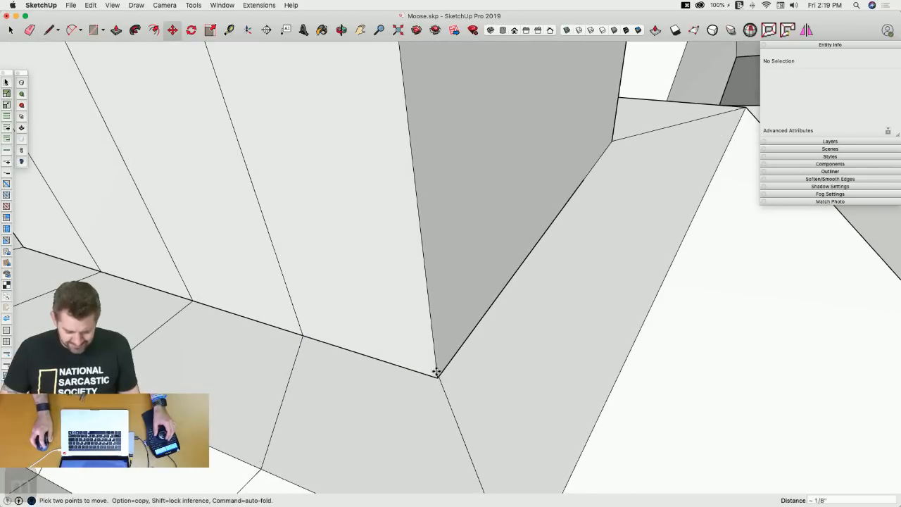
left_click(438, 378)
left_click(438, 377)
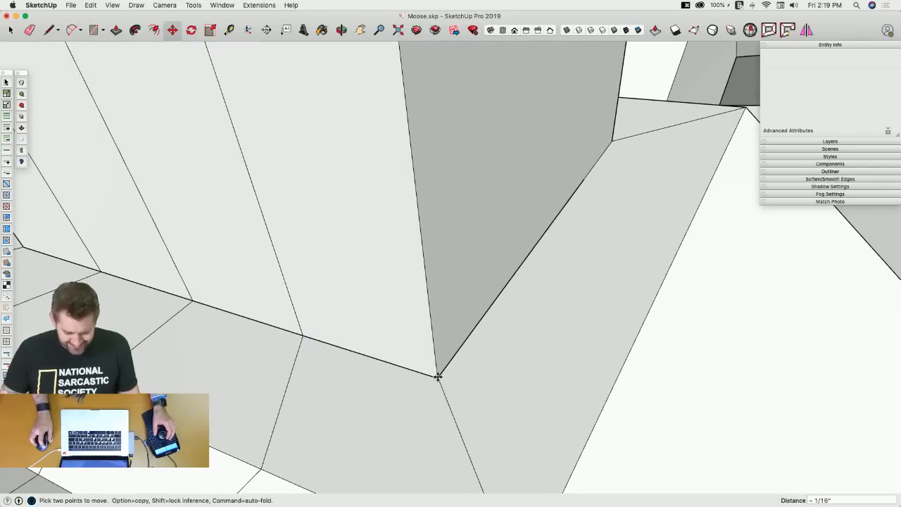
left_click(439, 377)
key("Up")
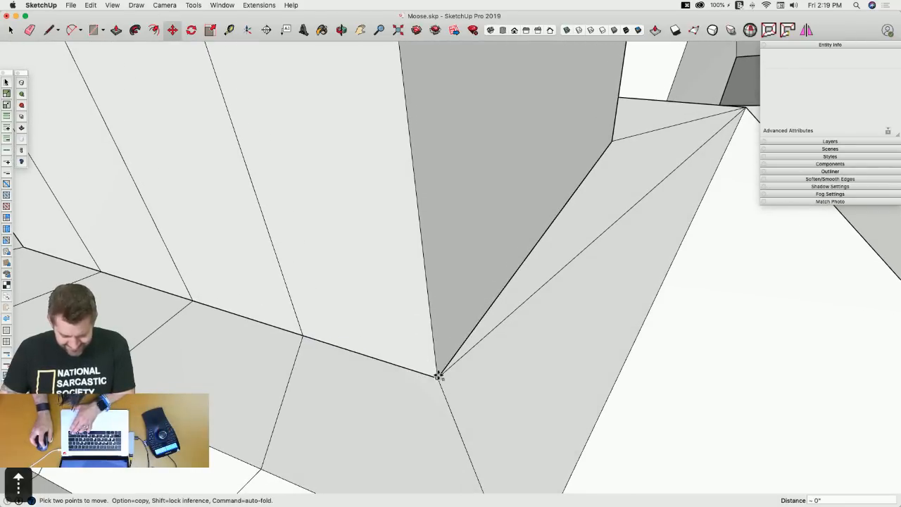
left_click(438, 376)
left_click(438, 378)
key("Right")
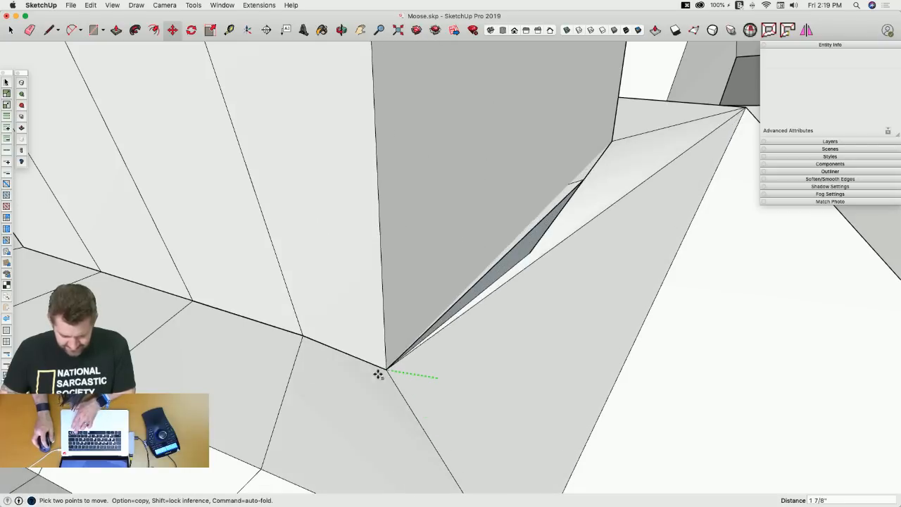
left_click(389, 380)
Undo the last vertex moves at the outer front corner of the antler's base.
key("e")
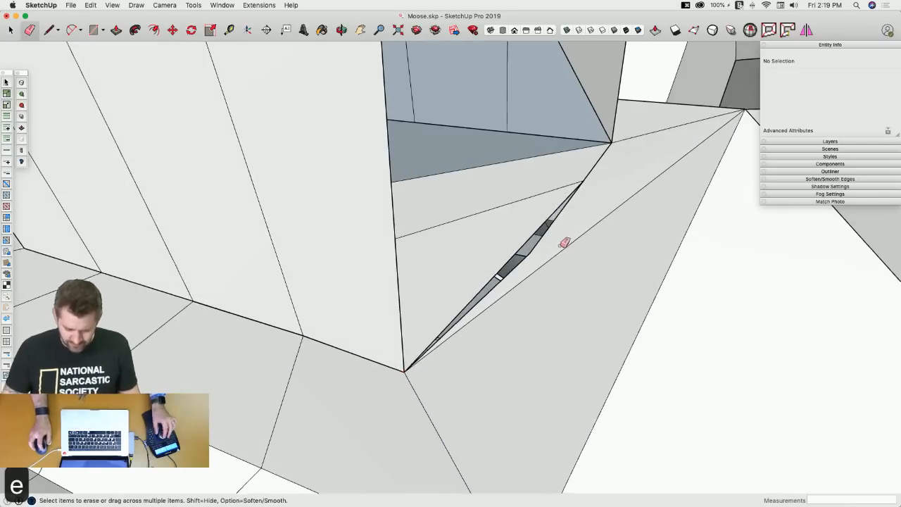
key("super+z")
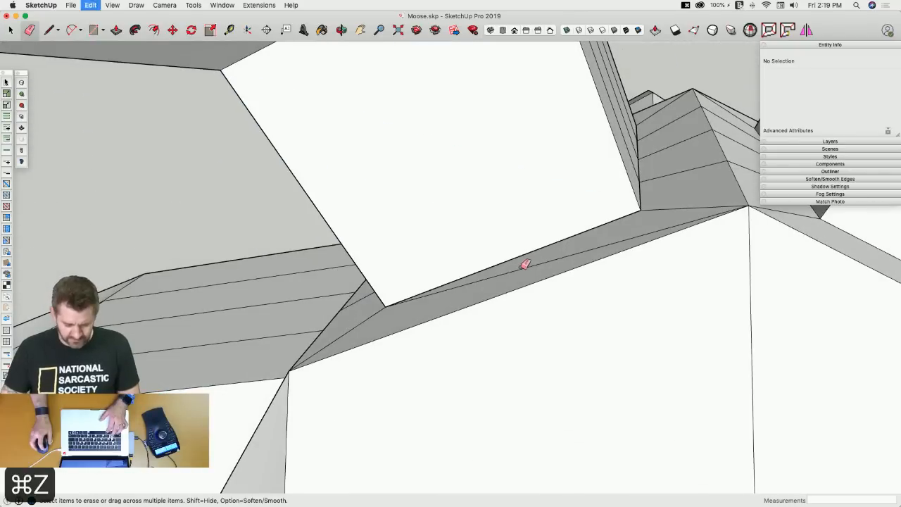
key("super+z")
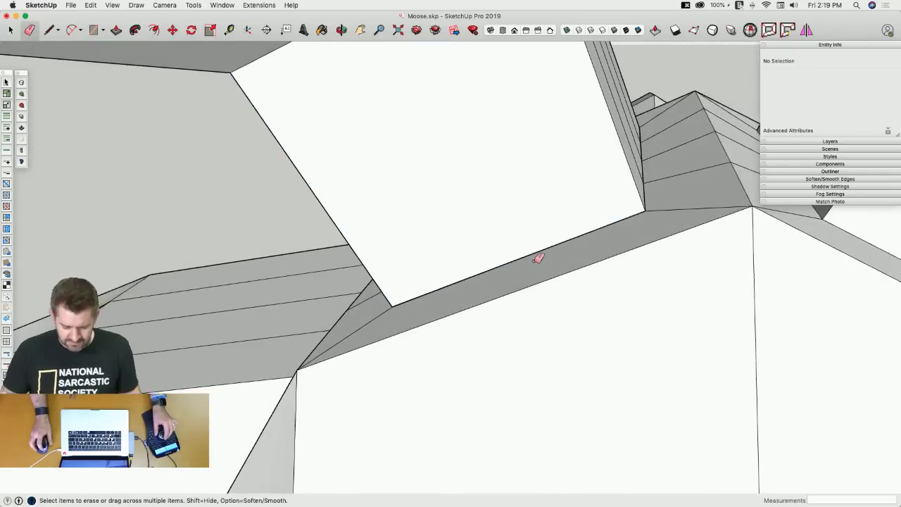
Delete the faces and edges joining the flipped antler's base to the head, and clear the leftover diagonal across the opening.
key("space")
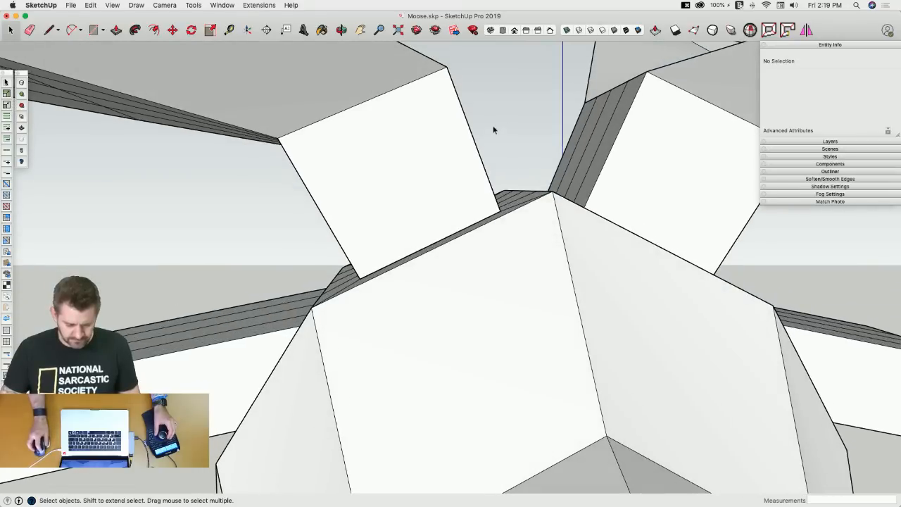
left_click_drag(389, 162, 393, 161)
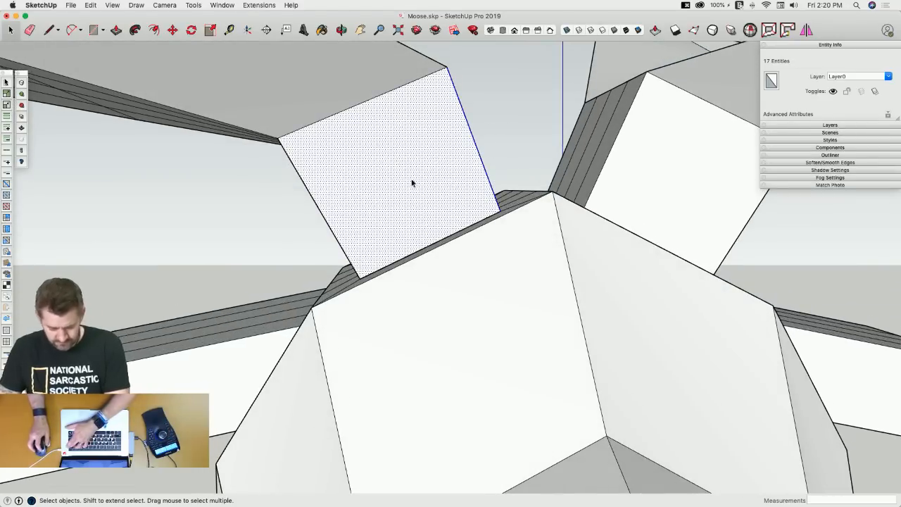
key("BackSpace")
key("BackSpace")
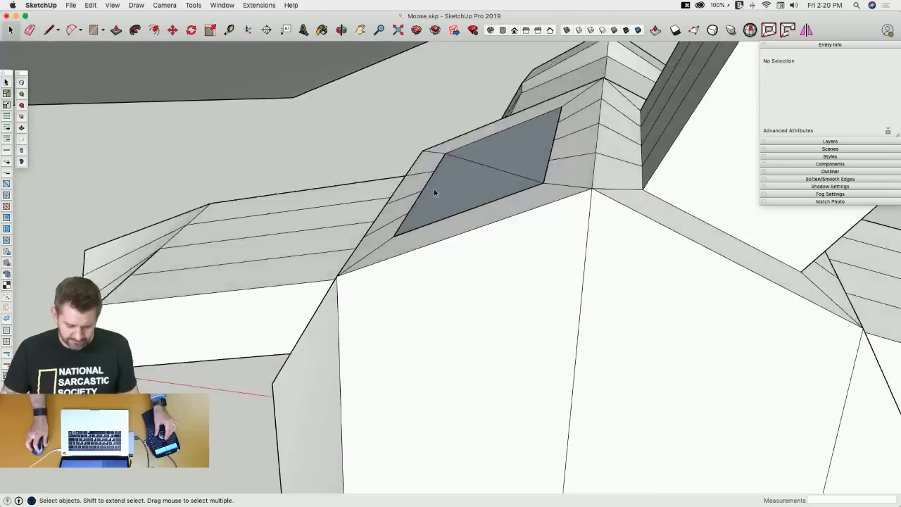
key("e")
left_click(500, 147)
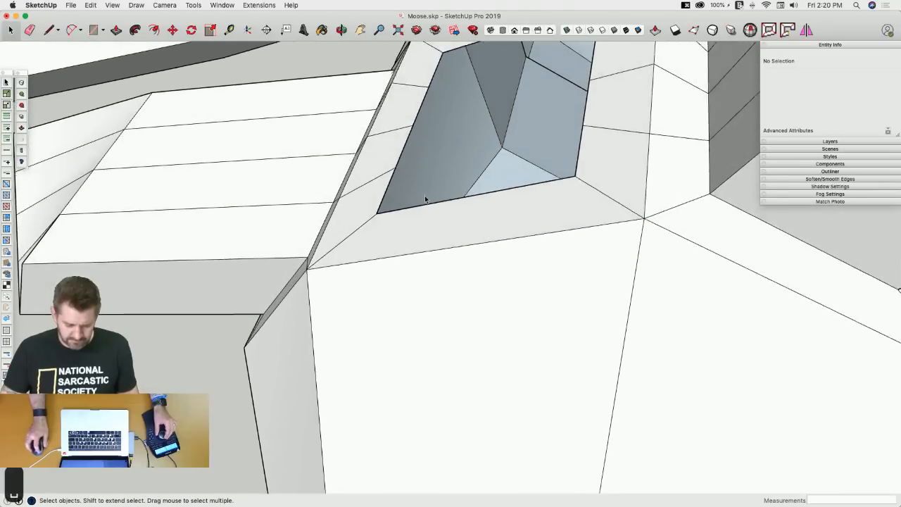
Draw two edges joining the opening's front corners to the antler's corners, plus a diagonal between them, to rebuild the front.
key("l")
left_click(386, 245)
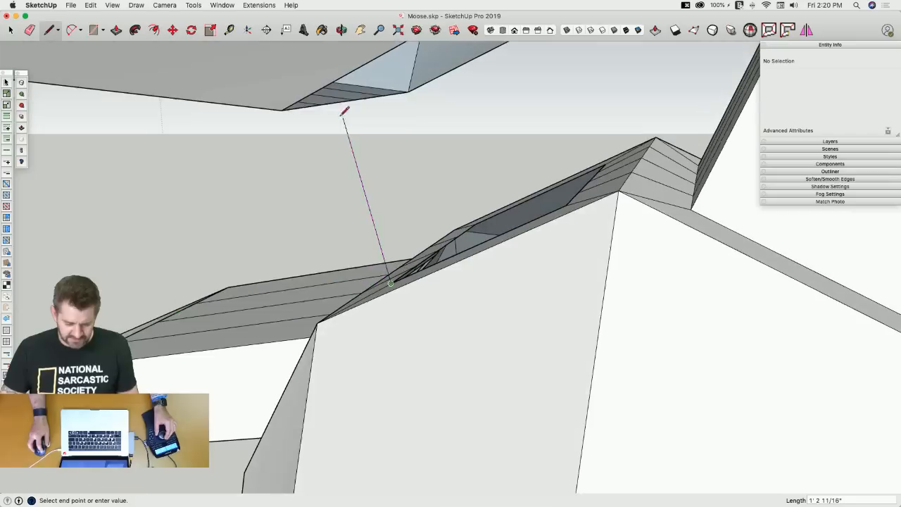
left_click(284, 111)
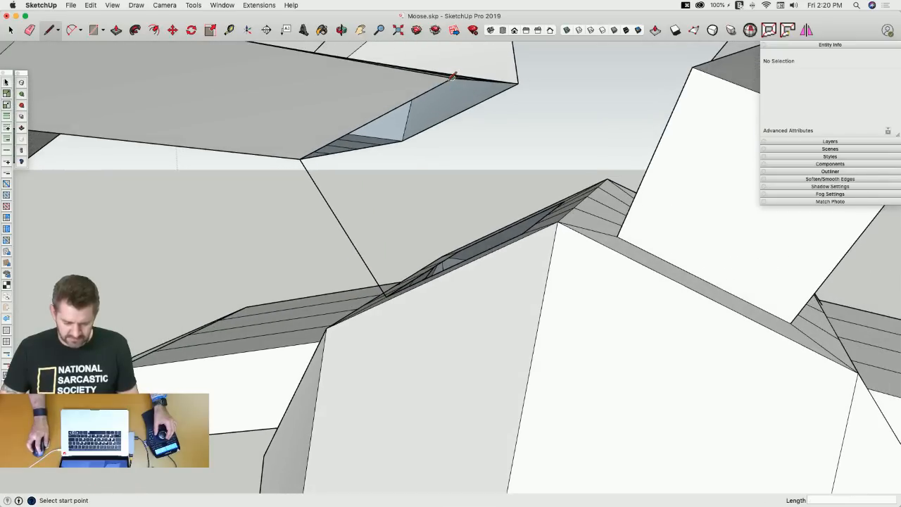
left_click(453, 76)
left_click(530, 248)
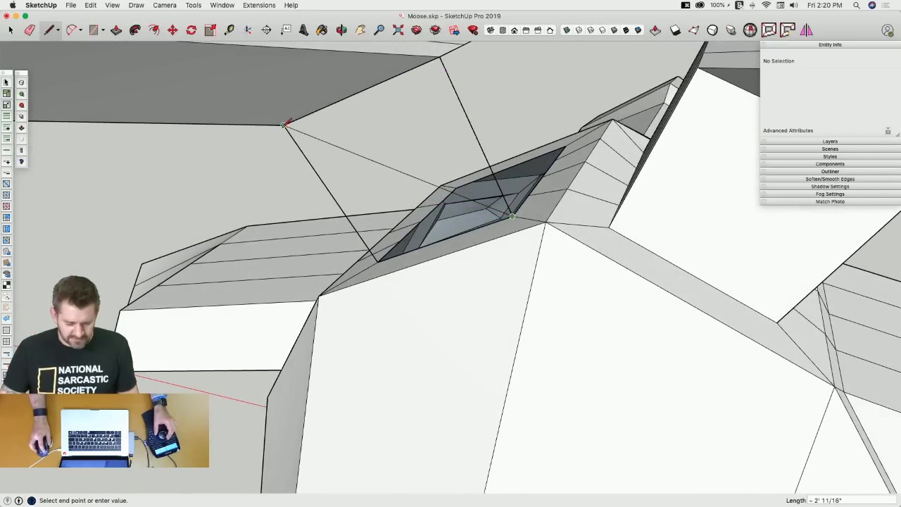
left_click(283, 124)
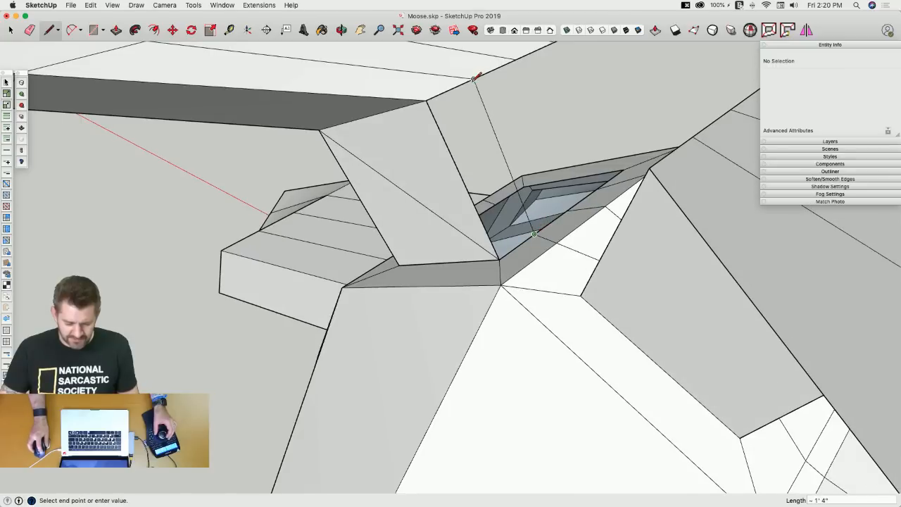
Draw edges joining the antler base's front vertices to the first vertices along the inner side of the head opening's rim.
left_click(499, 260)
middle_click_drag(499, 260, 519, 246)
key("e")
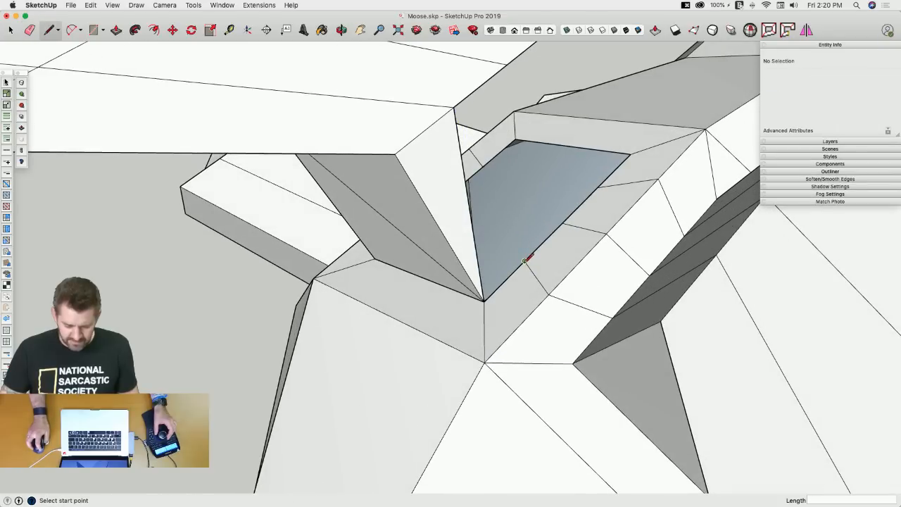
key("Escape")
middle_click_drag(455, 104, 541, 260)
middle_click_drag(493, 294, 491, 151)
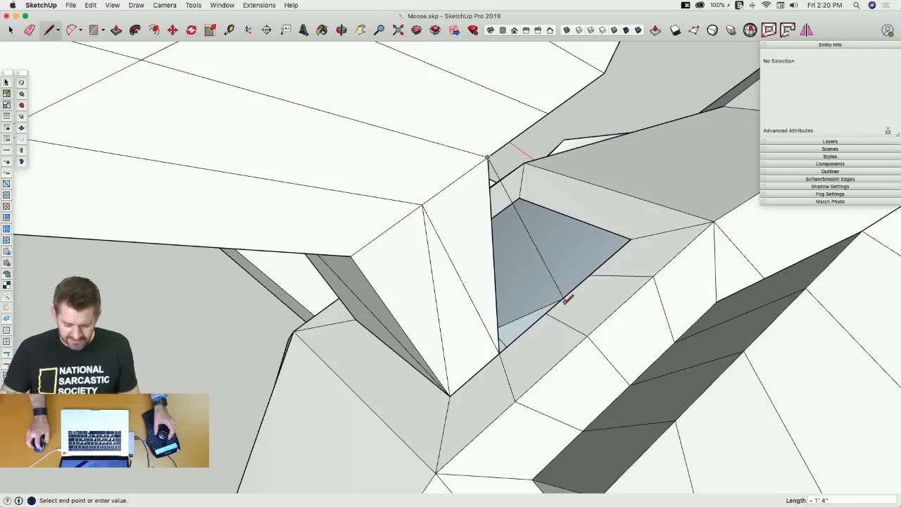
Try to join the antler vertex to the next rim vertices, erasing the connecting edge that missed and restarting it.
key("e")
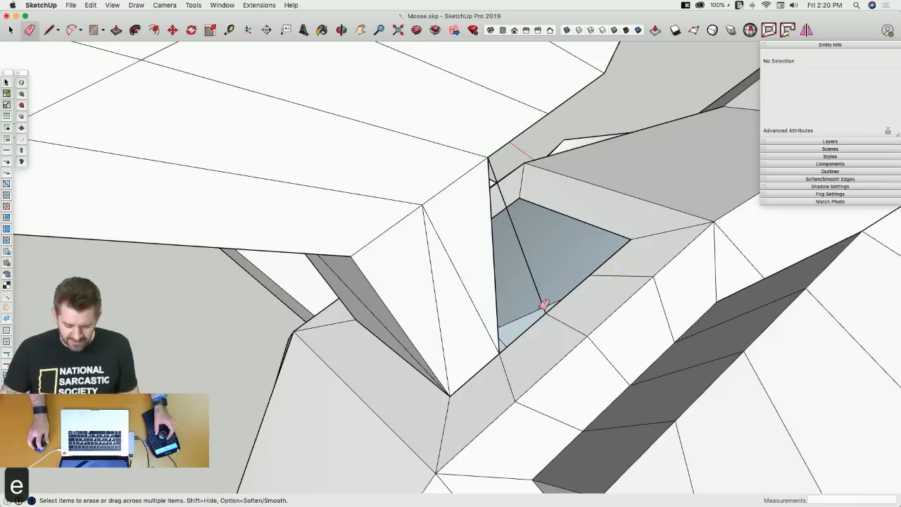
key("l")
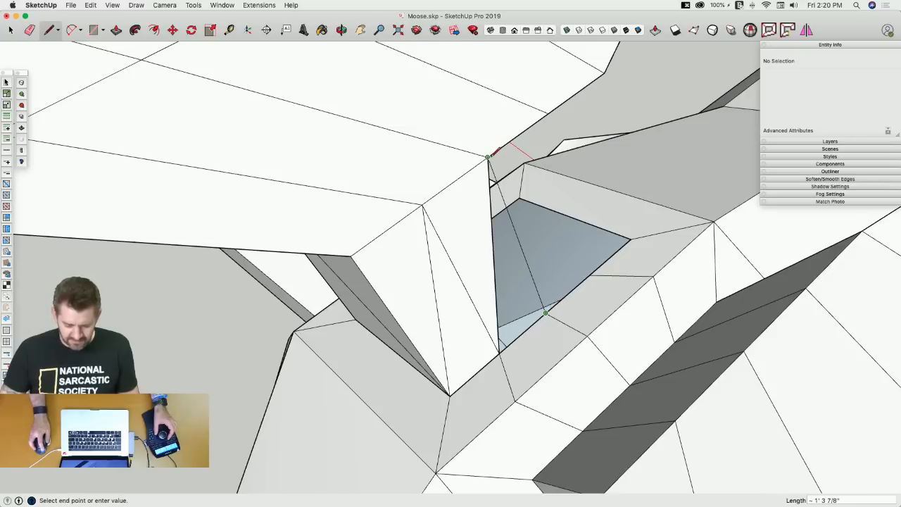
key("e")
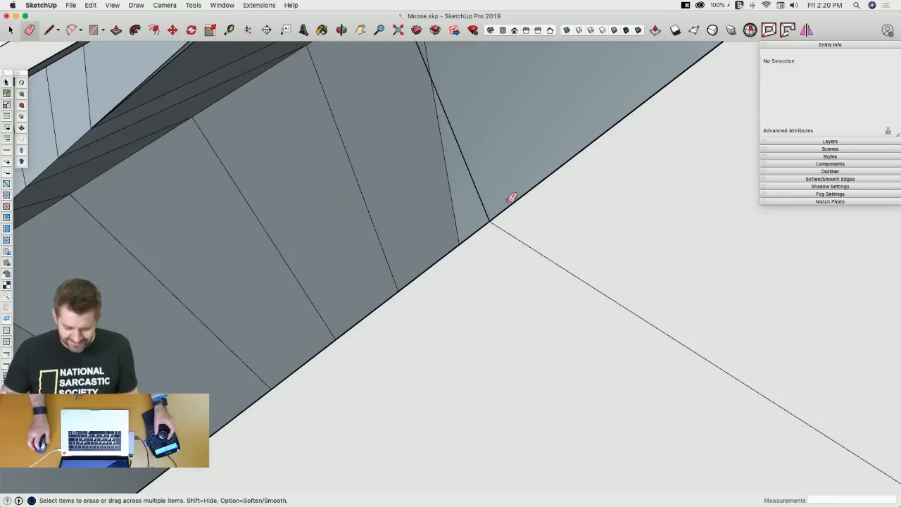
left_click(487, 211)
key("l")
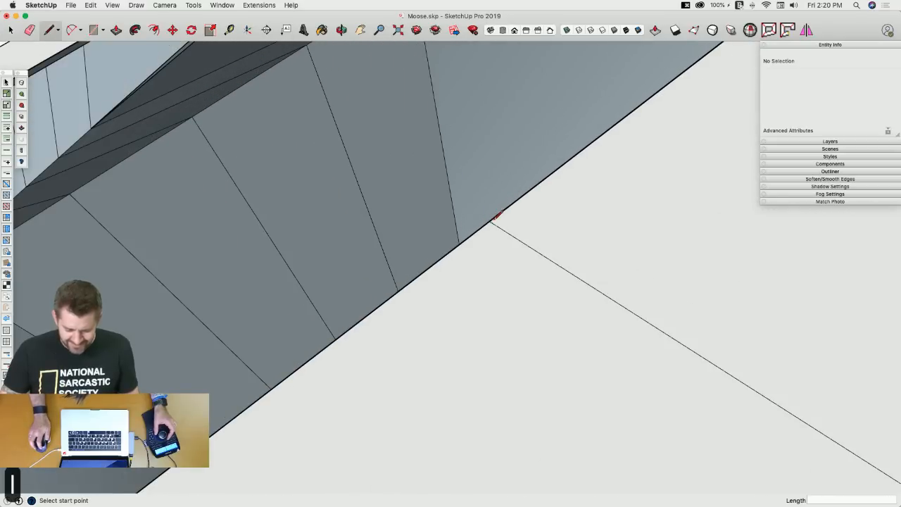
left_click(490, 221)
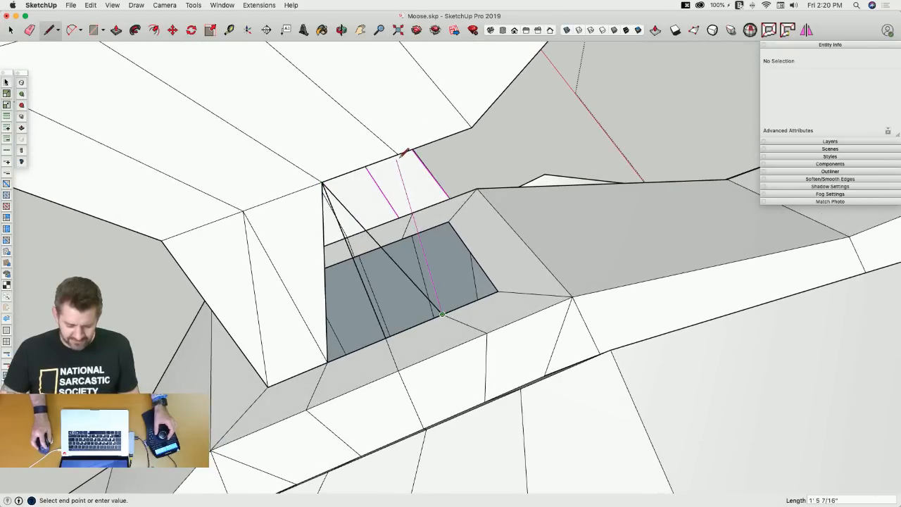
key("Escape")
Erase and redraw the rim edge between the two inner vertices, and delete the tiny stray edge at the misaligned vertex.
key("e")
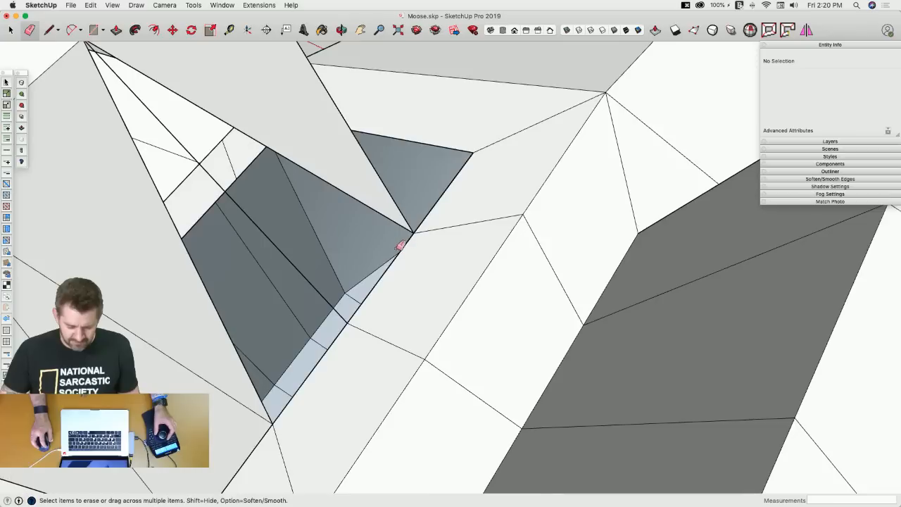
left_click(411, 240)
key("l")
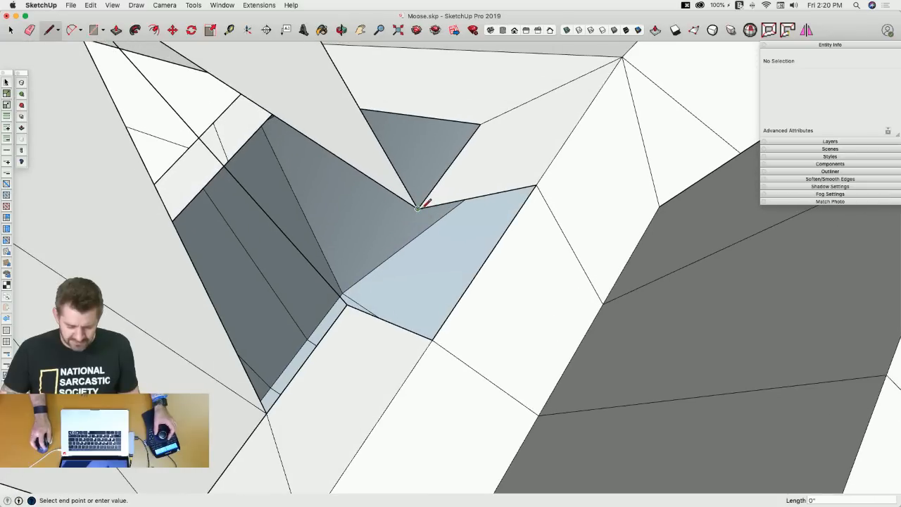
left_click(348, 303)
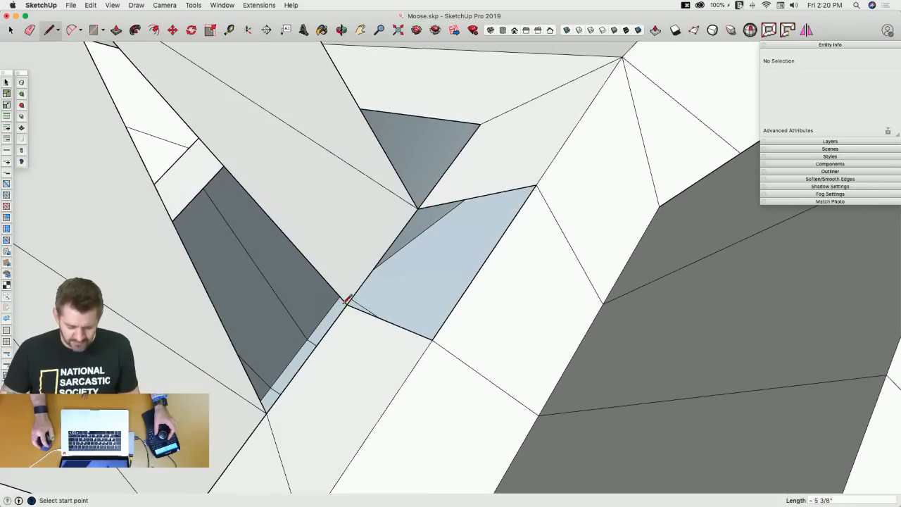
key("space")
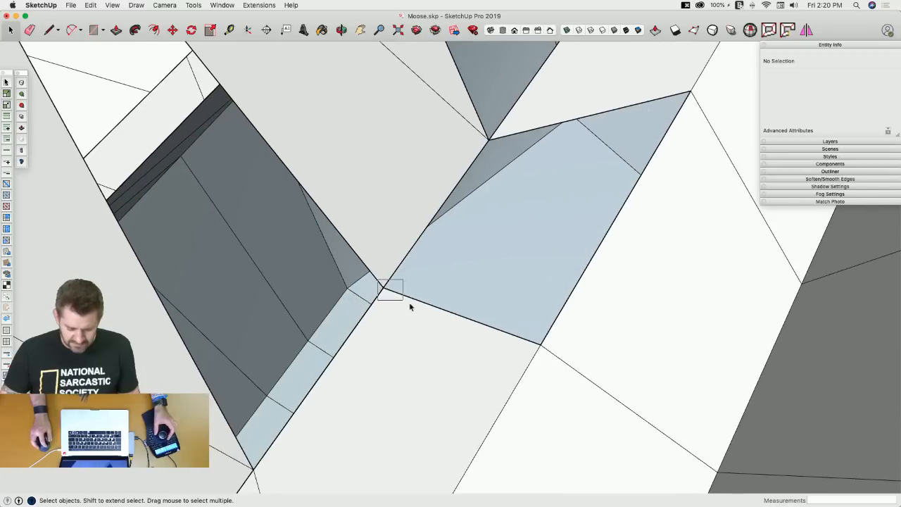
left_click_drag(409, 302, 406, 299)
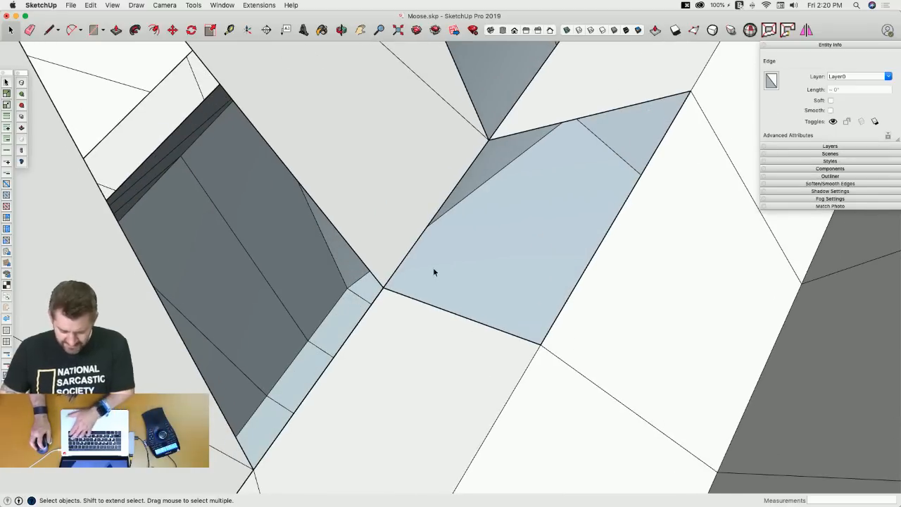
key("BackSpace")
Pull the overlapping vertex away from the rim corner and erase the edges attached to it.
key("m")
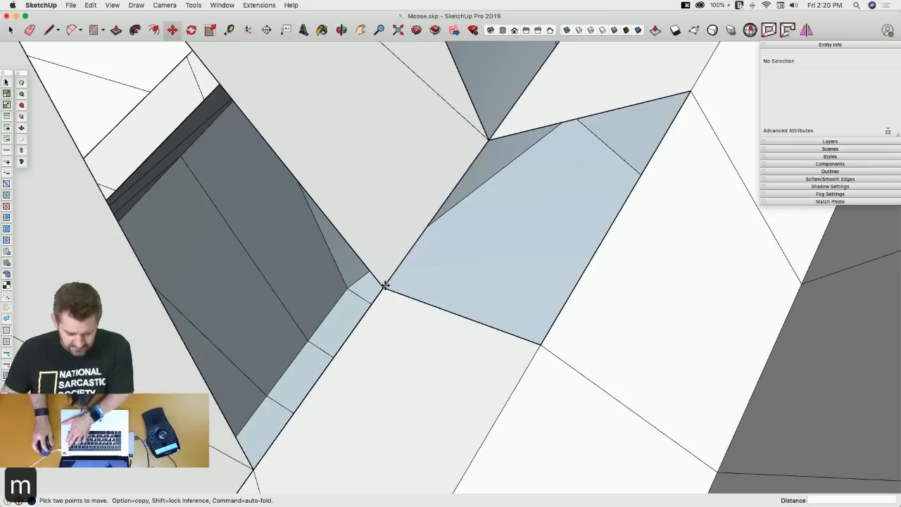
left_click(384, 288)
left_click(468, 243)
key("e")
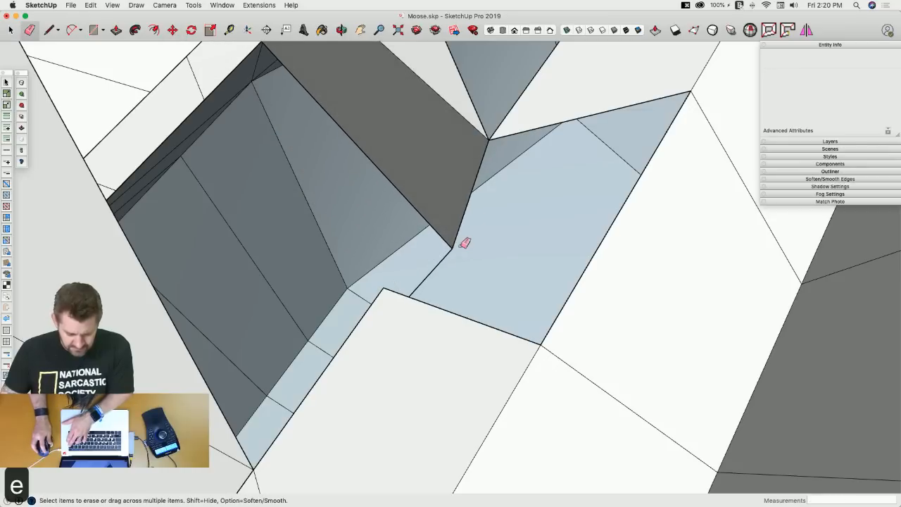
left_click_drag(467, 242, 452, 274)
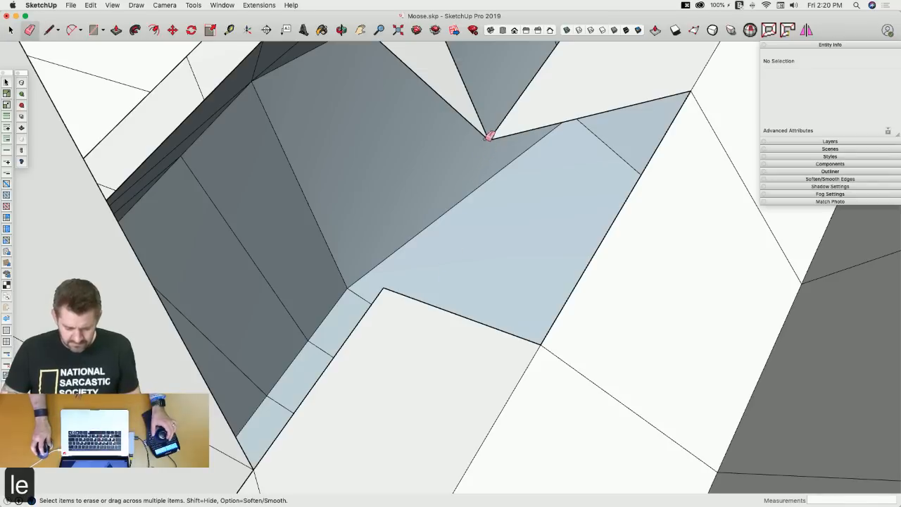
Delete the leftover antler face beside the rim vertex and redraw the missing rim edge between the two neighbouring vertices.
key("space")
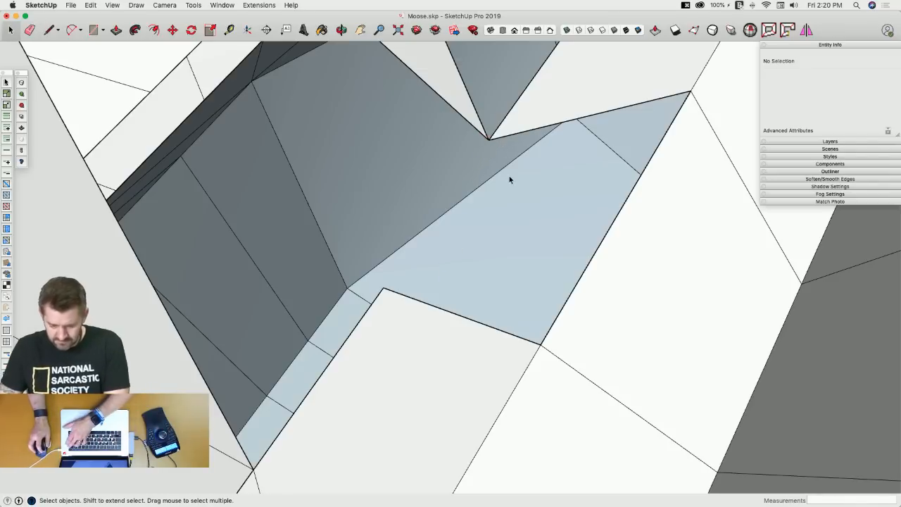
left_click(484, 130)
key("Delete")
key("l")
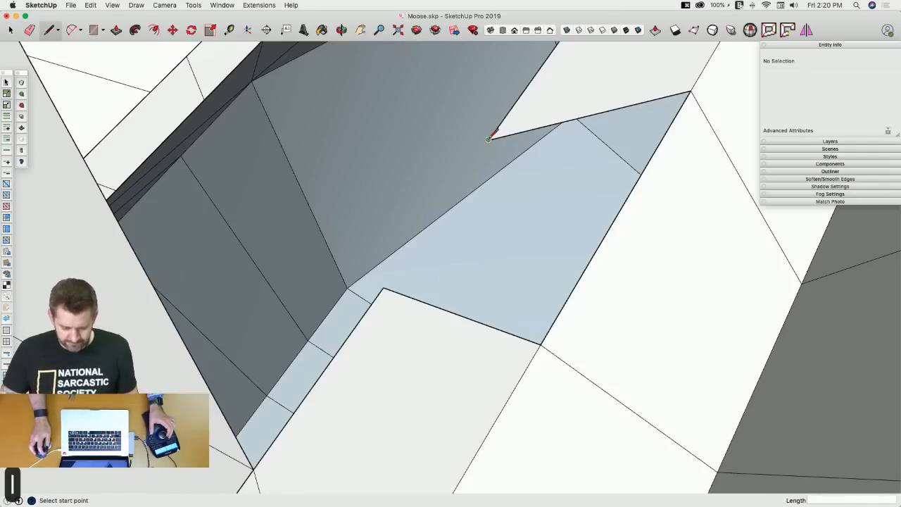
left_click(384, 288)
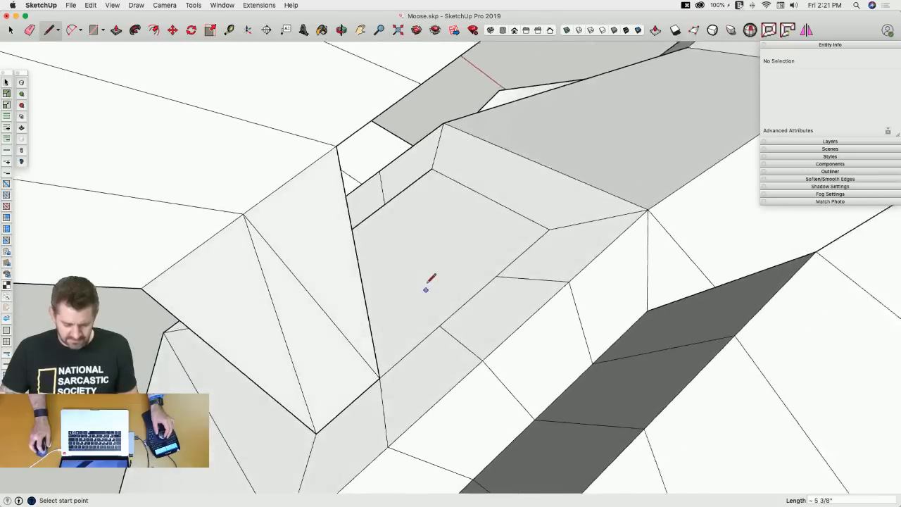
Draw zigzag edges from the antler base's inner vertices to the rim vertices, closing the inner side with triangular faces.
middle_click_drag(427, 283, 380, 212)
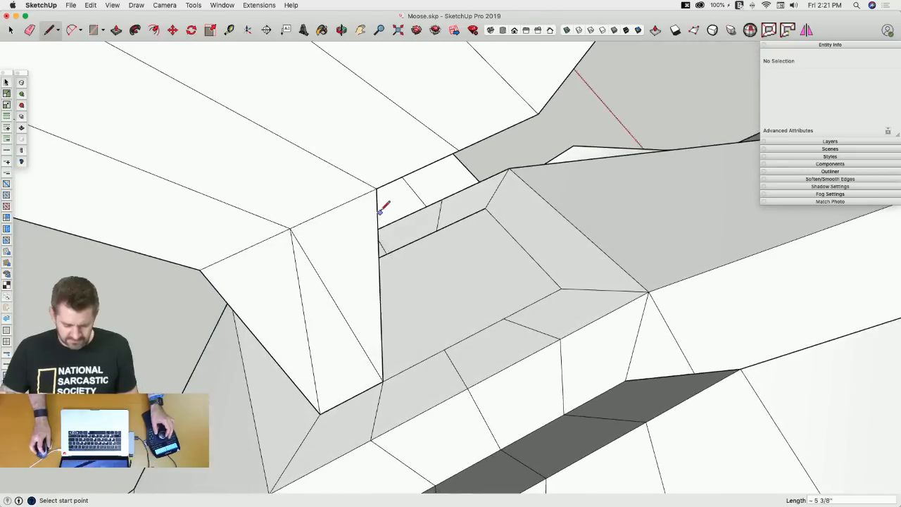
left_click(444, 349)
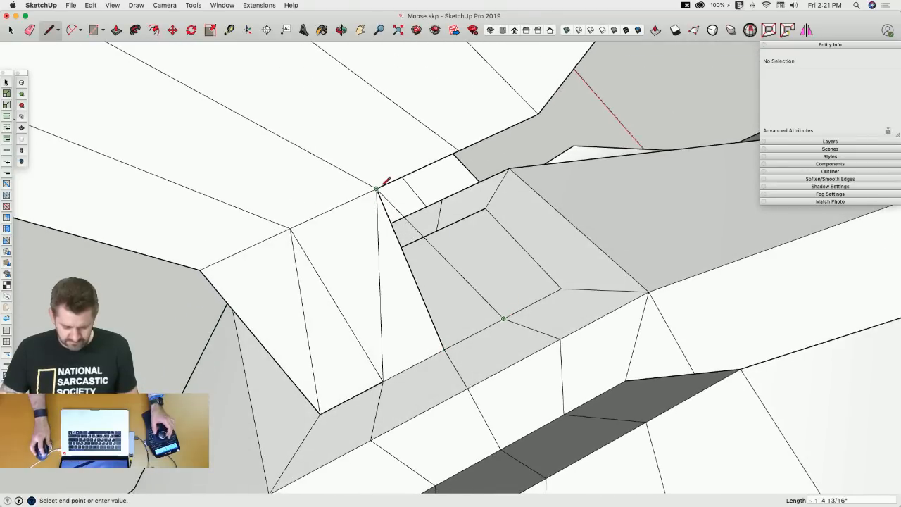
left_click(503, 319)
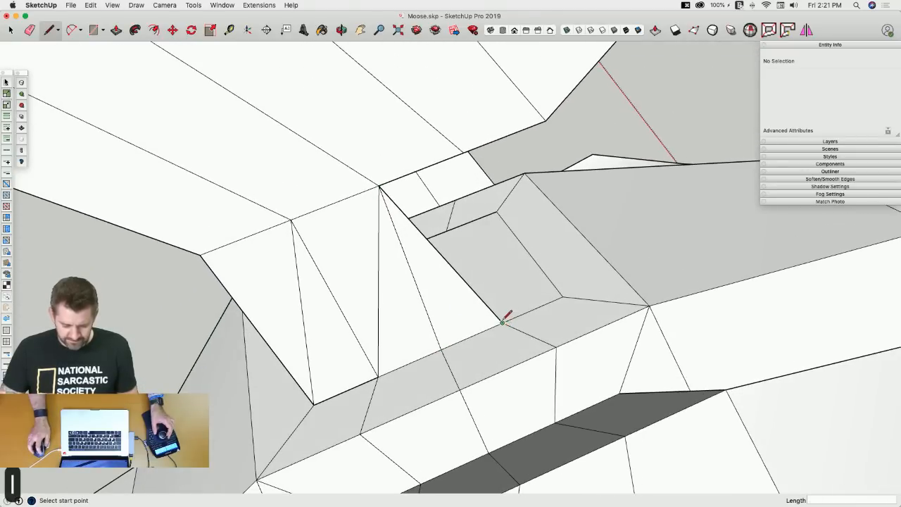
middle_click_drag(507, 315, 519, 181)
left_click(485, 149)
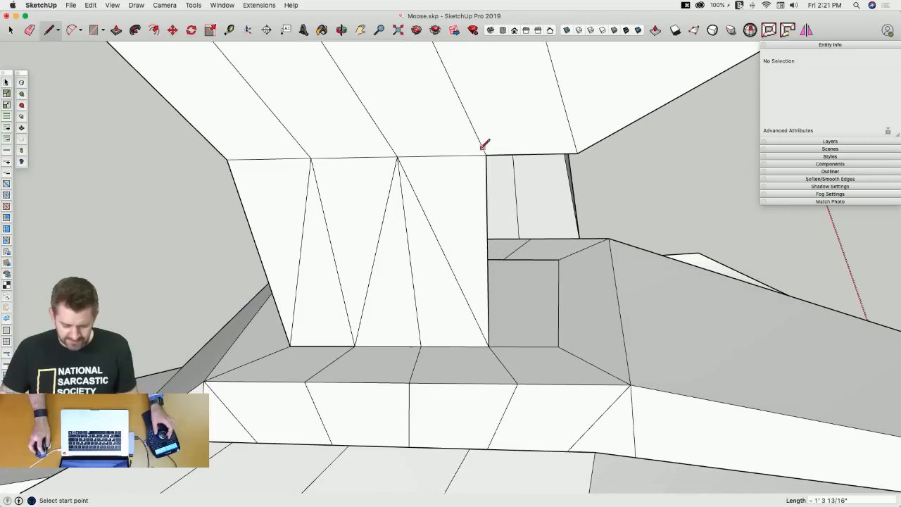
left_click(559, 345)
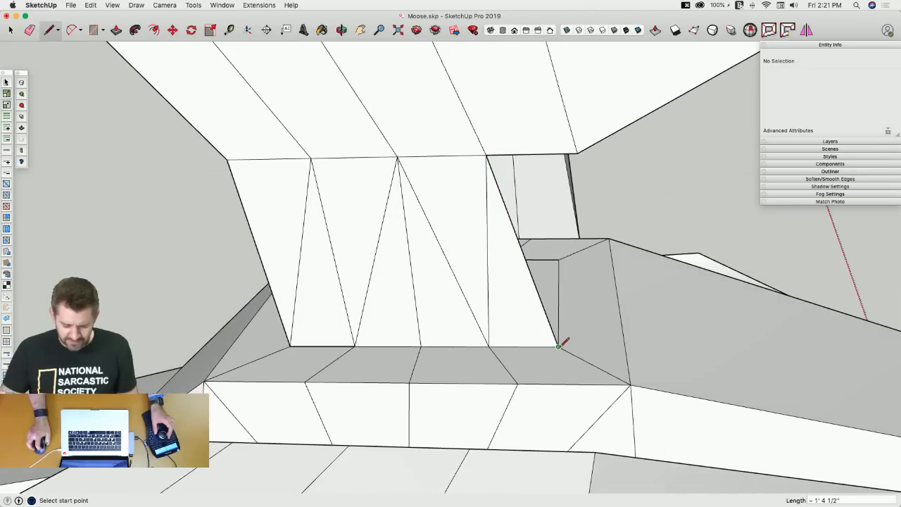
Join the antler's back corners to the rim with edges and a diagonal, and delete the face covering the head opening.
left_click(578, 150)
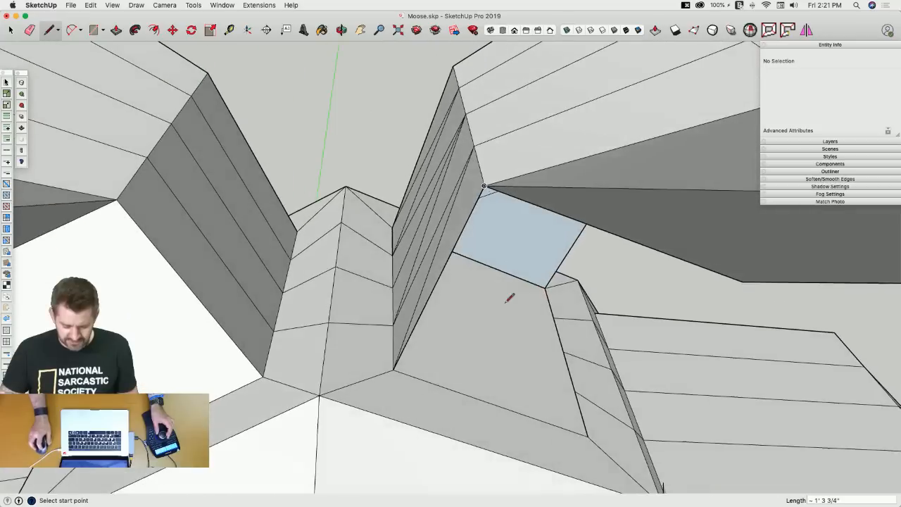
left_click(588, 434)
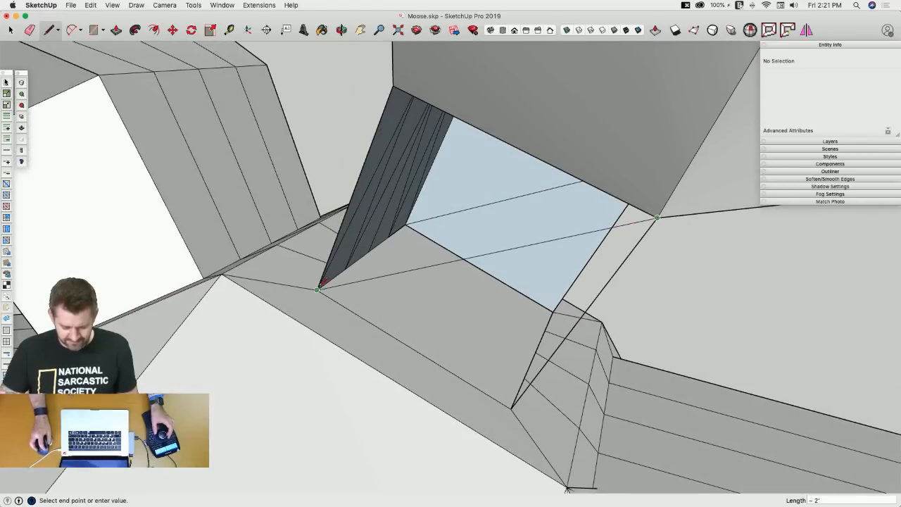
left_click(319, 287)
key("space")
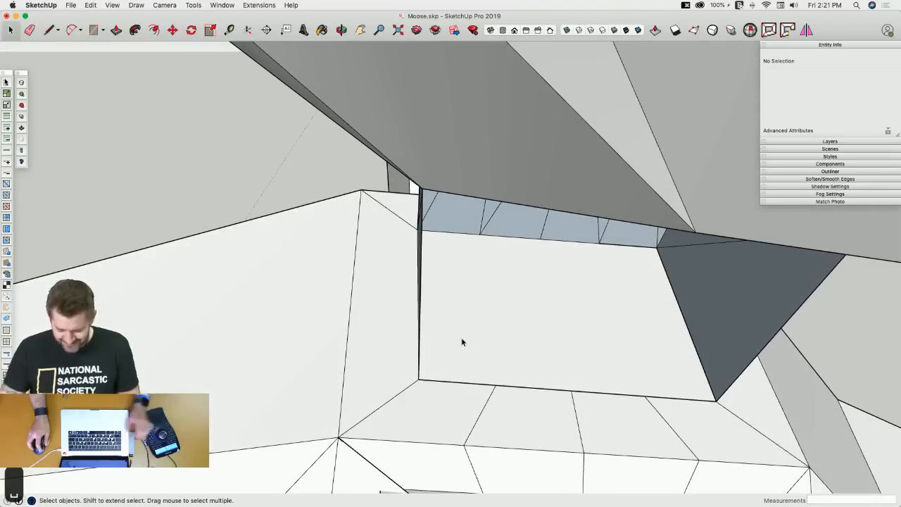
left_click(461, 340)
key("Delete")
Draw zigzag edges between the first rim and antler vertices on the outer side to fill its first half with triangles.
key("l")
left_click(493, 379)
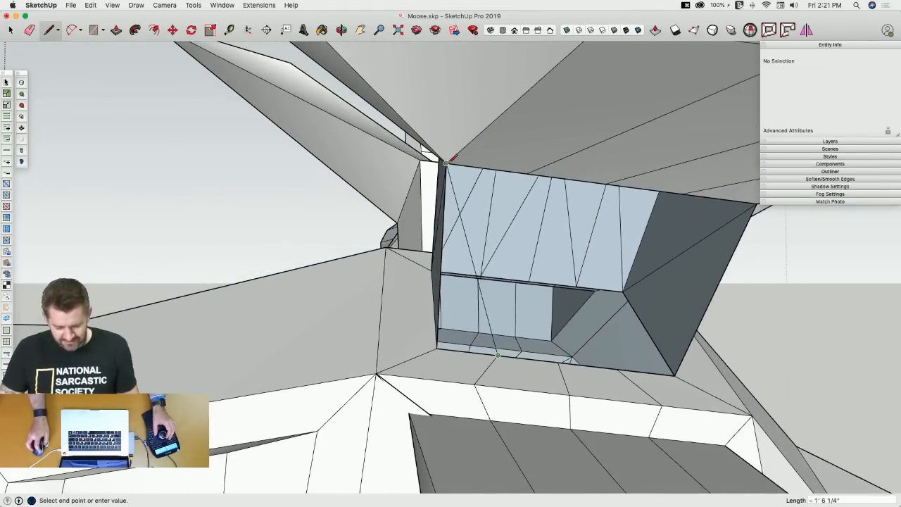
left_click(446, 162)
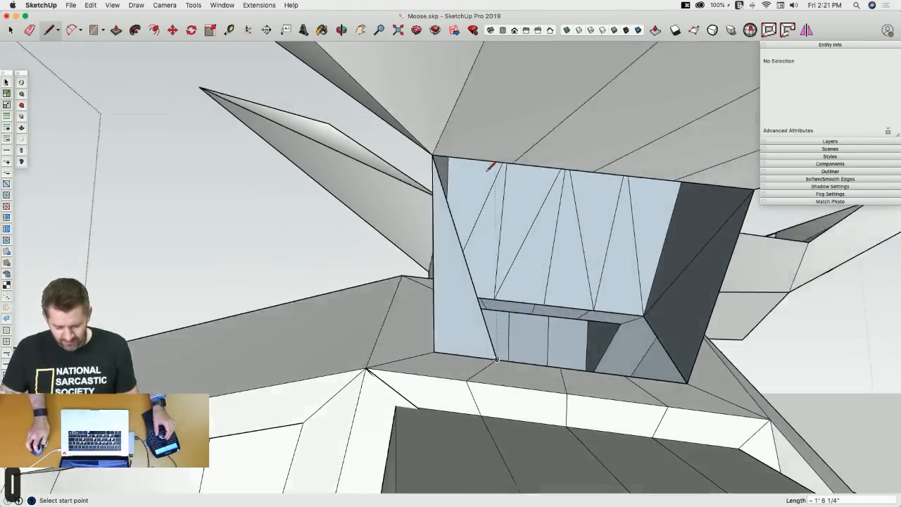
left_click(501, 360)
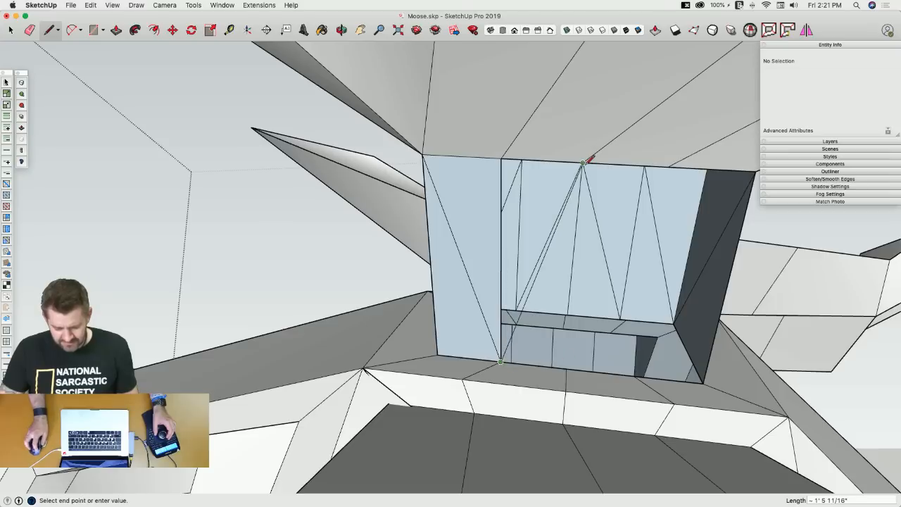
left_click(583, 163)
left_click(567, 367)
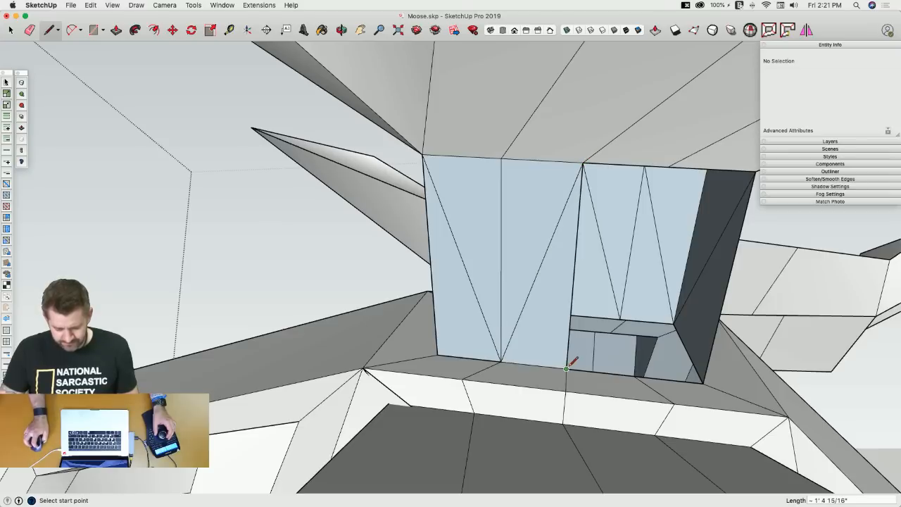
Connect the remaining outer-side antler vertices to the rim vertices up to the end corner with alternating edges.
middle_click_drag(584, 163, 655, 372)
left_click(647, 371)
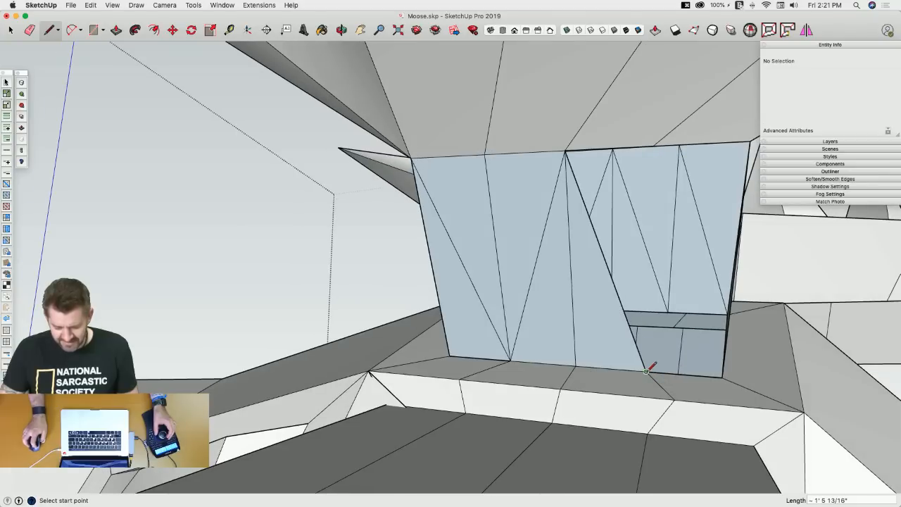
left_click(653, 145)
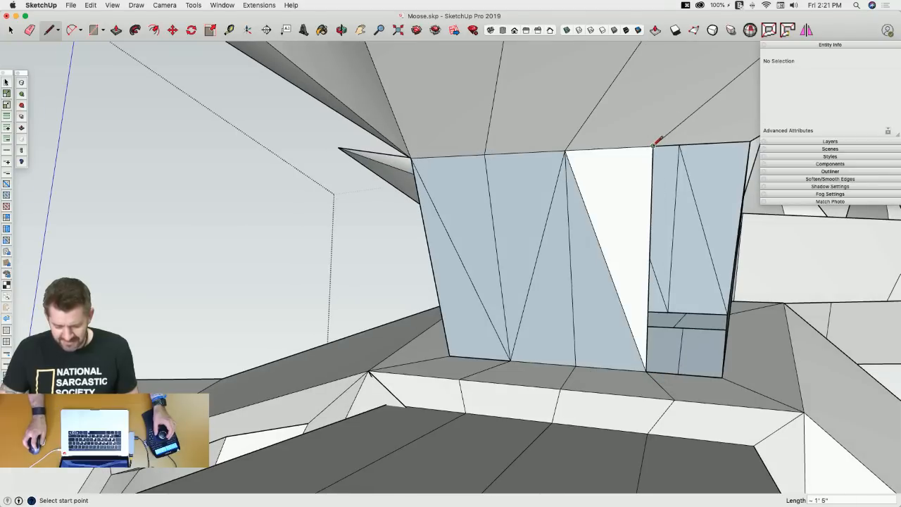
left_click(723, 378)
middle_click_drag(723, 377, 655, 148)
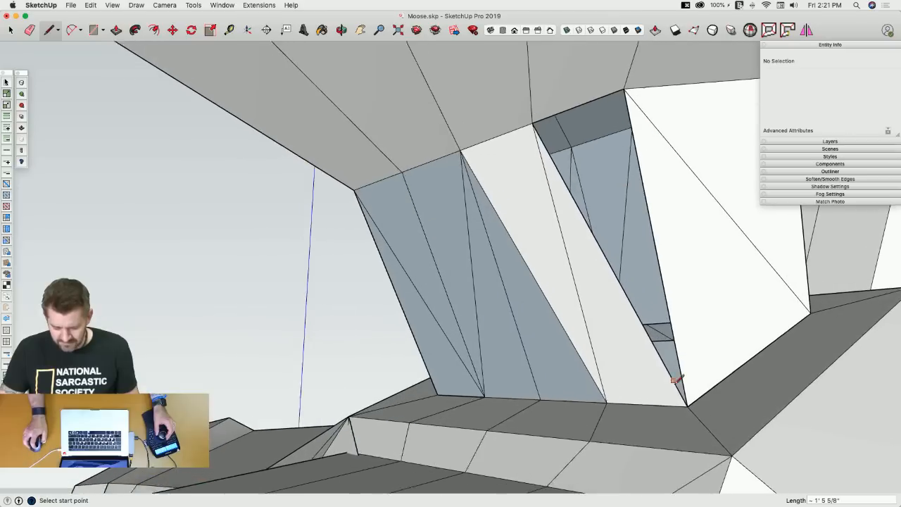
Erase the misplaced connecting edges on the outer side between the antler base and the head rim.
key("space")
key("e")
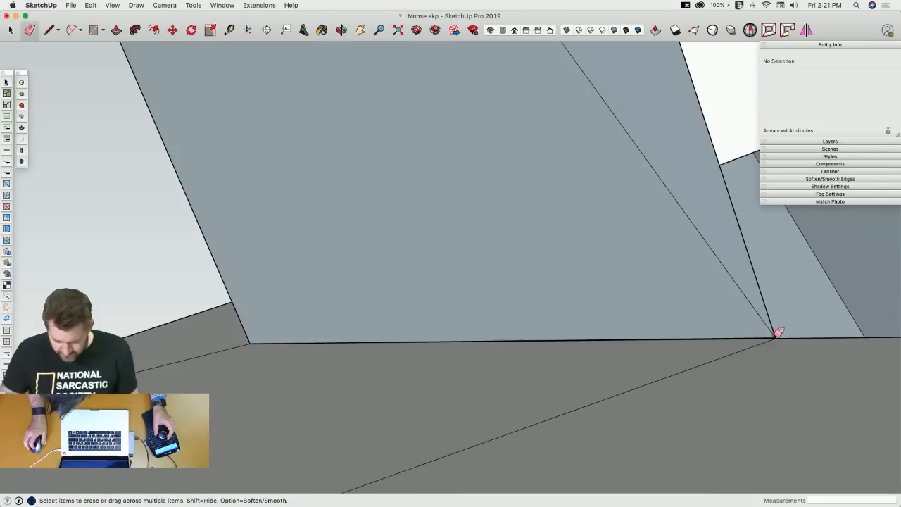
left_click_drag(783, 322, 783, 316)
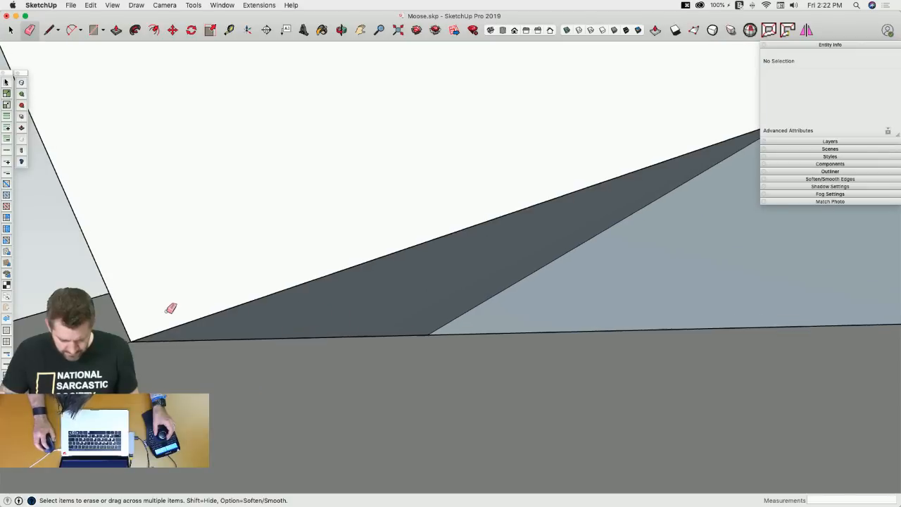
Redraw zigzag edges from the outer side's first rim vertices to the matching antler vertices, starting at the antler's corner.
key("l")
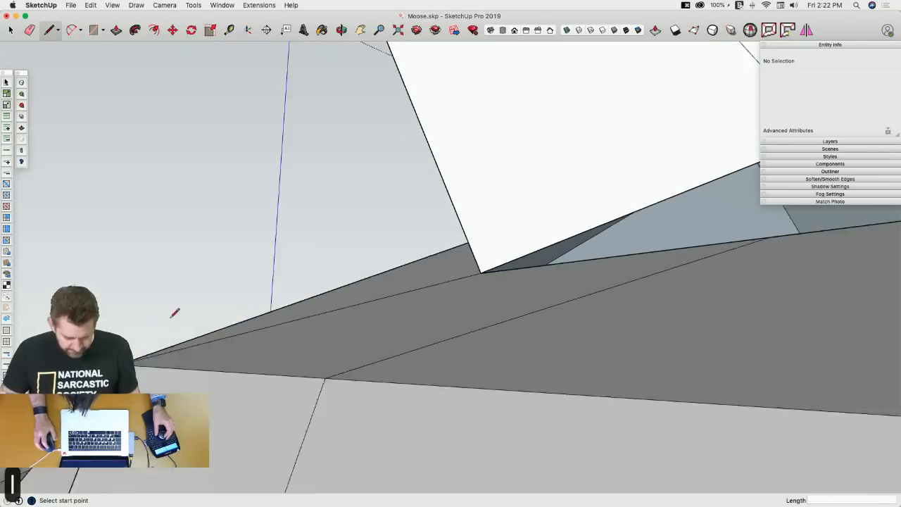
left_click(451, 425)
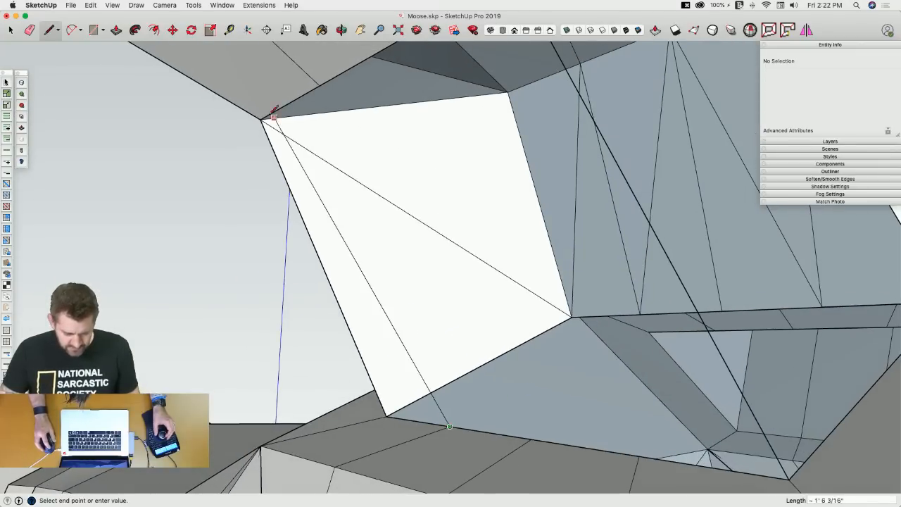
left_click(262, 119)
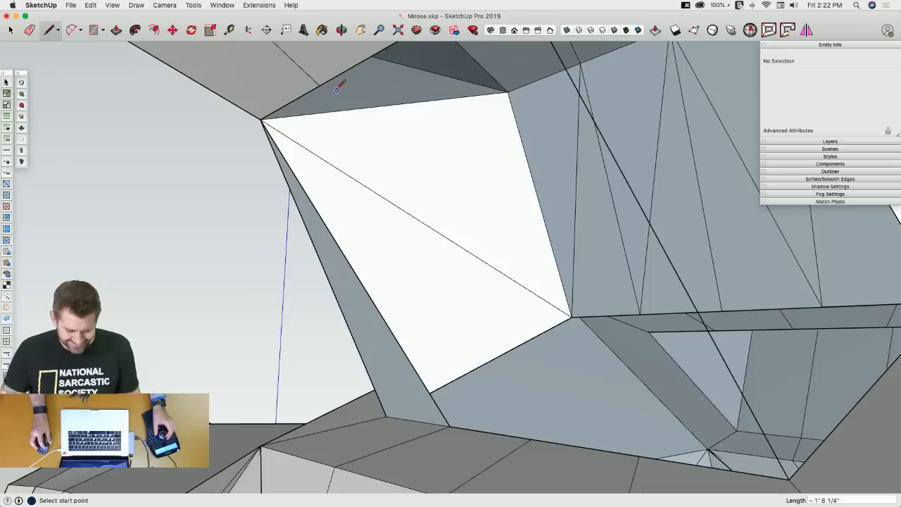
left_click(450, 426)
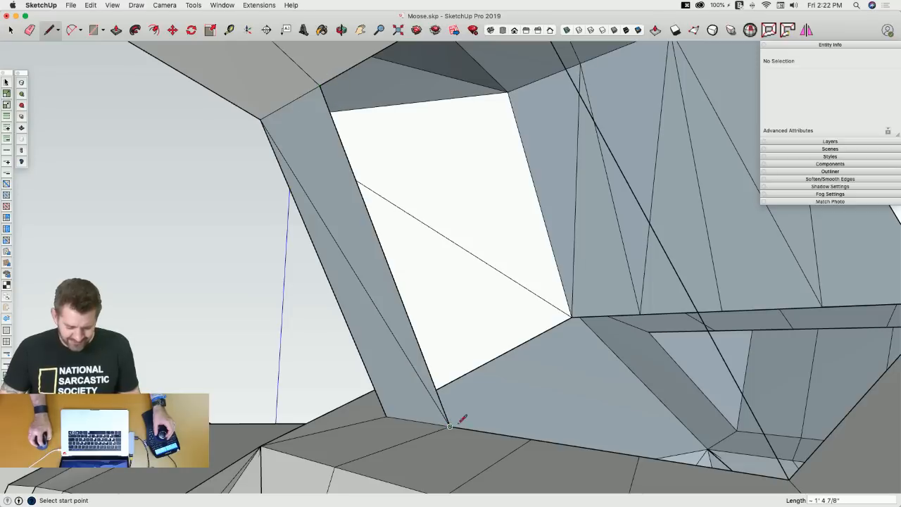
left_click(533, 438)
left_click(320, 85)
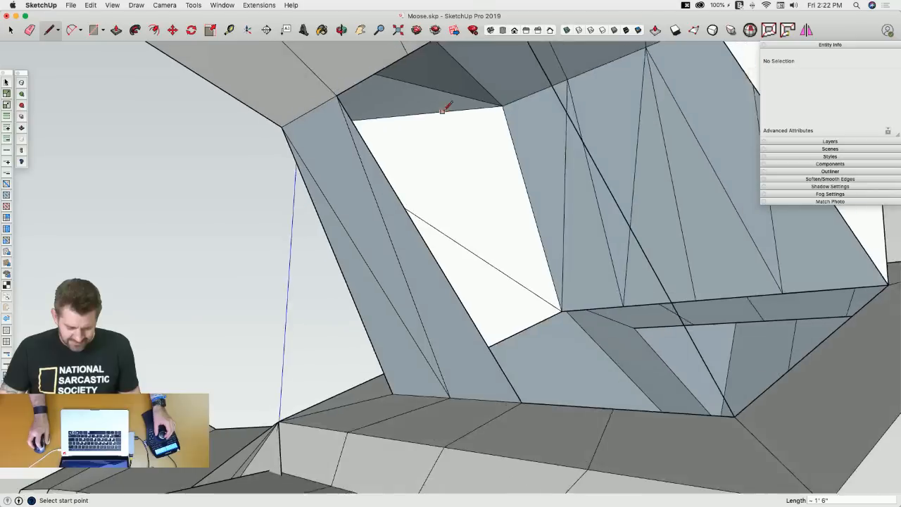
left_click(517, 391)
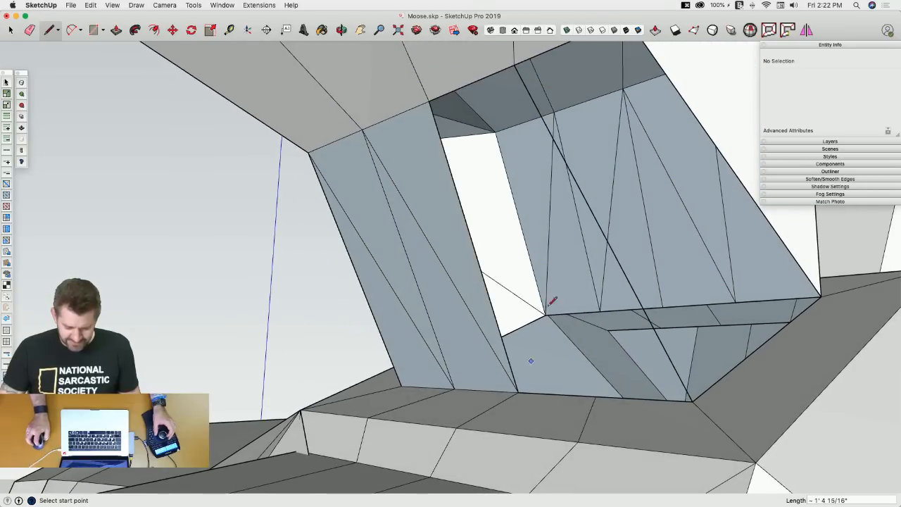
Erase the stray diagonal edge across the opening and connect the remaining outer-side antler vertices to the rim up to its end corner.
key("e")
left_click(592, 201)
key("l")
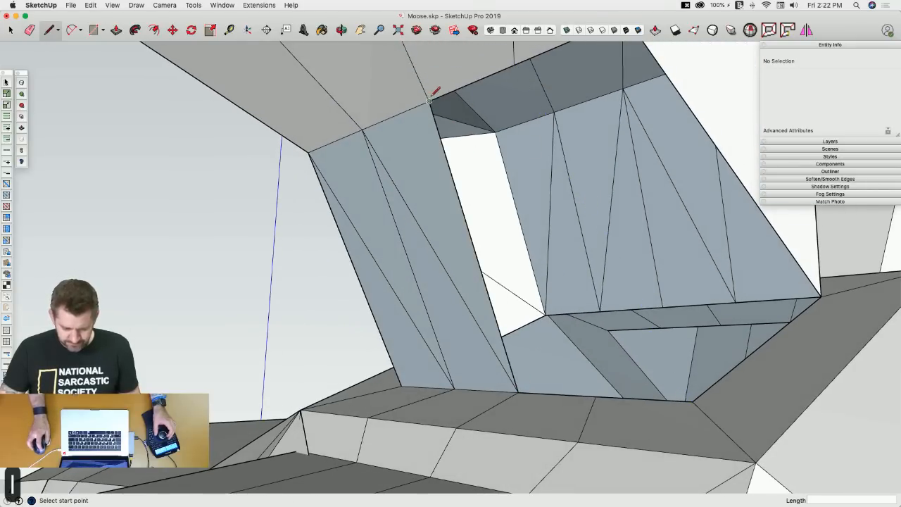
key("l")
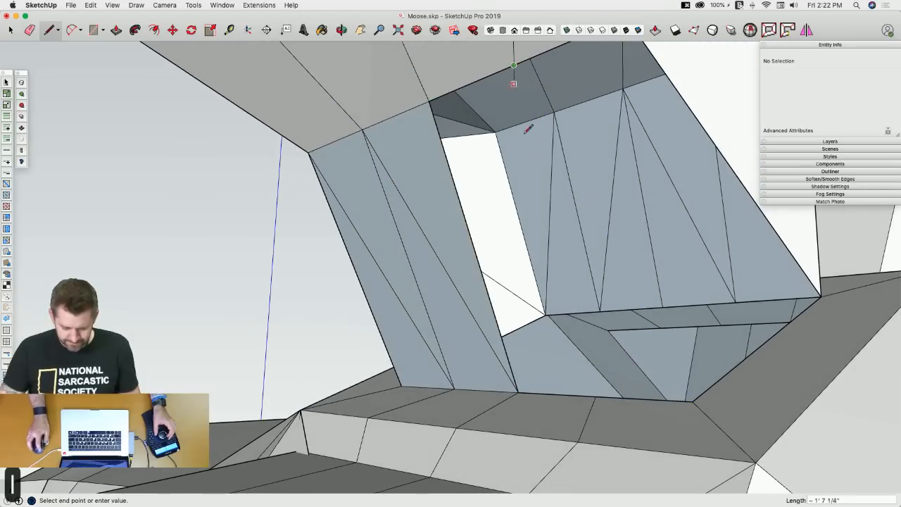
left_click(519, 390)
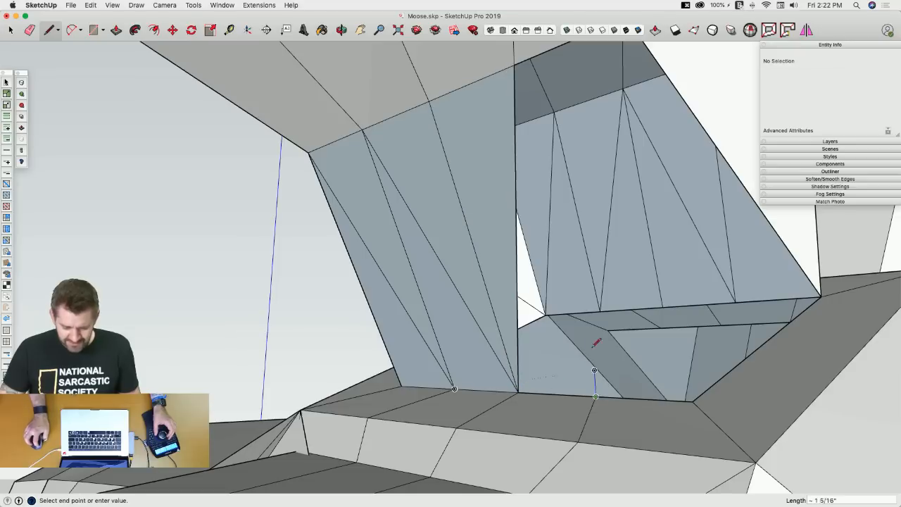
left_click(516, 65)
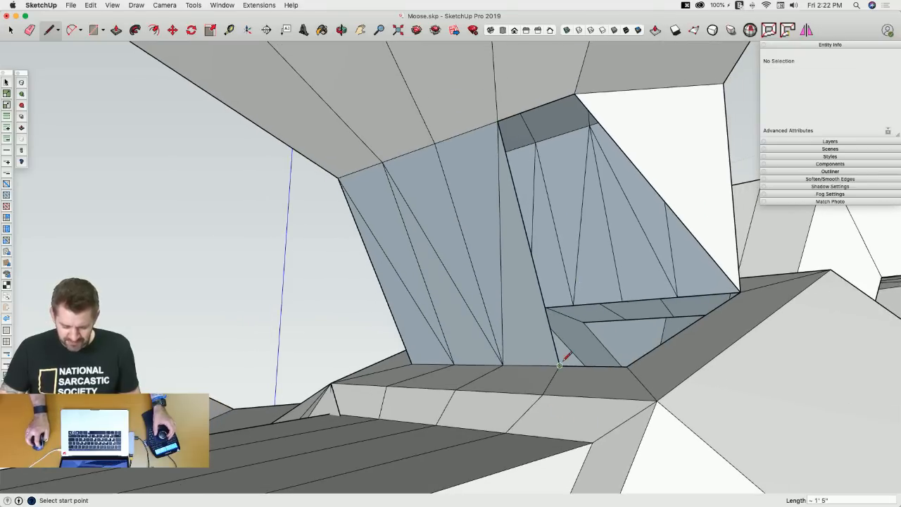
left_click(576, 93)
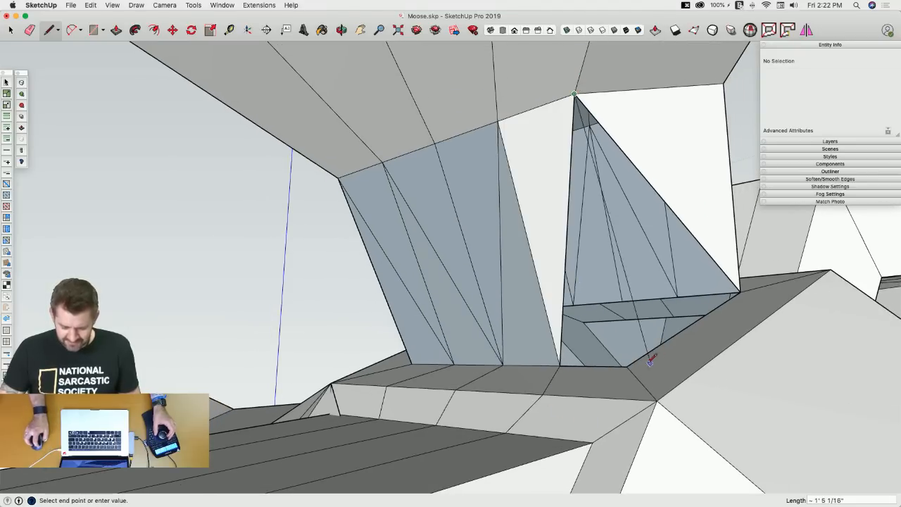
left_click(628, 366)
Orient all connected faces of the moose to match the front-facing face on the head.
key("space")
right_click(611, 361)
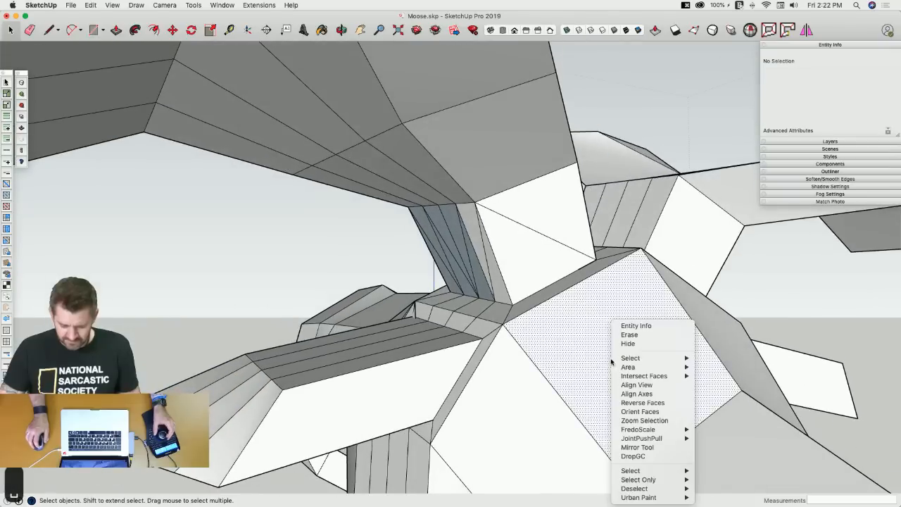
left_click(640, 412)
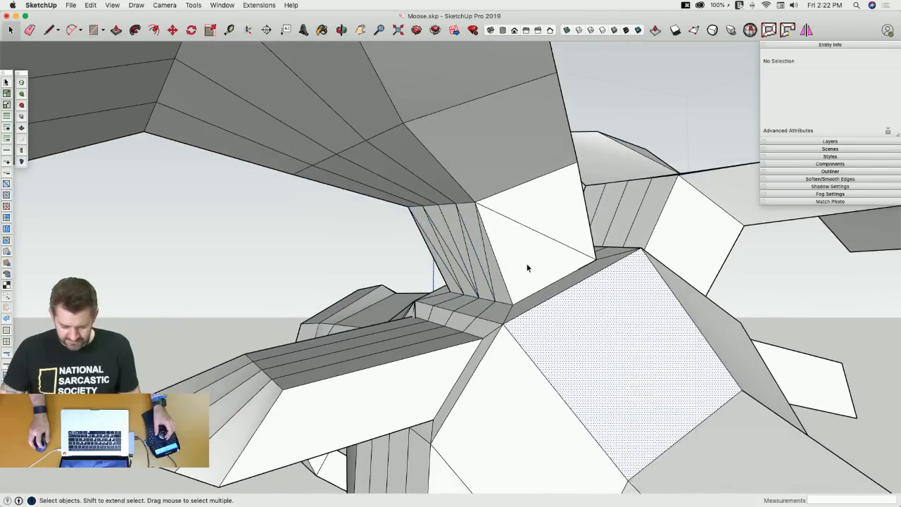
Soften and smooth the ten diagonal edges triangulating the antler base on all its sides.
left_click(563, 225)
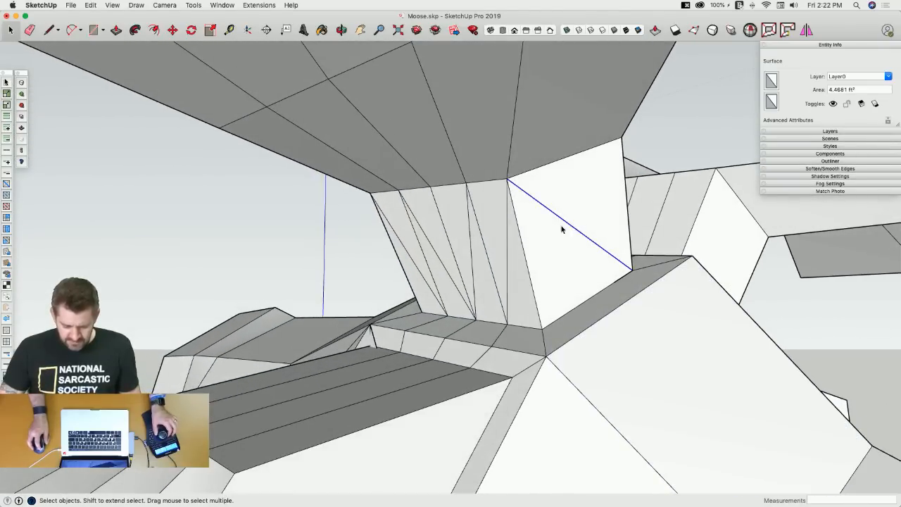
left_click(508, 242, "shift")
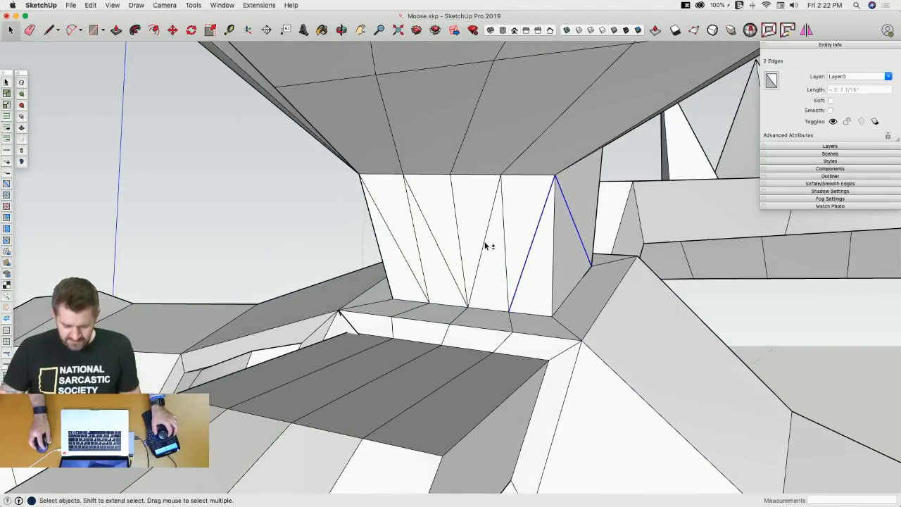
left_click(485, 246, "shift")
left_click(408, 258, "shift")
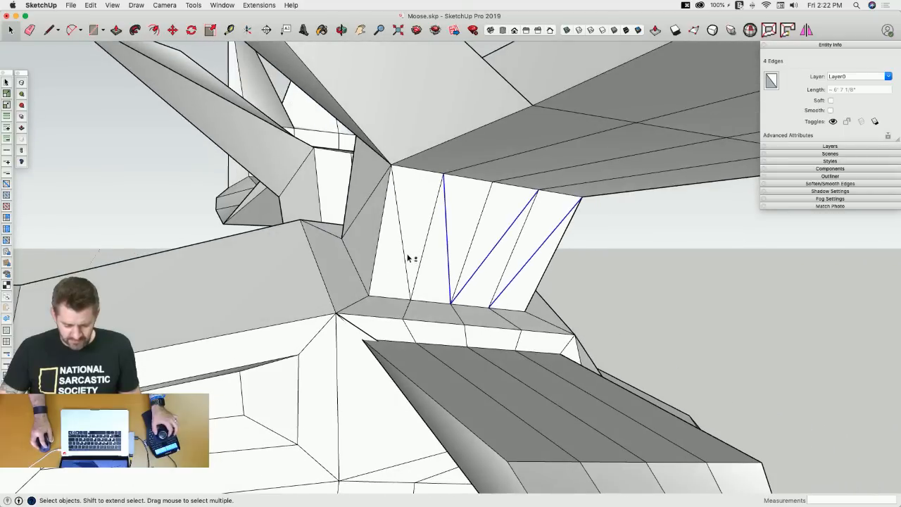
left_click(407, 228, "shift")
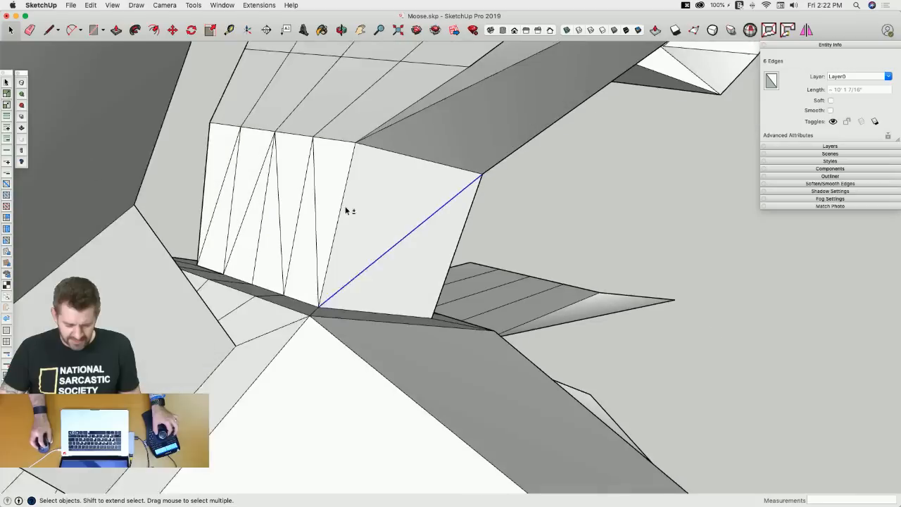
left_click(317, 219, "shift")
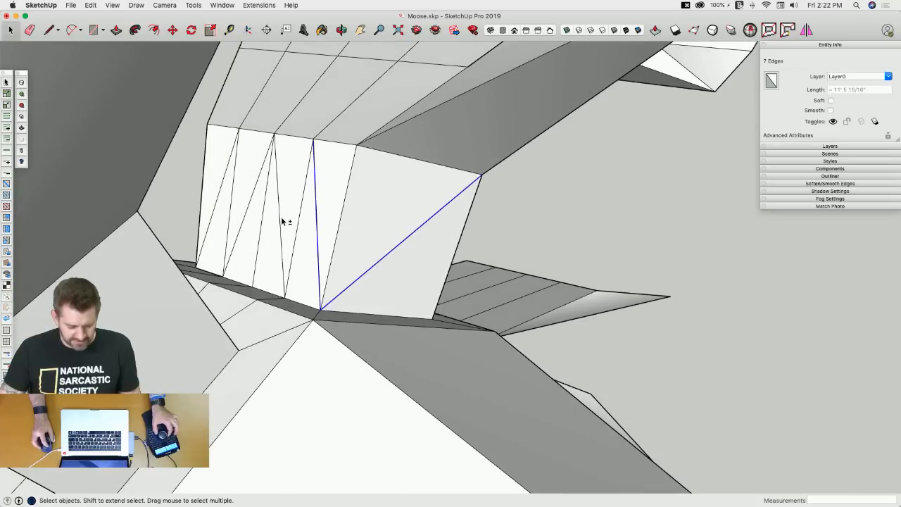
left_click(221, 191, "shift")
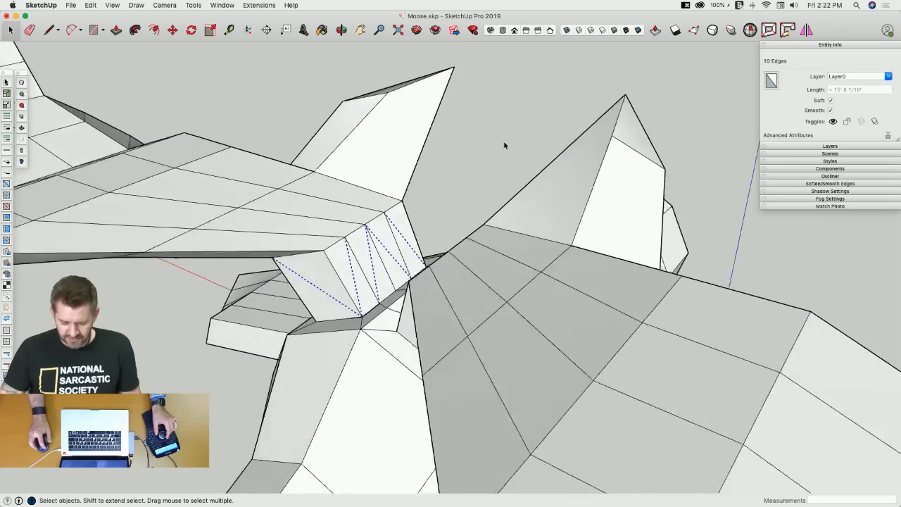
left_click(502, 140)
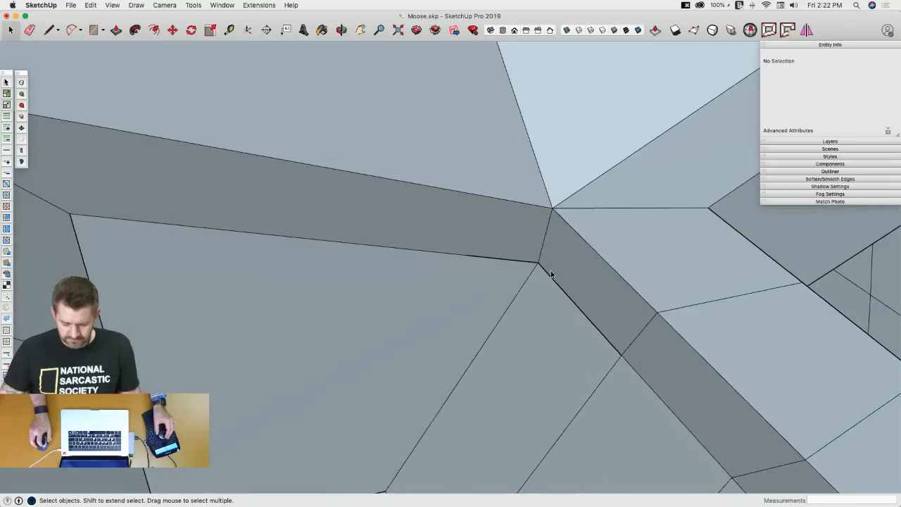
Pull the stray overlapping edges away from the inner corner of the head opening's rim and erase them.
key("m")
left_click(455, 239)
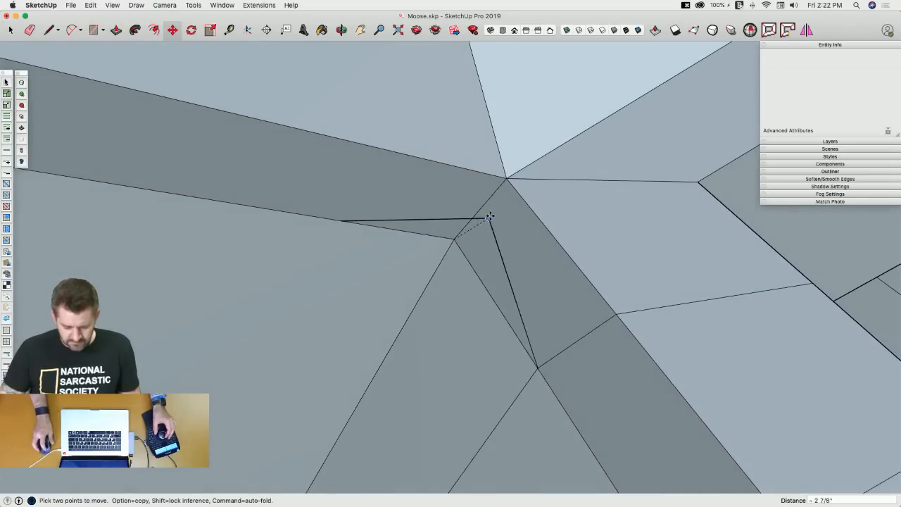
key("e")
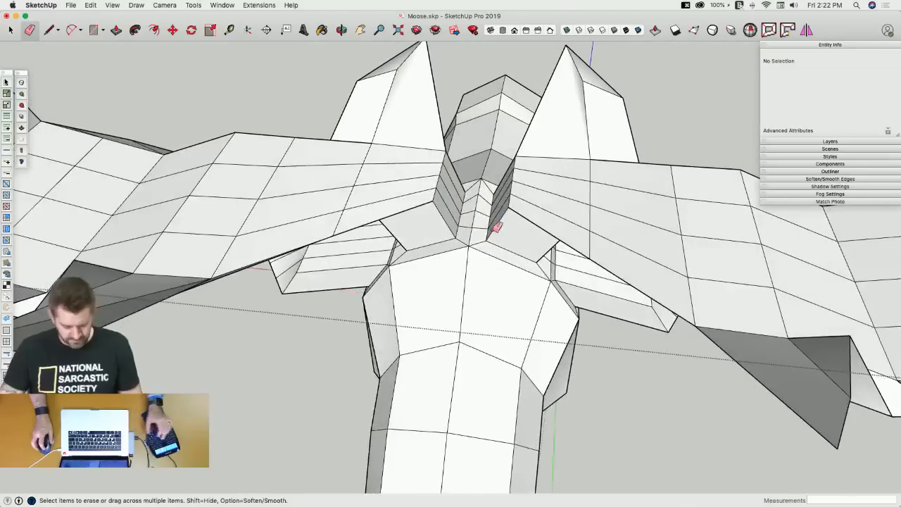
Turn on the subdivided preview of the moose with its edge lines hidden, exit the group and save the model.
key("super+s")
key("u")
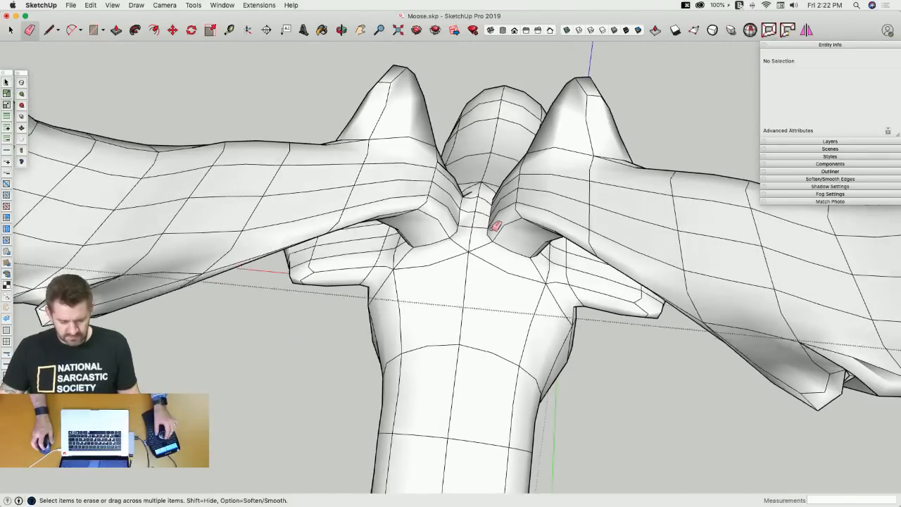
key("space")
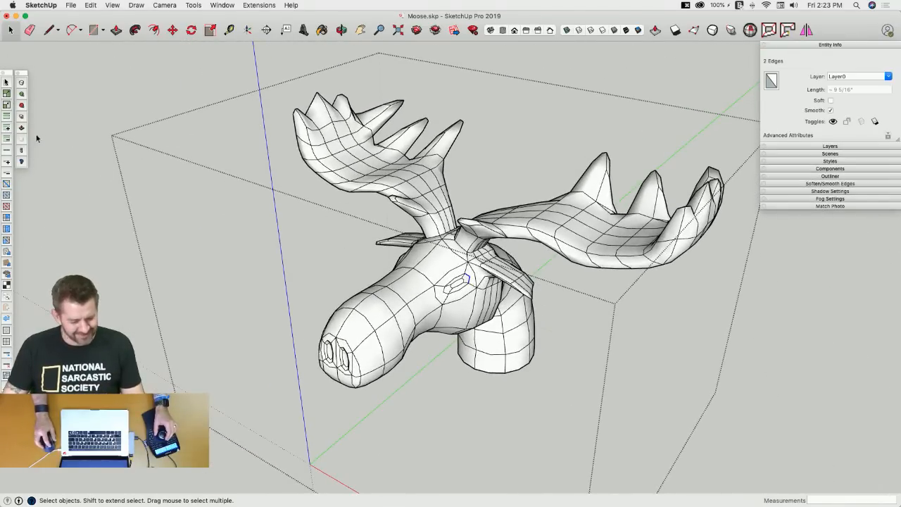
left_click(22, 142)
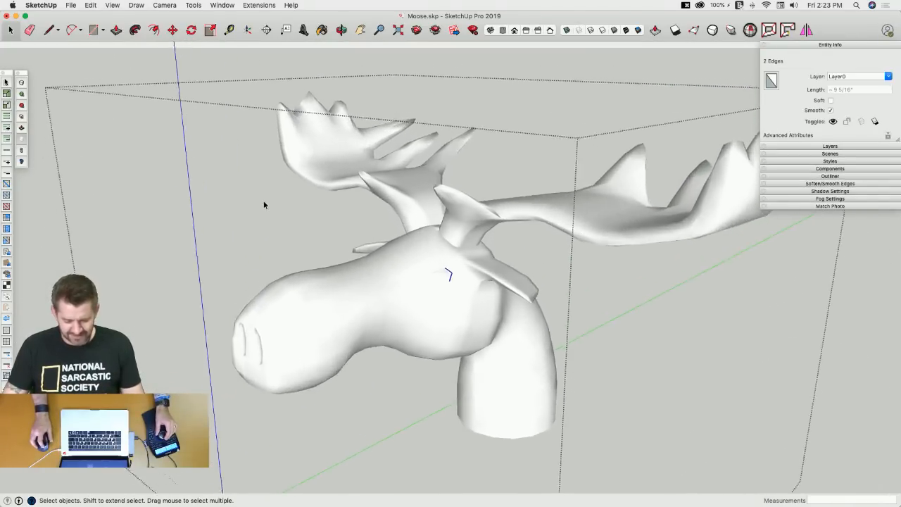
key("space")
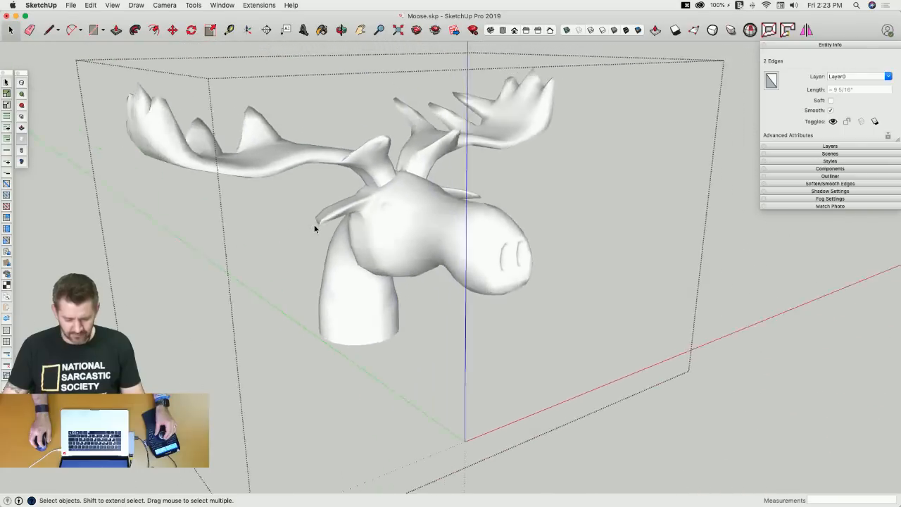
left_click(661, 153)
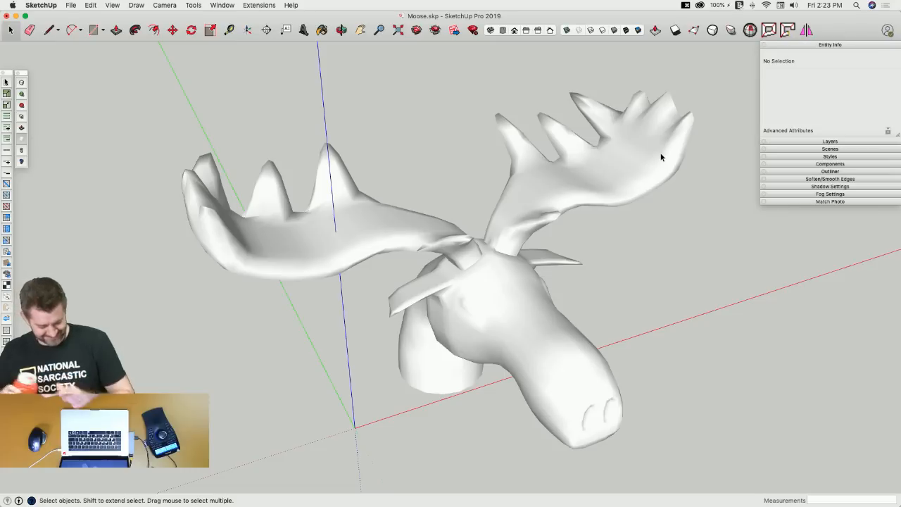
key("super+s")
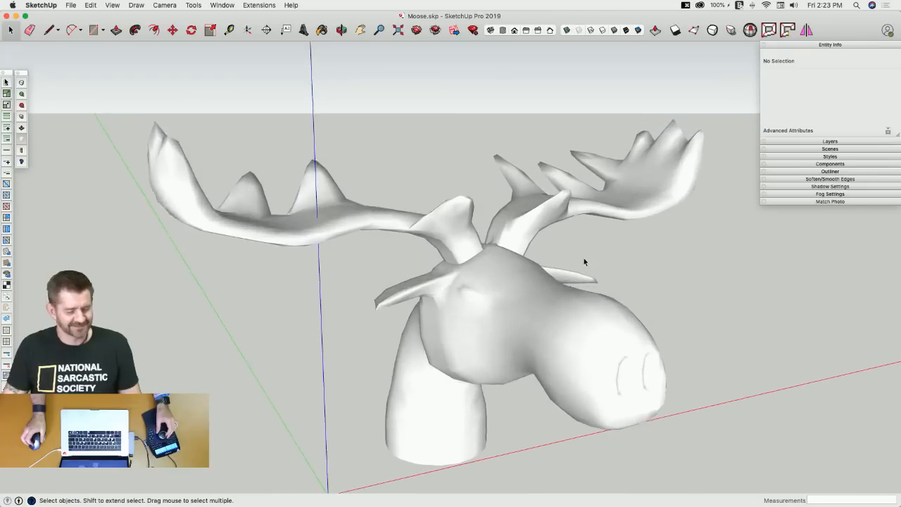
Examine the antler joints of the moose group at a finer subdivision, and switch the group back to its low-poly mesh.
left_click(486, 349)
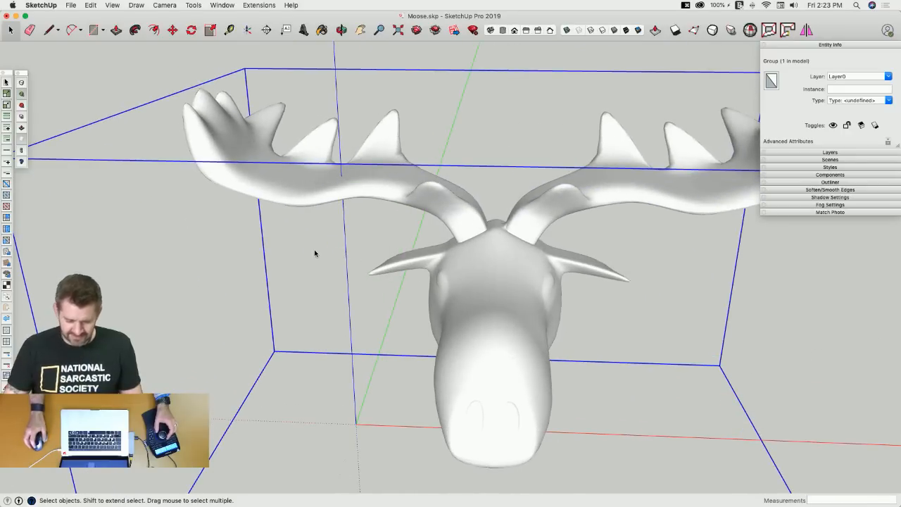
middle_click_drag(215, 251, 362, 257)
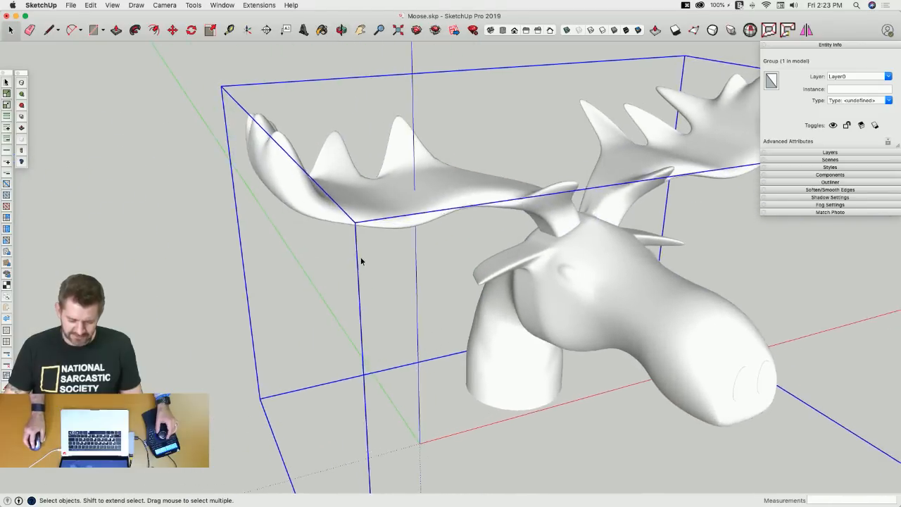
scroll(362, 258, "up", 10)
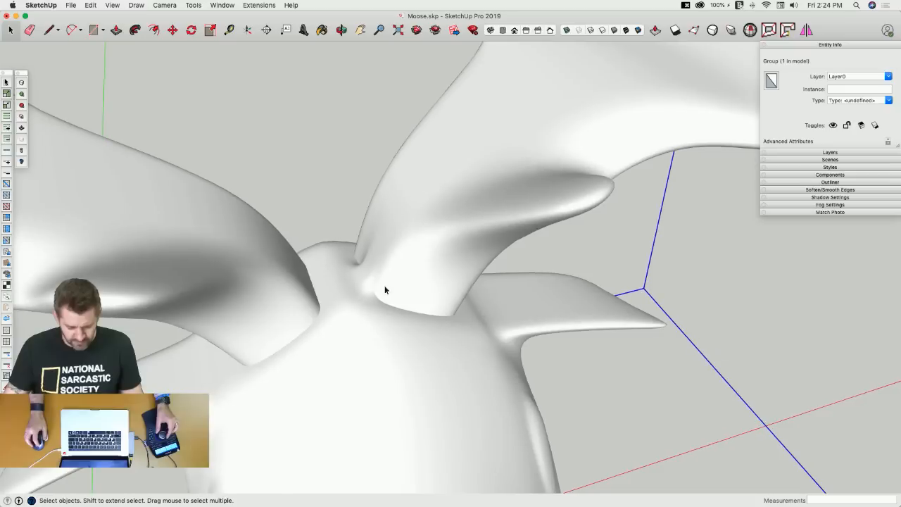
key("u")
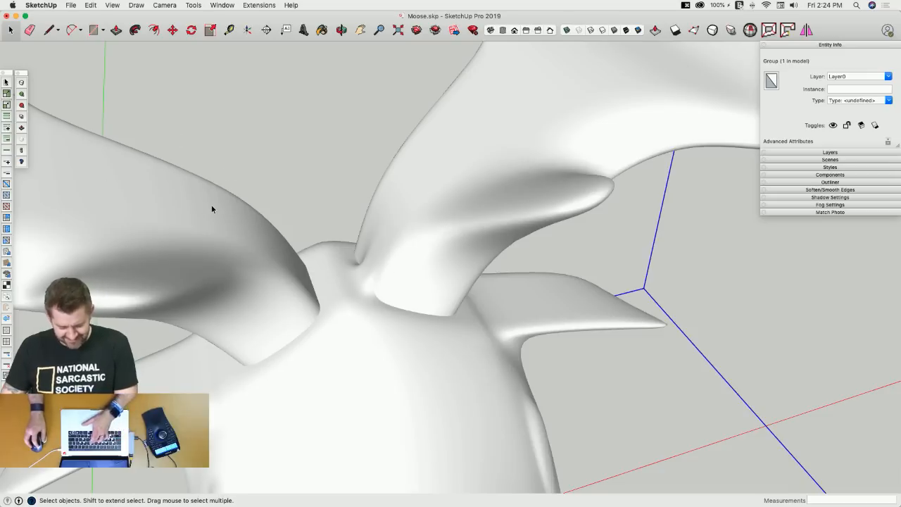
key("u")
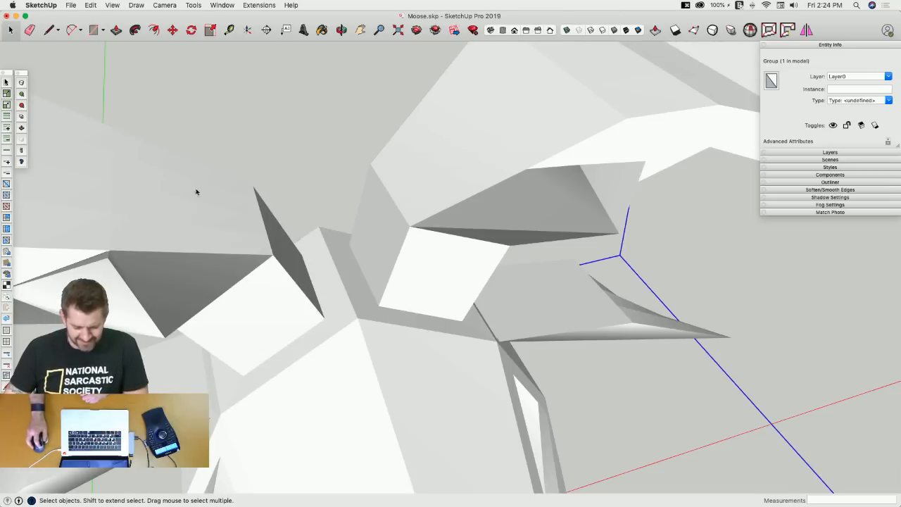
Crease the ten edges where the antler base meets the head inside the moose group, using a sharpness of 1.00.
scroll(355, 255, "up", 3)
double_click(355, 254)
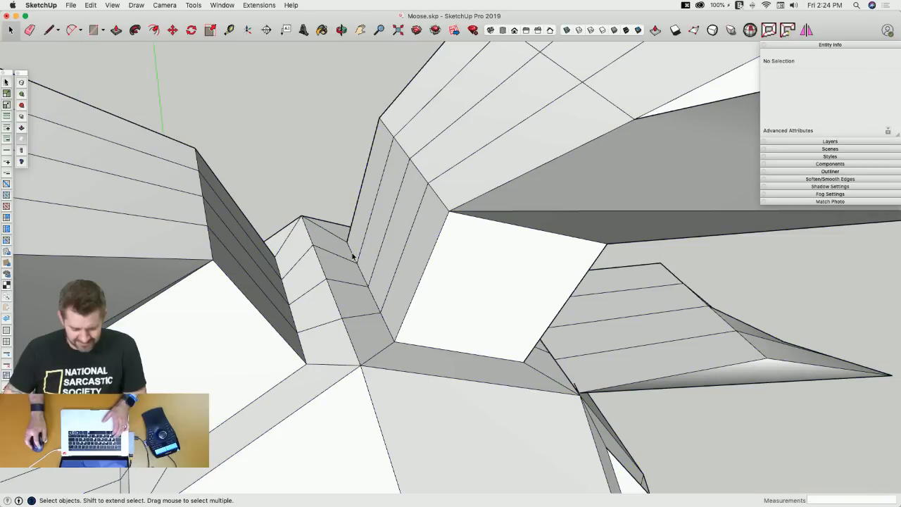
left_click(356, 261)
left_click(371, 292, "shift")
left_click(387, 324, "shift")
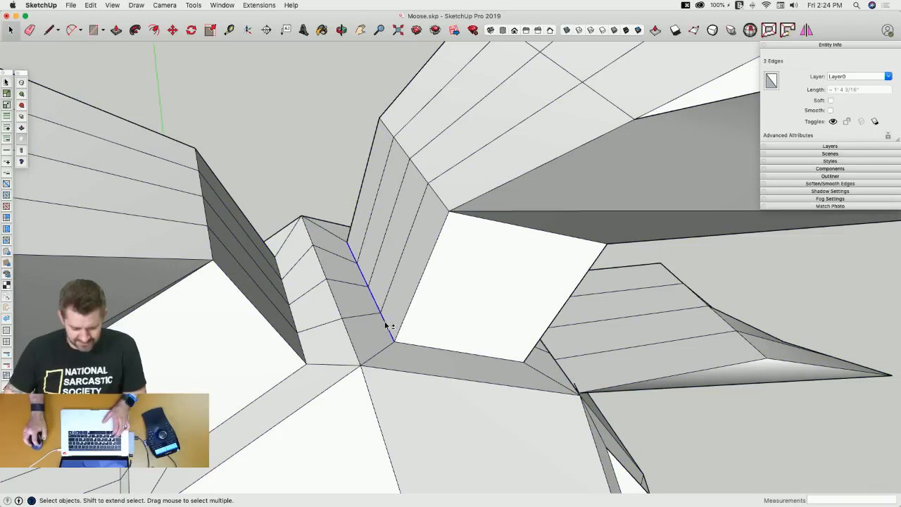
left_click(430, 346, "shift")
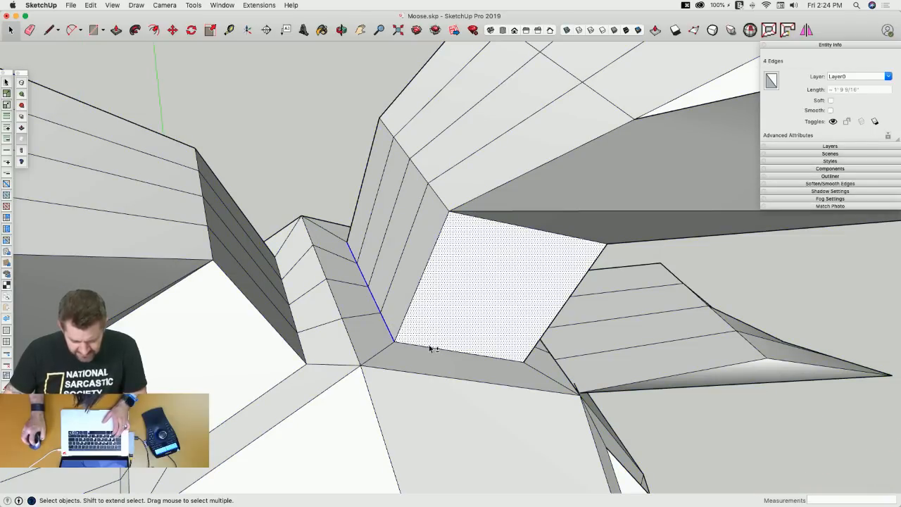
left_click(464, 352, "shift")
left_click(522, 346, "shift")
middle_click_drag(537, 350, 465, 366)
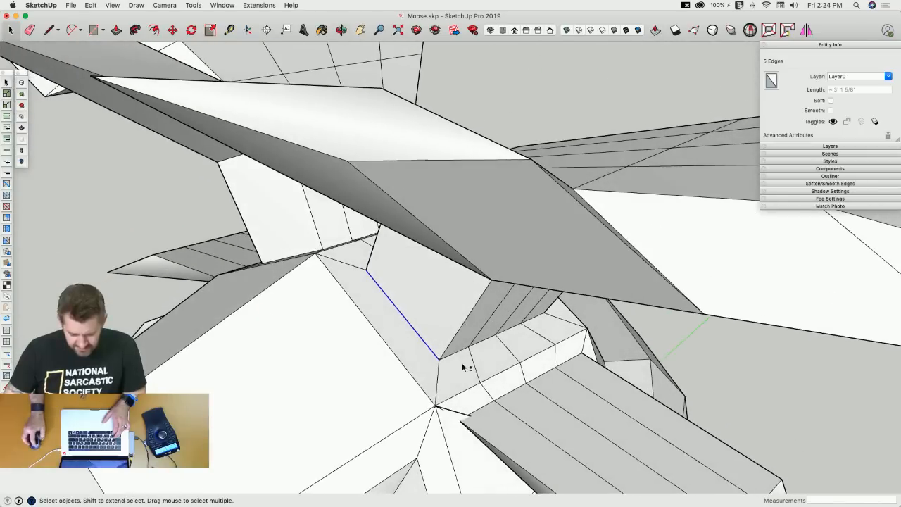
left_click(458, 355, "shift")
left_click(487, 342, "shift")
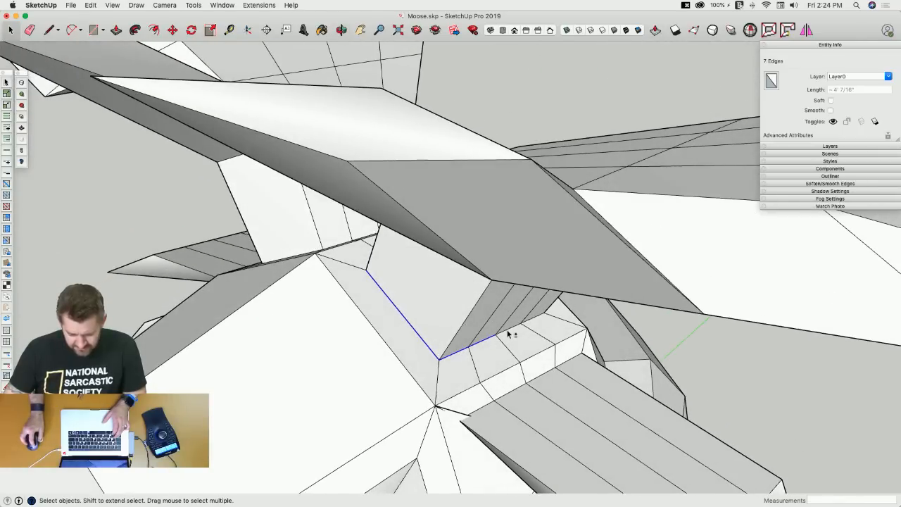
left_click(512, 331, "shift")
left_click(537, 320, "shift")
middle_click_drag(538, 320, 94, 267)
left_click(583, 429, "shift")
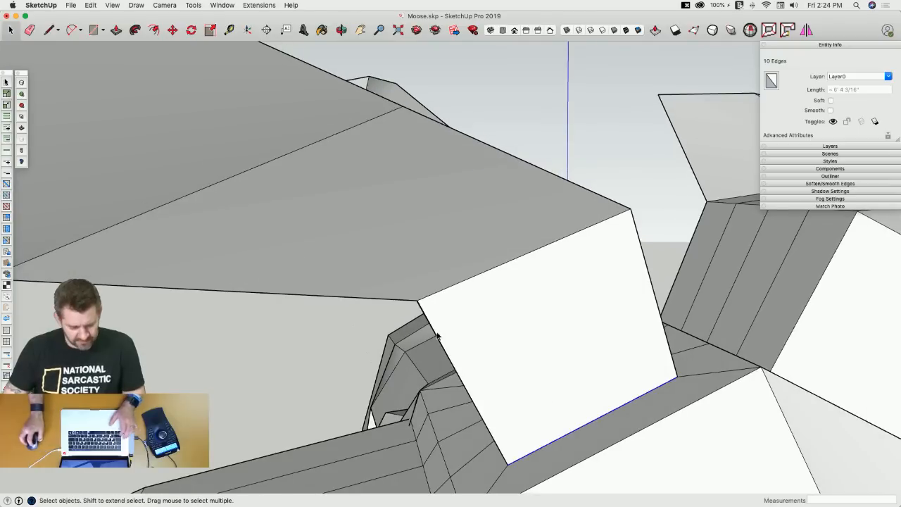
left_click(21, 116)
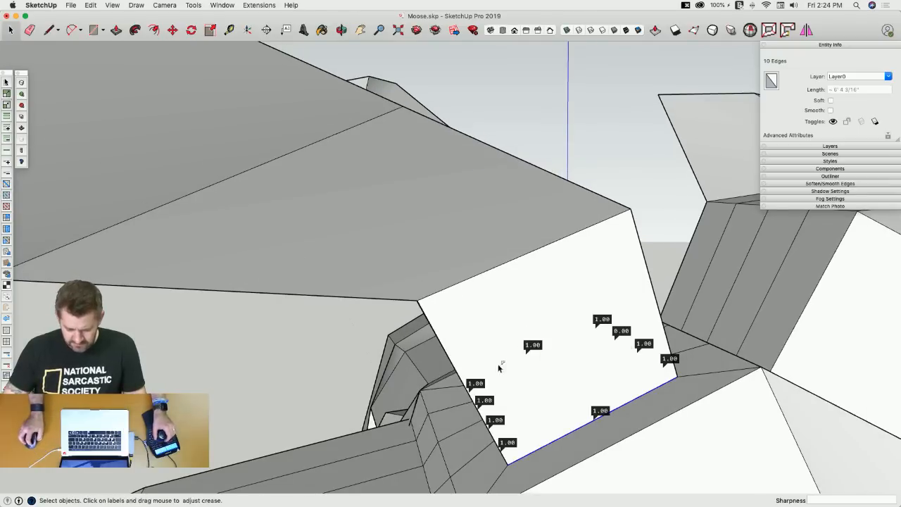
left_click_drag(621, 331, 607, 141)
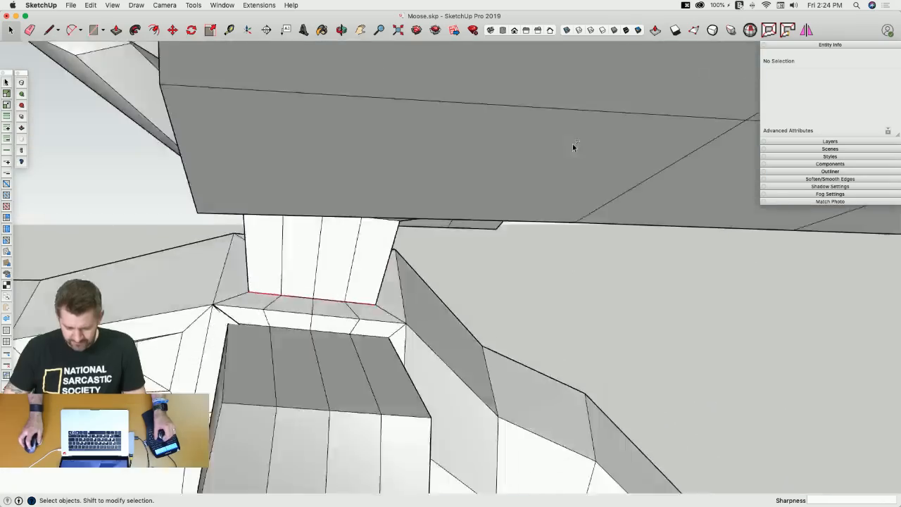
key("space")
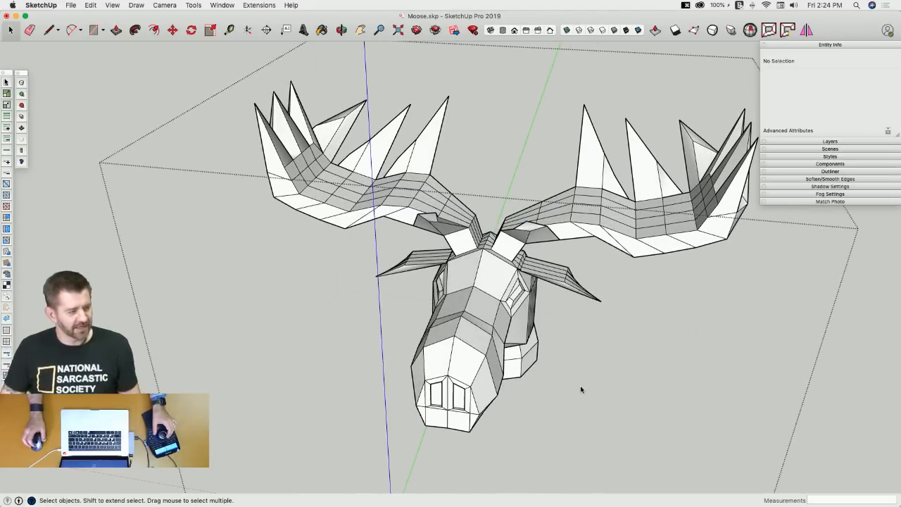
Turn on the subdivided preview of the moose to check the creased antler joints, and save the model.
key("s")
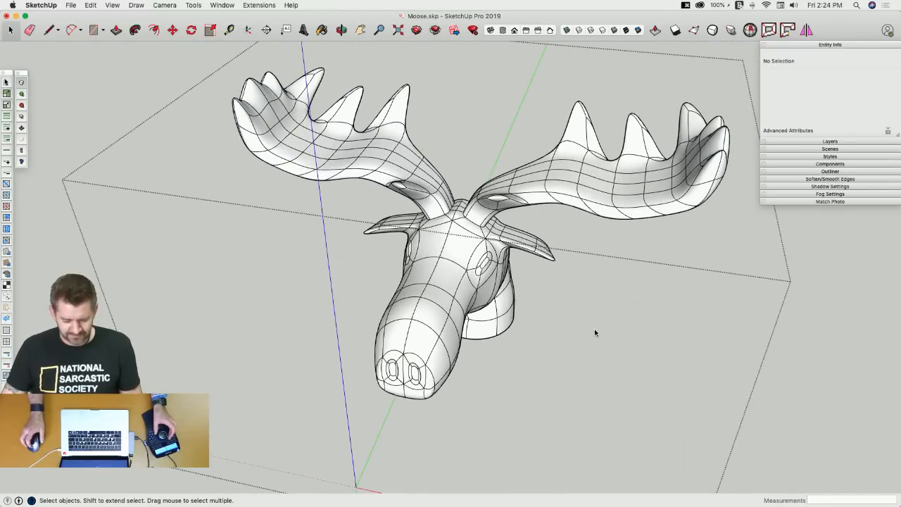
key("ctrl+z")
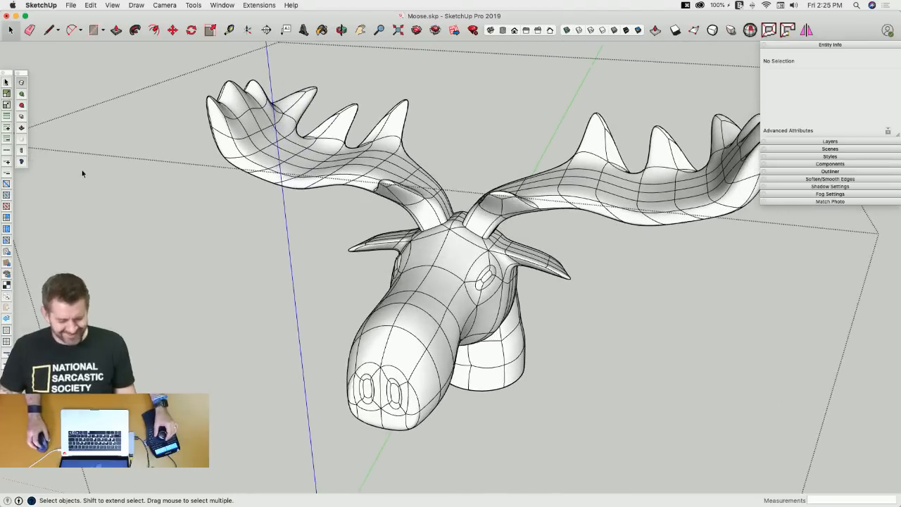
key("super+s")
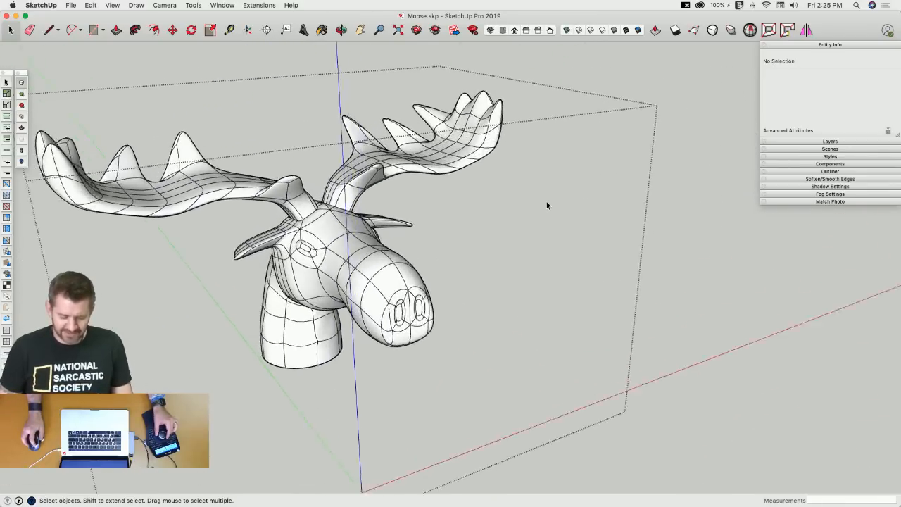
Arrange the SketchUp and Chrome windows side by side and open the bullwinkle picture linked in the forum topic.
left_click_drag(824, 276, 629, 276)
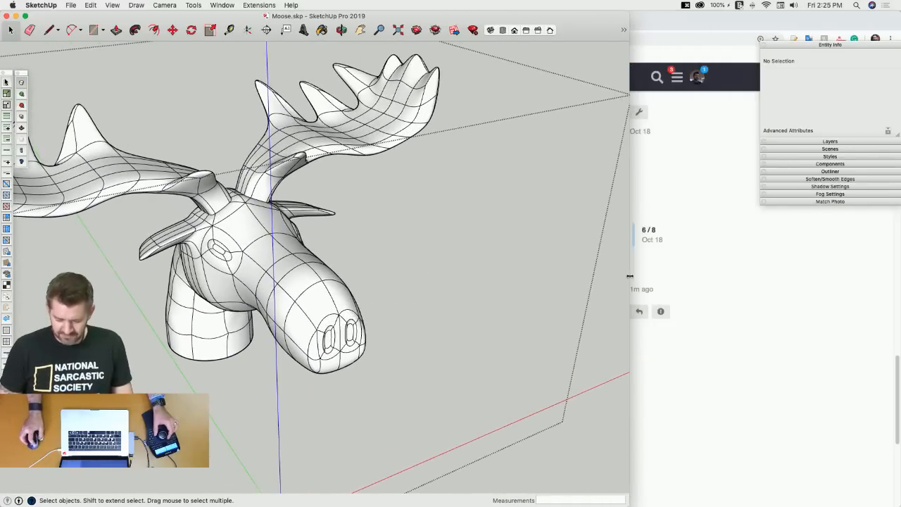
left_click(713, 303)
left_click_drag(0, 257, 514, 265)
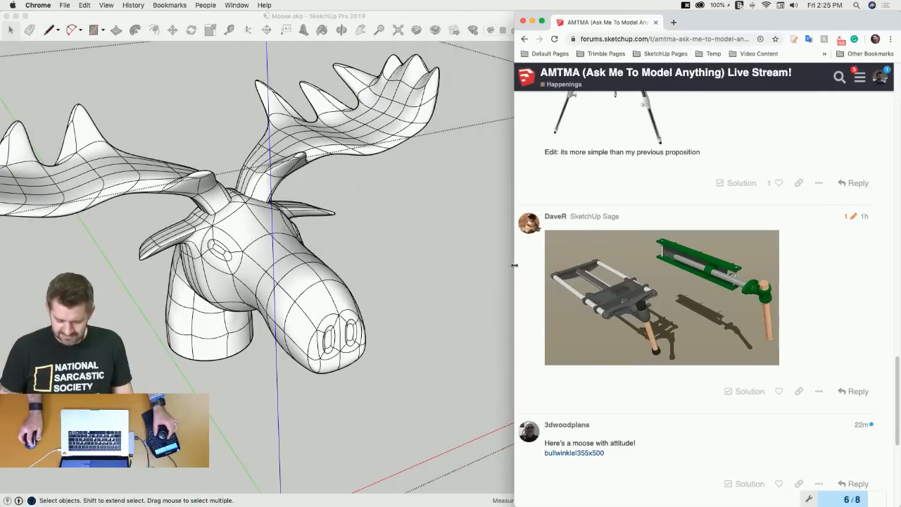
left_click(574, 453)
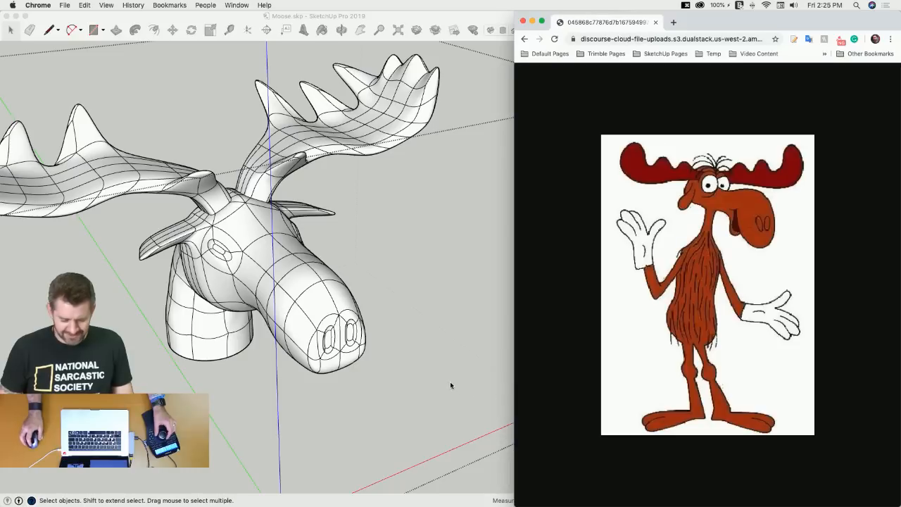
Collapse Entity Info and narrow the SketchUp window to compare the moose model with the cartoon picture.
left_click(444, 382)
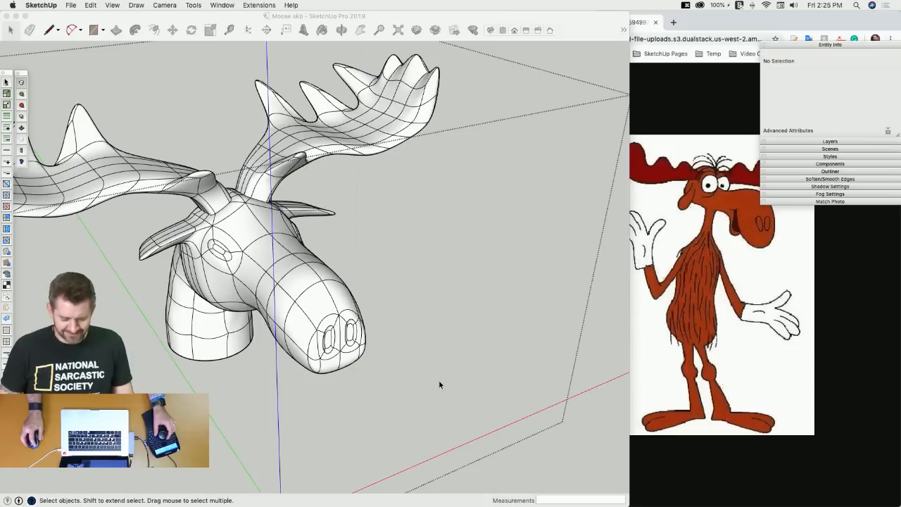
left_click(797, 45)
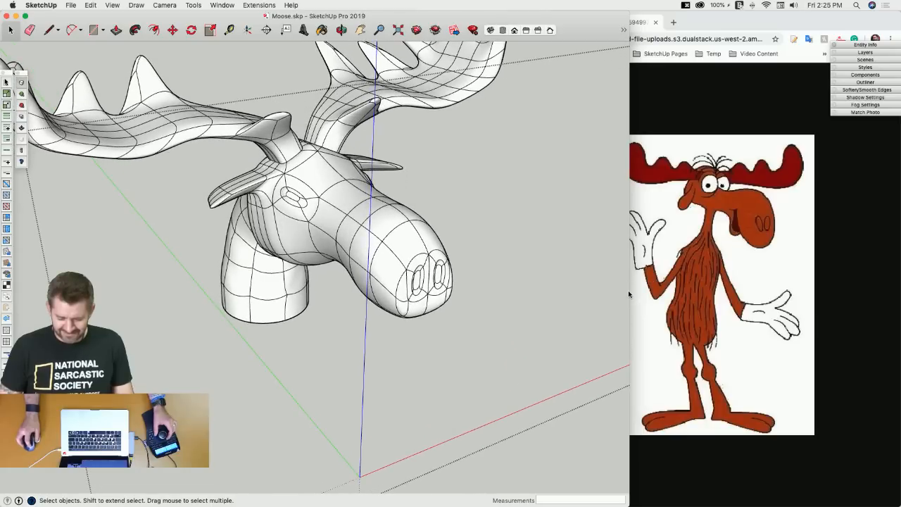
left_click_drag(629, 291, 539, 291)
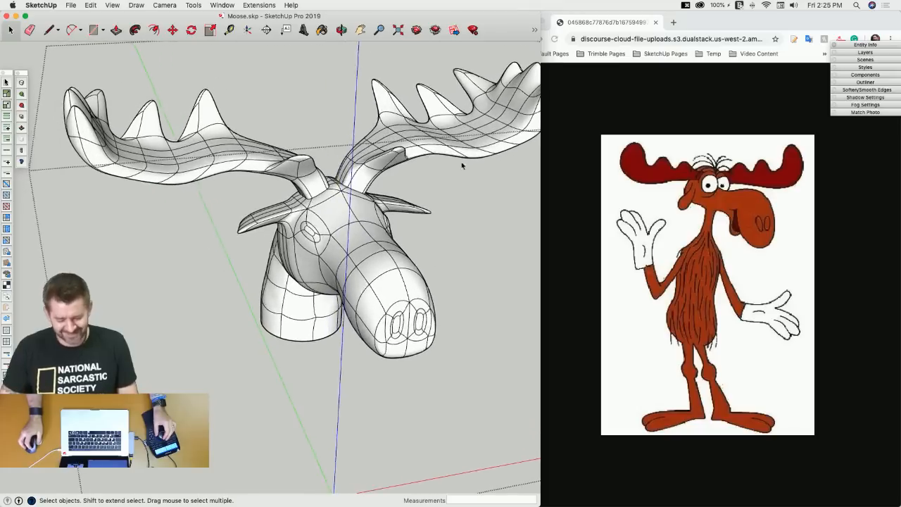
left_click(560, 119)
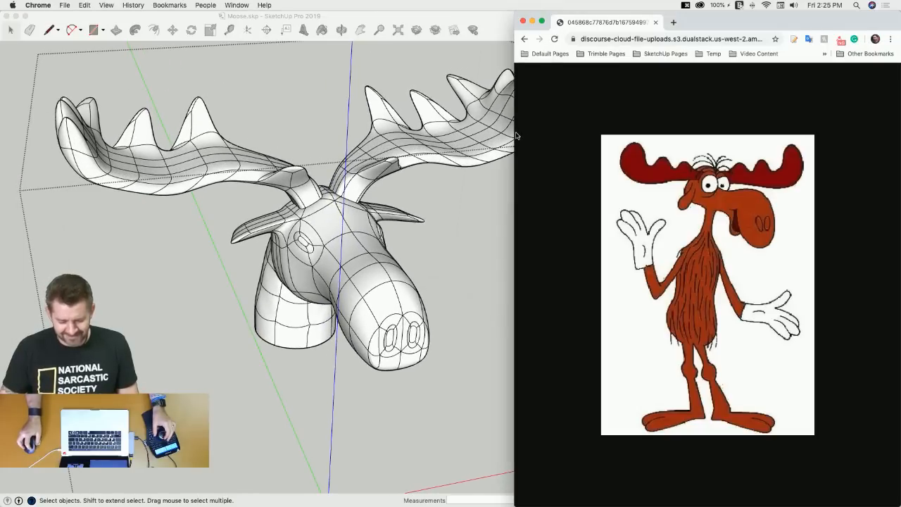
Return Chrome to the AMTMA forum topic and restore both the browser and SketchUp windows to full width.
left_click_drag(514, 134, 3, 133)
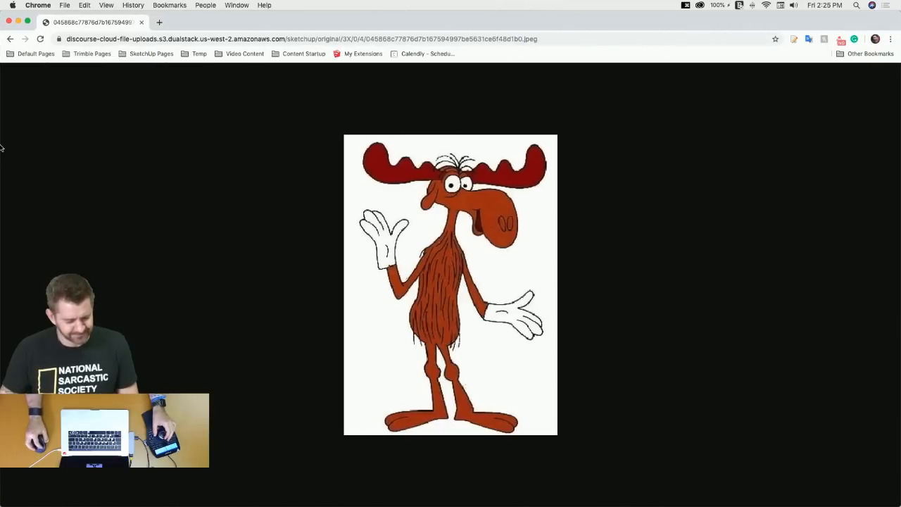
left_click(10, 39)
key("super+Tab")
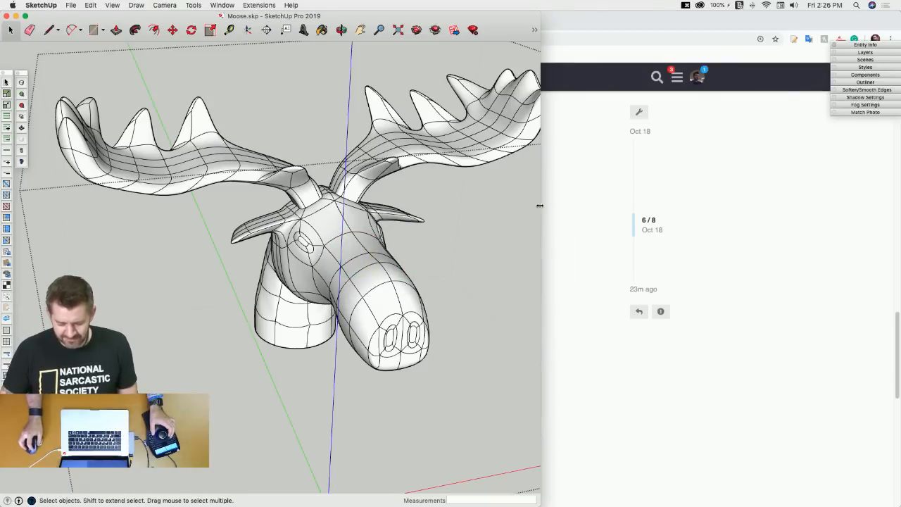
left_click_drag(539, 206, 900, 206)
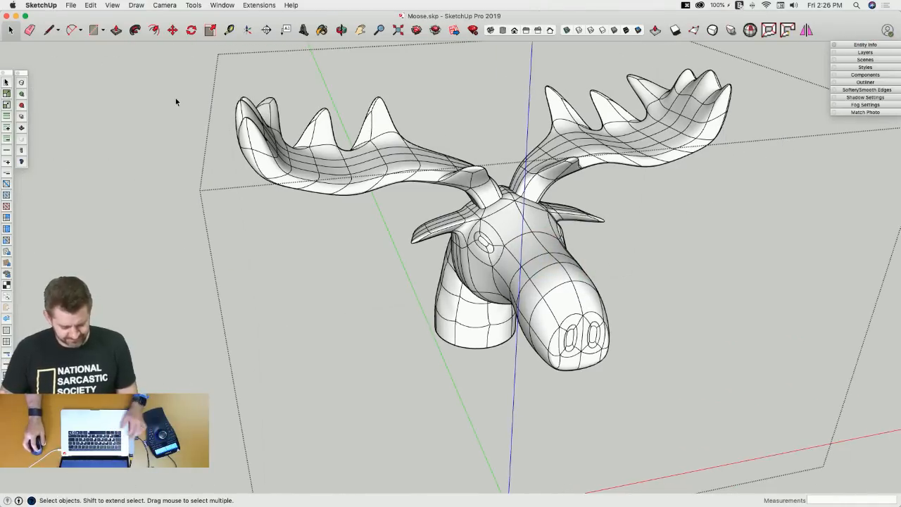
Save and close the moose model, and look at the desktop files behind the Chrome window.
key("super+s")
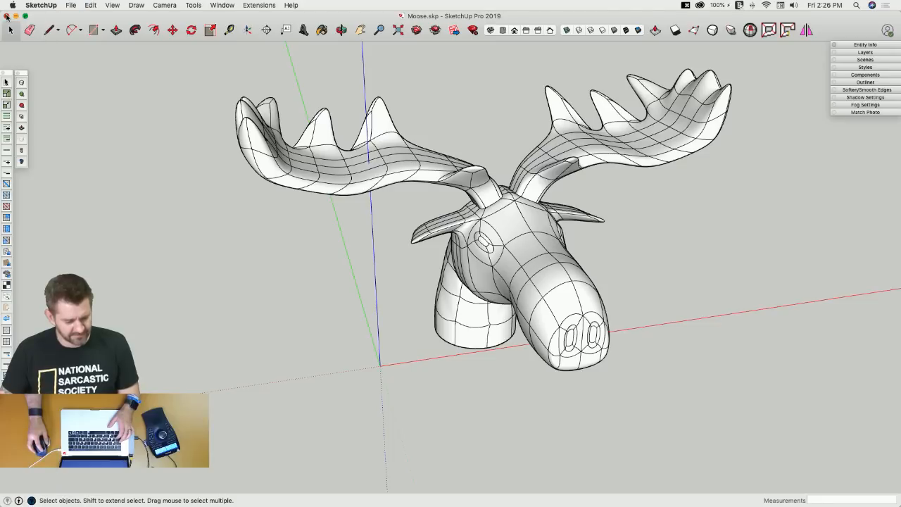
left_click(6, 16)
mouse_move(795, 22)
left_mouse_down()
mouse_move(702, 375)
mouse_move(697, 359)
left_mouse_up()
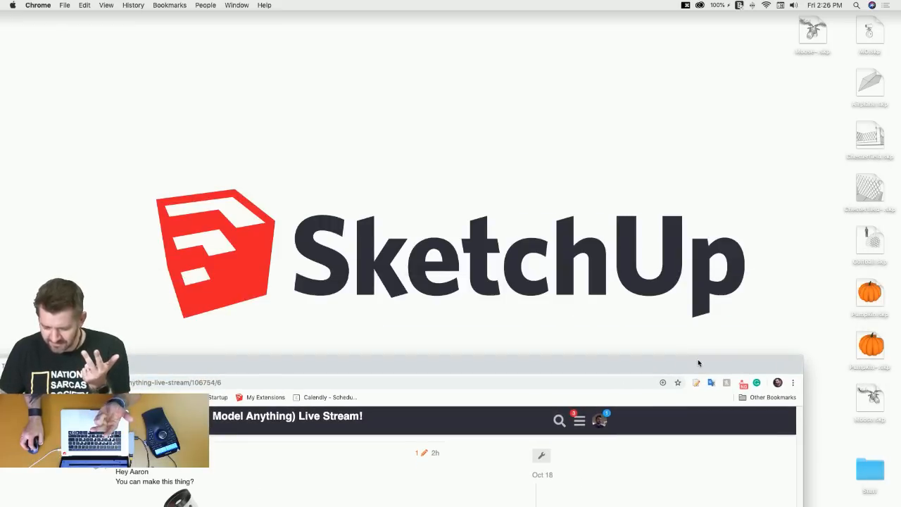
mouse_move(698, 360)
left_mouse_down()
mouse_move(870, 14)
mouse_move(796, 3)
left_mouse_up()
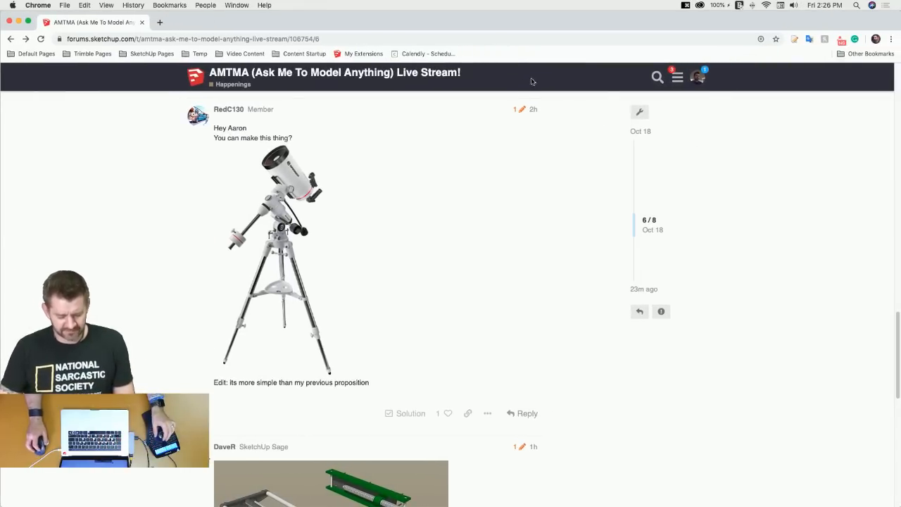
Examine the modelling requests in the AMTMA forum topic, from its latest reply back to the first post.
scroll(512, 107, "up", 1)
scroll(512, 105, "down", 10)
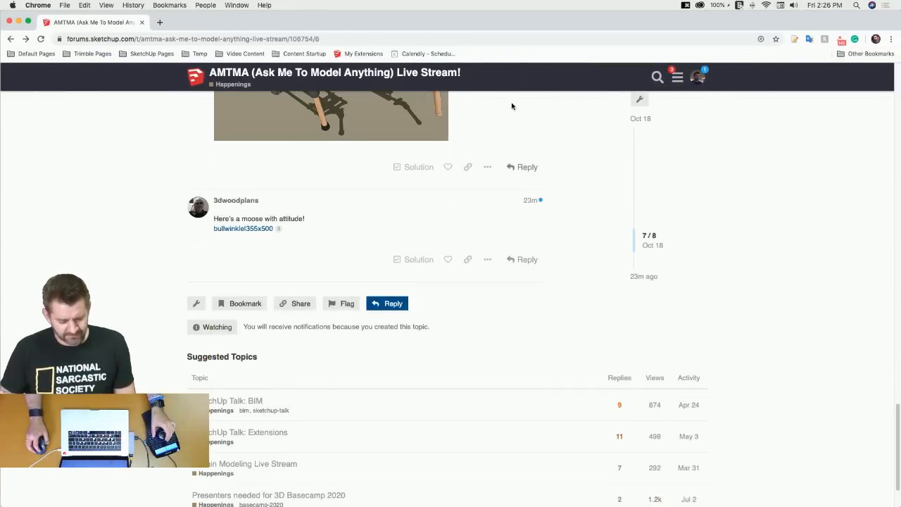
scroll(512, 105, "up", 10)
scroll(512, 106, "up", 15)
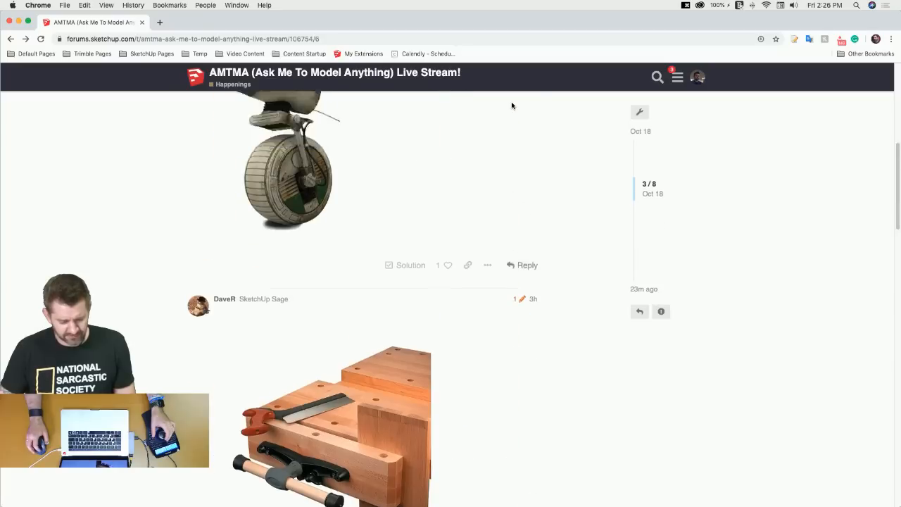
scroll(513, 106, "up", 5)
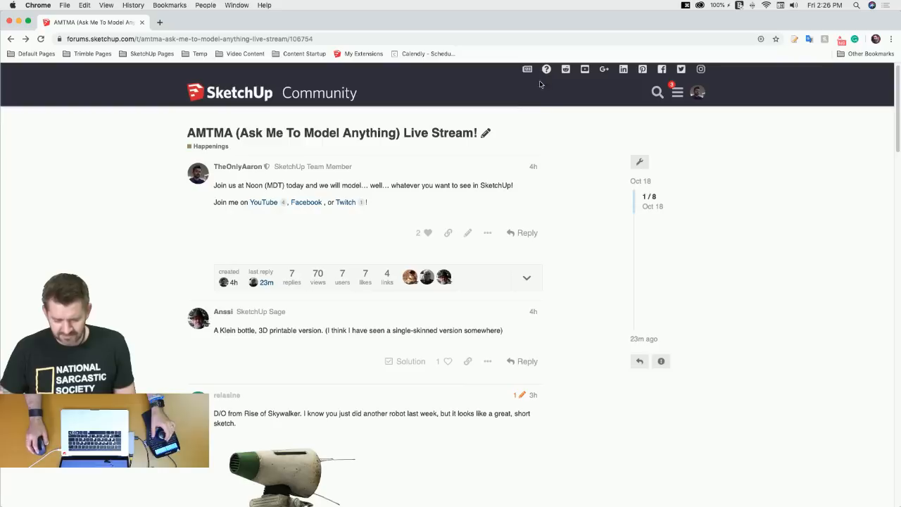
mouse_move(2, 157)
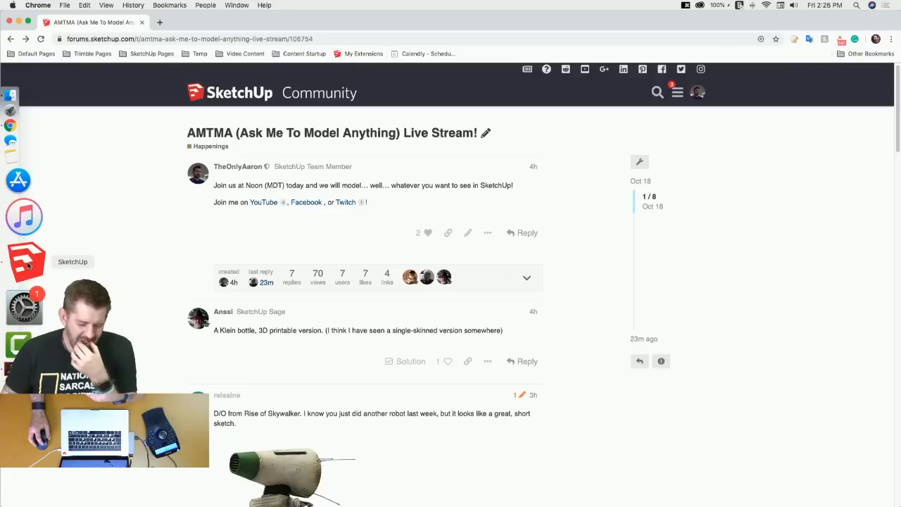
Switch to SketchUp, create a new model, and enlarge its window to fill the screen.
left_click(27, 262)
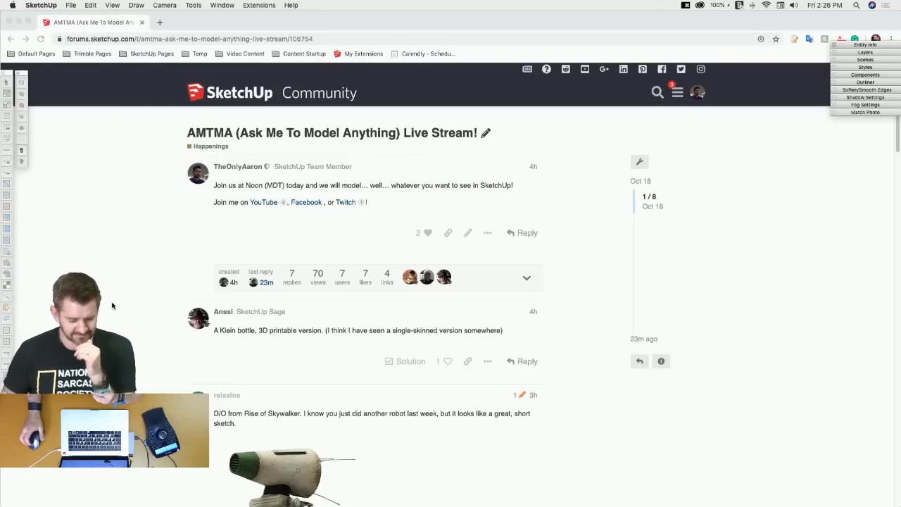
mouse_move(0, 190)
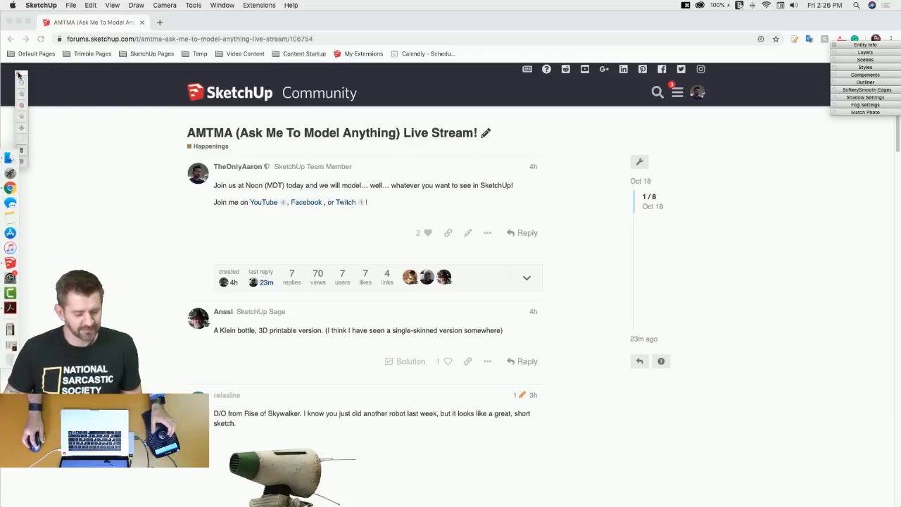
left_click(70, 7)
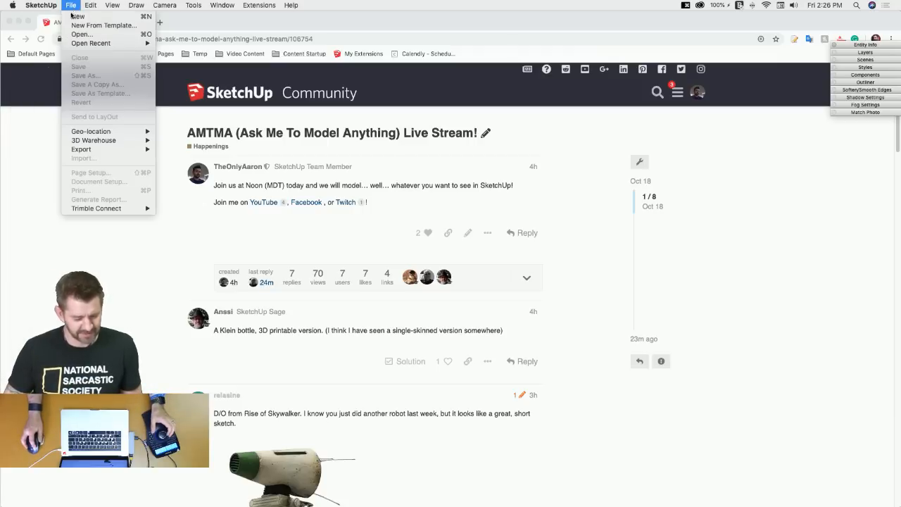
left_click(78, 17)
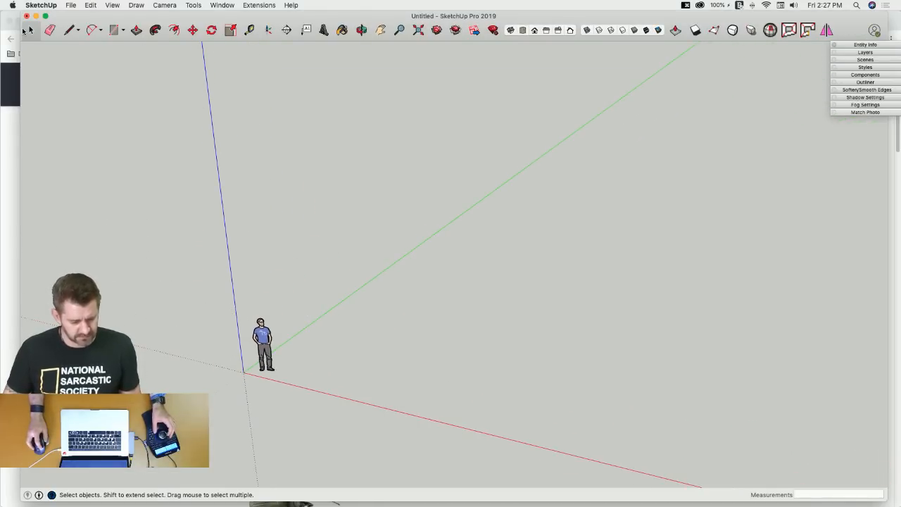
left_click_drag(21, 28, 0, 28)
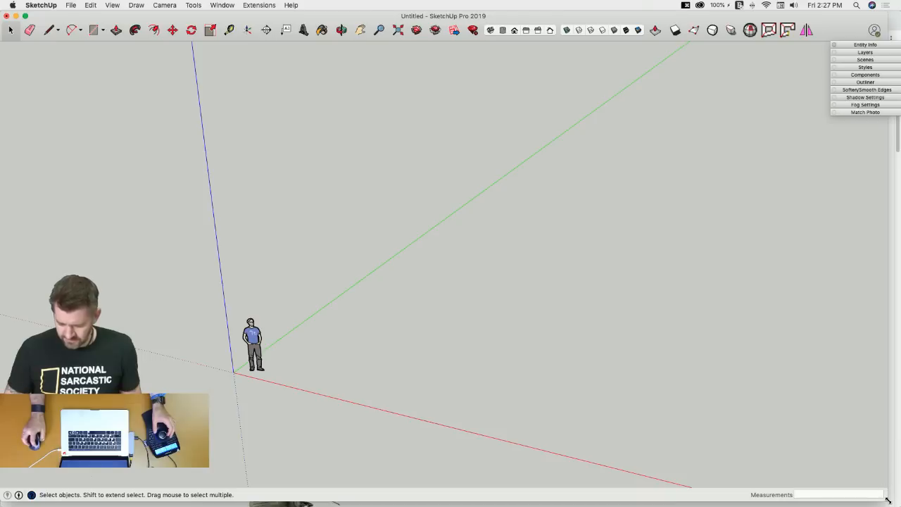
left_click_drag(888, 499, 900, 505)
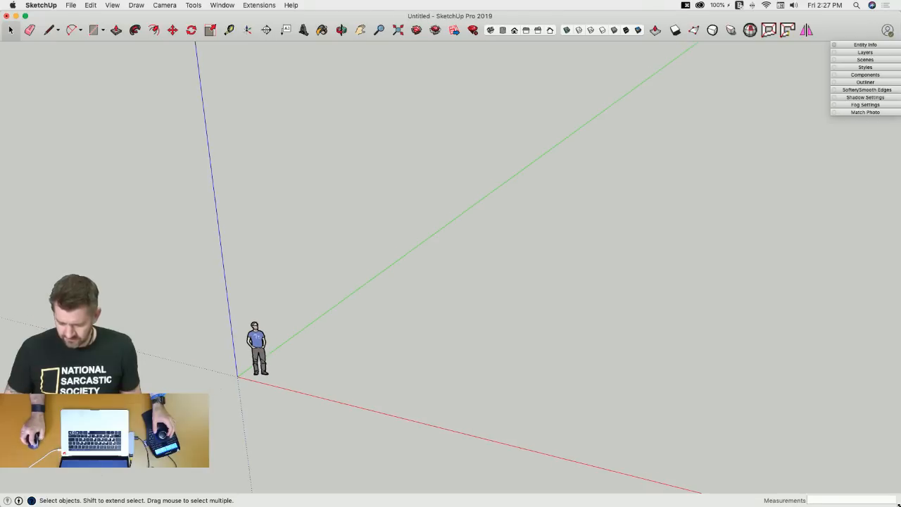
Show the Sandbox tool palette.
left_click(113, 5)
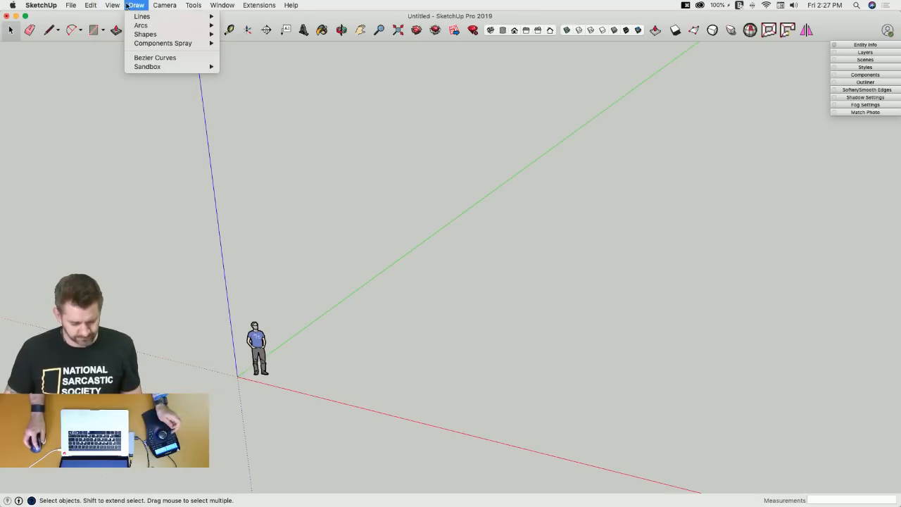
mouse_move(130, 42)
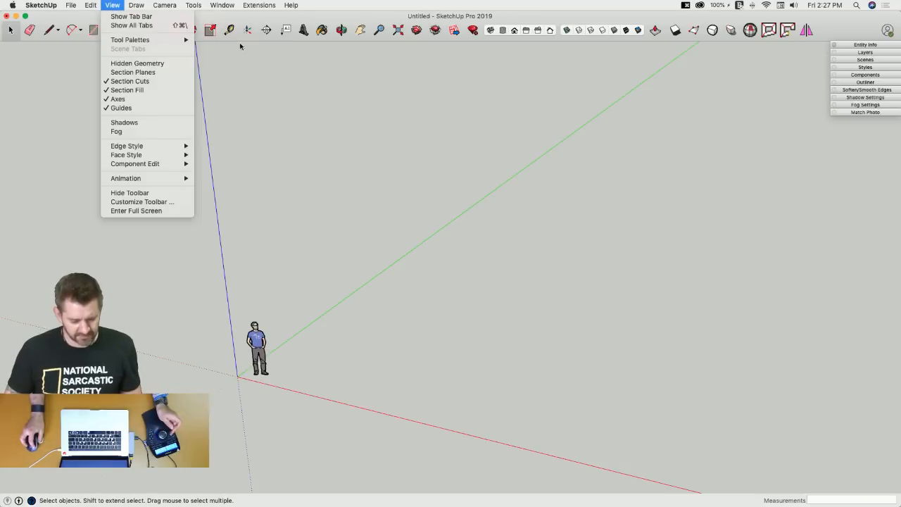
mouse_move(176, 44)
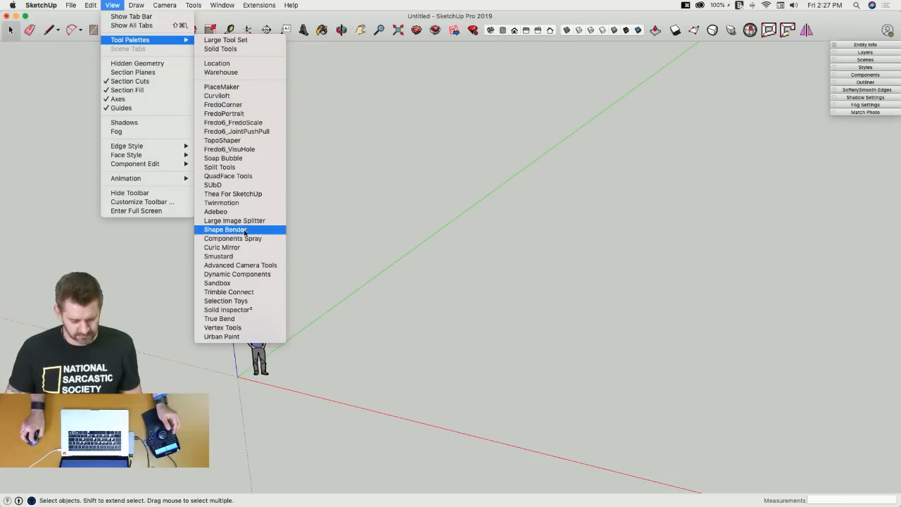
left_click(245, 286)
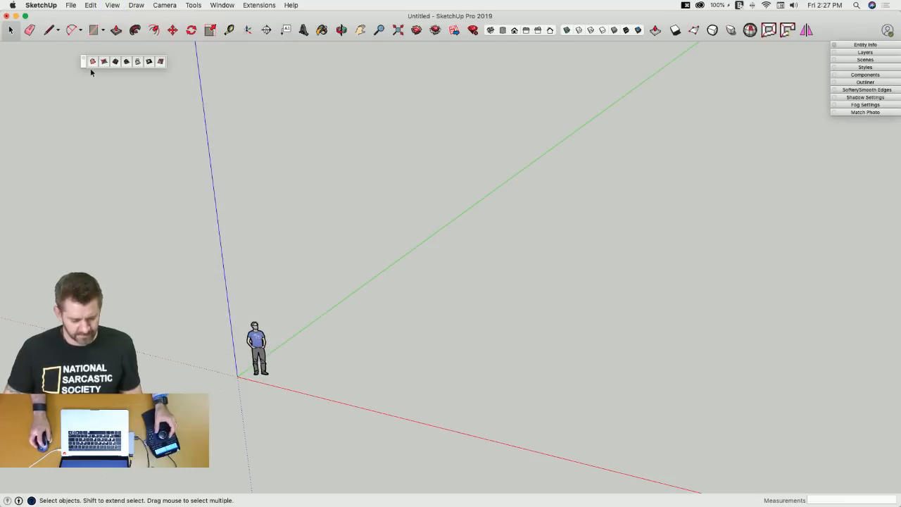
Draw a large, roughly square From Scratch sandbox grid with 2' spacing from the origin along the green and red axes.
left_click(105, 62)
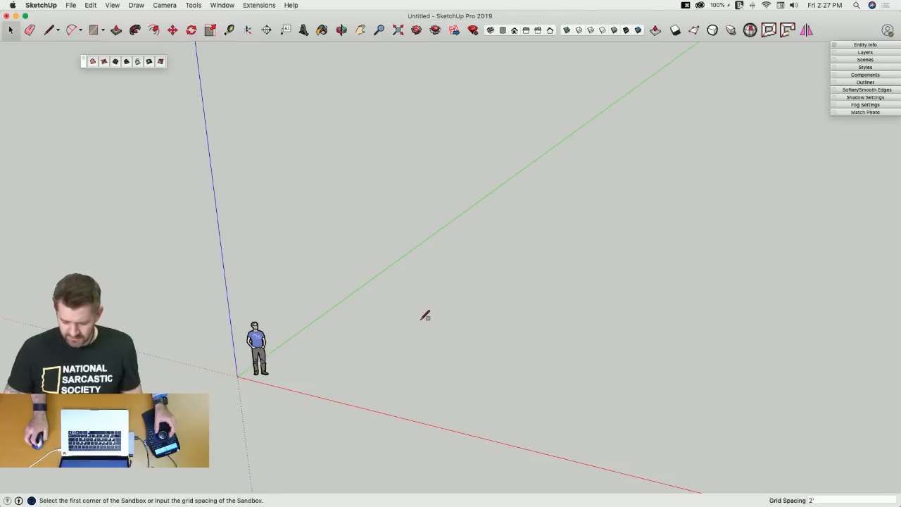
left_click(238, 377)
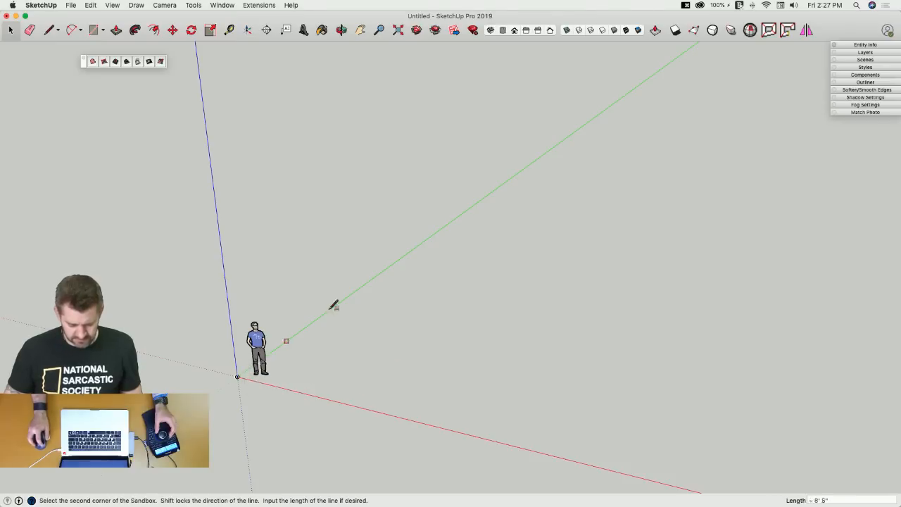
left_click(476, 205)
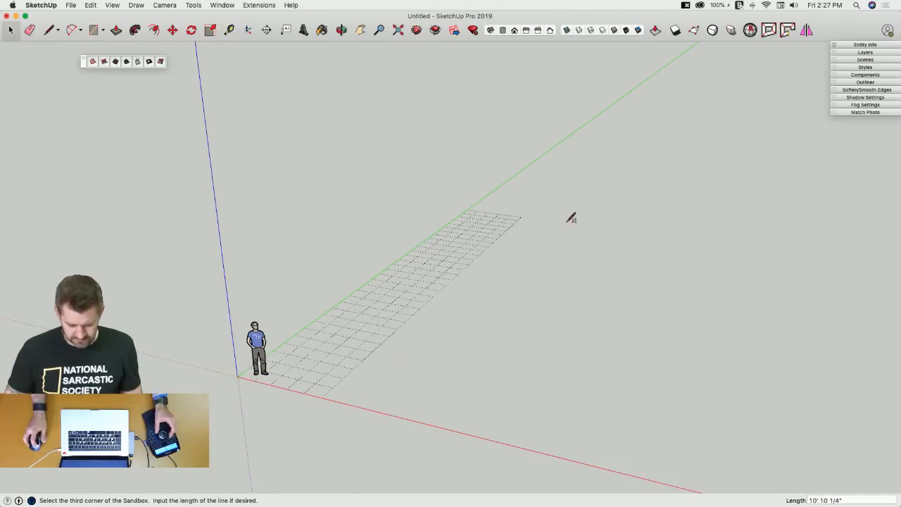
left_click(864, 267)
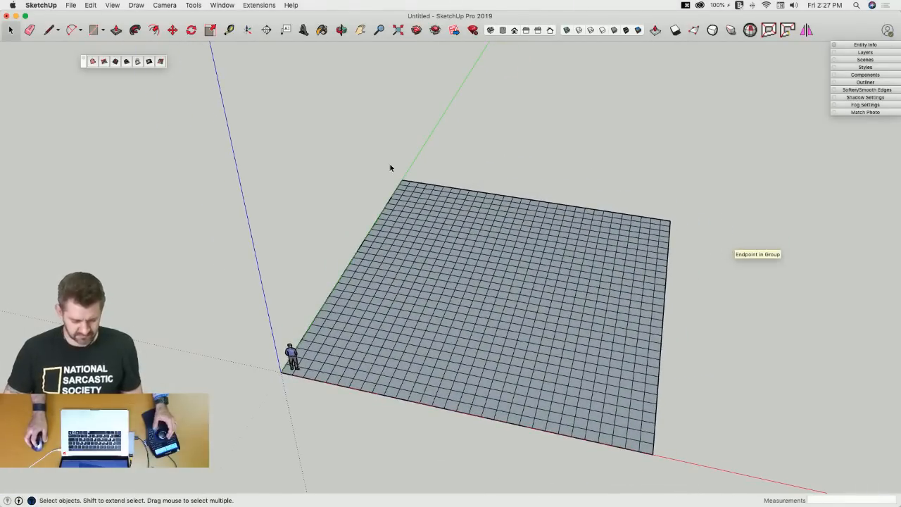
Open the grid group for editing and smoove a tall mountain peak near its far edge with a 20' radius.
double_click(407, 202)
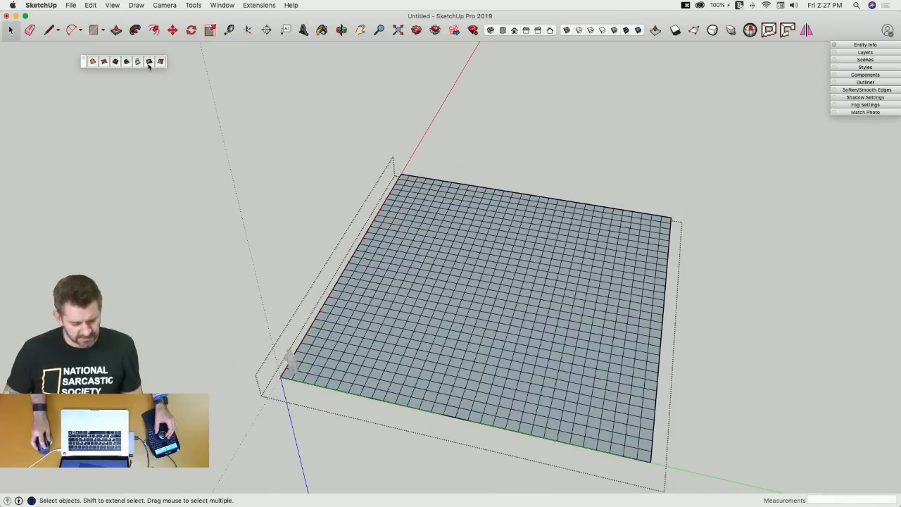
left_click(116, 62)
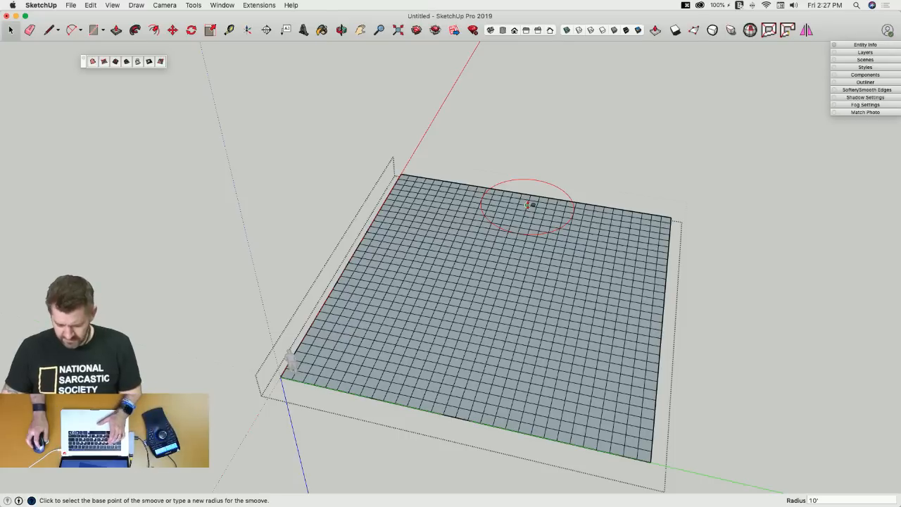
type("20")
key("Return")
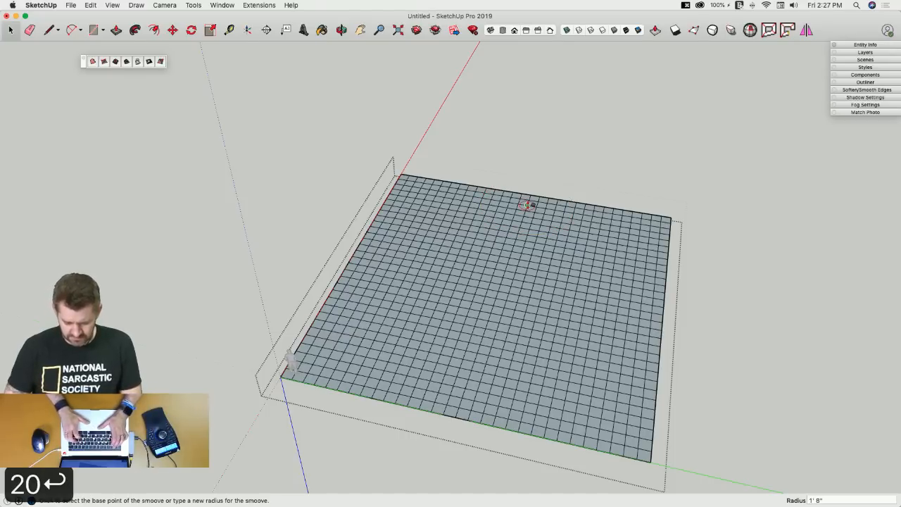
type("20")
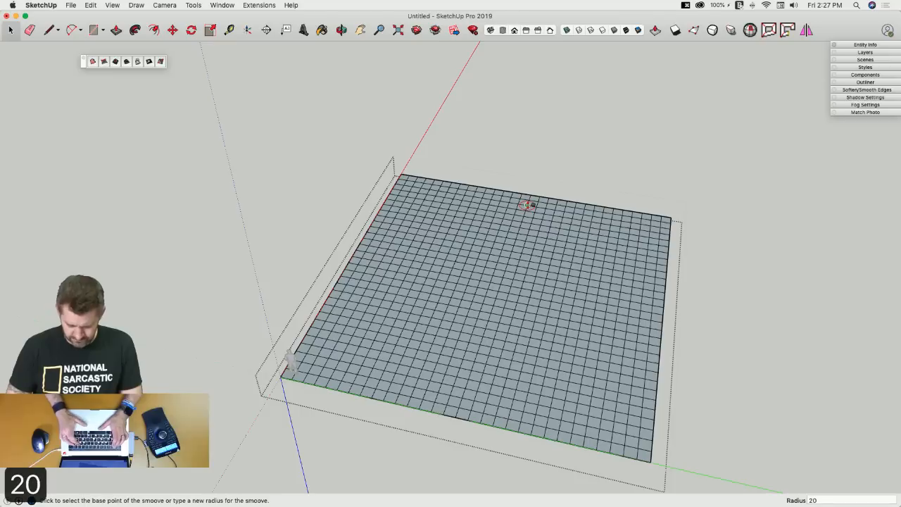
type("'")
key("Return")
left_click(528, 205)
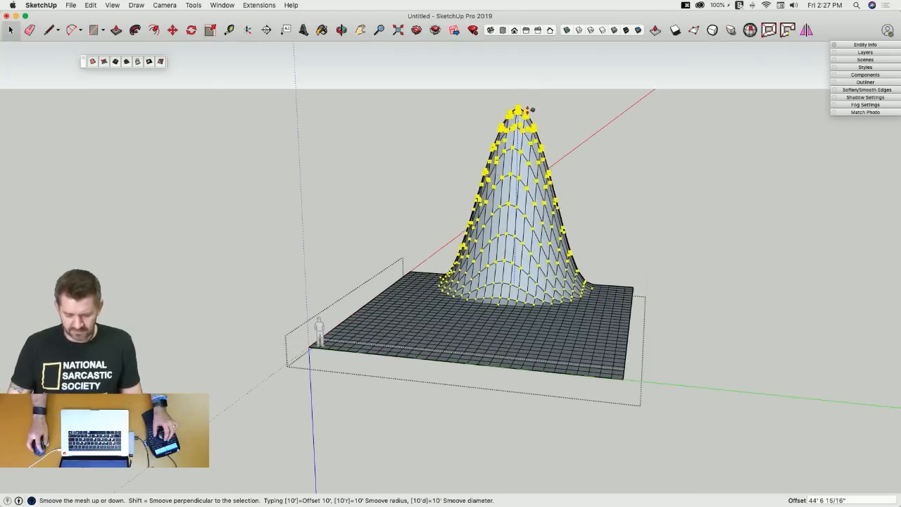
left_click(525, 79)
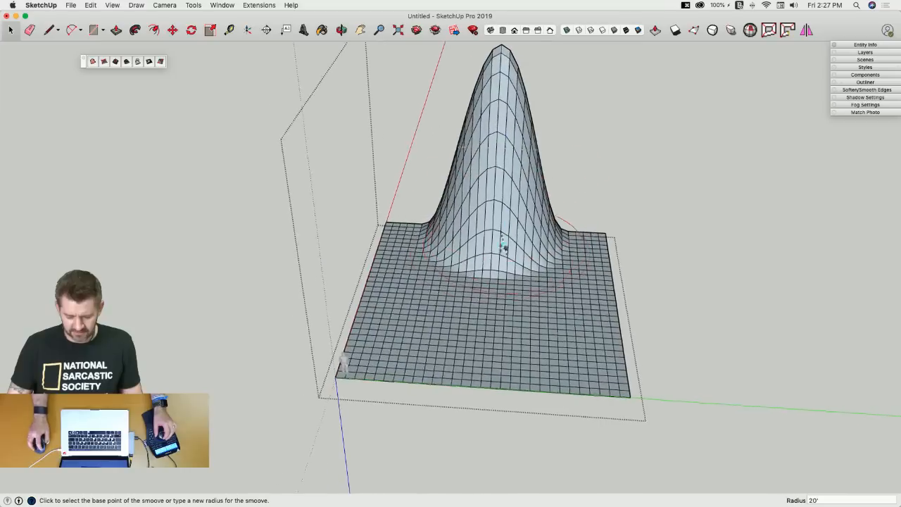
Smoove the foot of the mountain into a bulge on the near side and blend its right slope.
left_click(483, 277)
left_click(483, 282)
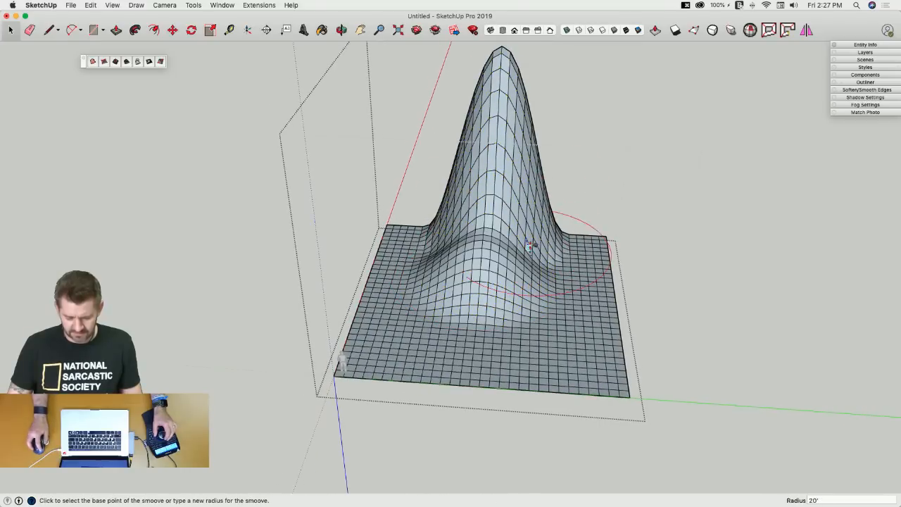
left_click(530, 231)
left_click(489, 224)
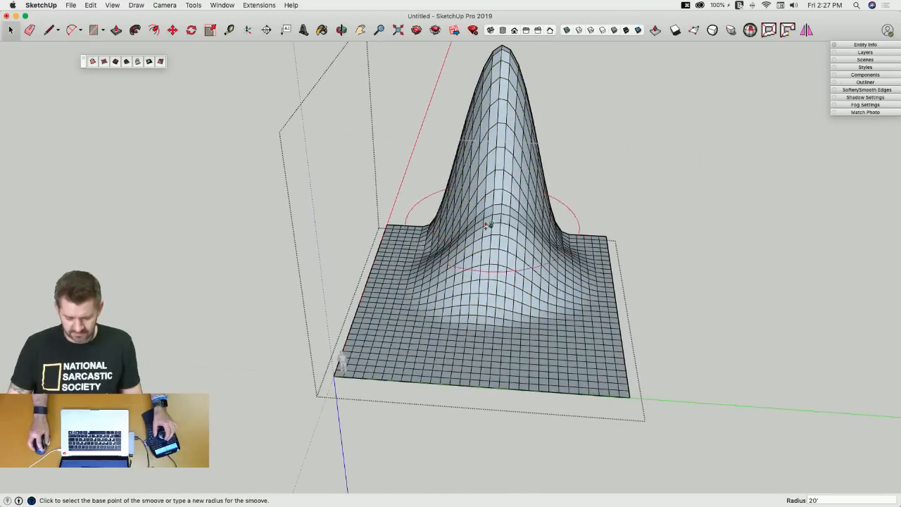
Smoove up a shoulder about 29' high on the mountain's left side and reshape the slope in front of it.
left_click(426, 230)
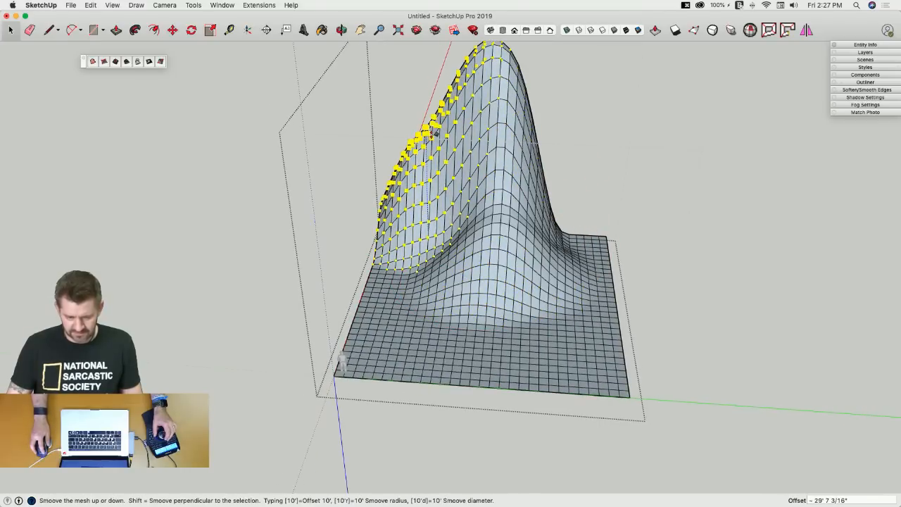
left_click(433, 133)
left_click(445, 254)
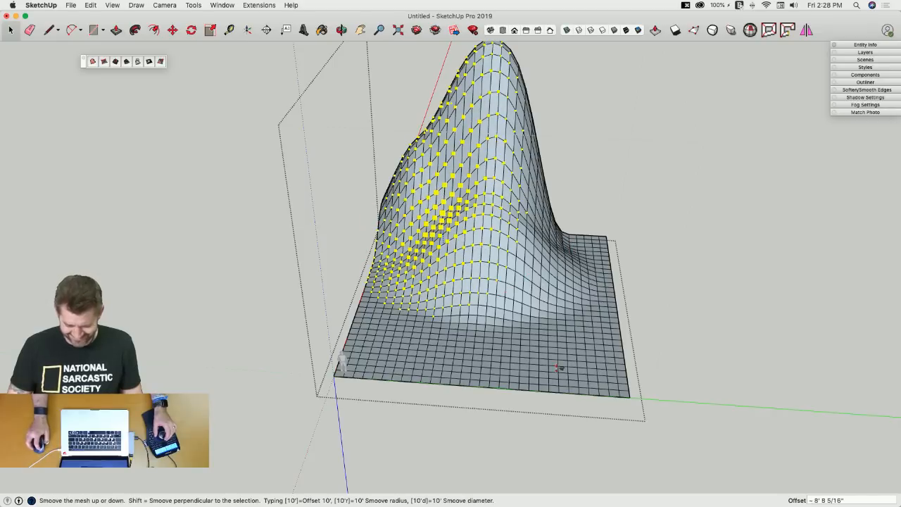
left_click(544, 349)
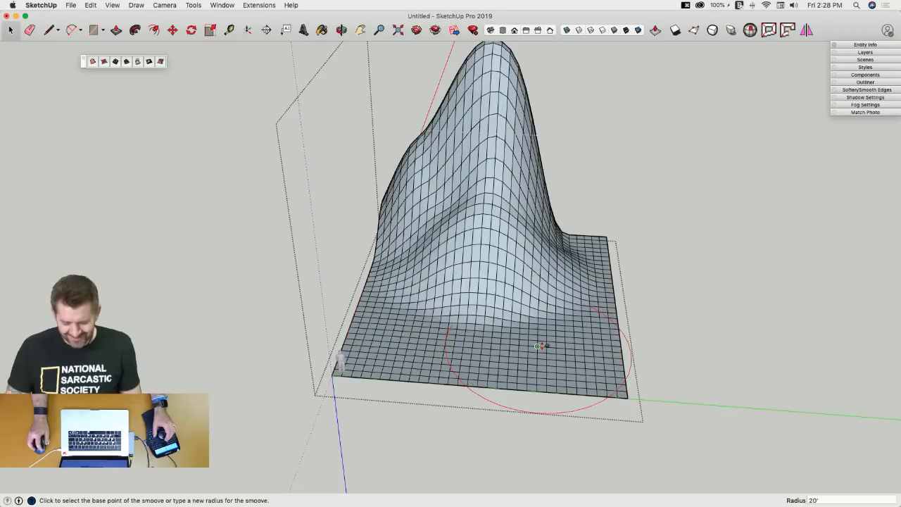
Smoove low hills into the flat ground at the terrain's near right and near left corners.
left_click(537, 346)
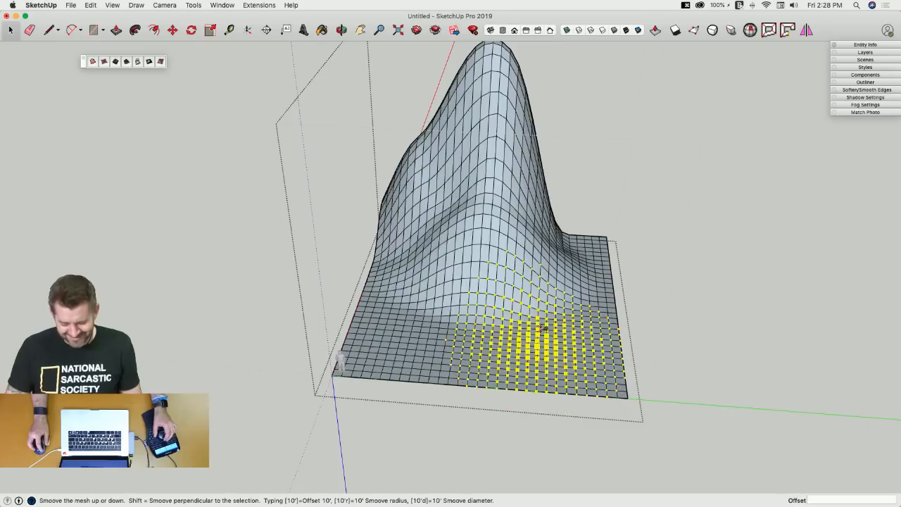
left_click(543, 331)
middle_click_drag(648, 332, 397, 326)
scroll(398, 325, "up", 1)
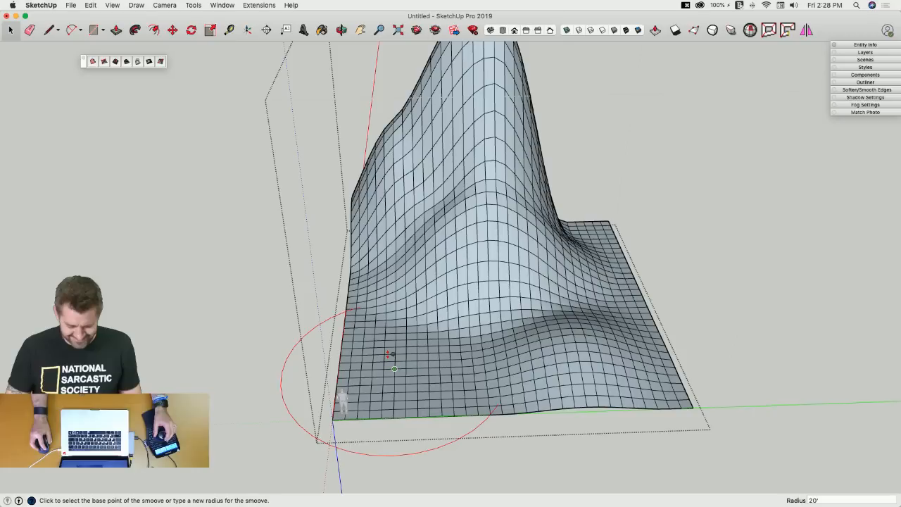
left_click(456, 367)
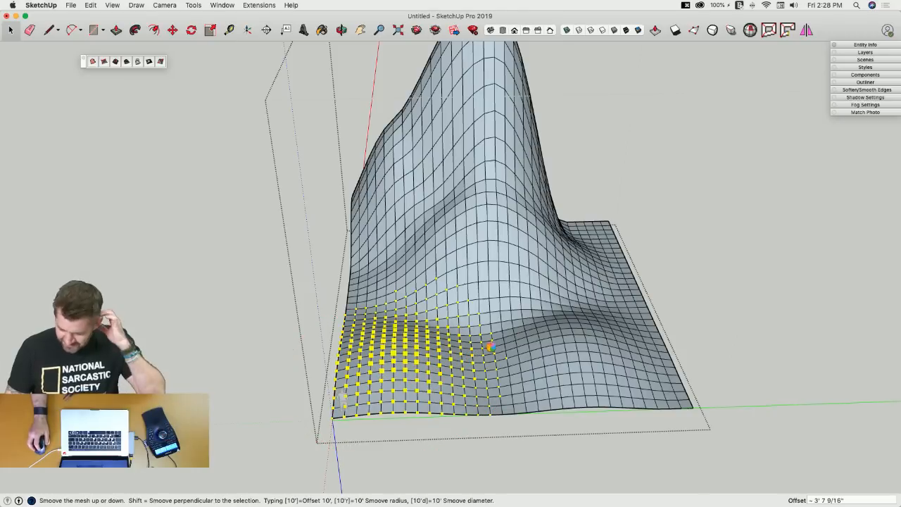
left_click(480, 341)
Smoove up the dip between the two front hills at the mountain's foot by about 3'.
scroll(480, 341, "up", 5)
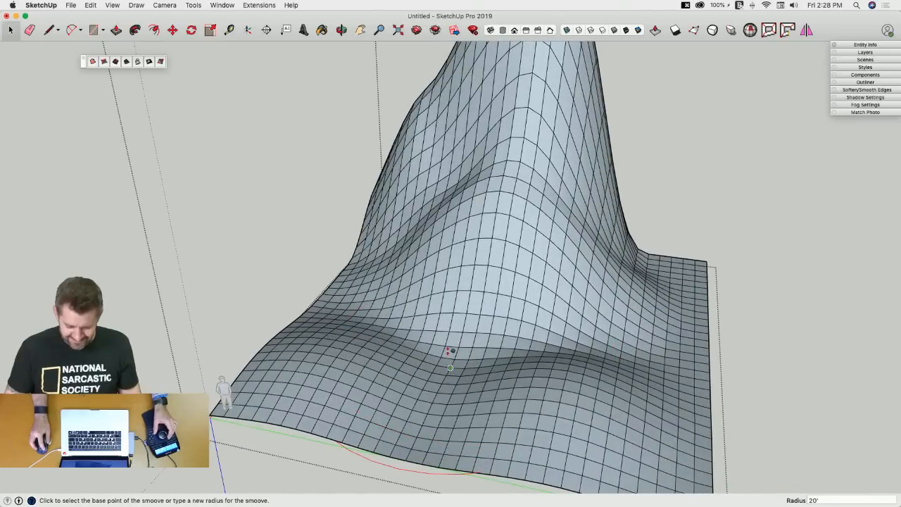
left_click(448, 347)
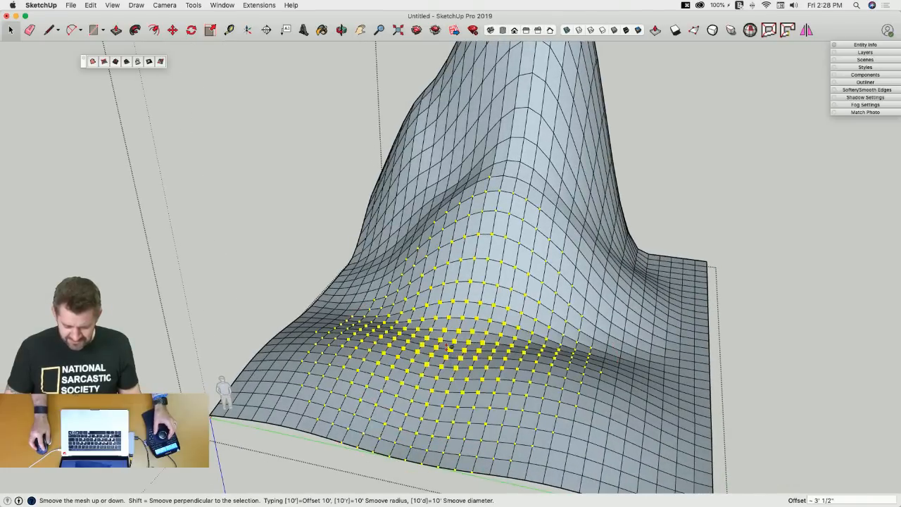
left_click(698, 301)
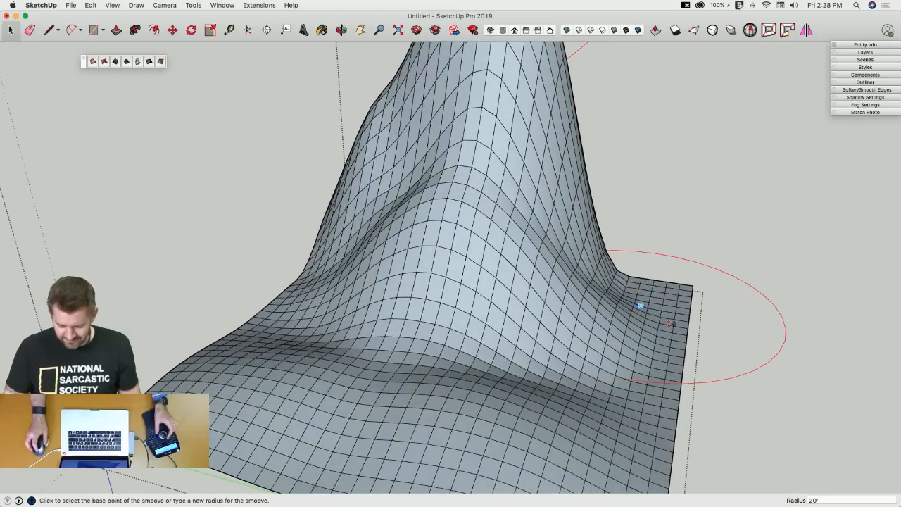
Smoove up the terrain's flat right edge by about 4' and the mountain's right flank by about 12', and leave the tool.
left_click(749, 399)
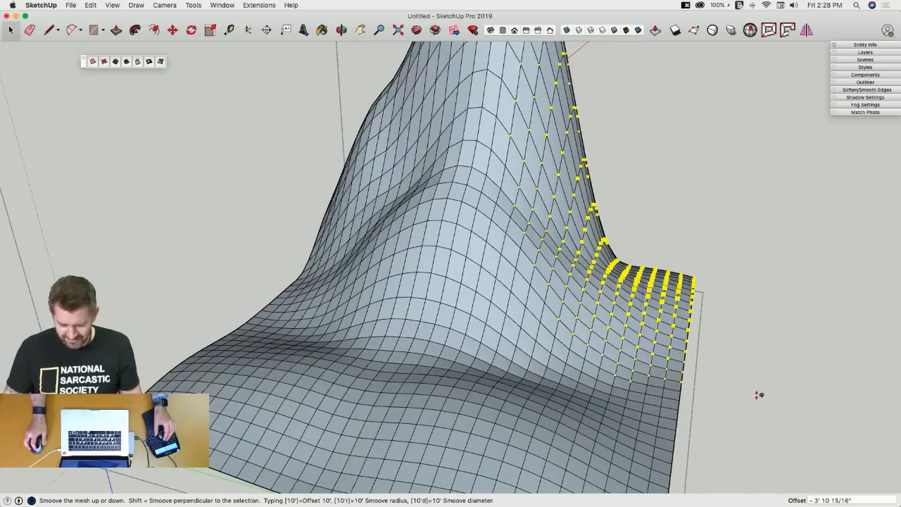
left_click(753, 396)
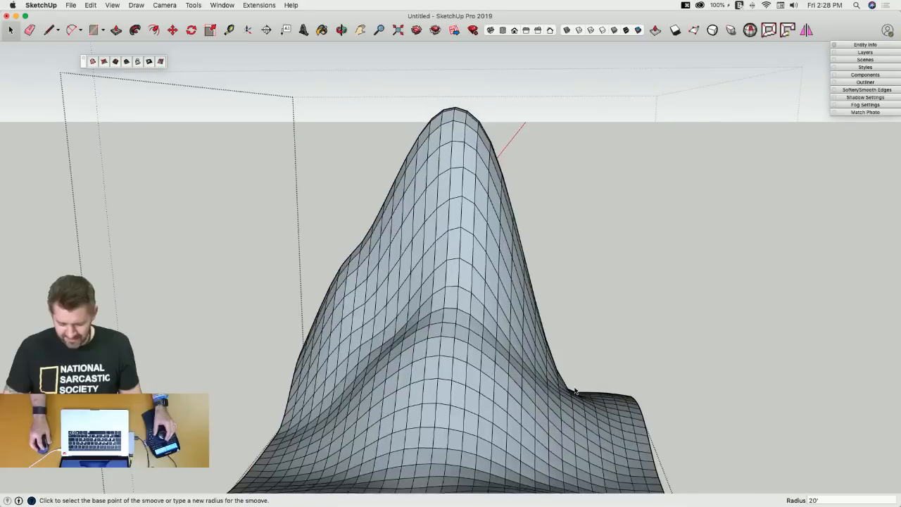
left_click(581, 327)
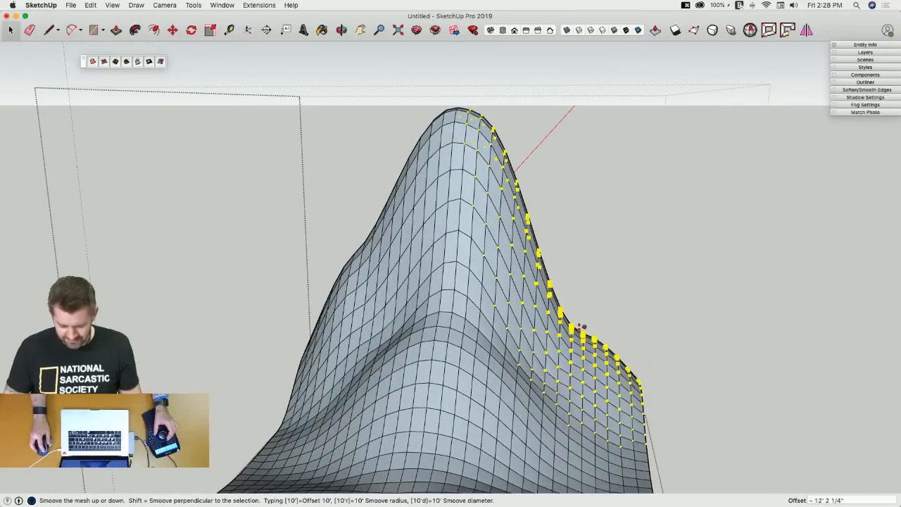
left_click(752, 346)
key("space")
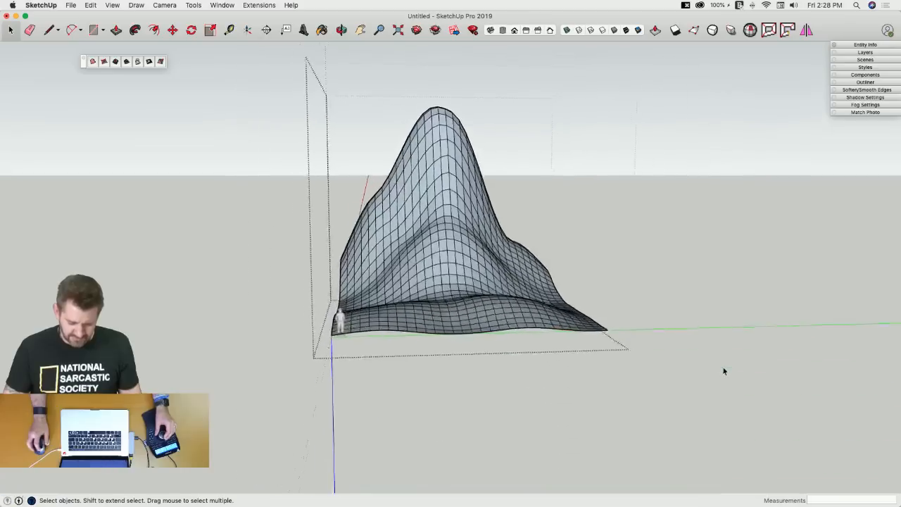
Select the whole terrain mesh and reverse its faces.
middle_click_drag(639, 349, 567, 350)
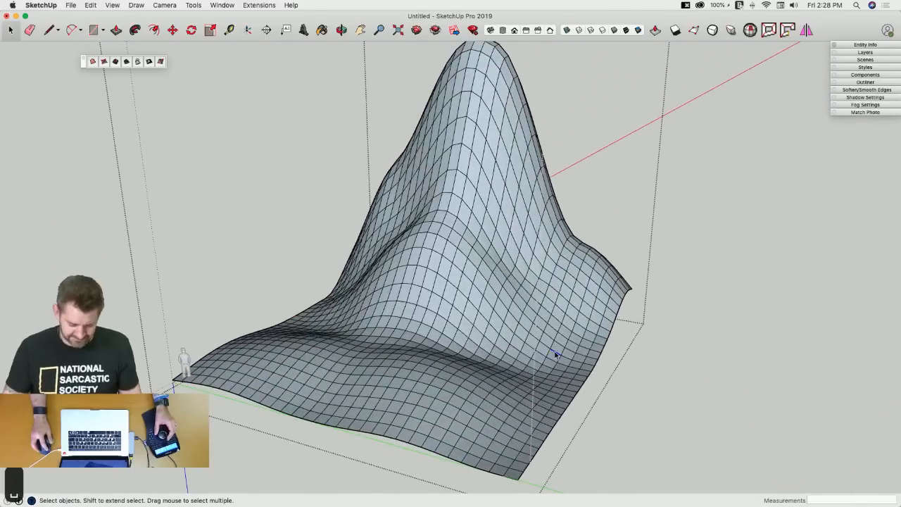
triple_click(555, 355)
right_click(552, 354)
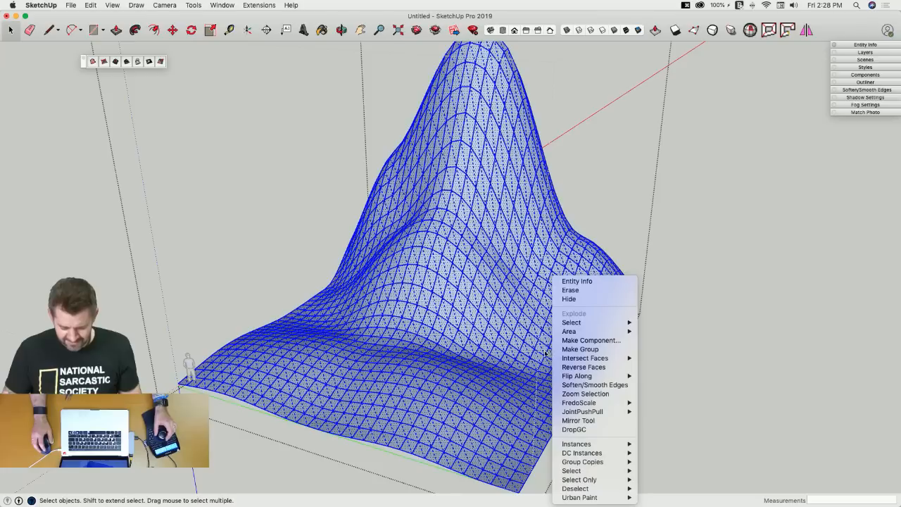
left_click(583, 367)
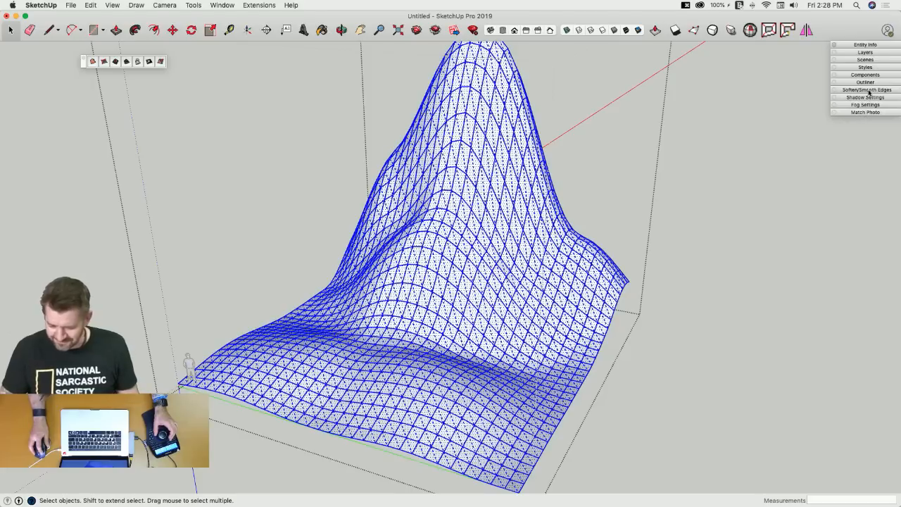
Soften the terrain's edges at a 36-degree angle between normals, with smooth normals and soften coplanar on, and deselect it.
left_click(868, 89)
left_click(788, 135)
left_click(729, 226)
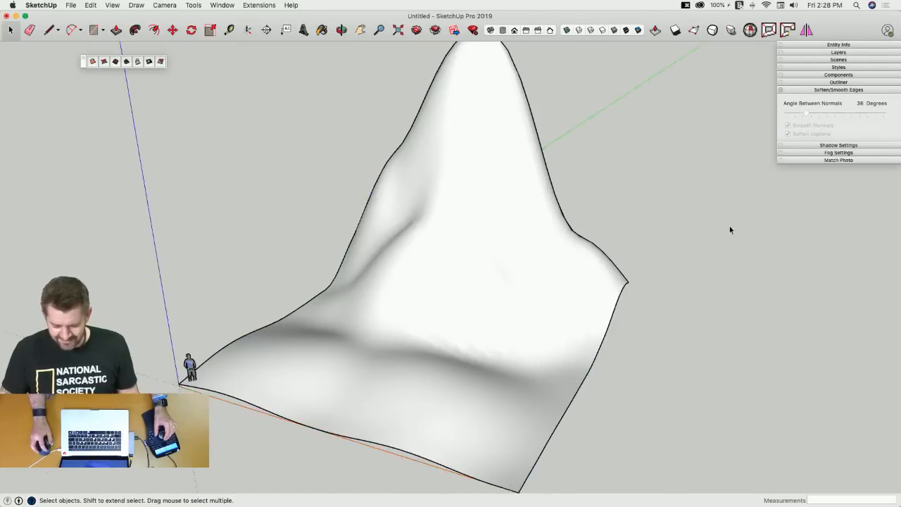
key("space")
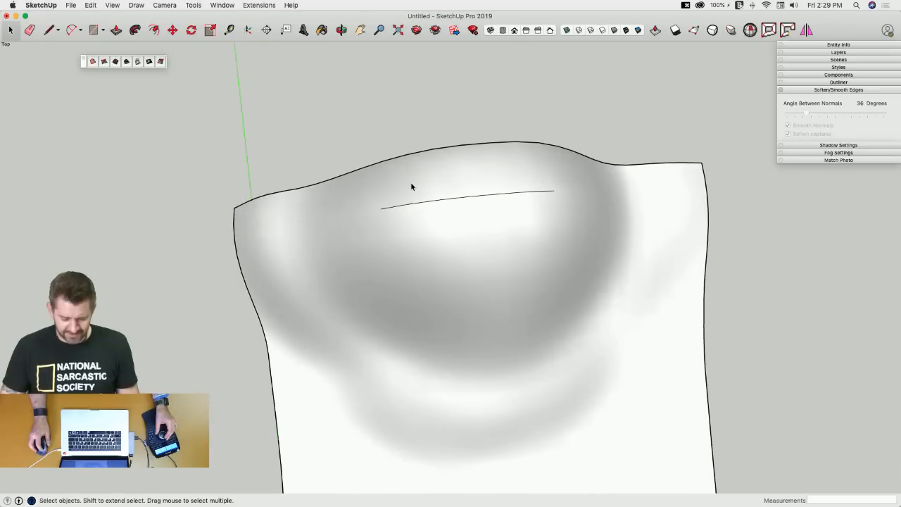
Draw a rectangle about 10' by 3' 7" on the mountain's peak and pull it up about 4' 1".
key("r")
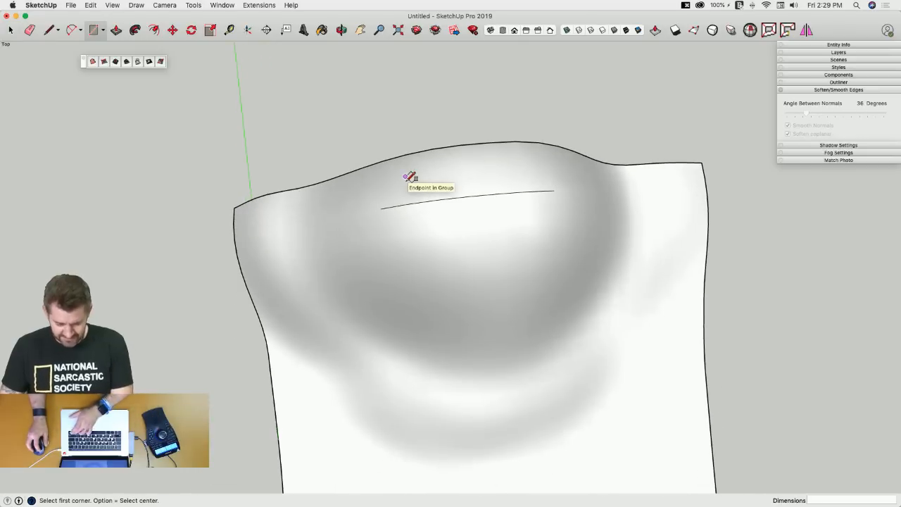
left_click(406, 176)
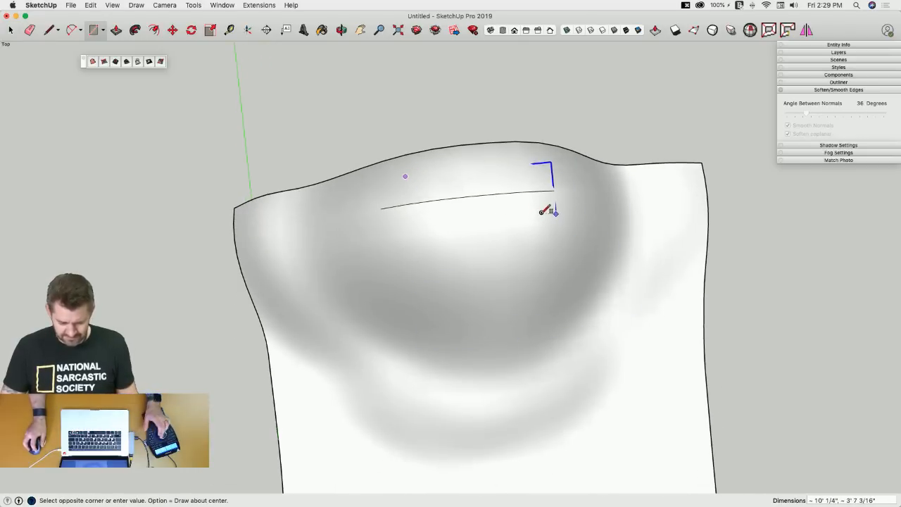
left_click(544, 209)
key("p")
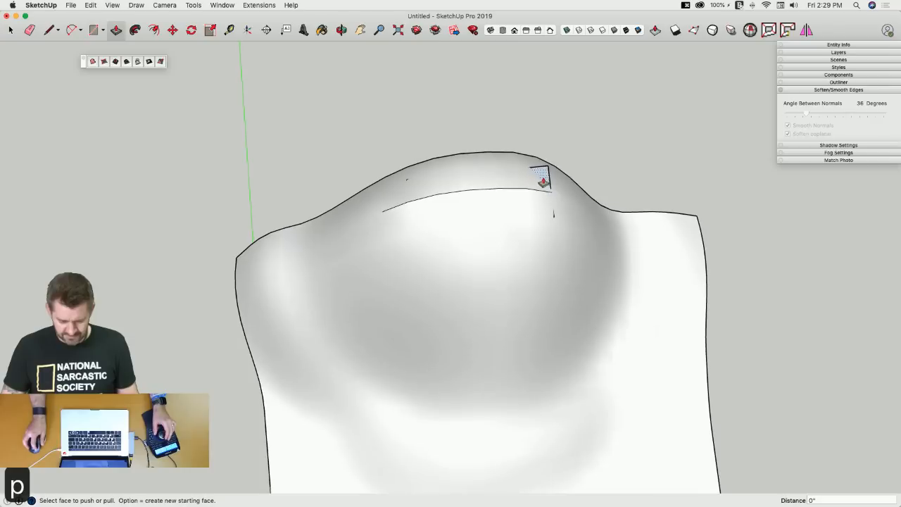
left_click(543, 182)
left_click(542, 159)
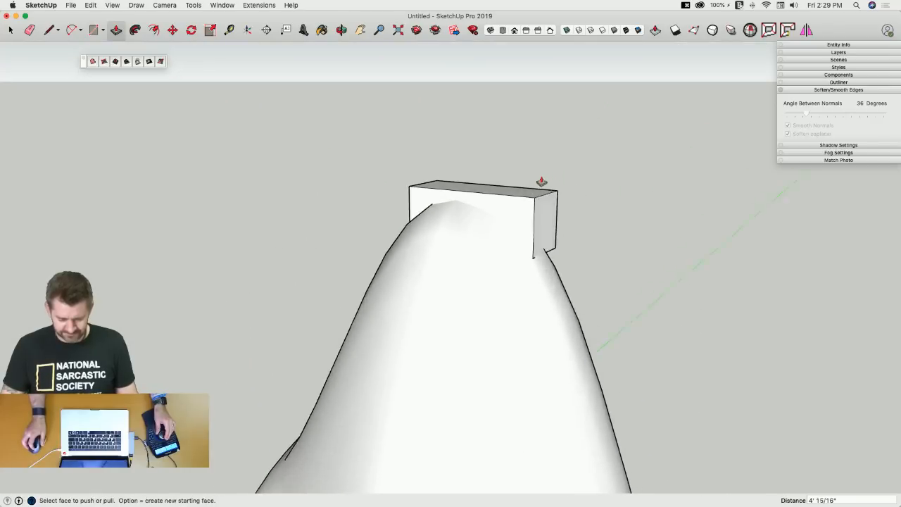
Extend the block's exposed underside down into the mountain.
middle_click_drag(541, 182, 312, 81)
left_click(312, 85)
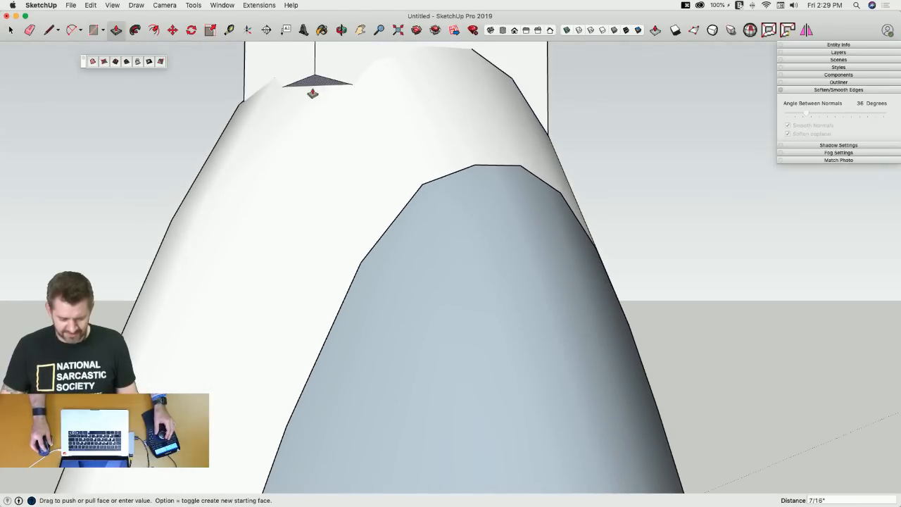
left_click(307, 185)
key("space")
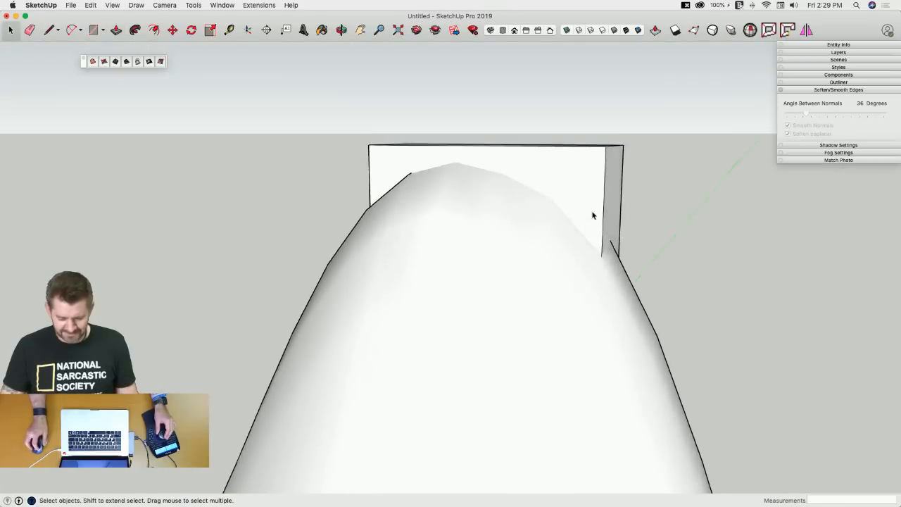
Lower the block's top by about 4" and pull its front face out about 10" to form the castle's base.
middle_click_drag(593, 215, 507, 177)
key("p")
left_click(479, 169)
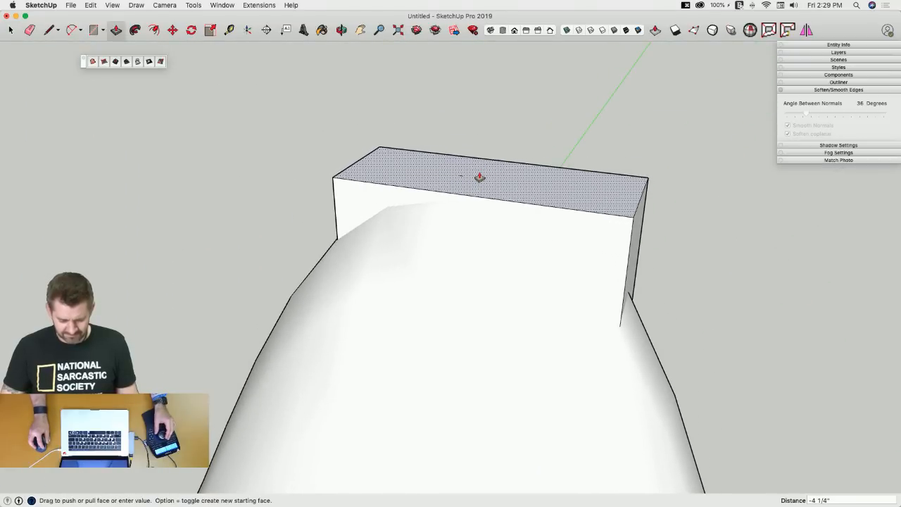
left_click(479, 177)
key("space")
key("p")
left_click(515, 183)
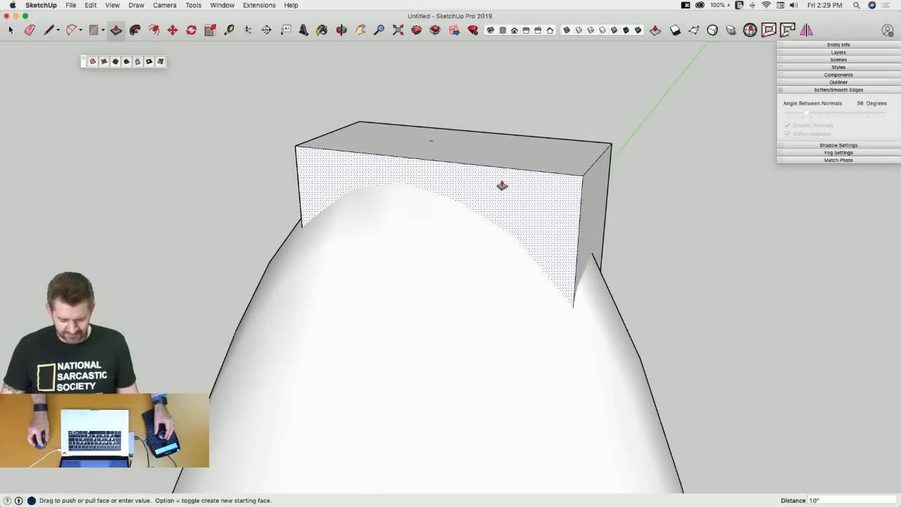
left_click(503, 186)
key("space")
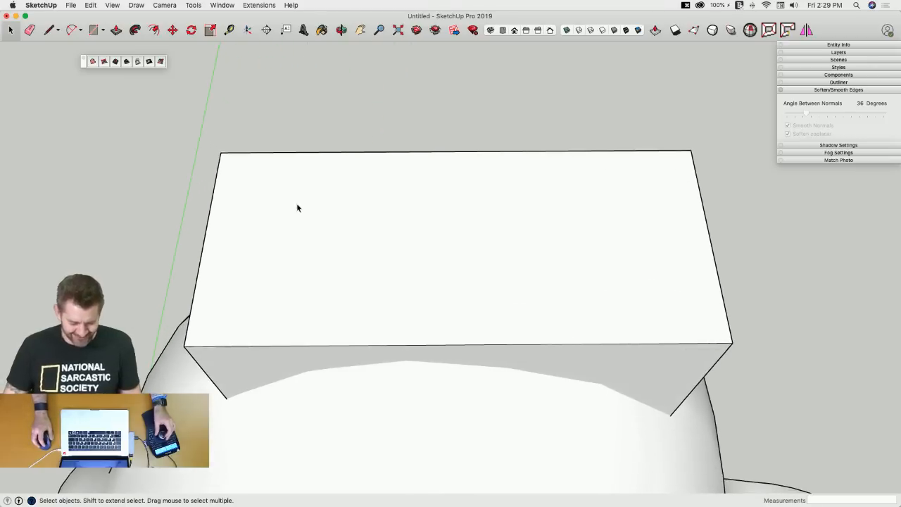
Draw rectangles on the base's two back corners, about 2' 11" by 1' 9" and about 1' 9" square.
key("r")
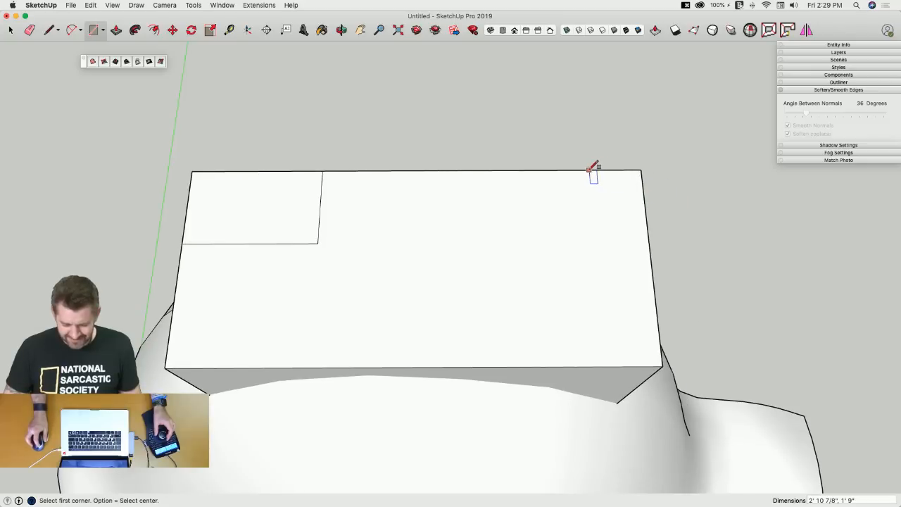
left_click(563, 170)
left_click(651, 241)
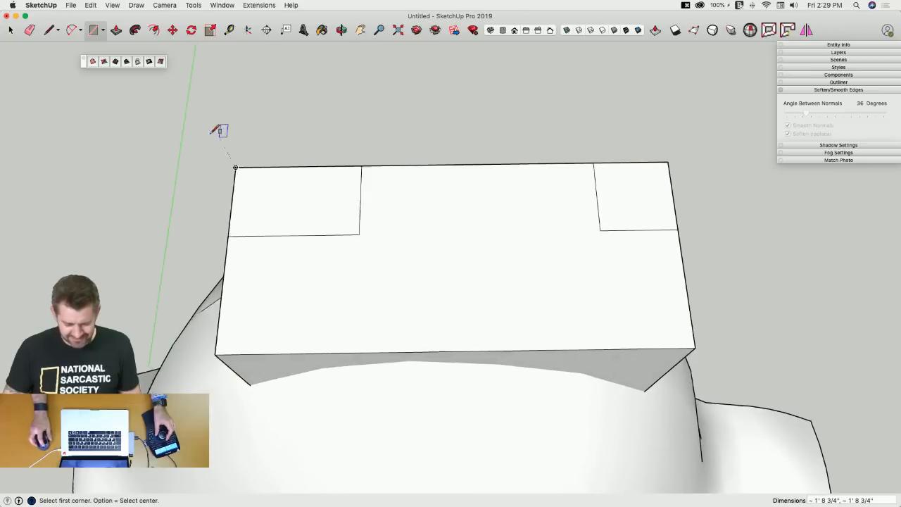
Pull the wider corner rectangle up about 9' 6" and the square one up about 6' 3" as towers.
key("p")
left_click(284, 191)
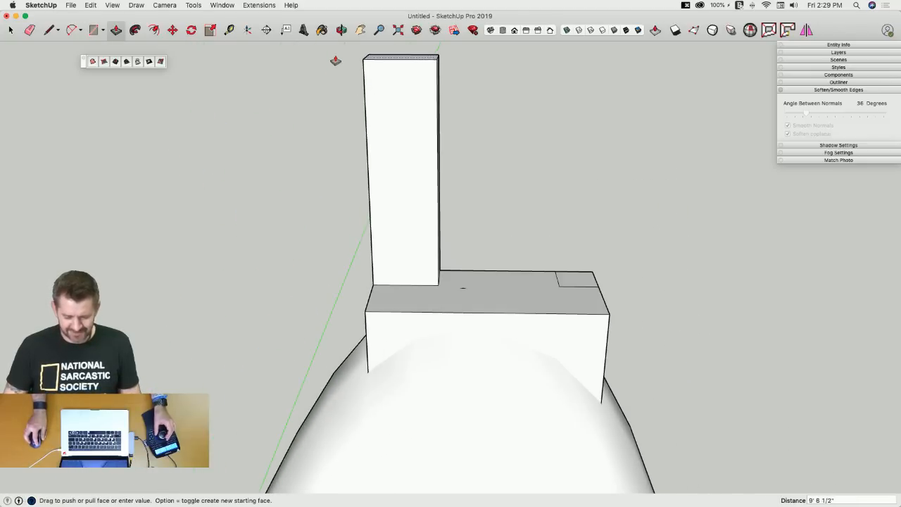
left_click(336, 76)
left_click(527, 281)
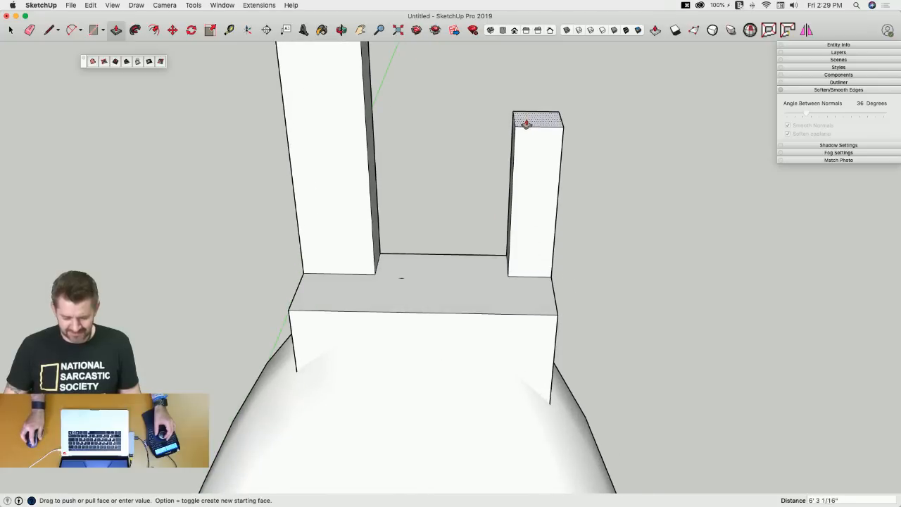
left_click(527, 124)
key("space")
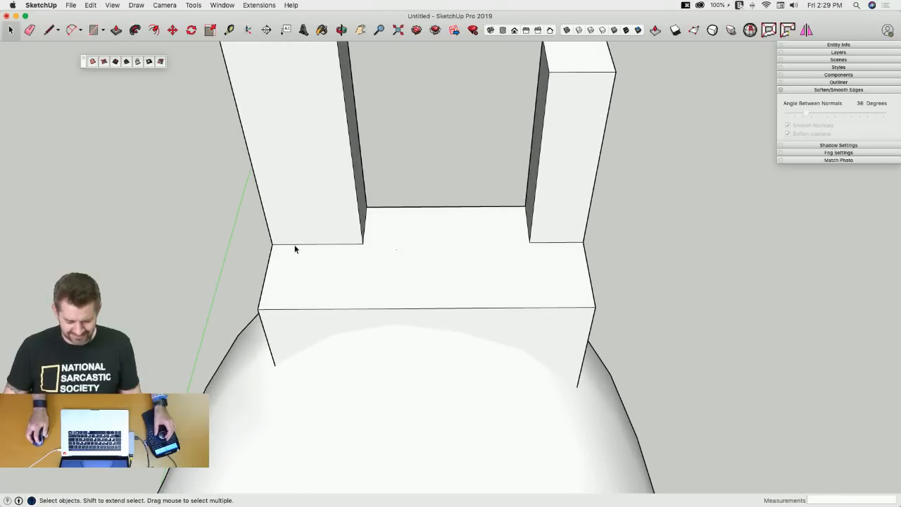
Outline a main block footprint between and in front of the towers and pull it up about 4' 10".
key("l")
left_click(294, 244)
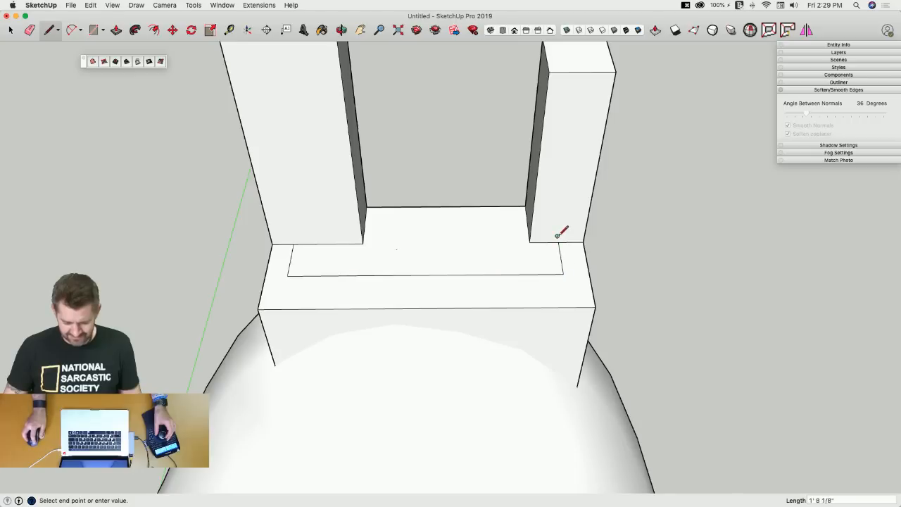
key("p")
left_click(486, 243)
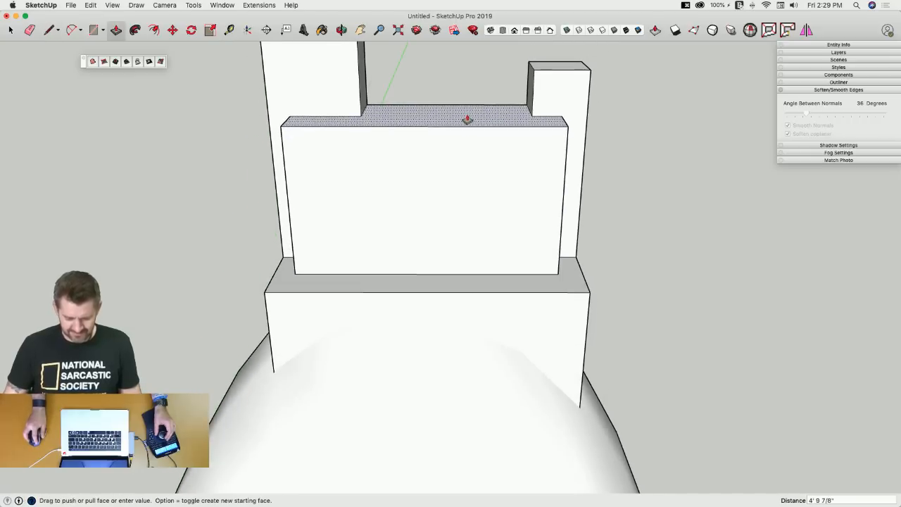
left_click(469, 120)
key("space")
middle_click_drag(577, 169, 390, 126)
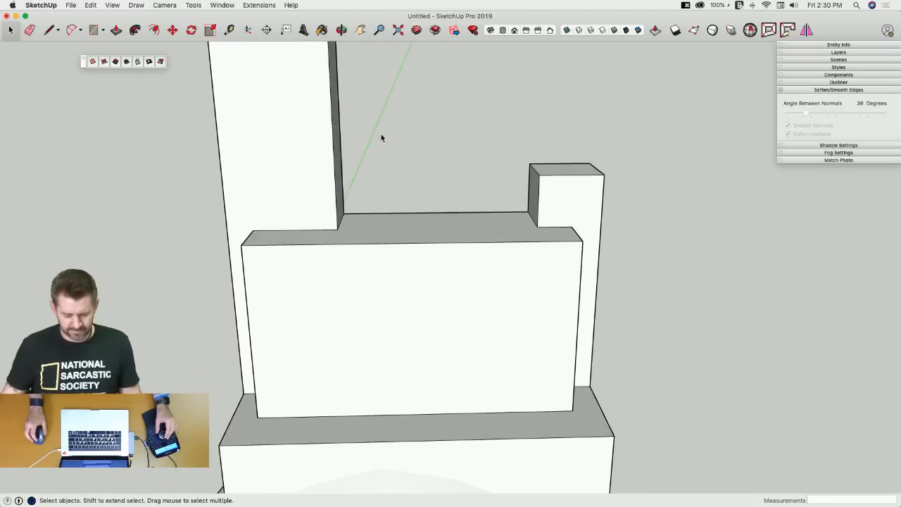
Draw a roof profile with a small eave and a slope about 2' 11" long on the tall tower's front face.
key("l")
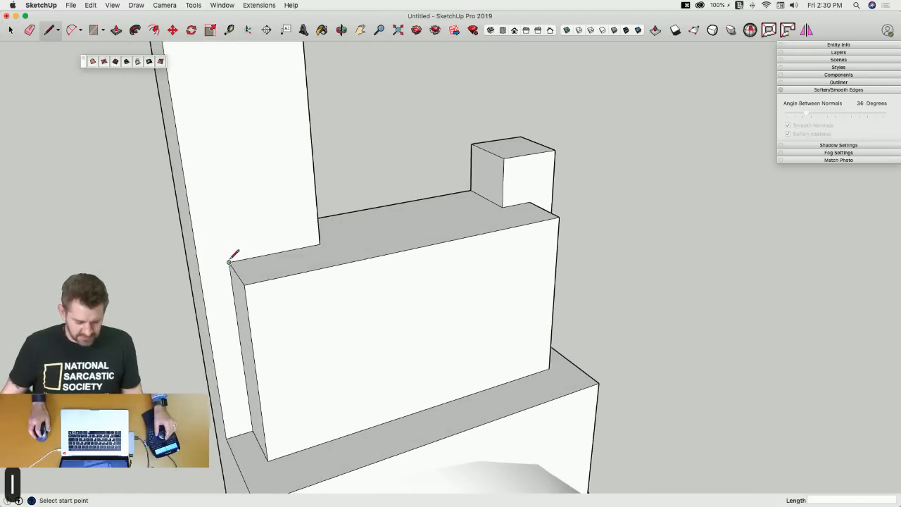
left_click(256, 255)
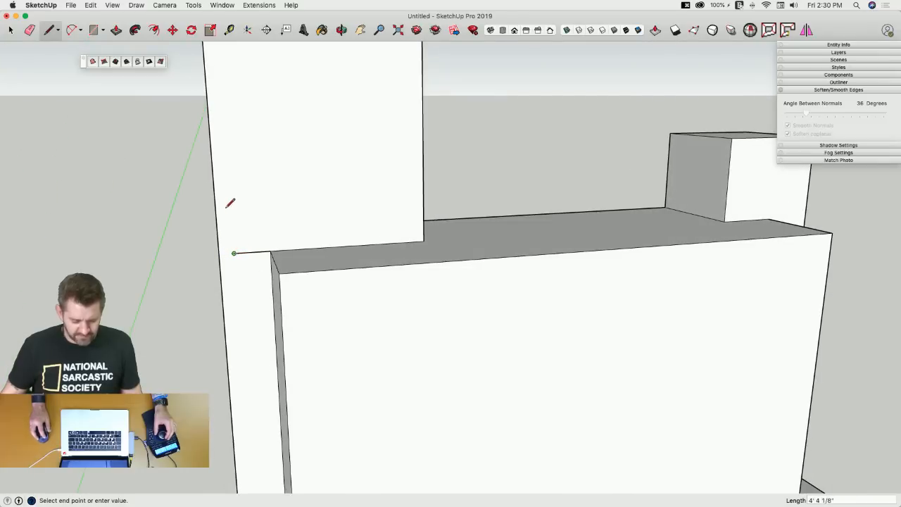
left_click(233, 226)
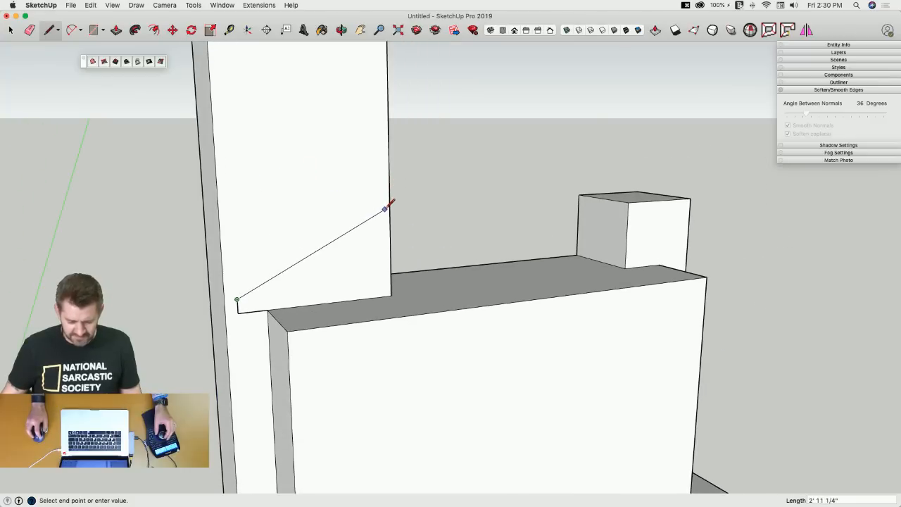
left_click(391, 204)
Raise the top of the shorter tower.
middle_click_drag(392, 203, 565, 211)
key("p")
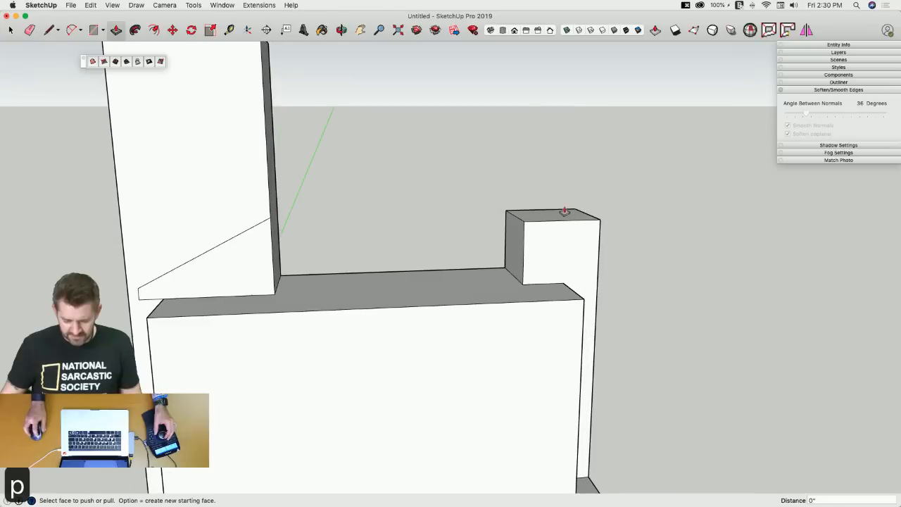
left_click_drag(564, 218, 570, 153)
key("space")
Select the main block's front and side top edges and sweep the roof profile along them with Follow Me.
middle_click_drag(570, 152, 175, 329)
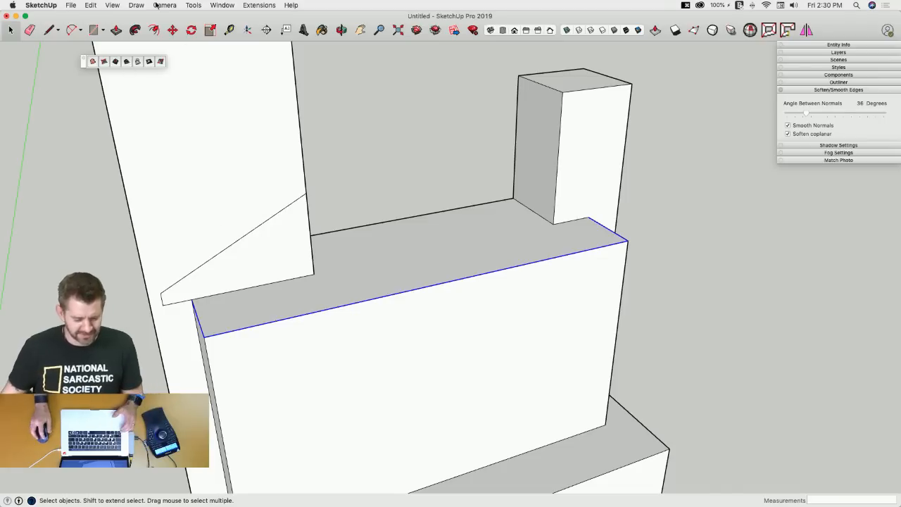
key("p")
left_click_drag(258, 262, 446, 187)
mouse_move(446, 187)
middle_mouse_down()
mouse_move(441, 145)
mouse_move(423, 148)
mouse_move(374, 205)
mouse_move(336, 219)
mouse_move(411, 201)
mouse_move(312, 208)
middle_mouse_up()
key("space")
Draw edges at the back of the roof and push the face beside the tower by about 11".
key("e")
key("l")
left_click(262, 278)
middle_click_drag(262, 277, 363, 196)
left_click(316, 239)
middle_click_drag(380, 158, 421, 217)
key("p")
left_click_drag(420, 217, 323, 388)
left_click(323, 388)
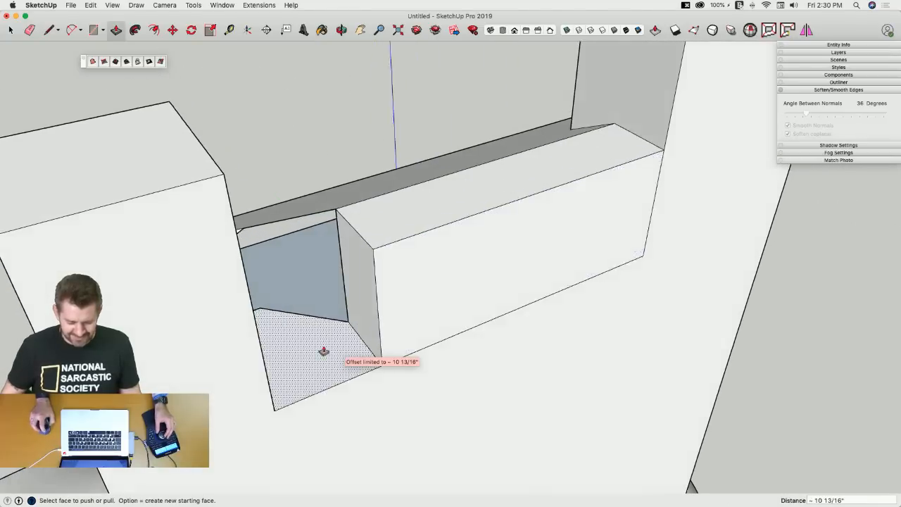
Draw the missing edges to close the gap at the roof's back corner and erase the leftover edge.
key("l")
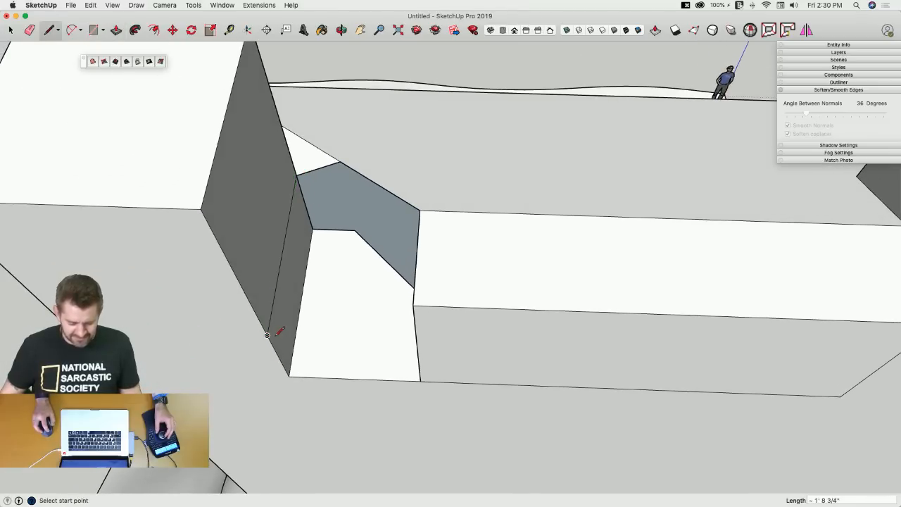
left_click(413, 306)
key("e")
left_click(416, 319)
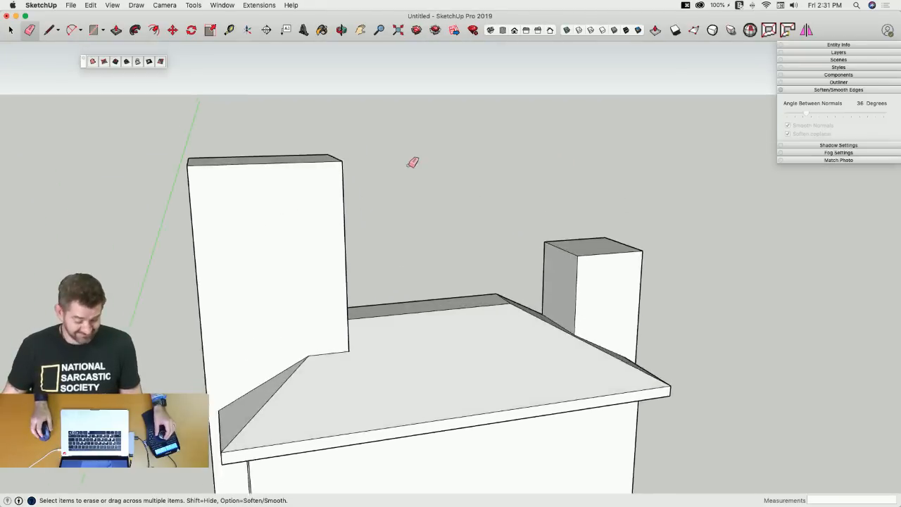
Offset the taller tower's top face outward, draw lines extending its back edge, and erase the overhang behind them.
key("space")
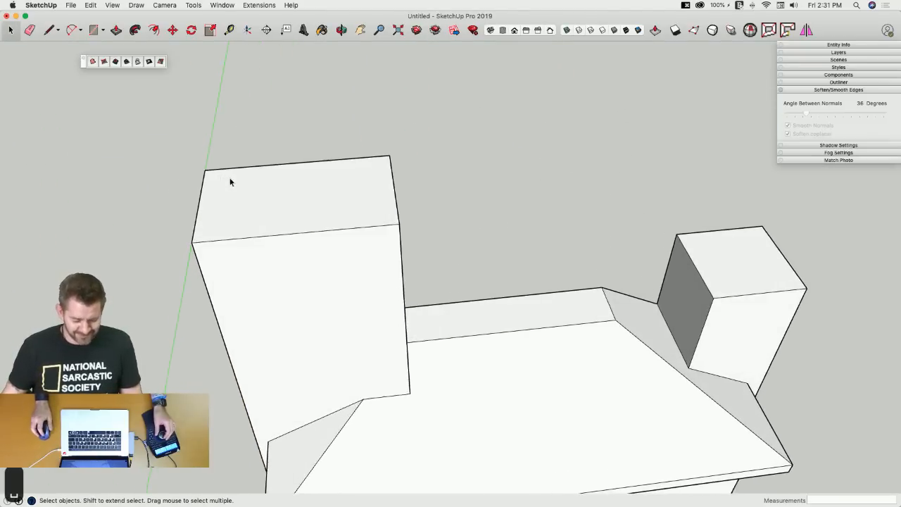
key("f")
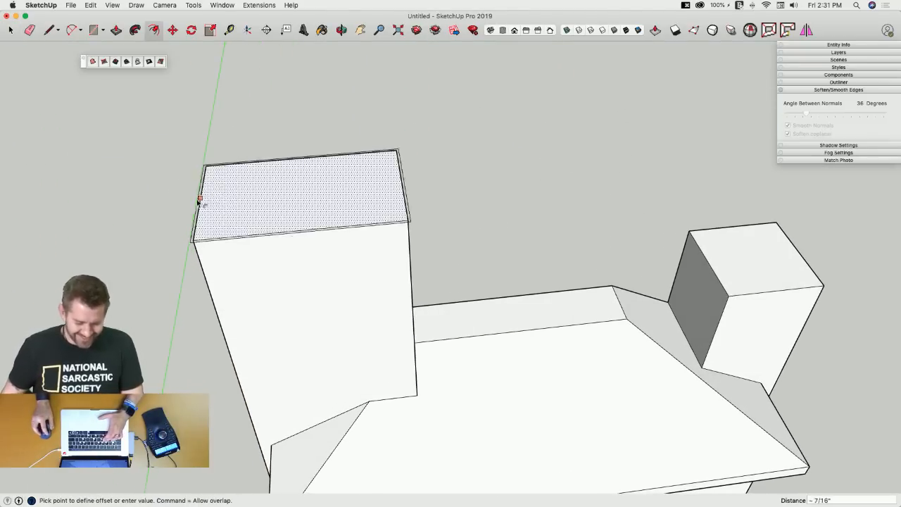
left_click(200, 198)
left_click(177, 204)
key("l")
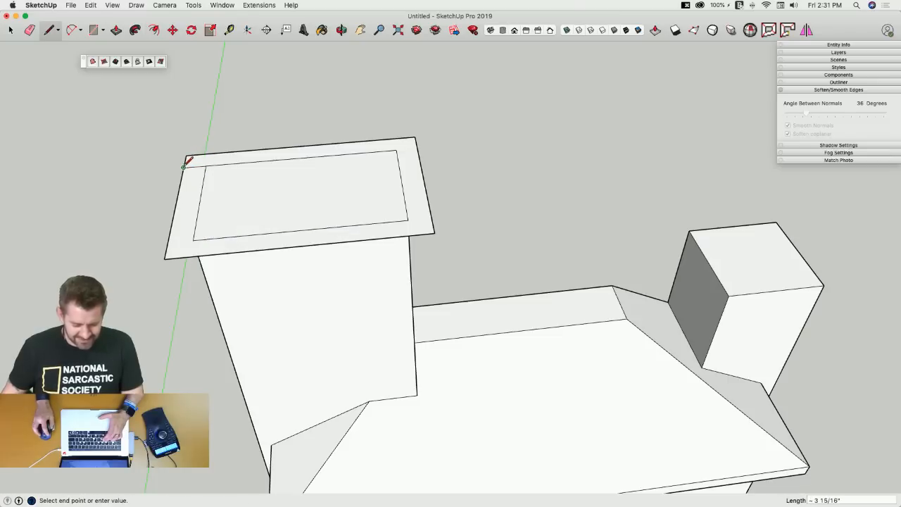
key("e")
left_click(339, 140)
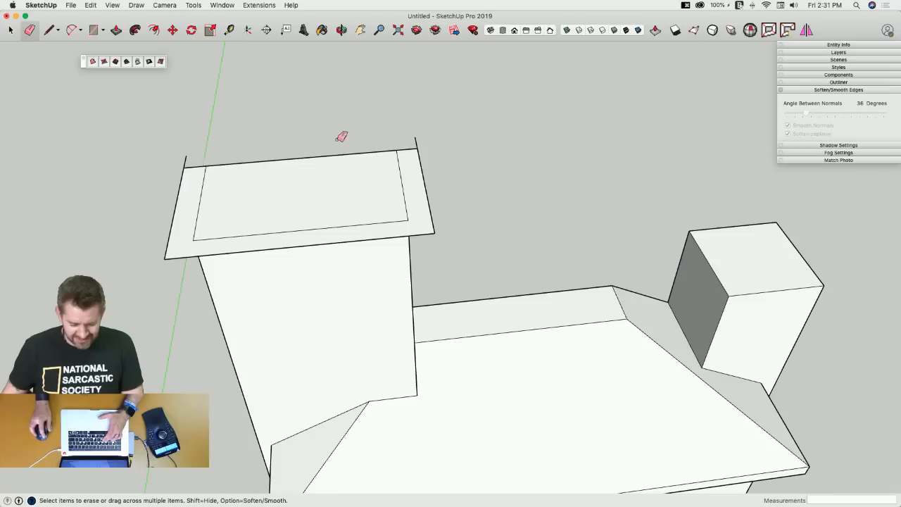
Raise the taller tower's overhang ring and inner top face level with each other, and draw edges joining their front corners.
key("p")
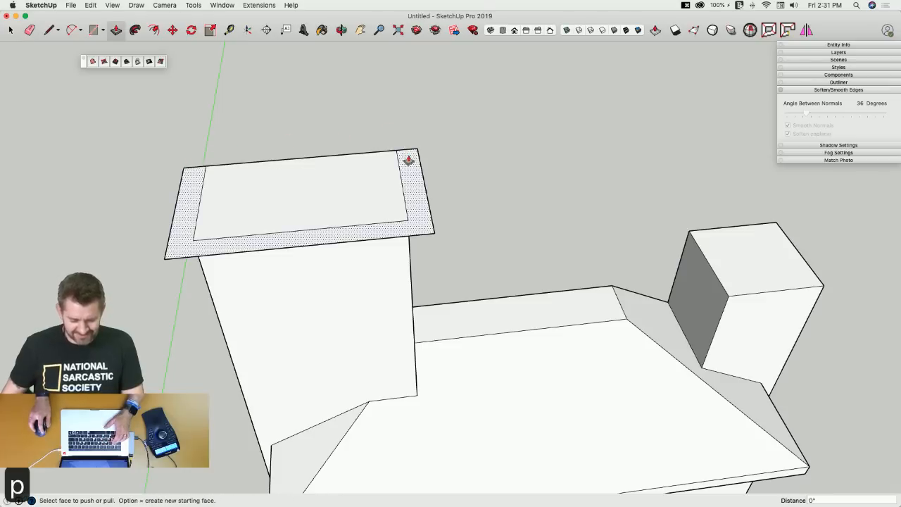
left_click_drag(411, 157, 393, 171)
key("space")
key("l")
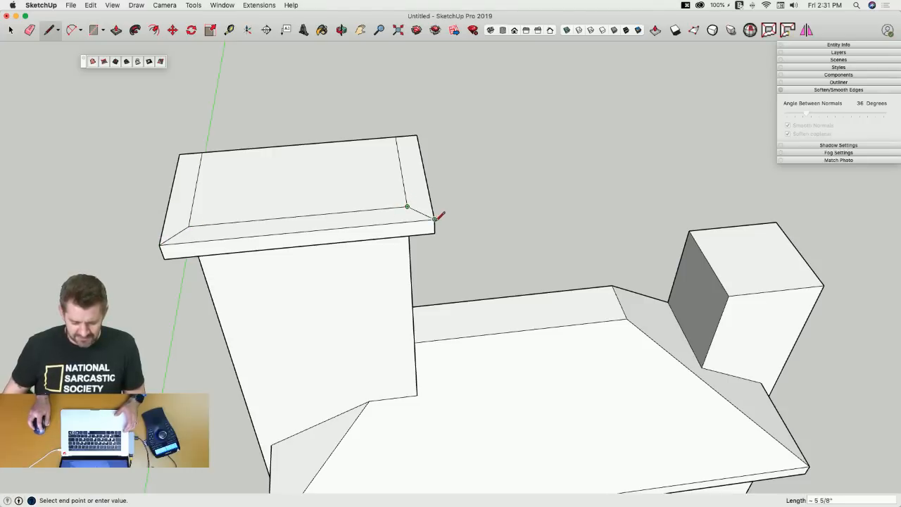
Move the taller tower's inner top face up about 10 7/8" to form sloped roof sides.
key("space")
left_click(344, 197)
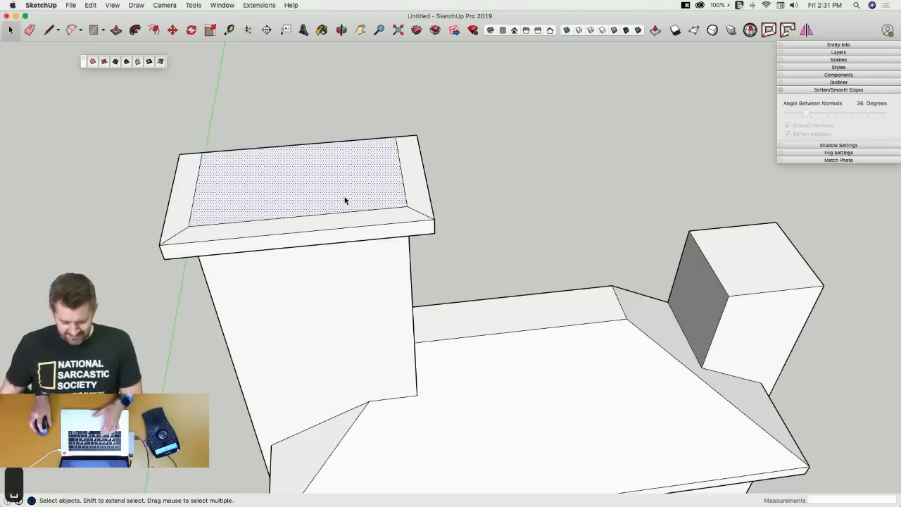
key("m")
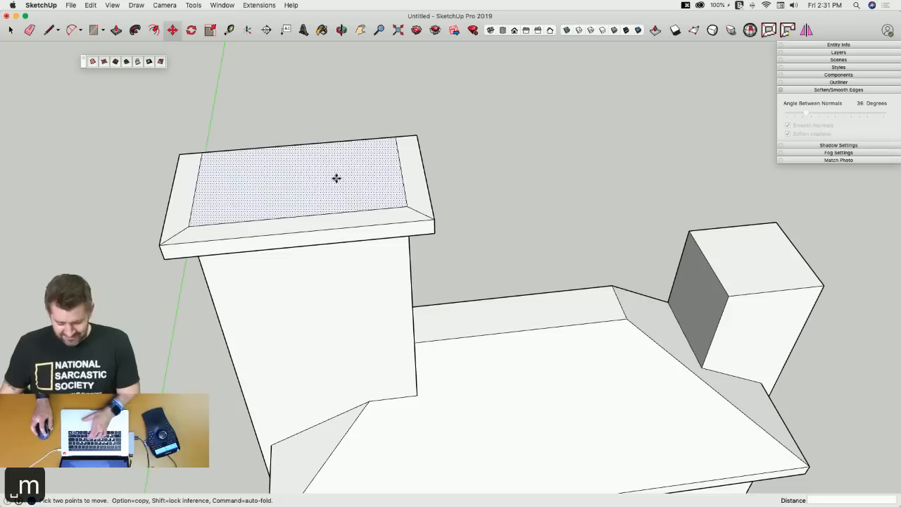
left_click(309, 144)
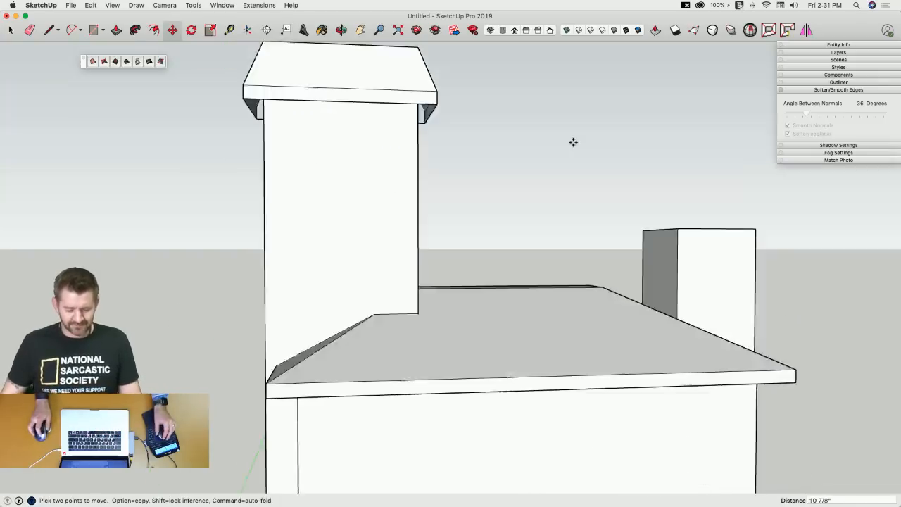
Draw edges from the taller tower's back corners to close the open underside of its roof overhang.
key("space")
key("l")
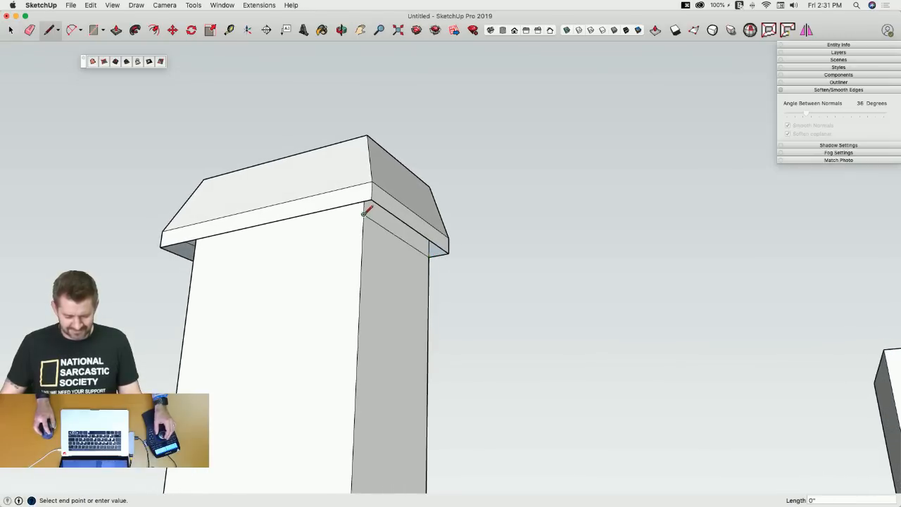
middle_click_drag(365, 211, 364, 204)
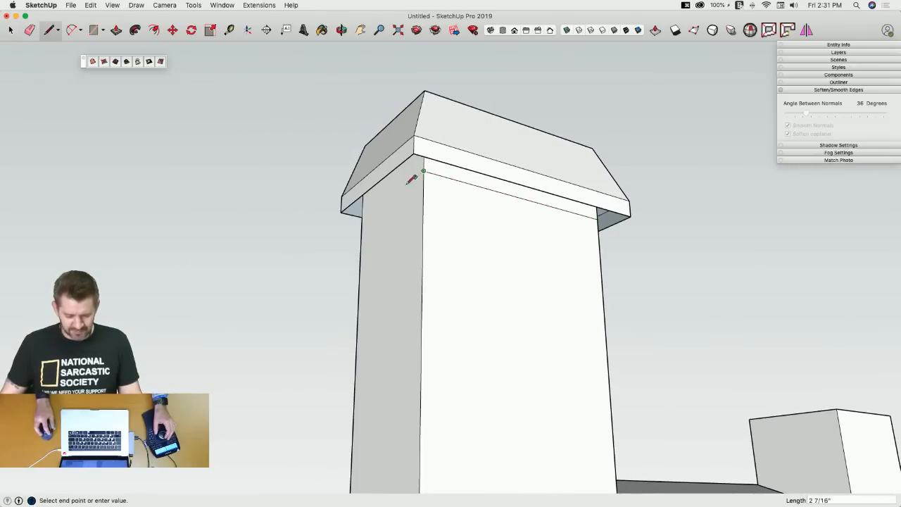
left_click(362, 216)
key("space")
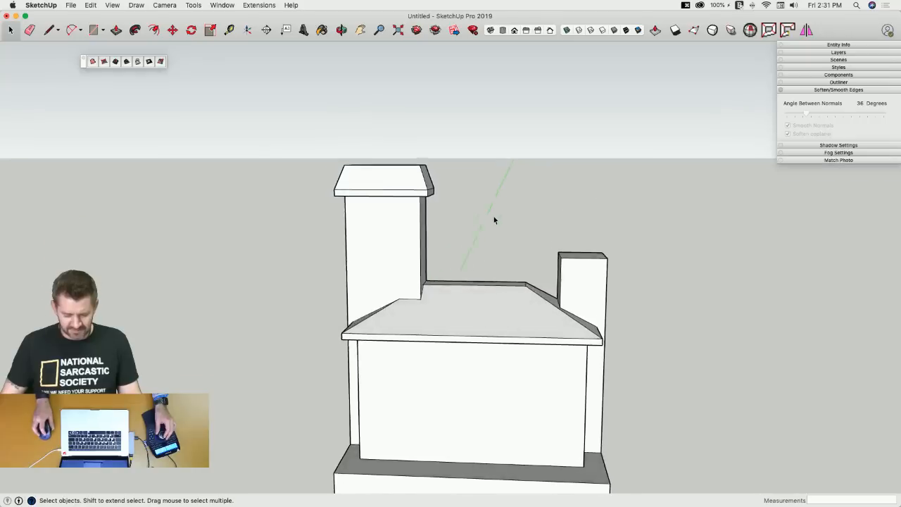
Scale the taller tower's roof top to about 0.72 of its width about the center and shorten its depth from the front.
left_click(407, 200)
key("s")
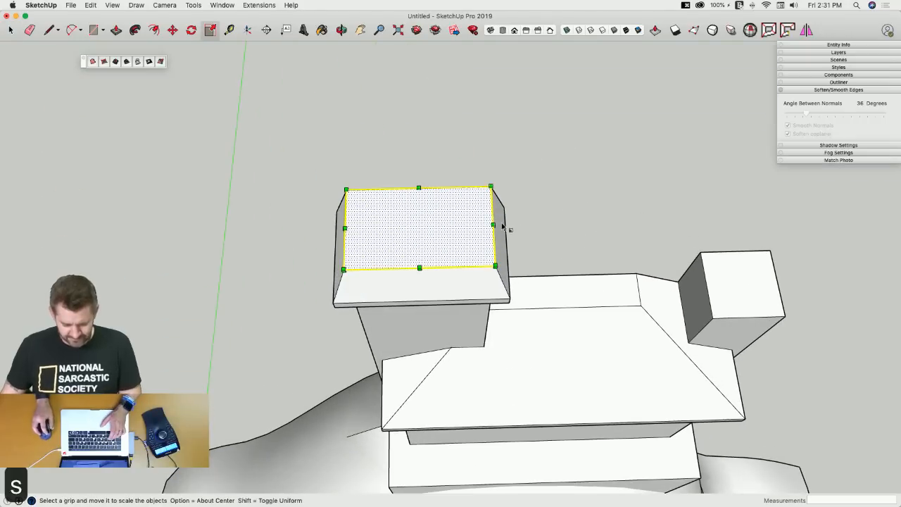
left_click_drag(494, 225, 473, 226)
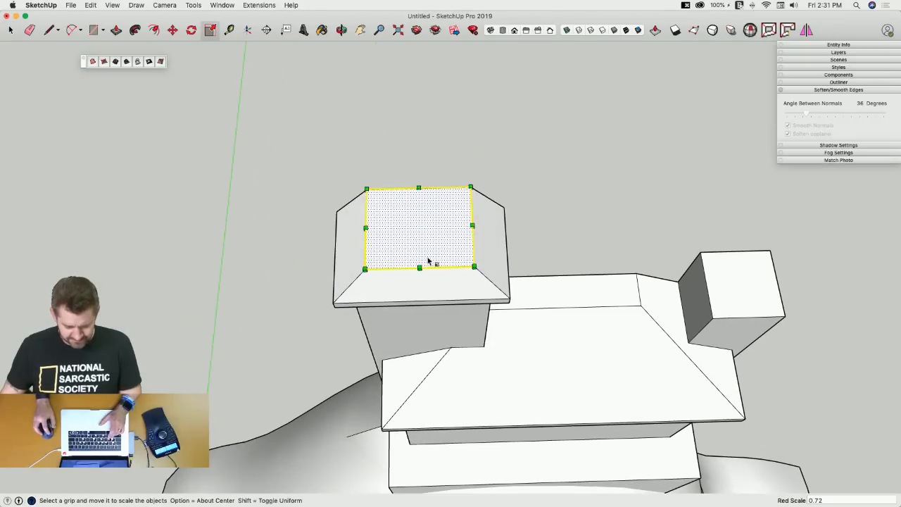
left_click_drag(419, 269, 420, 250)
key("space")
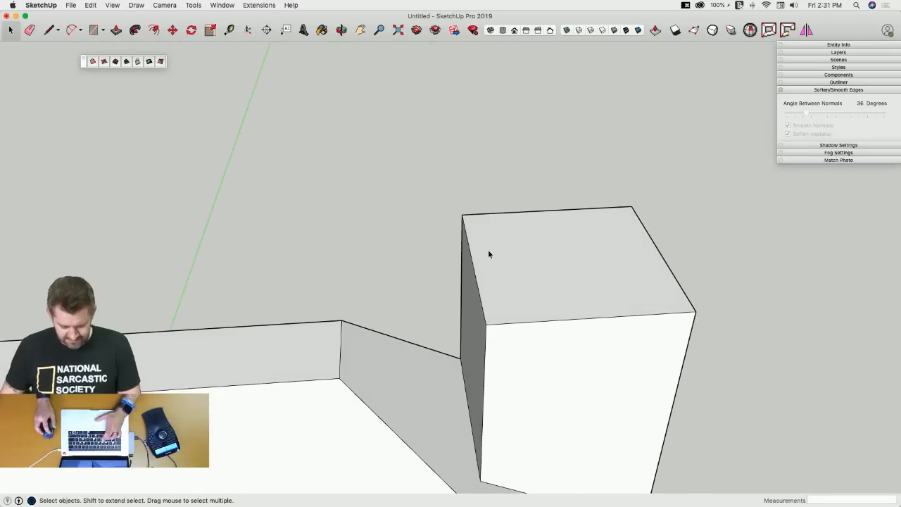
key("f")
left_click(482, 250)
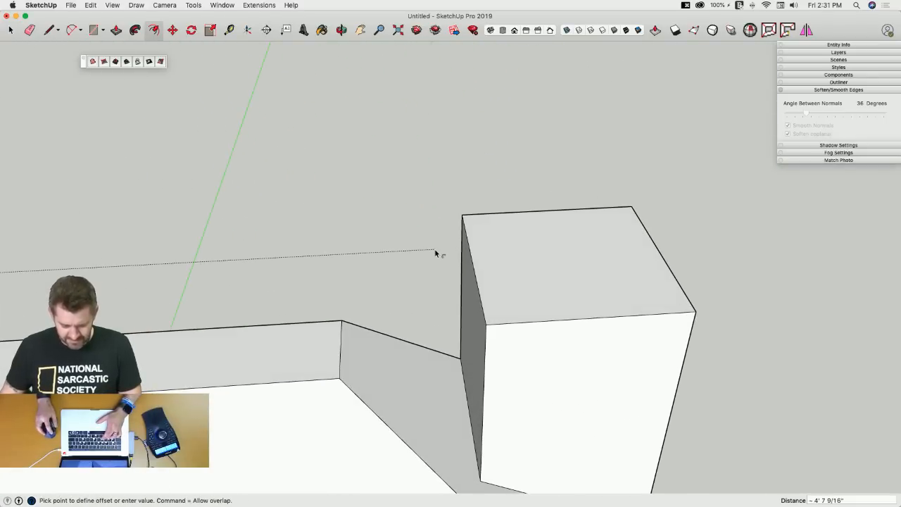
key("space")
Offset the shorter tower's top face outward, draw lines extending its back edge, and erase the overhang behind them.
left_click(485, 248)
key("f")
left_click(489, 250)
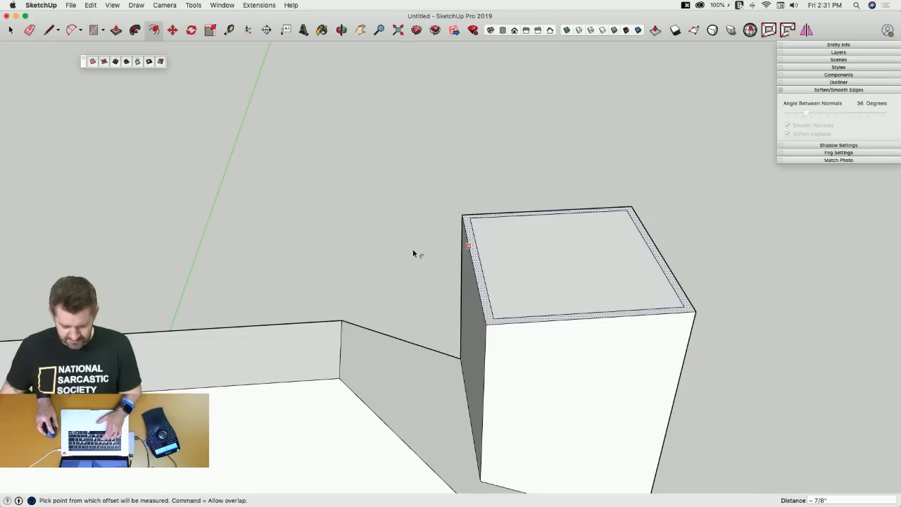
key("super+z")
left_click(472, 251)
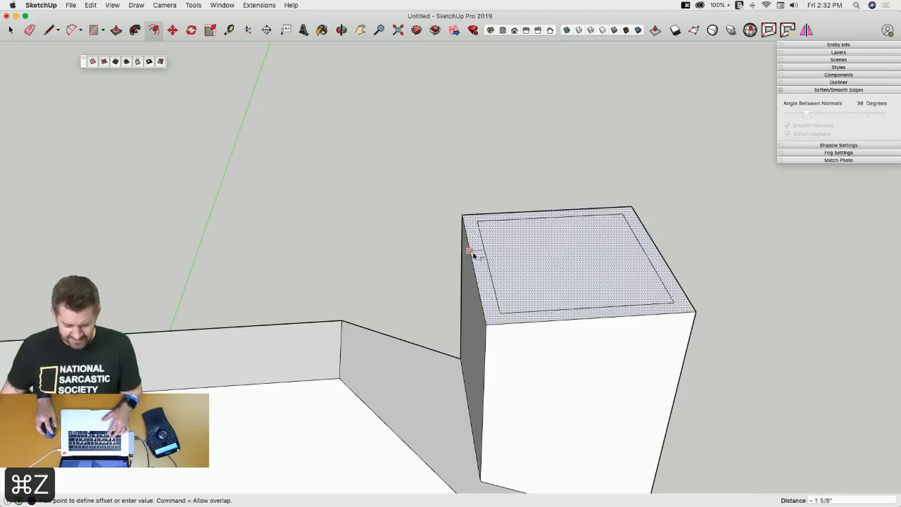
left_click(424, 261)
key("l")
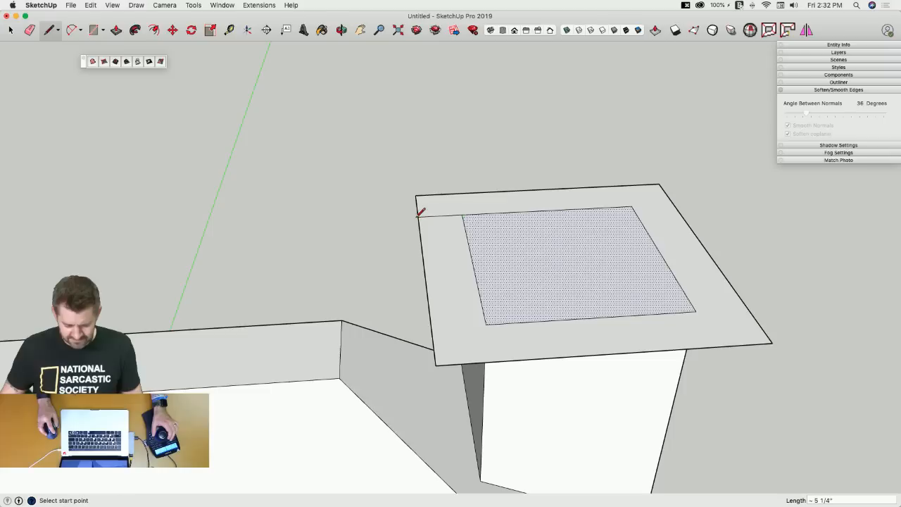
left_click(674, 204)
key("e")
left_click(416, 205)
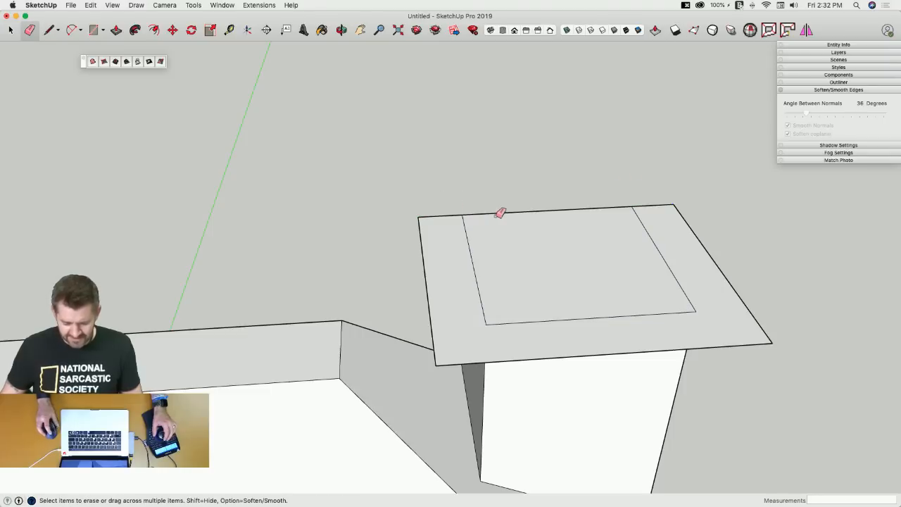
Pull the shorter tower's overhang ring up about 6" and raise the inner top face level with it.
key("space")
mouse_move(503, 251)
middle_mouse_down()
mouse_move(489, 285)
mouse_move(458, 265)
middle_mouse_up()
key("p")
left_click(458, 265)
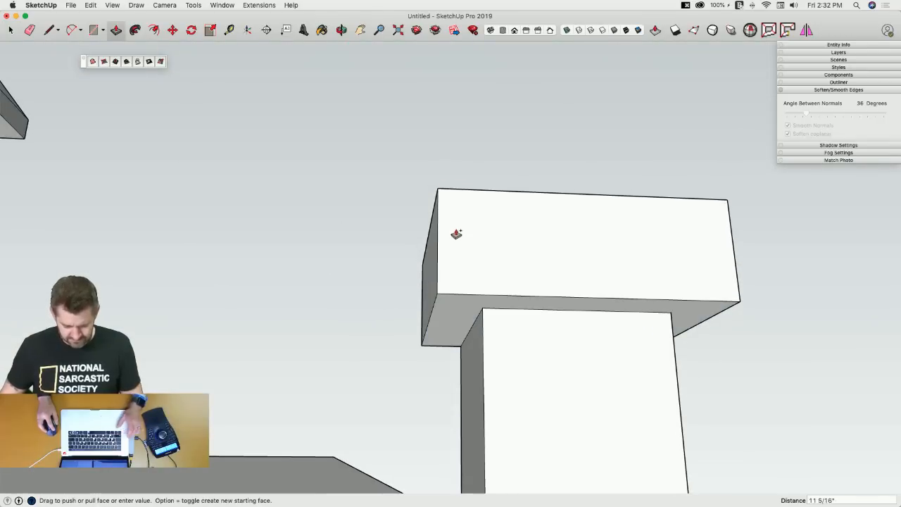
left_click(455, 274)
middle_click_drag(455, 274, 526, 241)
left_click(508, 183)
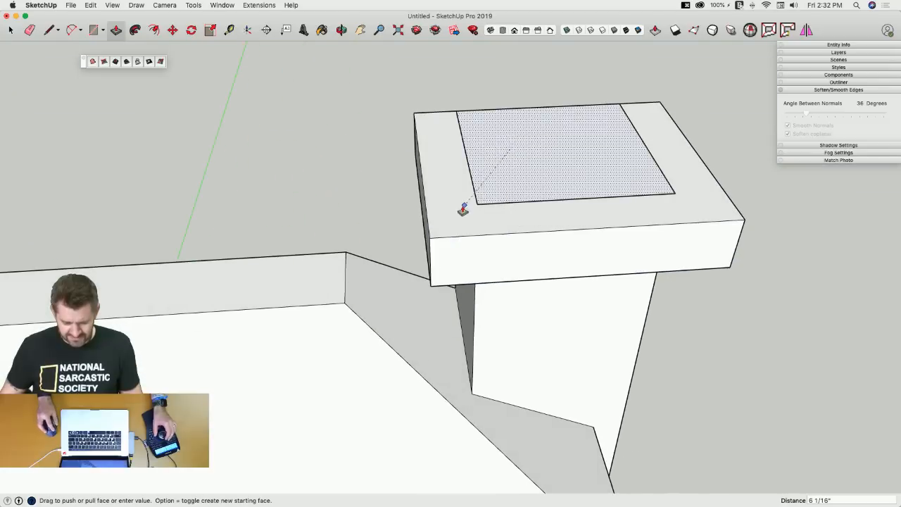
left_click(462, 212)
key("space")
Move the shorter tower's inner top face up about 11 5/16" to form sloped roof sides.
left_click(502, 192)
key("m")
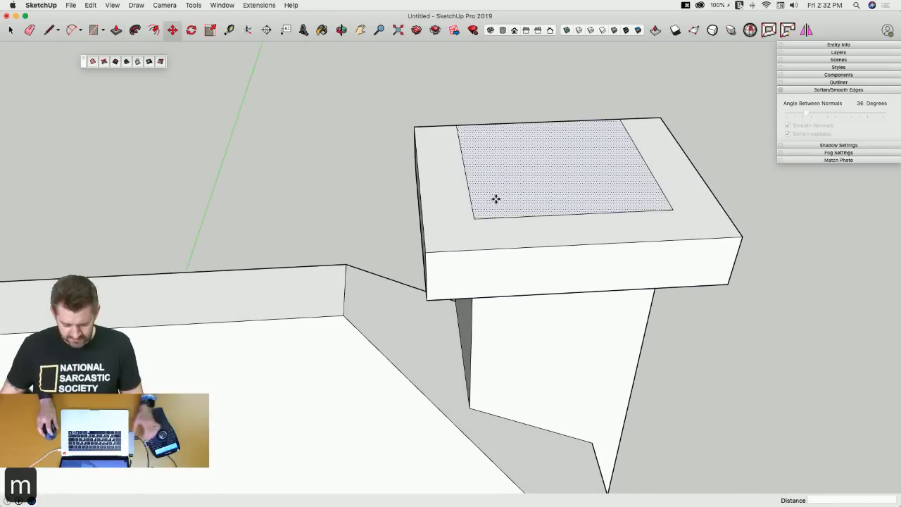
left_click(495, 200)
left_click(502, 105)
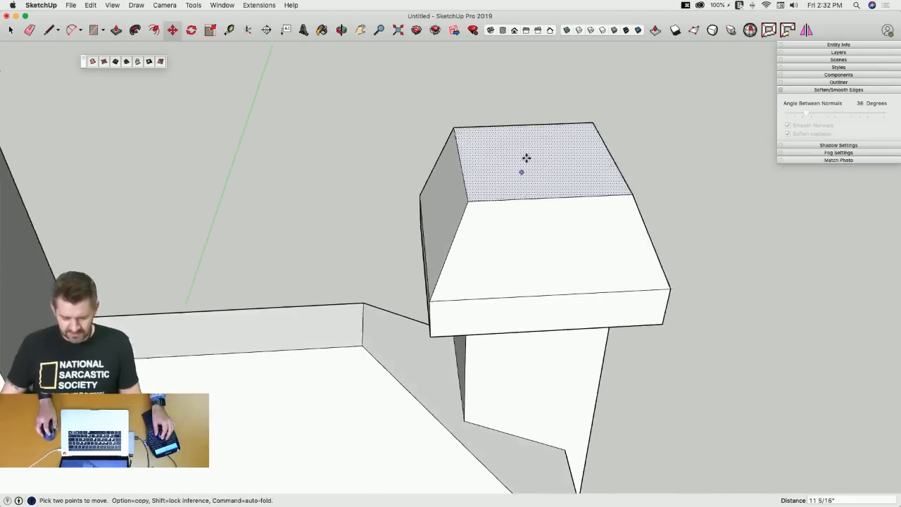
Scale the shorter tower's roof top to about 0.61 of its depth from the front and narrow its width about the center.
key("space")
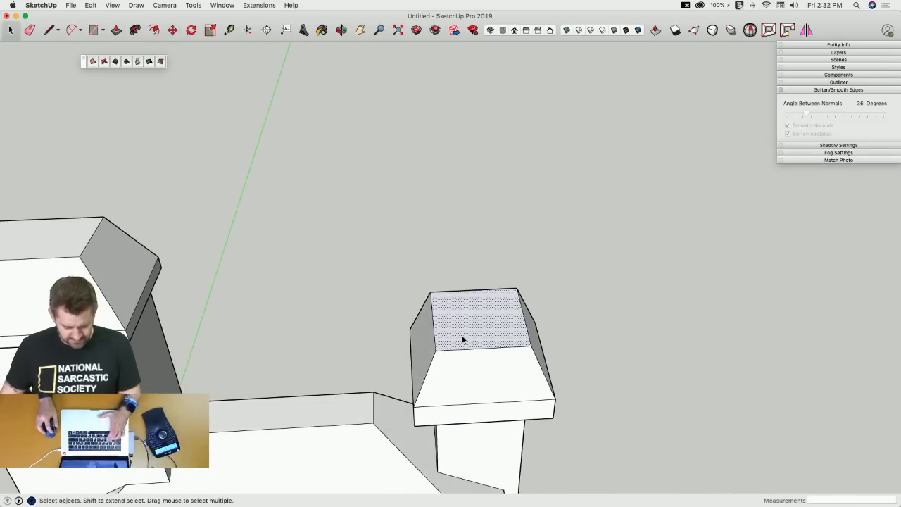
key("s")
left_click_drag(484, 347, 480, 324)
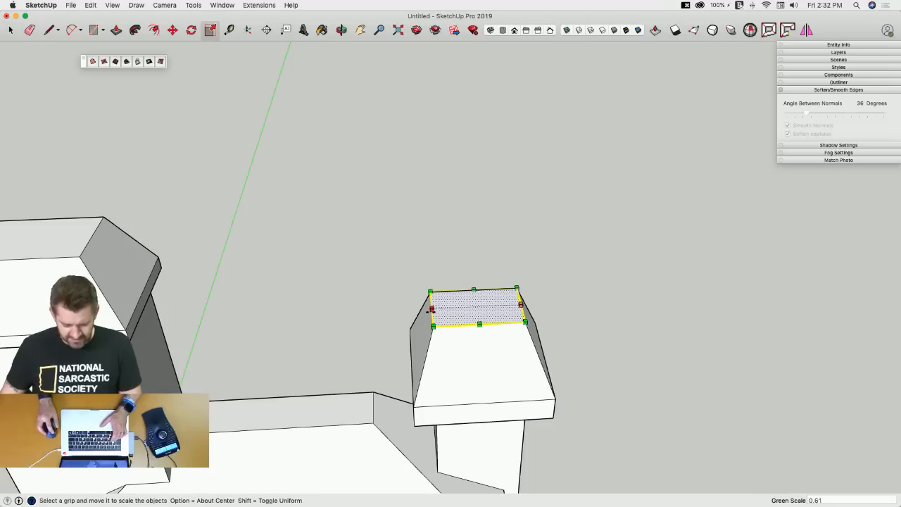
left_click_drag(432, 310, 448, 309, "alt")
key("space")
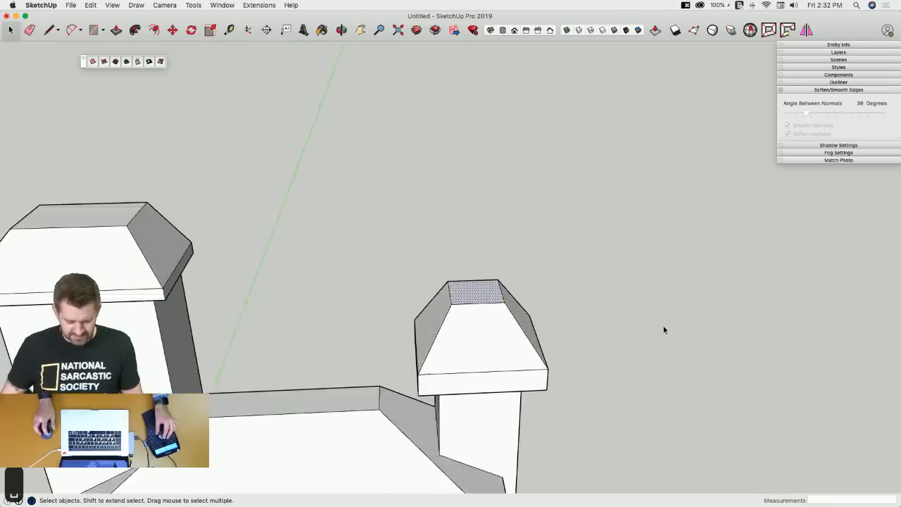
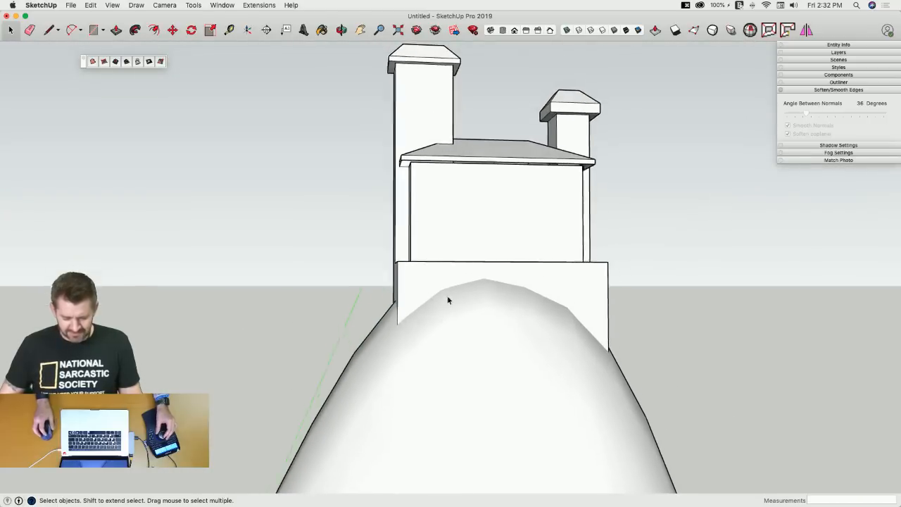
Draw an edge about 1' 4 1/2" long from the main block's top corner to close the underside of the roof eave.
key("l")
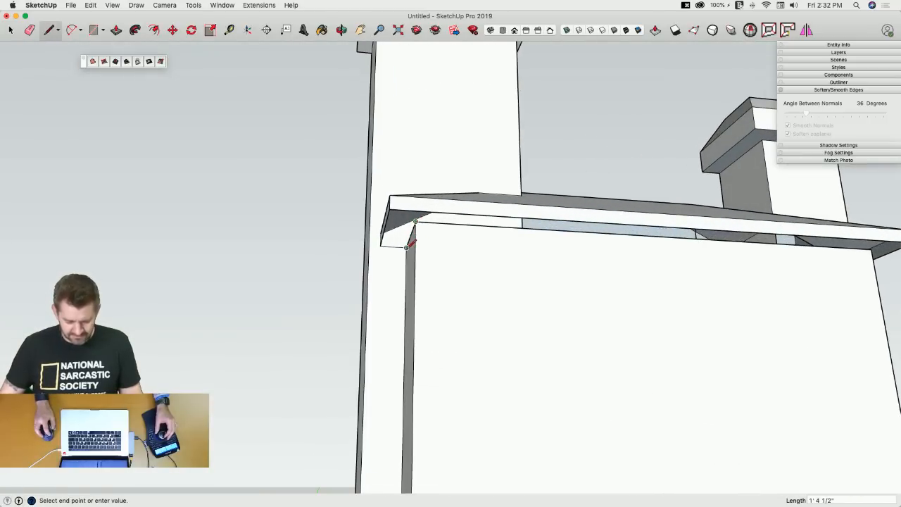
left_click(406, 247)
key("space")
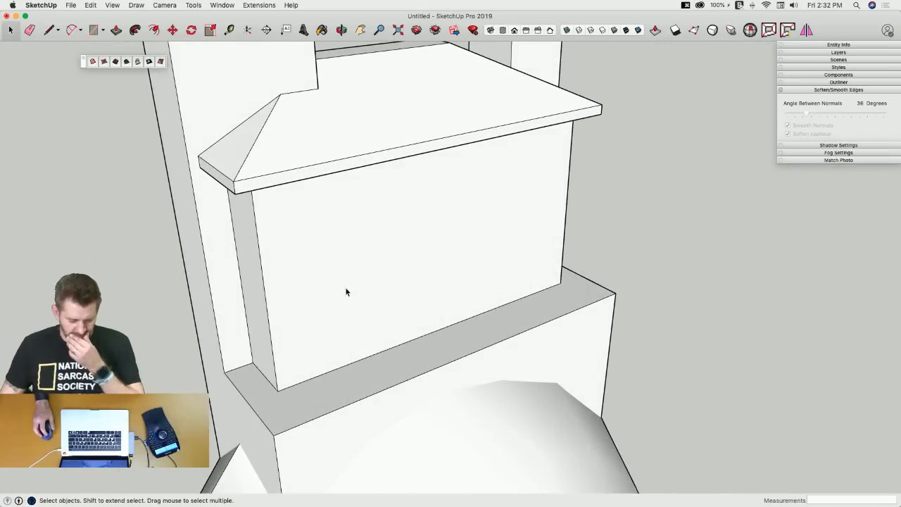
Draw a horizontal line across the main block's front wall and pull a rectangle drawn over it out about 1' 7".
key("l")
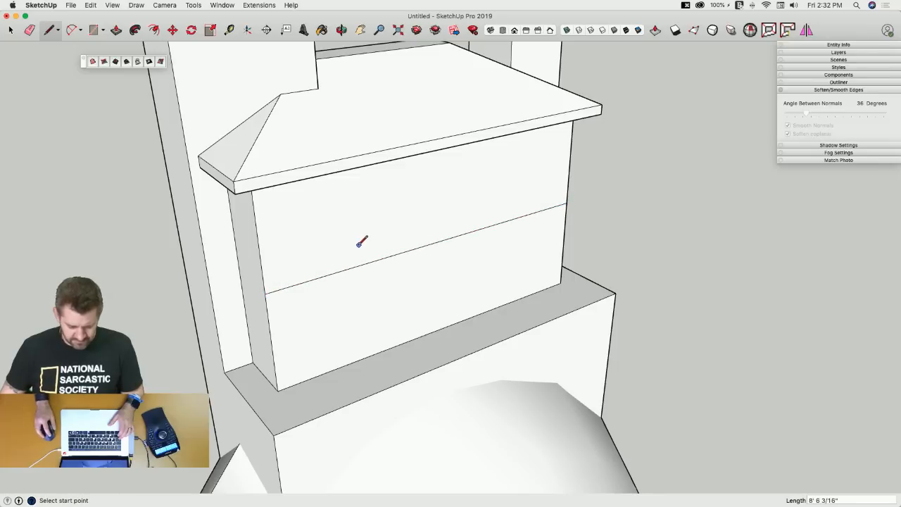
key("r")
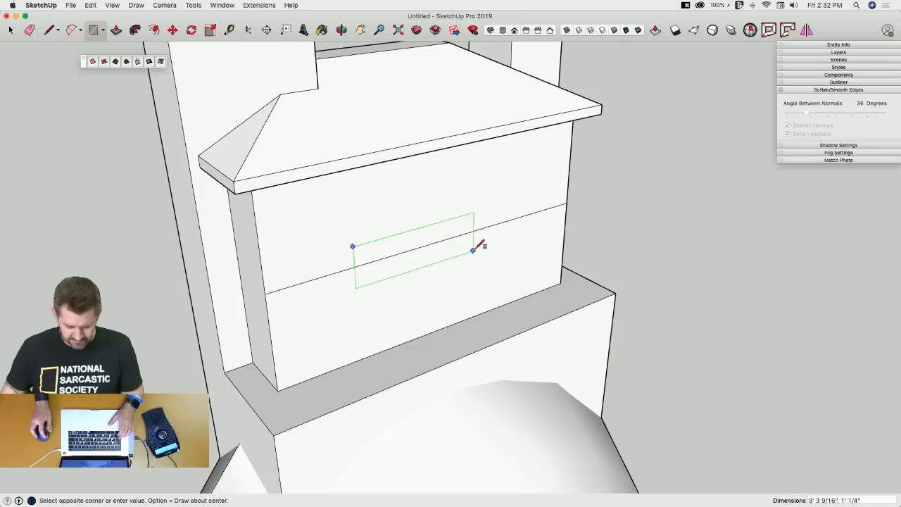
key("p")
left_click(439, 237)
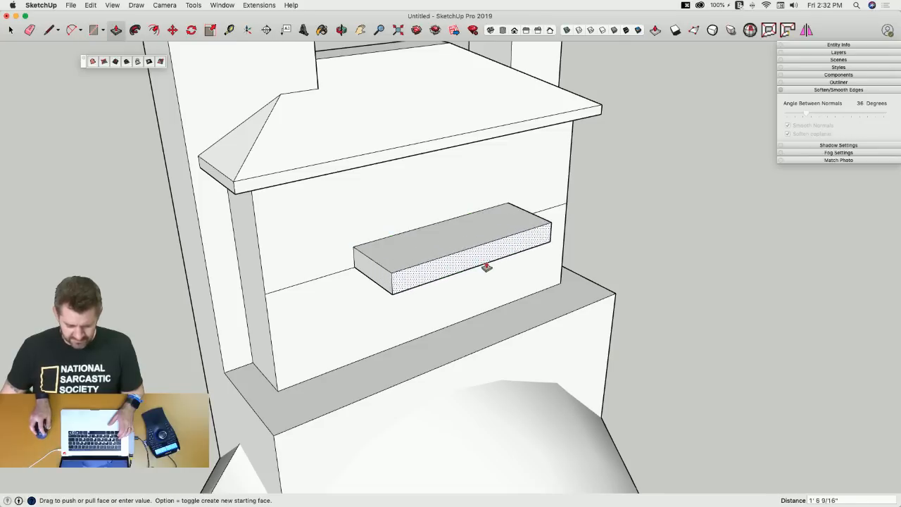
left_click(490, 270)
key("space")
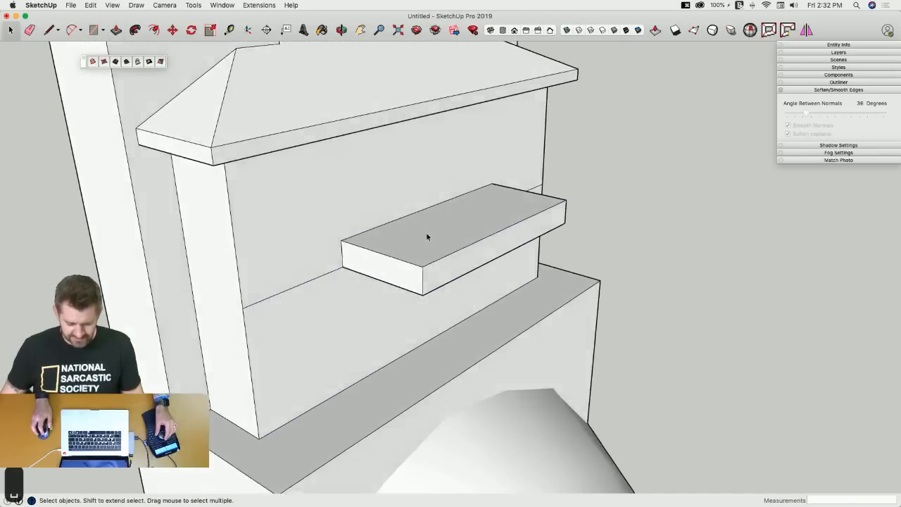
Draw an arc with a bulge of about 7 3/16" across the balcony's top and push away both corners in front of it.
key("a")
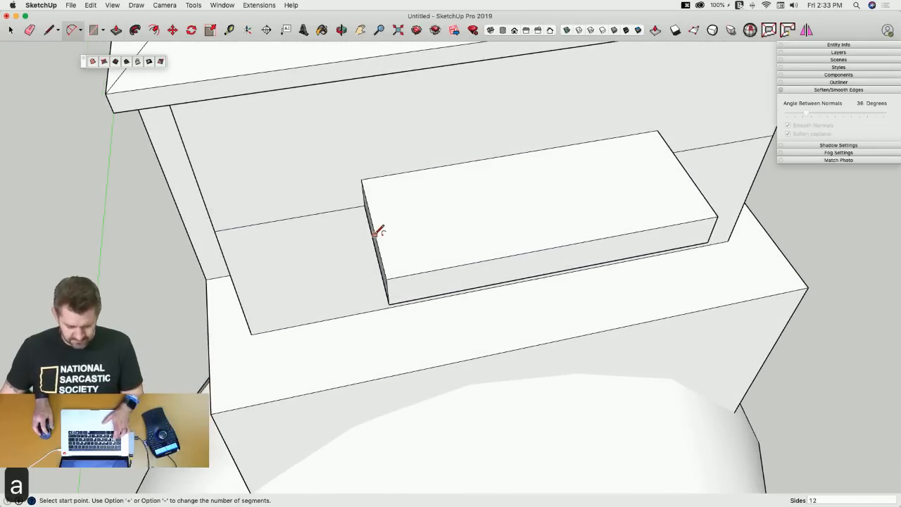
left_click(376, 238)
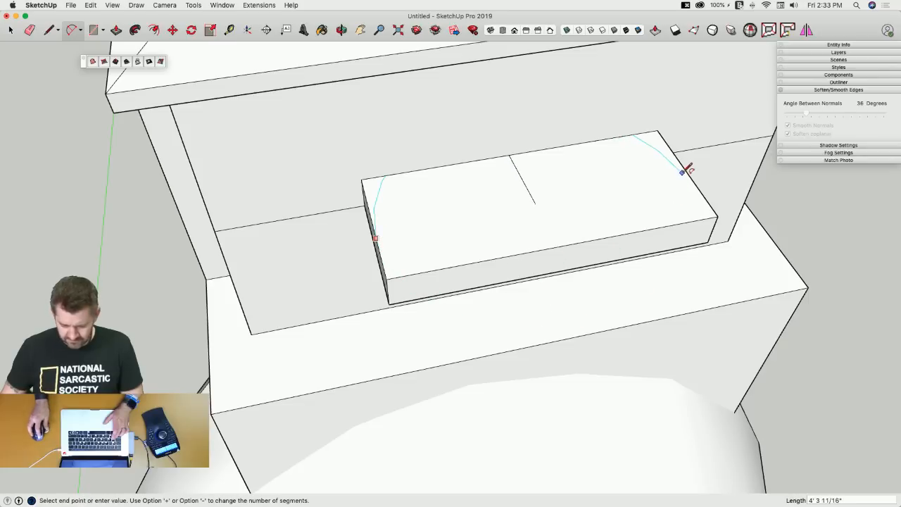
left_click(693, 179)
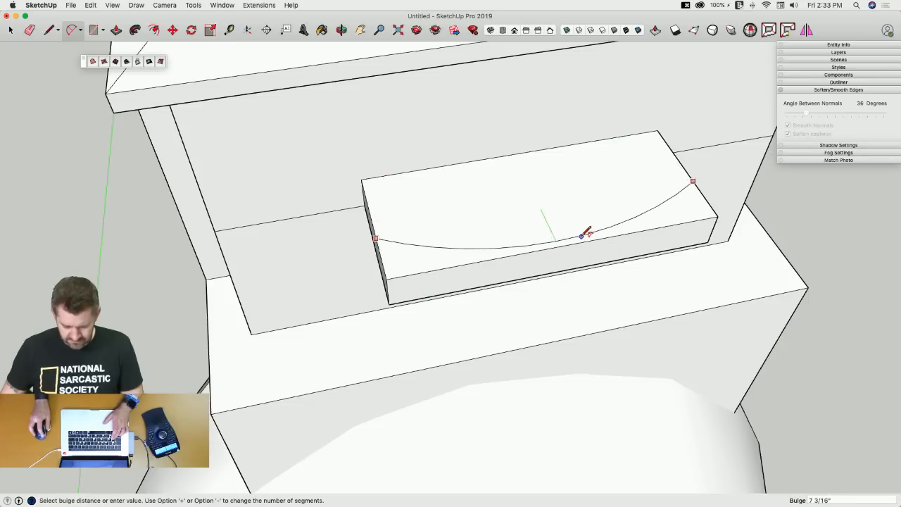
key("p")
left_click(417, 262)
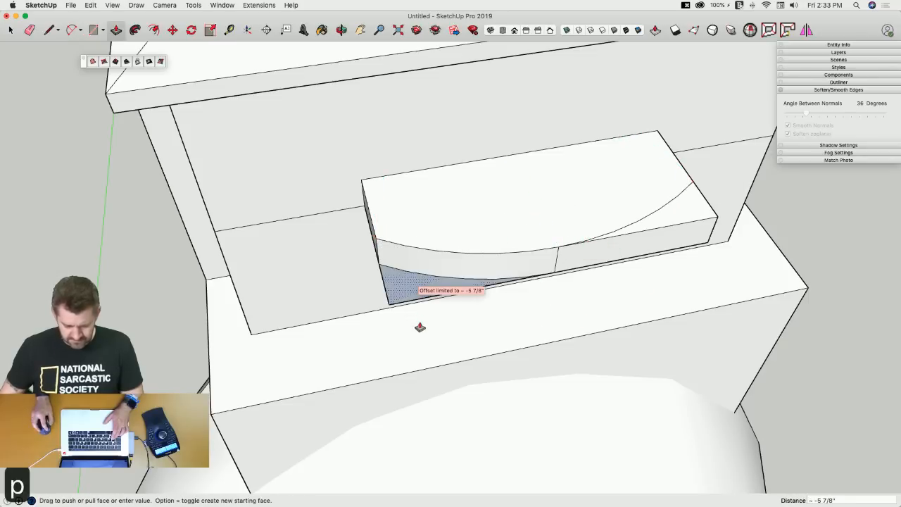
left_click(421, 328)
left_click(672, 223)
left_click(667, 282)
Soften the vertical seam in the middle of the balcony's curved front.
key("space")
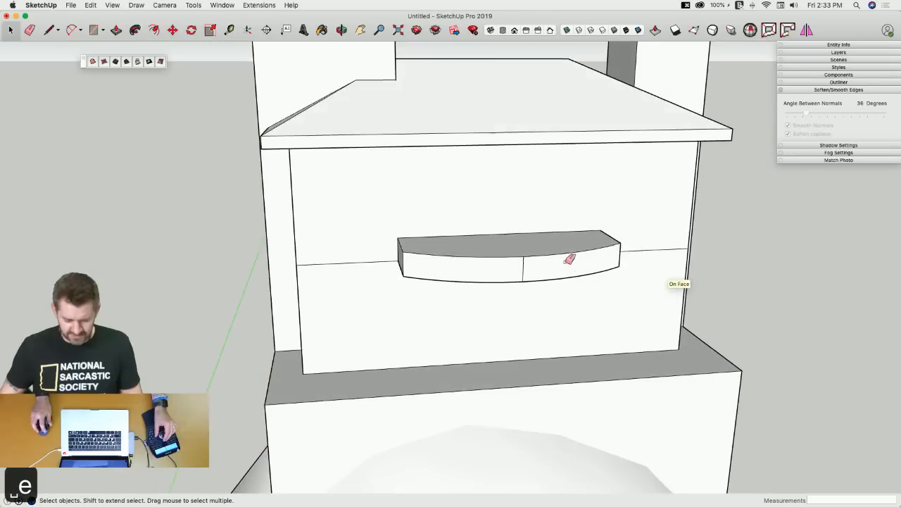
key("e")
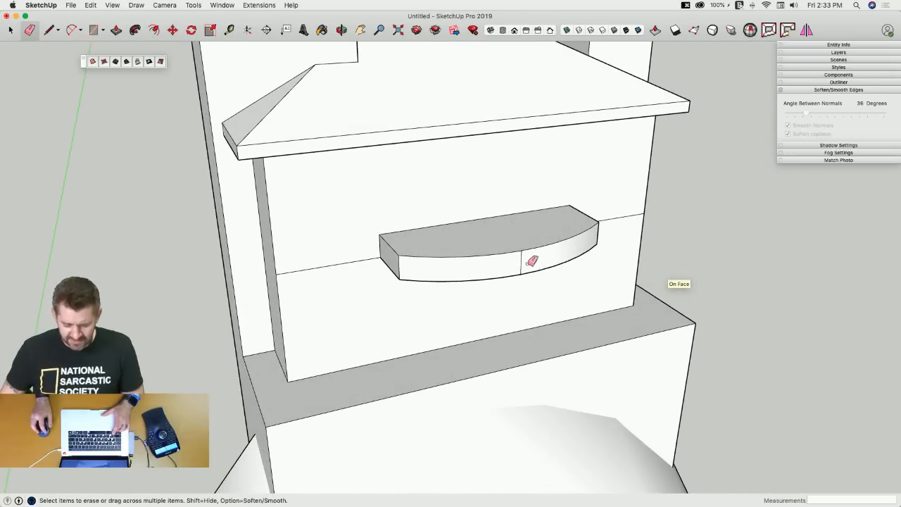
key("space")
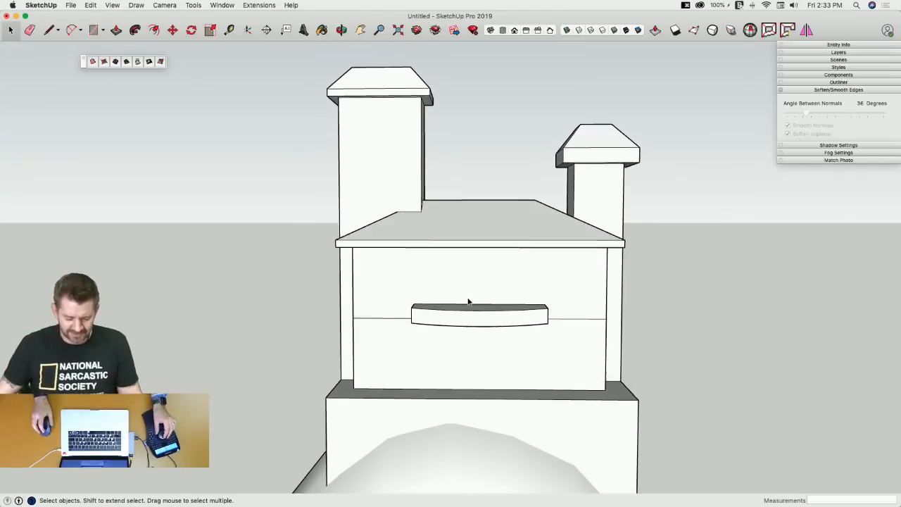
Thin the balcony slab by pushing its underside up about 2 9/16" to the horizontal wall line.
scroll(394, 310, "up", 5)
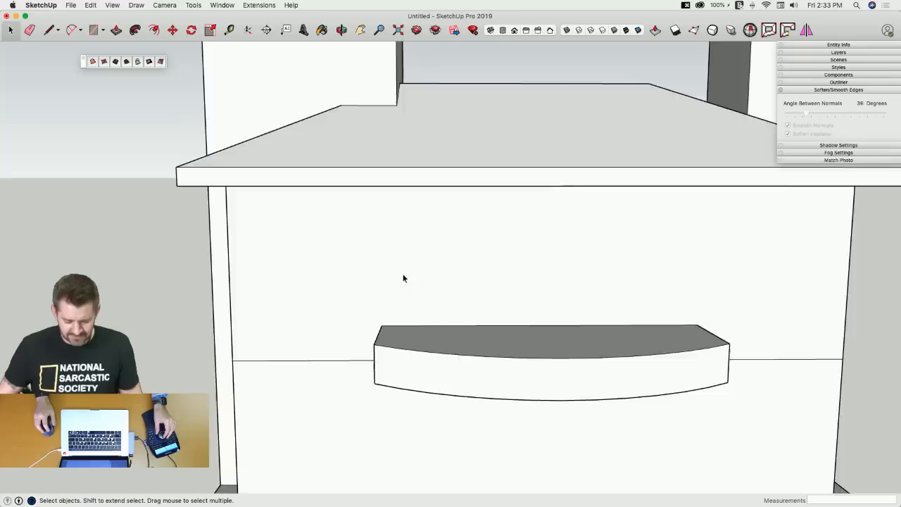
key("p")
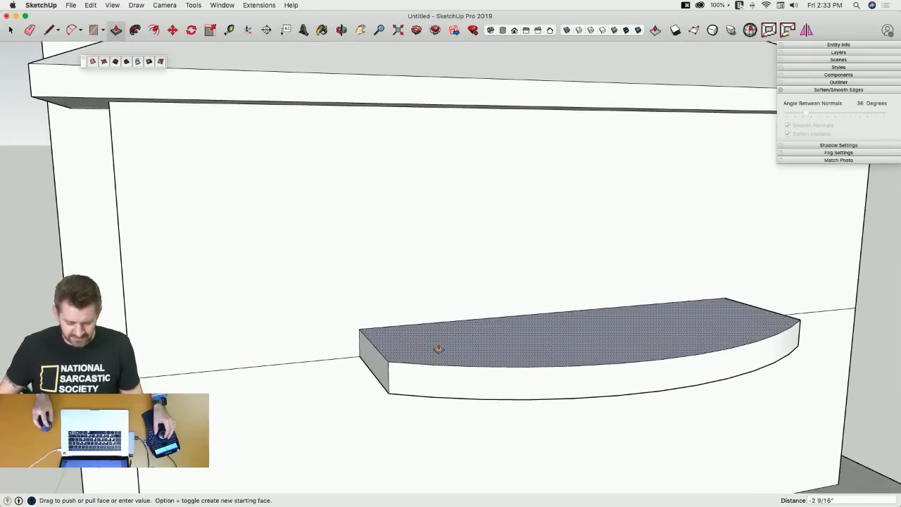
key("space")
Copy the balcony's underside face straight down about 2' 4 15/16" to the ledge below.
scroll(431, 259, "down", 5)
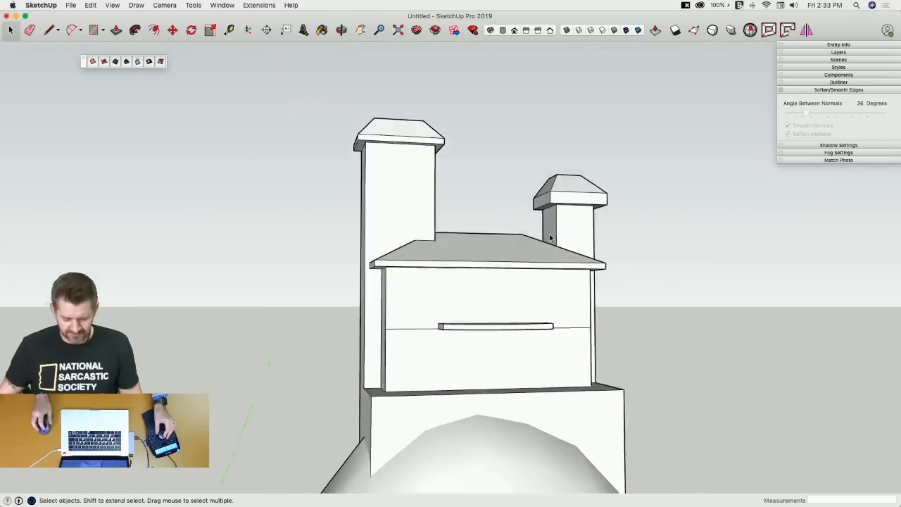
scroll(477, 257, "up", 5)
scroll(423, 285, "up", 5)
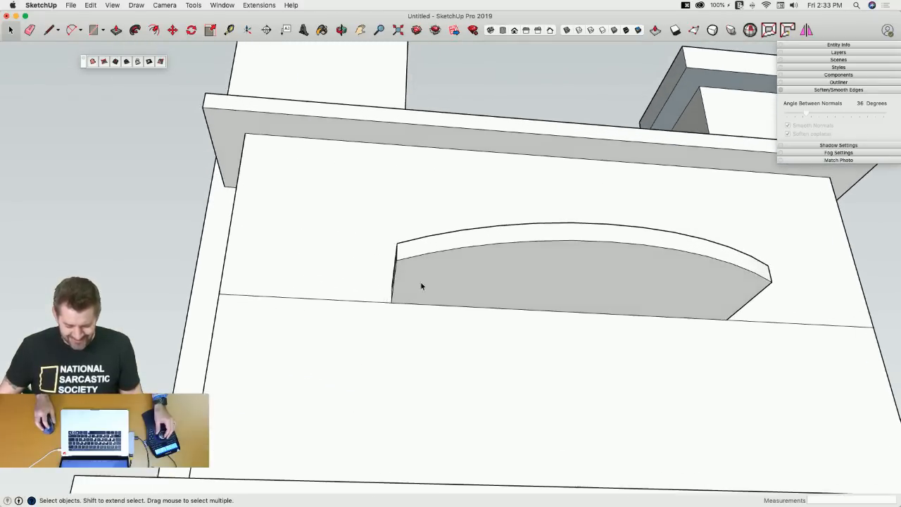
middle_click_drag(406, 264, 406, 252, "shift")
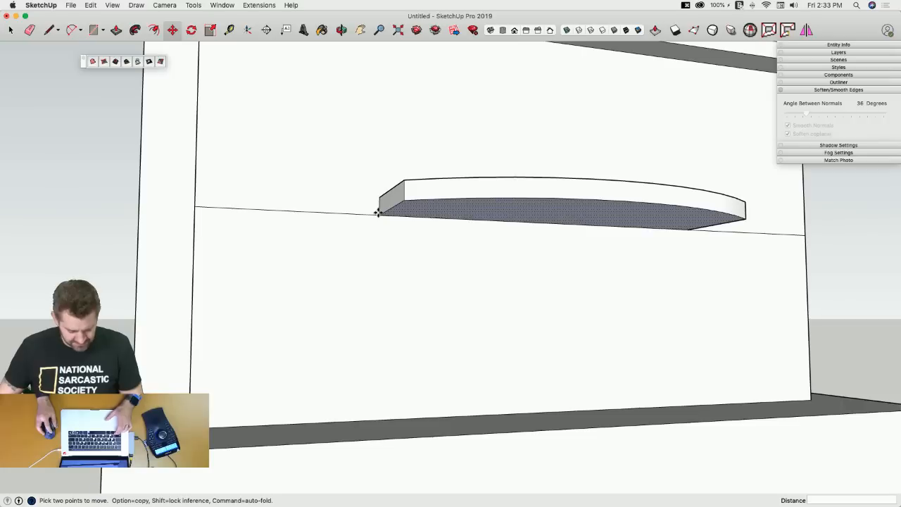
left_click(380, 214)
left_click(380, 421)
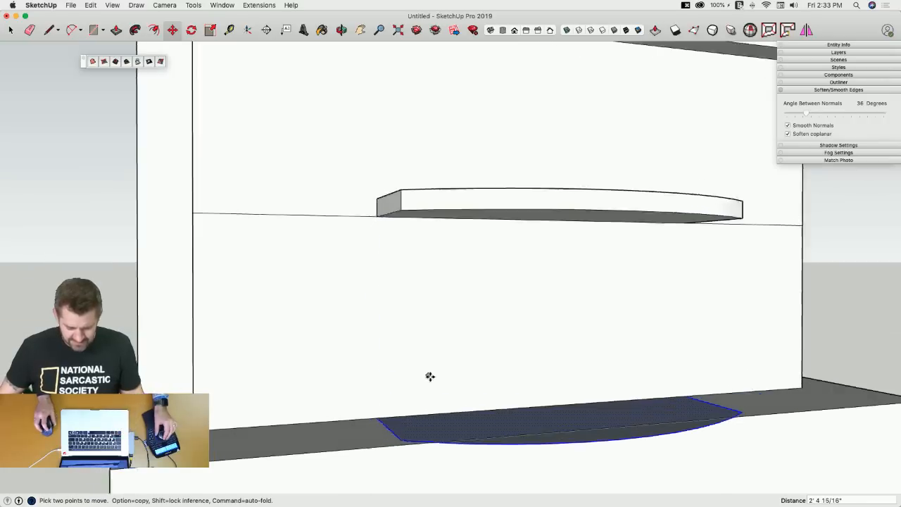
Pull the curved part of the copied face that overhangs the ledge down into the mountain.
key("l")
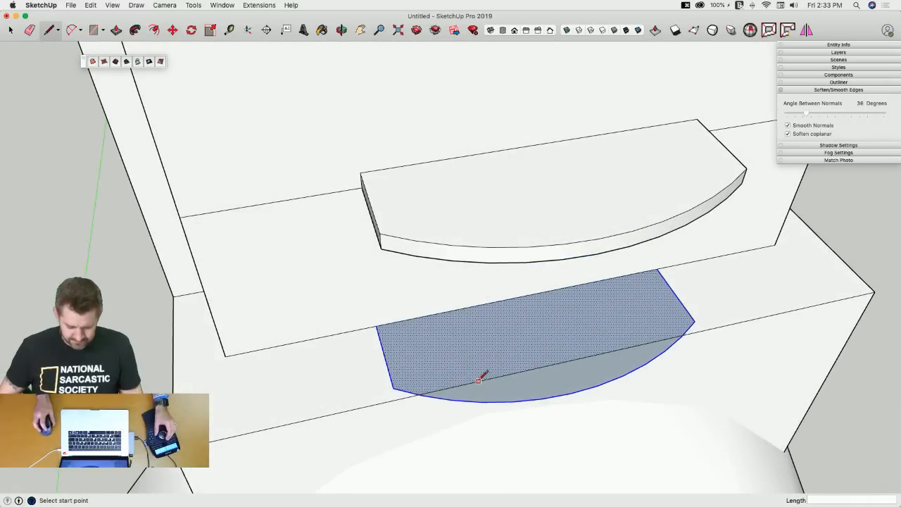
key("p")
left_click(476, 383)
left_click(415, 477)
Erase the leftover edges where the curved bay joins the ledge and reverse the merged top face.
key("e")
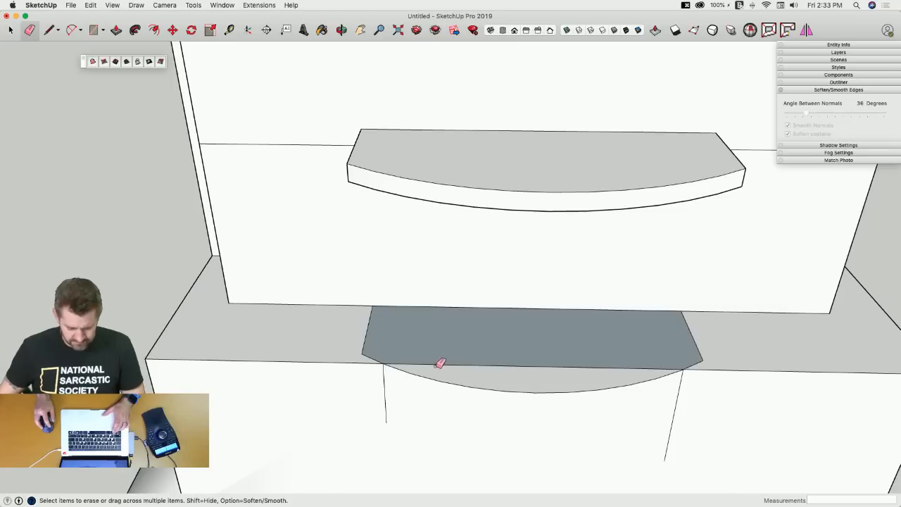
mouse_move(359, 349)
left_mouse_down("alt")
mouse_move(736, 344)
mouse_move(704, 356)
left_mouse_up("alt")
right_click(708, 307)
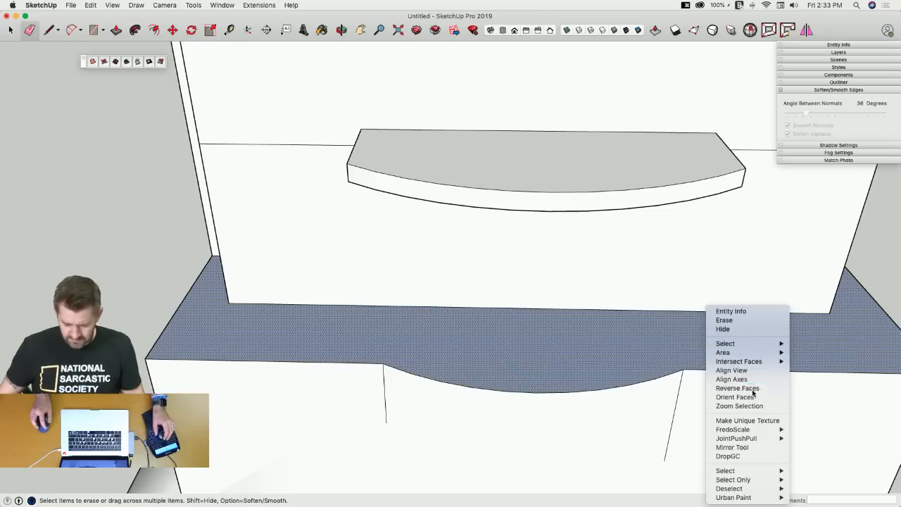
left_click(751, 389)
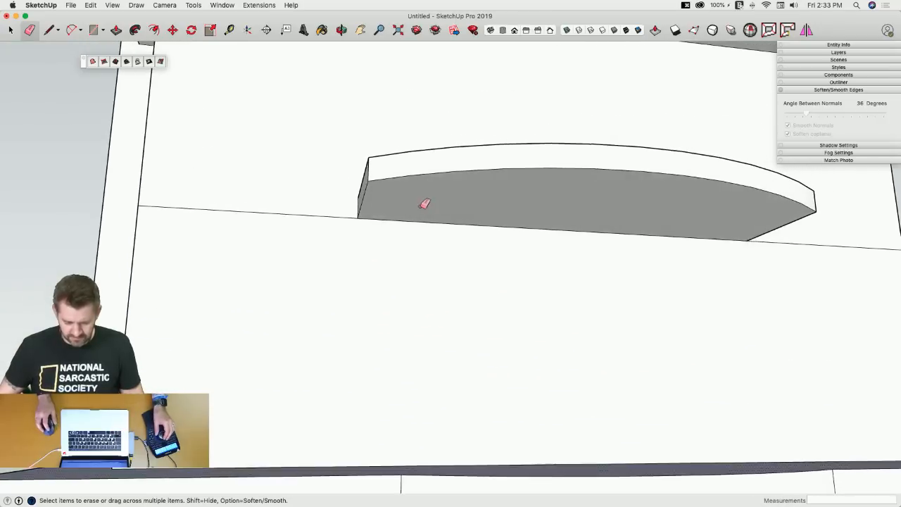
Draw a small square at a front corner of the balcony's underside and pull it down 2' 4 15/16" to the ledge as a post.
key("r")
mouse_move(376, 177)
middle_mouse_down()
mouse_move(381, 115)
mouse_move(419, 138)
middle_mouse_up()
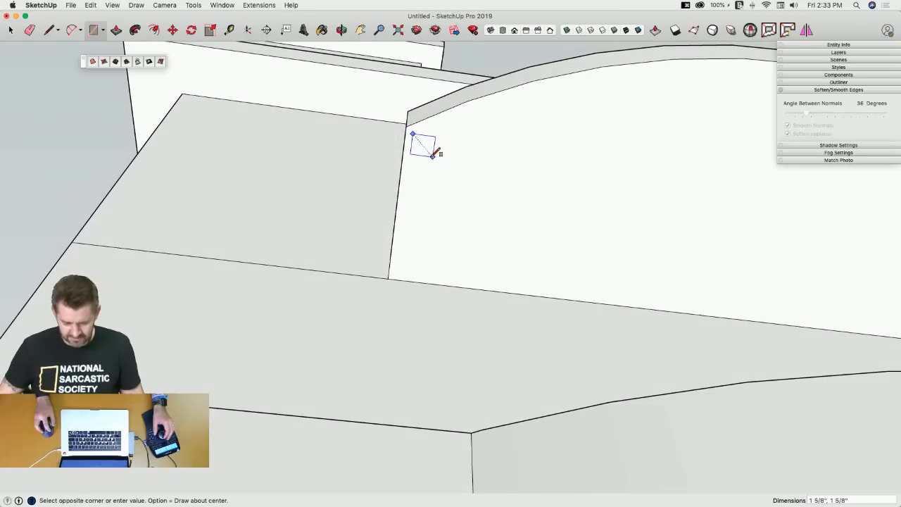
key("space")
left_click(419, 149)
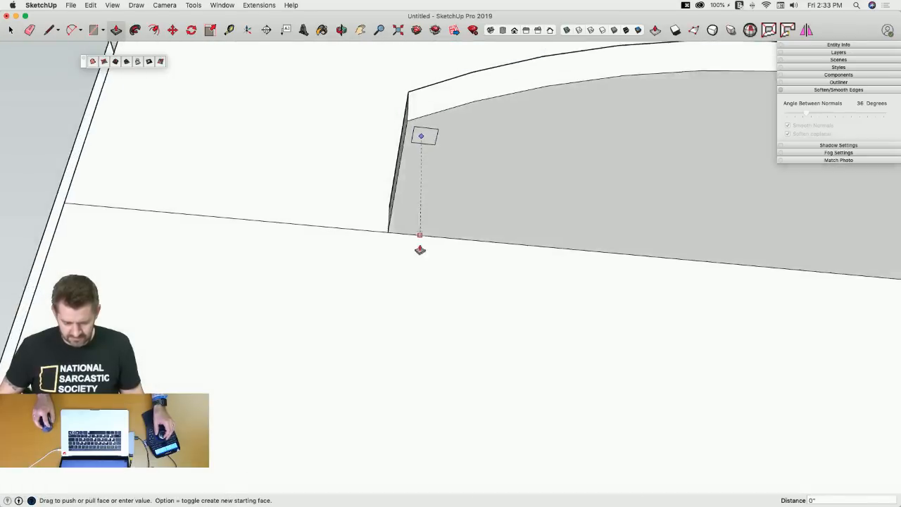
left_click(419, 261)
left_click(431, 120)
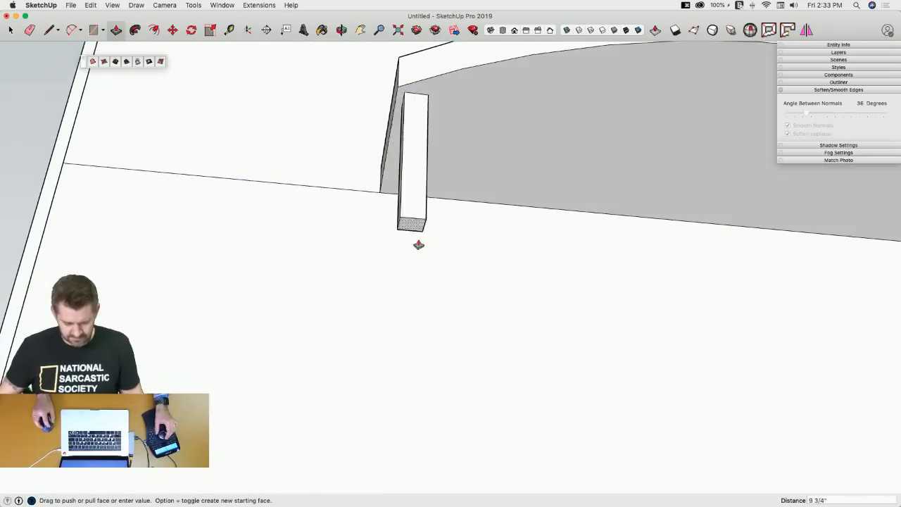
left_click(367, 264)
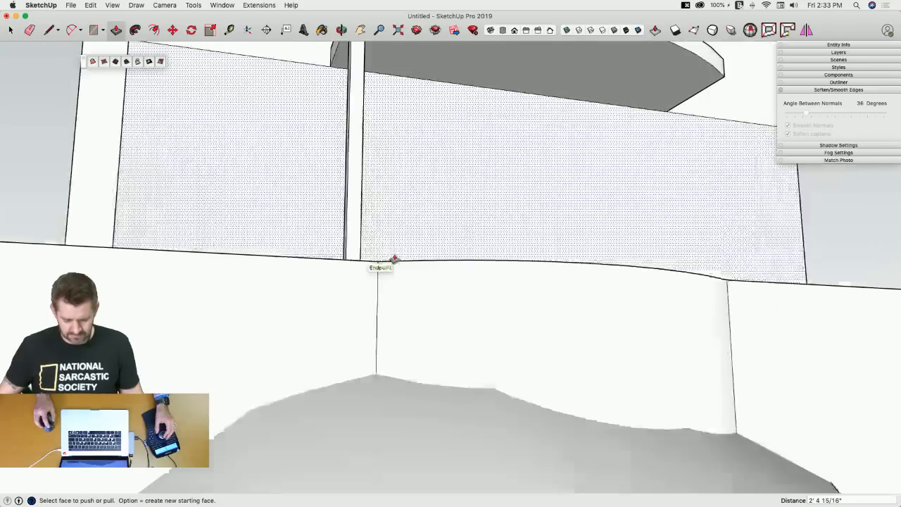
Copy the post about 4' 1" along the front wall to the balcony's opposite corner.
key("space")
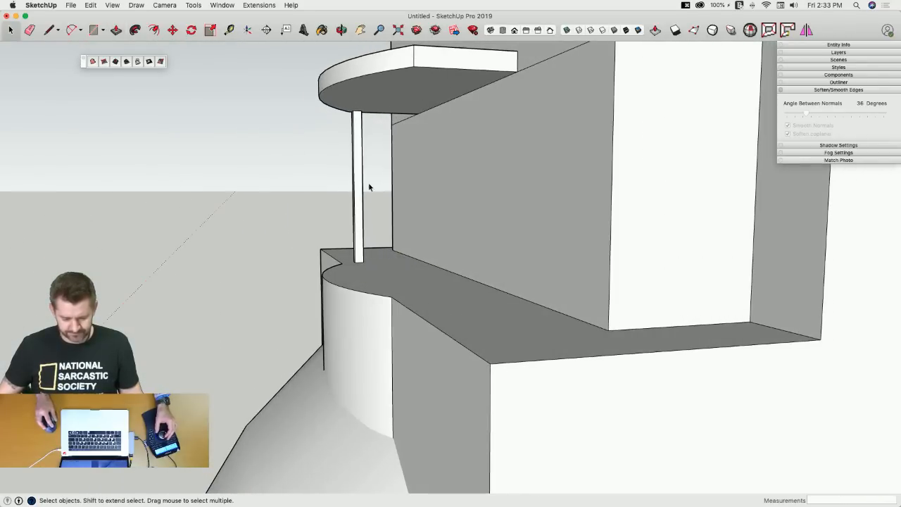
left_click(358, 189)
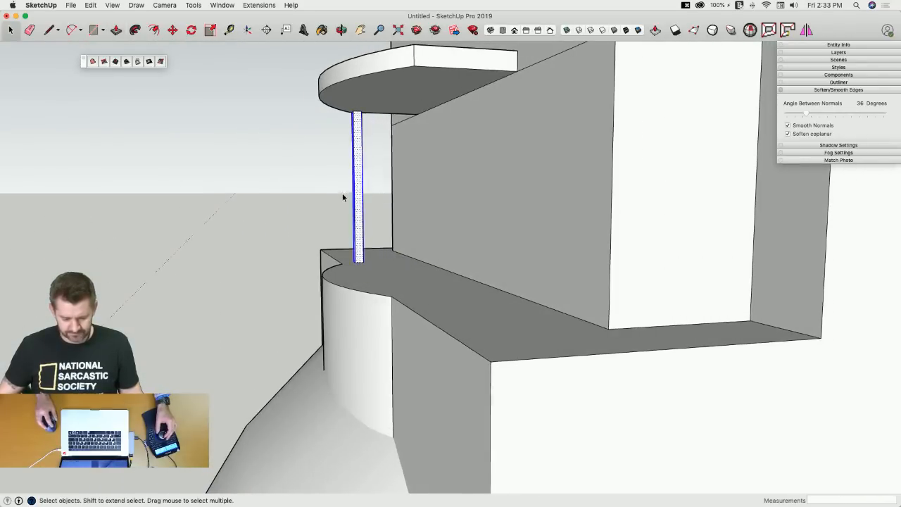
key("m")
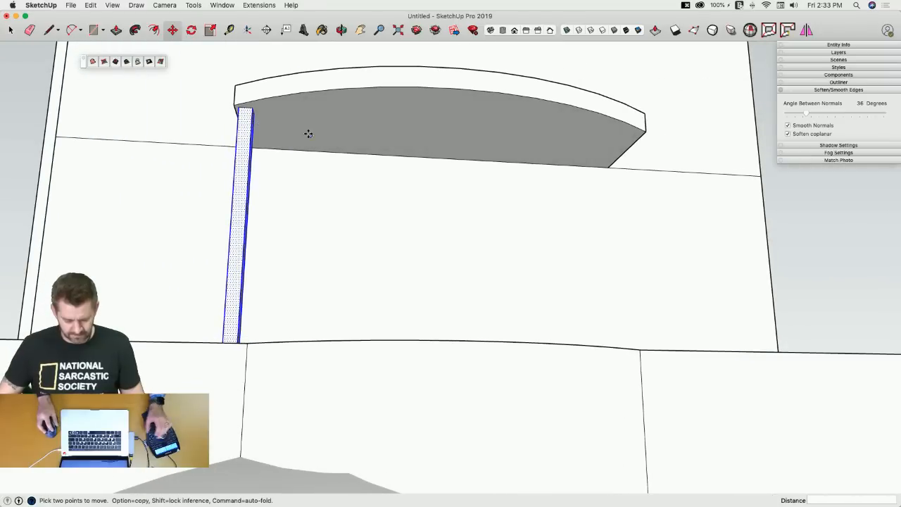
left_click(298, 129)
key("alt")
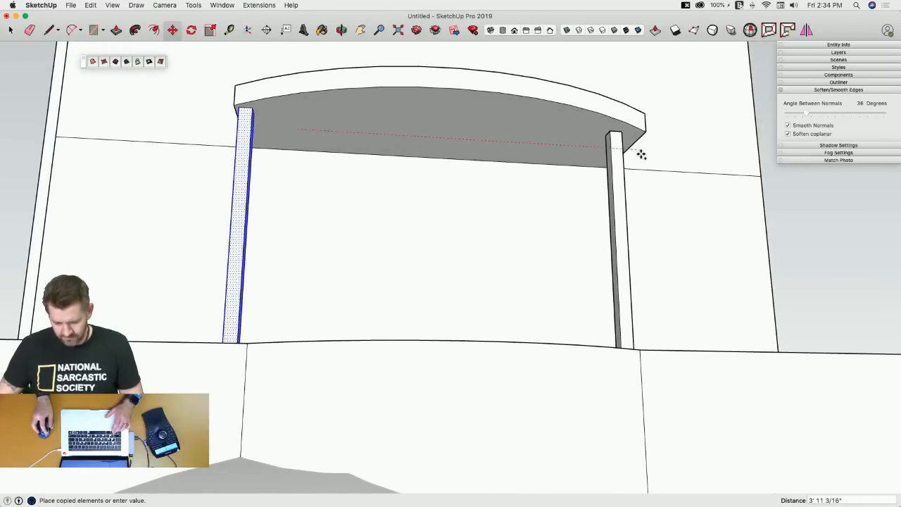
left_click(653, 155)
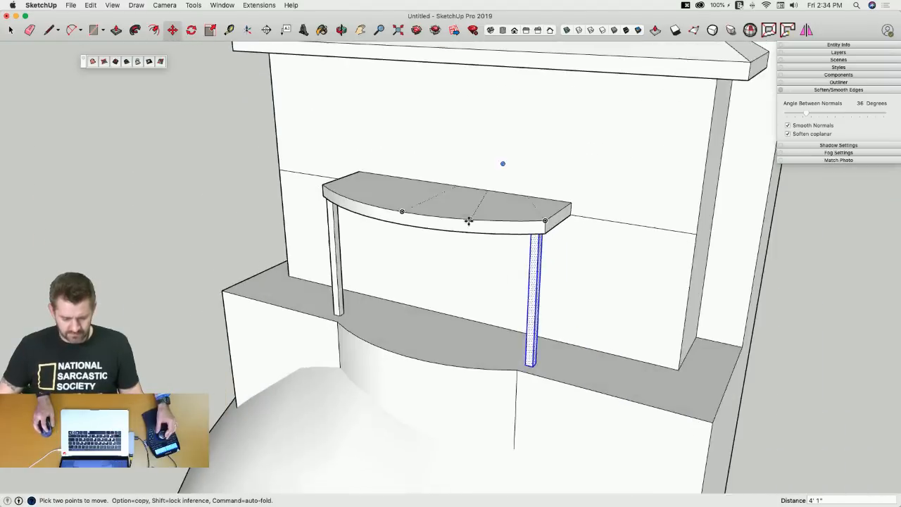
Copy the second corner post about 11 13/16" inward along the balcony's curved front.
key("space")
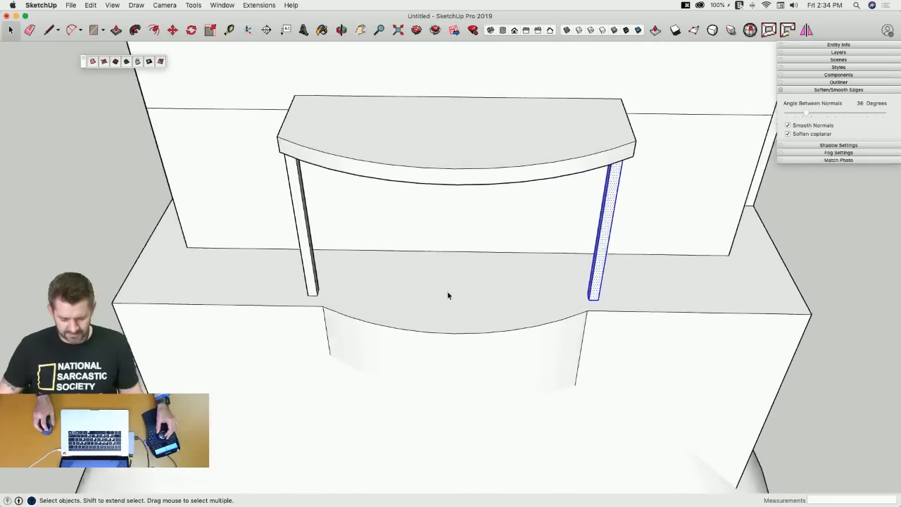
scroll(458, 293, "up", 2)
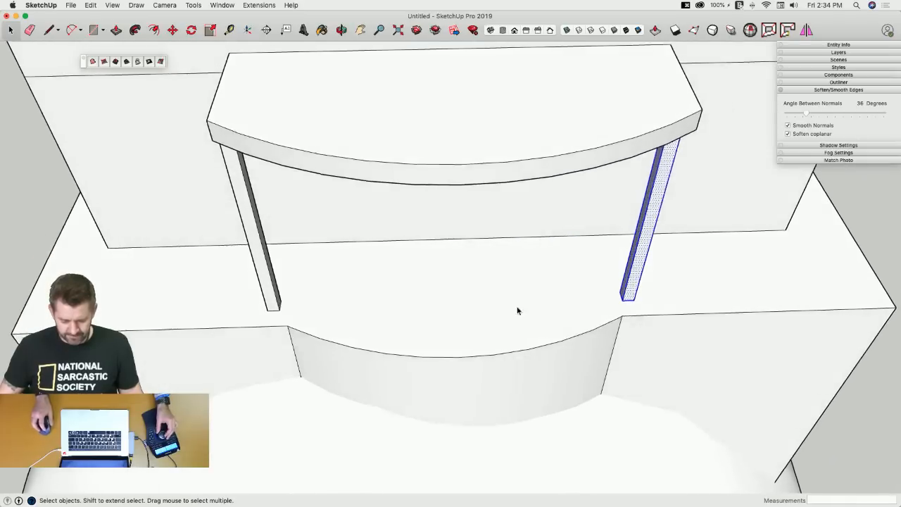
scroll(517, 307, "up", 4)
key("m")
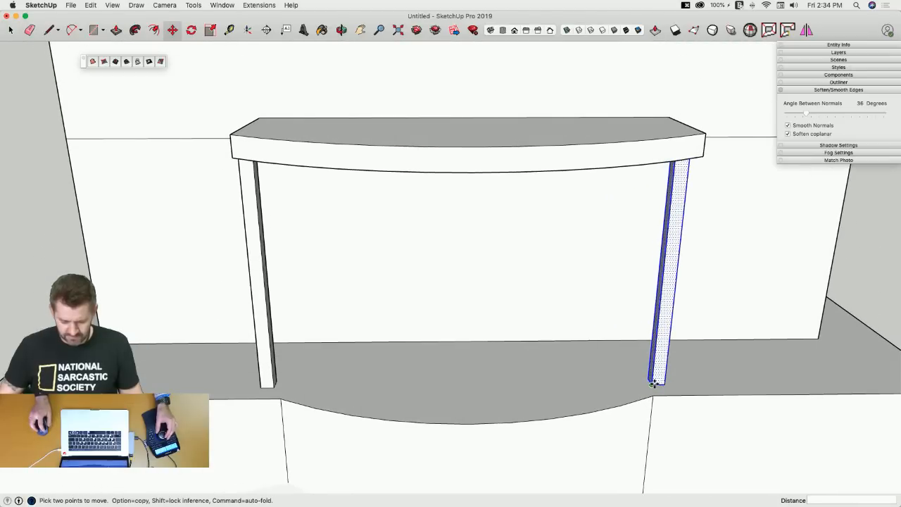
left_click(651, 385)
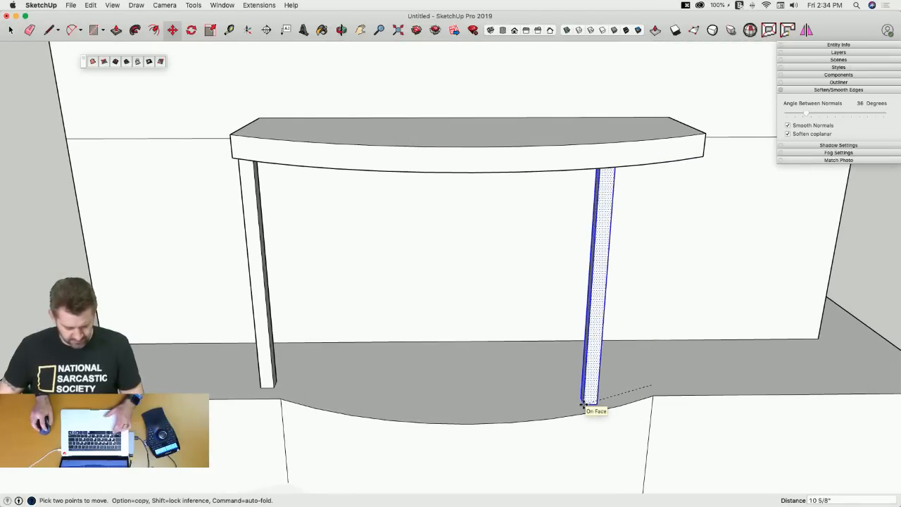
key("alt")
left_click(575, 407)
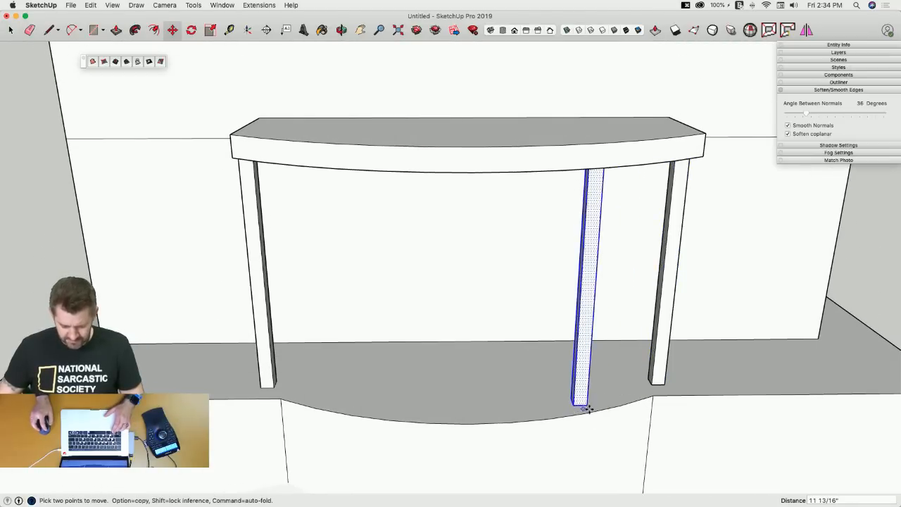
Copy the inner post about 2' 4" parallel to the wall, next to the first corner post.
left_click(577, 405)
key("alt")
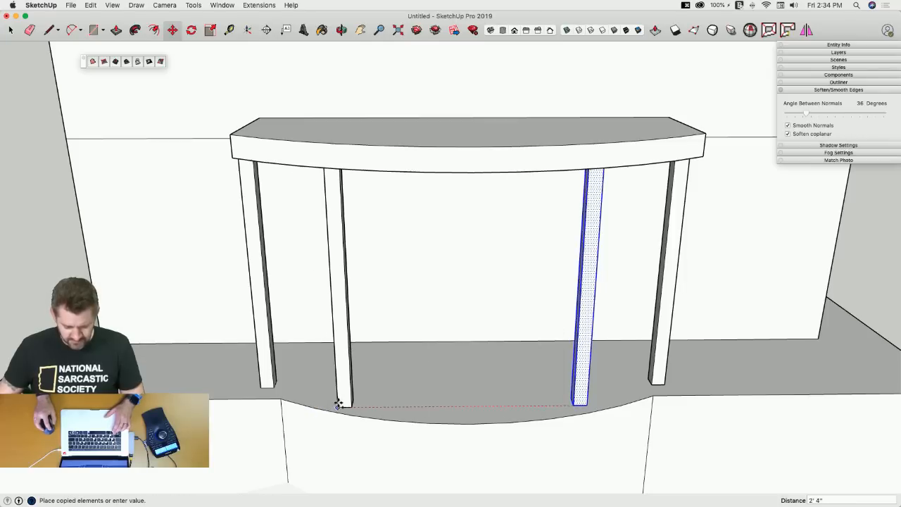
left_click(338, 407)
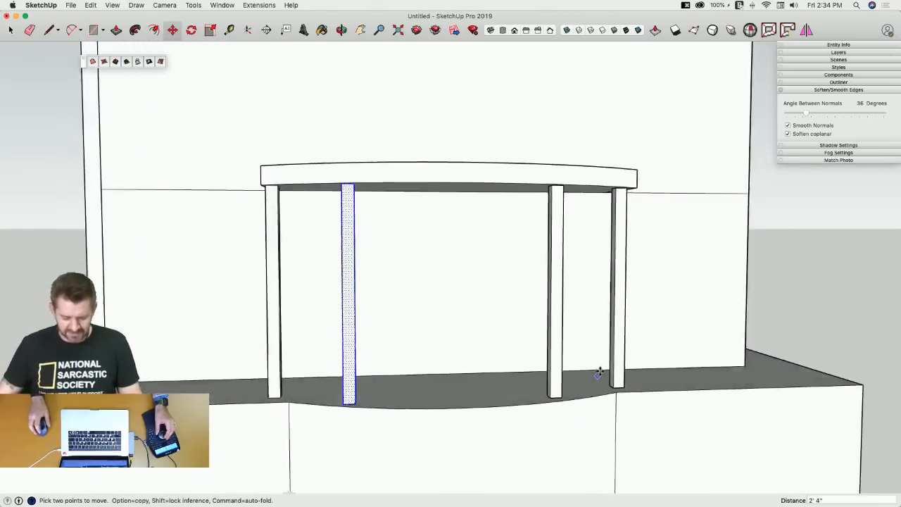
Draw a small rectangle on the wall above the balcony's corner and sweep it along the balcony's outer edge with Follow Me as a handrail.
key("space")
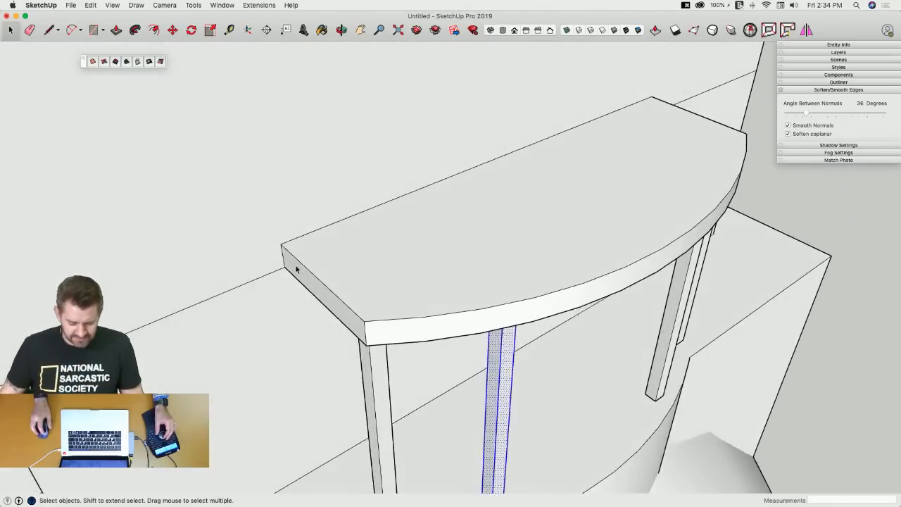
key("l")
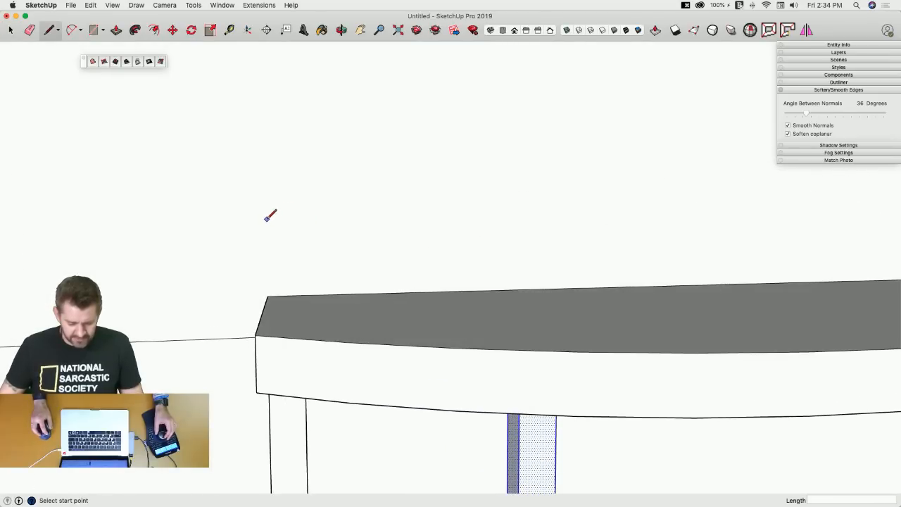
key("r")
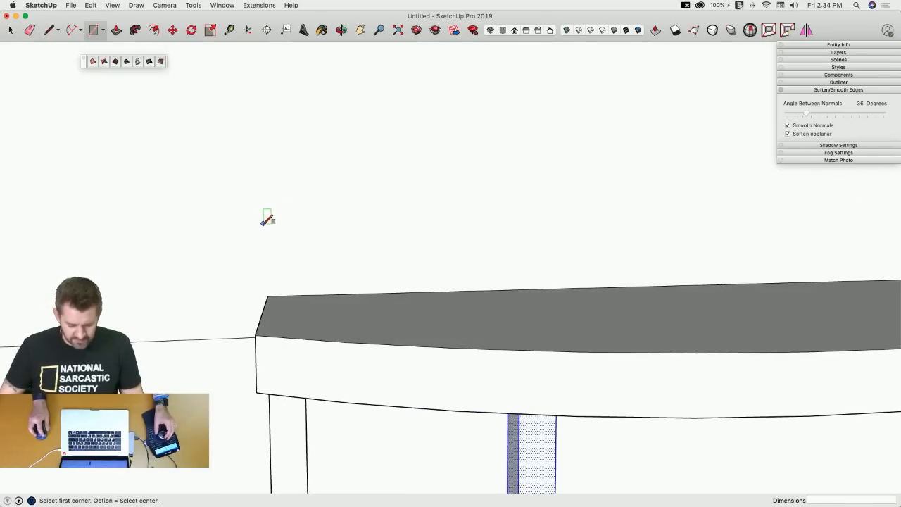
key("space")
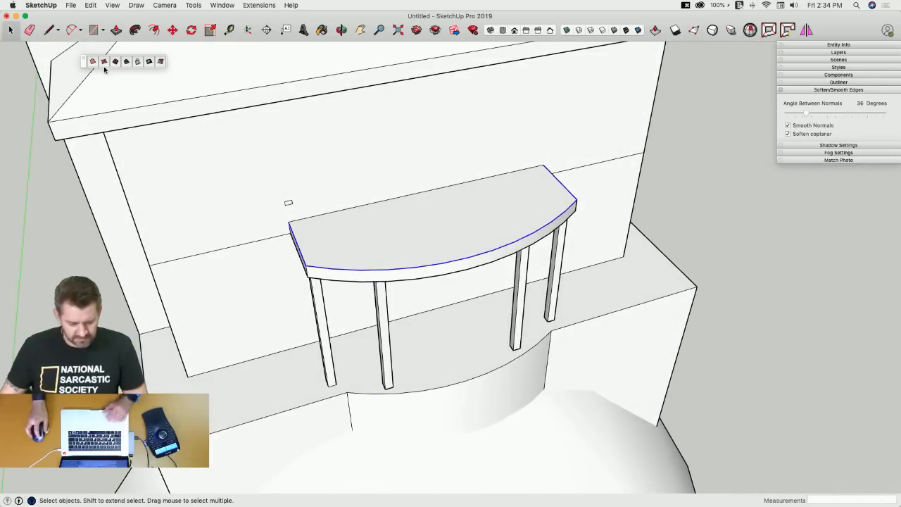
left_click(136, 31)
left_click(289, 206)
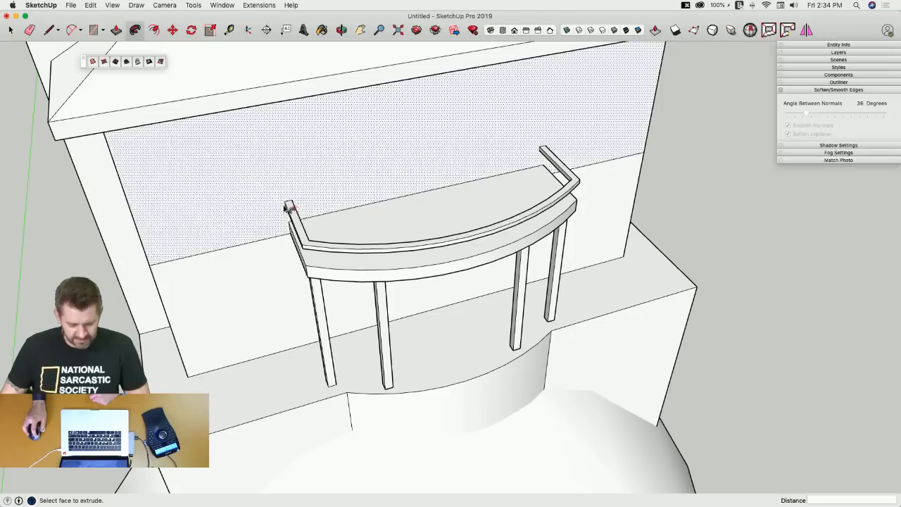
key("space")
Draw a circle of about 5/16" radius at the balcony floor's wall-side corner and pull it up to the handrail's underside as a baluster.
middle_click_drag(252, 211, 313, 353)
key("c")
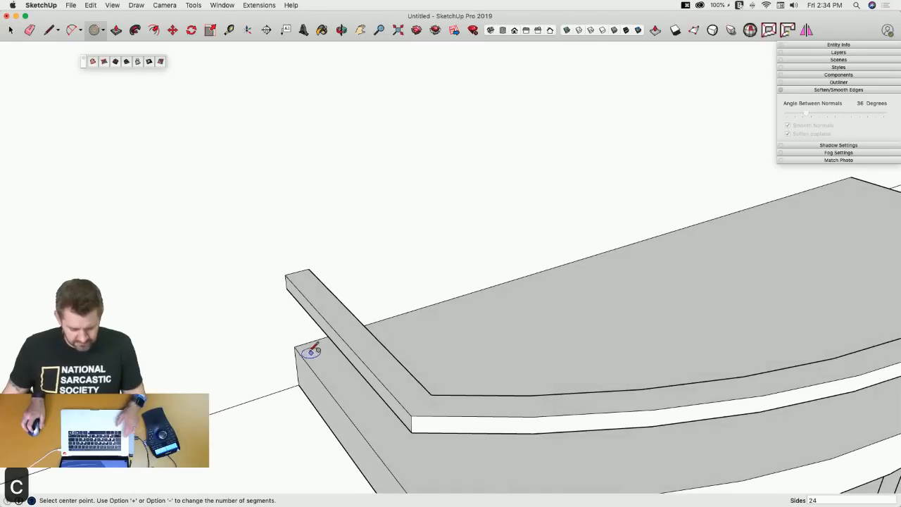
scroll(303, 349, "up", 5)
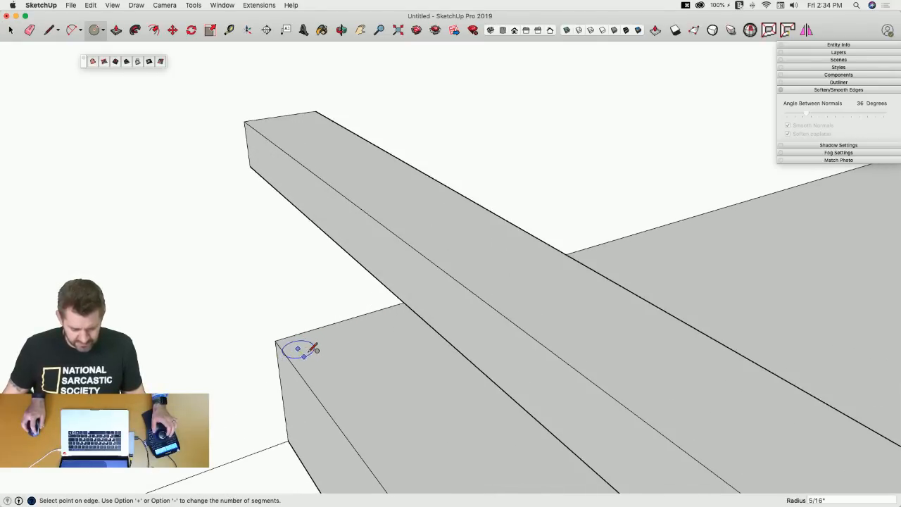
left_click(308, 350)
key("p")
left_click(298, 350)
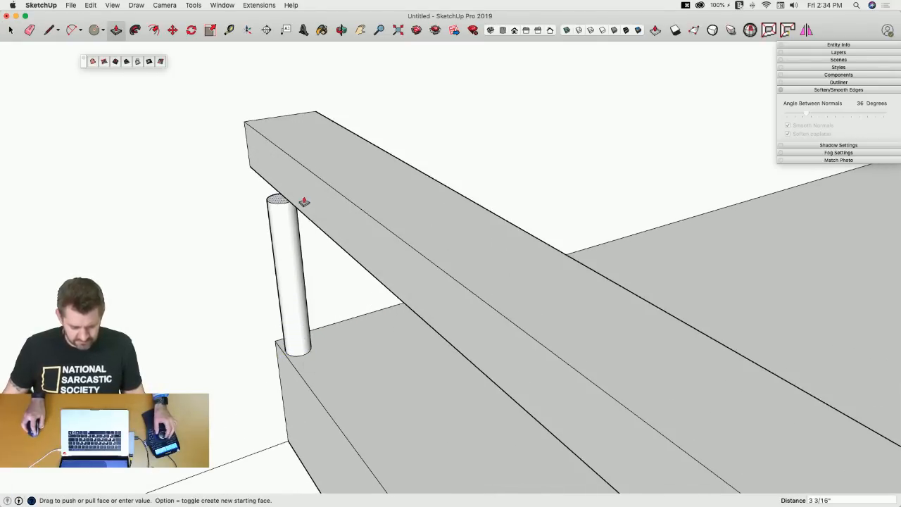
middle_click_drag(302, 202, 340, 266)
left_click(358, 277)
key("space")
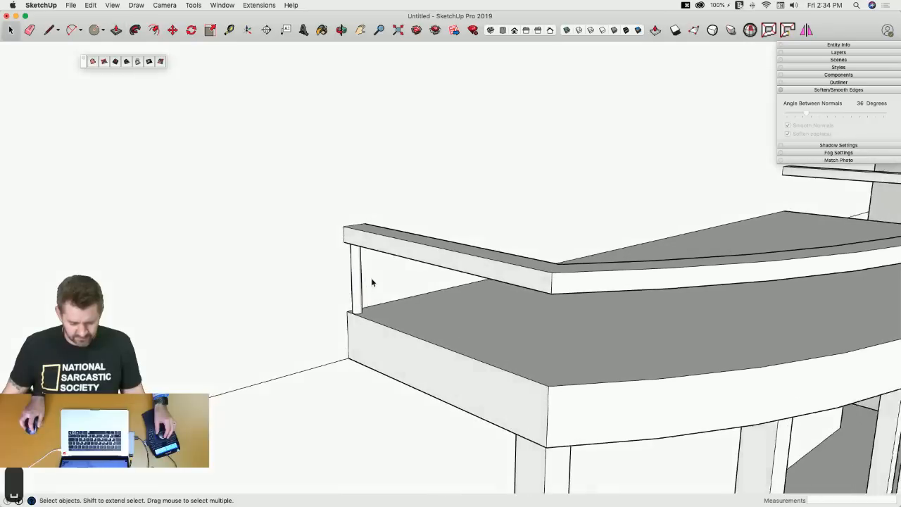
Copy the baluster about 1' 11/16" along the balcony's straight side to the front corner and divide the distance into 10 equal spacings.
triple_click(342, 297)
middle_click_drag(383, 365, 246, 369)
key("m")
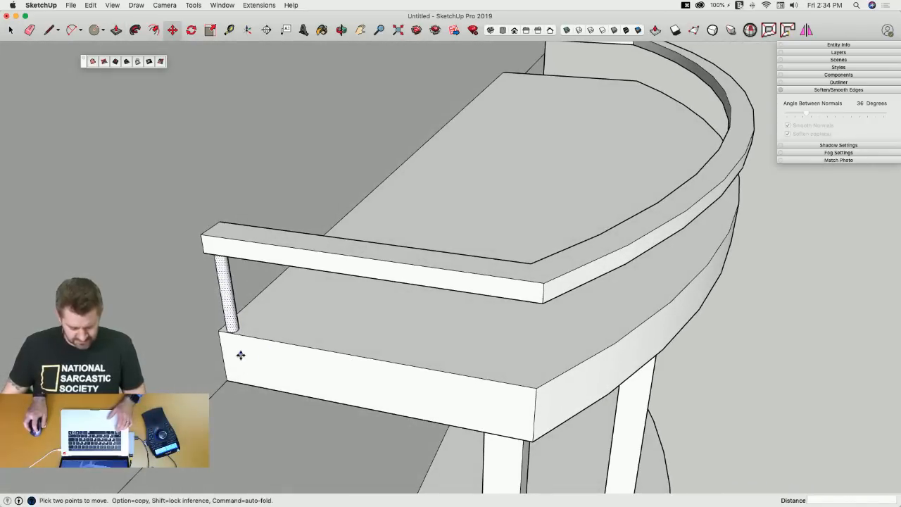
left_click(241, 356)
key("alt")
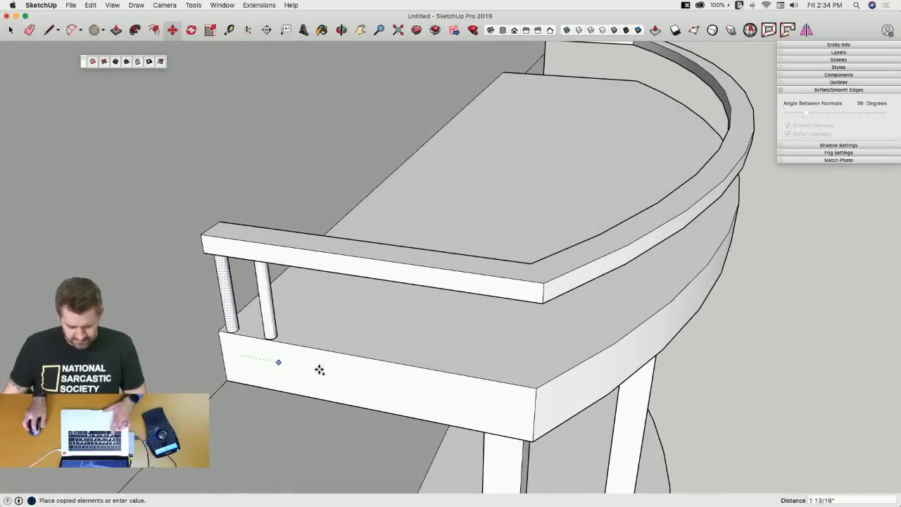
left_click(538, 413)
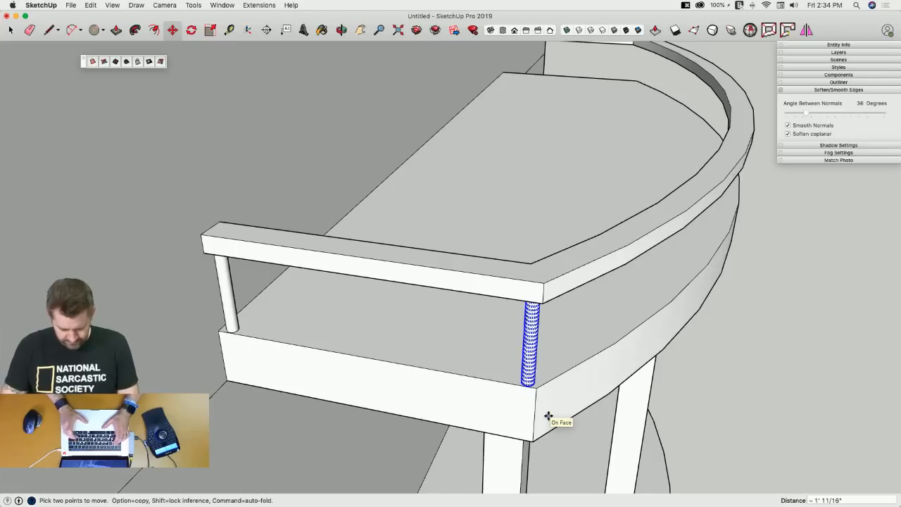
type("/10")
key("Return")
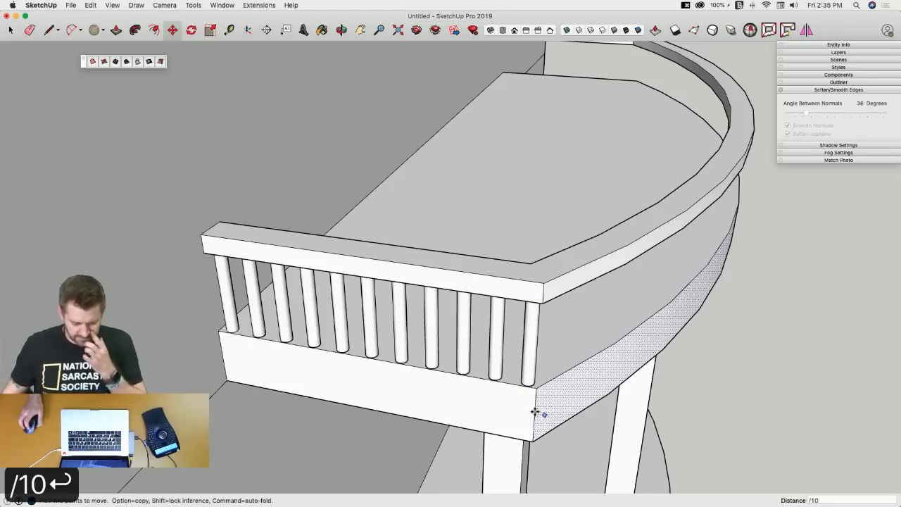
Copy the whole row of side balusters about 4' 3 11/16" parallel to the wall, onto the balcony's opposite side.
key("space")
middle_click_drag(533, 345, 419, 243)
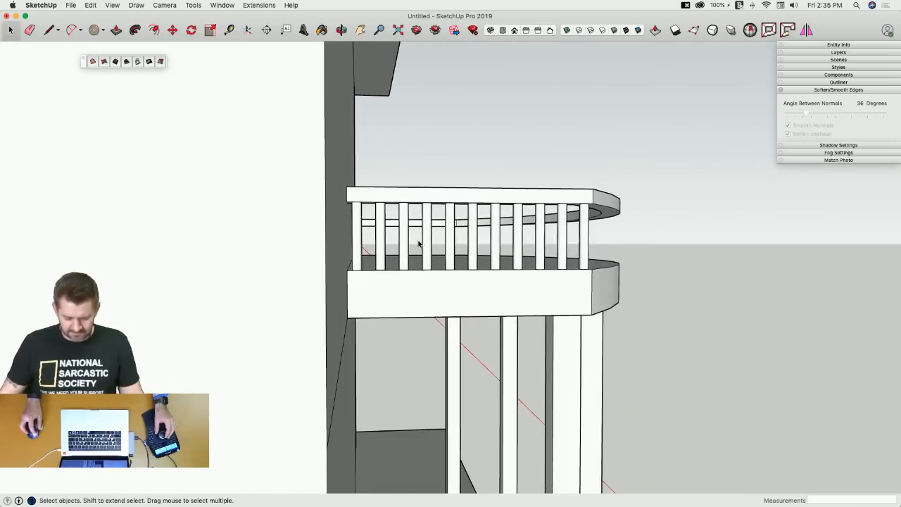
left_click_drag(360, 239, 358, 242)
key("m")
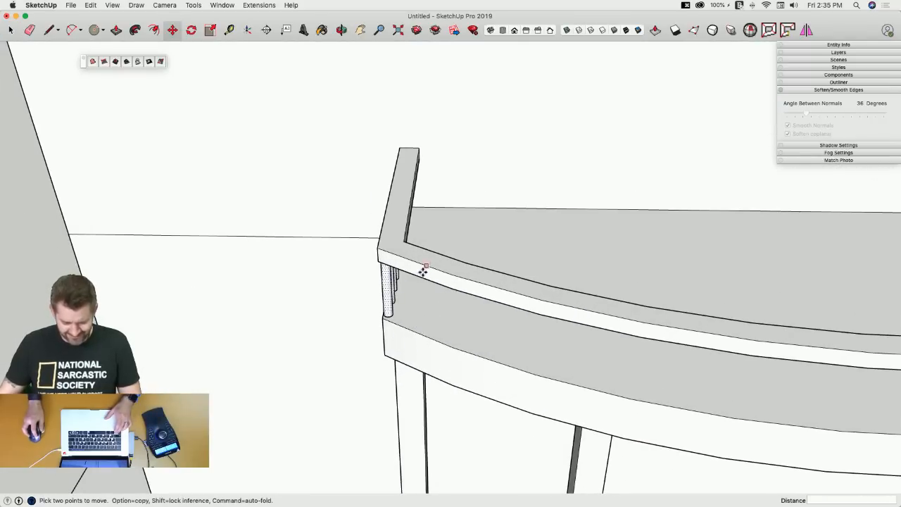
scroll(358, 121, "down", 5)
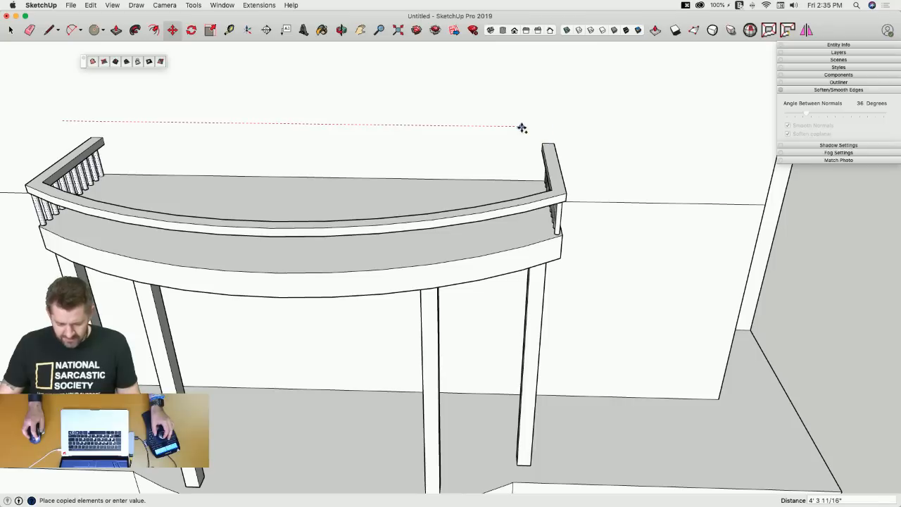
left_click(522, 128)
key("space")
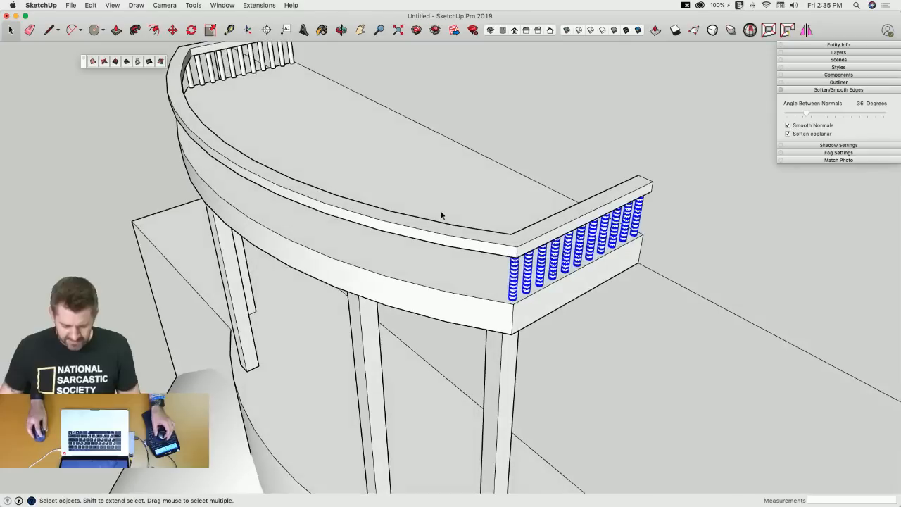
Hide the upper front wall face behind the balcony.
left_click(441, 215)
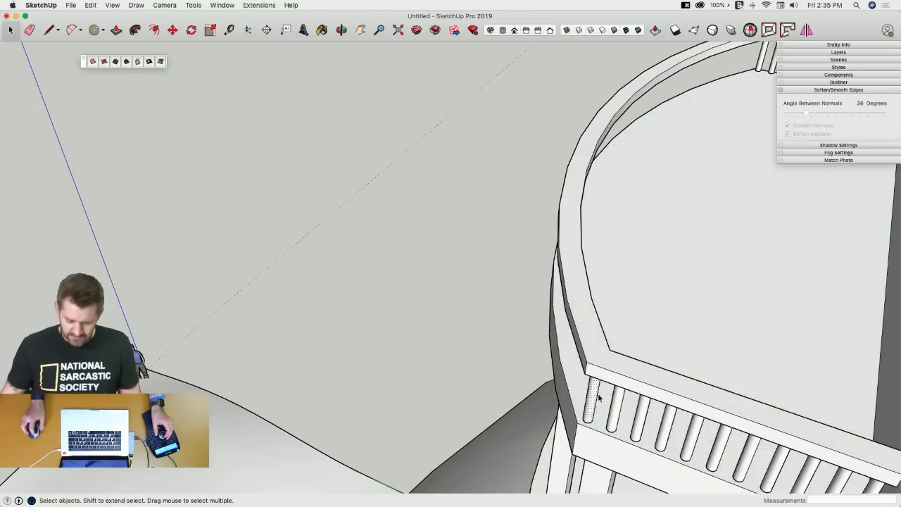
key("q")
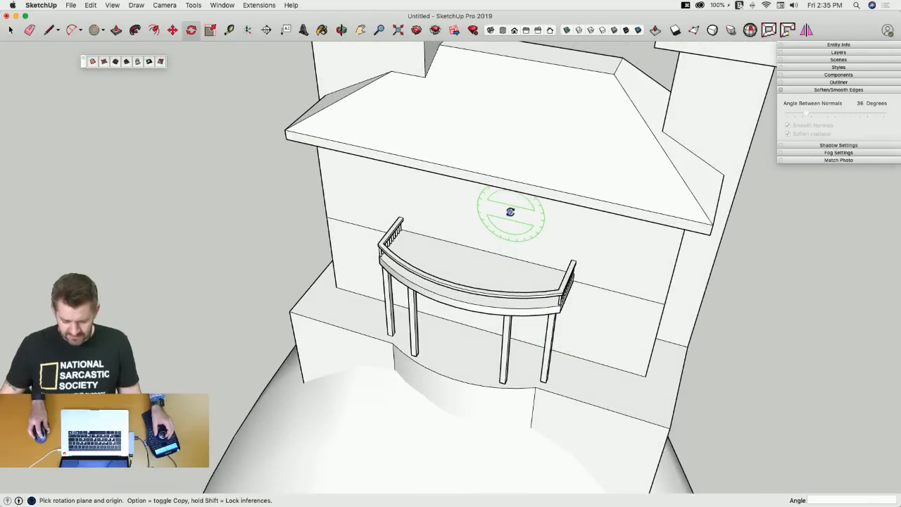
key("space")
left_click(533, 224)
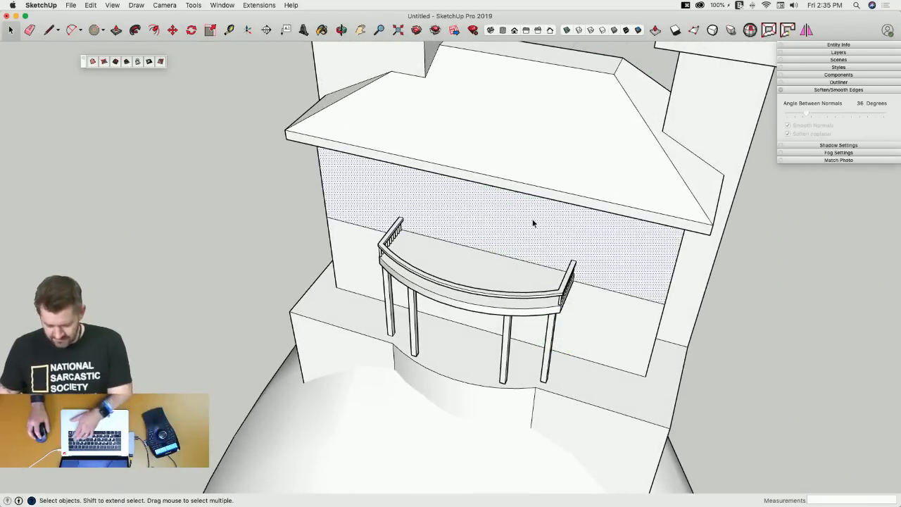
right_click(529, 221)
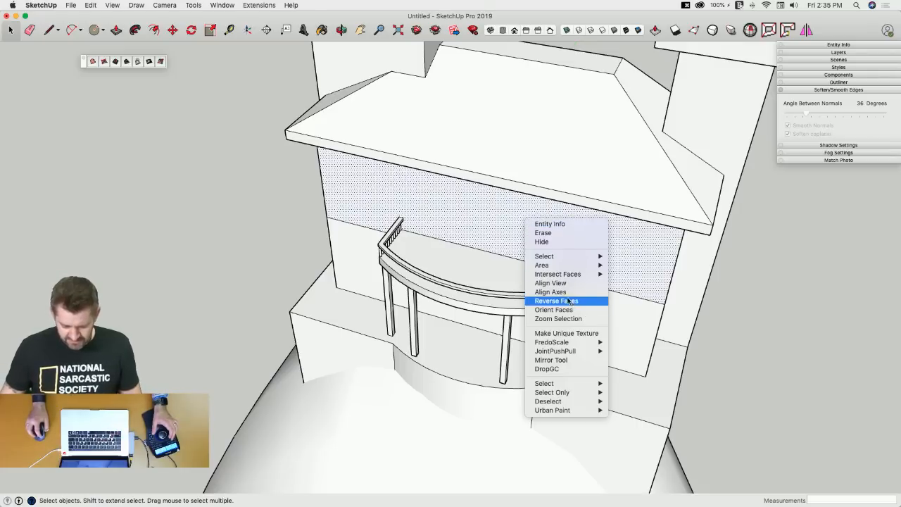
left_click(544, 241)
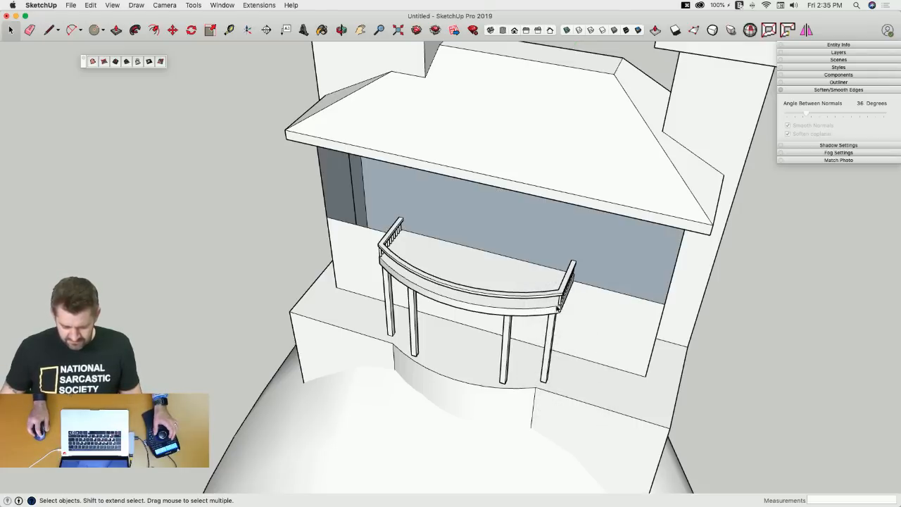
Make a rotated copy of the front corner baluster, about 1.2 degrees around the balcony curve's centre in the horizontal plane.
scroll(561, 306, "up", 5)
key("q")
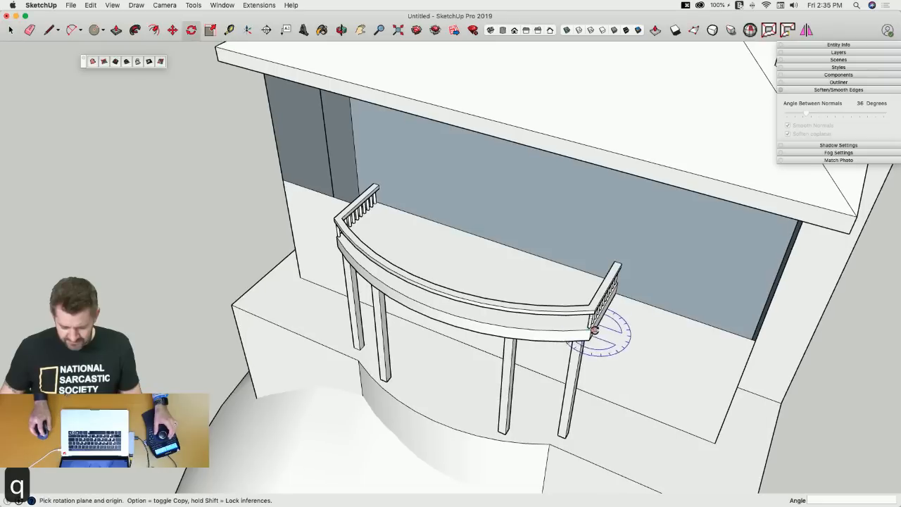
key("Up")
left_click(537, 182)
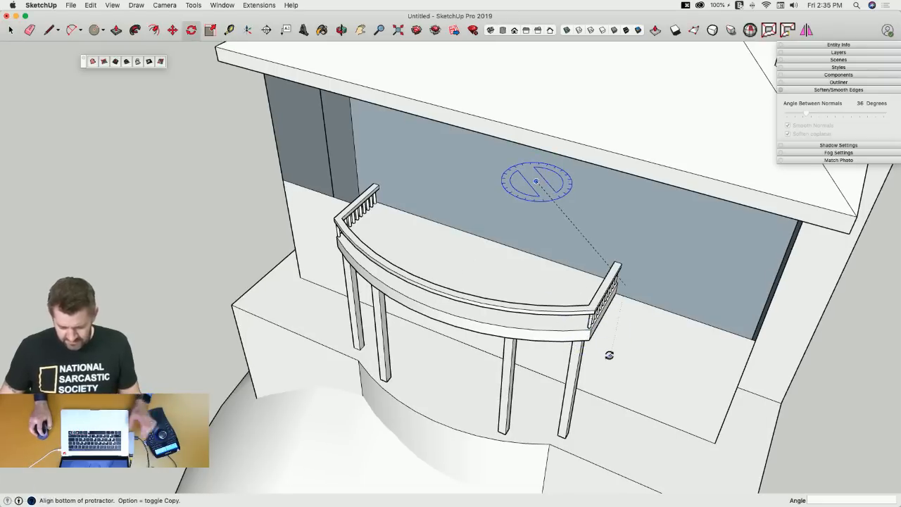
scroll(592, 332, "up", 6)
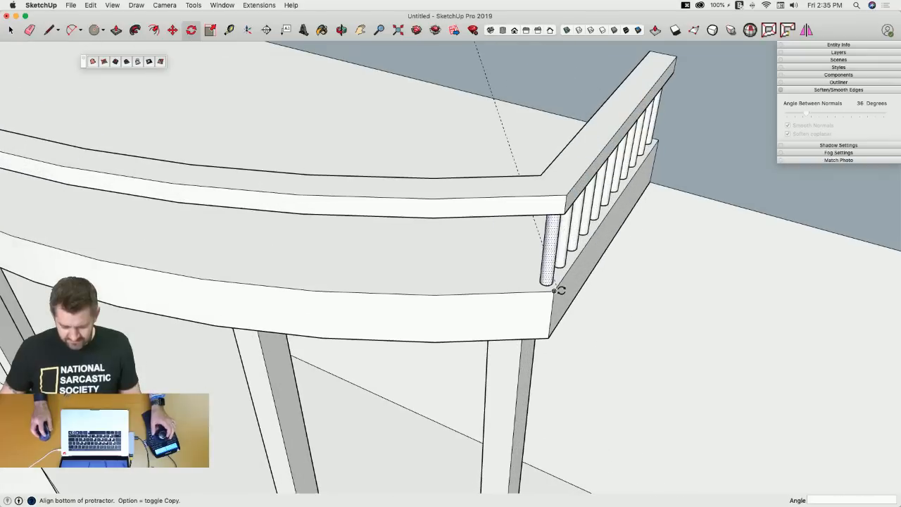
left_click(555, 291)
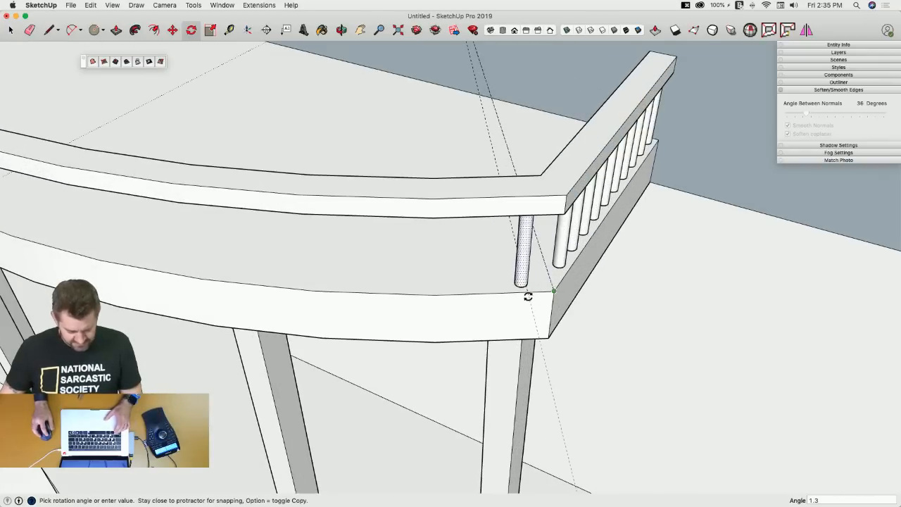
left_click(531, 300)
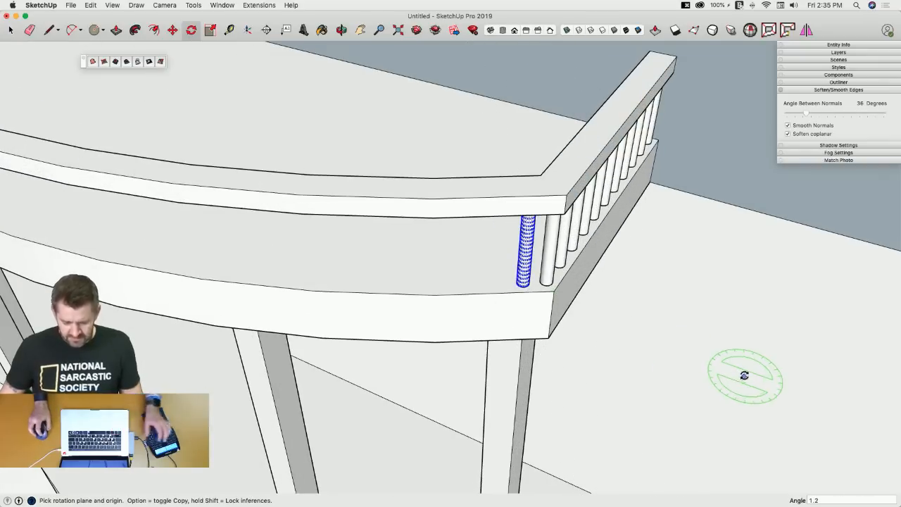
Multiply the rotated baluster copy to 60 copies along the balcony's curved front.
scroll(744, 374, "down", 8)
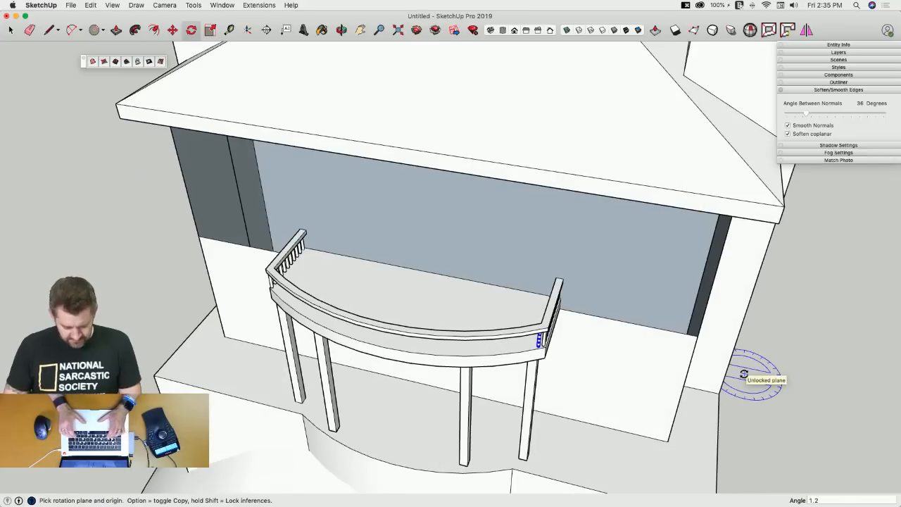
type("x24")
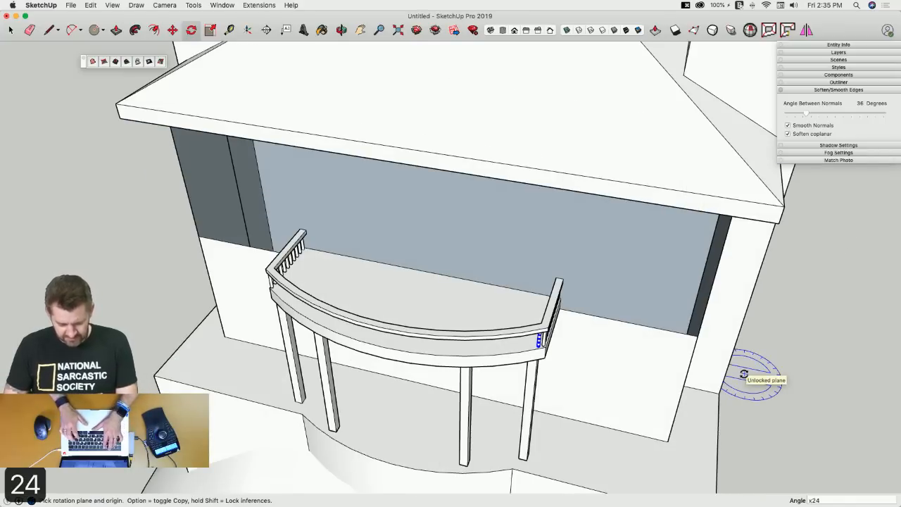
key("Return")
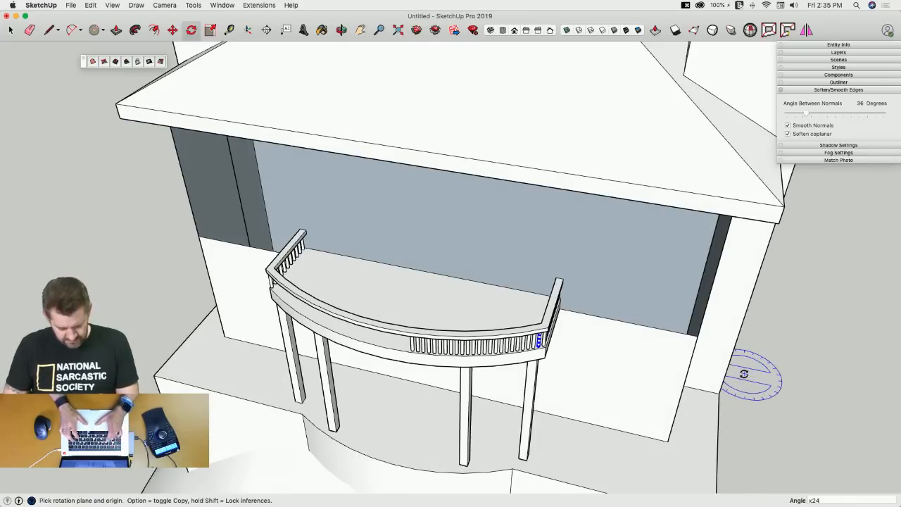
type("x40")
key("Return")
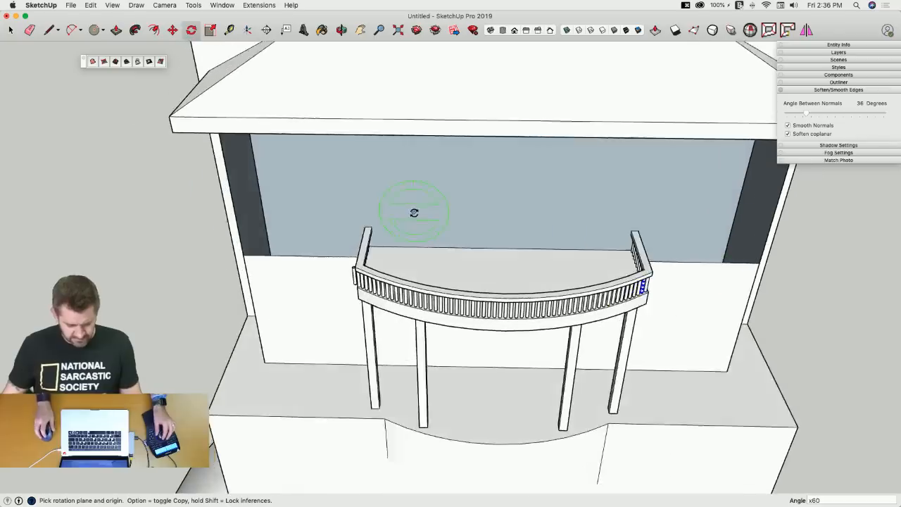
Erase the surplus baluster that overlaps the corner baluster at the far end of the curved railing.
key("e")
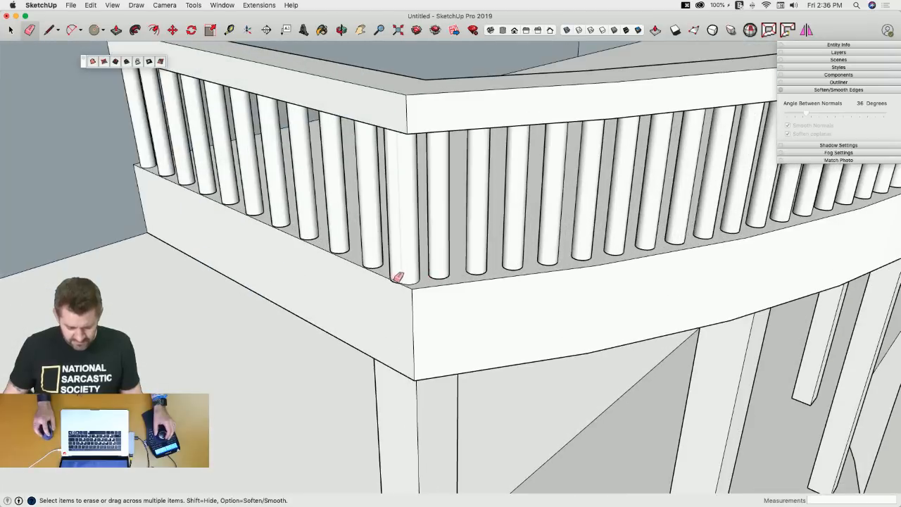
scroll(391, 289, "up", 4)
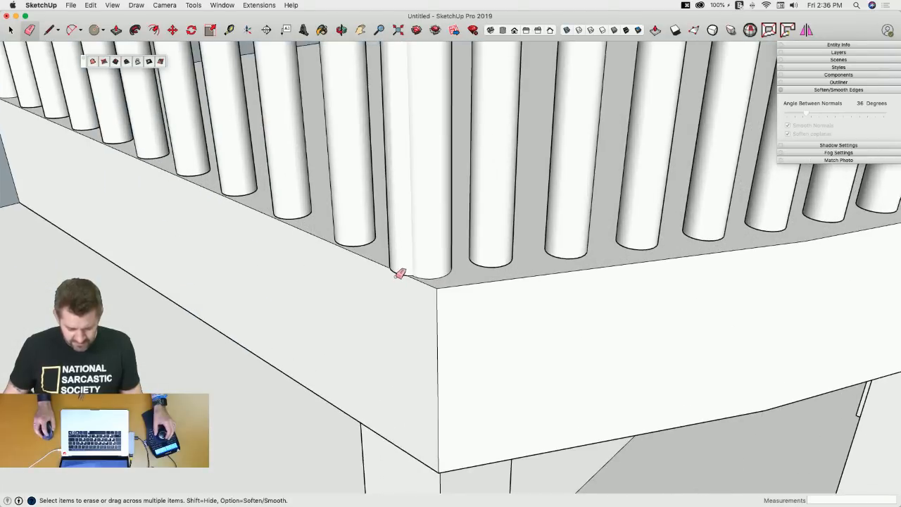
left_click(400, 274)
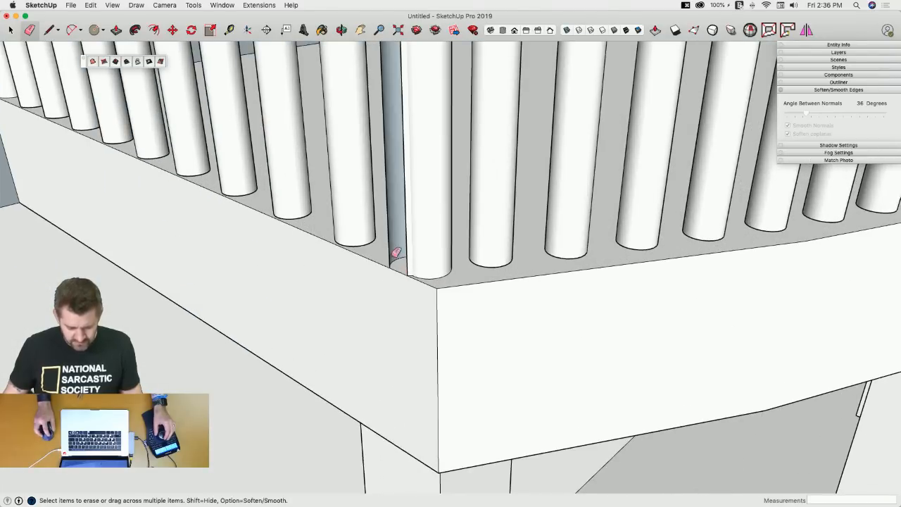
key("space")
key("Delete")
scroll(394, 250, "down", 5)
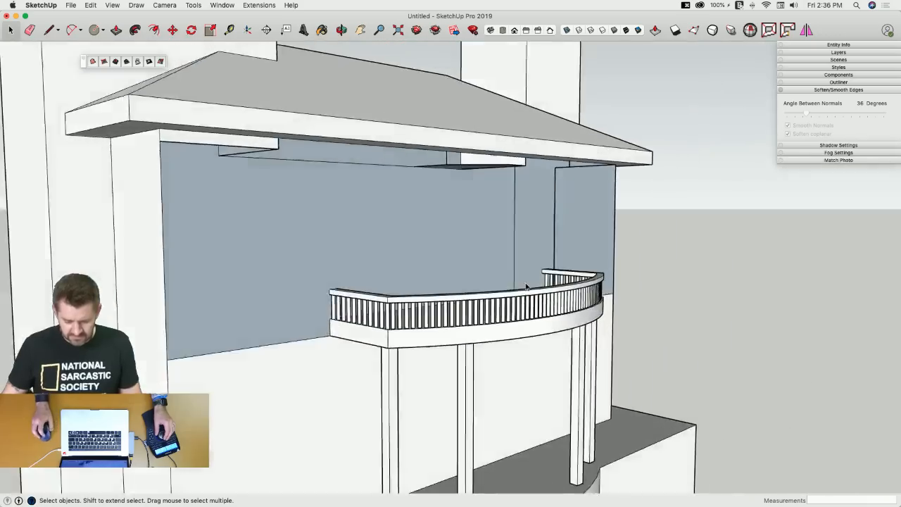
Unhide all hidden geometry to restore the upper front wall face behind the balcony.
scroll(559, 285, "up", 5)
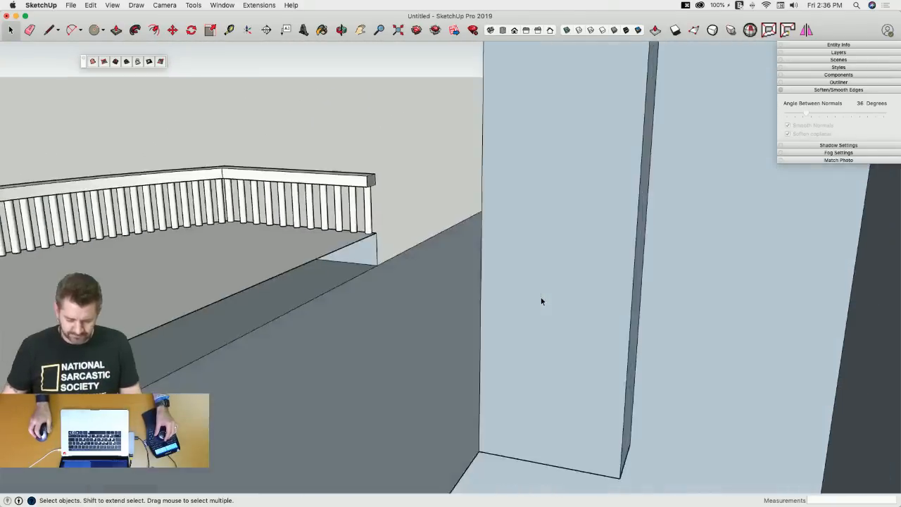
key("e")
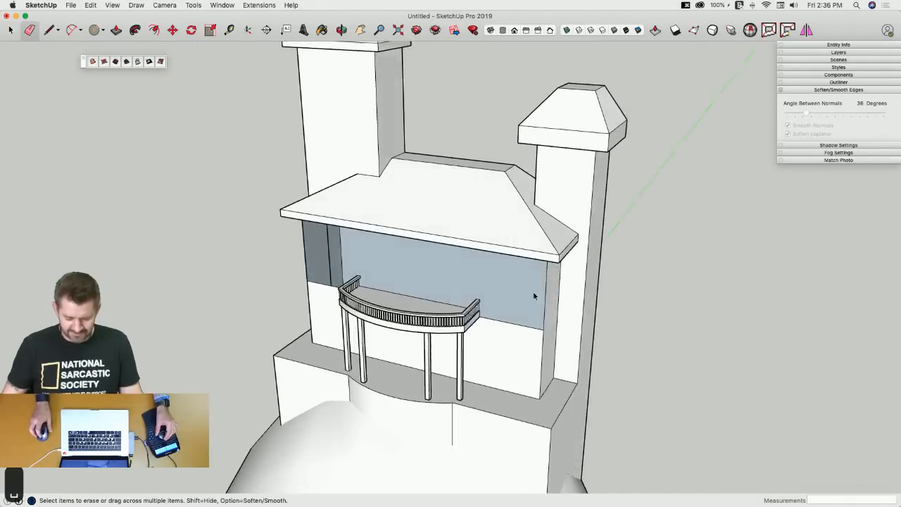
key("space")
left_click(91, 6)
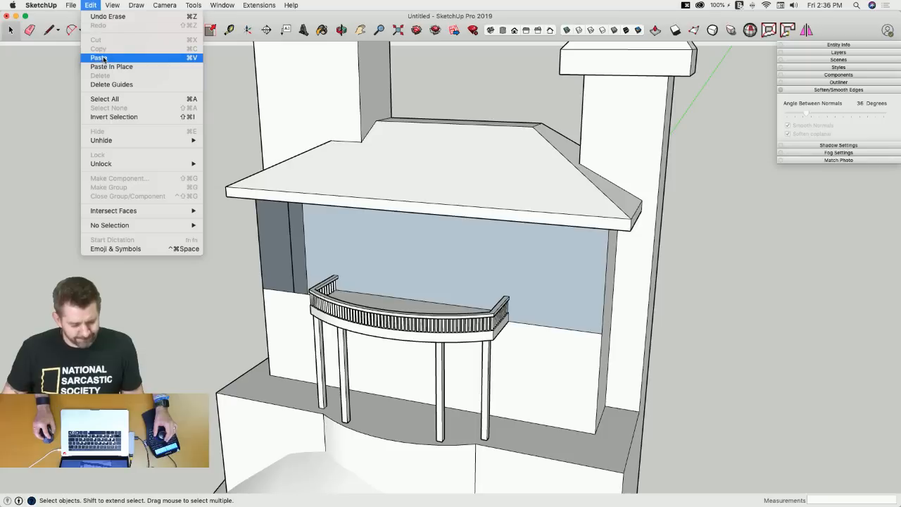
mouse_move(106, 143)
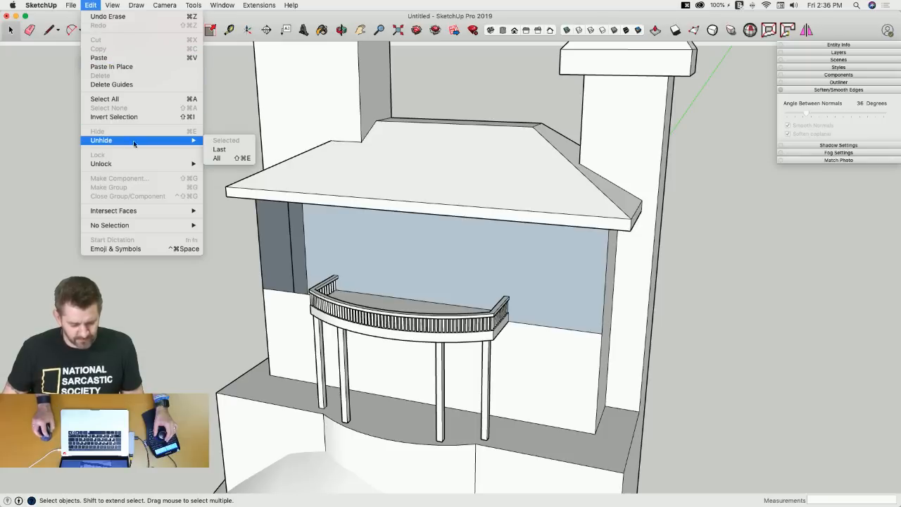
left_click(220, 158)
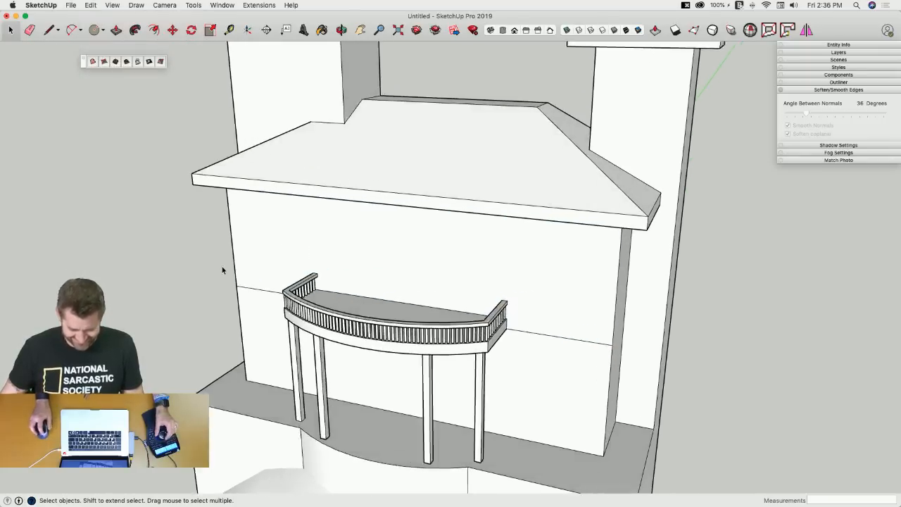
Save the model on the Desktop under the name Haunted House.
scroll(521, 352, "up", 5)
mouse_move(512, 356)
middle_mouse_down()
mouse_move(500, 344)
mouse_move(292, 331)
middle_mouse_up()
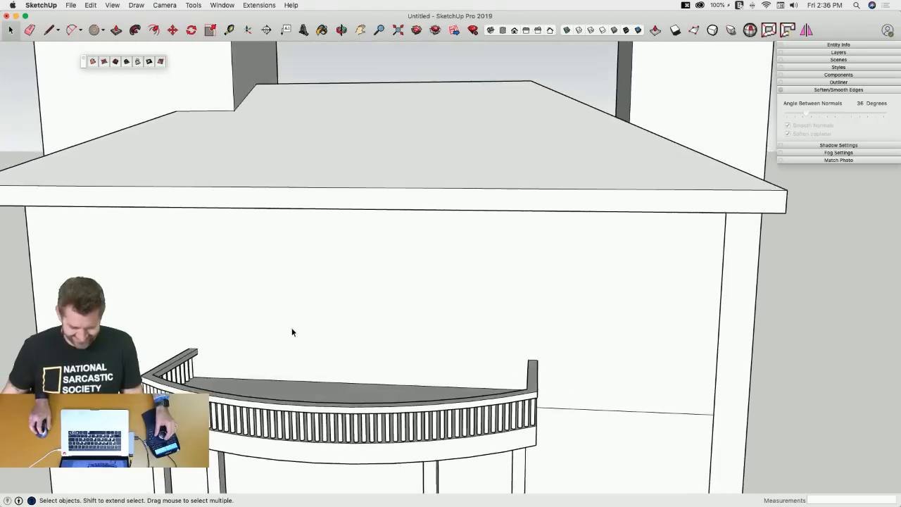
scroll(325, 339, "up", 3)
middle_click_drag(308, 378, 338, 350)
key("l")
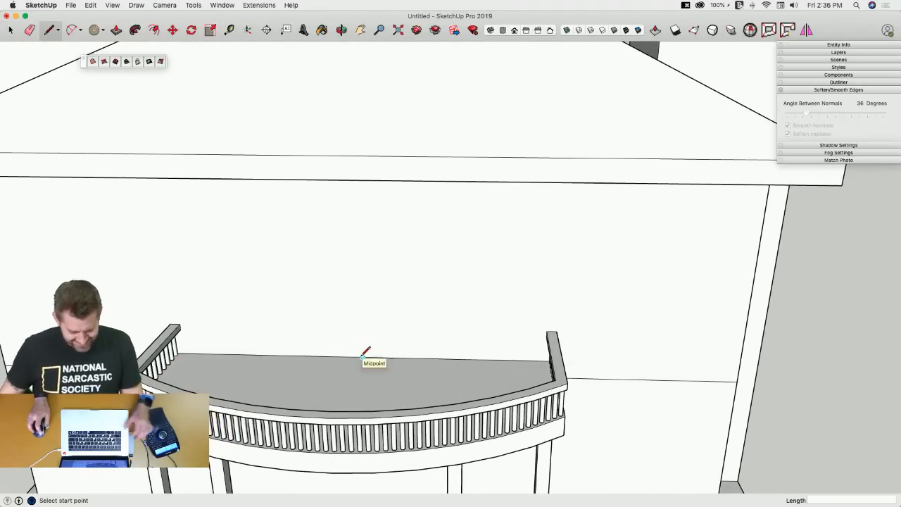
key("super+s")
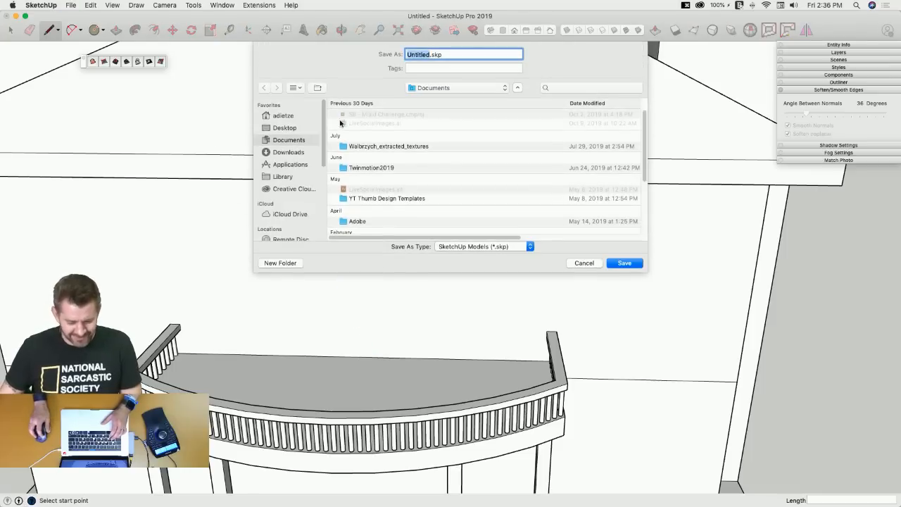
left_click(285, 128)
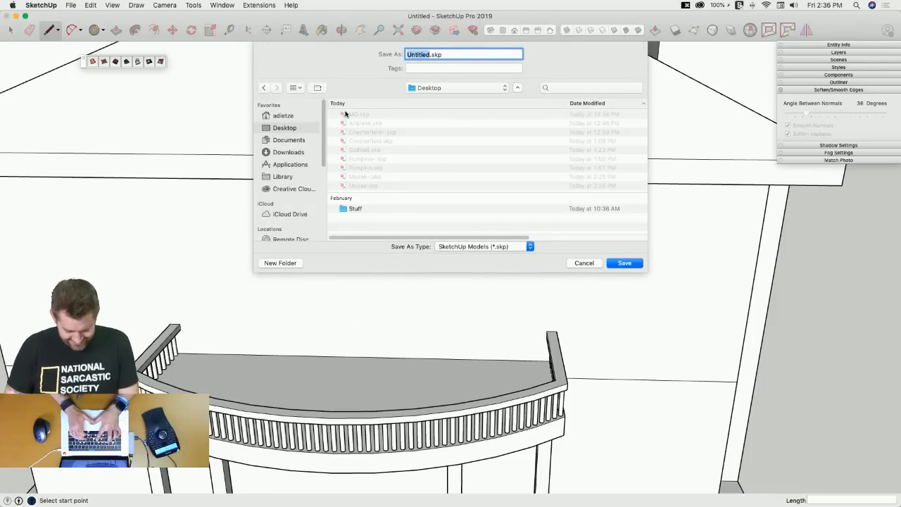
type("Haunted House")
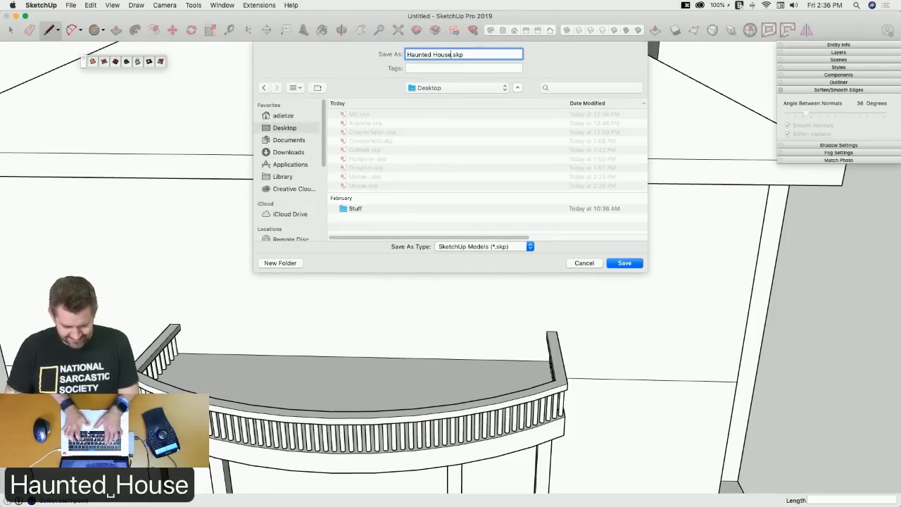
key("Return")
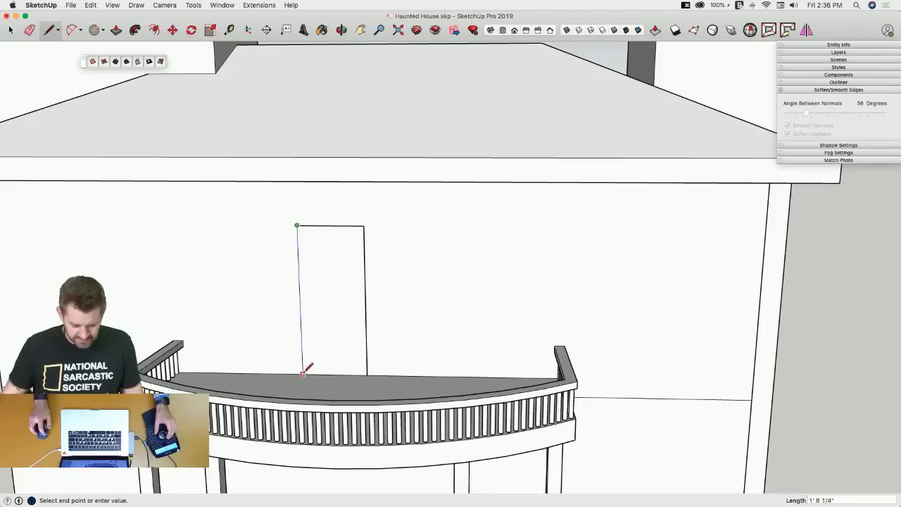
Complete the rectangular door-leaf outline above the balcony floor and copy it 8 3/4" sideways to form a double door.
key("space")
left_click(322, 279)
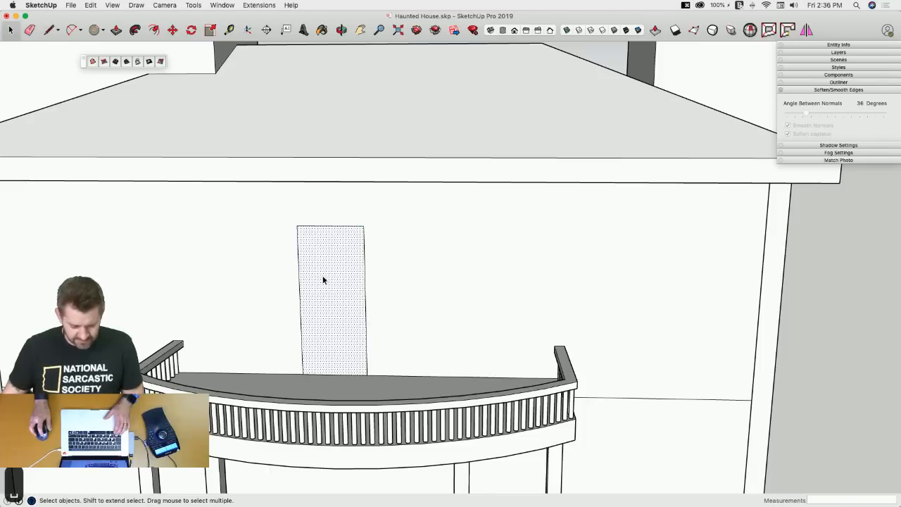
key("m")
key("alt")
left_click(299, 225)
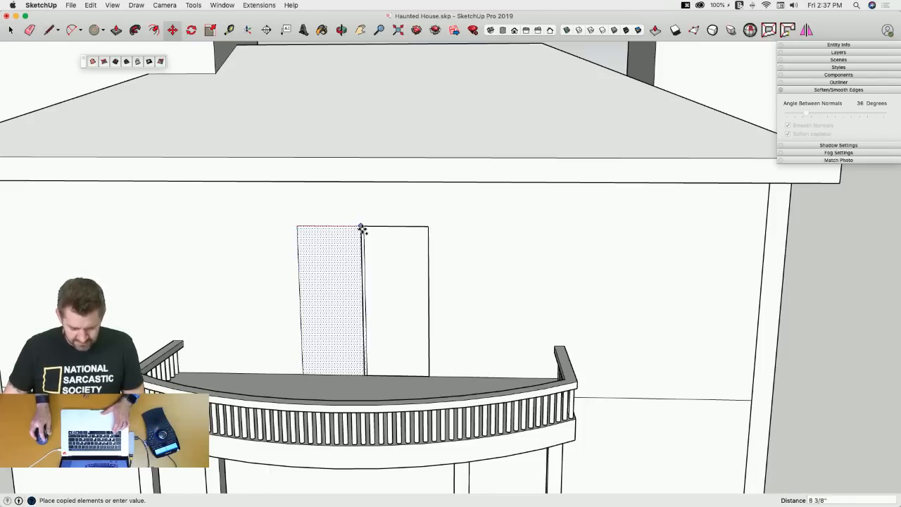
left_click(364, 227)
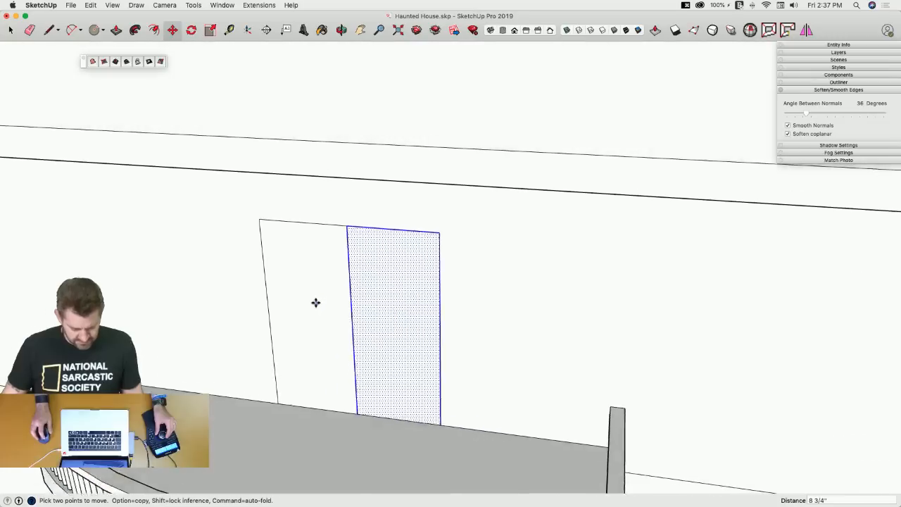
Offset the outlines of both door leaves inward by the same amount to form narrow frames.
key("f")
left_click(279, 244)
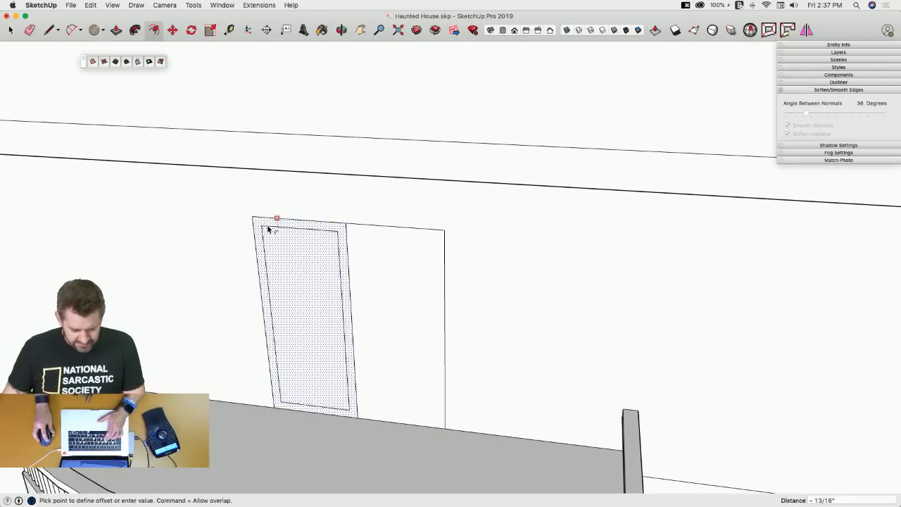
left_click(270, 228)
double_click(373, 242)
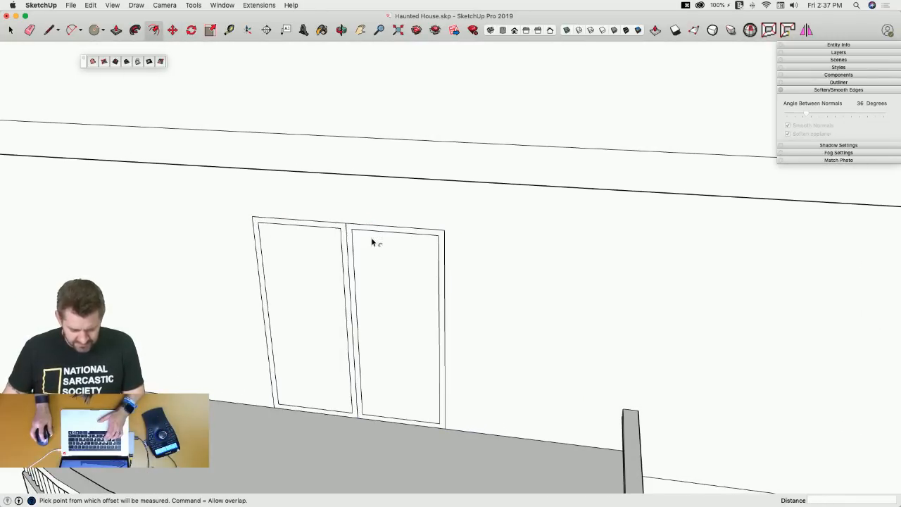
key("space")
Push/Pull both door-leaf frames outward from the wall to the same depth, leaving the inner panels recessed.
middle_click_drag(364, 244, 352, 273)
key("p")
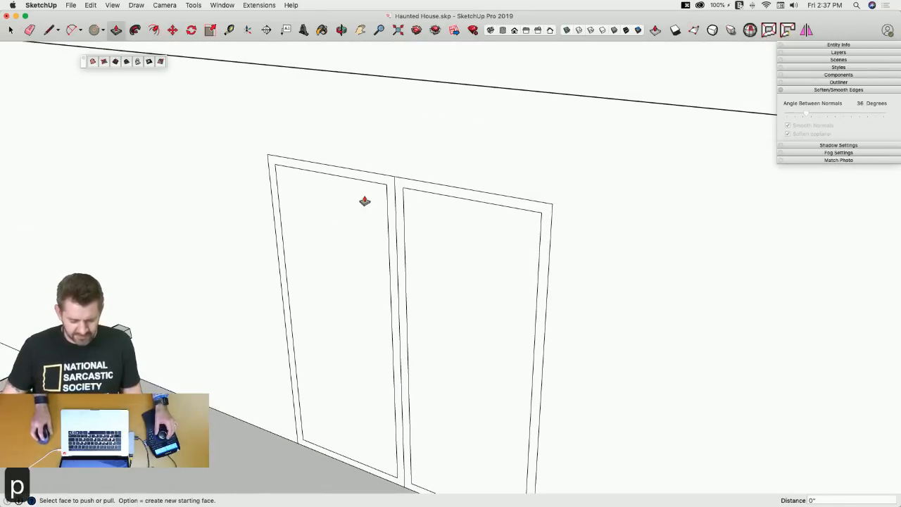
left_click_drag(364, 201, 378, 184)
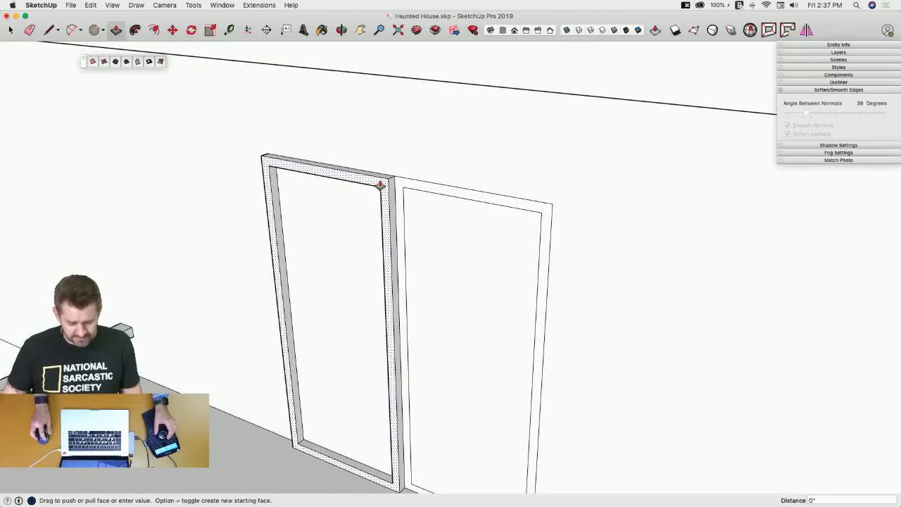
left_click(383, 187)
left_click(402, 190)
left_click(391, 184)
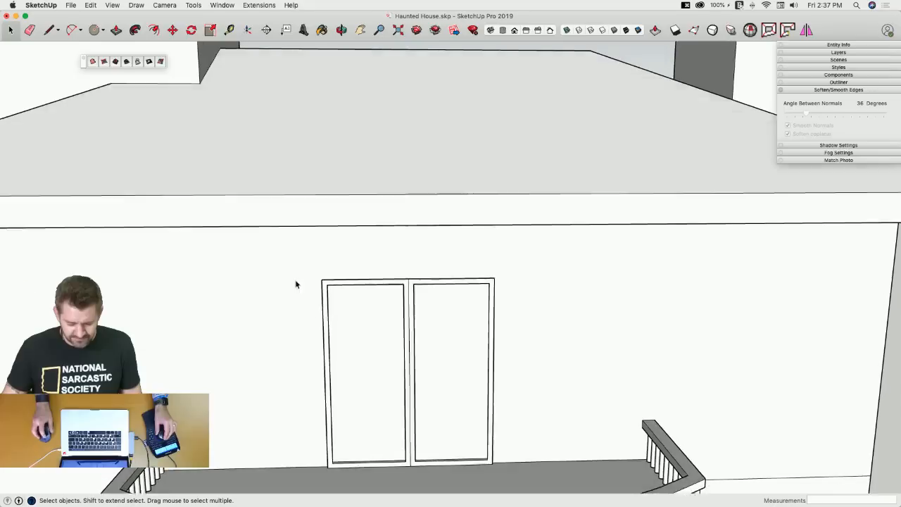
left_click_drag(288, 271, 509, 312)
key("m")
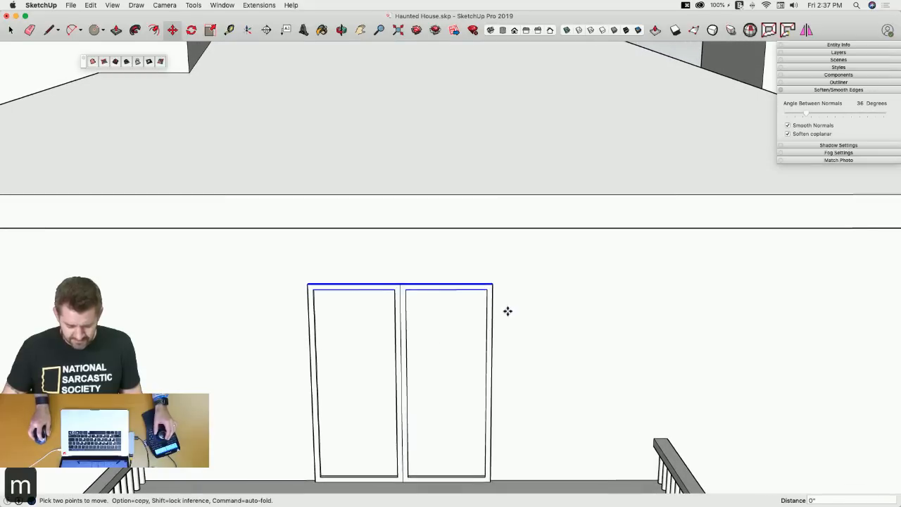
left_click(507, 310)
key("space")
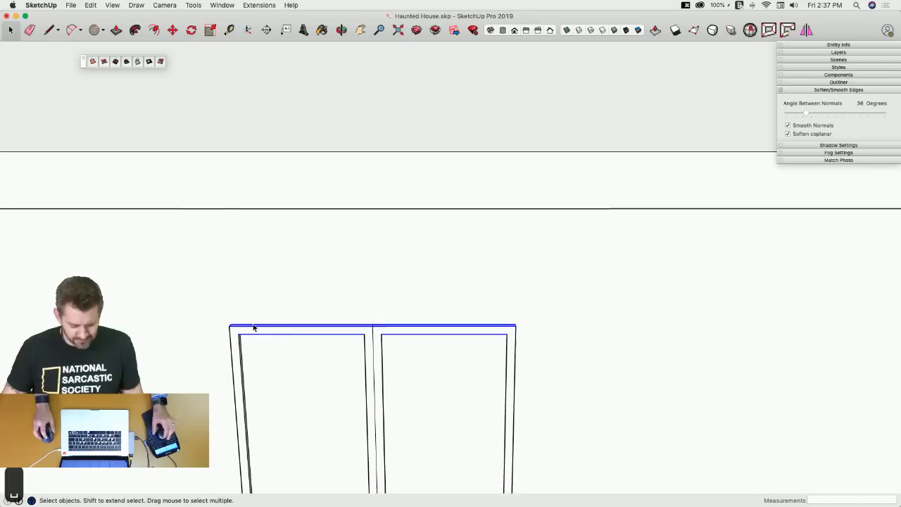
Draw an arc on the wall between the double door's two top outer corners with a bulge of about 5 1/4".
key("a")
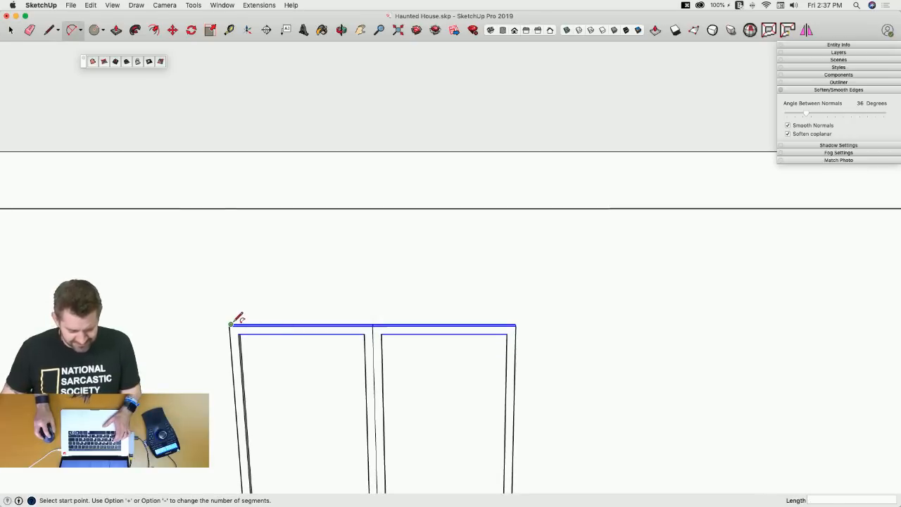
left_click(232, 323)
left_click(516, 324)
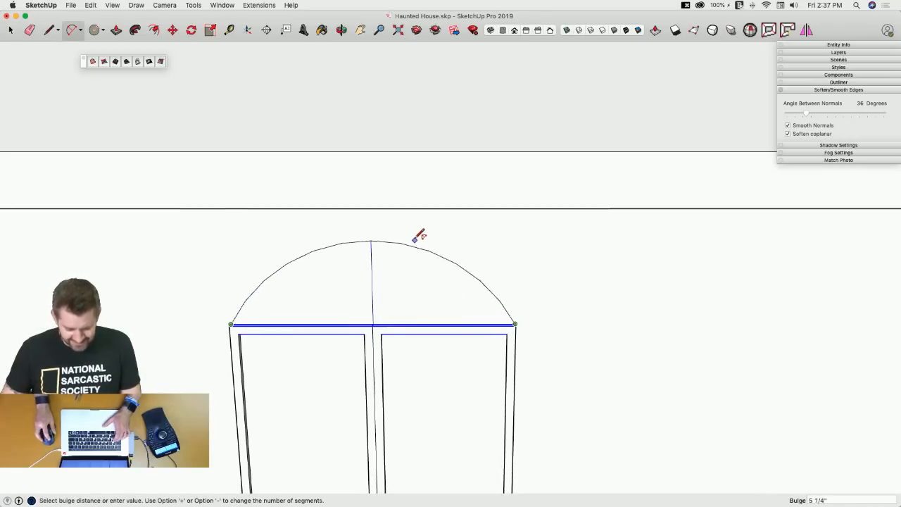
left_click(421, 234)
key("space")
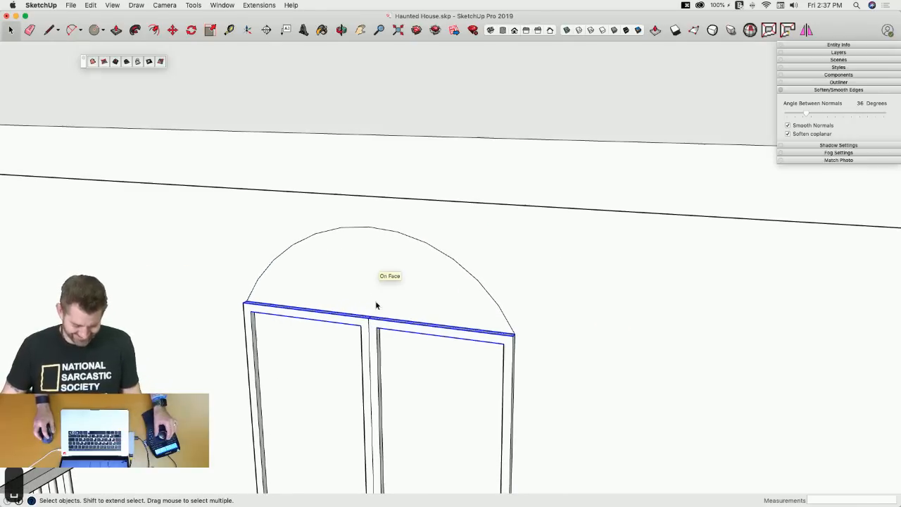
Offset the arched face above the doors inward and pull the resulting frame out 3/8".
left_click(374, 276)
key("f")
double_click(372, 263)
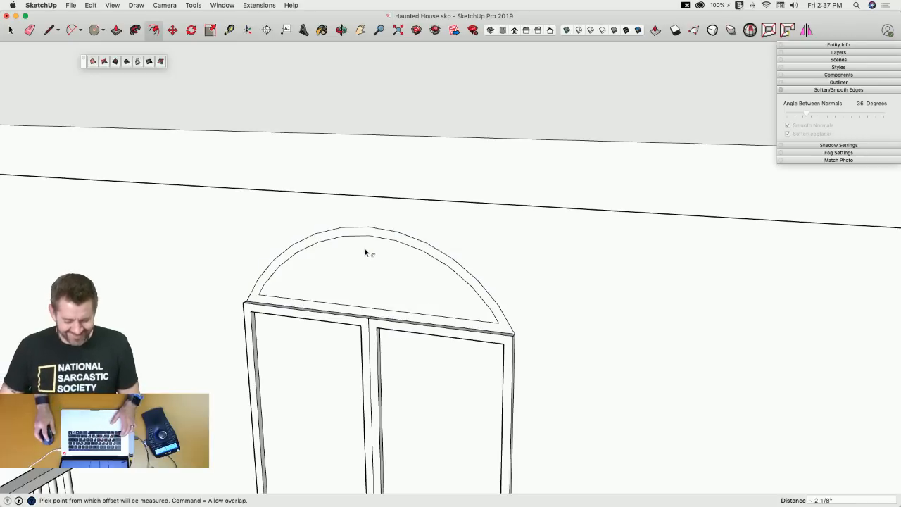
key("p")
left_click(394, 316)
left_click(393, 334)
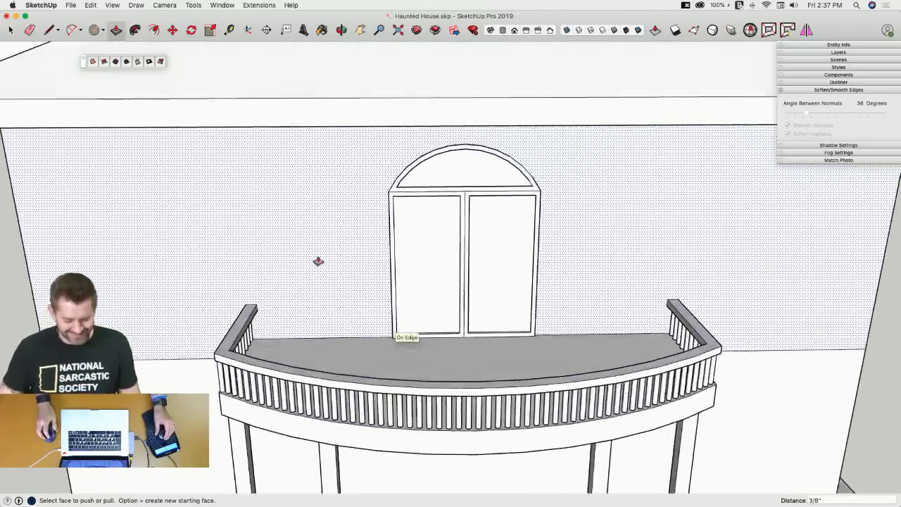
Outline a rectangular window with lines on the upper front wall, to the left of the arched door.
key("l")
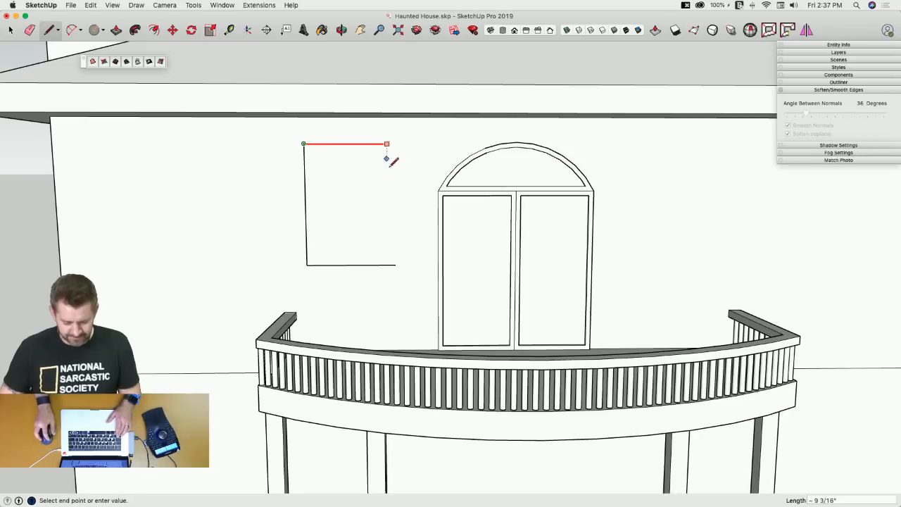
left_click(396, 264)
key("space")
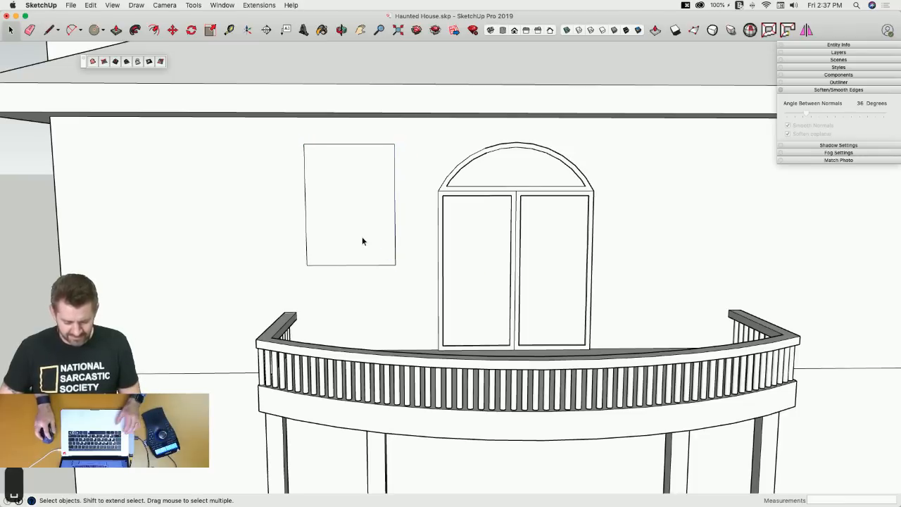
Copy the window outline horizontally about 3' 13/16" to the other side of the arched door.
left_click(362, 242)
key("m")
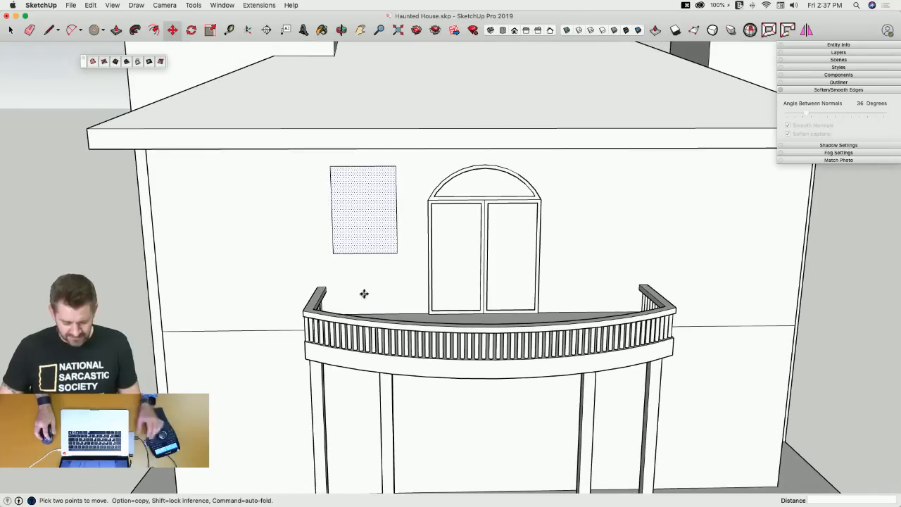
key("space")
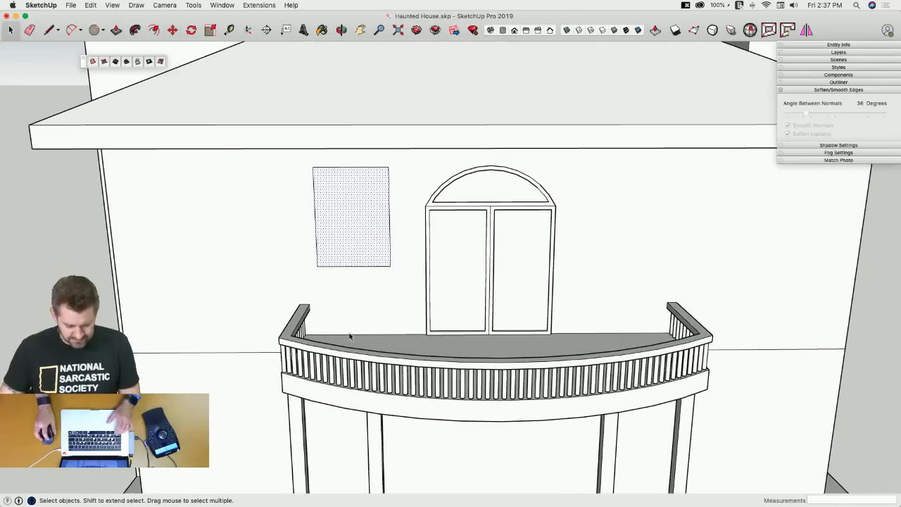
key("m")
key("alt")
left_click(352, 311)
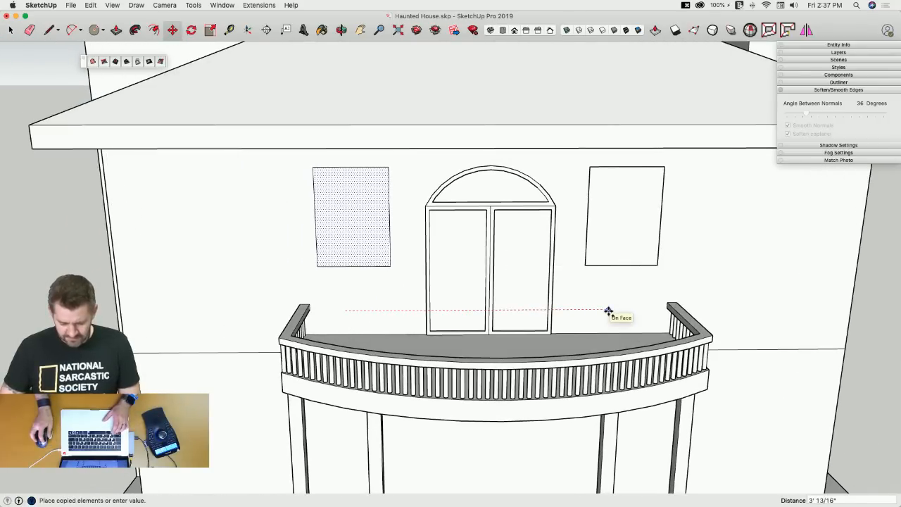
left_click(608, 311)
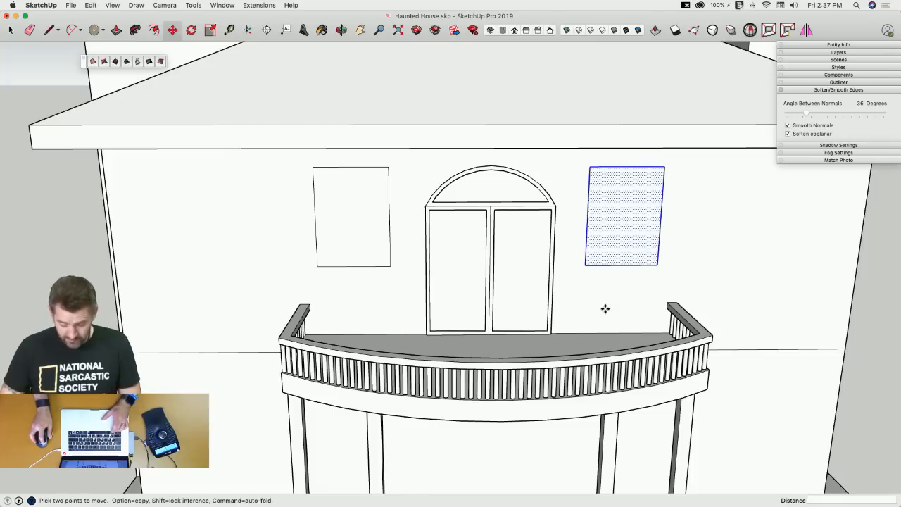
Copy the window outline to the wall's right end, and copy that one 6' 8 5/16" across to the left end.
left_click(766, 308)
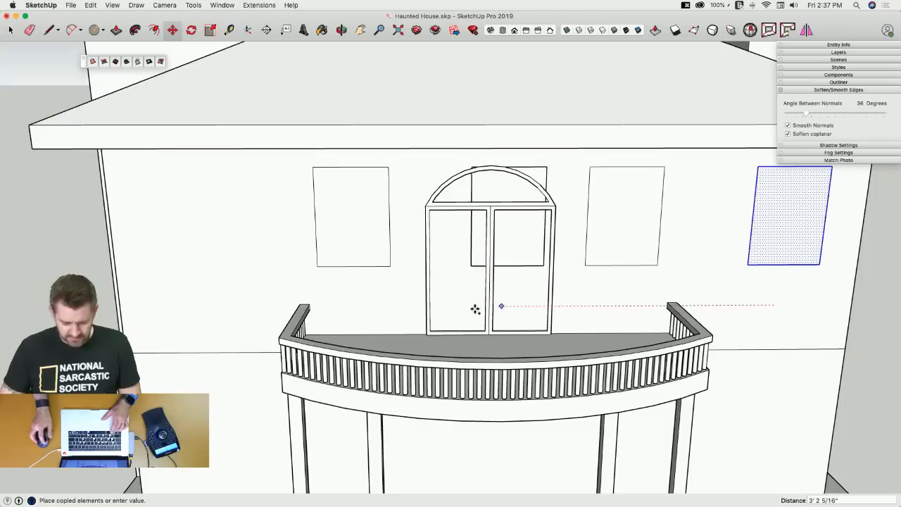
left_click(199, 308)
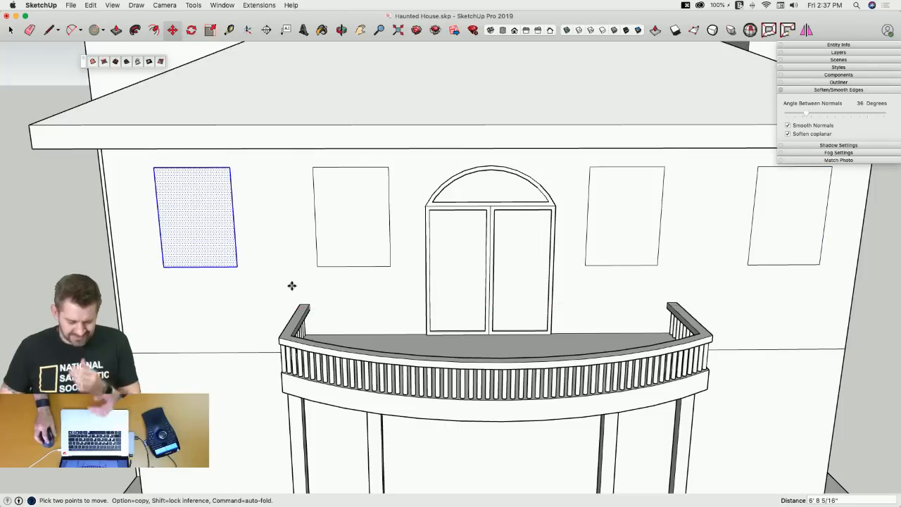
key("space")
left_click(234, 240)
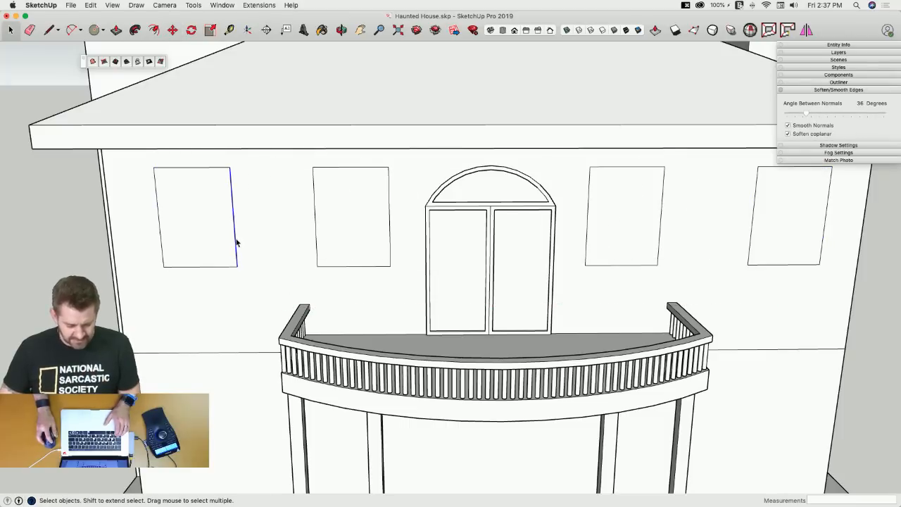
Narrow the two outermost window outlines by moving each one's inner side edge outward, about 3 7/16" for the left window.
key("m")
left_click(263, 238)
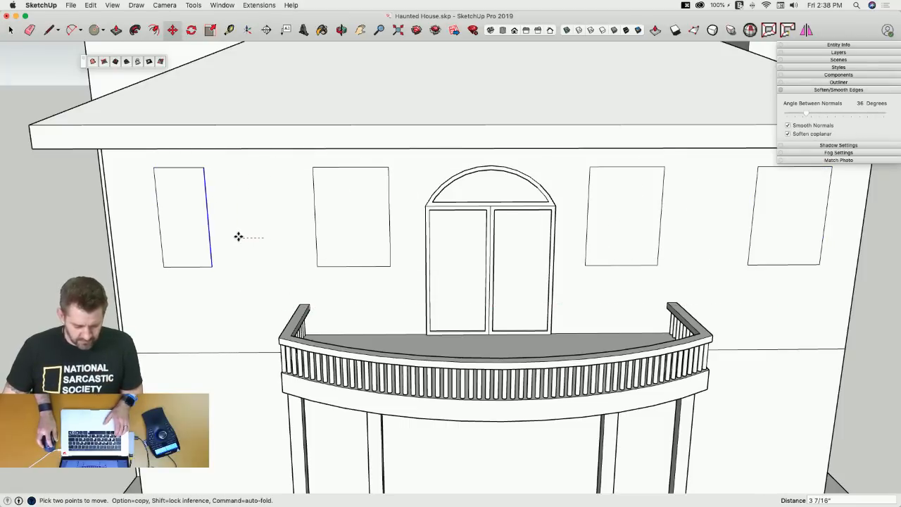
left_click(254, 239)
key("space")
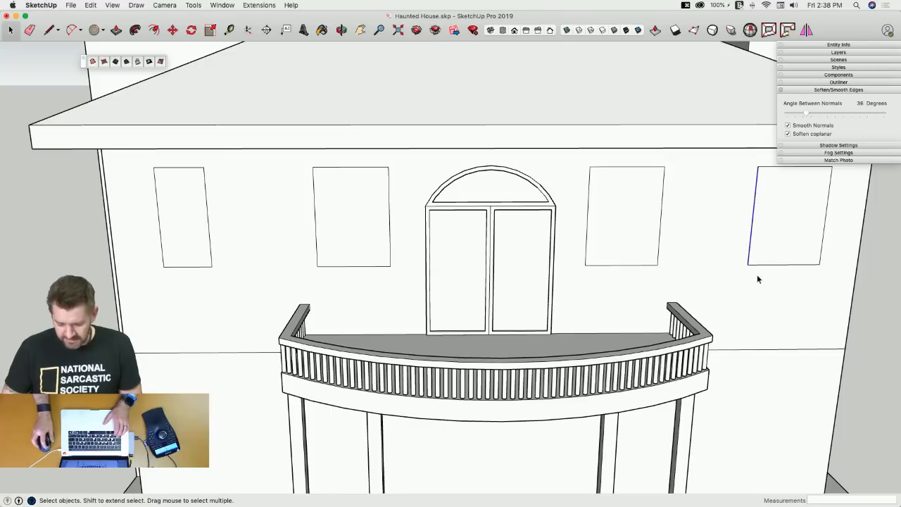
key("m")
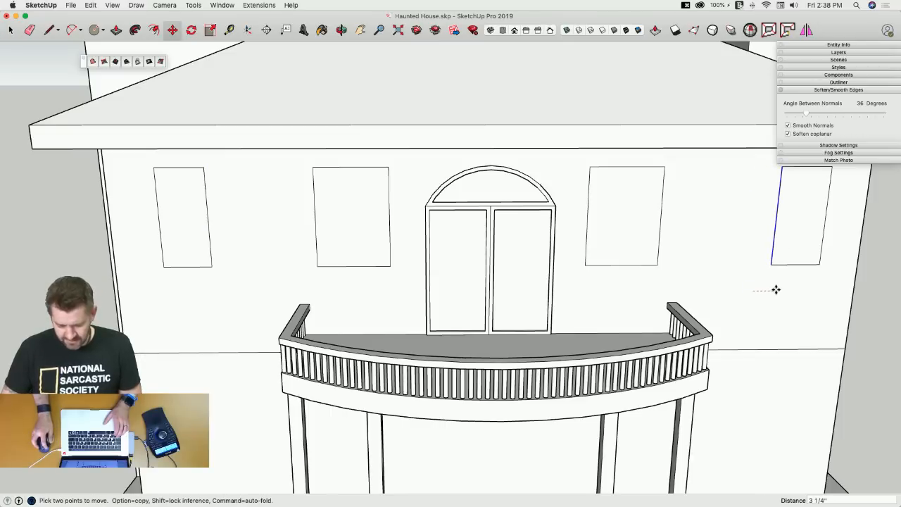
key("space")
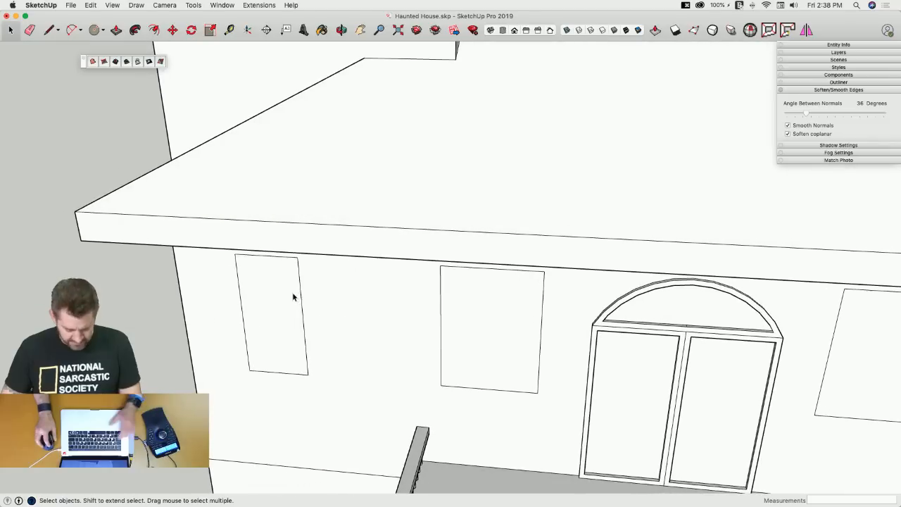
Offset all four window faces inward by the last-used distance to create their frame outlines.
key("f")
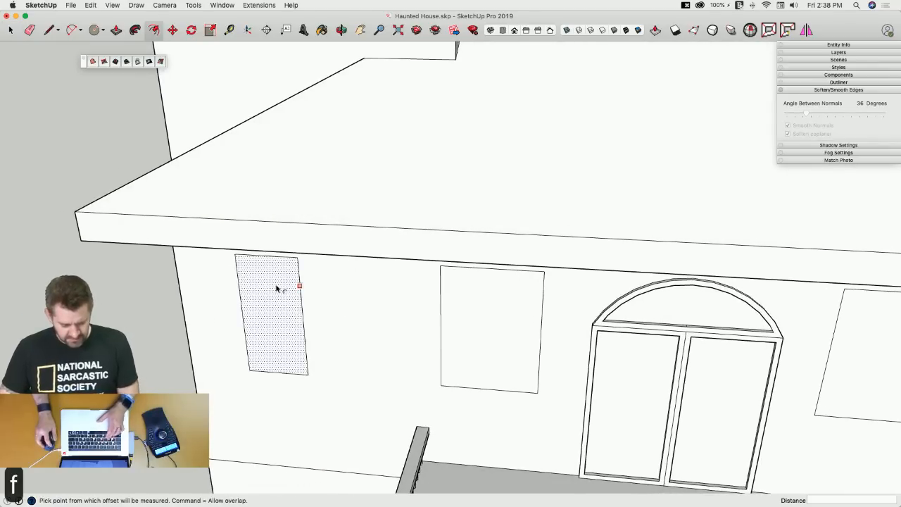
double_click(276, 288)
double_click(493, 336)
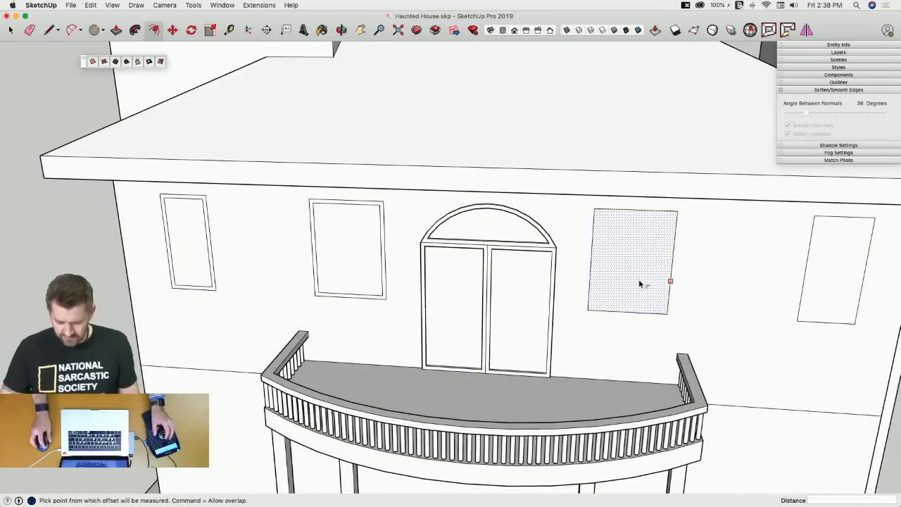
double_click(640, 284)
double_click(839, 272)
Push/Pull the four window frames out from the wall, repeating the last extrusion distance.
key("p")
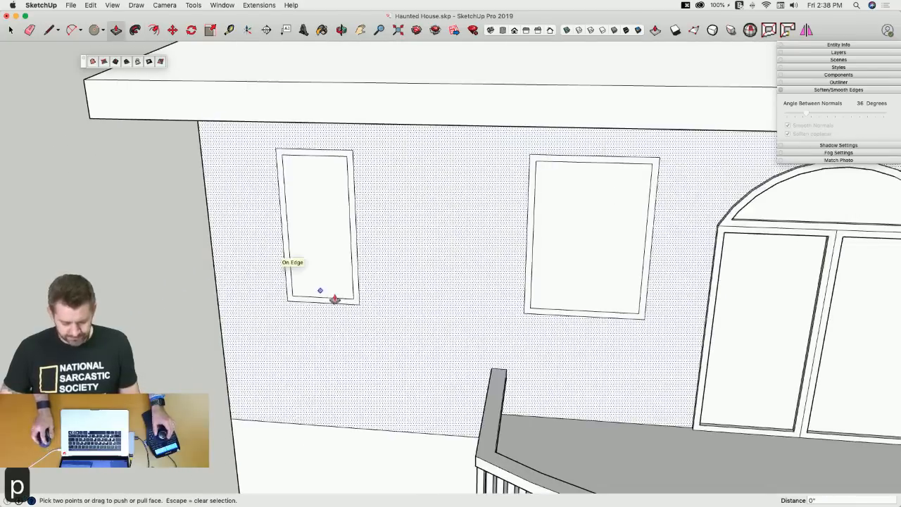
double_click(352, 308)
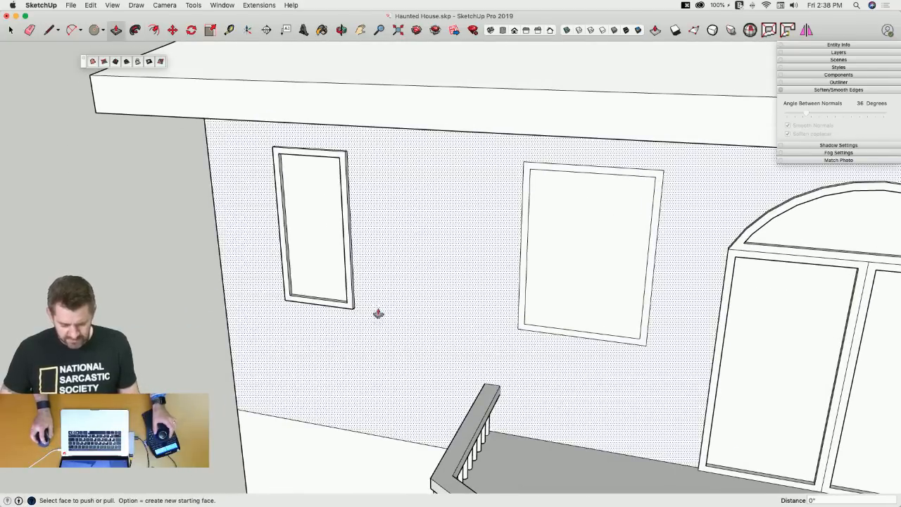
double_click(522, 331)
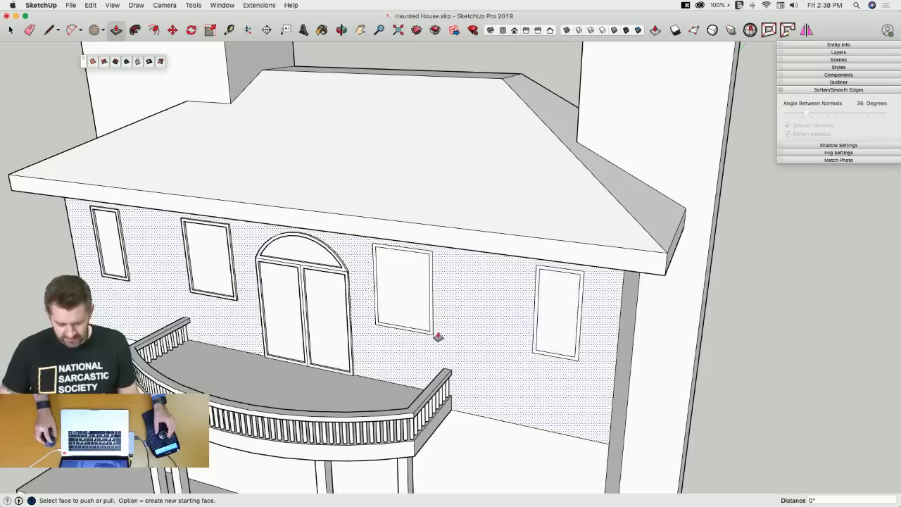
double_click(430, 333)
double_click(533, 357)
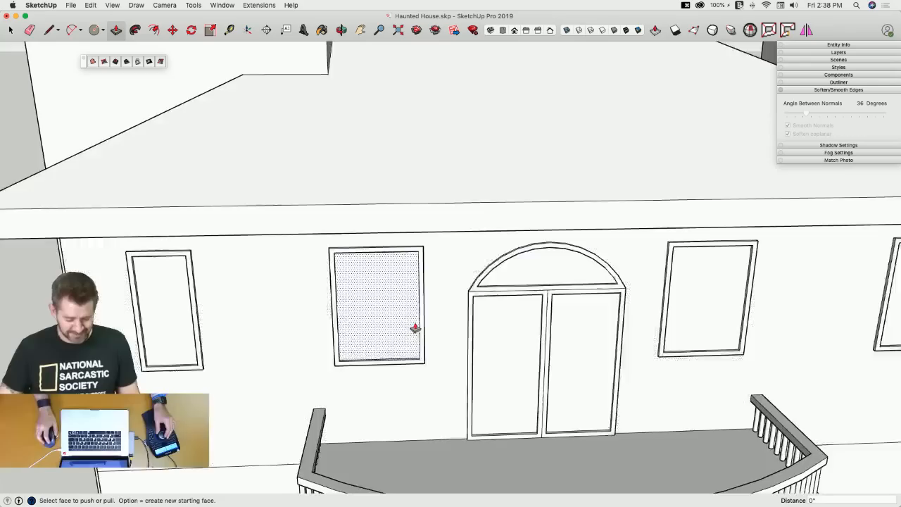
Lengthen the two outermost windows by moving their bottom frame edges down about 5 5/16".
key("space")
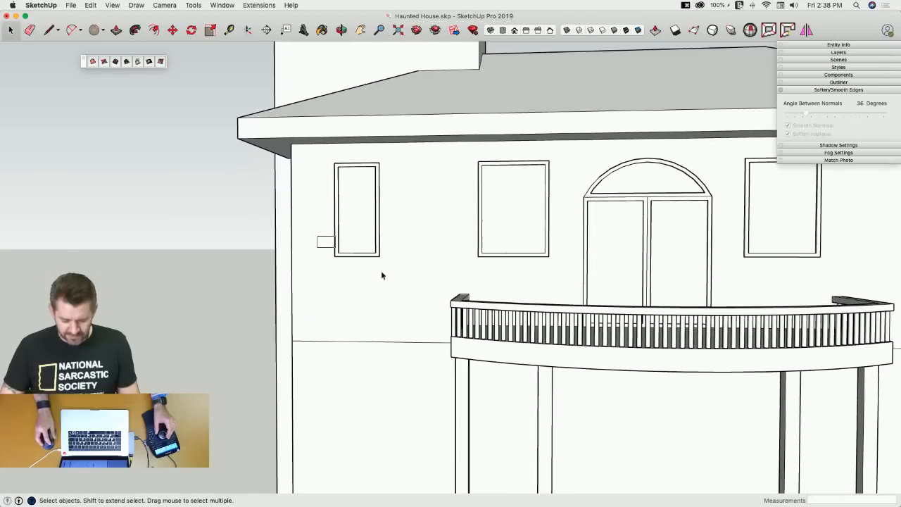
left_click(352, 255)
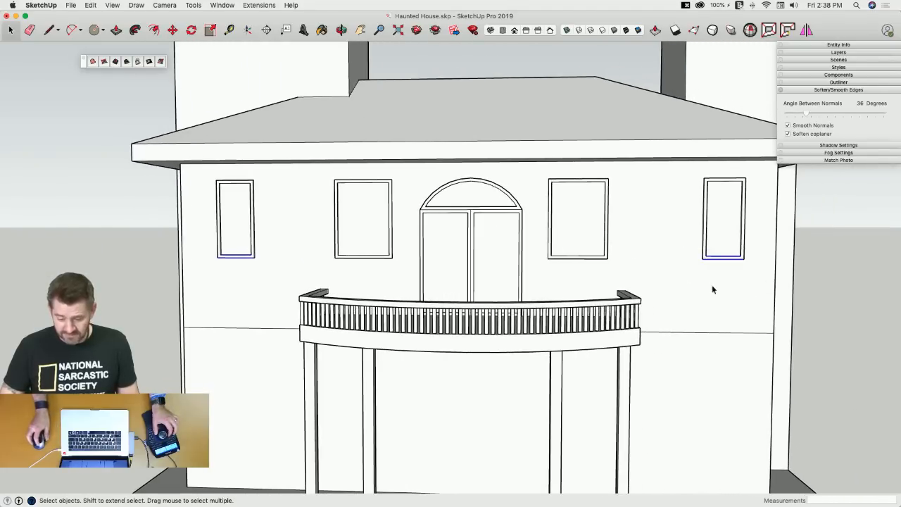
key("m")
left_click(669, 217)
left_click(668, 247)
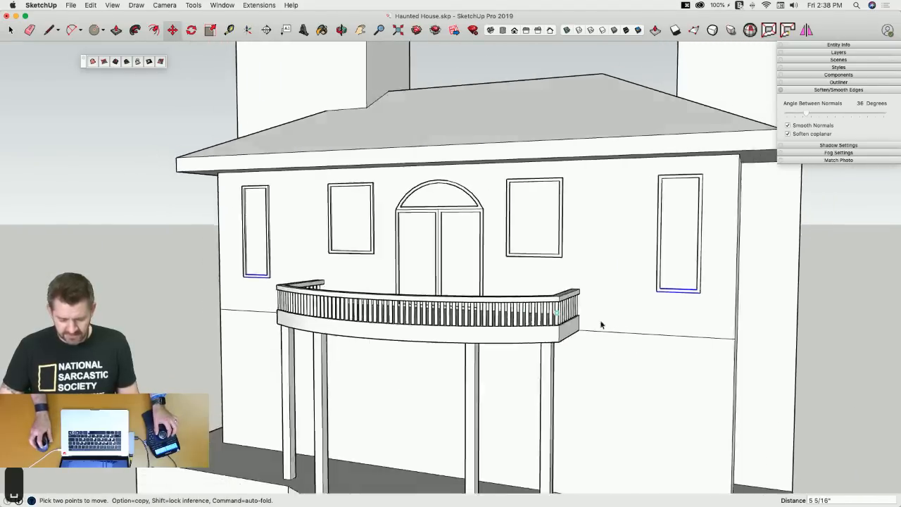
key("space")
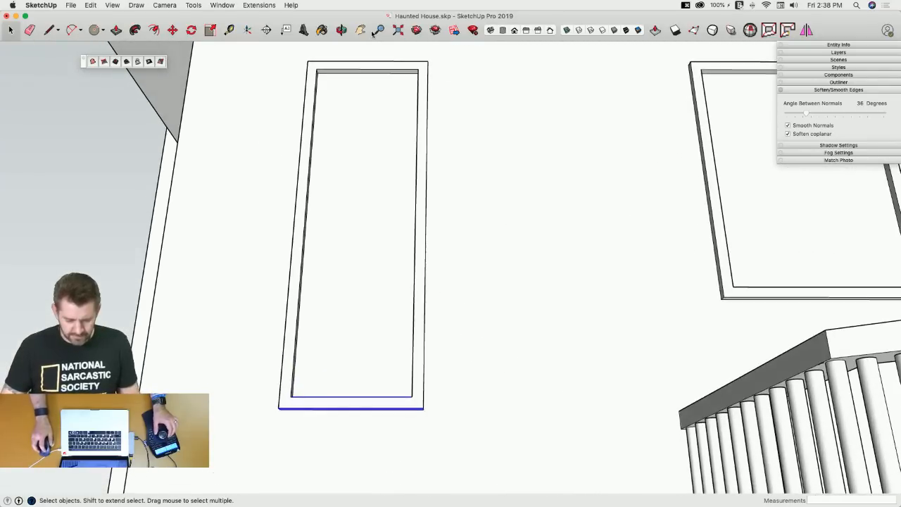
Draw a small square of about 3/8" in the middle of the leftmost window's pane.
key("l")
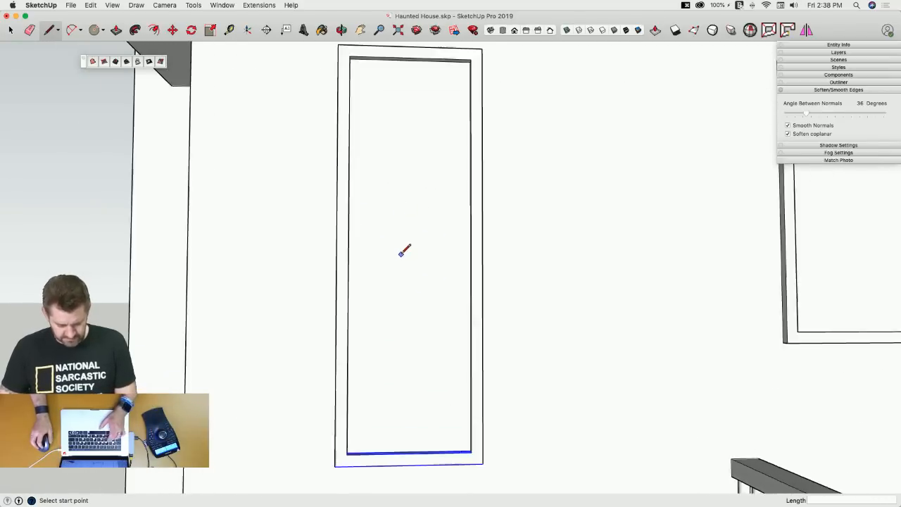
key("s")
key("space")
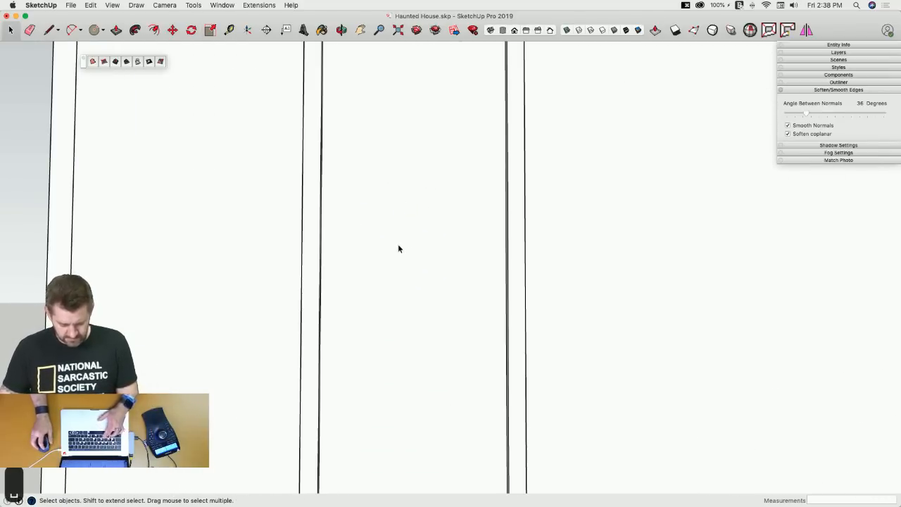
key("r")
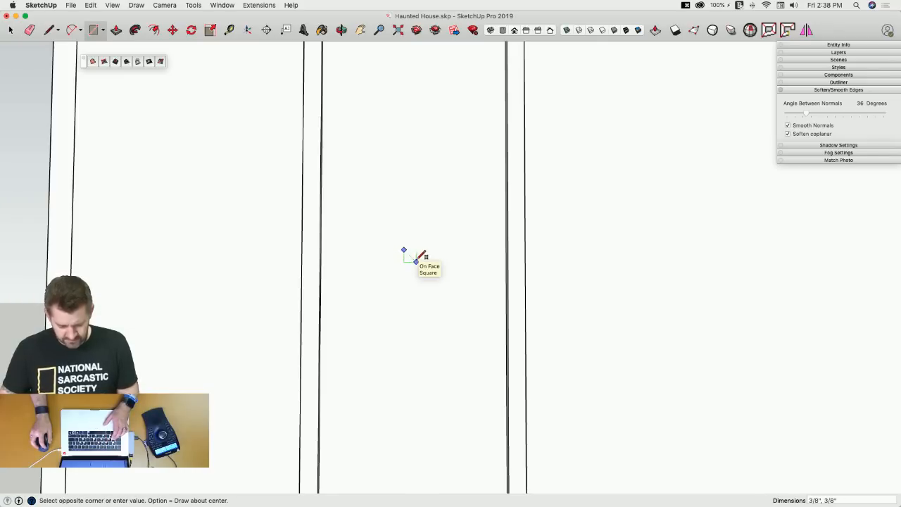
key("space")
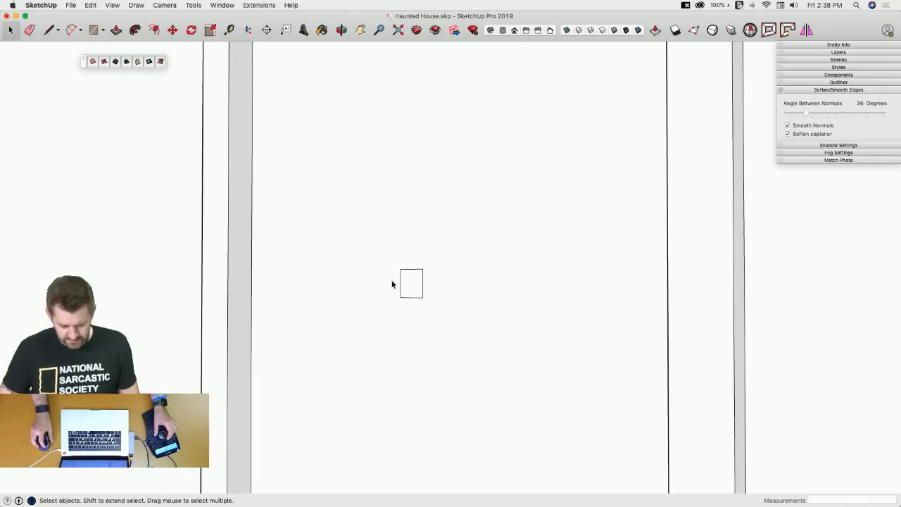
Push/Pull the square out from the pane and extend its four sides about 1/2" to form a small cross.
key("p")
left_click(408, 293)
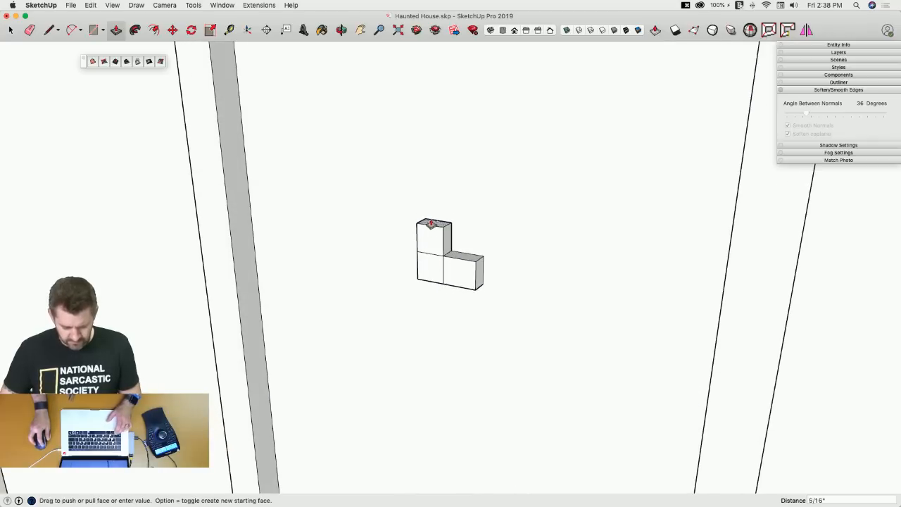
left_click(432, 224)
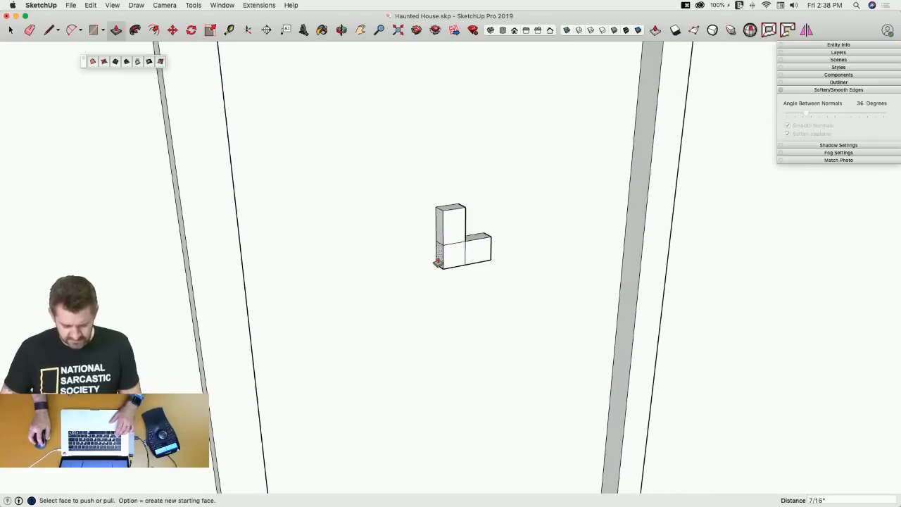
left_click(439, 263)
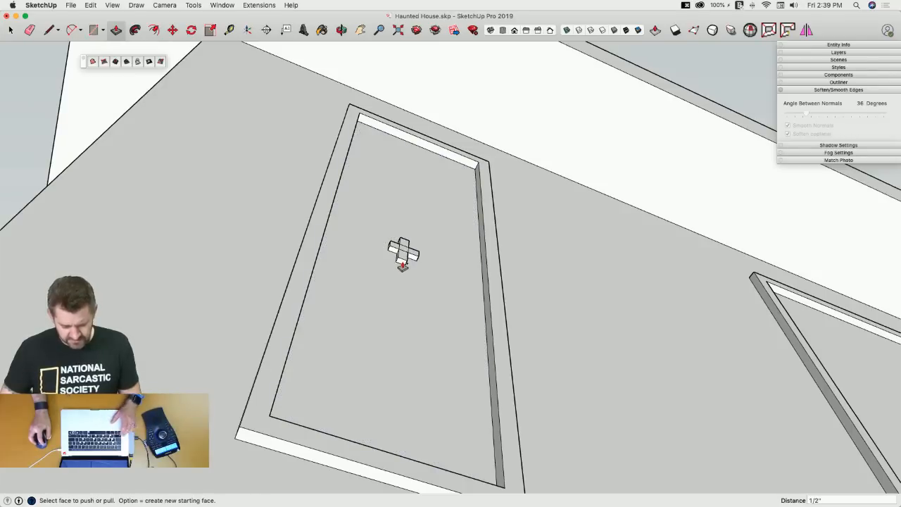
Copy the small cross from the leftmost window onto the panes of the other three upper windows.
key("space")
left_click(413, 263)
key("m")
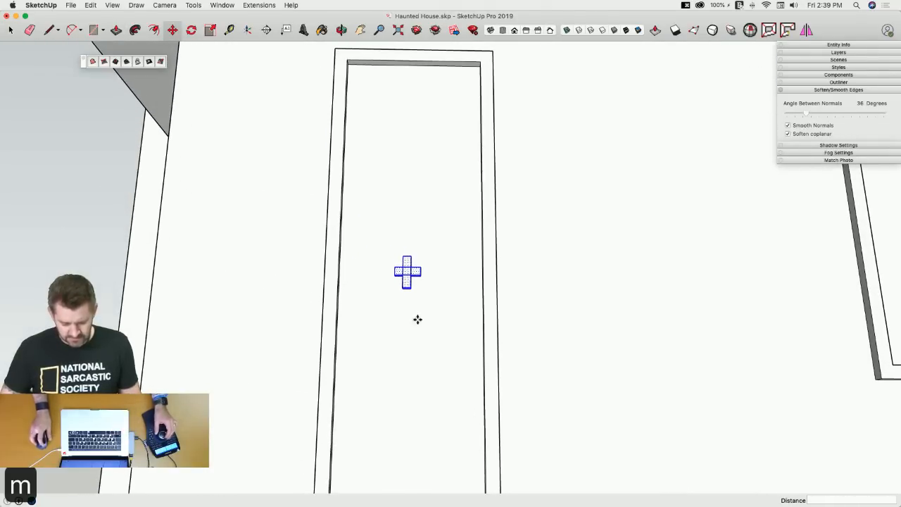
left_click(409, 325)
key("alt")
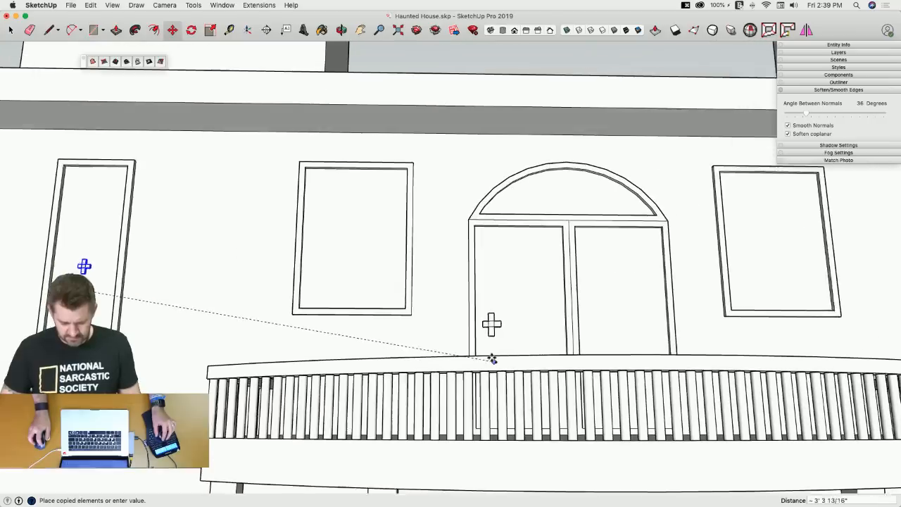
left_click(351, 267)
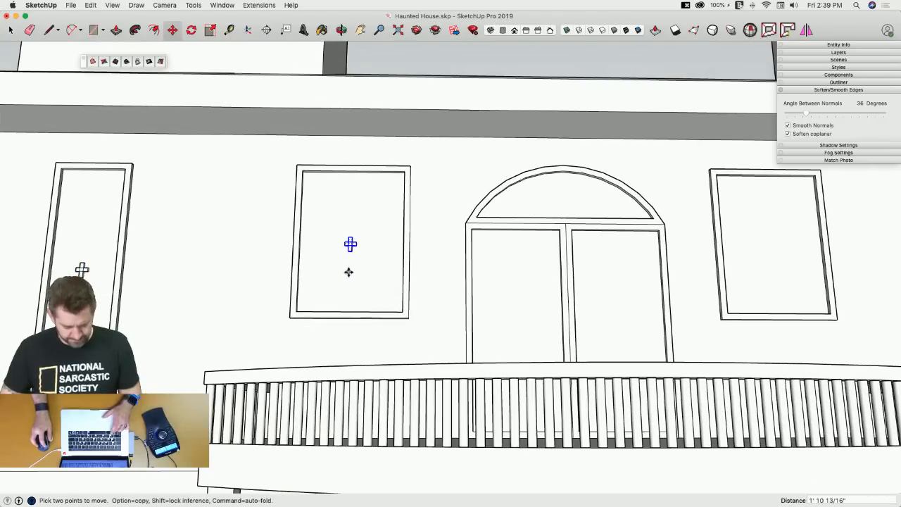
left_click(348, 272)
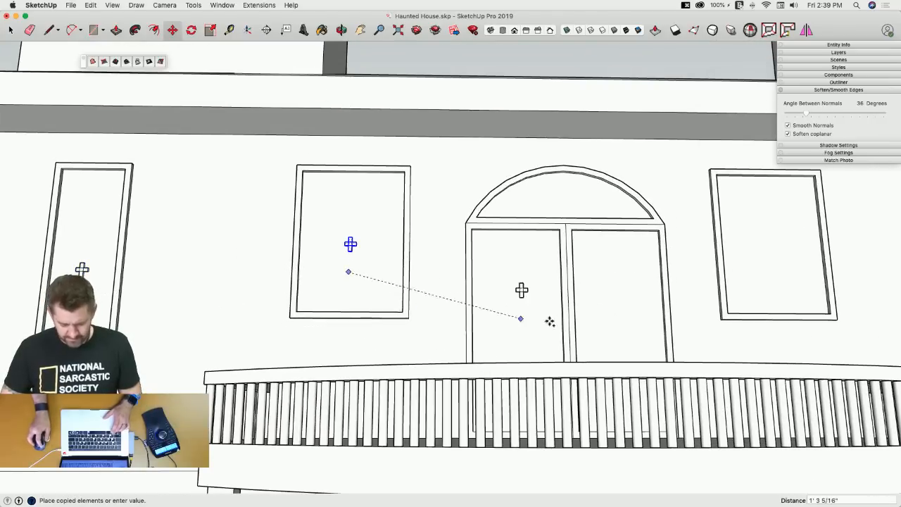
left_click(772, 275)
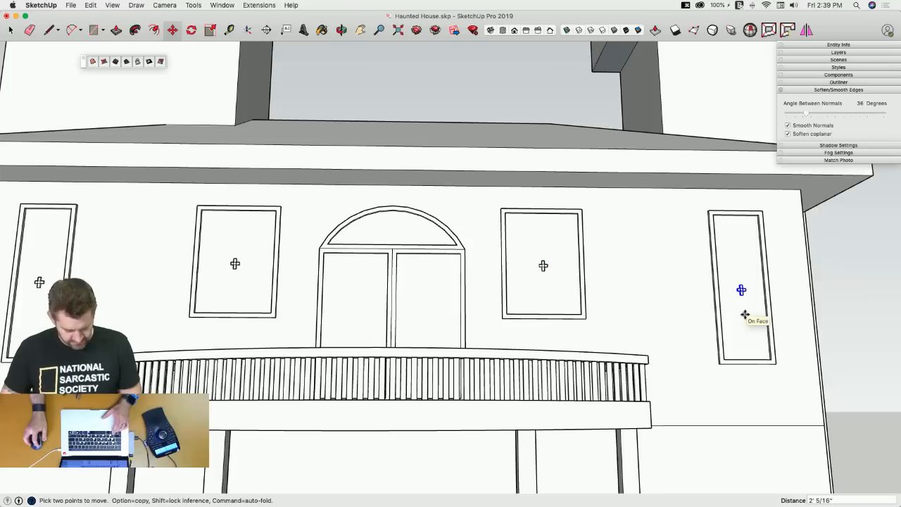
Copy the cross from the rightmost window onto the right door leaf, and copy that one 8 13/16" across to the left leaf.
left_click(745, 314)
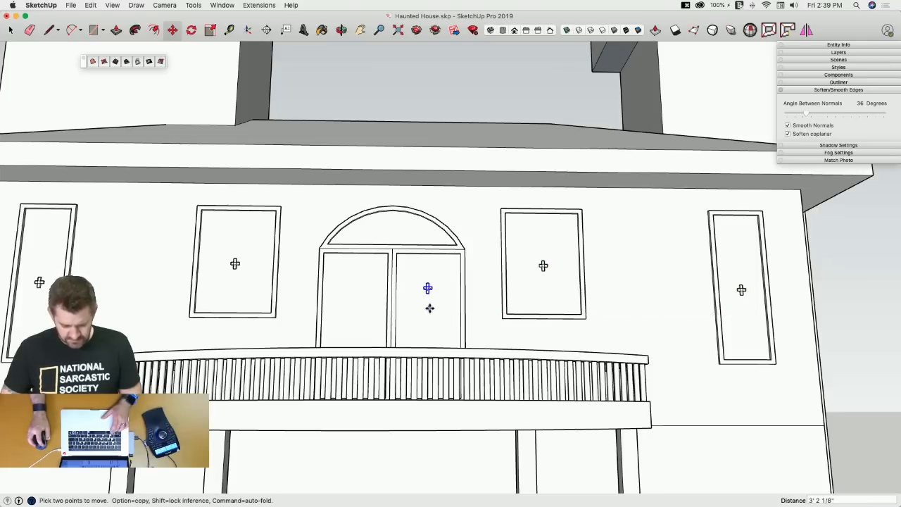
left_click(429, 308)
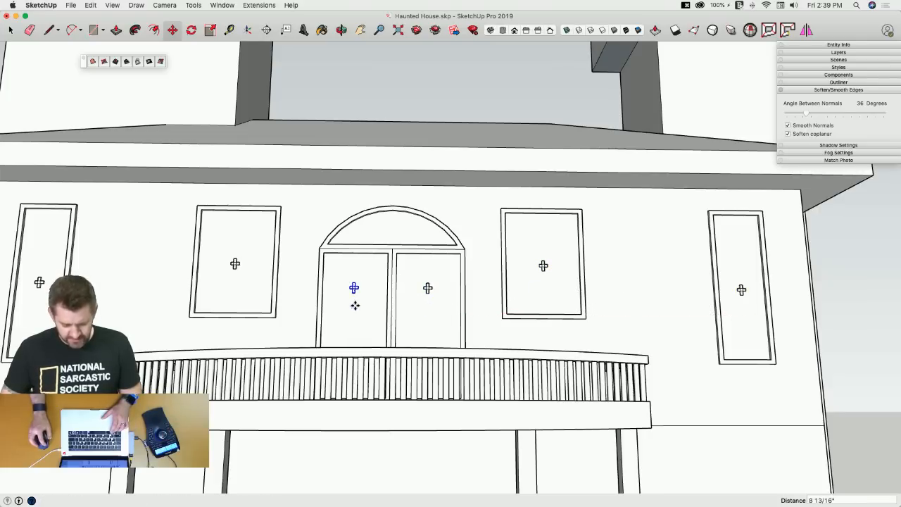
left_click(355, 305)
Copy the crosses on both door leaves straight down so each leaf has an upper and a lower one.
key("space")
left_click_drag(334, 278, 456, 325)
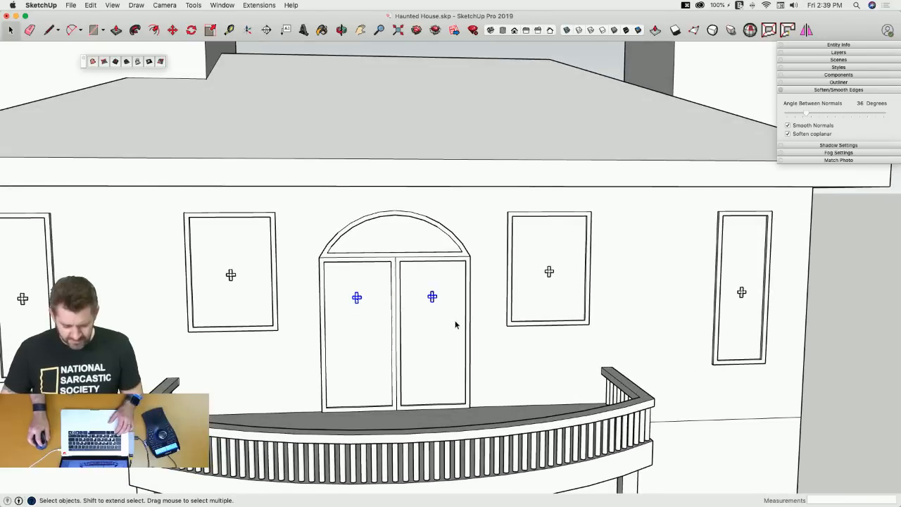
key("m")
left_click(418, 281)
key("alt")
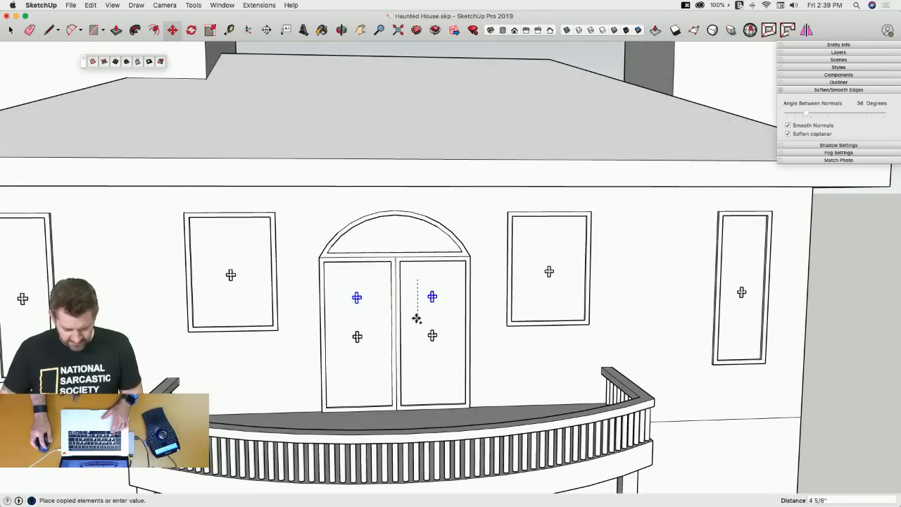
key("space")
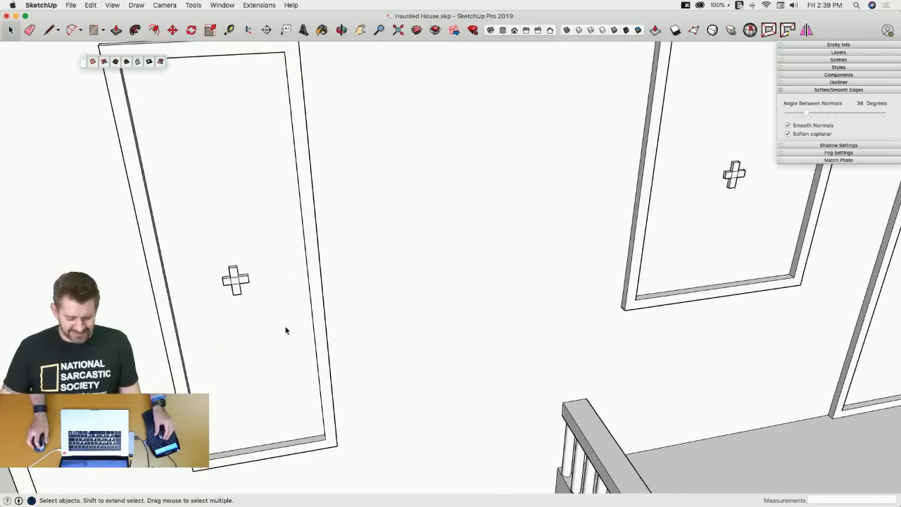
Push/Pull the upper and both side arms of the leftmost window's cross out to the surrounding frame.
key("p")
left_click(282, 338)
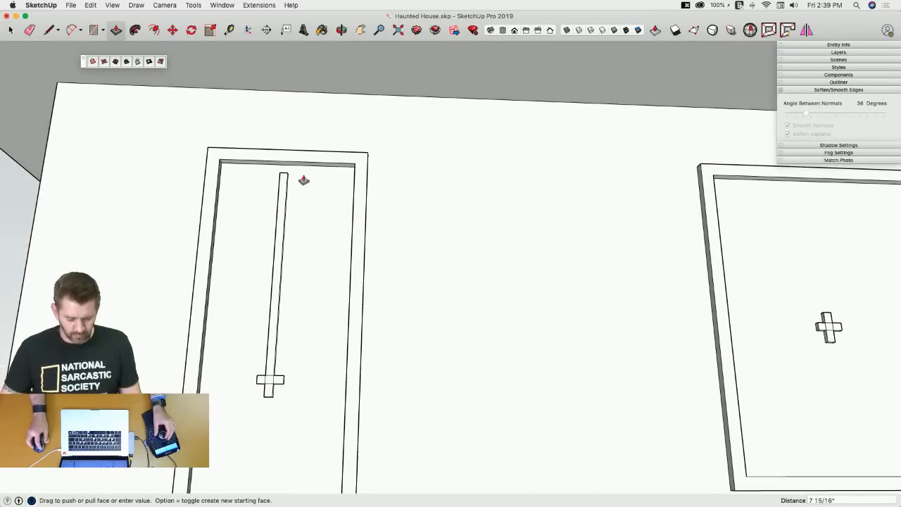
left_click(322, 167)
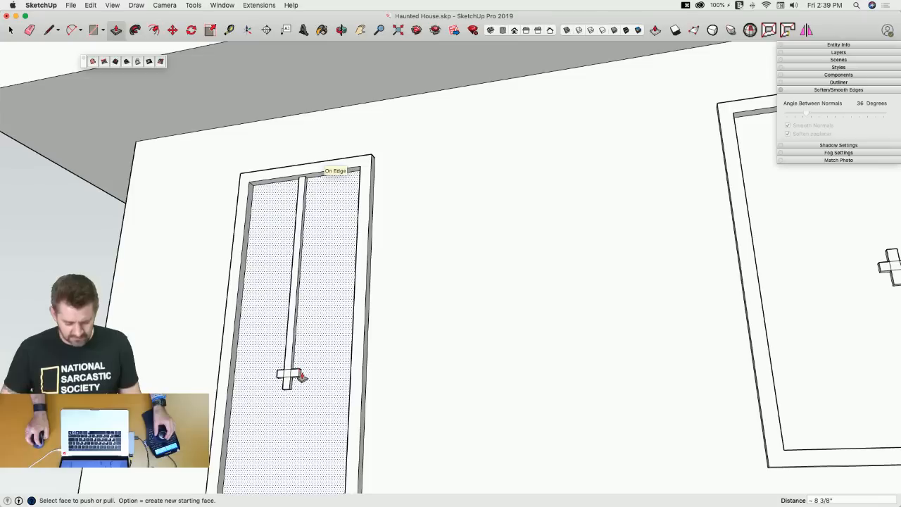
key("Escape")
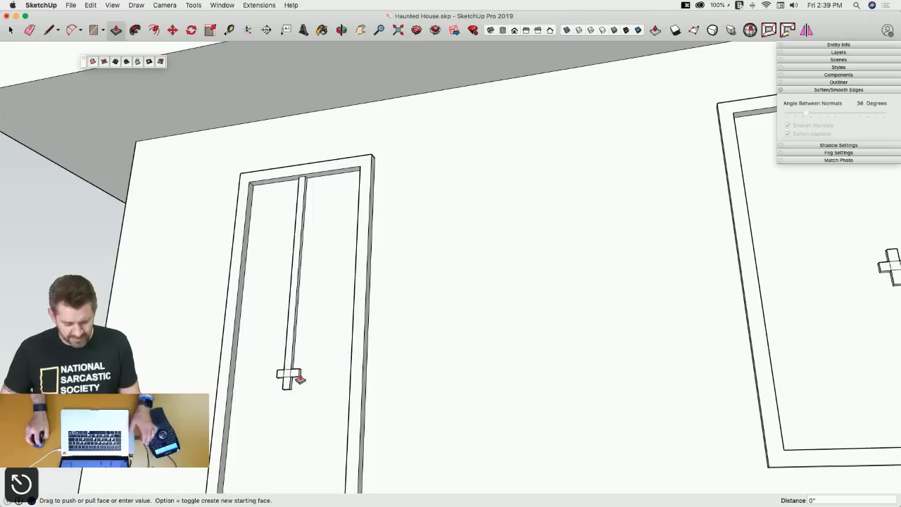
left_click(350, 381)
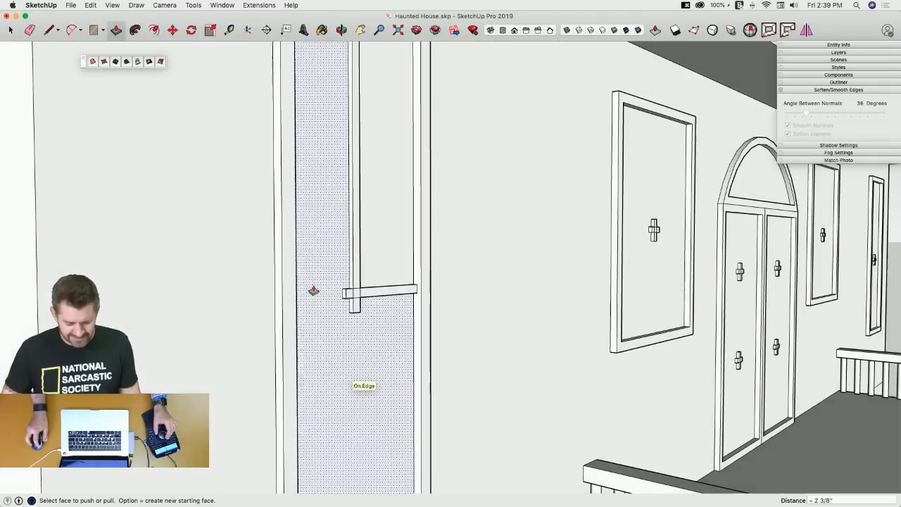
left_click(345, 299)
left_click(296, 310)
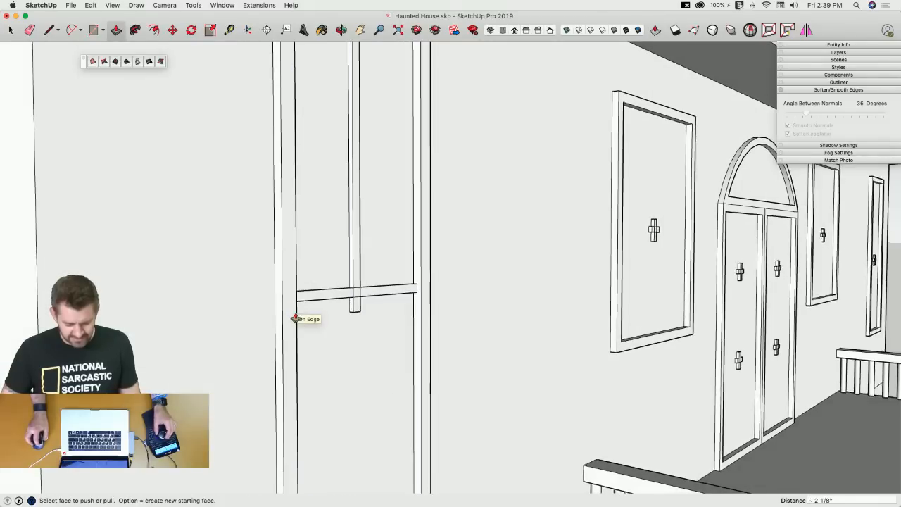
Extend the lower arm of the leftmost window's cross down until it meets the frame's bottom edge.
left_click(344, 206)
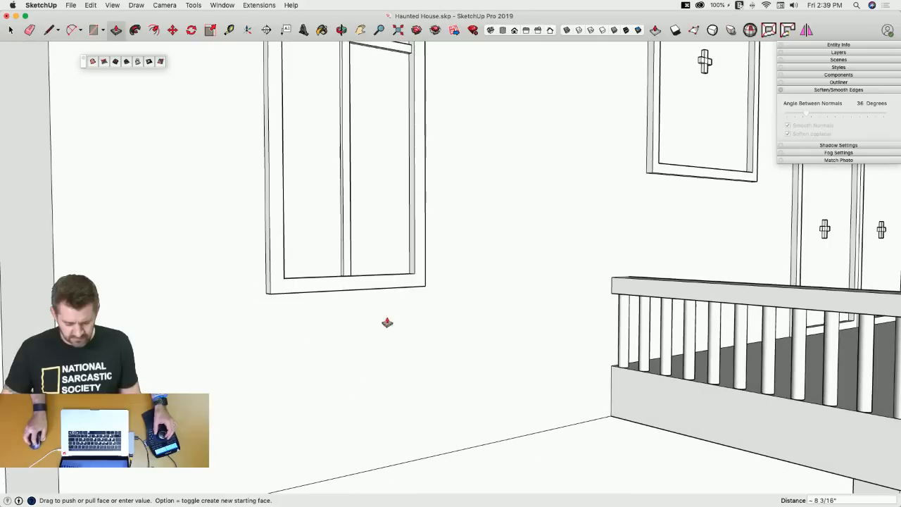
left_click(418, 279)
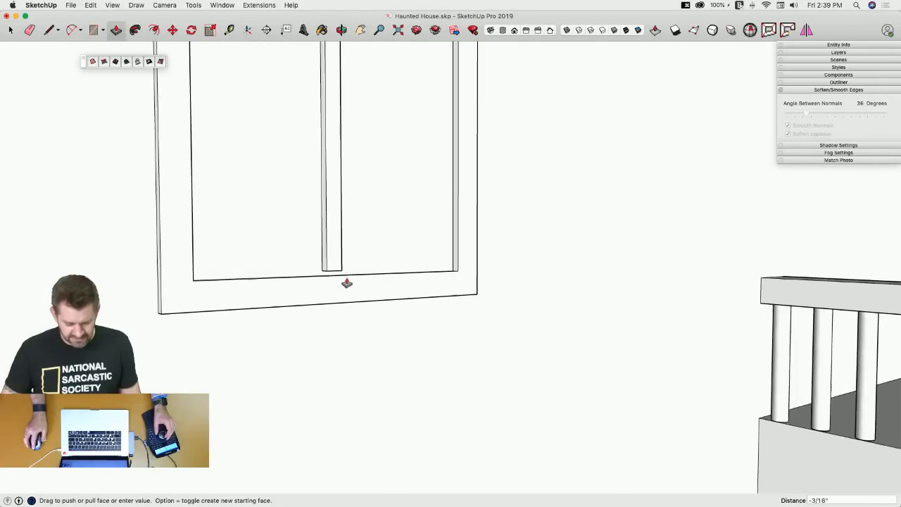
left_click(252, 285)
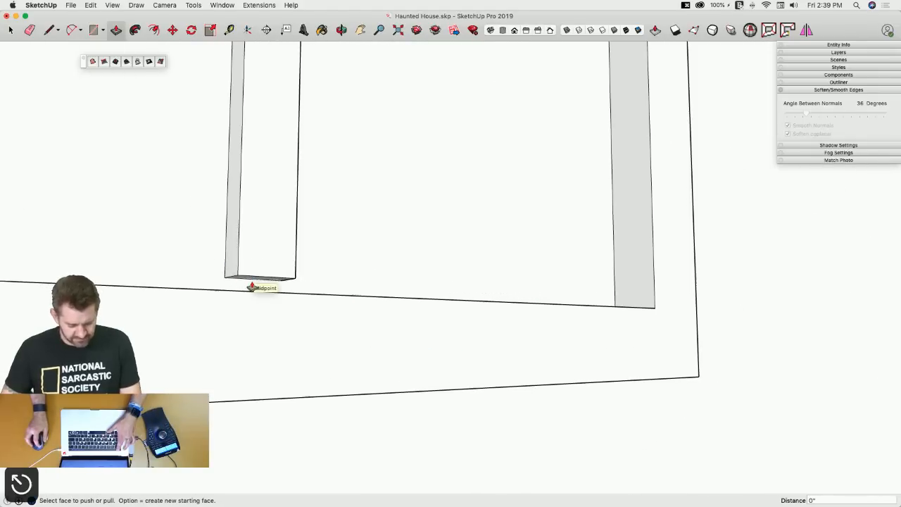
left_click(275, 288)
left_click(315, 300)
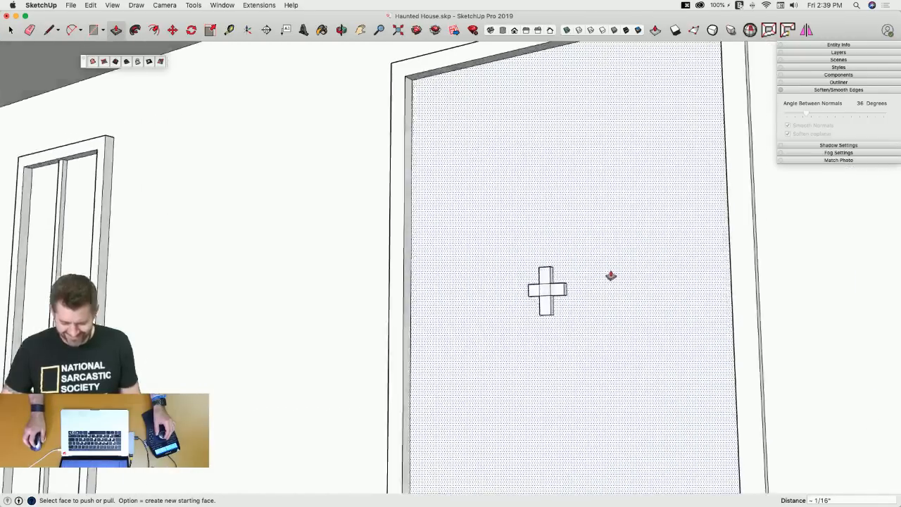
Push/Pull all four arms of the cross in the window just left of the door out to its frame.
left_click(530, 230)
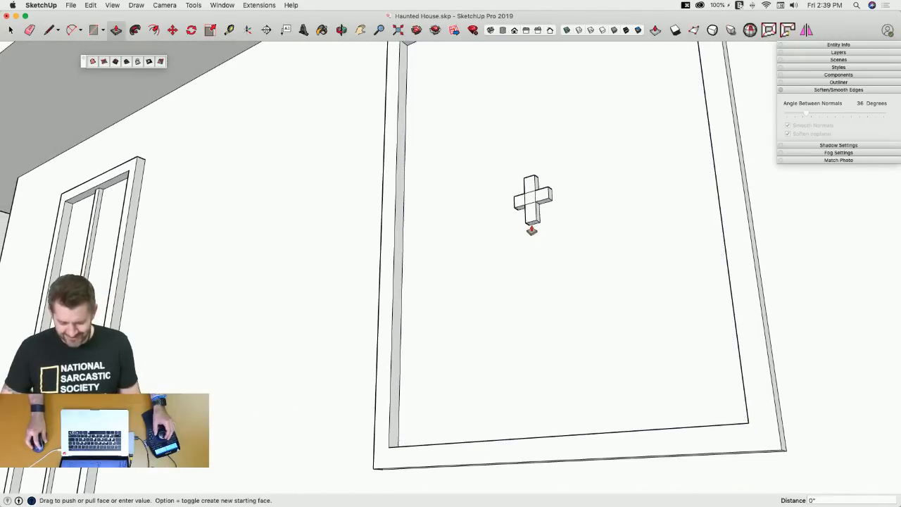
left_click(747, 427)
left_click(548, 199)
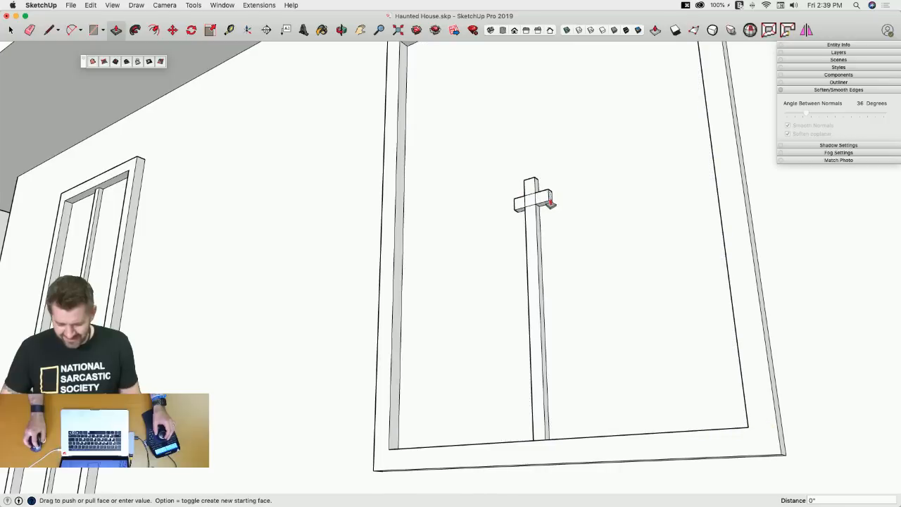
left_click(722, 230)
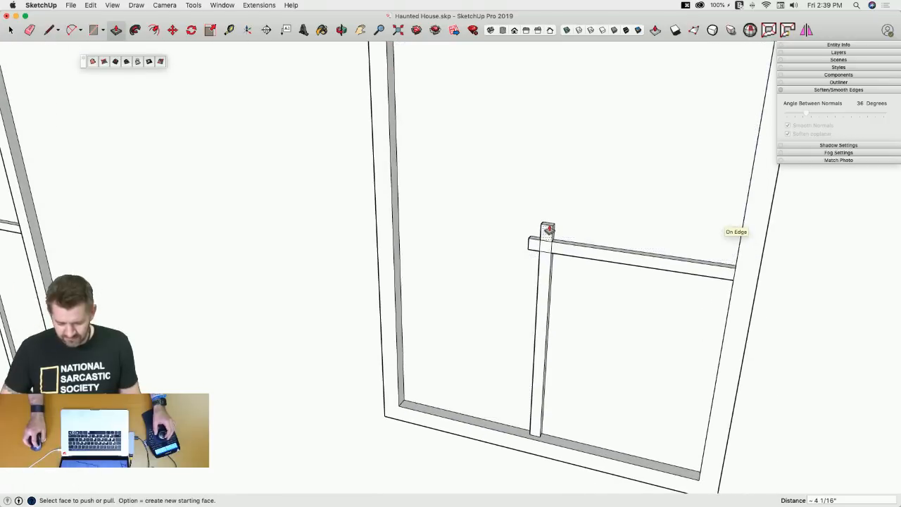
left_click(546, 224)
middle_click_drag(581, 205, 584, 350)
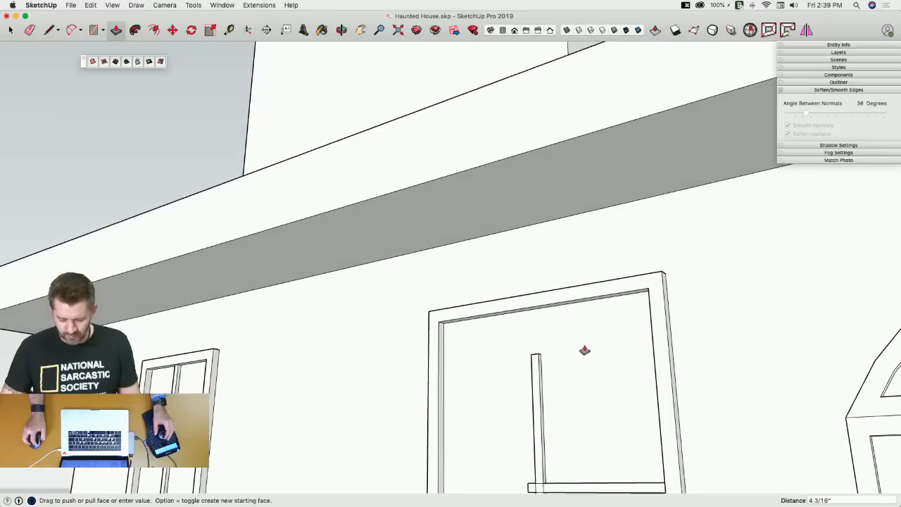
left_click(580, 301)
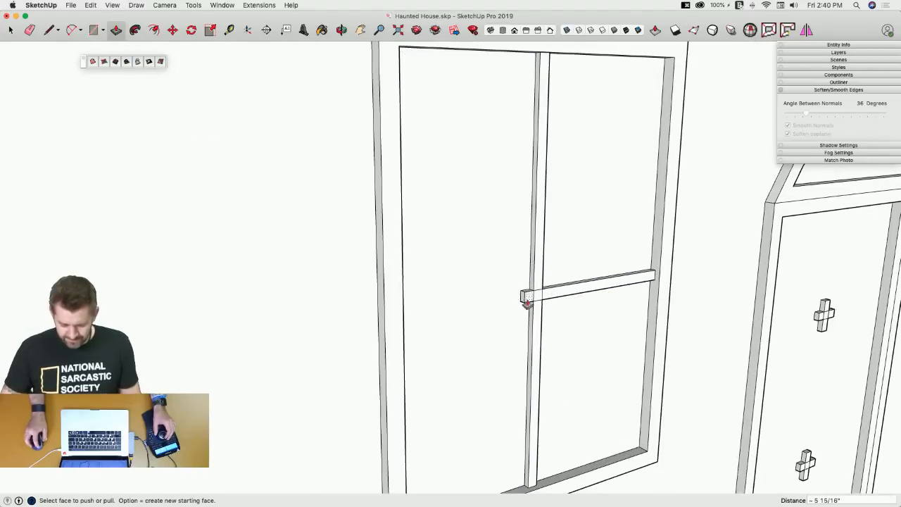
middle_click_drag(521, 304, 403, 314)
left_click(388, 322)
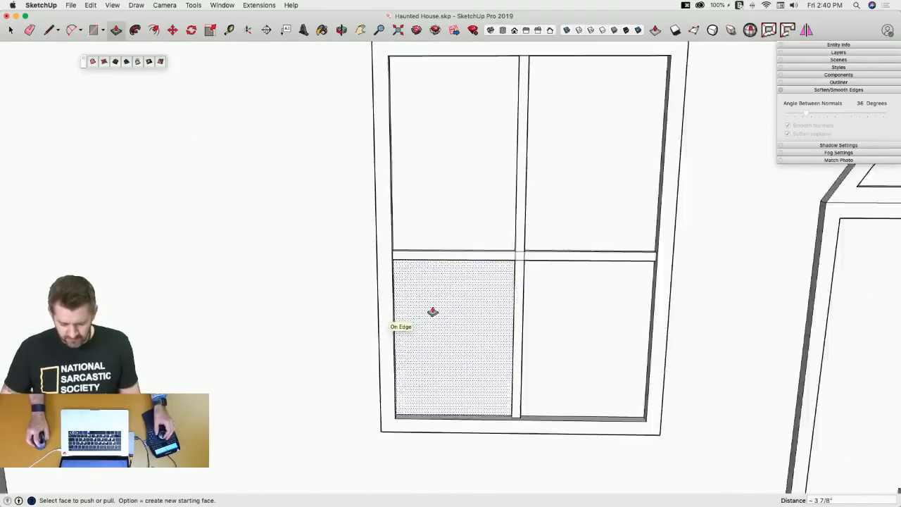
Push/Pull all four arms of the cross in the window just right of the door out to its frame.
scroll(500, 228, "up", 3)
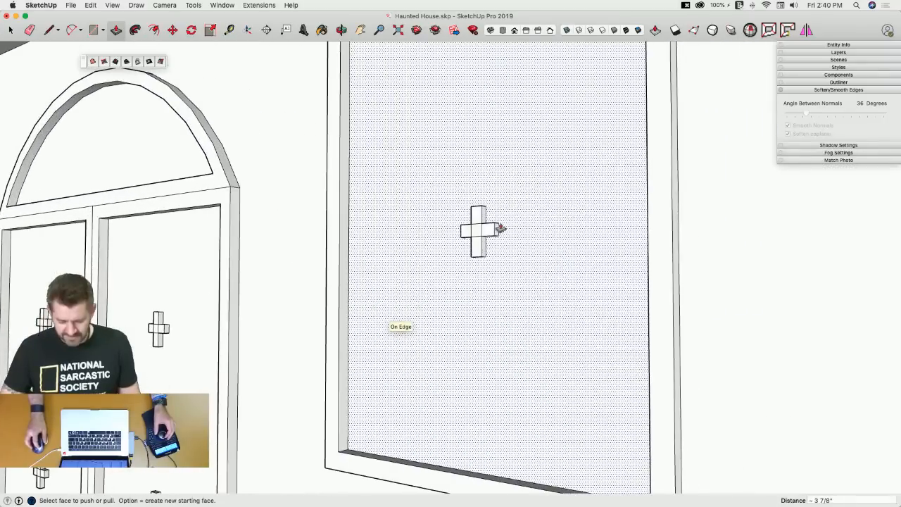
left_click(497, 233)
left_click(649, 294)
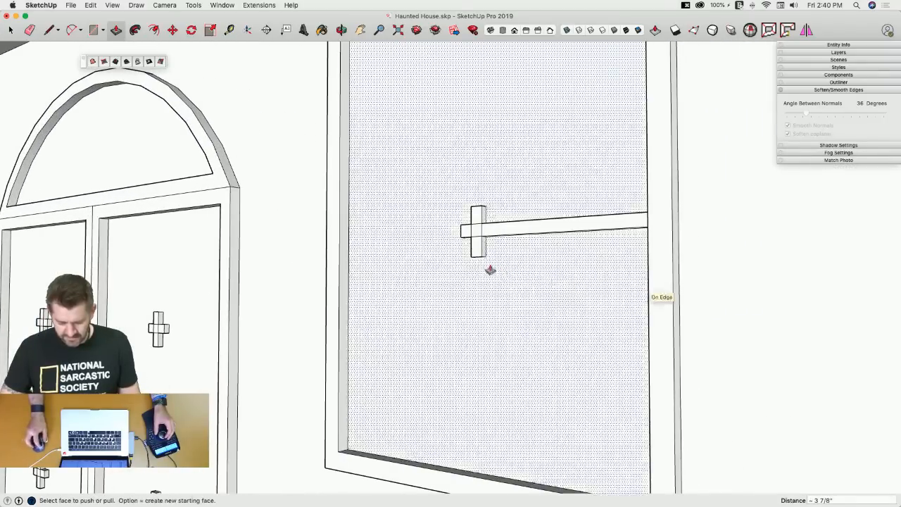
middle_click_drag(488, 268, 478, 217)
left_click(478, 220)
left_click(522, 437)
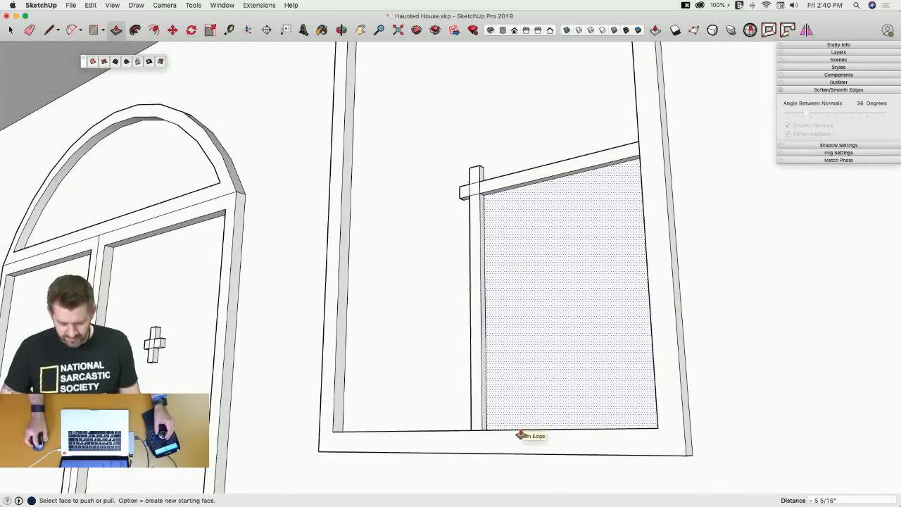
middle_click_drag(533, 432, 554, 237)
left_click(554, 235)
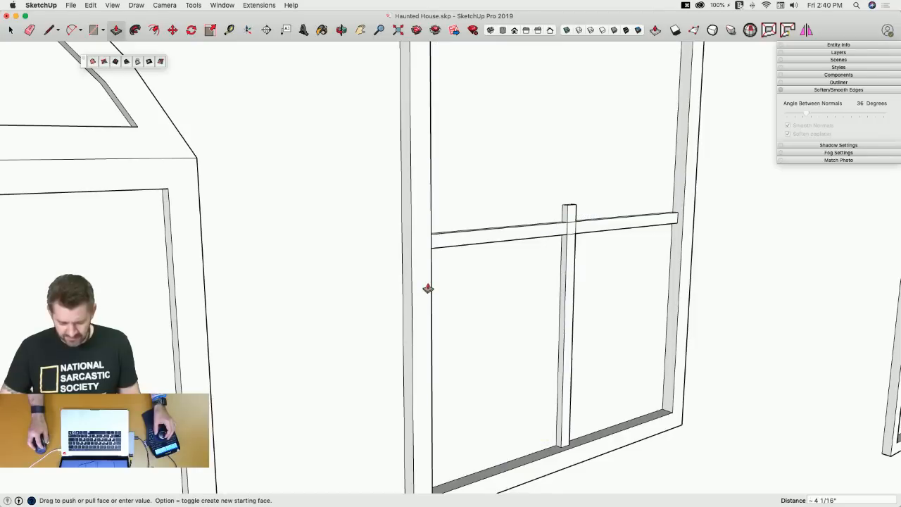
left_click(431, 288)
middle_click_drag(431, 289, 684, 183)
left_click(572, 229)
left_click(690, 162)
Push/Pull the four arms of the rightmost window's cross to the frame to form its mullions.
left_click(690, 161)
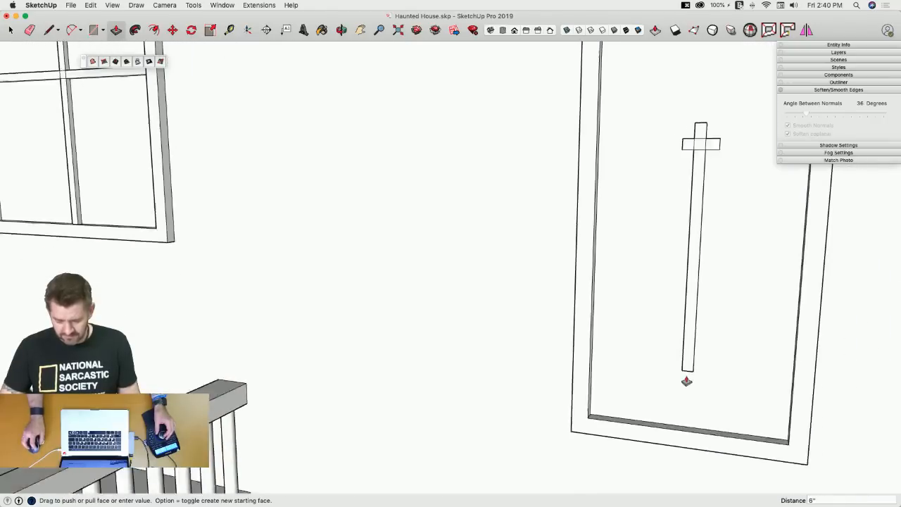
left_click(676, 410)
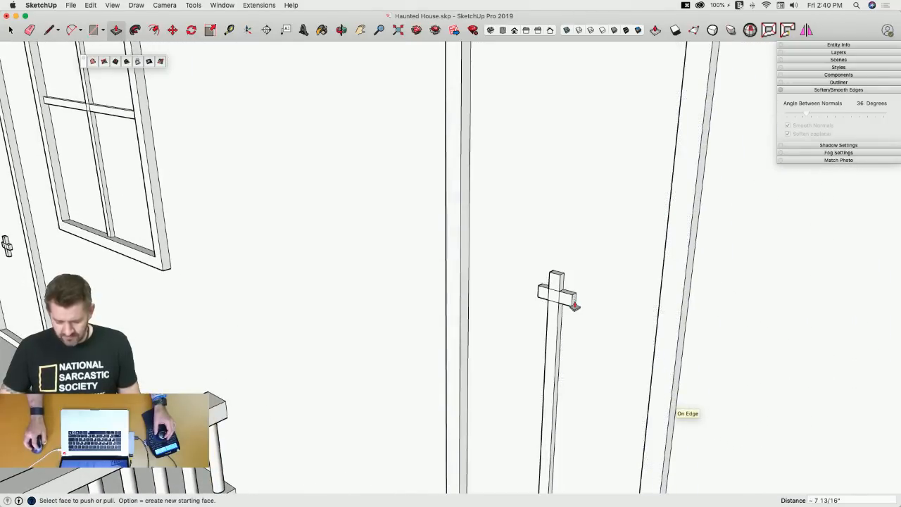
left_click(572, 299)
left_click(676, 317)
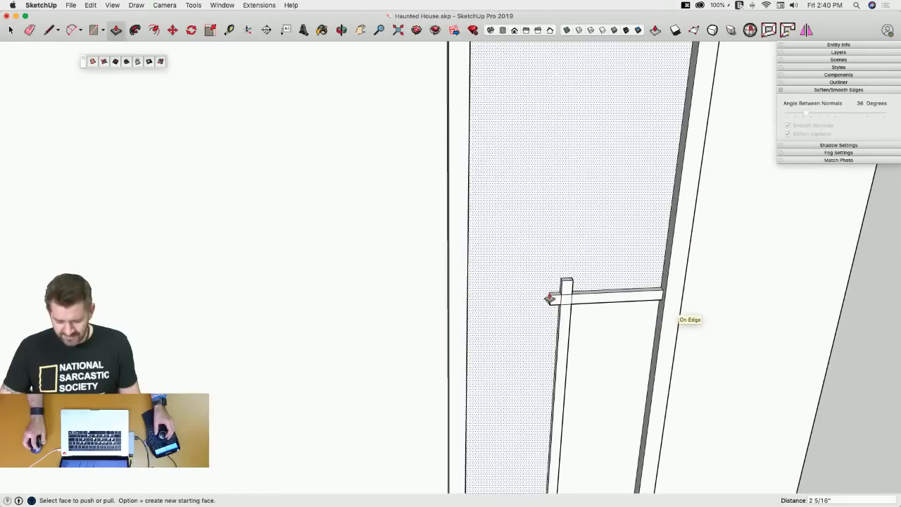
left_click(548, 306)
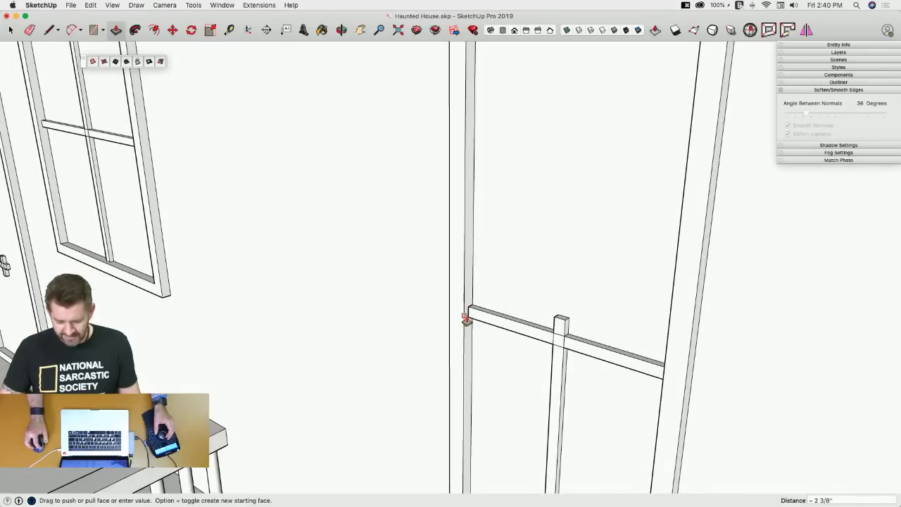
left_click(465, 322)
left_click(559, 319)
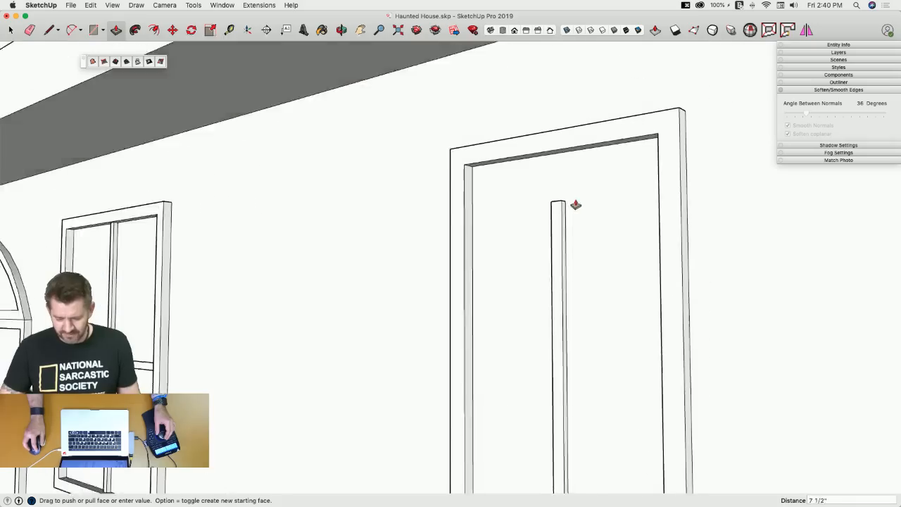
left_click(569, 157)
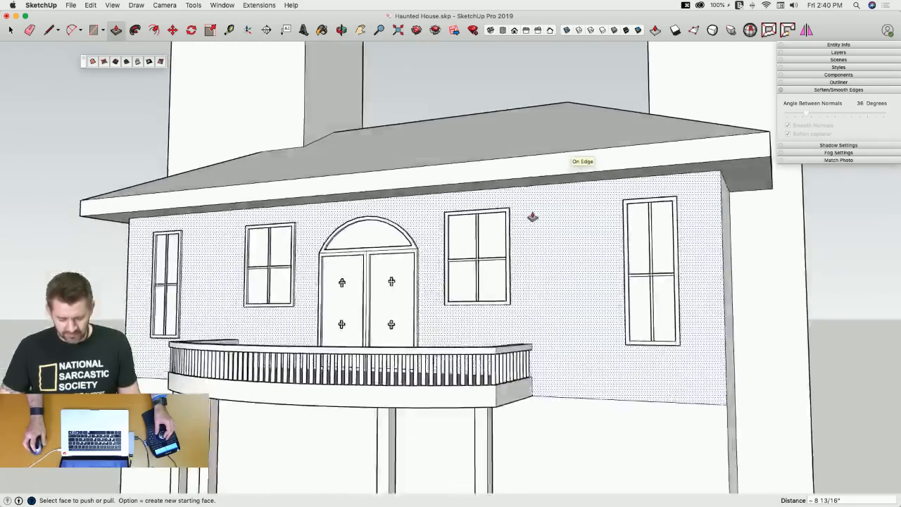
On the left door leaf, extend the upper cross's top and side arms to the leaf's frame.
scroll(402, 259, "up", 5)
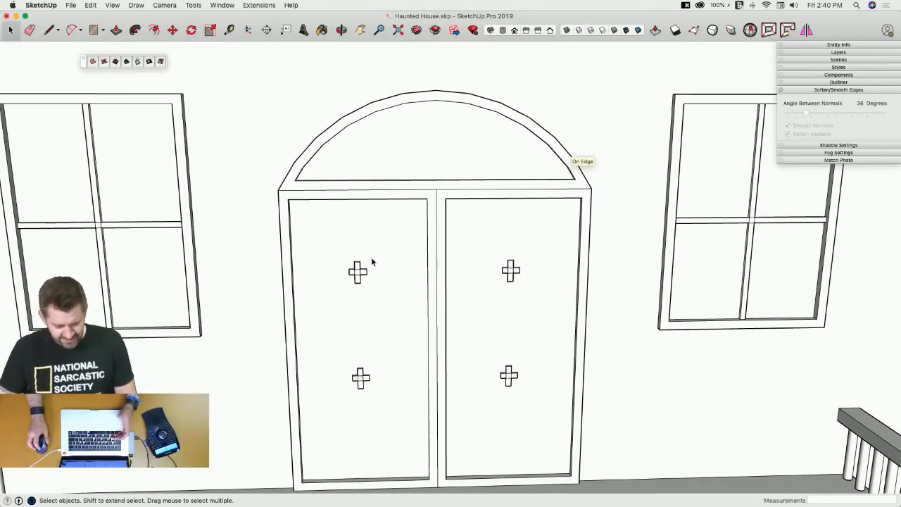
key("p")
middle_click_drag(359, 268, 353, 271)
left_click_drag(349, 284, 405, 171)
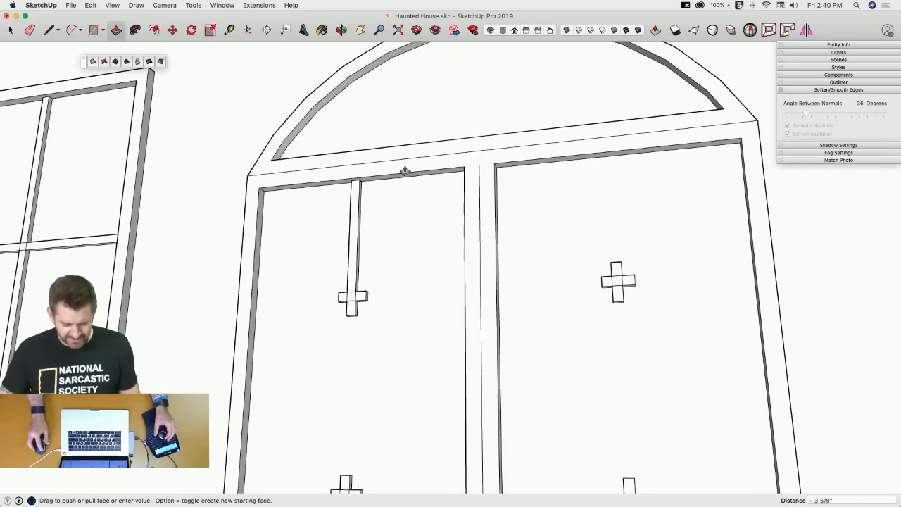
middle_click_drag(408, 176, 376, 303)
left_click_drag(376, 300, 430, 307)
middle_click_drag(430, 307, 344, 274)
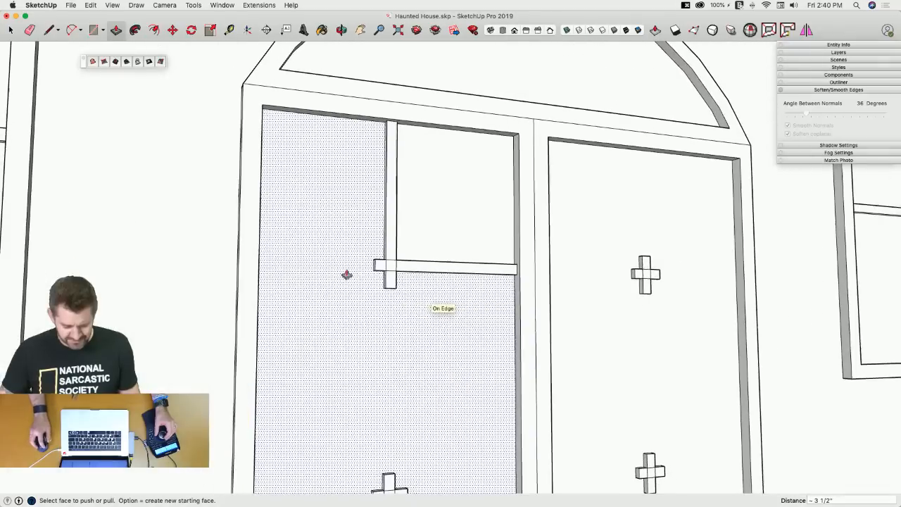
left_click_drag(258, 298, 259, 298)
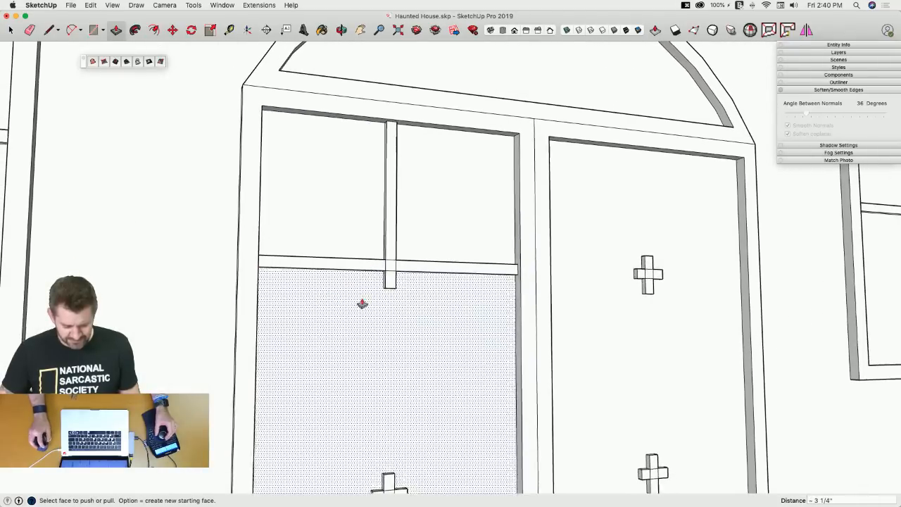
Extend the upper cross's lower arm about 5 3/16" down to join the left leaf's lower cross, and erase the leftover seam edge.
left_click_drag(387, 247, 374, 348)
middle_click_drag(374, 348, 382, 270)
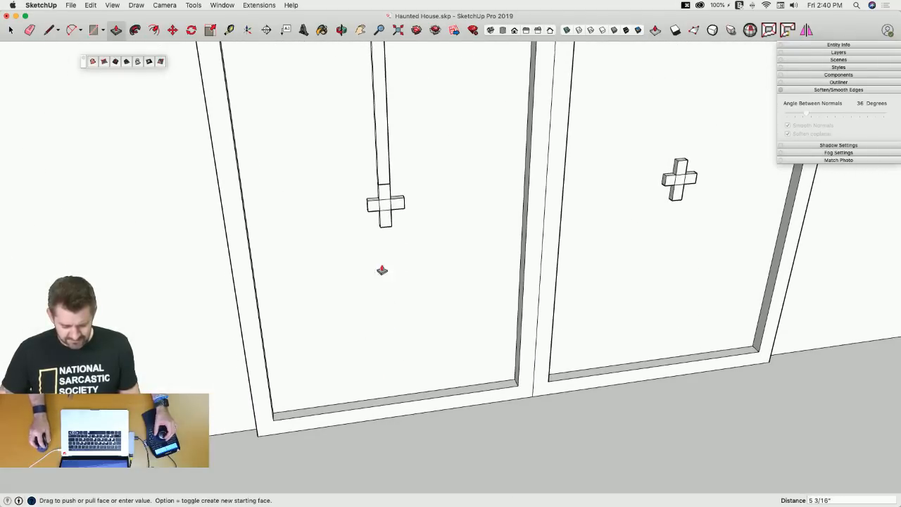
key("e")
left_click(380, 183)
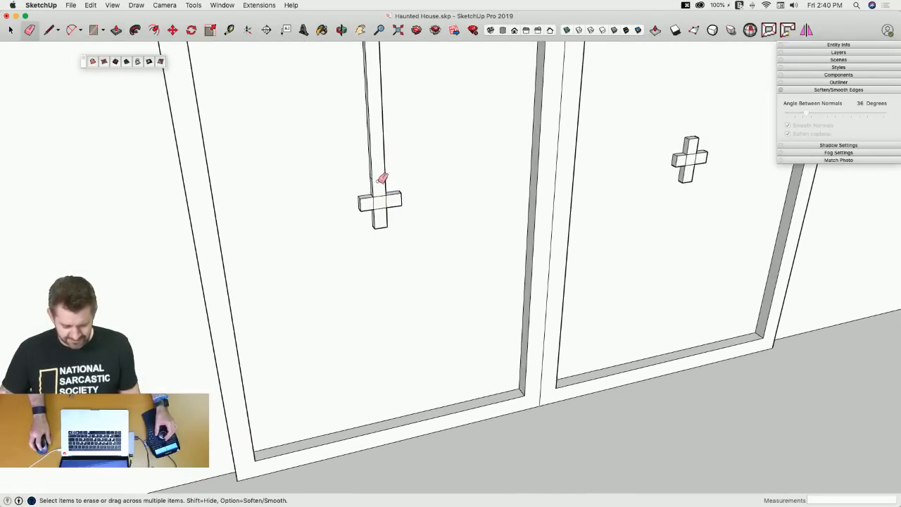
Push/Pull the side and bottom arms of the left door leaf's lower cross out to the leaf's frame.
key("p")
left_click(372, 194)
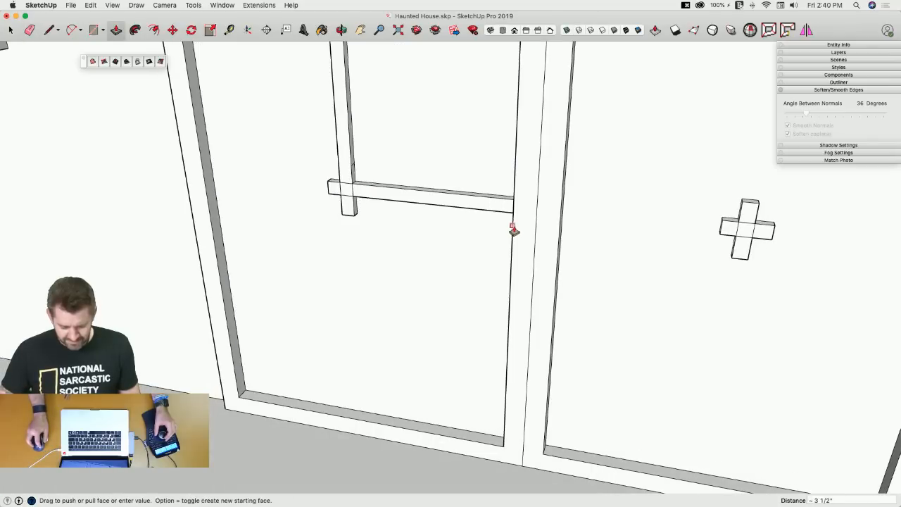
middle_click_drag(515, 231, 423, 239)
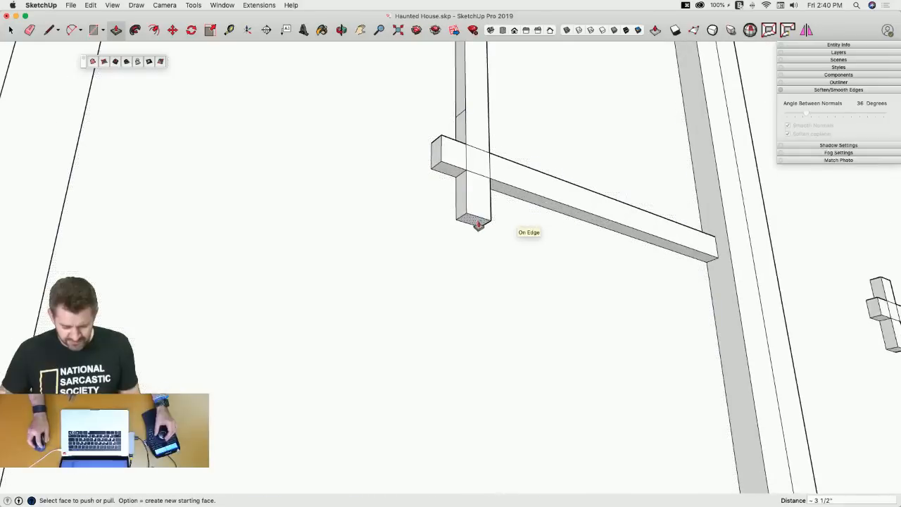
left_click(478, 224)
left_click(423, 306)
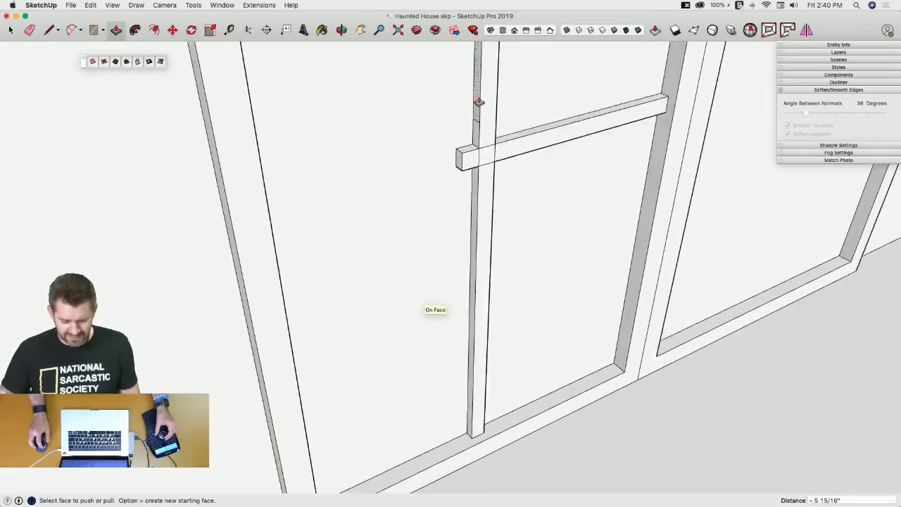
left_click(461, 171)
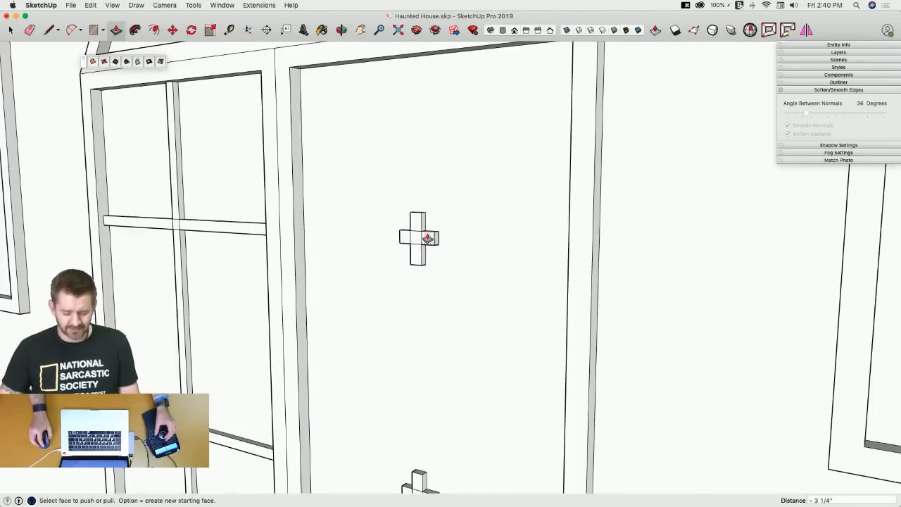
On the right door leaf, extend the upper cross's side arms to the frame and join it vertically to the lower cross.
left_click(569, 243)
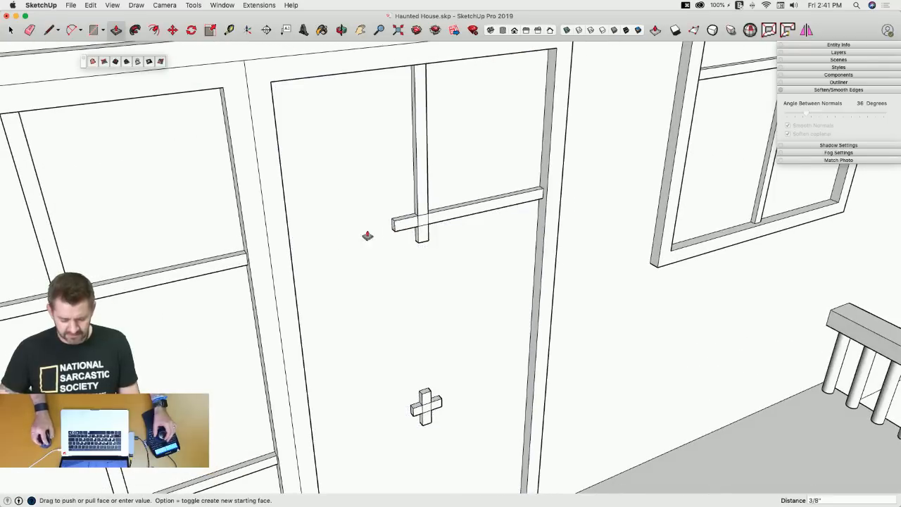
left_click(285, 246)
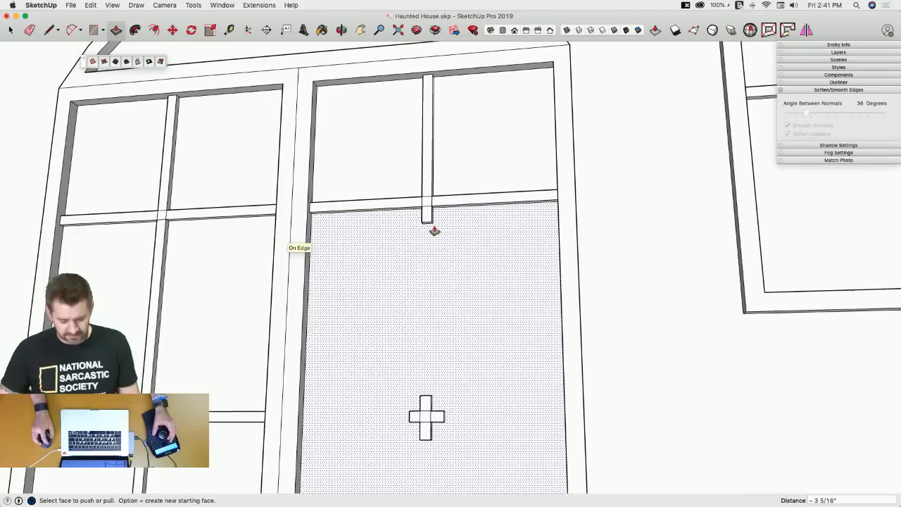
left_click(429, 229)
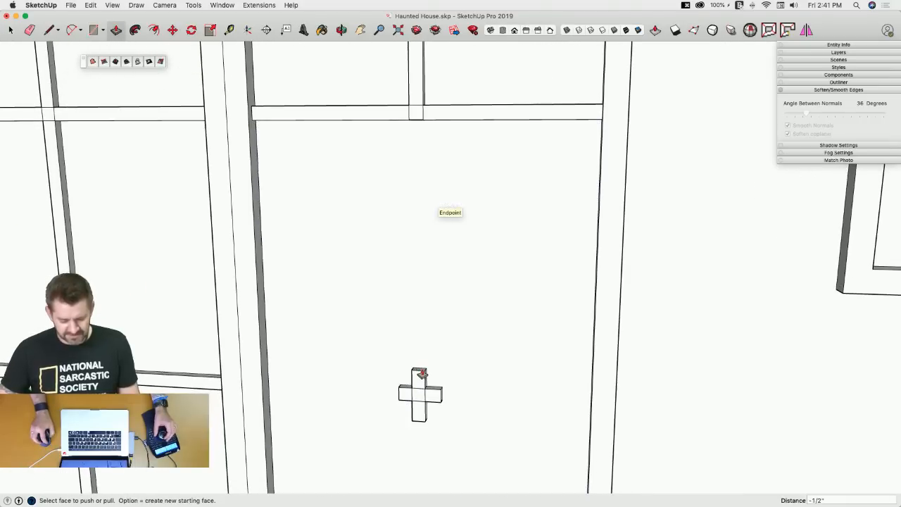
left_click(420, 373)
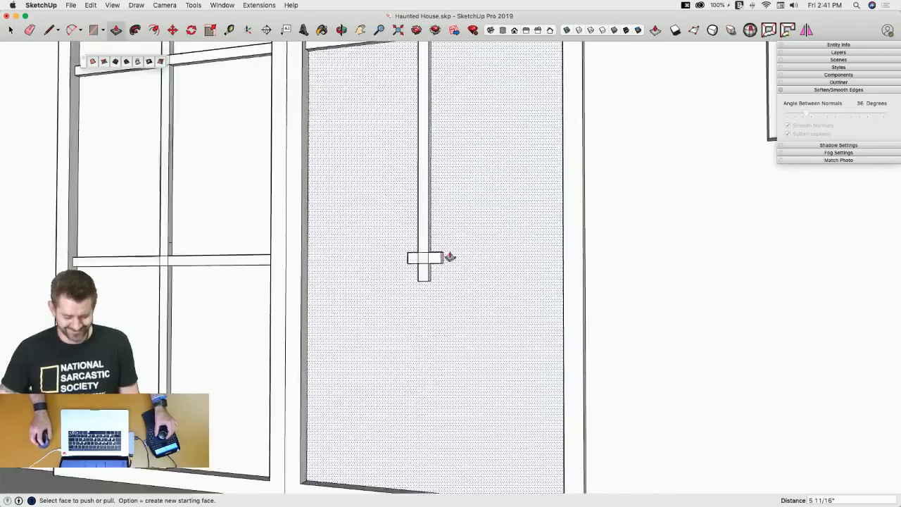
Push/Pull the side and bottom arms of the right door leaf's lower cross out to the leaf's frame.
left_click(444, 197)
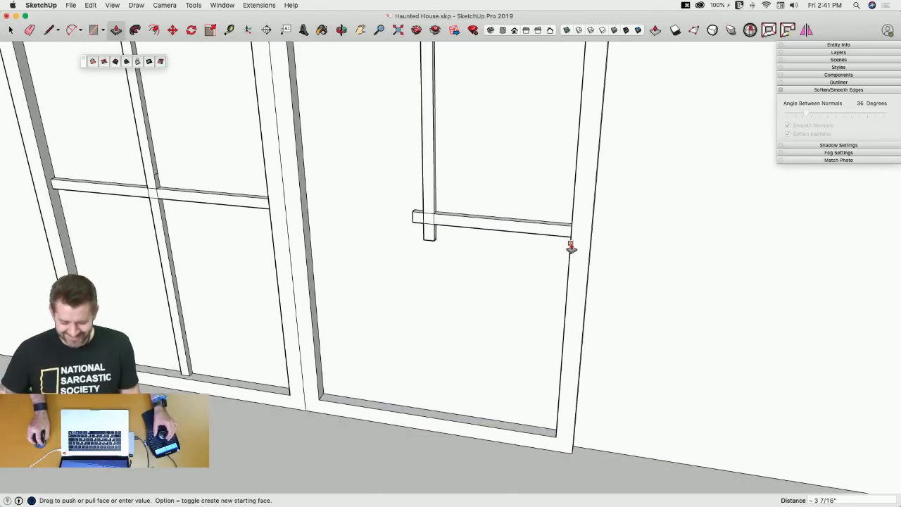
left_click(571, 246)
left_click(423, 240)
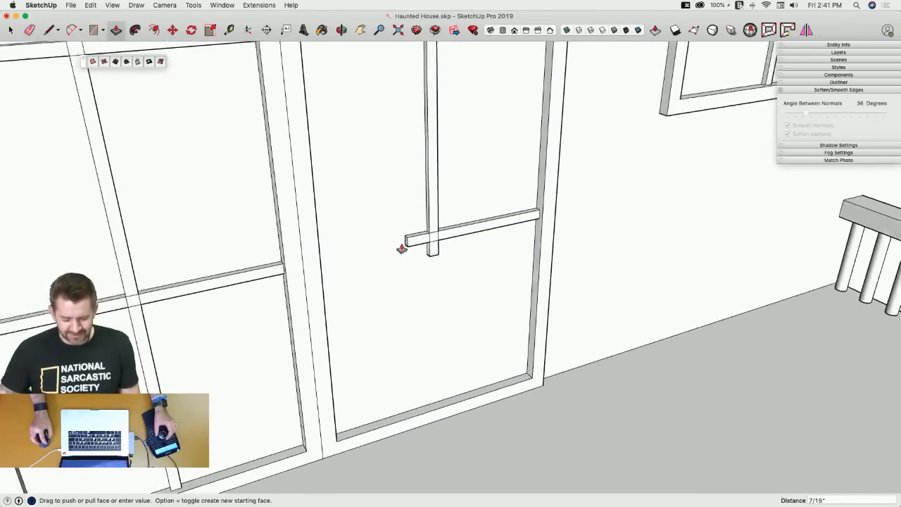
left_click(314, 254)
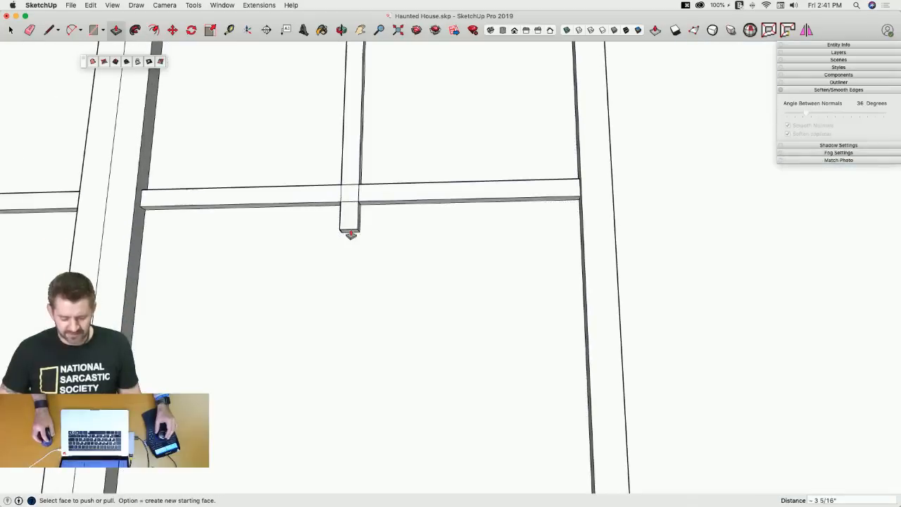
left_click(350, 235)
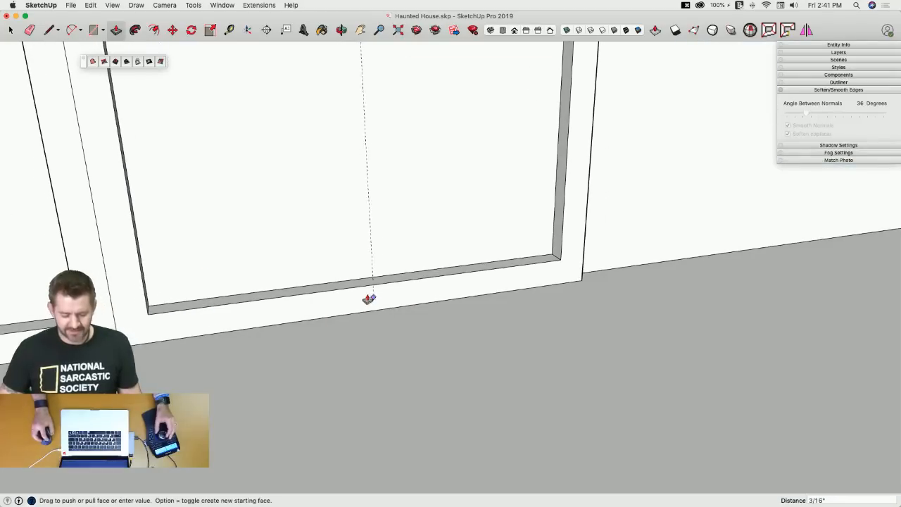
left_click(357, 295)
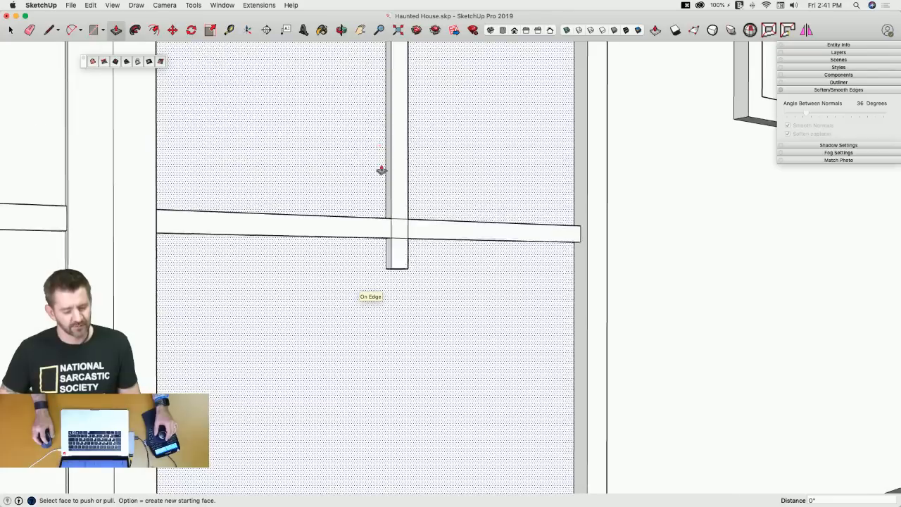
left_click(396, 177)
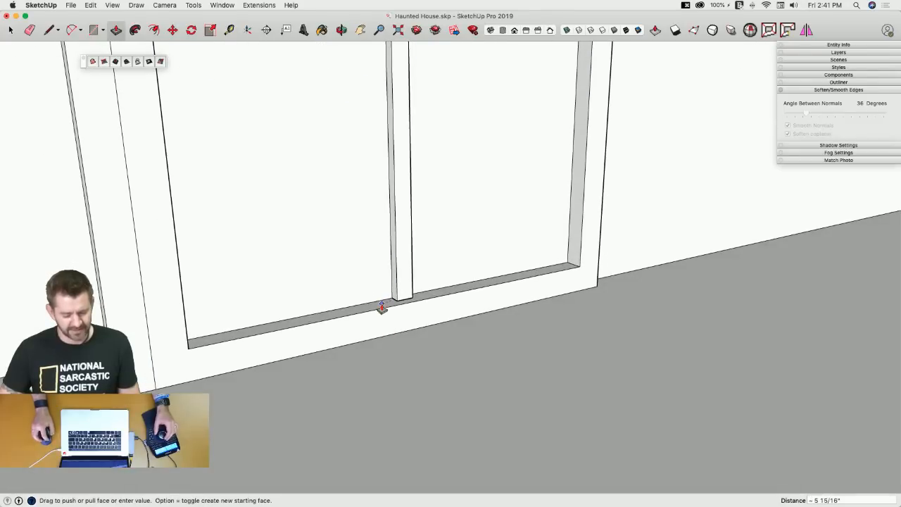
left_click(381, 308)
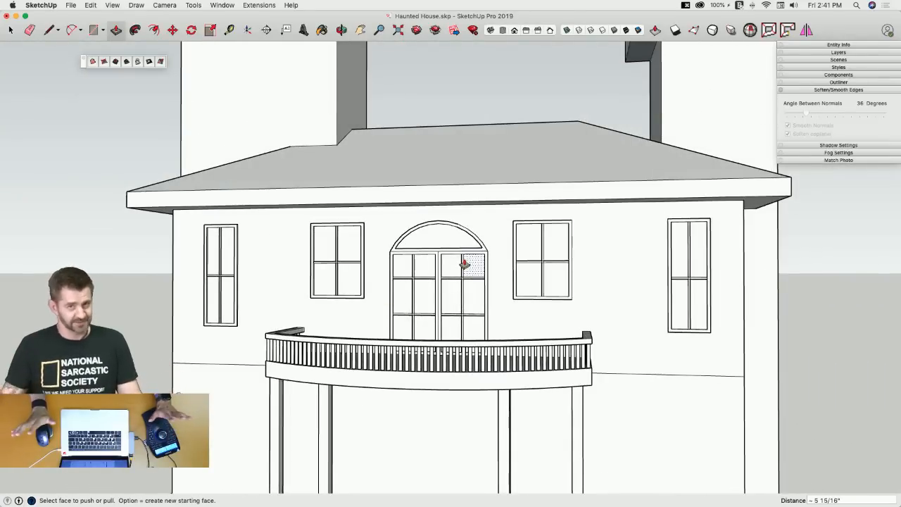
Copy the rightmost tall window of the facade up onto the front face of the right tower.
key("space")
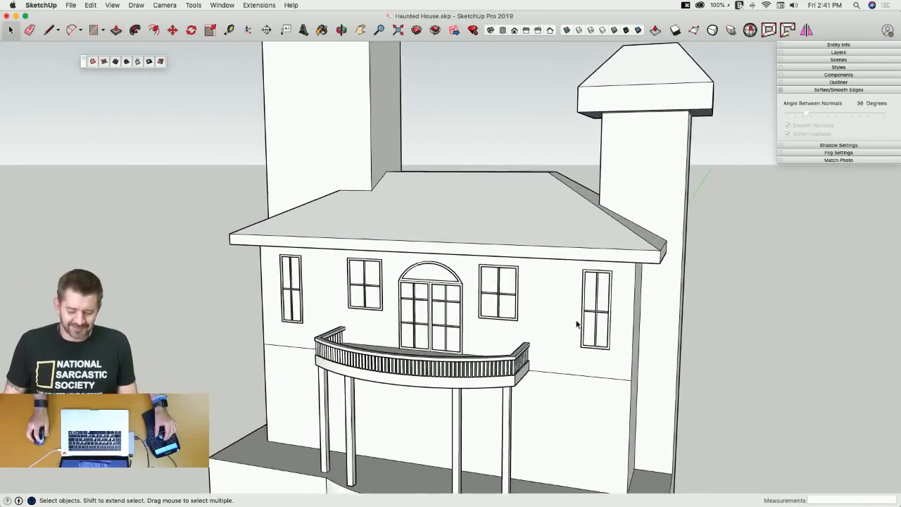
left_click(604, 331)
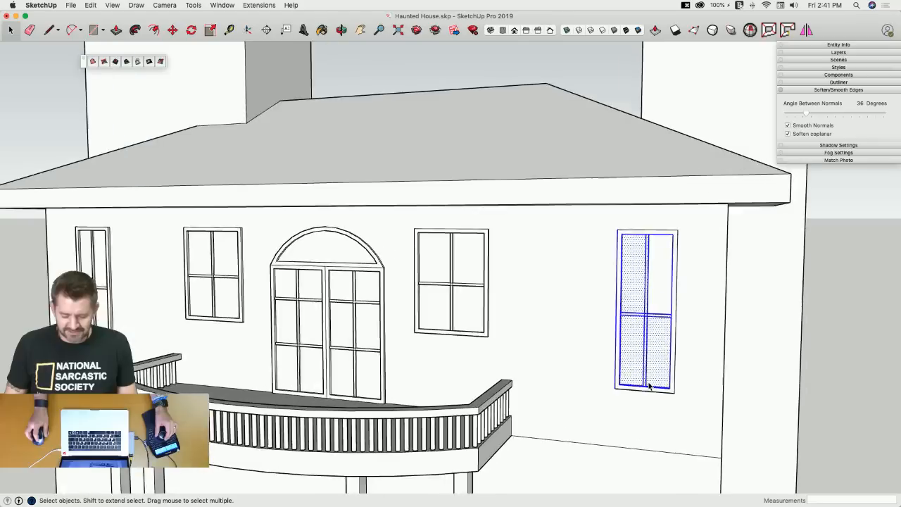
key("m")
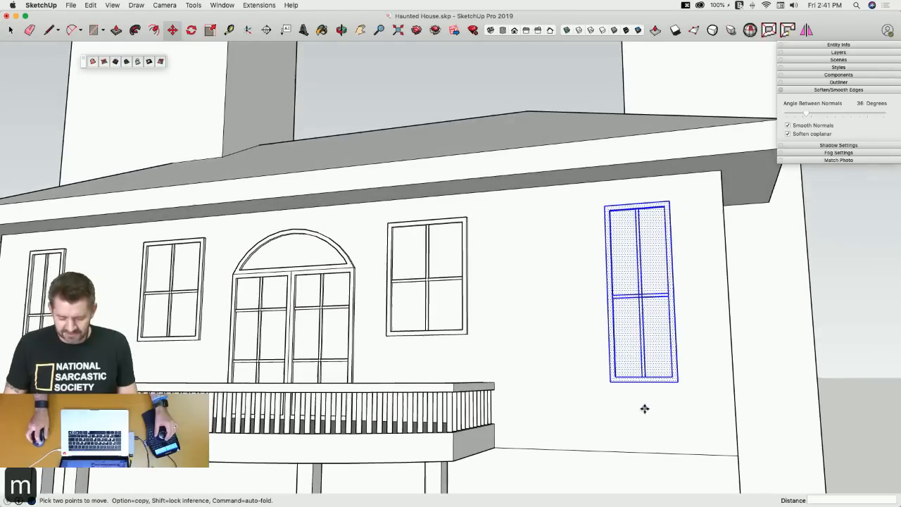
left_click(645, 400)
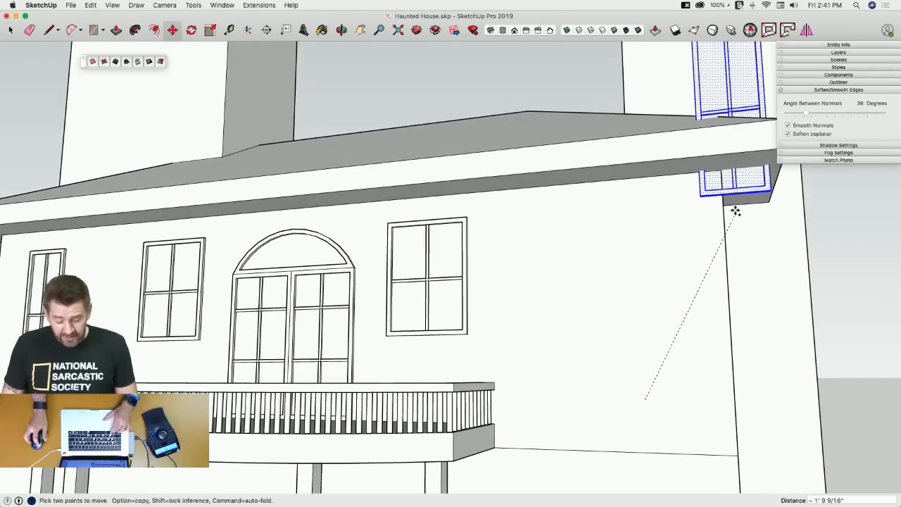
key("alt")
middle_click_drag(728, 165, 686, 272)
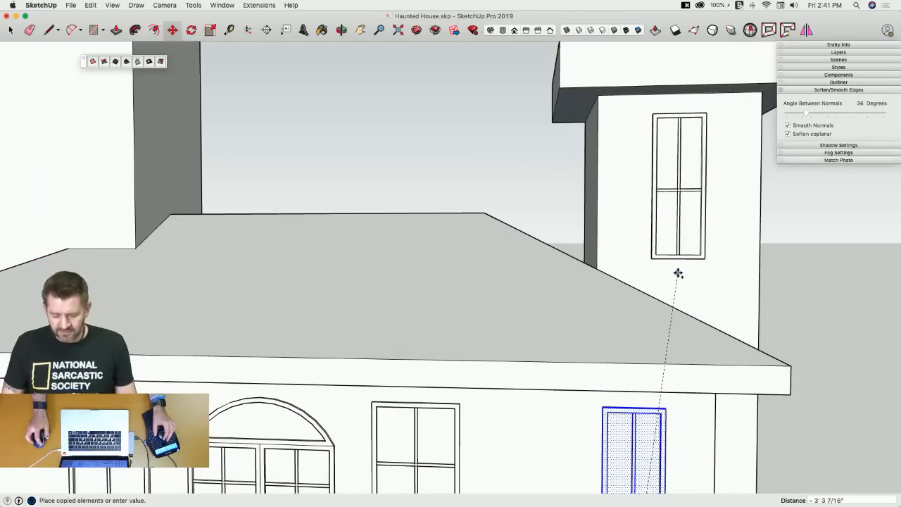
left_click(705, 240)
Place two more copies of the tall window side by side on the left tower's front, 1' 2 5/8" apart.
scroll(704, 239, "down", 5)
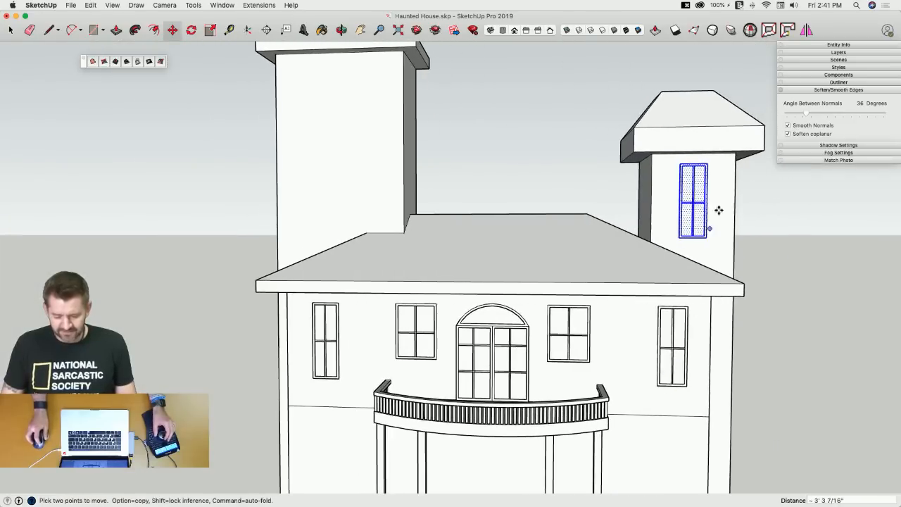
left_click(316, 155)
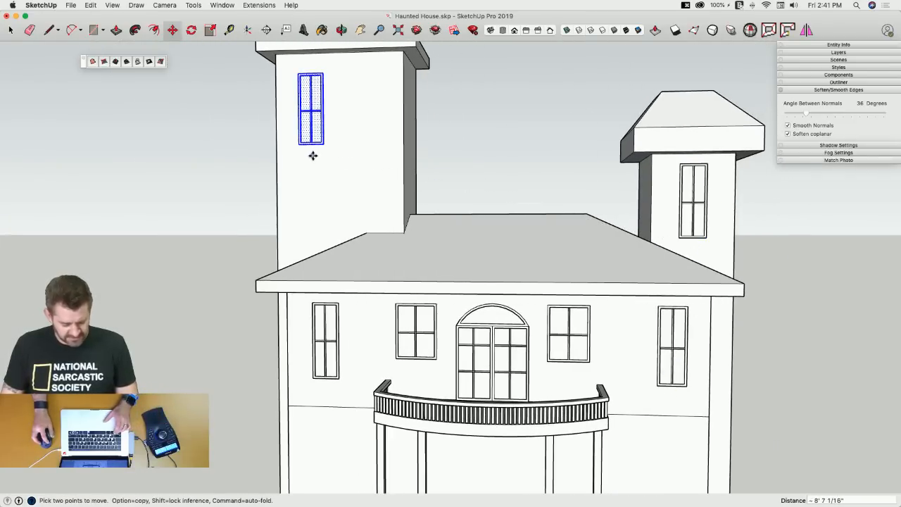
left_click(366, 156)
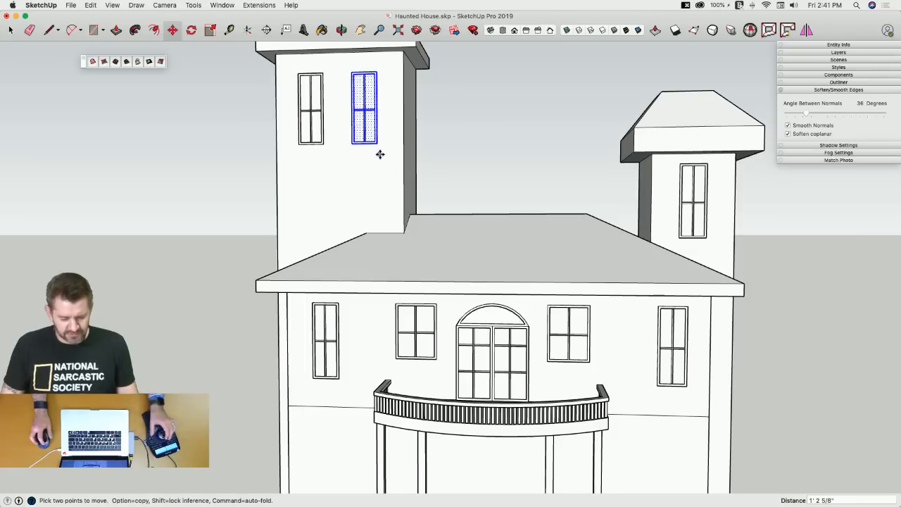
Rotate the right-hand window on the left tower about 5° clockwise in the plane of the wall.
key("q")
scroll(364, 145, "up", 5)
left_click(363, 215)
middle_click_drag(362, 215, 425, 94)
left_click(427, 102)
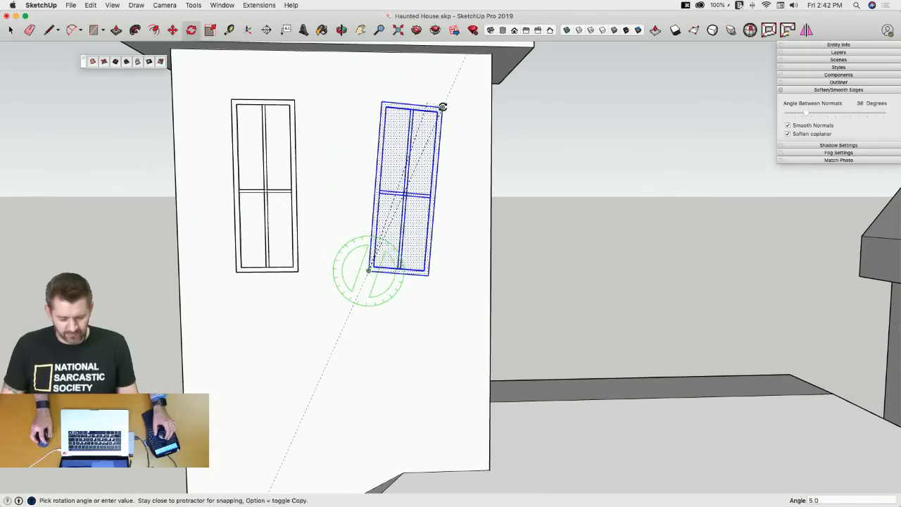
left_click(443, 106)
key("space")
Rotate the leftmost tall window of the facade about 5° counterclockwise in the plane of the wall.
left_click_drag(346, 169, 388, 236)
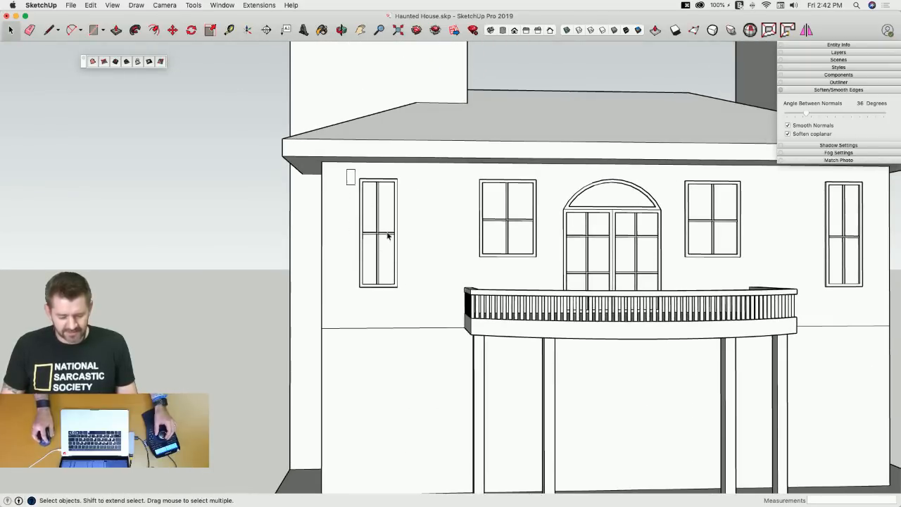
left_click_drag(410, 313, 412, 314)
key("q")
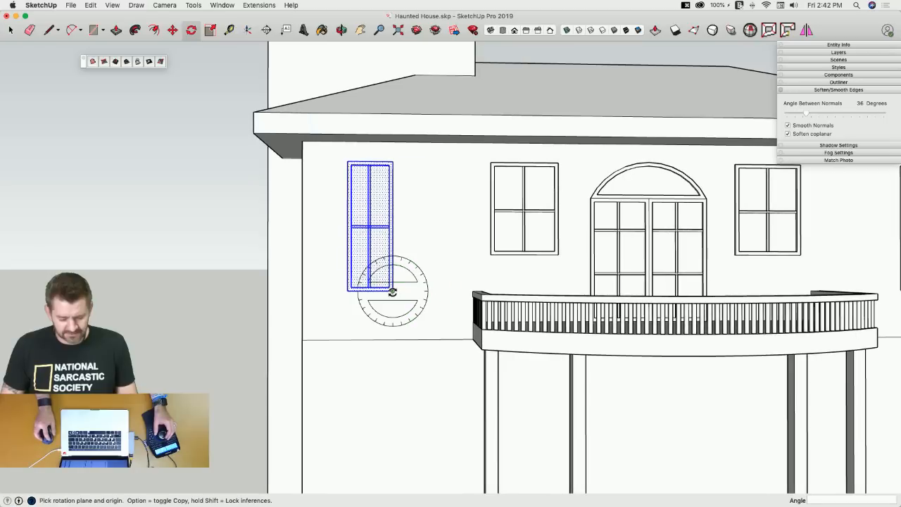
key("Left")
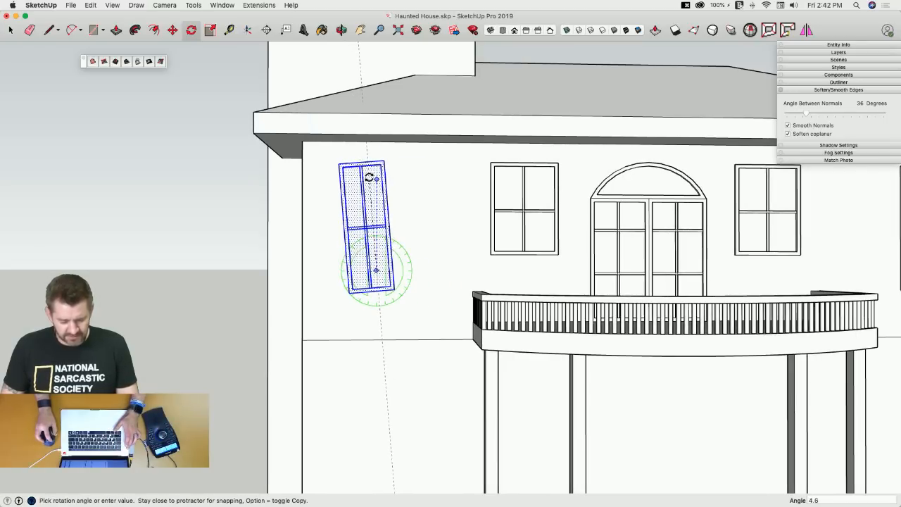
left_click(364, 167)
key("space")
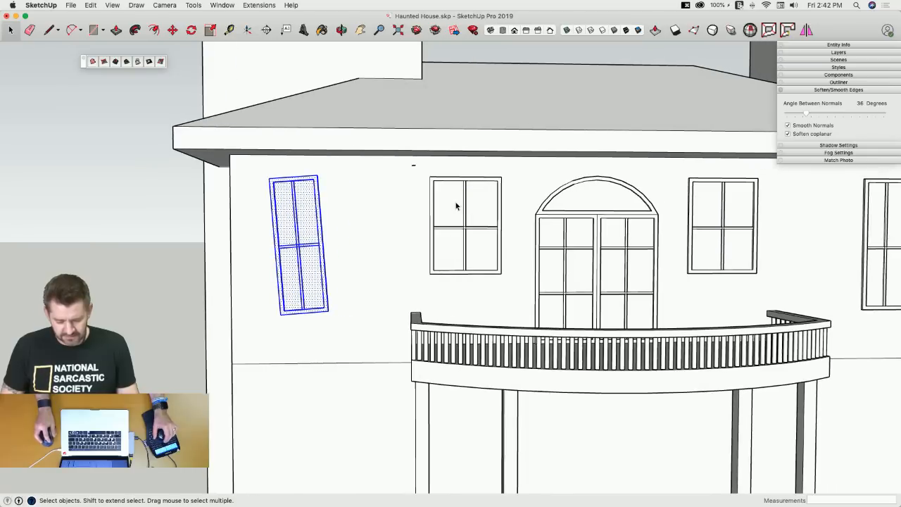
Rotate the wider window left of the double door a few degrees clockwise in the plane of the wall.
left_click(500, 273)
key("q")
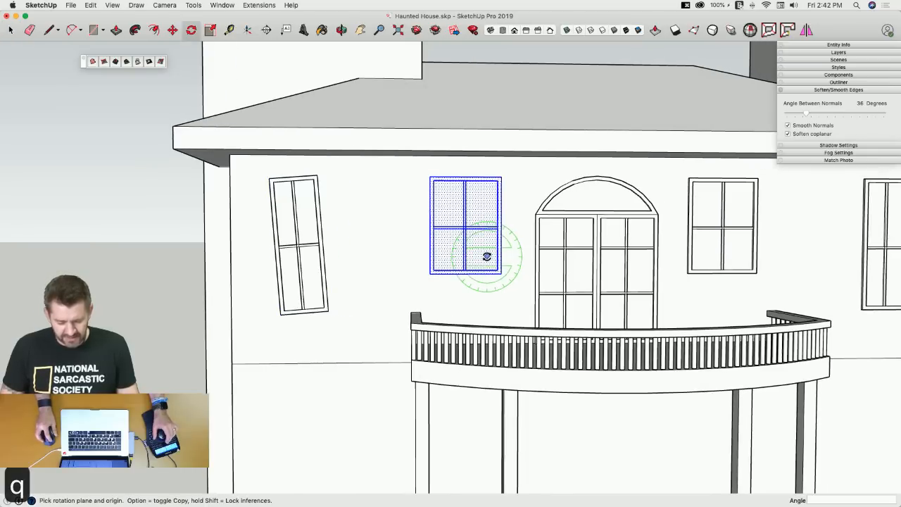
left_click(481, 203)
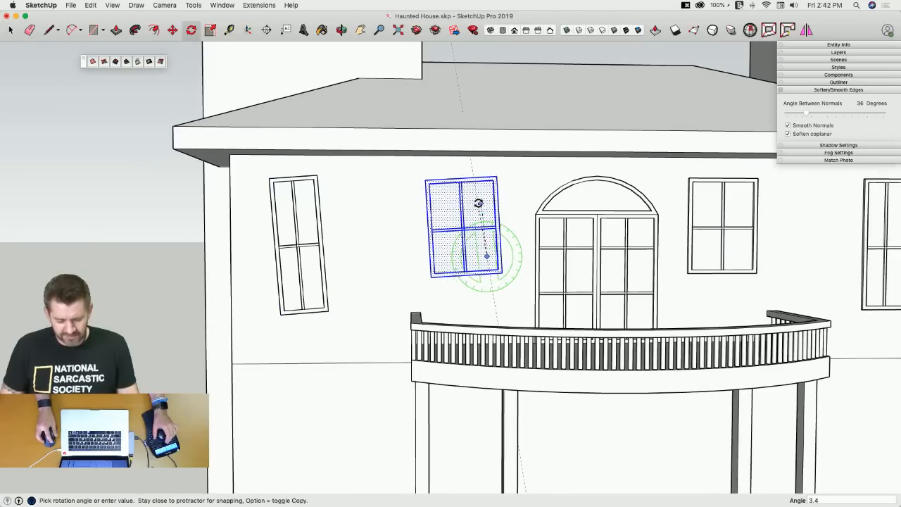
key("space")
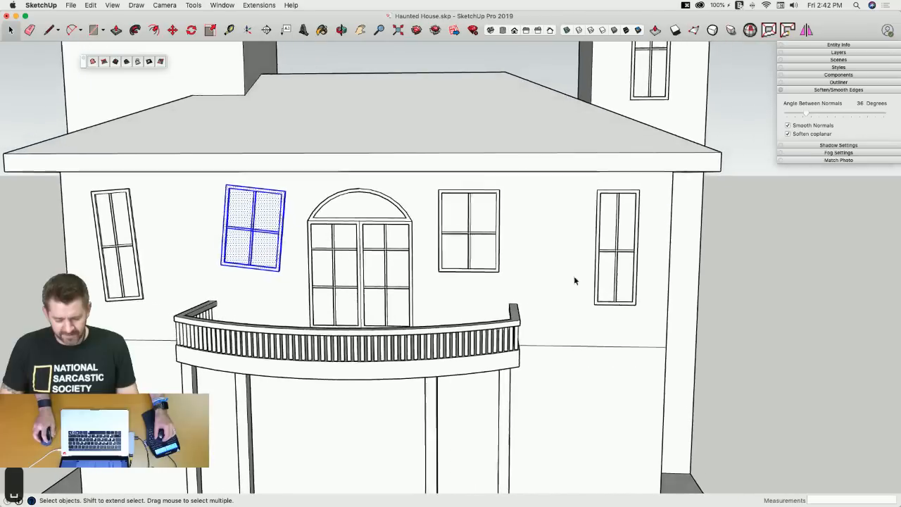
Rotate the rightmost tall window of the facade about 3° counterclockwise in the plane of the wall.
left_click_drag(541, 170, 605, 310)
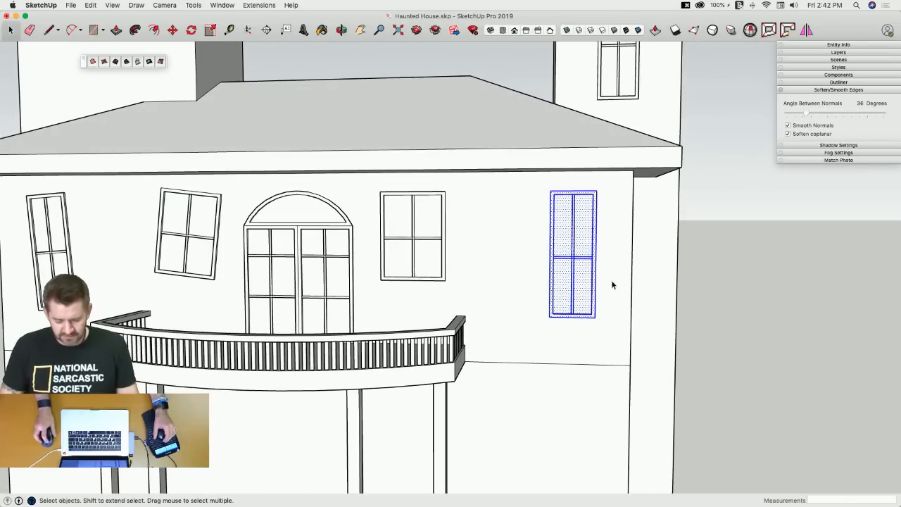
key("q")
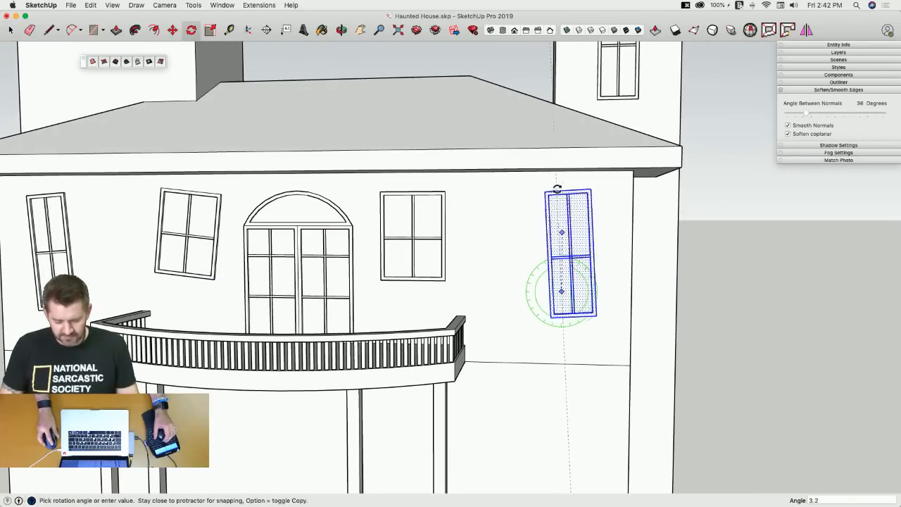
key("Escape")
key("space")
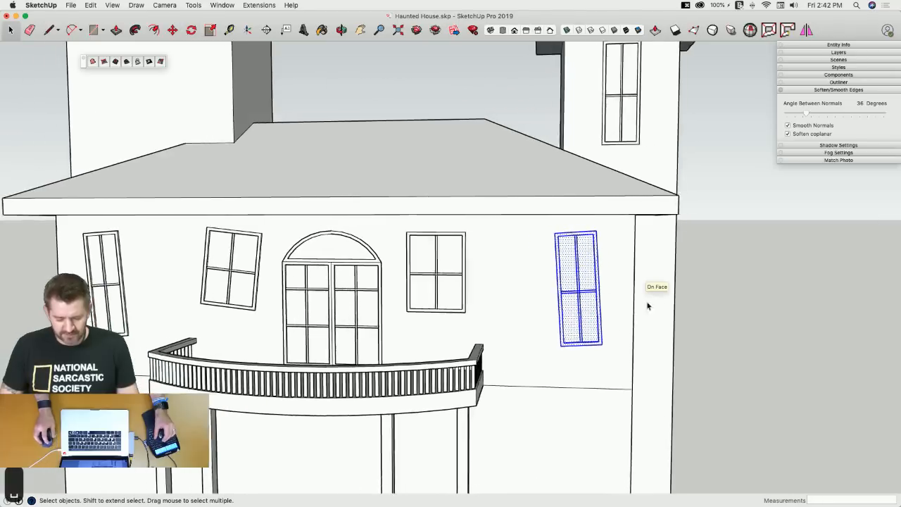
Move the wider window right of the double door 2 7/8" along the wall, away from the door and slightly downward.
left_click(515, 282)
key("m")
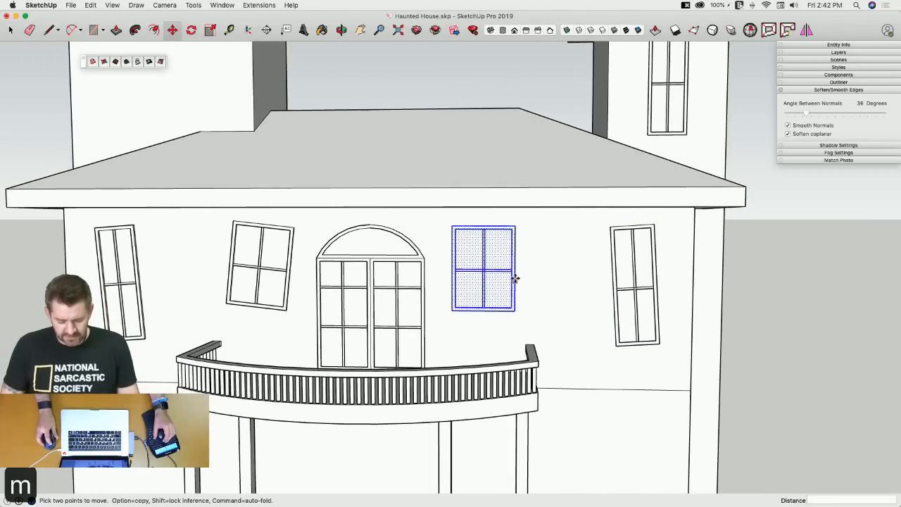
left_click(535, 277)
Rotate the right tower's window slightly around its lower-right corner in the plane of the wall.
scroll(581, 308, "down", 2)
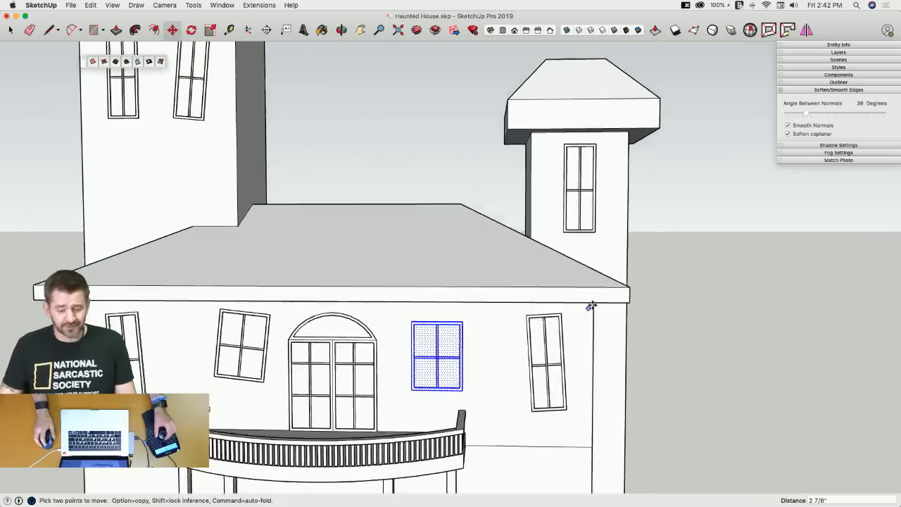
key("space")
scroll(560, 209, "up", 1)
left_click(570, 281)
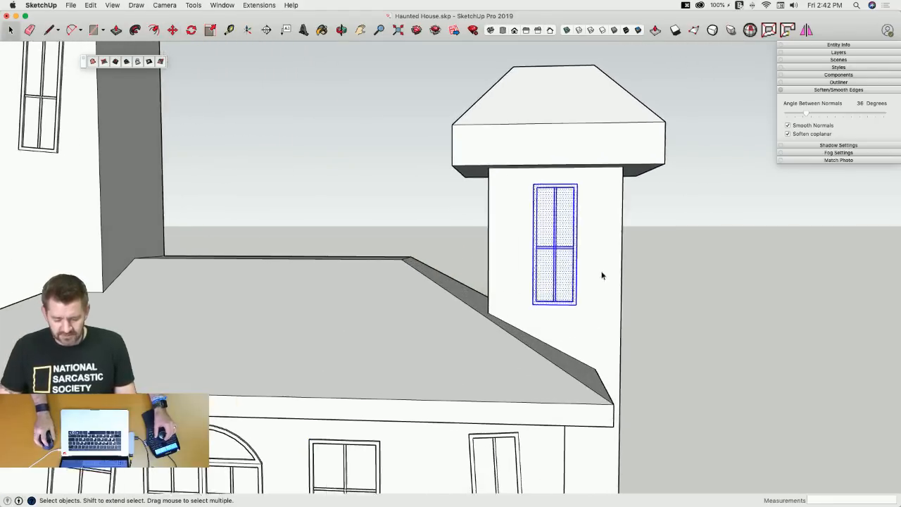
scroll(588, 292, "up", 1)
key("q")
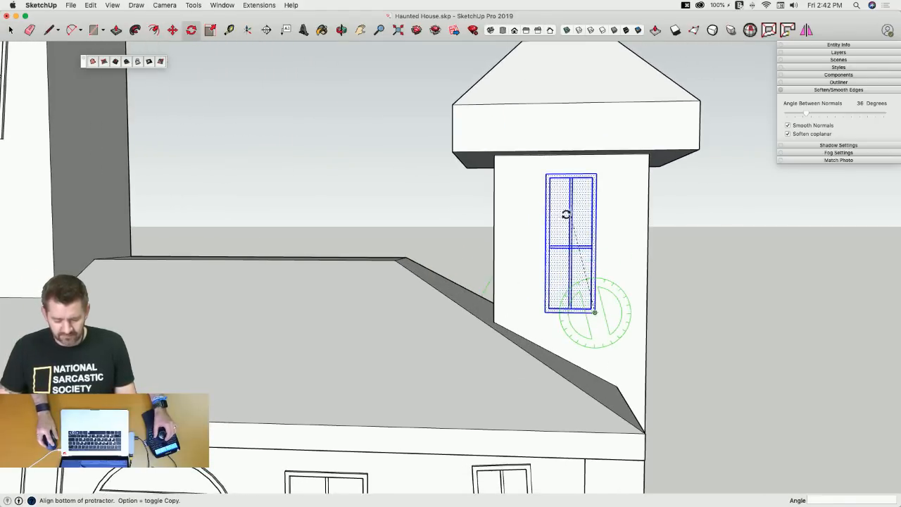
left_click(566, 214)
left_click(564, 213)
key("space")
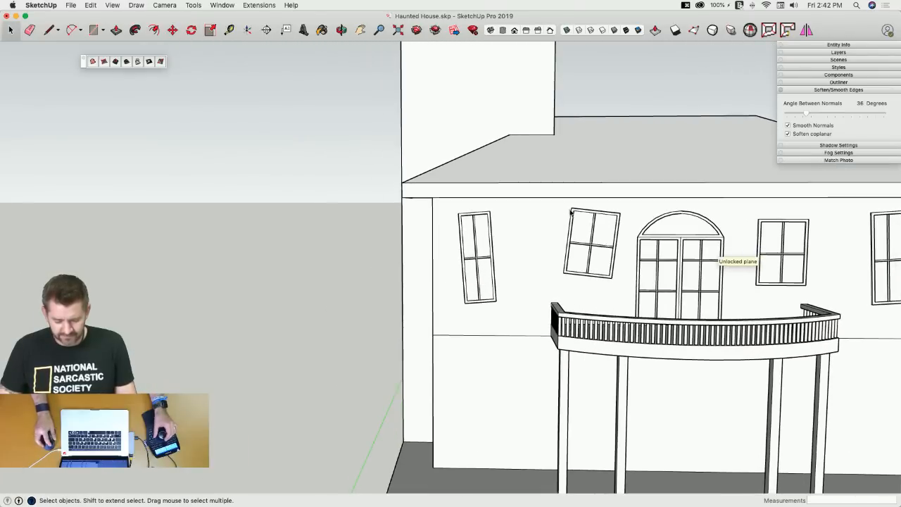
Copy the tilted window left of the upper double door 3' 5 7/16" down to the ground-floor wall left of the porch columns.
left_click(622, 286)
key("m")
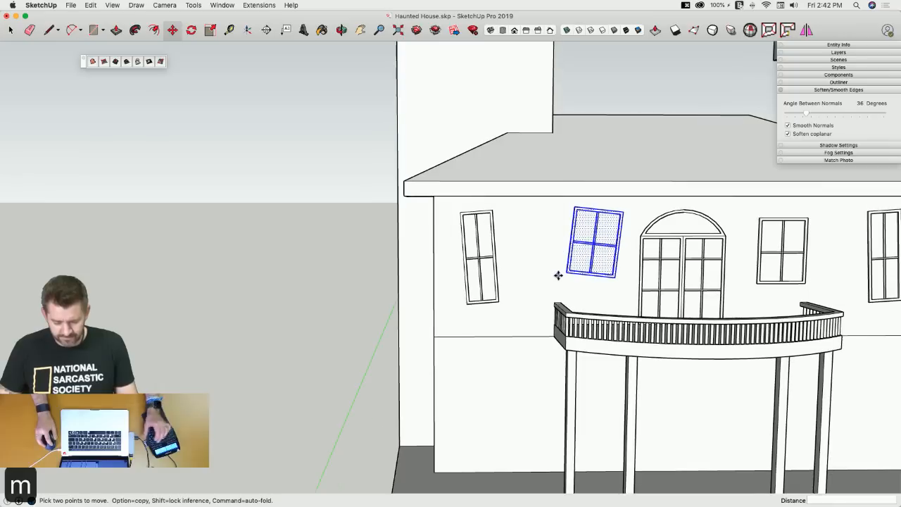
left_click(558, 274)
key("alt")
left_click(455, 453)
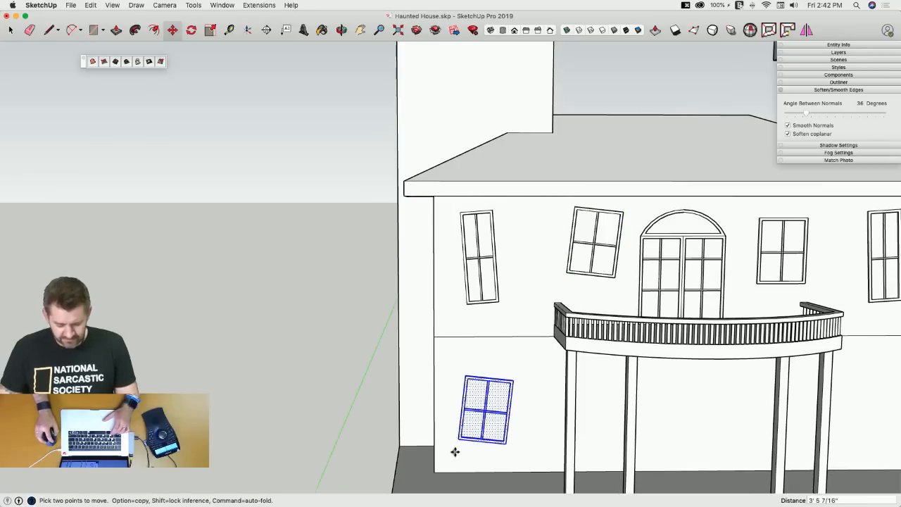
Copy the window right of the upper double door 3' 3 1/16" down to the ground-floor wall right of the porch columns.
left_click(828, 304)
key("m")
left_click(811, 284)
key("alt")
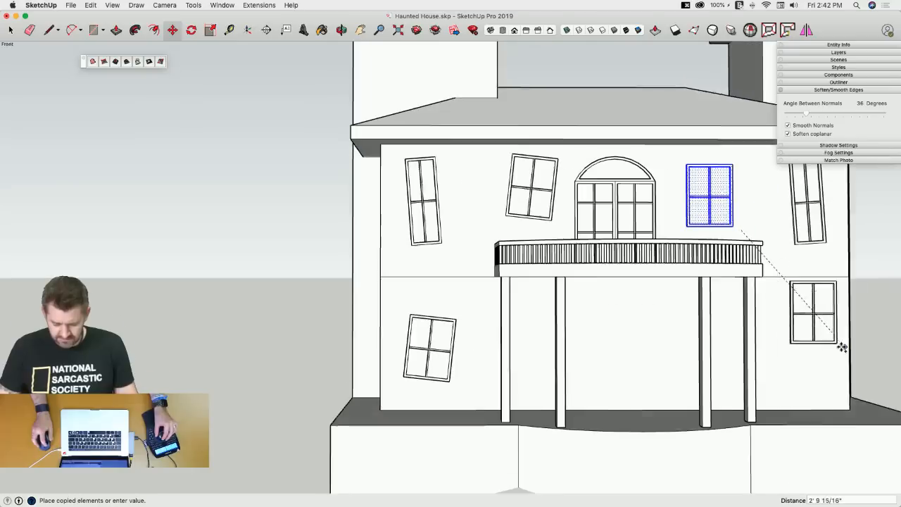
left_click(835, 383)
scroll(810, 384, "up", 2)
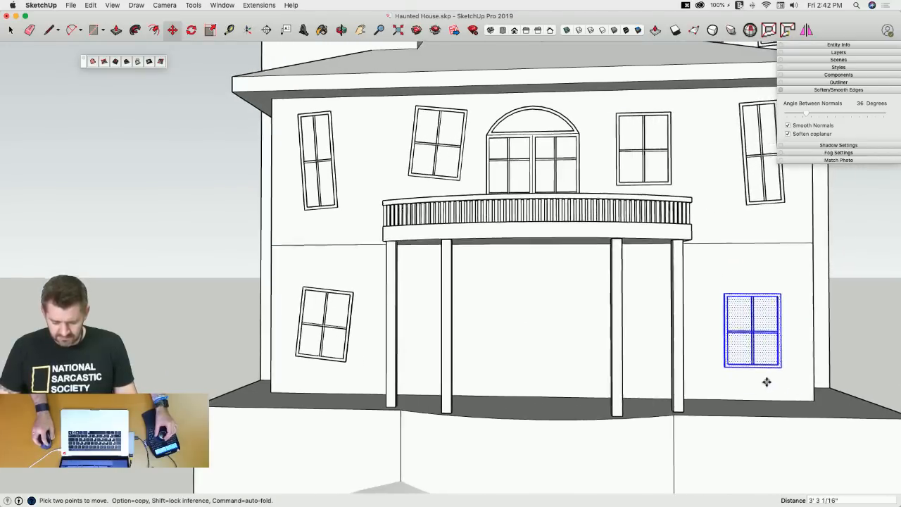
Copy the upper double door without its arch 2' 6 1/2" down between the porch columns and seat it on the porch floor.
key("space")
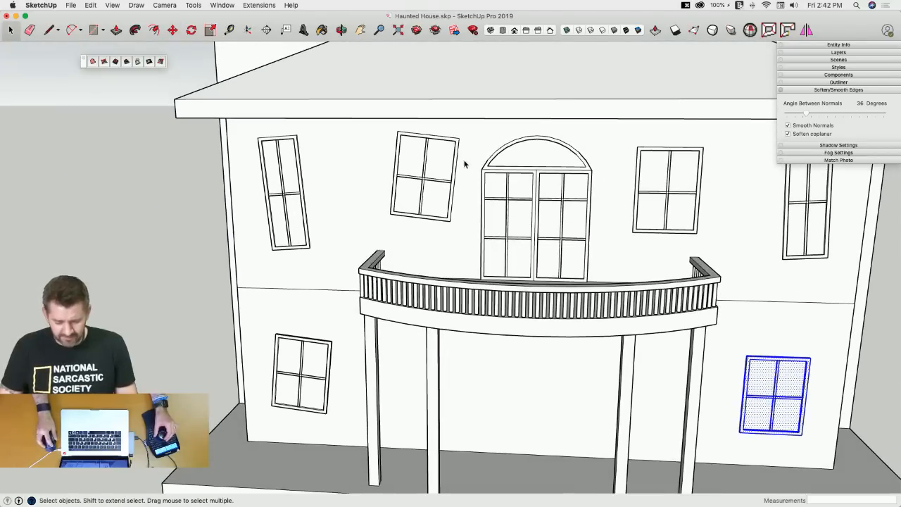
left_click(609, 292)
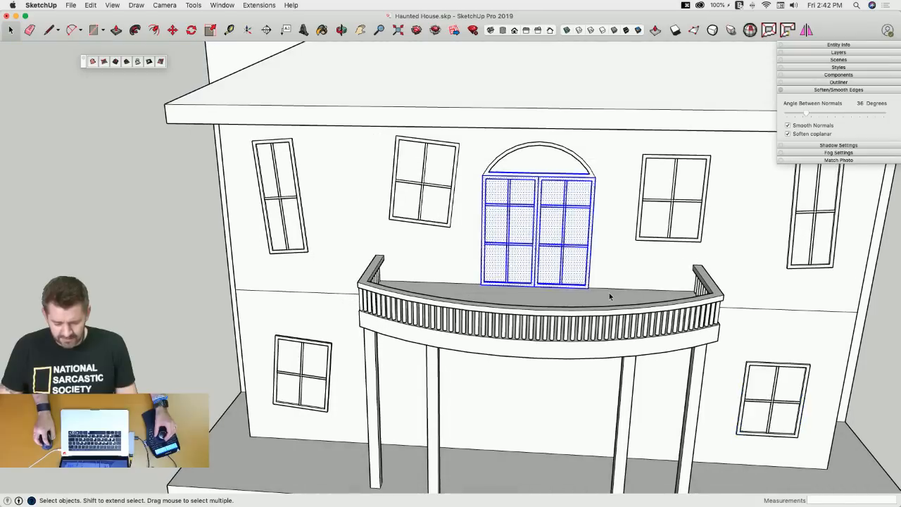
key("m")
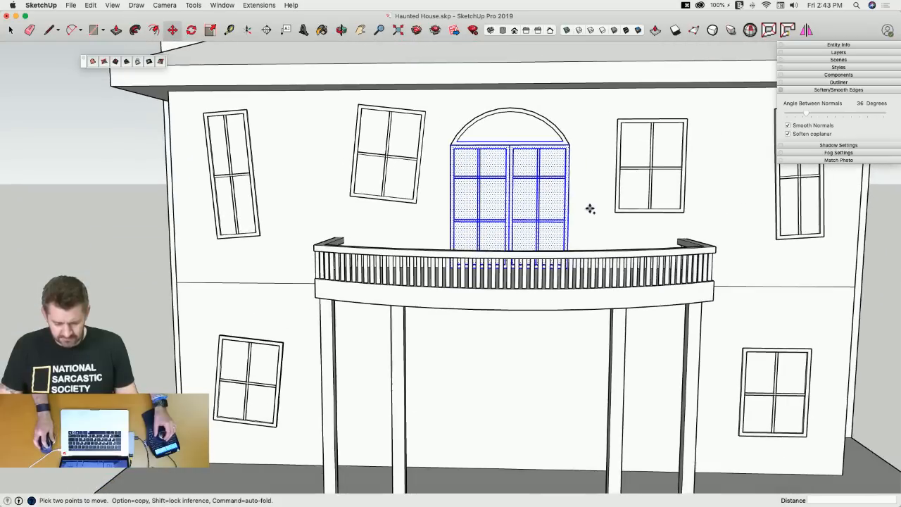
left_click(586, 209)
key("alt")
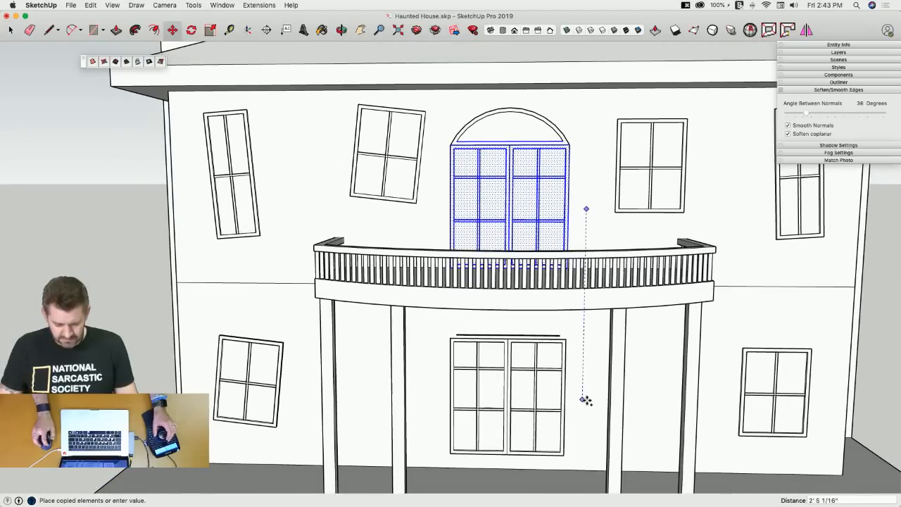
left_click(585, 409)
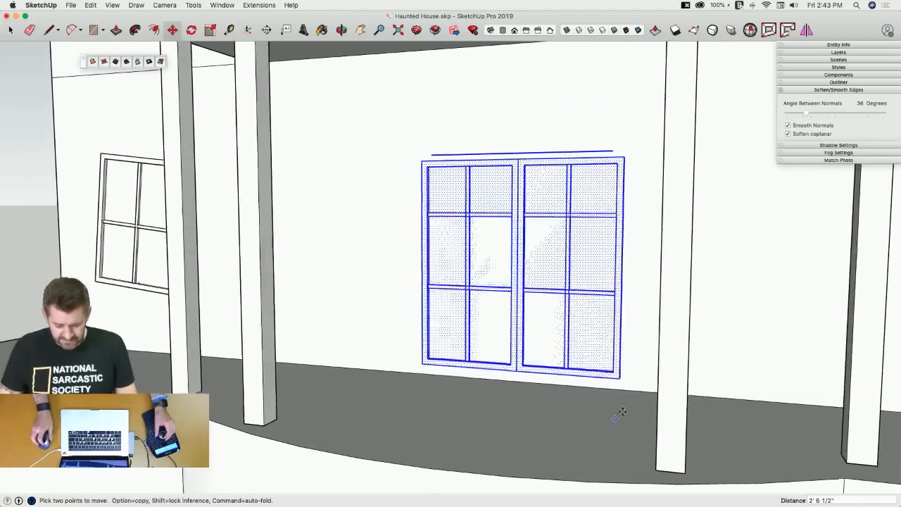
left_click(619, 376)
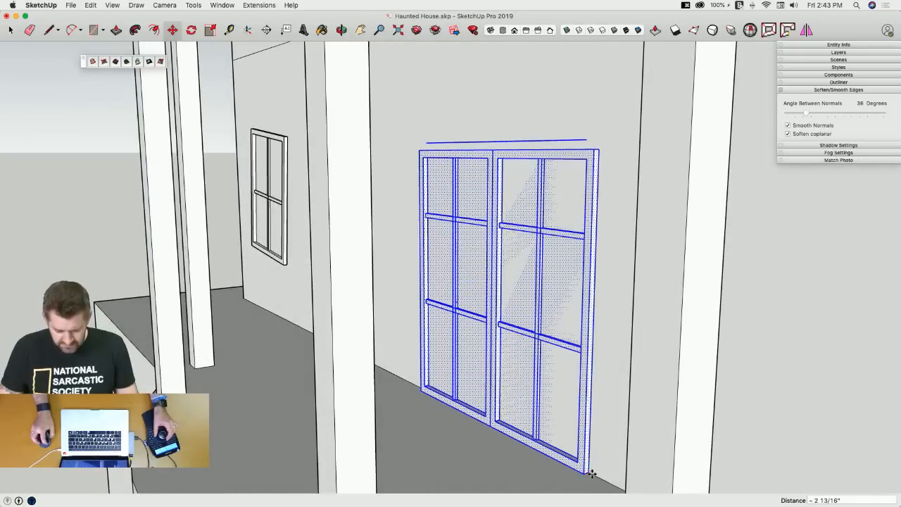
Erase the stray arch edges above the ground-floor double door and trace its top edge with a line about 1' 5 1/2" long.
key("e")
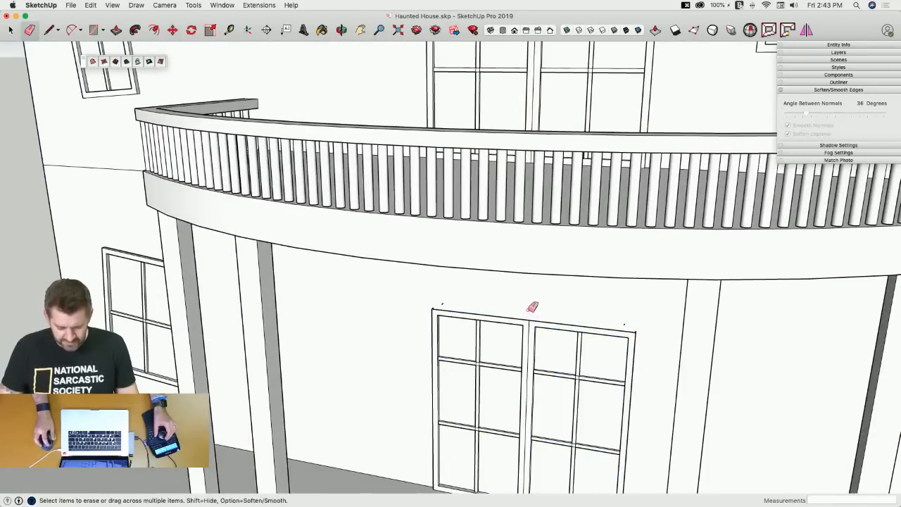
key("l")
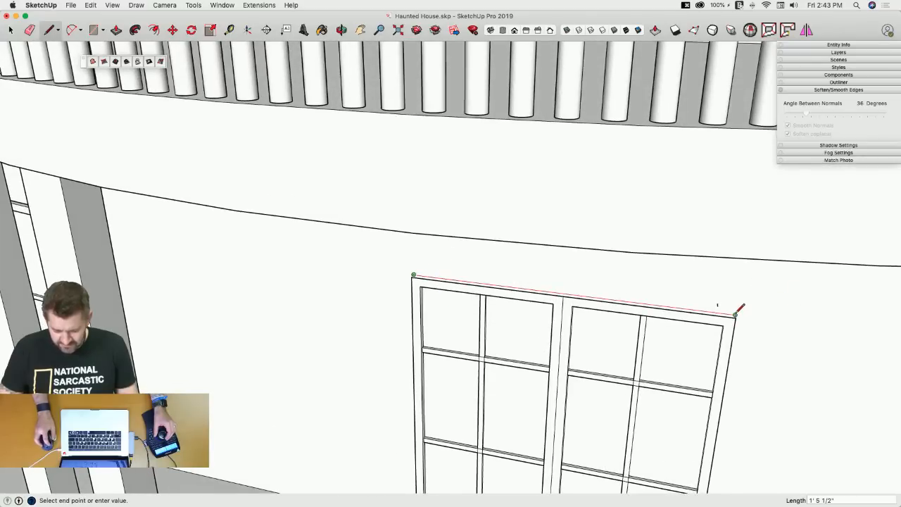
key("e")
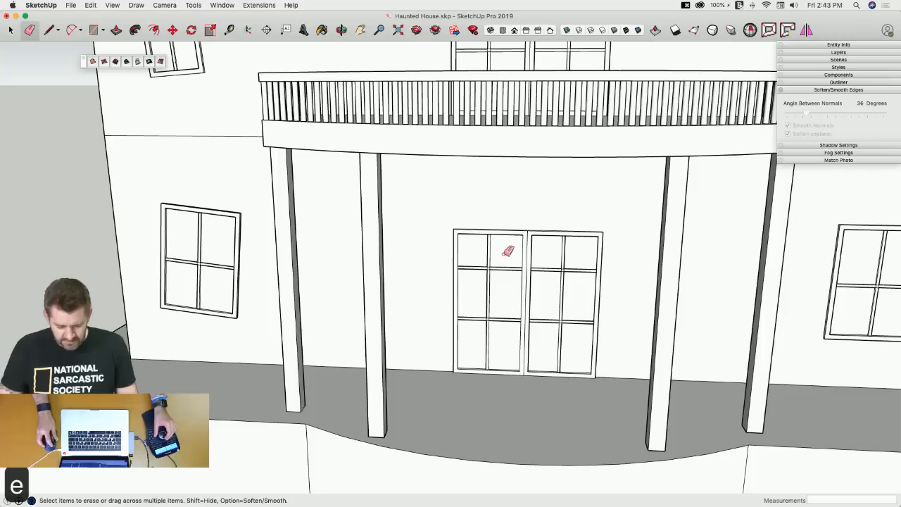
Delete the mullions and panes from both leaves of the ground-floor double door.
key("space")
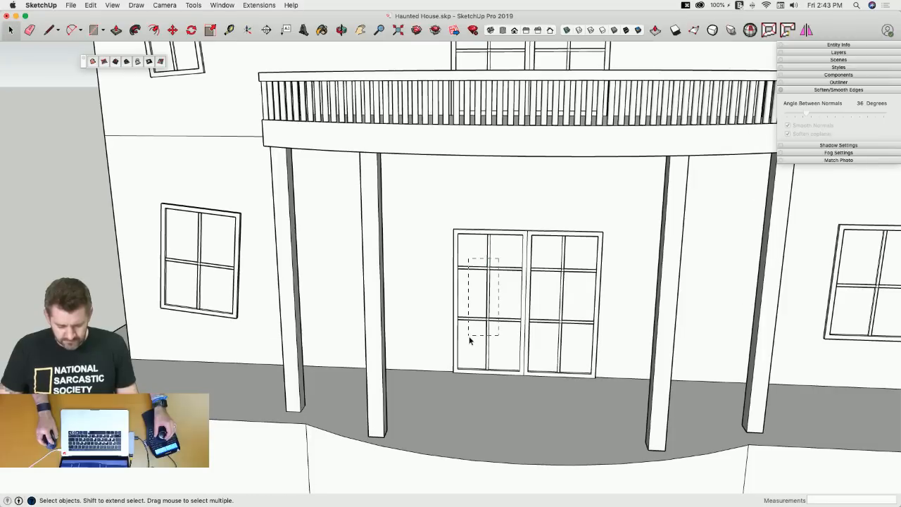
left_click_drag(469, 338, 470, 339)
key("Delete")
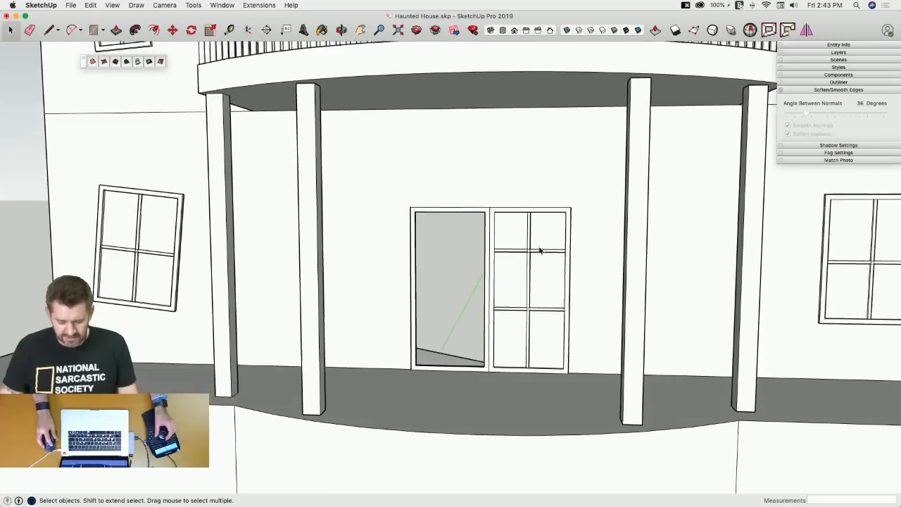
left_click_drag(542, 231, 517, 340)
key("Delete")
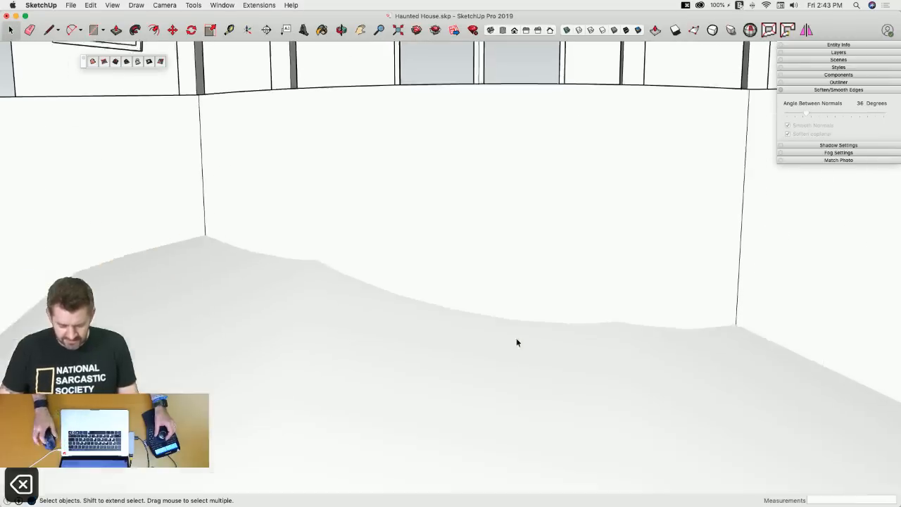
Trace an inner edge of each ground-floor door opening from inside the house to fill both with plain faces.
key("l")
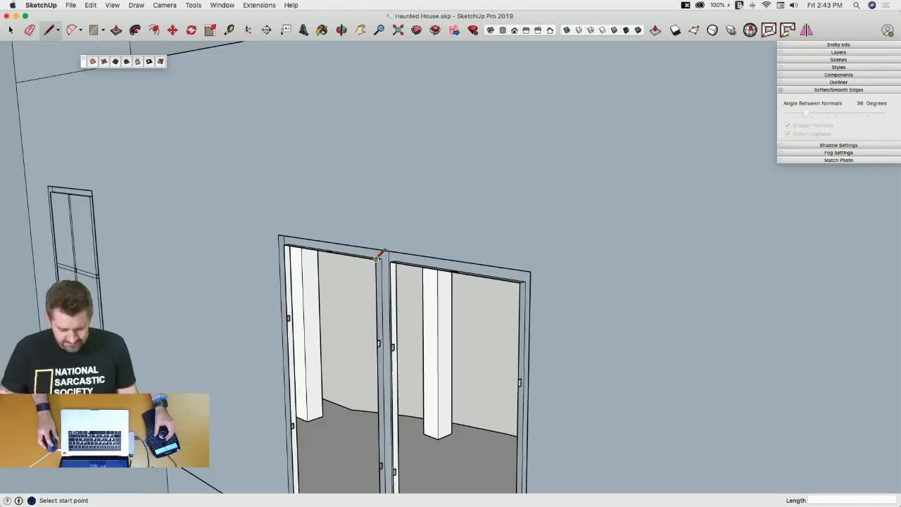
left_click(377, 259)
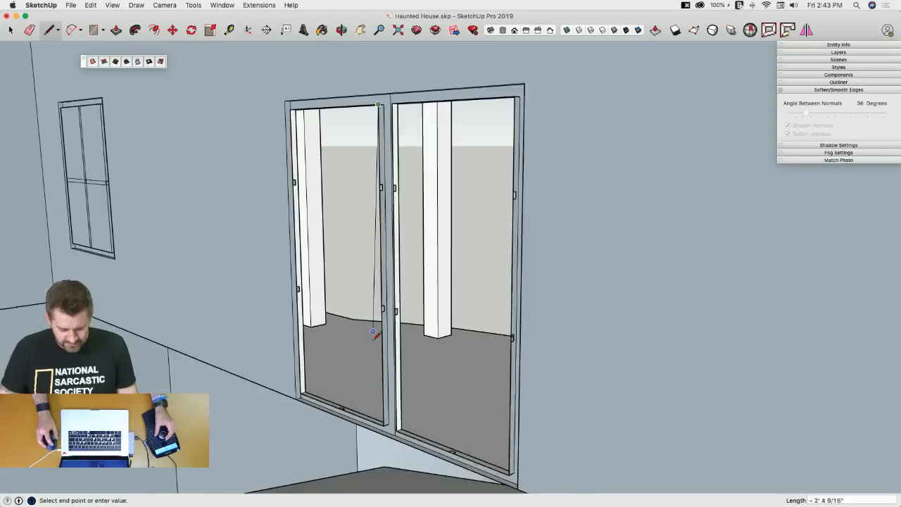
left_click(384, 403)
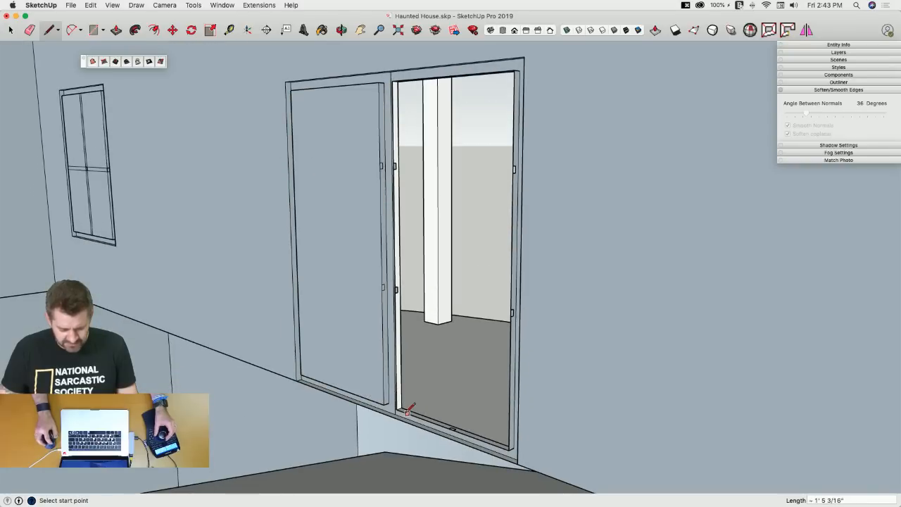
left_click(393, 81)
Push the left ground-floor door's frame back 3/16" flush with the wall.
key("space")
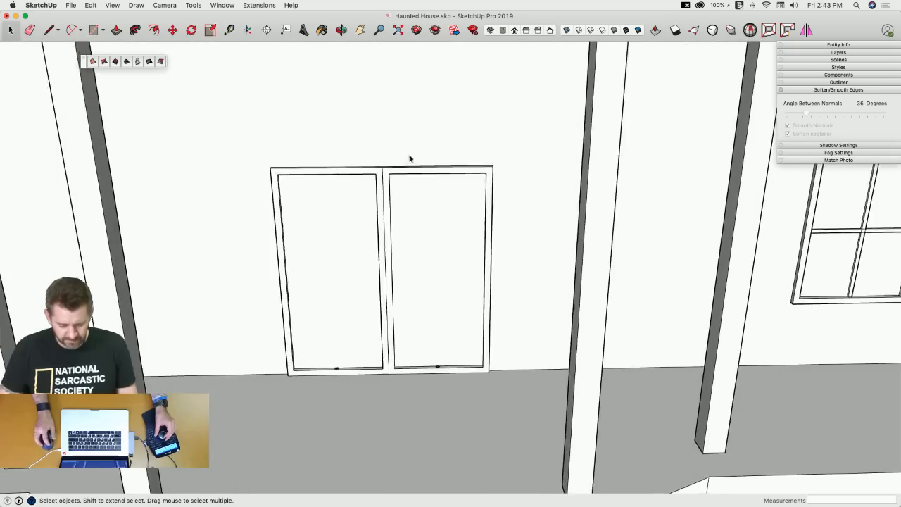
left_click_drag(390, 344, 309, 213)
key("p")
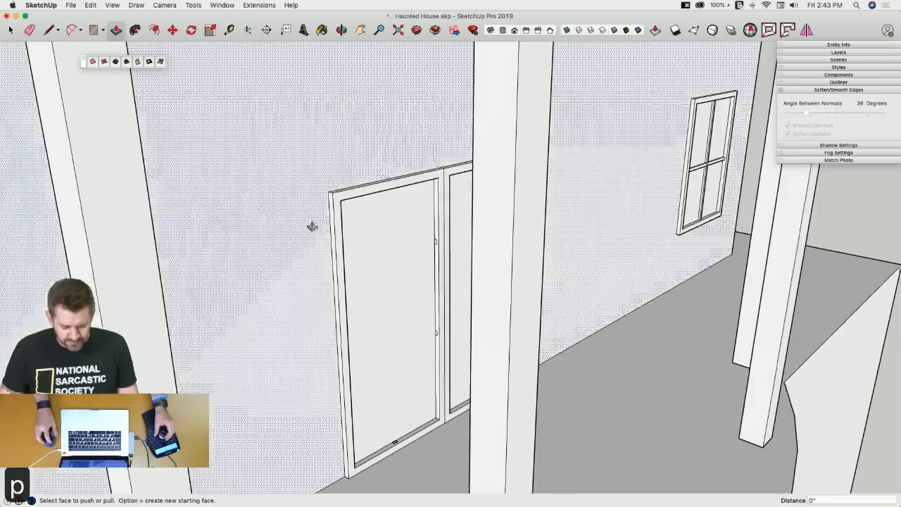
left_click(337, 222)
left_click(321, 216)
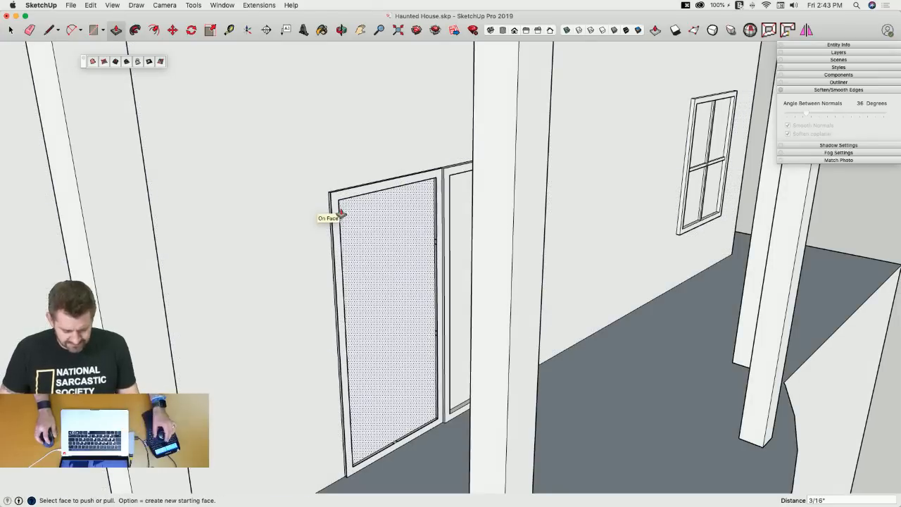
key("super+z")
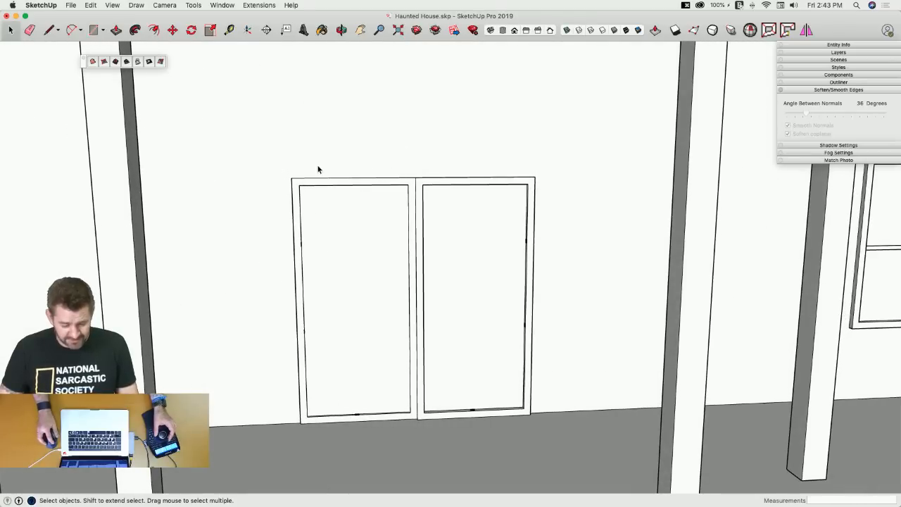
Try to erase the outer edges of the left ground-floor door's frame from the wall.
key("BackSpace")
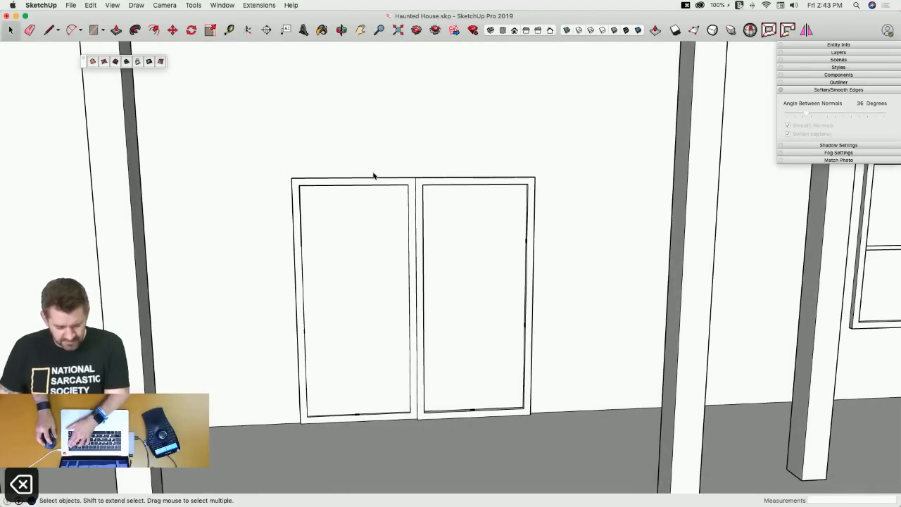
key("e")
mouse_move(366, 174)
left_mouse_down("alt")
mouse_move(334, 171)
mouse_move(294, 197)
mouse_move(307, 204)
mouse_move(299, 217)
left_mouse_up("alt")
key("super+z")
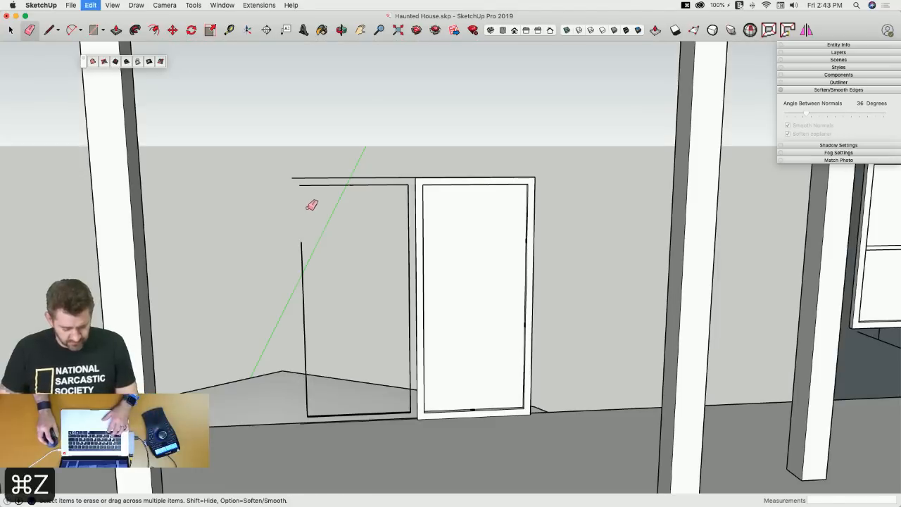
Draw short edges across the upper corners of the left ground-floor door's frame to fill in its missing face.
key("l")
left_click(291, 177)
key("e")
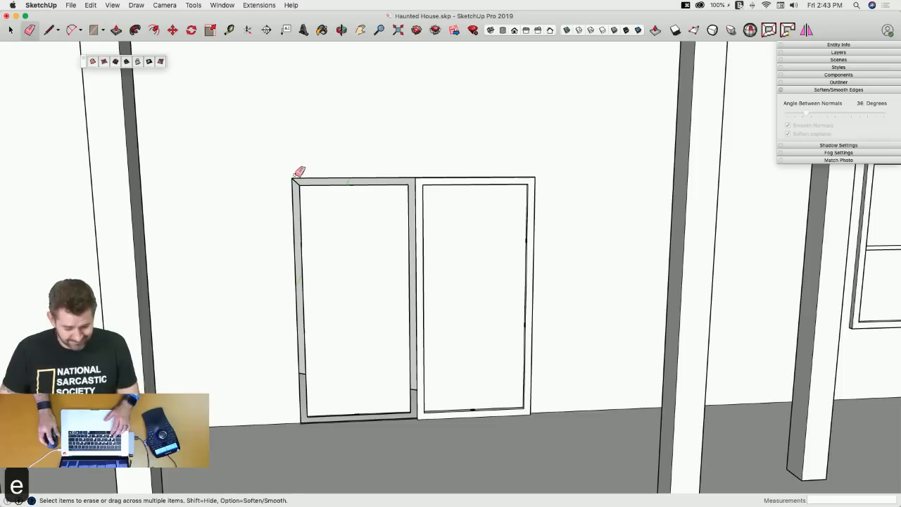
key("l")
mouse_move(475, 183)
middle_mouse_down()
mouse_move(459, 179)
mouse_move(440, 209)
mouse_move(423, 135)
mouse_move(386, 95)
middle_mouse_up()
left_click(378, 74)
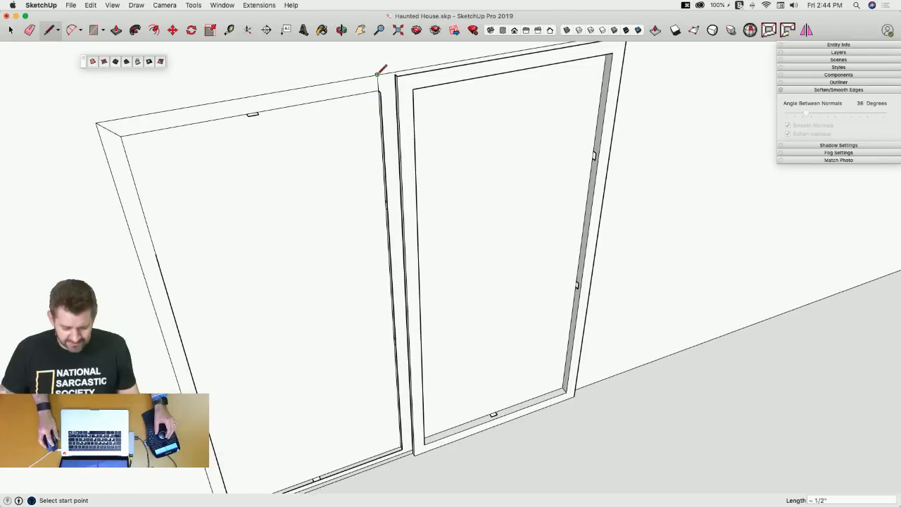
Erase the left ground-floor door's upper frame edges and draw an edge from the right leaf's upper inside corner.
key("e")
left_click_drag(373, 88, 381, 80)
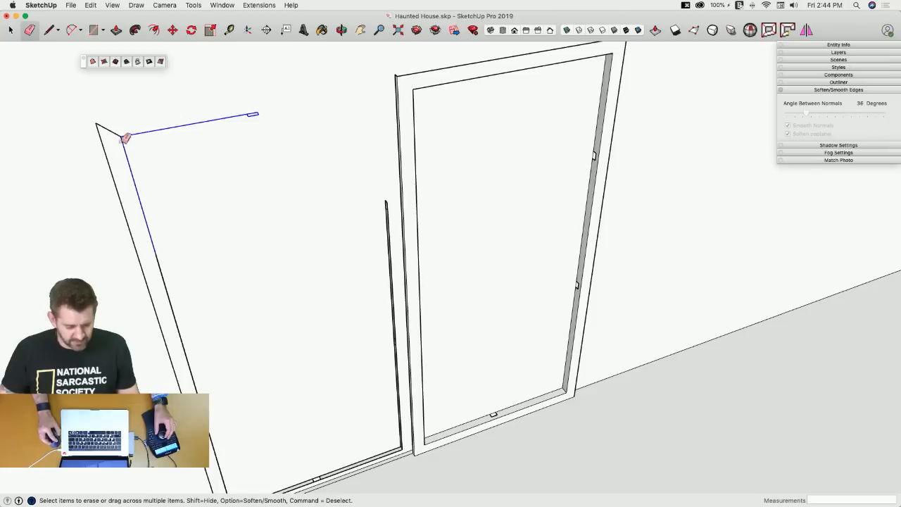
left_click_drag(122, 135, 127, 132)
key("l")
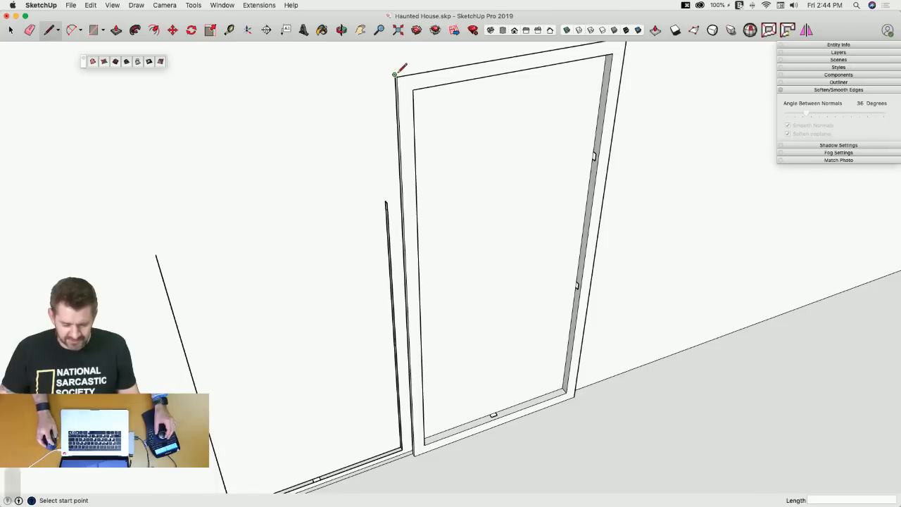
left_click(395, 75)
left_click(529, 76)
Erase the left ground-floor door's remaining side and bottom edges along with the leftover mullion stubs.
key("e")
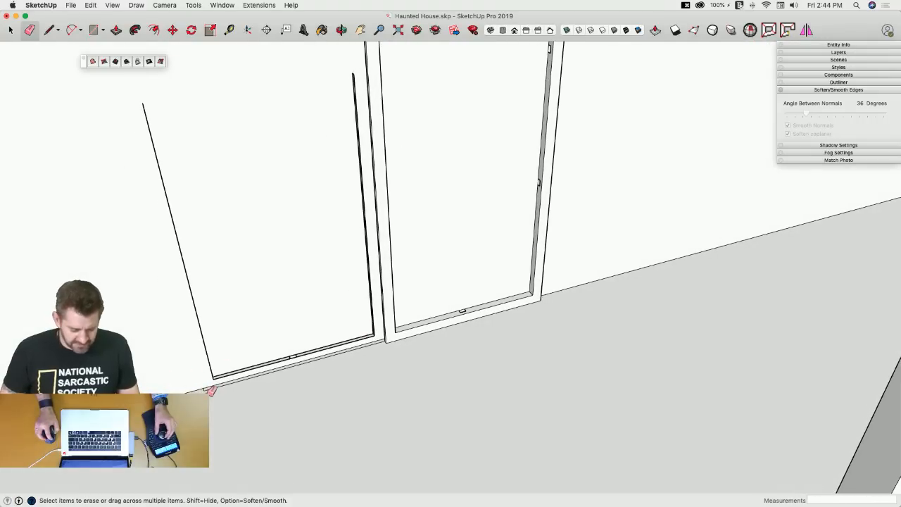
mouse_move(211, 390)
left_mouse_down()
mouse_move(217, 375)
mouse_move(195, 250)
left_mouse_up()
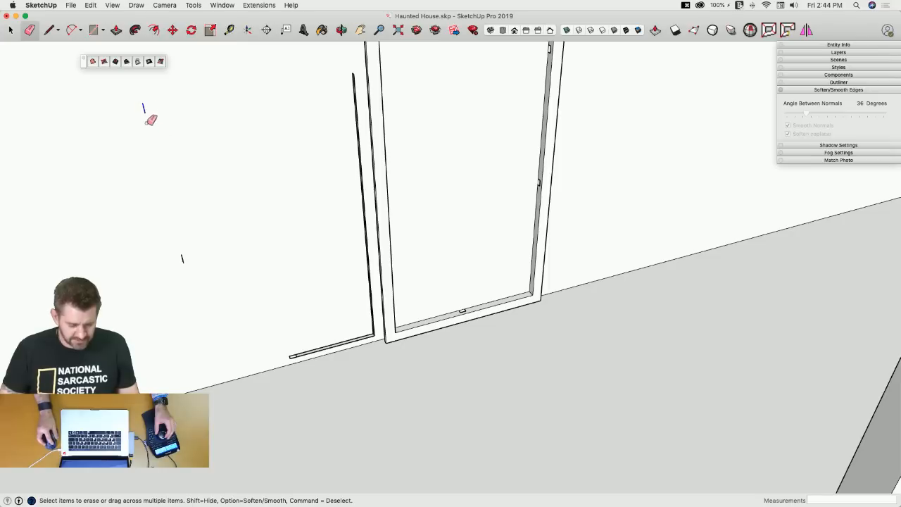
key("space")
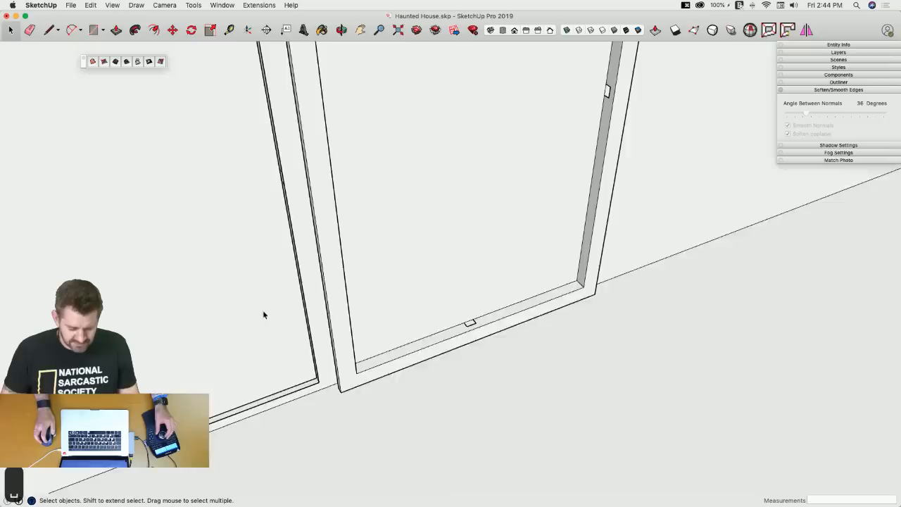
key("e")
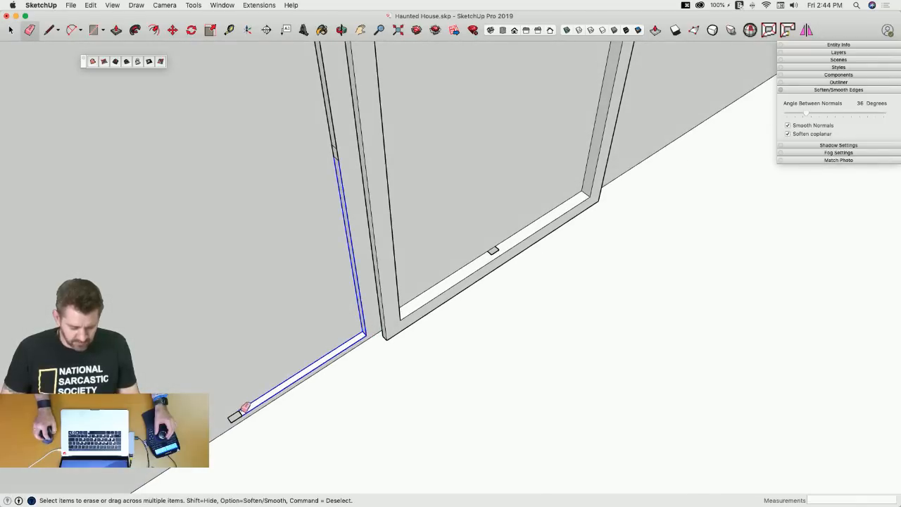
left_click_drag(240, 414, 243, 412)
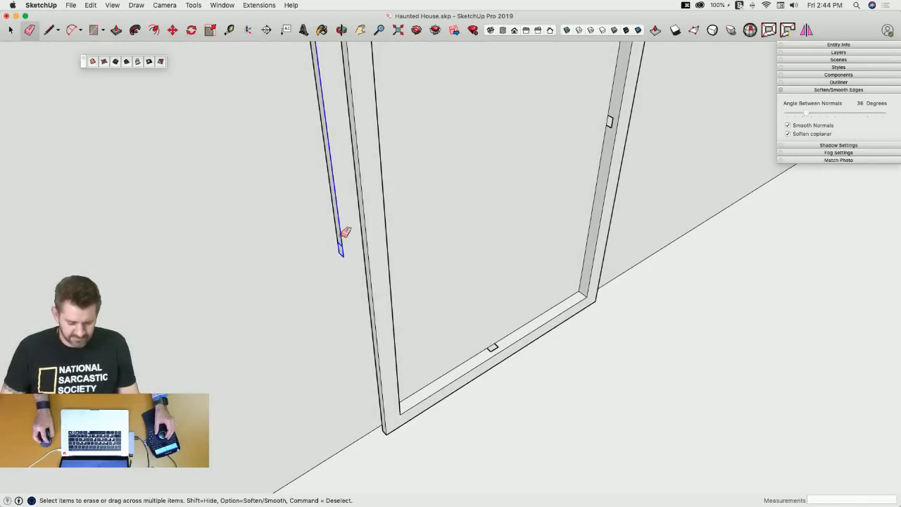
left_click_drag(345, 233, 346, 235)
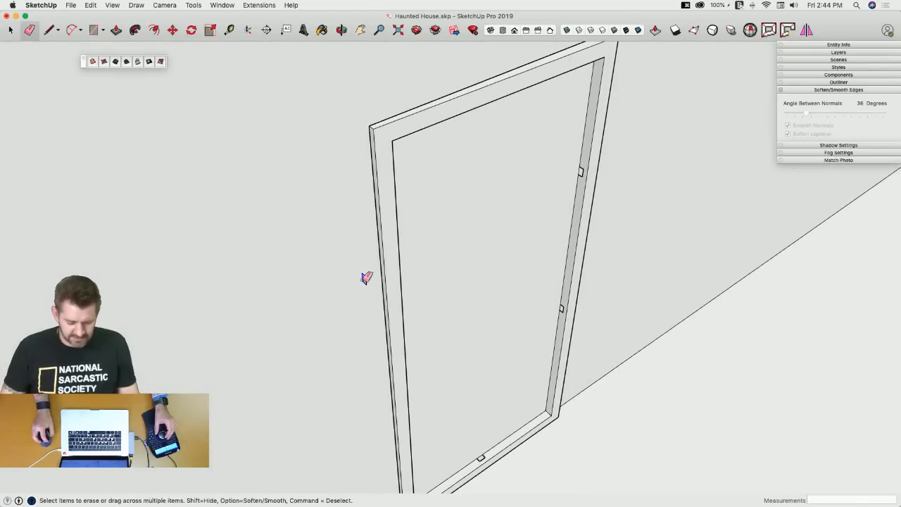
Recess the entrance door's panel about 1/4" and push its frame's bottom rail down to the porch floor.
key("p")
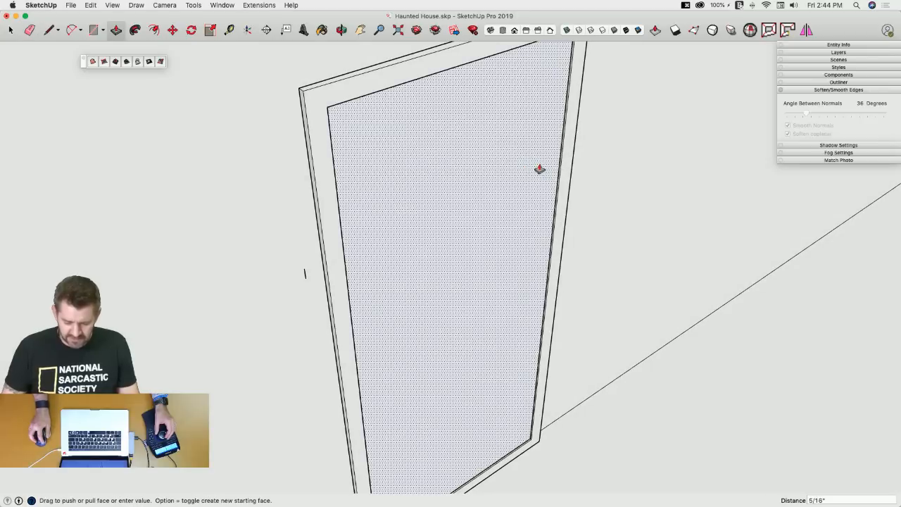
left_click(535, 170)
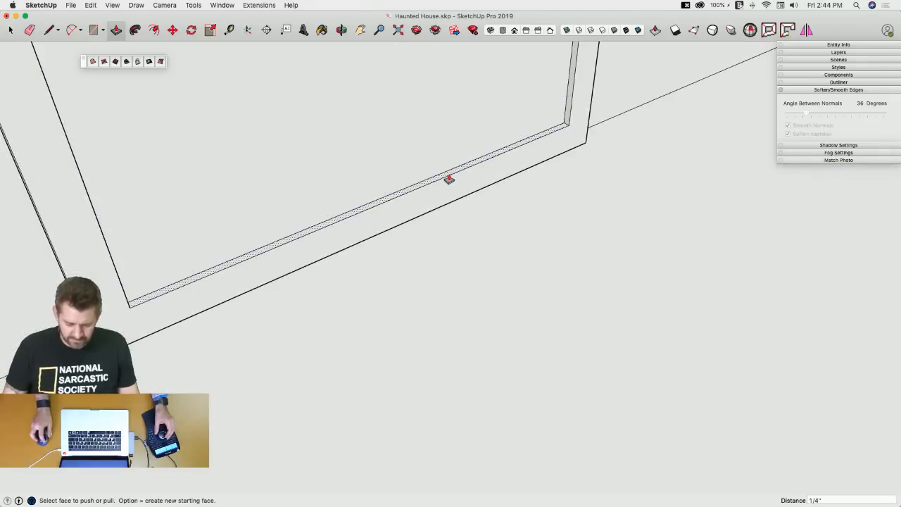
left_click(449, 211)
left_click(404, 230)
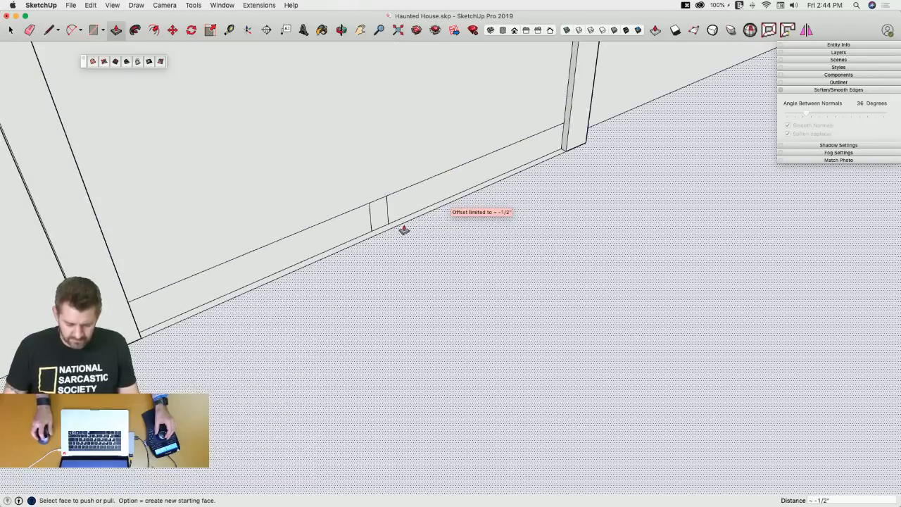
Smooth away the leftover edges across the bottom of the entrance door.
key("e")
left_click(386, 213, "alt")
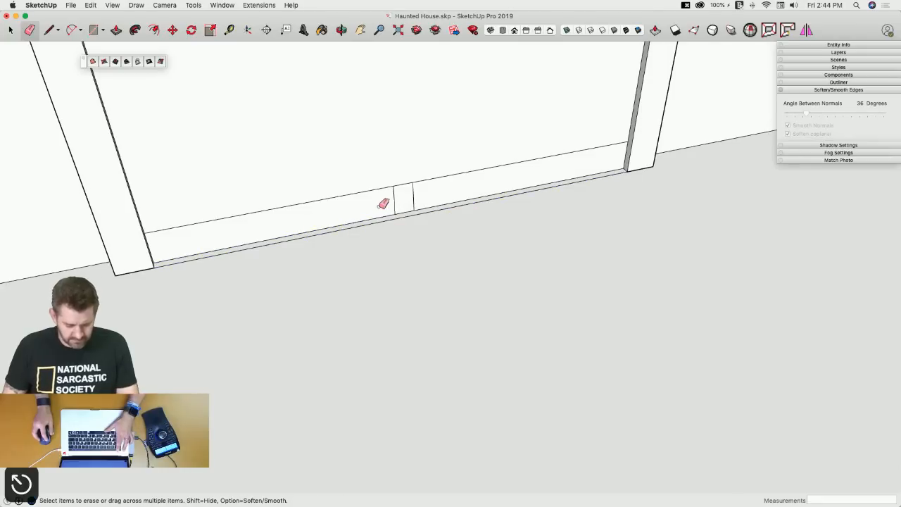
mouse_move(429, 175)
left_mouse_down("alt")
mouse_move(388, 191)
mouse_move(423, 209)
left_mouse_up("alt")
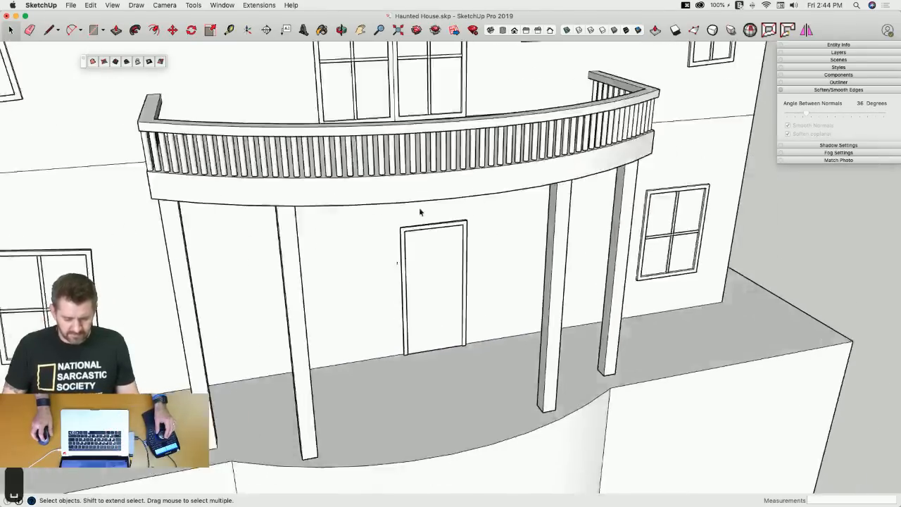
Move the entrance door about 1 13/16" sideways to centre it under the balcony, and erase the stray edge beside its frame.
middle_click_drag(419, 209, 385, 240)
left_click(408, 289)
key("m")
left_click(438, 336)
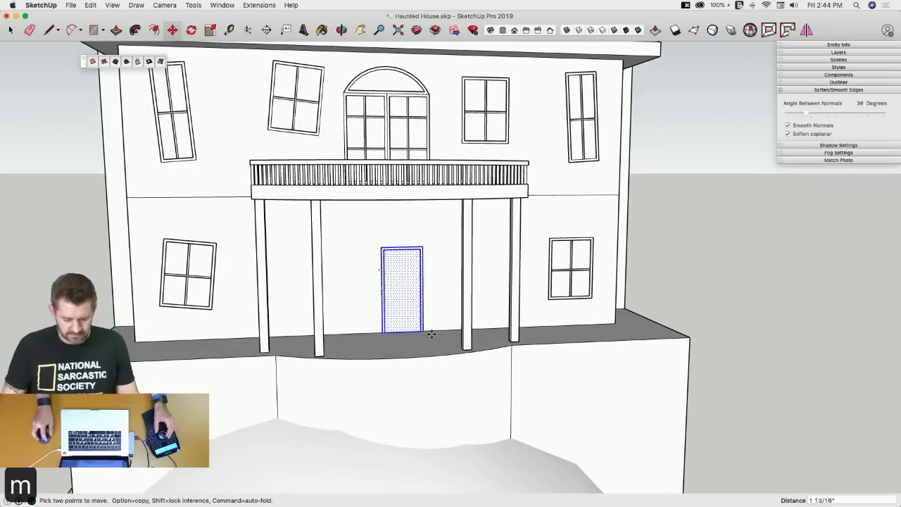
scroll(360, 268, "up", 3)
key("e")
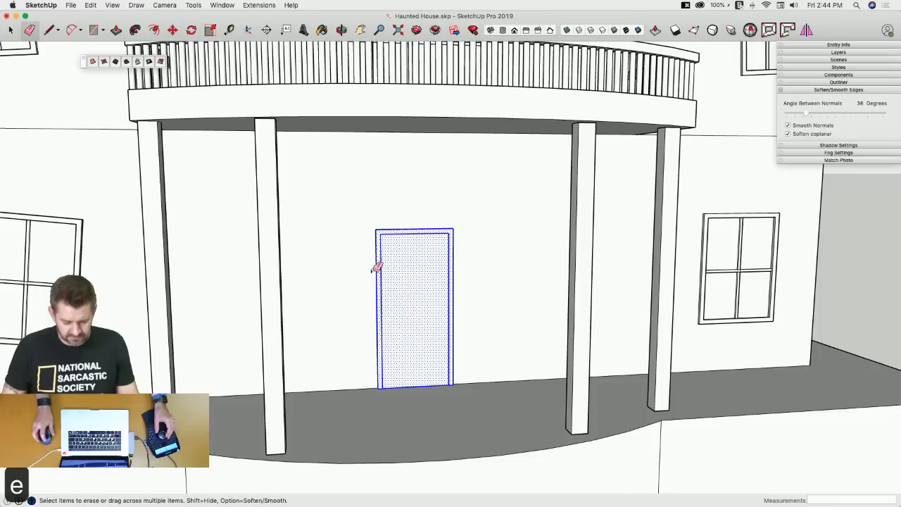
key("Escape")
Copy the right-hand ground-floor window about 4' 8" along the wall to the left of the entrance door.
scroll(543, 191, "down", 3)
key("space")
left_click_drag(550, 186, 690, 345)
key("m")
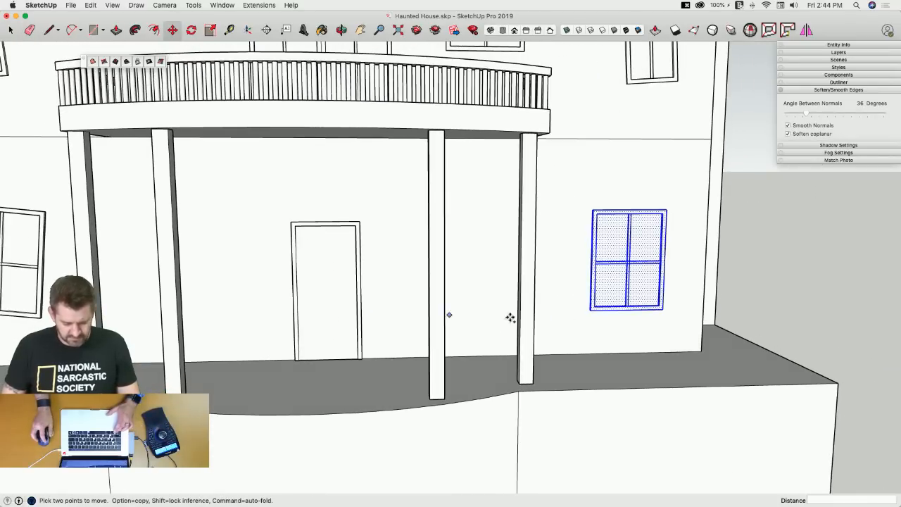
left_click(612, 325)
key("alt")
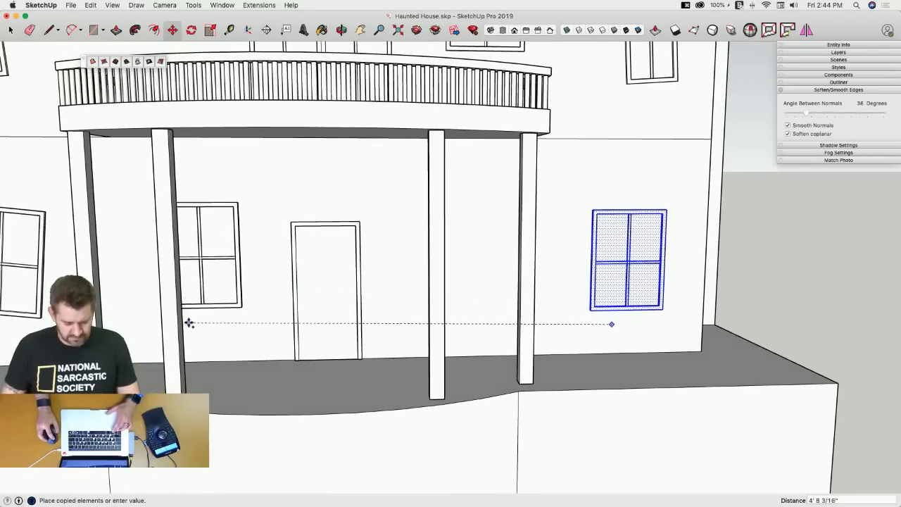
left_click(187, 320)
Copy the window left of the entrance door 2' 11 9/16" across to the space between the two right-hand porch posts.
key("space")
key("m")
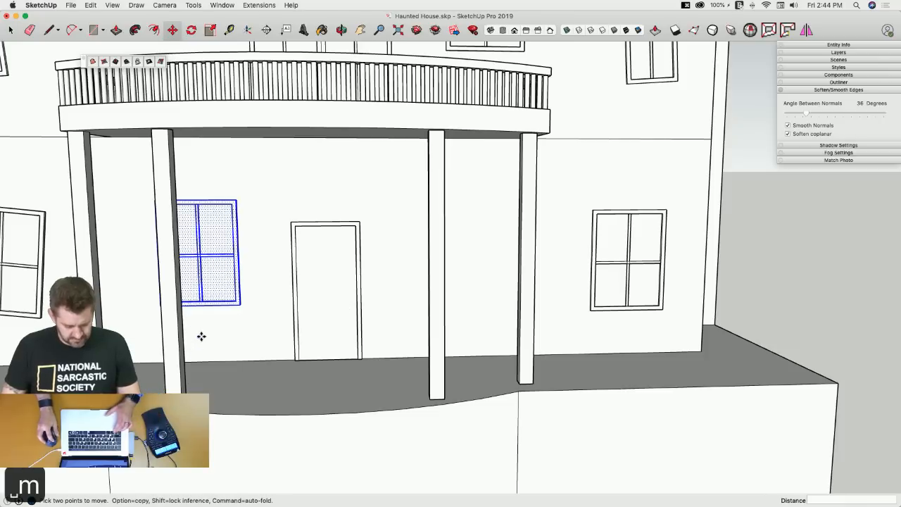
left_click(201, 337)
left_click(506, 312)
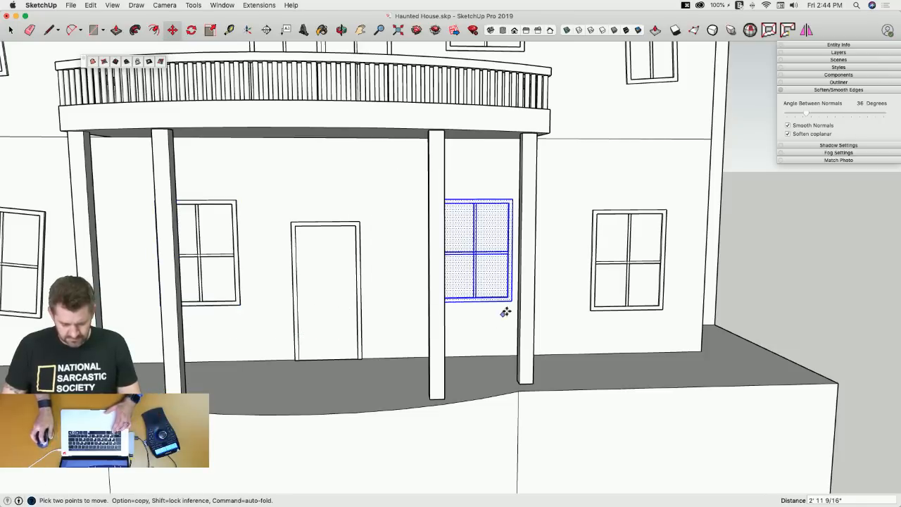
Rotate the new window between the right-hand porch posts slightly so it sits crooked on the wall.
key("q")
left_click(486, 218)
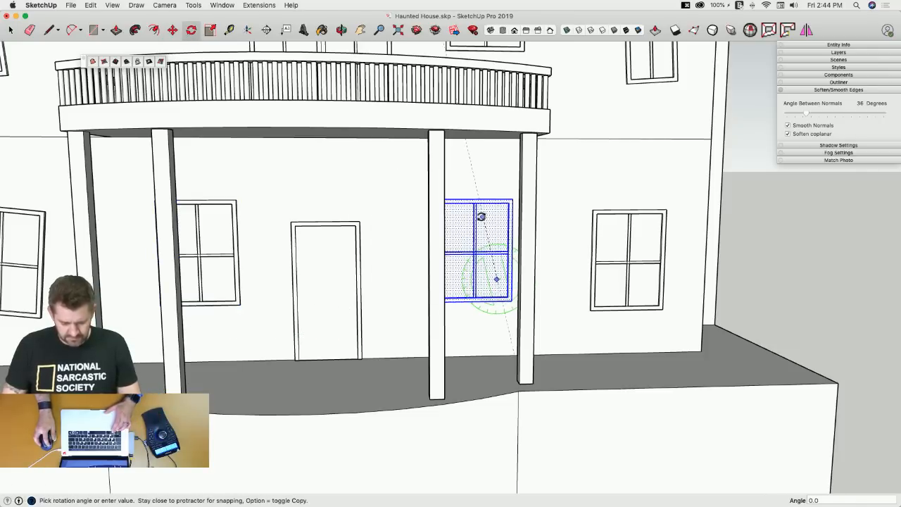
left_click(479, 216)
key("space")
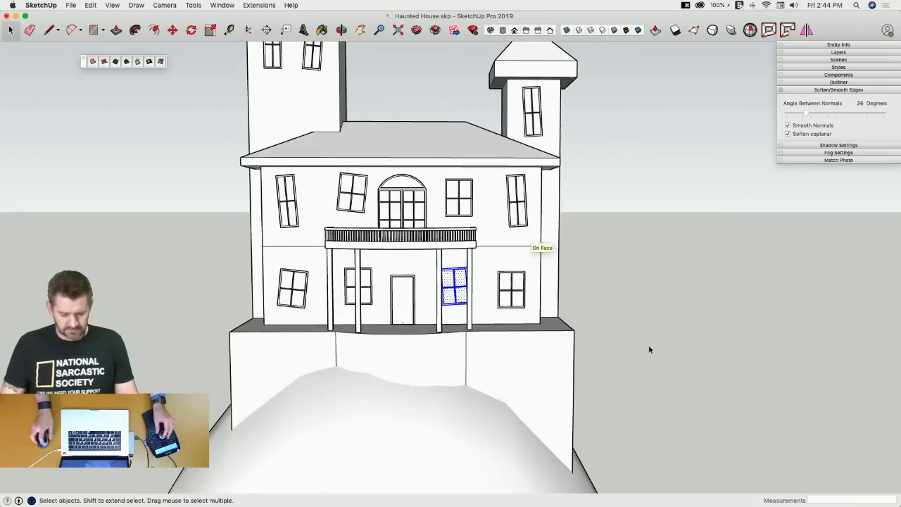
left_click(605, 294)
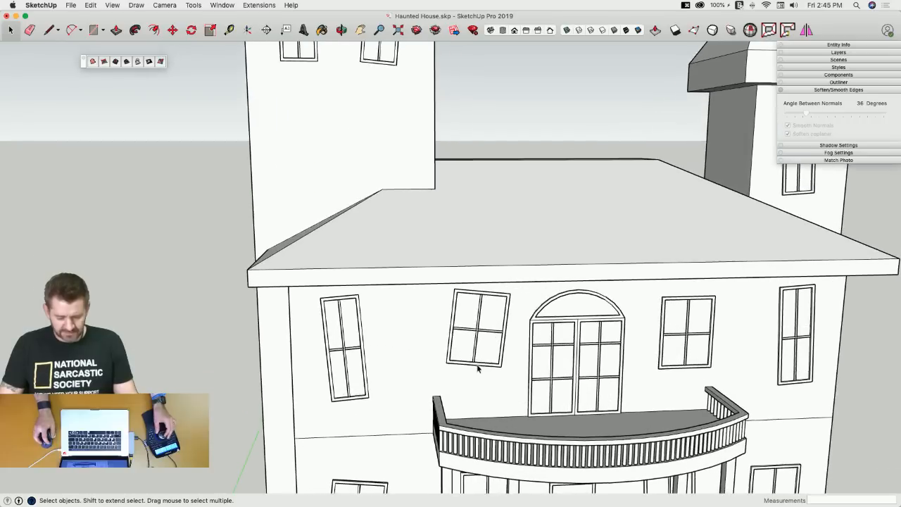
Copy the tilted upper-floor window left of the arched doors onto the left tower, below its two tall windows.
left_click(477, 364)
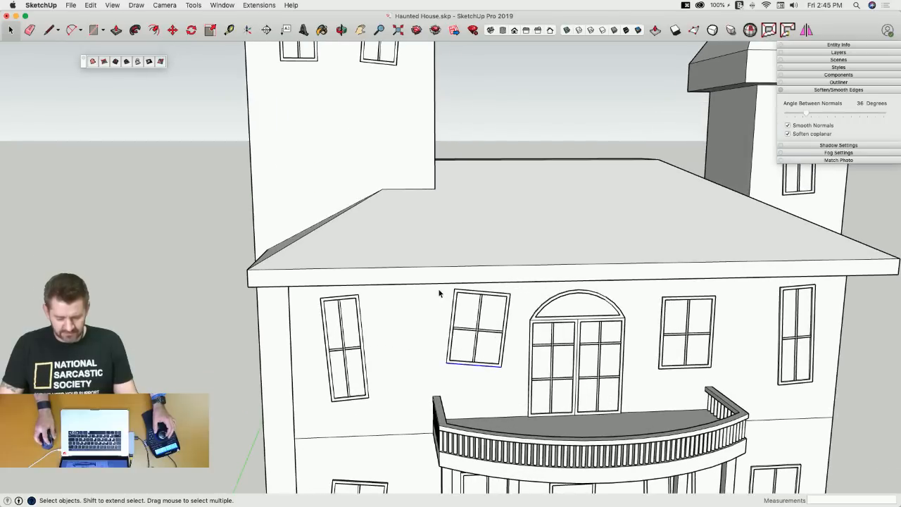
left_click_drag(518, 380, 517, 378)
key("m")
key("alt")
left_click(515, 375)
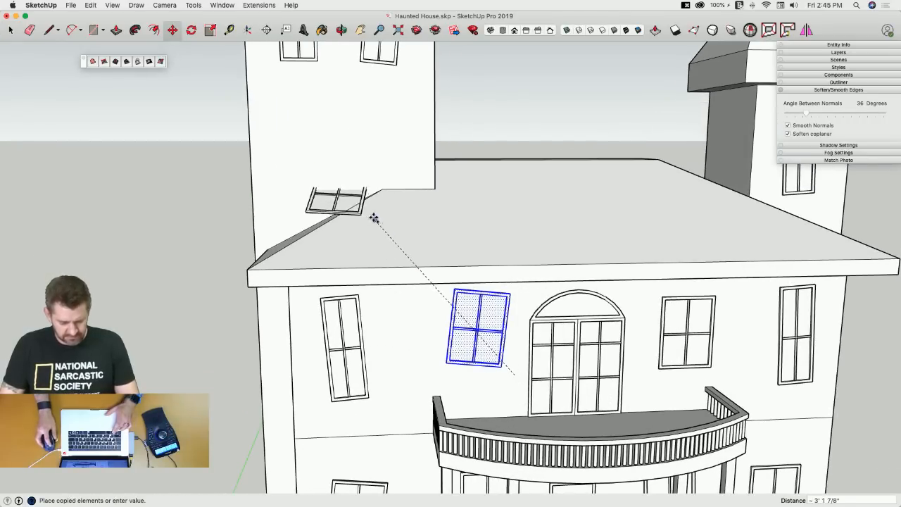
left_click(358, 195)
key("space")
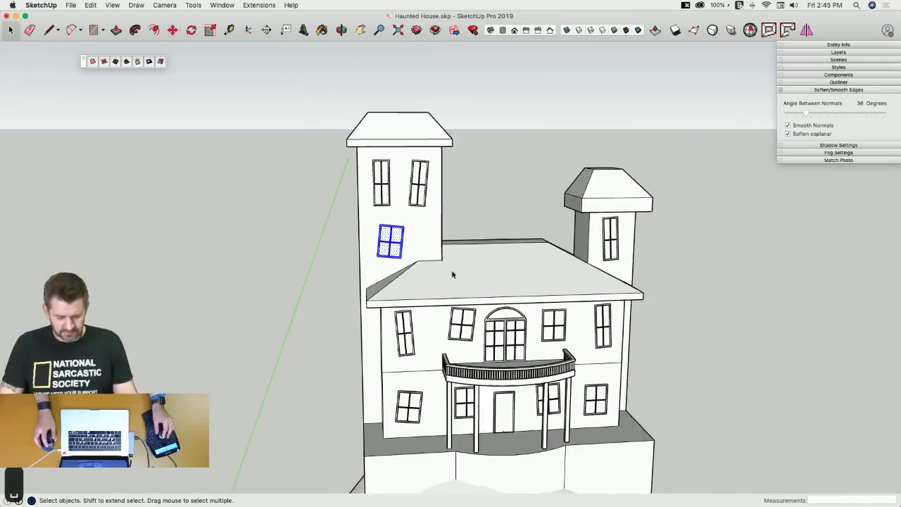
left_click(639, 359)
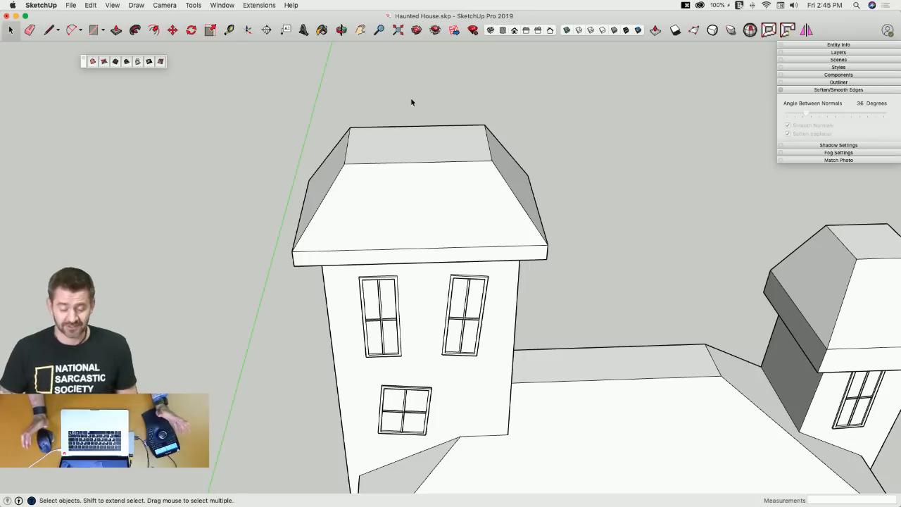
Select the whole house, including its base but not the mountain, make it a group and save the model.
key("super+3")
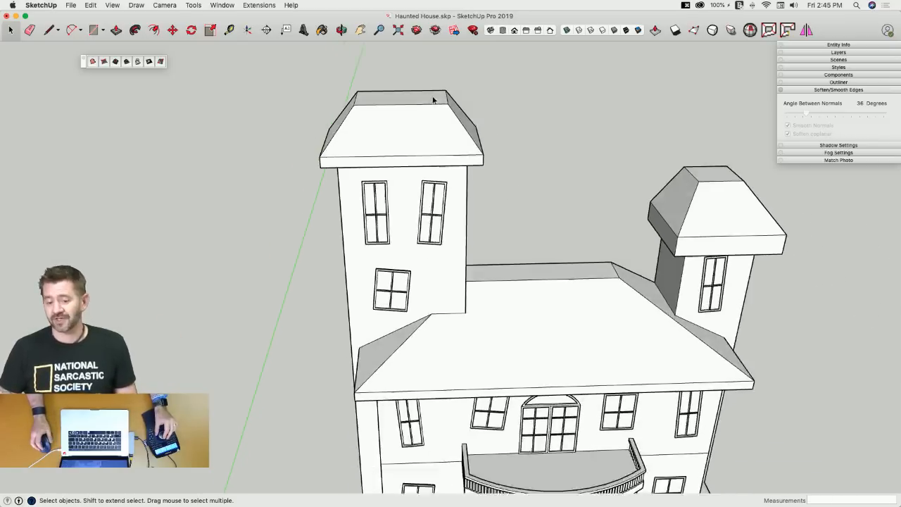
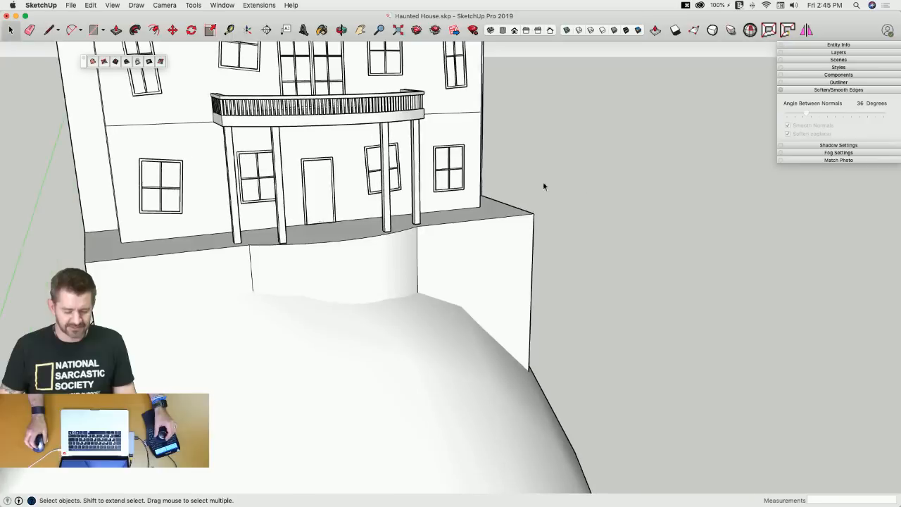
key("l")
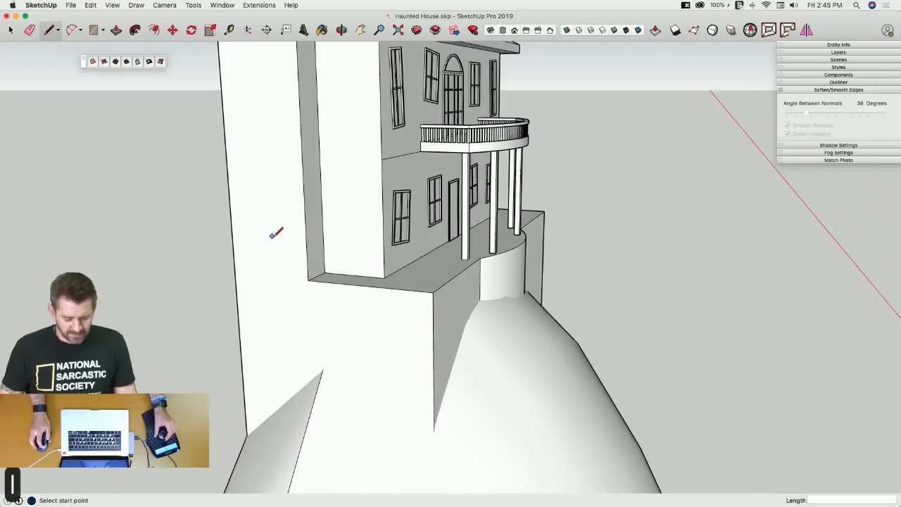
key("space")
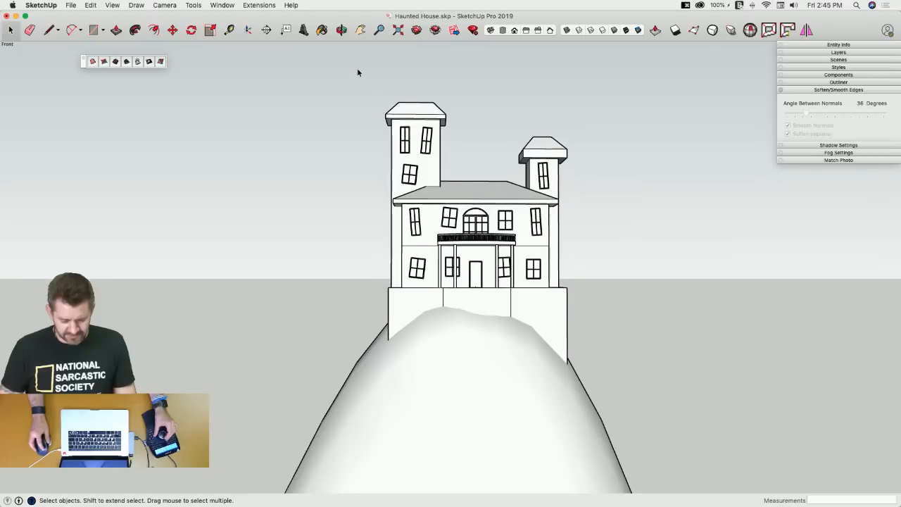
left_click_drag(328, 63, 680, 481)
right_click(520, 271)
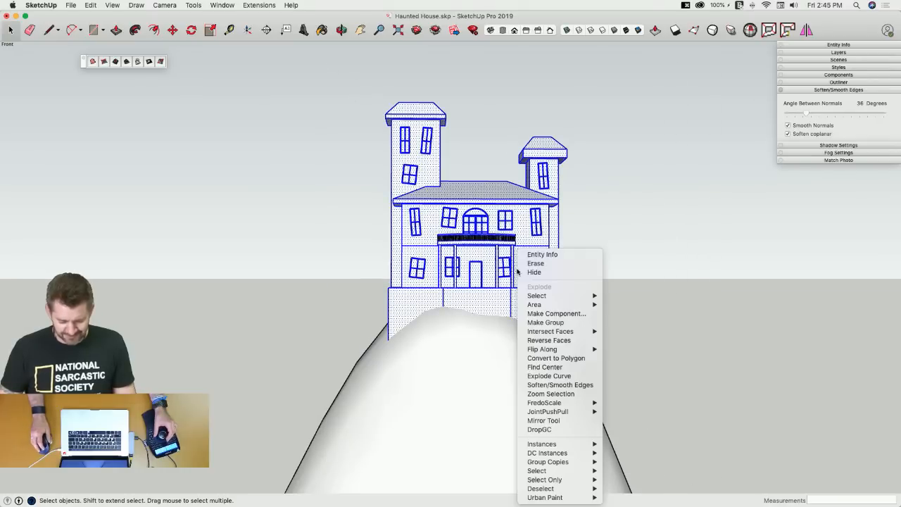
left_click(554, 324)
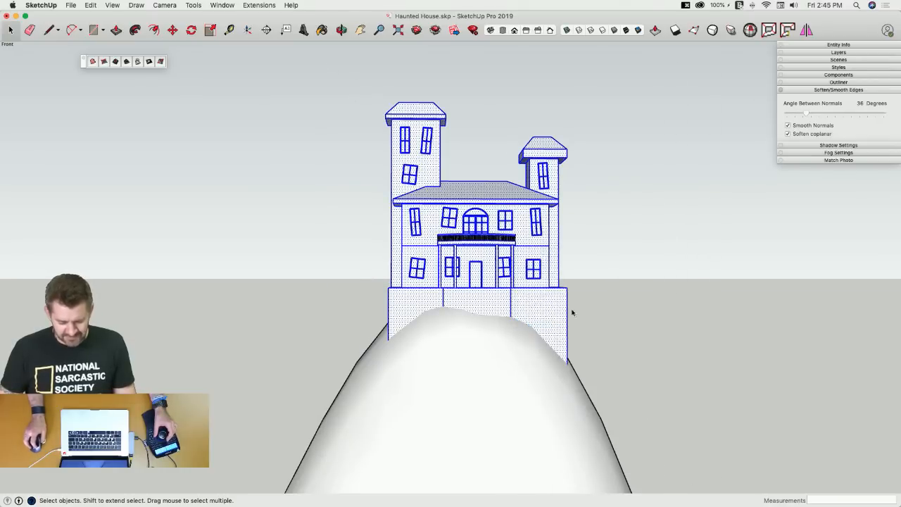
key("super+s")
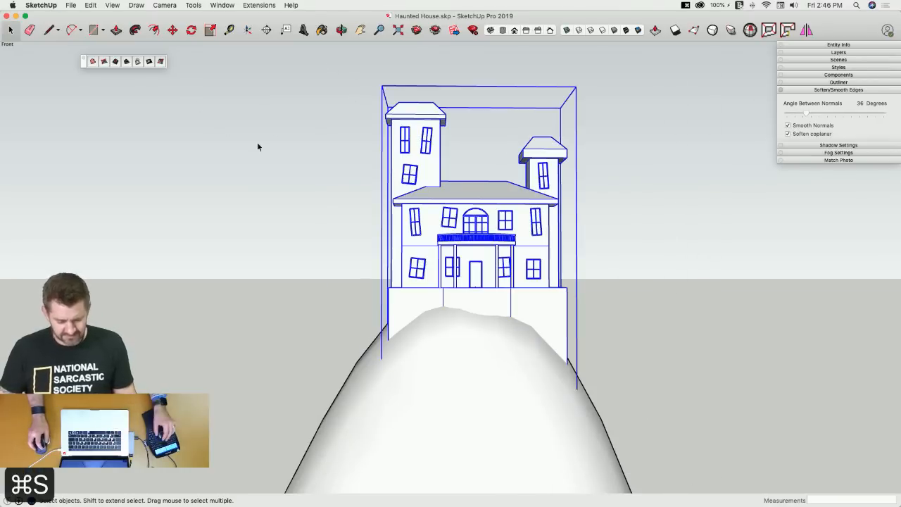
Open the house group and draw an edge at the rear roof line between the towers to close the open back wall.
middle_click_drag(258, 145, 429, 201)
double_click(429, 202)
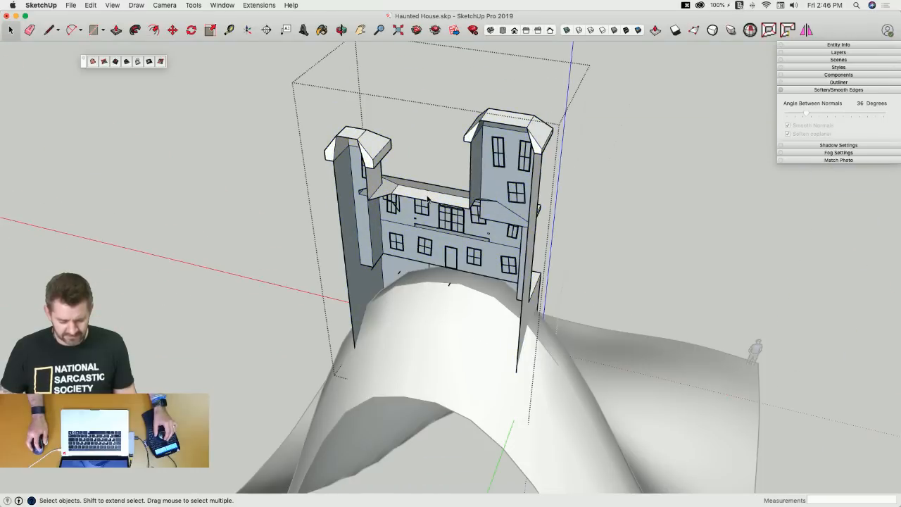
key("l")
left_click(385, 193)
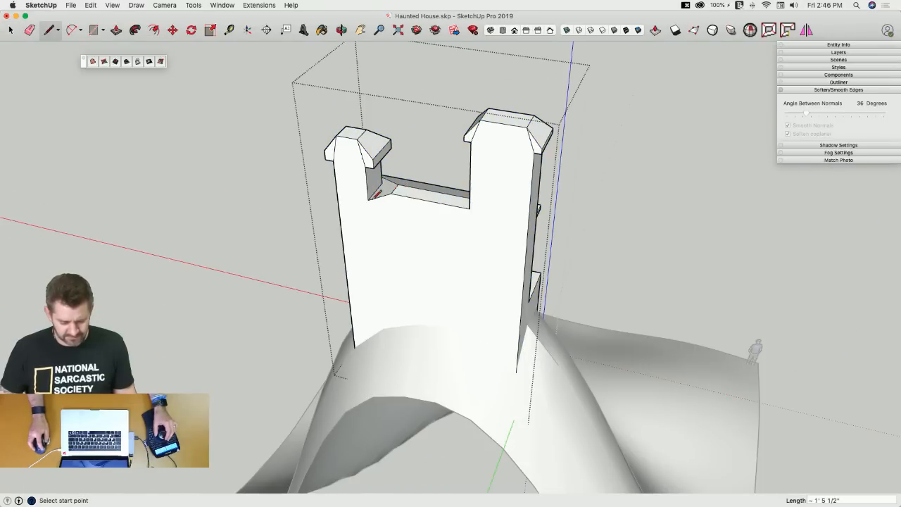
middle_click_drag(384, 193, 407, 206)
key("space")
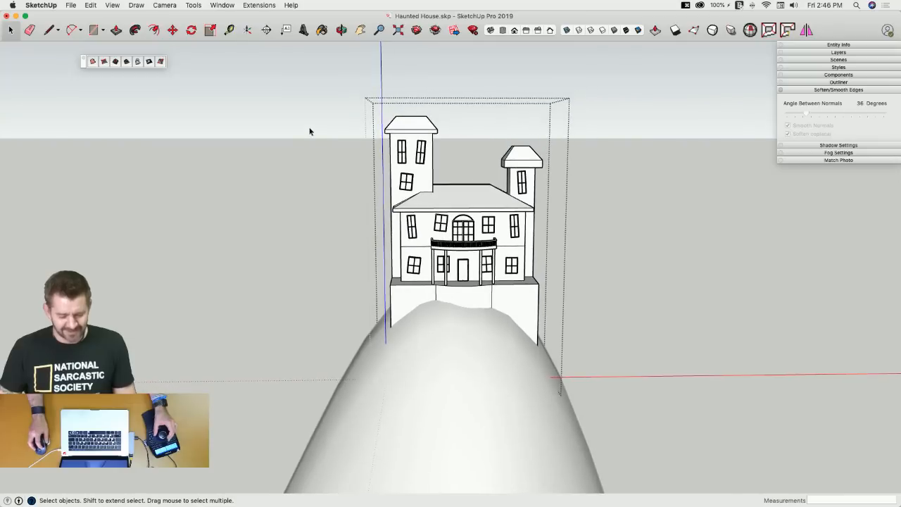
Close the house group, select it as a whole and save the model.
left_click_drag(288, 83, 601, 419)
left_click(301, 174)
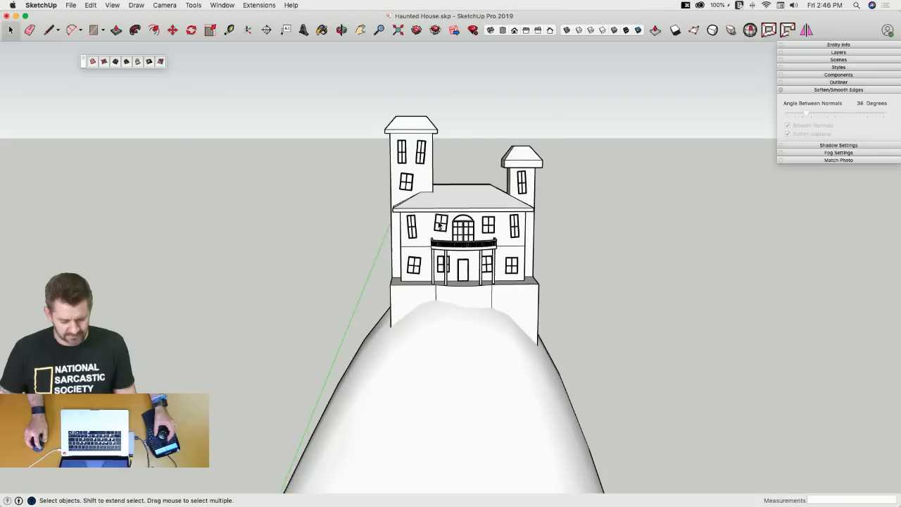
left_click(438, 221)
key("super+s")
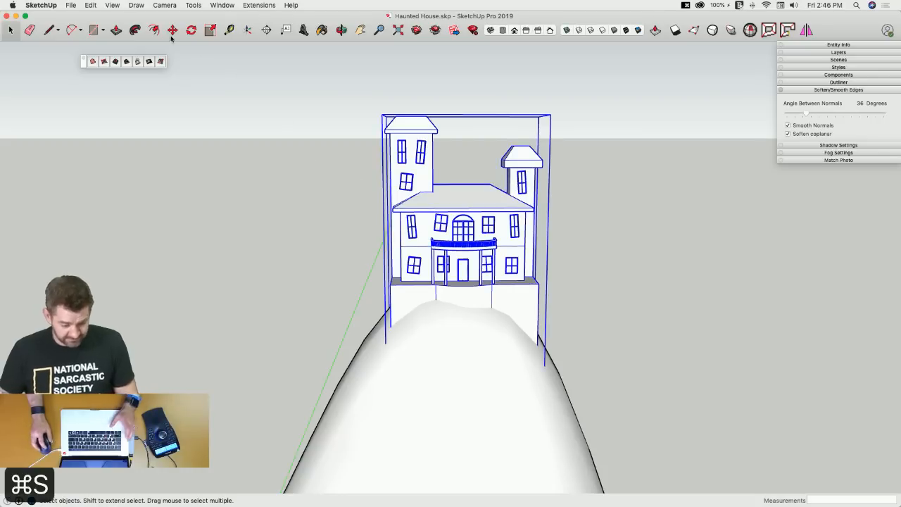
Show the FredoScale tools and start Box Tapering on the house group.
left_click(113, 5)
mouse_move(118, 40)
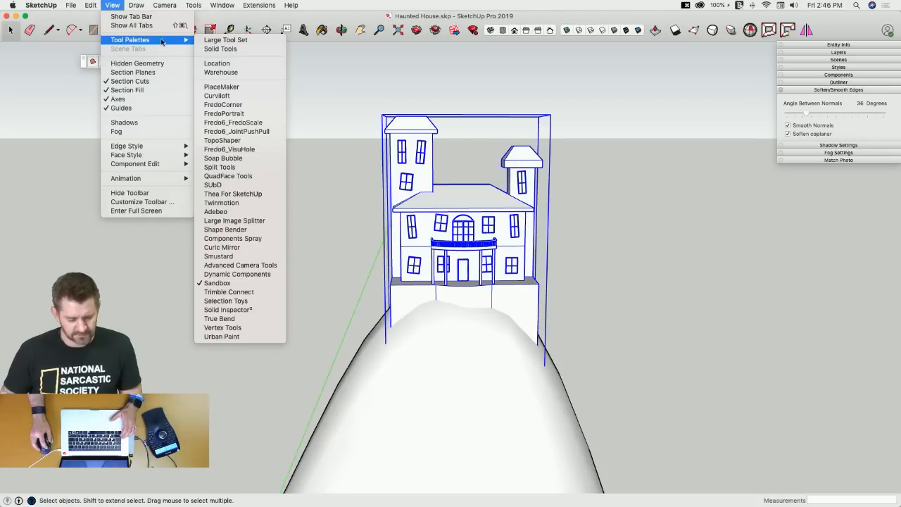
left_click(260, 123)
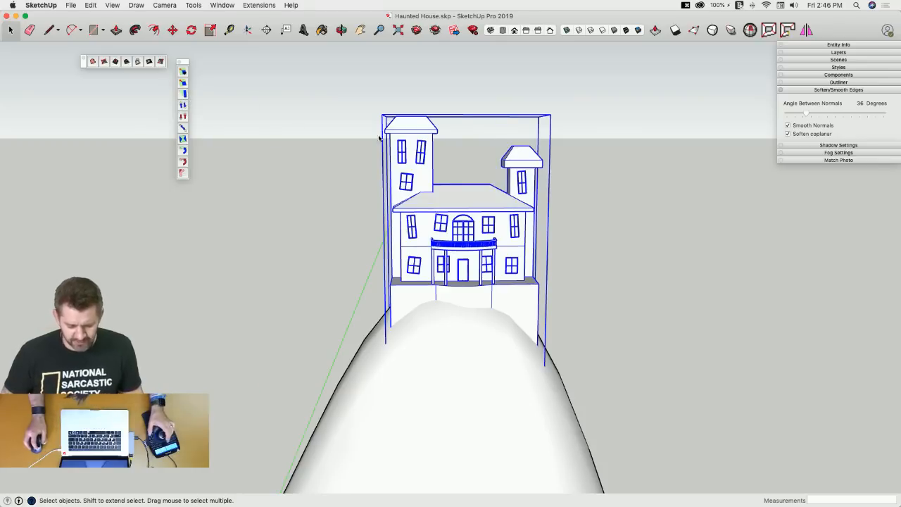
left_click(183, 95)
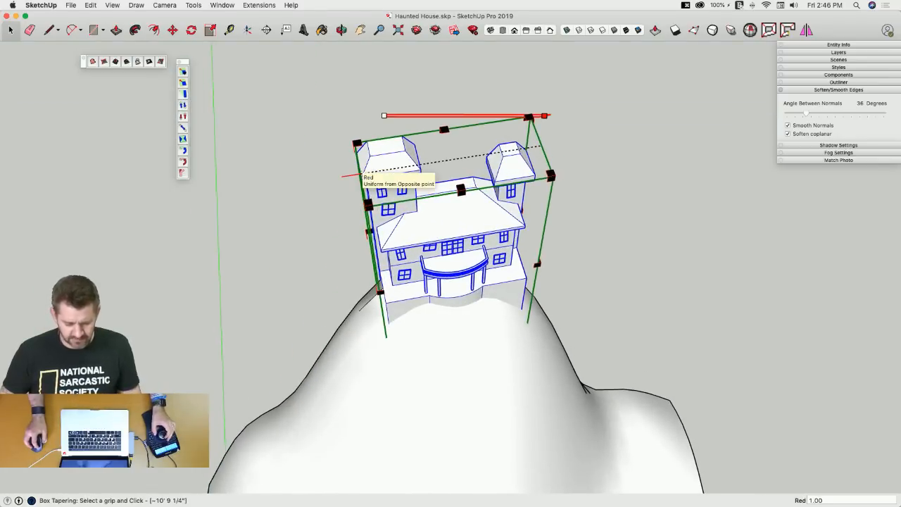
Taper the house outward at the top along the red axis, by 1.24 on the tall-tower side and 1.15 on the opposite side.
left_click_drag(355, 173, 315, 176)
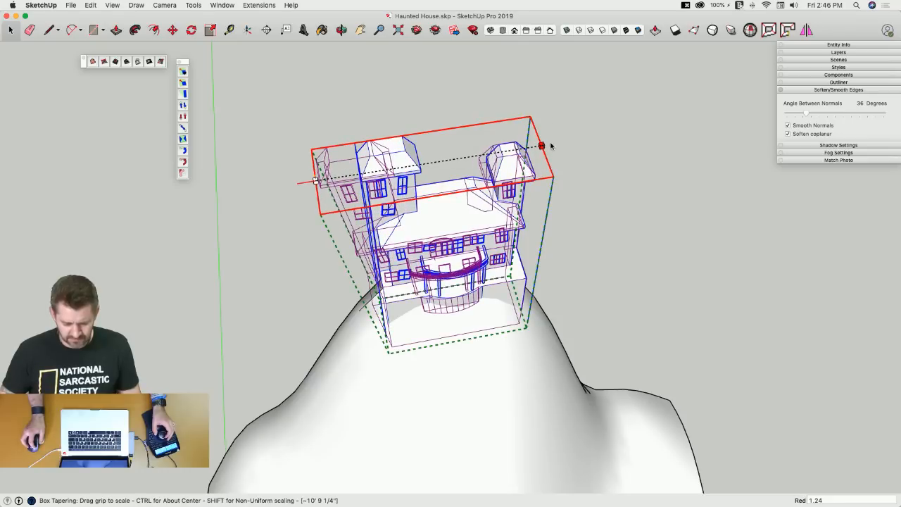
left_click_drag(315, 179, 315, 179)
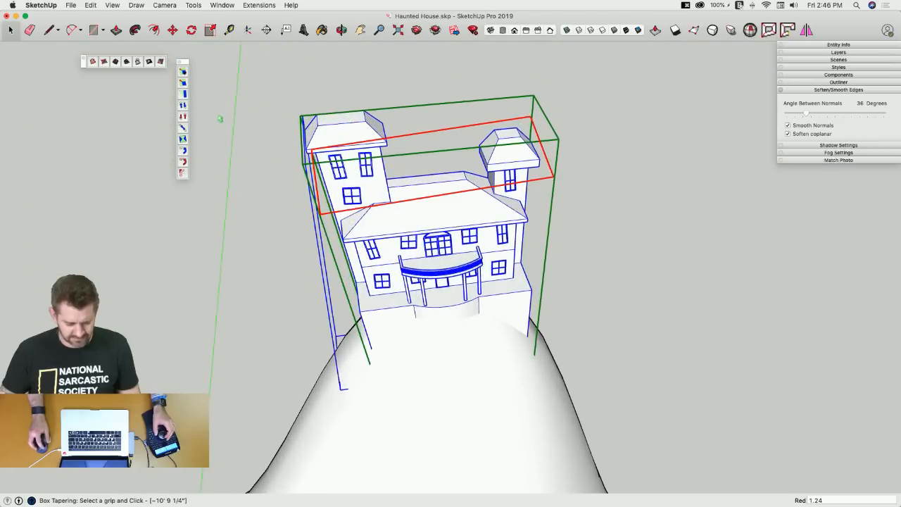
left_click(241, 109)
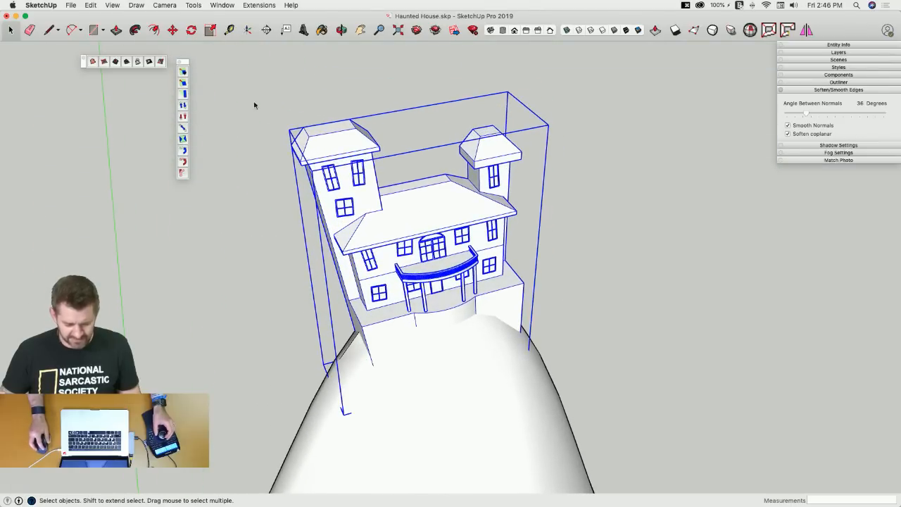
left_click(183, 82)
left_click_drag(527, 107, 558, 105)
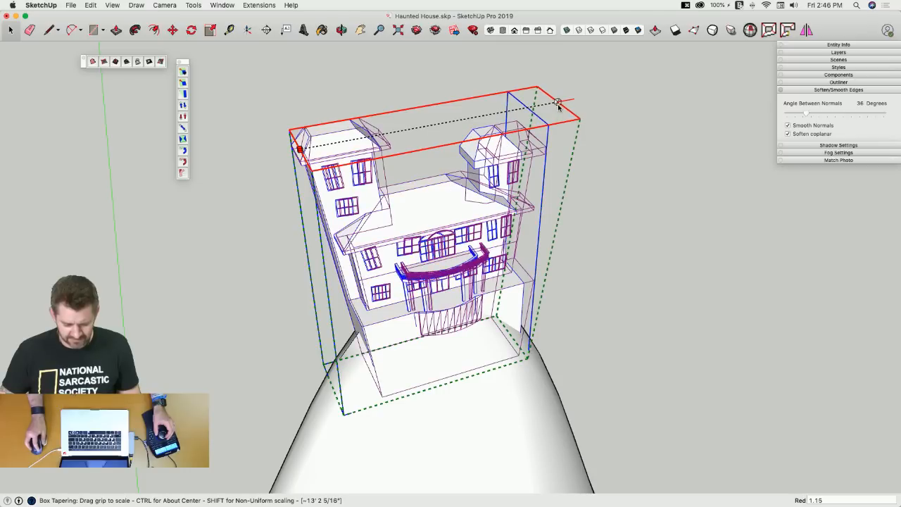
left_click(614, 208)
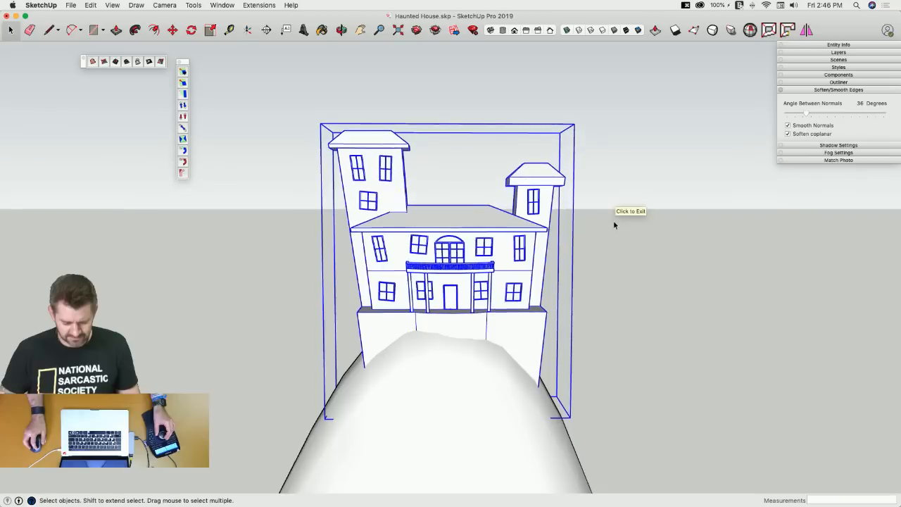
Scale the house narrower along the red axis and move it about 1' 1" along that axis to centre it on the hilltop.
key("s")
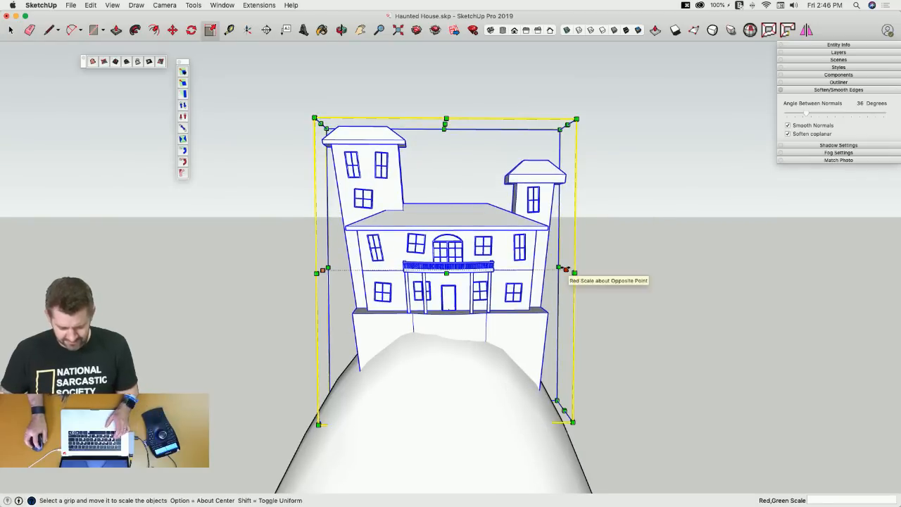
left_click_drag(576, 270, 495, 269)
key("m")
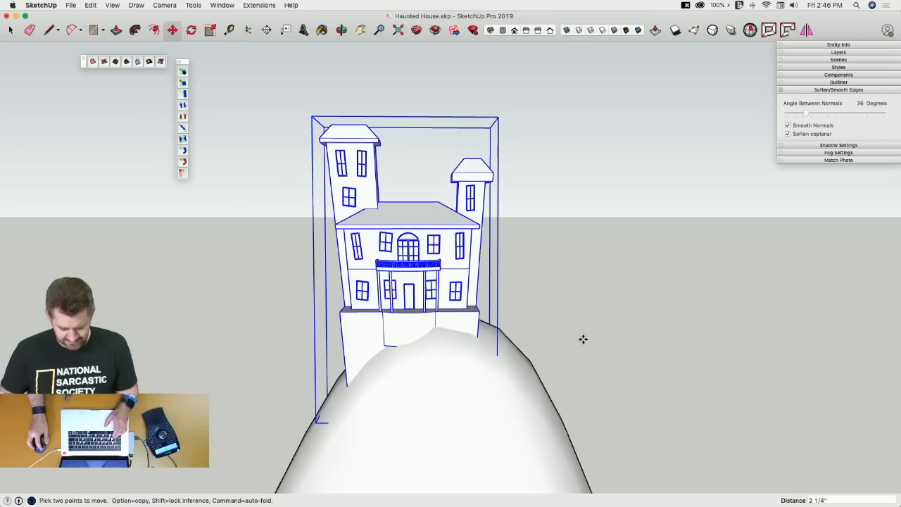
left_click(570, 343)
key("Right")
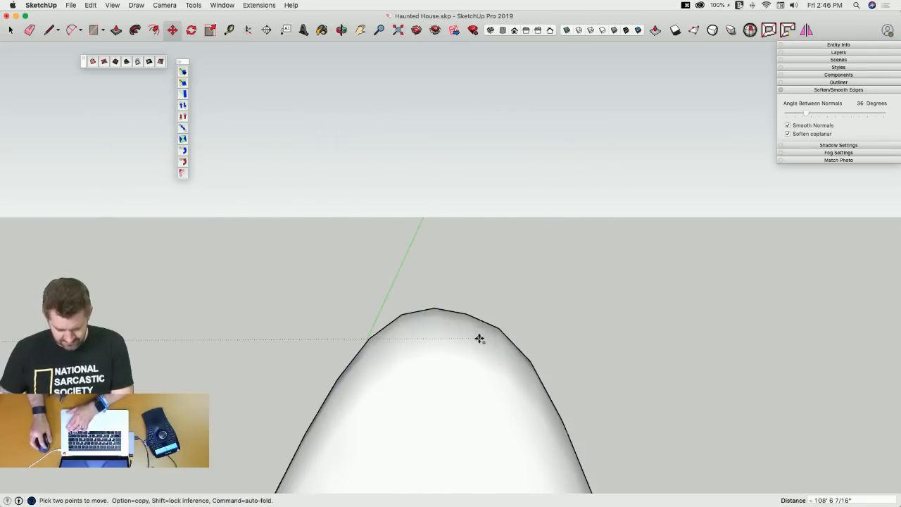
left_click(509, 342)
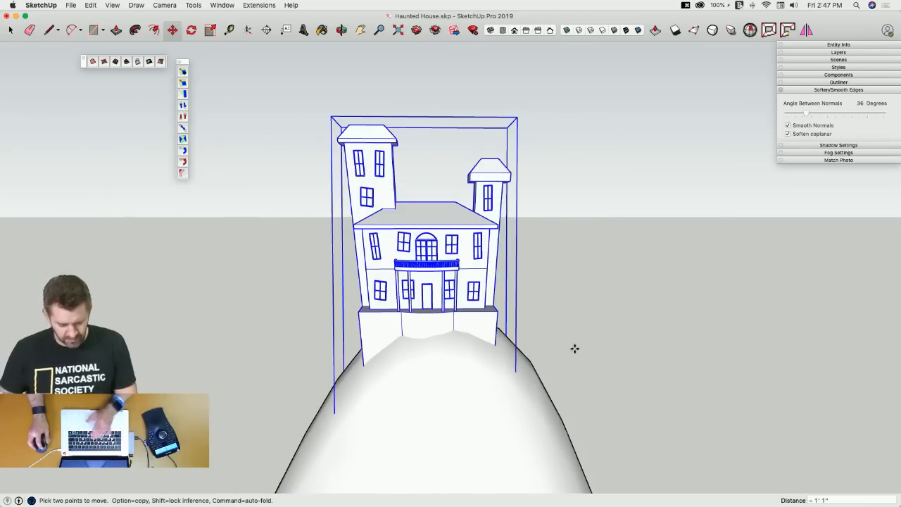
key("space")
key("m")
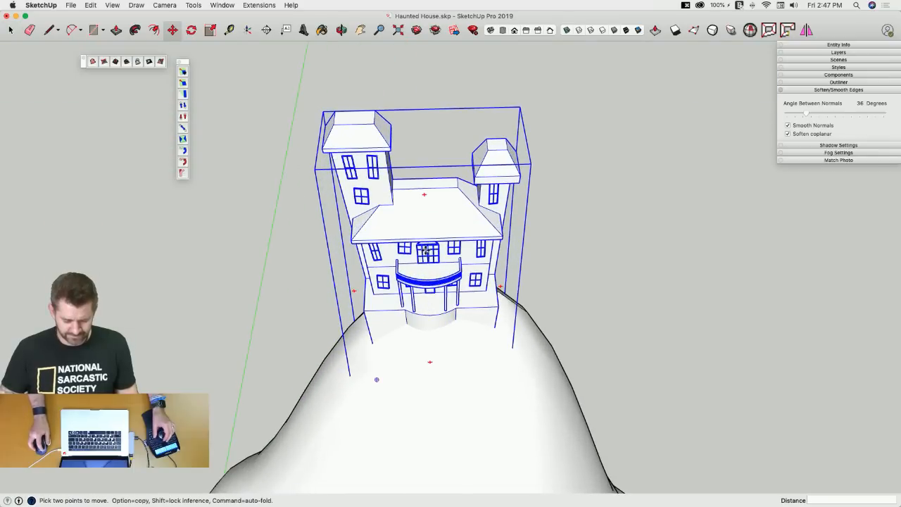
key("space")
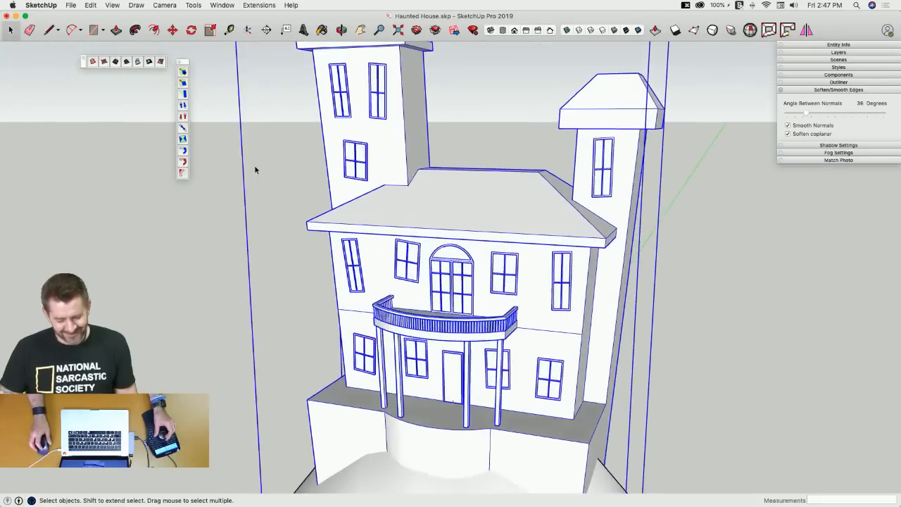
Close both floating tool palettes.
left_click(179, 62)
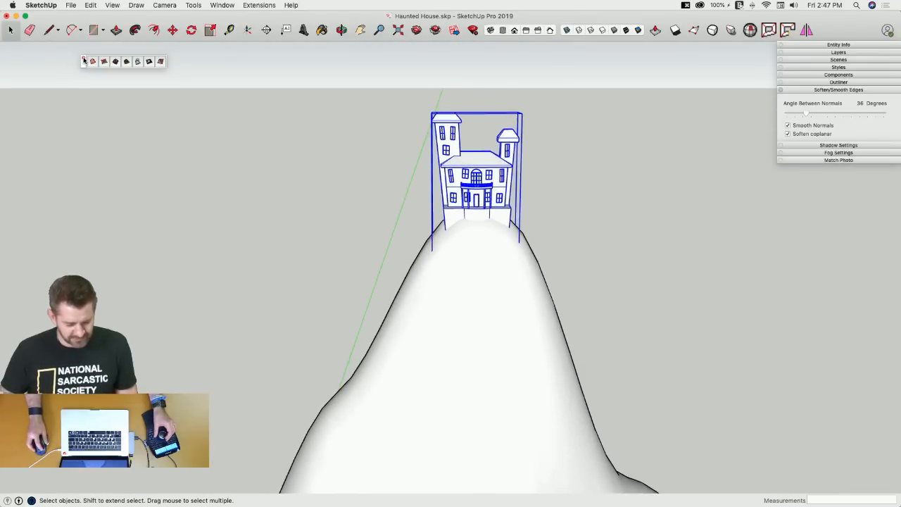
left_click(83, 60)
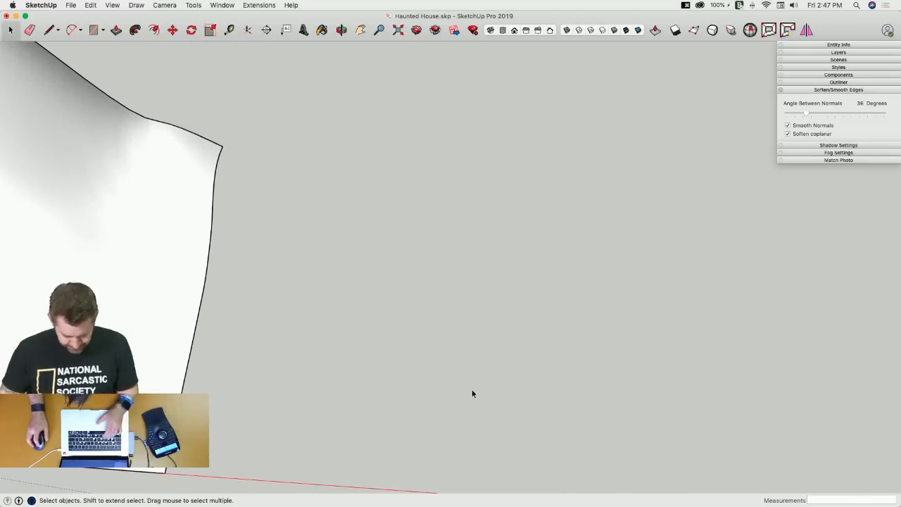
Draw a rectangle about 32' 3" by 47' 2" beside the hill as the drawing surface for a tree.
key("r")
left_click(391, 224)
left_click(553, 483)
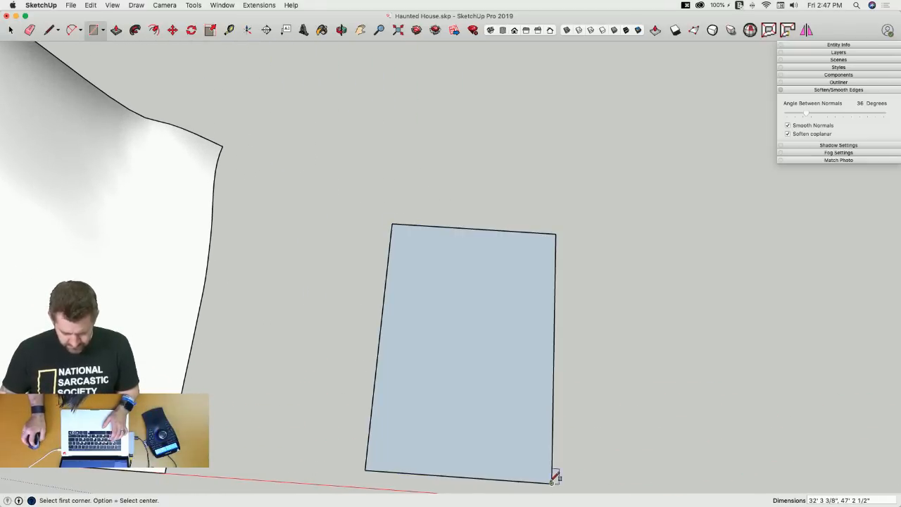
Draw the left edge of the tree trunk up from the rectangle's base edge and outline the jagged left branches with pointed tips.
key("l")
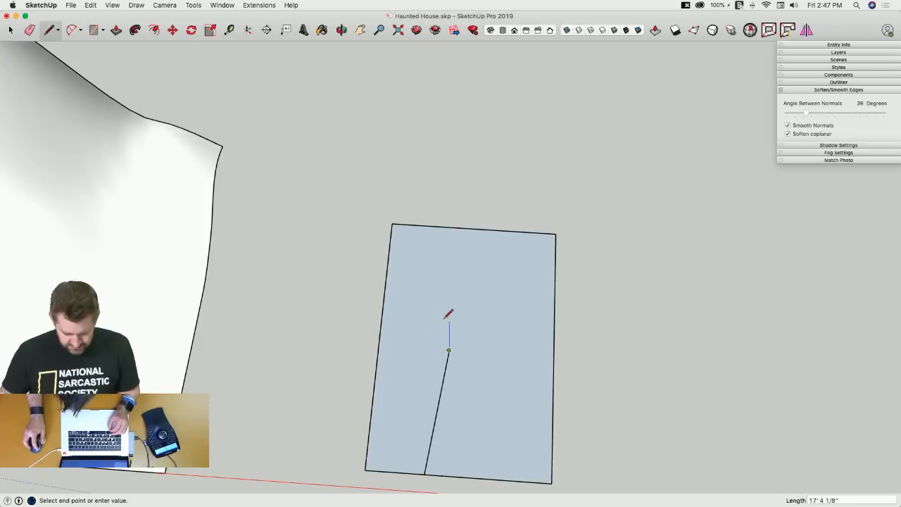
scroll(448, 313, "up", 5)
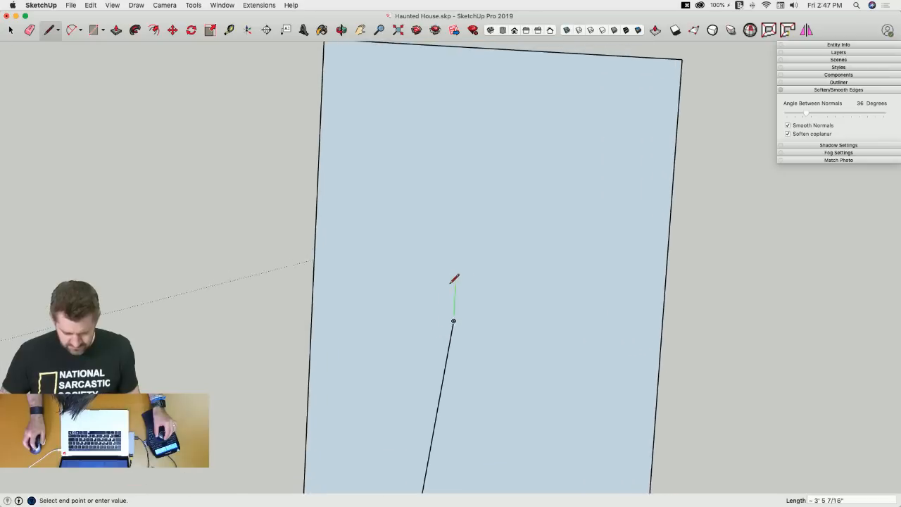
scroll(451, 367, "up", 3)
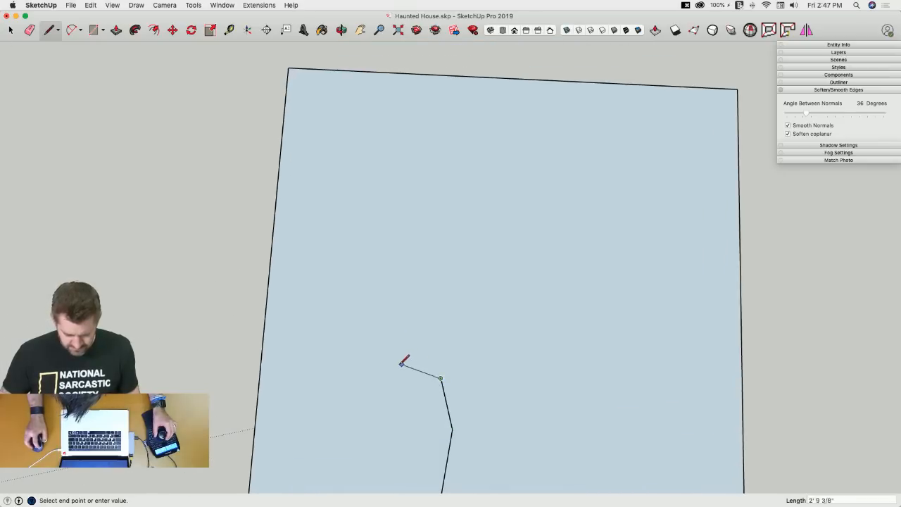
left_click(343, 408)
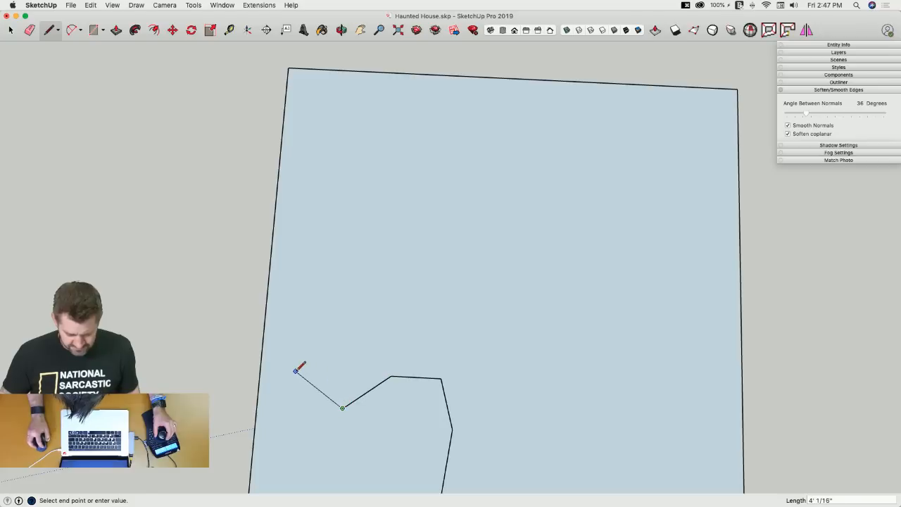
left_click(274, 315)
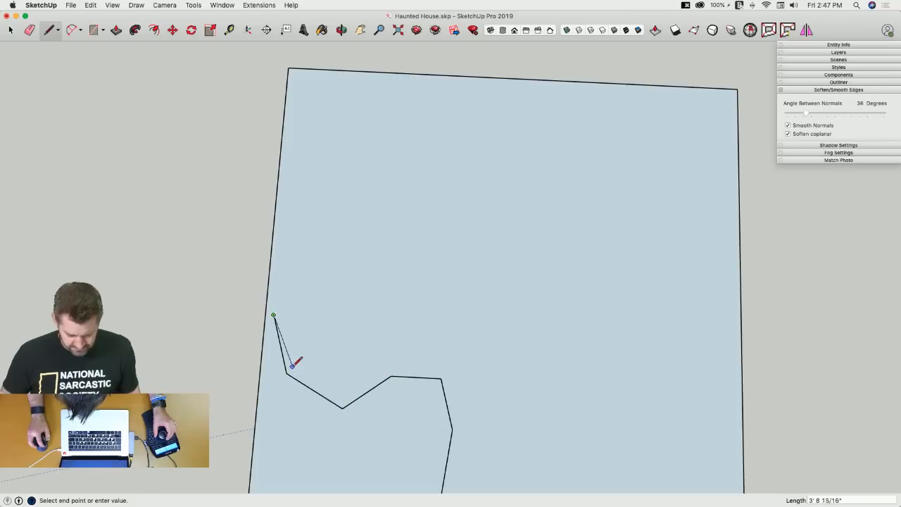
left_click(345, 384)
scroll(349, 384, "up", 3)
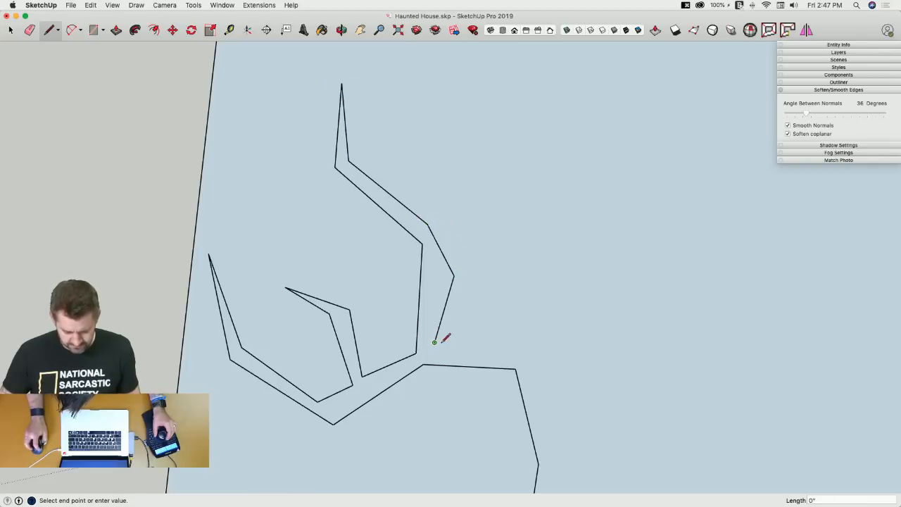
Draw the left edge of the zigzag middle branch, rising from the fork beside the left branches to a pointed forked tip.
left_click(497, 345)
left_click(524, 258)
left_click(430, 162)
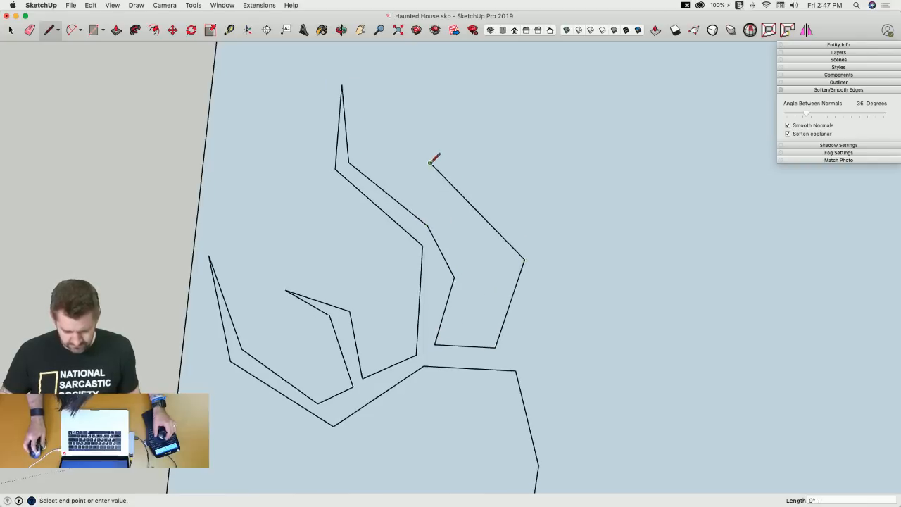
middle_click_drag(465, 88, 473, 134, "shift")
left_click(474, 133)
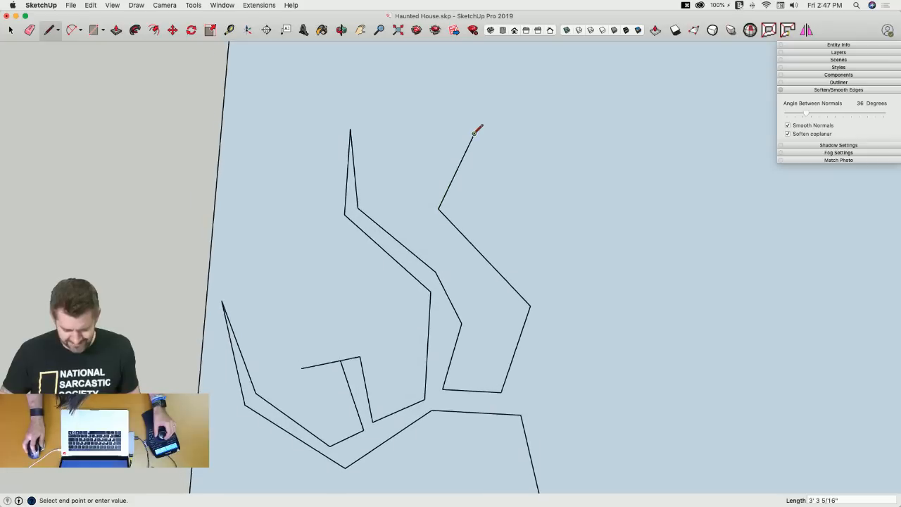
left_click(409, 99)
middle_click_drag(410, 97, 418, 118, "shift")
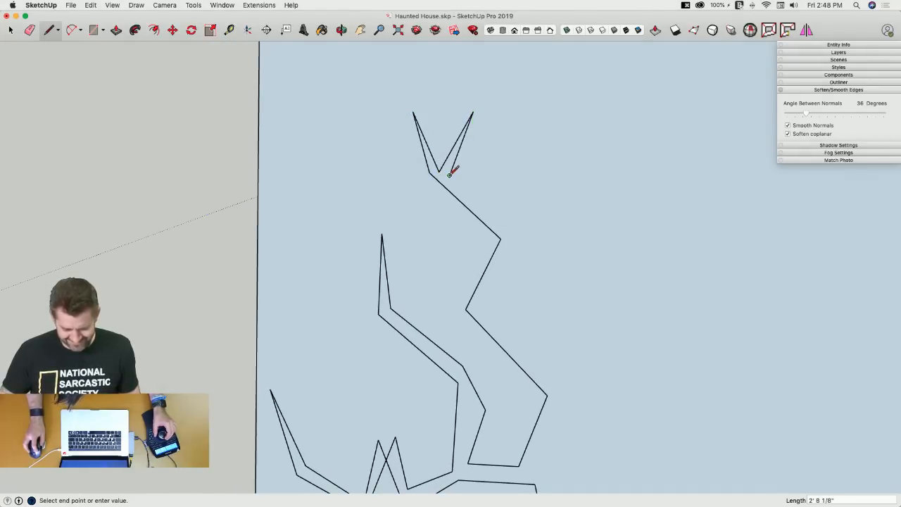
Draw the middle branch's return edge with a pointed side twig, running back down toward the trunk.
left_click(501, 224)
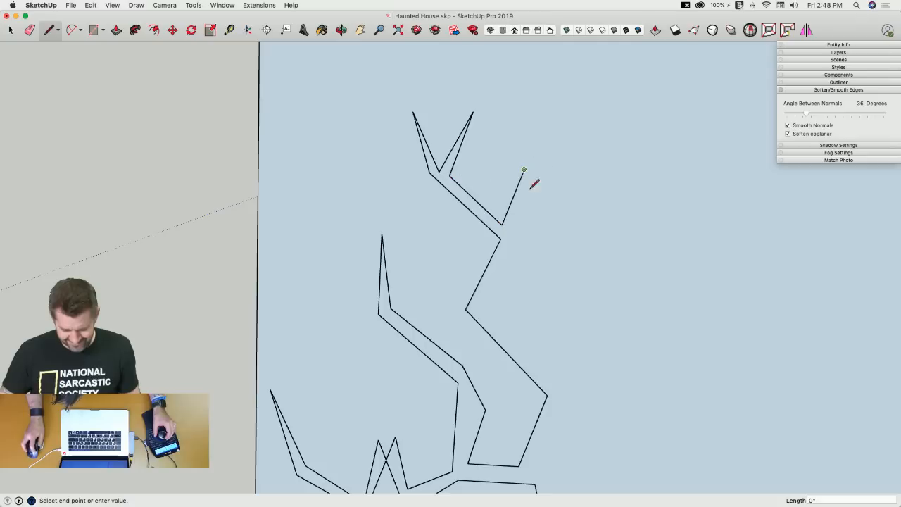
left_click(559, 380)
middle_click_drag(559, 380, 480, 227, "shift")
middle_click_drag(459, 262, 498, 263)
Outline a tall branch to the right of the middle one, with a pointed tip and a side twig.
left_click(548, 225)
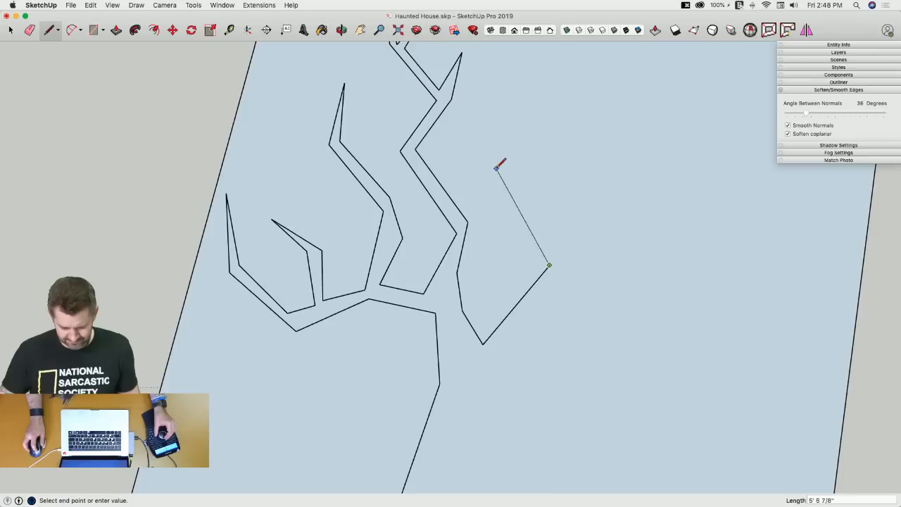
left_click(496, 170)
left_click(520, 123)
left_click(497, 114)
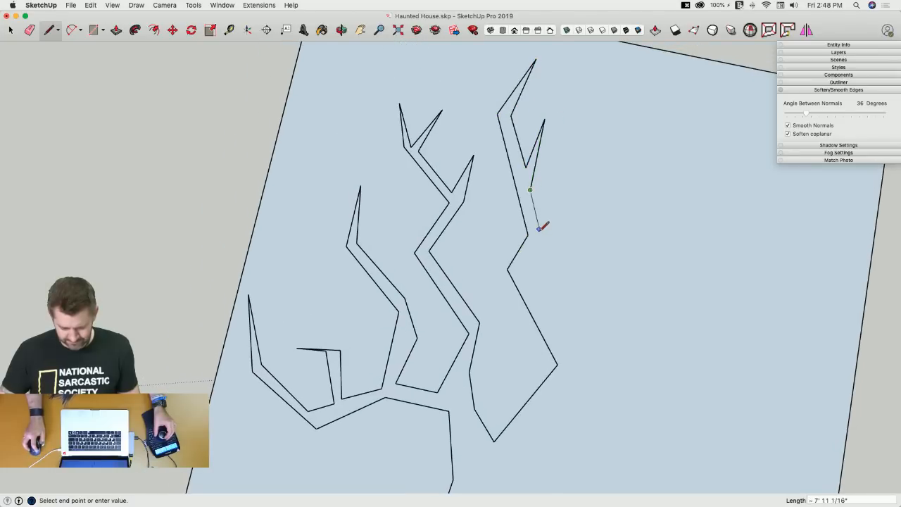
left_click(540, 233)
Erase the branch lines that run off the rectangle's plane.
key("e")
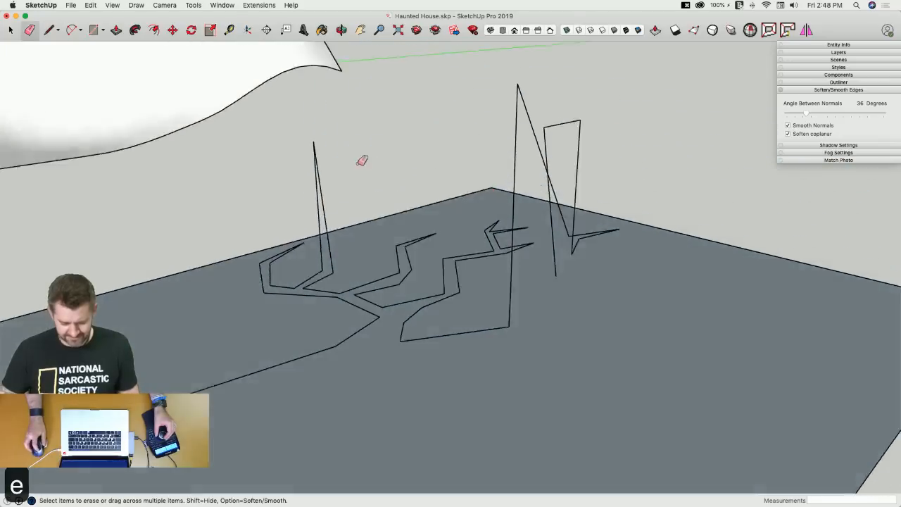
middle_click_drag(362, 161, 338, 172)
mouse_move(536, 135)
left_mouse_down()
mouse_move(575, 133)
mouse_move(603, 157)
left_mouse_up()
Redraw the erased left twig edges and the left edge of the tall branch flat on the rectangle's face.
key("l")
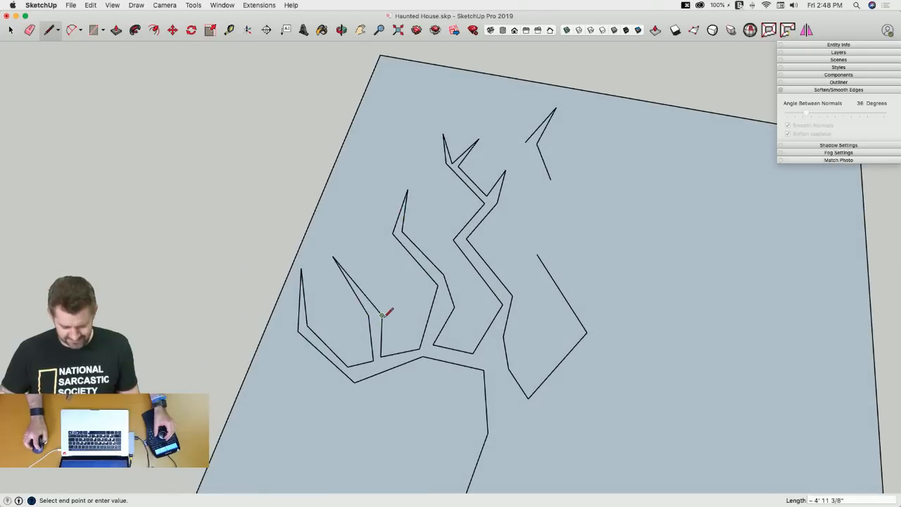
middle_click_drag(383, 314, 483, 195)
key("Escape")
left_click(499, 147)
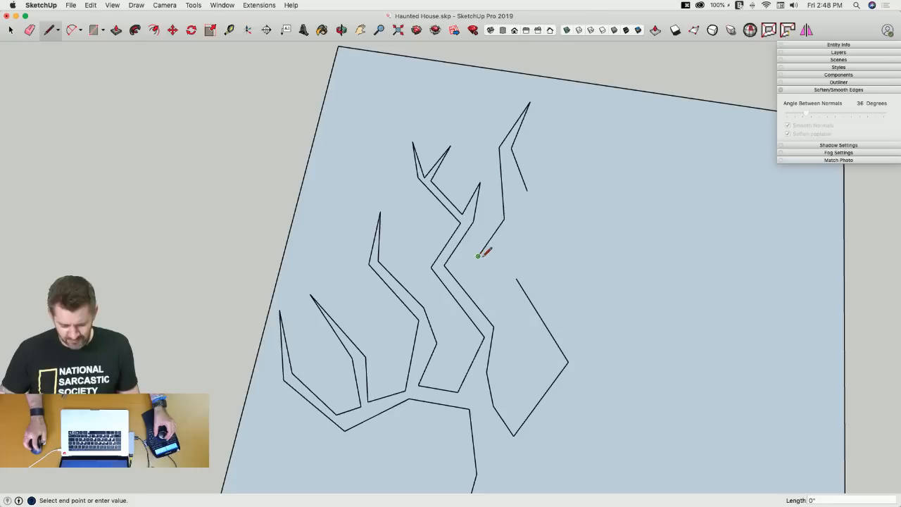
key("l")
Draw the tall branch's right edge with a pointed side twig and continue it down toward the trunk.
left_click(527, 191)
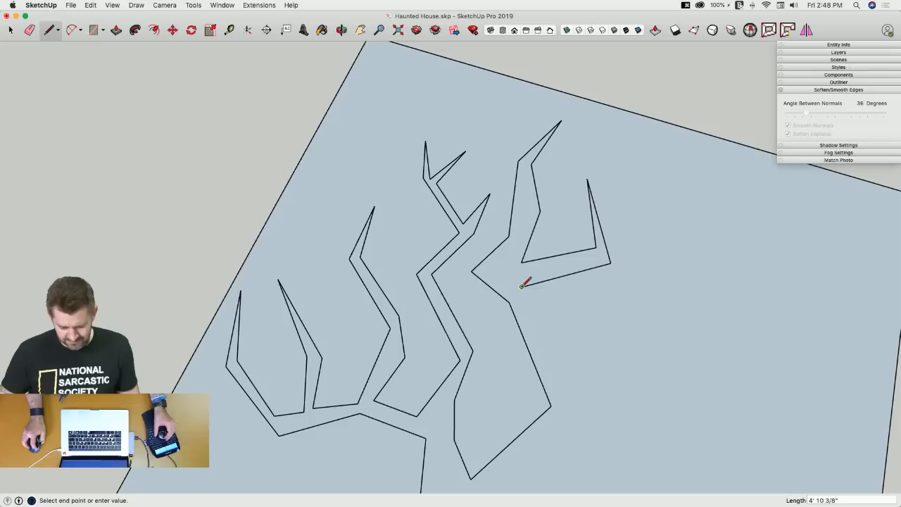
left_click(518, 276)
left_click(548, 316)
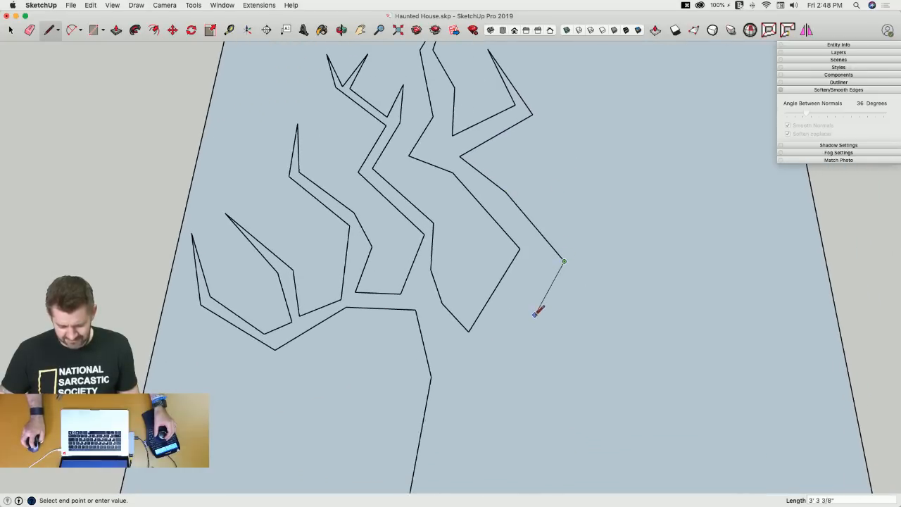
left_click(524, 320)
Outline the outer right branch with its pointed side twigs and continue the trunk's right edge down to the rectangle's base.
scroll(527, 286, "down", 5)
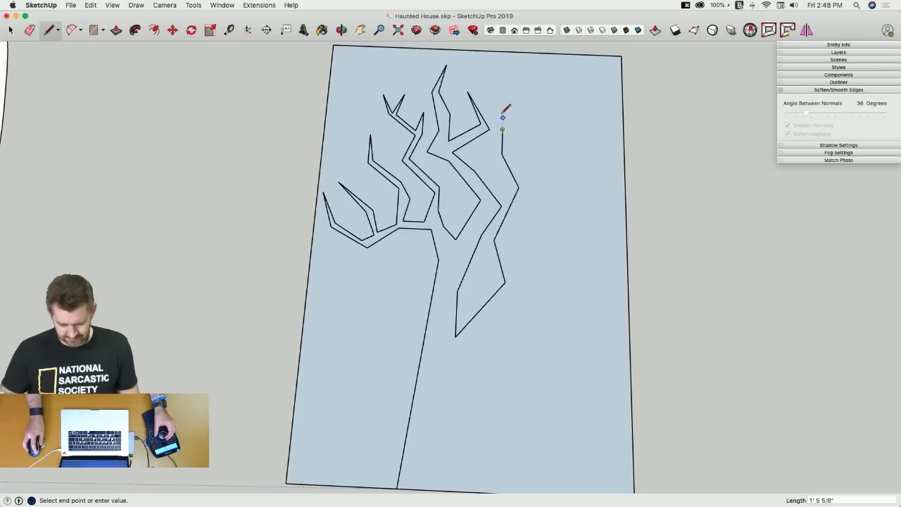
mouse_move(493, 99)
middle_mouse_down()
mouse_move(584, 201)
mouse_move(554, 151)
mouse_move(563, 144)
middle_mouse_up()
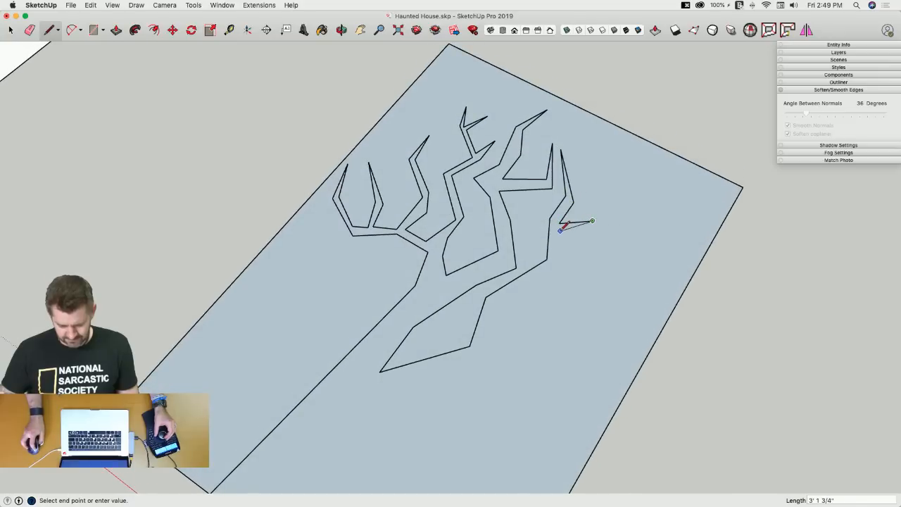
middle_click_drag(557, 266, 547, 289)
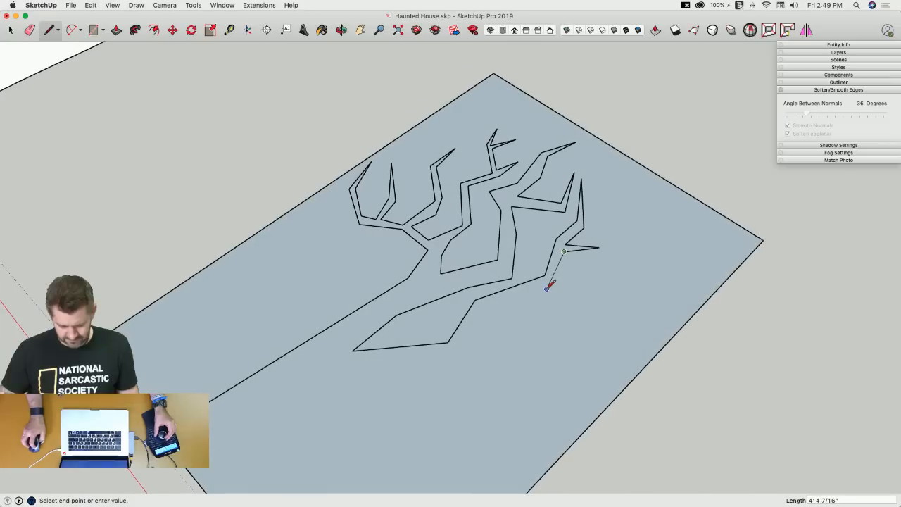
left_click(516, 316)
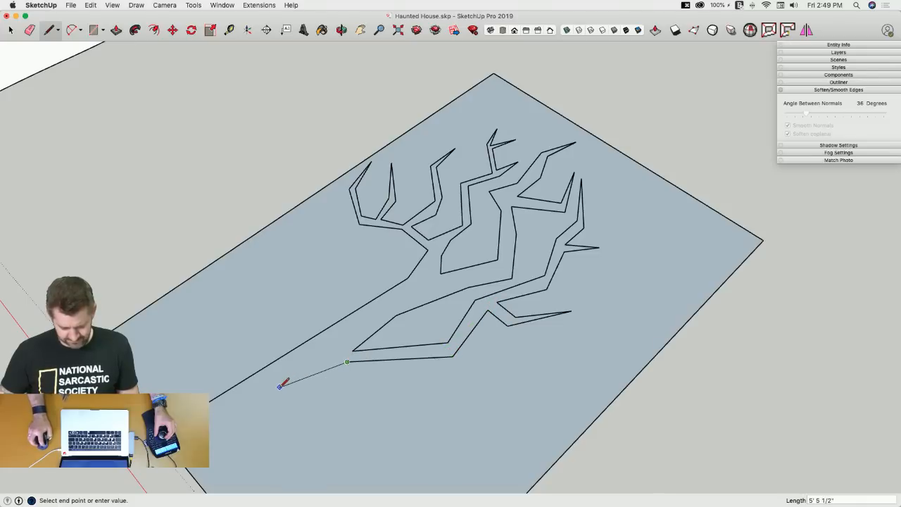
left_click(280, 386)
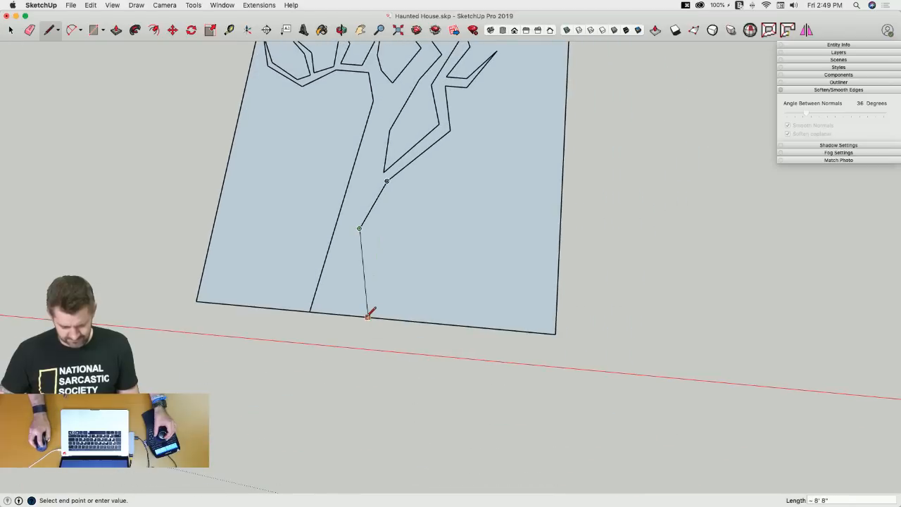
left_click(367, 317)
Erase the surrounding rectangle's edges so only the tree outline and its face remain.
key("e")
left_click_drag(538, 331, 502, 368)
mouse_move(325, 368)
left_mouse_down()
mouse_move(310, 358)
mouse_move(362, 60)
left_mouse_up()
left_click(374, 85)
left_click_drag(362, 392, 364, 362)
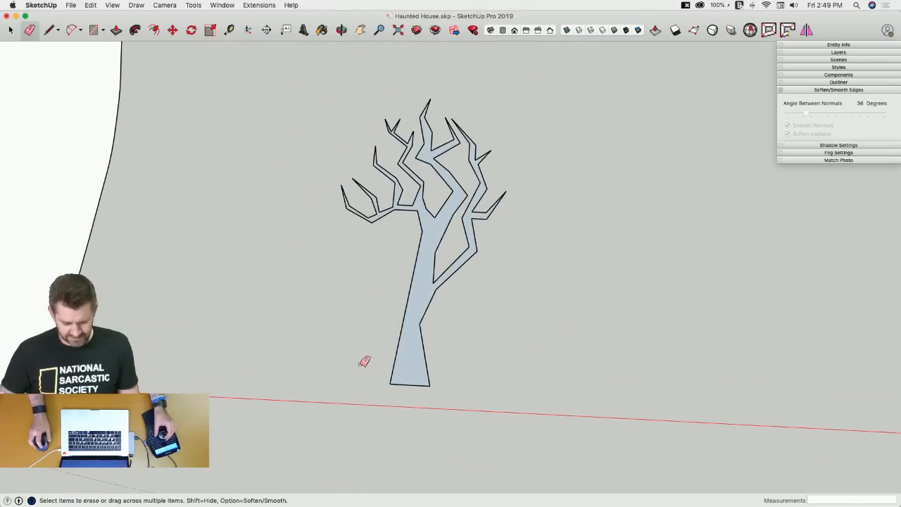
Rotate the whole tree 90° about the trunk's base, in the red-axis plane, so it stands upright.
key("space")
triple_click(404, 297)
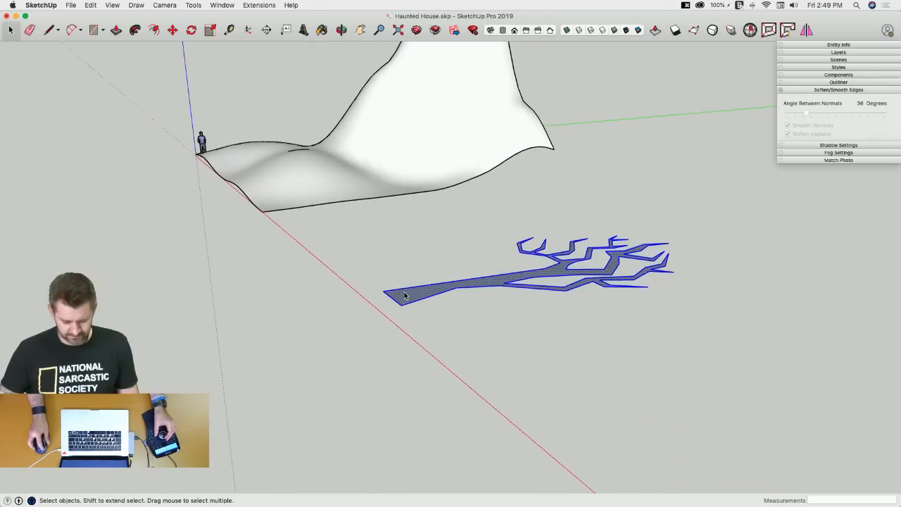
key("q")
key("Left")
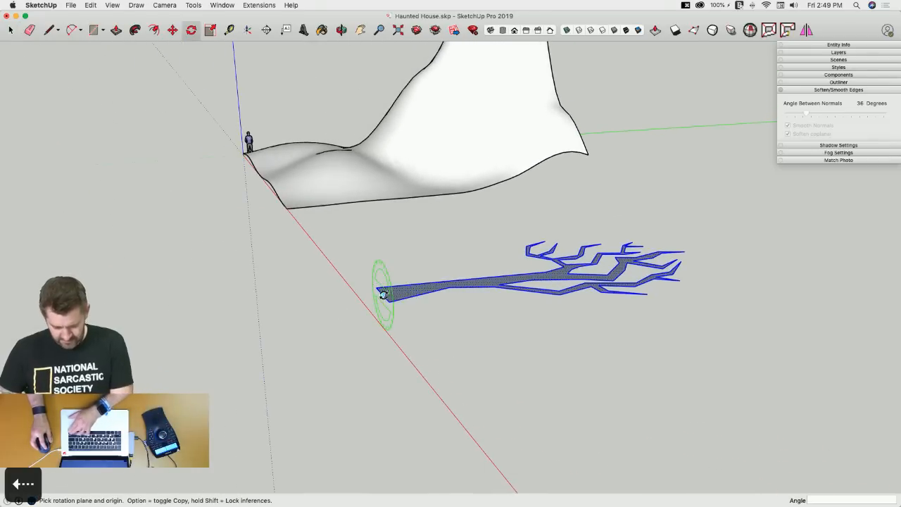
key("Right")
left_click(383, 296)
left_click(395, 293)
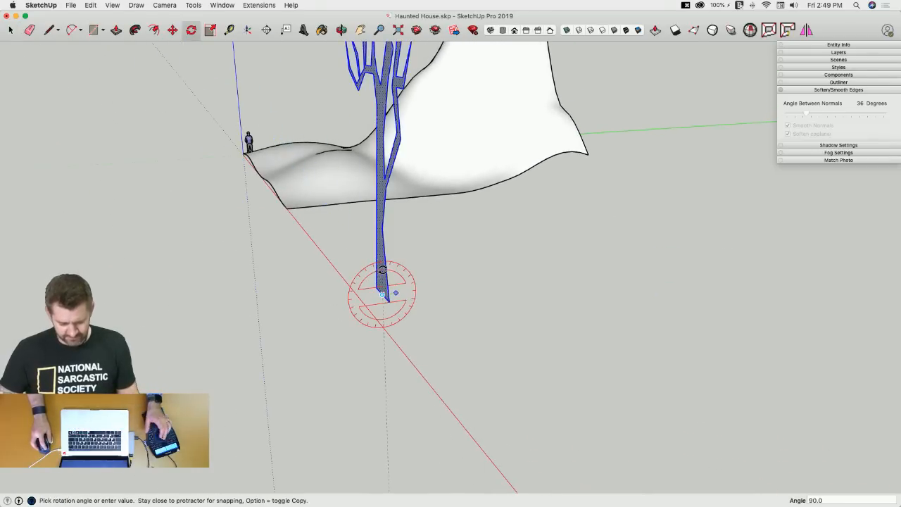
left_click(382, 269)
key("space")
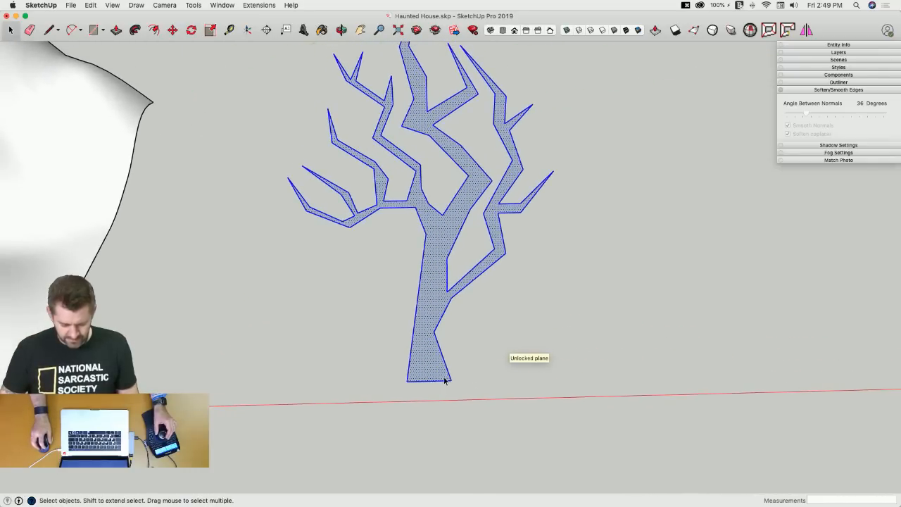
Group the tree and paint its face with the black Licorice colour inside the group.
right_click(442, 377)
left_click(467, 385)
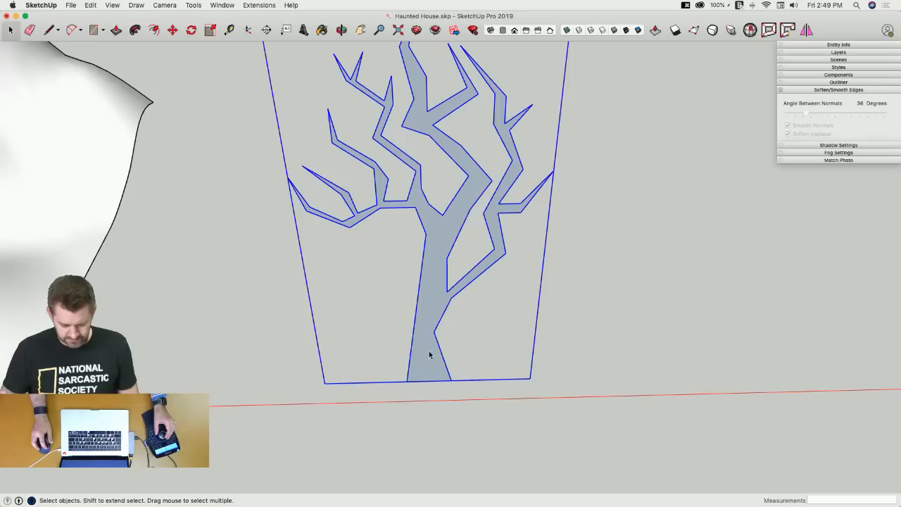
key("b")
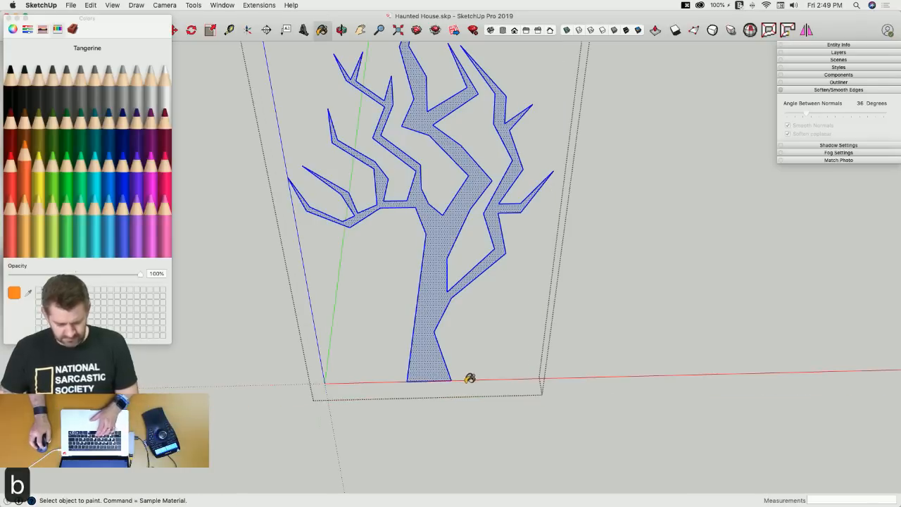
left_click(452, 205)
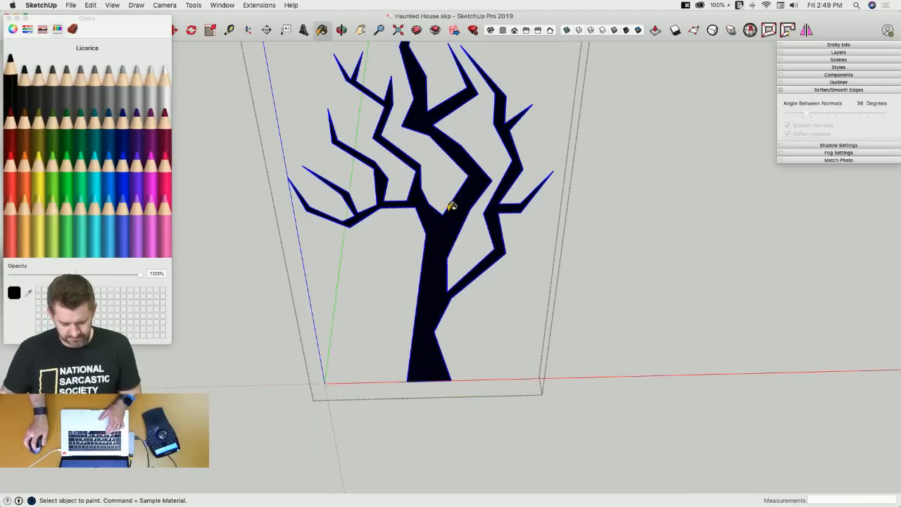
key("space")
left_click(468, 362)
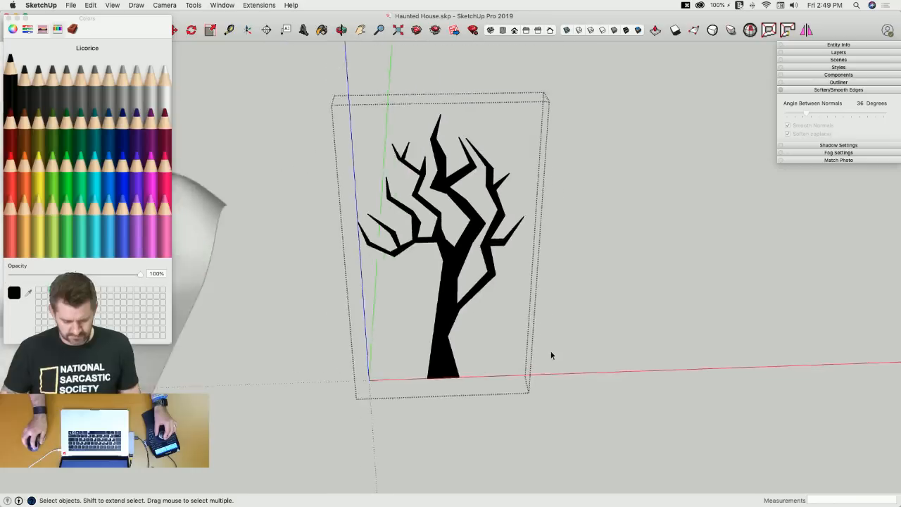
left_click(563, 349)
Rotate a copy of the tree group a half turn about the vertical axis at the trunk's base.
left_click(447, 392)
scroll(447, 394, "up", 3)
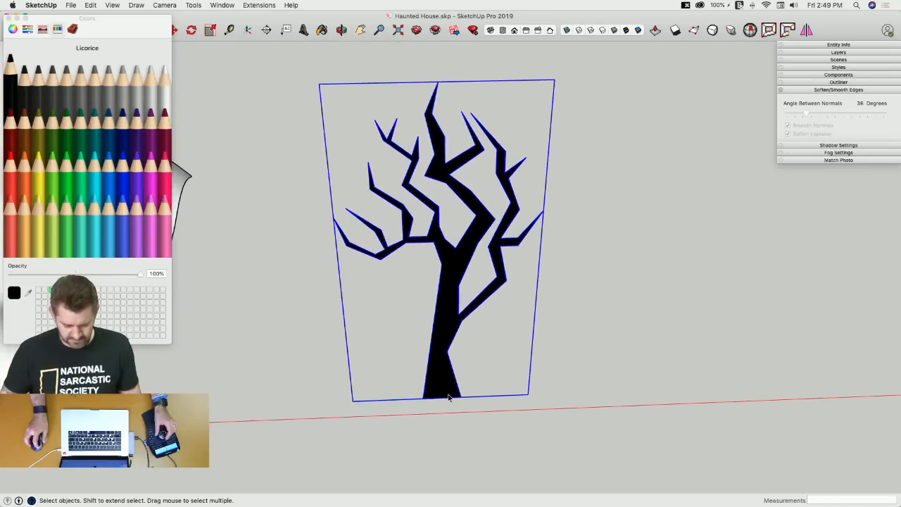
key("q")
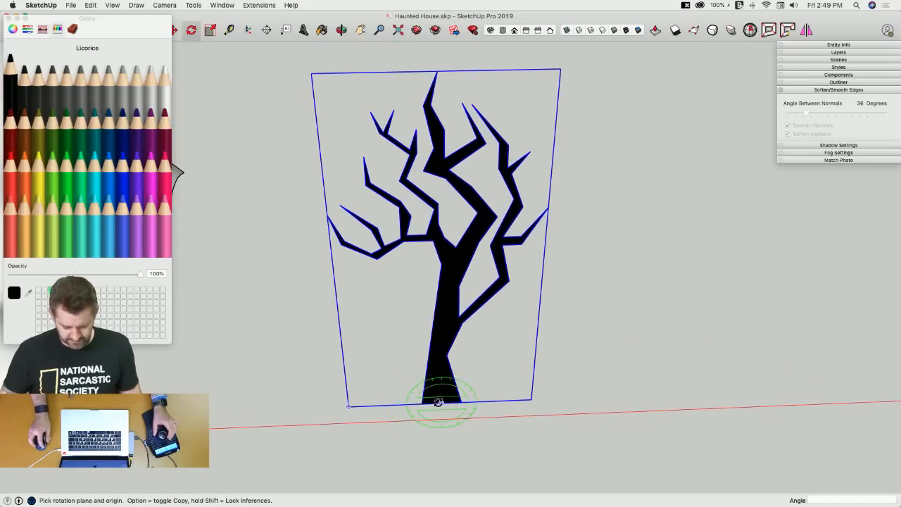
key("Up")
left_click(442, 403)
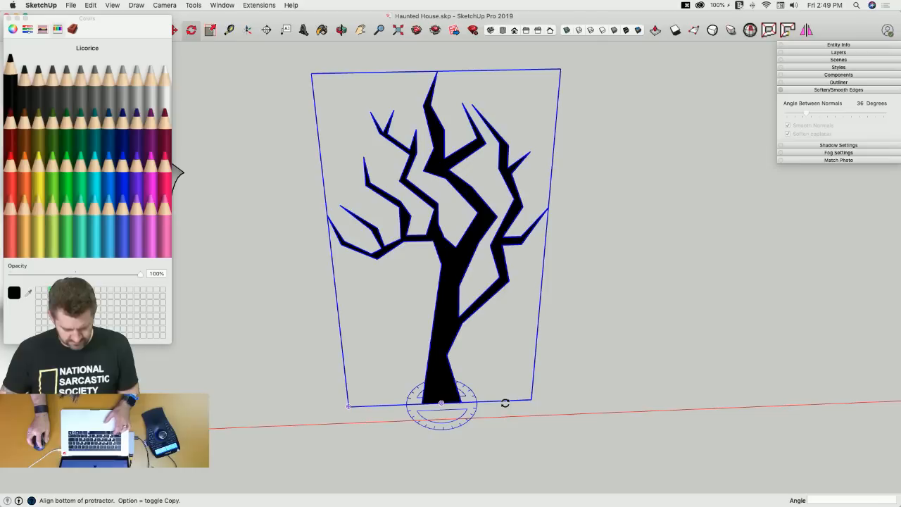
left_click(505, 403)
key("alt")
left_click(433, 393)
key("space")
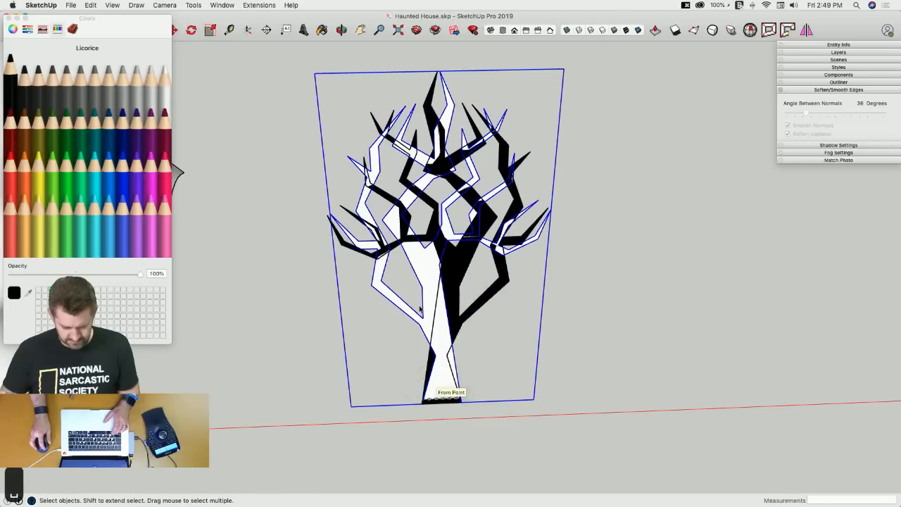
Move the flipped tree copy up the original trunk and tilt it 30° to the left.
key("m")
left_click(484, 386)
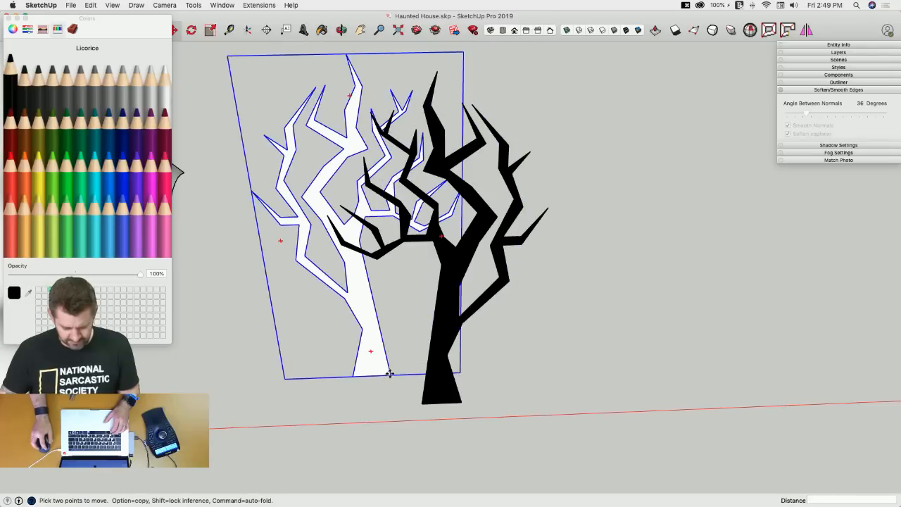
left_click(454, 289)
key("q")
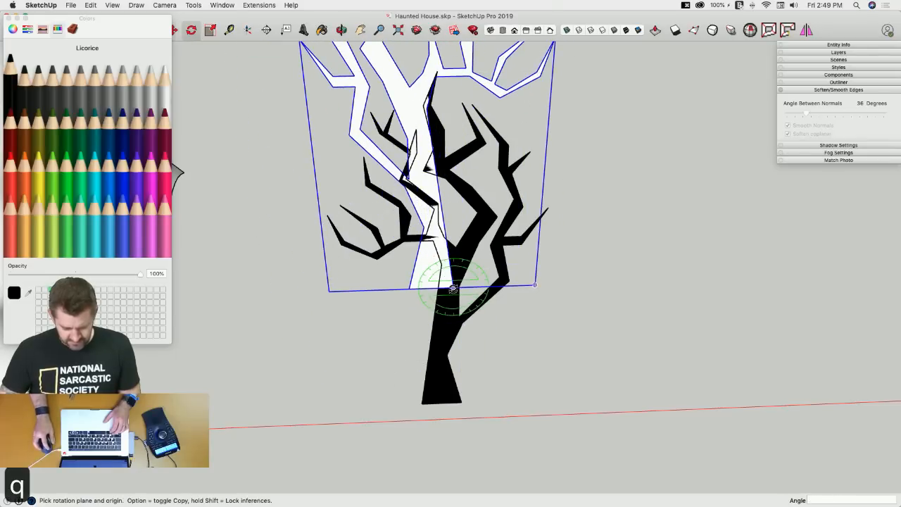
left_click(454, 289)
left_click(449, 262)
left_click(427, 265)
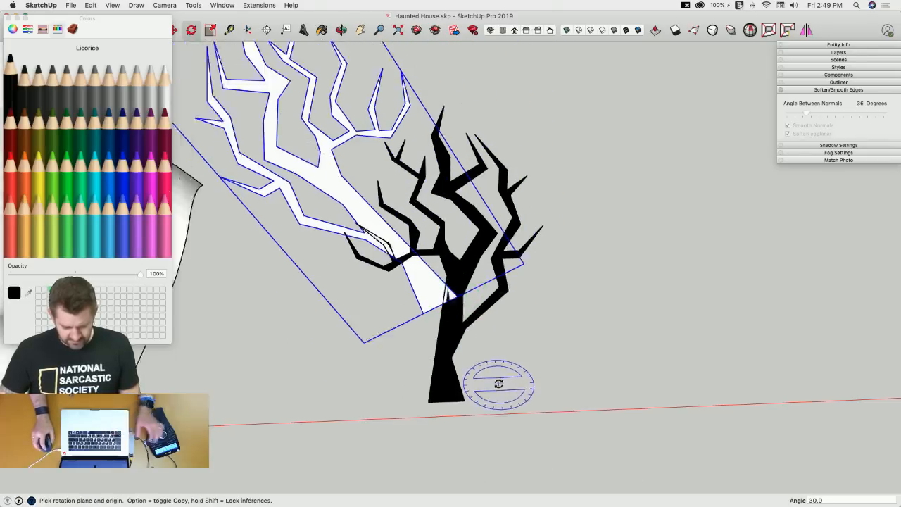
Scale the tilted copy uniformly to 0.50 and place its base on the trunk as a left branch.
scroll(499, 384, "down", 5)
key("s")
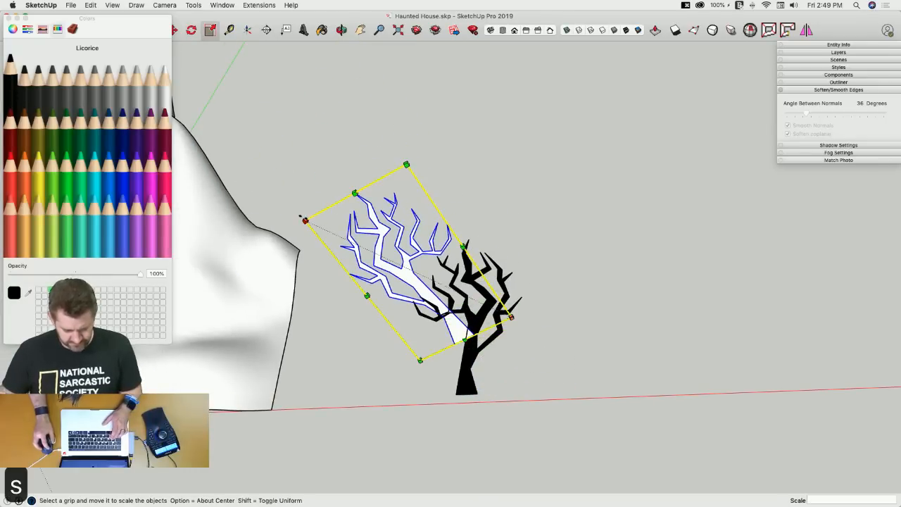
left_click_drag(300, 216, 400, 285)
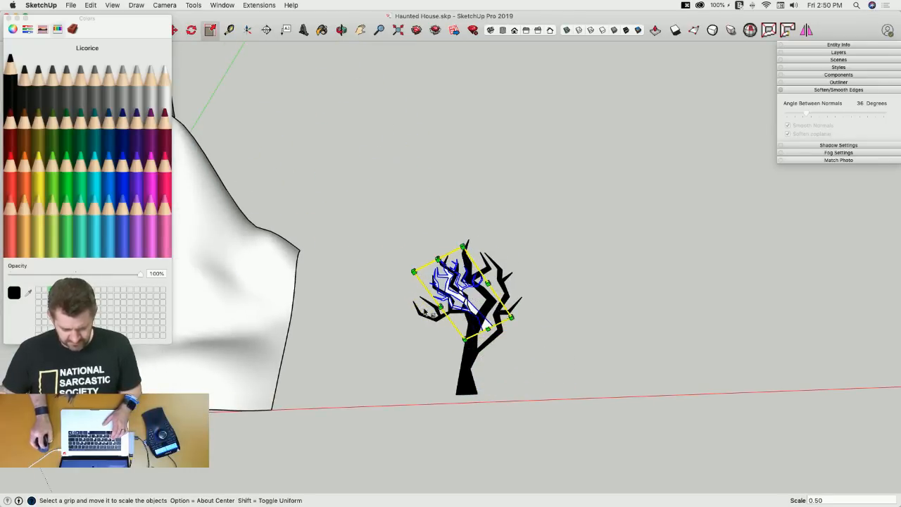
key("m")
scroll(472, 344, "up", 5)
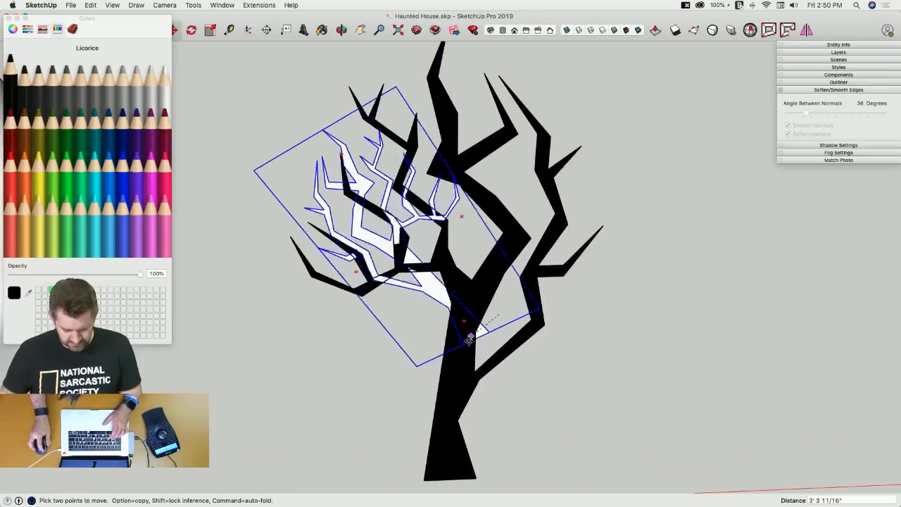
left_click(455, 365)
key("space")
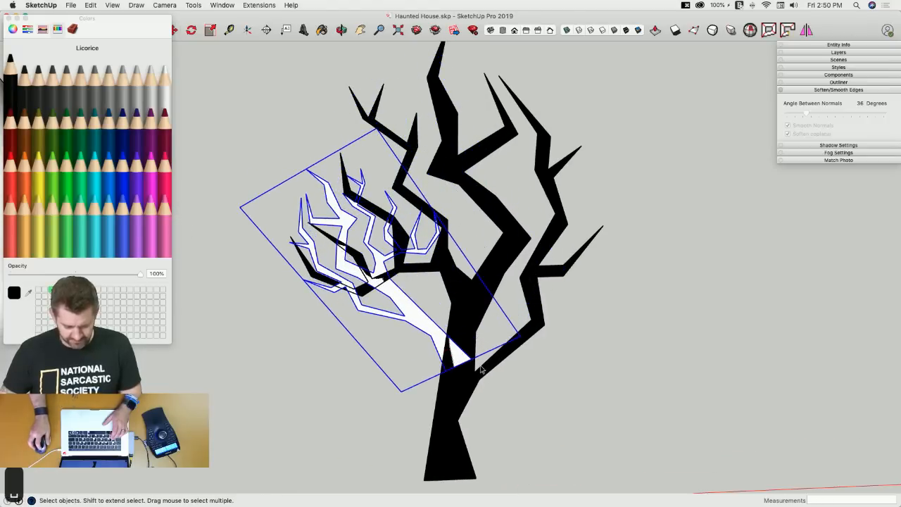
Rotate a copy of the small branch to lean right and move it about 9' straight up the trunk.
key("q")
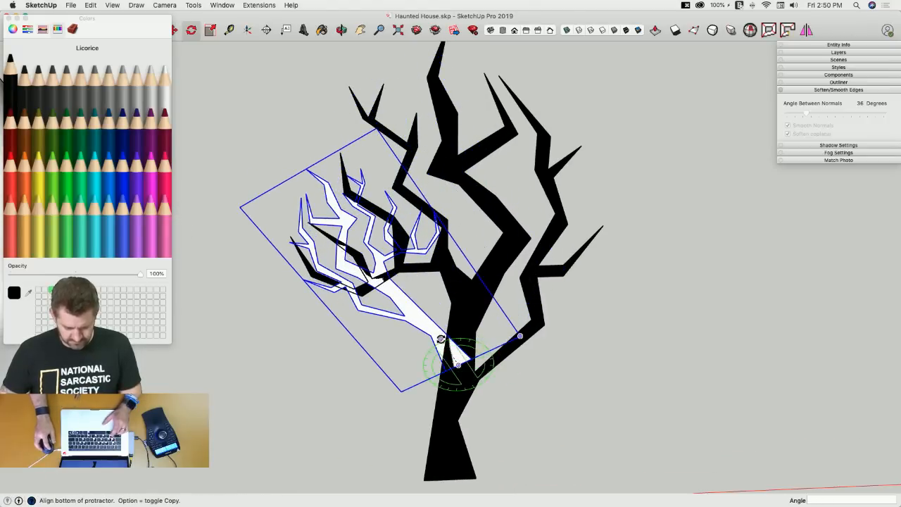
left_click(458, 365)
key("alt")
left_click(520, 336)
left_click(543, 362)
key("m")
left_click(559, 382)
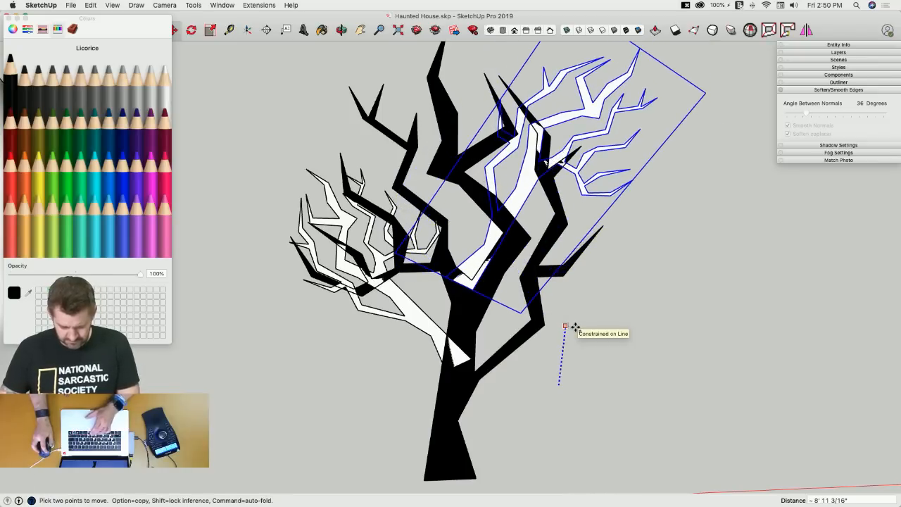
left_click(576, 327)
key("space")
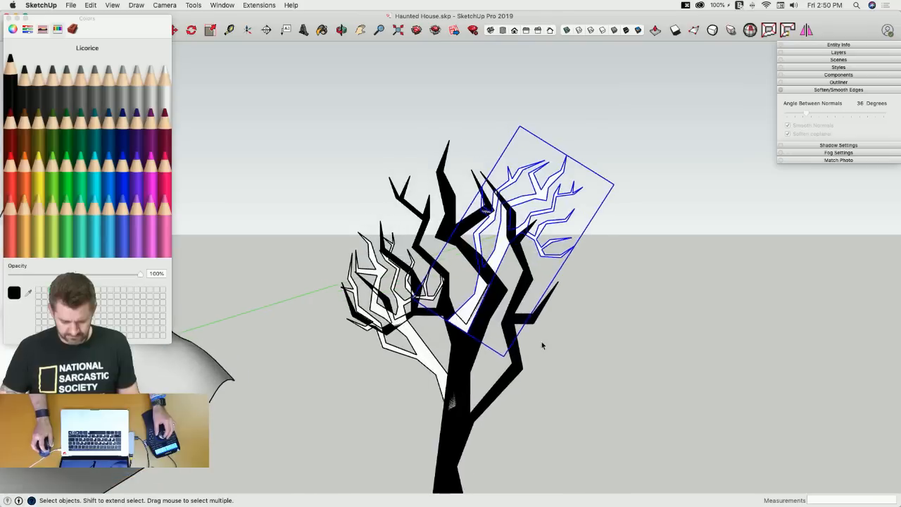
Paint the white faces inside the right and left branch groups Licorice black.
double_click(496, 267)
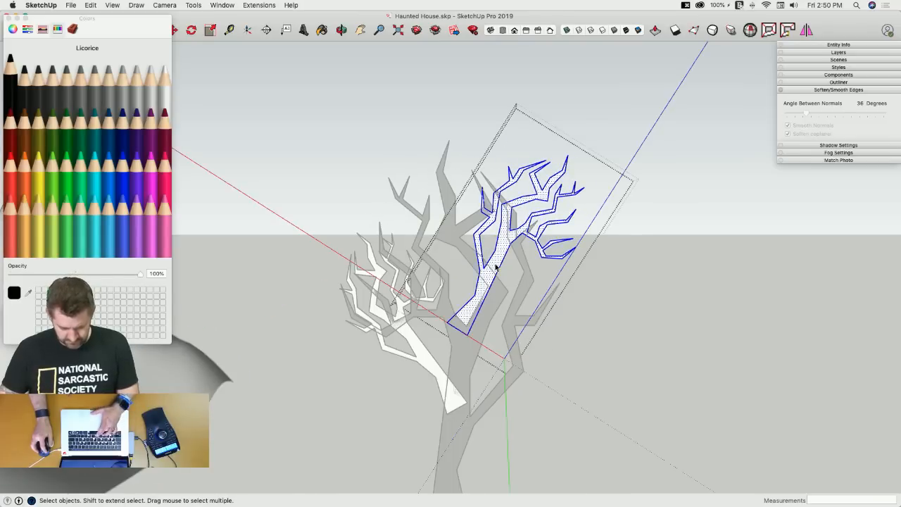
key("b")
left_click(496, 266)
key("space")
double_click(433, 375)
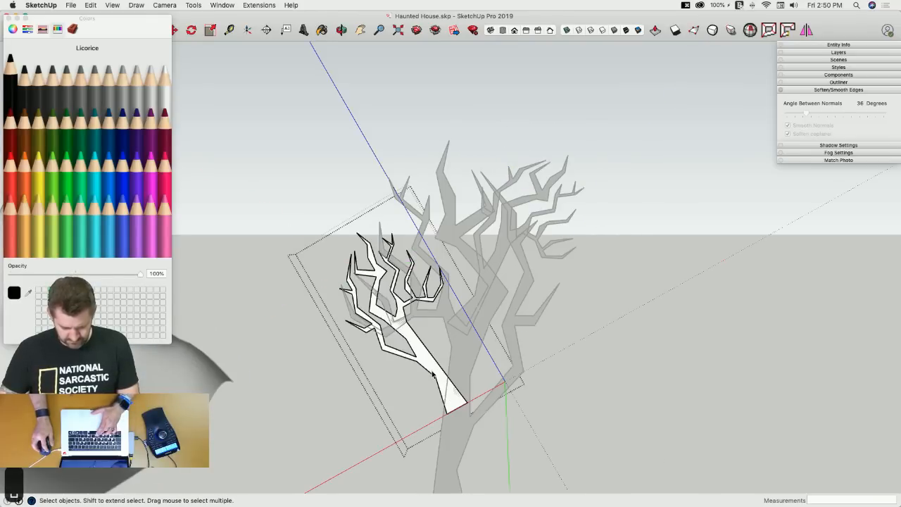
key("b")
left_click(434, 364)
key("space")
left_click(572, 417)
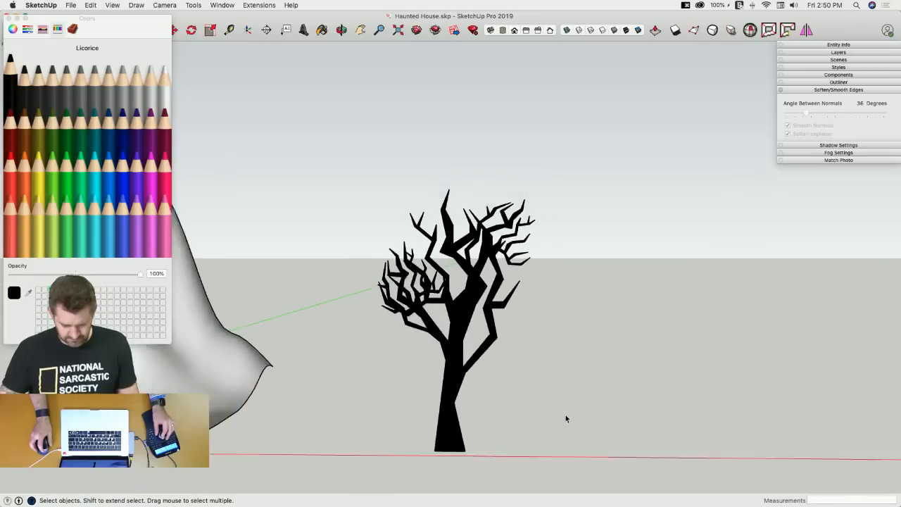
Copy the upper-right branch group about 10' 8" down the trunk, placing its base near the lower fork.
scroll(566, 418, "down", 3)
scroll(537, 374, "up", 10)
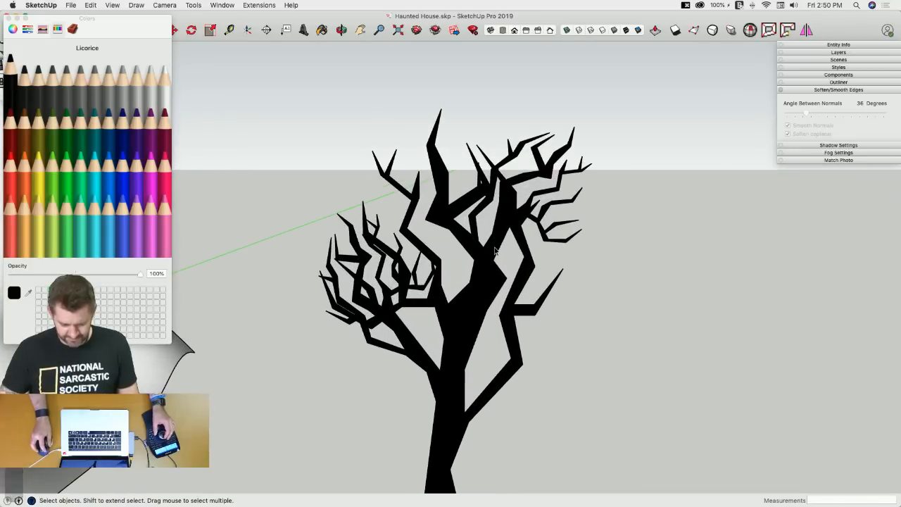
left_click(496, 251)
key("m")
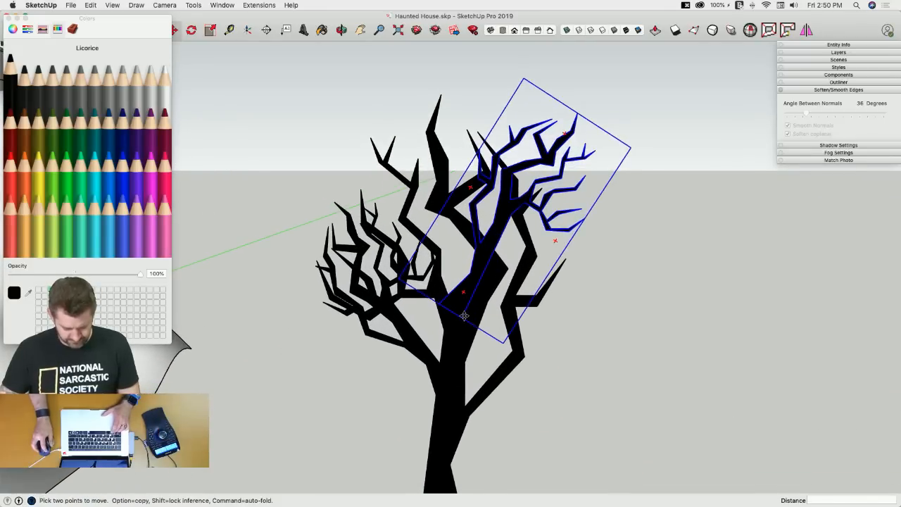
key("alt")
left_click(465, 316)
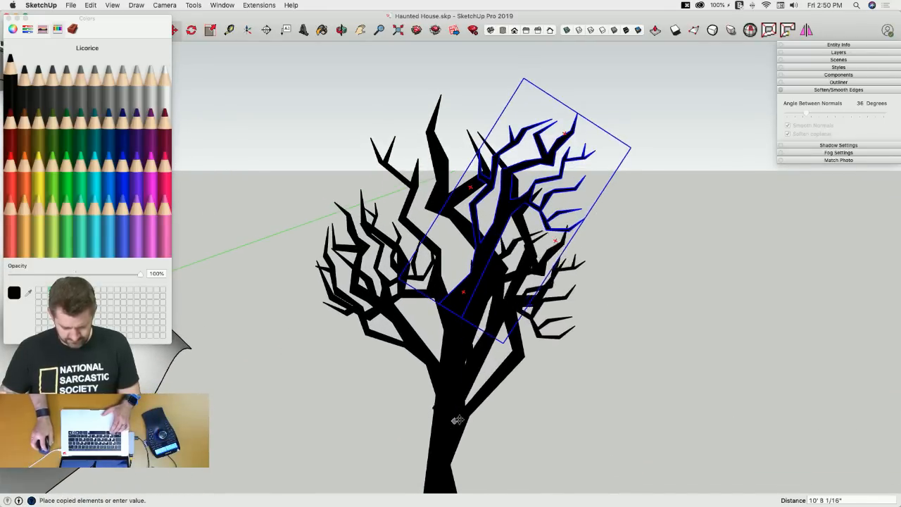
left_click(462, 419)
Rotate the lower branch copy about 43° clockwise around its base so it reaches out to the right.
key("q")
left_click(462, 416)
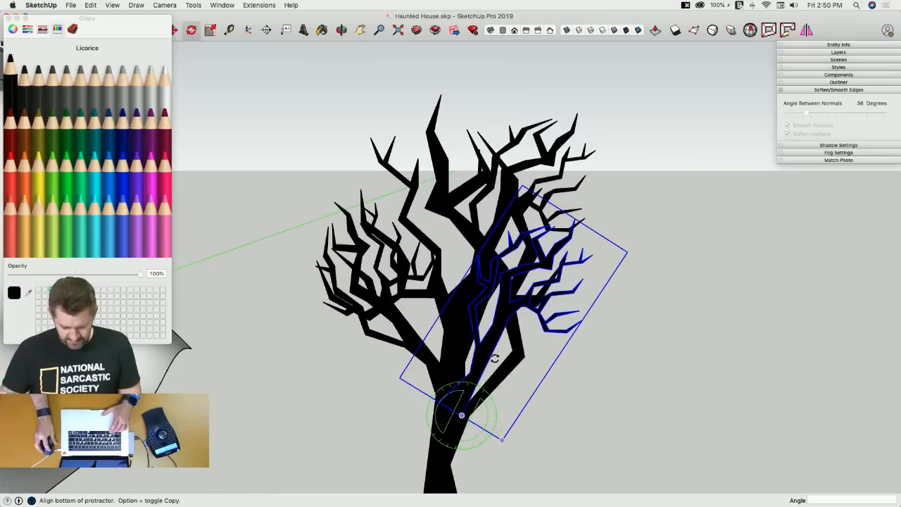
left_click(498, 341)
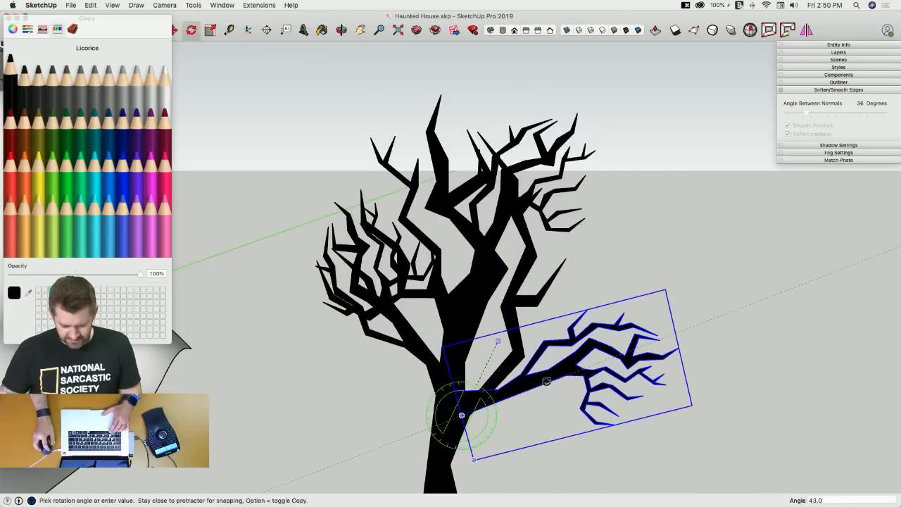
left_click(551, 384)
key("space")
scroll(586, 438, "down", 5)
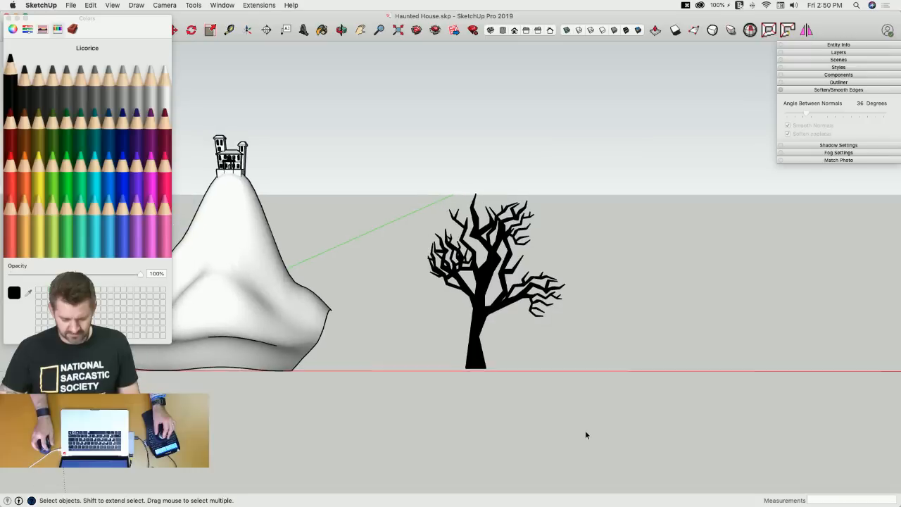
middle_click_drag(585, 435, 636, 459, "shift")
left_click_drag(634, 426, 460, 190)
scroll(532, 399, "up", 3)
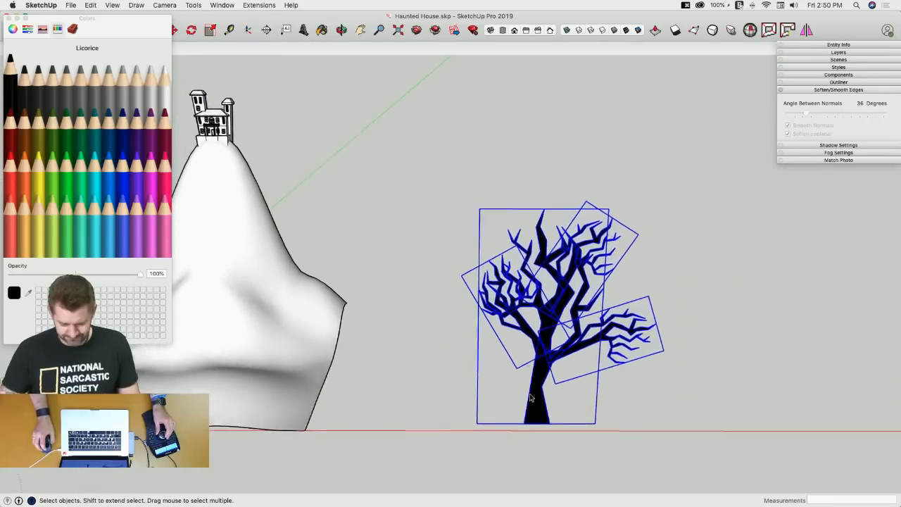
scroll(531, 399, "up", 3)
right_click(503, 399)
left_click(532, 378)
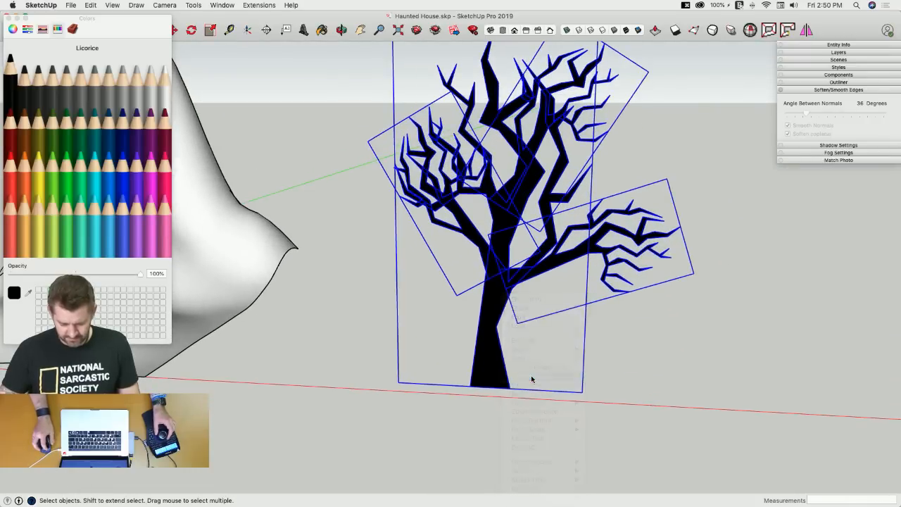
scroll(557, 380, "down", 2)
key("super+z")
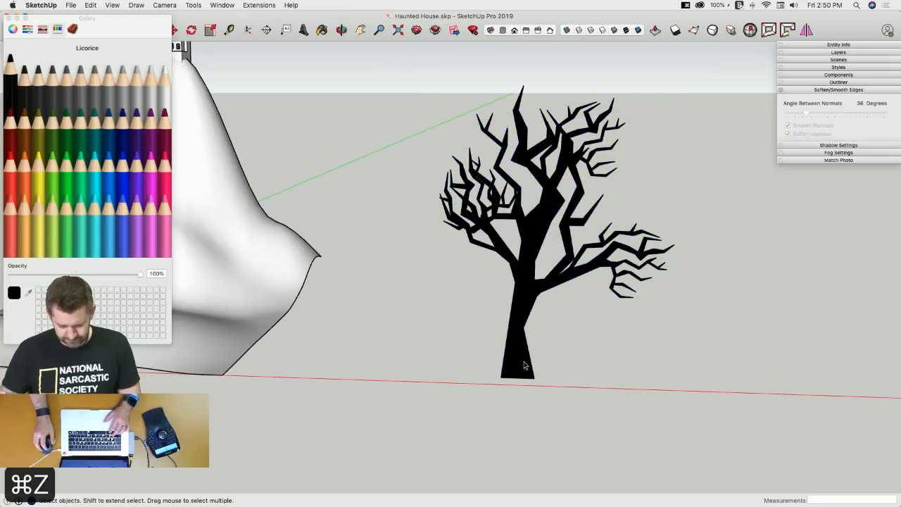
right_click(522, 364)
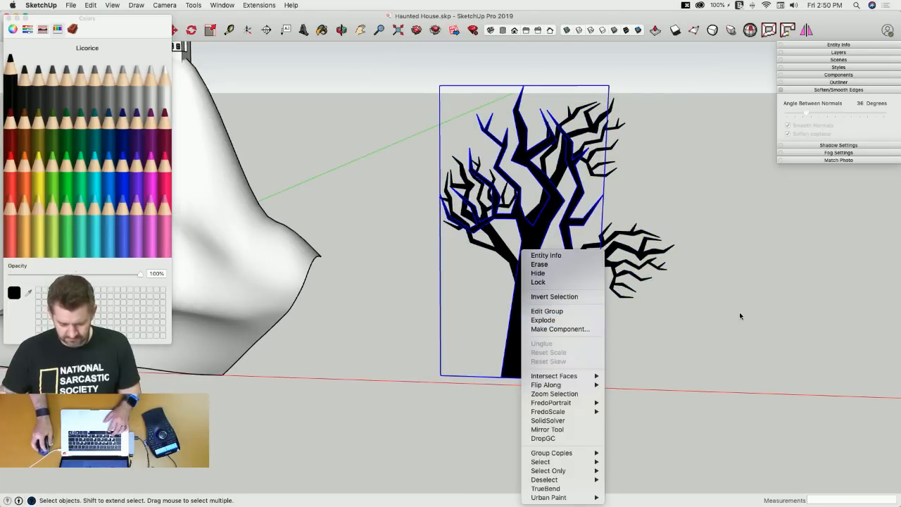
left_click(729, 264)
Select the trunk and its three branch copies and combine them into one tree group.
left_click_drag(475, 378, 476, 375)
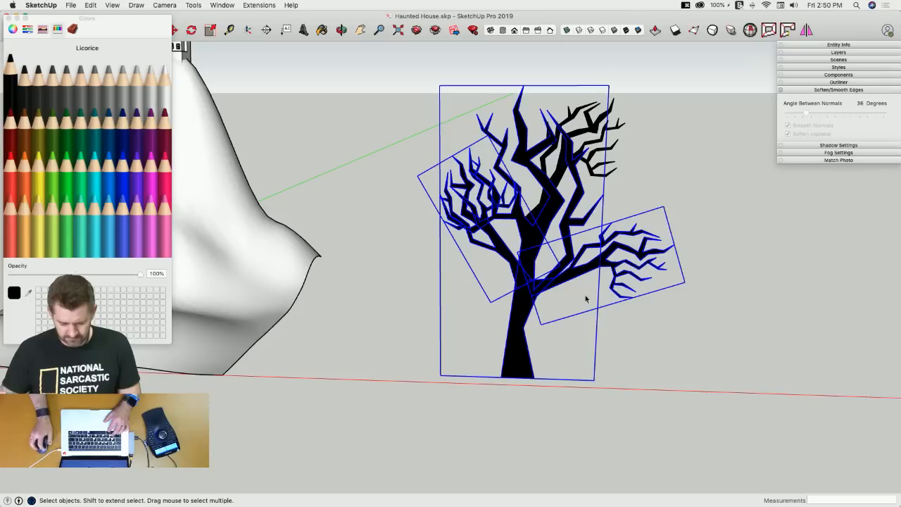
left_click(535, 208, "shift")
right_click(510, 368)
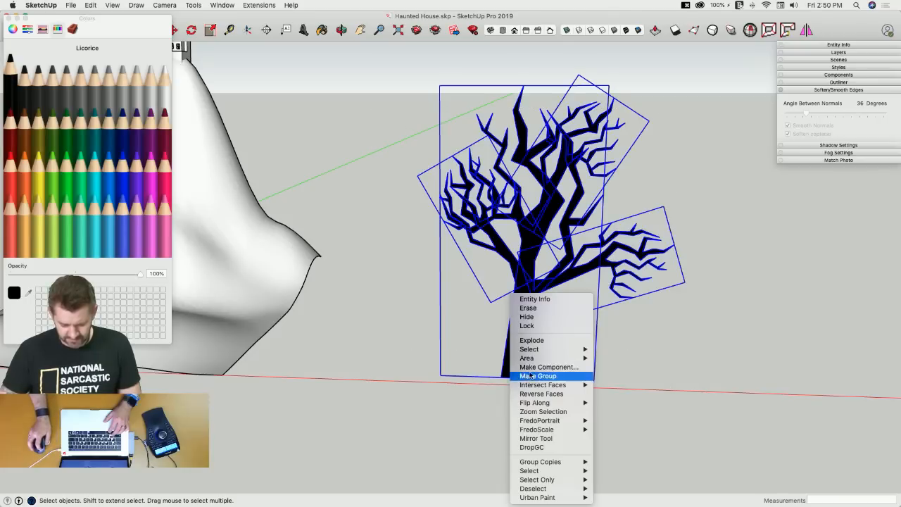
left_click(543, 374)
Move the tree group about 113' onto the hill's left slope, starting from the trunk's base.
key("m")
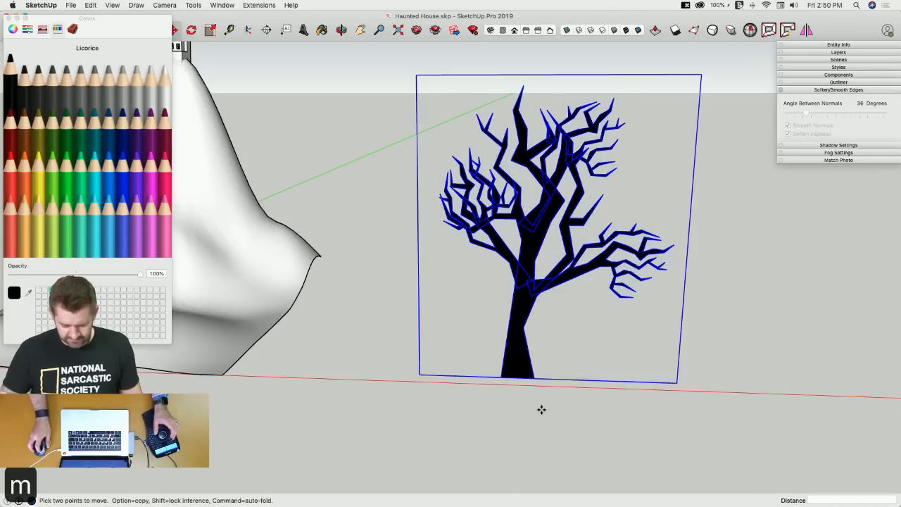
left_click(510, 387)
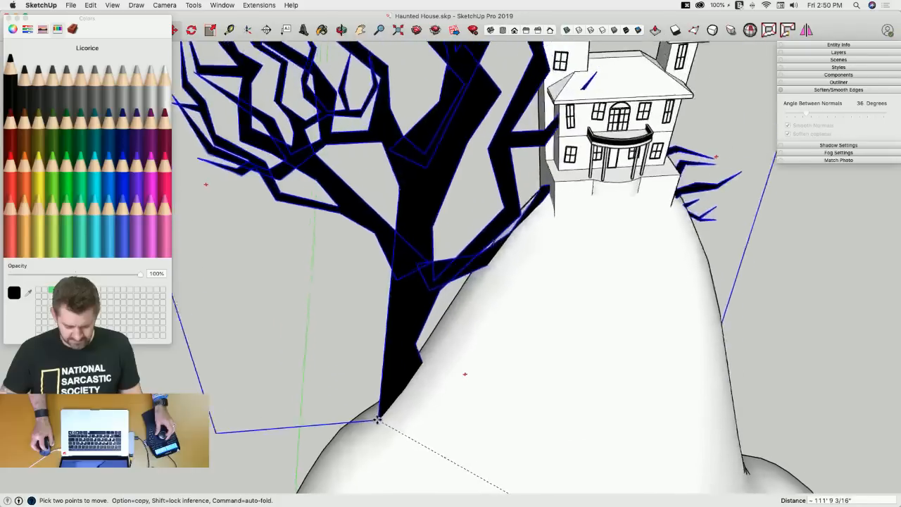
scroll(540, 392, "down", 10)
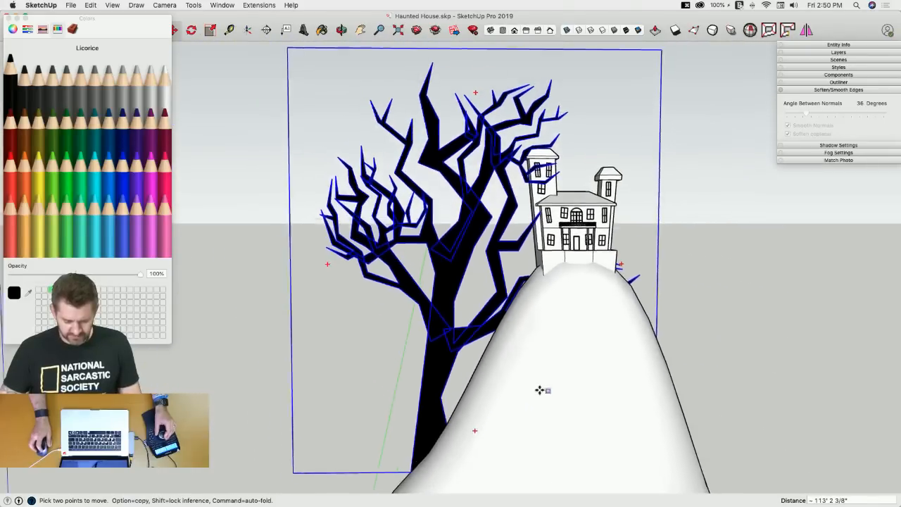
Rotate the tree about 23.4° around its base so it leans left, away from the hill.
key("q")
scroll(542, 397, "up", 2)
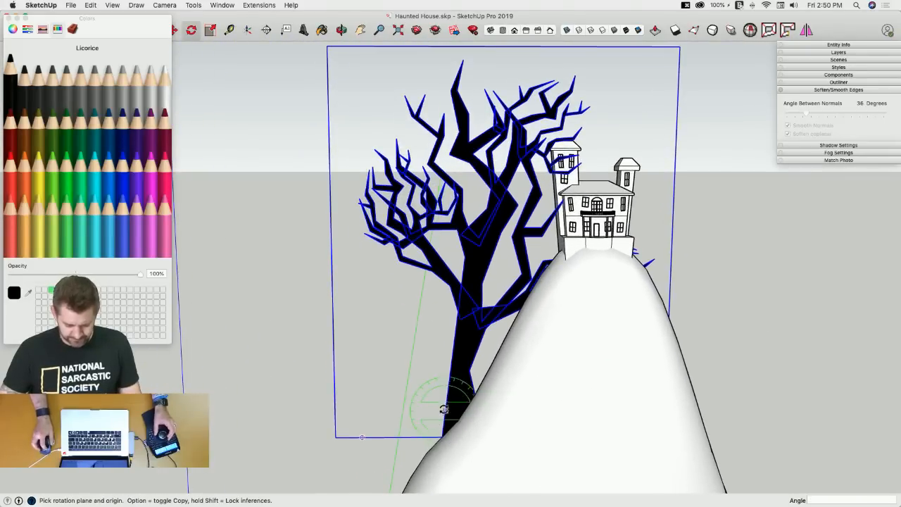
left_click_drag(450, 409, 455, 414)
left_click(462, 352)
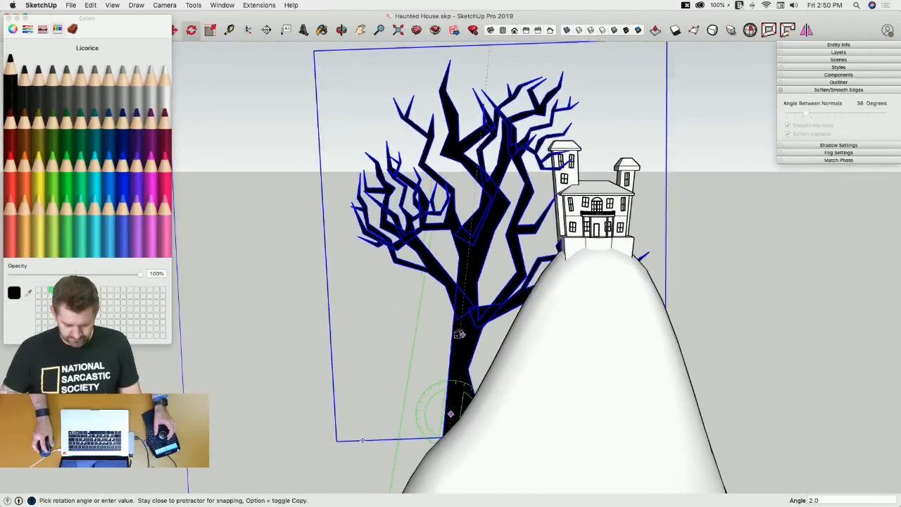
left_click(505, 392)
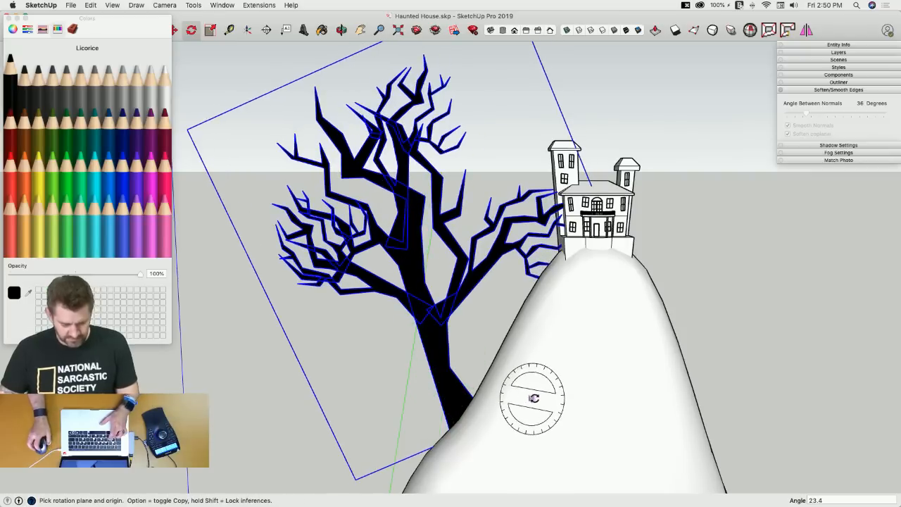
Scale the tree uniformly to 0.50 and mirror it horizontally.
key("s")
left_click_drag(522, 115, 446, 305)
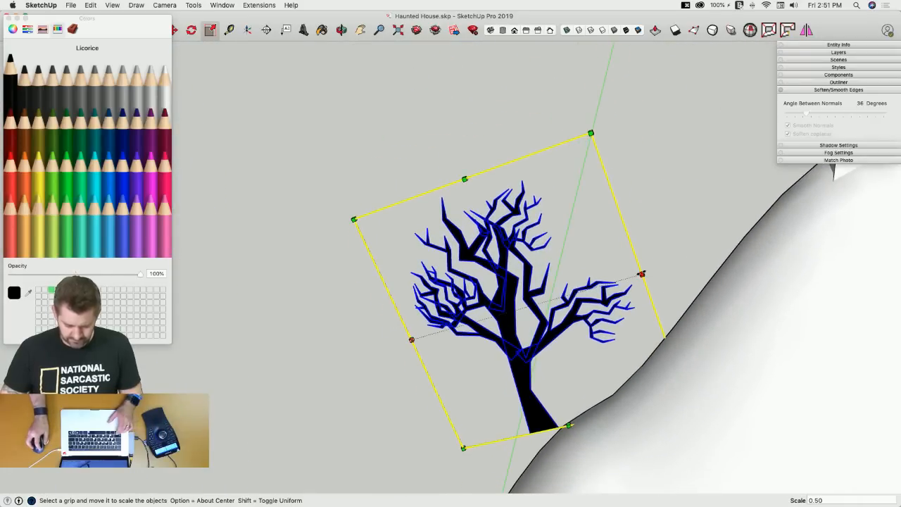
left_click_drag(641, 274, 412, 341)
Rotate the mirrored tree about 17.2° to stand more upright and shift it about 1' 6 3/4" into the slope.
key("q")
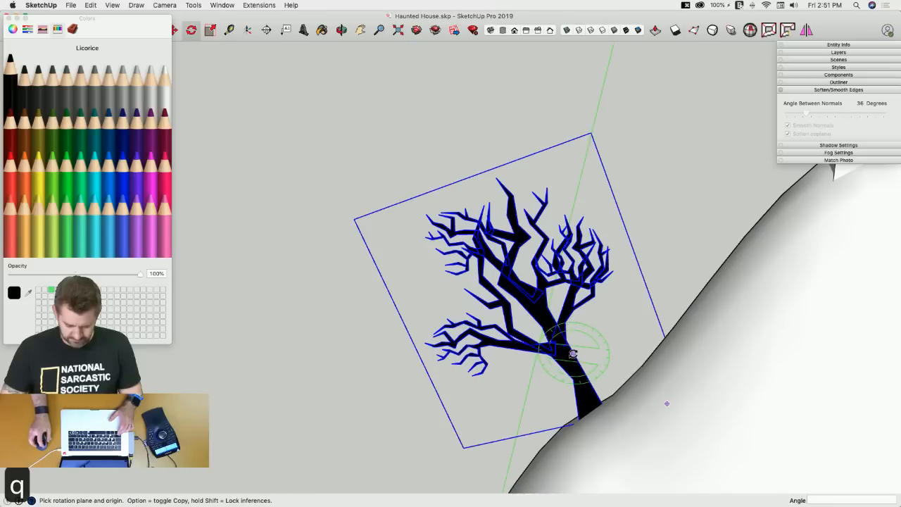
left_click(571, 356)
left_click(537, 286)
left_click(554, 263)
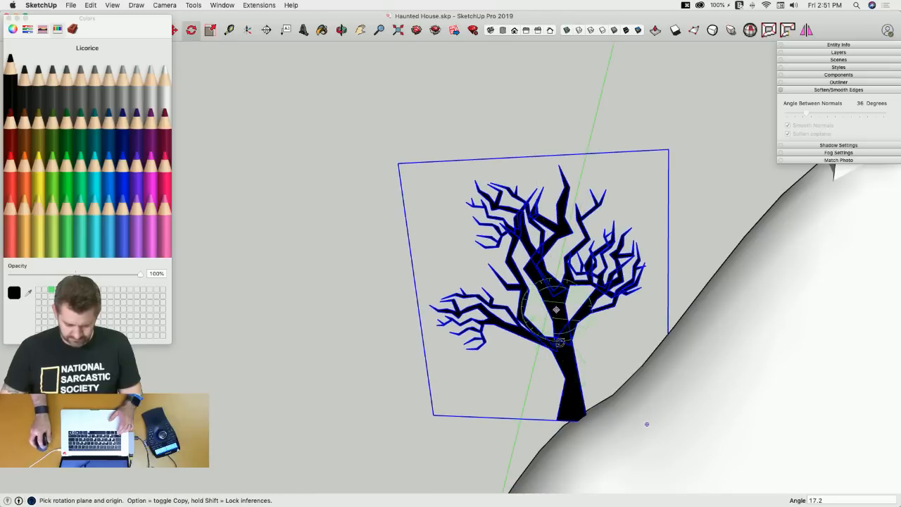
key("m")
left_click(558, 419)
left_click(575, 421)
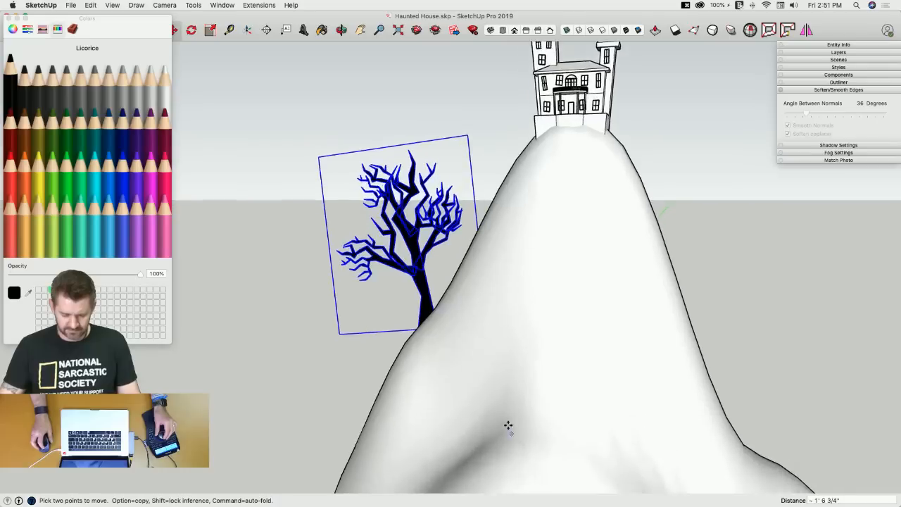
Copy the tree about 41' 9" across the hill onto its right shoulder.
key("m")
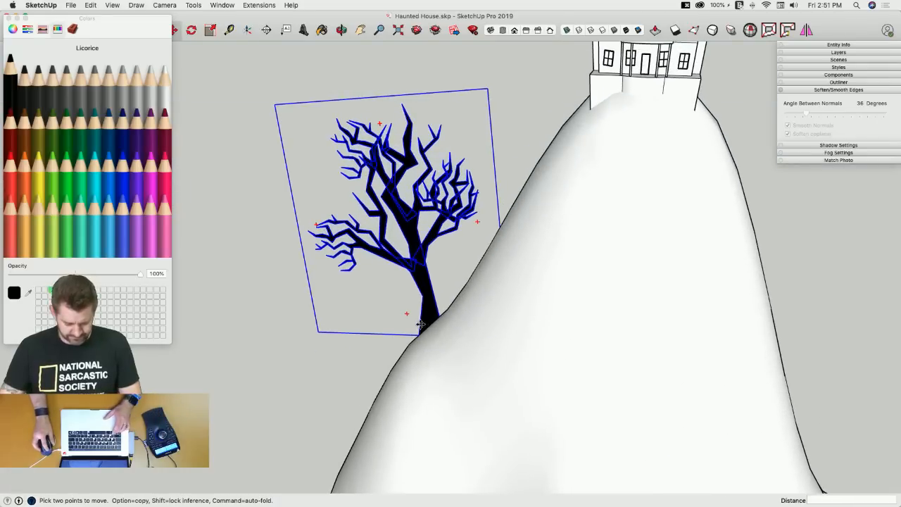
left_click(421, 325)
key("alt")
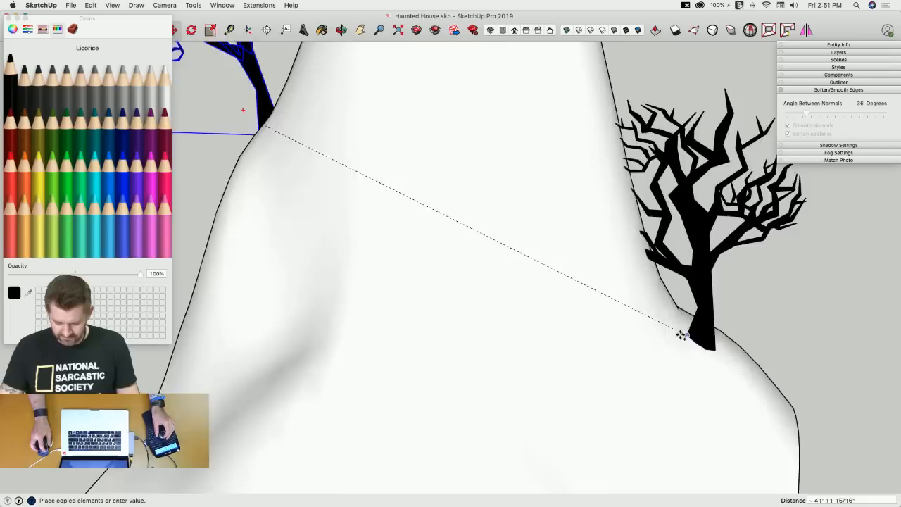
left_click(681, 335)
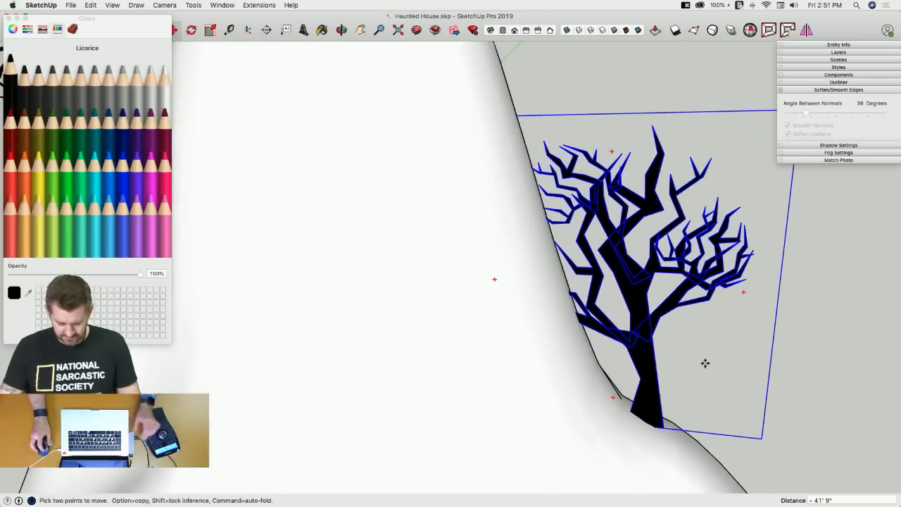
Flip the right-hand tree copy horizontally along the red axis and make it narrower.
key("s")
left_click(778, 294)
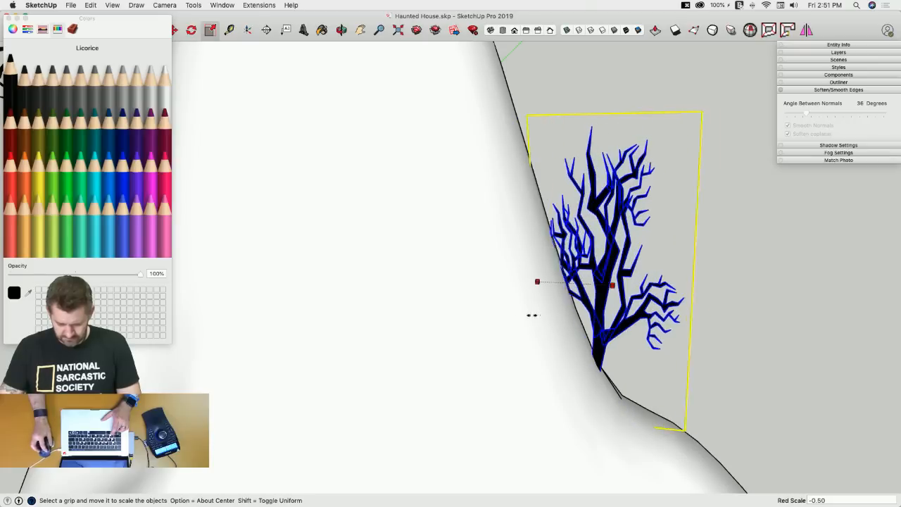
left_click(662, 350)
Move the narrowed tree to the right so its base sits on the hill's right shoulder, and deselect it.
key("m")
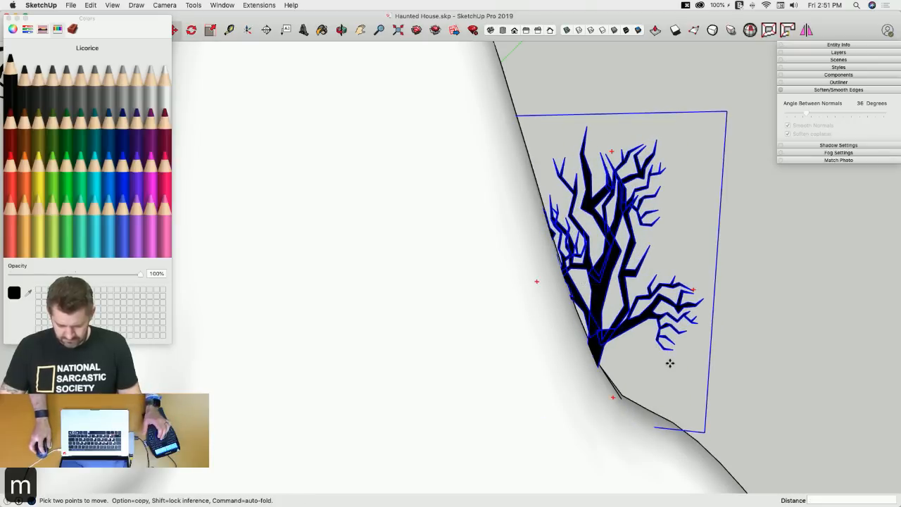
left_click(733, 392)
left_click(763, 397)
scroll(763, 397, "down", 6)
key("space")
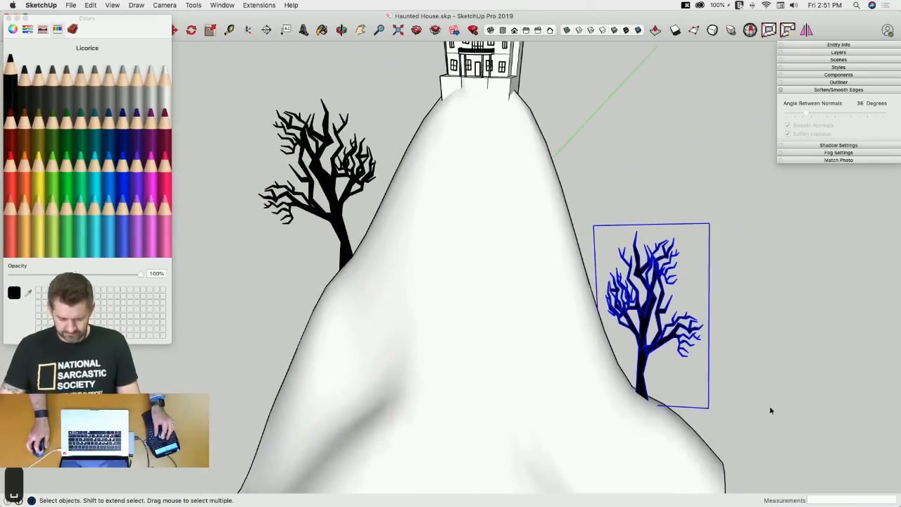
left_click(776, 412)
Copy the left slope's tree across to the lower right slope, below the narrow tree.
scroll(778, 414, "down", 5)
scroll(769, 424, "up", 10)
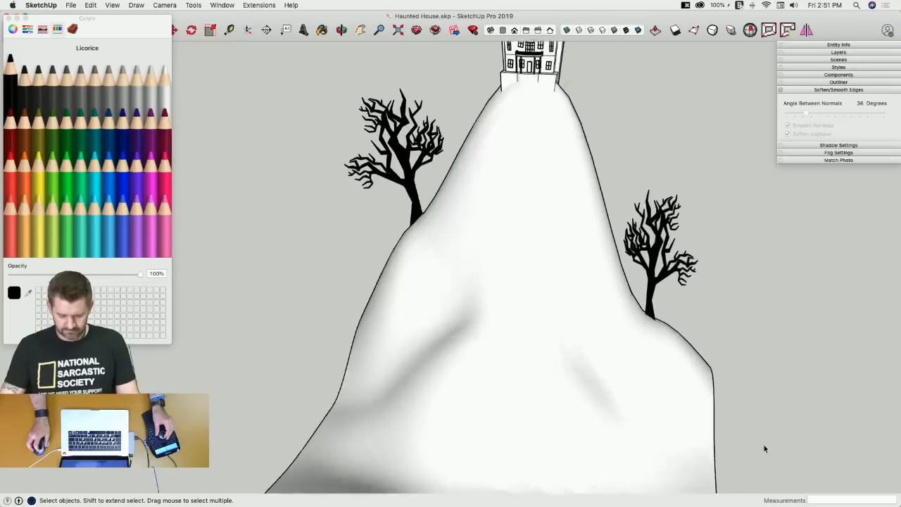
key("m")
scroll(735, 391, "down", 5)
key("space")
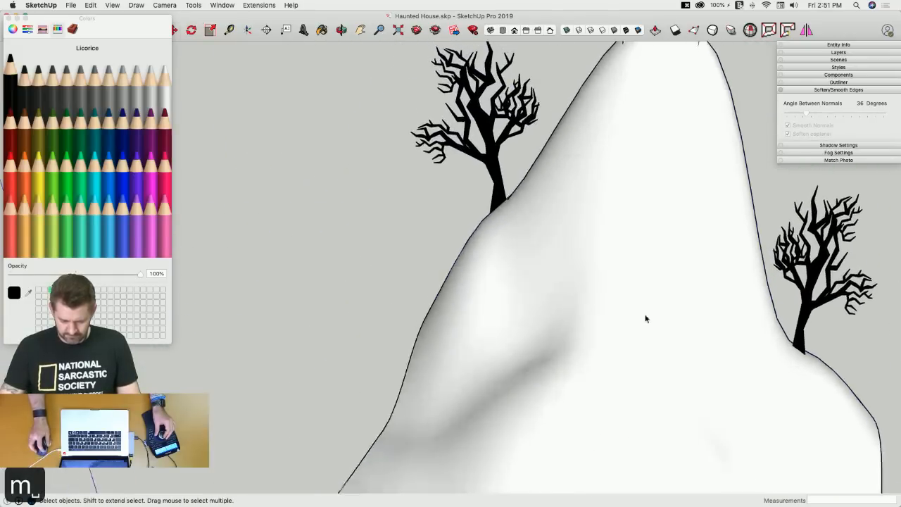
scroll(646, 316, "up", 6)
left_click(602, 291)
middle_click_drag(602, 291, 588, 310)
key("m")
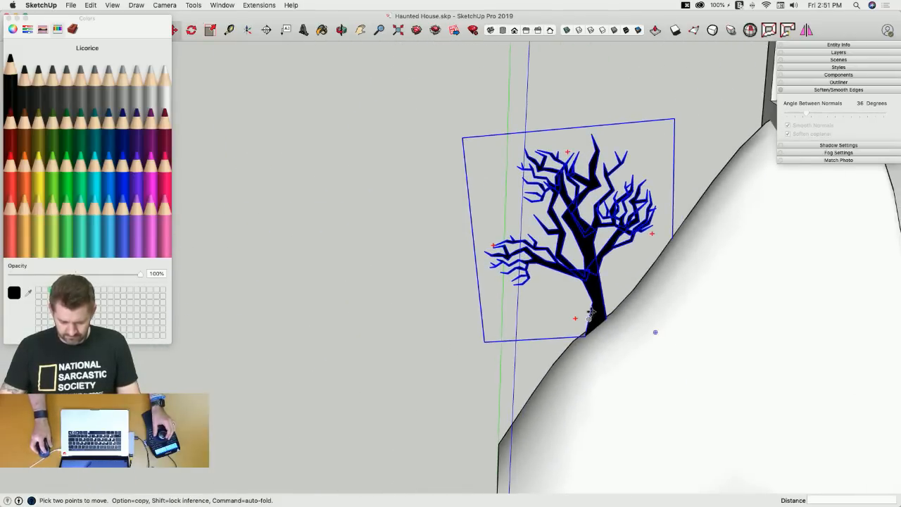
key("alt")
left_click(591, 305)
scroll(714, 362, "up", 5)
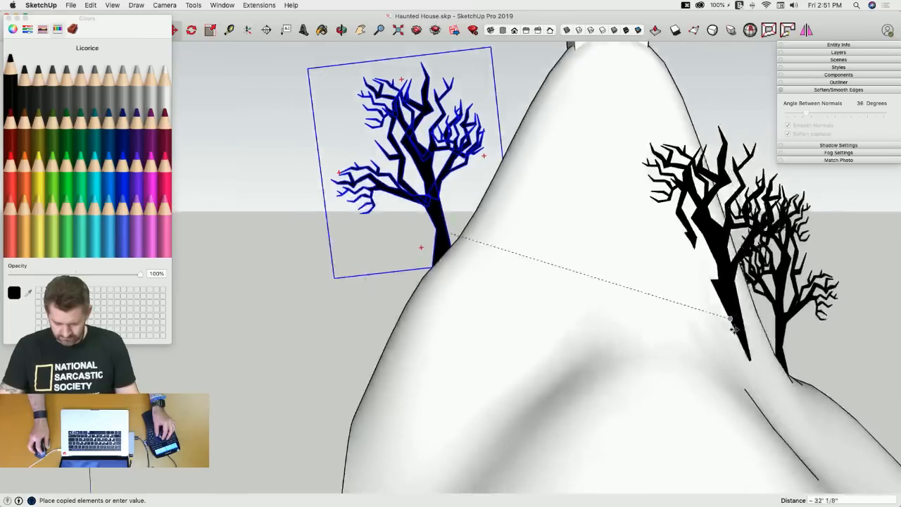
left_click(735, 398)
Rotate the lower right tree copy about 34.2° clockwise around its base to lean away from the hill.
key("q")
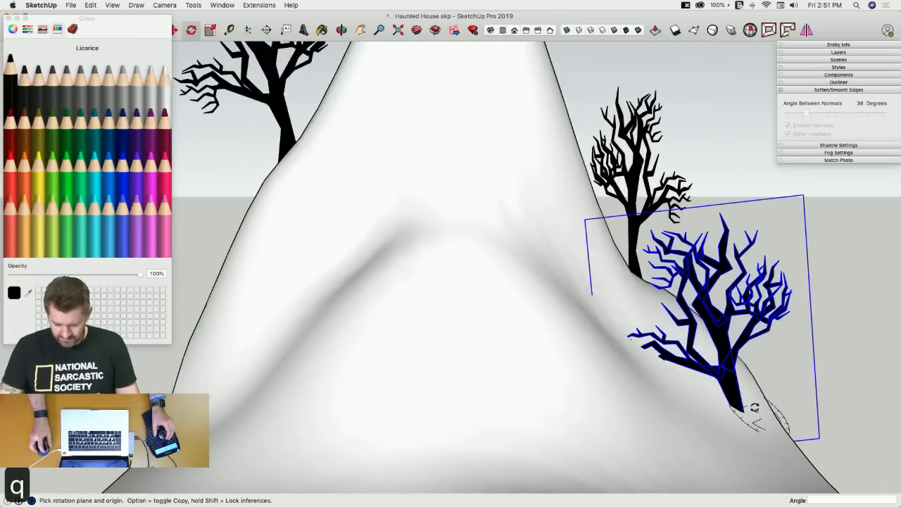
left_click(732, 404)
left_click(725, 337)
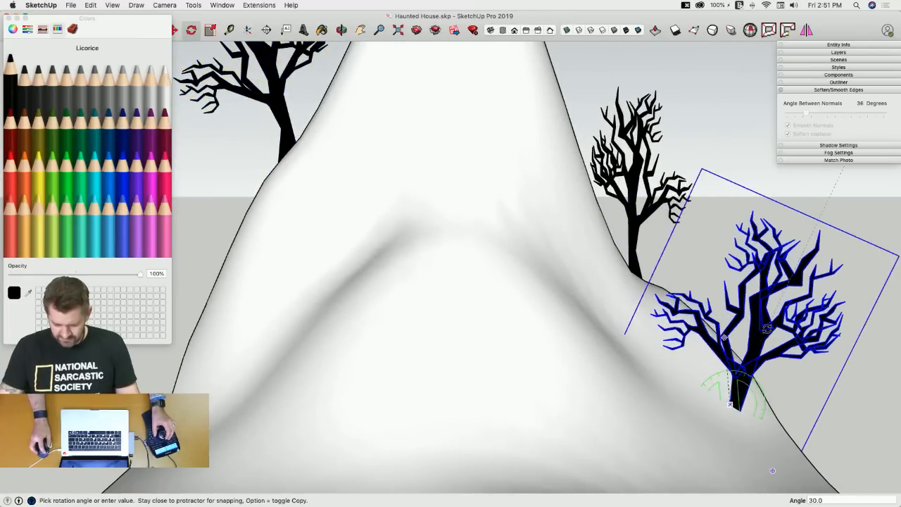
left_click(776, 336)
scroll(662, 422, "down", 5)
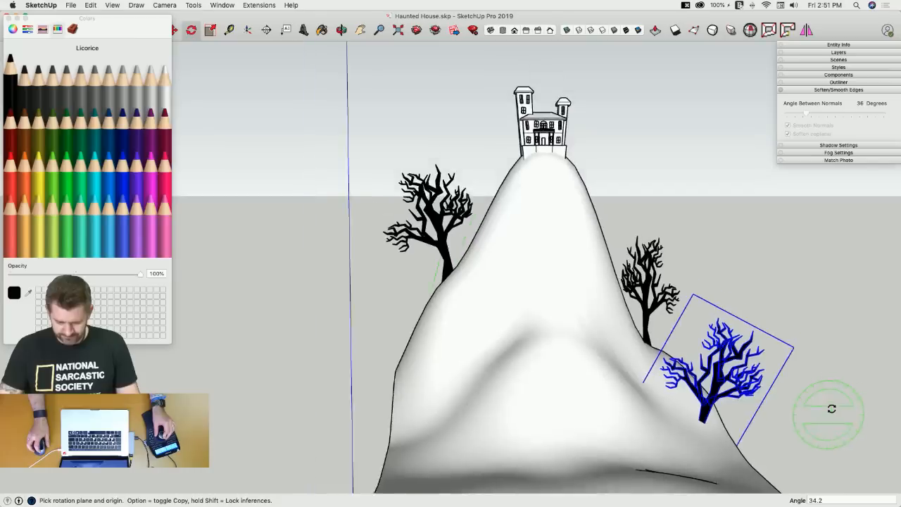
Copy the narrow tree from the hill's right shoulder about 47' across to the lower left slope, and deselect it.
key("space")
scroll(785, 401, "up", 3)
left_click(765, 364)
scroll(776, 388, "up", 3)
key("m")
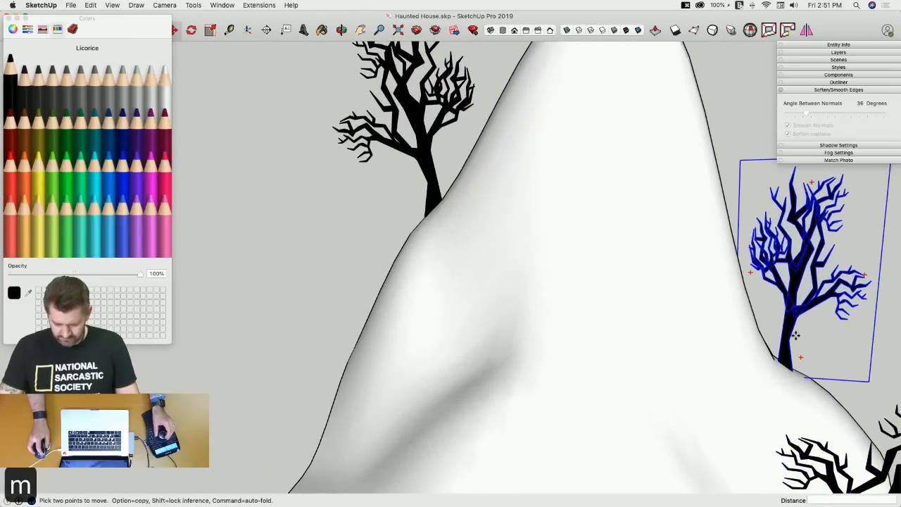
key("alt")
left_click(790, 360)
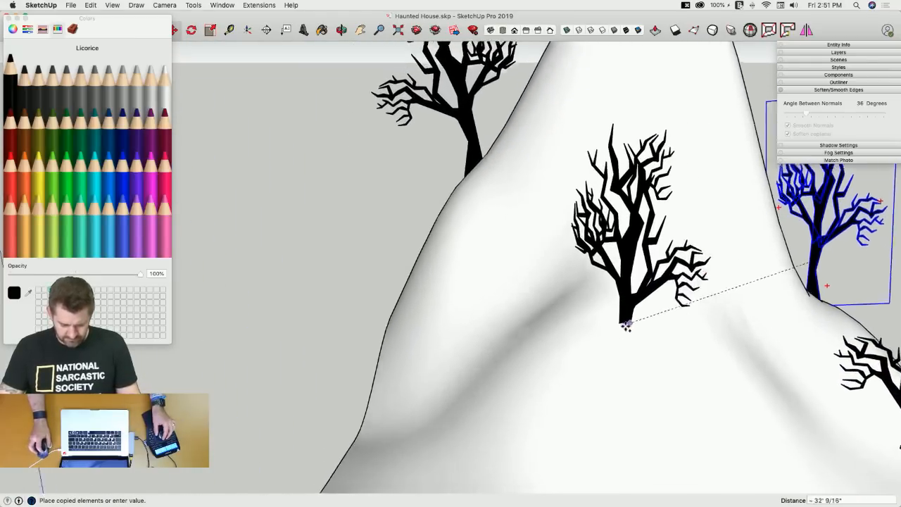
left_click(443, 357)
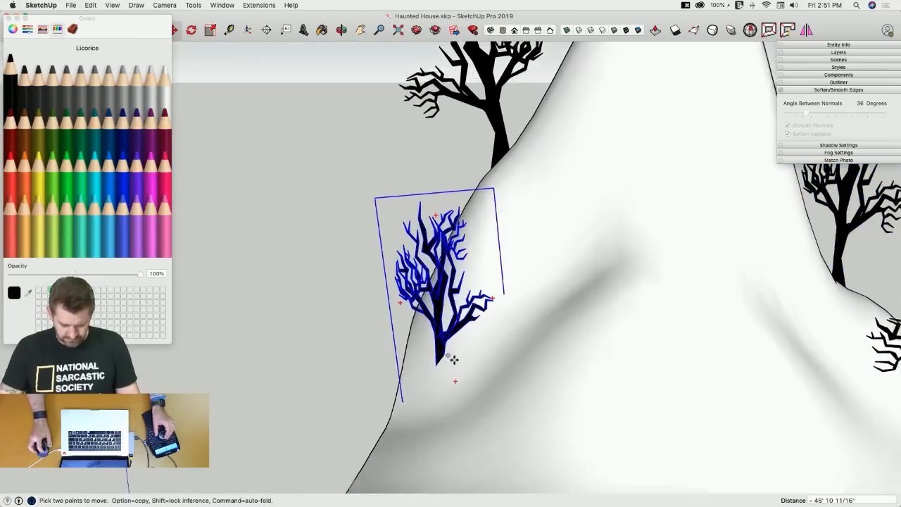
middle_click_drag(453, 359, 474, 362)
scroll(474, 362, "down", 10)
key("space")
left_click(653, 379)
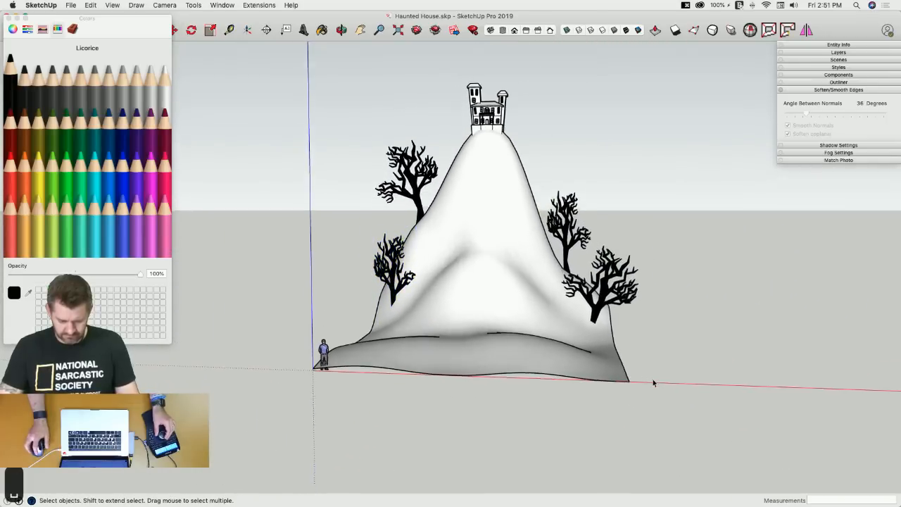
Draw a large ground rectangle in top view, extending beyond the hill and its trees on all sides.
scroll(662, 380, "up", 10)
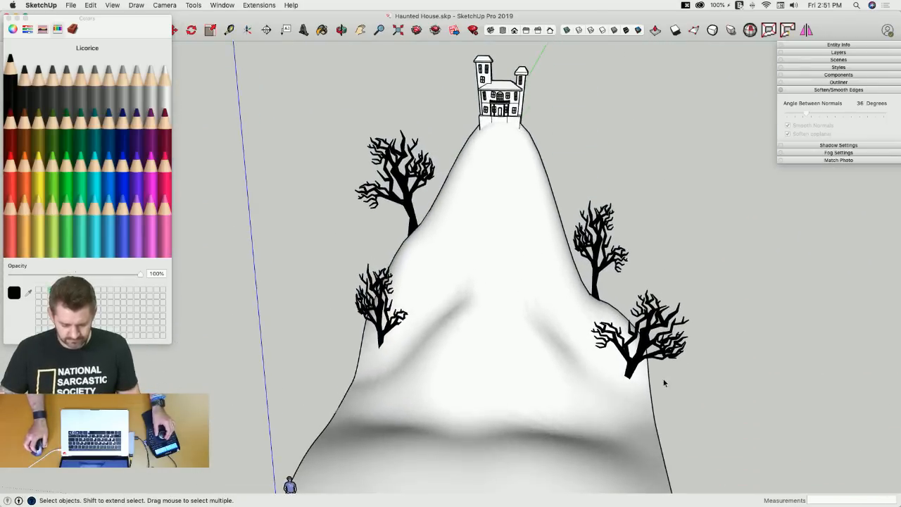
middle_click_drag(574, 377, 464, 250)
scroll(463, 250, "down", 6)
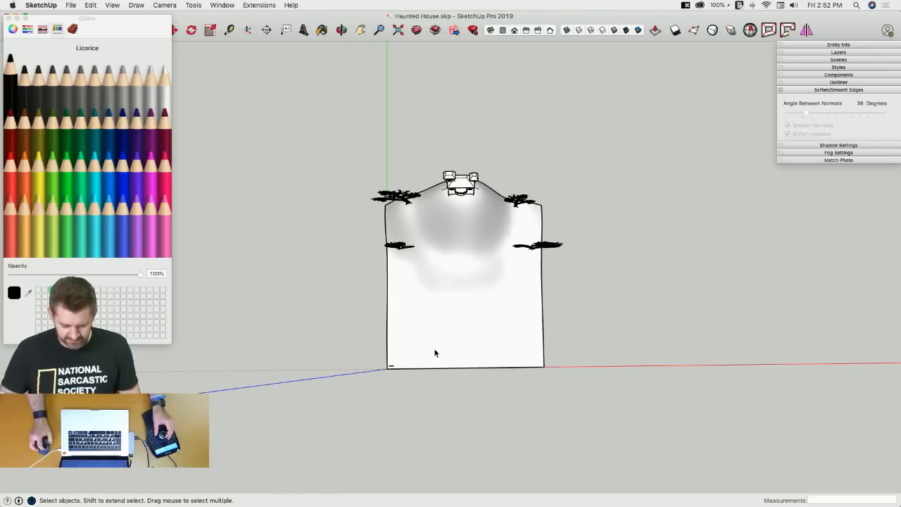
middle_click_drag(435, 353, 636, 233)
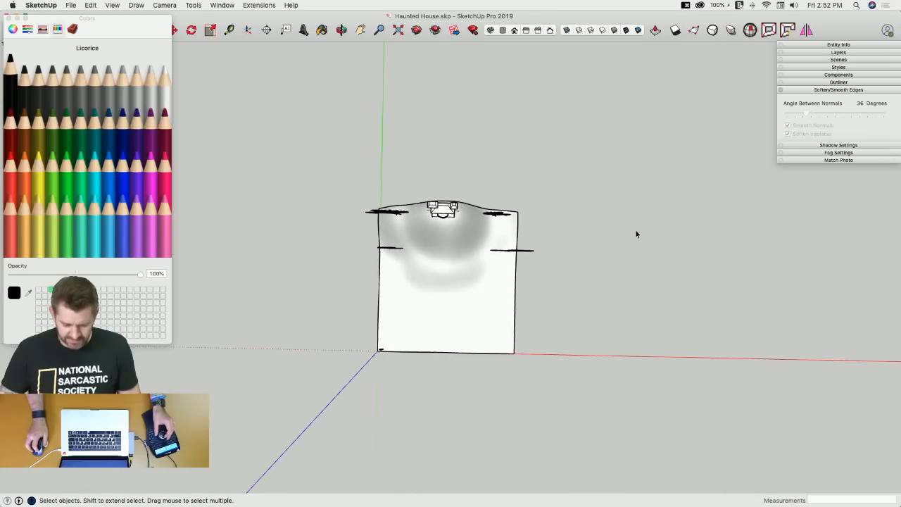
left_click(505, 31)
key("r")
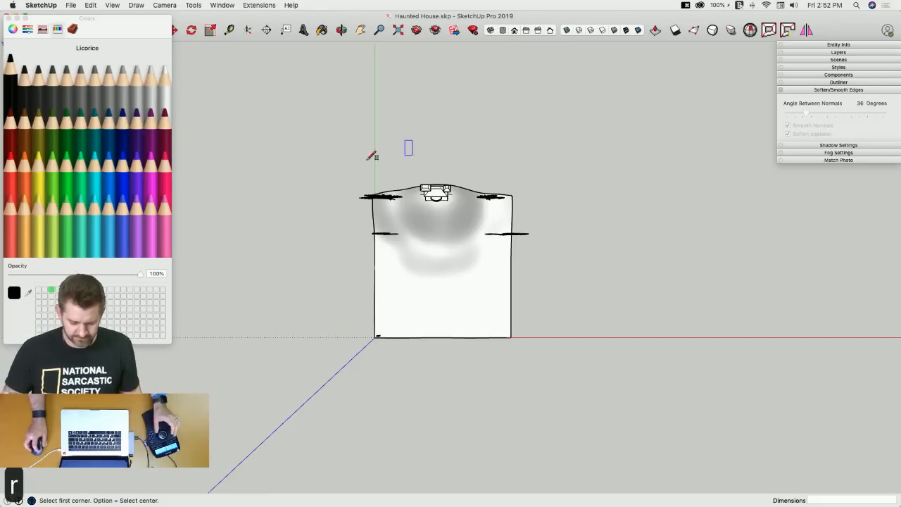
left_click(309, 147)
left_click(576, 370)
key("space")
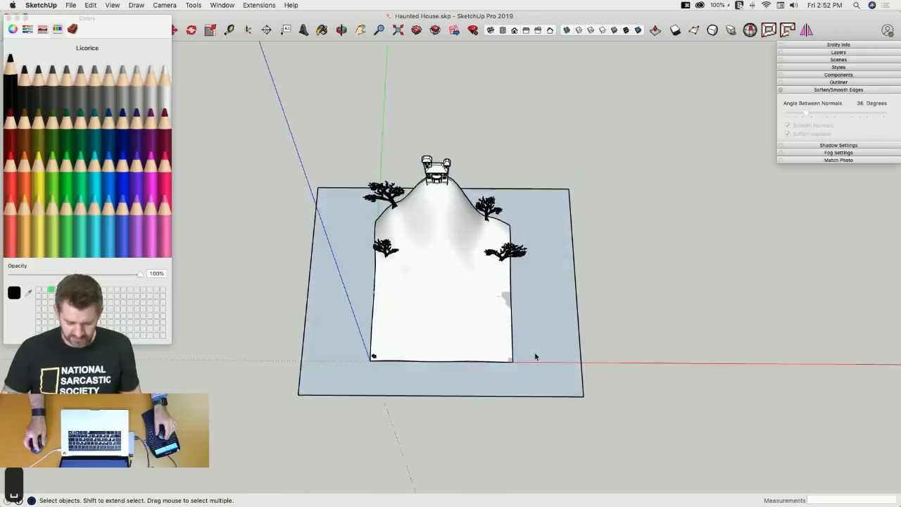
Raise the large rectangle vertically above the haunted house, in moves of about 14' and 78'.
left_click(536, 360)
key("m")
left_click(545, 377)
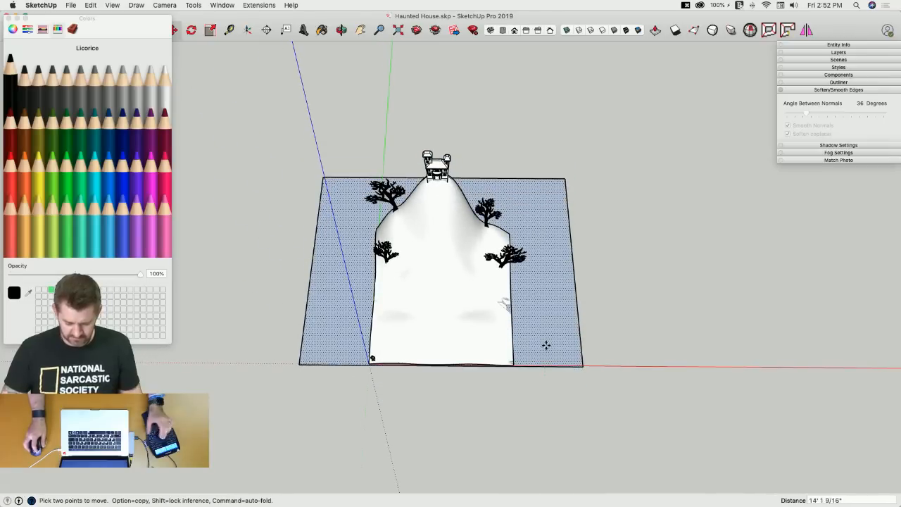
left_click(538, 270)
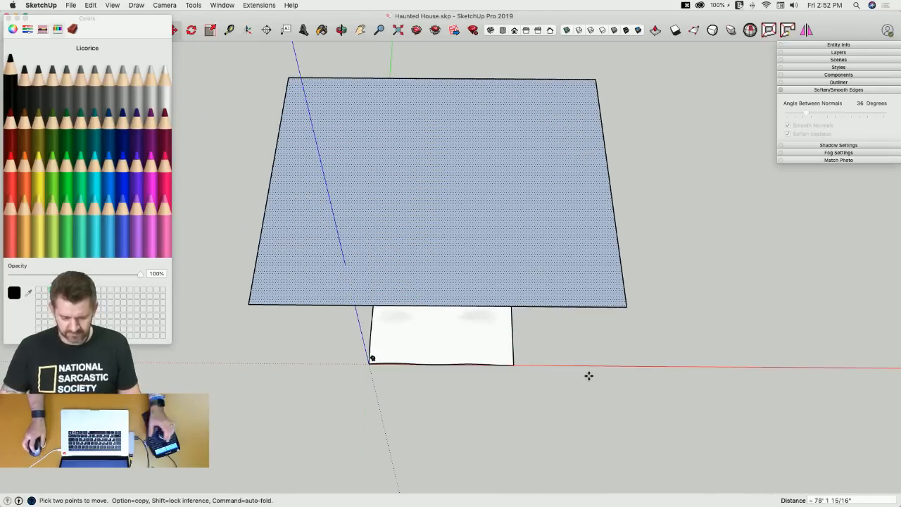
Set the camera to top view in Parallel Projection and show faces in X-ray so the hill shows through the rectangle.
left_click(502, 30)
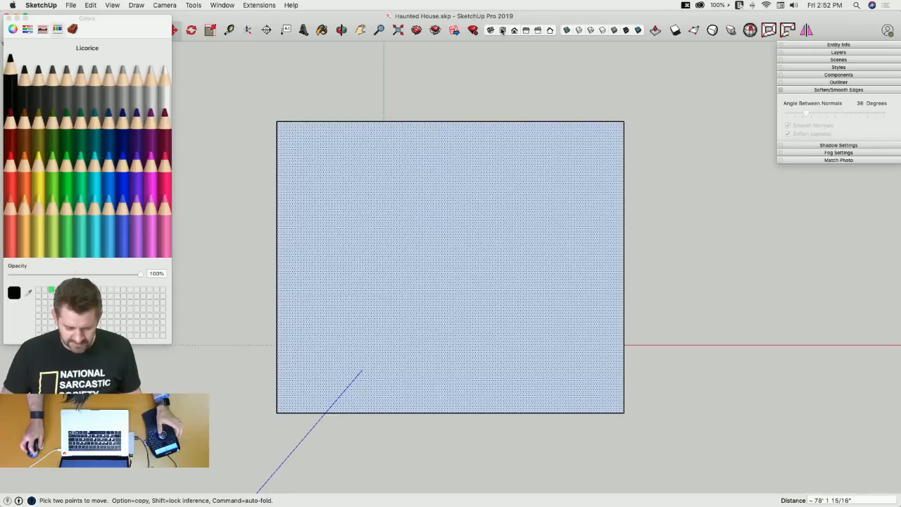
left_click(161, 5)
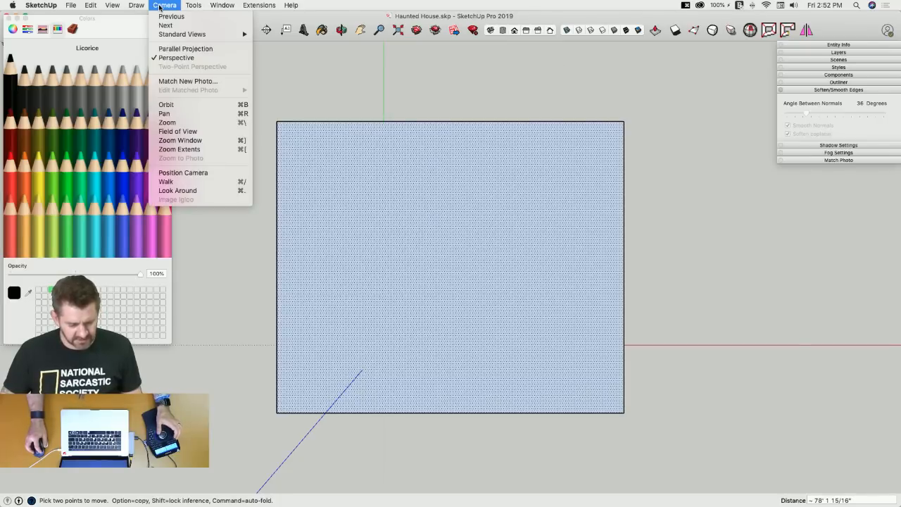
left_click(136, 5)
left_click(155, 5)
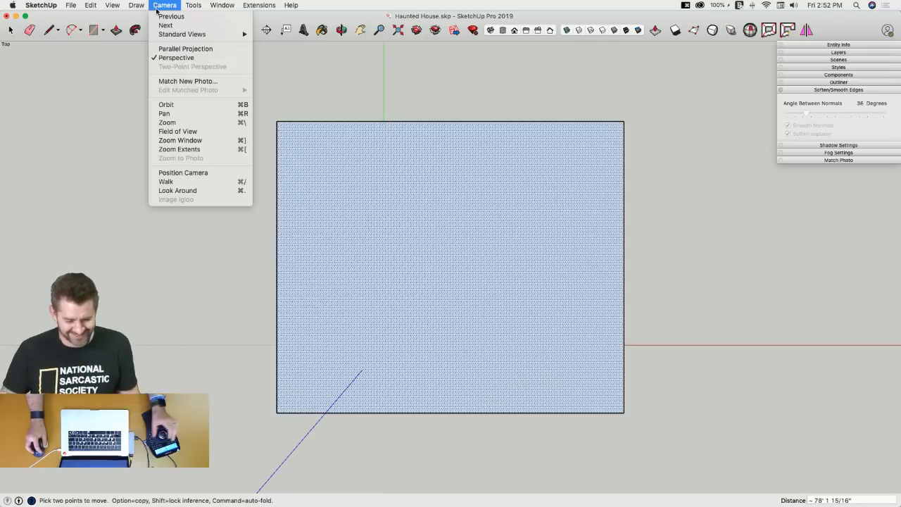
mouse_move(182, 36)
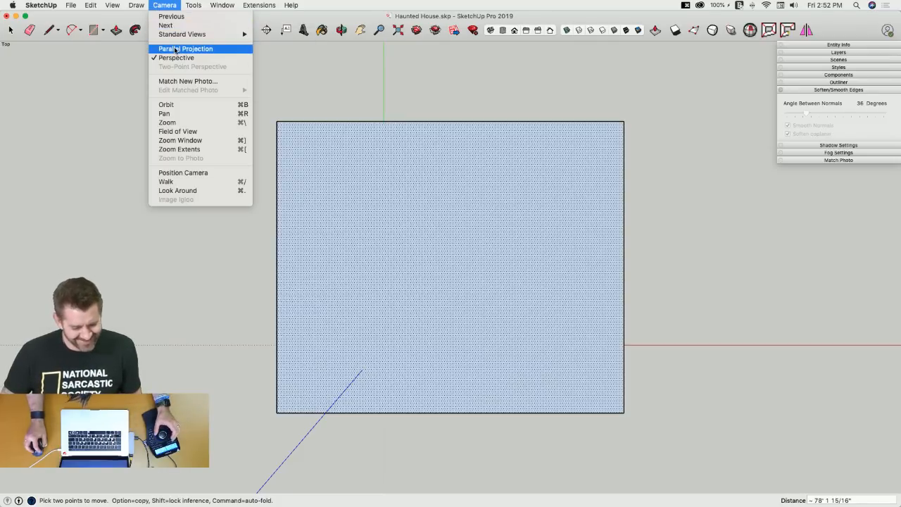
left_click(175, 49)
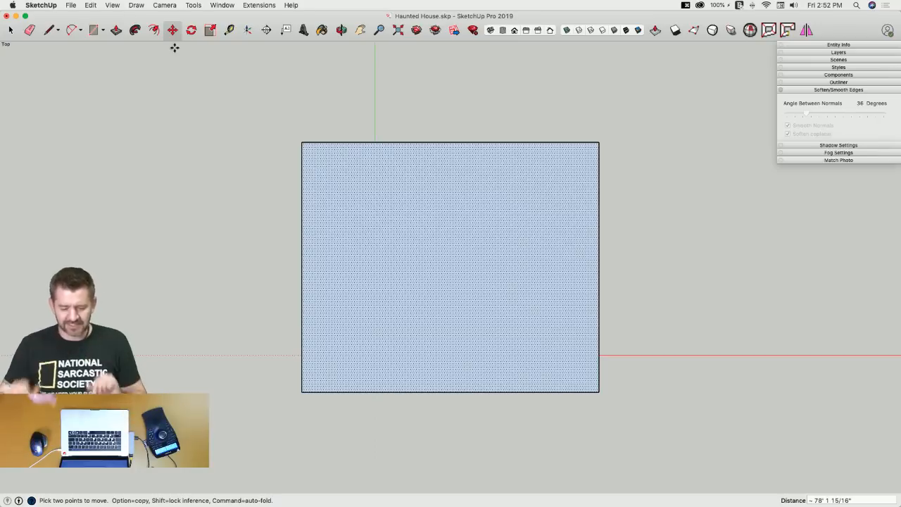
left_click(568, 31)
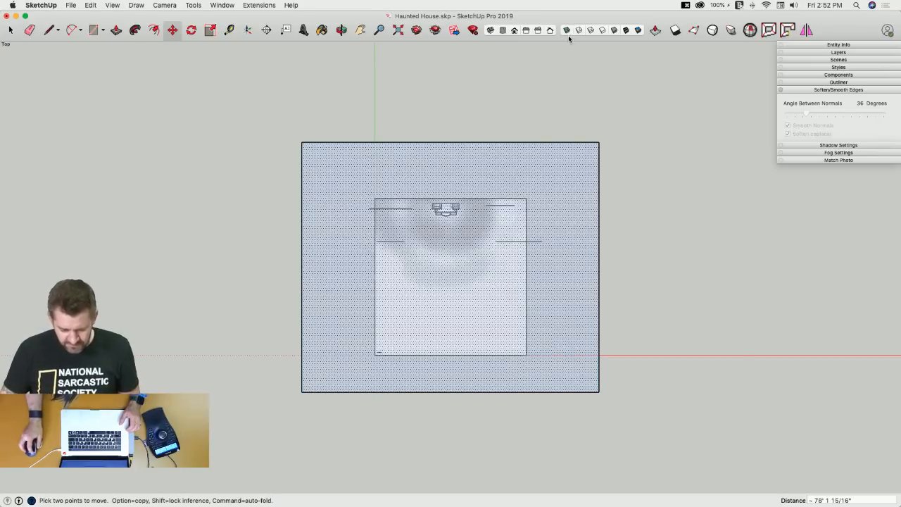
scroll(471, 250, "up", 3)
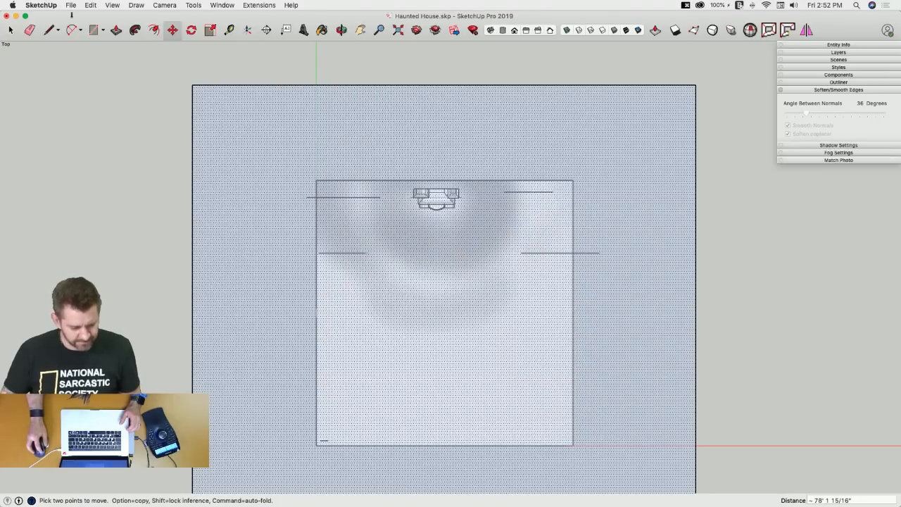
Draw two roughly parallel winding Freehand curves on the rectangle, from behind the house down to the hill's front edge.
left_click(58, 32)
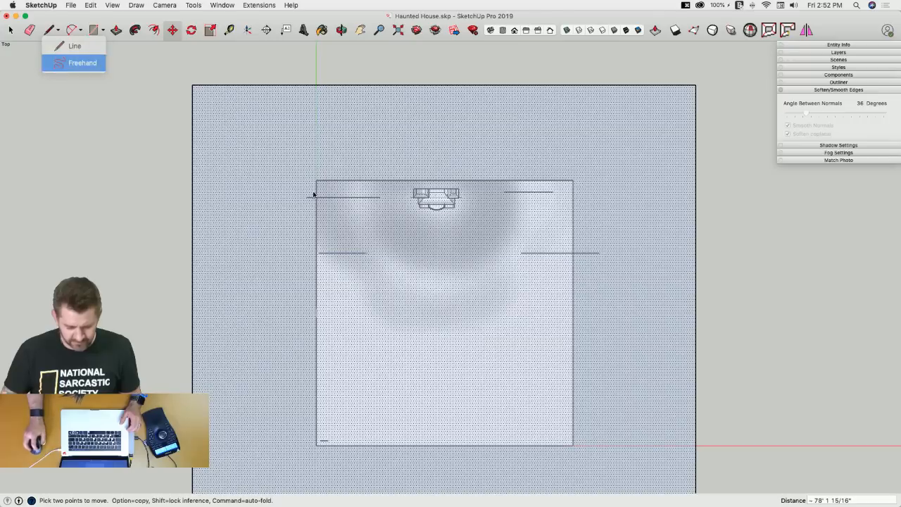
left_click(74, 62)
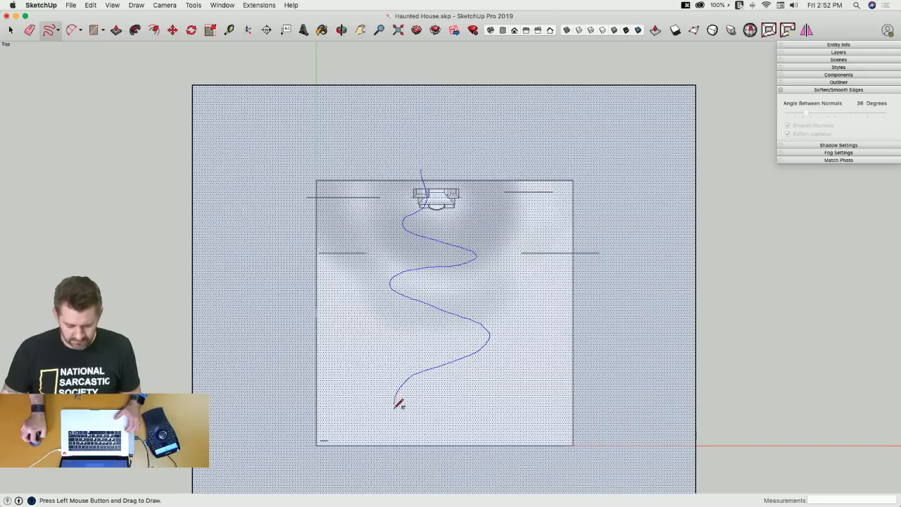
left_click_drag(343, 443, 343, 443)
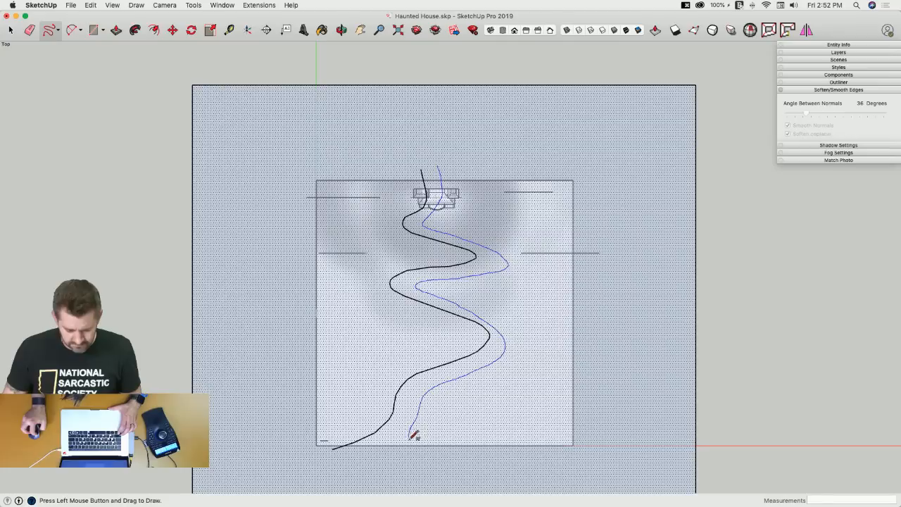
left_click_drag(411, 437, 412, 450)
key("space")
Close both ends of the winding path with straight lines between the two freehand curves.
key("l")
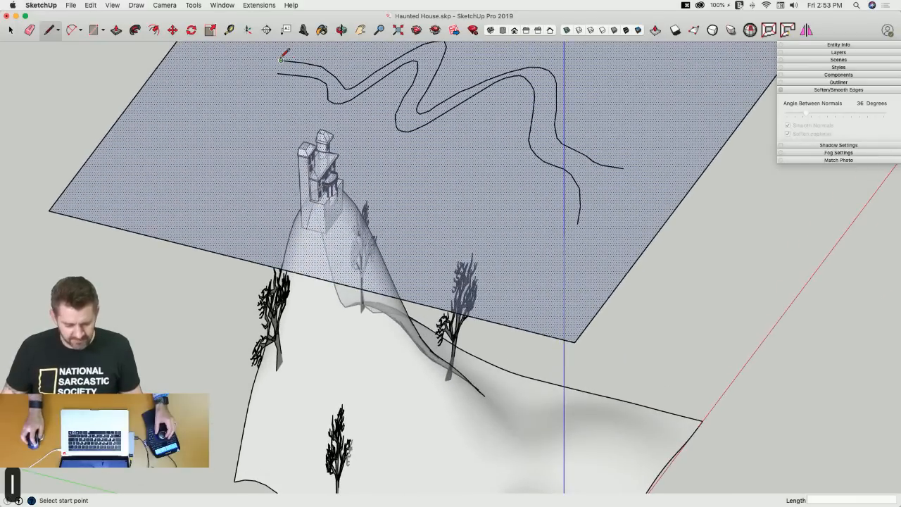
left_click(281, 60)
left_click(281, 61)
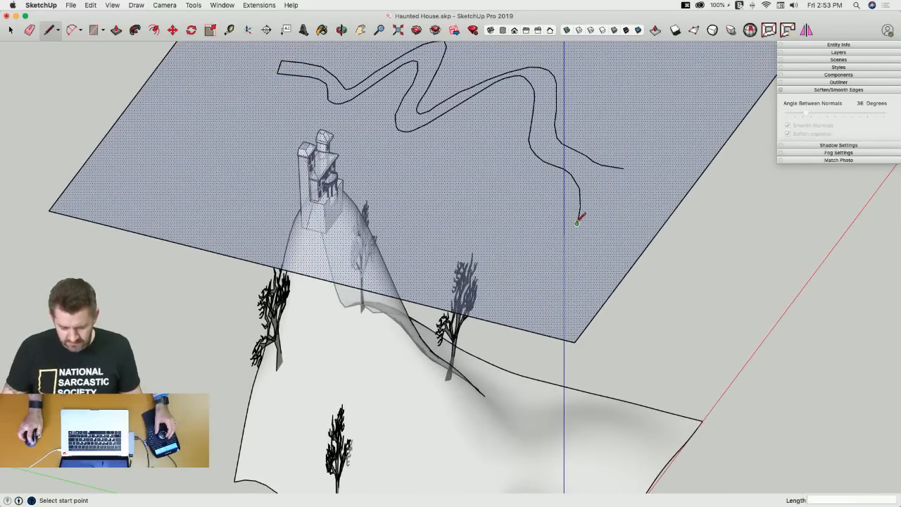
left_click(625, 167)
key("space")
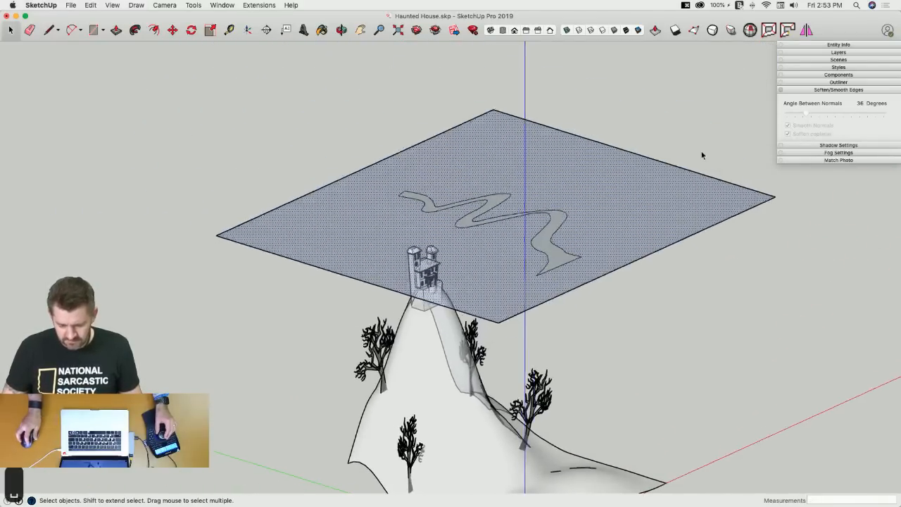
Erase the outer edges of the large rectangle, leaving only the winding path face, and save the model.
key("e")
left_click_drag(725, 240, 725, 236)
left_click_drag(724, 188, 694, 158)
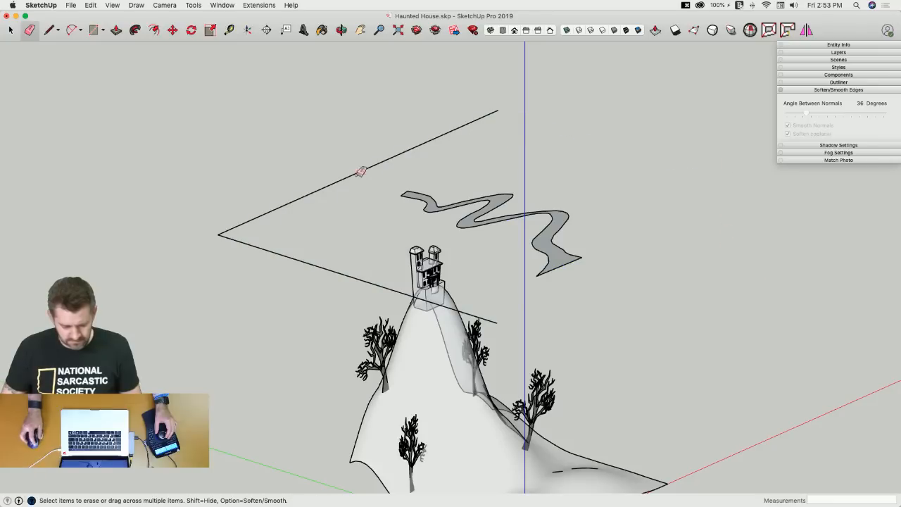
mouse_move(357, 175)
left_mouse_down()
mouse_move(248, 249)
mouse_move(243, 241)
left_mouse_up()
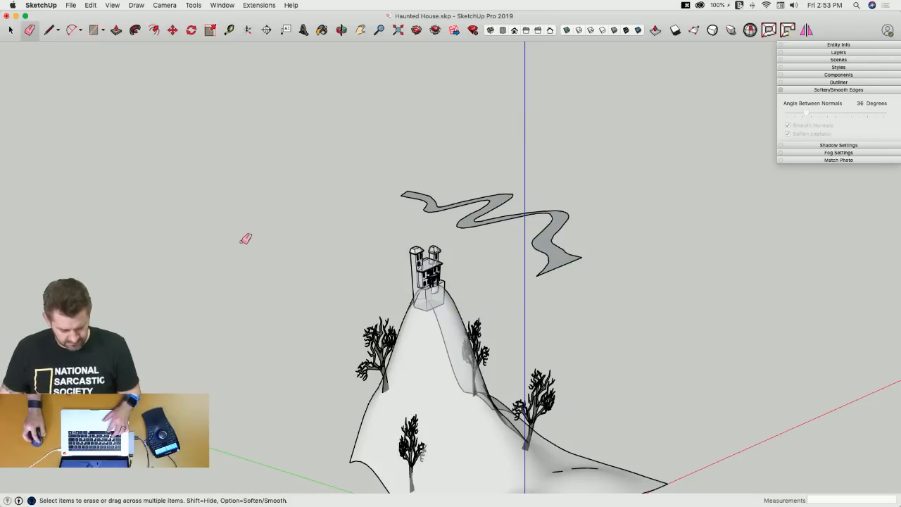
key("super+s")
Select the hill, display the Sandbox tool palette, and turn off X-ray display.
key("space")
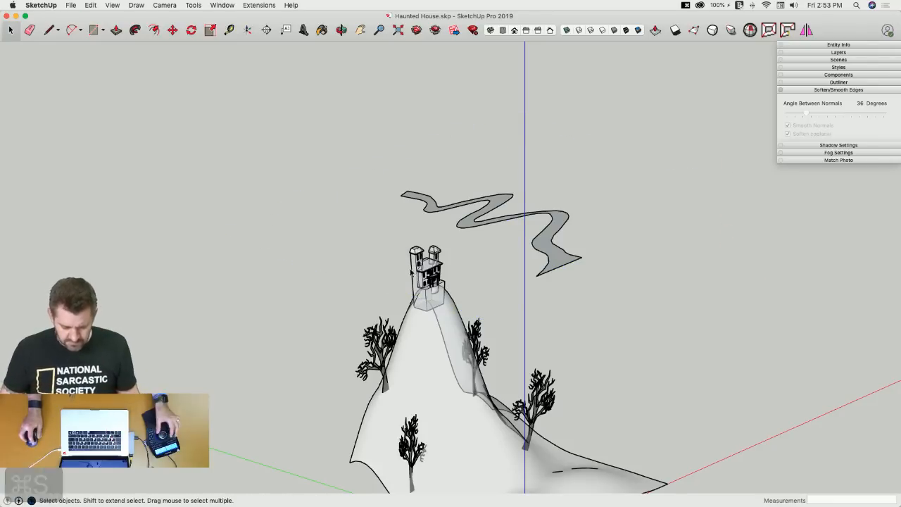
left_click(462, 366)
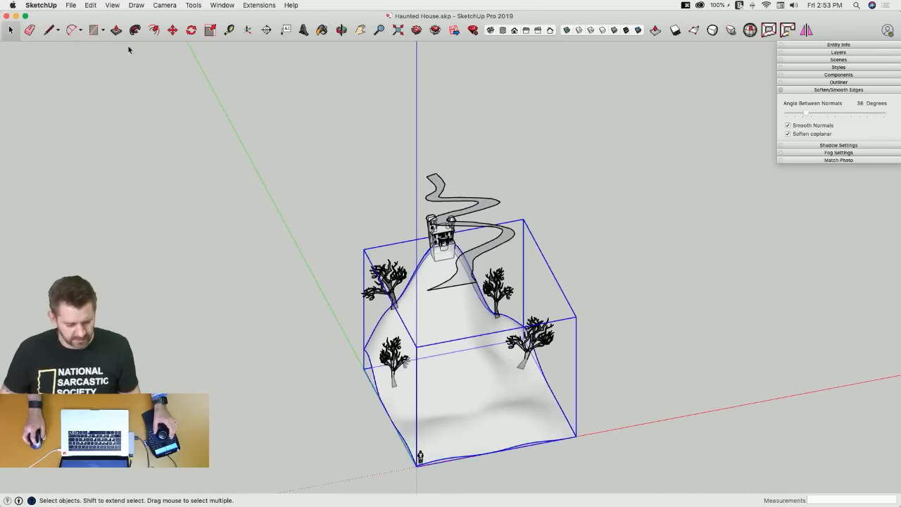
left_click(115, 5)
mouse_move(92, 5)
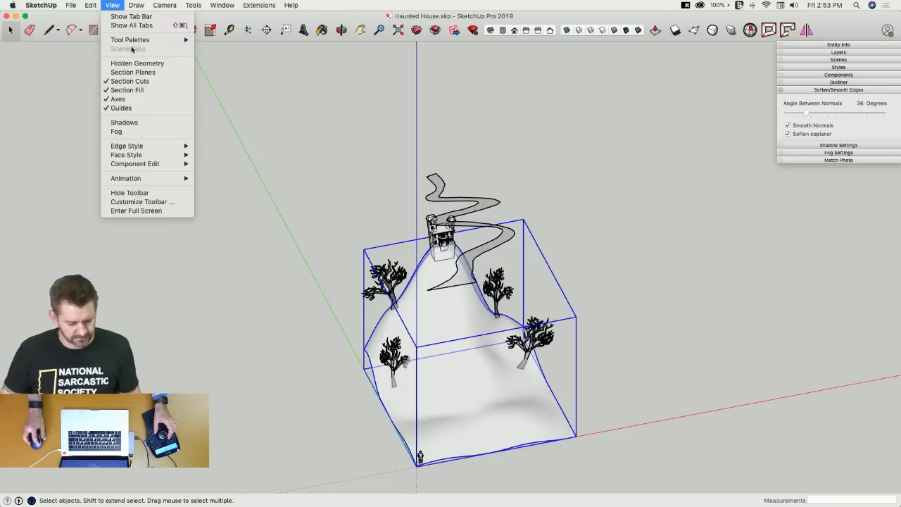
mouse_move(176, 40)
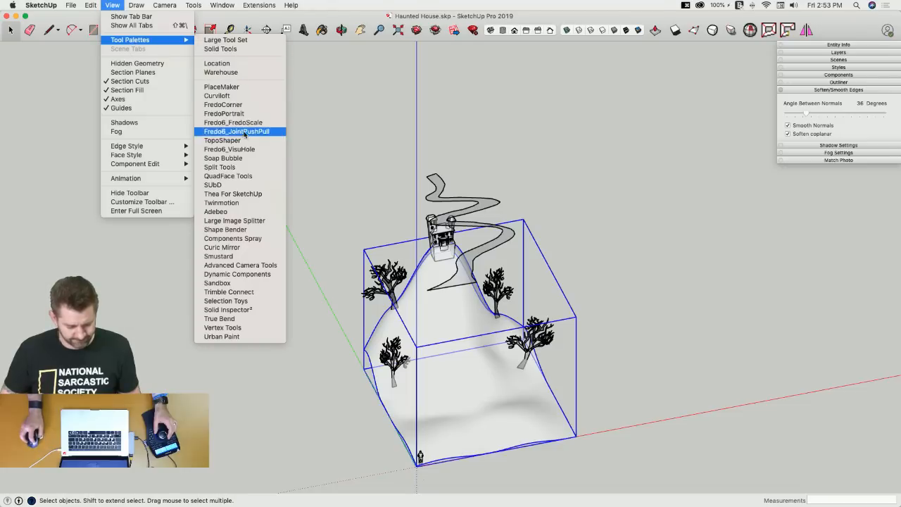
left_click(255, 284)
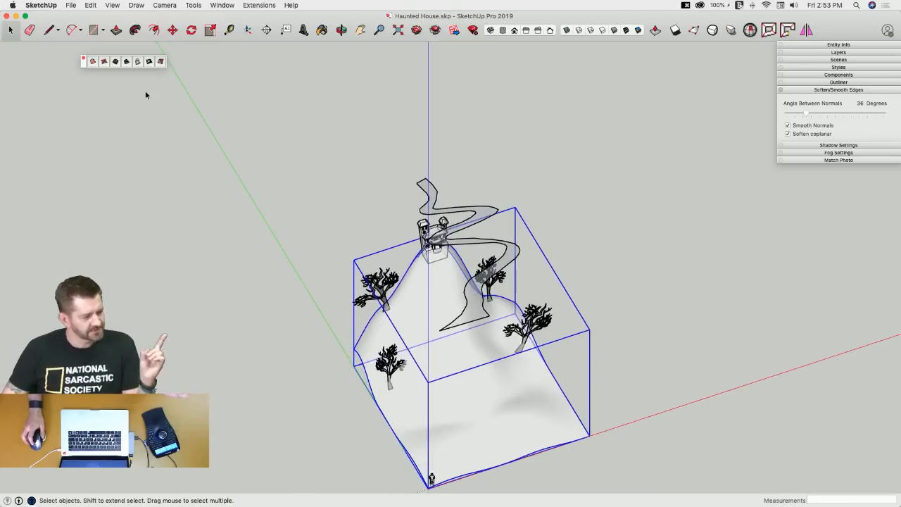
left_click(567, 31)
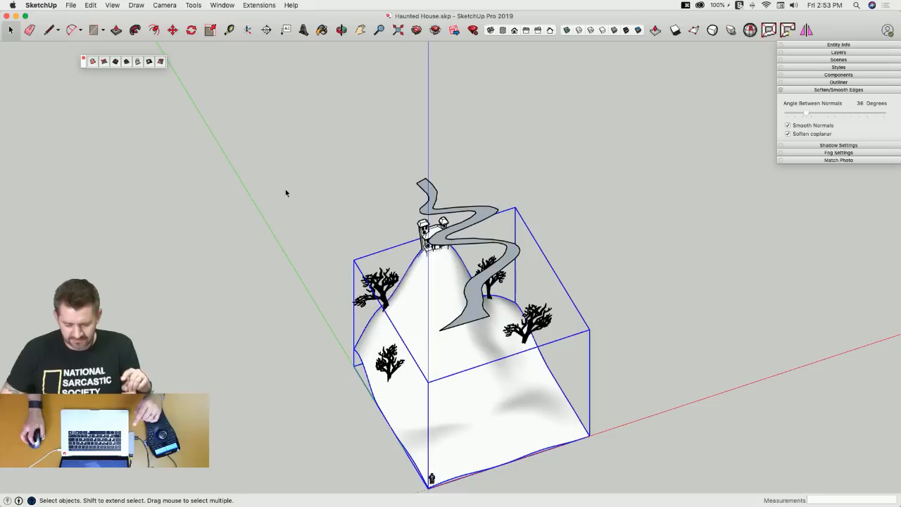
Try to drape the selected hill onto the winding path face with the Drape tool, and undo the attempt.
left_click(138, 63)
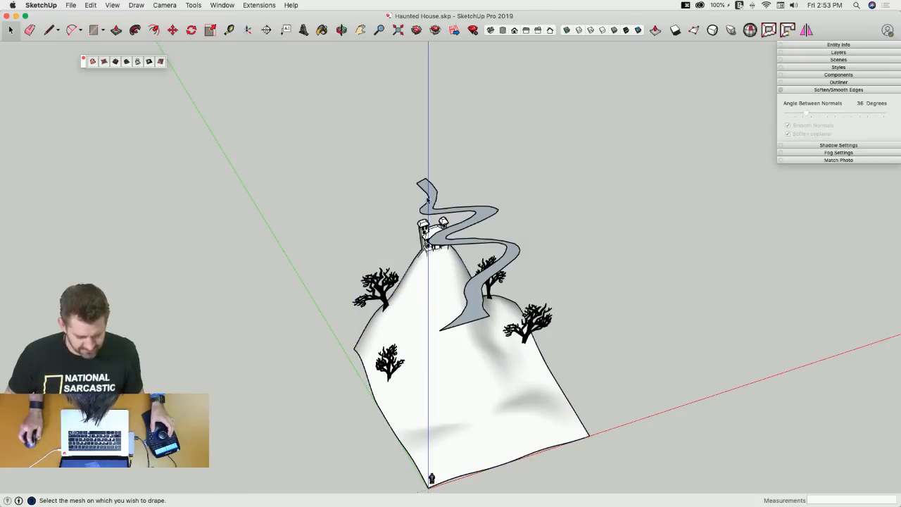
left_click(429, 202)
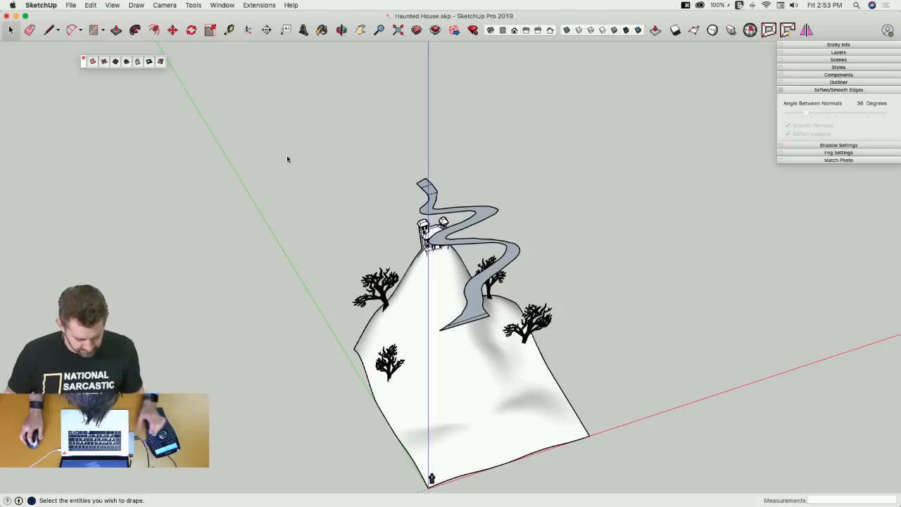
key("super+z")
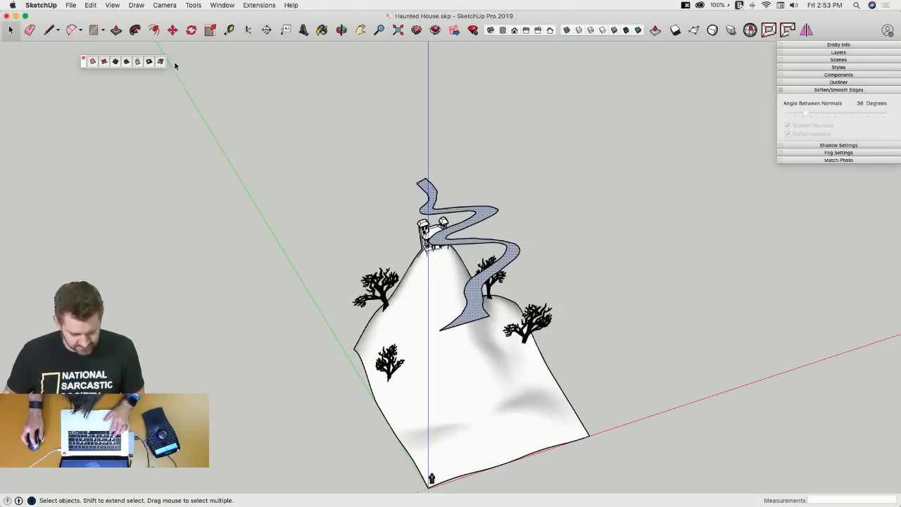
Drape the winding path face onto the hill and erase the flat path outline floating above the house.
left_click(138, 64)
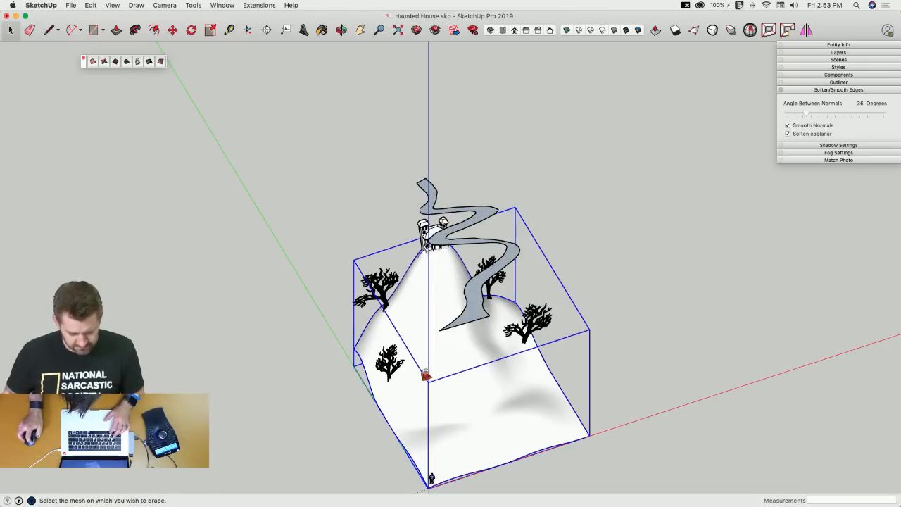
left_click(425, 374)
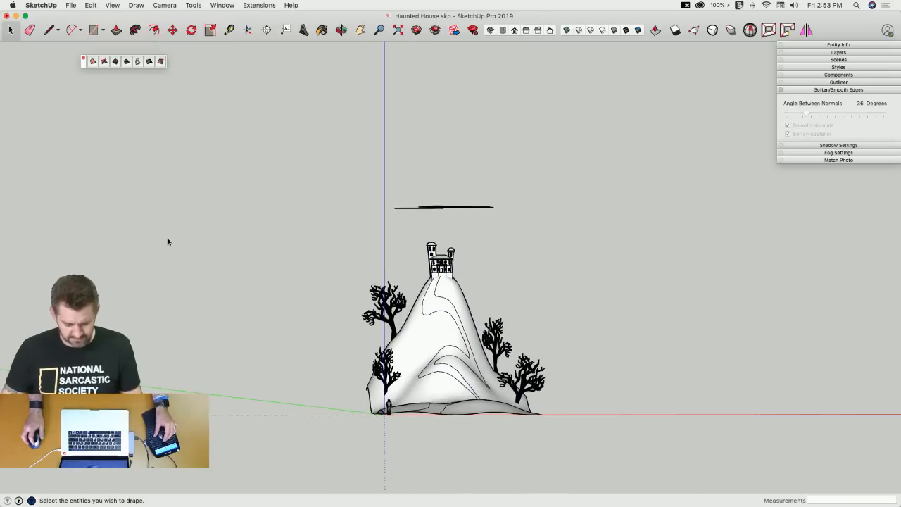
key("e")
mouse_move(167, 242)
middle_mouse_down()
mouse_move(171, 232)
mouse_move(242, 223)
middle_mouse_up()
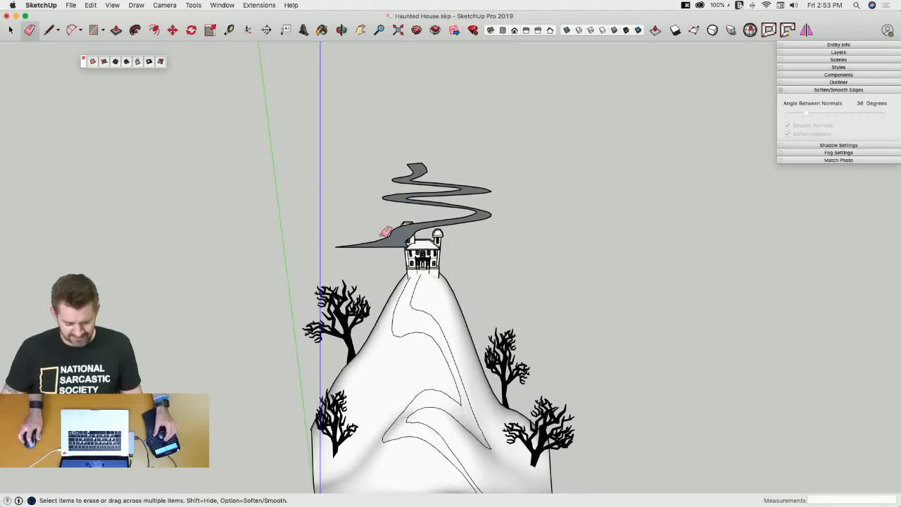
left_click_drag(383, 233, 381, 236)
key("space")
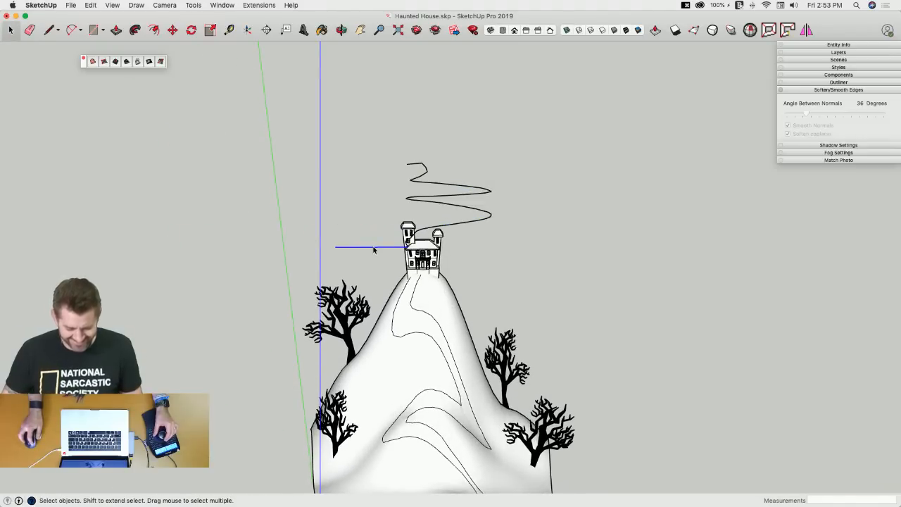
left_click(374, 248)
key("Delete")
Paint the whole hill with the brown Mocha color.
scroll(373, 247, "up", 8)
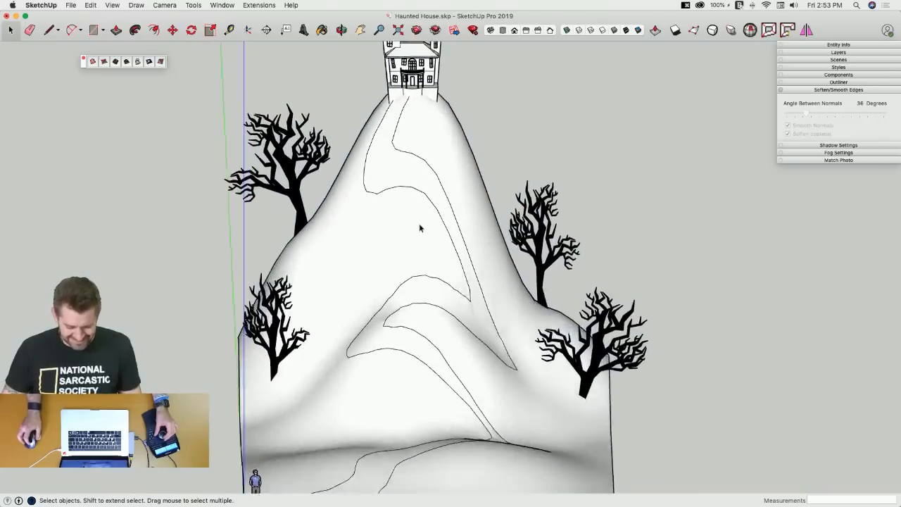
key("b")
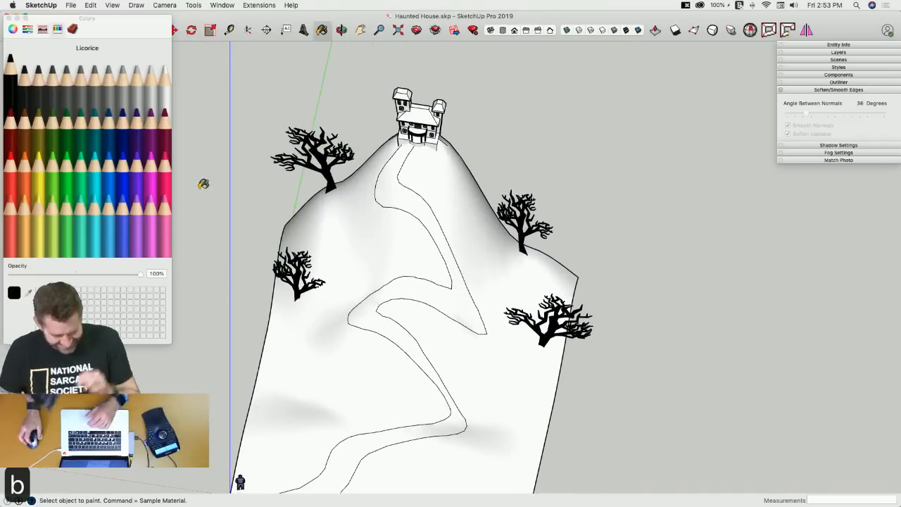
left_click(25, 117)
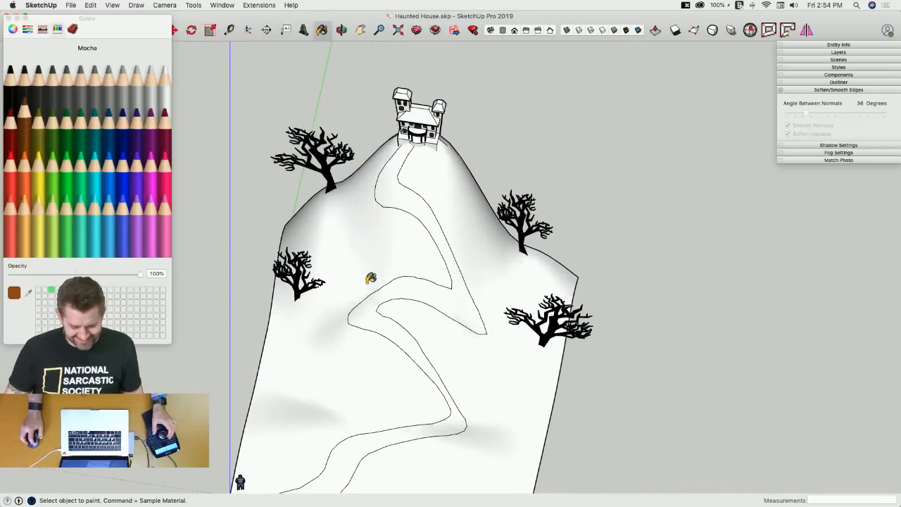
left_click(373, 302)
Open the hill group and paint the ground on both sides of the path with the olive Asparagus color.
key("space")
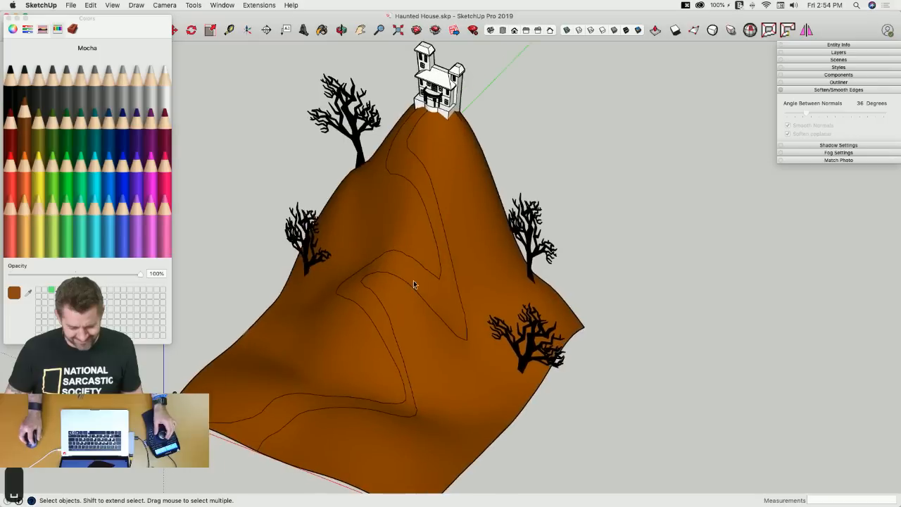
double_click(413, 282)
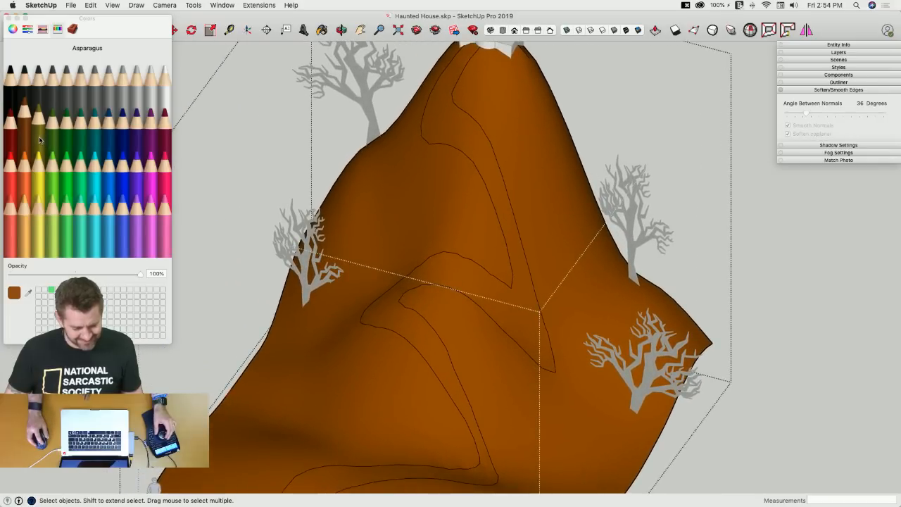
left_click(38, 136)
key("b")
left_click(389, 234)
left_click(583, 216)
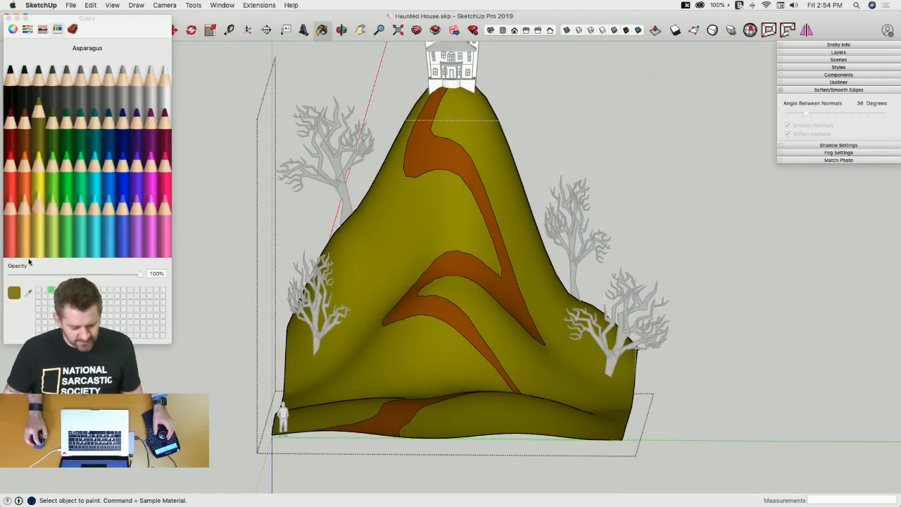
Switch the camera to Perspective and edit the olive hill material to a much darker shade.
left_click(73, 30)
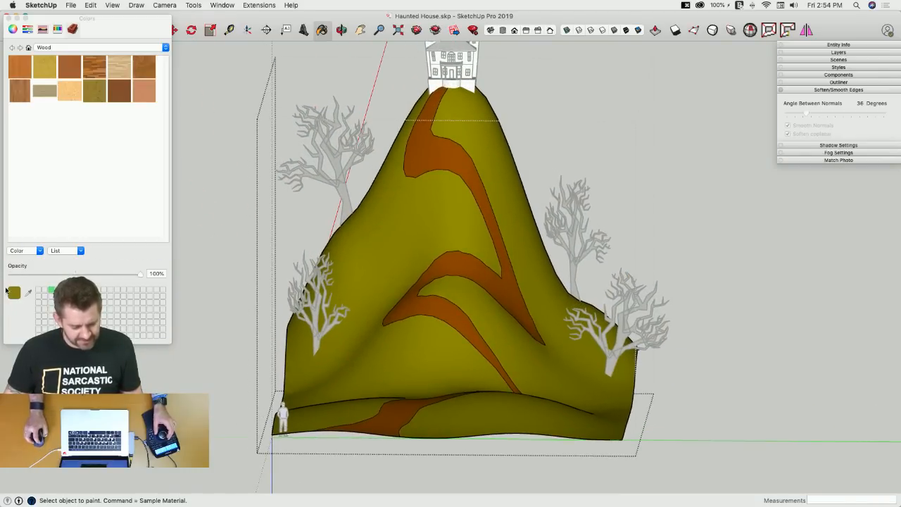
left_click(28, 47)
double_click(46, 118)
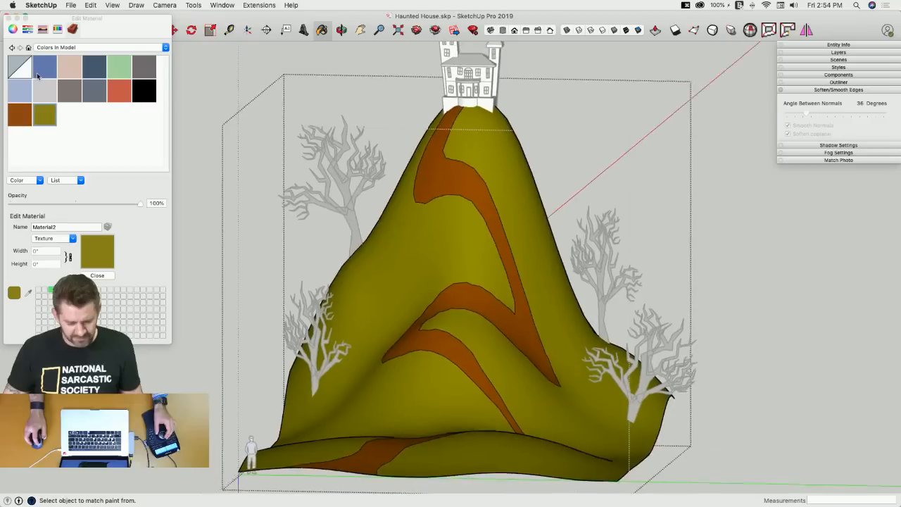
left_click(113, 5)
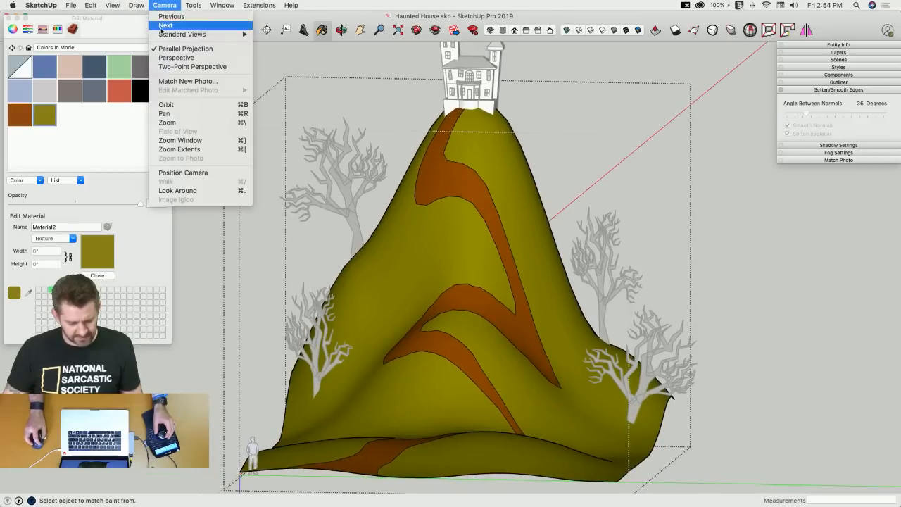
left_click(166, 58)
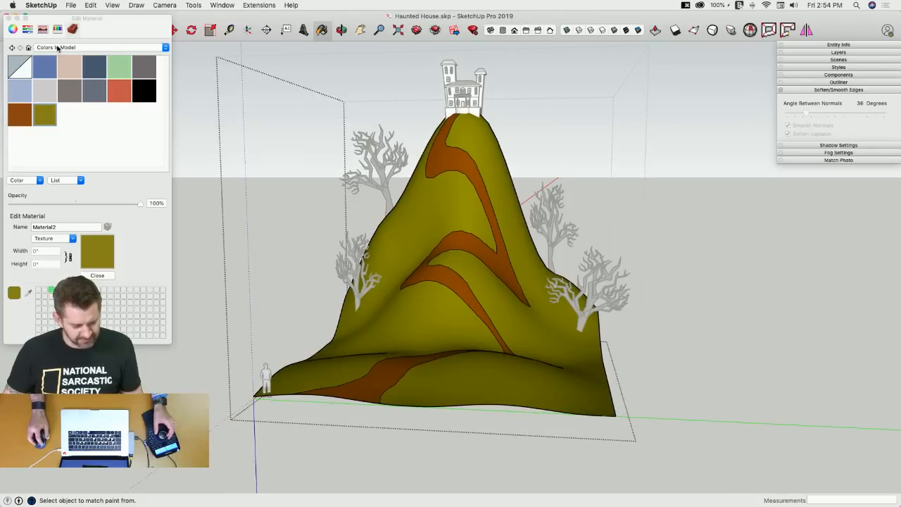
left_click(12, 30)
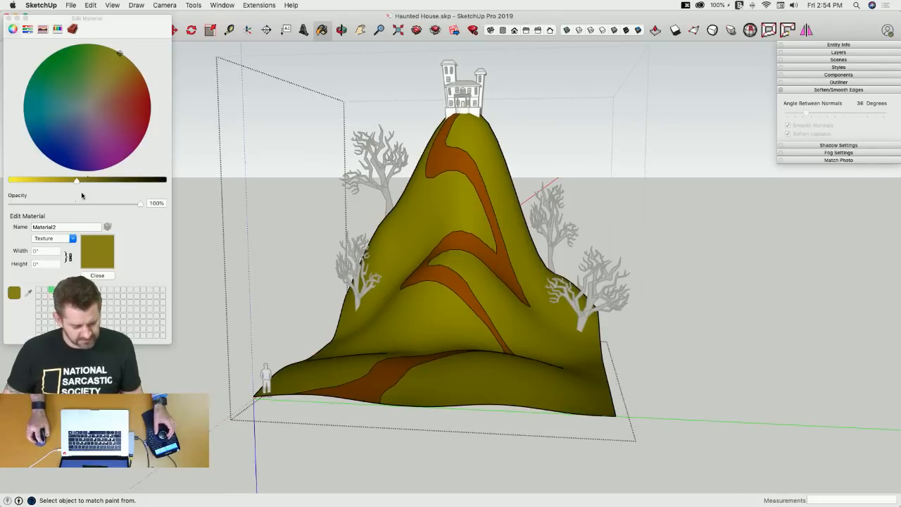
left_click_drag(77, 180, 112, 181)
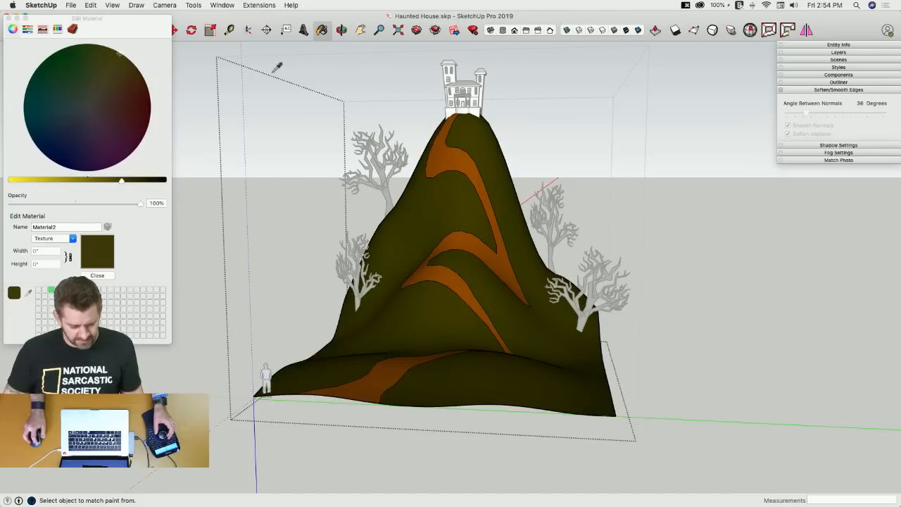
Darken the brown path material to a deeper brown and close the hill group.
left_click(72, 29)
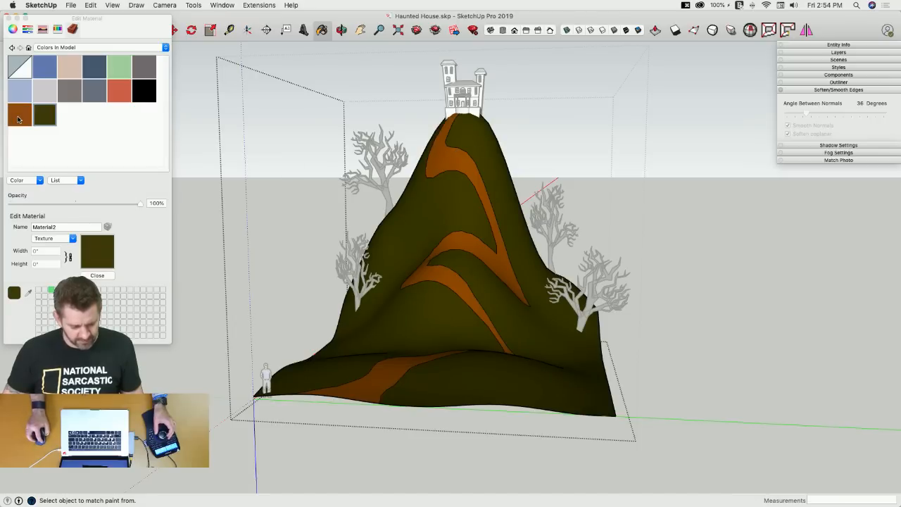
left_click(19, 118)
left_click(13, 30)
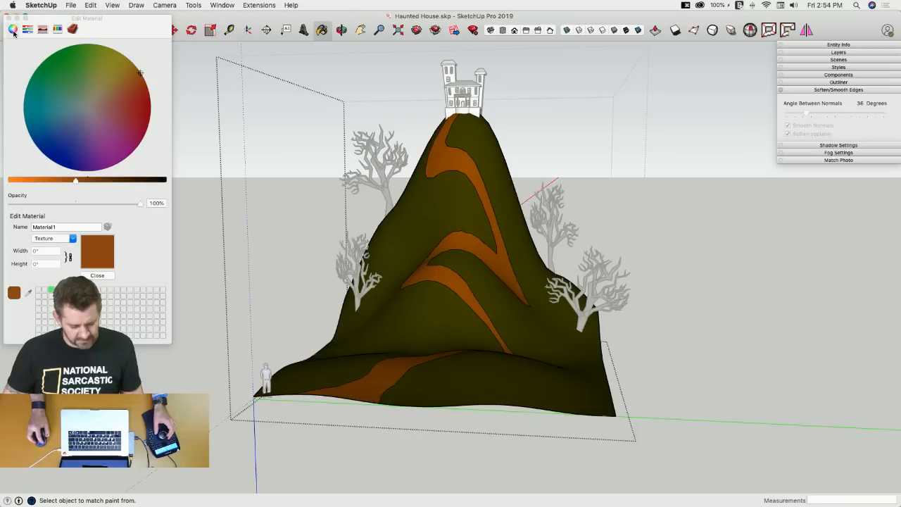
left_click_drag(77, 182, 98, 181)
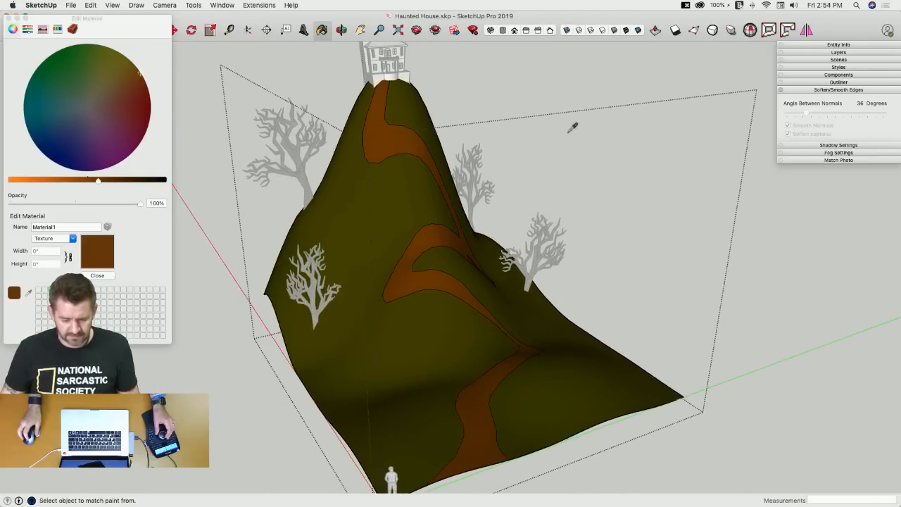
key("space")
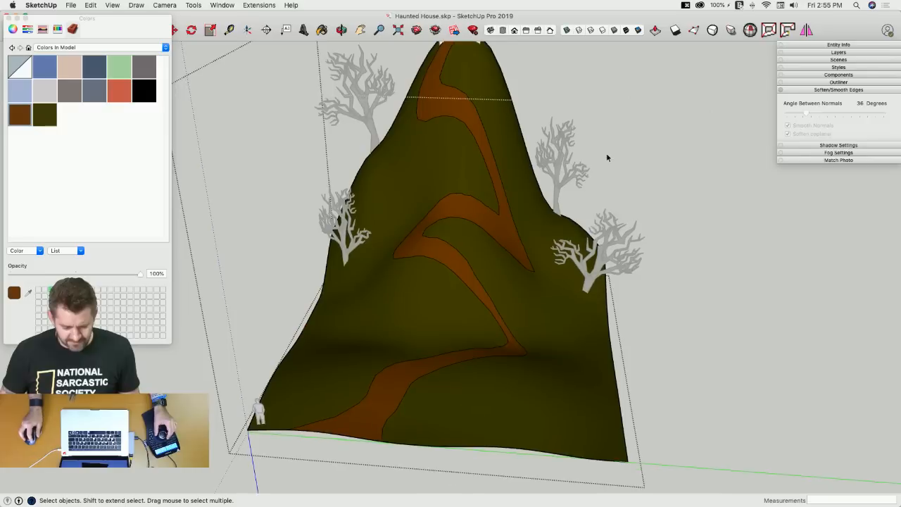
left_click(668, 161)
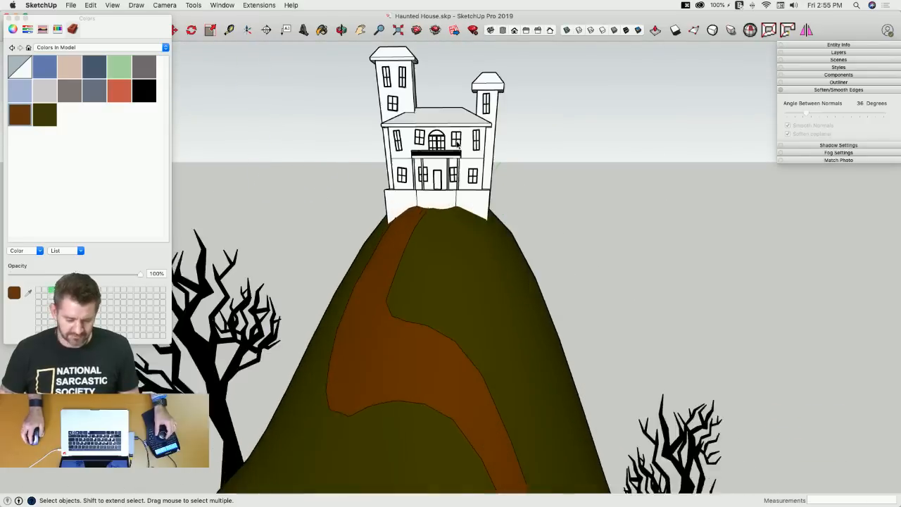
Open the house group for editing and display the Roofing material collection for painting.
left_click(493, 204)
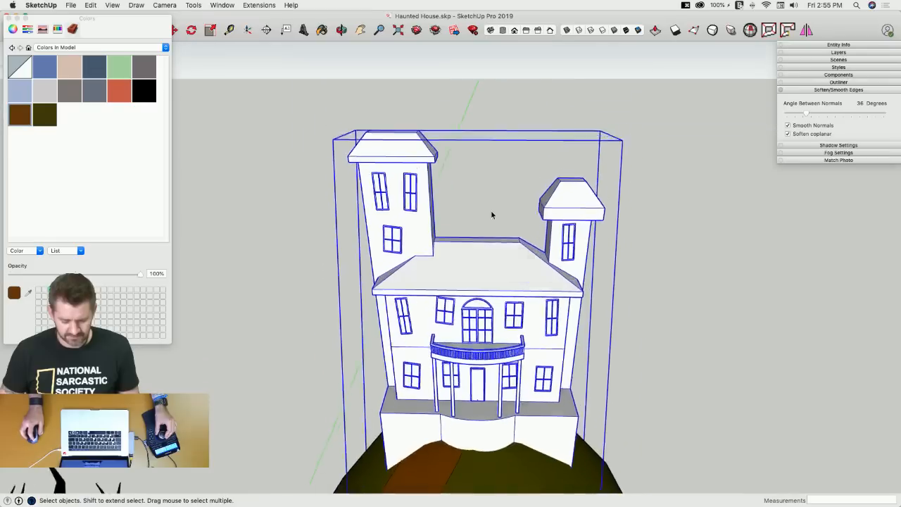
double_click(483, 253)
key("b")
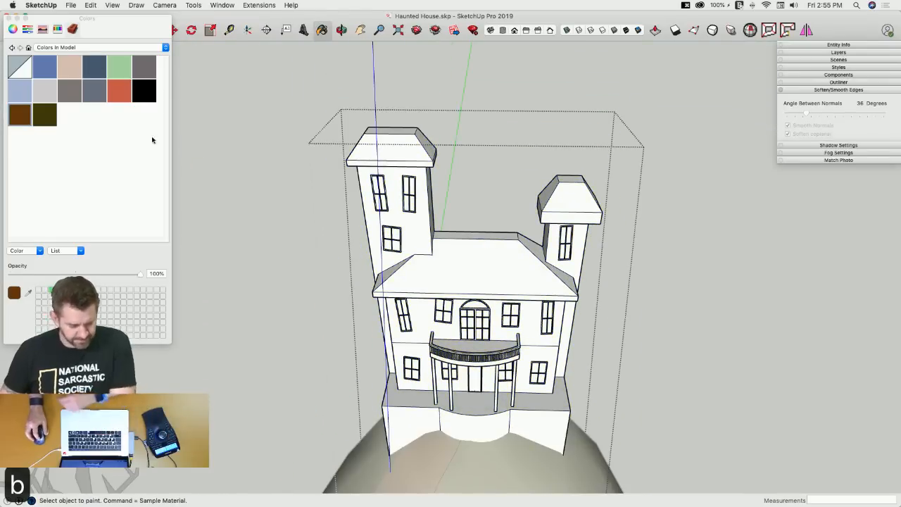
left_click(70, 47)
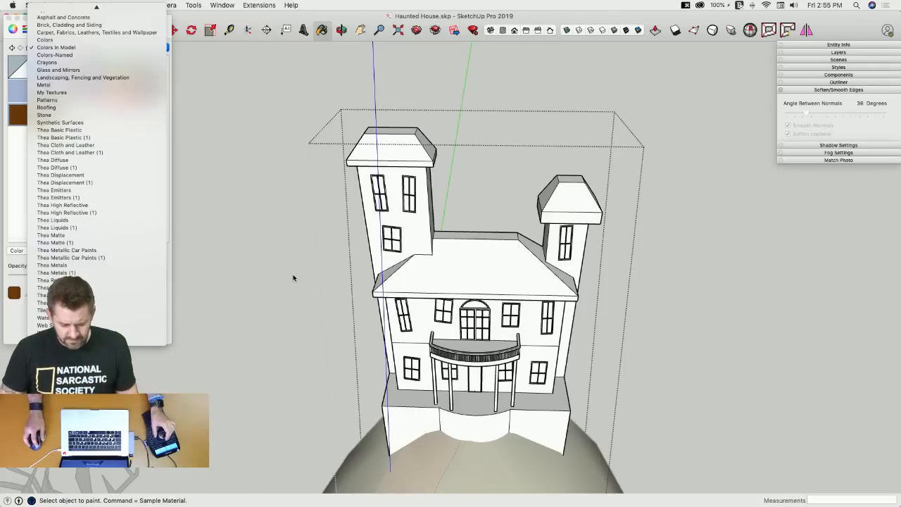
left_click(321, 262)
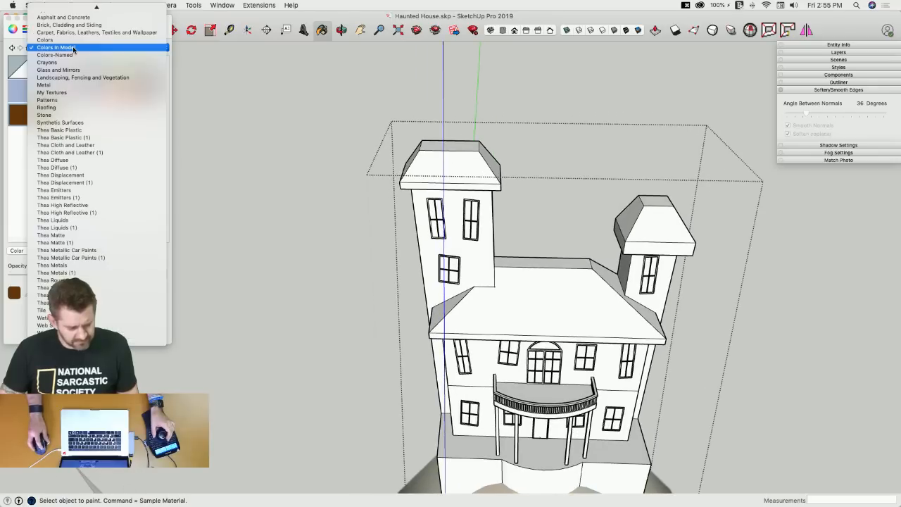
left_click(102, 47)
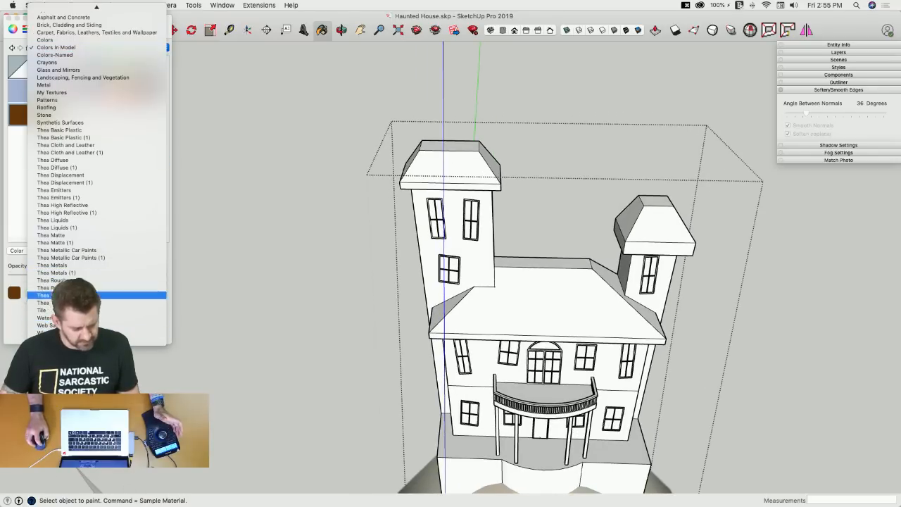
left_click(88, 107)
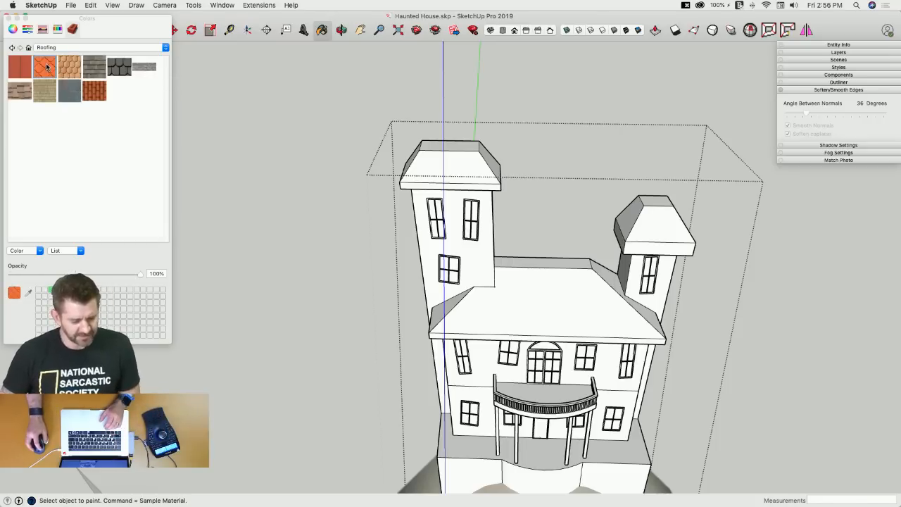
Paint the sloped faces of the main roof and both tower roofs with the orange scalloped tile material.
left_click(537, 291)
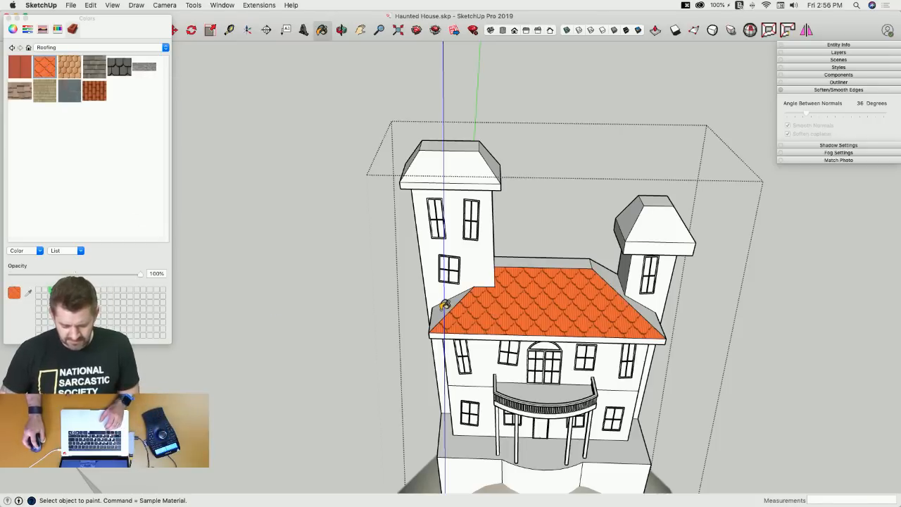
left_click(635, 217)
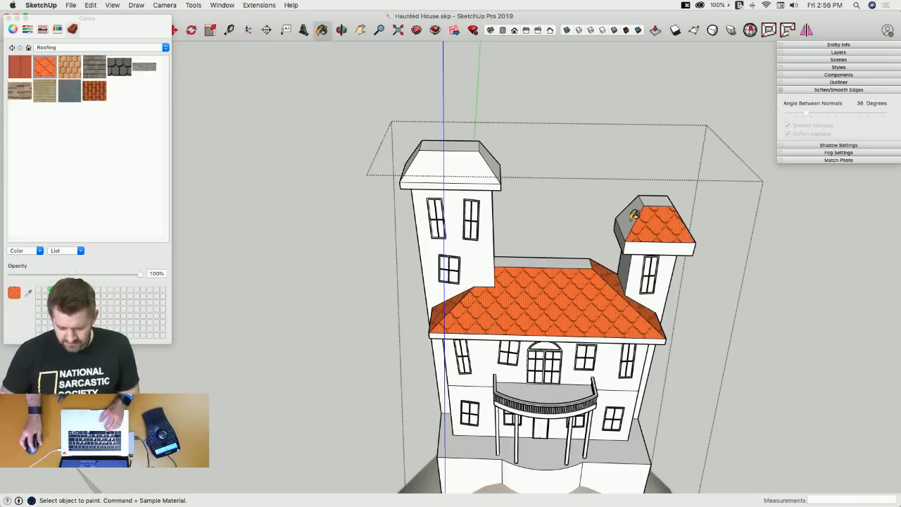
middle_click_drag(693, 237, 606, 270)
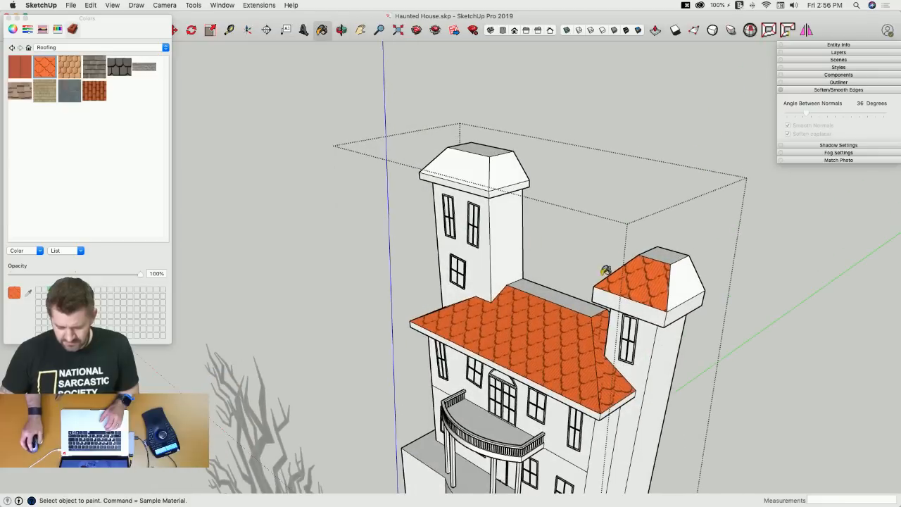
left_click(515, 162)
left_click(465, 169)
middle_click_drag(437, 176, 629, 218)
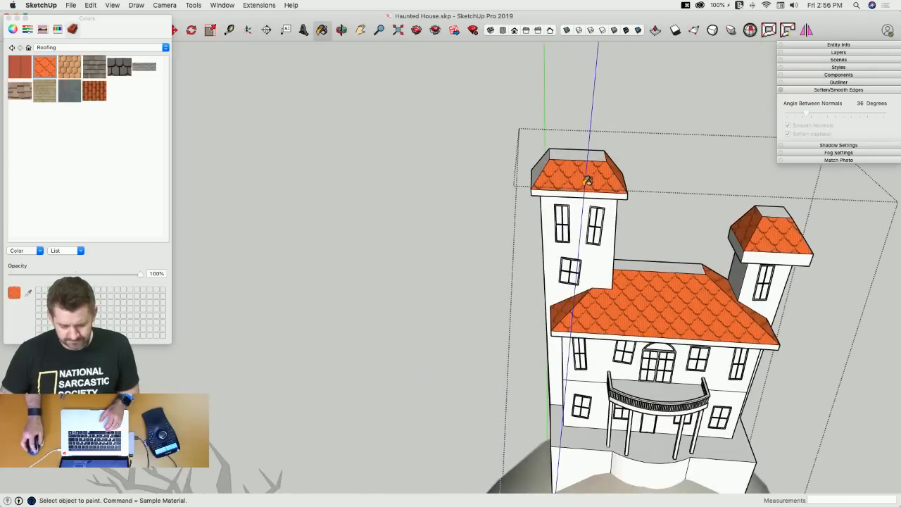
left_click(543, 162)
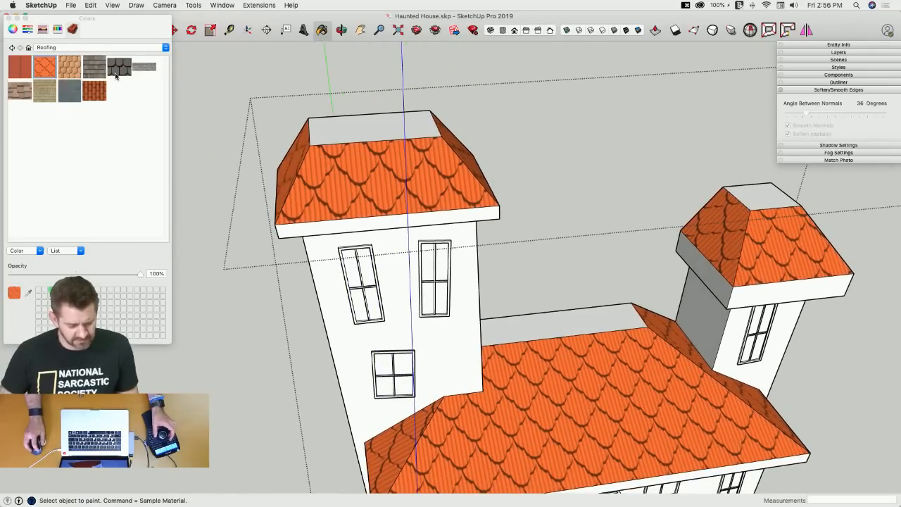
Paint the front walls of both towers and the main house facade with the gray asphalt shingle material.
left_click(97, 68)
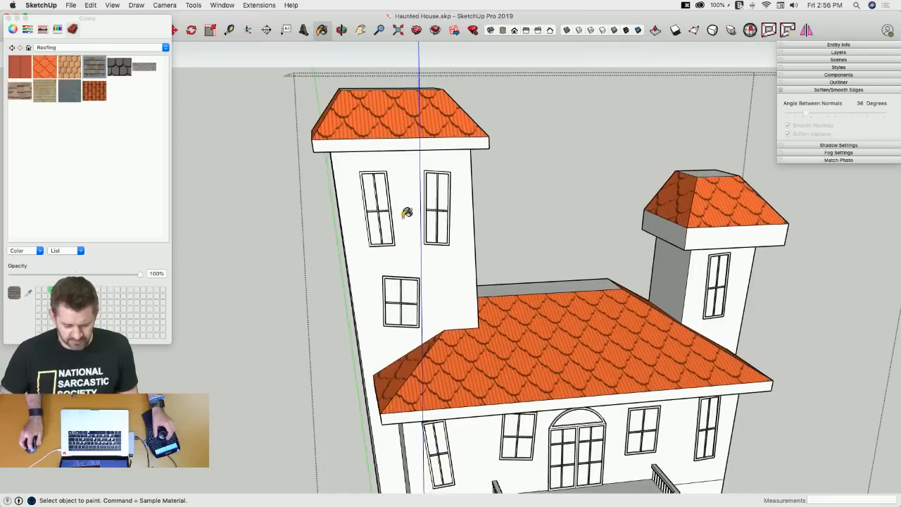
left_click(407, 213)
left_click(645, 262)
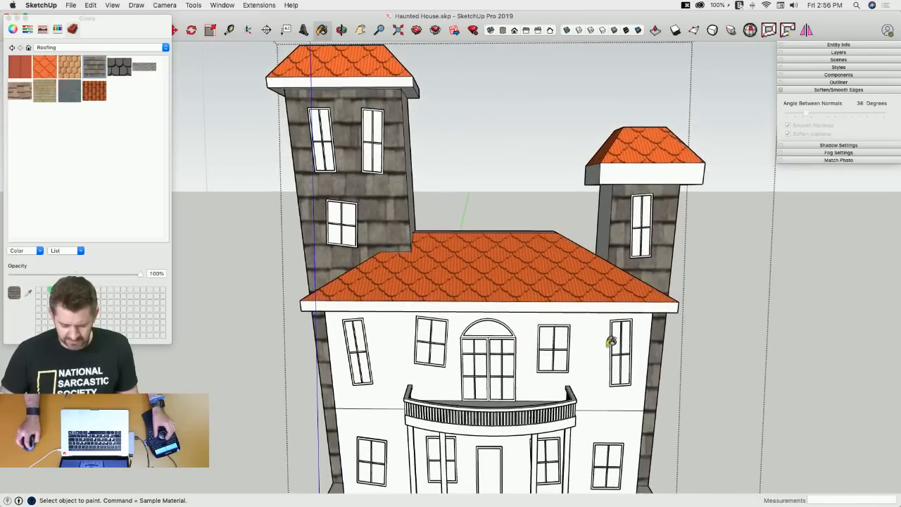
left_click(609, 342)
left_click(534, 316)
Erase the horizontal dividing line across the front facade between the two floors.
key("e")
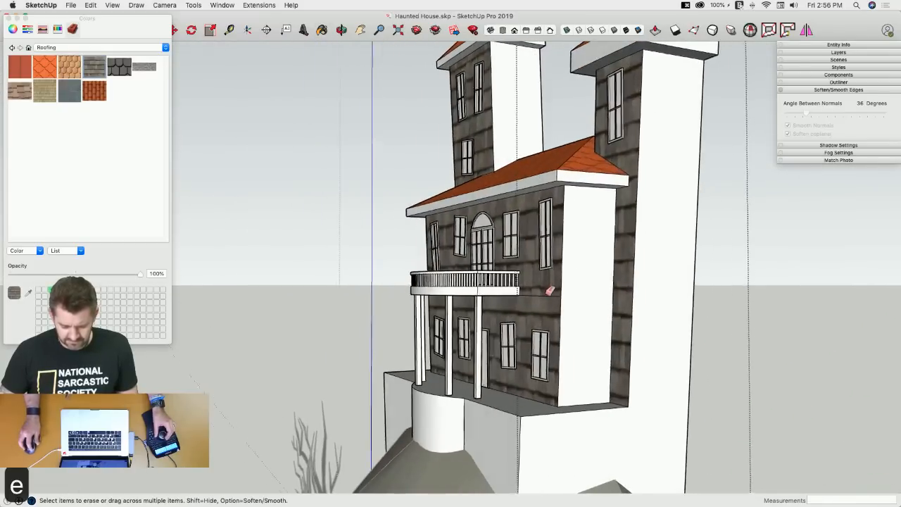
left_click(549, 295)
left_click(436, 293)
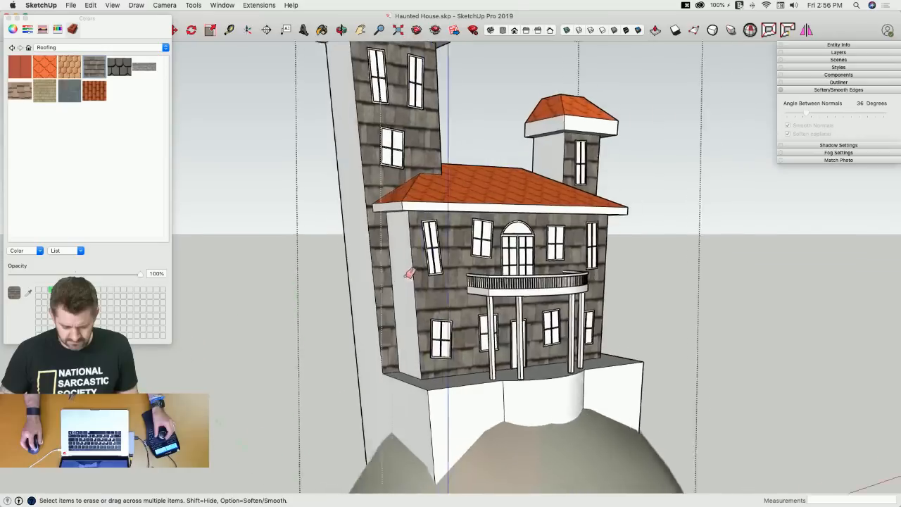
Split the tall tower's outer side at foundation level with a line, and paint the side walls above it and the opposite house side with asphalt shingles.
key("l")
left_click(381, 376)
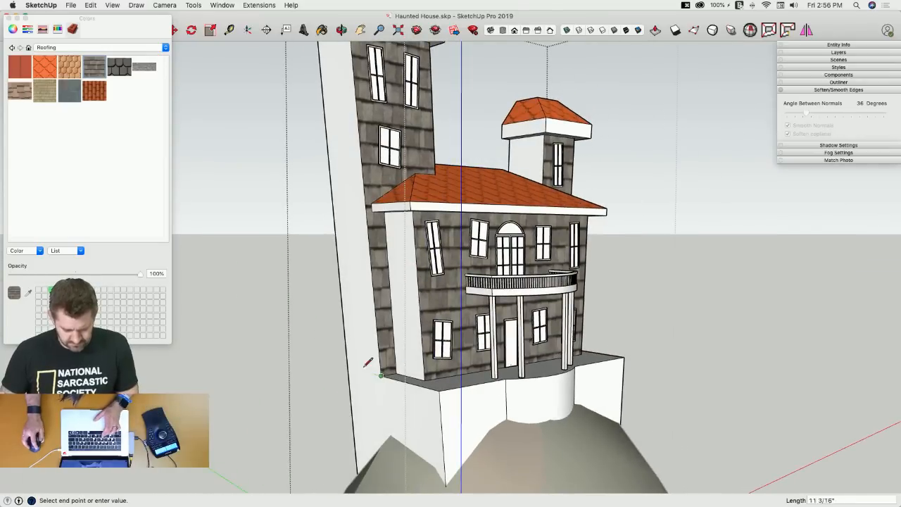
left_click(347, 367)
key("b")
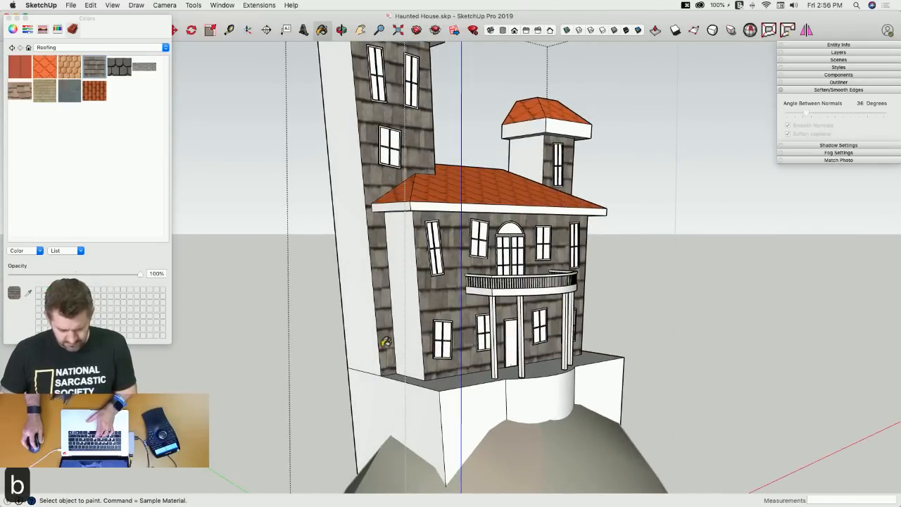
left_click(371, 334)
left_click(405, 296)
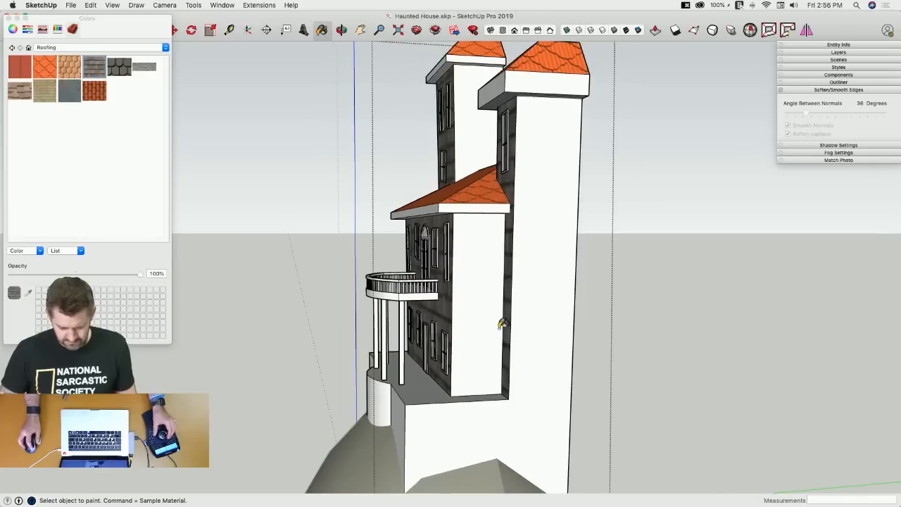
left_click(492, 336)
key("l")
left_click(509, 399)
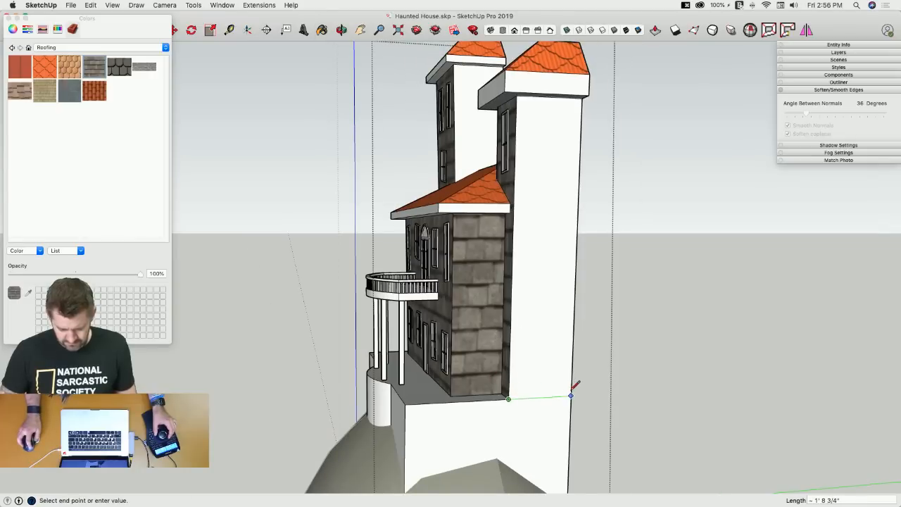
left_click(571, 395)
key("e")
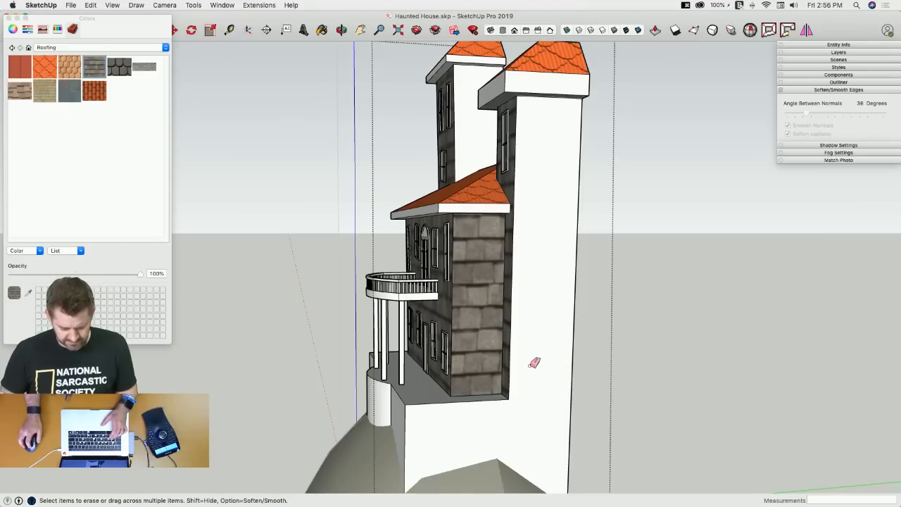
Paint the smaller tower's entire outer side wall with the asphalt shingle material.
key("b")
left_click(542, 345)
mouse_move(542, 345)
middle_mouse_down()
mouse_move(458, 141)
mouse_move(446, 138)
mouse_move(421, 195)
middle_mouse_up()
scroll(421, 196, "up", 10)
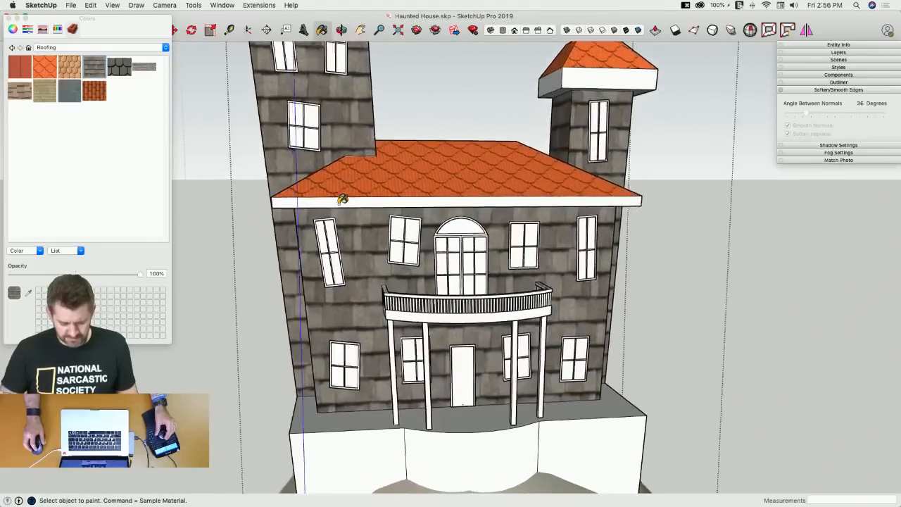
Edit the Roofing Scalloped Ornate material of the roofs and change its color to a dark brown.
key("space")
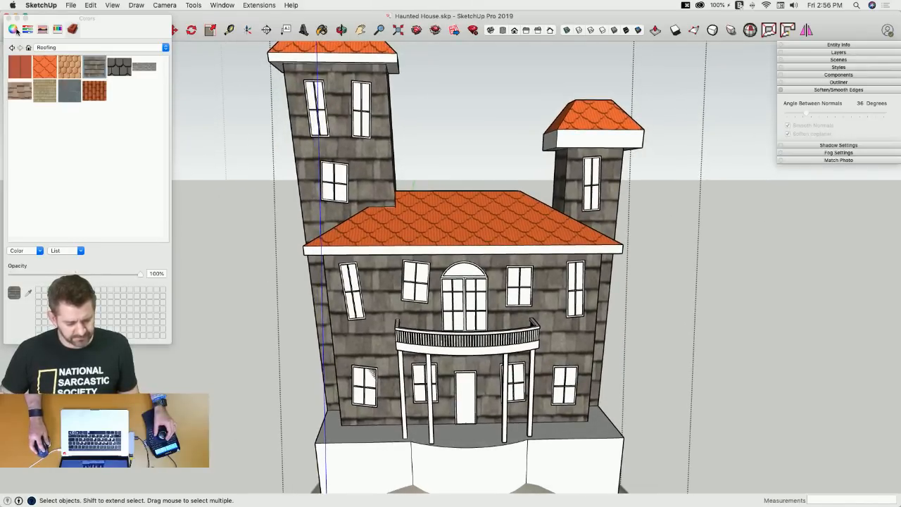
left_click(28, 48)
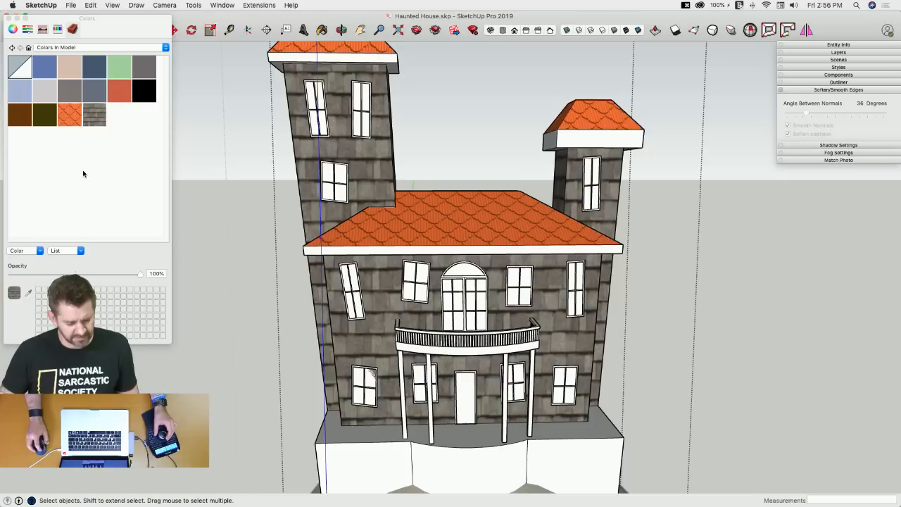
double_click(71, 120)
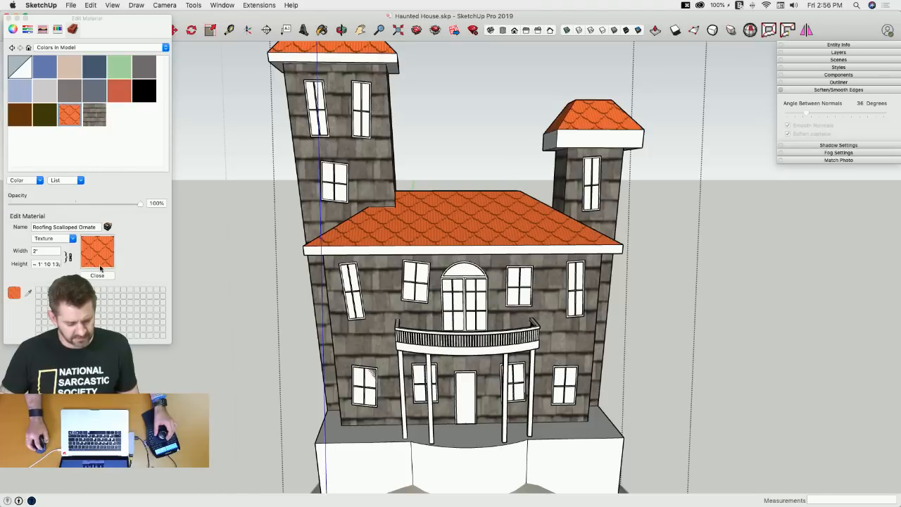
left_click(13, 29)
left_click_drag(26, 182, 73, 184)
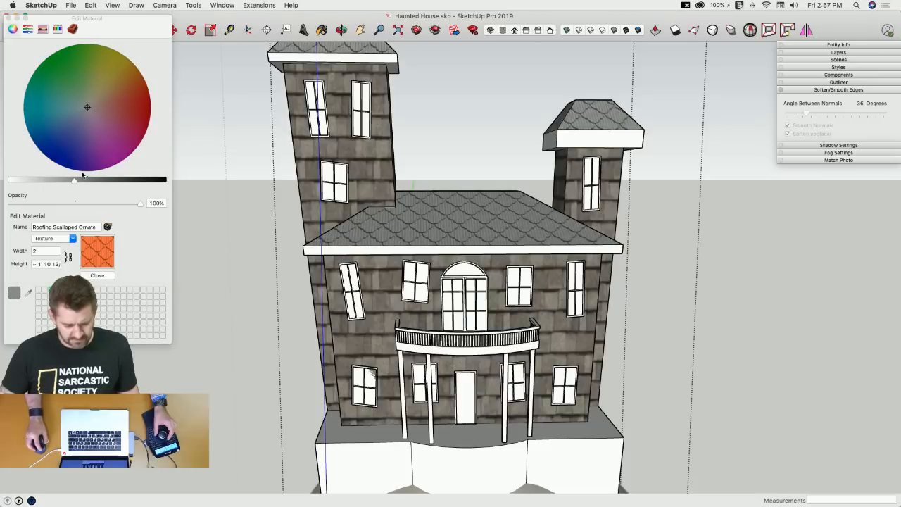
left_click(103, 104)
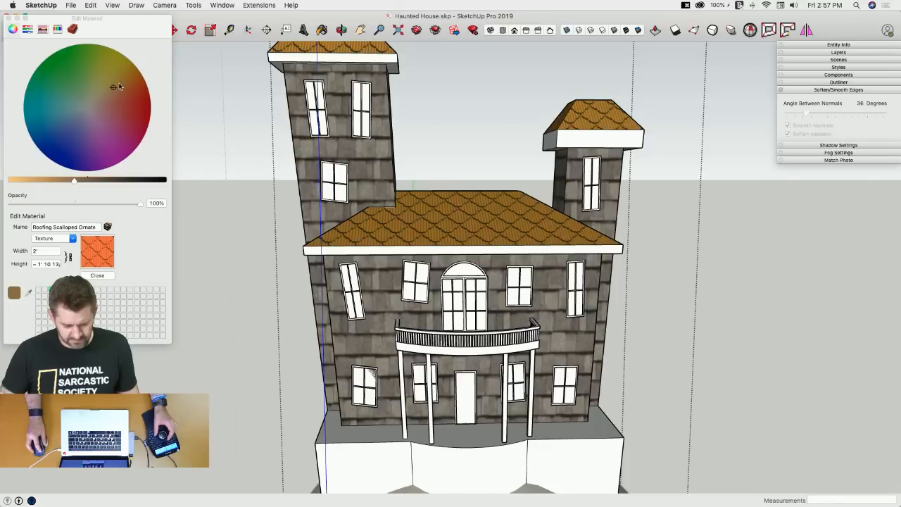
left_click_drag(119, 86, 132, 87)
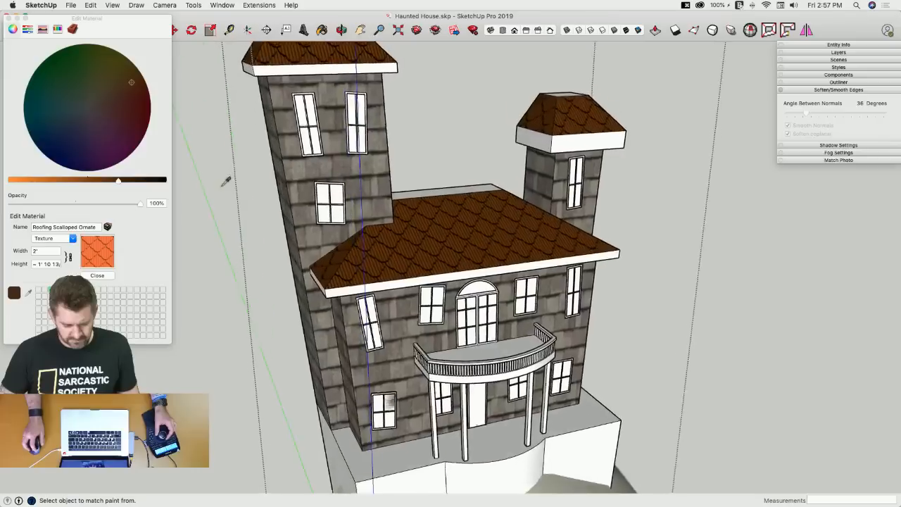
Edit the Roofing Shingles Asphalt wall material, trying a dark blue-gray tint and settling on the Steel gray.
left_click(72, 30)
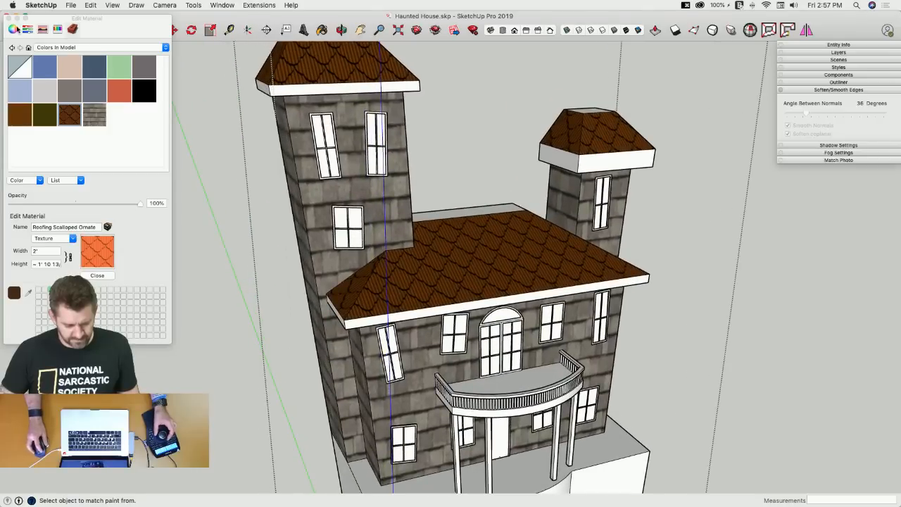
left_click(93, 117)
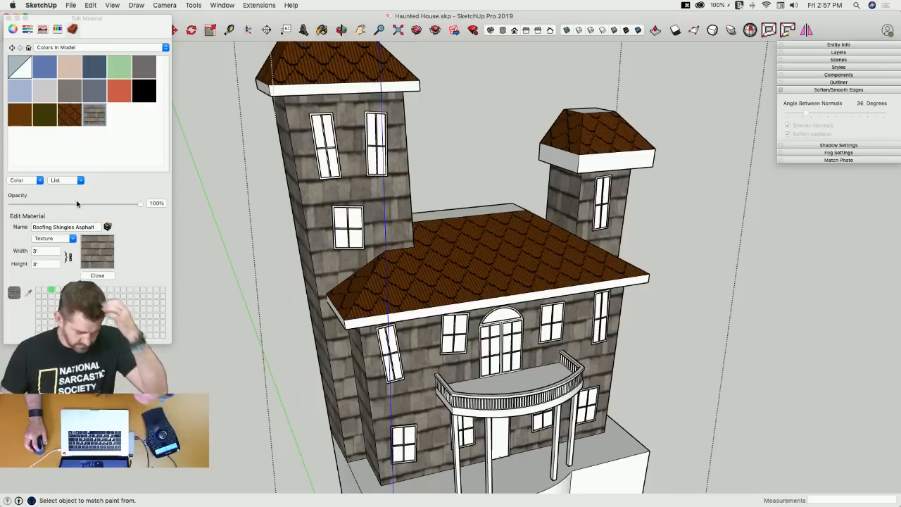
left_click(14, 29)
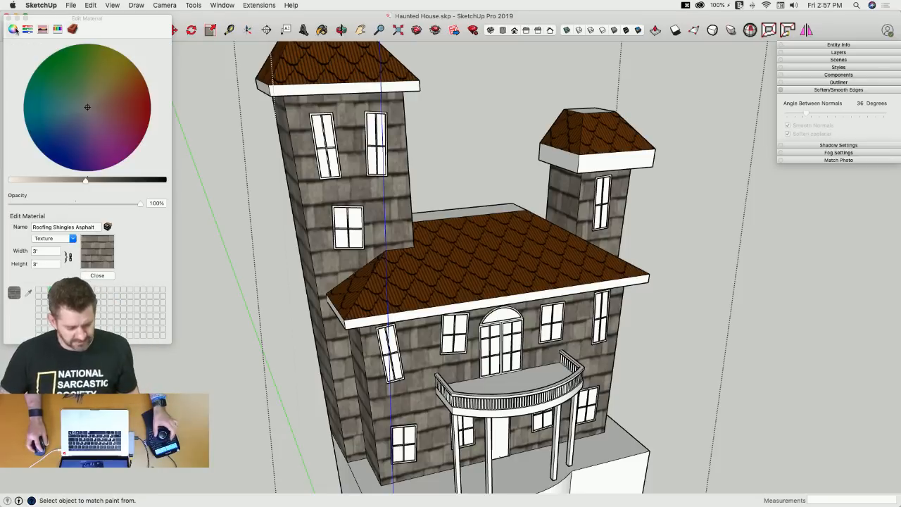
left_click_drag(85, 182, 84, 182)
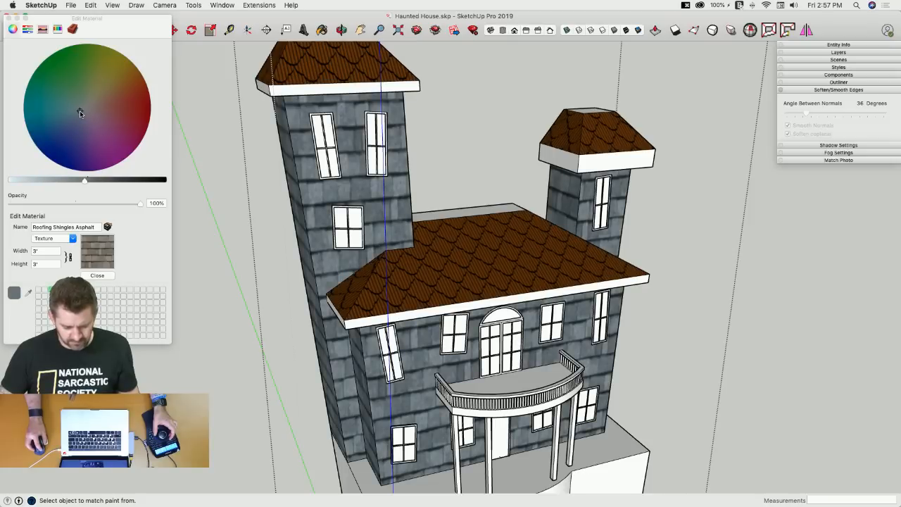
left_click_drag(84, 182, 106, 184)
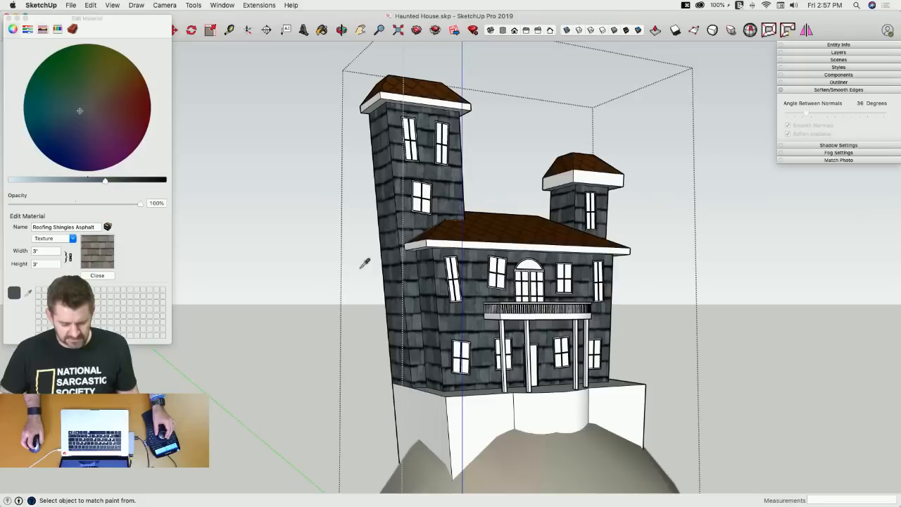
left_click(59, 29)
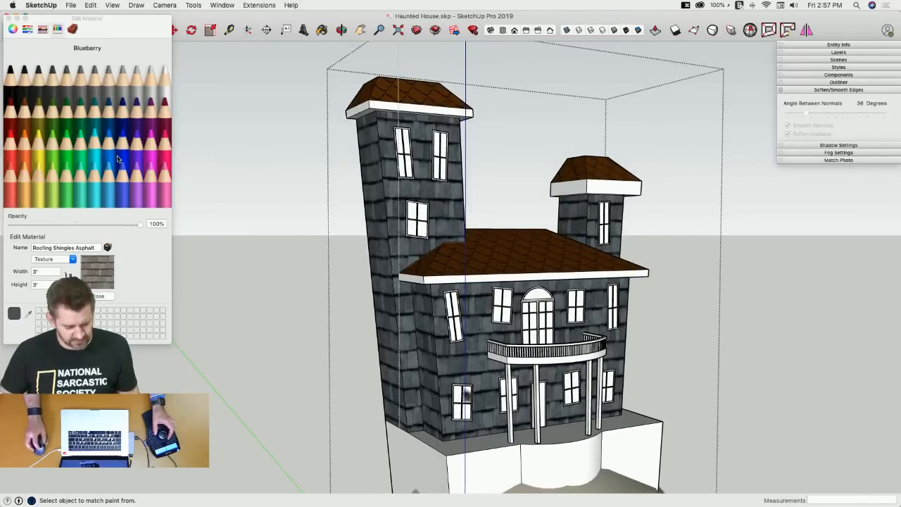
left_click(67, 103)
left_click(65, 92)
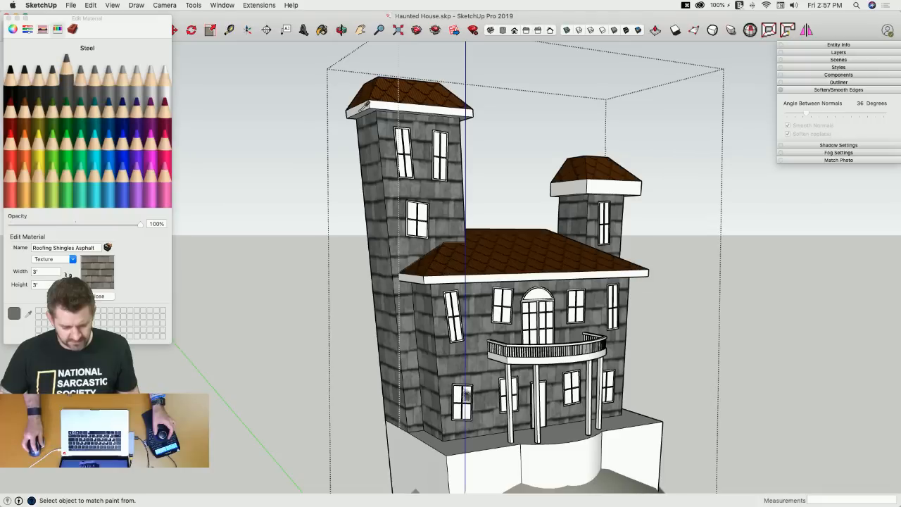
Paint the eave fascias of the main roof and both tower roofs with the dark gray color from the model's colors.
left_click(361, 106, "super")
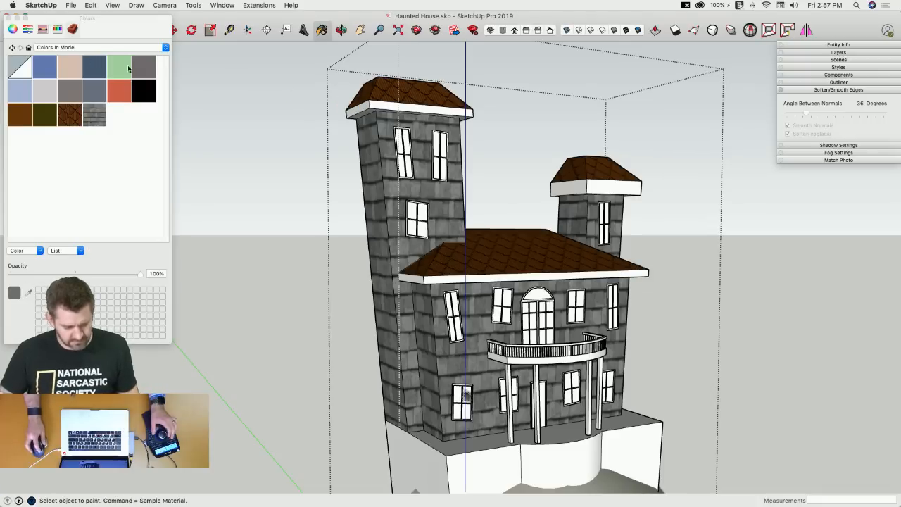
left_click(376, 106)
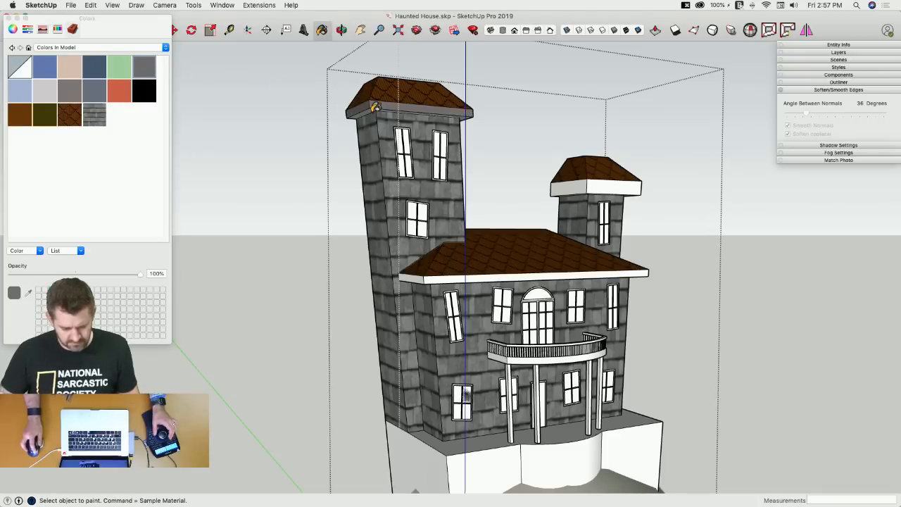
left_click(532, 210)
left_click(554, 212)
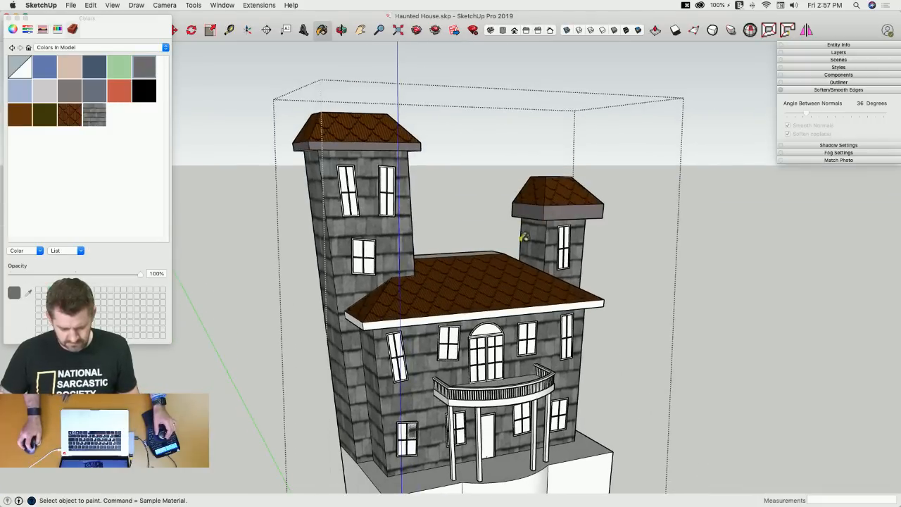
left_click(363, 316)
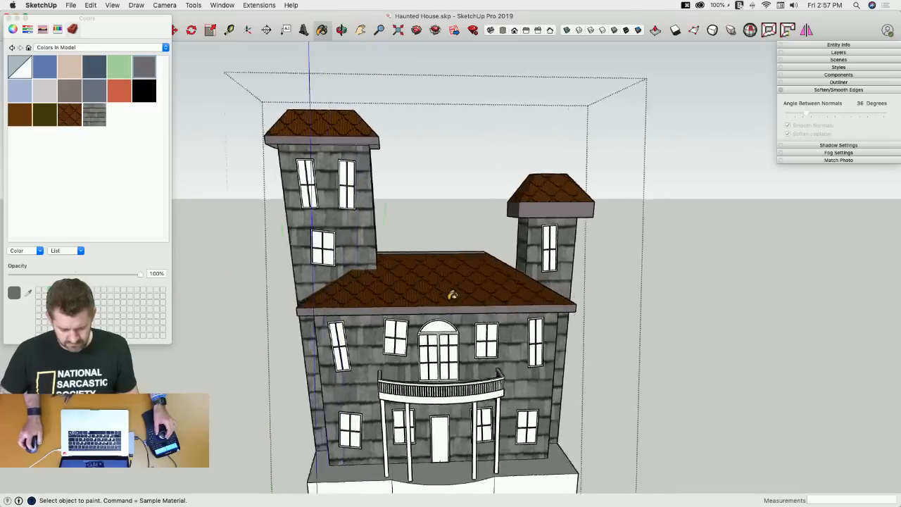
left_click(472, 311)
left_click(522, 199)
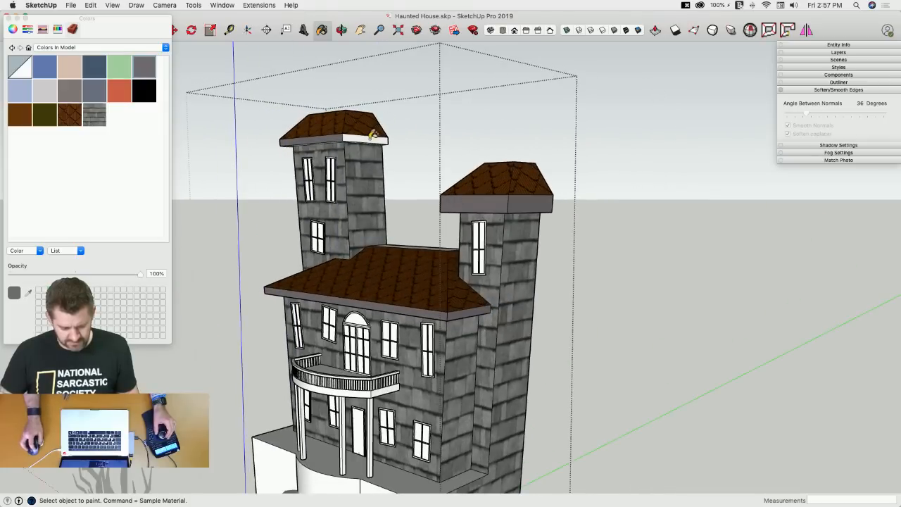
left_click(446, 203)
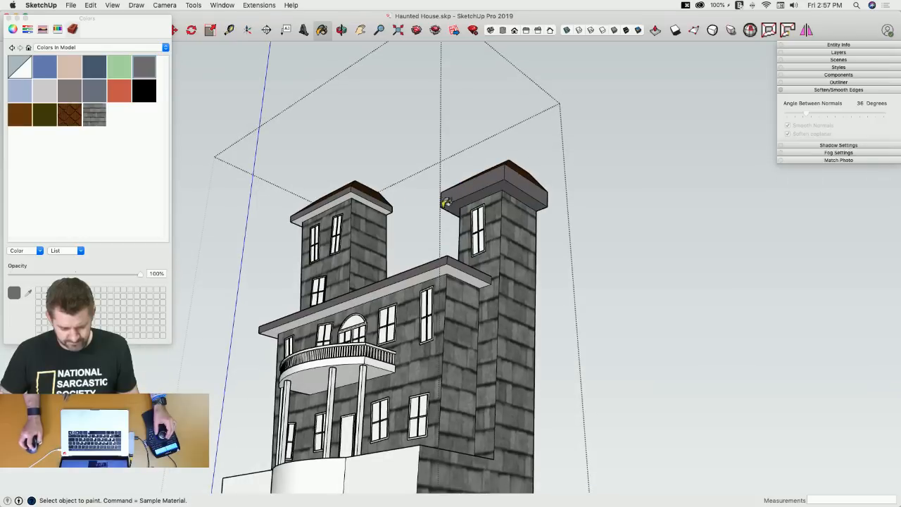
left_click(346, 198)
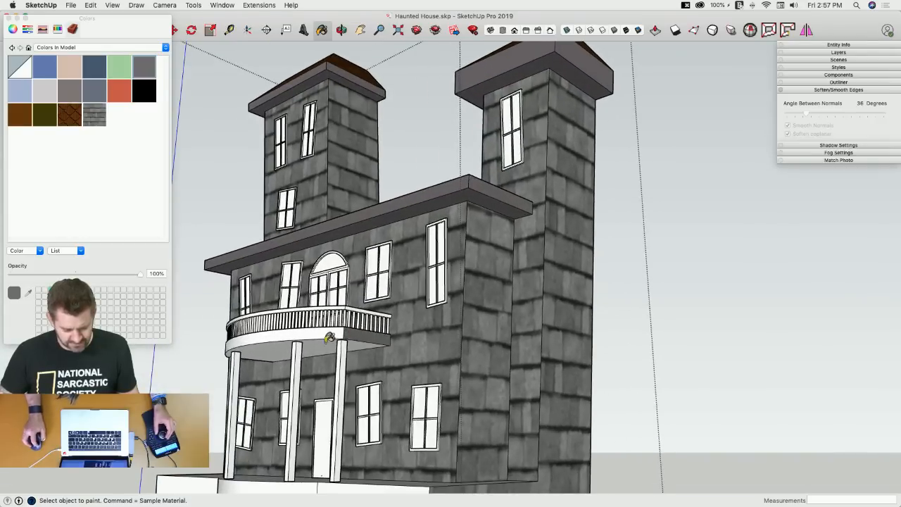
Paint the balcony slab's front and side edges and its handrail with the same dark gray.
left_click(321, 329)
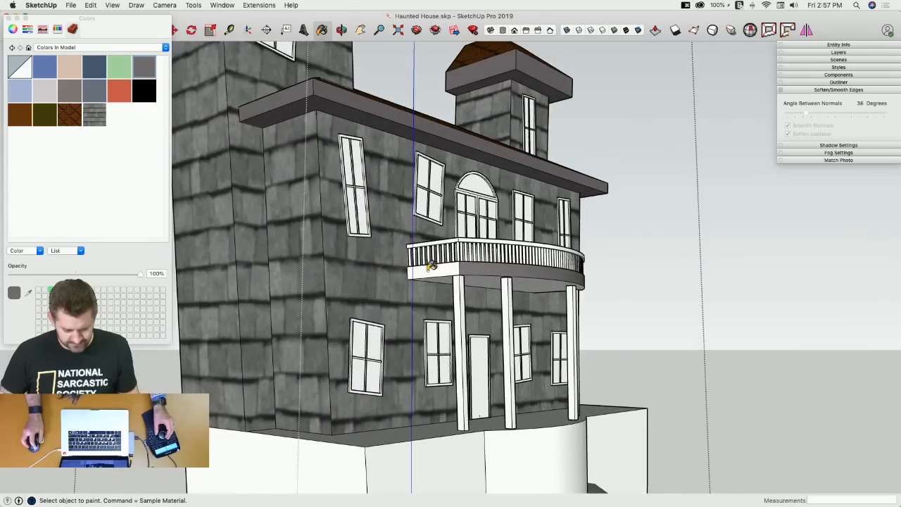
left_click(430, 267)
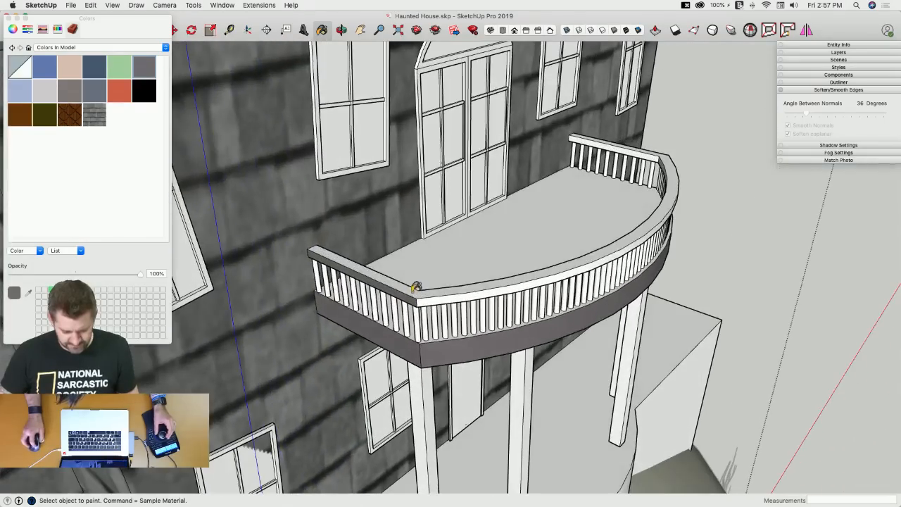
left_click(421, 289)
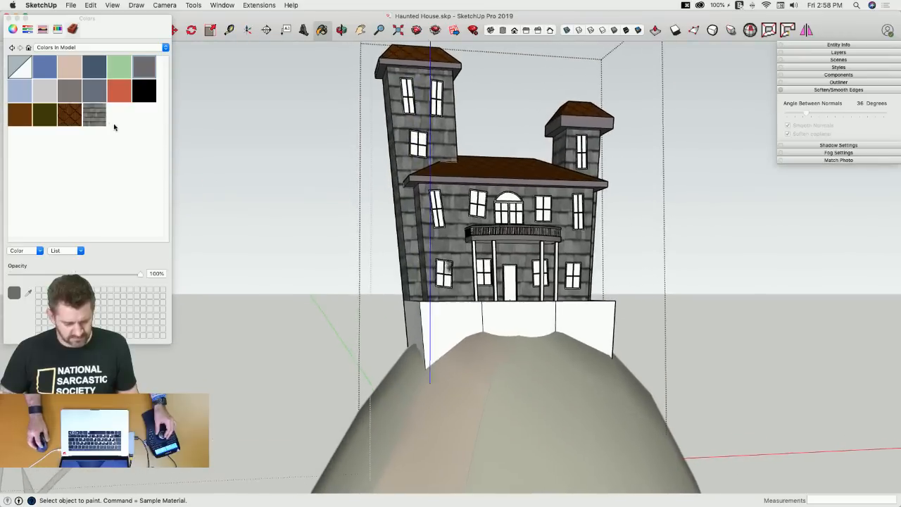
Paint the foundation's side walls and top surface with the speckled aggregate from the Asphalt and Concrete materials.
left_click(100, 46)
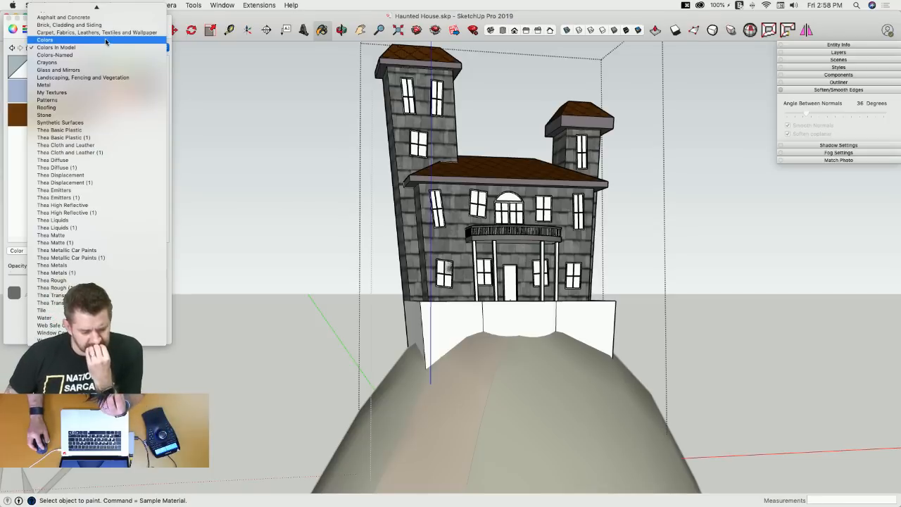
left_click(105, 17)
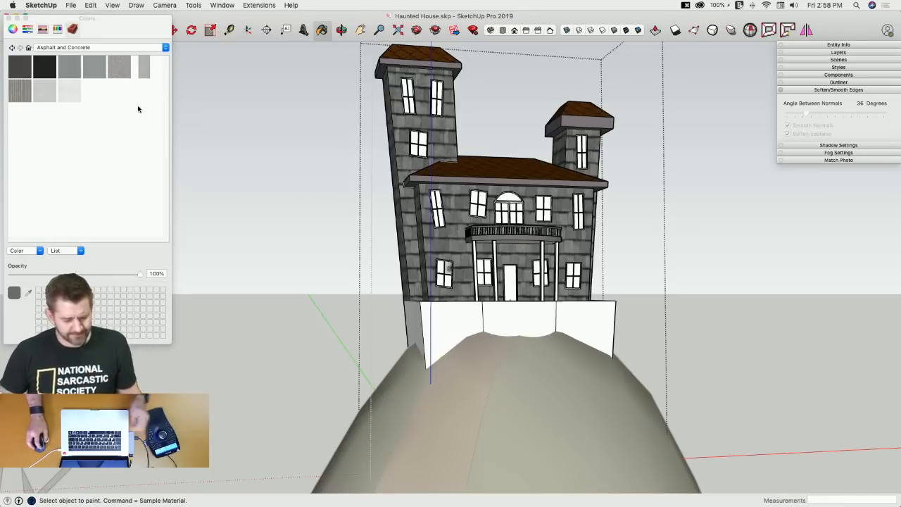
left_click(118, 67)
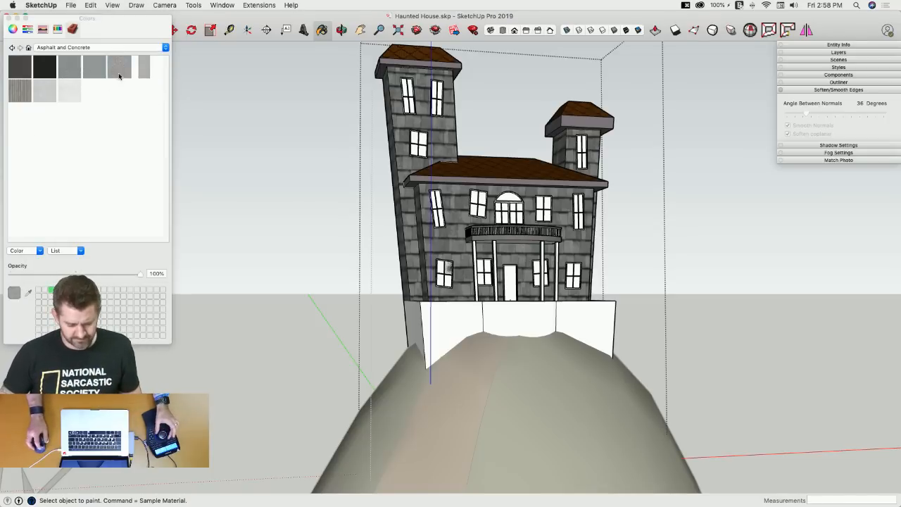
left_click(468, 312)
left_click(510, 316)
mouse_move(509, 317)
middle_mouse_down()
mouse_move(419, 325)
mouse_move(431, 309)
middle_mouse_up()
left_click(431, 310)
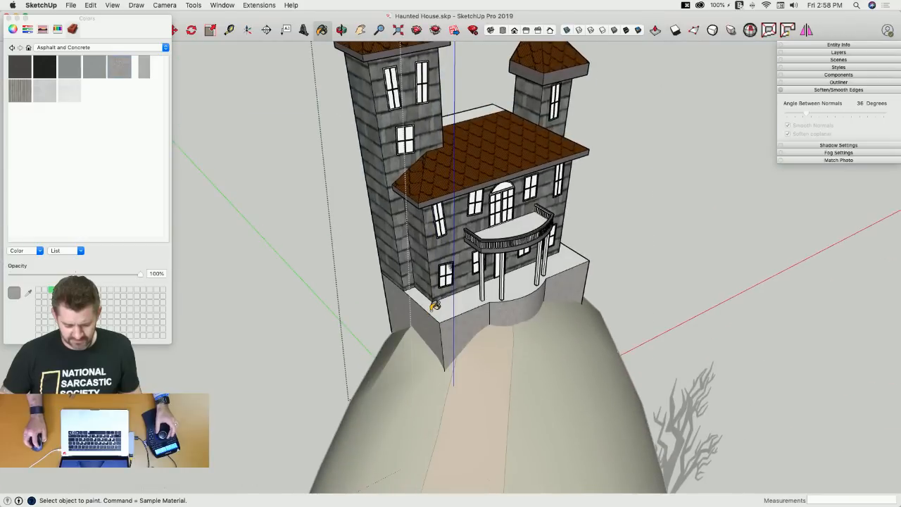
left_click(433, 308)
key("space")
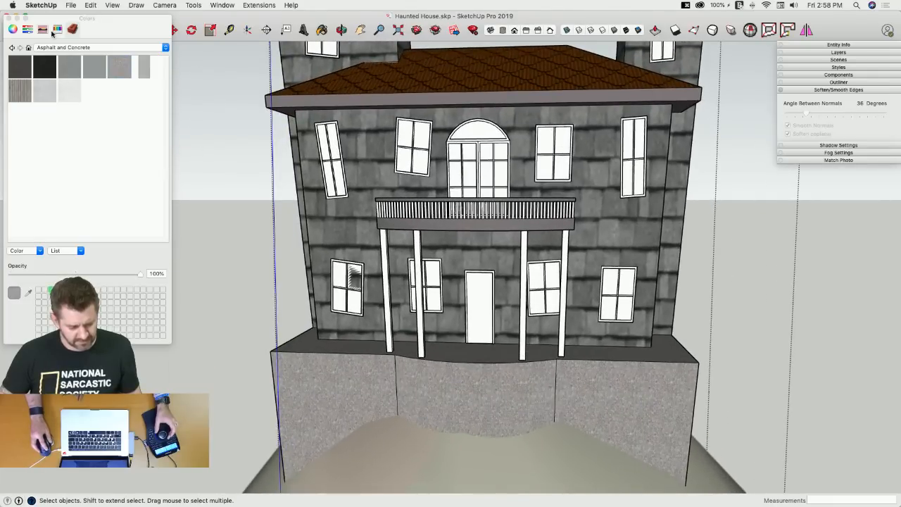
Pick the Maroon color, darken it, and paint the front door with it.
left_click(53, 29)
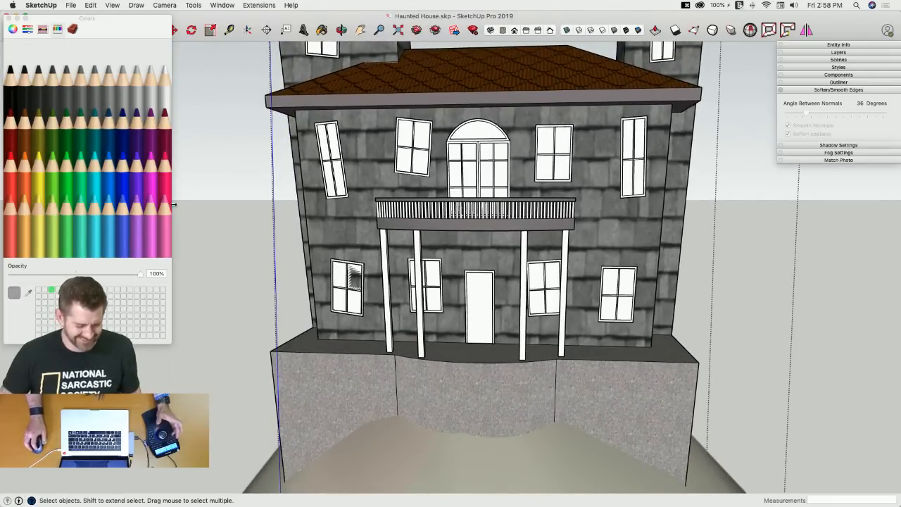
left_click(163, 112)
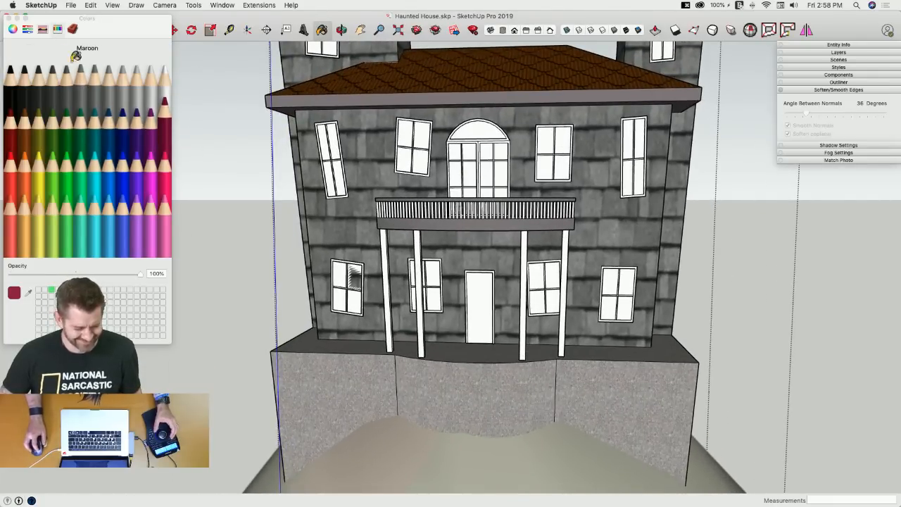
left_click(15, 27)
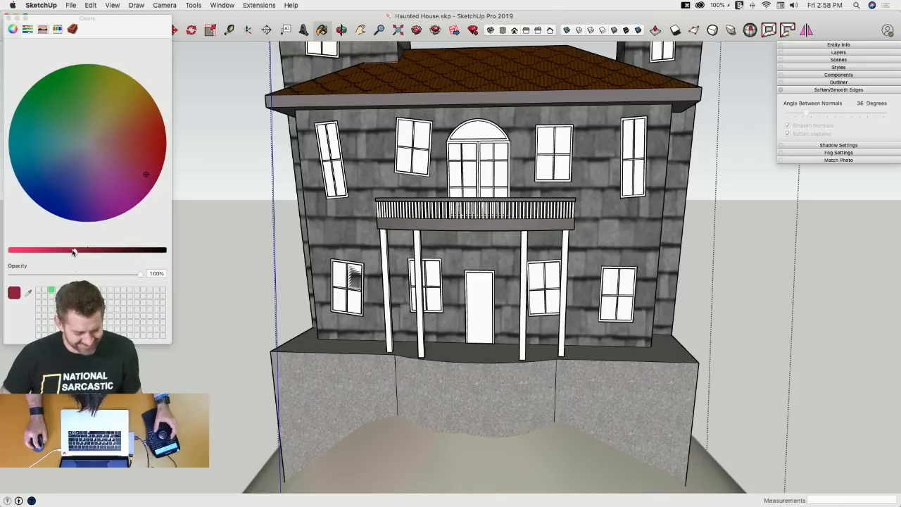
left_click_drag(73, 252, 96, 252)
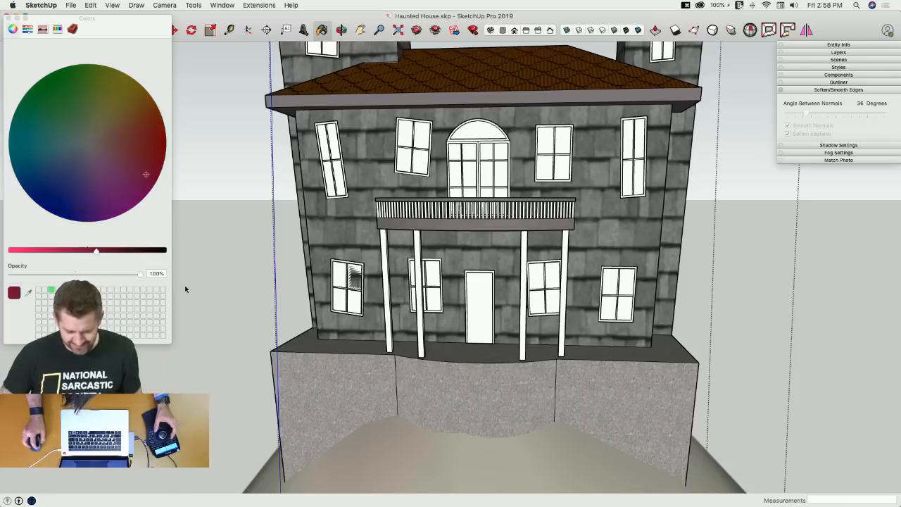
left_click(465, 287)
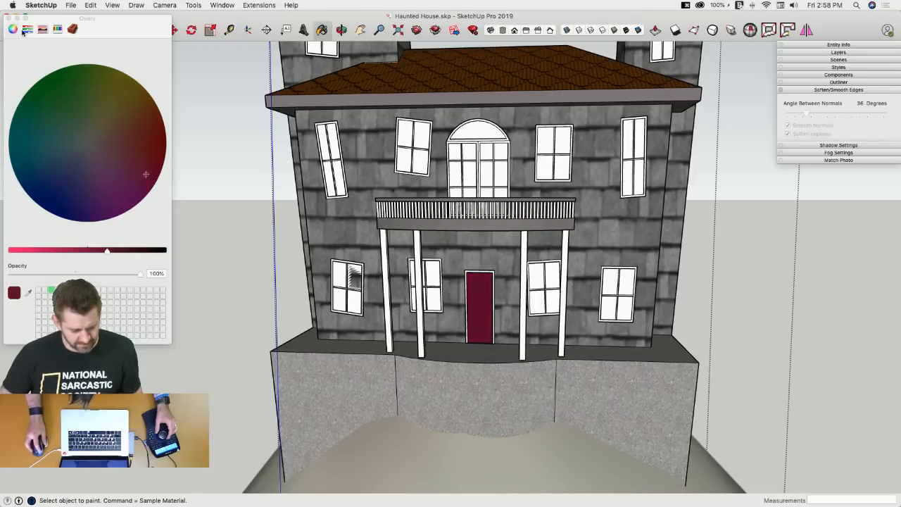
Choose the Nickel gray at 45% opacity and paint the glass of the ground-floor window at the far left of the facade.
left_click(73, 30)
left_click(82, 47)
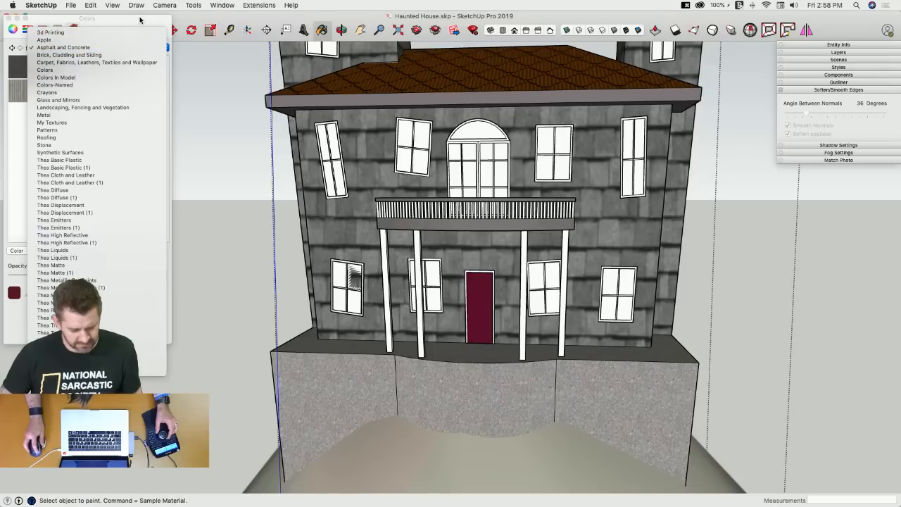
left_click(139, 20)
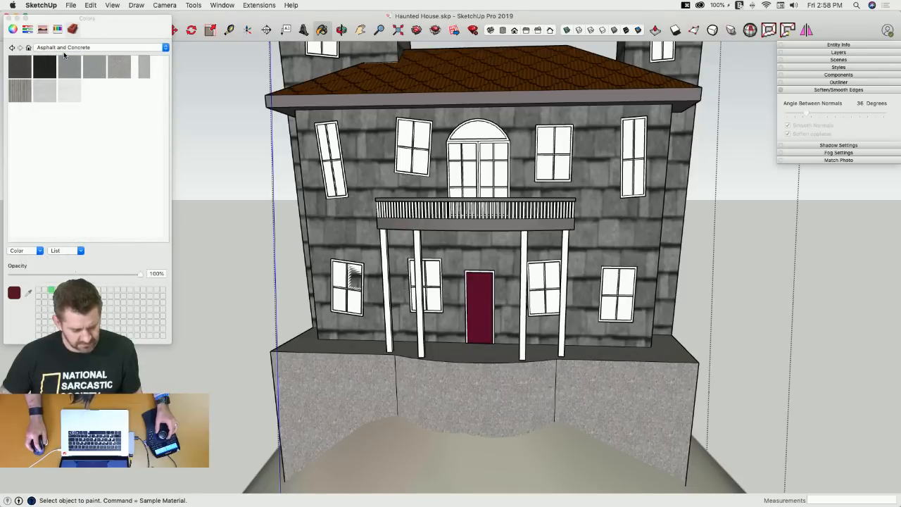
left_click(65, 48)
left_click(60, 29)
left_click(57, 29)
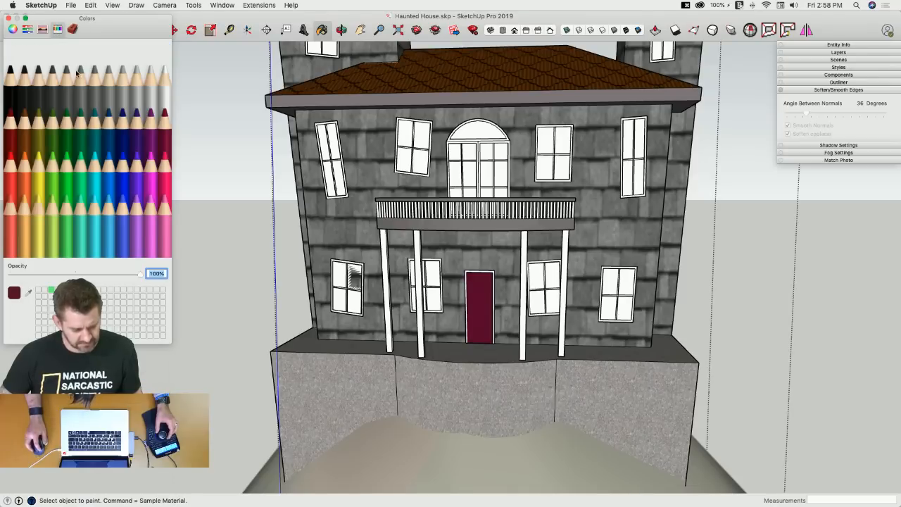
left_click(93, 87)
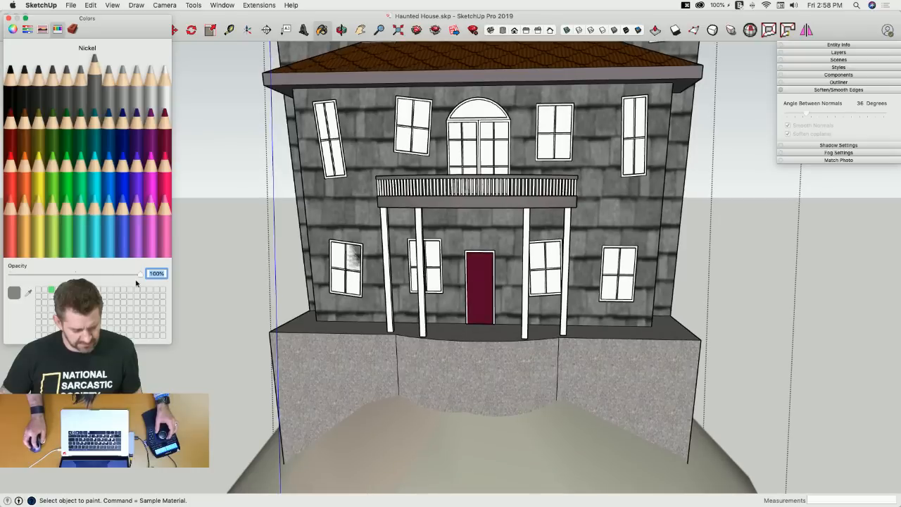
left_click_drag(141, 276, 65, 277)
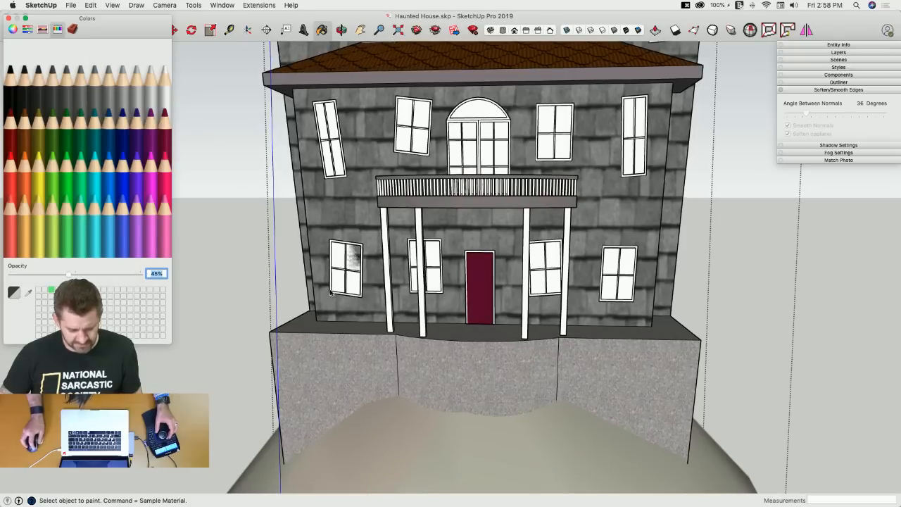
left_click(359, 274)
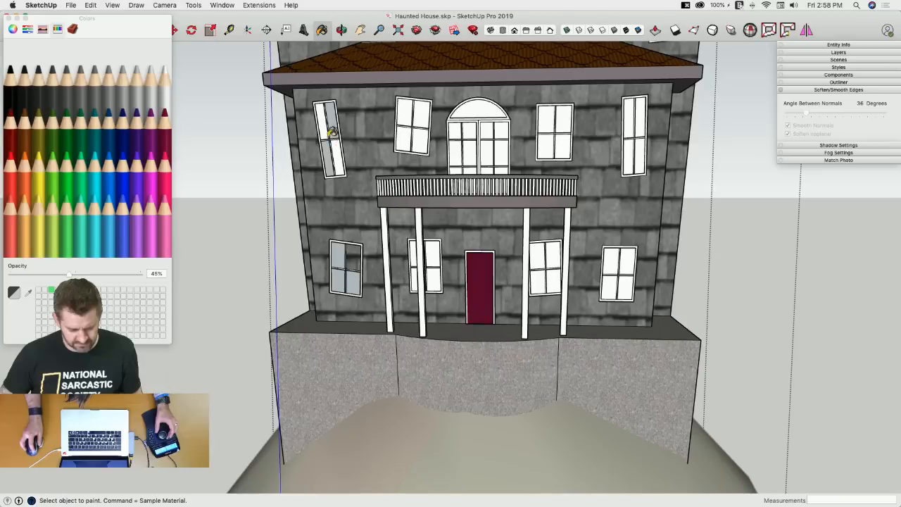
Paint the glass panes of the two left upper-floor windows with the translucent Nickel gray.
left_click(334, 142)
left_click(325, 126)
left_click(406, 115)
left_click(408, 134)
left_click(420, 136)
left_click(422, 120)
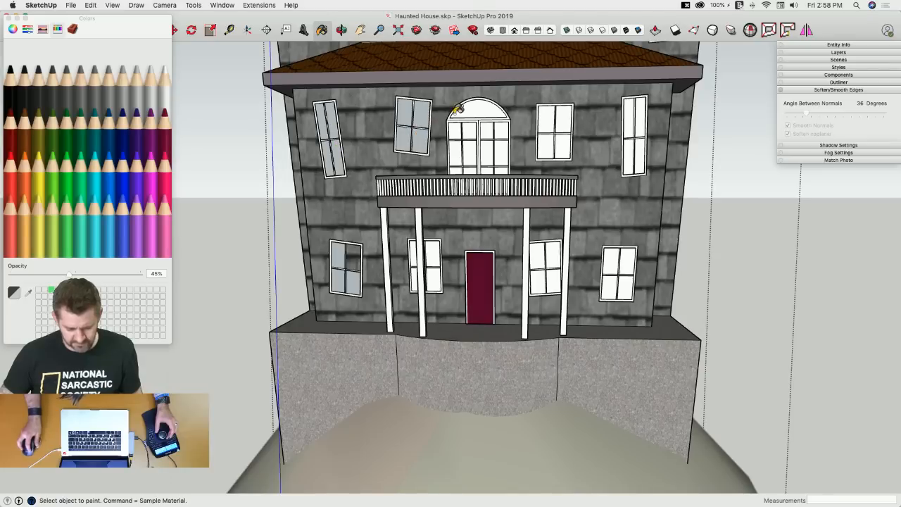
Paint the arched transom and the glass panes of the double balcony door with the translucent gray.
left_click(457, 111)
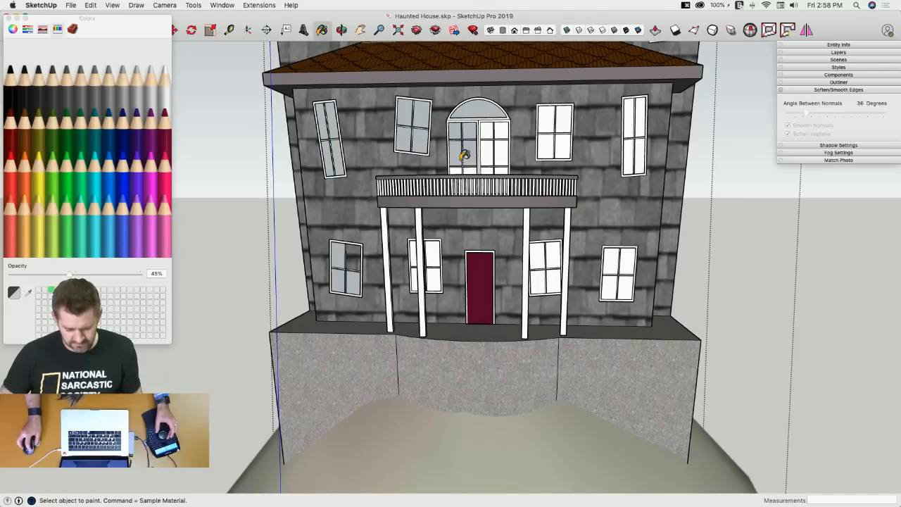
left_click(469, 178)
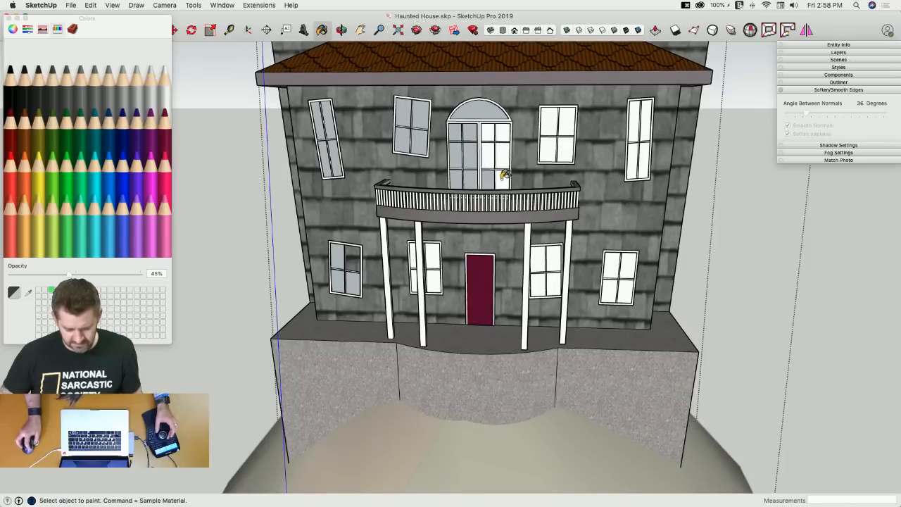
left_click(505, 133)
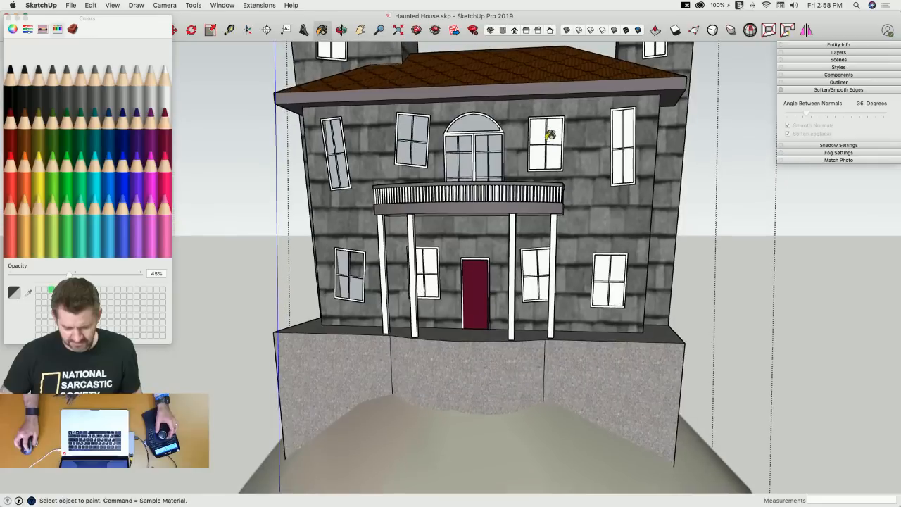
Paint the glass panes of the two upper-floor windows right of the balcony door with the translucent gray.
left_click(541, 134)
left_click(554, 133)
left_click(552, 155)
left_click(540, 157)
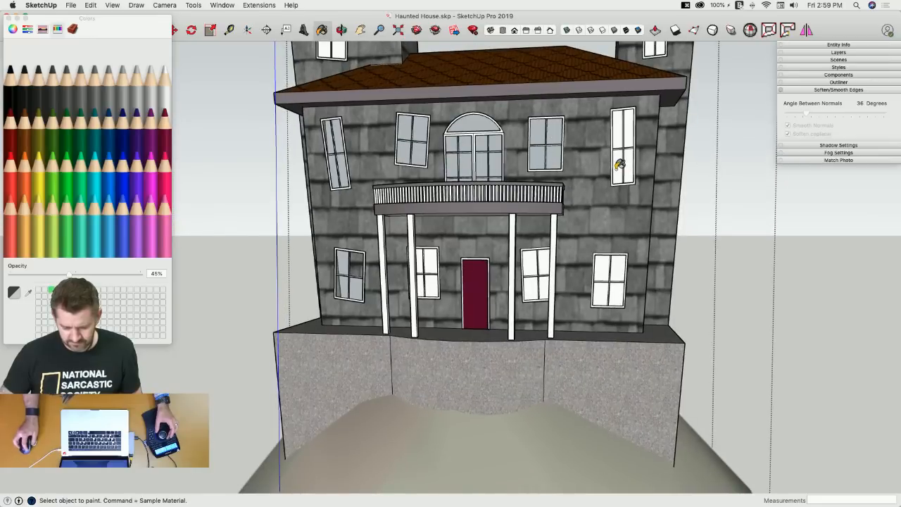
left_click(620, 132)
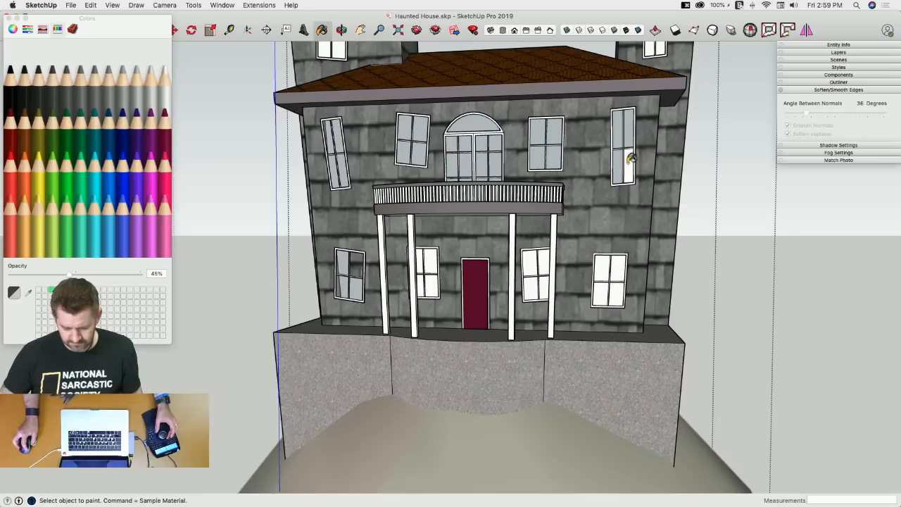
left_click(630, 166)
Paint the glass of the remaining ground-floor windows, including those behind the porch columns, with the same translucent gray.
left_click(606, 275)
left_click(604, 262)
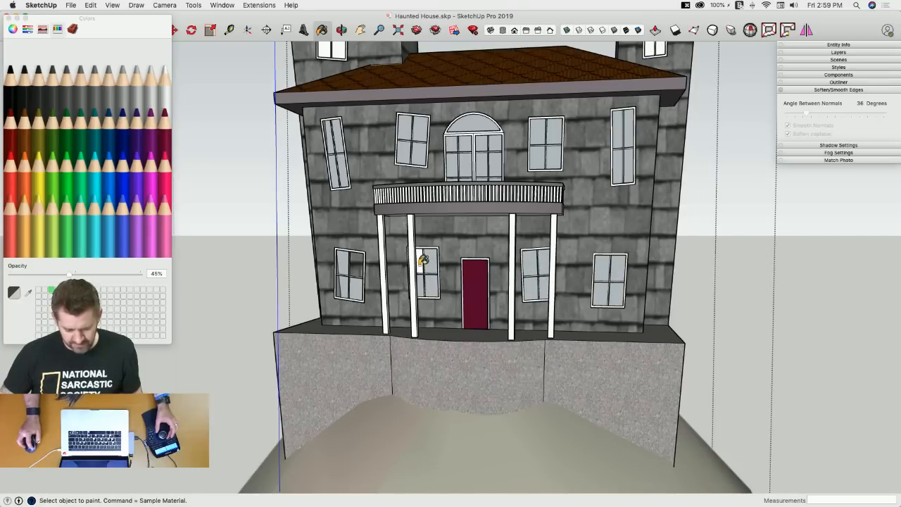
left_click(421, 262)
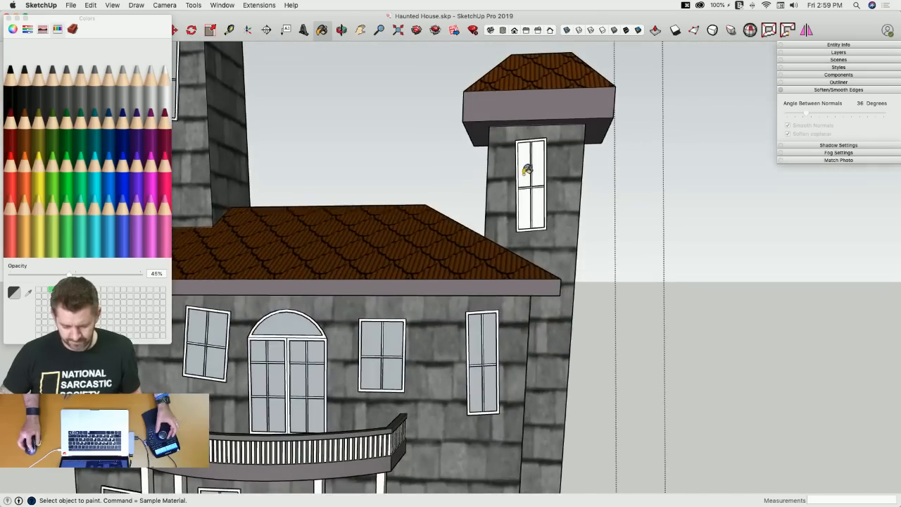
Paint all four glass panes of the right tower's front window with the translucent gray.
left_click(525, 173)
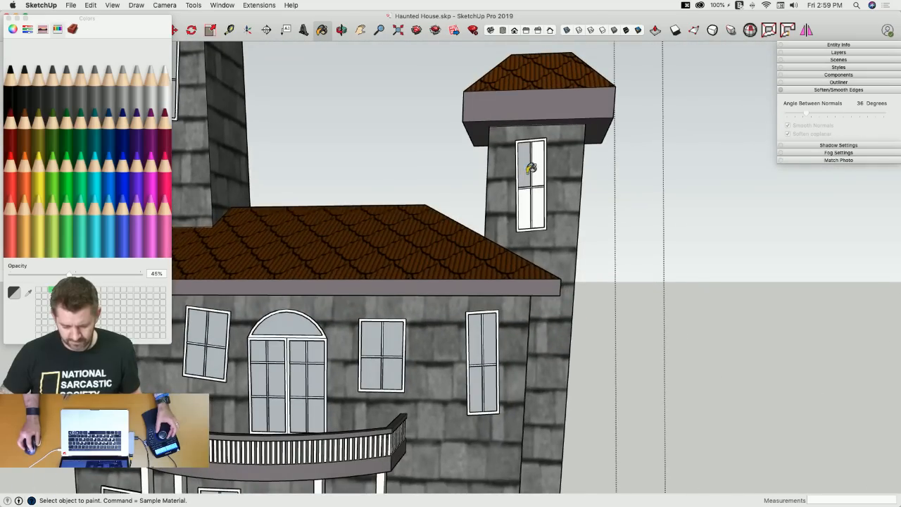
left_click(536, 172)
left_click(541, 210)
left_click(527, 212)
key("space")
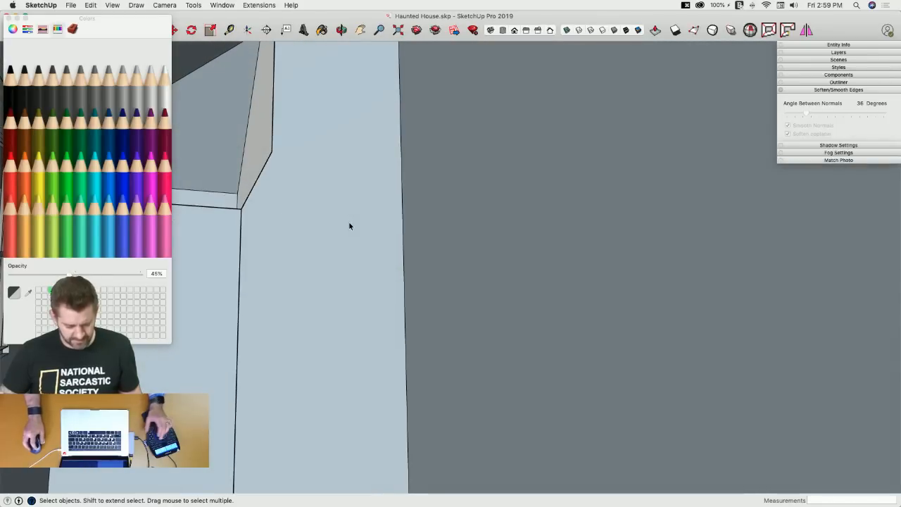
Erase the stray edges crossing the faces inside the house.
key("e")
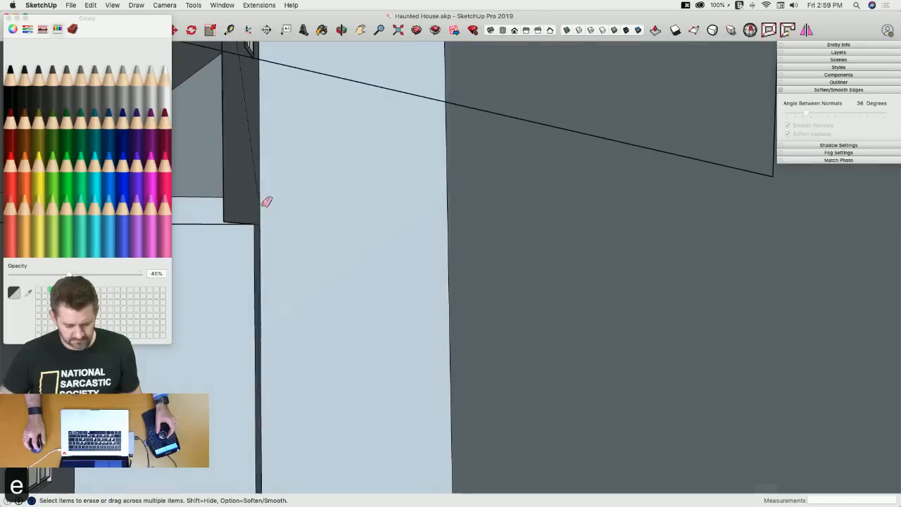
left_click(223, 172)
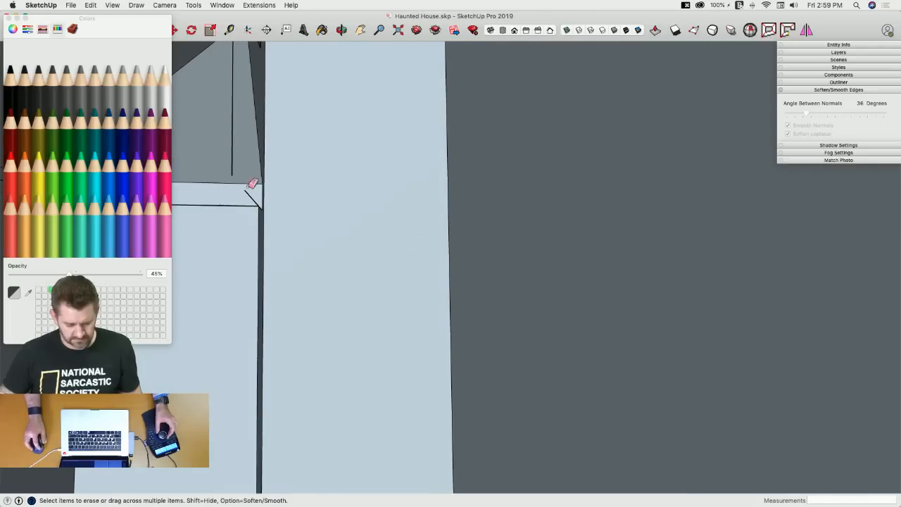
left_click(232, 151)
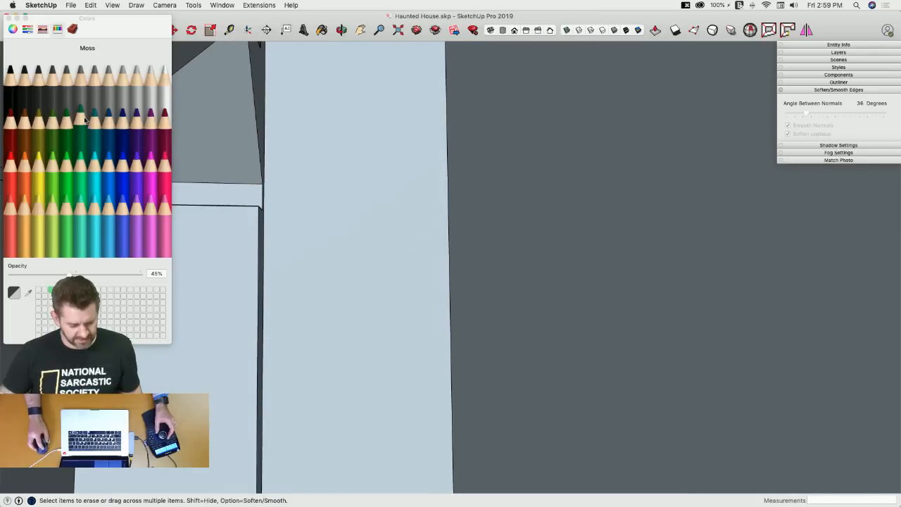
Paint the interior faces of the house with the near-black Lead color, filling connected faces with matching paint.
left_click(21, 90)
left_click(209, 133)
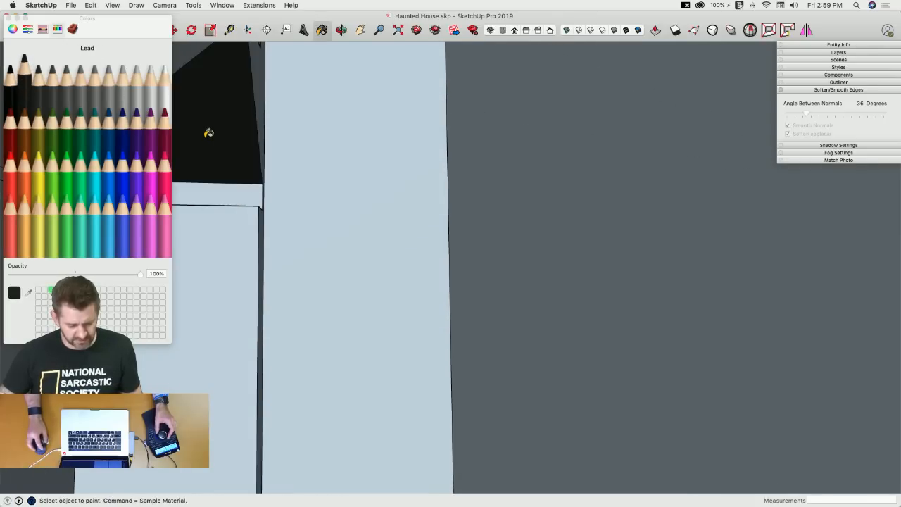
left_click(230, 190)
left_click(348, 161)
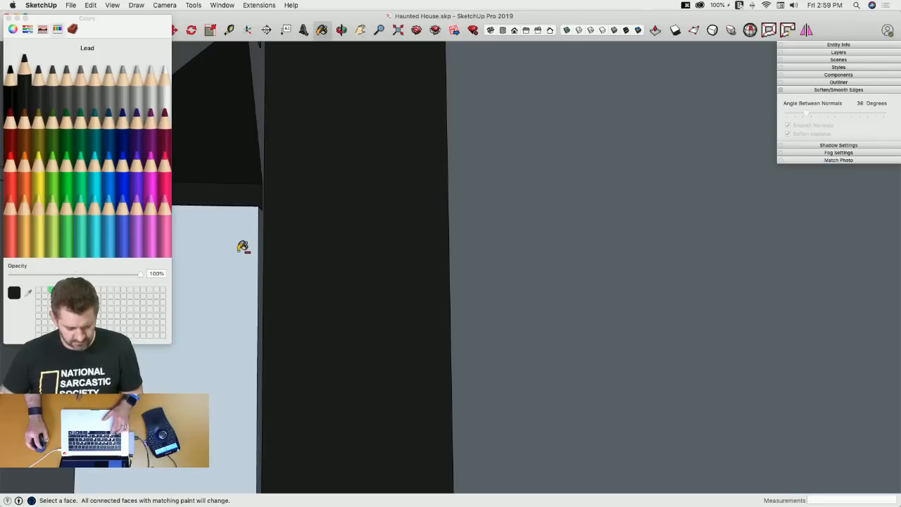
left_click(242, 246, "alt")
key("space")
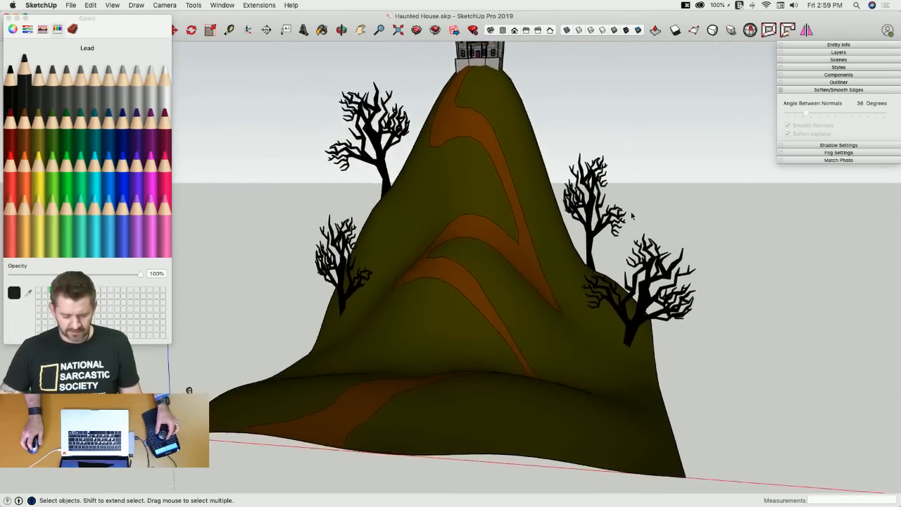
Move the scale figure onto the path at the foot of the hill, and close the color picker and the floating toolbar.
left_click(269, 412)
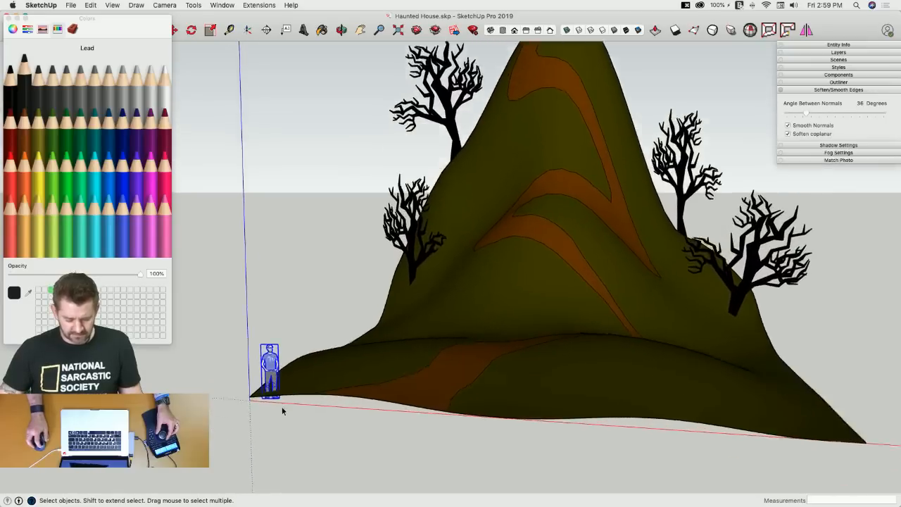
key("m")
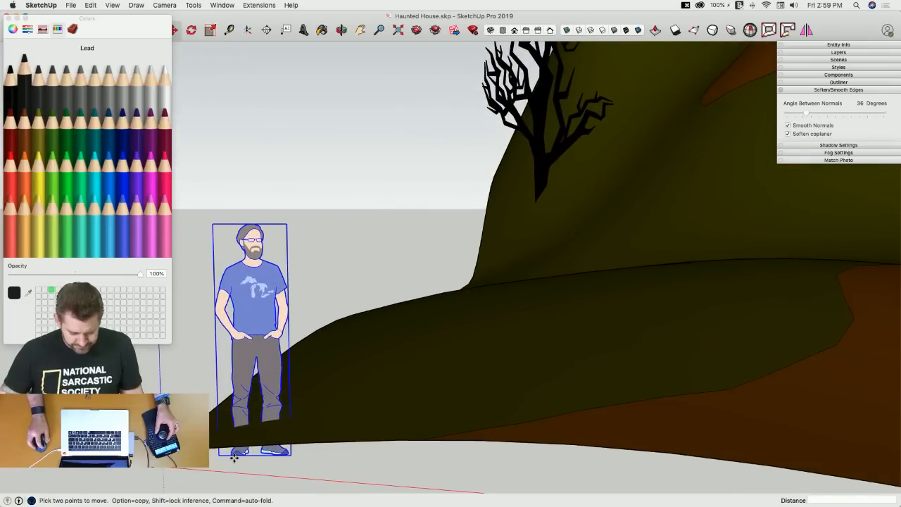
left_click(234, 458)
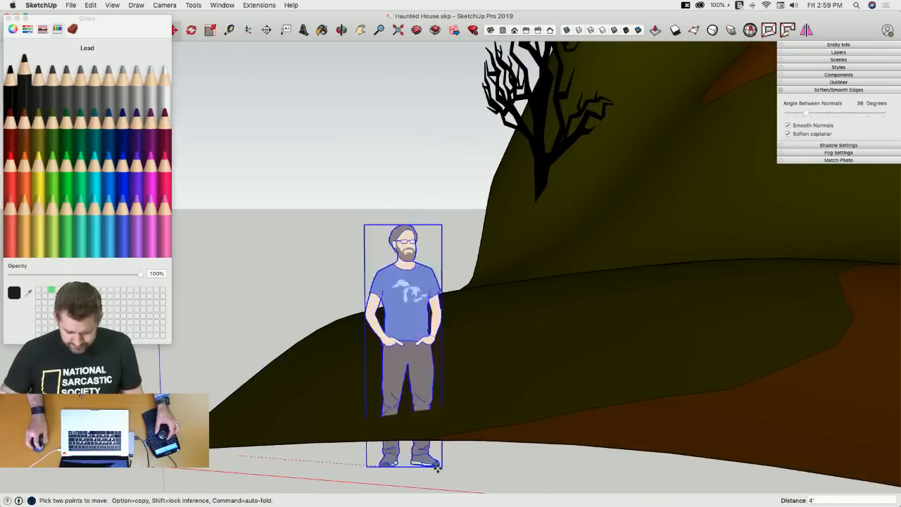
left_click(573, 354)
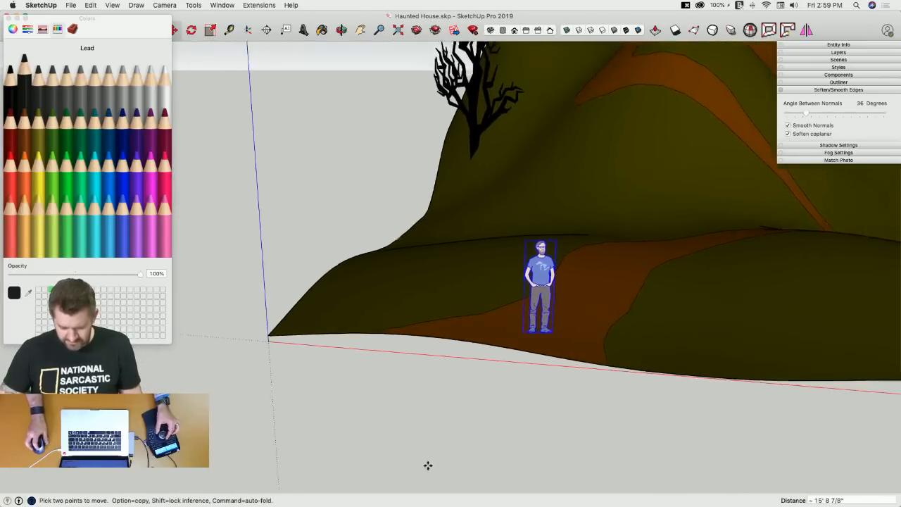
key("space")
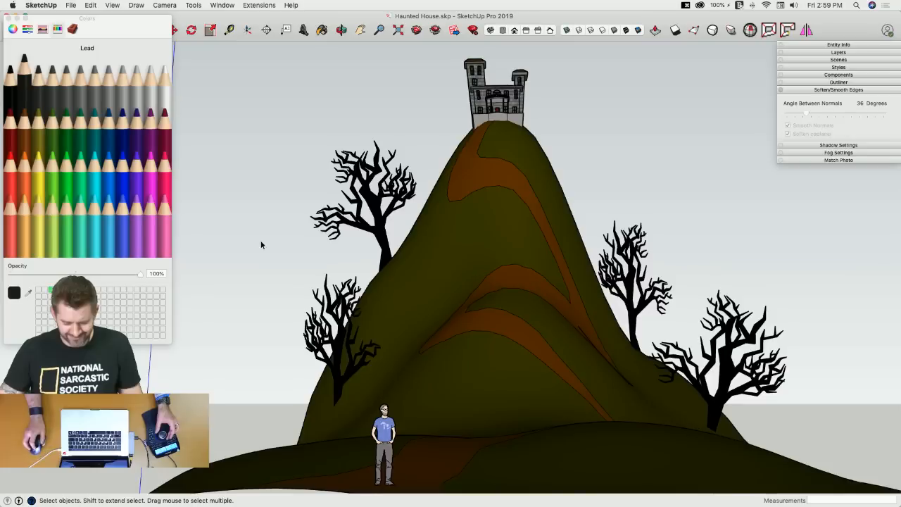
left_click(8, 17)
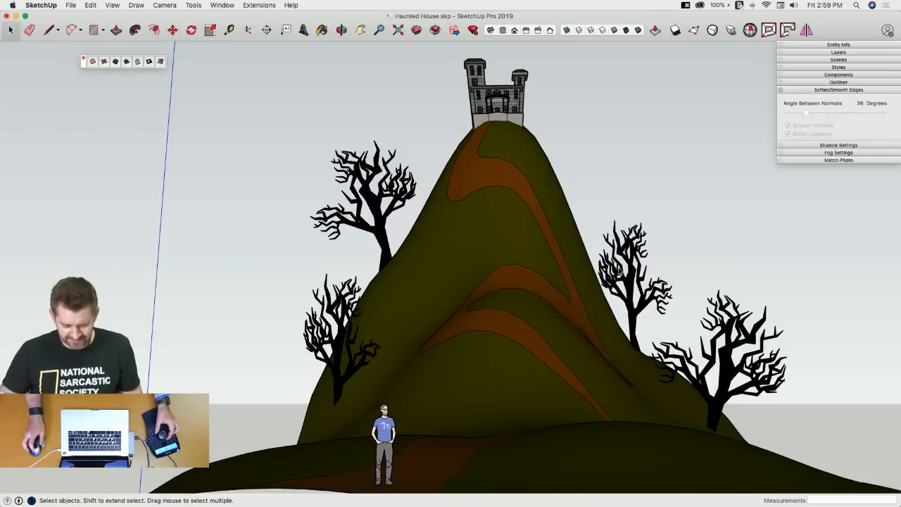
left_click(83, 59)
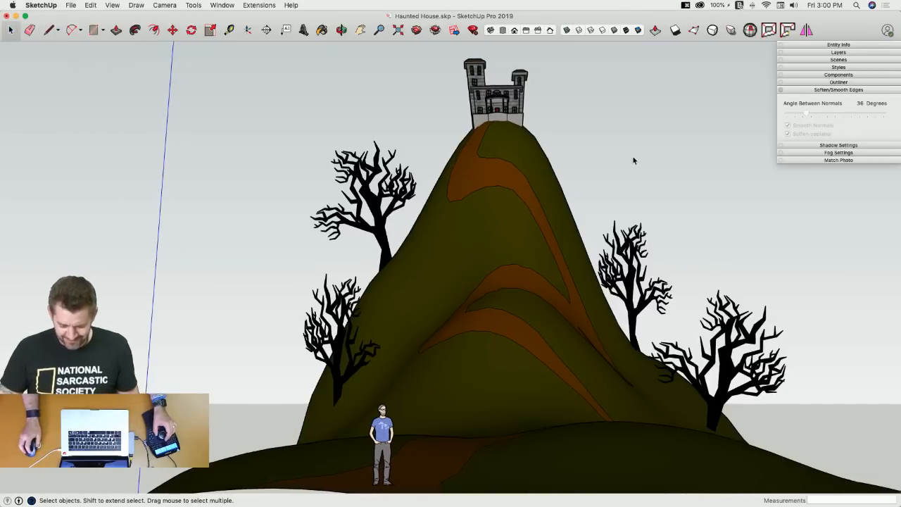
Enable the ground in the style's background settings and set its color to Licorice black.
left_click(832, 67)
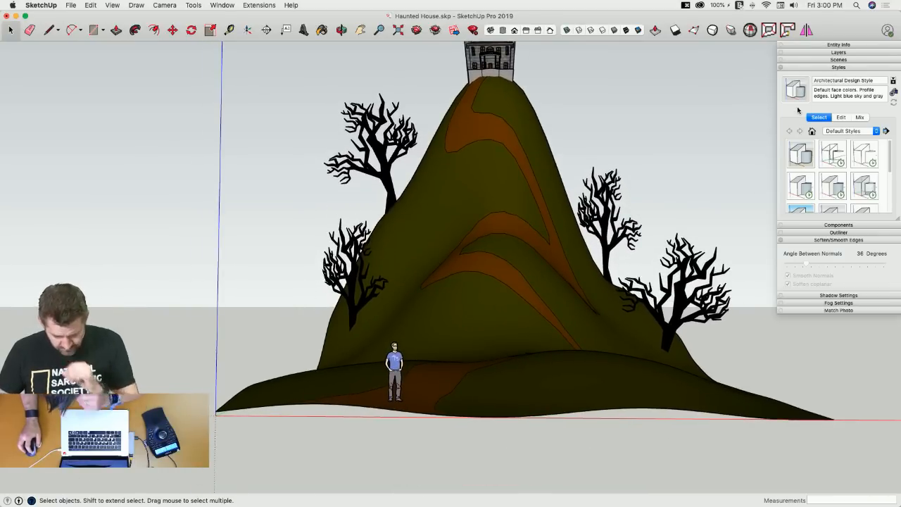
left_click(841, 117)
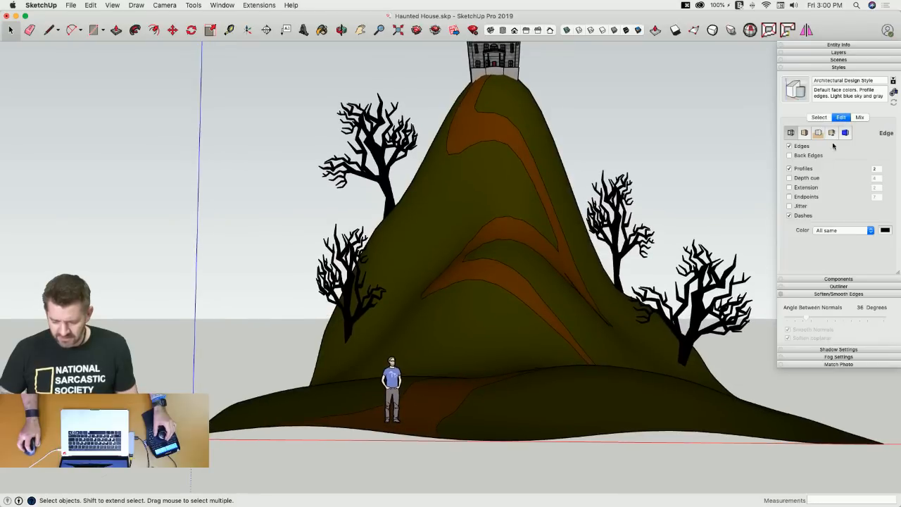
left_click(818, 133)
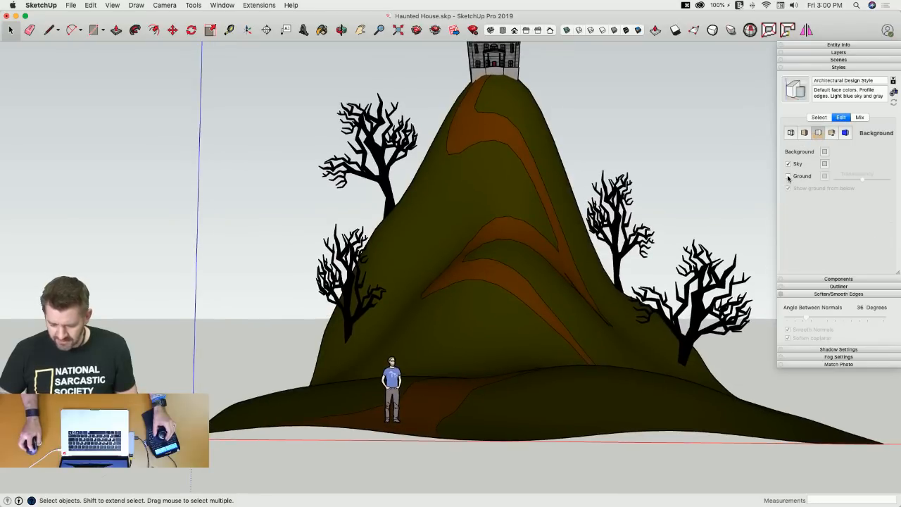
left_click(788, 177)
left_click(826, 177)
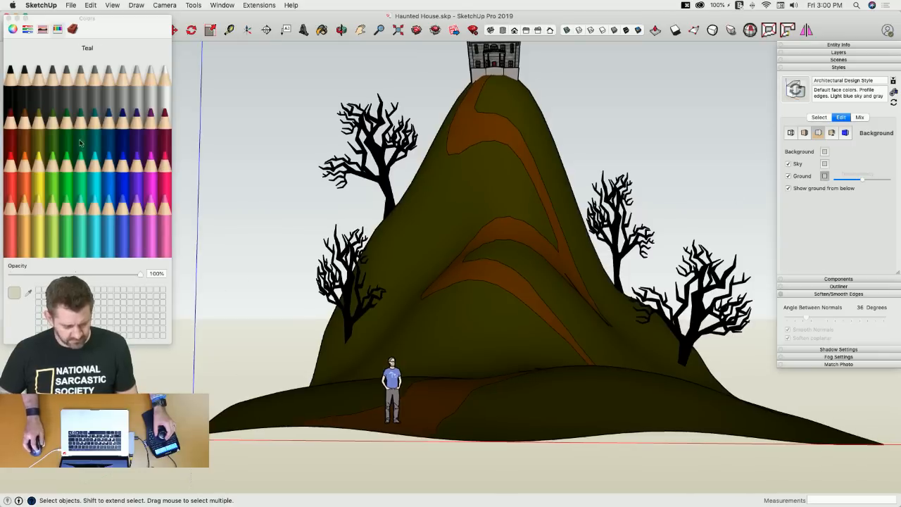
left_click(28, 128)
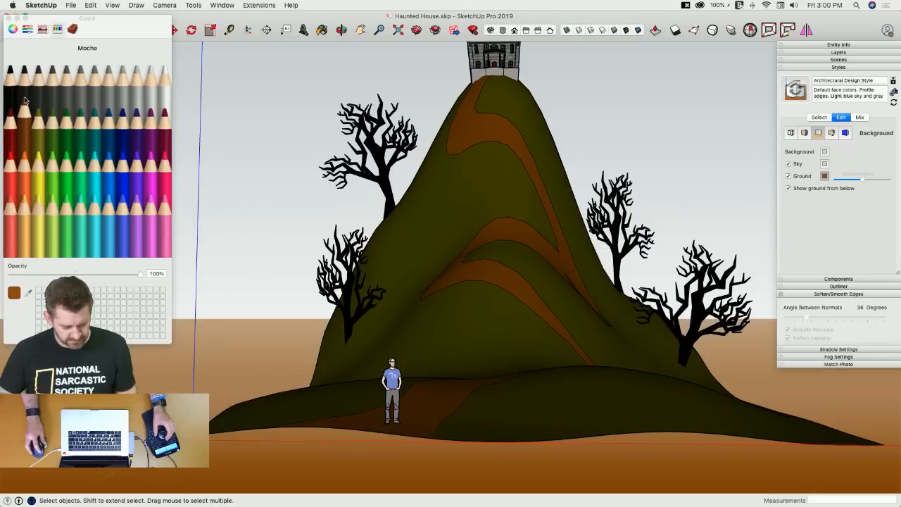
left_click(24, 71)
left_click(11, 93)
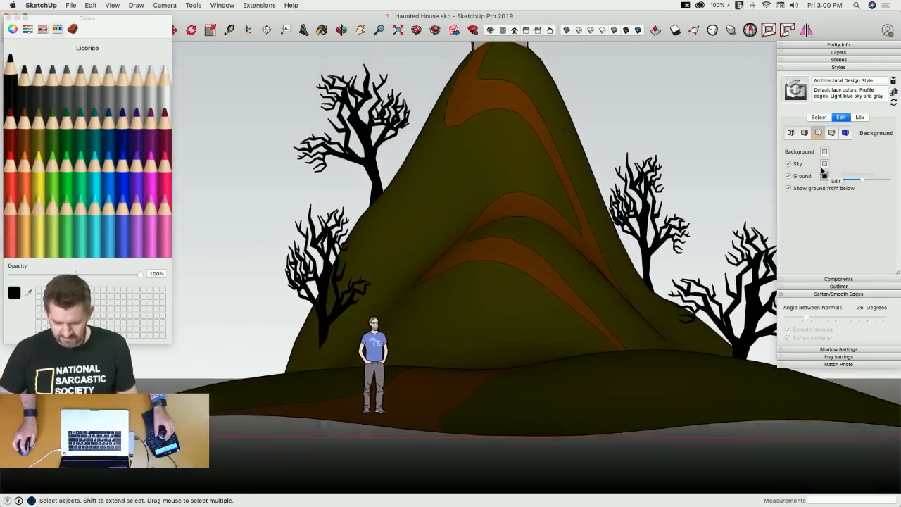
Set the style's sky color to the dark blue Midnight.
left_click(825, 165)
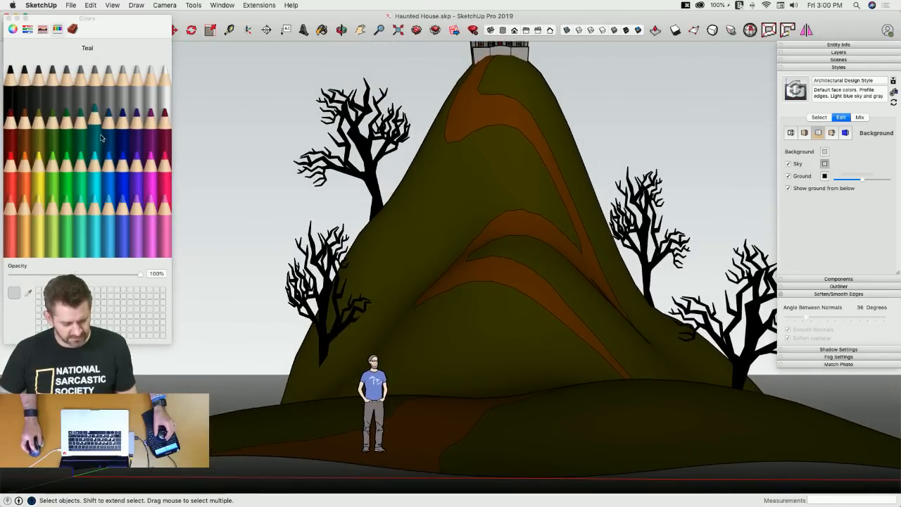
left_click(123, 116)
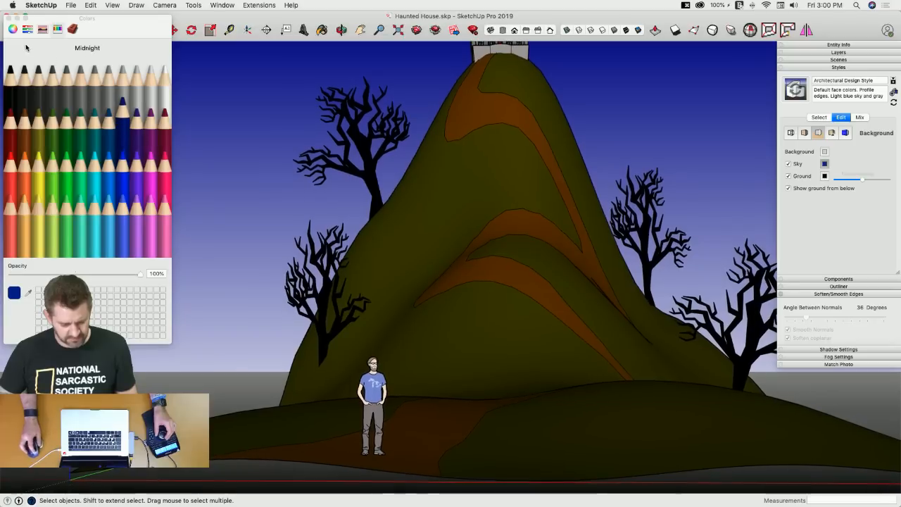
scroll(227, 124, "down", 5)
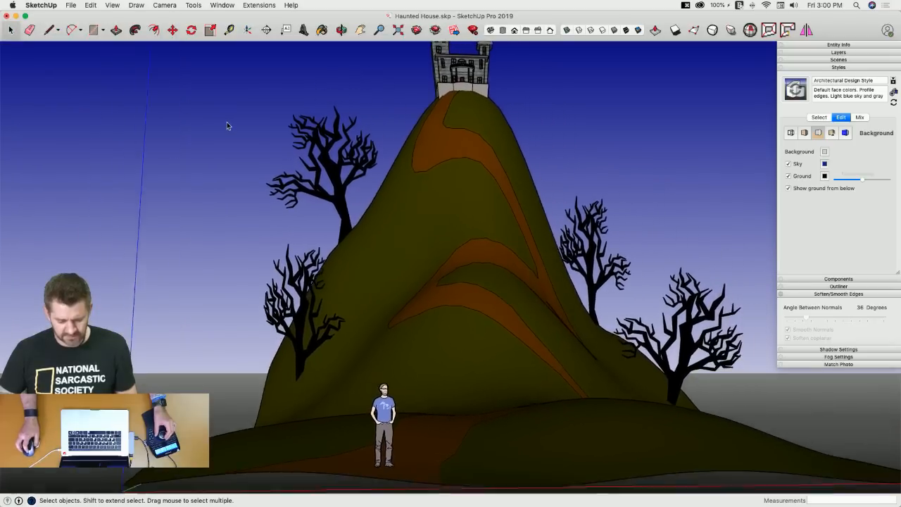
scroll(249, 125, "up", 3)
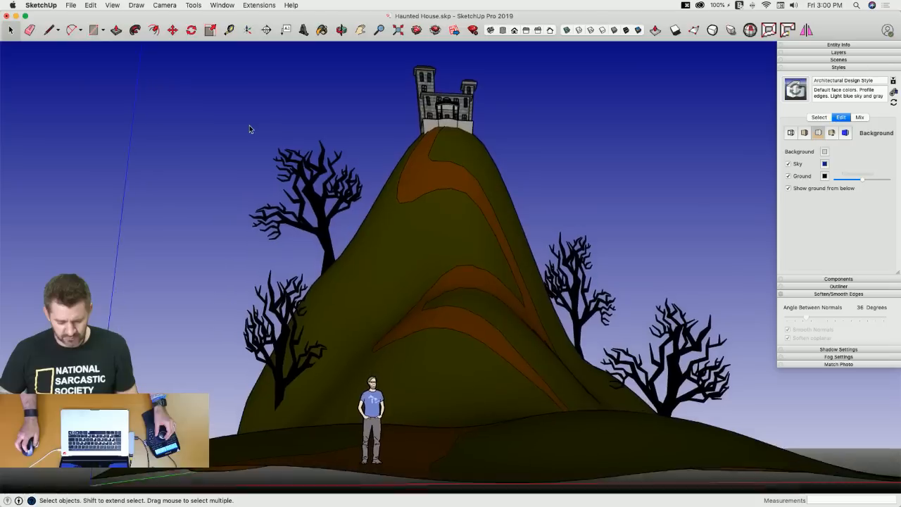
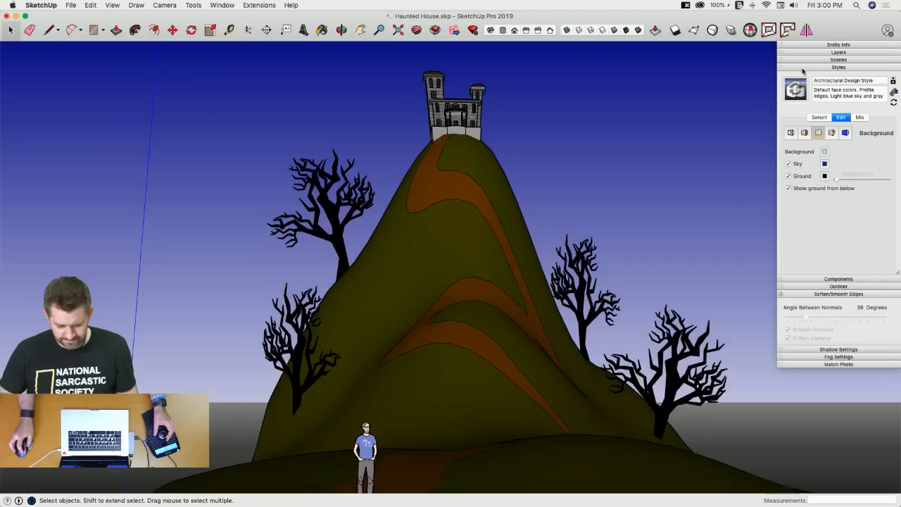
Turn off profile edges in the style's edge settings and collapse the open settings sections.
left_click(820, 117)
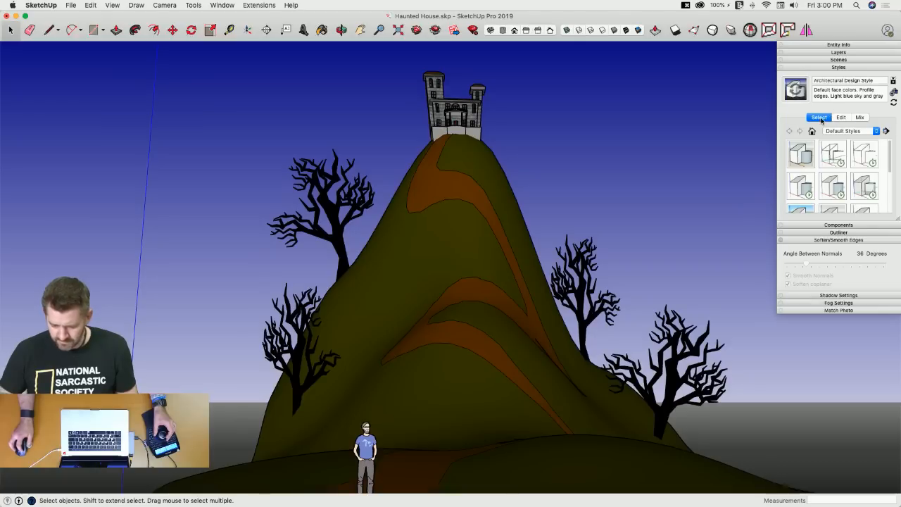
left_click(840, 118)
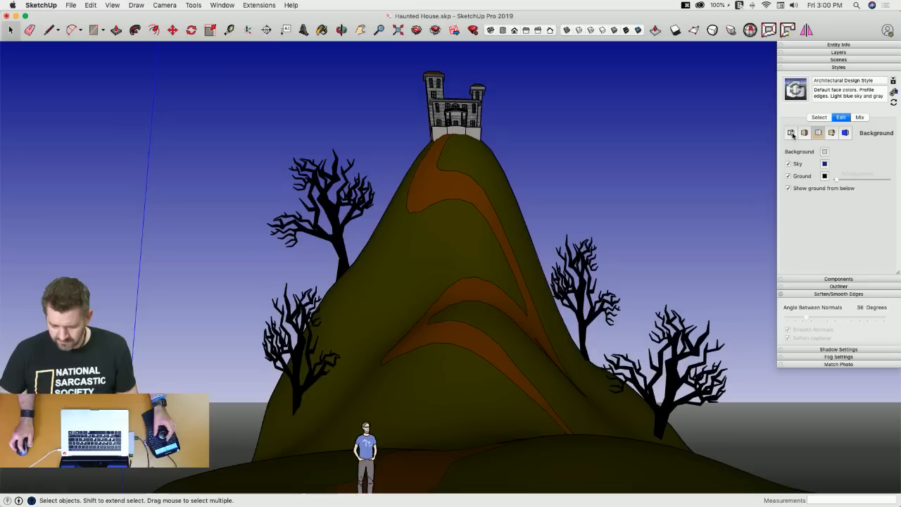
left_click(791, 133)
left_click(790, 169)
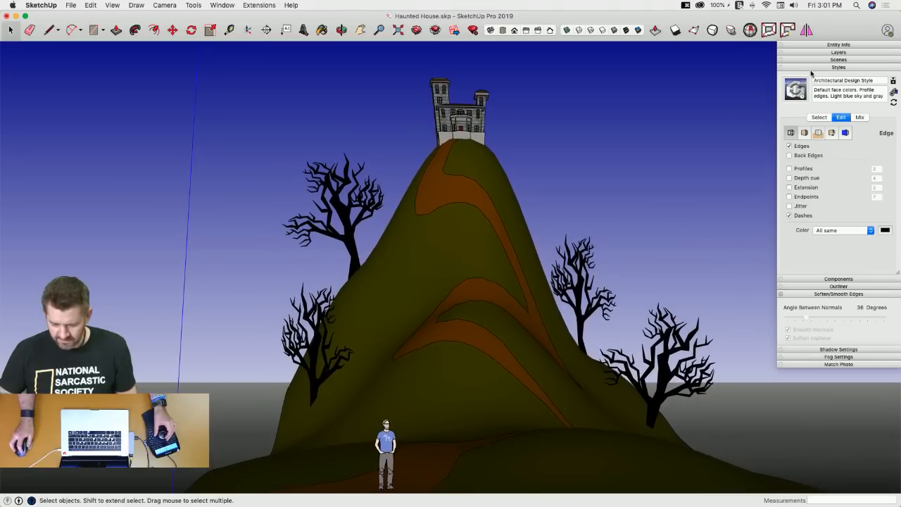
left_click(831, 67)
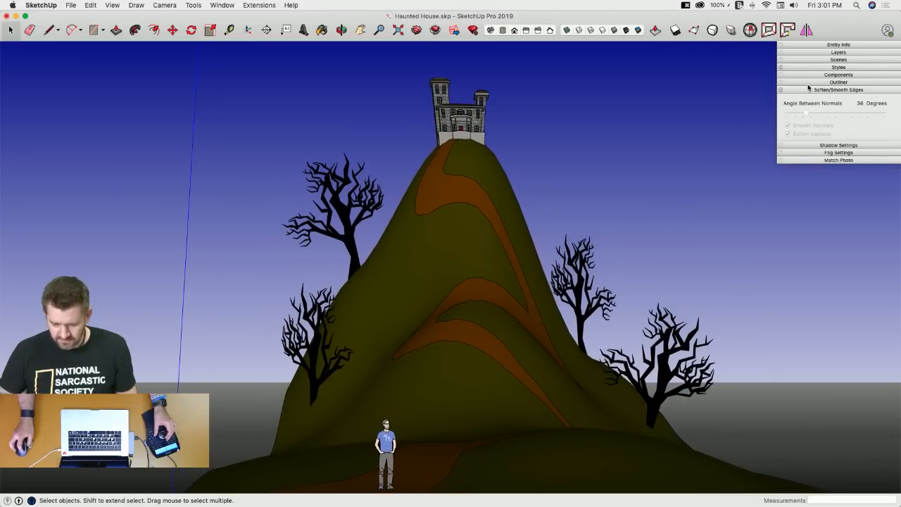
left_click(810, 90)
Preview the shadows briefly, and display fog over the scene in black instead of the background color.
left_click(676, 30)
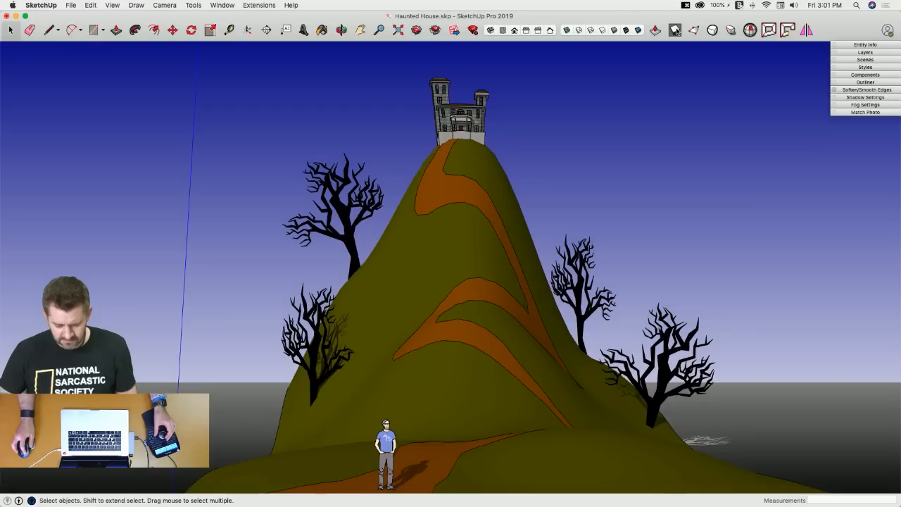
left_click(675, 31)
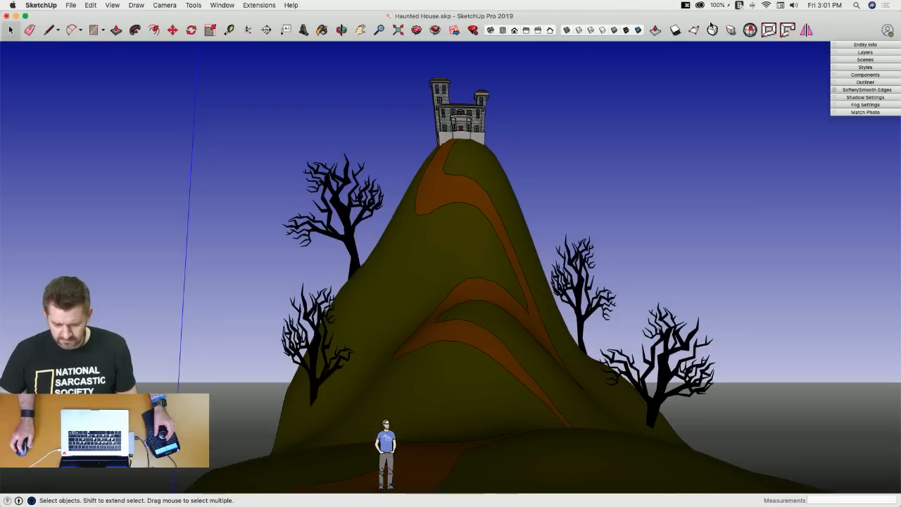
left_click(860, 105)
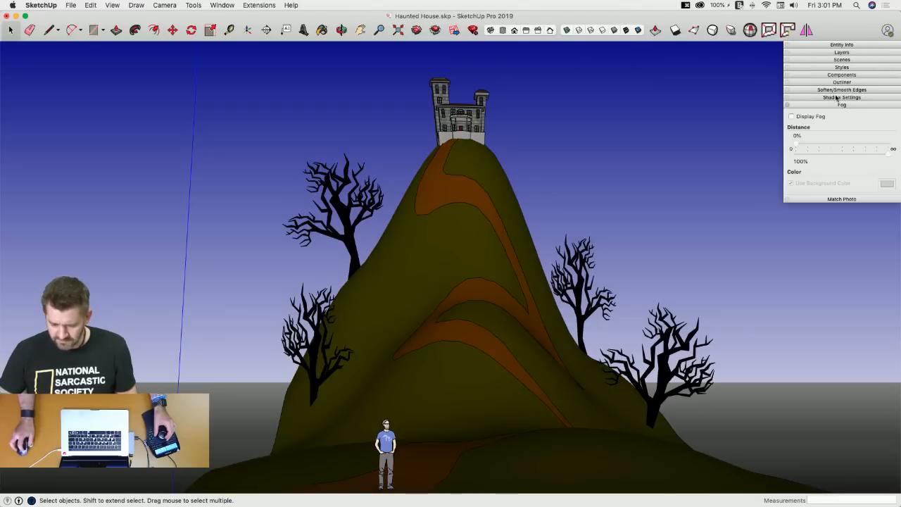
left_click(792, 116)
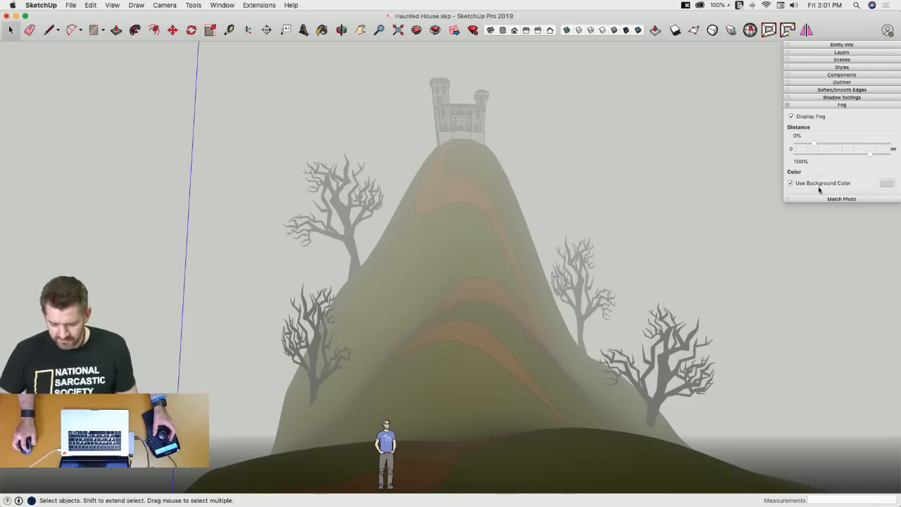
left_click(892, 185)
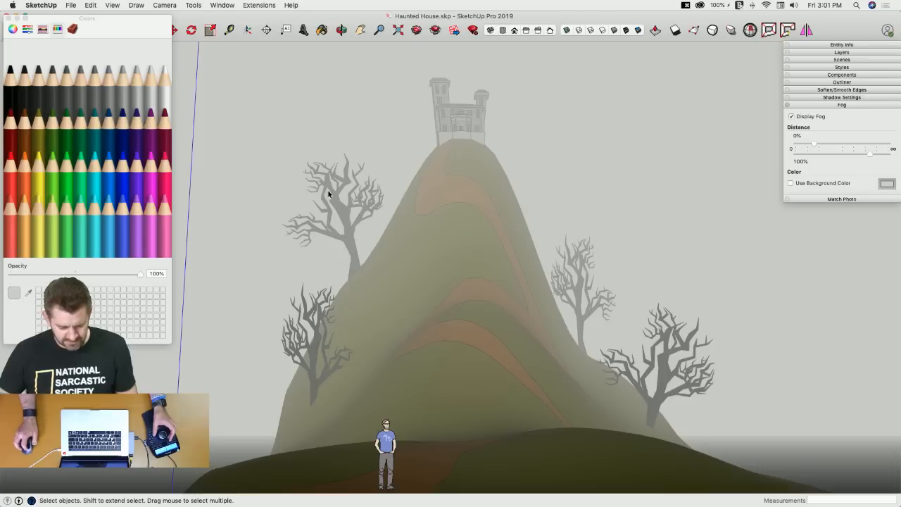
left_click(10, 93)
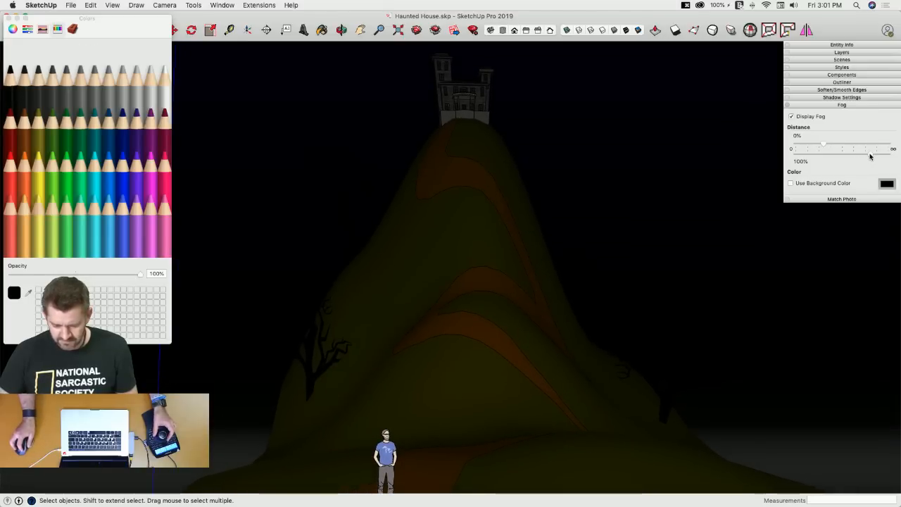
Adjust the fog distance range and set the fog color to Lead so the hill and trees fade softly.
left_click_drag(870, 156, 871, 159)
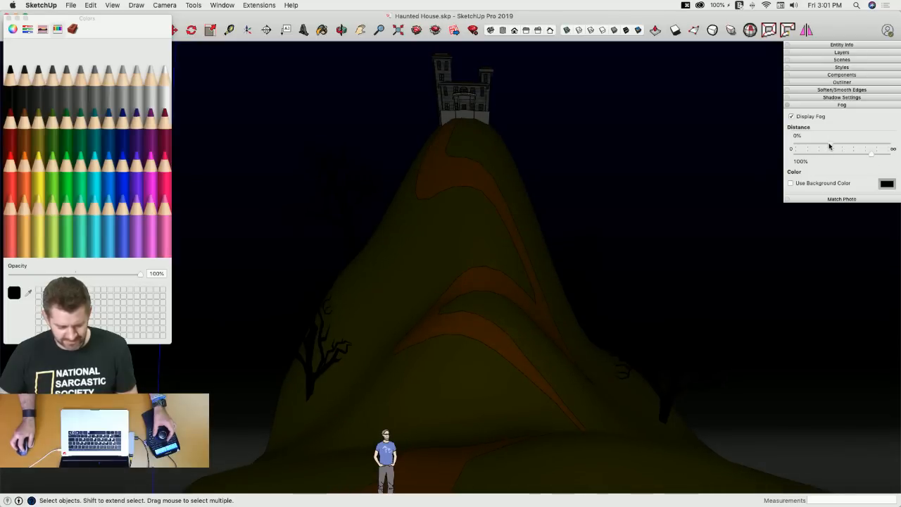
left_click(23, 95)
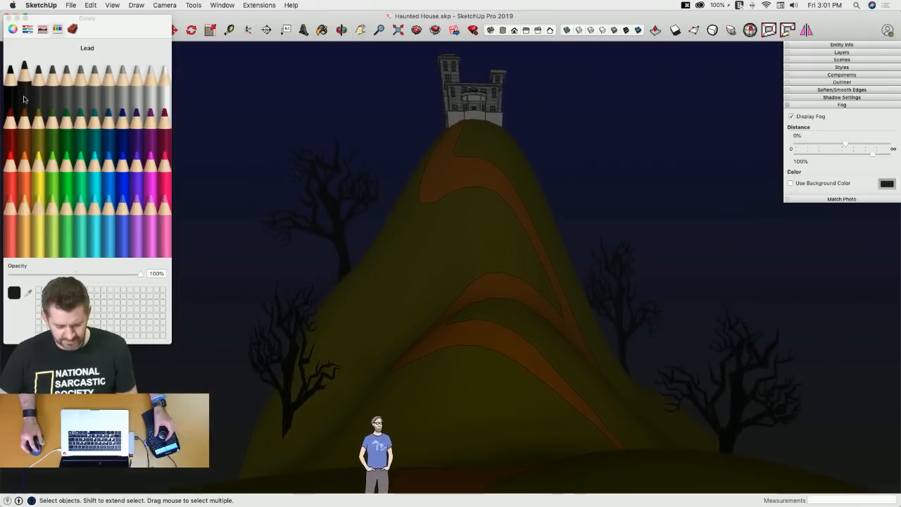
mouse_move(874, 157)
left_mouse_down()
mouse_move(886, 156)
mouse_move(873, 158)
left_mouse_up()
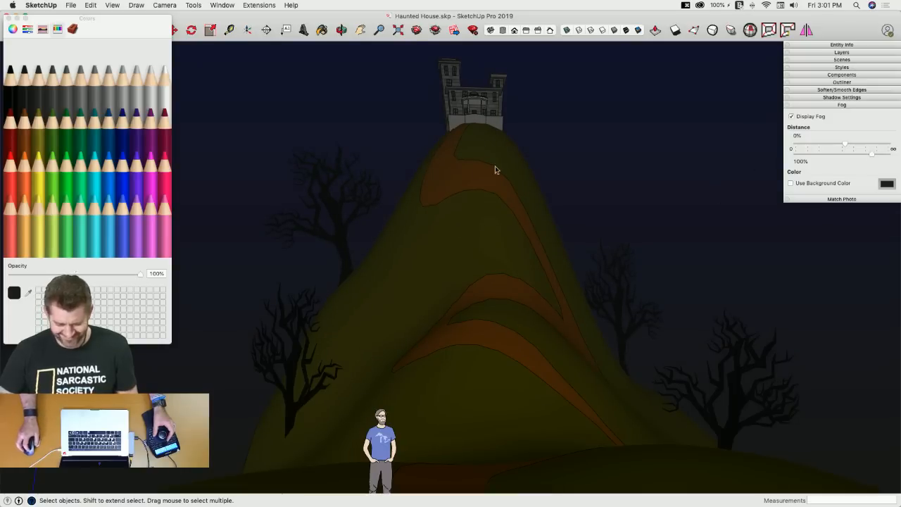
left_click(6, 17)
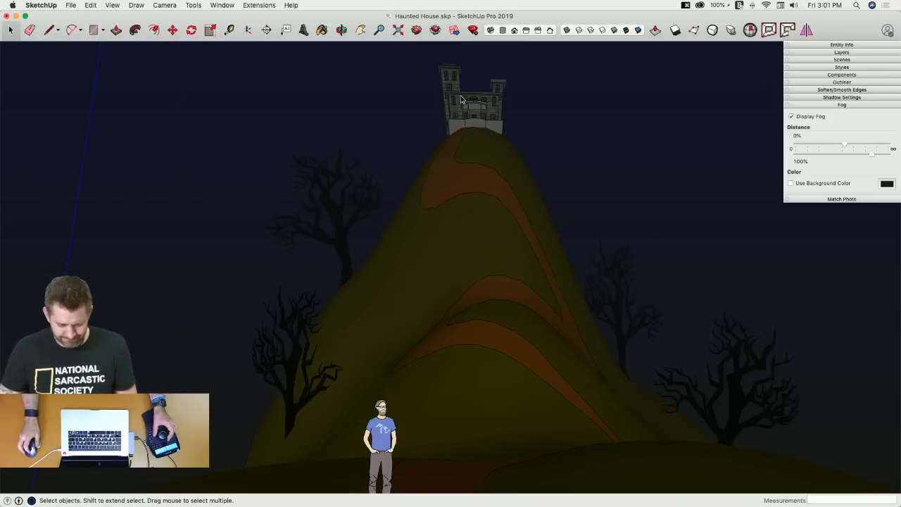
Draw a line about 1' 7" long across the inner wall visible behind the small tower's window.
scroll(471, 105, "up", 15)
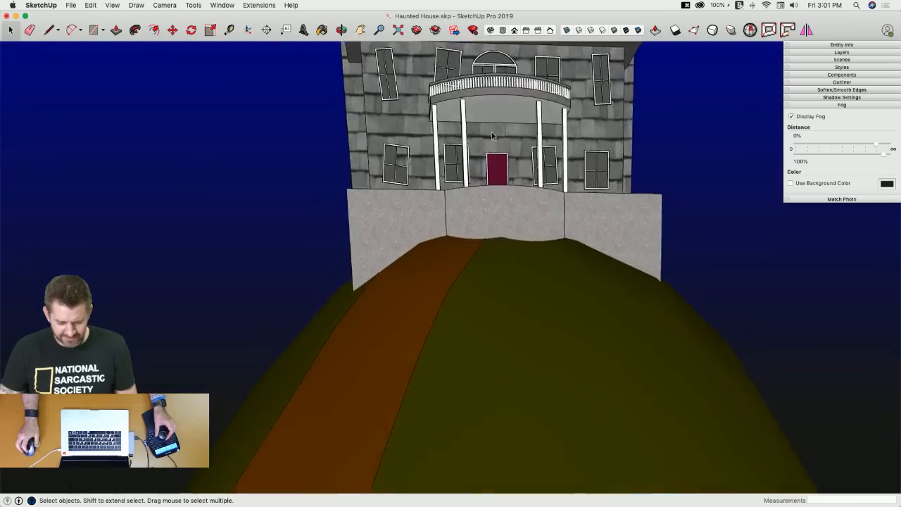
scroll(429, 152, "up", 15)
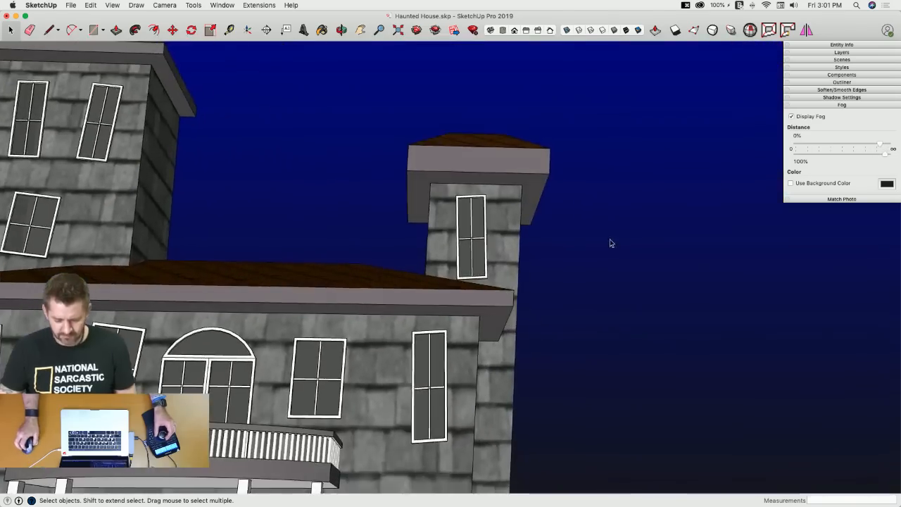
key("l")
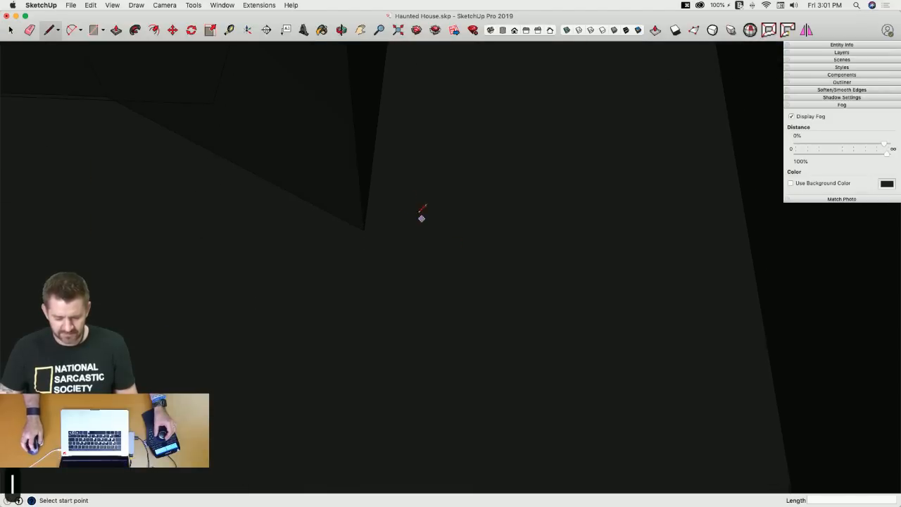
left_click(372, 200)
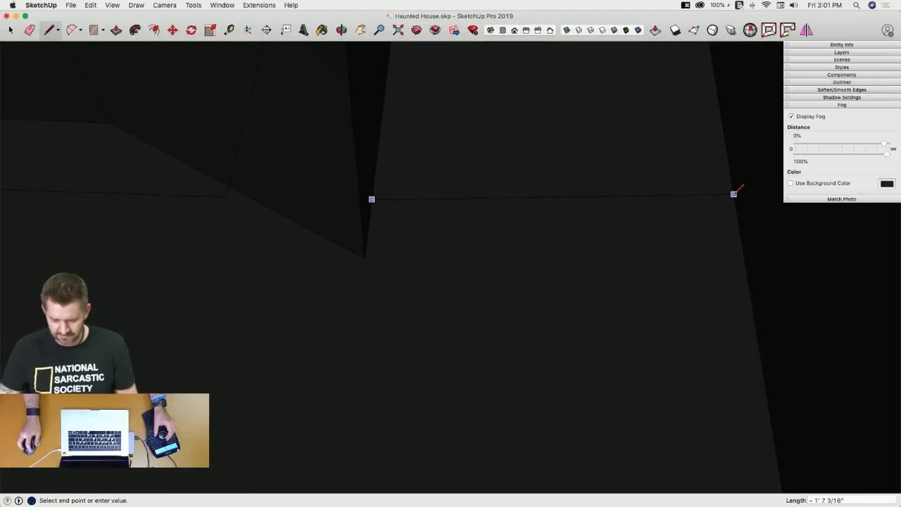
left_click(734, 194)
key("space")
scroll(548, 245, "down", 4)
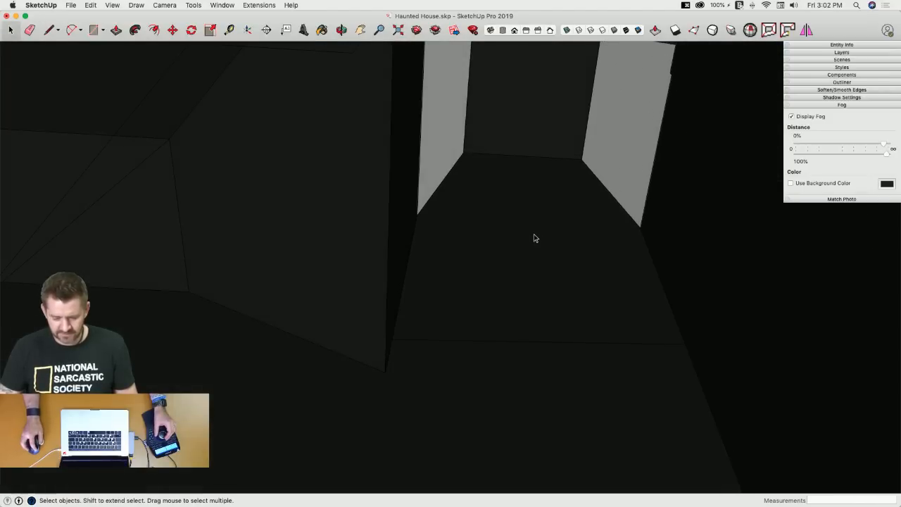
Open the house group, split the small tower's inner wall along the line just drawn, and select the upper face.
left_click(534, 234)
scroll(532, 229, "down", 3)
scroll(532, 229, "up", 3)
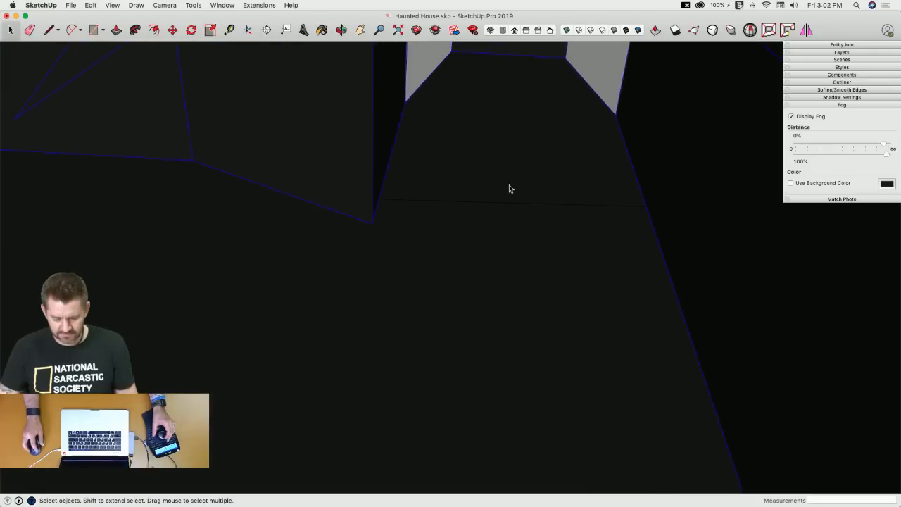
key("l")
left_click(379, 199)
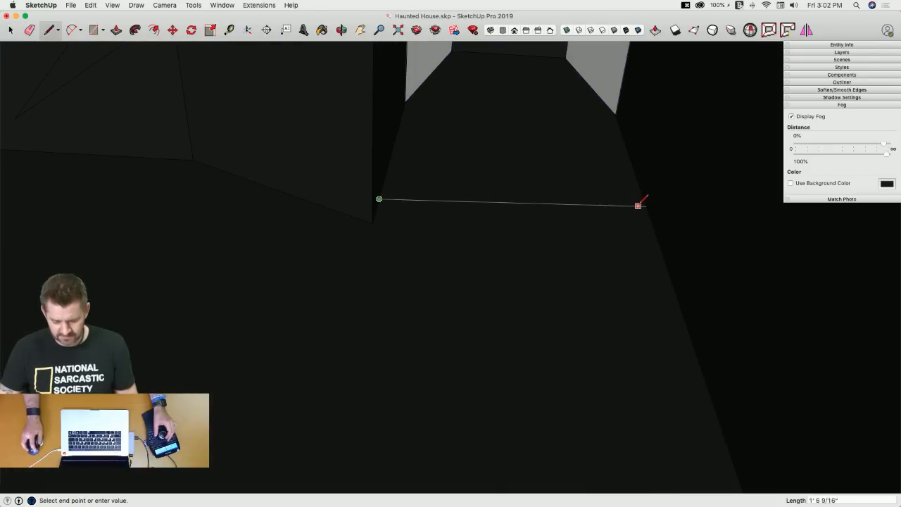
left_click(646, 205)
key("space")
left_click(509, 172)
scroll(507, 153, "down", 4)
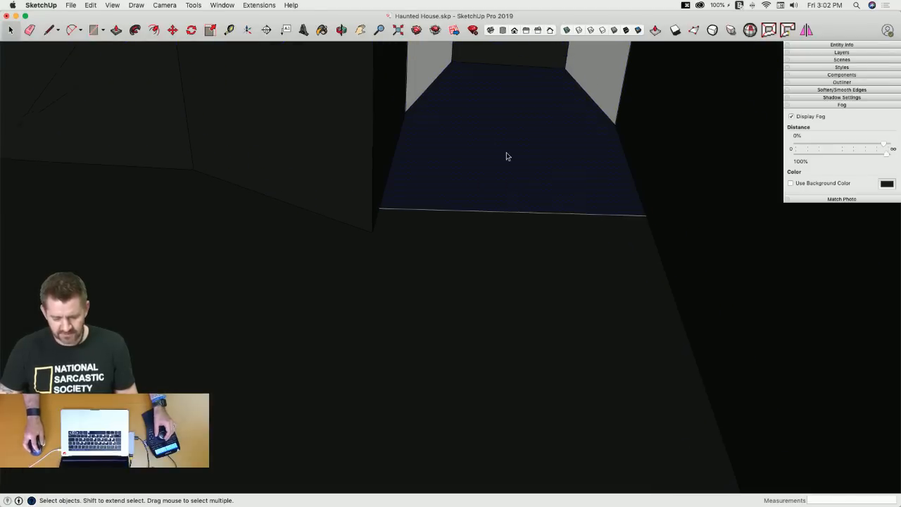
scroll(511, 209, "down", 4)
scroll(518, 218, "up", 8)
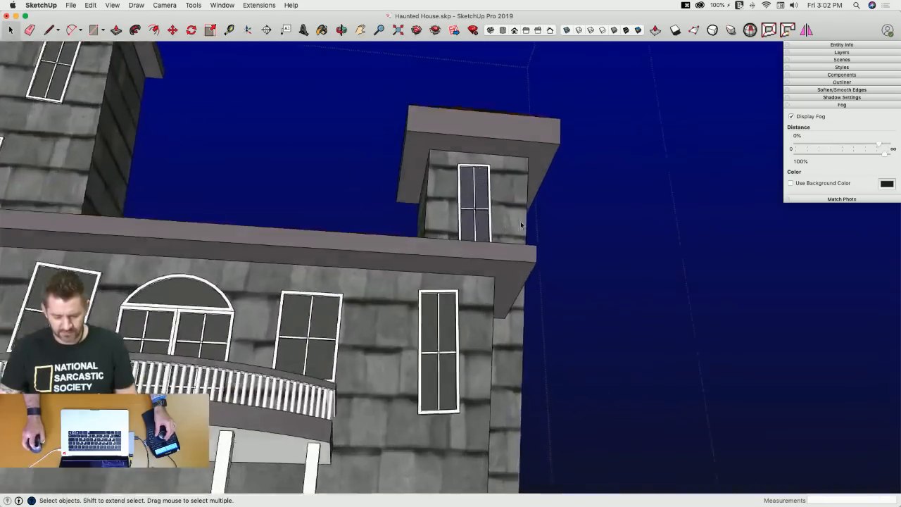
Paint the upper inner face behind the small tower's window with the yellow Banana color.
key("b")
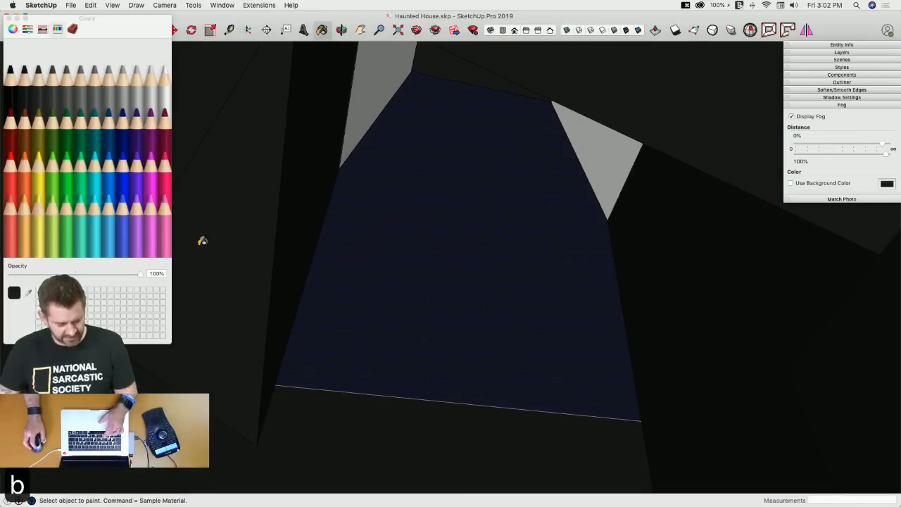
left_click(40, 197)
left_click(37, 221)
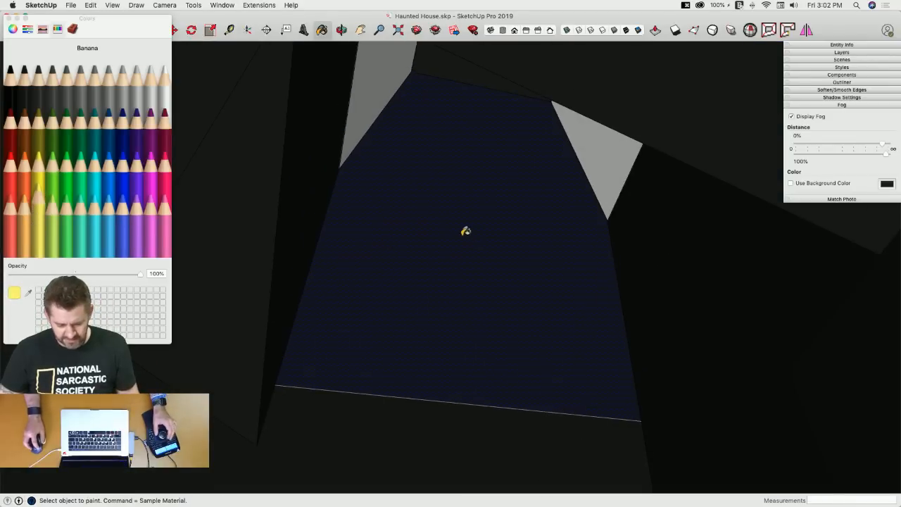
left_click(463, 229)
key("space")
scroll(563, 201, "down", 5)
scroll(677, 214, "down", 8)
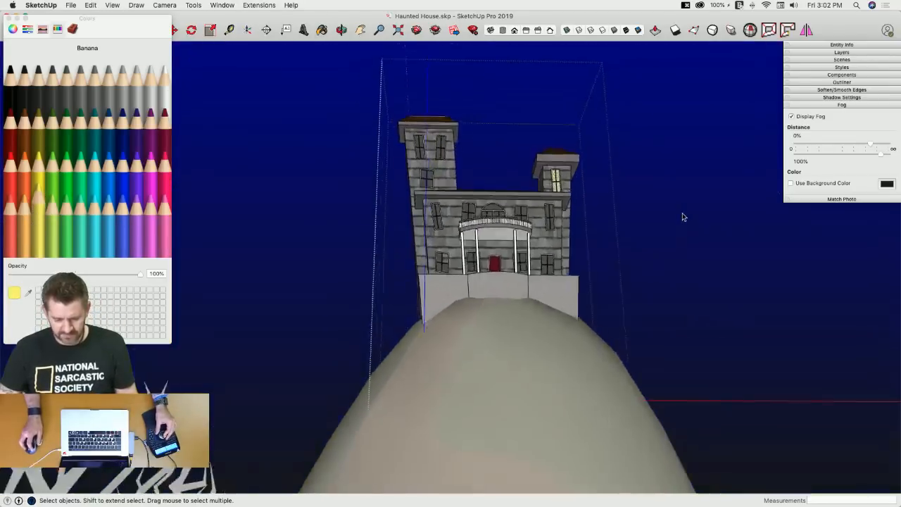
scroll(680, 175, "down", 6)
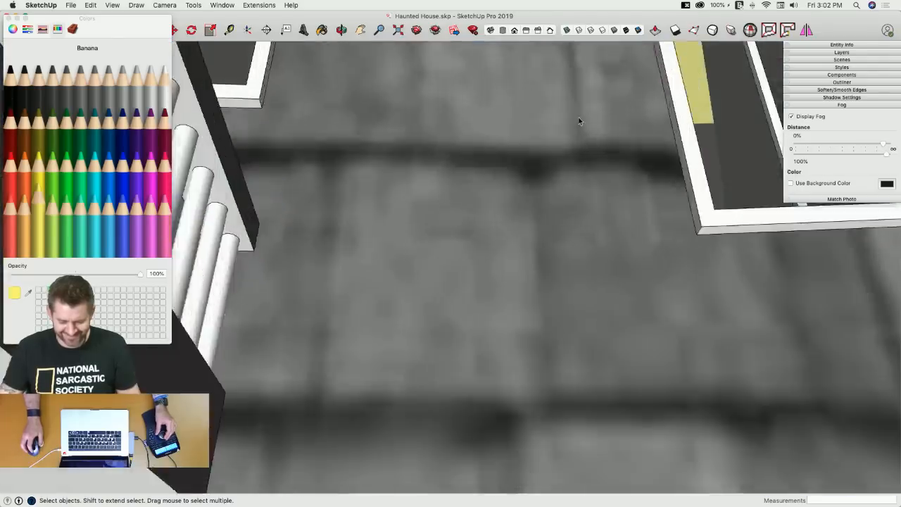
Try to shorten the yellow inner face with a higher dividing line and by erasing its lower edge, and undo the attempt.
key("l")
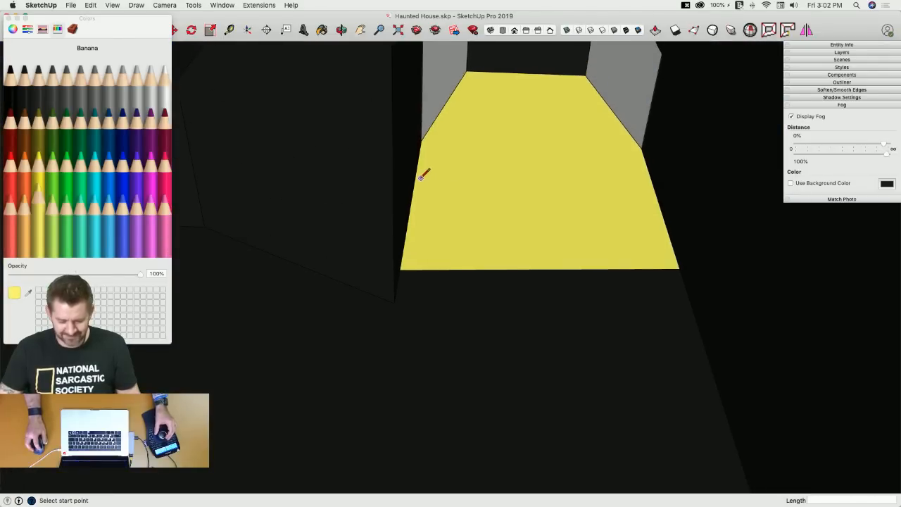
left_click(415, 179)
left_click(651, 178)
key("e")
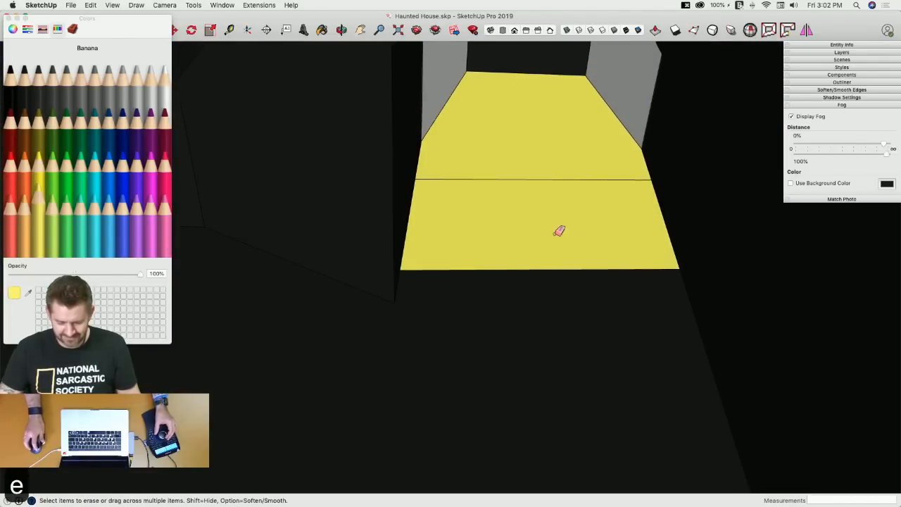
left_click(543, 270)
key("super+z")
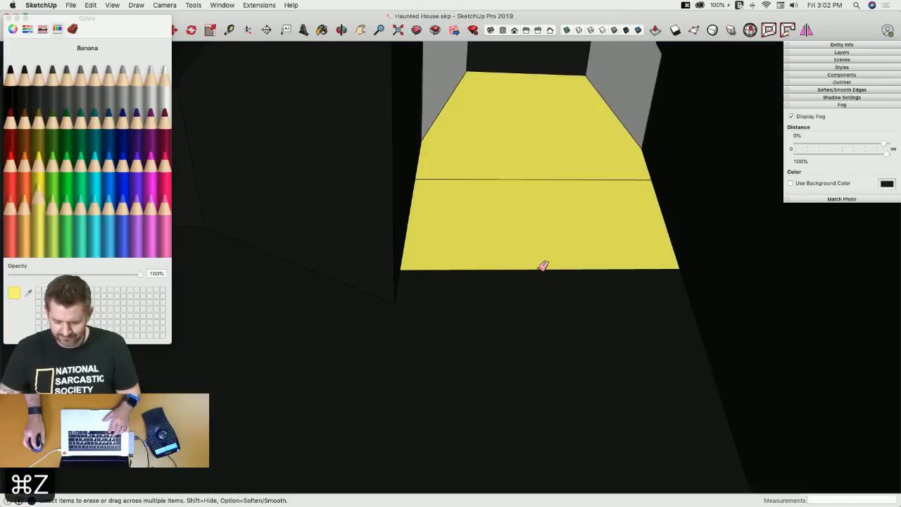
key("super+z")
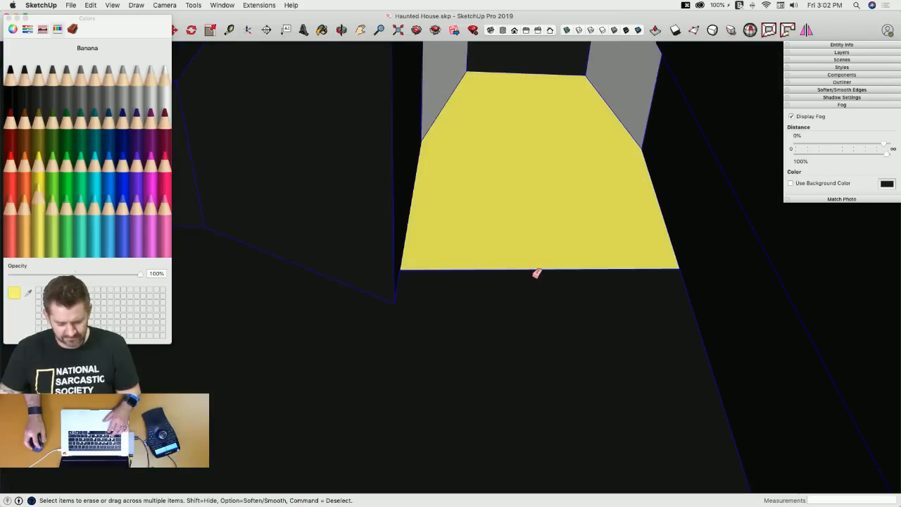
key("super+z")
Shorten the yellow inner face with a higher dividing line about 1' 7 3/8" long, erase its lower edge, and exit the group.
key("space")
left_click(523, 235)
key("l")
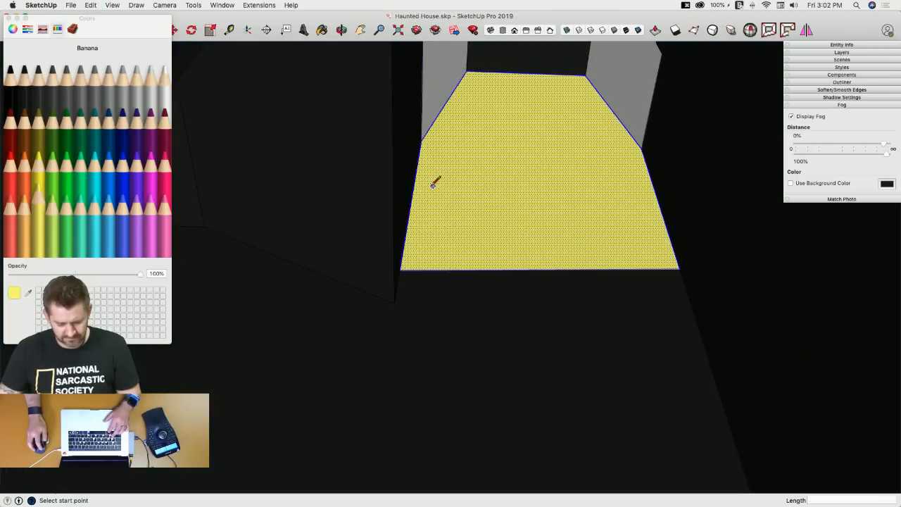
left_click(415, 185)
left_click(655, 192)
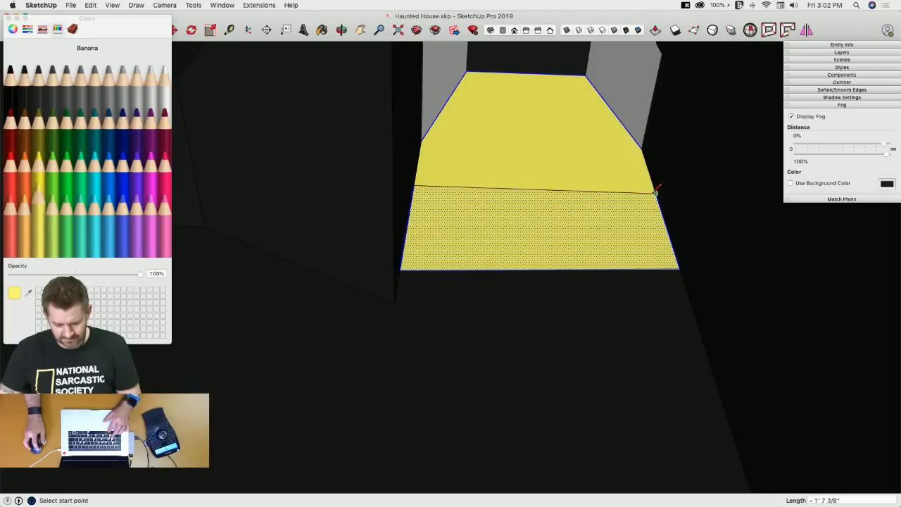
key("e")
left_click(578, 269)
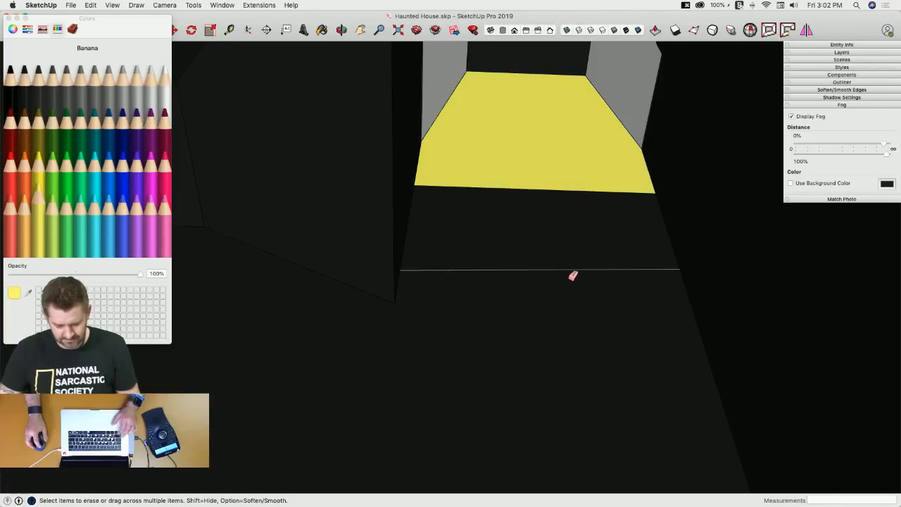
key("space")
scroll(623, 245, "down", 10)
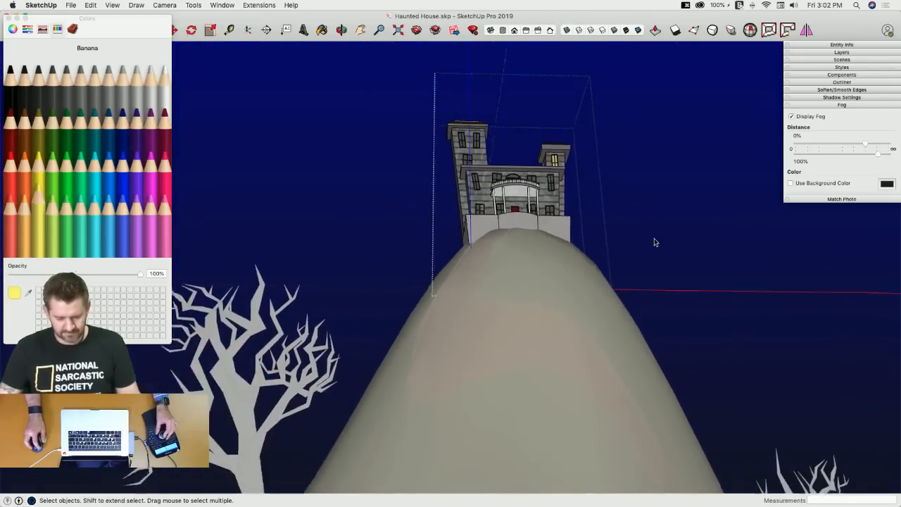
scroll(654, 242, "down", 10)
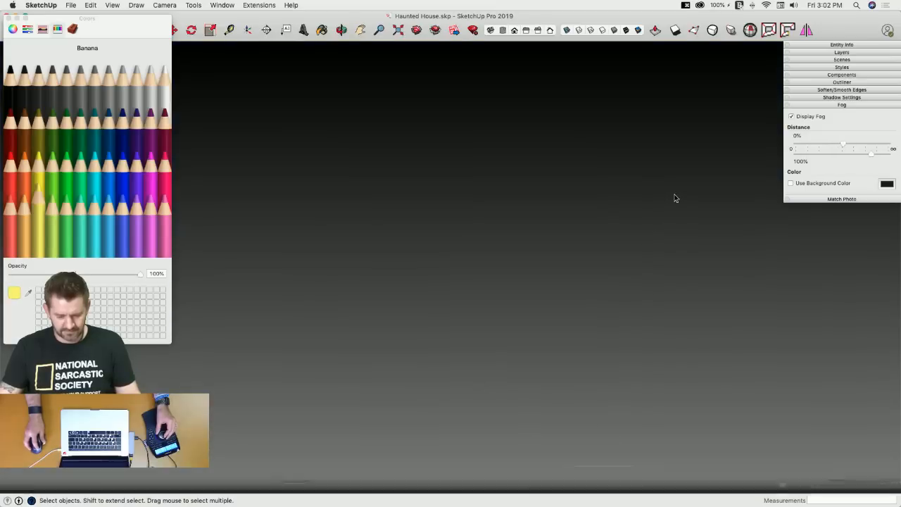
key("super+shift+e")
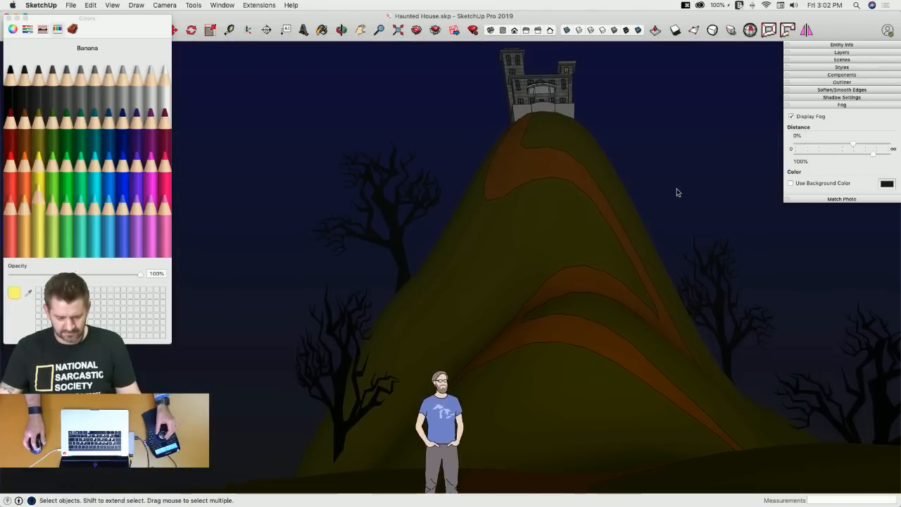
Close the color palette and narrow the camera's field of view to about 30 degrees, framing the house and hill.
scroll(677, 193, "down", 3)
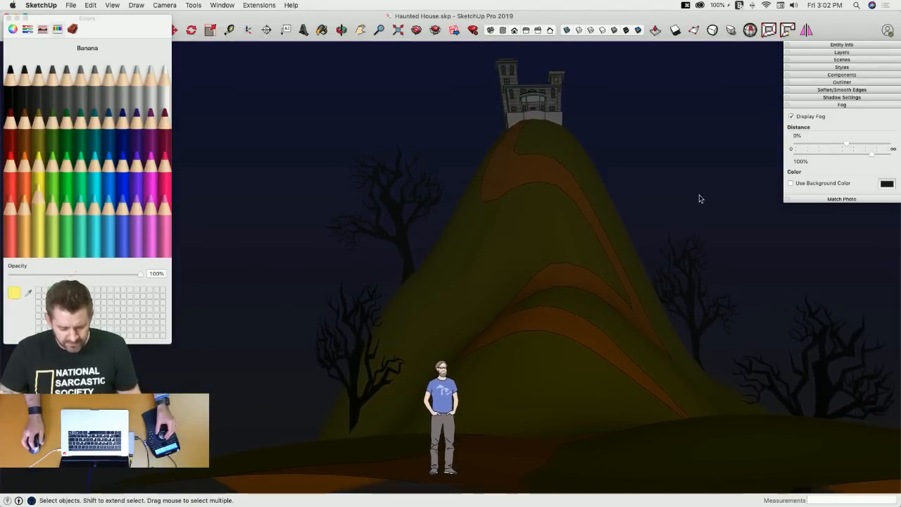
scroll(700, 198, "up", 1)
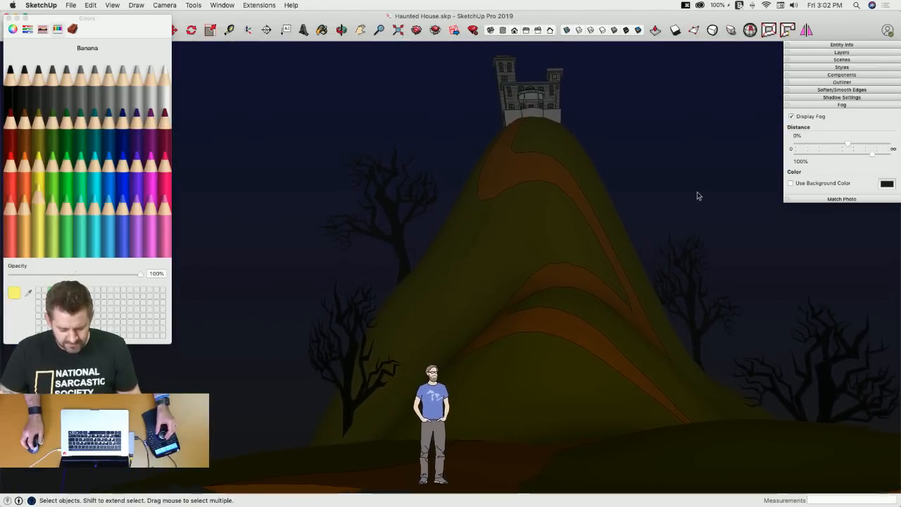
left_click(9, 18)
left_click(165, 5)
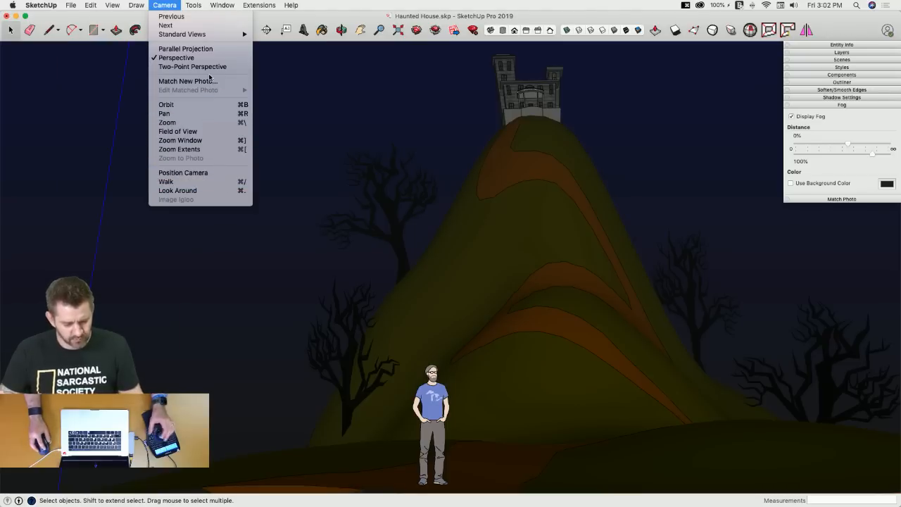
left_click(177, 131)
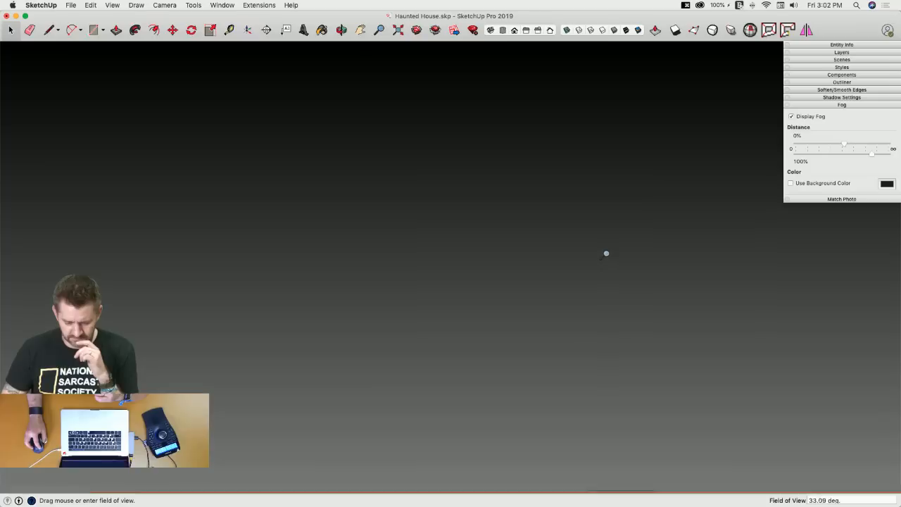
left_click_drag(606, 254, 582, 236)
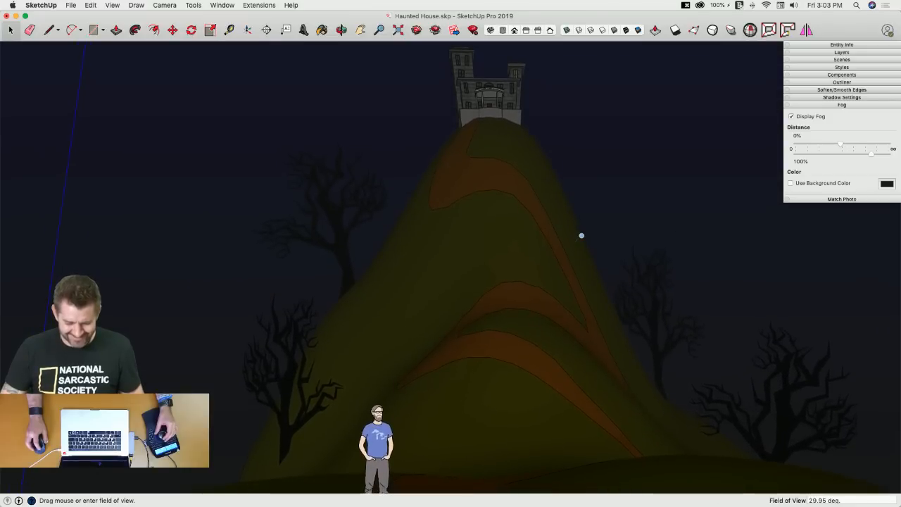
Erase the standing man figure in front of the hill and save the model.
key("e")
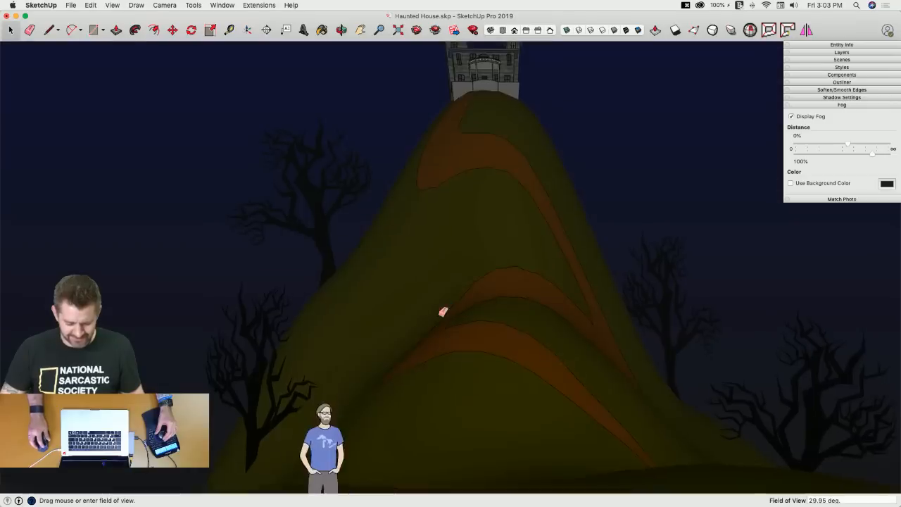
left_click(328, 406)
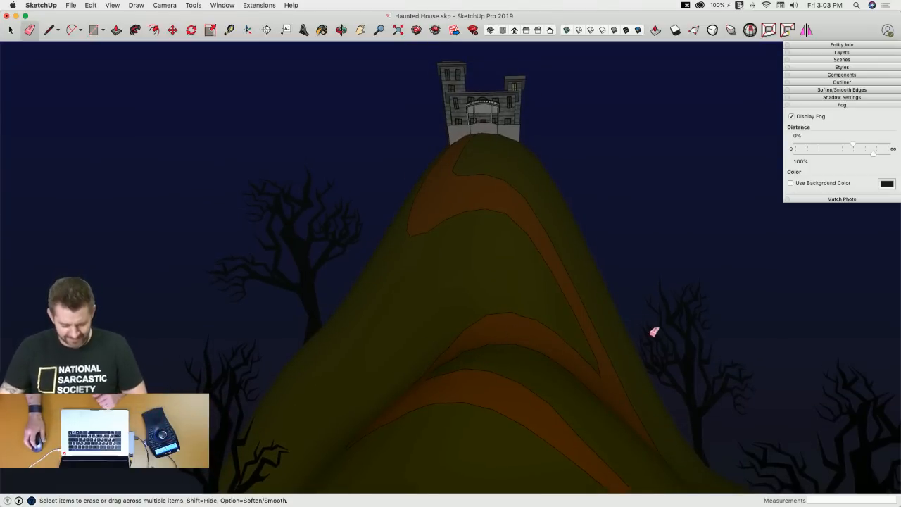
key("super+s")
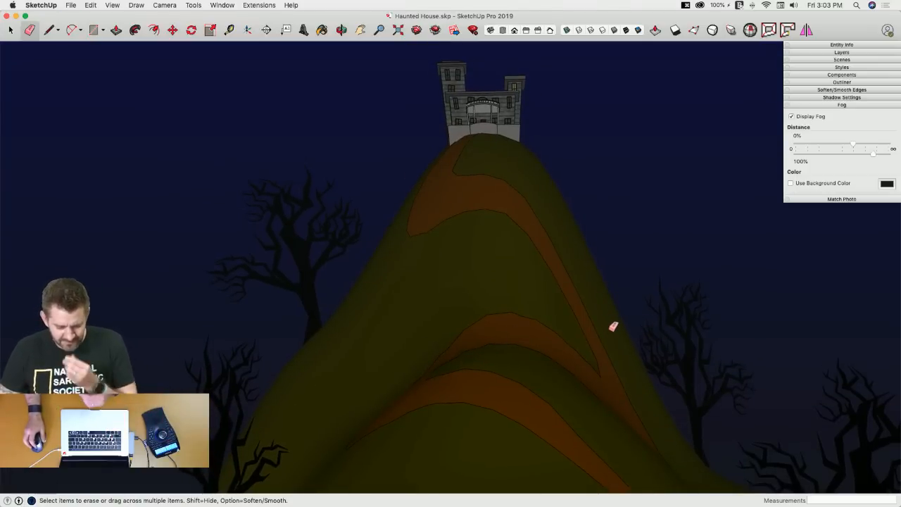
Try the HiddenLine and Wireframe default styles on the haunted house scene.
left_click(842, 67)
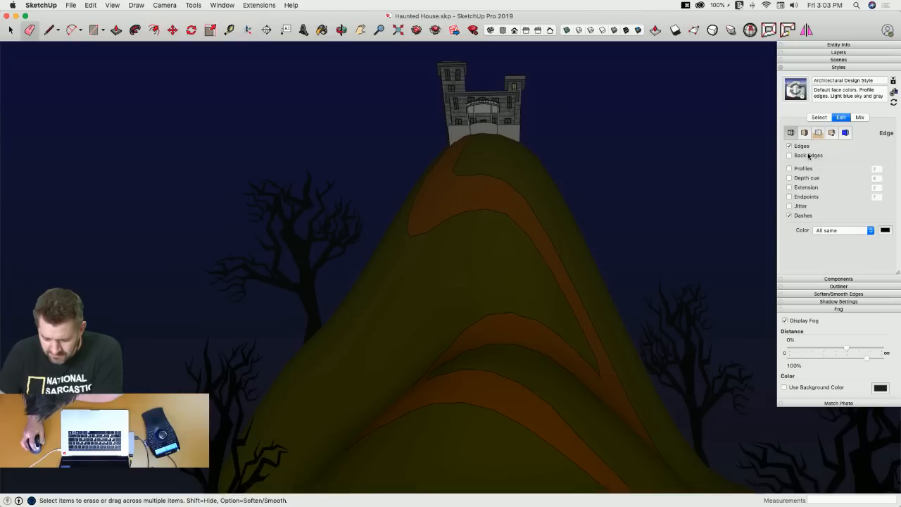
left_click(820, 118)
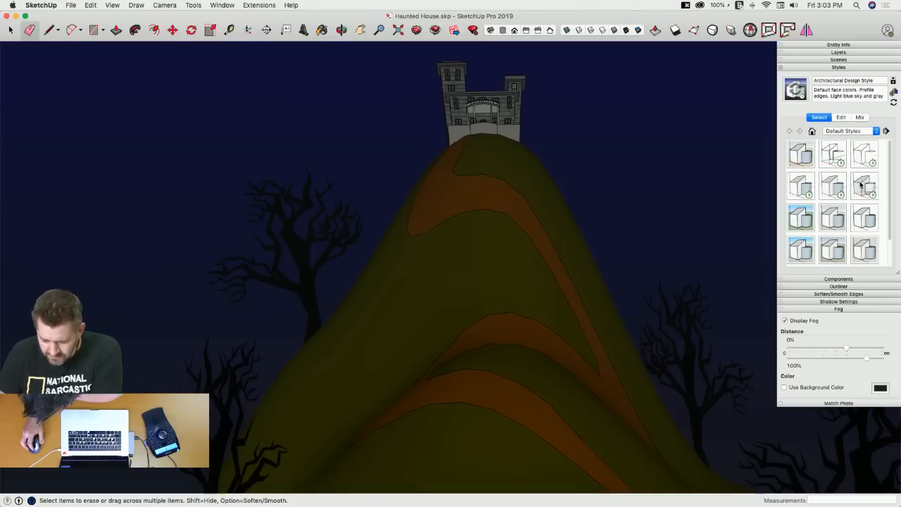
left_click(862, 155)
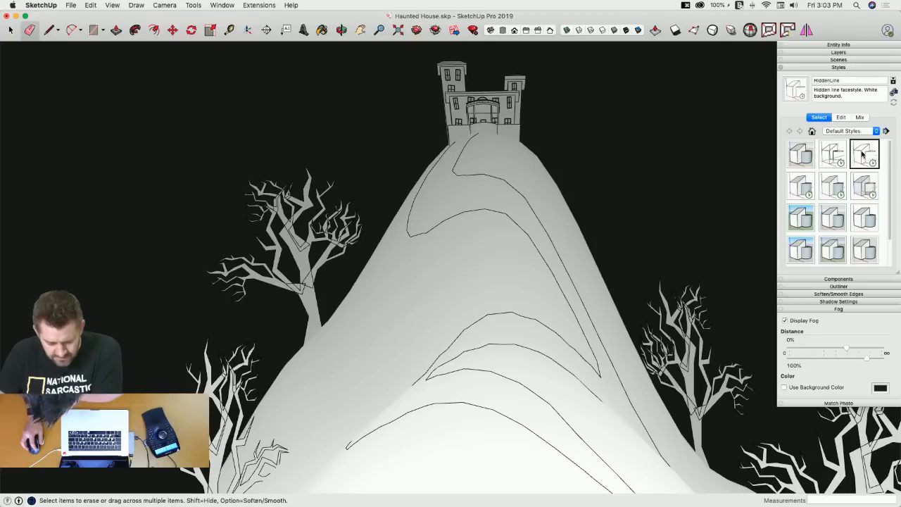
left_click(841, 155)
Compare several Sketchy Edges styles, including Charcoal Loose, Classic SketchUp Jitter and Airbrush, and apply the Conte style.
left_click(877, 131)
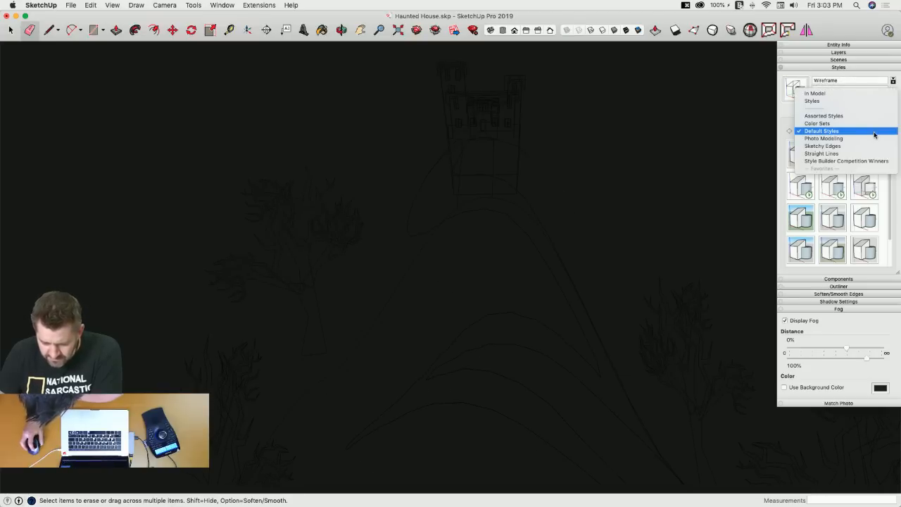
left_click(869, 146)
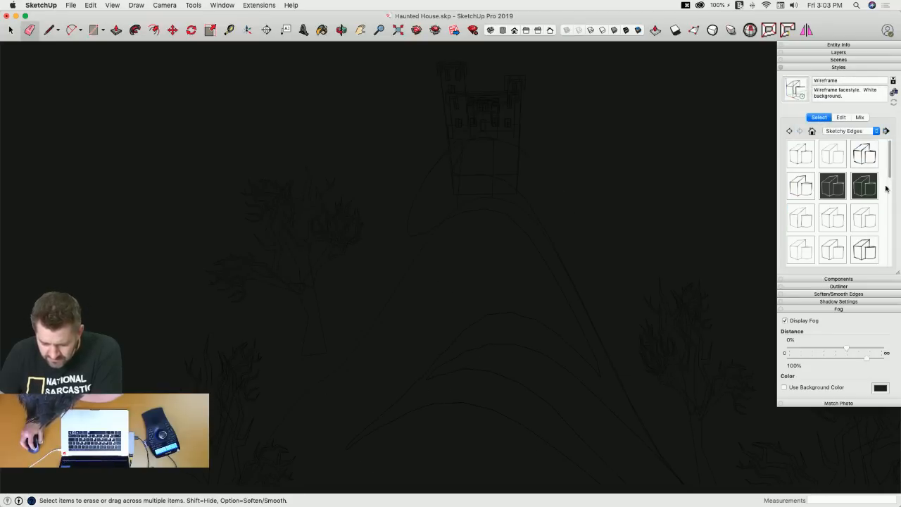
left_click(803, 187)
left_click(803, 217)
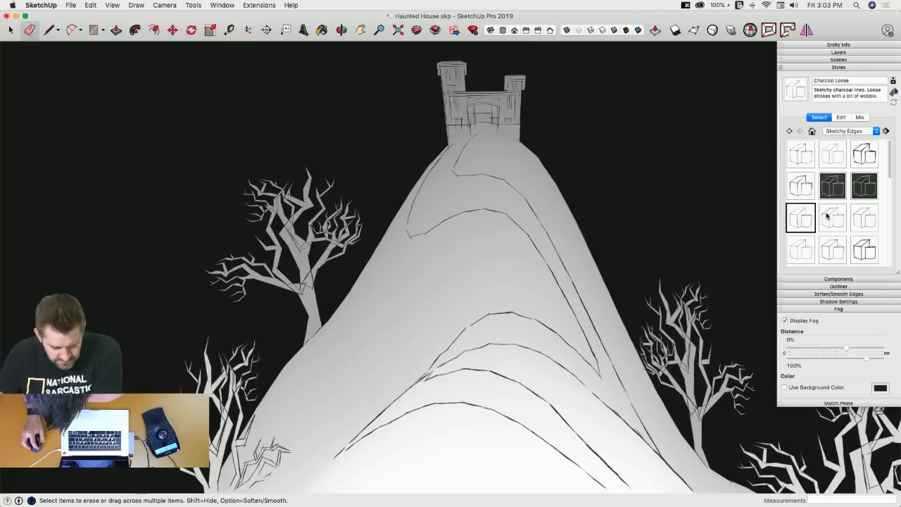
left_click(833, 219)
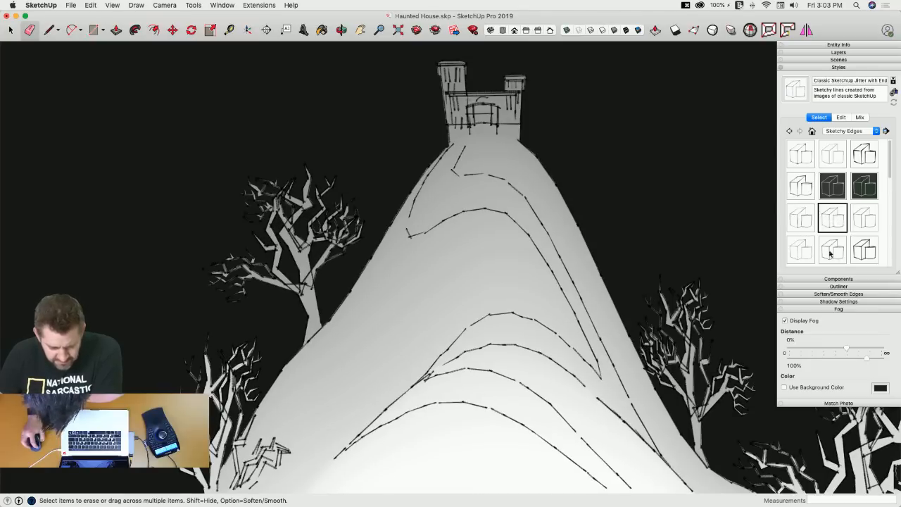
left_click(802, 250)
left_click(864, 229)
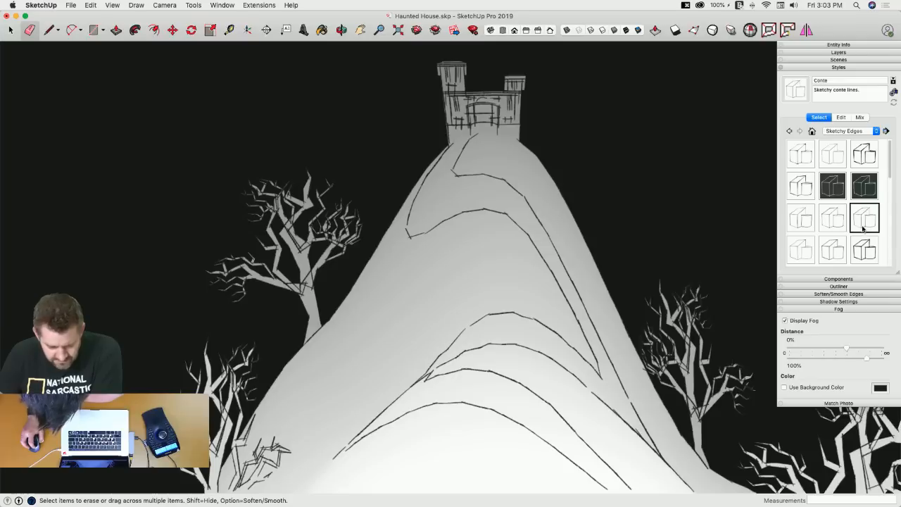
left_click(833, 160)
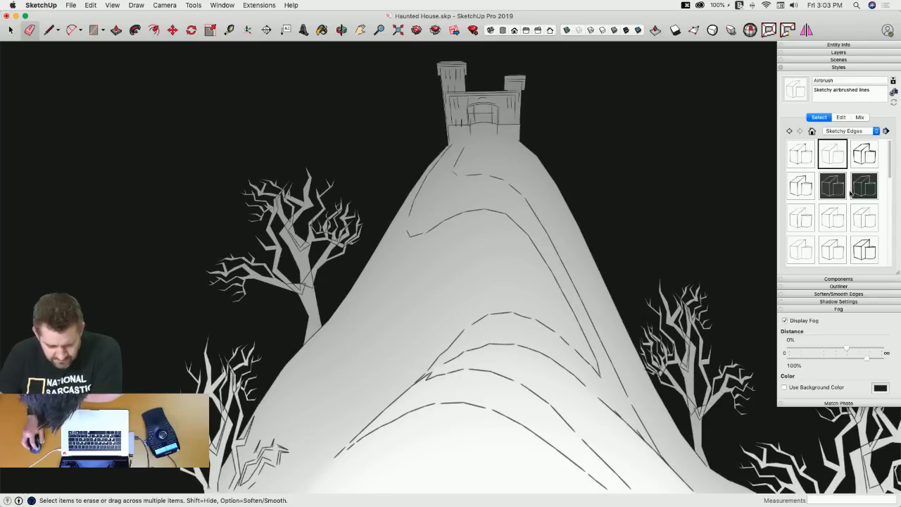
left_click(865, 224)
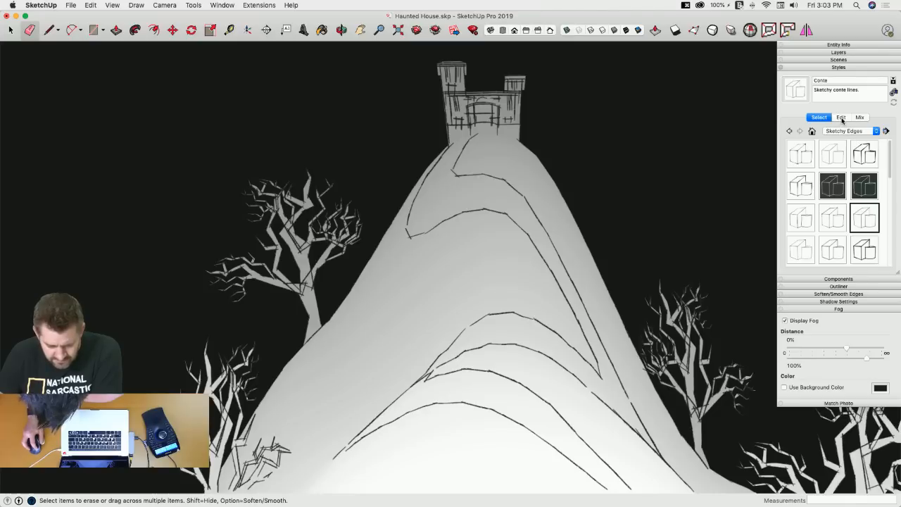
Review the Conte style's edge, face and background settings, switch the faces to display their materials, and save the model.
left_click(841, 117)
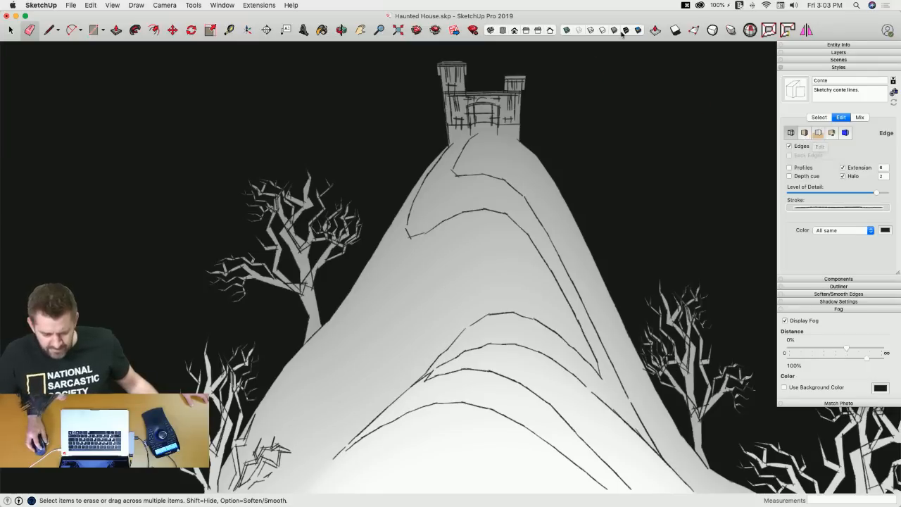
left_click(803, 133)
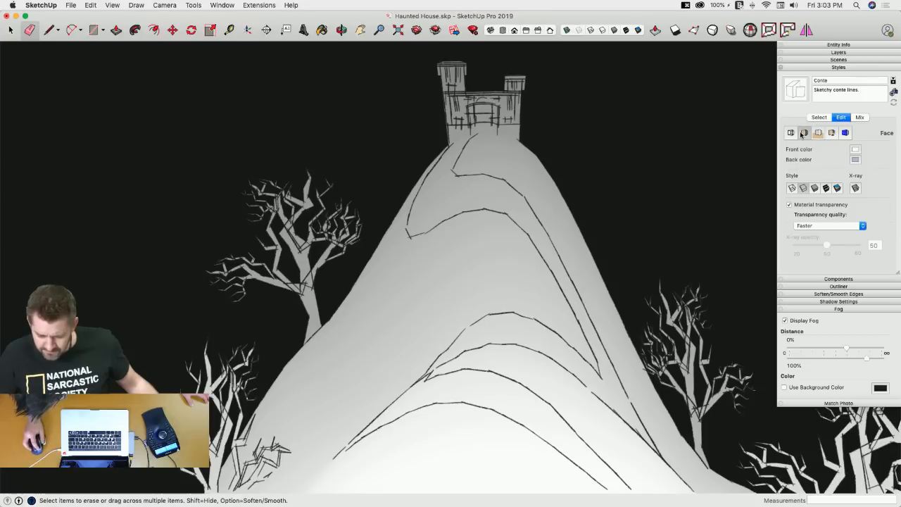
left_click(791, 133)
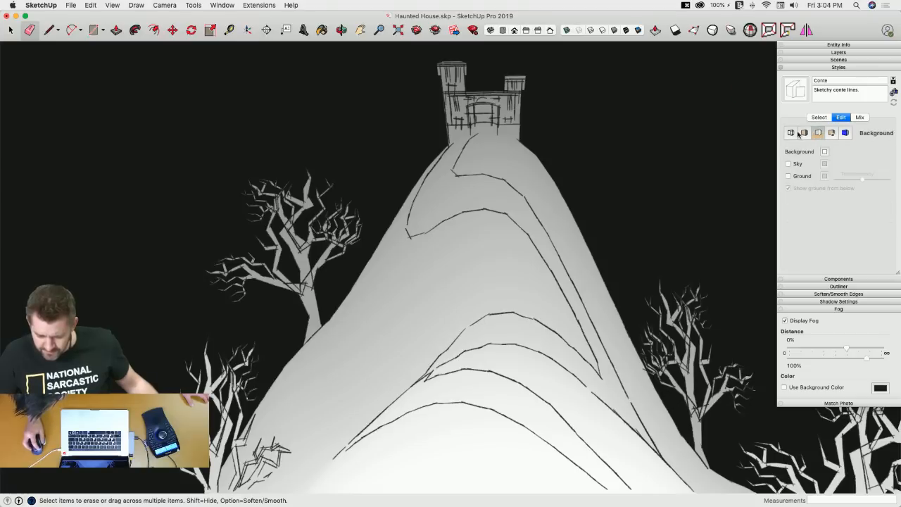
left_click(638, 31)
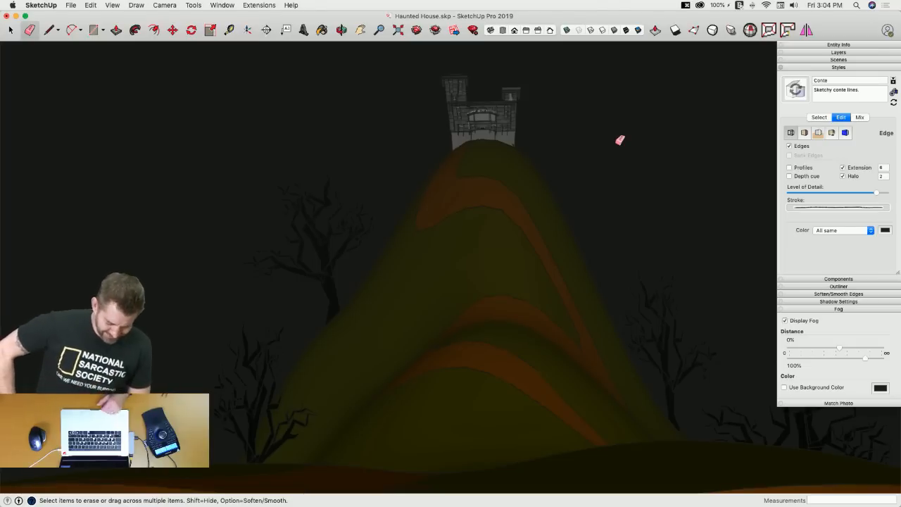
key("super+s")
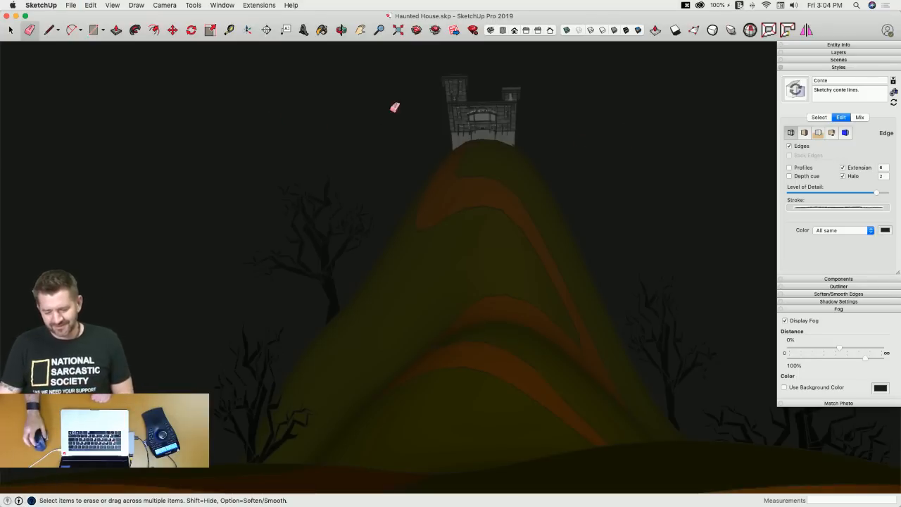
Collapse the Styles and Fog settings to clear the view of the scene, and save the model.
left_click(818, 67)
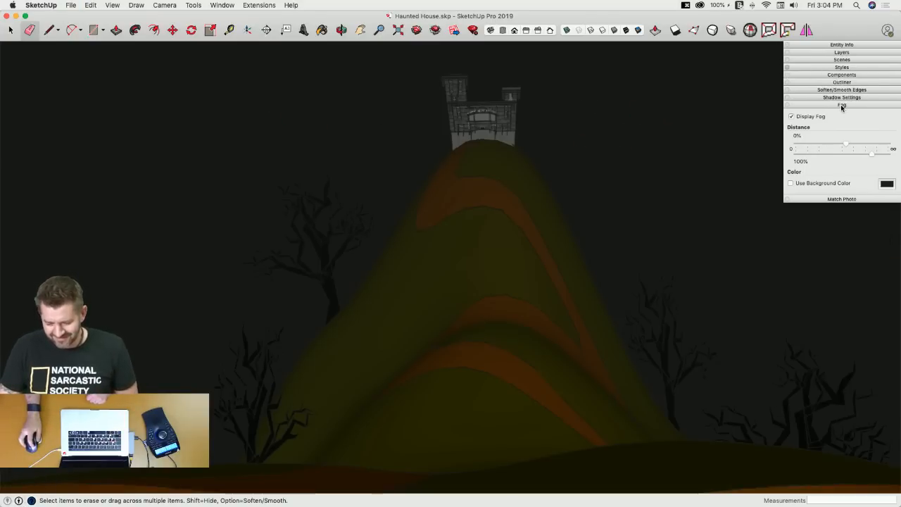
left_click(842, 106)
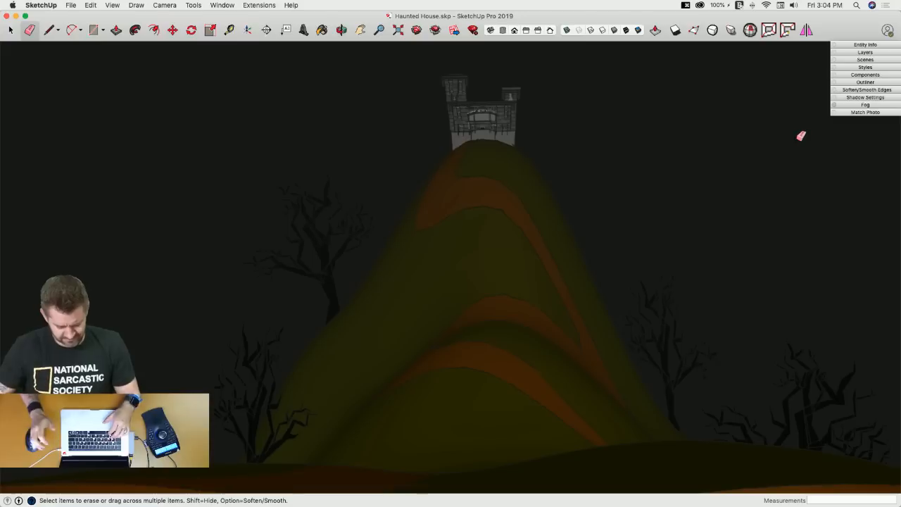
key("super+s")
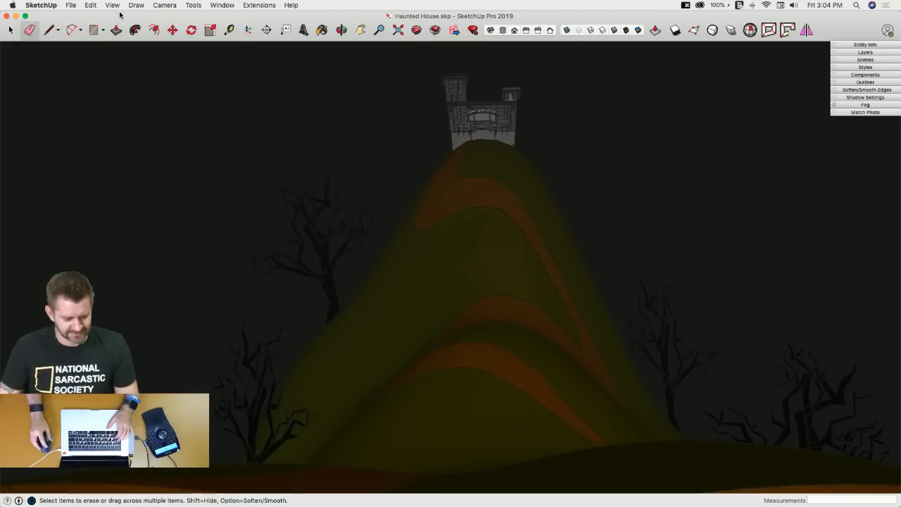
Open the recent models MO.skp and Airplane.skp one after the other to view them.
left_click(72, 6)
mouse_move(86, 45)
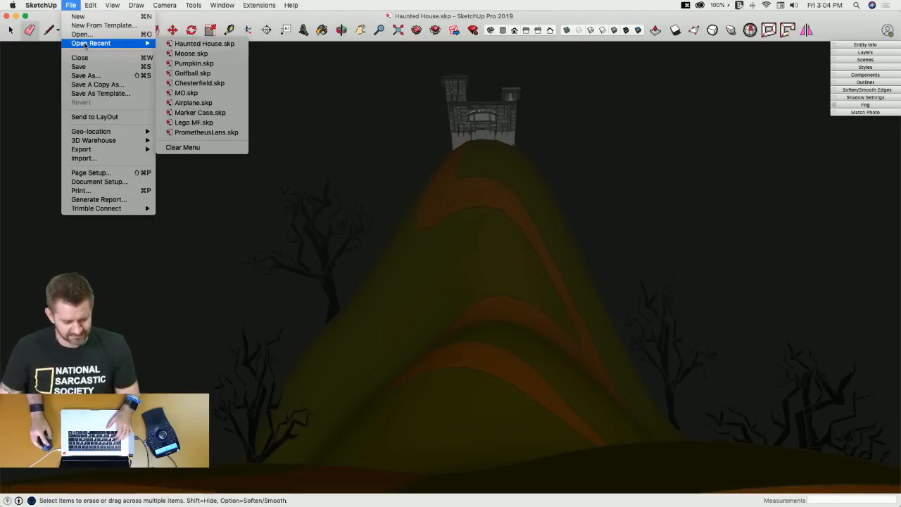
left_click(433, 96)
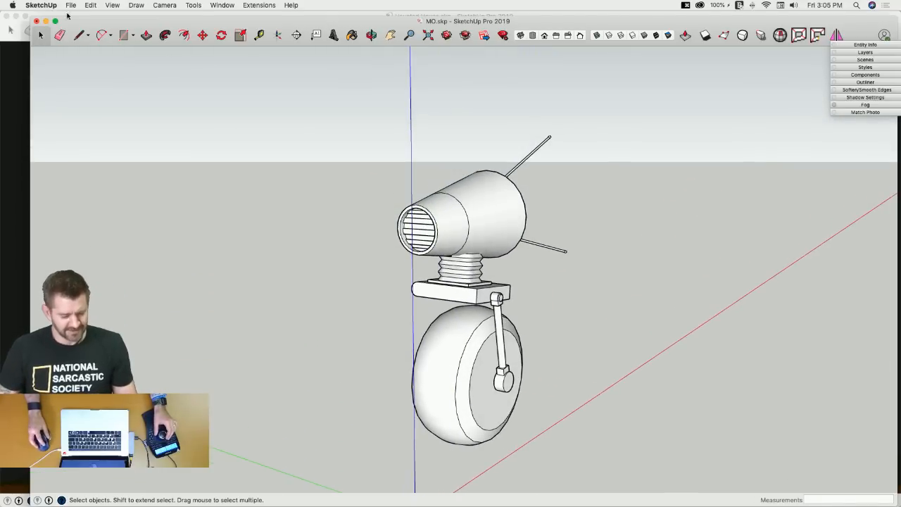
left_click(72, 7)
mouse_move(106, 43)
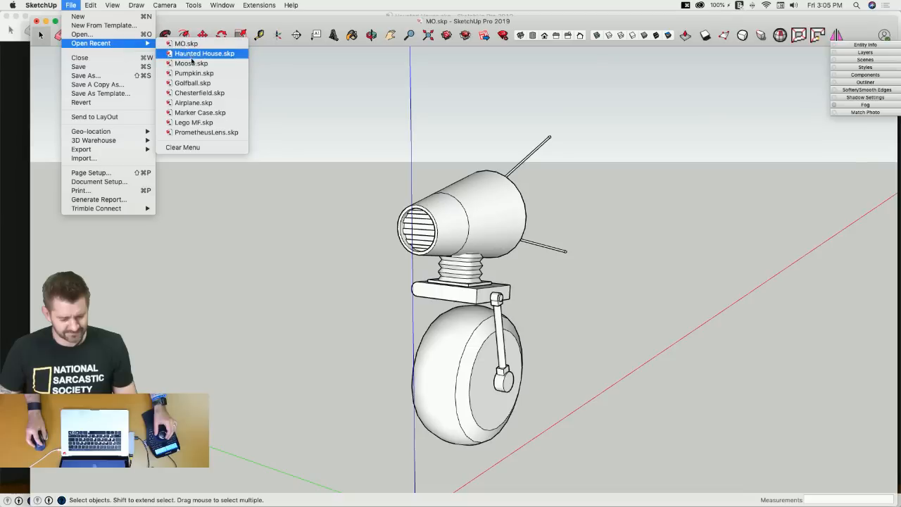
left_click(194, 103)
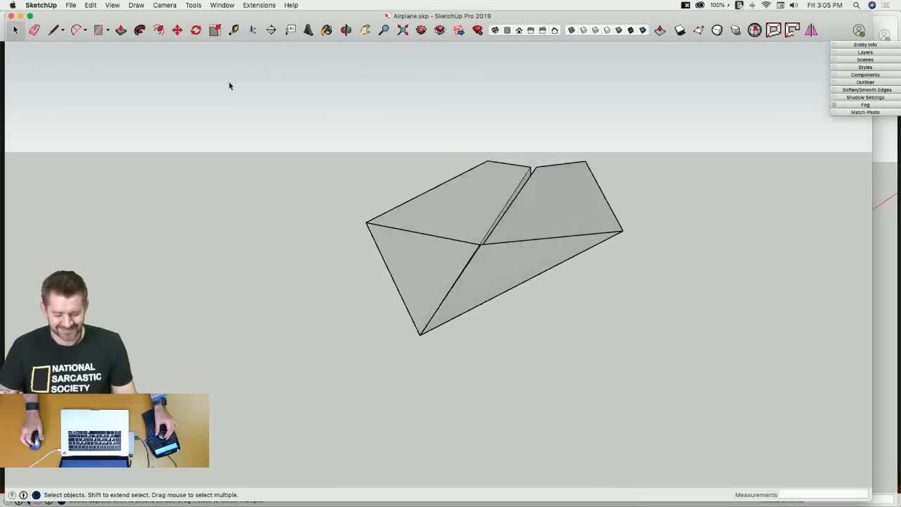
Look over the paper airplane and open the recent model Chesterfield.skp to view the tufted sofa.
left_click(70, 5)
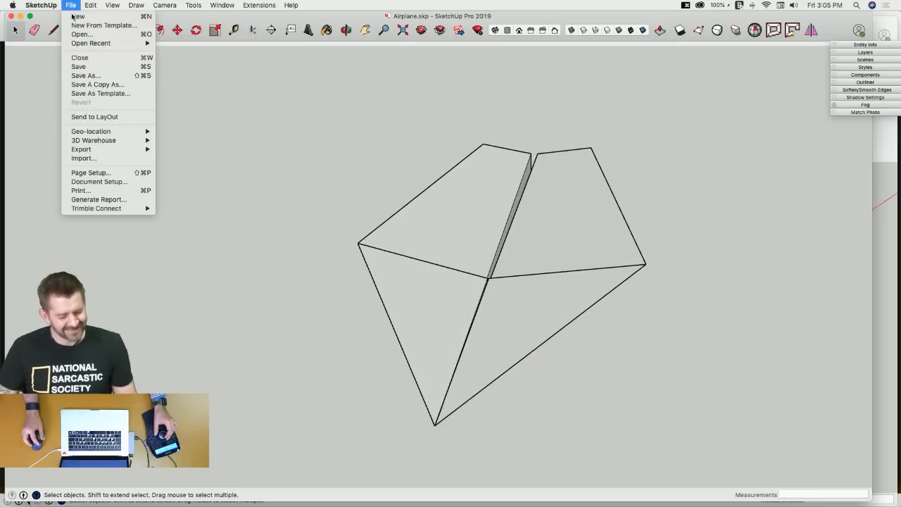
mouse_move(84, 46)
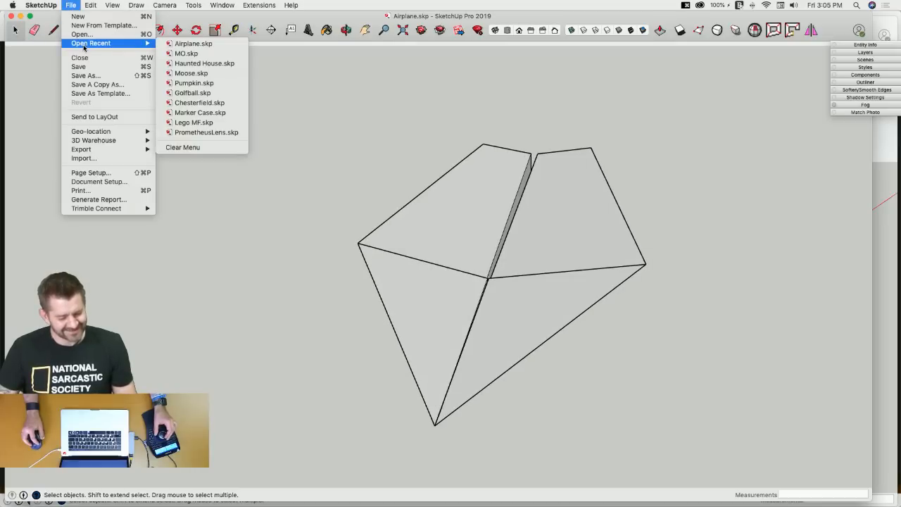
left_click(219, 104)
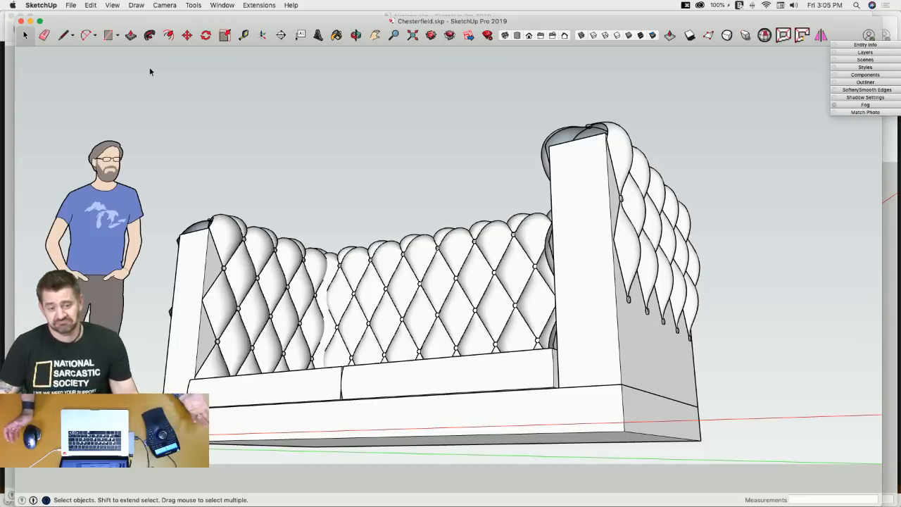
Open the recent model Golfball.skp without its recovered version, look it over, and close it.
left_click(70, 5)
mouse_move(106, 43)
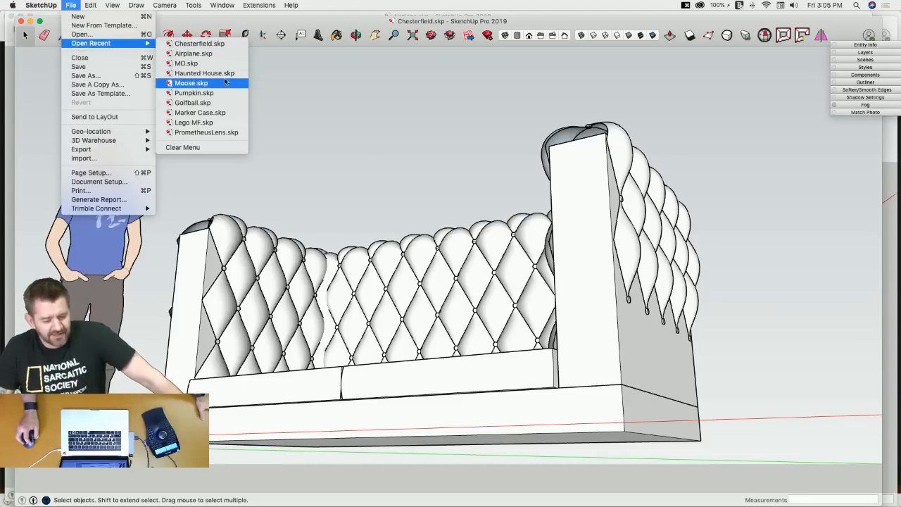
left_click(234, 102)
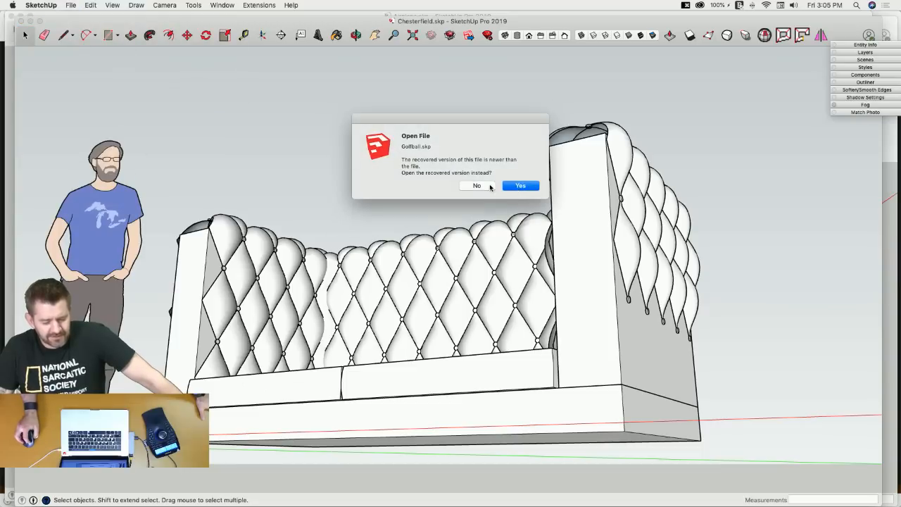
left_click(490, 186)
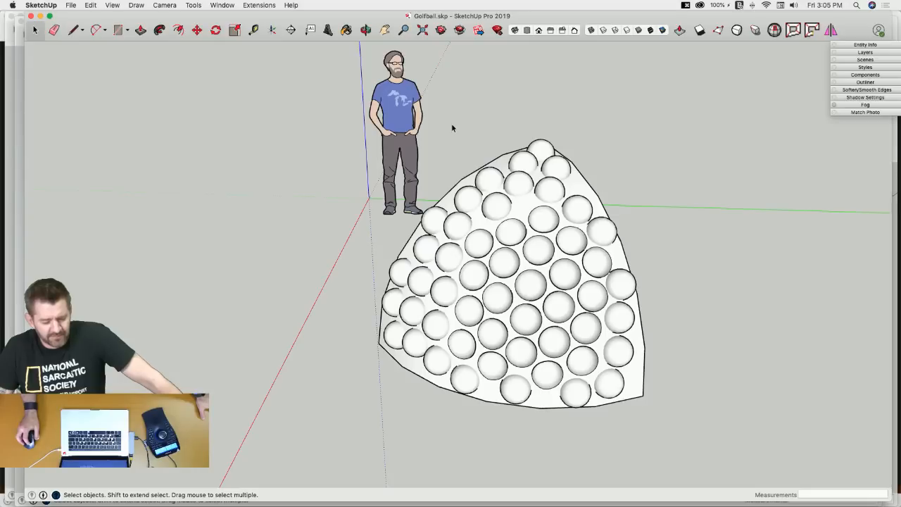
middle_click_drag(620, 178, 451, 150)
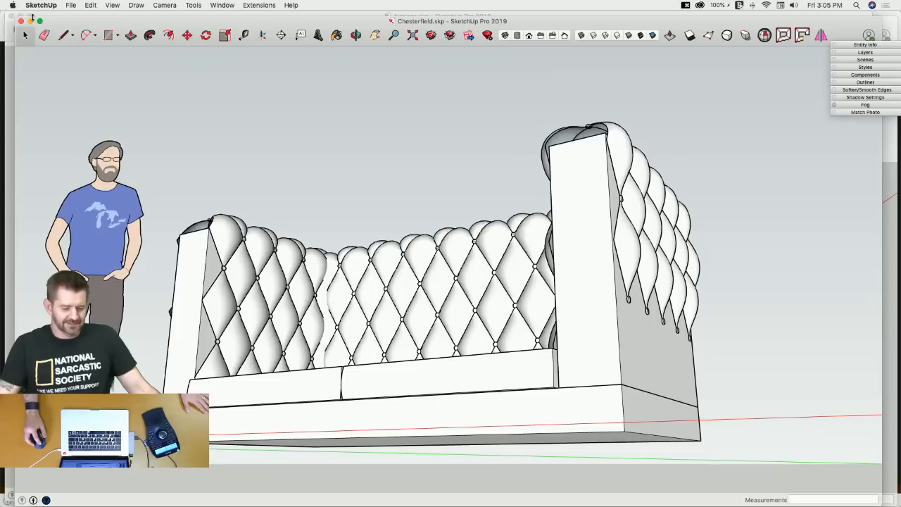
left_click(31, 17)
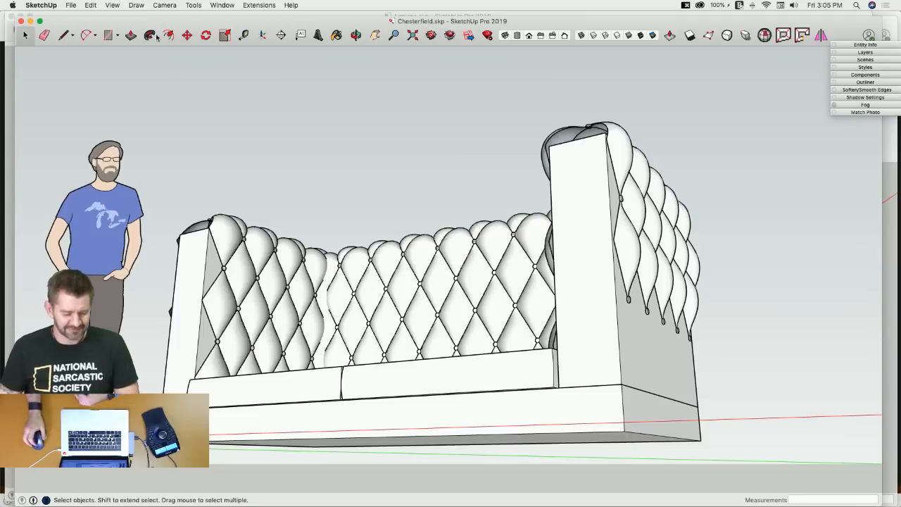
Open the recent models Pumpkin.skp and Moose.skp one after the other to view them.
left_click(71, 5)
mouse_move(98, 43)
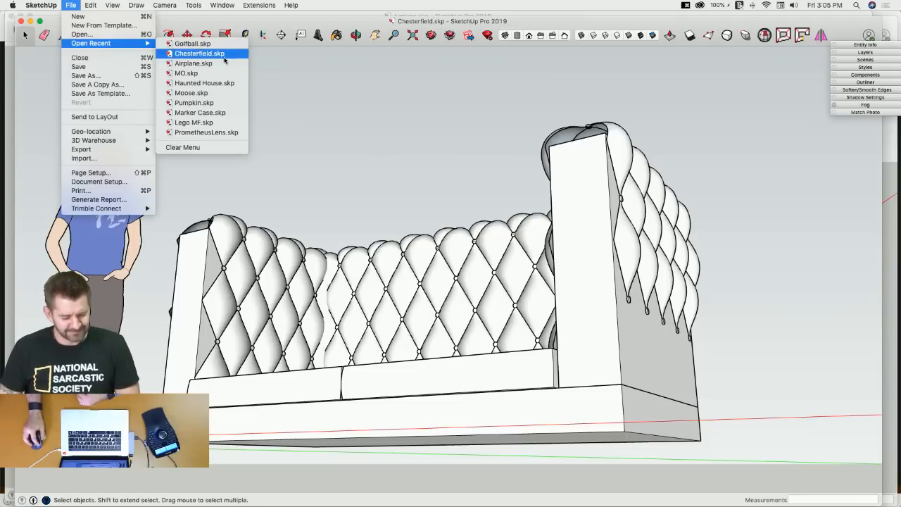
left_click(232, 99)
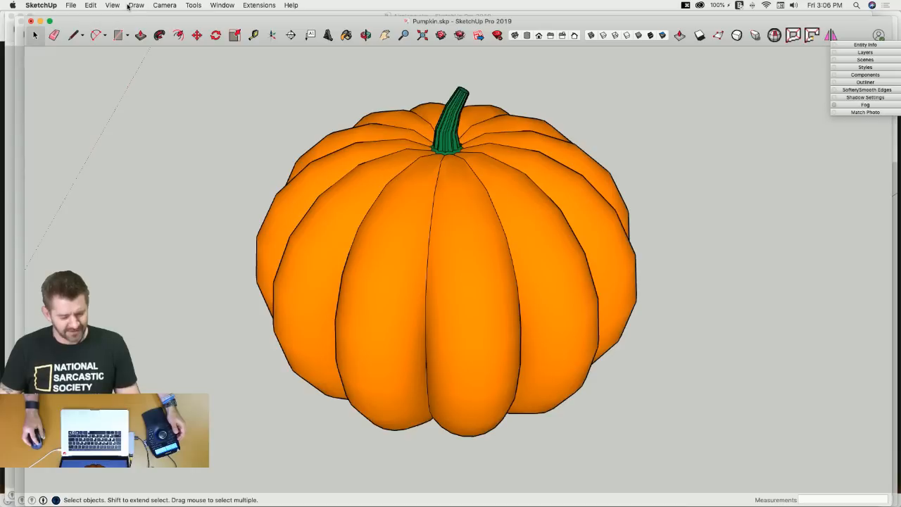
left_click(130, 6)
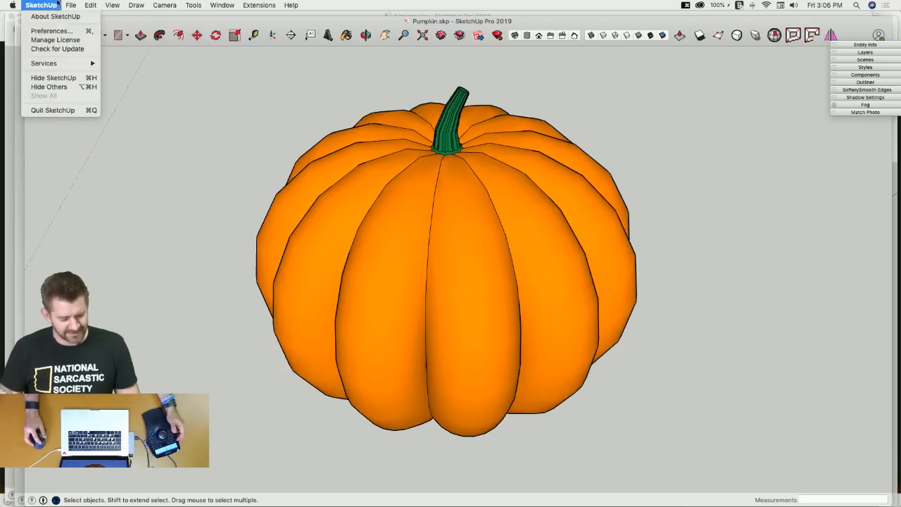
mouse_move(106, 43)
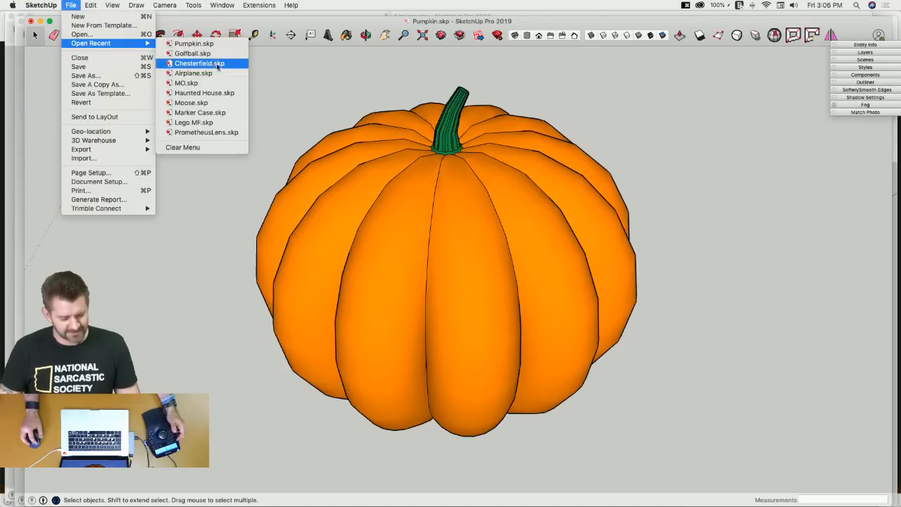
left_click(226, 103)
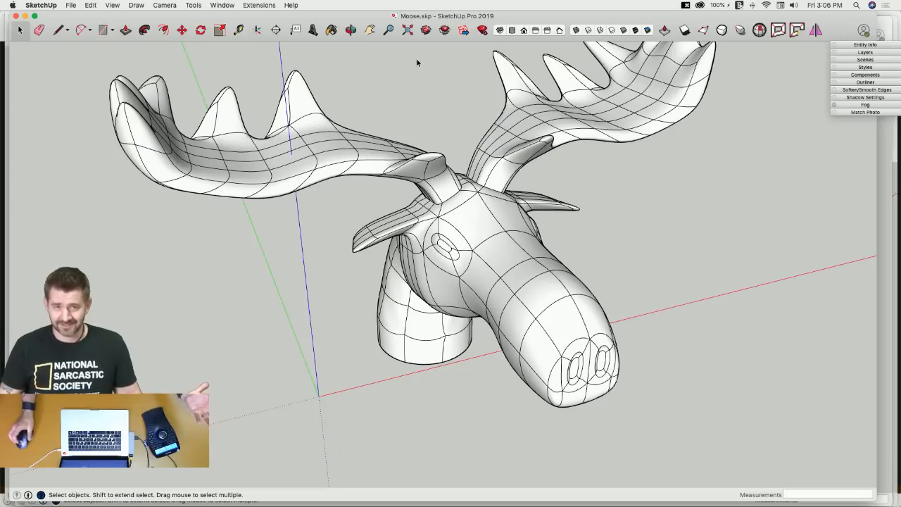
Open the recent model Haunted House.skp.
left_click(69, 5)
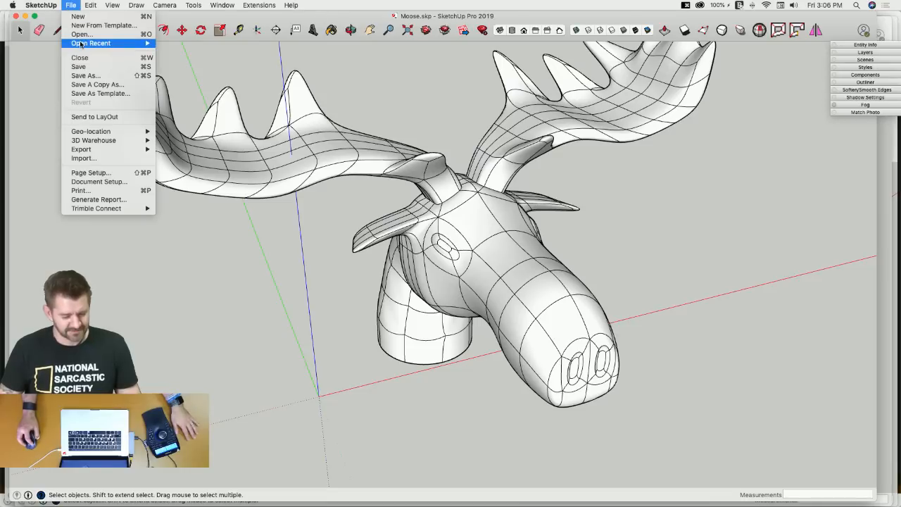
mouse_move(140, 44)
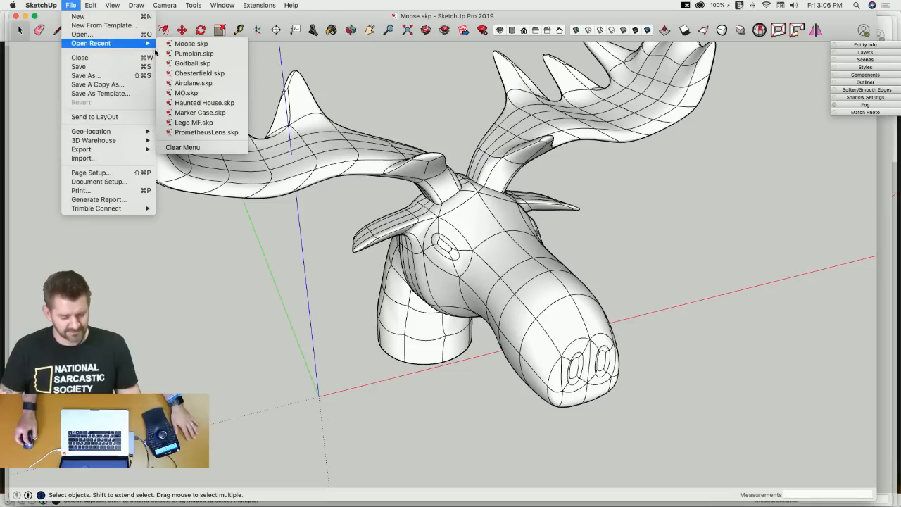
left_click(204, 102)
key("e")
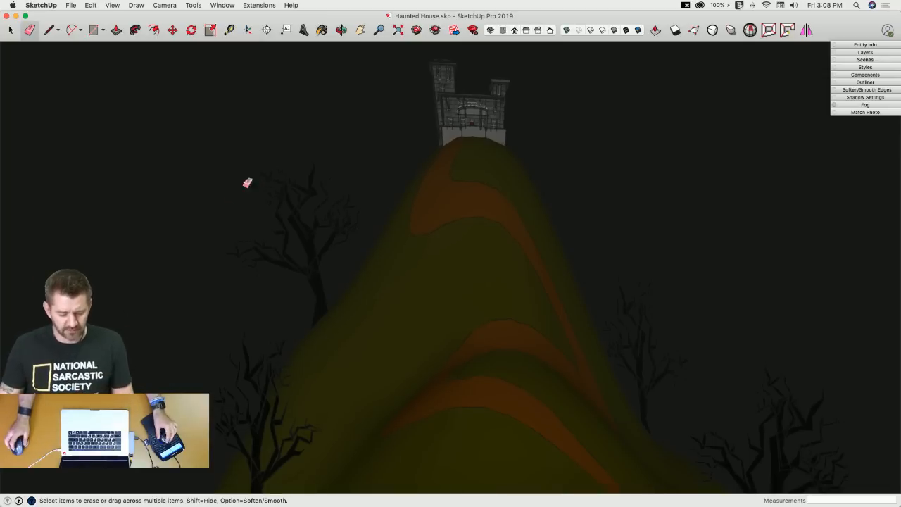
Draw a circle with a radius of about 11 7/16" in the night sky beside the haunted house as a full moon.
scroll(232, 208, "down", 10)
scroll(223, 234, "up", 10)
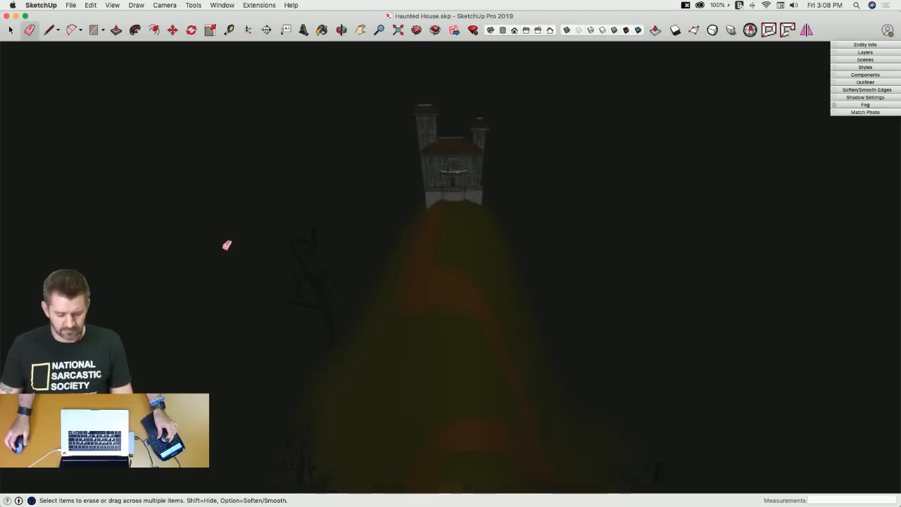
scroll(220, 239, "down", 5)
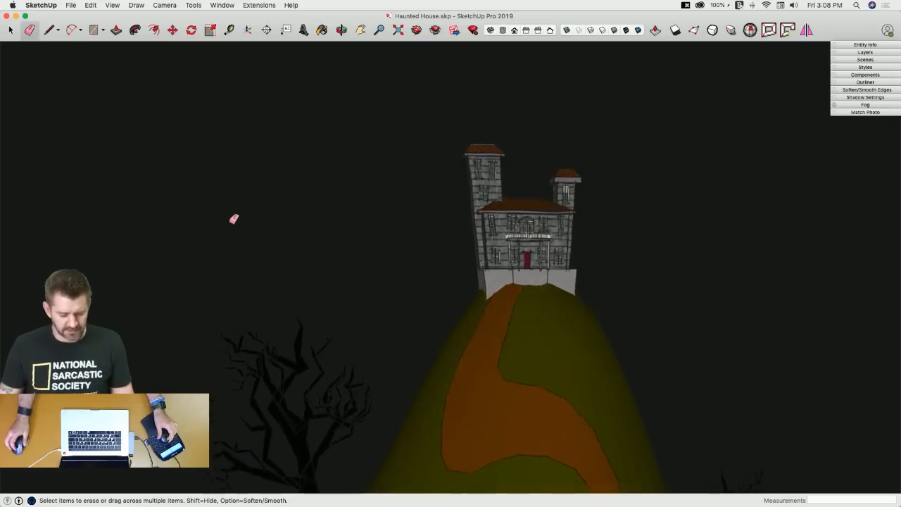
key("c")
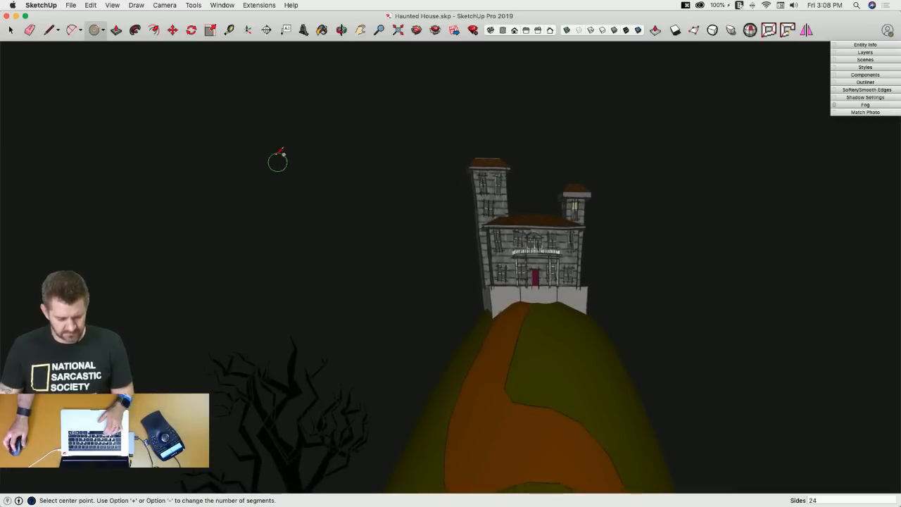
left_click(274, 155)
left_click(331, 198)
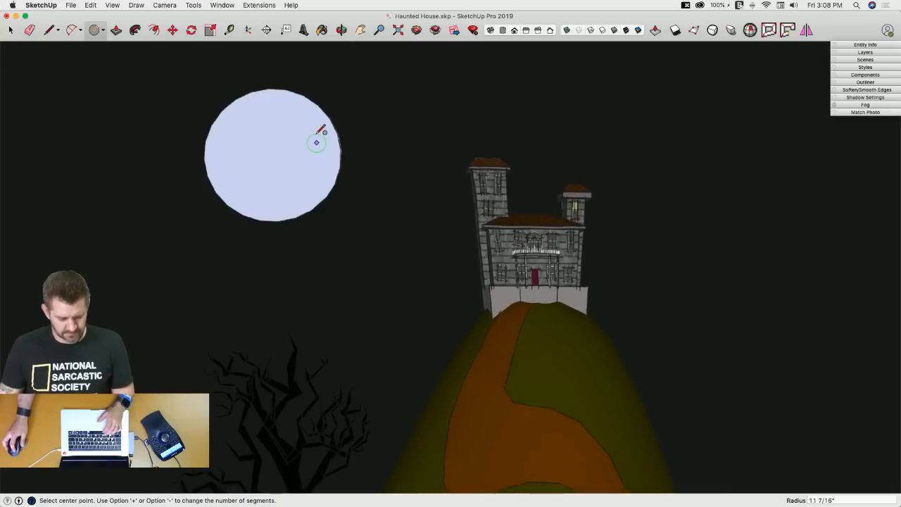
left_click(314, 117)
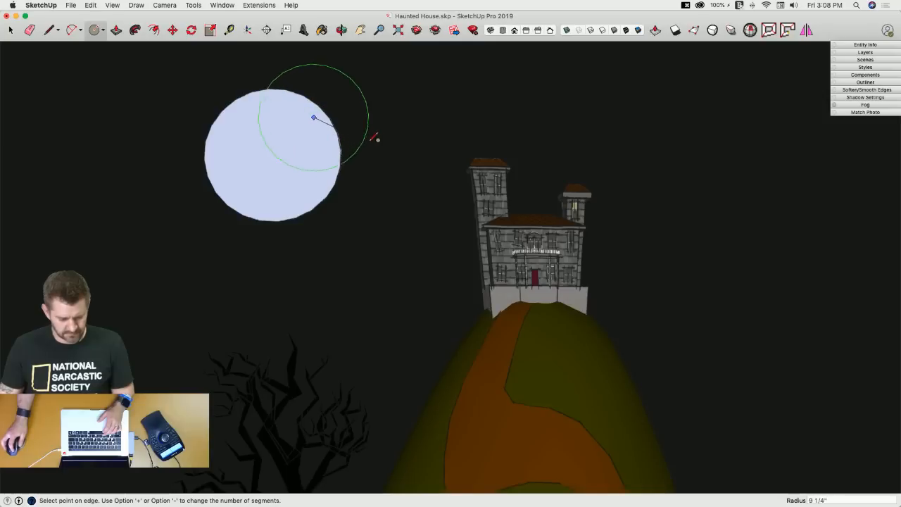
key("Escape")
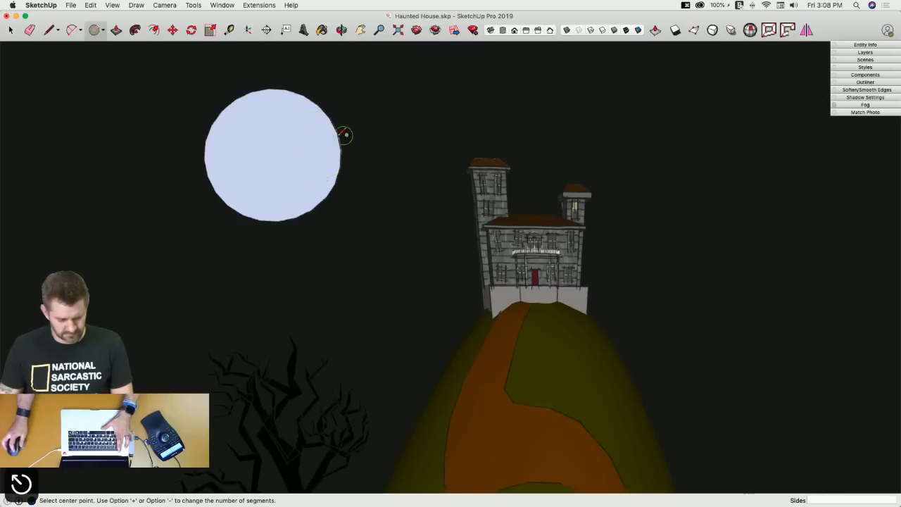
left_click(308, 145)
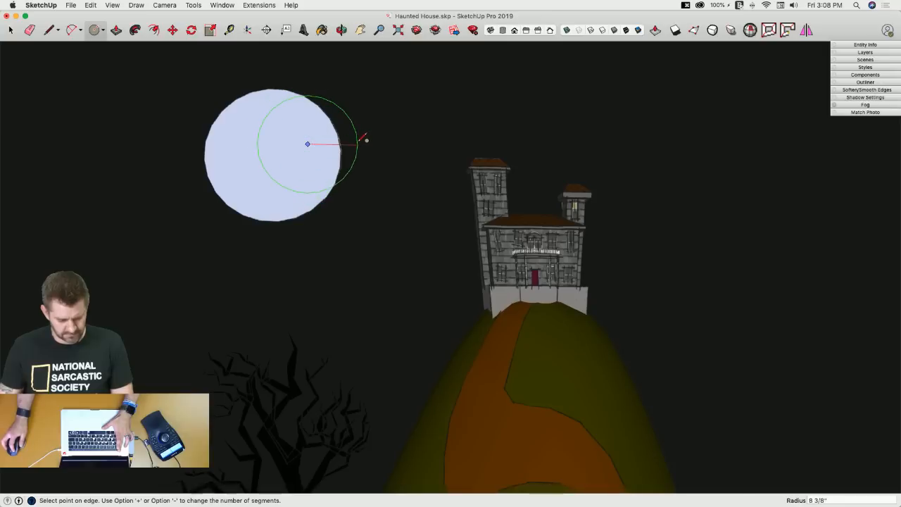
key("Escape")
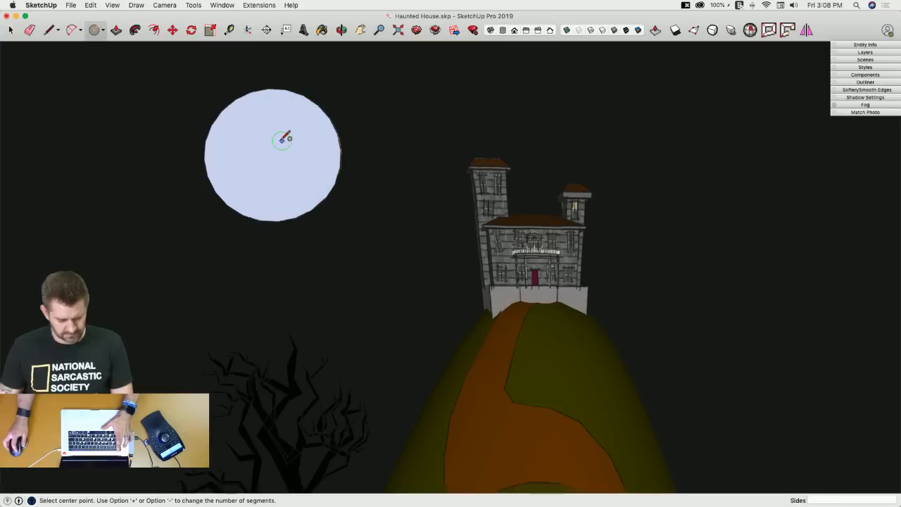
Draw a smaller circle inside the moon, offset so that it overlaps the moon's upper-right rim.
left_click(280, 141)
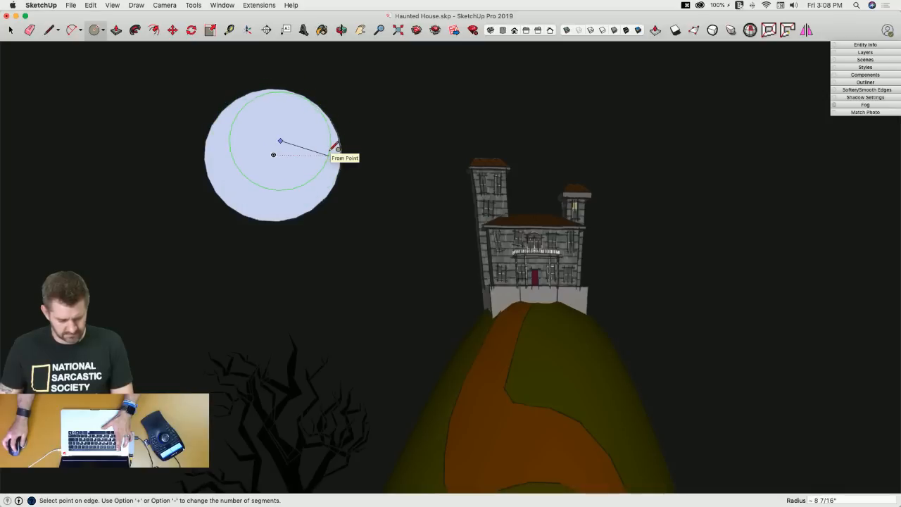
left_click(338, 149)
Try to erase the rim beside the moon's inner circle, and undo the erasure.
key("e")
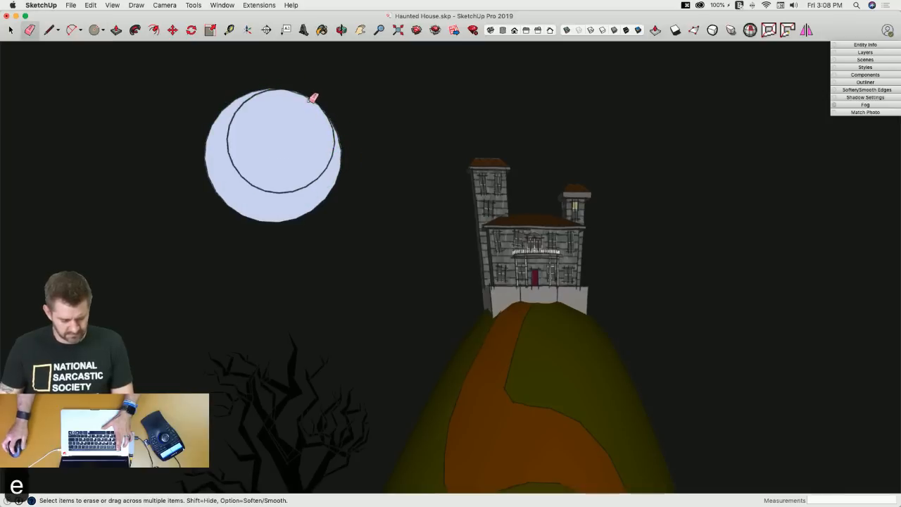
key("space")
left_click(308, 146)
key("e")
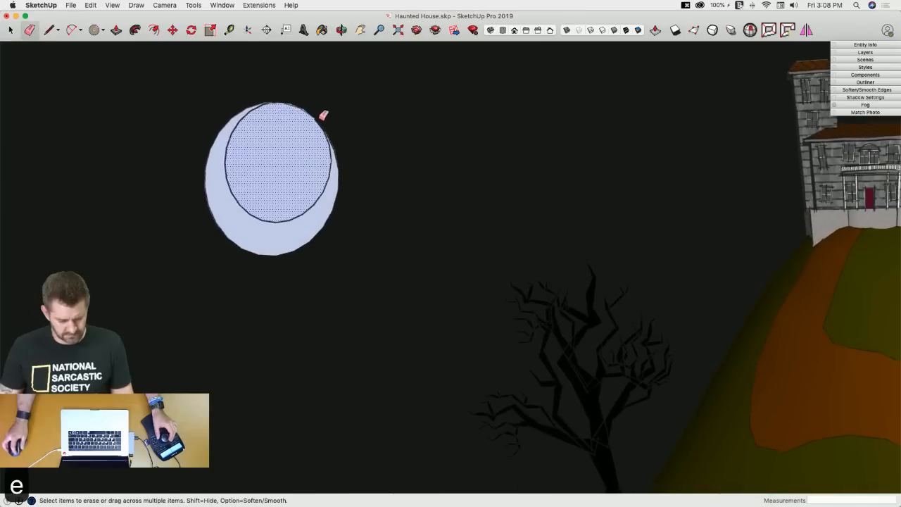
left_click(318, 116)
key("super+z")
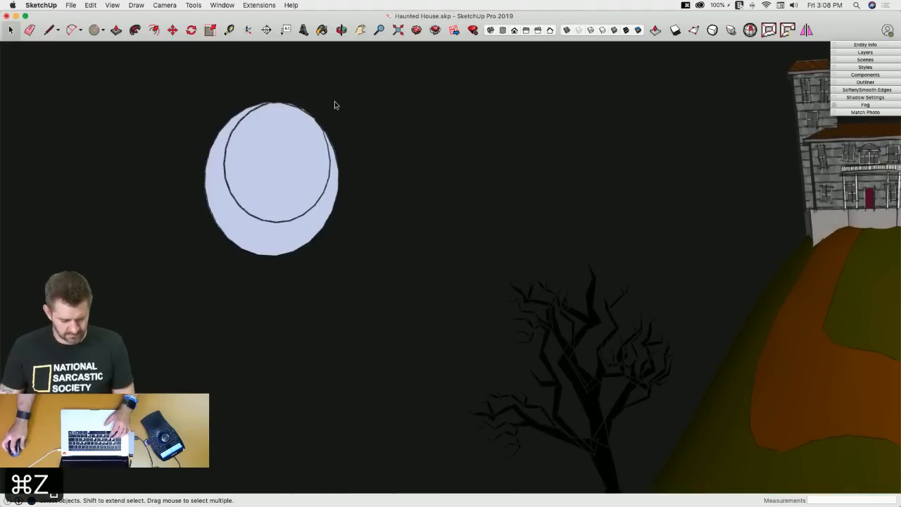
Try to intersect the faces of the two moon circles with the rest of the model.
right_click(300, 181)
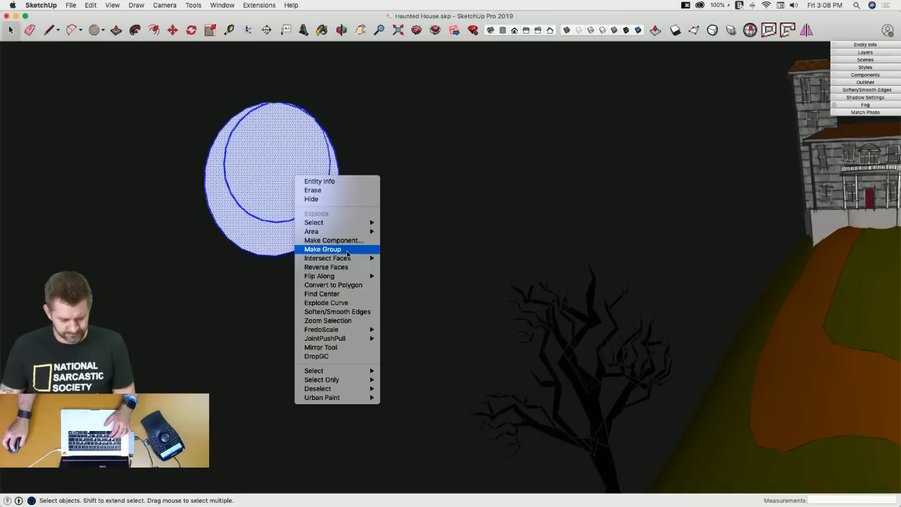
mouse_move(338, 257)
left_click(411, 267)
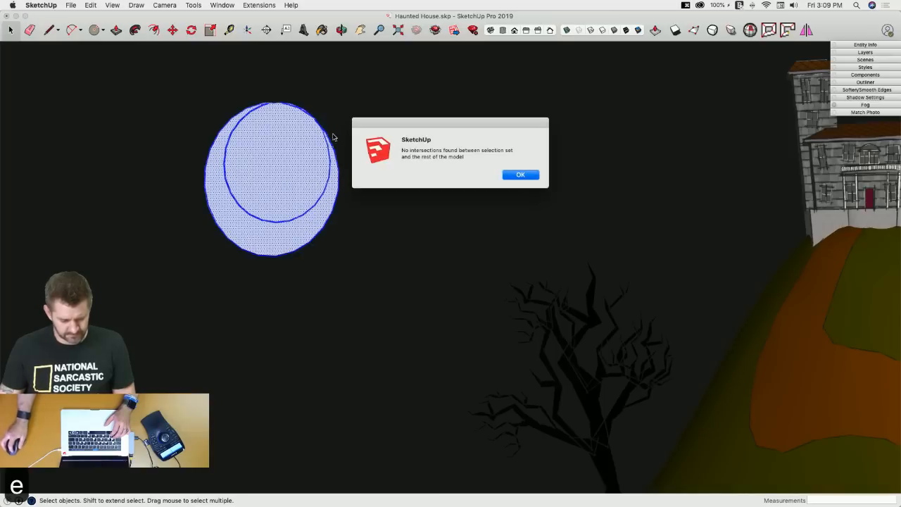
left_click(517, 177)
Delete the two overlapping arcs at the moon's upper-right rim to leave only a crescent.
scroll(310, 127, "up", 5)
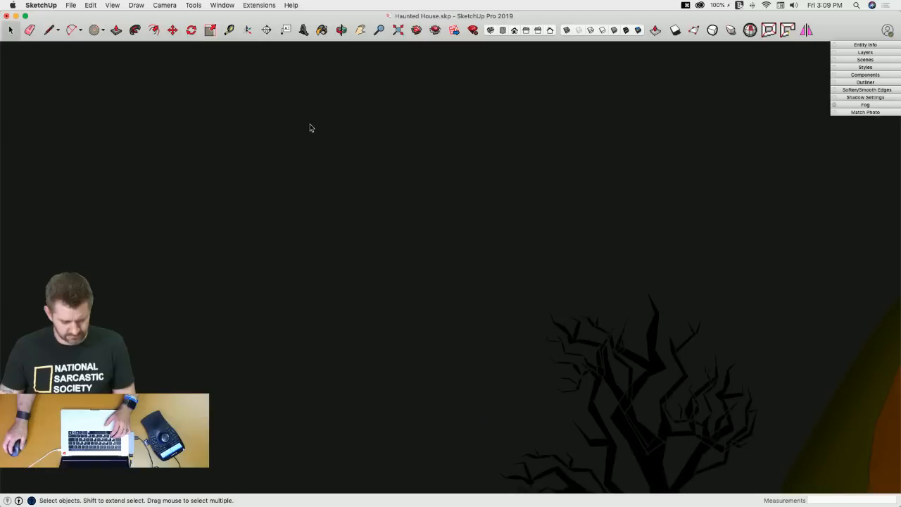
left_click(280, 114)
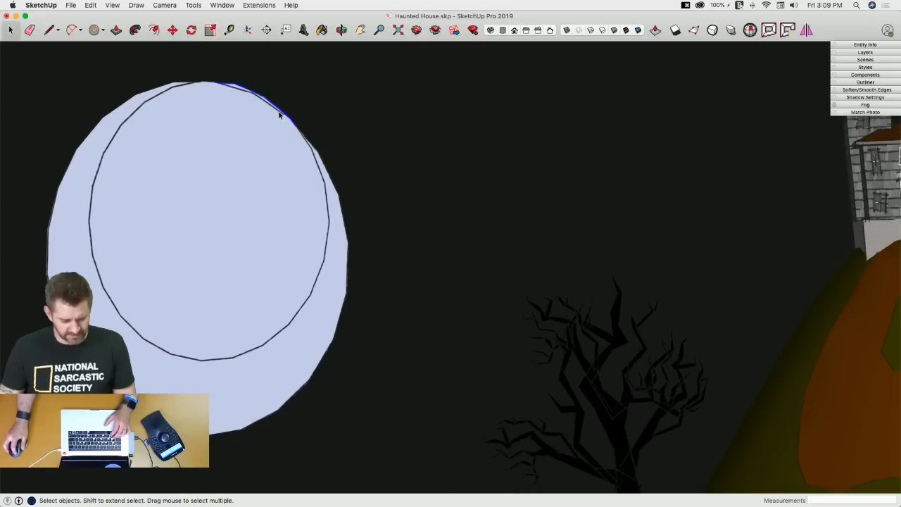
key("BackSpace")
left_click(273, 110)
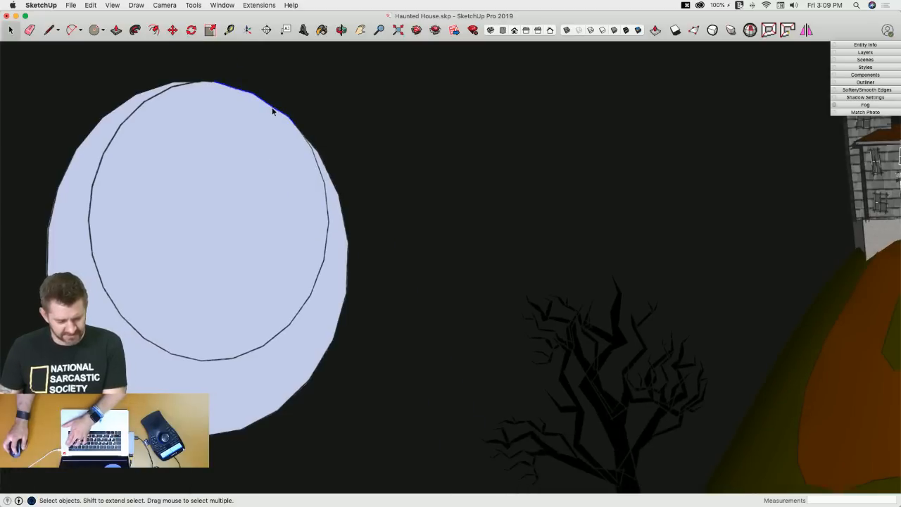
key("BackSpace")
Paint the crescent moon with the Banana color.
key("b")
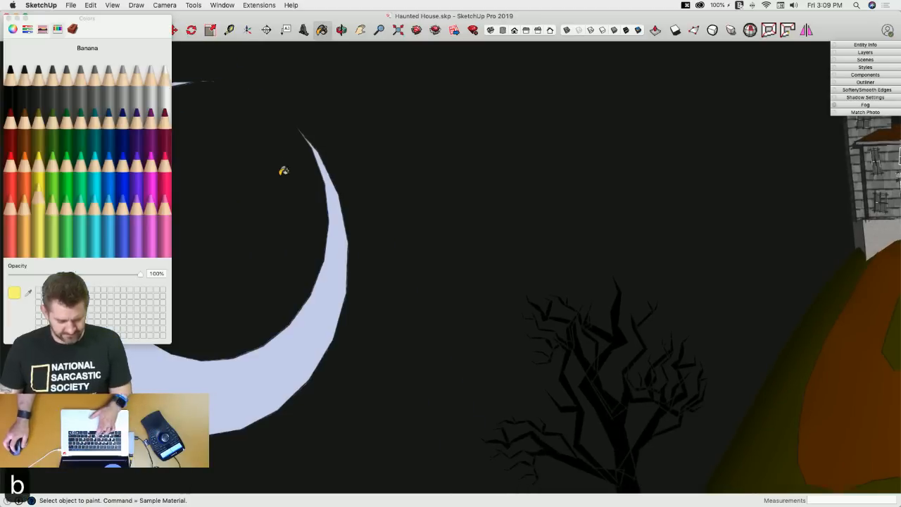
left_click(161, 382)
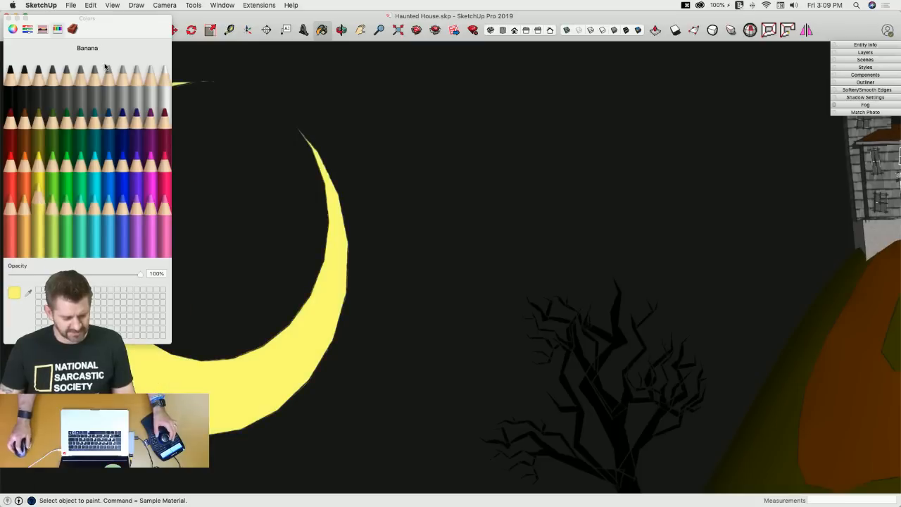
left_click(8, 18)
Rotate the crescent moon slightly clockwise about a point on its lower rim.
scroll(298, 176, "down", 10)
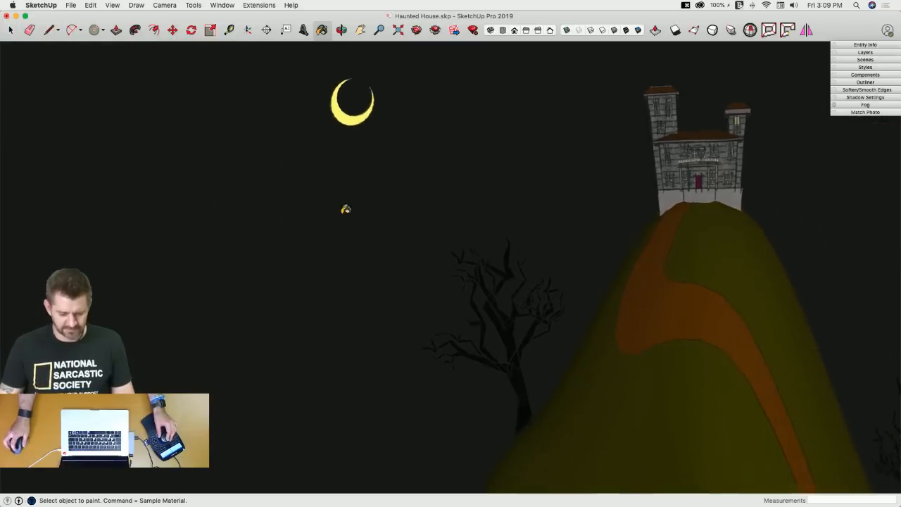
key("space")
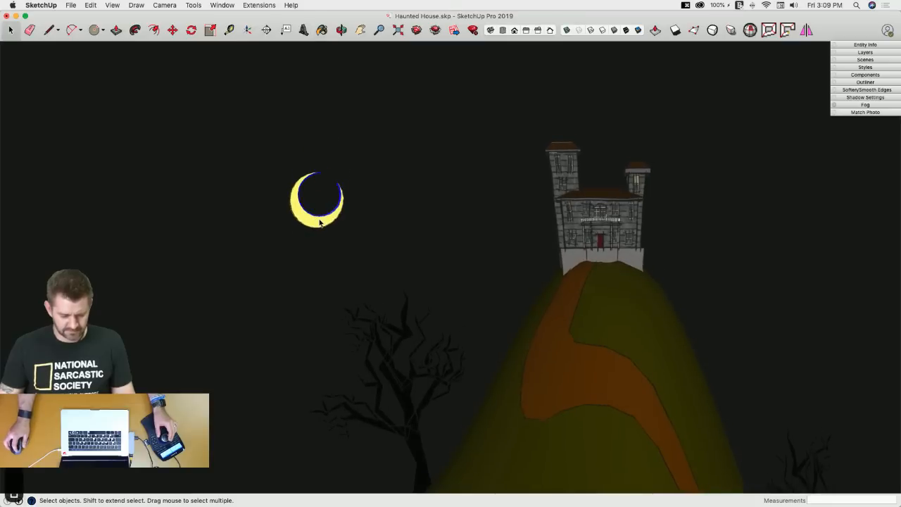
left_click(320, 223)
key("q")
left_click_drag(311, 222, 343, 177)
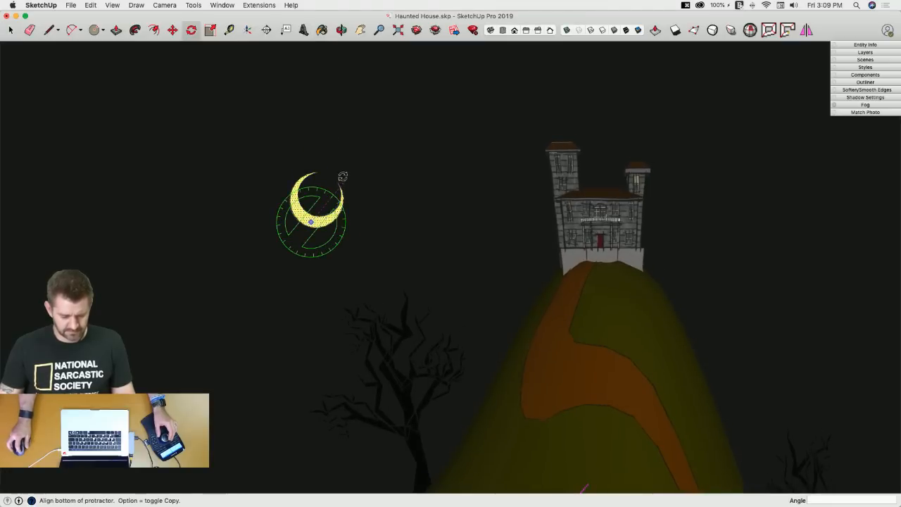
left_click(343, 176)
left_click(356, 203)
key("space")
left_click(374, 205)
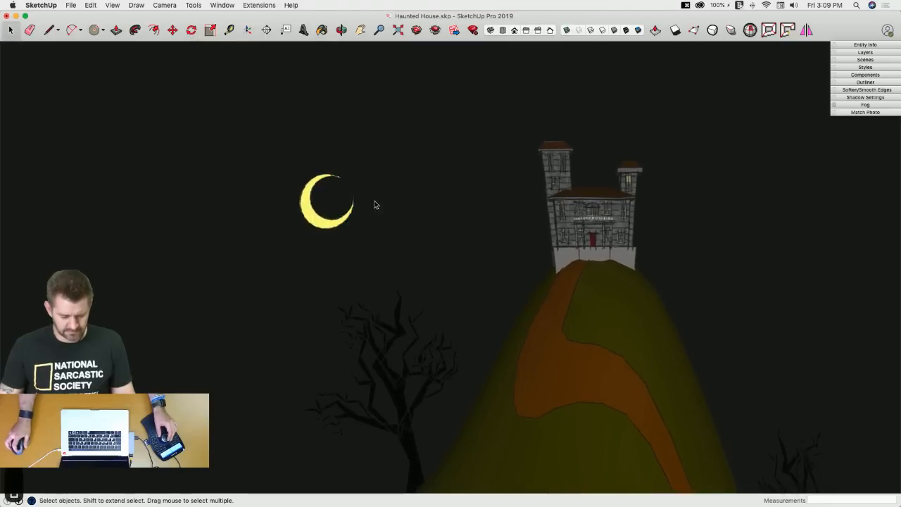
Move the crescent moon farther back in the scene so it hangs in the sky beside the house.
scroll(384, 296, "down", 10)
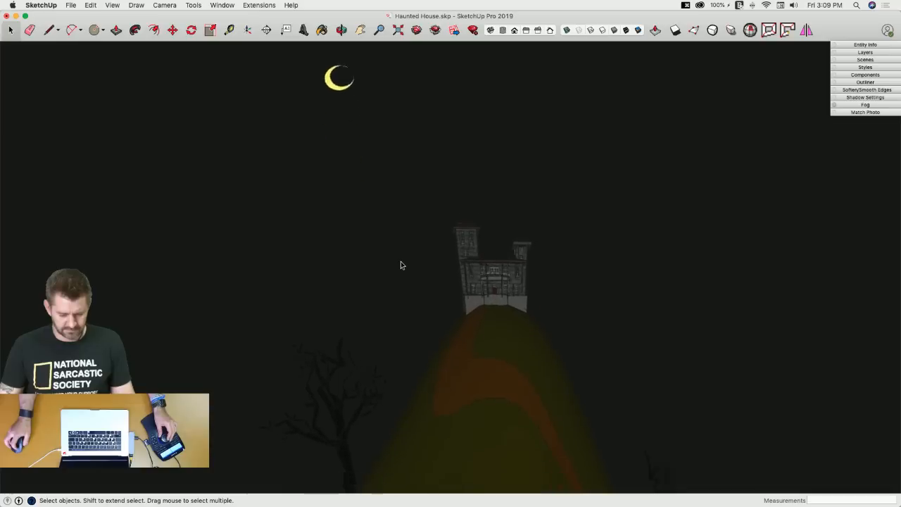
scroll(401, 262, "down", 5)
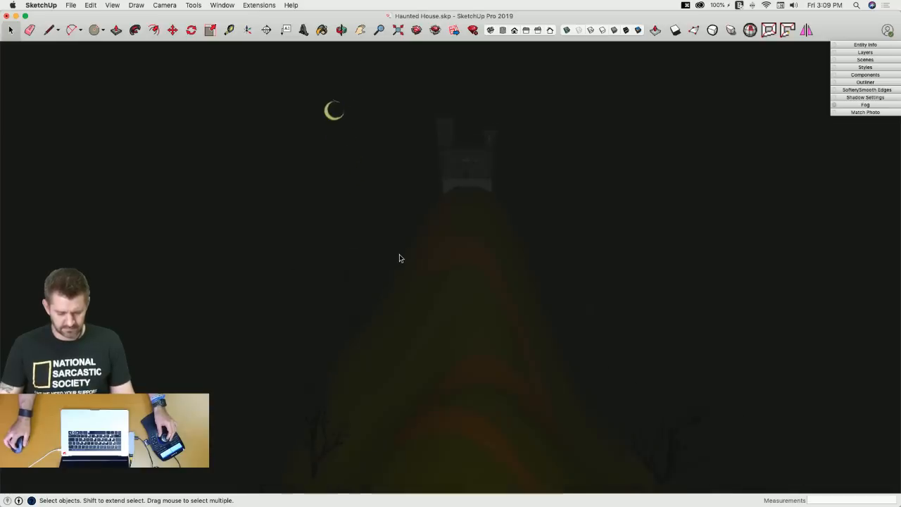
scroll(357, 255, "up", 10)
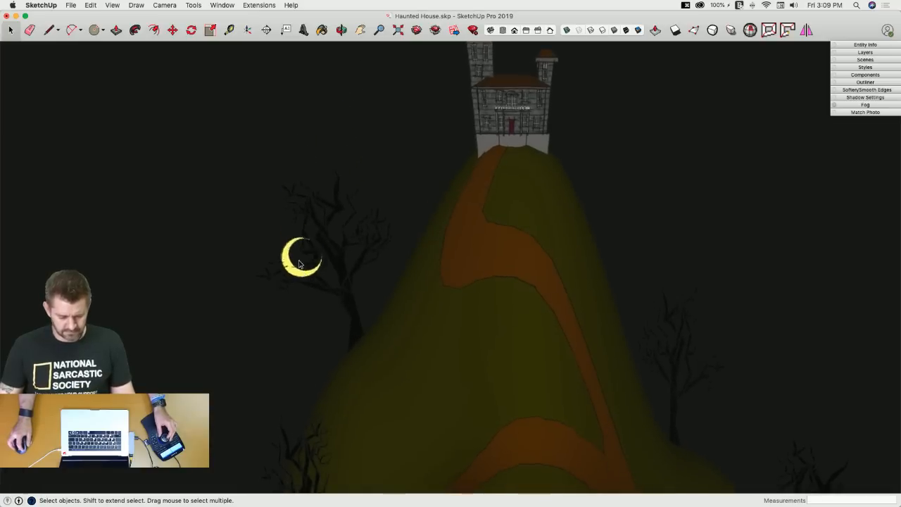
middle_click_drag(299, 264, 325, 328)
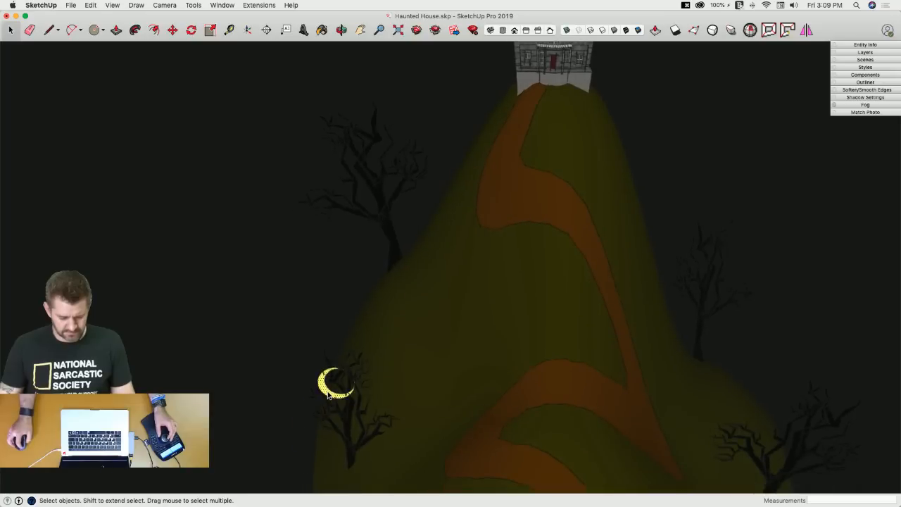
middle_click_drag(328, 396, 329, 383)
key("m")
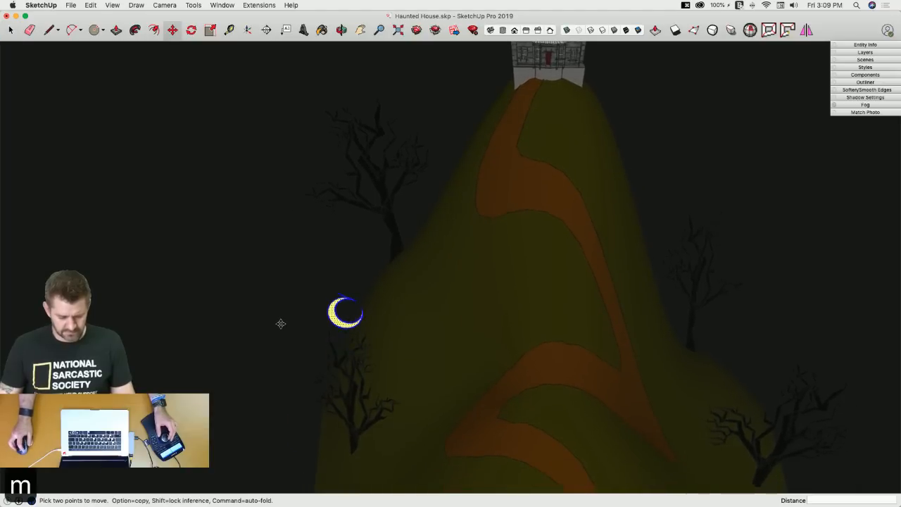
left_click(323, 229)
middle_click_drag(326, 261, 379, 336)
key("space")
scroll(379, 339, "down", 5)
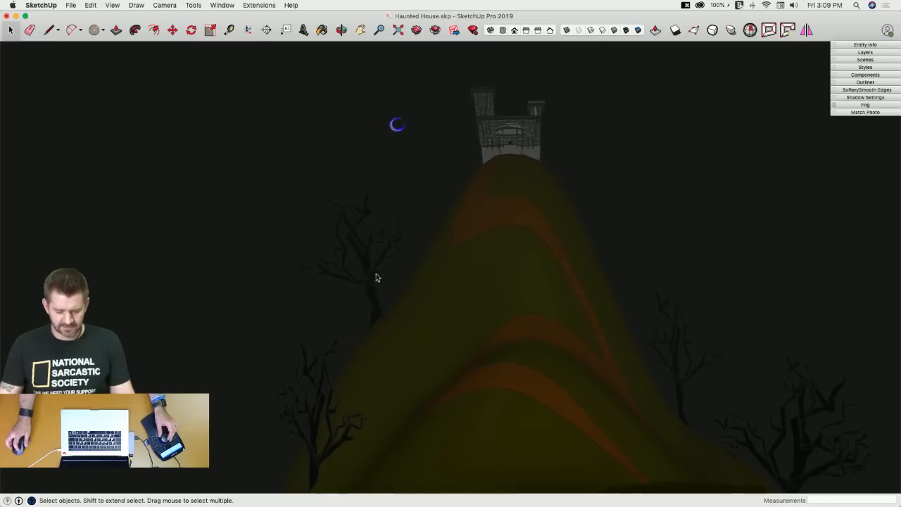
Select the whole crescent moon and move it along the red axis, farther away from the house.
left_click(401, 131)
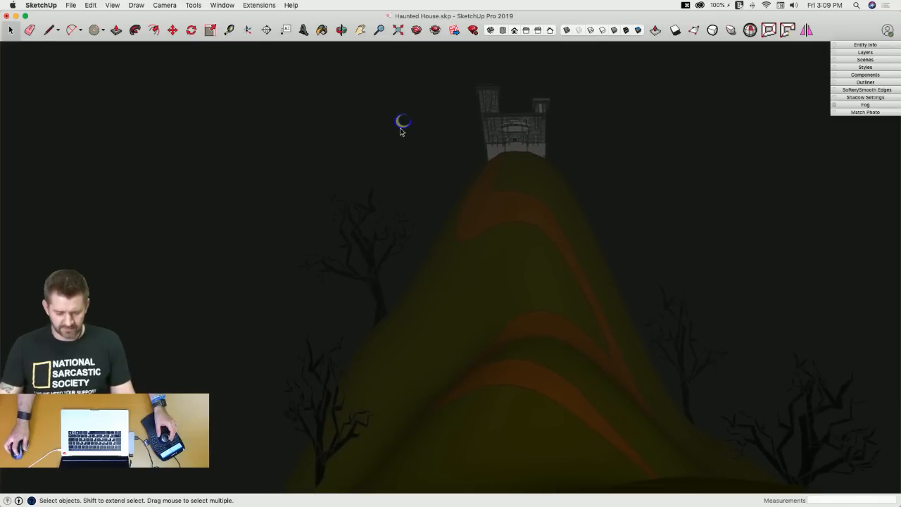
key("m")
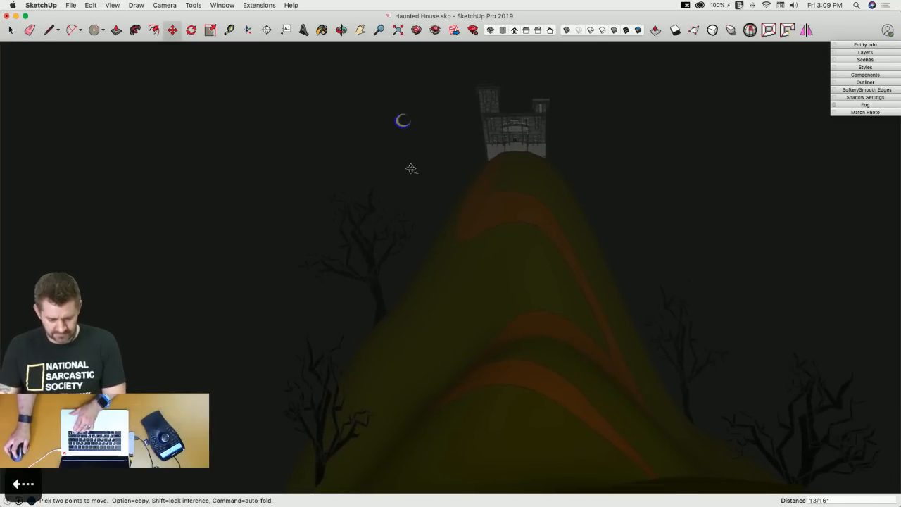
key("space")
left_click_drag(388, 105, 438, 164)
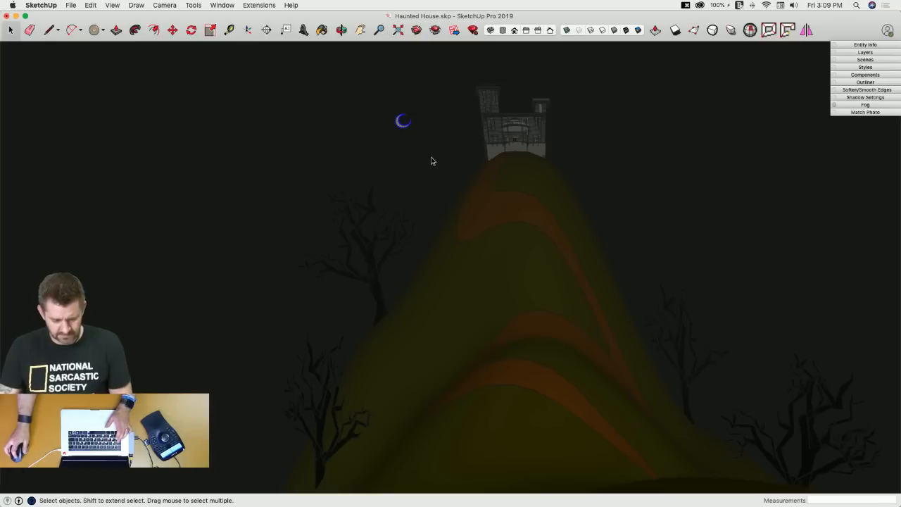
key("m")
left_click(428, 174)
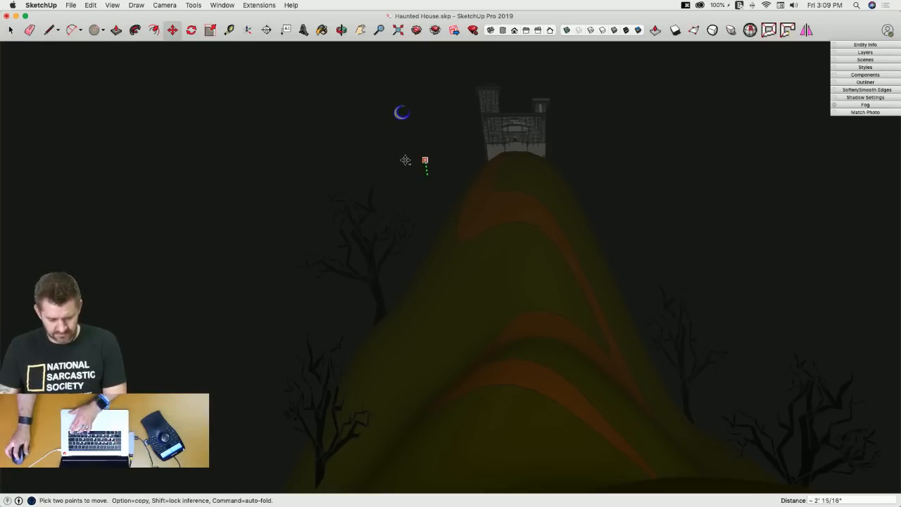
key("Right")
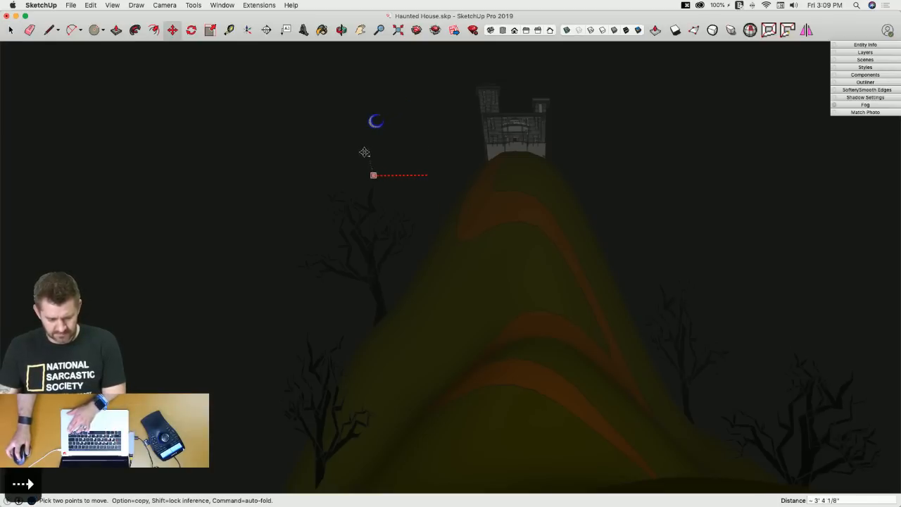
left_click(327, 155)
Scale the crescent moon up uniformly about its center to several times its size.
key("s")
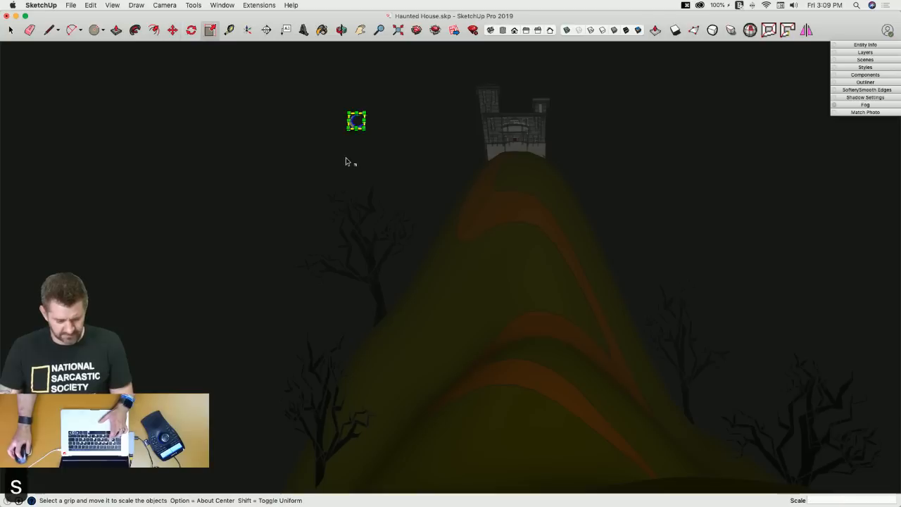
left_click(347, 131, "alt")
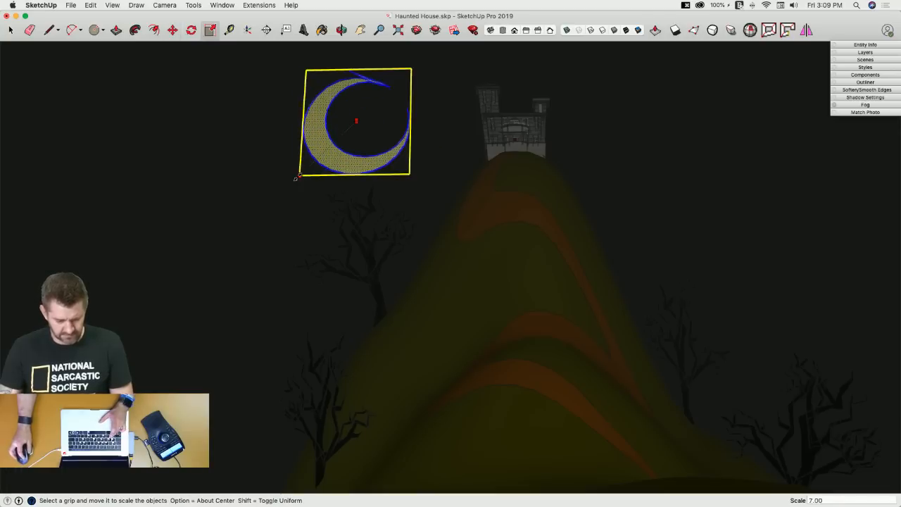
key("Escape")
key("space")
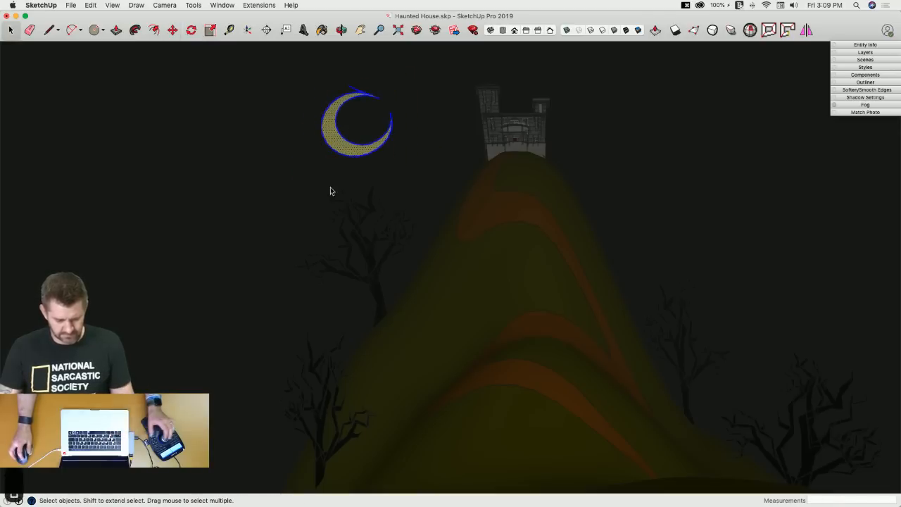
left_click(372, 203)
Frame the moon, hill and house together, clear the tree selection and save the model.
scroll(385, 213, "down", 5)
scroll(644, 354, "up", 5)
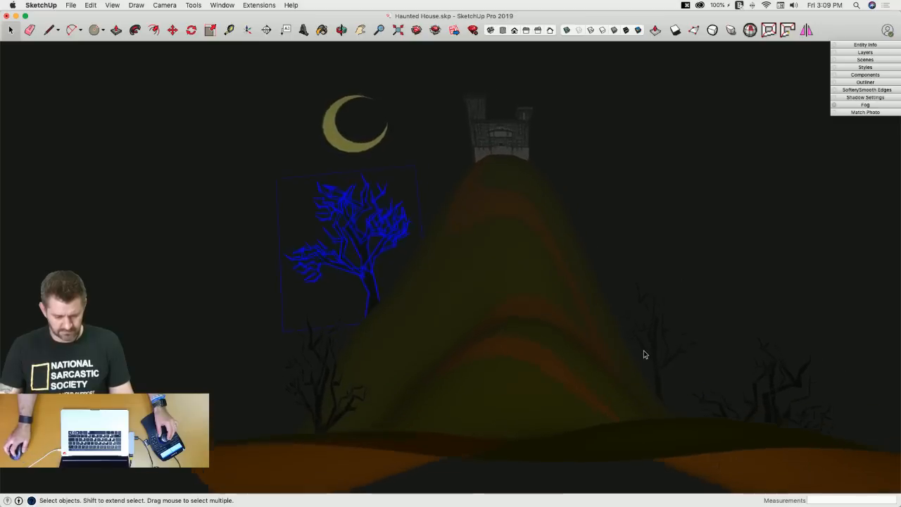
scroll(644, 354, "up", 3)
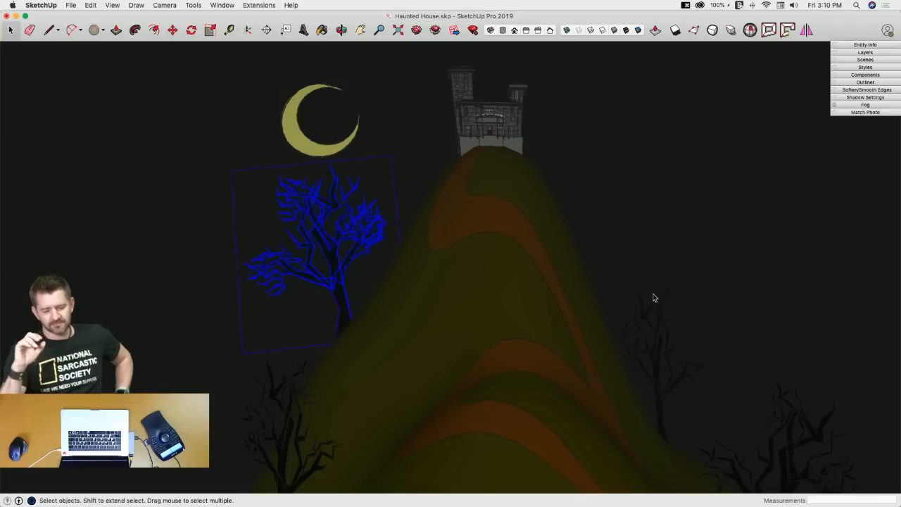
left_click(579, 229)
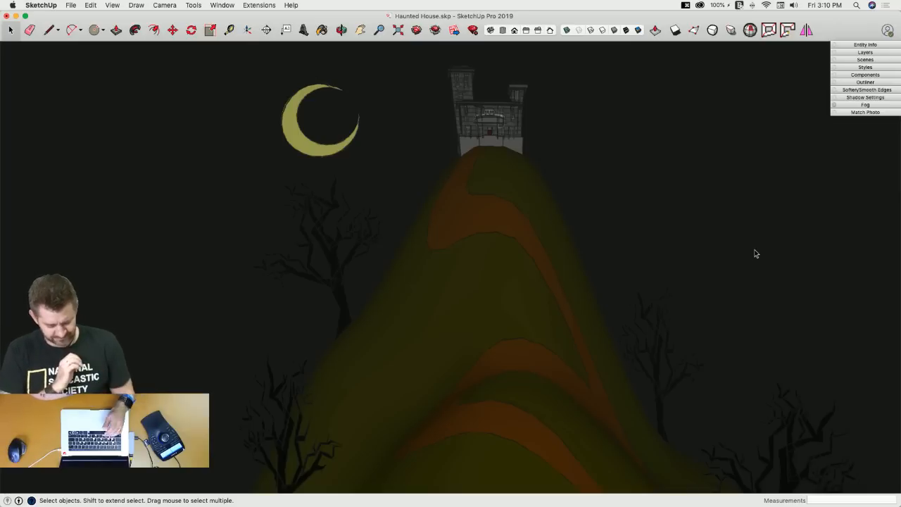
key("super+s")
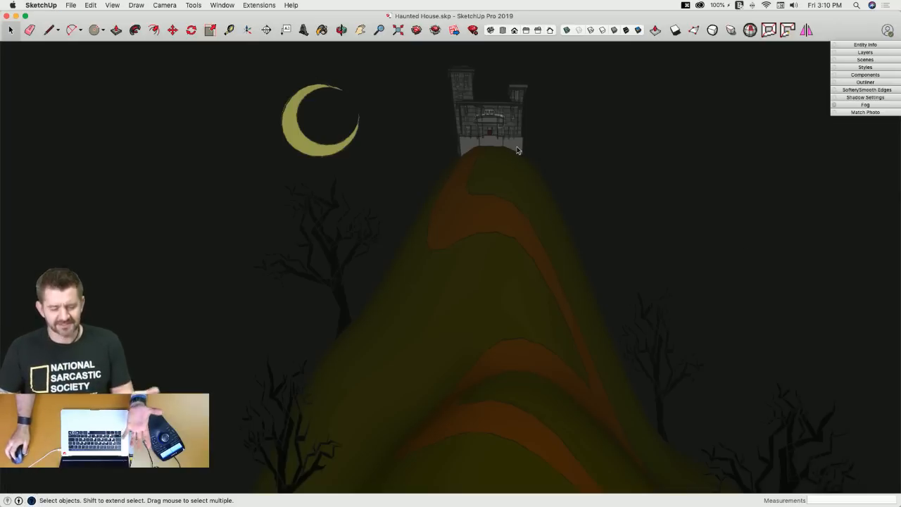